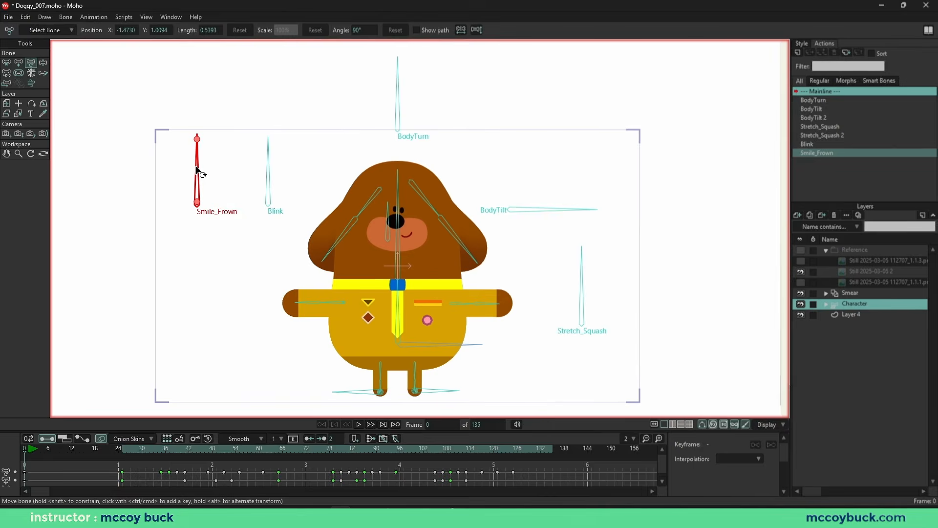
Step: Test the dog rig by rotating control bones such as Smile_Frown, Blink and BodyTurn
{"action": "mouse_move", "coordinate": [197, 168]}
{"action": "left_mouse_down"}
{"action": "mouse_move", "coordinate": [216, 171]}
{"action": "mouse_move", "coordinate": [247, 201]}
{"action": "mouse_move", "coordinate": [206, 170]}
{"action": "left_mouse_up"}
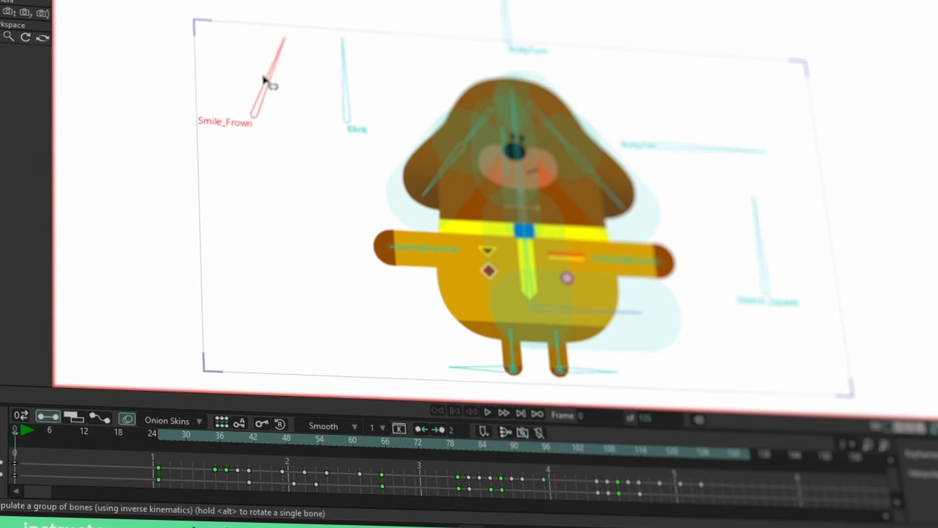
{"action": "left_click_drag", "start_coordinate": [264, 78], "coordinate": [352, 119]}
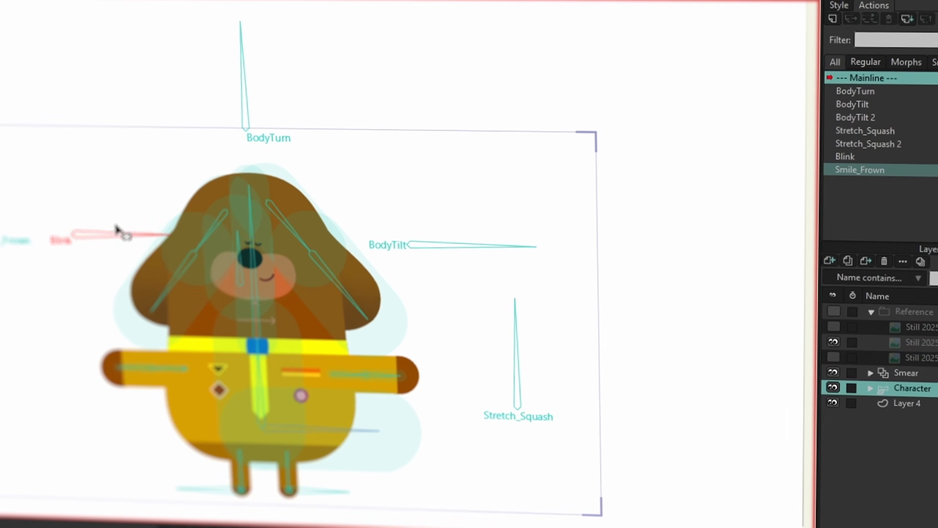
{"action": "left_click_drag", "start_coordinate": [117, 229], "coordinate": [66, 188]}
{"action": "mouse_move", "coordinate": [232, 66]}
{"action": "left_mouse_down"}
{"action": "mouse_move", "coordinate": [144, 81]}
{"action": "mouse_move", "coordinate": [225, 70]}
{"action": "mouse_move", "coordinate": [229, 61]}
{"action": "left_mouse_up"}
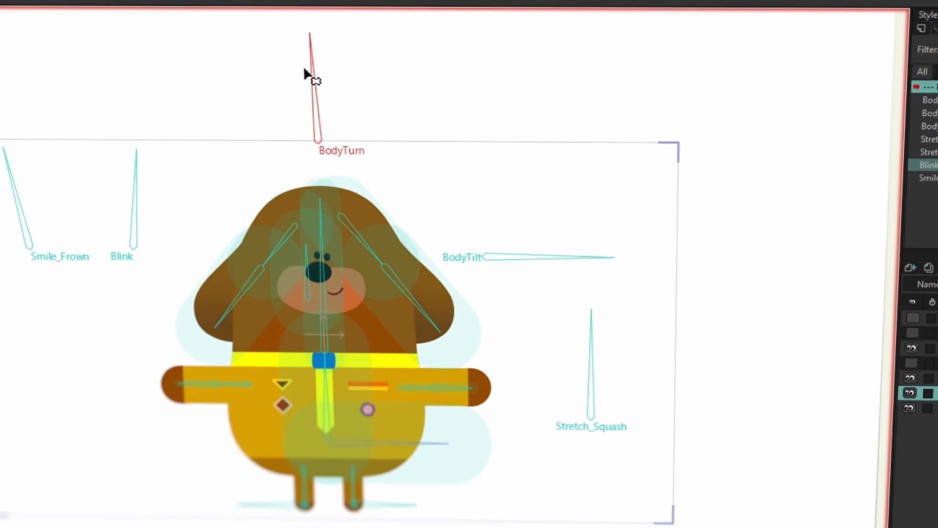
{"action": "left_click_drag", "start_coordinate": [305, 69], "coordinate": [538, 82]}
{"action": "left_click_drag", "start_coordinate": [733, 241], "coordinate": [704, 313]}
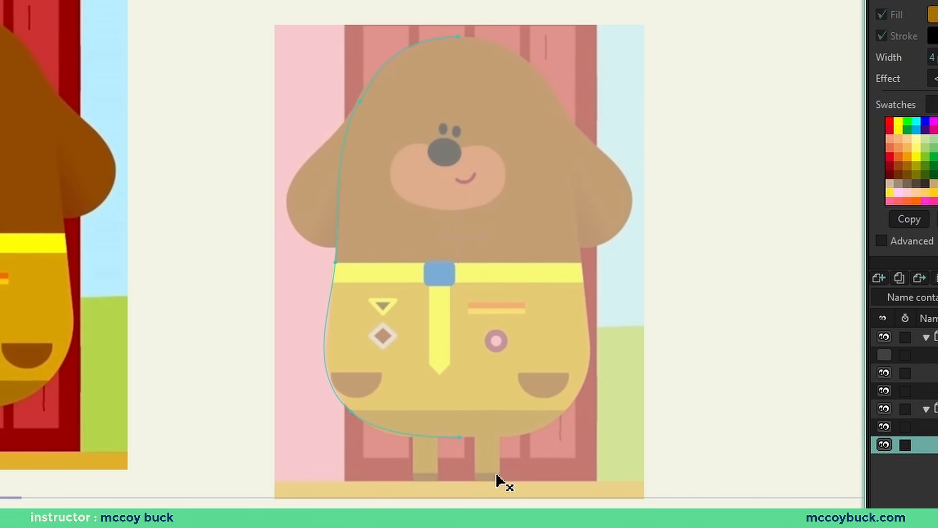
Step: Select the top and bottom end points of the half body outline and level the bottom point's curve handle
{"action": "scroll", "coordinate": [466, 135], "scroll_direction": "up", "scroll_amount": 2}
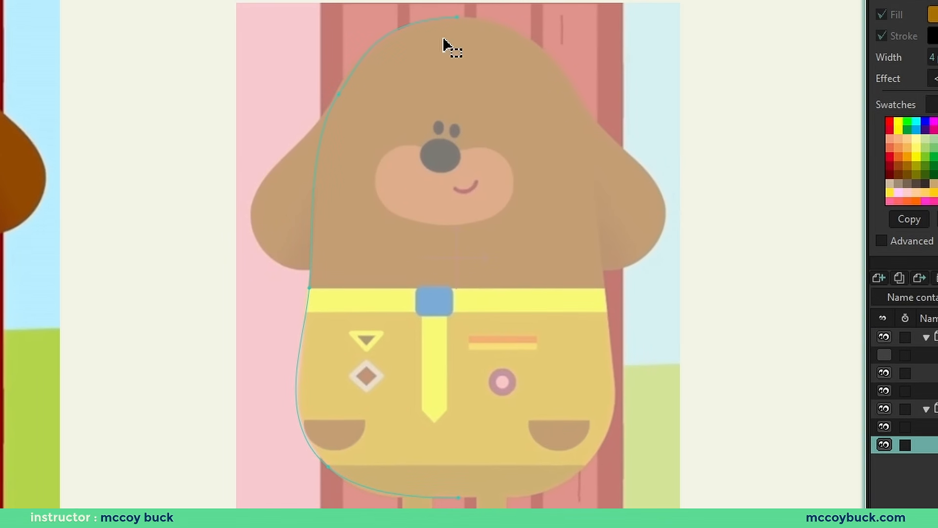
{"action": "left_click", "coordinate": [457, 17]}
{"action": "left_click_drag", "start_coordinate": [435, 385], "coordinate": [406, 317]}
{"action": "left_click", "coordinate": [428, 429]}
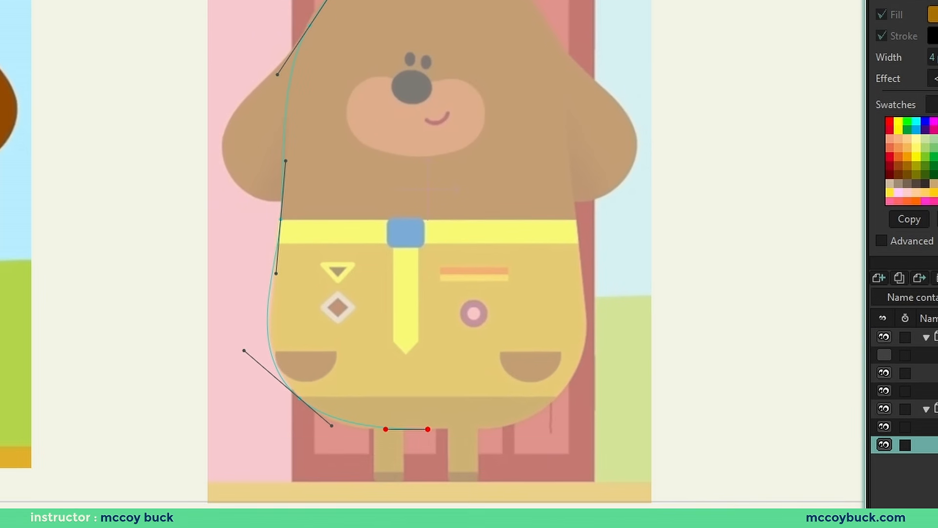
{"action": "scroll", "coordinate": [427, 428], "scroll_direction": "up", "scroll_amount": 3}
{"action": "left_click", "coordinate": [352, 379]}
{"action": "scroll", "coordinate": [351, 381], "scroll_direction": "down", "scroll_amount": 4}
{"action": "left_click", "coordinate": [378, 219]}
Step: Duplicate the half body outline, mirror the copy onto the other side and weld the halves into a closed body shape
{"action": "key", "text": "g"}
{"action": "key", "text": "ctrl+a"}
{"action": "scroll", "coordinate": [261, 146], "scroll_direction": "right", "scroll_amount": 2}
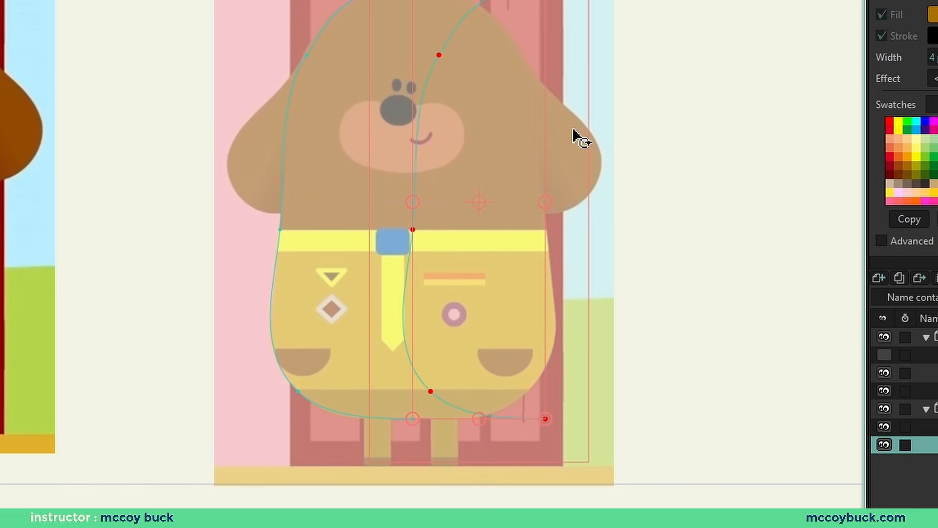
{"action": "scroll", "coordinate": [579, 139], "scroll_direction": "up", "scroll_amount": 2}
{"action": "scroll", "coordinate": [402, 251], "scroll_direction": "up", "scroll_amount": 5}
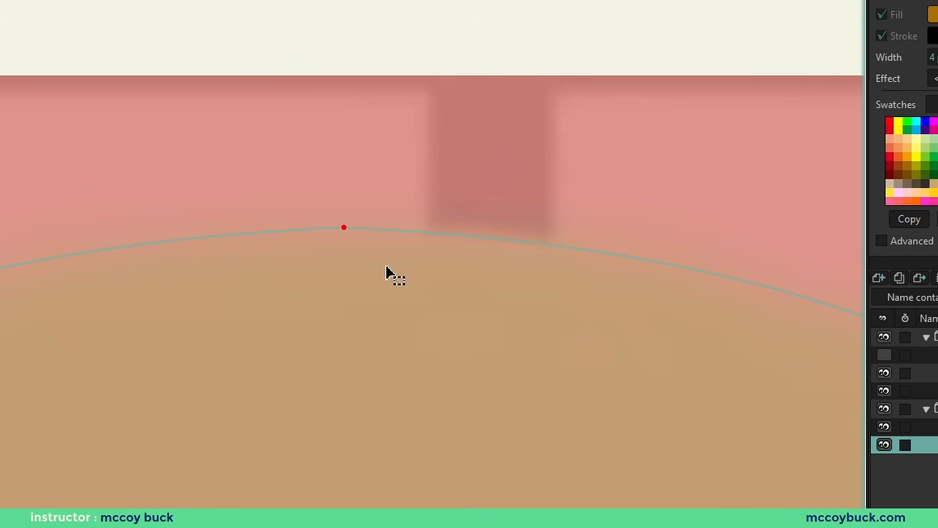
{"action": "left_click", "coordinate": [345, 228]}
{"action": "scroll", "coordinate": [348, 230], "scroll_direction": "down", "scroll_amount": 6}
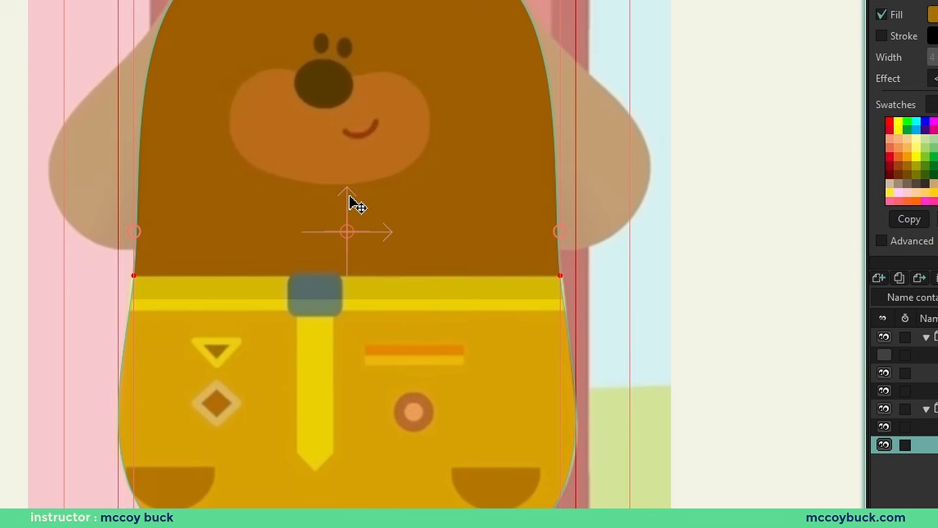
{"action": "scroll", "coordinate": [318, 199], "scroll_direction": "down", "scroll_amount": 2}
{"action": "scroll", "coordinate": [303, 198], "scroll_direction": "up", "scroll_amount": 5}
Step: Combine the small rectangle with the blue buckle shape using a union with 2% blend and merge them
{"action": "left_click", "coordinate": [289, 157]}
{"action": "key", "text": "ctrl+p"}
{"action": "key", "text": "ctrl+shift+p"}
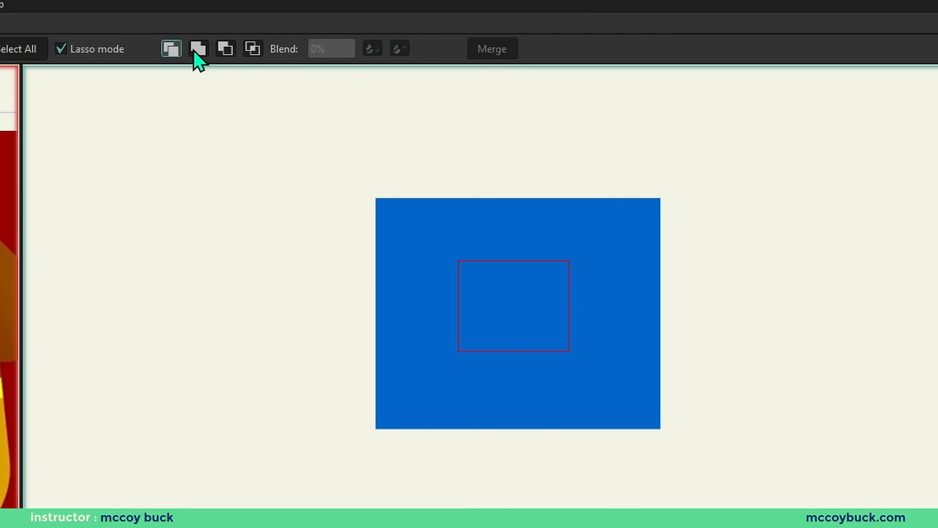
{"action": "left_click", "coordinate": [491, 281]}
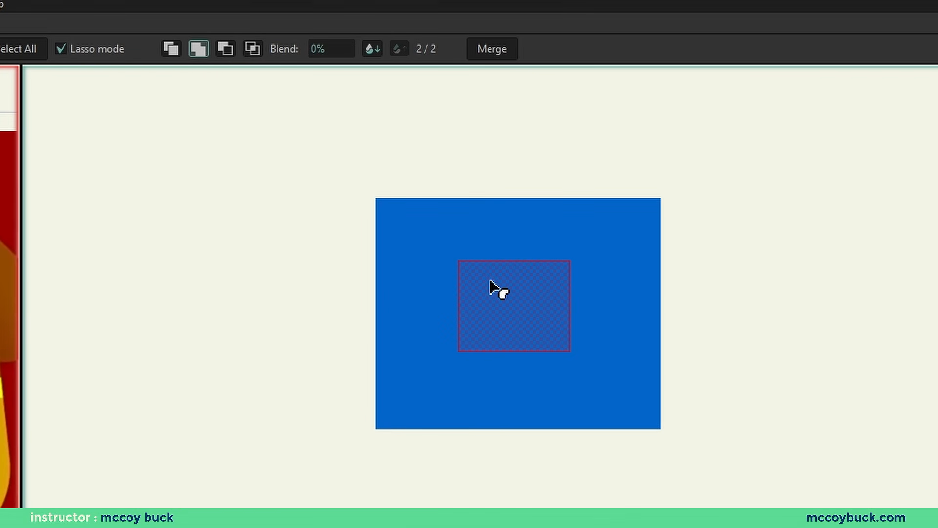
{"action": "mouse_move", "coordinate": [318, 53]}
{"action": "left_mouse_down"}
{"action": "mouse_move", "coordinate": [362, 52]}
{"action": "mouse_move", "coordinate": [324, 59]}
{"action": "left_mouse_up"}
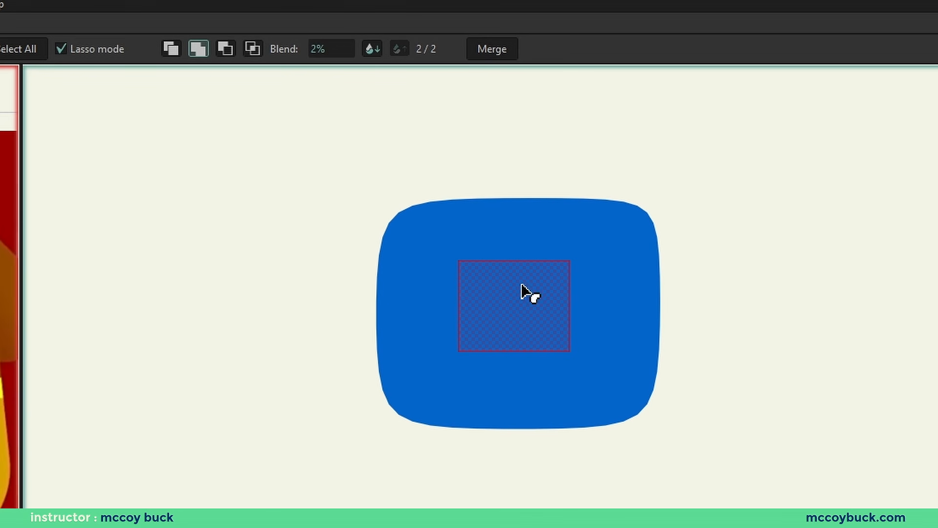
{"action": "left_click", "coordinate": [494, 52]}
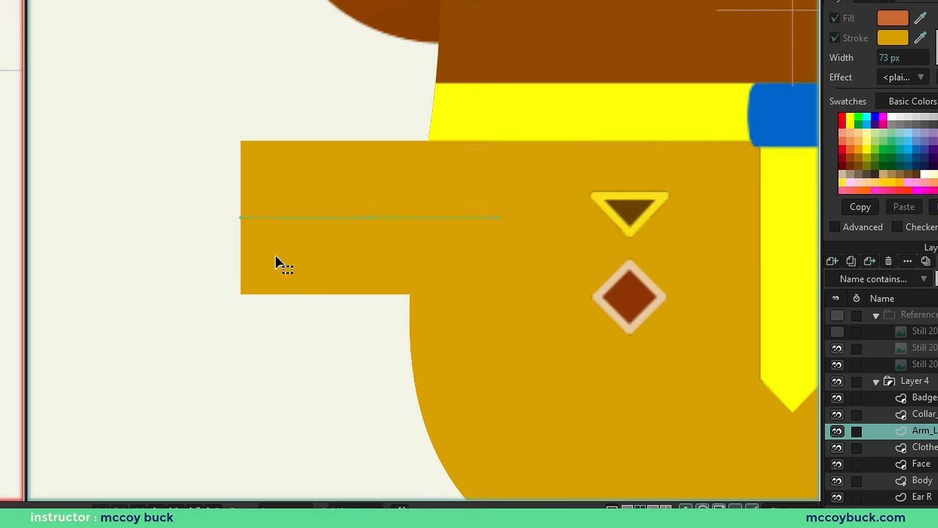
Step: Show the advanced style settings and extend the Arm_L line outward with an end segment for the hand
{"action": "left_click", "coordinate": [834, 227]}
{"action": "left_click", "coordinate": [835, 229]}
{"action": "left_click", "coordinate": [836, 231]}
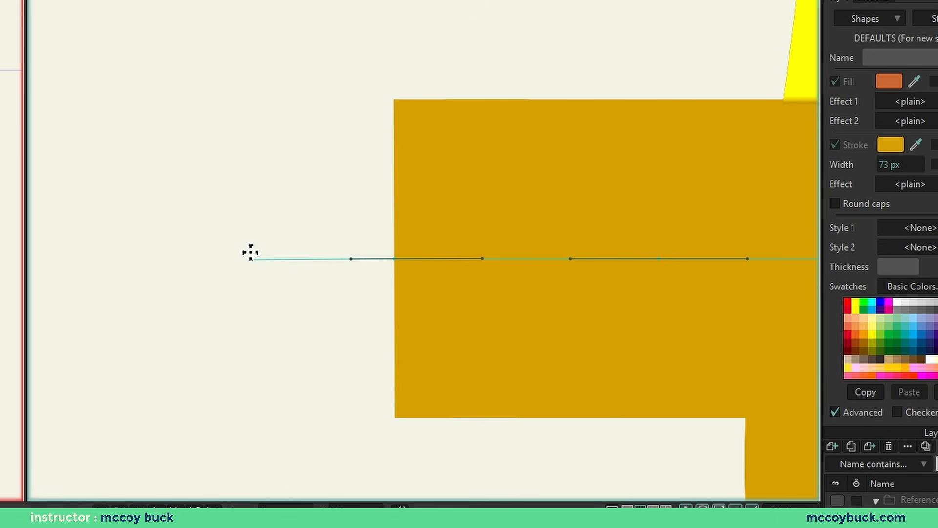
{"action": "left_click", "coordinate": [253, 256]}
{"action": "left_click", "coordinate": [394, 258], "text": "shift"}
{"action": "key", "text": "space"}
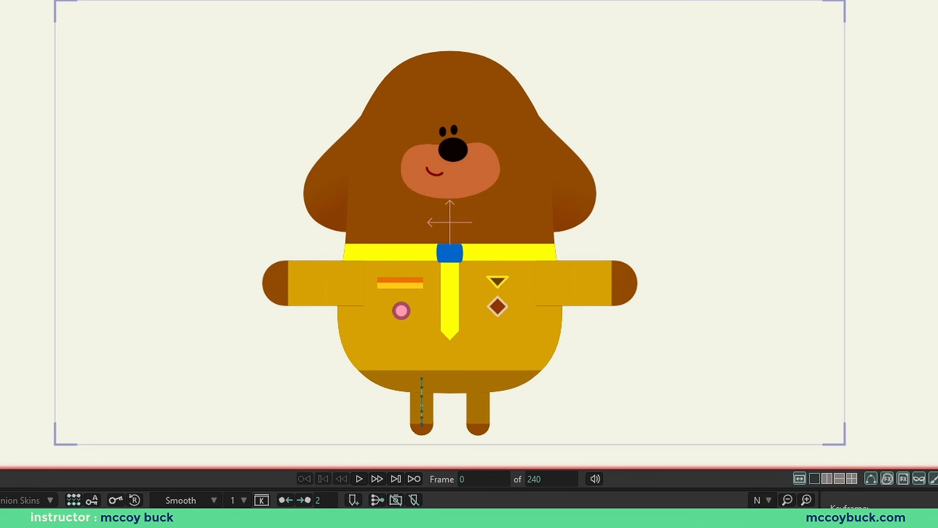
{"action": "key", "text": "r"}
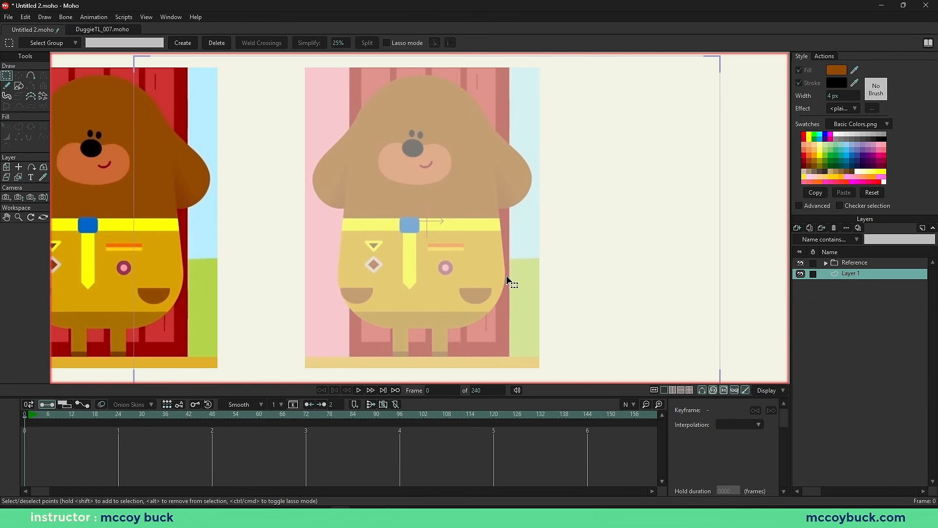
Step: Expand the Reference group and check its image layers, ending with Still 2025-03-05 2 selected
{"action": "left_click", "coordinate": [826, 264]}
{"action": "left_click", "coordinate": [863, 293]}
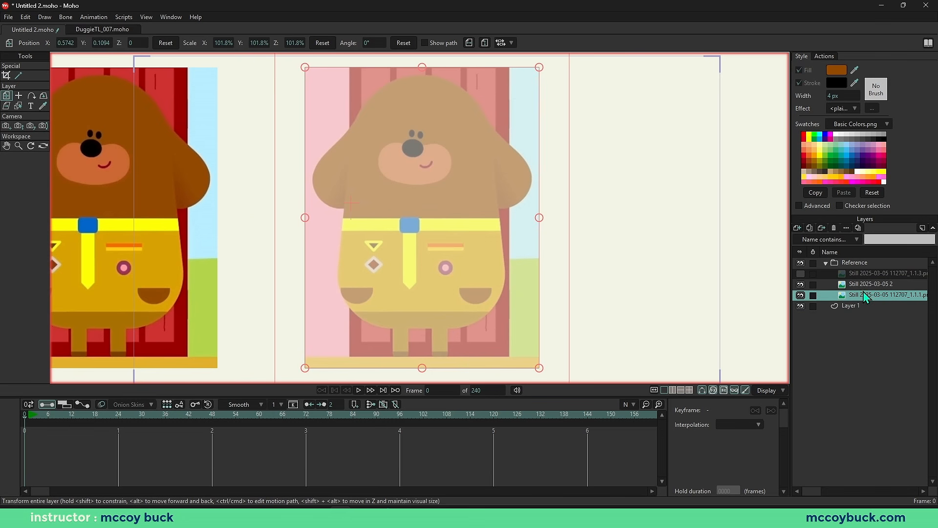
{"action": "left_click", "coordinate": [801, 274]}
{"action": "left_click", "coordinate": [868, 285]}
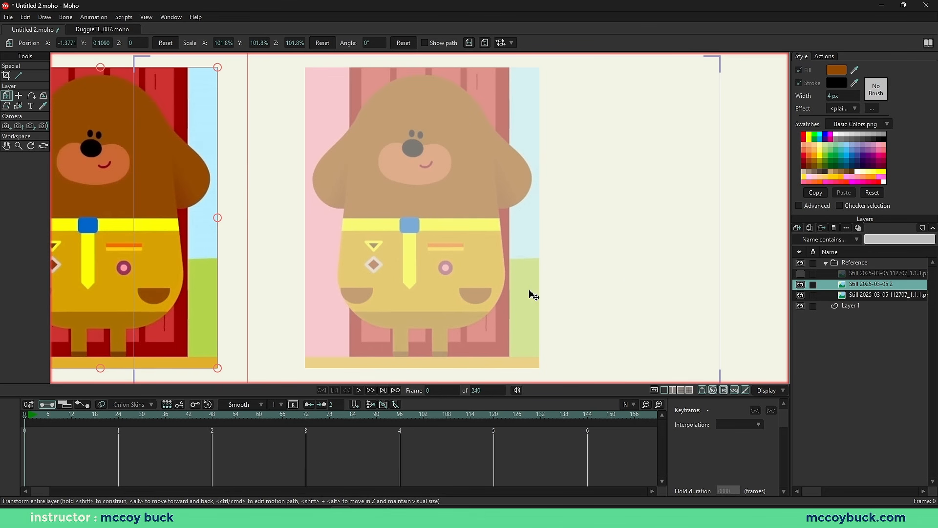
Step: Split the workspace into two side-by-side views, a narrow one framing the full-colour reference and a wide one framing the faded reference
{"action": "left_click", "coordinate": [673, 390]}
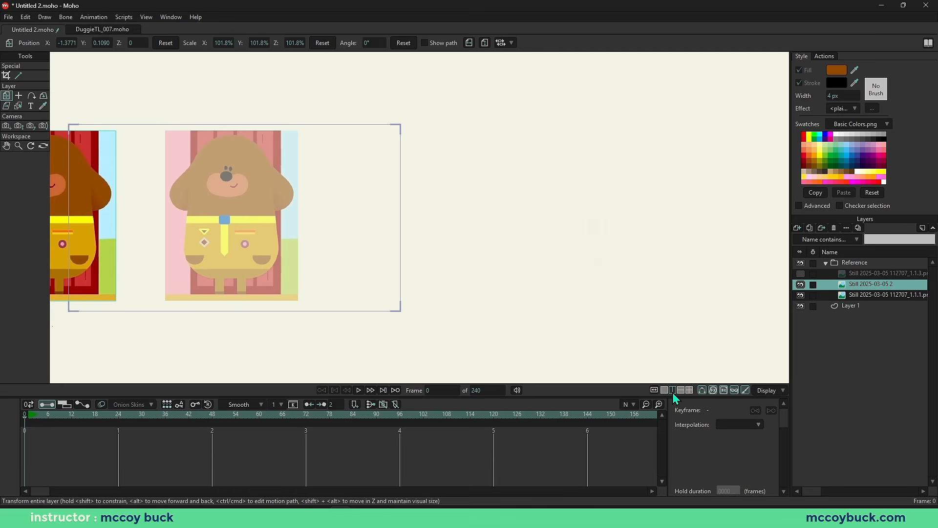
{"action": "left_click_drag", "start_coordinate": [423, 252], "coordinate": [210, 262]}
{"action": "scroll", "coordinate": [100, 270], "scroll_direction": "up", "scroll_amount": 3}
{"action": "left_click_drag", "start_coordinate": [96, 267], "coordinate": [273, 285]}
{"action": "scroll", "coordinate": [168, 259], "scroll_direction": "down", "scroll_amount": 2}
{"action": "mouse_move", "coordinate": [126, 261]}
{"action": "left_mouse_down"}
{"action": "mouse_move", "coordinate": [169, 259]}
{"action": "mouse_move", "coordinate": [123, 261]}
{"action": "left_mouse_up"}
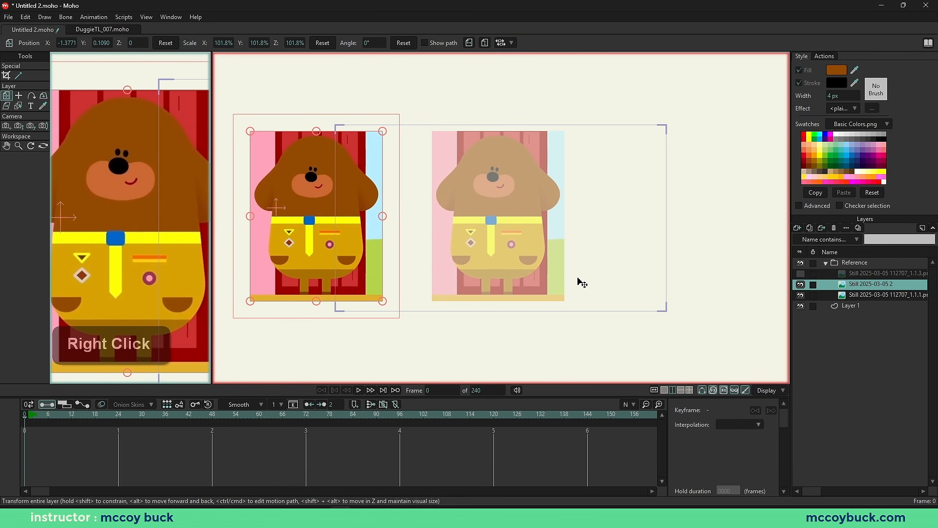
{"action": "scroll", "coordinate": [582, 283], "scroll_direction": "up", "scroll_amount": 4}
{"action": "scroll", "coordinate": [551, 297], "scroll_direction": "down", "scroll_amount": 1}
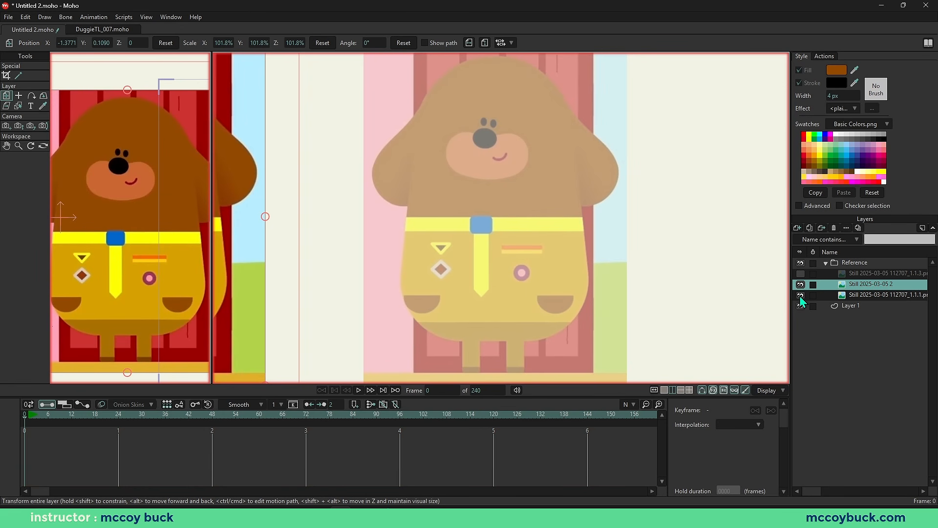
Step: Inspect the opacity and Ignored by Layer Selector settings of the faded reference layer, and try picking it on the canvas
{"action": "left_click", "coordinate": [855, 296]}
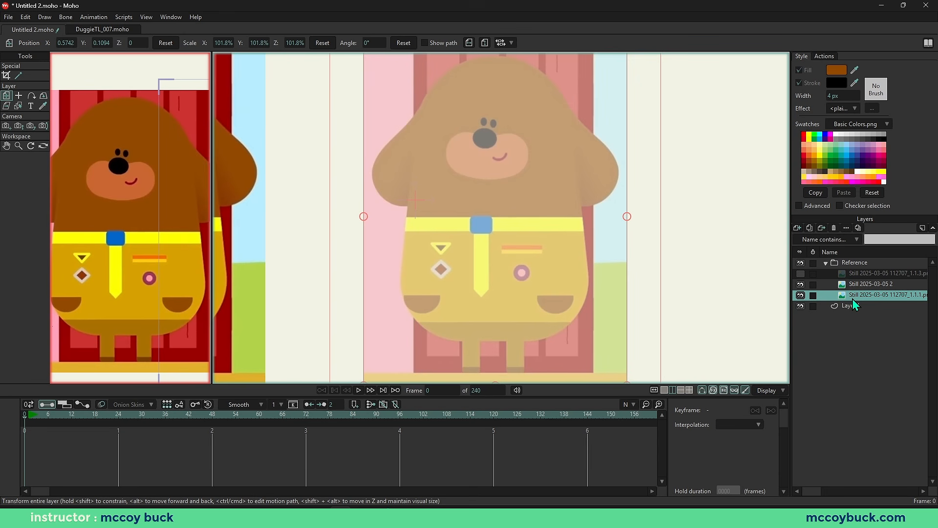
{"action": "double_click", "coordinate": [851, 298]}
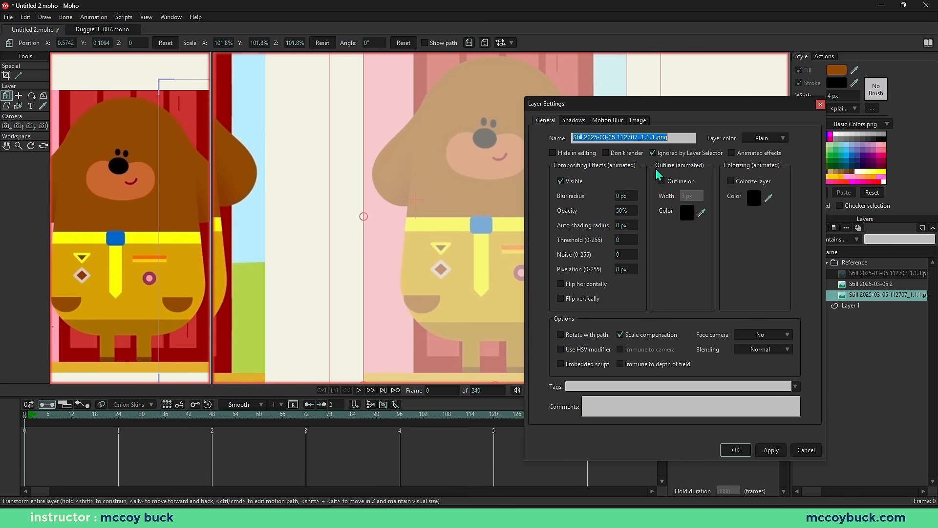
{"action": "left_click", "coordinate": [820, 104]}
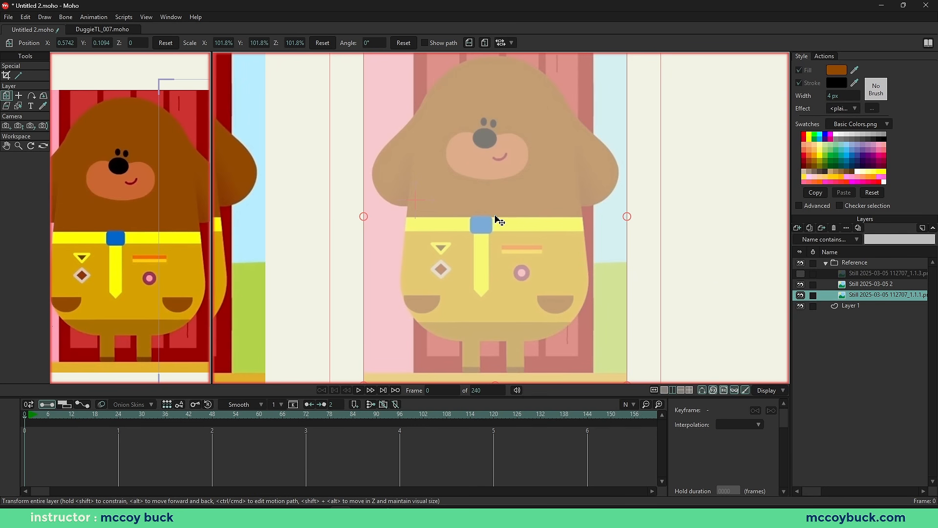
{"action": "right_click", "coordinate": [426, 219], "text": "alt"}
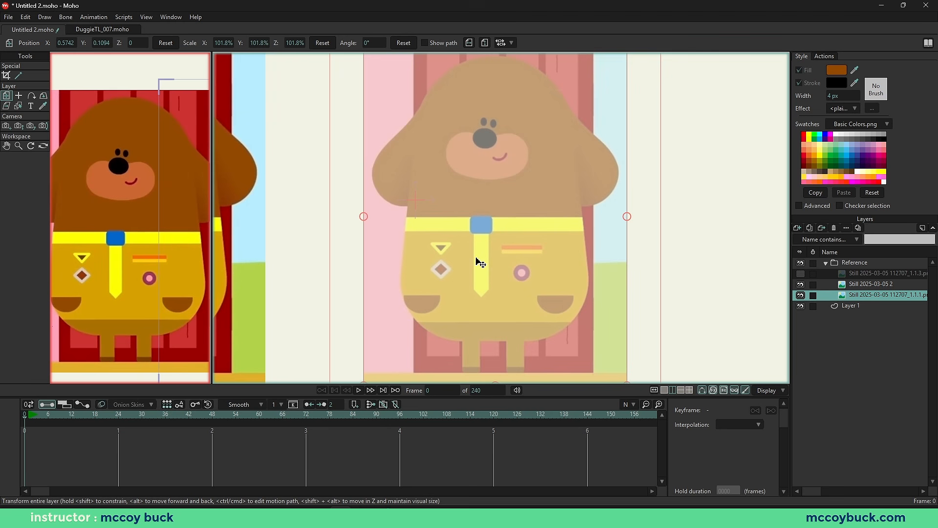
Step: Rename Layer 1 as Body
{"action": "left_click", "coordinate": [853, 306]}
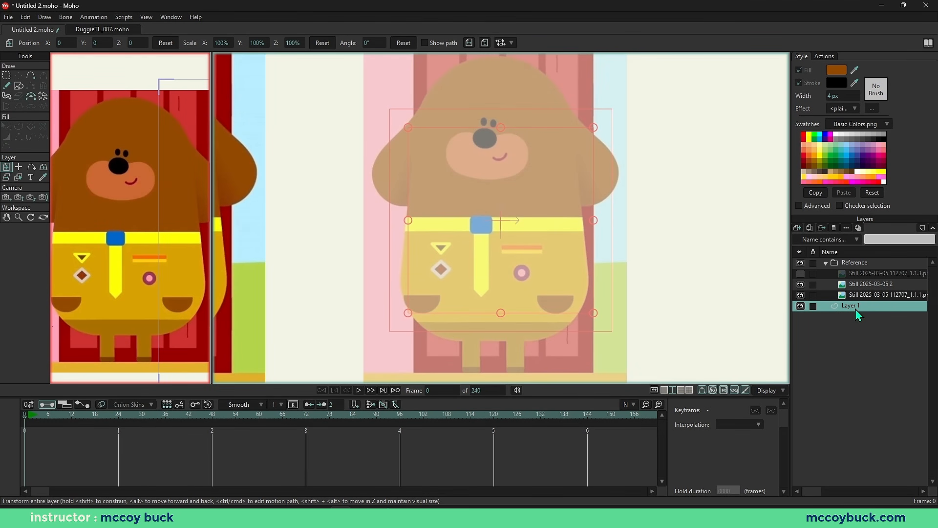
{"action": "double_click", "coordinate": [851, 306]}
{"action": "type", "text": "Body"}
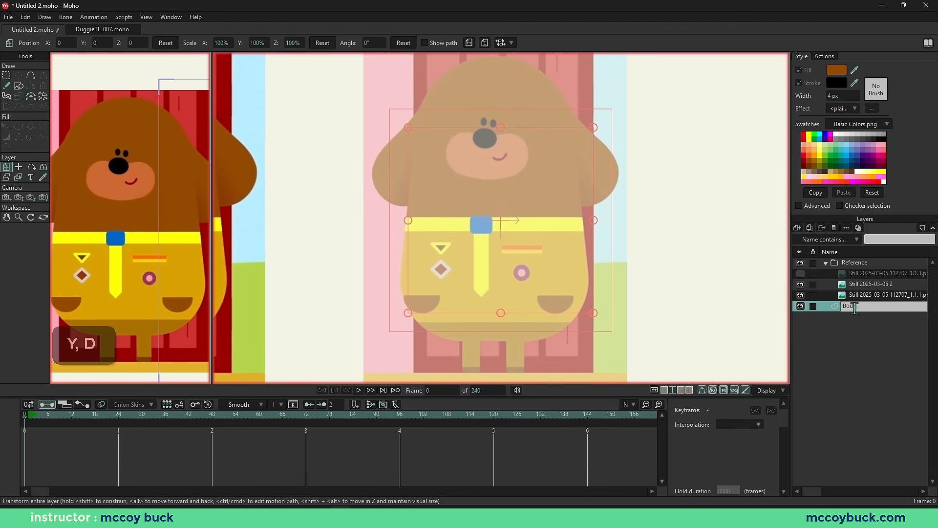
{"action": "key", "text": "Return"}
{"action": "scroll", "coordinate": [569, 270], "scroll_direction": "up", "scroll_amount": 1}
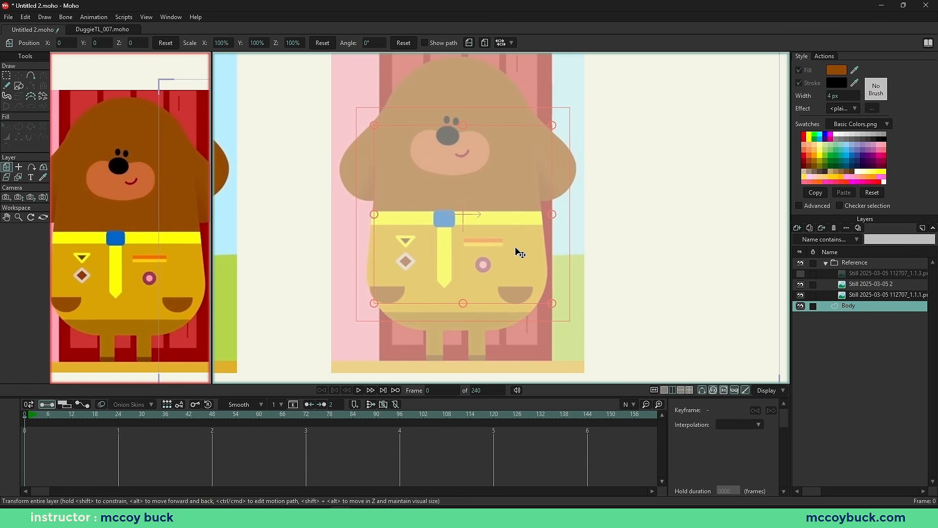
Step: Trace the body with Add Point from the right waist over the head and down the left side to the bottom centre
{"action": "key", "text": "a"}
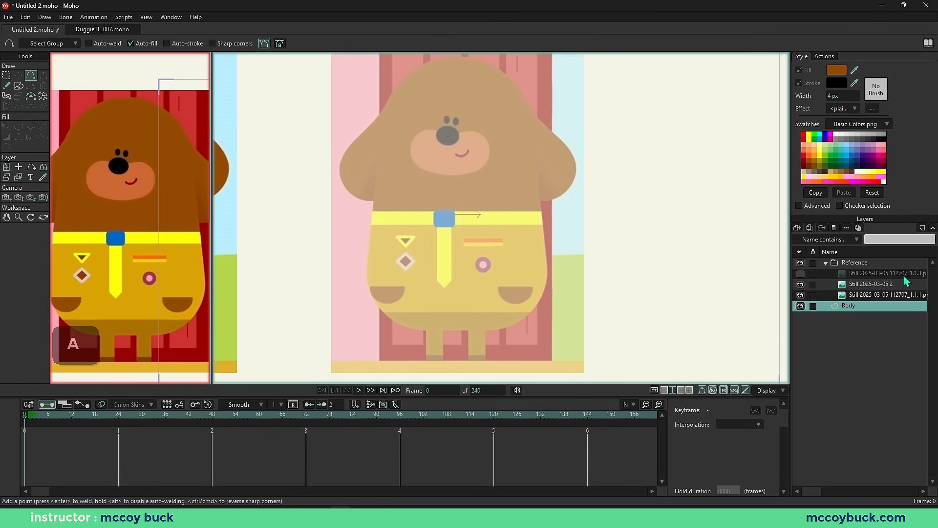
{"action": "left_click", "coordinate": [541, 211]}
{"action": "left_click", "coordinate": [527, 113]}
{"action": "left_click", "coordinate": [457, 56]}
{"action": "left_click", "coordinate": [386, 103]}
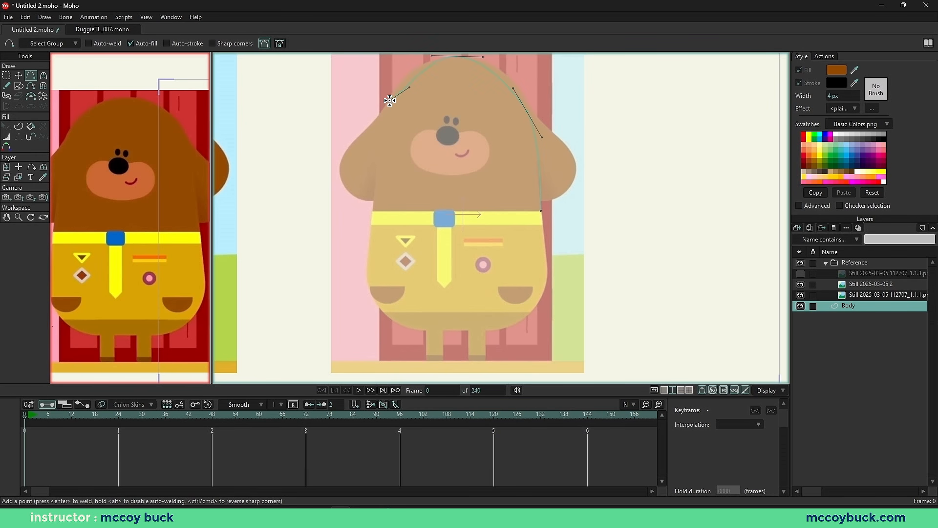
{"action": "left_click", "coordinate": [375, 205]}
{"action": "left_click", "coordinate": [371, 296]}
{"action": "left_click", "coordinate": [453, 330]}
Step: Undo the misplaced lower-right points, place a new point on that curve and close the body outline at the right waist
{"action": "left_click", "coordinate": [541, 325]}
{"action": "left_click_drag", "start_coordinate": [543, 319], "coordinate": [536, 262]}
{"action": "left_click", "coordinate": [538, 316]}
{"action": "key", "text": "ctrl+z"}
{"action": "key", "text": "ctrl+z"}
{"action": "left_click", "coordinate": [540, 302]}
{"action": "left_click_drag", "start_coordinate": [548, 230], "coordinate": [541, 211]}
Step: Select the body outline's left waist point and compare both sides of the traced shape with the reference
{"action": "key", "text": "g"}
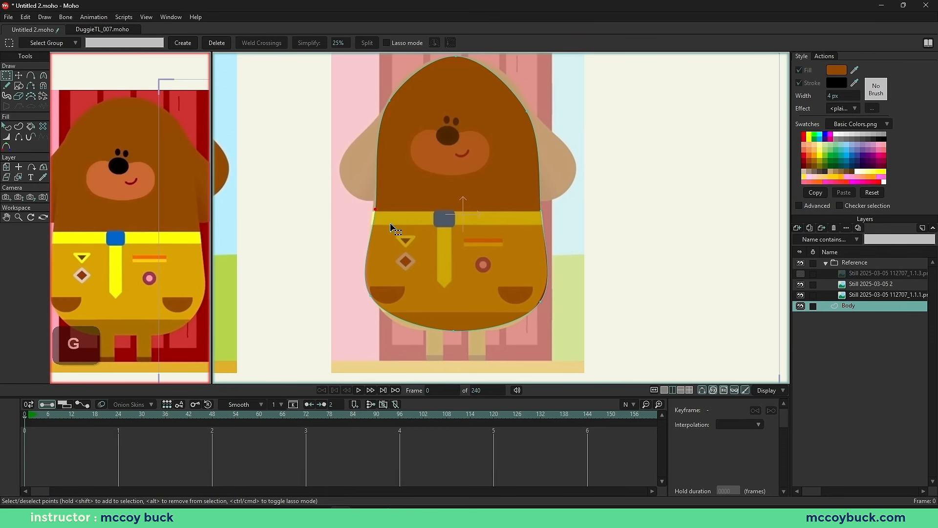
{"action": "left_click", "coordinate": [376, 209]}
{"action": "scroll", "coordinate": [462, 172], "scroll_direction": "up", "scroll_amount": 1}
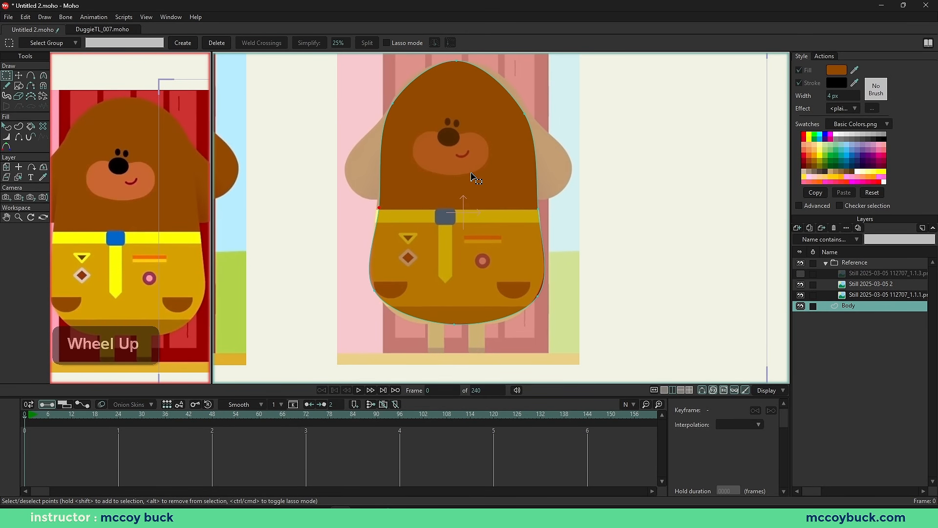
{"action": "scroll", "coordinate": [474, 178], "scroll_direction": "down", "scroll_amount": 1}
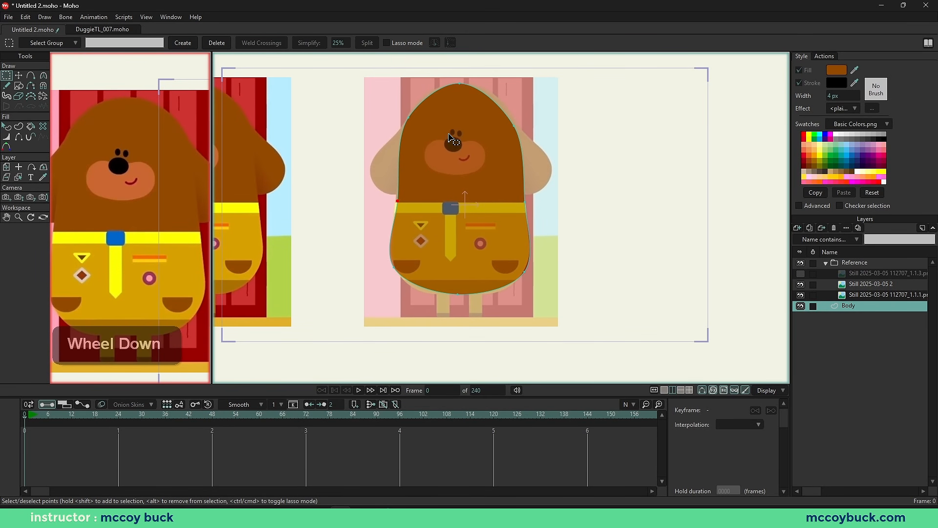
{"action": "left_click_drag", "start_coordinate": [448, 134], "coordinate": [467, 135]}
{"action": "scroll", "coordinate": [507, 238], "scroll_direction": "up", "scroll_amount": 1}
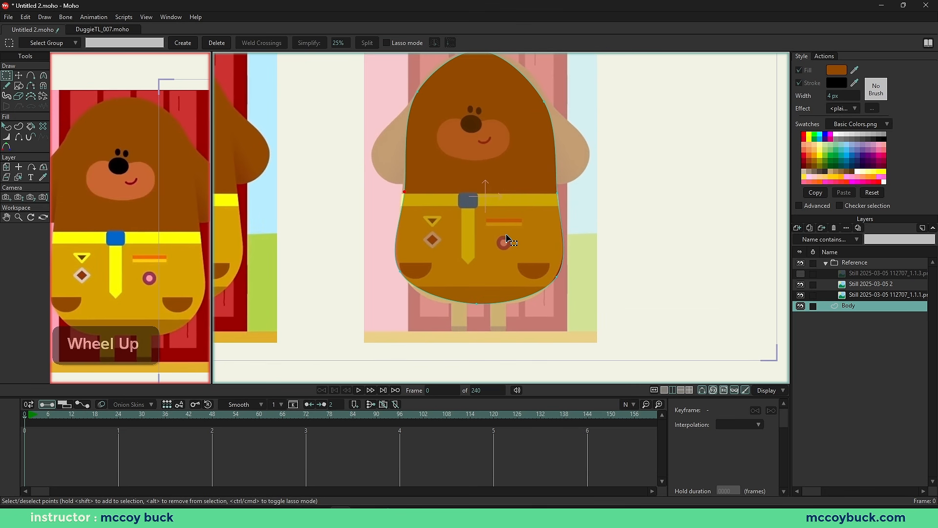
{"action": "left_click_drag", "start_coordinate": [538, 128], "coordinate": [522, 149]}
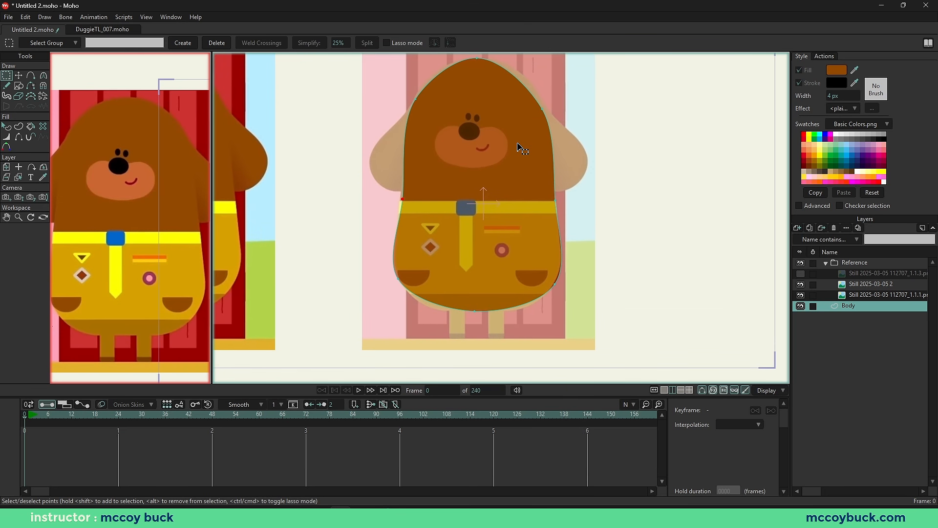
Step: Centre the whole body shape on the canvas by setting all its points' position to X 0, Y 0
{"action": "left_click_drag", "start_coordinate": [508, 160], "coordinate": [508, 180]}
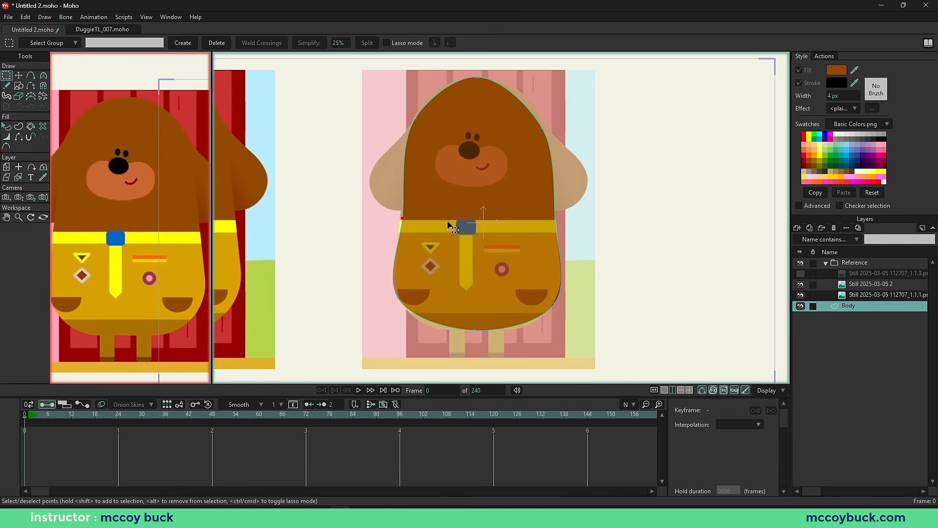
{"action": "key", "text": "g"}
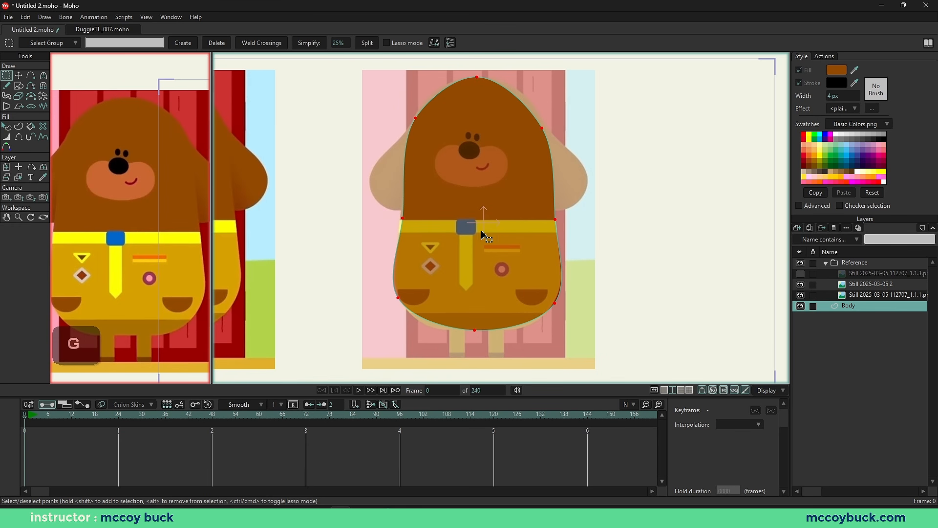
{"action": "key", "text": "t"}
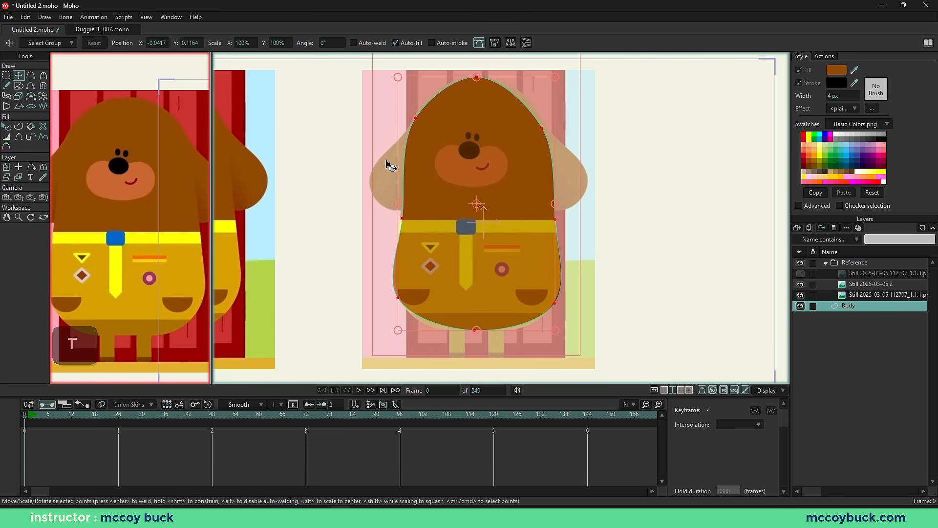
{"action": "left_click", "coordinate": [156, 45]}
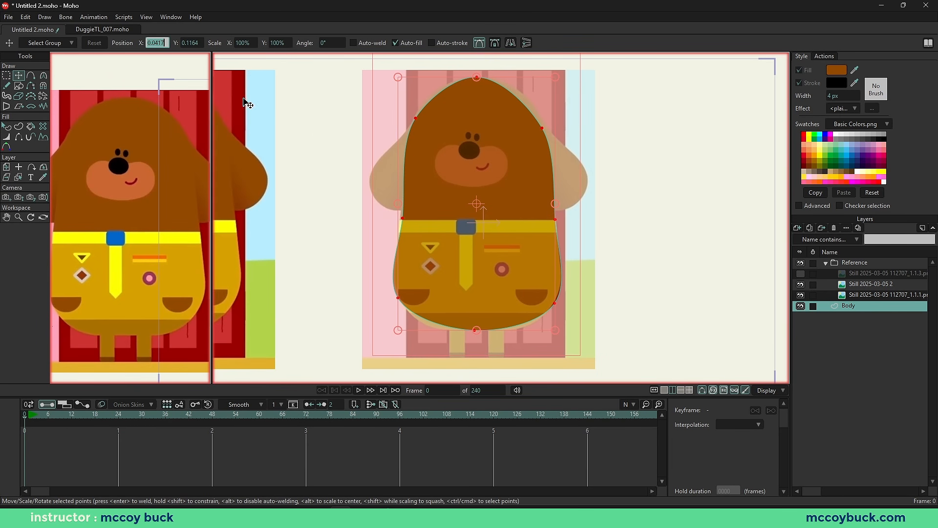
{"action": "type", "text": "0"}
{"action": "key", "text": "Tab"}
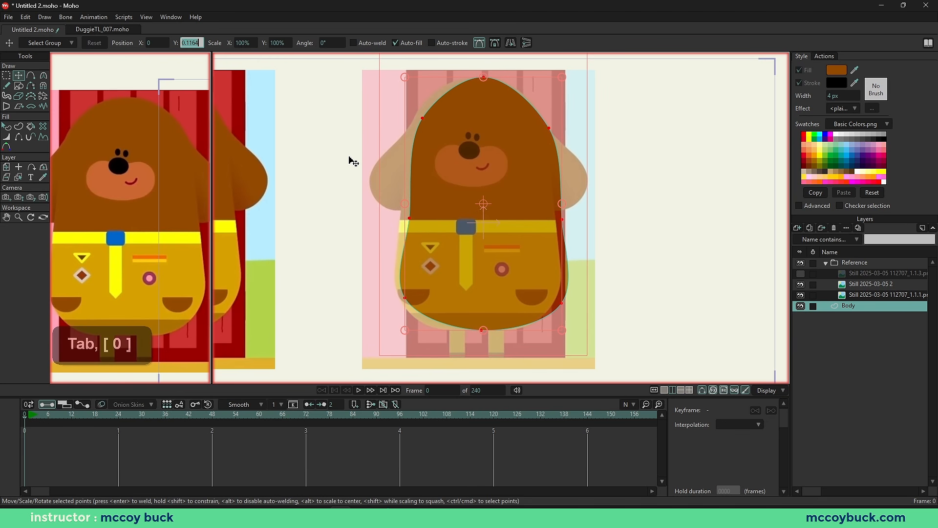
{"action": "type", "text": "0"}
{"action": "key", "text": "Return"}
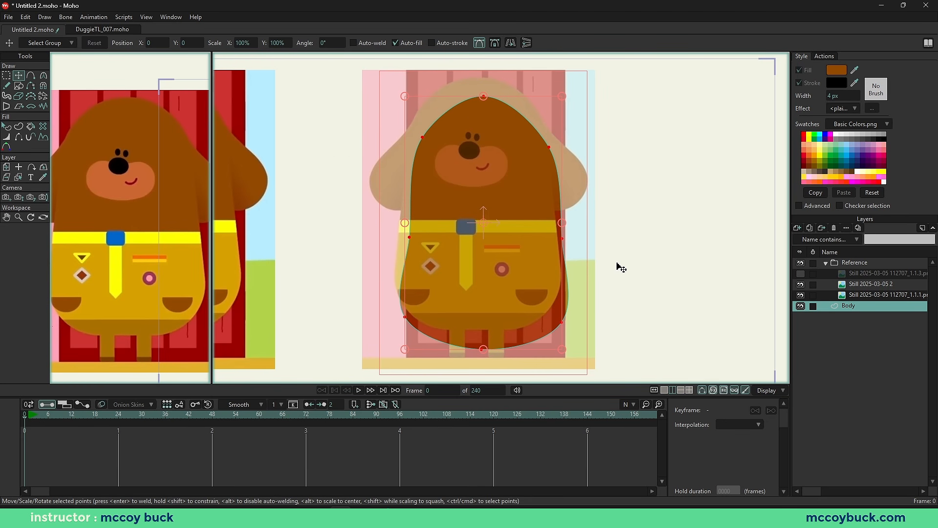
{"action": "key", "text": "Home"}
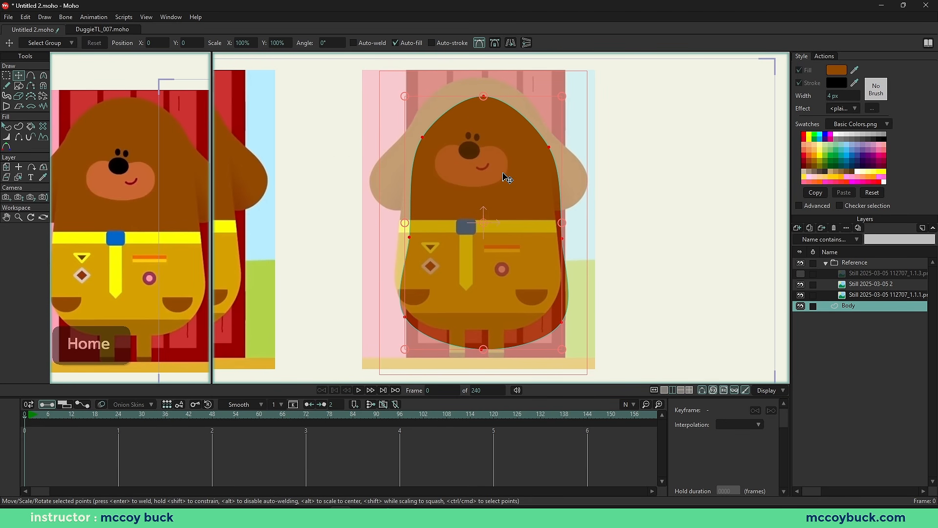
Step: Flip the view horizontally back and forth to check the symmetry of the centred body shape
{"action": "scroll", "coordinate": [496, 180], "scroll_direction": "down", "scroll_amount": 3}
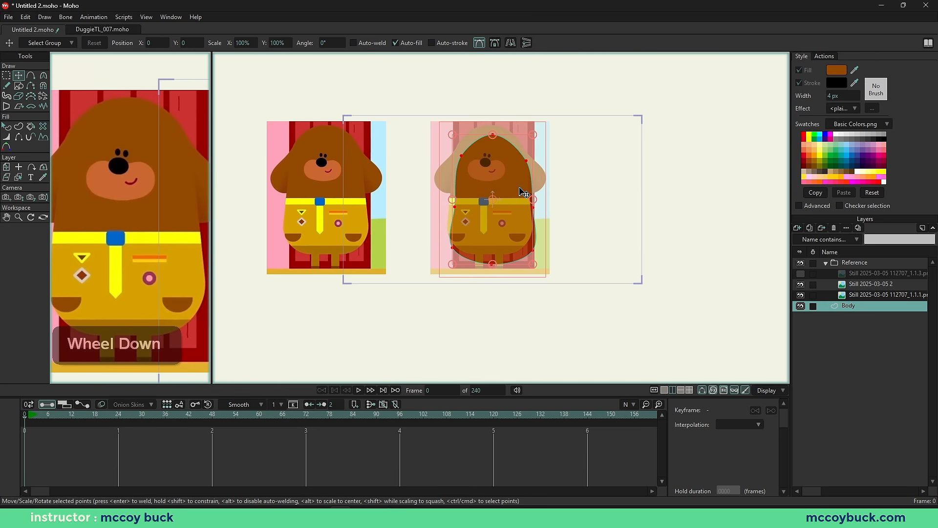
{"action": "key", "text": "Home"}
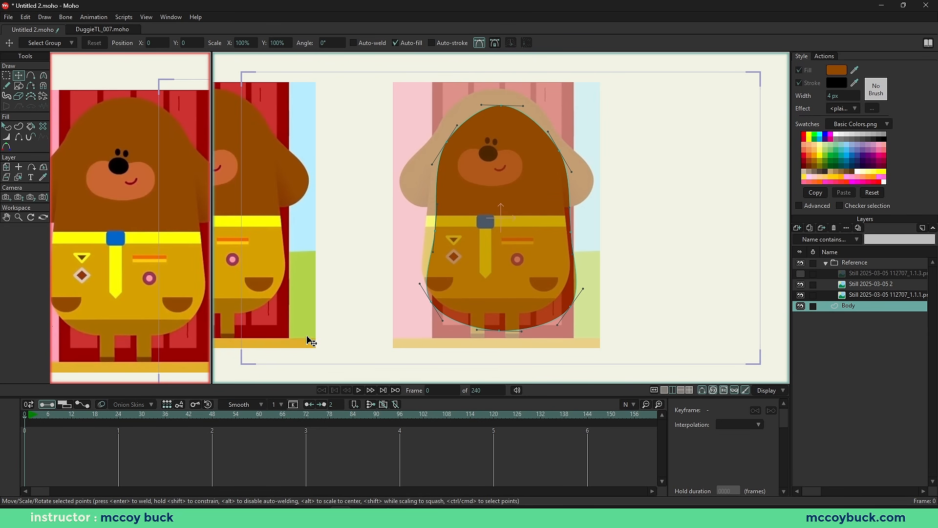
{"action": "left_click", "coordinate": [655, 391]}
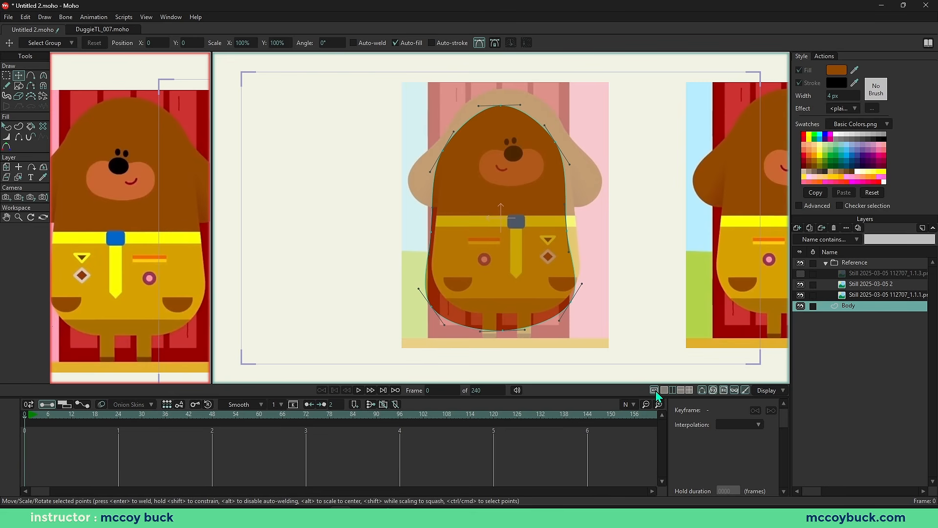
{"action": "left_click", "coordinate": [655, 390]}
{"action": "left_click", "coordinate": [656, 392]}
{"action": "left_click", "coordinate": [656, 392]}
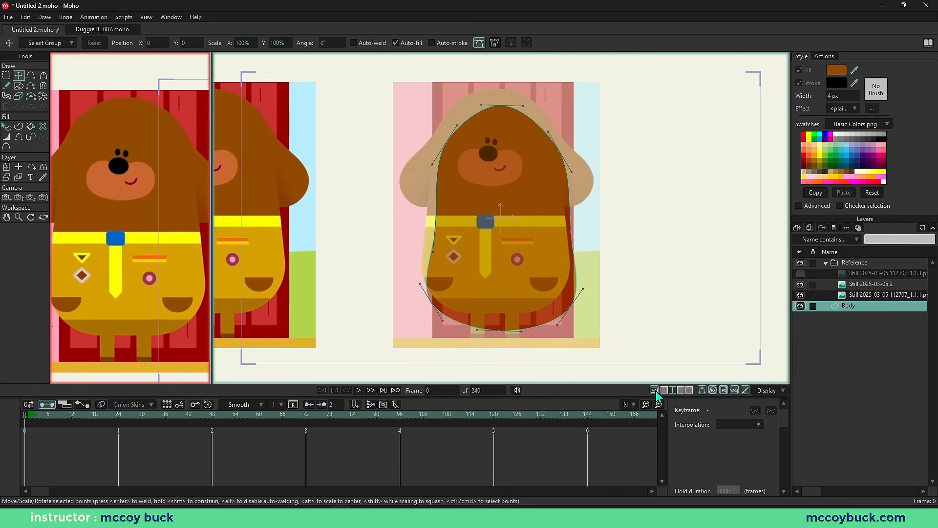
{"action": "left_click", "coordinate": [656, 392]}
{"action": "left_click", "coordinate": [656, 392]}
{"action": "left_click", "coordinate": [656, 392]}
{"action": "left_click", "coordinate": [655, 390]}
{"action": "left_click", "coordinate": [654, 391]}
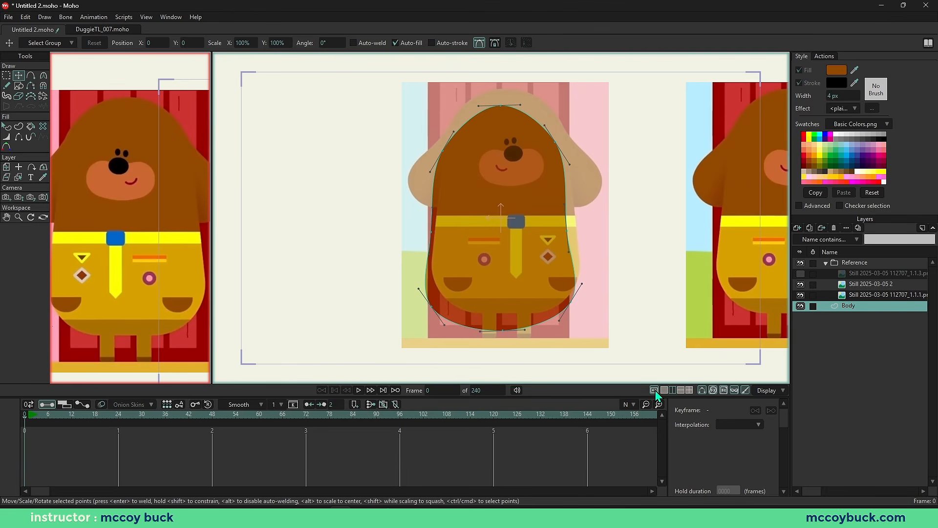
{"action": "left_click", "coordinate": [655, 390]}
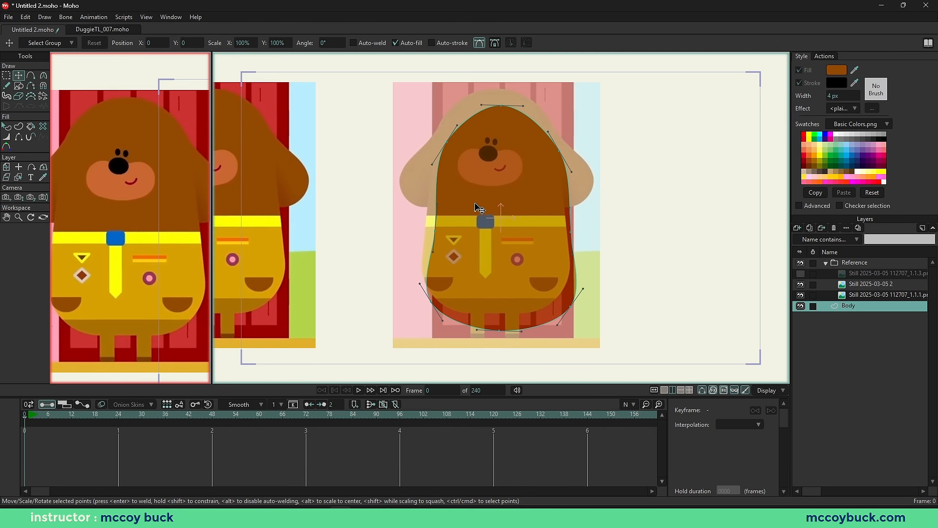
{"action": "left_click", "coordinate": [869, 283]}
{"action": "left_click", "coordinate": [800, 295]}
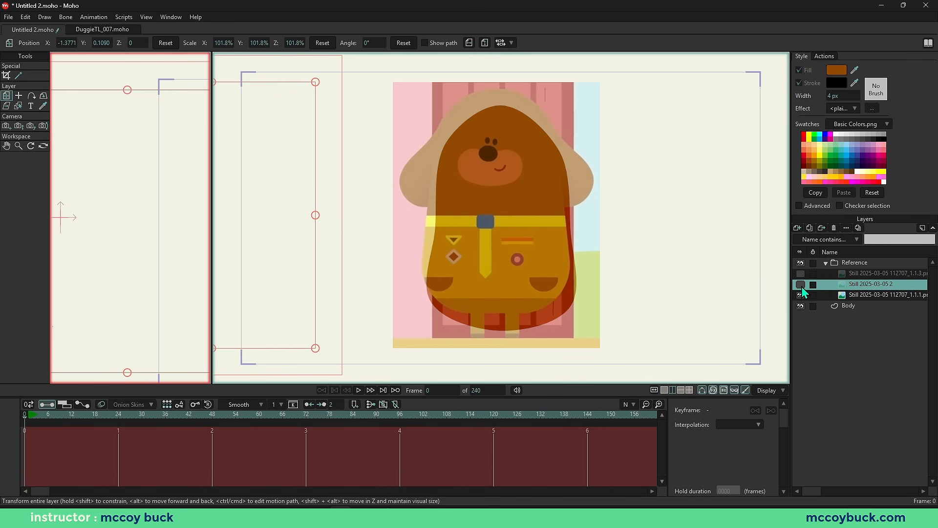
{"action": "left_click", "coordinate": [800, 295]}
{"action": "left_click", "coordinate": [860, 295]}
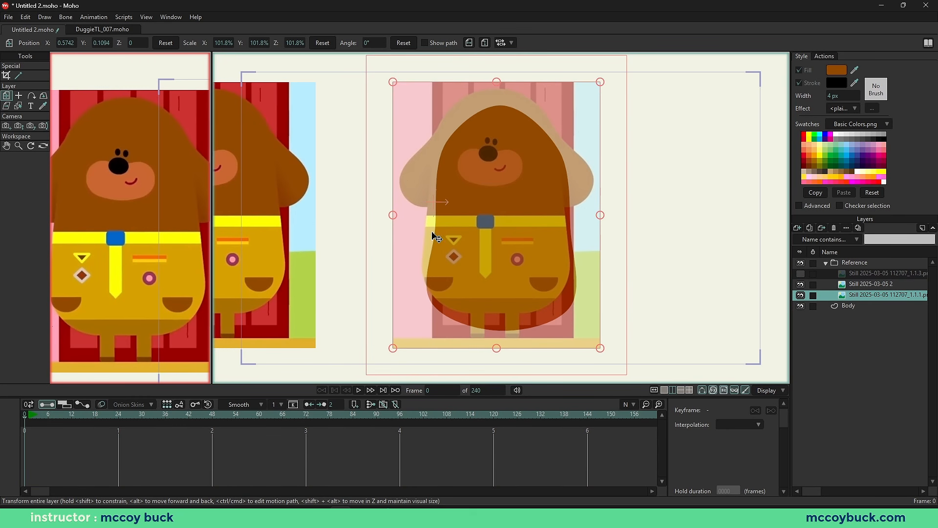
{"action": "mouse_move", "coordinate": [495, 221]}
{"action": "left_mouse_down"}
{"action": "mouse_move", "coordinate": [505, 238]}
{"action": "mouse_move", "coordinate": [499, 230]}
{"action": "left_mouse_up"}
{"action": "scroll", "coordinate": [506, 259], "scroll_direction": "up", "scroll_amount": 2}
{"action": "mouse_move", "coordinate": [511, 272]}
{"action": "left_mouse_down"}
{"action": "mouse_move", "coordinate": [492, 249]}
{"action": "mouse_move", "coordinate": [521, 307]}
{"action": "mouse_move", "coordinate": [508, 276]}
{"action": "left_mouse_up"}
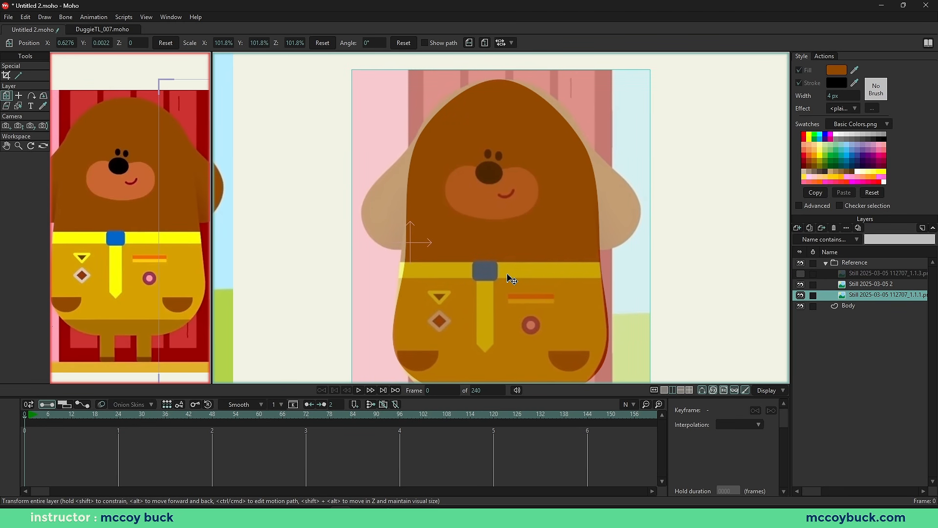
{"action": "key", "text": "Home"}
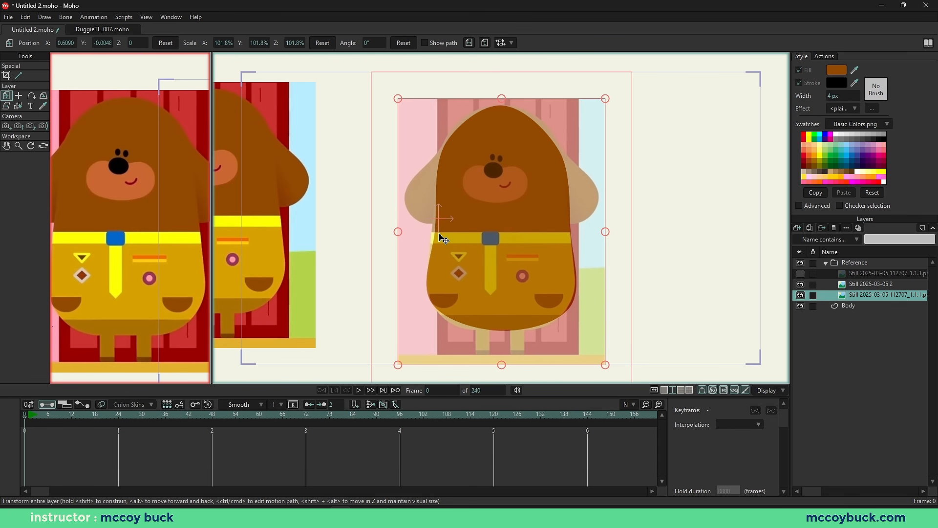
Step: Add a new vector layer above Body and name it Clothes
{"action": "left_click", "coordinate": [857, 306]}
{"action": "left_click", "coordinate": [798, 228]}
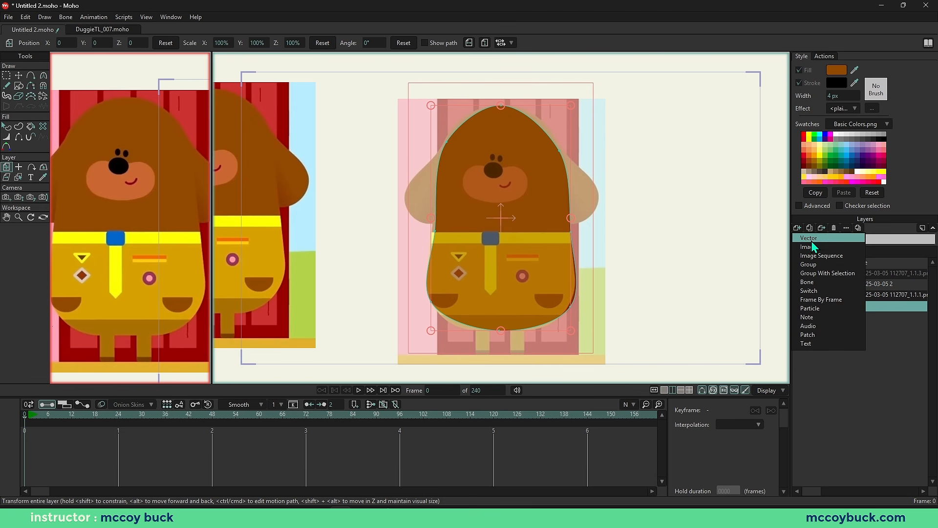
{"action": "left_click", "coordinate": [814, 239]}
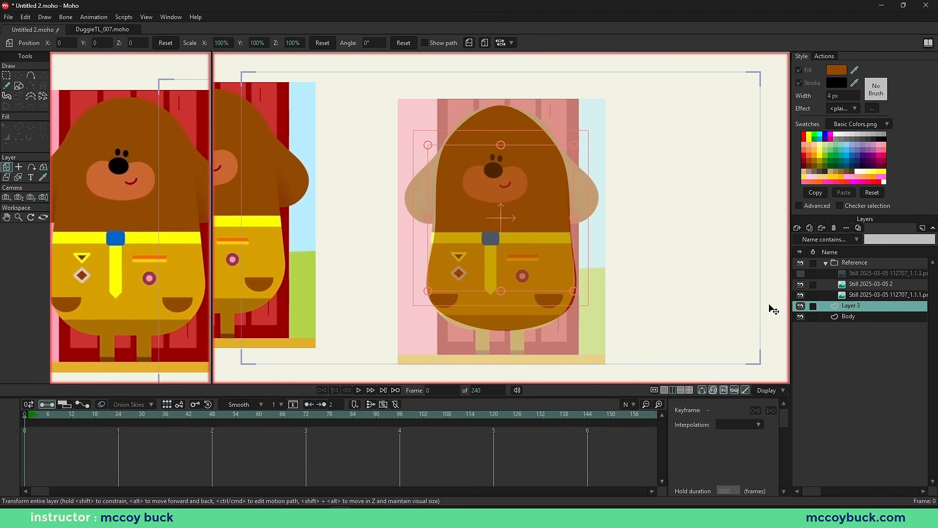
{"action": "left_click", "coordinate": [802, 265]}
{"action": "left_click", "coordinate": [802, 265]}
{"action": "double_click", "coordinate": [859, 309]}
{"action": "type", "text": "C"}
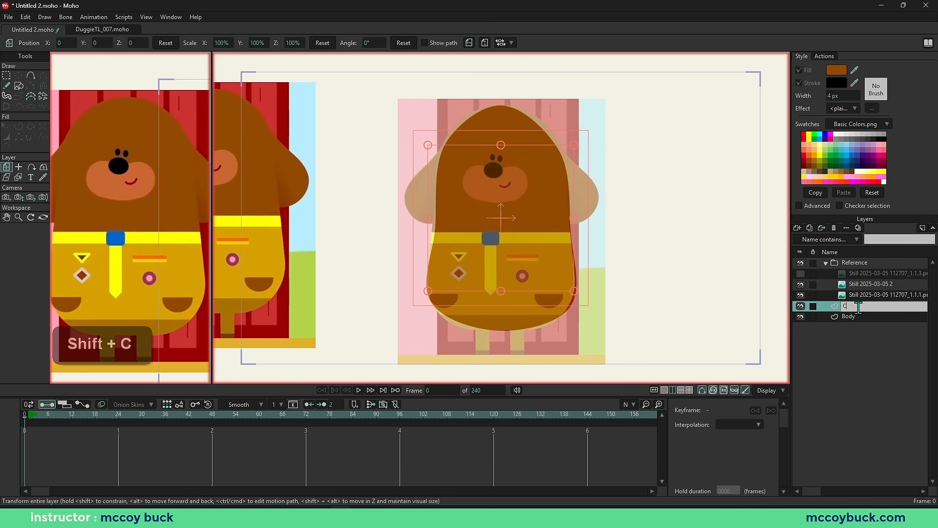
{"action": "type", "text": "lothes"}
{"action": "left_click", "coordinate": [347, 256]}
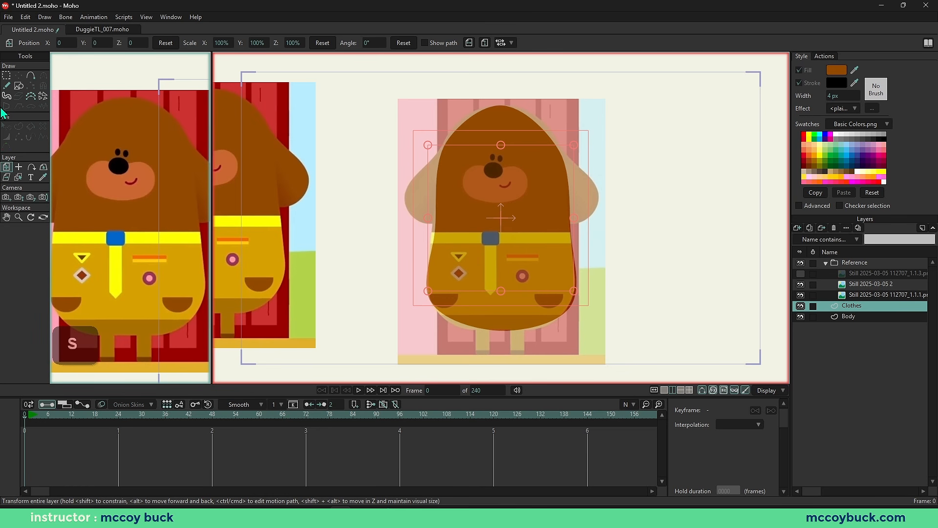
Step: Draw a wide rectangle over the lower body from the belt down and fill it with the shirt's golden yellow sampled from the reference
{"action": "left_click", "coordinate": [19, 85]}
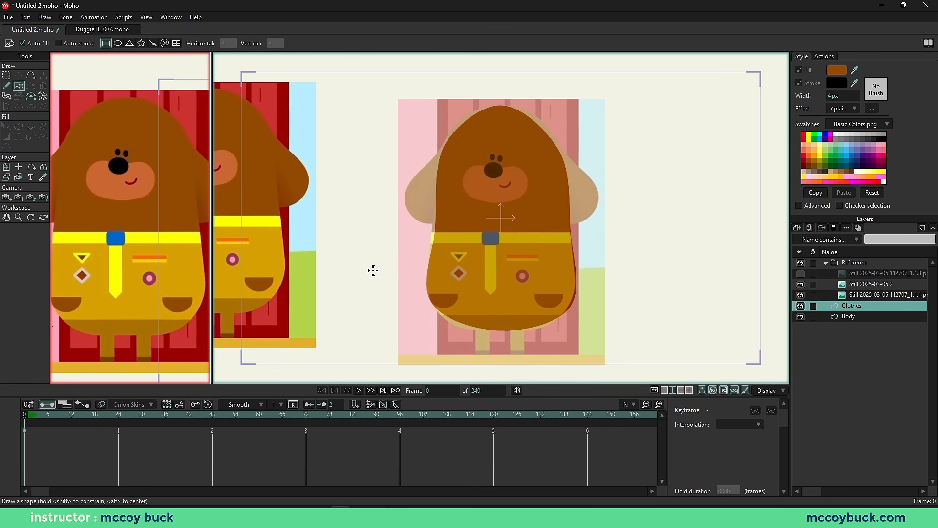
{"action": "left_click_drag", "start_coordinate": [383, 240], "coordinate": [624, 337]}
{"action": "key", "text": "g"}
{"action": "key", "text": "q"}
{"action": "left_click_drag", "start_coordinate": [855, 71], "coordinate": [116, 304]}
{"action": "left_click", "coordinate": [667, 300]}
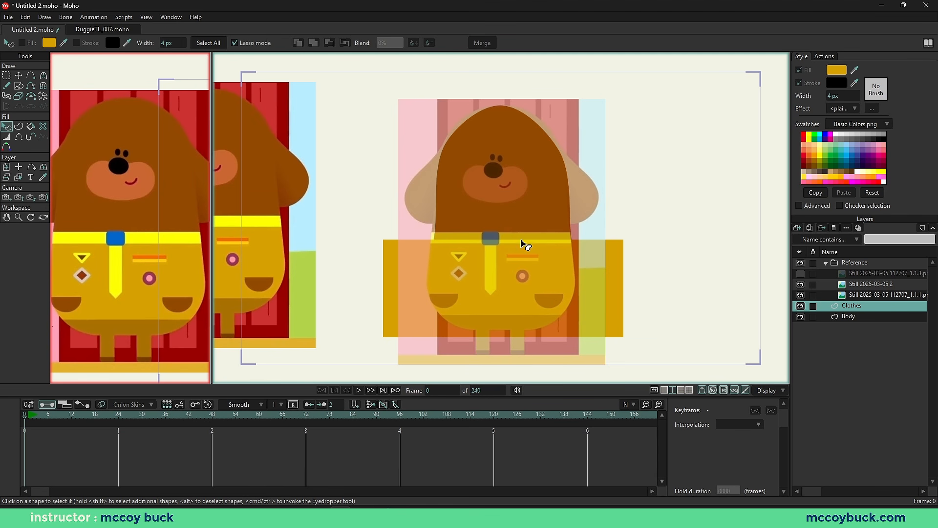
Step: Raise the bottom edge of the yellow shirt rectangle to about the base of the body
{"action": "key", "text": "s"}
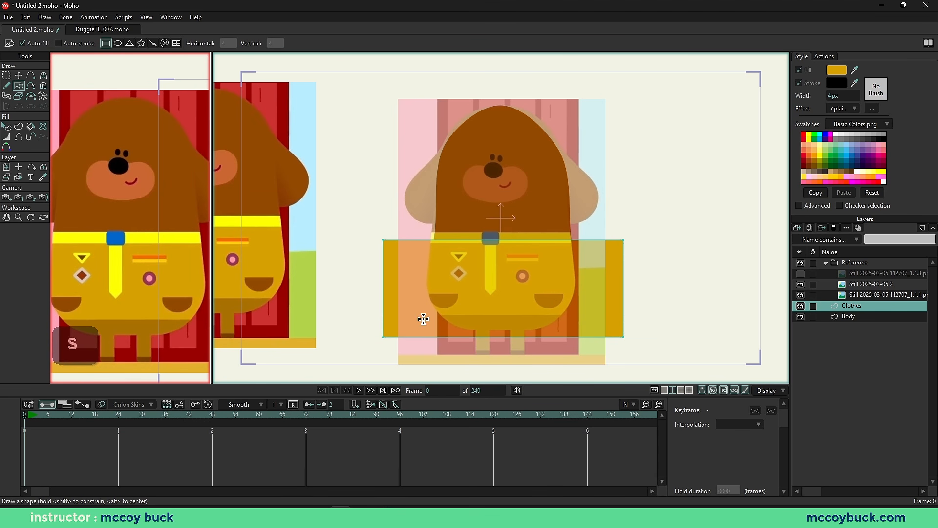
{"action": "key", "text": "g"}
{"action": "left_click_drag", "start_coordinate": [353, 323], "coordinate": [729, 364]}
{"action": "key", "text": "t"}
{"action": "left_click_drag", "start_coordinate": [562, 335], "coordinate": [563, 325]}
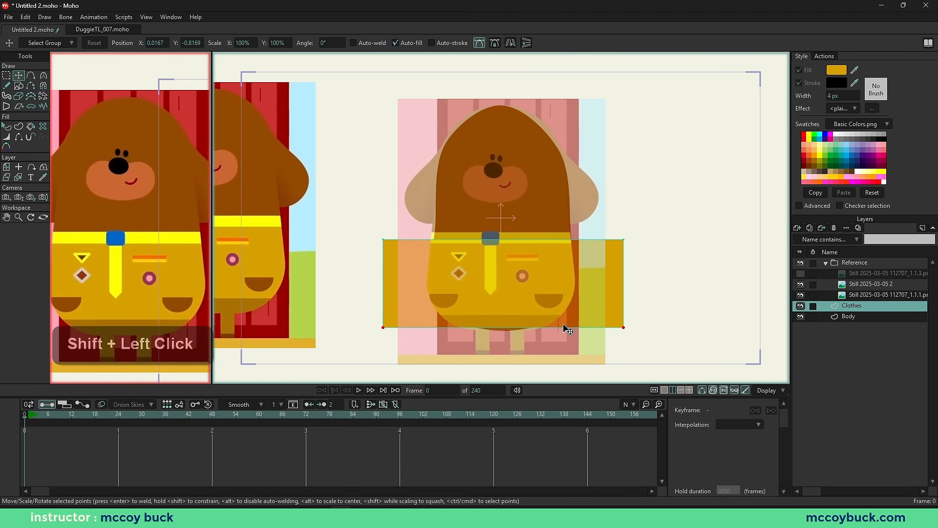
{"action": "key", "text": "shift+g"}
Step: Draw a second rectangle across the bottom of the shirt and align its top edge with the darker hem line
{"action": "key", "text": "s"}
{"action": "mouse_move", "coordinate": [397, 313]}
{"action": "left_mouse_down"}
{"action": "mouse_move", "coordinate": [616, 330]}
{"action": "mouse_move", "coordinate": [624, 363]}
{"action": "left_mouse_up"}
{"action": "scroll", "coordinate": [525, 320], "scroll_direction": "up", "scroll_amount": 2}
{"action": "key", "text": "g"}
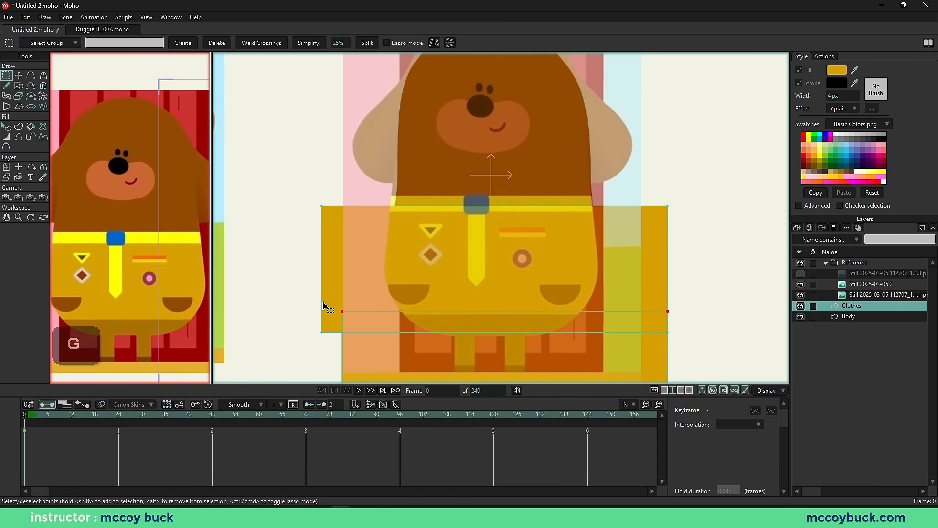
{"action": "left_click_drag", "start_coordinate": [322, 302], "coordinate": [661, 328]}
{"action": "key", "text": "t"}
{"action": "left_click", "coordinate": [580, 320], "text": "shift"}
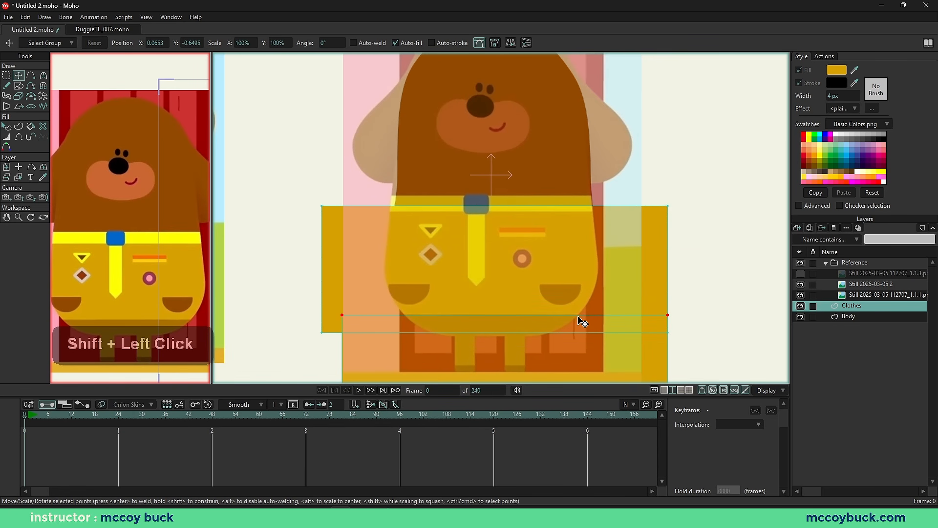
{"action": "key", "text": "shift+g"}
{"action": "key", "text": "t"}
Step: Narrow the hem rectangle by pulling its right side inward and fine-tune its top edge against the hem line
{"action": "key", "text": "g"}
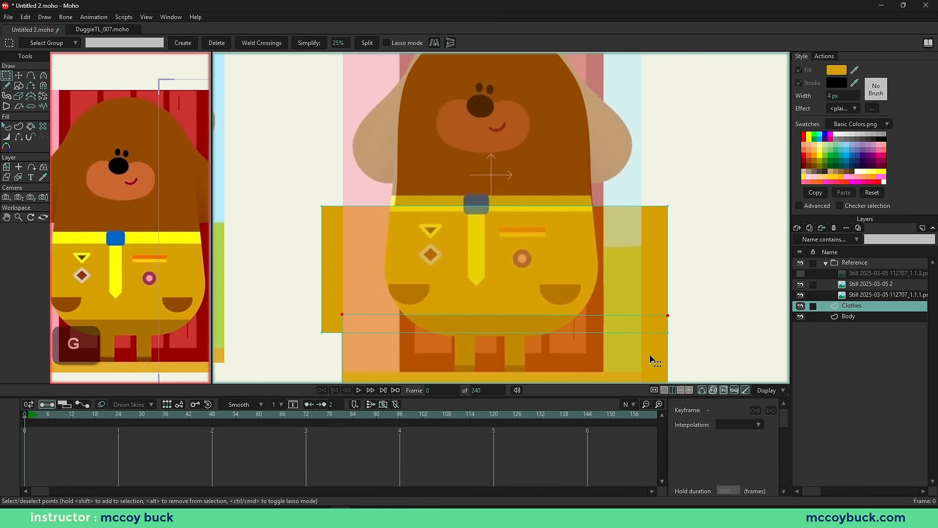
{"action": "key", "text": "t"}
{"action": "left_click", "coordinate": [658, 353], "text": "shift"}
{"action": "left_click_drag", "start_coordinate": [657, 353], "coordinate": [634, 353]}
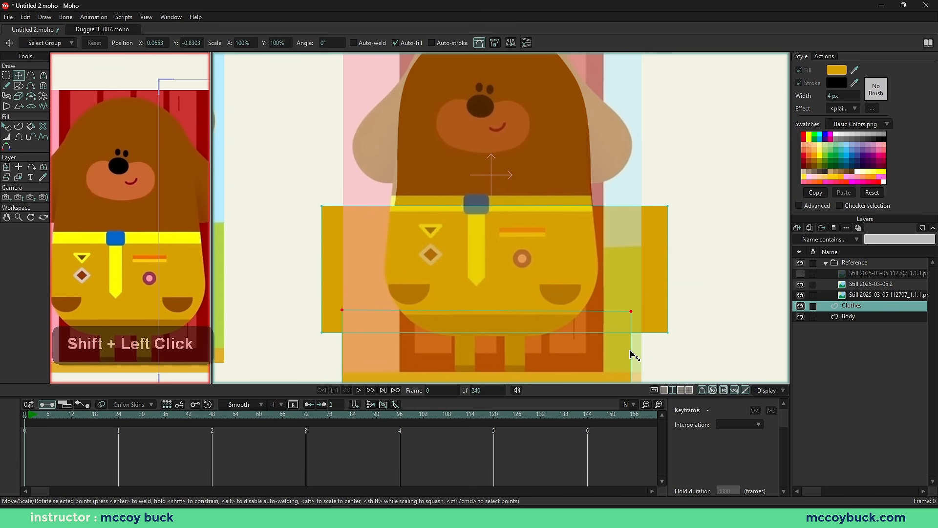
{"action": "key", "text": "g"}
{"action": "key", "text": "t"}
{"action": "left_click", "coordinate": [520, 323], "text": "shift"}
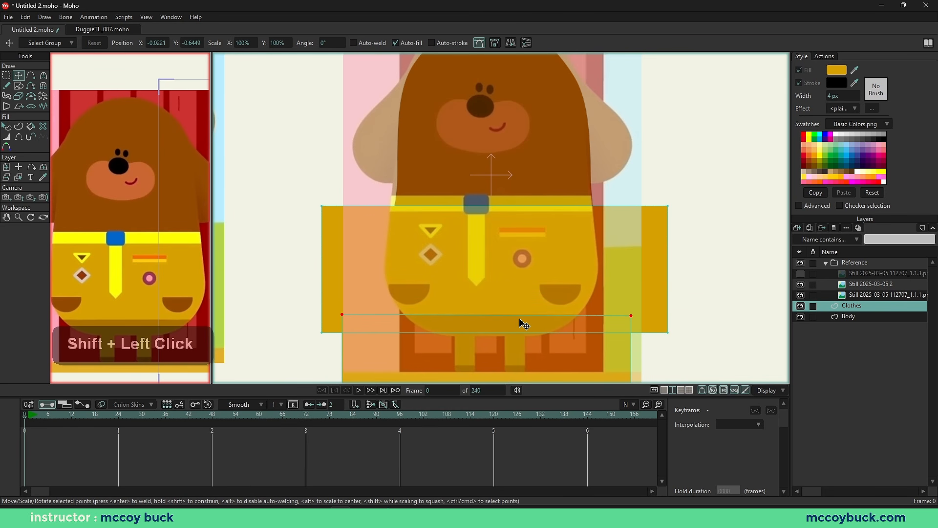
{"action": "left_click_drag", "start_coordinate": [520, 320], "coordinate": [517, 321]}
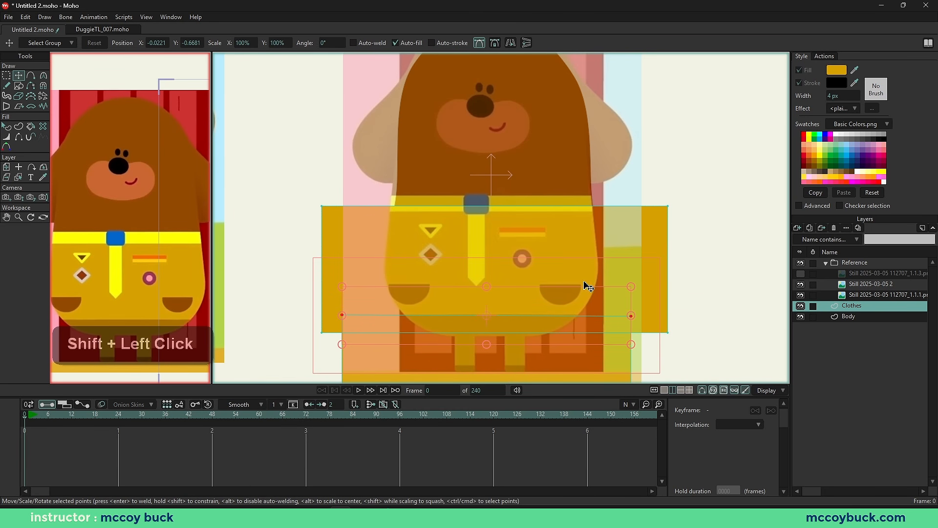
Step: Fill the hem rectangle with the darker brownish yellow sampled from the shirt's bottom band in the reference
{"action": "scroll", "coordinate": [582, 284], "scroll_direction": "down", "scroll_amount": 1}
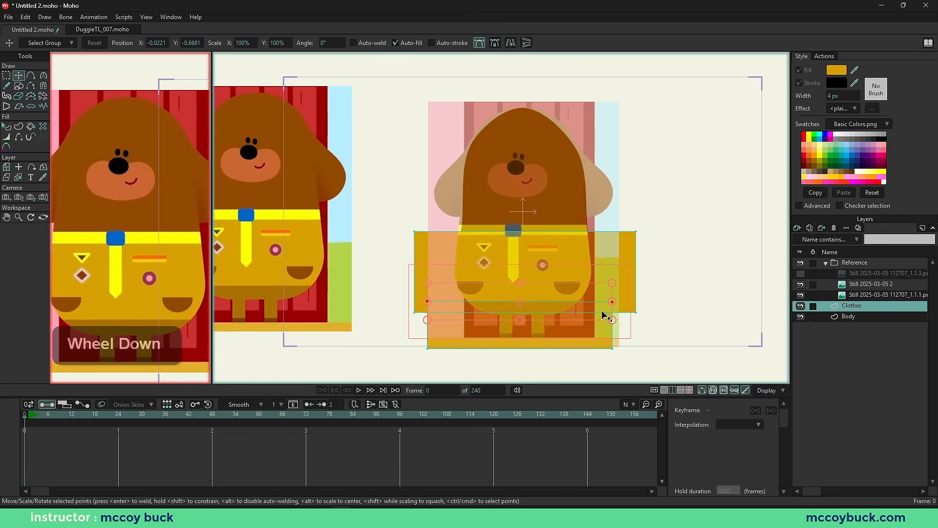
{"action": "scroll", "coordinate": [494, 289], "scroll_direction": "up", "scroll_amount": 2}
{"action": "left_click_drag", "start_coordinate": [680, 288], "coordinate": [572, 271]}
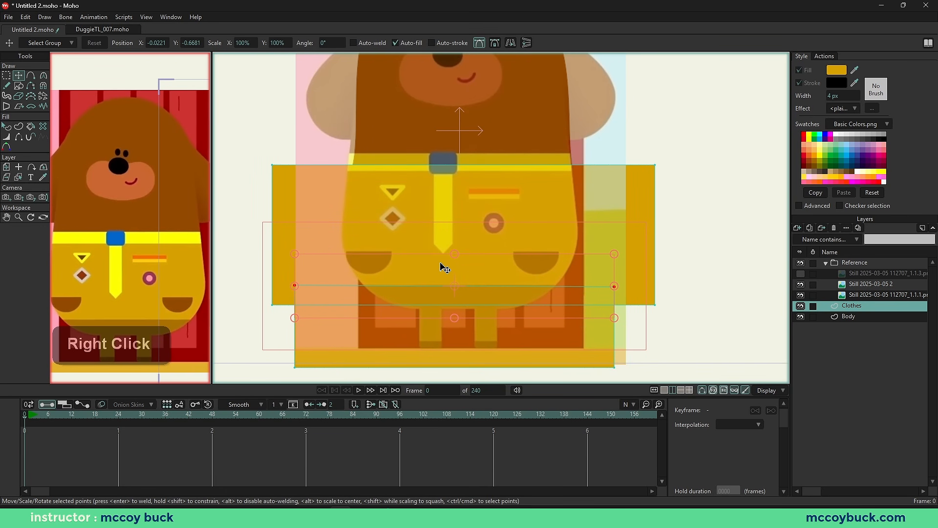
{"action": "key", "text": "q"}
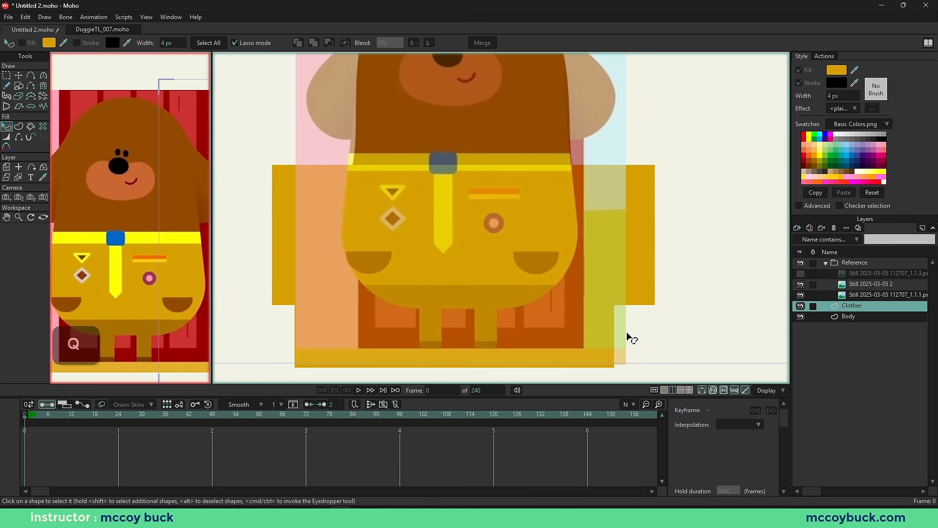
{"action": "left_click_drag", "start_coordinate": [854, 70], "coordinate": [127, 322]}
{"action": "left_click", "coordinate": [691, 325]}
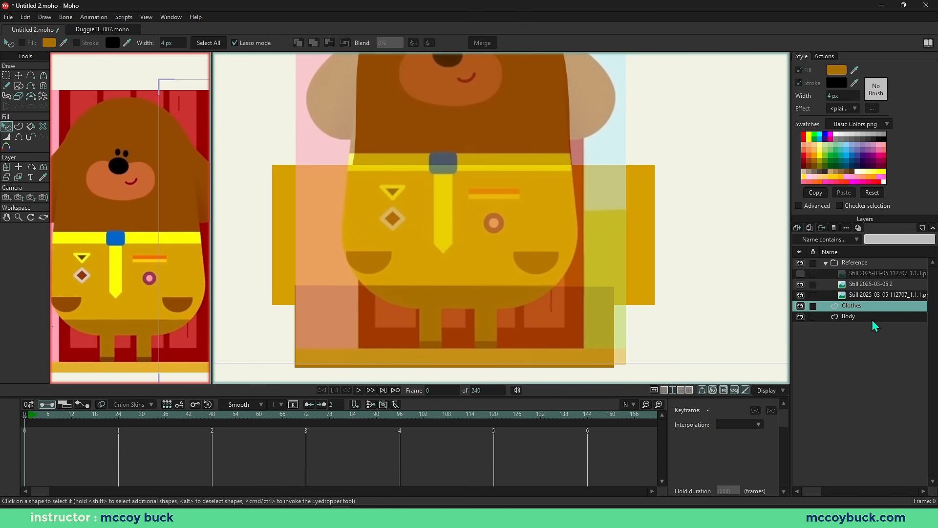
Step: Group the Clothes and Body layers together and set the new group's mask to Hide all
{"action": "left_click", "coordinate": [864, 315], "text": "shift"}
{"action": "right_click", "coordinate": [851, 315]}
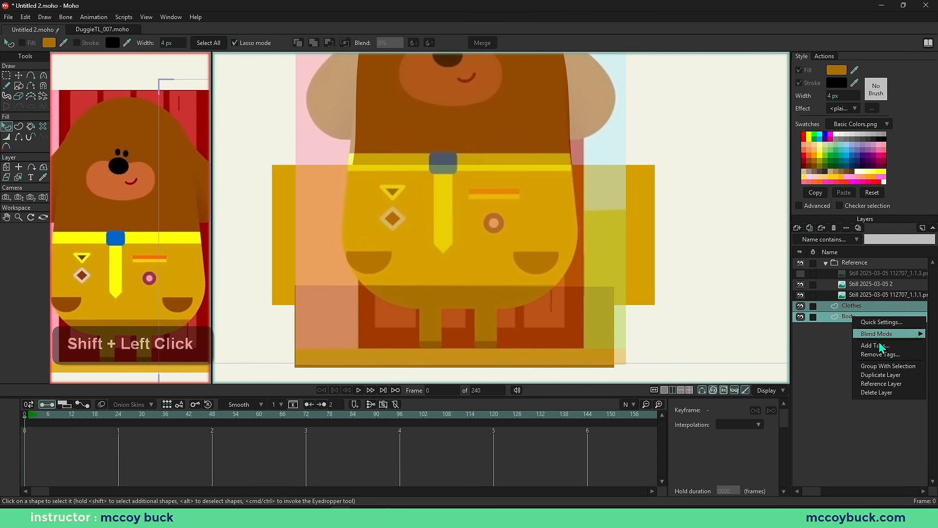
{"action": "left_click", "coordinate": [861, 366]}
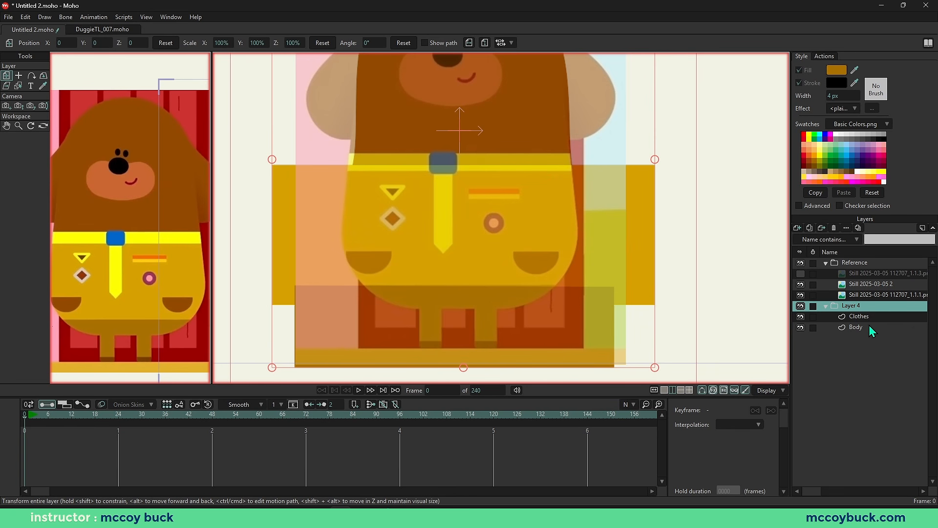
{"action": "double_click", "coordinate": [853, 307]}
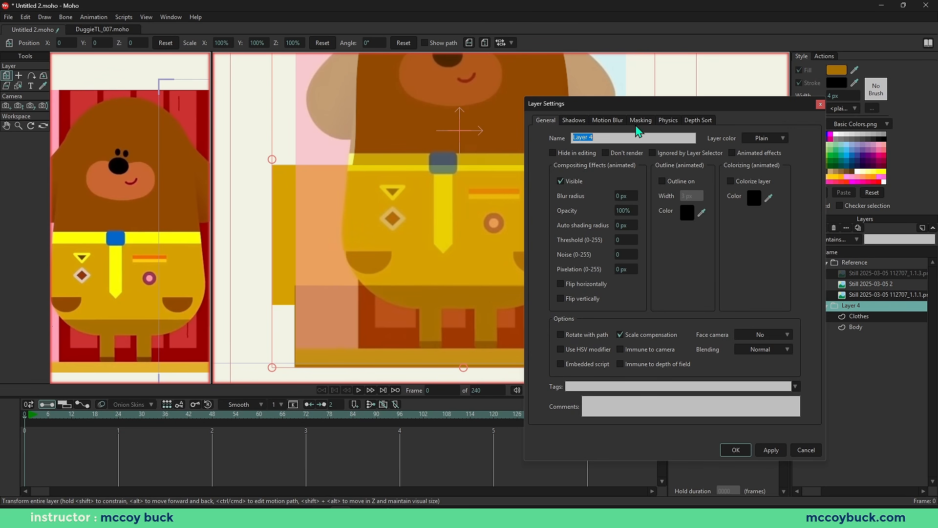
{"action": "left_click", "coordinate": [640, 121]}
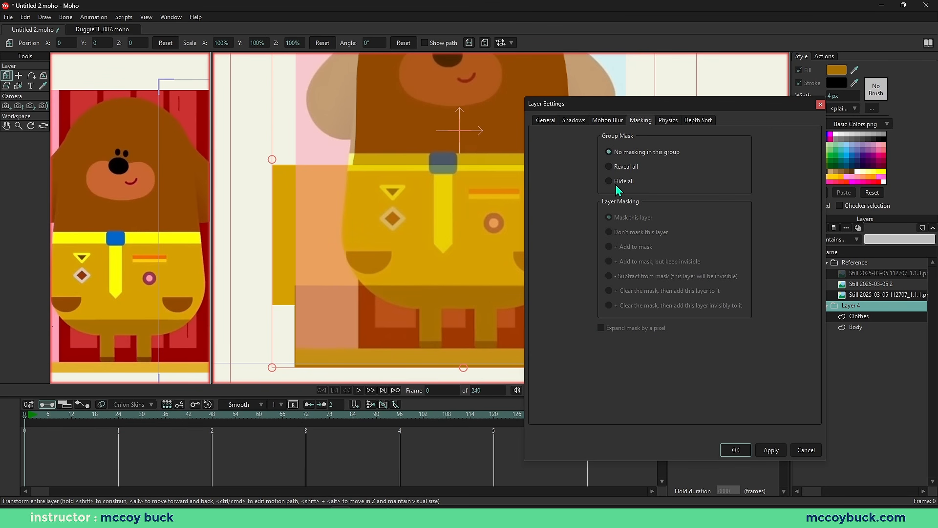
{"action": "left_click", "coordinate": [738, 450]}
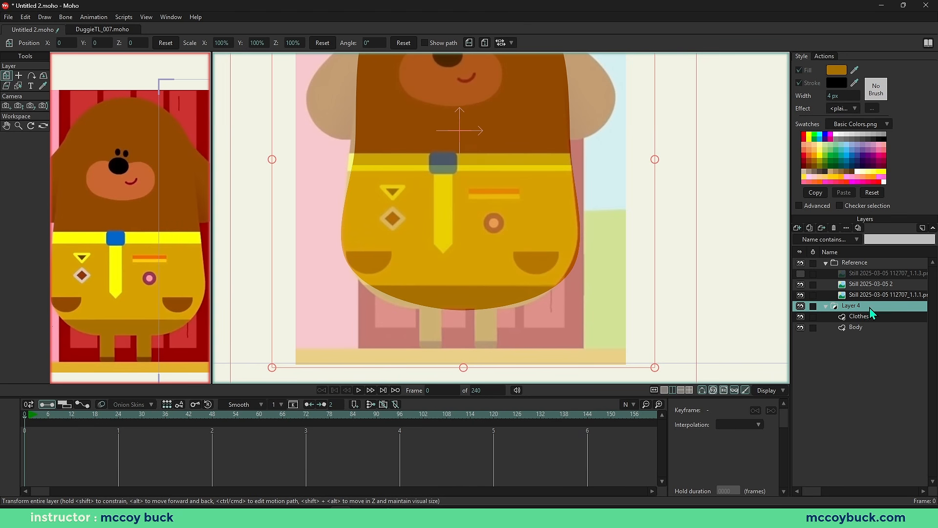
Step: Review the layer masking options of the Clothes layer that sits above the Body layer
{"action": "left_click", "coordinate": [858, 328]}
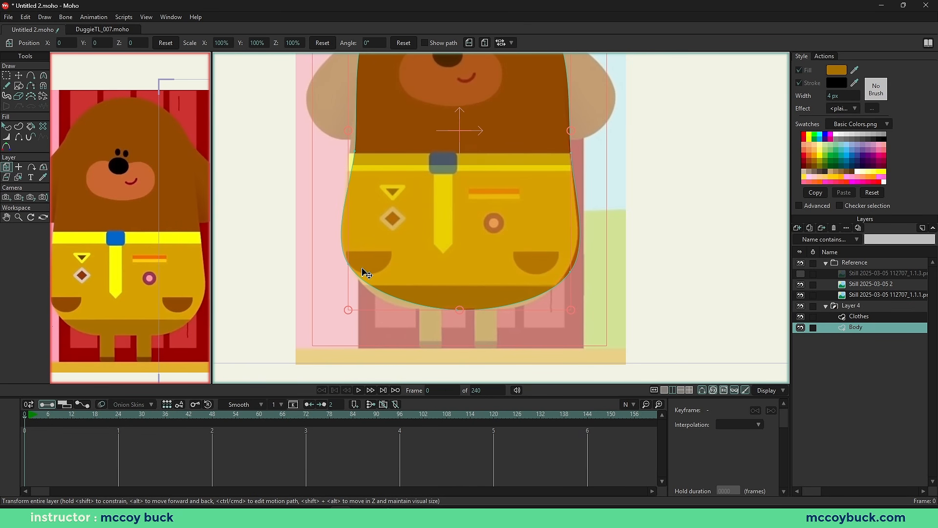
{"action": "left_click", "coordinate": [873, 317]}
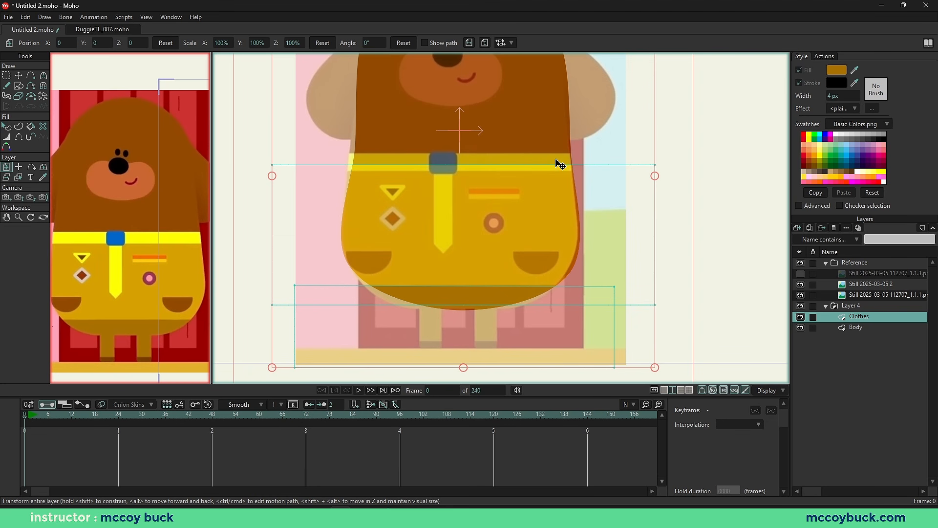
{"action": "right_click", "coordinate": [859, 317]}
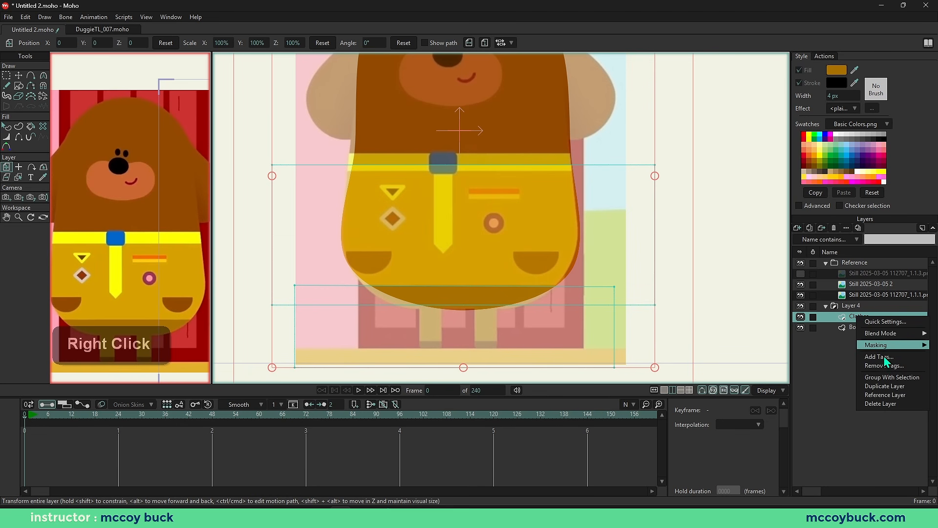
{"action": "mouse_move", "coordinate": [887, 345]}
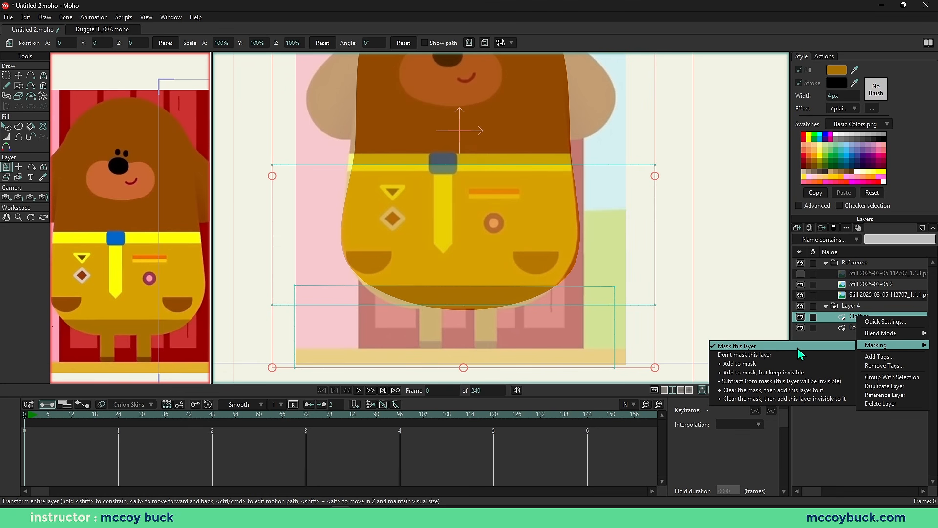
{"action": "left_click", "coordinate": [852, 344]}
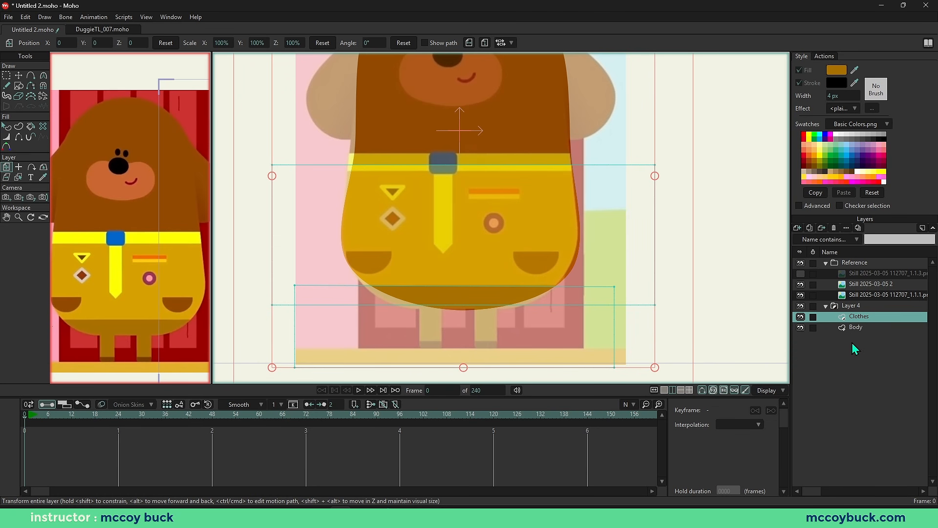
Step: Lengthen the left curve handle of the Body outline's top point to round the head towards the reference
{"action": "left_click", "coordinate": [856, 327]}
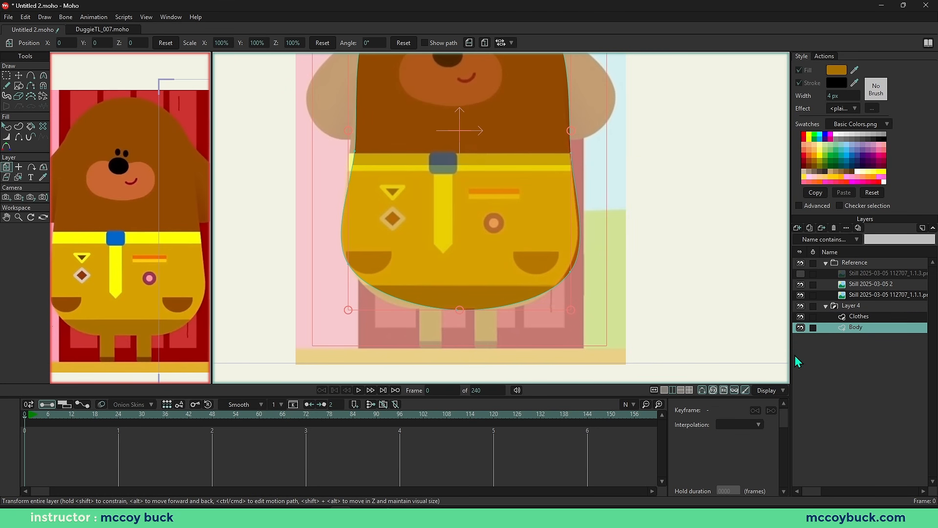
{"action": "left_click", "coordinate": [800, 262]}
{"action": "left_click_drag", "start_coordinate": [441, 232], "coordinate": [457, 297]}
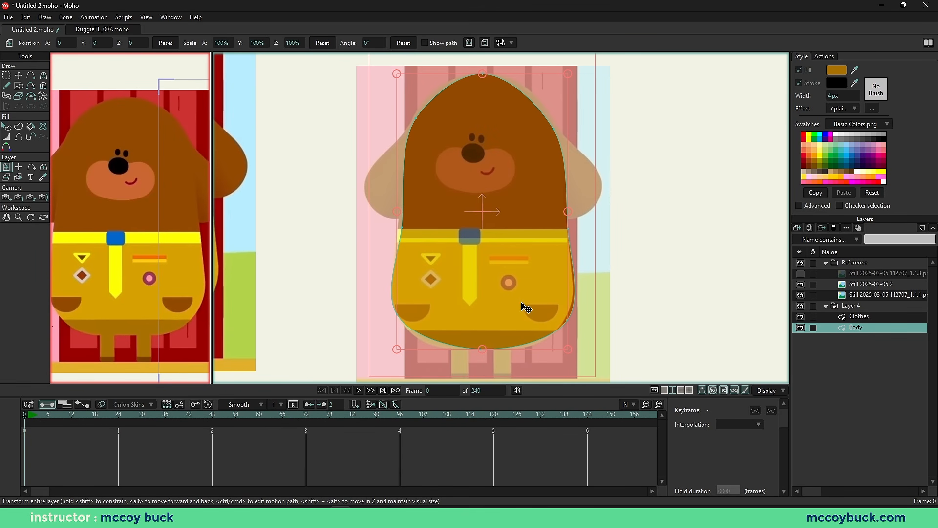
{"action": "left_click_drag", "start_coordinate": [490, 132], "coordinate": [499, 141]}
{"action": "scroll", "coordinate": [517, 163], "scroll_direction": "up", "scroll_amount": 2}
{"action": "right_click", "coordinate": [517, 163]}
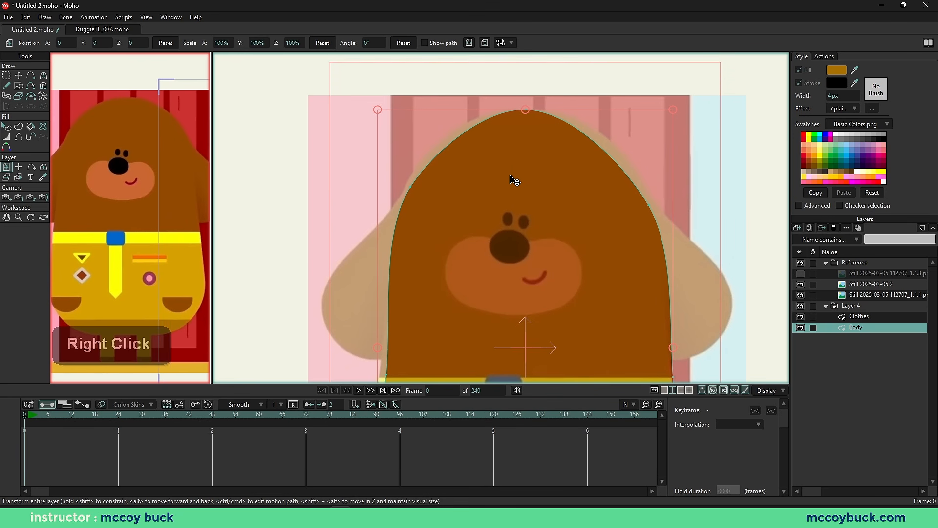
{"action": "key", "text": "g"}
{"action": "scroll", "coordinate": [523, 137], "scroll_direction": "up", "scroll_amount": 3}
{"action": "scroll", "coordinate": [526, 108], "scroll_direction": "down", "scroll_amount": 1}
{"action": "key", "text": "c"}
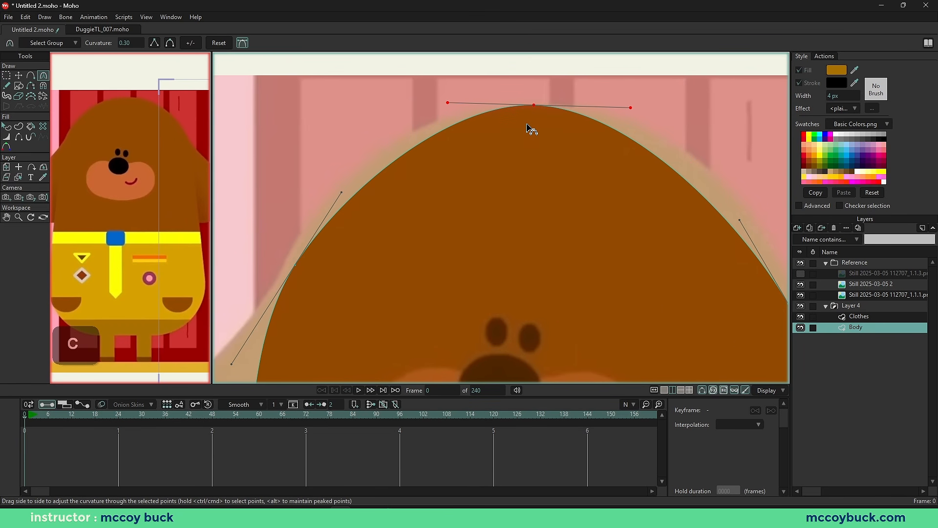
{"action": "left_click_drag", "start_coordinate": [445, 104], "coordinate": [370, 116]}
{"action": "scroll", "coordinate": [397, 147], "scroll_direction": "down", "scroll_amount": 2}
Step: Nudge the Body's left waist point slightly outward and pull its lower handle down to follow the reference outline
{"action": "key", "text": "t"}
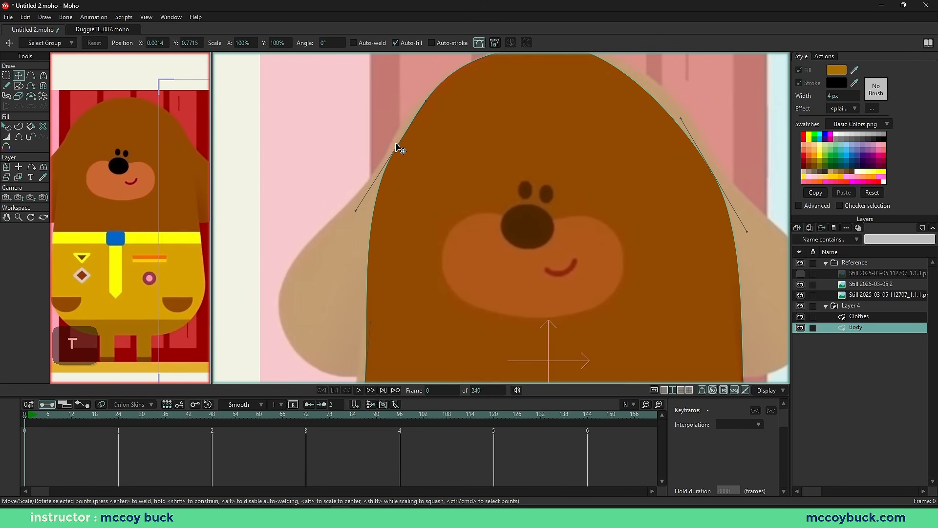
{"action": "scroll", "coordinate": [438, 191], "scroll_direction": "down", "scroll_amount": 1}
{"action": "scroll", "coordinate": [446, 218], "scroll_direction": "up", "scroll_amount": 3}
{"action": "left_click", "coordinate": [416, 225]}
{"action": "left_click_drag", "start_coordinate": [416, 225], "coordinate": [413, 225]}
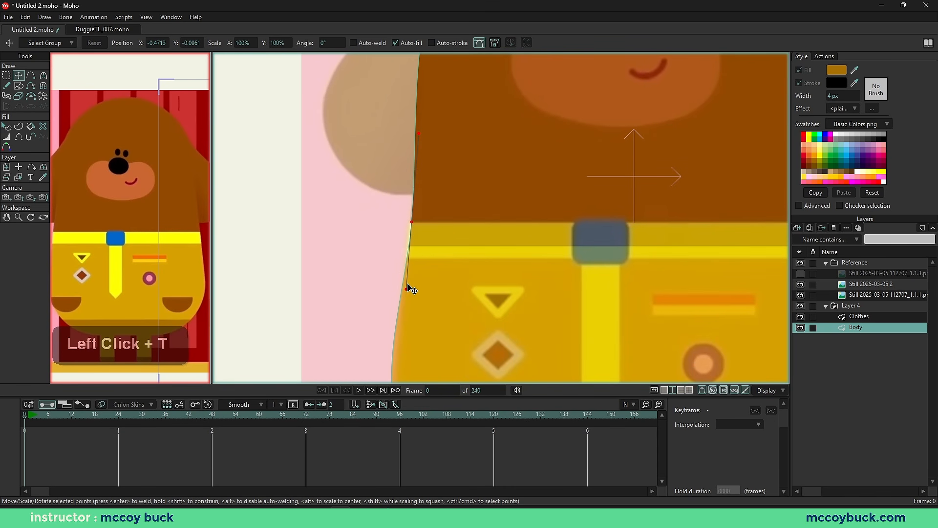
{"action": "left_click_drag", "start_coordinate": [409, 288], "coordinate": [407, 291]}
Step: Fine-tune the lower curve of the Body outline against the reference
{"action": "scroll", "coordinate": [430, 279], "scroll_direction": "down", "scroll_amount": 2}
{"action": "key", "text": "g"}
{"action": "left_click_drag", "start_coordinate": [545, 271], "coordinate": [600, 310]}
{"action": "key", "text": "t"}
{"action": "scroll", "coordinate": [585, 303], "scroll_direction": "up", "scroll_amount": 3}
{"action": "mouse_move", "coordinate": [560, 279]}
{"action": "left_mouse_down"}
{"action": "mouse_move", "coordinate": [616, 266]}
{"action": "mouse_move", "coordinate": [573, 278]}
{"action": "left_mouse_up"}
{"action": "left_click_drag", "start_coordinate": [572, 279], "coordinate": [571, 278]}
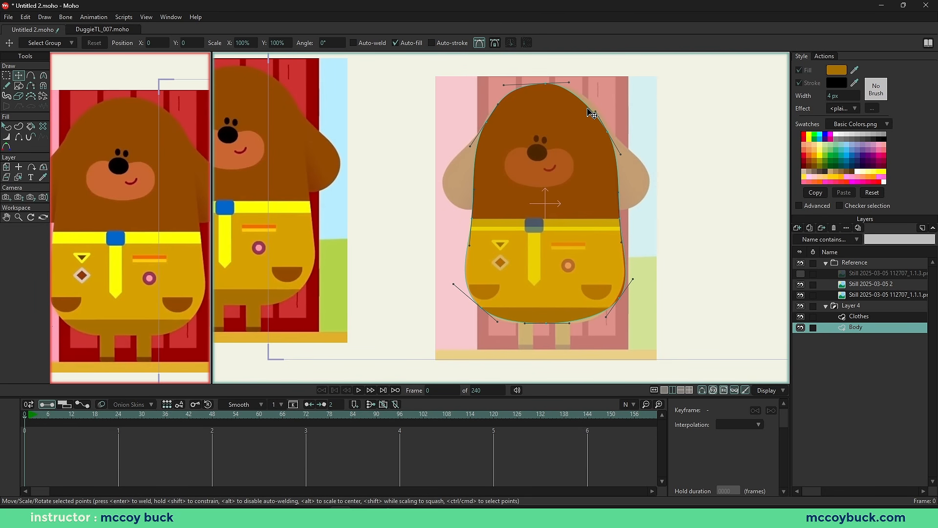
Step: Delete the right half of the Body outline and set the remaining top point's X position to 0
{"action": "key", "text": "d"}
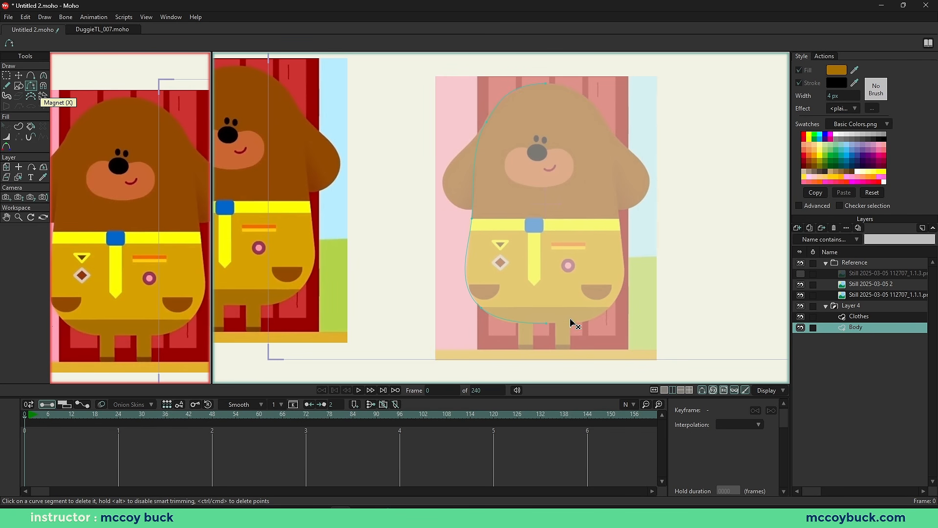
{"action": "scroll", "coordinate": [510, 232], "scroll_direction": "up", "scroll_amount": 1}
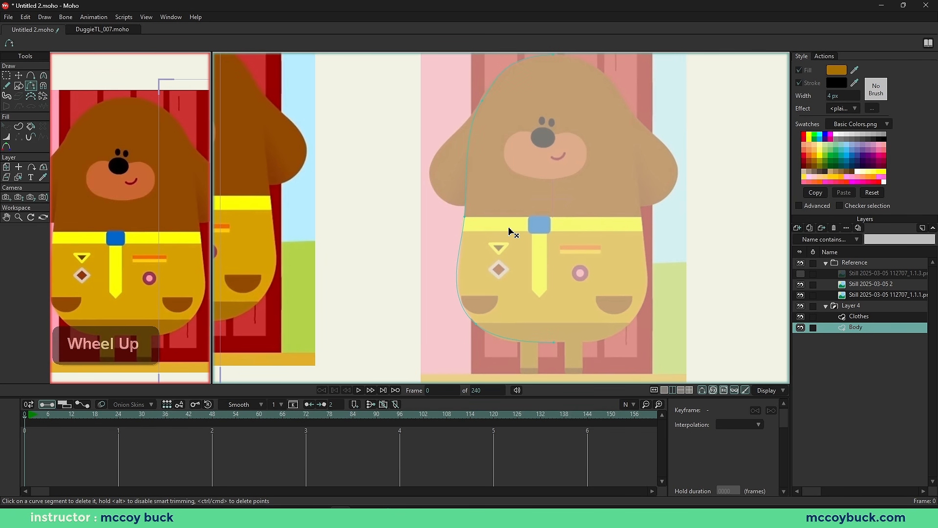
{"action": "key", "text": "g"}
{"action": "right_click", "coordinate": [574, 173]}
{"action": "right_click", "coordinate": [544, 150]}
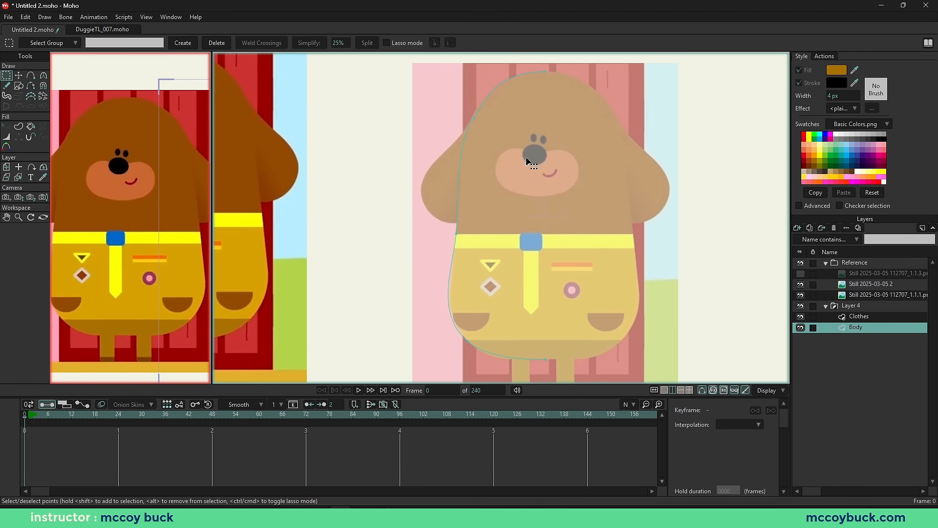
{"action": "key", "text": "g"}
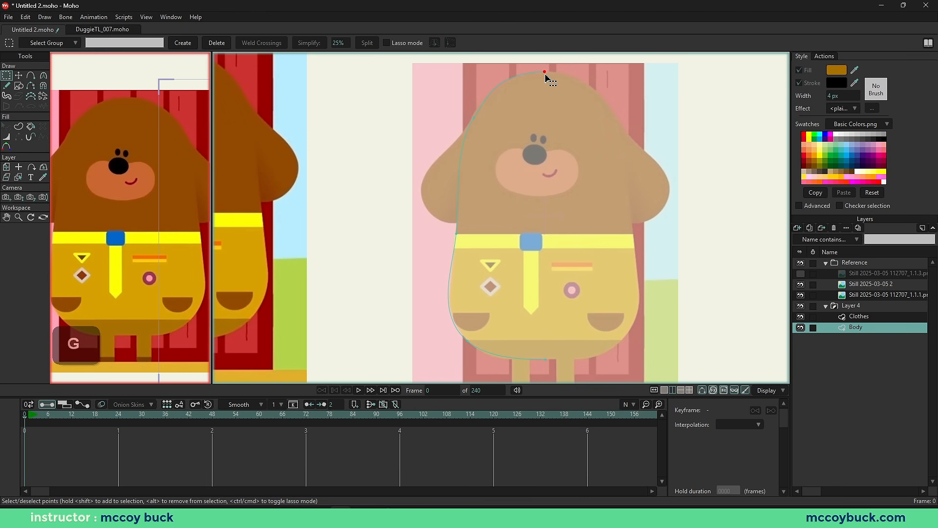
{"action": "key", "text": "t"}
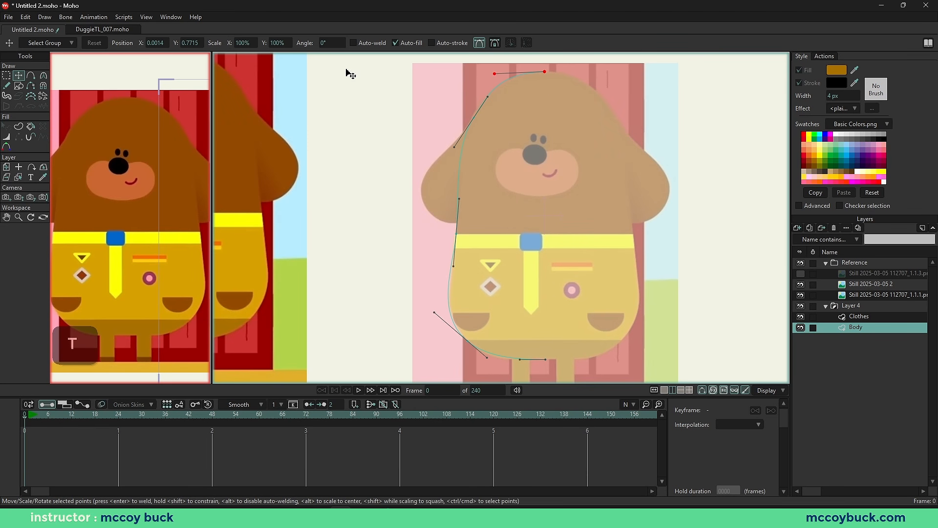
{"action": "double_click", "coordinate": [155, 43]}
{"action": "type", "text": "0"}
{"action": "key", "text": "Return"}
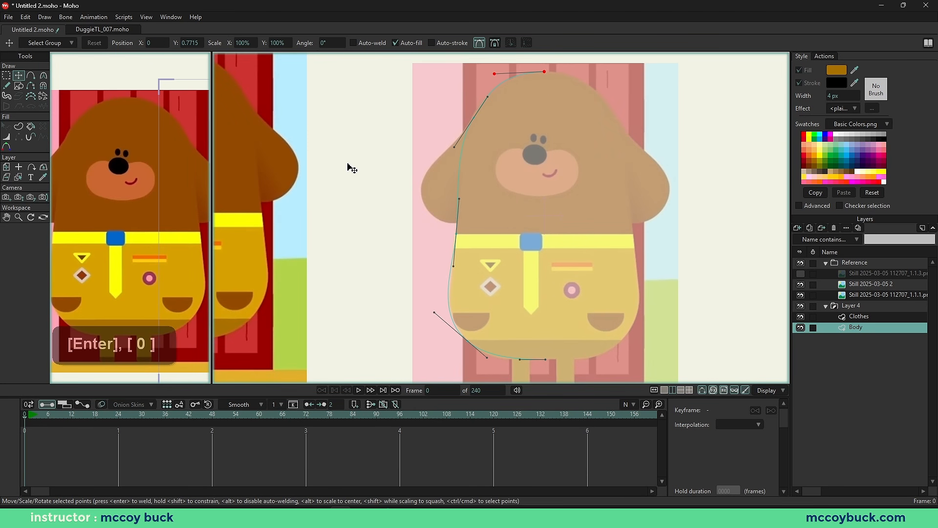
Step: Select the end point at the base of the half body outline and set its X position to 0
{"action": "right_click", "coordinate": [586, 342]}
{"action": "key", "text": "g"}
{"action": "left_click_drag", "start_coordinate": [531, 307], "coordinate": [527, 327]}
{"action": "key", "text": "t"}
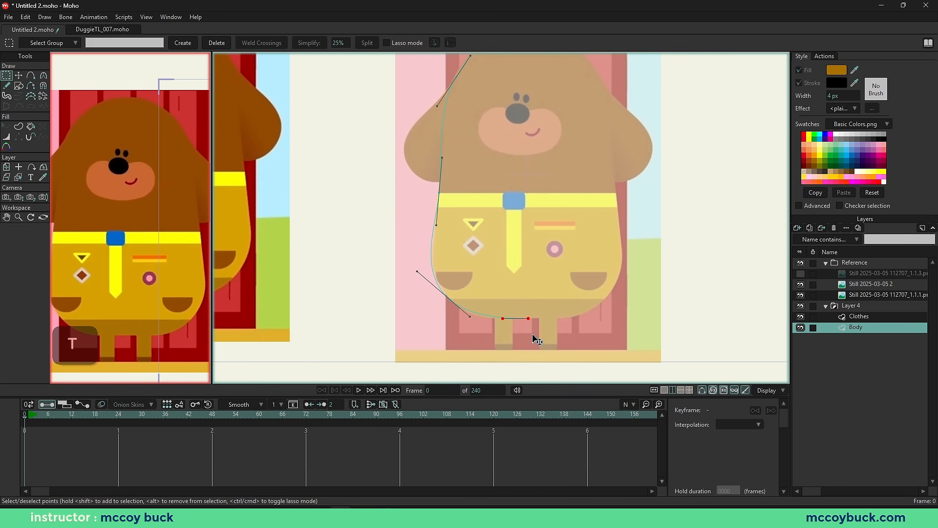
{"action": "double_click", "coordinate": [151, 42]}
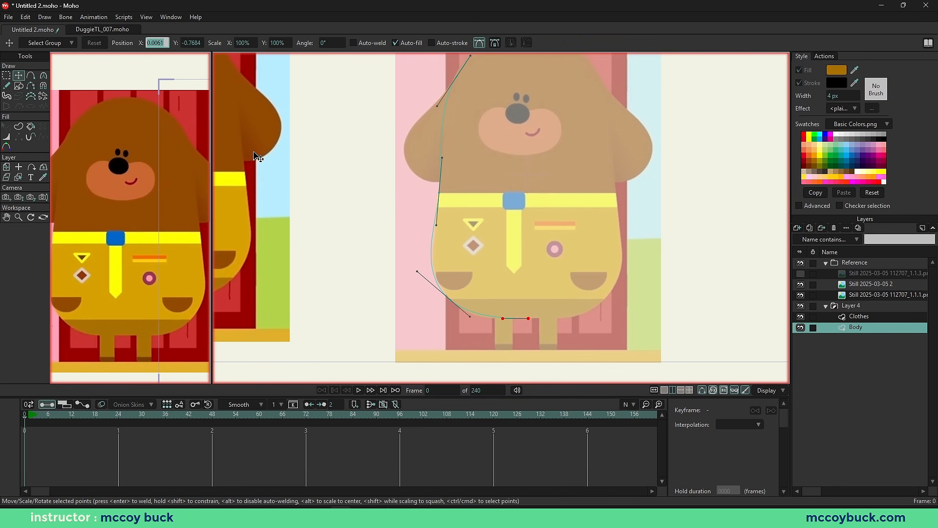
{"action": "type", "text": "0"}
{"action": "key", "text": "Return"}
{"action": "key", "text": "g"}
{"action": "right_click", "coordinate": [501, 202]}
{"action": "scroll", "coordinate": [454, 244], "scroll_direction": "up", "scroll_amount": 4}
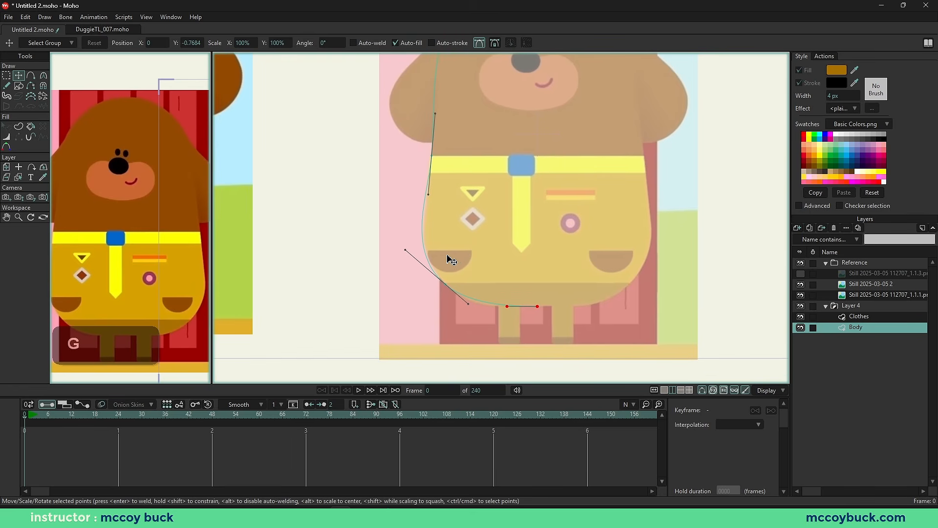
{"action": "key", "text": "c"}
{"action": "left_click_drag", "start_coordinate": [468, 278], "coordinate": [431, 256]}
{"action": "key", "text": "ctrl+z"}
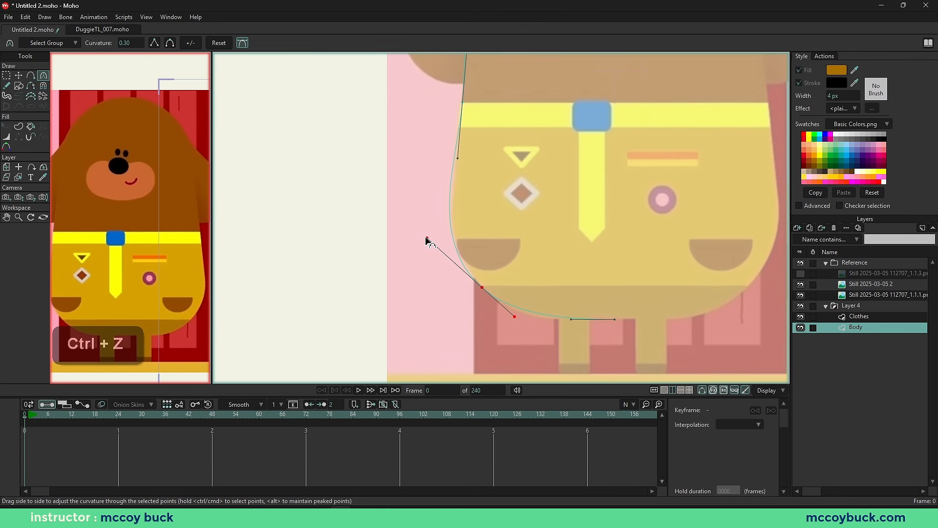
Step: Nudge the lower-left point of the half body outline and its upper handle to match the reference curve
{"action": "key", "text": "t"}
{"action": "left_click_drag", "start_coordinate": [484, 287], "coordinate": [484, 288]}
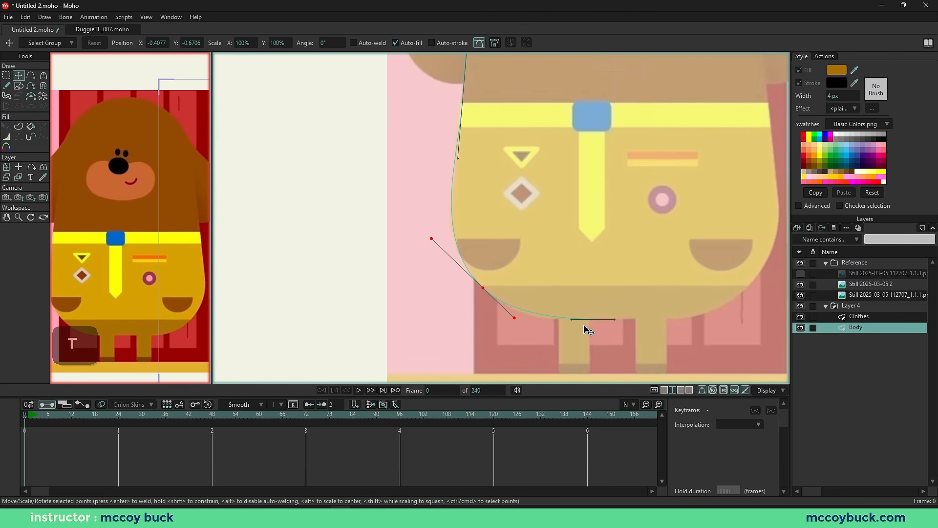
{"action": "scroll", "coordinate": [461, 231], "scroll_direction": "down", "scroll_amount": 2}
{"action": "scroll", "coordinate": [461, 191], "scroll_direction": "up", "scroll_amount": 6}
{"action": "scroll", "coordinate": [513, 230], "scroll_direction": "down", "scroll_amount": 4}
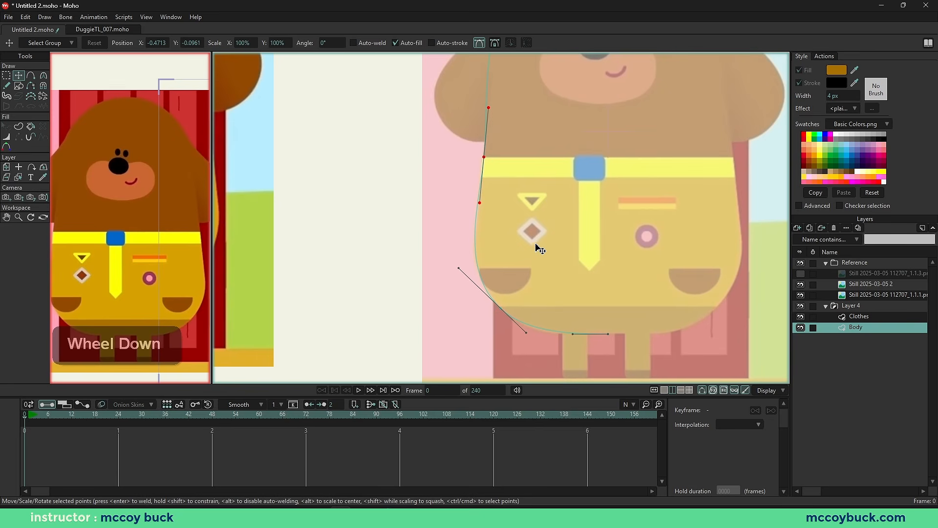
Step: Select the entire half body outline and paste a copy of it in place
{"action": "key", "text": "g"}
{"action": "left_click_drag", "start_coordinate": [503, 198], "coordinate": [484, 198]}
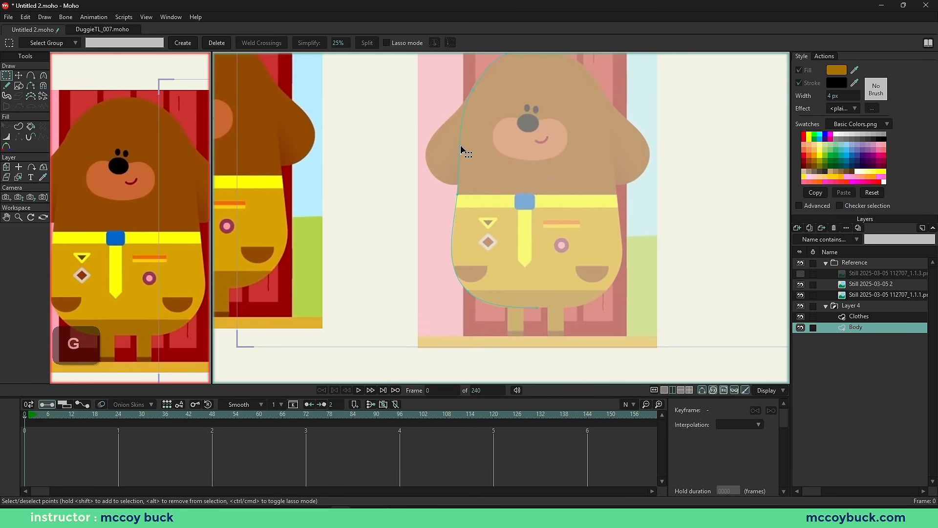
{"action": "left_click", "coordinate": [458, 148]}
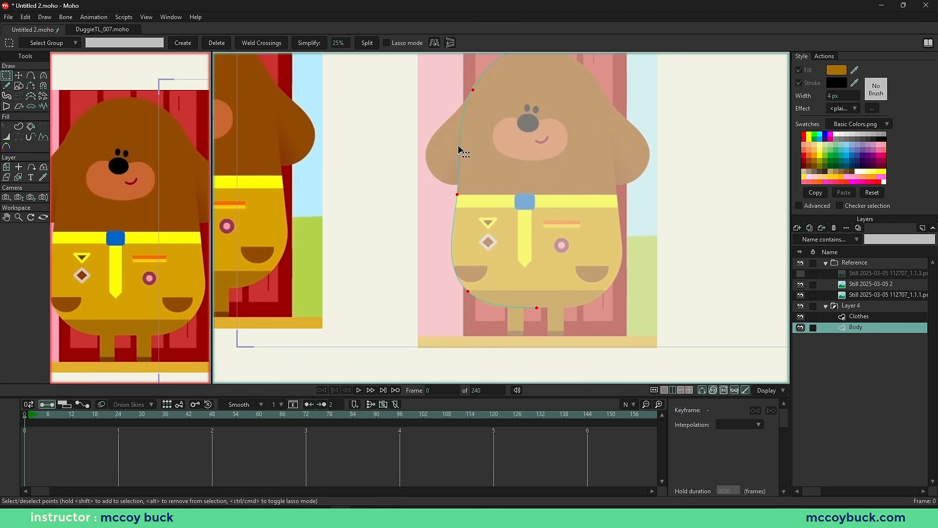
{"action": "key", "text": "ctrl+c"}
{"action": "key", "text": "ctrl+v"}
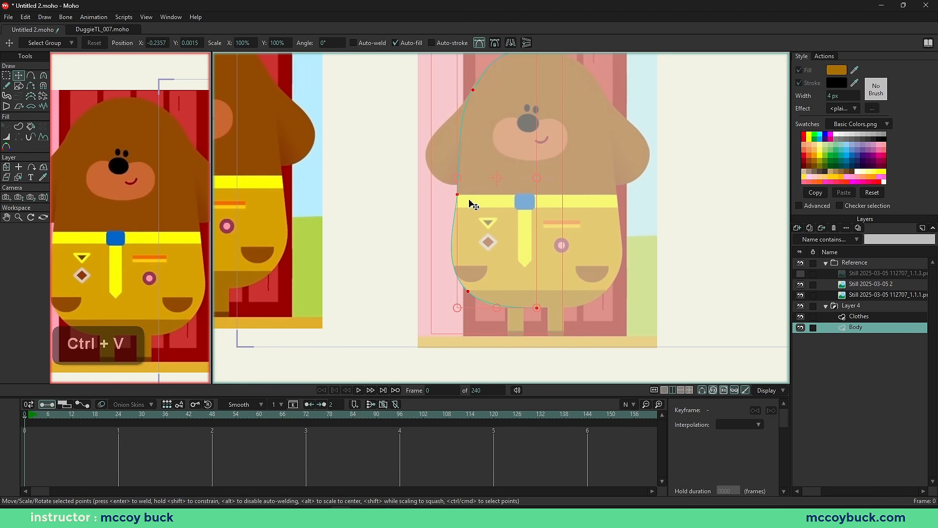
Step: Set the X position of the copied half outline to 0.2357, moving it to the opposite side of centre
{"action": "left_click_drag", "start_coordinate": [474, 197], "coordinate": [456, 201]}
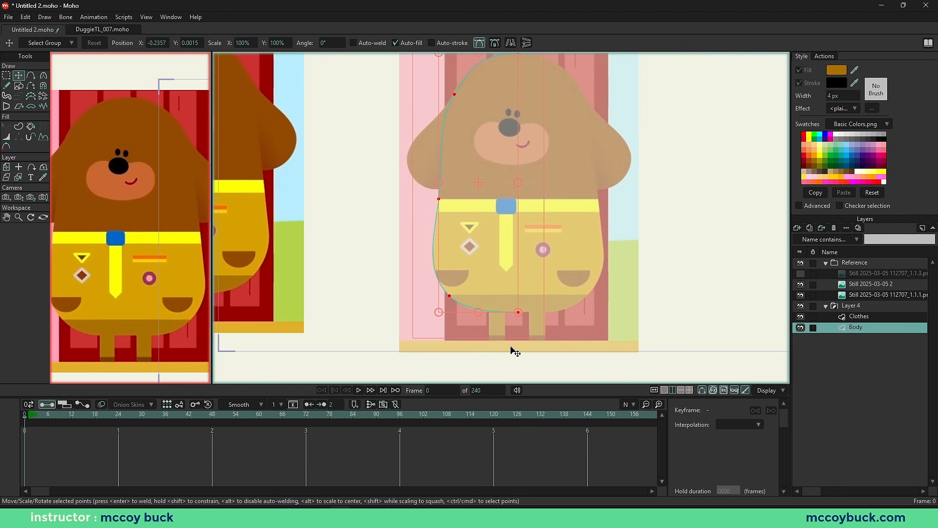
{"action": "left_click", "coordinate": [149, 43]}
{"action": "key", "text": "BackSpace"}
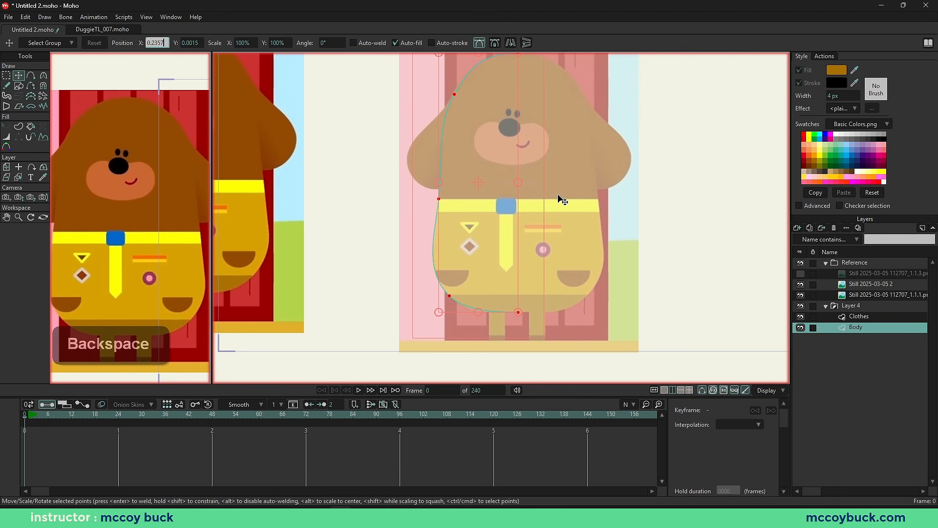
{"action": "key", "text": "Return"}
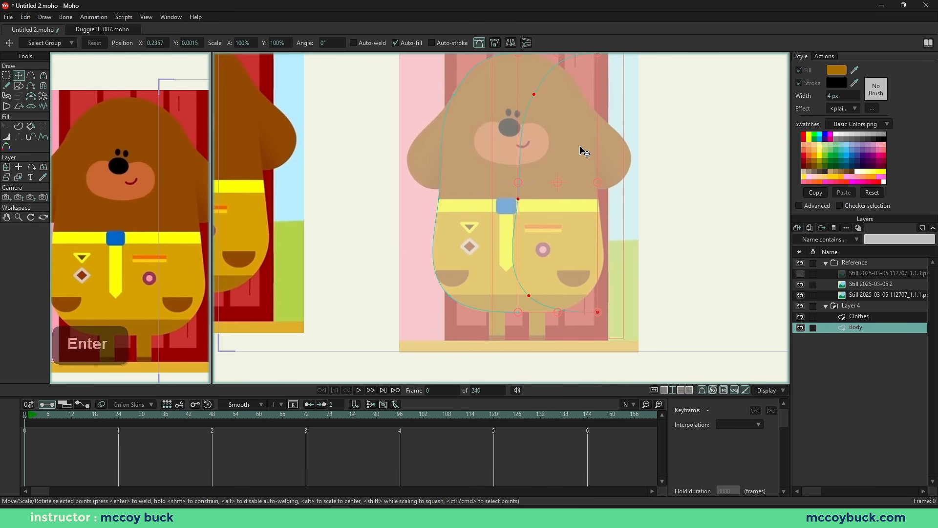
Step: Flip the copied half outline horizontally and weld the two halves' bottom end points at the centre
{"action": "left_click", "coordinate": [513, 47]}
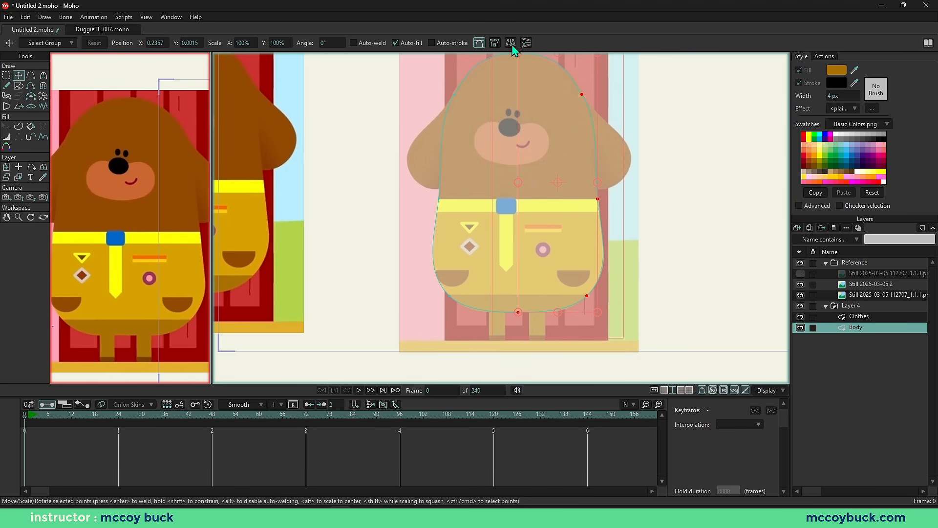
{"action": "right_click", "coordinate": [518, 201]}
{"action": "scroll", "coordinate": [524, 347], "scroll_direction": "up", "scroll_amount": 3}
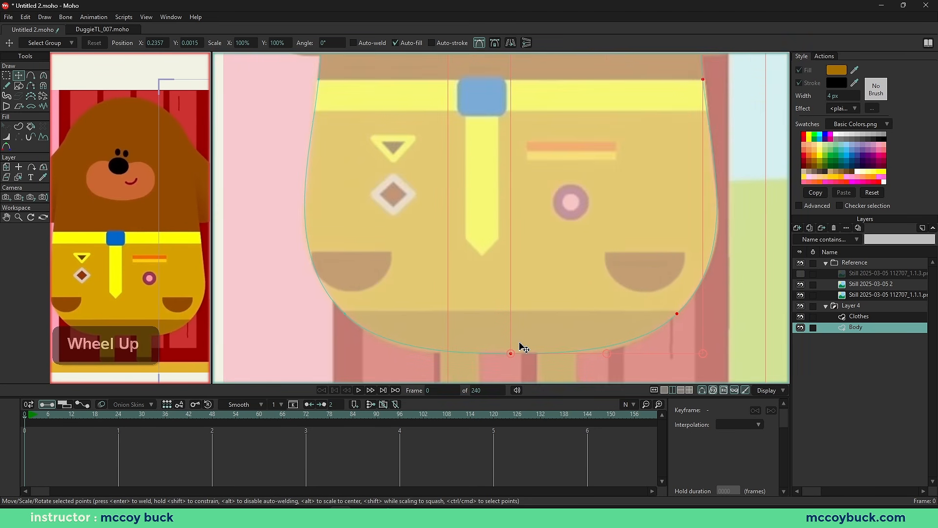
{"action": "scroll", "coordinate": [523, 348], "scroll_direction": "up", "scroll_amount": 3}
{"action": "scroll", "coordinate": [518, 215], "scroll_direction": "down", "scroll_amount": 4}
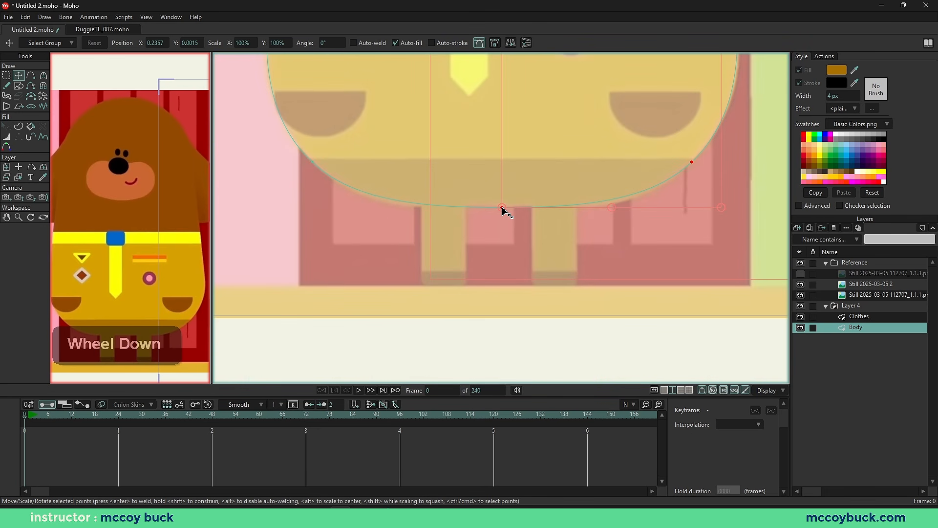
{"action": "scroll", "coordinate": [503, 212], "scroll_direction": "up", "scroll_amount": 4}
{"action": "scroll", "coordinate": [513, 211], "scroll_direction": "down", "scroll_amount": 1}
{"action": "key", "text": "g"}
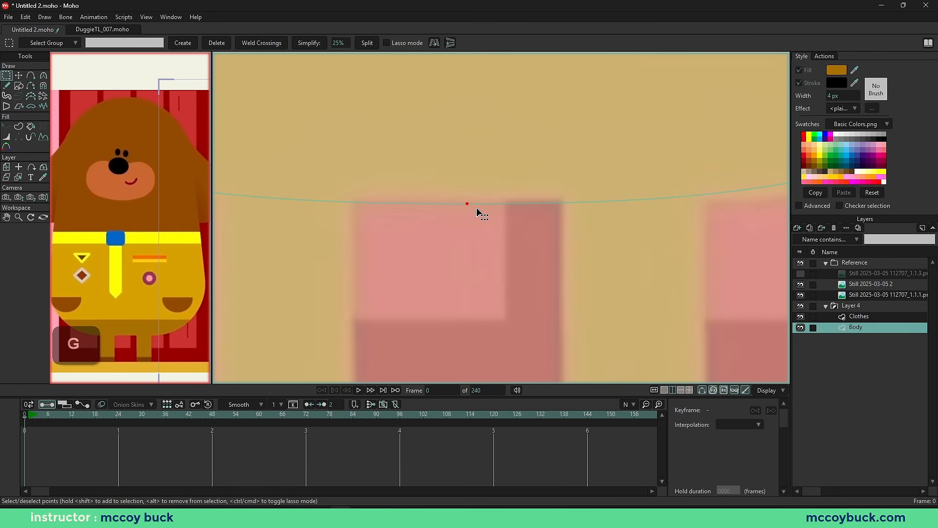
{"action": "key", "text": "t"}
{"action": "mouse_move", "coordinate": [469, 206]}
{"action": "left_mouse_down"}
{"action": "mouse_move", "coordinate": [489, 224]}
{"action": "mouse_move", "coordinate": [473, 208]}
{"action": "left_mouse_up"}
{"action": "key", "text": "Return"}
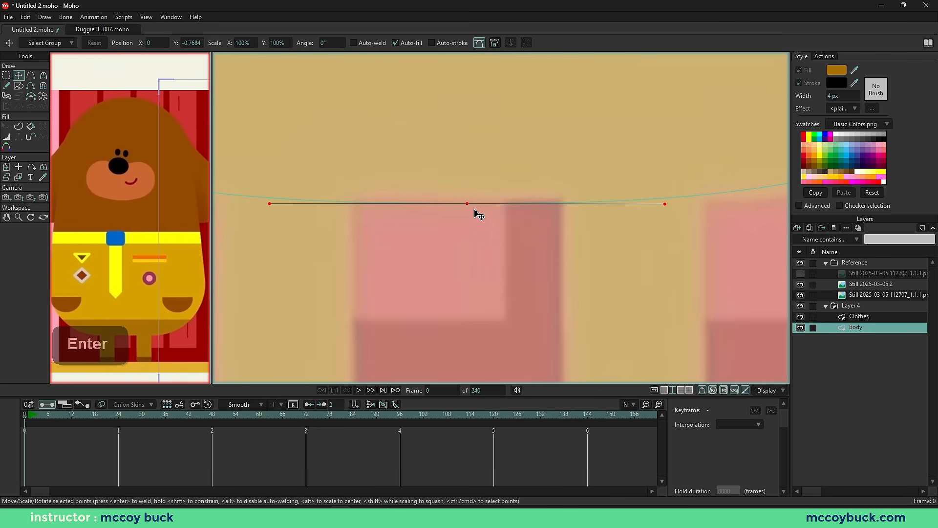
Step: Weld the two halves' top end points at the centre of the head to close the body shape
{"action": "key", "text": "g"}
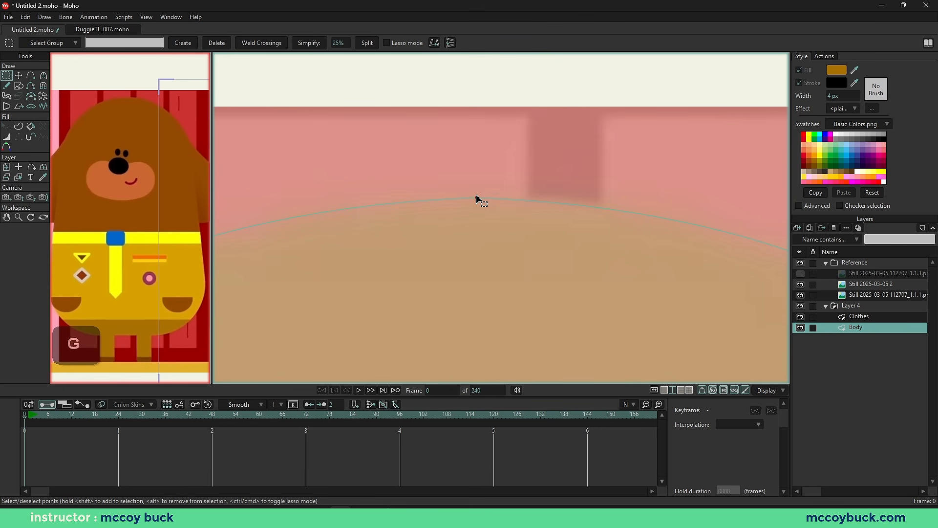
{"action": "left_click_drag", "start_coordinate": [455, 177], "coordinate": [503, 221]}
{"action": "key", "text": "Return"}
{"action": "left_click_drag", "start_coordinate": [463, 181], "coordinate": [511, 236]}
{"action": "left_click", "coordinate": [488, 203]}
{"action": "key", "text": "g"}
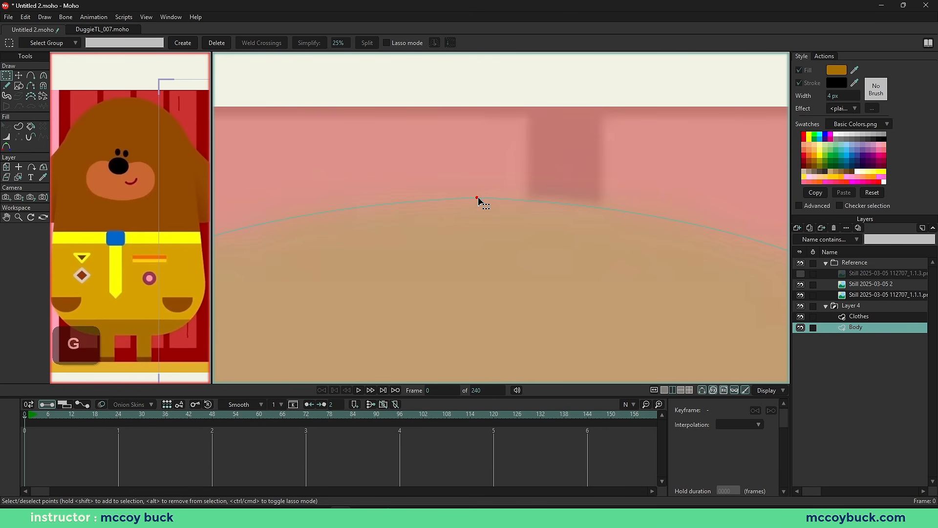
{"action": "key", "text": "t"}
{"action": "mouse_move", "coordinate": [479, 199]}
{"action": "left_mouse_down"}
{"action": "mouse_move", "coordinate": [596, 187]}
{"action": "mouse_move", "coordinate": [479, 200]}
{"action": "left_mouse_up"}
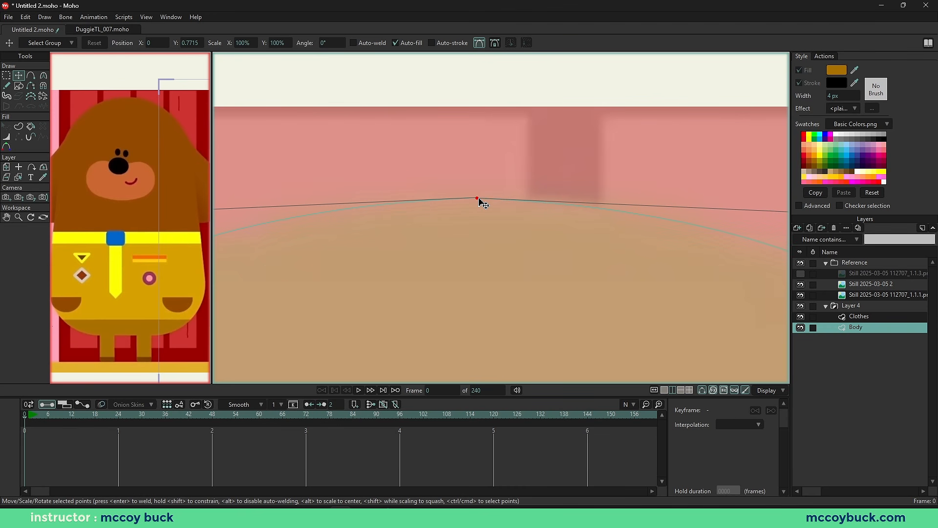
{"action": "scroll", "coordinate": [486, 210], "scroll_direction": "down", "scroll_amount": 5}
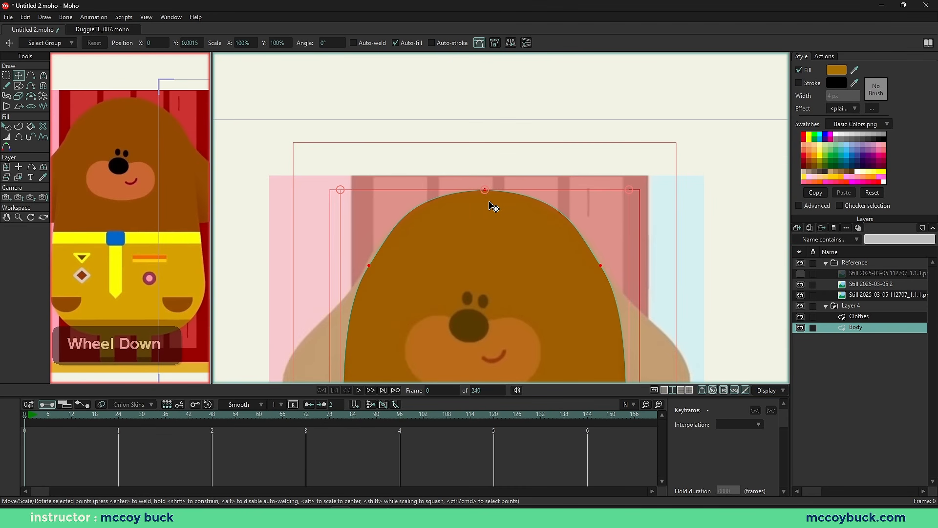
Step: Reset the top centre point to peaked, smooth it level, and widen its curvature to about 0.53 to match the reference
{"action": "scroll", "coordinate": [489, 230], "scroll_direction": "up", "scroll_amount": 3}
{"action": "right_click", "coordinate": [482, 216]}
{"action": "scroll", "coordinate": [473, 168], "scroll_direction": "down", "scroll_amount": 4}
{"action": "scroll", "coordinate": [471, 188], "scroll_direction": "up", "scroll_amount": 2}
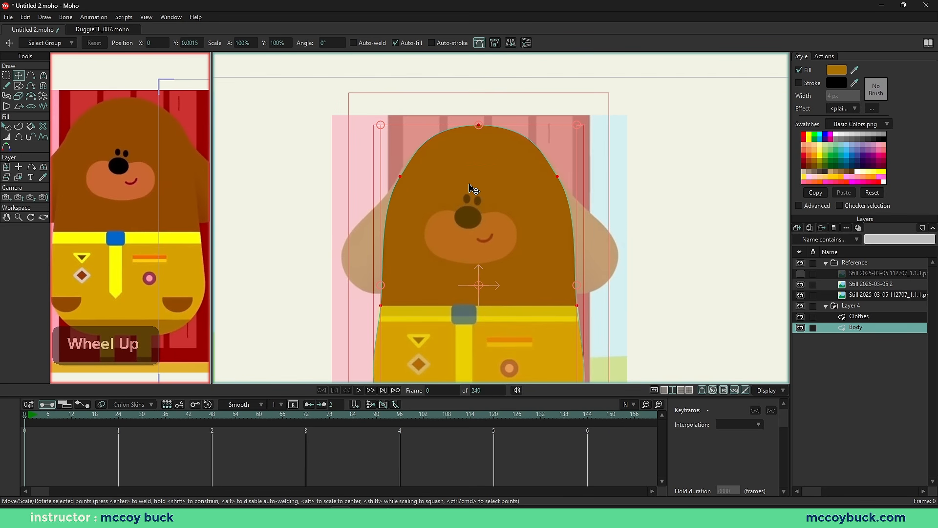
{"action": "scroll", "coordinate": [471, 188], "scroll_direction": "down", "scroll_amount": 3}
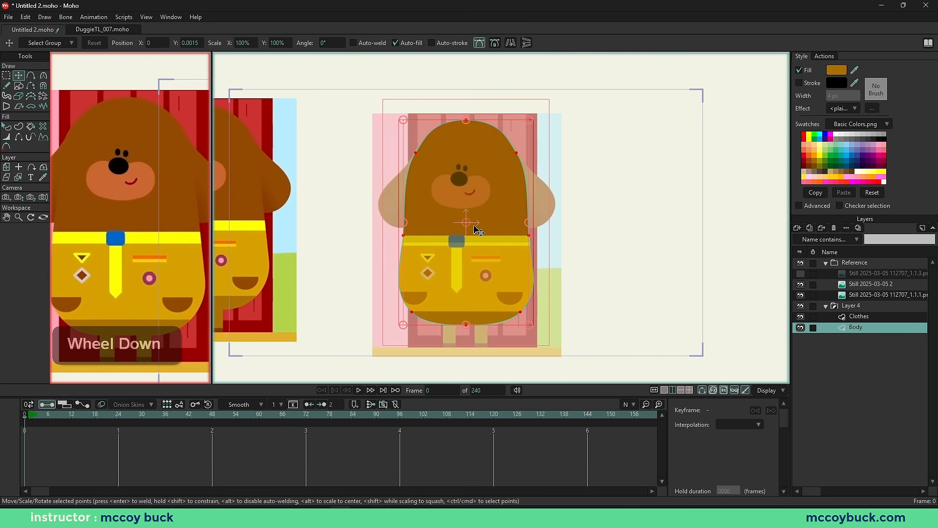
{"action": "scroll", "coordinate": [457, 187], "scroll_direction": "up", "scroll_amount": 5}
{"action": "key", "text": "c"}
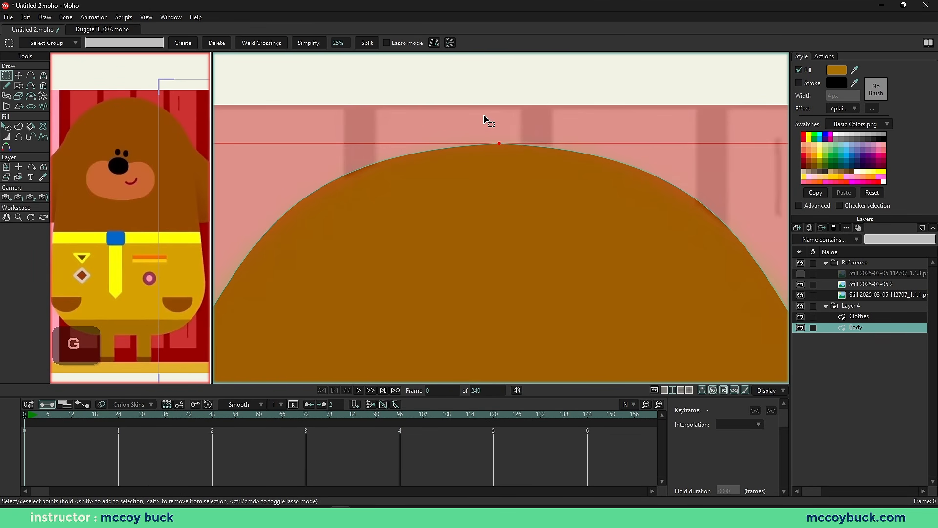
{"action": "right_click", "coordinate": [446, 161]}
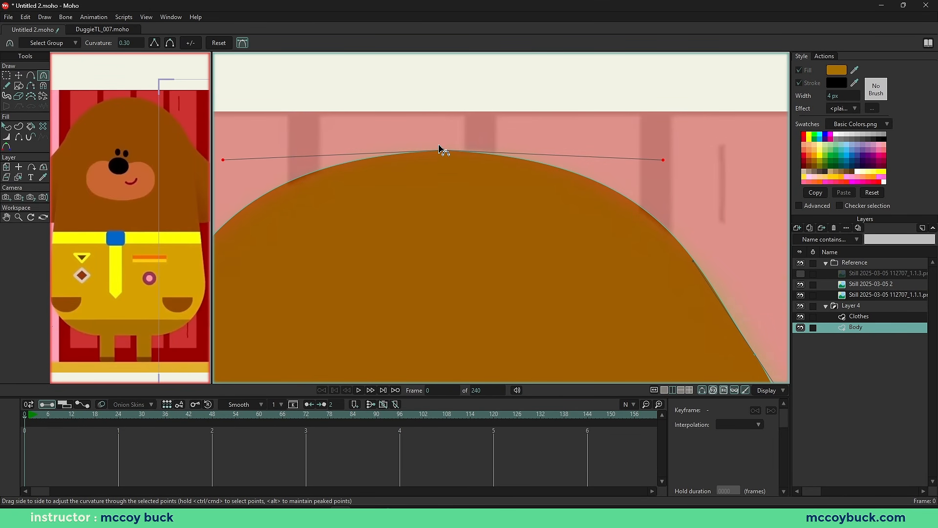
{"action": "scroll", "coordinate": [445, 158], "scroll_direction": "down", "scroll_amount": 2}
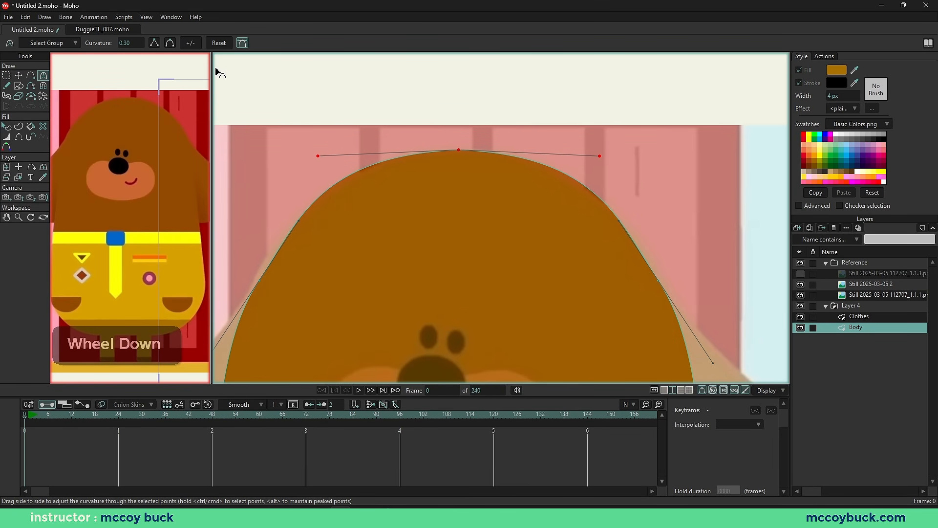
{"action": "left_click", "coordinate": [154, 48]}
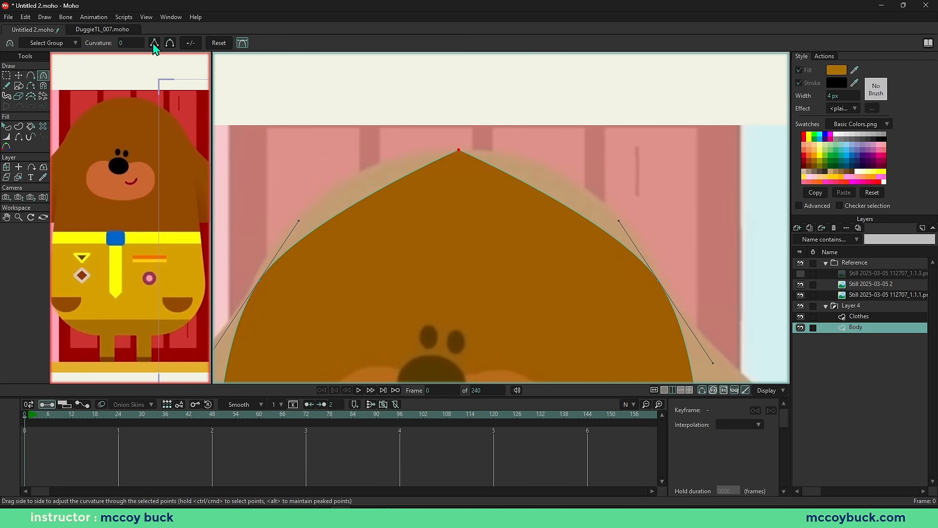
{"action": "left_click", "coordinate": [171, 44]}
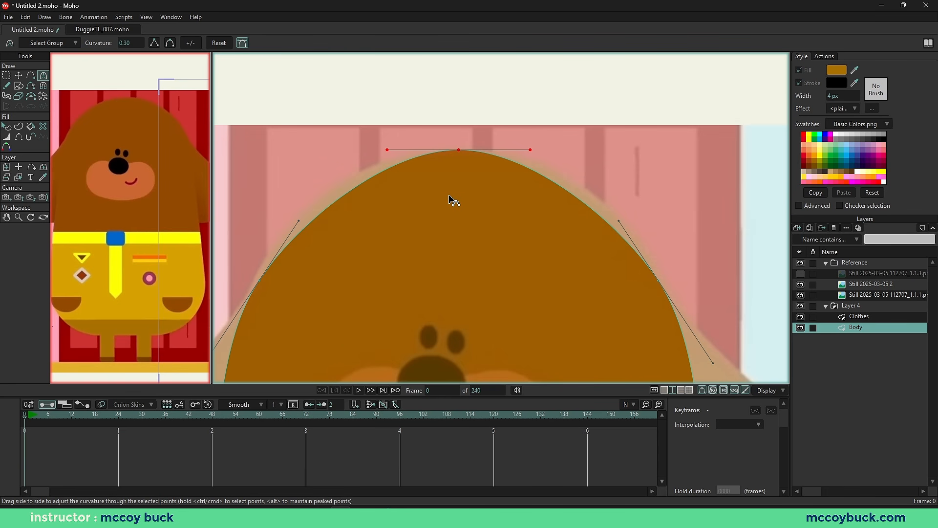
{"action": "left_click_drag", "start_coordinate": [467, 156], "coordinate": [580, 201]}
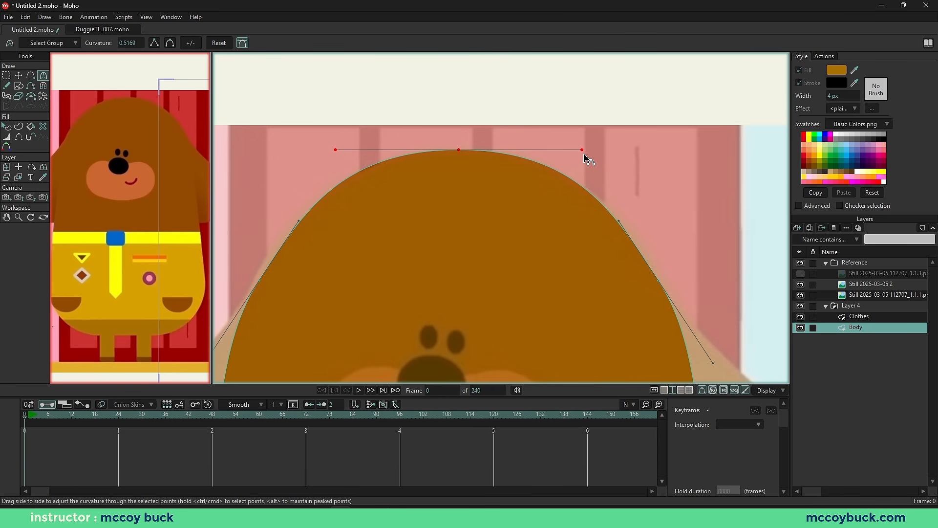
{"action": "left_click_drag", "start_coordinate": [458, 153], "coordinate": [464, 162]}
Step: Reset the bottom centre point to peaked, smooth it, and widen its curvature to follow the reference's base
{"action": "scroll", "coordinate": [479, 200], "scroll_direction": "down", "scroll_amount": 5}
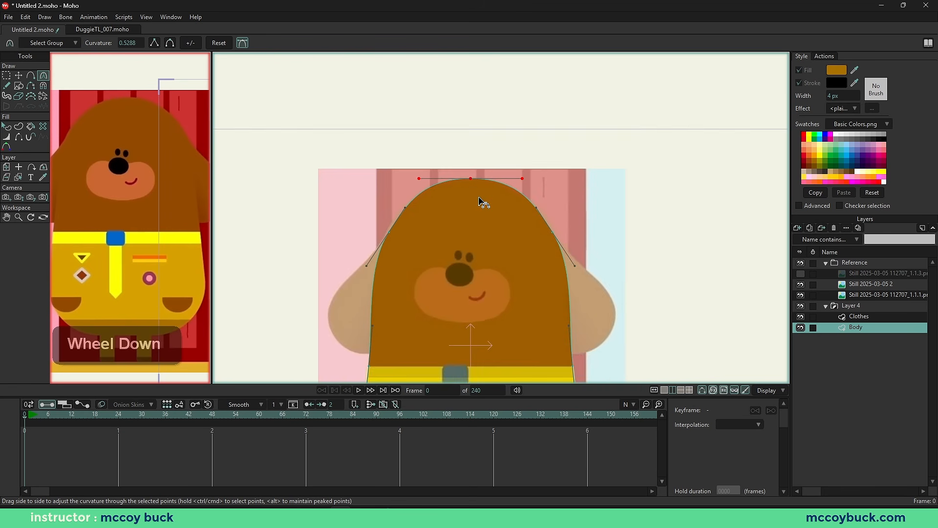
{"action": "right_click", "coordinate": [506, 232]}
{"action": "scroll", "coordinate": [350, 268], "scroll_direction": "up", "scroll_amount": 2}
{"action": "scroll", "coordinate": [241, 203], "scroll_direction": "down", "scroll_amount": 1}
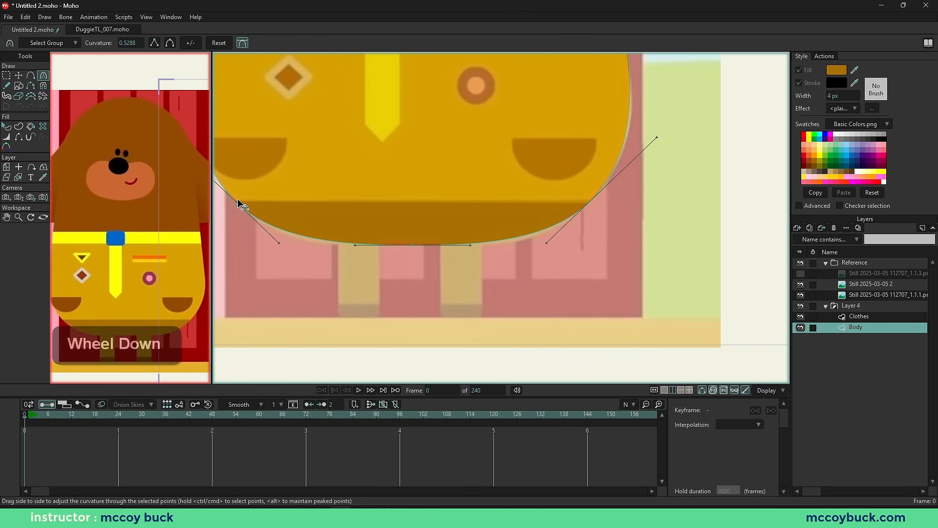
{"action": "scroll", "coordinate": [408, 259], "scroll_direction": "up", "scroll_amount": 2}
{"action": "key", "text": "c"}
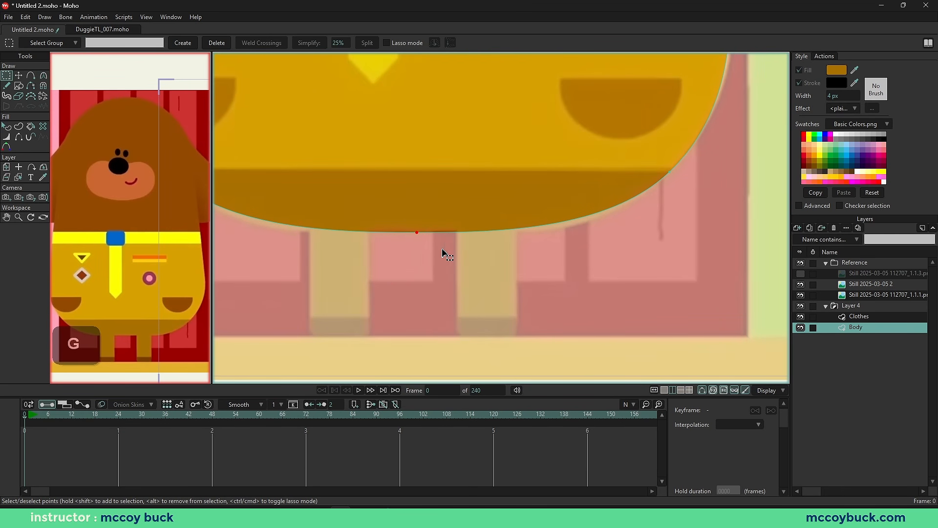
{"action": "left_click", "coordinate": [155, 45]}
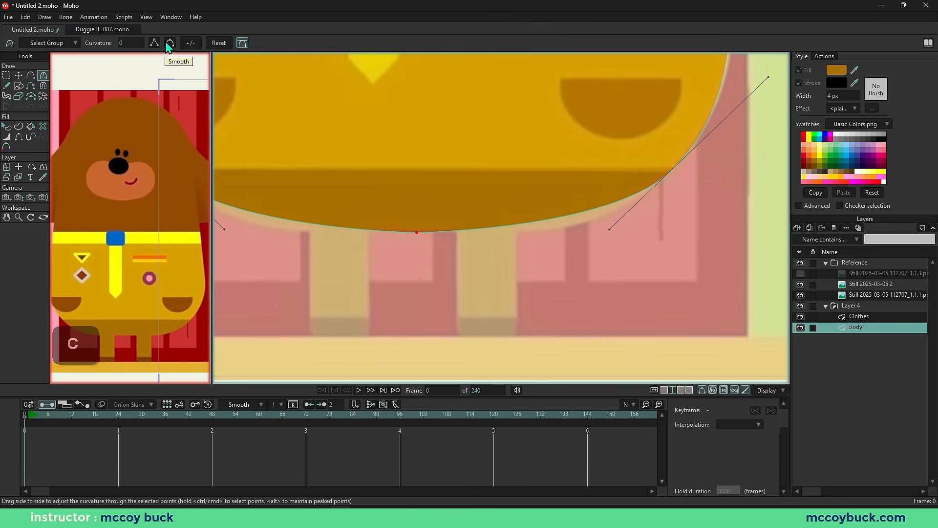
{"action": "left_click", "coordinate": [170, 44]}
{"action": "left_click_drag", "start_coordinate": [417, 239], "coordinate": [551, 299]}
Step: Hide the Reference group to examine the symmetrical body and masked clothes on their own
{"action": "key", "text": "g"}
{"action": "scroll", "coordinate": [574, 289], "scroll_direction": "down", "scroll_amount": 2}
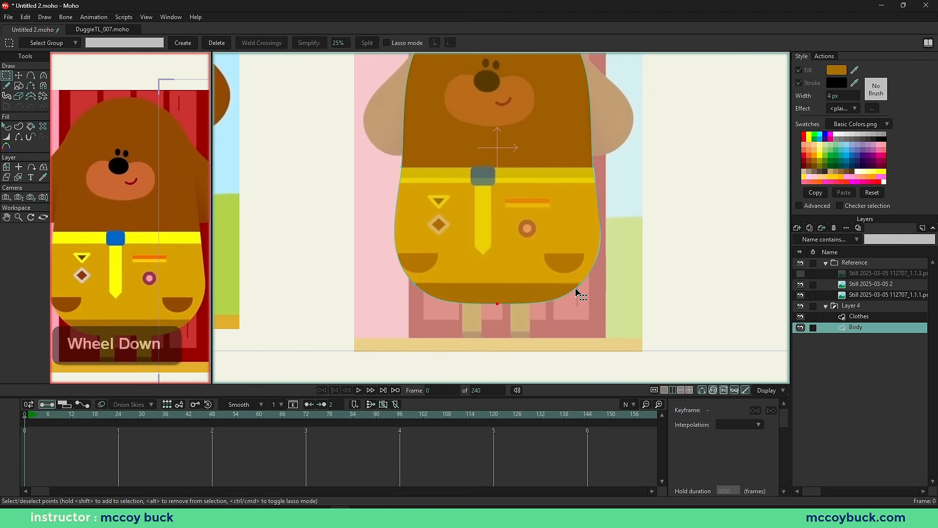
{"action": "key", "text": "Home"}
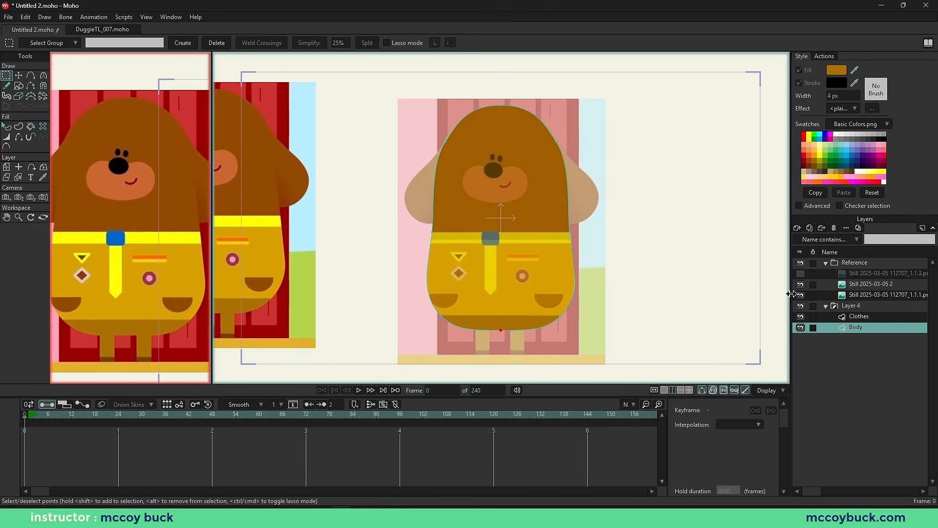
{"action": "left_click", "coordinate": [803, 262]}
{"action": "left_click", "coordinate": [657, 389]}
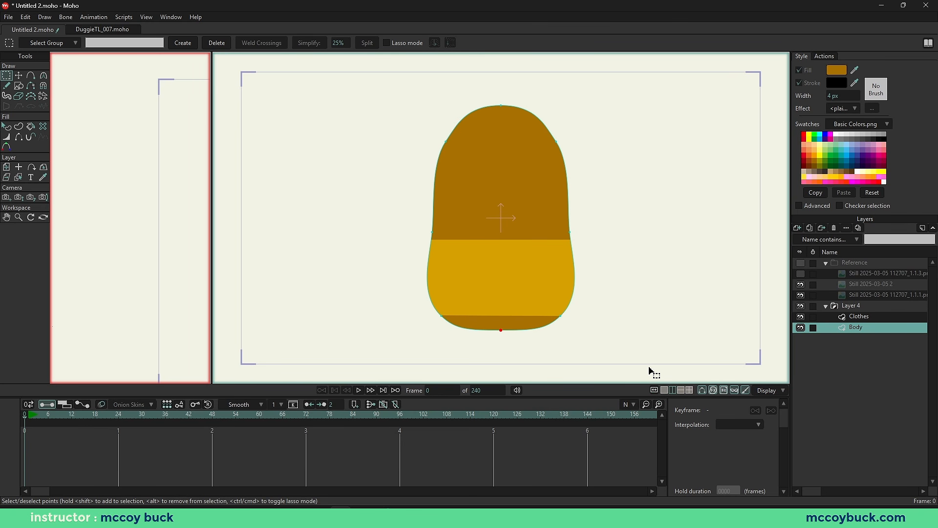
Step: Fill the body shape with the brown sampled from the reference dog's body
{"action": "key", "text": "q"}
{"action": "key", "text": "Home"}
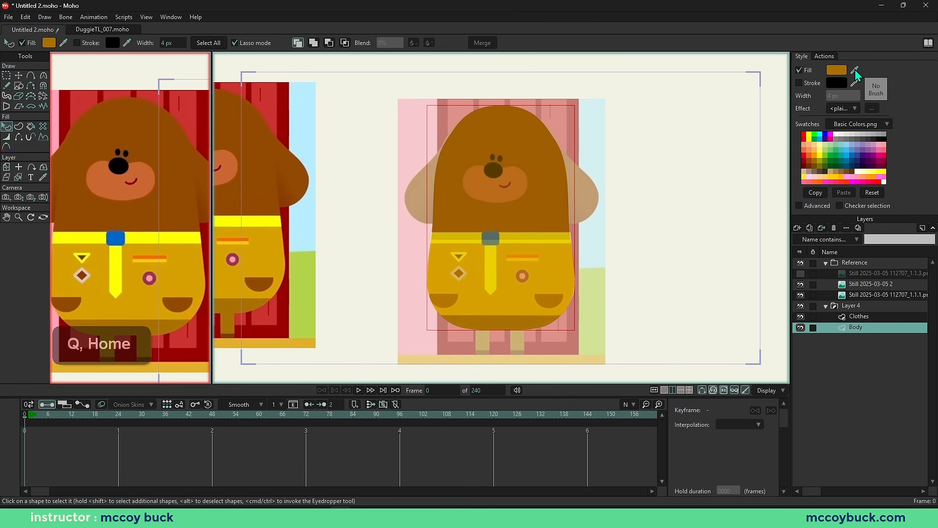
{"action": "left_click", "coordinate": [90, 223], "text": "ctrl"}
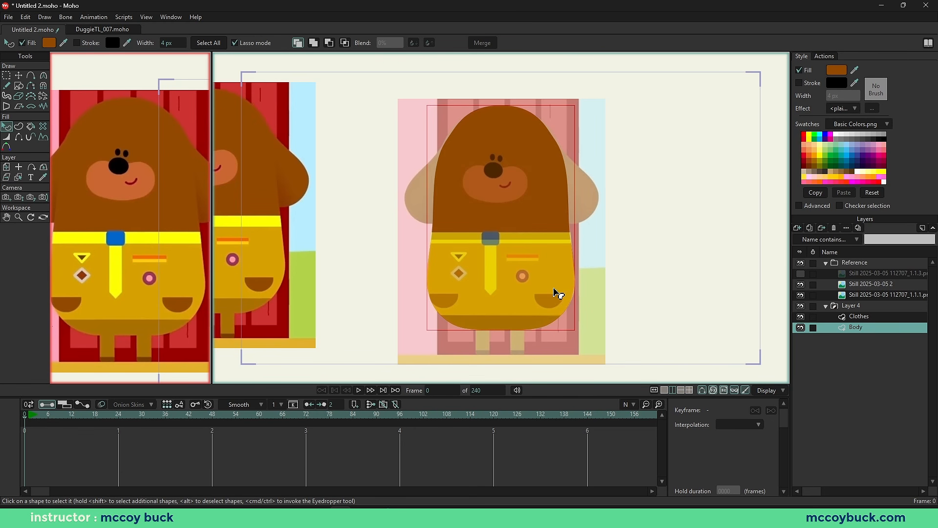
Step: Select the dark hem shape on the Clothes layer, match its fill to the reference's hem, and deselect it
{"action": "right_click", "coordinate": [489, 325], "text": "alt"}
{"action": "key", "text": "alt+q"}
{"action": "key", "text": "q"}
{"action": "left_click", "coordinate": [516, 327]}
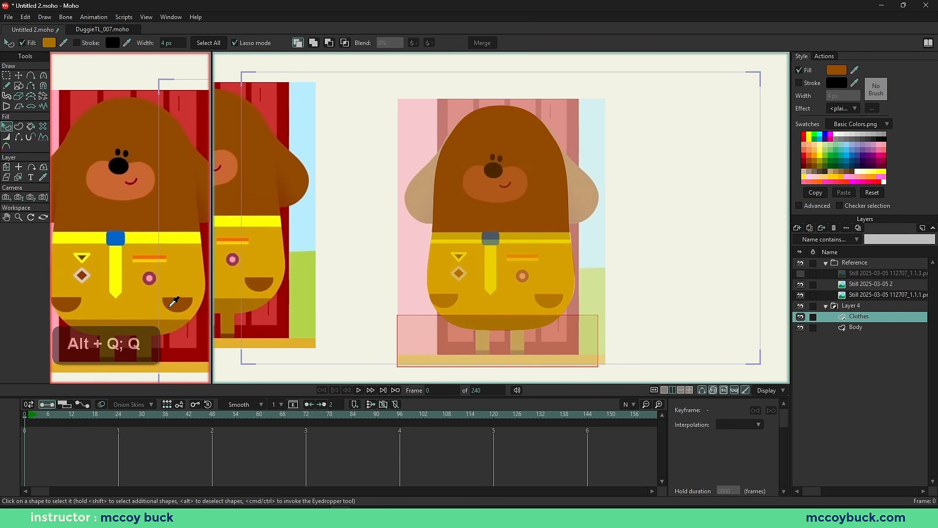
{"action": "left_click", "coordinate": [352, 326]}
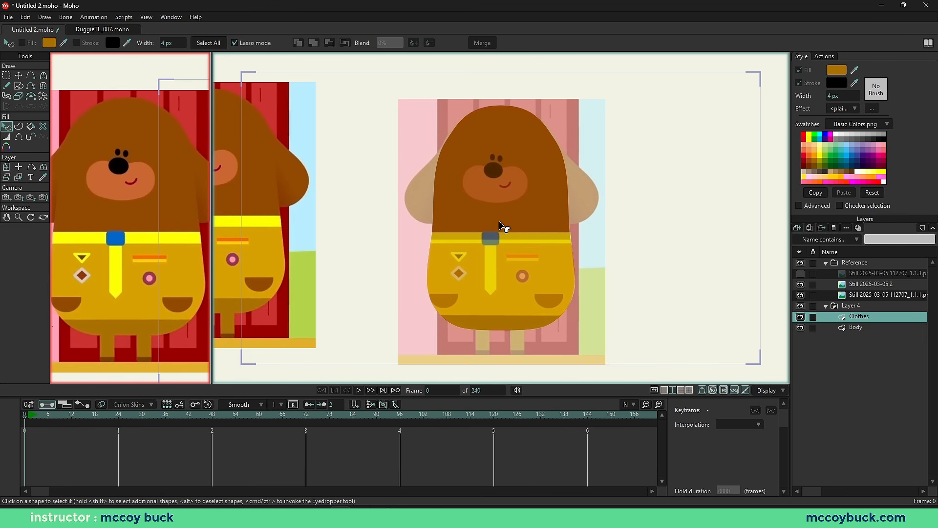
Step: Add a vector layer named Collar_Tie above the Clothes layer
{"action": "left_click", "coordinate": [798, 228]}
{"action": "left_click", "coordinate": [810, 239]}
{"action": "scroll", "coordinate": [398, 227], "scroll_direction": "up", "scroll_amount": 3}
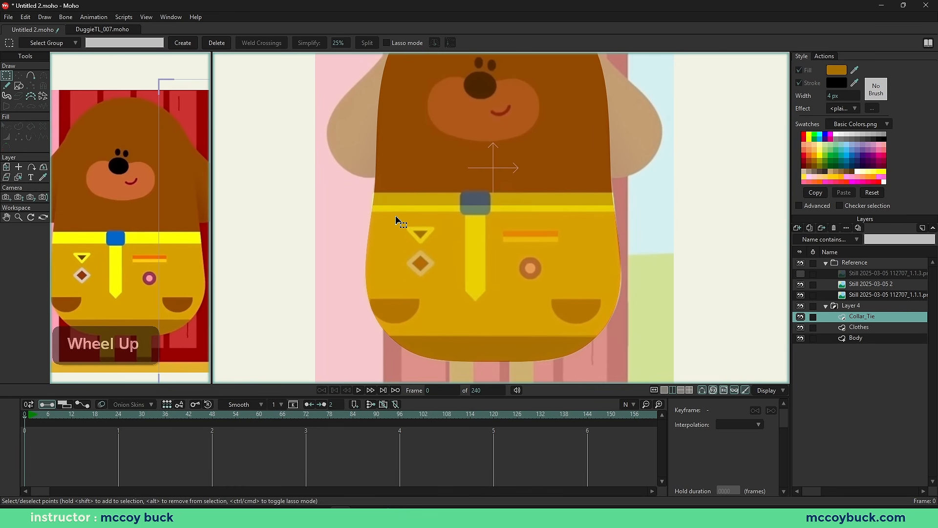
Step: Draw a wide filled rectangle over the collar band and lower its bottom edge to about Y -0.1729
{"action": "key", "text": "s"}
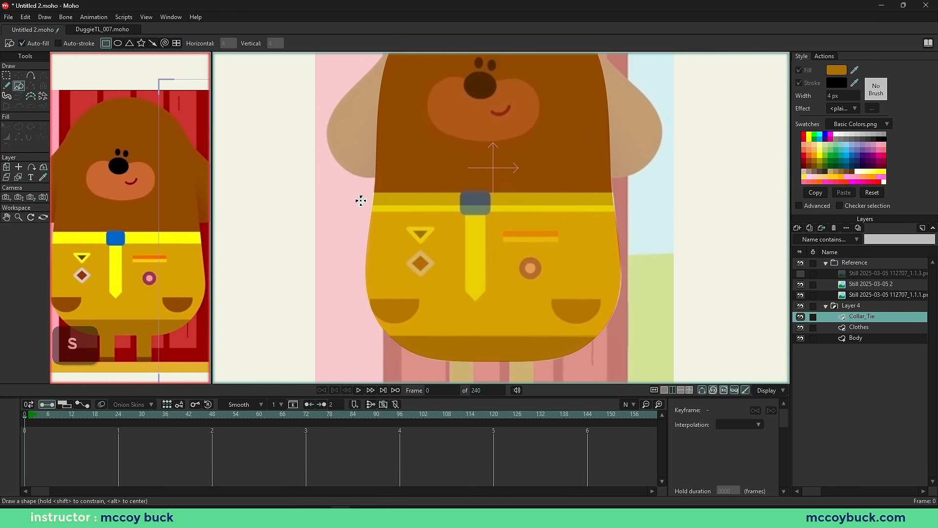
{"action": "mouse_move", "coordinate": [349, 193]}
{"action": "left_mouse_down"}
{"action": "mouse_move", "coordinate": [356, 214]}
{"action": "mouse_move", "coordinate": [645, 204]}
{"action": "mouse_move", "coordinate": [644, 211]}
{"action": "left_mouse_up"}
{"action": "scroll", "coordinate": [414, 197], "scroll_direction": "up", "scroll_amount": 2}
{"action": "key", "text": "g"}
{"action": "left_click_drag", "start_coordinate": [306, 207], "coordinate": [778, 239]}
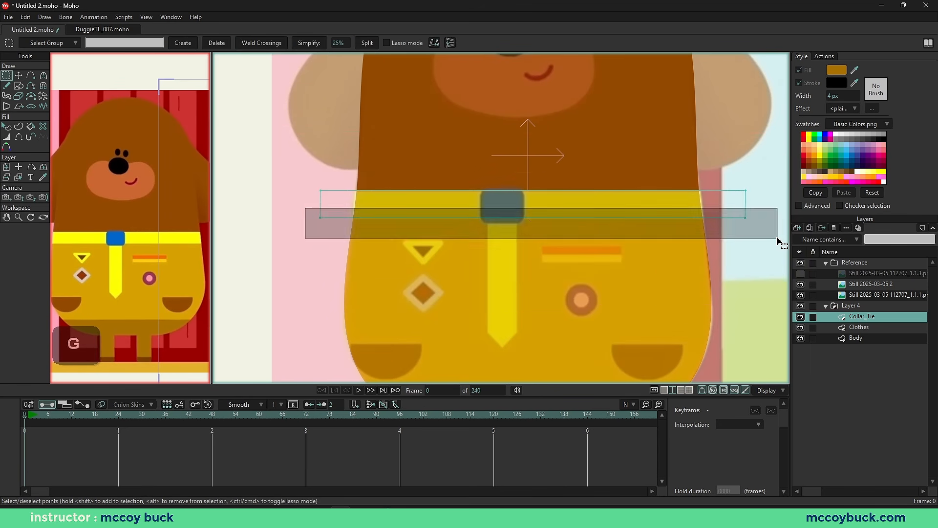
{"action": "key", "text": "t"}
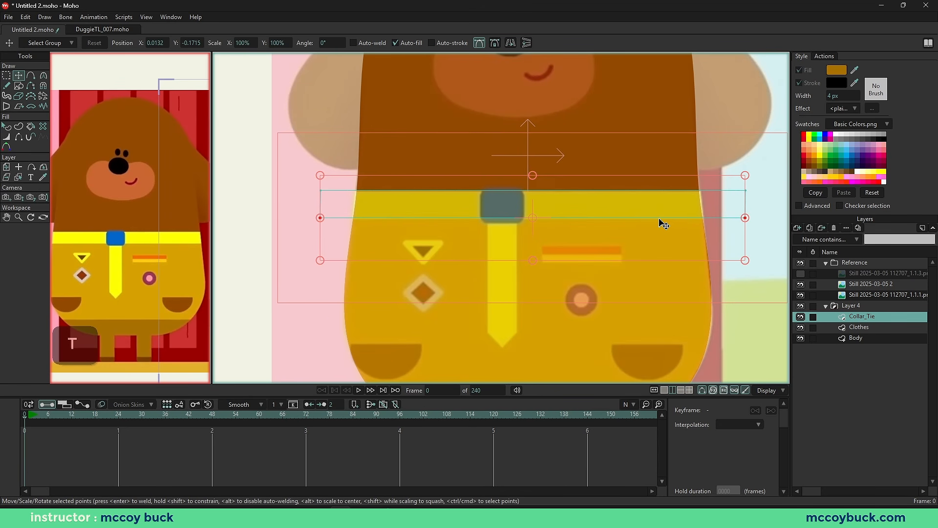
{"action": "left_click_drag", "start_coordinate": [661, 219], "coordinate": [661, 220]}
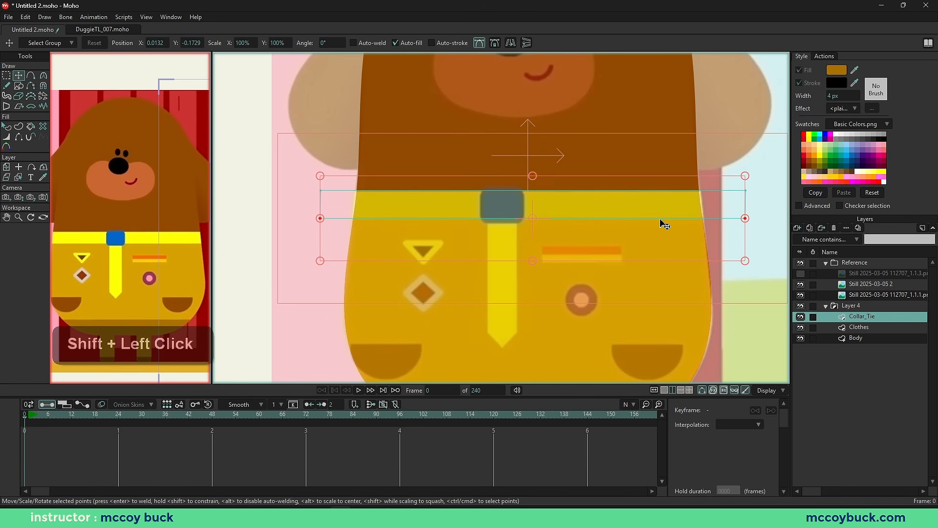
Step: Set the X position of the collar rectangle's bottom middle point to 0
{"action": "key", "text": "g"}
{"action": "scroll", "coordinate": [391, 227], "scroll_direction": "down", "scroll_amount": 1}
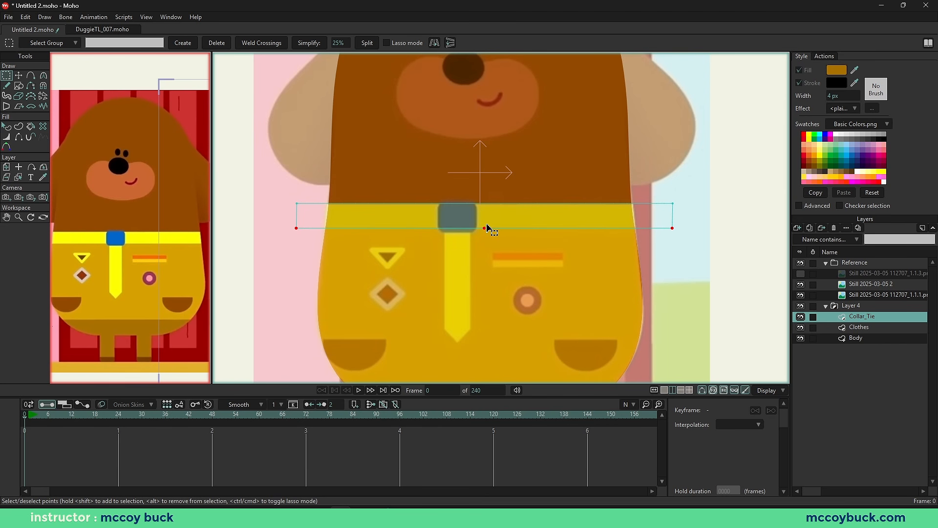
{"action": "scroll", "coordinate": [487, 226], "scroll_direction": "up", "scroll_amount": 1}
{"action": "key", "text": "t"}
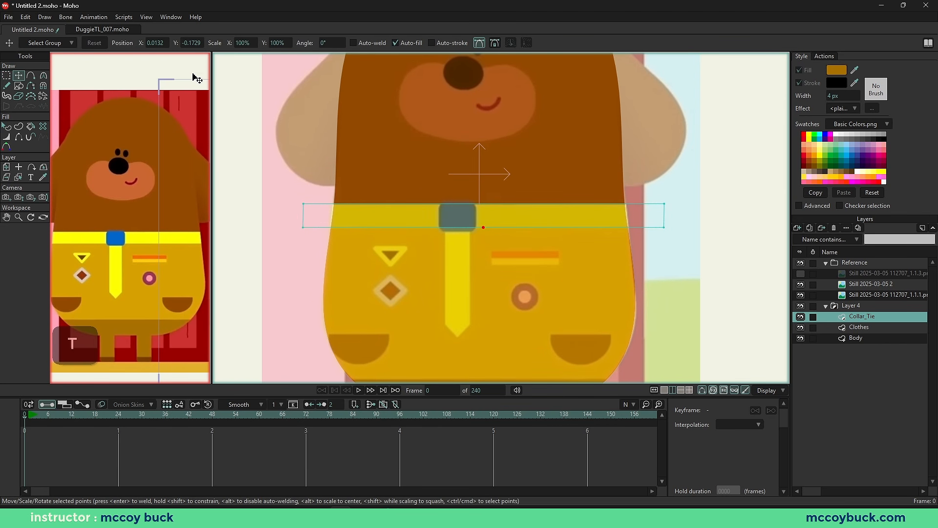
{"action": "left_click", "coordinate": [155, 43]}
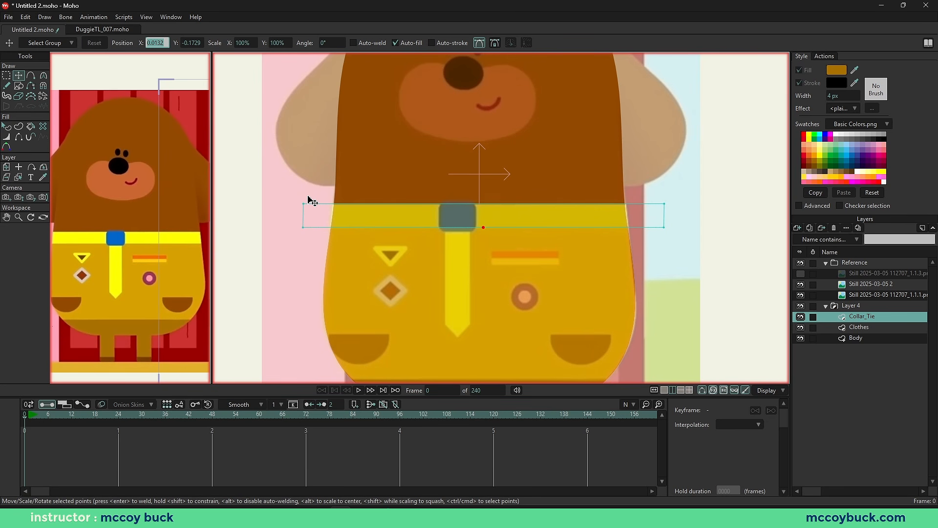
{"action": "type", "text": "0"}
{"action": "key", "text": "Return"}
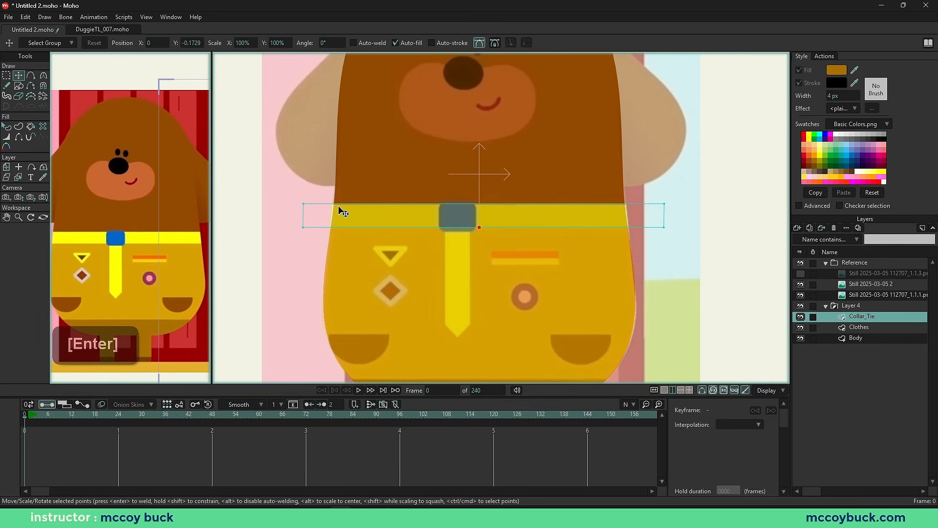
Step: Set the X position of the collar rectangle's top middle point to 0
{"action": "key", "text": "g"}
{"action": "left_click_drag", "start_coordinate": [283, 188], "coordinate": [715, 218]}
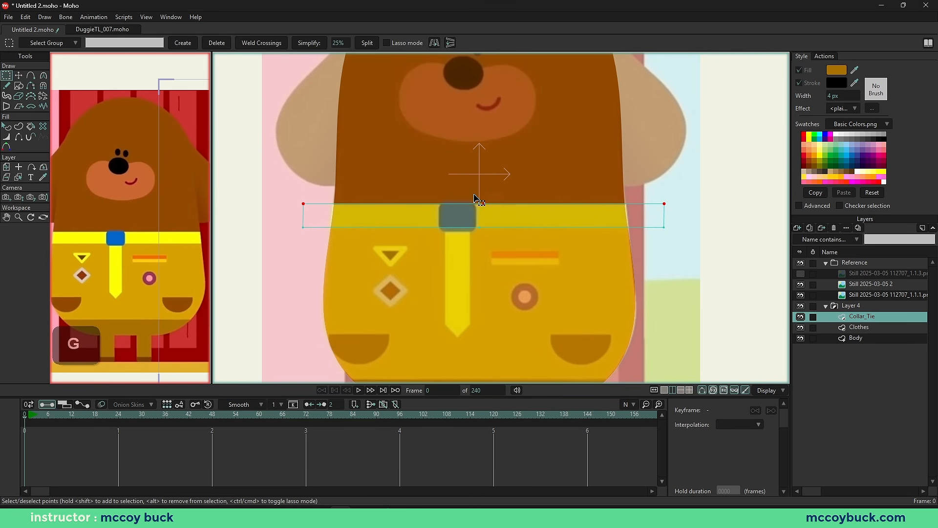
{"action": "key", "text": "t"}
{"action": "left_click", "coordinate": [156, 43]}
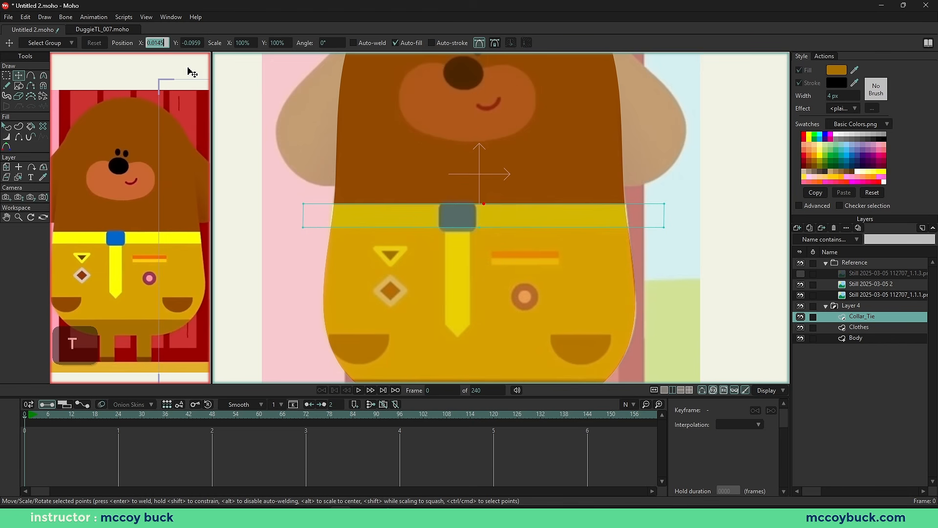
{"action": "type", "text": "0"}
{"action": "key", "text": "Return"}
Step: Try bending the collar band by raising its top and bottom middle points together, and undo the move
{"action": "key", "text": "g"}
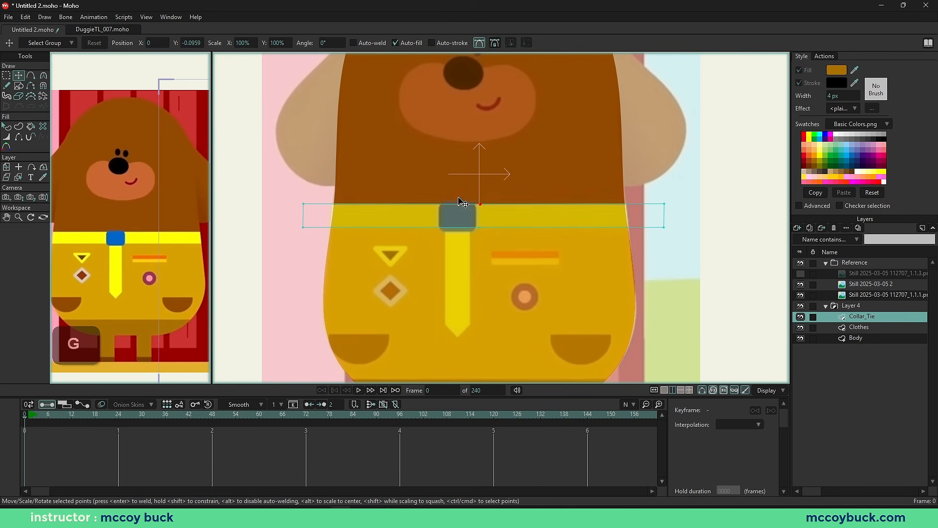
{"action": "key", "text": "t"}
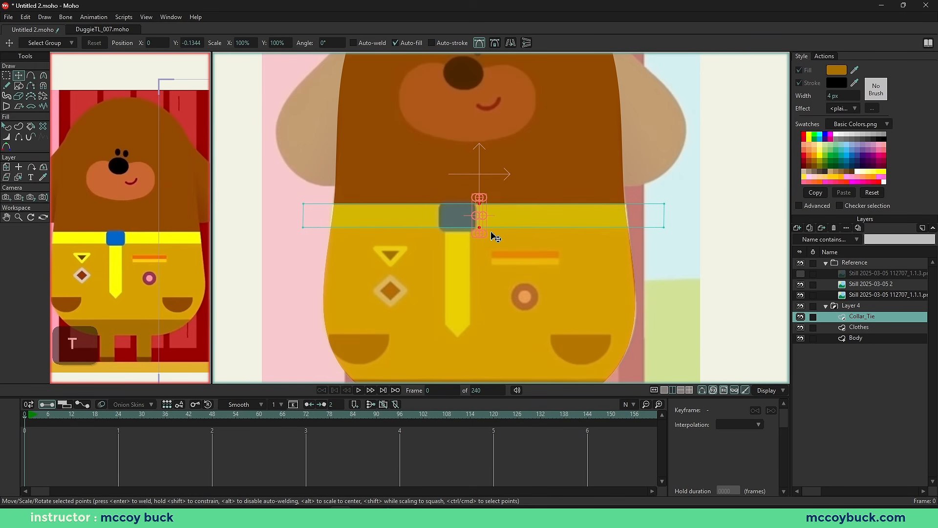
{"action": "key", "text": "c"}
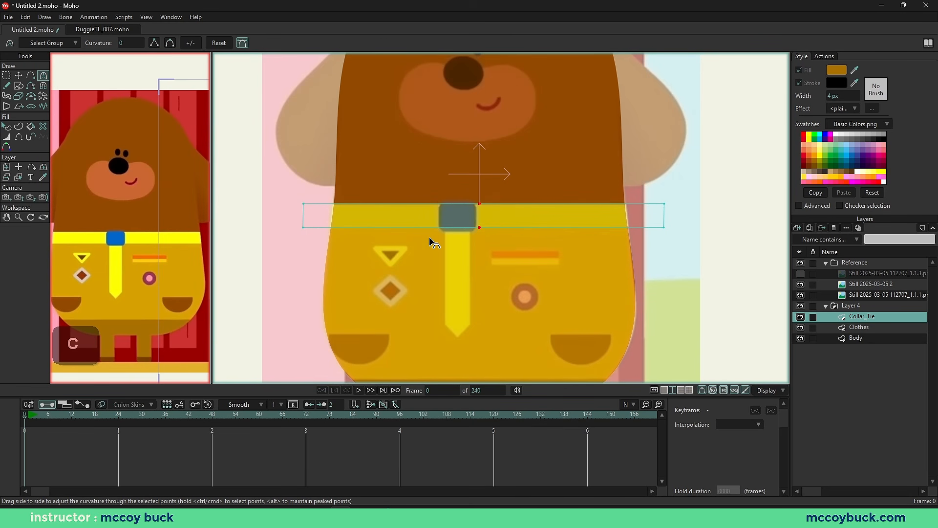
{"action": "key", "text": "t"}
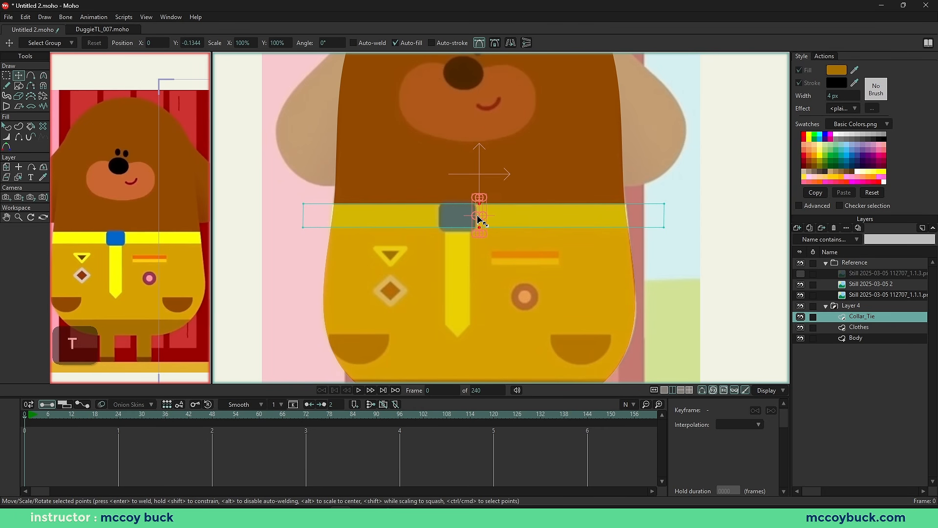
{"action": "mouse_move", "coordinate": [479, 219]}
{"action": "left_mouse_down"}
{"action": "mouse_move", "coordinate": [481, 200]}
{"action": "mouse_move", "coordinate": [480, 251]}
{"action": "mouse_move", "coordinate": [480, 203]}
{"action": "mouse_move", "coordinate": [484, 212]}
{"action": "left_mouse_up"}
{"action": "scroll", "coordinate": [482, 212], "scroll_direction": "down", "scroll_amount": 1}
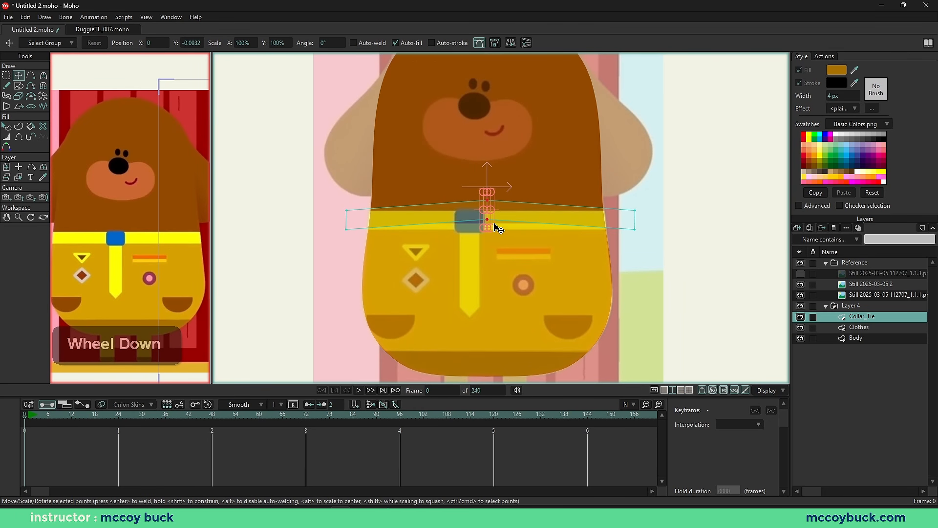
{"action": "key", "text": "ctrl+z"}
{"action": "scroll", "coordinate": [499, 232], "scroll_direction": "up", "scroll_amount": 1}
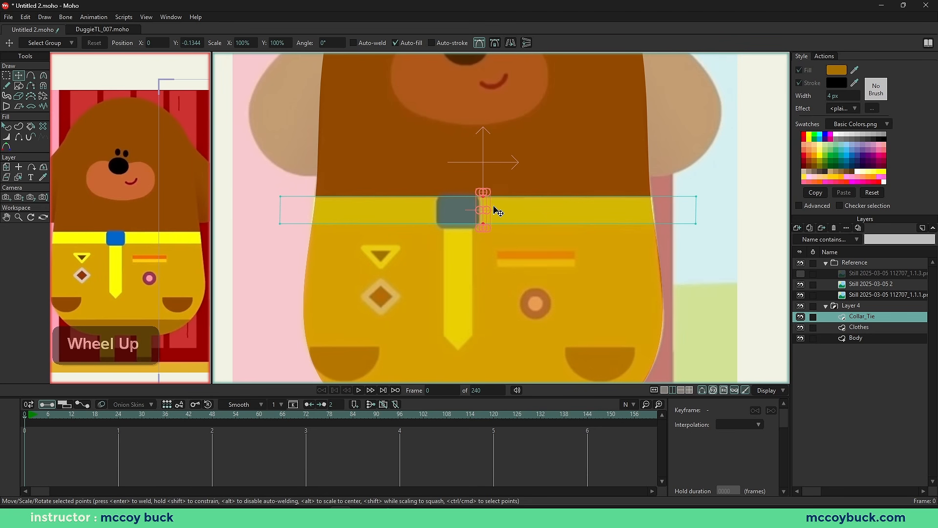
Step: Set the curvature of the collar's two middle points to 0.30 and test the bend by moving them
{"action": "scroll", "coordinate": [497, 212], "scroll_direction": "up", "scroll_amount": 1}
{"action": "key", "text": "c"}
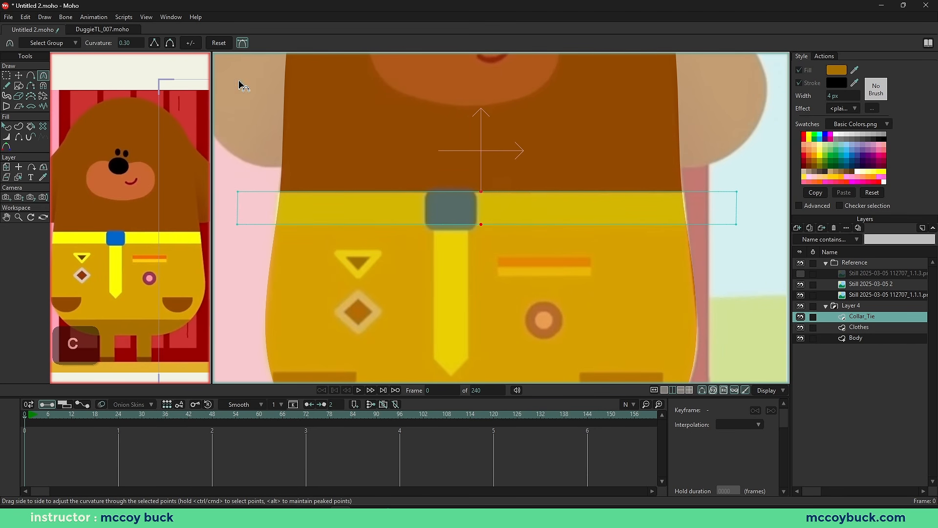
{"action": "key", "text": "t"}
{"action": "mouse_move", "coordinate": [484, 210]}
{"action": "left_mouse_down"}
{"action": "mouse_move", "coordinate": [483, 192]}
{"action": "mouse_move", "coordinate": [486, 239]}
{"action": "mouse_move", "coordinate": [485, 192]}
{"action": "mouse_move", "coordinate": [491, 204]}
{"action": "left_mouse_up"}
{"action": "left_click_drag", "start_coordinate": [492, 203], "coordinate": [490, 159]}
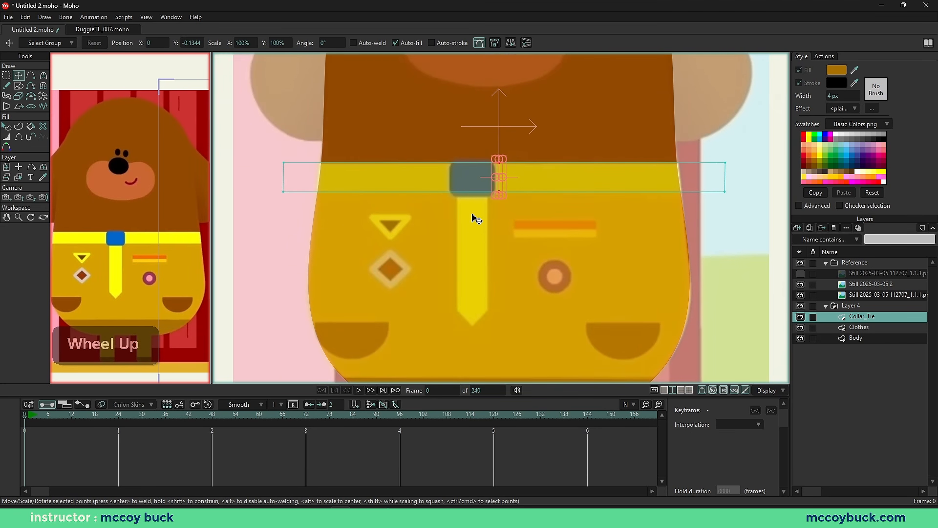
Step: Exclude the Collar_Tie layer from masking so its shapes can extend beyond the body
{"action": "key", "text": "s"}
{"action": "scroll", "coordinate": [476, 184], "scroll_direction": "up", "scroll_amount": 2}
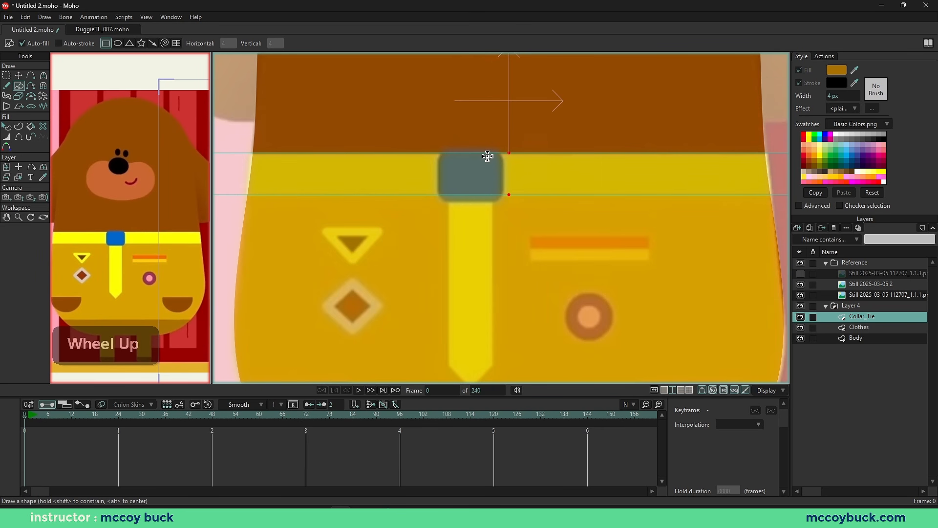
{"action": "scroll", "coordinate": [452, 227], "scroll_direction": "down", "scroll_amount": 2}
{"action": "left_click_drag", "start_coordinate": [436, 224], "coordinate": [561, 227]}
{"action": "left_click_drag", "start_coordinate": [327, 262], "coordinate": [440, 264]}
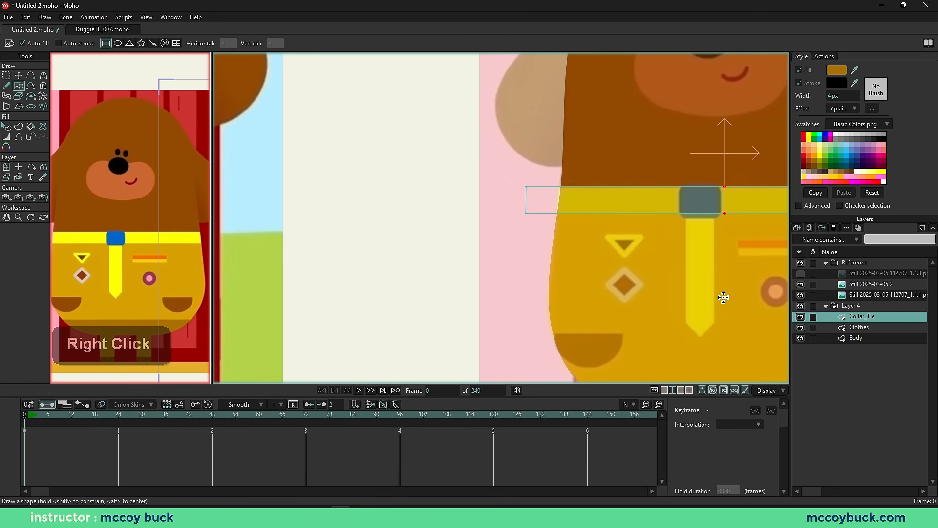
{"action": "right_click", "coordinate": [863, 318]}
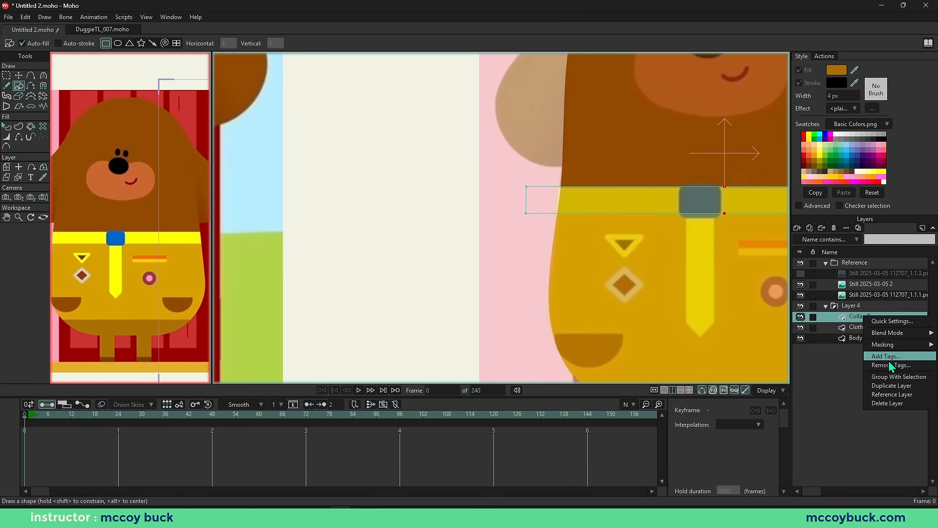
{"action": "left_click", "coordinate": [918, 377]}
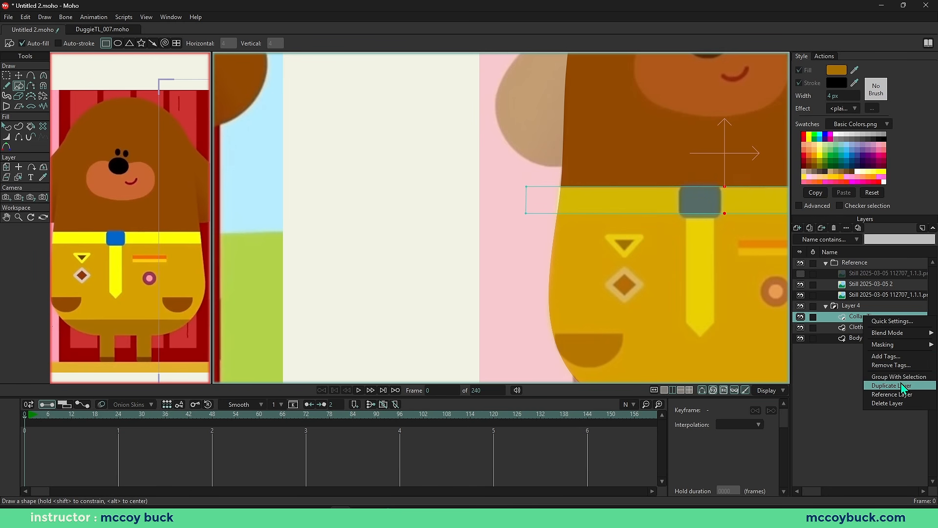
{"action": "mouse_move", "coordinate": [900, 345]}
{"action": "right_click", "coordinate": [665, 268]}
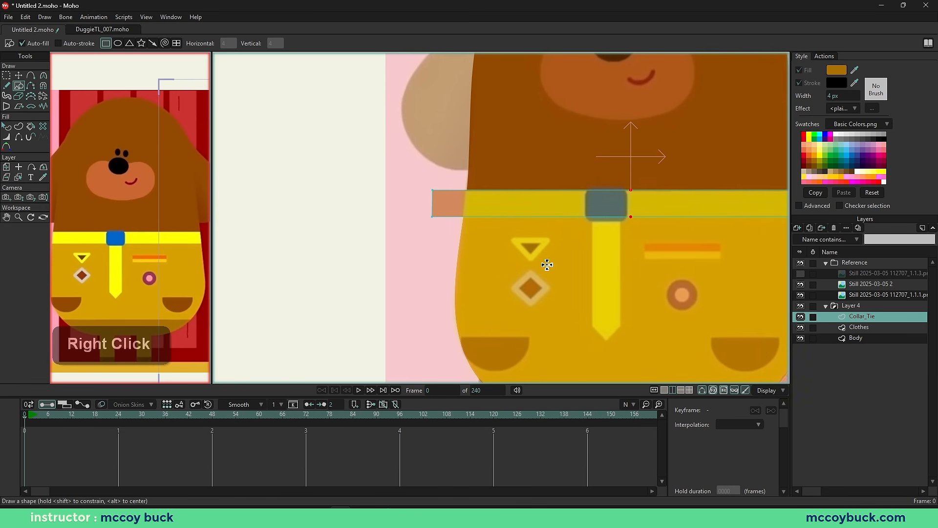
Step: Draw a filled rectangle over the reference's blue tie knot, centred at about X -0.0713, Y -0.1383
{"action": "scroll", "coordinate": [463, 227], "scroll_direction": "up", "scroll_amount": 3}
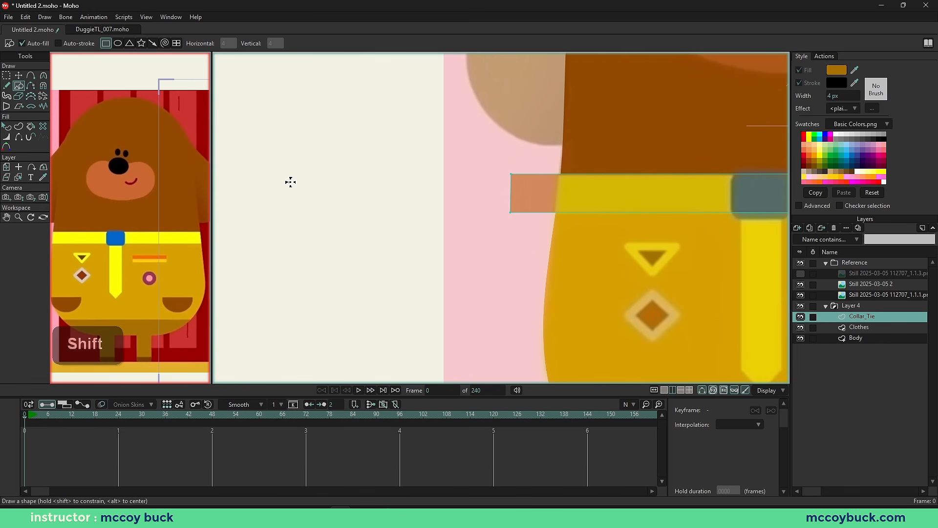
{"action": "mouse_move", "coordinate": [290, 182]}
{"action": "left_mouse_down"}
{"action": "mouse_move", "coordinate": [352, 237]}
{"action": "mouse_move", "coordinate": [344, 221]}
{"action": "mouse_move", "coordinate": [353, 216]}
{"action": "left_mouse_up"}
{"action": "key", "text": "ctrl+z"}
{"action": "scroll", "coordinate": [377, 224], "scroll_direction": "up", "scroll_amount": 5}
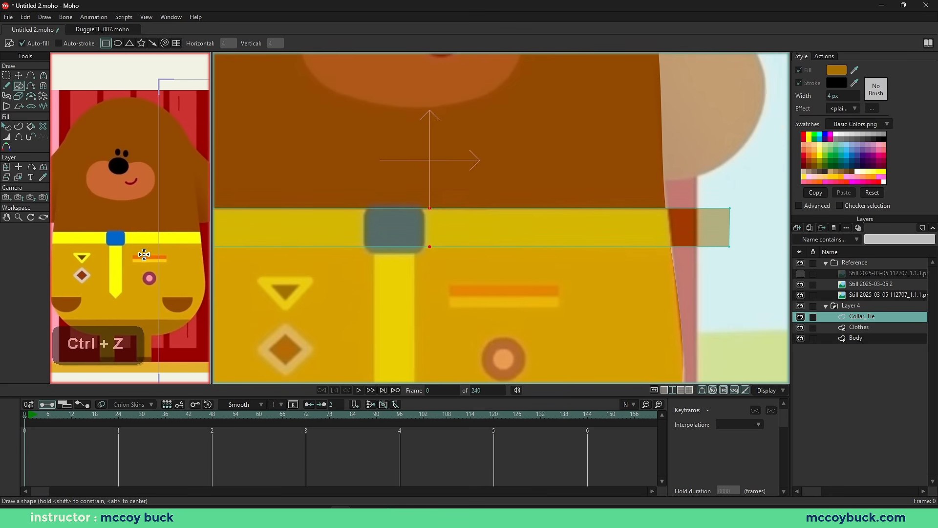
{"action": "left_click_drag", "start_coordinate": [380, 188], "coordinate": [482, 266]}
{"action": "scroll", "coordinate": [482, 265], "scroll_direction": "down", "scroll_amount": 4}
Step: Move the knot rectangle horizontally off the character into the empty canvas, to about X -1.0035
{"action": "key", "text": "g"}
{"action": "key", "text": "t"}
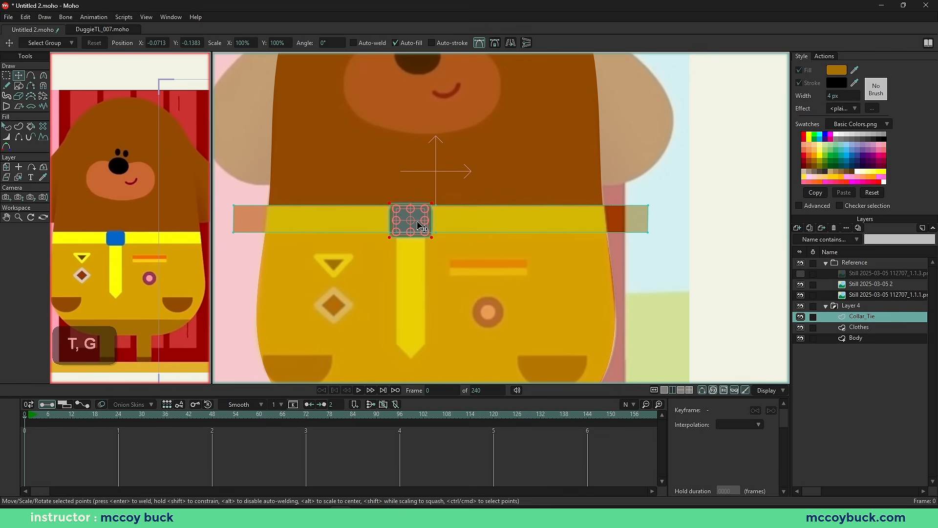
{"action": "left_click_drag", "start_coordinate": [299, 242], "coordinate": [473, 237]}
{"action": "left_click_drag", "start_coordinate": [593, 223], "coordinate": [262, 236]}
{"action": "left_click_drag", "start_coordinate": [240, 223], "coordinate": [376, 245]}
Step: Fill the knot rectangle with the blue of the reference's tie knot, without a stroke
{"action": "key", "text": "q"}
{"action": "left_click", "coordinate": [399, 242]}
{"action": "scroll", "coordinate": [399, 241], "scroll_direction": "up", "scroll_amount": 4}
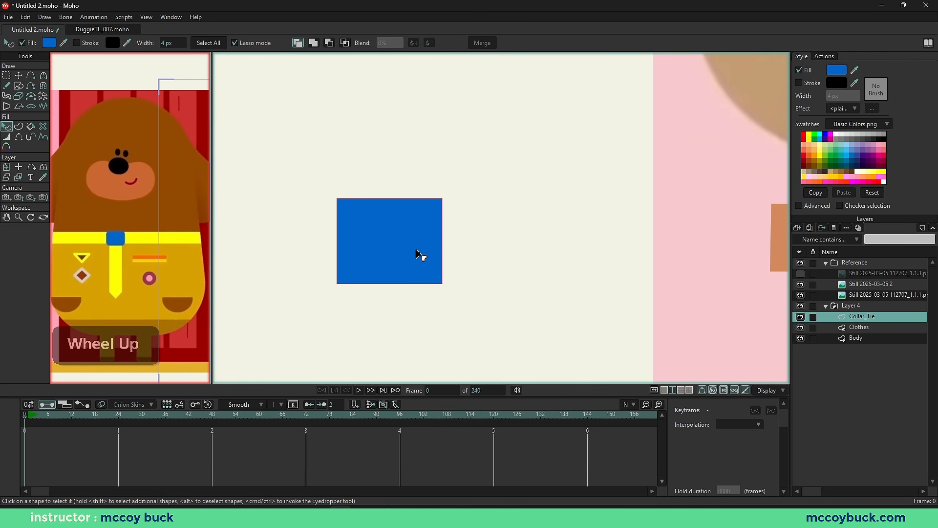
{"action": "scroll", "coordinate": [418, 255], "scroll_direction": "up", "scroll_amount": 2}
{"action": "scroll", "coordinate": [391, 239], "scroll_direction": "down", "scroll_amount": 5}
{"action": "scroll", "coordinate": [398, 254], "scroll_direction": "up", "scroll_amount": 3}
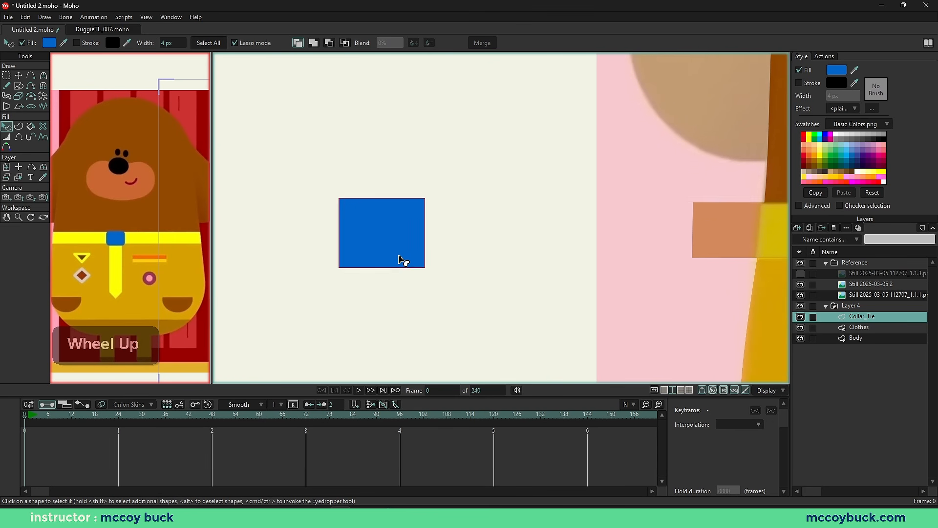
Step: Draw a smaller blue rectangle inside the knot rectangle and select its shape
{"action": "scroll", "coordinate": [400, 257], "scroll_direction": "up", "scroll_amount": 1}
{"action": "key", "text": "s"}
{"action": "mouse_move", "coordinate": [349, 200]}
{"action": "left_mouse_down"}
{"action": "mouse_move", "coordinate": [405, 233]}
{"action": "mouse_move", "coordinate": [397, 239]}
{"action": "left_mouse_up"}
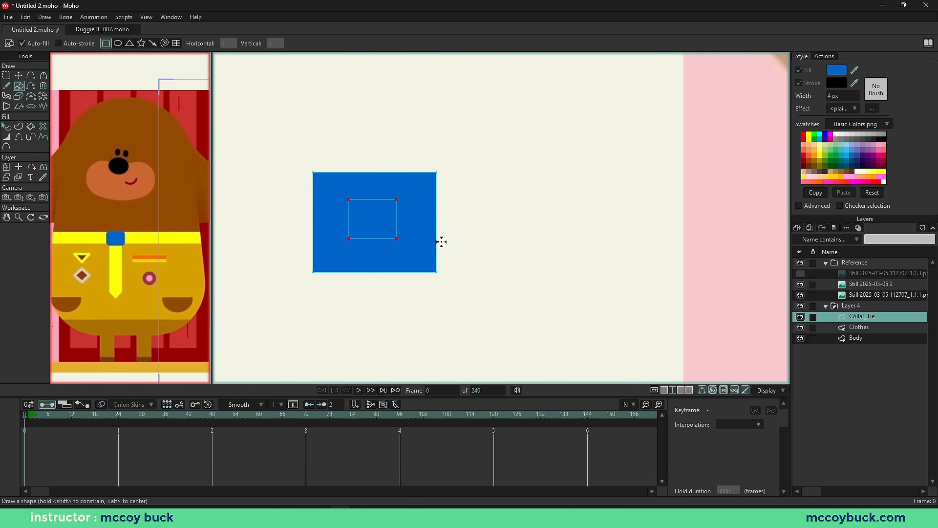
{"action": "key", "text": "q"}
{"action": "left_click", "coordinate": [384, 230]}
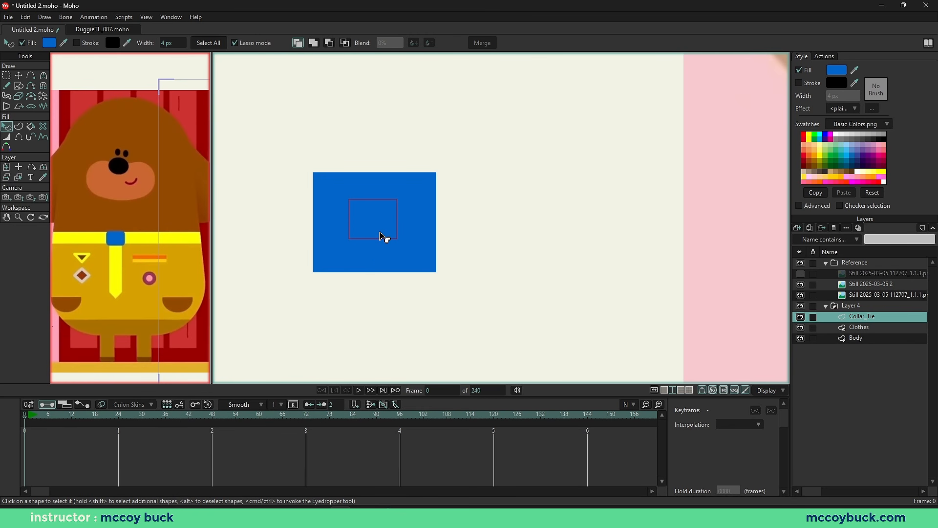
Step: Combine the inner and outer blue rectangles additively with a 2% blend that rounds the corners, and merge them
{"action": "scroll", "coordinate": [480, 230], "scroll_direction": "down", "scroll_amount": 2}
{"action": "scroll", "coordinate": [278, 216], "scroll_direction": "down", "scroll_amount": 3}
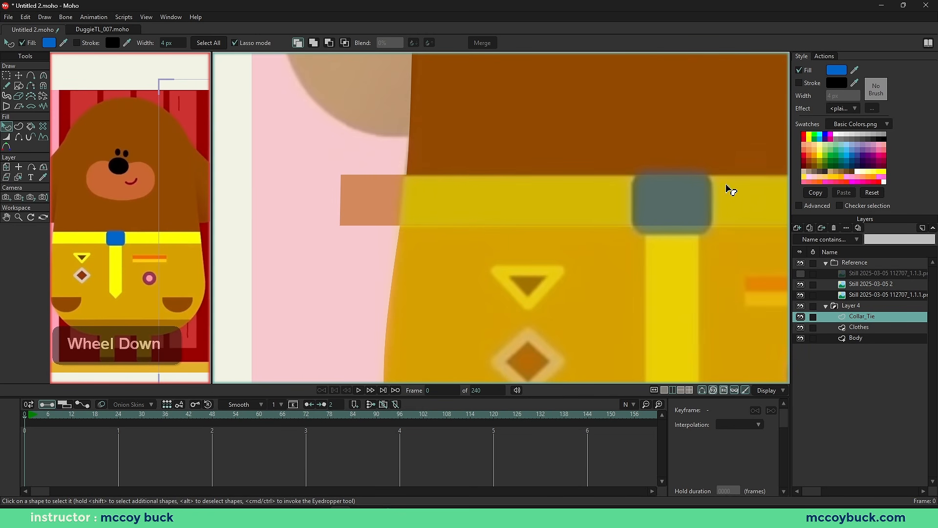
{"action": "left_click_drag", "start_coordinate": [287, 252], "coordinate": [517, 260]}
{"action": "left_click_drag", "start_coordinate": [348, 244], "coordinate": [568, 259]}
{"action": "scroll", "coordinate": [511, 255], "scroll_direction": "up", "scroll_amount": 3}
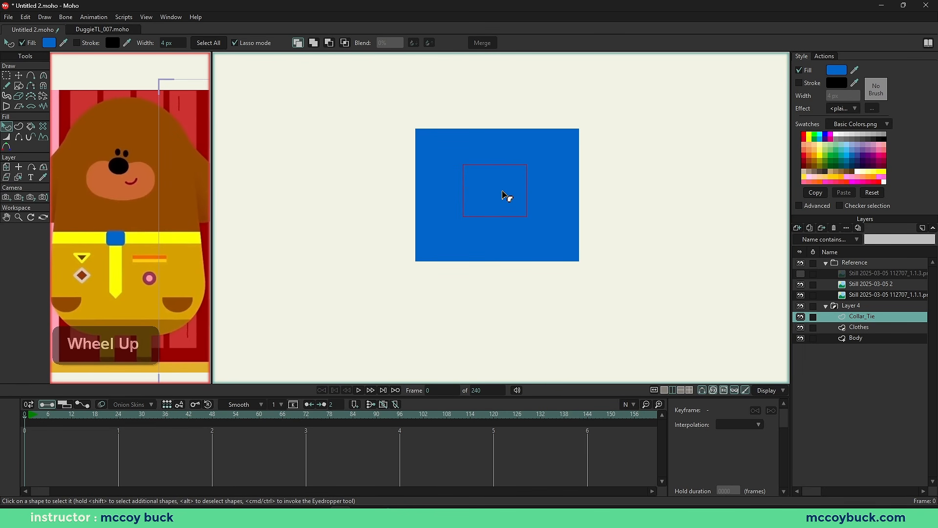
{"action": "left_click", "coordinate": [314, 44]}
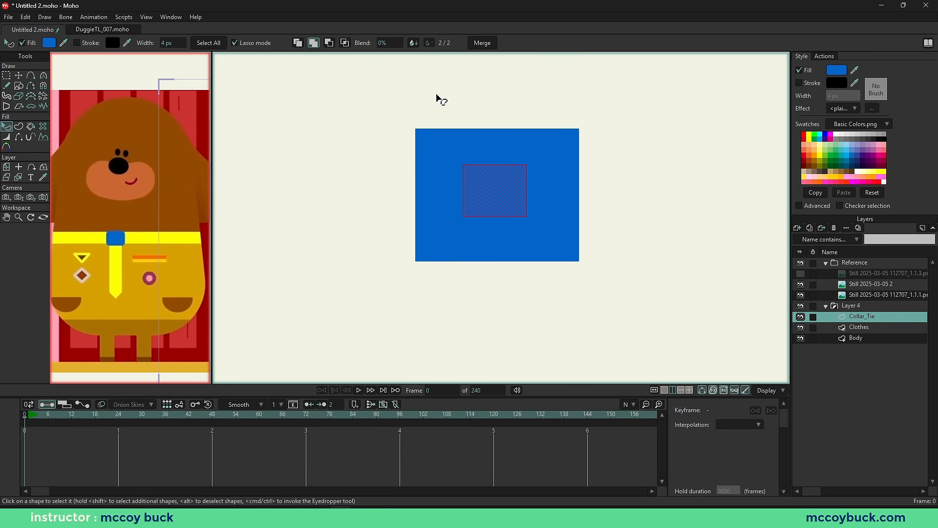
{"action": "mouse_move", "coordinate": [383, 43]}
{"action": "left_mouse_down"}
{"action": "mouse_move", "coordinate": [440, 43]}
{"action": "mouse_move", "coordinate": [384, 45]}
{"action": "left_mouse_up"}
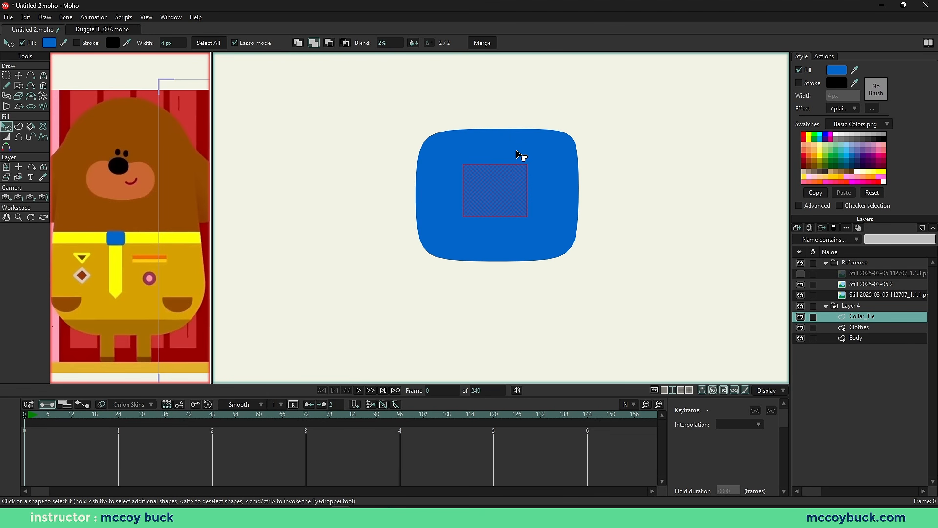
{"action": "left_click", "coordinate": [481, 44]}
Step: Delete the extra point in the middle of the merged blue shape's top edge
{"action": "key", "text": "g"}
{"action": "key", "text": "t"}
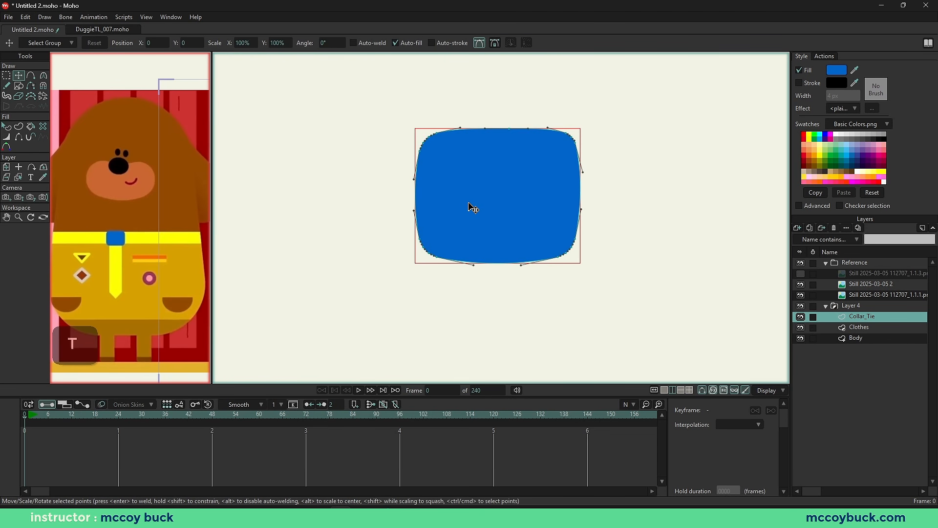
{"action": "scroll", "coordinate": [471, 205], "scroll_direction": "up", "scroll_amount": 1}
{"action": "key", "text": "ctrl+a"}
{"action": "key", "text": "g"}
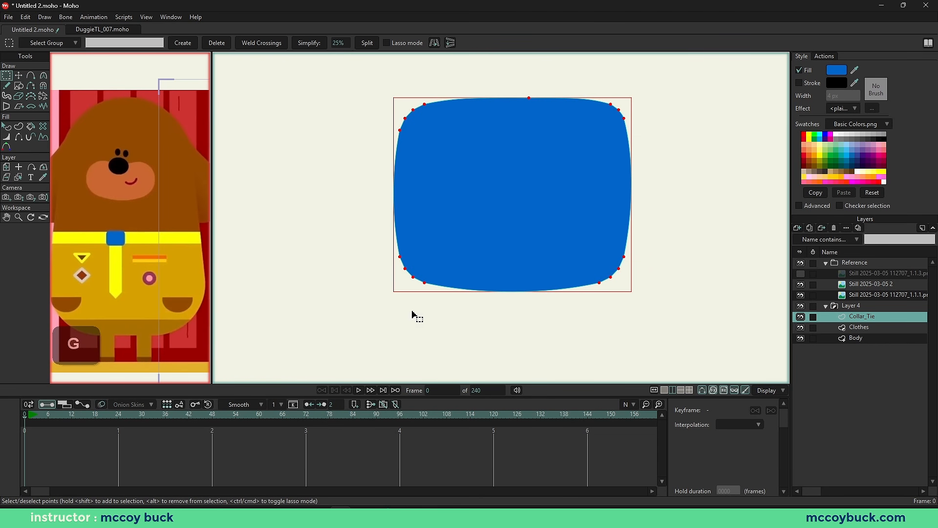
{"action": "scroll", "coordinate": [523, 198], "scroll_direction": "down", "scroll_amount": 1}
{"action": "scroll", "coordinate": [546, 220], "scroll_direction": "up", "scroll_amount": 1}
{"action": "left_click", "coordinate": [495, 92]}
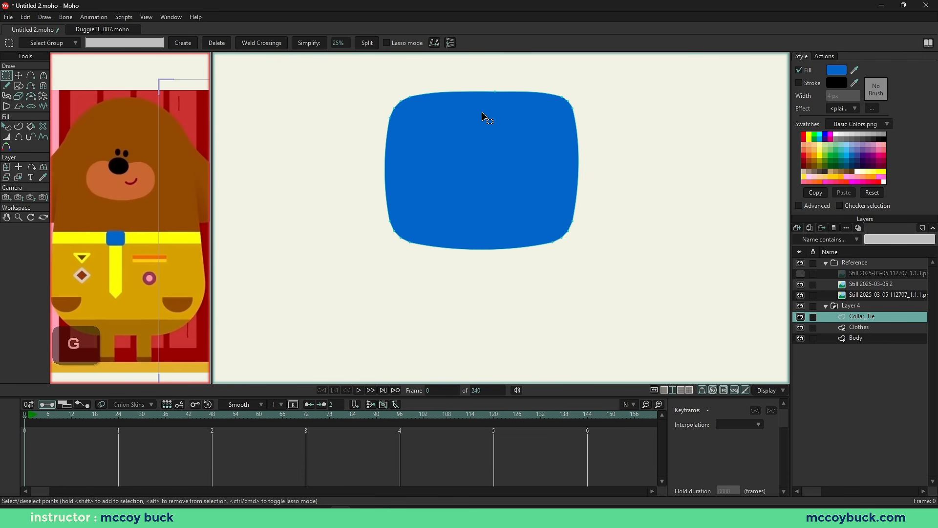
{"action": "key", "text": "Delete"}
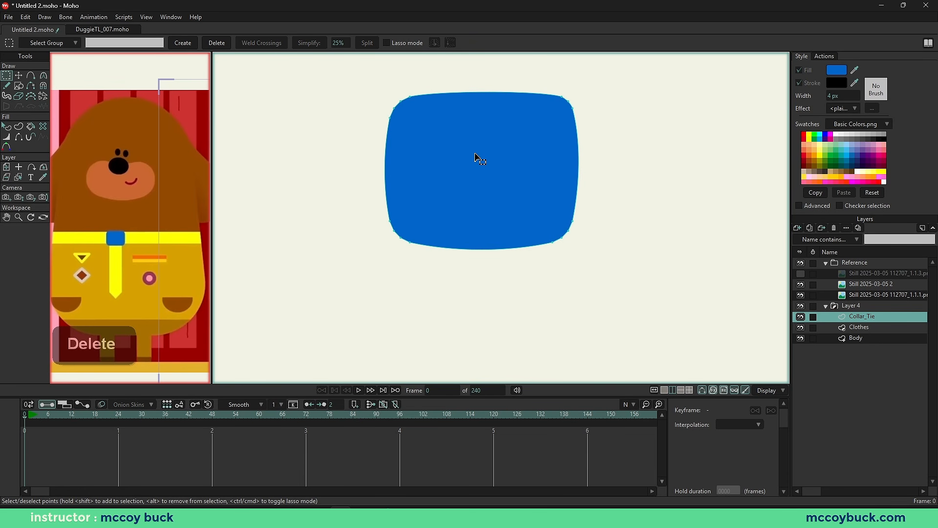
Step: Move the rounded blue knot horizontally onto the collar band, over the reference's tie knot
{"action": "key", "text": "t"}
{"action": "scroll", "coordinate": [478, 161], "scroll_direction": "down", "scroll_amount": 2}
{"action": "key", "text": "shift"}
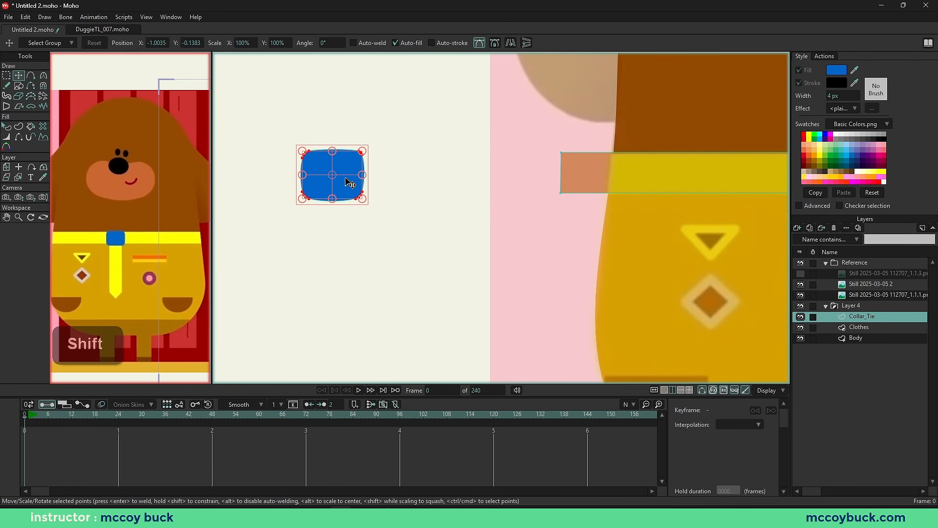
{"action": "left_click_drag", "start_coordinate": [346, 178], "coordinate": [701, 181]}
{"action": "left_click_drag", "start_coordinate": [700, 182], "coordinate": [488, 176]}
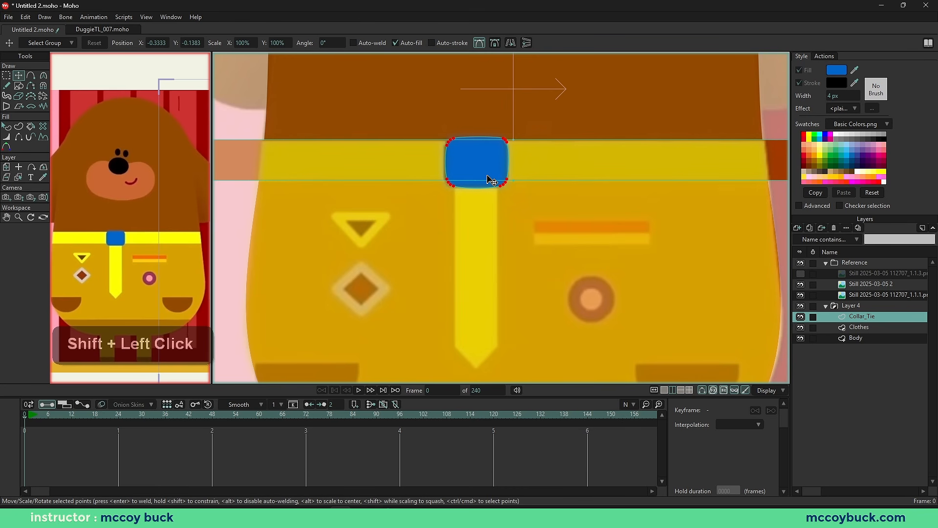
Step: Centre the blue knot on the character by setting its X position to 0
{"action": "key", "text": "t"}
{"action": "scroll", "coordinate": [491, 181], "scroll_direction": "up", "scroll_amount": 1}
{"action": "left_click", "coordinate": [163, 43]}
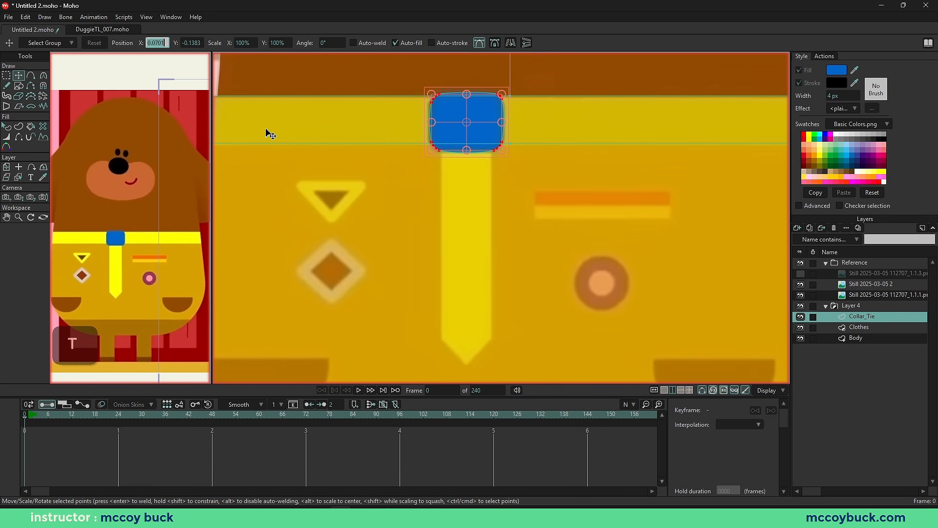
{"action": "type", "text": "0"}
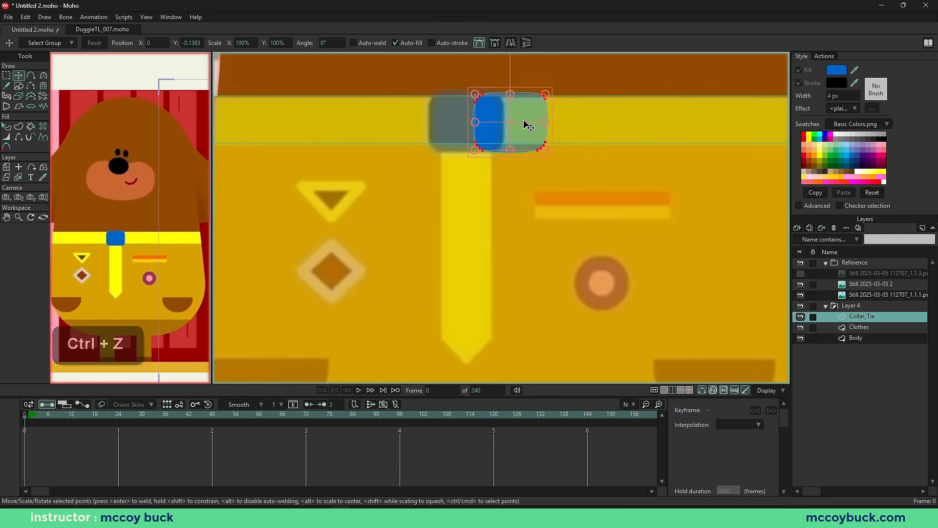
{"action": "key", "text": "g"}
{"action": "scroll", "coordinate": [462, 137], "scroll_direction": "down", "scroll_amount": 2}
{"action": "scroll", "coordinate": [499, 171], "scroll_direction": "up", "scroll_amount": 1}
{"action": "scroll", "coordinate": [492, 143], "scroll_direction": "down", "scroll_amount": 1}
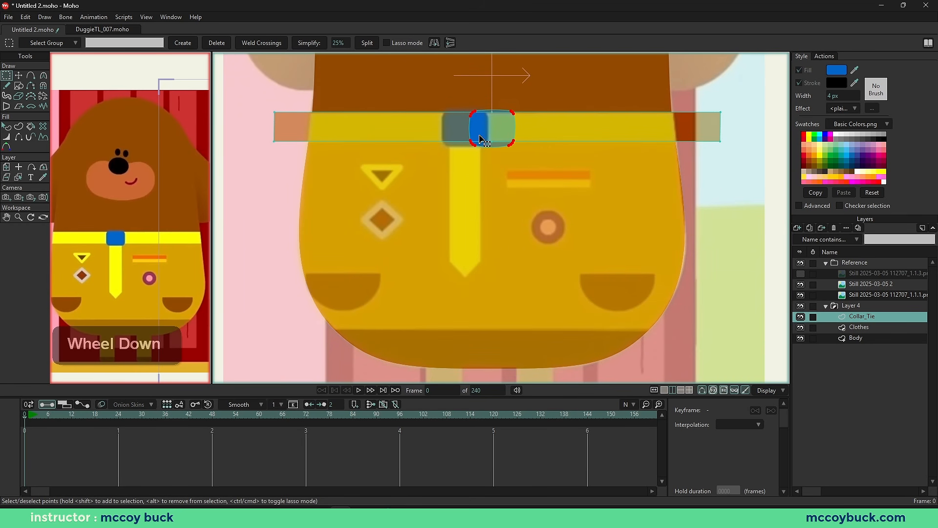
{"action": "scroll", "coordinate": [479, 147], "scroll_direction": "up", "scroll_amount": 1}
{"action": "scroll", "coordinate": [425, 173], "scroll_direction": "down", "scroll_amount": 2}
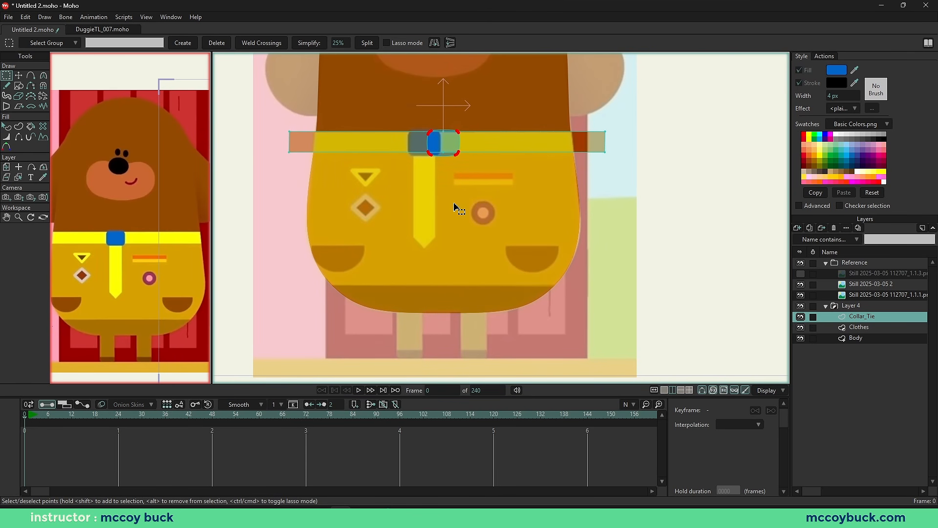
Step: Draw a tall rectangle over the reference's hanging tie below the knot and shape its lower end into a point
{"action": "scroll", "coordinate": [455, 206], "scroll_direction": "up", "scroll_amount": 1}
{"action": "scroll", "coordinate": [432, 235], "scroll_direction": "up", "scroll_amount": 3}
{"action": "left_click_drag", "start_coordinate": [432, 175], "coordinate": [437, 285]}
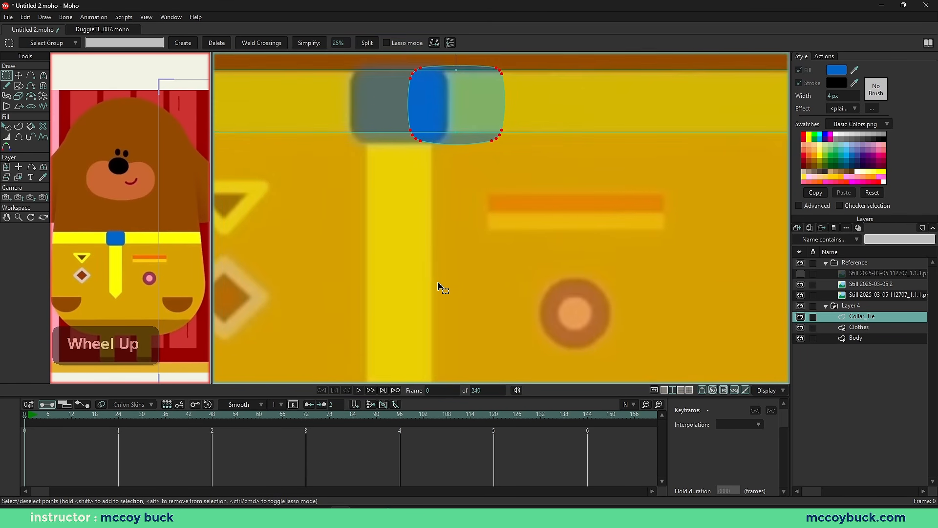
{"action": "scroll", "coordinate": [435, 281], "scroll_direction": "down", "scroll_amount": 1}
{"action": "key", "text": "s"}
{"action": "scroll", "coordinate": [406, 197], "scroll_direction": "up", "scroll_amount": 2}
{"action": "left_click_drag", "start_coordinate": [373, 153], "coordinate": [418, 345]}
{"action": "key", "text": "g"}
{"action": "left_click", "coordinate": [416, 294]}
{"action": "key", "text": "t"}
Step: Select the tie shape and fill it with the bright yellow of the reference's tie
{"action": "key", "text": "q"}
{"action": "key", "text": "shift+g"}
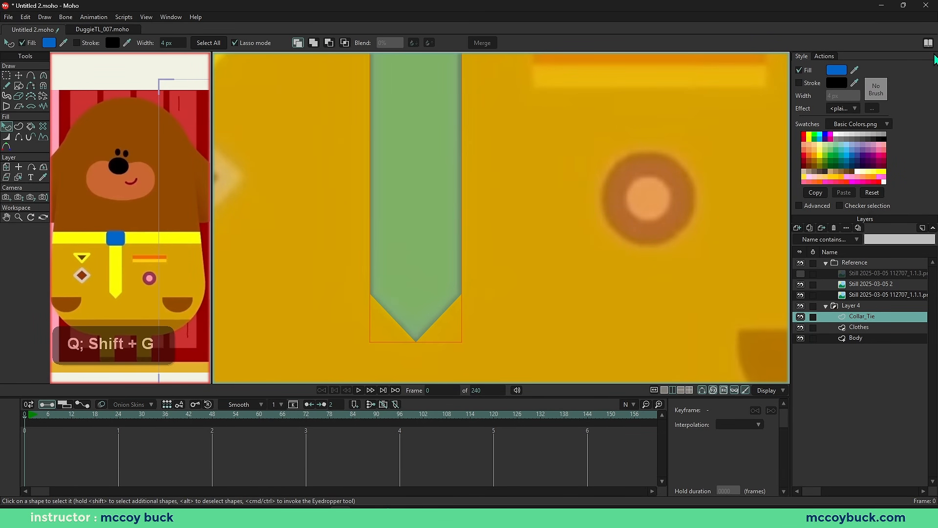
{"action": "left_click", "coordinate": [857, 71]}
{"action": "left_click", "coordinate": [112, 264]}
Step: Centre the yellow tie under the knot by setting its X position to 0
{"action": "key", "text": "g"}
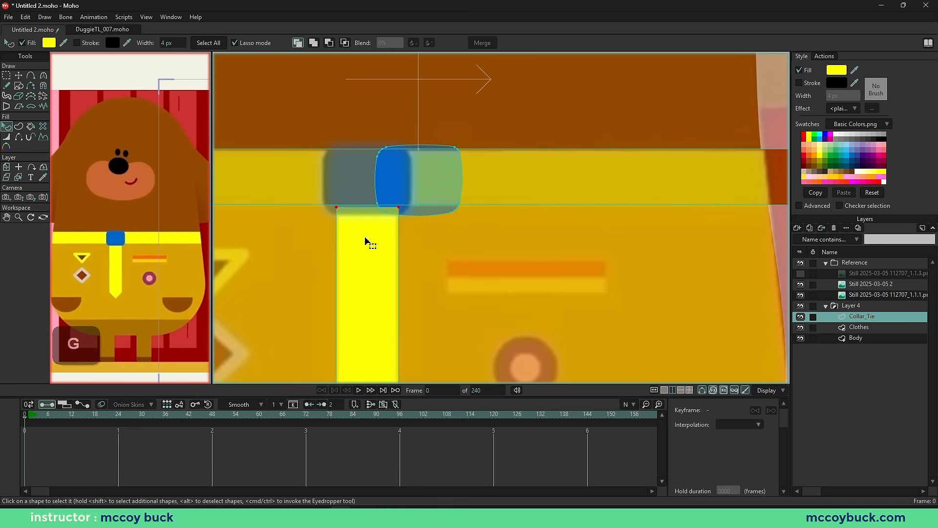
{"action": "key", "text": "t"}
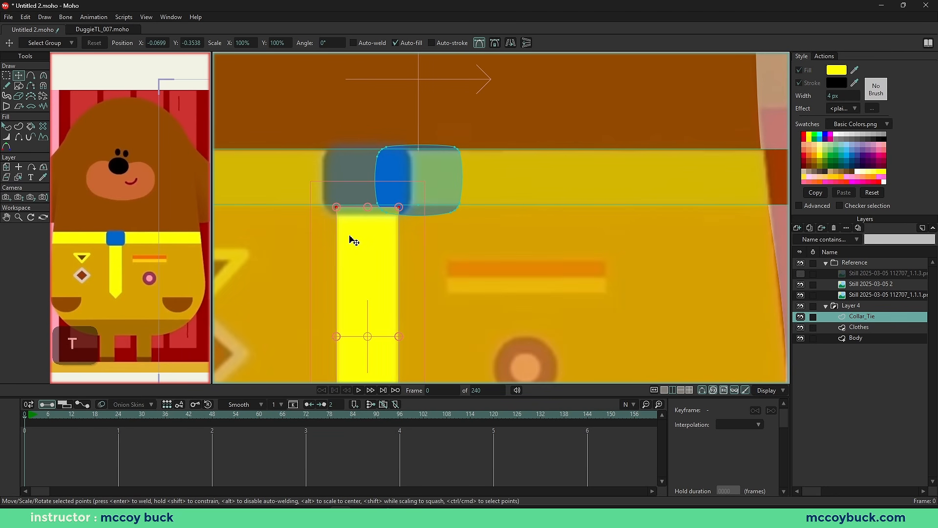
{"action": "left_click", "coordinate": [149, 43]}
{"action": "type", "text": "0"}
{"action": "key", "text": "Return"}
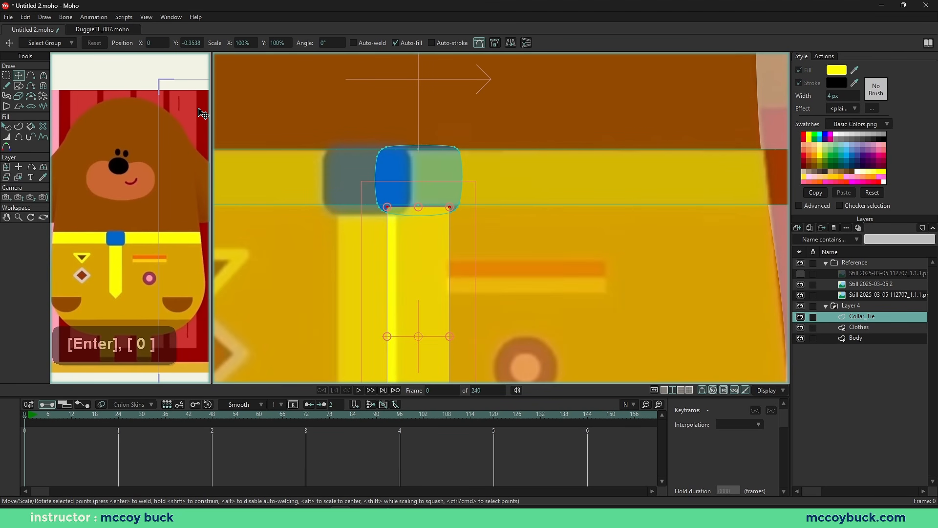
Step: Select the blue knot shape and raise it above the yellow tie in the stacking order
{"action": "key", "text": "g"}
{"action": "key", "text": "q"}
{"action": "left_click", "coordinate": [436, 192]}
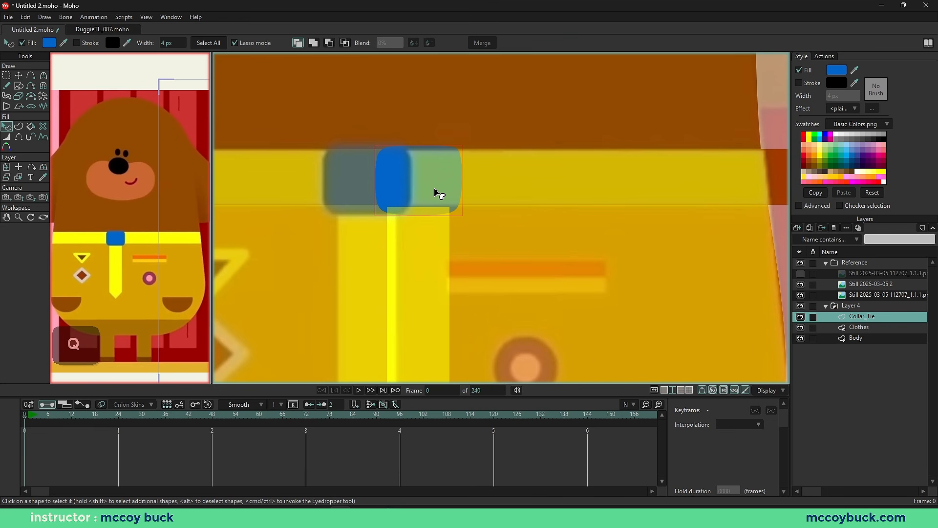
{"action": "key", "text": "Up"}
Step: Hide the 112707_1.1.1 reference layer and fill the collar band with the bright yellow of the reference's collar
{"action": "scroll", "coordinate": [486, 235], "scroll_direction": "down", "scroll_amount": 5}
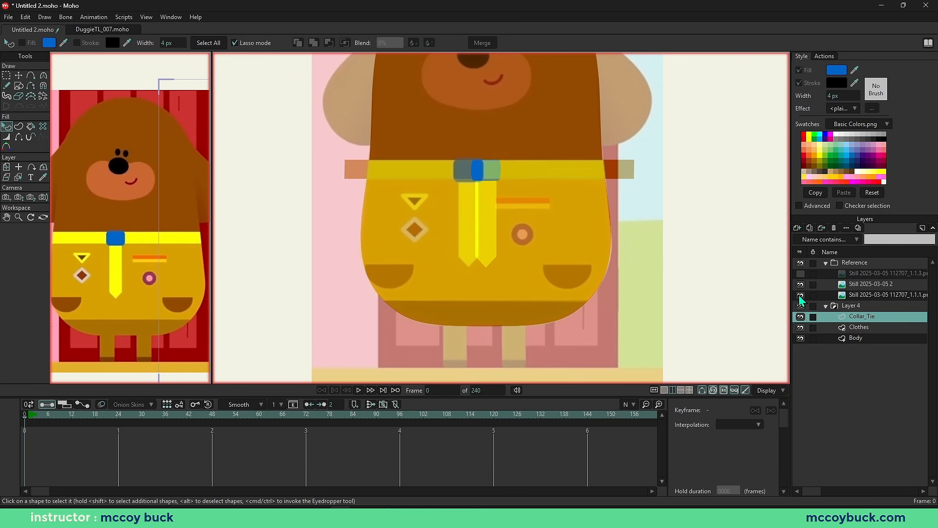
{"action": "left_click", "coordinate": [800, 295]}
{"action": "scroll", "coordinate": [447, 235], "scroll_direction": "down", "scroll_amount": 2}
{"action": "left_click_drag", "start_coordinate": [492, 266], "coordinate": [491, 280]}
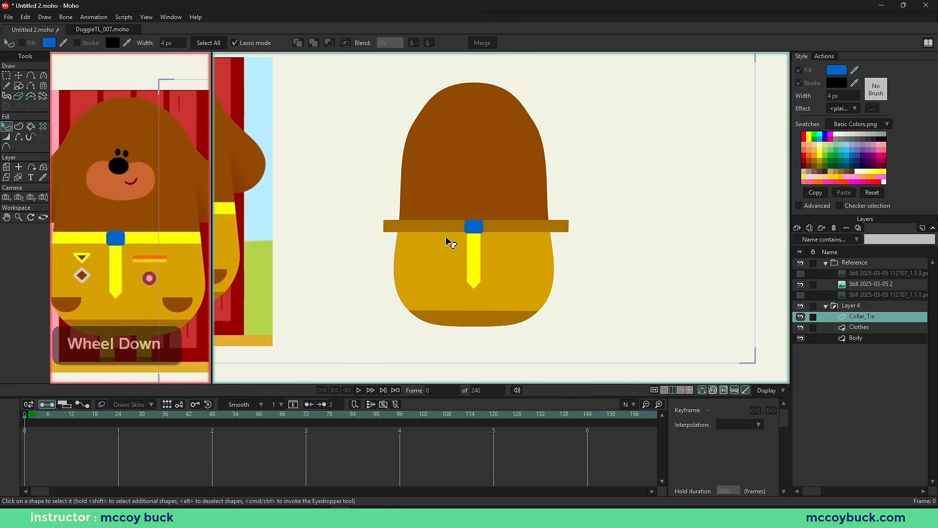
{"action": "key", "text": "alt+q"}
{"action": "left_click", "coordinate": [421, 229]}
{"action": "left_click_drag", "start_coordinate": [855, 70], "coordinate": [167, 237]}
{"action": "left_click", "coordinate": [356, 288]}
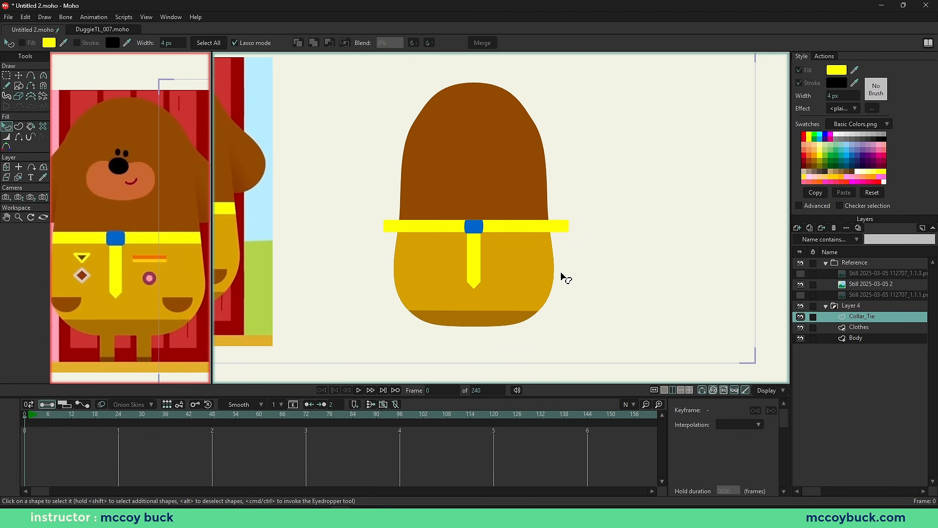
Step: Select the Body layer and adjust the curvature of the point on the head's upper left outline to smooth it
{"action": "scroll", "coordinate": [450, 176], "scroll_direction": "up", "scroll_amount": 4}
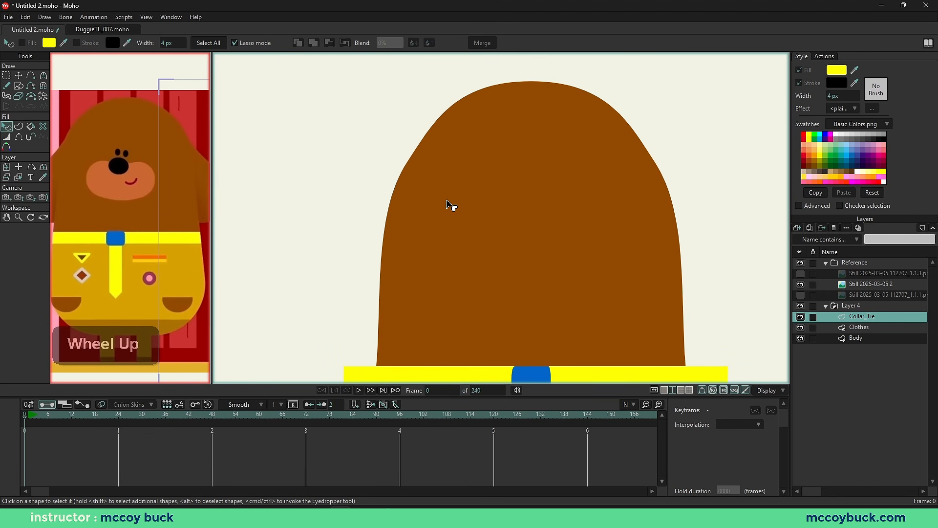
{"action": "right_click", "coordinate": [438, 189], "text": "alt"}
{"action": "key", "text": "g"}
{"action": "left_click", "coordinate": [380, 143]}
{"action": "key", "text": "c"}
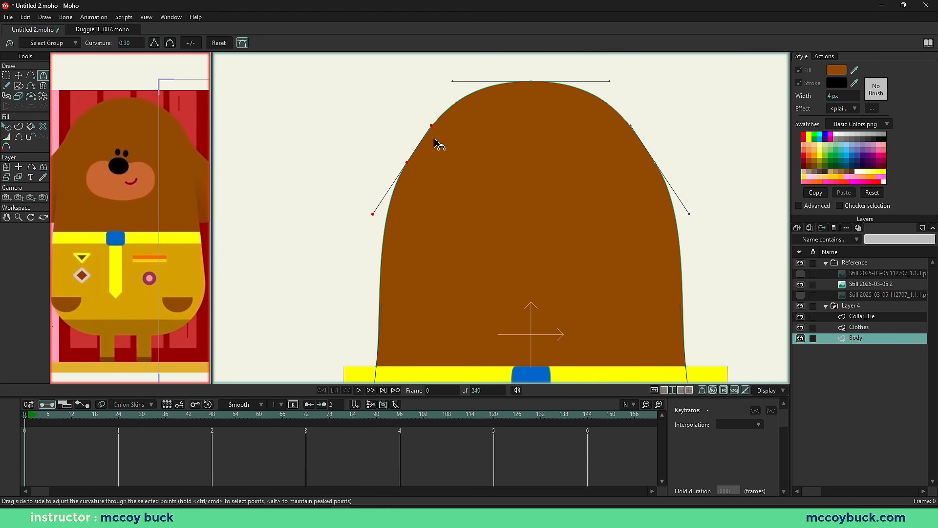
{"action": "left_click_drag", "start_coordinate": [433, 131], "coordinate": [431, 129]}
Step: Examine the whole character in a reset view and in a mirrored view to check its symmetry
{"action": "key", "text": "q"}
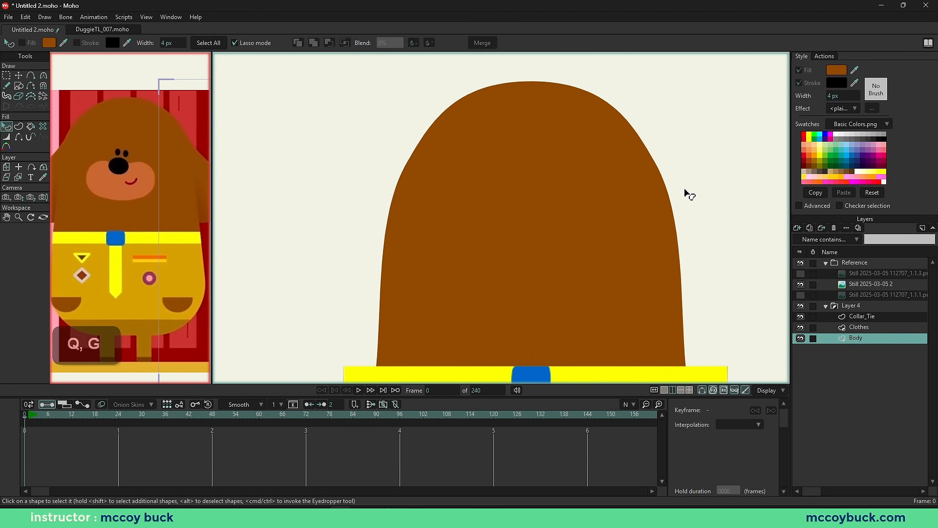
{"action": "scroll", "coordinate": [690, 198], "scroll_direction": "up", "scroll_amount": 2}
{"action": "scroll", "coordinate": [692, 205], "scroll_direction": "up", "scroll_amount": 3}
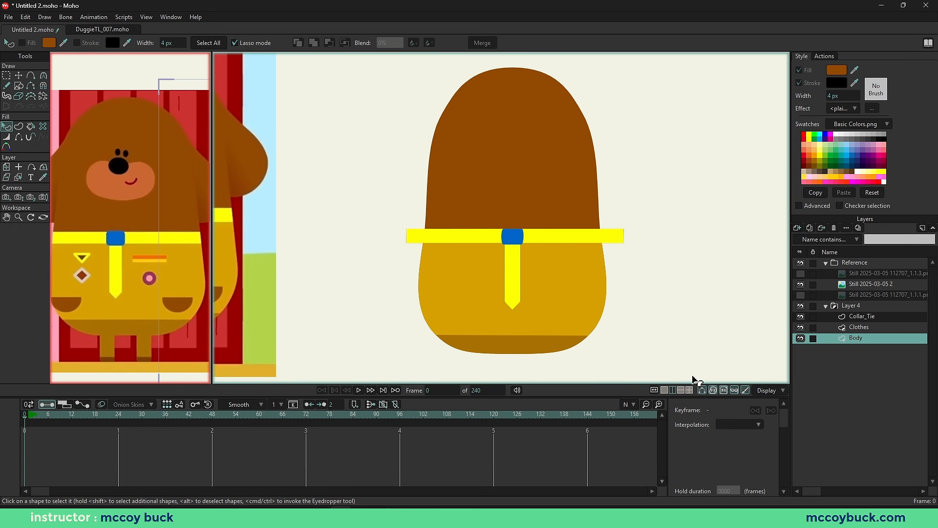
{"action": "key", "text": "Home"}
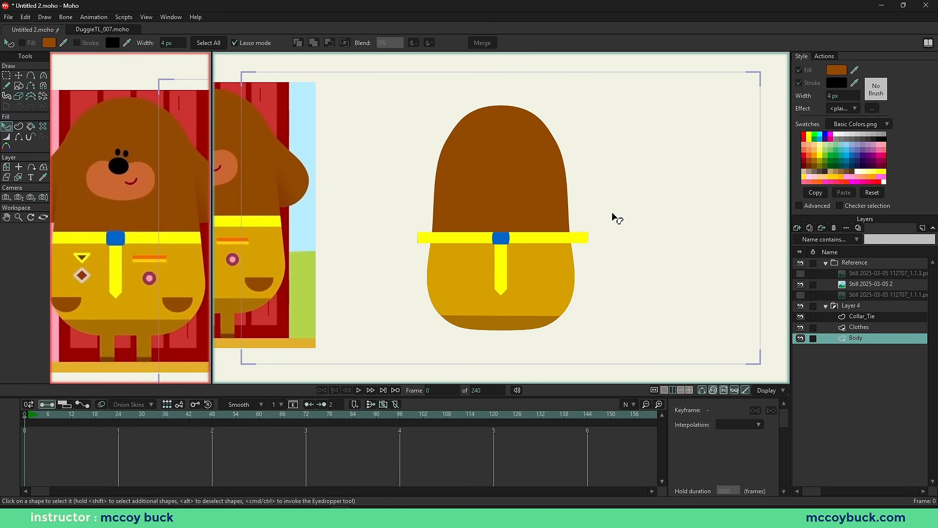
{"action": "left_click", "coordinate": [655, 391]}
{"action": "left_click", "coordinate": [656, 392]}
{"action": "left_click", "coordinate": [656, 392]}
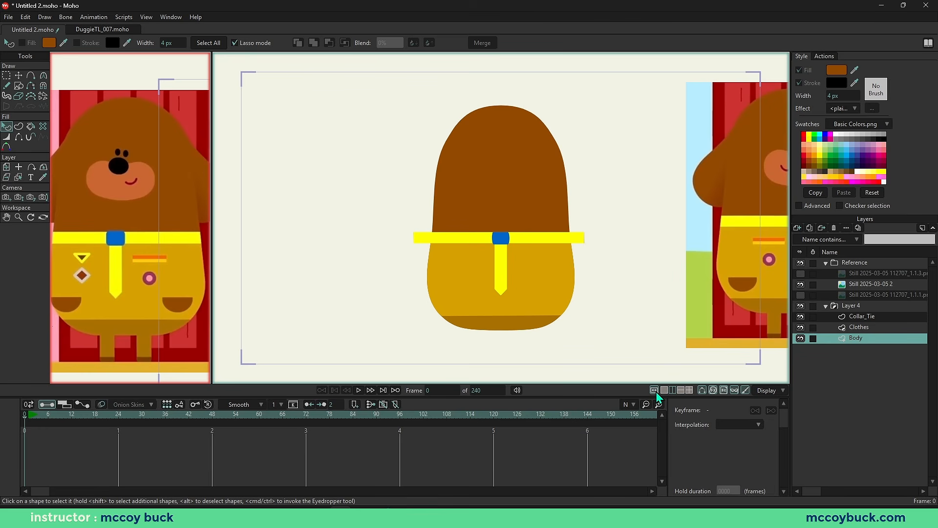
{"action": "left_click", "coordinate": [656, 392]}
Step: Mask the Collar_Tie layer so the ends of the collar band are trimmed to the body's outline
{"action": "right_click", "coordinate": [512, 326], "text": "alt"}
{"action": "key", "text": "g"}
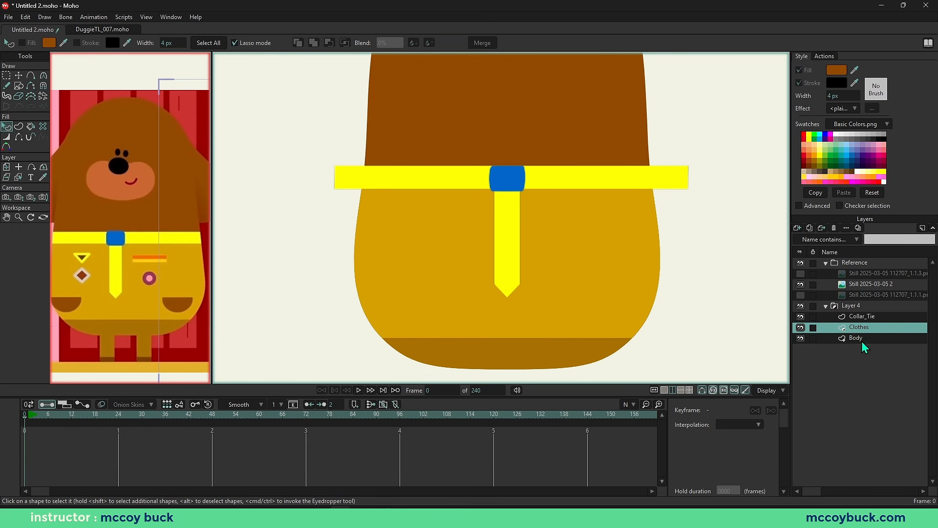
{"action": "left_click", "coordinate": [869, 315]}
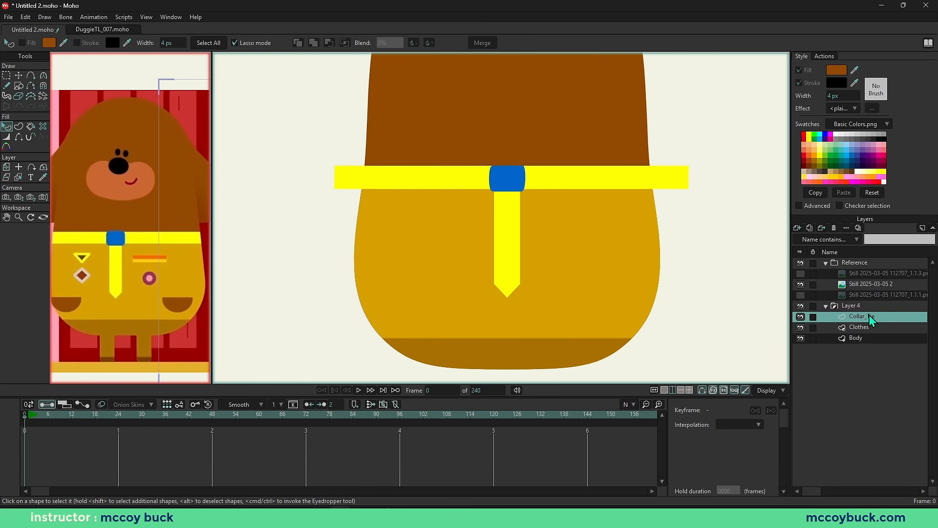
{"action": "right_click", "coordinate": [869, 315]}
{"action": "mouse_move", "coordinate": [888, 347]}
{"action": "left_click", "coordinate": [775, 343]}
{"action": "scroll", "coordinate": [678, 243], "scroll_direction": "down", "scroll_amount": 6}
{"action": "left_click_drag", "start_coordinate": [679, 243], "coordinate": [649, 262]}
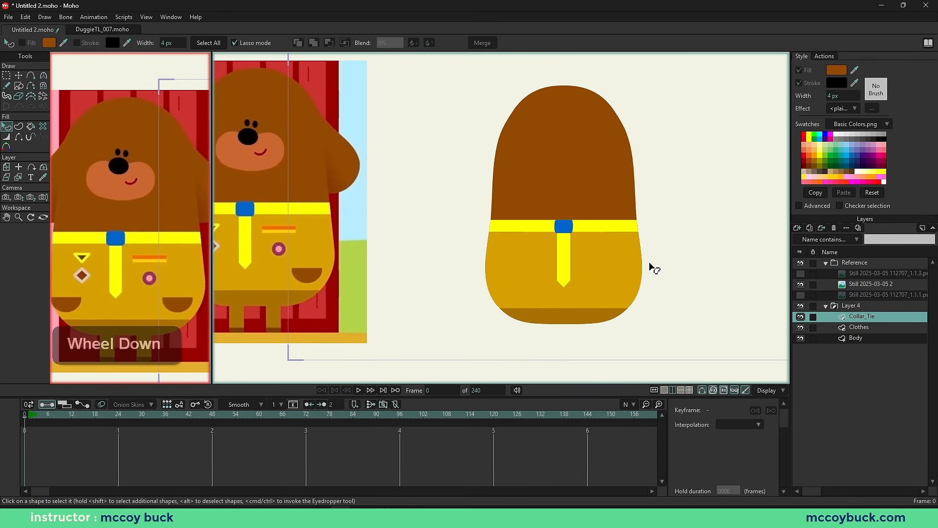
{"action": "scroll", "coordinate": [564, 242], "scroll_direction": "up", "scroll_amount": 3}
{"action": "left_click_drag", "start_coordinate": [563, 242], "coordinate": [524, 262]}
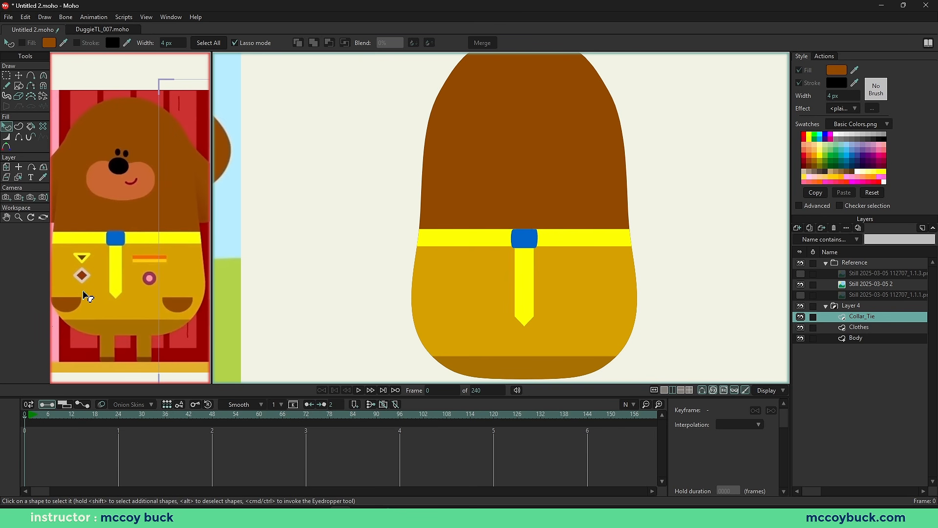
Step: Add a new vector layer above Collar_Tie and name it Badges
{"action": "left_click", "coordinate": [797, 228]}
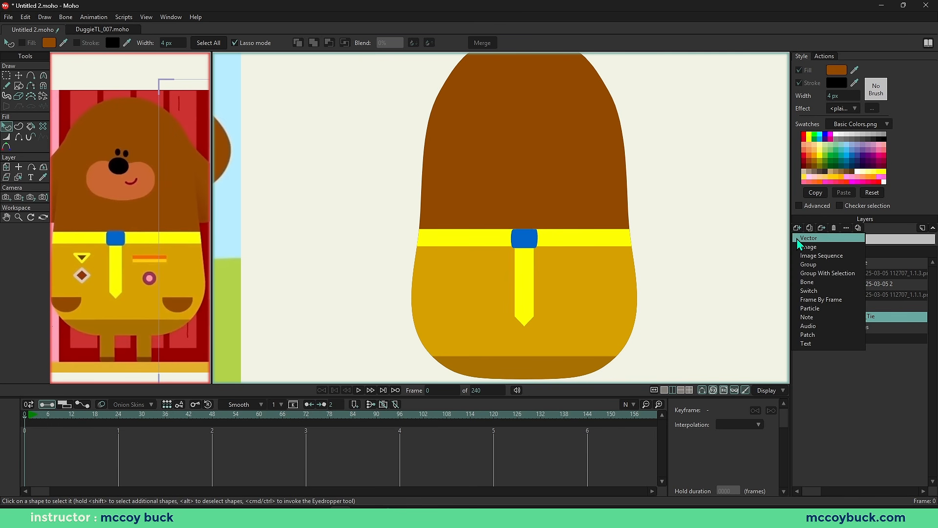
{"action": "left_click", "coordinate": [801, 240]}
{"action": "double_click", "coordinate": [859, 317]}
{"action": "type", "text": "Badges"}
{"action": "key", "text": "Return"}
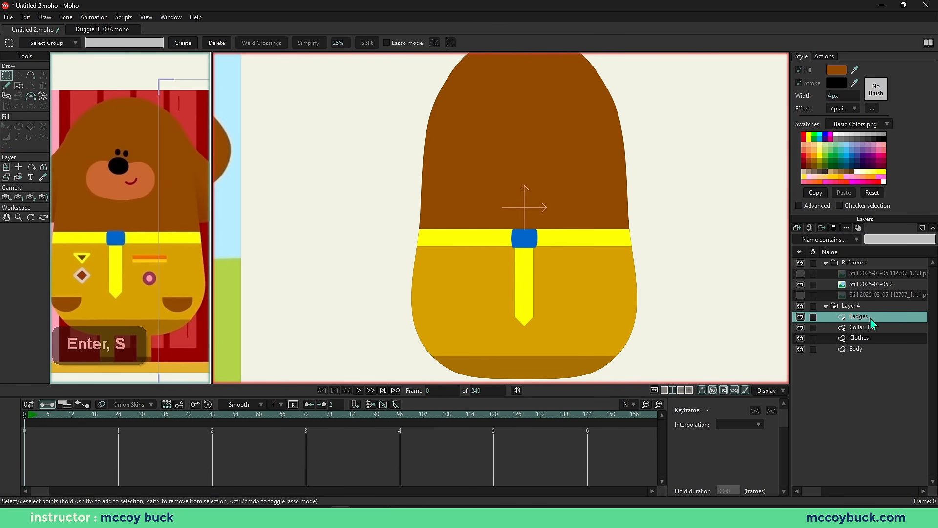
Step: Show the 112707_1.1.1 reference layer and trace its triangle and diamond badges on the Badges layer
{"action": "left_click", "coordinate": [801, 274]}
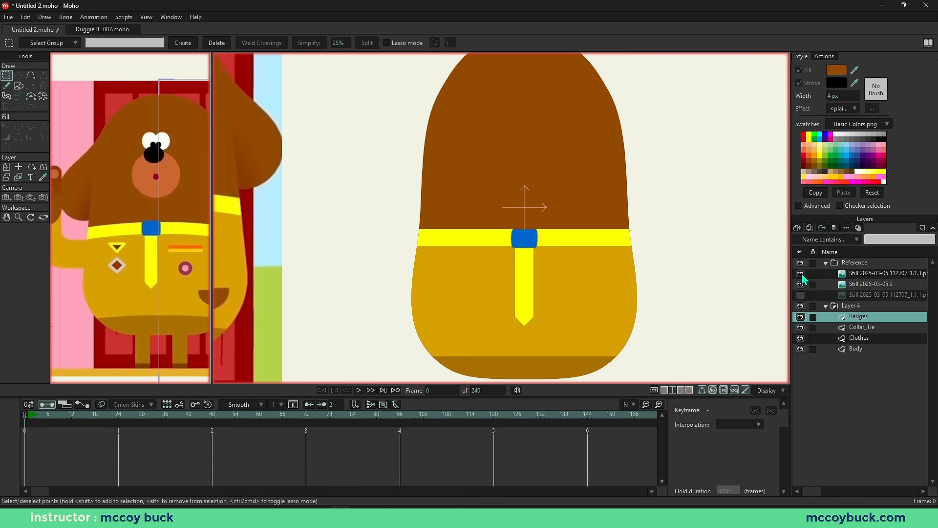
{"action": "left_click", "coordinate": [802, 273]}
{"action": "left_click", "coordinate": [800, 296]}
{"action": "scroll", "coordinate": [516, 303], "scroll_direction": "up", "scroll_amount": 5}
{"action": "mouse_move", "coordinate": [516, 303]}
{"action": "left_mouse_down"}
{"action": "mouse_move", "coordinate": [424, 197]}
{"action": "mouse_move", "coordinate": [417, 228]}
{"action": "left_mouse_up"}
{"action": "scroll", "coordinate": [417, 208], "scroll_direction": "up", "scroll_amount": 1}
{"action": "key", "text": "s"}
{"action": "key", "text": "ctrl+z"}
{"action": "mouse_move", "coordinate": [337, 176]}
{"action": "left_mouse_down"}
{"action": "mouse_move", "coordinate": [359, 197]}
{"action": "mouse_move", "coordinate": [388, 180]}
{"action": "left_mouse_up"}
{"action": "key", "text": "t"}
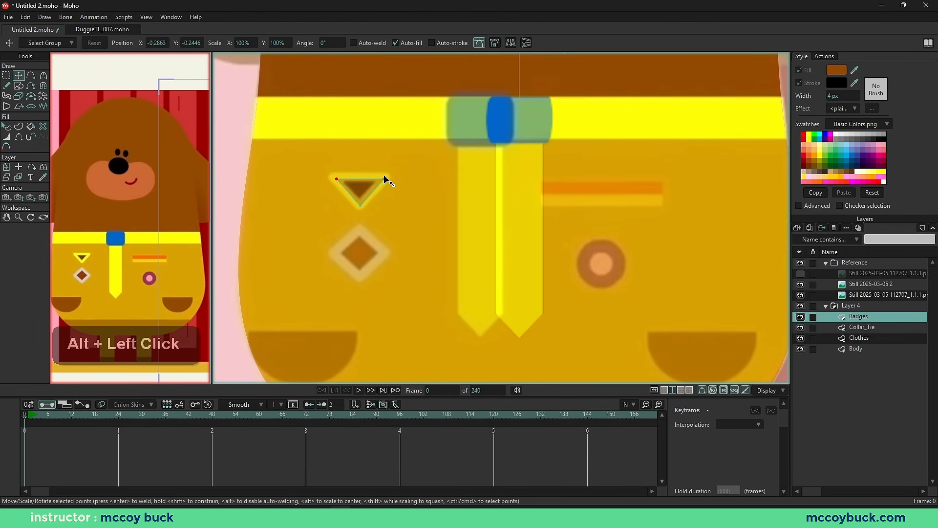
{"action": "left_click_drag", "start_coordinate": [346, 235], "coordinate": [377, 267]}
{"action": "key", "text": "t"}
Step: Draw the rectangular stripe badge beside the tie, split it lengthwise into two halves and fill the upper one orange
{"action": "scroll", "coordinate": [518, 205], "scroll_direction": "up", "scroll_amount": 1}
{"action": "left_click_drag", "start_coordinate": [523, 174], "coordinate": [698, 213]}
{"action": "key", "text": "a"}
{"action": "left_click", "coordinate": [698, 193]}
{"action": "left_click", "coordinate": [523, 194]}
{"action": "key", "text": "q"}
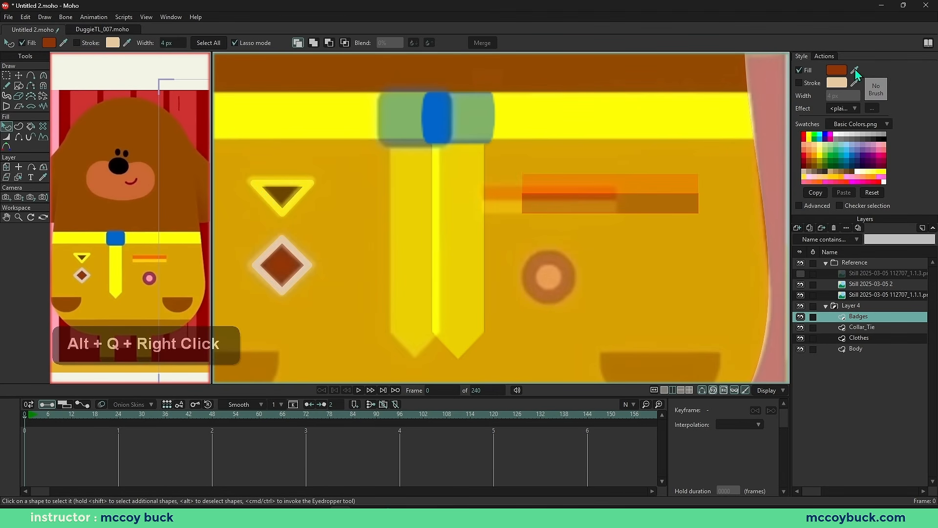
Step: Draw the round badge below the stripes over the reference, with a pink fill and a 6 px dark pink stroke
{"action": "key", "text": "t"}
{"action": "key", "text": "s"}
{"action": "left_click_drag", "start_coordinate": [558, 243], "coordinate": [581, 265]}
{"action": "key", "text": "q"}
{"action": "scroll", "coordinate": [562, 264], "scroll_direction": "down", "scroll_amount": 4}
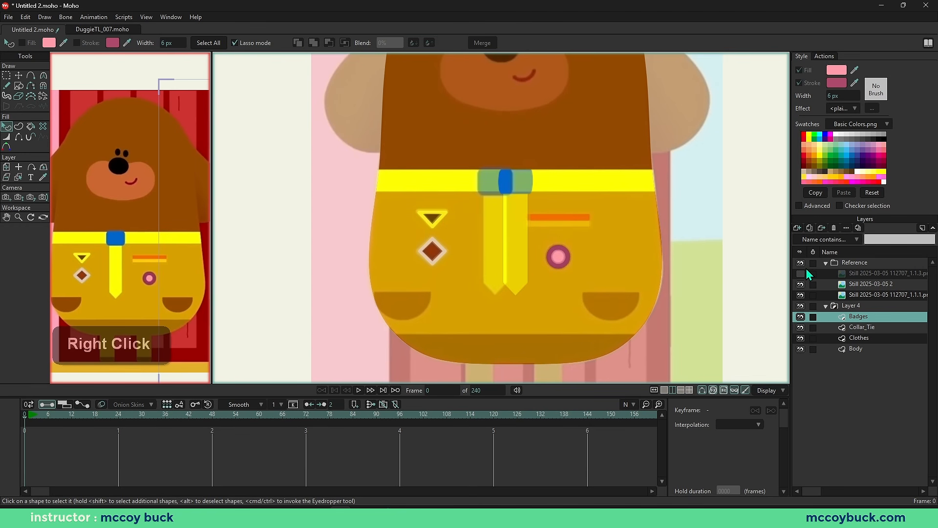
Step: Hide the 112707_1.1.1 reference layer and fill the lower stripe with the yellow of the reference's badge
{"action": "left_click", "coordinate": [801, 295]}
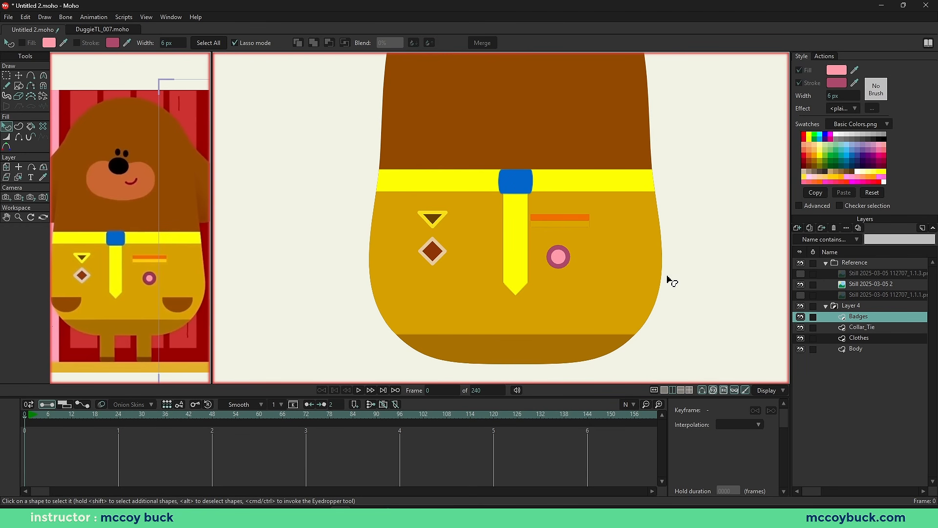
{"action": "key", "text": "alt+q"}
{"action": "left_click", "coordinate": [562, 227]}
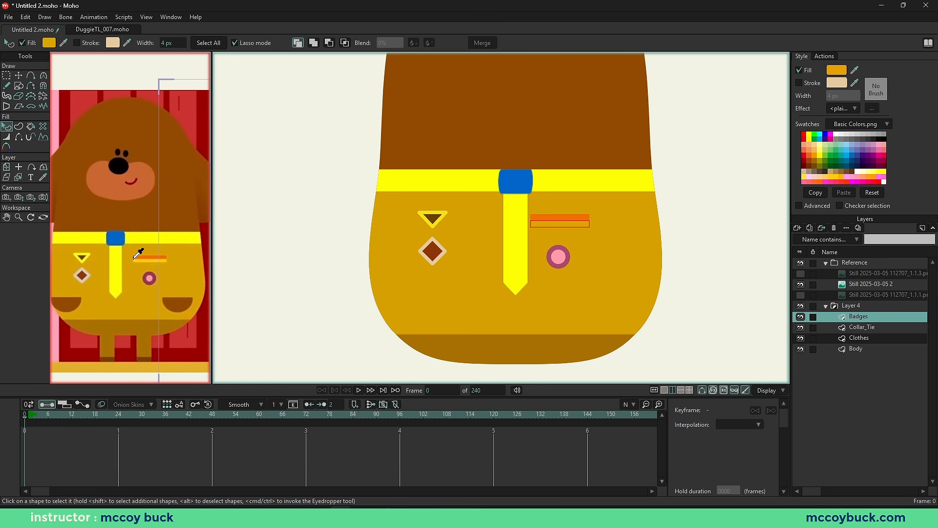
Step: Select all the badges and move them sideways so they sit evenly on both sides of the tie
{"action": "key", "text": "g"}
{"action": "left_click_drag", "start_coordinate": [617, 206], "coordinate": [549, 290]}
{"action": "key", "text": "Tab"}
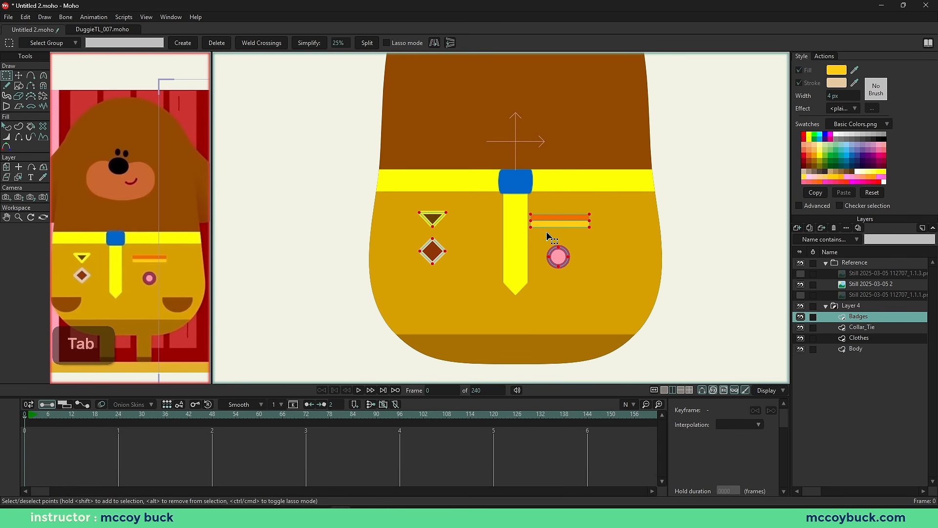
{"action": "key", "text": "t"}
{"action": "left_click_drag", "start_coordinate": [553, 224], "coordinate": [576, 234]}
{"action": "key", "text": "q"}
{"action": "scroll", "coordinate": [704, 235], "scroll_direction": "down", "scroll_amount": 2}
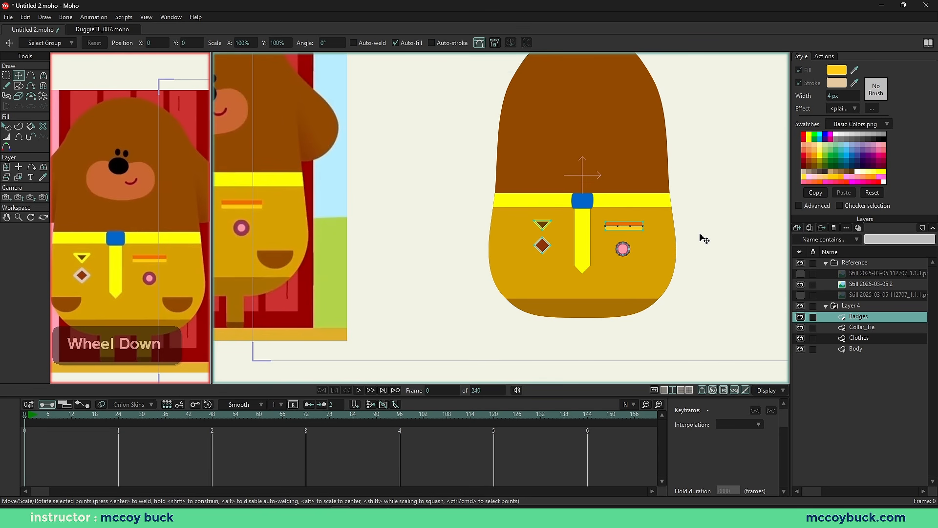
Step: Add a vector layer directly above the Body layer and name it Face
{"action": "scroll", "coordinate": [616, 269], "scroll_direction": "up", "scroll_amount": 1}
{"action": "key", "text": "Home"}
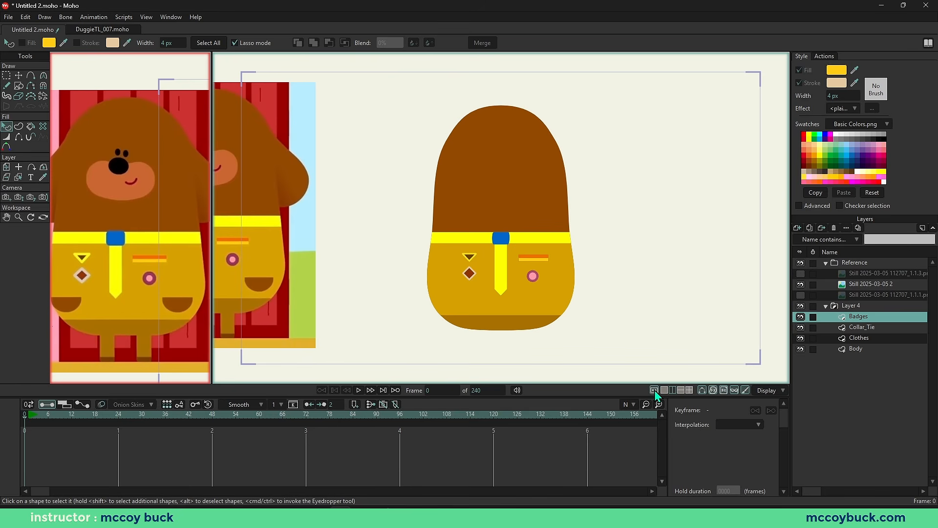
{"action": "left_click", "coordinate": [857, 349]}
{"action": "left_click", "coordinate": [797, 227]}
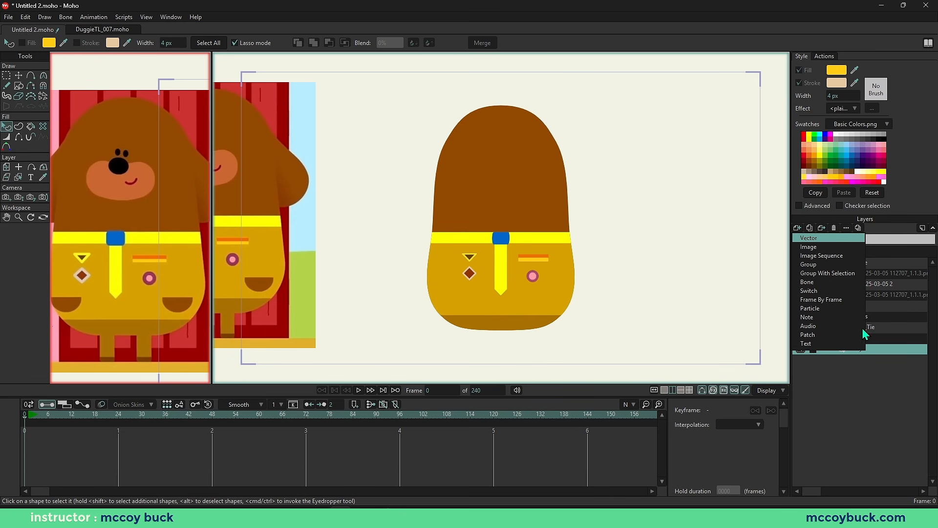
{"action": "key", "text": "Return"}
{"action": "double_click", "coordinate": [857, 348]}
{"action": "type", "text": "Face"}
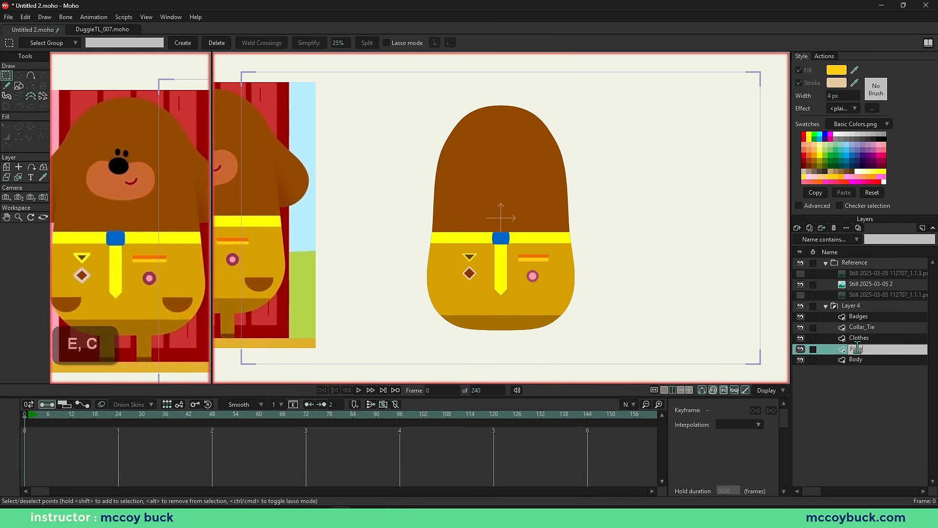
{"action": "key", "text": "Return"}
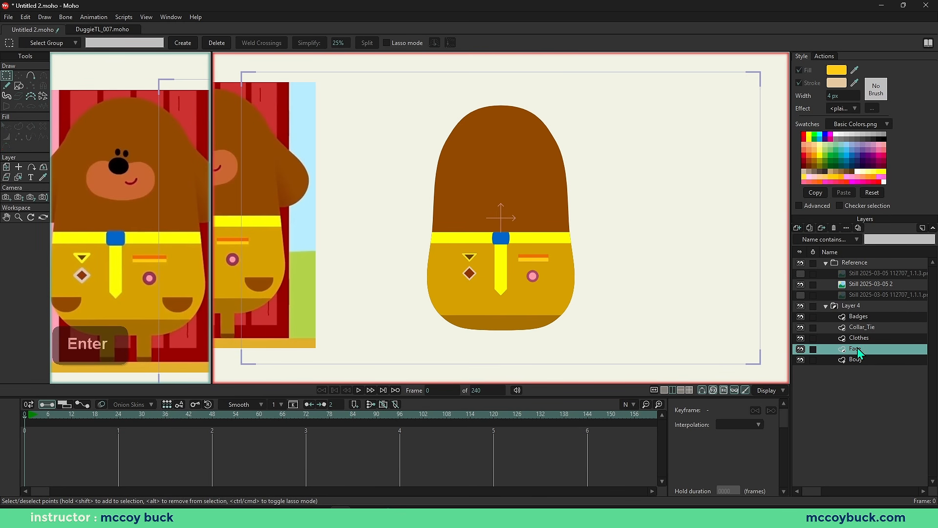
Step: Show the 112707_1.1.1 reference layer and draw an oval over the dog's left-hand eye on the Face layer
{"action": "left_click", "coordinate": [800, 274]}
{"action": "left_click", "coordinate": [800, 274]}
{"action": "left_click", "coordinate": [799, 295]}
{"action": "scroll", "coordinate": [481, 185], "scroll_direction": "up", "scroll_amount": 3}
{"action": "scroll", "coordinate": [482, 185], "scroll_direction": "up", "scroll_amount": 5}
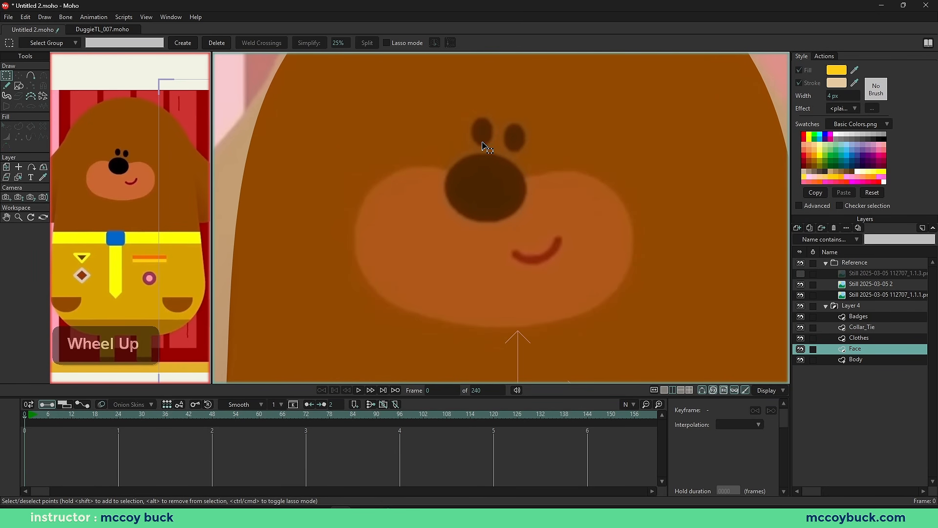
{"action": "key", "text": "s"}
{"action": "scroll", "coordinate": [494, 132], "scroll_direction": "up", "scroll_amount": 2}
{"action": "key", "text": "alt+shift"}
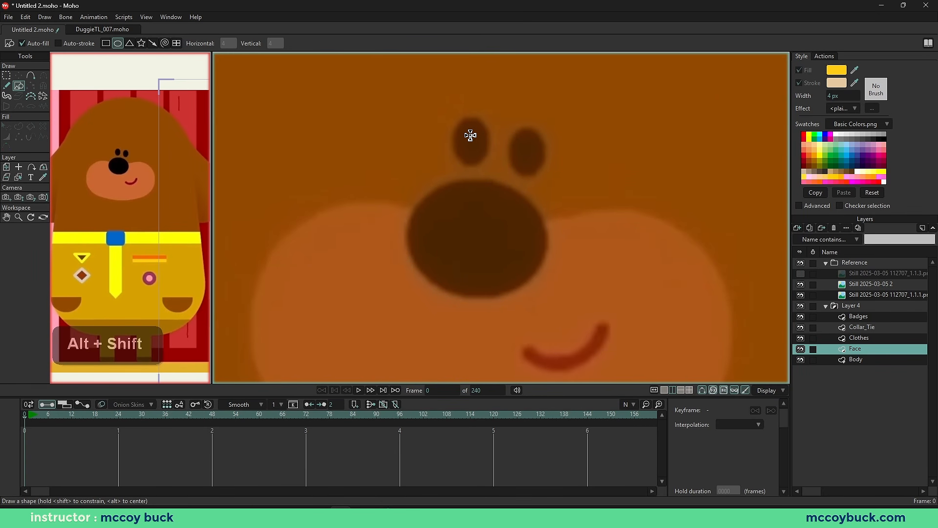
{"action": "left_click_drag", "start_coordinate": [471, 135], "coordinate": [476, 155]}
{"action": "key", "text": "t"}
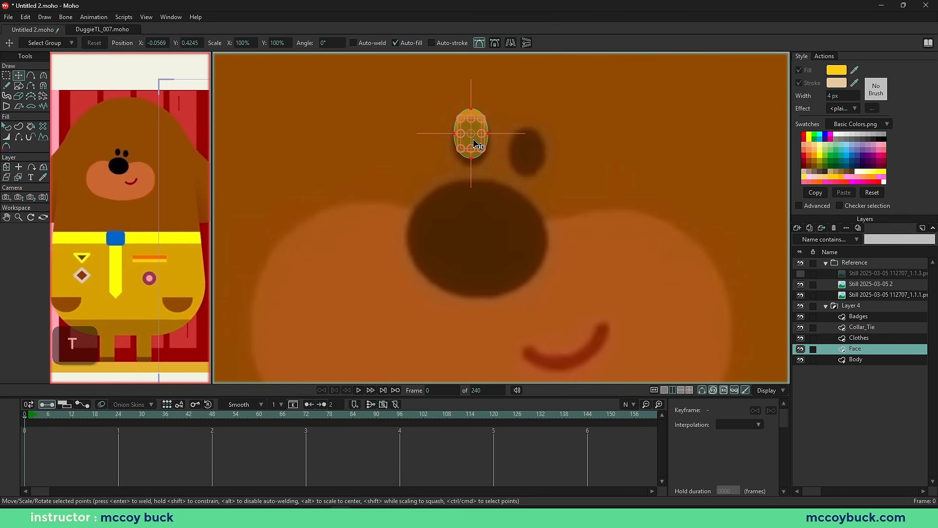
Step: Complete the face over the reference with black eyes and nose, an orange muzzle and a curved dark red smile stroke
{"action": "key", "text": "c"}
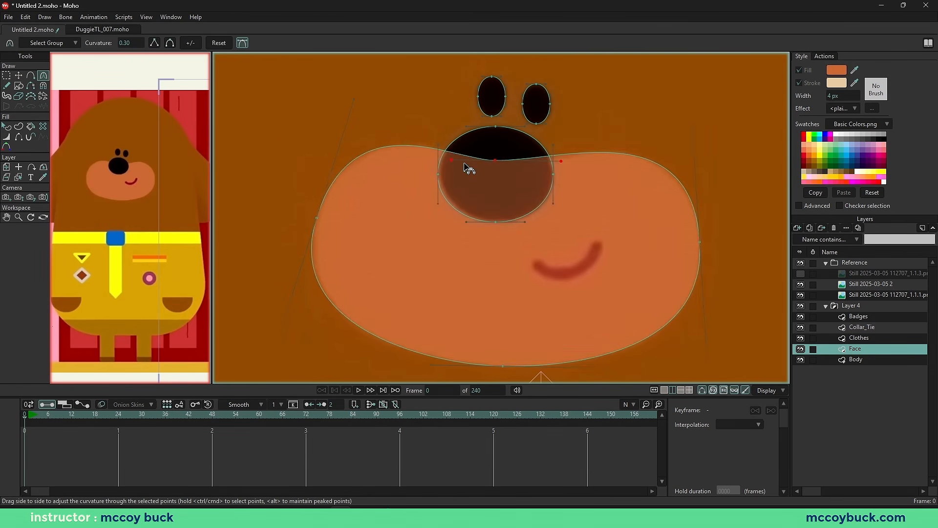
{"action": "key", "text": "q"}
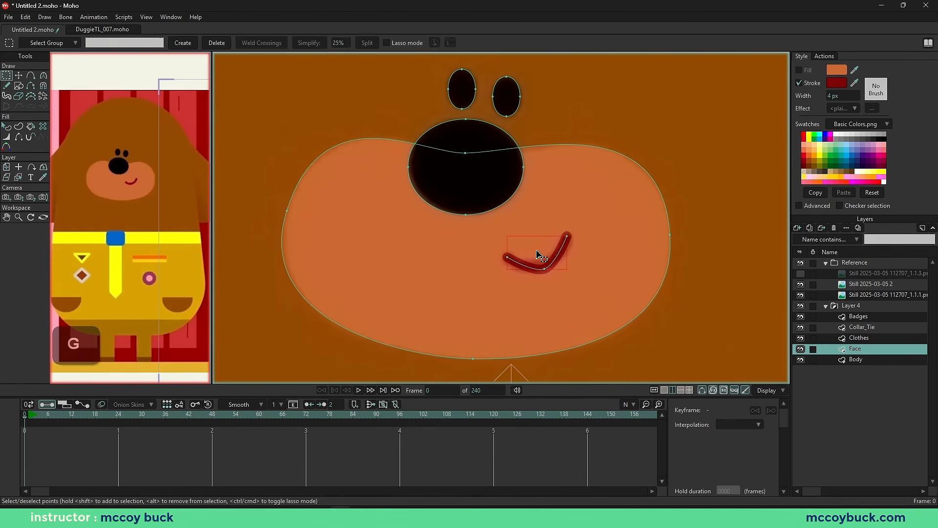
{"action": "scroll", "coordinate": [444, 260], "scroll_direction": "up", "scroll_amount": 3}
{"action": "right_click", "coordinate": [444, 259]}
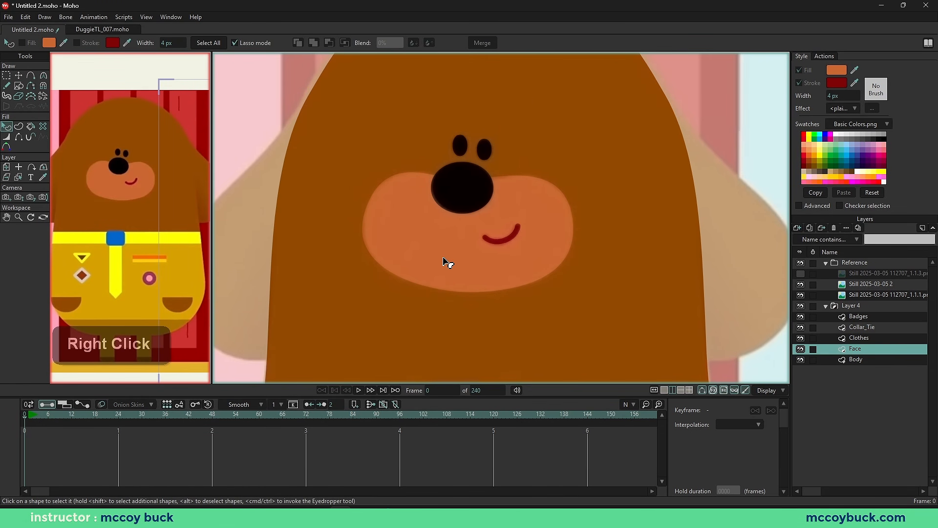
Step: Select all points of the face and centre them on the body by setting their X position to 0
{"action": "scroll", "coordinate": [443, 258], "scroll_direction": "down", "scroll_amount": 2}
{"action": "scroll", "coordinate": [449, 262], "scroll_direction": "up", "scroll_amount": 1}
{"action": "key", "text": "alt"}
{"action": "key", "text": "g"}
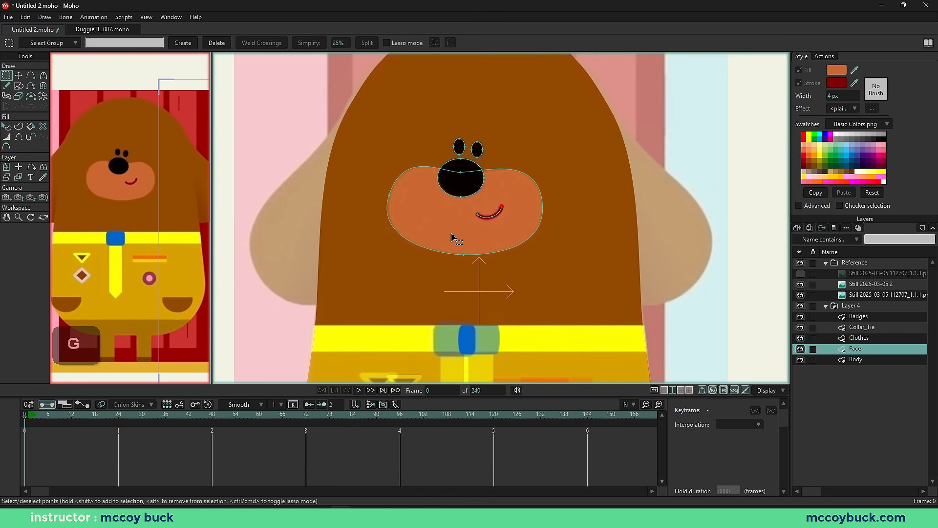
{"action": "key", "text": "ctrl+a"}
{"action": "key", "text": "t"}
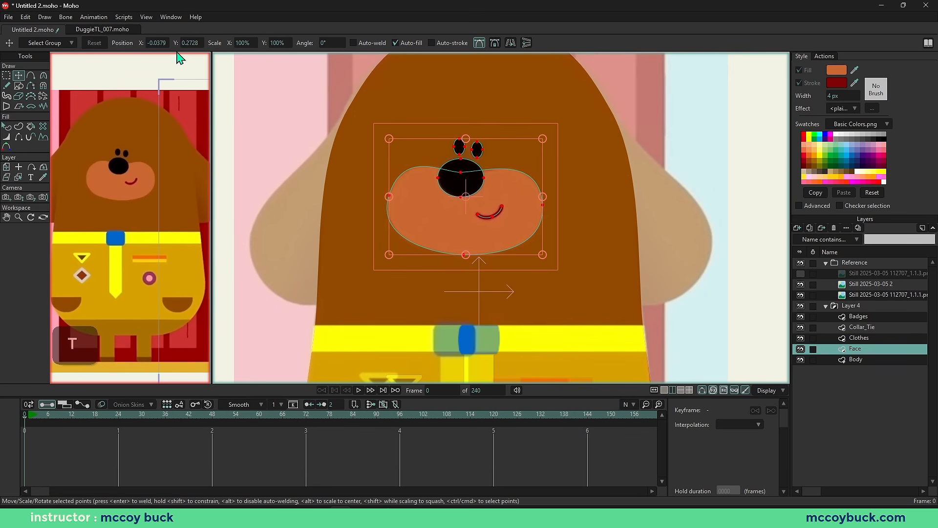
{"action": "type", "text": "0"}
{"action": "key", "text": "Return"}
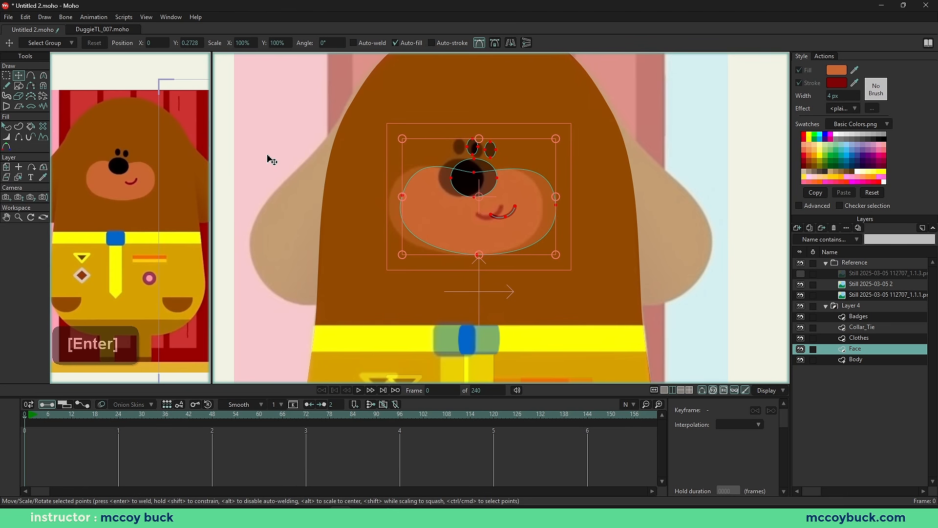
Step: Hide the 112707_1.1.1 reference layer and reset the split view so the full reference and the full character are both framed
{"action": "key", "text": "q"}
{"action": "key", "text": "g"}
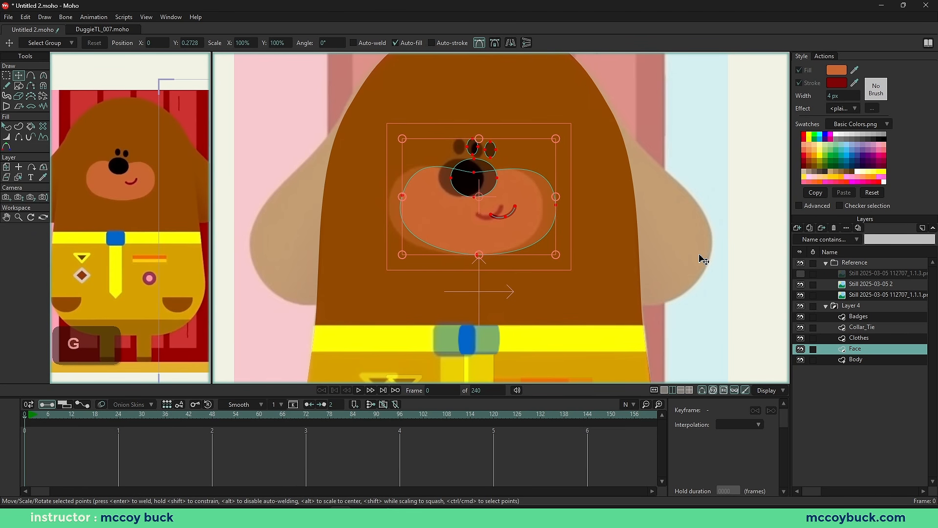
{"action": "key", "text": "q"}
{"action": "scroll", "coordinate": [572, 230], "scroll_direction": "down", "scroll_amount": 5}
{"action": "left_click_drag", "start_coordinate": [591, 228], "coordinate": [582, 242]}
{"action": "left_click", "coordinate": [654, 391]}
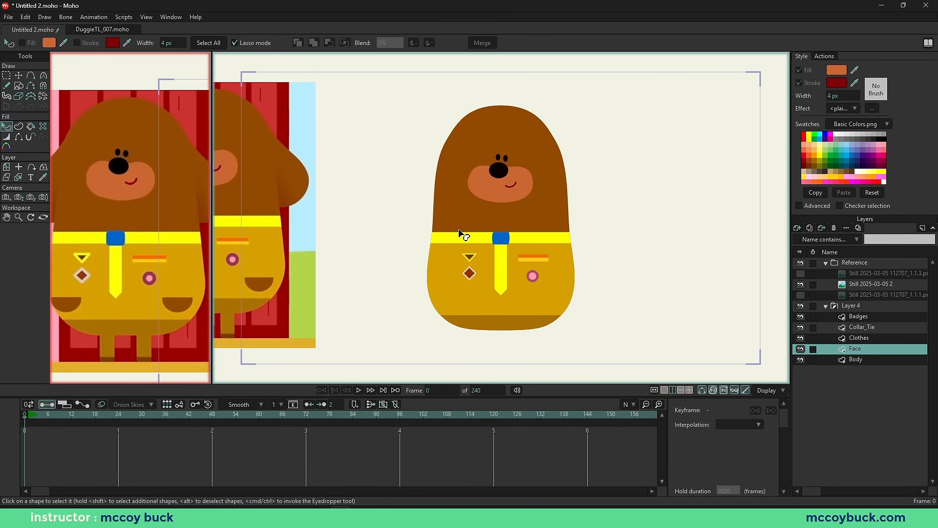
{"action": "left_click", "coordinate": [664, 391]}
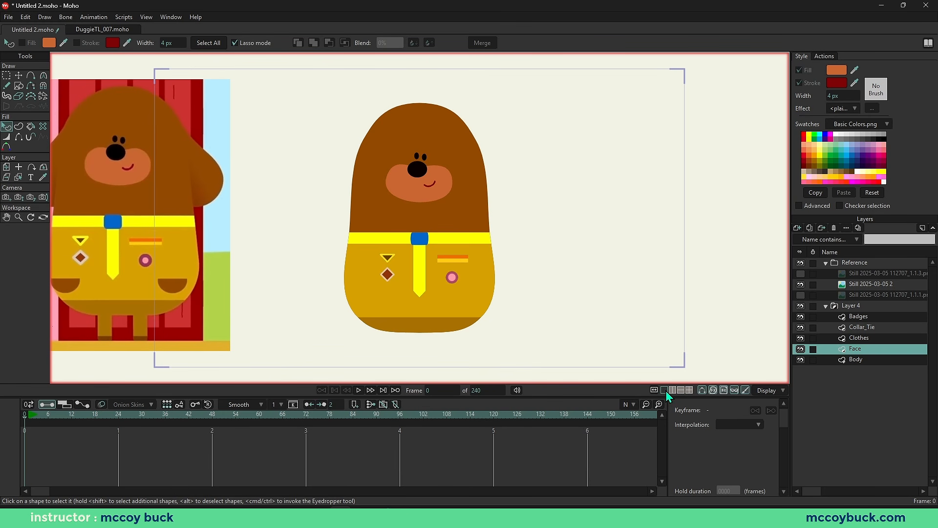
{"action": "left_click", "coordinate": [673, 390]}
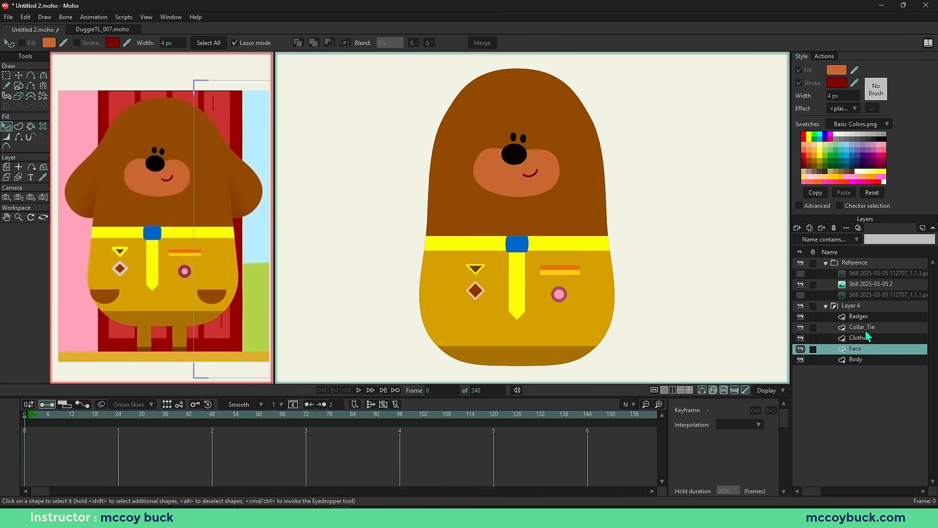
Step: Add another vector layer to Layer 4 and place it beneath the Body layer
{"action": "left_click", "coordinate": [859, 359]}
{"action": "left_click", "coordinate": [798, 228]}
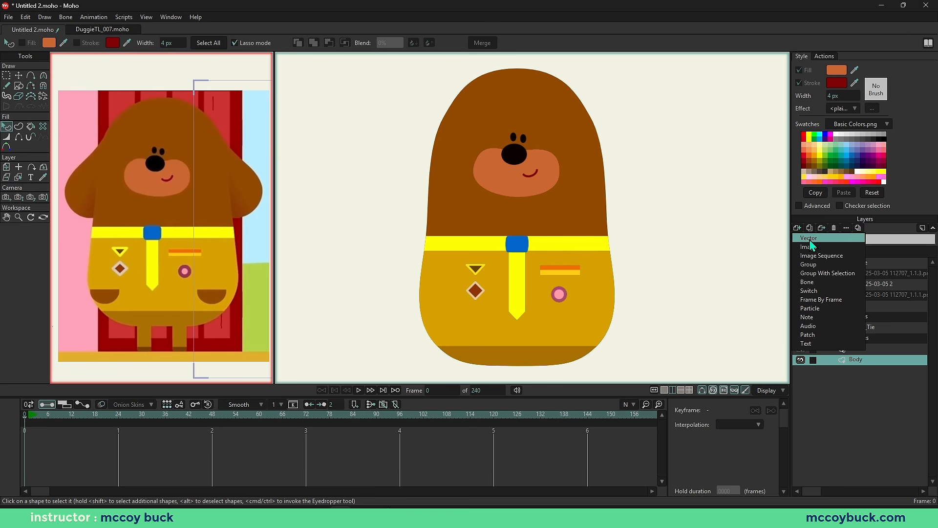
{"action": "left_click", "coordinate": [811, 241]}
{"action": "left_click_drag", "start_coordinate": [858, 359], "coordinate": [861, 378]}
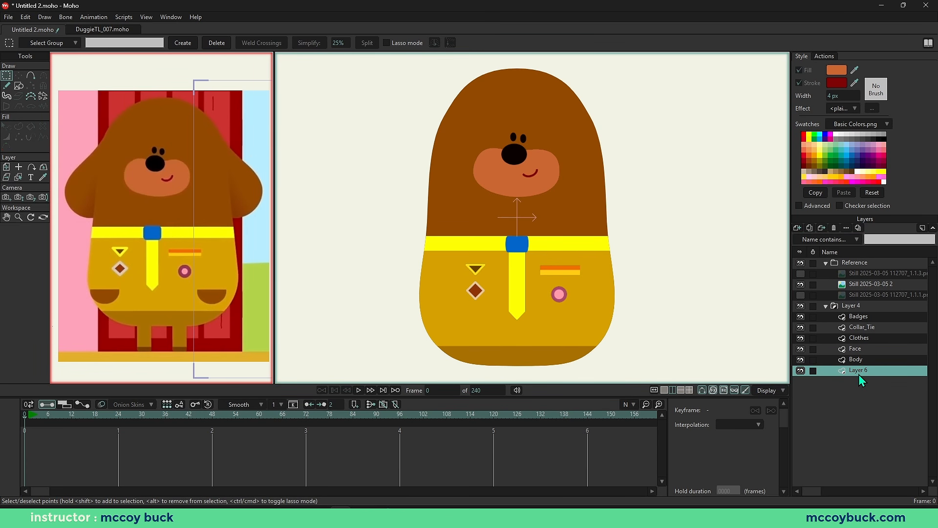
Step: Set the new bottom layer to not be masked and rename it Ear_L
{"action": "right_click", "coordinate": [858, 371]}
{"action": "mouse_move", "coordinate": [889, 400]}
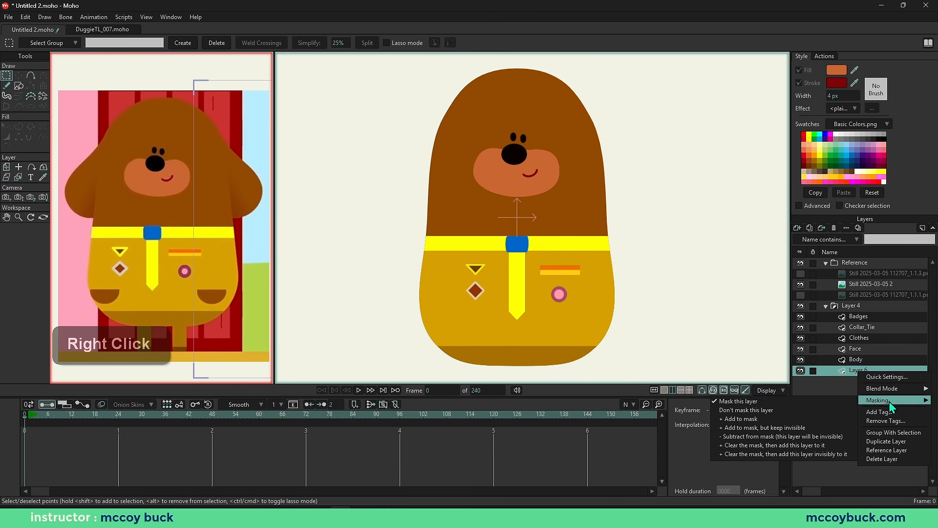
{"action": "left_click", "coordinate": [747, 411]}
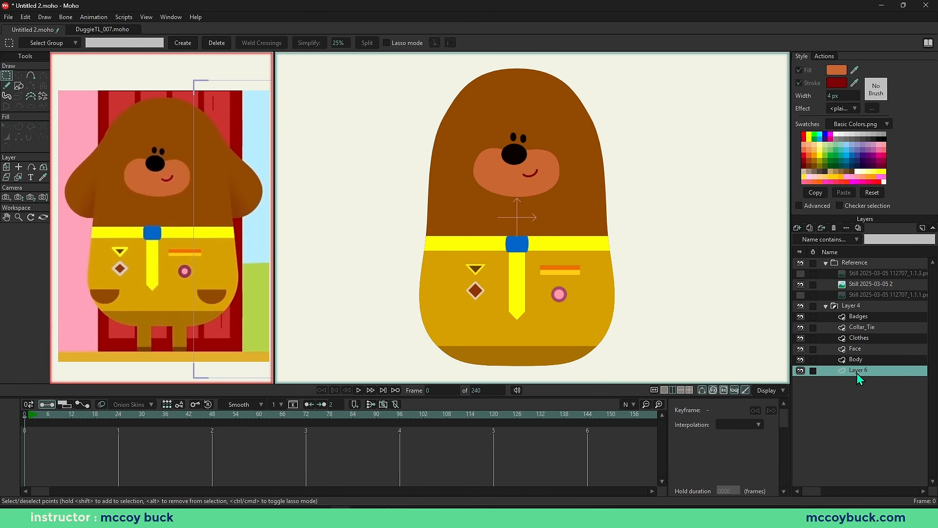
{"action": "double_click", "coordinate": [857, 371]}
{"action": "type", "text": "Ear_L"}
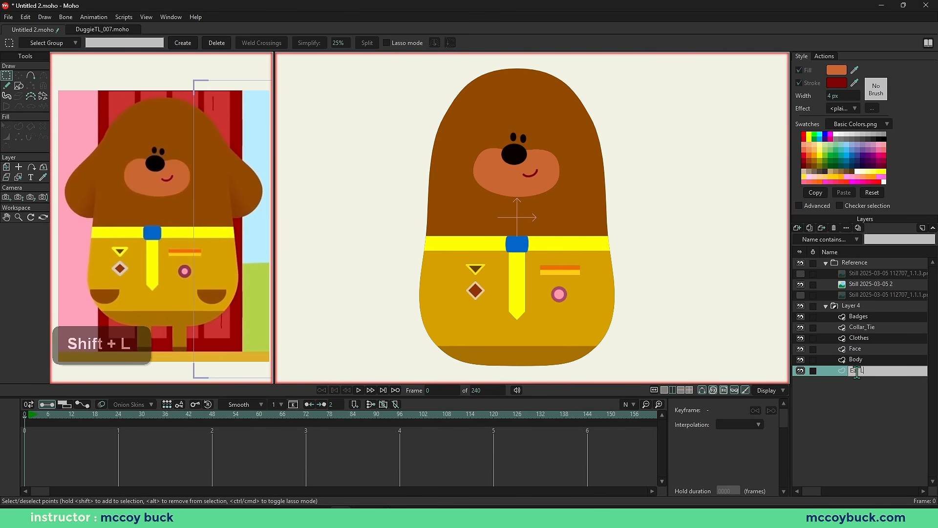
{"action": "key", "text": "Return"}
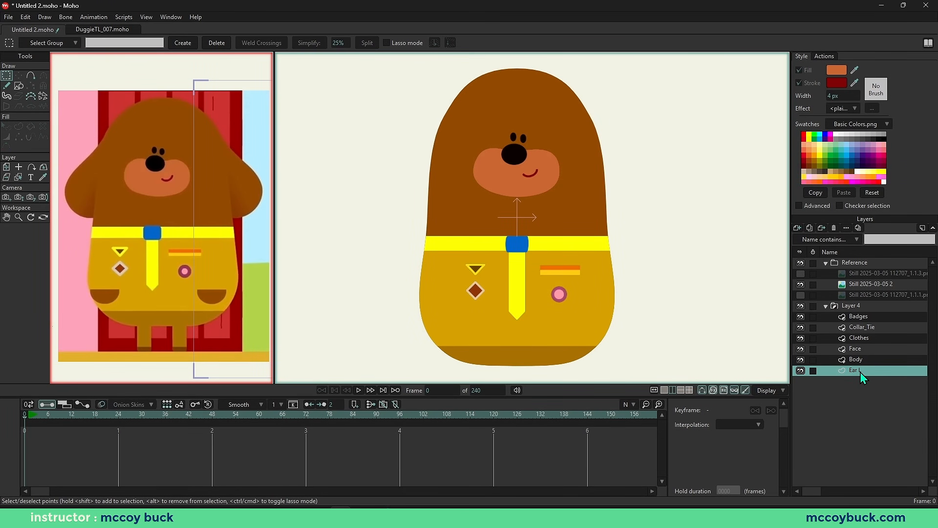
Step: Show the 112707_1.1.1 reference layer and frame the head and ears for tracing
{"action": "scroll", "coordinate": [494, 206], "scroll_direction": "up", "scroll_amount": 3}
{"action": "right_click", "coordinate": [517, 159]}
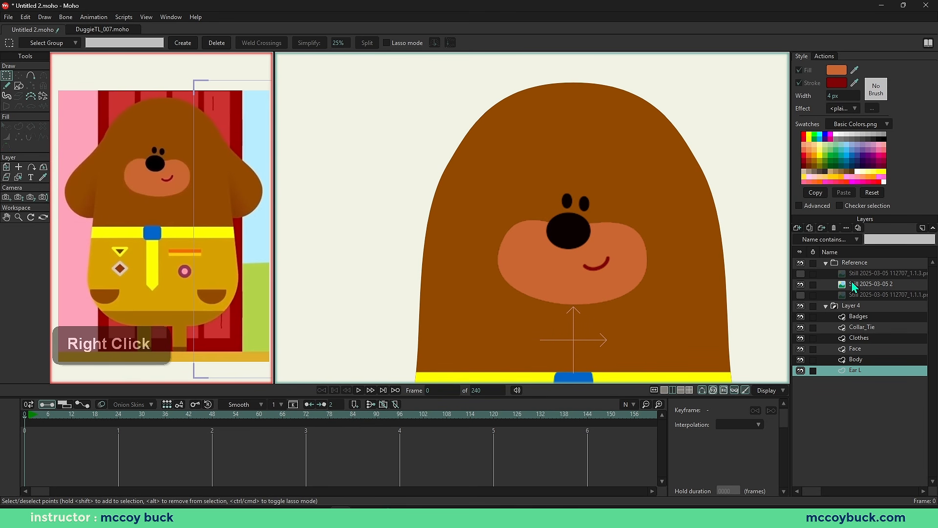
{"action": "left_click", "coordinate": [802, 295]}
{"action": "right_click", "coordinate": [470, 214]}
Step: Trace the left-hand ear as a closed filled shape over the reference, extending its inner part behind the head
{"action": "key", "text": "a"}
{"action": "left_click", "coordinate": [480, 103]}
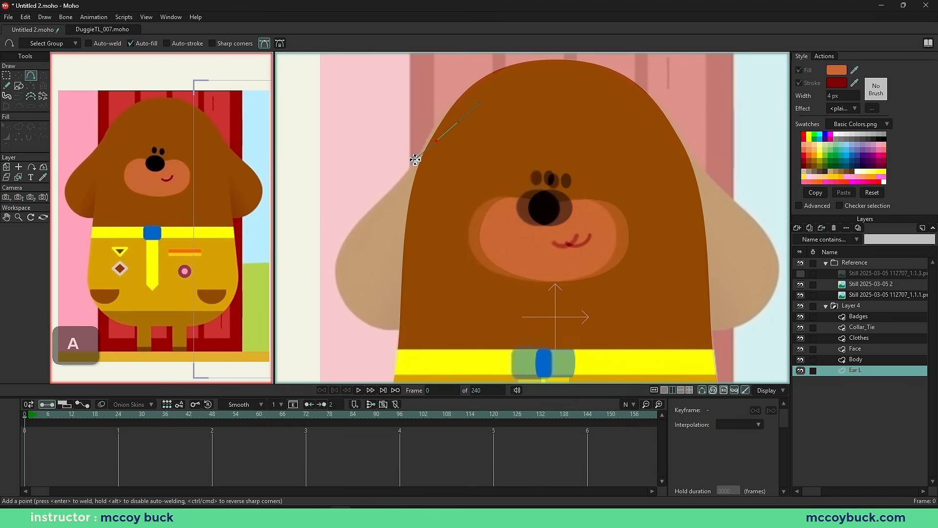
{"action": "left_click", "coordinate": [394, 185]}
{"action": "left_click", "coordinate": [344, 240]}
{"action": "left_click", "coordinate": [353, 320]}
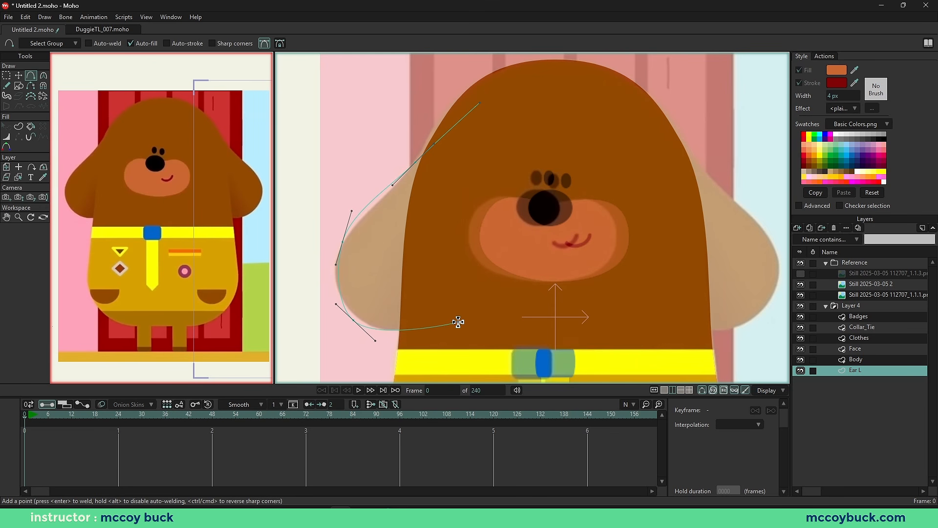
{"action": "left_click", "coordinate": [473, 322]}
{"action": "left_click", "coordinate": [522, 215]}
{"action": "left_click", "coordinate": [546, 141]}
{"action": "left_click", "coordinate": [532, 91]}
{"action": "key", "text": "Return"}
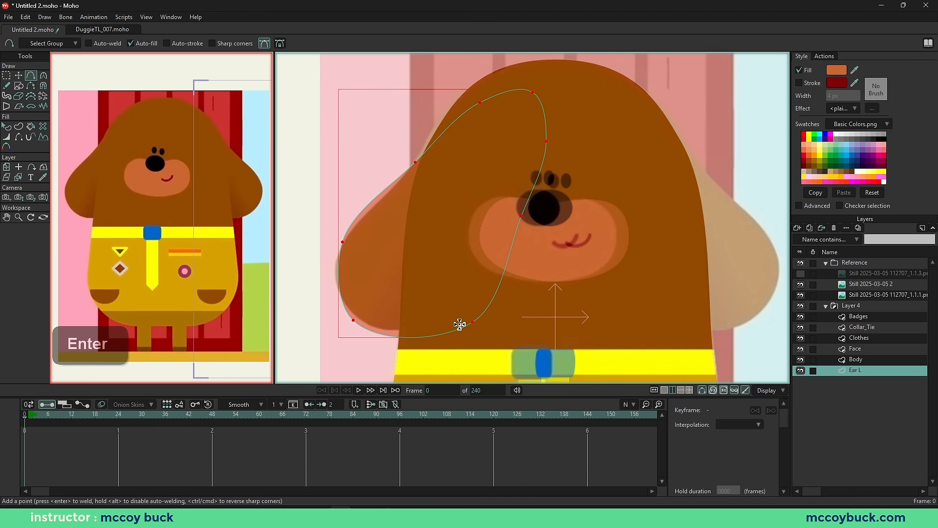
Step: Adjust the ear's outer and lower points and curve handles to follow the reference's ear outline
{"action": "key", "text": "g"}
{"action": "key", "text": "t"}
{"action": "mouse_move", "coordinate": [343, 242]}
{"action": "left_mouse_down"}
{"action": "mouse_move", "coordinate": [332, 266]}
{"action": "mouse_move", "coordinate": [343, 245]}
{"action": "left_mouse_up"}
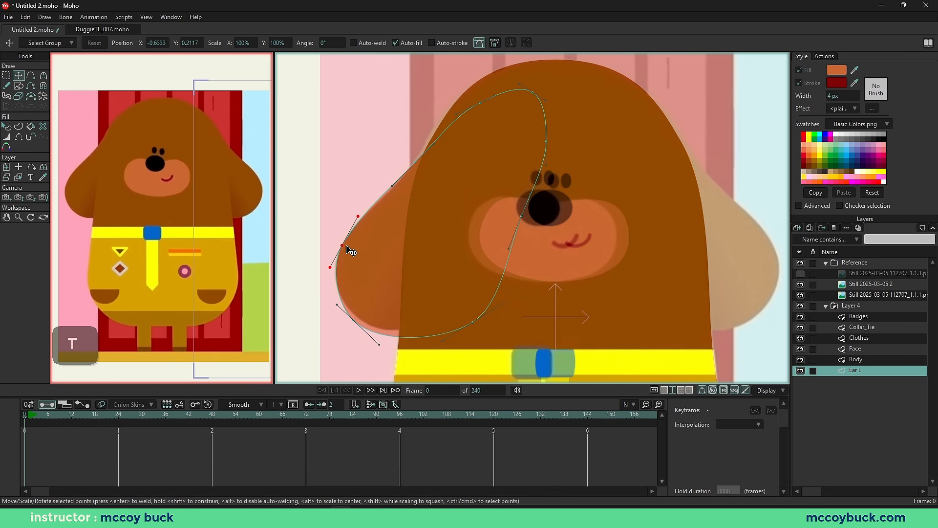
{"action": "key", "text": "t"}
{"action": "left_click_drag", "start_coordinate": [354, 320], "coordinate": [384, 337]}
{"action": "left_click_drag", "start_coordinate": [473, 322], "coordinate": [466, 313]}
Step: Refine the ear's upper edge where it meets the head by nudging its points and curve handles
{"action": "key", "text": "g"}
{"action": "key", "text": "t"}
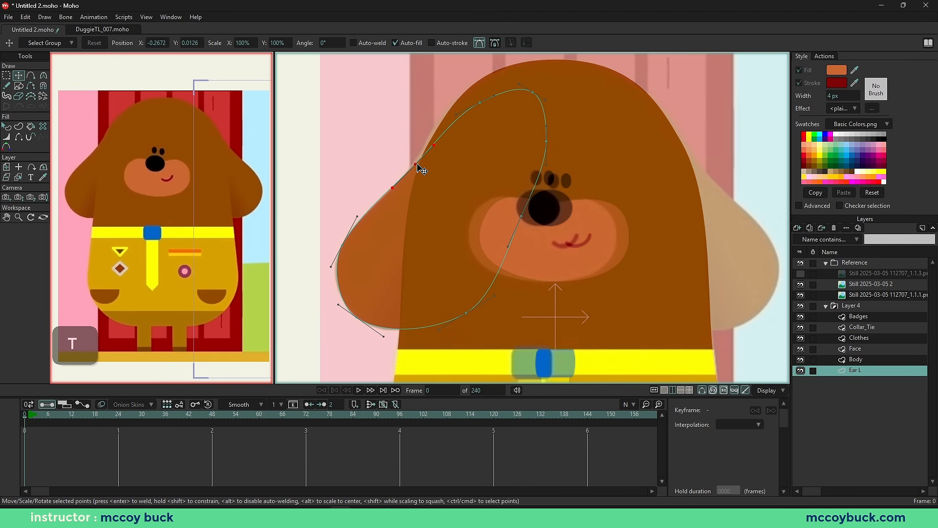
{"action": "left_click", "coordinate": [492, 98]}
{"action": "key", "text": "t"}
{"action": "left_click_drag", "start_coordinate": [434, 146], "coordinate": [433, 145]}
{"action": "left_click_drag", "start_coordinate": [482, 98], "coordinate": [481, 96]}
{"action": "key", "text": "g"}
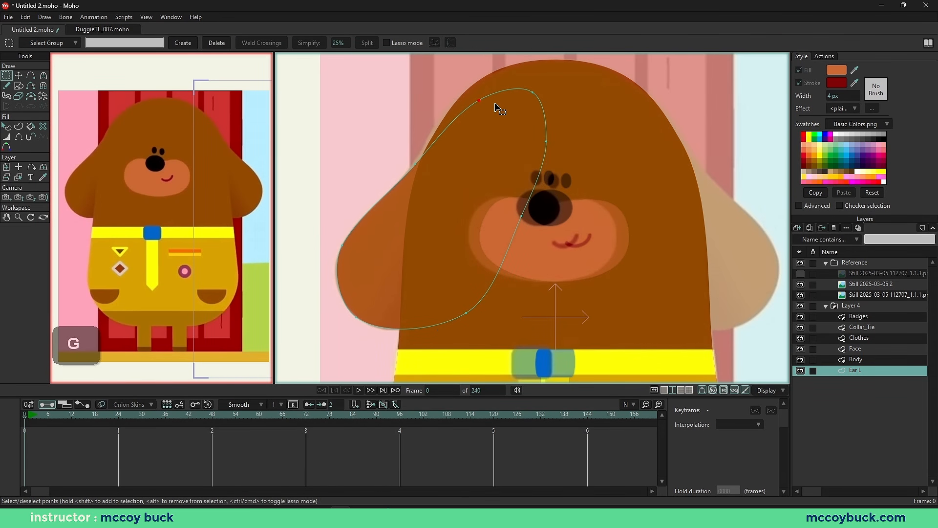
{"action": "key", "text": "q"}
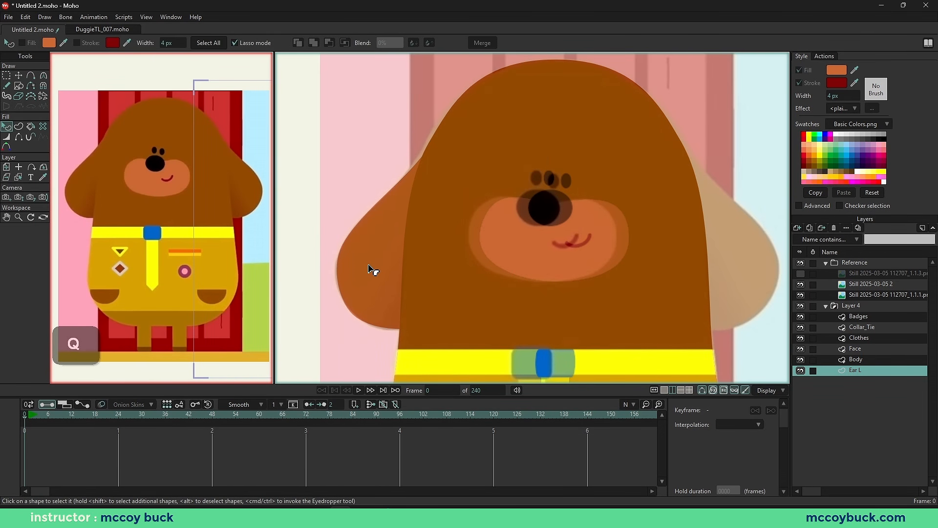
Step: Hide the whole Reference group and check the ear shape against the head
{"action": "scroll", "coordinate": [454, 220], "scroll_direction": "down", "scroll_amount": 1}
{"action": "scroll", "coordinate": [453, 220], "scroll_direction": "up", "scroll_amount": 1}
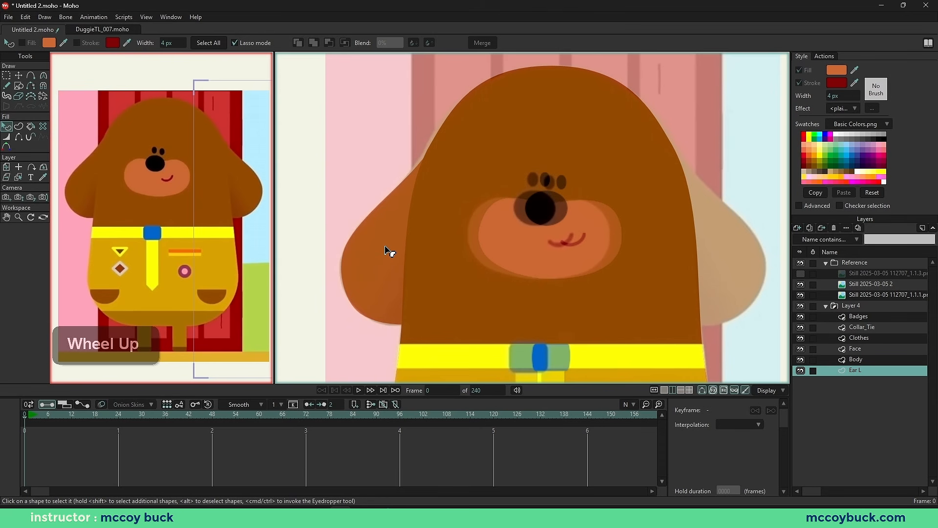
{"action": "scroll", "coordinate": [389, 251], "scroll_direction": "down", "scroll_amount": 1}
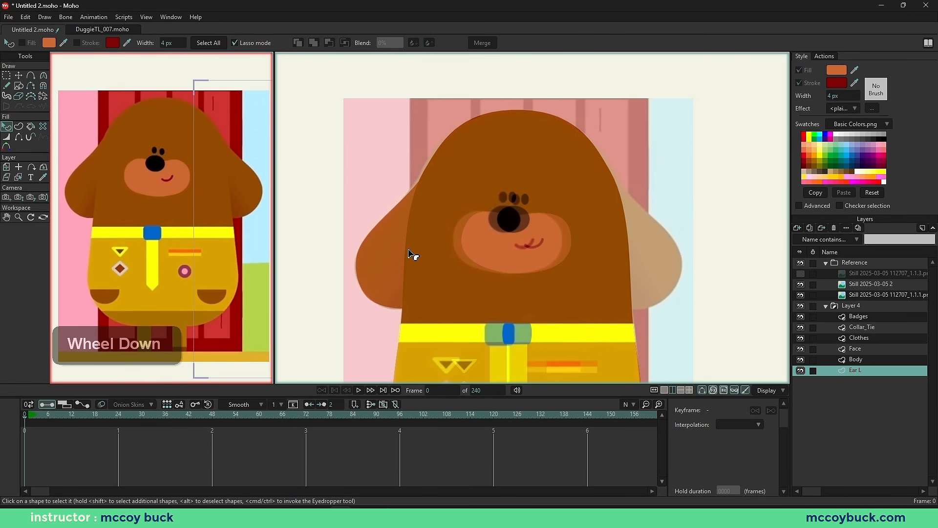
{"action": "key", "text": "g"}
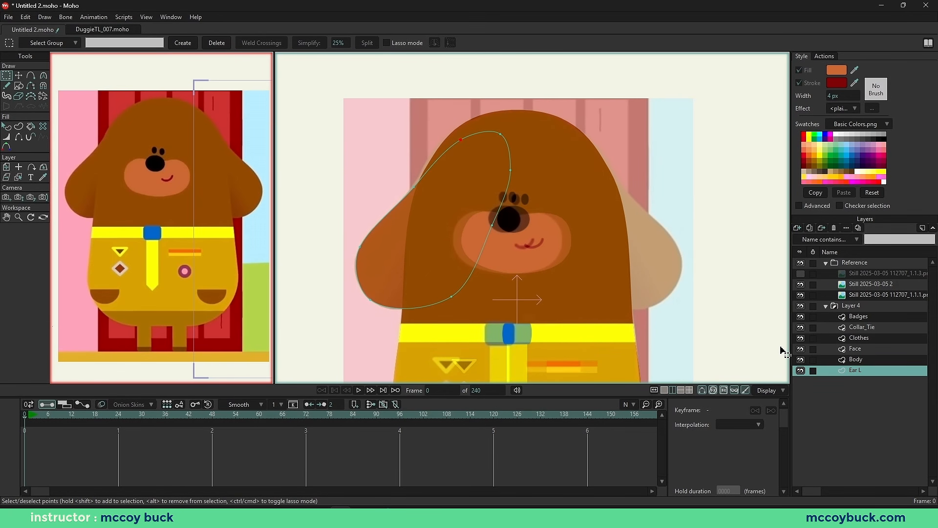
{"action": "left_click", "coordinate": [804, 264]}
{"action": "key", "text": "g"}
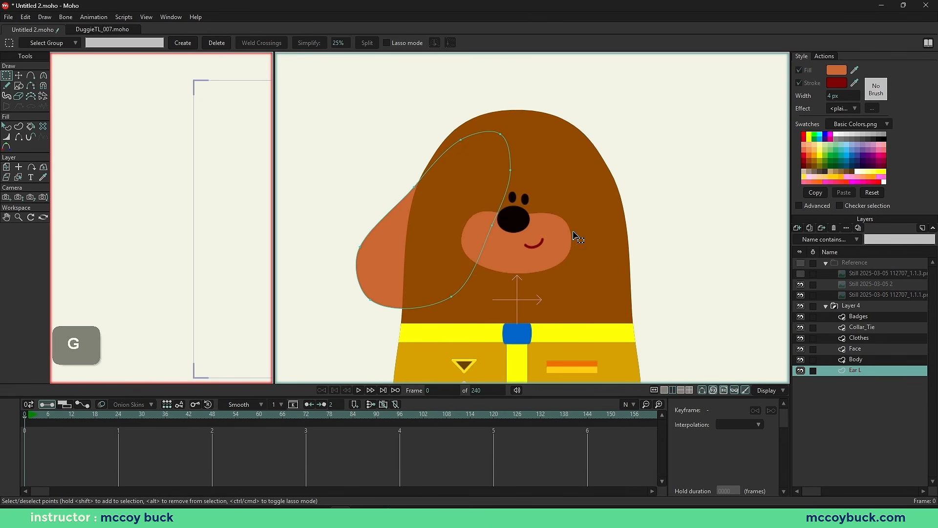
Step: Fill the left-hand ear with the brown sampled from the body
{"action": "key", "text": "q"}
{"action": "left_click_drag", "start_coordinate": [854, 70], "coordinate": [597, 215]}
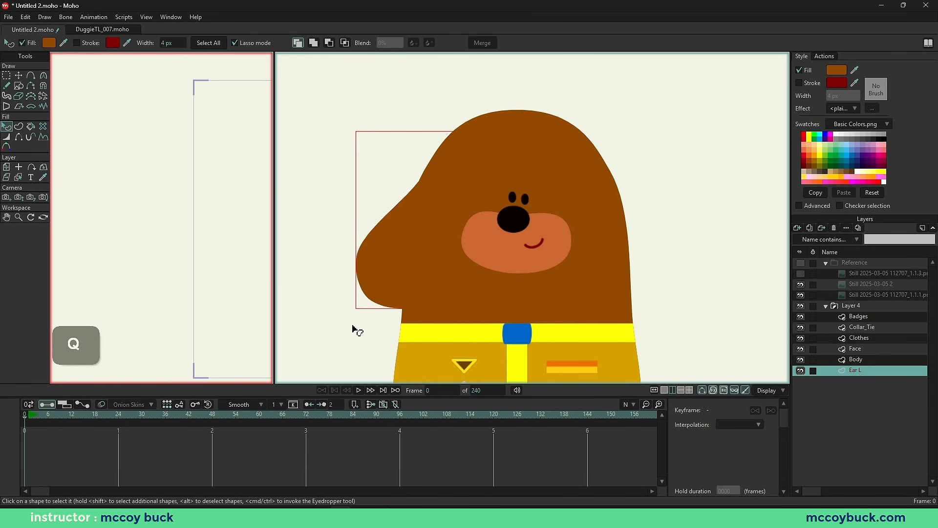
{"action": "scroll", "coordinate": [322, 313], "scroll_direction": "up", "scroll_amount": 2}
{"action": "key", "text": "g"}
{"action": "key", "text": "c"}
{"action": "left_click_drag", "start_coordinate": [380, 273], "coordinate": [449, 350]}
{"action": "key", "text": "q"}
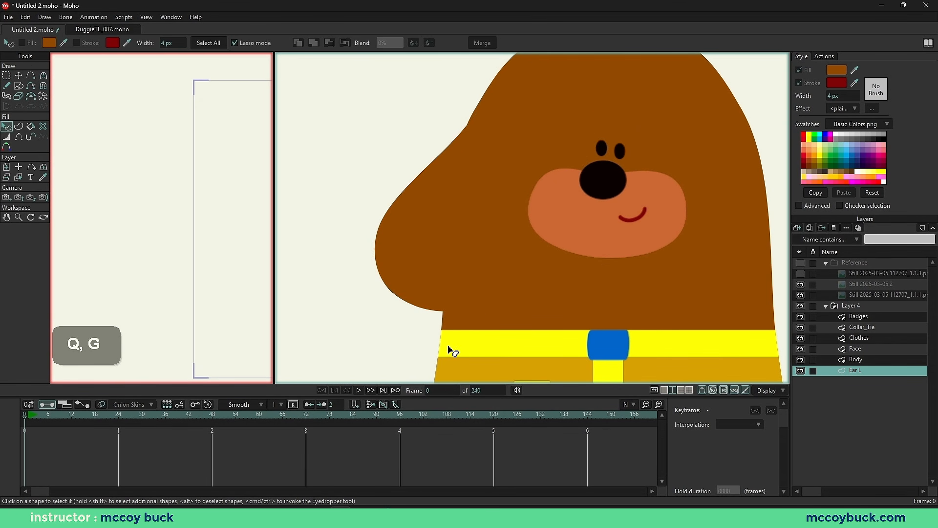
Step: Examine how the recoloured left-hand ear's outline joins the head and body
{"action": "scroll", "coordinate": [394, 325], "scroll_direction": "down", "scroll_amount": 2}
{"action": "scroll", "coordinate": [400, 331], "scroll_direction": "up", "scroll_amount": 2}
{"action": "key", "text": "t"}
{"action": "left_click_drag", "start_coordinate": [425, 259], "coordinate": [362, 243]}
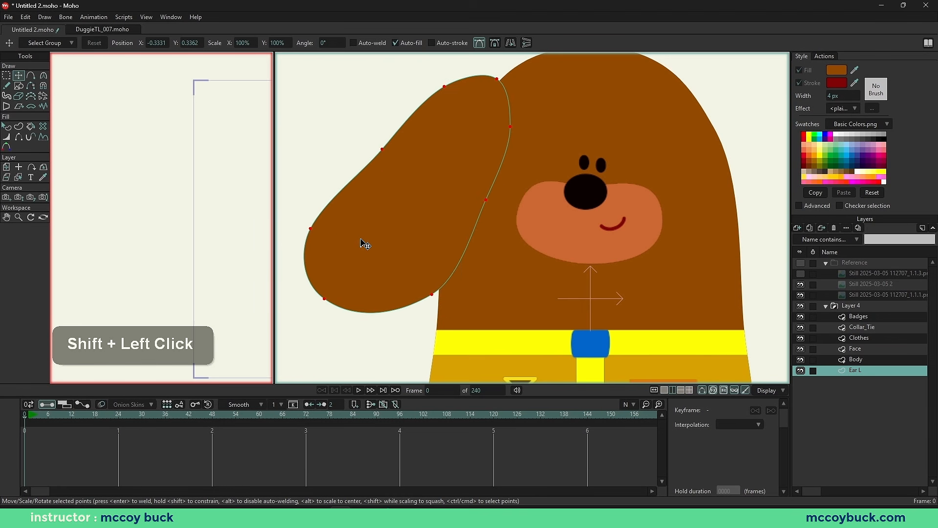
{"action": "key", "text": "ctrl+z"}
{"action": "key", "text": "g"}
{"action": "key", "text": "q"}
{"action": "scroll", "coordinate": [361, 308], "scroll_direction": "down", "scroll_amount": 1}
{"action": "key", "text": "g"}
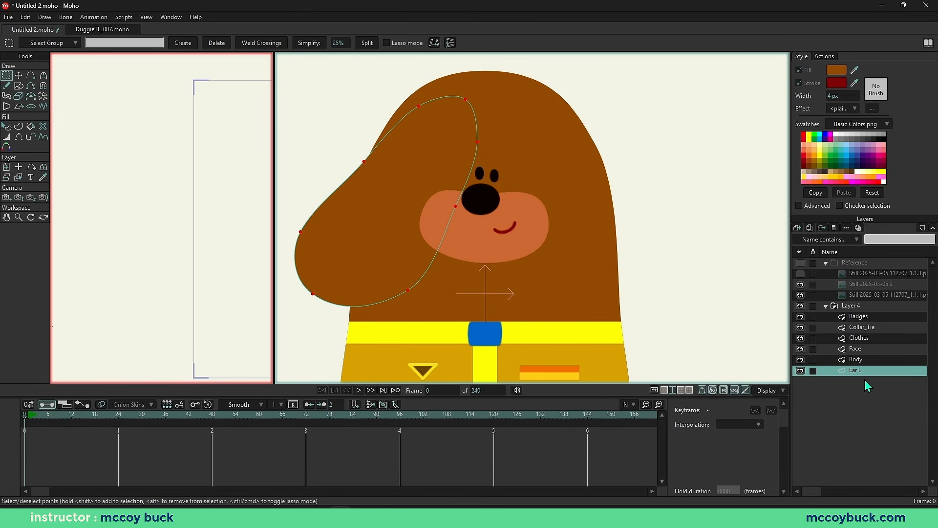
Step: Add a new vector layer directly above Ear L and set it to "Don't mask this layer"
{"action": "left_click", "coordinate": [797, 232]}
{"action": "left_click", "coordinate": [814, 243]}
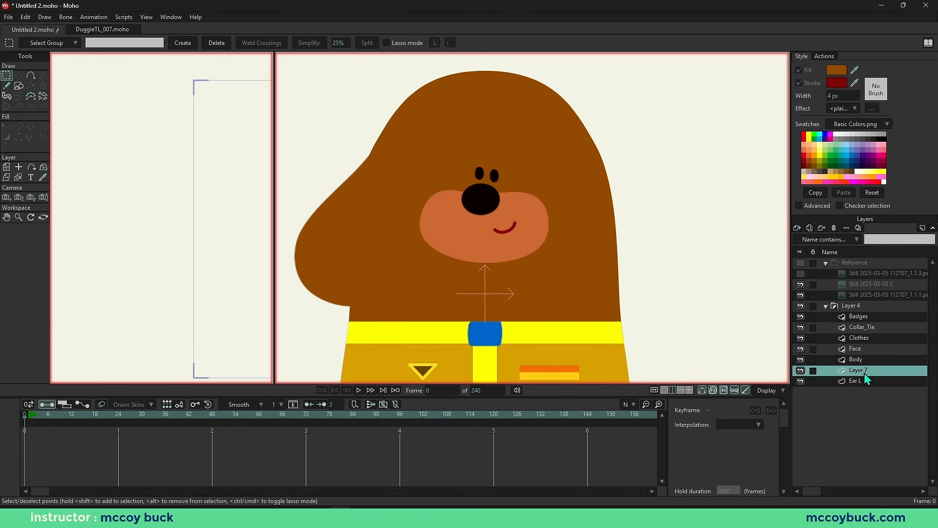
{"action": "right_click", "coordinate": [859, 373]}
{"action": "mouse_move", "coordinate": [887, 401]}
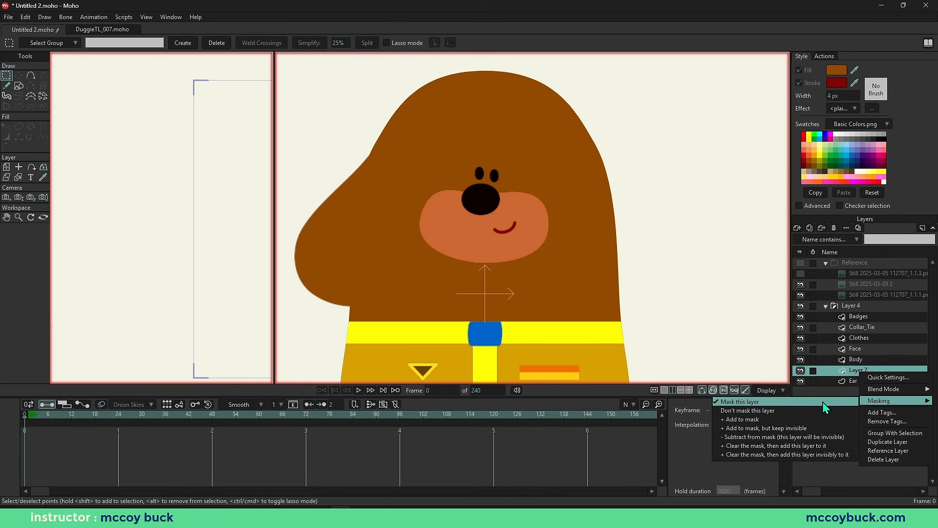
{"action": "left_click", "coordinate": [785, 409]}
Step: Rename the new vector layer as Ear R
{"action": "double_click", "coordinate": [859, 371]}
{"action": "type", "text": "Ear"}
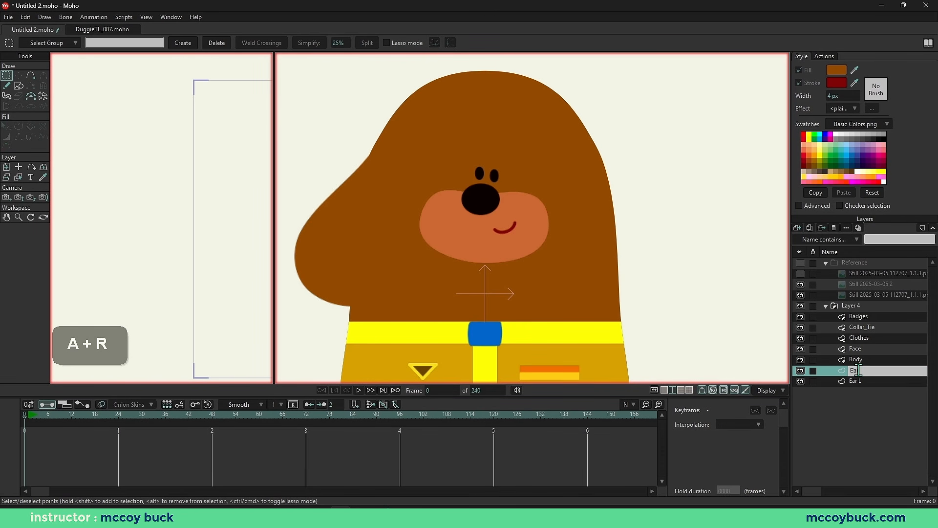
{"action": "type", "text": " R"}
{"action": "key", "text": "Return"}
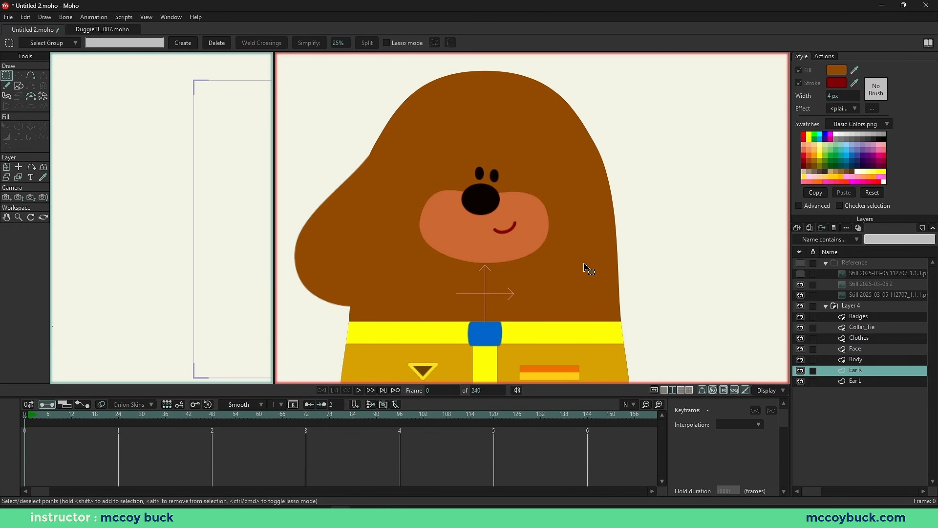
Step: Copy the left-hand ear's shape from Ear L and paste it into the Ear R layer
{"action": "scroll", "coordinate": [589, 268], "scroll_direction": "down", "scroll_amount": 2}
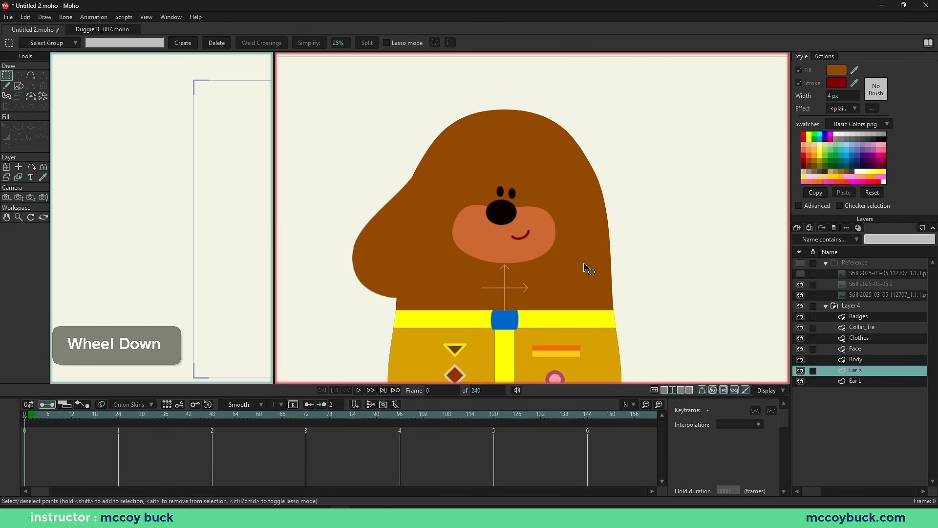
{"action": "scroll", "coordinate": [589, 268], "scroll_direction": "up", "scroll_amount": 1}
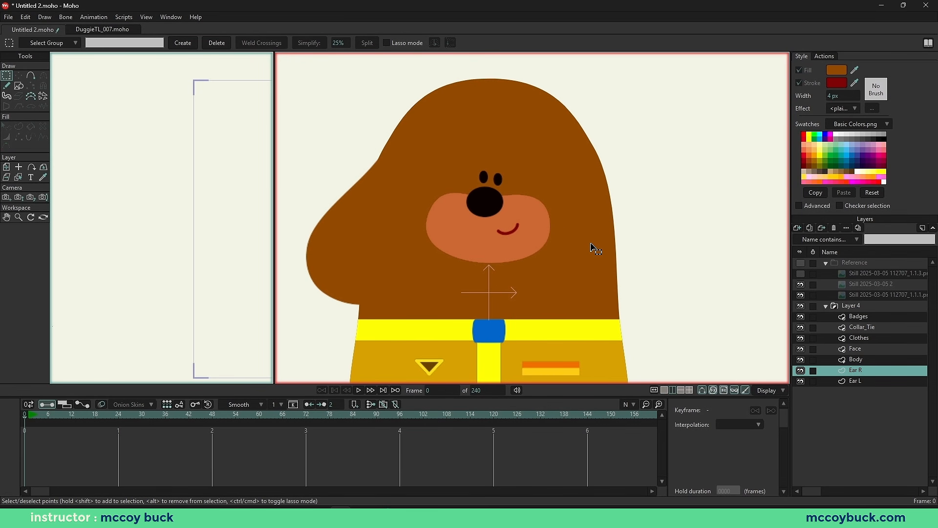
{"action": "scroll", "coordinate": [584, 245], "scroll_direction": "down", "scroll_amount": 1}
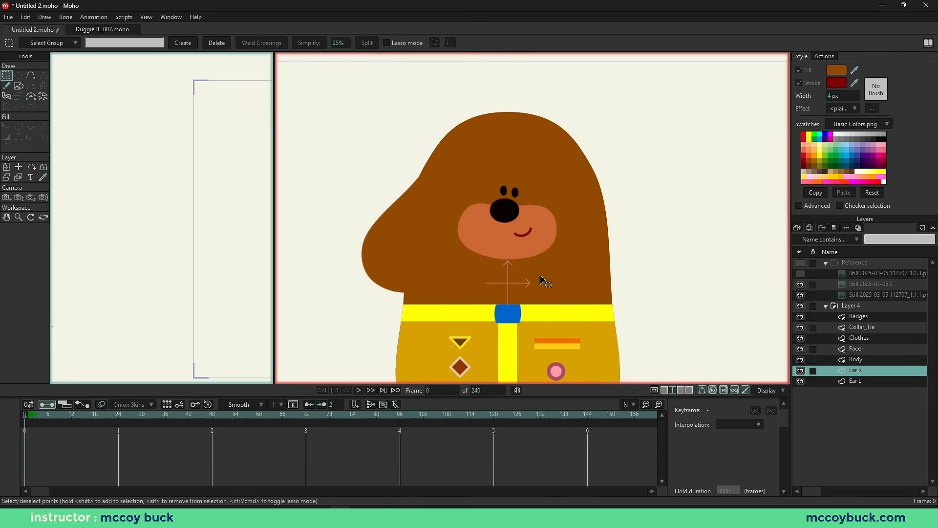
{"action": "left_click", "coordinate": [376, 244], "text": "alt"}
{"action": "key", "text": "g"}
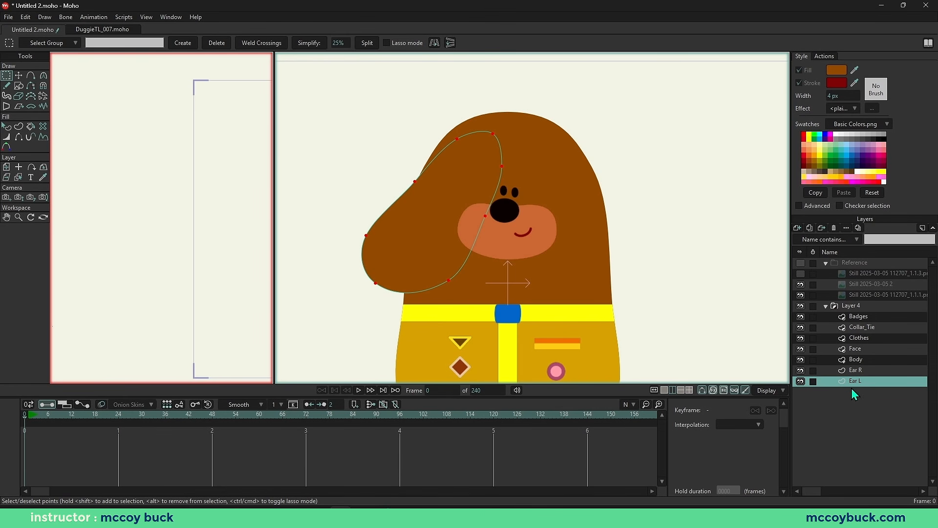
{"action": "left_click", "coordinate": [863, 372]}
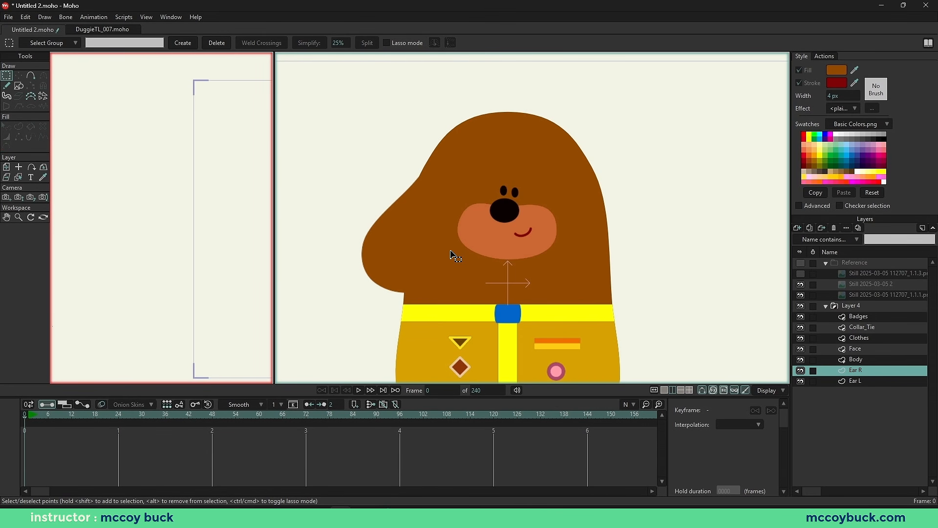
{"action": "key", "text": "ctrl+v"}
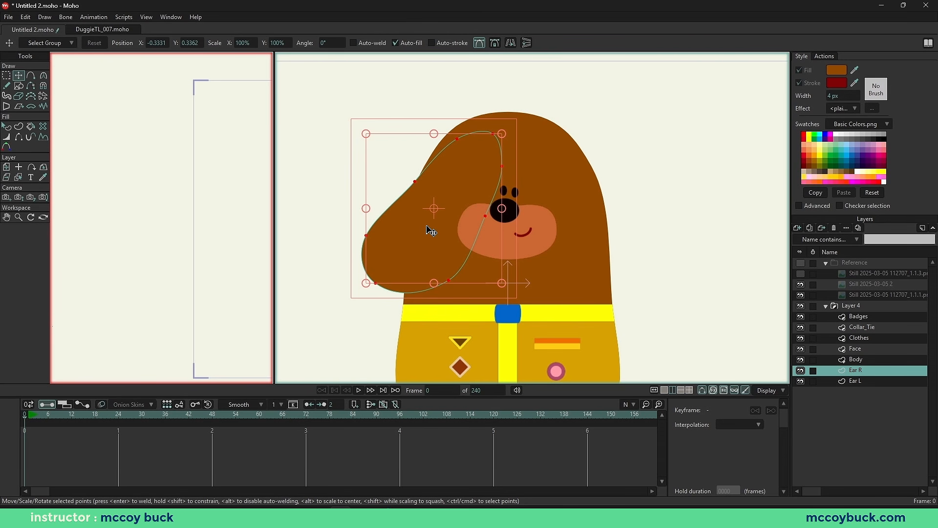
Step: Set the pasted ear's X position to 0.3331 and flip it horizontally so it mirrors the left-hand ear
{"action": "left_click", "coordinate": [148, 43]}
{"action": "key", "text": "BackSpace"}
{"action": "key", "text": "Return"}
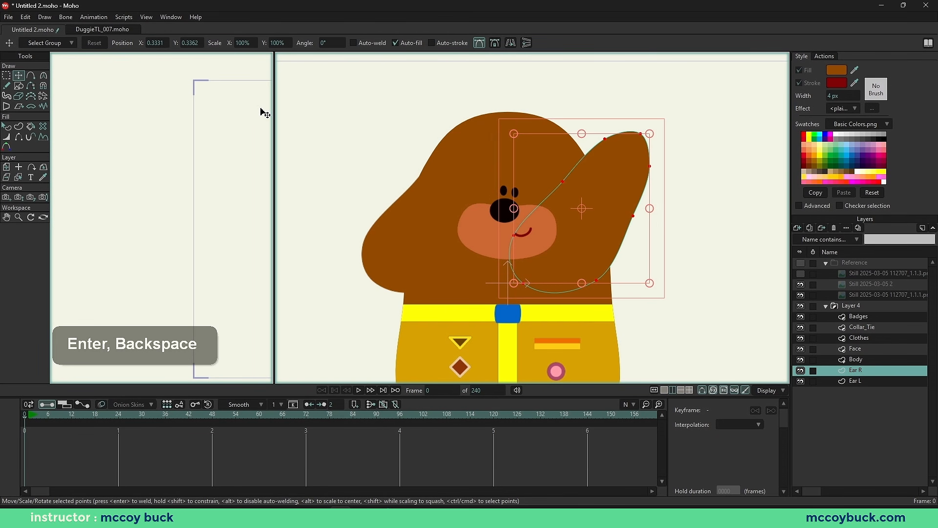
{"action": "left_click", "coordinate": [510, 45]}
{"action": "key", "text": "g"}
{"action": "key", "text": "q"}
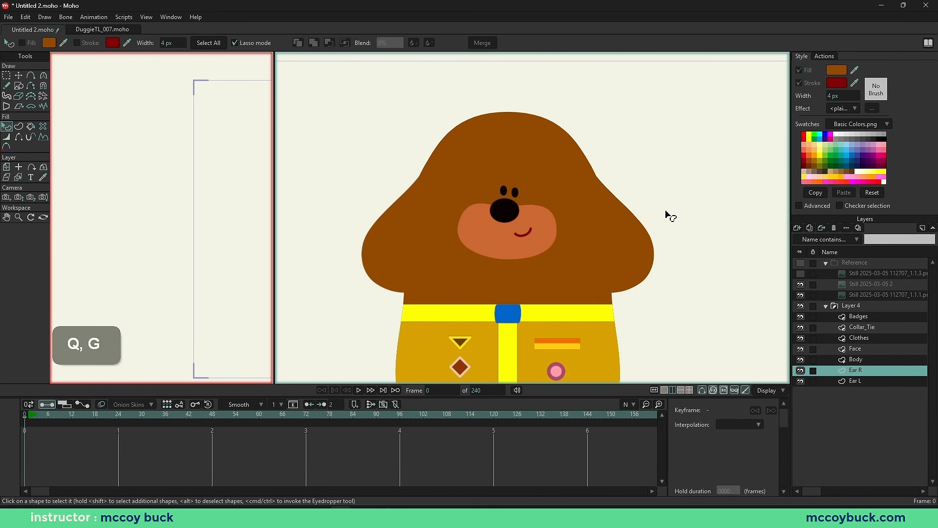
Step: Check the two-eared character in a mirrored view, then against the temporarily shown Reference group
{"action": "right_click", "coordinate": [577, 240]}
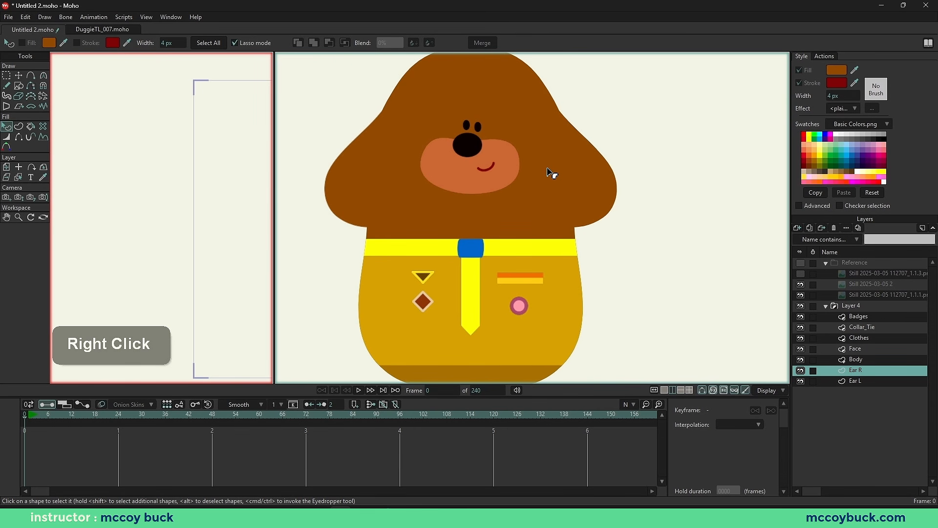
{"action": "key", "text": "Home"}
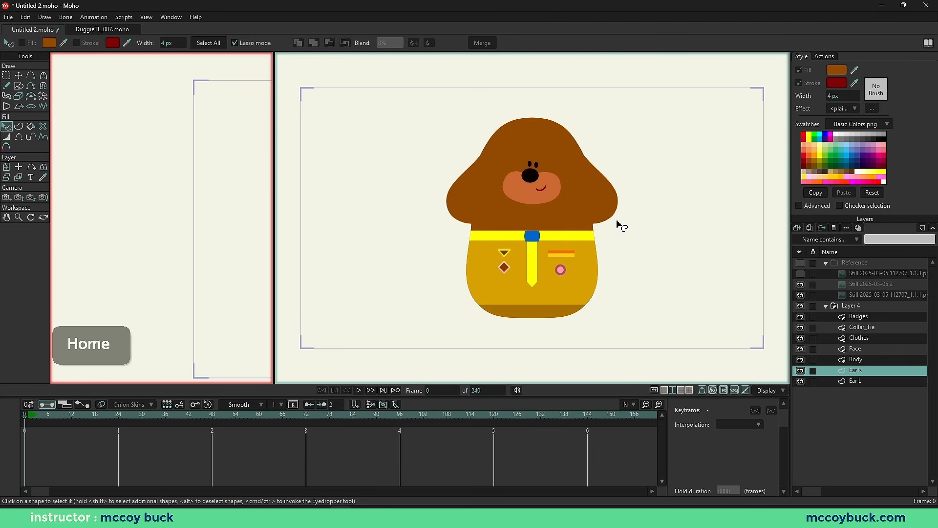
{"action": "left_click", "coordinate": [655, 390]}
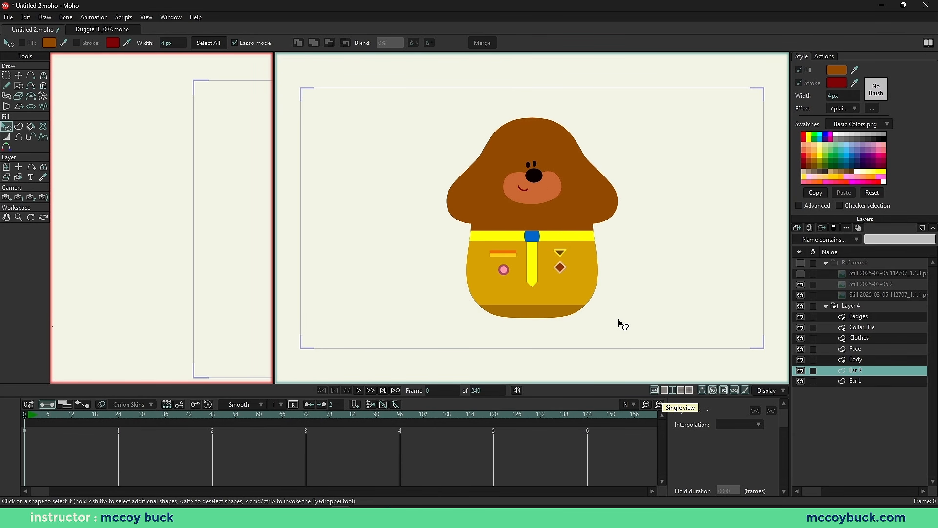
{"action": "scroll", "coordinate": [618, 325], "scroll_direction": "up", "scroll_amount": 3}
{"action": "left_click", "coordinate": [802, 263]}
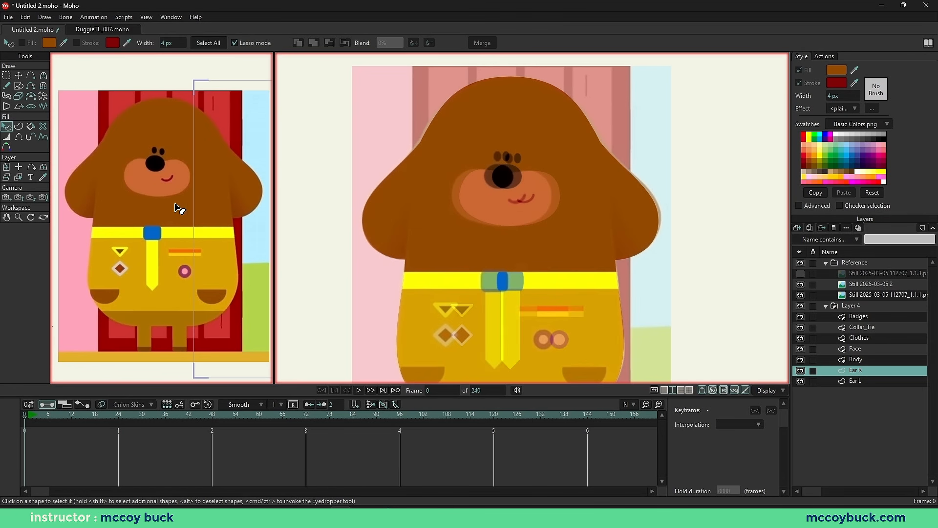
{"action": "scroll", "coordinate": [134, 230], "scroll_direction": "up", "scroll_amount": 4}
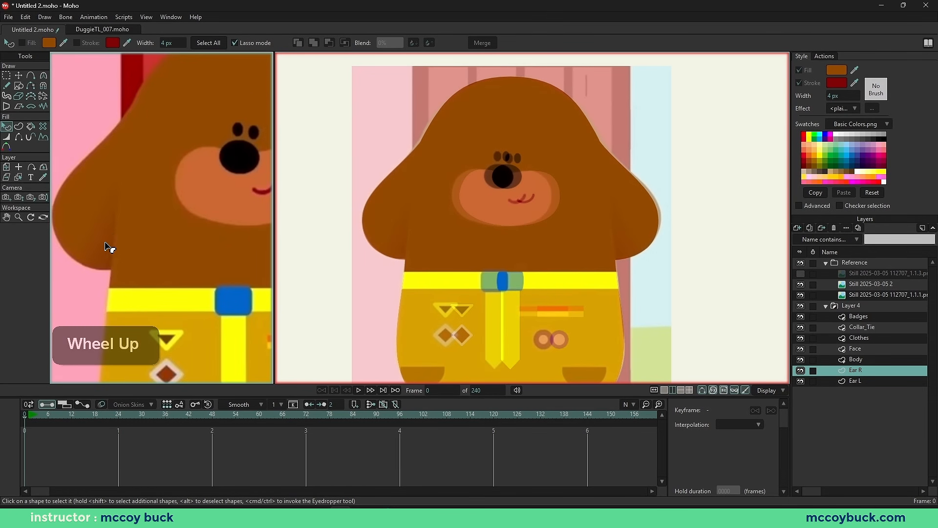
{"action": "scroll", "coordinate": [117, 242], "scroll_direction": "down", "scroll_amount": 3}
{"action": "right_click", "coordinate": [189, 245]}
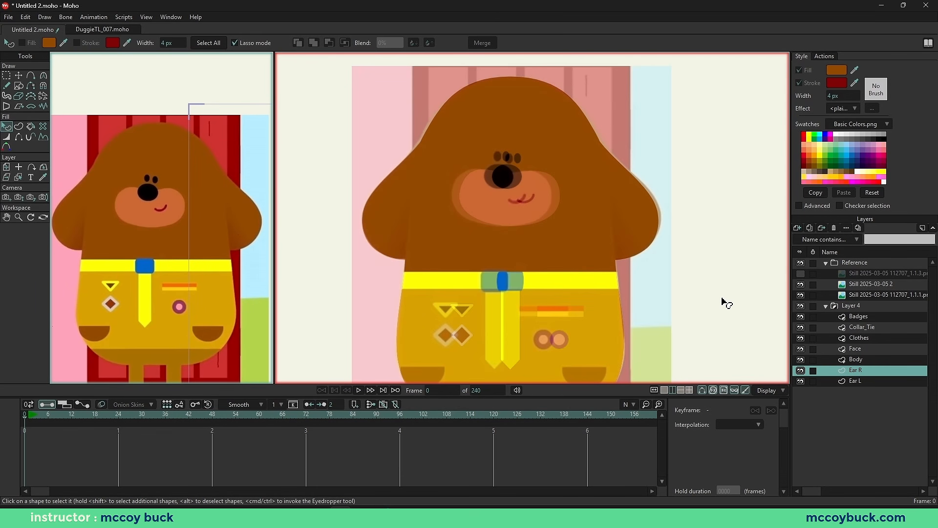
{"action": "left_click", "coordinate": [801, 263]}
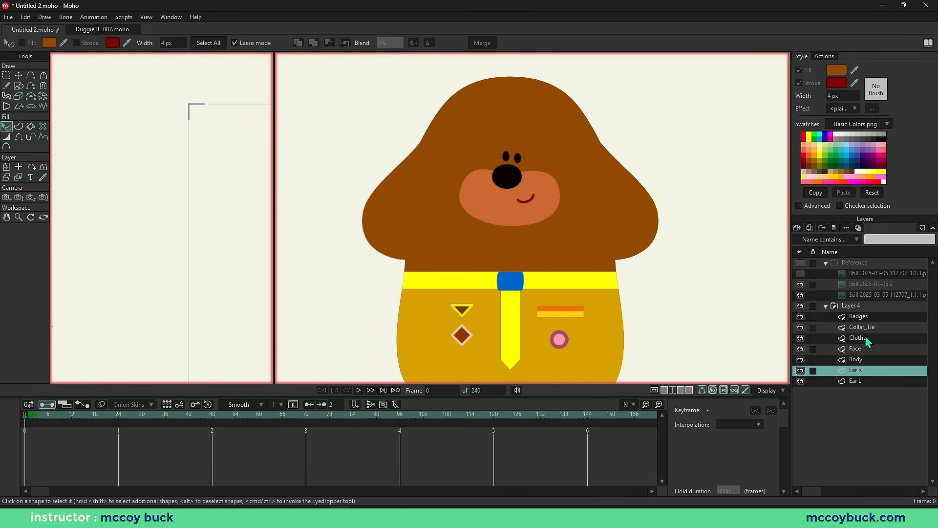
Step: Render a preview of the current frame to inspect the character, then close it
{"action": "scroll", "coordinate": [584, 231], "scroll_direction": "down", "scroll_amount": 2}
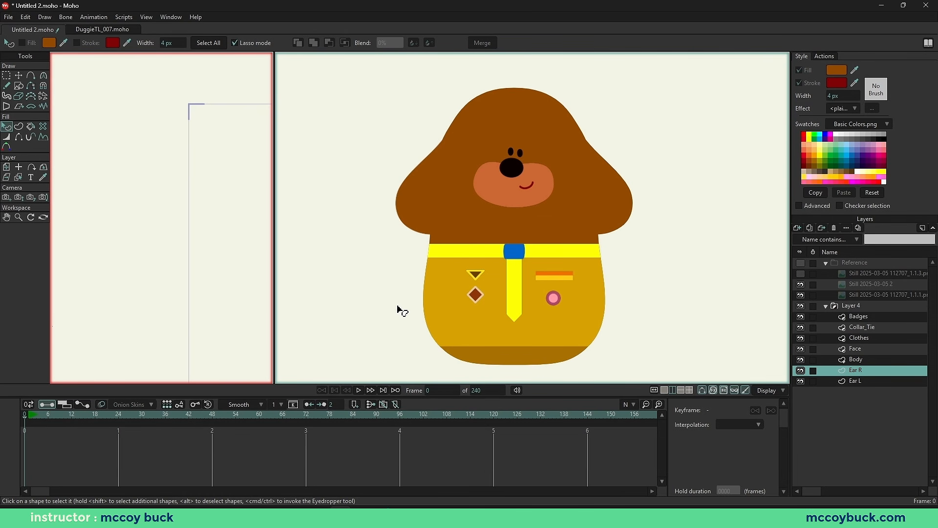
{"action": "key", "text": "ctrl+r"}
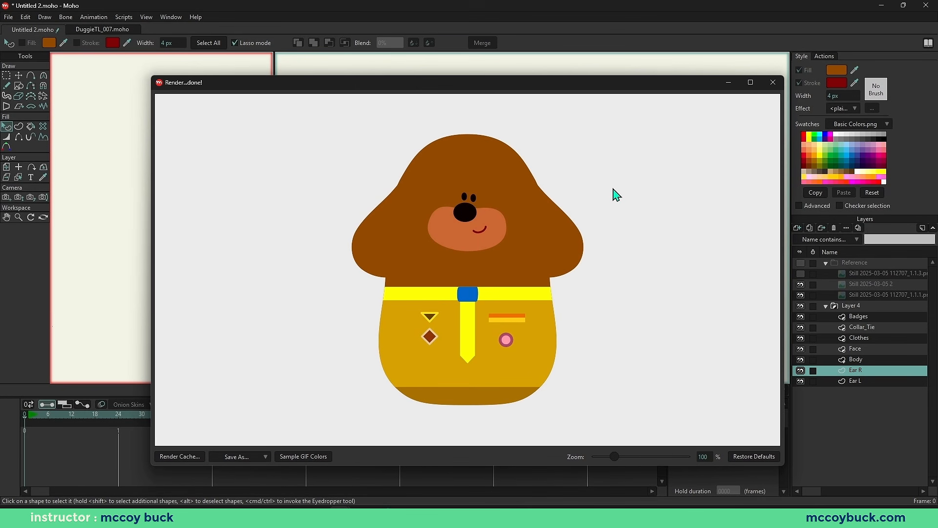
{"action": "left_click", "coordinate": [771, 82]}
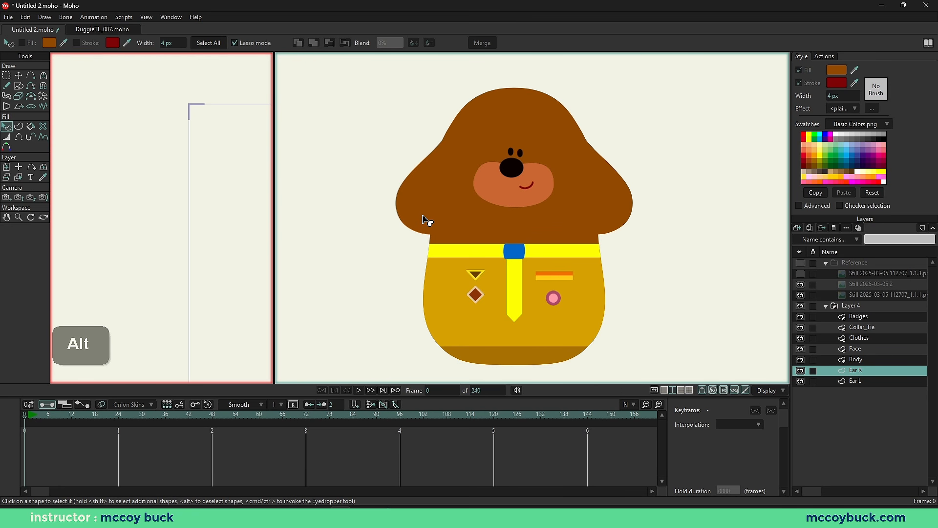
Step: Apply a Gradient effect to the left-hand ear's fill and show the Reference group
{"action": "key", "text": "alt+q"}
{"action": "key", "text": "ctrl+r"}
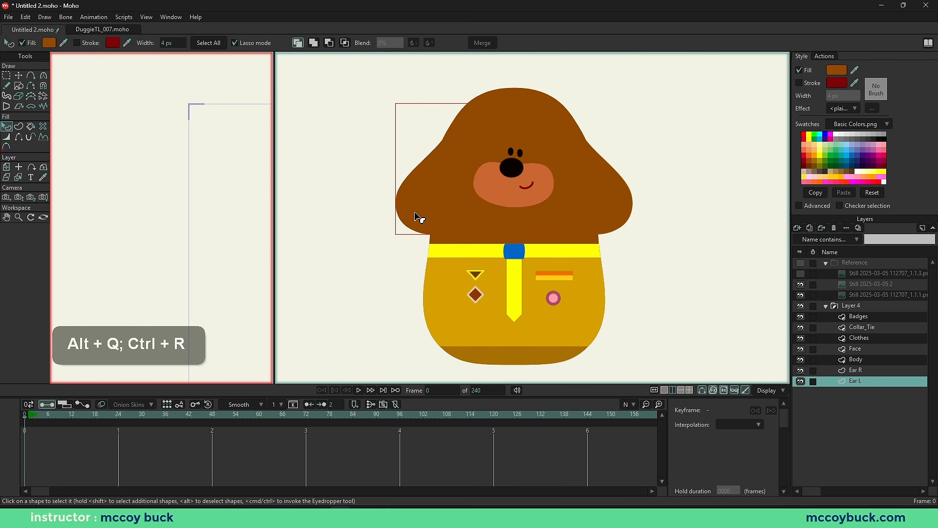
{"action": "left_click", "coordinate": [858, 110]}
{"action": "left_click", "coordinate": [853, 135]}
{"action": "left_click", "coordinate": [800, 264]}
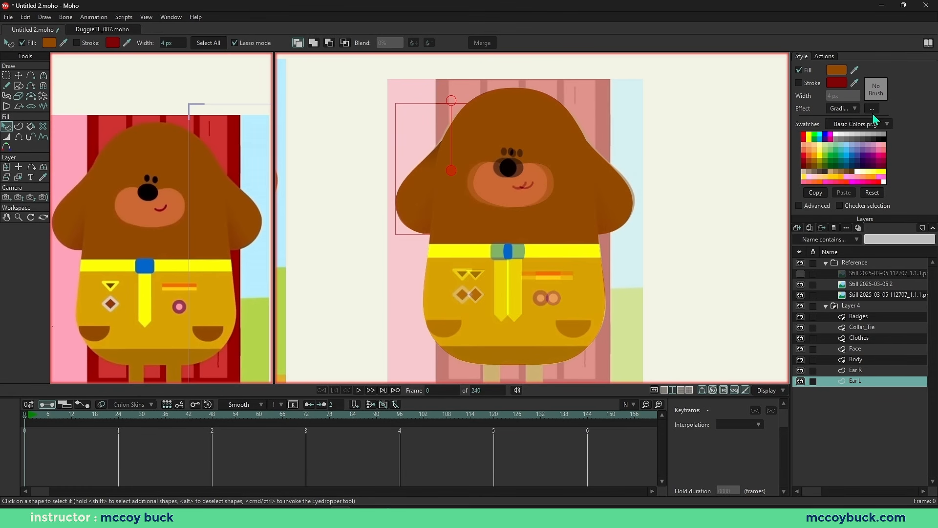
Step: Set the end colour of the ear's linear gradient to the darker brown sampled from the reference's left-hand ear
{"action": "left_click", "coordinate": [873, 110]}
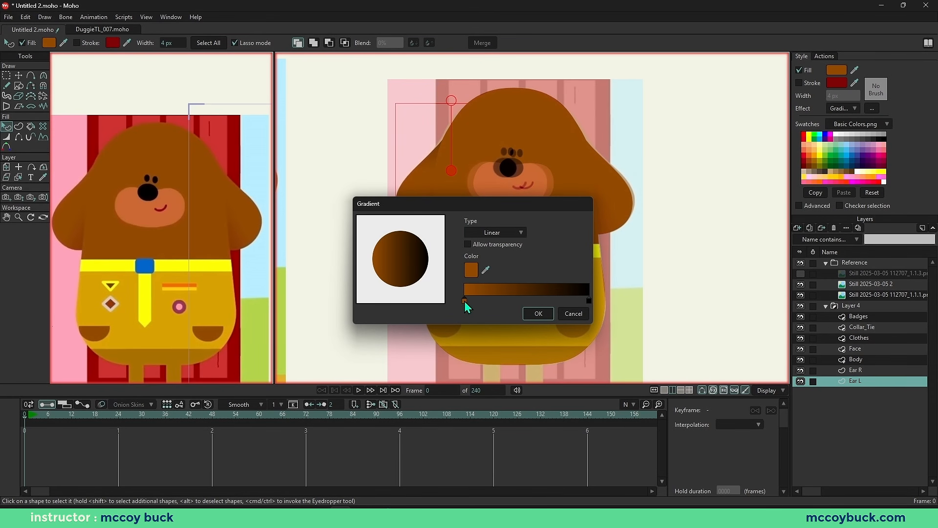
{"action": "left_click", "coordinate": [589, 301]}
{"action": "left_click", "coordinate": [485, 269]}
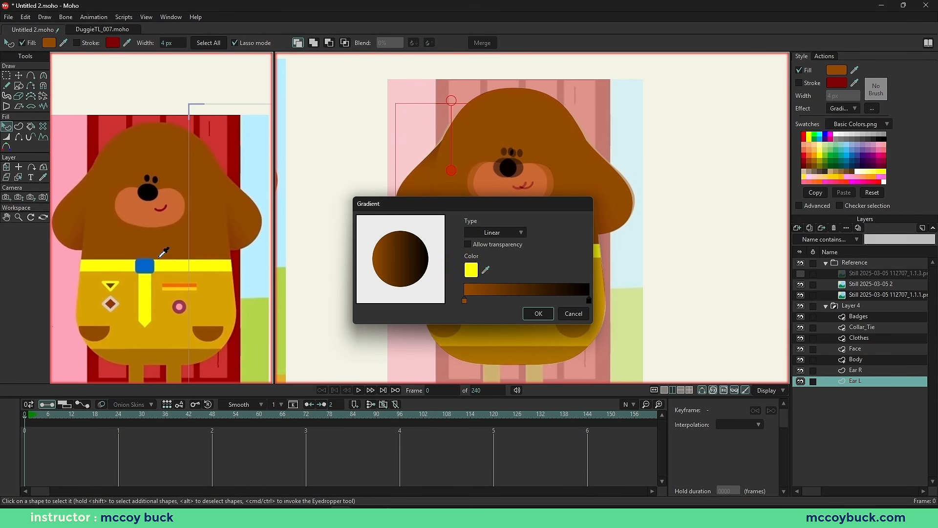
{"action": "left_click", "coordinate": [82, 239]}
{"action": "left_click", "coordinate": [539, 314]}
Step: Place the gradient's start and end handles near the ear's lower inner corner so the shading falls there
{"action": "scroll", "coordinate": [478, 235], "scroll_direction": "down", "scroll_amount": 1}
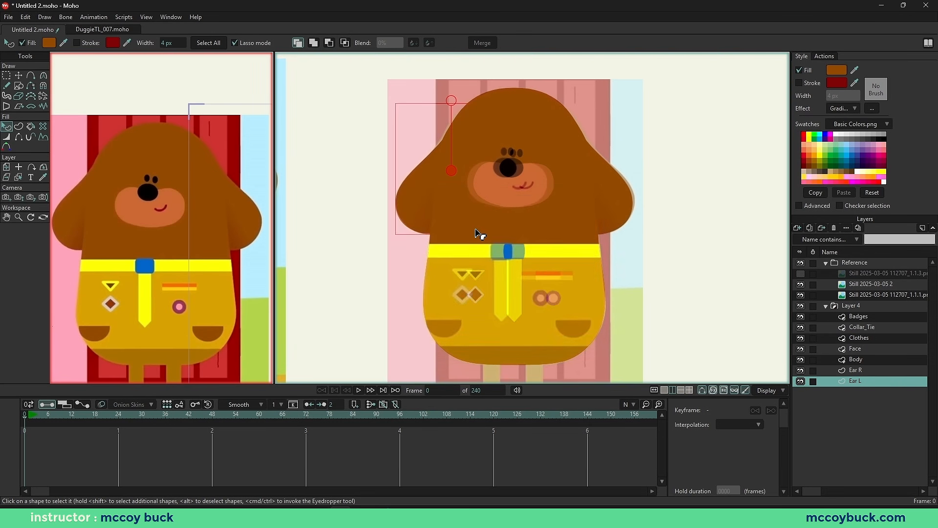
{"action": "mouse_move", "coordinate": [446, 172]}
{"action": "left_mouse_down"}
{"action": "mouse_move", "coordinate": [411, 228]}
{"action": "mouse_move", "coordinate": [424, 233]}
{"action": "mouse_move", "coordinate": [425, 184]}
{"action": "mouse_move", "coordinate": [417, 211]}
{"action": "left_mouse_up"}
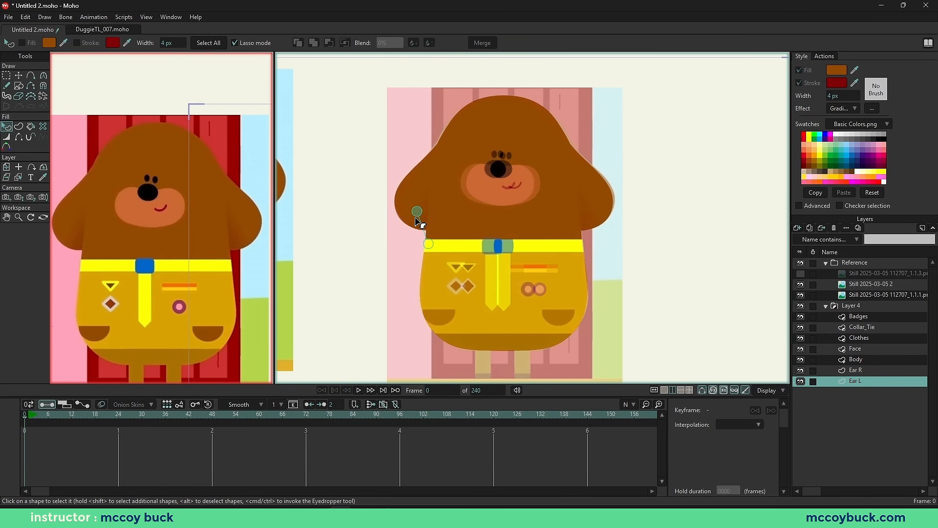
{"action": "scroll", "coordinate": [425, 224], "scroll_direction": "up", "scroll_amount": 2}
{"action": "key", "text": "g"}
{"action": "key", "text": "q"}
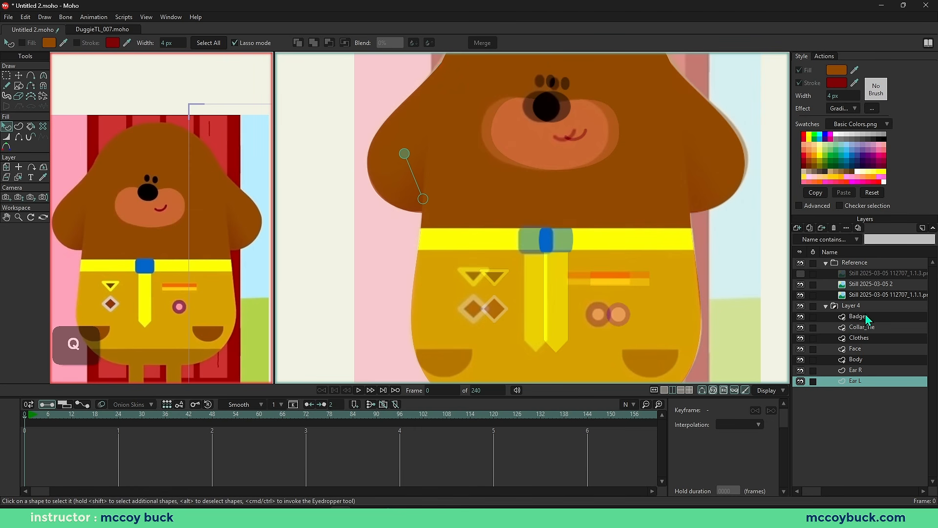
Step: Hide the Reference group and reselect the left-hand ear's gradient fill
{"action": "left_click", "coordinate": [801, 264]}
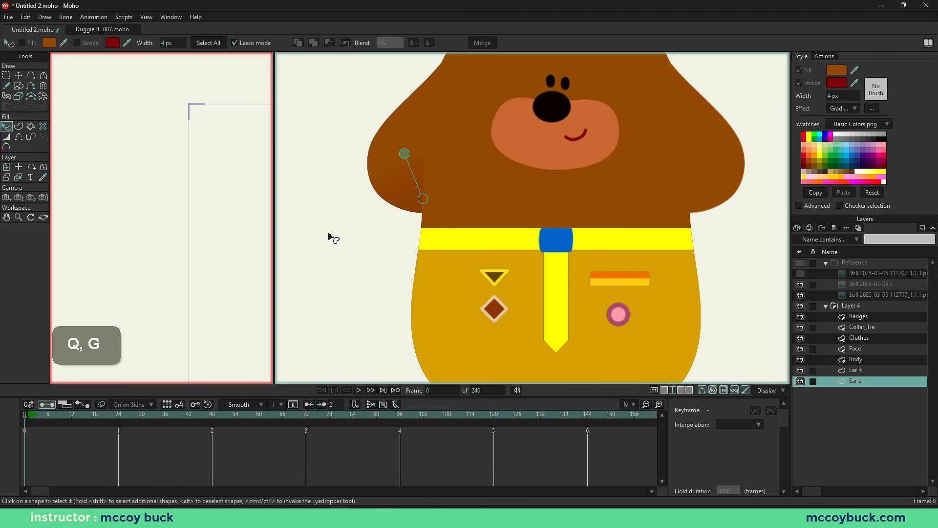
{"action": "right_click", "coordinate": [366, 240]}
{"action": "key", "text": "t"}
{"action": "left_click_drag", "start_coordinate": [394, 222], "coordinate": [398, 225]}
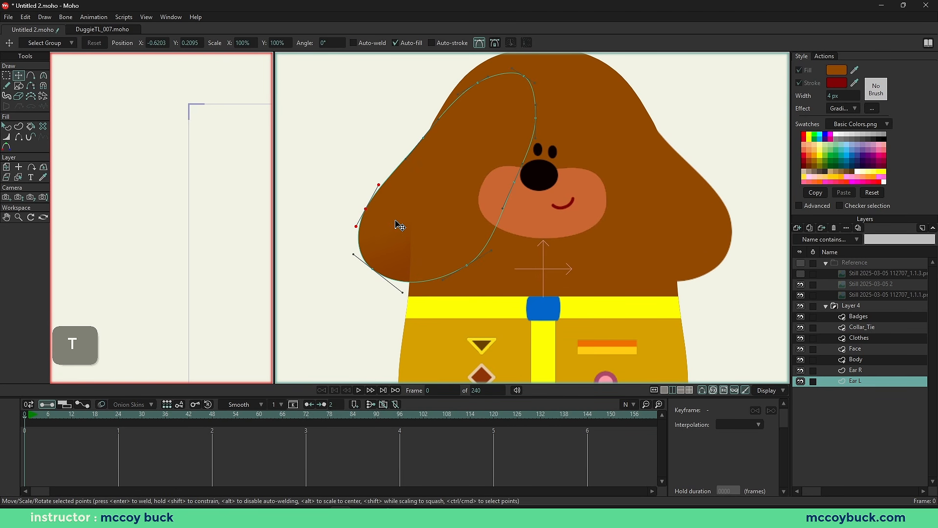
{"action": "key", "text": "ctrl+z"}
{"action": "key", "text": "g"}
{"action": "key", "text": "q"}
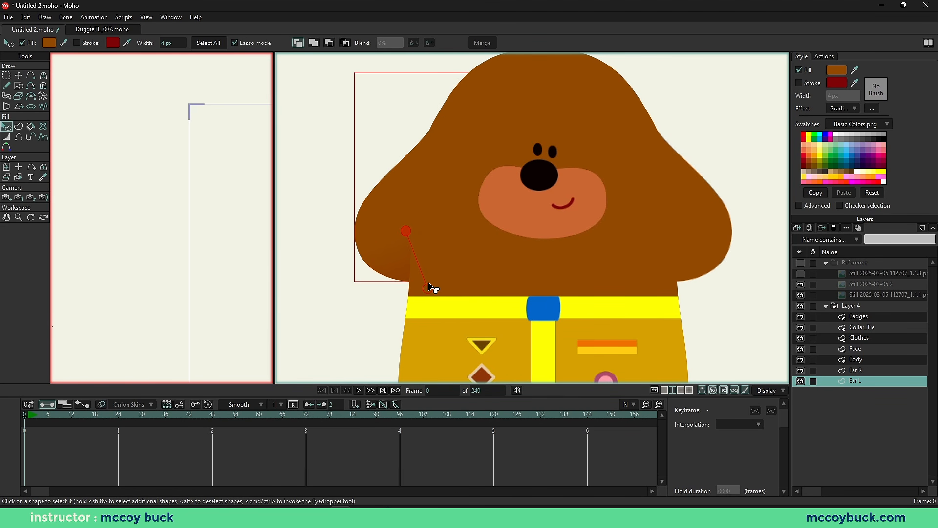
Step: Move both gradient handles of the left-hand ear upward, lengthening the fade toward its lower inner corner
{"action": "left_click_drag", "start_coordinate": [434, 283], "coordinate": [429, 272]}
{"action": "mouse_move", "coordinate": [406, 231]}
{"action": "left_mouse_down"}
{"action": "mouse_move", "coordinate": [401, 209]}
{"action": "mouse_move", "coordinate": [411, 204]}
{"action": "left_mouse_up"}
{"action": "mouse_move", "coordinate": [436, 259]}
{"action": "left_mouse_down"}
{"action": "mouse_move", "coordinate": [439, 300]}
{"action": "mouse_move", "coordinate": [437, 266]}
{"action": "left_mouse_up"}
{"action": "left_click_drag", "start_coordinate": [416, 203], "coordinate": [410, 209]}
{"action": "key", "text": "q"}
{"action": "key", "text": "g"}
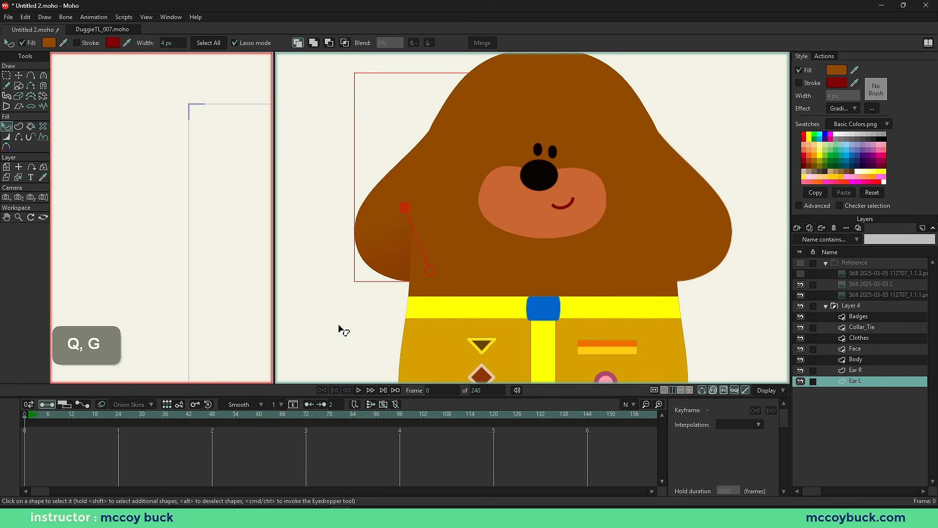
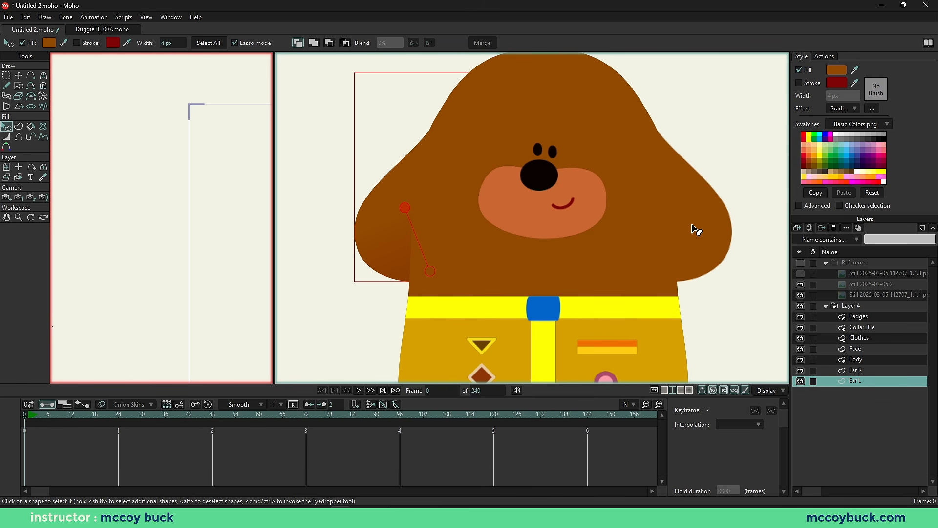
Step: Select the fill on the Ear R layer and copy the left-hand ear's gradient style onto it
{"action": "key", "text": "q"}
{"action": "left_click", "coordinate": [708, 234], "text": "alt"}
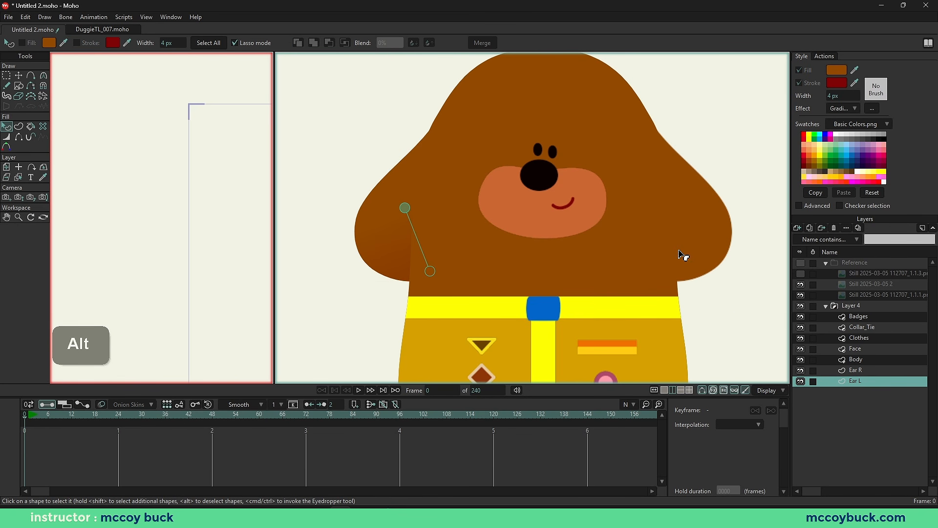
{"action": "key", "text": "q"}
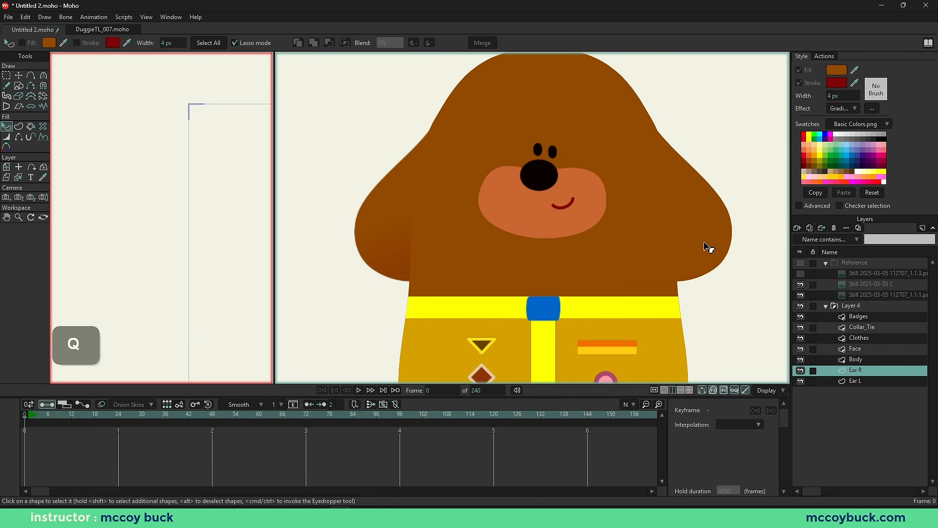
{"action": "left_click", "coordinate": [707, 246]}
{"action": "key", "text": "ctrl"}
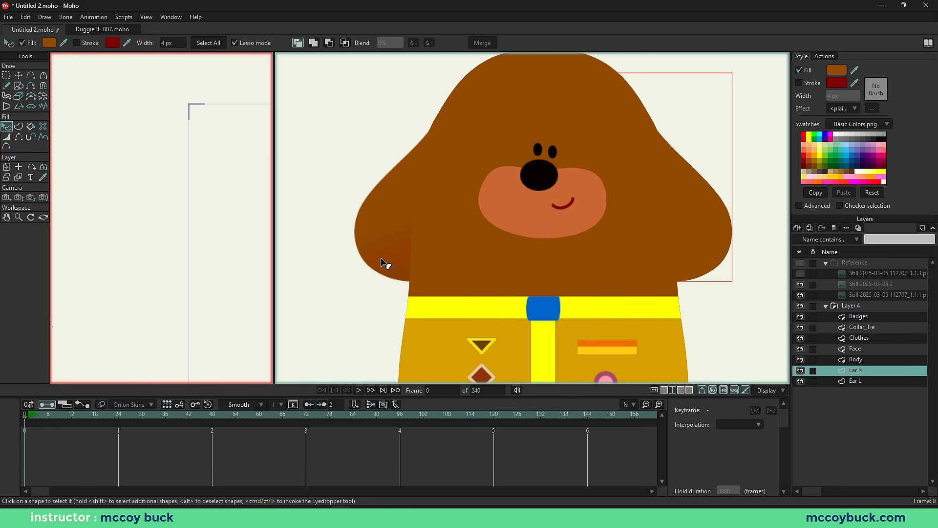
{"action": "left_click", "coordinate": [384, 263], "text": "ctrl"}
Step: Place the Ear R gradient's start handle near the ear's upper outer edge and its end handle at the lower inner corner
{"action": "left_click_drag", "start_coordinate": [645, 180], "coordinate": [694, 253]}
{"action": "left_click_drag", "start_coordinate": [687, 134], "coordinate": [674, 294]}
{"action": "key", "text": "Return"}
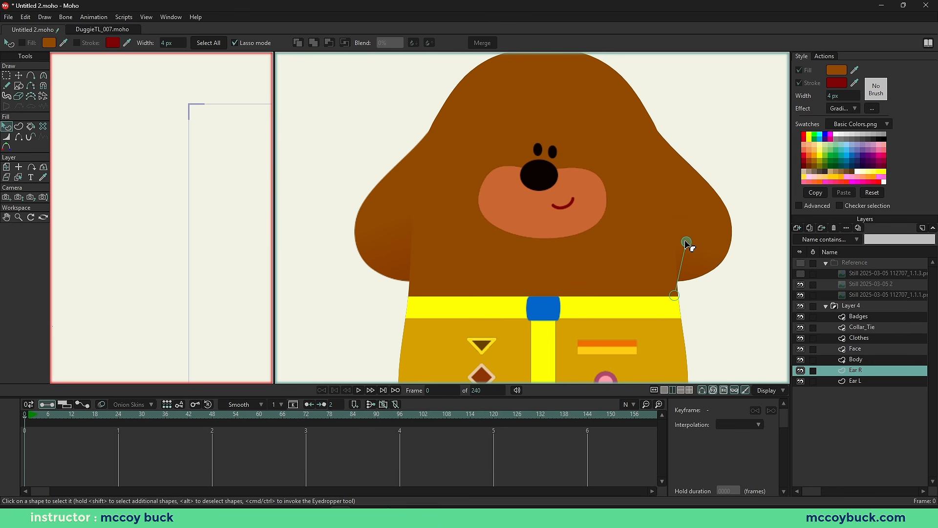
{"action": "mouse_move", "coordinate": [685, 241]}
{"action": "left_mouse_down"}
{"action": "mouse_move", "coordinate": [704, 189]}
{"action": "mouse_move", "coordinate": [687, 257]}
{"action": "left_mouse_up"}
{"action": "left_click_drag", "start_coordinate": [704, 191], "coordinate": [705, 188]}
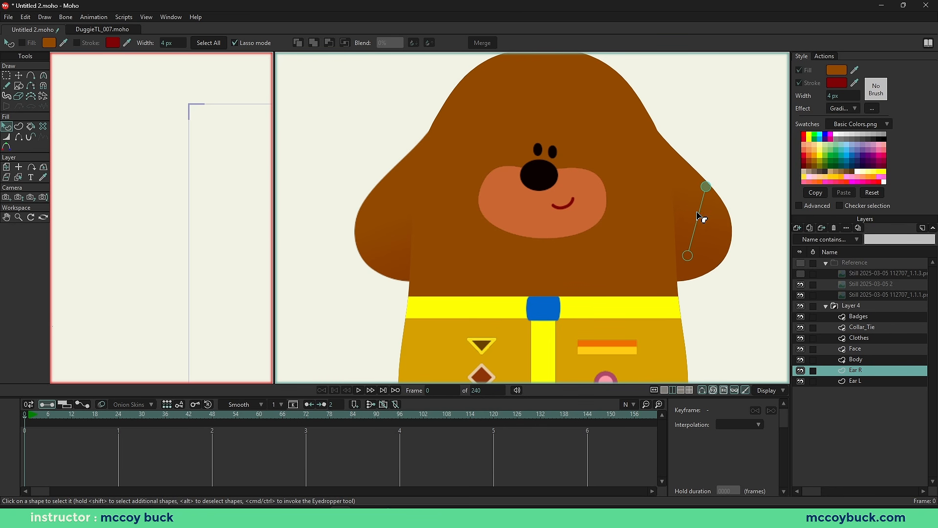
{"action": "scroll", "coordinate": [689, 288], "scroll_direction": "down", "scroll_amount": 1}
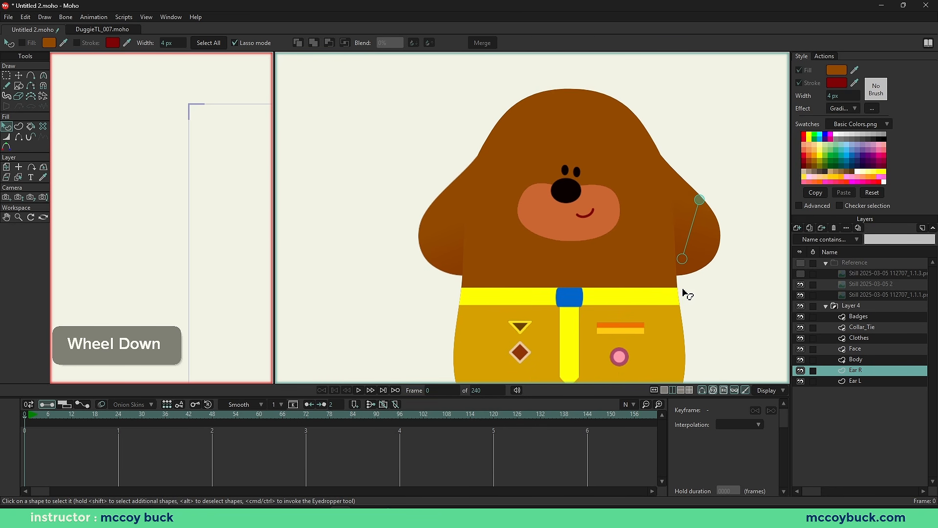
{"action": "left_click_drag", "start_coordinate": [683, 289], "coordinate": [588, 292]}
{"action": "left_click_drag", "start_coordinate": [585, 260], "coordinate": [584, 272]}
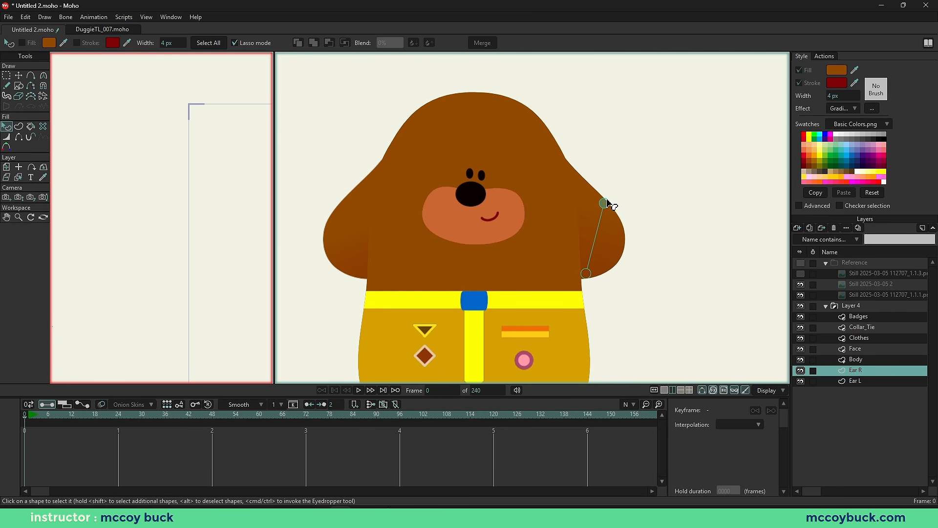
{"action": "left_click_drag", "start_coordinate": [606, 200], "coordinate": [606, 195]}
{"action": "left_click", "coordinate": [579, 264]}
{"action": "scroll", "coordinate": [571, 277], "scroll_direction": "down", "scroll_amount": 1}
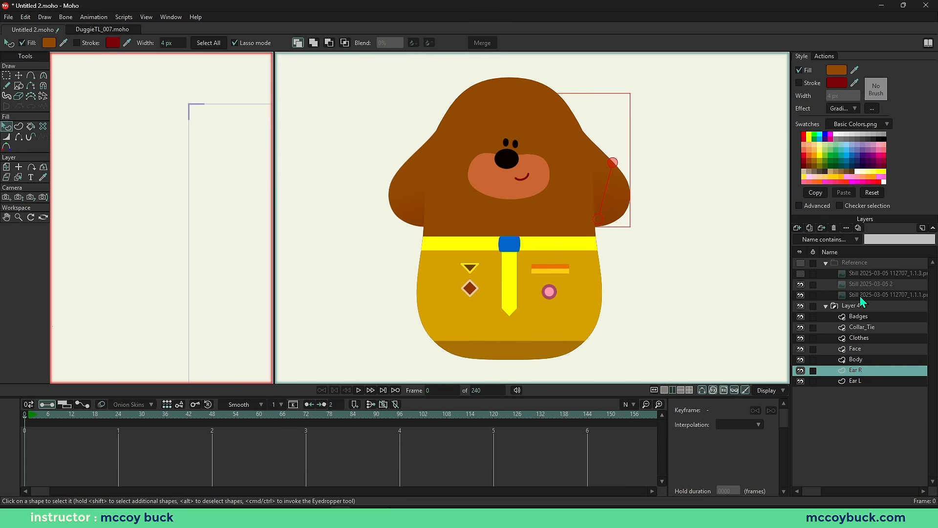
Step: Compare the character with the Reference group shown and hidden to check which parts still need building
{"action": "left_click", "coordinate": [800, 263]}
{"action": "scroll", "coordinate": [408, 234], "scroll_direction": "down", "scroll_amount": 1}
{"action": "scroll", "coordinate": [412, 255], "scroll_direction": "up", "scroll_amount": 1}
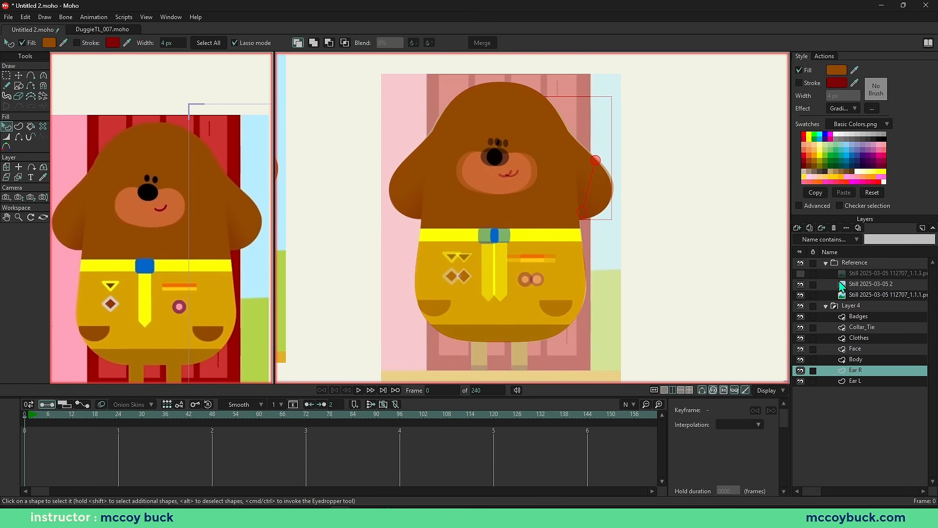
{"action": "left_click", "coordinate": [800, 263]}
{"action": "left_click", "coordinate": [800, 263]}
{"action": "scroll", "coordinate": [523, 307], "scroll_direction": "down", "scroll_amount": 2}
{"action": "scroll", "coordinate": [508, 315], "scroll_direction": "up", "scroll_amount": 3}
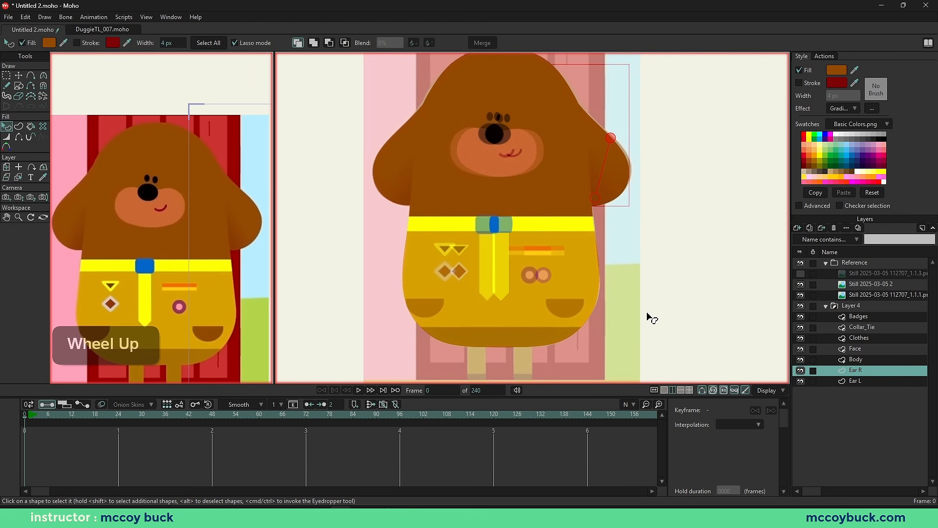
{"action": "left_click", "coordinate": [800, 263]}
{"action": "right_click", "coordinate": [588, 242]}
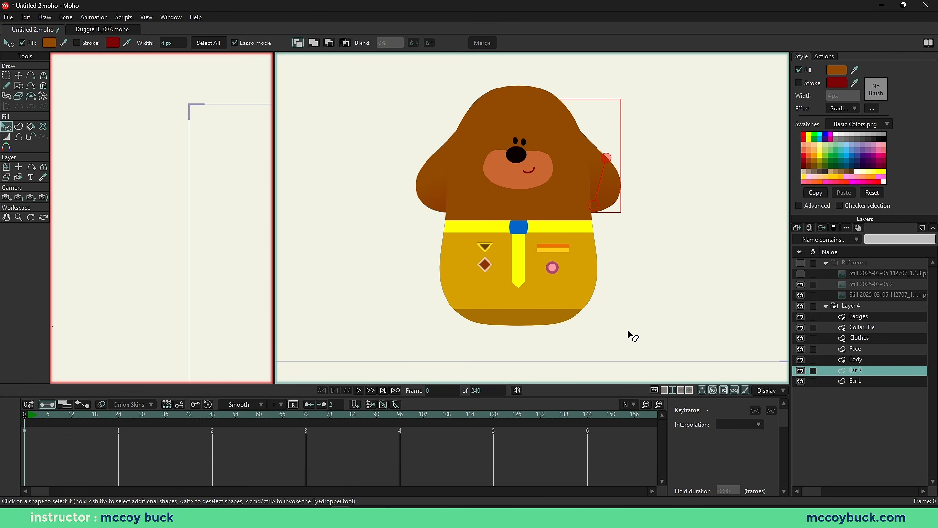
Step: Show the Reference group and add a vector layer named Arm_L directly above the Clothes layer
{"action": "left_click", "coordinate": [801, 264]}
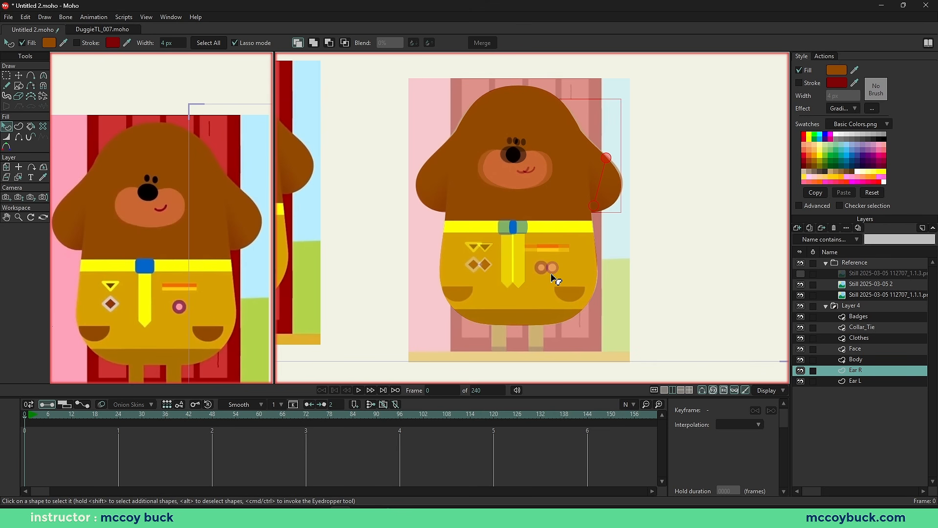
{"action": "scroll", "coordinate": [556, 280], "scroll_direction": "up", "scroll_amount": 2}
{"action": "right_click", "coordinate": [440, 252]}
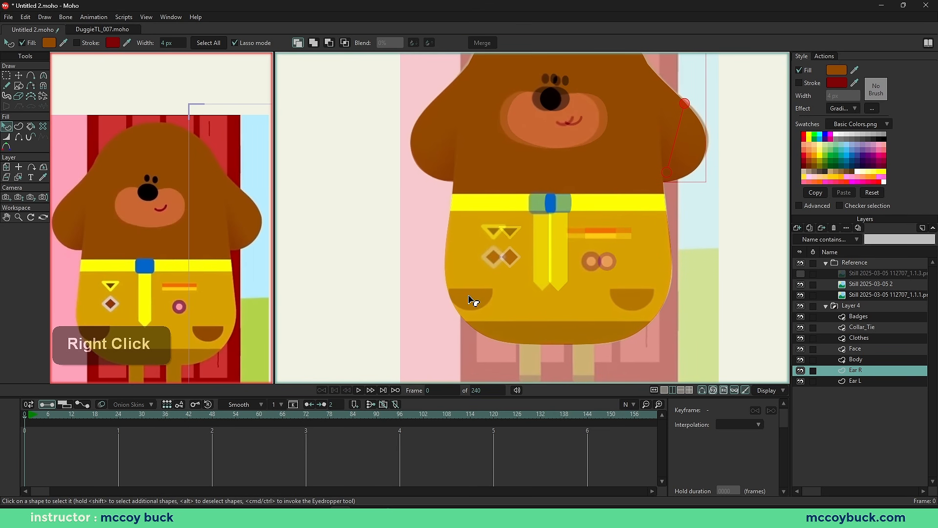
{"action": "scroll", "coordinate": [469, 244], "scroll_direction": "up", "scroll_amount": 2}
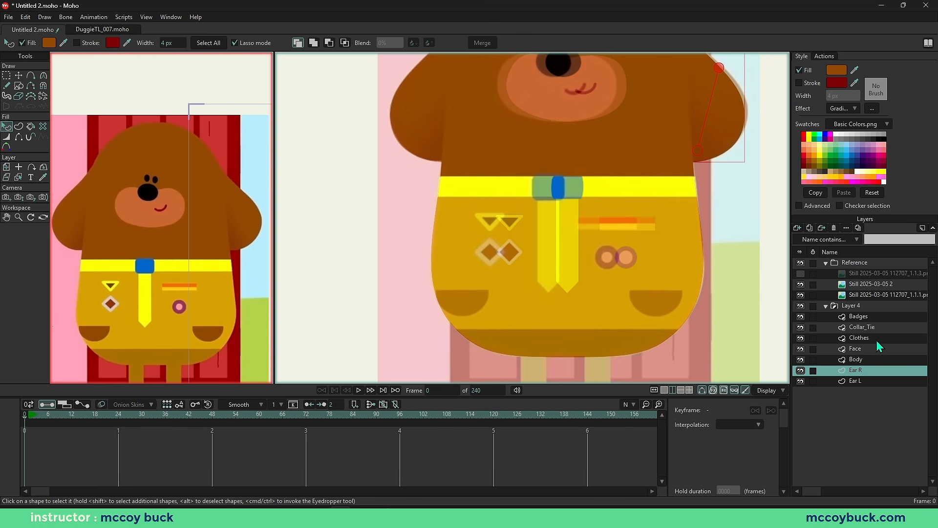
{"action": "left_click", "coordinate": [863, 338]}
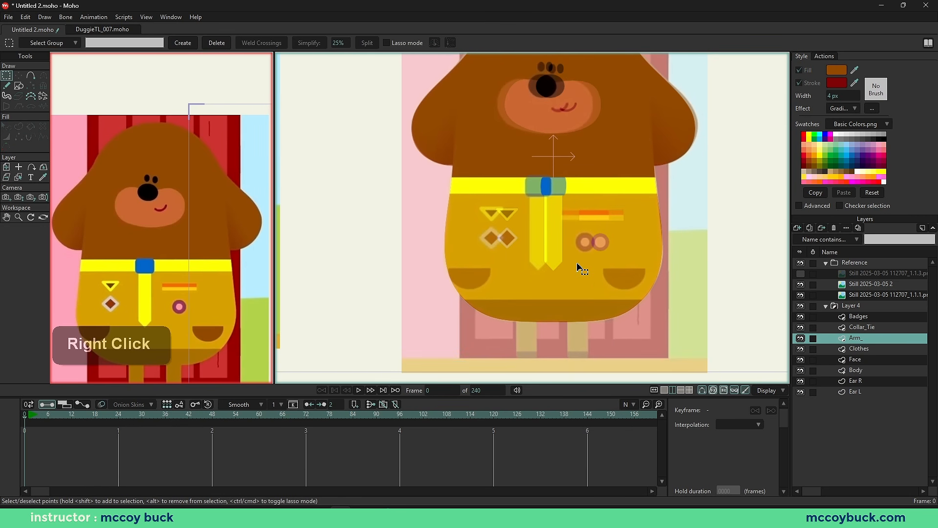
{"action": "scroll", "coordinate": [580, 266], "scroll_direction": "up", "scroll_amount": 1}
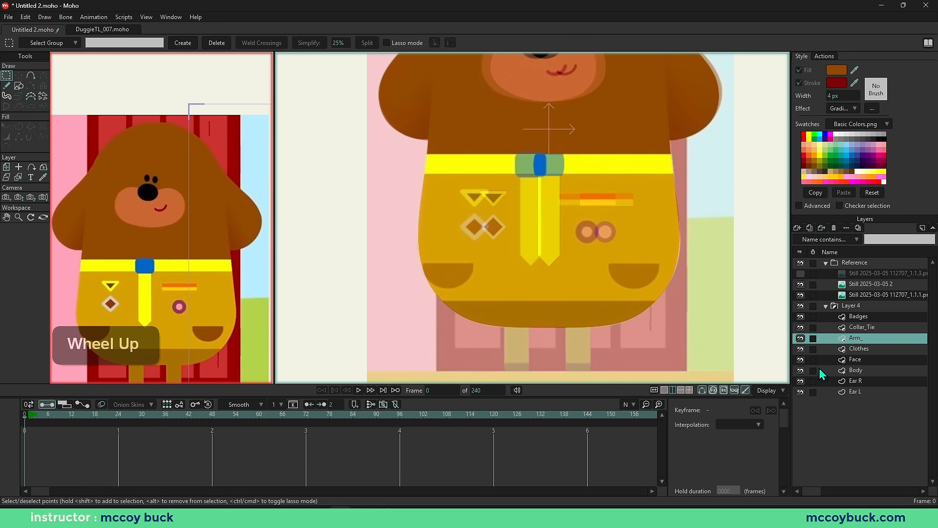
{"action": "double_click", "coordinate": [868, 338]}
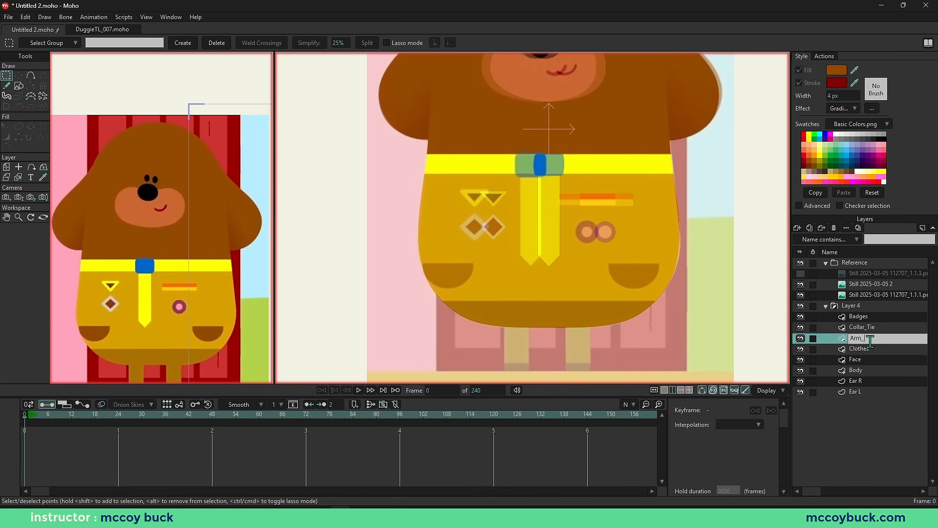
{"action": "type", "text": "L"}
{"action": "key", "text": "Return"}
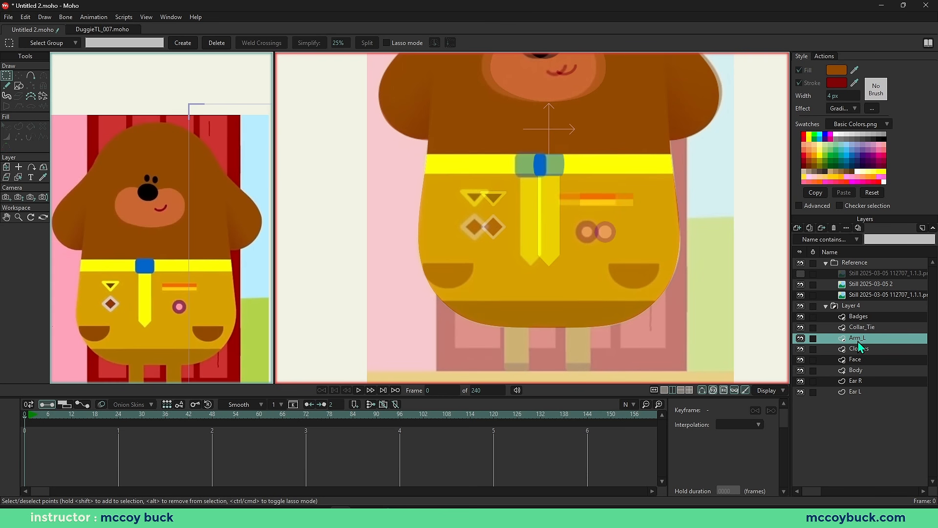
{"action": "right_click", "coordinate": [858, 340]}
{"action": "mouse_move", "coordinate": [863, 370]}
{"action": "left_click", "coordinate": [806, 379]}
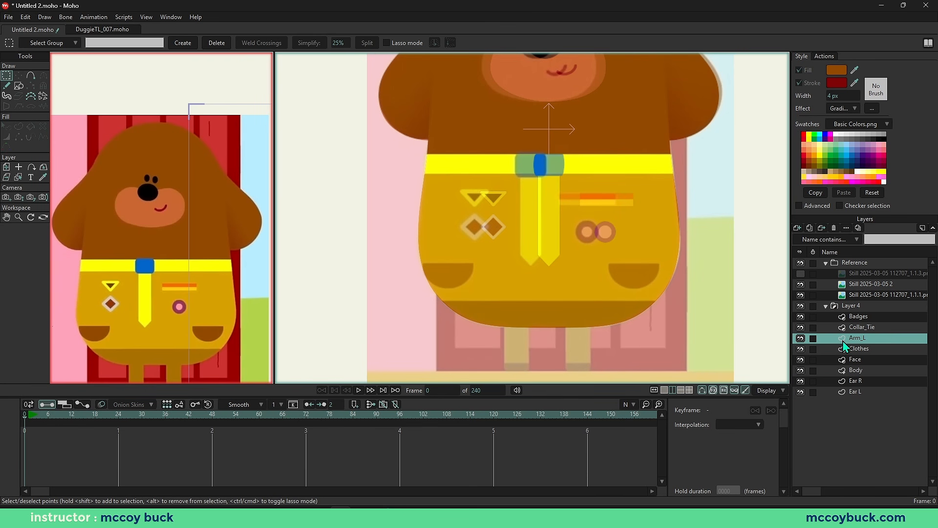
Step: Draw a straight vertical line on Arm_L from just below the yellow collar band down into the left-hand pocket
{"action": "right_click", "coordinate": [435, 205]}
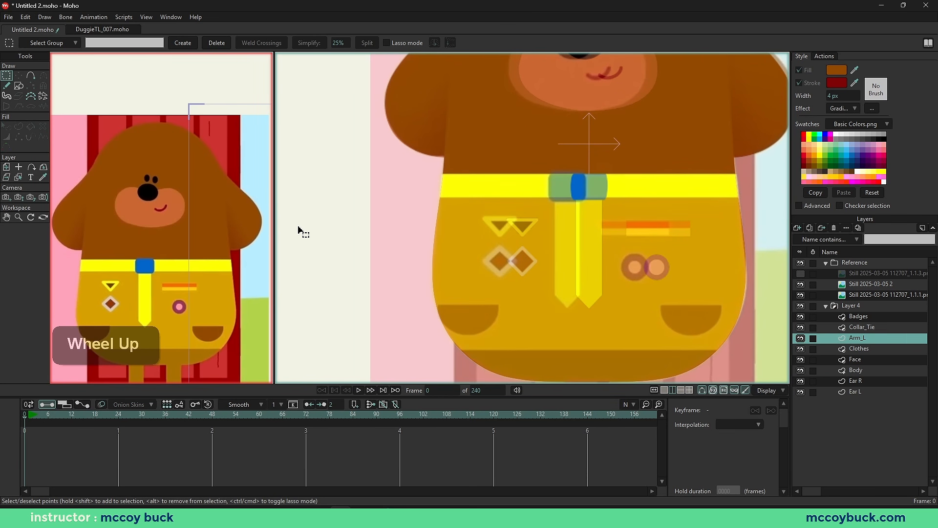
{"action": "scroll", "coordinate": [469, 228], "scroll_direction": "up", "scroll_amount": 1}
{"action": "right_click", "coordinate": [463, 224]}
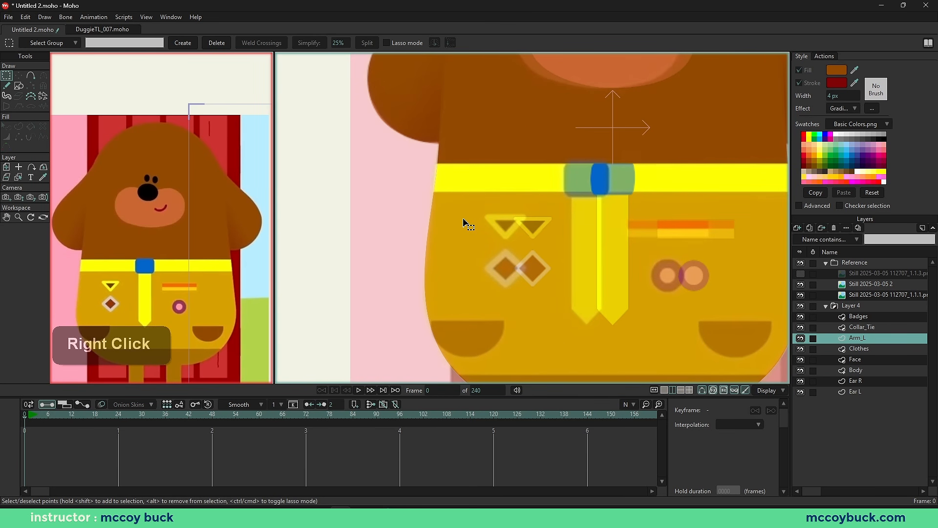
{"action": "key", "text": "a"}
{"action": "key", "text": "shift"}
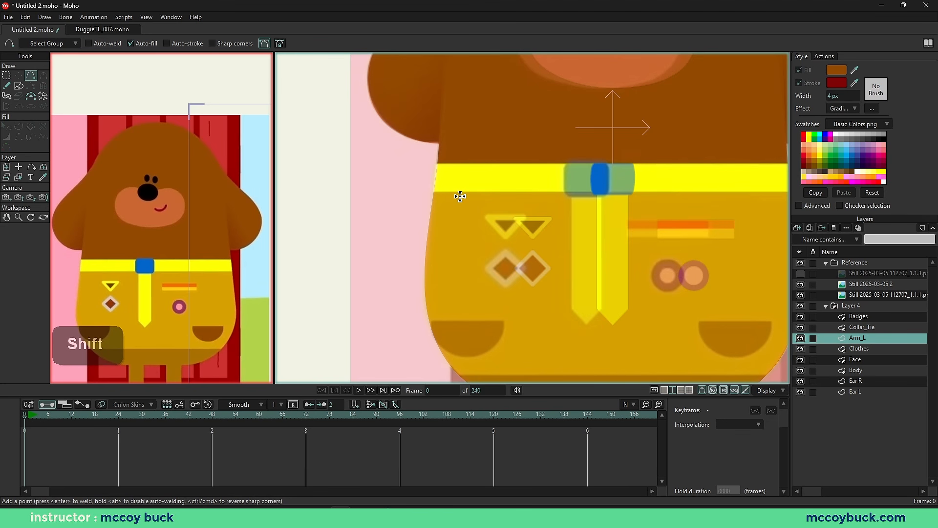
{"action": "left_click_drag", "start_coordinate": [461, 195], "coordinate": [461, 343]}
{"action": "key", "text": "t"}
{"action": "left_click", "coordinate": [463, 286], "text": "shift"}
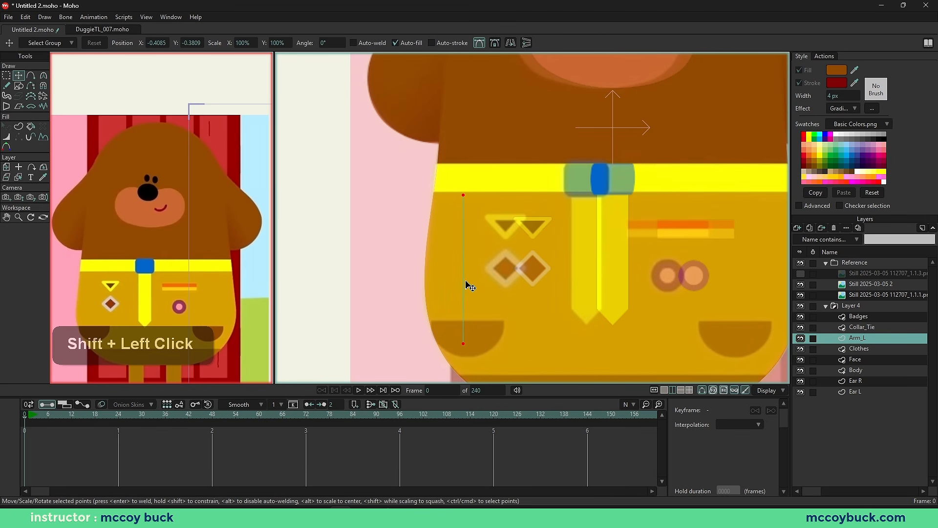
{"action": "left_click_drag", "start_coordinate": [465, 282], "coordinate": [465, 282]}
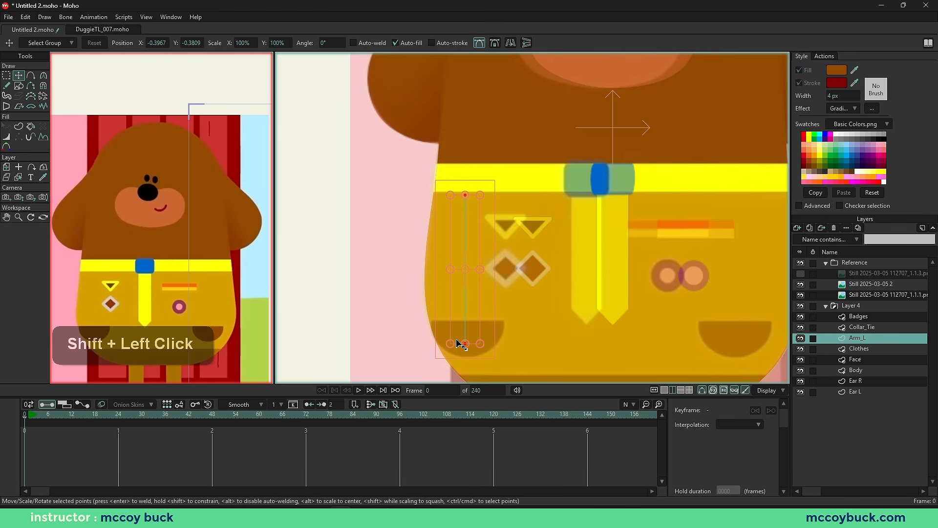
Step: Select the whole arm line, split it to add a midpoint, and adjust that midpoint along the line
{"action": "key", "text": "g"}
{"action": "key", "text": "t"}
{"action": "key", "text": "g"}
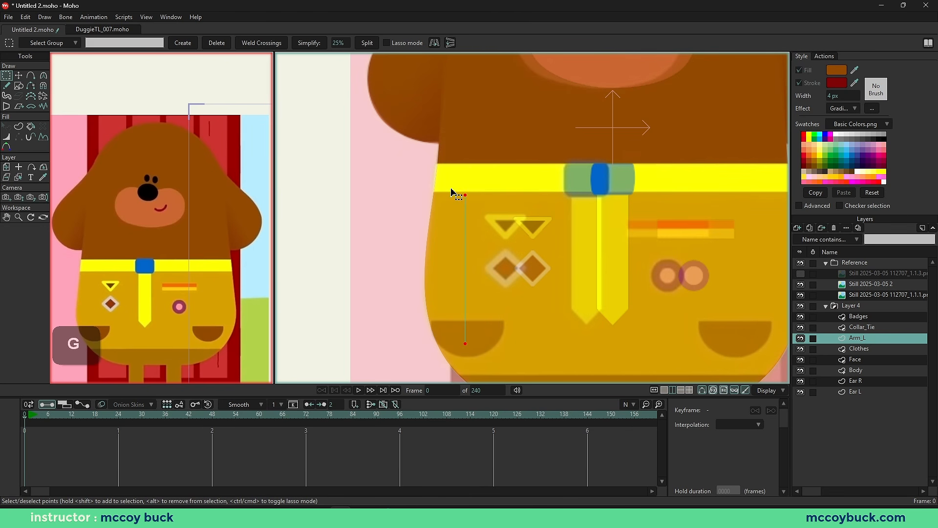
{"action": "left_click_drag", "start_coordinate": [422, 174], "coordinate": [500, 397]}
{"action": "key", "text": "t"}
{"action": "key", "text": "g"}
{"action": "left_click", "coordinate": [367, 43]}
{"action": "key", "text": "t"}
{"action": "left_click_drag", "start_coordinate": [437, 258], "coordinate": [466, 263]}
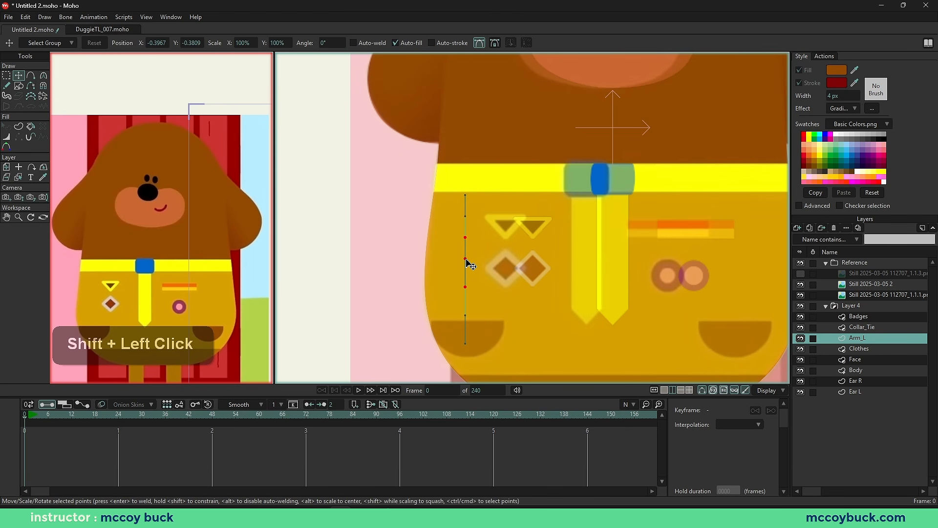
Step: Raise the arm line's lower end point to the top edge of the left-hand pocket
{"action": "key", "text": "g"}
{"action": "key", "text": "a"}
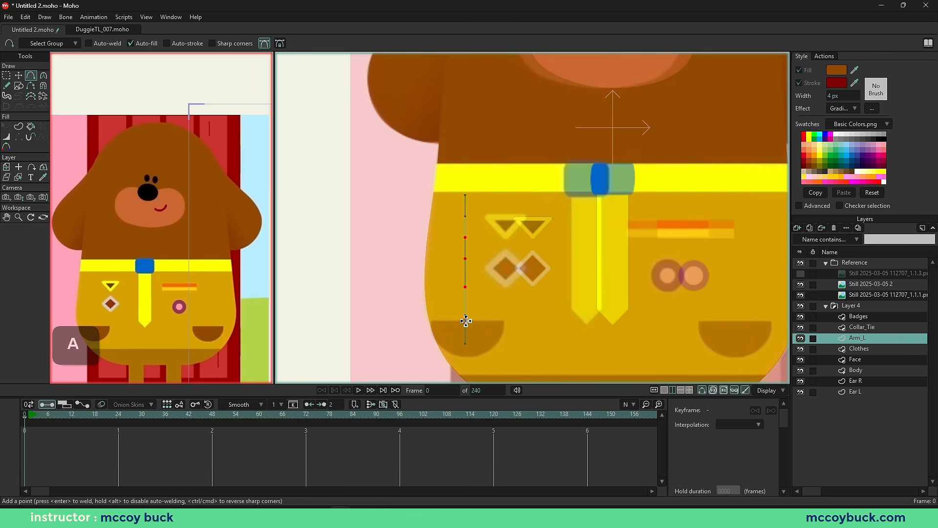
{"action": "key", "text": "g"}
{"action": "key", "text": "t"}
{"action": "left_click_drag", "start_coordinate": [451, 334], "coordinate": [468, 321]}
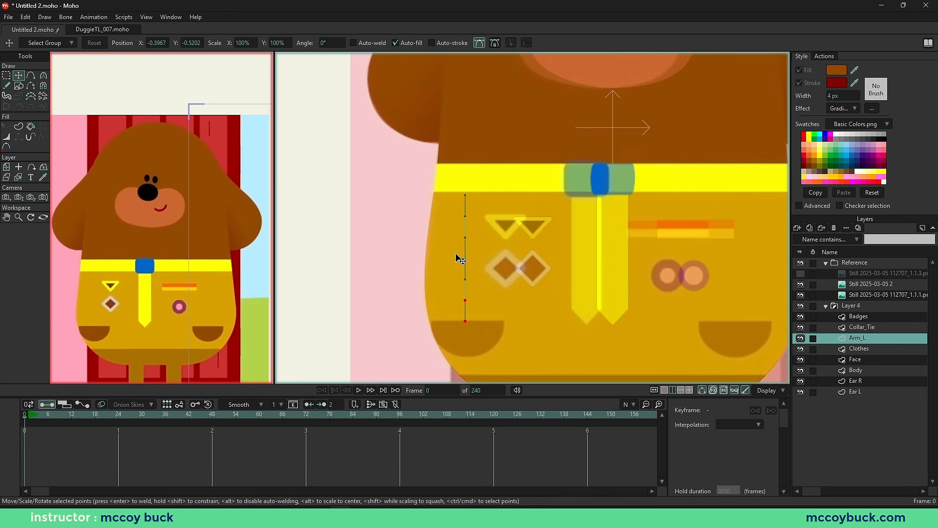
Step: Create a stroke-only shape from the whole arm line, using the golden clothes colour and a 100 px width
{"action": "key", "text": "u"}
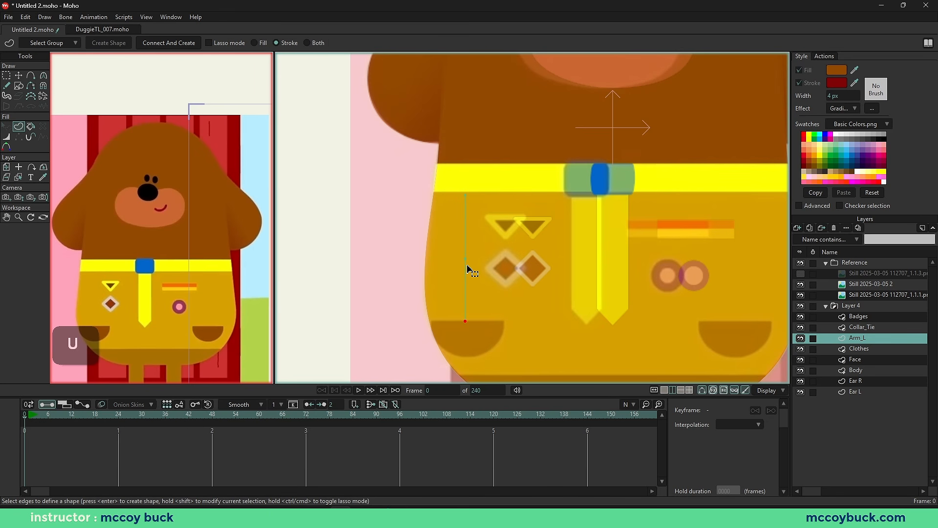
{"action": "left_click", "coordinate": [467, 270]}
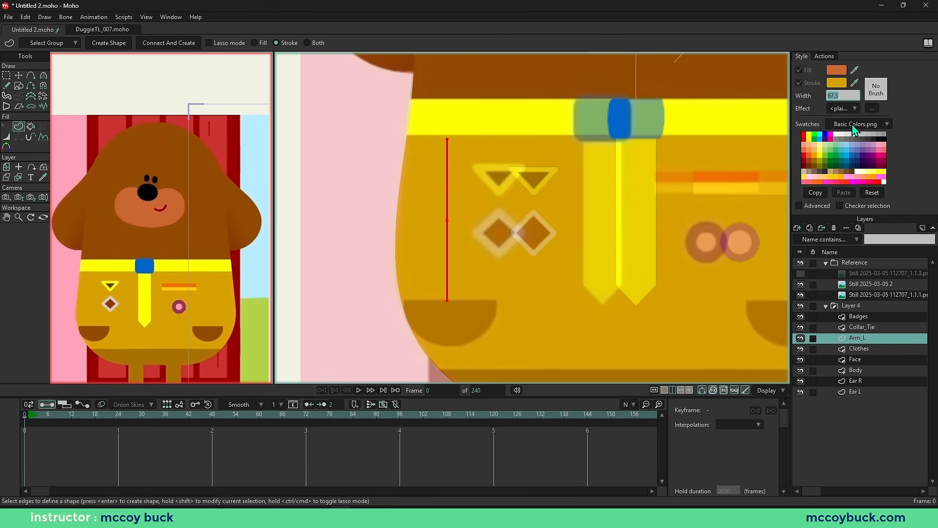
{"action": "type", "text": "100"}
{"action": "key", "text": "Return"}
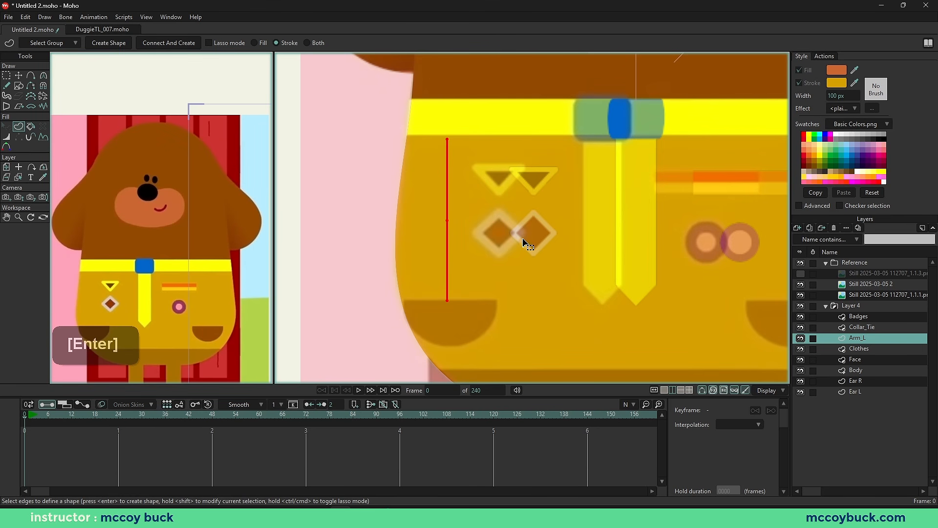
{"action": "key", "text": "u"}
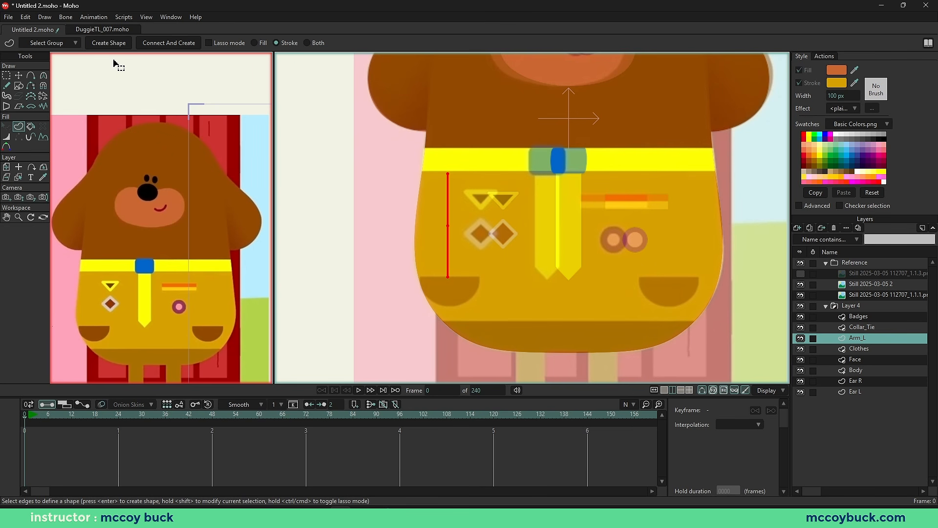
{"action": "left_click", "coordinate": [105, 43]}
Step: Select the arm stroke and reduce its width to 62 px
{"action": "key", "text": "g"}
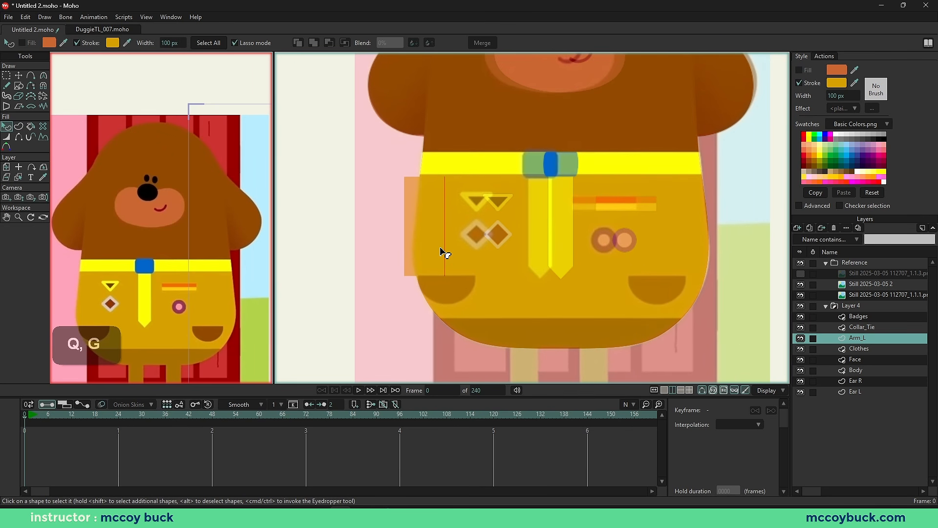
{"action": "mouse_move", "coordinate": [449, 253]}
{"action": "left_mouse_down"}
{"action": "mouse_move", "coordinate": [295, 253]}
{"action": "mouse_move", "coordinate": [446, 258]}
{"action": "left_mouse_up"}
{"action": "key", "text": "q"}
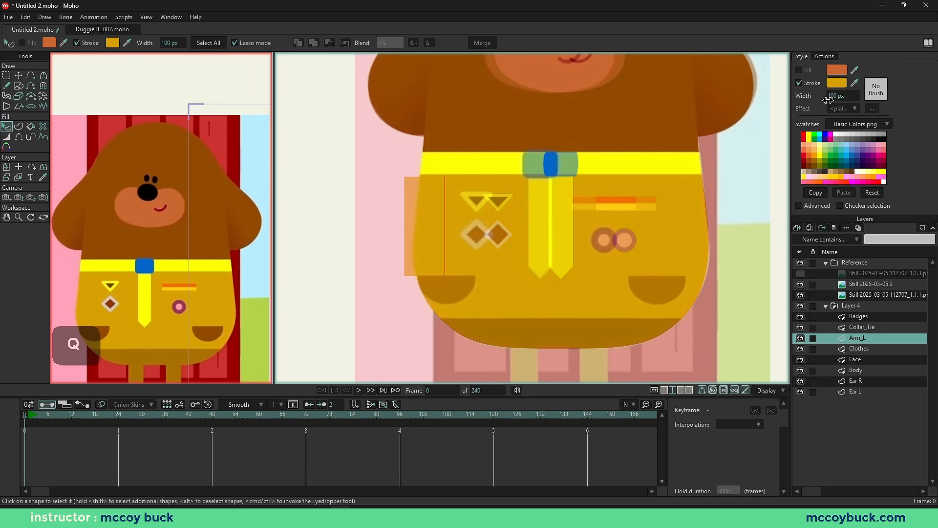
{"action": "key", "text": "g"}
{"action": "scroll", "coordinate": [469, 251], "scroll_direction": "up", "scroll_amount": 2}
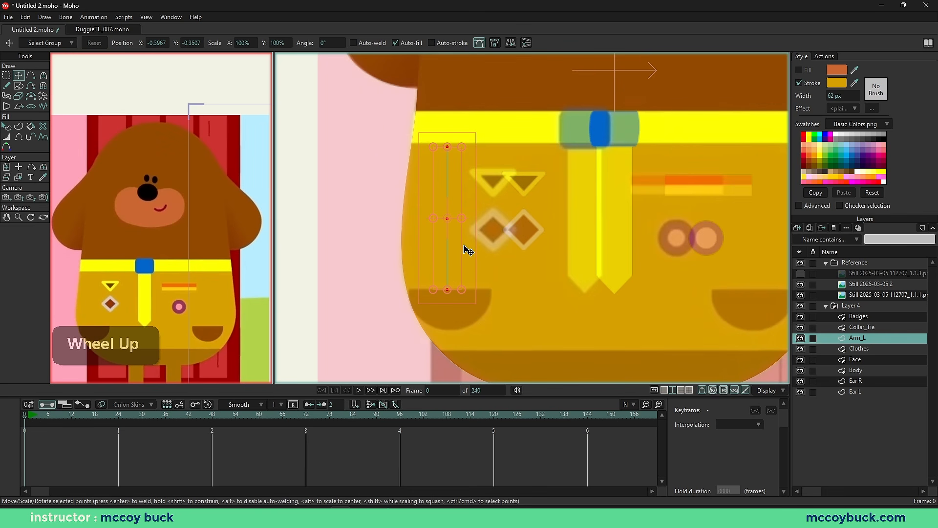
Step: Rotate the arm line to horizontal and move it outward so it extends past the left side of the body
{"action": "scroll", "coordinate": [448, 225], "scroll_direction": "down", "scroll_amount": 1}
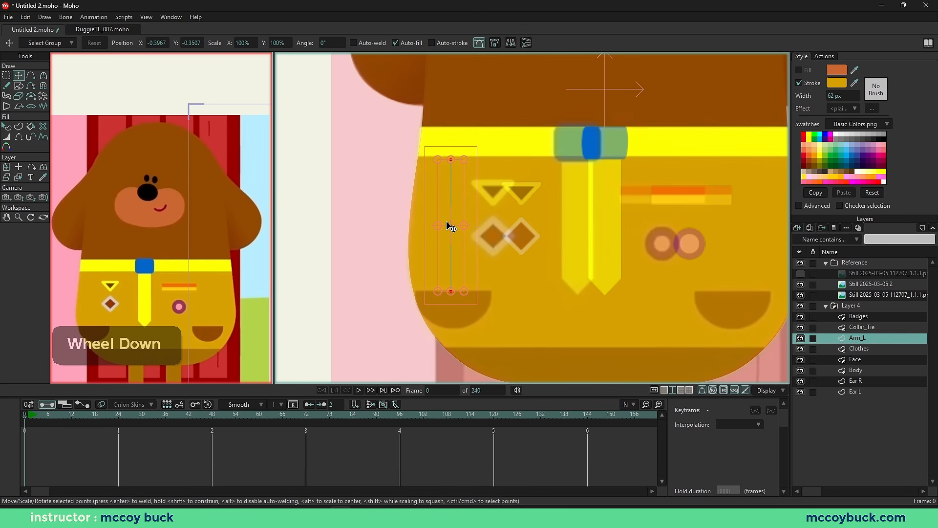
{"action": "left_click_drag", "start_coordinate": [437, 285], "coordinate": [379, 207]}
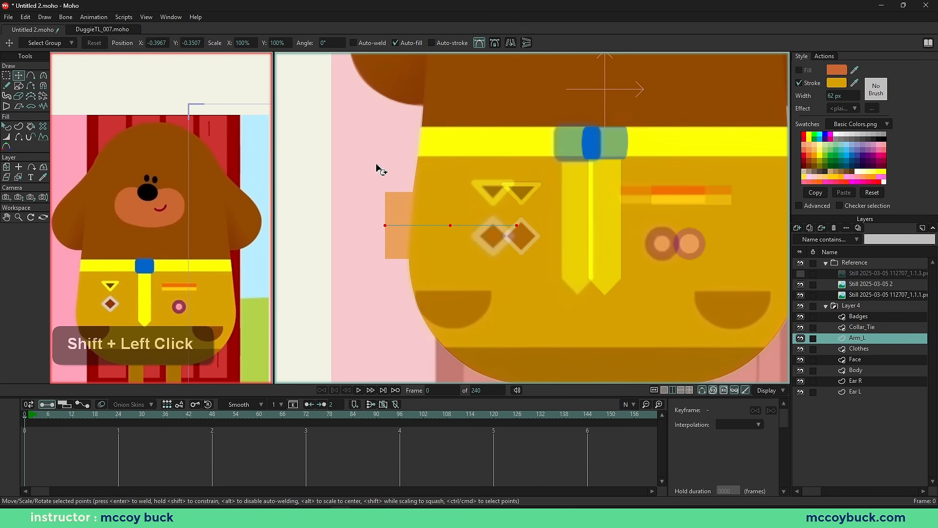
{"action": "left_click_drag", "start_coordinate": [467, 229], "coordinate": [377, 191]}
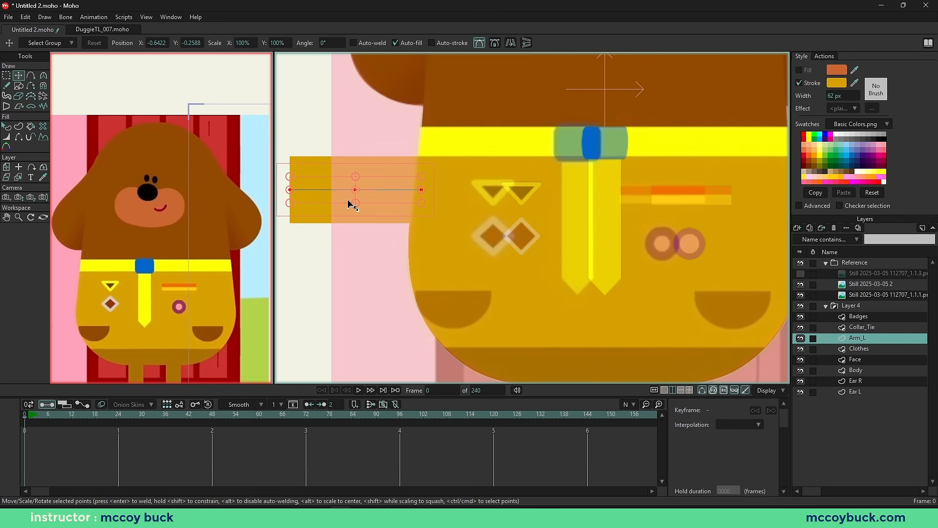
Step: Set the arm stroke's width to 73 px and hide the Reference group
{"action": "key", "text": "q"}
{"action": "left_click", "coordinate": [805, 263]}
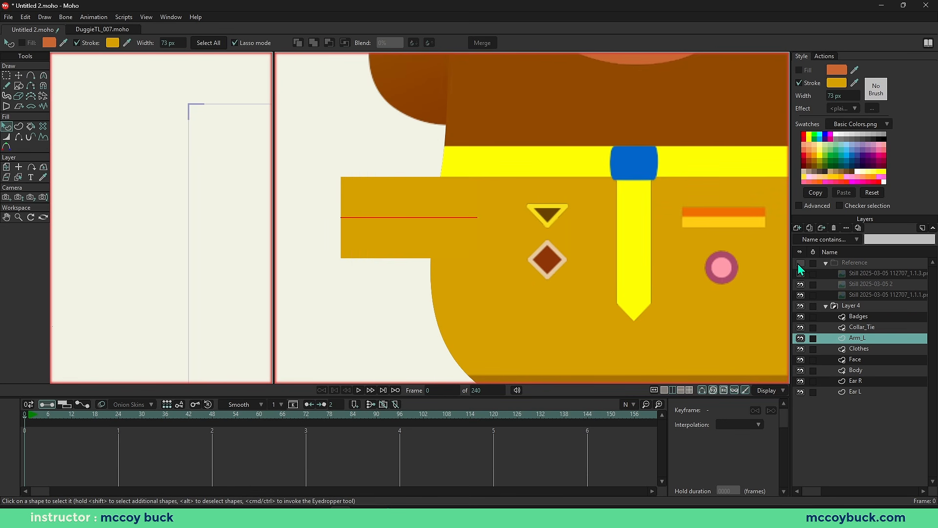
{"action": "scroll", "coordinate": [346, 273], "scroll_direction": "down", "scroll_amount": 3}
{"action": "scroll", "coordinate": [371, 276], "scroll_direction": "up", "scroll_amount": 3}
{"action": "scroll", "coordinate": [391, 279], "scroll_direction": "down", "scroll_amount": 2}
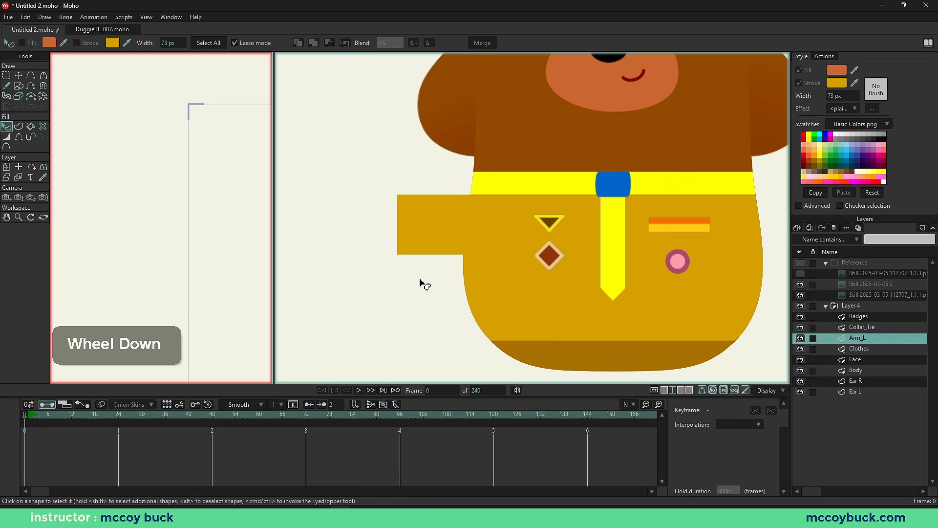
{"action": "scroll", "coordinate": [389, 271], "scroll_direction": "up", "scroll_amount": 3}
{"action": "key", "text": "g"}
{"action": "scroll", "coordinate": [423, 207], "scroll_direction": "up", "scroll_amount": 1}
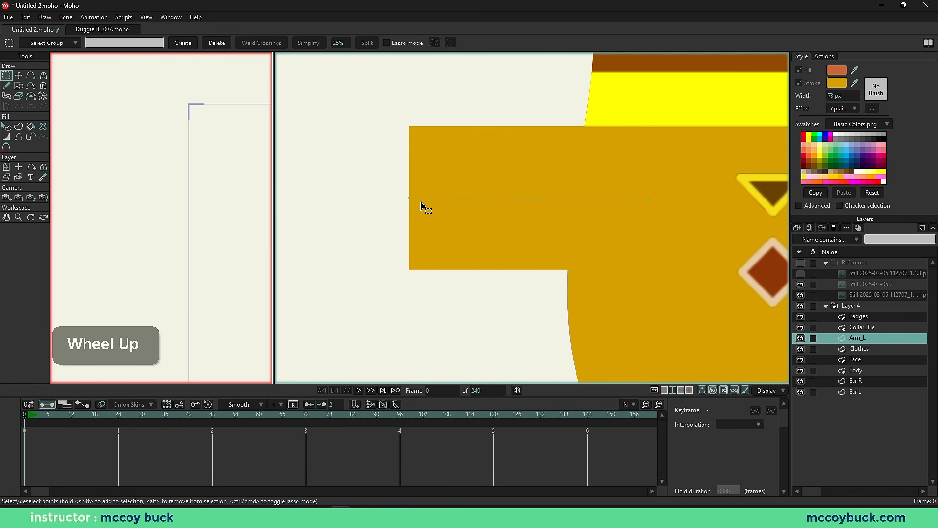
{"action": "key", "text": "q"}
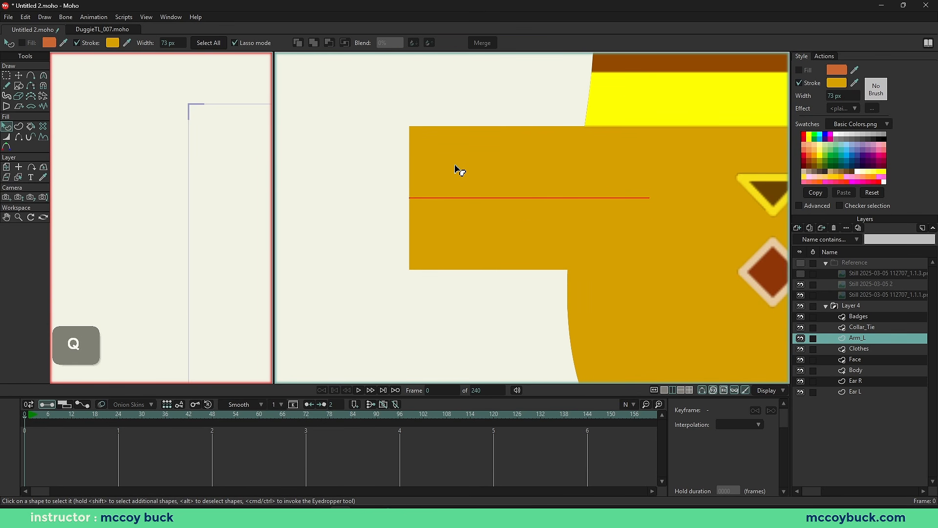
Step: Show the advanced style settings for the arm shape and try round caps on its stroke
{"action": "left_click", "coordinate": [804, 206]}
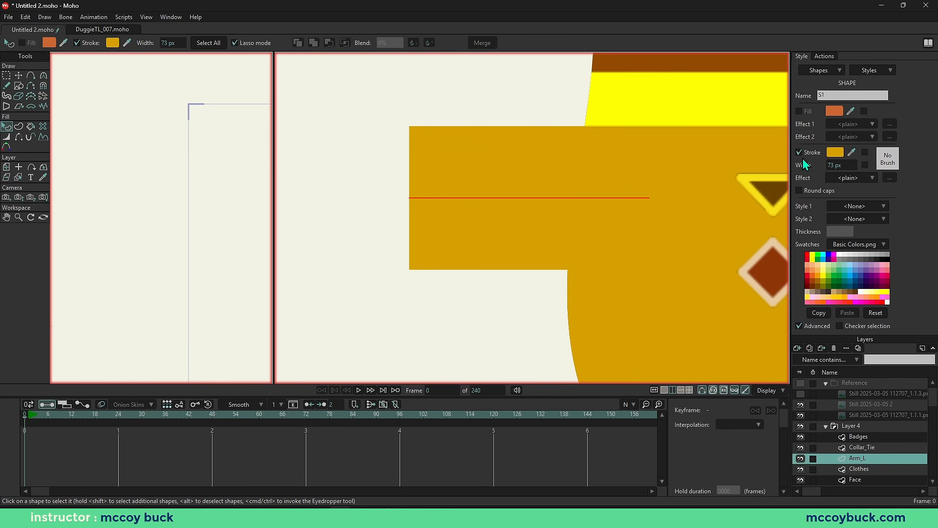
{"action": "left_click", "coordinate": [800, 191]}
{"action": "left_click", "coordinate": [800, 190]}
{"action": "left_click", "coordinate": [799, 327]}
{"action": "left_click", "coordinate": [799, 206]}
{"action": "left_click", "coordinate": [800, 190]}
{"action": "left_click", "coordinate": [800, 191]}
Step: Extend the arm line horizontally outward from its free end with a short new segment for the hand
{"action": "key", "text": "g"}
{"action": "left_click_drag", "start_coordinate": [363, 206], "coordinate": [447, 237]}
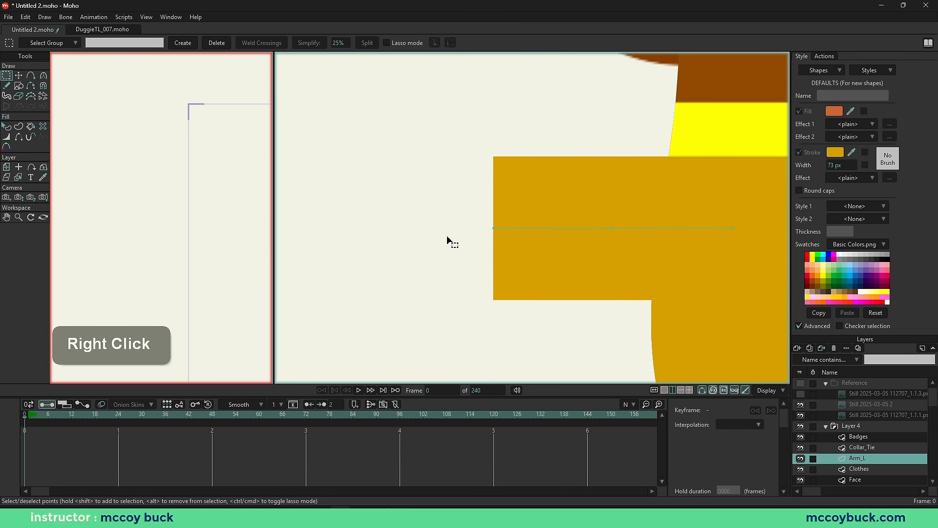
{"action": "scroll", "coordinate": [447, 239], "scroll_direction": "up", "scroll_amount": 2}
{"action": "key", "text": "a"}
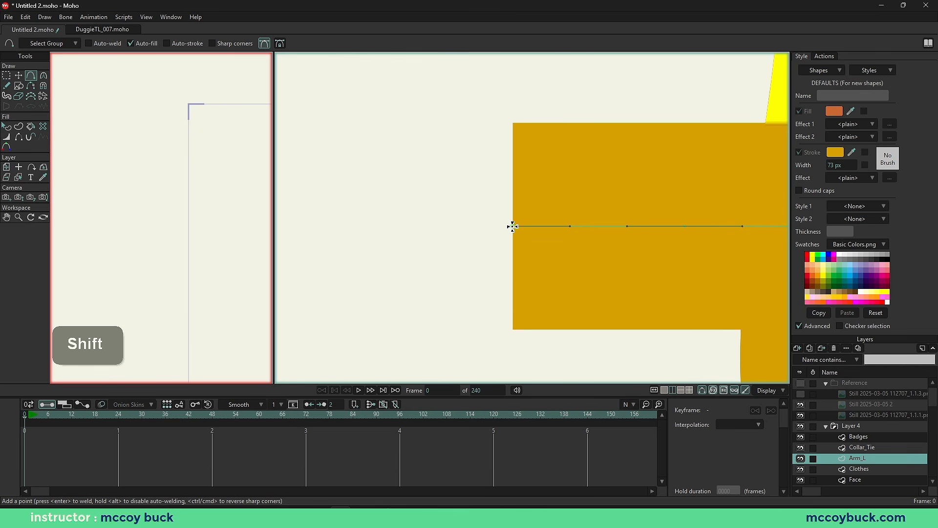
{"action": "left_click_drag", "start_coordinate": [512, 226], "coordinate": [420, 222]}
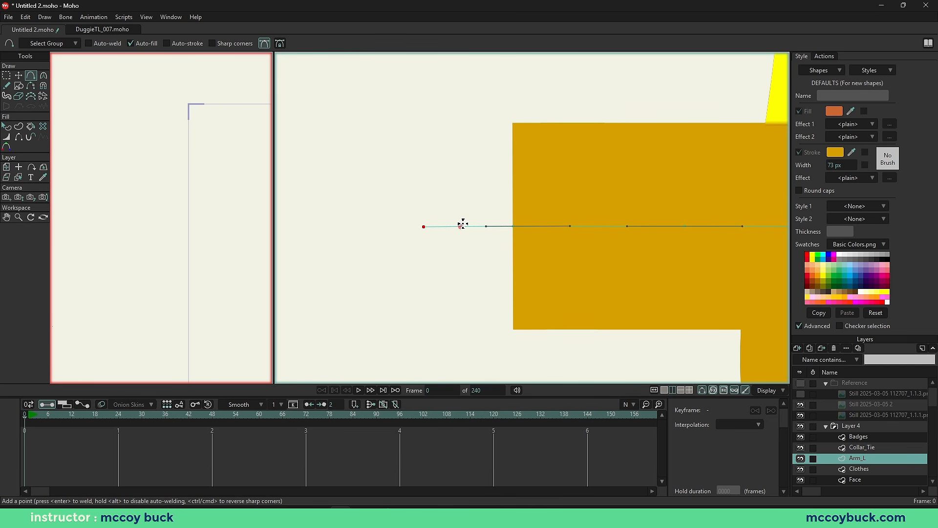
Step: Create a 73 px stroke shape from the new end segment and give it round caps
{"action": "key", "text": "u"}
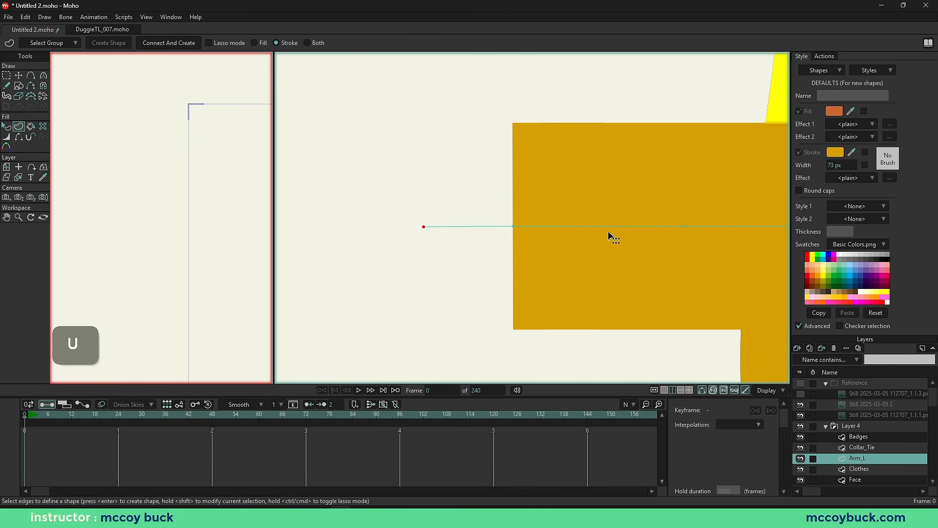
{"action": "left_click", "coordinate": [449, 226]}
{"action": "left_click_drag", "start_coordinate": [387, 205], "coordinate": [532, 256]}
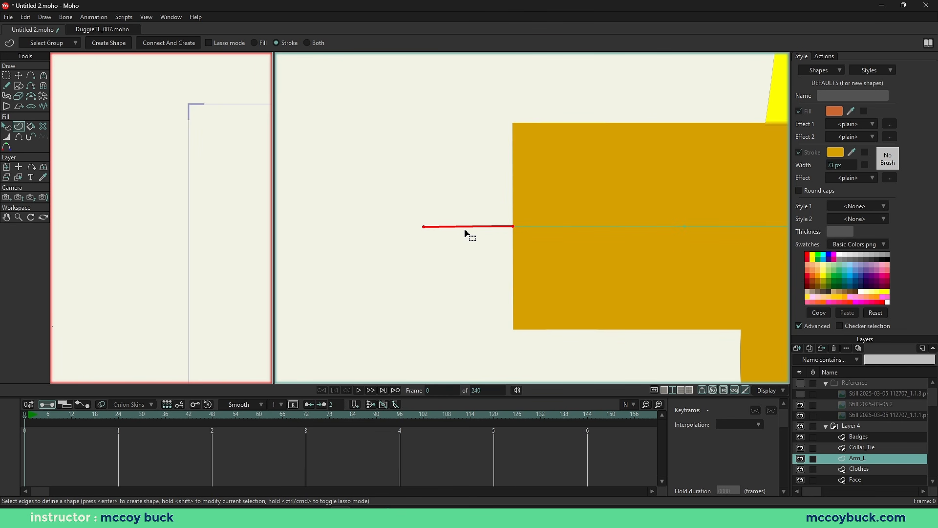
{"action": "left_click", "coordinate": [106, 45]}
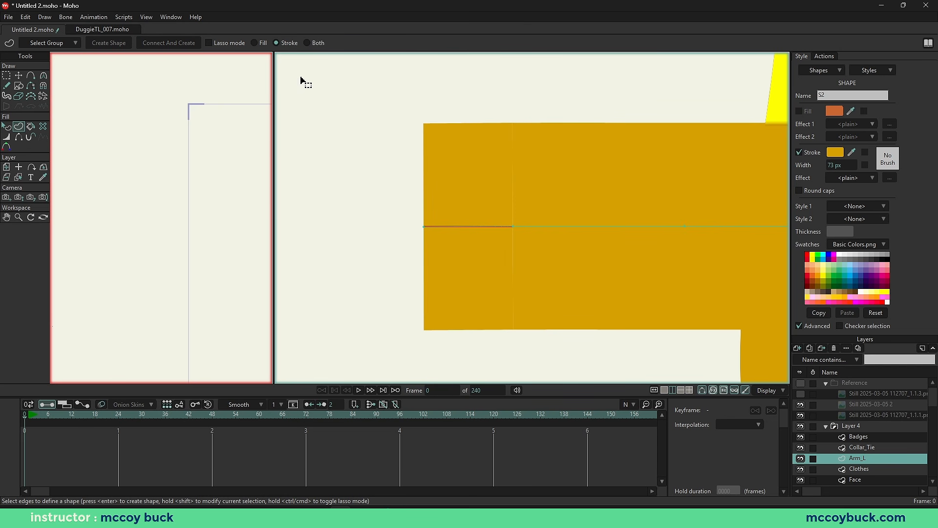
{"action": "left_click", "coordinate": [800, 191]}
{"action": "scroll", "coordinate": [406, 238], "scroll_direction": "down", "scroll_amount": 2}
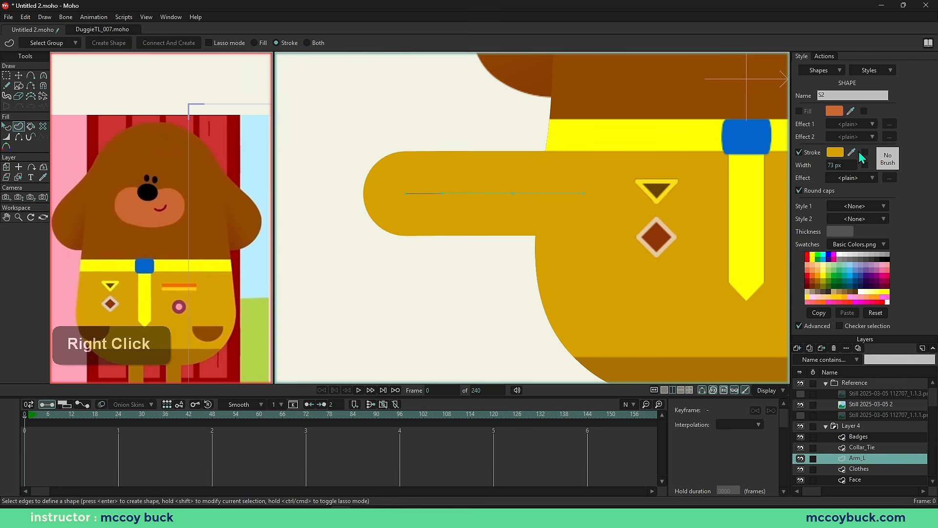
Step: Sample the brown of the reference dog's pocket as the hand's stroke colour and send the hand behind the arm
{"action": "left_click_drag", "start_coordinate": [162, 274], "coordinate": [167, 229]}
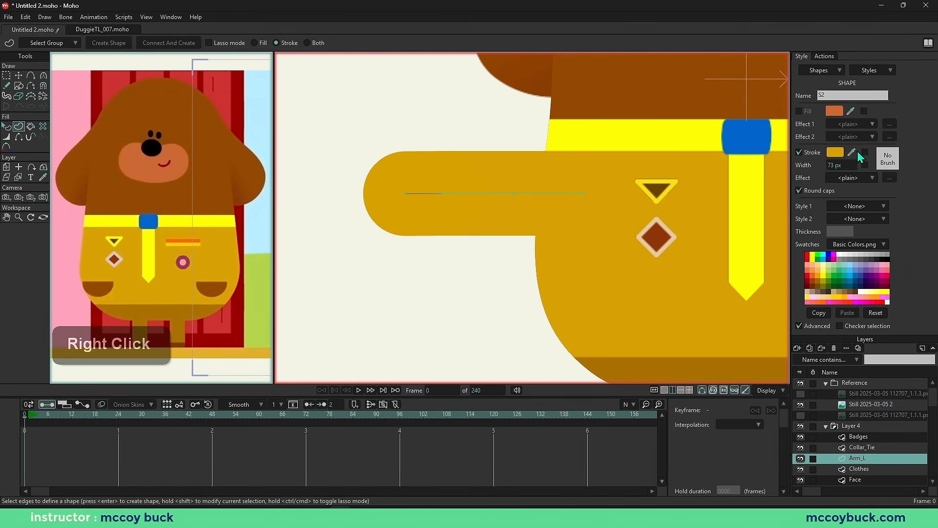
{"action": "mouse_move", "coordinate": [854, 152]}
{"action": "left_mouse_down"}
{"action": "mouse_move", "coordinate": [287, 287]}
{"action": "mouse_move", "coordinate": [209, 281]}
{"action": "mouse_move", "coordinate": [209, 289]}
{"action": "left_mouse_up"}
{"action": "scroll", "coordinate": [432, 218], "scroll_direction": "up", "scroll_amount": 3}
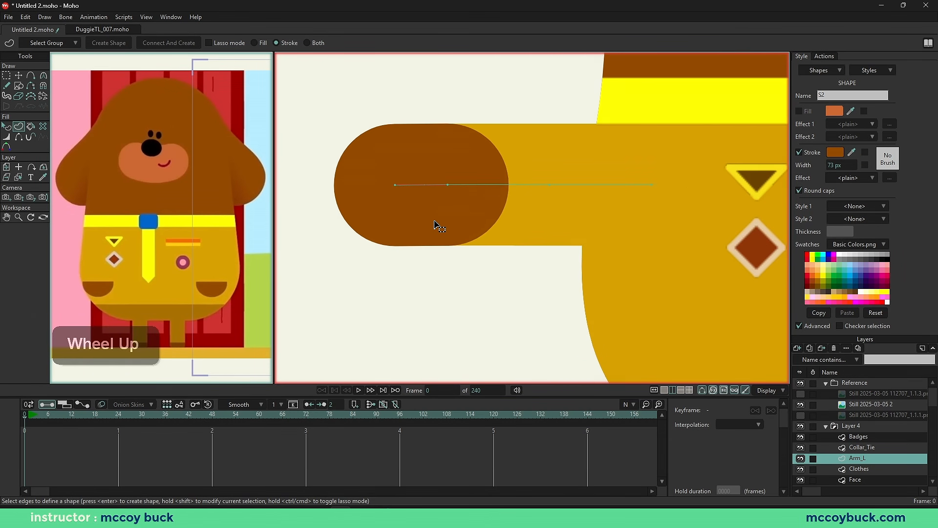
{"action": "key", "text": "q"}
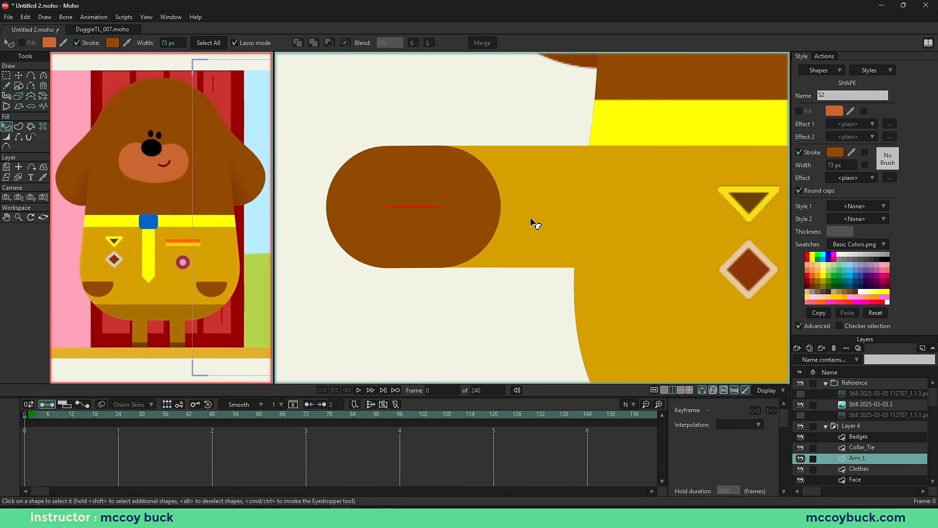
{"action": "key", "text": "Down"}
Step: Raise the hand segment's outer end point slightly so the segment is level with the arm line
{"action": "key", "text": "g"}
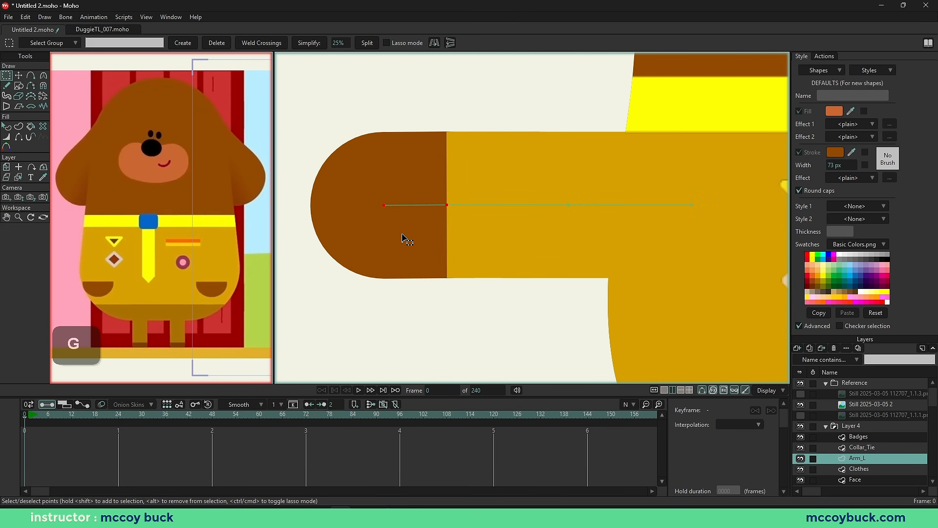
{"action": "left_click_drag", "start_coordinate": [370, 202], "coordinate": [443, 213]}
{"action": "key", "text": "t"}
{"action": "key", "text": "shift"}
{"action": "scroll", "coordinate": [445, 211], "scroll_direction": "up", "scroll_amount": 6}
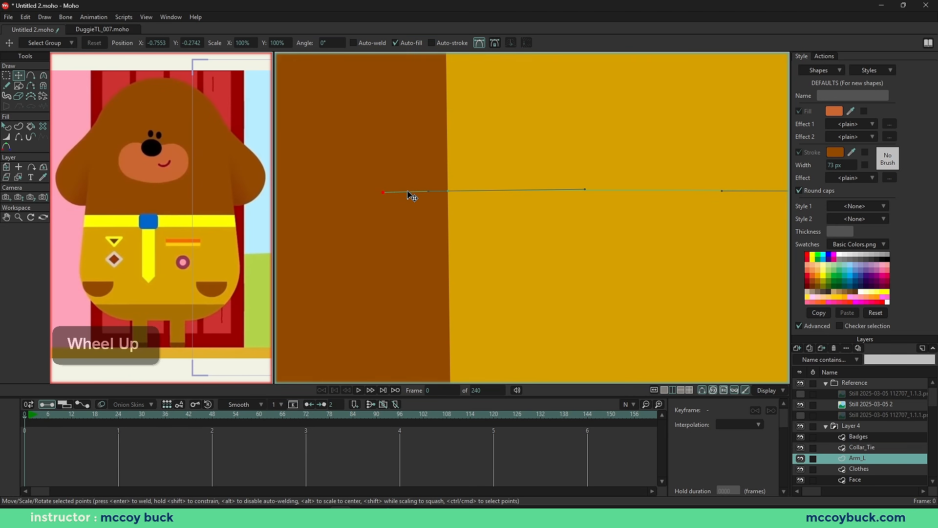
{"action": "scroll", "coordinate": [433, 204], "scroll_direction": "up", "scroll_amount": 5}
{"action": "mouse_move", "coordinate": [332, 181]}
{"action": "left_mouse_down"}
{"action": "mouse_move", "coordinate": [467, 179]}
{"action": "mouse_move", "coordinate": [340, 168]}
{"action": "left_mouse_up"}
{"action": "scroll", "coordinate": [469, 177], "scroll_direction": "down", "scroll_amount": 5}
{"action": "scroll", "coordinate": [440, 200], "scroll_direction": "up", "scroll_amount": 3}
Step: Select the hand's outer end point and slide it horizontally toward the sleeve to shorten the hand
{"action": "key", "text": "g"}
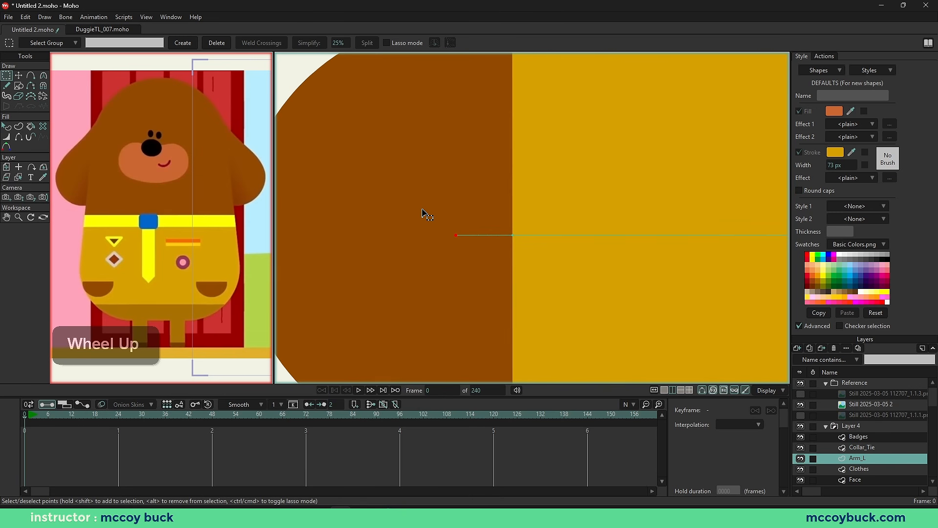
{"action": "key", "text": "g"}
{"action": "left_click_drag", "start_coordinate": [443, 223], "coordinate": [471, 268]}
{"action": "key", "text": "t"}
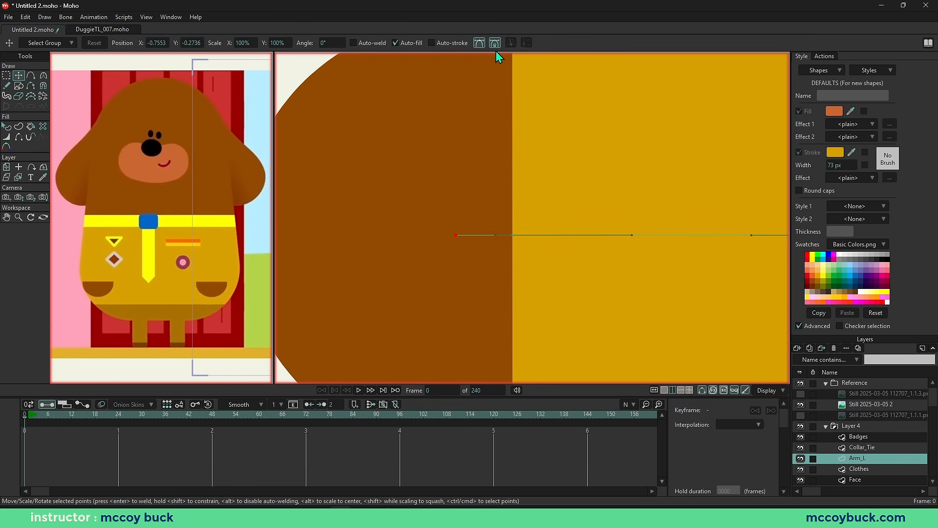
{"action": "key", "text": "g"}
{"action": "key", "text": "t"}
{"action": "left_click_drag", "start_coordinate": [457, 241], "coordinate": [509, 240]}
{"action": "scroll", "coordinate": [508, 240], "scroll_direction": "down", "scroll_amount": 3}
{"action": "scroll", "coordinate": [433, 268], "scroll_direction": "up", "scroll_amount": 1}
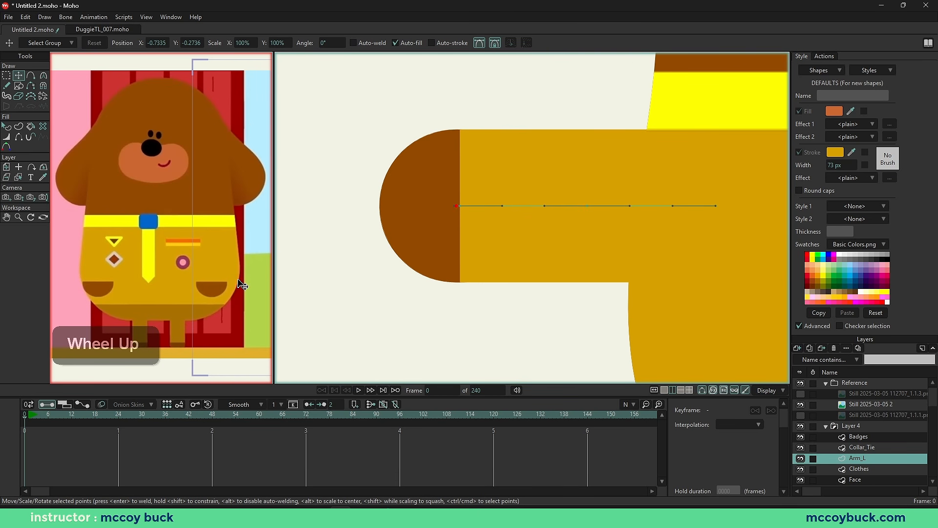
Step: Nudge the hand's end point horizontally back outward in small amounts to lengthen the hand slightly
{"action": "scroll", "coordinate": [450, 164], "scroll_direction": "up", "scroll_amount": 3}
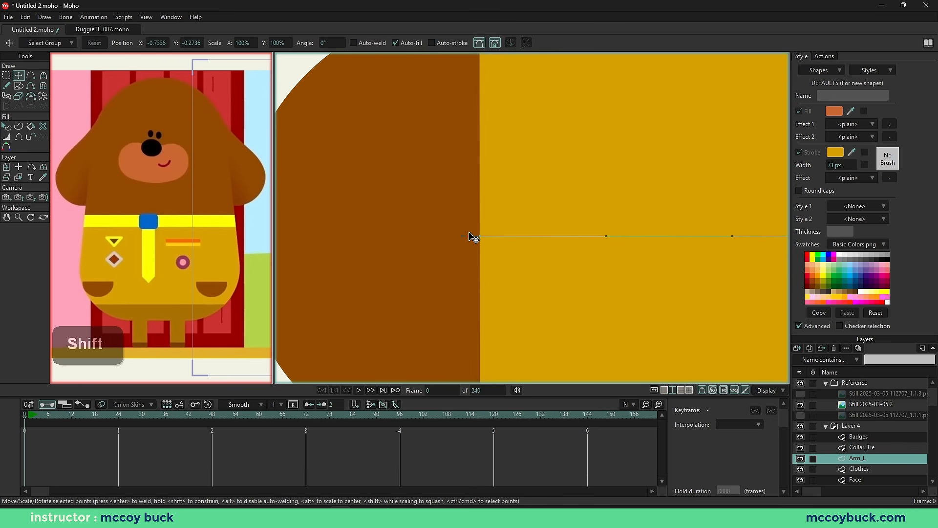
{"action": "left_click", "coordinate": [470, 237], "text": "shift"}
{"action": "key", "text": "q"}
{"action": "scroll", "coordinate": [429, 244], "scroll_direction": "down", "scroll_amount": 2}
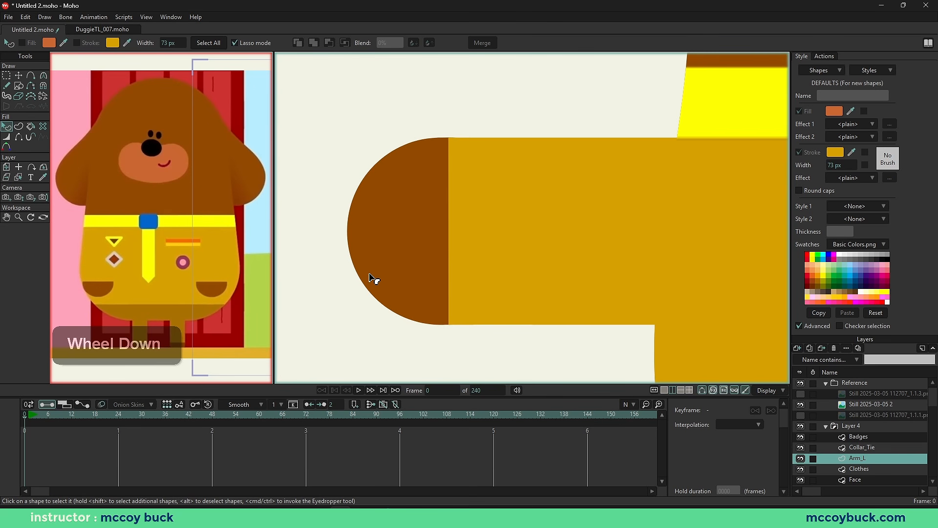
{"action": "scroll", "coordinate": [423, 250], "scroll_direction": "up", "scroll_amount": 2}
{"action": "key", "text": "g"}
{"action": "key", "text": "t"}
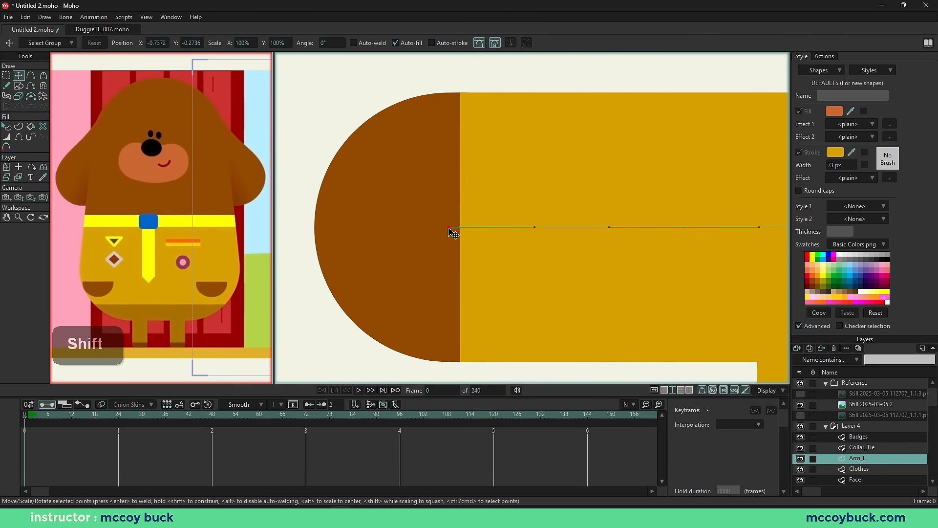
{"action": "left_click", "coordinate": [449, 229], "text": "shift"}
{"action": "key", "text": "g"}
Step: Select the brown hand shape at the end of the arm
{"action": "key", "text": "q"}
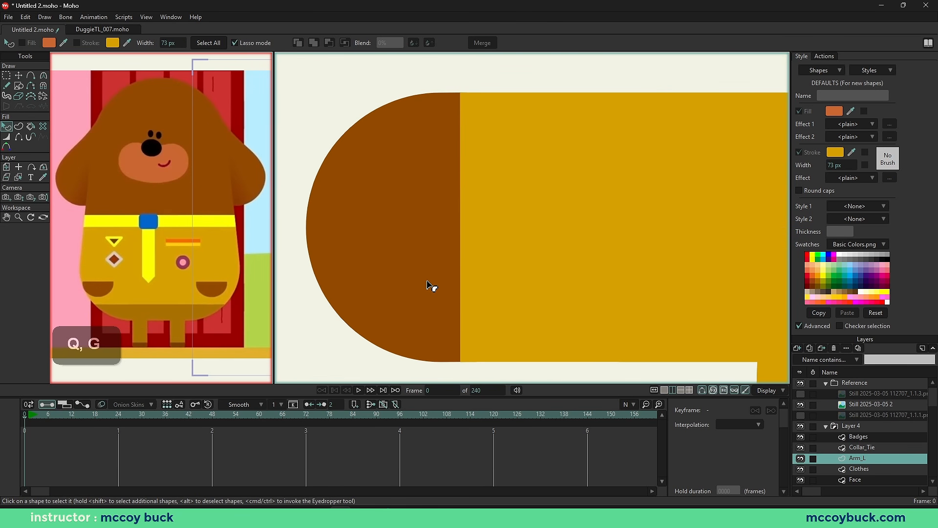
{"action": "key", "text": "q"}
{"action": "left_click", "coordinate": [401, 217]}
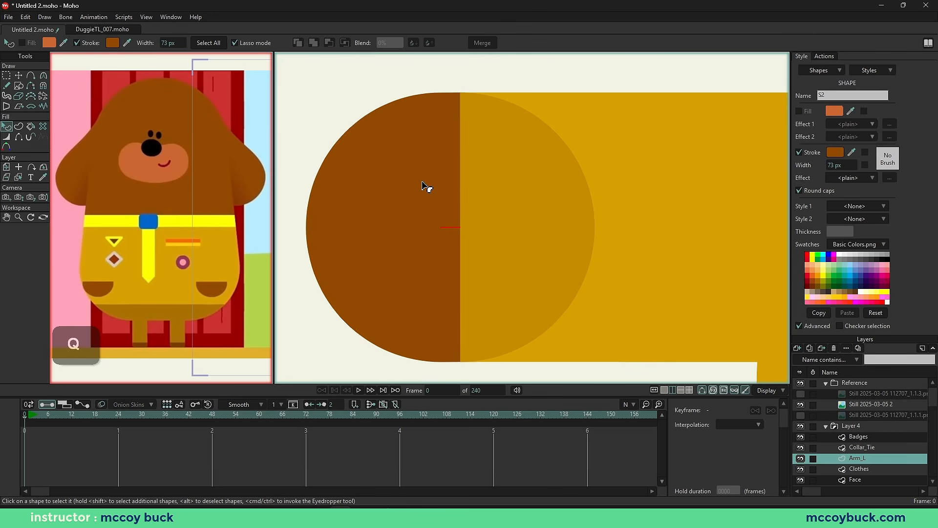
Step: Examine the brown hand's end point and its join with the golden sleeve, close up and against the whole character
{"action": "scroll", "coordinate": [427, 181], "scroll_direction": "down", "scroll_amount": 1}
{"action": "scroll", "coordinate": [439, 157], "scroll_direction": "down", "scroll_amount": 1}
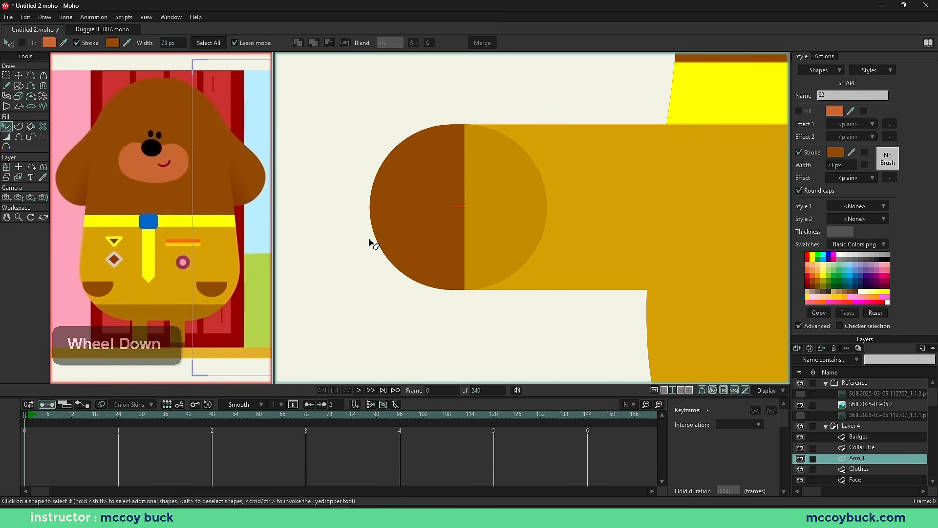
{"action": "scroll", "coordinate": [472, 215], "scroll_direction": "up", "scroll_amount": 2}
{"action": "key", "text": "g"}
{"action": "left_click", "coordinate": [473, 217]}
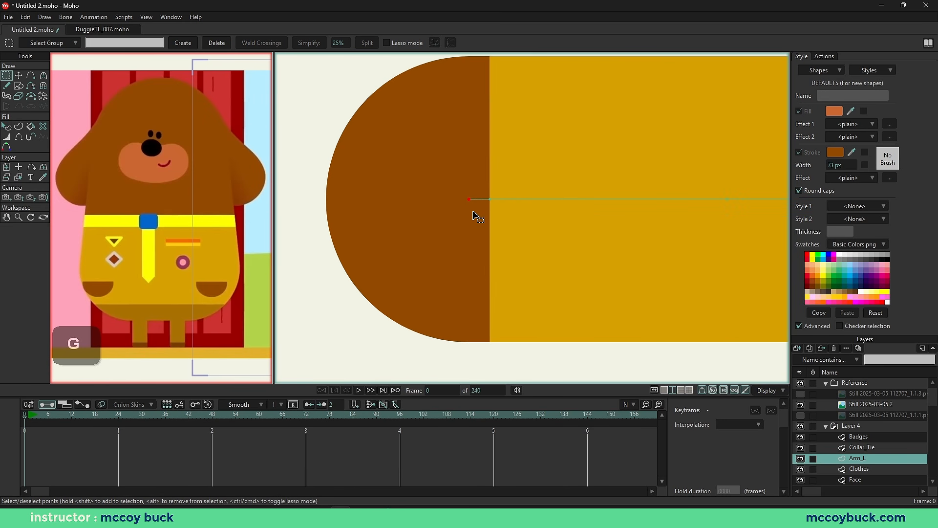
{"action": "key", "text": "t"}
{"action": "key", "text": "g"}
{"action": "scroll", "coordinate": [419, 195], "scroll_direction": "down", "scroll_amount": 2}
{"action": "scroll", "coordinate": [360, 258], "scroll_direction": "down", "scroll_amount": 6}
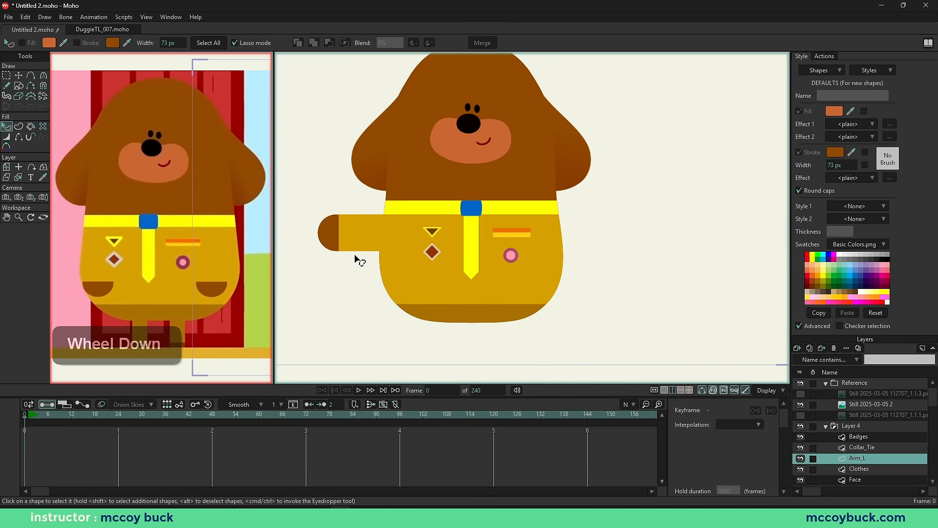
{"action": "key", "text": "Home"}
{"action": "left_click", "coordinate": [653, 391]}
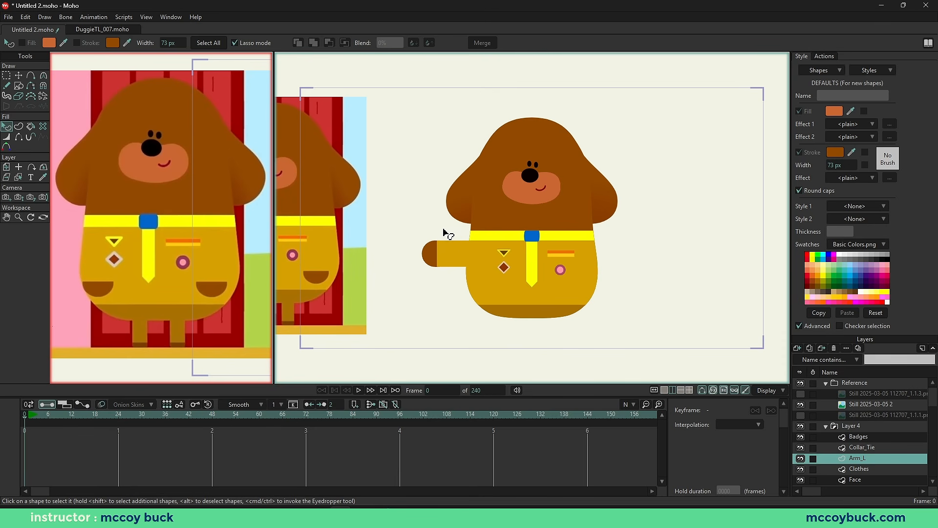
Step: Add a new vector layer above Arm_L and name it Arm_R
{"action": "scroll", "coordinate": [447, 232], "scroll_direction": "up", "scroll_amount": 5}
{"action": "right_click", "coordinate": [426, 251], "text": "alt"}
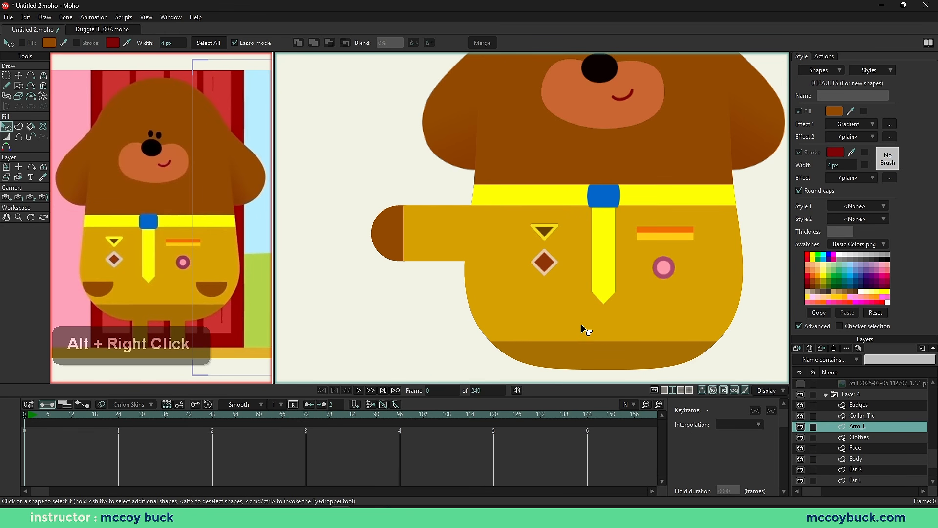
{"action": "left_click_drag", "start_coordinate": [582, 327], "coordinate": [536, 295]}
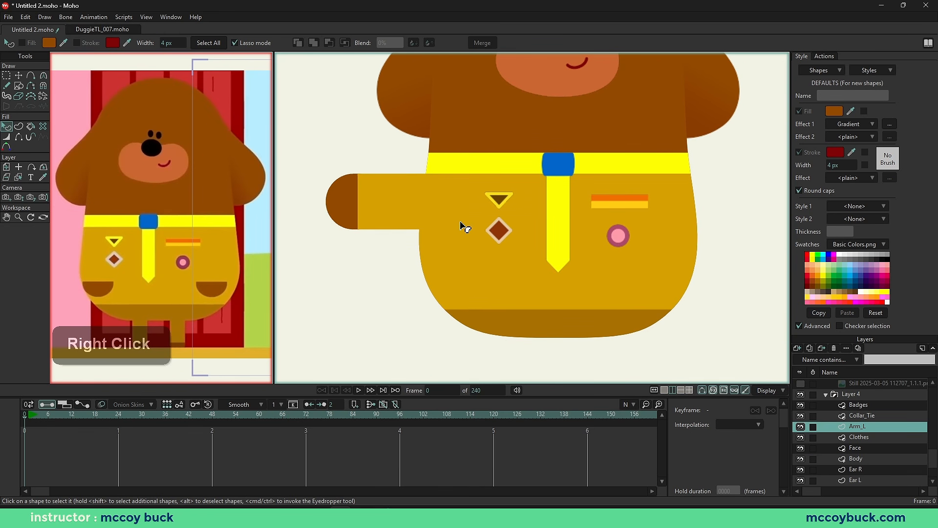
{"action": "left_click", "coordinate": [798, 349]}
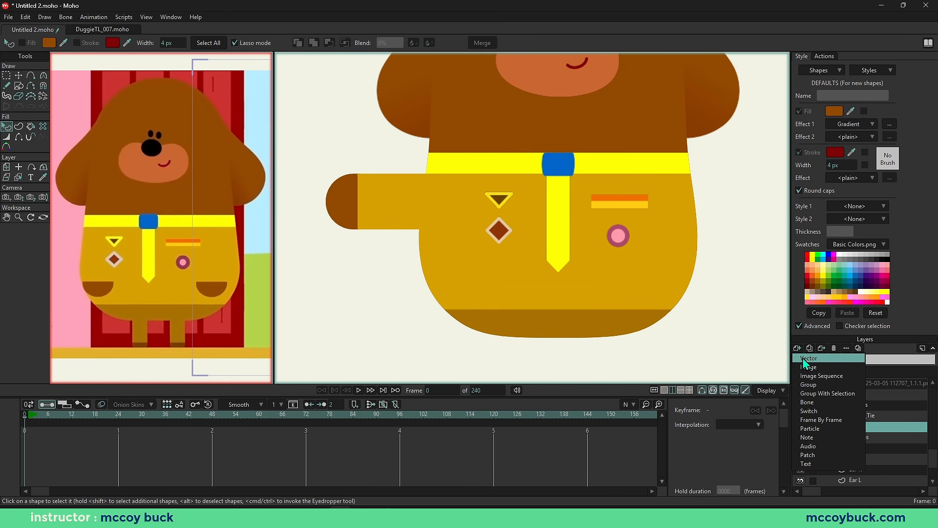
{"action": "left_click", "coordinate": [804, 358]}
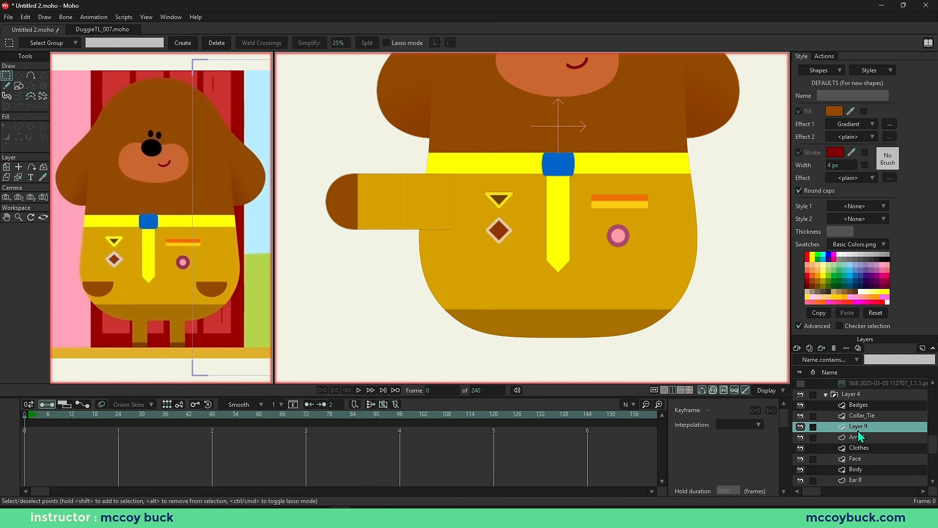
{"action": "double_click", "coordinate": [858, 427]}
{"action": "type", "text": "Arm_r"}
{"action": "key", "text": "BackSpace"}
{"action": "type", "text": "R"}
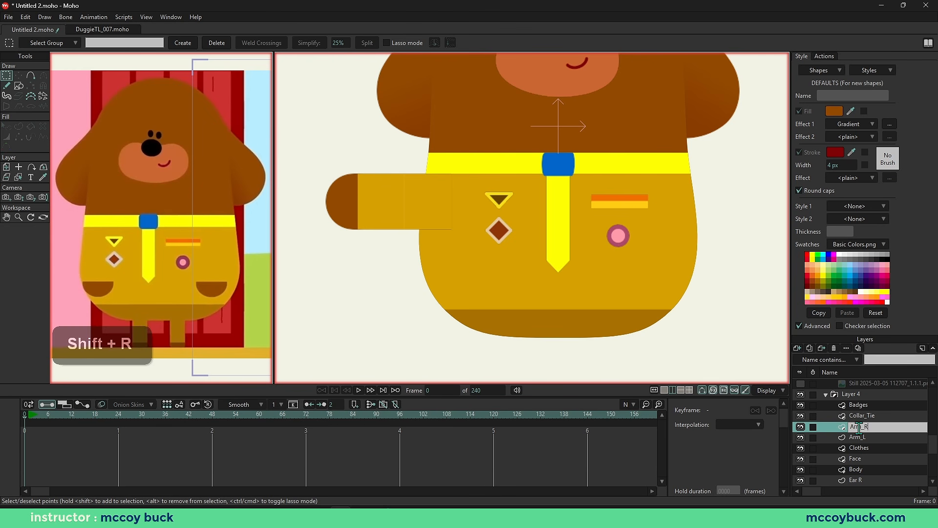
{"action": "key", "text": "Return"}
{"action": "key", "text": "g"}
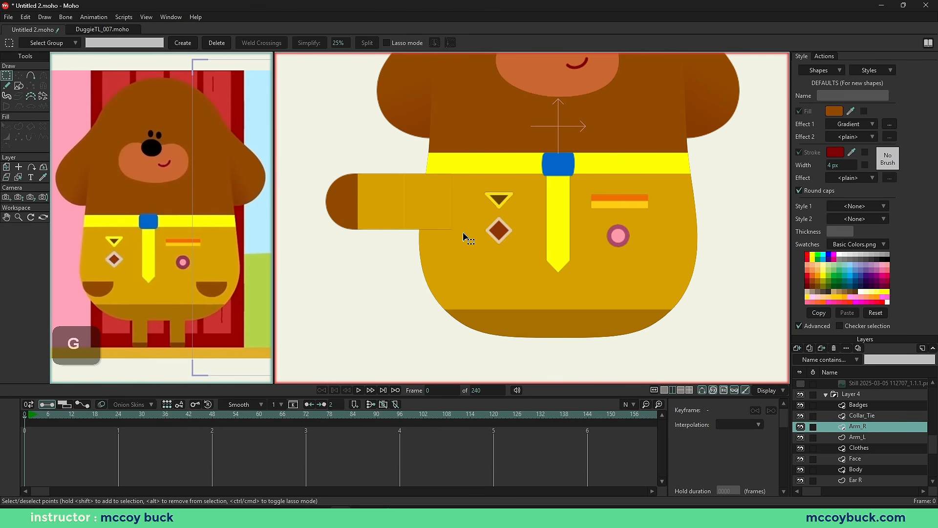
Step: Copy all of the arm's points from the Arm_L layer and paste them into the Arm_R layer
{"action": "left_click", "coordinate": [860, 438]}
{"action": "key", "text": "ctrl+a"}
{"action": "key", "text": "ctrl+c"}
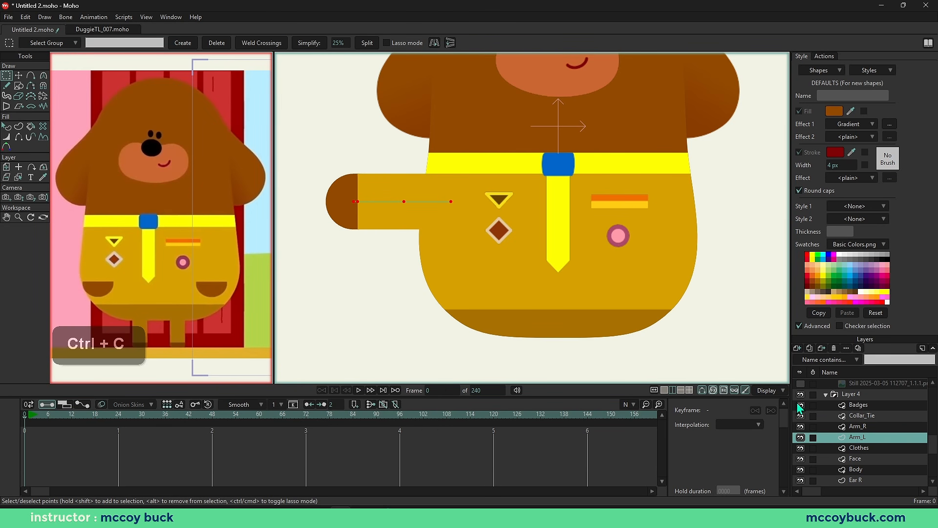
{"action": "left_click", "coordinate": [860, 426]}
{"action": "key", "text": "ctrl+v"}
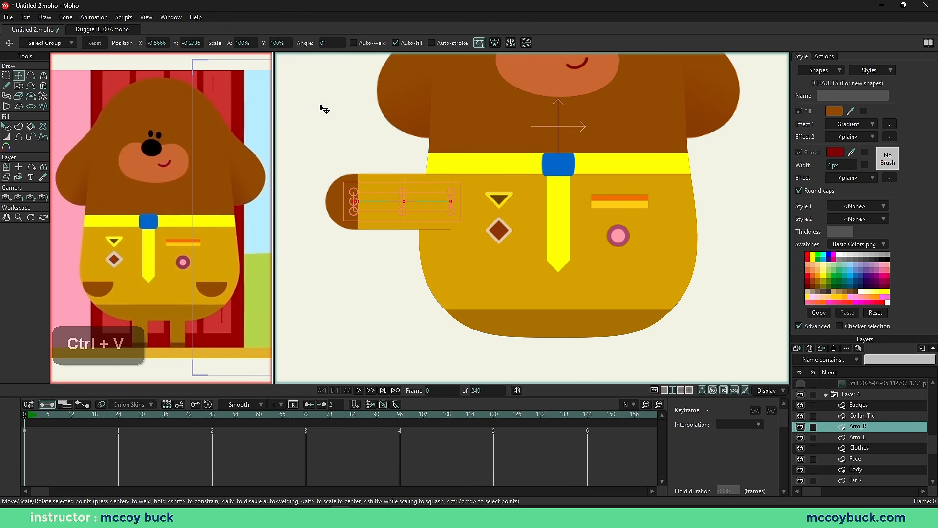
Step: Set the pasted arm's X position to 0.5666 to move it to the opposite side of the body
{"action": "left_click", "coordinate": [151, 43]}
{"action": "key", "text": "BackSpace"}
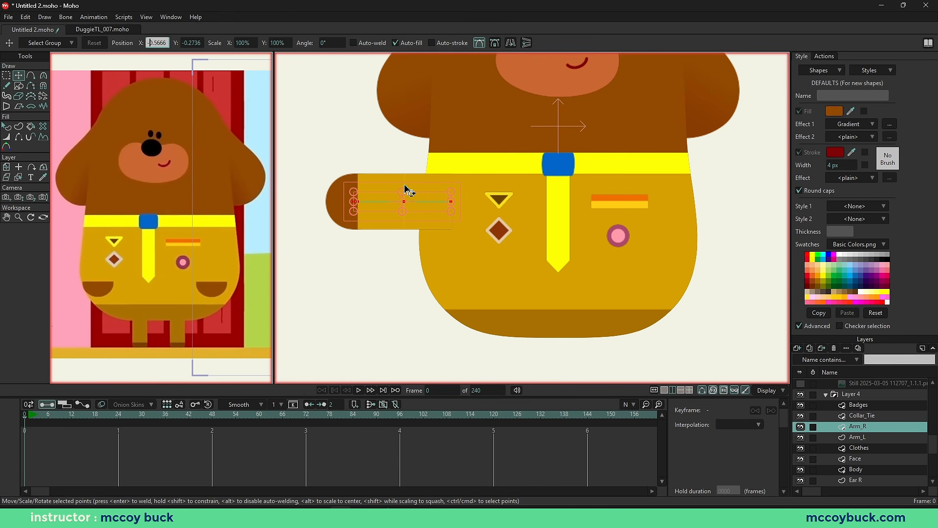
{"action": "key", "text": "Return"}
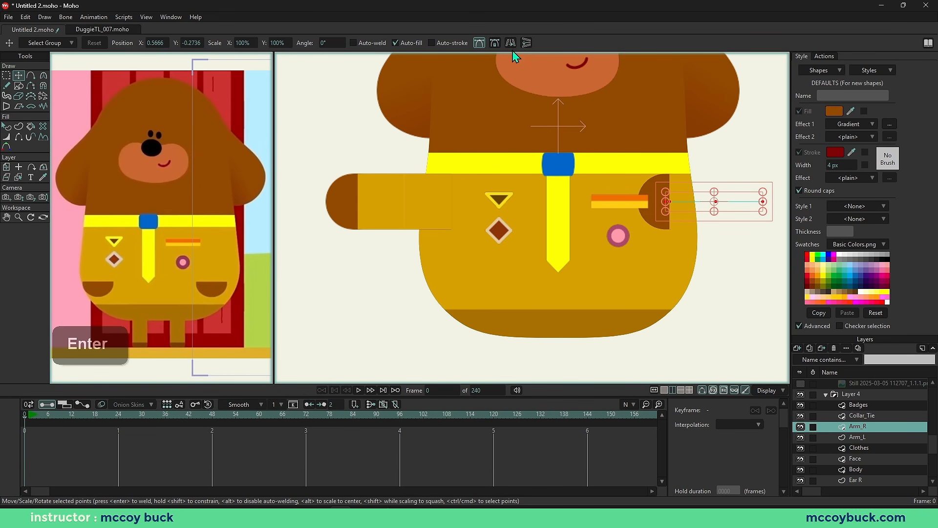
Step: Try to create a stroke-only shape from the sleeve line of the pasted arm
{"action": "key", "text": "g"}
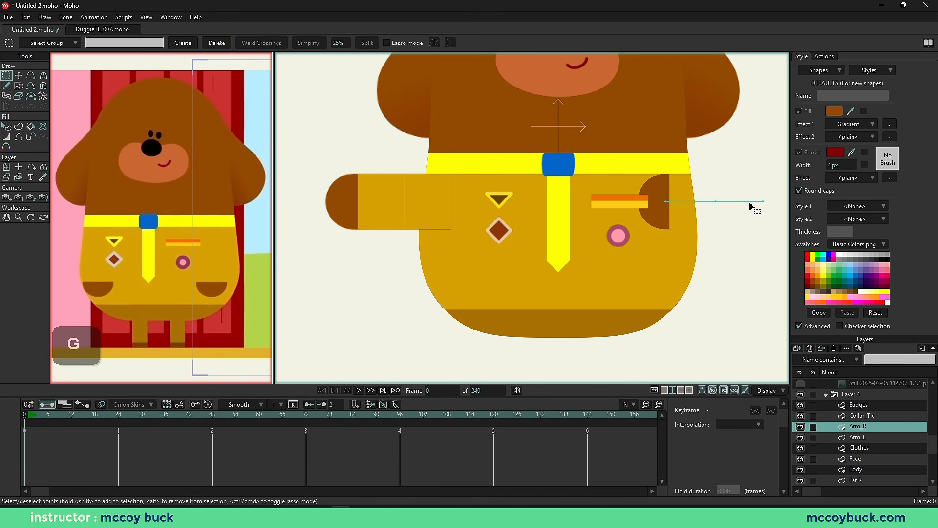
{"action": "key", "text": "u"}
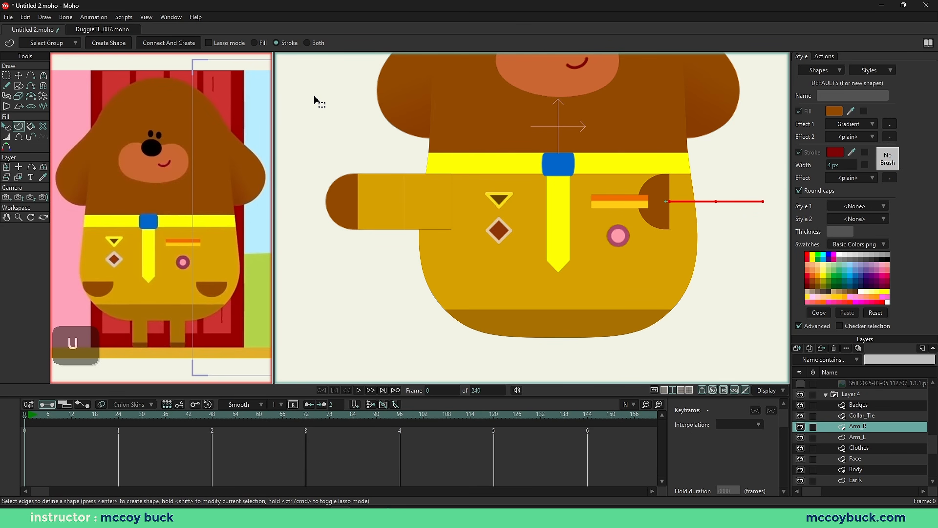
{"action": "left_click", "coordinate": [105, 45]}
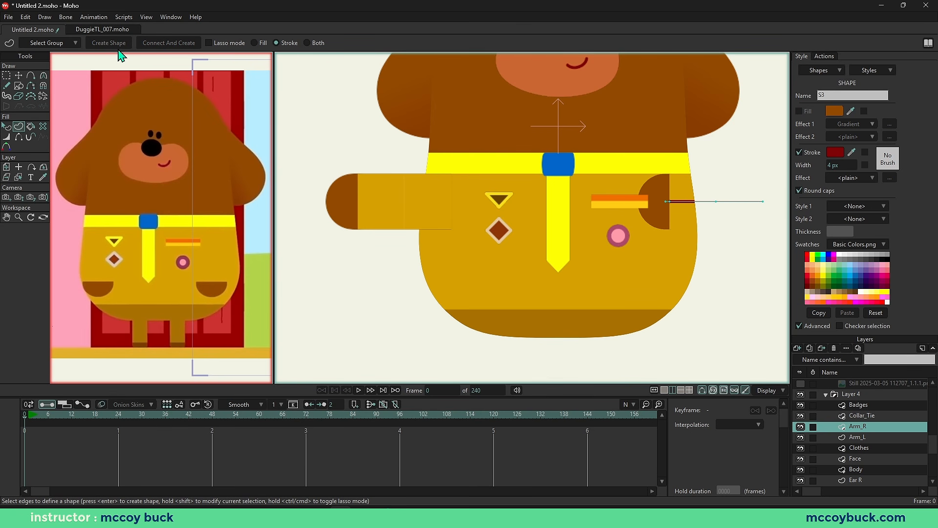
Step: Try to match the new stroke to the golden left sleeve's style, and undo the stroke shape
{"action": "key", "text": "q"}
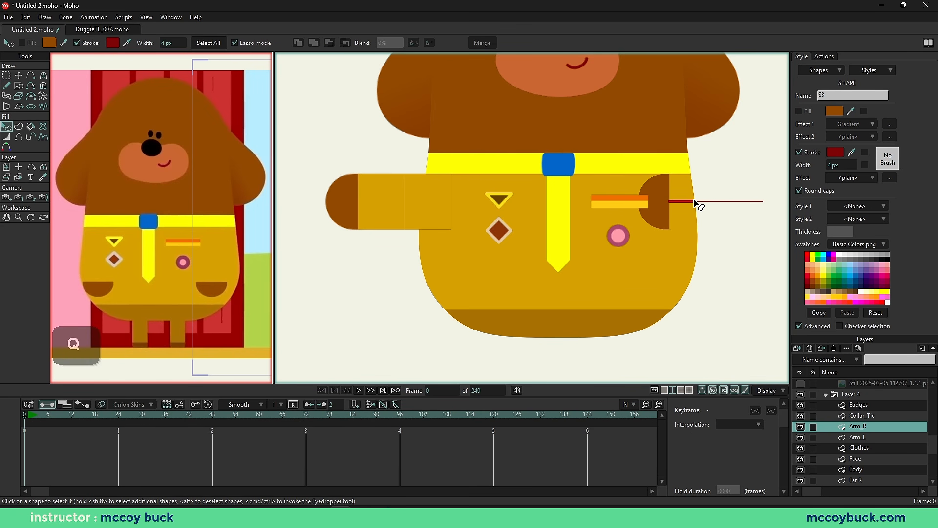
{"action": "key", "text": "alt+q"}
{"action": "left_click", "coordinate": [381, 206]}
{"action": "key", "text": "q"}
{"action": "key", "text": "alt+q"}
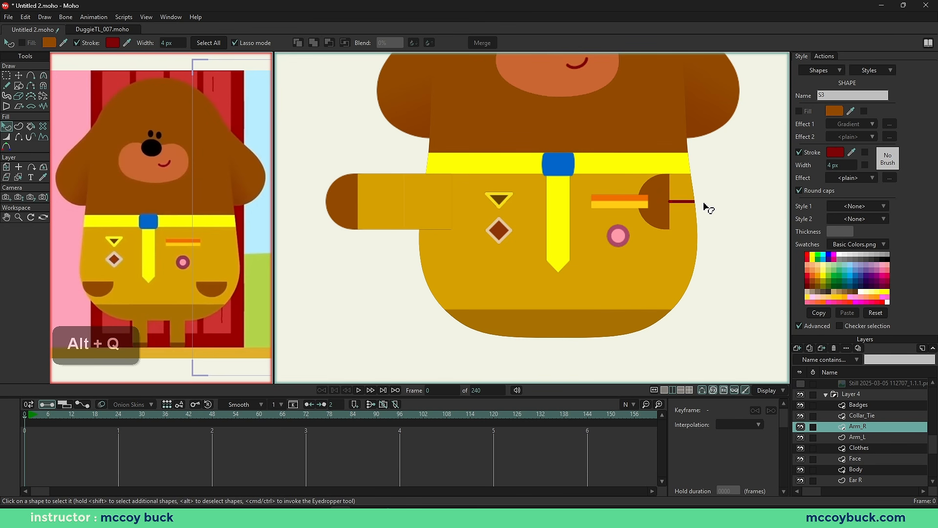
{"action": "left_click", "coordinate": [702, 202]}
{"action": "key", "text": "ctrl+z"}
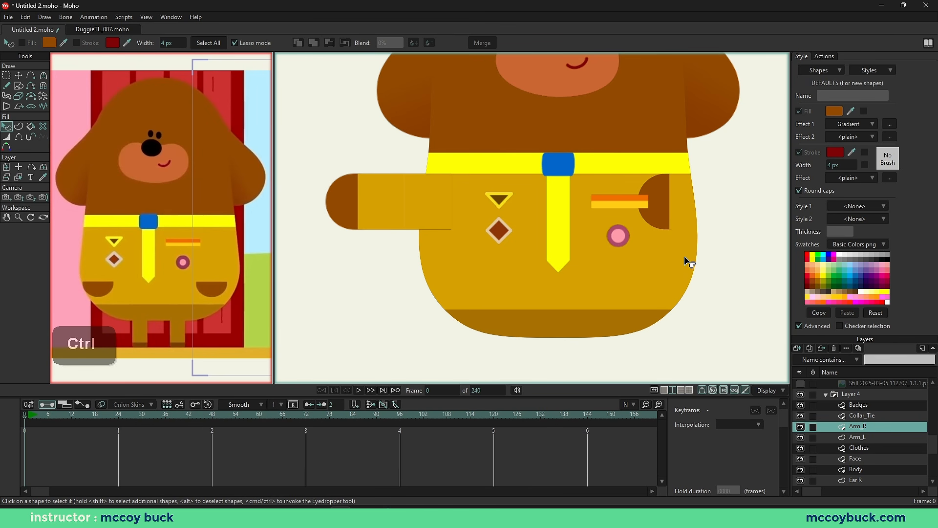
Step: Set the Arm_R layer's masking to not mask this layer
{"action": "key", "text": "g"}
{"action": "key", "text": "t"}
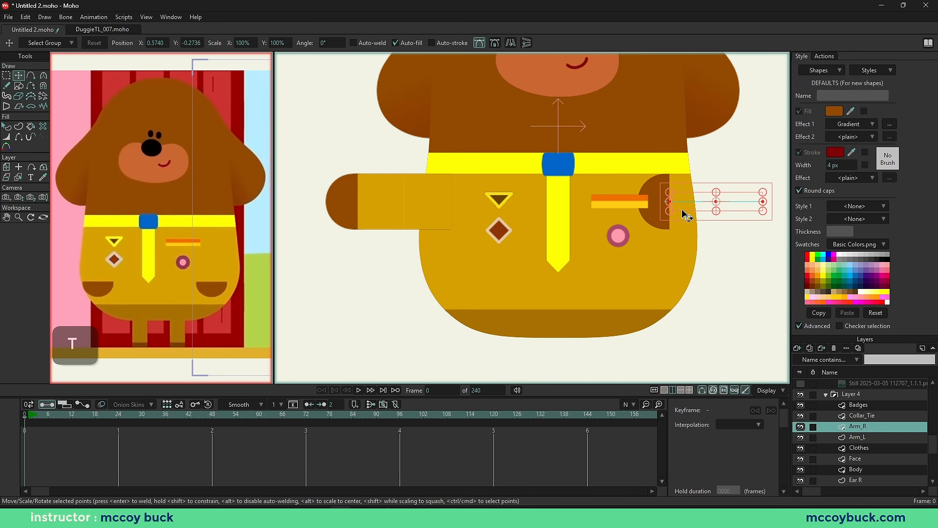
{"action": "left_click", "coordinate": [855, 435]}
{"action": "left_click", "coordinate": [852, 428]}
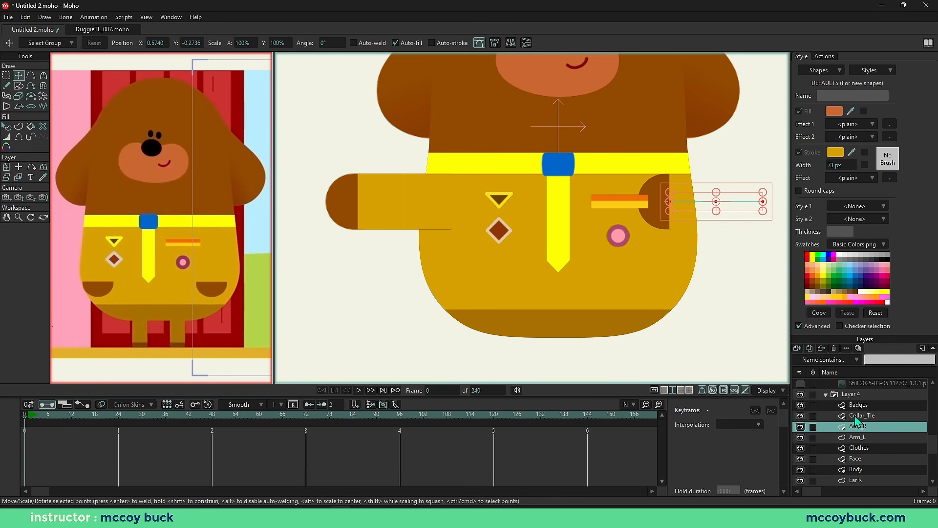
{"action": "right_click", "coordinate": [863, 426]}
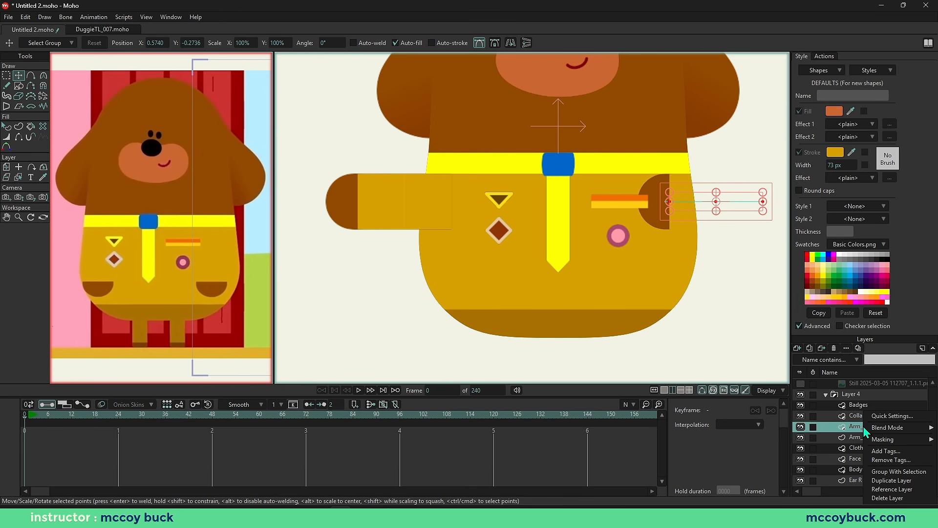
{"action": "mouse_move", "coordinate": [908, 442]}
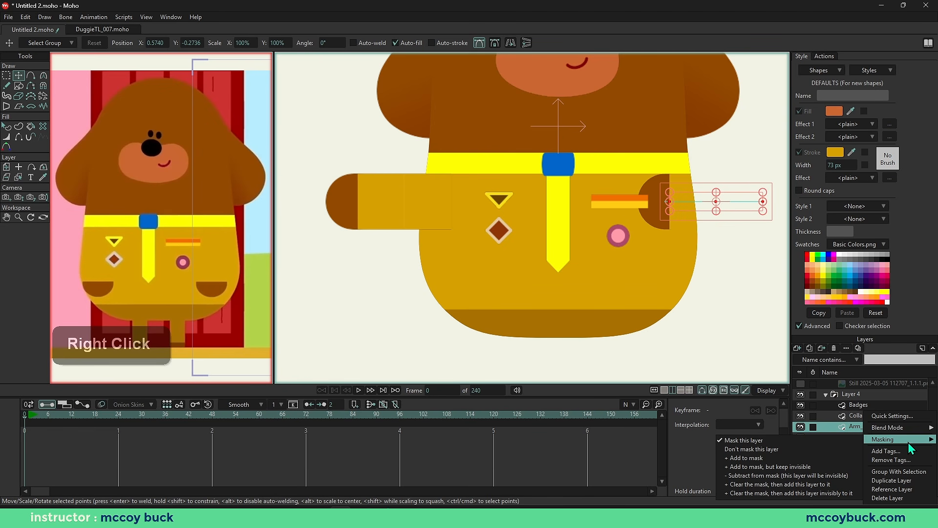
{"action": "left_click", "coordinate": [799, 448]}
Step: Flip all points of the Arm_R arm horizontally so the hand points outward, and clear the selection
{"action": "key", "text": "g"}
{"action": "key", "text": "ctrl+a"}
{"action": "key", "text": "t"}
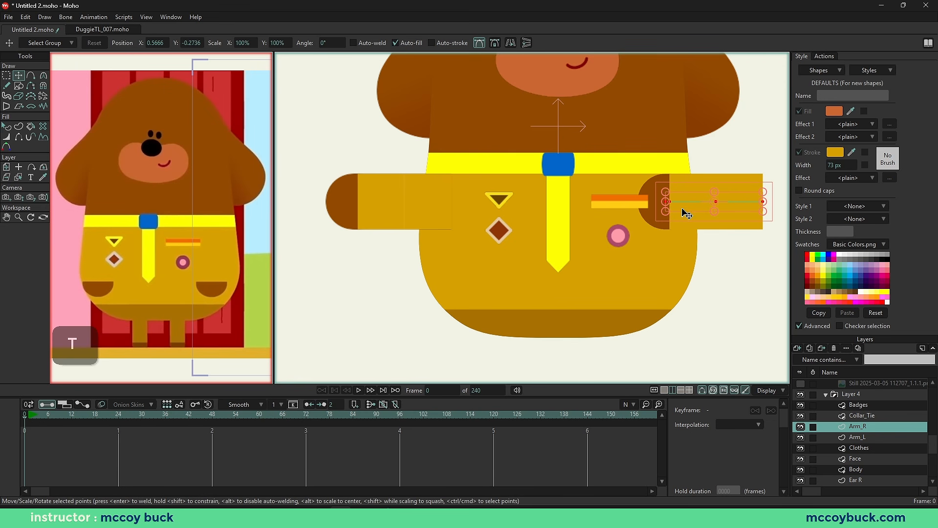
{"action": "left_click", "coordinate": [511, 43]}
{"action": "key", "text": "g"}
{"action": "key", "text": "q"}
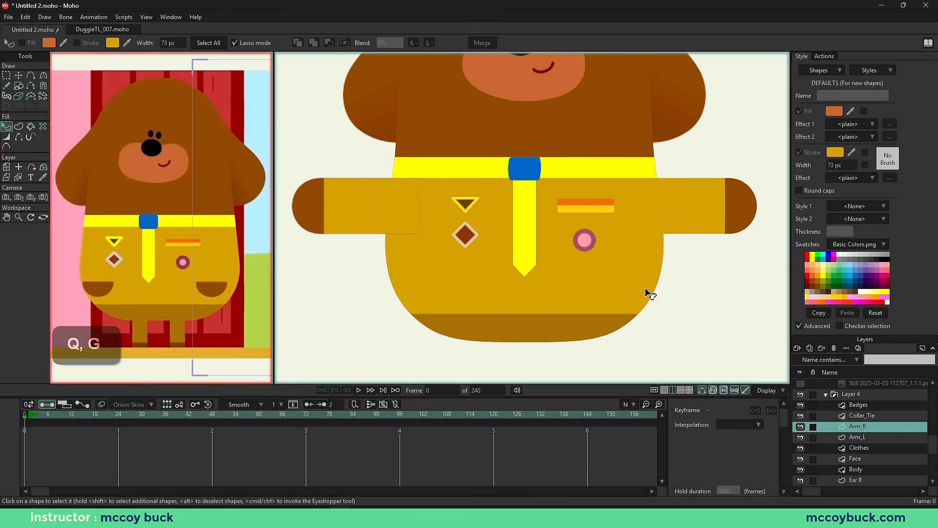
{"action": "key", "text": "Home"}
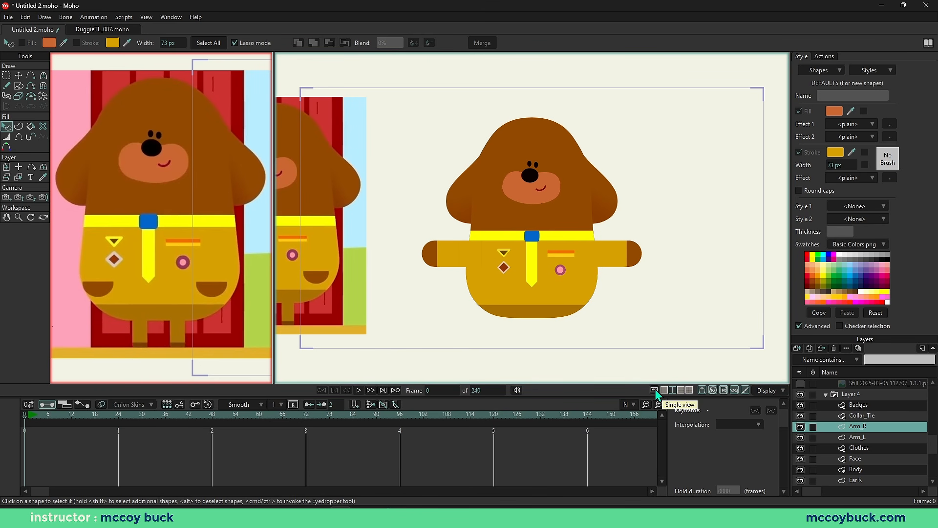
Step: Select all points of the arm on the Arm_L layer and copy them
{"action": "scroll", "coordinate": [585, 246], "scroll_direction": "up", "scroll_amount": 3}
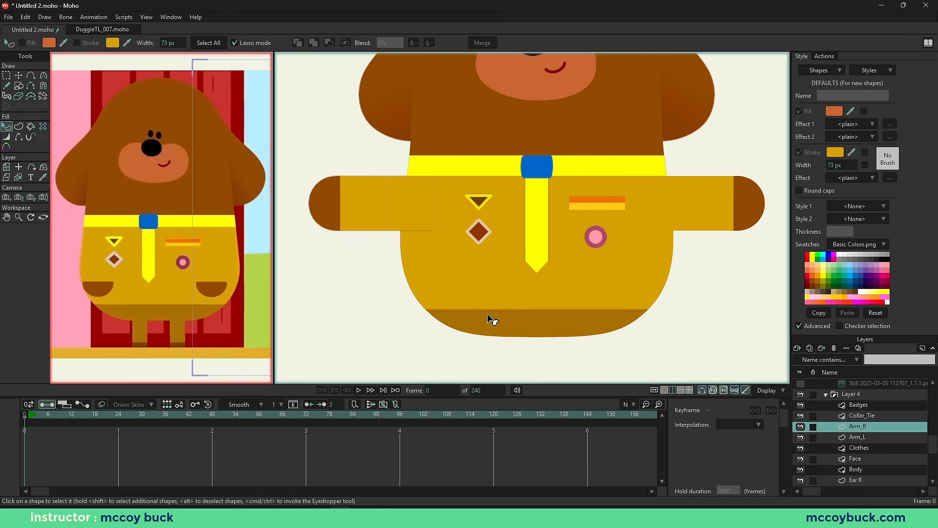
{"action": "scroll", "coordinate": [502, 274], "scroll_direction": "up", "scroll_amount": 3}
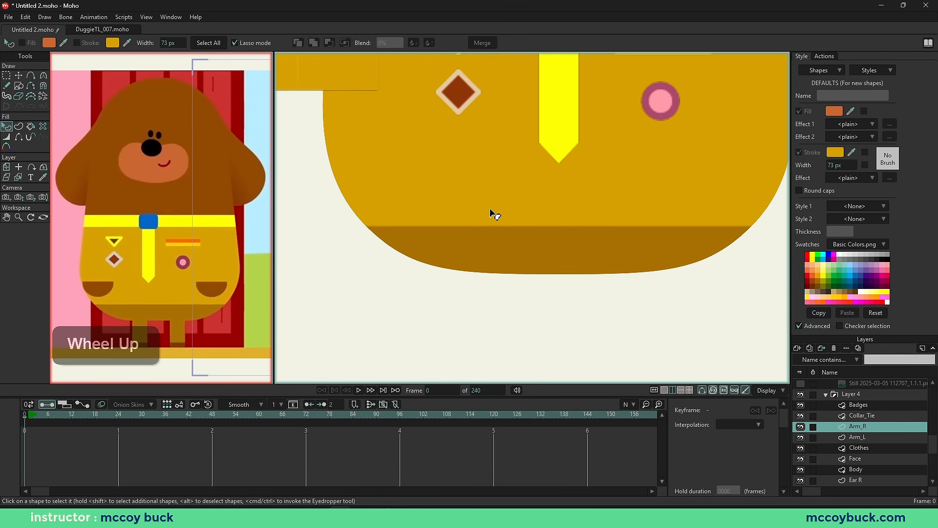
{"action": "scroll", "coordinate": [491, 276], "scroll_direction": "down", "scroll_amount": 4}
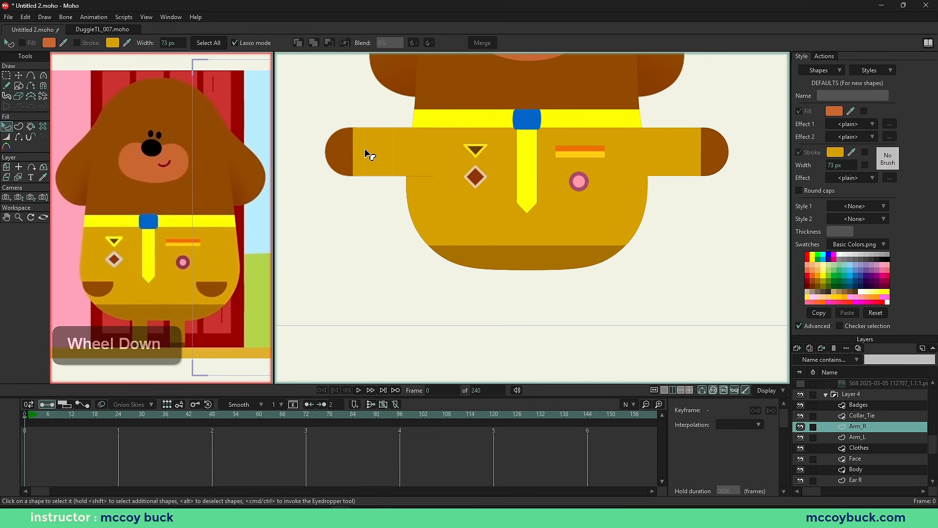
{"action": "key", "text": "g"}
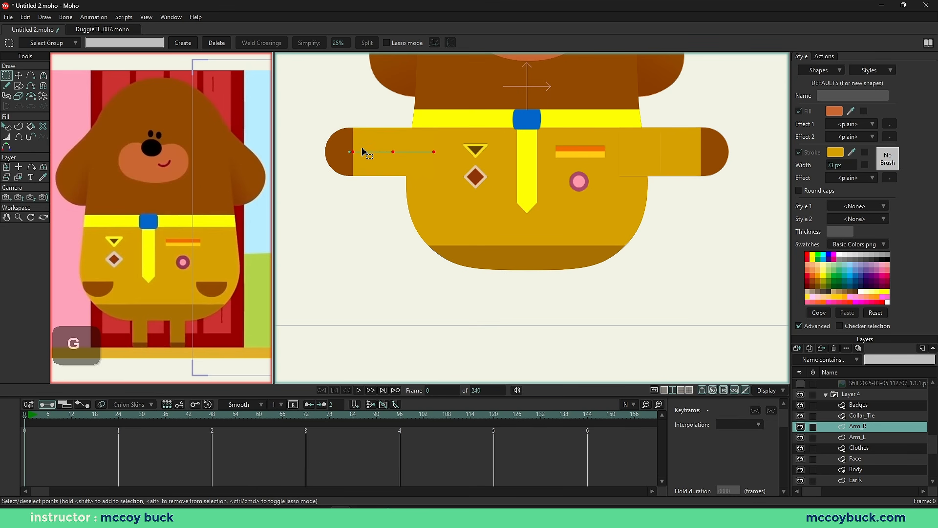
{"action": "right_click", "coordinate": [363, 148], "text": "alt"}
{"action": "key", "text": "g"}
{"action": "key", "text": "ctrl+a"}
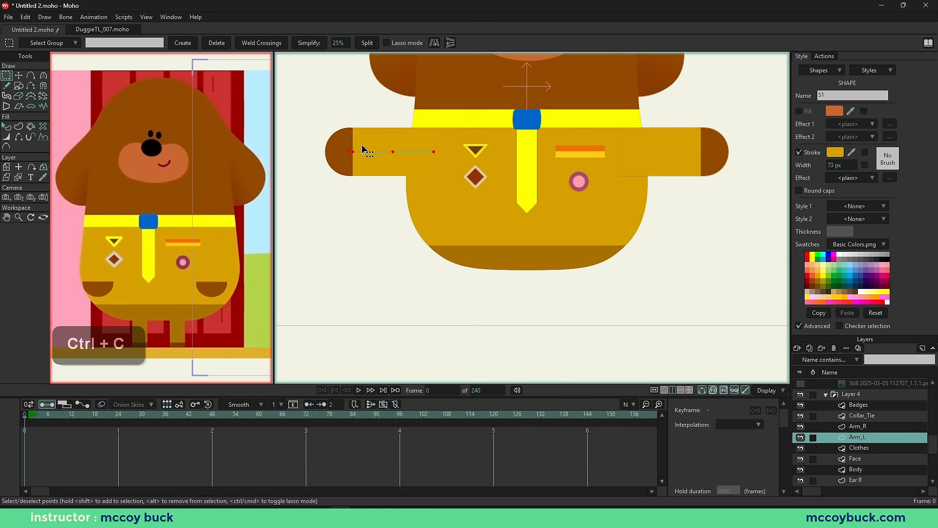
Step: Add a new vector layer directly above Ear R and name it Leg_L
{"action": "scroll", "coordinate": [884, 454], "scroll_direction": "down", "scroll_amount": 2}
{"action": "left_click", "coordinate": [865, 464]}
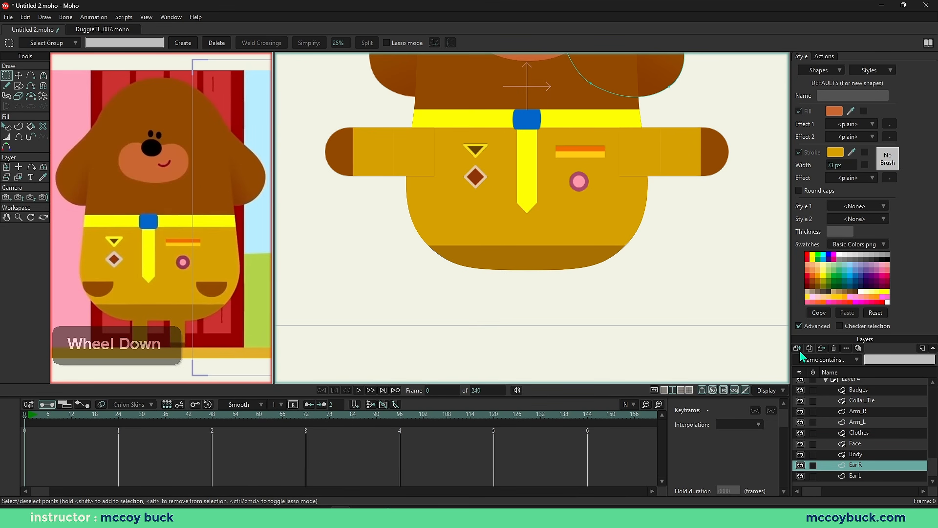
{"action": "left_click", "coordinate": [799, 350]}
{"action": "left_click", "coordinate": [806, 363]}
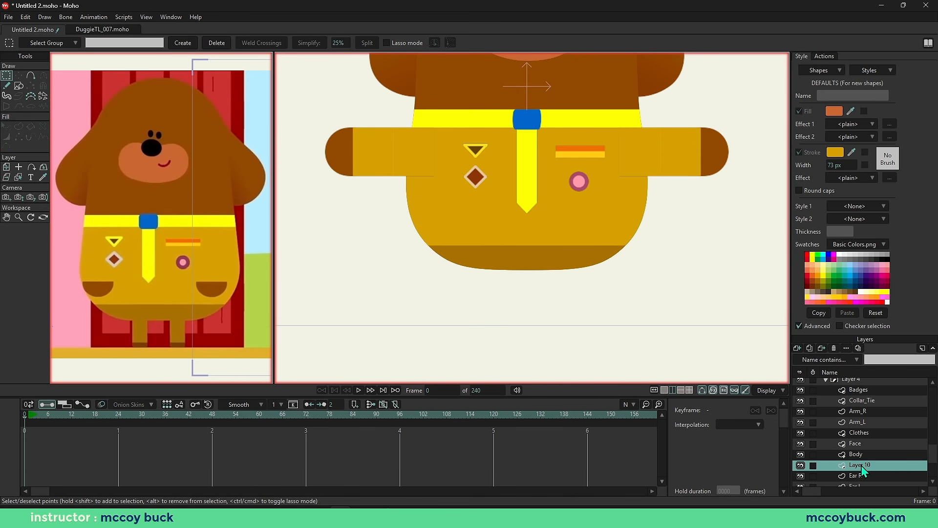
{"action": "double_click", "coordinate": [861, 465]}
{"action": "type", "text": "Le"}
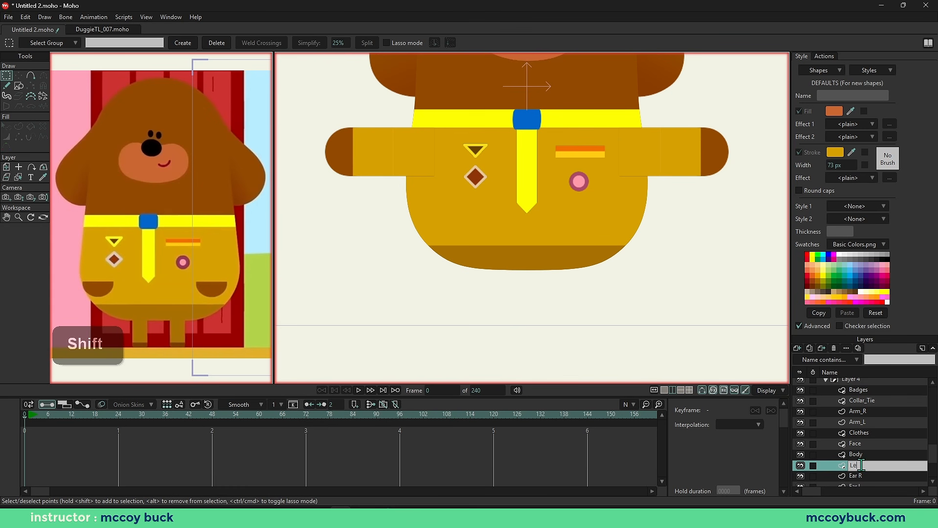
{"action": "type", "text": "fg_L"}
{"action": "key", "text": "Return"}
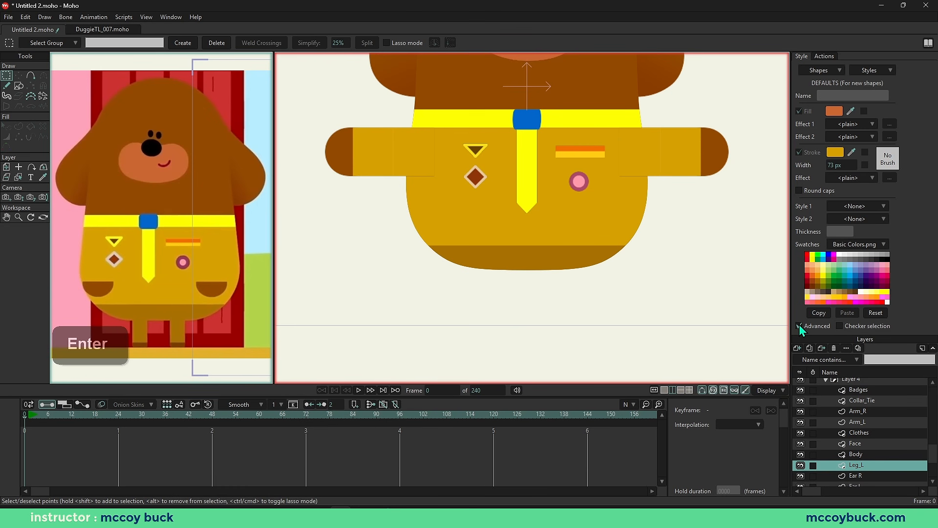
Step: Hide the advanced style options and set the Leg_L layer to not be masked
{"action": "left_click", "coordinate": [799, 326]}
{"action": "right_click", "coordinate": [859, 388]}
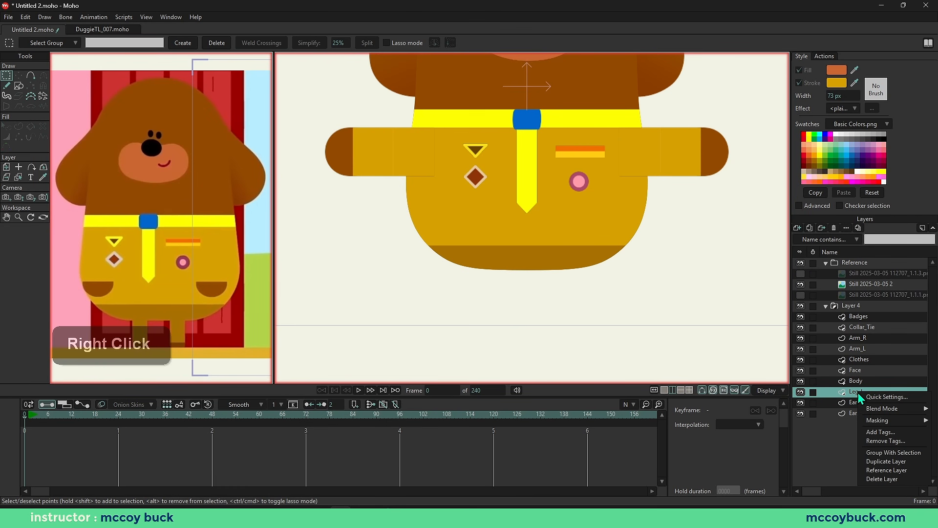
{"action": "mouse_move", "coordinate": [880, 420]}
{"action": "left_click", "coordinate": [785, 431]}
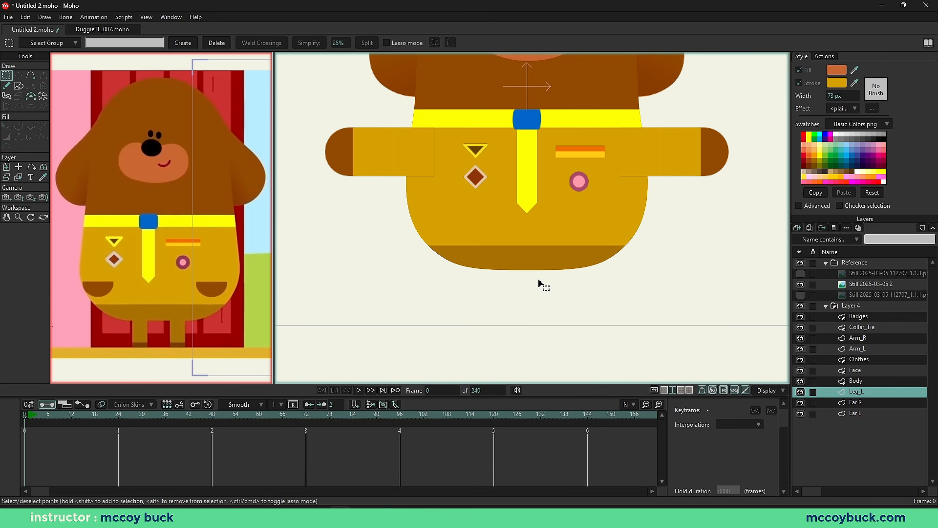
Step: Copy all points of the arm on Arm_L and paste them into the Leg_L layer
{"action": "key", "text": "g"}
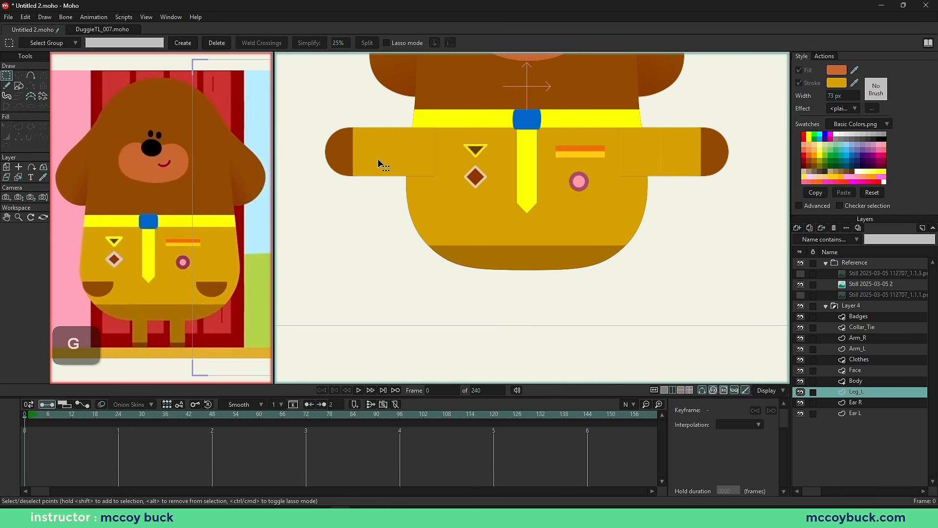
{"action": "key", "text": "ctrl+a"}
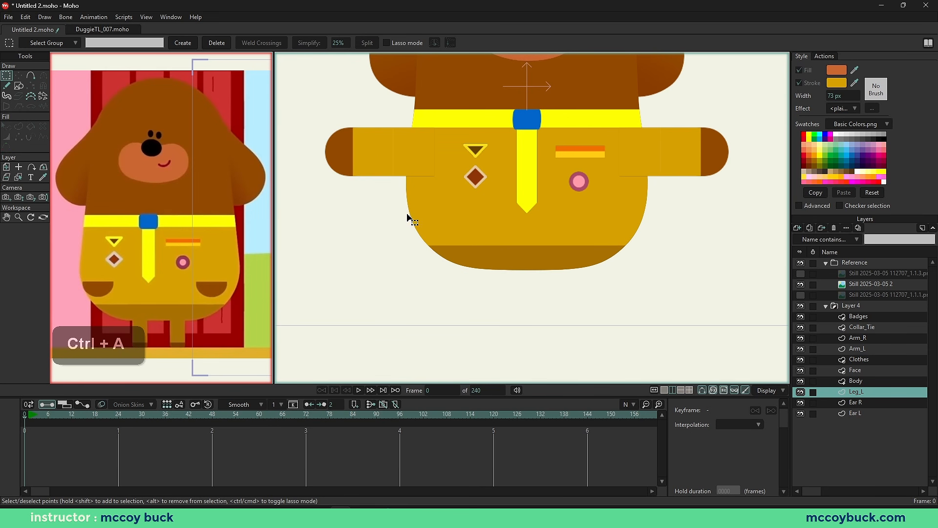
{"action": "right_click", "coordinate": [391, 176], "text": "alt"}
{"action": "key", "text": "t"}
{"action": "key", "text": "ctrl+c"}
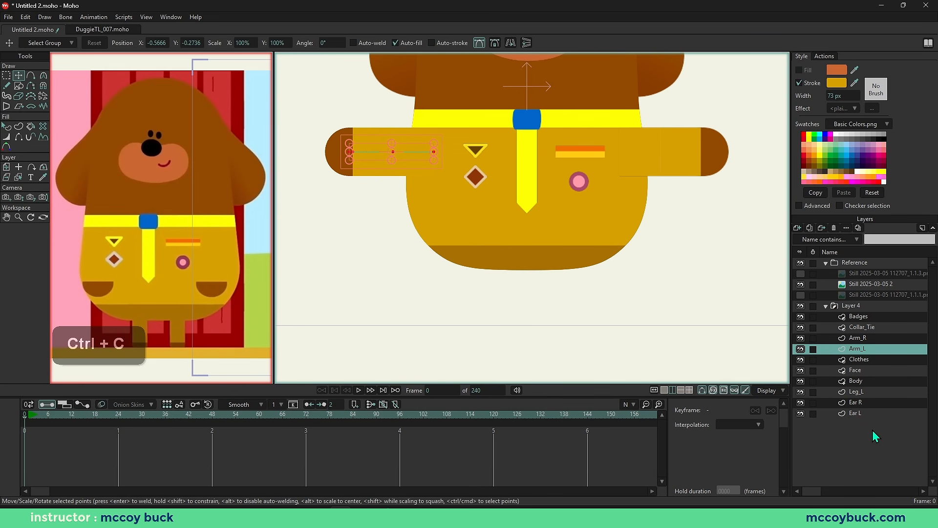
{"action": "left_click", "coordinate": [864, 392]}
{"action": "key", "text": "ctrl+v"}
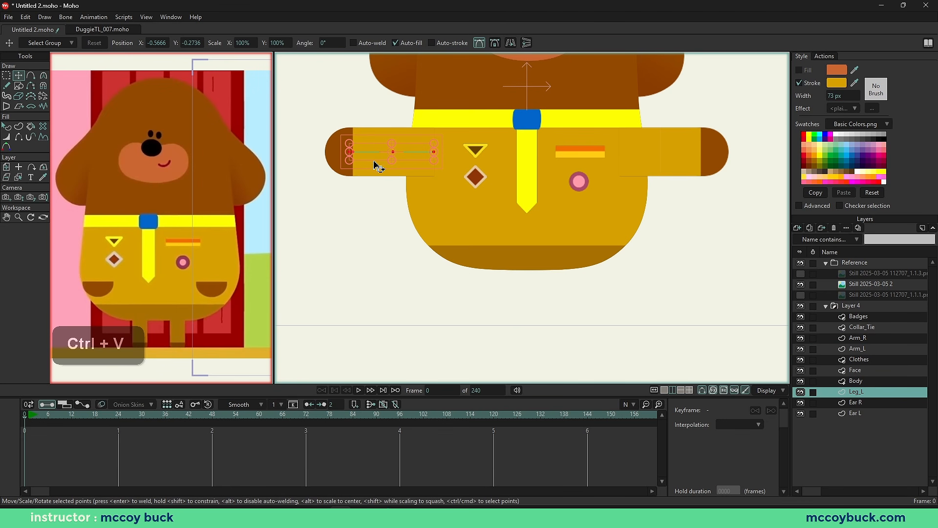
Step: Place the pasted arm upright under the body as a leg and recolour its upper stroke to the dark gold of the clothes' hem
{"action": "left_click_drag", "start_coordinate": [377, 155], "coordinate": [501, 325]}
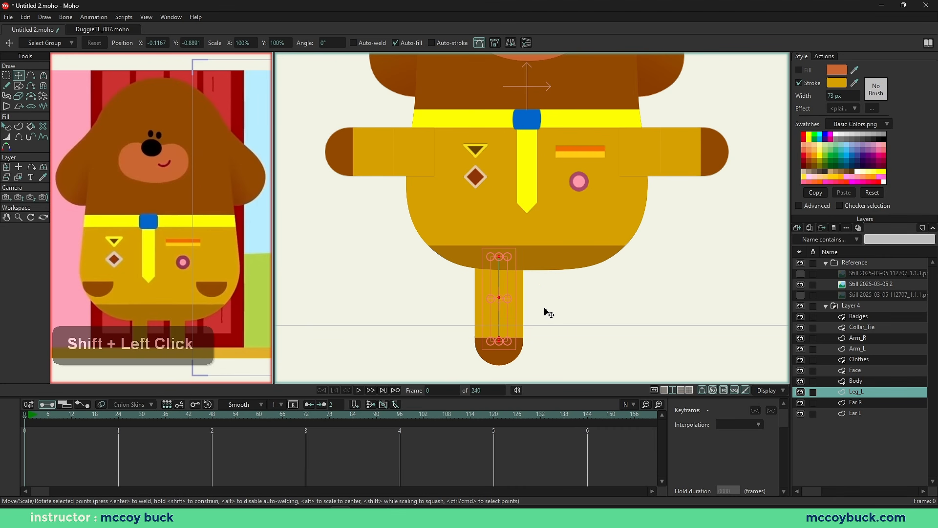
{"action": "key", "text": "q"}
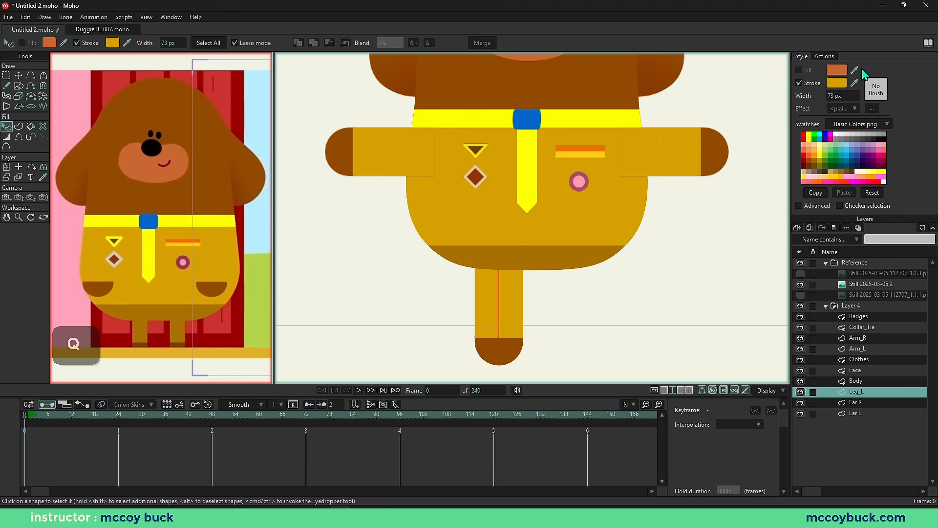
{"action": "key", "text": "g"}
{"action": "left_click_drag", "start_coordinate": [444, 251], "coordinate": [576, 386]}
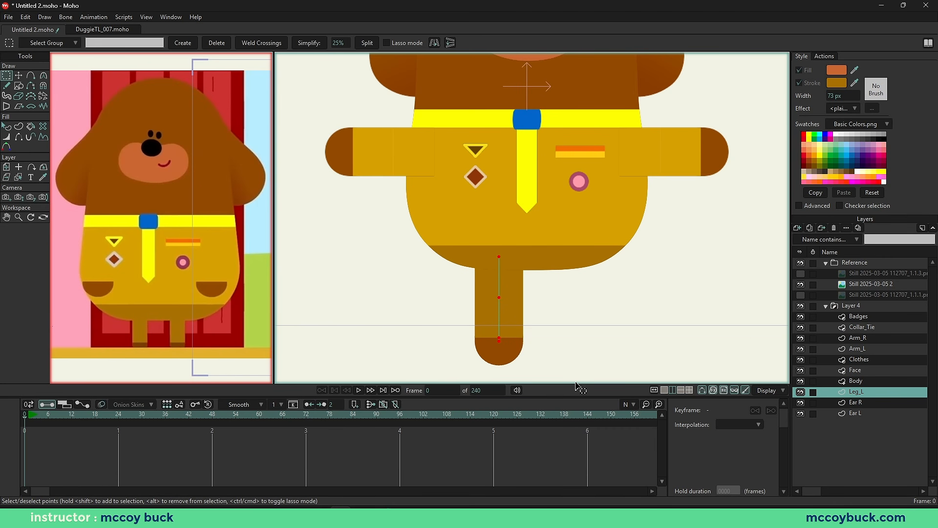
{"action": "left_click", "coordinate": [800, 294]}
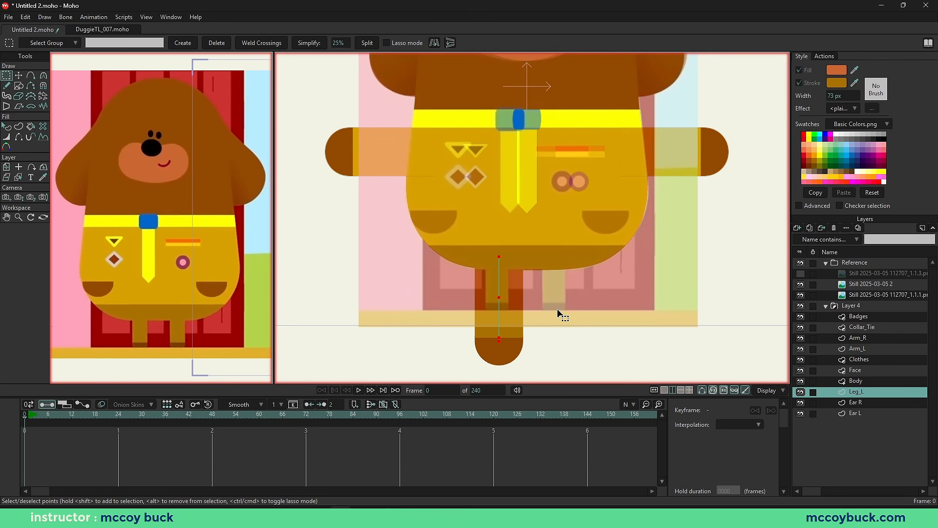
{"action": "right_click", "coordinate": [538, 314]}
{"action": "scroll", "coordinate": [492, 270], "scroll_direction": "up", "scroll_amount": 3}
{"action": "key", "text": "g"}
{"action": "key", "text": "t"}
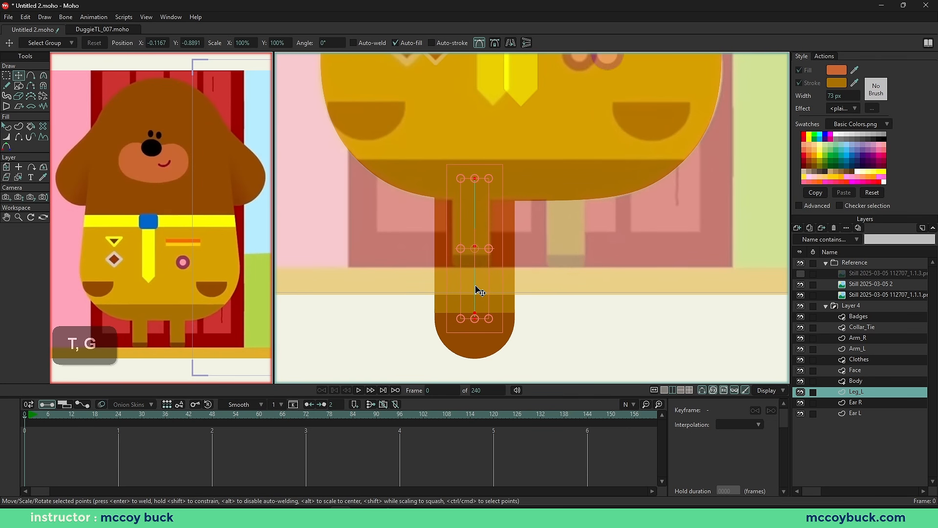
{"action": "left_click_drag", "start_coordinate": [478, 288], "coordinate": [484, 240]}
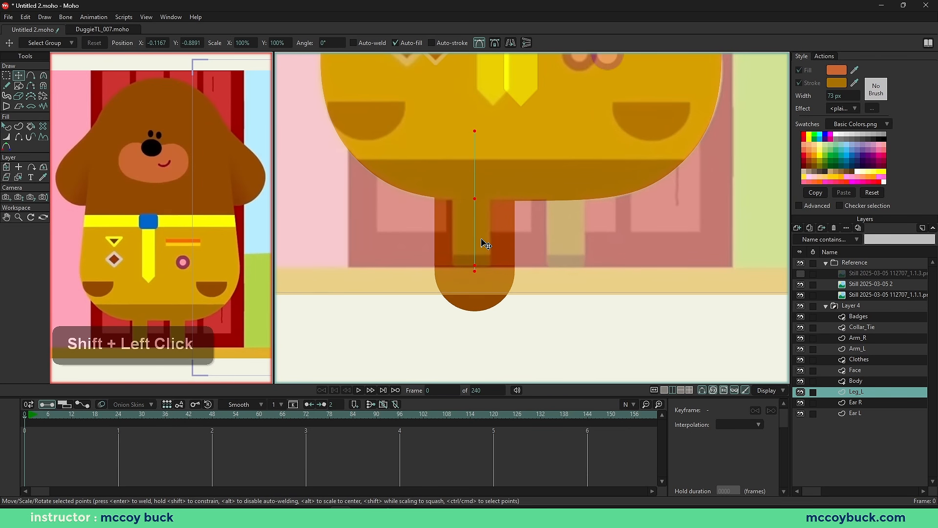
Step: Shift the leg slightly down and lower its top point so it sits inside the dark hem of the clothes
{"action": "scroll", "coordinate": [534, 241], "scroll_direction": "down", "scroll_amount": 2}
{"action": "right_click", "coordinate": [470, 270]}
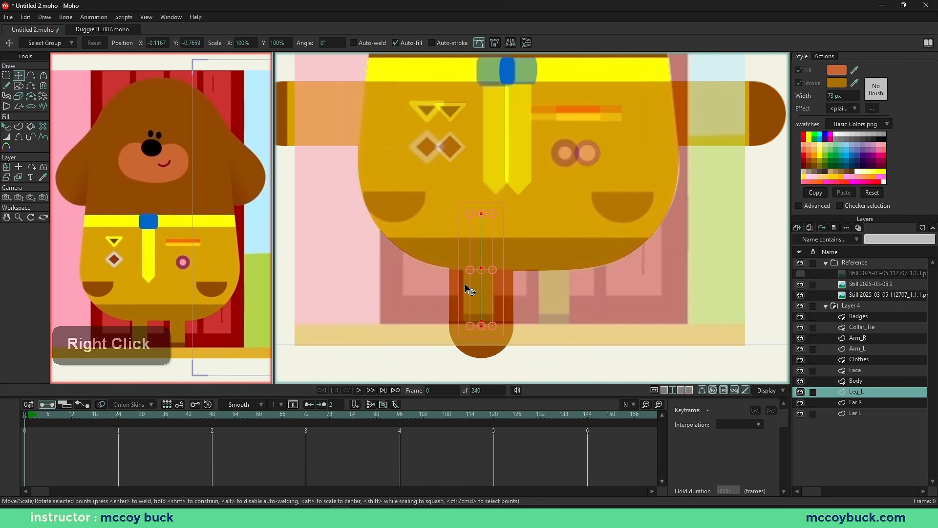
{"action": "key", "text": "g"}
{"action": "key", "text": "t"}
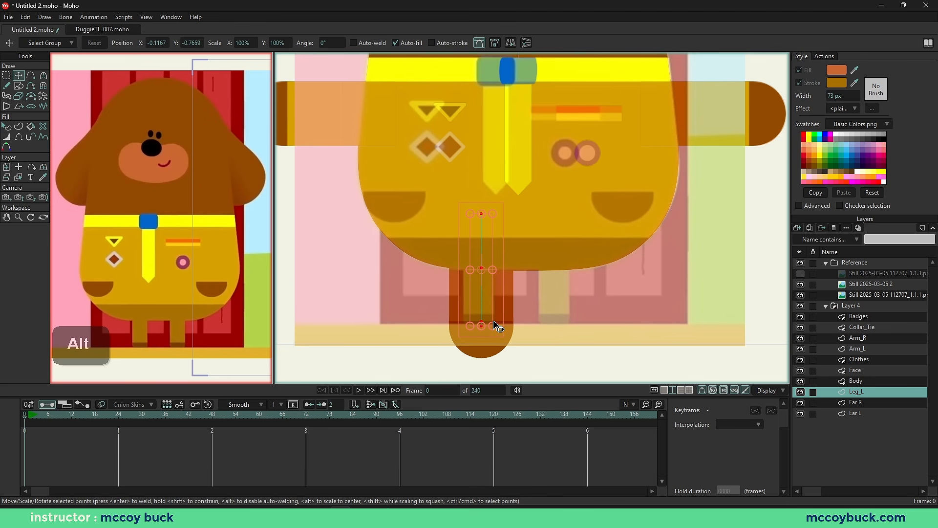
{"action": "left_click", "coordinate": [479, 325], "text": "alt"}
{"action": "left_click_drag", "start_coordinate": [486, 278], "coordinate": [484, 301]}
{"action": "key", "text": "g"}
{"action": "left_click", "coordinate": [480, 225]}
{"action": "key", "text": "t"}
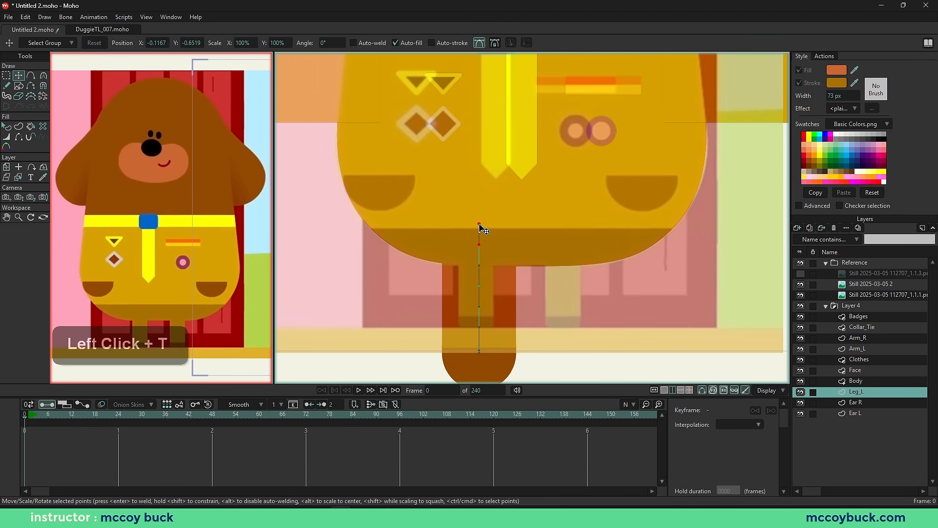
{"action": "left_click", "coordinate": [479, 246], "text": "shift"}
Step: Shorten the leg by moving its two lowest points straight up toward the reference foot
{"action": "scroll", "coordinate": [502, 294], "scroll_direction": "down", "scroll_amount": 1}
{"action": "key", "text": "g"}
{"action": "scroll", "coordinate": [484, 325], "scroll_direction": "up", "scroll_amount": 2}
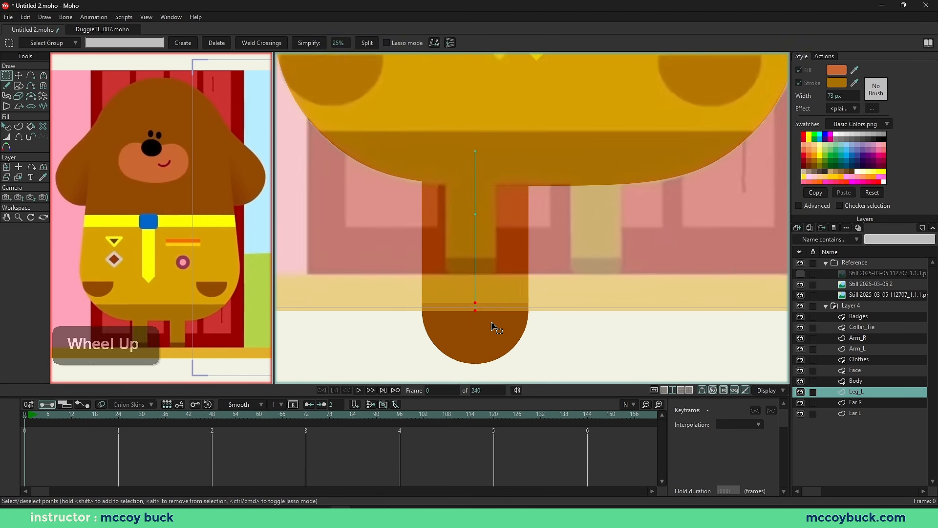
{"action": "key", "text": "t"}
{"action": "left_click_drag", "start_coordinate": [473, 314], "coordinate": [474, 224]}
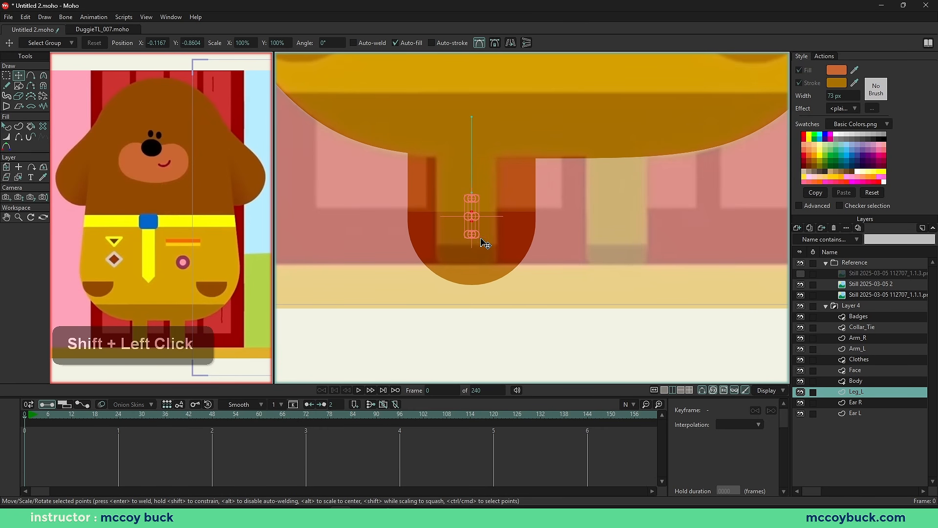
Step: Select both stroke sections of the leg and set their stroke width to 31 px
{"action": "key", "text": "q"}
{"action": "key", "text": "g"}
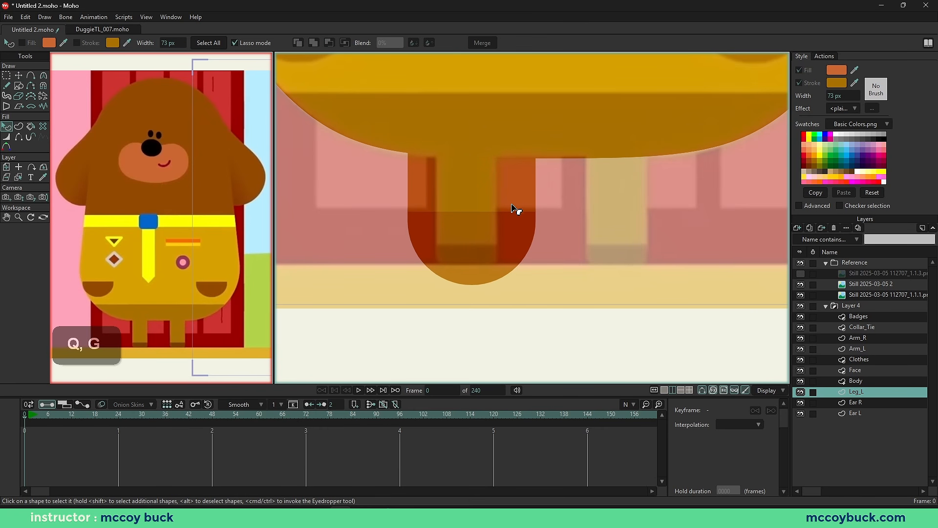
{"action": "left_click", "coordinate": [476, 243], "text": "shift"}
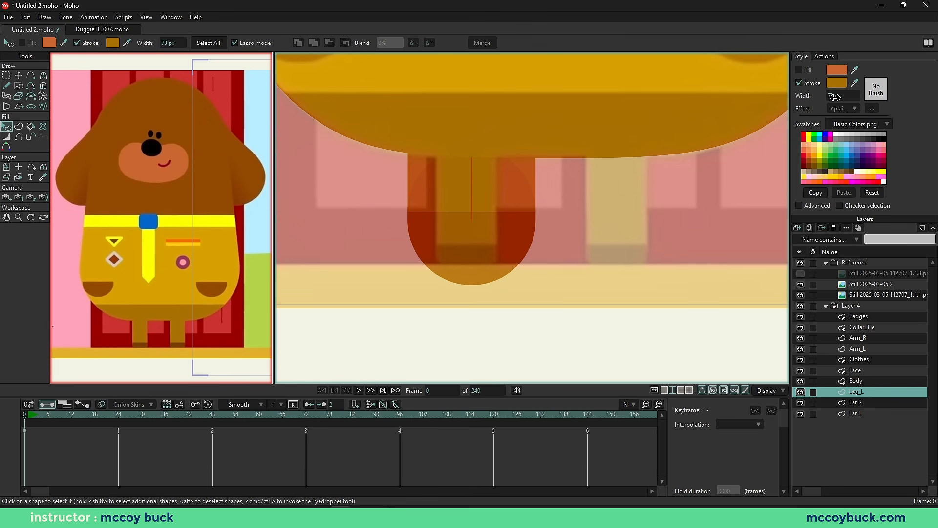
{"action": "left_click_drag", "start_coordinate": [836, 97], "coordinate": [632, 95]}
Step: Lengthen the leg by moving its two lowest points down and shift the leg slightly left over the reference leg
{"action": "key", "text": "g"}
{"action": "key", "text": "t"}
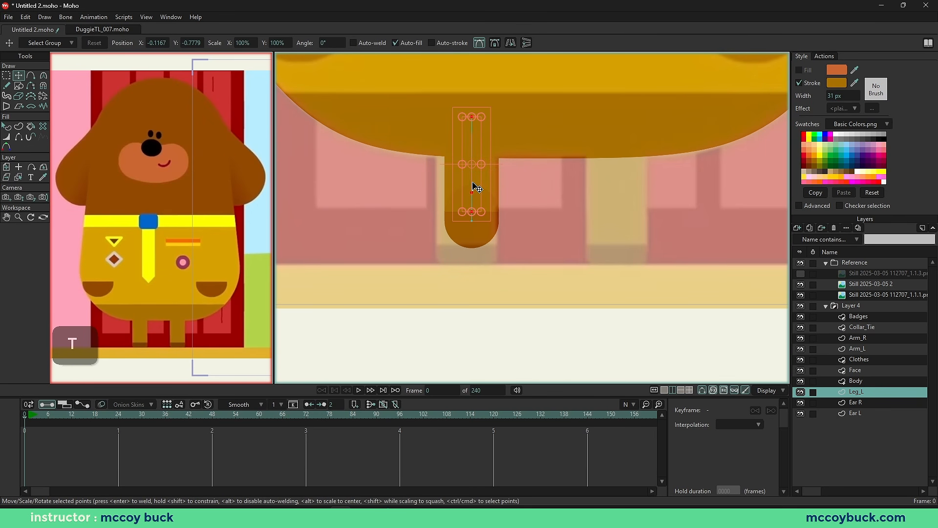
{"action": "left_click", "coordinate": [472, 184], "text": "shift"}
{"action": "key", "text": "ctrl+z"}
{"action": "key", "text": "g"}
{"action": "key", "text": "t"}
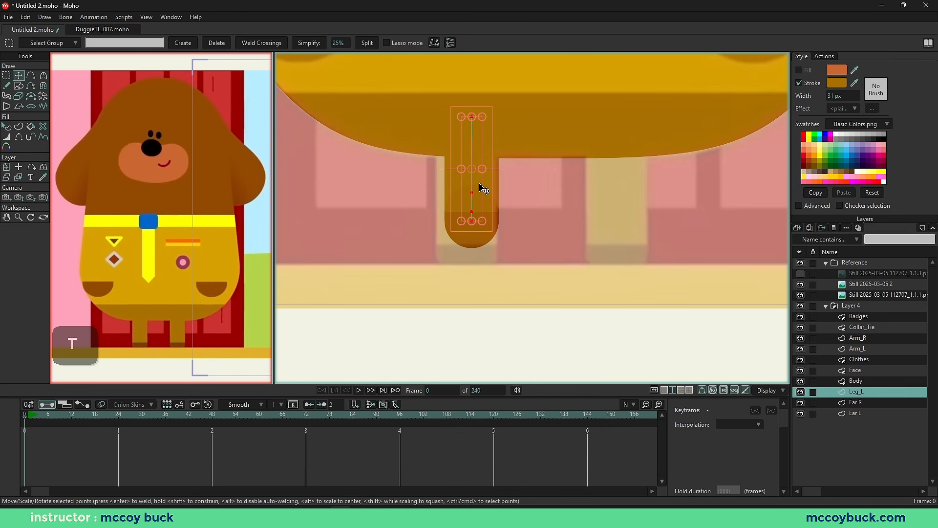
{"action": "left_click", "coordinate": [472, 186], "text": "shift"}
{"action": "left_click_drag", "start_coordinate": [470, 182], "coordinate": [471, 244]}
{"action": "key", "text": "g"}
{"action": "key", "text": "t"}
{"action": "key", "text": "g"}
{"action": "key", "text": "q"}
{"action": "key", "text": "g"}
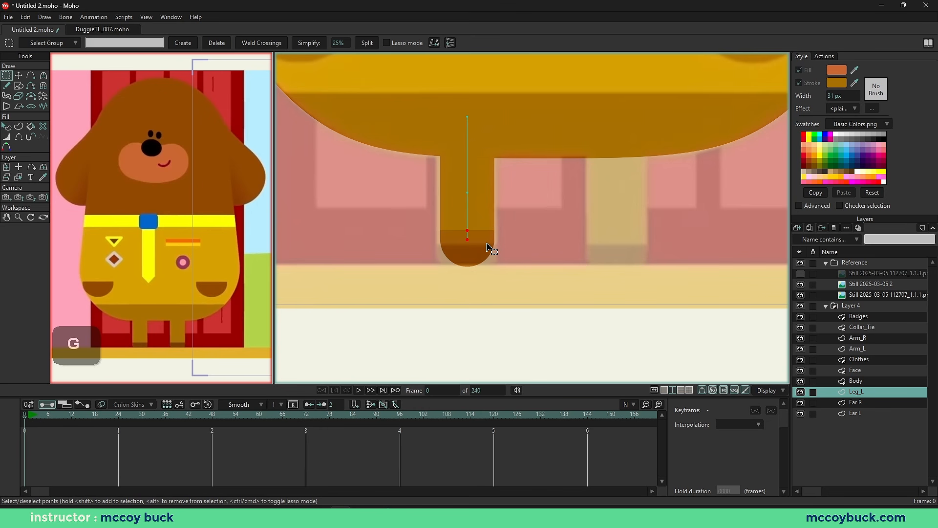
Step: Lower the leg's two bottom points further so the foot's colour boundary lines up with the reference foot
{"action": "key", "text": "t"}
{"action": "left_click_drag", "start_coordinate": [470, 243], "coordinate": [470, 259]}
{"action": "key", "text": "ctrl+z"}
{"action": "key", "text": "t"}
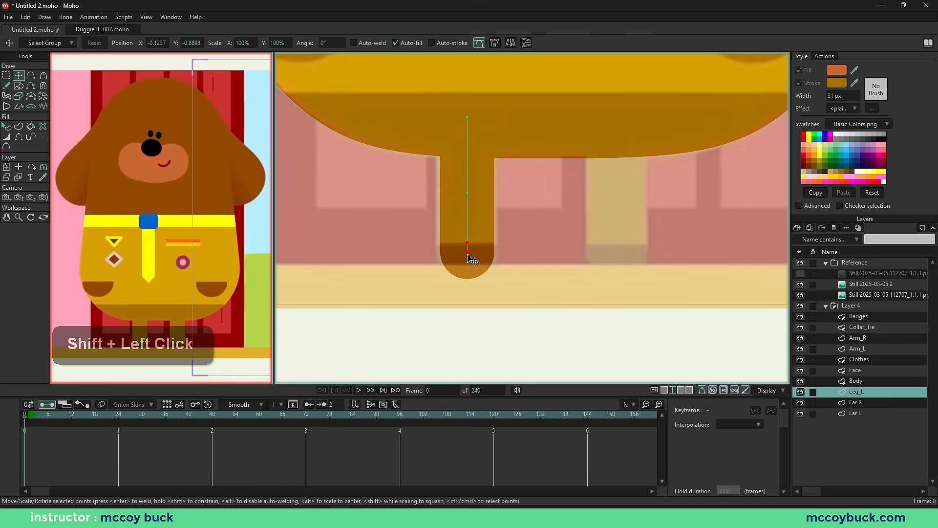
Step: Set the width of both leg strokes to 38 px and nudge the whole leg to cover the reference leg
{"action": "key", "text": "g"}
{"action": "key", "text": "q"}
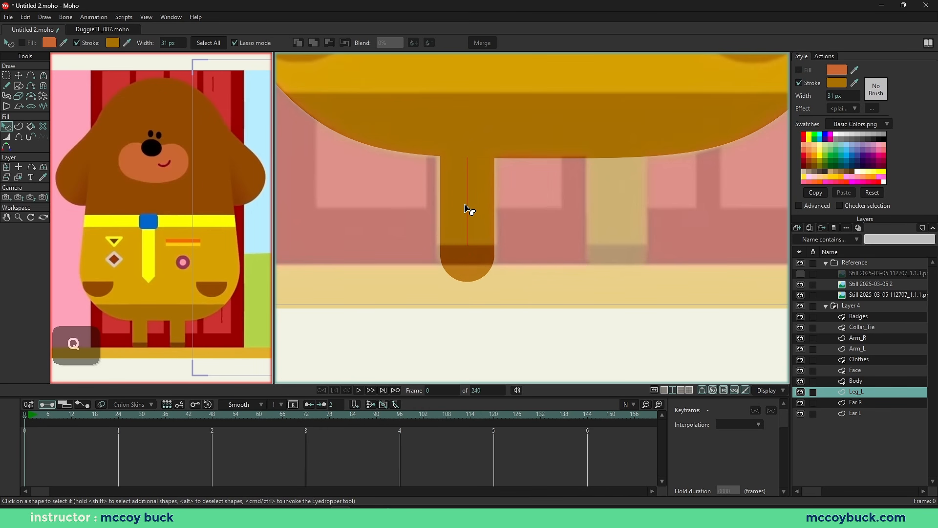
{"action": "left_click", "coordinate": [472, 262], "text": "shift"}
{"action": "left_click_drag", "start_coordinate": [839, 95], "coordinate": [863, 96]}
{"action": "key", "text": "ctrl+a"}
{"action": "key", "text": "t"}
{"action": "mouse_move", "coordinate": [467, 172]}
{"action": "left_mouse_down"}
{"action": "mouse_move", "coordinate": [443, 172]}
{"action": "mouse_move", "coordinate": [470, 176]}
{"action": "left_mouse_up"}
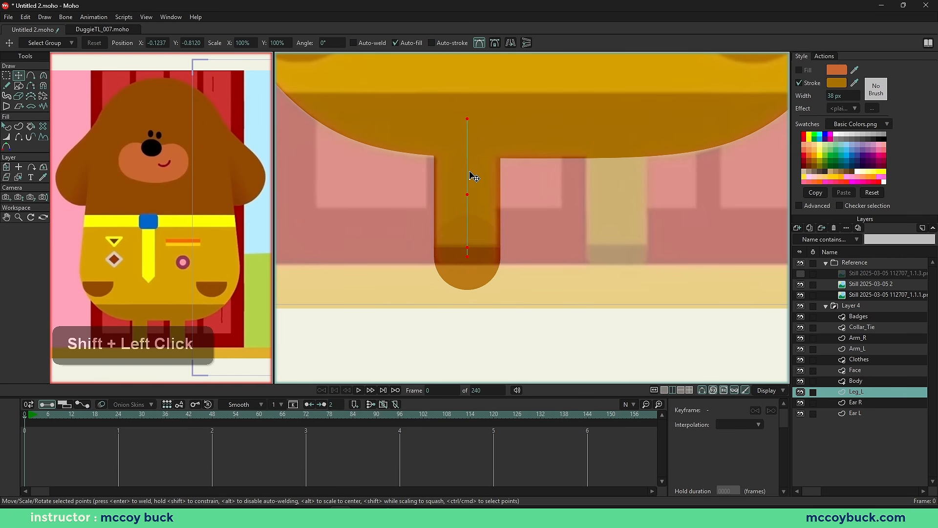
{"action": "key", "text": "g"}
{"action": "key", "text": "q"}
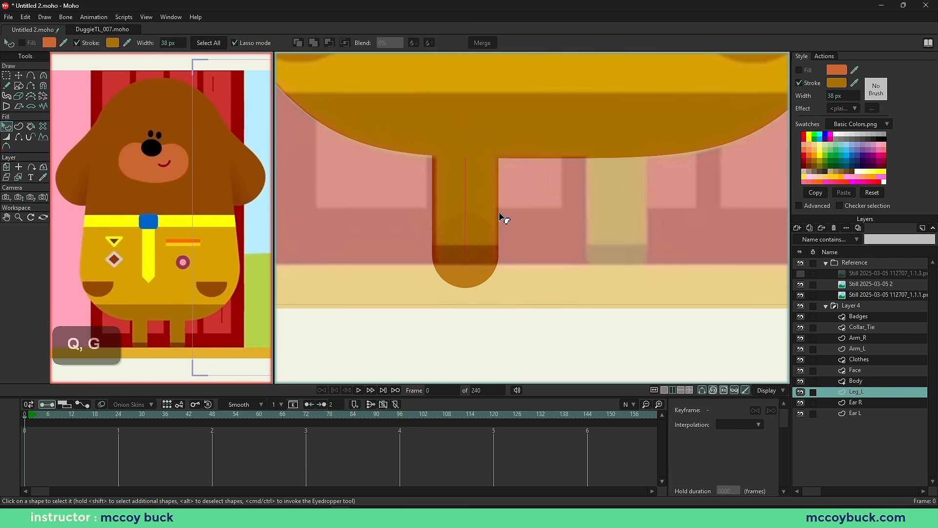
Step: Compare the leg with and without the Reference group, leaving the group hidden
{"action": "scroll", "coordinate": [503, 220], "scroll_direction": "down", "scroll_amount": 1}
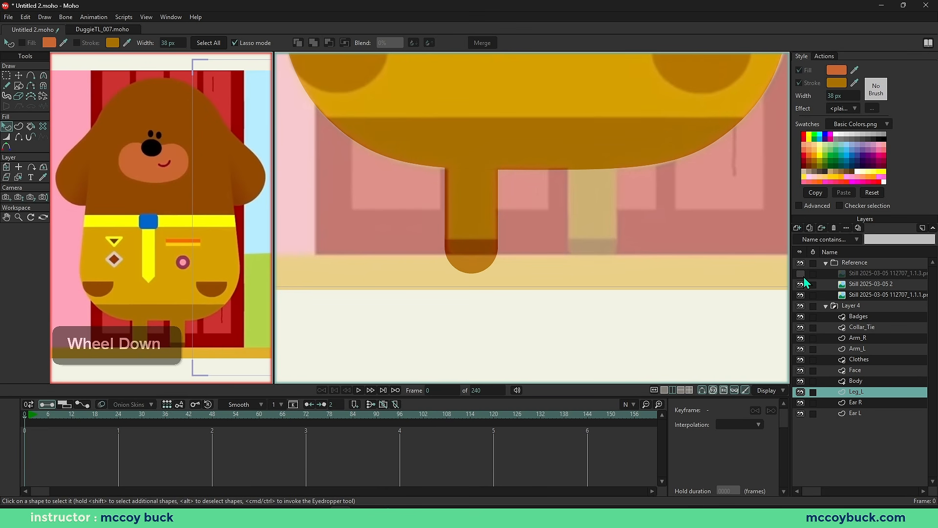
{"action": "left_click", "coordinate": [800, 262]}
{"action": "scroll", "coordinate": [408, 268], "scroll_direction": "down", "scroll_amount": 1}
{"action": "scroll", "coordinate": [494, 262], "scroll_direction": "up", "scroll_amount": 2}
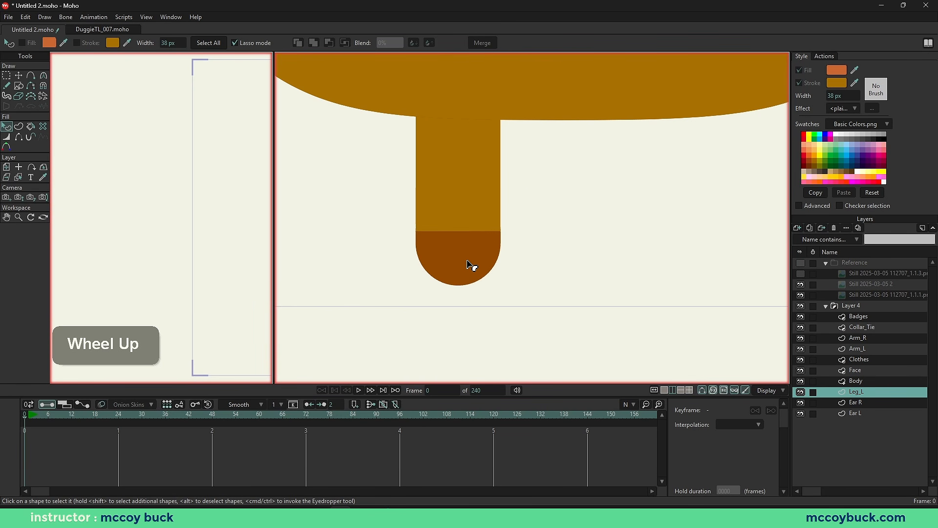
{"action": "left_click", "coordinate": [802, 263]}
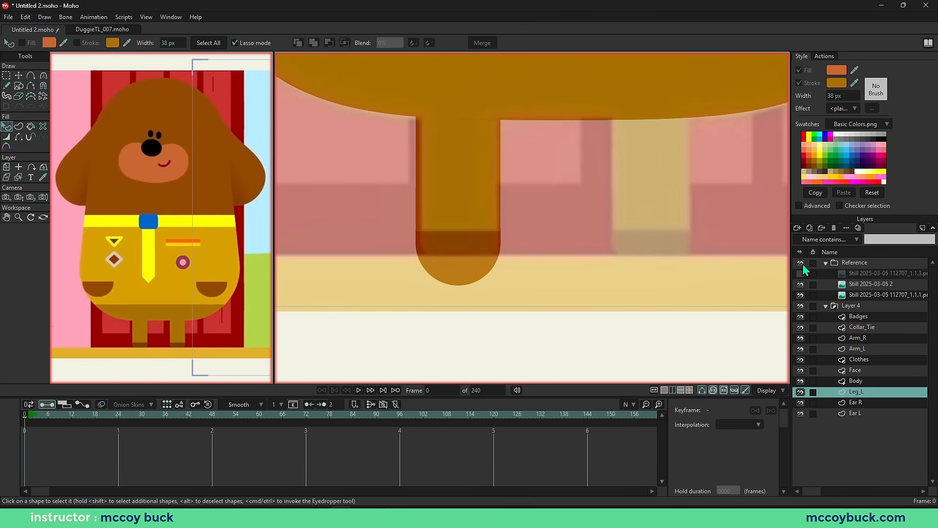
{"action": "left_click", "coordinate": [802, 264]}
Step: Make Leg_L the active layer, select the leg's lowest point, and enable the additional curve-handle option for point transforms
{"action": "right_click", "coordinate": [471, 266], "text": "alt"}
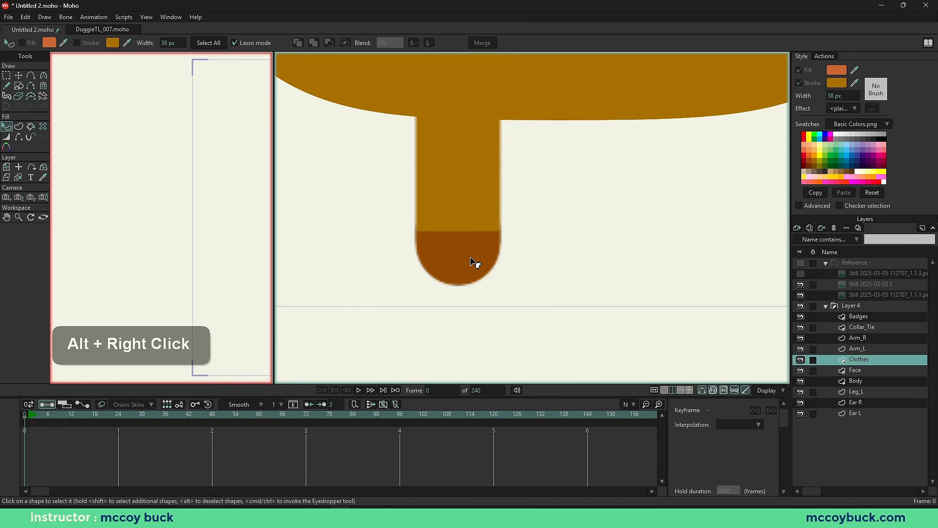
{"action": "key", "text": "g"}
{"action": "right_click", "coordinate": [509, 297], "text": "alt"}
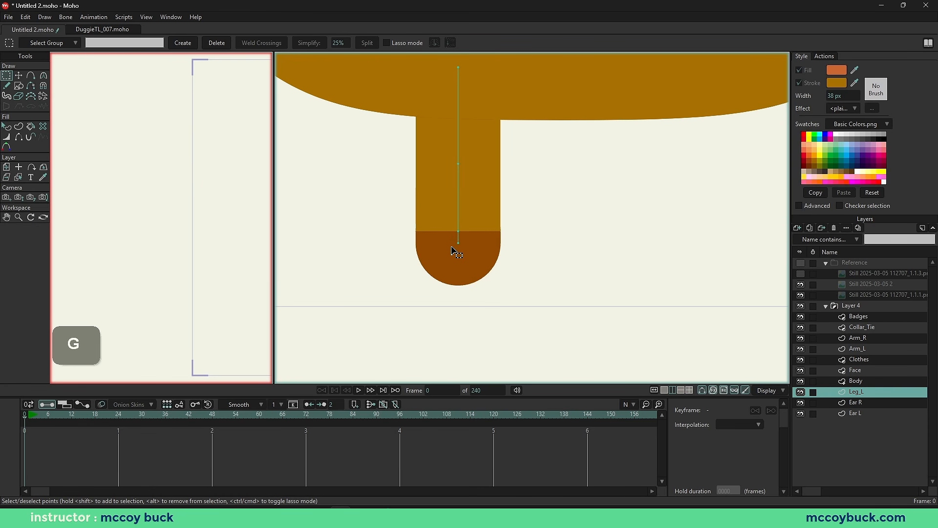
{"action": "scroll", "coordinate": [486, 250], "scroll_direction": "up", "scroll_amount": 3}
{"action": "key", "text": "t"}
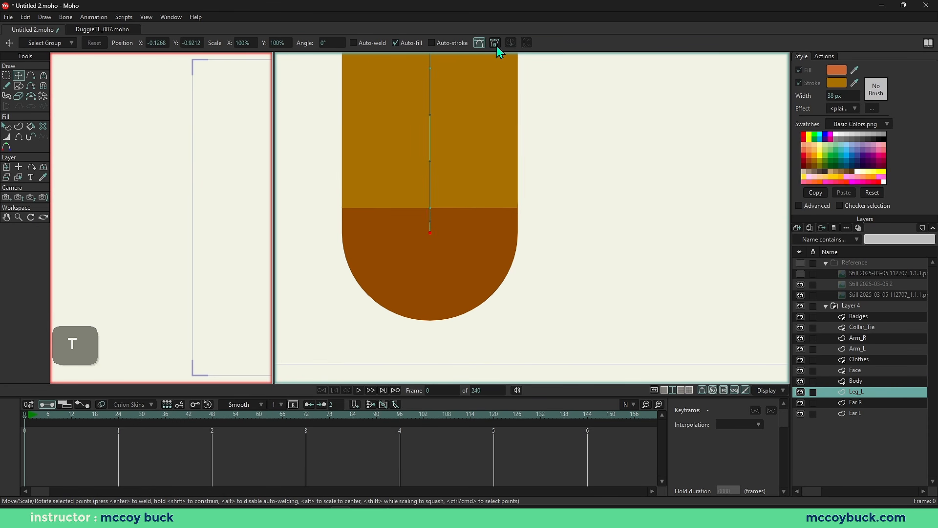
{"action": "scroll", "coordinate": [430, 237], "scroll_direction": "up", "scroll_amount": 2}
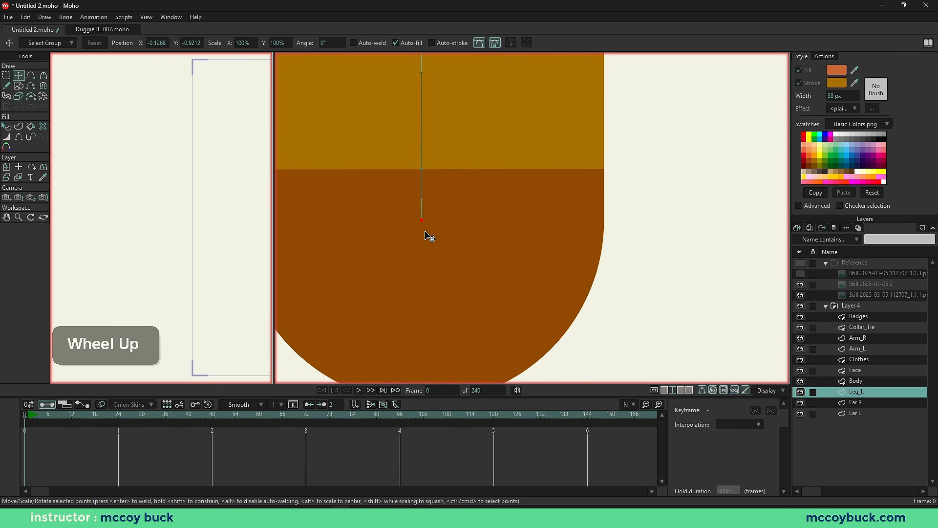
{"action": "right_click", "coordinate": [444, 224]}
{"action": "left_click_drag", "start_coordinate": [580, 270], "coordinate": [584, 220]}
Step: Show the Reference group again behind the whole character
{"action": "key", "text": "q"}
{"action": "scroll", "coordinate": [532, 242], "scroll_direction": "down", "scroll_amount": 3}
{"action": "scroll", "coordinate": [510, 268], "scroll_direction": "up", "scroll_amount": 1}
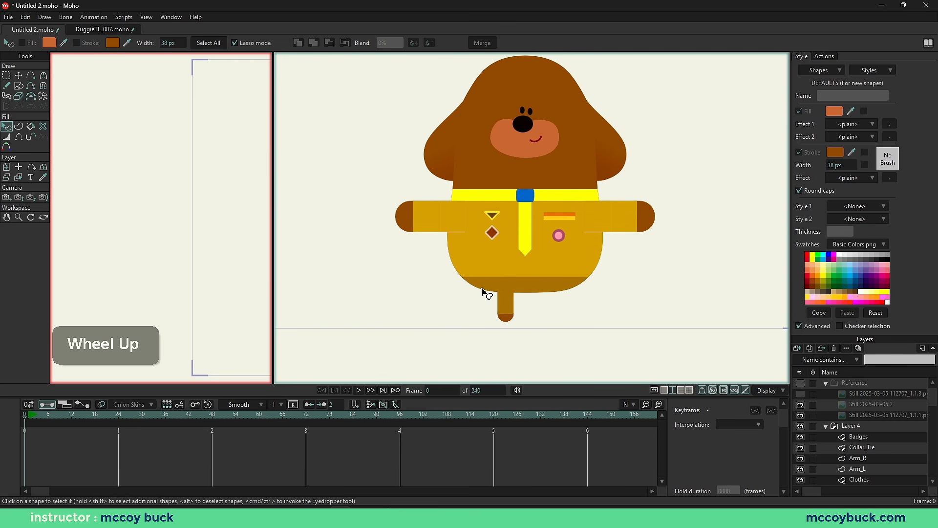
{"action": "left_click_drag", "start_coordinate": [549, 242], "coordinate": [553, 257]}
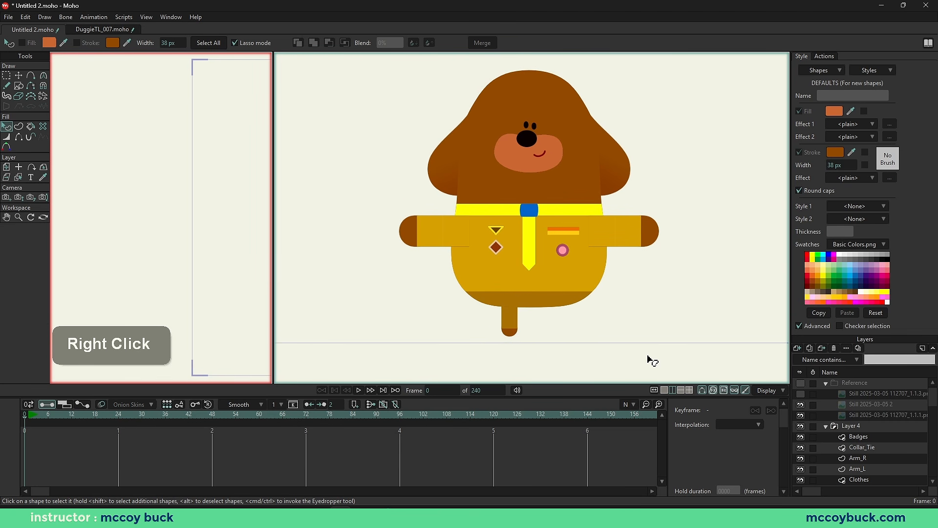
{"action": "scroll", "coordinate": [850, 414], "scroll_direction": "down", "scroll_amount": 2}
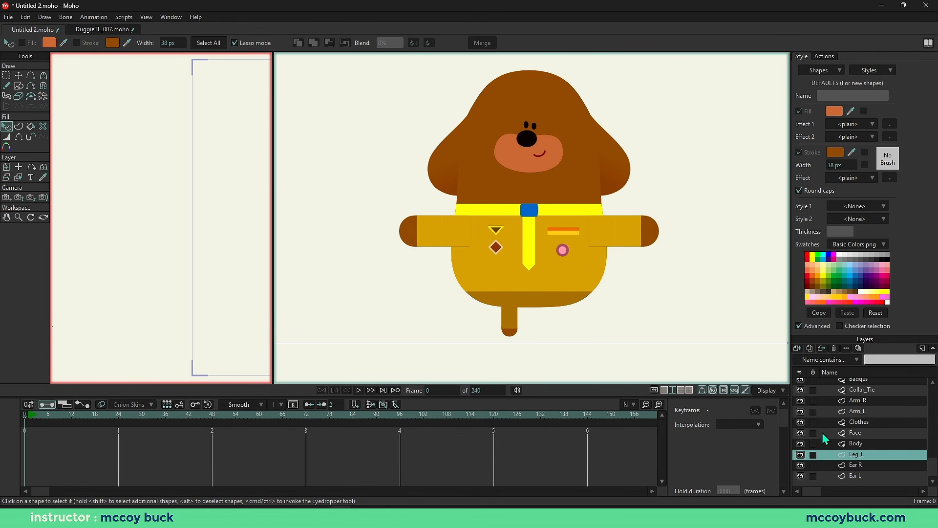
{"action": "scroll", "coordinate": [825, 435], "scroll_direction": "up", "scroll_amount": 2}
{"action": "left_click", "coordinate": [802, 383]}
{"action": "scroll", "coordinate": [862, 452], "scroll_direction": "down", "scroll_amount": 2}
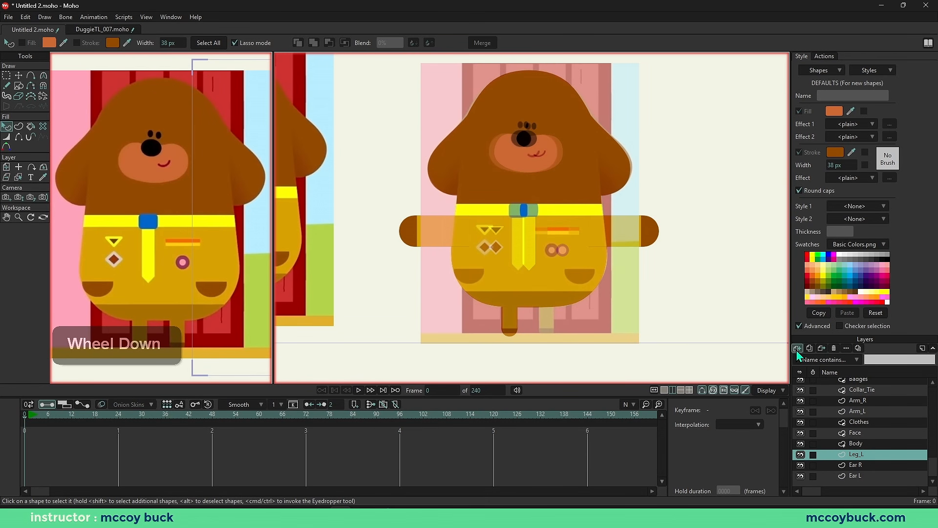
Step: Add a new vector layer directly above Leg_L and name it Leg_R
{"action": "left_click", "coordinate": [798, 348]}
{"action": "left_click", "coordinate": [802, 356]}
{"action": "right_click", "coordinate": [868, 457]}
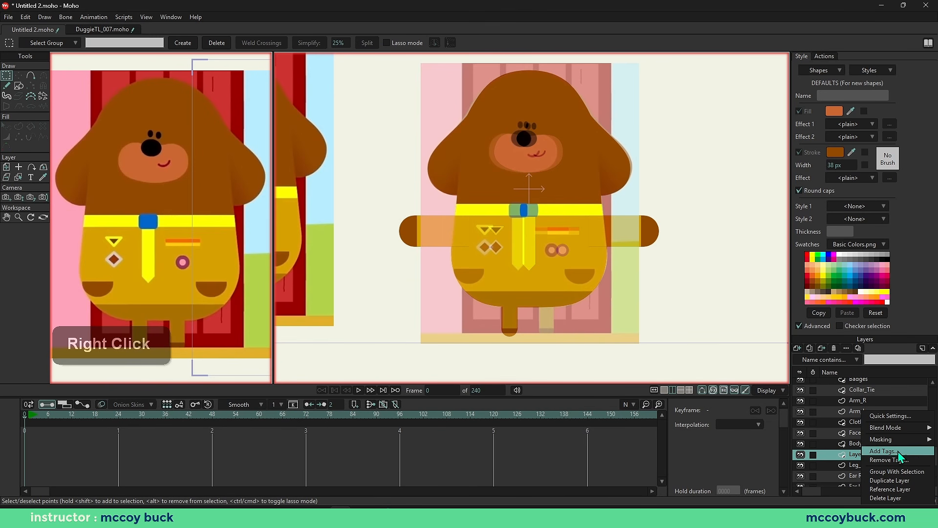
{"action": "double_click", "coordinate": [858, 454]}
{"action": "type", "text": "Leg_R"}
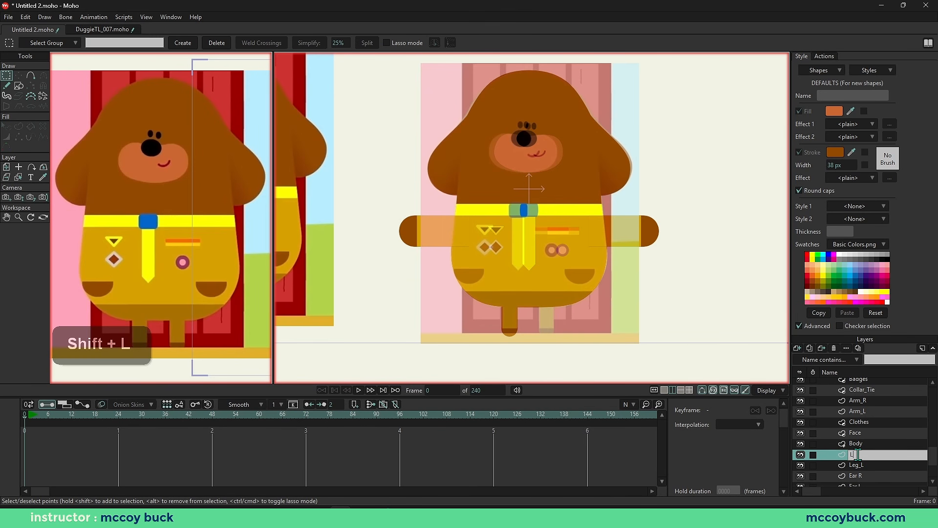
Step: Copy all points of the leg from Leg_L and paste them into the Leg_R layer
{"action": "left_click", "coordinate": [859, 465]}
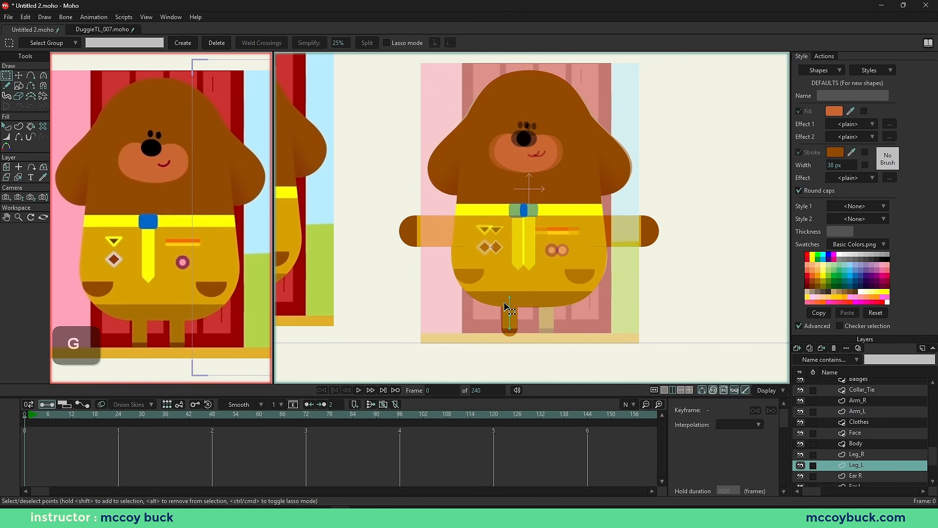
{"action": "left_click_drag", "start_coordinate": [491, 287], "coordinate": [532, 350]}
{"action": "key", "text": "ctrl+c"}
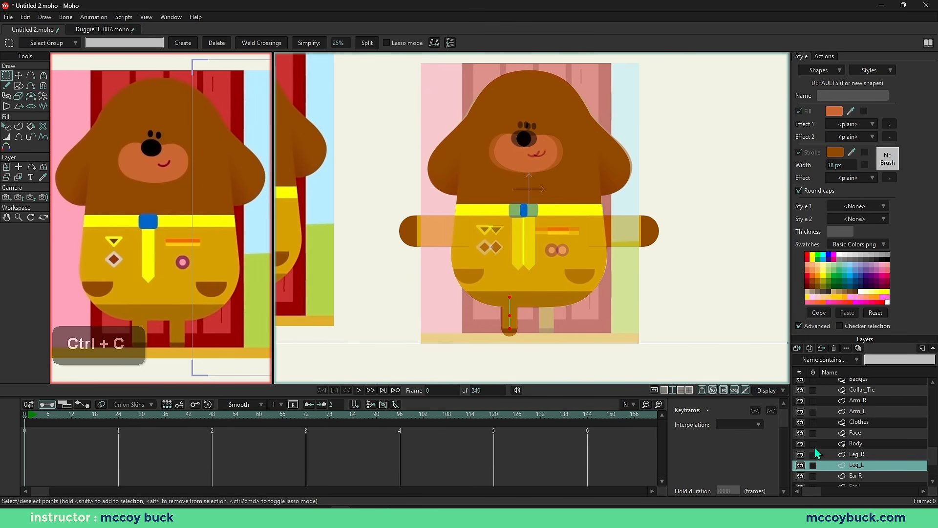
{"action": "left_click", "coordinate": [862, 454]}
{"action": "key", "text": "ctrl+v"}
Step: Mirror the pasted leg's placement to the other side of the body by setting its X position to 0.1268
{"action": "scroll", "coordinate": [356, 144], "scroll_direction": "up", "scroll_amount": 3}
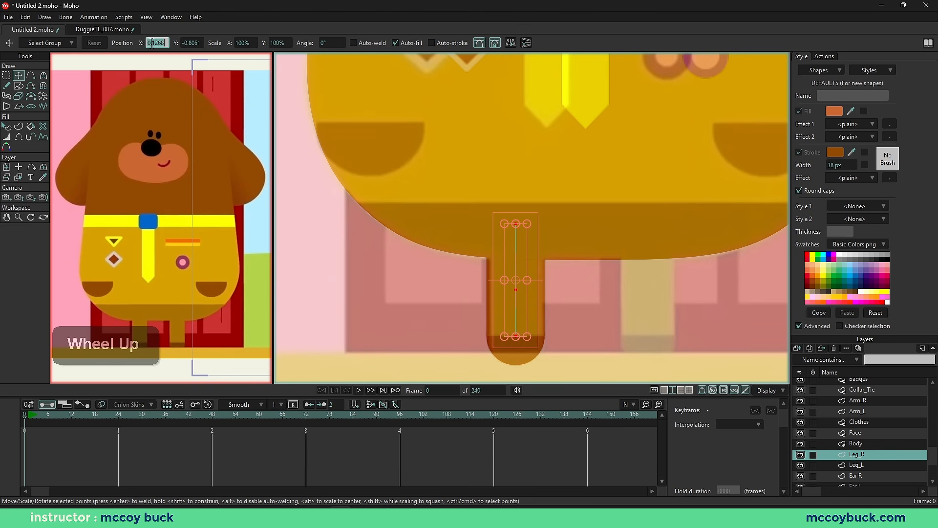
{"action": "key", "text": "BackSpace"}
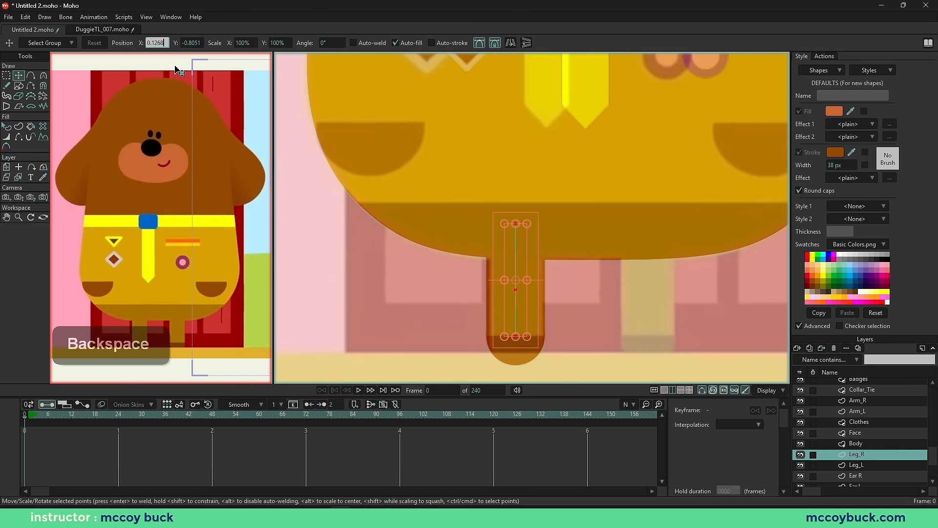
{"action": "key", "text": "Return"}
{"action": "scroll", "coordinate": [534, 251], "scroll_direction": "down", "scroll_amount": 4}
{"action": "left_click", "coordinate": [551, 327]}
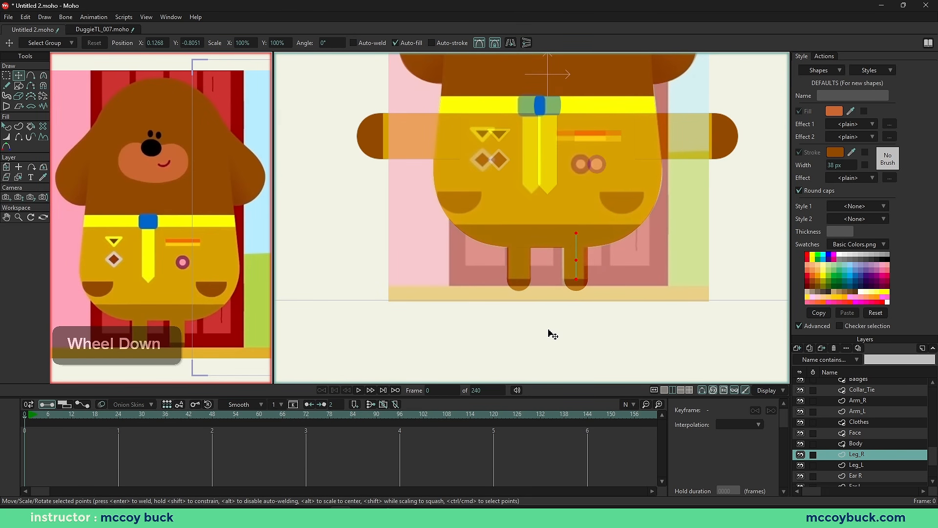
Step: Hide the Reference group and reset the view to the full frame of the finished character
{"action": "scroll", "coordinate": [644, 293], "scroll_direction": "down", "scroll_amount": 4}
{"action": "right_click", "coordinate": [643, 294]}
{"action": "scroll", "coordinate": [857, 391], "scroll_direction": "up", "scroll_amount": 4}
{"action": "scroll", "coordinate": [857, 391], "scroll_direction": "up", "scroll_amount": 1}
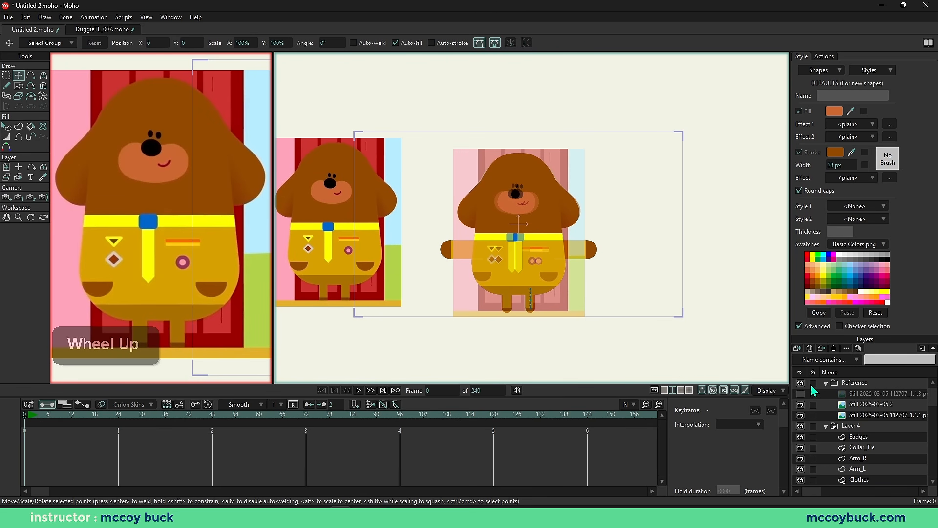
{"action": "left_click", "coordinate": [801, 384]}
{"action": "key", "text": "Home"}
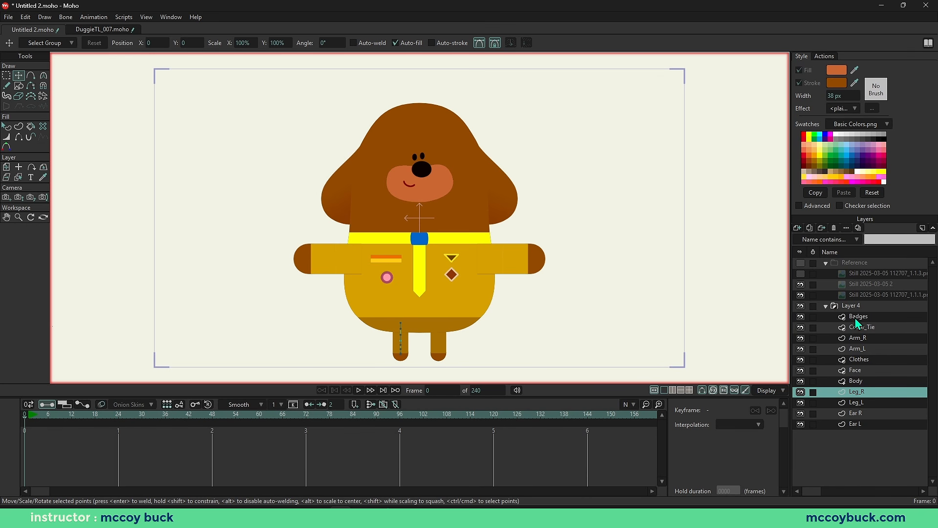
Step: Rename the Layer 4 group as Character
{"action": "left_click", "coordinate": [860, 309]}
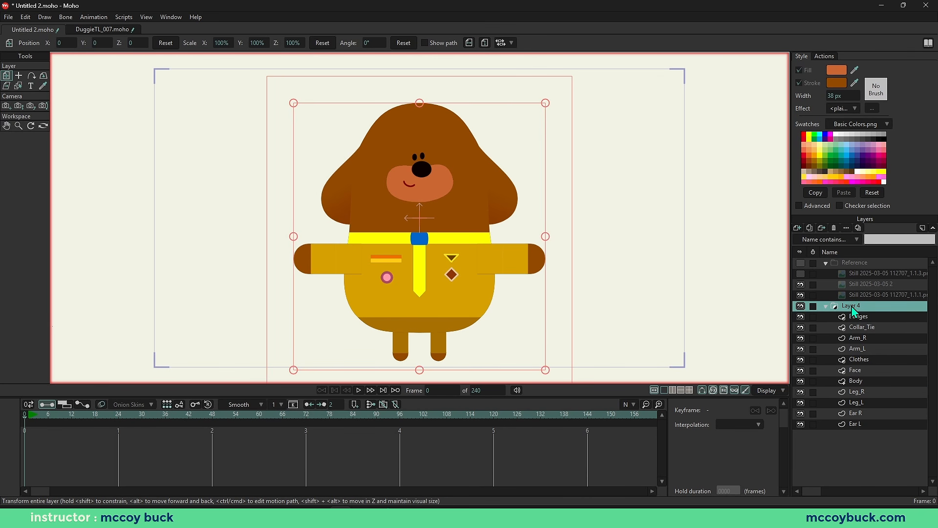
{"action": "double_click", "coordinate": [852, 306]}
{"action": "type", "text": "Character"}
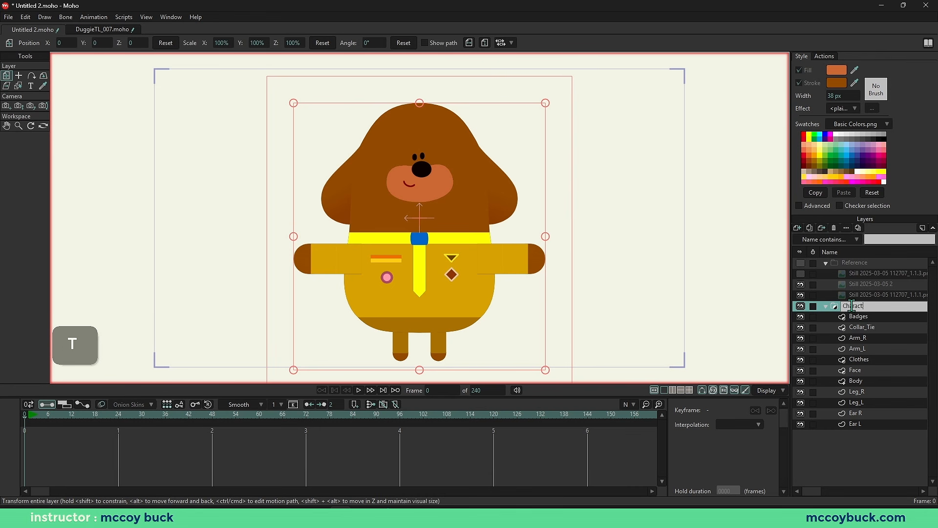
{"action": "key", "text": "Return"}
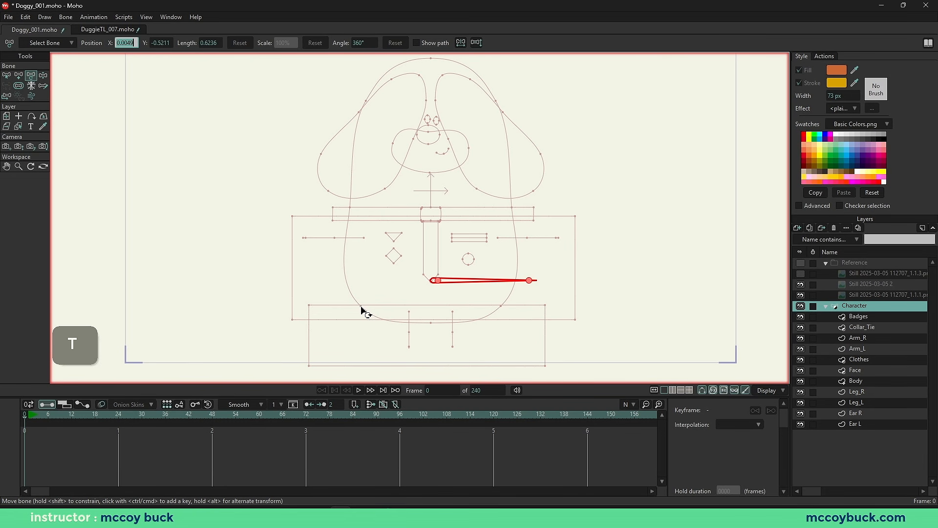
Step: Centre the horizontal root bone by setting its X position to 0 and move it slightly down below the tie
{"action": "type", "text": "0"}
{"action": "key", "text": "Return"}
{"action": "key", "text": "t"}
{"action": "left_click_drag", "start_coordinate": [436, 280], "coordinate": [435, 290]}
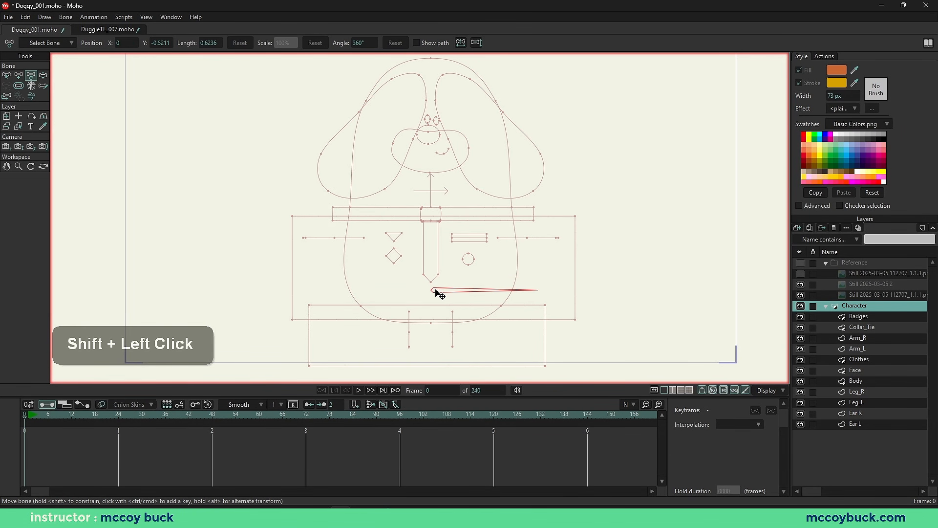
Step: Draw upright body and head bones along the centre line and a two-bone chain down the left ear
{"action": "key", "text": "a"}
{"action": "left_click_drag", "start_coordinate": [441, 140], "coordinate": [373, 163]}
{"action": "key", "text": "a"}
Step: Reselect the head bone and draw a two-bone chain down the right ear
{"action": "left_click", "coordinate": [435, 147]}
{"action": "key", "text": "alt+a"}
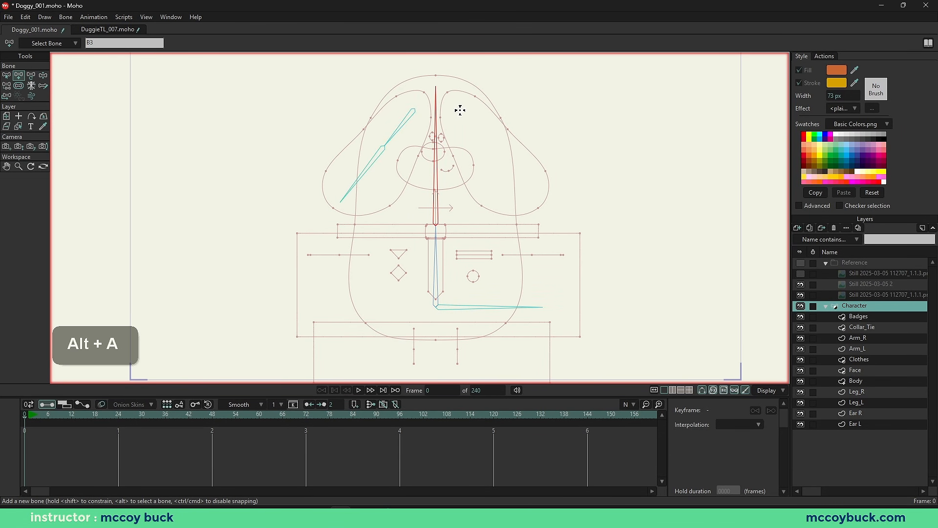
{"action": "left_click_drag", "start_coordinate": [450, 100], "coordinate": [537, 205]}
Step: Reselect the head bone and draw a short upright face bone just beside the nose
{"action": "left_click", "coordinate": [436, 171]}
{"action": "key", "text": "a"}
{"action": "left_click_drag", "start_coordinate": [424, 176], "coordinate": [423, 127]}
{"action": "scroll", "coordinate": [433, 165], "scroll_direction": "up", "scroll_amount": 3}
{"action": "key", "text": "ctrl+z"}
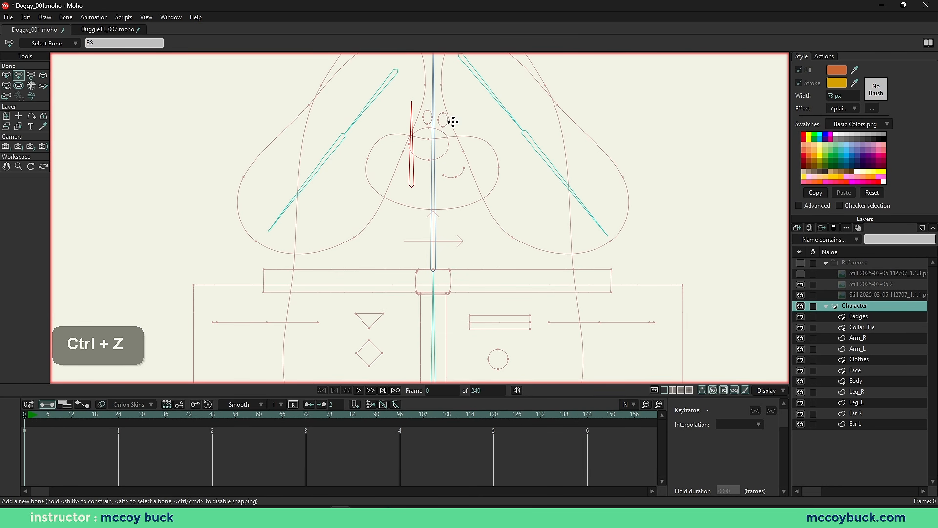
Step: Draw a horizontal two-bone chain from shoulder to hand along each straight arm, reselecting the body bone between them
{"action": "scroll", "coordinate": [404, 172], "scroll_direction": "down", "scroll_amount": 3}
{"action": "key", "text": "a"}
{"action": "left_click_drag", "start_coordinate": [351, 245], "coordinate": [280, 245]}
{"action": "scroll", "coordinate": [304, 262], "scroll_direction": "up", "scroll_amount": 4}
{"action": "scroll", "coordinate": [371, 254], "scroll_direction": "down", "scroll_amount": 1}
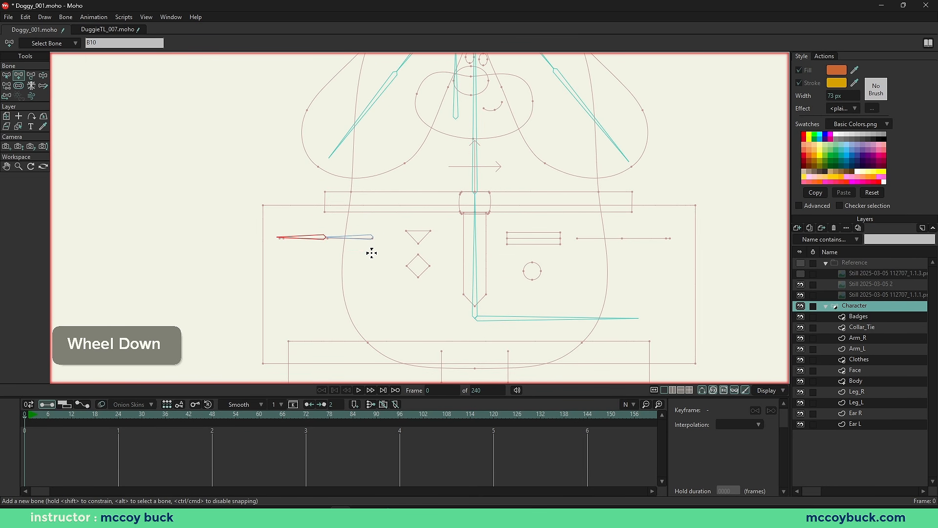
{"action": "left_click", "coordinate": [473, 246], "text": "alt"}
{"action": "left_click_drag", "start_coordinate": [508, 235], "coordinate": [603, 235]}
Step: Reselect the body bone and draw a bone chain along the raised pointing arm up into its hand
{"action": "left_click", "coordinate": [419, 220], "text": "alt"}
{"action": "key", "text": "a"}
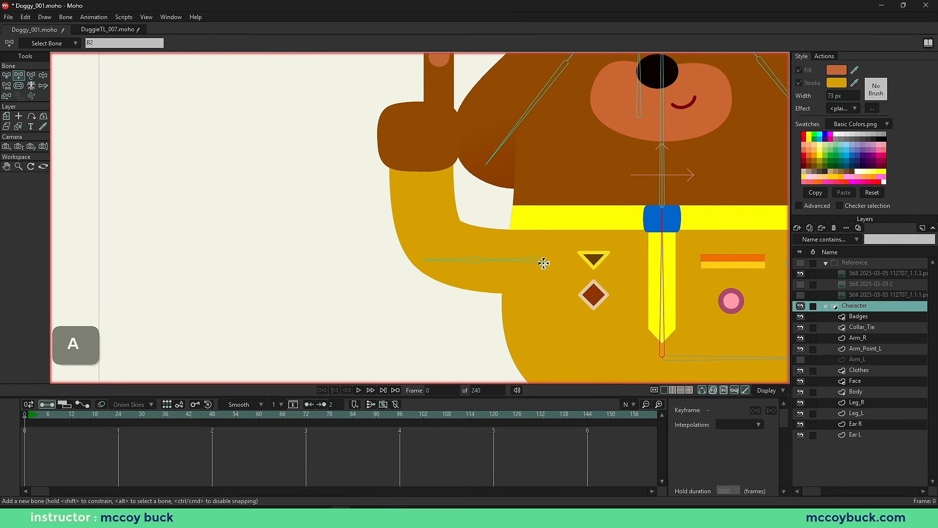
{"action": "scroll", "coordinate": [540, 262], "scroll_direction": "up", "scroll_amount": 2}
{"action": "left_click", "coordinate": [471, 282], "text": "shift"}
{"action": "key", "text": "ctrl+z"}
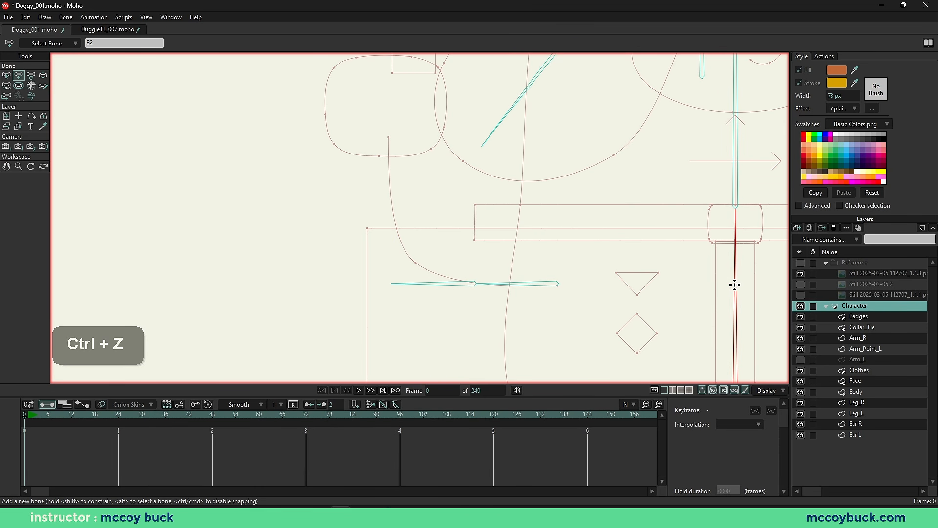
{"action": "left_click_drag", "start_coordinate": [555, 282], "coordinate": [387, 140]}
{"action": "left_click", "coordinate": [465, 194], "text": "shift"}
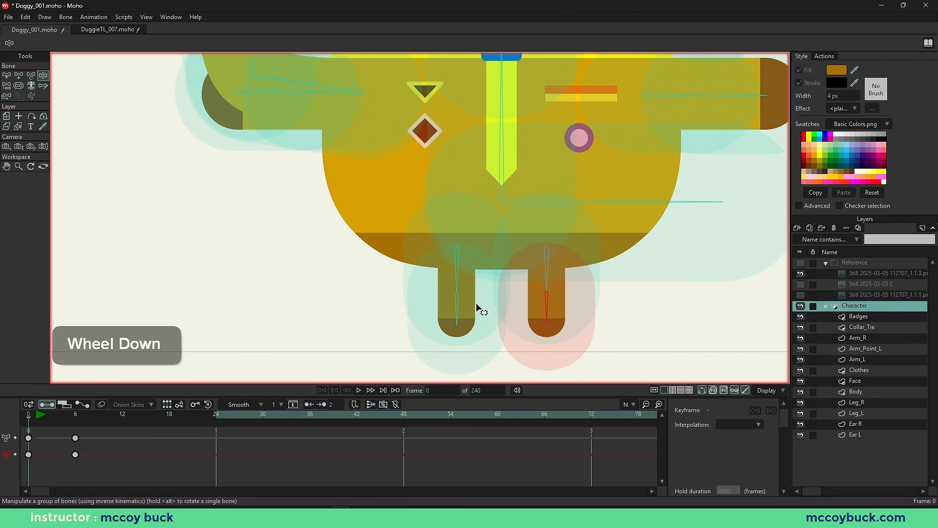
Step: Test bending the left leg and reduce the strength of its bones so they influence only that leg
{"action": "key", "text": "z"}
{"action": "left_click_drag", "start_coordinate": [478, 310], "coordinate": [430, 310]}
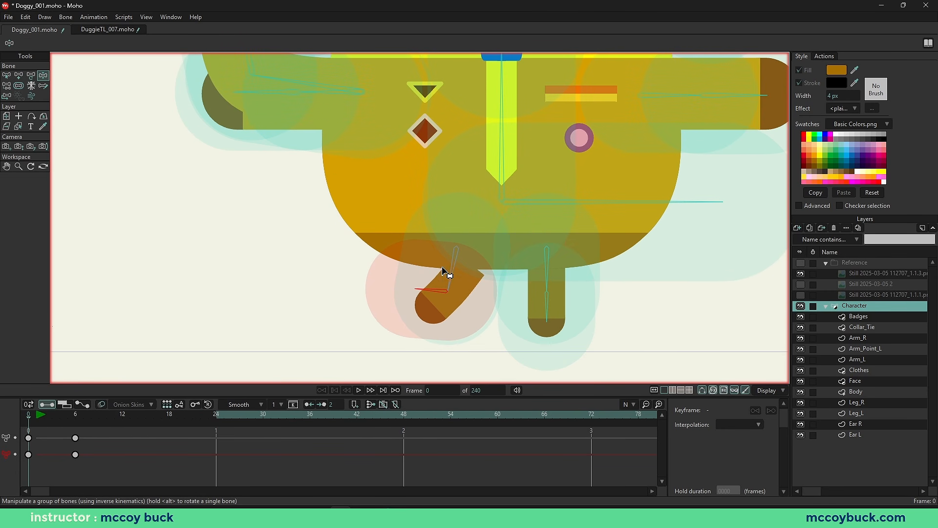
{"action": "key", "text": "s"}
{"action": "key", "text": "z"}
{"action": "left_click_drag", "start_coordinate": [415, 295], "coordinate": [425, 318]}
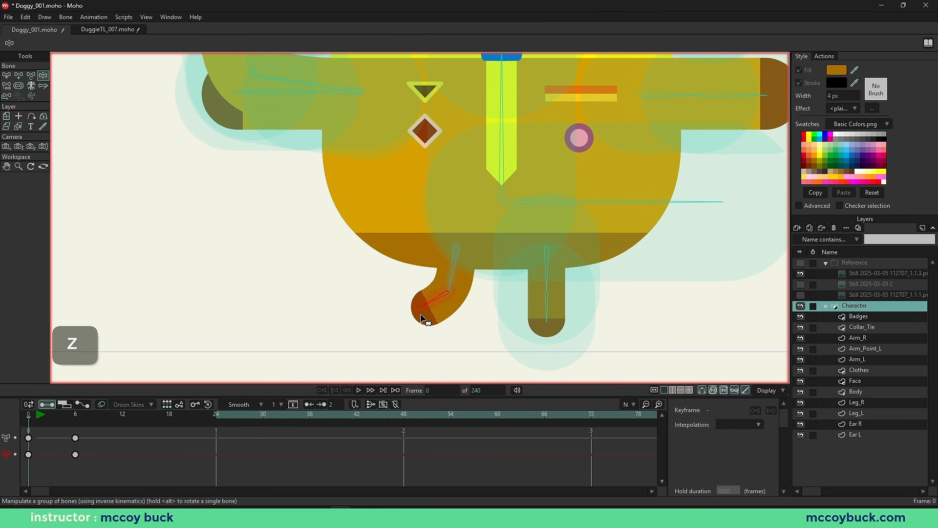
Step: Reduce the right leg's bone strength to about 0.0482 and test the leg by bending it
{"action": "key", "text": "b"}
{"action": "left_click", "coordinate": [549, 276]}
{"action": "key", "text": "s"}
{"action": "left_click_drag", "start_coordinate": [548, 276], "coordinate": [508, 282]}
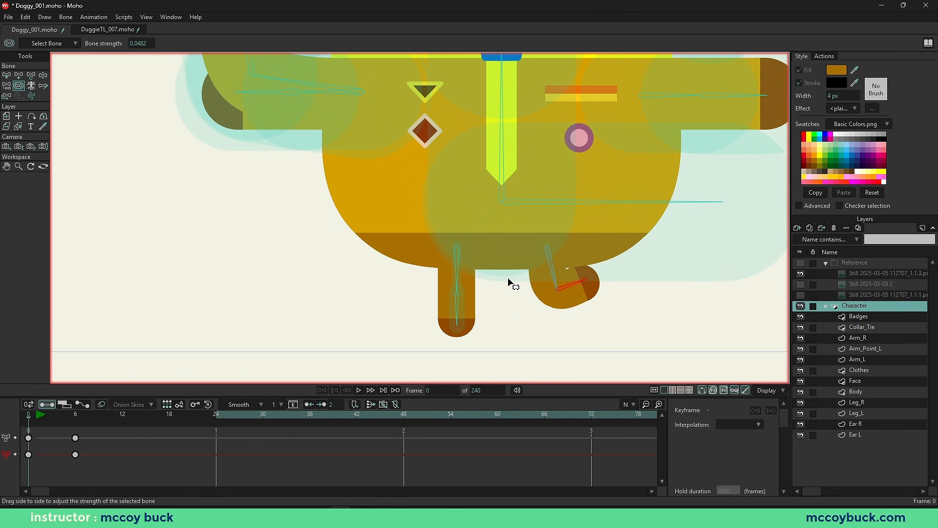
{"action": "key", "text": "z"}
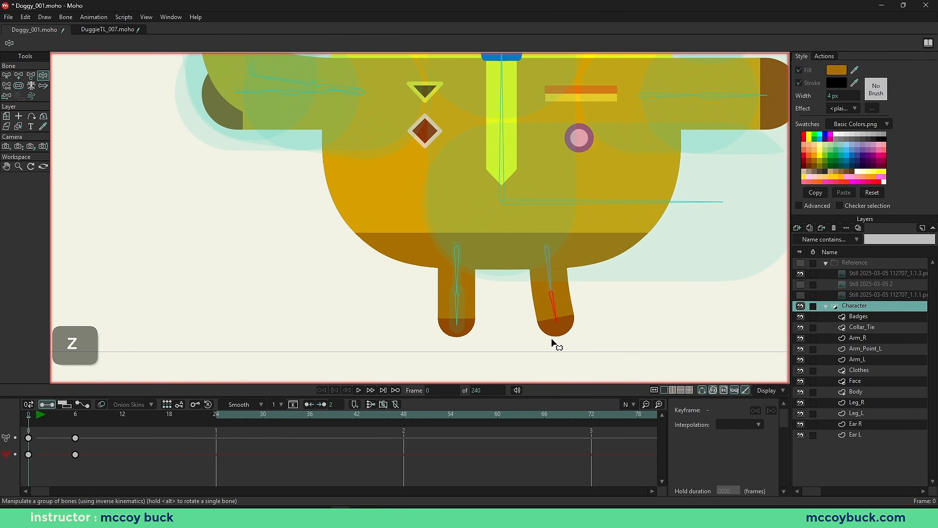
{"action": "left_click_drag", "start_coordinate": [556, 341], "coordinate": [530, 318]}
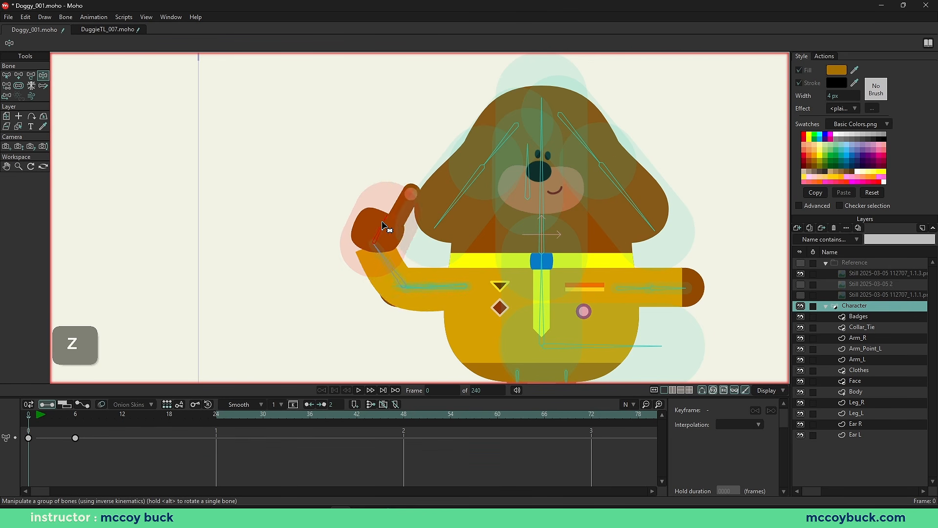
Step: Test the rig by swinging the pointing arm outward and, at frame 6, posing the right arm and right ear lower
{"action": "left_click_drag", "start_coordinate": [383, 230], "coordinate": [313, 224]}
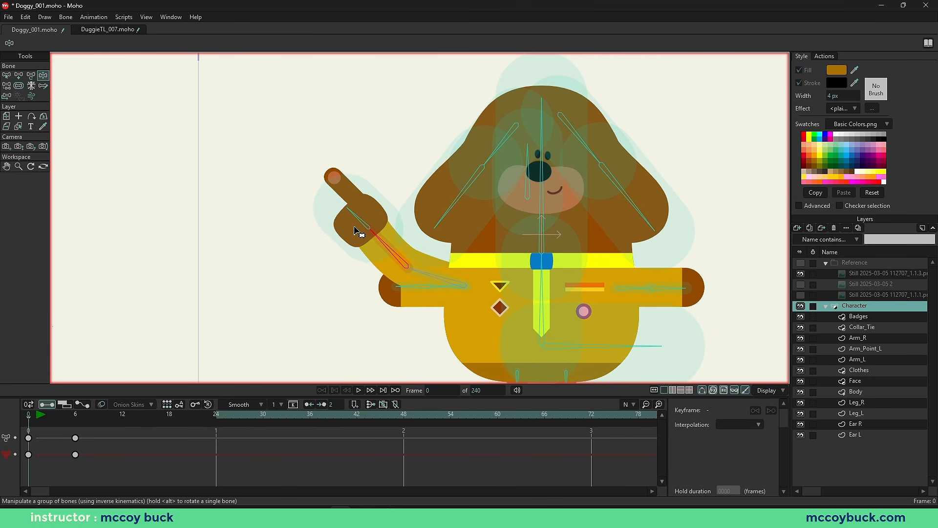
{"action": "scroll", "coordinate": [342, 260], "scroll_direction": "down", "scroll_amount": 2}
{"action": "key", "text": "z"}
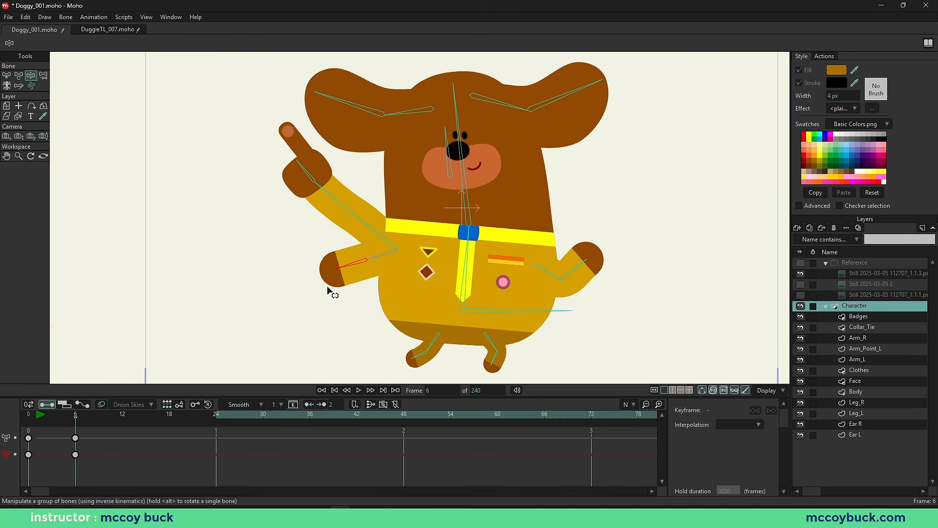
{"action": "left_click_drag", "start_coordinate": [586, 256], "coordinate": [580, 307]}
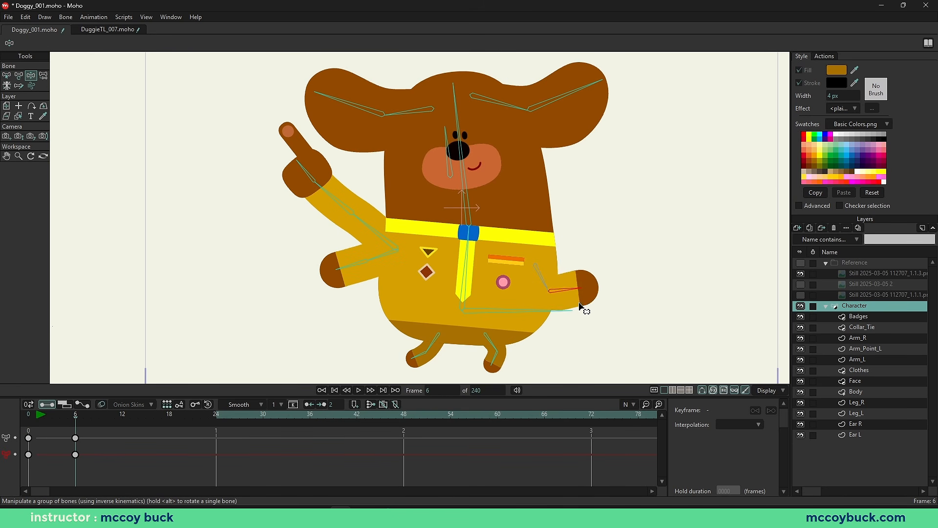
{"action": "left_click_drag", "start_coordinate": [602, 88], "coordinate": [595, 139]}
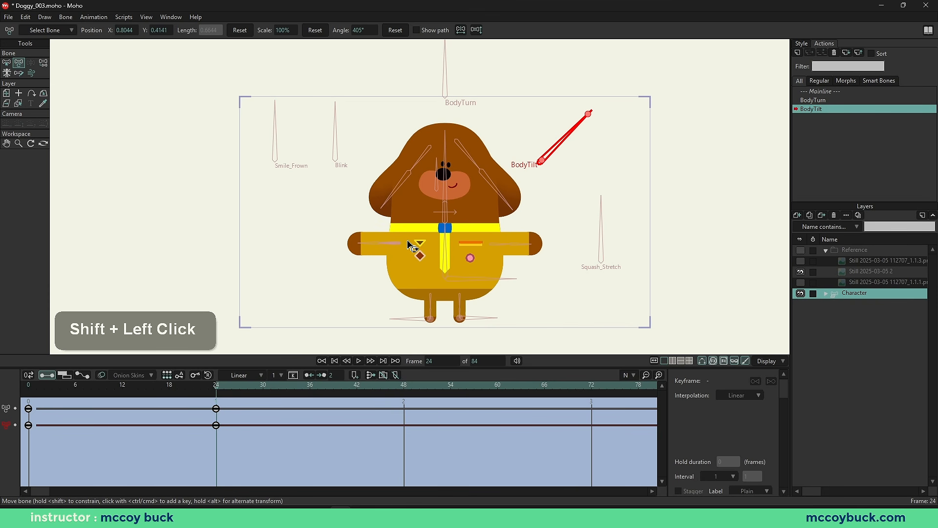
Step: Select all keyframes of the BodyTilt action and set them to Linear interpolation
{"action": "key", "text": "ctrl+shift+a+q"}
{"action": "key", "text": "ctrl+1"}
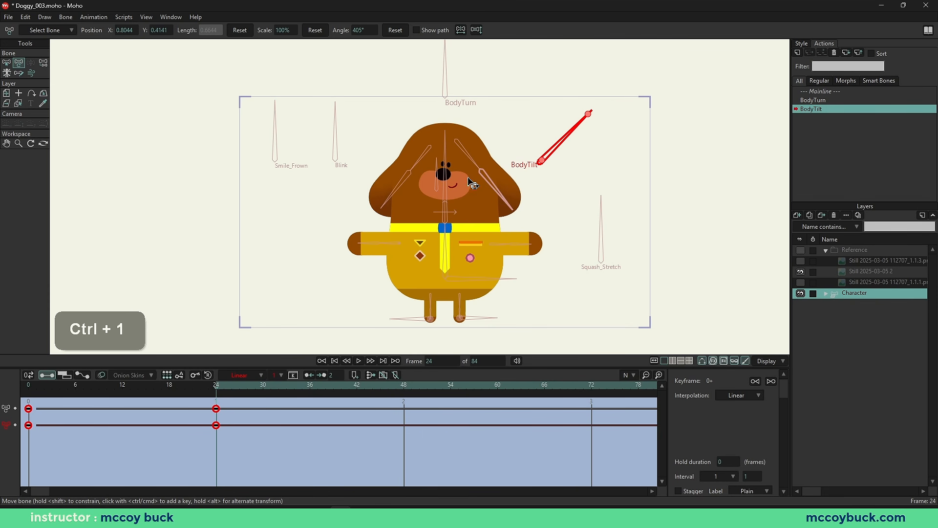
{"action": "scroll", "coordinate": [454, 181], "scroll_direction": "up", "scroll_amount": 2}
Step: Select both upper ear bones and the Body layer's points around the top of the head in the BodyTilt action
{"action": "left_click", "coordinate": [400, 141], "text": "shift"}
{"action": "left_click", "coordinate": [462, 128], "text": "shift"}
{"action": "right_click", "coordinate": [383, 90]}
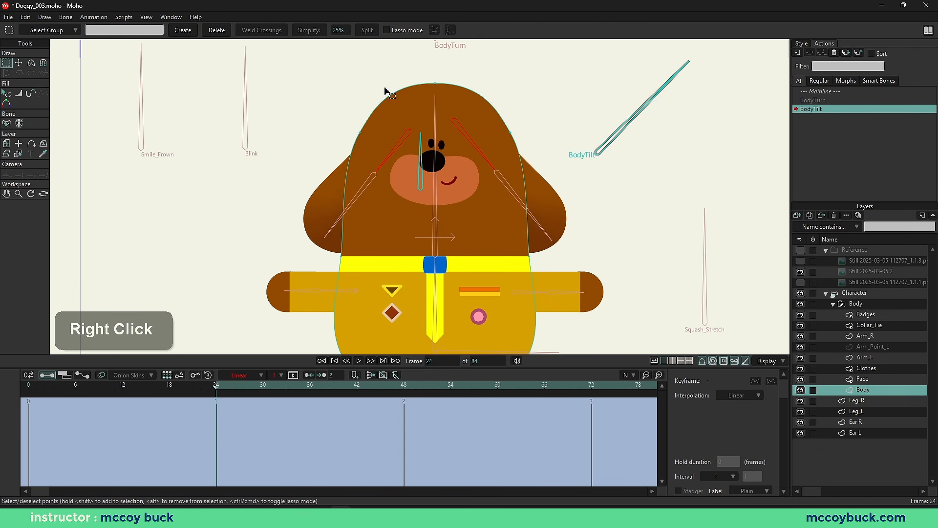
{"action": "key", "text": "g"}
{"action": "left_click_drag", "start_coordinate": [342, 78], "coordinate": [528, 135]}
{"action": "key", "text": "t"}
{"action": "key", "text": "g"}
{"action": "key", "text": "q"}
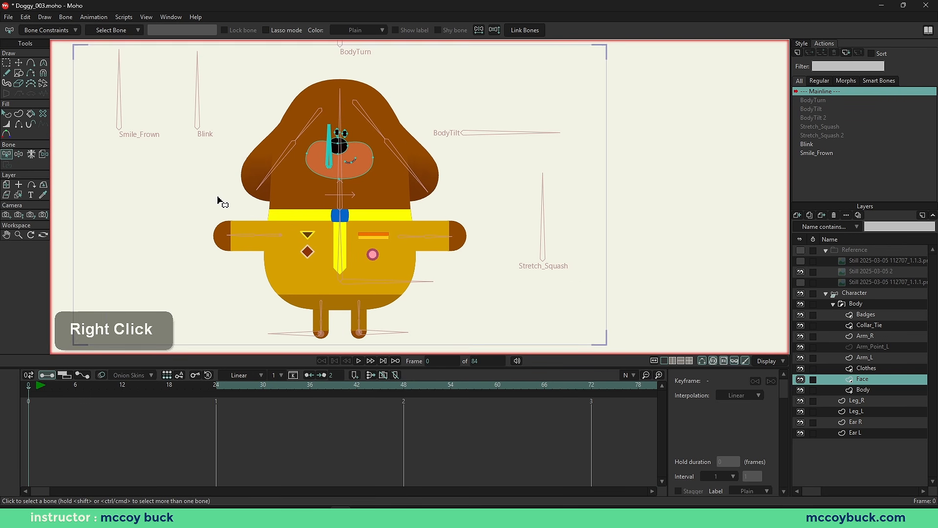
Step: Select the Character layer at frame 6 of the Mainline and lower both arms with Manipulate Bones
{"action": "left_click_drag", "start_coordinate": [218, 199], "coordinate": [249, 213]}
{"action": "left_click", "coordinate": [76, 387]}
{"action": "left_click", "coordinate": [876, 294]}
{"action": "left_click_drag", "start_coordinate": [381, 231], "coordinate": [395, 218]}
{"action": "key", "text": "z"}
{"action": "left_click_drag", "start_coordinate": [278, 236], "coordinate": [284, 247]}
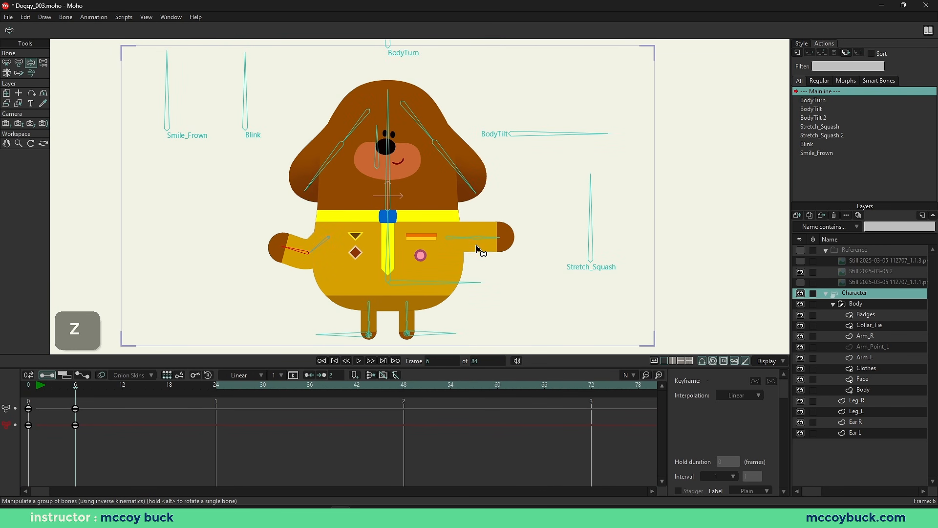
{"action": "left_click_drag", "start_coordinate": [493, 238], "coordinate": [492, 248]}
Step: Pose the head, rotate the BodyTurn control bone anticlockwise and reposition the ears at frame 6
{"action": "left_click_drag", "start_coordinate": [388, 128], "coordinate": [397, 163]}
{"action": "left_click_drag", "start_coordinate": [383, 53], "coordinate": [360, 69]}
{"action": "scroll", "coordinate": [442, 169], "scroll_direction": "up", "scroll_amount": 1}
{"action": "left_click_drag", "start_coordinate": [444, 172], "coordinate": [484, 205]}
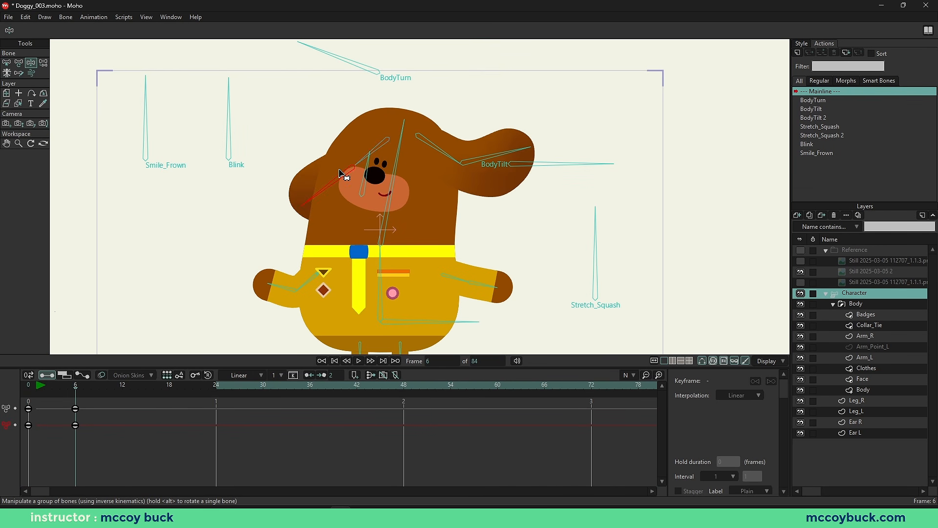
{"action": "scroll", "coordinate": [255, 195], "scroll_direction": "down", "scroll_amount": 2}
{"action": "scroll", "coordinate": [503, 231], "scroll_direction": "up", "scroll_amount": 2}
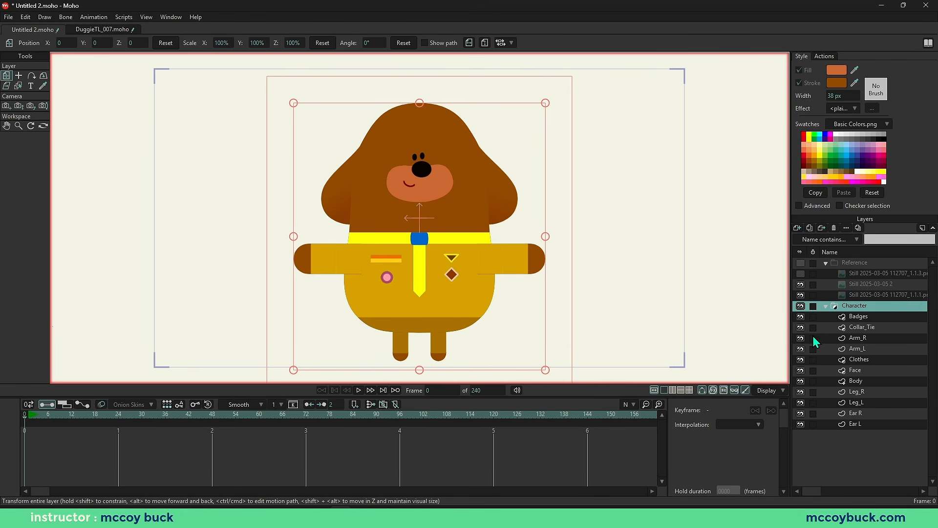
Step: Convert the Character group to a bone layer and hide the shape fills so the artwork displays as outlines
{"action": "right_click", "coordinate": [852, 308]}
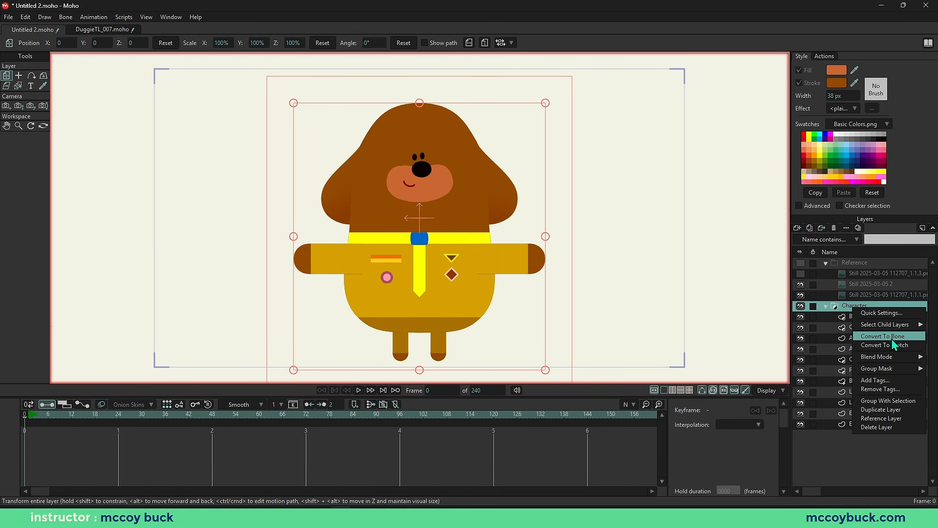
{"action": "left_click", "coordinate": [885, 337]}
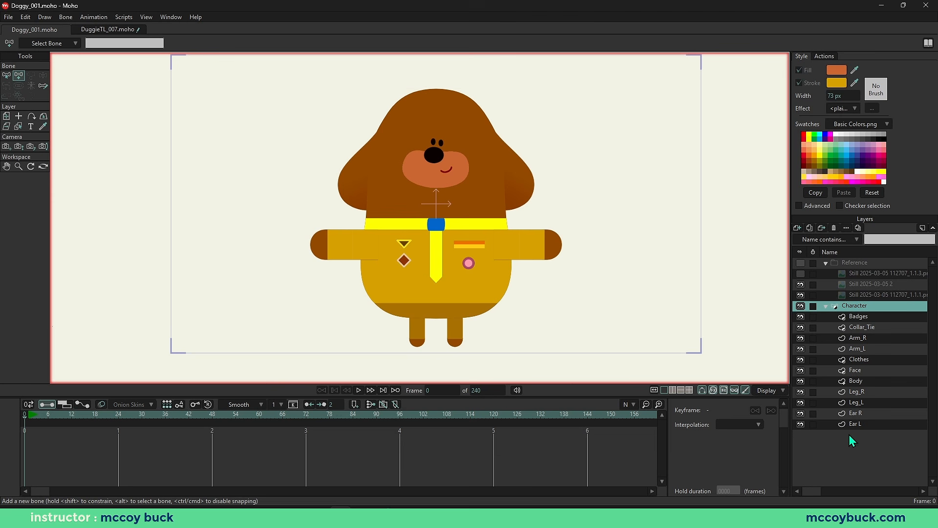
{"action": "left_click", "coordinate": [784, 391]}
{"action": "left_click", "coordinate": [760, 405]}
{"action": "left_click", "coordinate": [855, 448]}
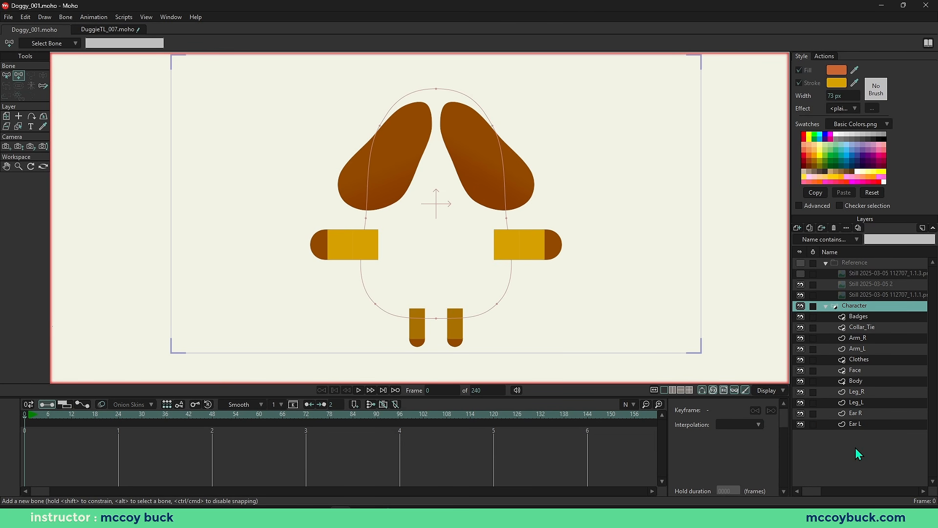
Step: Draw a horizontal root bone about 0.62 long, starting at the tip of the tie
{"action": "left_click_drag", "start_coordinate": [436, 281], "coordinate": [528, 281]}
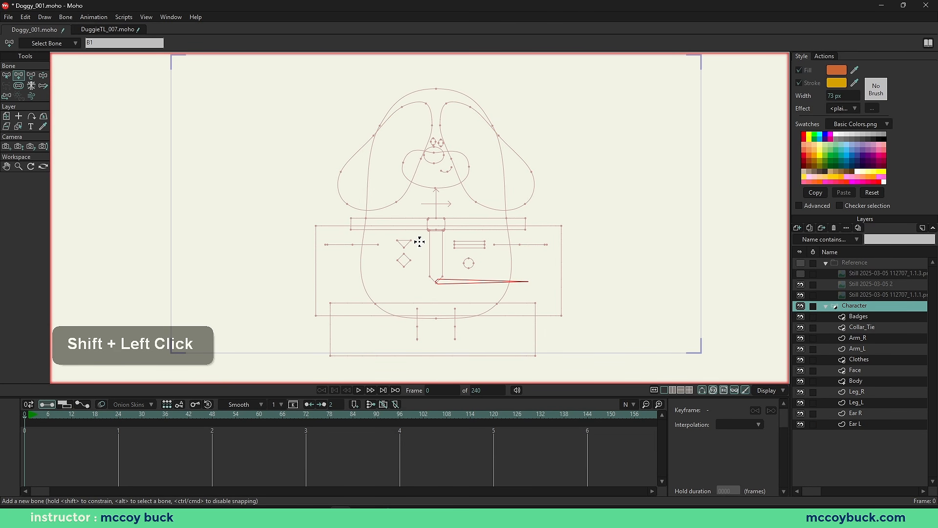
{"action": "scroll", "coordinate": [431, 286], "scroll_direction": "up", "scroll_amount": 1}
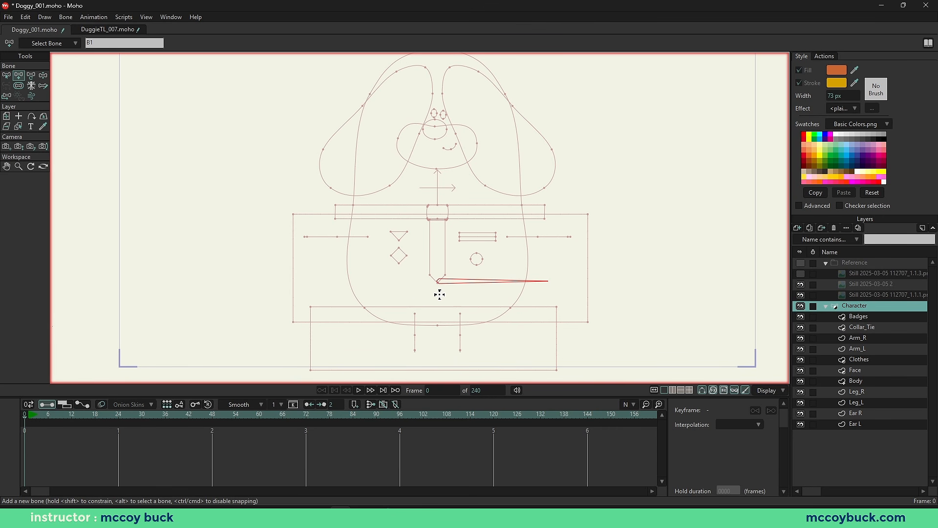
{"action": "right_click", "coordinate": [422, 268]}
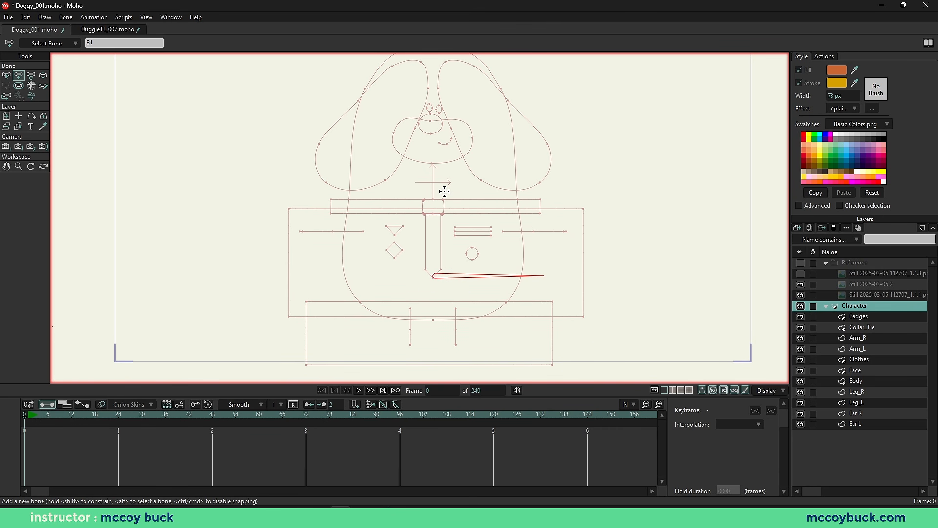
{"action": "scroll", "coordinate": [430, 257], "scroll_direction": "down", "scroll_amount": 1}
{"action": "right_click", "coordinate": [435, 258]}
Step: Set the root bone's X position to 0 and move the bone straight down slightly below the tie
{"action": "key", "text": "b"}
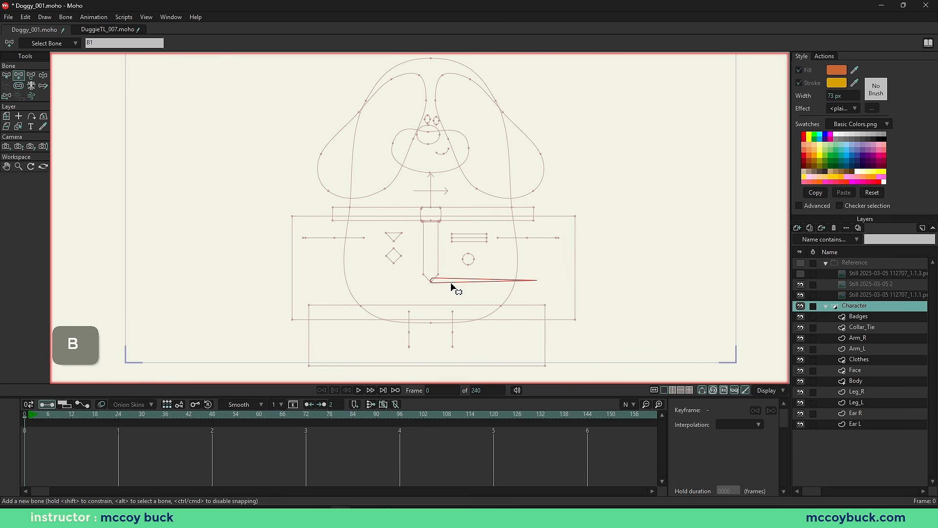
{"action": "key", "text": "t"}
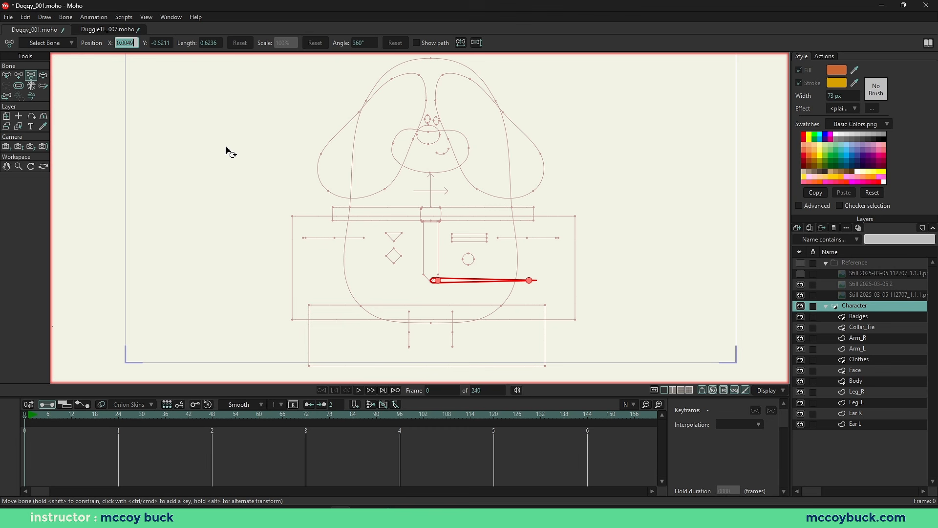
{"action": "type", "text": "0"}
{"action": "key", "text": "Return"}
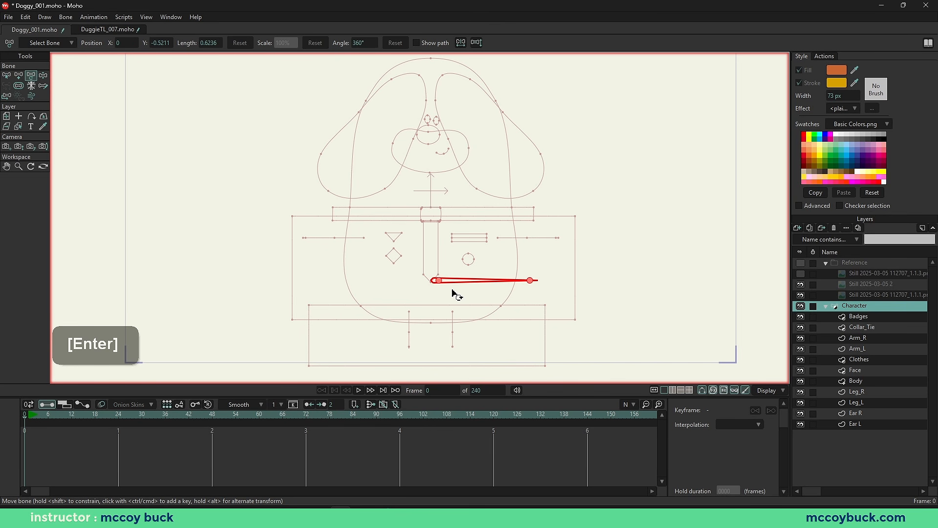
{"action": "key", "text": "t"}
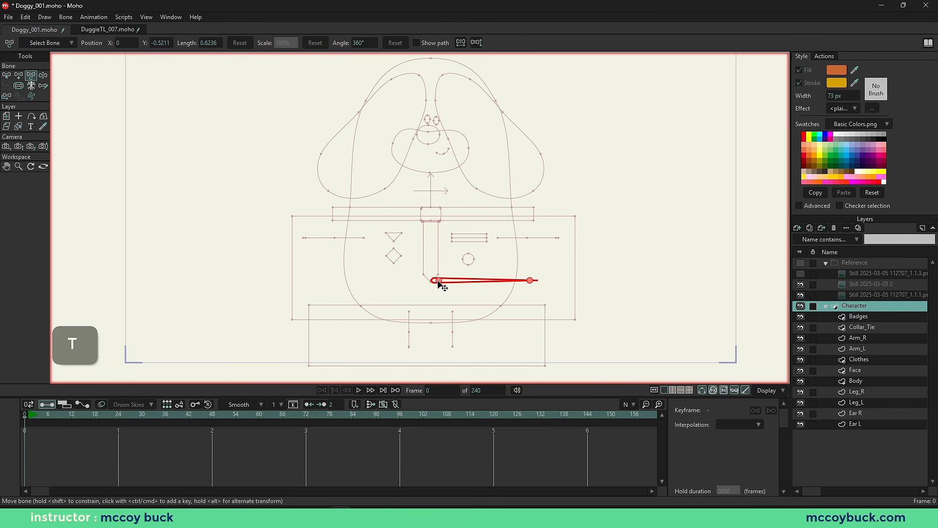
{"action": "left_click_drag", "start_coordinate": [438, 282], "coordinate": [439, 297]}
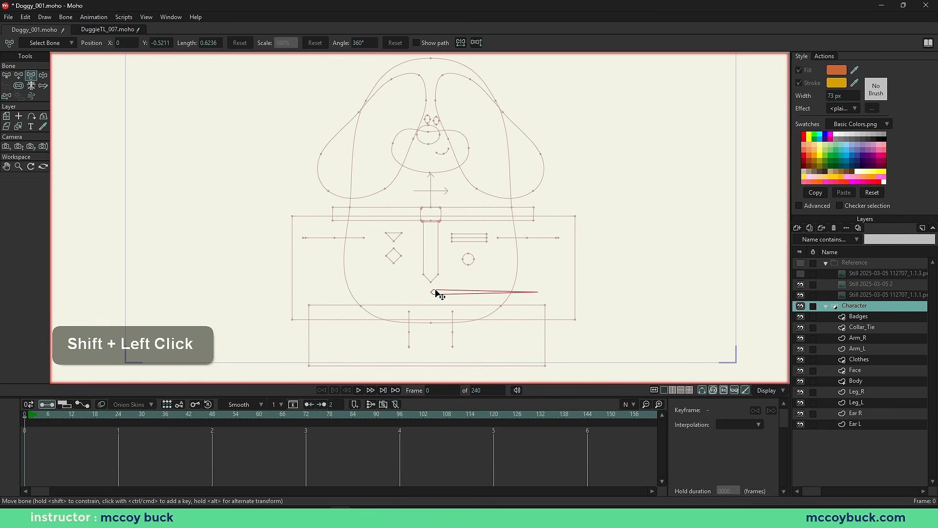
Step: Draw an upright body bone from the root to the collar and a head bone above it on the centre line
{"action": "key", "text": "a"}
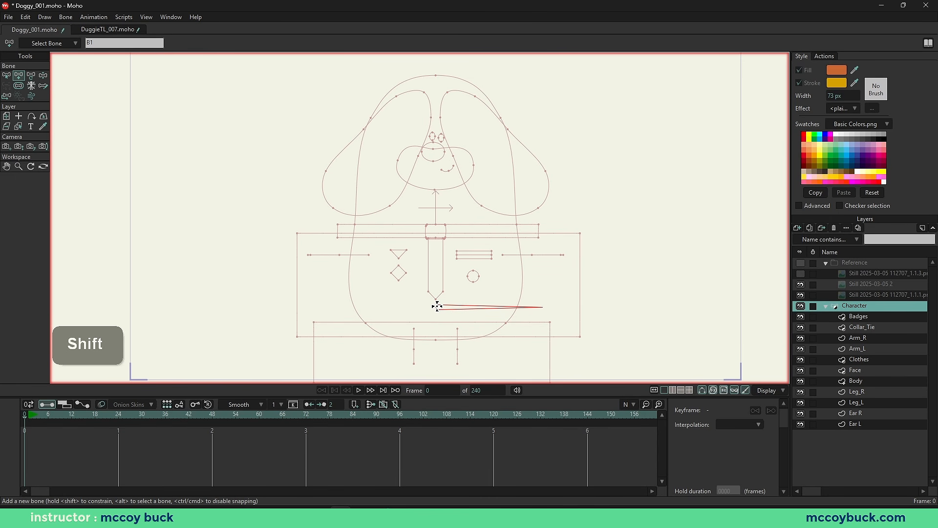
{"action": "left_click_drag", "start_coordinate": [435, 306], "coordinate": [440, 142]}
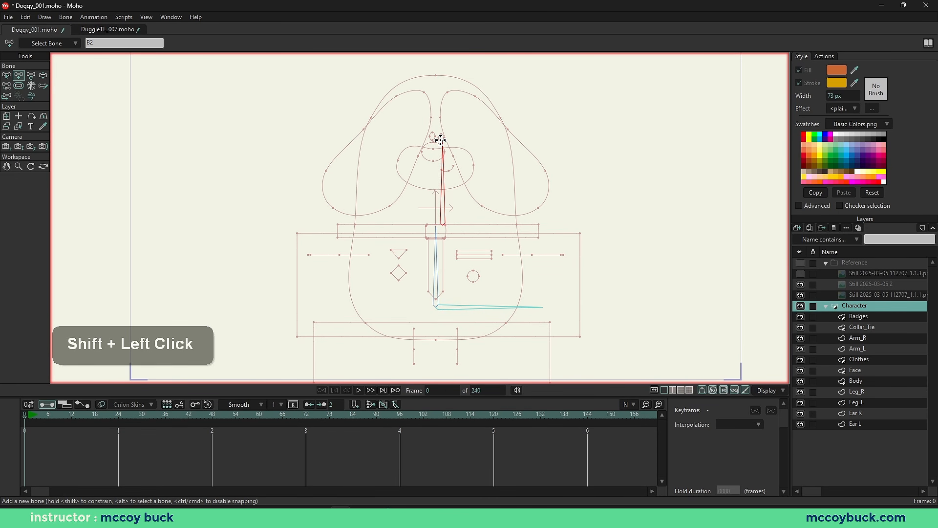
{"action": "key", "text": "ctrl+z"}
{"action": "left_click_drag", "start_coordinate": [435, 225], "coordinate": [436, 91]}
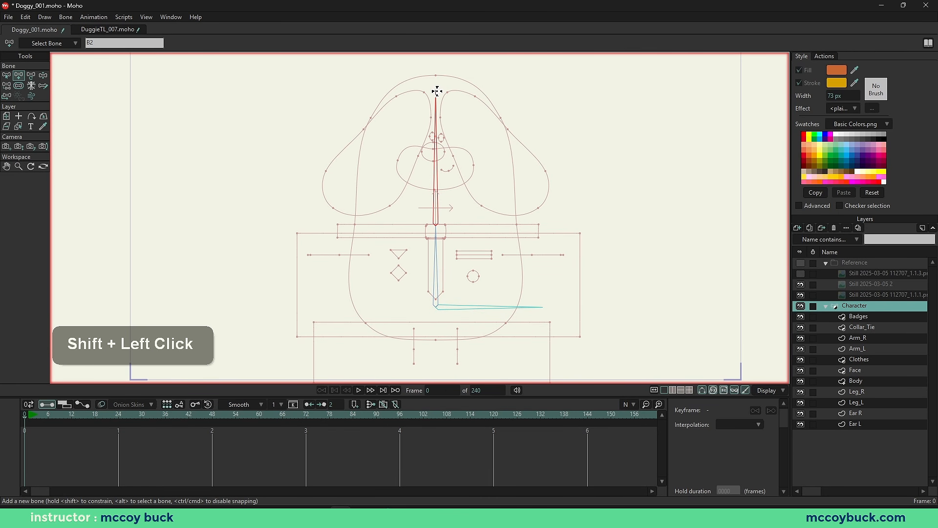
{"action": "key", "text": "a"}
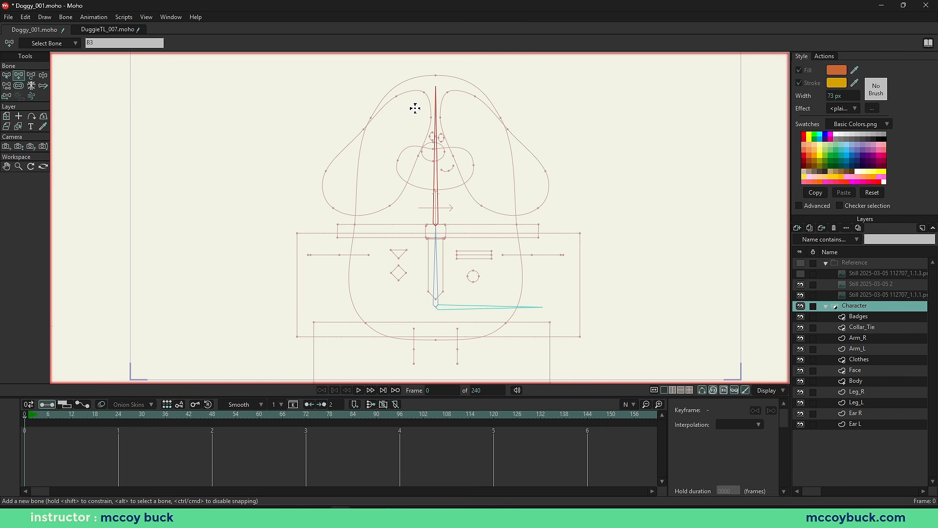
Step: Draw a two-bone chain down each ear, parenting both chains to the head bone
{"action": "mouse_move", "coordinate": [415, 108]}
{"action": "left_mouse_down"}
{"action": "mouse_move", "coordinate": [331, 207]}
{"action": "mouse_move", "coordinate": [343, 198]}
{"action": "left_mouse_up"}
{"action": "key", "text": "t"}
{"action": "left_click", "coordinate": [445, 146]}
{"action": "key", "text": "alt+a"}
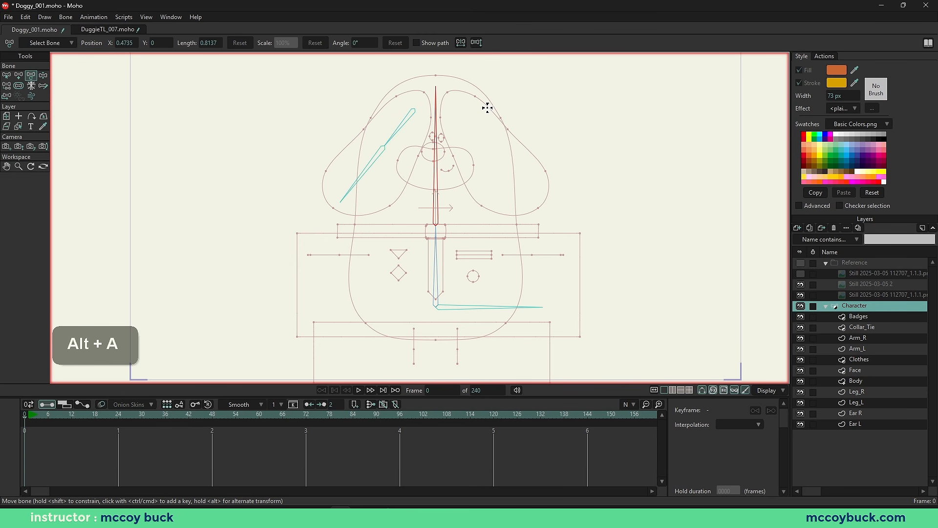
{"action": "left_click_drag", "start_coordinate": [451, 99], "coordinate": [487, 144]}
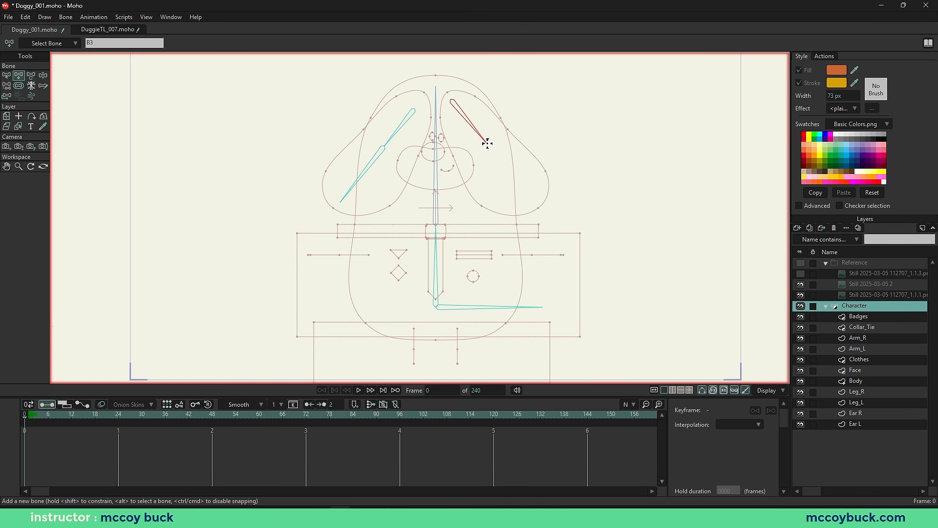
{"action": "key", "text": "b"}
{"action": "key", "text": "a"}
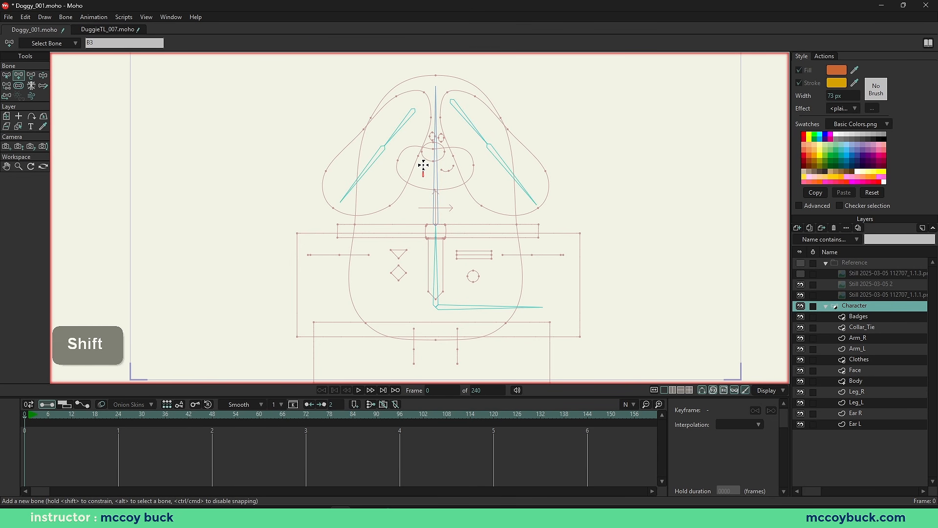
Step: Draw a short upright face bone just beside the nose, parented to the head bone
{"action": "left_click_drag", "start_coordinate": [423, 175], "coordinate": [426, 127]}
{"action": "scroll", "coordinate": [438, 157], "scroll_direction": "up", "scroll_amount": 3}
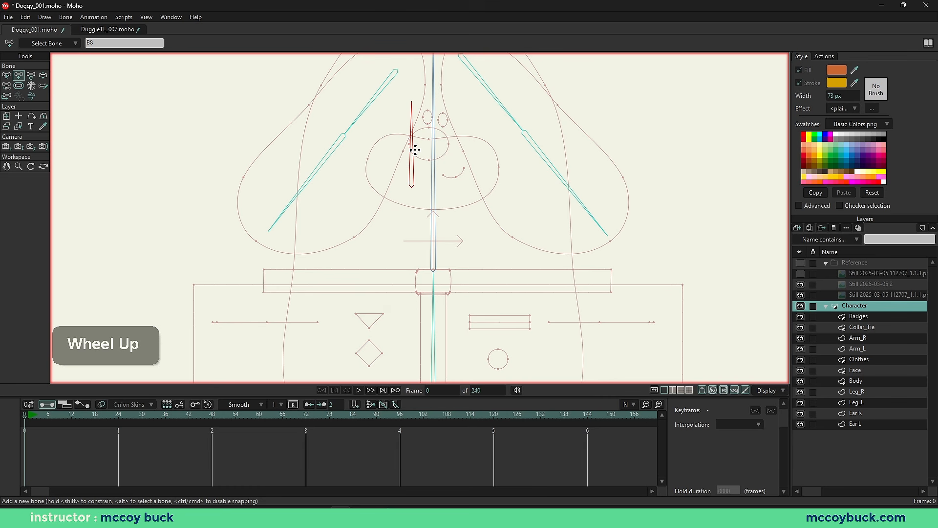
{"action": "left_click_drag", "start_coordinate": [356, 122], "coordinate": [375, 217]}
{"action": "key", "text": "ctrl+z"}
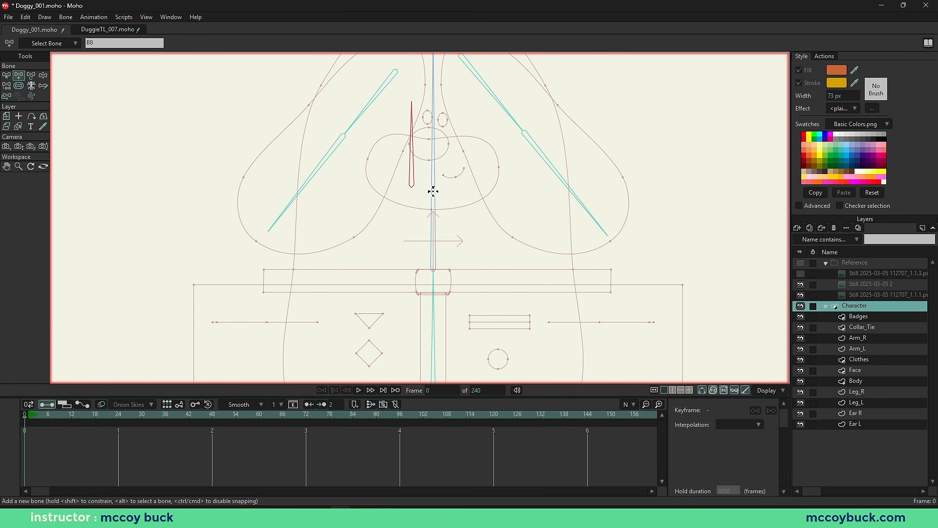
Step: Draw a two-bone chain outward along each arm, parenting both chains to the body bone
{"action": "scroll", "coordinate": [405, 201], "scroll_direction": "down", "scroll_amount": 3}
{"action": "right_click", "coordinate": [399, 207]}
{"action": "left_click", "coordinate": [423, 251], "text": "alt"}
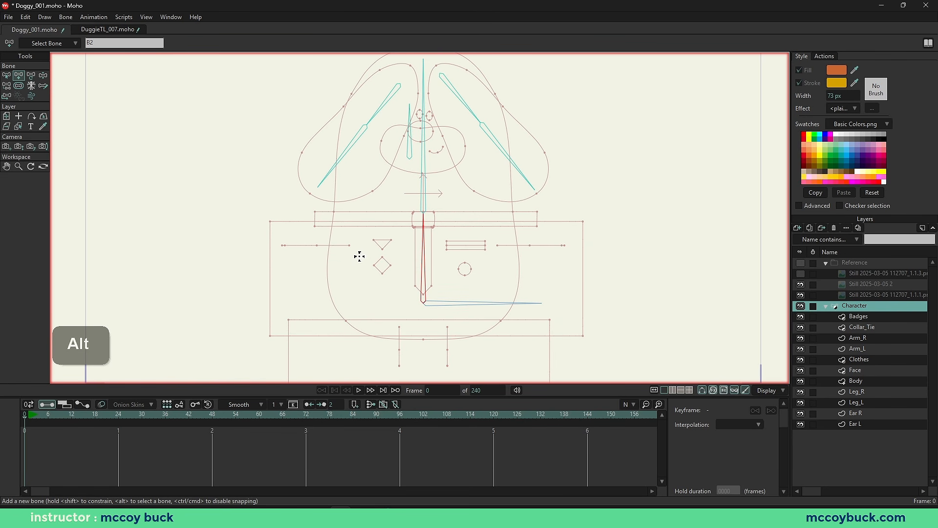
{"action": "key", "text": "a"}
{"action": "left_click_drag", "start_coordinate": [350, 244], "coordinate": [280, 246]}
{"action": "scroll", "coordinate": [304, 224], "scroll_direction": "up", "scroll_amount": 3}
{"action": "scroll", "coordinate": [308, 237], "scroll_direction": "down", "scroll_amount": 1}
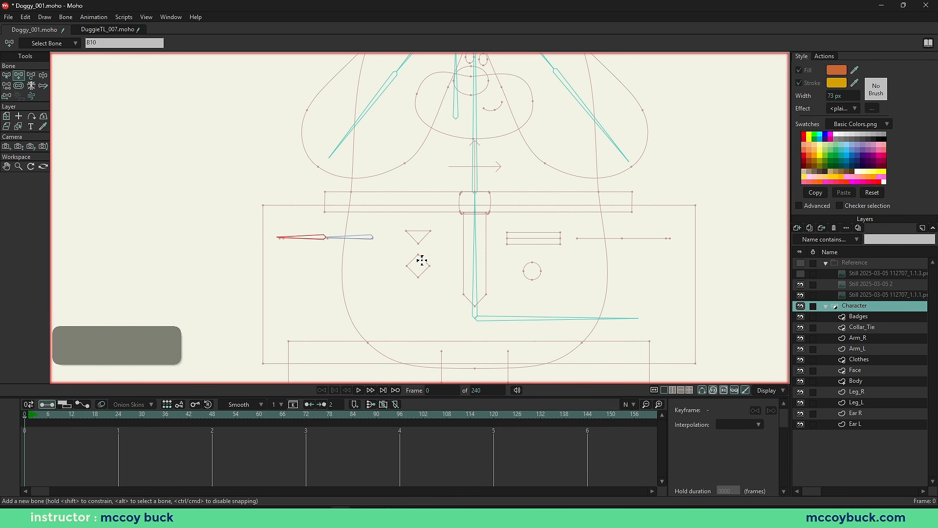
{"action": "left_click", "coordinate": [475, 253], "text": "alt"}
{"action": "mouse_move", "coordinate": [575, 239]}
{"action": "left_mouse_down"}
{"action": "mouse_move", "coordinate": [506, 235]}
{"action": "mouse_move", "coordinate": [603, 234]}
{"action": "left_mouse_up"}
Step: Draw a two-bone chain straight down each leg, parenting both chains to the root bone
{"action": "left_click", "coordinate": [423, 318], "text": "alt"}
{"action": "left_click_drag", "start_coordinate": [423, 319], "coordinate": [419, 224]}
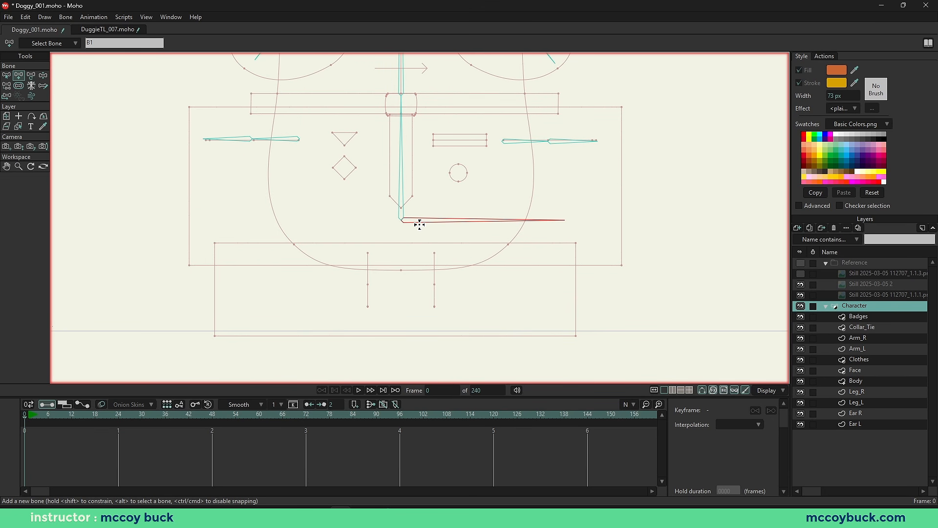
{"action": "left_click_drag", "start_coordinate": [368, 250], "coordinate": [366, 308], "text": "shift"}
{"action": "left_click", "coordinate": [441, 221], "text": "alt"}
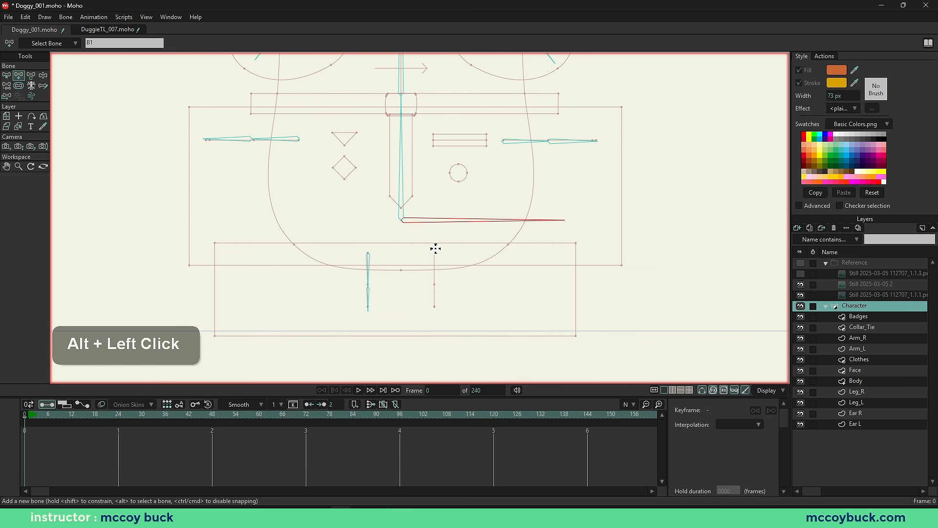
{"action": "left_click_drag", "start_coordinate": [435, 252], "coordinate": [439, 286], "text": "shift"}
{"action": "scroll", "coordinate": [513, 287], "scroll_direction": "down", "scroll_amount": 4}
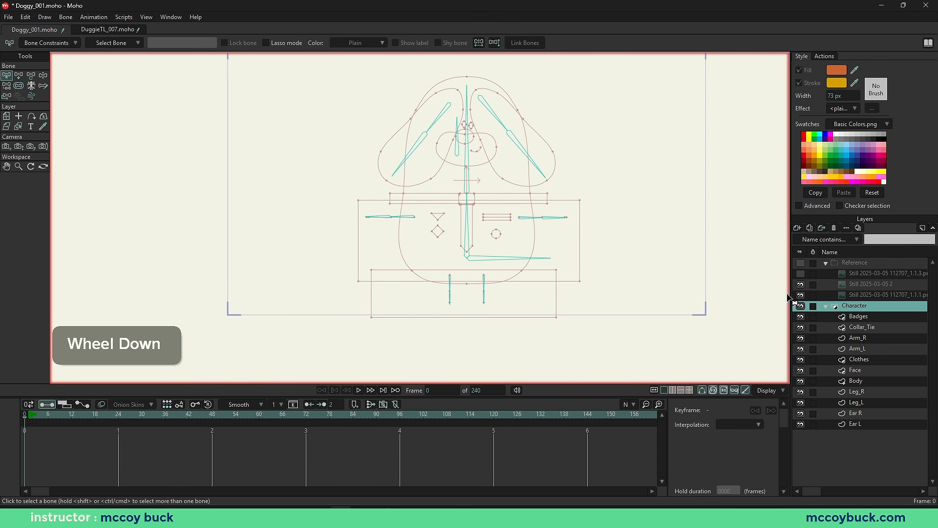
Step: Show the shape fills again so the bones can be seen over the coloured artwork
{"action": "left_click_drag", "start_coordinate": [523, 253], "coordinate": [503, 263]}
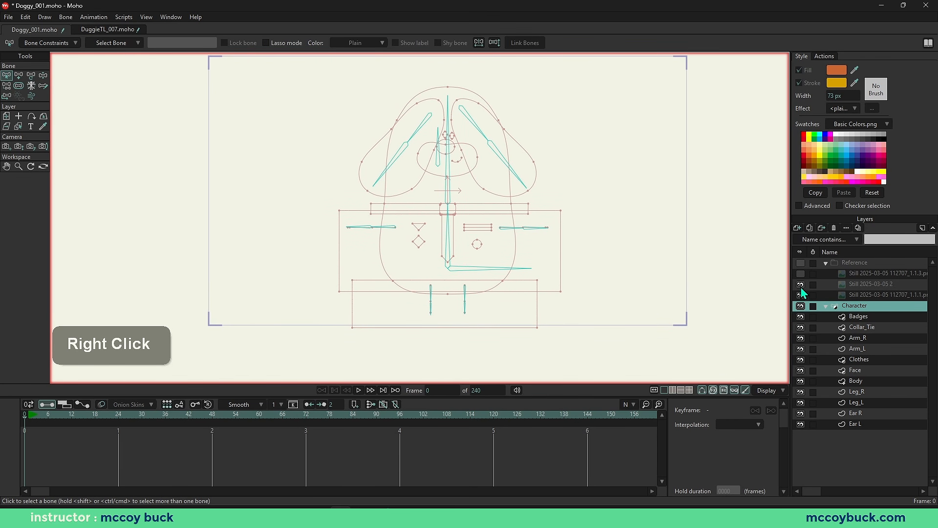
{"action": "left_click", "coordinate": [766, 390]}
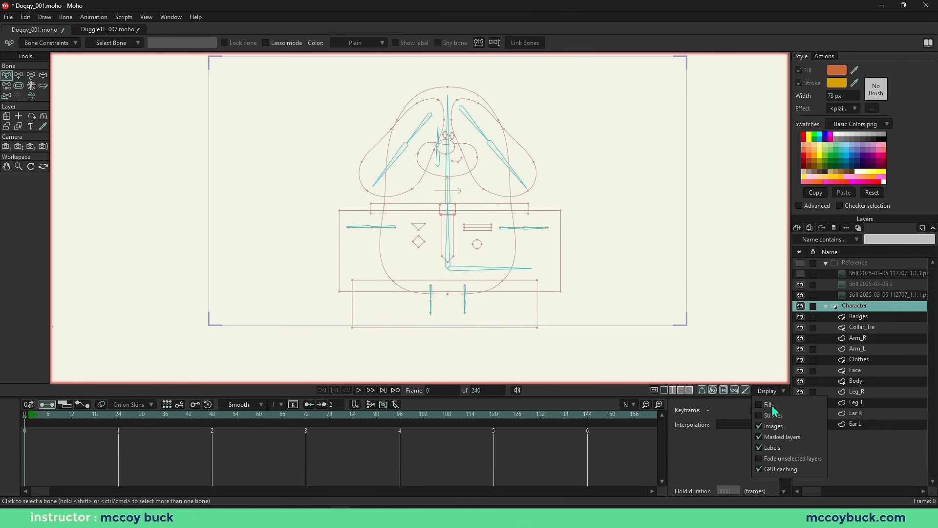
{"action": "left_click", "coordinate": [761, 405]}
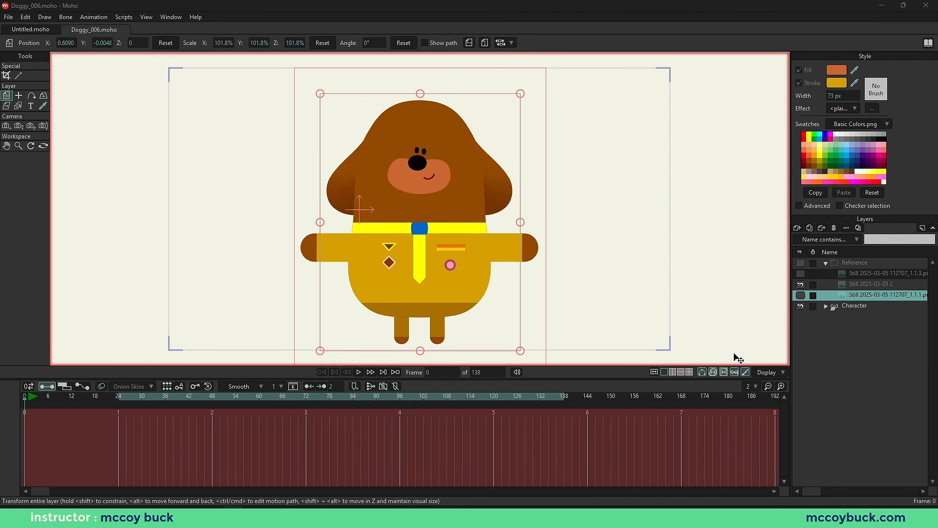
Step: Select the Character bone layer in Doggy_006 and examine the ear, face and head bones up close
{"action": "left_click", "coordinate": [866, 307]}
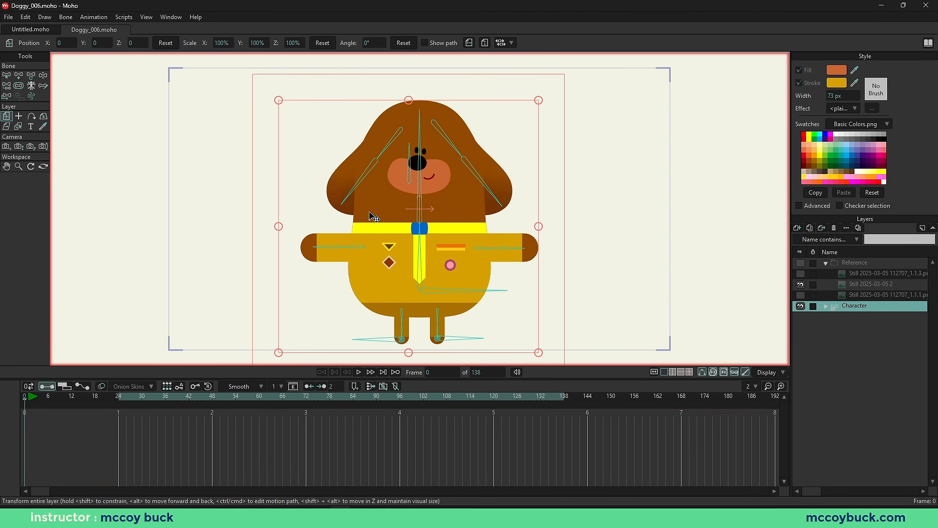
{"action": "key", "text": "b"}
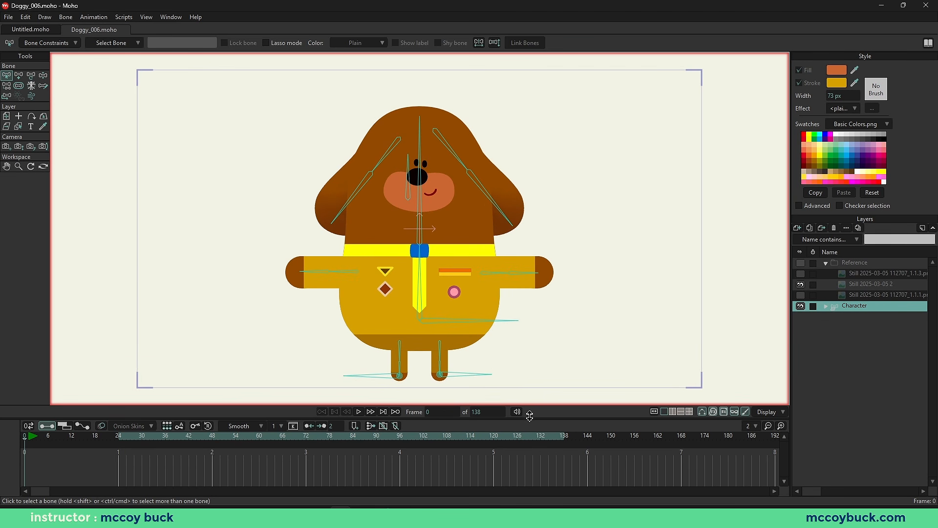
{"action": "scroll", "coordinate": [416, 239], "scroll_direction": "up", "scroll_amount": 6}
{"action": "left_click_drag", "start_coordinate": [431, 245], "coordinate": [420, 290]}
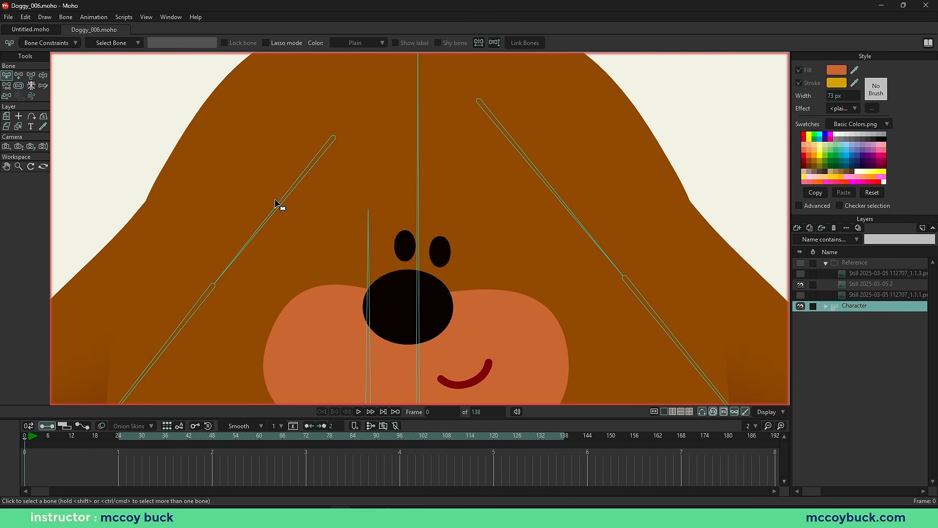
{"action": "left_click_drag", "start_coordinate": [428, 132], "coordinate": [436, 86]}
{"action": "scroll", "coordinate": [323, 111], "scroll_direction": "down", "scroll_amount": 3}
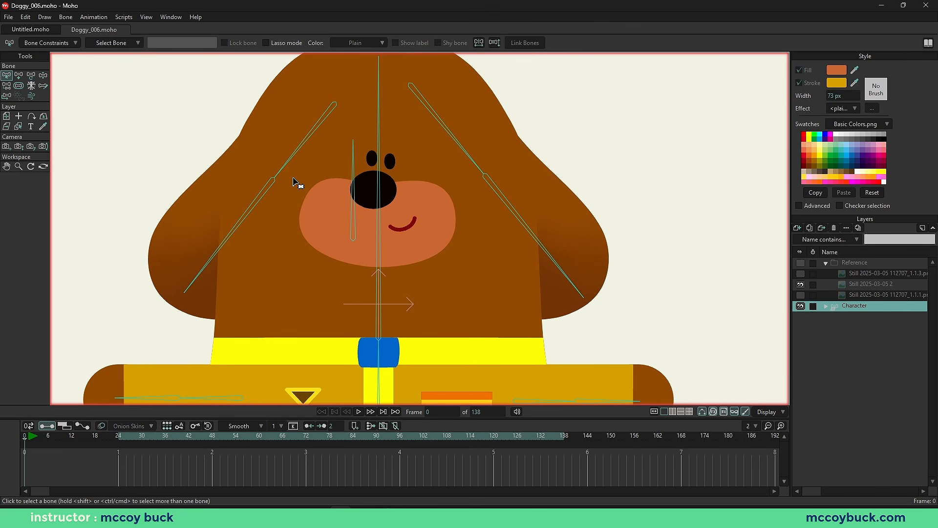
{"action": "left_click_drag", "start_coordinate": [294, 168], "coordinate": [303, 174]}
{"action": "left_click_drag", "start_coordinate": [302, 216], "coordinate": [304, 190]}
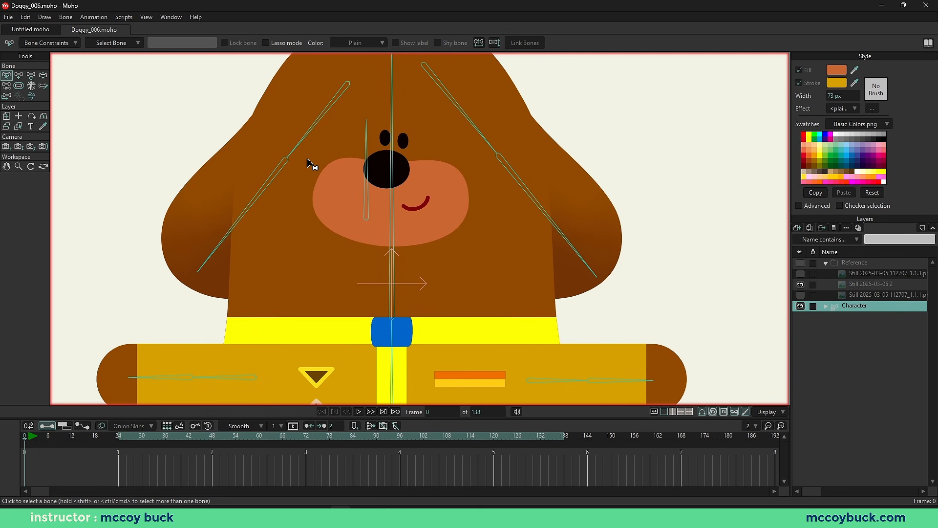
{"action": "left_click_drag", "start_coordinate": [307, 143], "coordinate": [248, 146]}
{"action": "key", "text": "t"}
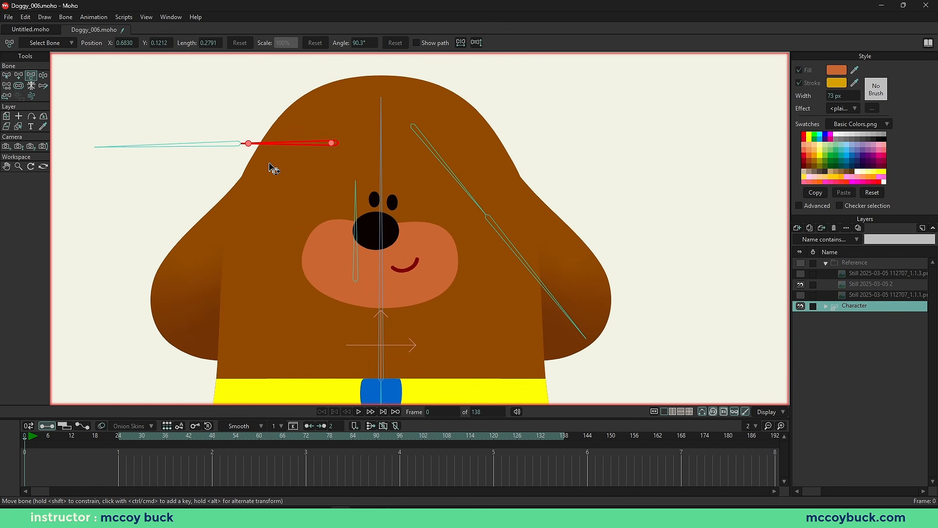
{"action": "key", "text": "ctrl+z"}
Step: Test the ear rig with Manipulate Bones by swinging both ears up and outward
{"action": "key", "text": "z"}
{"action": "left_click_drag", "start_coordinate": [284, 208], "coordinate": [219, 109]}
{"action": "left_click_drag", "start_coordinate": [413, 220], "coordinate": [405, 261]}
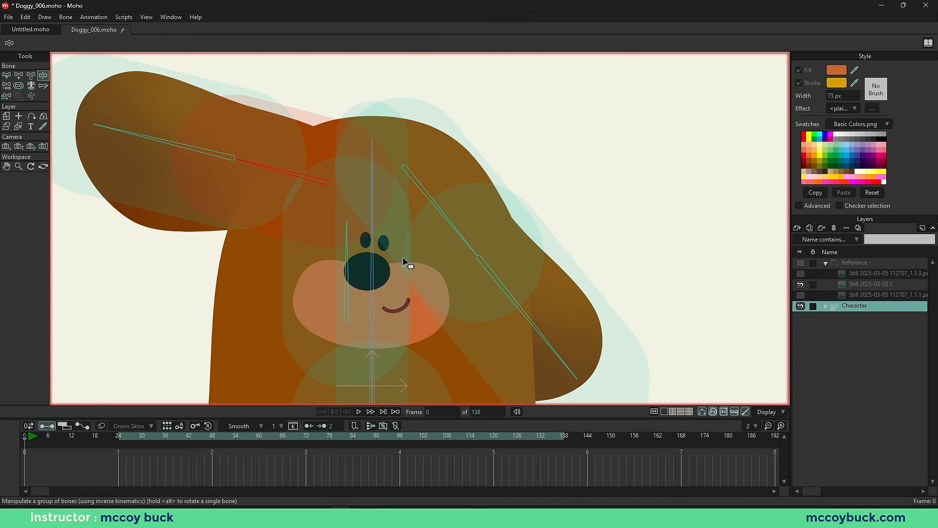
{"action": "left_click_drag", "start_coordinate": [442, 214], "coordinate": [434, 177]}
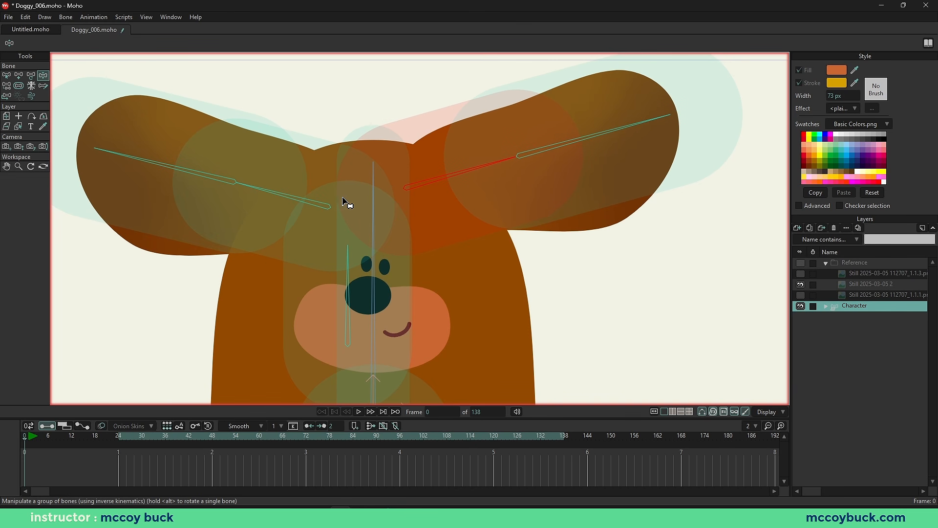
{"action": "scroll", "coordinate": [355, 230], "scroll_direction": "down", "scroll_amount": 3}
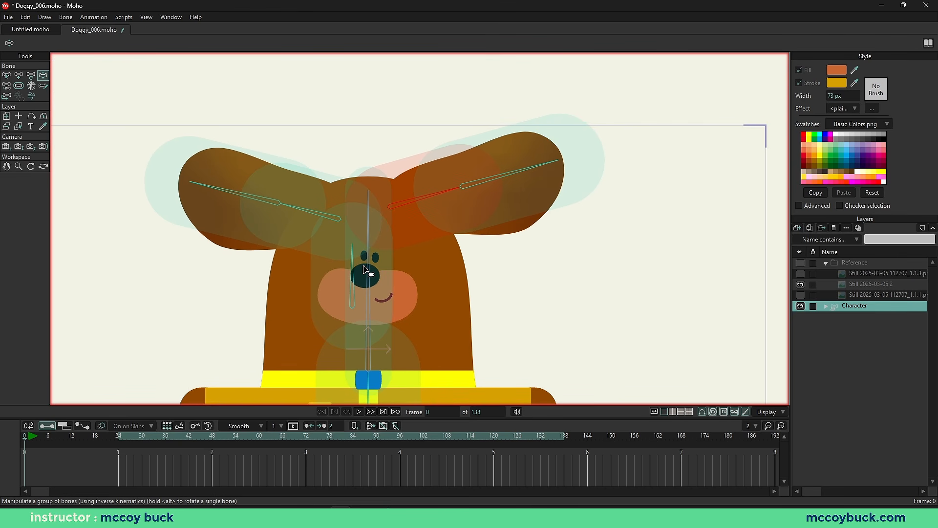
{"action": "scroll", "coordinate": [386, 234], "scroll_direction": "up", "scroll_amount": 4}
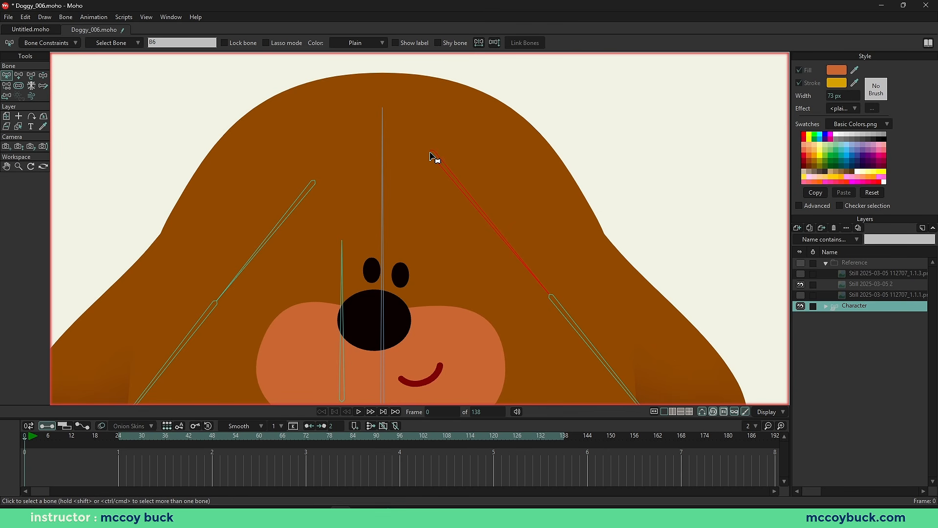
Step: Select the Body, Ear R and Ear L layers in turn to check which bones each one is bound to
{"action": "scroll", "coordinate": [466, 172], "scroll_direction": "down", "scroll_amount": 2}
{"action": "right_click", "coordinate": [463, 169], "text": "alt"}
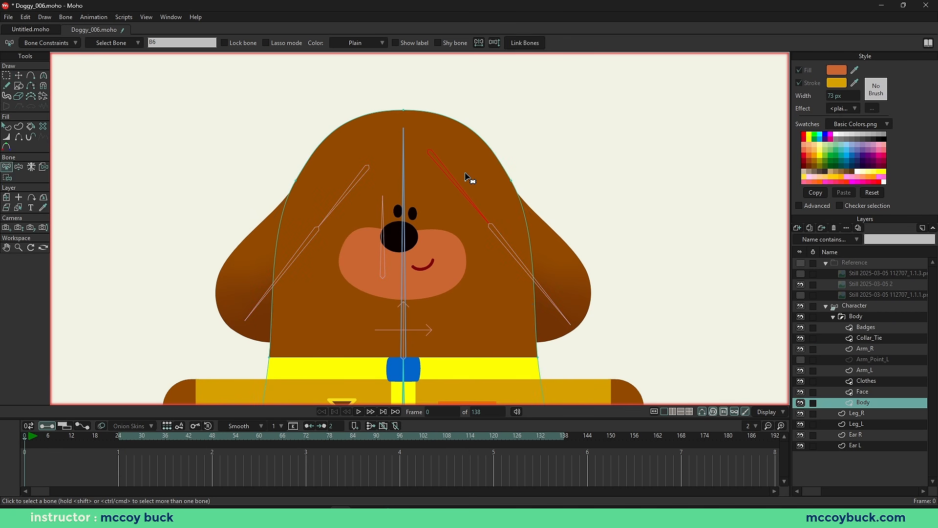
{"action": "key", "text": "t"}
{"action": "right_click", "coordinate": [554, 282], "text": "alt"}
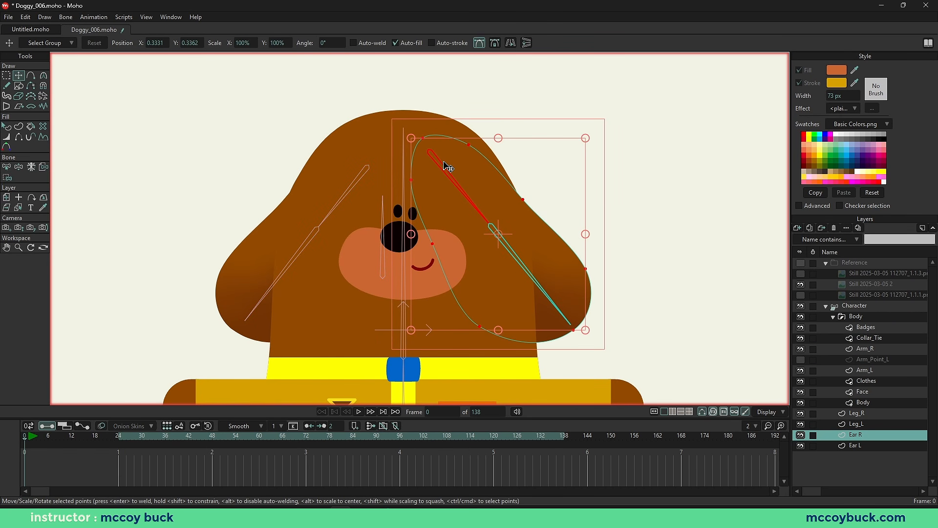
{"action": "right_click", "coordinate": [264, 237], "text": "alt"}
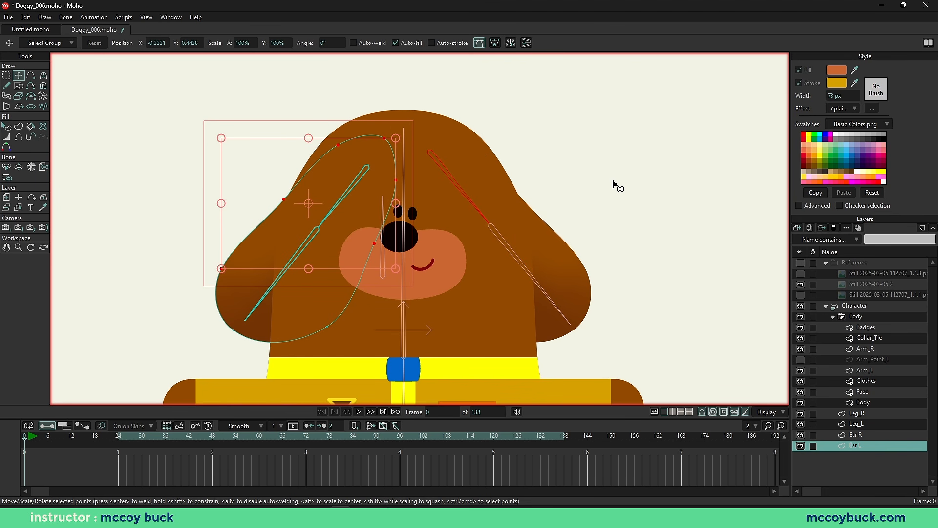
Step: Return to the Character bone layer, select the Arm_L upper bone and inspect the bones' areas of influence
{"action": "key", "text": "b"}
{"action": "scroll", "coordinate": [586, 289], "scroll_direction": "down", "scroll_amount": 5}
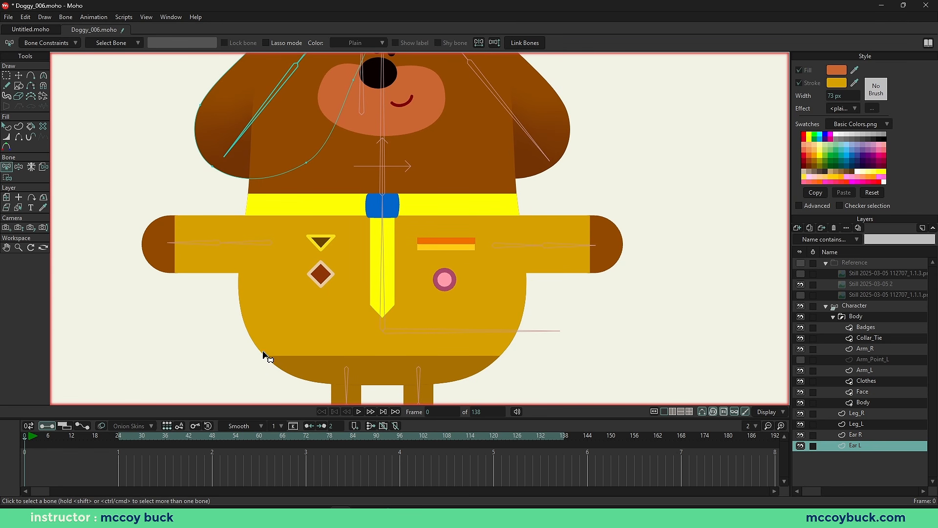
{"action": "left_click_drag", "start_coordinate": [204, 339], "coordinate": [195, 331]}
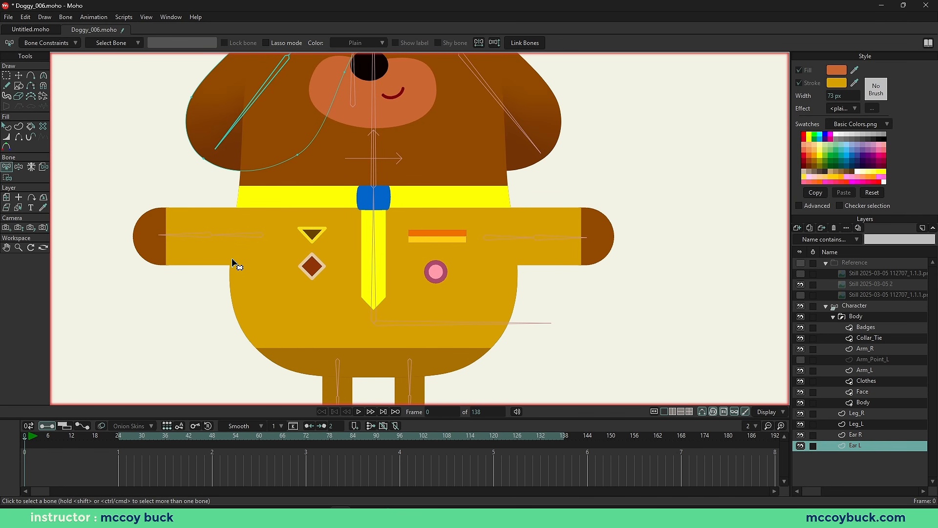
{"action": "left_click_drag", "start_coordinate": [279, 266], "coordinate": [311, 273]}
{"action": "left_click", "coordinate": [863, 307]}
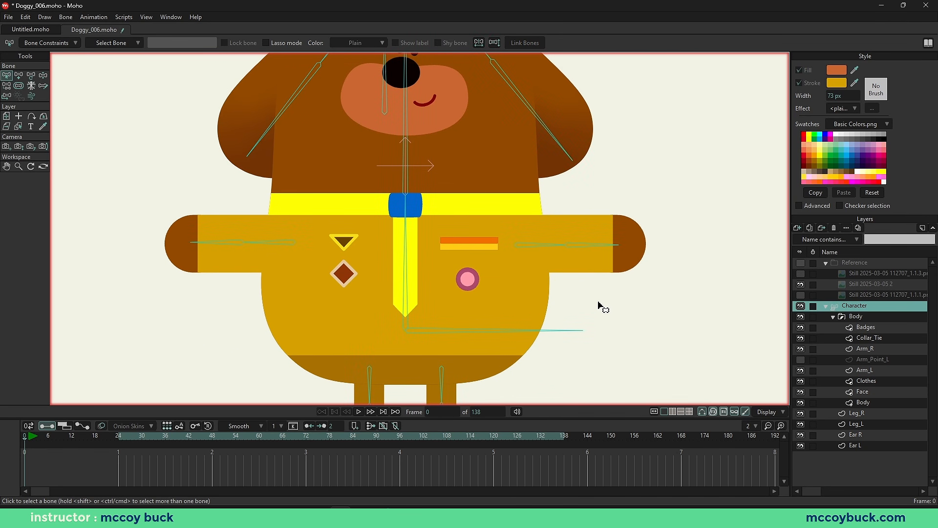
{"action": "scroll", "coordinate": [233, 321], "scroll_direction": "up", "scroll_amount": 4}
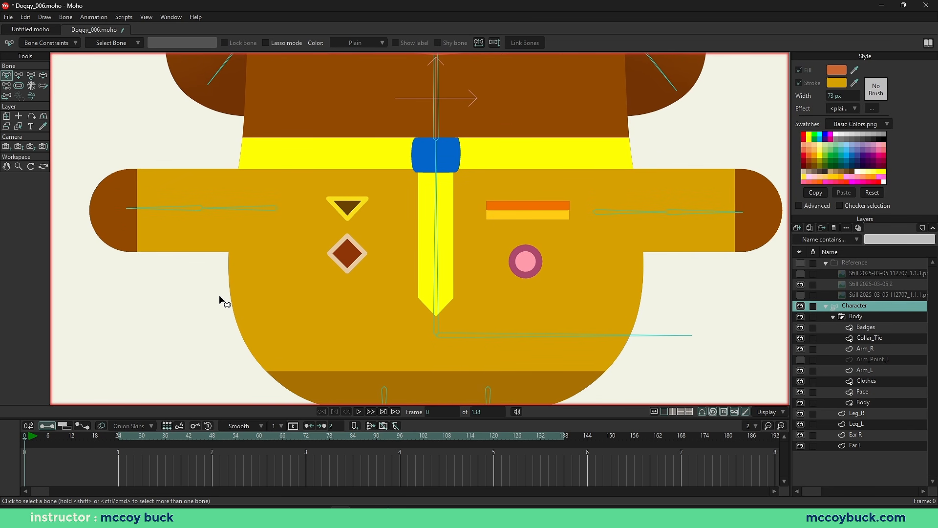
{"action": "left_click_drag", "start_coordinate": [219, 296], "coordinate": [218, 296]}
{"action": "left_click", "coordinate": [244, 210]}
{"action": "key", "text": "z"}
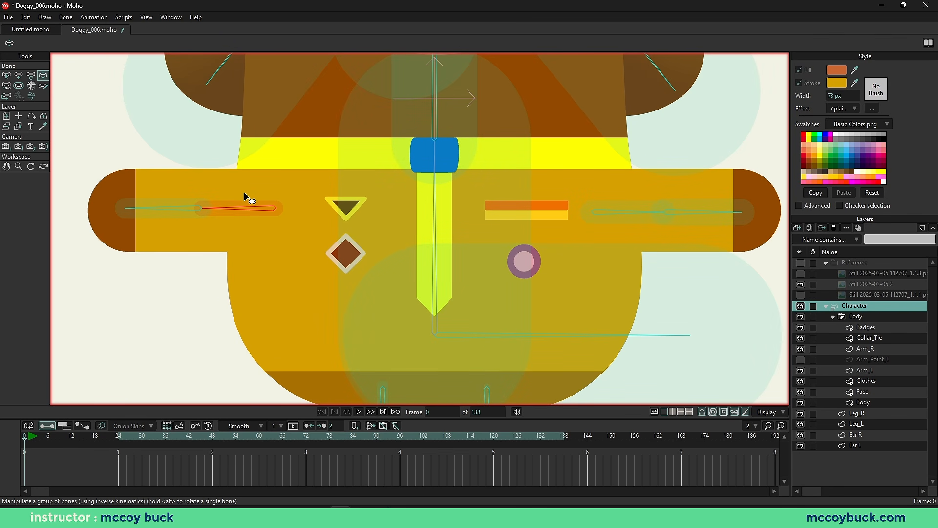
Step: At frame 24, rotate both upper arm bones to 180° so the arms hang straight down beside the body
{"action": "left_click", "coordinate": [119, 441]}
{"action": "key", "text": "t"}
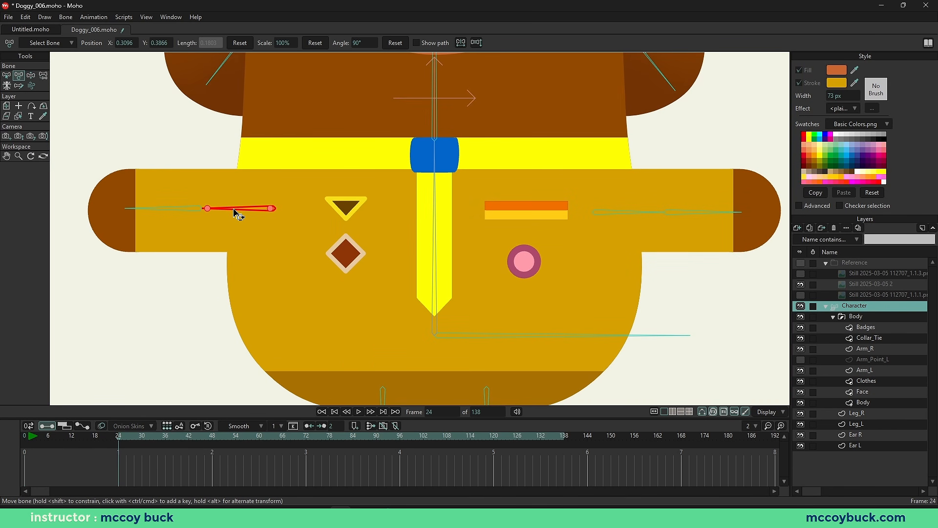
{"action": "left_click_drag", "start_coordinate": [237, 226], "coordinate": [274, 270]}
{"action": "left_click_drag", "start_coordinate": [639, 220], "coordinate": [582, 278]}
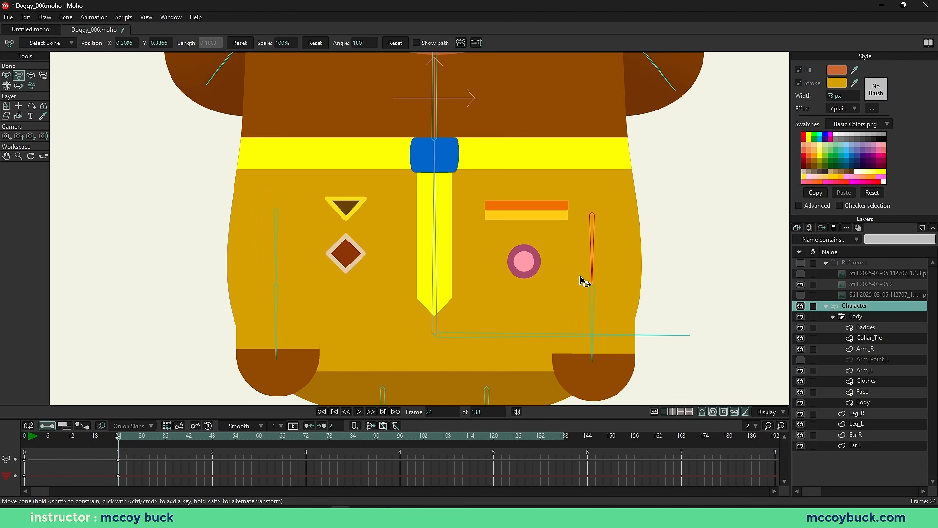
{"action": "scroll", "coordinate": [567, 274], "scroll_direction": "up", "scroll_amount": 3}
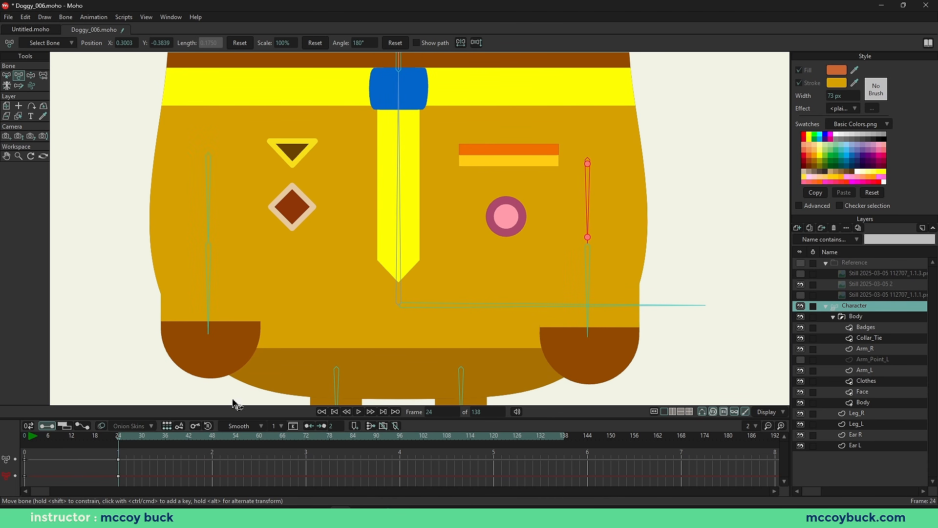
{"action": "left_click_drag", "start_coordinate": [274, 366], "coordinate": [275, 382]}
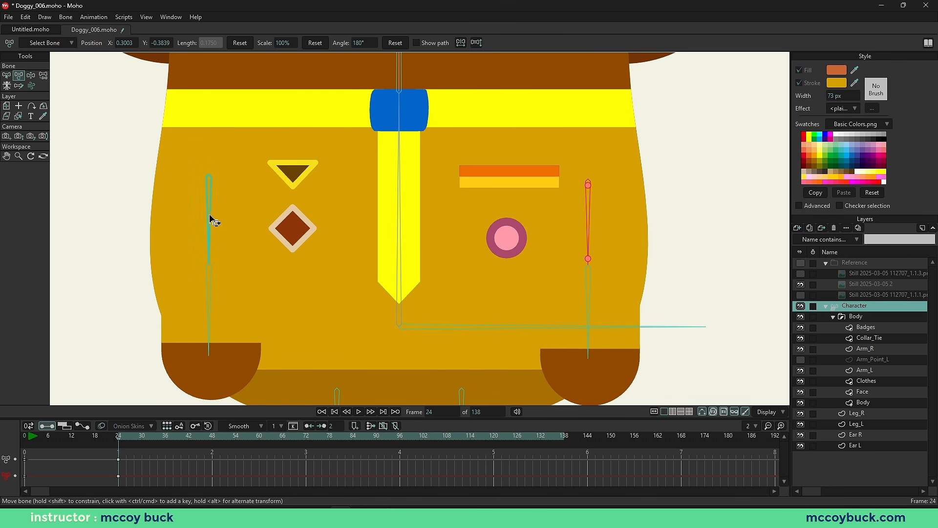
Step: Undo the two upper arm rotations so the arms go back to their outstretched pose
{"action": "key", "text": "ctrl+z"}
{"action": "key", "text": "ctrl+z"}
{"action": "scroll", "coordinate": [264, 225], "scroll_direction": "down", "scroll_amount": 2}
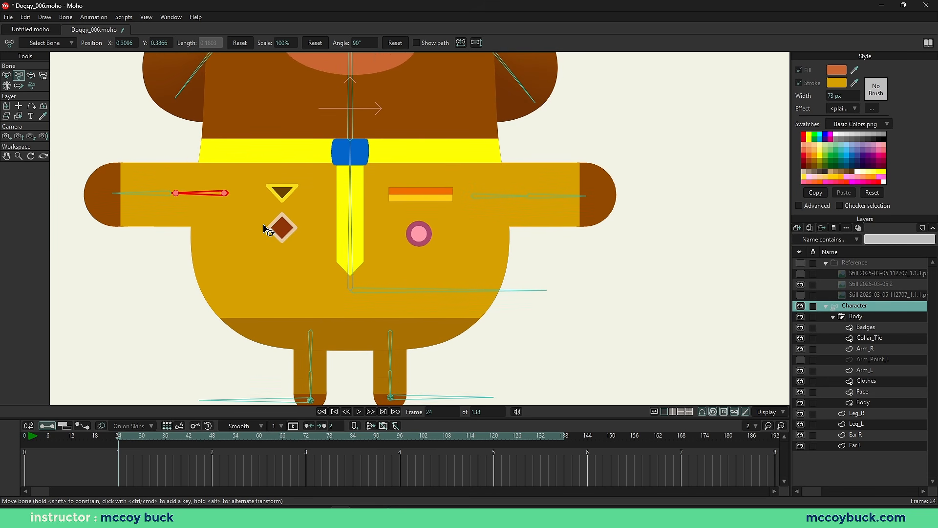
{"action": "left_click_drag", "start_coordinate": [264, 226], "coordinate": [287, 248]}
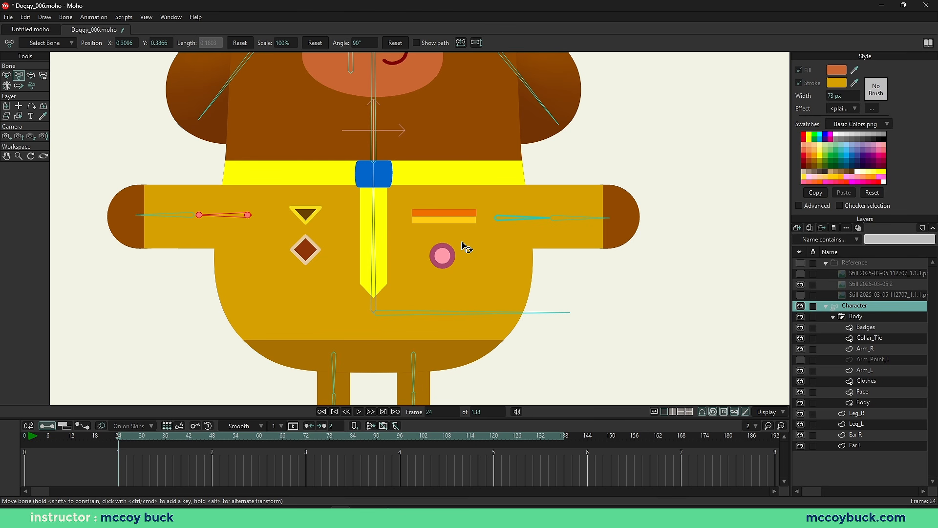
{"action": "left_click_drag", "start_coordinate": [390, 184], "coordinate": [404, 302]}
{"action": "left_click_drag", "start_coordinate": [404, 138], "coordinate": [398, 227]}
{"action": "scroll", "coordinate": [398, 222], "scroll_direction": "up", "scroll_amount": 2}
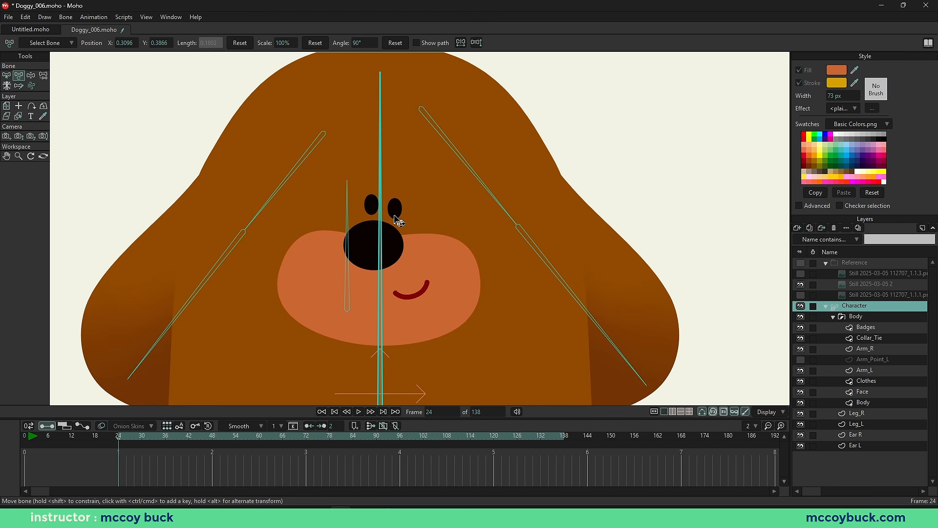
Step: With Add Bone at frame 0, draw two slanted, mirrored test bones in the empty space beside the head
{"action": "key", "text": "b"}
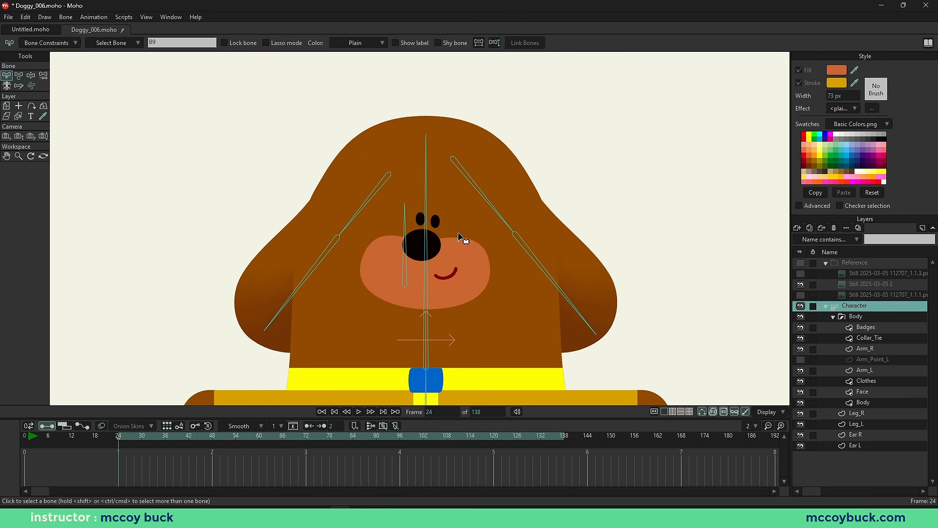
{"action": "scroll", "coordinate": [513, 249], "scroll_direction": "down", "scroll_amount": 2}
{"action": "key", "text": "a"}
{"action": "left_click_drag", "start_coordinate": [194, 113], "coordinate": [131, 188]}
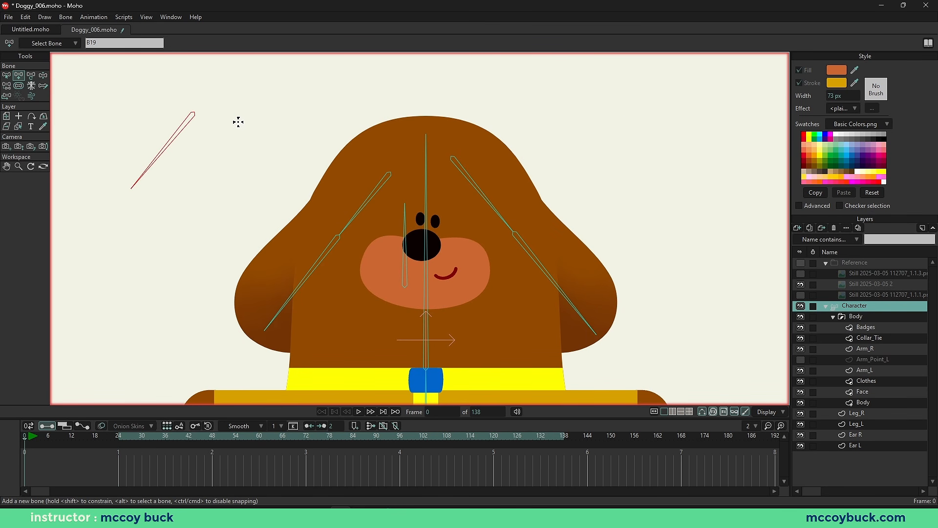
{"action": "left_click_drag", "start_coordinate": [235, 116], "coordinate": [307, 202]}
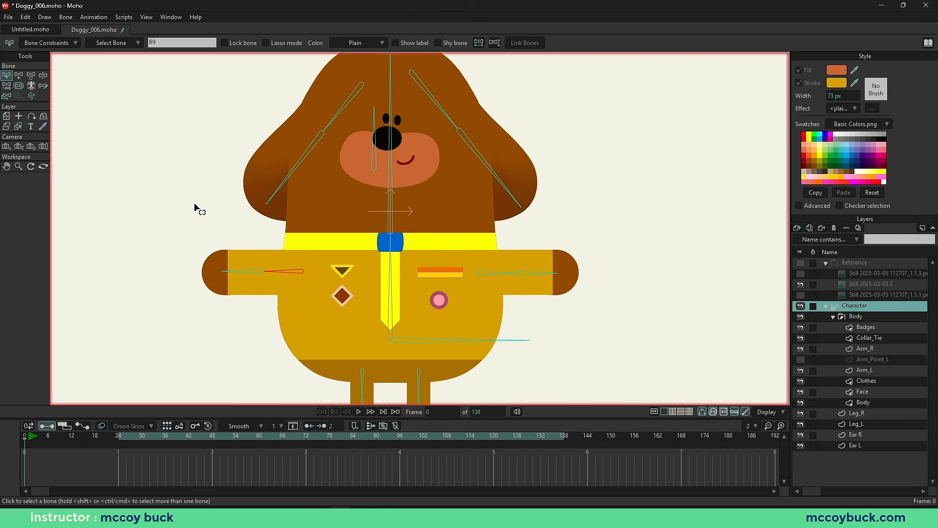
Step: Select the ear, arm and leg bones on the right half of the character and delete them
{"action": "left_click_drag", "start_coordinate": [186, 190], "coordinate": [182, 171]}
{"action": "left_click", "coordinate": [171, 205]}
{"action": "scroll", "coordinate": [204, 184], "scroll_direction": "down", "scroll_amount": 1}
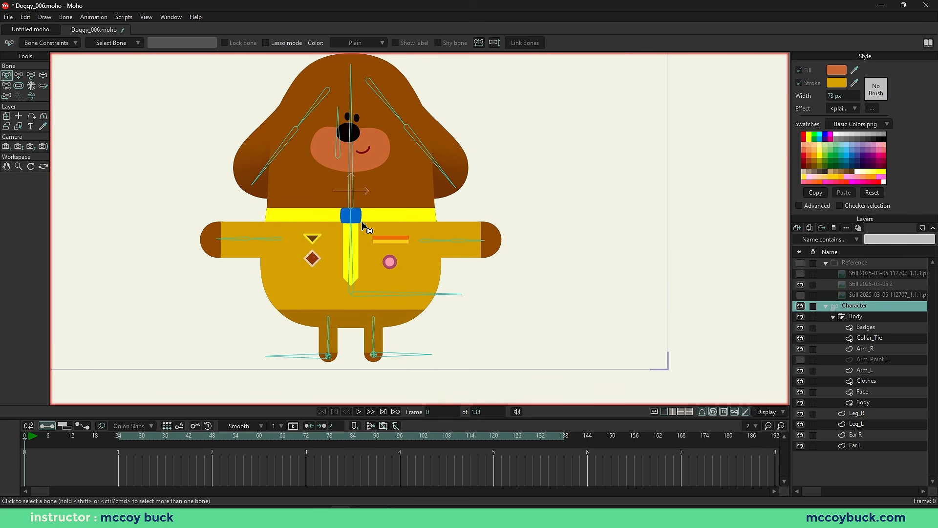
{"action": "left_click_drag", "start_coordinate": [394, 236], "coordinate": [419, 256]}
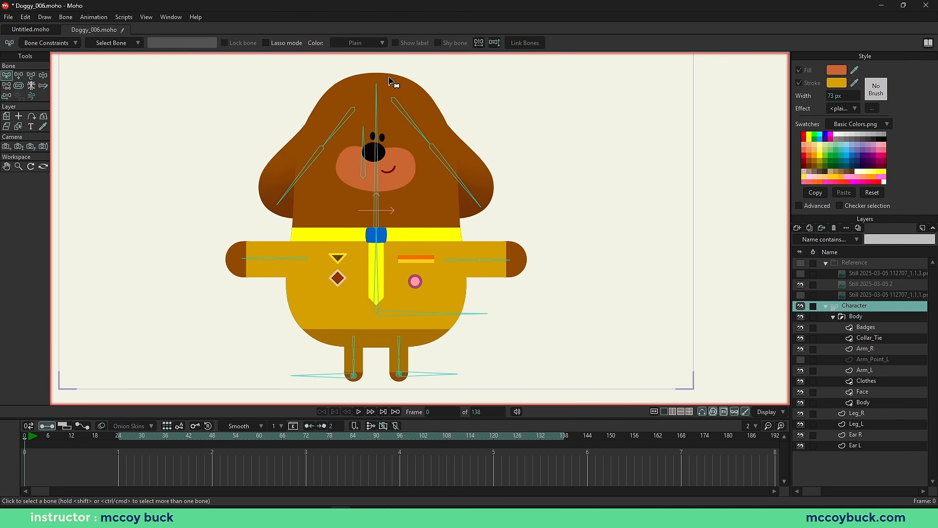
{"action": "left_click_drag", "start_coordinate": [391, 80], "coordinate": [567, 286]}
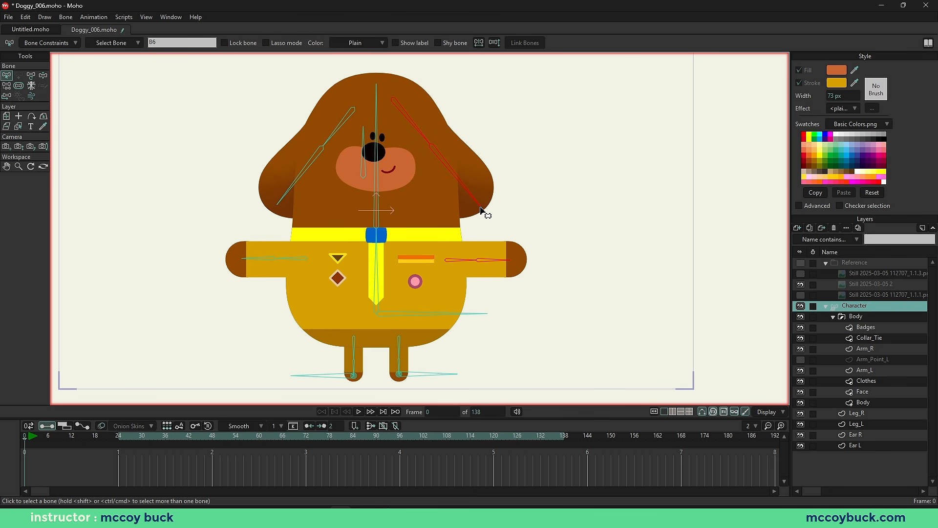
{"action": "left_click_drag", "start_coordinate": [377, 330], "coordinate": [478, 384]}
{"action": "left_click", "coordinate": [429, 142]}
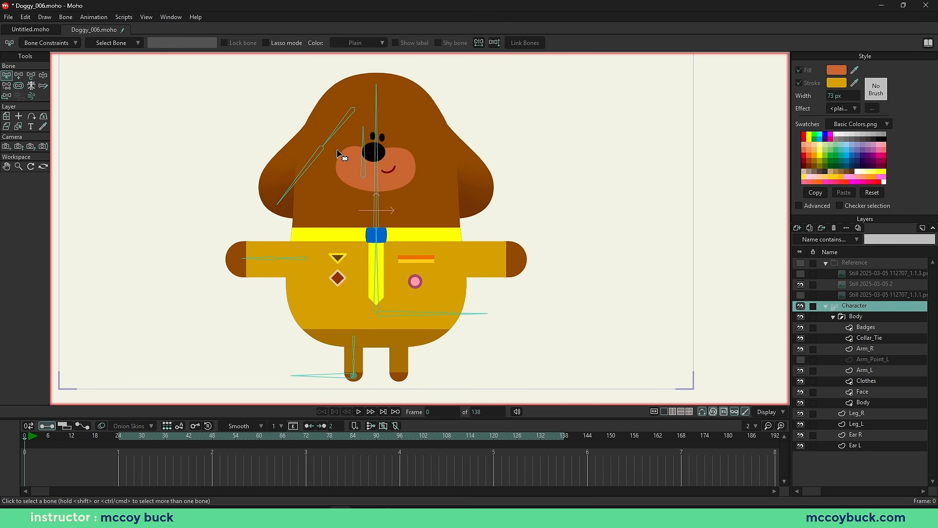
Step: Select the central head bone and display the parent links of the ear and face bones
{"action": "scroll", "coordinate": [339, 151], "scroll_direction": "up", "scroll_amount": 3}
{"action": "left_click", "coordinate": [400, 160]}
{"action": "key", "text": "p"}
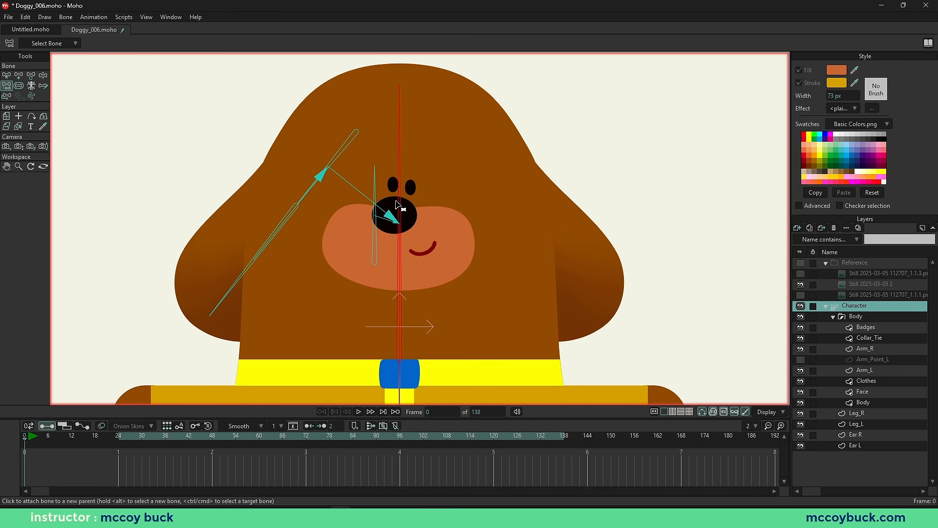
Step: With the head bone selected, flip its child bones horizontally, flip them back and clear the selection
{"action": "key", "text": "z"}
{"action": "left_click", "coordinate": [400, 163]}
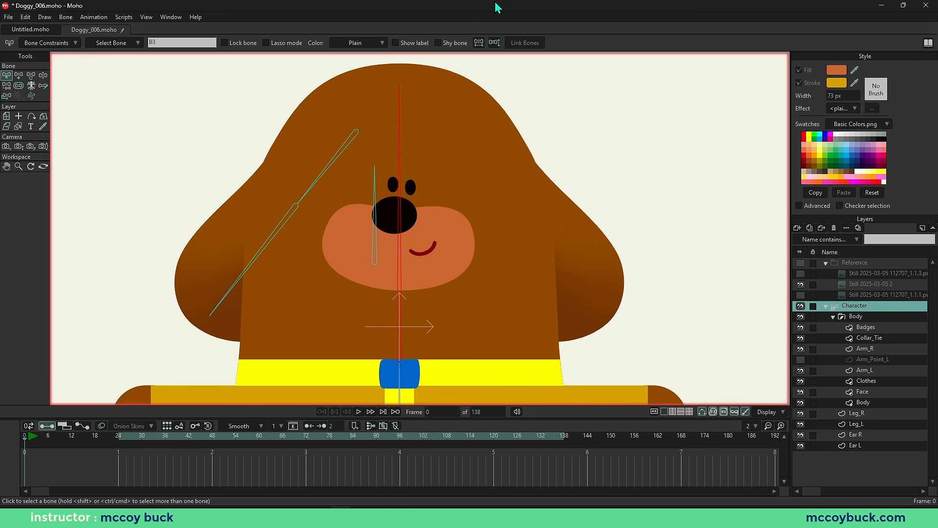
{"action": "left_click", "coordinate": [495, 45]}
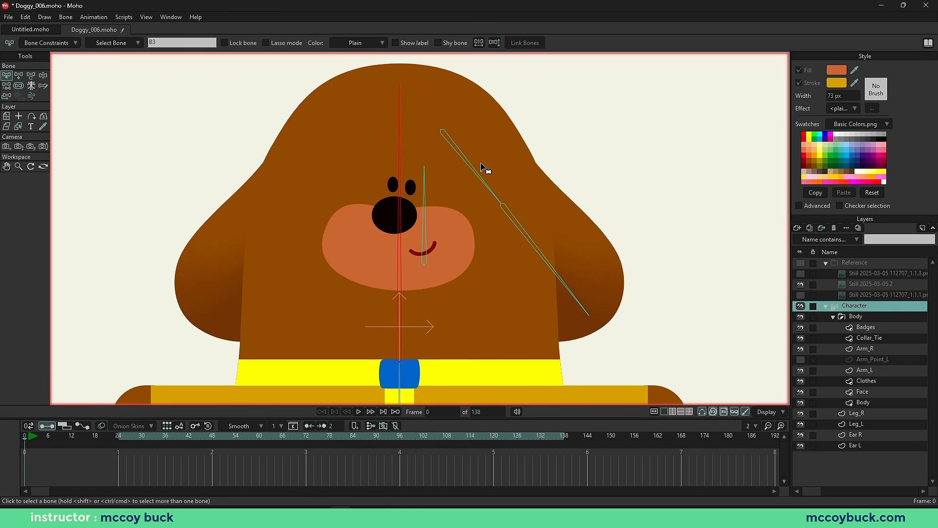
{"action": "left_click", "coordinate": [495, 45]}
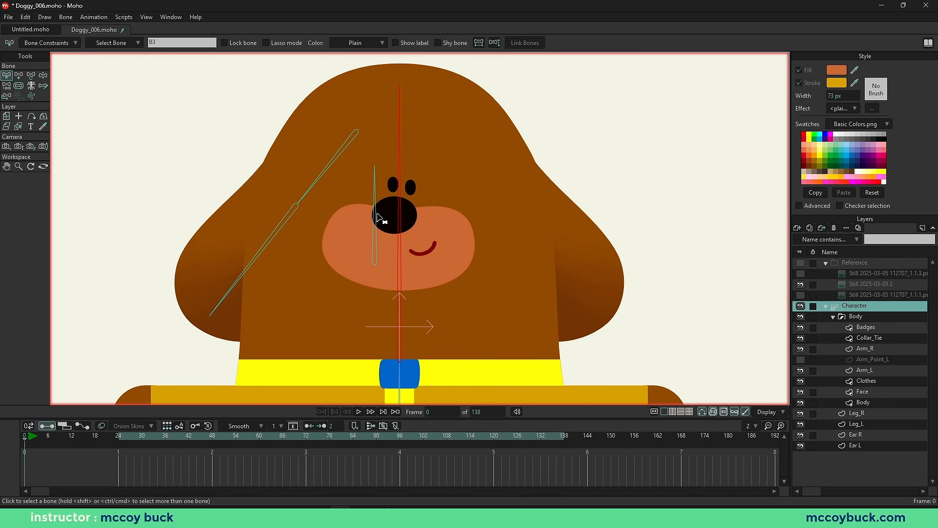
{"action": "left_click", "coordinate": [288, 259]}
Step: Select the root bone, then the body bone, and inspect the body bone's position with Transform Bone
{"action": "scroll", "coordinate": [313, 233], "scroll_direction": "down", "scroll_amount": 5}
{"action": "left_click_drag", "start_coordinate": [345, 357], "coordinate": [352, 223]}
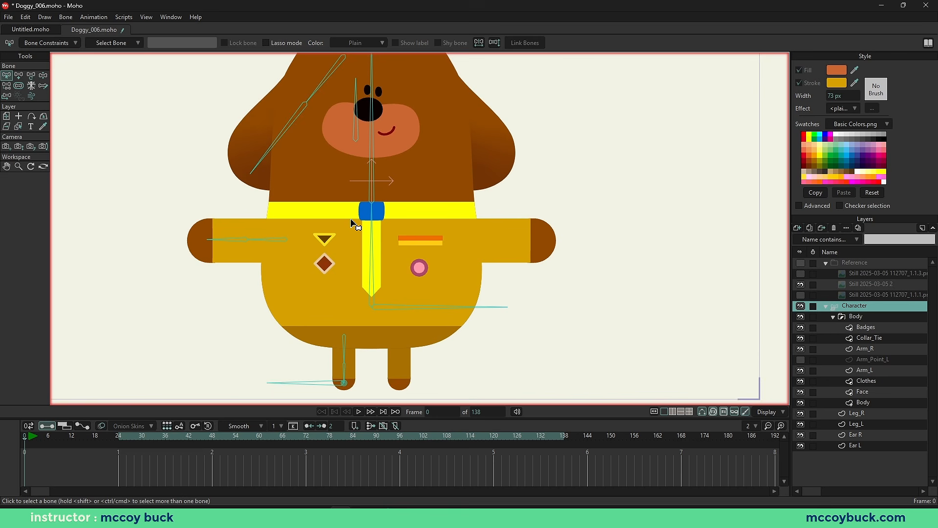
{"action": "scroll", "coordinate": [352, 223], "scroll_direction": "up", "scroll_amount": 4}
{"action": "left_click", "coordinate": [406, 308]}
{"action": "key", "text": "t"}
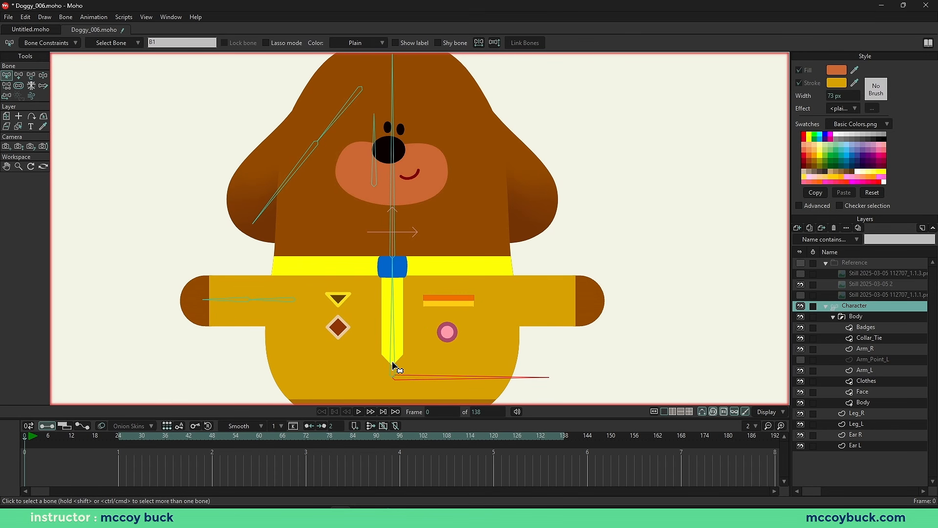
{"action": "left_click", "coordinate": [394, 362]}
{"action": "key", "text": "t"}
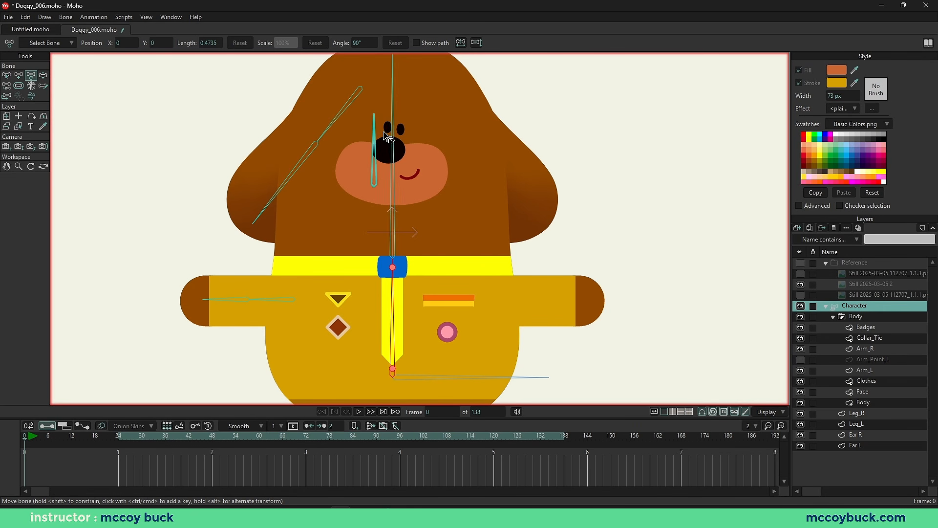
Step: Return to Select Bone and select the head bone running up the centre of the face
{"action": "left_click_drag", "start_coordinate": [384, 138], "coordinate": [382, 202]}
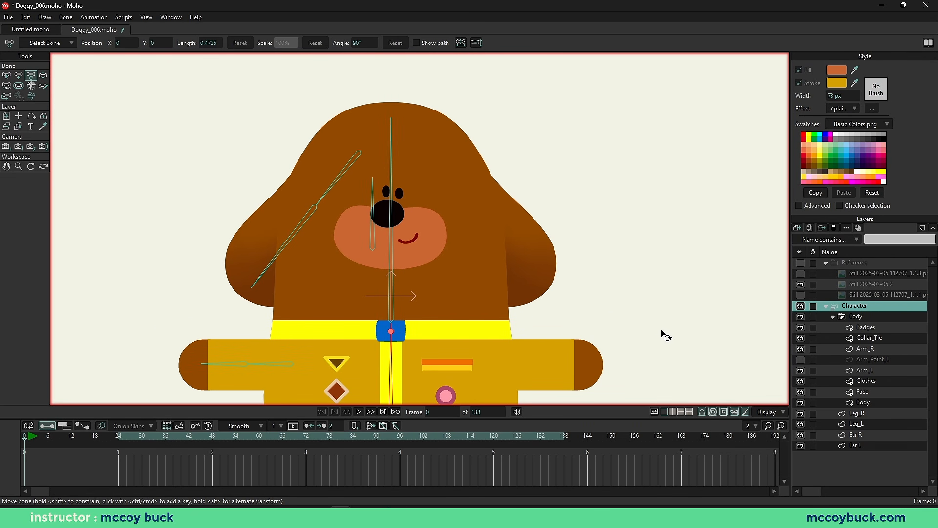
{"action": "scroll", "coordinate": [380, 274], "scroll_direction": "up", "scroll_amount": 2}
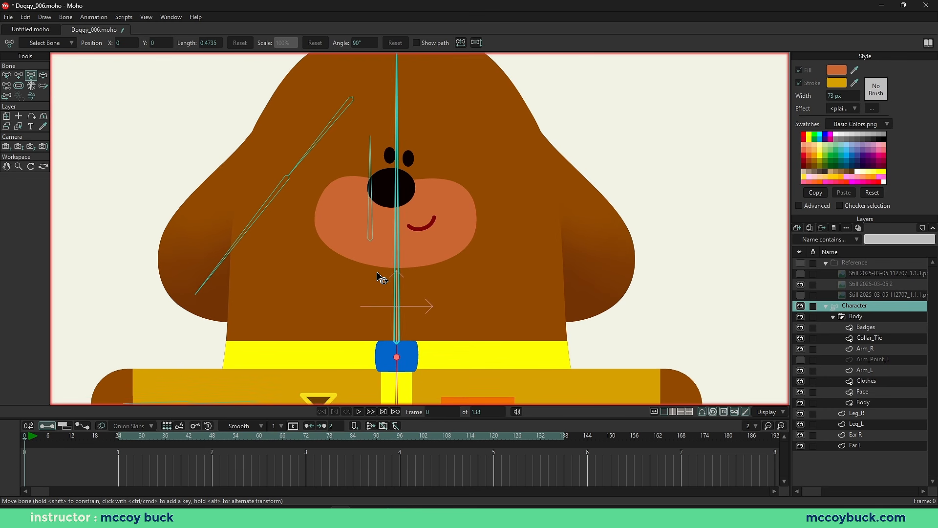
{"action": "left_click_drag", "start_coordinate": [357, 198], "coordinate": [356, 237]}
{"action": "key", "text": "b"}
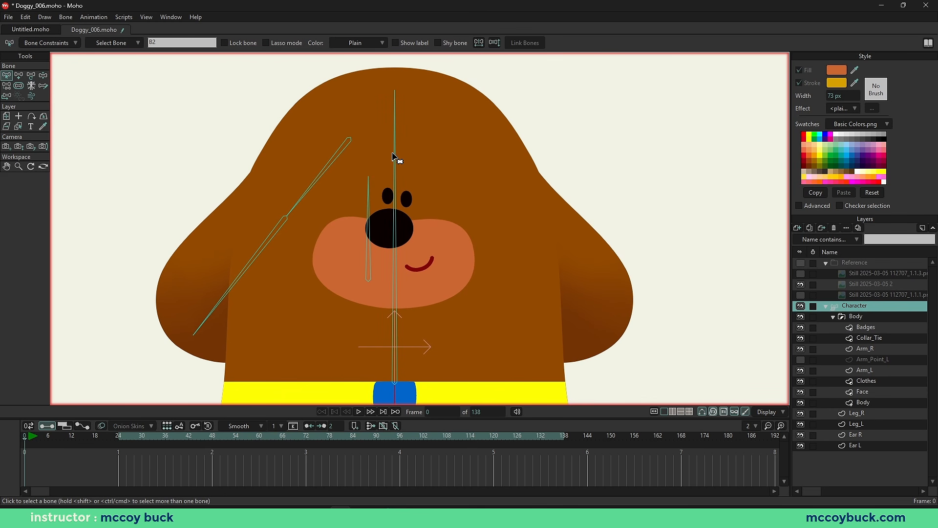
{"action": "left_click", "coordinate": [396, 156]}
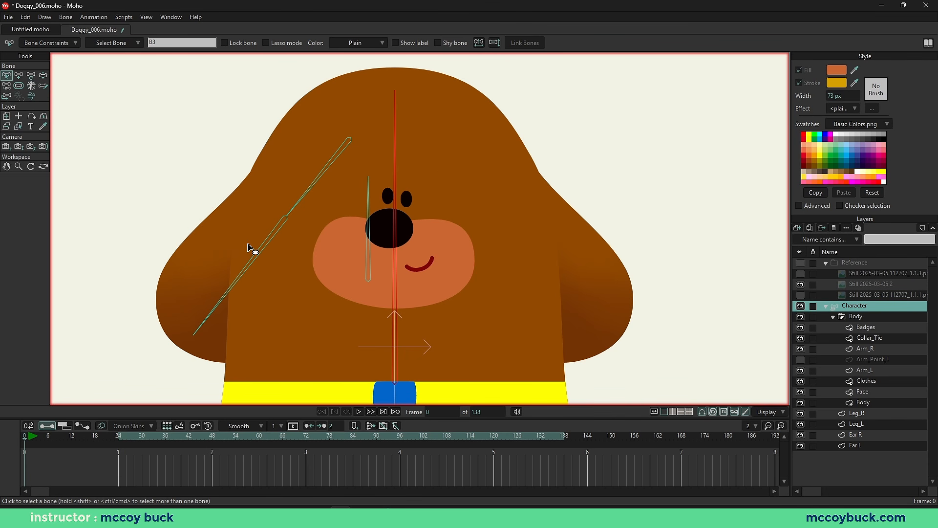
Step: Select the Ear L layer from the canvas to check which bones it is bound to
{"action": "scroll", "coordinate": [253, 252], "scroll_direction": "down", "scroll_amount": 3}
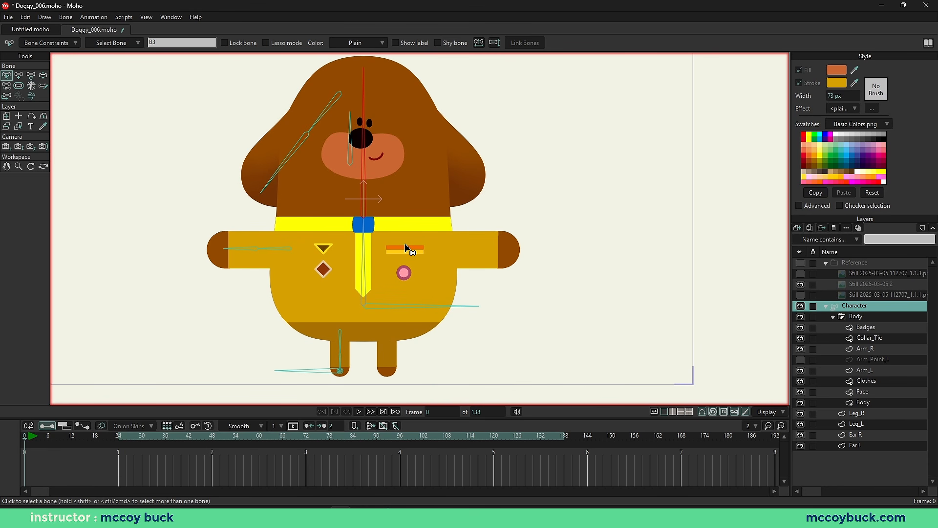
{"action": "left_click_drag", "start_coordinate": [406, 248], "coordinate": [439, 264]}
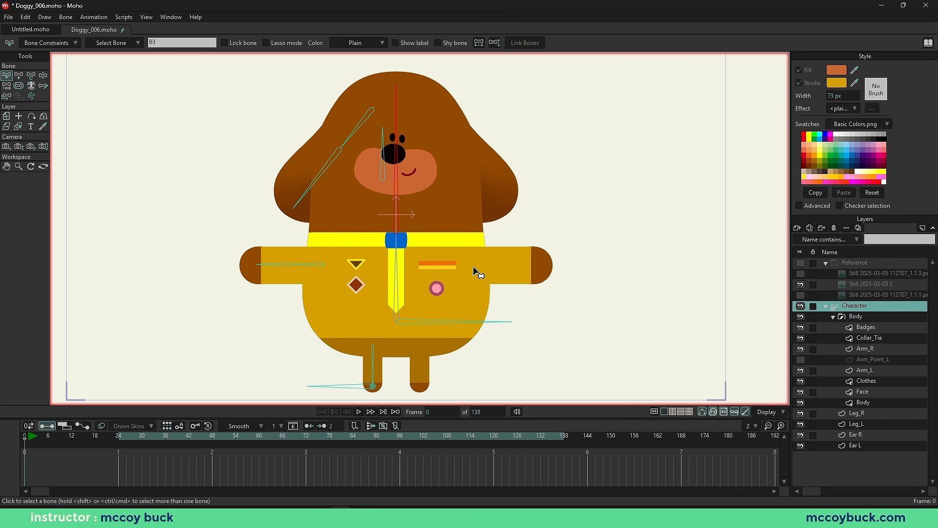
{"action": "left_click_drag", "start_coordinate": [390, 210], "coordinate": [442, 369]}
{"action": "scroll", "coordinate": [411, 279], "scroll_direction": "up", "scroll_amount": 4}
{"action": "right_click", "coordinate": [395, 158], "text": "alt"}
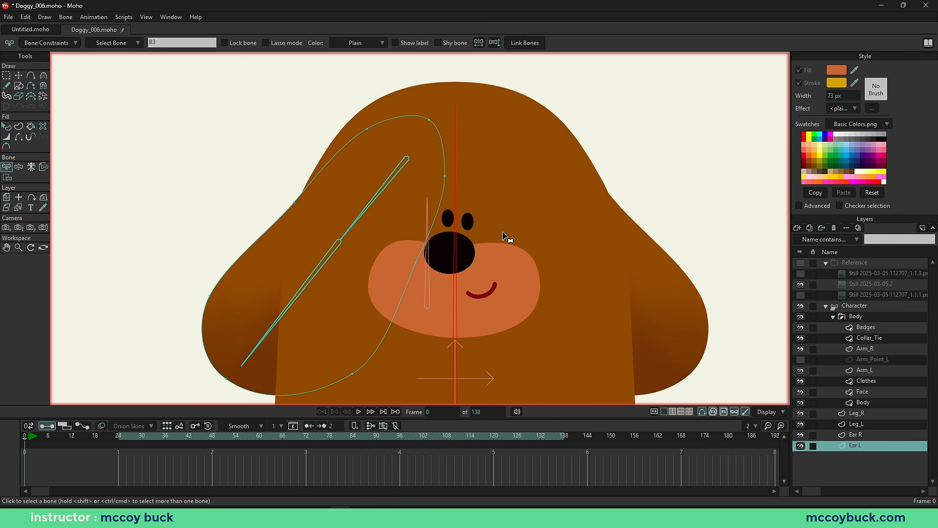
{"action": "scroll", "coordinate": [506, 237], "scroll_direction": "down", "scroll_amount": 4}
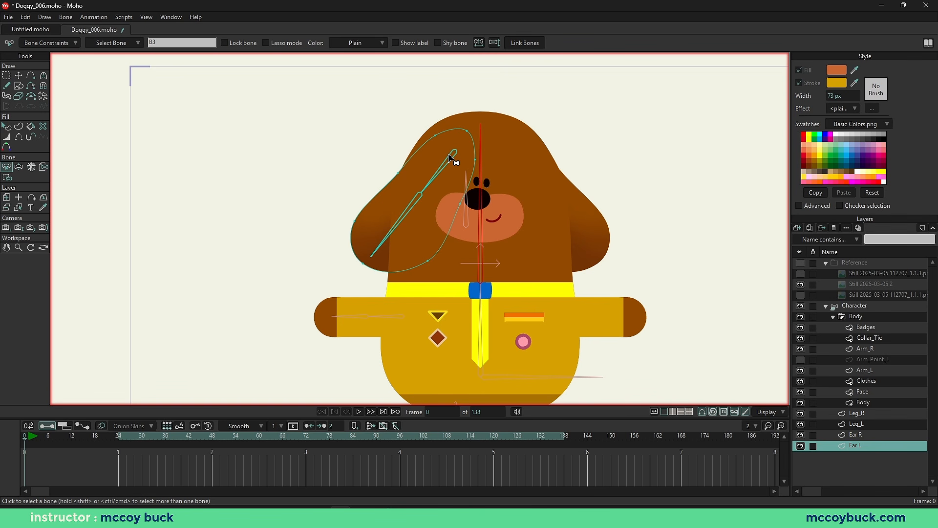
{"action": "scroll", "coordinate": [451, 158], "scroll_direction": "up", "scroll_amount": 3}
{"action": "left_click_drag", "start_coordinate": [390, 206], "coordinate": [370, 182]}
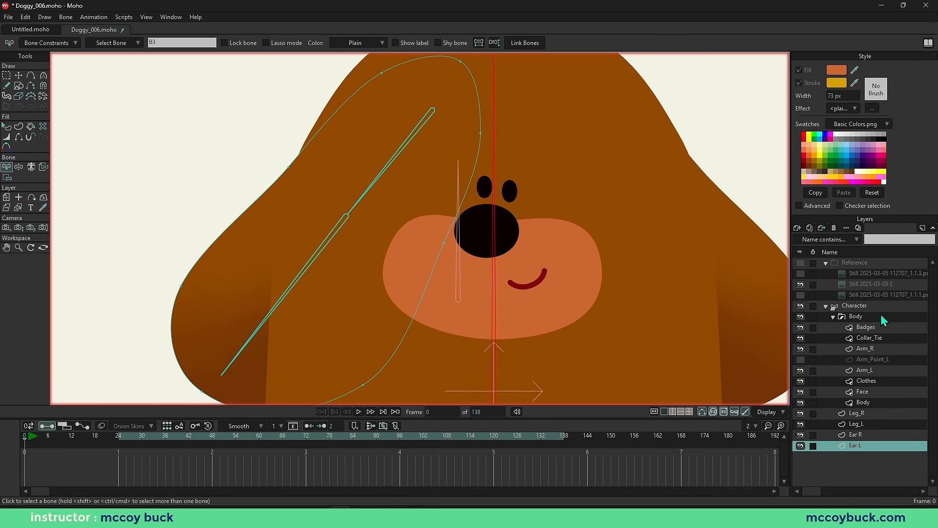
Step: Return to the Character bone layer, select both remaining ear bones and inspect them with Transform Bone
{"action": "left_click", "coordinate": [868, 305]}
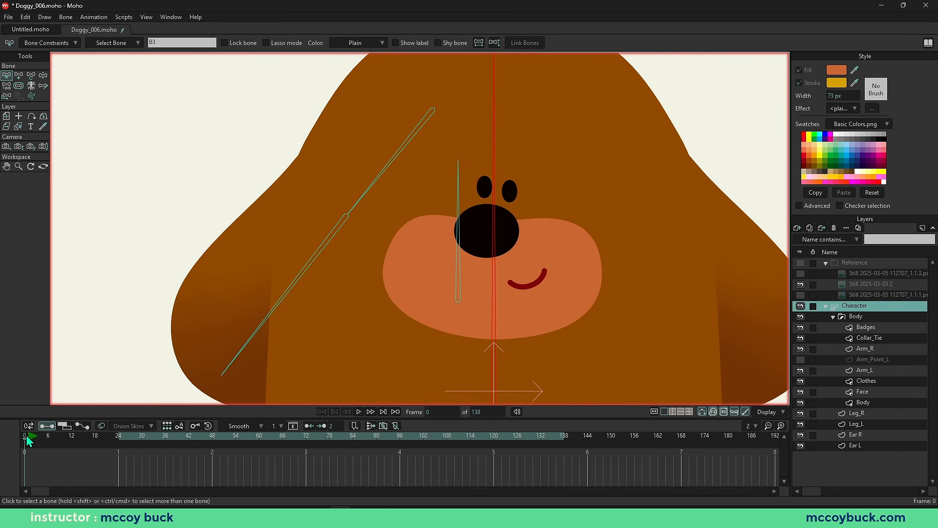
{"action": "left_click", "coordinate": [388, 171]}
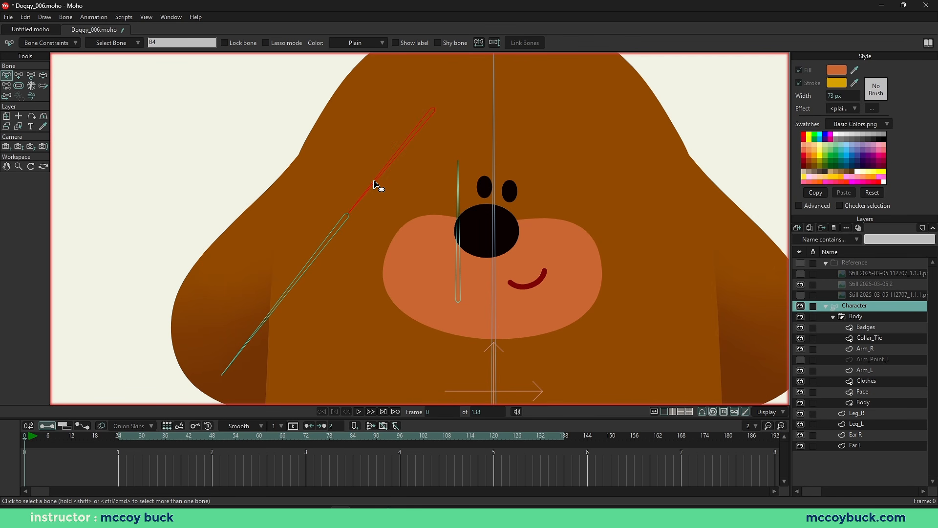
{"action": "left_click", "coordinate": [311, 261], "text": "shift"}
{"action": "key", "text": "t"}
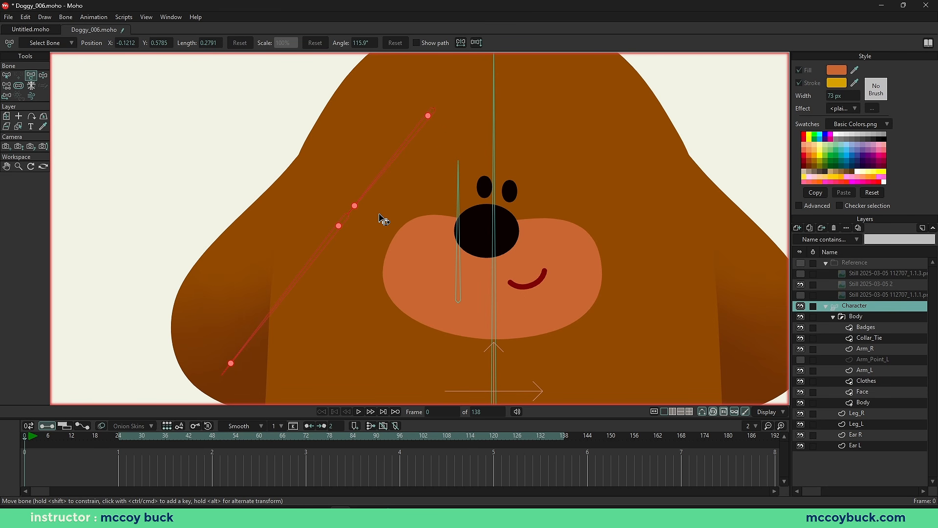
{"action": "left_click_drag", "start_coordinate": [384, 218], "coordinate": [373, 221]}
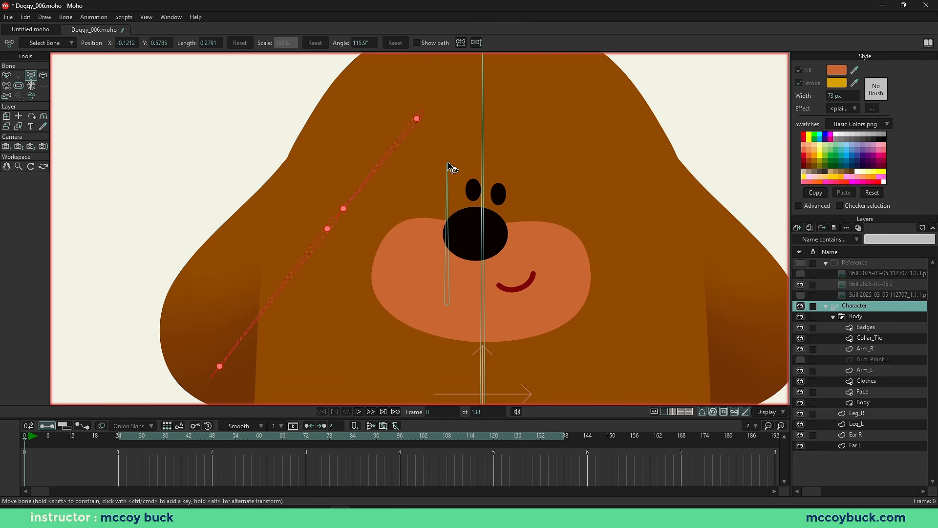
Step: Display the parent links of the two ear bones with Reparent Bone, then clear the bone selection
{"action": "key", "text": "z"}
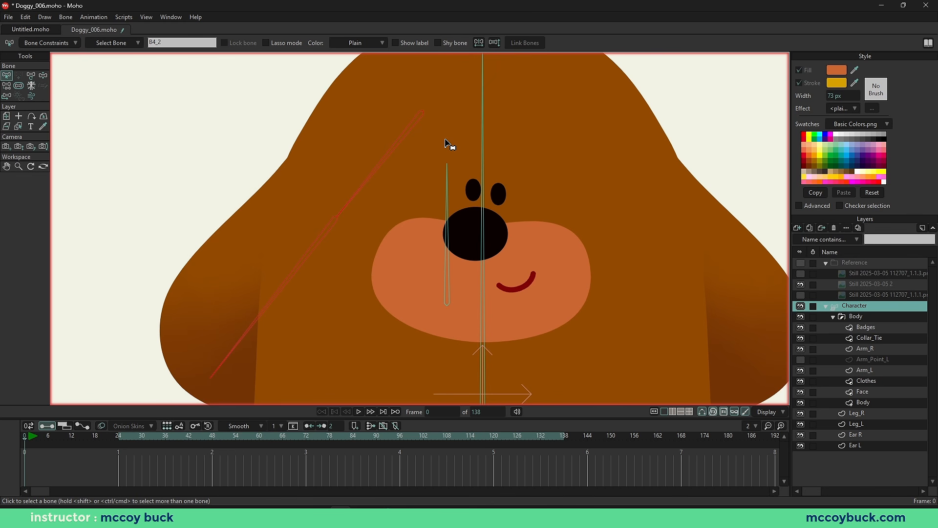
{"action": "key", "text": "p"}
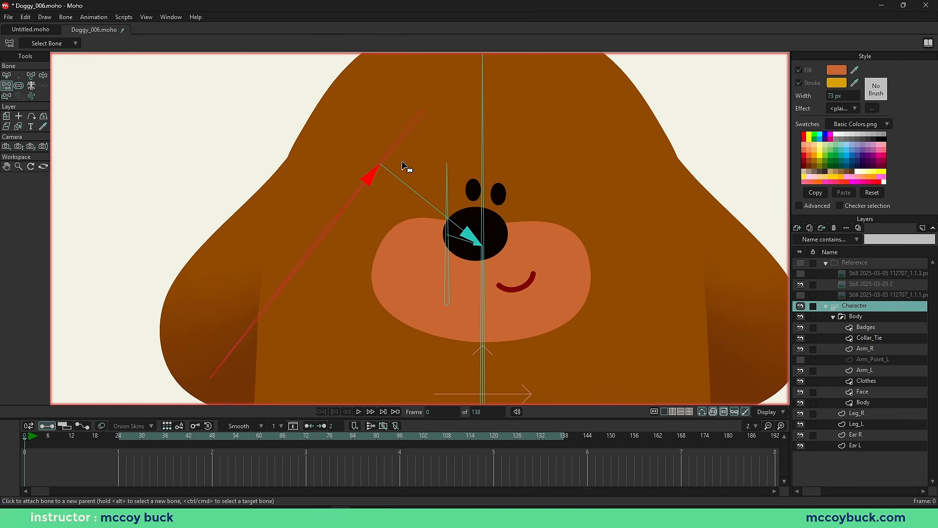
{"action": "scroll", "coordinate": [162, 174], "scroll_direction": "down", "scroll_amount": 3}
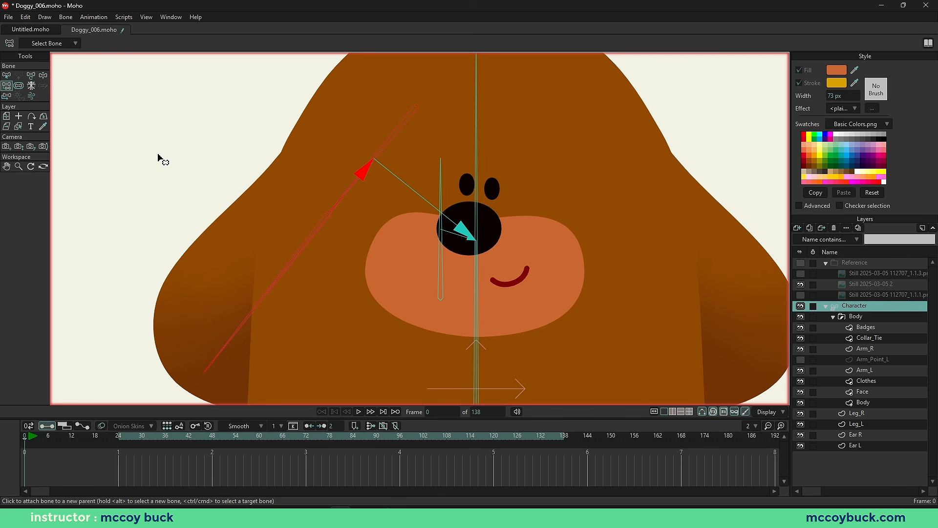
{"action": "left_click_drag", "start_coordinate": [175, 162], "coordinate": [182, 176]}
{"action": "left_click", "coordinate": [200, 164]}
{"action": "key", "text": "b"}
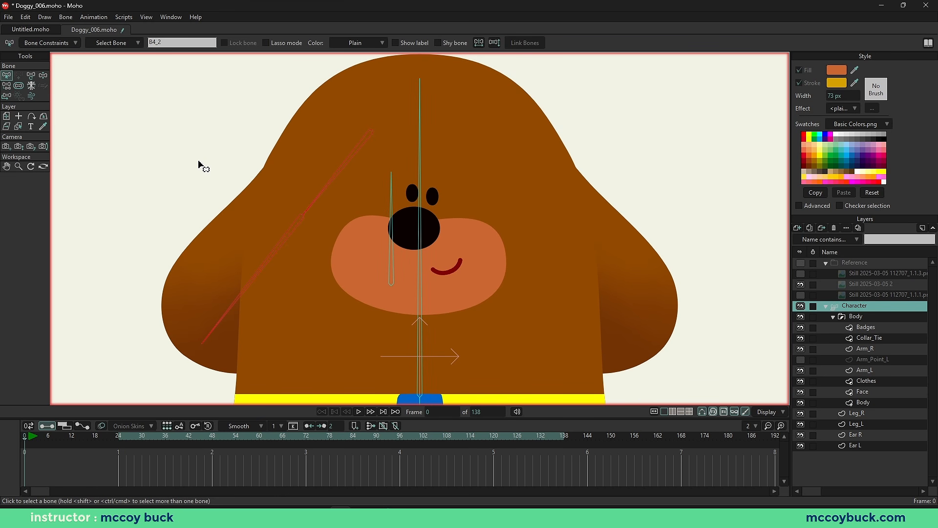
{"action": "left_click", "coordinate": [359, 152]}
{"action": "left_click", "coordinate": [341, 339]}
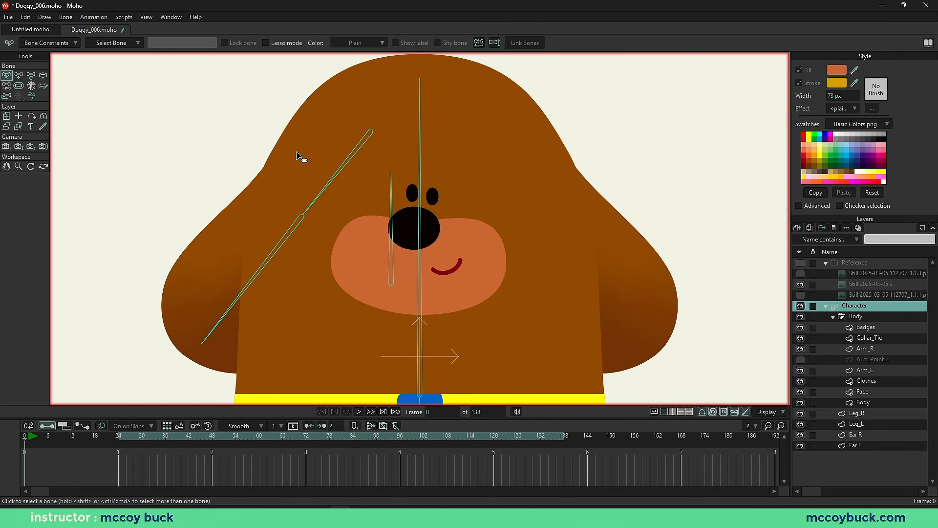
Step: Select the upper ear bone and detach it from the head bone with Reparent Bone
{"action": "left_click", "coordinate": [361, 156]}
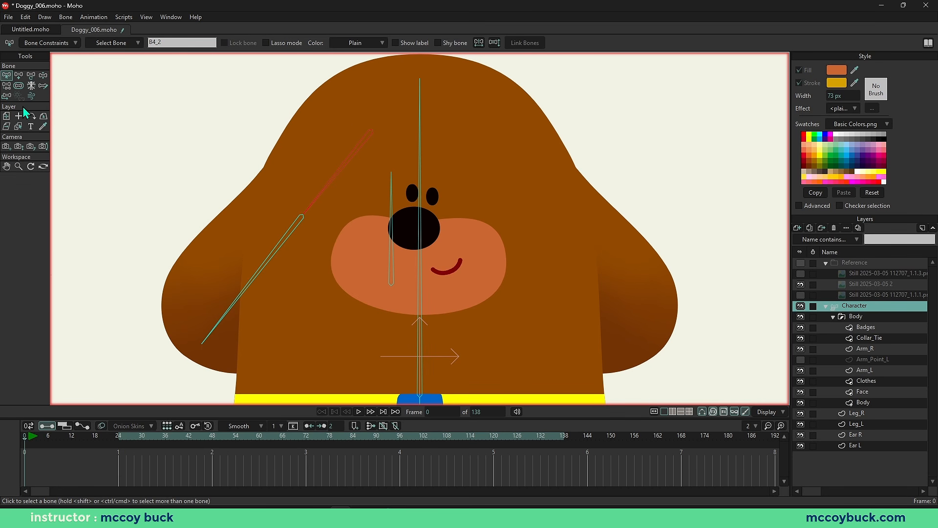
{"action": "left_click", "coordinate": [7, 86]}
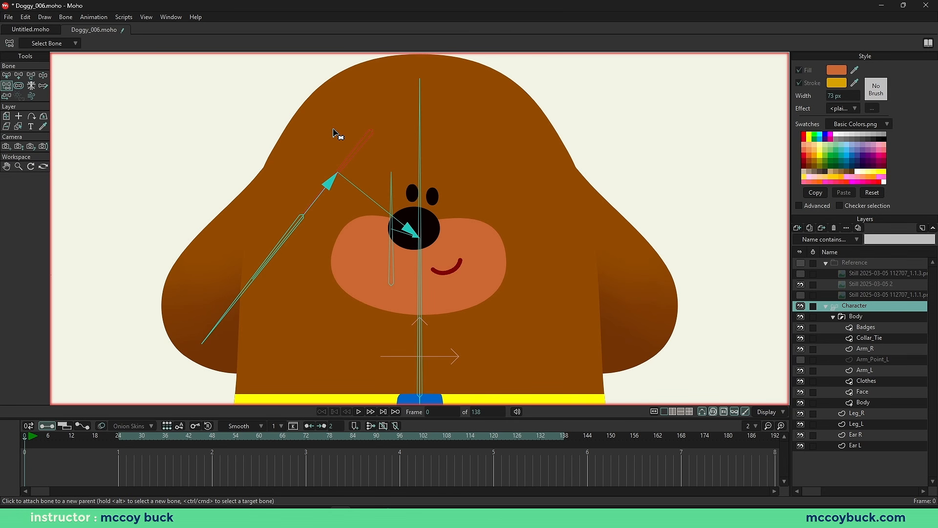
{"action": "right_click", "coordinate": [375, 175]}
{"action": "scroll", "coordinate": [348, 184], "scroll_direction": "up", "scroll_amount": 2}
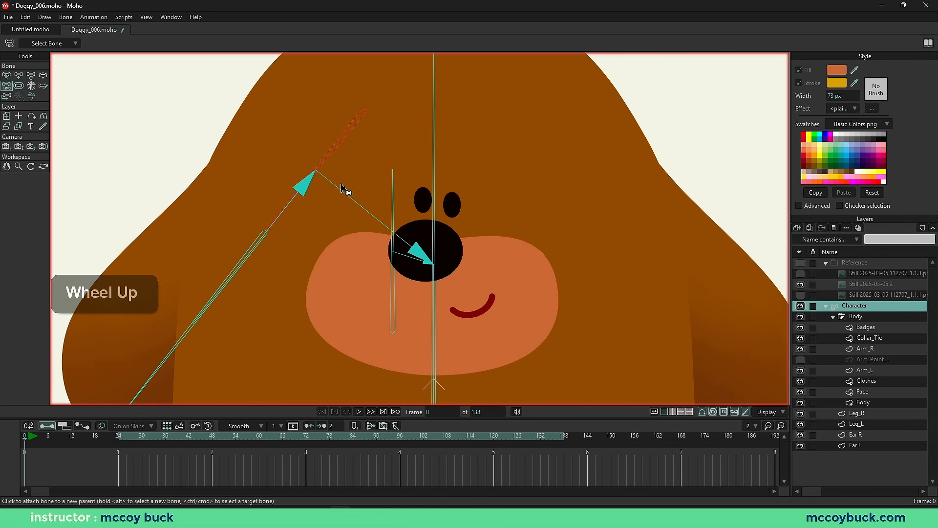
{"action": "scroll", "coordinate": [371, 226], "scroll_direction": "down", "scroll_amount": 1}
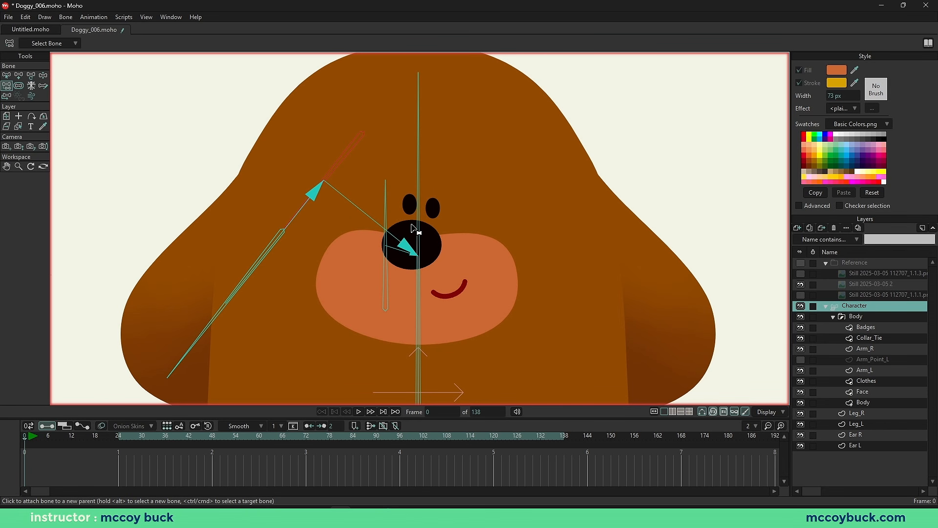
{"action": "right_click", "coordinate": [237, 119]}
Step: Select the head bone and flip its child bones to place the duplicate ear bones on the opposite side of the head
{"action": "key", "text": "b"}
{"action": "right_click", "coordinate": [203, 126]}
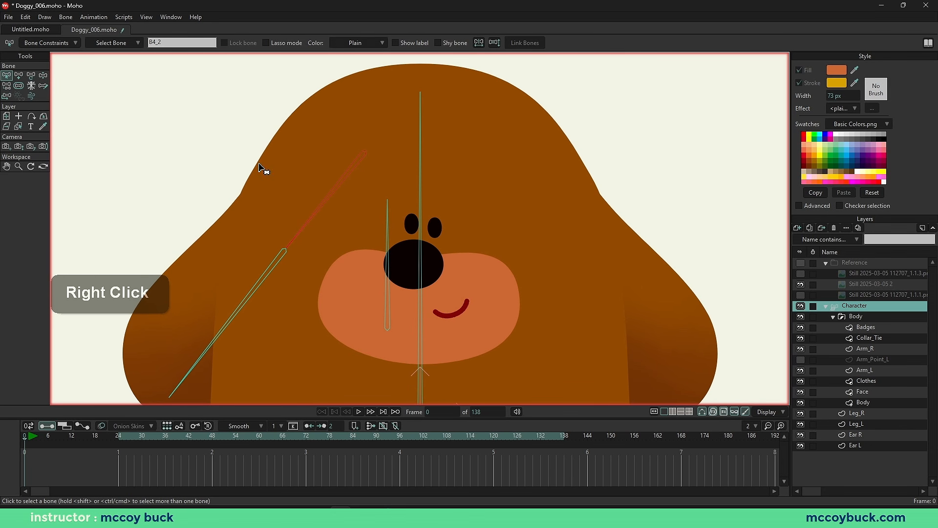
{"action": "left_click", "coordinate": [148, 142]}
{"action": "left_click", "coordinate": [422, 169]}
{"action": "right_click", "coordinate": [428, 181]}
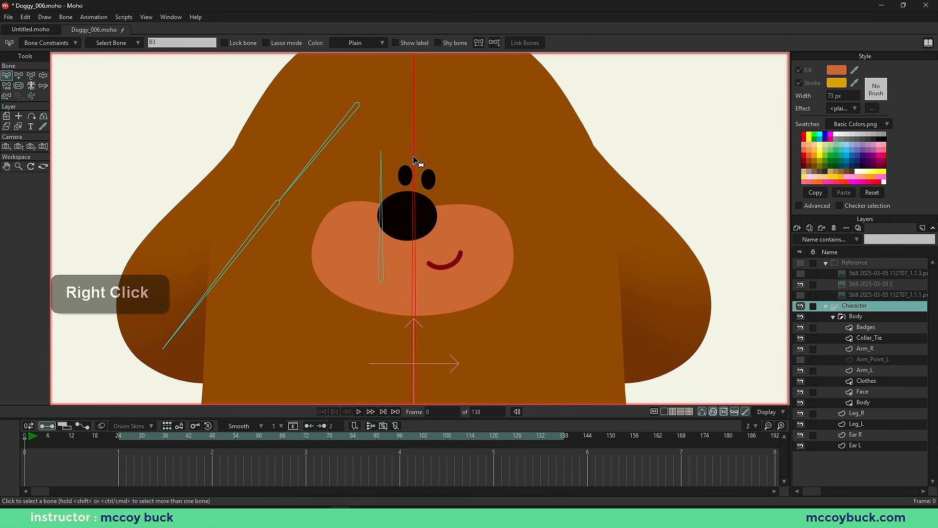
{"action": "scroll", "coordinate": [425, 143], "scroll_direction": "down", "scroll_amount": 4}
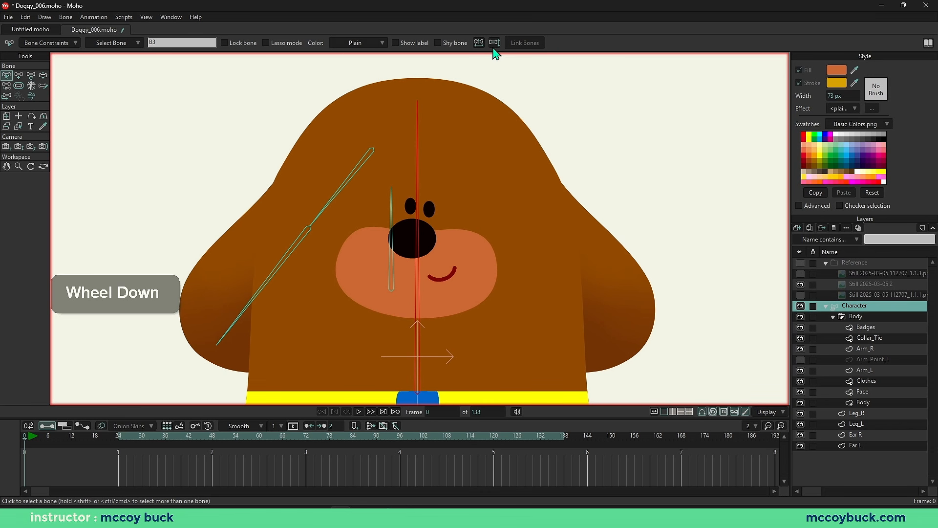
{"action": "left_click", "coordinate": [494, 44]}
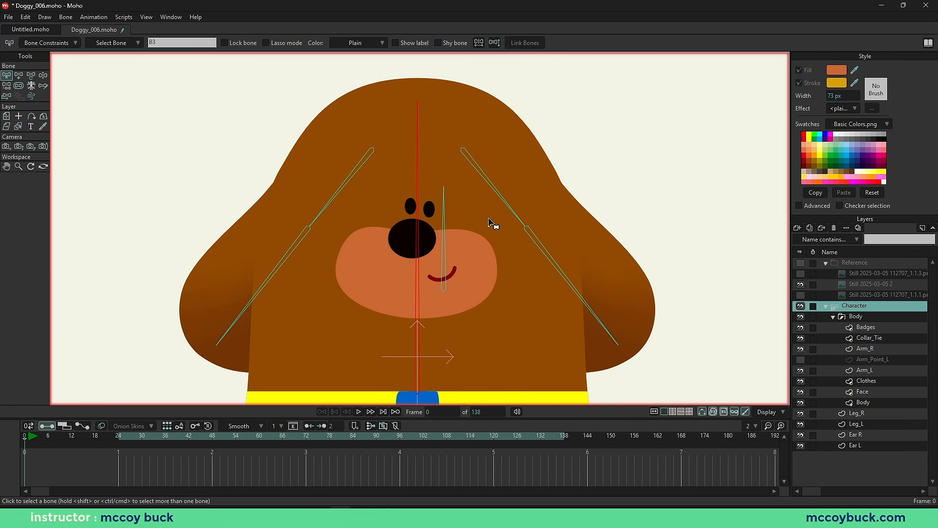
Step: Select the flipped upper ear bone and the head bone in turn, and inspect how the bones sit on the character
{"action": "key", "text": "b"}
{"action": "left_click", "coordinate": [475, 177]}
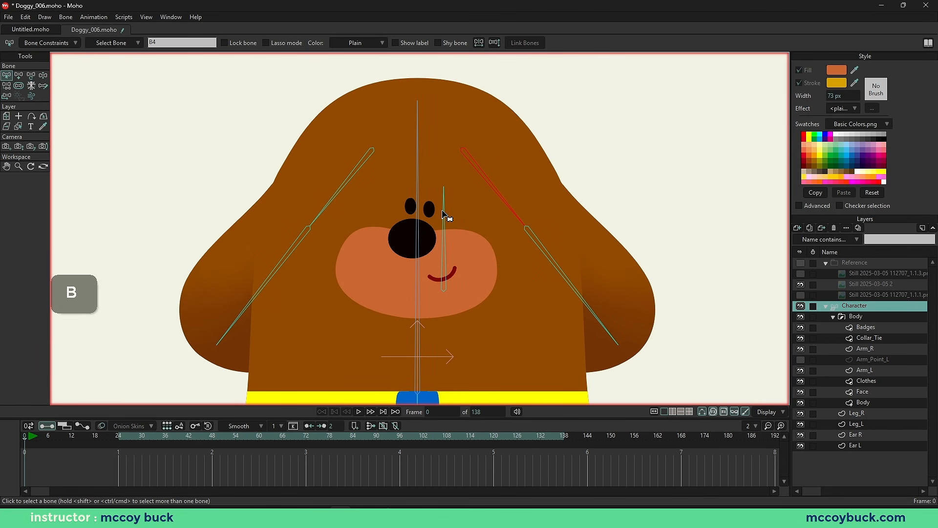
{"action": "left_click", "coordinate": [417, 170]}
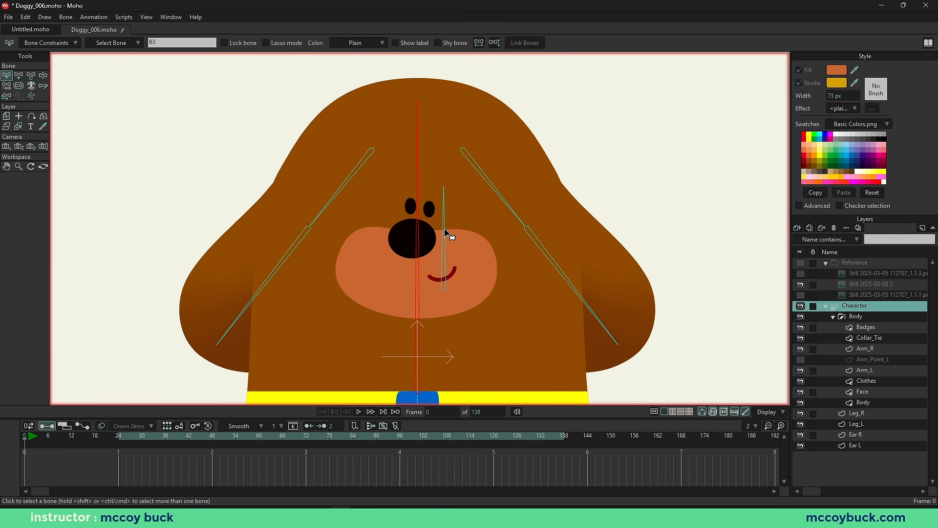
{"action": "scroll", "coordinate": [446, 272], "scroll_direction": "down", "scroll_amount": 2}
{"action": "left_click_drag", "start_coordinate": [446, 311], "coordinate": [443, 250]}
{"action": "left_click_drag", "start_coordinate": [417, 292], "coordinate": [415, 305]}
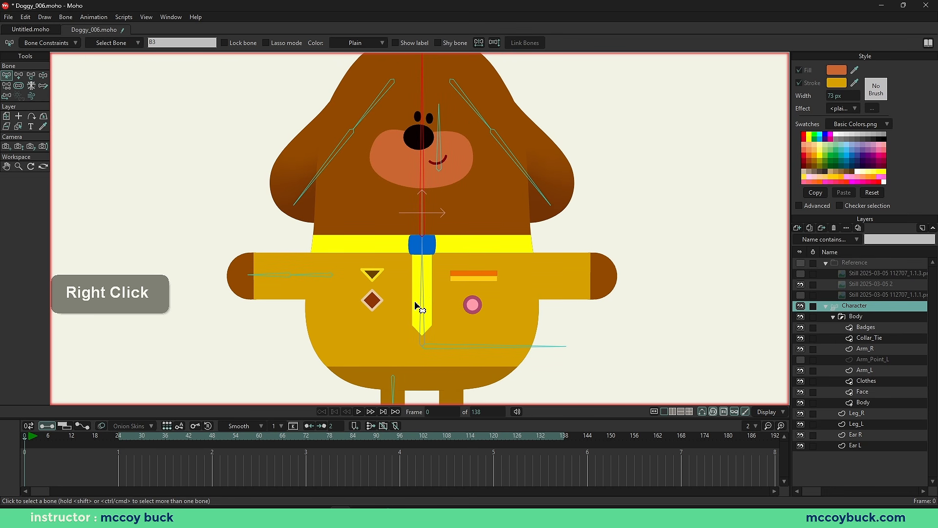
{"action": "left_click_drag", "start_coordinate": [414, 235], "coordinate": [416, 284]}
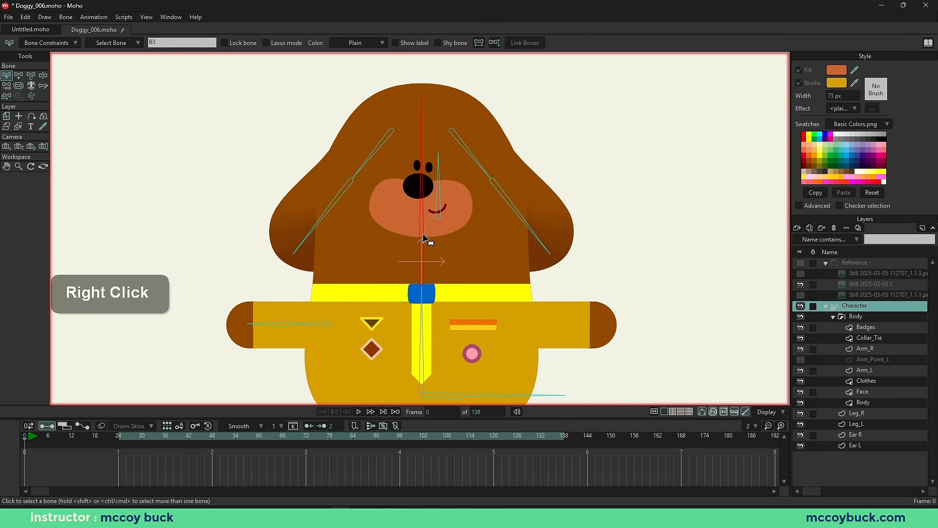
{"action": "scroll", "coordinate": [426, 229], "scroll_direction": "up", "scroll_amount": 3}
{"action": "scroll", "coordinate": [428, 234], "scroll_direction": "up", "scroll_amount": 2}
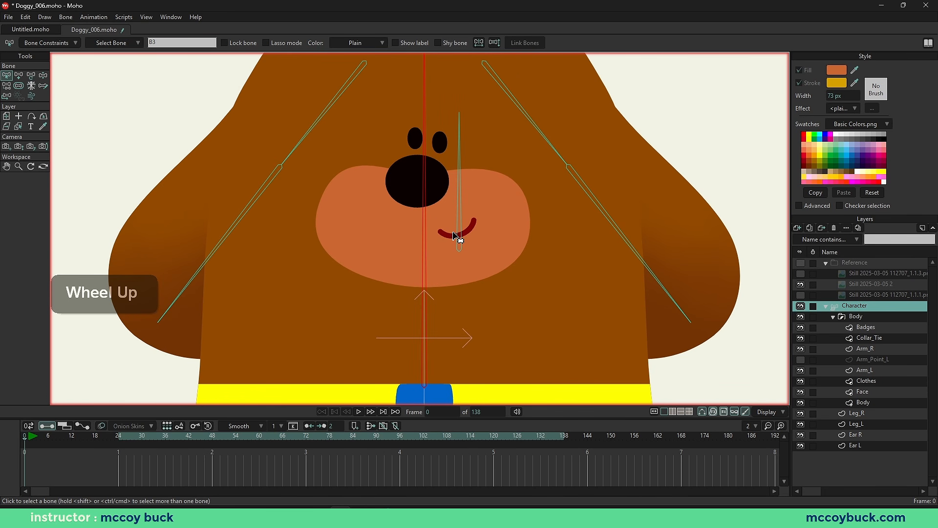
{"action": "left_click_drag", "start_coordinate": [457, 237], "coordinate": [458, 255]}
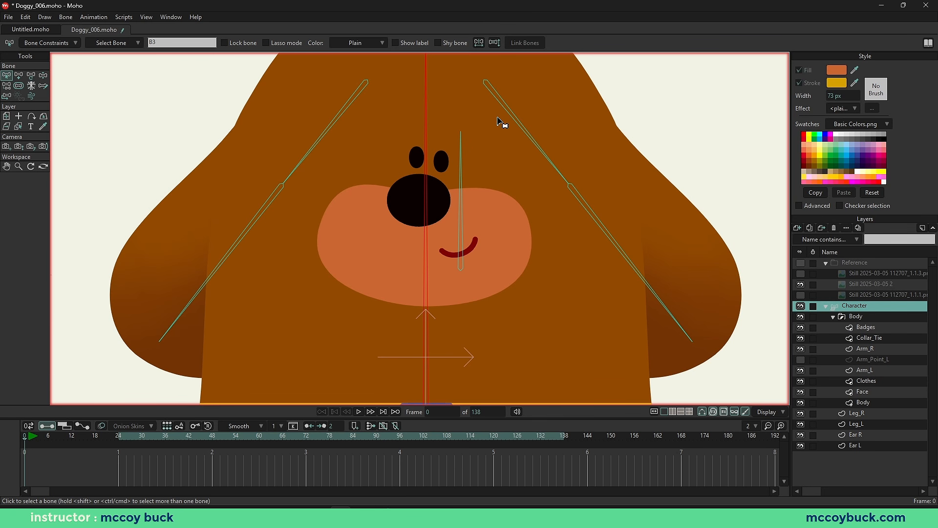
Step: Select the flipped upper ear bone and detach it from the head bone with Reparent Bone
{"action": "key", "text": "b"}
{"action": "left_click", "coordinate": [514, 114]}
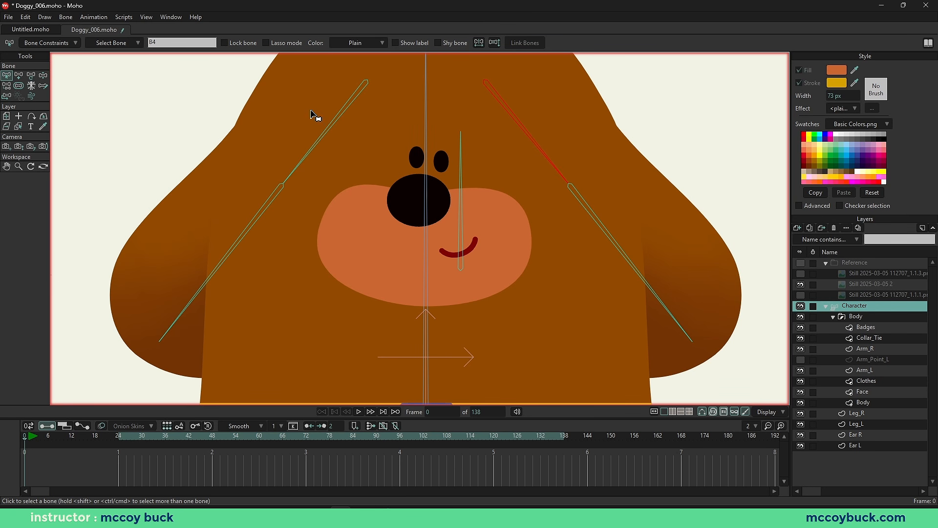
{"action": "left_click", "coordinate": [6, 86]}
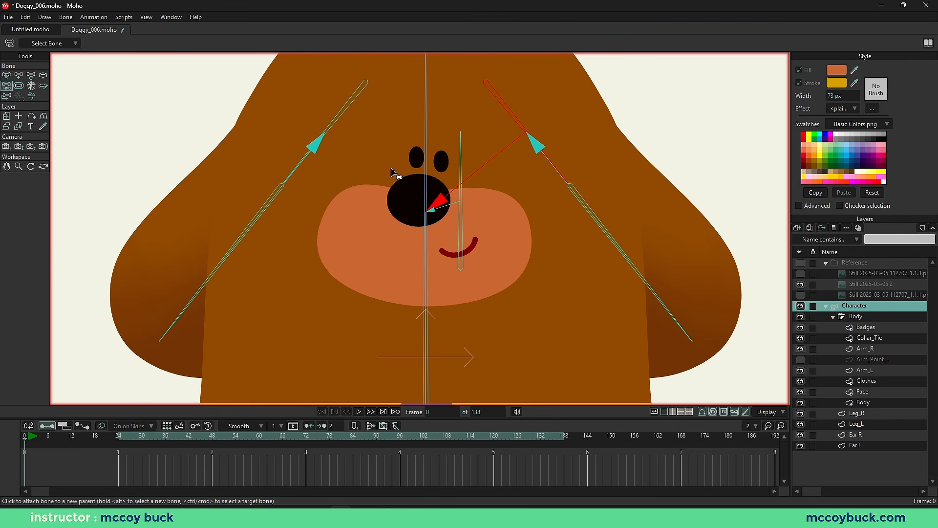
{"action": "left_click", "coordinate": [606, 134]}
Step: Select the head bone and flip its child bones with Transform Bone to return the face bone to its original side
{"action": "left_click", "coordinate": [426, 141], "text": "alt"}
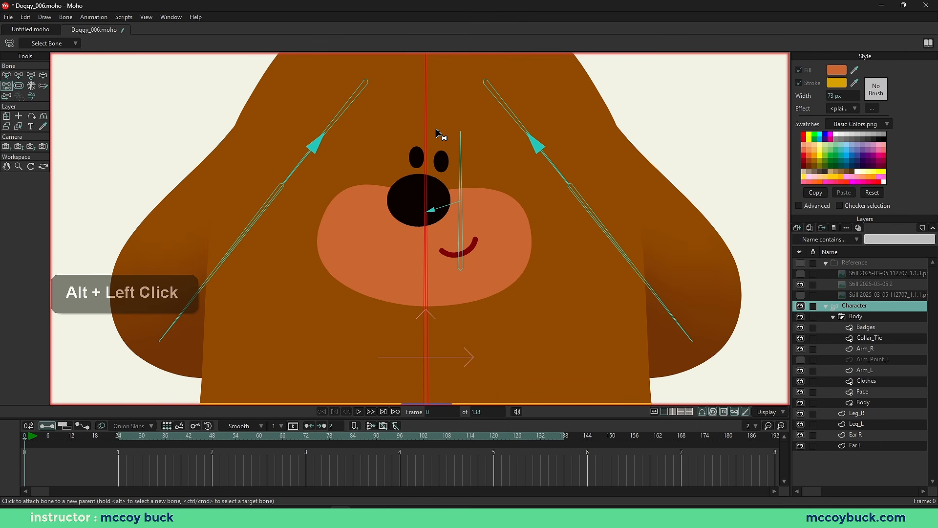
{"action": "key", "text": "t"}
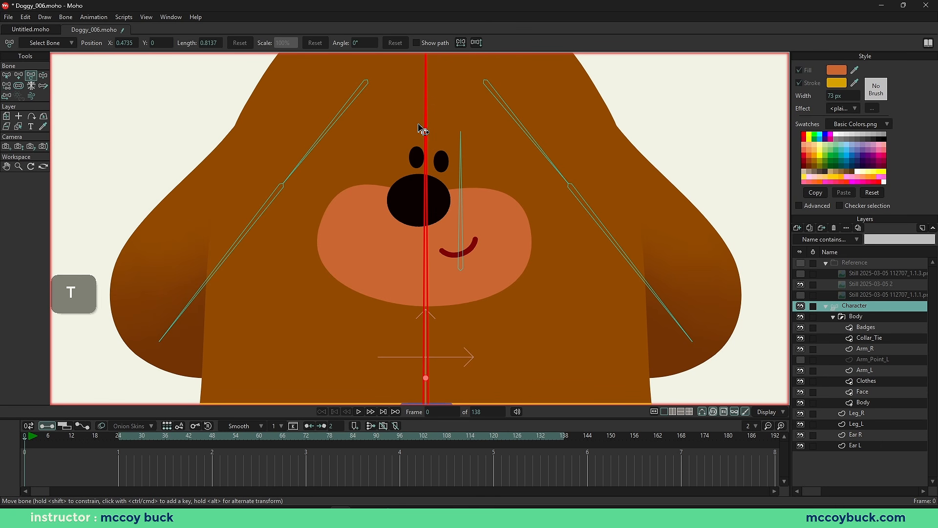
{"action": "left_click", "coordinate": [476, 42]}
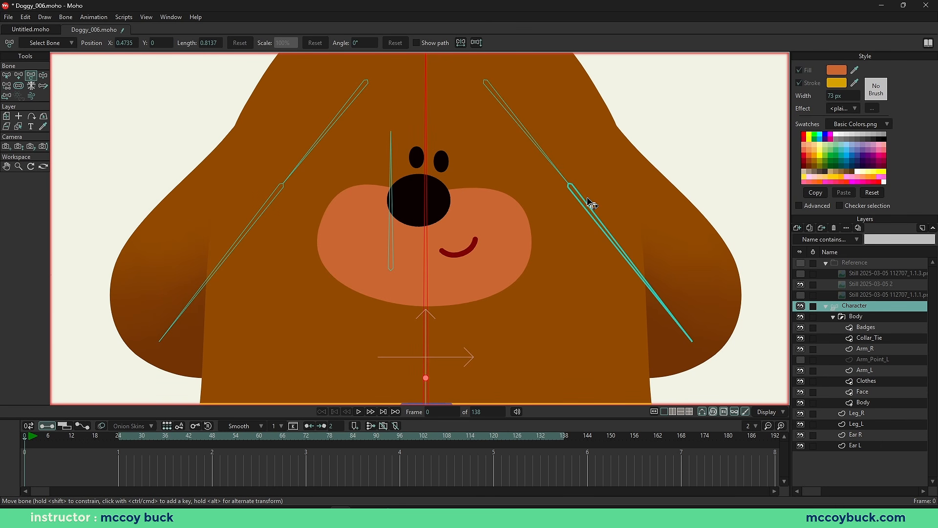
{"action": "scroll", "coordinate": [503, 181], "scroll_direction": "down", "scroll_amount": 2}
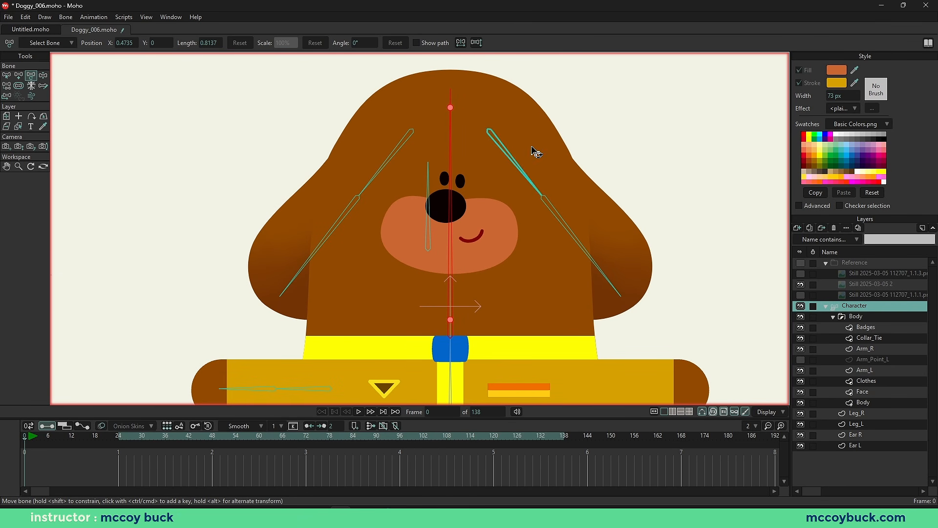
{"action": "scroll", "coordinate": [469, 172], "scroll_direction": "up", "scroll_amount": 3}
{"action": "scroll", "coordinate": [364, 141], "scroll_direction": "down", "scroll_amount": 2}
Step: Select both upper ear bones, attach them to the head bone with Reparent Bone, and clear the selection
{"action": "key", "text": "b"}
{"action": "left_click", "coordinate": [354, 130]}
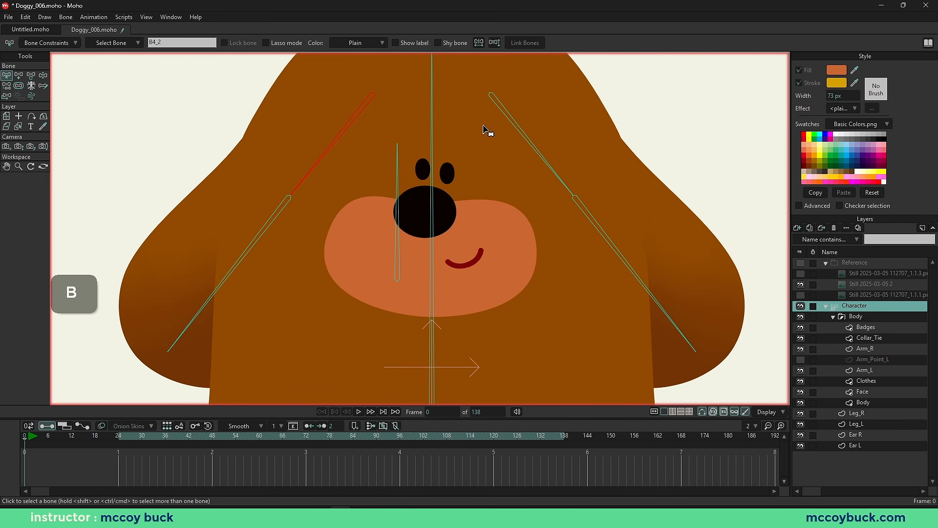
{"action": "left_click", "coordinate": [514, 120], "text": "shift"}
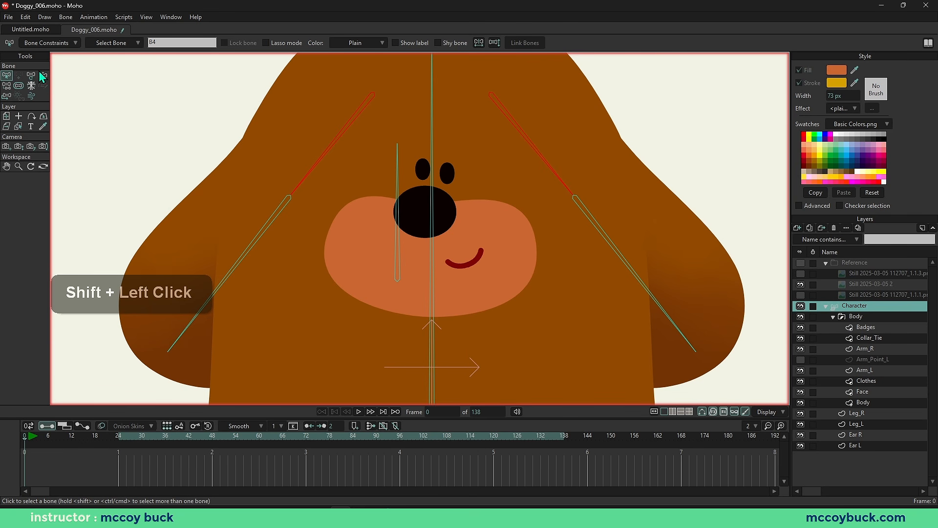
{"action": "left_click", "coordinate": [6, 86]}
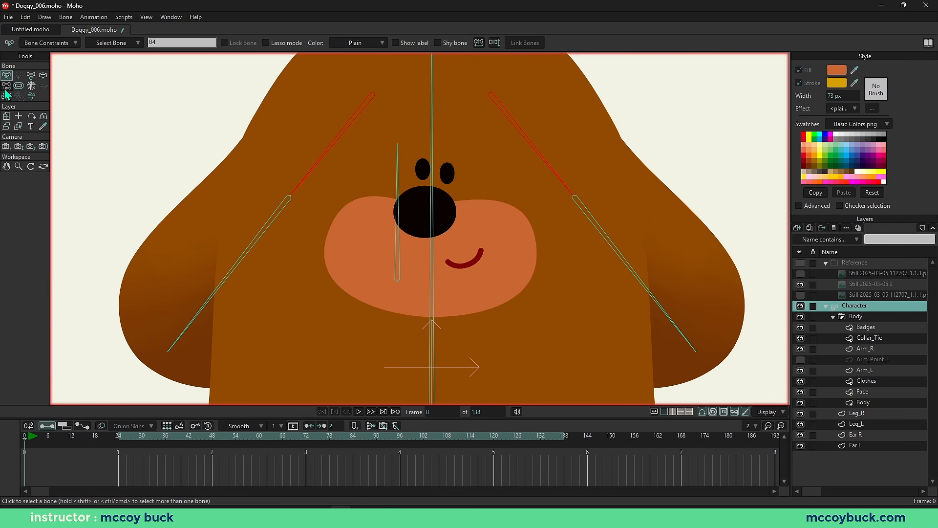
{"action": "left_click", "coordinate": [433, 157]}
{"action": "scroll", "coordinate": [500, 176], "scroll_direction": "down", "scroll_amount": 3}
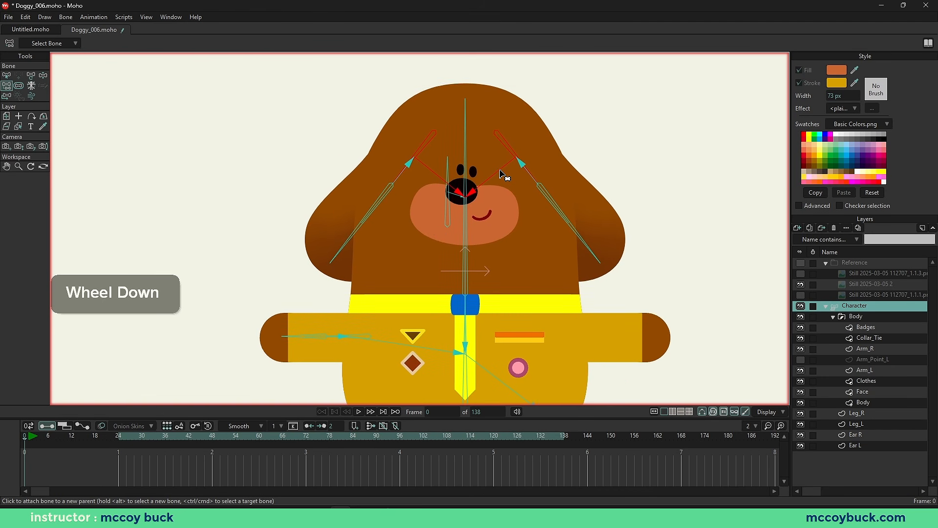
{"action": "key", "text": "Escape"}
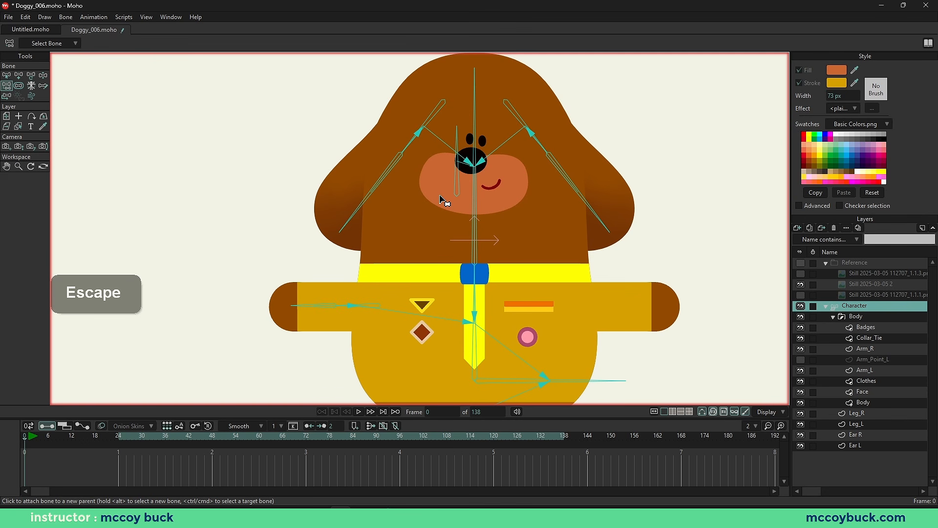
Step: Try moving the torso bone along the tie with Transform Bone, and undo the change
{"action": "right_click", "coordinate": [351, 196]}
{"action": "scroll", "coordinate": [351, 220], "scroll_direction": "up", "scroll_amount": 1}
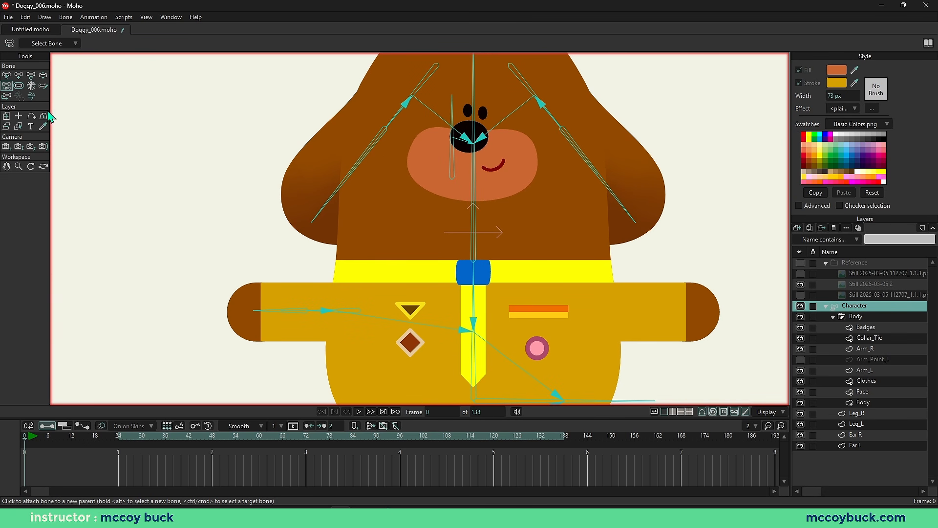
{"action": "right_click", "coordinate": [272, 272]}
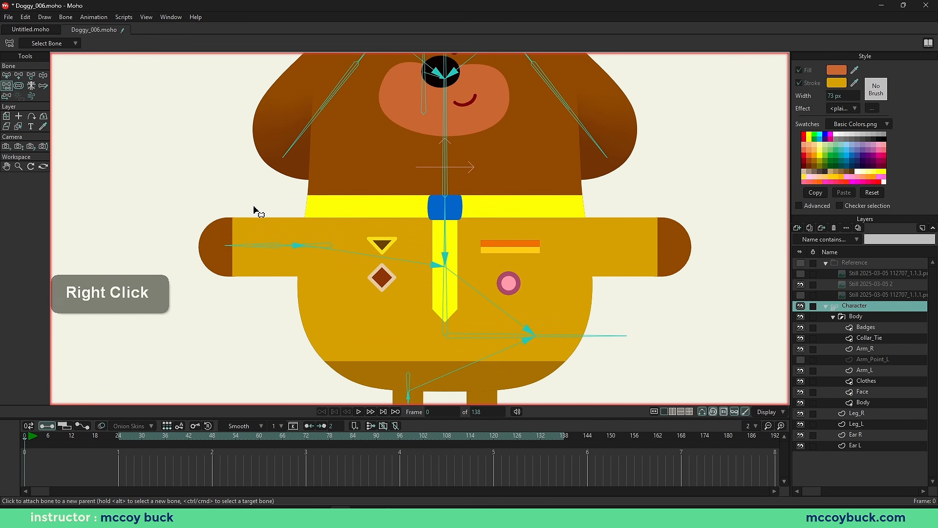
{"action": "scroll", "coordinate": [254, 210], "scroll_direction": "up", "scroll_amount": 1}
{"action": "right_click", "coordinate": [314, 282]}
{"action": "scroll", "coordinate": [278, 258], "scroll_direction": "up", "scroll_amount": 2}
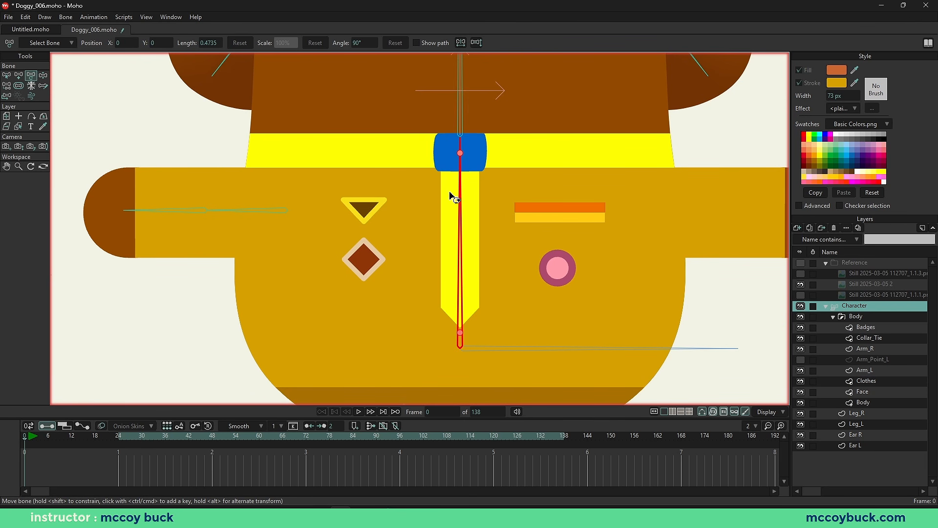
{"action": "scroll", "coordinate": [457, 235], "scroll_direction": "down", "scroll_amount": 1}
{"action": "right_click", "coordinate": [457, 236]}
{"action": "left_click_drag", "start_coordinate": [454, 261], "coordinate": [382, 257]}
{"action": "key", "text": "ctrl+z"}
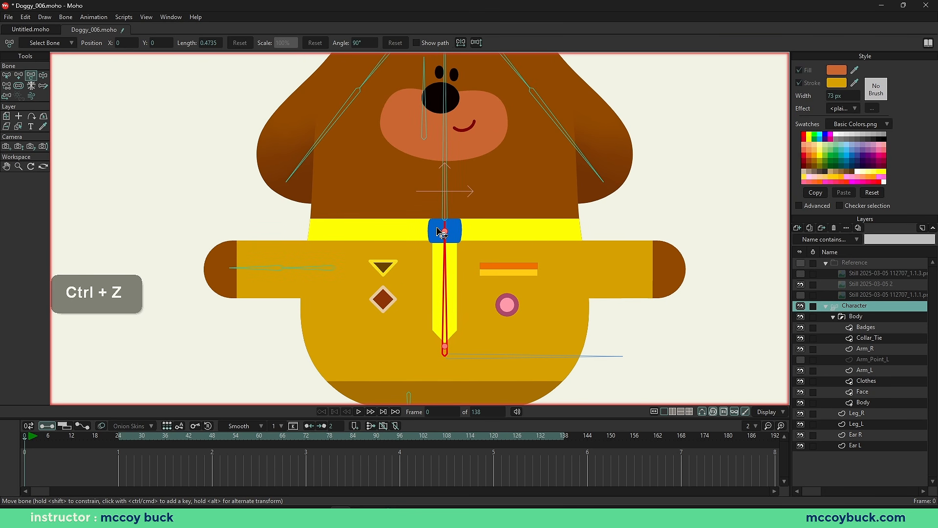
Step: Try flipping the torso bone's child bones to the opposite side of the body
{"action": "left_click", "coordinate": [464, 43]}
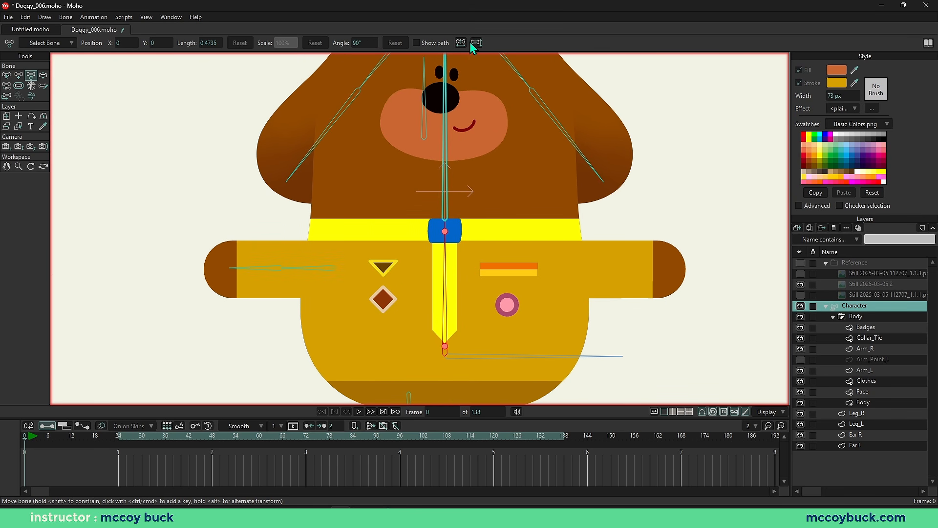
{"action": "left_click", "coordinate": [477, 43]}
{"action": "scroll", "coordinate": [503, 157], "scroll_direction": "down", "scroll_amount": 3}
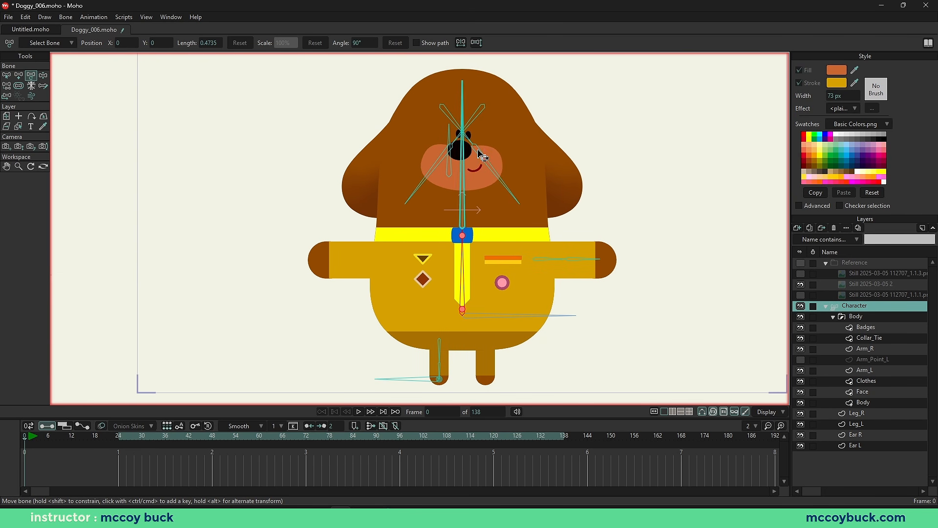
Step: Select both arm bones, examine their parent links with Reparent Bone, and return to Select Bone
{"action": "scroll", "coordinate": [398, 303], "scroll_direction": "up", "scroll_amount": 2}
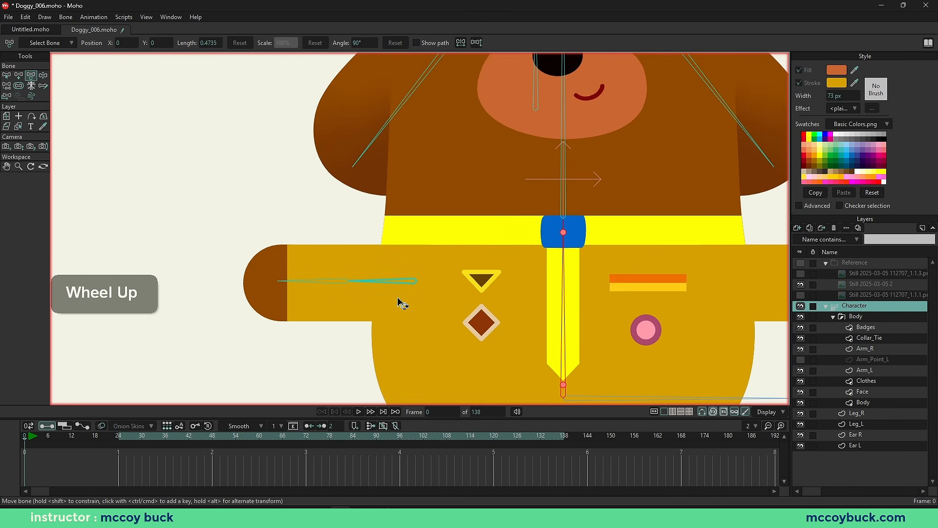
{"action": "key", "text": "b"}
{"action": "left_click", "coordinate": [312, 196]}
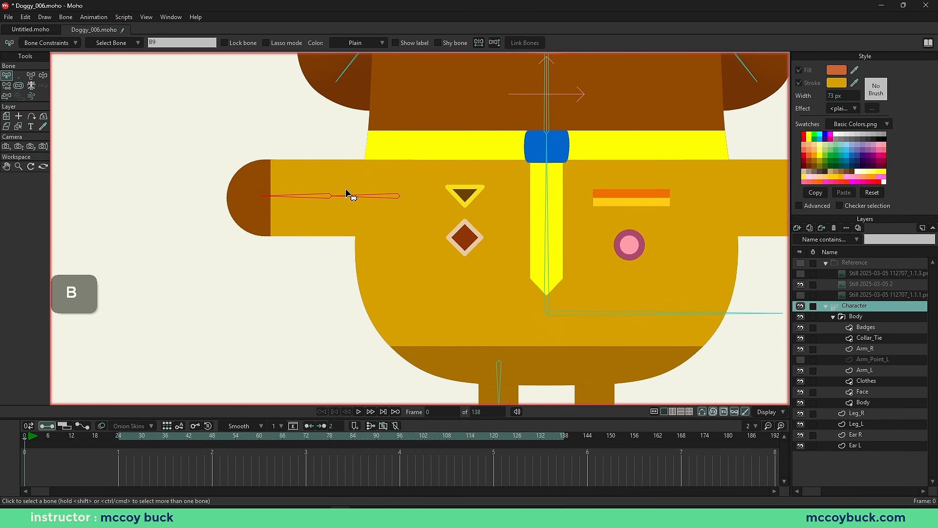
{"action": "key", "text": "p"}
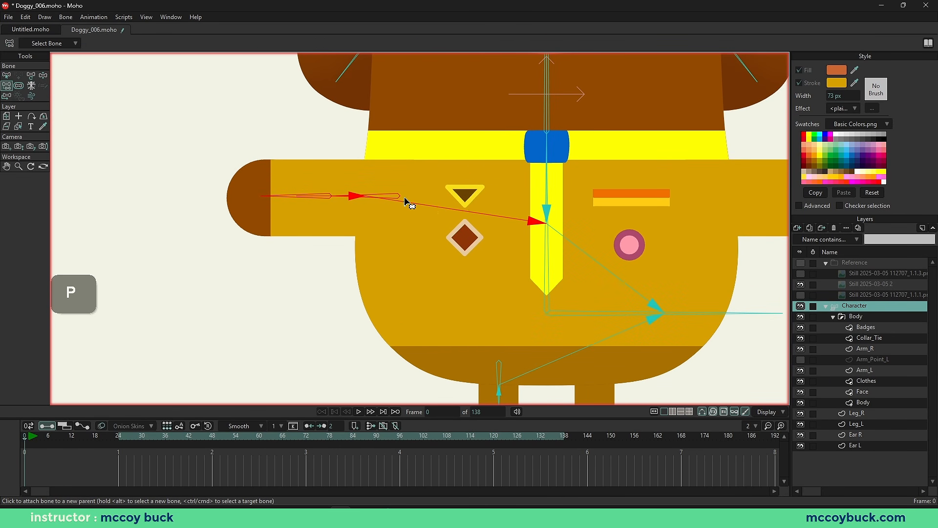
{"action": "left_click", "coordinate": [534, 221]}
{"action": "key", "text": "b"}
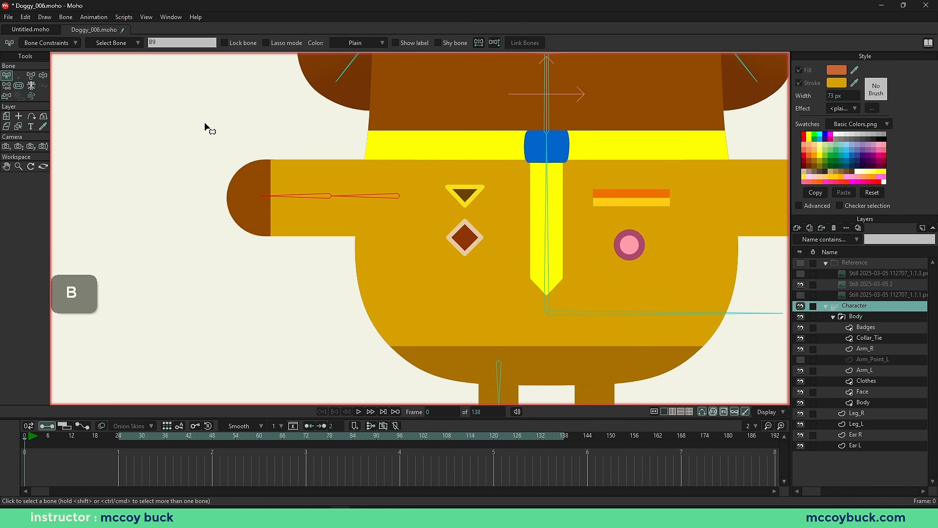
Step: Select the upper and lower arm bones and paste a duplicate of them in place
{"action": "left_click", "coordinate": [295, 200]}
{"action": "left_click", "coordinate": [381, 198], "text": "shift"}
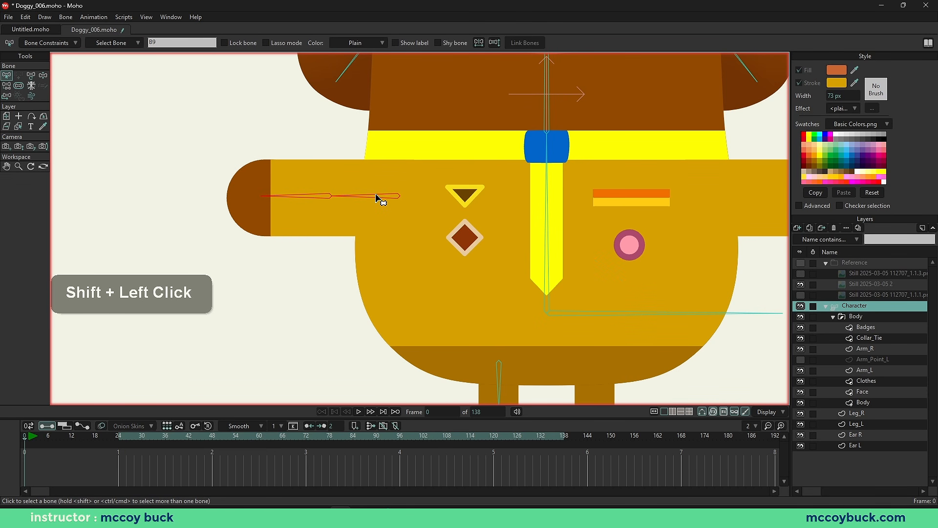
{"action": "key", "text": "ctrl+c"}
{"action": "key", "text": "ctrl+v"}
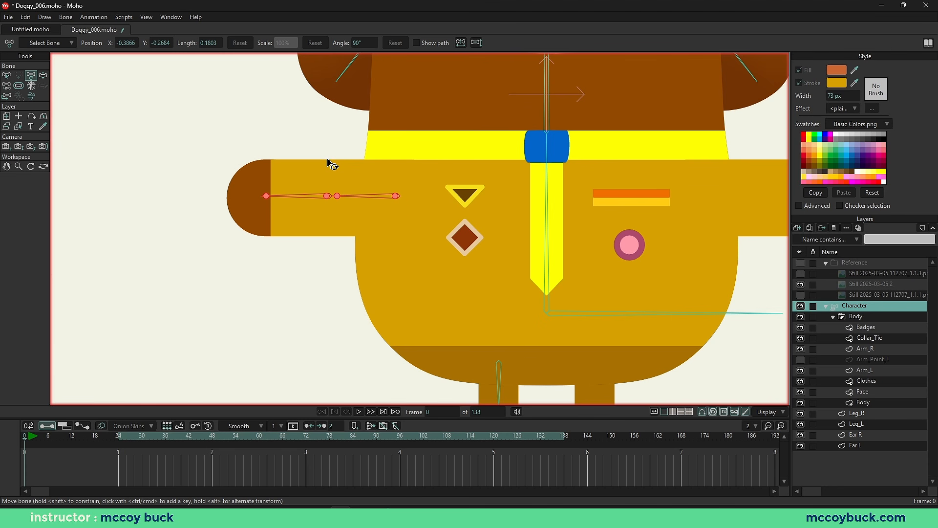
Step: Select the upper arm bone, examine its parent links with Reparent Bone, and clear the selection
{"action": "key", "text": "Escape"}
{"action": "key", "text": "b"}
{"action": "left_click", "coordinate": [389, 197]}
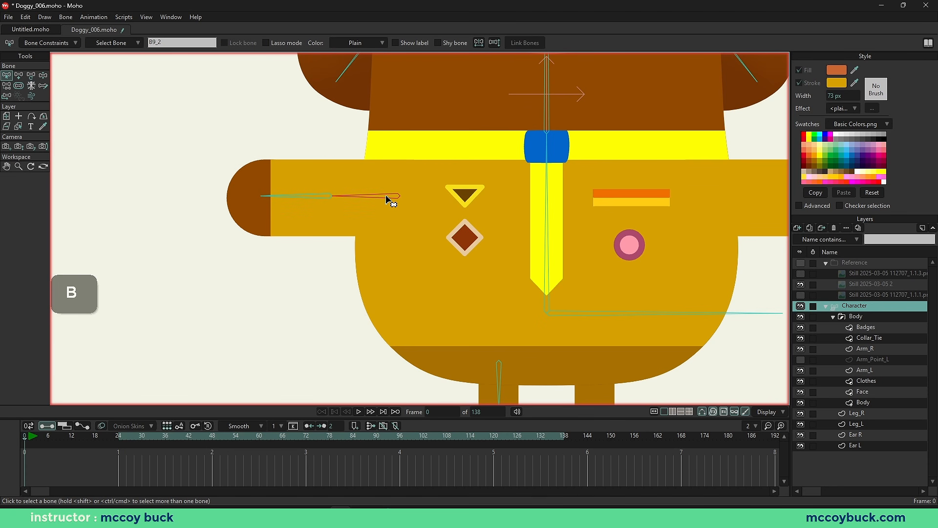
{"action": "key", "text": "p"}
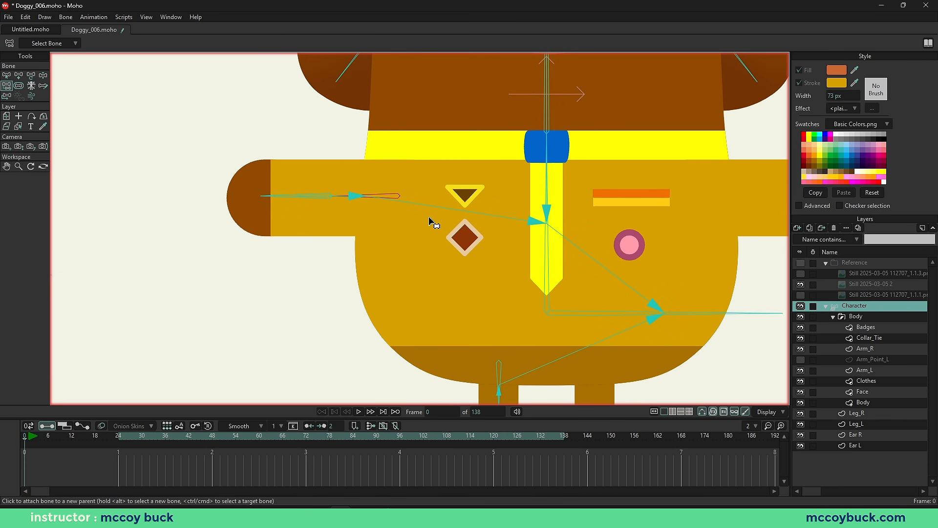
{"action": "scroll", "coordinate": [498, 253], "scroll_direction": "down", "scroll_amount": 2}
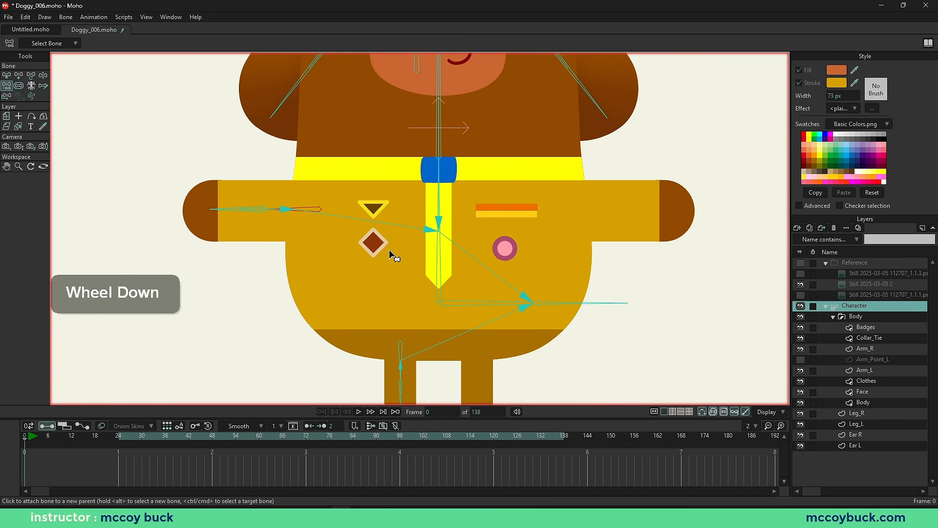
{"action": "key", "text": "Escape"}
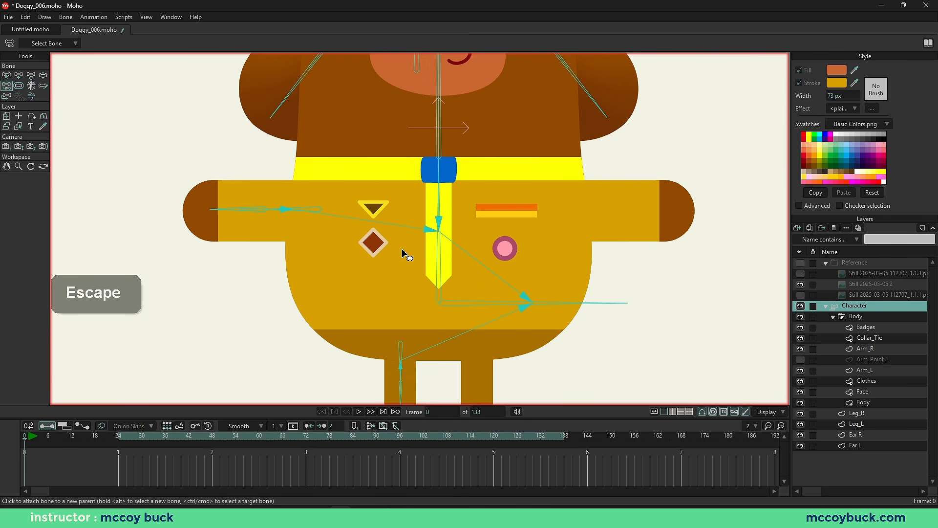
Step: Select the torso bone with Transform Bone and flip it so its child arm bones mirror to the opposite arm
{"action": "key", "text": "t"}
{"action": "left_click", "coordinate": [441, 262]}
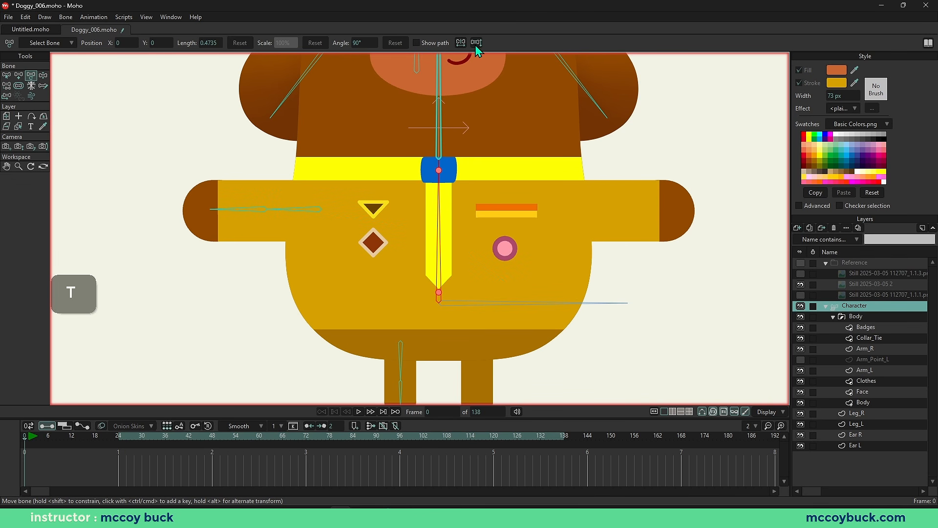
{"action": "left_click", "coordinate": [476, 43]}
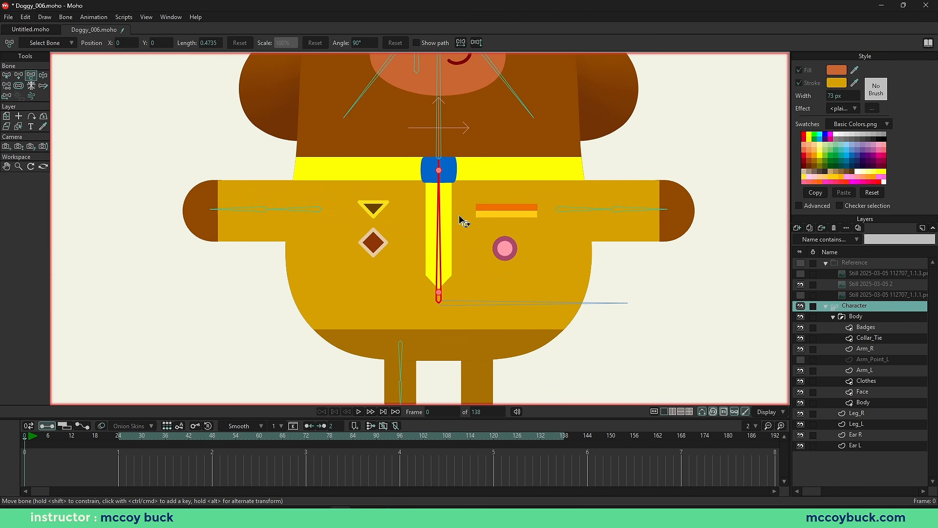
{"action": "right_click", "coordinate": [463, 221]}
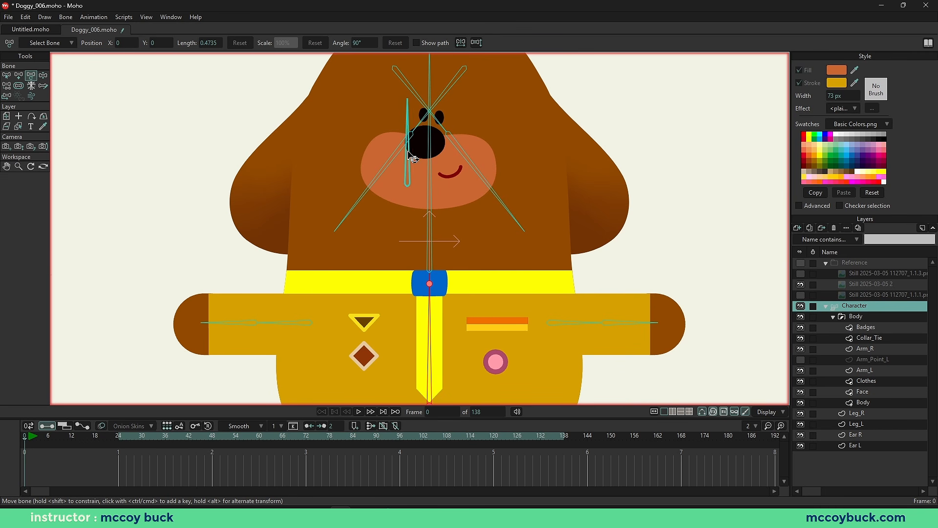
{"action": "right_click", "coordinate": [440, 265]}
Step: Select the mirrored upper arm bone and detach it from the torso bone with Reparent Bone
{"action": "scroll", "coordinate": [373, 203], "scroll_direction": "up", "scroll_amount": 3}
{"action": "key", "text": "b"}
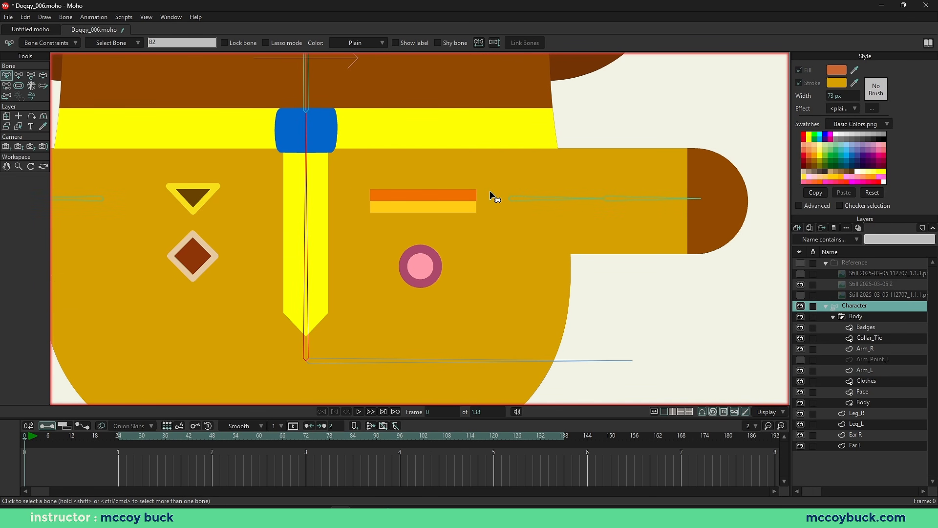
{"action": "scroll", "coordinate": [512, 232], "scroll_direction": "down", "scroll_amount": 2}
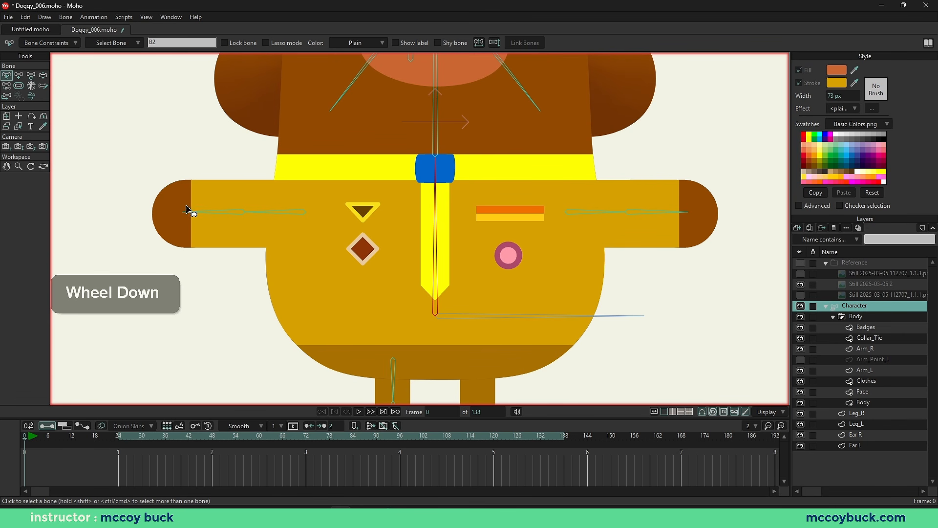
{"action": "scroll", "coordinate": [589, 236], "scroll_direction": "up", "scroll_amount": 2}
{"action": "key", "text": "b"}
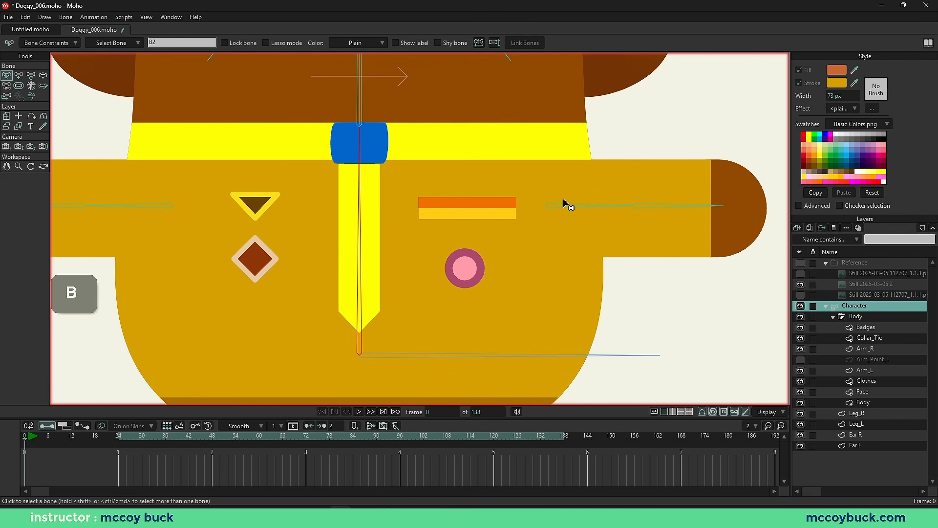
{"action": "left_click", "coordinate": [566, 209]}
{"action": "key", "text": "p"}
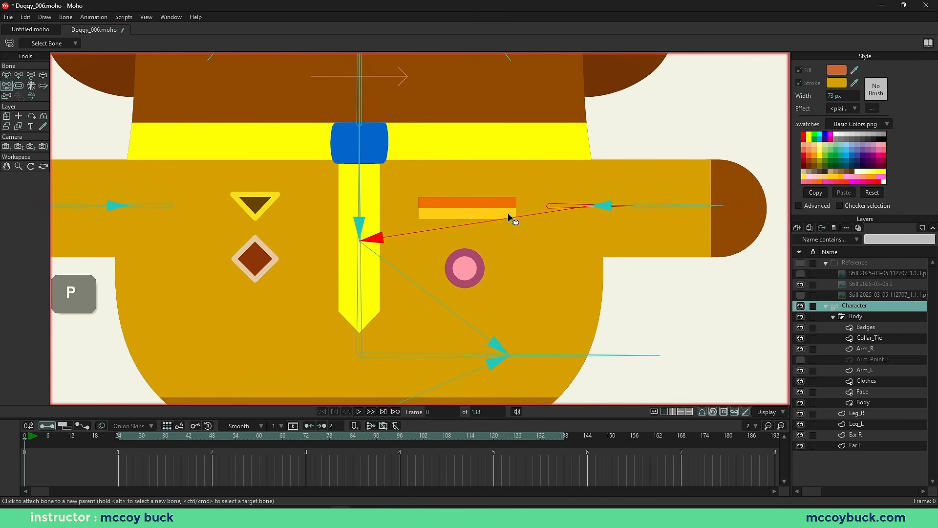
{"action": "scroll", "coordinate": [537, 178], "scroll_direction": "down", "scroll_amount": 3}
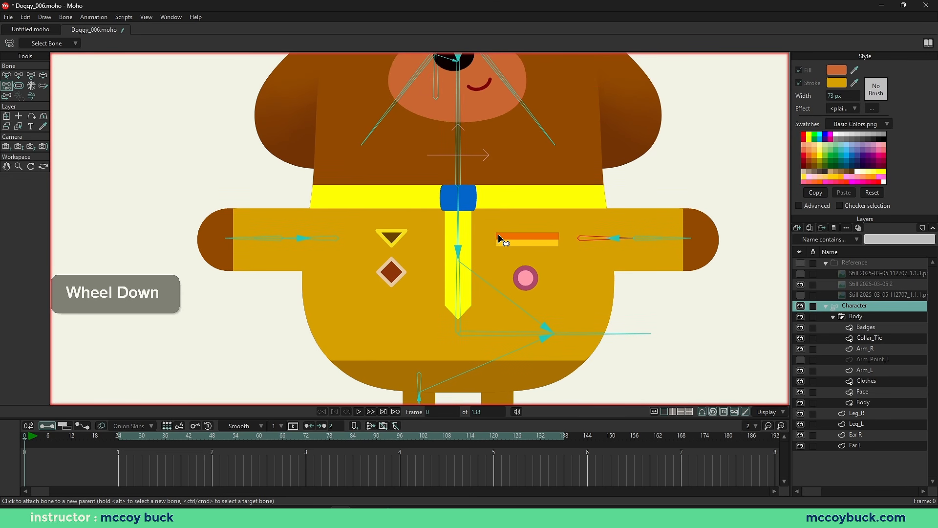
Step: Select the torso bone and flip it again to return the ear bones to their original sides
{"action": "key", "text": "b"}
{"action": "left_click", "coordinate": [458, 299]}
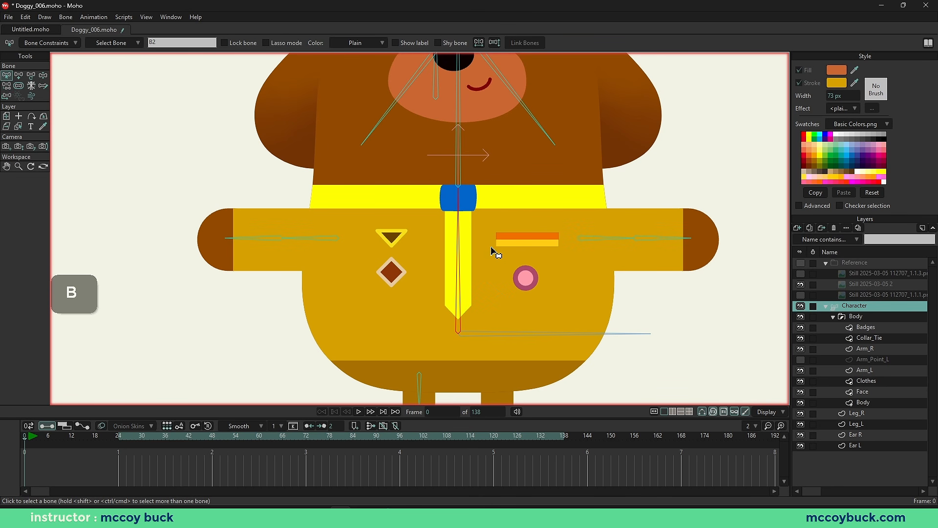
{"action": "left_click", "coordinate": [497, 44]}
{"action": "right_click", "coordinate": [460, 220]}
{"action": "scroll", "coordinate": [454, 244], "scroll_direction": "down", "scroll_amount": 2}
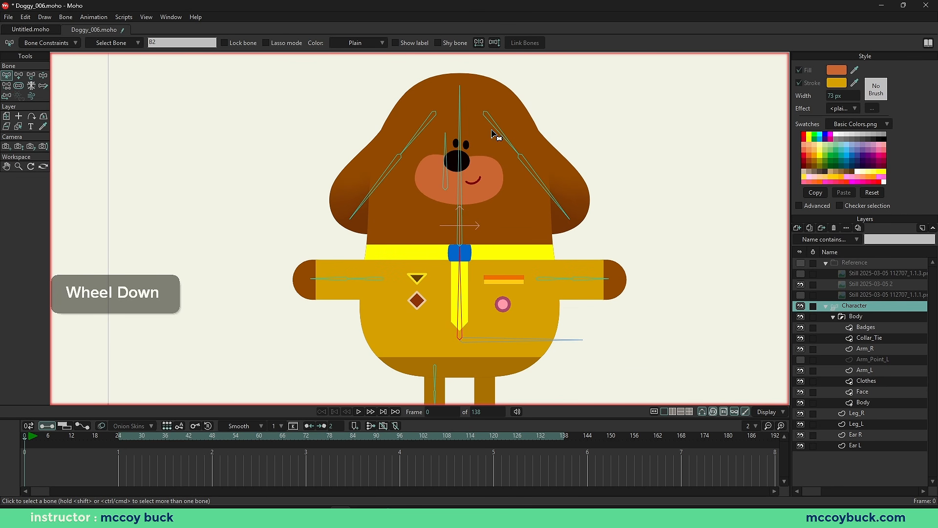
{"action": "right_click", "coordinate": [461, 267]}
{"action": "scroll", "coordinate": [424, 215], "scroll_direction": "up", "scroll_amount": 2}
{"action": "key", "text": "b"}
{"action": "left_click", "coordinate": [397, 223]}
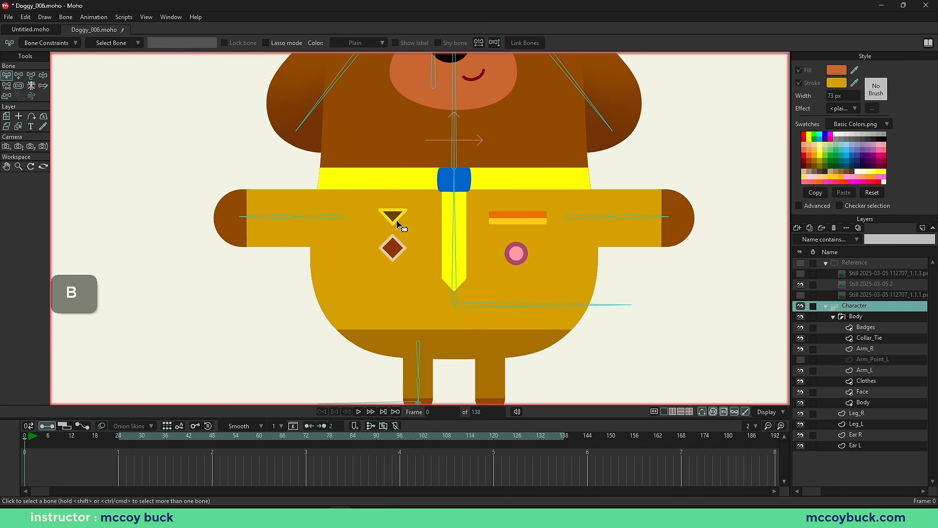
{"action": "left_click", "coordinate": [330, 219]}
{"action": "left_click", "coordinate": [585, 218], "text": "shift"}
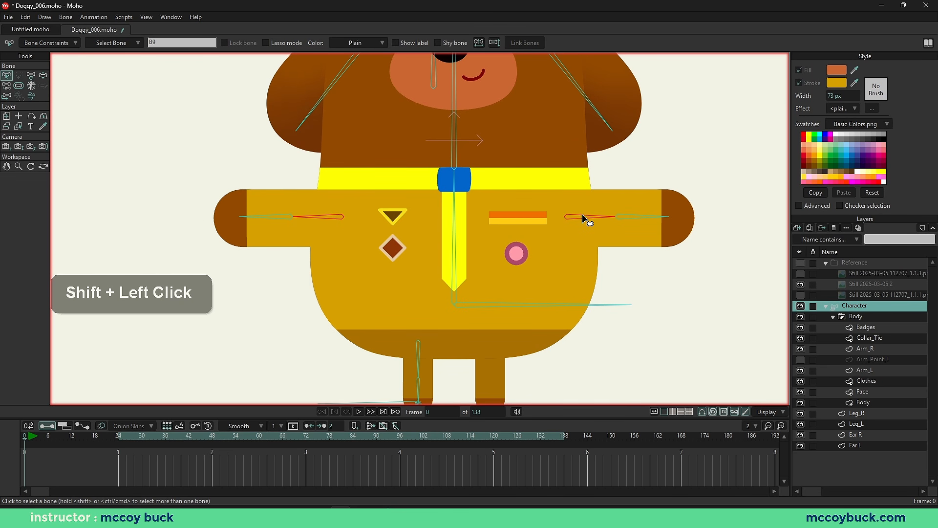
{"action": "key", "text": "["}
{"action": "left_click", "coordinate": [455, 249]}
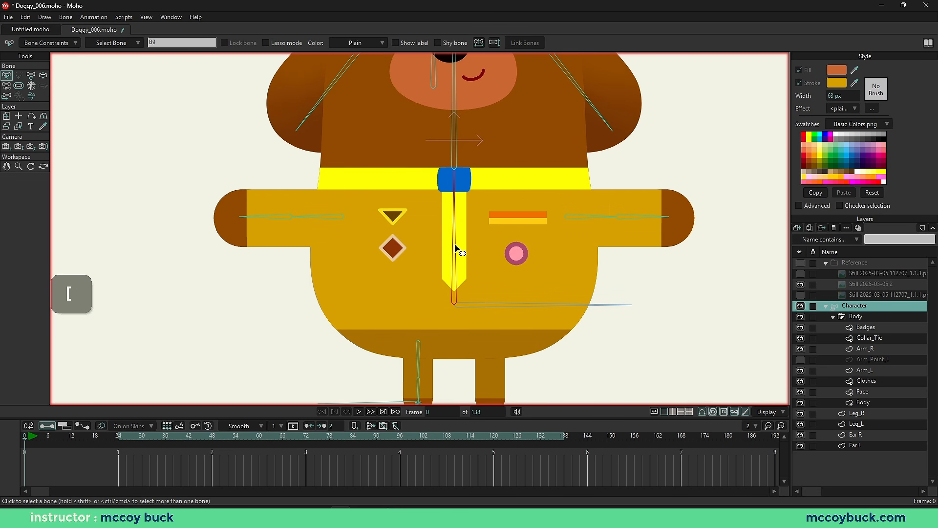
Step: Select both upper arm bones and attach them to the torso bone with Reparent Bone
{"action": "left_click", "coordinate": [336, 216]}
{"action": "left_click", "coordinate": [576, 218], "text": "shift"}
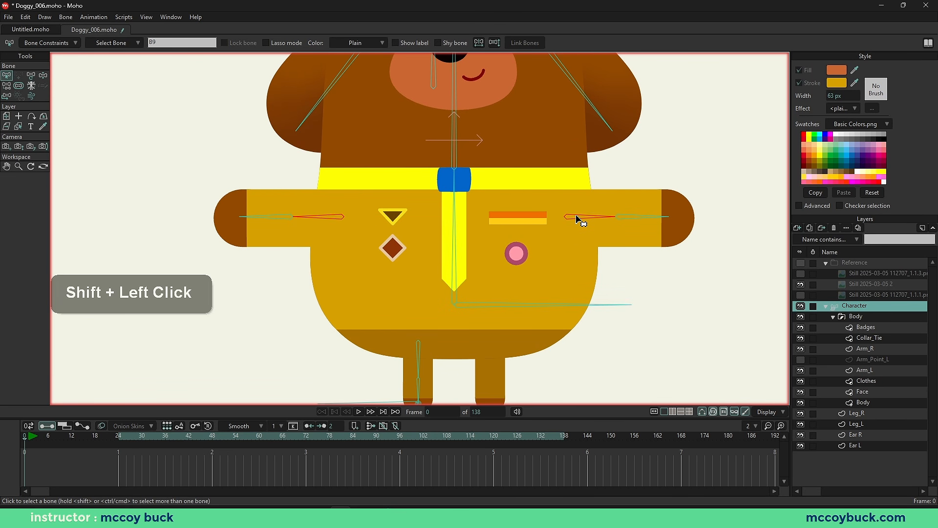
{"action": "key", "text": "p"}
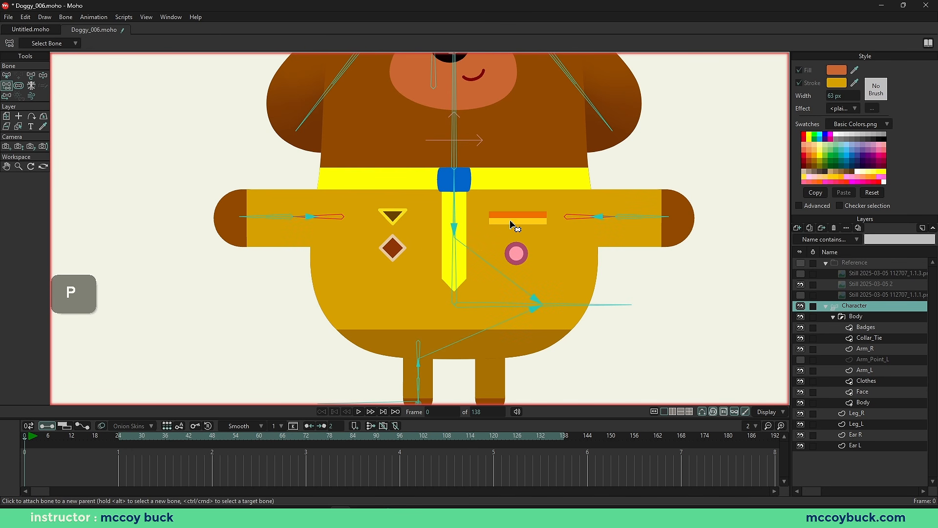
{"action": "left_click", "coordinate": [453, 260]}
{"action": "key", "text": "b"}
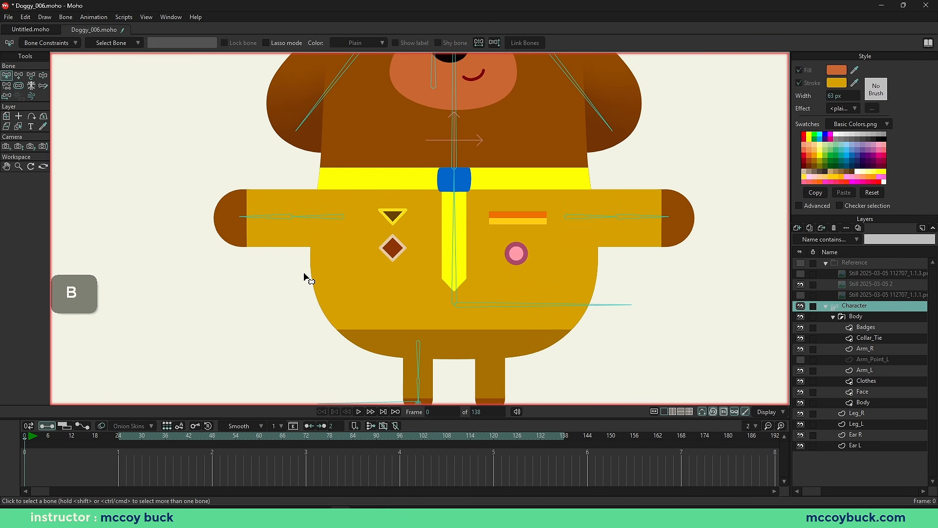
Step: Examine the parent links of the ear, arm and leg bones with Reparent Bone
{"action": "scroll", "coordinate": [329, 275], "scroll_direction": "down", "scroll_amount": 3}
{"action": "scroll", "coordinate": [332, 277], "scroll_direction": "up", "scroll_amount": 4}
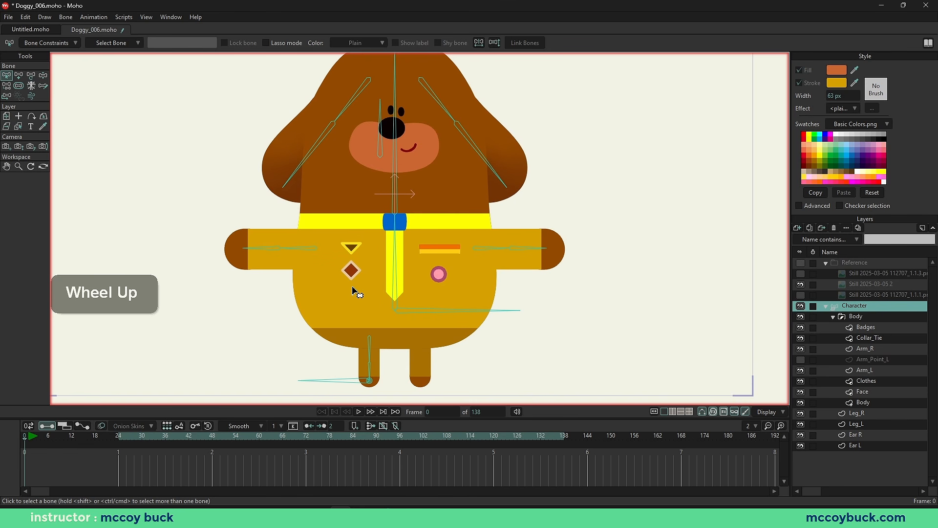
{"action": "left_click", "coordinate": [6, 86]}
{"action": "right_click", "coordinate": [296, 216]}
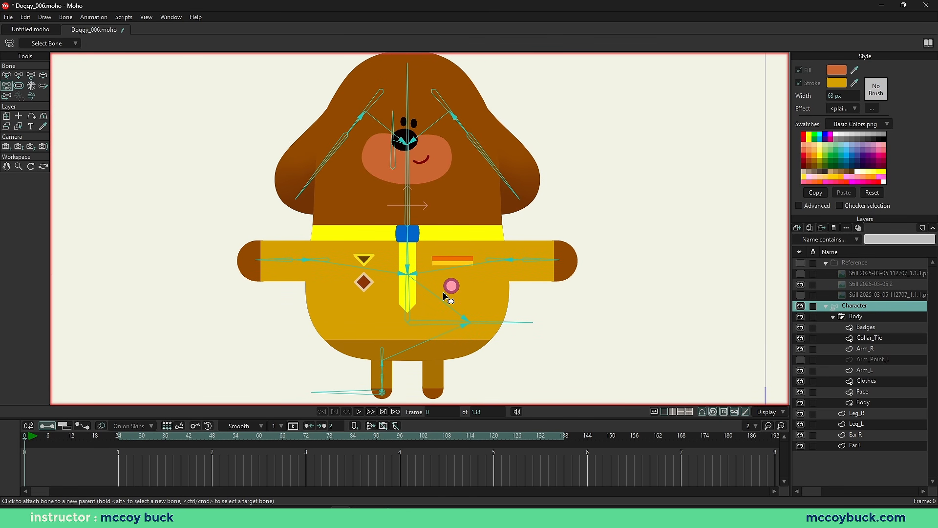
{"action": "right_click", "coordinate": [385, 377]}
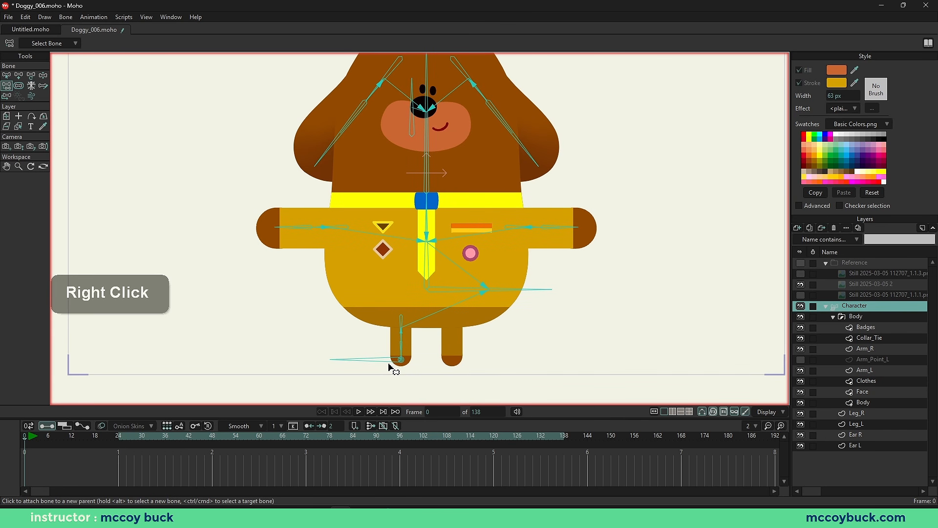
{"action": "left_click_drag", "start_coordinate": [386, 365], "coordinate": [364, 390]}
{"action": "scroll", "coordinate": [388, 342], "scroll_direction": "up", "scroll_amount": 1}
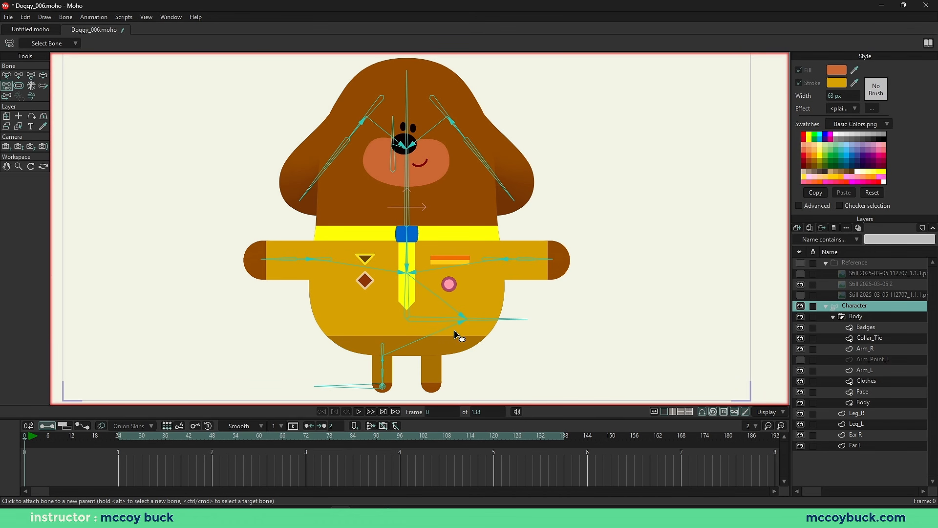
Step: Select the hip bone, try flipping it and its child bones to the opposite side, and clear the selection
{"action": "key", "text": "b"}
{"action": "left_click", "coordinate": [429, 322]}
{"action": "scroll", "coordinate": [418, 340], "scroll_direction": "up", "scroll_amount": 2}
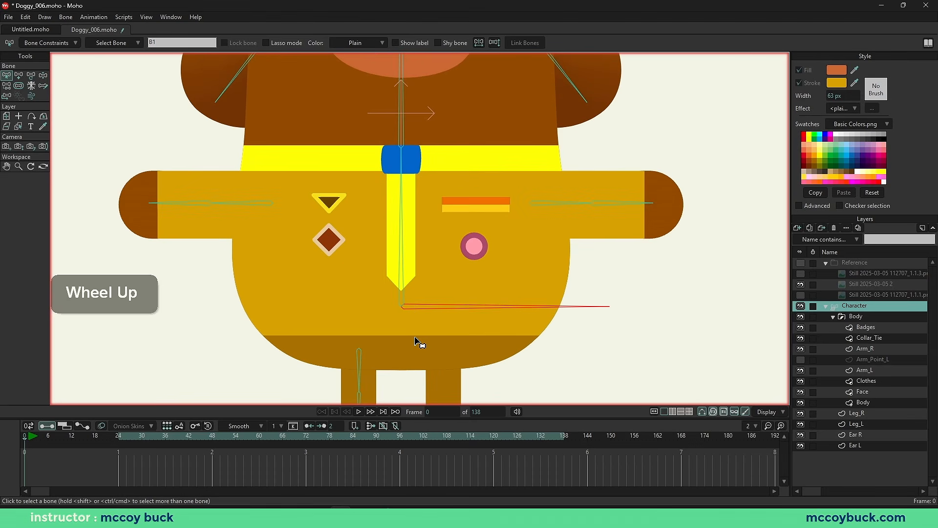
{"action": "scroll", "coordinate": [428, 316], "scroll_direction": "down", "scroll_amount": 2}
{"action": "scroll", "coordinate": [425, 318], "scroll_direction": "up", "scroll_amount": 1}
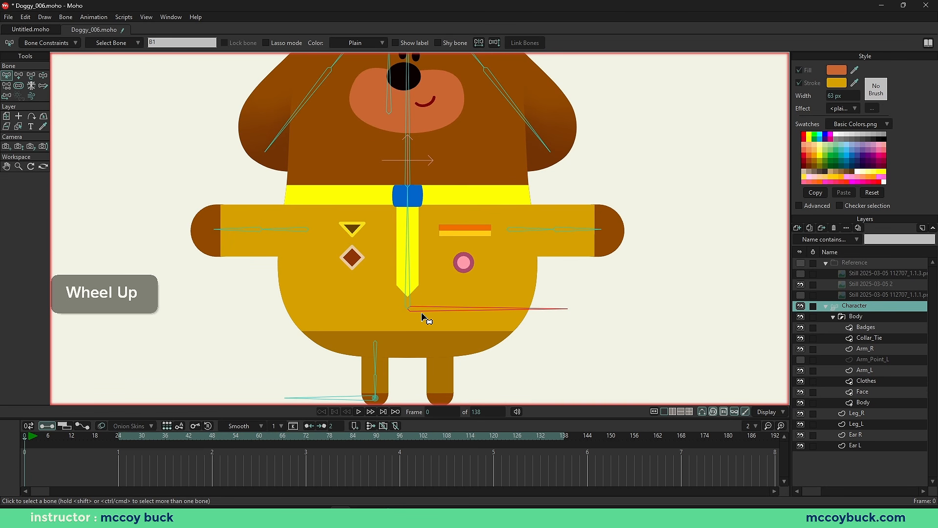
{"action": "left_click", "coordinate": [480, 42]}
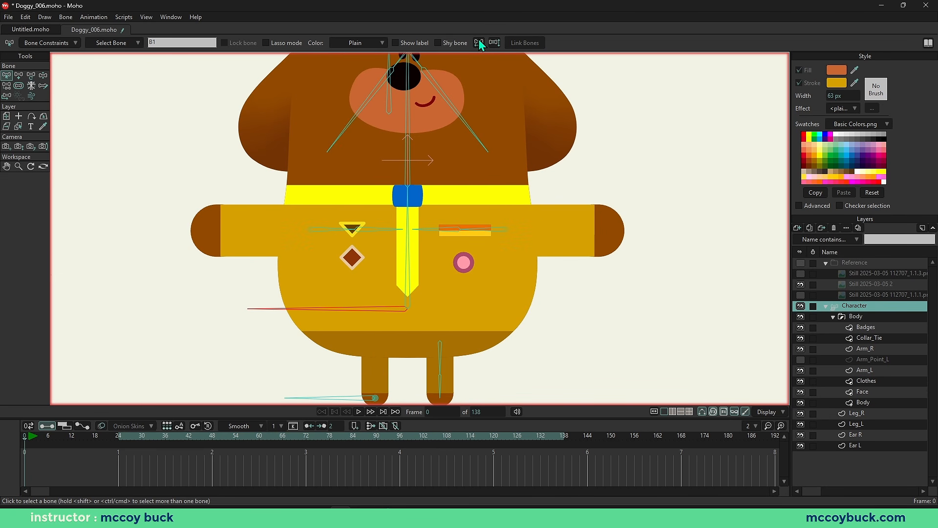
{"action": "left_click", "coordinate": [480, 43]}
{"action": "left_click", "coordinate": [479, 43]}
{"action": "left_click", "coordinate": [479, 42]}
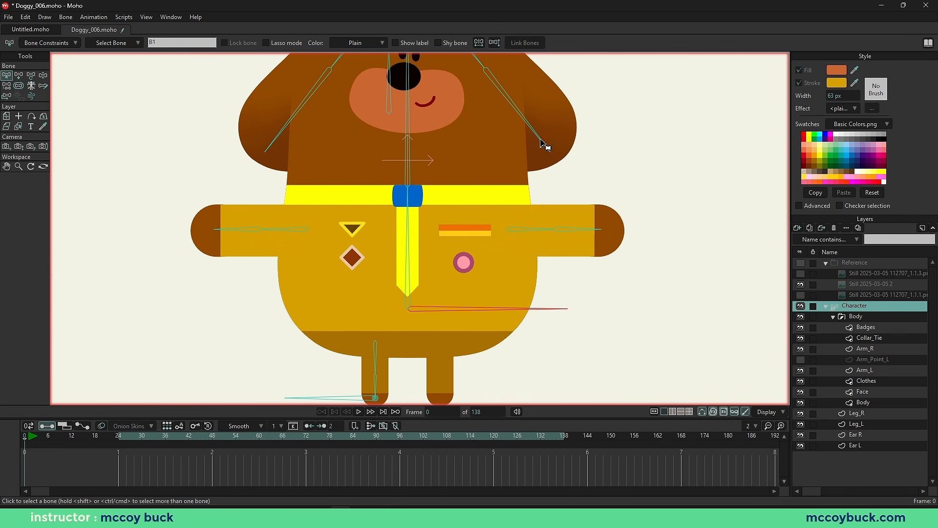
{"action": "key", "text": "b"}
{"action": "left_click", "coordinate": [598, 345]}
{"action": "scroll", "coordinate": [596, 342], "scroll_direction": "down", "scroll_amount": 3}
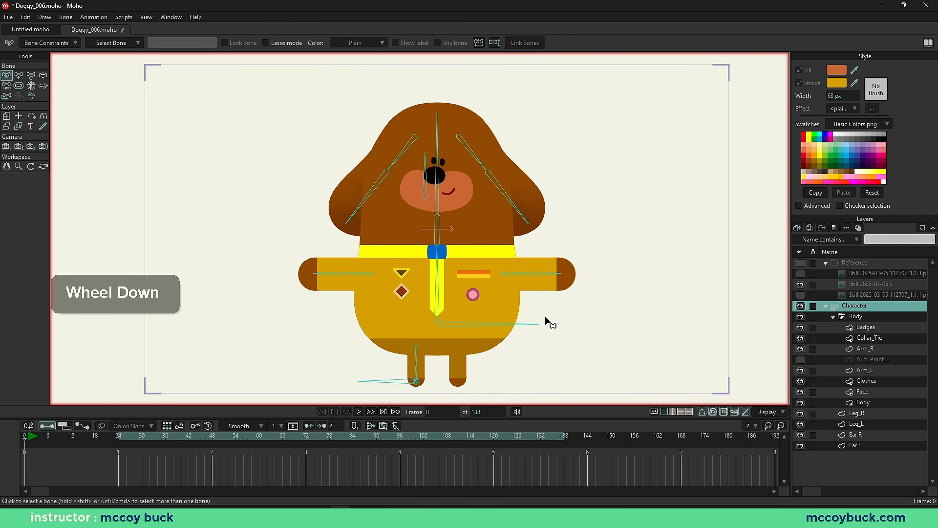
{"action": "scroll", "coordinate": [547, 342], "scroll_direction": "up", "scroll_amount": 1}
{"action": "mouse_move", "coordinate": [546, 351]}
{"action": "left_mouse_down"}
{"action": "mouse_move", "coordinate": [547, 373]}
{"action": "mouse_move", "coordinate": [549, 359]}
{"action": "left_mouse_up"}
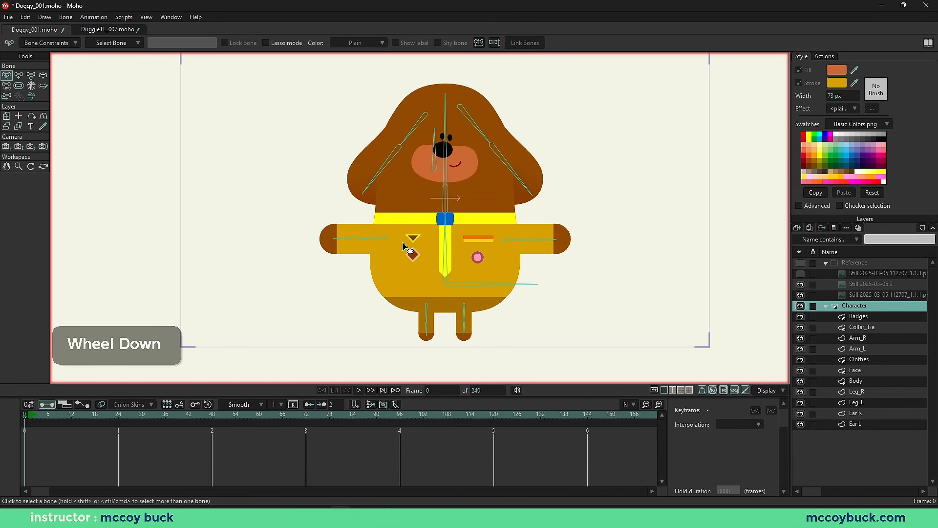
Step: In Doggy_001.moho, show the Reference group with only the thumbs-up still ending in 112707_1.1.3 visible, hiding the other two stills
{"action": "left_click", "coordinate": [800, 262]}
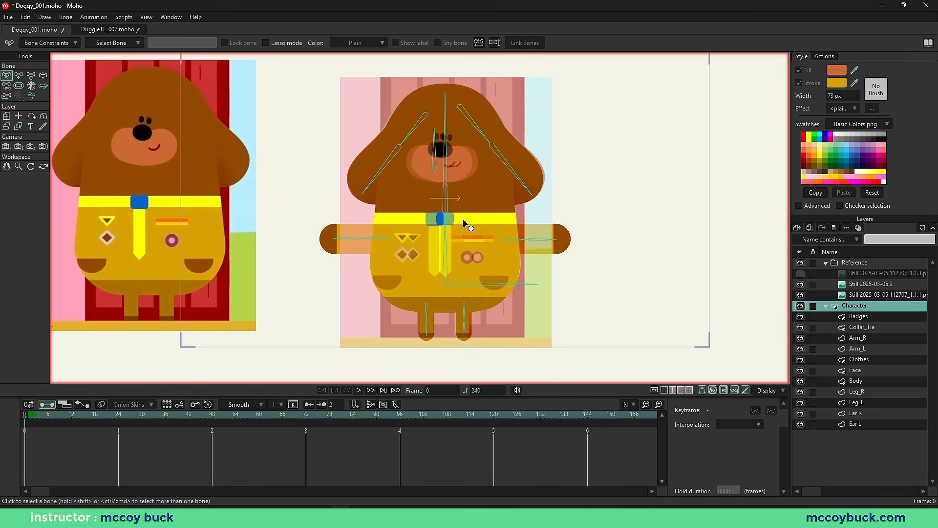
{"action": "left_click", "coordinate": [802, 274]}
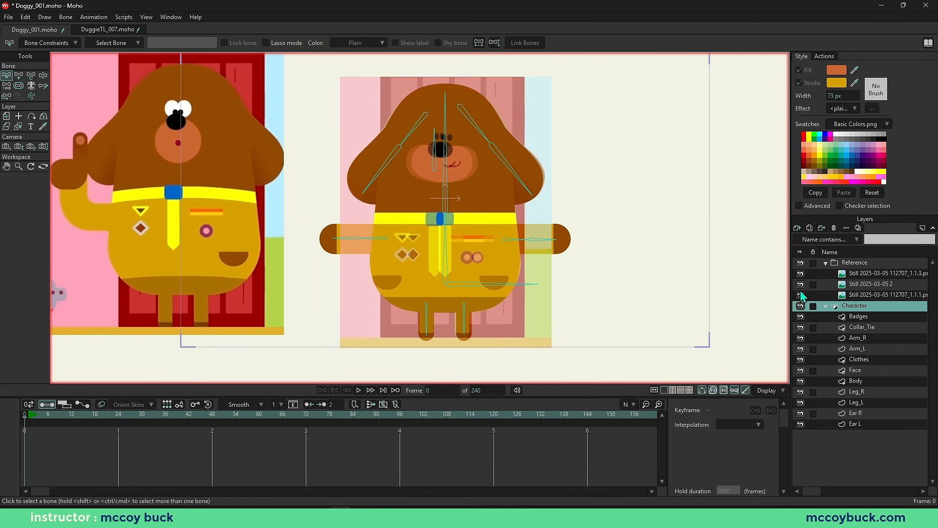
{"action": "left_click", "coordinate": [801, 284]}
{"action": "left_click", "coordinate": [800, 295]}
{"action": "left_click_drag", "start_coordinate": [157, 237], "coordinate": [215, 243]}
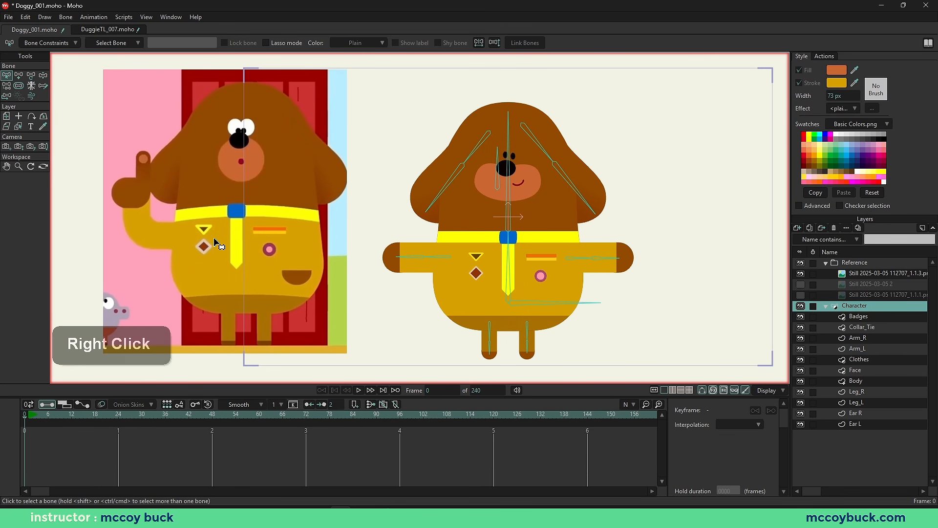
Step: Add a new vector layer directly above Arm_L in the Character group and name it Arm_Point_L
{"action": "scroll", "coordinate": [408, 247], "scroll_direction": "up", "scroll_amount": 2}
{"action": "right_click", "coordinate": [408, 242], "text": "alt"}
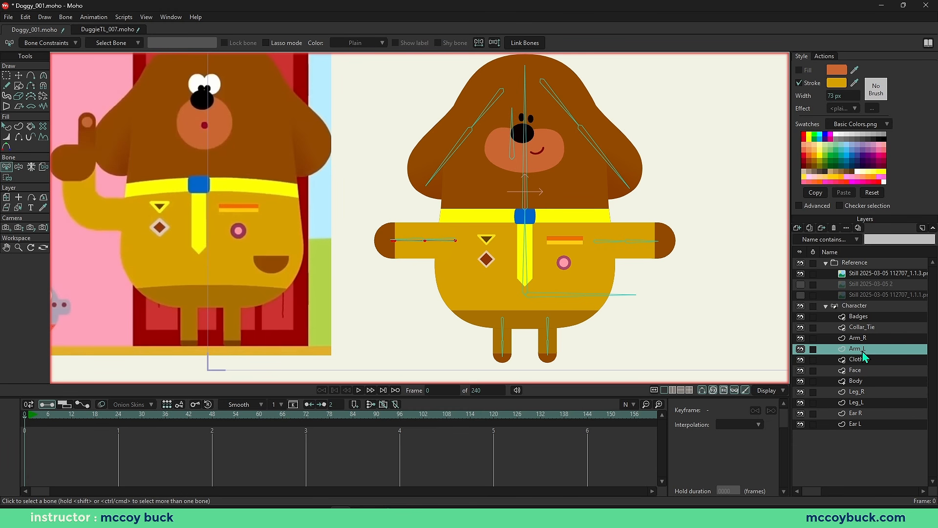
{"action": "left_click", "coordinate": [805, 241]}
{"action": "left_click", "coordinate": [809, 238]}
{"action": "double_click", "coordinate": [864, 350]}
{"action": "type", "text": "Ar"}
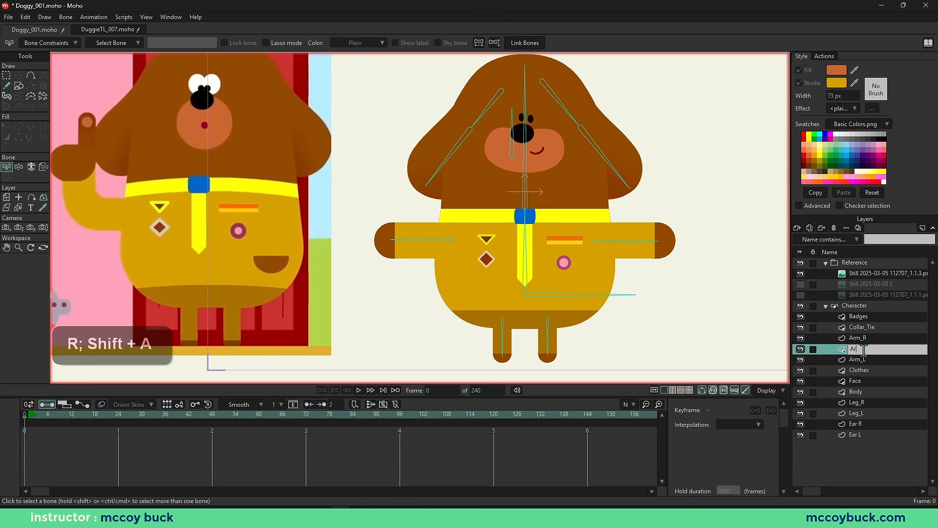
{"action": "type", "text": "m_L"}
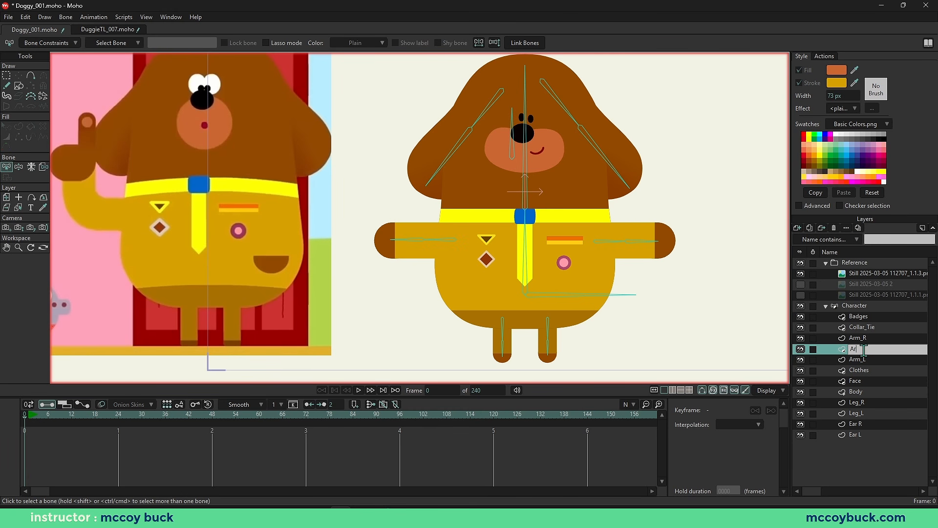
{"action": "key", "text": "BackSpace"}
{"action": "type", "text": "Point_"}
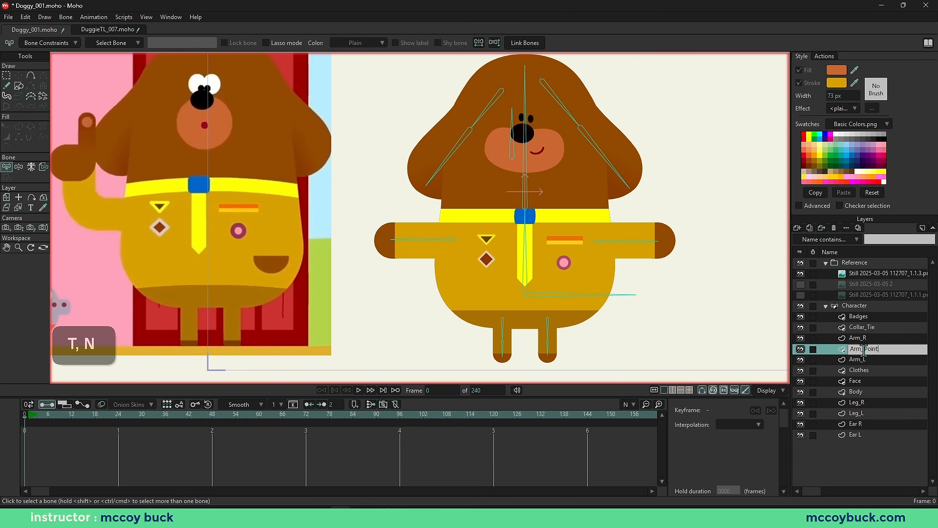
{"action": "key", "text": "BackSpace"}
{"action": "type", "text": "L"}
{"action": "right_click", "coordinate": [865, 350]}
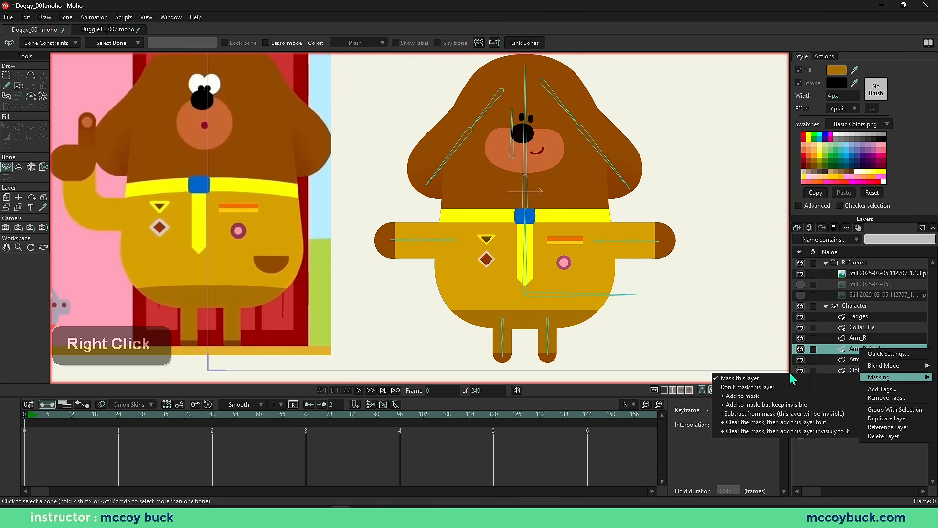
{"action": "left_click", "coordinate": [861, 472]}
Step: Copy the arm artwork from the Arm_L layer and paste it into Arm_Point_L
{"action": "left_click", "coordinate": [858, 359]}
{"action": "key", "text": "g"}
{"action": "scroll", "coordinate": [389, 263], "scroll_direction": "up", "scroll_amount": 2}
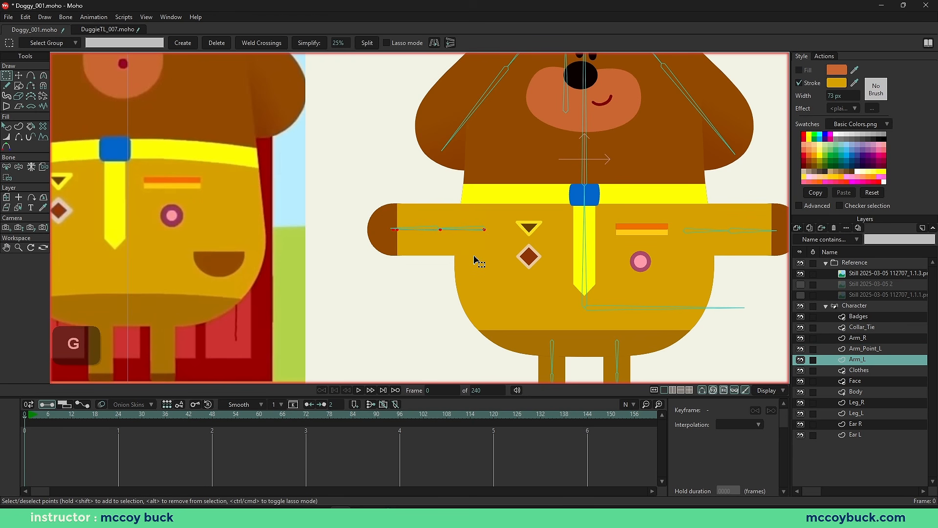
{"action": "key", "text": "ctrl+c"}
{"action": "left_click", "coordinate": [864, 348]}
{"action": "key", "text": "ctrl+v"}
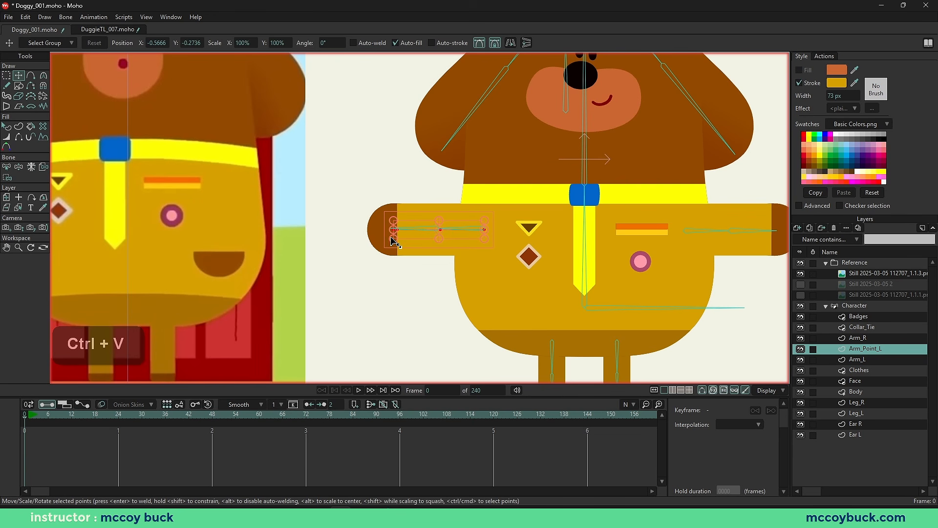
Step: Move the pasted arm's hand-end points outward and bend the forearm upright with a rounded elbow, like the reference's raised arm
{"action": "scroll", "coordinate": [392, 237], "scroll_direction": "down", "scroll_amount": 2}
{"action": "left_click_drag", "start_coordinate": [160, 216], "coordinate": [185, 219]}
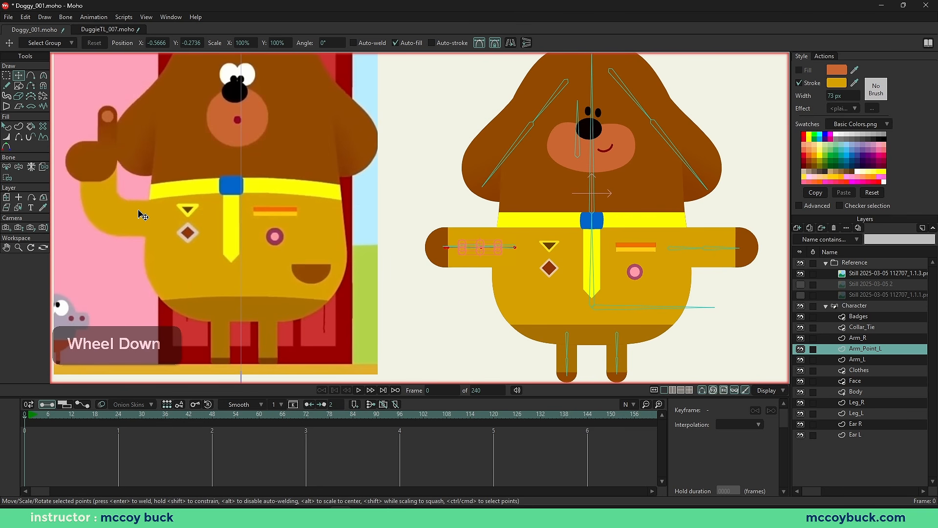
{"action": "scroll", "coordinate": [521, 293], "scroll_direction": "up", "scroll_amount": 2}
{"action": "key", "text": "g"}
{"action": "left_click_drag", "start_coordinate": [439, 205], "coordinate": [479, 244]}
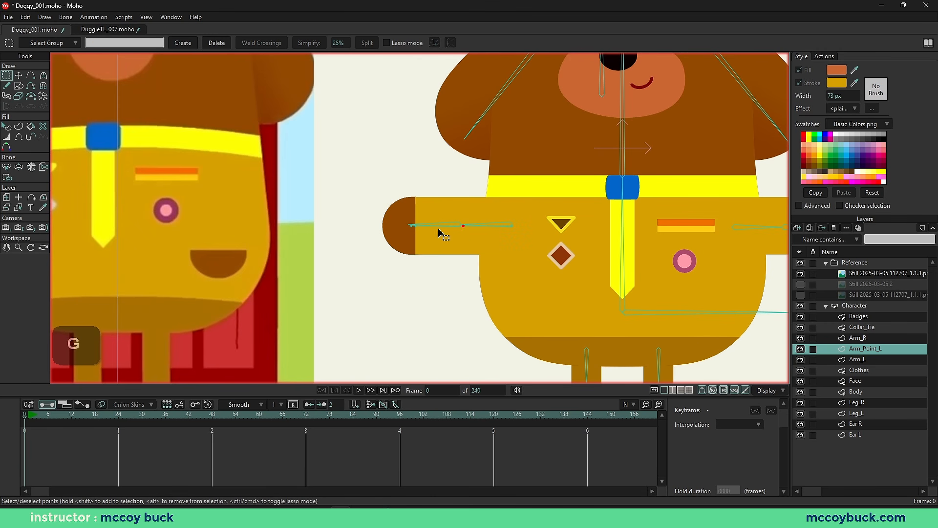
{"action": "left_click_drag", "start_coordinate": [386, 212], "coordinate": [485, 241]}
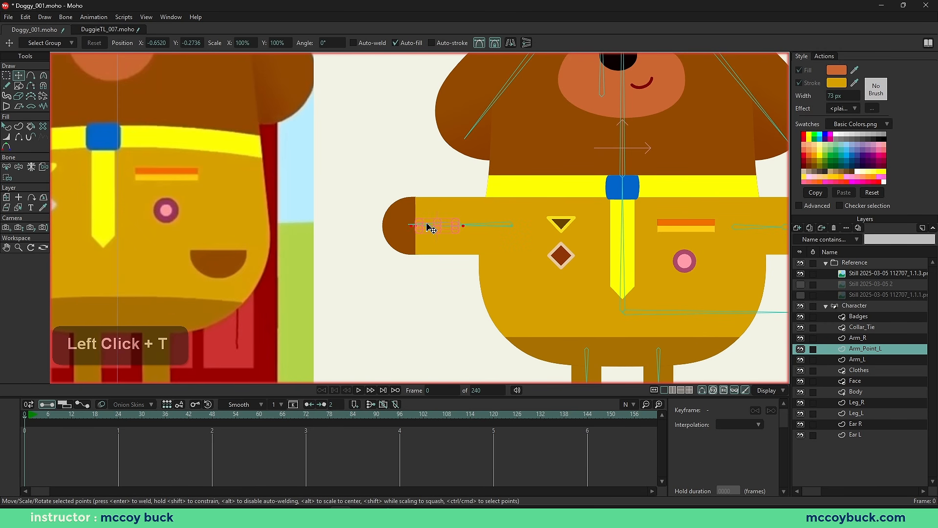
{"action": "left_click_drag", "start_coordinate": [432, 228], "coordinate": [379, 226]}
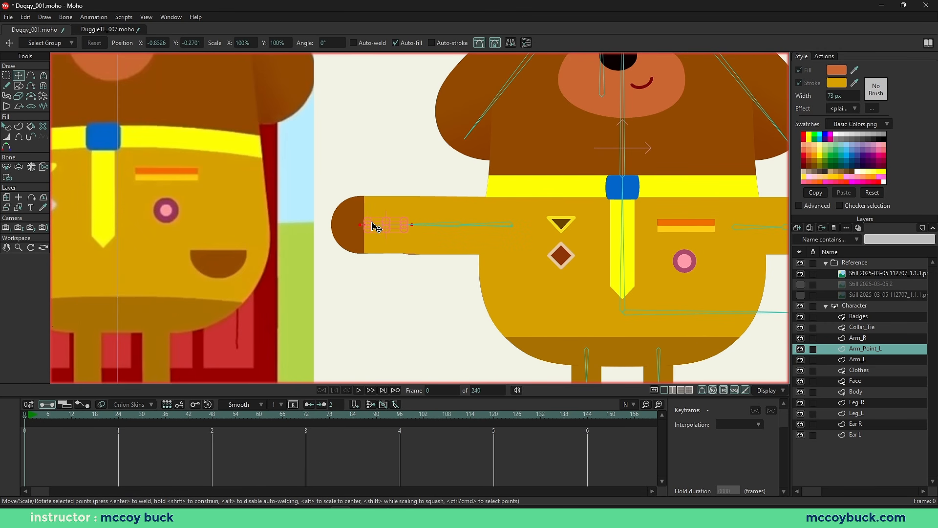
{"action": "left_click_drag", "start_coordinate": [377, 218], "coordinate": [393, 215]}
{"action": "left_click_drag", "start_coordinate": [396, 201], "coordinate": [412, 215]}
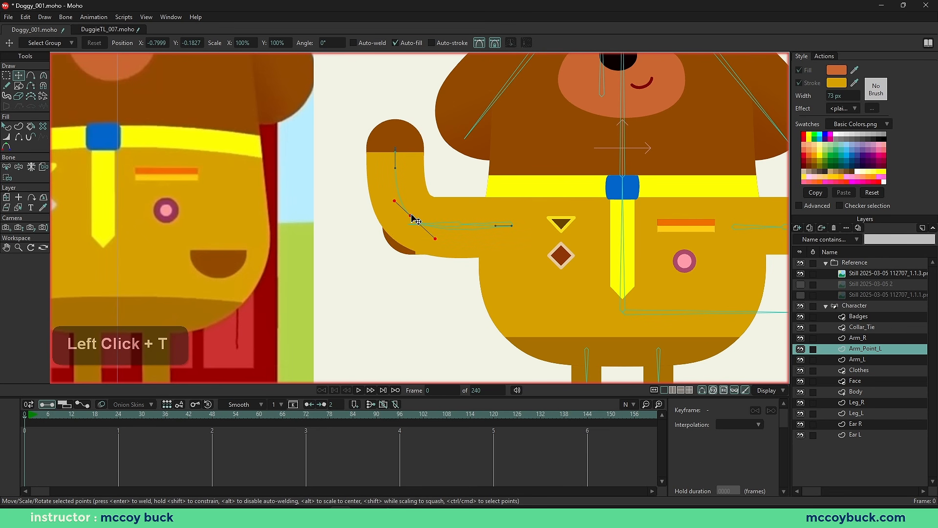
{"action": "right_click", "coordinate": [406, 211]}
Step: Delete the end point of the raised arm to remove its brown hand
{"action": "key", "text": "g"}
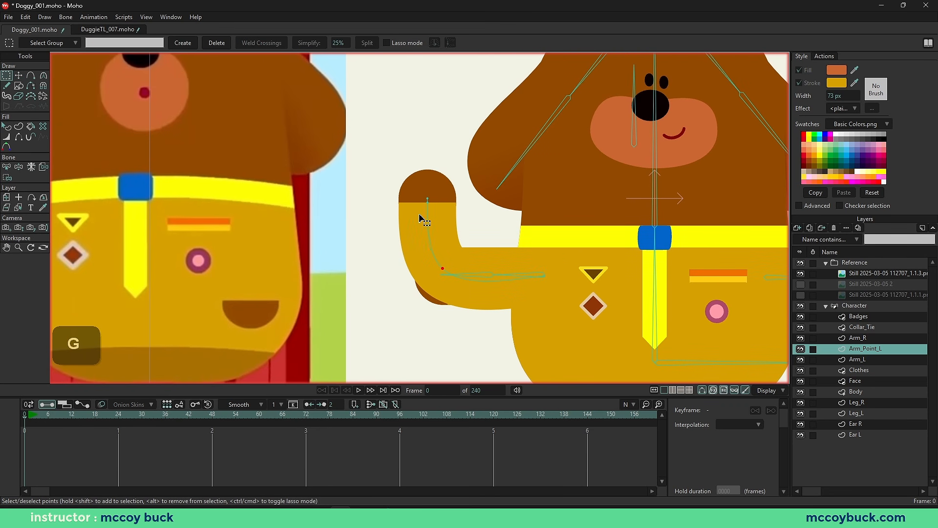
{"action": "scroll", "coordinate": [421, 195], "scroll_direction": "up", "scroll_amount": 3}
{"action": "scroll", "coordinate": [421, 196], "scroll_direction": "up", "scroll_amount": 2}
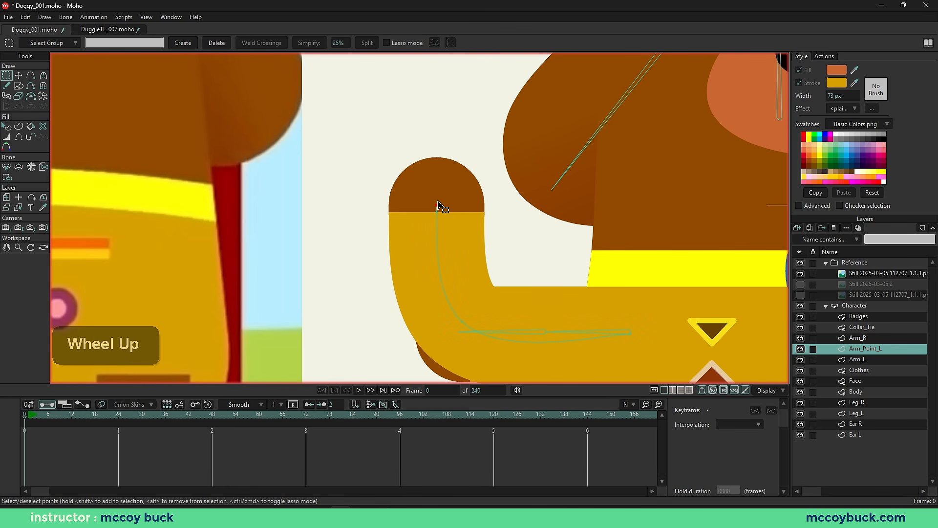
{"action": "key", "text": "Delete"}
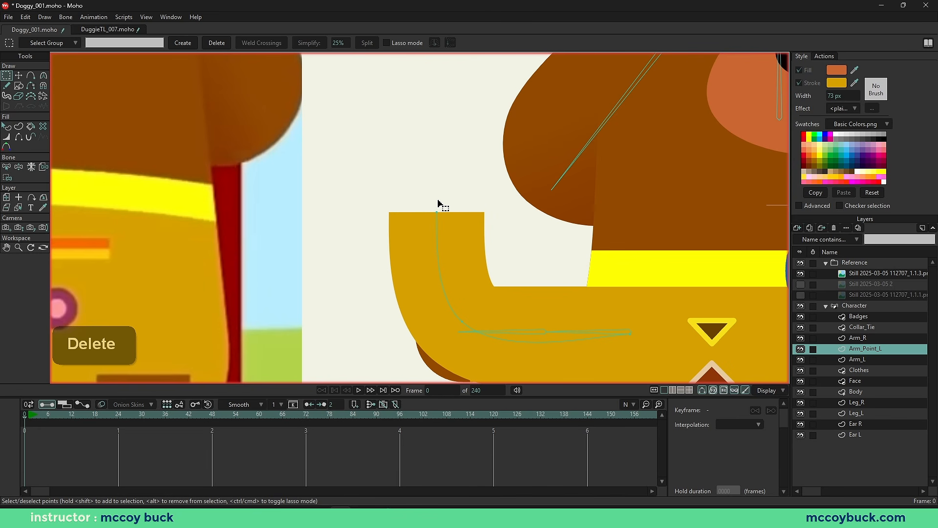
Step: Adjust the elbow point's curve on Arm_Point_L and hide the original Arm_L layer
{"action": "scroll", "coordinate": [444, 216], "scroll_direction": "down", "scroll_amount": 3}
{"action": "key", "text": "g"}
{"action": "left_click", "coordinate": [458, 282]}
{"action": "key", "text": "t"}
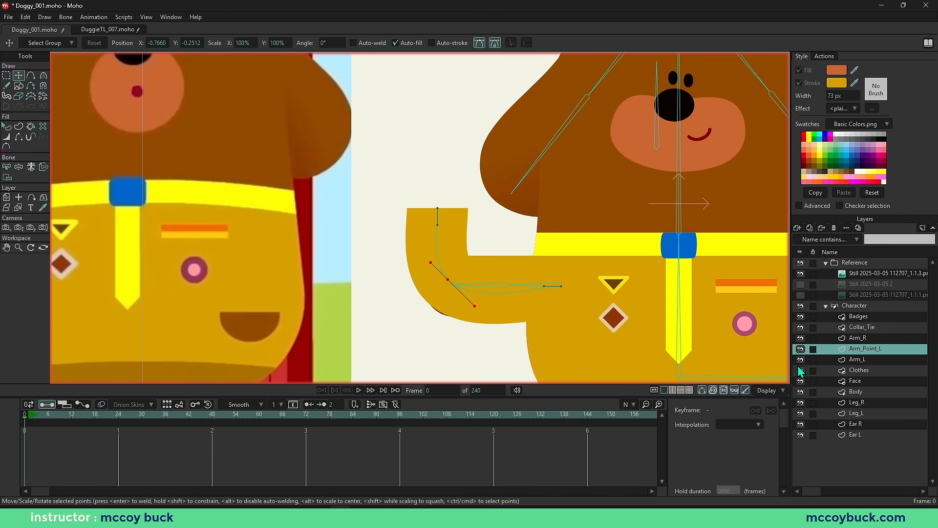
{"action": "left_click", "coordinate": [800, 361]}
{"action": "key", "text": "g"}
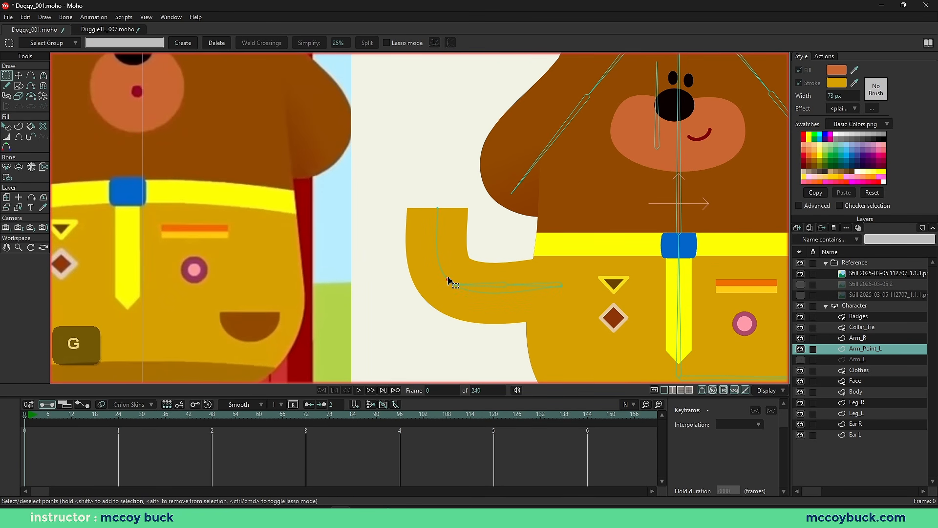
Step: Reposition the raised arm's elbow and wrist points to match the bent arm in the reference still
{"action": "scroll", "coordinate": [117, 217], "scroll_direction": "down", "scroll_amount": 2}
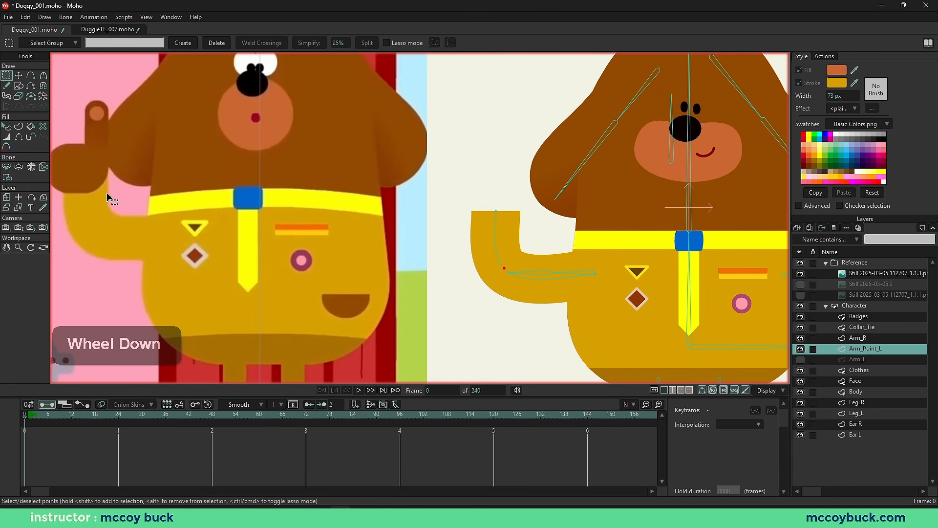
{"action": "key", "text": "g"}
{"action": "key", "text": "t"}
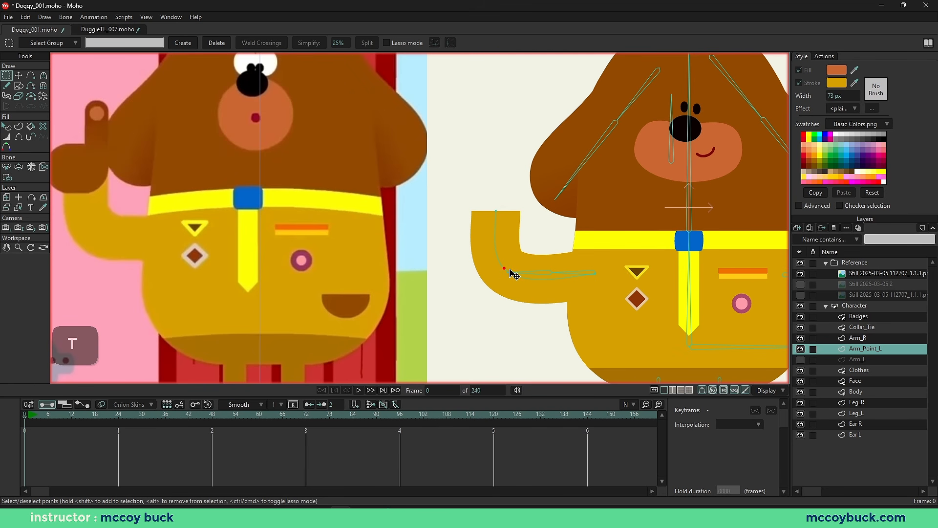
{"action": "left_click_drag", "start_coordinate": [508, 270], "coordinate": [511, 217]}
{"action": "key", "text": "g"}
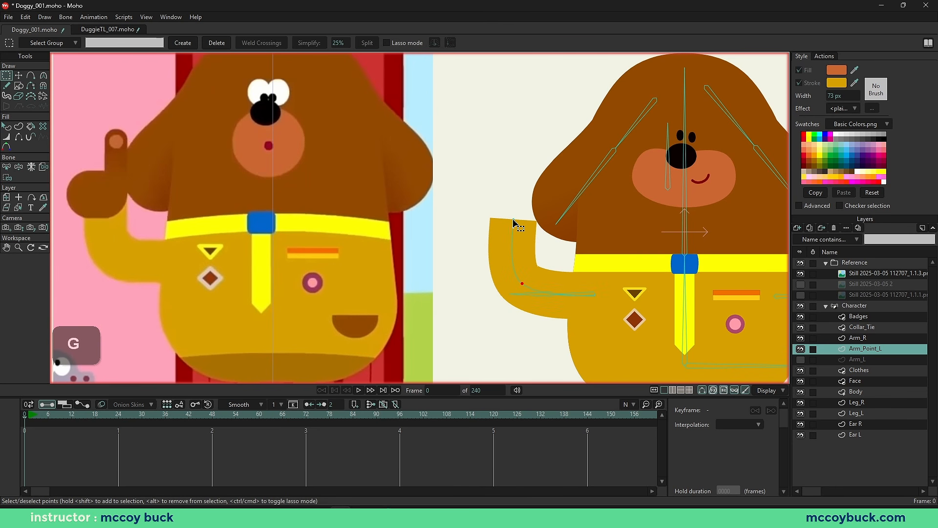
{"action": "key", "text": "t"}
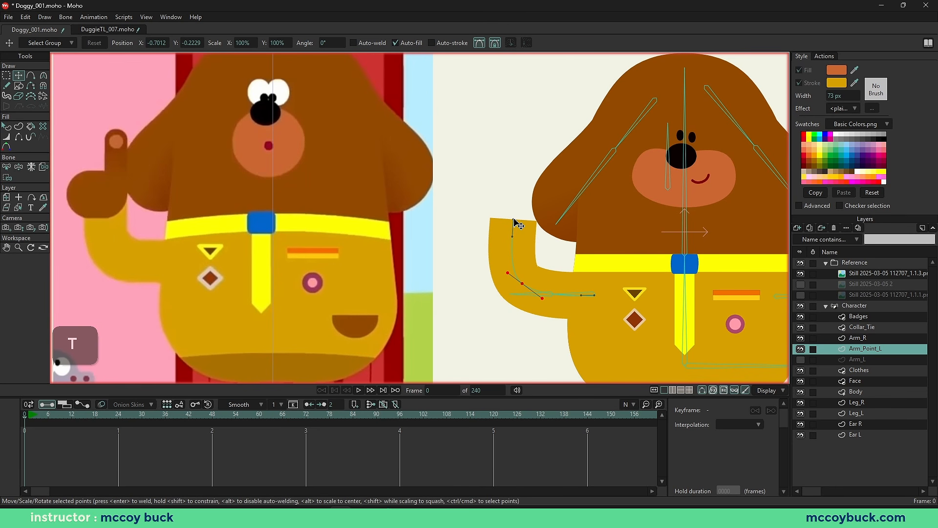
{"action": "key", "text": "e"}
{"action": "scroll", "coordinate": [494, 145], "scroll_direction": "up", "scroll_amount": 1}
{"action": "scroll", "coordinate": [128, 158], "scroll_direction": "down", "scroll_amount": 1}
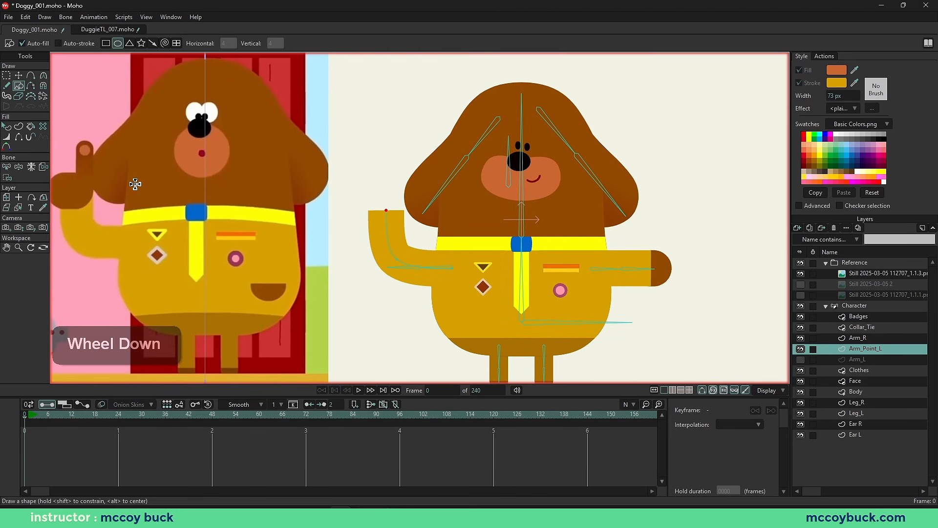
{"action": "scroll", "coordinate": [414, 148], "scroll_direction": "up", "scroll_amount": 1}
{"action": "left_click_drag", "start_coordinate": [414, 148], "coordinate": [407, 159]}
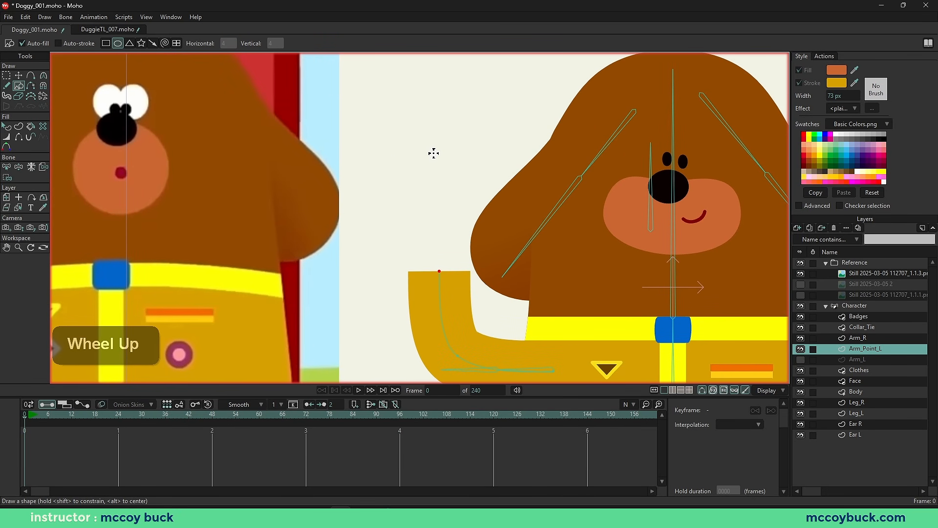
{"action": "left_click_drag", "start_coordinate": [372, 120], "coordinate": [471, 218]}
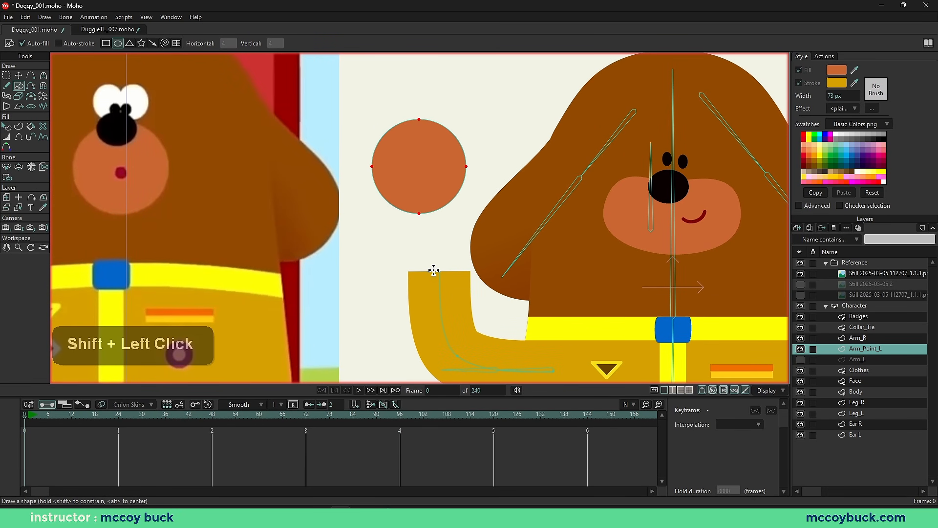
{"action": "key", "text": "ctrl+z"}
Step: Draw a square above the forearm with a smaller square inside it, and unite the two with a 23% blend
{"action": "left_click", "coordinate": [106, 43]}
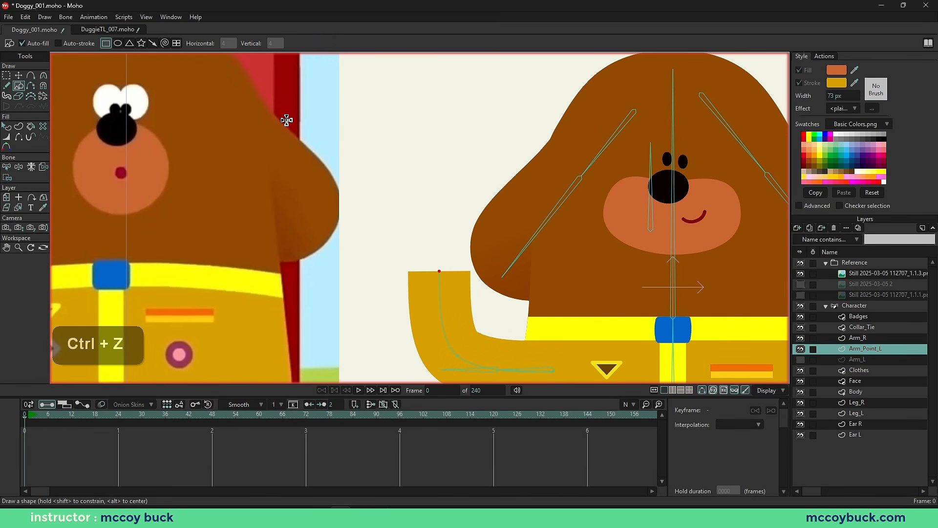
{"action": "left_click_drag", "start_coordinate": [352, 129], "coordinate": [437, 214]}
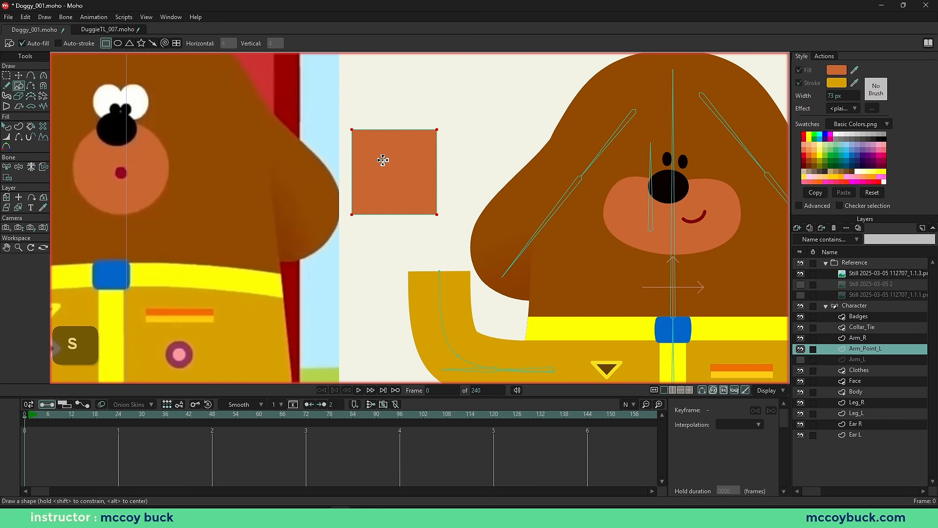
{"action": "key", "text": "q"}
{"action": "key", "text": "g"}
{"action": "left_click", "coordinate": [405, 180]}
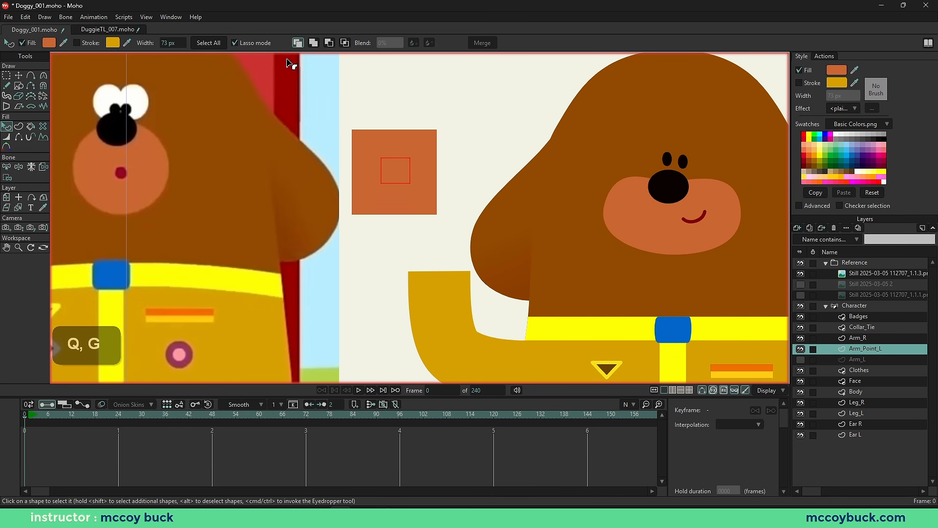
{"action": "left_click_drag", "start_coordinate": [391, 43], "coordinate": [494, 59]}
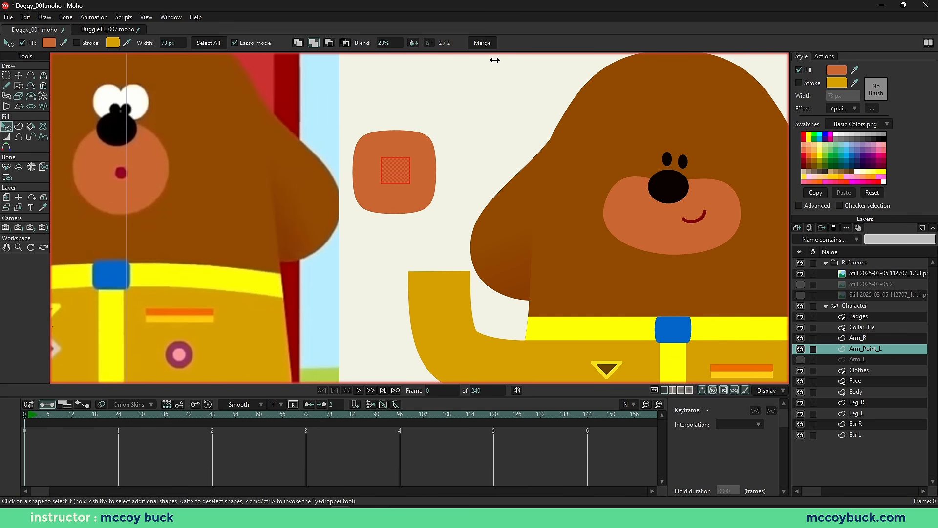
Step: Stretch the rounded square sideways by its side points to form a wider hand shape
{"action": "key", "text": "t"}
{"action": "left_click_drag", "start_coordinate": [393, 105], "coordinate": [482, 251]}
{"action": "mouse_move", "coordinate": [437, 189]}
{"action": "left_mouse_down"}
{"action": "mouse_move", "coordinate": [465, 188]}
{"action": "mouse_move", "coordinate": [454, 190]}
{"action": "left_mouse_up"}
{"action": "scroll", "coordinate": [454, 177], "scroll_direction": "down", "scroll_amount": 3}
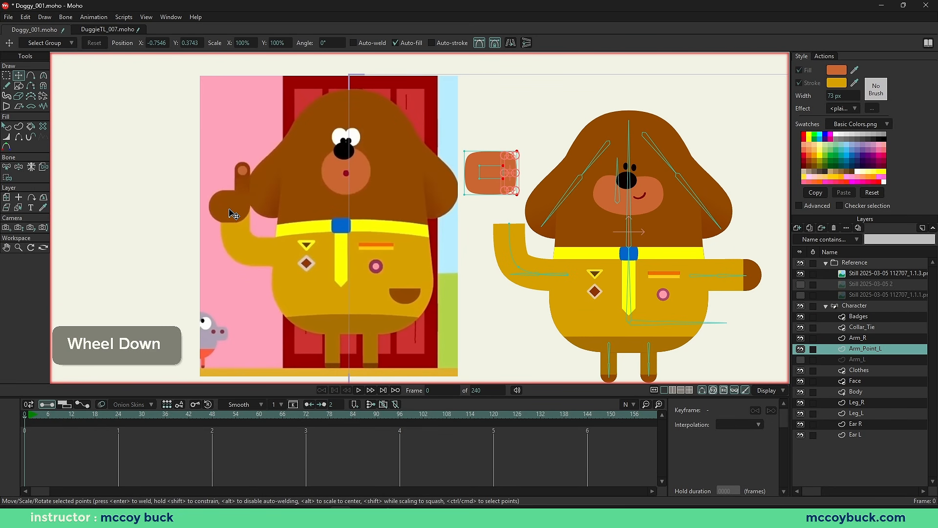
Step: Fine-tune the union blend of the hand shape to match the reference fist and merge its two shapes into one
{"action": "scroll", "coordinate": [292, 213], "scroll_direction": "up", "scroll_amount": 4}
{"action": "scroll", "coordinate": [540, 193], "scroll_direction": "up", "scroll_amount": 2}
{"action": "key", "text": "q"}
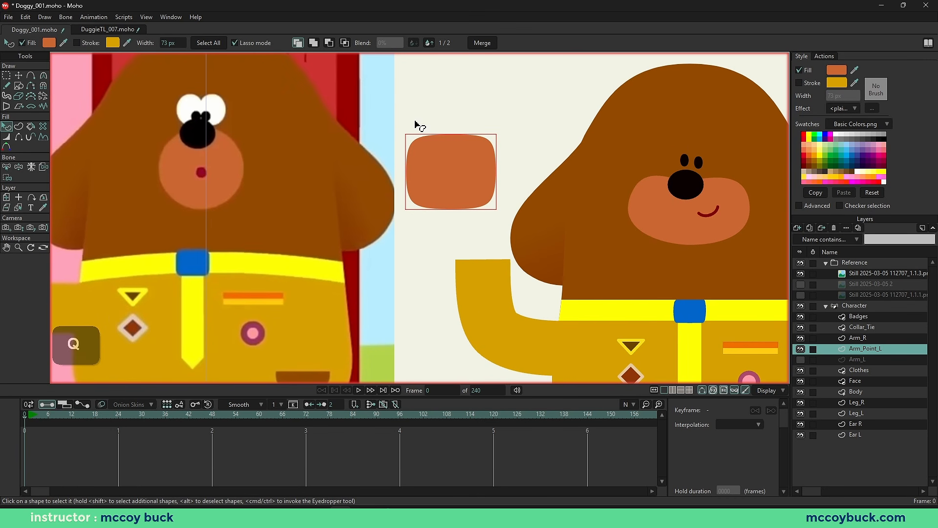
{"action": "left_click", "coordinate": [450, 179]}
{"action": "left_click_drag", "start_coordinate": [389, 40], "coordinate": [408, 58]}
{"action": "scroll", "coordinate": [398, 235], "scroll_direction": "down", "scroll_amount": 2}
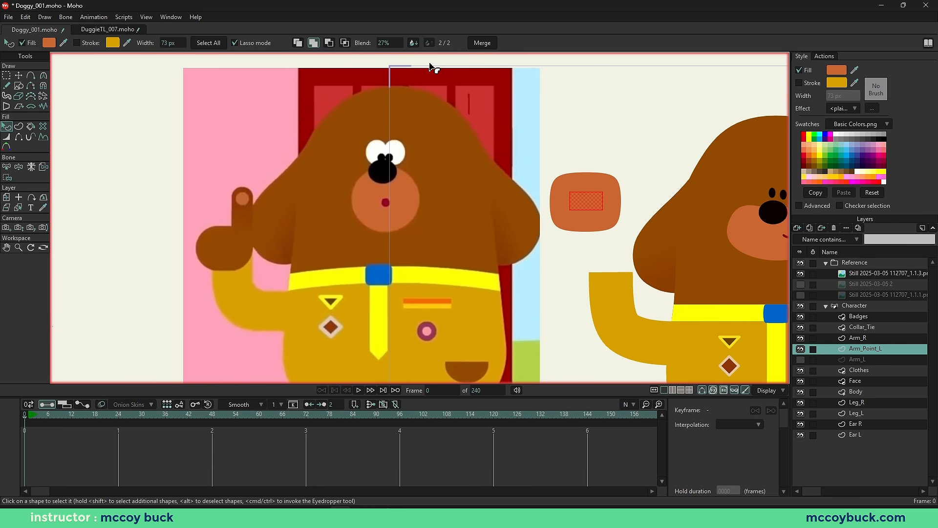
{"action": "mouse_move", "coordinate": [392, 44]}
{"action": "left_mouse_down"}
{"action": "mouse_move", "coordinate": [482, 62]}
{"action": "mouse_move", "coordinate": [382, 57]}
{"action": "left_mouse_up"}
{"action": "scroll", "coordinate": [597, 190], "scroll_direction": "down", "scroll_amount": 3}
{"action": "key", "text": "g"}
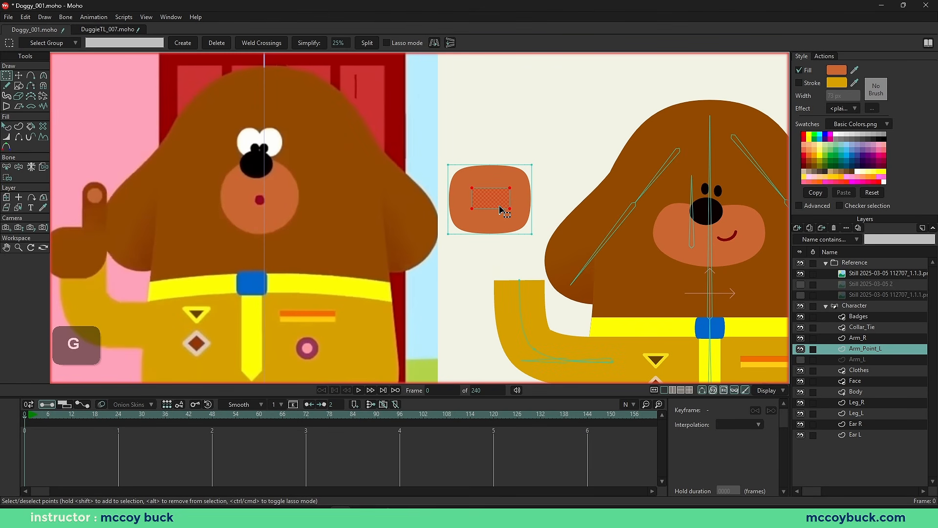
{"action": "key", "text": "q"}
{"action": "left_click", "coordinate": [483, 43]}
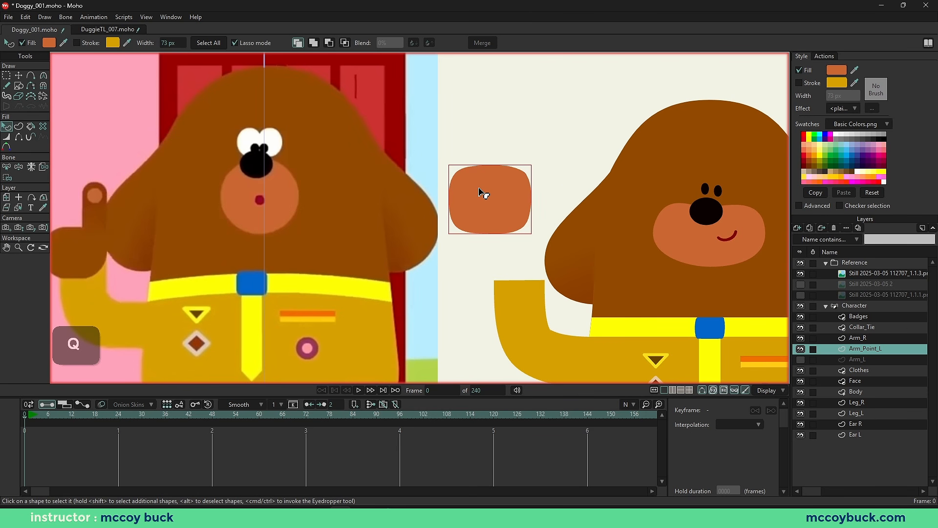
Step: Move the merged hand onto the end of the raised forearm and scale it down to fit
{"action": "key", "text": "t"}
{"action": "left_click_drag", "start_coordinate": [506, 215], "coordinate": [533, 273]}
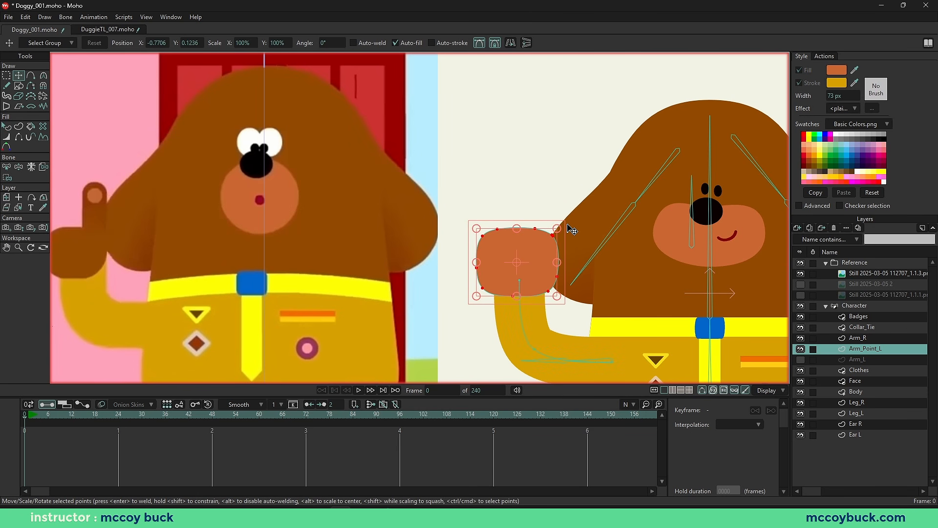
{"action": "left_click_drag", "start_coordinate": [572, 229], "coordinate": [531, 262]}
Step: Recolor the hand's fill with the dog's brown, sampled with the eyedropper
{"action": "key", "text": "q"}
{"action": "left_click", "coordinate": [532, 262]}
{"action": "left_click", "coordinate": [854, 71]}
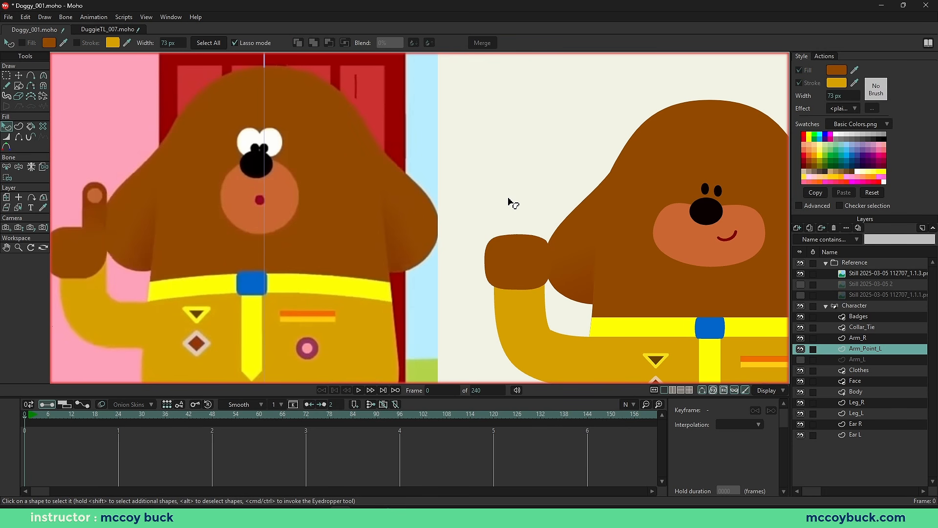
Step: Try shifting the brown hand slightly sideways on the end of the raised forearm
{"action": "key", "text": "g"}
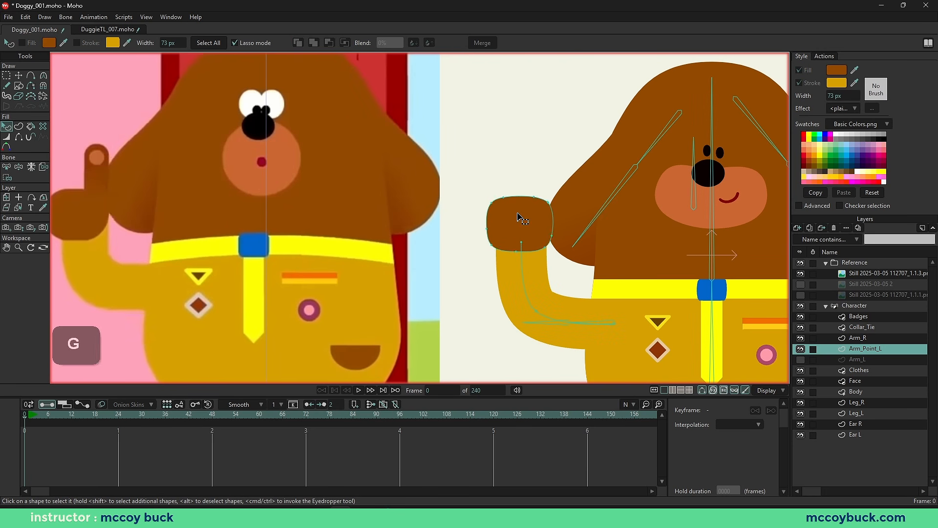
{"action": "left_click", "coordinate": [534, 233], "text": "shift"}
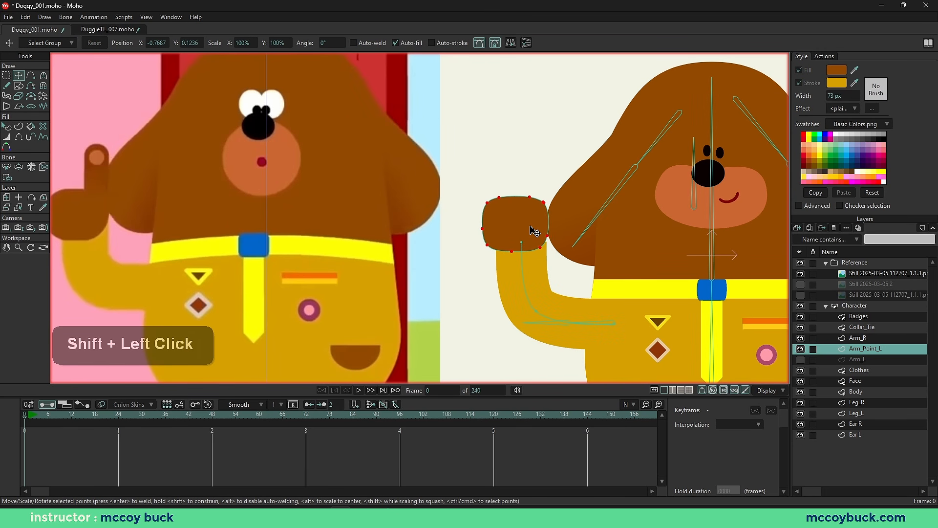
{"action": "key", "text": "q"}
{"action": "key", "text": "shift+g"}
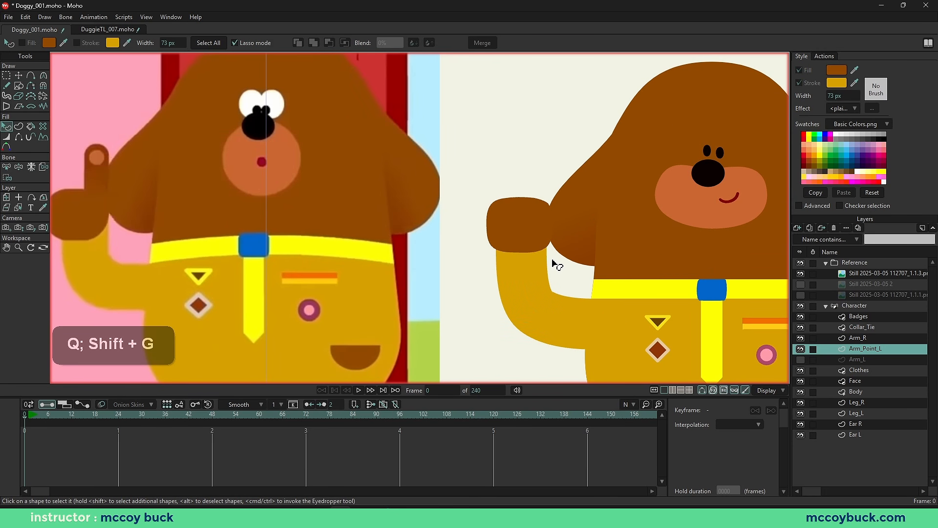
Step: Try a different curvature on the raised arm's elbow point and undo it
{"action": "key", "text": "alt"}
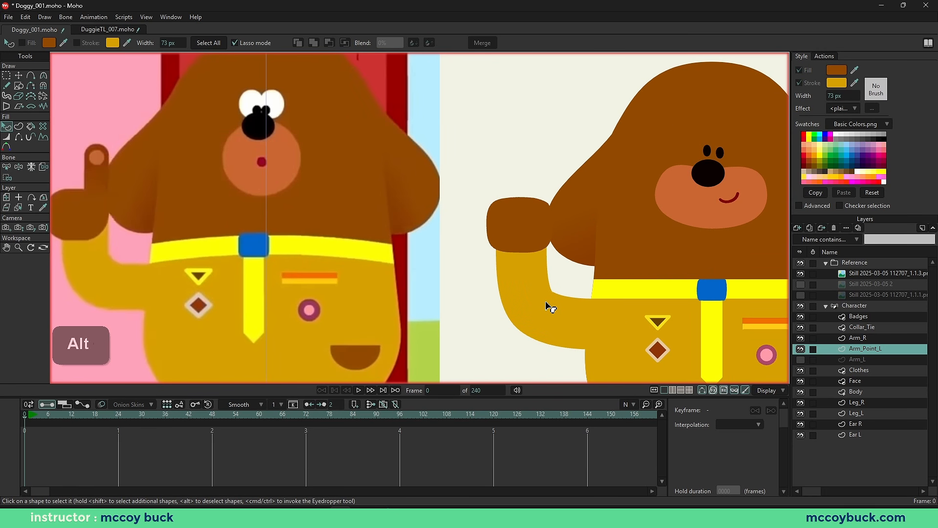
{"action": "key", "text": "g"}
{"action": "key", "text": "c"}
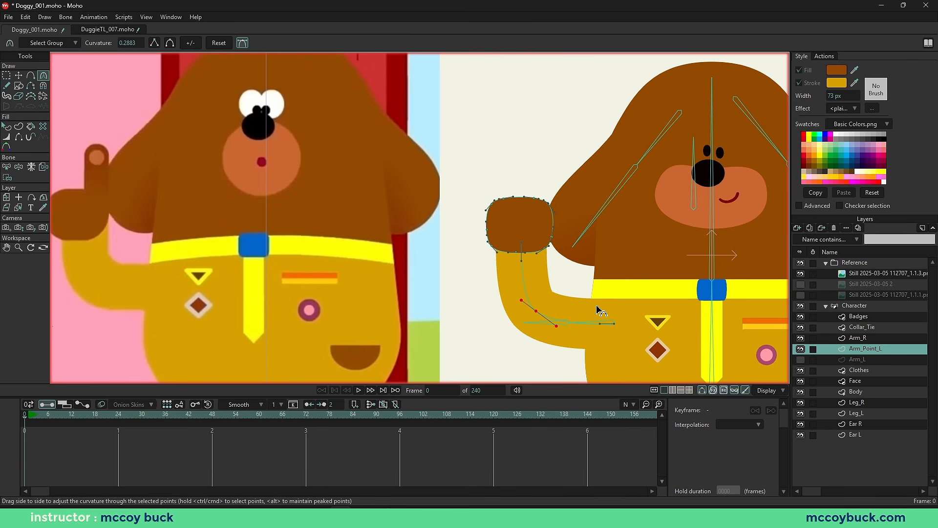
{"action": "scroll", "coordinate": [597, 309], "scroll_direction": "up", "scroll_amount": 3}
{"action": "scroll", "coordinate": [479, 251], "scroll_direction": "down", "scroll_amount": 3}
{"action": "right_click", "coordinate": [491, 267]}
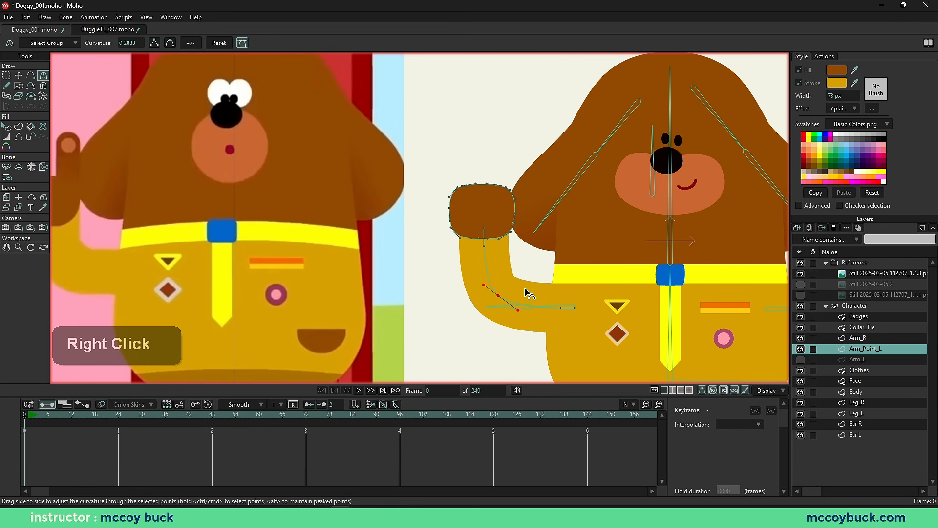
{"action": "left_click_drag", "start_coordinate": [551, 309], "coordinate": [599, 322]}
{"action": "key", "text": "ctrl+z"}
{"action": "key", "text": "q"}
{"action": "key", "text": "g"}
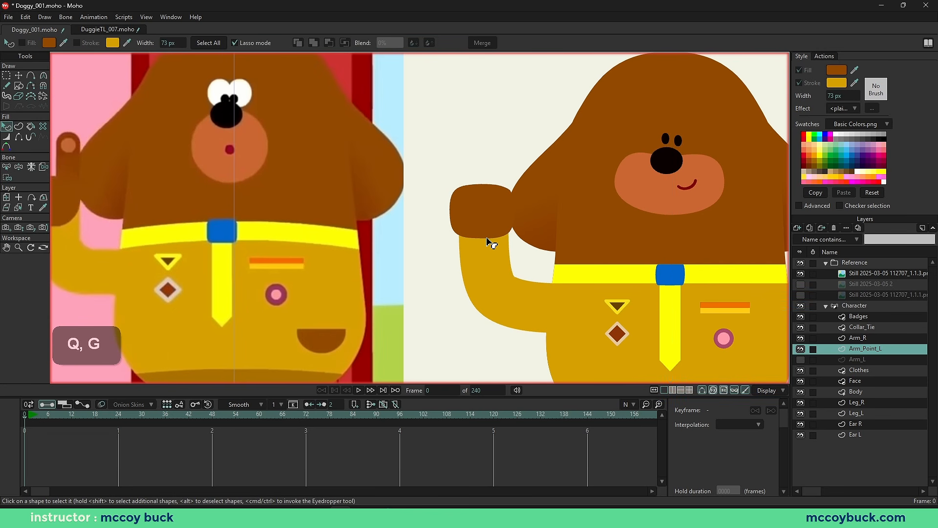
Step: Draw a narrow upright brown rectangle as a finger, overlapping the upper edge of the hand
{"action": "scroll", "coordinate": [471, 249], "scroll_direction": "down", "scroll_amount": 2}
{"action": "scroll", "coordinate": [474, 247], "scroll_direction": "up", "scroll_amount": 2}
{"action": "scroll", "coordinate": [474, 242], "scroll_direction": "up", "scroll_amount": 3}
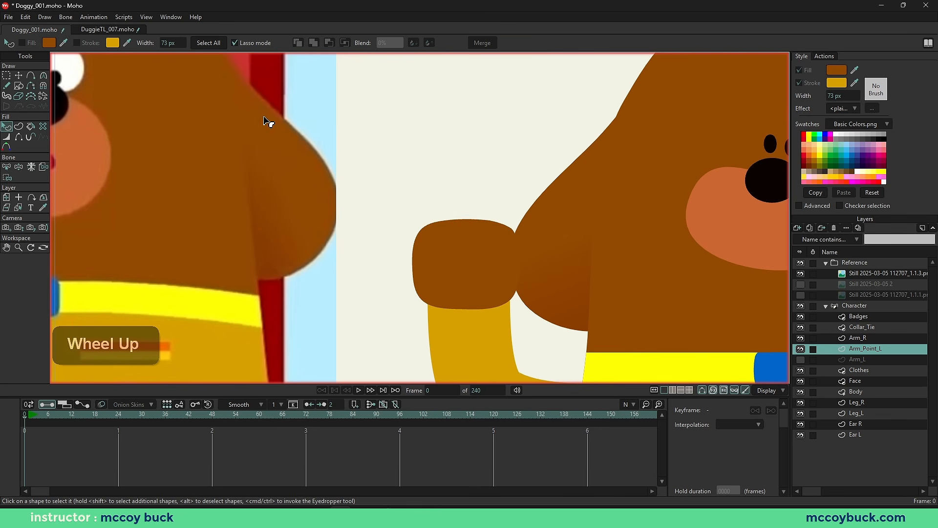
{"action": "key", "text": "s"}
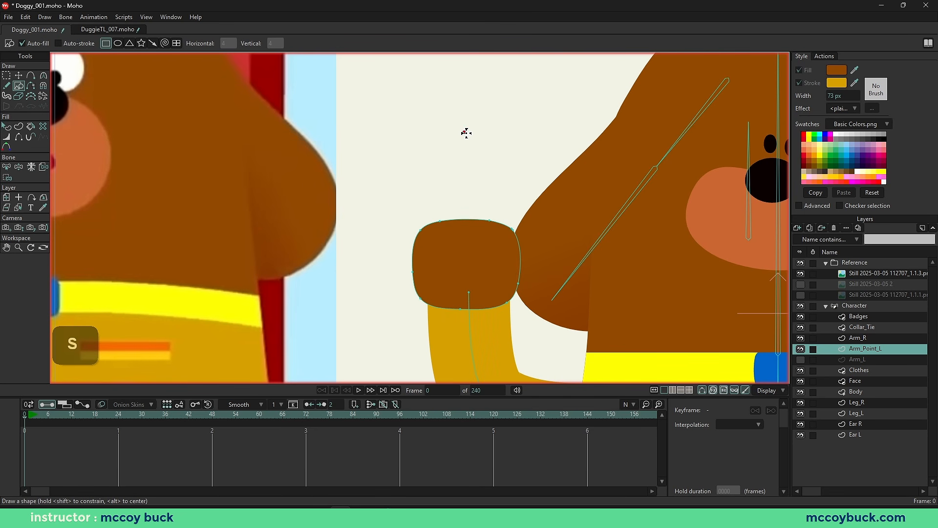
{"action": "mouse_move", "coordinate": [467, 133]}
{"action": "left_mouse_down"}
{"action": "mouse_move", "coordinate": [507, 248]}
{"action": "mouse_move", "coordinate": [507, 235]}
{"action": "left_mouse_up"}
Step: Split the finger's top edge, raise the new midpoint and curve it into a rounded fingertip
{"action": "key", "text": "g"}
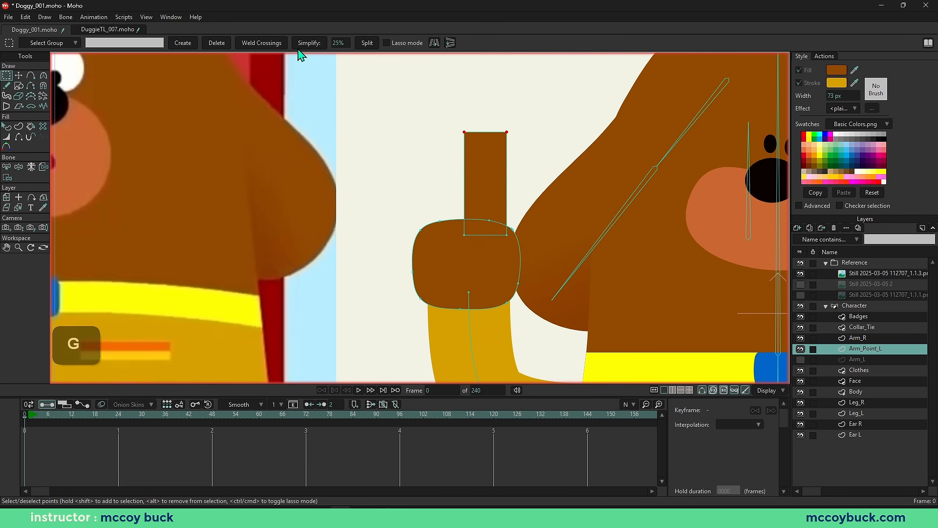
{"action": "left_click", "coordinate": [367, 43]}
{"action": "key", "text": "t"}
{"action": "left_click_drag", "start_coordinate": [487, 133], "coordinate": [485, 104]}
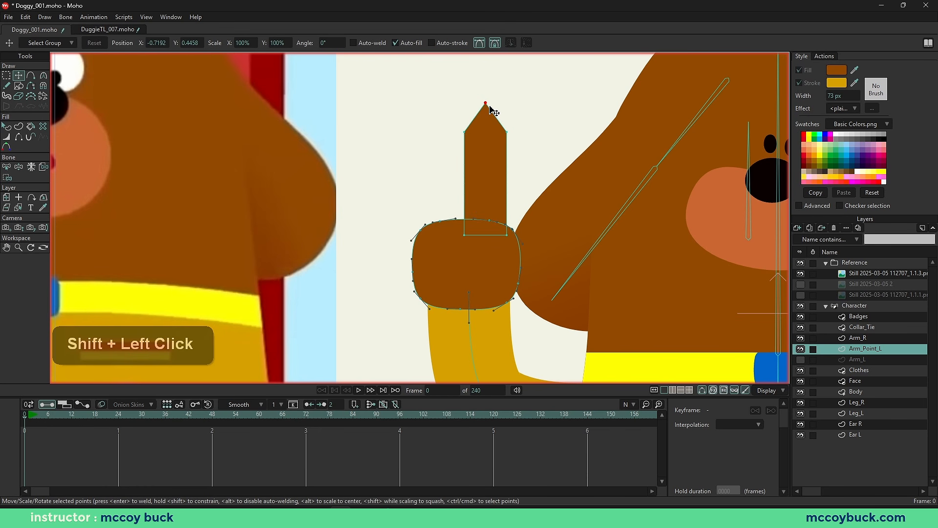
{"action": "key", "text": "shift+c"}
{"action": "left_click_drag", "start_coordinate": [776, 151], "coordinate": [823, 160]}
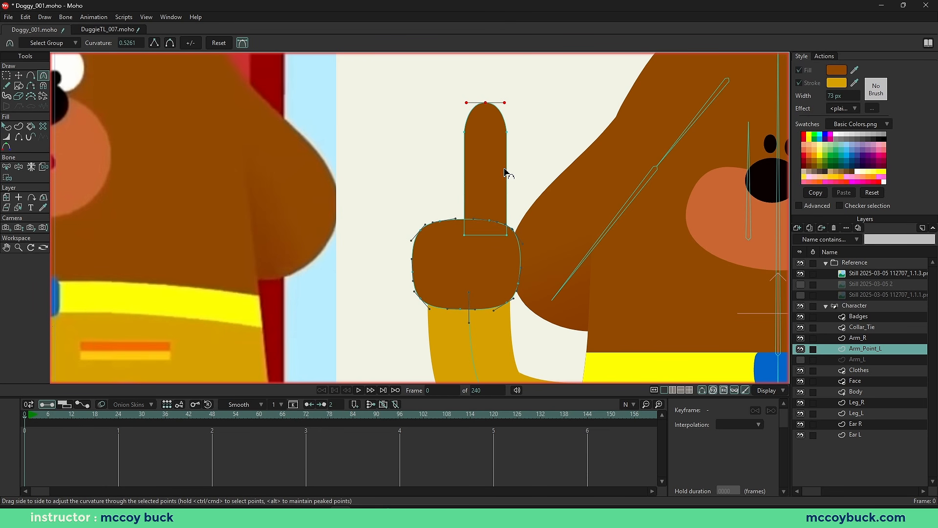
Step: Draw a small circle near the rounded tip of the finger as its pad
{"action": "key", "text": "s"}
{"action": "left_click", "coordinate": [486, 134], "text": "shift"}
{"action": "key", "text": "ctrl+z"}
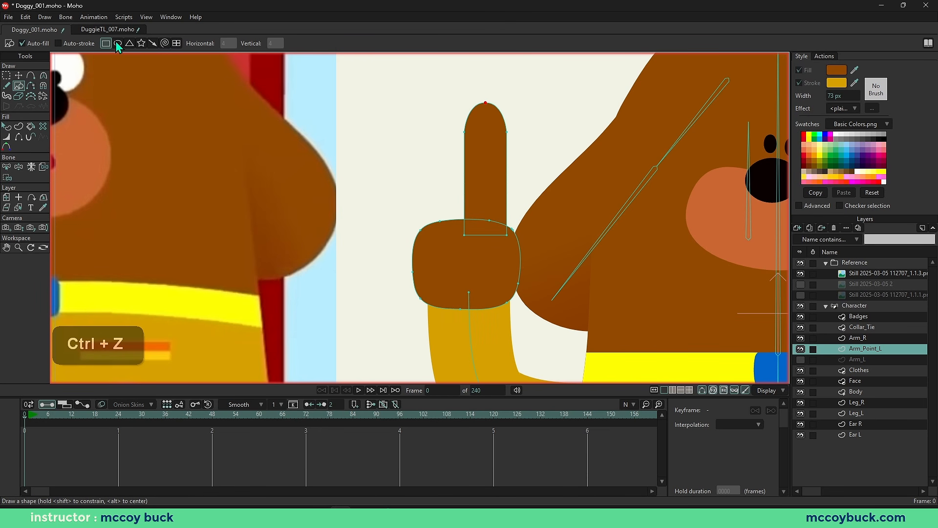
{"action": "left_click_drag", "start_coordinate": [476, 125], "coordinate": [503, 155]}
{"action": "key", "text": "t"}
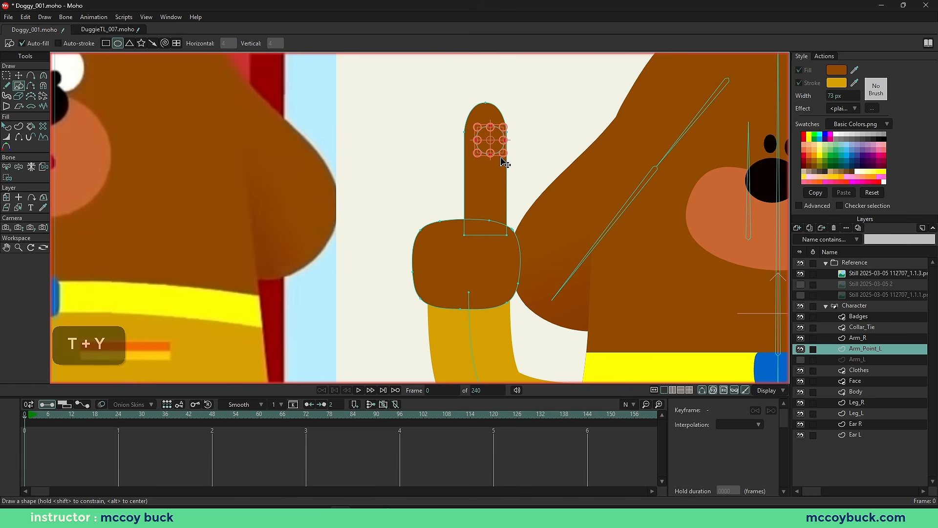
Step: Recolor the finger pad circle's fill with the lighter orange-brown of the dog's muzzle
{"action": "key", "text": "q"}
{"action": "scroll", "coordinate": [478, 179], "scroll_direction": "down", "scroll_amount": 4}
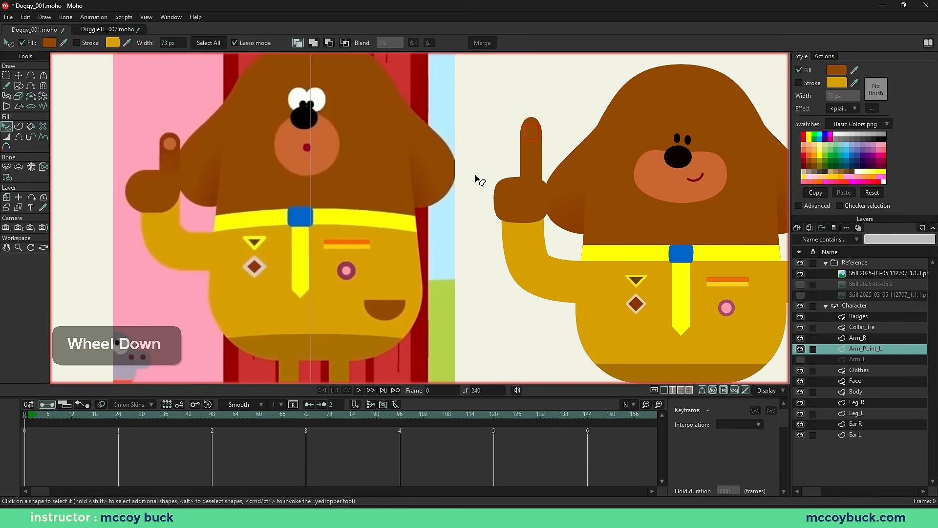
{"action": "scroll", "coordinate": [574, 151], "scroll_direction": "up", "scroll_amount": 6}
Step: Enlarge the finger pad circle about its center so it nearly spans the finger's width
{"action": "key", "text": "g"}
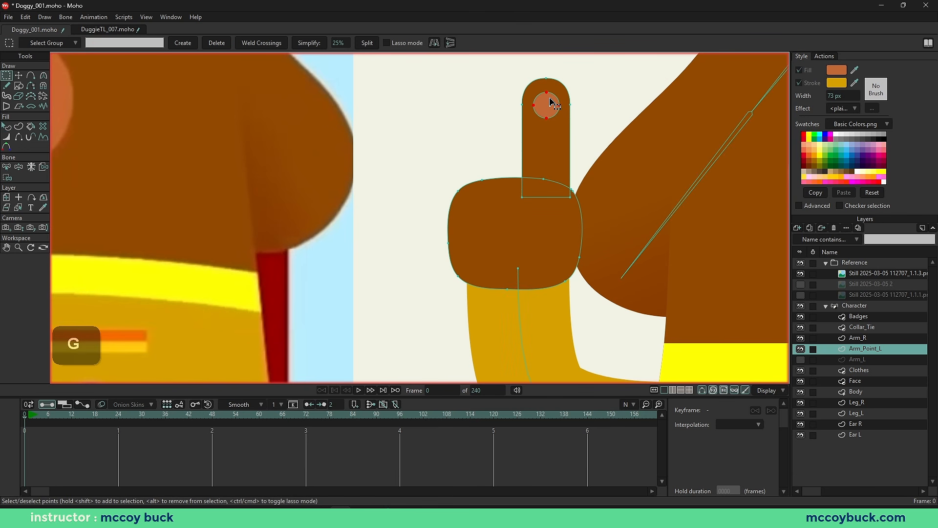
{"action": "key", "text": "t"}
{"action": "left_click", "coordinate": [560, 122], "text": "alt"}
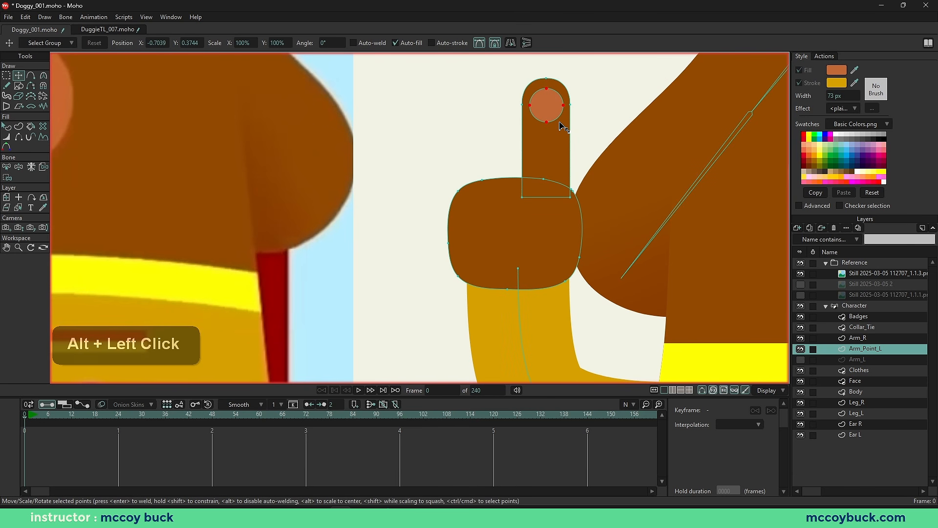
{"action": "key", "text": "q"}
{"action": "key", "text": "g"}
{"action": "scroll", "coordinate": [562, 196], "scroll_direction": "down", "scroll_amount": 5}
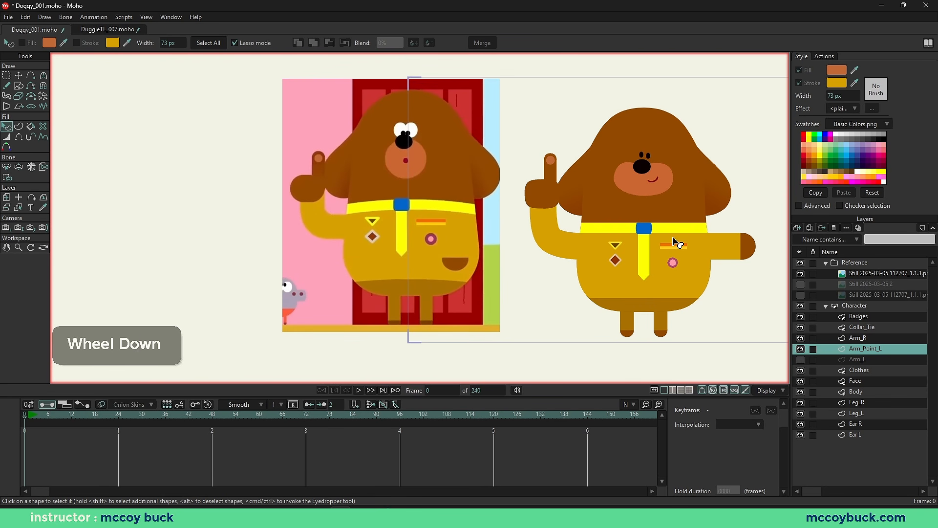
{"action": "scroll", "coordinate": [547, 218], "scroll_direction": "up", "scroll_amount": 1}
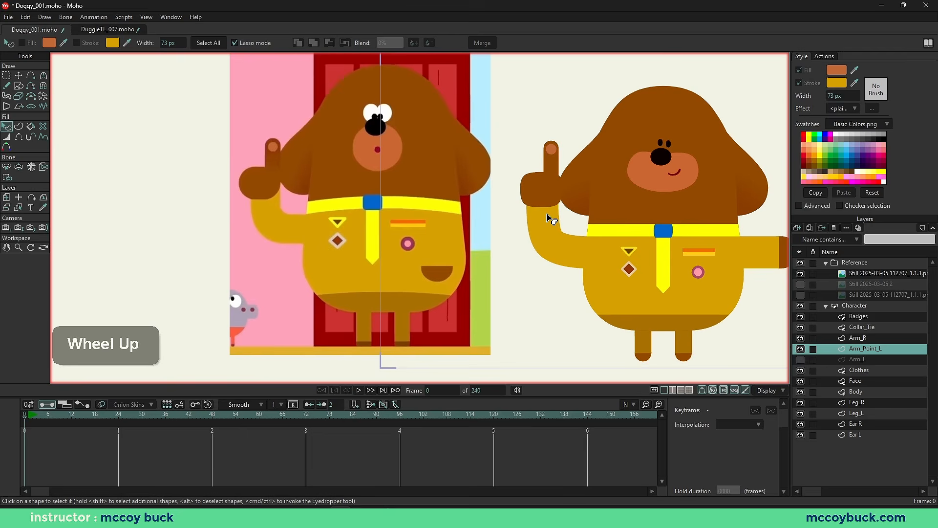
{"action": "scroll", "coordinate": [547, 218], "scroll_direction": "up", "scroll_amount": 2}
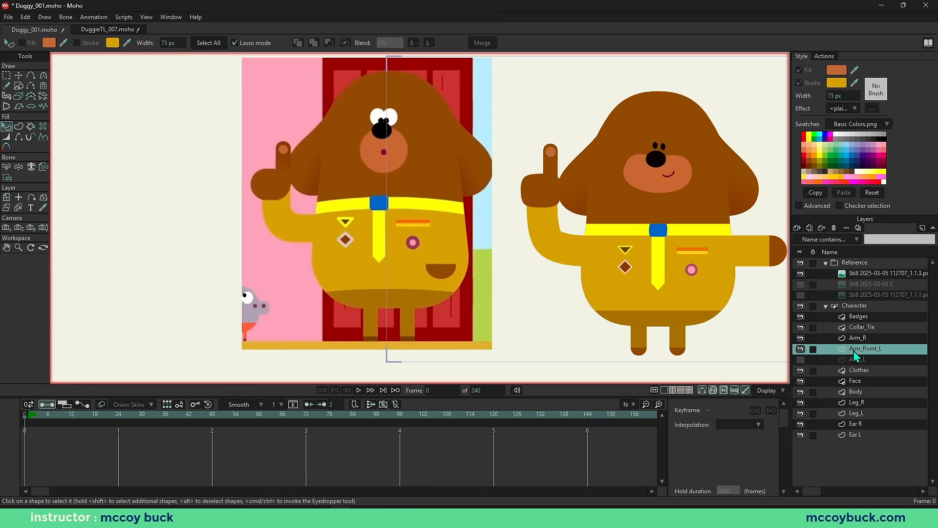
Step: Hide the Reference group and make the Character bone layer active
{"action": "left_click", "coordinate": [801, 263]}
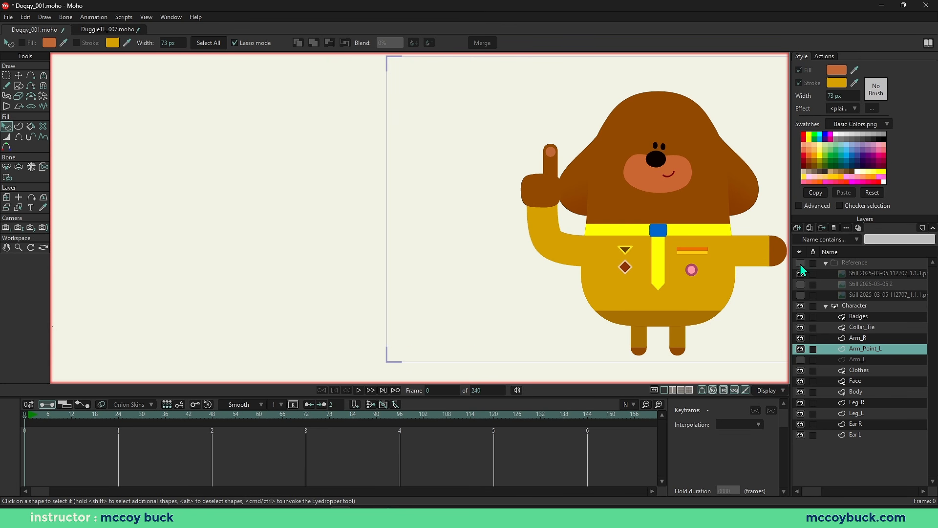
{"action": "left_click", "coordinate": [858, 305]}
{"action": "right_click", "coordinate": [787, 321]}
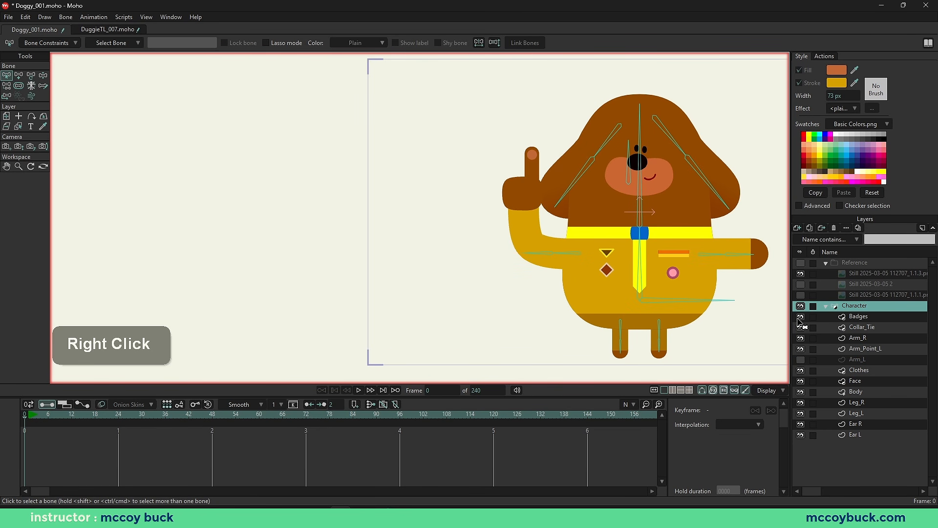
Step: Select body bone B2 as the parent for new bones and display the artwork as outlines only
{"action": "scroll", "coordinate": [605, 269], "scroll_direction": "up", "scroll_amount": 4}
{"action": "right_click", "coordinate": [660, 266]}
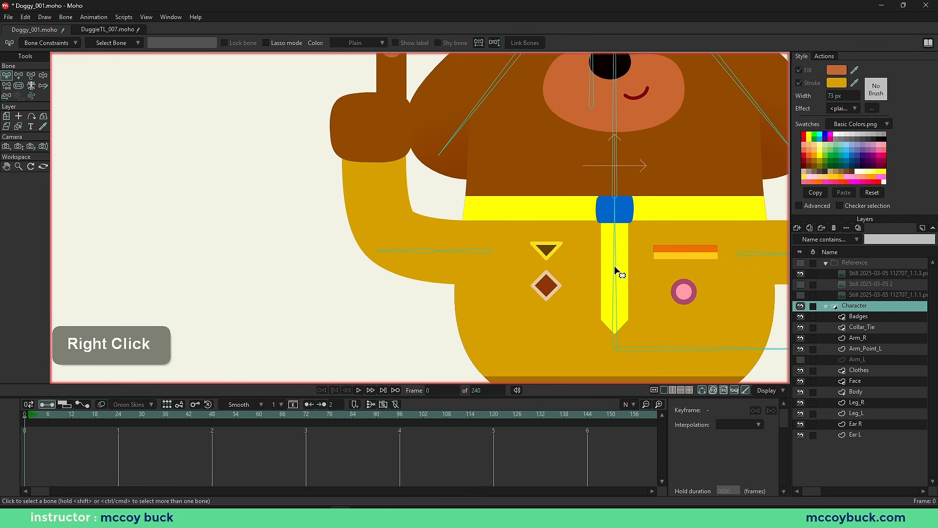
{"action": "left_click", "coordinate": [483, 247], "text": "alt"}
{"action": "key", "text": "a"}
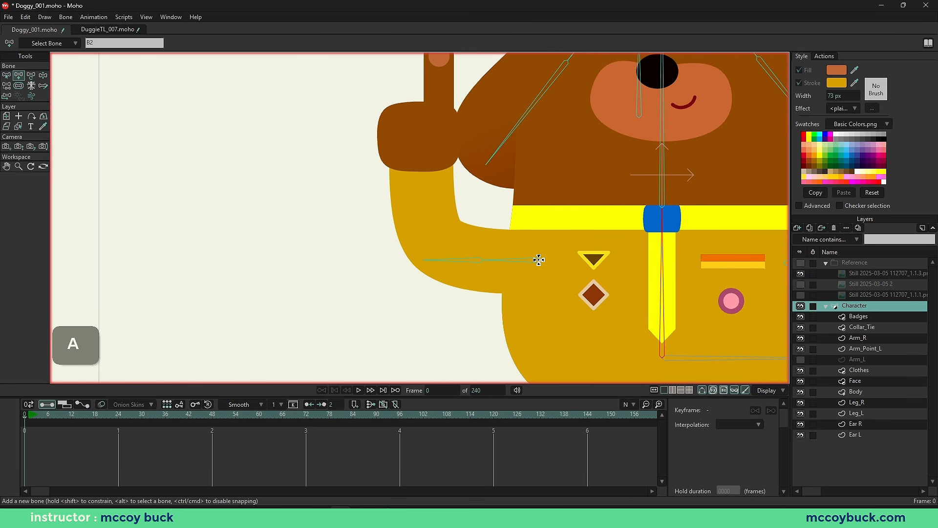
{"action": "scroll", "coordinate": [541, 275], "scroll_direction": "up", "scroll_amount": 2}
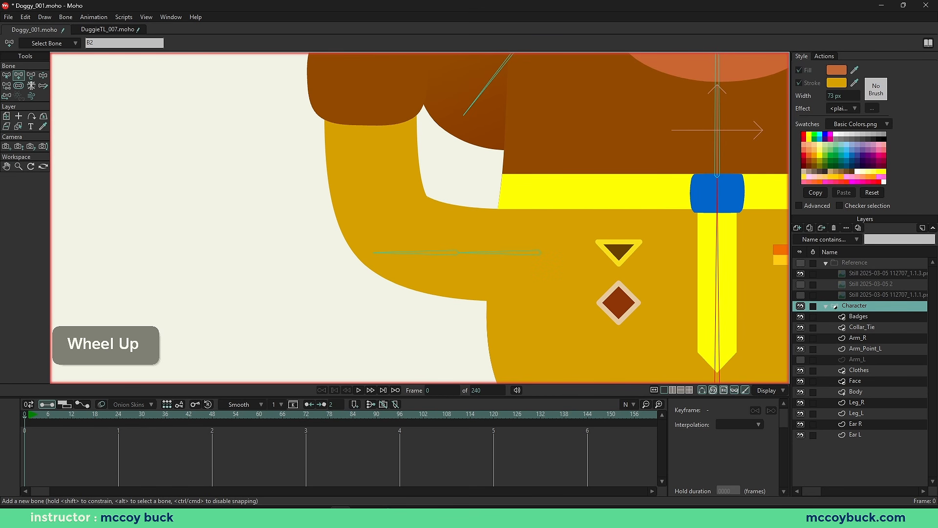
{"action": "left_click", "coordinate": [772, 391]}
{"action": "left_click", "coordinate": [758, 415]}
{"action": "right_click", "coordinate": [534, 293]}
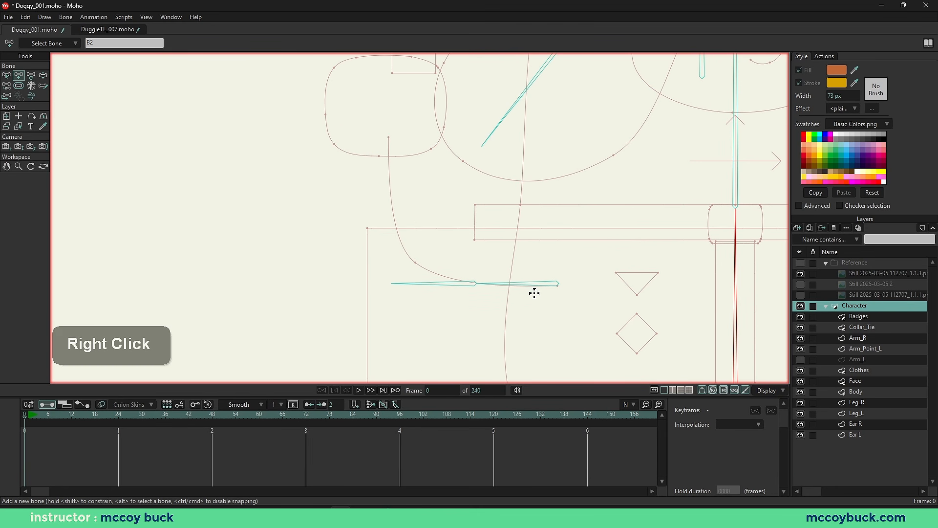
Step: Add a chain of three bones along the raised arm, from shoulder to elbow, to wrist and up into the hand
{"action": "left_click_drag", "start_coordinate": [555, 285], "coordinate": [414, 262]}
{"action": "key", "text": "ctrl+z"}
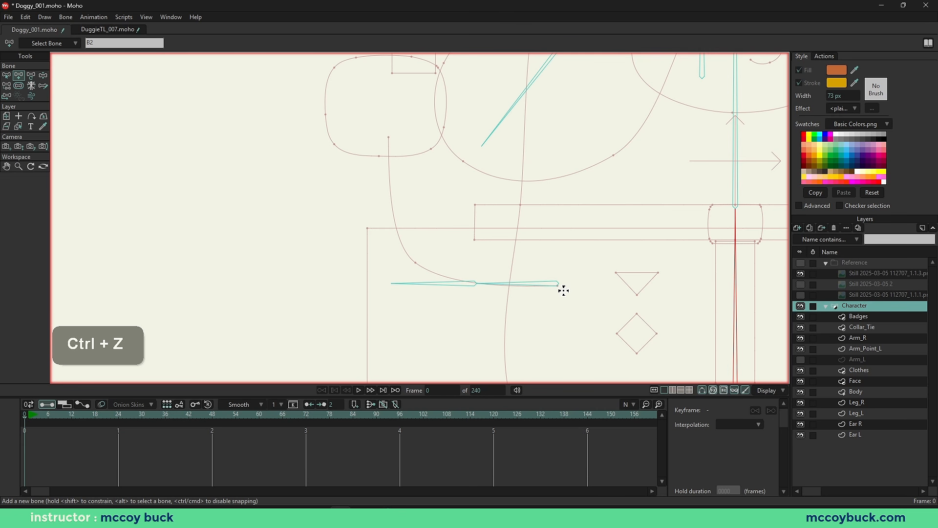
{"action": "left_click_drag", "start_coordinate": [563, 291], "coordinate": [388, 140]}
{"action": "right_click", "coordinate": [388, 140]}
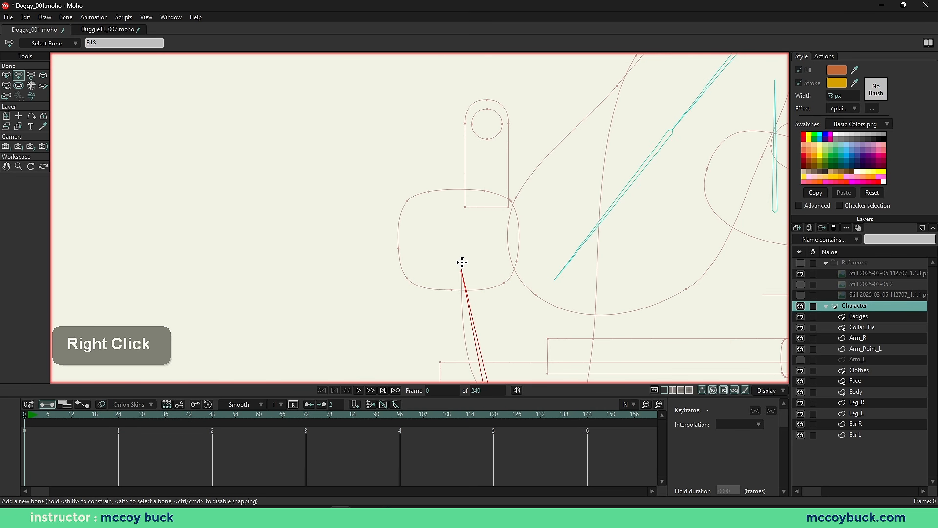
{"action": "left_click_drag", "start_coordinate": [462, 268], "coordinate": [417, 161]}
Step: Restore the filled display of the character artwork
{"action": "scroll", "coordinate": [457, 222], "scroll_direction": "down", "scroll_amount": 3}
{"action": "left_click", "coordinate": [770, 390]}
{"action": "left_click", "coordinate": [766, 404]}
{"action": "left_click", "coordinate": [765, 415]}
{"action": "scroll", "coordinate": [538, 265], "scroll_direction": "down", "scroll_amount": 4}
{"action": "key", "text": "q"}
{"action": "key", "text": "w"}
{"action": "right_click", "coordinate": [452, 213]}
{"action": "key", "text": "q"}
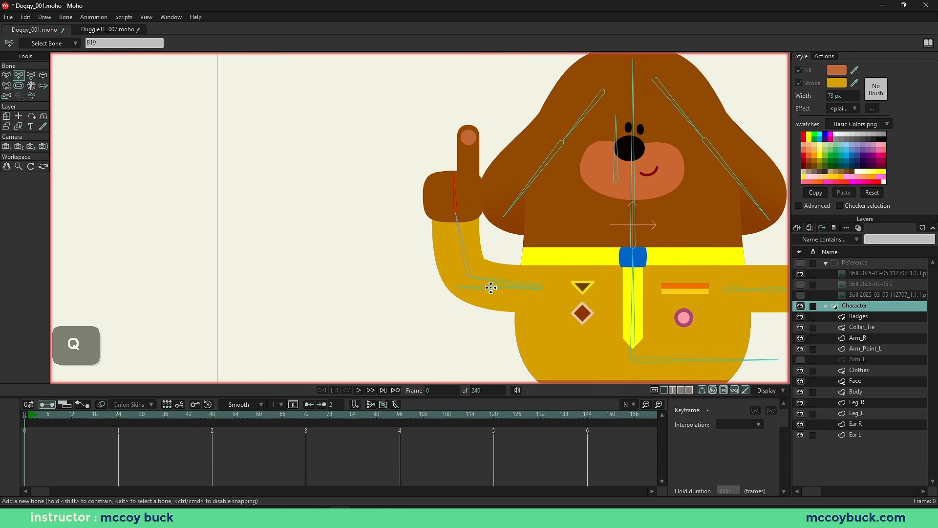
Step: Make the hidden Arm_L layer visible again and deselect the new hand bone
{"action": "key", "text": "h"}
{"action": "key", "text": "g"}
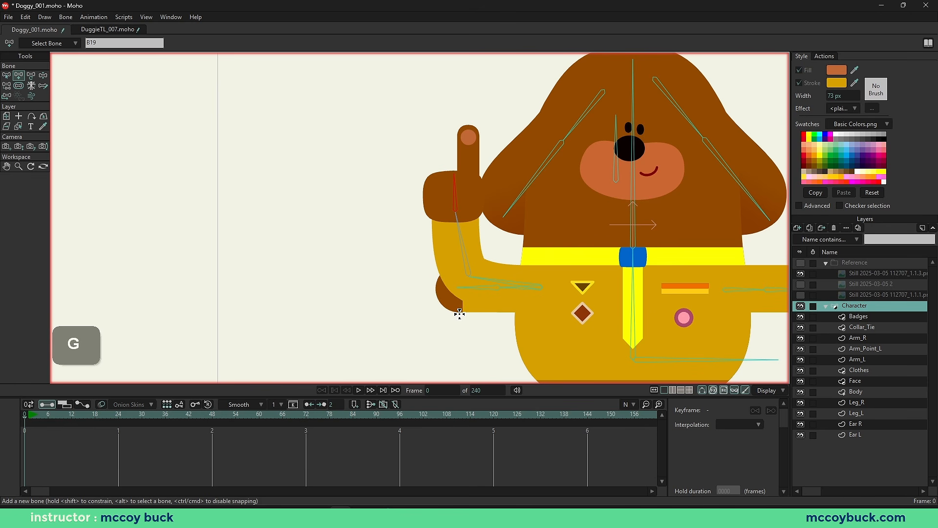
{"action": "scroll", "coordinate": [430, 293], "scroll_direction": "down", "scroll_amount": 4}
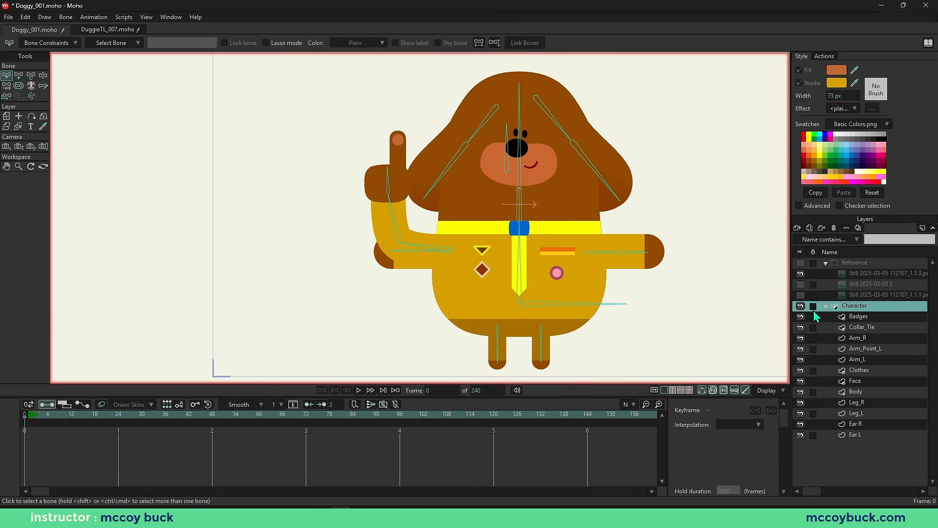
Step: Bind the Badges layer to body bone B2 using Link Bones
{"action": "left_click", "coordinate": [863, 317]}
{"action": "right_click", "coordinate": [517, 301]}
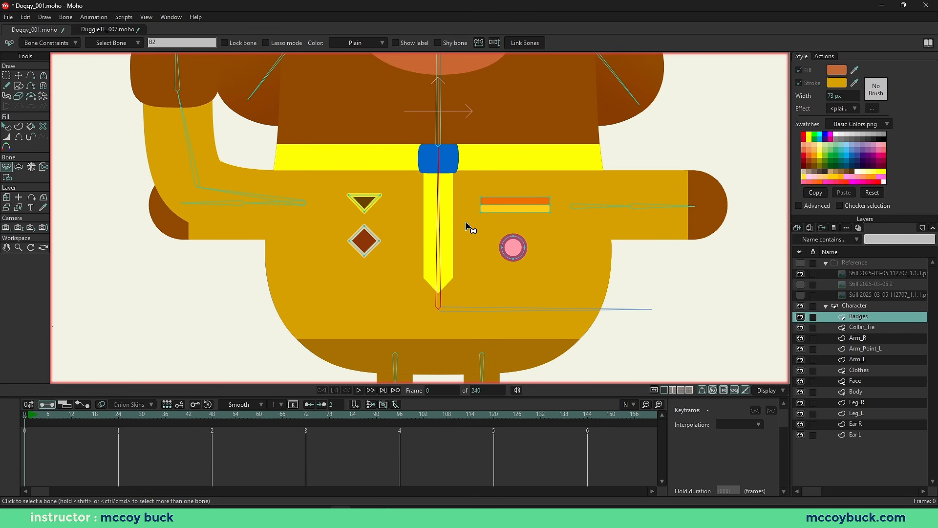
{"action": "right_click", "coordinate": [460, 196]}
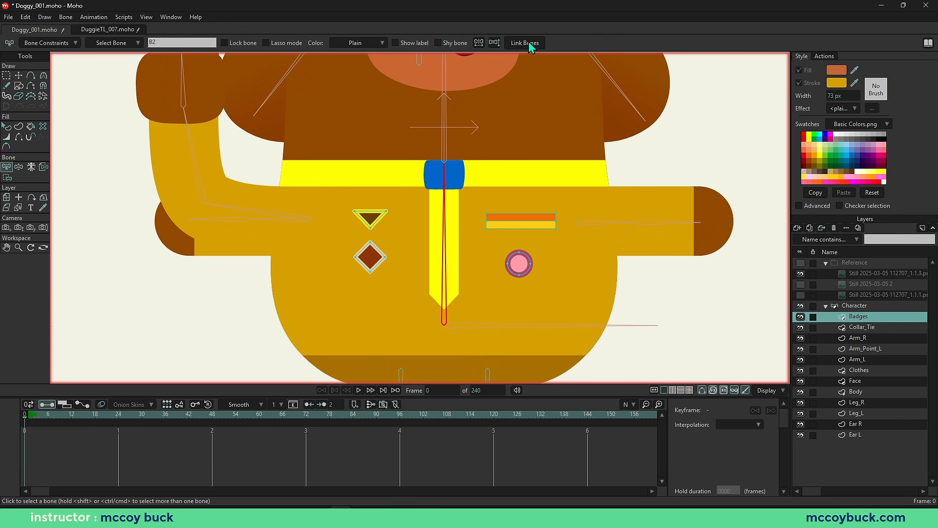
Step: Test the bone binding by posing the character with the Manipulate Bones tool, and undo the pose
{"action": "right_click", "coordinate": [470, 252]}
{"action": "scroll", "coordinate": [454, 234], "scroll_direction": "down", "scroll_amount": 2}
{"action": "scroll", "coordinate": [454, 252], "scroll_direction": "up", "scroll_amount": 2}
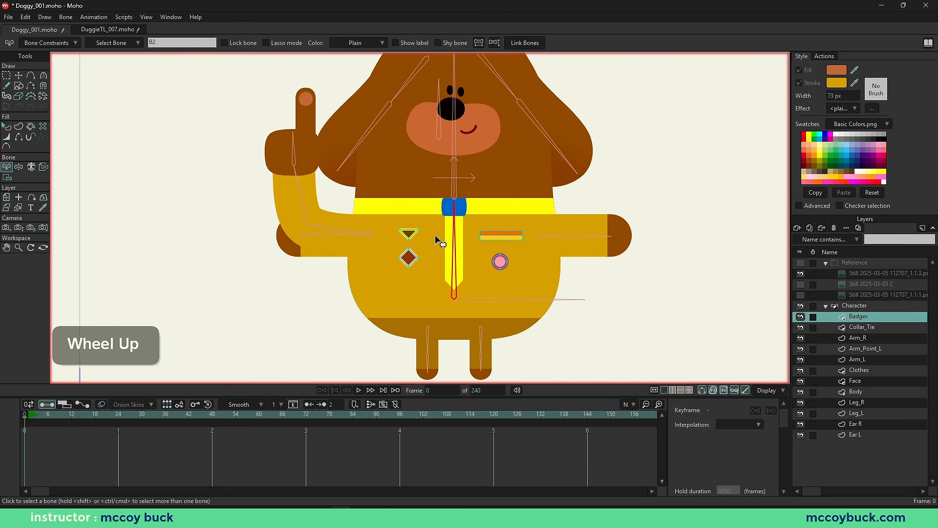
{"action": "scroll", "coordinate": [442, 247], "scroll_direction": "down", "scroll_amount": 2}
{"action": "key", "text": "z"}
{"action": "left_click_drag", "start_coordinate": [477, 131], "coordinate": [523, 236]}
{"action": "key", "text": "ctrl+z"}
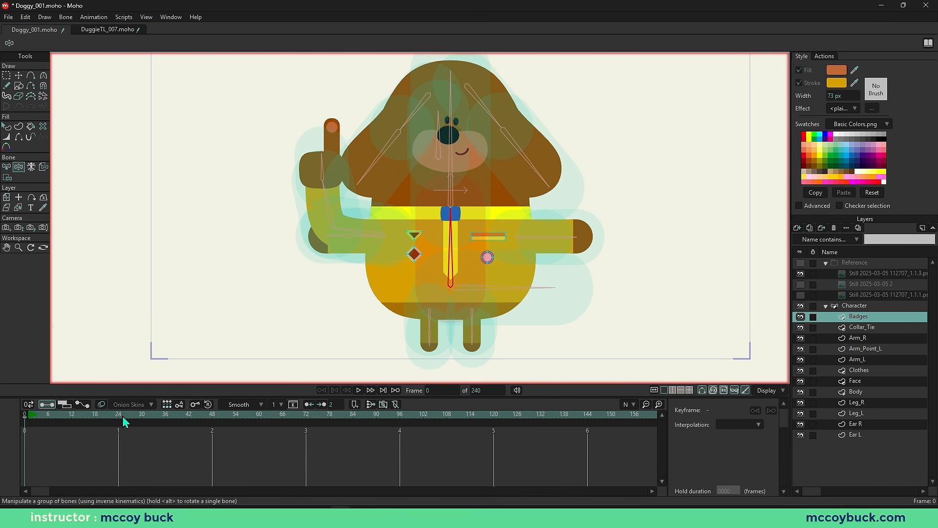
Step: Set the playback start to frame 24, preview the playback, and move the playhead back near the start of the timeline
{"action": "left_click", "coordinate": [659, 405]}
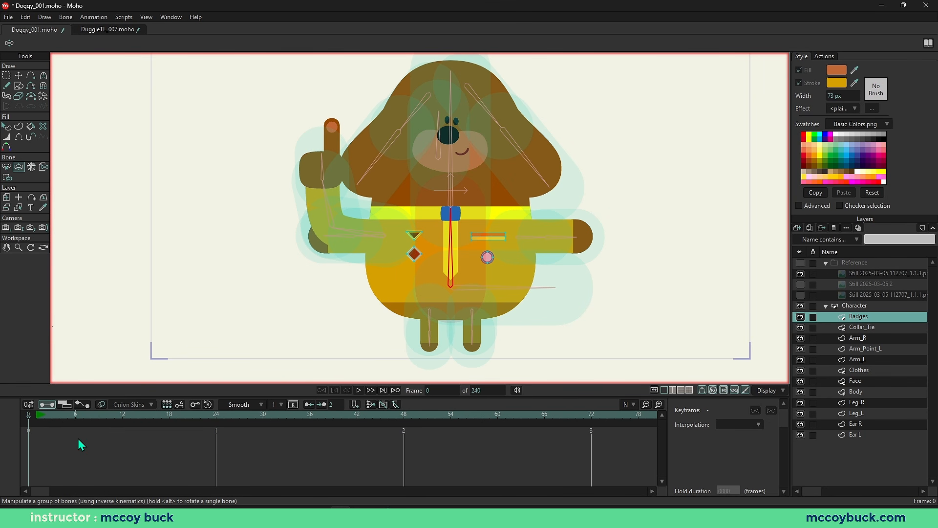
{"action": "key", "text": "ctrl+z"}
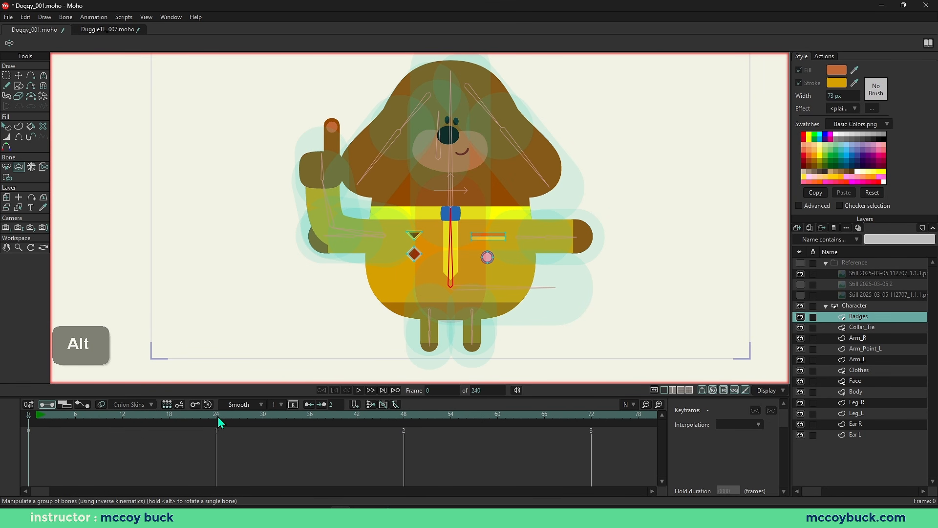
{"action": "left_click", "coordinate": [216, 416], "text": "alt"}
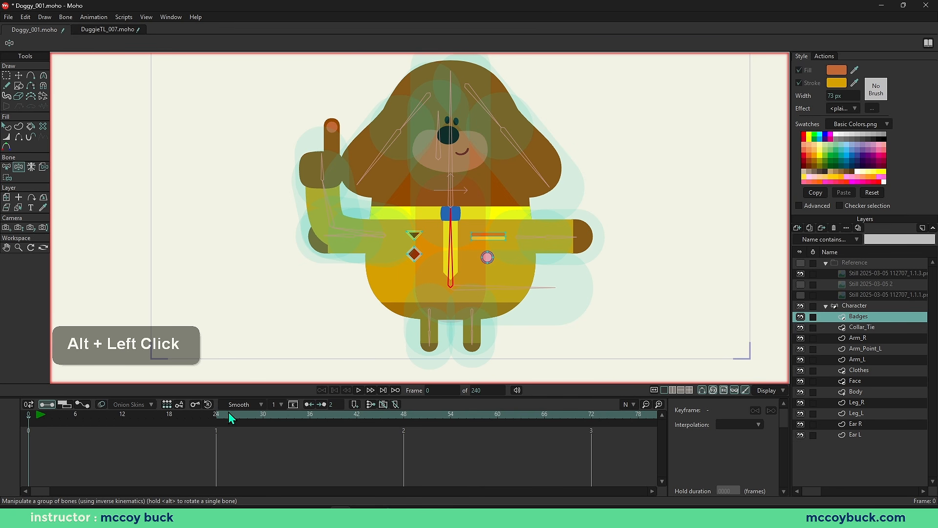
{"action": "key", "text": "space"}
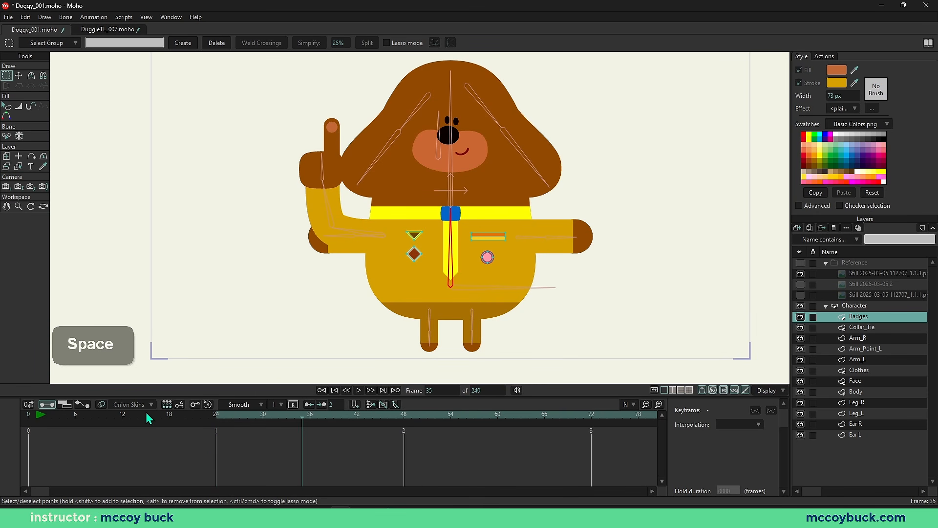
{"action": "left_click_drag", "start_coordinate": [146, 414], "coordinate": [52, 423]}
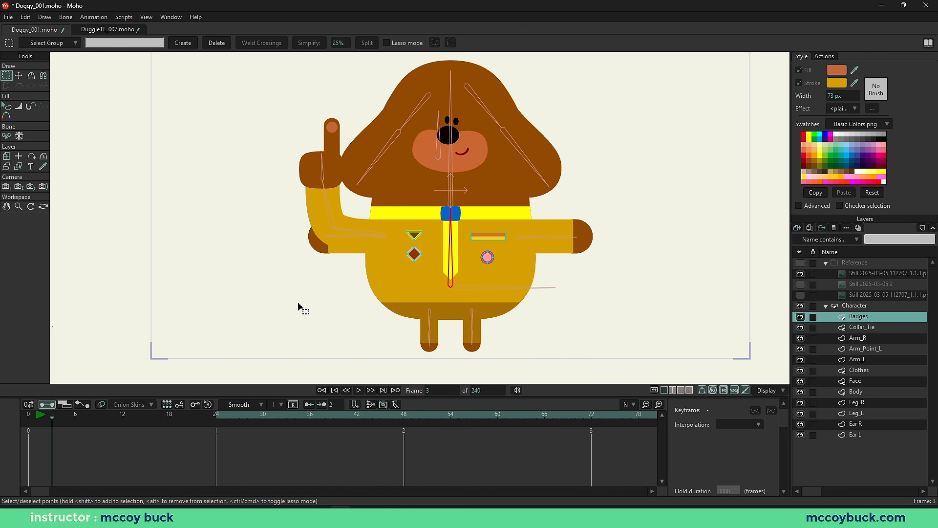
Step: At frame 6, select the Character layer and pose the head, body and both arms with Manipulate Bones
{"action": "left_click", "coordinate": [75, 415]}
{"action": "left_click_drag", "start_coordinate": [435, 238], "coordinate": [424, 254]}
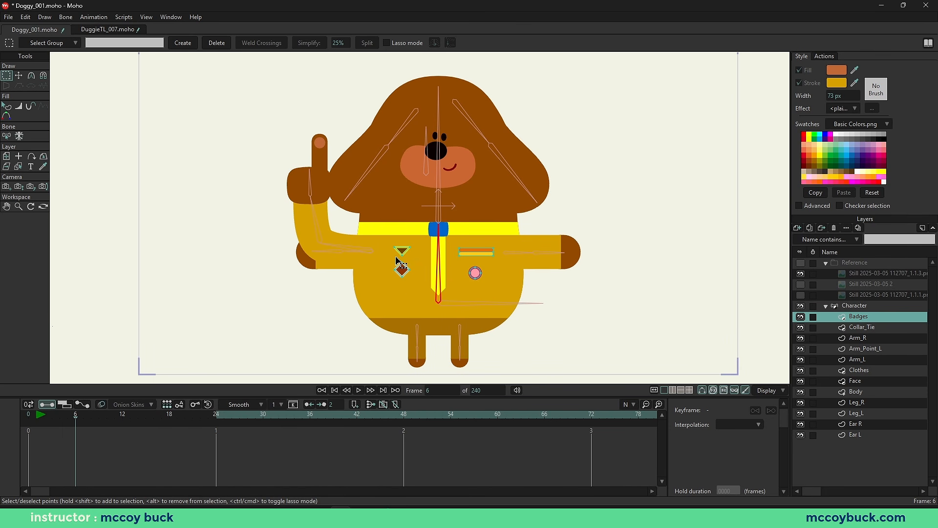
{"action": "left_click", "coordinate": [864, 306]}
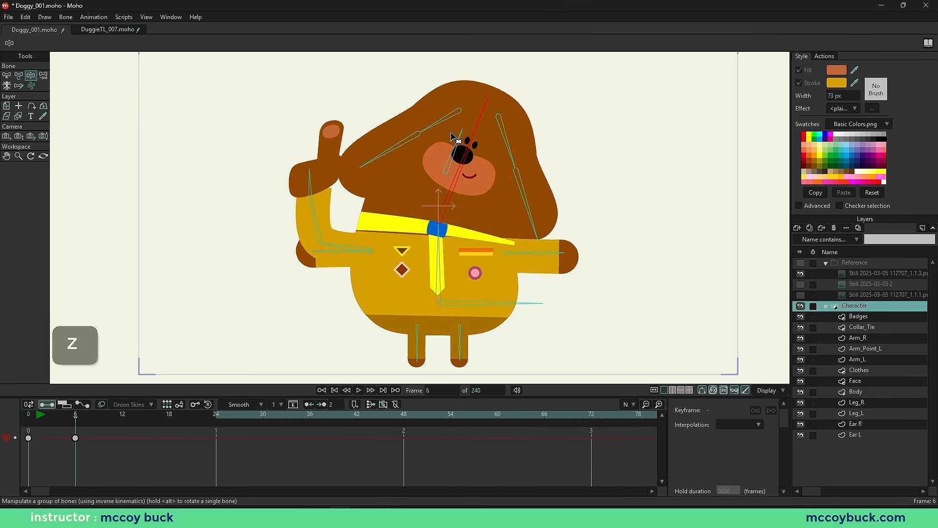
{"action": "left_click_drag", "start_coordinate": [451, 132], "coordinate": [445, 244]}
{"action": "left_click_drag", "start_coordinate": [505, 177], "coordinate": [493, 167]}
{"action": "mouse_move", "coordinate": [533, 260]}
{"action": "left_mouse_down"}
{"action": "mouse_move", "coordinate": [528, 283]}
{"action": "mouse_move", "coordinate": [540, 270]}
{"action": "mouse_move", "coordinate": [530, 251]}
{"action": "left_mouse_up"}
{"action": "left_click_drag", "start_coordinate": [343, 232], "coordinate": [349, 218]}
{"action": "left_click_drag", "start_coordinate": [333, 241], "coordinate": [347, 276]}
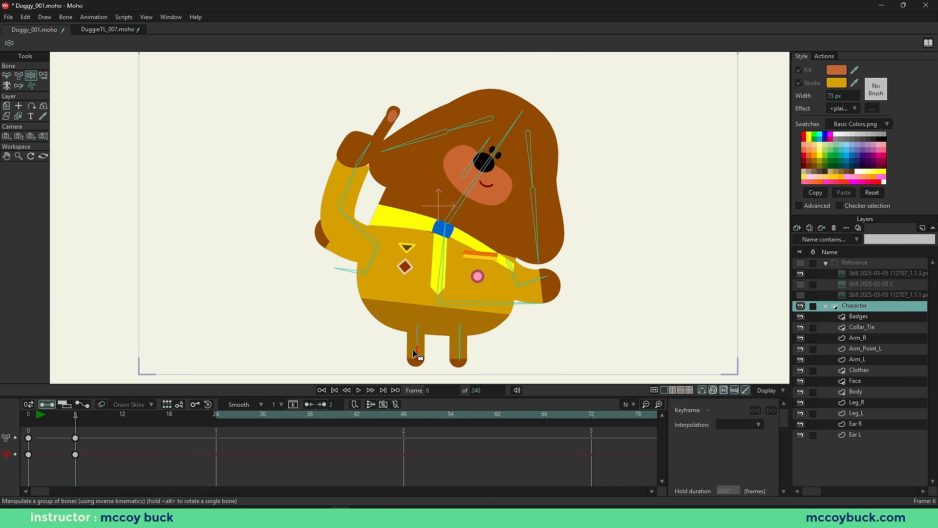
Step: Swing both legs outward and lift both ears at frame 6 with Manipulate Bones
{"action": "left_click_drag", "start_coordinate": [415, 354], "coordinate": [342, 336]}
{"action": "left_click_drag", "start_coordinate": [446, 332], "coordinate": [468, 360]}
{"action": "left_click", "coordinate": [463, 118]}
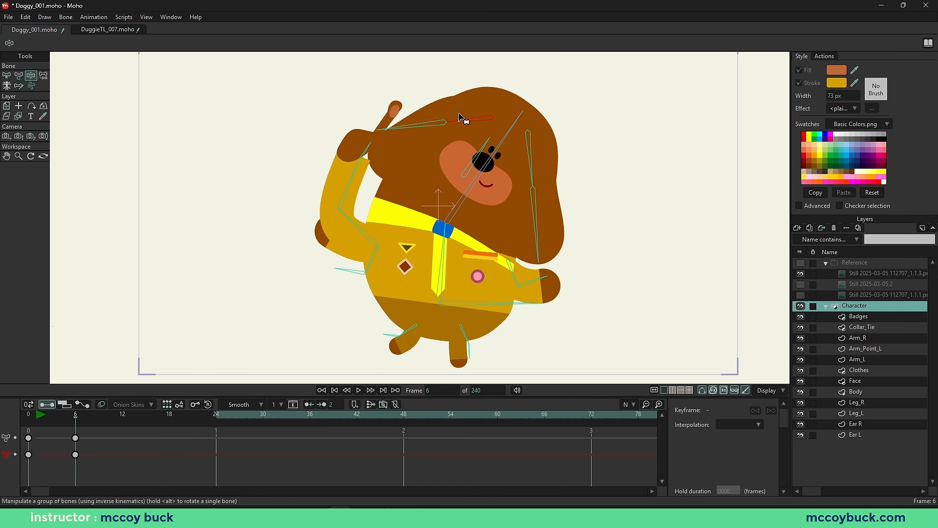
{"action": "left_click_drag", "start_coordinate": [463, 118], "coordinate": [440, 101]}
{"action": "left_click_drag", "start_coordinate": [536, 169], "coordinate": [571, 196]}
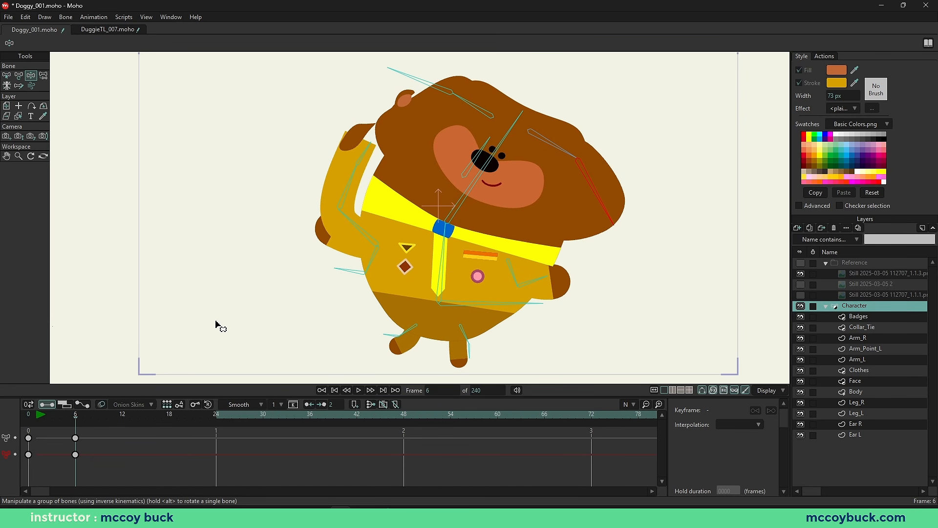
Step: Return to frame 0 and bind the Collar_Tie layer to body bone B2 using Link Bones
{"action": "key", "text": "ctrl+shift+d"}
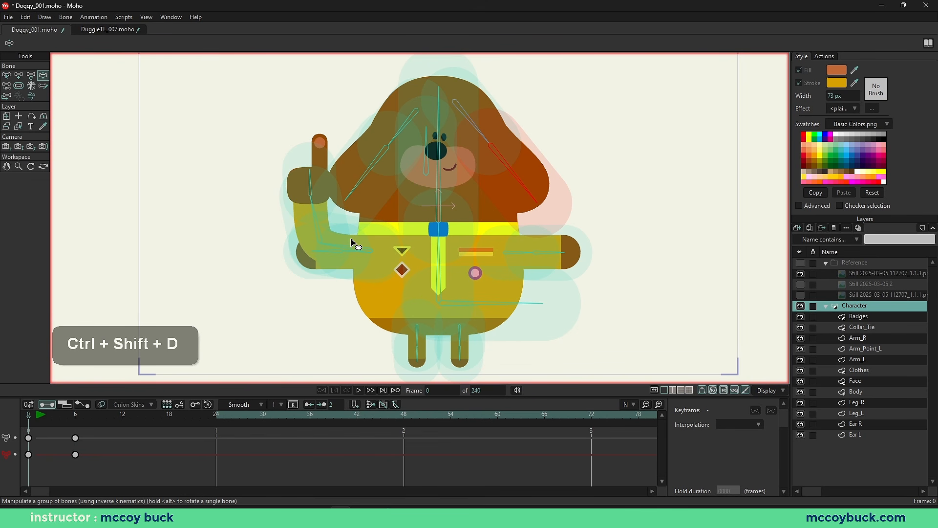
{"action": "left_click", "coordinate": [860, 327]}
{"action": "scroll", "coordinate": [382, 253], "scroll_direction": "up", "scroll_amount": 2}
{"action": "key", "text": "b"}
{"action": "left_click", "coordinate": [466, 254]}
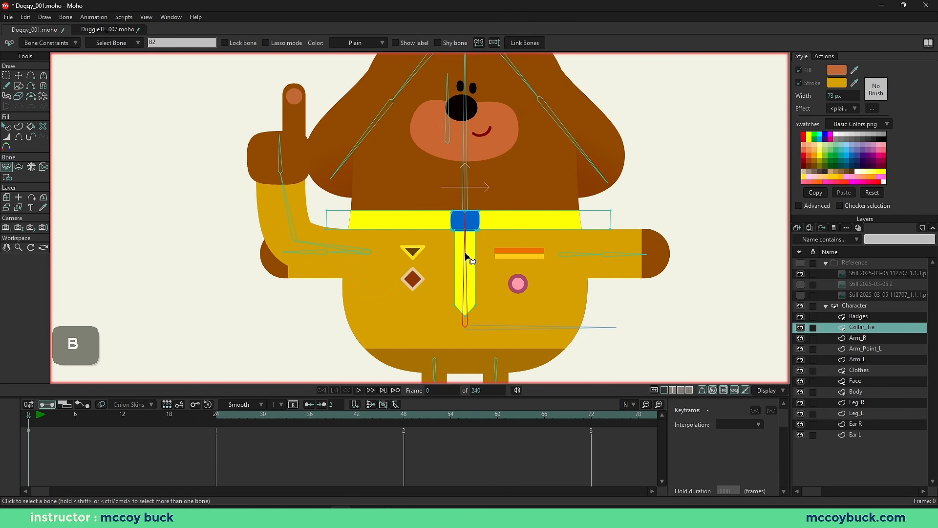
{"action": "left_click", "coordinate": [540, 43]}
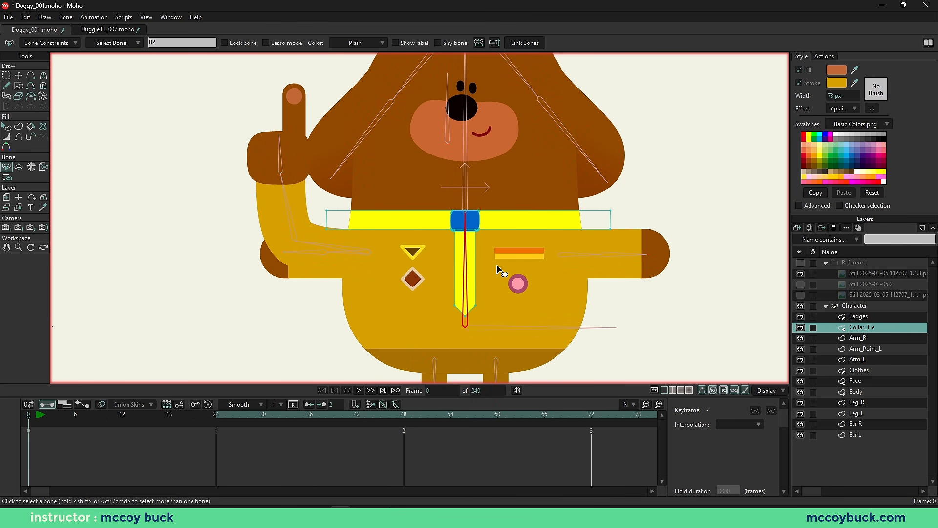
Step: Bind the Arm_R layer to the two bones of the straight right arm, including B11
{"action": "left_click", "coordinate": [872, 338]}
{"action": "scroll", "coordinate": [772, 330], "scroll_direction": "up", "scroll_amount": 1}
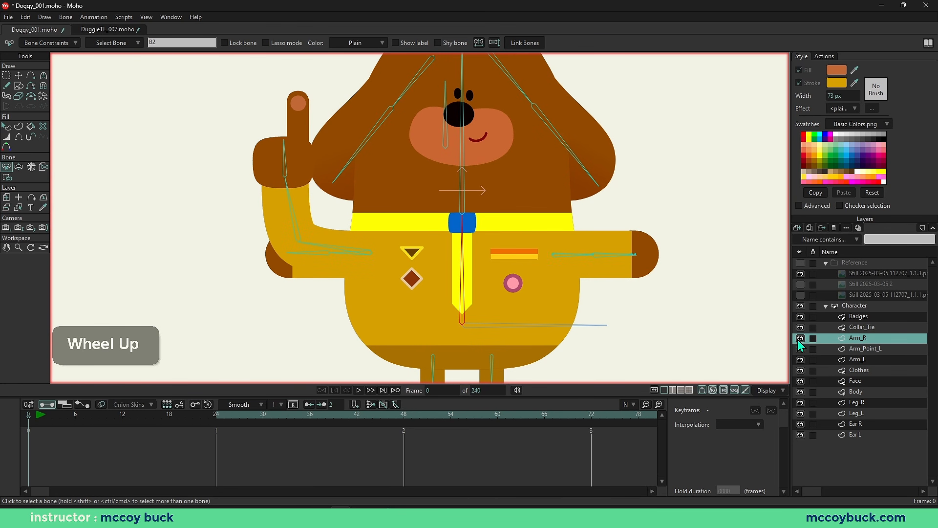
{"action": "key", "text": "b"}
{"action": "left_click", "coordinate": [568, 254]}
{"action": "left_click", "coordinate": [602, 255], "text": "shift"}
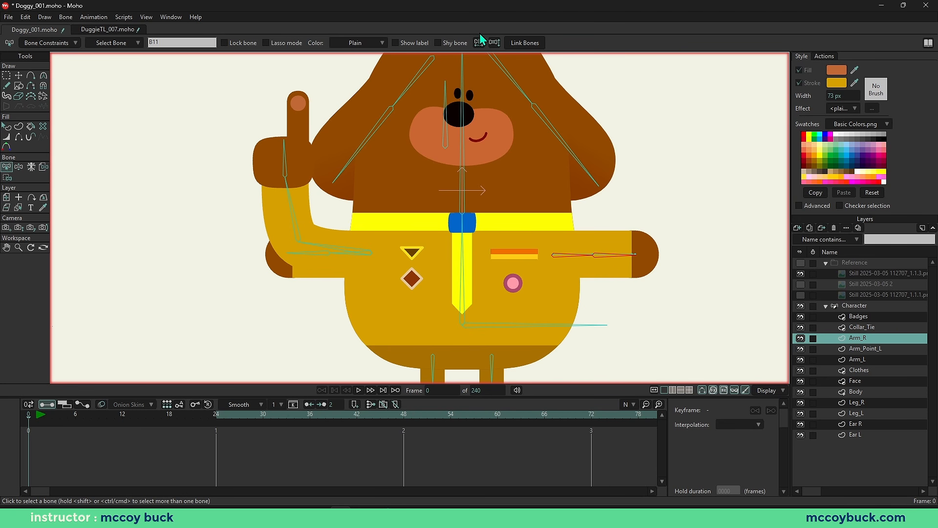
Step: Bind the Arm_Point_L layer to the three bones of the raised pointing arm using Link Bones
{"action": "left_click", "coordinate": [863, 349]}
{"action": "key", "text": "b"}
{"action": "left_click", "coordinate": [345, 248]}
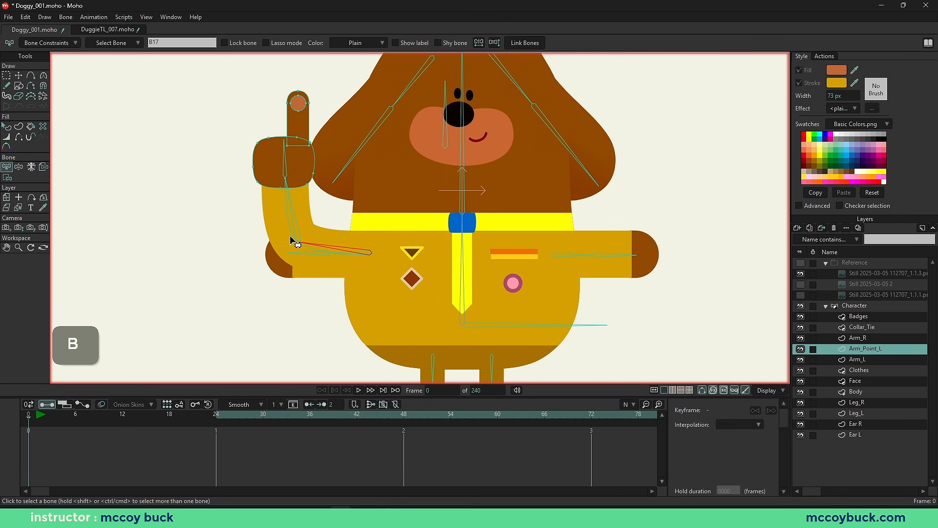
{"action": "left_click", "coordinate": [296, 218], "text": "shift"}
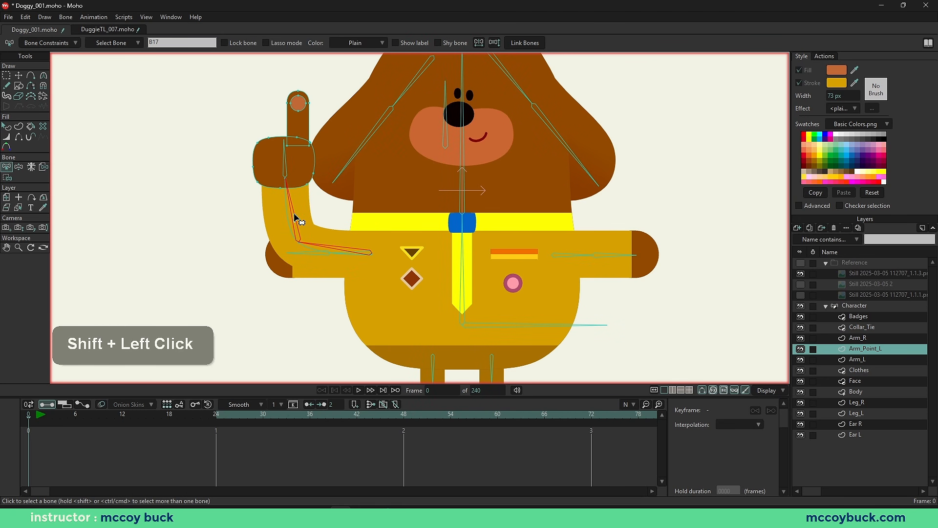
{"action": "left_click", "coordinate": [286, 169], "text": "shift"}
{"action": "left_click", "coordinate": [525, 43]}
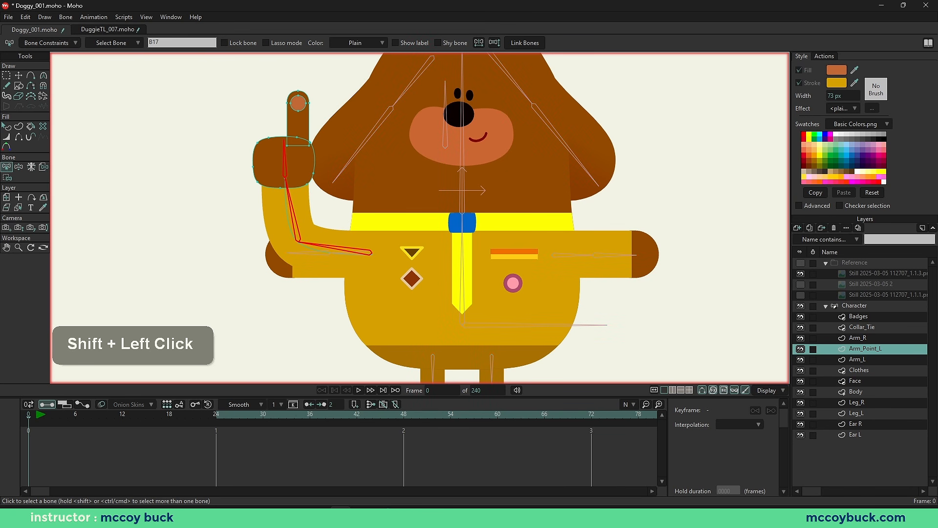
Step: Bind the Arm_L layer to the two bones of the straight left arm using Link Bones
{"action": "left_click", "coordinate": [867, 360]}
{"action": "key", "text": "b"}
{"action": "left_click", "coordinate": [312, 254], "text": "shift"}
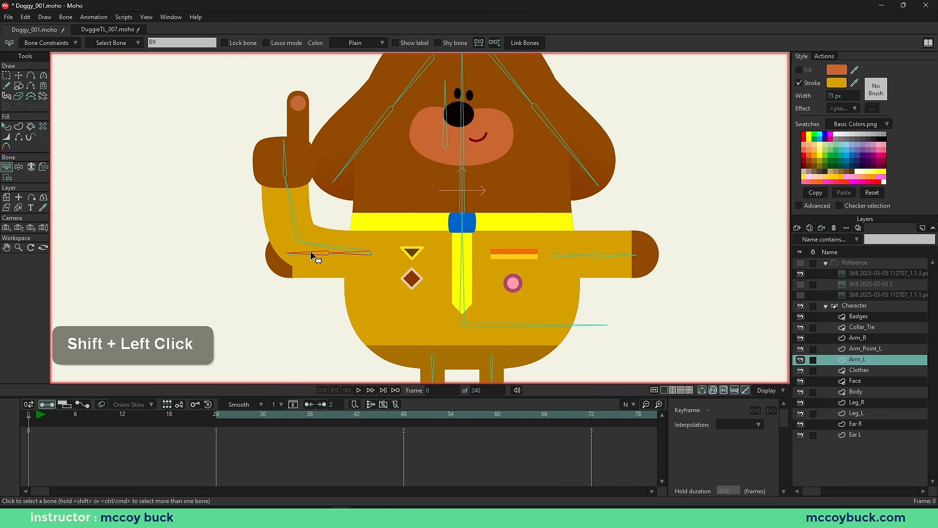
{"action": "left_click", "coordinate": [537, 46]}
Step: Bind the Clothes layer to body bone B2 together with the already selected left-arm bones using Link Bones
{"action": "left_click_drag", "start_coordinate": [455, 297], "coordinate": [442, 226]}
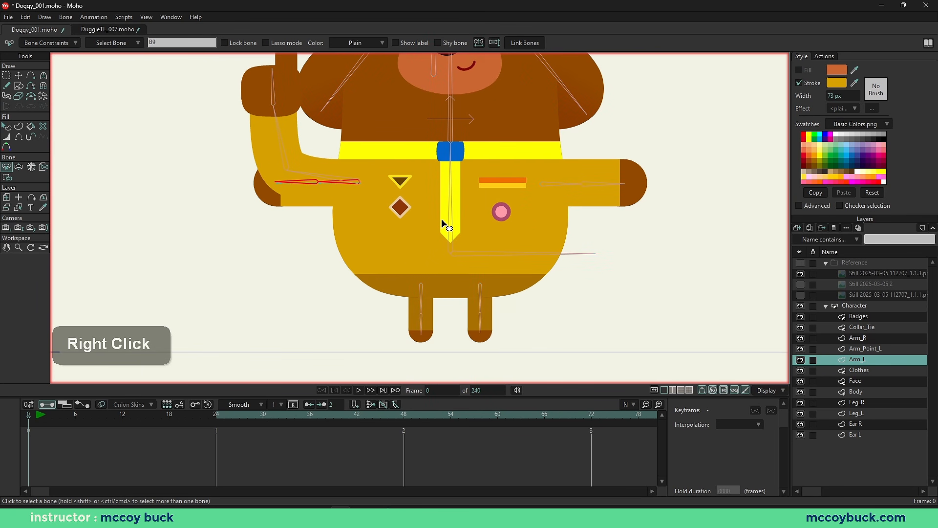
{"action": "right_click", "coordinate": [389, 231], "text": "alt"}
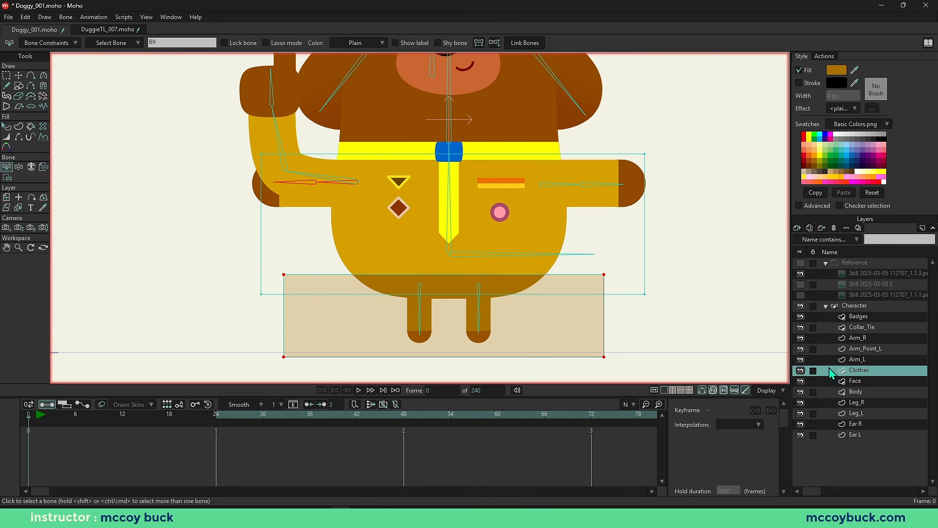
{"action": "left_click", "coordinate": [449, 211], "text": "shift"}
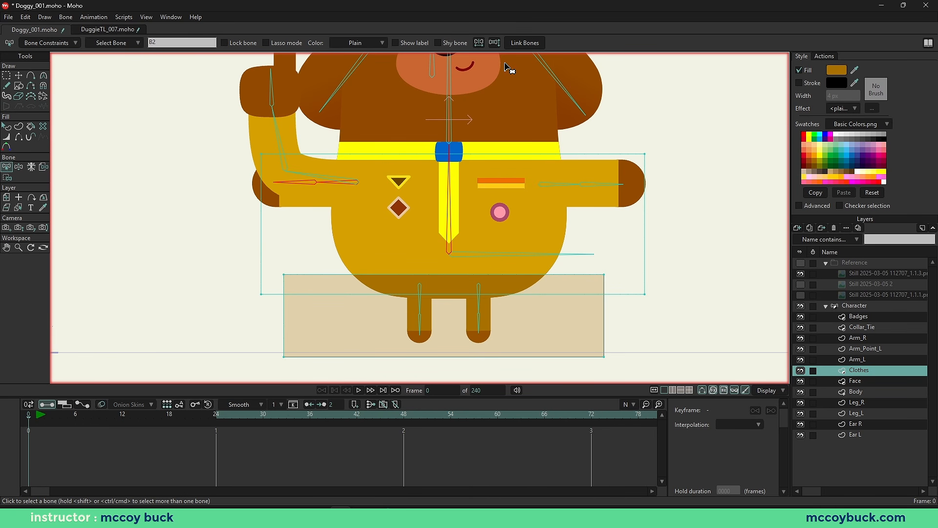
{"action": "left_click", "coordinate": [530, 47]}
Step: Bind the whole Face layer to face bone B8 with the Bind Layer tool
{"action": "left_click", "coordinate": [864, 381]}
{"action": "left_click_drag", "start_coordinate": [474, 197], "coordinate": [492, 320]}
{"action": "scroll", "coordinate": [454, 208], "scroll_direction": "up", "scroll_amount": 2}
{"action": "key", "text": "b"}
{"action": "left_click", "coordinate": [452, 197]}
{"action": "left_click_drag", "start_coordinate": [467, 202], "coordinate": [467, 222]}
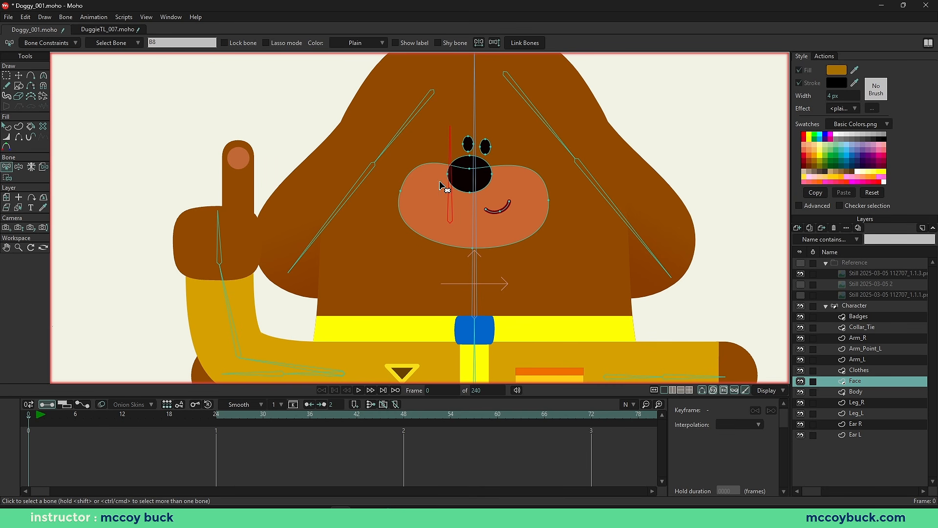
{"action": "left_click", "coordinate": [43, 167]}
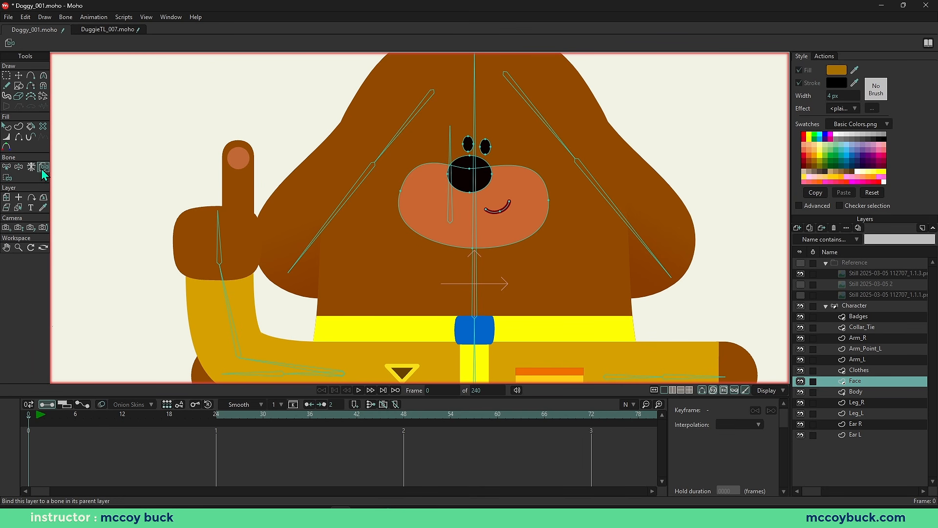
{"action": "left_click", "coordinate": [450, 217]}
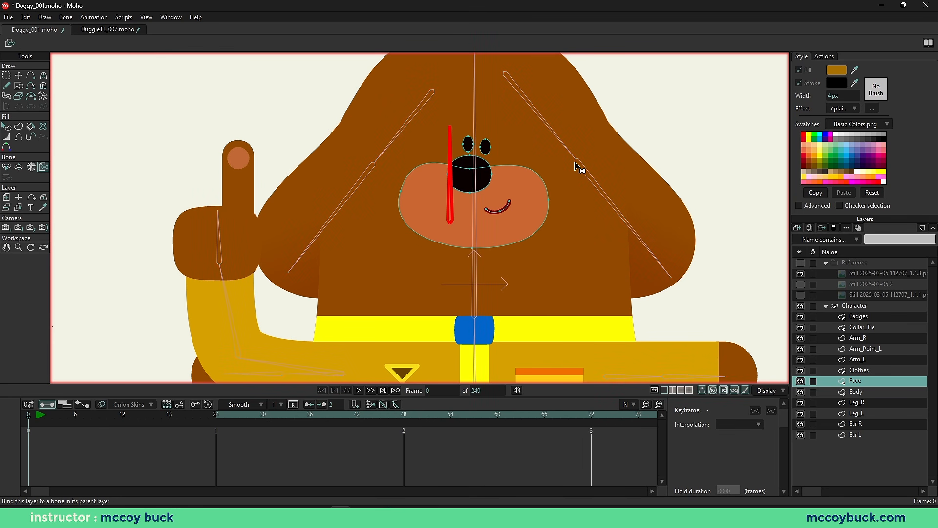
Step: Bind the Body layer to the head bone and body bone B2 using Link Bones
{"action": "left_click", "coordinate": [880, 393]}
{"action": "key", "text": "b"}
{"action": "left_click", "coordinate": [498, 276]}
{"action": "left_click", "coordinate": [499, 193], "text": "shift"}
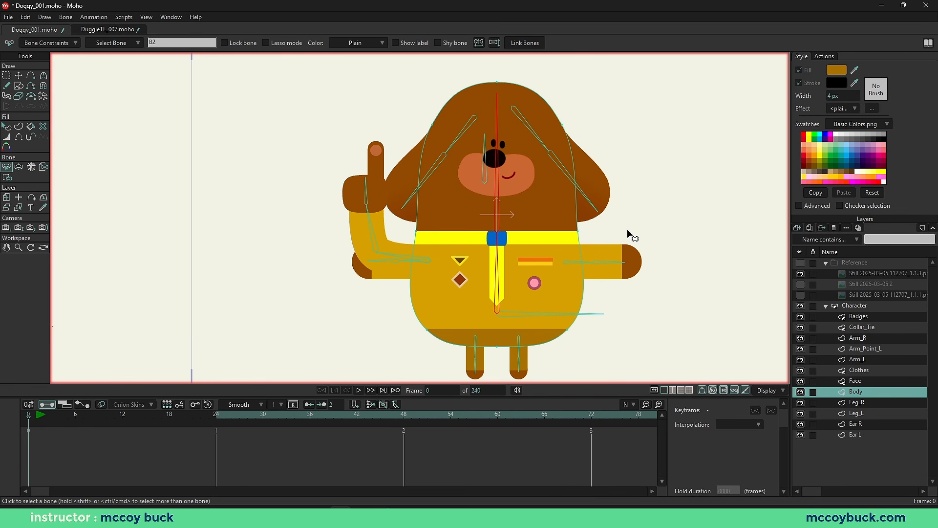
{"action": "left_click", "coordinate": [530, 46]}
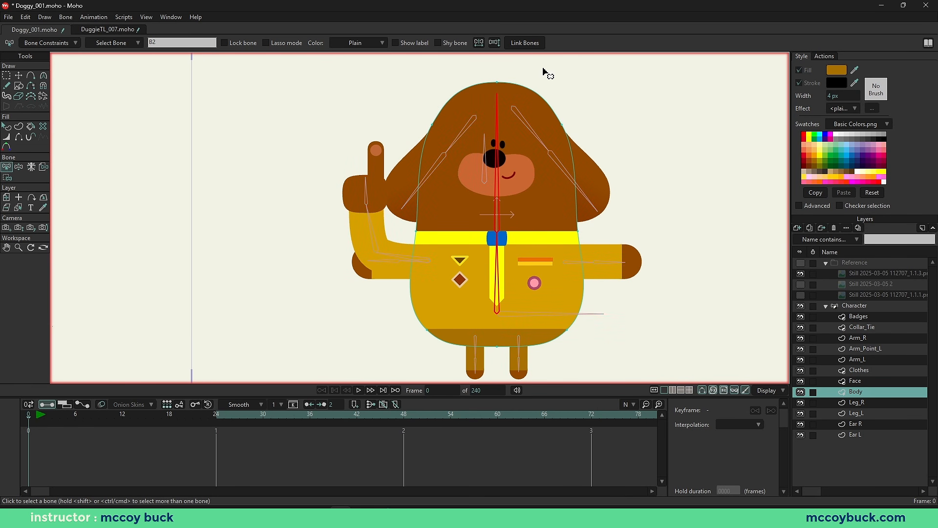
Step: Bind the Leg_R and Leg_L layers each to the two bones of their own leg
{"action": "left_click", "coordinate": [872, 404]}
{"action": "key", "text": "b"}
{"action": "left_click", "coordinate": [521, 227], "text": "shift"}
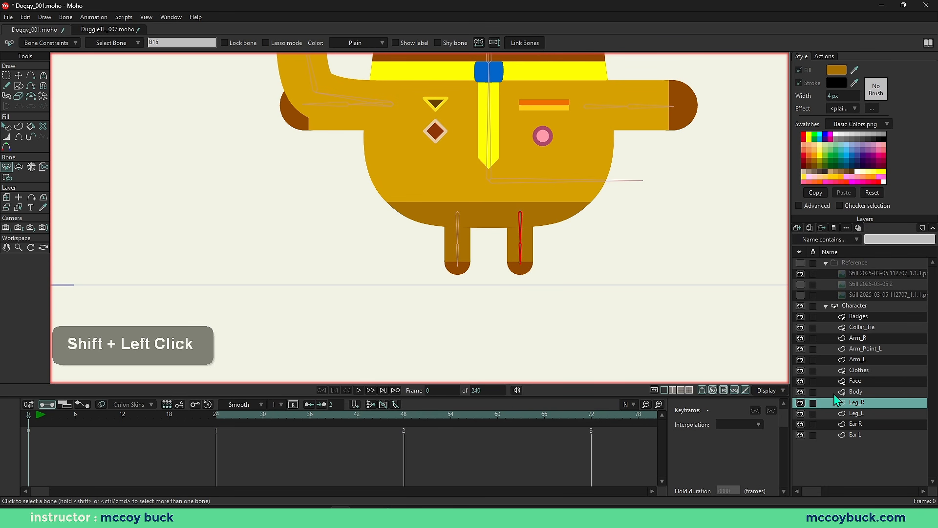
{"action": "left_click", "coordinate": [857, 414]}
{"action": "key", "text": "b"}
{"action": "left_click", "coordinate": [459, 254], "text": "shift"}
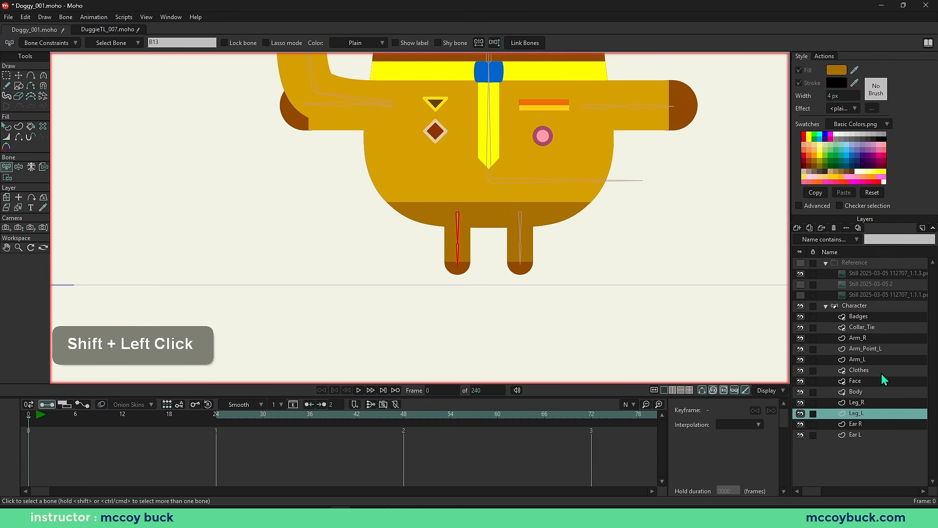
Step: Bind the Ear R and Ear L layers each to the two bones of their own ear
{"action": "left_click", "coordinate": [855, 424]}
{"action": "scroll", "coordinate": [460, 234], "scroll_direction": "up", "scroll_amount": 5}
{"action": "key", "text": "b"}
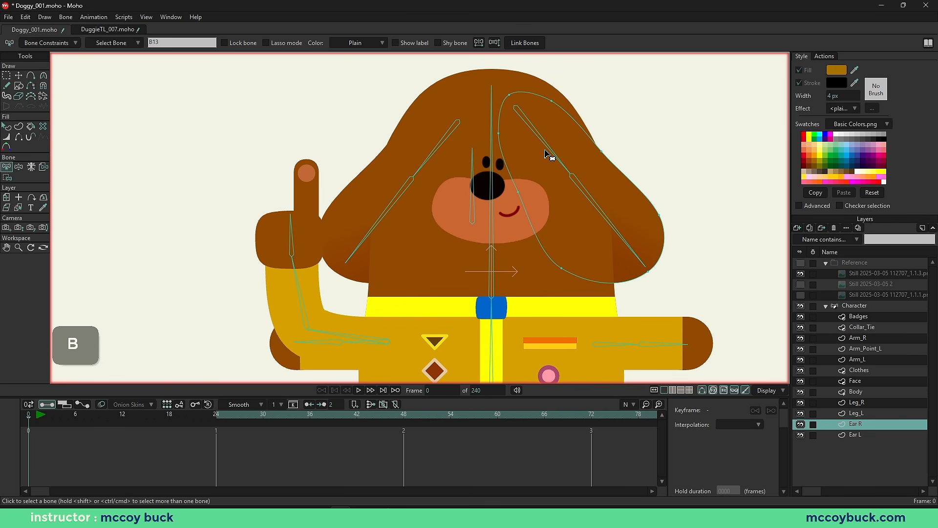
{"action": "left_click", "coordinate": [552, 153]}
{"action": "left_click", "coordinate": [863, 437]}
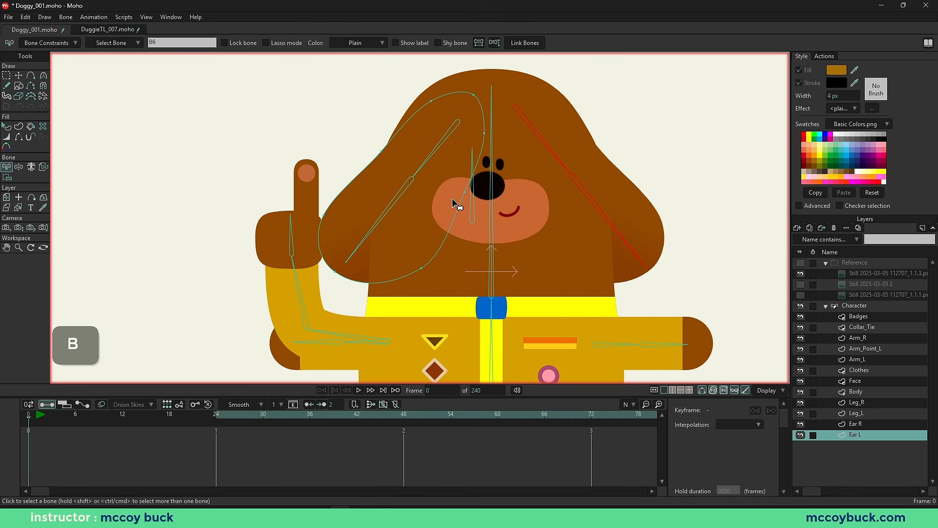
{"action": "left_click", "coordinate": [417, 169]}
{"action": "left_click", "coordinate": [421, 171]}
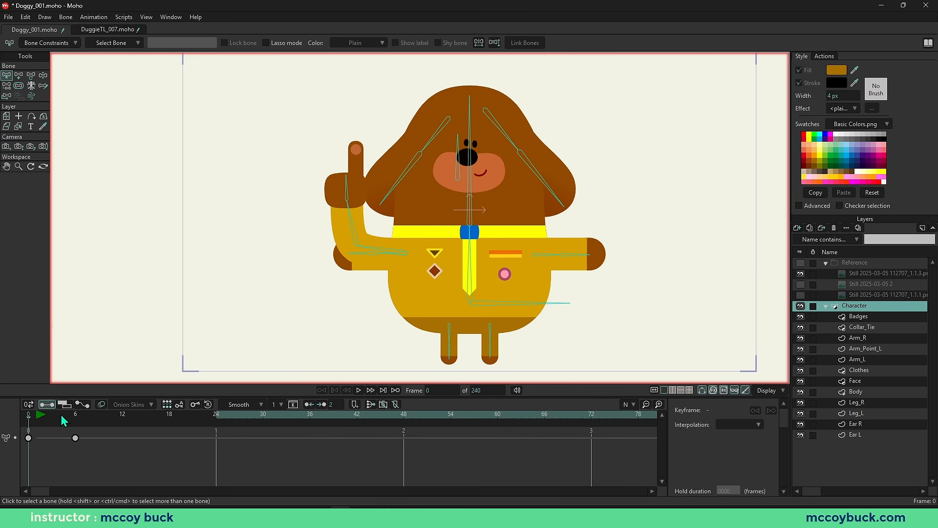
Step: Check the bound layers in the frame 6 pose, test moving the head with Manipulate Bones, and undo that move
{"action": "left_click", "coordinate": [73, 421]}
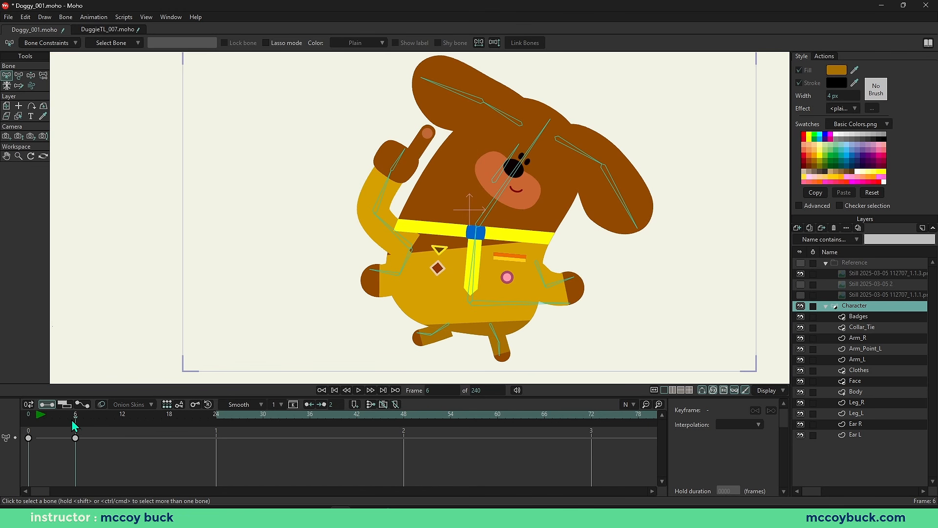
{"action": "scroll", "coordinate": [487, 214], "scroll_direction": "up", "scroll_amount": 1}
{"action": "scroll", "coordinate": [469, 201], "scroll_direction": "down", "scroll_amount": 2}
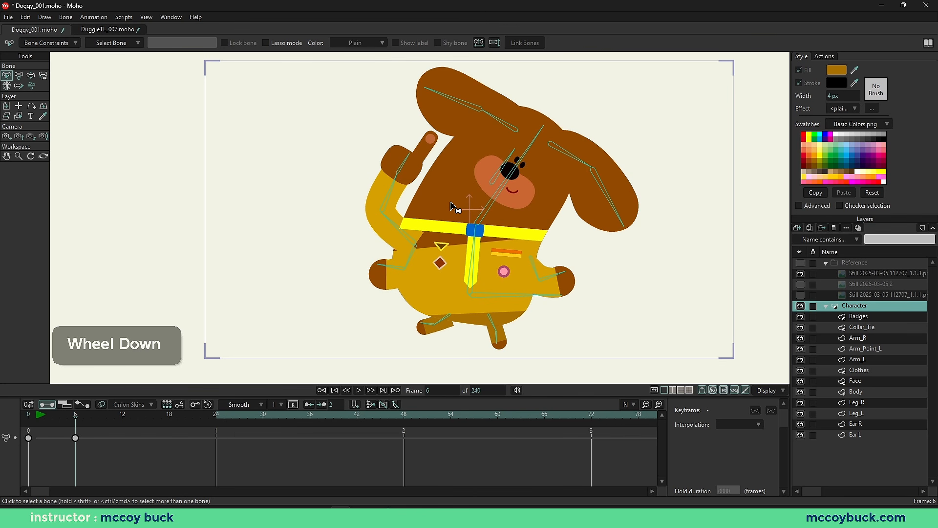
{"action": "right_click", "coordinate": [451, 205]}
{"action": "scroll", "coordinate": [468, 184], "scroll_direction": "up", "scroll_amount": 2}
{"action": "key", "text": "z"}
{"action": "left_click_drag", "start_coordinate": [547, 177], "coordinate": [582, 216]}
{"action": "key", "text": "ctrl+z"}
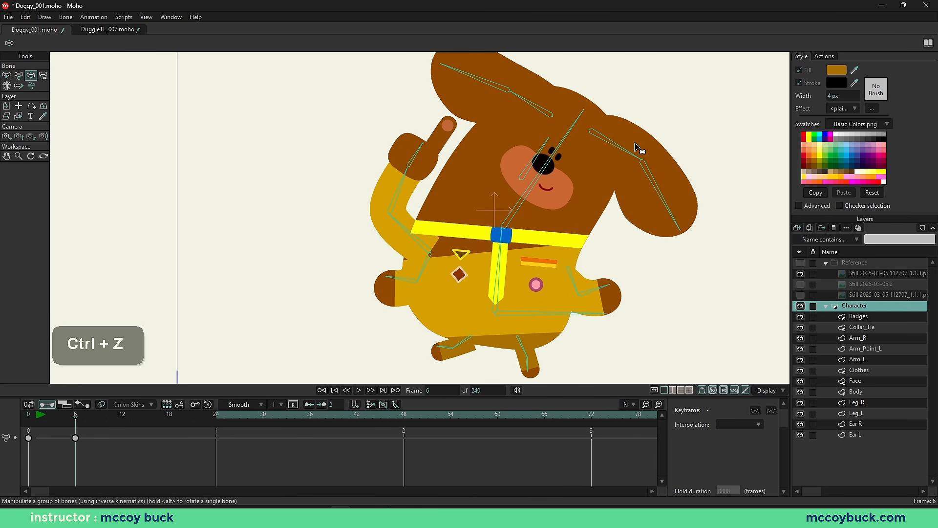
Step: Raise both ears outward at frame 6 by rotating their bones with Manipulate Bones
{"action": "key", "text": "z"}
{"action": "left_click_drag", "start_coordinate": [650, 170], "coordinate": [651, 137]}
{"action": "left_click_drag", "start_coordinate": [485, 61], "coordinate": [506, 32]}
{"action": "left_click_drag", "start_coordinate": [640, 180], "coordinate": [684, 188]}
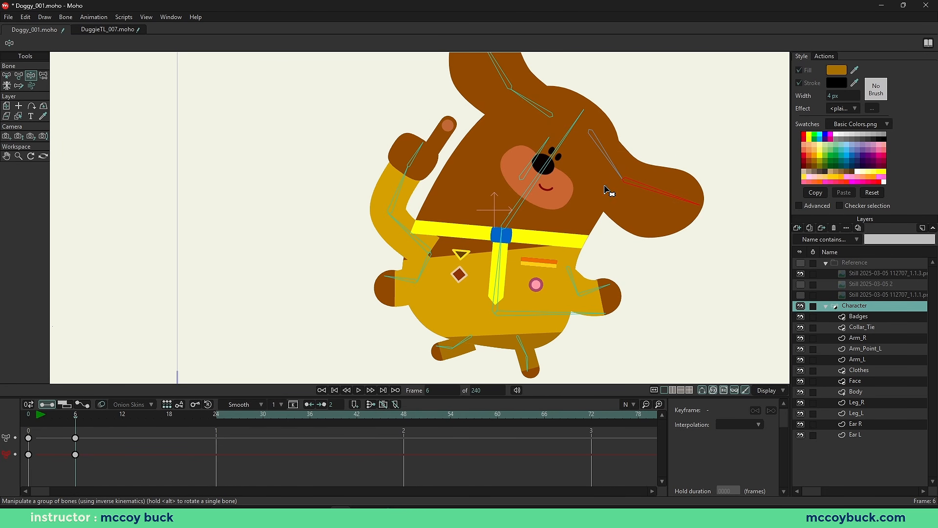
Step: Test rotating the face bone at frame 6 and undo the move
{"action": "key", "text": "b"}
{"action": "key", "text": "t"}
{"action": "left_click_drag", "start_coordinate": [519, 178], "coordinate": [497, 160]}
{"action": "key", "text": "ctrl+z"}
{"action": "key", "text": "z"}
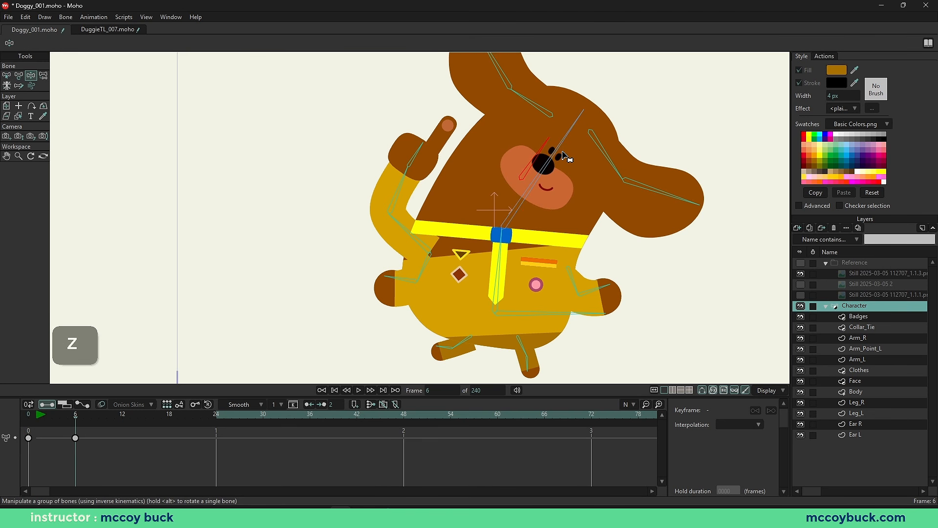
Step: Swing the head bone to both sides to test the head's movement, and undo the trial rotation of the face bone
{"action": "left_click_drag", "start_coordinate": [561, 172], "coordinate": [575, 216]}
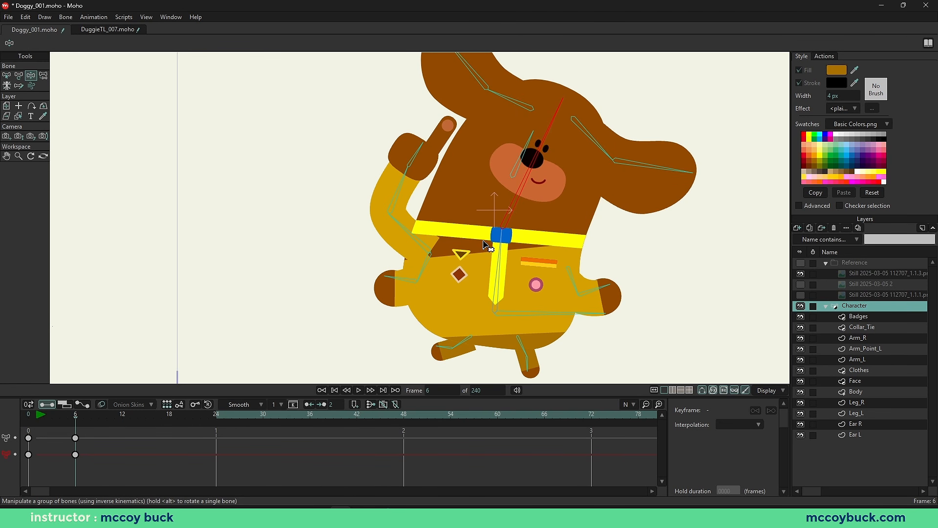
{"action": "left_click_drag", "start_coordinate": [533, 157], "coordinate": [510, 251]}
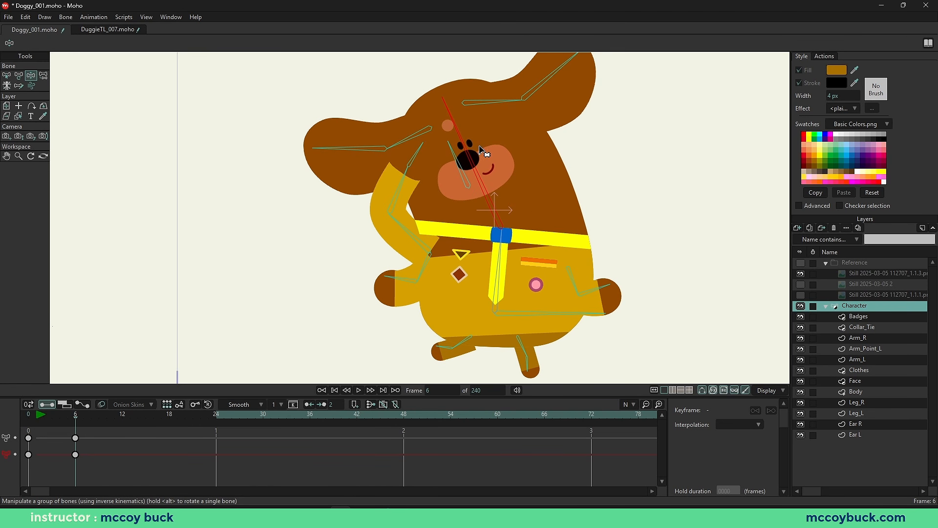
{"action": "left_click_drag", "start_coordinate": [479, 147], "coordinate": [443, 170]}
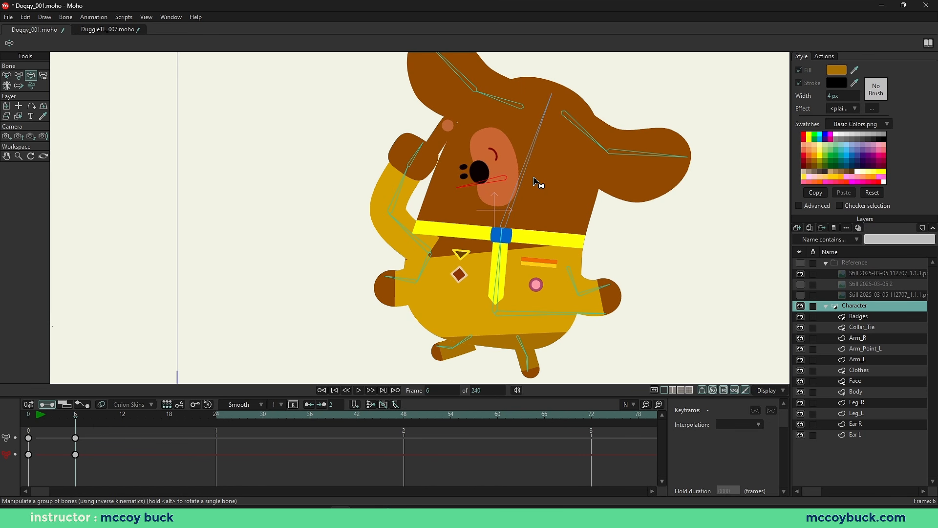
{"action": "key", "text": "ctrl+z"}
{"action": "left_click_drag", "start_coordinate": [537, 125], "coordinate": [470, 114]}
{"action": "key", "text": "ctrl+z"}
Step: Repose the pointing arm and both other arms at frame 6, and bend the two legs into new positions
{"action": "left_click_drag", "start_coordinate": [377, 206], "coordinate": [344, 218]}
{"action": "key", "text": "ctrl+z"}
{"action": "left_click_drag", "start_coordinate": [385, 281], "coordinate": [323, 329]}
{"action": "left_click_drag", "start_coordinate": [568, 293], "coordinate": [620, 266]}
{"action": "left_click_drag", "start_coordinate": [426, 268], "coordinate": [365, 298]}
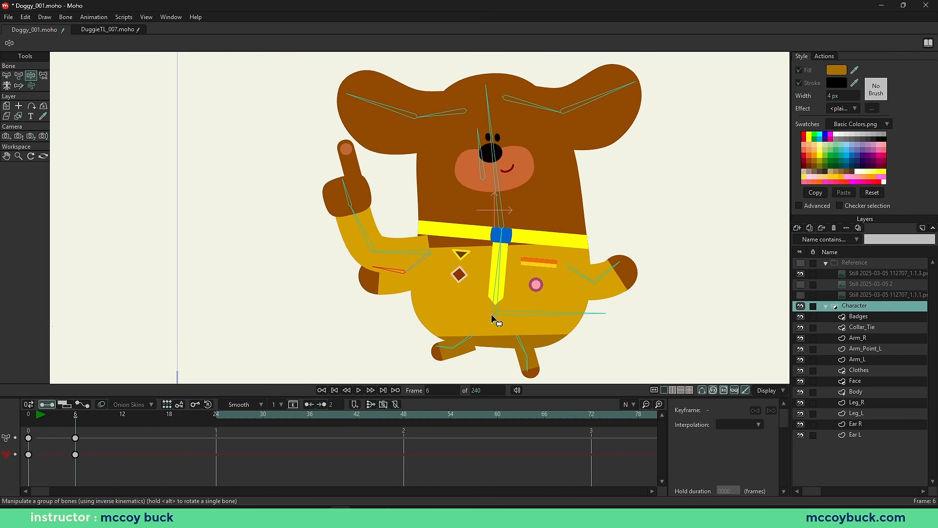
{"action": "left_click_drag", "start_coordinate": [439, 350], "coordinate": [413, 401]}
{"action": "mouse_move", "coordinate": [547, 366]}
{"action": "left_mouse_down"}
{"action": "mouse_move", "coordinate": [507, 360]}
{"action": "mouse_move", "coordinate": [540, 373]}
{"action": "mouse_move", "coordinate": [534, 358]}
{"action": "mouse_move", "coordinate": [534, 371]}
{"action": "mouse_move", "coordinate": [497, 367]}
{"action": "mouse_move", "coordinate": [532, 369]}
{"action": "left_mouse_up"}
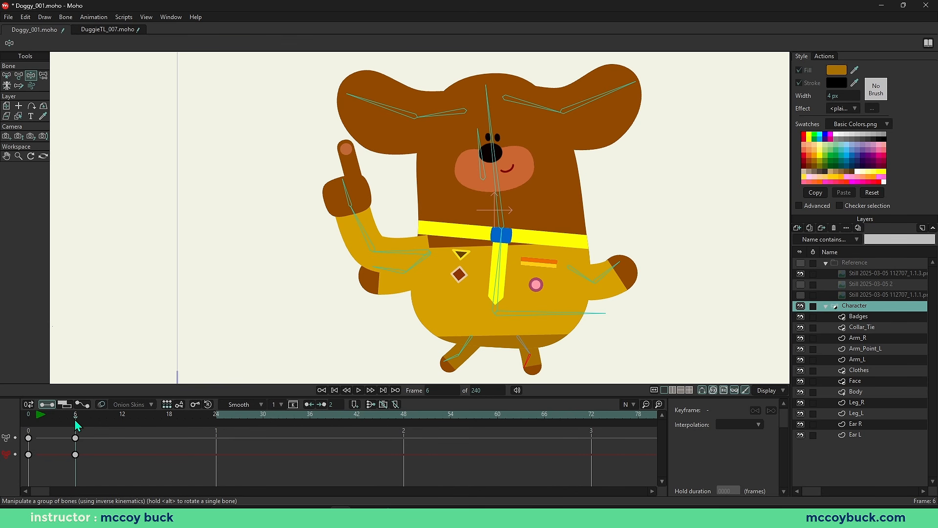
Step: At frame 0, test-bend the leg beneath the pointing arm and reduce the strength of its upper bone for a better knee bend
{"action": "key", "text": "ctrl+shift+d"}
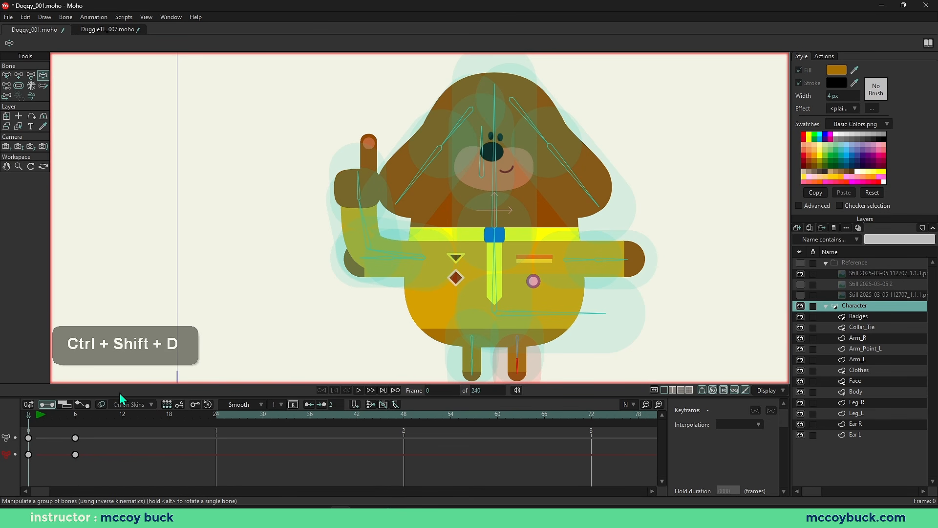
{"action": "right_click", "coordinate": [418, 286]}
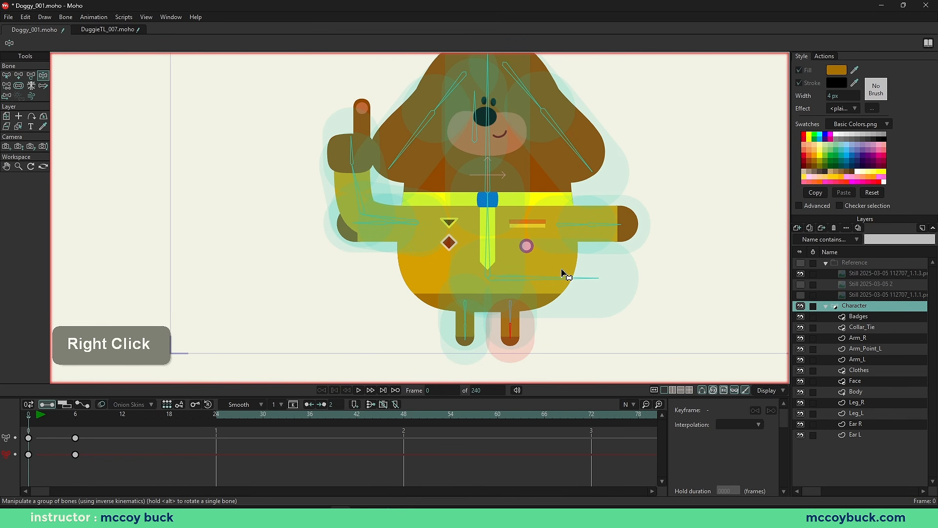
{"action": "right_click", "coordinate": [554, 166]}
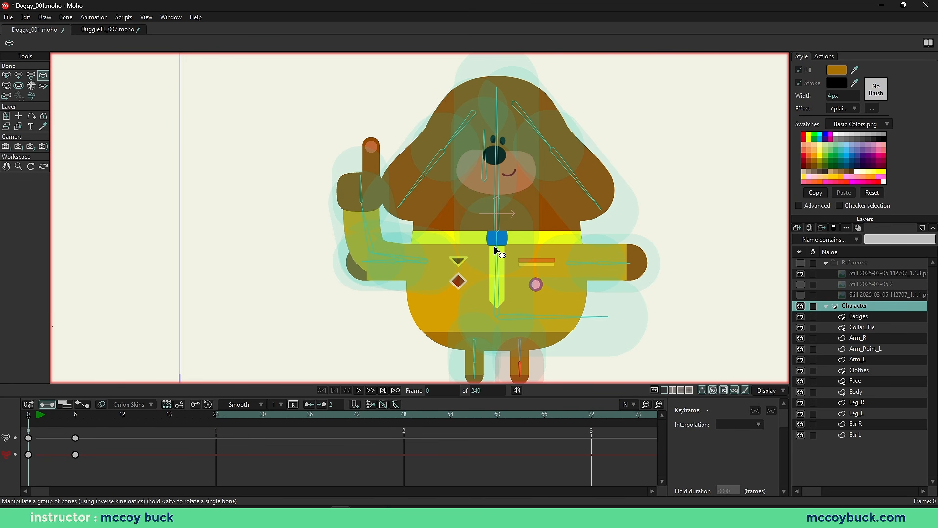
{"action": "scroll", "coordinate": [534, 257], "scroll_direction": "up", "scroll_amount": 5}
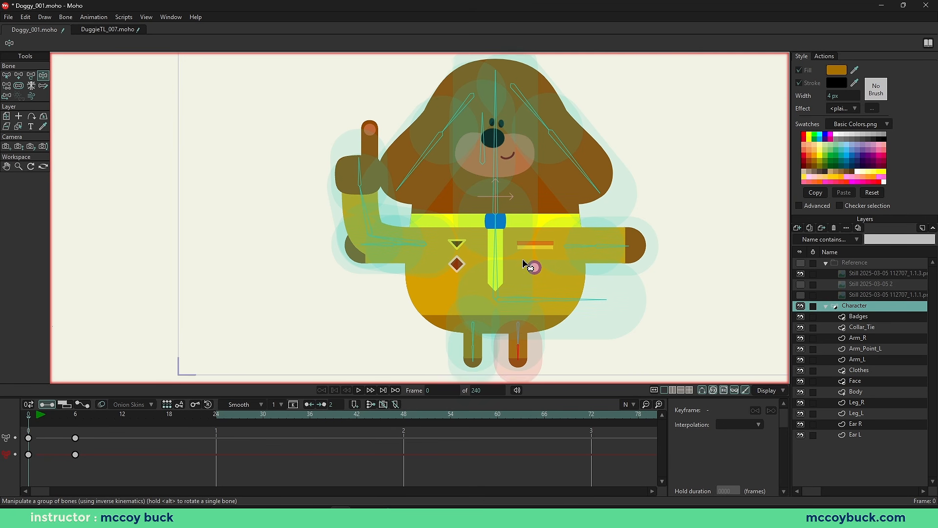
{"action": "scroll", "coordinate": [484, 286], "scroll_direction": "down", "scroll_amount": 2}
{"action": "key", "text": "z"}
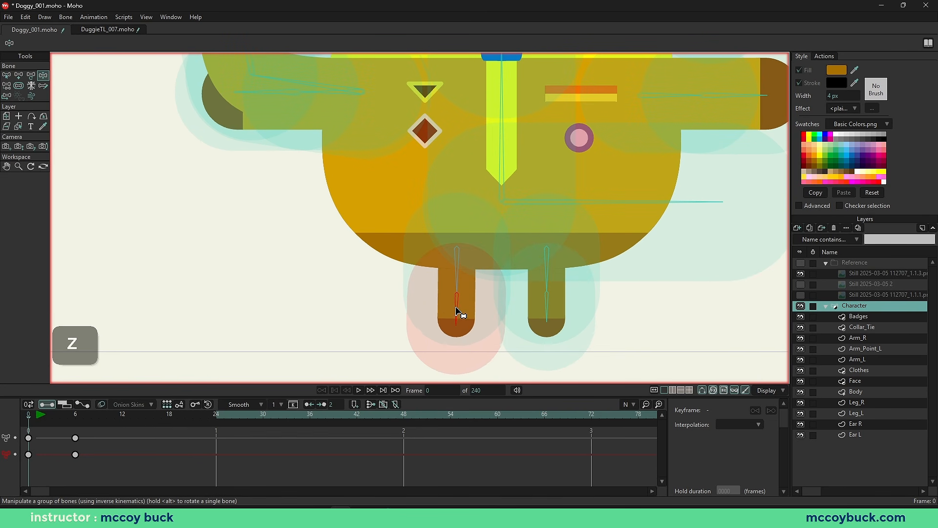
{"action": "left_click_drag", "start_coordinate": [456, 313], "coordinate": [442, 293]}
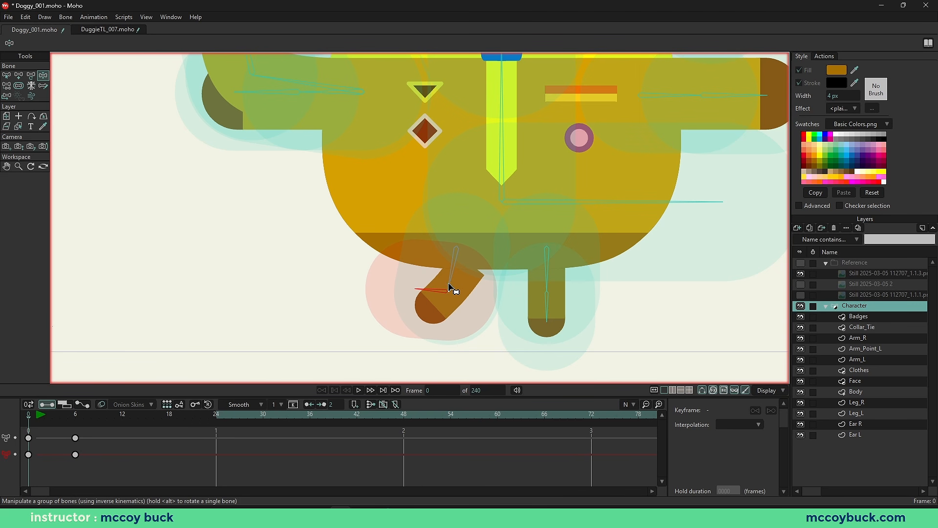
{"action": "key", "text": "s"}
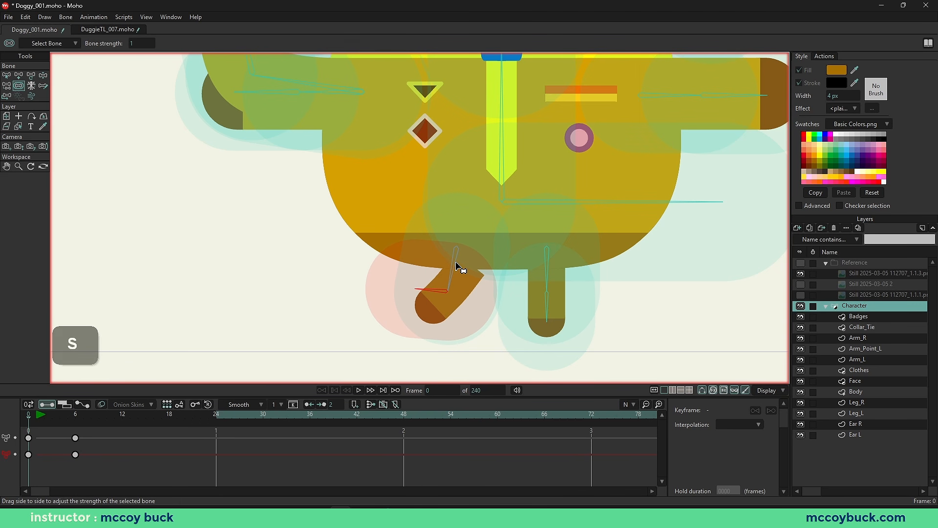
{"action": "left_click_drag", "start_coordinate": [453, 262], "coordinate": [387, 248]}
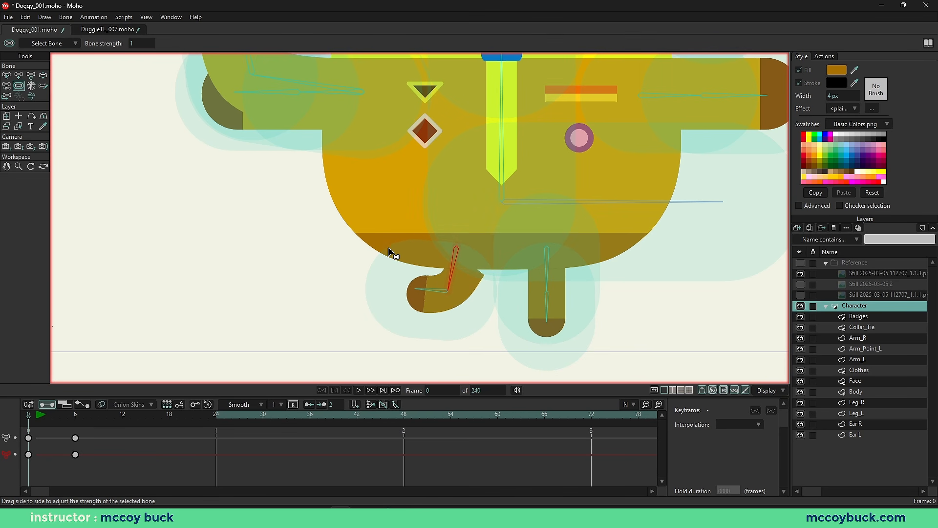
Step: Reduce the bone strength of the thigh and shin bones in the character's screen-left leg
{"action": "left_click_drag", "start_coordinate": [440, 291], "coordinate": [450, 320]}
{"action": "key", "text": "z"}
{"action": "key", "text": "b"}
{"action": "key", "text": "s"}
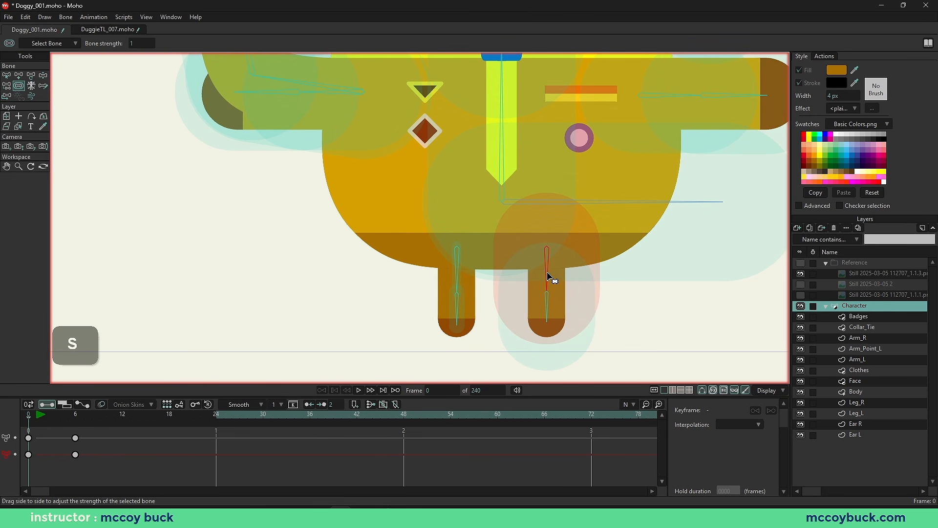
Step: Reduce the bone strength of the screen-right leg's thigh and shin, the shin to about 0.048, and bend the leg to test it
{"action": "key", "text": "z"}
{"action": "left_click_drag", "start_coordinate": [549, 308], "coordinate": [509, 282]}
{"action": "key", "text": "s"}
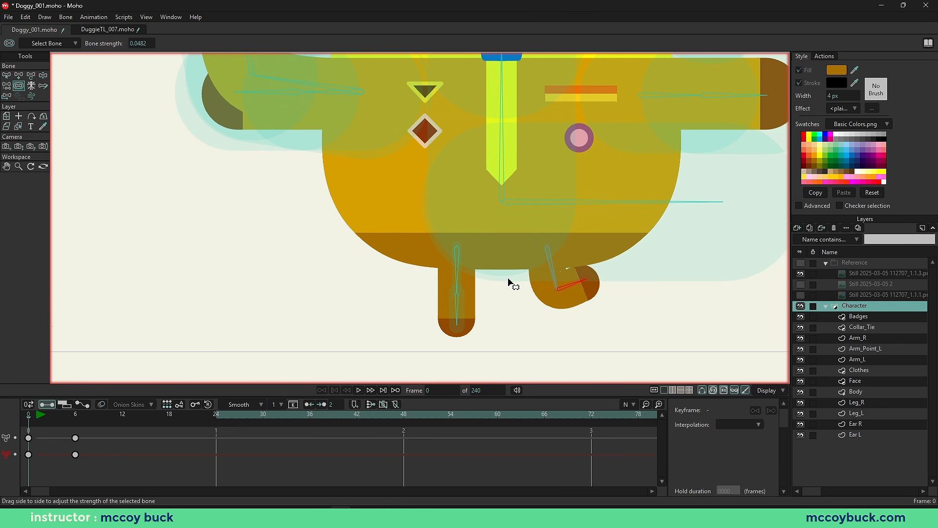
{"action": "key", "text": "z"}
{"action": "left_click_drag", "start_coordinate": [582, 288], "coordinate": [513, 268]}
{"action": "scroll", "coordinate": [502, 243], "scroll_direction": "down", "scroll_amount": 2}
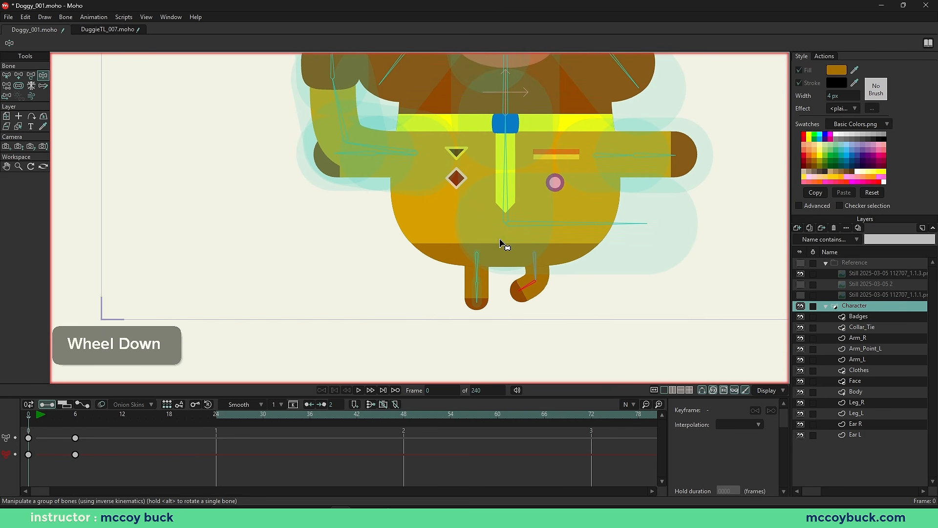
Step: Reduce the bone strength of the screen-right arm's upper arm and forearm bones, bending the arm to test the deformation
{"action": "scroll", "coordinate": [384, 219], "scroll_direction": "up", "scroll_amount": 2}
{"action": "key", "text": "z"}
{"action": "left_click_drag", "start_coordinate": [607, 208], "coordinate": [553, 161]}
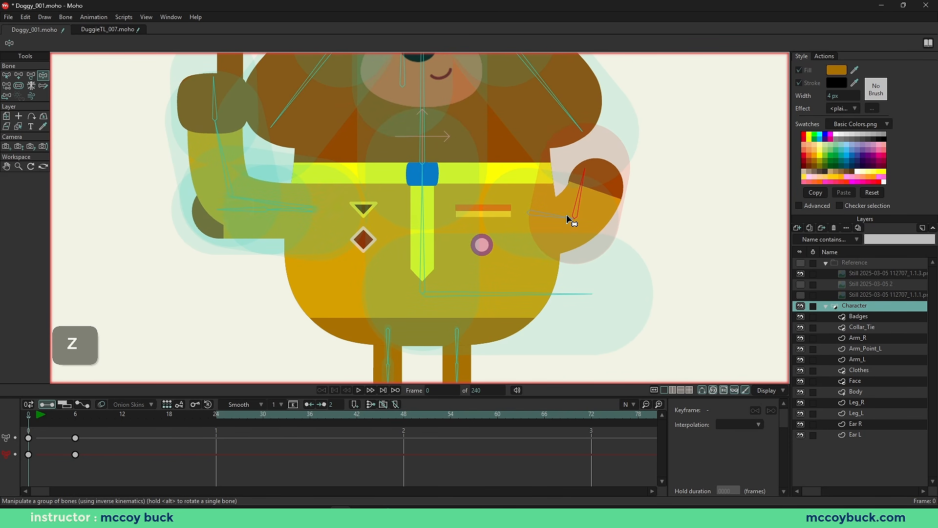
{"action": "scroll", "coordinate": [562, 220], "scroll_direction": "up", "scroll_amount": 2}
{"action": "key", "text": "z"}
{"action": "key", "text": "s"}
{"action": "left_click", "coordinate": [542, 220]}
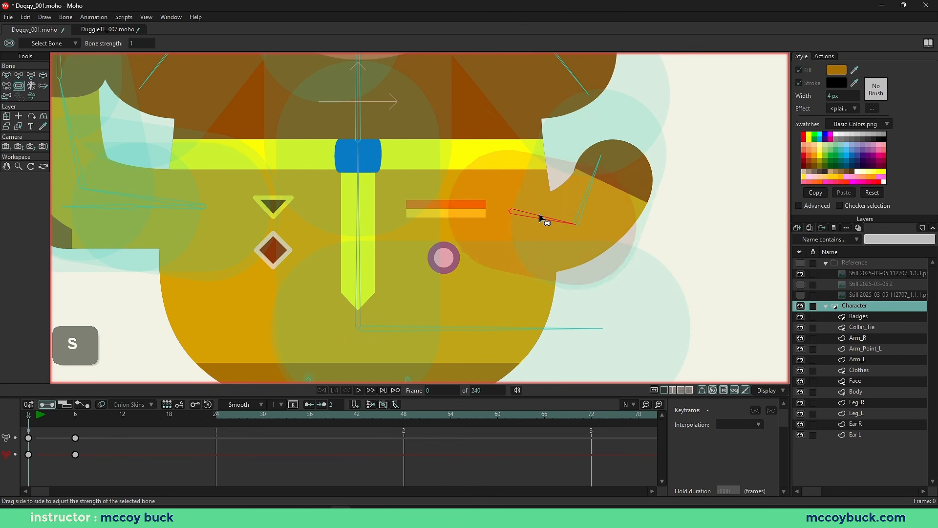
{"action": "left_click_drag", "start_coordinate": [540, 216], "coordinate": [488, 210]}
{"action": "left_click_drag", "start_coordinate": [598, 197], "coordinate": [626, 281]}
{"action": "key", "text": "z"}
{"action": "left_click_drag", "start_coordinate": [375, 248], "coordinate": [579, 265]}
{"action": "key", "text": "b"}
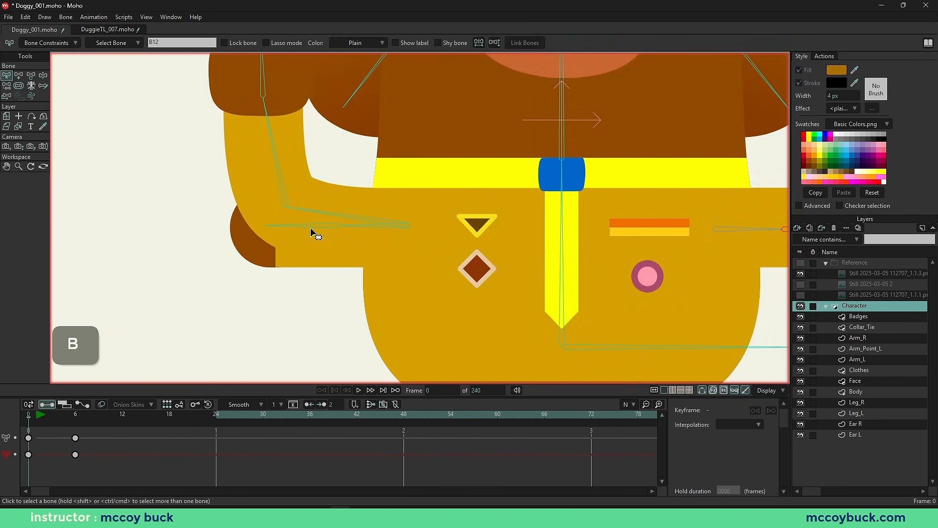
Step: Bend the lowered screen-left arm at the forearm to test how the artwork deforms
{"action": "key", "text": "z"}
{"action": "mouse_move", "coordinate": [311, 232]}
{"action": "left_mouse_down"}
{"action": "mouse_move", "coordinate": [341, 293]}
{"action": "mouse_move", "coordinate": [371, 287]}
{"action": "mouse_move", "coordinate": [299, 245]}
{"action": "mouse_move", "coordinate": [334, 262]}
{"action": "mouse_move", "coordinate": [345, 256]}
{"action": "left_mouse_up"}
{"action": "scroll", "coordinate": [461, 289], "scroll_direction": "down", "scroll_amount": 3}
Step: Examine which bones influence the Clothes layer around the torso and the lowered arm
{"action": "left_click", "coordinate": [836, 370]}
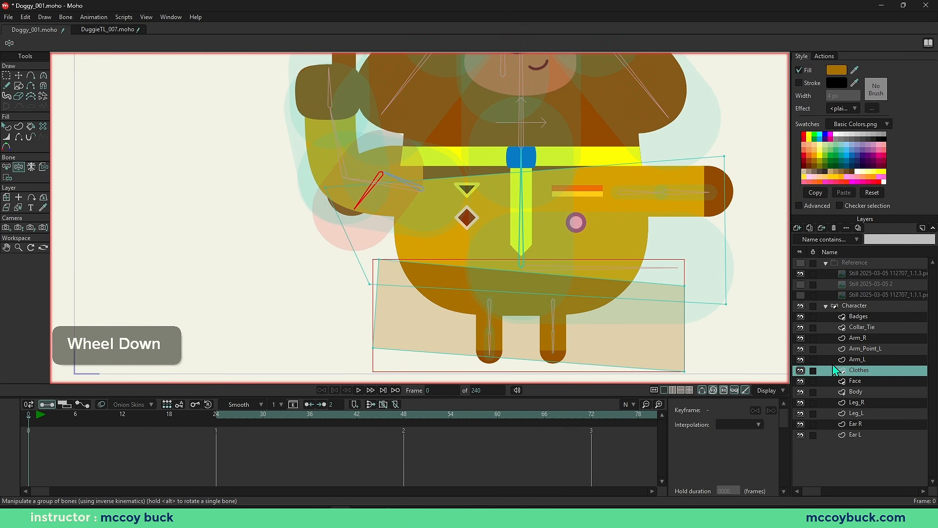
{"action": "key", "text": "b"}
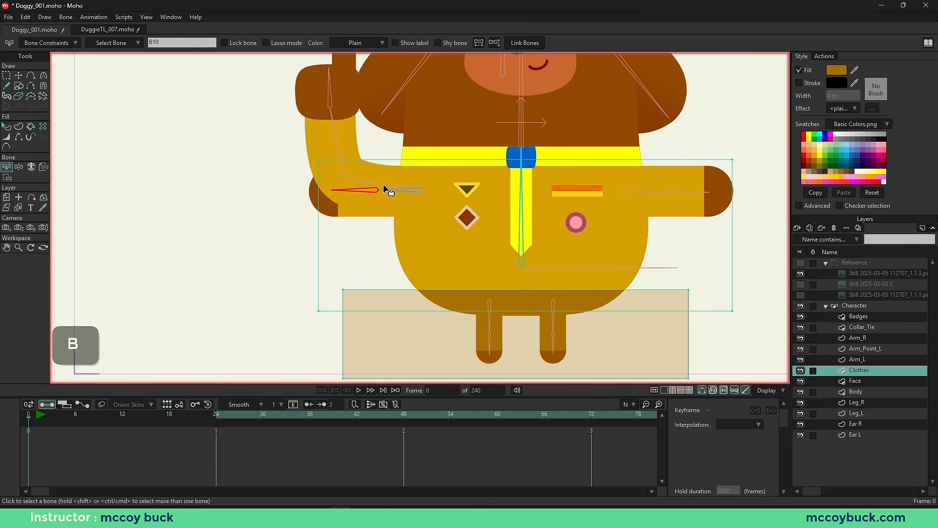
{"action": "scroll", "coordinate": [375, 193], "scroll_direction": "up", "scroll_amount": 1}
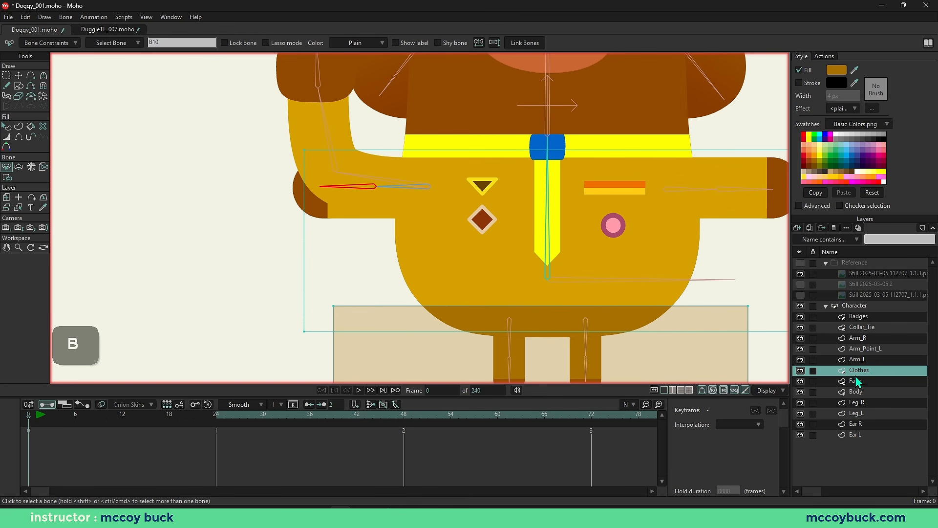
{"action": "left_click", "coordinate": [549, 236]}
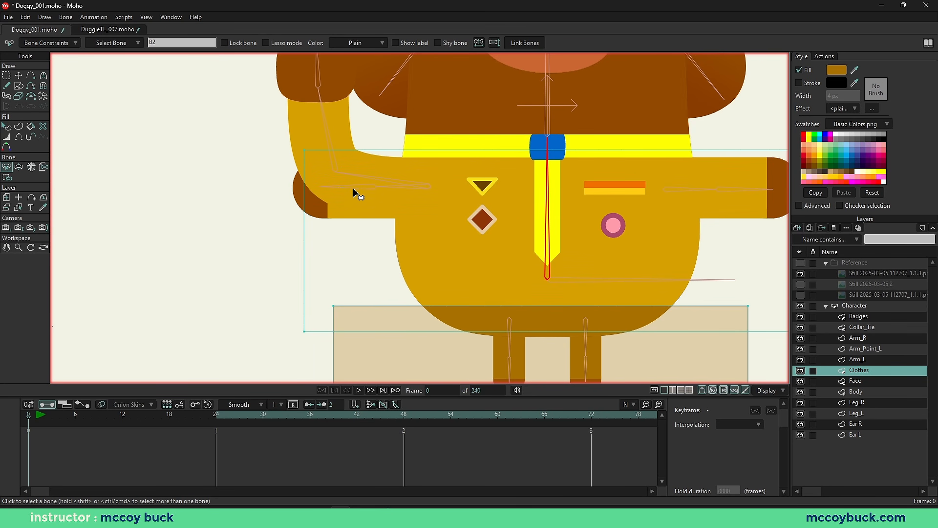
{"action": "key", "text": "s"}
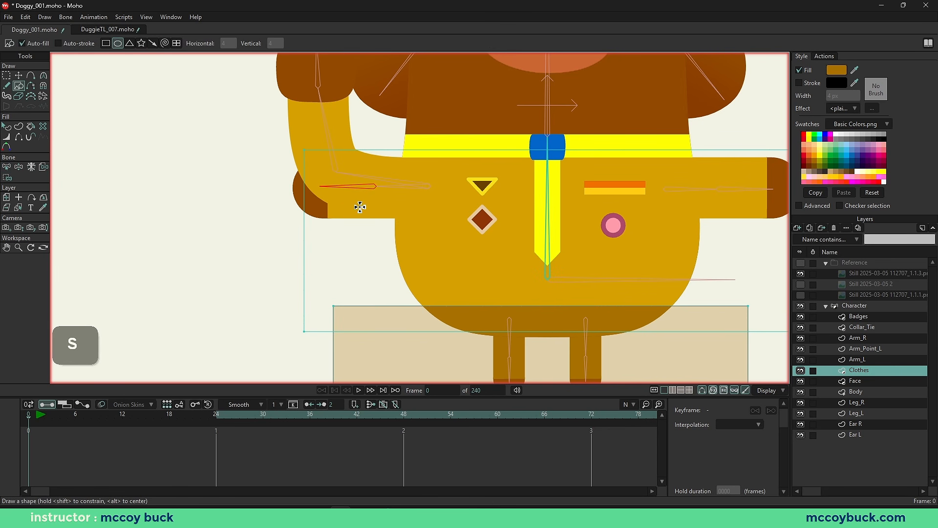
{"action": "key", "text": "z"}
{"action": "left_click_drag", "start_coordinate": [341, 191], "coordinate": [382, 259]}
{"action": "key", "text": "s"}
Step: On the Character layer, reduce the bone strength of the lowered screen-left arm's upper arm and forearm bones
{"action": "left_click", "coordinate": [882, 308]}
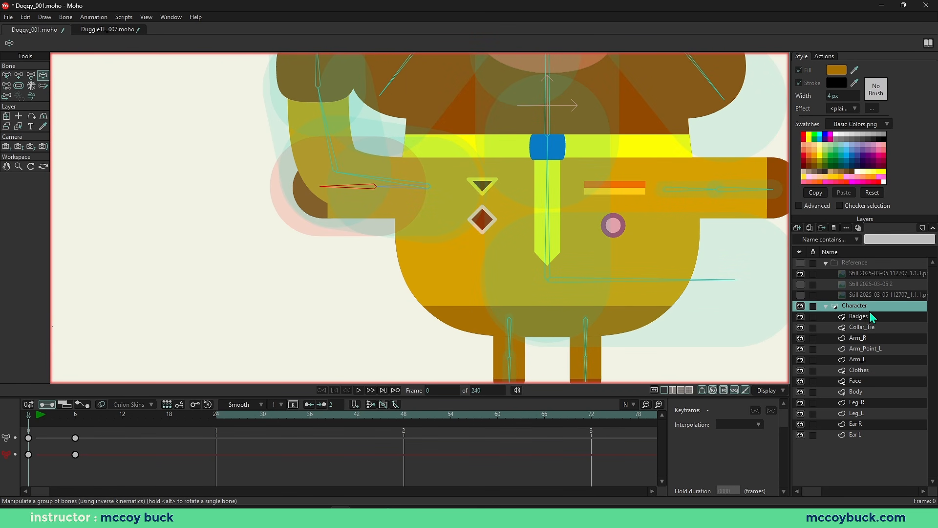
{"action": "key", "text": "z"}
{"action": "left_click_drag", "start_coordinate": [342, 195], "coordinate": [372, 224]}
{"action": "key", "text": "s"}
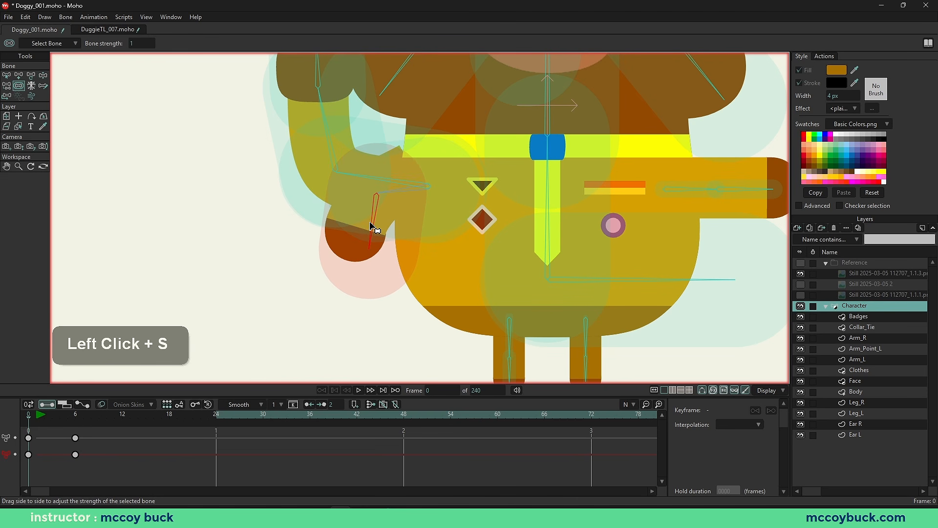
{"action": "left_click_drag", "start_coordinate": [402, 190], "coordinate": [338, 183]}
{"action": "left_click_drag", "start_coordinate": [373, 223], "coordinate": [364, 134]}
{"action": "key", "text": "z"}
{"action": "key", "text": "b"}
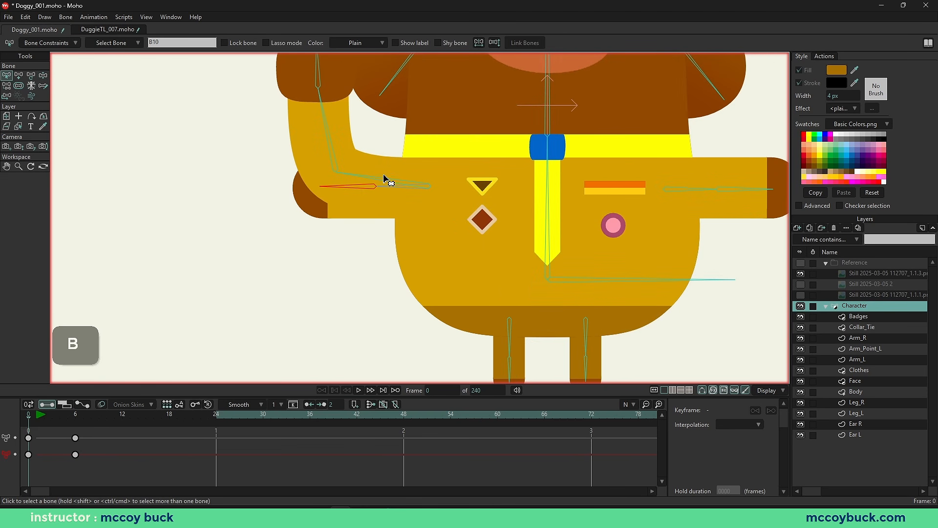
Step: Reduce the bone strength of the pointing arm's upper arm and forearm bones and bend the arm to test it
{"action": "key", "text": "s"}
{"action": "left_click_drag", "start_coordinate": [382, 177], "coordinate": [324, 177]}
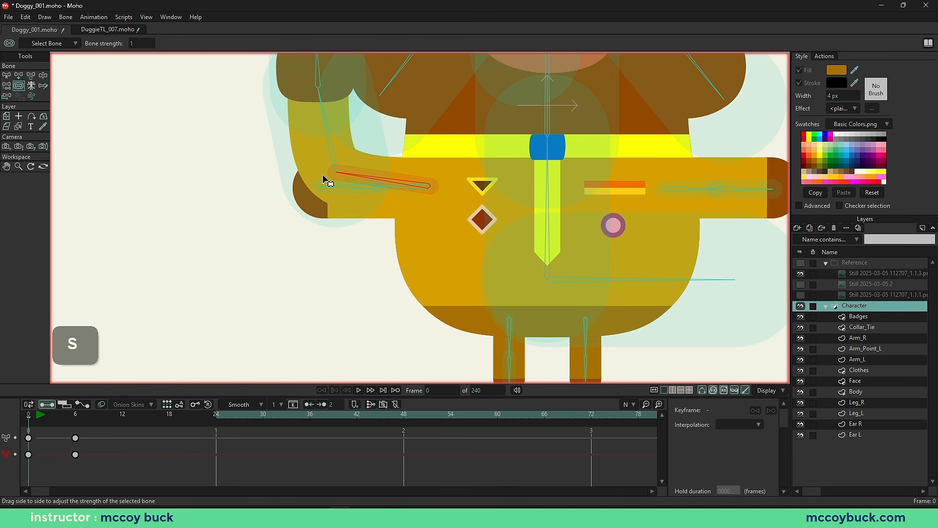
{"action": "left_click_drag", "start_coordinate": [320, 141], "coordinate": [259, 141]}
{"action": "right_click", "coordinate": [284, 144]}
{"action": "left_click_drag", "start_coordinate": [371, 205], "coordinate": [339, 199]}
{"action": "key", "text": "z"}
{"action": "left_click_drag", "start_coordinate": [368, 182], "coordinate": [355, 209]}
{"action": "key", "text": "s"}
Step: Bend the pointing arm and rotate its hand in several directions to examine the elbow and wrist deformation
{"action": "key", "text": "z"}
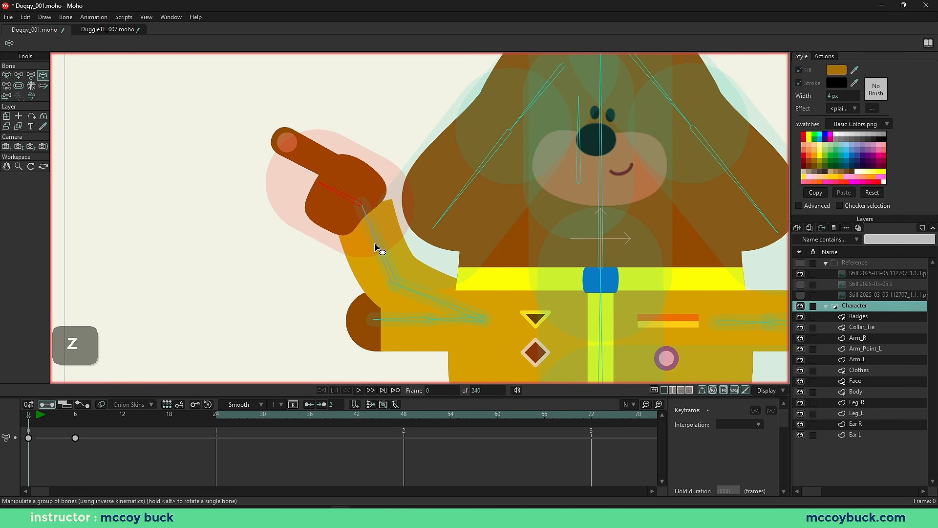
{"action": "left_click_drag", "start_coordinate": [377, 248], "coordinate": [423, 312]}
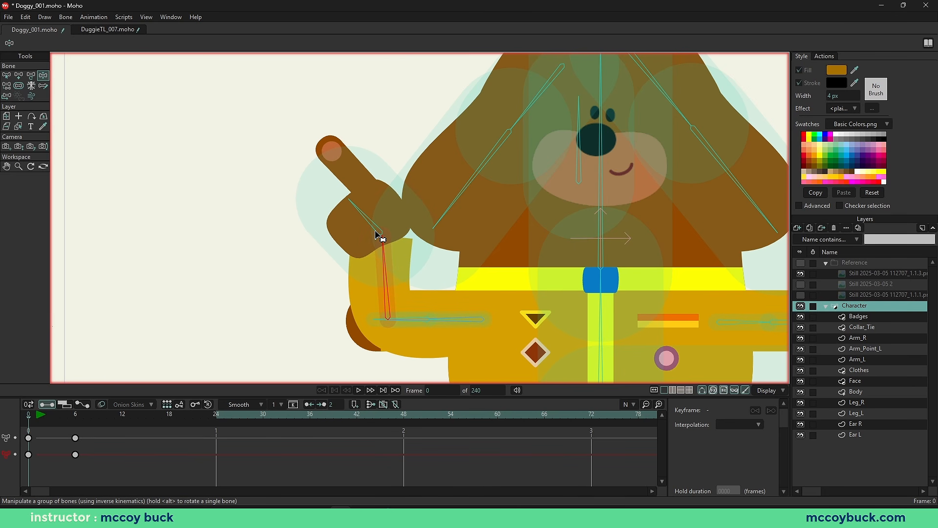
{"action": "key", "text": "z"}
{"action": "left_click_drag", "start_coordinate": [362, 216], "coordinate": [435, 221]}
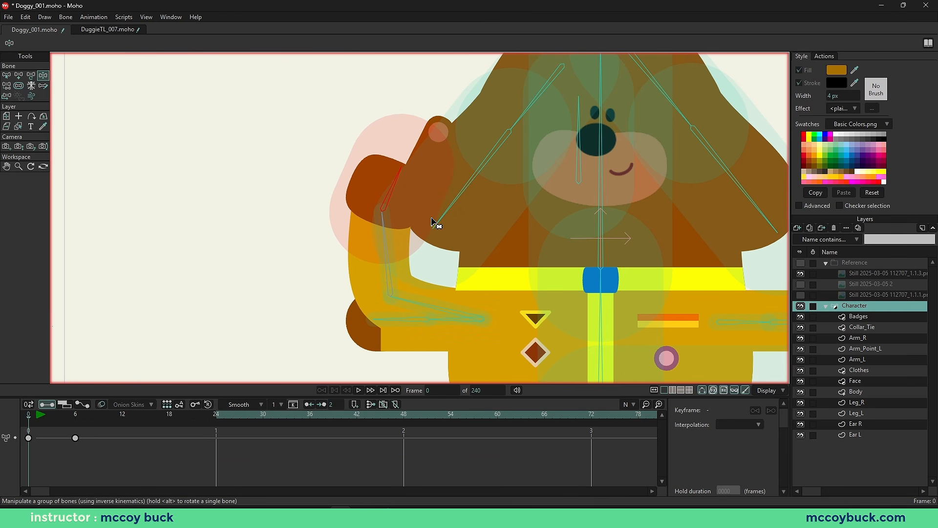
{"action": "scroll", "coordinate": [436, 241], "scroll_direction": "down", "scroll_amount": 2}
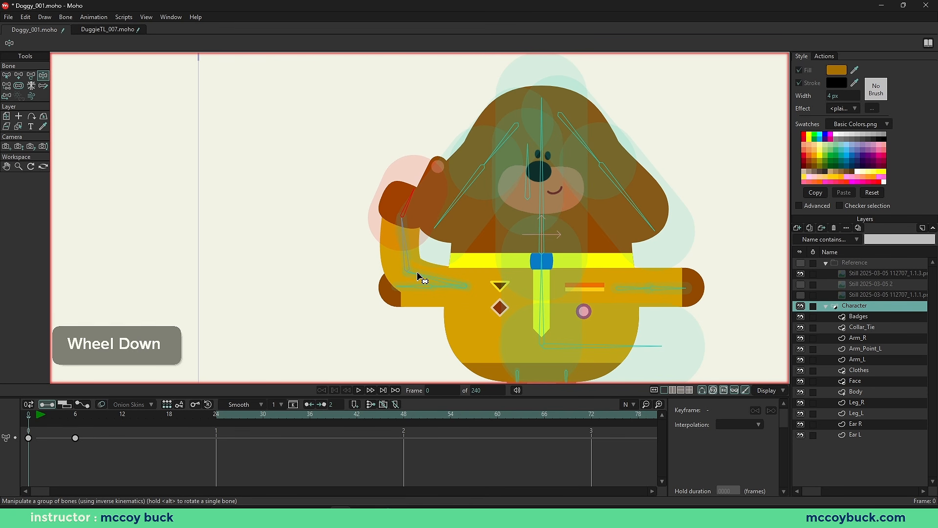
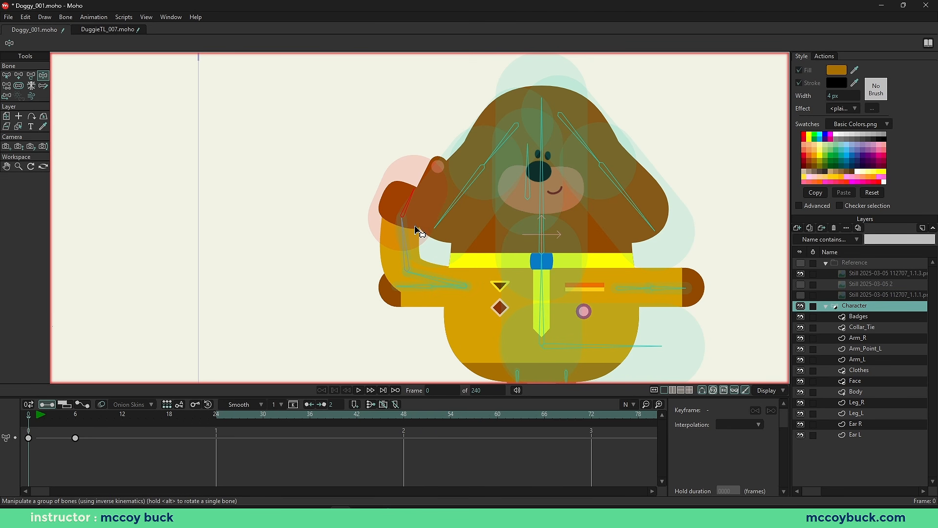
{"action": "key", "text": "z"}
{"action": "left_click_drag", "start_coordinate": [405, 244], "coordinate": [309, 224]}
{"action": "left_click_drag", "start_coordinate": [373, 249], "coordinate": [361, 227]}
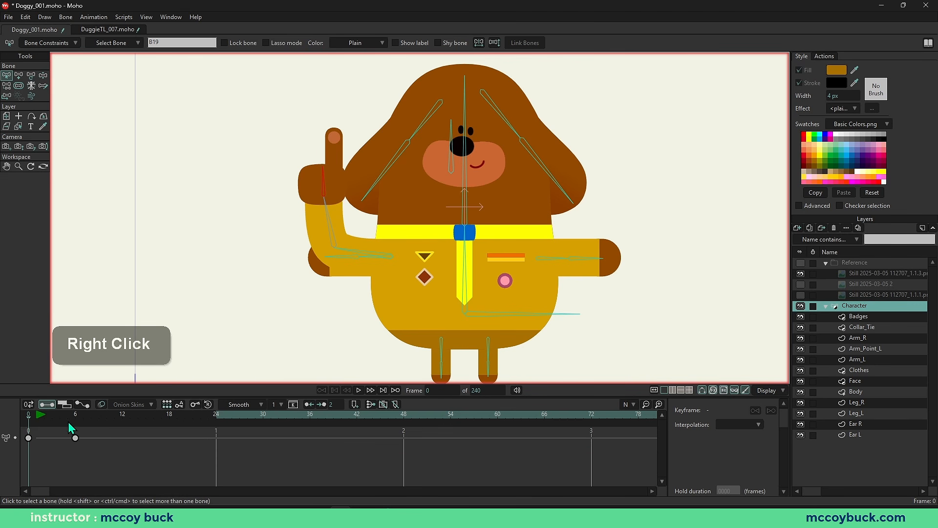
Step: At frame 6, repose the pointing arm, the lowered screen-left arm and the screen-right arm
{"action": "left_click", "coordinate": [75, 414]}
{"action": "scroll", "coordinate": [345, 259], "scroll_direction": "down", "scroll_amount": 1}
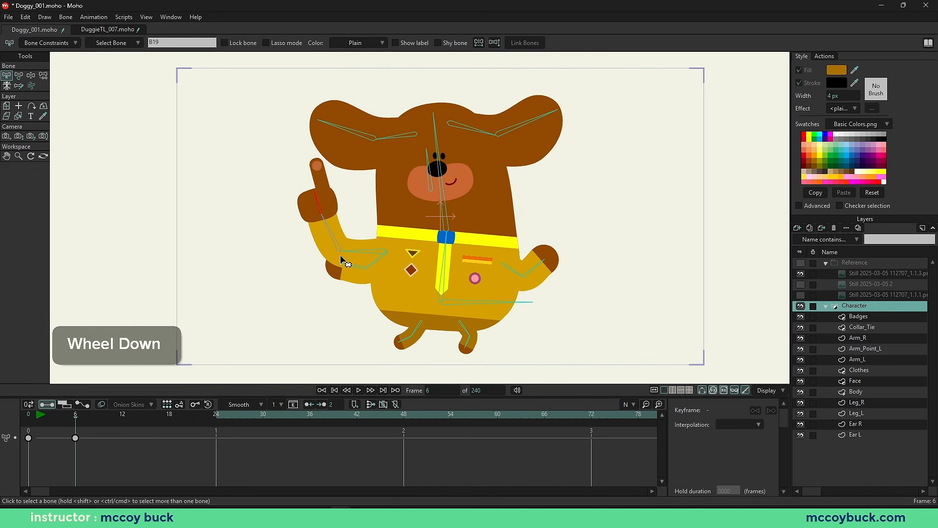
{"action": "scroll", "coordinate": [340, 261], "scroll_direction": "up", "scroll_amount": 1}
{"action": "key", "text": "z"}
{"action": "left_click_drag", "start_coordinate": [337, 260], "coordinate": [281, 185]}
{"action": "mouse_move", "coordinate": [364, 269]}
{"action": "left_mouse_down"}
{"action": "mouse_move", "coordinate": [341, 269]}
{"action": "mouse_move", "coordinate": [329, 293]}
{"action": "mouse_move", "coordinate": [372, 266]}
{"action": "left_mouse_up"}
{"action": "left_click_drag", "start_coordinate": [554, 277], "coordinate": [593, 295]}
Step: Repose both ears and both legs at frame 6 by manipulating their bones
{"action": "left_click_drag", "start_coordinate": [406, 101], "coordinate": [367, 93]}
{"action": "left_click_drag", "start_coordinate": [575, 98], "coordinate": [582, 149]}
{"action": "left_click_drag", "start_coordinate": [419, 375], "coordinate": [419, 345]}
{"action": "left_click_drag", "start_coordinate": [494, 366], "coordinate": [474, 378]}
Step: At frame 0, add an unparented horizontal bone pointing outward from the tip of each leg's shin bone
{"action": "left_click_drag", "start_coordinate": [78, 419], "coordinate": [3, 419]}
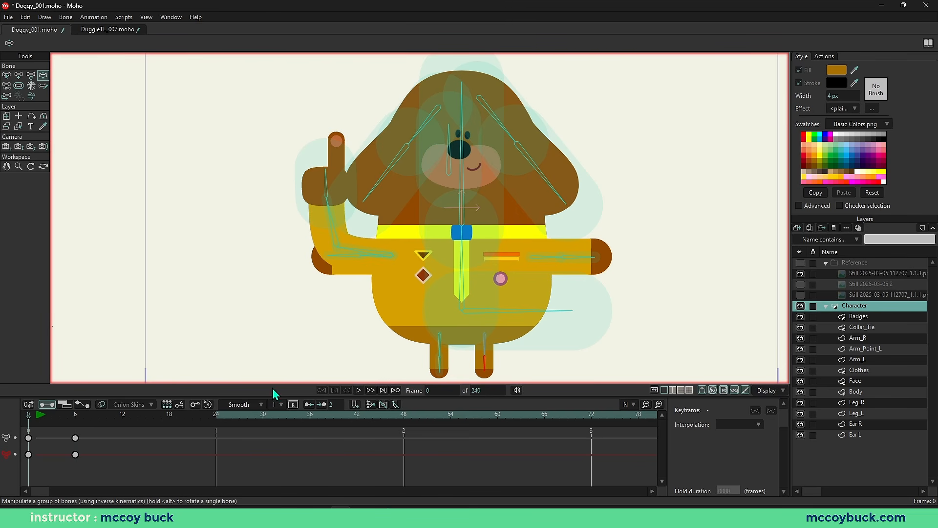
{"action": "scroll", "coordinate": [552, 324], "scroll_direction": "up", "scroll_amount": 1}
{"action": "key", "text": "b"}
{"action": "left_click", "coordinate": [553, 309]}
{"action": "right_click", "coordinate": [595, 324]}
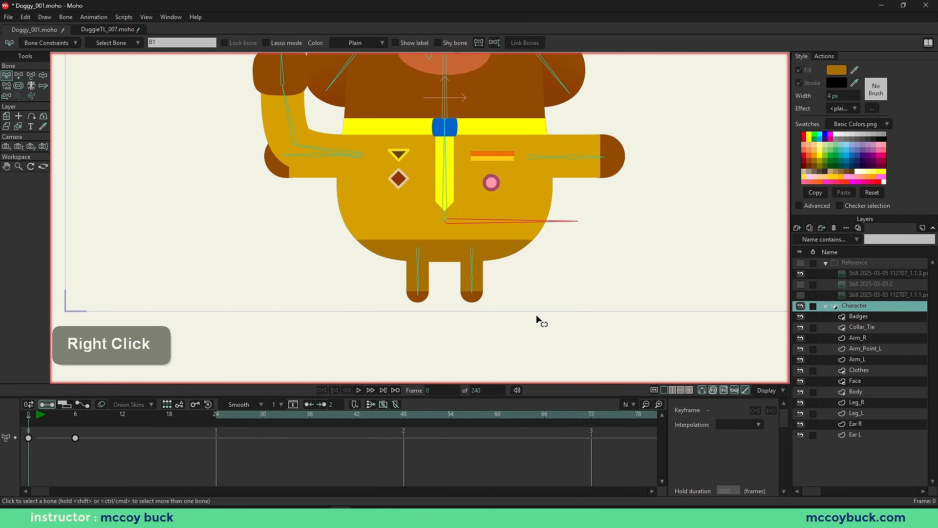
{"action": "key", "text": "Escape"}
{"action": "scroll", "coordinate": [404, 299], "scroll_direction": "up", "scroll_amount": 2}
{"action": "scroll", "coordinate": [471, 314], "scroll_direction": "up", "scroll_amount": 3}
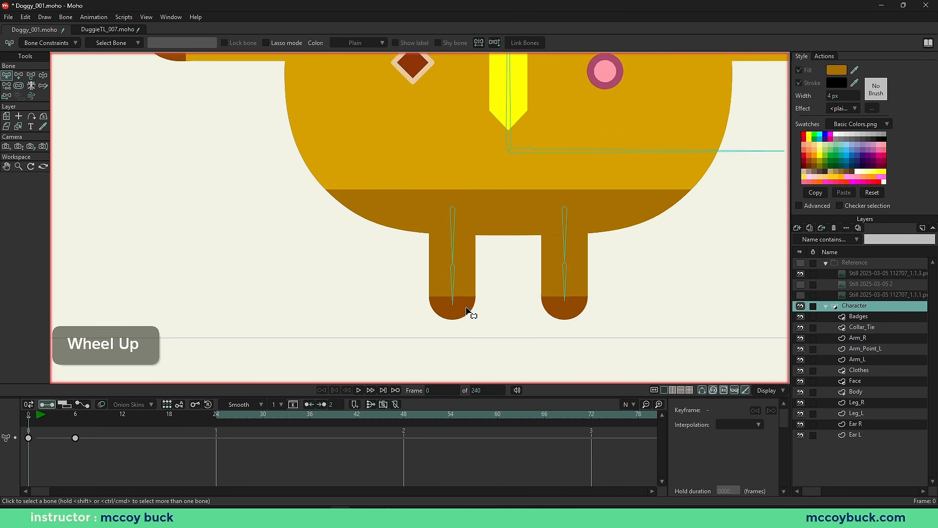
{"action": "key", "text": "Escape"}
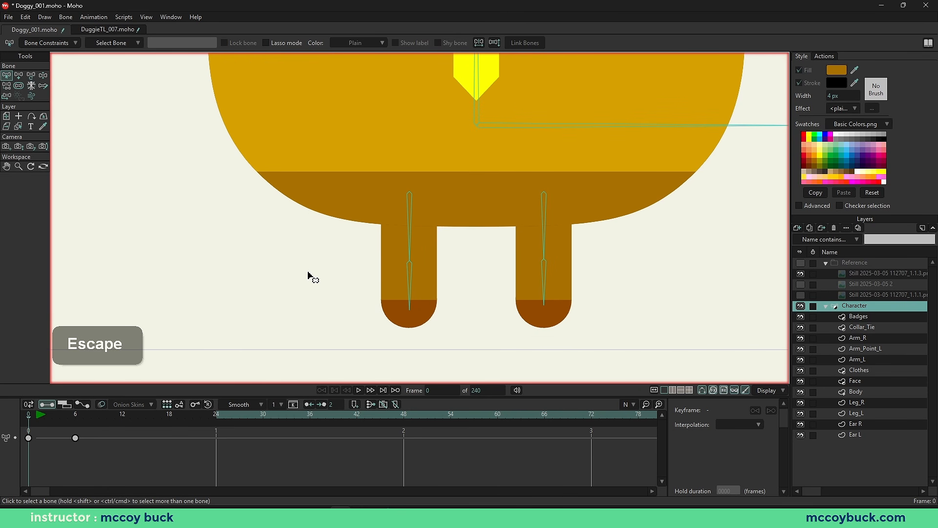
{"action": "key", "text": "a"}
{"action": "left_click_drag", "start_coordinate": [409, 310], "coordinate": [222, 310]}
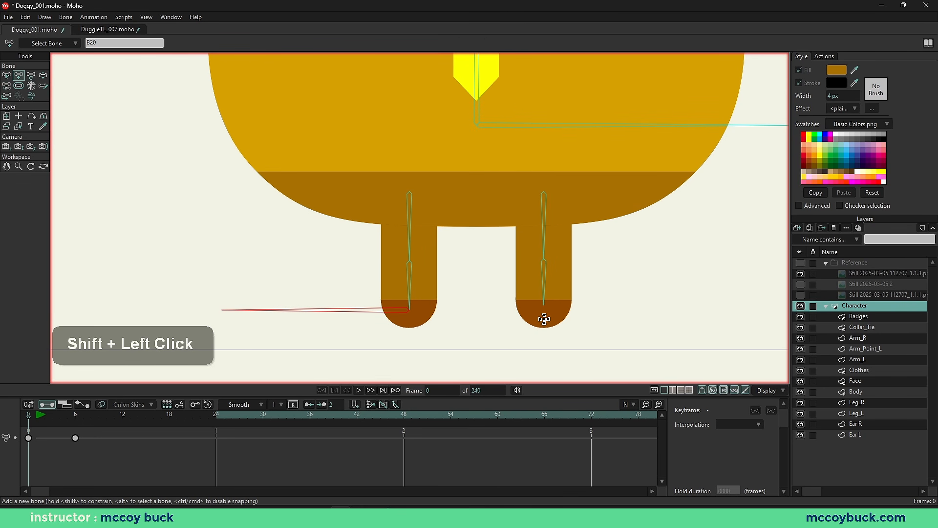
{"action": "left_click_drag", "start_coordinate": [546, 306], "coordinate": [721, 307]}
{"action": "key", "text": "Escape"}
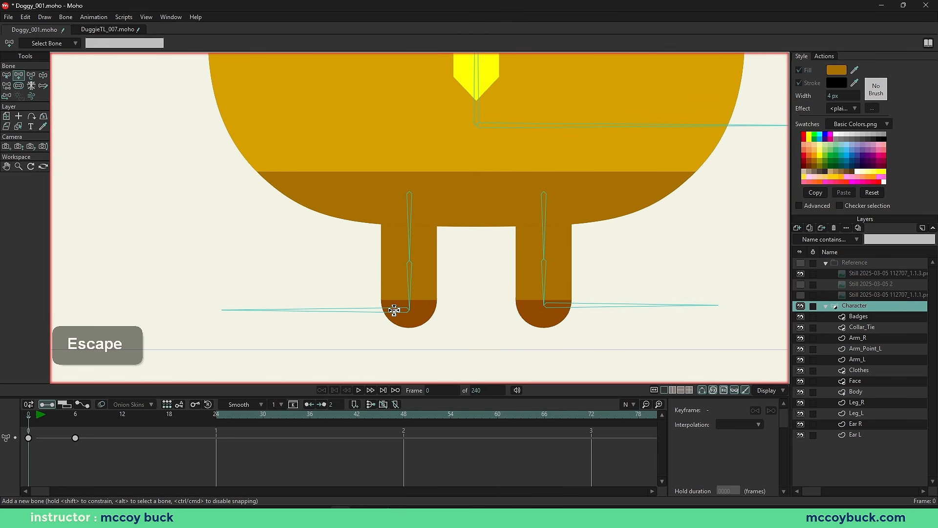
Step: Assign each new horizontal foot bone as the target of the shin bone in the same leg
{"action": "key", "text": "b"}
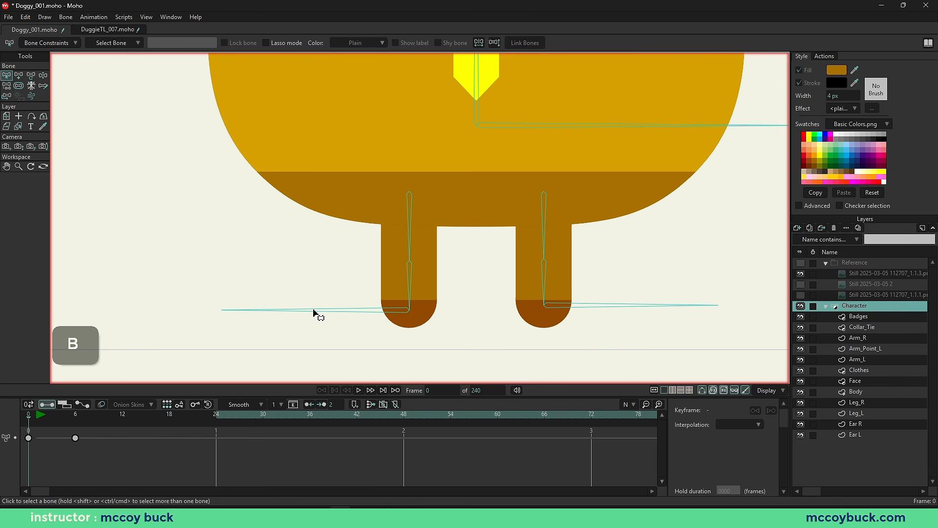
{"action": "key", "text": "p"}
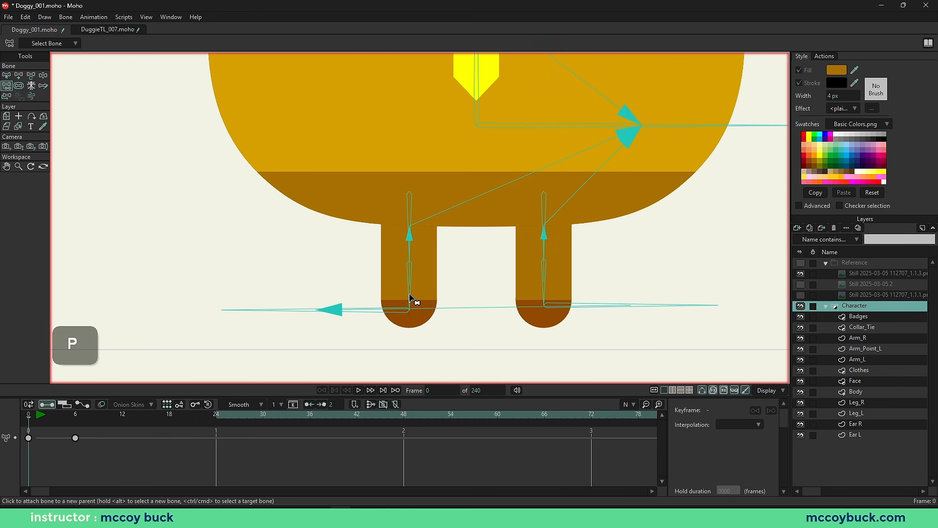
{"action": "left_click", "coordinate": [410, 293], "text": "alt"}
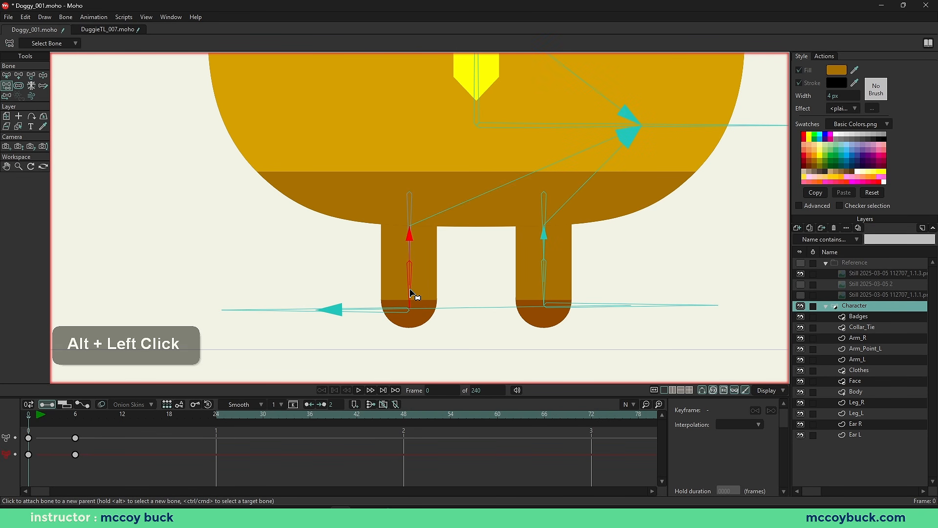
{"action": "left_click", "coordinate": [374, 313], "text": "ctrl"}
{"action": "left_click", "coordinate": [521, 270], "text": "alt"}
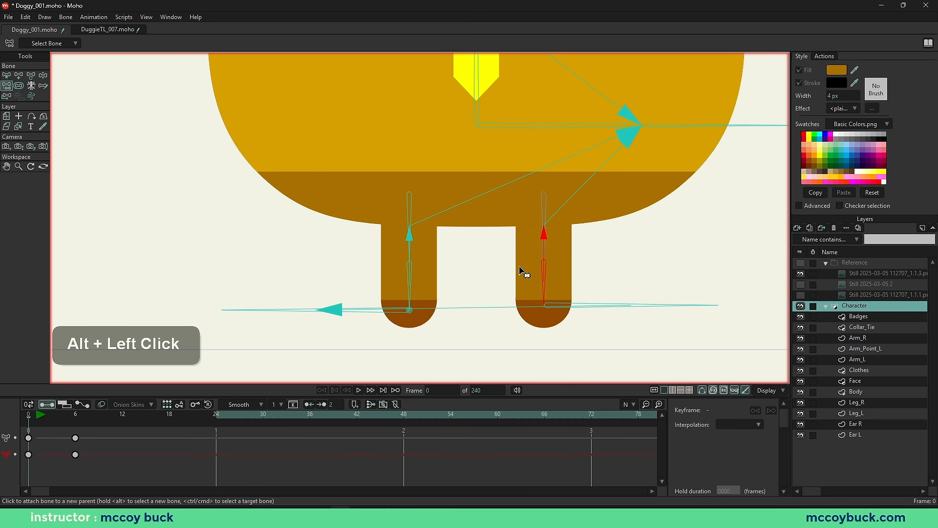
{"action": "left_click", "coordinate": [599, 308], "text": "ctrl"}
Step: Test the foot targets by moving the root bone at frame 0, undo that, and raise the root bone at frame 6
{"action": "key", "text": "z"}
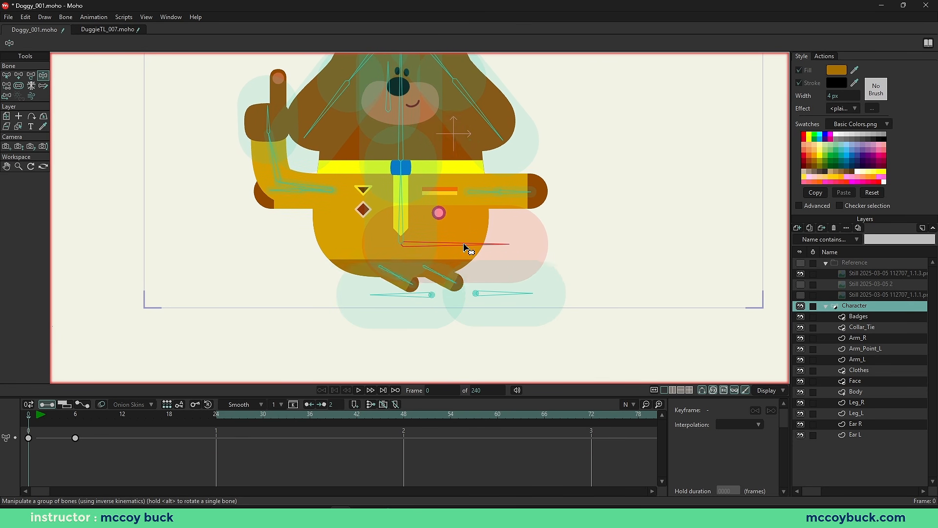
{"action": "key", "text": "ctrl+z"}
{"action": "left_click", "coordinate": [77, 413]}
{"action": "scroll", "coordinate": [459, 261], "scroll_direction": "down", "scroll_amount": 2}
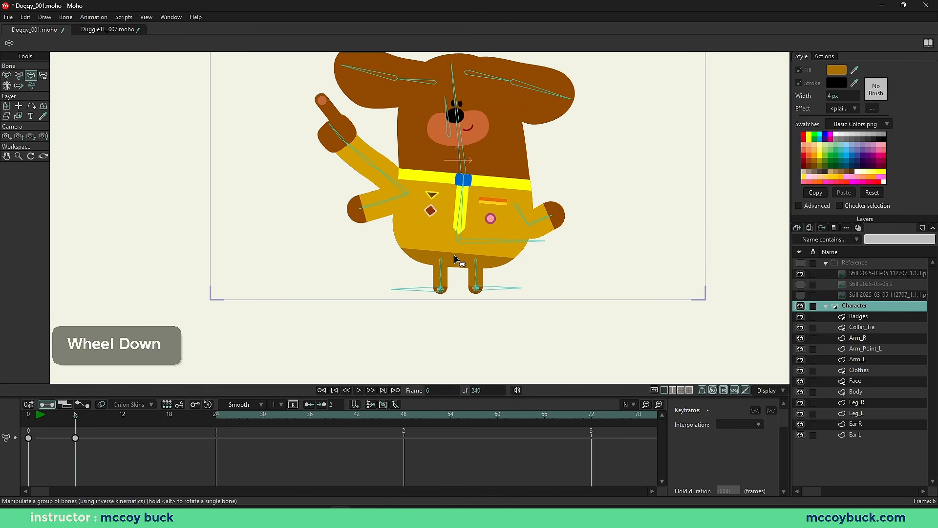
{"action": "key", "text": "z"}
{"action": "left_click_drag", "start_coordinate": [494, 246], "coordinate": [494, 222]}
Step: At frame 6, select the thigh and shin bones of both legs and raise their maximum IK stretching
{"action": "key", "text": "b"}
{"action": "scroll", "coordinate": [452, 261], "scroll_direction": "up", "scroll_amount": 2}
{"action": "left_click", "coordinate": [435, 256]}
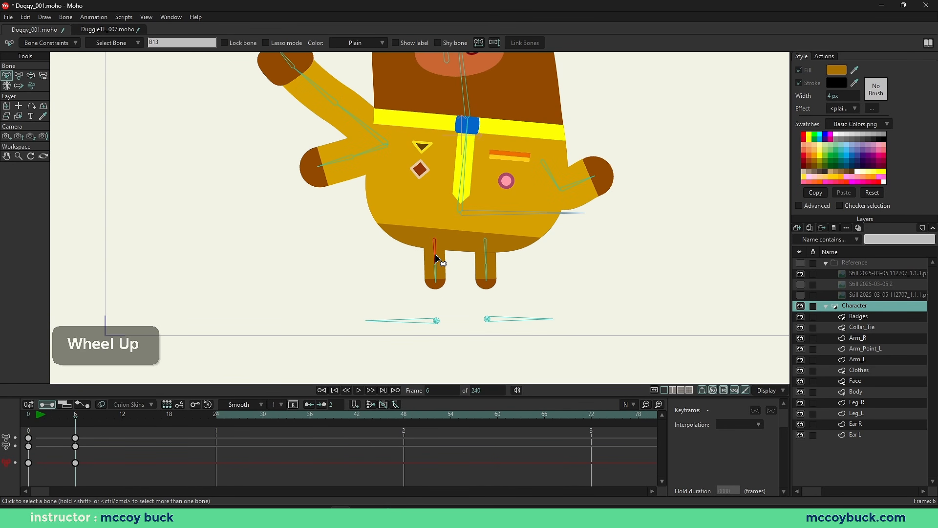
{"action": "left_click", "coordinate": [438, 271], "text": "shift"}
{"action": "left_click", "coordinate": [436, 274], "text": "shift"}
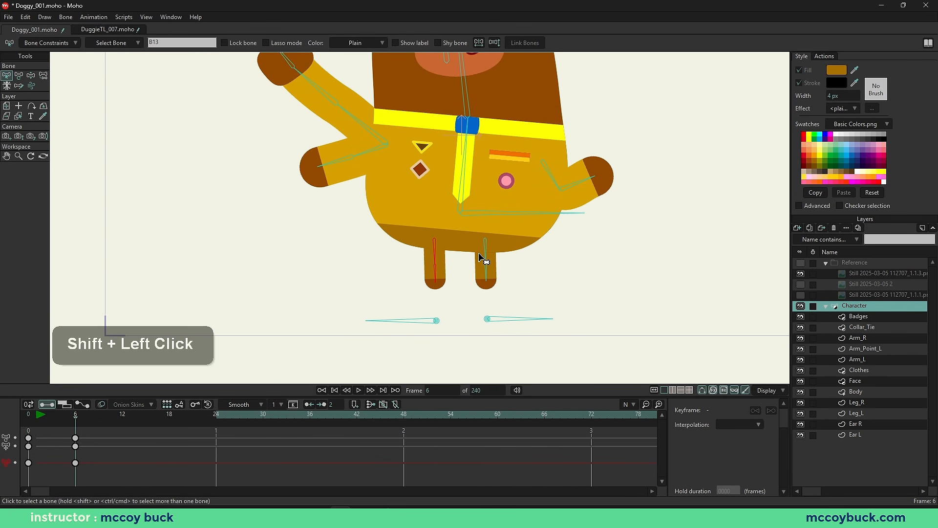
{"action": "left_click", "coordinate": [492, 269], "text": "shift"}
{"action": "left_click", "coordinate": [51, 43]}
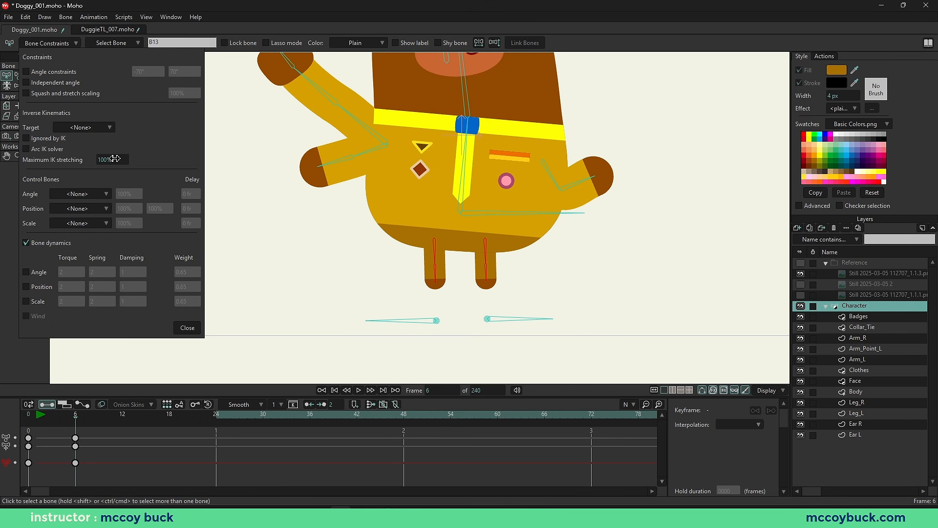
{"action": "left_click_drag", "start_coordinate": [114, 160], "coordinate": [457, 189]}
{"action": "left_click", "coordinate": [197, 330]}
Step: Lower the root bone at frame 6 so both legs bend, and return to frame 0
{"action": "key", "text": "b"}
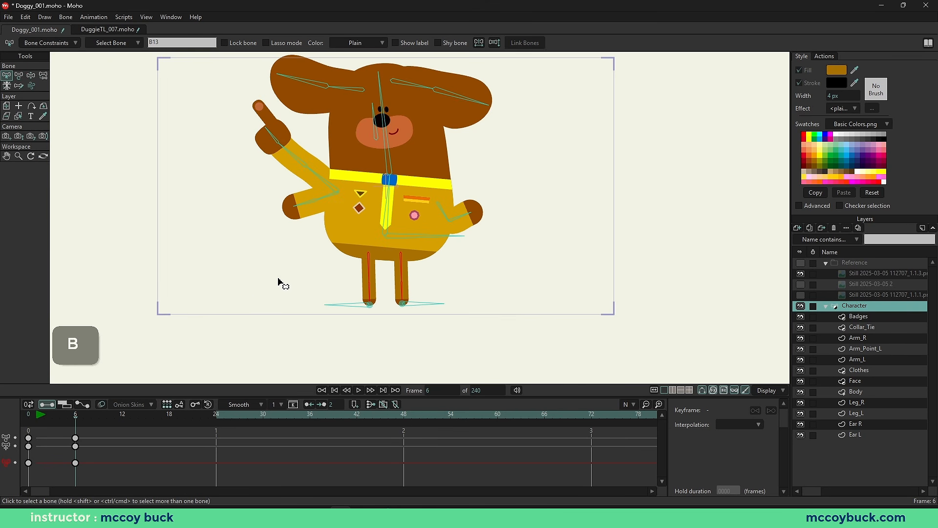
{"action": "key", "text": "z"}
{"action": "left_click_drag", "start_coordinate": [408, 238], "coordinate": [399, 264]}
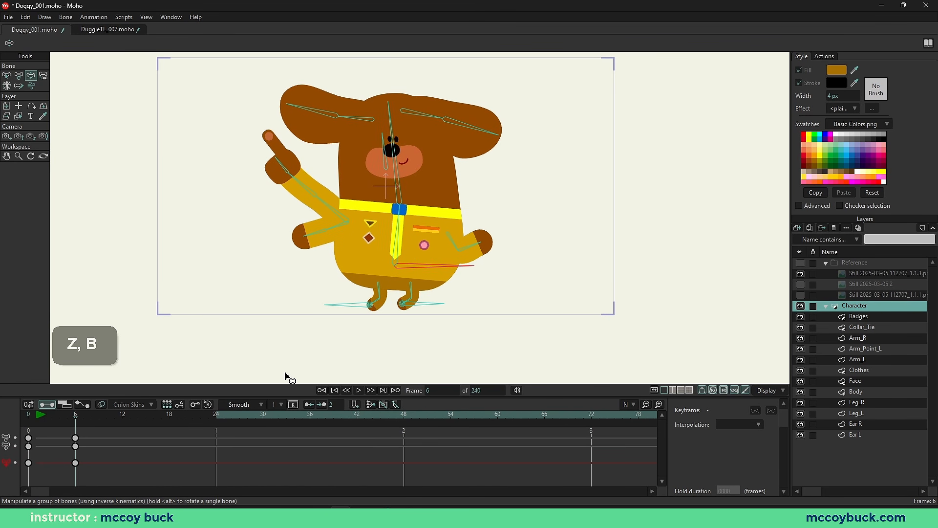
{"action": "key", "text": "b"}
{"action": "key", "text": "s"}
{"action": "key", "text": "z"}
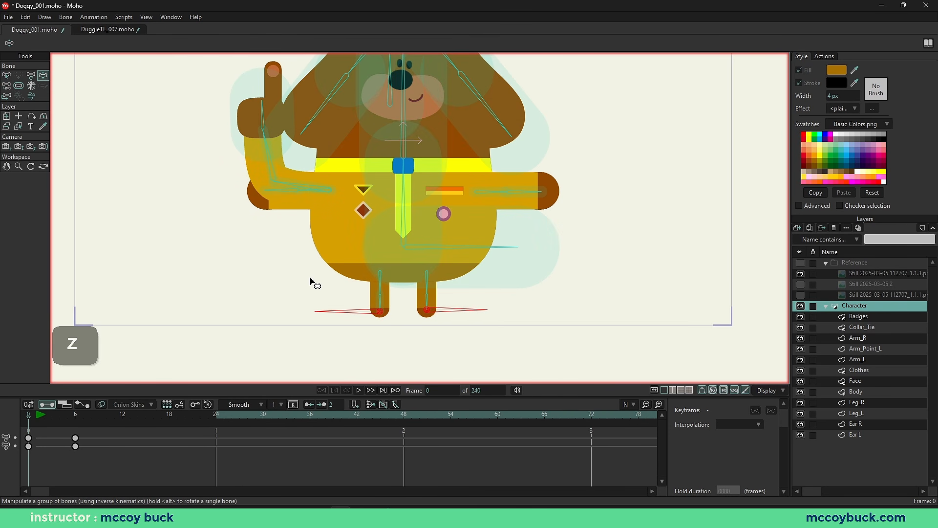
{"action": "scroll", "coordinate": [318, 276], "scroll_direction": "down", "scroll_amount": 2}
{"action": "scroll", "coordinate": [360, 230], "scroll_direction": "up", "scroll_amount": 1}
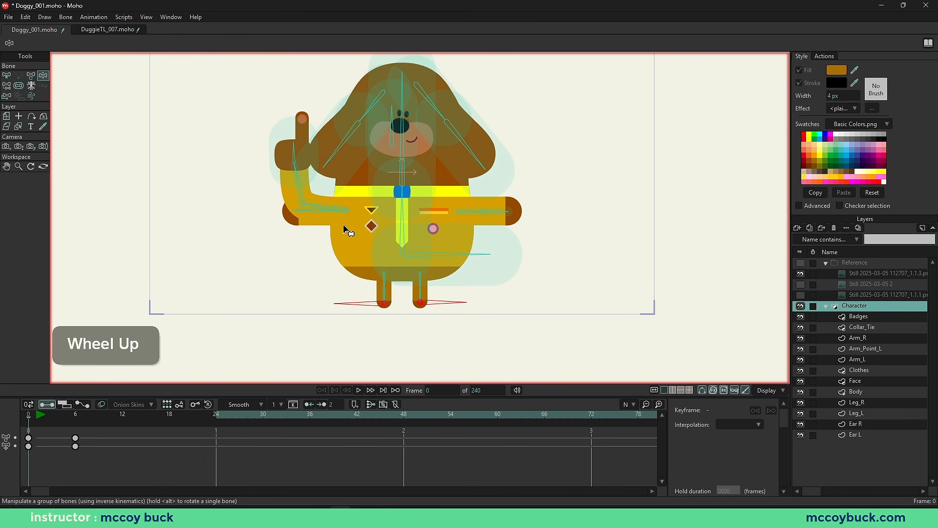
{"action": "left_click_drag", "start_coordinate": [49, 417], "coordinate": [29, 435]}
Step: Combine the upper-arm bones of the overlapping straight arm and bent pointing arm into one Vitruvian group
{"action": "key", "text": "b"}
{"action": "scroll", "coordinate": [391, 220], "scroll_direction": "up", "scroll_amount": 5}
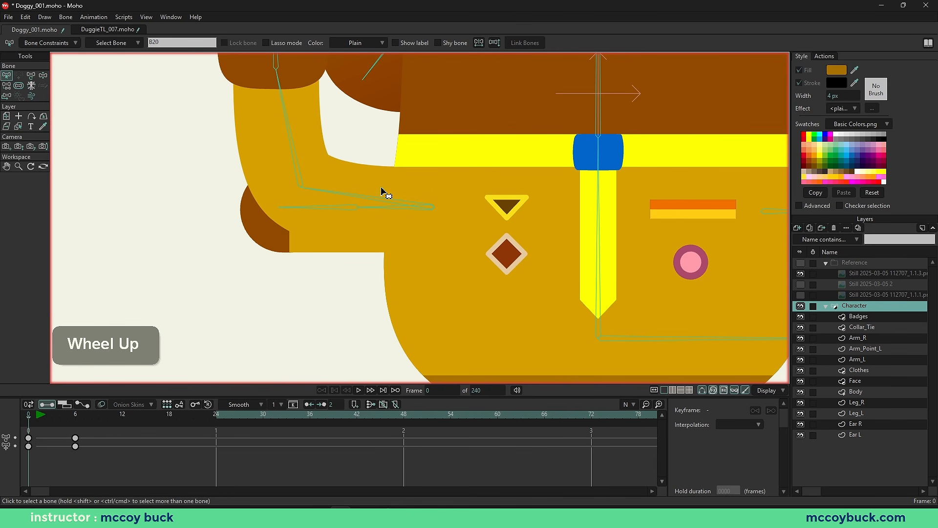
{"action": "scroll", "coordinate": [392, 227], "scroll_direction": "up", "scroll_amount": 2}
{"action": "left_click_drag", "start_coordinate": [383, 227], "coordinate": [383, 238]}
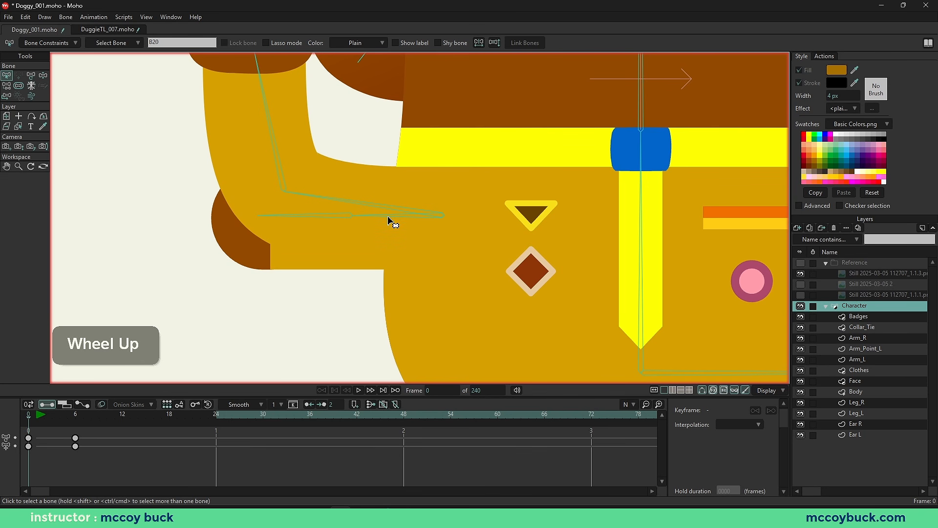
{"action": "left_click", "coordinate": [385, 201], "text": "shift"}
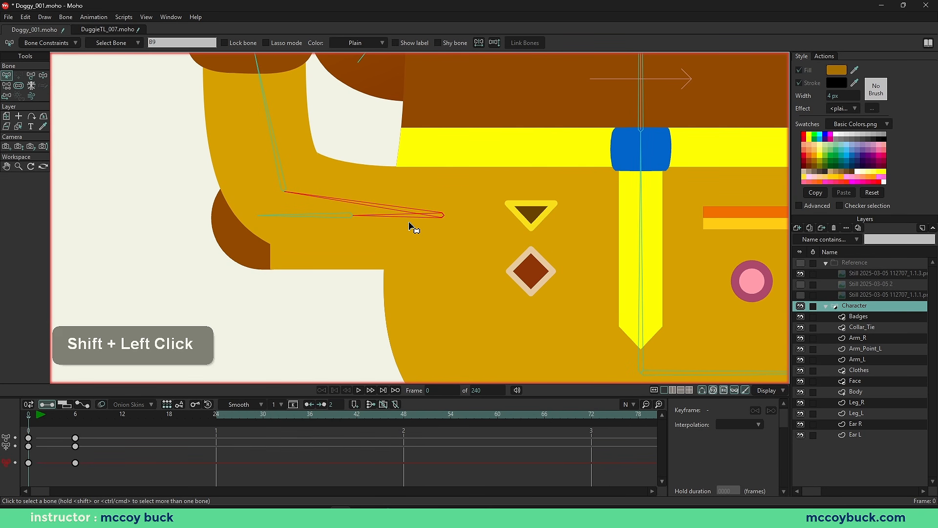
{"action": "scroll", "coordinate": [293, 153], "scroll_direction": "down", "scroll_amount": 1}
{"action": "scroll", "coordinate": [293, 152], "scroll_direction": "down", "scroll_amount": 1}
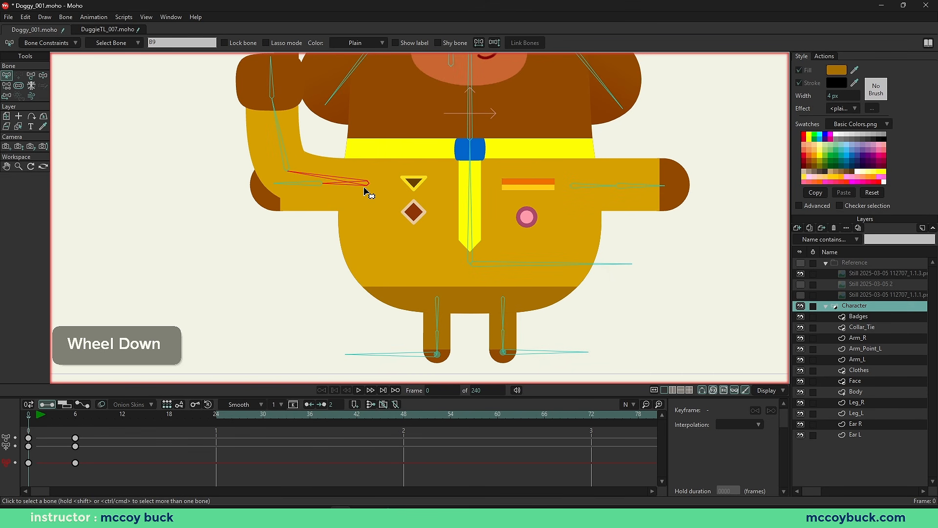
{"action": "scroll", "coordinate": [323, 185], "scroll_direction": "up", "scroll_amount": 1}
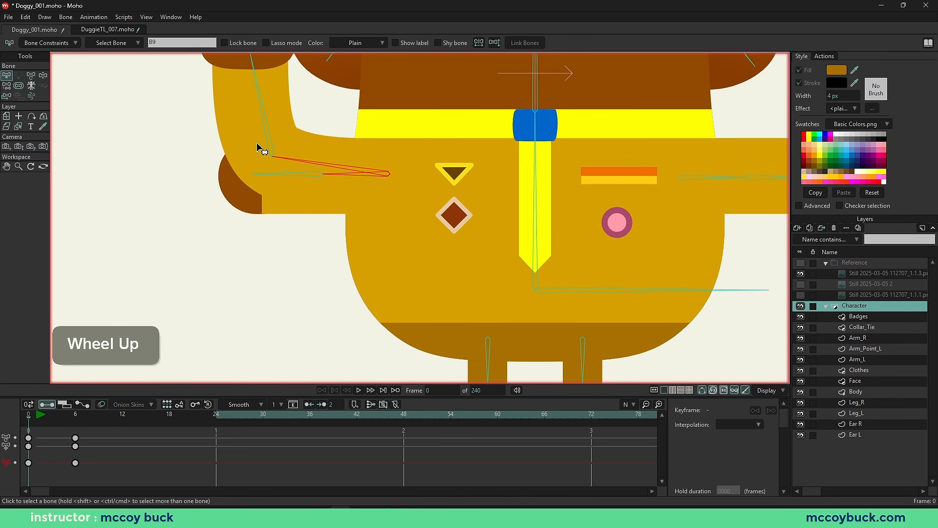
{"action": "left_click_drag", "start_coordinate": [287, 205], "coordinate": [289, 283]}
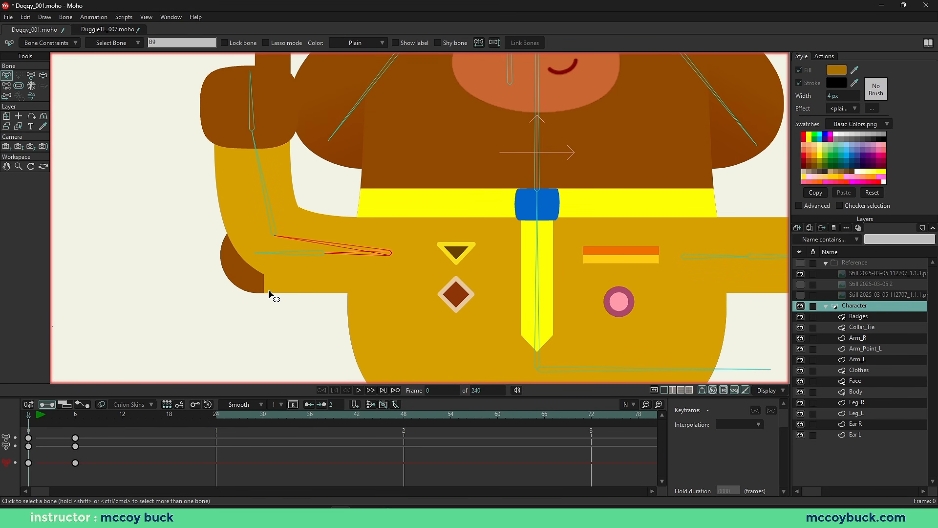
{"action": "left_click", "coordinate": [32, 87]}
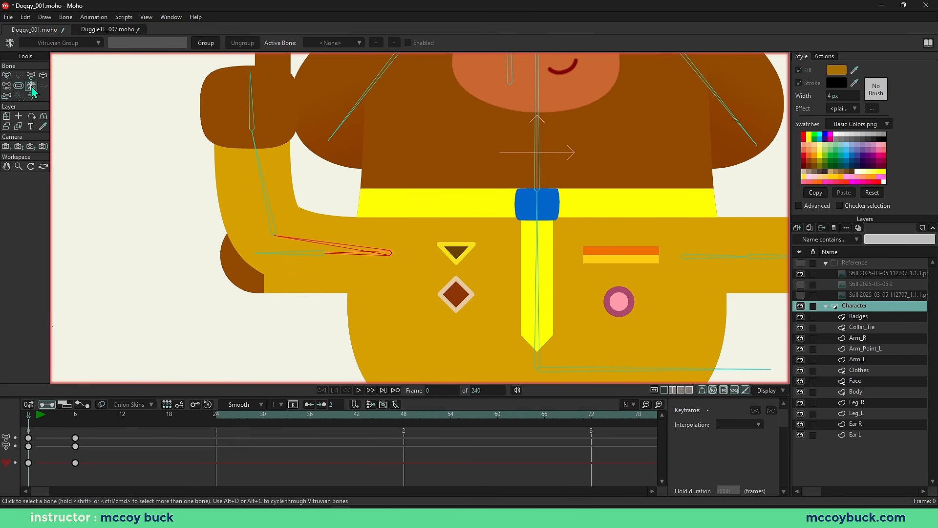
{"action": "left_click", "coordinate": [208, 44]}
{"action": "left_click", "coordinate": [239, 359]}
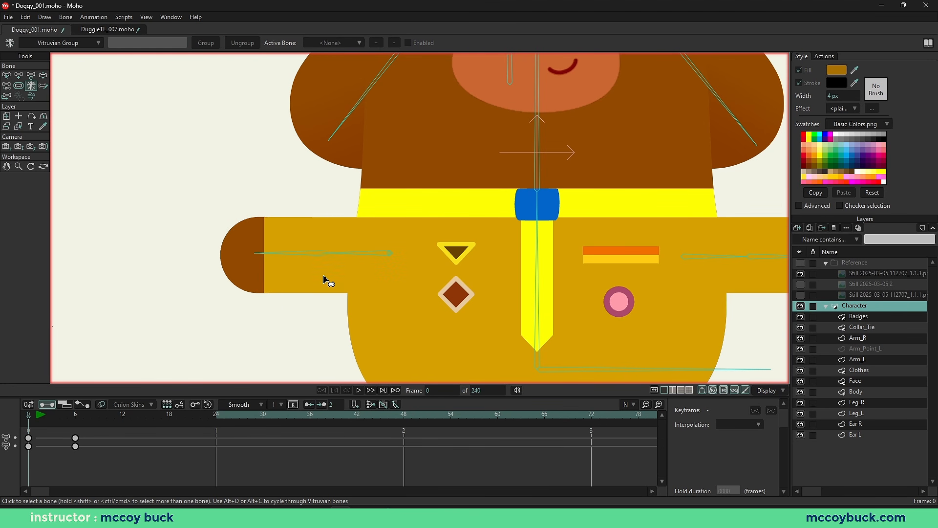
Step: Cycle the Vitruvian group between the straight arm and the pointing arm in both directions, ending on the straight arm
{"action": "left_click", "coordinate": [376, 254]}
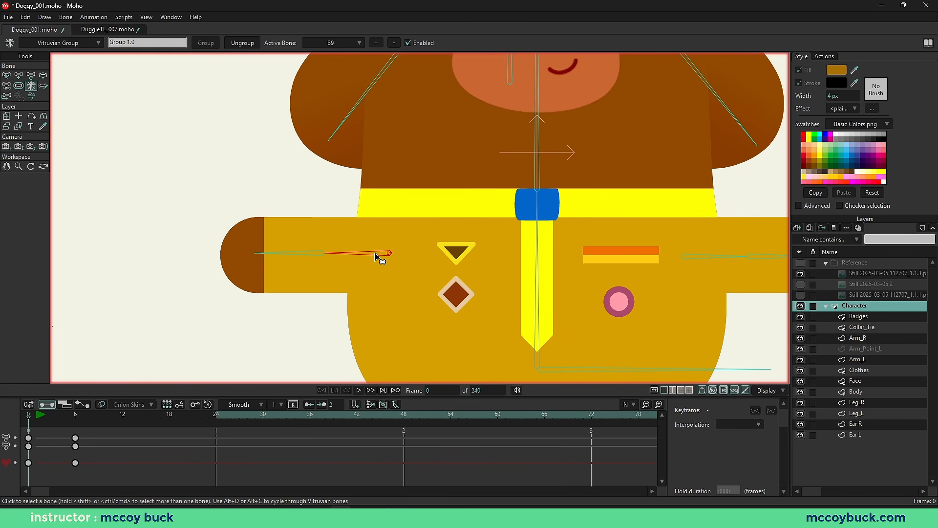
{"action": "key", "text": "alt+c"}
{"action": "key", "text": "alt+c"}
{"action": "key", "text": "alt+c"}
{"action": "key", "text": "alt+c"}
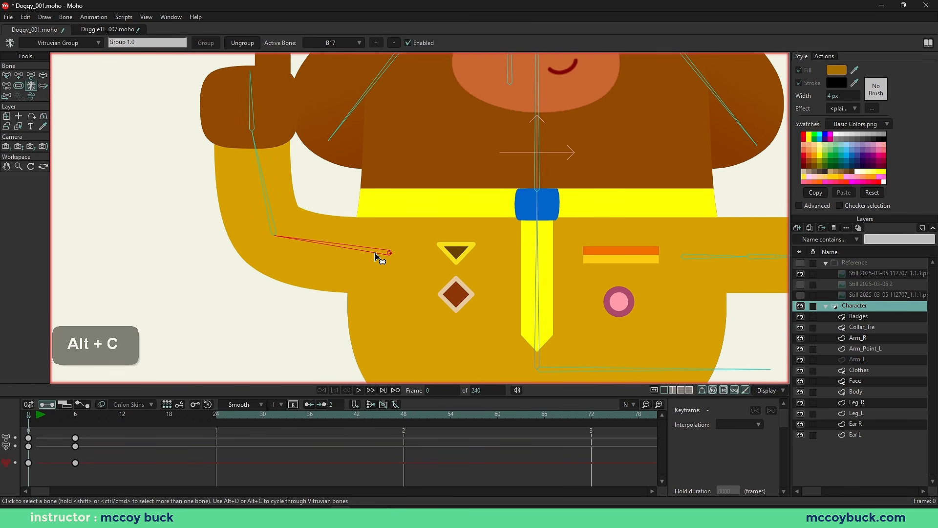
{"action": "key", "text": "alt+d"}
{"action": "key", "text": "alt+d"}
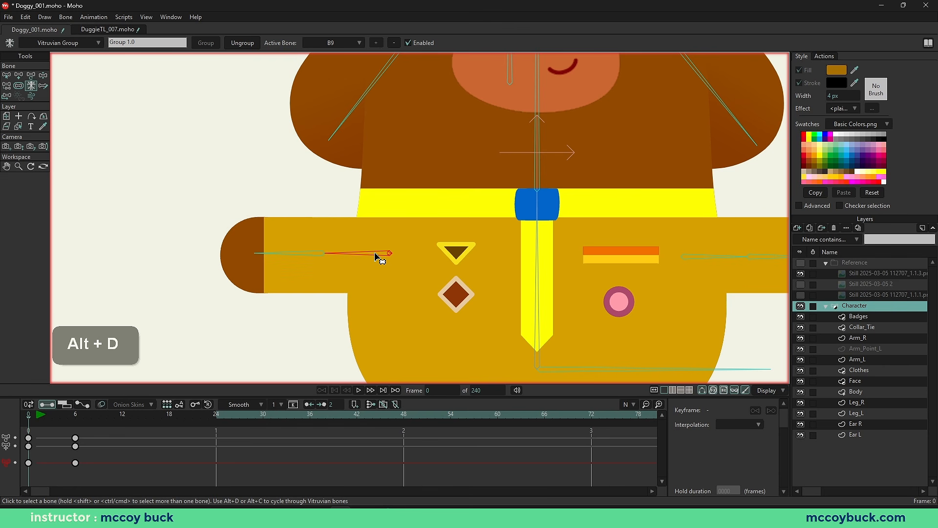
{"action": "key", "text": "alt+c"}
{"action": "key", "text": "alt+c"}
{"action": "key", "text": "alt+d"}
{"action": "key", "text": "alt+c"}
{"action": "key", "text": "alt+c"}
{"action": "key", "text": "alt+c"}
{"action": "key", "text": "alt+c"}
{"action": "key", "text": "alt+c"}
{"action": "key", "text": "alt+c"}
{"action": "key", "text": "alt+c"}
{"action": "key", "text": "alt+c"}
{"action": "key", "text": "alt+c"}
{"action": "key", "text": "alt+c"}
{"action": "key", "text": "alt+c"}
Step: Test the Arm_L-side foot target by moving its bone at frame 0, and undo each test move
{"action": "scroll", "coordinate": [285, 279], "scroll_direction": "up", "scroll_amount": 5}
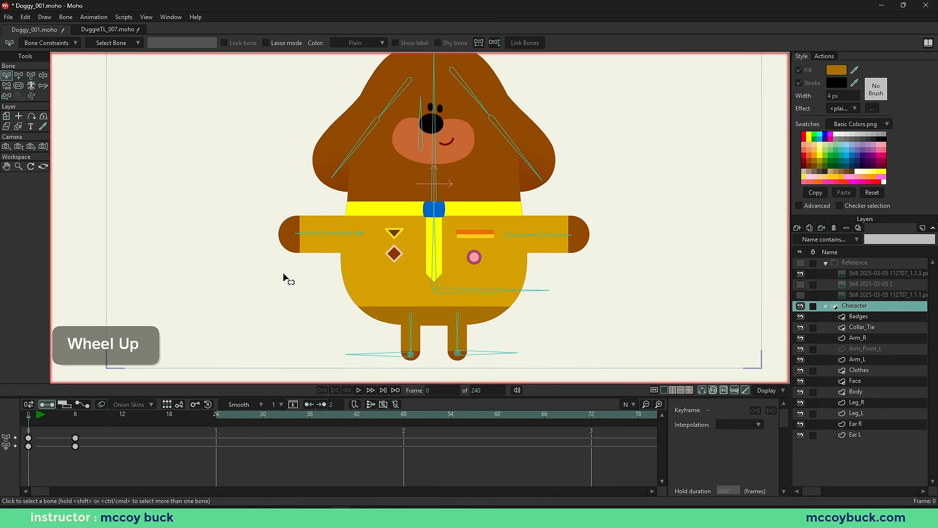
{"action": "right_click", "coordinate": [285, 279]}
{"action": "key", "text": "z"}
{"action": "mouse_move", "coordinate": [359, 371]}
{"action": "left_mouse_down"}
{"action": "mouse_move", "coordinate": [356, 352]}
{"action": "mouse_move", "coordinate": [352, 368]}
{"action": "left_mouse_up"}
{"action": "key", "text": "ctrl+z"}
{"action": "key", "text": "b"}
{"action": "key", "text": "z"}
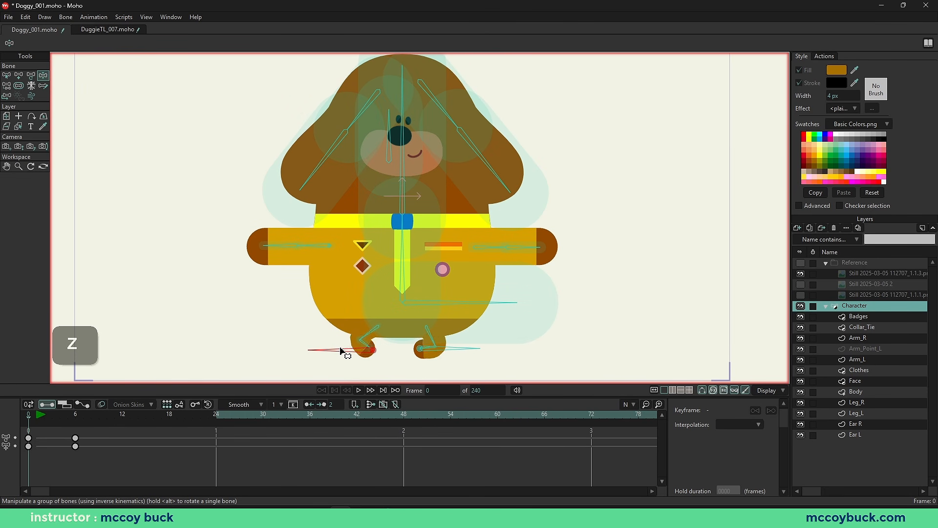
{"action": "key", "text": "b"}
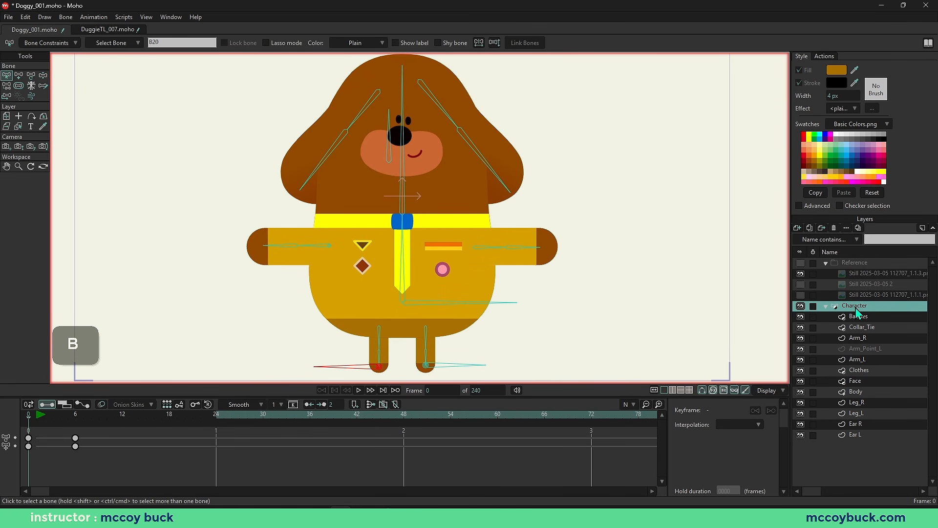
{"action": "key", "text": "z"}
{"action": "mouse_move", "coordinate": [337, 366]}
{"action": "left_mouse_down"}
{"action": "mouse_move", "coordinate": [350, 348]}
{"action": "mouse_move", "coordinate": [328, 352]}
{"action": "left_mouse_up"}
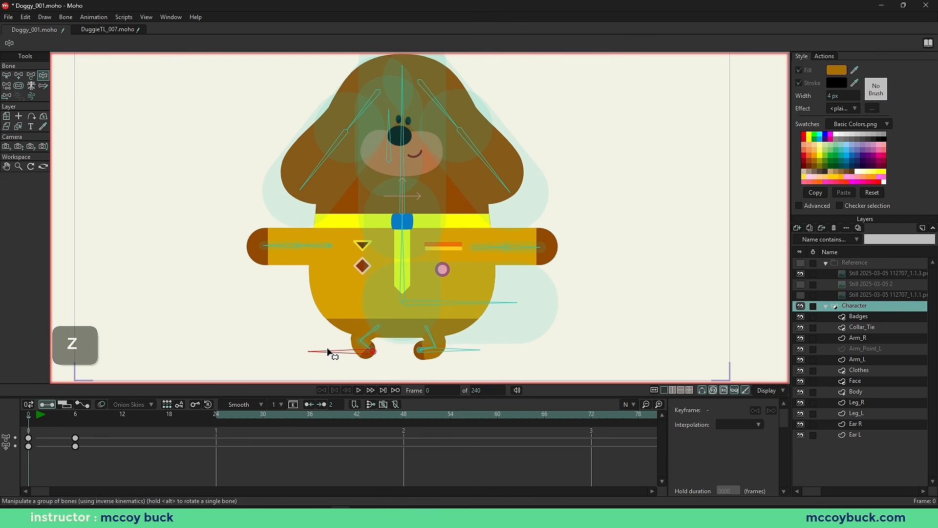
{"action": "key", "text": "ctrl+z"}
{"action": "key", "text": "b"}
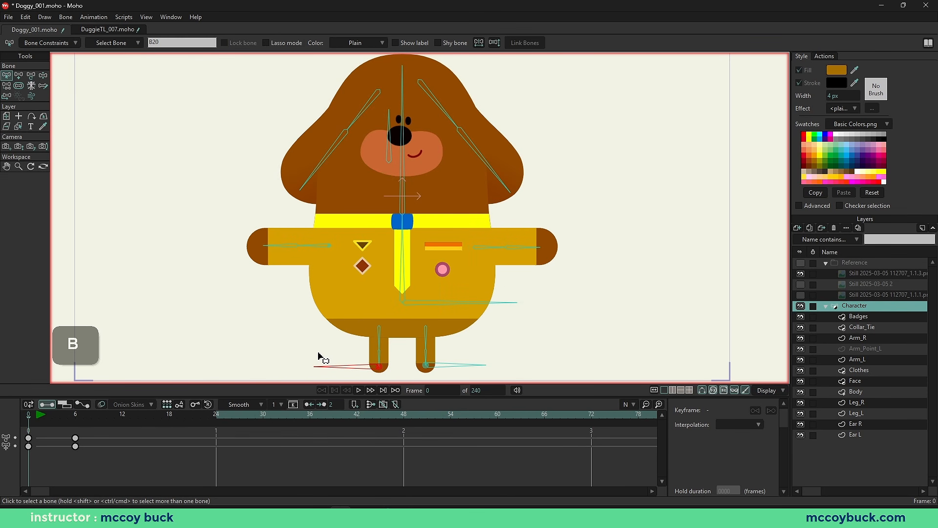
Step: Examine the parent links of the leg and foot bones with the Reparent Bone tool
{"action": "key", "text": "p"}
{"action": "scroll", "coordinate": [324, 360], "scroll_direction": "up", "scroll_amount": 5}
{"action": "right_click", "coordinate": [356, 281]}
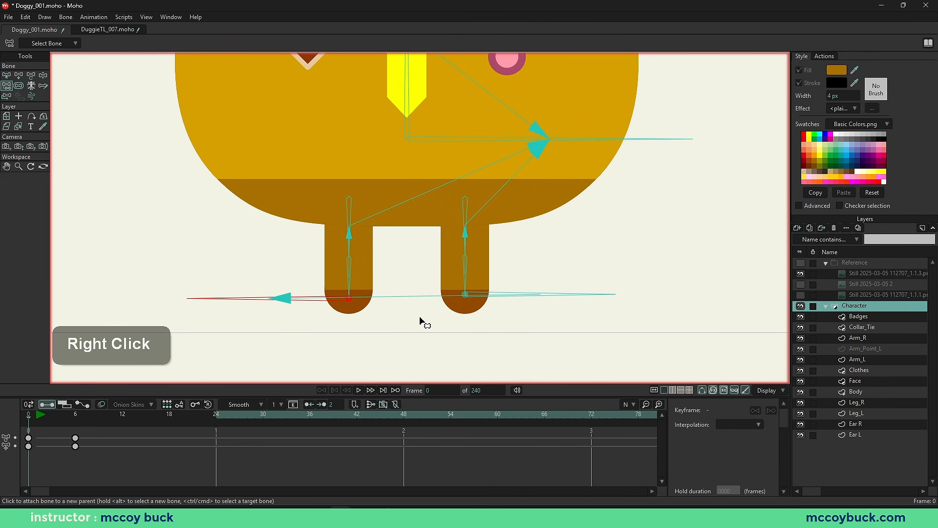
{"action": "scroll", "coordinate": [274, 274], "scroll_direction": "down", "scroll_amount": 5}
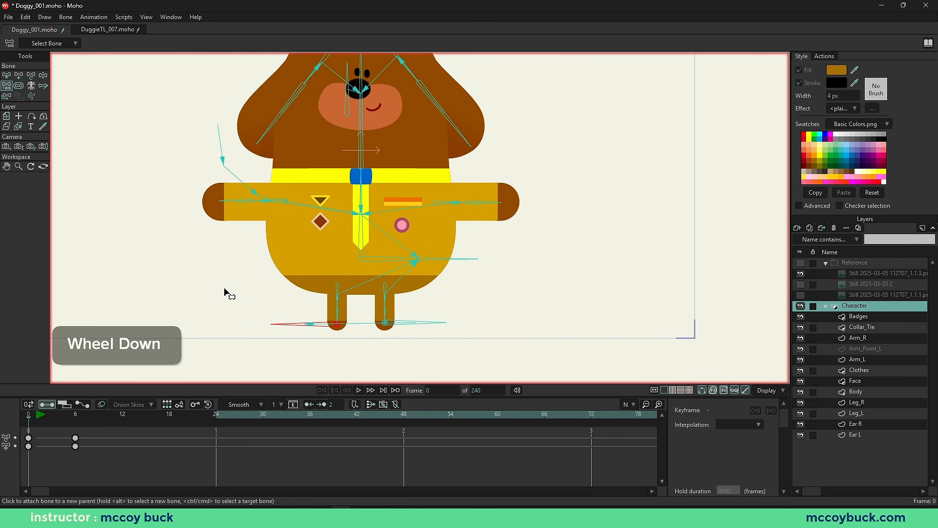
{"action": "scroll", "coordinate": [325, 292], "scroll_direction": "up", "scroll_amount": 6}
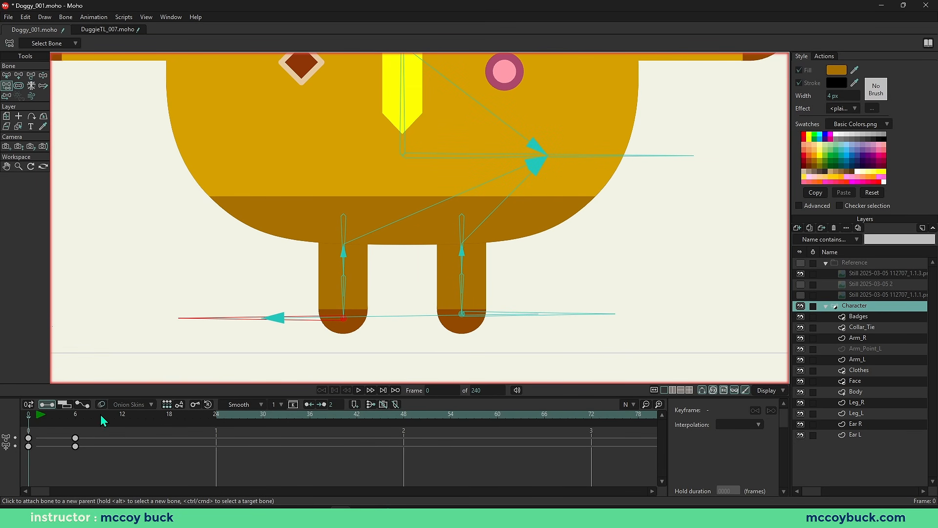
Step: Try raising the Arm_L-side foot bone once more at frame 0, and cancel the move
{"action": "key", "text": "z"}
{"action": "left_click_drag", "start_coordinate": [224, 319], "coordinate": [215, 294]}
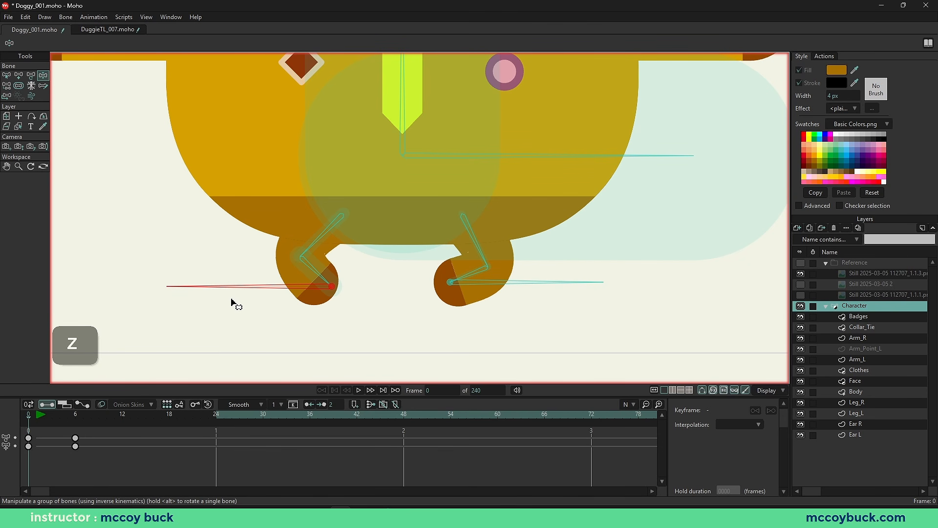
{"action": "key", "text": "Escape"}
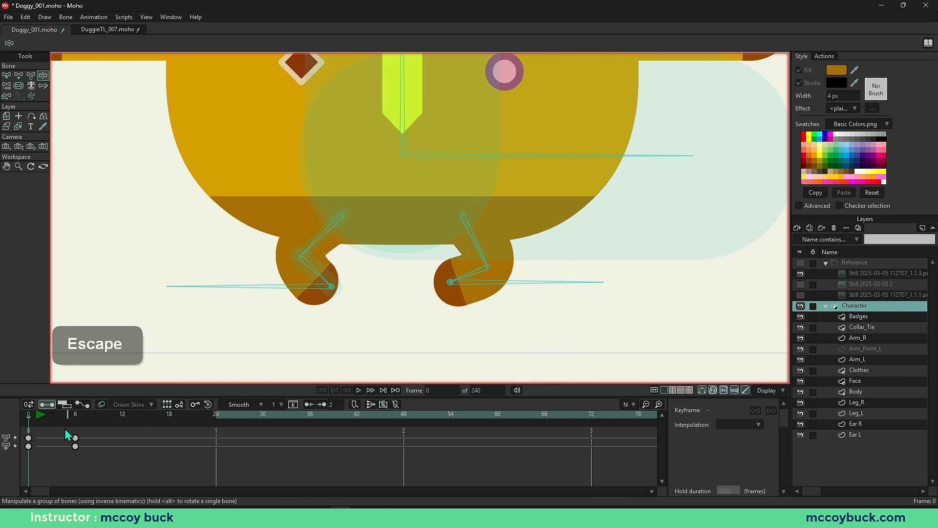
{"action": "key", "text": "b"}
{"action": "left_click", "coordinate": [307, 319]}
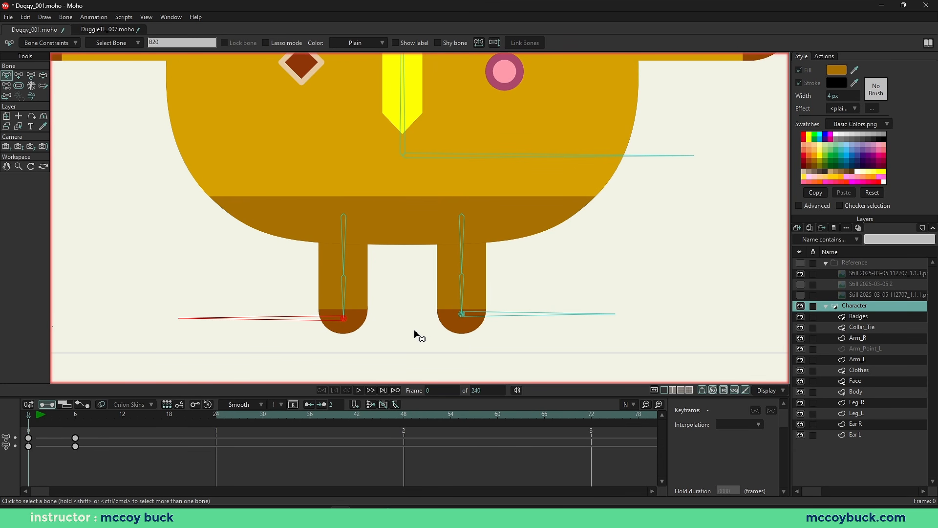
Step: Select the foot bone that is parented to the opposite foot bone for reparenting
{"action": "key", "text": "p"}
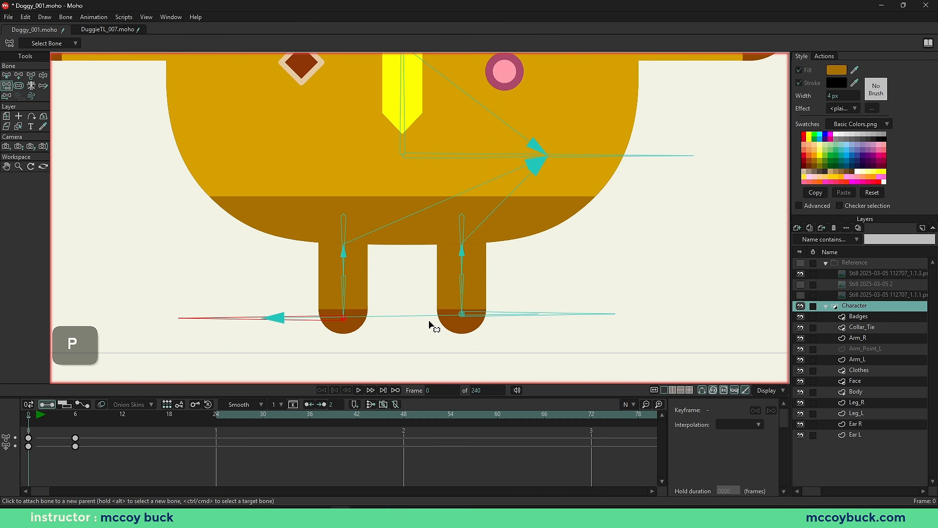
{"action": "left_click", "coordinate": [526, 314], "text": "alt"}
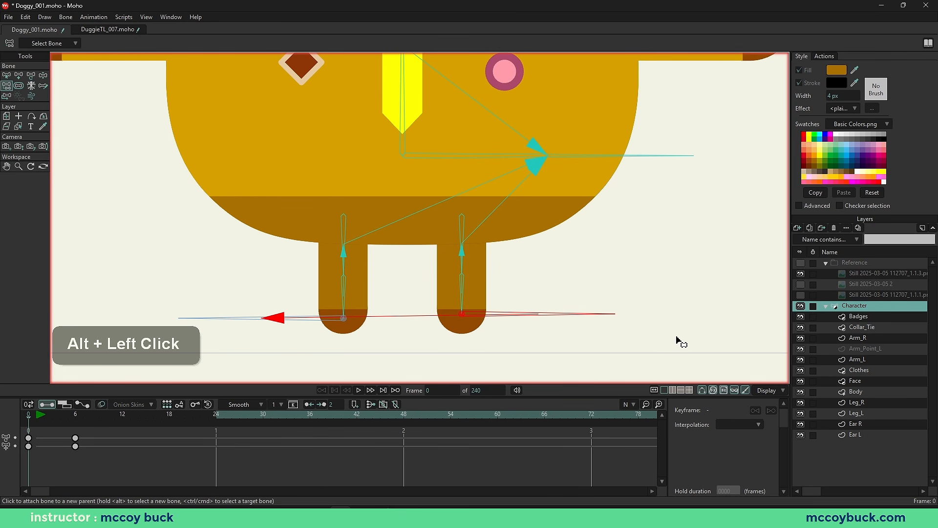
{"action": "scroll", "coordinate": [528, 328], "scroll_direction": "down", "scroll_amount": 3}
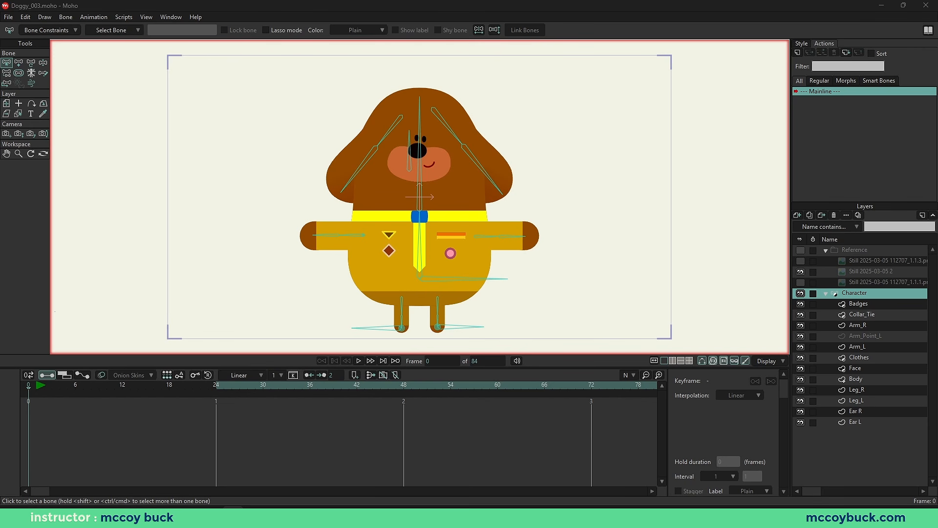
Step: In Doggy_003.moho, add a vertical bone above the head, parented to the root bone, and name it BodyTurn
{"action": "left_click", "coordinate": [459, 281], "text": "shift"}
{"action": "scroll", "coordinate": [430, 161], "scroll_direction": "down", "scroll_amount": 2}
{"action": "key", "text": "a"}
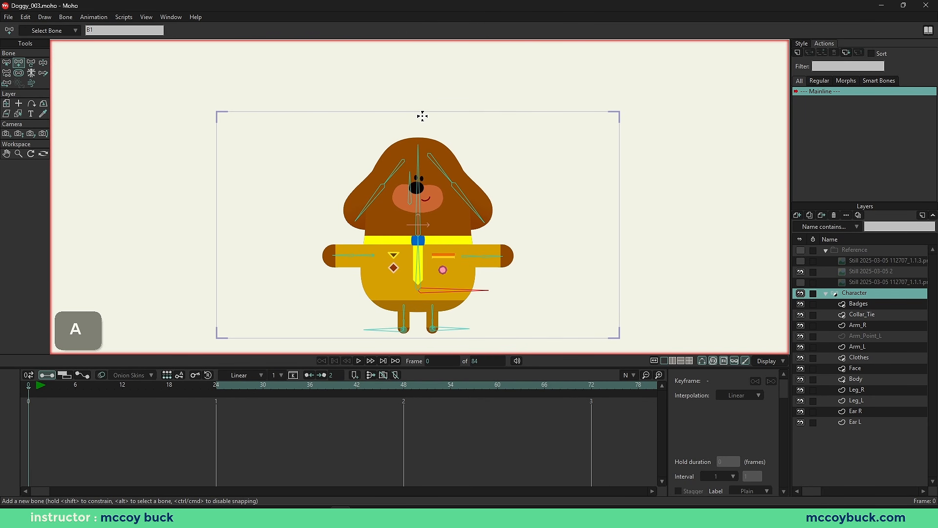
{"action": "left_click_drag", "start_coordinate": [421, 116], "coordinate": [421, 48]}
{"action": "key", "text": "s"}
{"action": "key", "text": "b"}
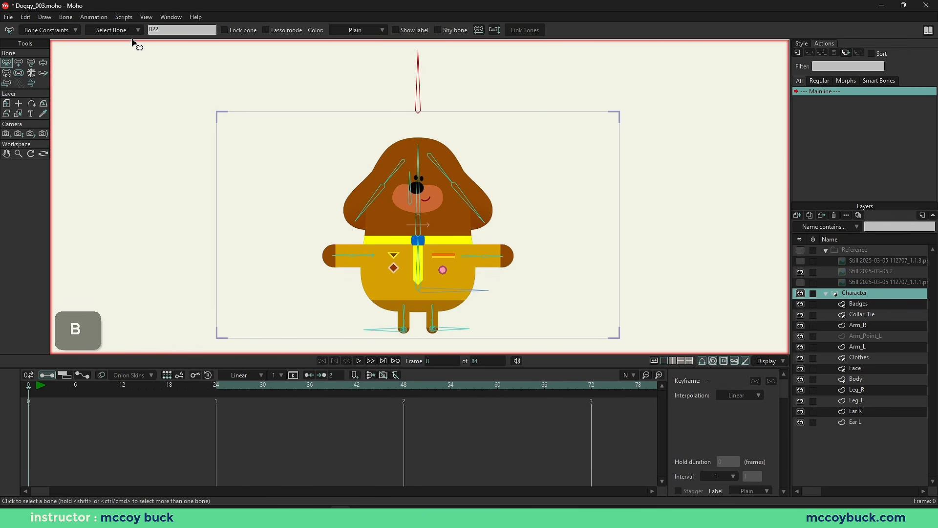
{"action": "left_click", "coordinate": [161, 30]}
{"action": "type", "text": "BodyTurn"}
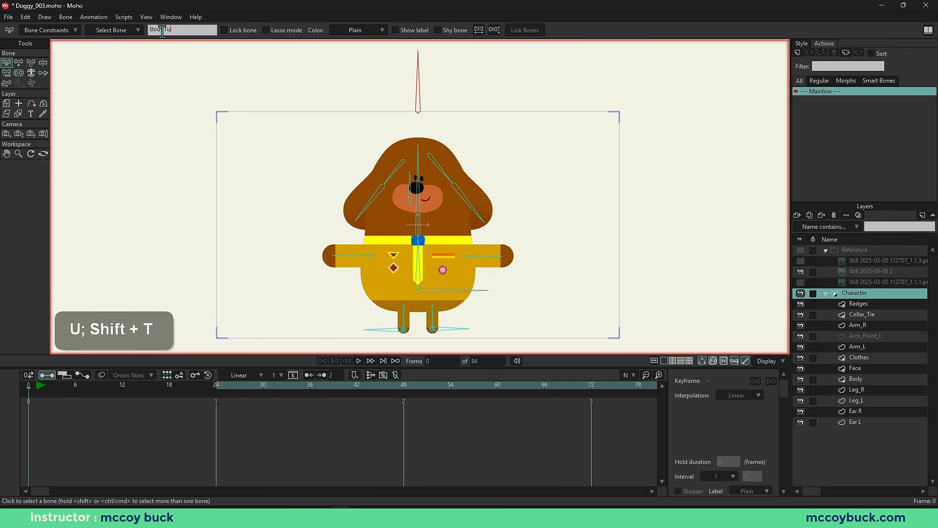
Step: Show the BodyTurn bone's label, and add a labelled horizontal bone with no strength region beside the head, named BodyTilt
{"action": "key", "text": "Return"}
{"action": "left_click", "coordinate": [396, 31]}
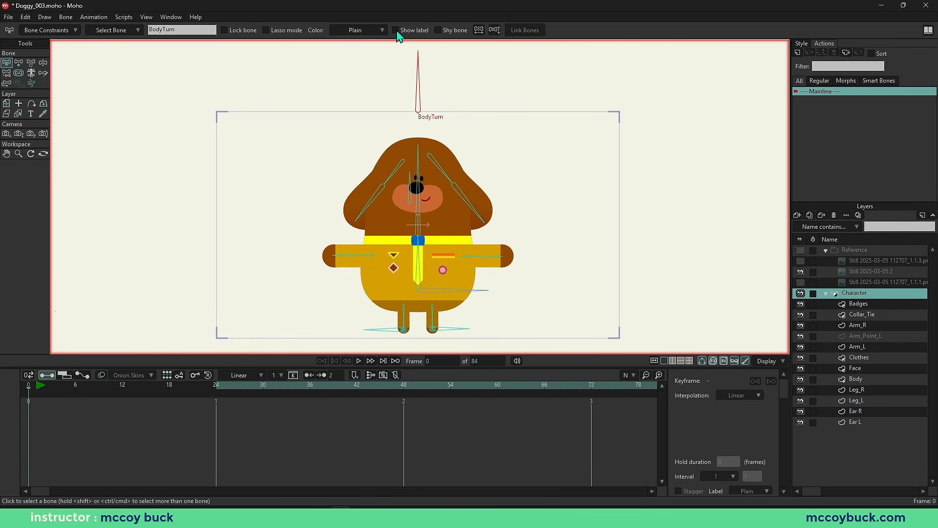
{"action": "key", "text": "a"}
{"action": "left_click_drag", "start_coordinate": [509, 178], "coordinate": [583, 179]}
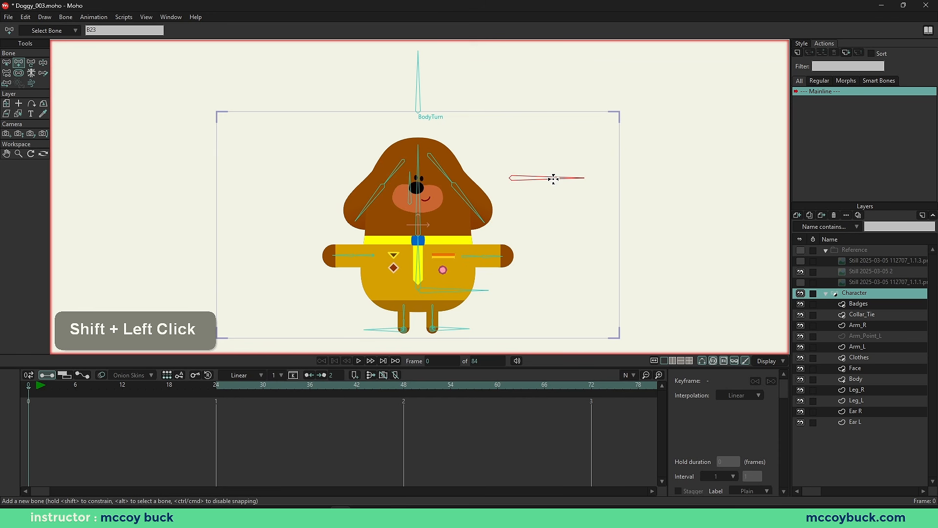
{"action": "key", "text": "s"}
{"action": "key", "text": "b"}
{"action": "left_click", "coordinate": [164, 30]}
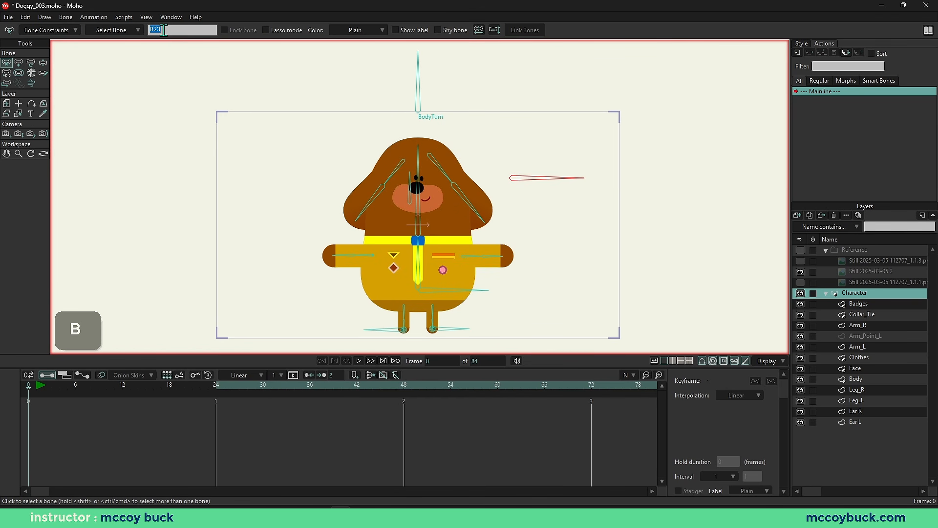
{"action": "type", "text": "BodyTilt"}
{"action": "key", "text": "Return"}
Step: Add a vertical bone below BodyTilt, name it Squash_Stretch, show its label and remove its strength region
{"action": "key", "text": "a"}
{"action": "left_click_drag", "start_coordinate": [571, 274], "coordinate": [570, 208]}
{"action": "key", "text": "b"}
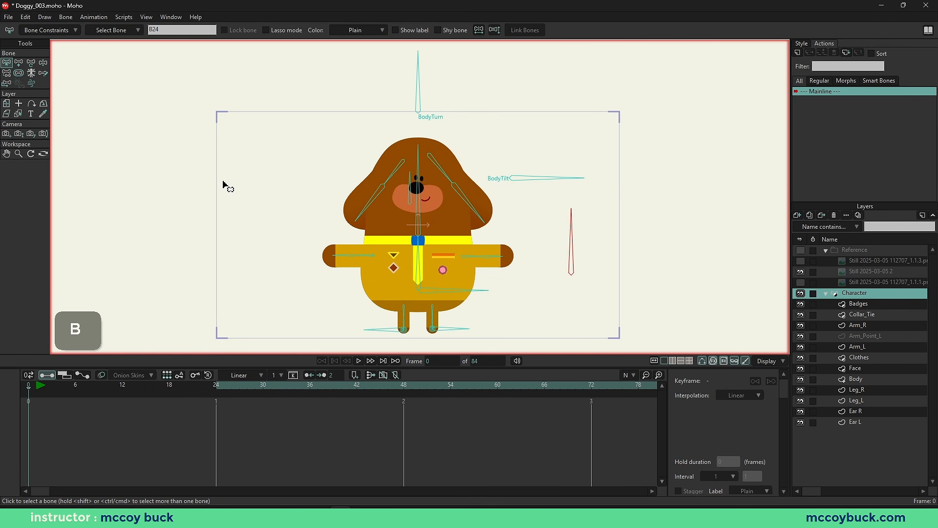
{"action": "key", "text": "shift+s"}
{"action": "key", "text": "q"}
{"action": "key", "text": "h"}
{"action": "key", "text": "s"}
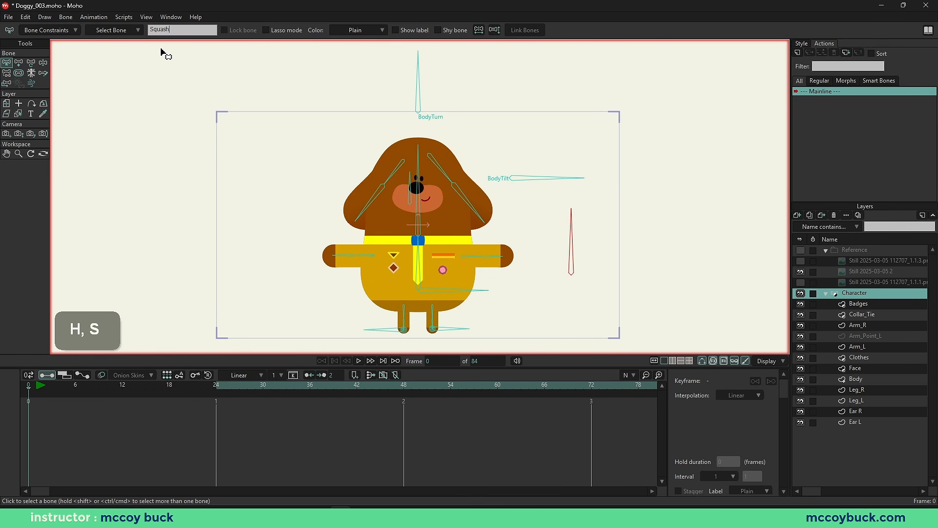
Step: Add a vertical bone on the opposite side of the head from BodyTilt, name it Blink, and remove its strength region
{"action": "key", "text": "a"}
{"action": "left_click_drag", "start_coordinate": [309, 173], "coordinate": [311, 116]}
{"action": "key", "text": "s"}
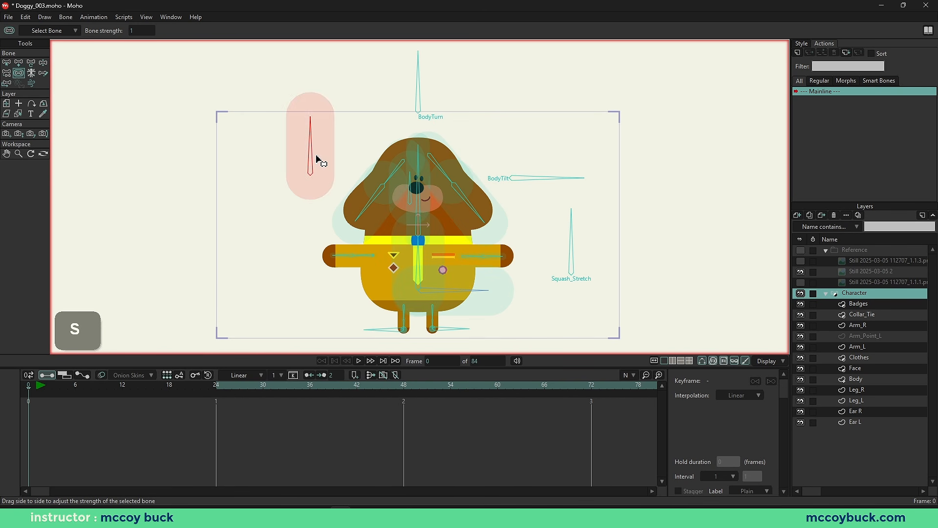
{"action": "key", "text": "b"}
{"action": "double_click", "coordinate": [160, 32]}
{"action": "type", "text": "VBl"}
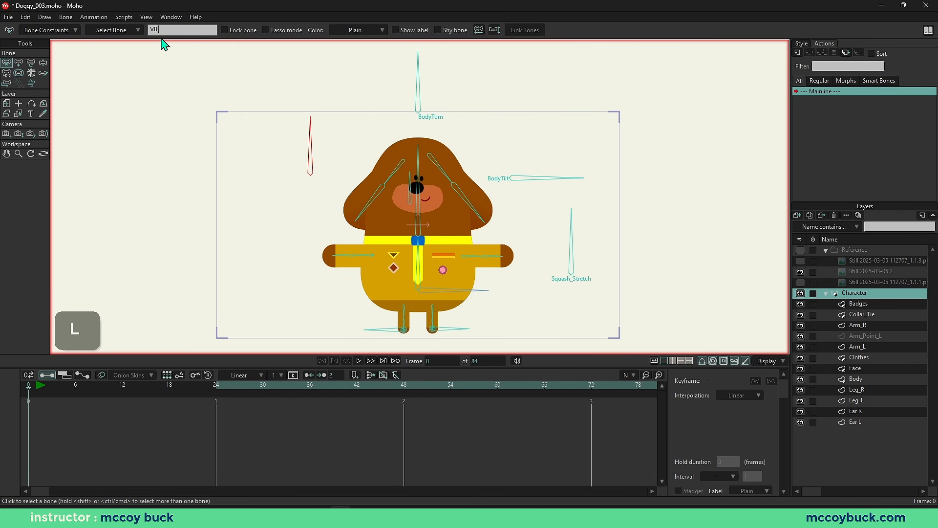
{"action": "key", "text": "BackSpace"}
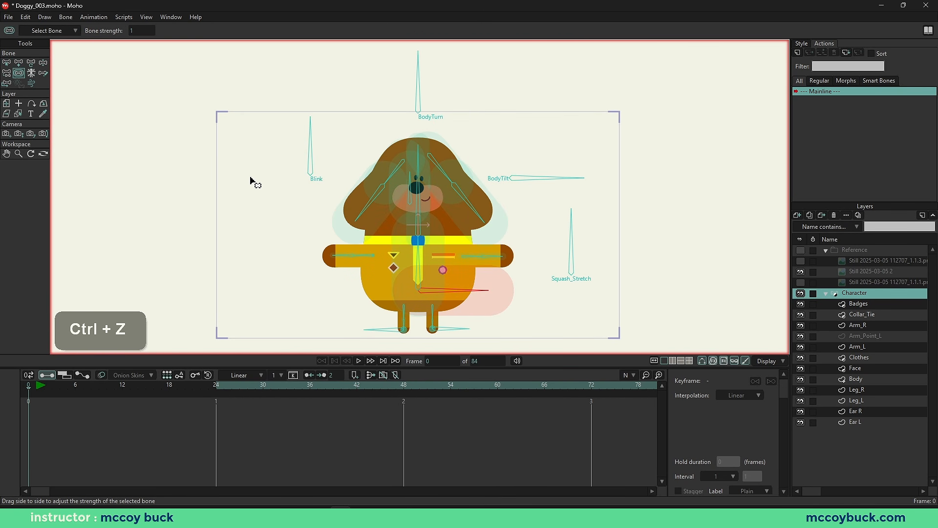
Step: Add a labelled vertical bone with no strength region on the outer side of Blink, name it Smile_Frown, and select the BodyTurn bone
{"action": "key", "text": "a"}
{"action": "left_click_drag", "start_coordinate": [251, 179], "coordinate": [258, 128]}
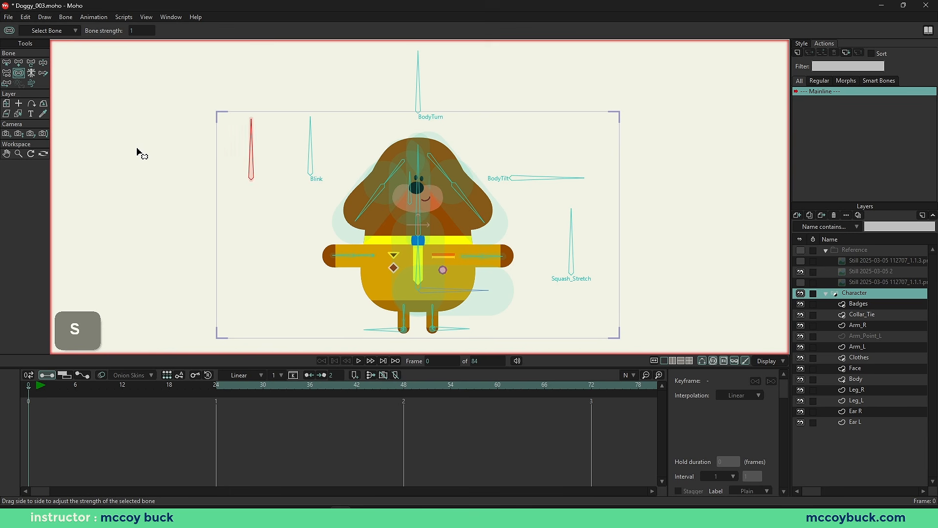
{"action": "key", "text": "b"}
{"action": "left_click", "coordinate": [496, 139]}
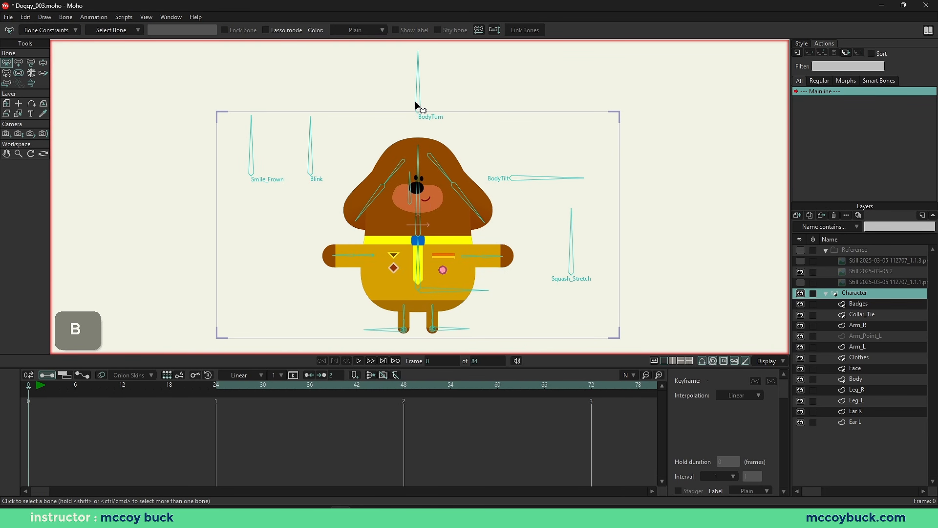
{"action": "left_click", "coordinate": [416, 106]}
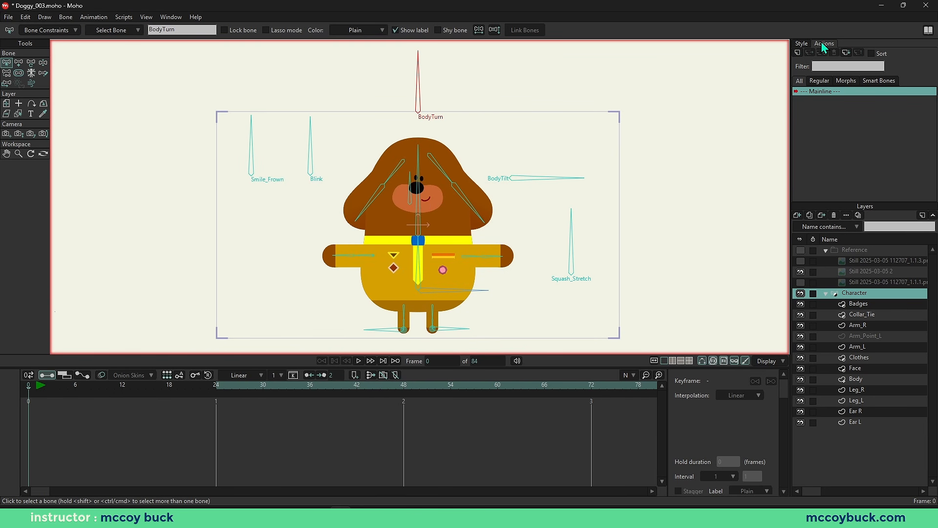
{"action": "left_click", "coordinate": [164, 18]}
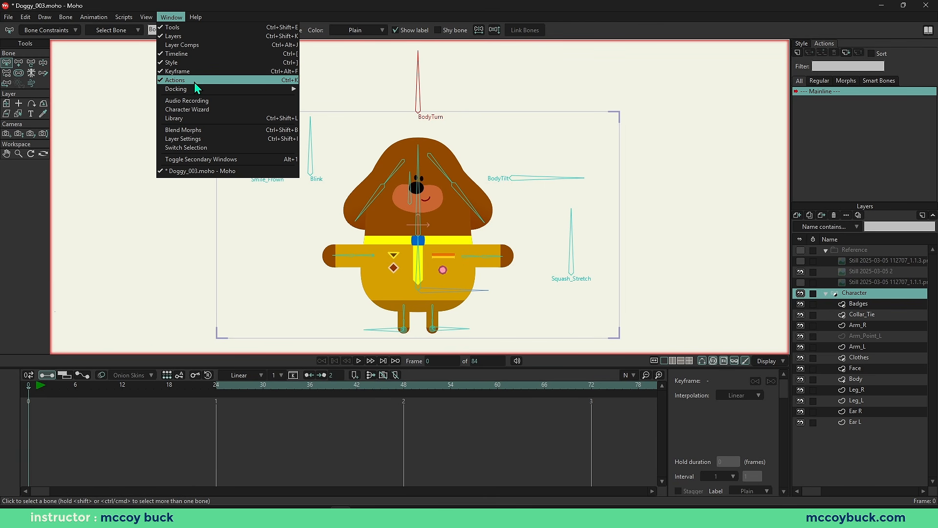
{"action": "mouse_move", "coordinate": [192, 90]}
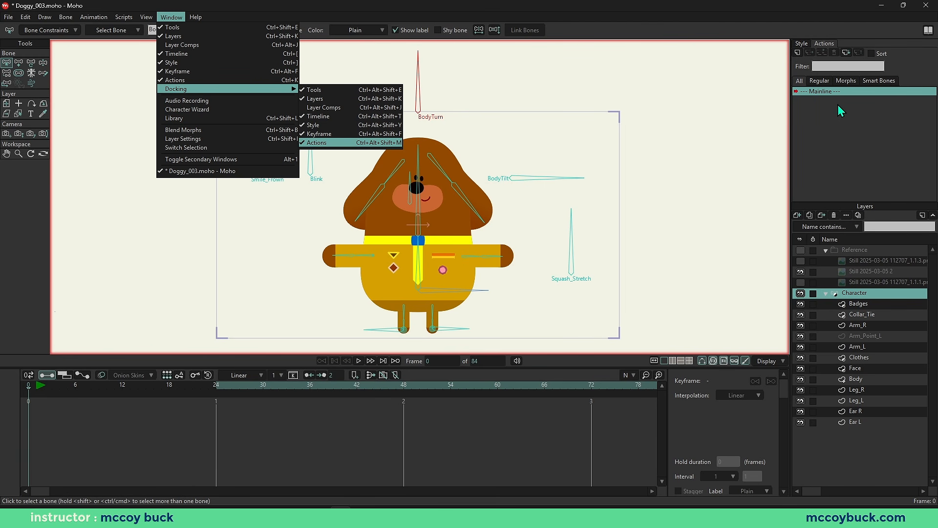
{"action": "left_click", "coordinate": [837, 123]}
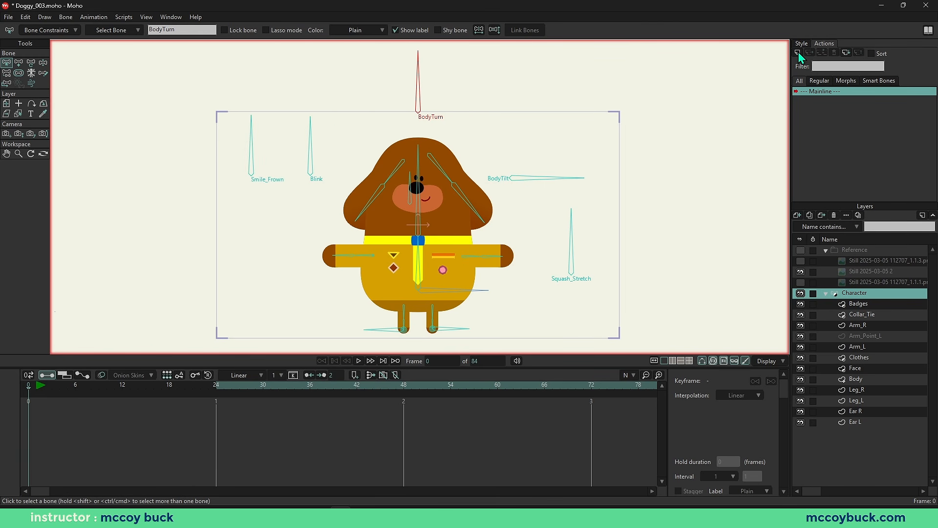
Step: Create a smart bone action named BodyTurn for the selected bone, and rotate the bone to 135° at frame 24
{"action": "left_click", "coordinate": [798, 52]}
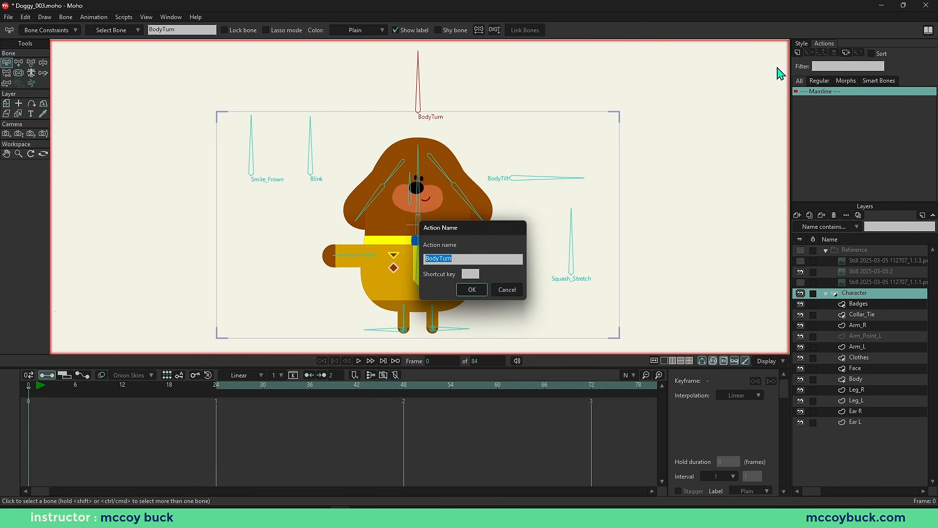
{"action": "left_click", "coordinate": [472, 290]}
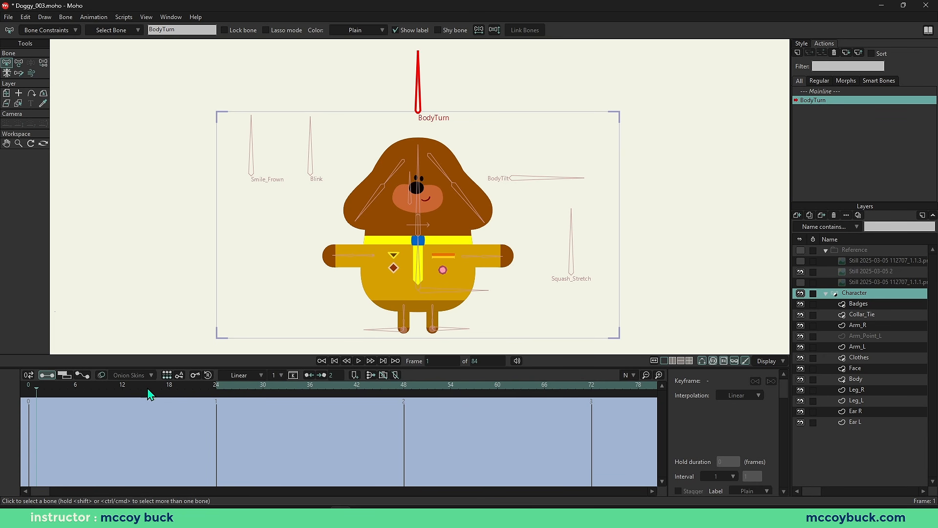
{"action": "left_click", "coordinate": [217, 391]}
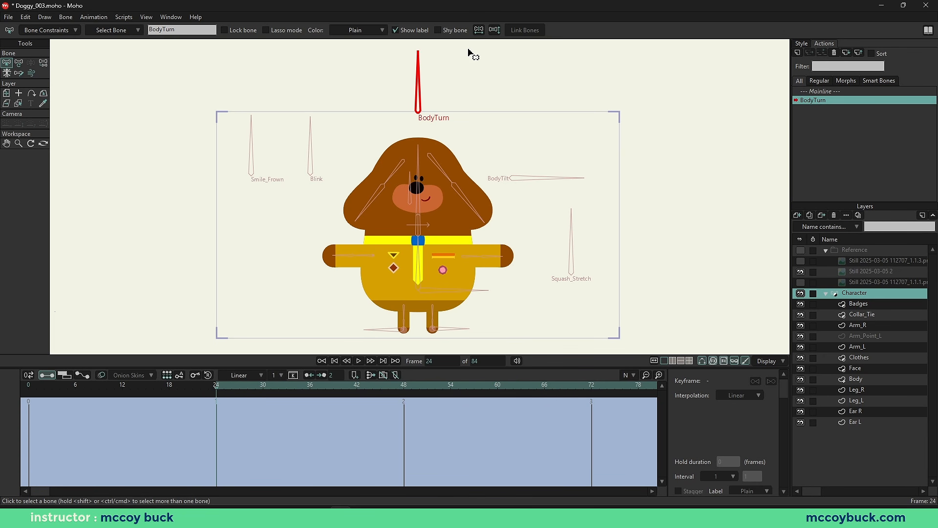
{"action": "key", "text": "t"}
{"action": "left_click_drag", "start_coordinate": [419, 79], "coordinate": [410, 105]}
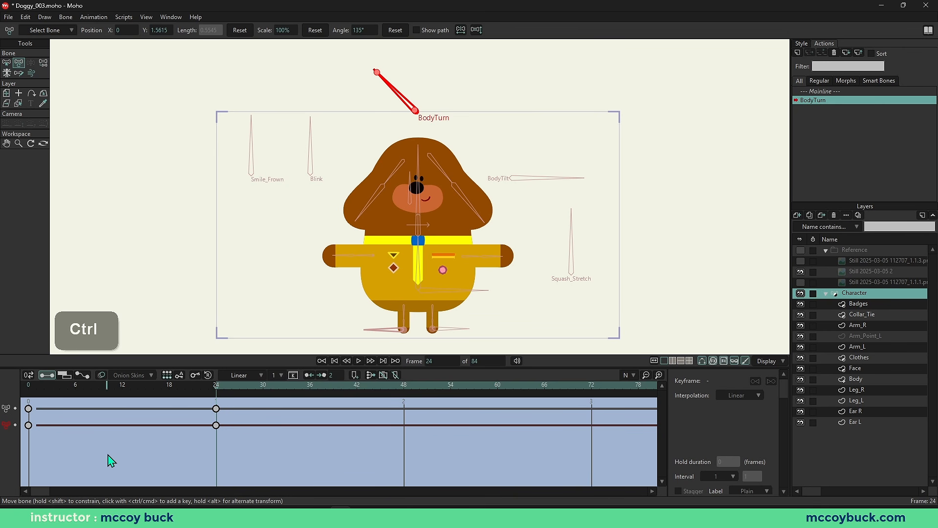
Step: Set all keyframes of the BodyTurn action to linear interpolation and scrub the action to check it
{"action": "key", "text": "ctrl+shift+a"}
{"action": "left_click", "coordinate": [25, 18]}
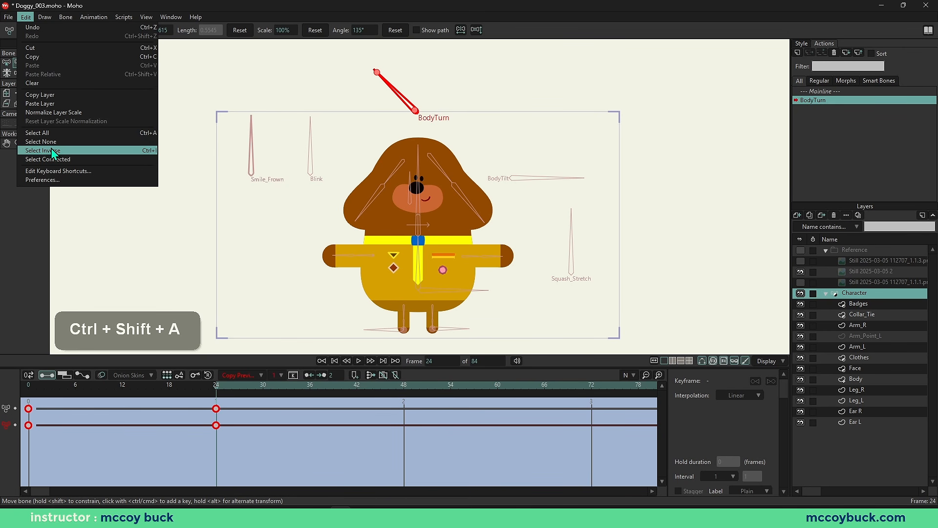
{"action": "left_click", "coordinate": [133, 447]}
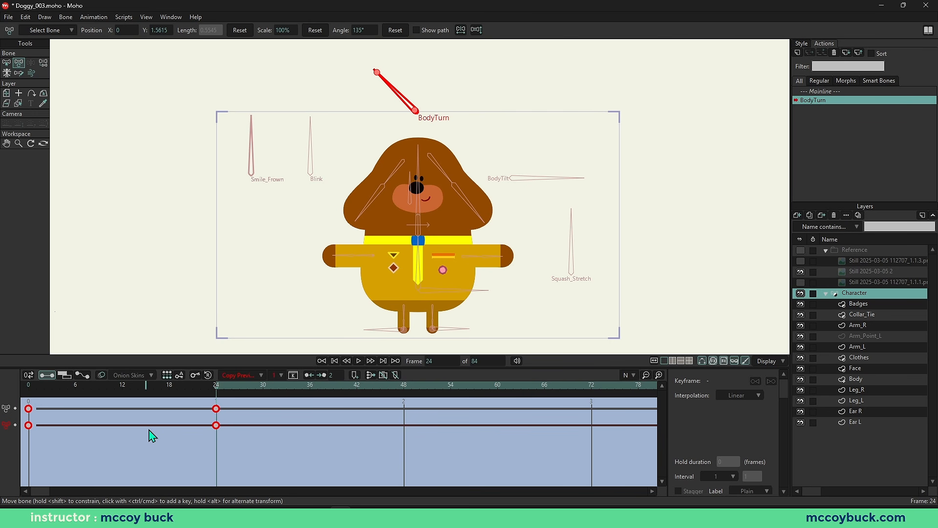
{"action": "key", "text": "ctrl+1"}
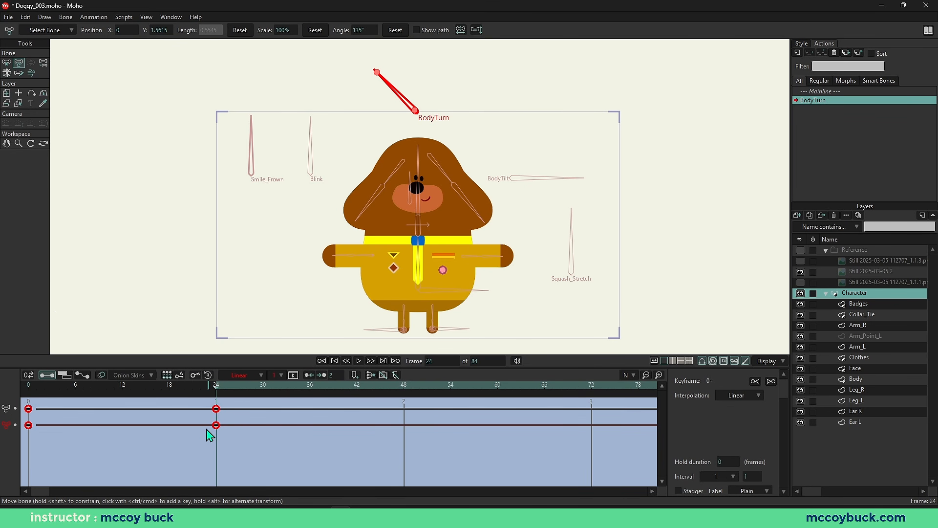
{"action": "left_click_drag", "start_coordinate": [213, 389], "coordinate": [215, 408]}
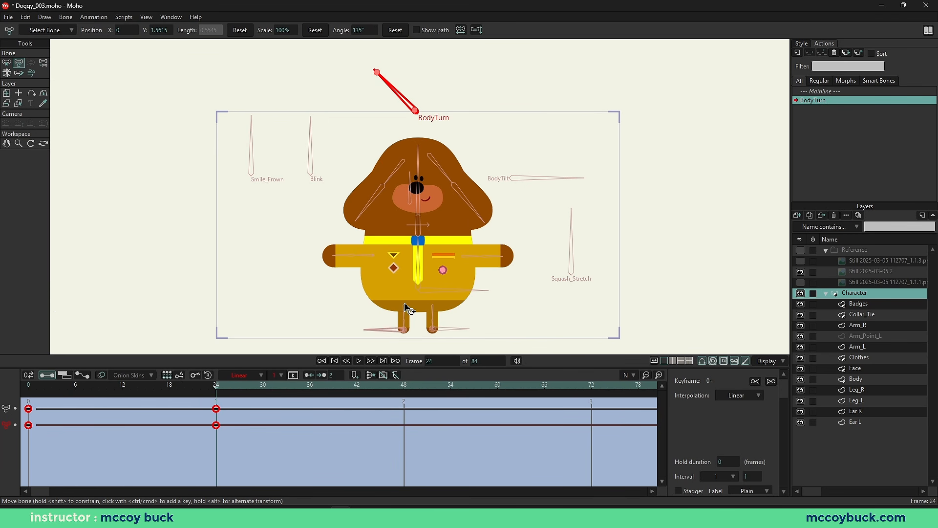
Step: At frame 24 of the BodyTurn action, move the face bone horizontally toward the Blink bone's side
{"action": "scroll", "coordinate": [414, 205], "scroll_direction": "up", "scroll_amount": 3}
{"action": "key", "text": "b"}
{"action": "left_click", "coordinate": [410, 189]}
{"action": "key", "text": "t"}
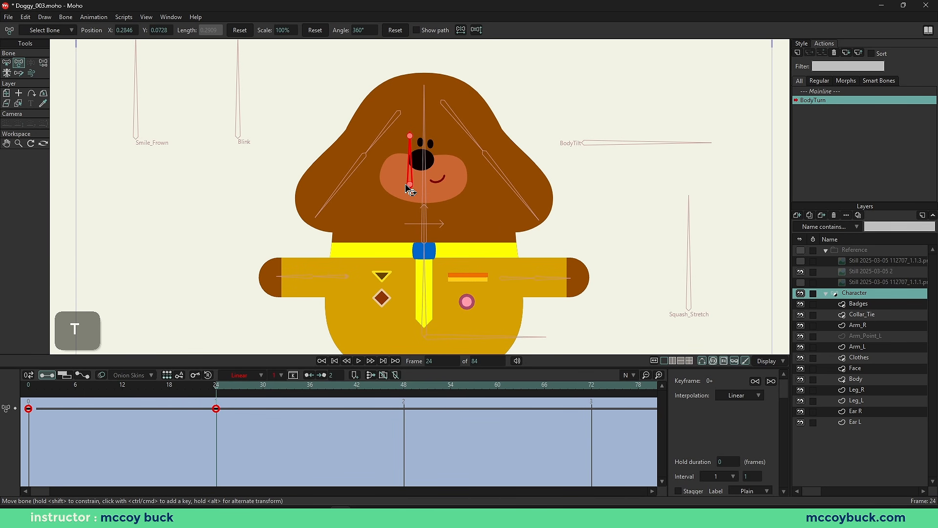
{"action": "left_click_drag", "start_coordinate": [413, 189], "coordinate": [391, 187]}
Step: At frame 24, move the upper ear bone on the Blink side slightly inward toward the middle of the head
{"action": "key", "text": "b"}
{"action": "left_click", "coordinate": [395, 121]}
{"action": "key", "text": "t"}
{"action": "left_click_drag", "start_coordinate": [400, 114], "coordinate": [410, 114]}
Step: At frame 12, move the upper ear bone on the BodyTilt side slightly outward, to about Y -0.127
{"action": "key", "text": "b"}
{"action": "left_click", "coordinate": [460, 126]}
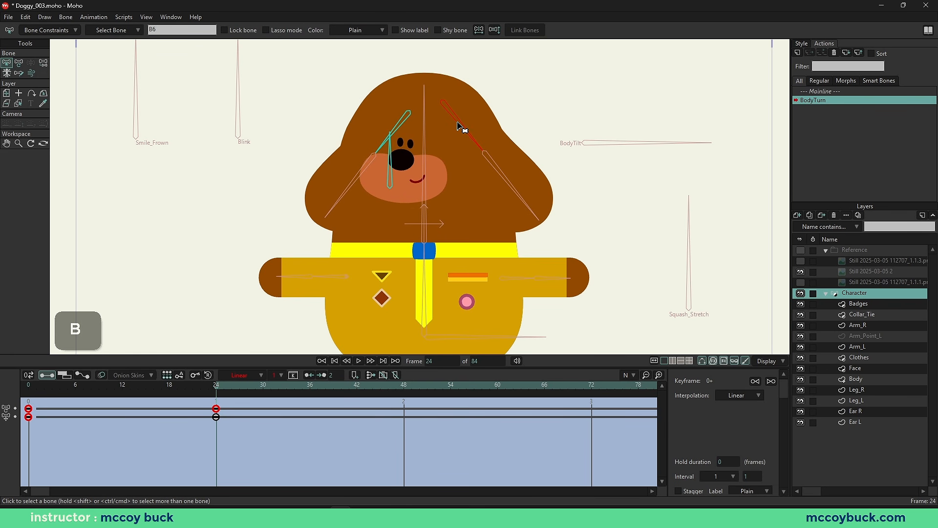
{"action": "left_click", "coordinate": [123, 388]}
{"action": "key", "text": "t"}
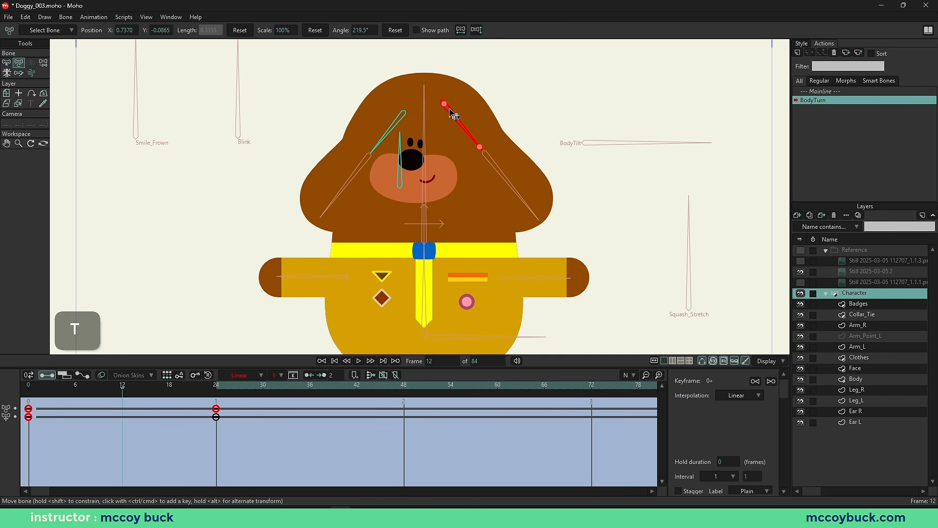
{"action": "left_click_drag", "start_coordinate": [446, 104], "coordinate": [456, 108]}
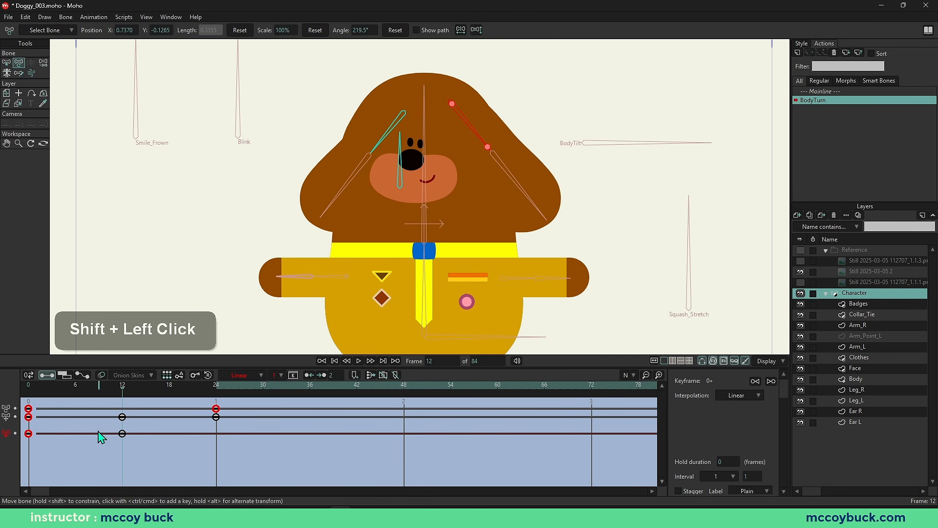
Step: Reset the position of the BodyTilt-side ear bone at frame 24, and scrub the action to check the ears
{"action": "left_click_drag", "start_coordinate": [122, 389], "coordinate": [219, 407]}
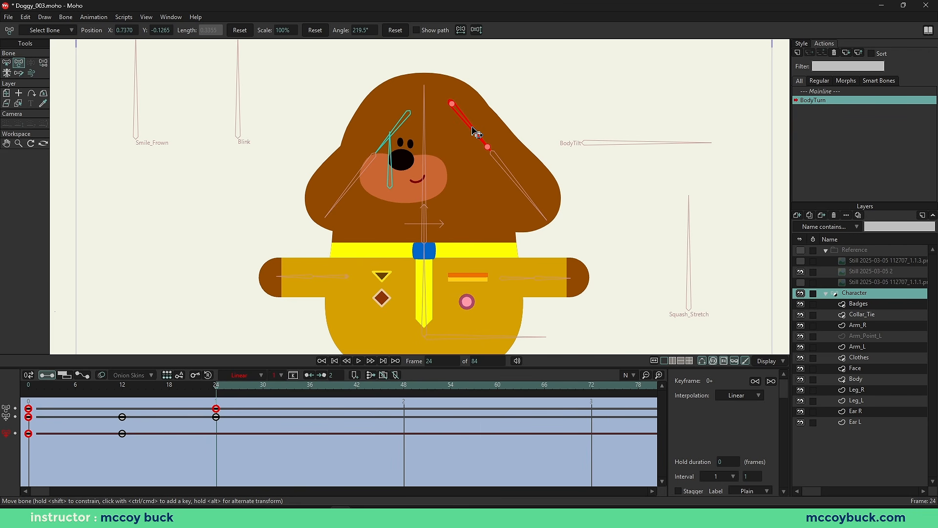
{"action": "left_click", "coordinate": [237, 33]}
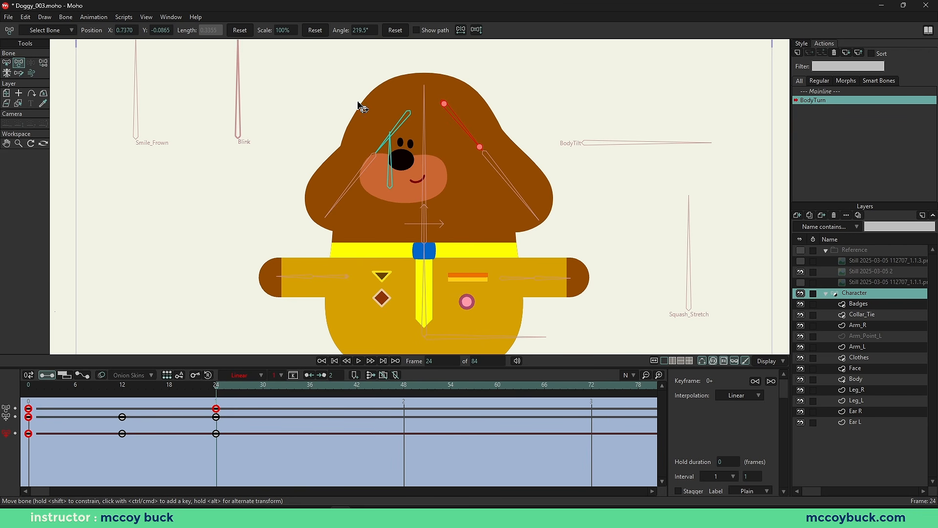
{"action": "mouse_move", "coordinate": [216, 385]}
{"action": "left_mouse_down"}
{"action": "mouse_move", "coordinate": [31, 384]}
{"action": "mouse_move", "coordinate": [209, 390]}
{"action": "mouse_move", "coordinate": [92, 388]}
{"action": "mouse_move", "coordinate": [216, 410]}
{"action": "mouse_move", "coordinate": [55, 391]}
{"action": "mouse_move", "coordinate": [222, 399]}
{"action": "left_mouse_up"}
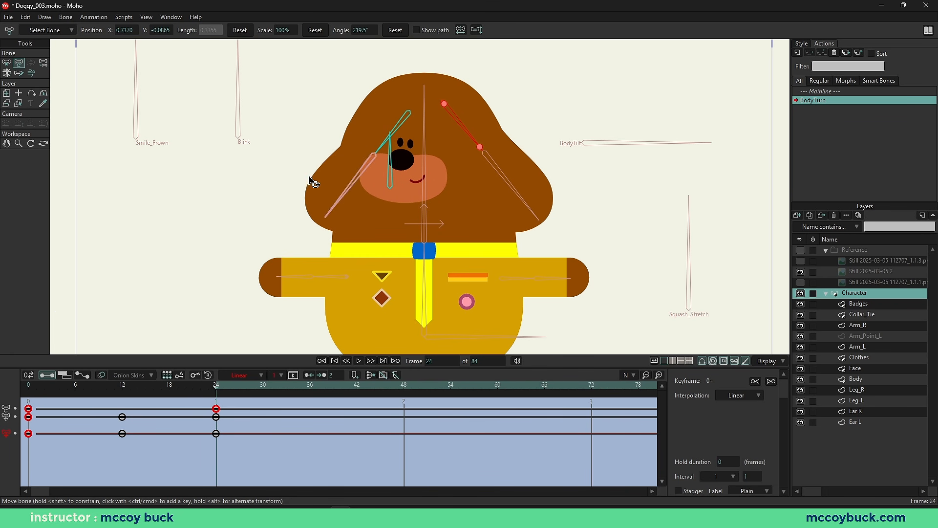
Step: On the Collar_Tie layer, select the points of the blue knot and the yellow tie, and return to frame 0
{"action": "left_click_drag", "start_coordinate": [379, 238], "coordinate": [365, 175]}
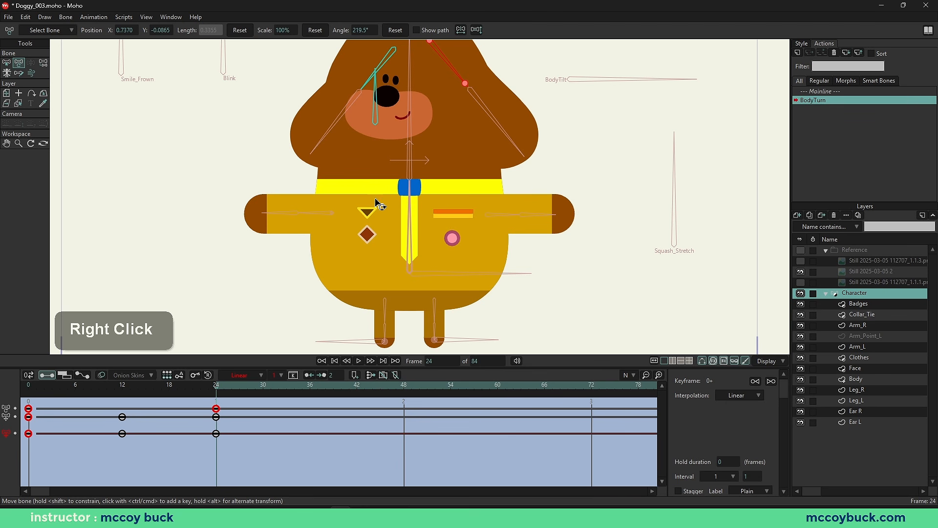
{"action": "right_click", "coordinate": [414, 194], "text": "alt"}
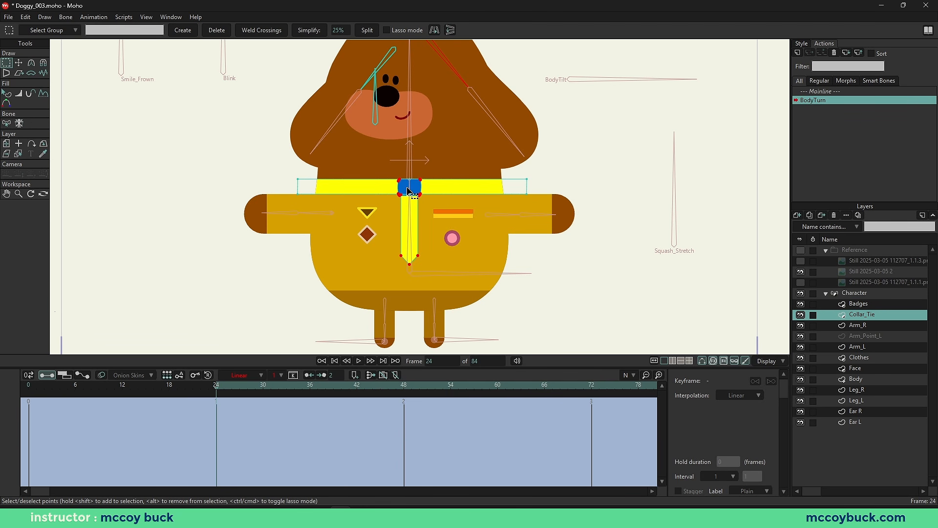
{"action": "key", "text": "g"}
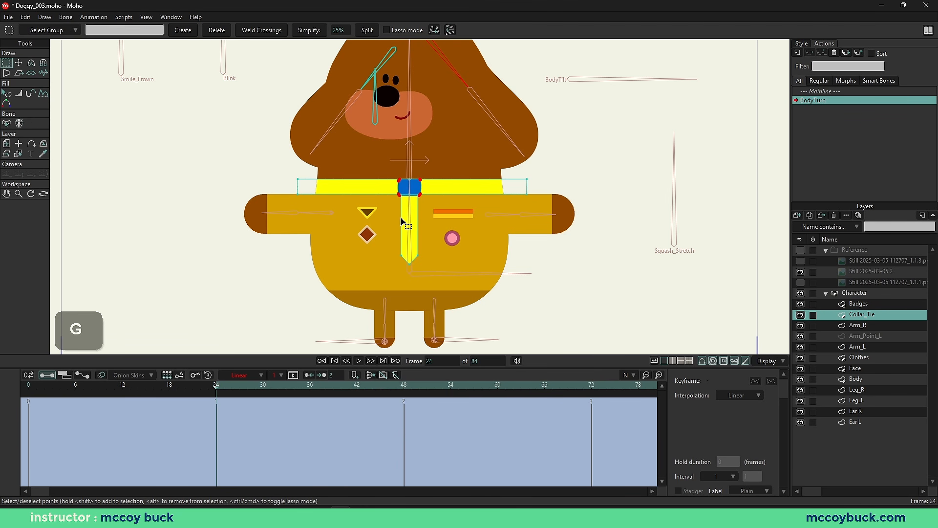
{"action": "left_click", "coordinate": [404, 222], "text": "shift"}
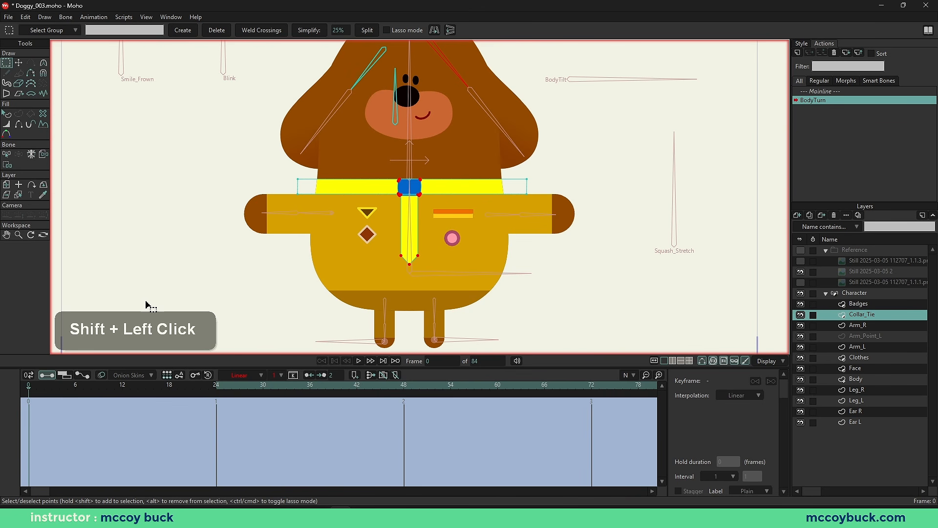
{"action": "scroll", "coordinate": [459, 187], "scroll_direction": "up", "scroll_amount": 3}
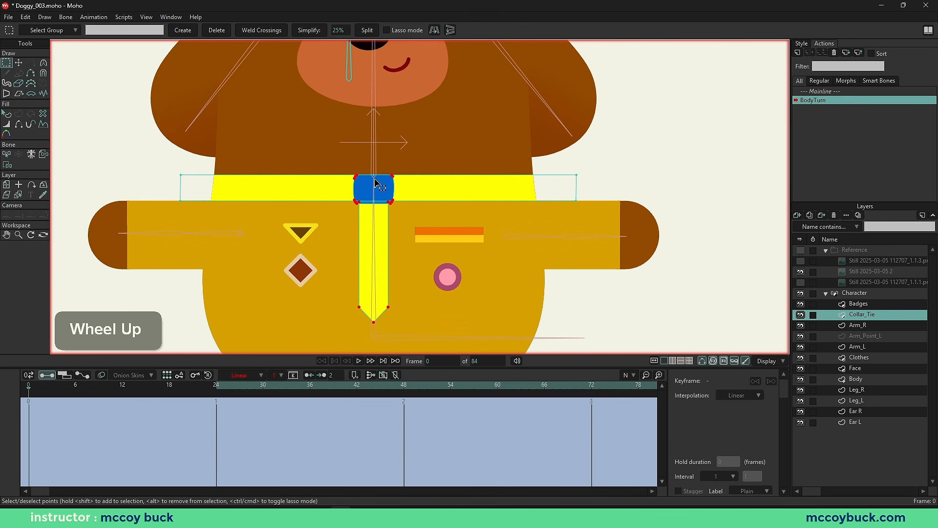
{"action": "right_click", "coordinate": [390, 126]}
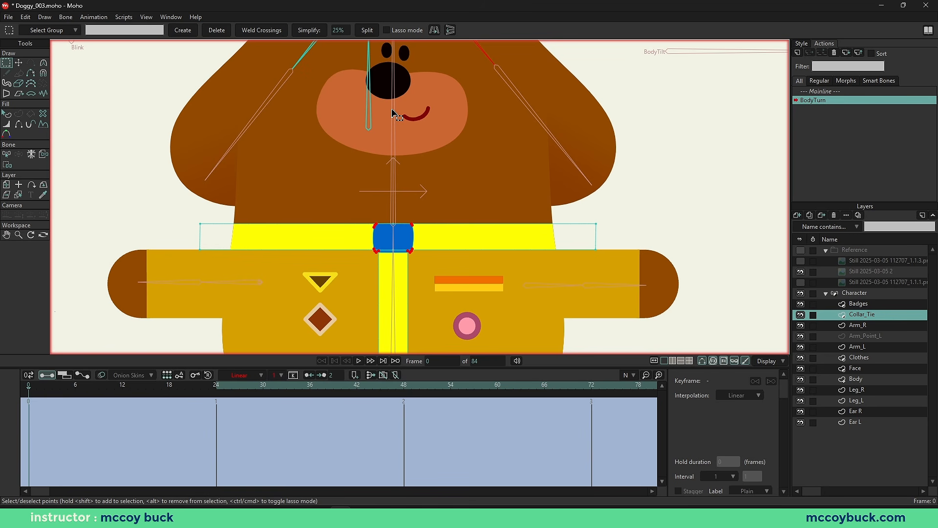
Step: At frame 24, move the selected knot and tie points sideways to about X -0.133 to follow the turned face
{"action": "left_click", "coordinate": [701, 362]}
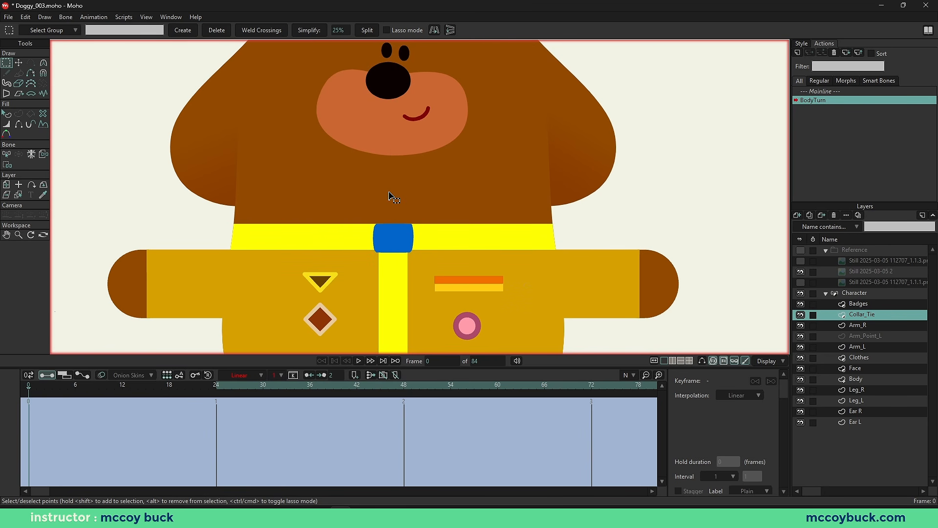
{"action": "left_click_drag", "start_coordinate": [89, 394], "coordinate": [216, 391]}
{"action": "key", "text": "t"}
{"action": "left_click_drag", "start_coordinate": [397, 248], "coordinate": [353, 244]}
{"action": "left_click_drag", "start_coordinate": [216, 387], "coordinate": [218, 419]}
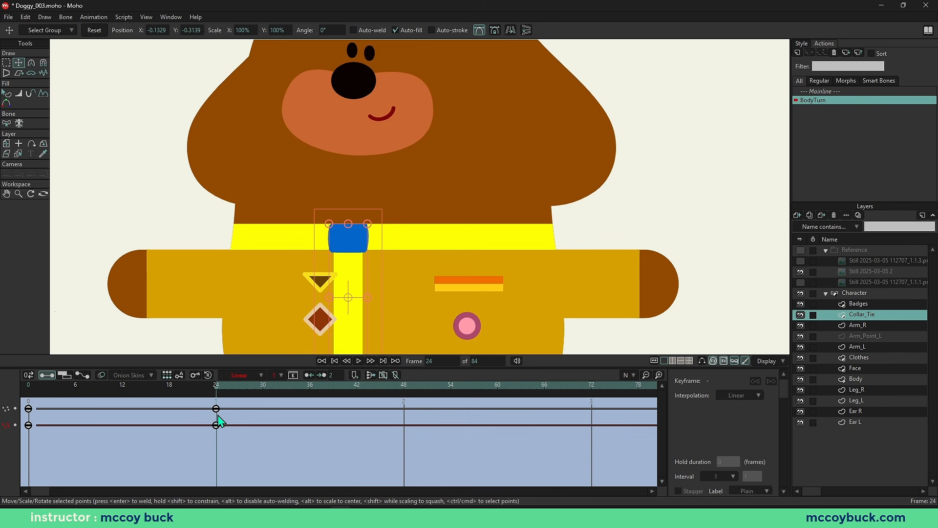
Step: Set all Collar_Tie keyframes to Linear interpolation and scrub the action to check the tie's movement
{"action": "left_click_drag", "start_coordinate": [53, 400], "coordinate": [217, 427]}
{"action": "key", "text": "ctrl+shift+a"}
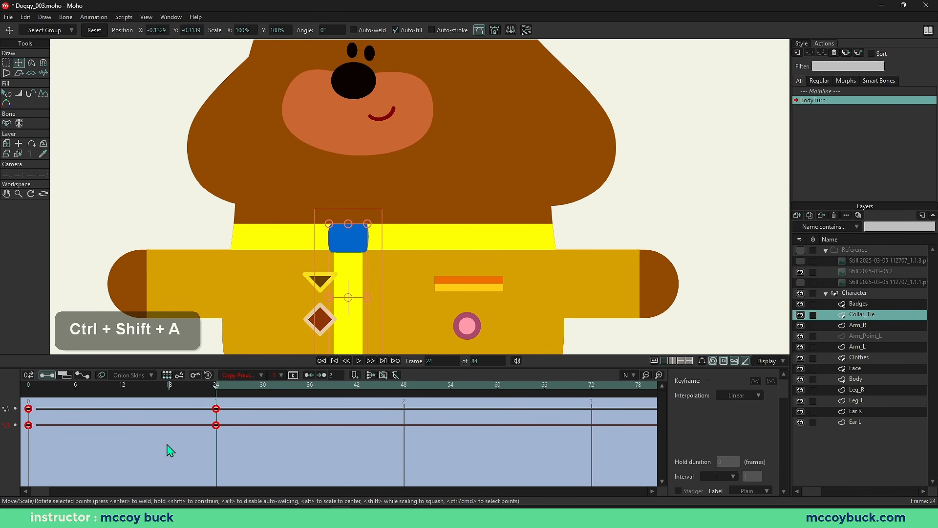
{"action": "key", "text": "ctrl+1"}
{"action": "left_click_drag", "start_coordinate": [76, 390], "coordinate": [209, 411]}
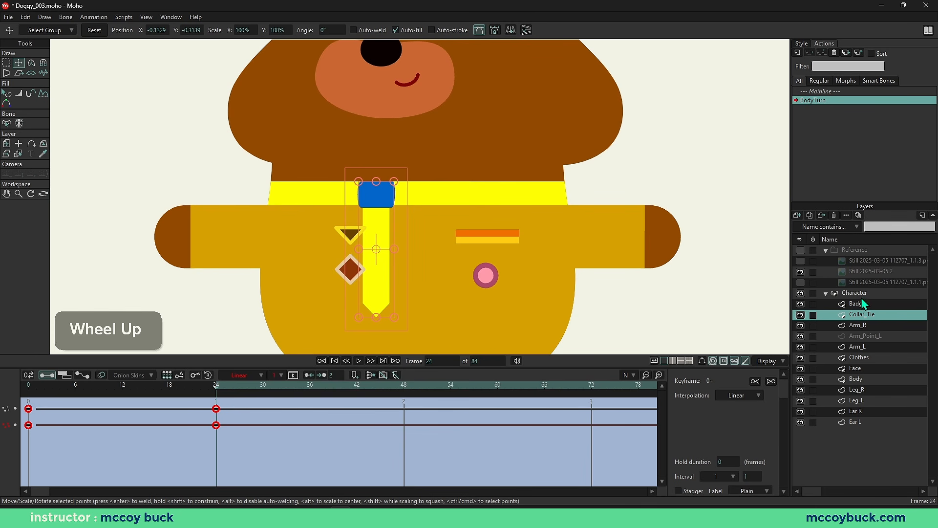
Step: Select all points on the Badges layer and move them sideways at frame 24 to about X -0.086
{"action": "left_click", "coordinate": [862, 305]}
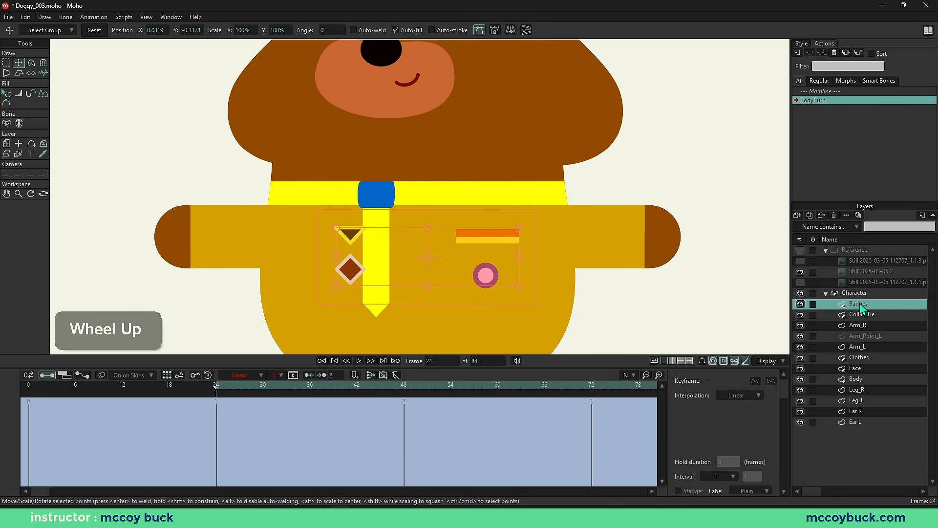
{"action": "key", "text": "ctrl+a"}
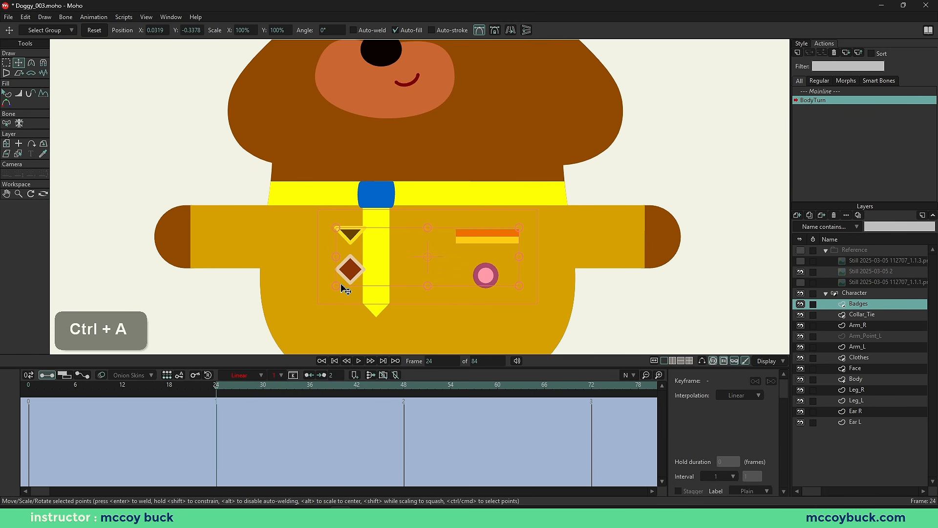
{"action": "left_click", "coordinate": [703, 362]}
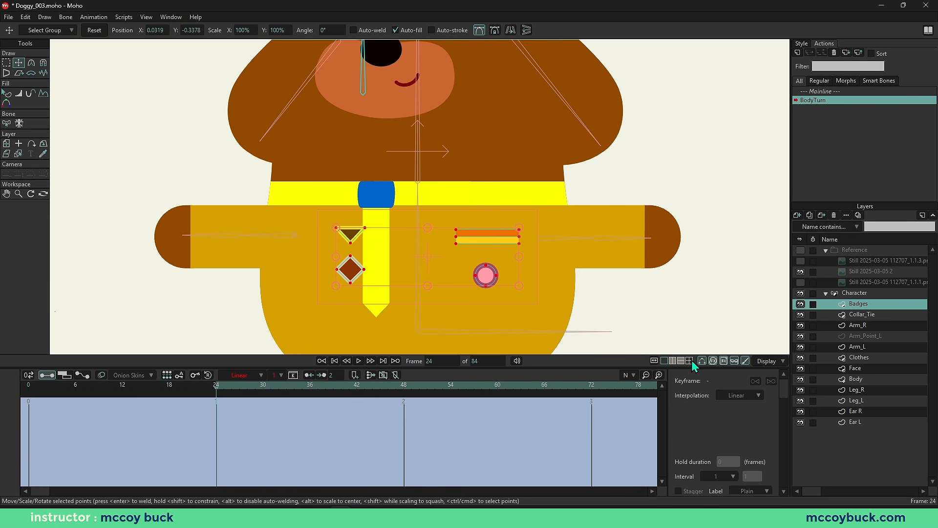
{"action": "left_click", "coordinate": [701, 362]}
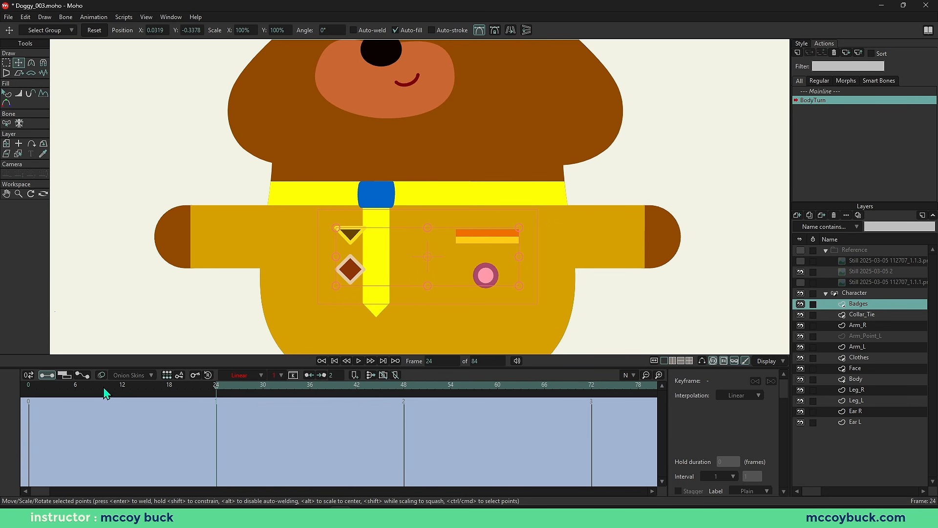
{"action": "key", "text": "t"}
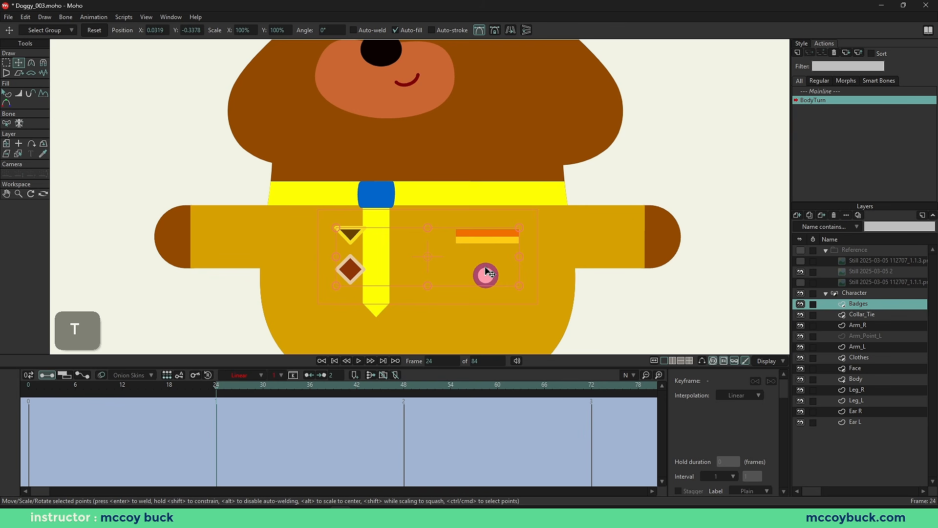
{"action": "left_click_drag", "start_coordinate": [486, 273], "coordinate": [449, 268]}
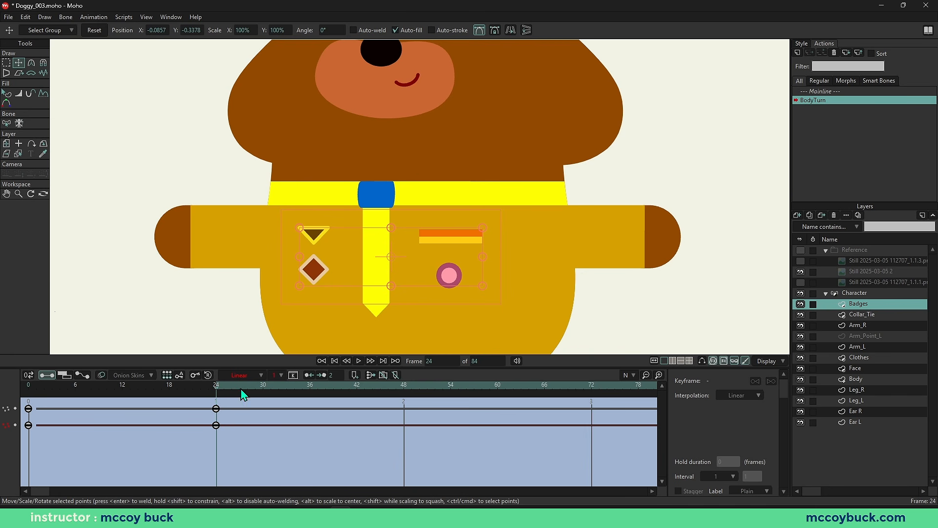
{"action": "mouse_move", "coordinate": [217, 391]}
{"action": "left_mouse_down"}
{"action": "mouse_move", "coordinate": [30, 389]}
{"action": "mouse_move", "coordinate": [217, 390]}
{"action": "left_mouse_up"}
Step: Compare the badges between frames 0 and 24, and shift them further sideways at frame 24 to about X -0.108
{"action": "scroll", "coordinate": [416, 244], "scroll_direction": "up", "scroll_amount": 4}
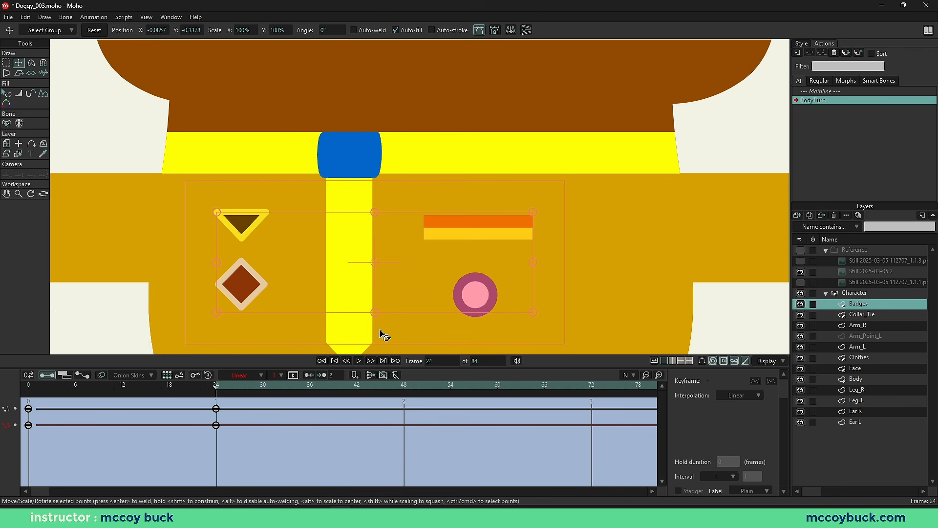
{"action": "key", "text": "ctrl+shift+d"}
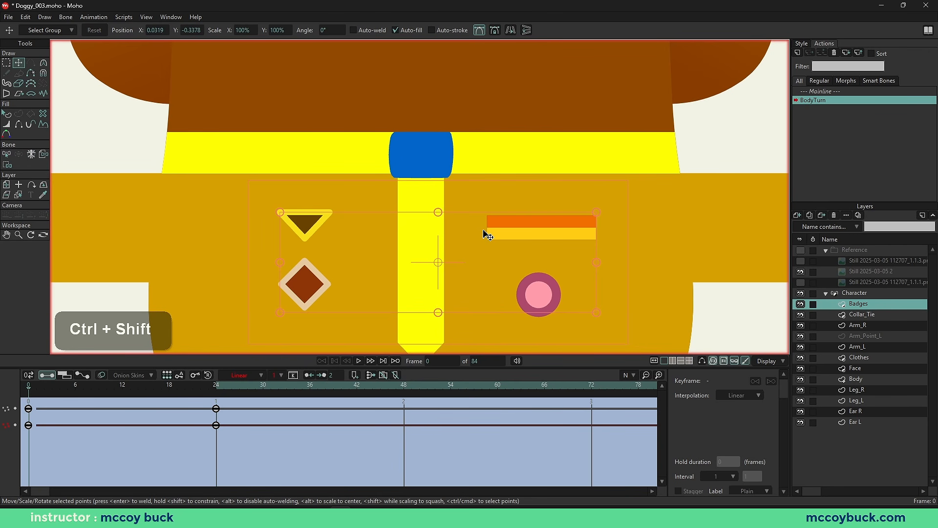
{"action": "key", "text": "ctrl+shift+d"}
{"action": "key", "text": "ctrl+shift+d"}
{"action": "key", "text": "ctrl+shift+d"}
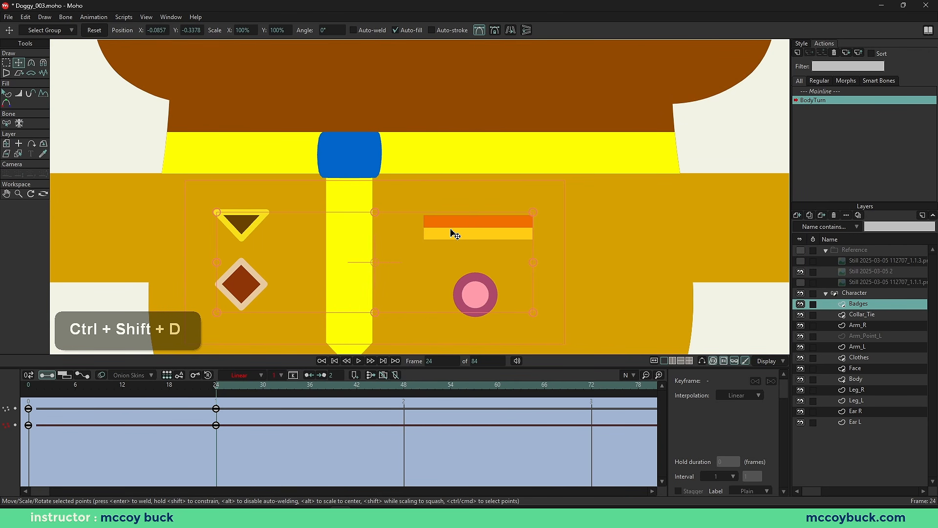
{"action": "left_click_drag", "start_coordinate": [446, 230], "coordinate": [434, 231]}
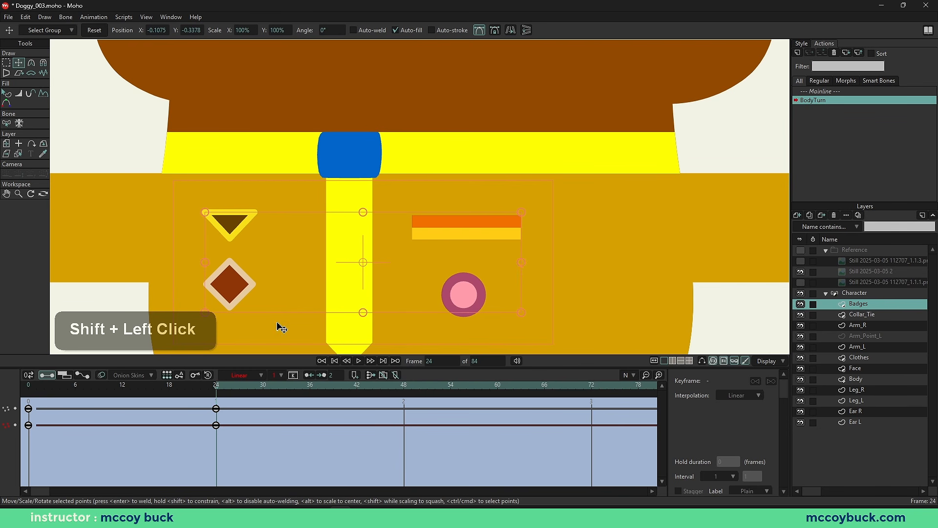
{"action": "left_click_drag", "start_coordinate": [219, 399], "coordinate": [24, 406]}
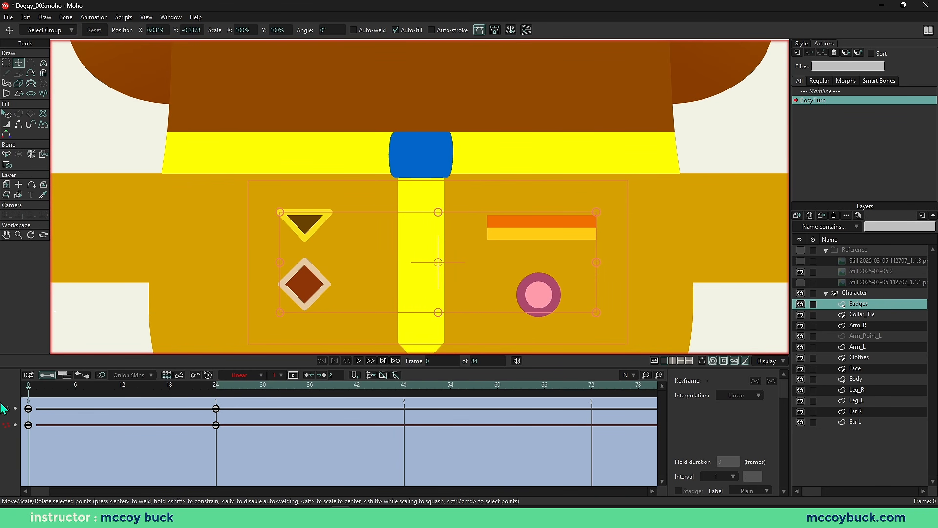
Step: Set all Badges keyframes to Linear interpolation and scrub the action forward to frame 24
{"action": "left_click_drag", "start_coordinate": [42, 391], "coordinate": [145, 406]}
{"action": "key", "text": "ctrl+shift+a"}
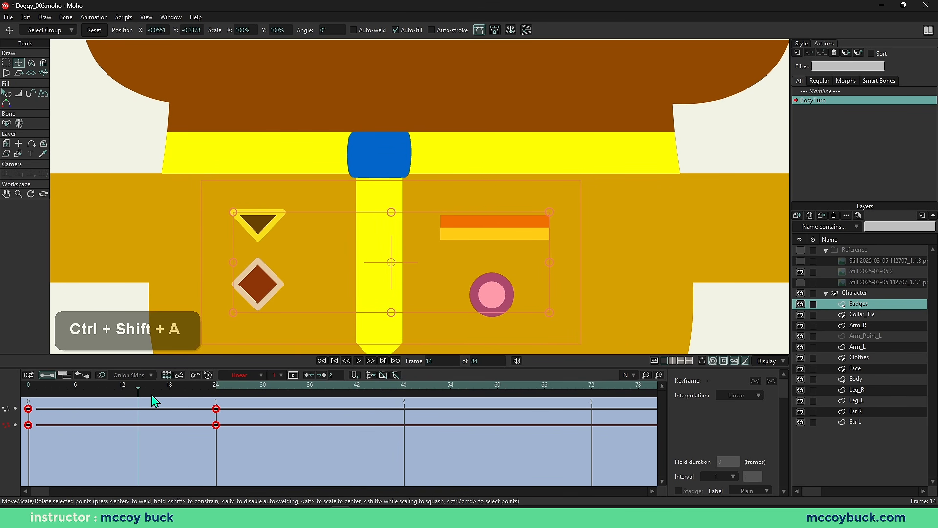
{"action": "key", "text": "ctrl+1"}
{"action": "left_click_drag", "start_coordinate": [132, 389], "coordinate": [216, 405]}
{"action": "scroll", "coordinate": [279, 138], "scroll_direction": "down", "scroll_amount": 5}
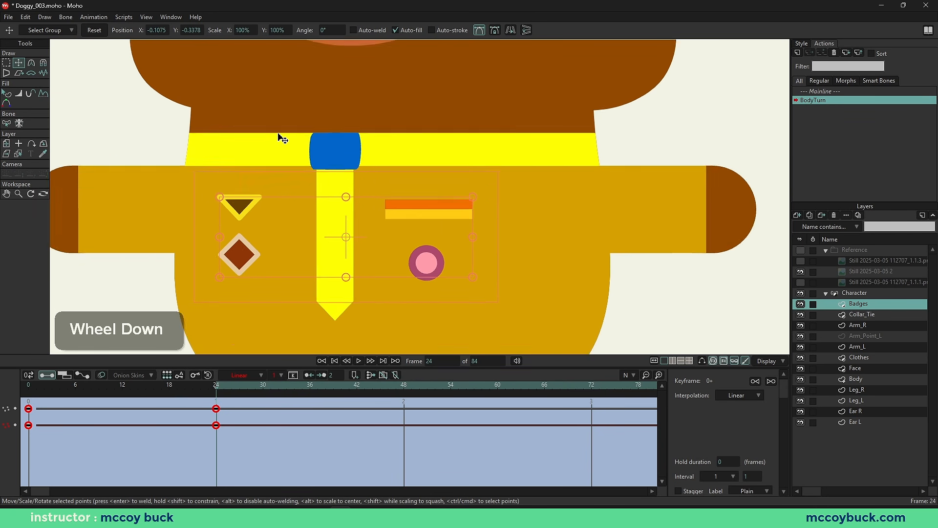
Step: Scrub the BodyTurn action back to frame 0 to check the whole character's turn
{"action": "key", "text": "b"}
{"action": "right_click", "coordinate": [315, 257]}
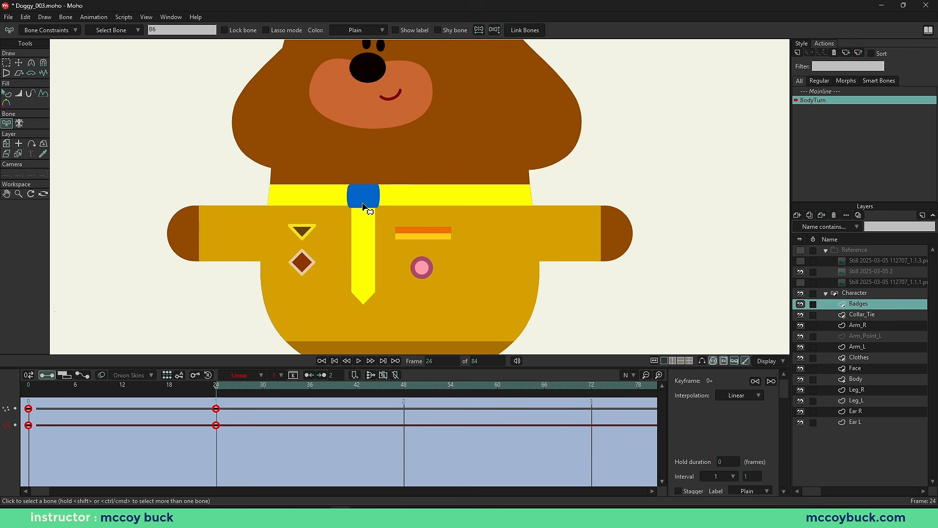
{"action": "scroll", "coordinate": [348, 264], "scroll_direction": "down", "scroll_amount": 3}
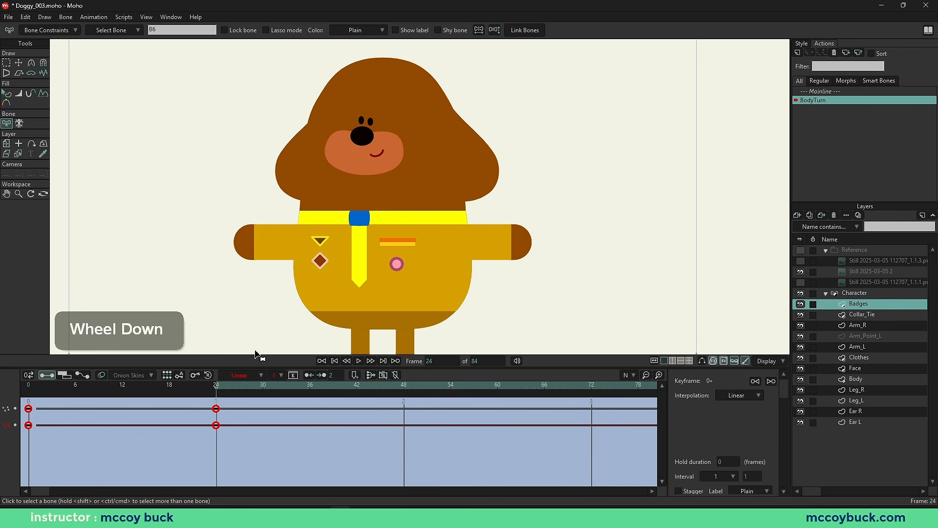
{"action": "left_click_drag", "start_coordinate": [216, 390], "coordinate": [4, 393]}
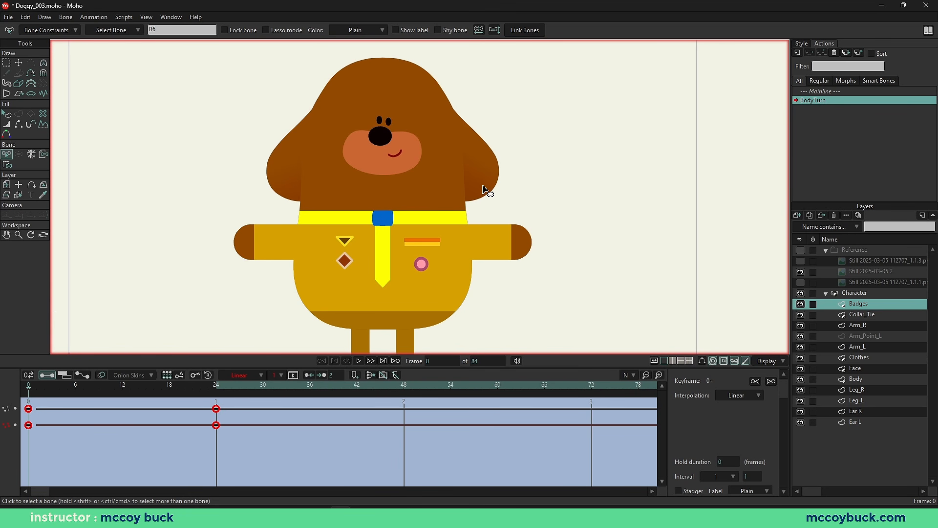
{"action": "left_click_drag", "start_coordinate": [34, 388], "coordinate": [1, 392]}
Step: Select the Ear R shape at frame 0, return from the BodyTurn action to the Mainline, and reset the view
{"action": "key", "text": "alt+q"}
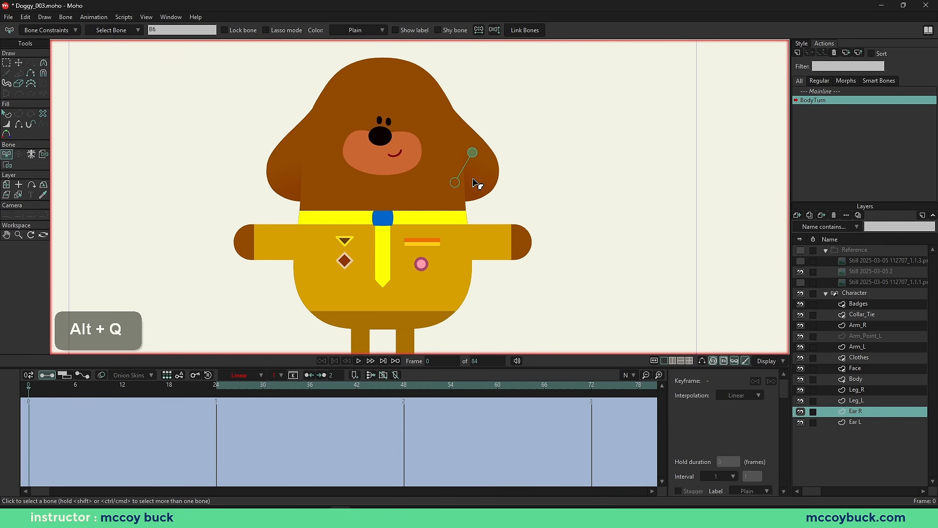
{"action": "left_click_drag", "start_coordinate": [77, 388], "coordinate": [5, 386]}
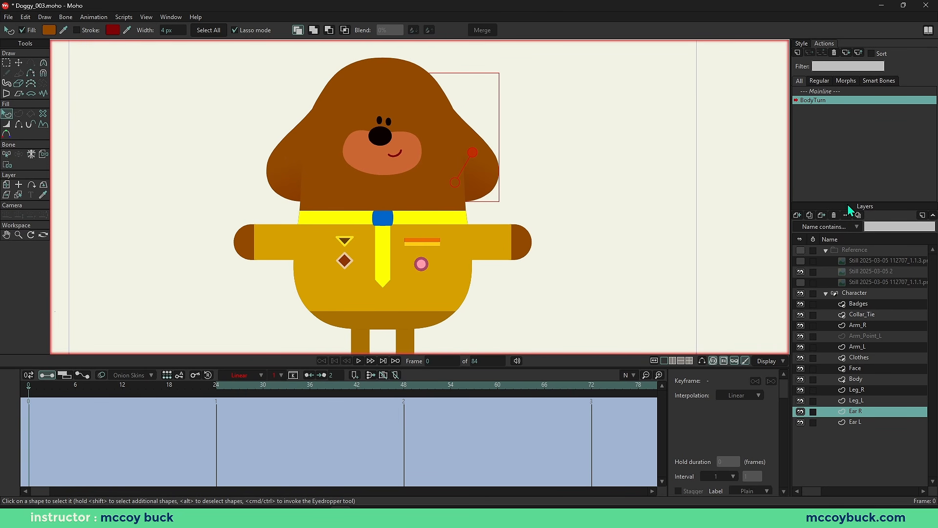
{"action": "double_click", "coordinate": [832, 92]}
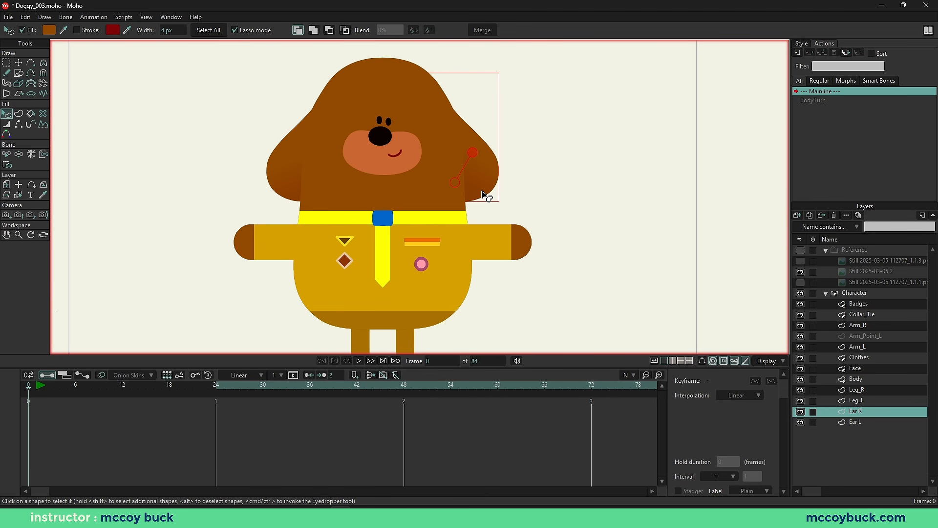
{"action": "key", "text": "Home"}
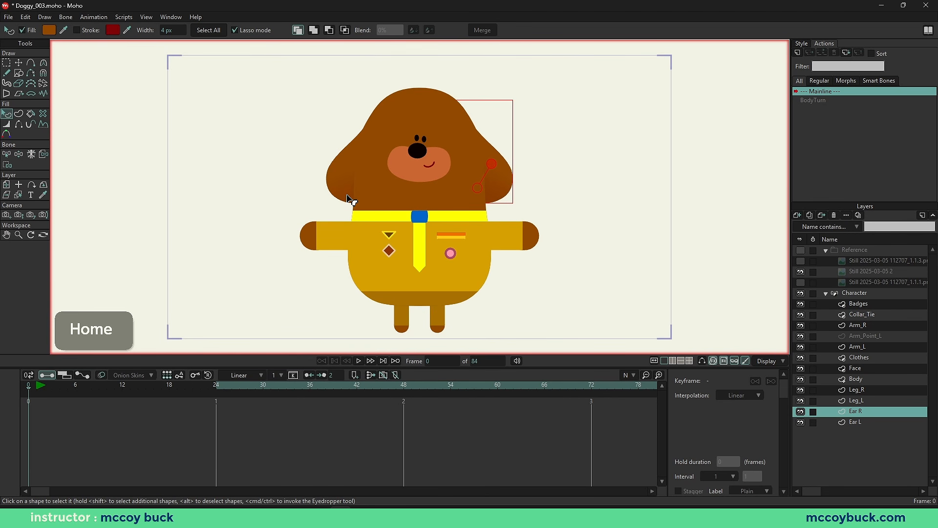
Step: Set the fill effect of the Ear L and Ear R shapes to plain
{"action": "key", "text": "alt+q"}
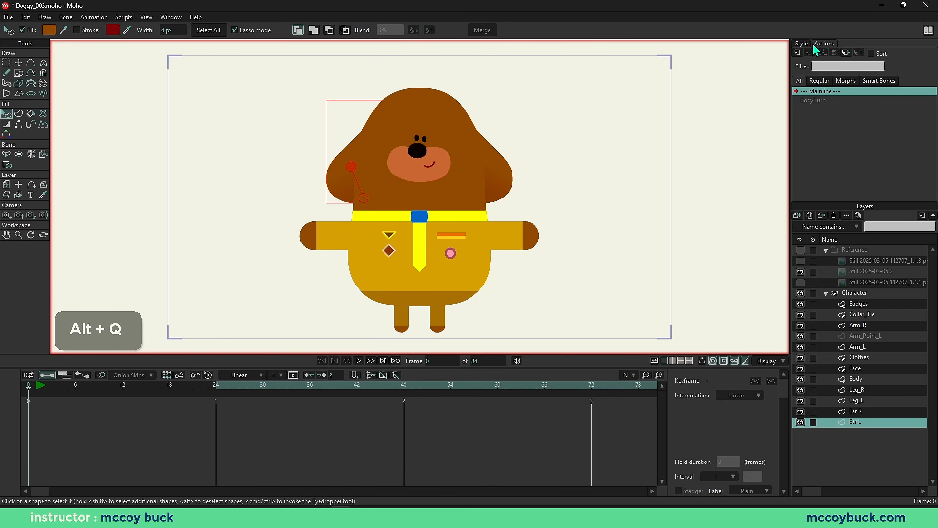
{"action": "left_click", "coordinate": [802, 44]}
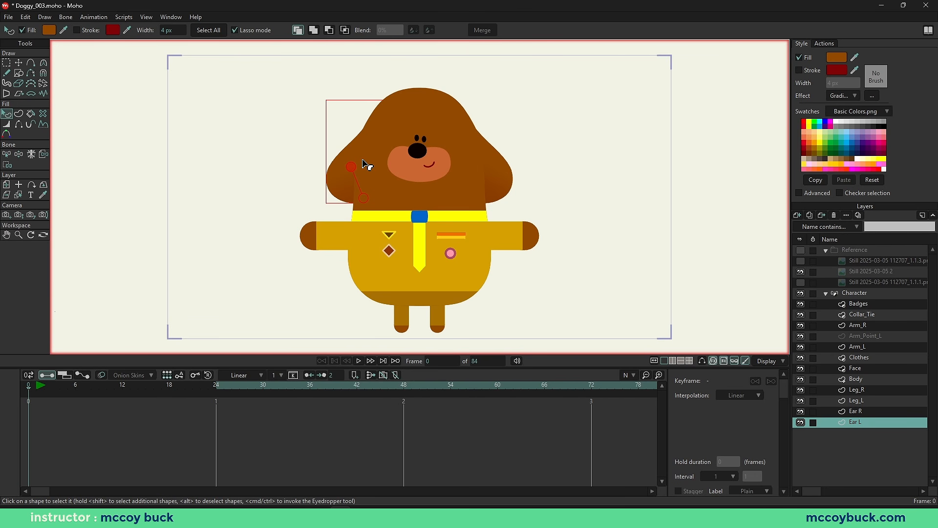
{"action": "left_click", "coordinate": [855, 96]}
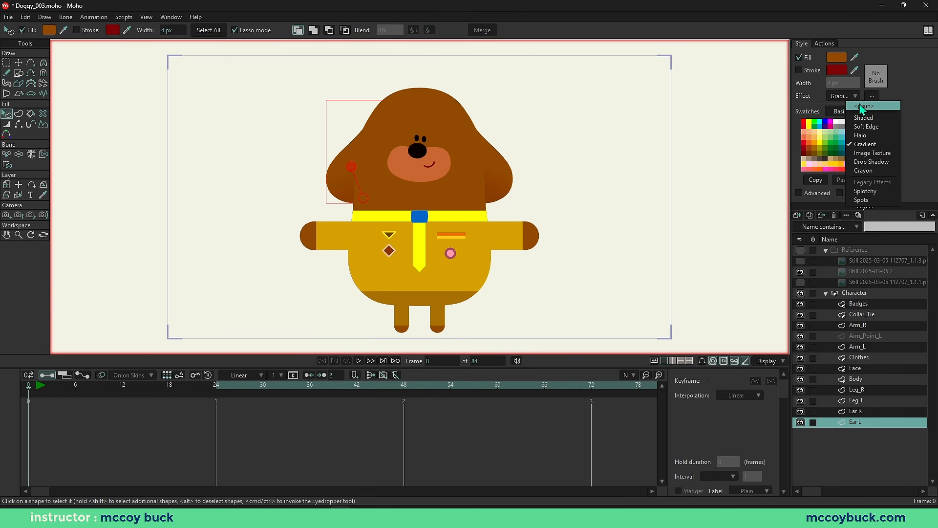
{"action": "left_click", "coordinate": [861, 106]}
{"action": "key", "text": "alt+q"}
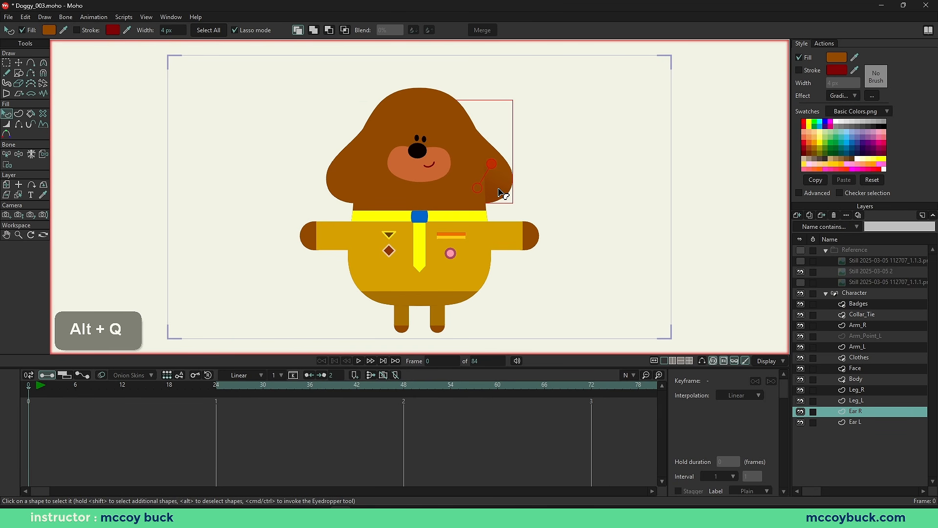
{"action": "left_click", "coordinate": [854, 96]}
{"action": "left_click", "coordinate": [860, 107]}
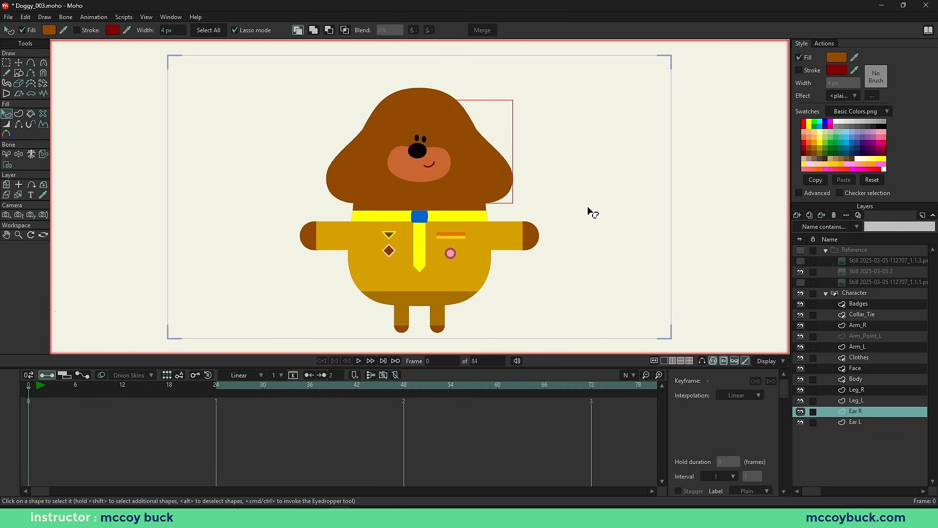
Step: Activate the Color Points tool on the Ear L layer and display its points
{"action": "right_click", "coordinate": [359, 180], "text": "alt"}
{"action": "key", "text": "g"}
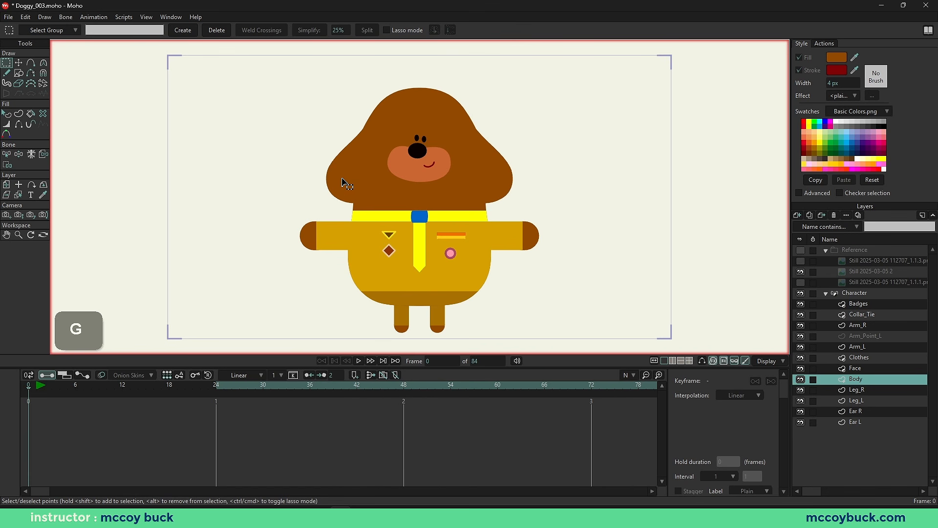
{"action": "right_click", "coordinate": [341, 184], "text": "alt"}
{"action": "key", "text": "i"}
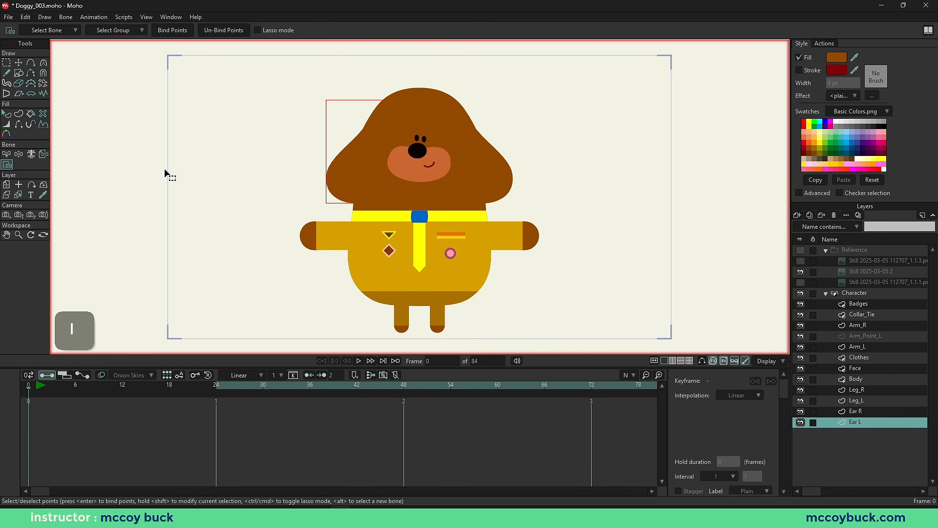
{"action": "left_click", "coordinate": [7, 134]}
{"action": "scroll", "coordinate": [361, 204], "scroll_direction": "up", "scroll_amount": 2}
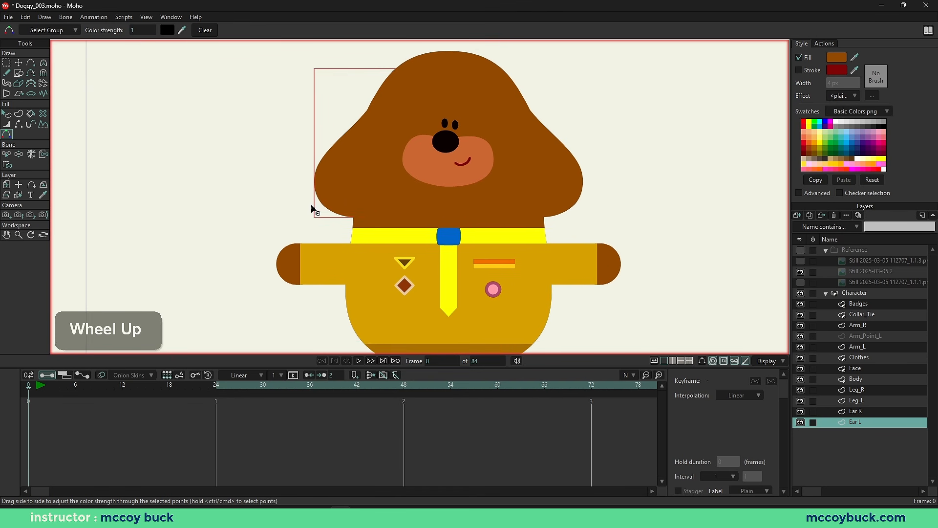
{"action": "left_click", "coordinate": [701, 362]}
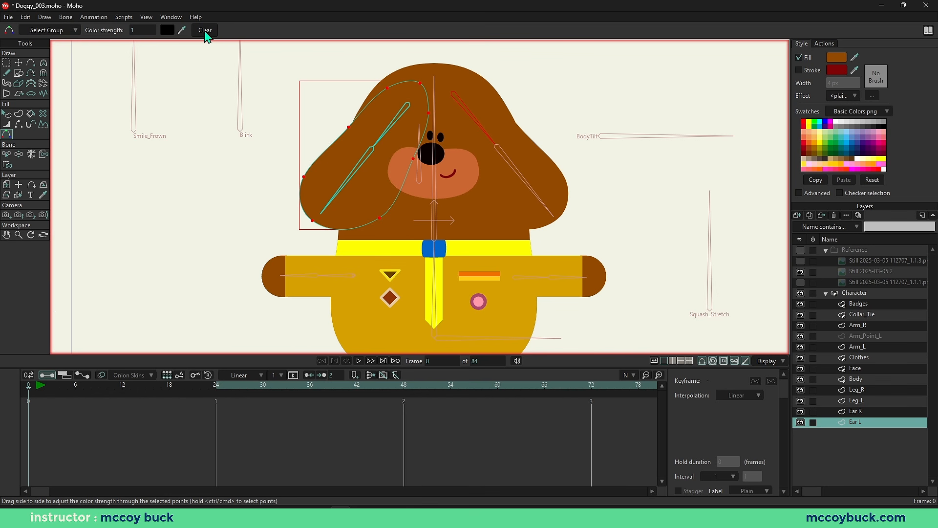
Step: Set the point color for the selected Ear L points to the red DE5555
{"action": "left_click", "coordinate": [166, 31]}
{"action": "left_click", "coordinate": [558, 157]}
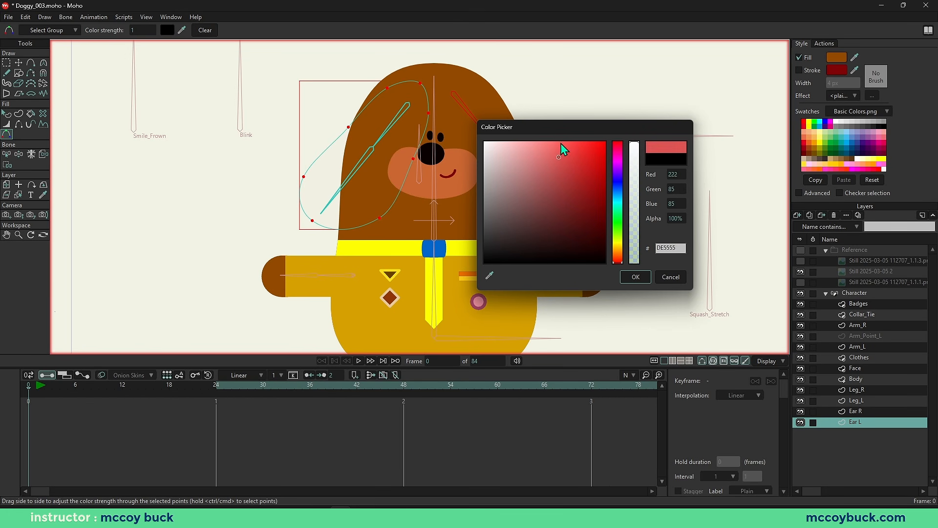
{"action": "left_click", "coordinate": [636, 276]}
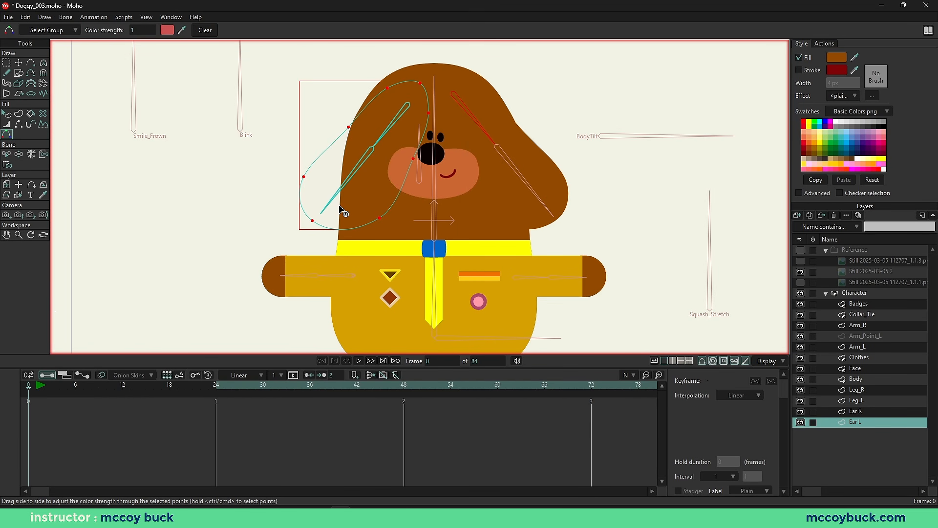
Step: Render a preview of the current frame, close it, and undo the red point color on Ear L
{"action": "key", "text": "ctrl+r"}
{"action": "left_click_drag", "start_coordinate": [937, 68], "coordinate": [450, 77]}
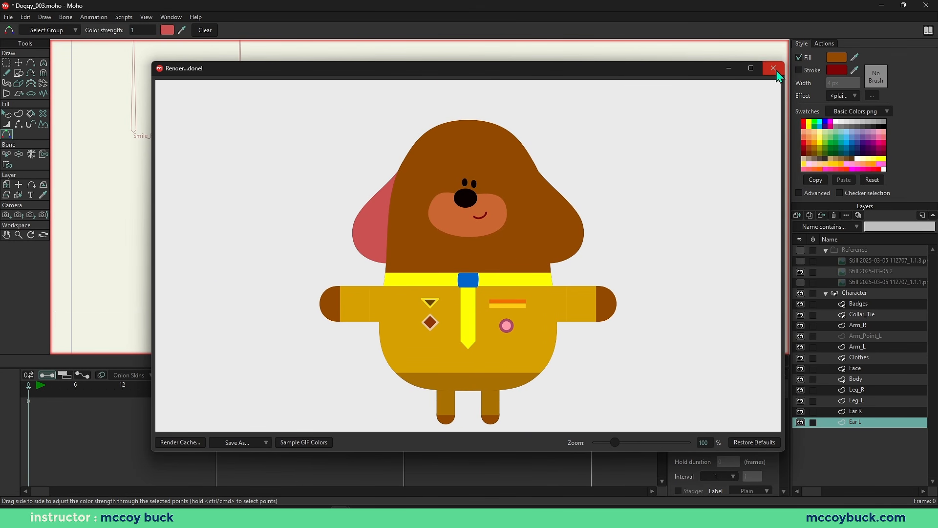
{"action": "left_click", "coordinate": [774, 68]}
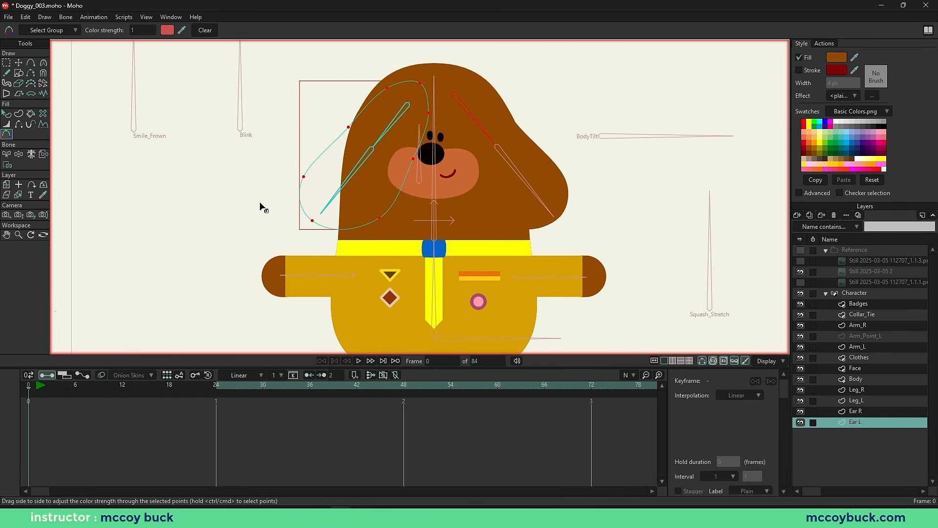
{"action": "key", "text": "ctrl+z"}
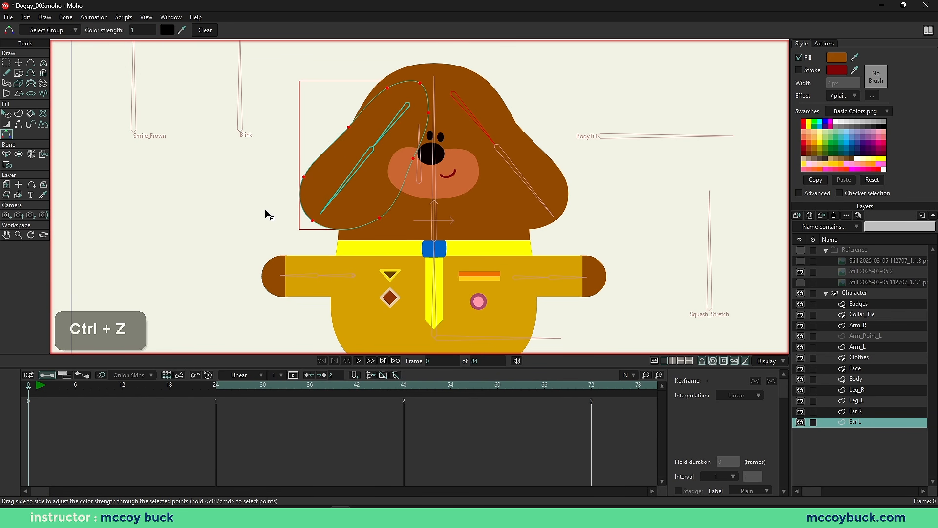
Step: Group the layers from Badges down to Body into a new group layer inside Character
{"action": "left_click", "coordinate": [866, 411]}
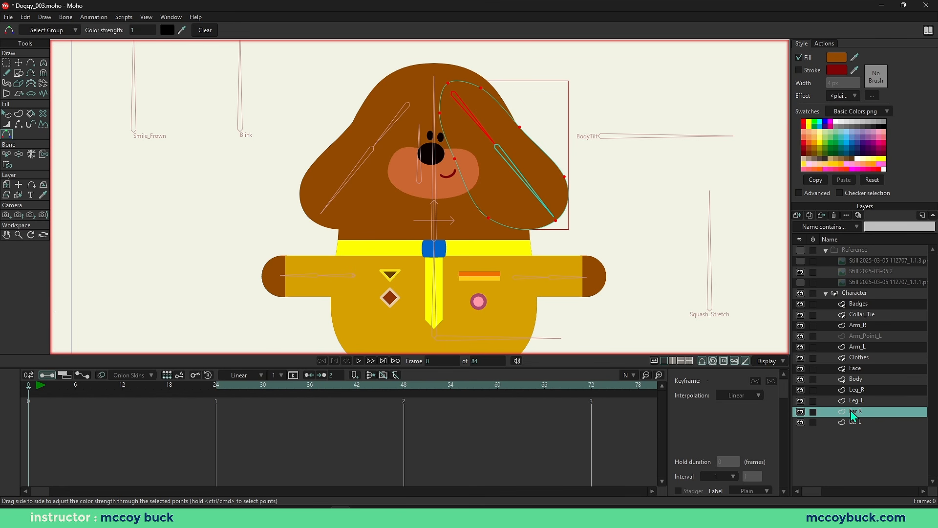
{"action": "left_click", "coordinate": [856, 379]}
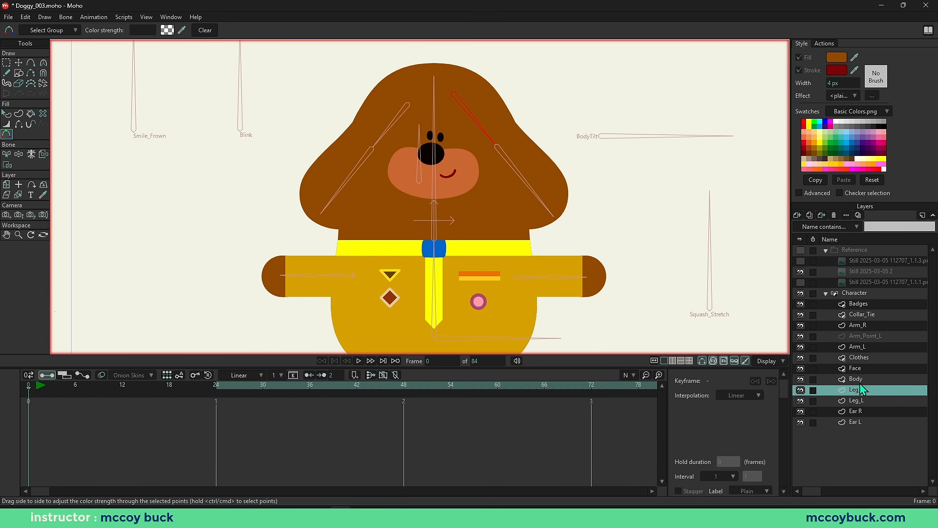
{"action": "left_click", "coordinate": [869, 305], "text": "shift"}
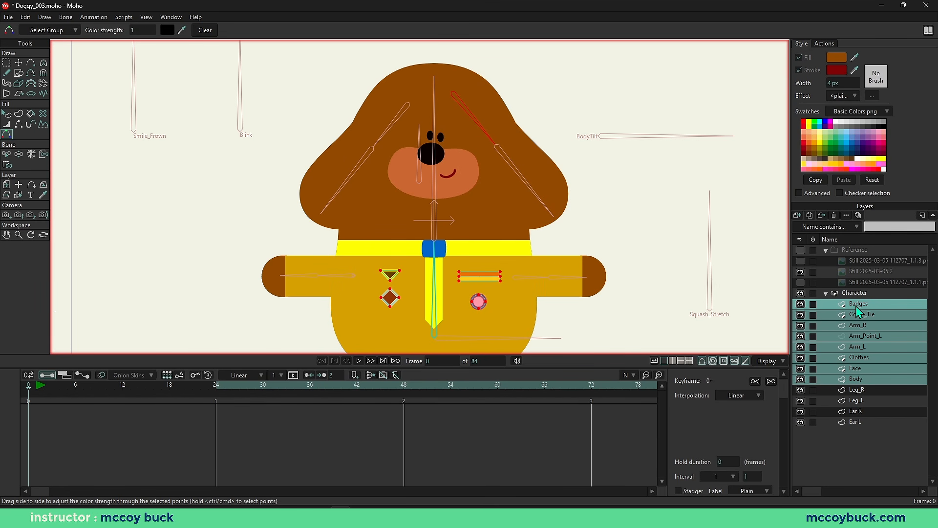
{"action": "right_click", "coordinate": [863, 306]}
{"action": "left_click", "coordinate": [883, 365]}
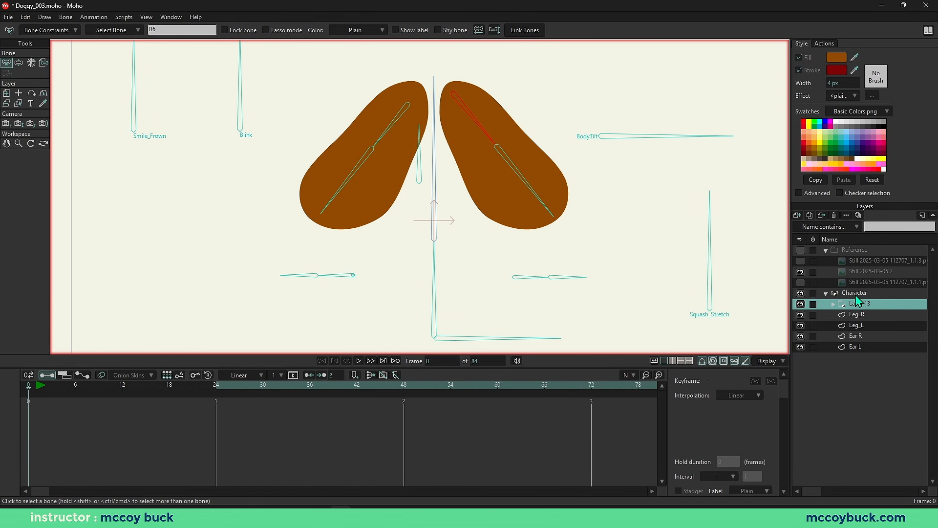
Step: Set the group mask of the Character layer to None
{"action": "left_click", "coordinate": [855, 295]}
{"action": "right_click", "coordinate": [854, 295]}
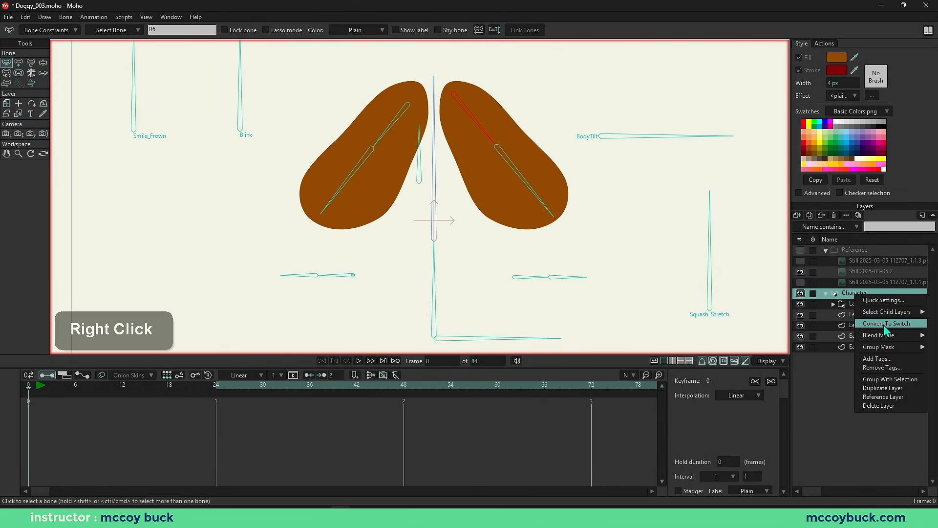
{"action": "mouse_move", "coordinate": [883, 347]}
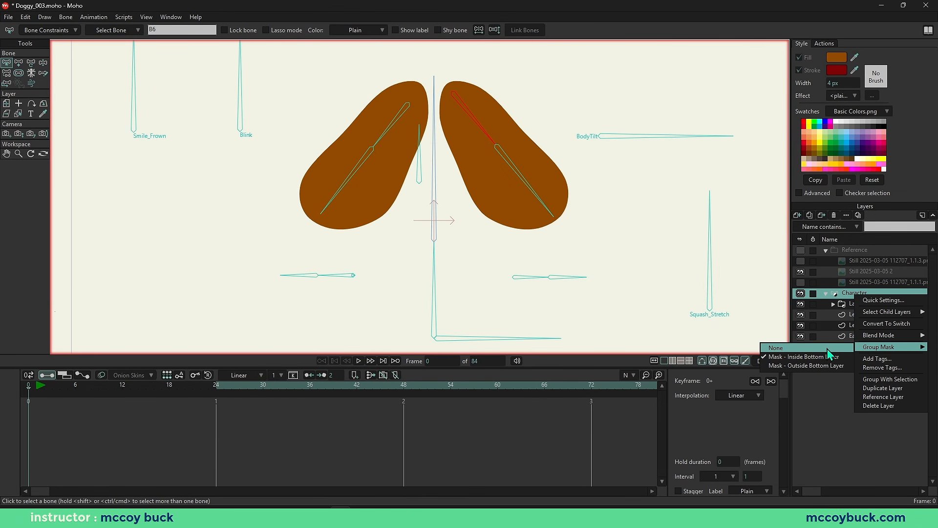
{"action": "left_click", "coordinate": [827, 347]}
Step: Set the group mask of the new group layer to Mask - Inside Bottom Layer
{"action": "left_click", "coordinate": [859, 303]}
{"action": "scroll", "coordinate": [524, 230], "scroll_direction": "down", "scroll_amount": 2}
{"action": "left_click_drag", "start_coordinate": [513, 298], "coordinate": [490, 211]}
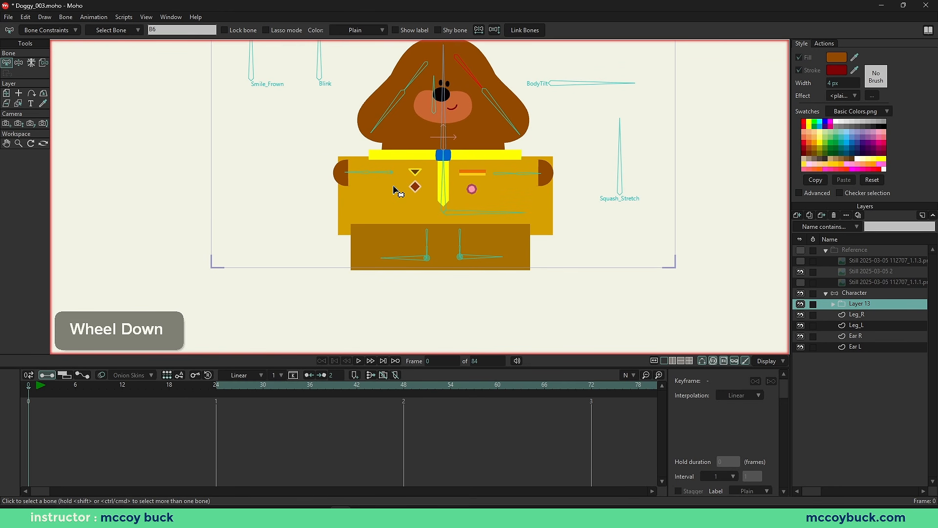
{"action": "left_click_drag", "start_coordinate": [397, 190], "coordinate": [418, 249]}
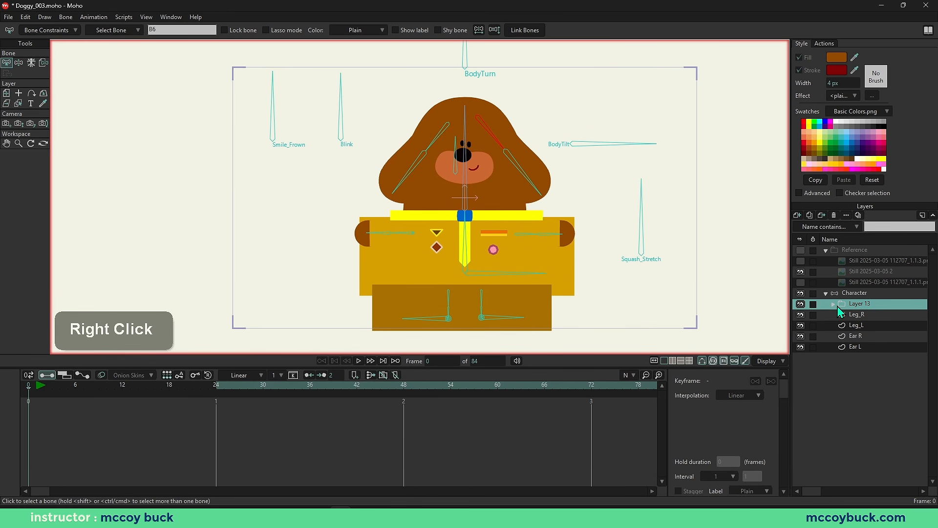
{"action": "left_click", "coordinate": [834, 304]}
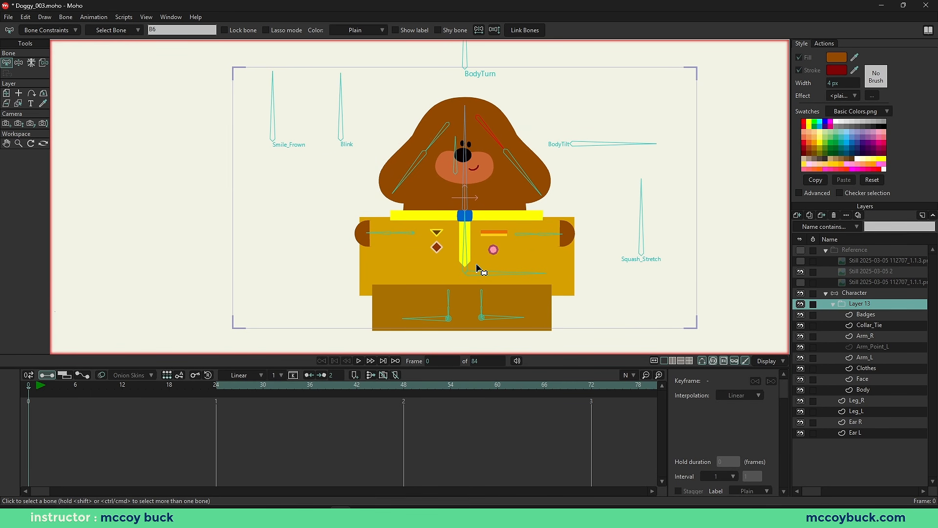
{"action": "right_click", "coordinate": [865, 308]}
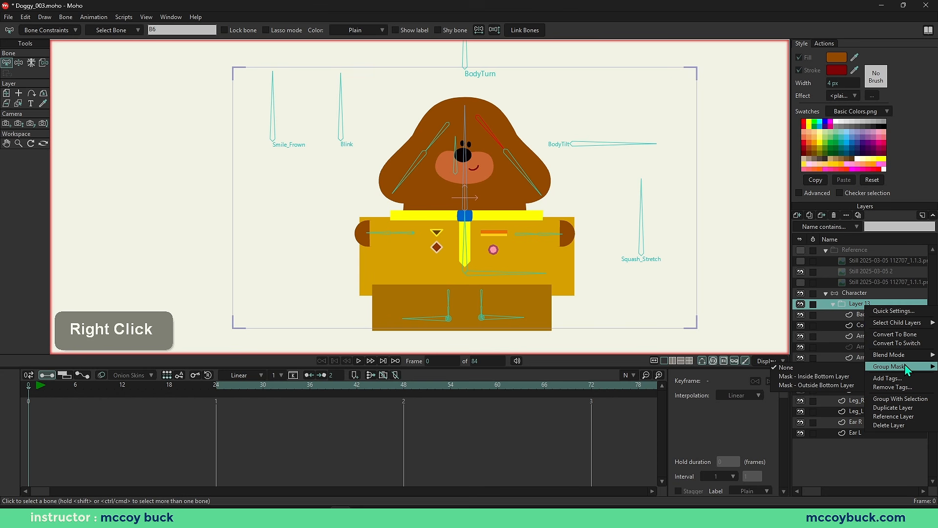
{"action": "mouse_move", "coordinate": [901, 373]}
{"action": "left_click", "coordinate": [834, 377]}
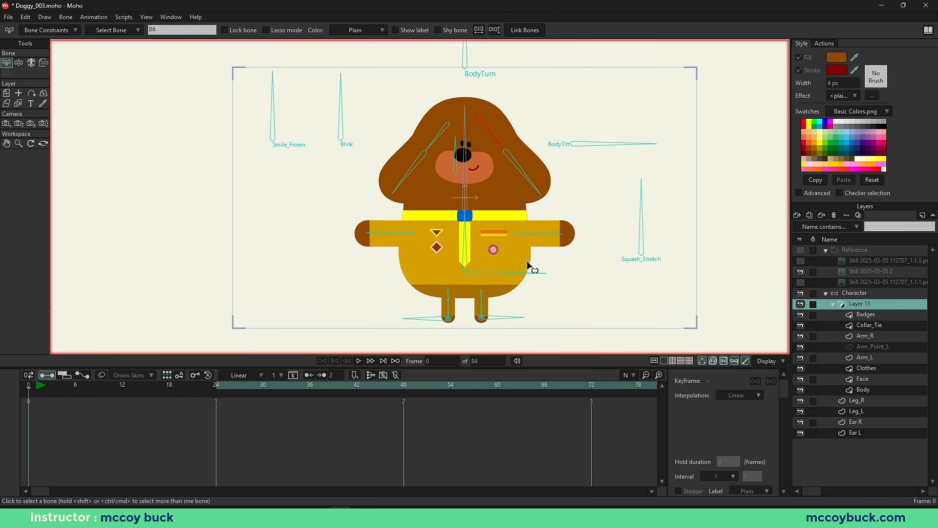
Step: Rename the new group layer as Body and collapse it
{"action": "double_click", "coordinate": [859, 306]}
{"action": "type", "text": "Body"}
{"action": "key", "text": "Return"}
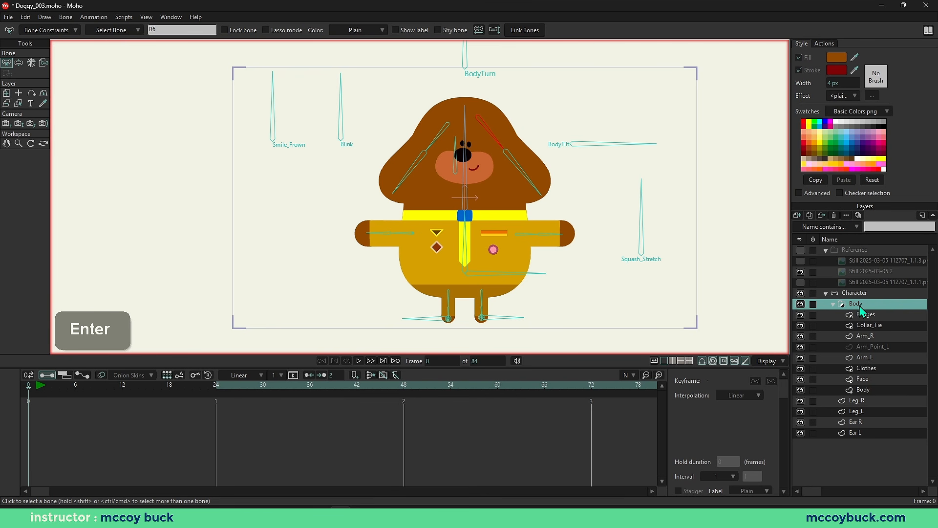
{"action": "left_click", "coordinate": [834, 304]}
Step: Select the Ear L layer with the Color Points tool and sample the head's brown for all its points
{"action": "scroll", "coordinate": [372, 185], "scroll_direction": "up", "scroll_amount": 1}
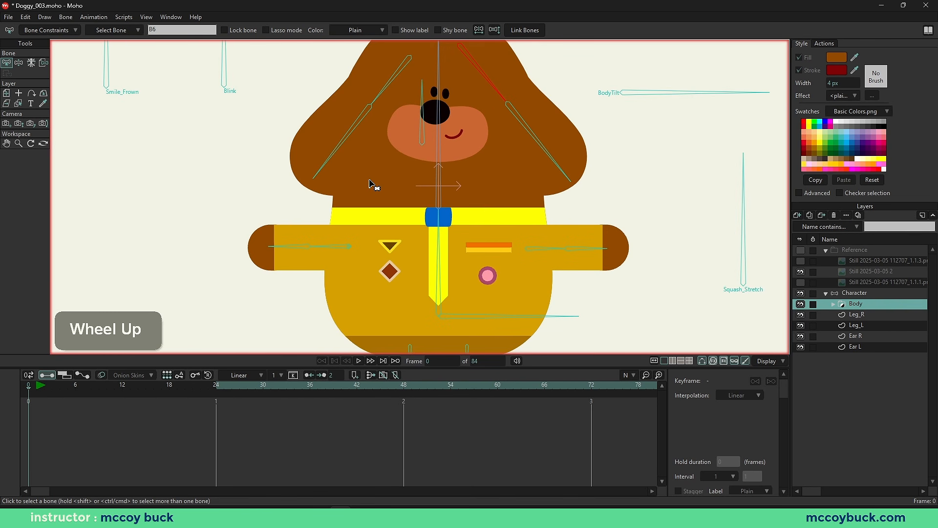
{"action": "scroll", "coordinate": [331, 218], "scroll_direction": "up", "scroll_amount": 1}
{"action": "right_click", "coordinate": [331, 216], "text": "alt"}
{"action": "key", "text": "k"}
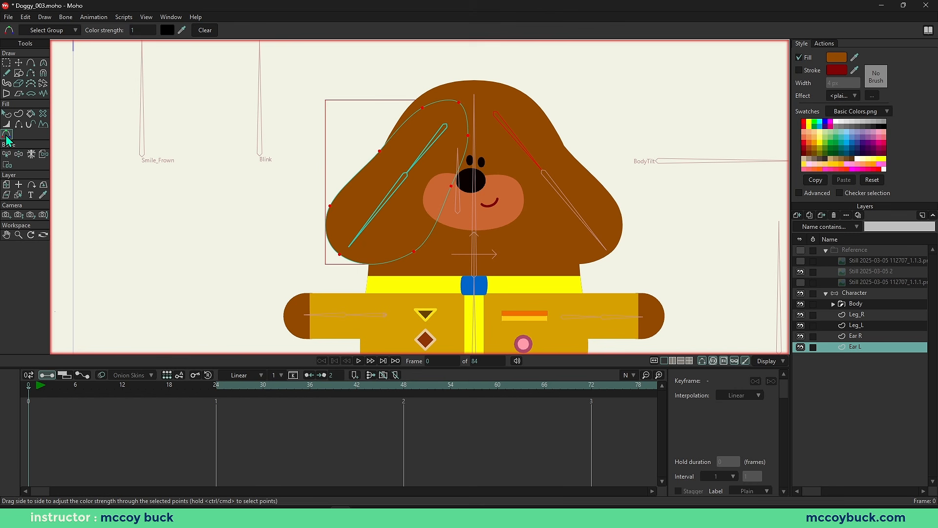
{"action": "left_click", "coordinate": [183, 29]}
{"action": "left_click", "coordinate": [429, 178]}
Step: Select the two lowest Ear L points and set their color to the darker brown 743405
{"action": "left_click_drag", "start_coordinate": [331, 252], "coordinate": [418, 269]}
{"action": "left_click_drag", "start_coordinate": [300, 258], "coordinate": [483, 296]}
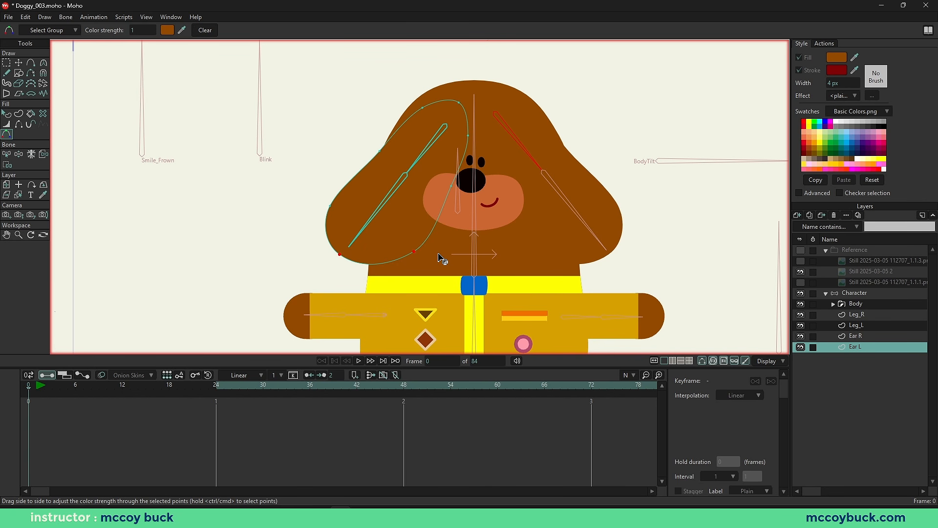
{"action": "left_click", "coordinate": [167, 30]}
{"action": "left_click_drag", "start_coordinate": [619, 258], "coordinate": [620, 259]}
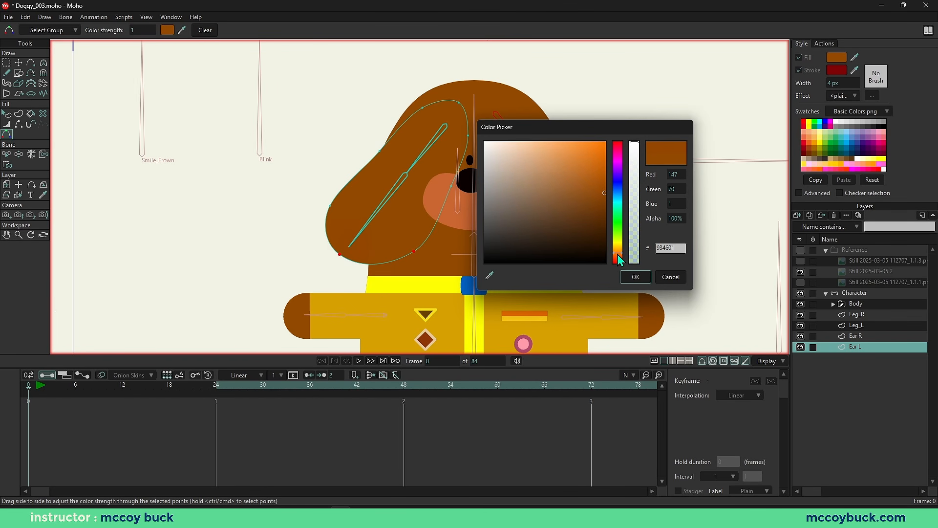
{"action": "left_click_drag", "start_coordinate": [604, 193], "coordinate": [601, 208]}
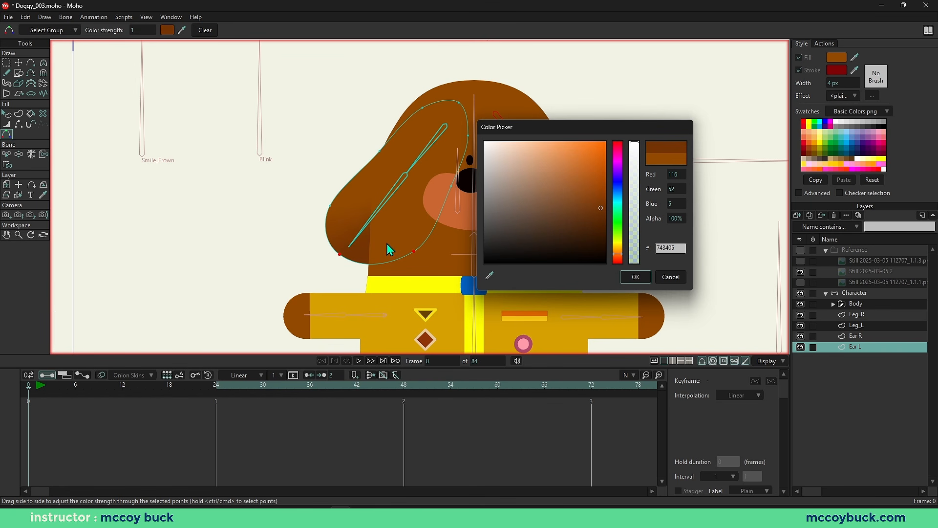
{"action": "left_click", "coordinate": [635, 276]}
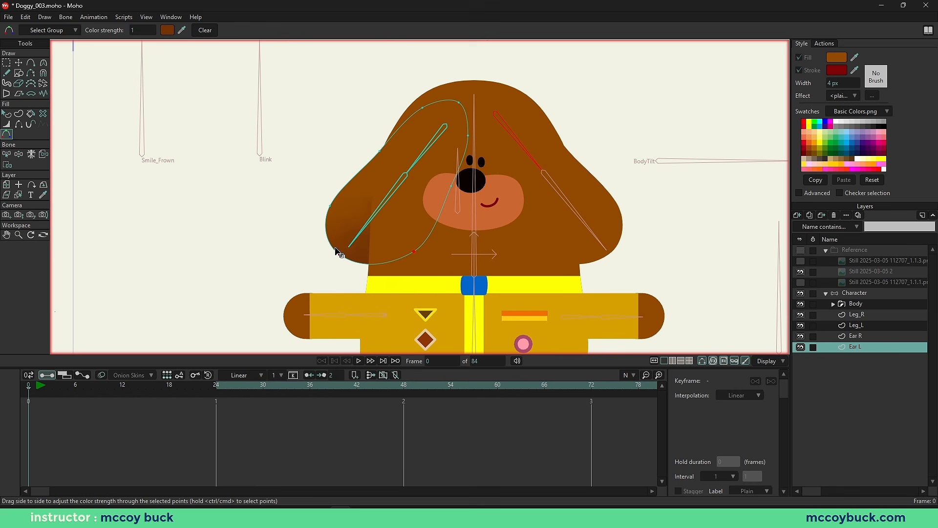
Step: Set the color strength of the two lowest Ear L points to 2 and invert the point selection
{"action": "left_click_drag", "start_coordinate": [487, 246], "coordinate": [770, 218]}
{"action": "left_click", "coordinate": [141, 29]}
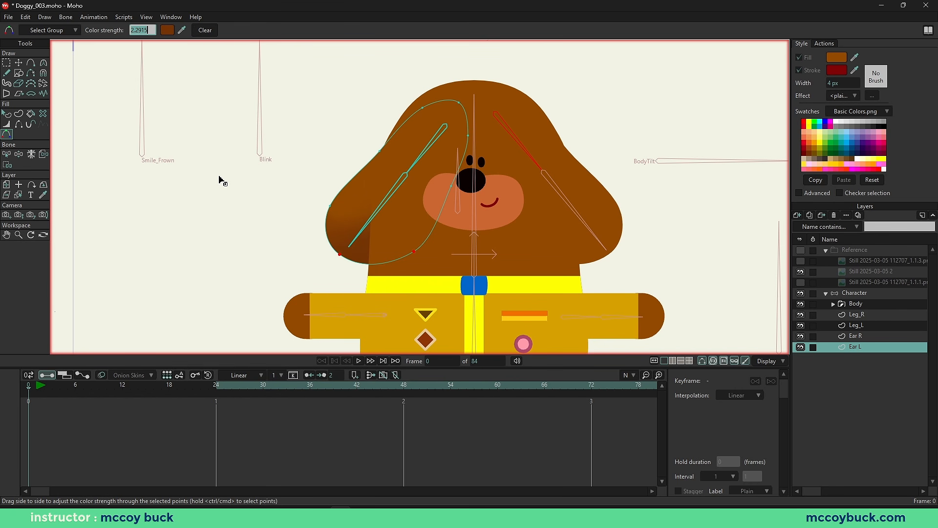
{"action": "type", "text": "1"}
{"action": "key", "text": "Return"}
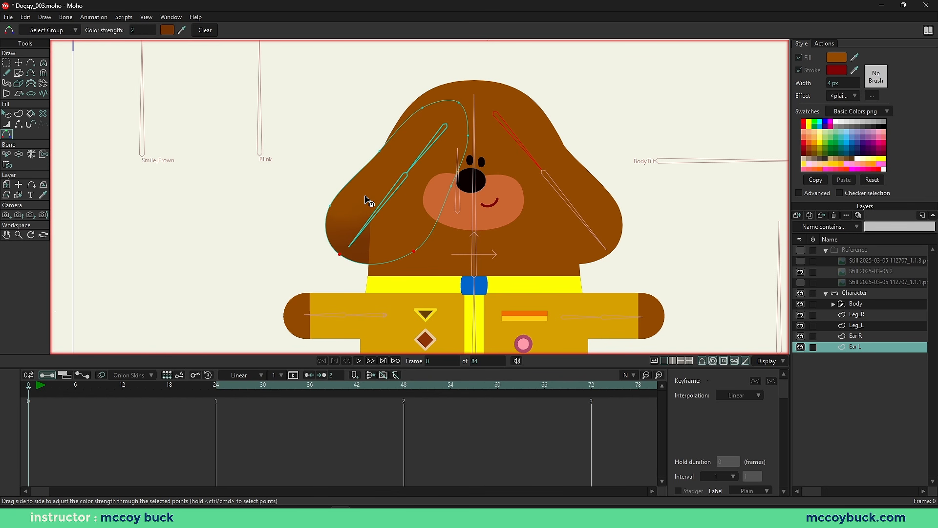
{"action": "key", "text": "ctrl+i"}
Step: Give the two lowest Ear R points the dark brown sampled from Ear L, with a color strength of 2
{"action": "right_click", "coordinate": [615, 221], "text": "alt"}
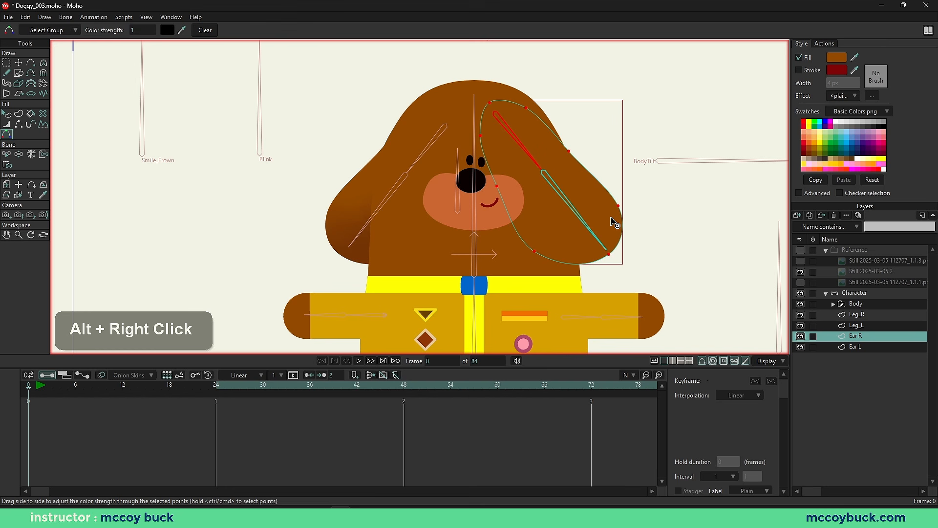
{"action": "left_click", "coordinate": [534, 251], "text": "ctrl"}
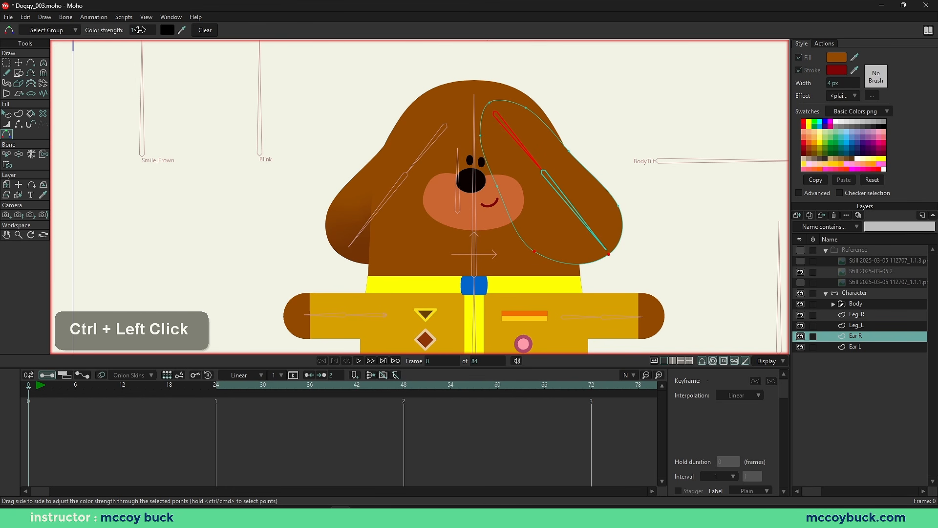
{"action": "left_click_drag", "start_coordinate": [182, 30], "coordinate": [357, 257]}
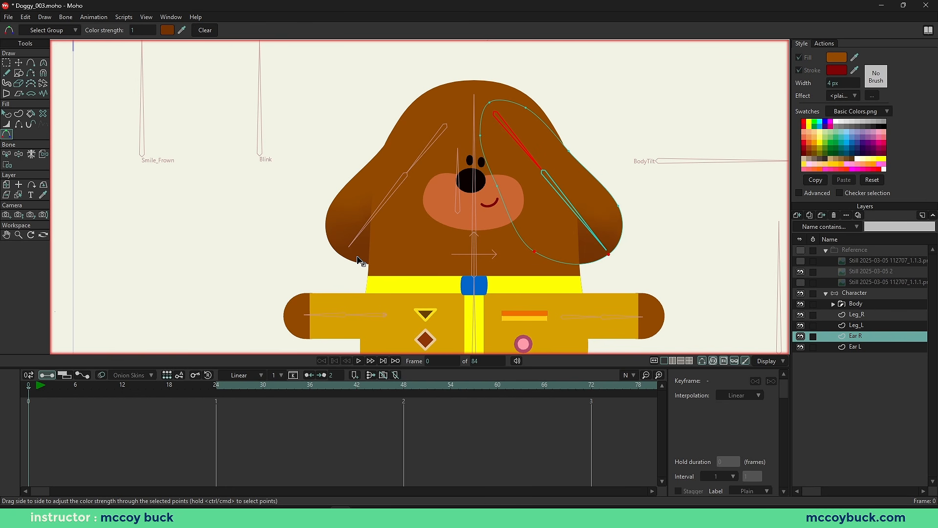
{"action": "left_click", "coordinate": [142, 30]}
{"action": "type", "text": "2"}
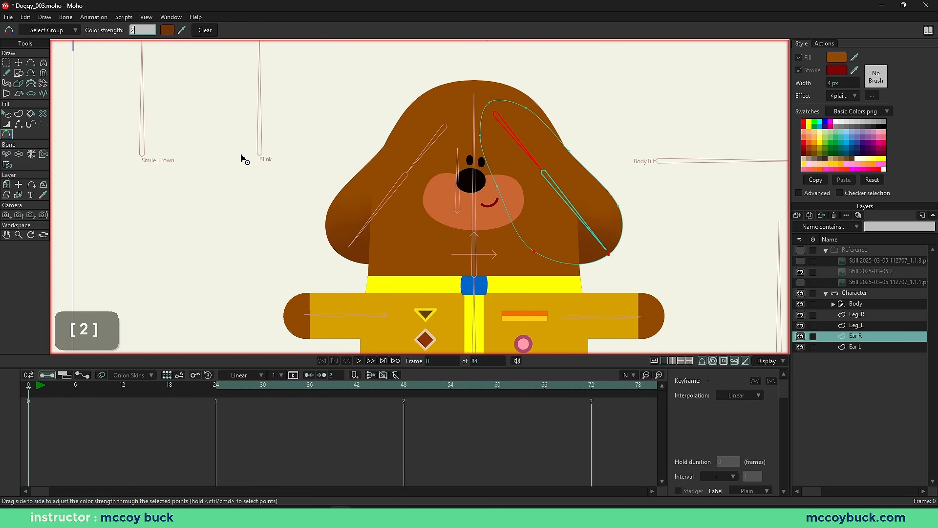
{"action": "key", "text": "Return"}
Step: Invert the Ear R point selection, sample the head's brown for those points, and reset the view
{"action": "key", "text": "ctrl+i"}
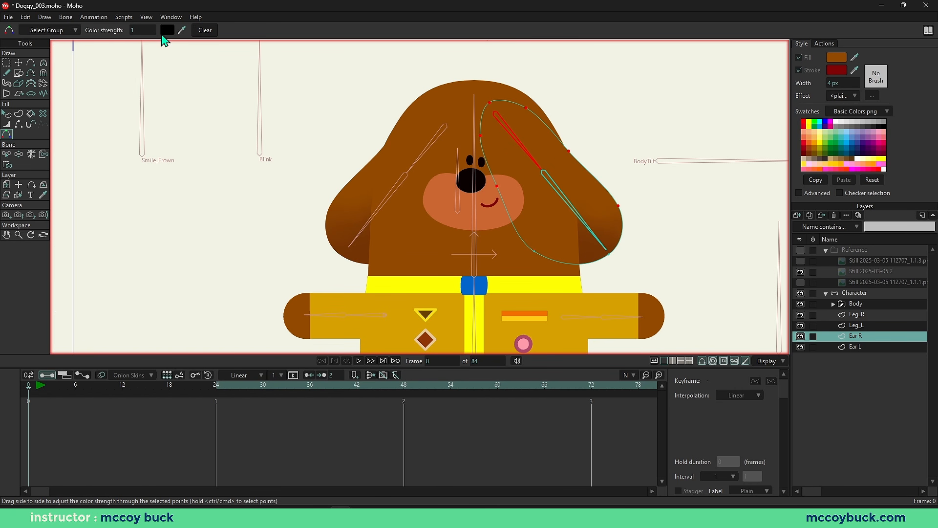
{"action": "left_click", "coordinate": [181, 30]}
{"action": "left_click", "coordinate": [422, 147]}
{"action": "key", "text": "q"}
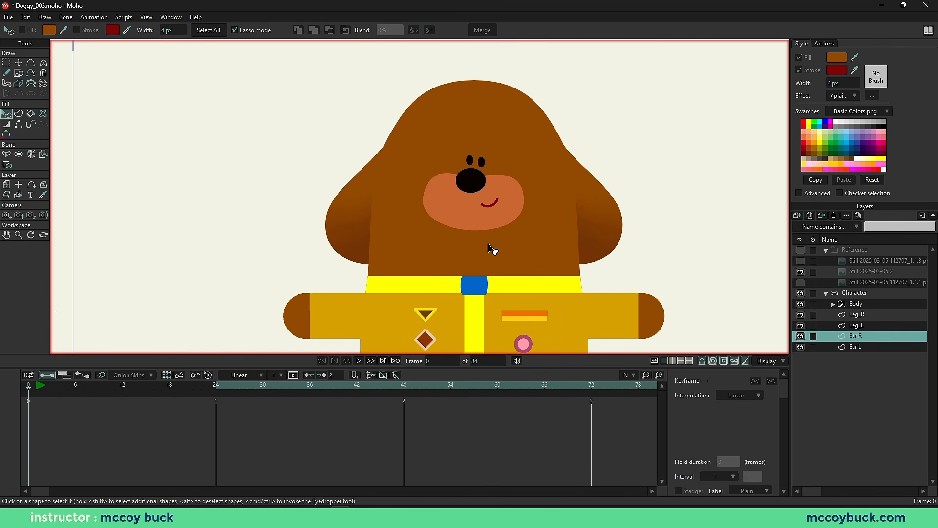
{"action": "key", "text": "Home"}
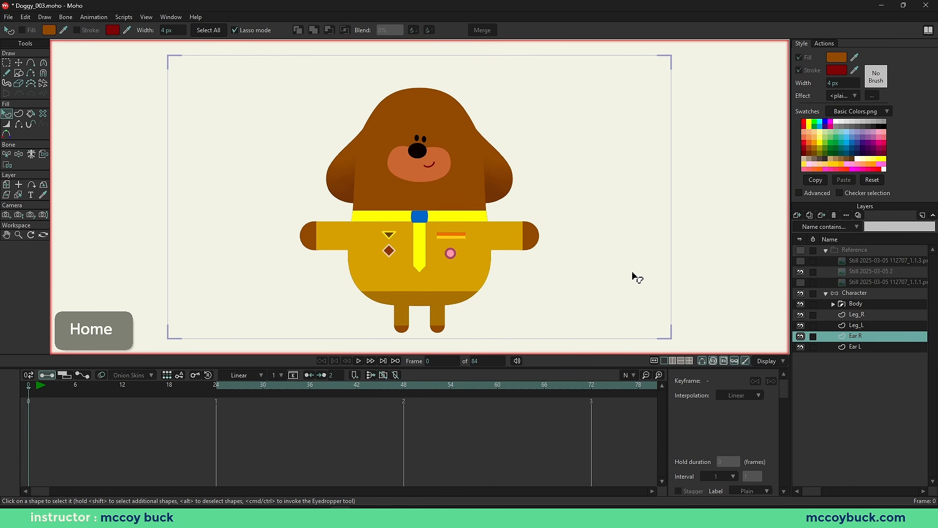
Step: Activate the BodyTurn action on the Character layer, scrub through the turn, and go to frame 24
{"action": "left_click", "coordinate": [860, 293]}
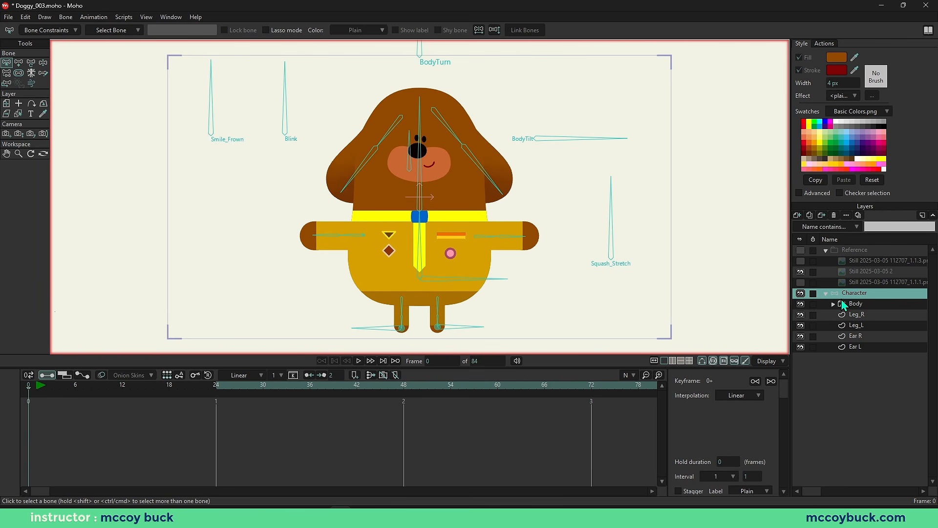
{"action": "left_click", "coordinate": [825, 44]}
{"action": "left_click", "coordinate": [829, 102]}
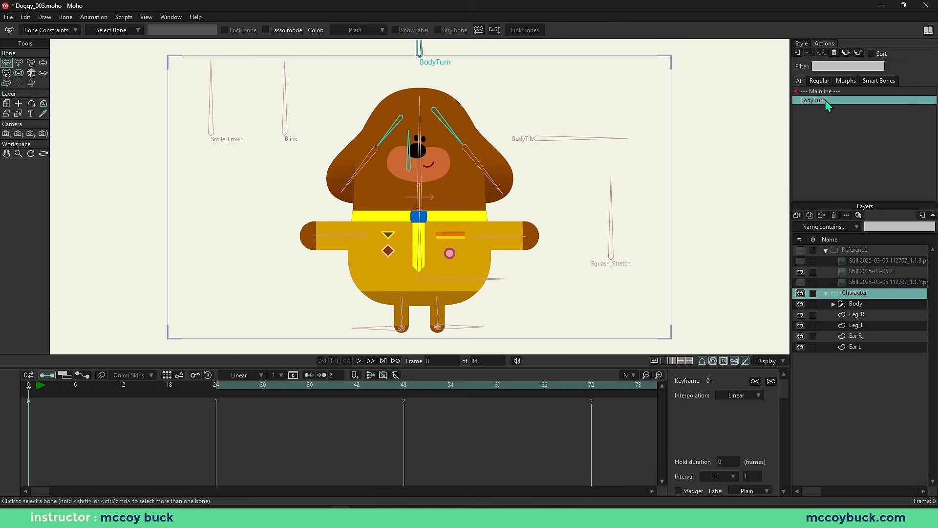
{"action": "scroll", "coordinate": [457, 215], "scroll_direction": "down", "scroll_amount": 1}
{"action": "left_click", "coordinate": [39, 409]}
{"action": "left_click_drag", "start_coordinate": [39, 409], "coordinate": [204, 417]}
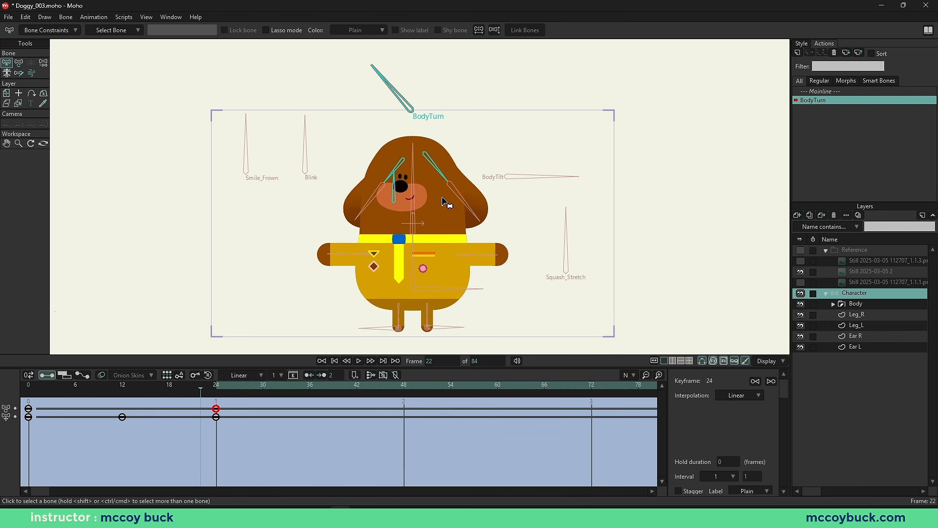
{"action": "key", "text": "Right"}
{"action": "key", "text": "Right"}
Step: Rotate the upper Ear L bone to 180° at frame 24 of the BodyTurn action and scrub to check it
{"action": "scroll", "coordinate": [404, 174], "scroll_direction": "up", "scroll_amount": 2}
{"action": "left_click", "coordinate": [394, 165]}
{"action": "key", "text": "t"}
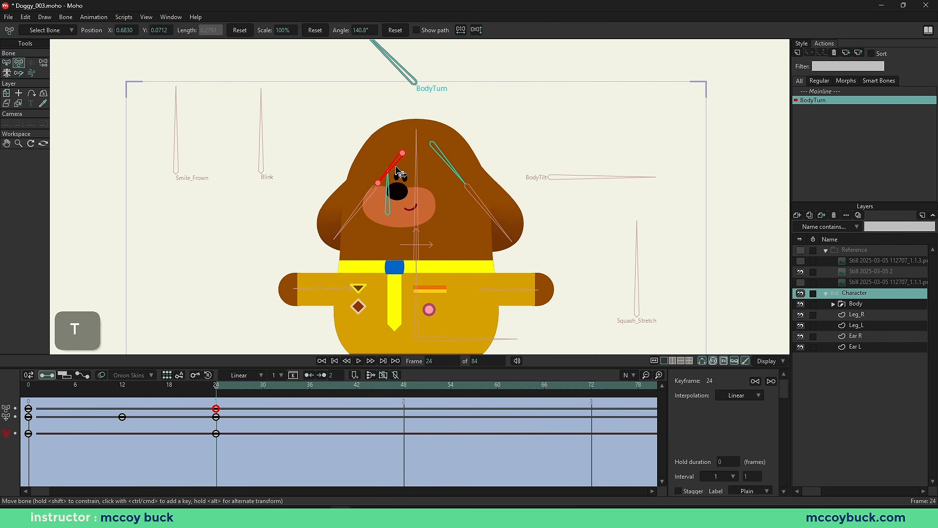
{"action": "left_click_drag", "start_coordinate": [394, 165], "coordinate": [411, 169]}
{"action": "mouse_move", "coordinate": [224, 386]}
{"action": "left_mouse_down"}
{"action": "mouse_move", "coordinate": [37, 386]}
{"action": "mouse_move", "coordinate": [215, 392]}
{"action": "left_mouse_up"}
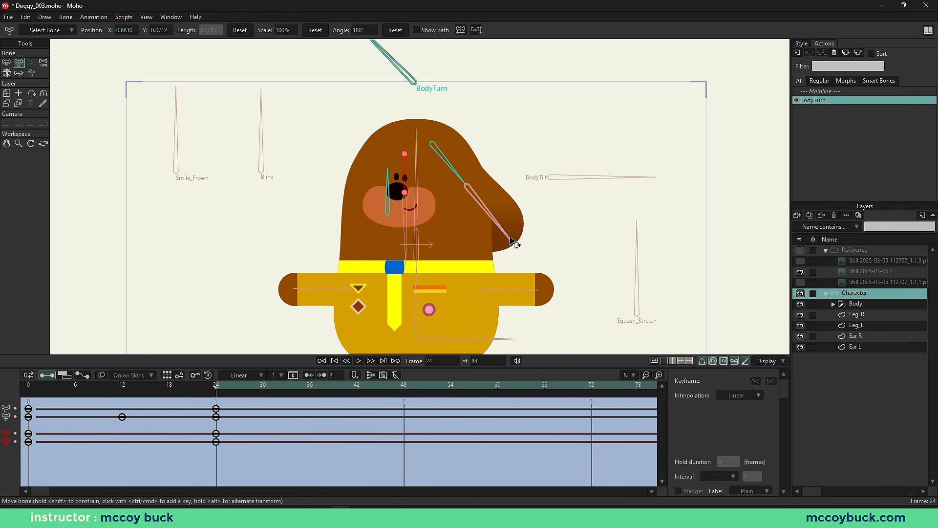
Step: Undo the upper ear bone's rotation and go to frame 15 of the BodyTurn action
{"action": "key", "text": "ctrl+z"}
{"action": "key", "text": "ctrl+z"}
{"action": "key", "text": "ctrl+z"}
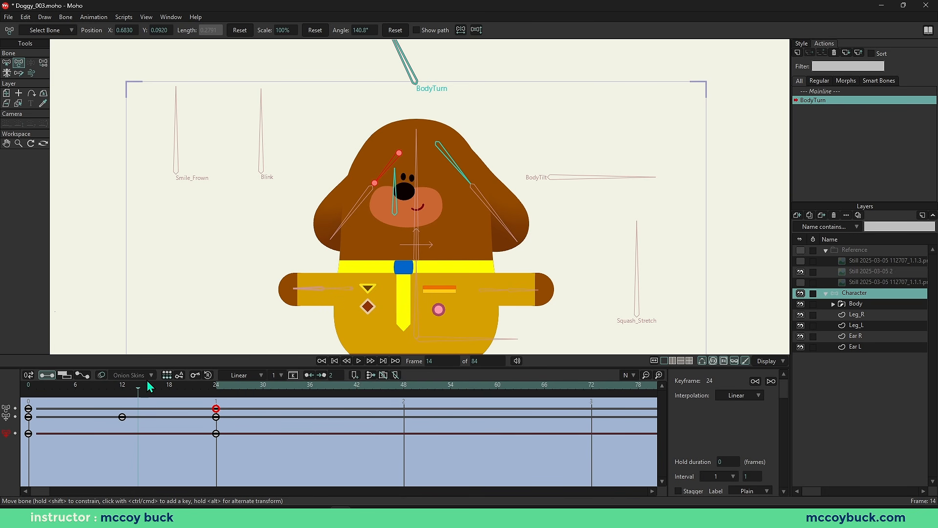
{"action": "mouse_move", "coordinate": [149, 387]}
{"action": "left_mouse_down"}
{"action": "mouse_move", "coordinate": [47, 389]}
{"action": "mouse_move", "coordinate": [145, 390]}
{"action": "left_mouse_up"}
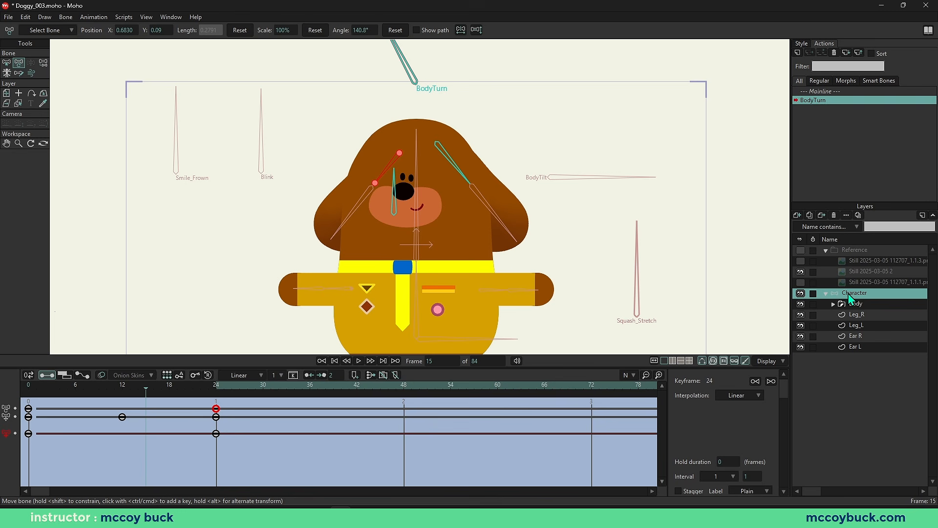
Step: Check that animated layer order is enabled on the Character layer, and move Ear R above Body at frame 15
{"action": "double_click", "coordinate": [860, 295]}
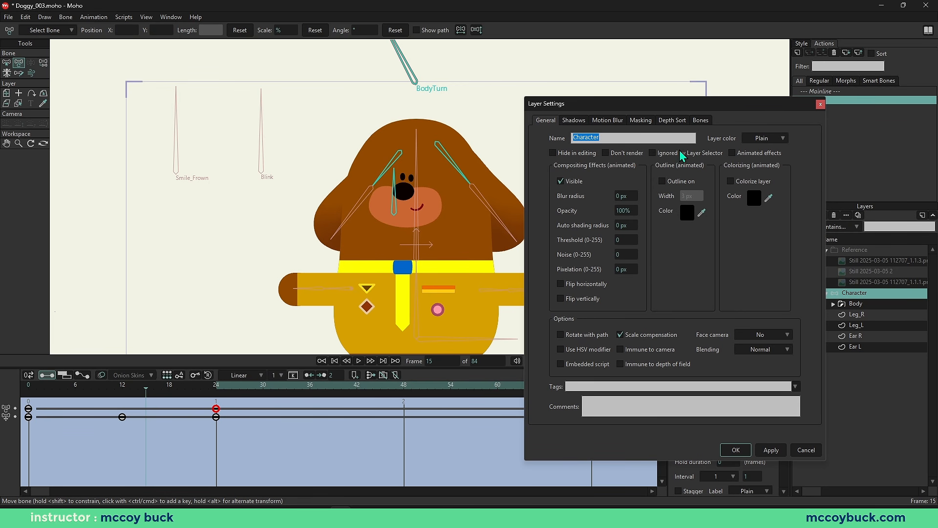
{"action": "left_click", "coordinate": [673, 121]}
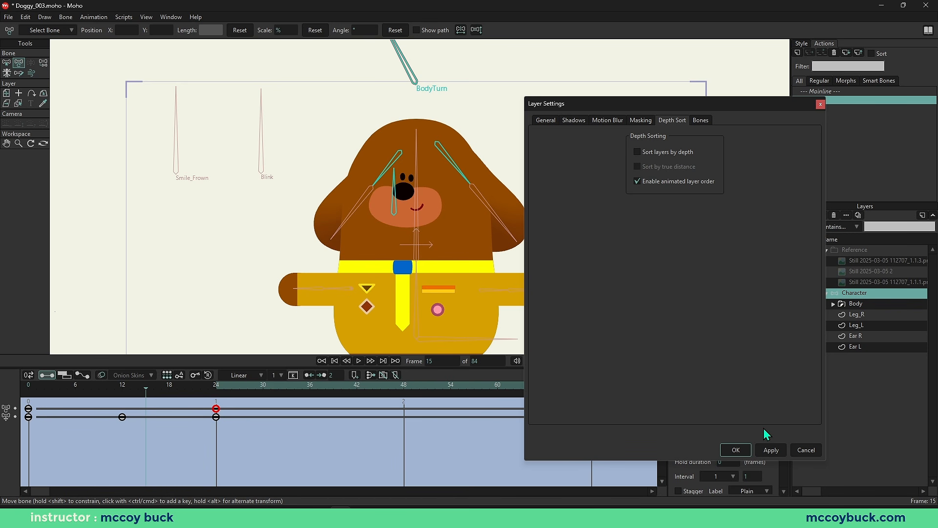
{"action": "left_click", "coordinate": [763, 451]}
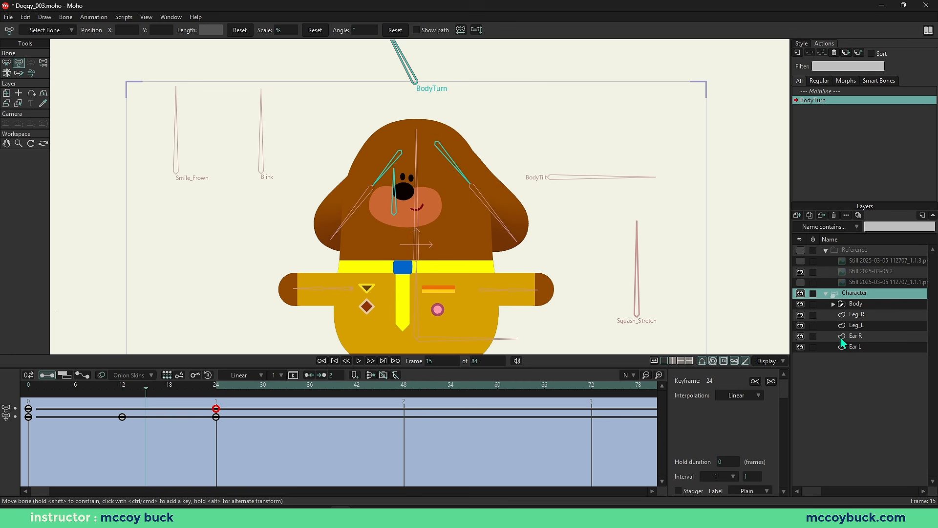
{"action": "left_click", "coordinate": [864, 336]}
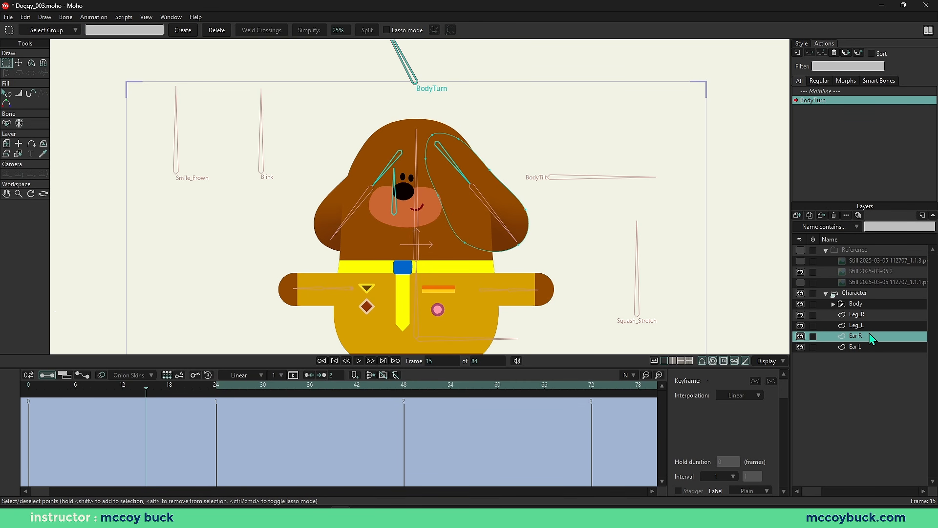
{"action": "left_click_drag", "start_coordinate": [876, 301], "coordinate": [876, 301]}
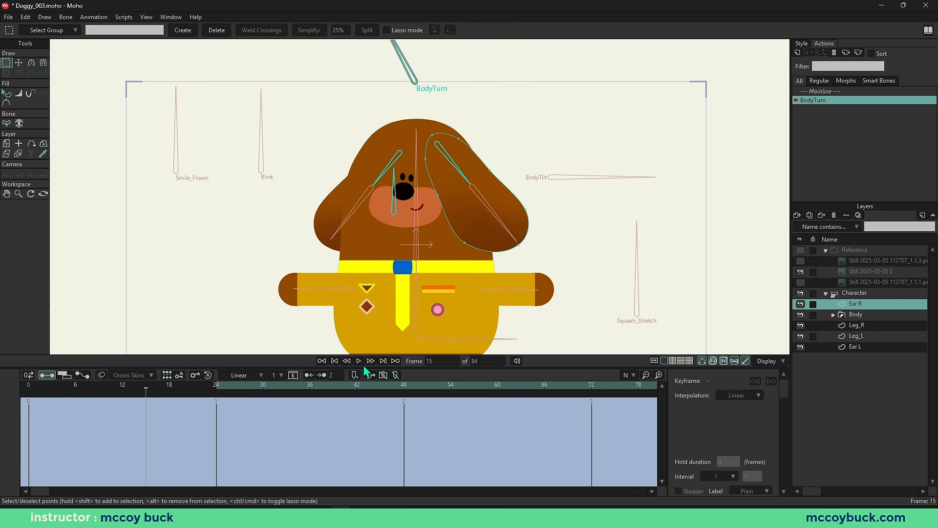
Step: Reshape the inner edge of Ear R beside the muzzle at frame 24 of the BodyTurn action
{"action": "right_click", "coordinate": [456, 222], "text": "alt"}
{"action": "key", "text": "g"}
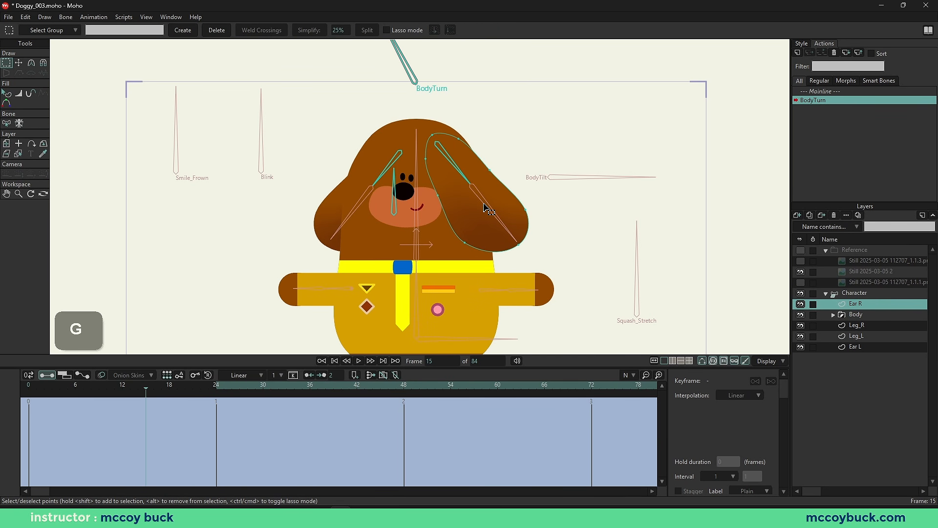
{"action": "key", "text": "t"}
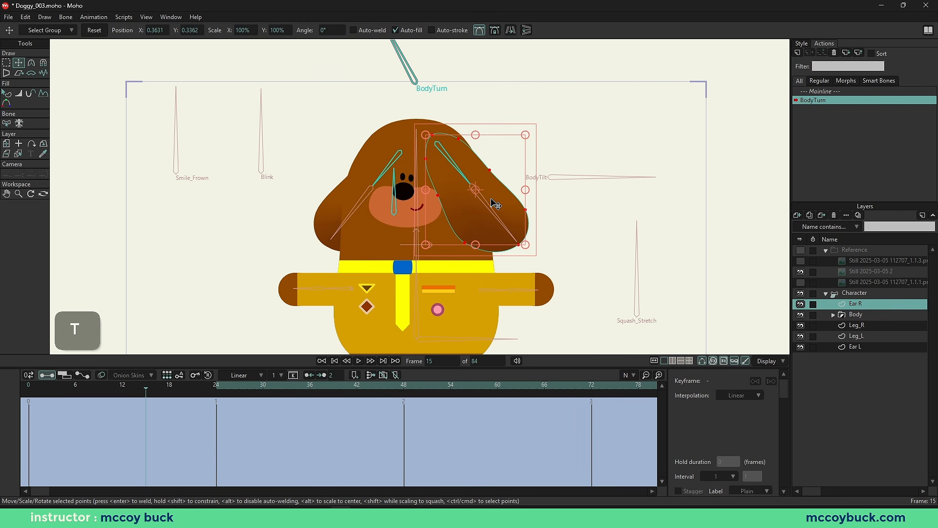
{"action": "left_click", "coordinate": [216, 390]}
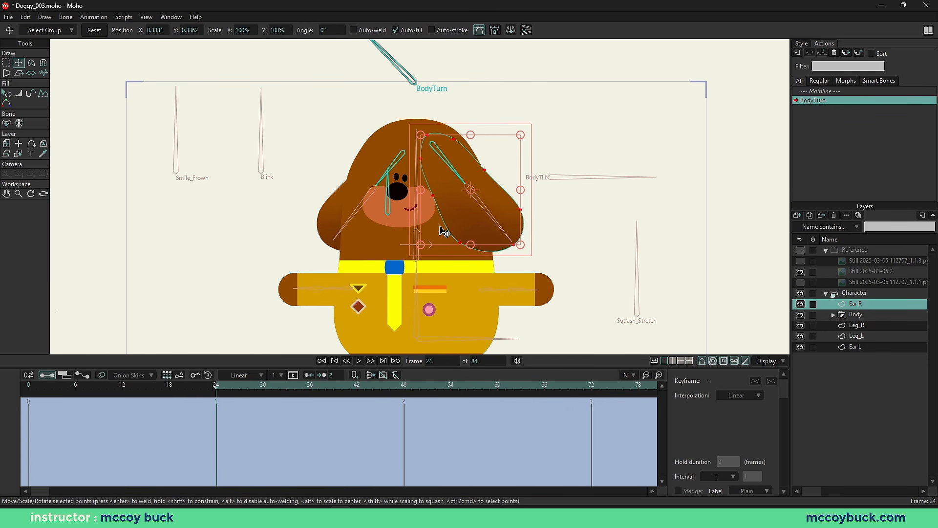
{"action": "scroll", "coordinate": [444, 232], "scroll_direction": "up", "scroll_amount": 3}
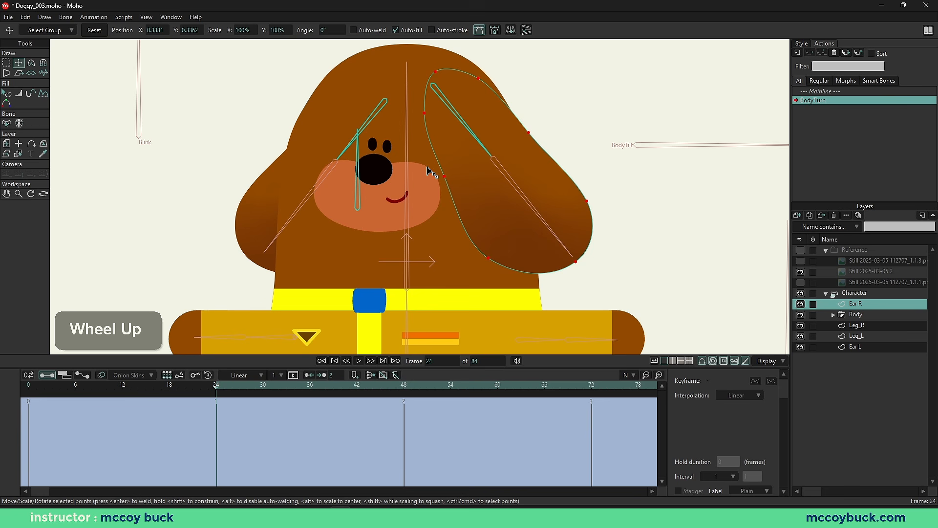
{"action": "key", "text": "g"}
{"action": "key", "text": "q"}
{"action": "scroll", "coordinate": [434, 174], "scroll_direction": "down", "scroll_amount": 3}
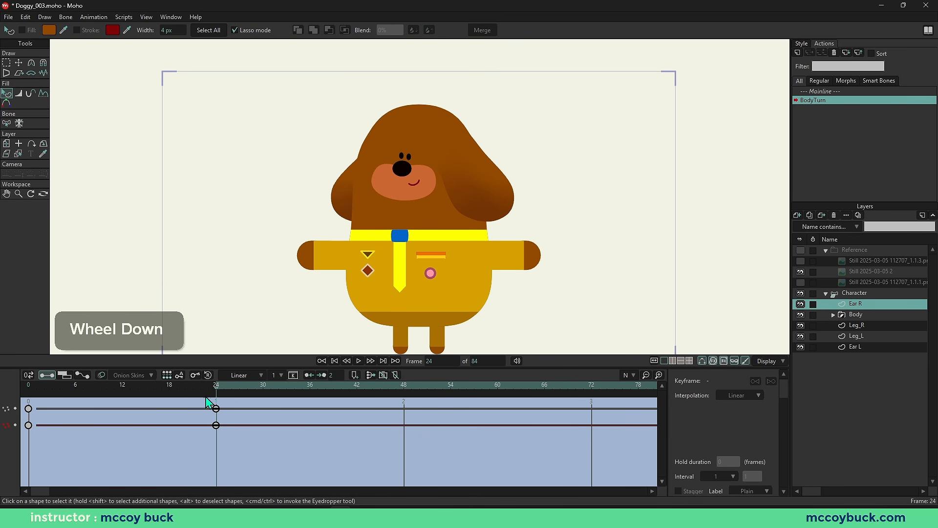
{"action": "mouse_move", "coordinate": [212, 390]}
{"action": "left_mouse_down"}
{"action": "mouse_move", "coordinate": [77, 391]}
{"action": "mouse_move", "coordinate": [212, 397]}
{"action": "left_mouse_up"}
Step: Set all Ear R keyframes in the BodyTurn action to linear interpolation and scrub through the turn
{"action": "key", "text": "ctrl+shift+a"}
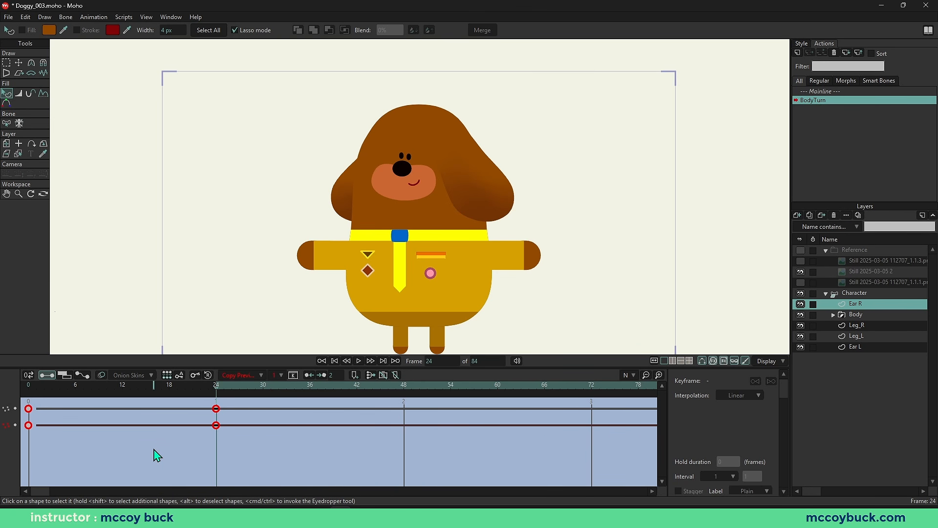
{"action": "key", "text": "ctrl+1"}
{"action": "left_click_drag", "start_coordinate": [143, 390], "coordinate": [226, 402]}
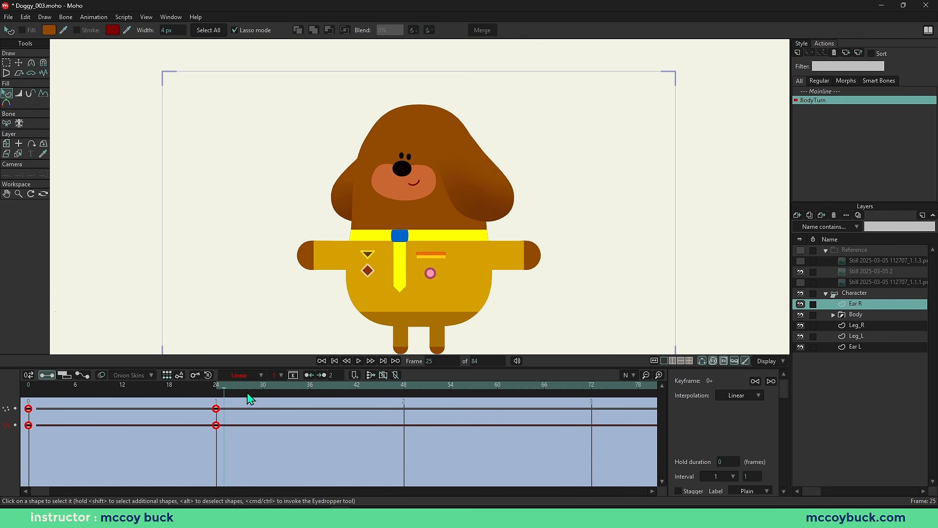
Step: Collapse the Character layer, return to the mainline, and create a smart bone action for the BodyTilt bone
{"action": "left_click", "coordinate": [850, 294]}
{"action": "left_click", "coordinate": [826, 294]}
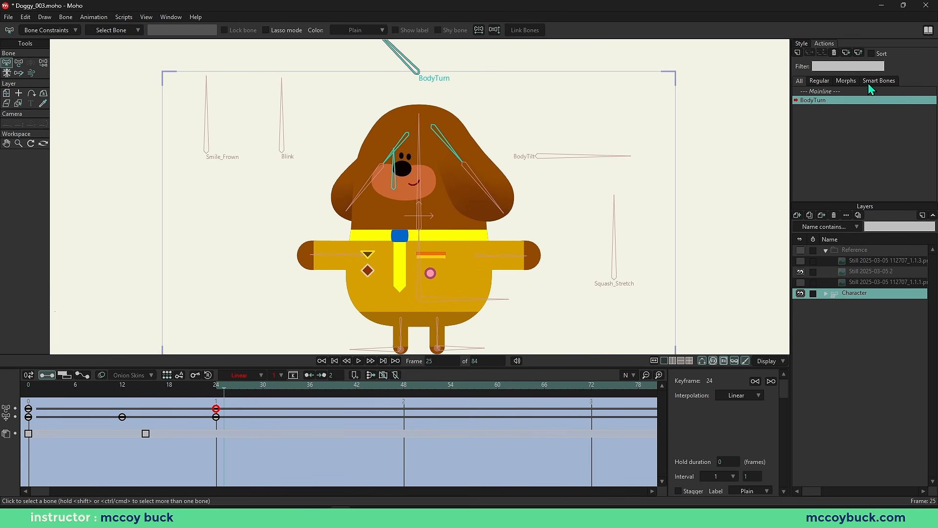
{"action": "double_click", "coordinate": [839, 91]}
{"action": "scroll", "coordinate": [551, 197], "scroll_direction": "down", "scroll_amount": 2}
{"action": "key", "text": "b"}
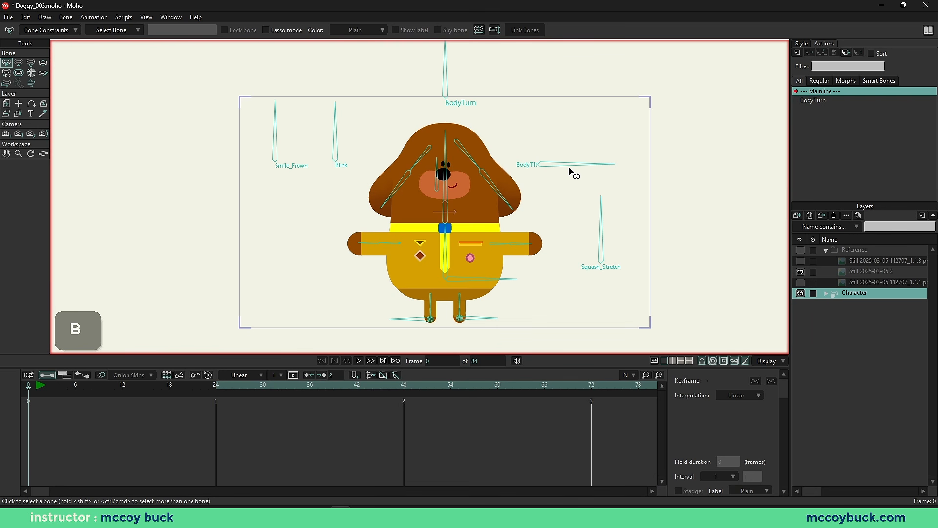
{"action": "left_click", "coordinate": [571, 165]}
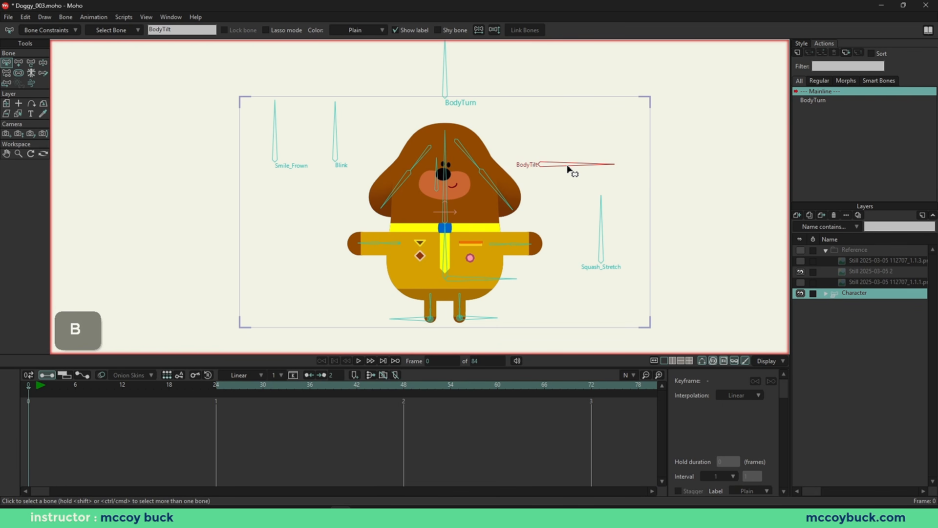
{"action": "left_click", "coordinate": [798, 53]}
{"action": "left_click", "coordinate": [472, 289]}
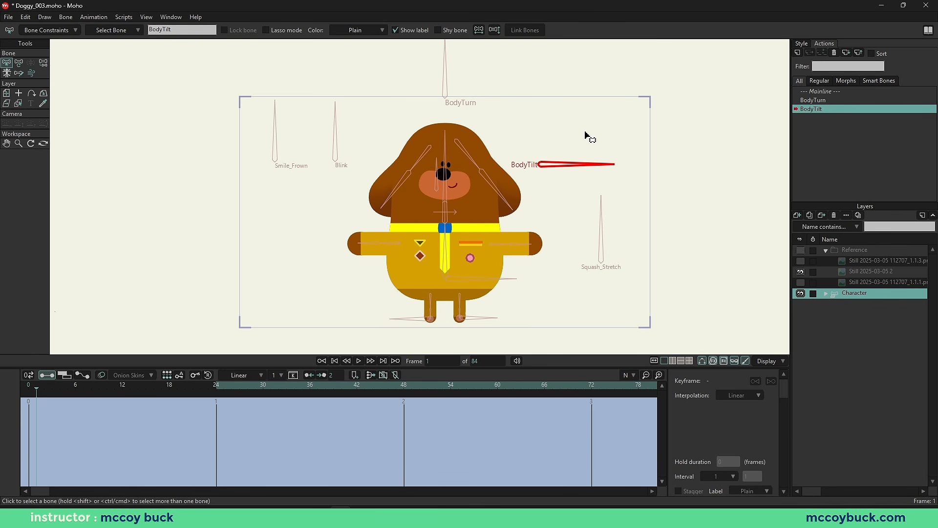
Step: Rotate the BodyTilt bone to 405° at frame 24 of its action and make all its keyframes linear
{"action": "left_click", "coordinate": [219, 391]}
{"action": "key", "text": "t"}
{"action": "left_click_drag", "start_coordinate": [568, 174], "coordinate": [565, 130], "text": "shift"}
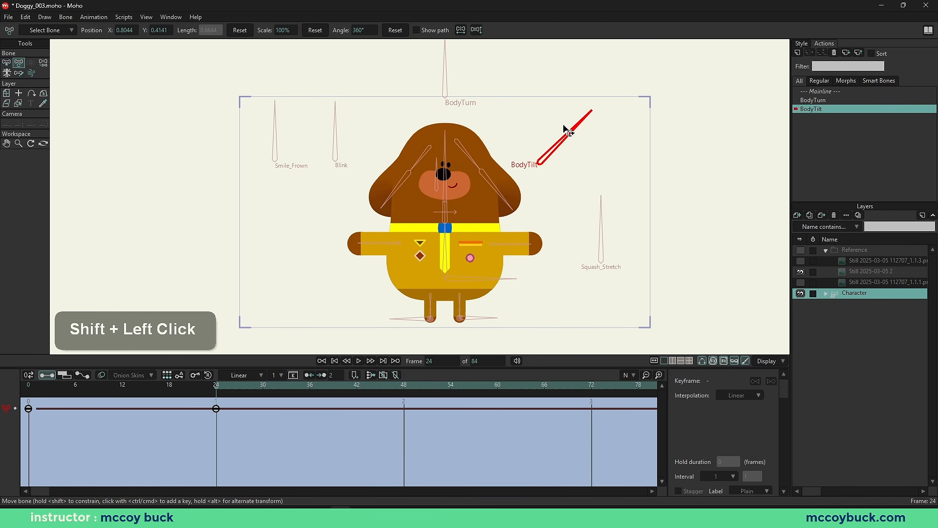
{"action": "key", "text": "ctrl+shift+a"}
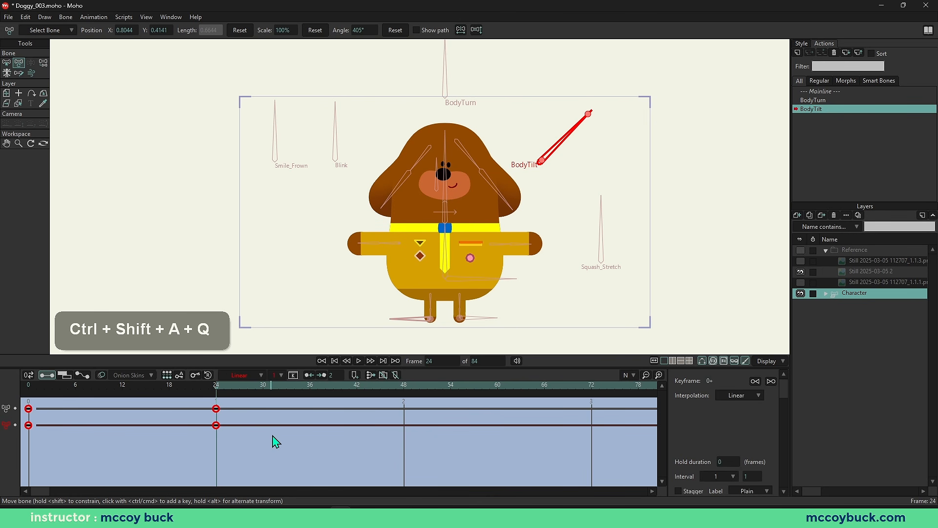
{"action": "key", "text": "ctrl+1"}
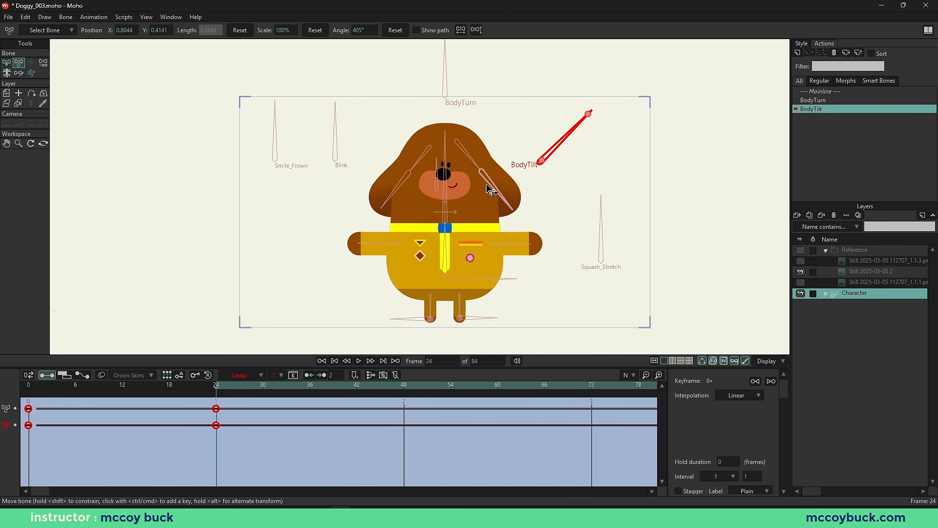
Step: Move the face bone slightly up and both upper ear bones slightly down at frame 24 of the BodyTilt action
{"action": "scroll", "coordinate": [499, 195], "scroll_direction": "up", "scroll_amount": 3}
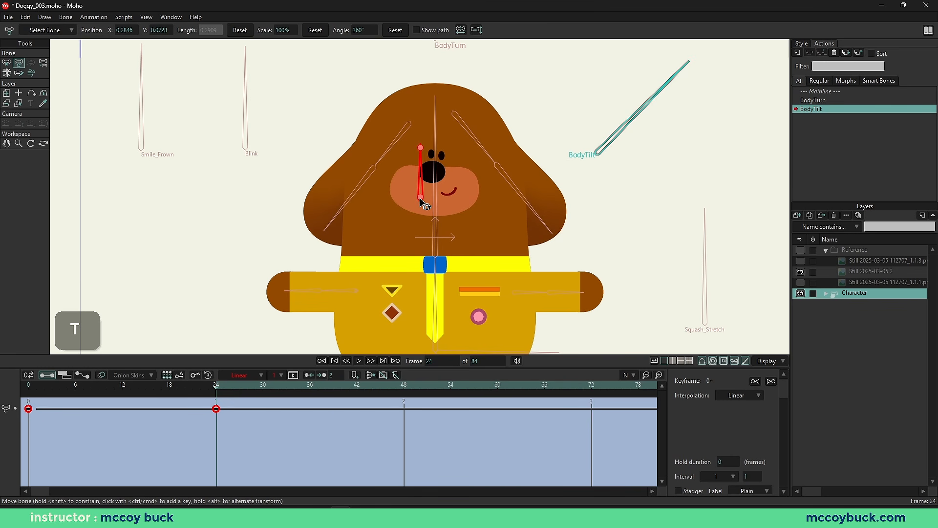
{"action": "left_click", "coordinate": [425, 189], "text": "shift"}
{"action": "key", "text": "b"}
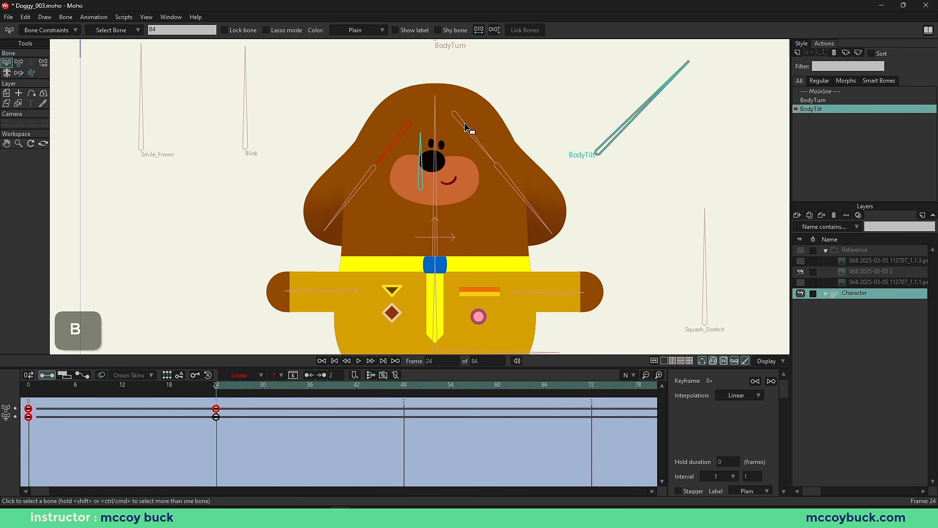
{"action": "key", "text": "shift+t"}
Step: Move the three uppermost head points of the Body layer slightly down at frame 24 and adjust the two side points
{"action": "right_click", "coordinate": [467, 113]}
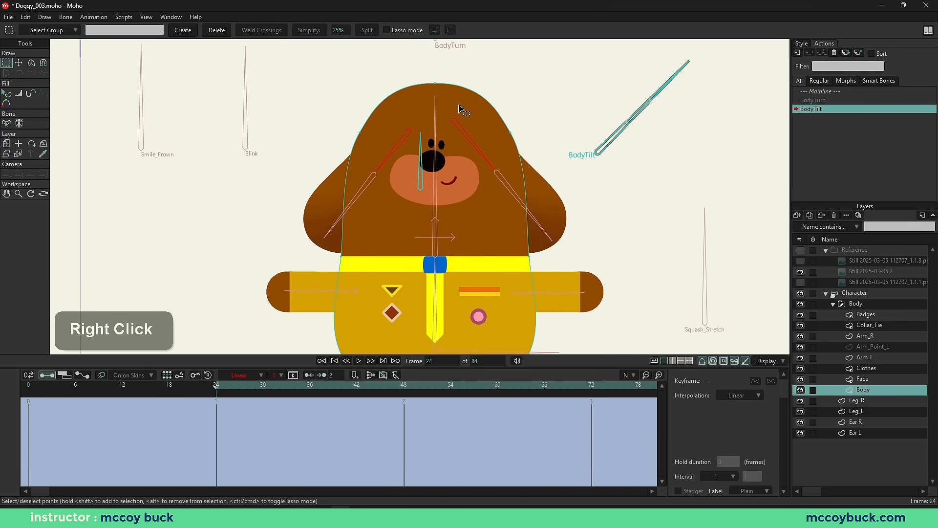
{"action": "key", "text": "g"}
{"action": "left_click_drag", "start_coordinate": [318, 68], "coordinate": [567, 159]}
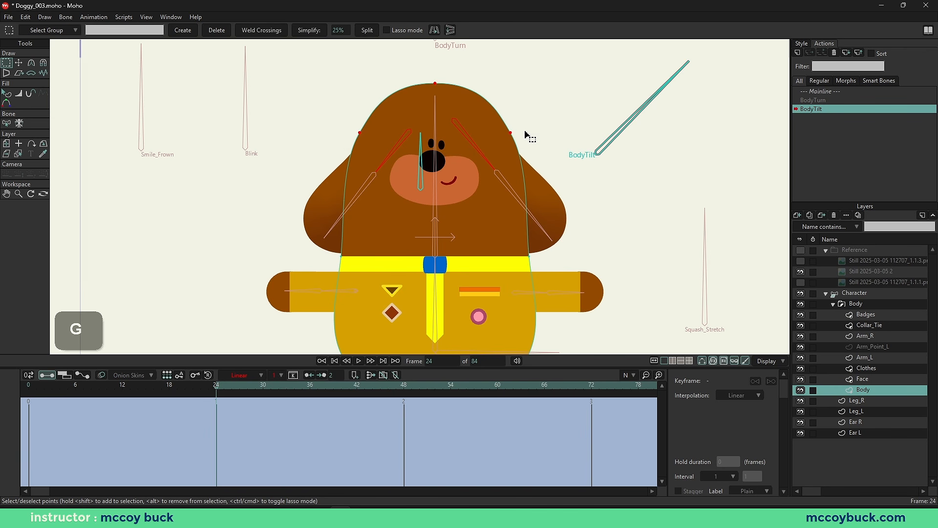
{"action": "key", "text": "t"}
{"action": "left_click_drag", "start_coordinate": [468, 98], "coordinate": [468, 103]}
{"action": "key", "text": "g"}
{"action": "left_click_drag", "start_coordinate": [311, 125], "coordinate": [508, 136]}
{"action": "key", "text": "t"}
{"action": "key", "text": "g"}
{"action": "key", "text": "q"}
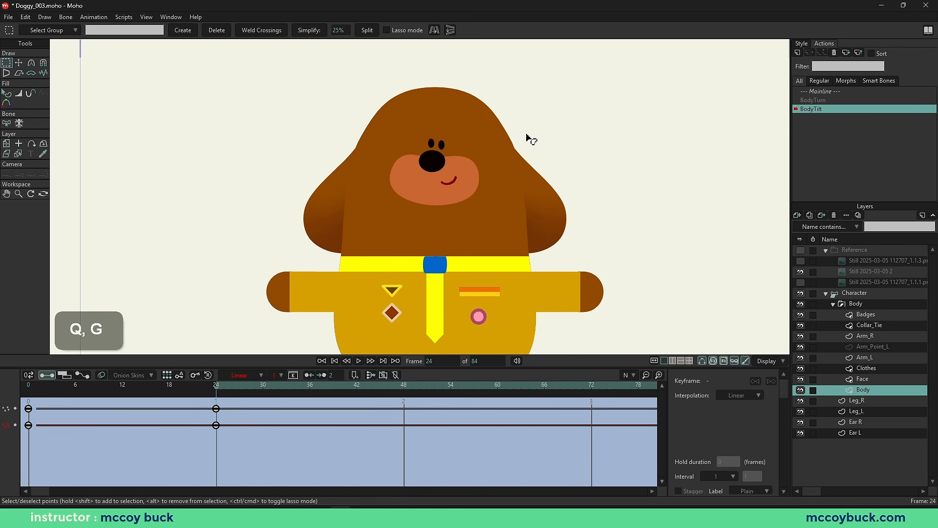
Step: Set the Body layer's BodyTilt keyframes to linear interpolation and select the face bone
{"action": "left_click_drag", "start_coordinate": [216, 385], "coordinate": [217, 412]}
{"action": "key", "text": "g"}
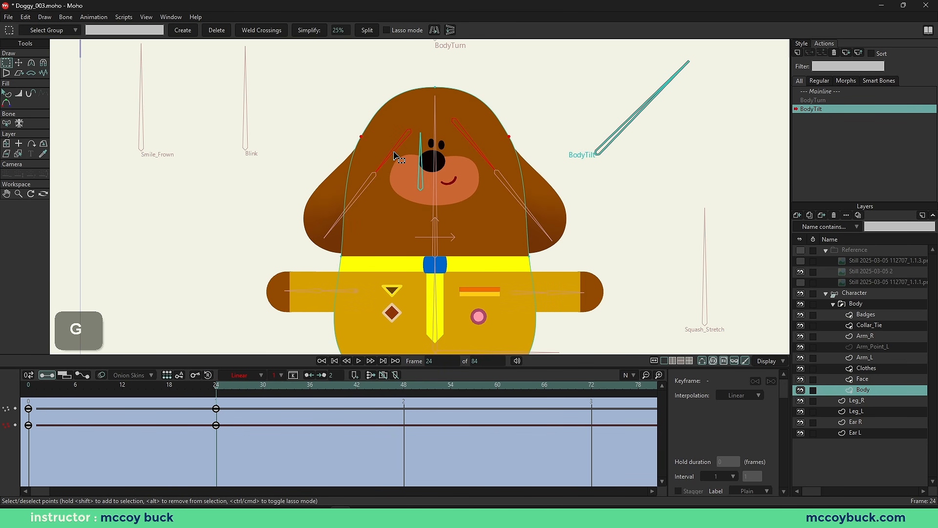
{"action": "key", "text": "ctrl+shift+a"}
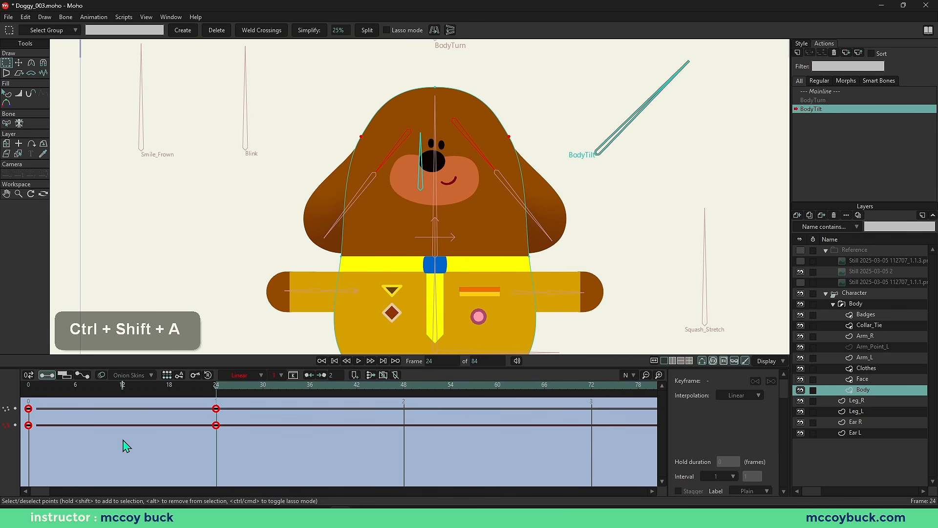
{"action": "key", "text": "ctrl+1"}
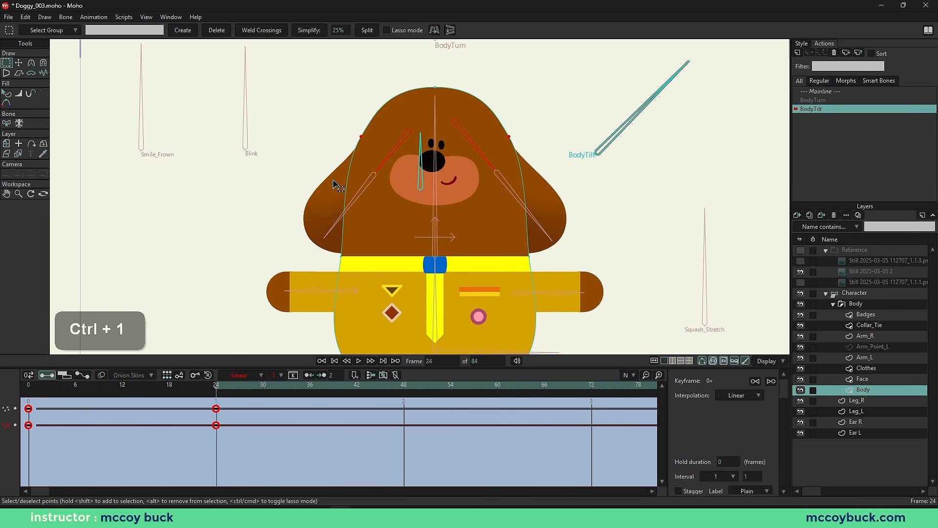
{"action": "key", "text": "b"}
{"action": "left_click", "coordinate": [421, 184]}
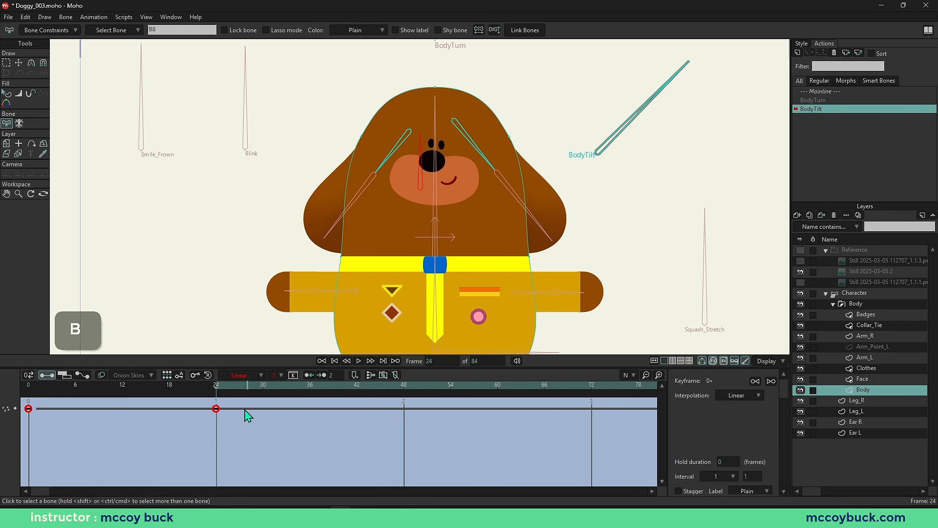
Step: Raise the blue knot and tie points of the Collar_Tie layer straight up at frame 24 so the collar arches
{"action": "right_click", "coordinate": [317, 210]}
{"action": "right_click", "coordinate": [342, 225], "text": "alt"}
{"action": "scroll", "coordinate": [369, 226], "scroll_direction": "up", "scroll_amount": 2}
{"action": "key", "text": "g"}
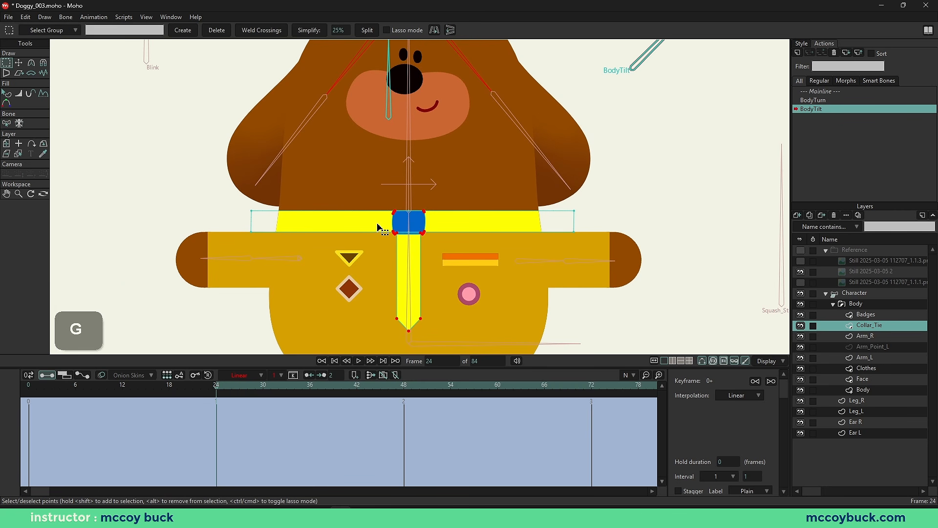
{"action": "scroll", "coordinate": [371, 126], "scroll_direction": "down", "scroll_amount": 2}
{"action": "left_click_drag", "start_coordinate": [369, 186], "coordinate": [426, 314]}
{"action": "key", "text": "t"}
{"action": "left_click_drag", "start_coordinate": [399, 226], "coordinate": [402, 215]}
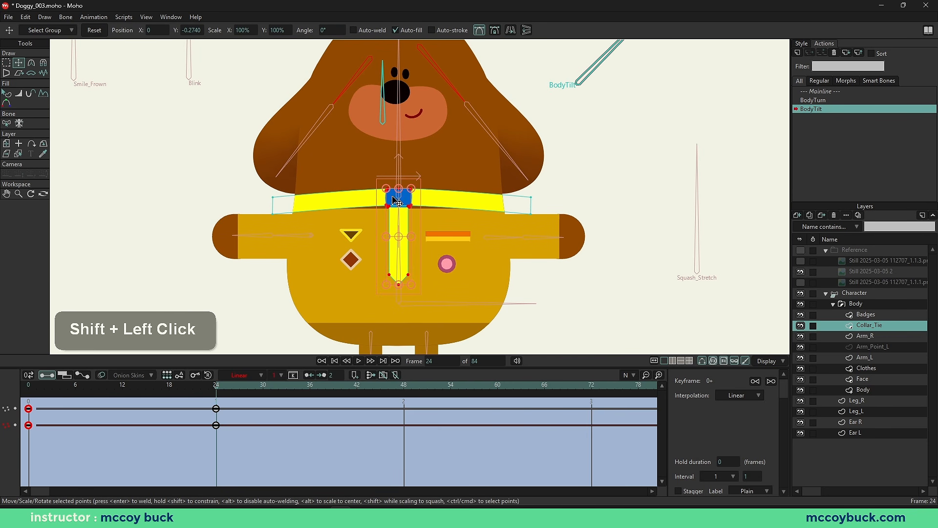
Step: Raise the rectangular shirt shape's points in the Clothes layer straight up to meet the collar at frame 24
{"action": "right_click", "coordinate": [368, 222], "text": "alt"}
{"action": "key", "text": "g"}
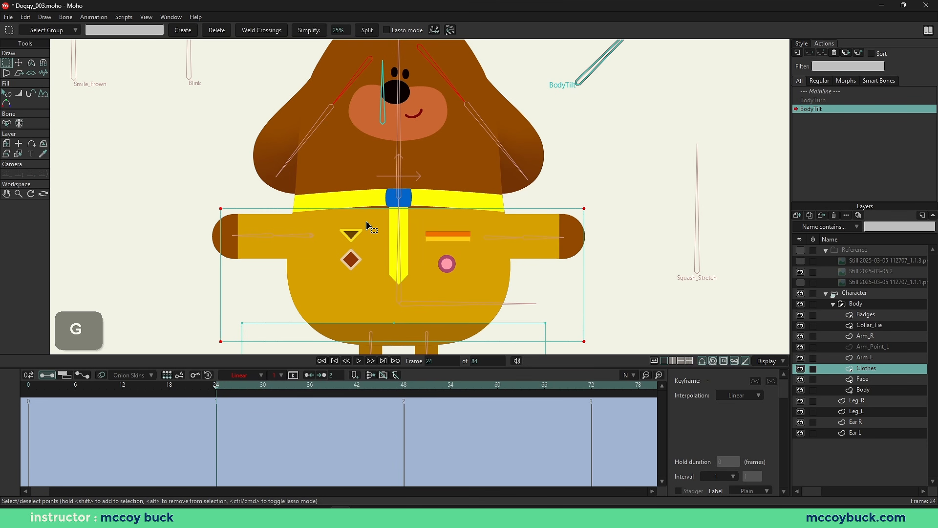
{"action": "key", "text": "t"}
{"action": "left_click", "coordinate": [372, 221], "text": "shift"}
{"action": "key", "text": "g"}
{"action": "key", "text": "q"}
Step: Raise the middle point on the upper edge of the shirt's dark hem and adjust its curvature at frame 24
{"action": "left_click_drag", "start_coordinate": [401, 262], "coordinate": [408, 185]}
{"action": "key", "text": "g"}
{"action": "key", "text": "t"}
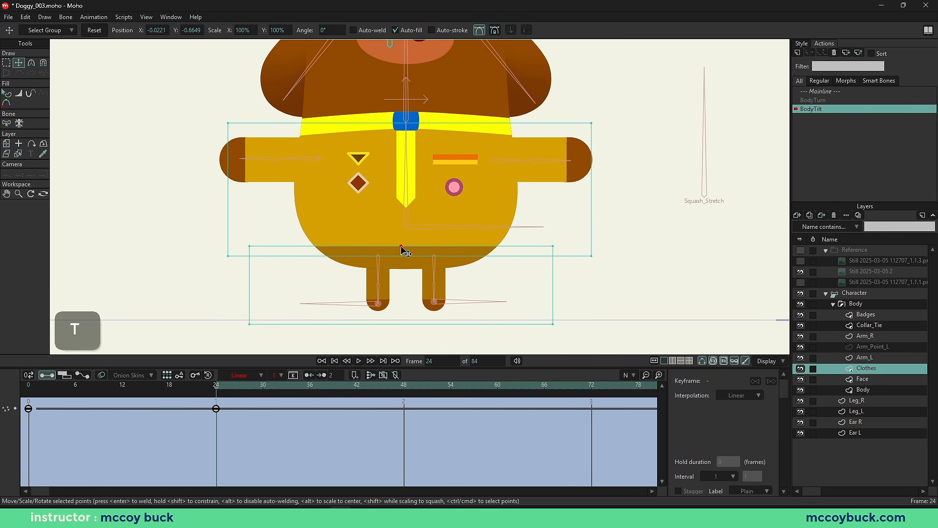
{"action": "left_click_drag", "start_coordinate": [401, 247], "coordinate": [404, 241]}
{"action": "key", "text": "c"}
{"action": "scroll", "coordinate": [336, 329], "scroll_direction": "down", "scroll_amount": 3}
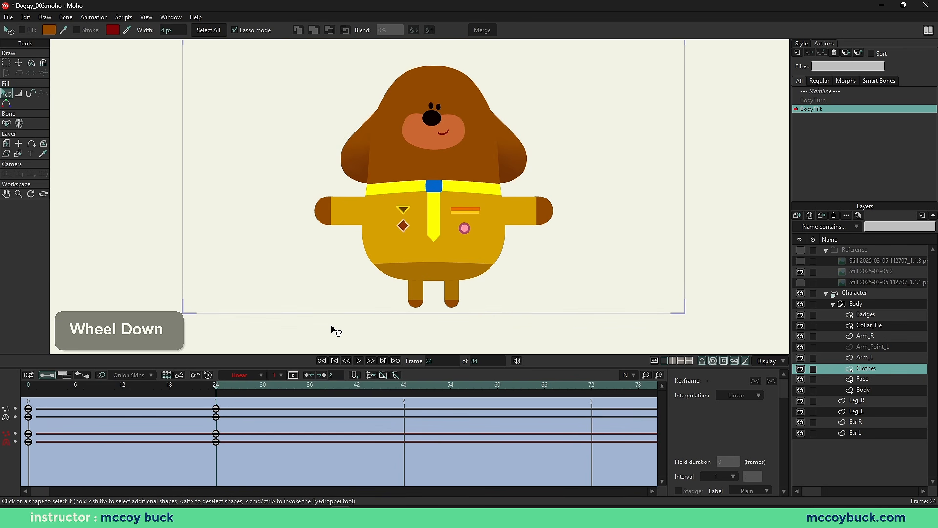
Step: Set the Clothes layer's BodyTilt keyframes to linear interpolation
{"action": "left_click", "coordinate": [104, 391]}
{"action": "left_click_drag", "start_coordinate": [103, 394], "coordinate": [220, 416]}
{"action": "key", "text": "g"}
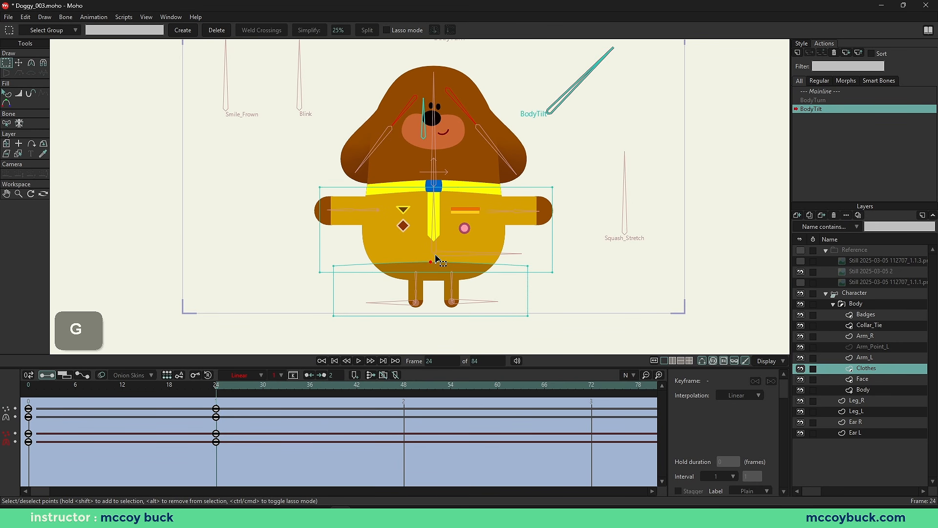
{"action": "scroll", "coordinate": [426, 243], "scroll_direction": "up", "scroll_amount": 2}
{"action": "key", "text": "ctrl+a"}
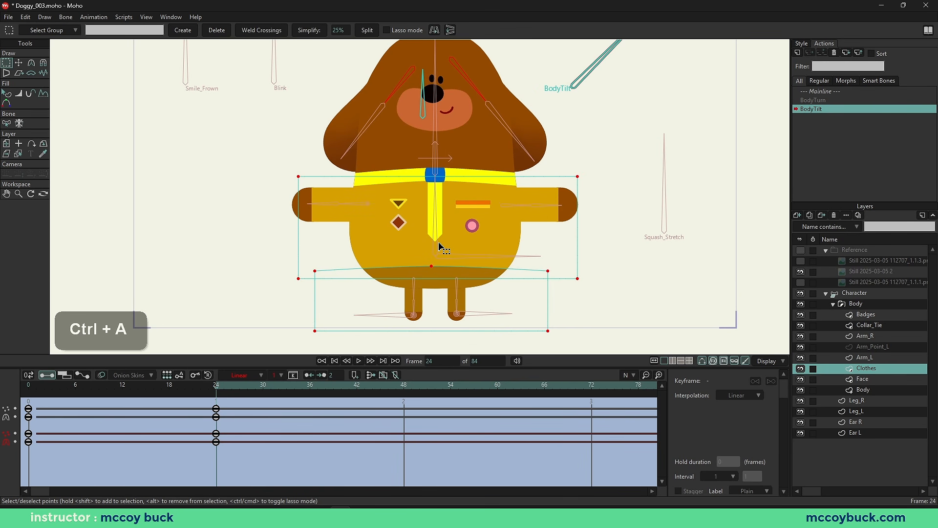
{"action": "key", "text": "ctrl+shift+1"}
{"action": "key", "text": "ctrl+1"}
Step: Select the Collar_Tie layer and set its BodyTilt keyframes to linear interpolation
{"action": "right_click", "coordinate": [438, 226], "text": "alt"}
{"action": "key", "text": "ctrl+shift+a"}
{"action": "key", "text": "ctrl+1"}
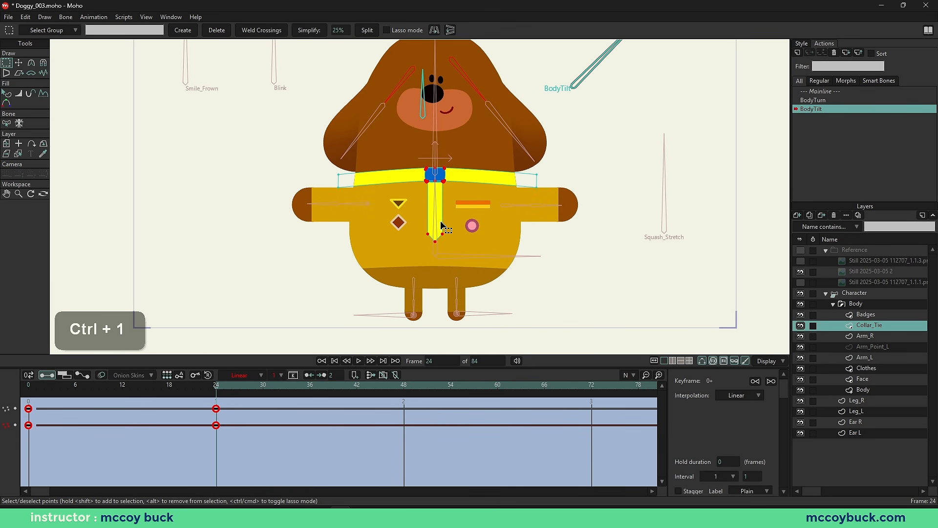
{"action": "key", "text": "b"}
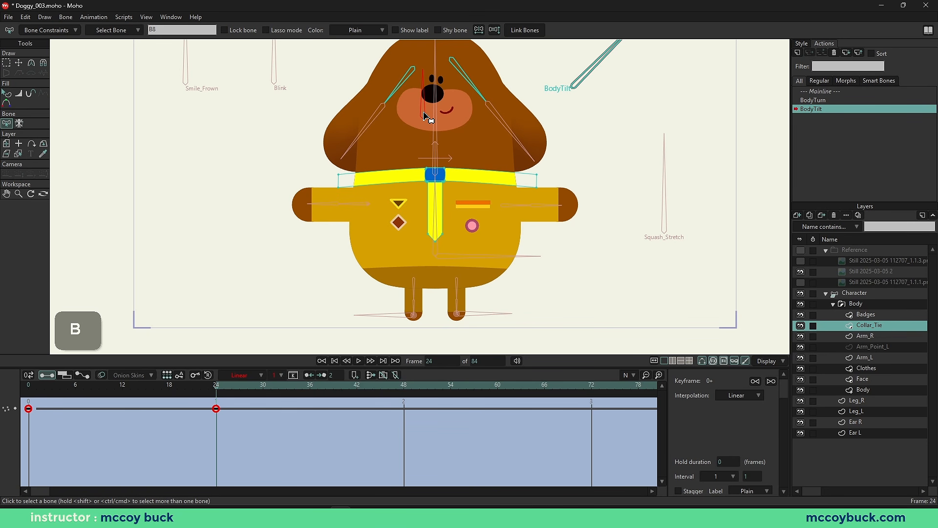
{"action": "key", "text": "ctrl+shift+a"}
{"action": "key", "text": "ctrl+1"}
Step: Examine the BodyTilt keyframes of the upper ear bones and the Body layer's points around frame 24
{"action": "key", "text": "b"}
{"action": "left_click", "coordinate": [468, 132], "text": "shift"}
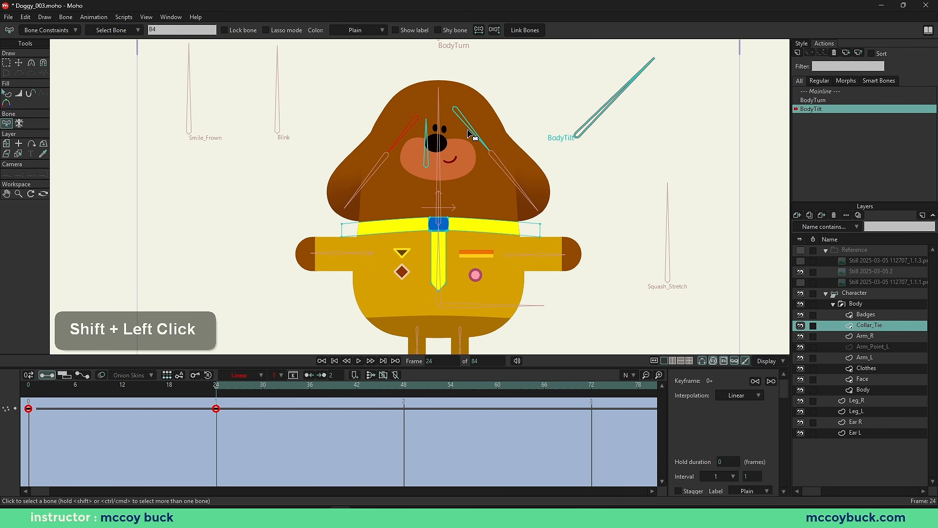
{"action": "left_click", "coordinate": [476, 134], "text": "shift"}
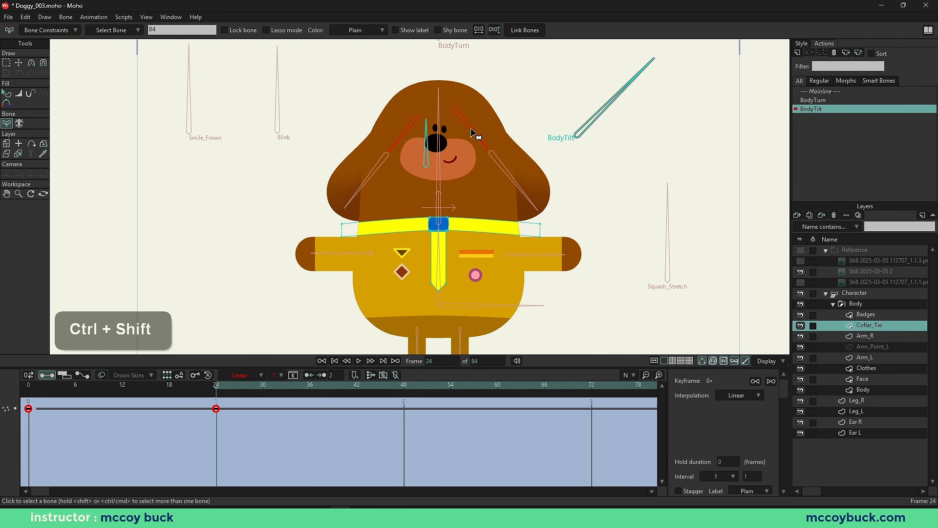
{"action": "right_click", "coordinate": [464, 105], "text": "alt"}
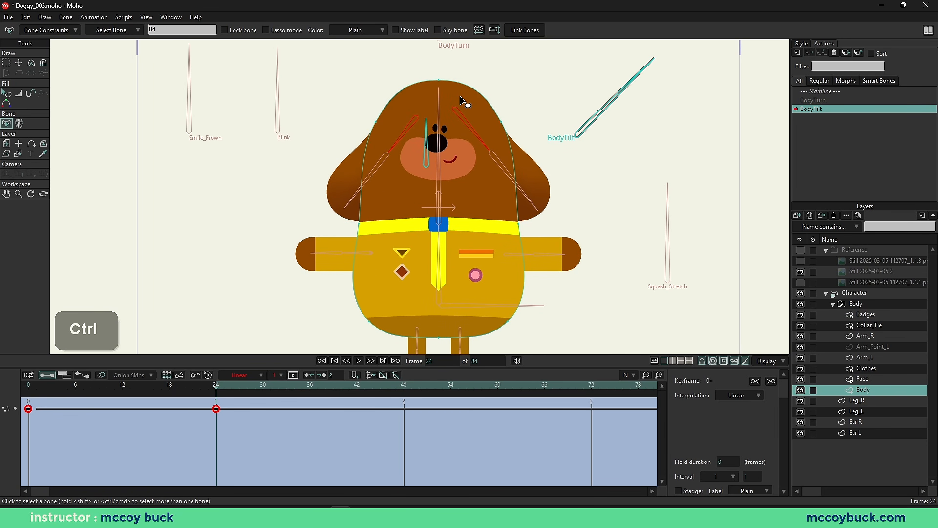
{"action": "key", "text": "ctrl+a"}
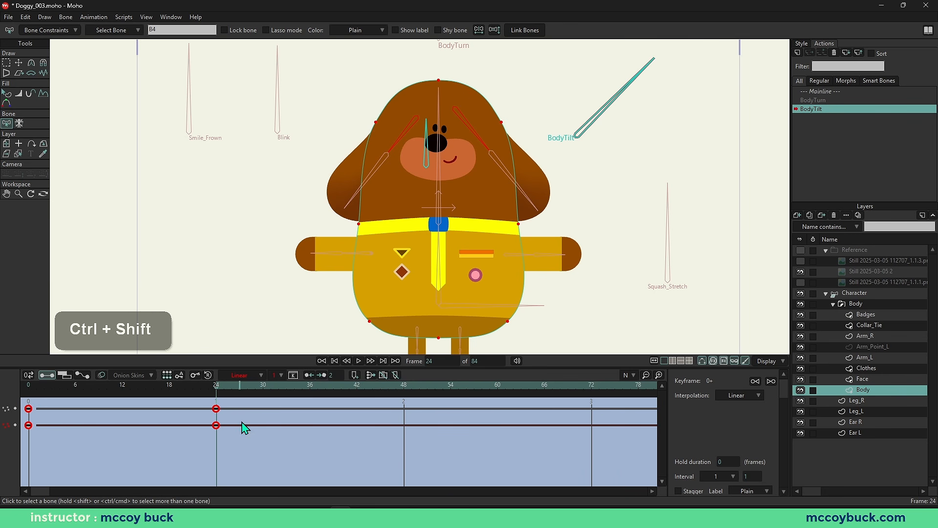
{"action": "key", "text": "Return"}
{"action": "mouse_move", "coordinate": [221, 393]}
{"action": "left_mouse_down"}
{"action": "mouse_move", "coordinate": [5, 393]}
{"action": "mouse_move", "coordinate": [218, 405]}
{"action": "left_mouse_up"}
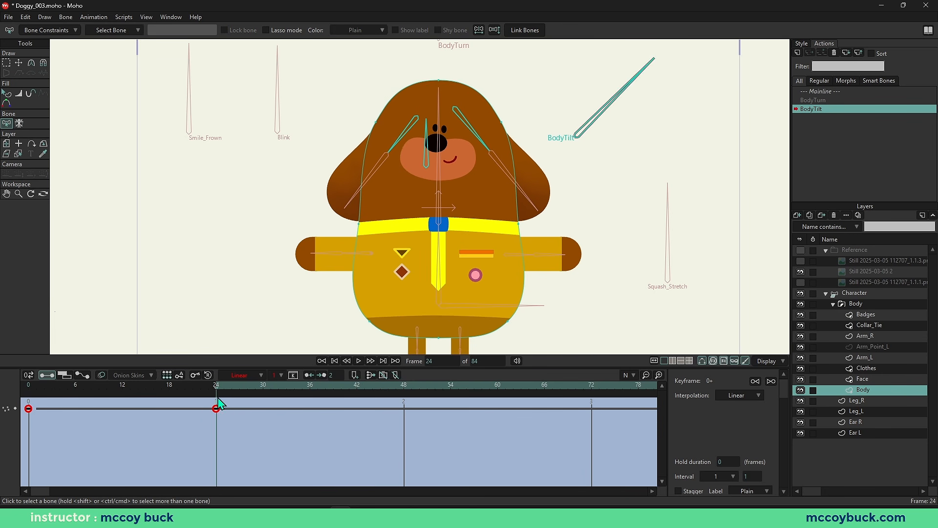
Step: Raise all the badges on the Badges layer straight up a little at frame 24 to follow the raised shirt
{"action": "right_click", "coordinate": [409, 273], "text": "alt"}
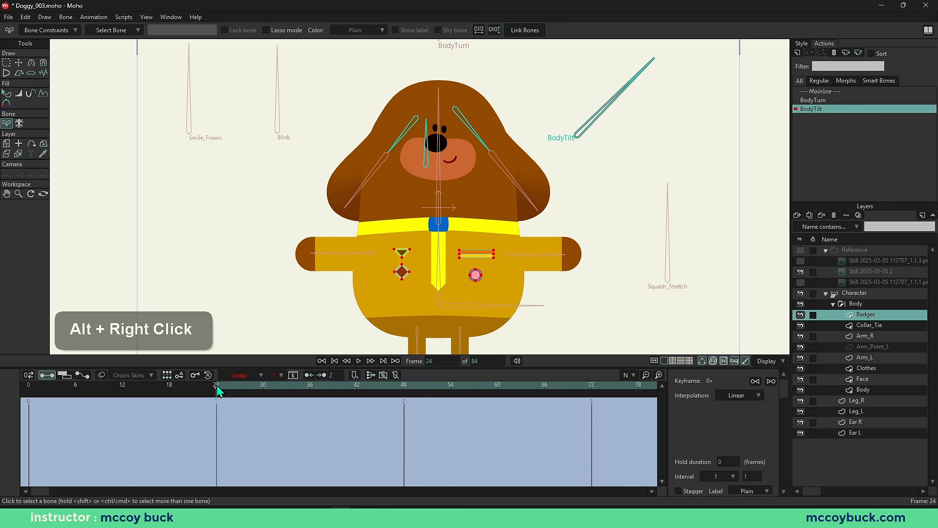
{"action": "key", "text": "ctrl+shift+d"}
{"action": "key", "text": "ctrl+shift+d"}
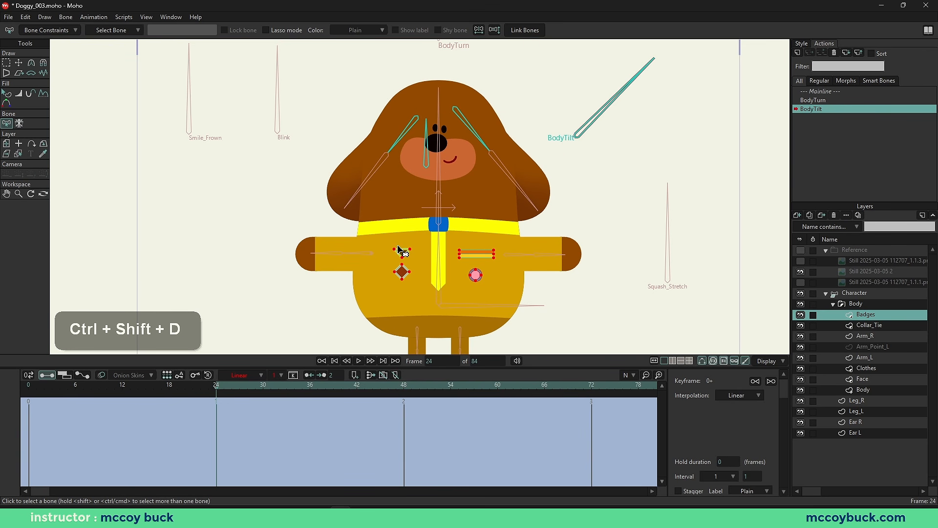
{"action": "left_click", "coordinate": [402, 253], "text": "shift"}
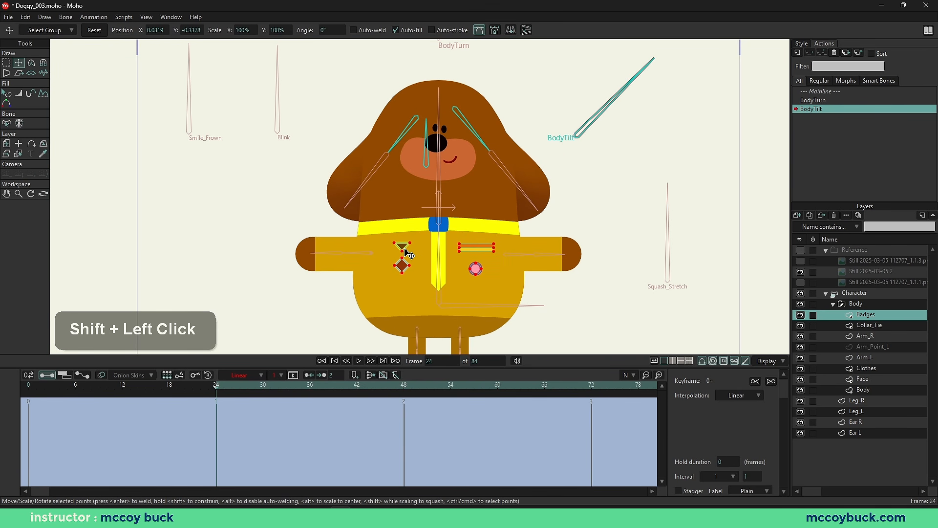
{"action": "key", "text": "g"}
{"action": "key", "text": "q"}
{"action": "scroll", "coordinate": [341, 271], "scroll_direction": "down", "scroll_amount": 1}
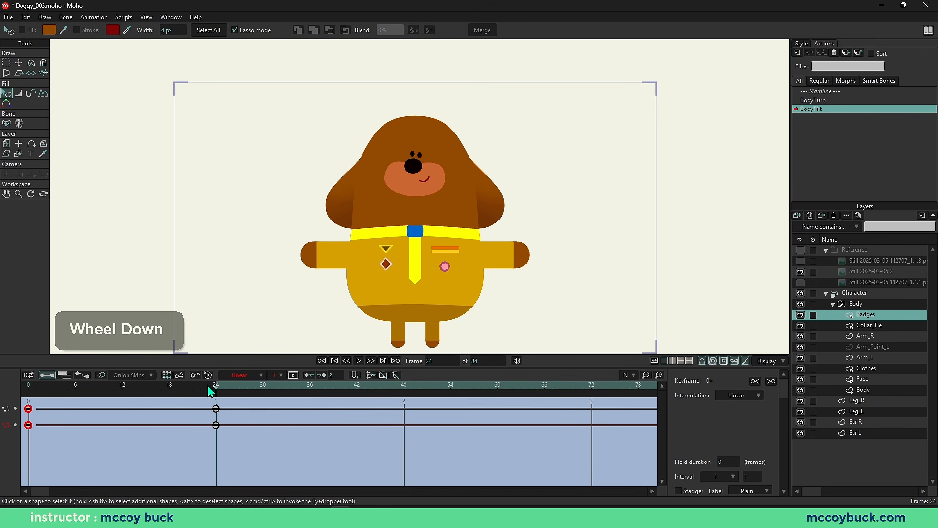
Step: Set the Badges layer's BodyTilt keyframes to linear interpolation and preview the tilt between frames 0 and 24
{"action": "left_click_drag", "start_coordinate": [208, 386], "coordinate": [140, 415]}
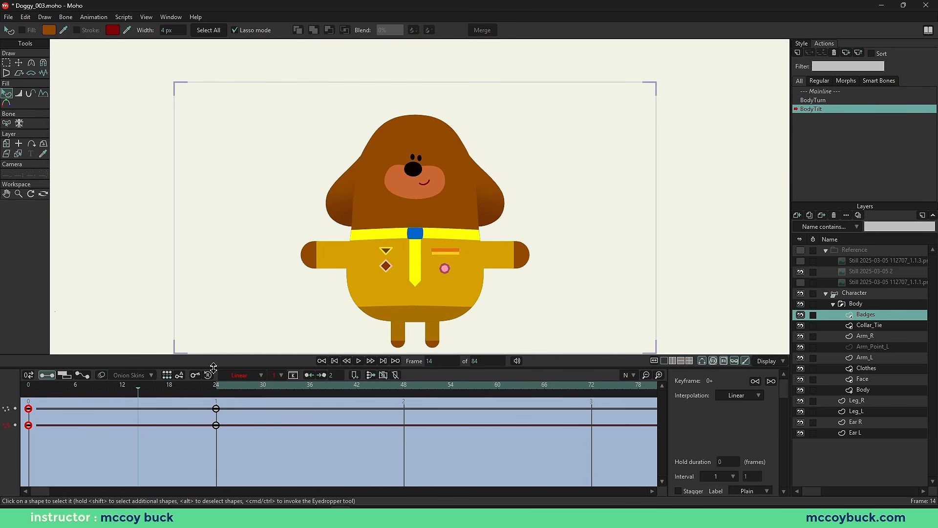
{"action": "mouse_move", "coordinate": [219, 390]}
{"action": "left_mouse_down"}
{"action": "mouse_move", "coordinate": [233, 394]}
{"action": "mouse_move", "coordinate": [221, 397]}
{"action": "left_mouse_up"}
{"action": "key", "text": "ctrl+shift+a"}
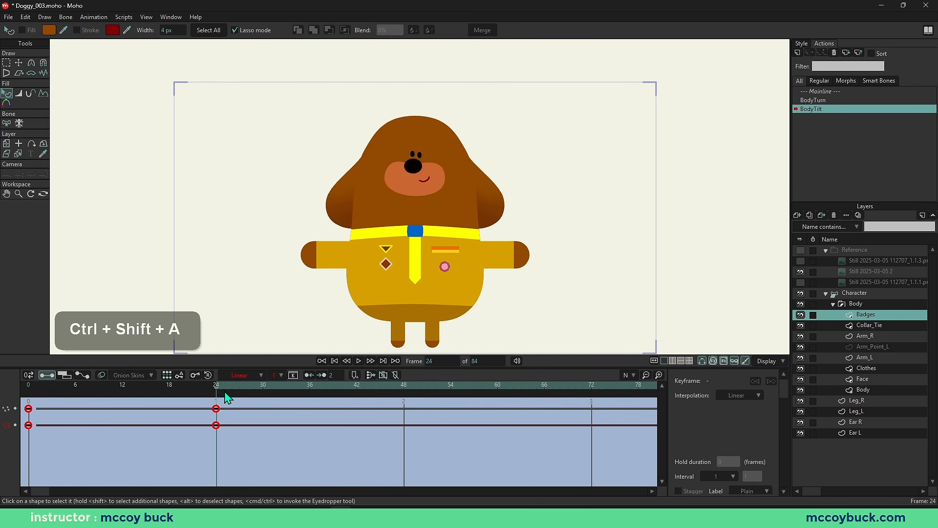
{"action": "key", "text": "ctrl+1"}
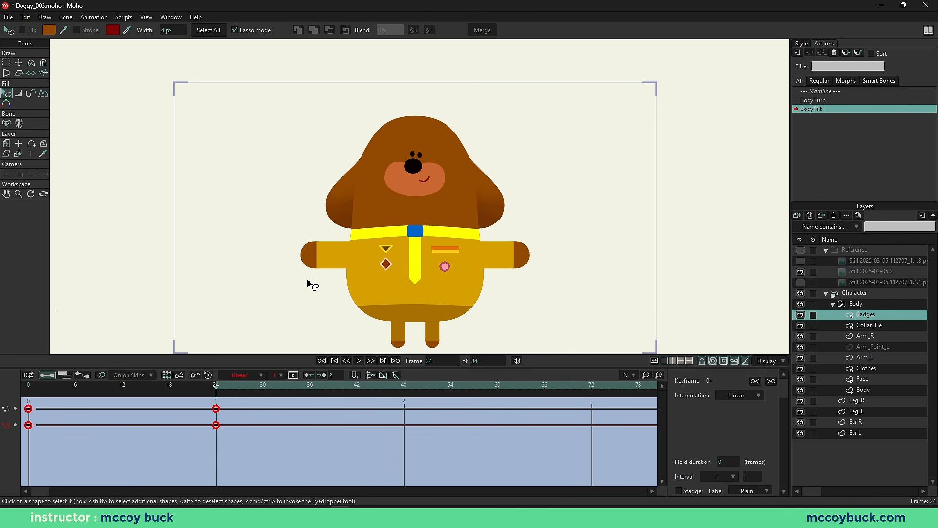
{"action": "key", "text": "b"}
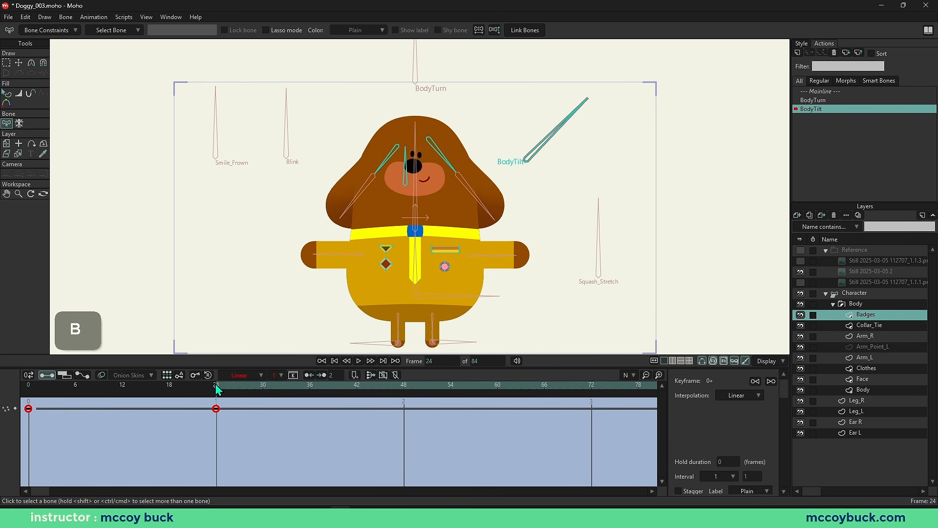
{"action": "left_click_drag", "start_coordinate": [216, 385], "coordinate": [2, 373]}
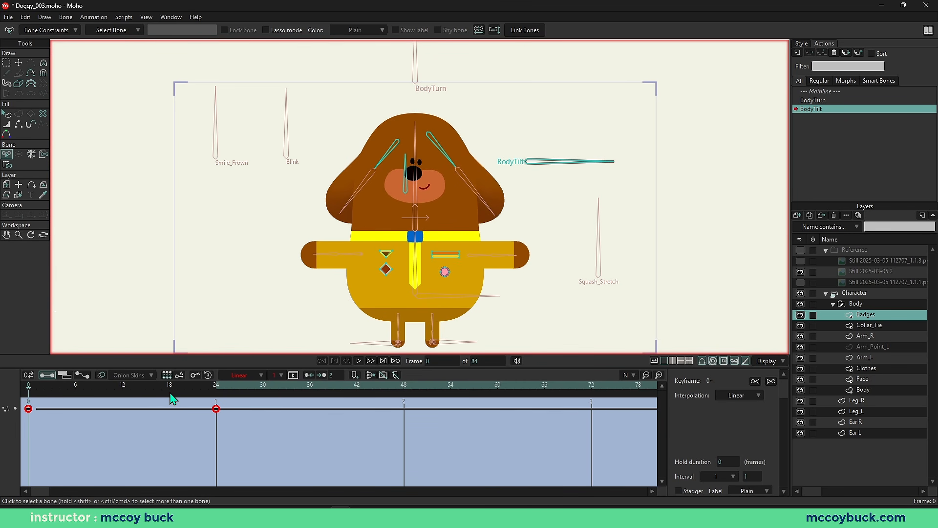
{"action": "left_click_drag", "start_coordinate": [171, 399], "coordinate": [219, 397]}
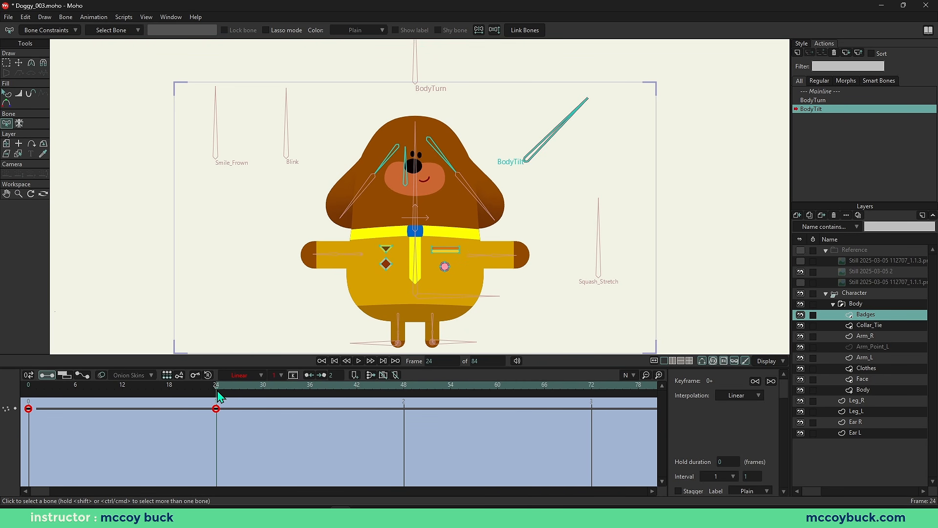
Step: Raise both upper-arm bones of the Character layer slightly to about X 0.318 at frame 24 and make the keyframes linear
{"action": "scroll", "coordinate": [325, 259], "scroll_direction": "up", "scroll_amount": 2}
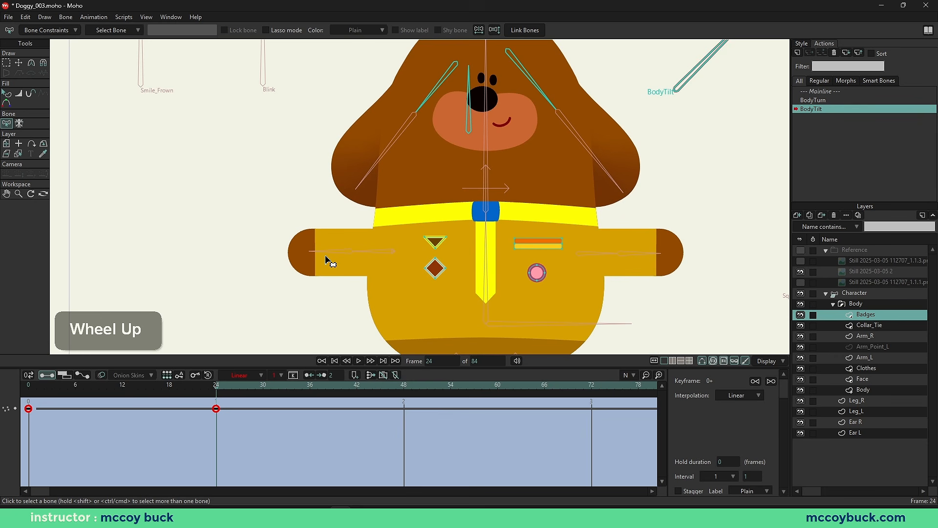
{"action": "left_click", "coordinate": [870, 294]}
{"action": "key", "text": "t"}
{"action": "left_click", "coordinate": [555, 249], "text": "shift"}
{"action": "key", "text": "ctrl+z"}
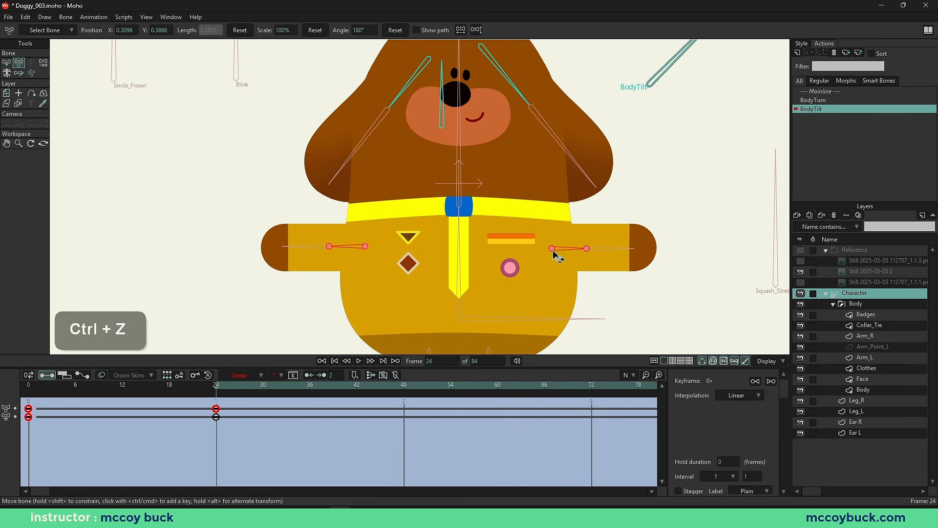
{"action": "left_click", "coordinate": [553, 250], "text": "shift"}
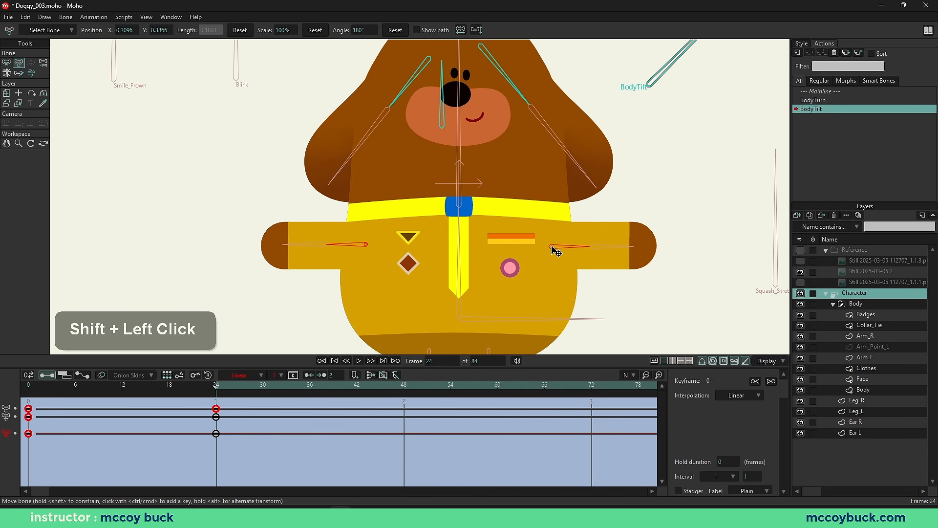
{"action": "key", "text": "ctrl+shift+a"}
{"action": "key", "text": "ctrl+1"}
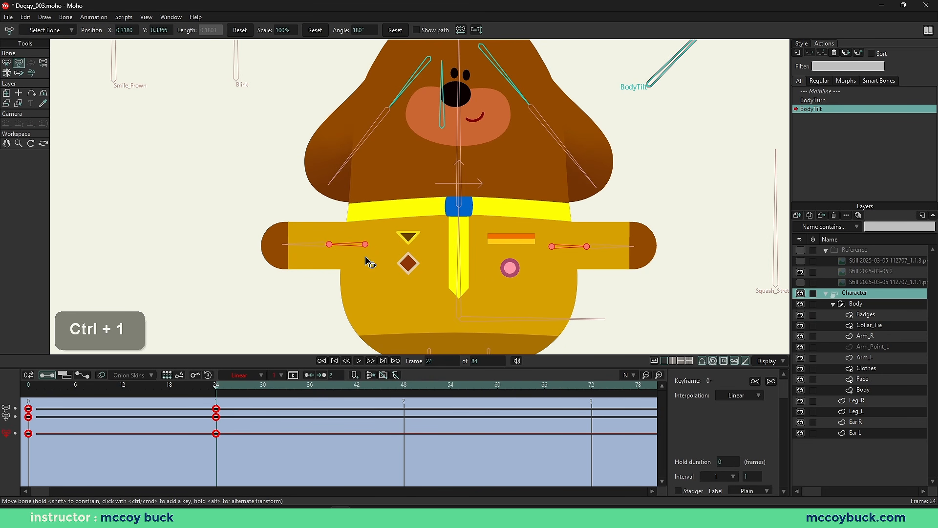
Step: Return to frame 0 and display the pointing arm Arm_Point_L in place of Arm_L on the Character layer
{"action": "left_click", "coordinate": [876, 347]}
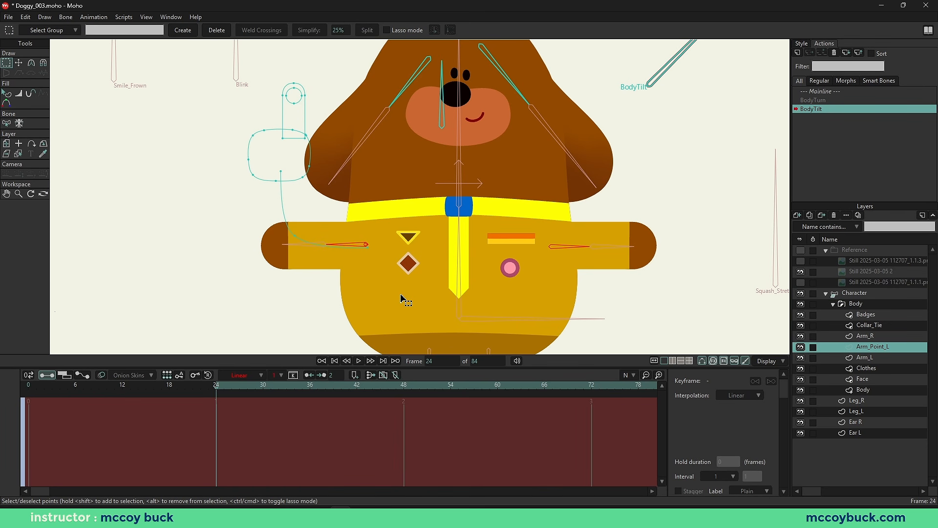
{"action": "left_click_drag", "start_coordinate": [221, 385], "coordinate": [1, 395]}
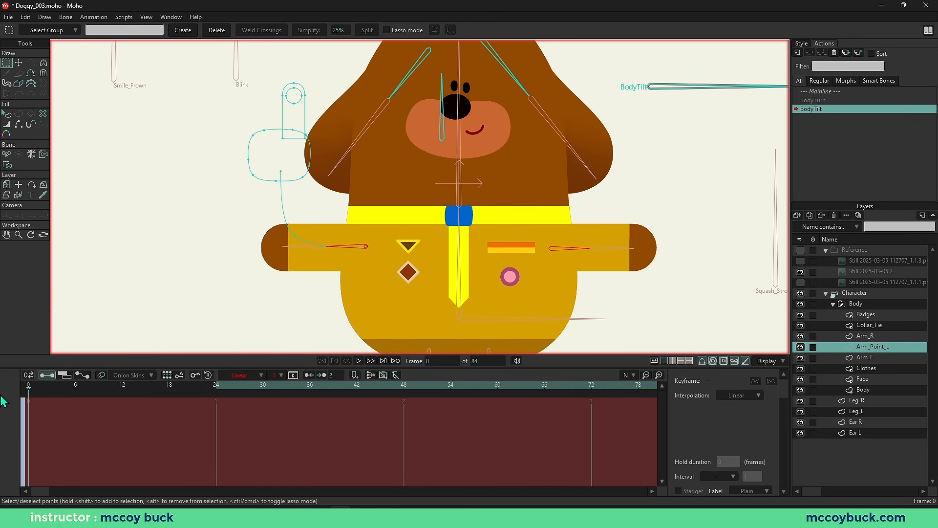
{"action": "left_click", "coordinate": [822, 294]}
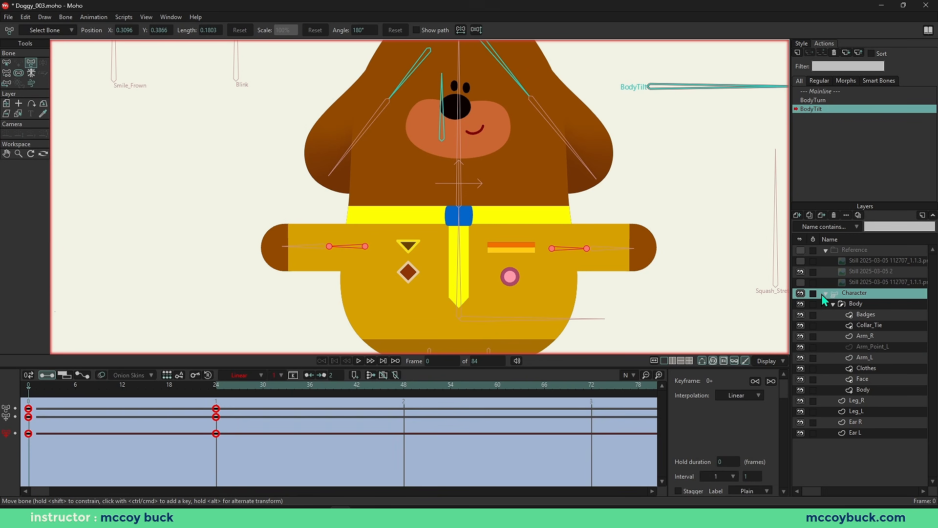
{"action": "key", "text": "alt+d"}
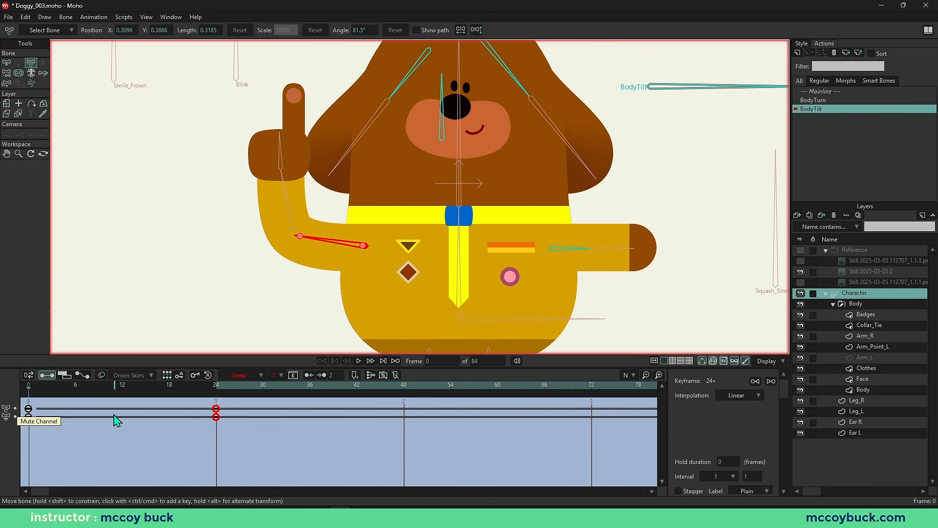
Step: Raise the pointing arm's shoulder bone slightly to about X 0.318 at frame 24
{"action": "left_click_drag", "start_coordinate": [98, 388], "coordinate": [216, 389]}
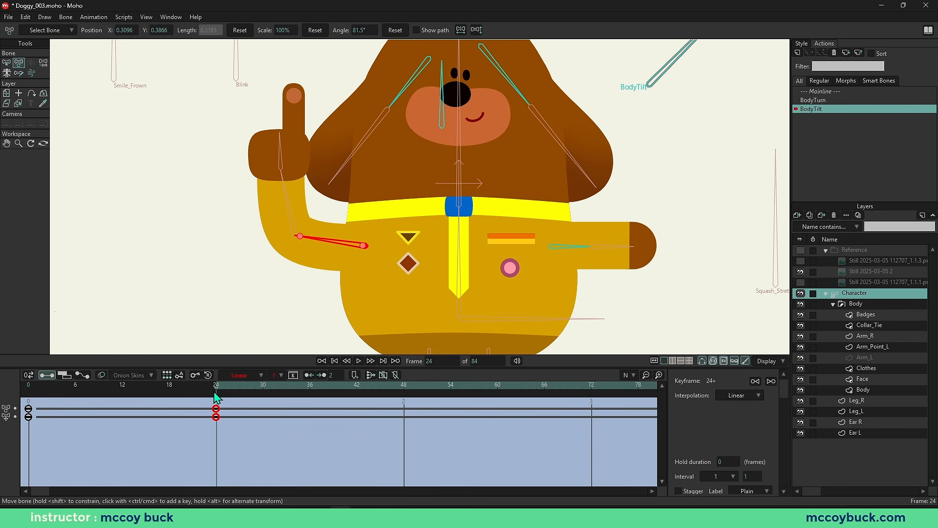
{"action": "scroll", "coordinate": [345, 268], "scroll_direction": "down", "scroll_amount": 1}
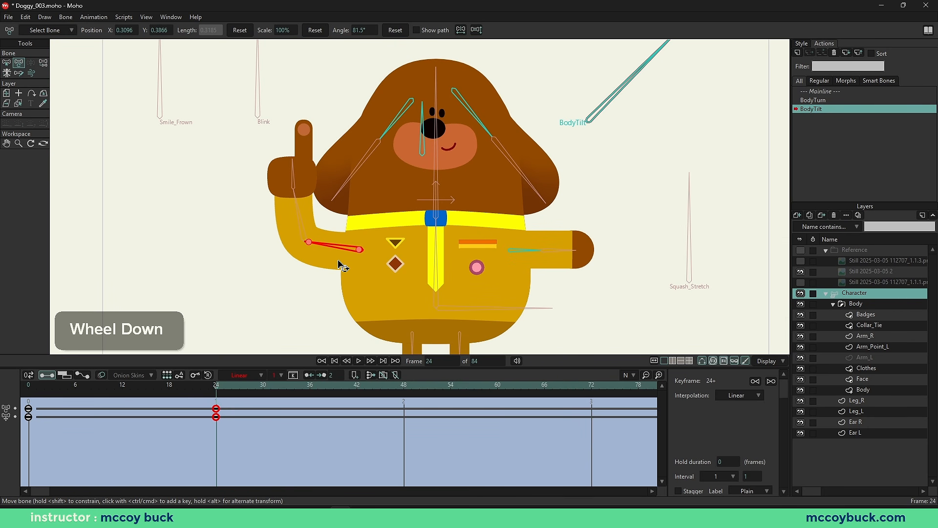
{"action": "scroll", "coordinate": [359, 254], "scroll_direction": "up", "scroll_amount": 3}
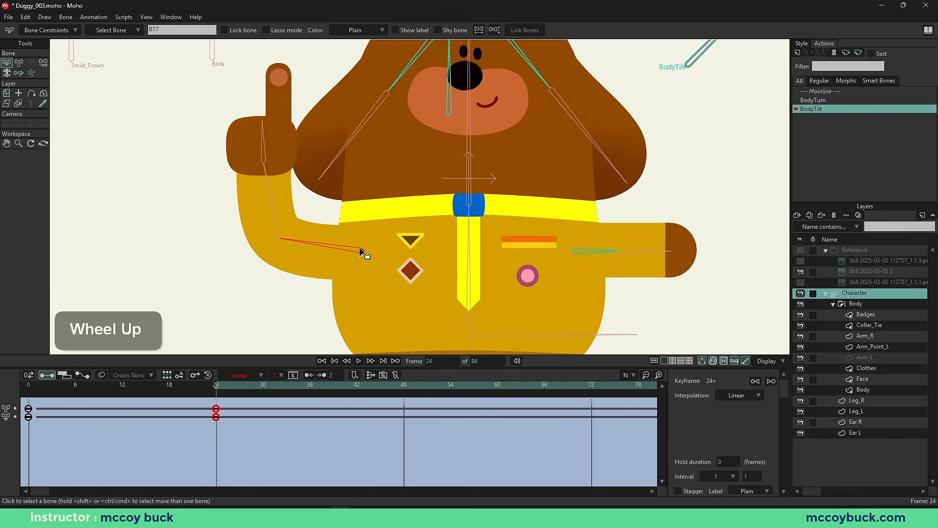
{"action": "key", "text": "t"}
{"action": "left_click", "coordinate": [361, 250], "text": "shift"}
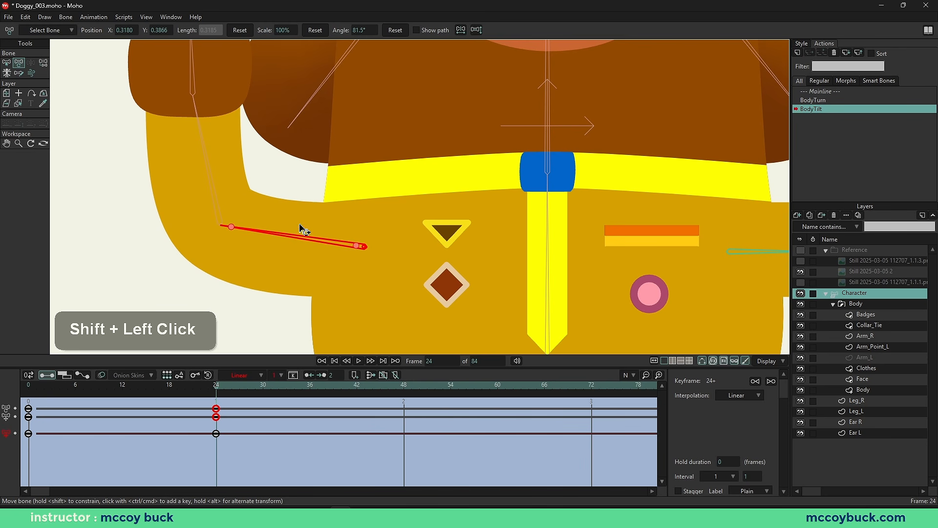
Step: Set the pointing arm bone's BodyTilt keyframes to linear interpolation and preview the tilt back to frame 0
{"action": "scroll", "coordinate": [257, 278], "scroll_direction": "down", "scroll_amount": 3}
{"action": "key", "text": "ctrl+shift+a"}
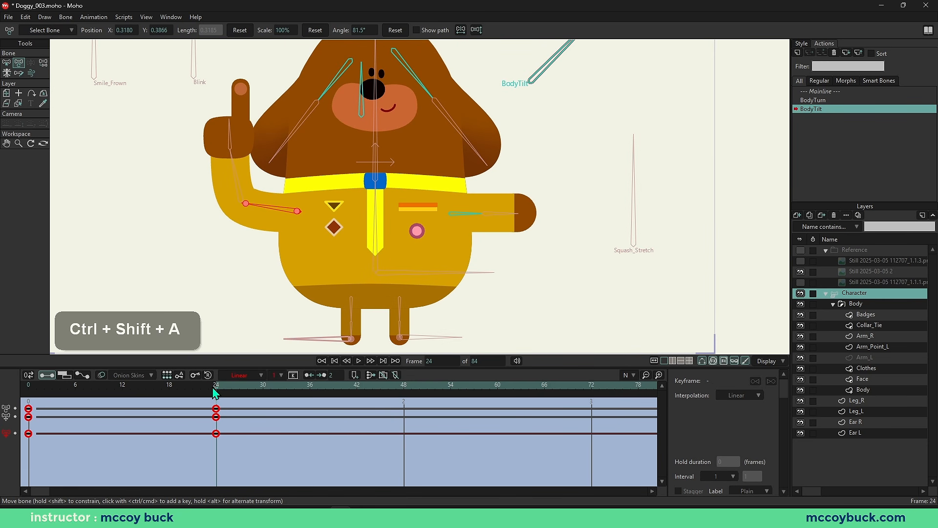
{"action": "key", "text": "ctrl+1"}
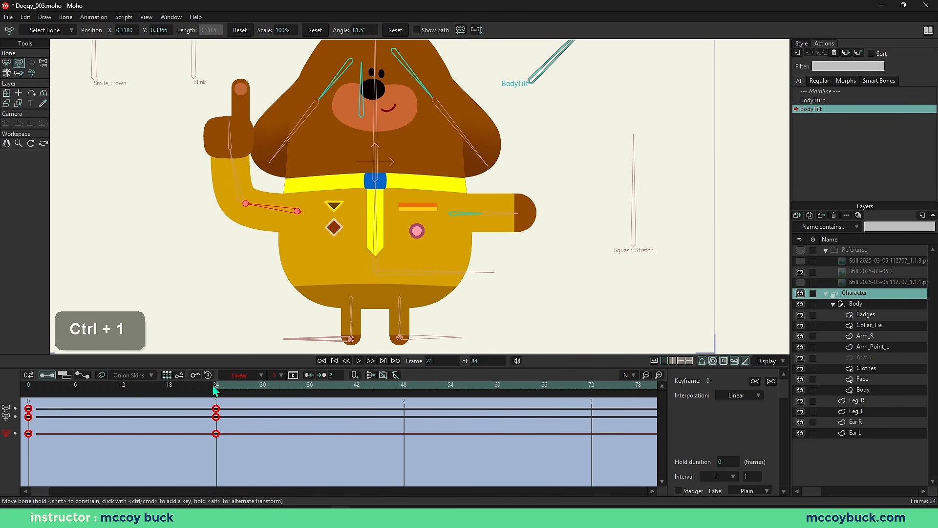
{"action": "left_click_drag", "start_coordinate": [214, 387], "coordinate": [133, 383]}
{"action": "scroll", "coordinate": [189, 204], "scroll_direction": "down", "scroll_amount": 2}
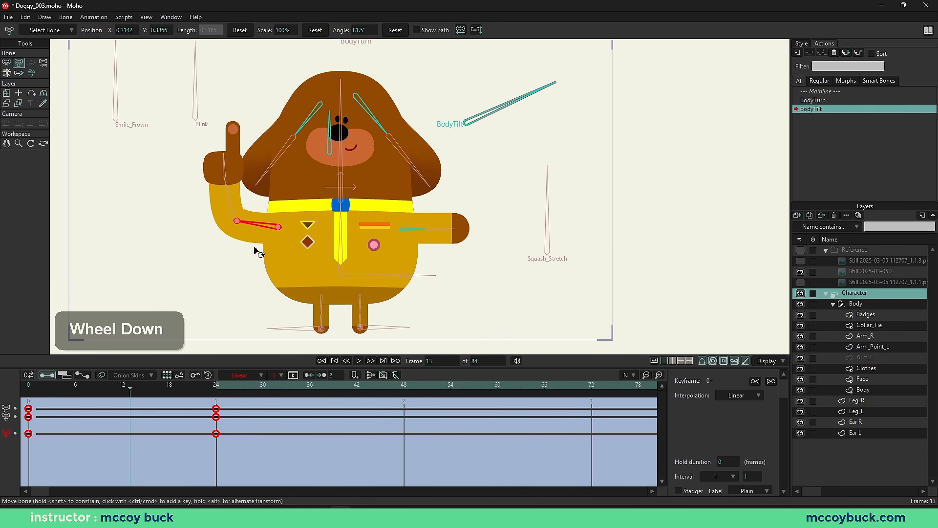
{"action": "left_click_drag", "start_coordinate": [216, 389], "coordinate": [1, 358]}
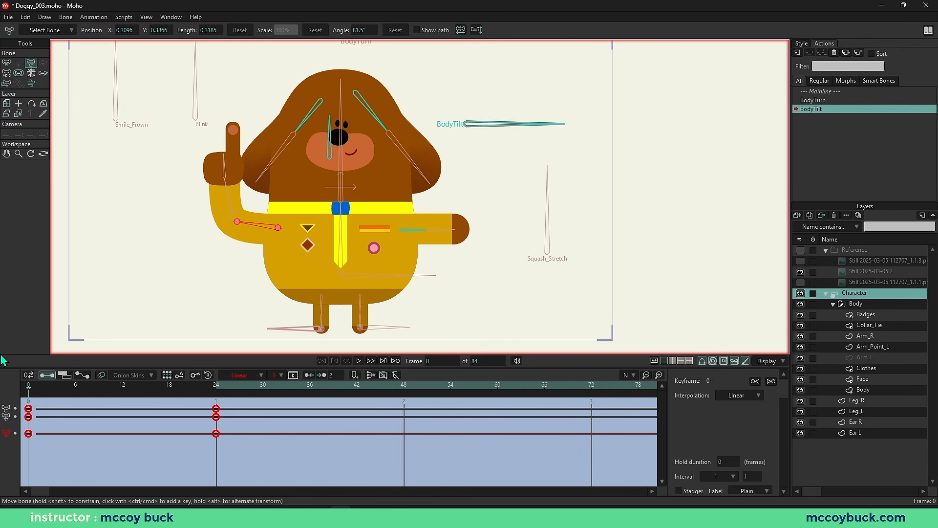
Step: Return to the Mainline timeline and create a second smart bone action named BodyTilt 2 for the BodyTilt control bone
{"action": "double_click", "coordinate": [817, 92]}
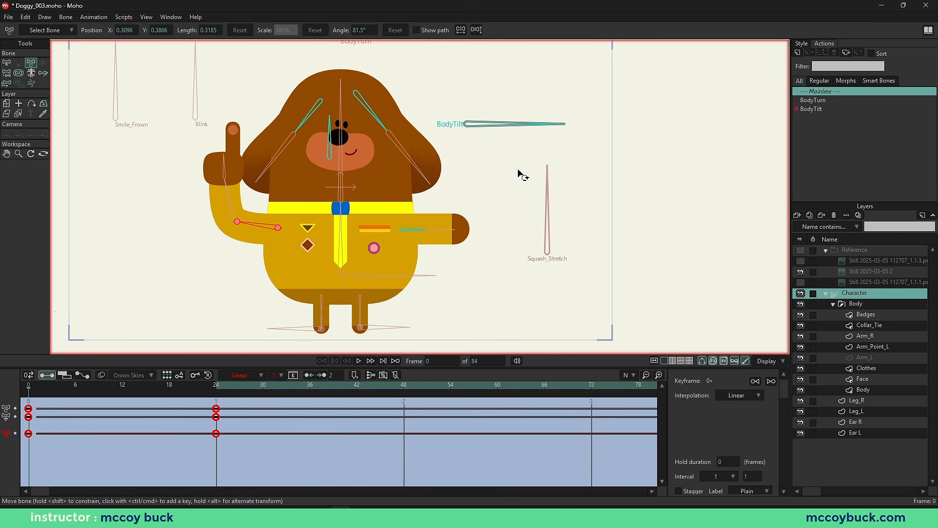
{"action": "double_click", "coordinate": [819, 92]}
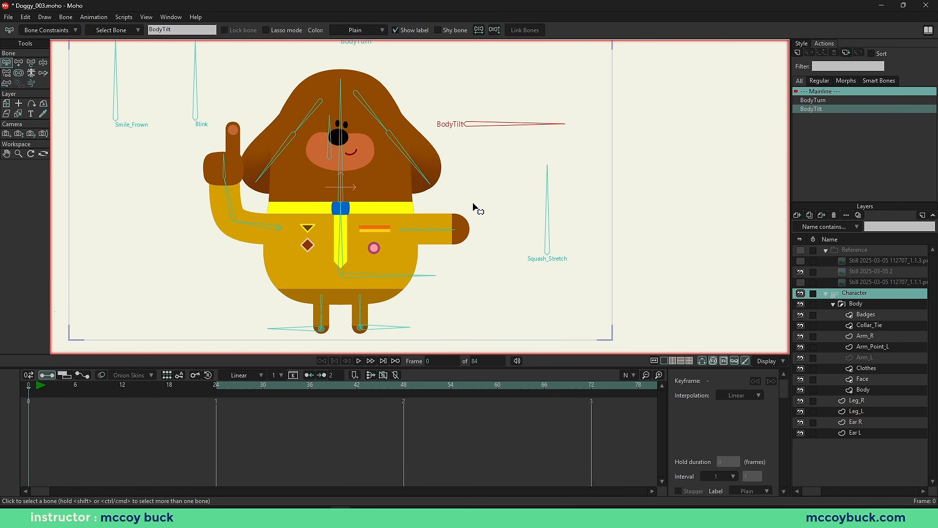
{"action": "key", "text": "b"}
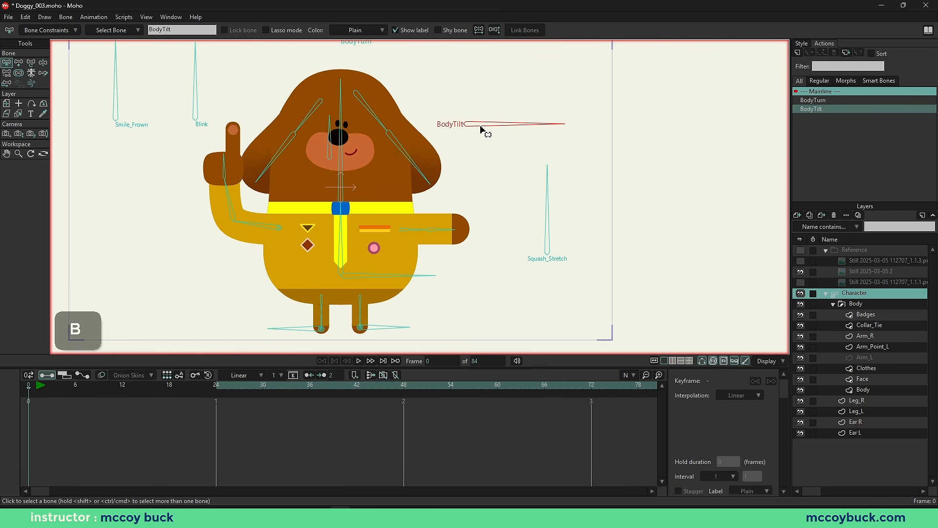
{"action": "left_click", "coordinate": [798, 51]}
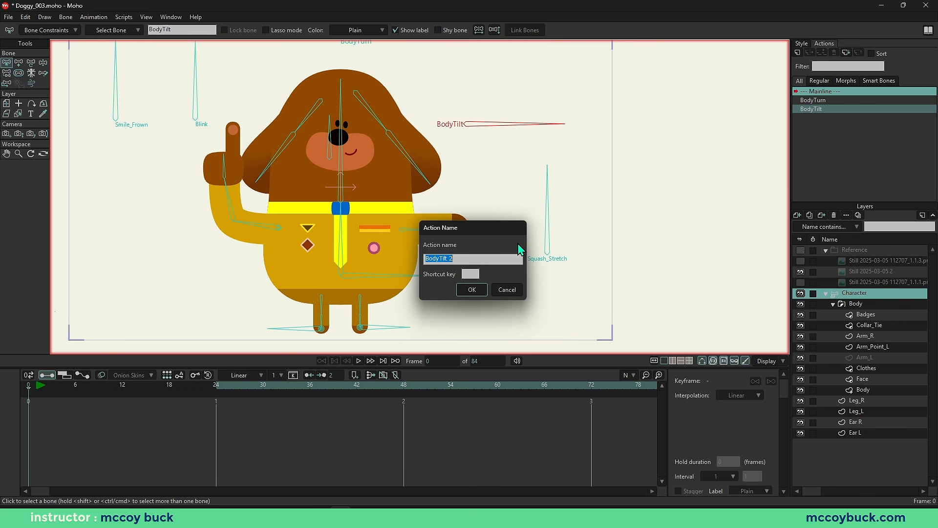
{"action": "left_click", "coordinate": [472, 288]}
Step: Rotate the BodyTilt bone diagonally downward, move that keyframe to frame 24 and make the action's keyframes linear
{"action": "key", "text": "t"}
{"action": "left_click_drag", "start_coordinate": [513, 121], "coordinate": [509, 167]}
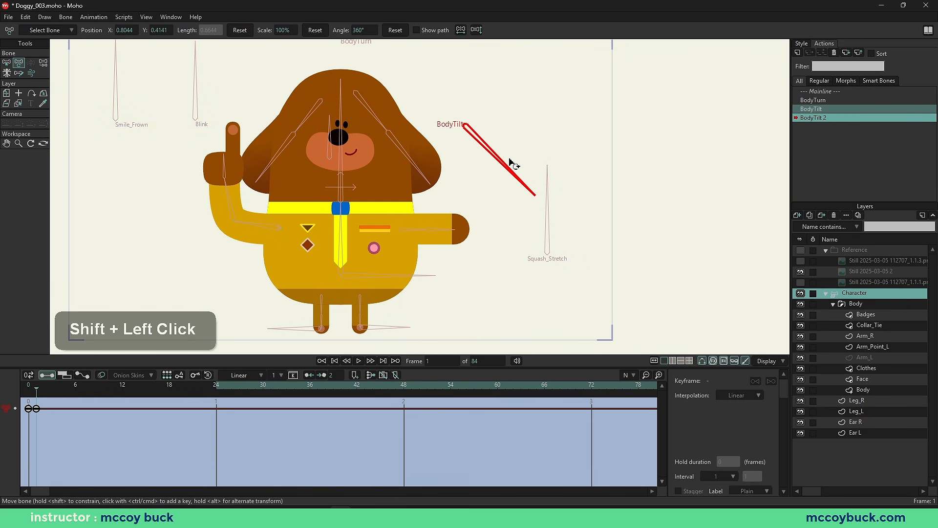
{"action": "left_click_drag", "start_coordinate": [51, 411], "coordinate": [220, 440]}
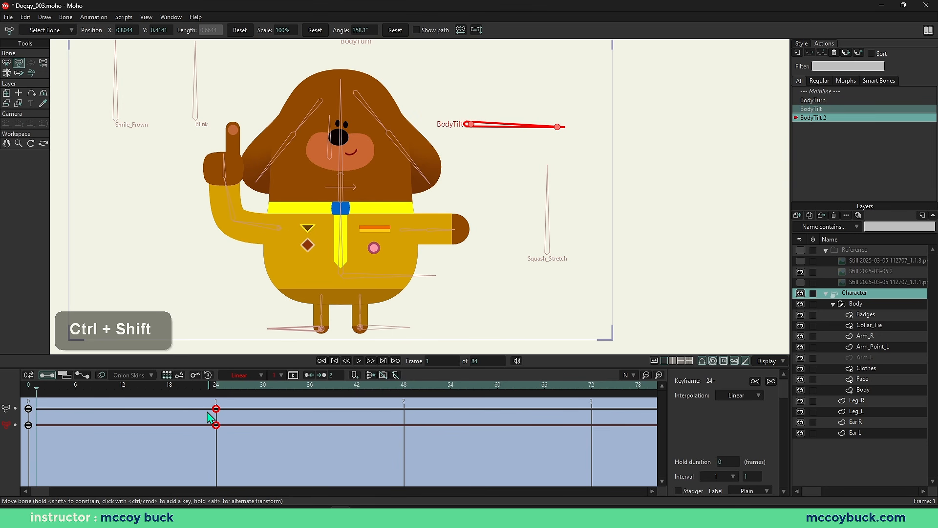
{"action": "key", "text": "ctrl+shift+a"}
{"action": "key", "text": "ctrl+1"}
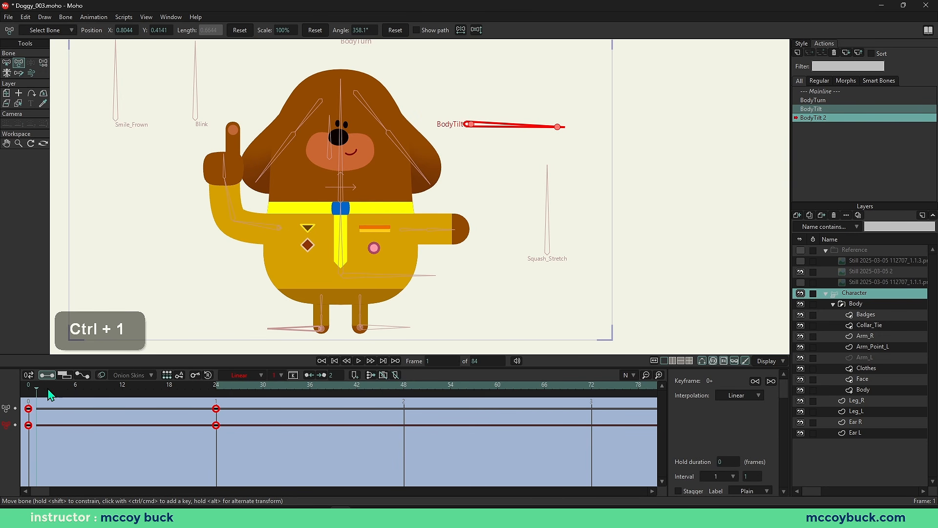
Step: Move the face bone slightly downward at frame 24 of the BodyTilt 2 action
{"action": "left_click", "coordinate": [216, 384]}
{"action": "scroll", "coordinate": [317, 156], "scroll_direction": "up", "scroll_amount": 3}
{"action": "key", "text": "b"}
{"action": "left_click", "coordinate": [328, 166]}
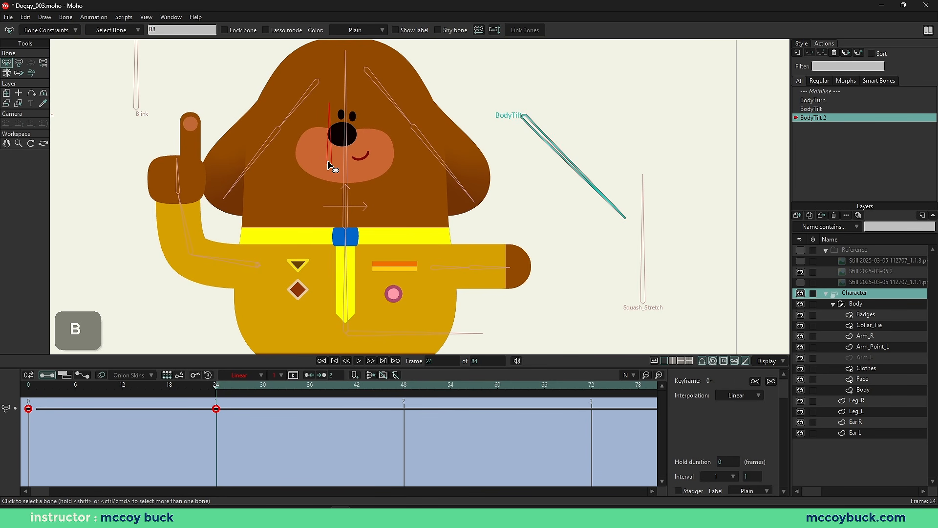
{"action": "key", "text": "t"}
{"action": "left_click_drag", "start_coordinate": [328, 163], "coordinate": [383, 223]}
{"action": "key", "text": "ctrl+z"}
{"action": "key", "text": "t"}
Step: Raise both upper ear bones slightly to about X 0.714 at frame 24
{"action": "key", "text": "b"}
{"action": "left_click", "coordinate": [299, 98]}
{"action": "scroll", "coordinate": [383, 222], "scroll_direction": "down", "scroll_amount": 1}
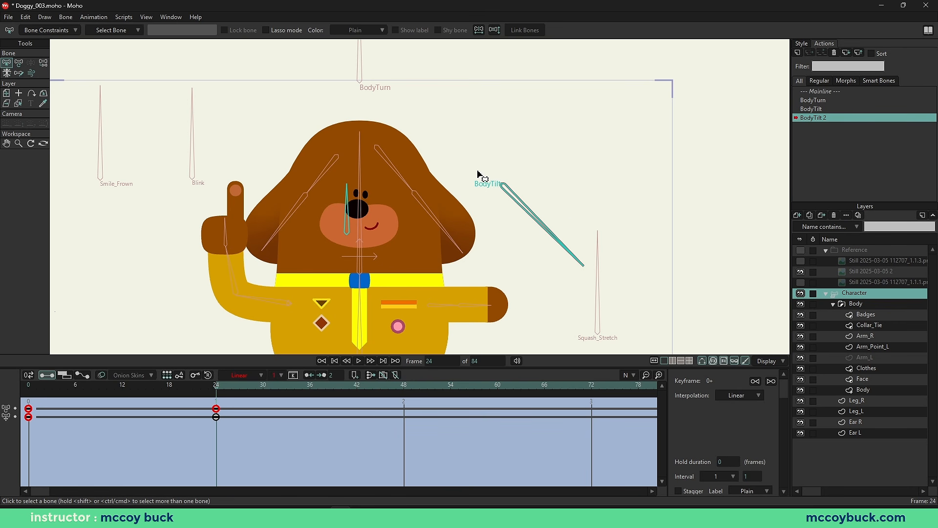
{"action": "key", "text": "b"}
{"action": "left_click", "coordinate": [318, 180]}
{"action": "left_click", "coordinate": [394, 167], "text": "shift"}
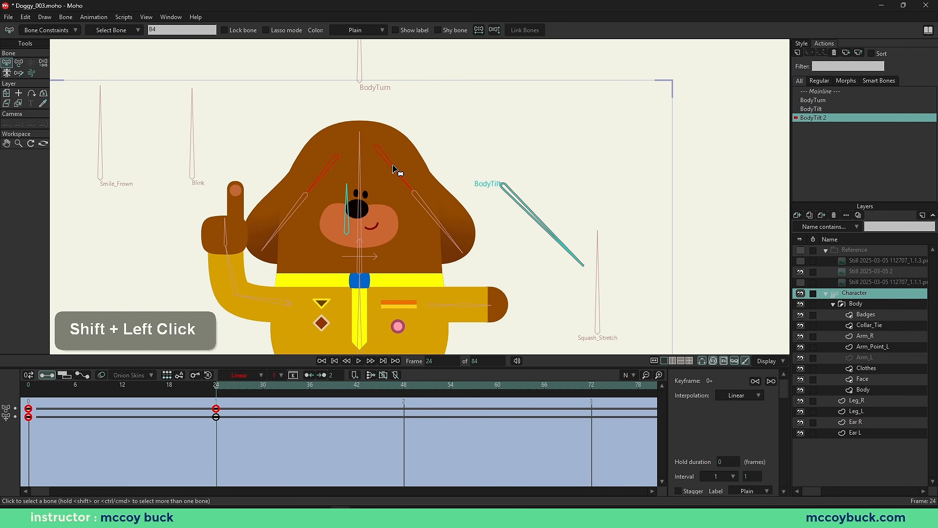
{"action": "key", "text": "t"}
{"action": "left_click", "coordinate": [381, 153], "text": "shift"}
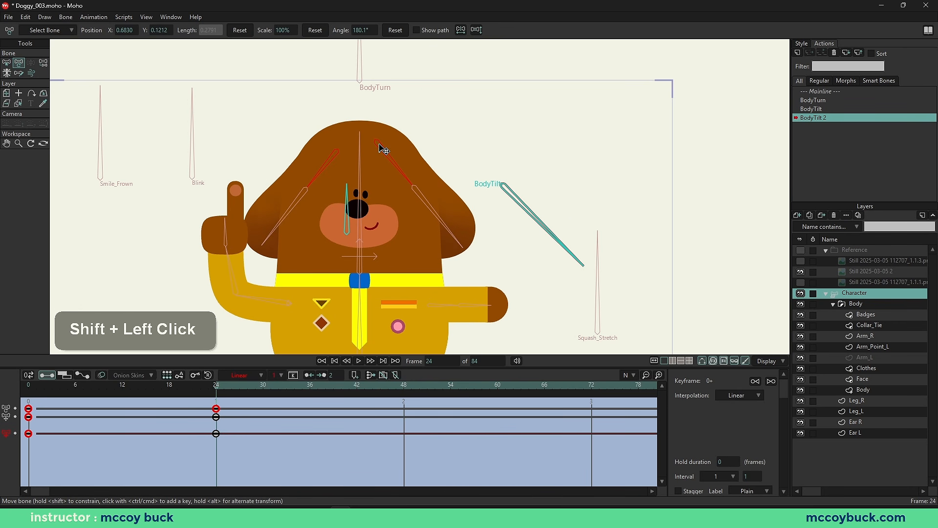
{"action": "scroll", "coordinate": [337, 154], "scroll_direction": "up", "scroll_amount": 1}
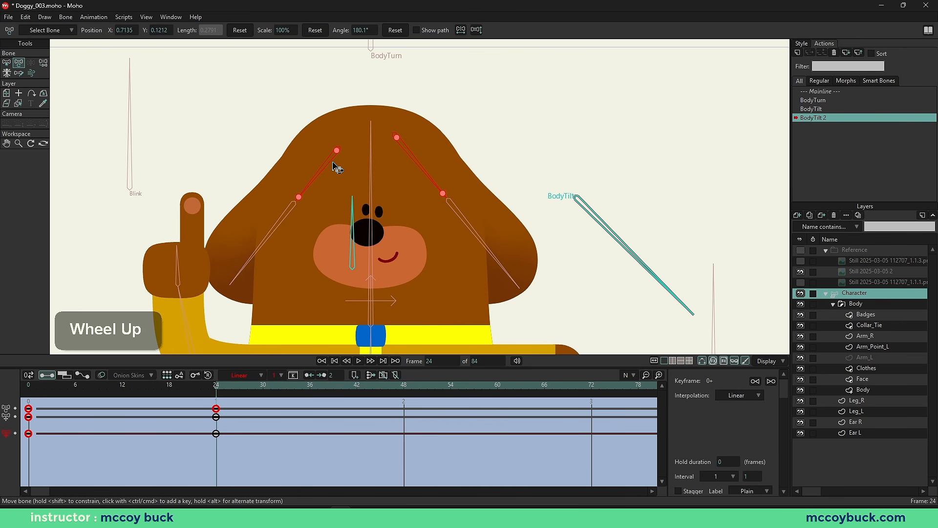
{"action": "scroll", "coordinate": [332, 161], "scroll_direction": "down", "scroll_amount": 1}
{"action": "scroll", "coordinate": [345, 171], "scroll_direction": "up", "scroll_amount": 1}
{"action": "scroll", "coordinate": [349, 167], "scroll_direction": "down", "scroll_amount": 1}
{"action": "scroll", "coordinate": [351, 164], "scroll_direction": "up", "scroll_amount": 1}
Step: Raise the top point of the head outline slightly on the Body layer at frame 24
{"action": "right_click", "coordinate": [352, 157], "text": "alt"}
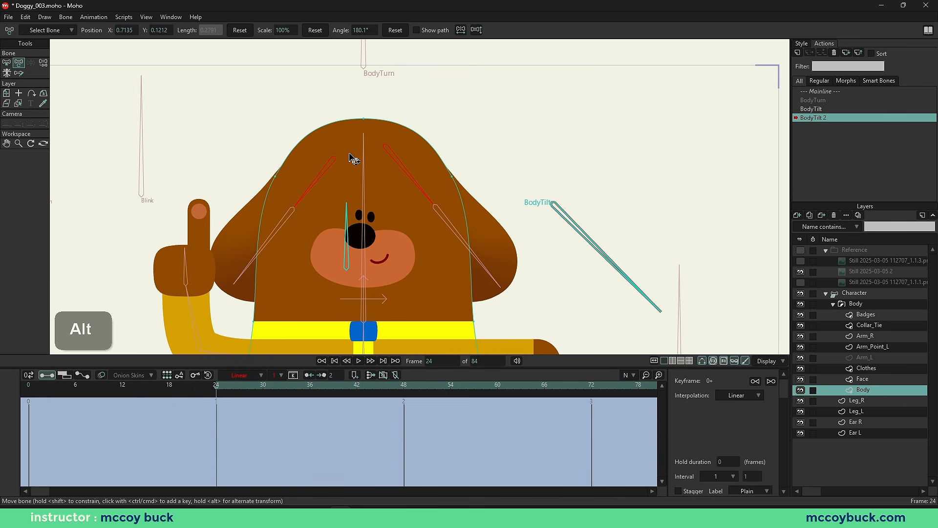
{"action": "key", "text": "g"}
{"action": "left_click_drag", "start_coordinate": [350, 109], "coordinate": [373, 128]}
{"action": "key", "text": "t"}
{"action": "left_click", "coordinate": [368, 121], "text": "shift"}
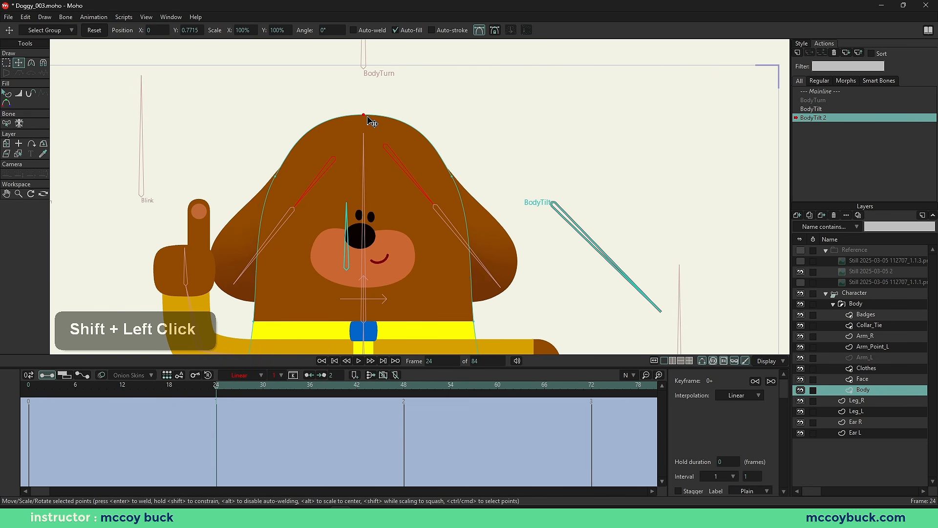
Step: Raise the two side points of the head outline slightly on the Body layer at frame 24
{"action": "key", "text": "g"}
{"action": "left_click_drag", "start_coordinate": [262, 176], "coordinate": [466, 196]}
{"action": "key", "text": "t"}
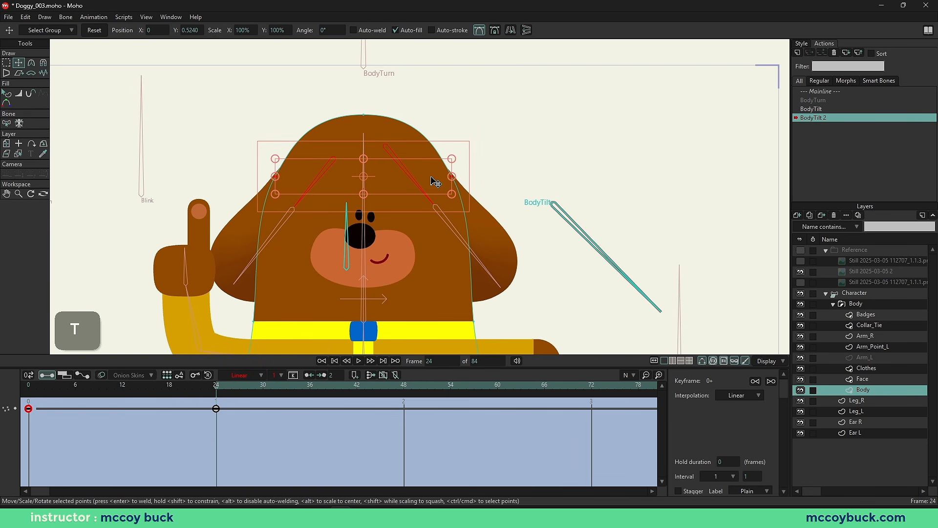
{"action": "left_click", "coordinate": [435, 179], "text": "shift"}
{"action": "key", "text": "q"}
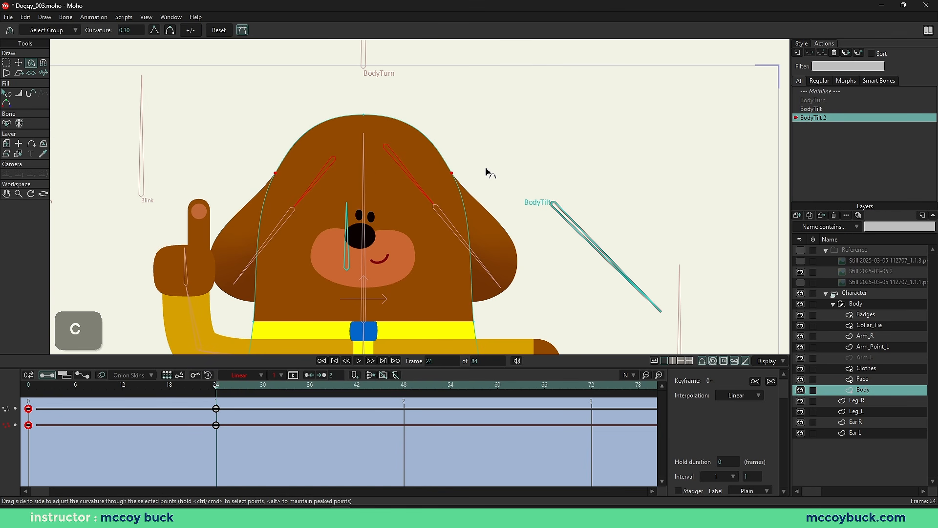
Step: Preview the head shape without bones and set all Body layer keyframes to linear interpolation
{"action": "scroll", "coordinate": [486, 172], "scroll_direction": "down", "scroll_amount": 2}
{"action": "mouse_move", "coordinate": [214, 393]}
{"action": "left_mouse_down"}
{"action": "mouse_move", "coordinate": [46, 391]}
{"action": "mouse_move", "coordinate": [283, 397]}
{"action": "mouse_move", "coordinate": [50, 391]}
{"action": "mouse_move", "coordinate": [214, 399]}
{"action": "left_mouse_up"}
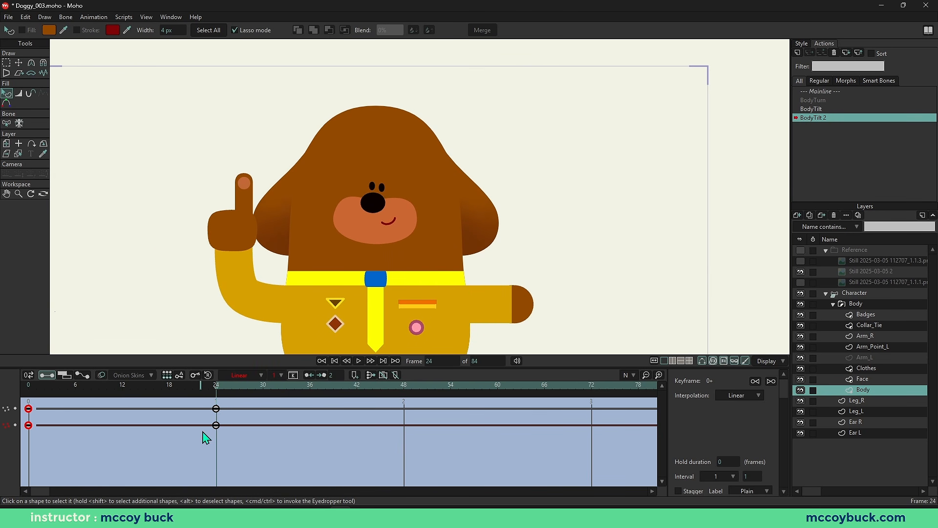
{"action": "key", "text": "g"}
{"action": "key", "text": "ctrl+shift+a"}
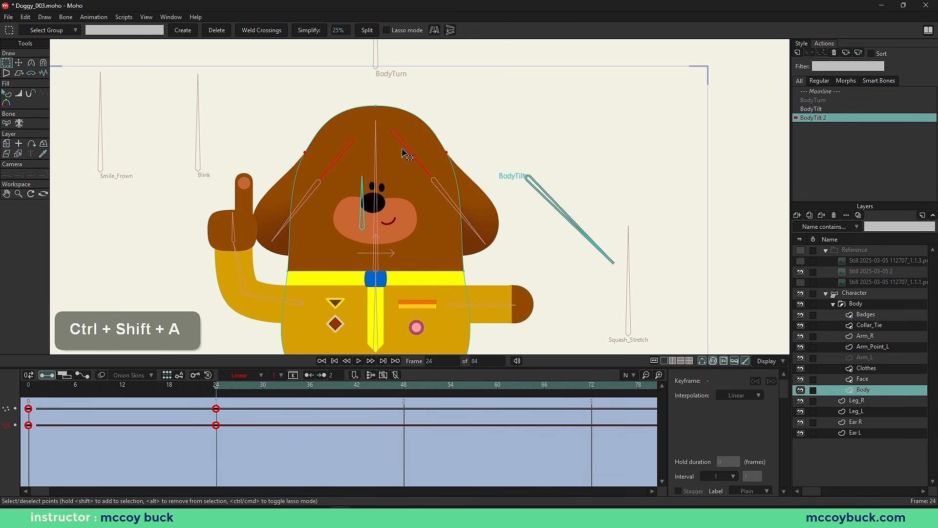
{"action": "key", "text": "ctrl+1"}
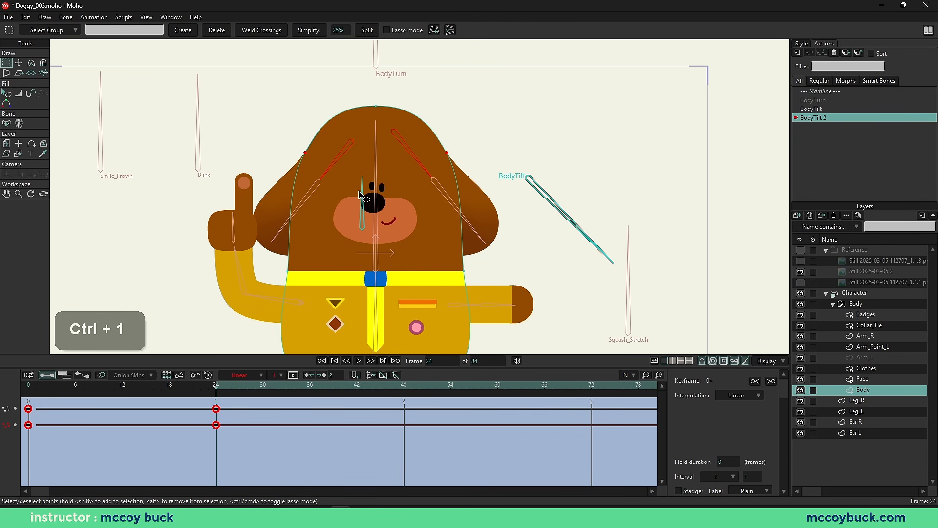
Step: Lower the tie, its knot and the collar's middle points on the Collar_Tie layer to about Y -0.363 at frame 24
{"action": "key", "text": "b"}
{"action": "right_click", "coordinate": [361, 255]}
{"action": "scroll", "coordinate": [373, 209], "scroll_direction": "down", "scroll_amount": 1}
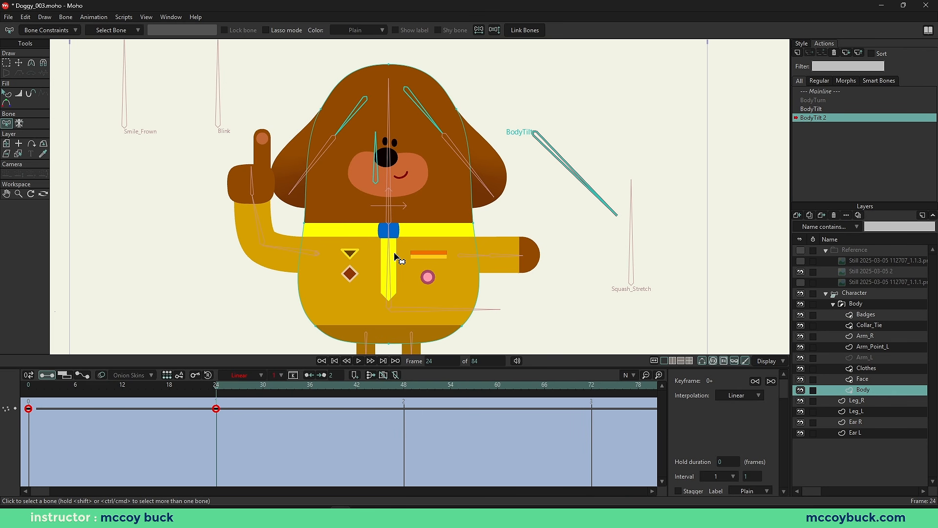
{"action": "right_click", "coordinate": [403, 240], "text": "alt"}
{"action": "key", "text": "g"}
{"action": "left_click_drag", "start_coordinate": [368, 218], "coordinate": [415, 316]}
{"action": "key", "text": "t"}
{"action": "left_click_drag", "start_coordinate": [390, 233], "coordinate": [390, 241]}
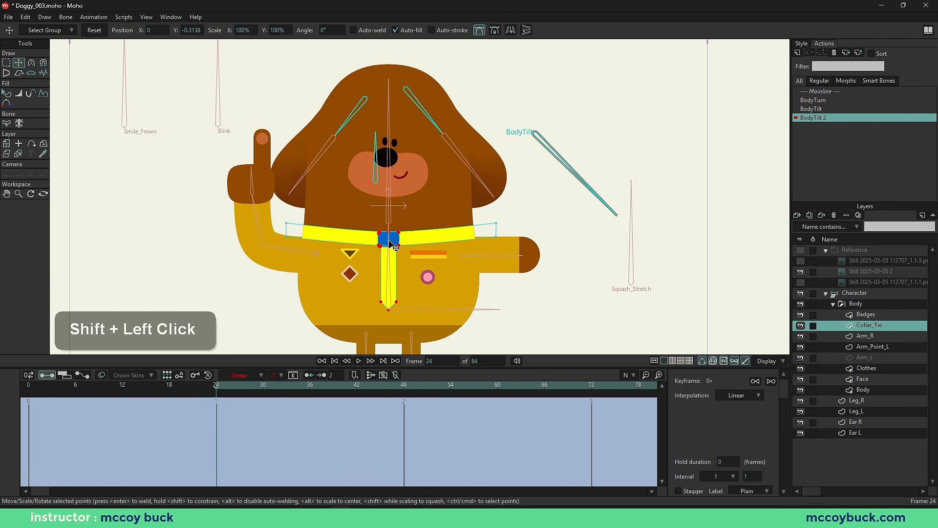
Step: Make the Collar_Tie keyframes linear and scrub the tilt back to frame 24
{"action": "left_click_drag", "start_coordinate": [214, 387], "coordinate": [192, 394]}
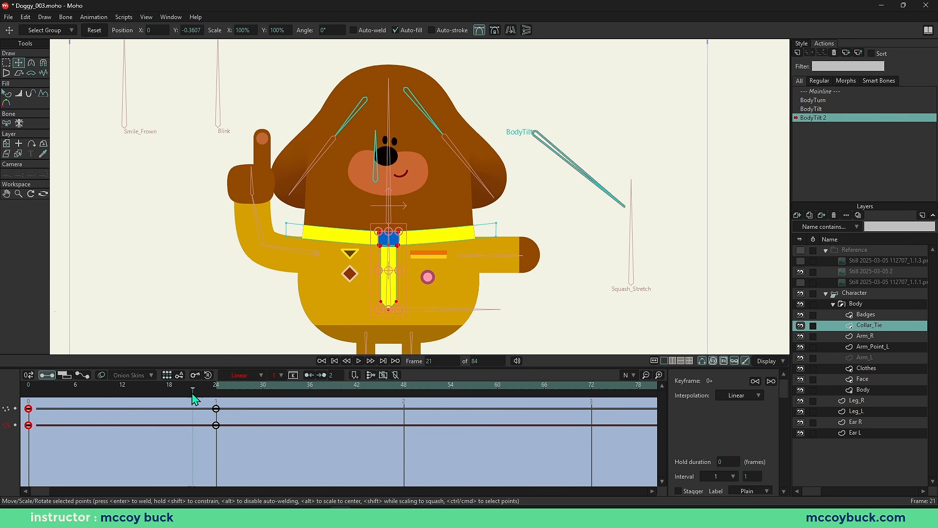
{"action": "key", "text": "ctrl+shift+a"}
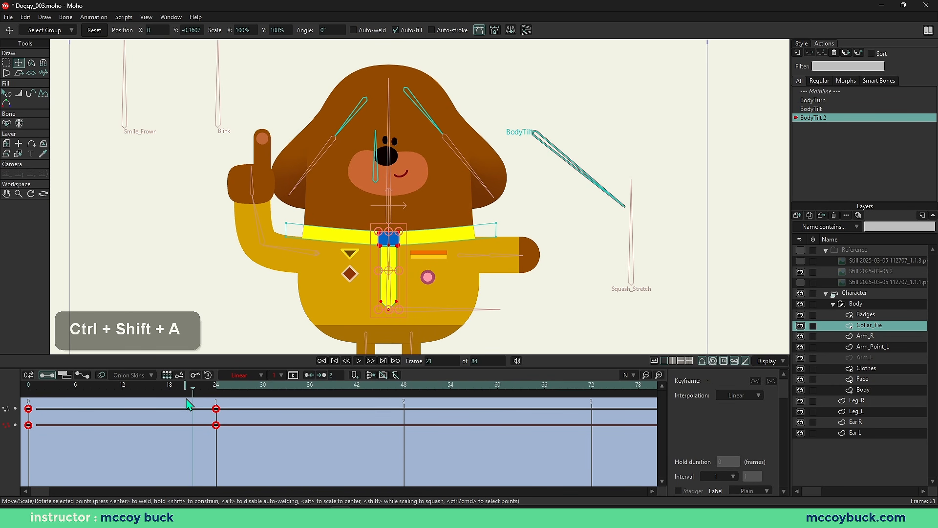
{"action": "key", "text": "ctrl+1"}
{"action": "left_click_drag", "start_coordinate": [176, 398], "coordinate": [216, 407]}
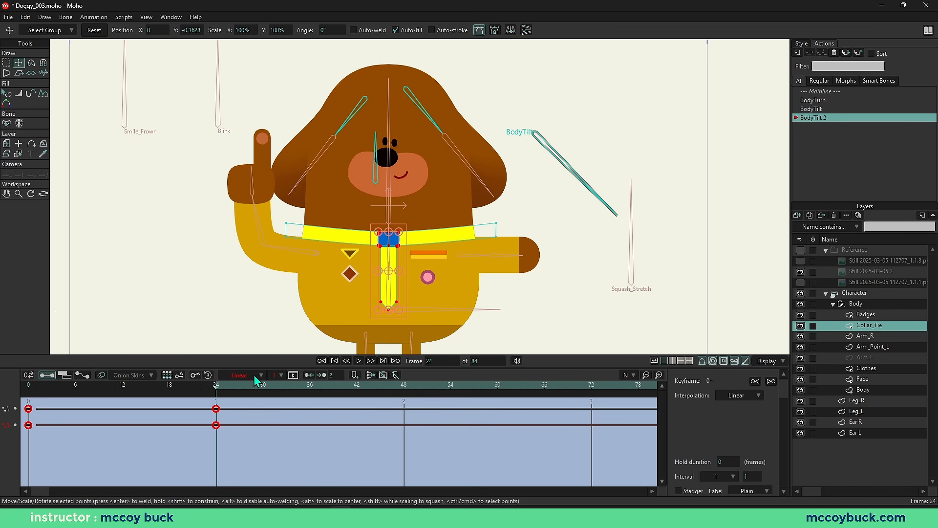
Step: Lower all points of the Badges layer to about Y -0.381 at frame 24 and set their keyframes to linear
{"action": "right_click", "coordinate": [349, 278], "text": "alt"}
{"action": "key", "text": "ctrl+a"}
{"action": "key", "text": "t"}
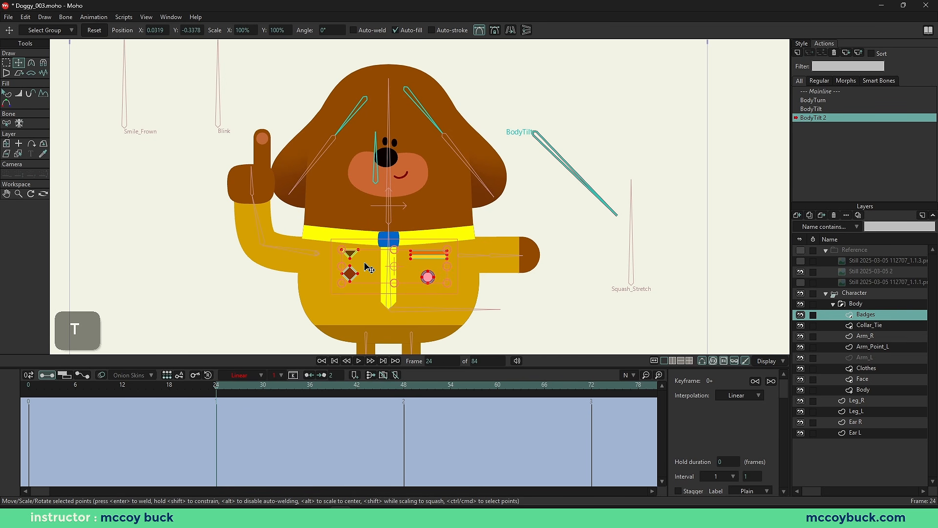
{"action": "left_click_drag", "start_coordinate": [366, 266], "coordinate": [367, 272]}
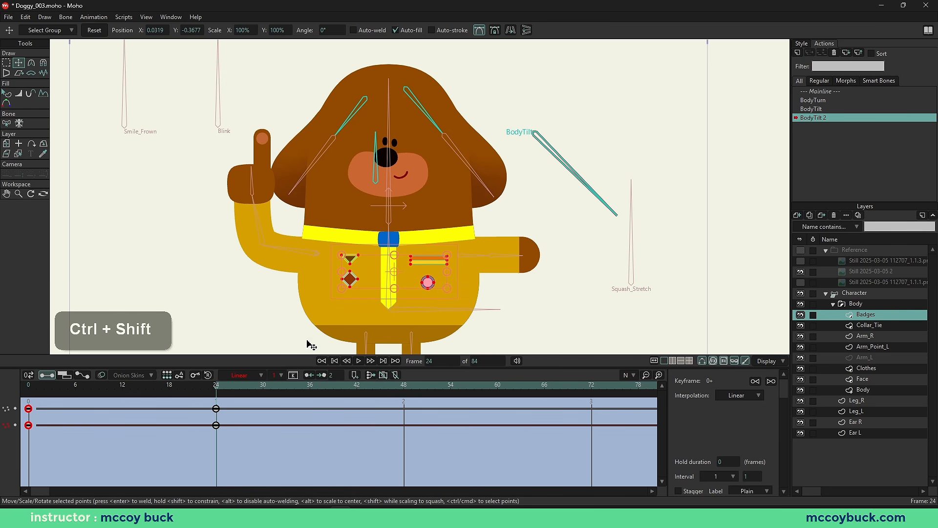
{"action": "key", "text": "ctrl+shift+d"}
{"action": "scroll", "coordinate": [427, 250], "scroll_direction": "up", "scroll_amount": 3}
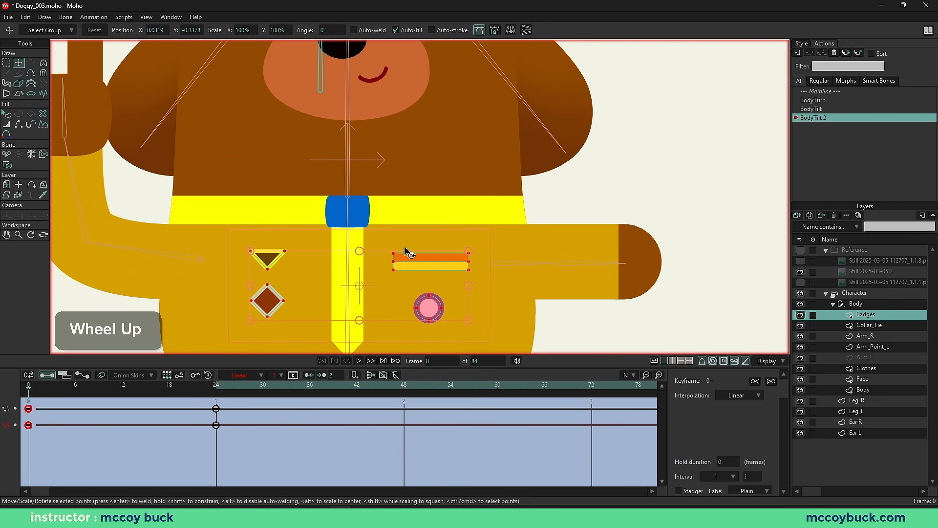
{"action": "key", "text": "ctrl+shift+d"}
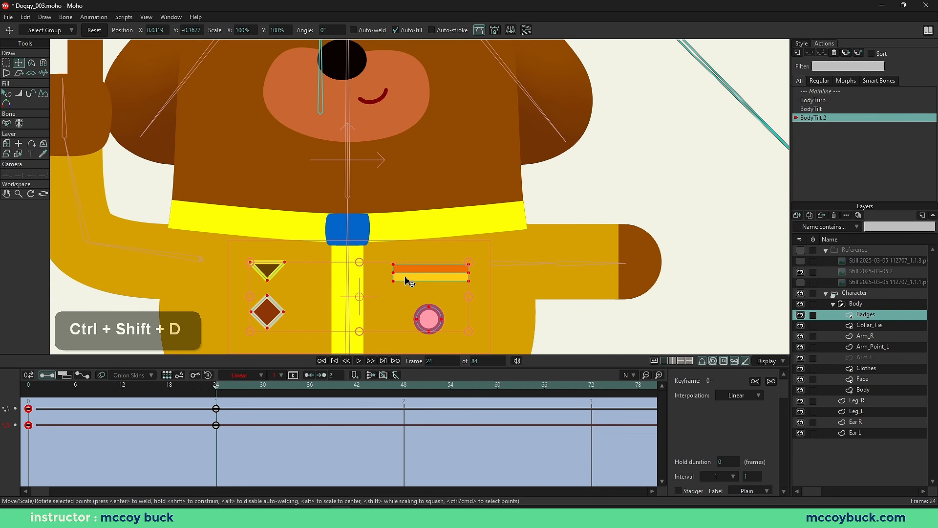
{"action": "left_click", "coordinate": [403, 275], "text": "shift"}
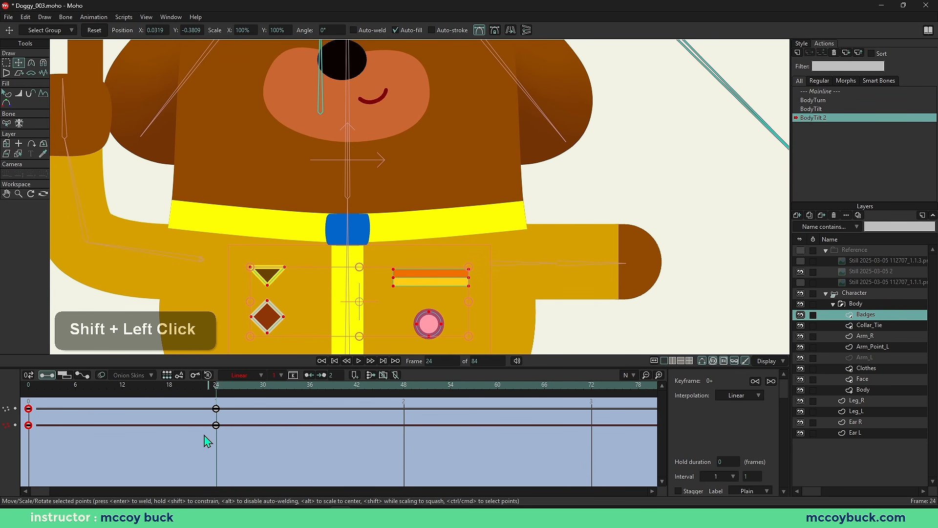
{"action": "key", "text": "ctrl+shift+a"}
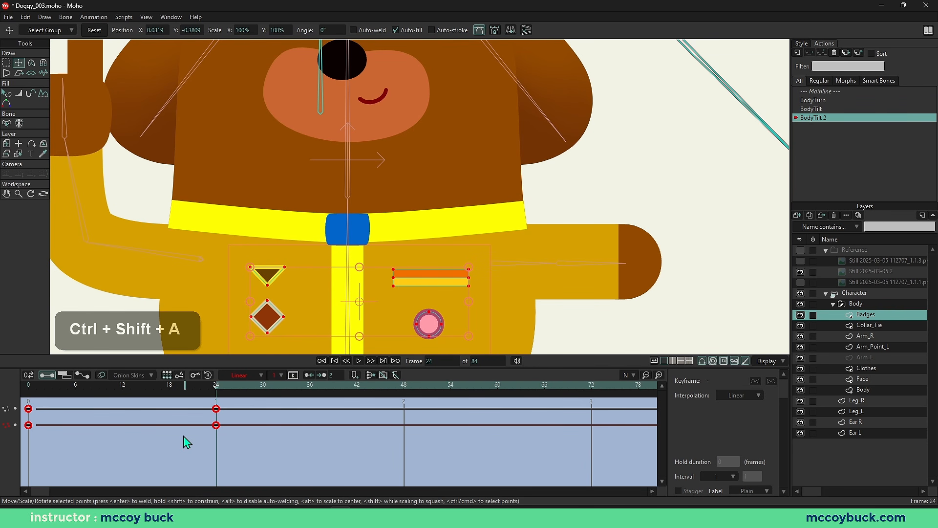
{"action": "key", "text": "ctrl+1"}
Step: Lower the shirt's hem points on the Clothes layer slightly and curve the hem at frame 24
{"action": "scroll", "coordinate": [310, 218], "scroll_direction": "down", "scroll_amount": 2}
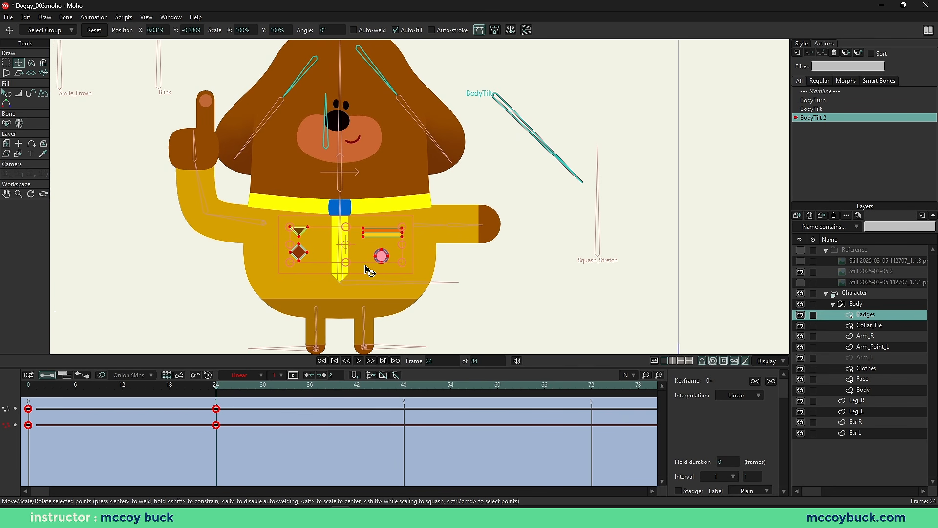
{"action": "right_click", "coordinate": [349, 308], "text": "alt"}
{"action": "key", "text": "g"}
{"action": "key", "text": "t"}
{"action": "left_click", "coordinate": [335, 304], "text": "shift"}
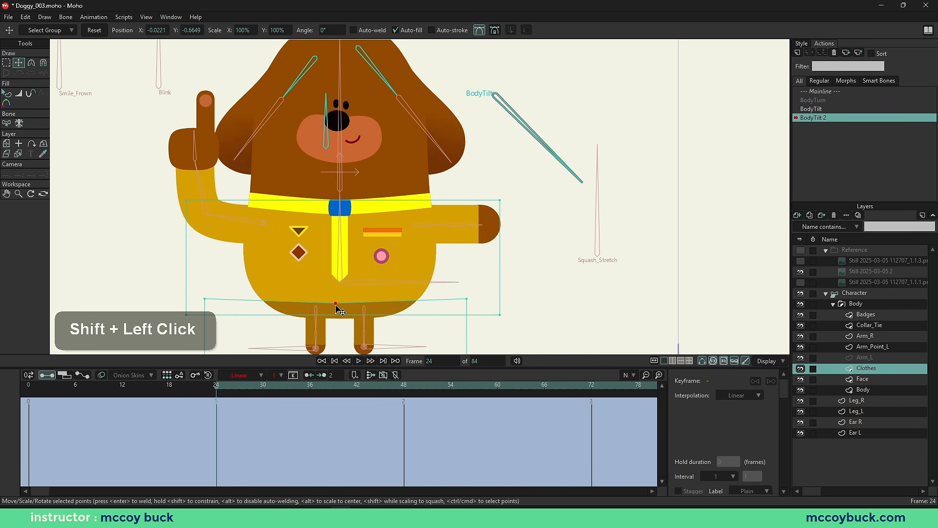
{"action": "key", "text": "c"}
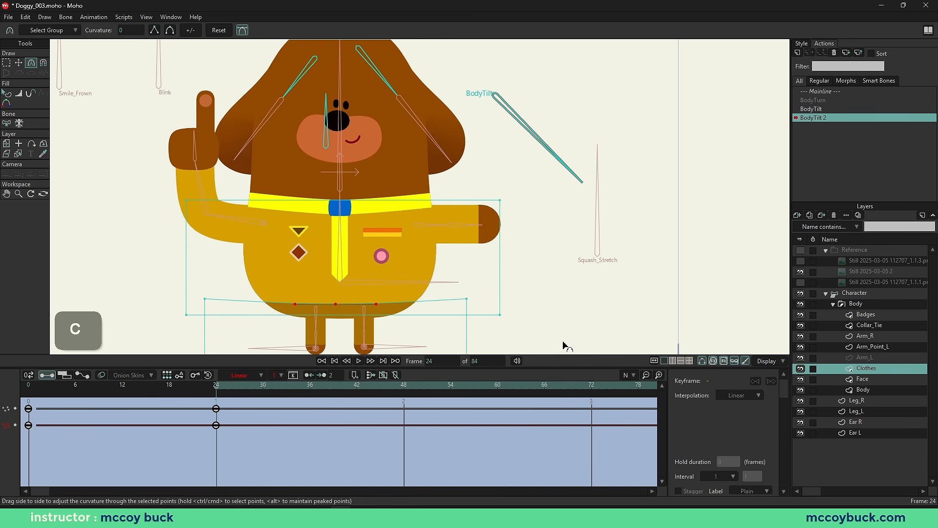
Step: Set the Clothes layer keyframes to linear interpolation and preview the tilt back to frame 0 without bones
{"action": "key", "text": "ctrl+shift+a"}
{"action": "left_click", "coordinate": [192, 390], "text": "ctrl"}
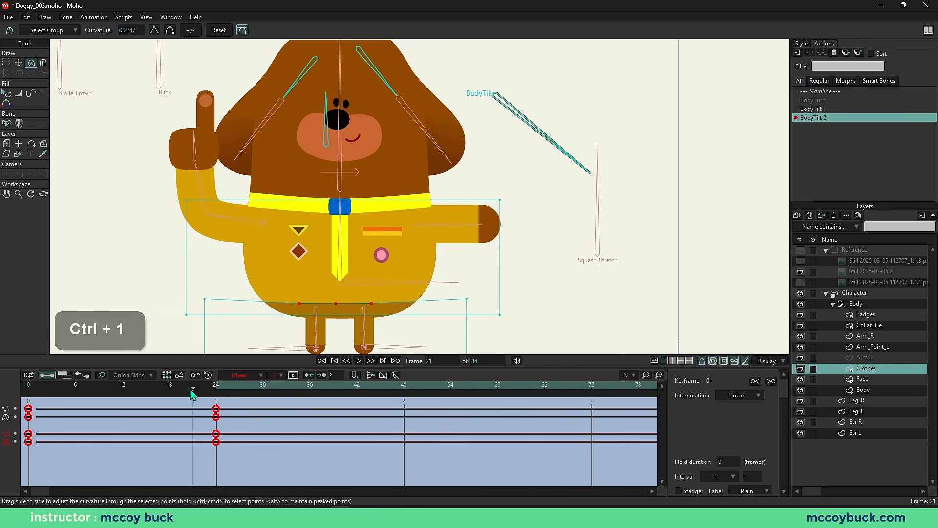
{"action": "left_click_drag", "start_coordinate": [190, 390], "coordinate": [274, 397]}
{"action": "key", "text": "q"}
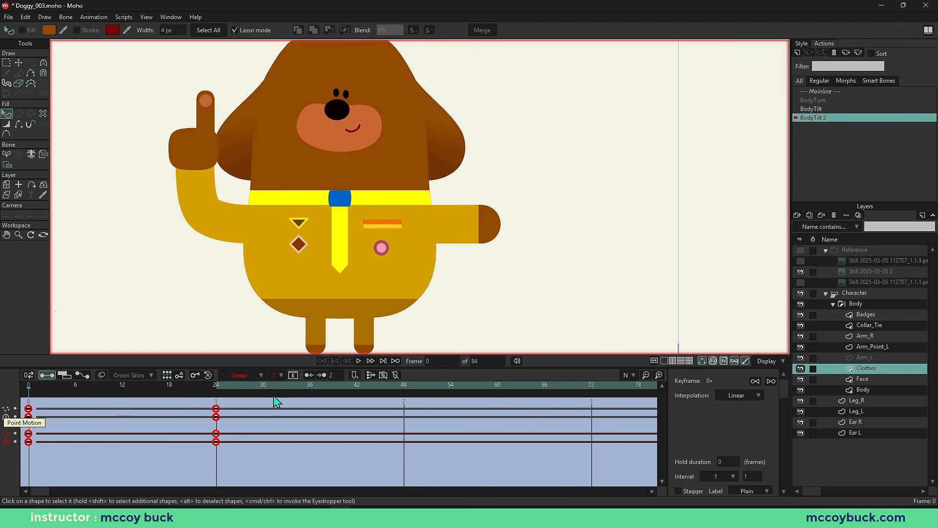
Step: On the Character bone layer, move the raised arm's upper bone down at frame 24 to about X 0.2994 and preview it
{"action": "left_click", "coordinate": [856, 294]}
{"action": "key", "text": "b"}
{"action": "left_click", "coordinate": [259, 226]}
{"action": "key", "text": "t"}
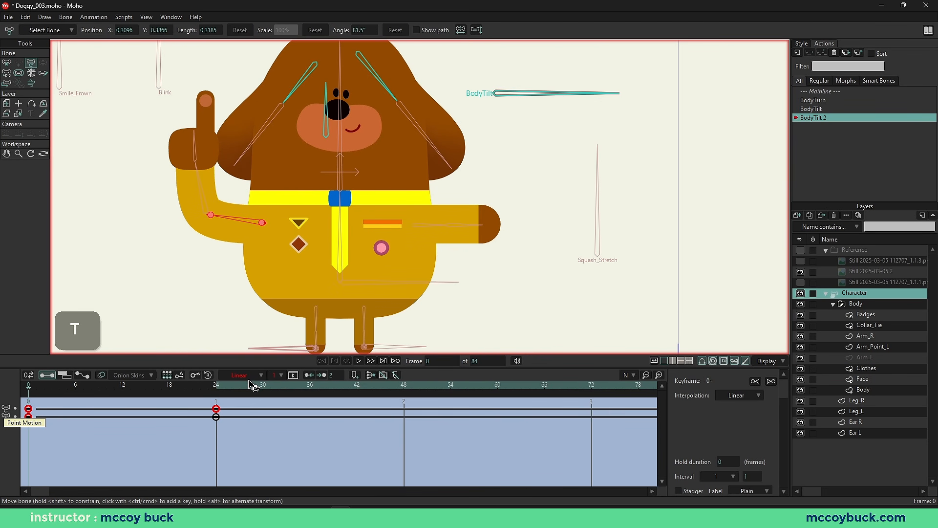
{"action": "left_click", "coordinate": [215, 388]}
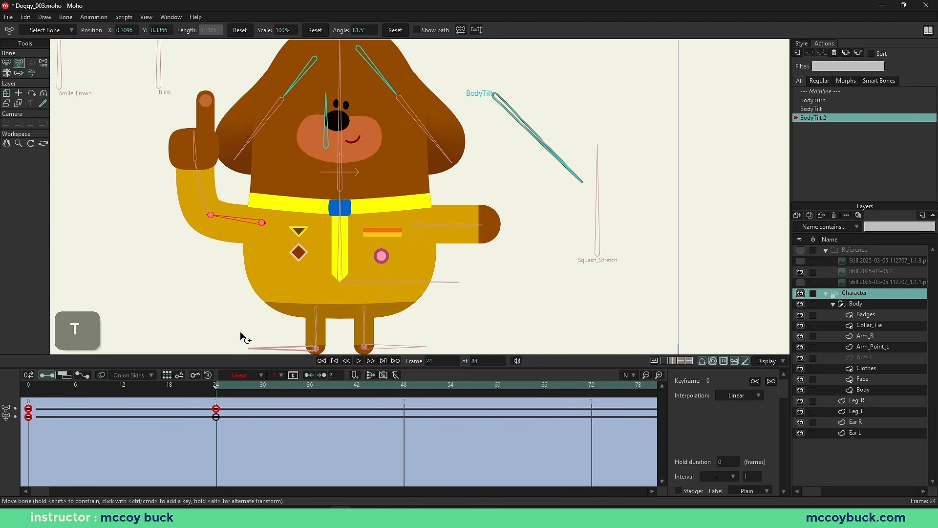
{"action": "left_click", "coordinate": [262, 227], "text": "shift"}
{"action": "key", "text": "ctrl+z"}
{"action": "left_click", "coordinate": [266, 228], "text": "shift"}
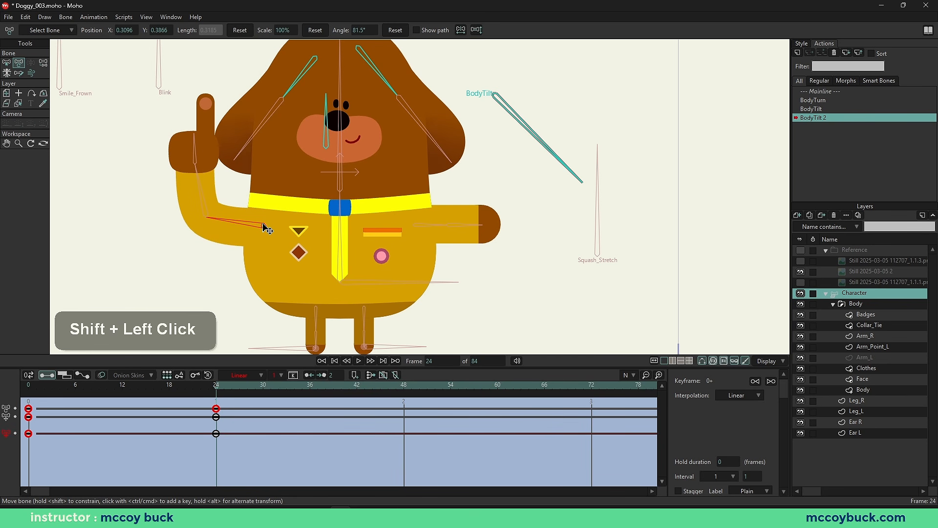
{"action": "left_click_drag", "start_coordinate": [205, 389], "coordinate": [217, 407]}
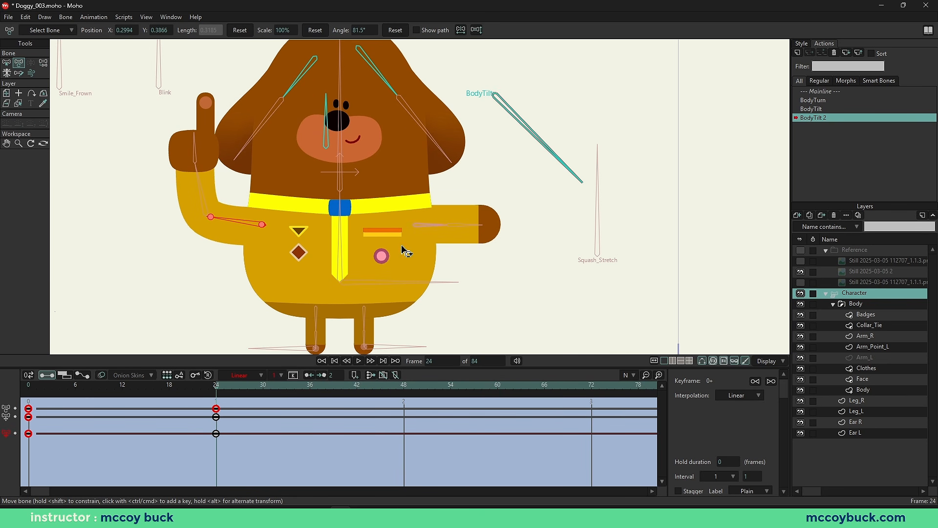
Step: Lower the outstretched arm's upper bone on the tie's badge-stripe side at frame 24 to about X 0.2874 and return to frame 0
{"action": "key", "text": "b"}
{"action": "left_click", "coordinate": [420, 227]}
{"action": "key", "text": "t"}
{"action": "left_click", "coordinate": [418, 227], "text": "shift"}
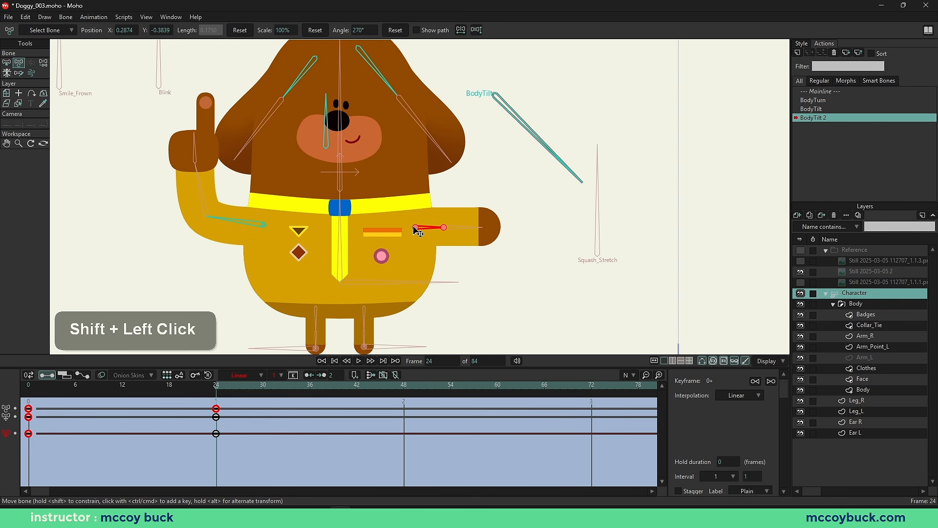
{"action": "key", "text": "ctrl+shift+d"}
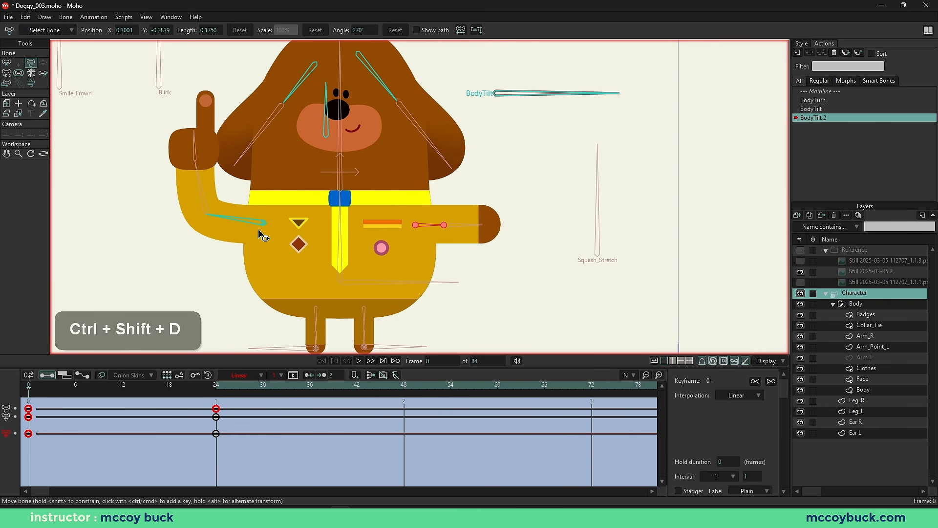
Step: Switch the raised arm to the straight Arm_L and lower its upper bone at frame 24 to about X 0.2968
{"action": "key", "text": "b"}
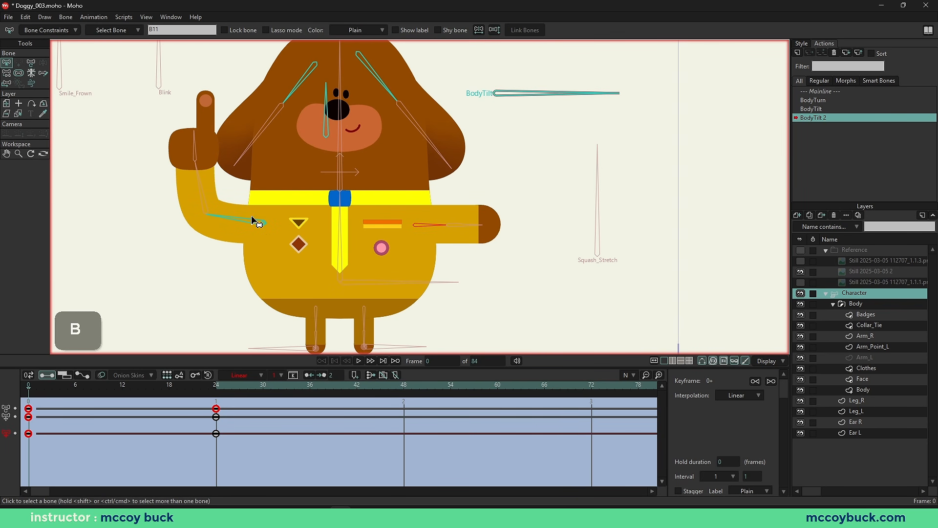
{"action": "left_click", "coordinate": [251, 222]}
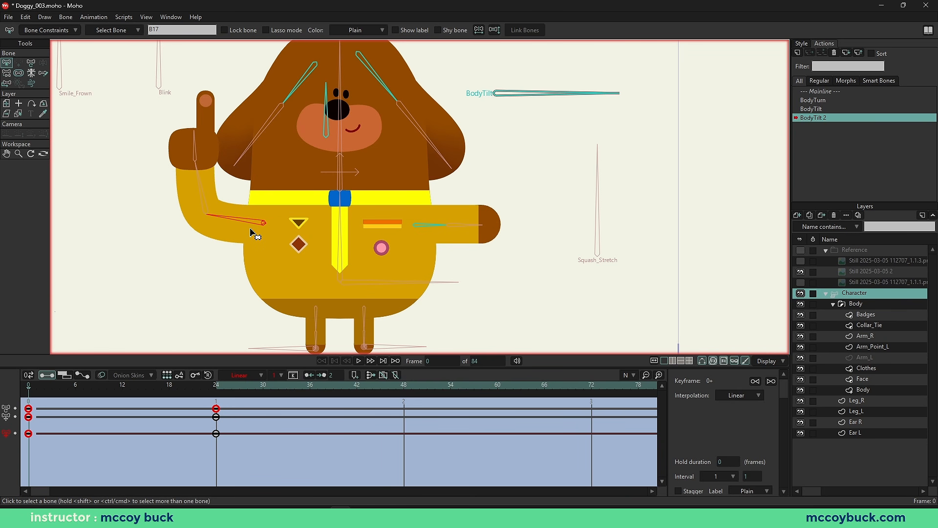
{"action": "key", "text": "alt+d"}
{"action": "left_click", "coordinate": [216, 385]}
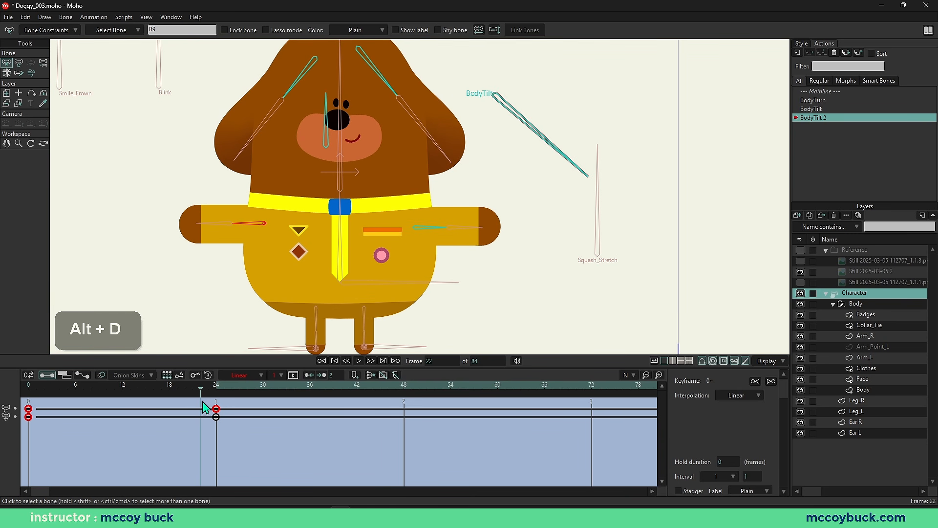
{"action": "key", "text": "b"}
{"action": "left_click", "coordinate": [264, 224], "text": "shift"}
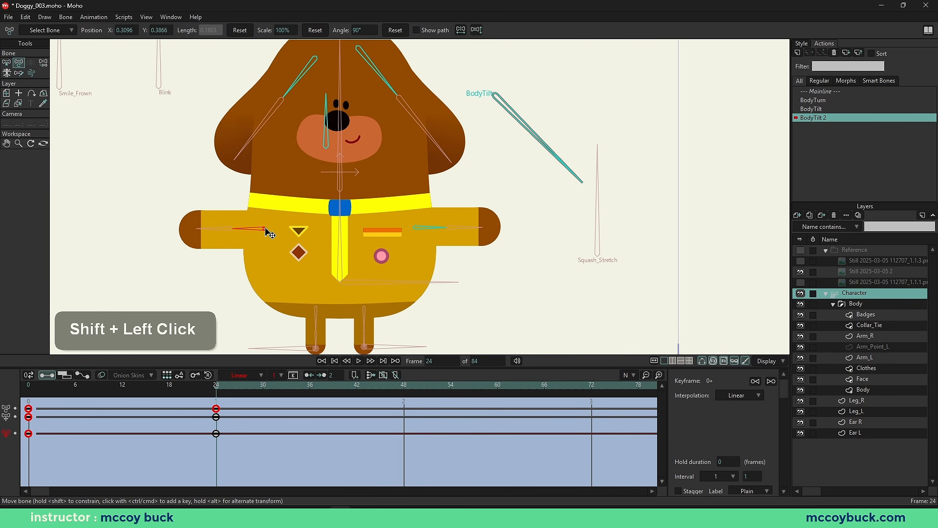
{"action": "key", "text": "b"}
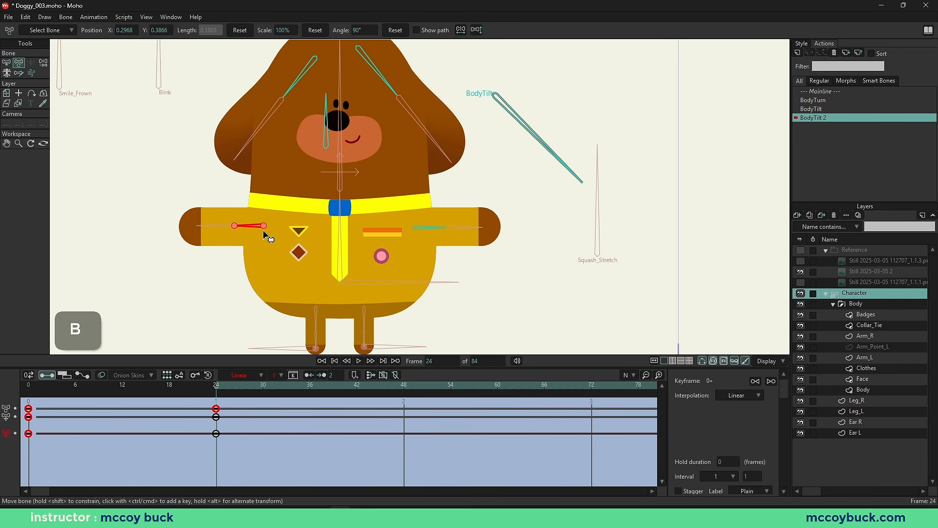
Step: Scrub the BodyTilt 2 action to check how both straight arms follow the tilt
{"action": "key", "text": "q"}
{"action": "scroll", "coordinate": [251, 236], "scroll_direction": "down", "scroll_amount": 3}
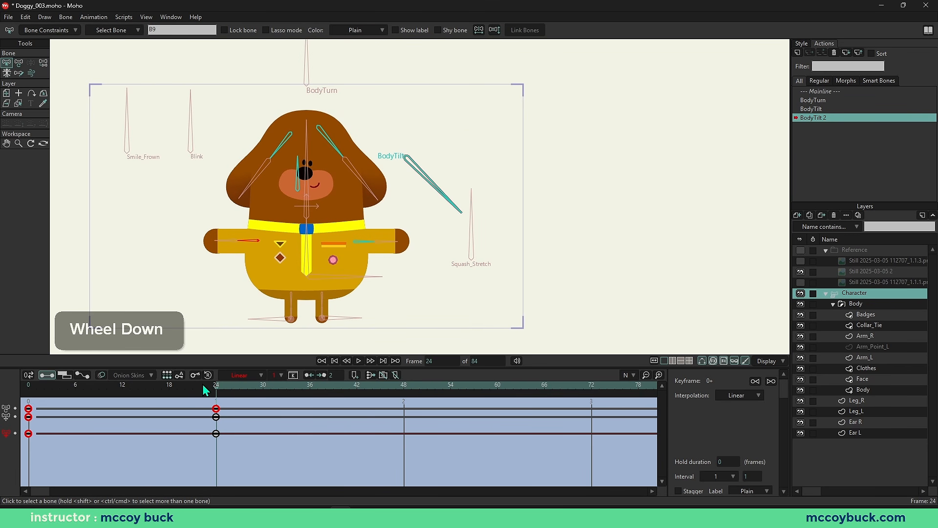
{"action": "left_click_drag", "start_coordinate": [204, 389], "coordinate": [216, 414]}
{"action": "scroll", "coordinate": [299, 207], "scroll_direction": "up", "scroll_amount": 2}
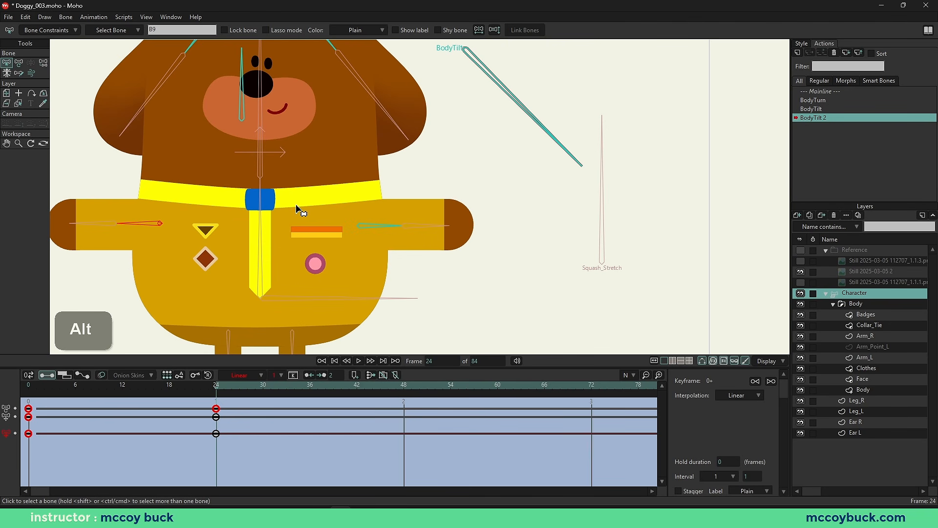
Step: Smooth the collar's middle points on the Collar_Tie layer to a curvature of about 0.30 at frame 24
{"action": "right_click", "coordinate": [303, 205], "text": "alt"}
{"action": "scroll", "coordinate": [337, 211], "scroll_direction": "up", "scroll_amount": 1}
{"action": "key", "text": "g"}
{"action": "scroll", "coordinate": [353, 234], "scroll_direction": "up", "scroll_amount": 2}
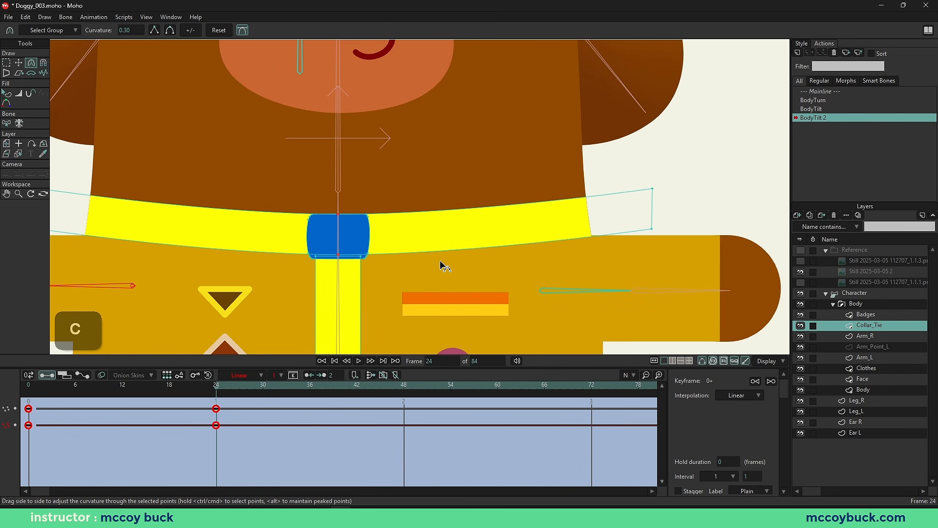
{"action": "key", "text": "q"}
{"action": "scroll", "coordinate": [484, 247], "scroll_direction": "down", "scroll_amount": 4}
{"action": "left_click_drag", "start_coordinate": [479, 241], "coordinate": [463, 252]}
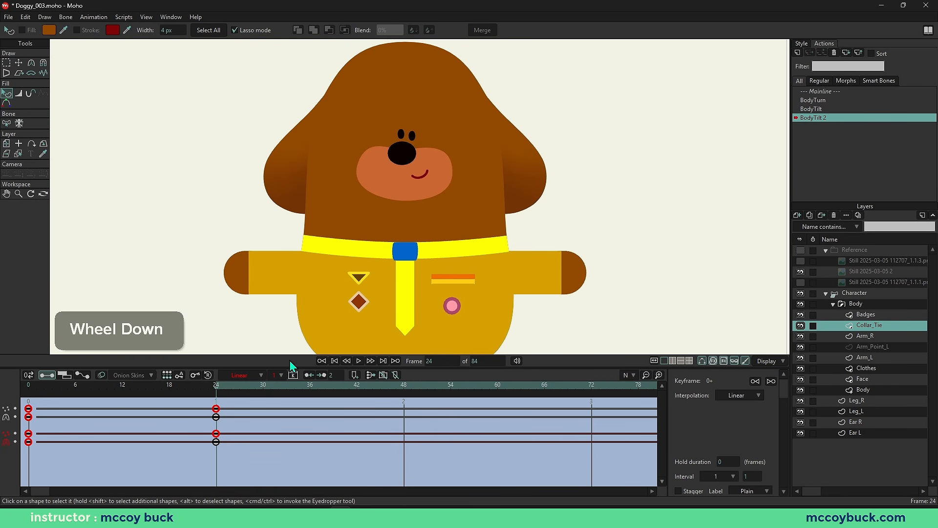
Step: Preview the tilt back to frame 0 and return to the Mainline action
{"action": "left_click_drag", "start_coordinate": [219, 384], "coordinate": [10, 382]}
{"action": "scroll", "coordinate": [241, 201], "scroll_direction": "down", "scroll_amount": 4}
{"action": "left_click", "coordinate": [219, 389]}
{"action": "key", "text": "b"}
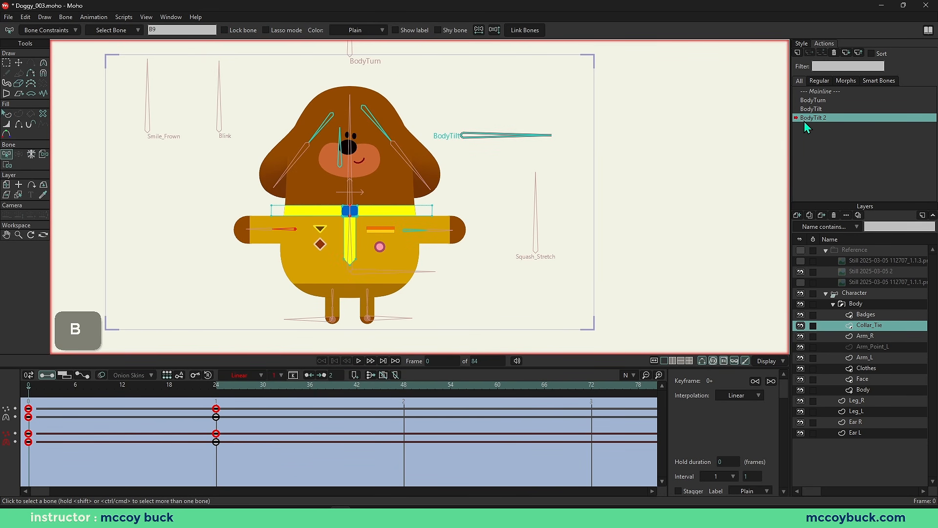
{"action": "left_click", "coordinate": [823, 92]}
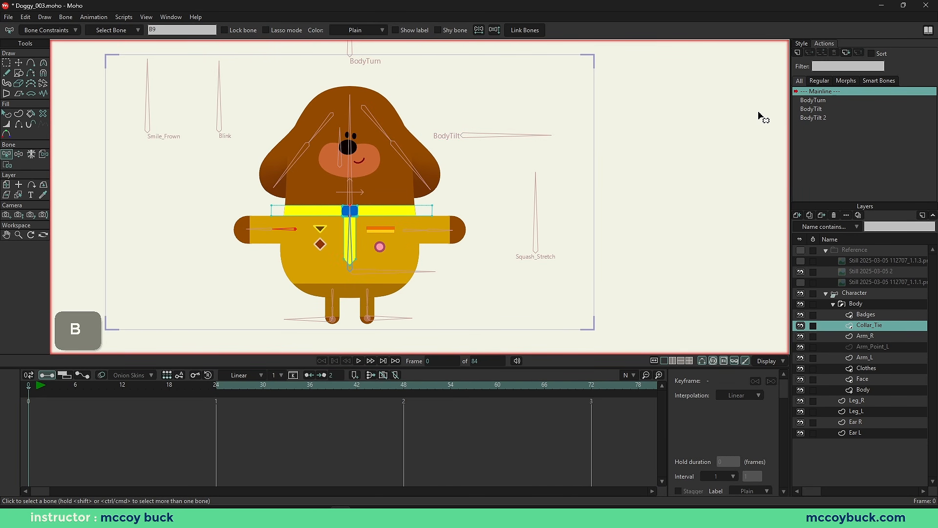
Step: Select the two spine bones on the Character layer and check their squash and stretch scaling constraint
{"action": "left_click", "coordinate": [534, 236]}
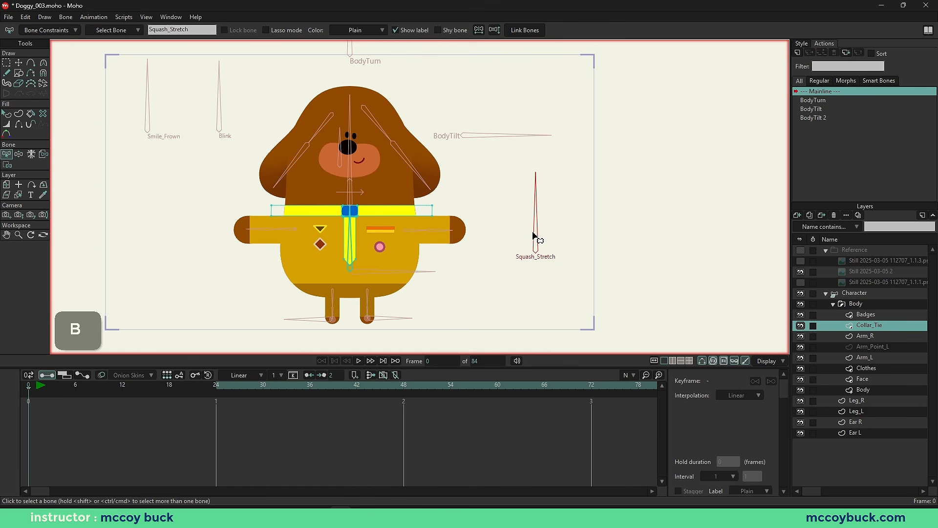
{"action": "left_click", "coordinate": [863, 294]}
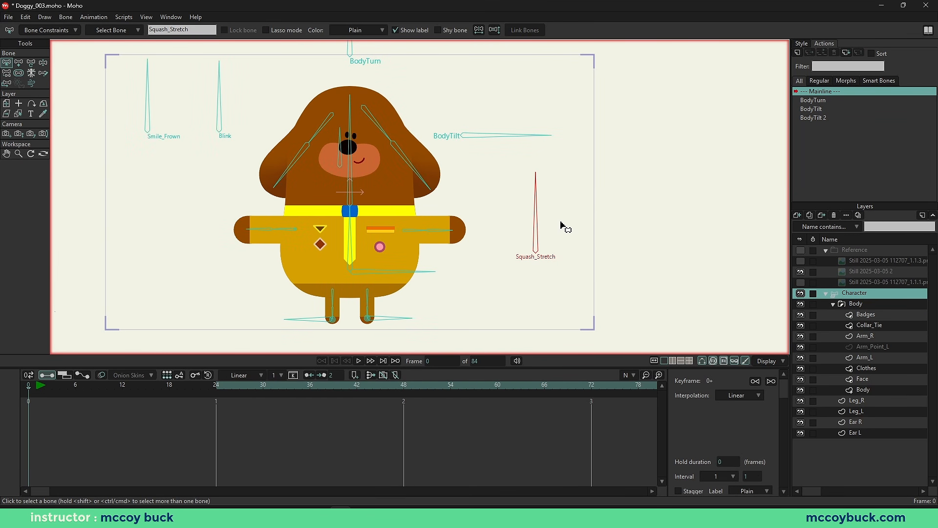
{"action": "key", "text": "b"}
{"action": "left_click", "coordinate": [344, 253]}
{"action": "left_click", "coordinate": [351, 229]}
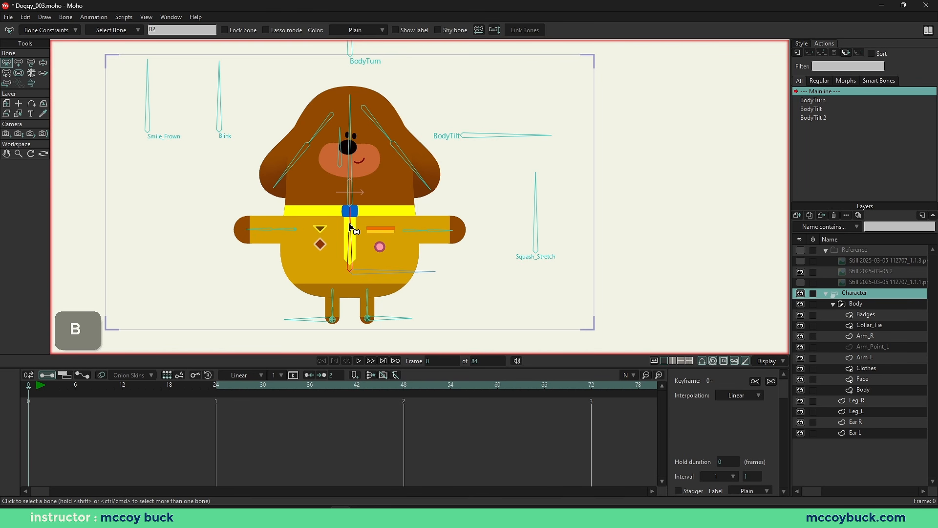
{"action": "left_click", "coordinate": [353, 176], "text": "shift"}
{"action": "left_click", "coordinate": [45, 30]}
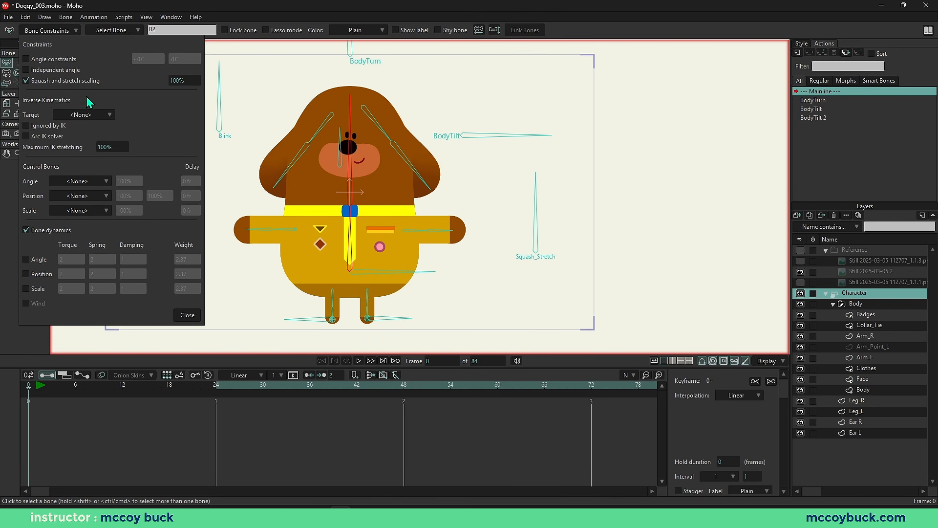
{"action": "left_click", "coordinate": [28, 81]}
{"action": "left_click", "coordinate": [26, 81]}
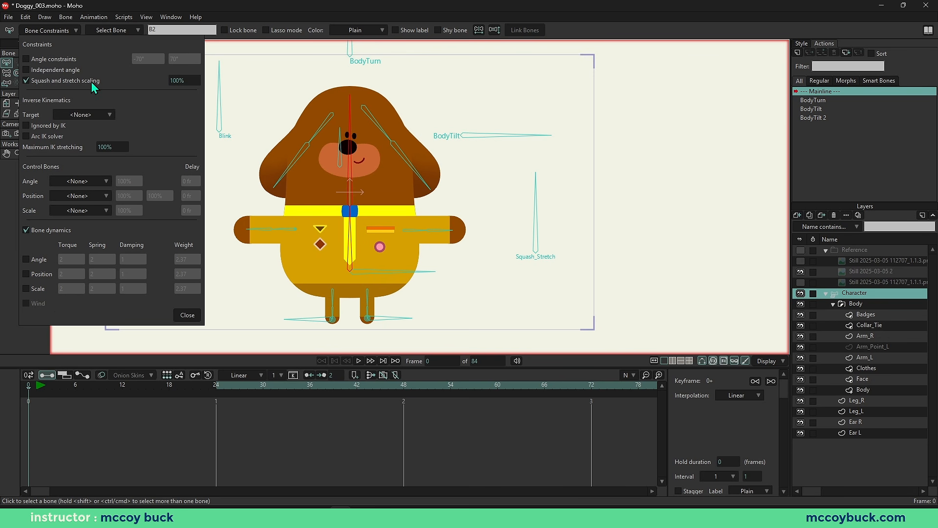
{"action": "left_click", "coordinate": [187, 316]}
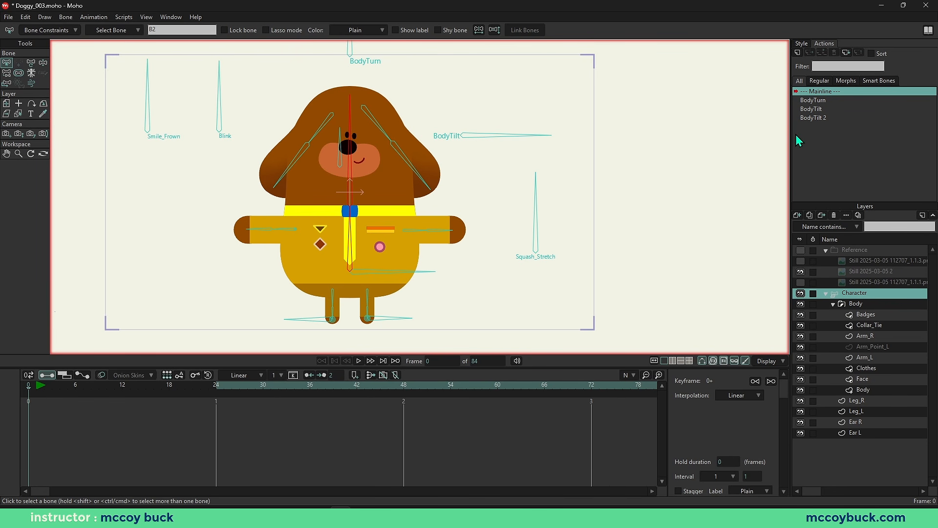
Step: Create a smart bone action for the Squash_Stretch bone
{"action": "left_click", "coordinate": [535, 249]}
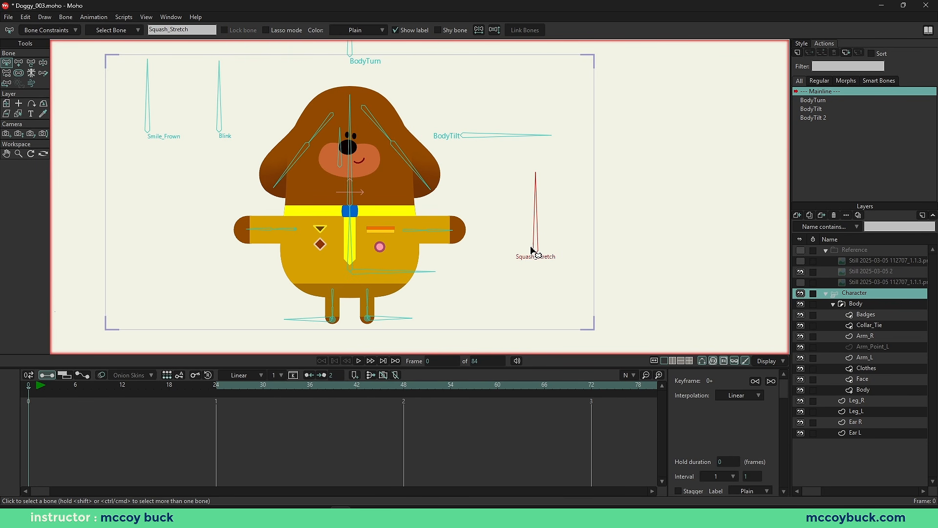
{"action": "left_click", "coordinate": [797, 55]}
{"action": "left_click", "coordinate": [471, 291]}
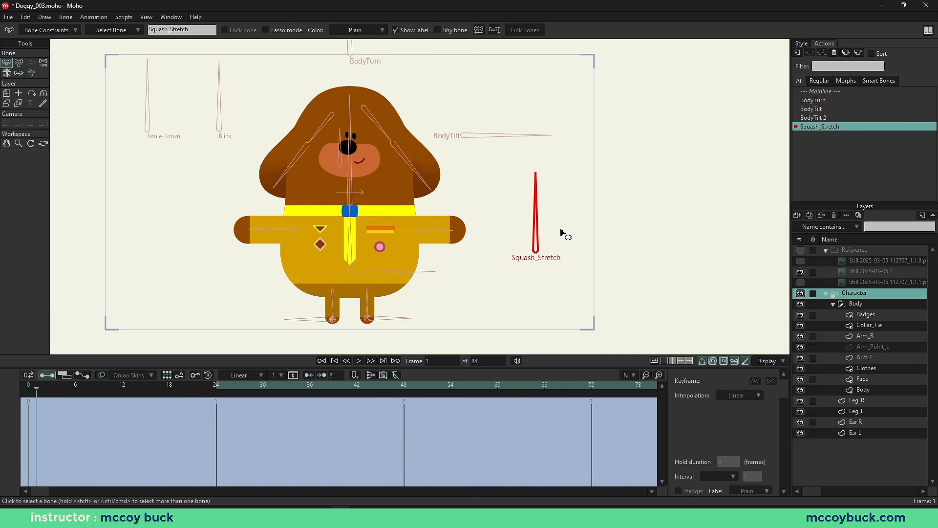
Step: Rotate the Squash_Stretch bone to 135°, move its keyframe to frame 24 and make all its keyframes linear
{"action": "key", "text": "t"}
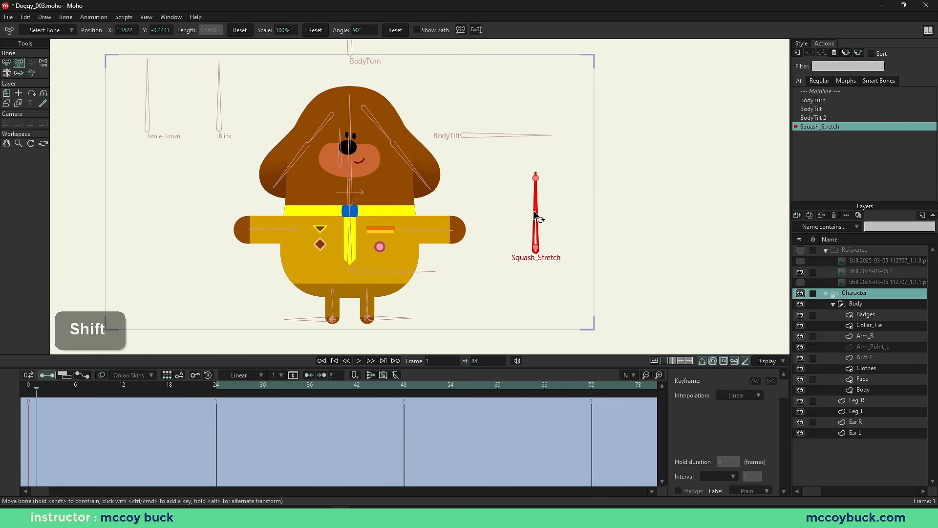
{"action": "left_click_drag", "start_coordinate": [536, 217], "coordinate": [509, 218]}
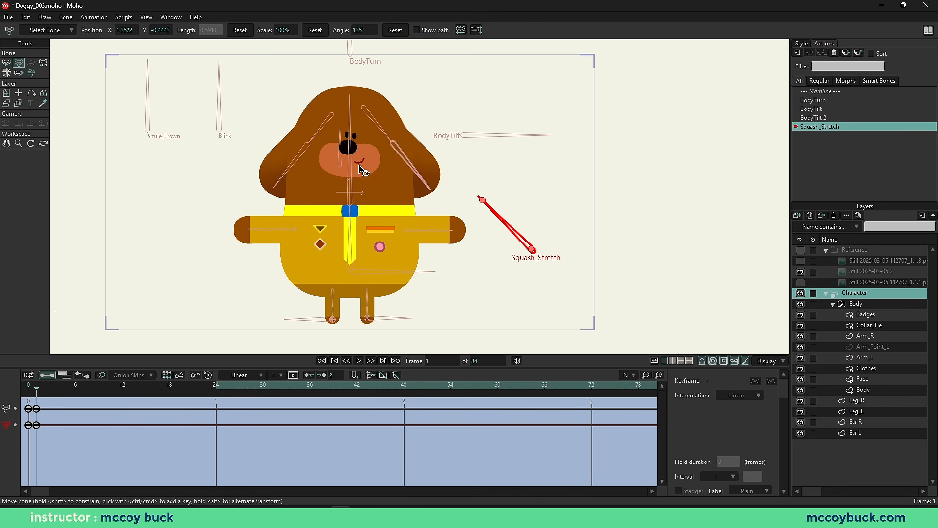
{"action": "left_click_drag", "start_coordinate": [38, 427], "coordinate": [216, 427]}
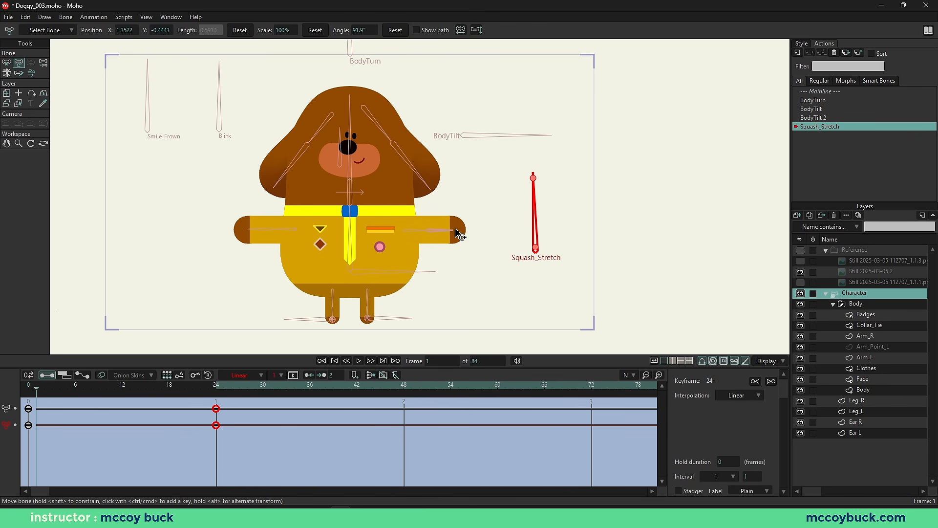
{"action": "key", "text": "b"}
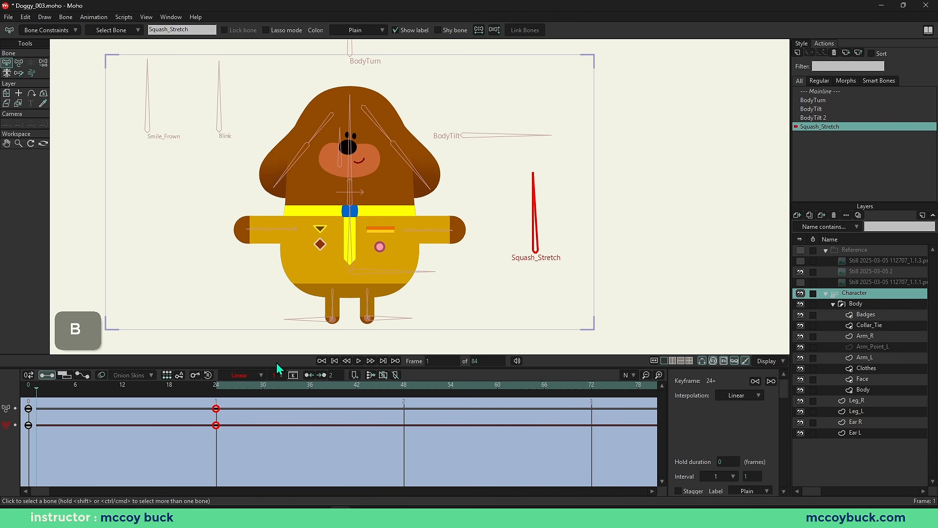
{"action": "left_click", "coordinate": [217, 394]}
{"action": "key", "text": "ctrl+shift+a"}
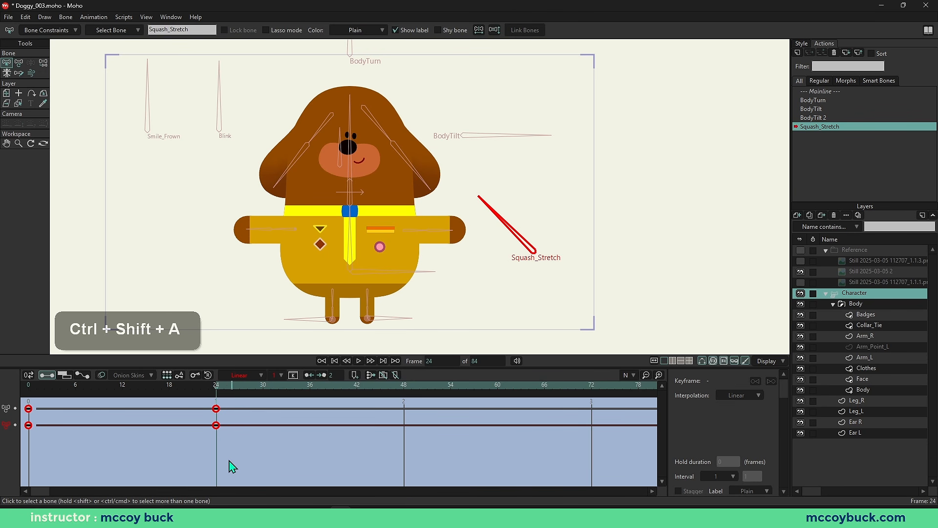
{"action": "key", "text": "ctrl+1"}
Step: Stretch the body and head spine bones together to about 104% scale at frame 24 and scrub to preview
{"action": "key", "text": "b"}
{"action": "left_click", "coordinate": [349, 239]}
{"action": "left_click", "coordinate": [350, 182], "text": "shift"}
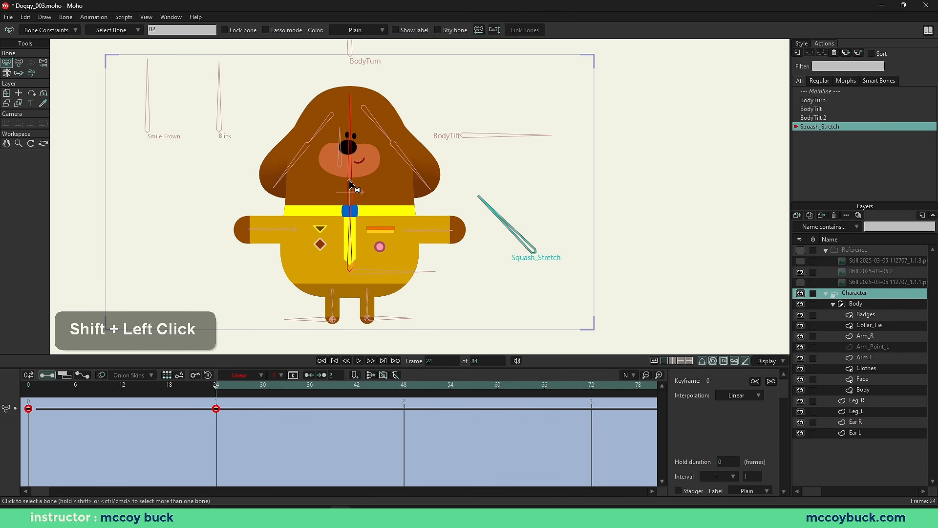
{"action": "key", "text": "t"}
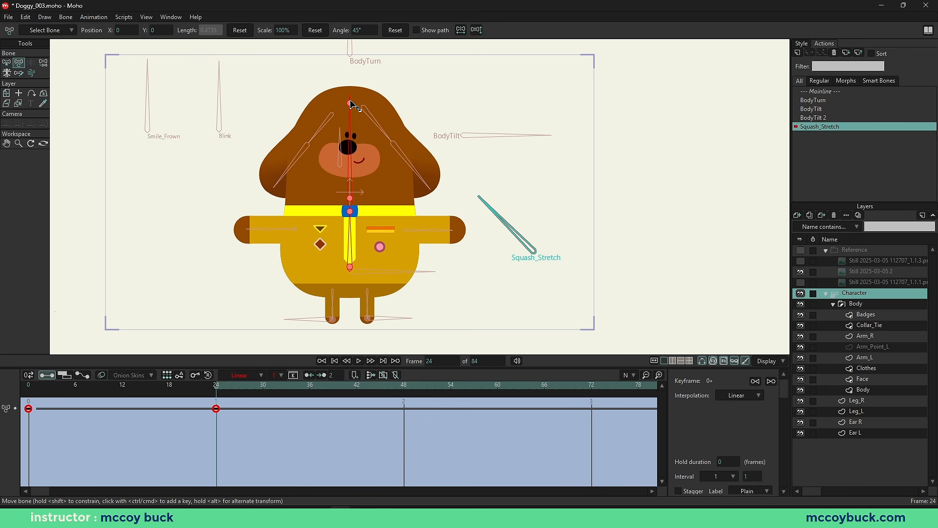
{"action": "key", "text": "alt"}
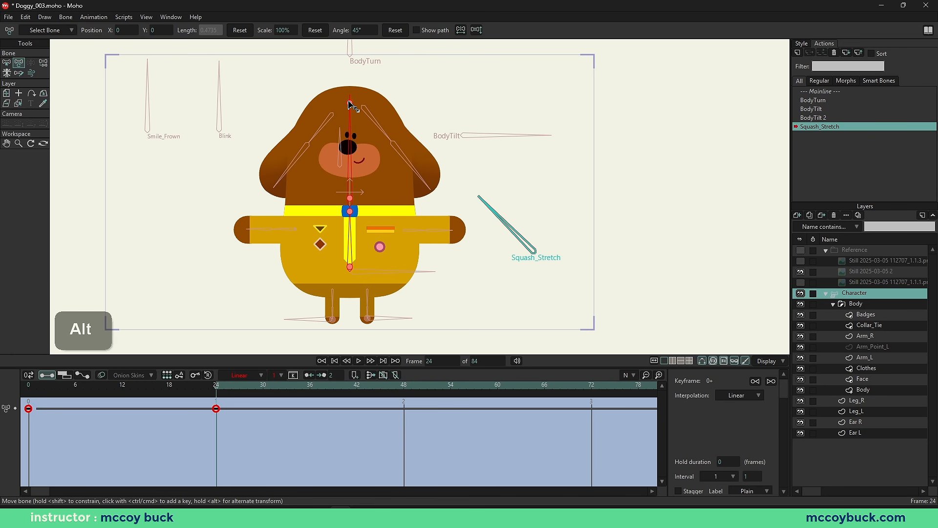
{"action": "left_click_drag", "start_coordinate": [351, 104], "coordinate": [411, 151]}
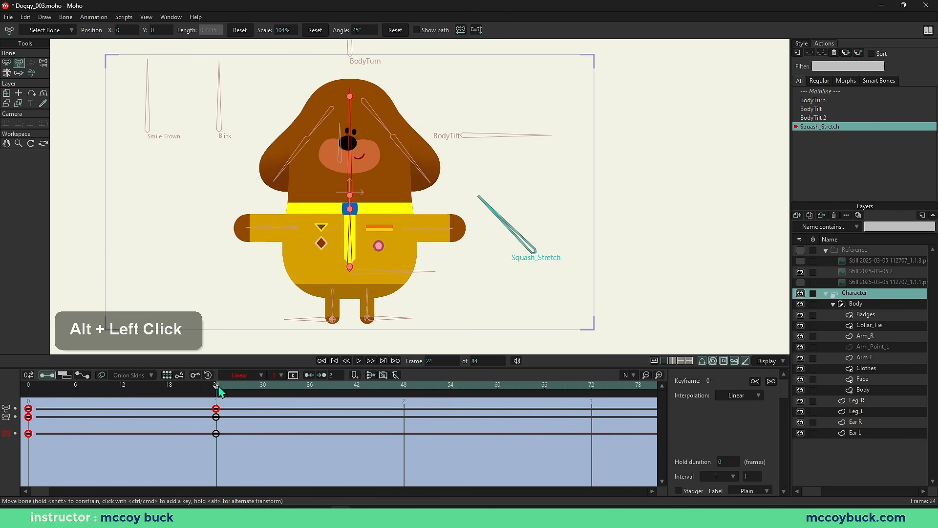
{"action": "mouse_move", "coordinate": [219, 387]}
{"action": "left_mouse_down"}
{"action": "mouse_move", "coordinate": [2, 387]}
{"action": "mouse_move", "coordinate": [241, 393]}
{"action": "mouse_move", "coordinate": [5, 389]}
{"action": "mouse_move", "coordinate": [227, 397]}
{"action": "left_mouse_up"}
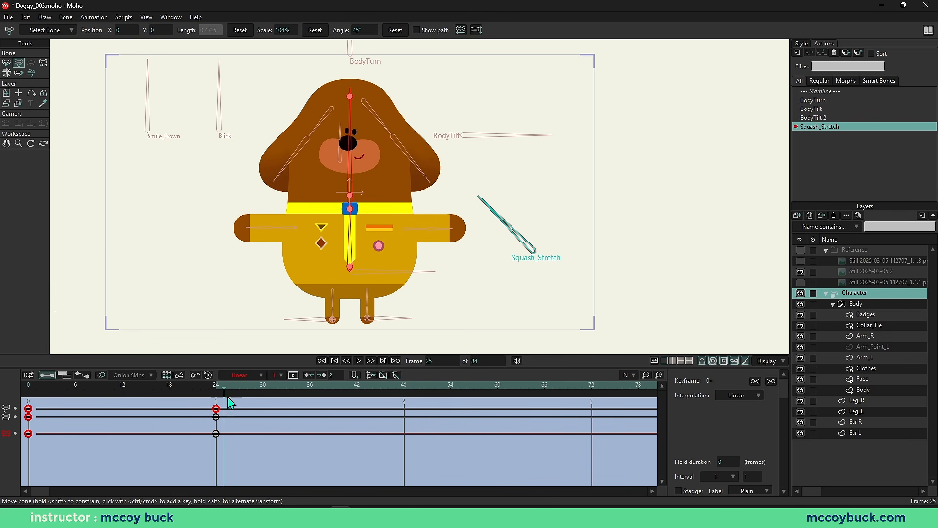
Step: Make all keyframes of the Squash_Stretch action linear, including the new scale keyframes at frame 24
{"action": "key", "text": "Left"}
{"action": "key", "text": "ctrl+shift+a"}
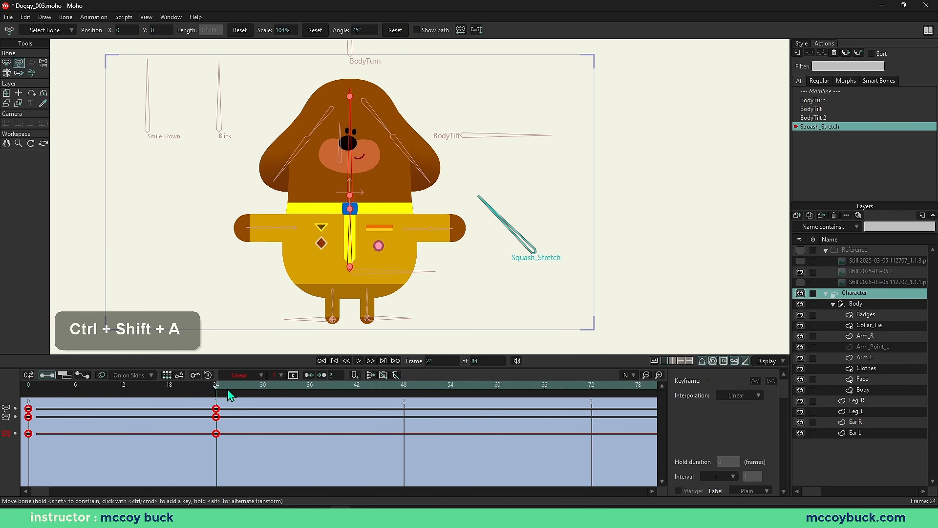
{"action": "key", "text": "ctrl+1"}
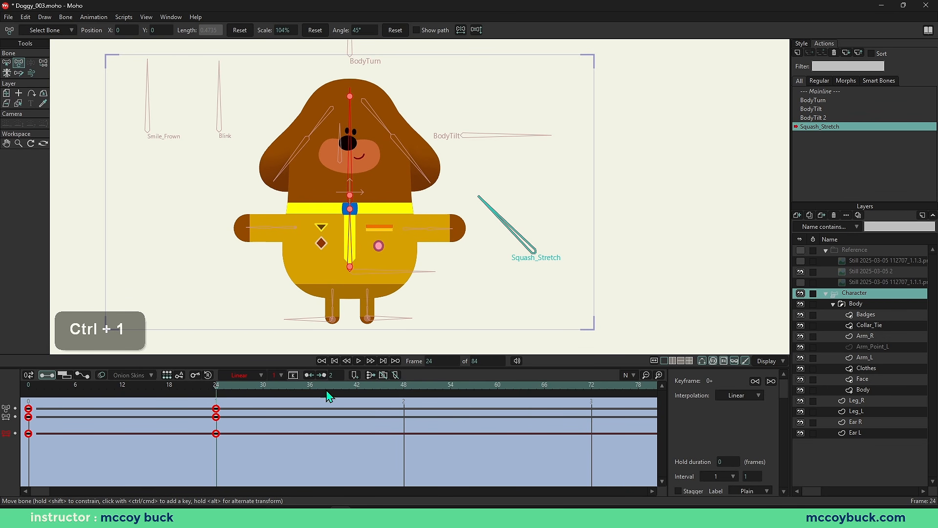
Step: Return to the Mainline and rename the Squash_Stretch control bone as Stretch_Squash
{"action": "double_click", "coordinate": [826, 91]}
{"action": "key", "text": "b"}
{"action": "left_click", "coordinate": [535, 245]}
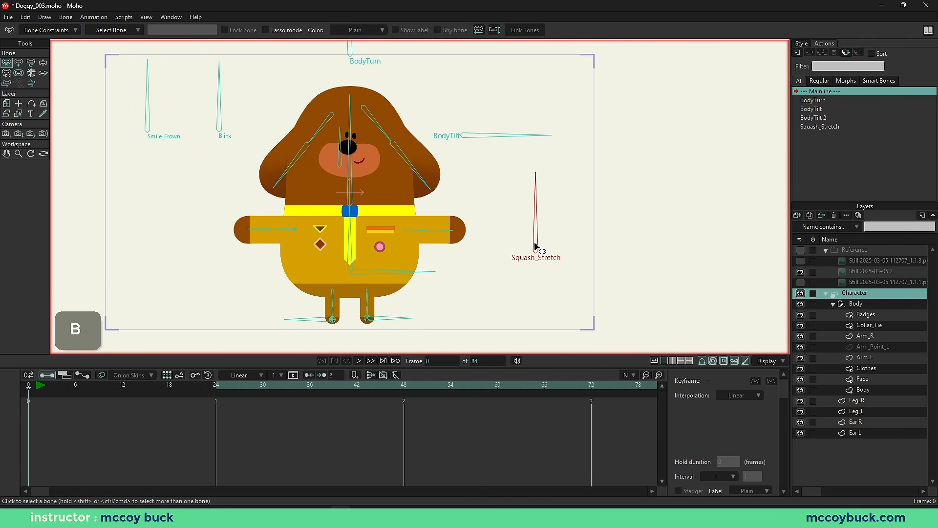
{"action": "double_click", "coordinate": [175, 31]}
{"action": "type", "text": "Stretch_Squash"}
{"action": "key", "text": "Return"}
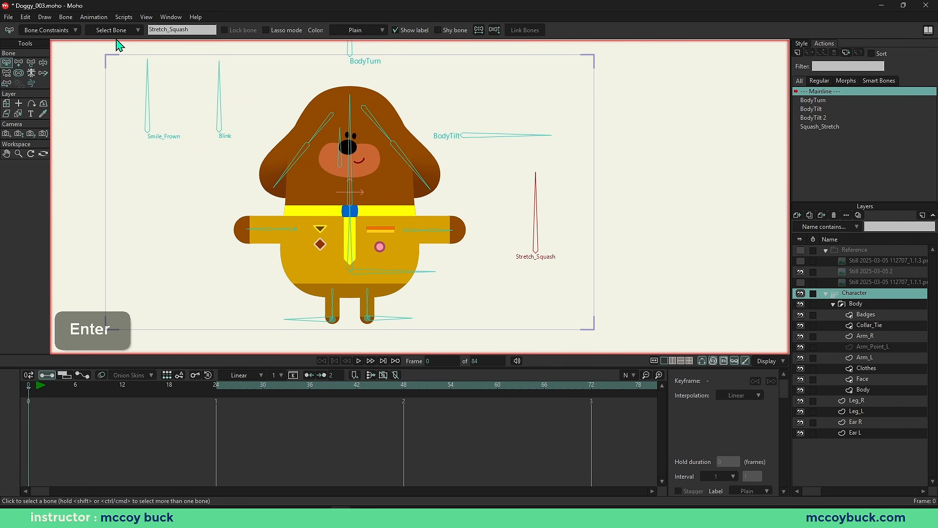
Step: Rename the Squash_Stretch action as Stretch_Squash and test it by rotating the control bone on the Mainline
{"action": "left_click", "coordinate": [816, 127]}
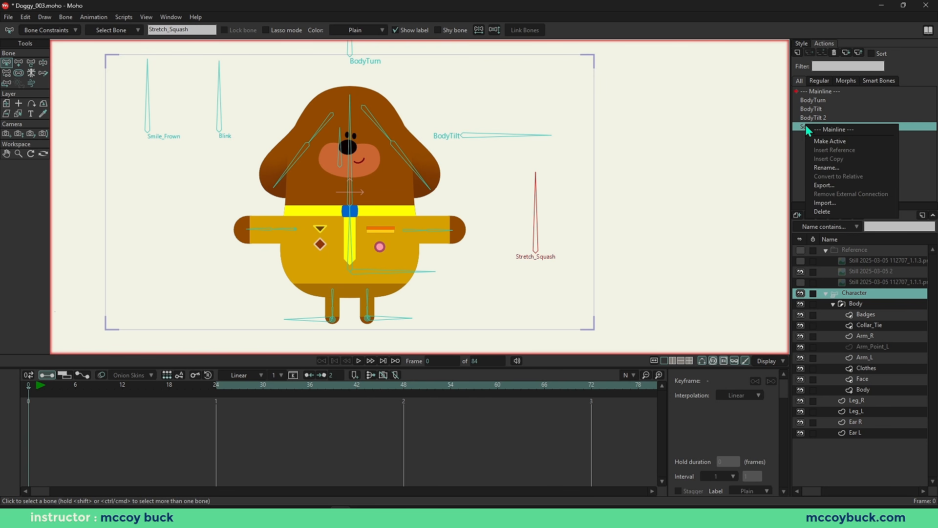
{"action": "right_click", "coordinate": [805, 125]}
{"action": "left_click", "coordinate": [812, 171]}
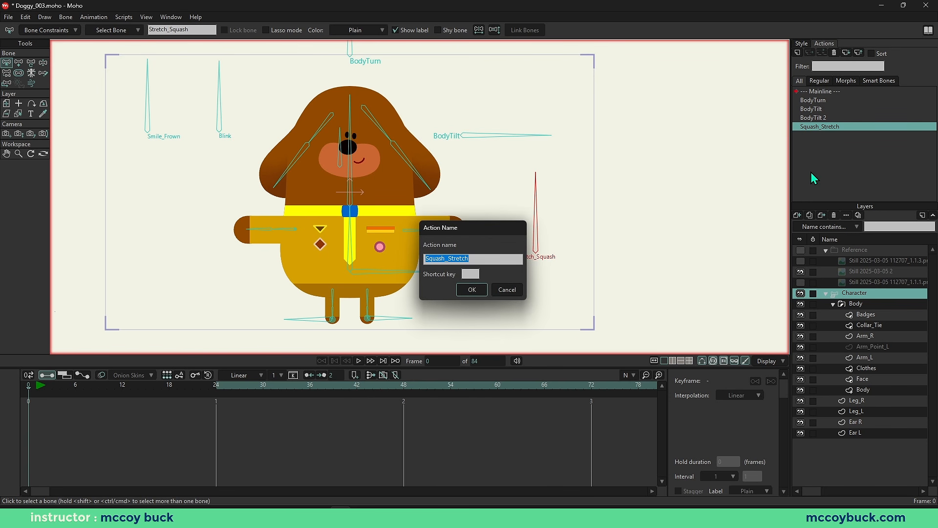
{"action": "type", "text": "SC"}
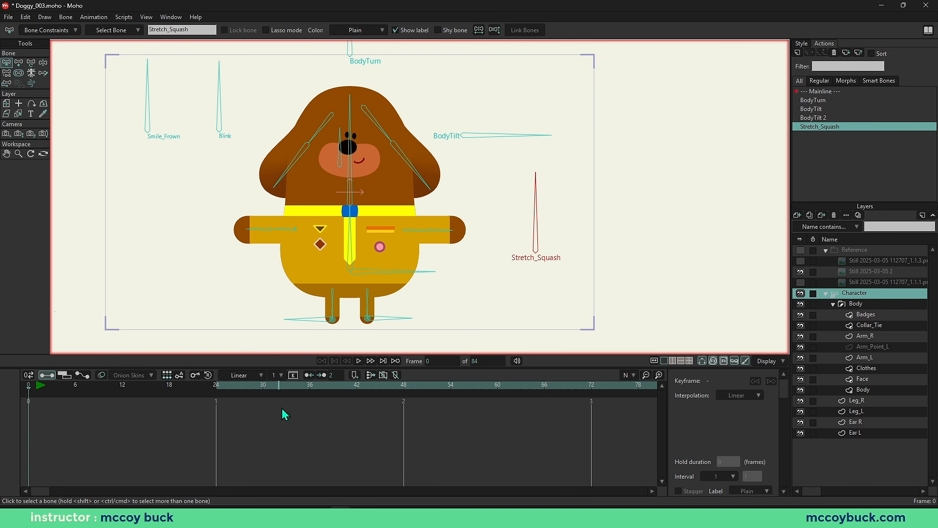
{"action": "key", "text": "z"}
{"action": "left_click_drag", "start_coordinate": [536, 227], "coordinate": [482, 210]}
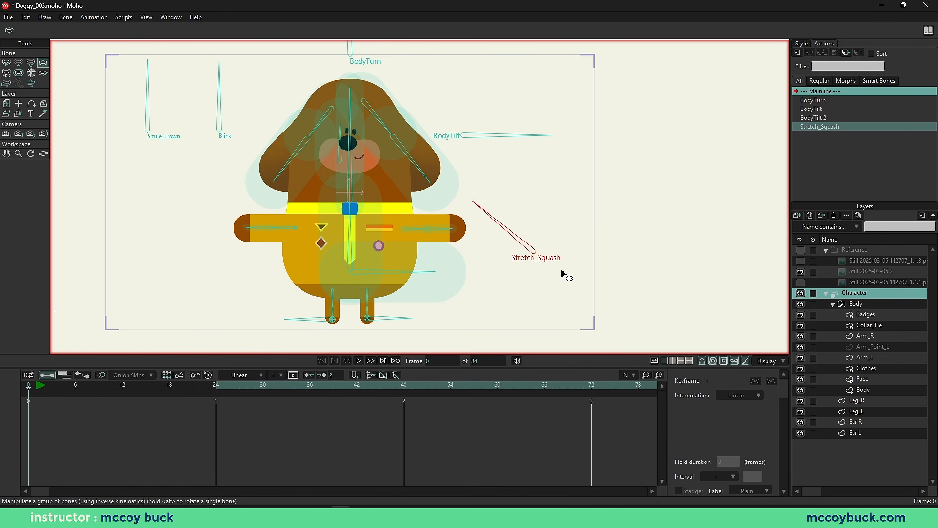
Step: Create a second smart bone action for the control bone, named Stretch_Squash 2
{"action": "key", "text": "b"}
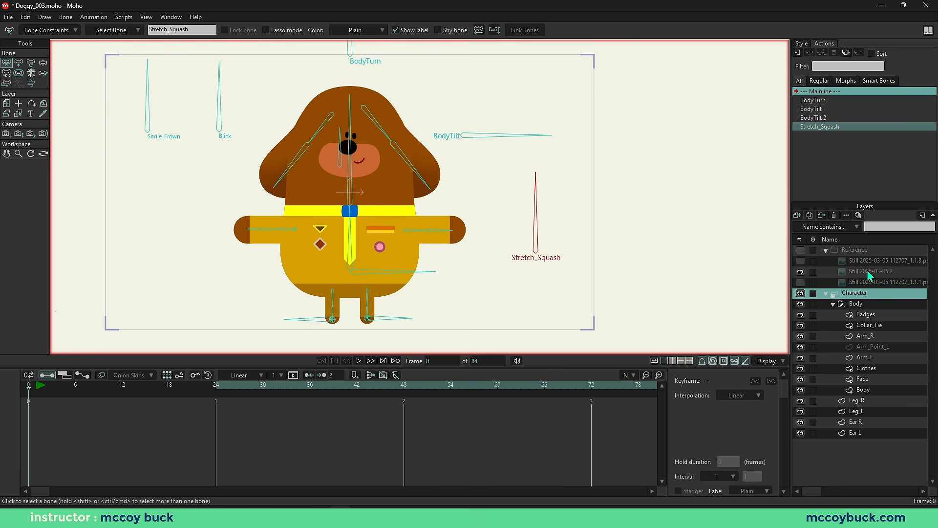
{"action": "left_click", "coordinate": [797, 55]}
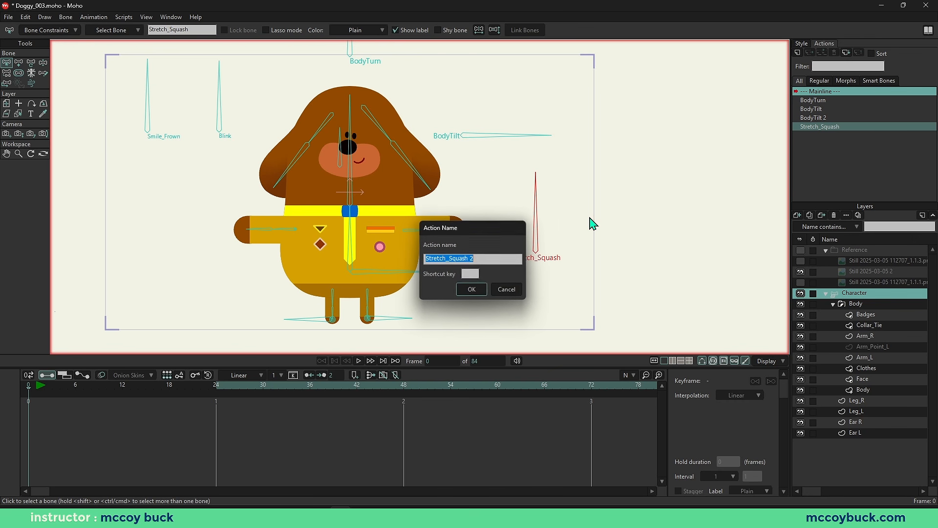
{"action": "left_click", "coordinate": [472, 290]}
Step: At frame 24, rotate the Stretch_Squash bone to 45° and make all its keyframes linear
{"action": "left_click", "coordinate": [216, 386]}
{"action": "key", "text": "t"}
{"action": "left_click_drag", "start_coordinate": [552, 199], "coordinate": [589, 217]}
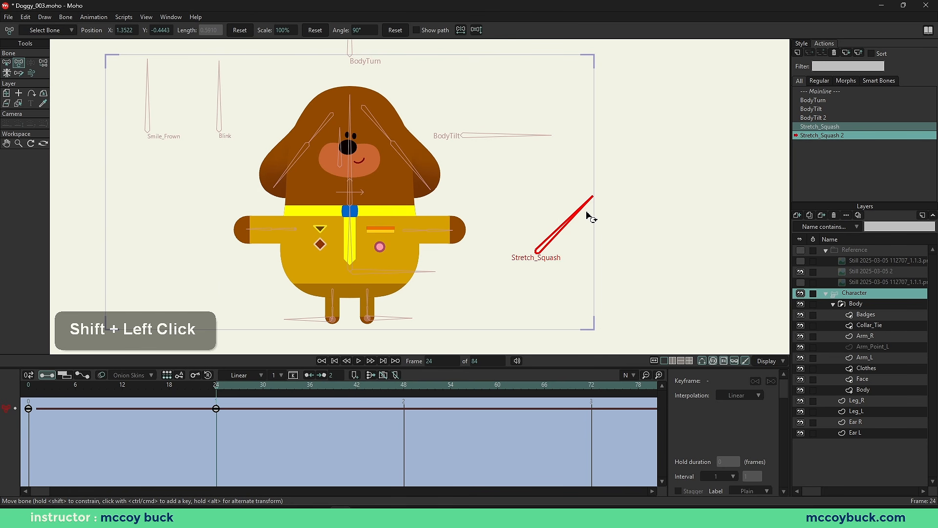
{"action": "key", "text": "ctrl+shift+a"}
{"action": "key", "text": "ctrl+1"}
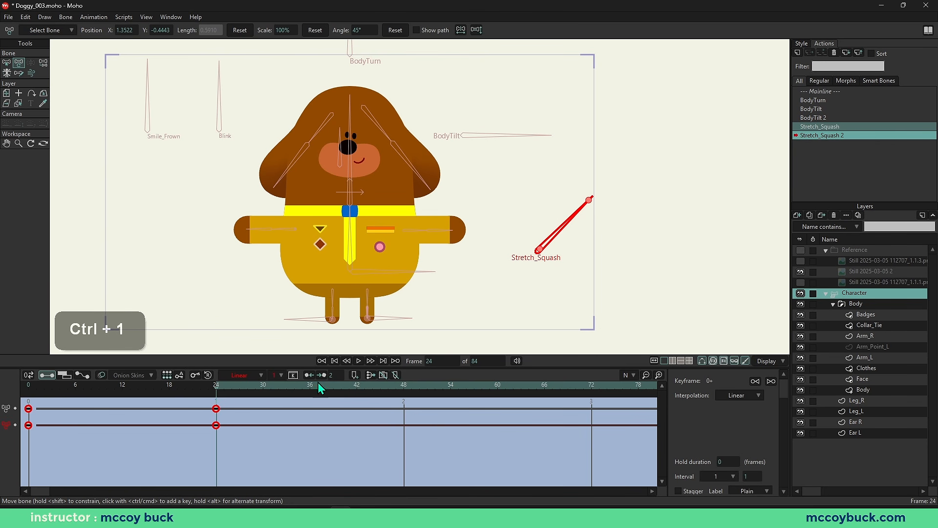
Step: Select the body and head spine bones and squash them together to about 88.5% scale at frame 24
{"action": "left_click", "coordinate": [353, 177], "text": "shift"}
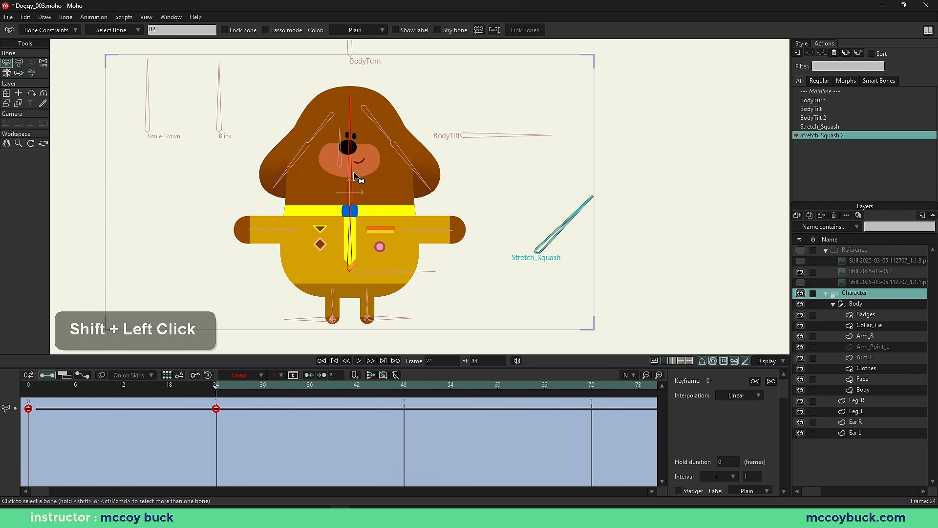
{"action": "key", "text": "t"}
{"action": "left_click_drag", "start_coordinate": [350, 108], "coordinate": [357, 111]}
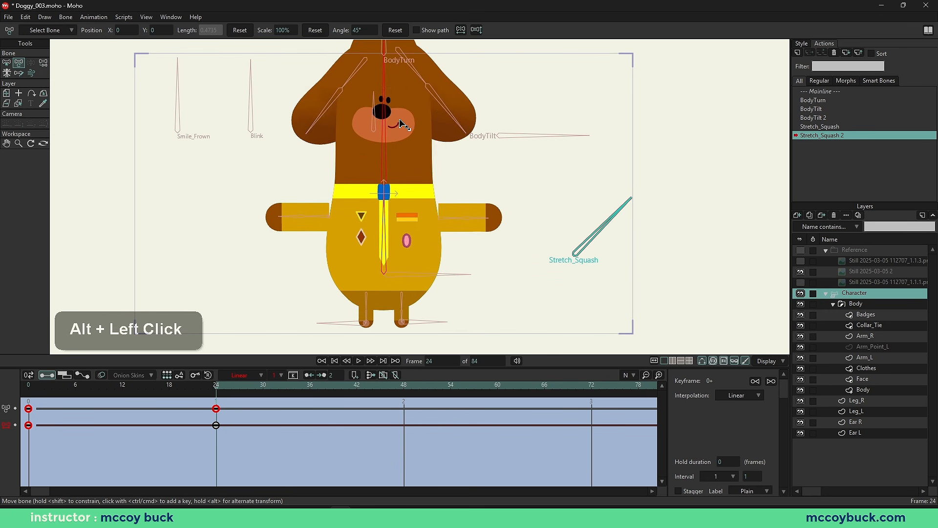
{"action": "mouse_move", "coordinate": [399, 123]}
{"action": "left_mouse_down"}
{"action": "mouse_move", "coordinate": [386, 142]}
{"action": "mouse_move", "coordinate": [384, 117]}
{"action": "mouse_move", "coordinate": [381, 127]}
{"action": "left_mouse_up"}
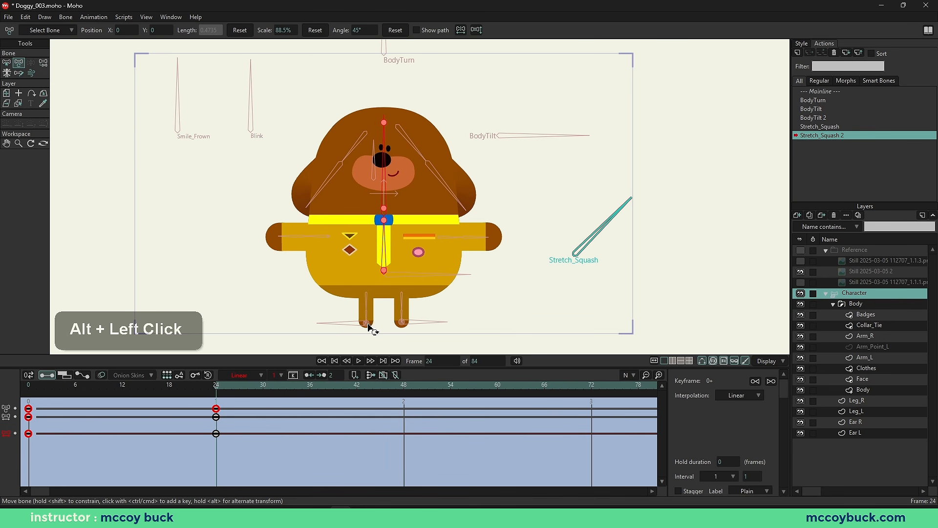
Step: Scrub the Stretch_Squash 2 action between frames 0 and 24 to examine how the lower body meets the legs
{"action": "scroll", "coordinate": [373, 323], "scroll_direction": "up", "scroll_amount": 3}
{"action": "left_click_drag", "start_coordinate": [217, 391], "coordinate": [177, 389]}
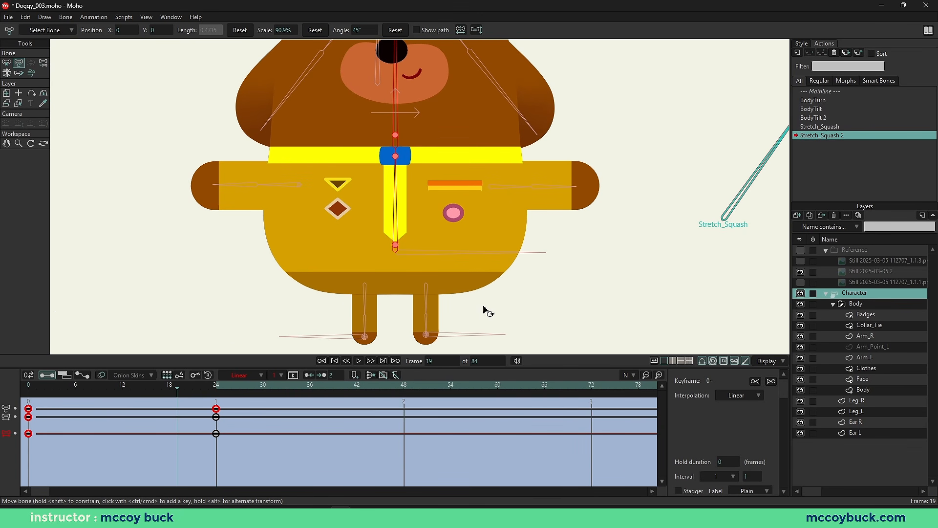
{"action": "mouse_move", "coordinate": [218, 388]}
{"action": "left_mouse_down"}
{"action": "mouse_move", "coordinate": [23, 393]}
{"action": "mouse_move", "coordinate": [220, 393]}
{"action": "mouse_move", "coordinate": [203, 405]}
{"action": "mouse_move", "coordinate": [217, 405]}
{"action": "left_mouse_up"}
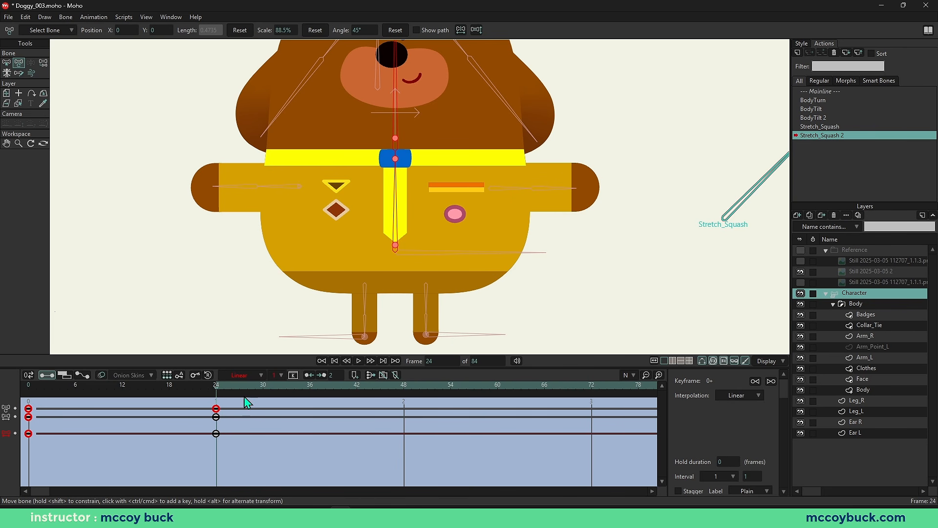
{"action": "left_click_drag", "start_coordinate": [218, 393], "coordinate": [25, 407]}
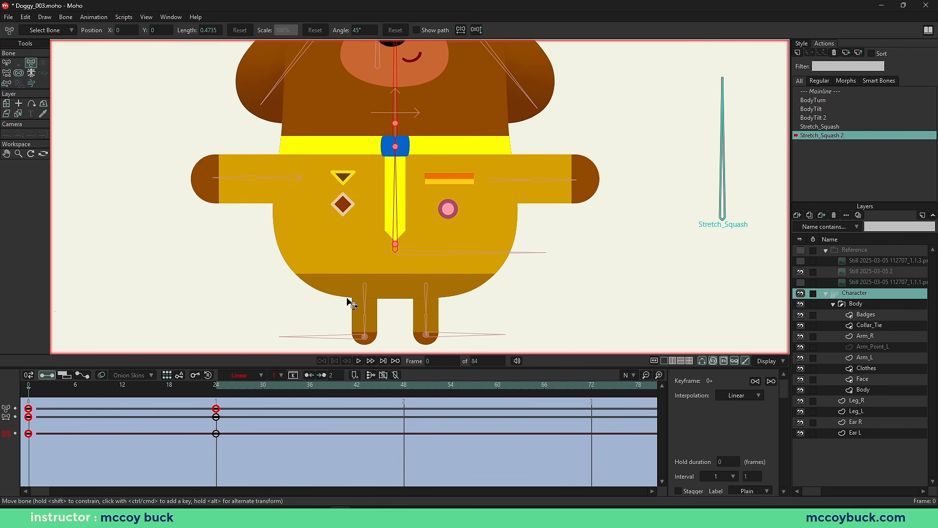
{"action": "left_click_drag", "start_coordinate": [400, 292], "coordinate": [482, 334]}
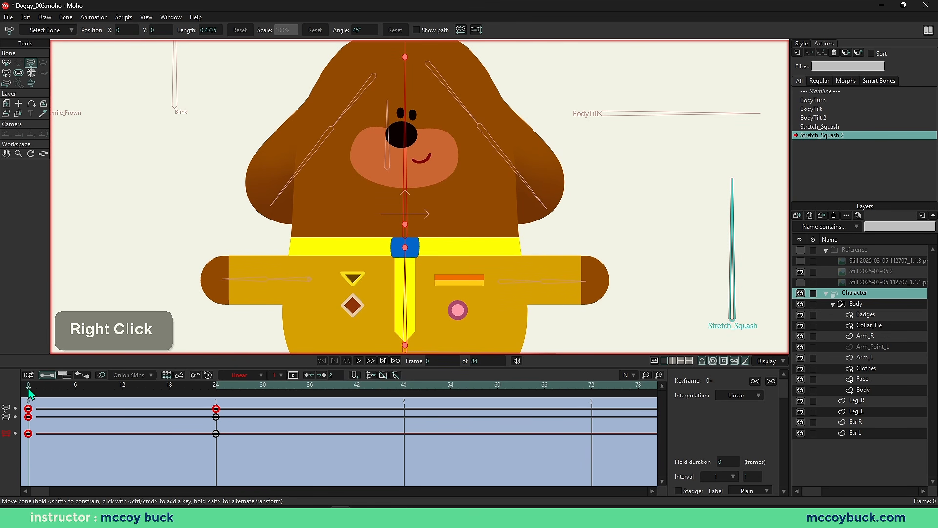
{"action": "mouse_move", "coordinate": [31, 394]}
{"action": "left_mouse_down"}
{"action": "mouse_move", "coordinate": [194, 408]}
{"action": "mouse_move", "coordinate": [28, 406]}
{"action": "left_mouse_up"}
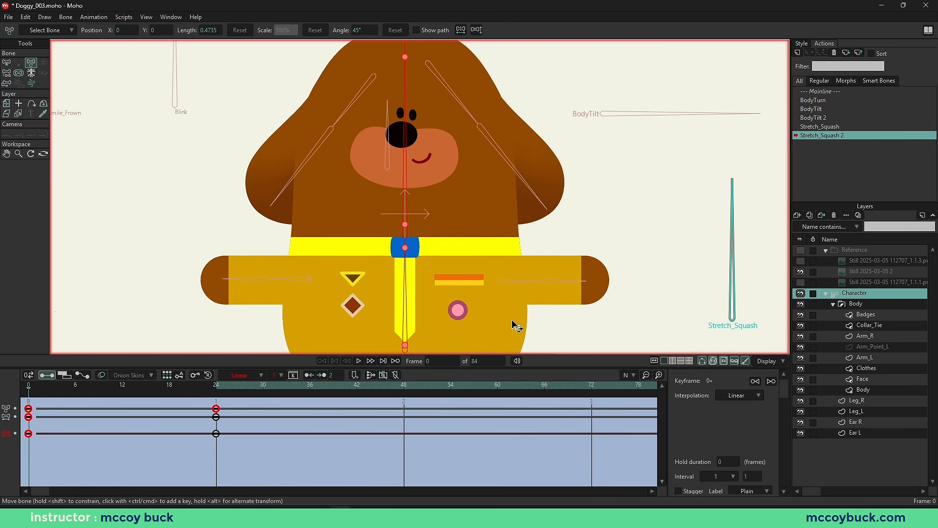
{"action": "left_click_drag", "start_coordinate": [513, 320], "coordinate": [518, 274]}
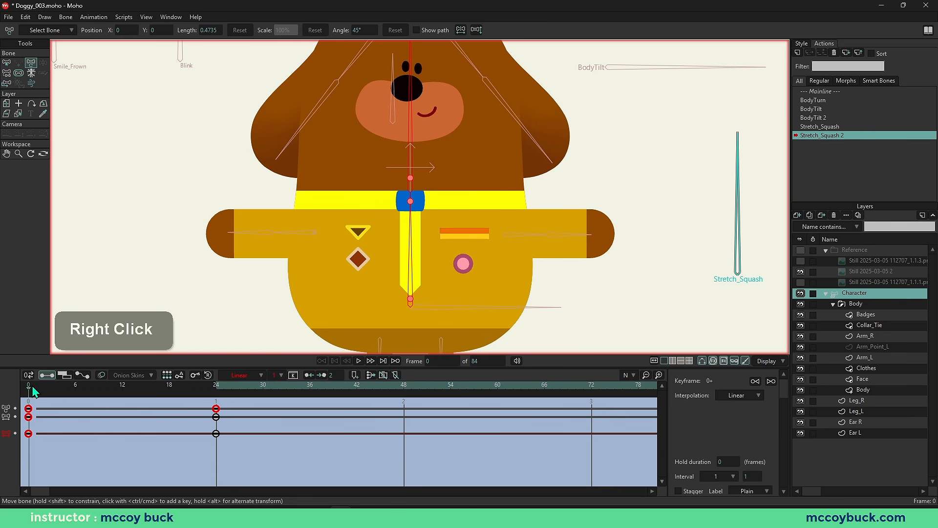
{"action": "left_click_drag", "start_coordinate": [34, 391], "coordinate": [216, 408]}
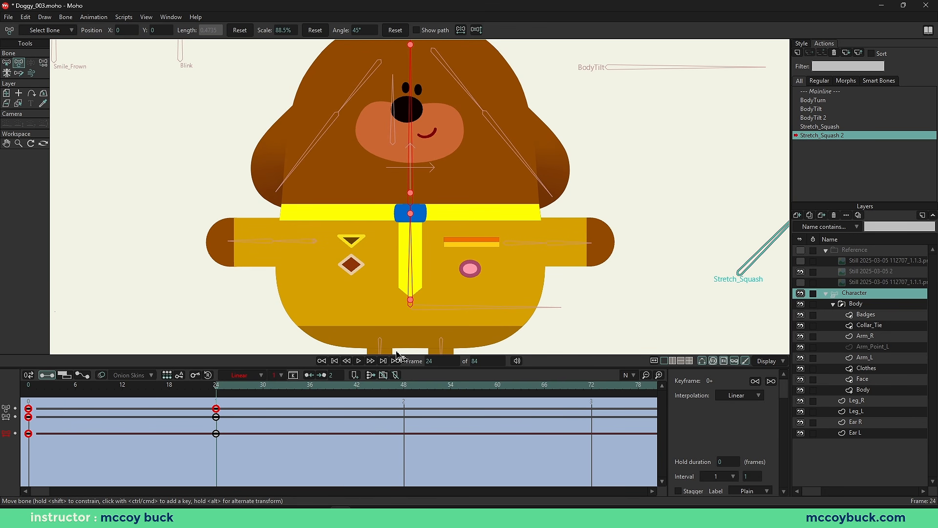
Step: Lower the spine bones at frame 24 to about Y -0.026, then make all the action's keyframes linear
{"action": "key", "text": "b"}
{"action": "key", "text": "t"}
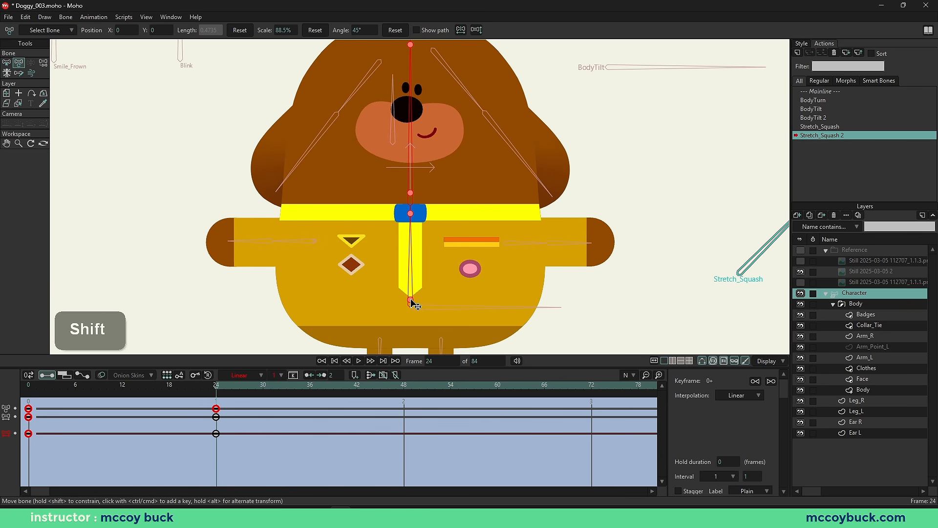
{"action": "left_click", "coordinate": [411, 303], "text": "shift"}
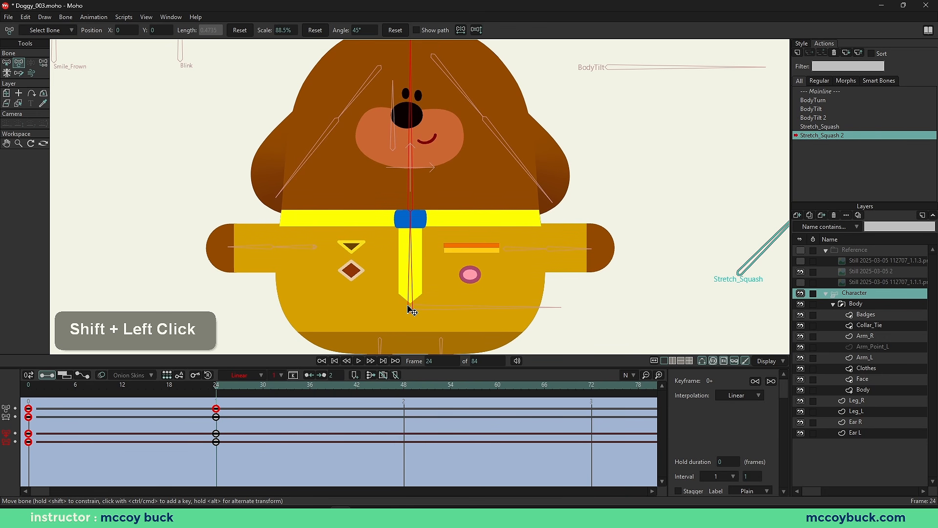
{"action": "left_click", "coordinate": [411, 307], "text": "shift"}
{"action": "key", "text": "b"}
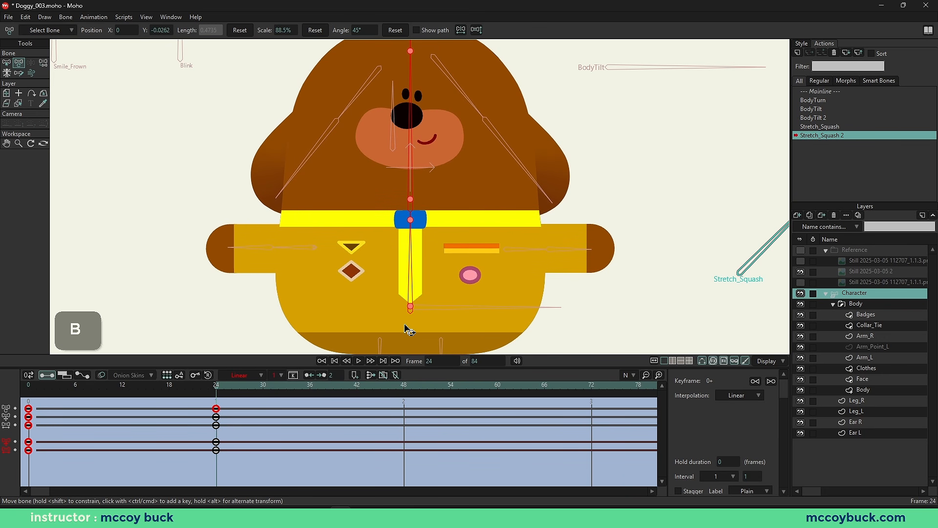
{"action": "key", "text": "ctrl+shift+a"}
{"action": "key", "text": "ctrl+1"}
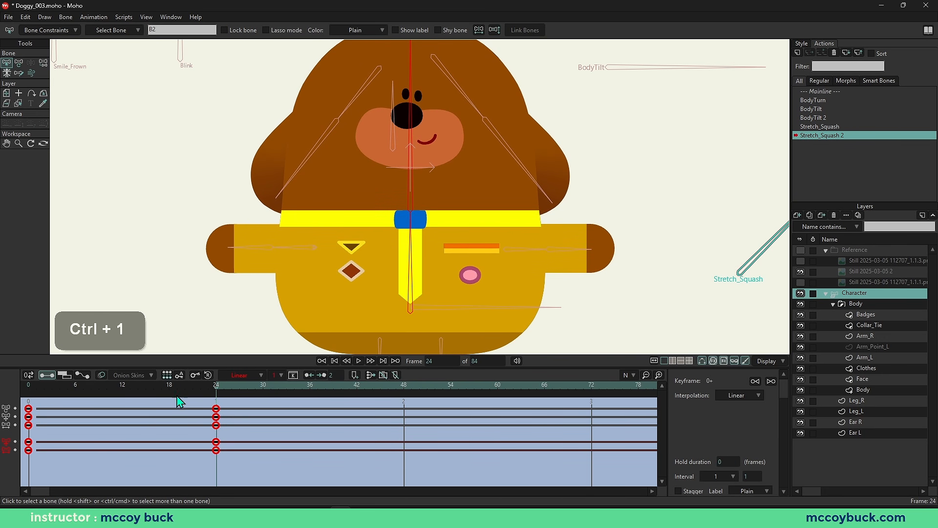
{"action": "left_click_drag", "start_coordinate": [218, 389], "coordinate": [216, 418]}
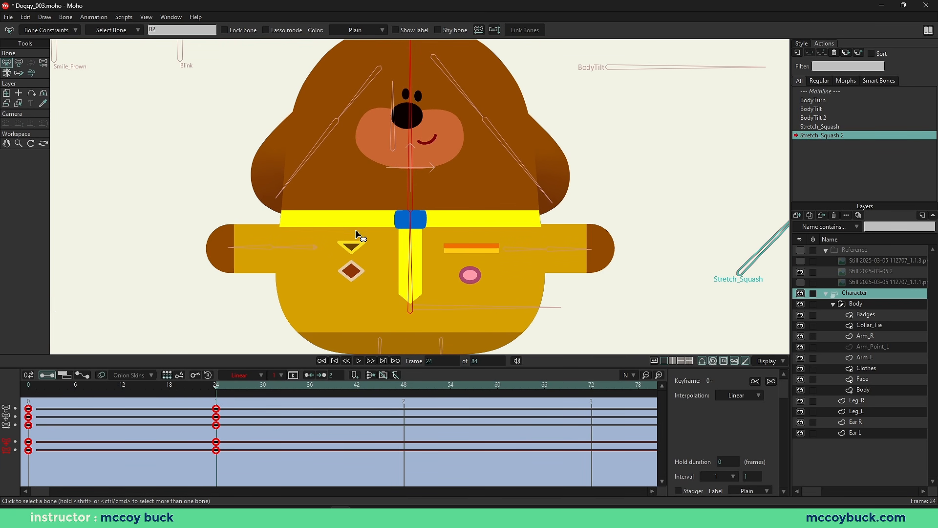
{"action": "right_click", "coordinate": [406, 335]}
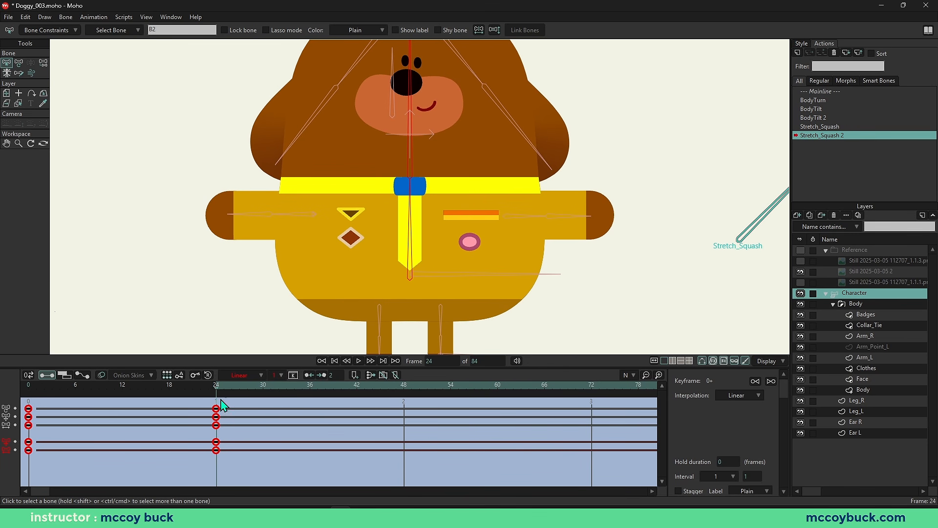
Step: Activate the Stretch_Squash action, go to frame 24 and inspect the bone in the dog's right arm
{"action": "double_click", "coordinate": [827, 127]}
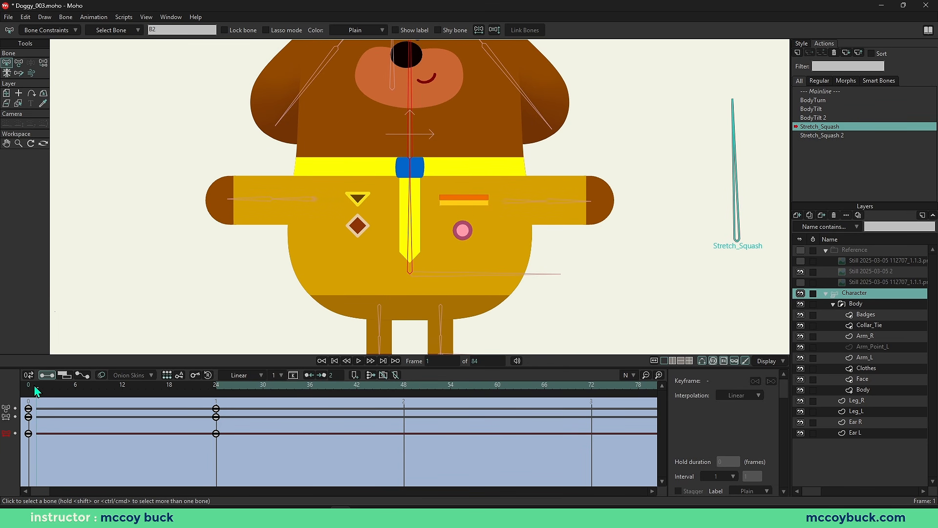
{"action": "left_click_drag", "start_coordinate": [36, 391], "coordinate": [216, 409]}
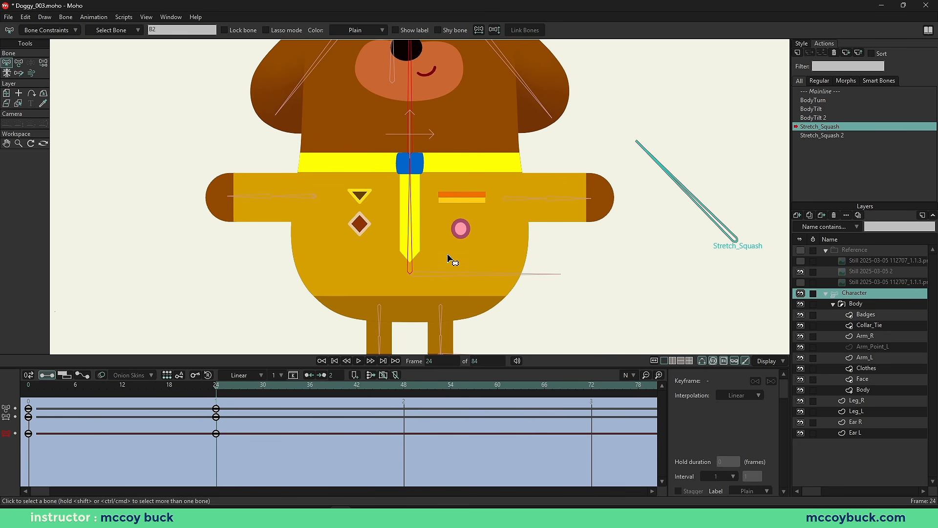
{"action": "key", "text": "b"}
{"action": "left_click", "coordinate": [263, 200]}
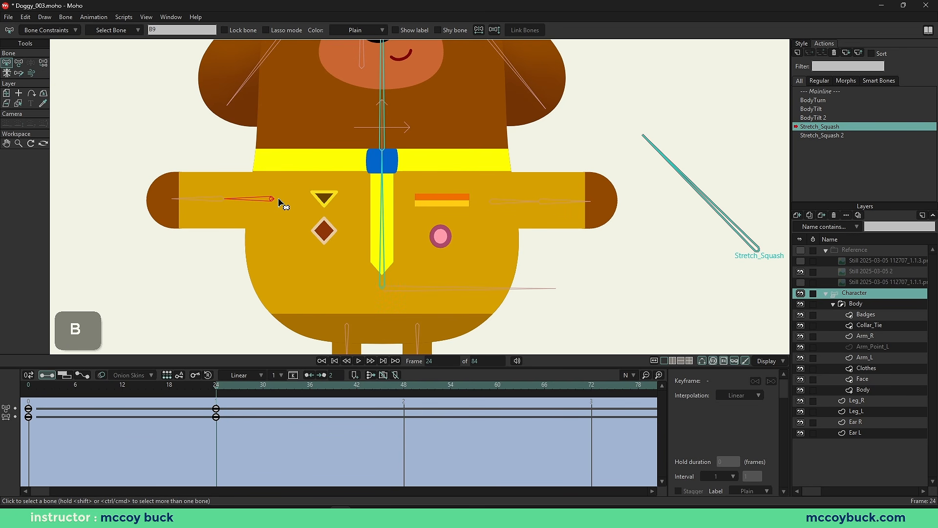
{"action": "scroll", "coordinate": [267, 202], "scroll_direction": "down", "scroll_amount": 2}
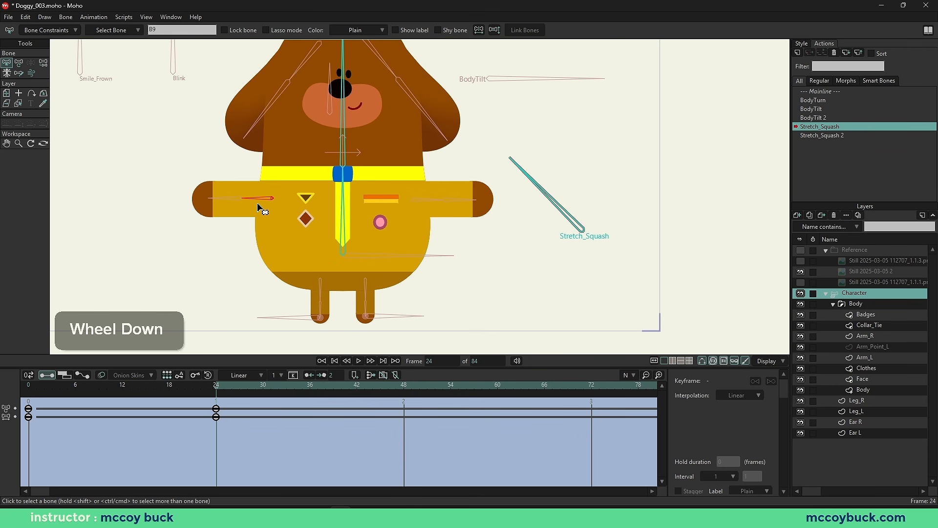
{"action": "right_click", "coordinate": [274, 203]}
{"action": "scroll", "coordinate": [278, 213], "scroll_direction": "up", "scroll_amount": 3}
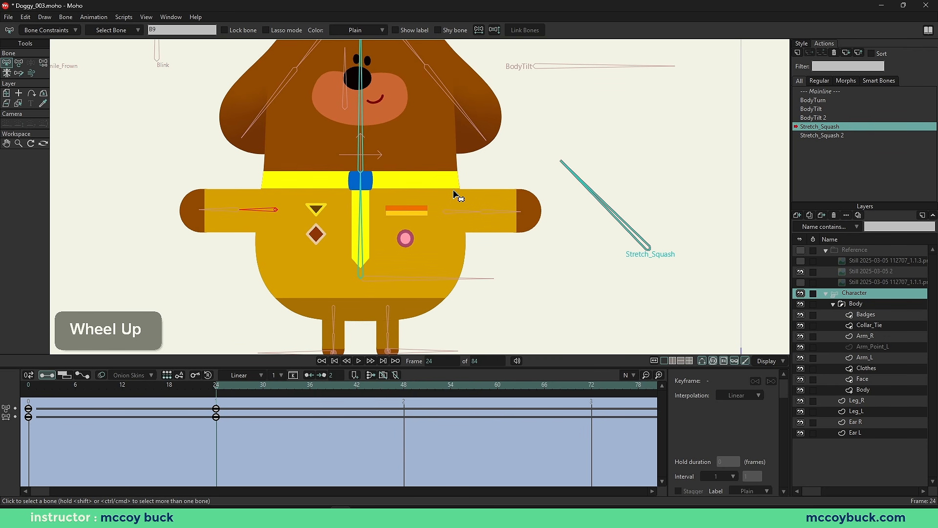
Step: Try rescaling the body and head spine bones together at frame 24, and undo the change
{"action": "key", "text": "b"}
{"action": "left_click", "coordinate": [364, 215]}
{"action": "left_click", "coordinate": [376, 147], "text": "shift"}
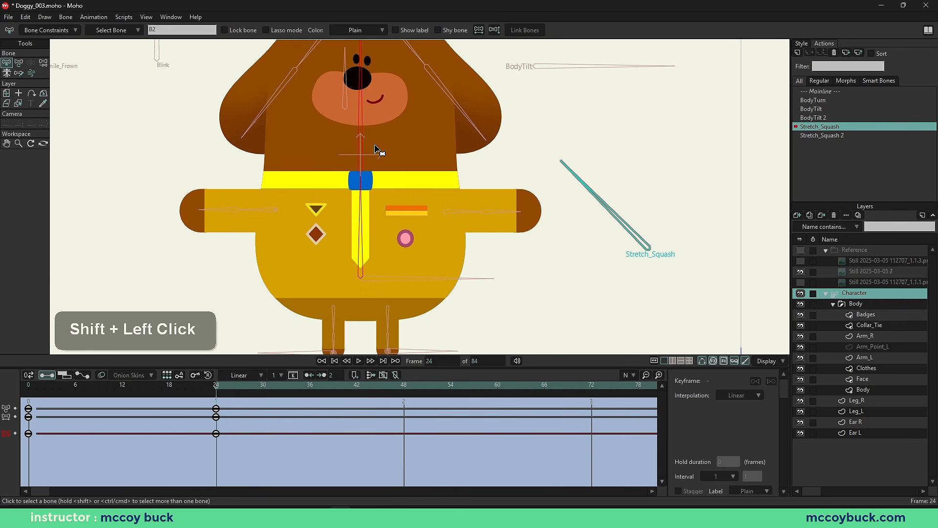
{"action": "scroll", "coordinate": [376, 147], "scroll_direction": "down", "scroll_amount": 1}
{"action": "key", "text": "t"}
{"action": "left_click", "coordinate": [378, 125], "text": "alt"}
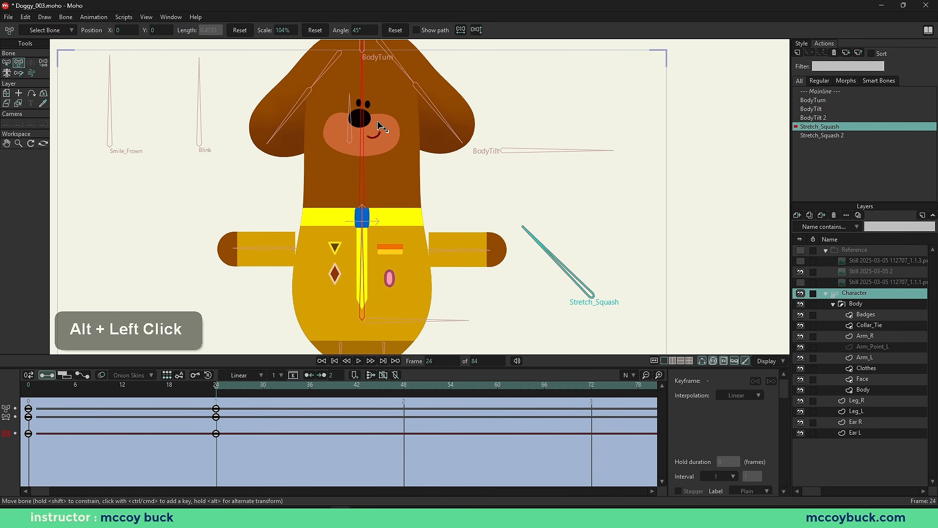
{"action": "left_click_drag", "start_coordinate": [377, 122], "coordinate": [369, 159]}
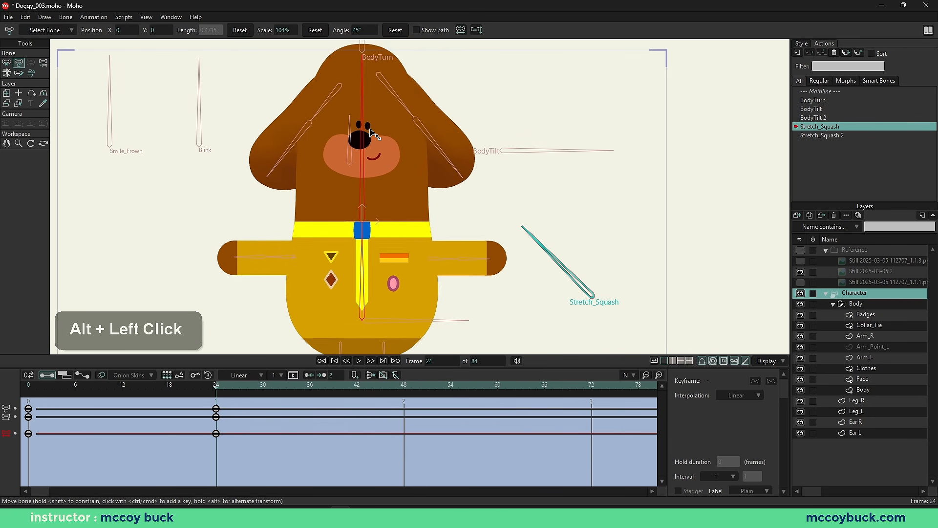
{"action": "key", "text": "ctrl+z"}
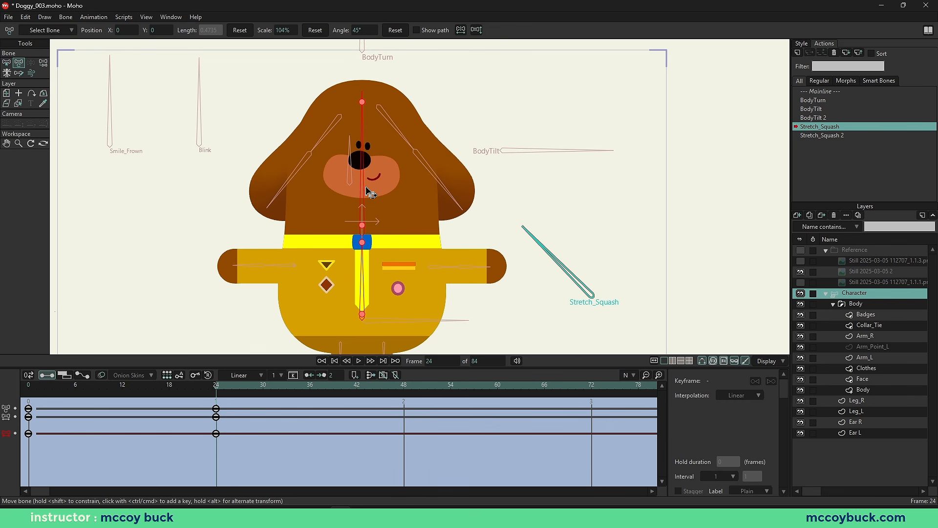
Step: Select the inner bone B9 of the dog's right arm and shift it horizontally inward to about Y 0.3667 at frame 24
{"action": "right_click", "coordinate": [342, 257]}
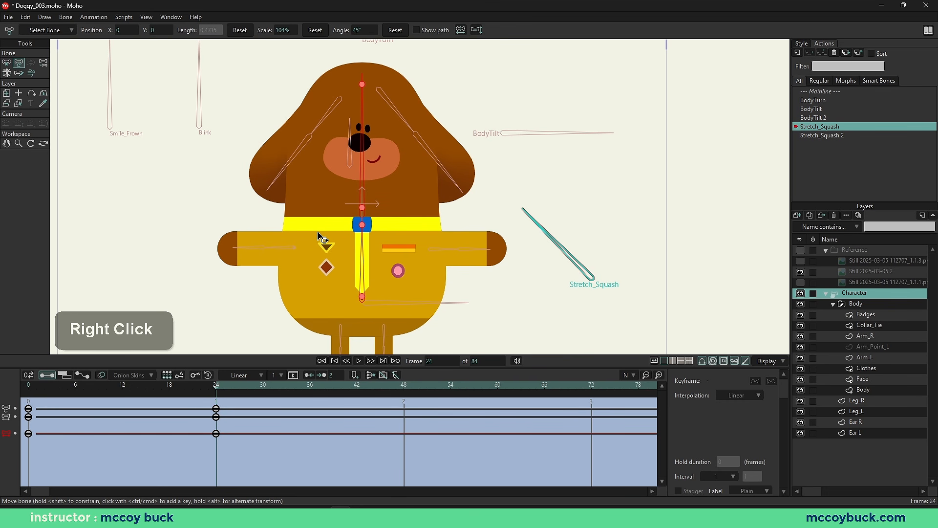
{"action": "scroll", "coordinate": [328, 244], "scroll_direction": "up", "scroll_amount": 3}
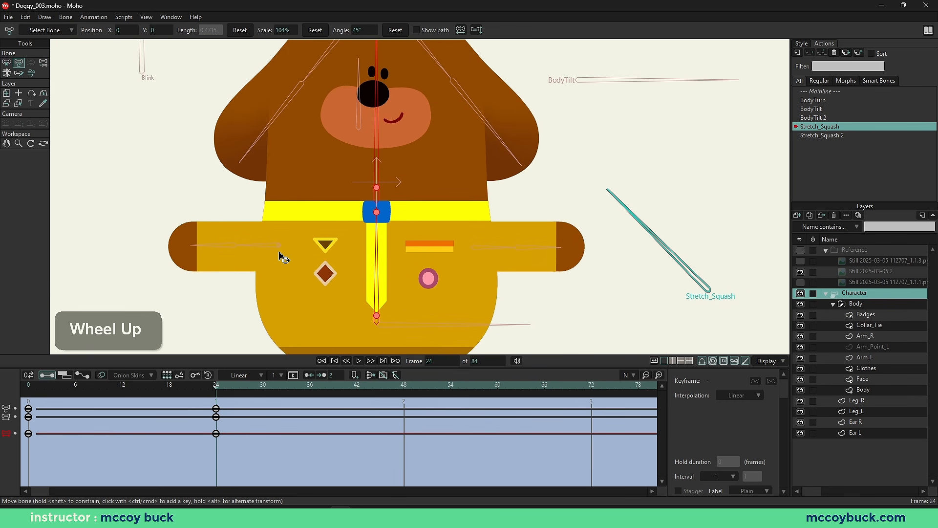
{"action": "right_click", "coordinate": [282, 257]}
{"action": "key", "text": "b"}
{"action": "left_click_drag", "start_coordinate": [249, 192], "coordinate": [287, 192]}
{"action": "key", "text": "t"}
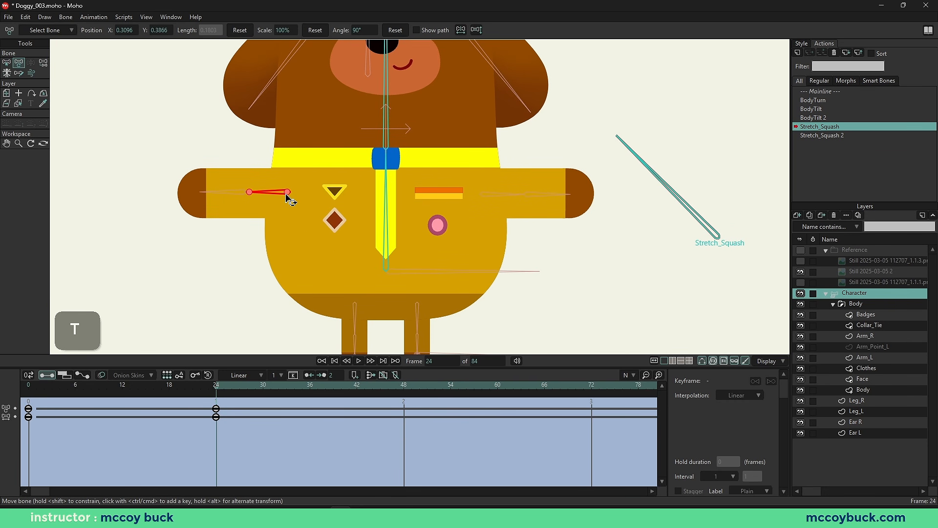
{"action": "left_click", "coordinate": [289, 194], "text": "shift"}
Step: Select the inner bone B11 of the dog's left arm and shift it horizontally inward to about Y -0.3740 at frame 24
{"action": "key", "text": "b"}
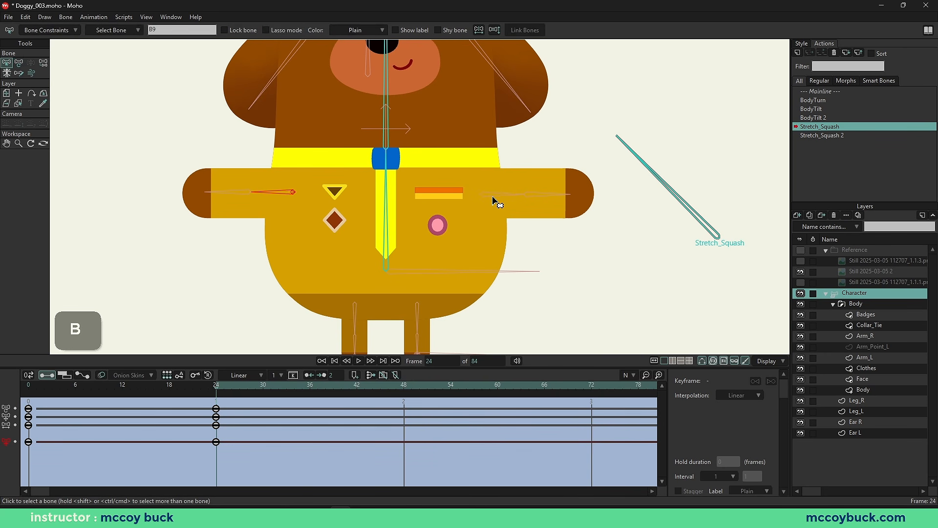
{"action": "key", "text": "t"}
{"action": "left_click", "coordinate": [481, 196], "text": "shift"}
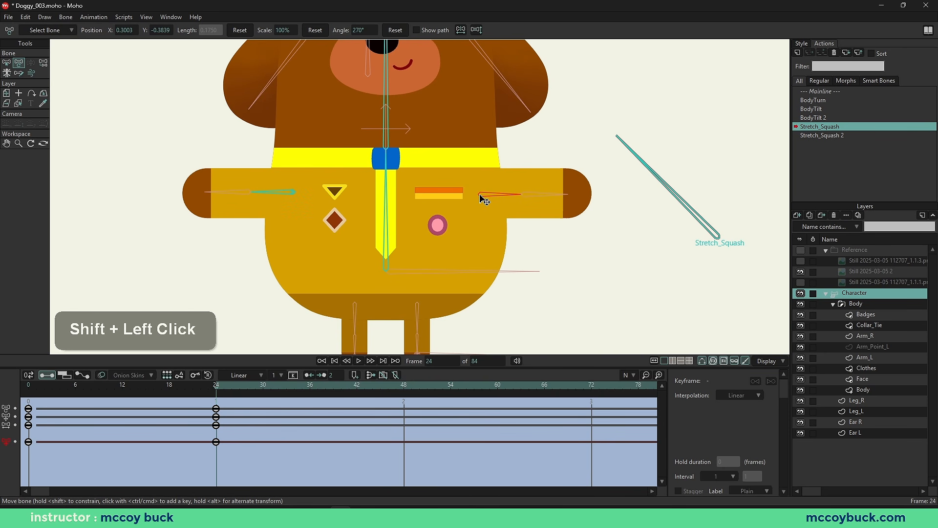
{"action": "key", "text": "b"}
Step: Scrub the Stretch_Squash action around frame 24 to examine the arms against the squashed body
{"action": "key", "text": "q"}
{"action": "scroll", "coordinate": [455, 208], "scroll_direction": "down", "scroll_amount": 3}
{"action": "right_click", "coordinate": [380, 200]}
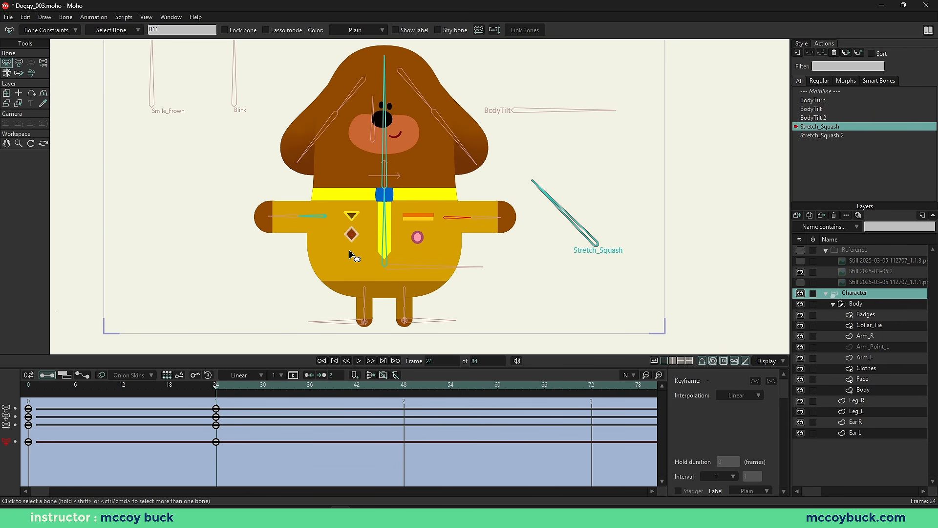
{"action": "left_click_drag", "start_coordinate": [216, 387], "coordinate": [215, 413]}
{"action": "key", "text": "Home"}
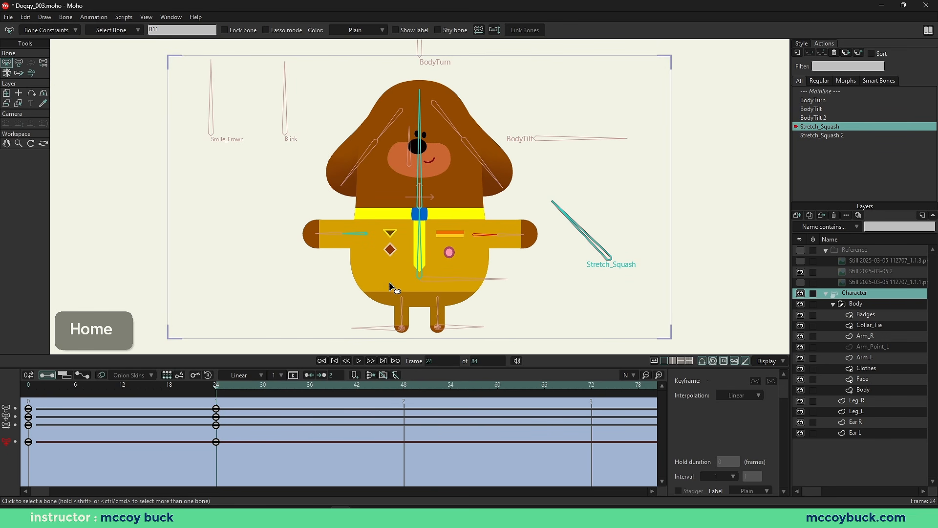
Step: Mirror the canvas view back and forth to compare how symmetrically the two arms sit on the body
{"action": "left_click", "coordinate": [655, 362]}
{"action": "left_click", "coordinate": [655, 363]}
{"action": "left_click", "coordinate": [655, 362]}
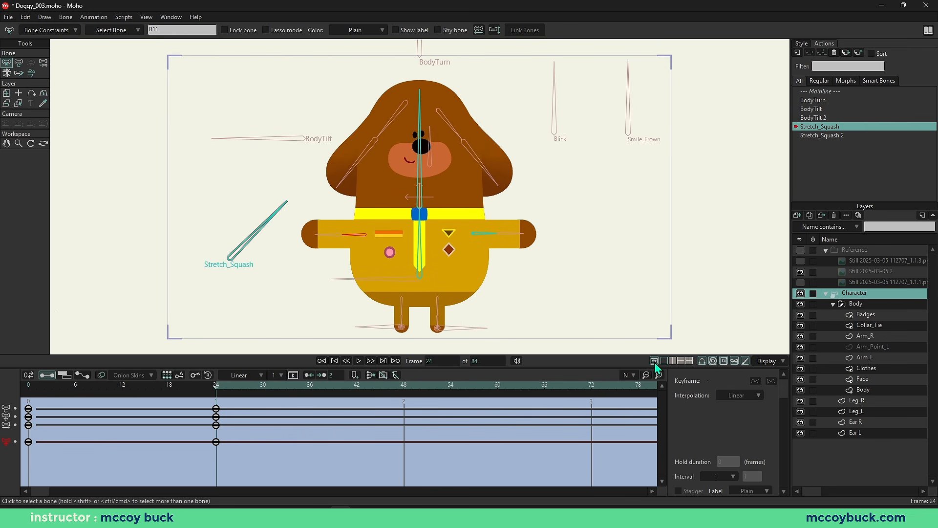
{"action": "left_click", "coordinate": [655, 362]}
{"action": "left_click", "coordinate": [655, 362]}
{"action": "left_click", "coordinate": [655, 362]}
{"action": "left_click", "coordinate": [655, 363]}
{"action": "left_click", "coordinate": [654, 362]}
Step: Compare the position values of the inner arm bones B9 and B11 at frame 24
{"action": "key", "text": "b"}
{"action": "key", "text": "t"}
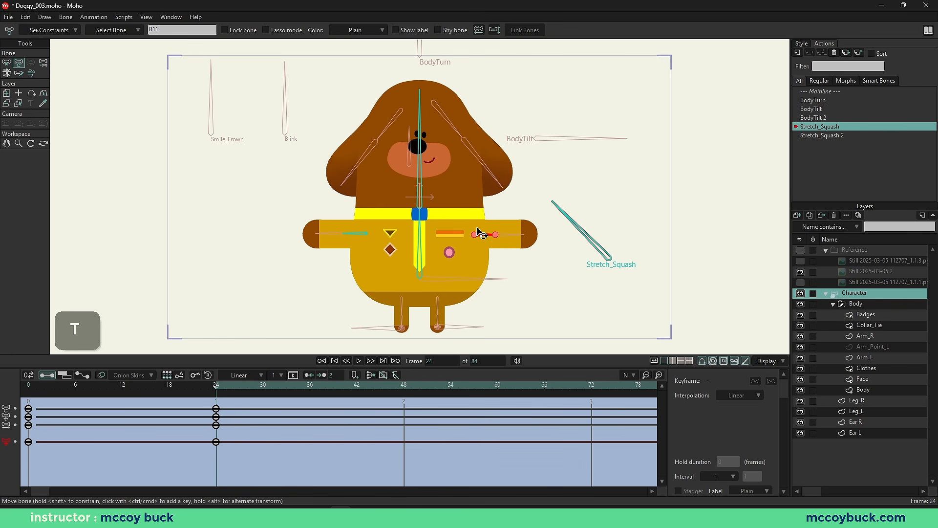
{"action": "scroll", "coordinate": [478, 242], "scroll_direction": "up", "scroll_amount": 2}
{"action": "key", "text": "b"}
{"action": "left_click", "coordinate": [285, 230]}
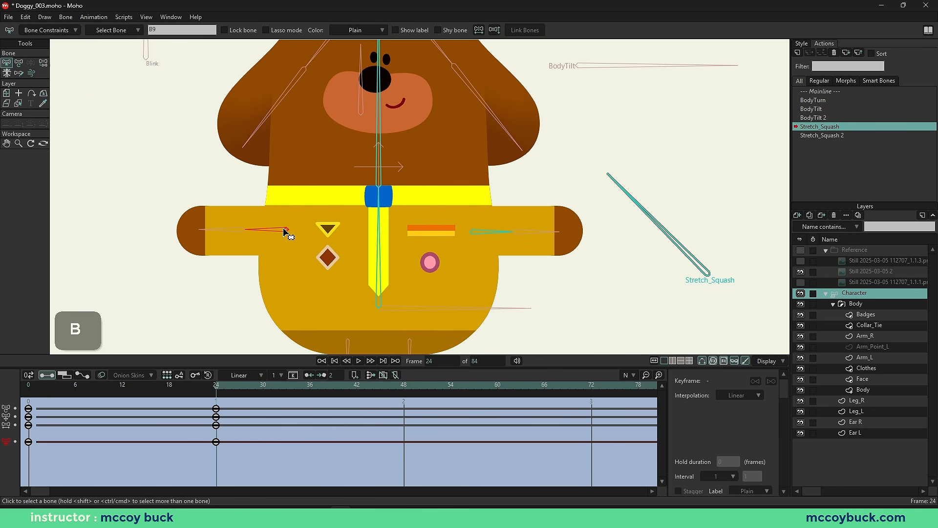
{"action": "key", "text": "t"}
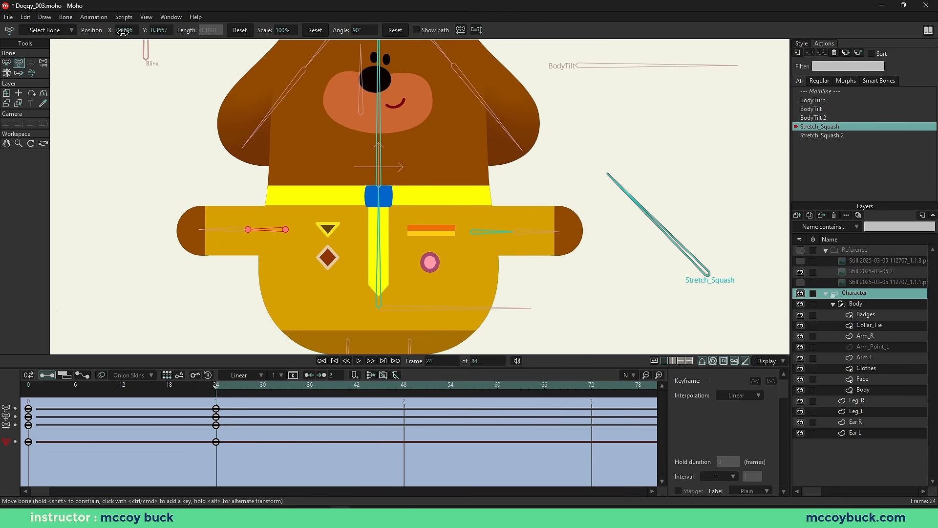
{"action": "key", "text": "b"}
{"action": "left_click", "coordinate": [480, 233]}
{"action": "key", "text": "t"}
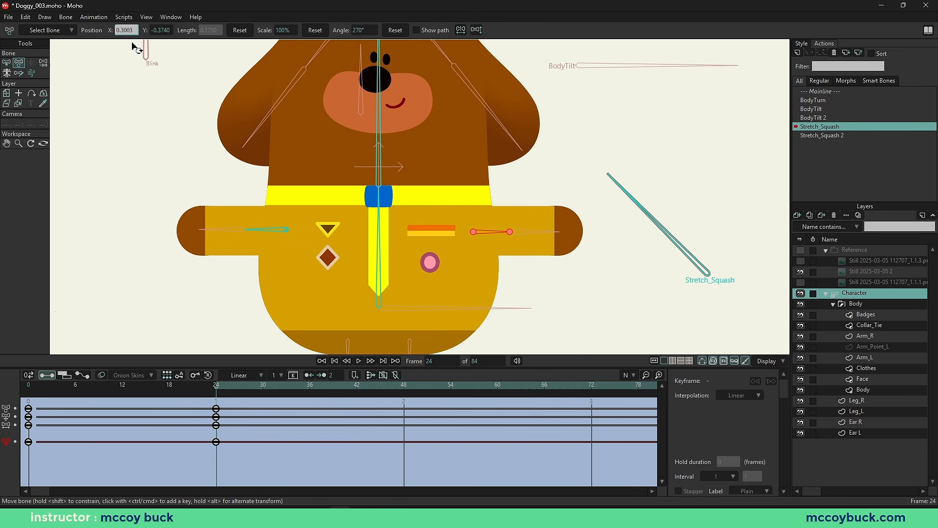
Step: Try matching the two arm bones by setting arm bone B11's X position to B9's value of 0.3096
{"action": "left_click", "coordinate": [264, 231]}
{"action": "left_click", "coordinate": [126, 30]}
{"action": "key", "text": "ctrl+c"}
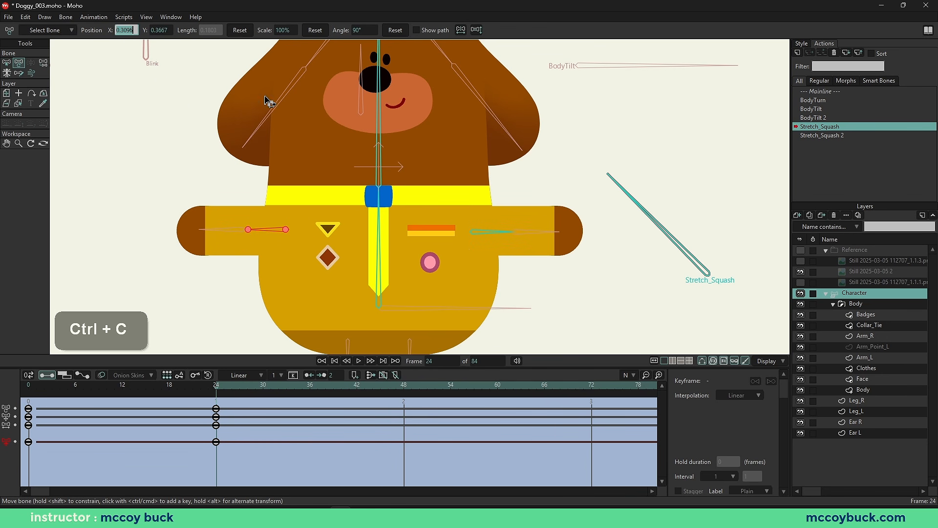
{"action": "key", "text": "b"}
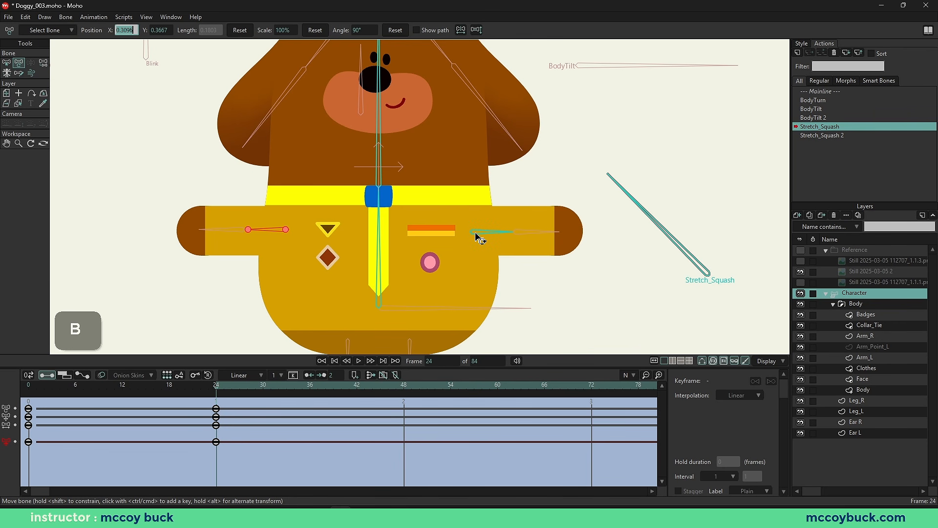
{"action": "left_click", "coordinate": [479, 232]}
{"action": "left_click", "coordinate": [125, 30]}
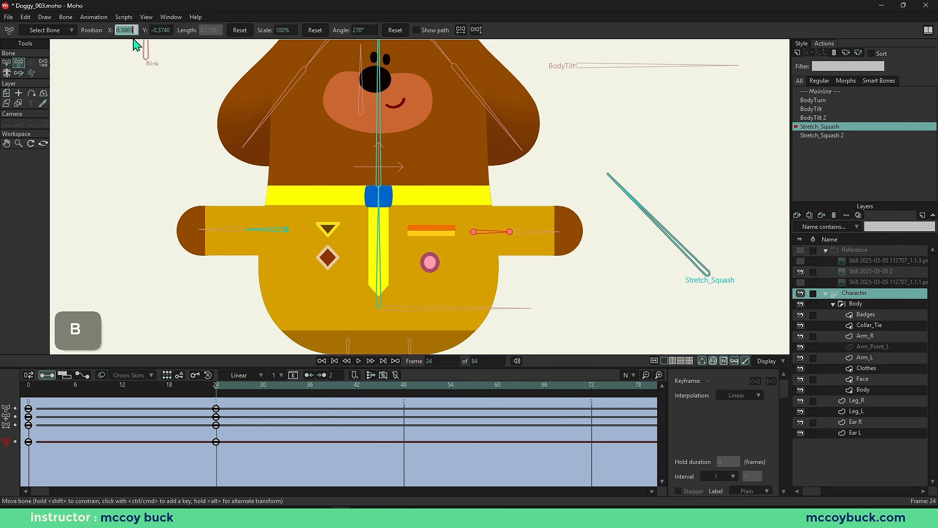
{"action": "key", "text": "ctrl+v"}
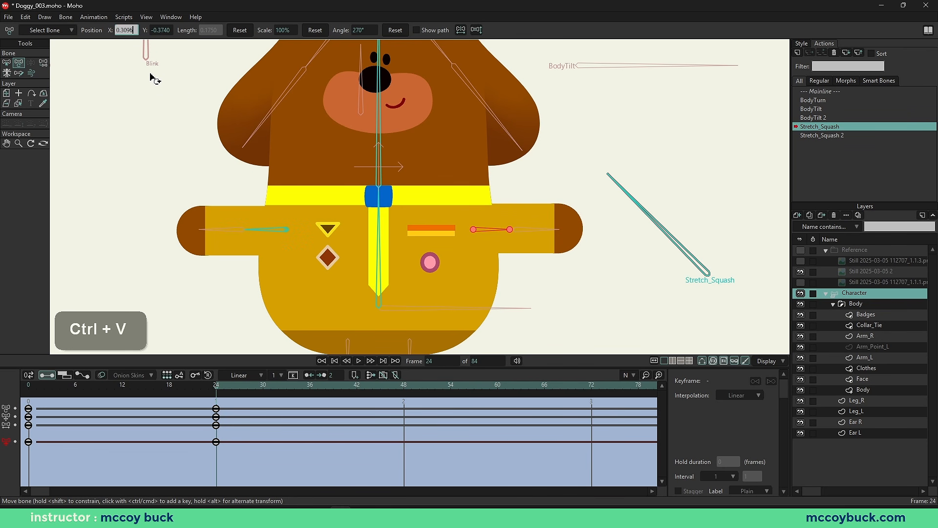
Step: Undo the X position change on arm bone B11
{"action": "key", "text": "ctrl+z"}
{"action": "key", "text": "b"}
{"action": "left_click", "coordinate": [272, 231]}
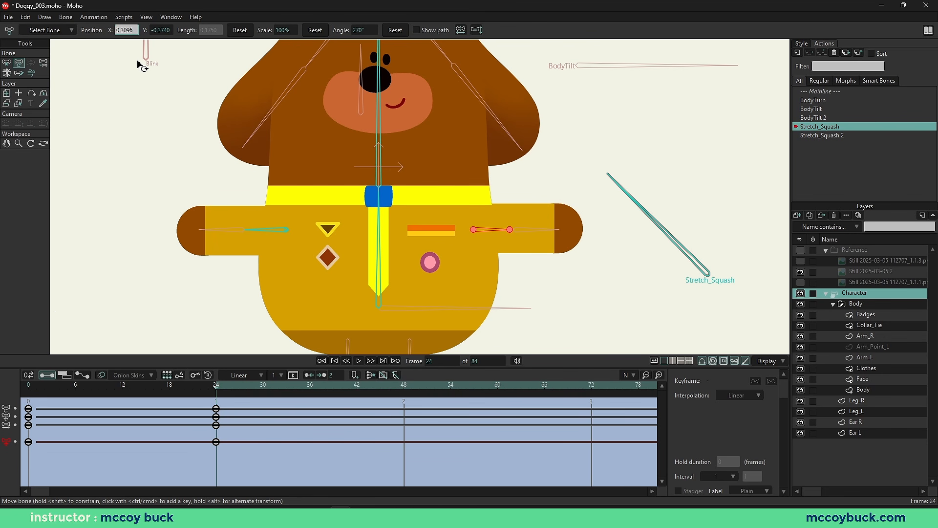
{"action": "key", "text": "ctrl+z"}
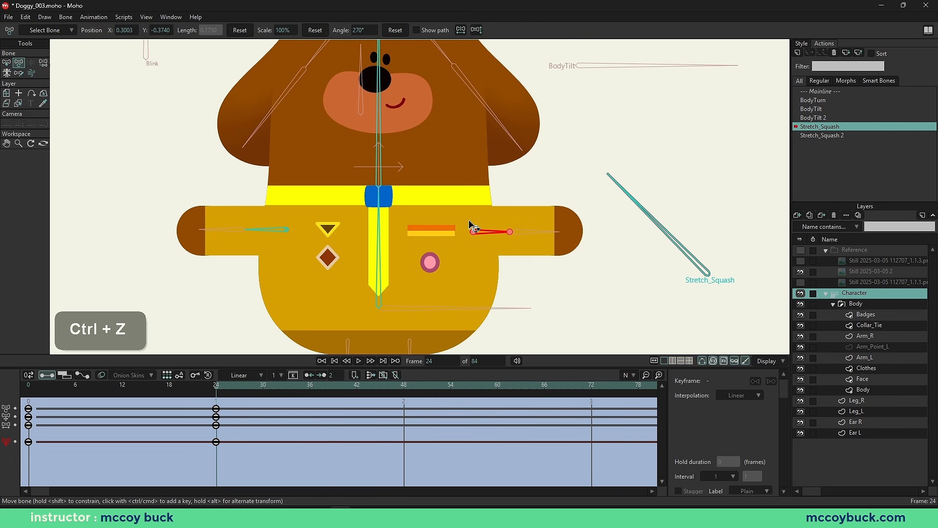
Step: Try to shift arm bone B9 slightly along a constrained axis at frame 24
{"action": "key", "text": "b"}
{"action": "left_click", "coordinate": [280, 233]}
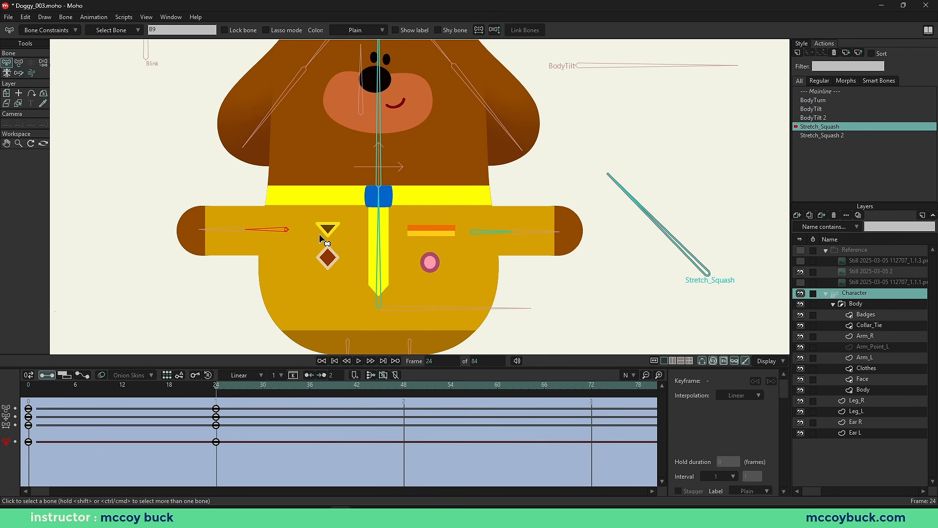
{"action": "key", "text": "t"}
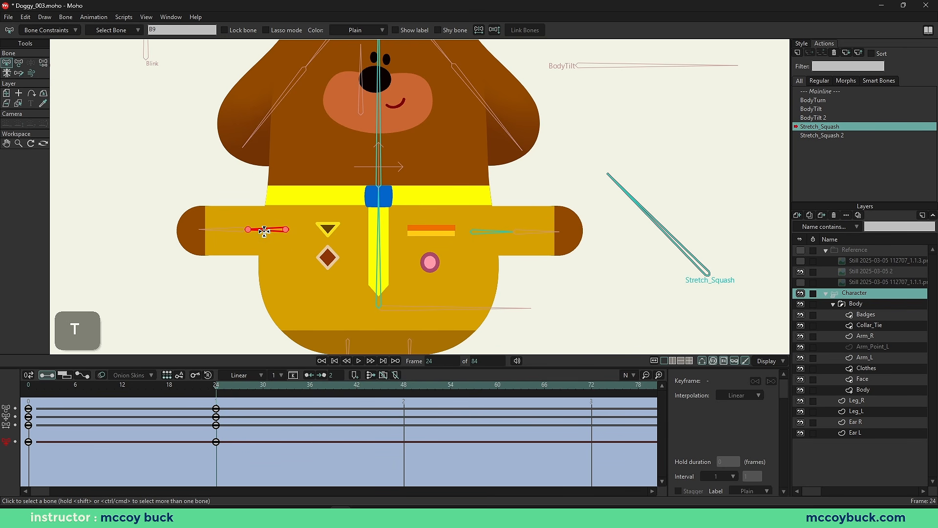
{"action": "mouse_move", "coordinate": [254, 234]}
{"action": "left_mouse_down"}
{"action": "mouse_move", "coordinate": [310, 270]}
{"action": "mouse_move", "coordinate": [250, 240]}
{"action": "left_mouse_up"}
{"action": "key", "text": "b"}
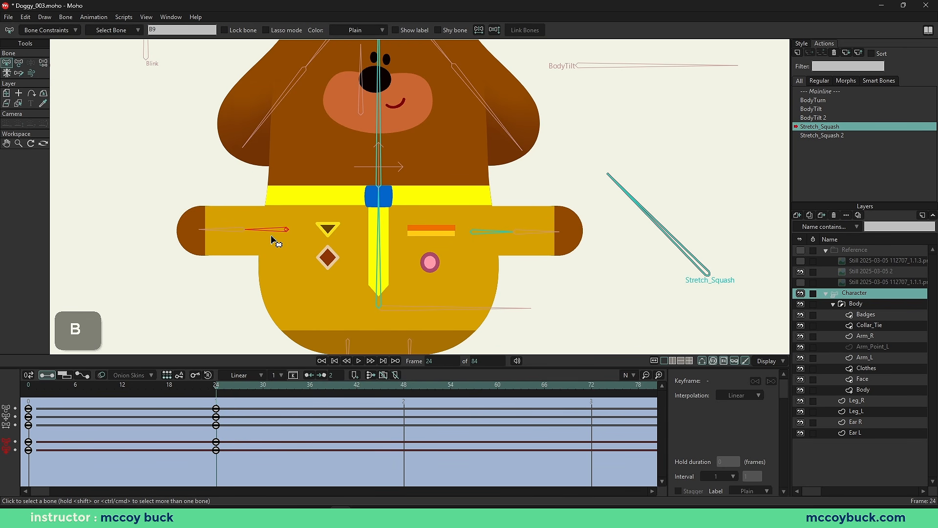
{"action": "key", "text": "t"}
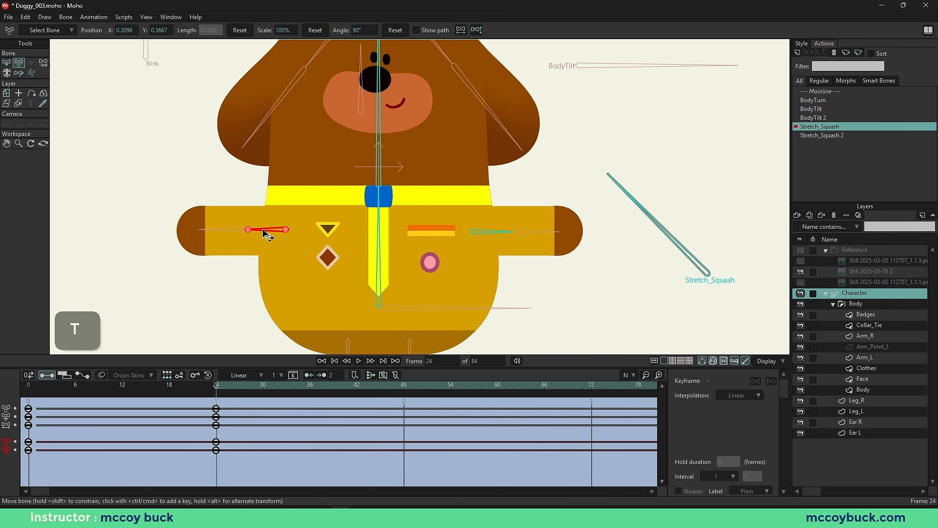
{"action": "mouse_move", "coordinate": [267, 235]}
{"action": "left_mouse_down"}
{"action": "mouse_move", "coordinate": [300, 263]}
{"action": "mouse_move", "coordinate": [255, 233]}
{"action": "left_mouse_up"}
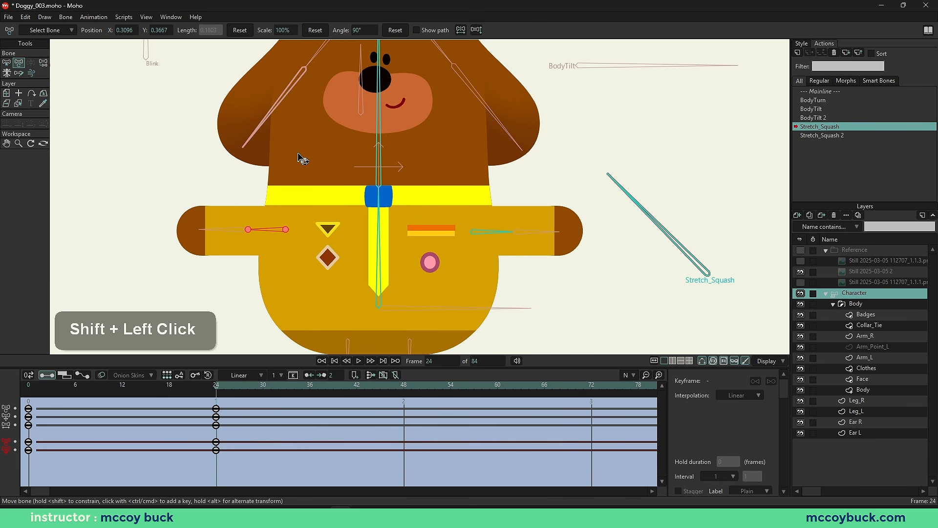
{"action": "key", "text": "b"}
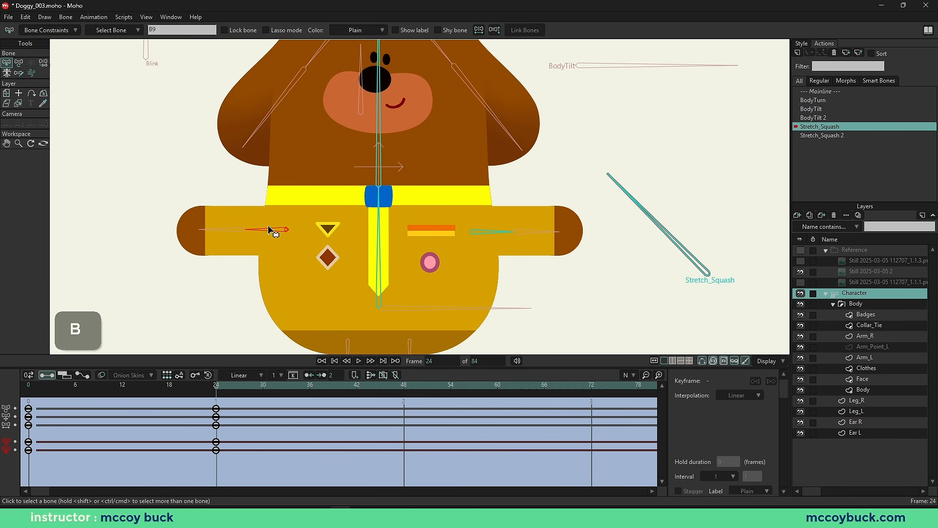
{"action": "key", "text": "t"}
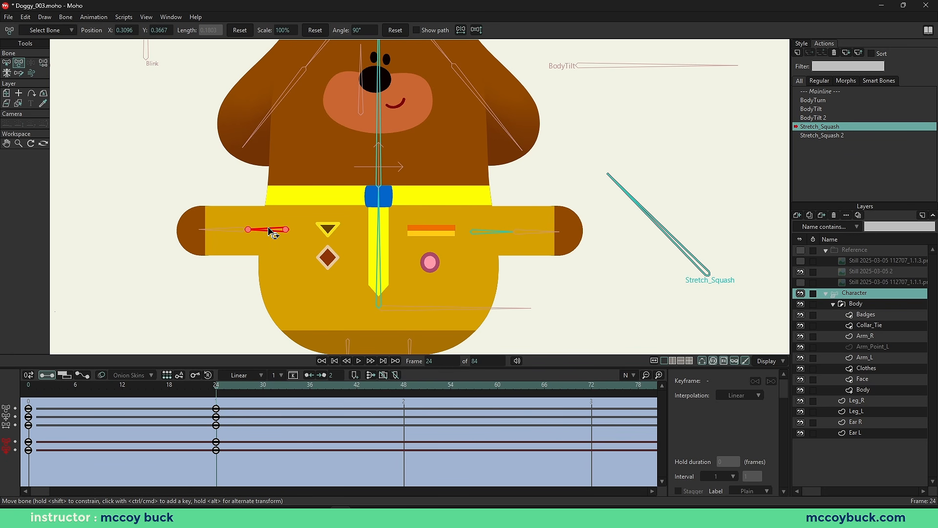
Step: Mirror arm bone B9's Y position onto arm bone B11 by setting B11's Y position to -0.3667
{"action": "left_click", "coordinate": [161, 31]}
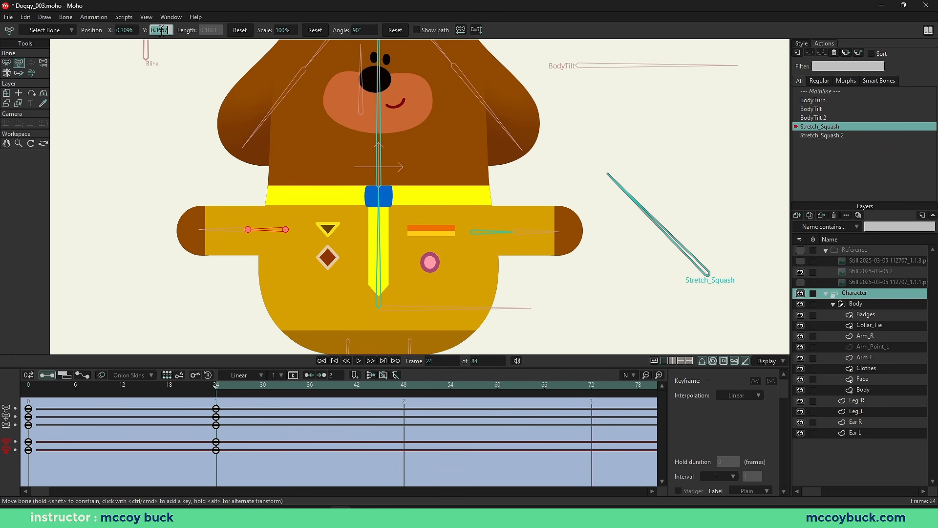
{"action": "key", "text": "ctrl+c"}
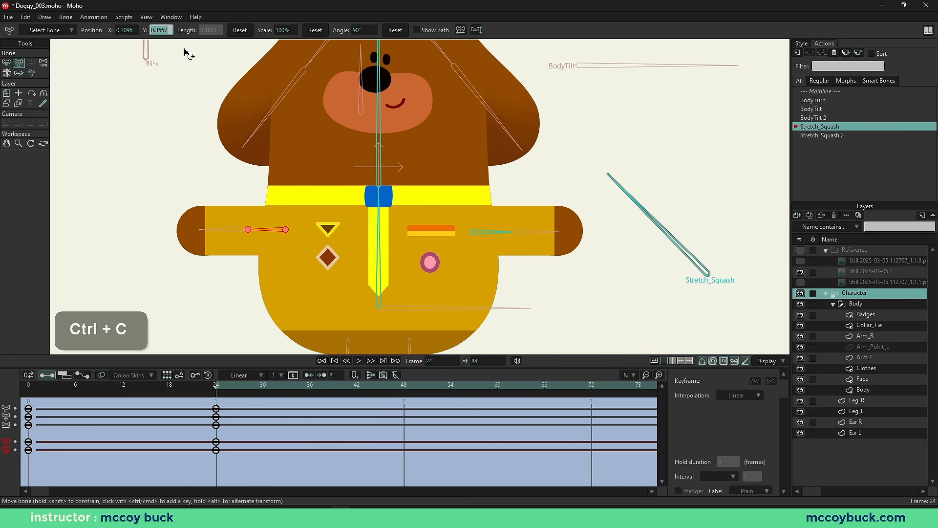
{"action": "key", "text": "b"}
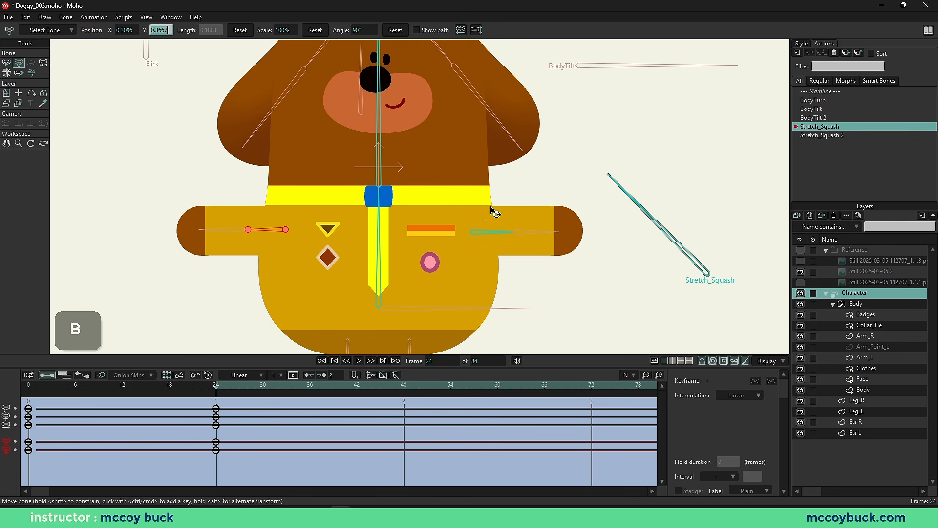
{"action": "left_click", "coordinate": [484, 234]}
{"action": "key", "text": "b"}
{"action": "left_click", "coordinate": [484, 235]}
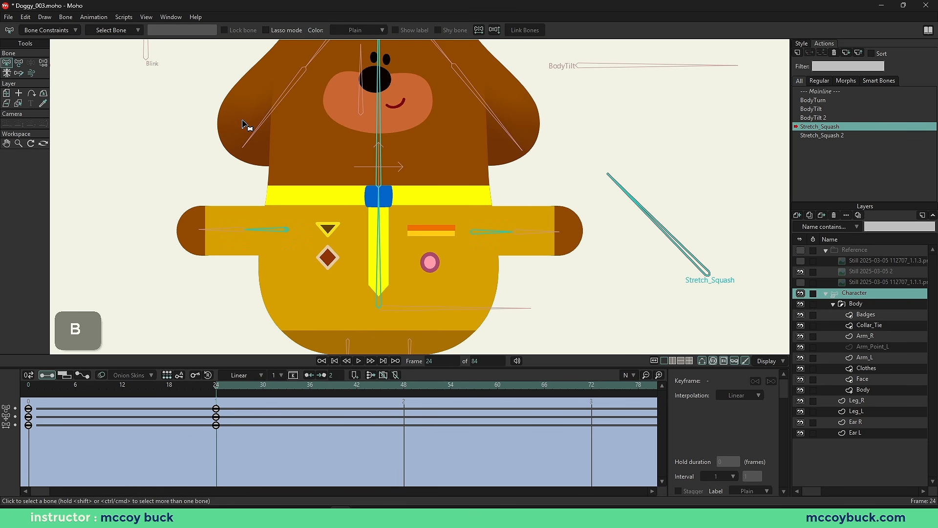
{"action": "left_click", "coordinate": [472, 233]}
{"action": "key", "text": "t"}
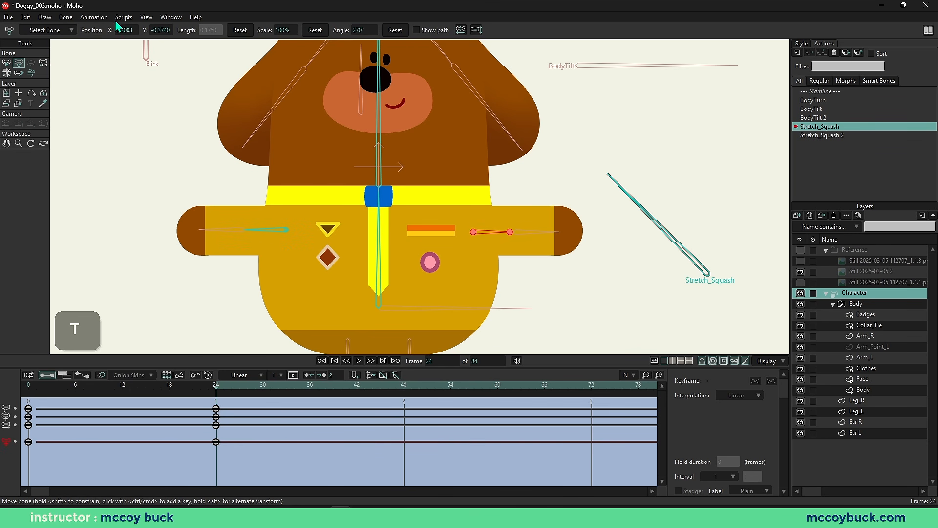
{"action": "left_click", "coordinate": [157, 30]}
{"action": "key", "text": "ctrl+v"}
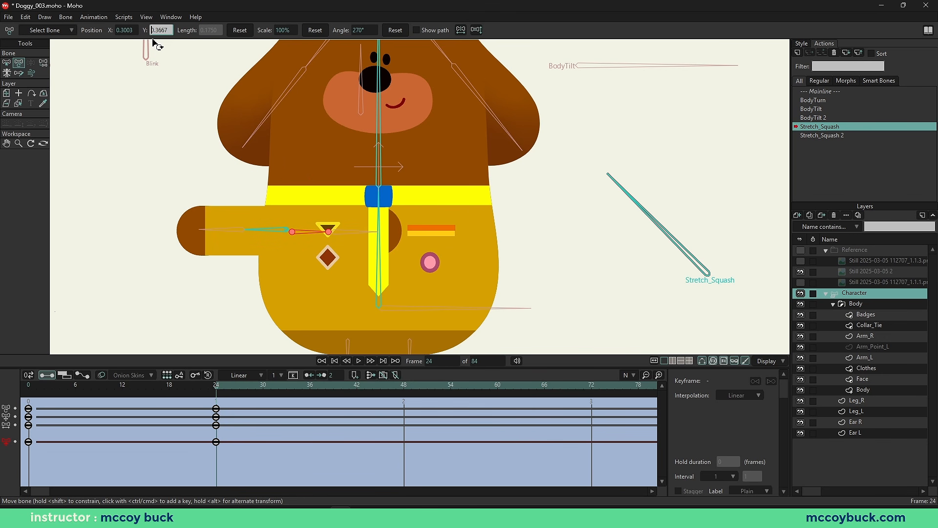
{"action": "type", "text": "-"}
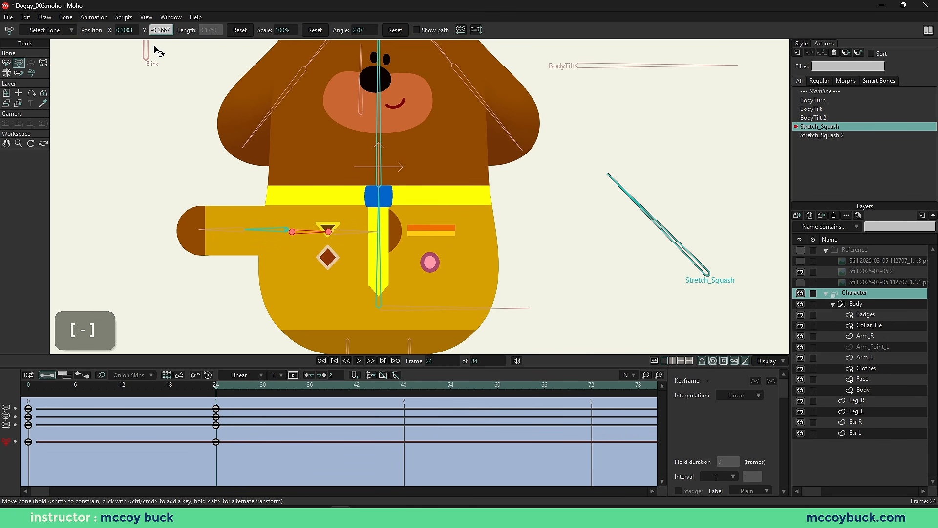
{"action": "key", "text": "Return"}
{"action": "key", "text": "b"}
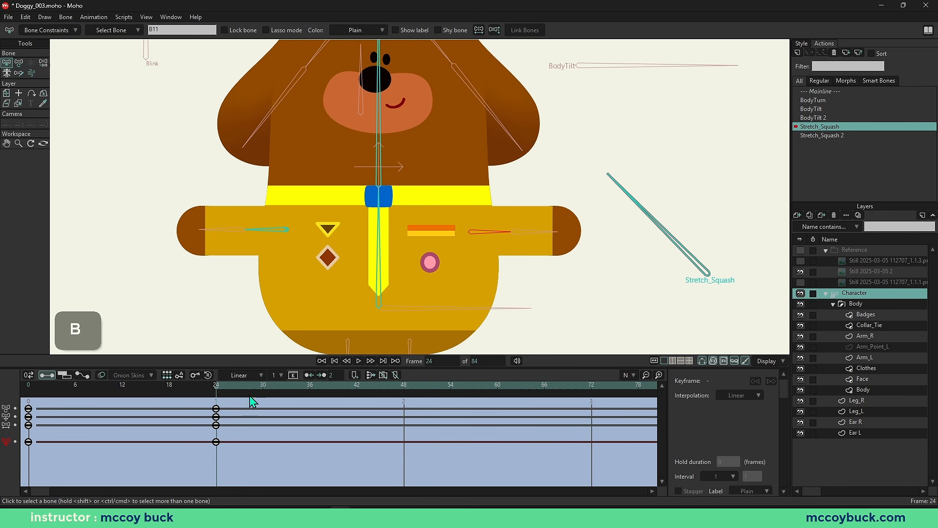
{"action": "scroll", "coordinate": [540, 221], "scroll_direction": "down", "scroll_amount": 1}
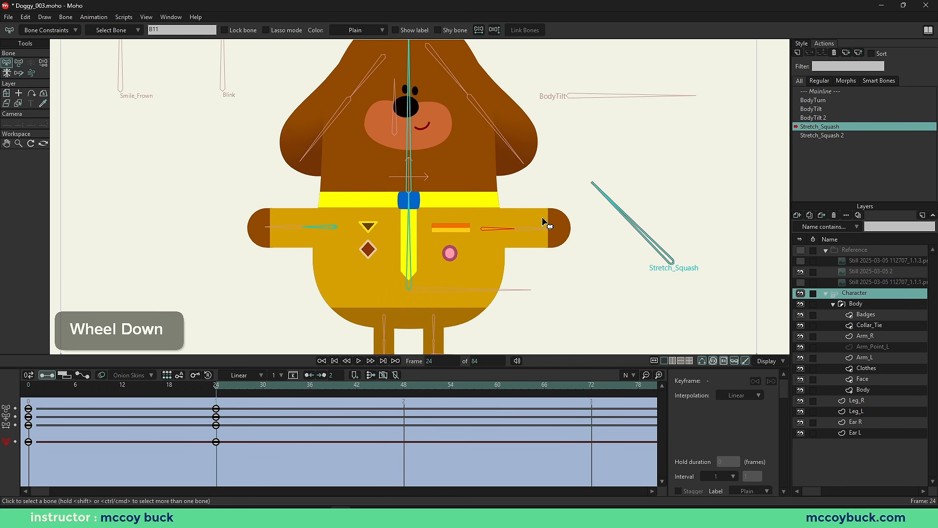
{"action": "key", "text": "Home"}
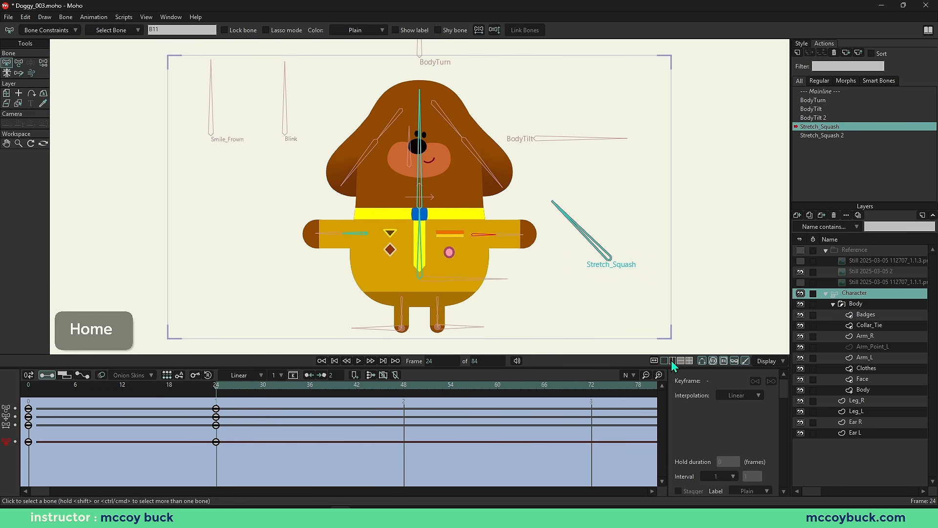
{"action": "left_click", "coordinate": [654, 362]}
{"action": "left_click", "coordinate": [654, 362]}
{"action": "left_click", "coordinate": [653, 363]}
{"action": "left_click", "coordinate": [654, 362]}
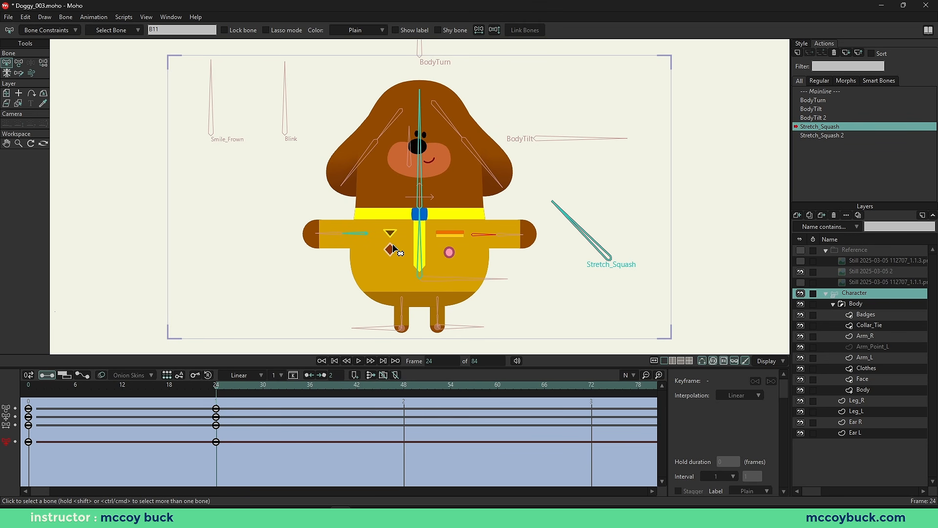
Step: Return to the Mainline and rotate the BodyTurn and BodyTilt bones to test the combined turned and tilted pose
{"action": "key", "text": "b"}
{"action": "left_click", "coordinate": [828, 92]}
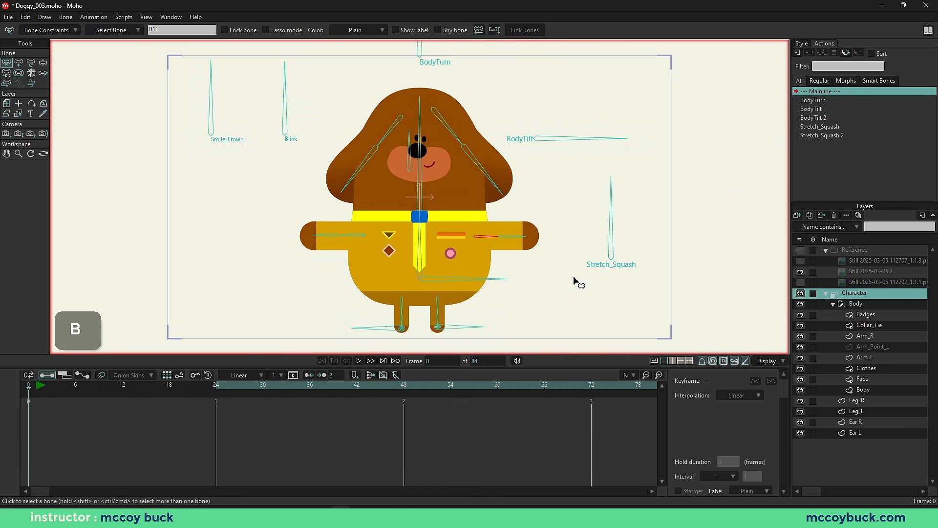
{"action": "key", "text": "z"}
{"action": "scroll", "coordinate": [515, 257], "scroll_direction": "down", "scroll_amount": 2}
{"action": "scroll", "coordinate": [509, 252], "scroll_direction": "up", "scroll_amount": 2}
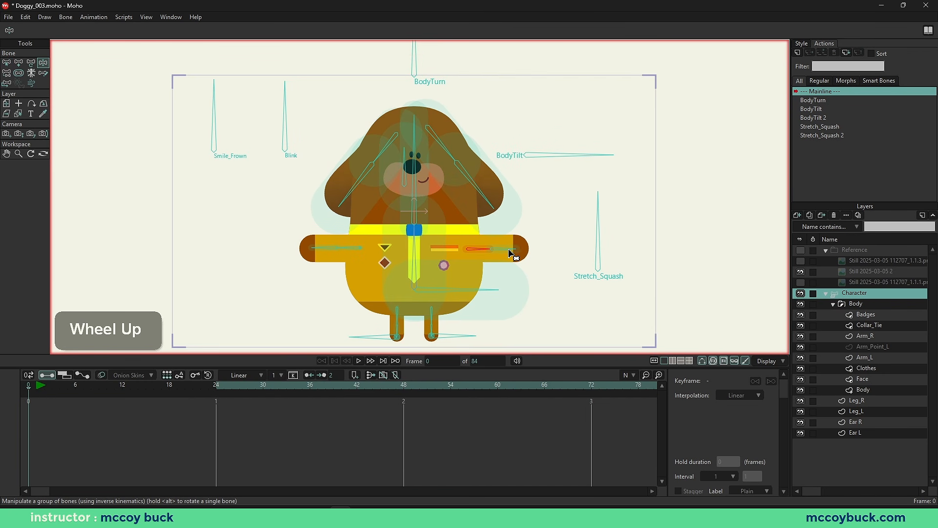
{"action": "scroll", "coordinate": [503, 249], "scroll_direction": "down", "scroll_amount": 3}
{"action": "key", "text": "z"}
{"action": "left_click_drag", "start_coordinate": [456, 96], "coordinate": [412, 100]}
{"action": "left_click_drag", "start_coordinate": [545, 164], "coordinate": [547, 129]}
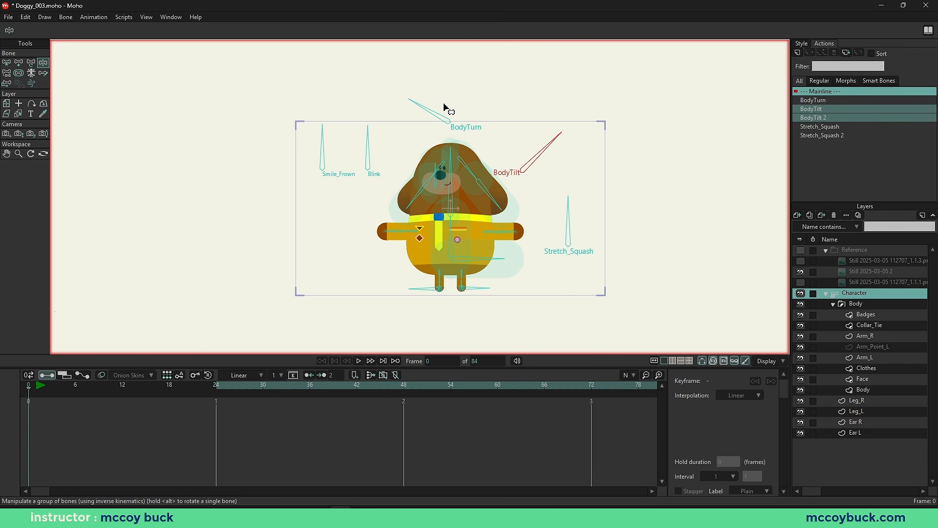
Step: Swing the BodyTurn and BodyTilt control bones further and examine how the collar and tie deform when the body tilts downward
{"action": "left_click_drag", "start_coordinate": [443, 107], "coordinate": [415, 125]}
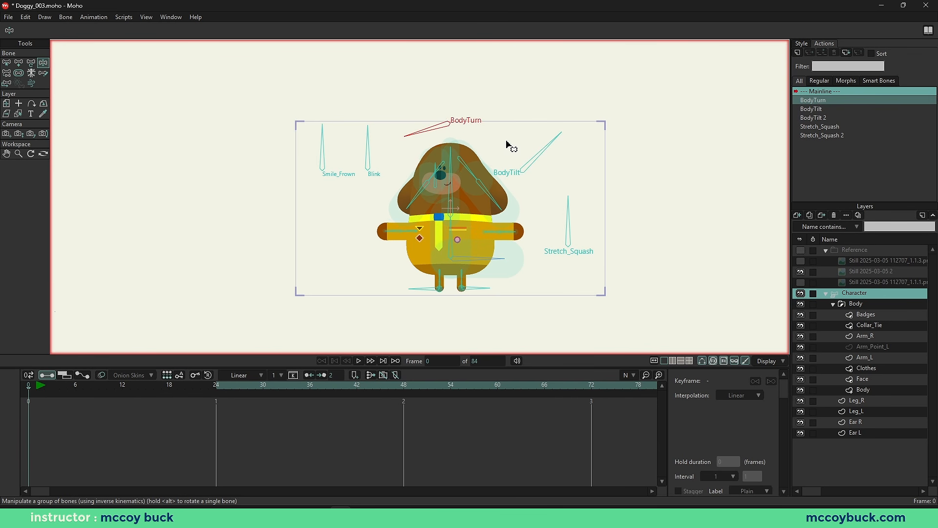
{"action": "left_click_drag", "start_coordinate": [542, 151], "coordinate": [533, 236]}
{"action": "left_click_drag", "start_coordinate": [415, 122], "coordinate": [372, 115]}
{"action": "scroll", "coordinate": [454, 230], "scroll_direction": "up", "scroll_amount": 5}
{"action": "scroll", "coordinate": [433, 266], "scroll_direction": "down", "scroll_amount": 3}
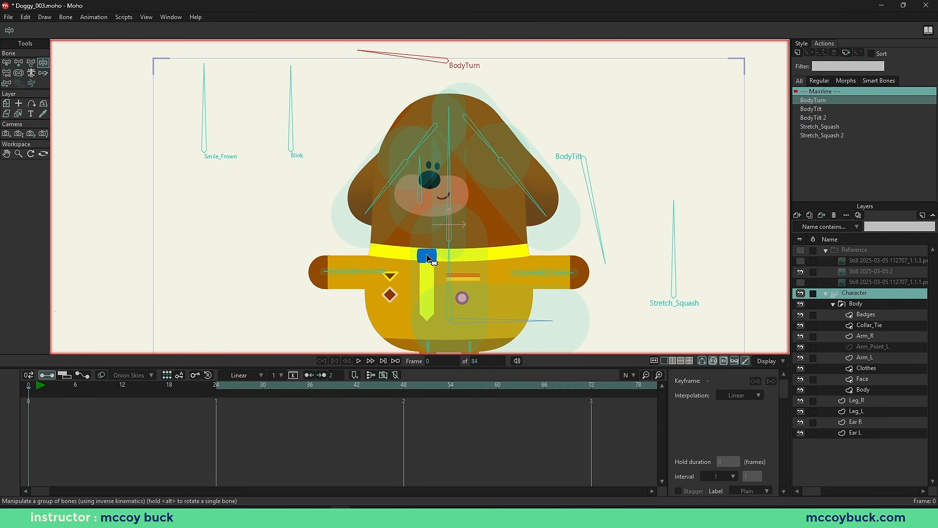
{"action": "left_click_drag", "start_coordinate": [420, 76], "coordinate": [401, 47]}
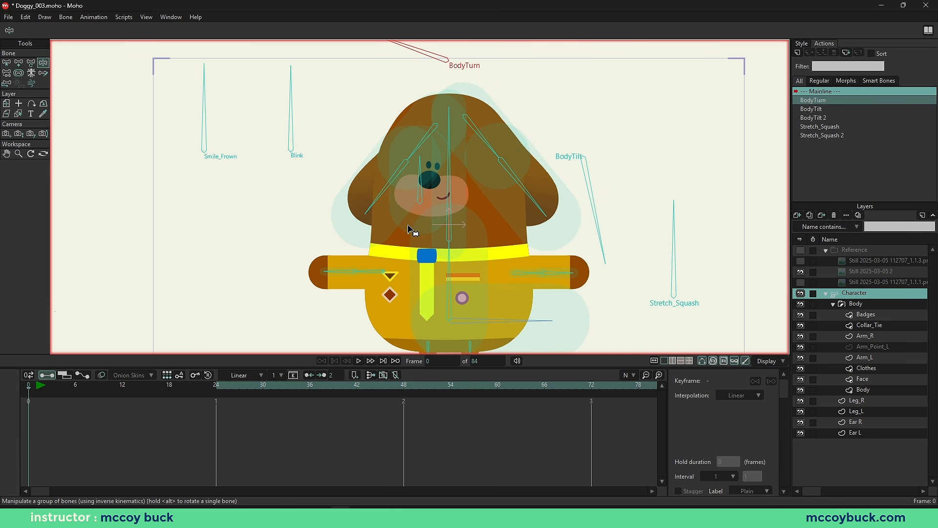
{"action": "left_click_drag", "start_coordinate": [579, 182], "coordinate": [622, 182]}
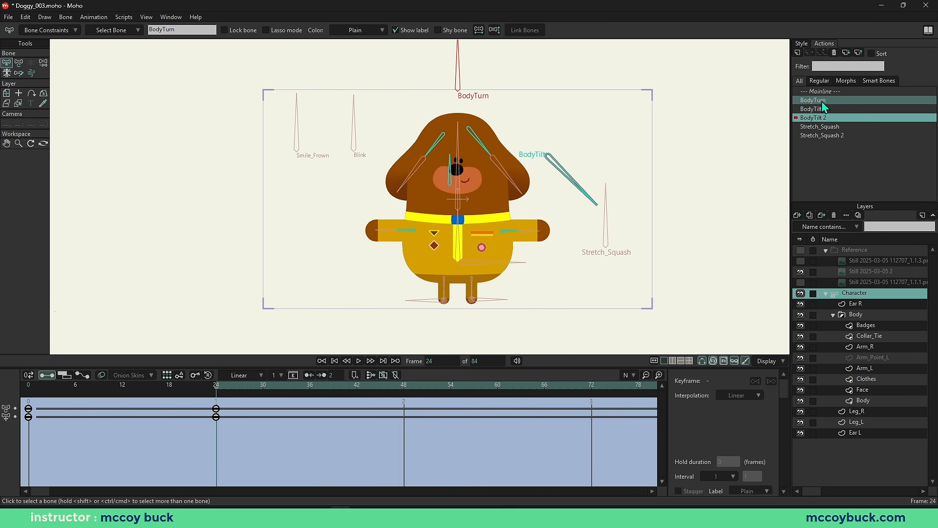
Step: In the BodyTurn action at frame 24, move the Collar_Tie layer's centre collar points horizontally behind the blue knot, to X -0.1370
{"action": "left_click", "coordinate": [820, 101]}
{"action": "left_click", "coordinate": [216, 386]}
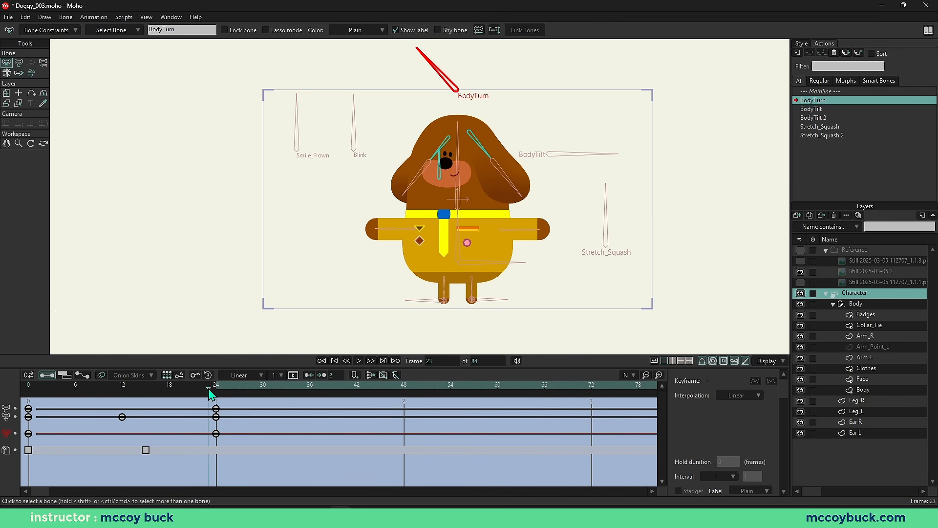
{"action": "scroll", "coordinate": [517, 182], "scroll_direction": "up", "scroll_amount": 5}
{"action": "right_click", "coordinate": [493, 131], "text": "alt"}
{"action": "key", "text": "g"}
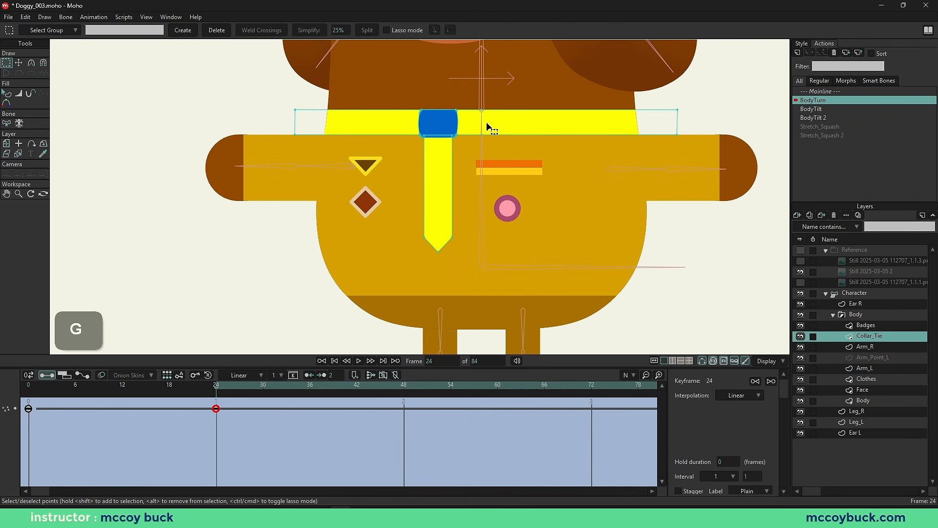
{"action": "scroll", "coordinate": [486, 145], "scroll_direction": "up", "scroll_amount": 3}
{"action": "key", "text": "t"}
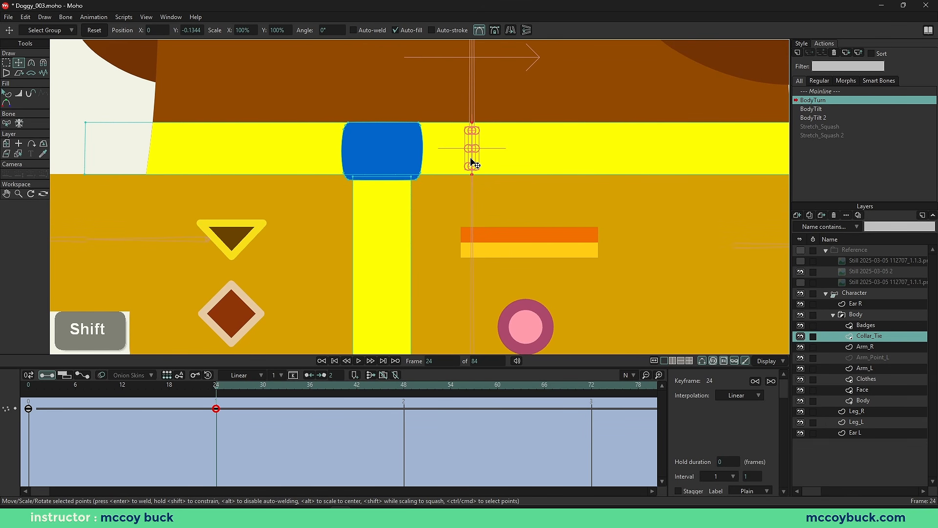
{"action": "left_click", "coordinate": [386, 163], "text": "shift"}
{"action": "left_click_drag", "start_coordinate": [380, 164], "coordinate": [380, 163]}
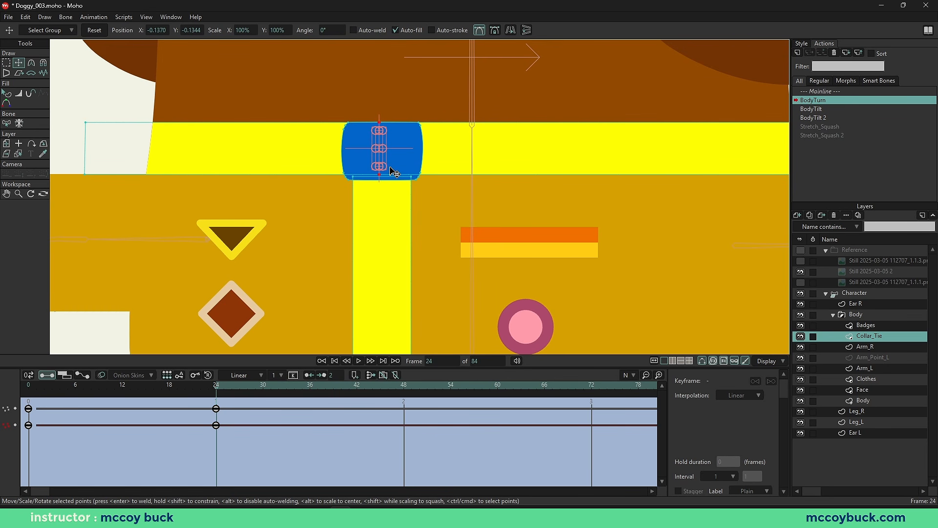
Step: Shift the selected collar points to X -0.1334 behind the blue knot and set all Collar_Tie keyframes in BodyTurn to linear
{"action": "left_click", "coordinate": [386, 162], "text": "shift"}
{"action": "key", "text": "ctrl+shift+a"}
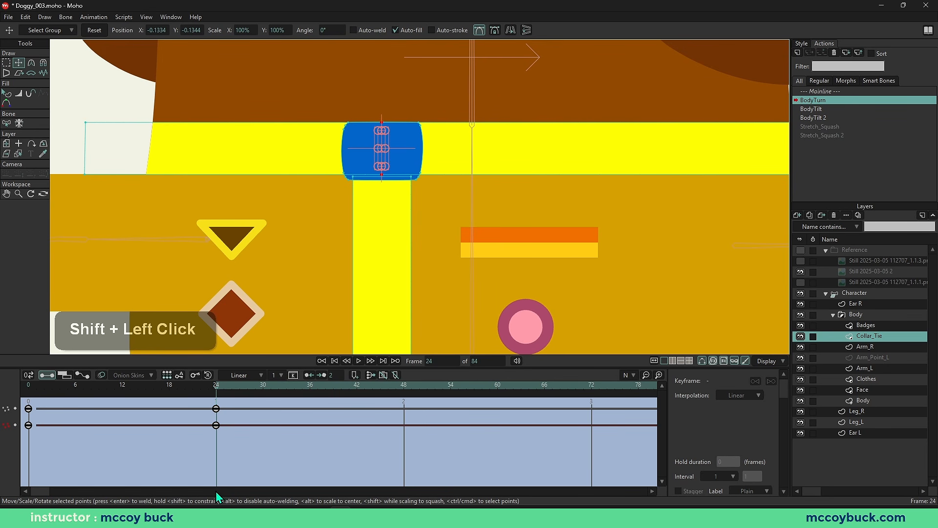
{"action": "key", "text": "ctrl+1"}
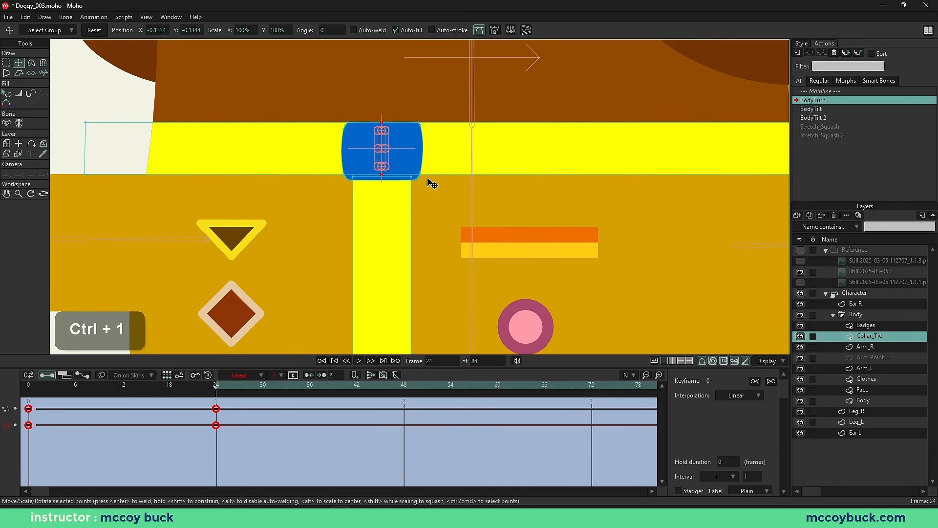
Step: Return to the Mainline and swing the character's control bones to recheck the collar and tie deformation
{"action": "key", "text": "b"}
{"action": "left_click", "coordinate": [831, 92]}
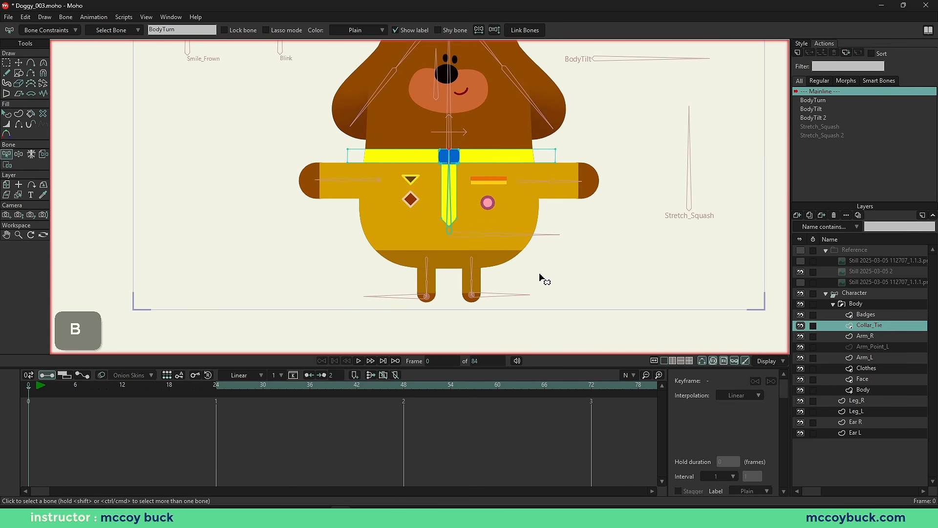
{"action": "scroll", "coordinate": [541, 279], "scroll_direction": "down", "scroll_amount": 4}
{"action": "left_click_drag", "start_coordinate": [595, 192], "coordinate": [548, 230]}
{"action": "left_click_drag", "start_coordinate": [460, 181], "coordinate": [454, 182]}
{"action": "mouse_move", "coordinate": [456, 235]}
{"action": "left_mouse_down"}
{"action": "mouse_move", "coordinate": [443, 234]}
{"action": "mouse_move", "coordinate": [461, 234]}
{"action": "left_mouse_up"}
{"action": "left_click_drag", "start_coordinate": [566, 241], "coordinate": [655, 206]}
{"action": "key", "text": "b"}
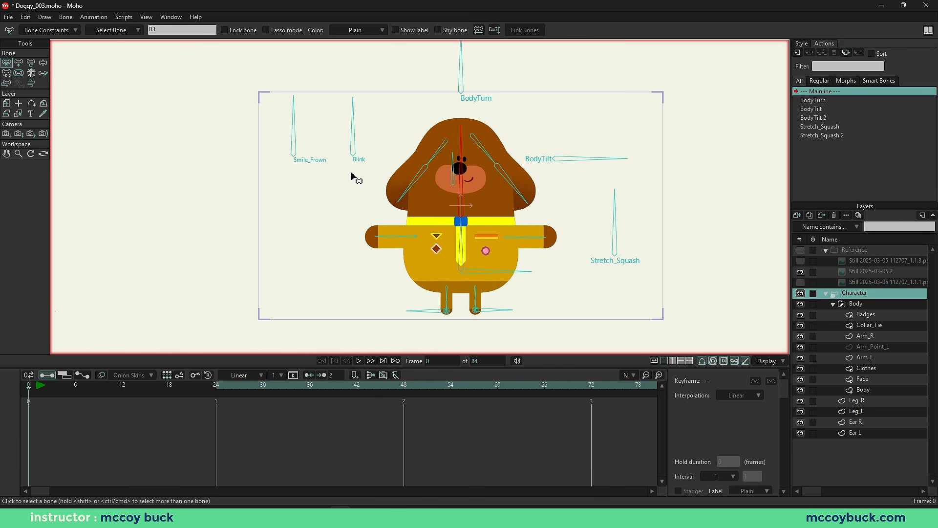
{"action": "scroll", "coordinate": [373, 195], "scroll_direction": "up", "scroll_amount": 2}
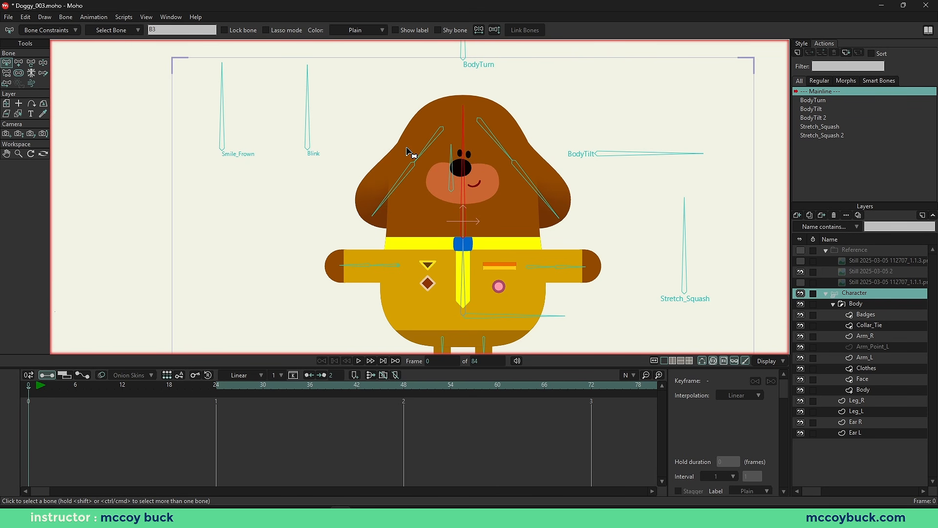
{"action": "left_click", "coordinate": [797, 53]}
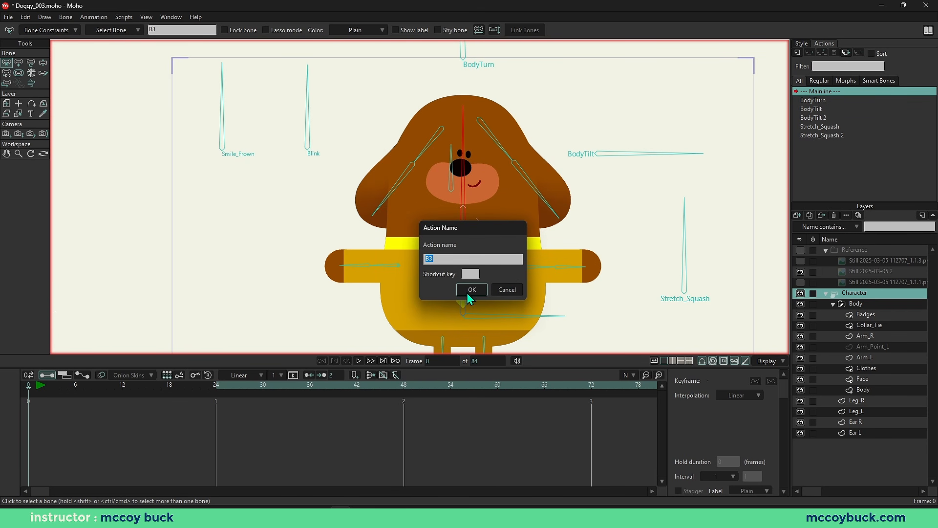
{"action": "left_click", "coordinate": [506, 288]}
Step: Create a Blink smart bone action for the Blink bone and rotate the bone to 45° at frame 24
{"action": "key", "text": "b"}
{"action": "left_click", "coordinate": [307, 131]}
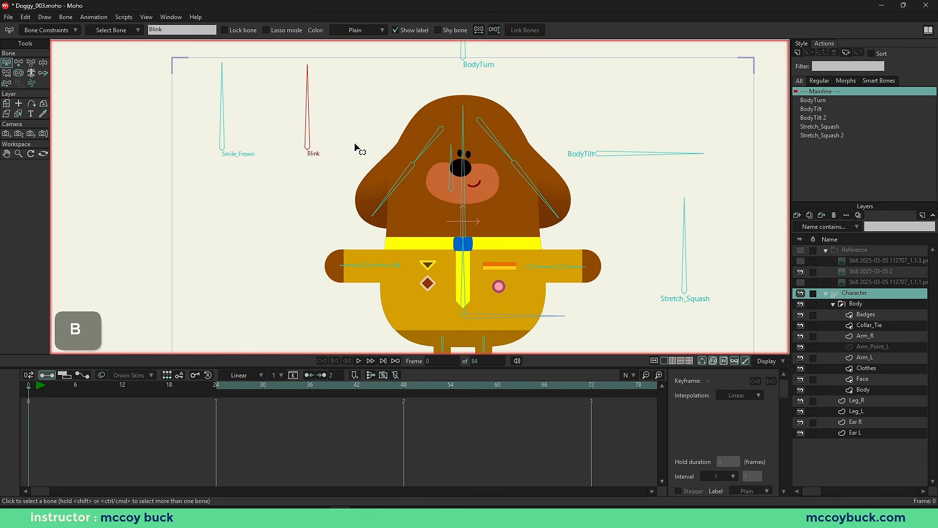
{"action": "left_click", "coordinate": [797, 52]}
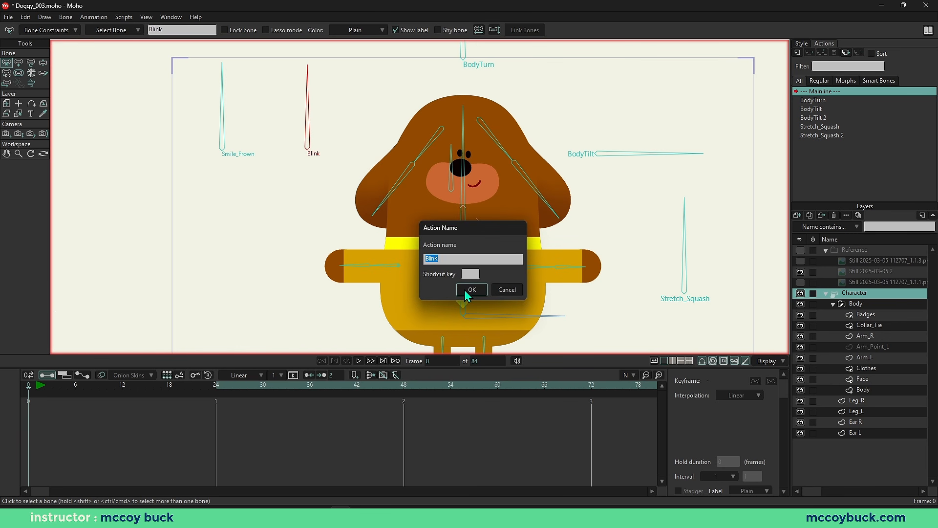
{"action": "left_click", "coordinate": [466, 290]}
{"action": "left_click", "coordinate": [217, 389]}
{"action": "key", "text": "t"}
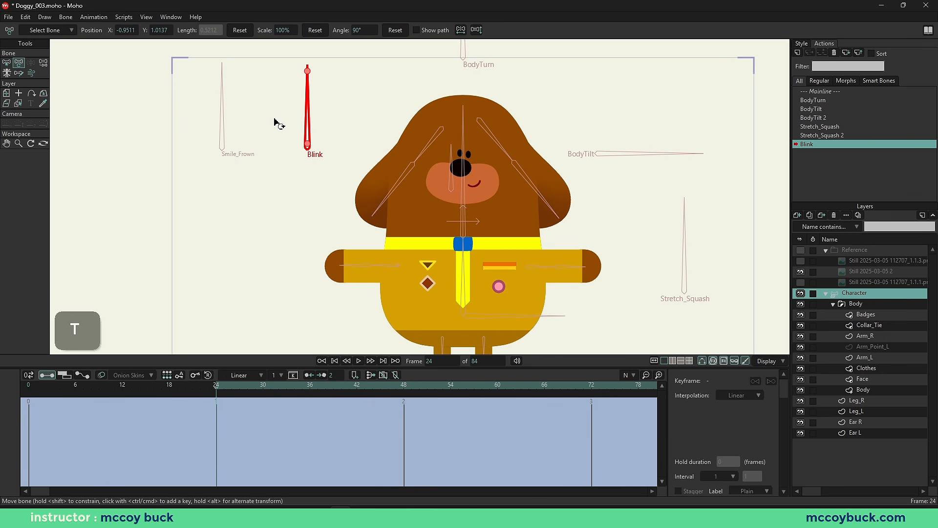
{"action": "left_click_drag", "start_coordinate": [311, 120], "coordinate": [344, 125]}
Step: On the Face layer at frame 24, pull the left eye's top point down into a closed, curved eye shape
{"action": "scroll", "coordinate": [397, 144], "scroll_direction": "up", "scroll_amount": 4}
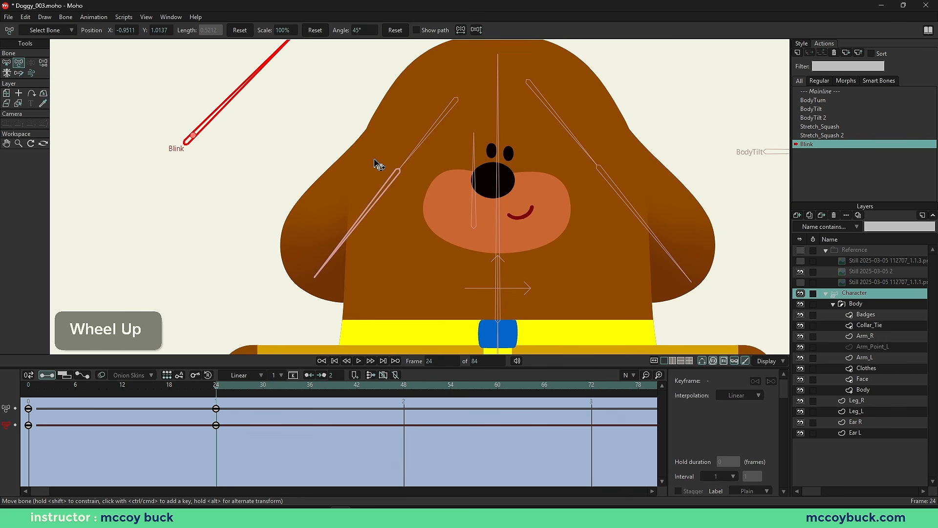
{"action": "right_click", "coordinate": [397, 176]}
{"action": "scroll", "coordinate": [429, 161], "scroll_direction": "up", "scroll_amount": 6}
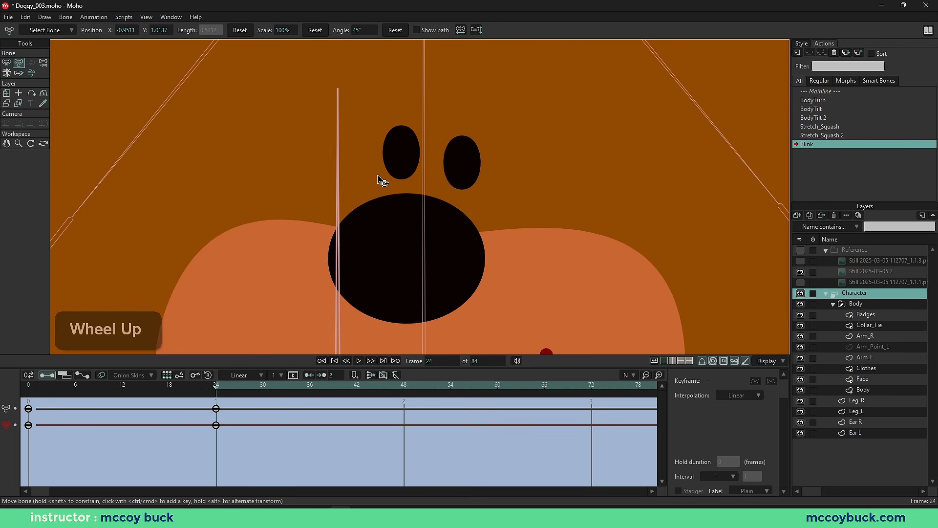
{"action": "right_click", "coordinate": [347, 175], "text": "alt"}
{"action": "key", "text": "g"}
{"action": "key", "text": "t"}
{"action": "left_click_drag", "start_coordinate": [347, 127], "coordinate": [349, 195]}
{"action": "key", "text": "g"}
{"action": "key", "text": "t"}
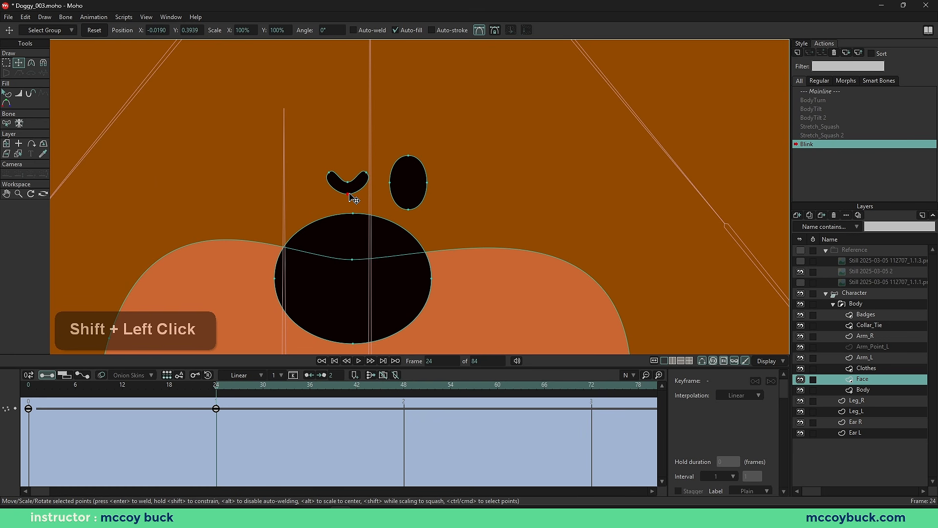
Step: Adjust the curvature of the closed left eye's corner points to give it rounded, smooth ends
{"action": "scroll", "coordinate": [354, 199], "scroll_direction": "up", "scroll_amount": 3}
{"action": "key", "text": "g"}
{"action": "key", "text": "c"}
{"action": "key", "text": "g"}
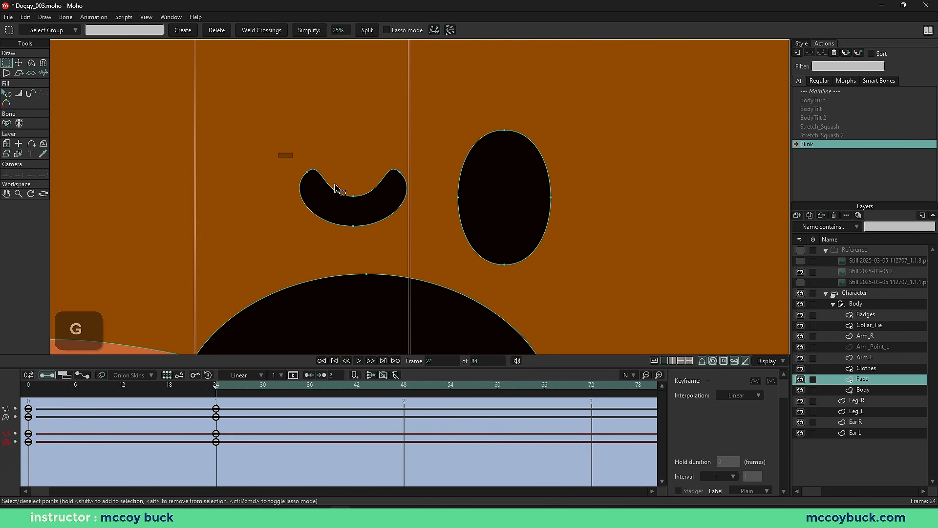
{"action": "scroll", "coordinate": [381, 237], "scroll_direction": "down", "scroll_amount": 3}
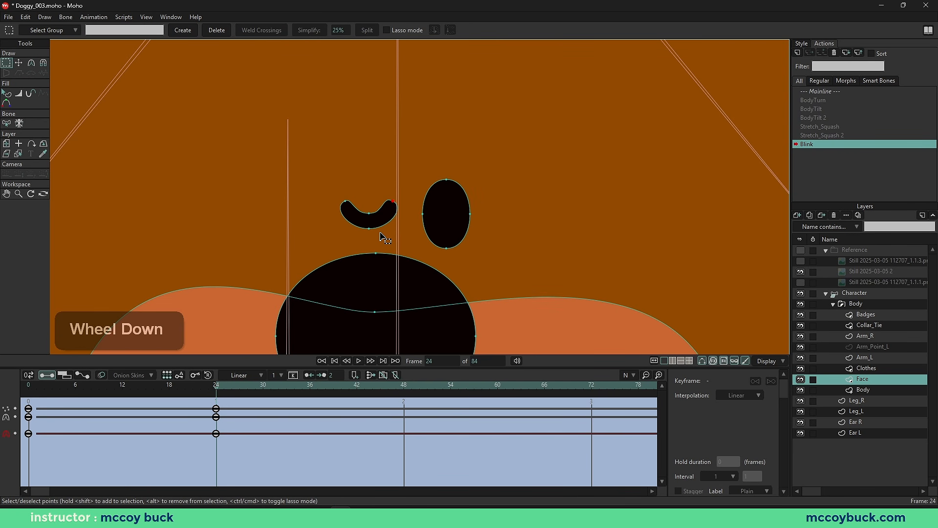
Step: Set all Blink action keyframes to linear on both the Face layer and the Character bone layer
{"action": "key", "text": "ctrl+shift+a"}
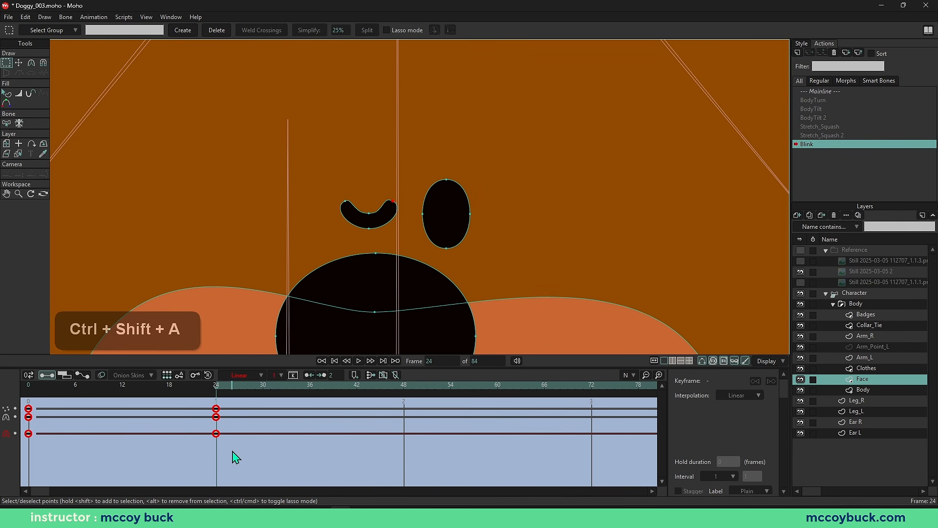
{"action": "key", "text": "ctrl+1"}
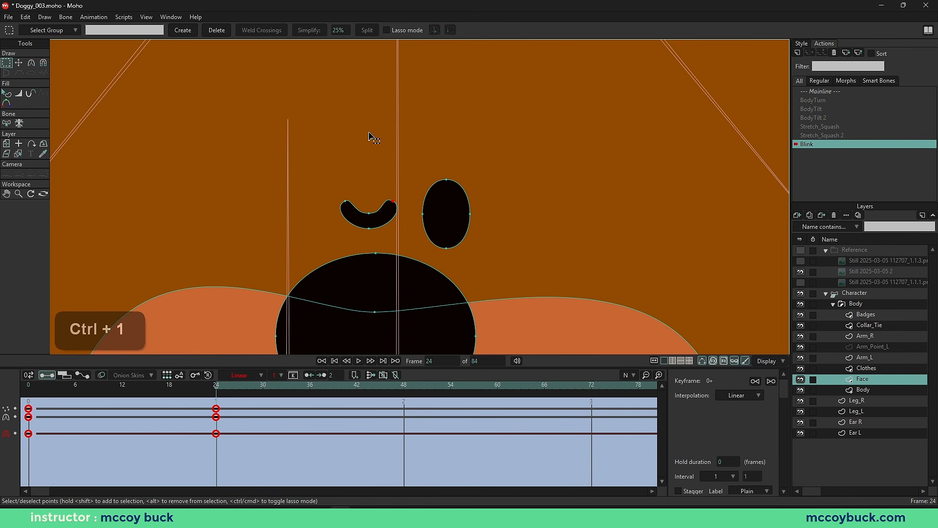
{"action": "scroll", "coordinate": [371, 137], "scroll_direction": "down", "scroll_amount": 5}
{"action": "key", "text": "b"}
{"action": "left_click", "coordinate": [220, 218]}
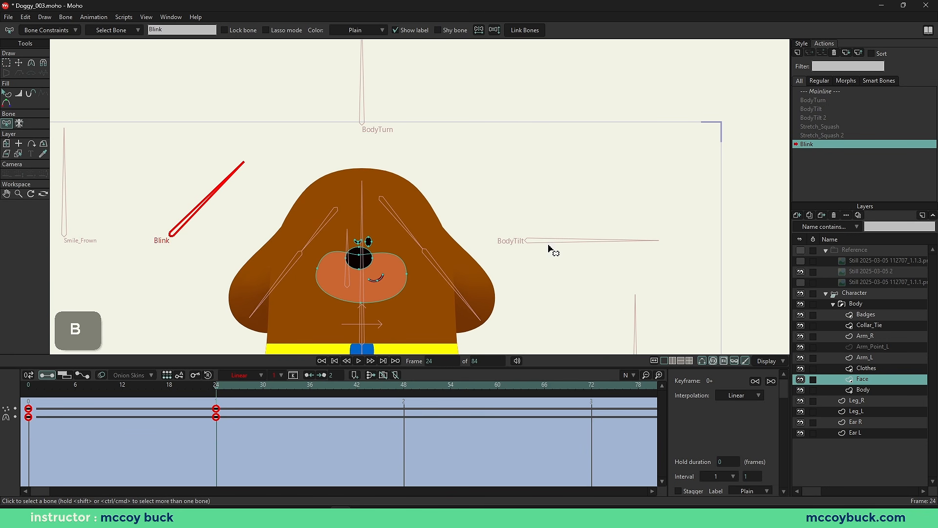
{"action": "left_click", "coordinate": [864, 295]}
{"action": "key", "text": "ctrl+shift+a"}
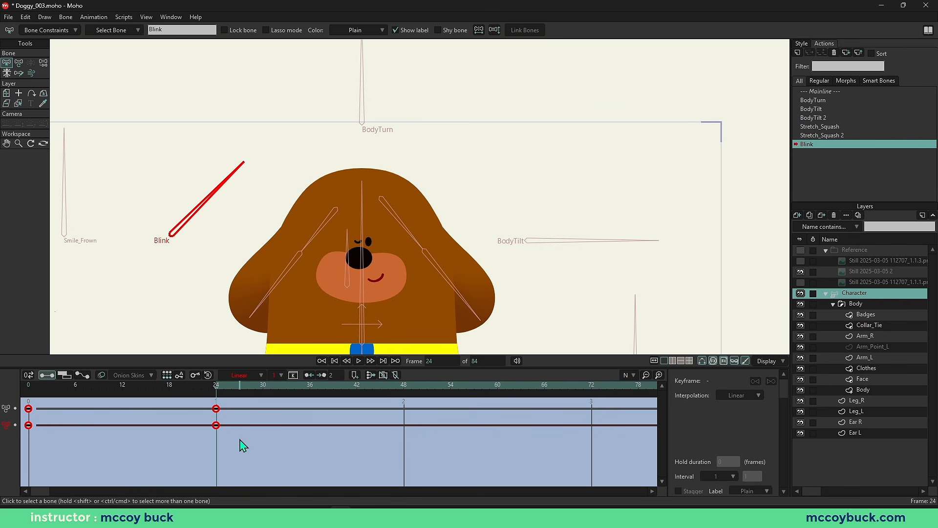
{"action": "key", "text": "ctrl+1"}
Step: Close the right eye by pulling its top point down on the Face layer, and round its corner with curvature 0.4257
{"action": "left_click_drag", "start_coordinate": [355, 256], "coordinate": [361, 210]}
{"action": "scroll", "coordinate": [361, 212], "scroll_direction": "up", "scroll_amount": 5}
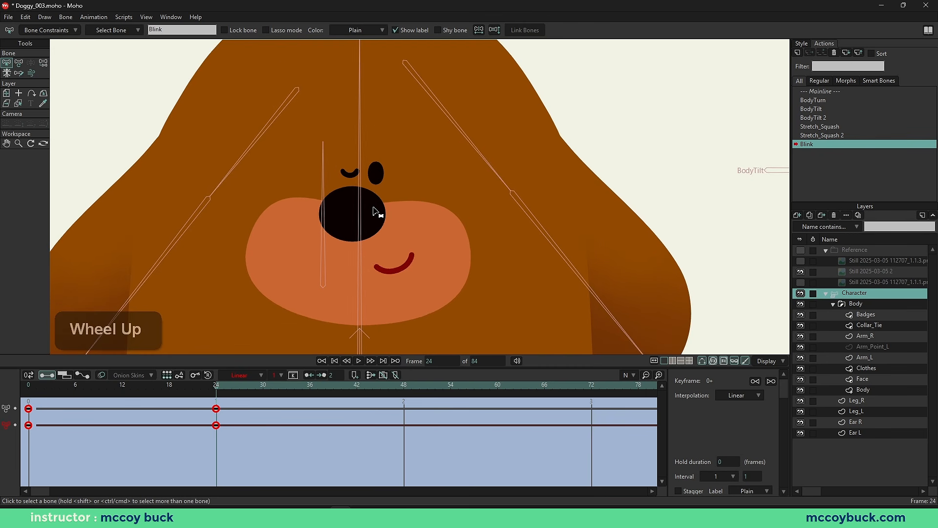
{"action": "key", "text": "g"}
{"action": "key", "text": "t"}
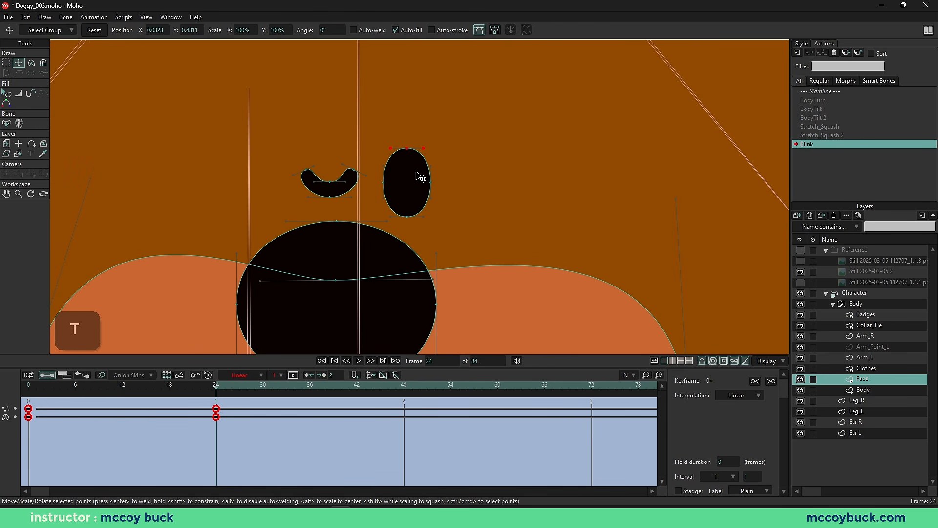
{"action": "left_click_drag", "start_coordinate": [414, 145], "coordinate": [349, 201]}
{"action": "scroll", "coordinate": [397, 185], "scroll_direction": "up", "scroll_amount": 4}
{"action": "key", "text": "c"}
{"action": "left_click_drag", "start_coordinate": [467, 214], "coordinate": [493, 200]}
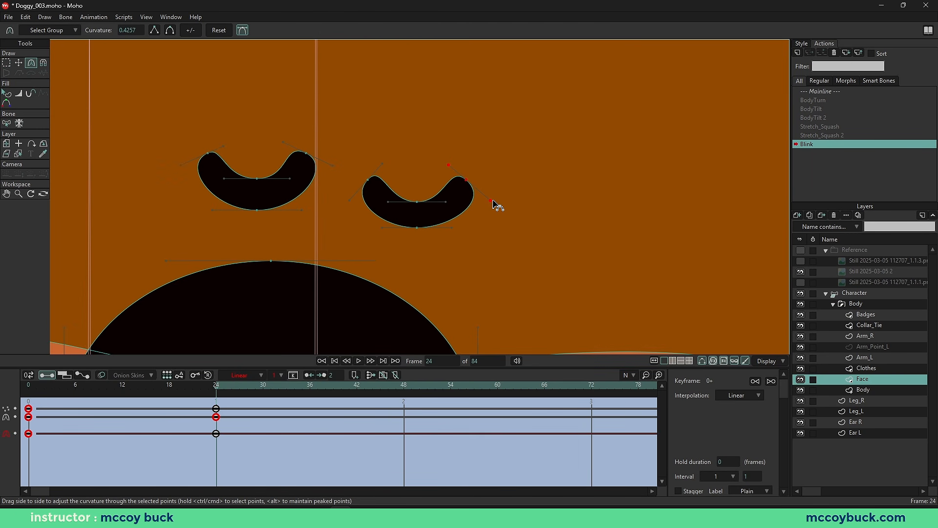
Step: Check both closed eyes without the point overlay and set all Face layer keyframes in the Blink action to linear
{"action": "key", "text": "q"}
{"action": "scroll", "coordinate": [504, 212], "scroll_direction": "down", "scroll_amount": 3}
{"action": "scroll", "coordinate": [537, 240], "scroll_direction": "up", "scroll_amount": 3}
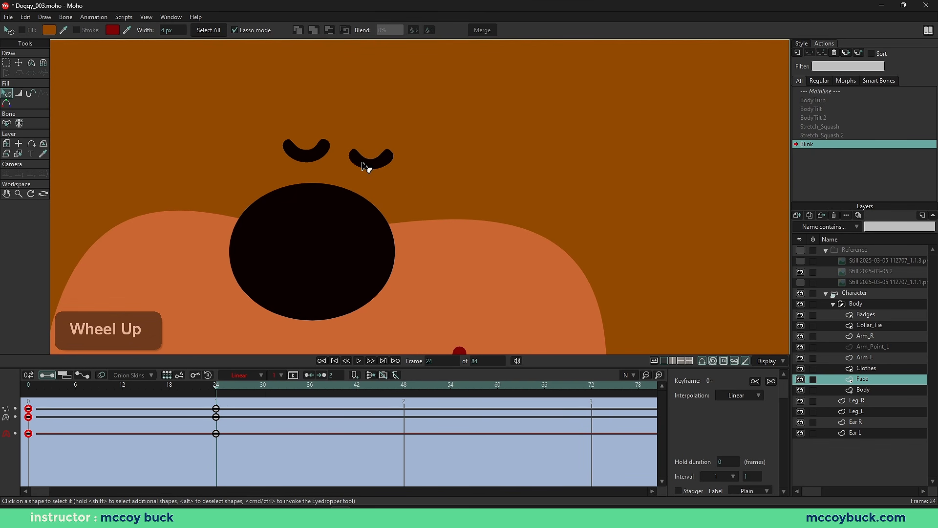
{"action": "scroll", "coordinate": [374, 186], "scroll_direction": "down", "scroll_amount": 3}
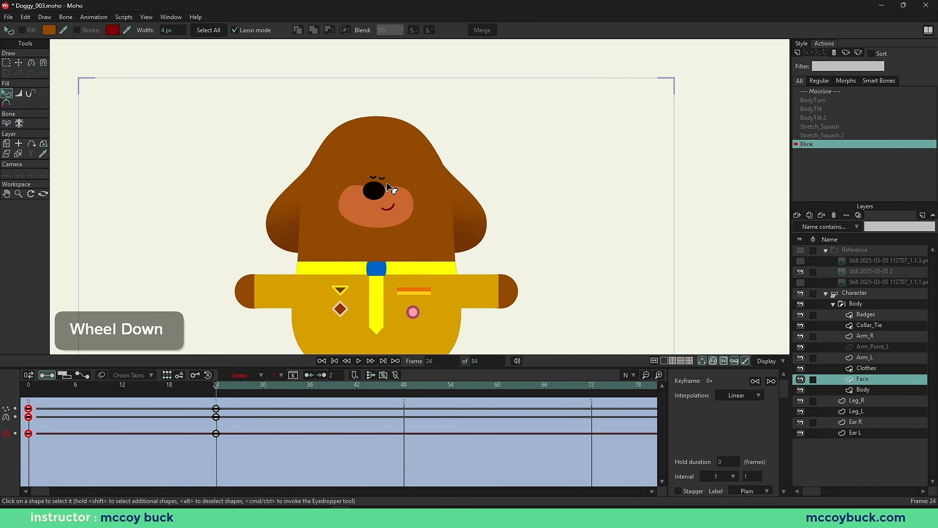
{"action": "scroll", "coordinate": [389, 188], "scroll_direction": "up", "scroll_amount": 4}
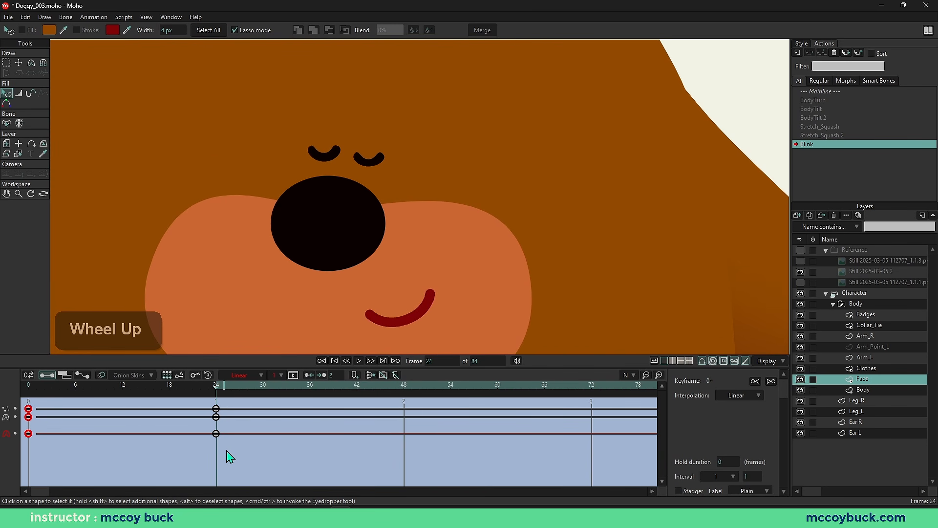
{"action": "key", "text": "ctrl+shift+a"}
{"action": "key", "text": "ctrl+1"}
Step: Return to the Mainline, select the Character layer and swing the Blink bone to test the eye closing
{"action": "scroll", "coordinate": [357, 233], "scroll_direction": "down", "scroll_amount": 6}
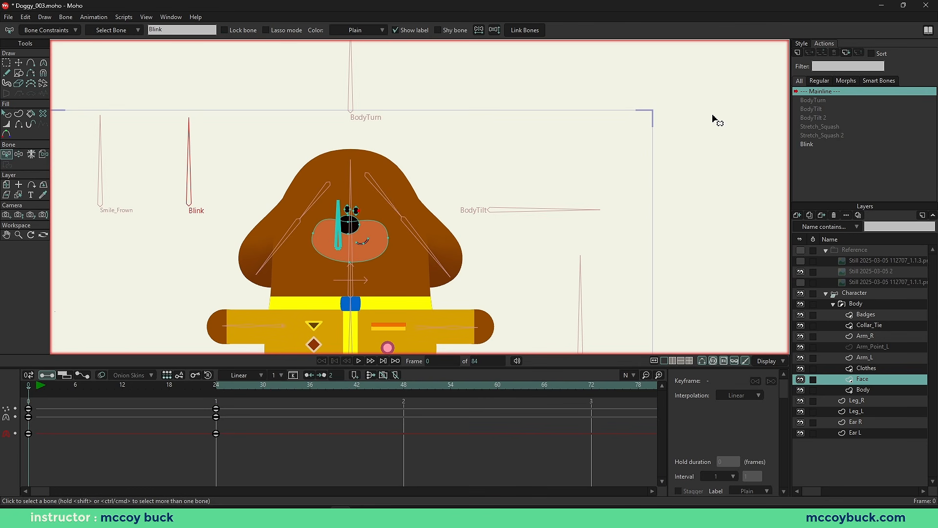
{"action": "scroll", "coordinate": [299, 182], "scroll_direction": "up", "scroll_amount": 3}
{"action": "key", "text": "b"}
{"action": "key", "text": "z"}
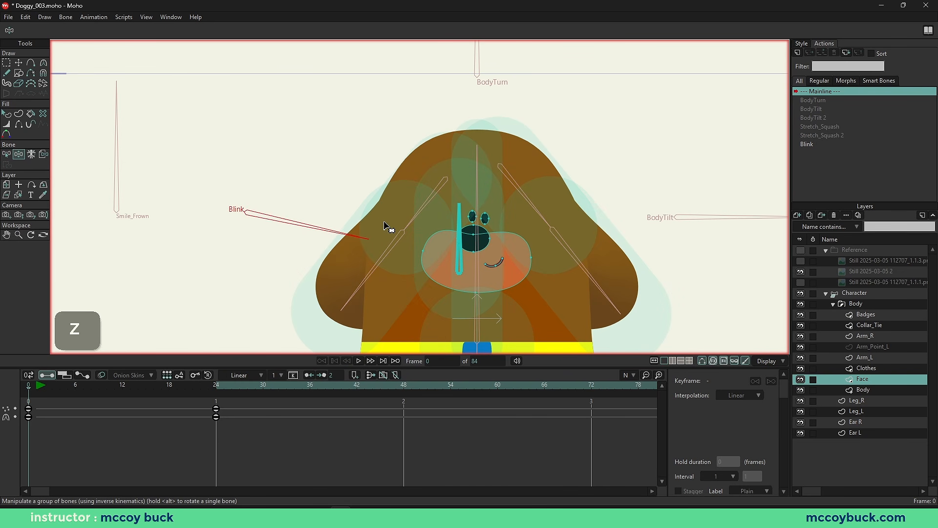
{"action": "left_click_drag", "start_coordinate": [383, 222], "coordinate": [328, 127]}
{"action": "key", "text": "ctrl+z"}
{"action": "left_click", "coordinate": [863, 295]}
{"action": "key", "text": "z"}
{"action": "mouse_move", "coordinate": [241, 148]}
{"action": "left_mouse_down"}
{"action": "mouse_move", "coordinate": [349, 206]}
{"action": "mouse_move", "coordinate": [306, 159]}
{"action": "mouse_move", "coordinate": [344, 171]}
{"action": "mouse_move", "coordinate": [295, 153]}
{"action": "left_mouse_up"}
{"action": "key", "text": "b"}
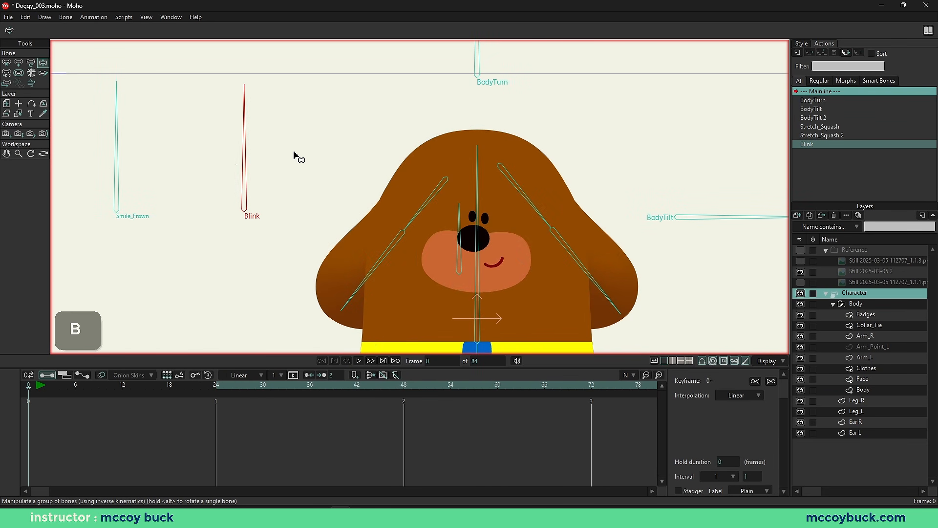
Step: Create a Smile_Frown smart bone action for the Smile_Frown bone and rotate the bone to 45° at frame 24
{"action": "scroll", "coordinate": [176, 174], "scroll_direction": "down", "scroll_amount": 2}
{"action": "scroll", "coordinate": [182, 160], "scroll_direction": "up", "scroll_amount": 2}
{"action": "key", "text": "b"}
{"action": "left_click", "coordinate": [149, 171]}
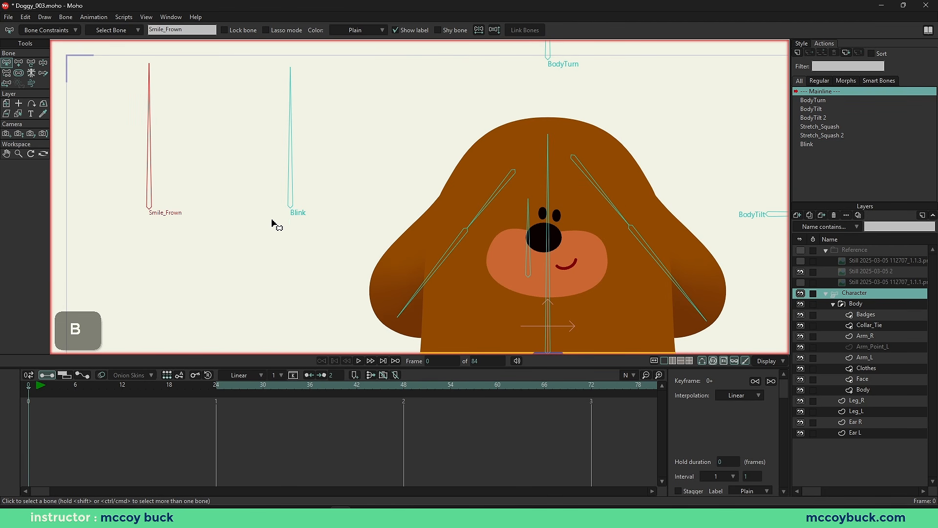
{"action": "left_click", "coordinate": [797, 51]}
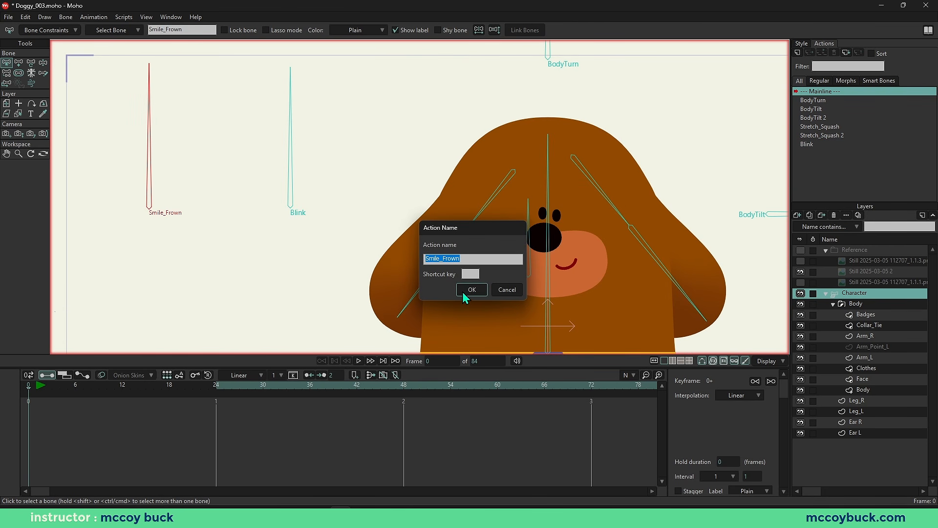
{"action": "left_click", "coordinate": [464, 293]}
{"action": "key", "text": "t"}
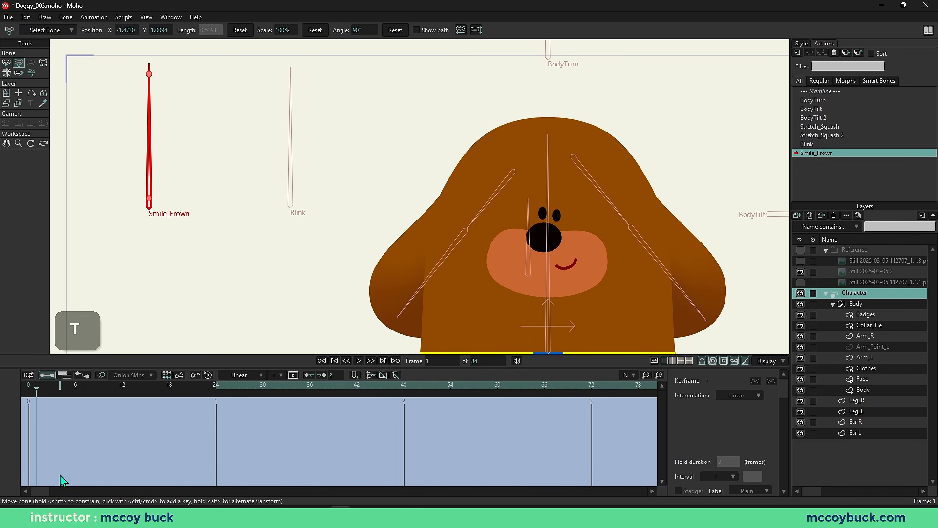
{"action": "left_click_drag", "start_coordinate": [154, 386], "coordinate": [217, 402]}
{"action": "left_click_drag", "start_coordinate": [137, 122], "coordinate": [223, 166]}
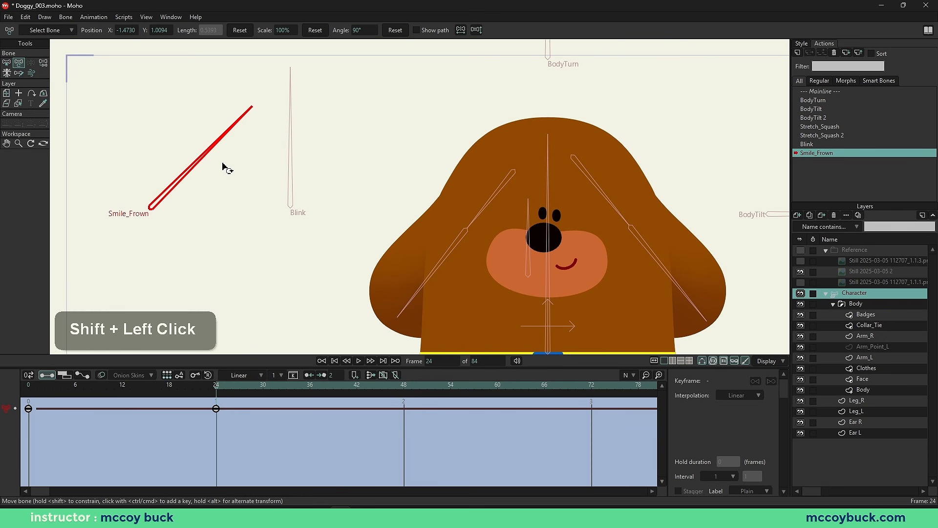
Step: Reshape the Face layer's mouth line into a frown at frame 24, set its keyframes to linear and compare with frame 0
{"action": "scroll", "coordinate": [547, 274], "scroll_direction": "up", "scroll_amount": 6}
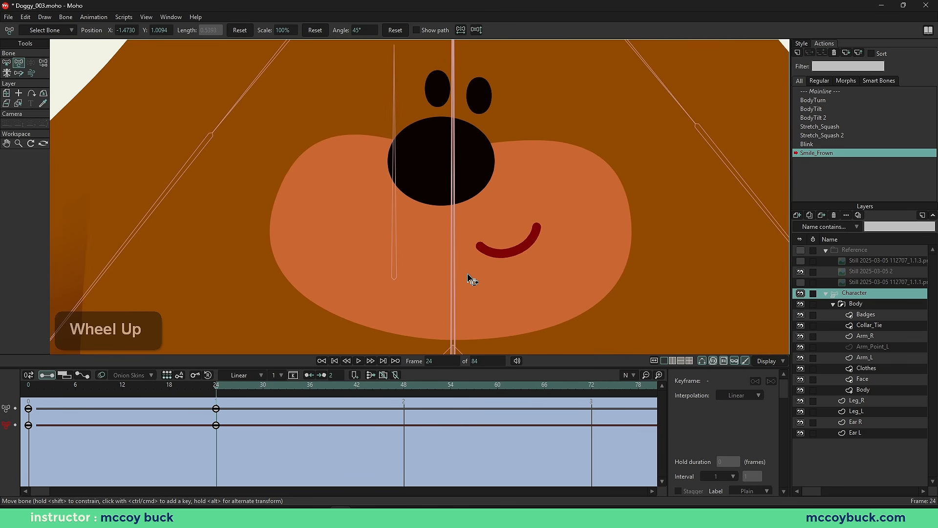
{"action": "right_click", "coordinate": [524, 243], "text": "alt"}
{"action": "key", "text": "g"}
{"action": "left_click_drag", "start_coordinate": [547, 247], "coordinate": [477, 267]}
{"action": "key", "text": "t"}
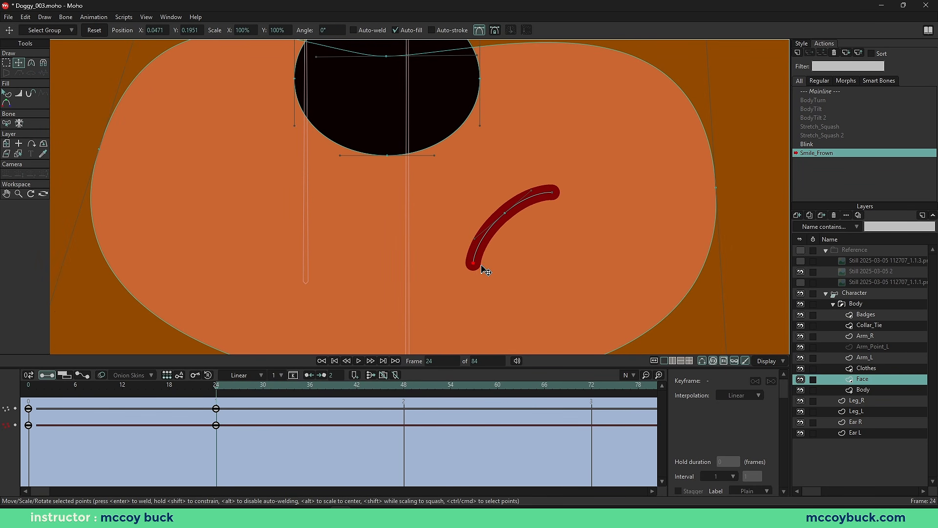
{"action": "left_click_drag", "start_coordinate": [560, 203], "coordinate": [572, 231]}
{"action": "mouse_move", "coordinate": [30, 390]}
{"action": "left_mouse_down"}
{"action": "mouse_move", "coordinate": [255, 406]}
{"action": "mouse_move", "coordinate": [30, 407]}
{"action": "left_mouse_up"}
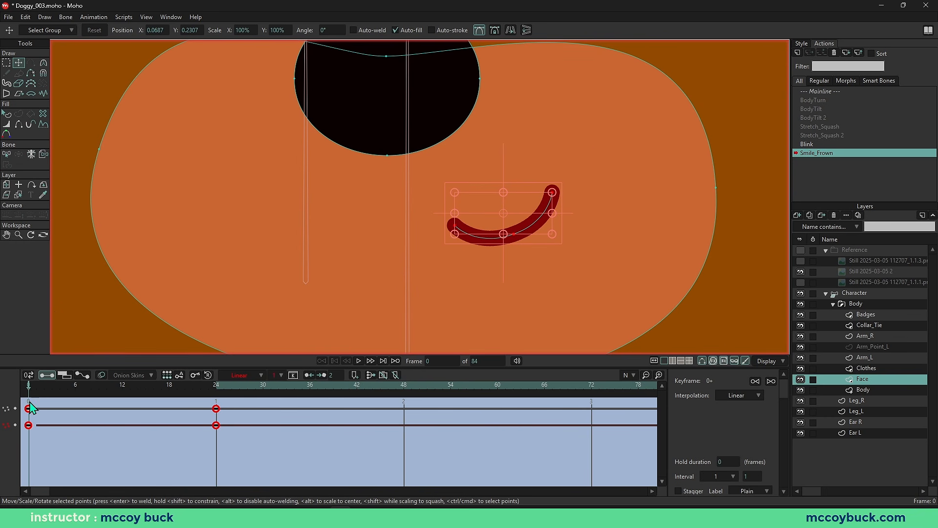
Step: Return to the Mainline, go to frame 6 and select the Character layer with the Manipulate Bones tool active
{"action": "double_click", "coordinate": [832, 93]}
{"action": "scroll", "coordinate": [478, 147], "scroll_direction": "down", "scroll_amount": 3}
{"action": "key", "text": "b"}
{"action": "scroll", "coordinate": [188, 182], "scroll_direction": "down", "scroll_amount": 2}
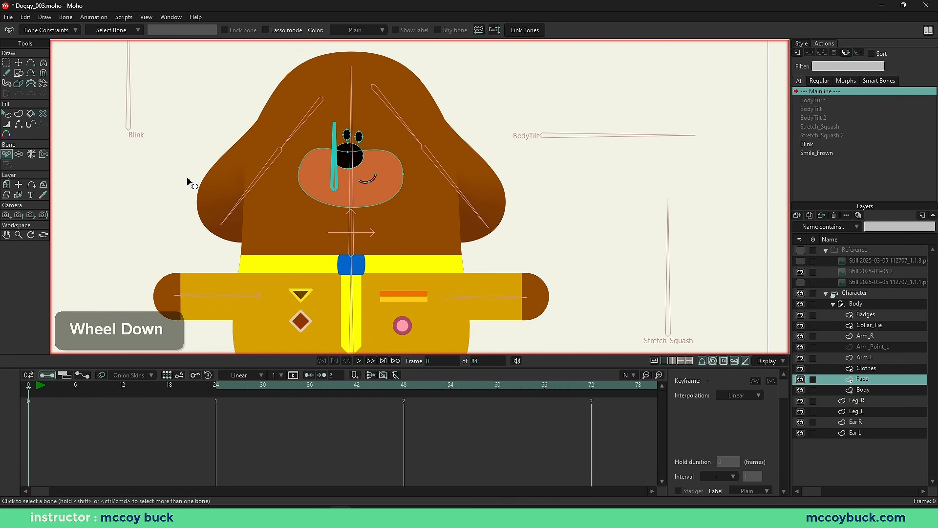
{"action": "scroll", "coordinate": [187, 182], "scroll_direction": "down", "scroll_amount": 2}
{"action": "right_click", "coordinate": [187, 182]}
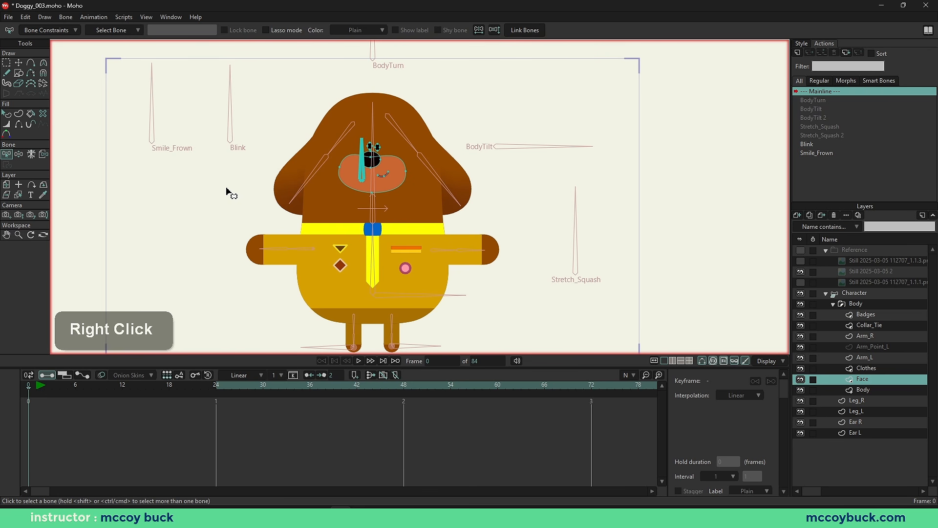
{"action": "left_click", "coordinate": [76, 388]}
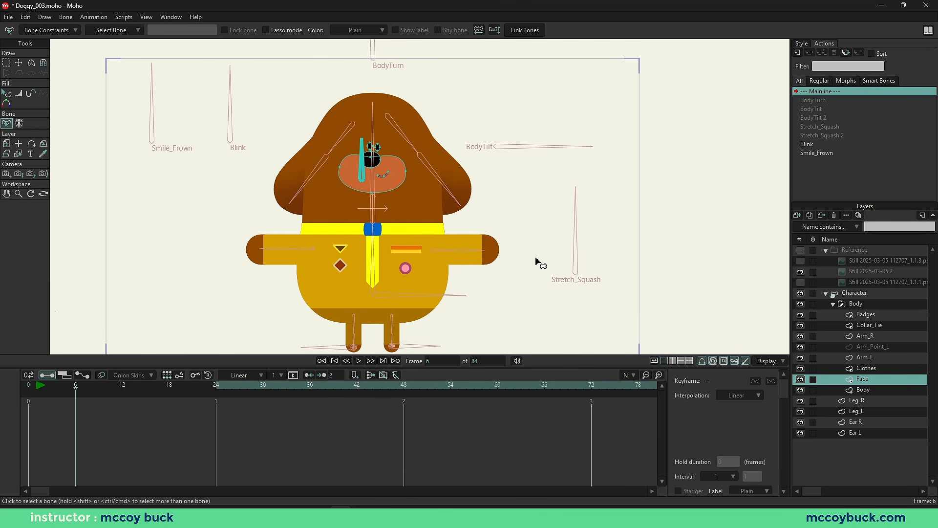
{"action": "left_click", "coordinate": [859, 294]}
{"action": "right_click", "coordinate": [409, 215]}
{"action": "key", "text": "z"}
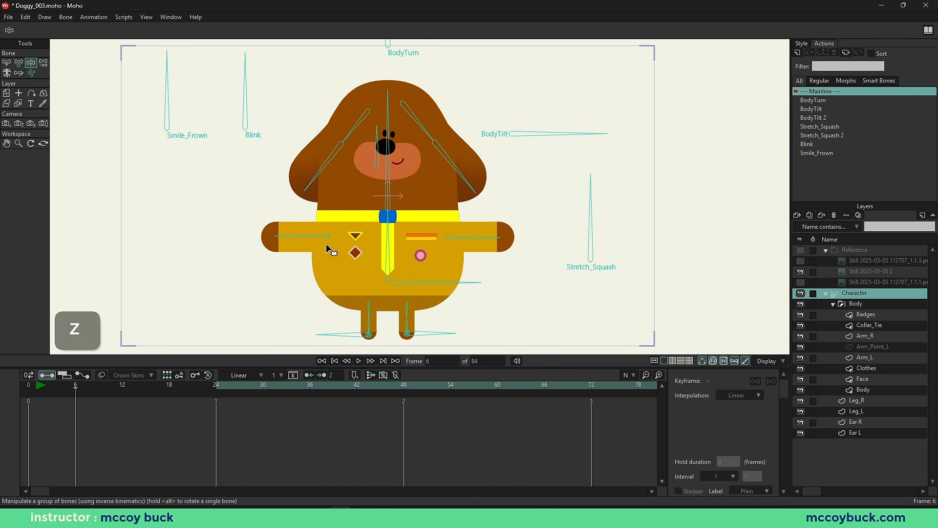
Step: Bend both arms, lean the body and swing the BodyTurn bone at frame 6 to test the rig
{"action": "left_click_drag", "start_coordinate": [327, 247], "coordinate": [292, 236]}
{"action": "left_click_drag", "start_coordinate": [458, 242], "coordinate": [491, 241]}
{"action": "left_click_drag", "start_coordinate": [388, 191], "coordinate": [394, 190]}
{"action": "left_click_drag", "start_coordinate": [416, 124], "coordinate": [399, 120]}
{"action": "scroll", "coordinate": [398, 120], "scroll_direction": "down", "scroll_amount": 2}
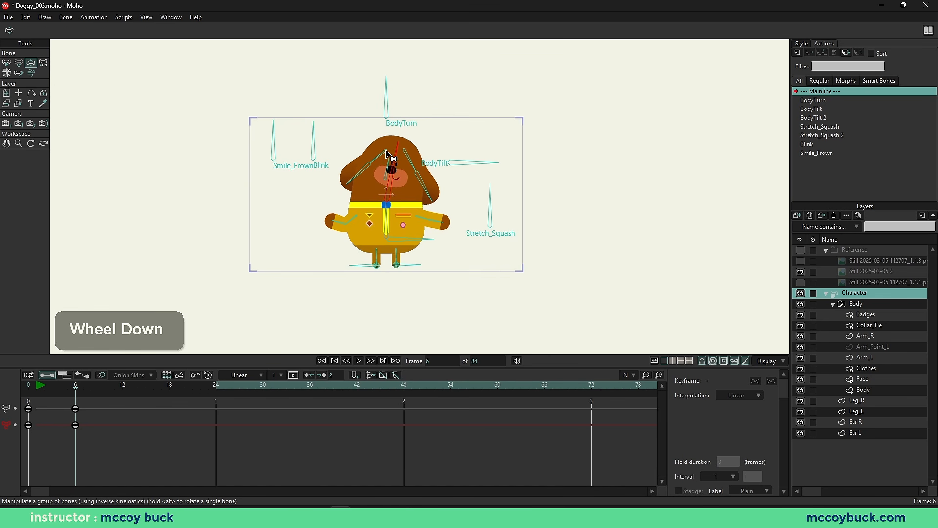
{"action": "left_click", "coordinate": [335, 96]}
Step: Raise both of the dog's ears outward with their bones to test the ear deformation
{"action": "scroll", "coordinate": [432, 178], "scroll_direction": "up", "scroll_amount": 4}
{"action": "left_click_drag", "start_coordinate": [433, 178], "coordinate": [509, 126]}
{"action": "left_click", "coordinate": [352, 175]}
{"action": "left_click_drag", "start_coordinate": [352, 175], "coordinate": [273, 122]}
{"action": "scroll", "coordinate": [240, 158], "scroll_direction": "down", "scroll_amount": 2}
{"action": "scroll", "coordinate": [278, 200], "scroll_direction": "up", "scroll_amount": 2}
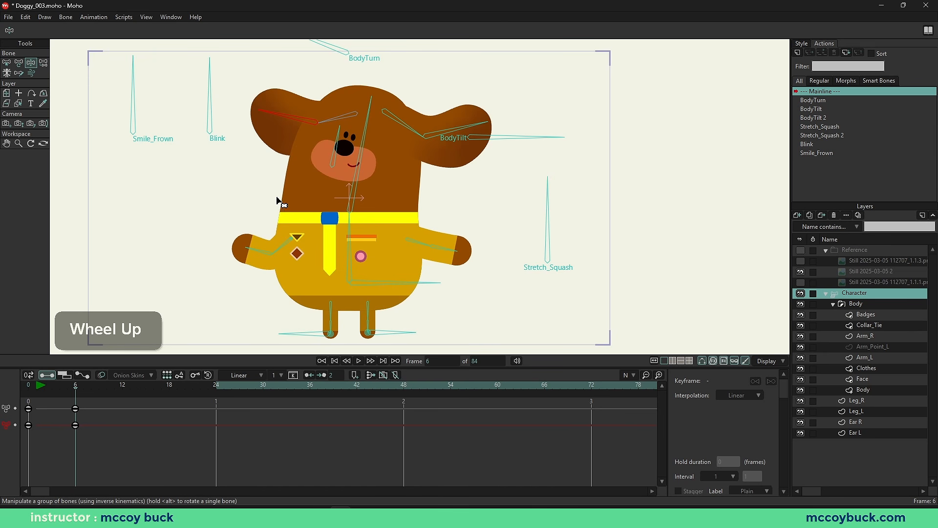
Step: Swing the Stretch_Squash bone, then raise the root bone and lift one foot to test the leg bending
{"action": "left_click_drag", "start_coordinate": [542, 226], "coordinate": [514, 235]}
{"action": "left_click_drag", "start_coordinate": [370, 279], "coordinate": [361, 255]}
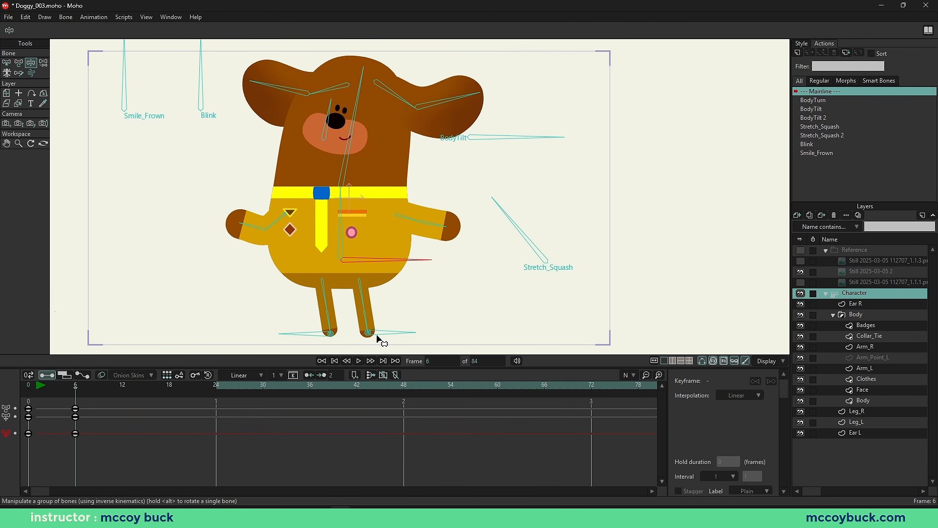
{"action": "left_click_drag", "start_coordinate": [373, 328], "coordinate": [464, 309]}
{"action": "key", "text": "t"}
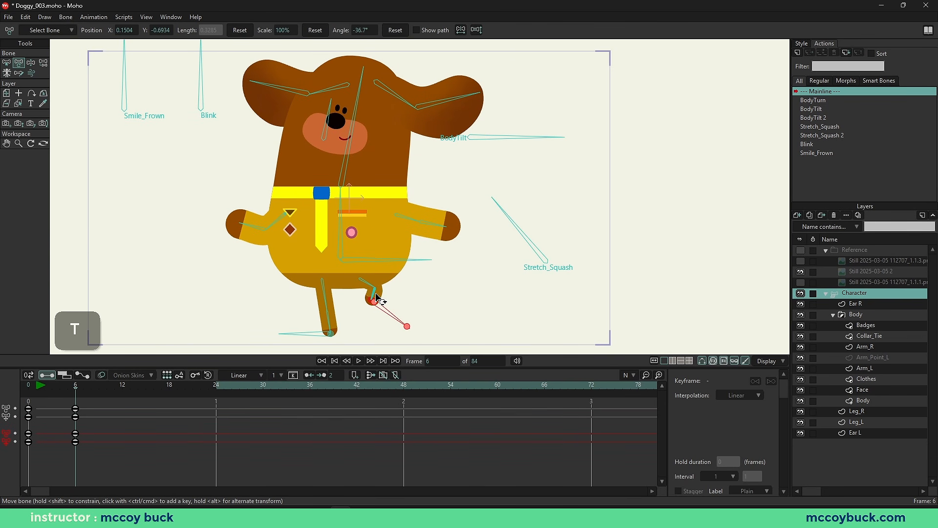
{"action": "left_click_drag", "start_coordinate": [375, 293], "coordinate": [438, 302]}
Step: Rotate the BodyTilt bone upward and swing the Smile_Frown and Blink bones to test the tilt and facial controls
{"action": "scroll", "coordinate": [323, 326], "scroll_direction": "down", "scroll_amount": 3}
{"action": "left_click_drag", "start_coordinate": [442, 180], "coordinate": [448, 126]}
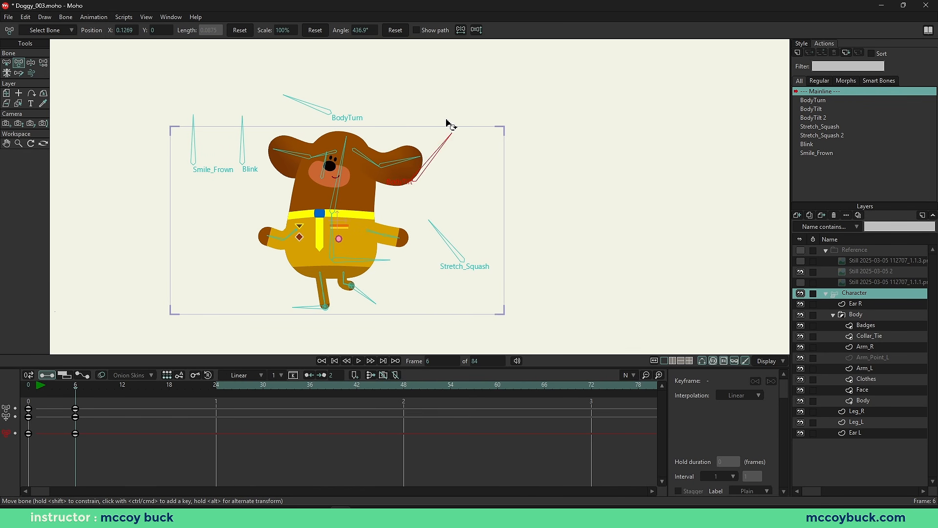
{"action": "scroll", "coordinate": [194, 144], "scroll_direction": "up", "scroll_amount": 3}
{"action": "left_click_drag", "start_coordinate": [193, 141], "coordinate": [118, 131]}
{"action": "right_click", "coordinate": [179, 181]}
{"action": "scroll", "coordinate": [492, 205], "scroll_direction": "down", "scroll_amount": 3}
{"action": "key", "text": "b"}
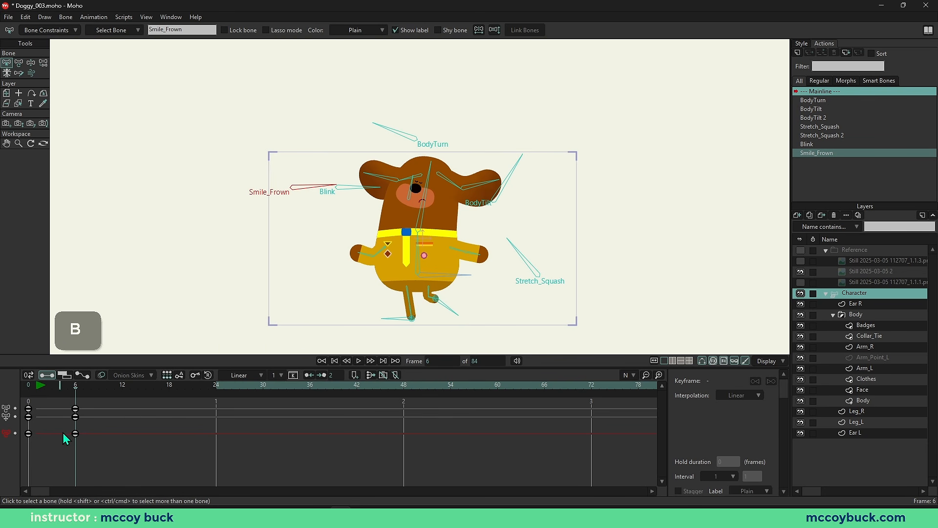
Step: Delete the test pose keyframes at frame 6 and scrub back to the timeline start
{"action": "left_click_drag", "start_coordinate": [65, 386], "coordinate": [30, 450]}
{"action": "key", "text": "Delete"}
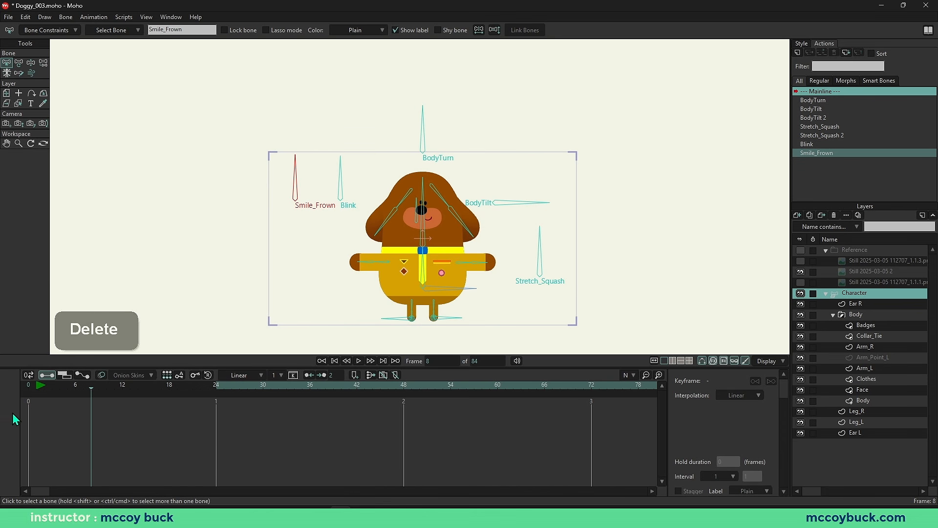
{"action": "left_click_drag", "start_coordinate": [44, 387], "coordinate": [2, 390]}
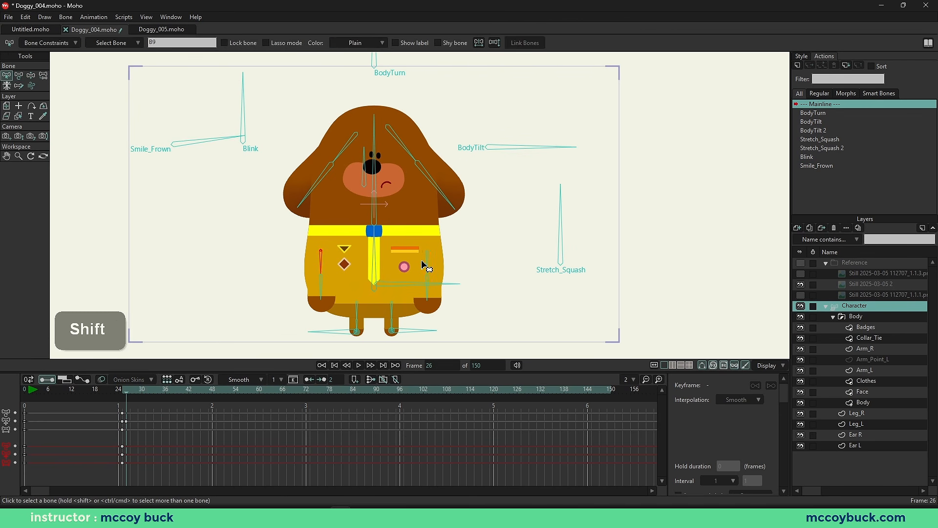
Step: Adjust the Stretch_Squash bone with the Transform Bone tool and select the lower spine bone at frame 27
{"action": "key", "text": "b"}
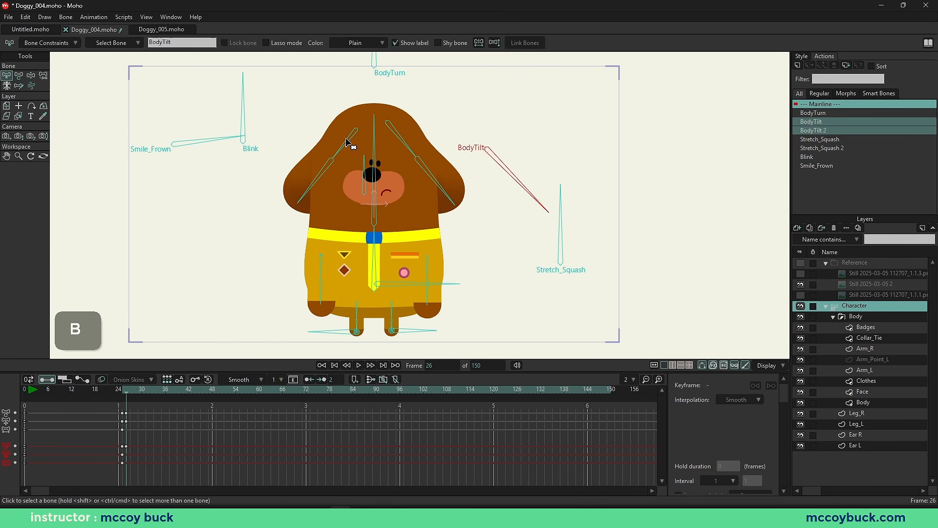
{"action": "left_click", "coordinate": [355, 179]}
{"action": "key", "text": "t"}
{"action": "left_click_drag", "start_coordinate": [561, 188], "coordinate": [572, 189]}
{"action": "left_click", "coordinate": [377, 288]}
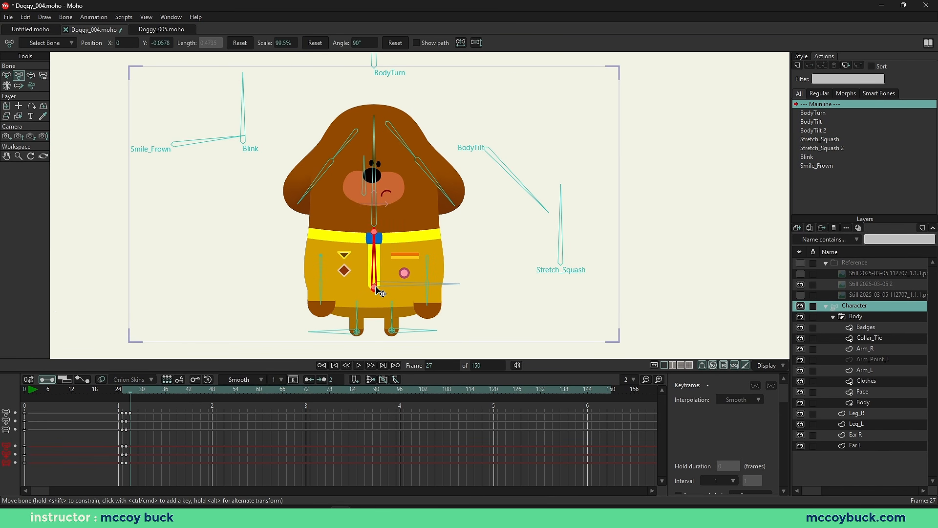
Step: Rotate the Smile_Frown and BodyTilt bones, set the Blink bone upright and compare the neighbouring frames around frame 27
{"action": "left_click_drag", "start_coordinate": [242, 137], "coordinate": [203, 81]}
{"action": "left_click_drag", "start_coordinate": [547, 211], "coordinate": [559, 190]}
{"action": "left_click", "coordinate": [126, 390]}
{"action": "mouse_move", "coordinate": [243, 77]}
{"action": "left_mouse_down"}
{"action": "mouse_move", "coordinate": [304, 117]}
{"action": "mouse_move", "coordinate": [243, 77]}
{"action": "left_mouse_up"}
{"action": "left_click", "coordinate": [129, 392]}
{"action": "key", "text": "Left"}
{"action": "key", "text": "Left"}
{"action": "key", "text": "Right"}
{"action": "key", "text": "Right"}
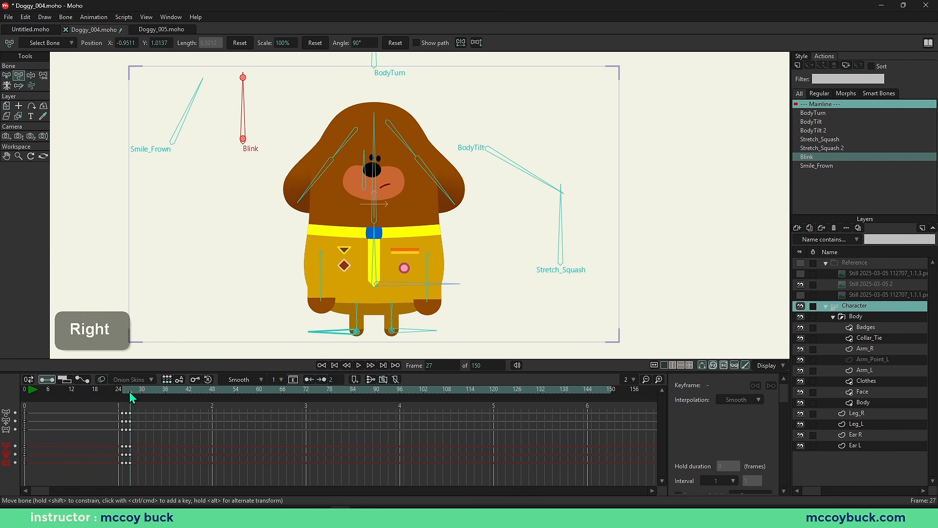
Step: Select the character's bone keyframes and give them a green label
{"action": "key", "text": "b"}
{"action": "left_click_drag", "start_coordinate": [261, 406], "coordinate": [177, 438]}
{"action": "scroll", "coordinate": [723, 439], "scroll_direction": "down", "scroll_amount": 1}
{"action": "left_click", "coordinate": [753, 484]}
{"action": "left_click", "coordinate": [776, 436]}
{"action": "scroll", "coordinate": [533, 393], "scroll_direction": "down", "scroll_amount": 2}
Step: Play the animation, switch the motion graph back to the keyframe view and replay from about frame 26
{"action": "key", "text": "space"}
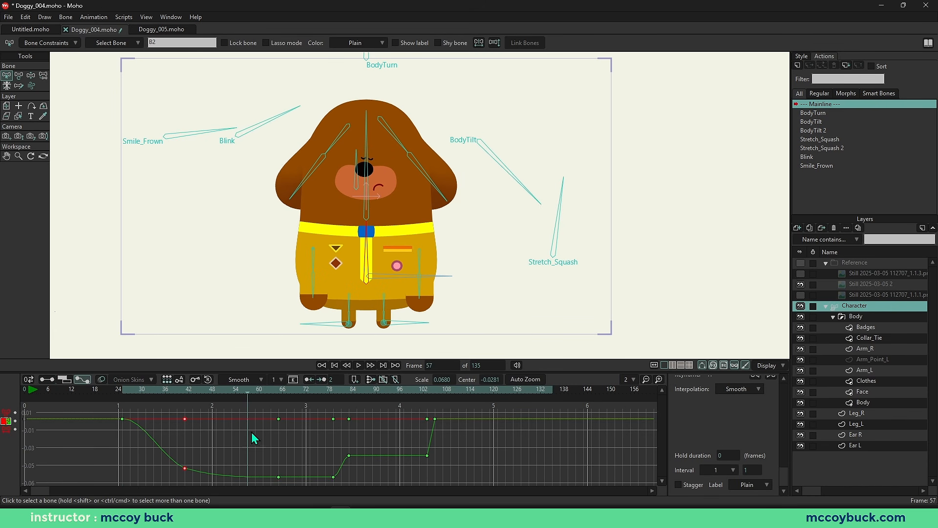
{"action": "left_click", "coordinate": [47, 379]}
{"action": "left_click", "coordinate": [126, 391]}
{"action": "key", "text": "b"}
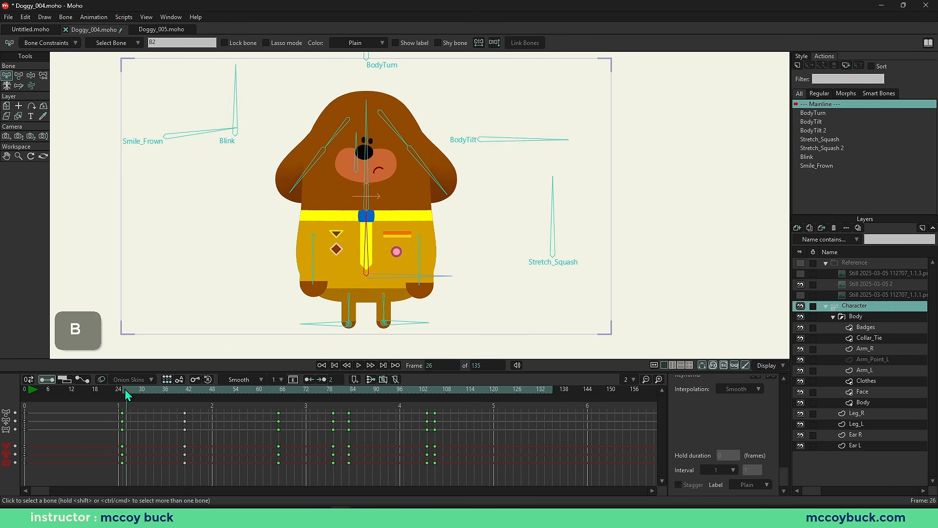
{"action": "key", "text": "space"}
{"action": "scroll", "coordinate": [376, 142], "scroll_direction": "down", "scroll_amount": 1}
{"action": "left_click", "coordinate": [125, 389]}
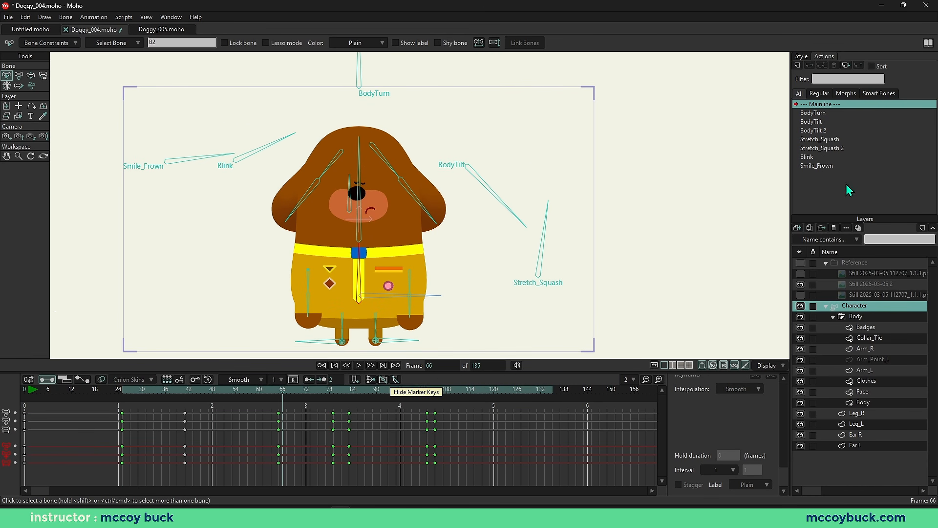
Step: Select the ear bones and play back the animation to review the ear movement
{"action": "key", "text": "space"}
{"action": "key", "text": "b"}
{"action": "left_click", "coordinate": [538, 215]}
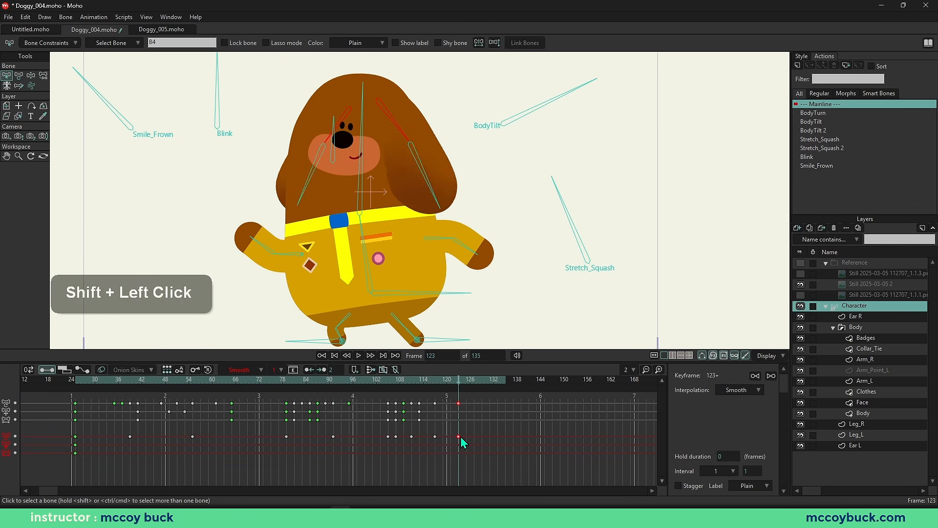
{"action": "key", "text": "b"}
{"action": "left_click", "coordinate": [296, 221]}
{"action": "key", "text": "space"}
{"action": "scroll", "coordinate": [371, 200], "scroll_direction": "down", "scroll_amount": 3}
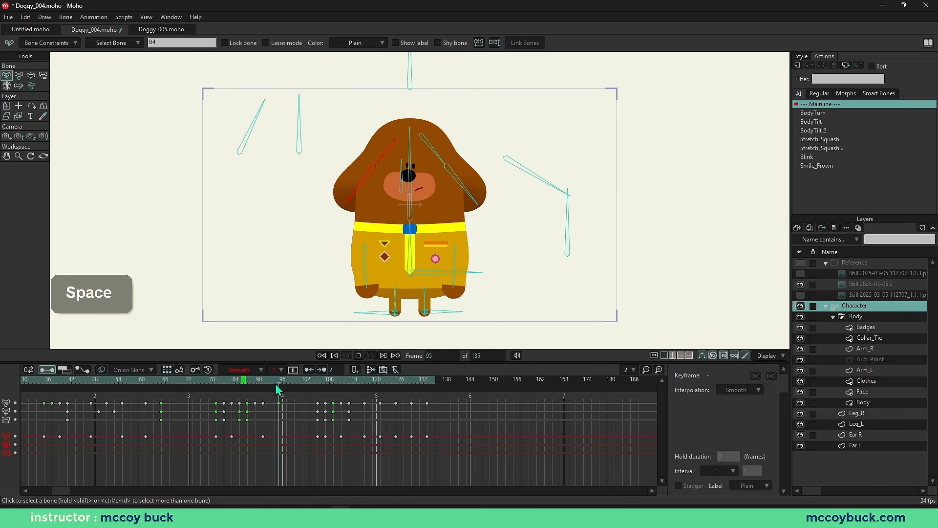
Step: Remove the arm bone's keyframe at frame 65 in the motion graph and paste the frame 41 keyframe at frame 79
{"action": "key", "text": "Delete"}
{"action": "key", "text": "t"}
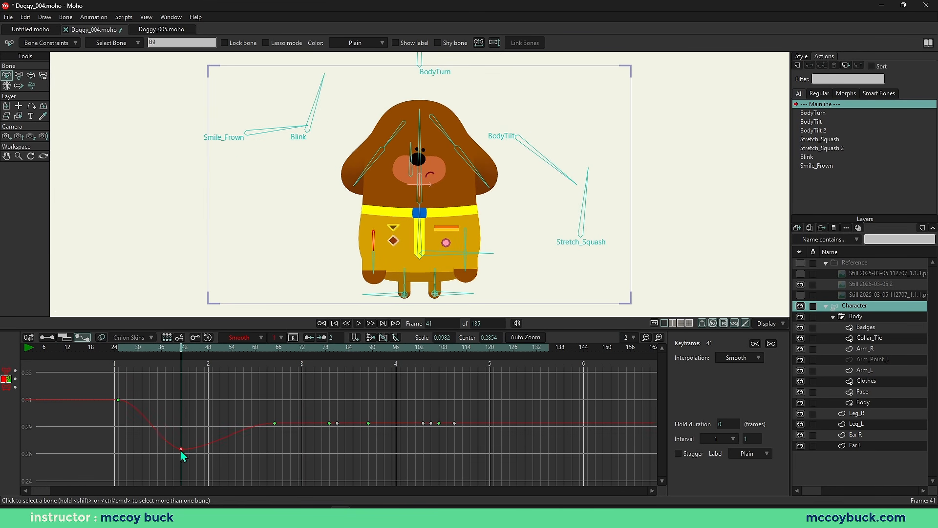
{"action": "key", "text": "ctrl+c"}
{"action": "left_click", "coordinate": [275, 423]}
{"action": "key", "text": "Delete"}
{"action": "left_click", "coordinate": [329, 347]}
{"action": "key", "text": "ctrl+v"}
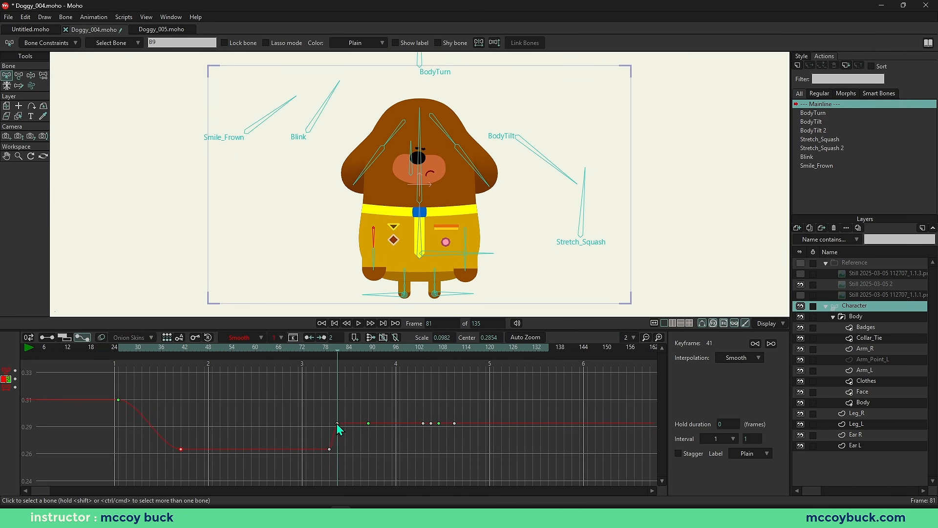
Step: Lower the arm bone's curve point at frame 81 and paste a copy of it at frame 105
{"action": "left_click_drag", "start_coordinate": [337, 424], "coordinate": [337, 435]}
{"action": "key", "text": "ctrl+c"}
{"action": "left_click", "coordinate": [431, 348]}
{"action": "key", "text": "ctrl+v"}
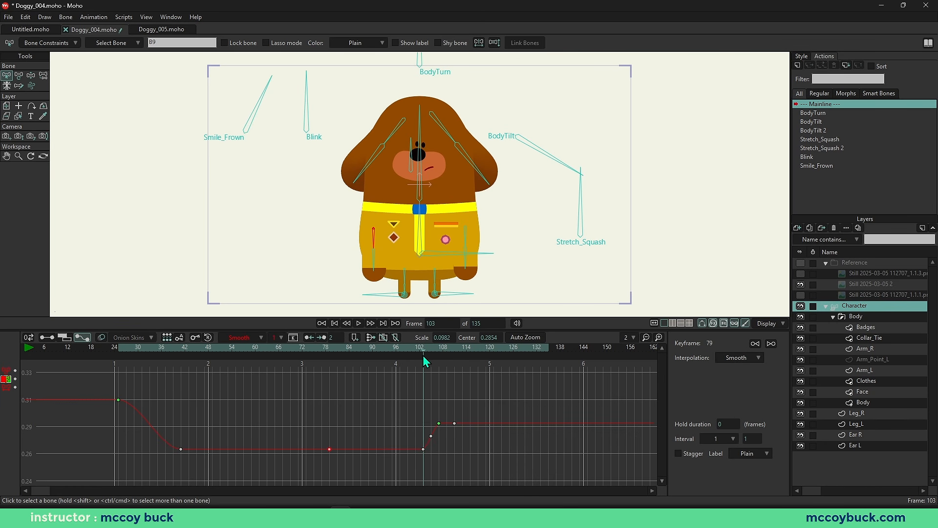
Step: Undo the last change, move the arm bone's keyframe from frame 41 to frame 49 and play from frame 25
{"action": "key", "text": "space"}
{"action": "key", "text": "space"}
{"action": "key", "text": "ctrl+z"}
{"action": "left_click", "coordinate": [47, 337]}
{"action": "left_click_drag", "start_coordinate": [181, 413], "coordinate": [212, 413]}
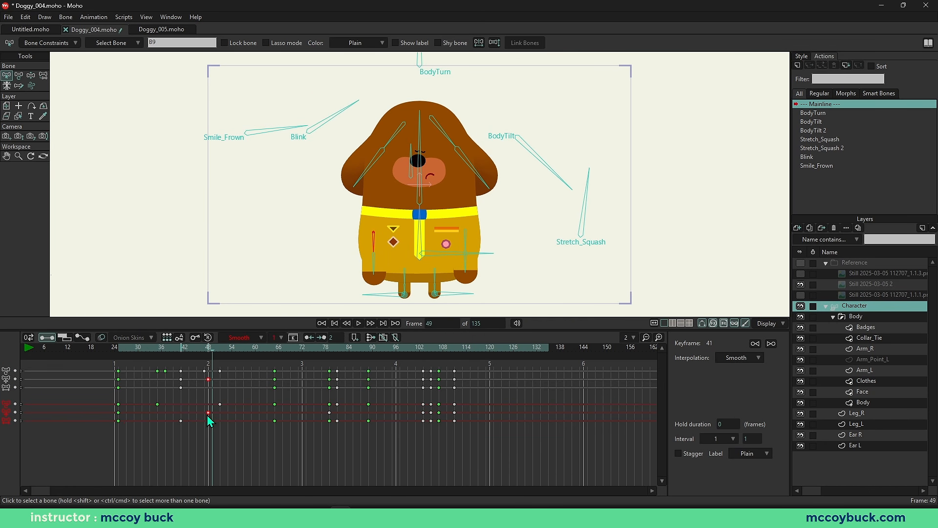
{"action": "left_click", "coordinate": [119, 348]}
{"action": "key", "text": "space"}
Step: Select the upper arm bone beside the pink badge, copy its frame 25 keyframe and delete its keyframes at frames 41, 65 and 79
{"action": "scroll", "coordinate": [425, 142], "scroll_direction": "up", "scroll_amount": 5}
{"action": "left_click_drag", "start_coordinate": [352, 231], "coordinate": [357, 336]}
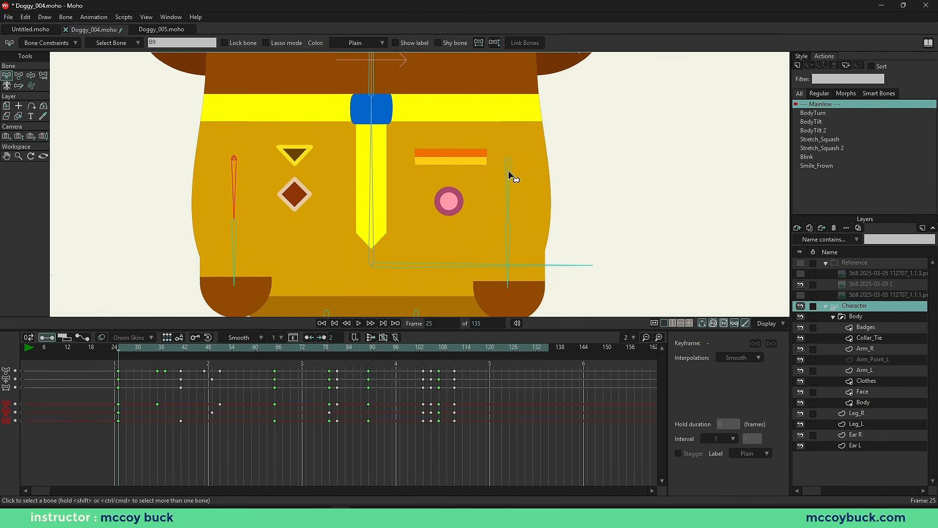
{"action": "left_click", "coordinate": [508, 176]}
{"action": "left_click_drag", "start_coordinate": [392, 279], "coordinate": [389, 174]}
{"action": "key", "text": "t"}
{"action": "left_click", "coordinate": [118, 413]}
{"action": "key", "text": "ctrl+c"}
{"action": "left_click", "coordinate": [138, 348]}
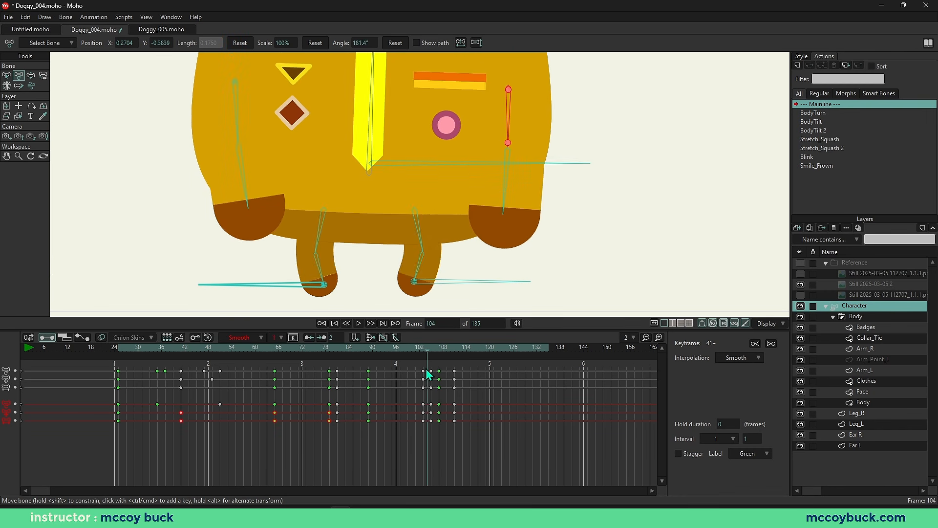
{"action": "key", "text": "Delete"}
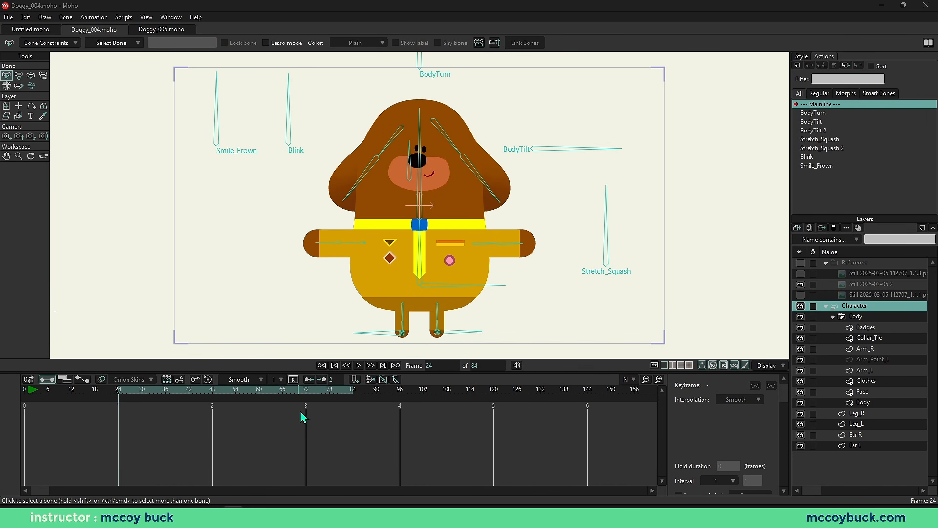
Step: Choose Smooth as the default interpolation and set the timeline's display interval to 2
{"action": "left_click", "coordinate": [248, 380]}
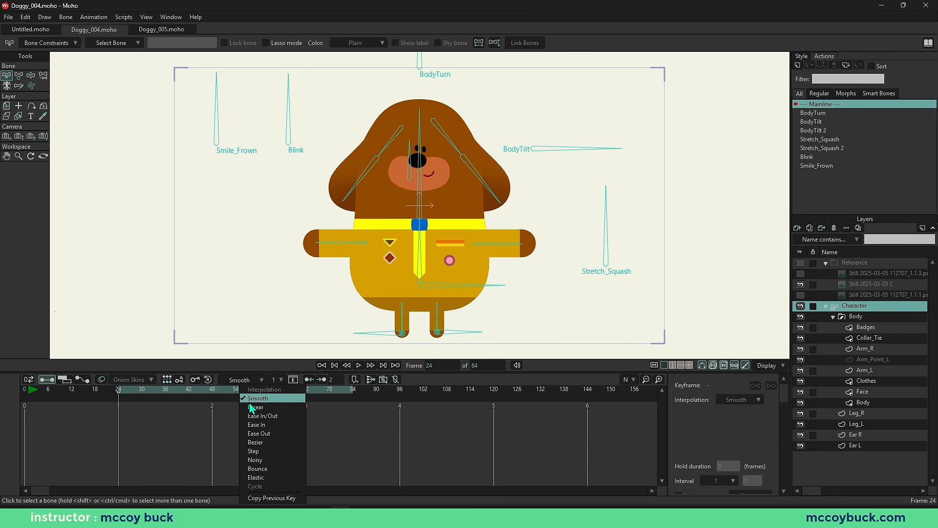
{"action": "left_click", "coordinate": [249, 400]}
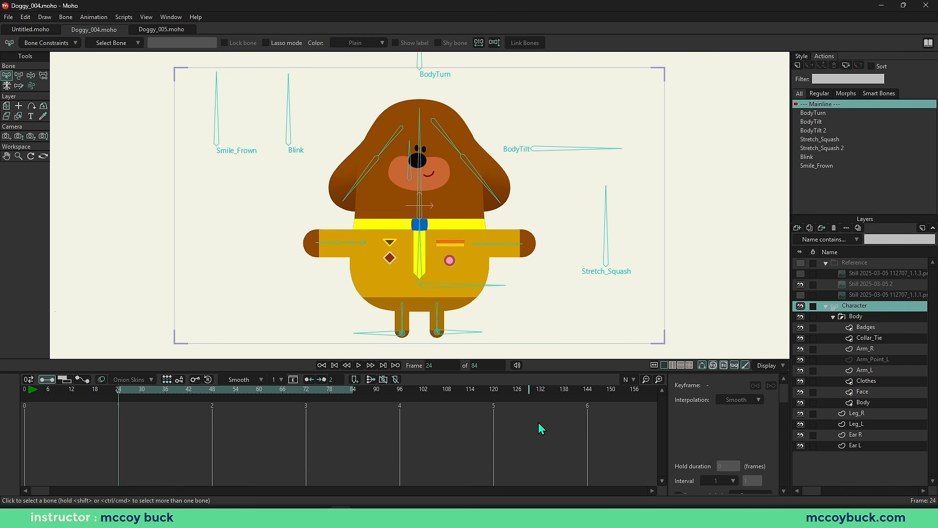
{"action": "left_click", "coordinate": [628, 380]}
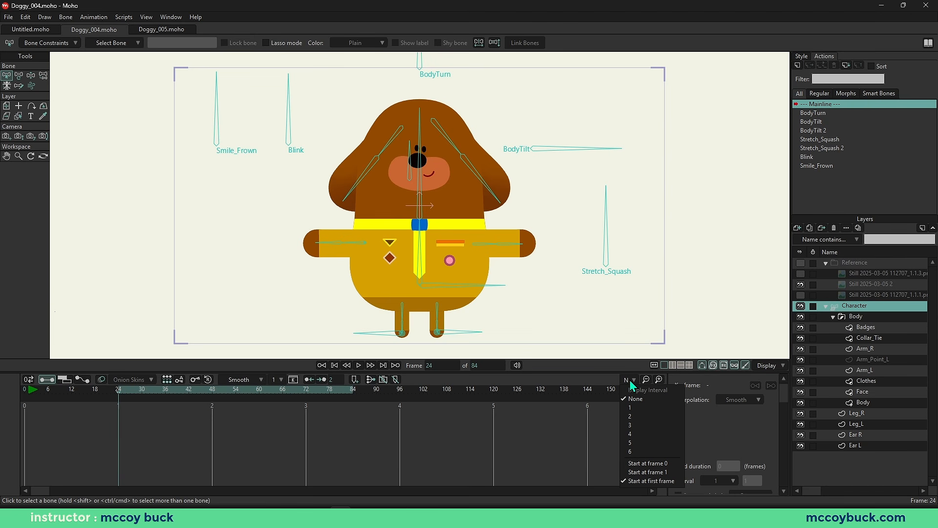
{"action": "left_click", "coordinate": [633, 416]}
Step: Set the playback range to start at frame 25 and end at frame 150
{"action": "mouse_move", "coordinate": [126, 398]}
{"action": "left_mouse_down"}
{"action": "mouse_move", "coordinate": [257, 400]}
{"action": "mouse_move", "coordinate": [122, 400]}
{"action": "left_mouse_up"}
{"action": "left_click", "coordinate": [118, 398], "text": "alt"}
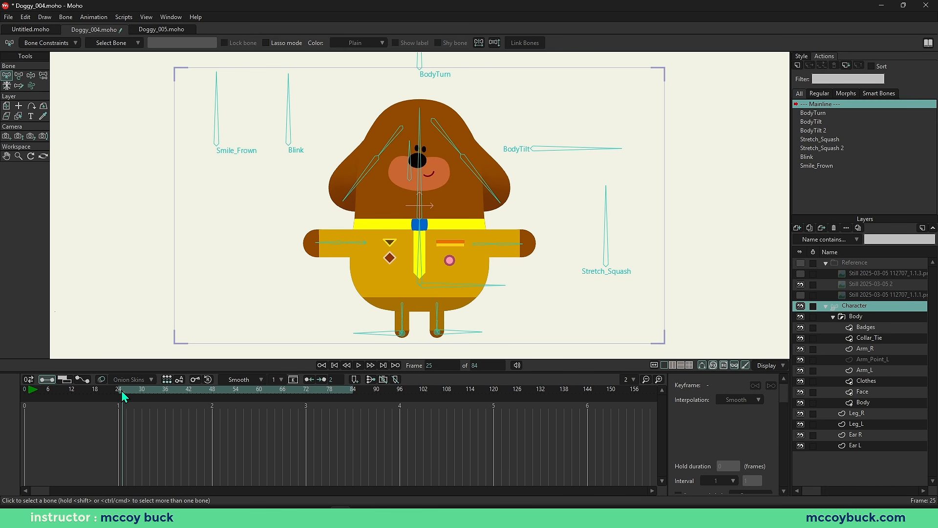
{"action": "mouse_move", "coordinate": [122, 398]}
{"action": "left_mouse_down"}
{"action": "mouse_move", "coordinate": [28, 399]}
{"action": "mouse_move", "coordinate": [138, 398]}
{"action": "mouse_move", "coordinate": [122, 397]}
{"action": "left_mouse_up"}
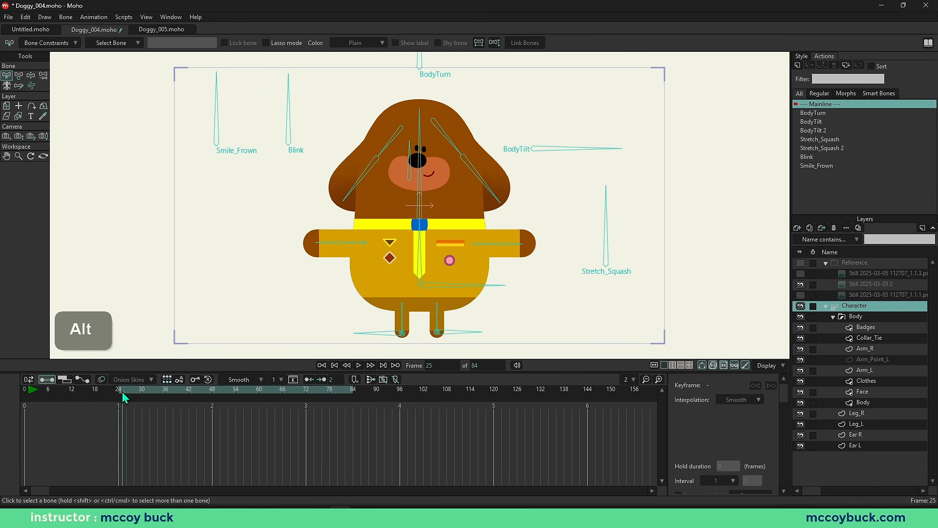
{"action": "left_click", "coordinate": [127, 409], "text": "alt"}
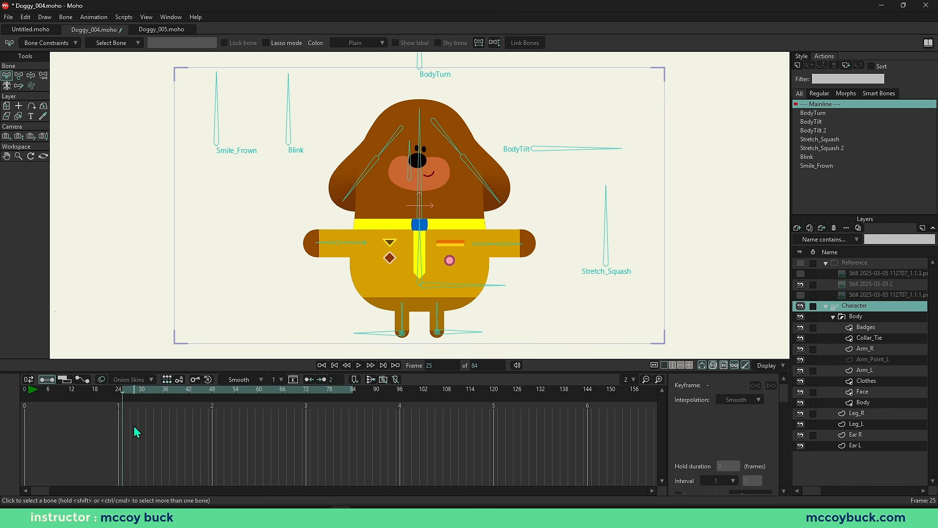
{"action": "right_click", "coordinate": [612, 391], "text": "alt"}
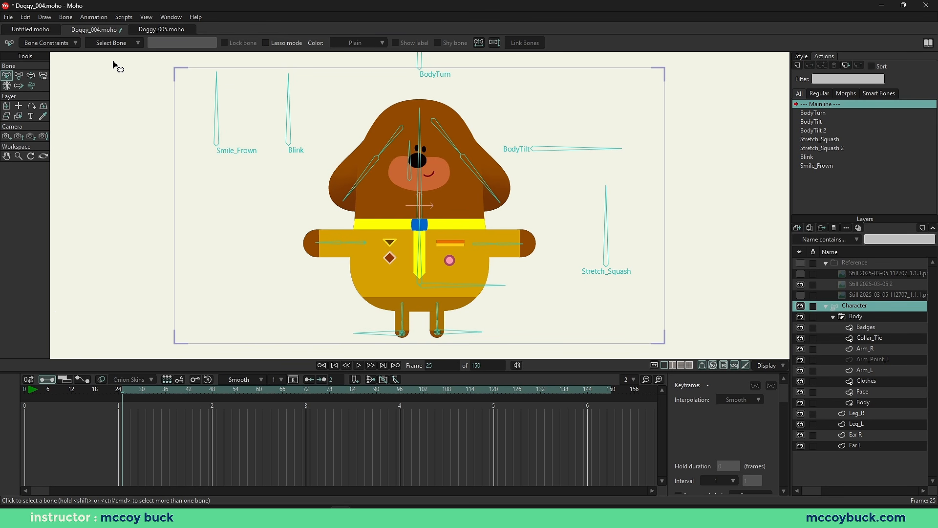
{"action": "left_click", "coordinate": [173, 18]}
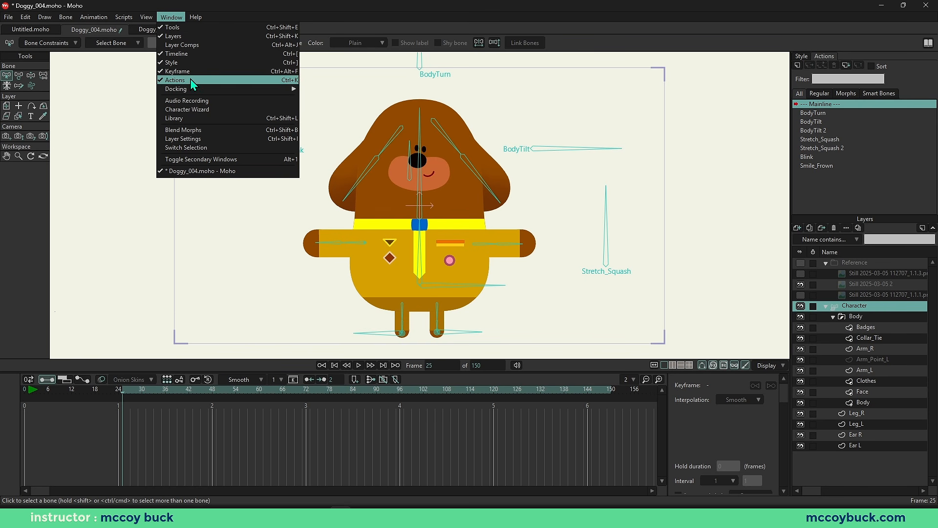
{"action": "mouse_move", "coordinate": [191, 88]}
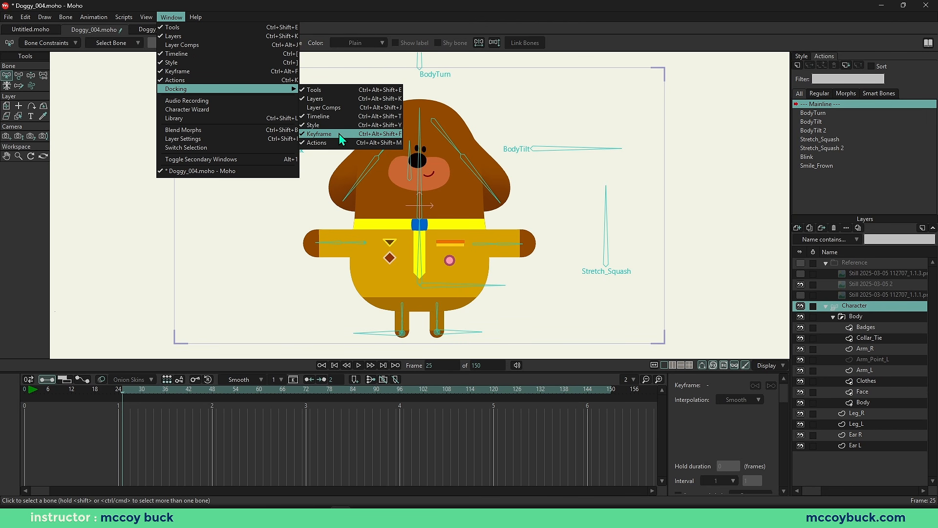
{"action": "left_click", "coordinate": [140, 334]}
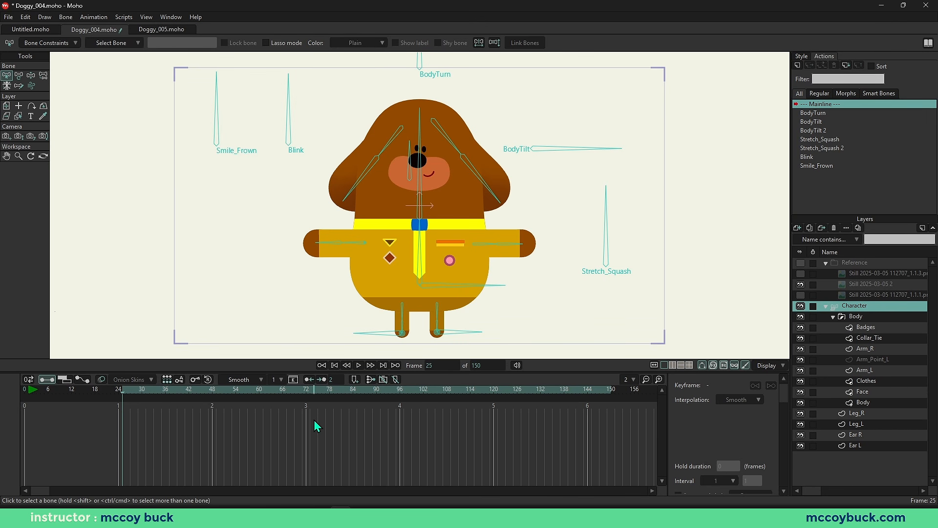
Step: Keyframe the whole rig at frame 25 with Freeze Visible Bones
{"action": "key", "text": "ctrl+f"}
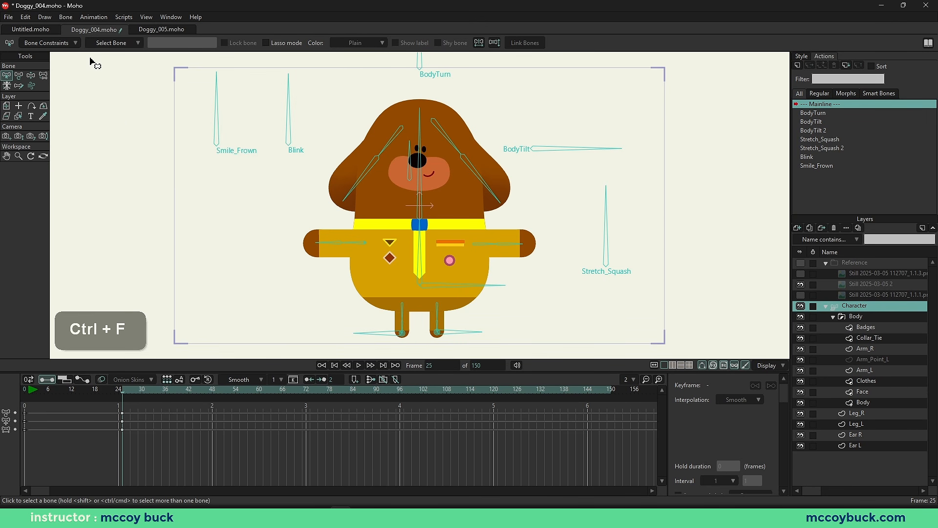
{"action": "left_click", "coordinate": [63, 15]}
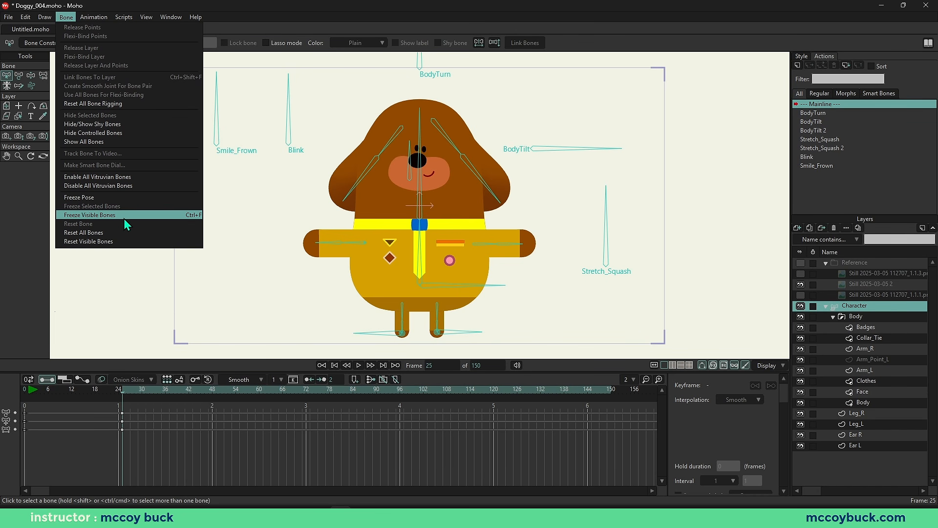
{"action": "left_click", "coordinate": [189, 386]}
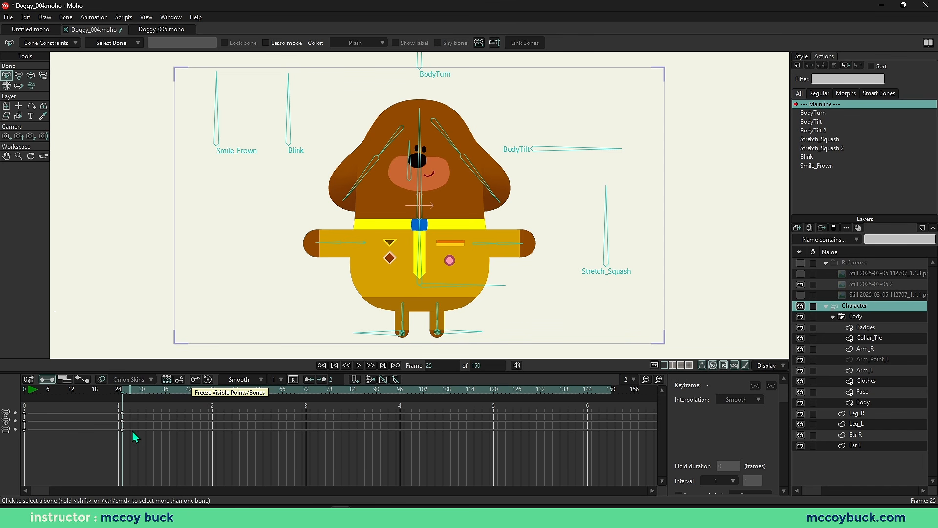
Step: At frame 25, rotate both upper arm bones down so the arms hang at the sides and rotate the Smile_Frown bone to 7°
{"action": "key", "text": "b"}
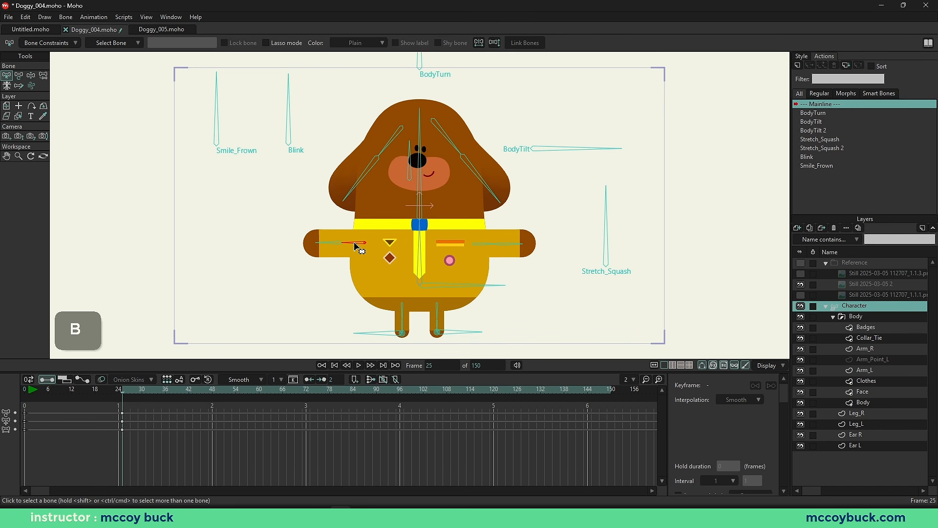
{"action": "left_click", "coordinate": [356, 244]}
{"action": "key", "text": "t"}
{"action": "left_click_drag", "start_coordinate": [355, 244], "coordinate": [374, 265]}
{"action": "key", "text": "b"}
{"action": "left_click", "coordinate": [482, 245]}
{"action": "key", "text": "t"}
{"action": "left_click_drag", "start_coordinate": [487, 250], "coordinate": [472, 269]}
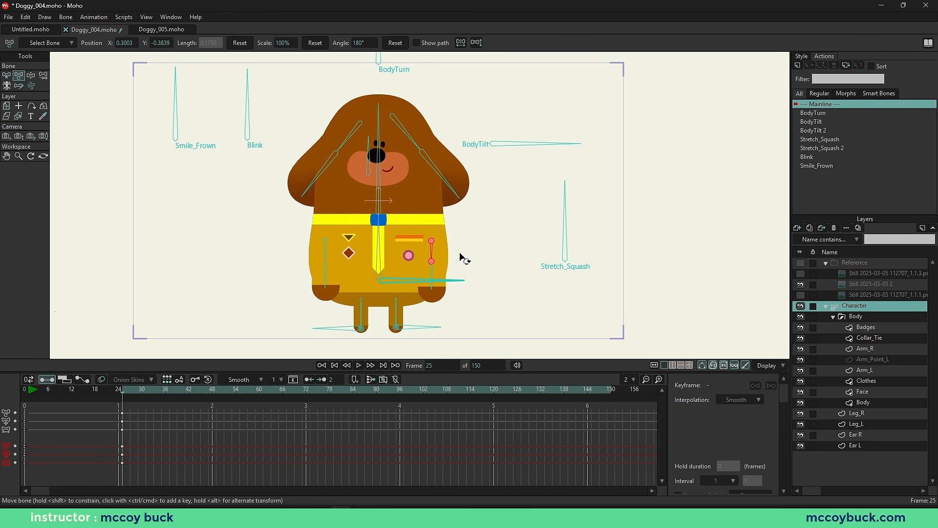
{"action": "left_click_drag", "start_coordinate": [460, 253], "coordinate": [455, 258]}
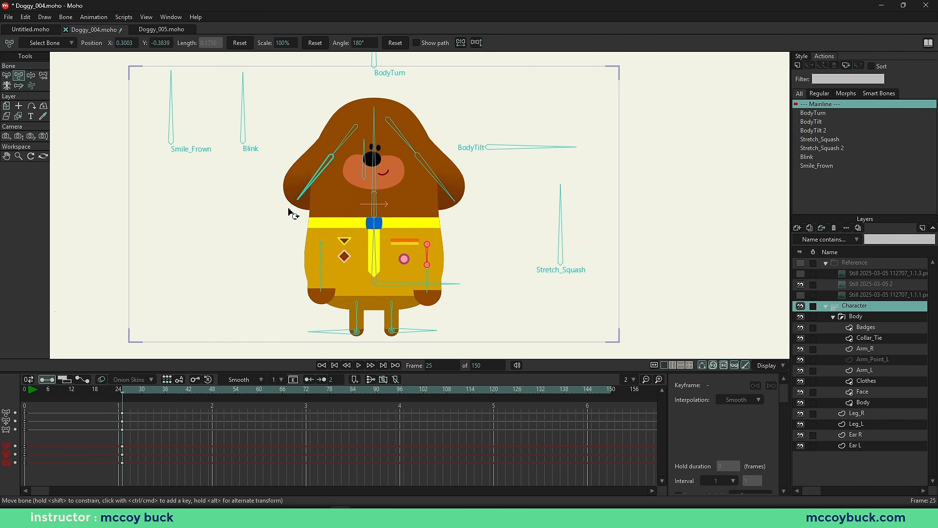
{"action": "key", "text": "t"}
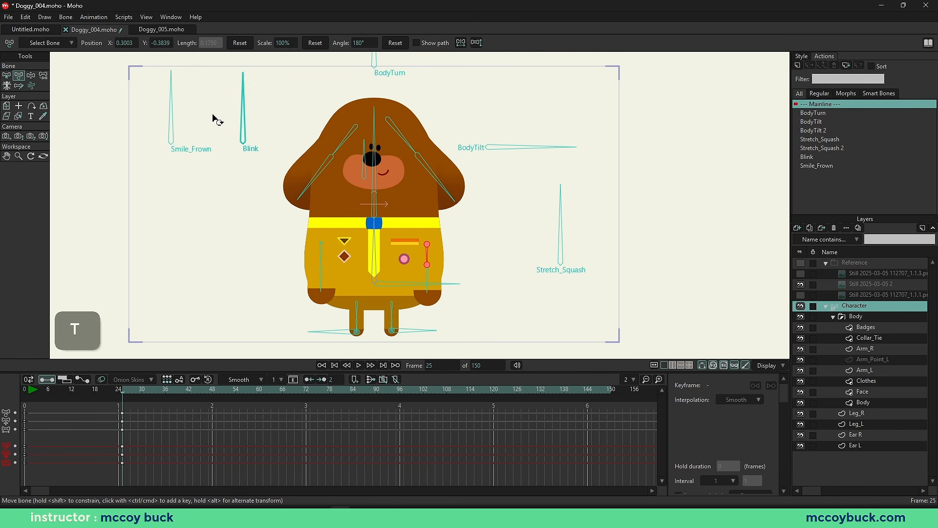
{"action": "left_click_drag", "start_coordinate": [164, 106], "coordinate": [238, 138]}
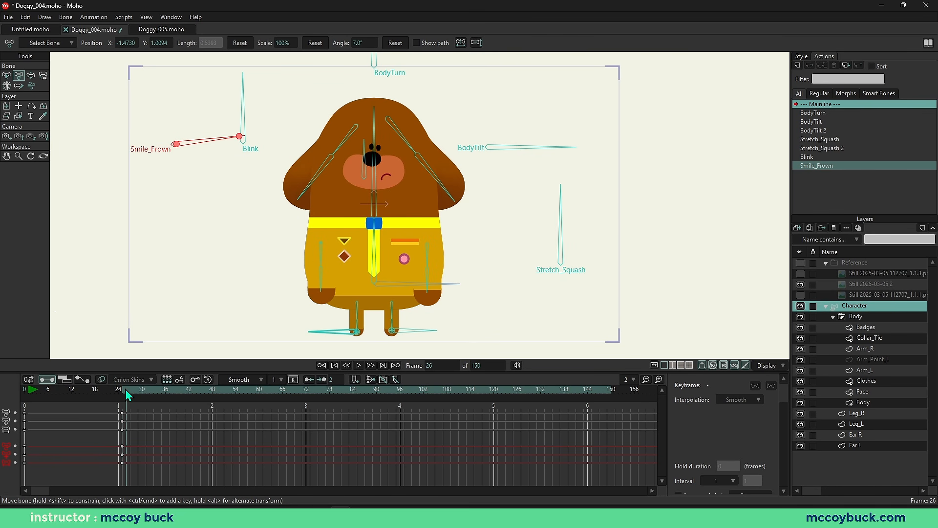
Step: At frame 26, move the lower body bone down slightly and shift both upper arm bones down a little with it
{"action": "key", "text": "b"}
{"action": "left_click", "coordinate": [375, 274]}
{"action": "key", "text": "t"}
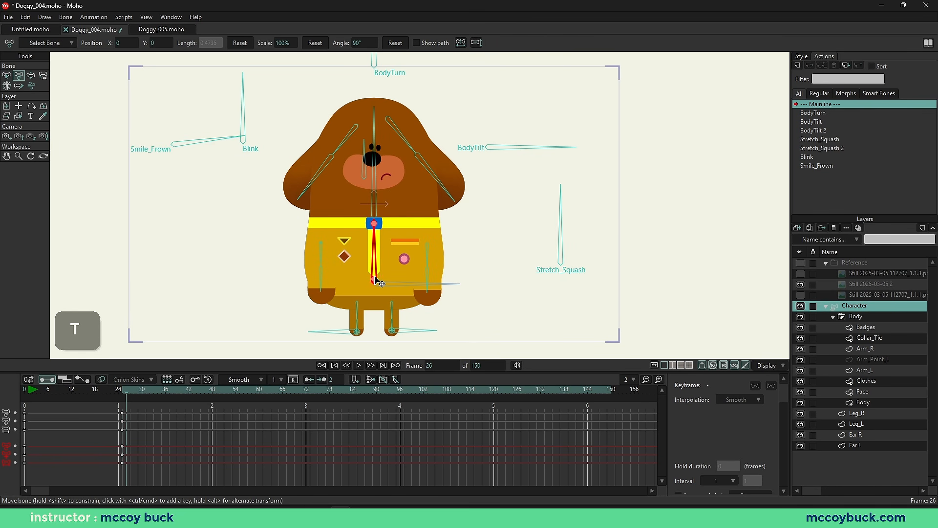
{"action": "left_click_drag", "start_coordinate": [376, 281], "coordinate": [377, 289]}
{"action": "key", "text": "b"}
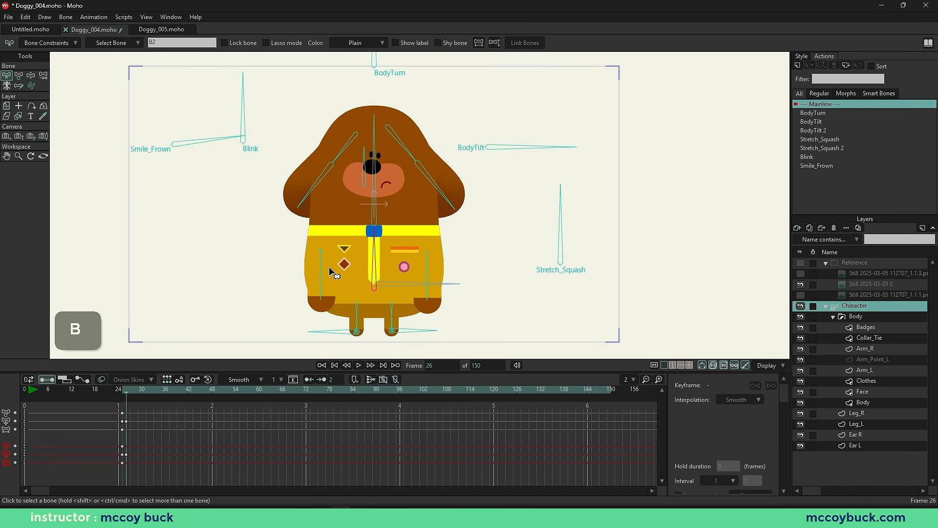
{"action": "left_click", "coordinate": [337, 259]}
{"action": "left_click", "coordinate": [319, 261]}
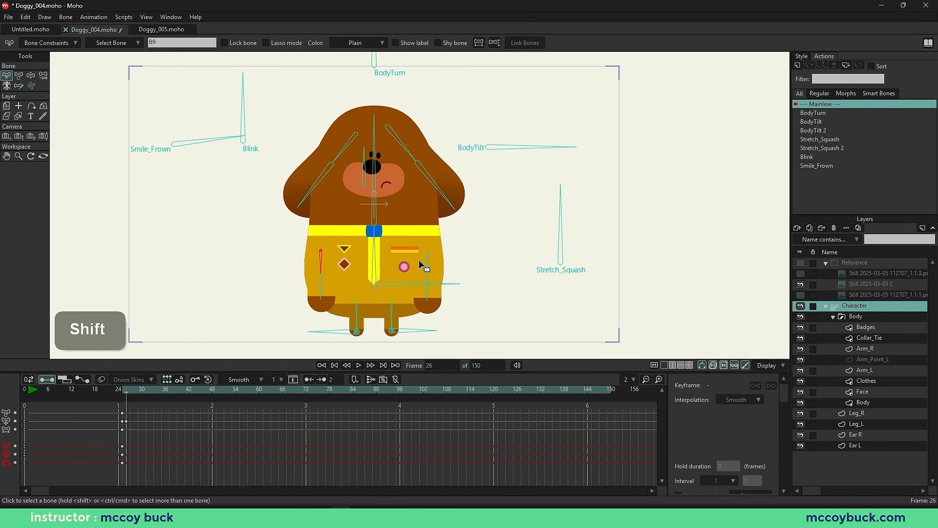
{"action": "left_click", "coordinate": [427, 259], "text": "shift"}
{"action": "key", "text": "t"}
{"action": "left_click_drag", "start_coordinate": [428, 255], "coordinate": [429, 260]}
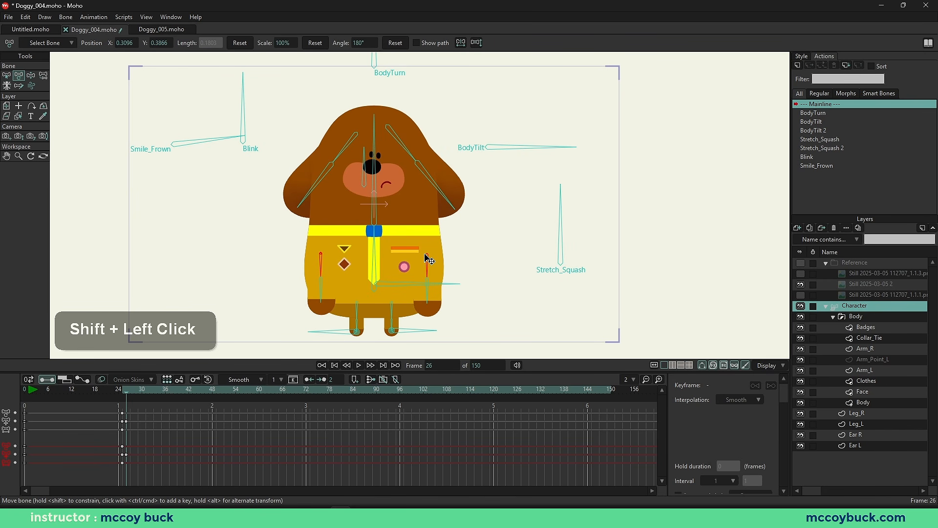
Step: Rotate the BodyTilt bone down to about 314° at frame 26
{"action": "key", "text": "b"}
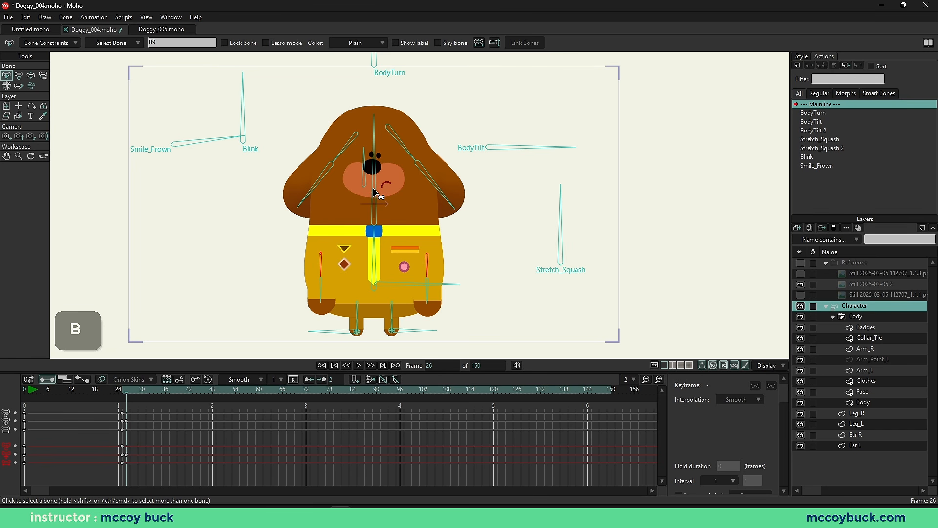
{"action": "left_click", "coordinate": [509, 147]}
{"action": "key", "text": "t"}
{"action": "left_click_drag", "start_coordinate": [521, 147], "coordinate": [513, 172]}
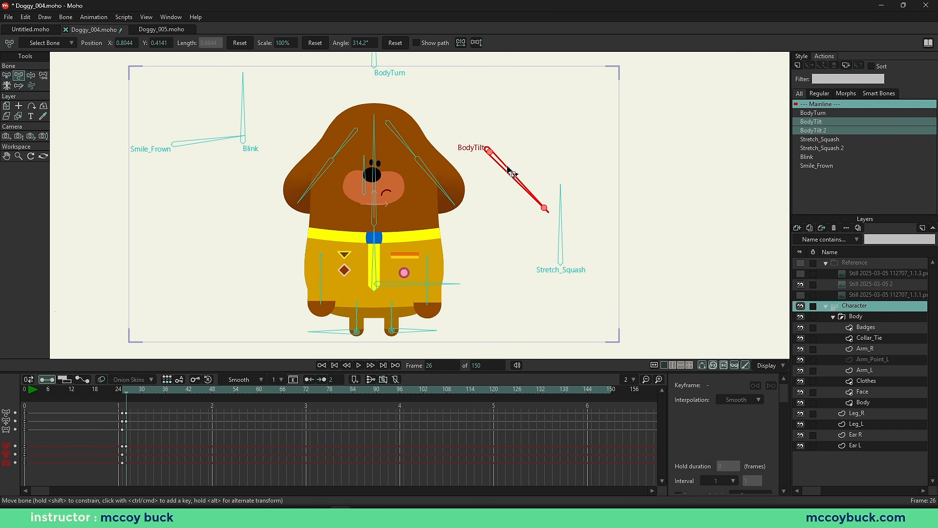
Step: Try moving both upper ear bones down slightly at frame 26 and undo the move
{"action": "key", "text": "b"}
{"action": "left_click", "coordinate": [345, 142]}
{"action": "left_click", "coordinate": [397, 138], "text": "shift"}
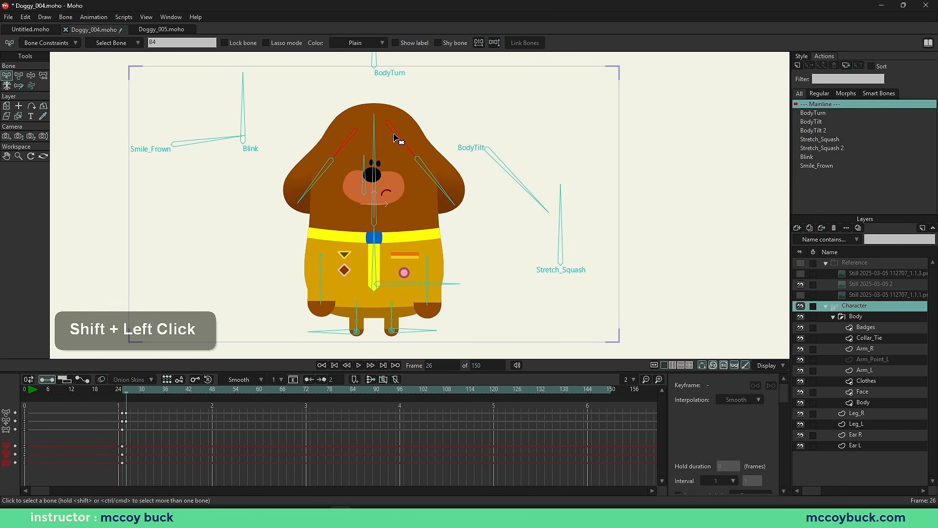
{"action": "key", "text": "t"}
{"action": "left_click_drag", "start_coordinate": [387, 124], "coordinate": [388, 130]}
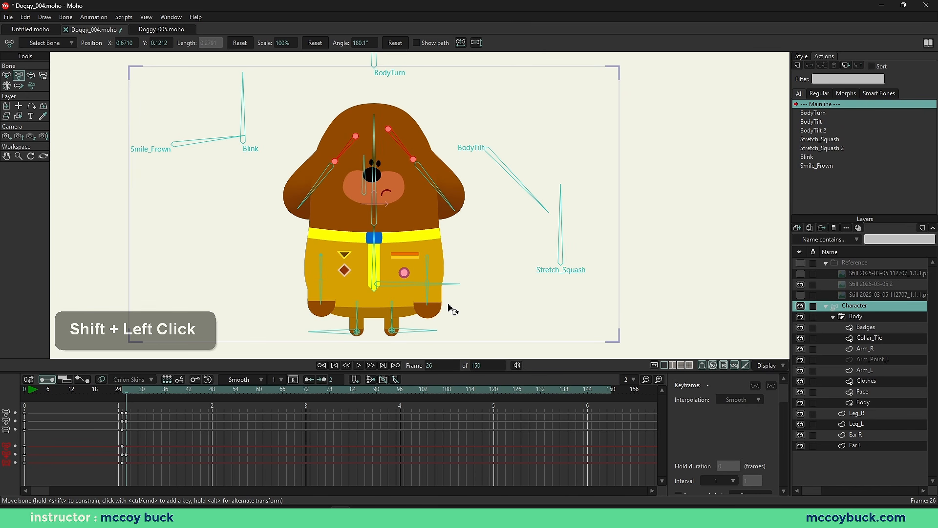
{"action": "key", "text": "ctrl+z"}
Step: Rotate the Stretch_Squash bone to about 82° and keyframe all visible bones at frame 26
{"action": "key", "text": "b"}
{"action": "left_click", "coordinate": [479, 251]}
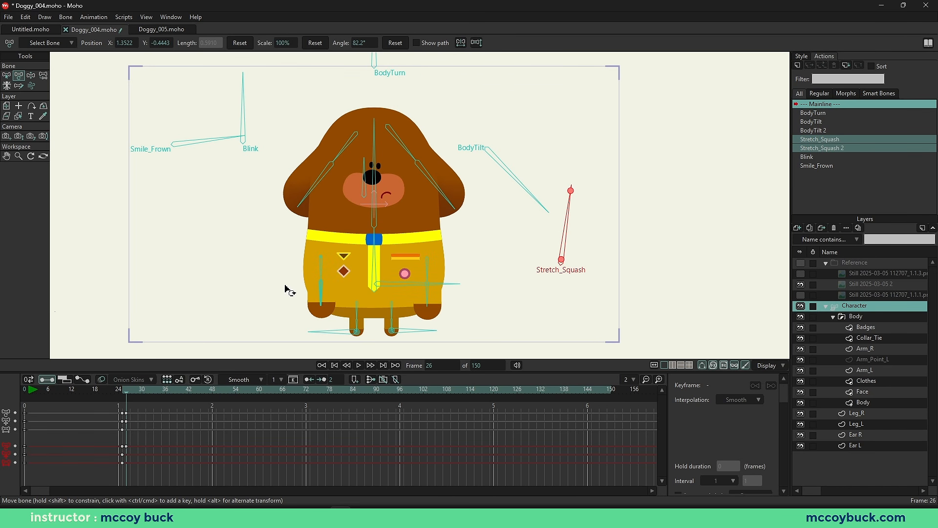
{"action": "key", "text": "ctrl+f"}
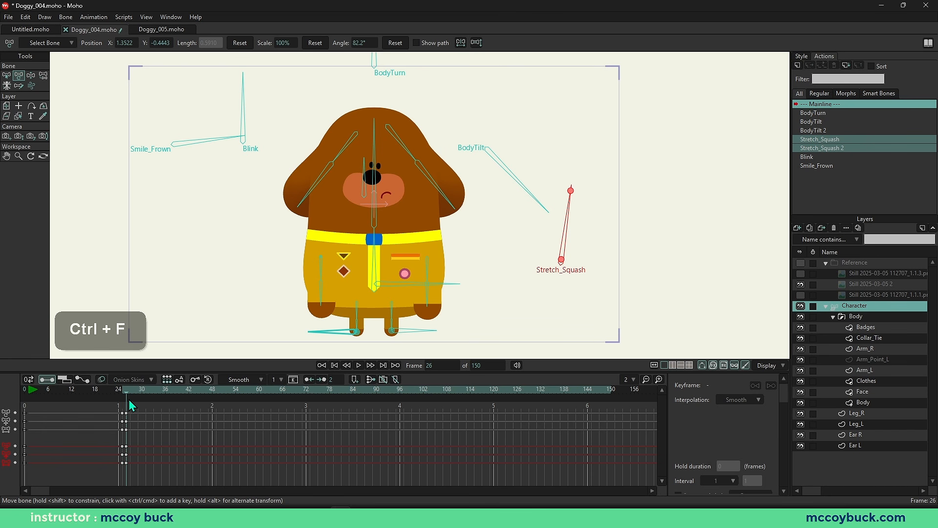
Step: At frame 27, rotate the Stretch_Squash bone to about 90° and move the lower body bone up slightly
{"action": "left_click", "coordinate": [129, 391]}
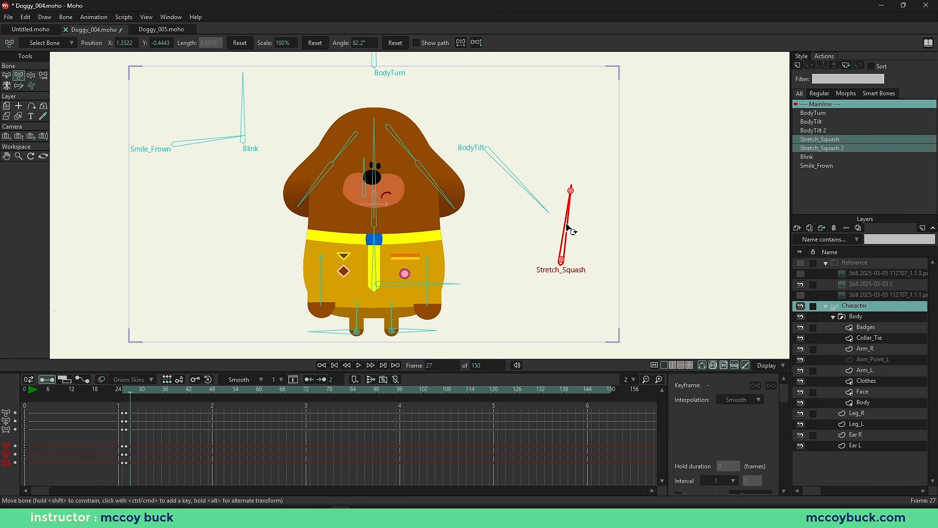
{"action": "left_click_drag", "start_coordinate": [567, 227], "coordinate": [562, 226]}
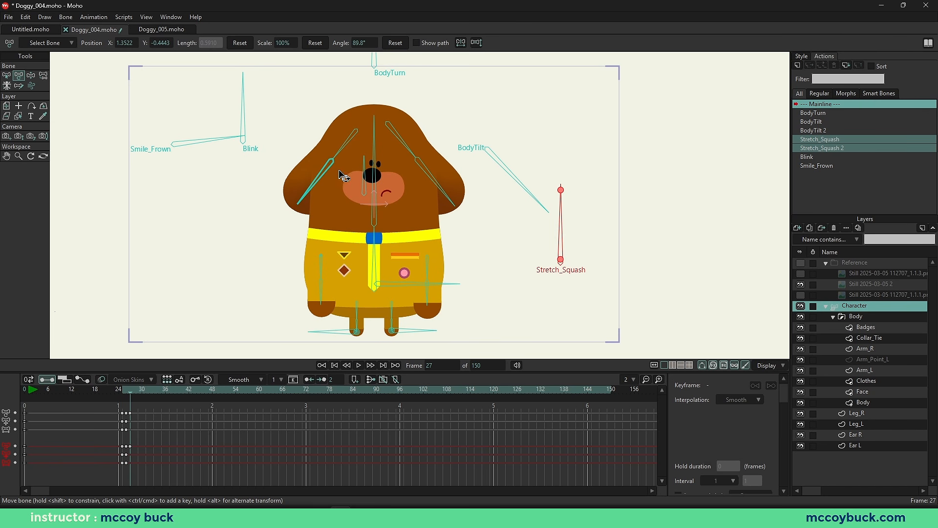
{"action": "key", "text": "b"}
{"action": "left_click", "coordinate": [376, 288]}
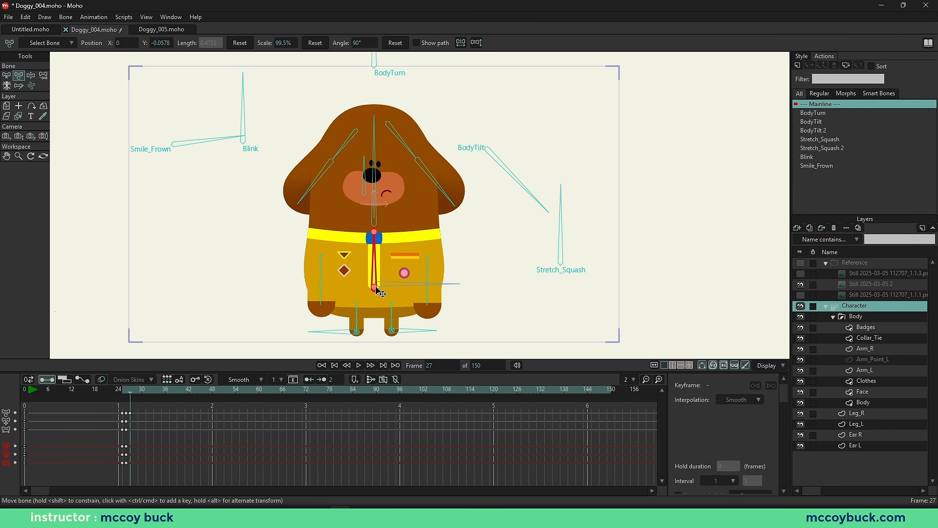
{"action": "left_click", "coordinate": [376, 287], "text": "shift"}
Step: Rotate the Smile_Frown bone to about 64° and the BodyTilt bone to about 329° at frame 27
{"action": "key", "text": "b"}
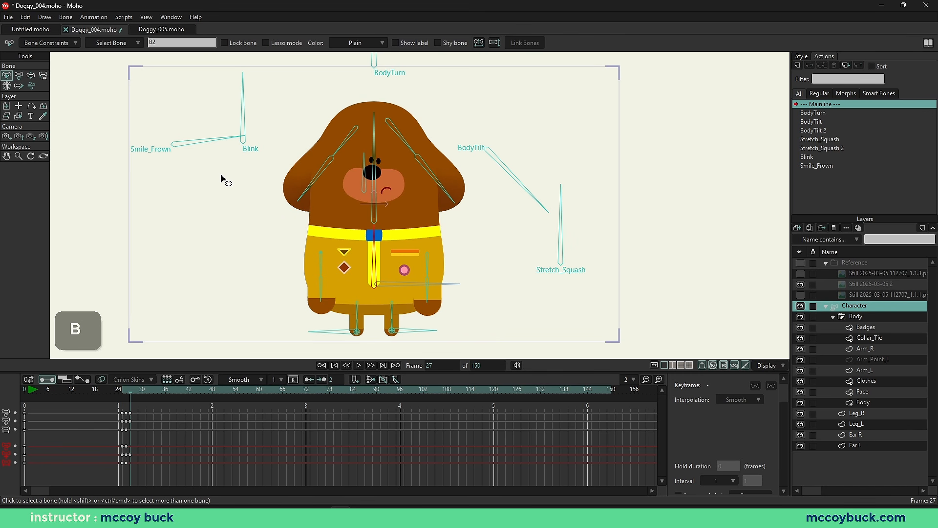
{"action": "left_click", "coordinate": [201, 142]}
{"action": "key", "text": "t"}
{"action": "left_click_drag", "start_coordinate": [204, 142], "coordinate": [182, 122]}
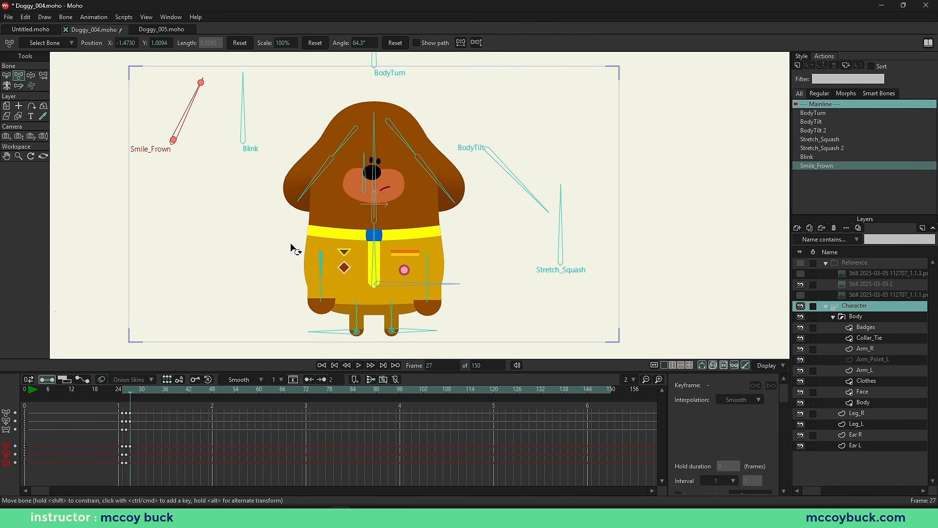
{"action": "left_click_drag", "start_coordinate": [517, 180], "coordinate": [521, 172]}
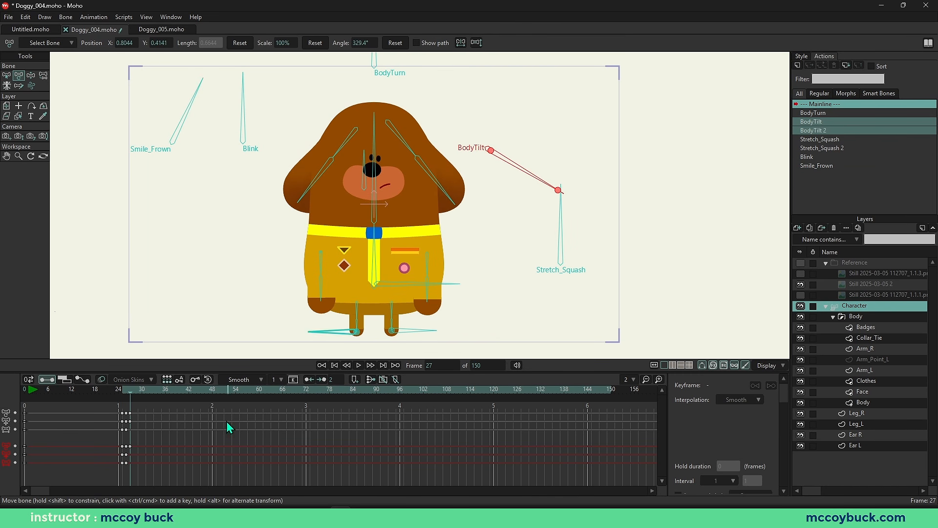
Step: At frame 26, rotate the Blink bone to about 25° to close the eyes, and scrub through frames 25 to 27
{"action": "left_click", "coordinate": [126, 393]}
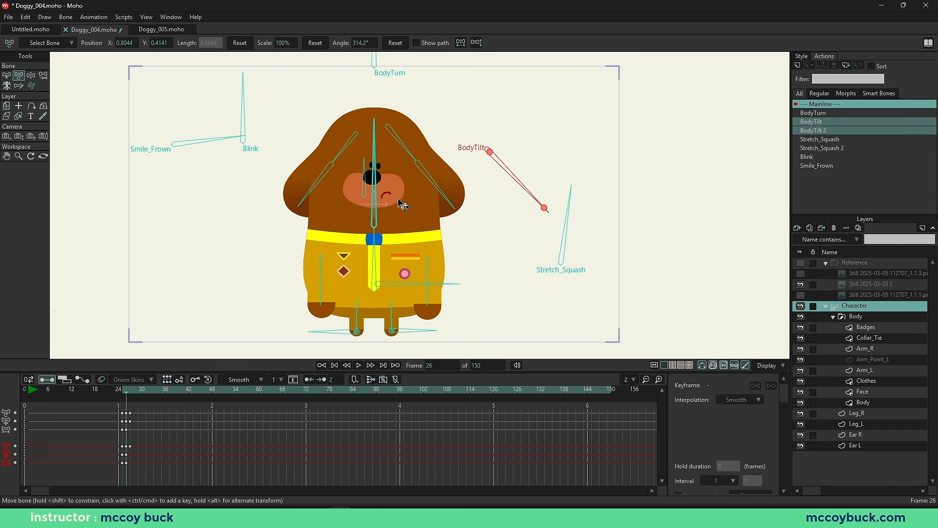
{"action": "left_click_drag", "start_coordinate": [237, 101], "coordinate": [296, 140]}
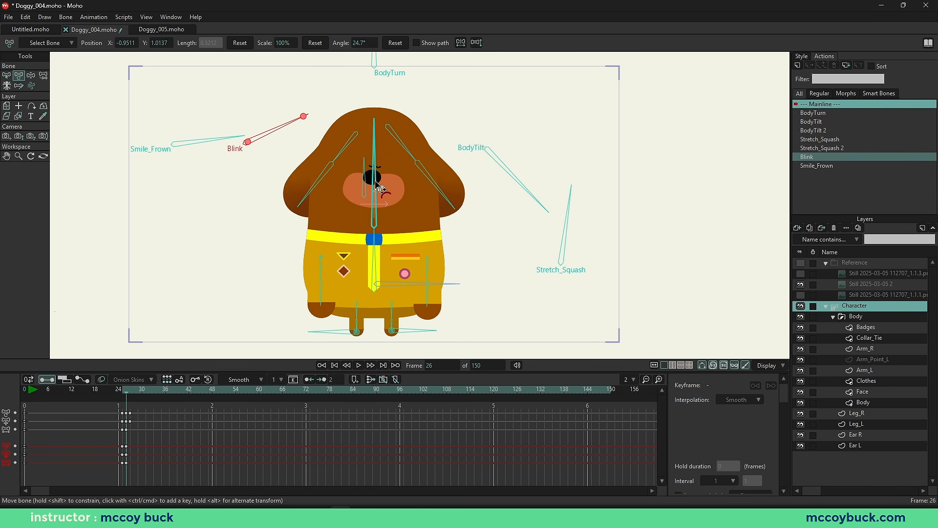
{"action": "left_click", "coordinate": [123, 391]}
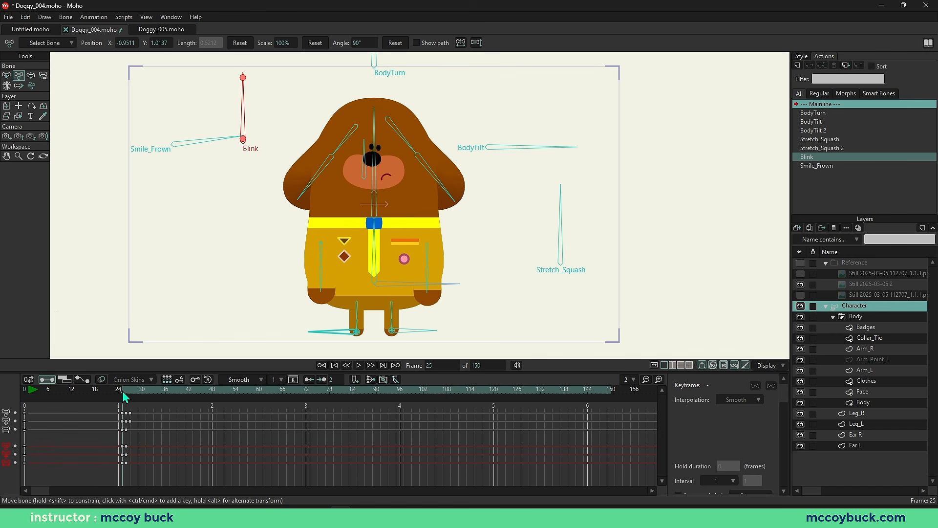
{"action": "left_click_drag", "start_coordinate": [122, 391], "coordinate": [130, 391]}
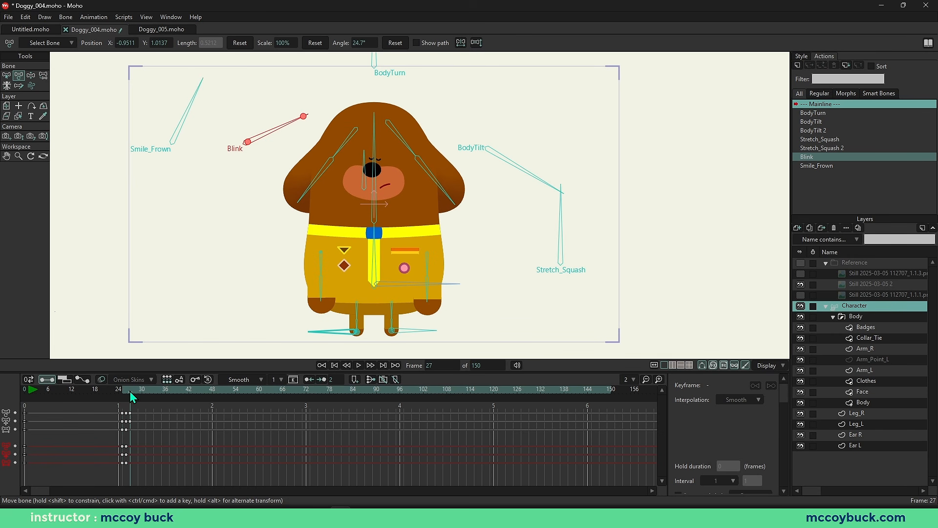
Step: Reset the Blink bone's angle at frame 27, keyframe all visible bones there, and return to frame 25
{"action": "key", "text": "b"}
{"action": "key", "text": "t"}
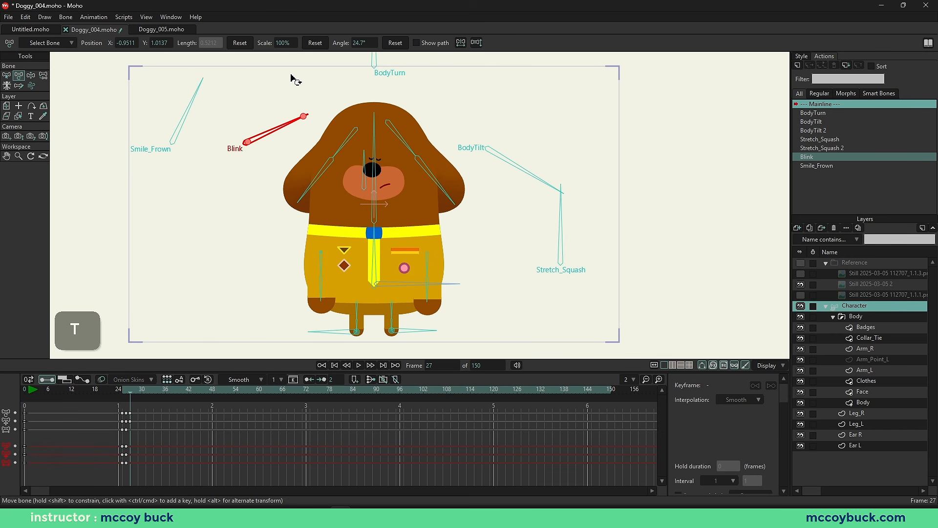
{"action": "left_click", "coordinate": [395, 43]}
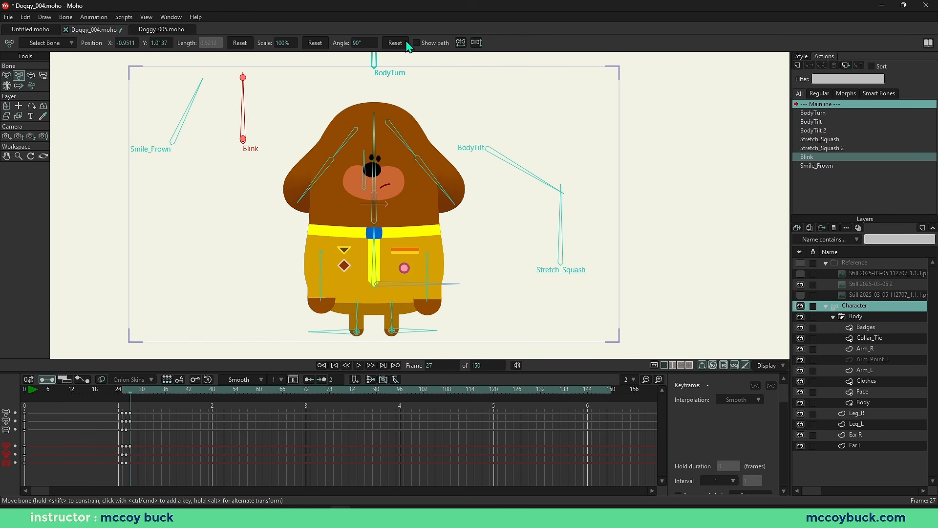
{"action": "key", "text": "ctrl+f"}
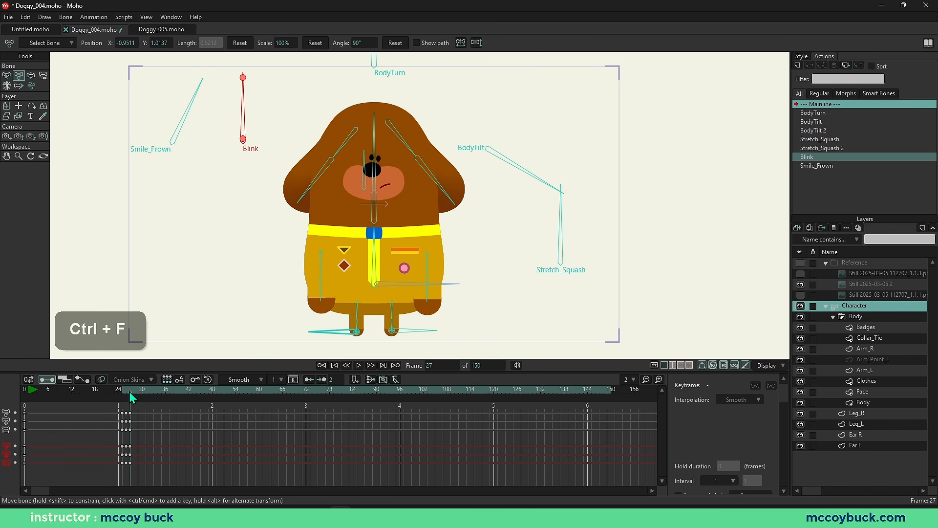
{"action": "key", "text": "Left"}
{"action": "key", "text": "Left"}
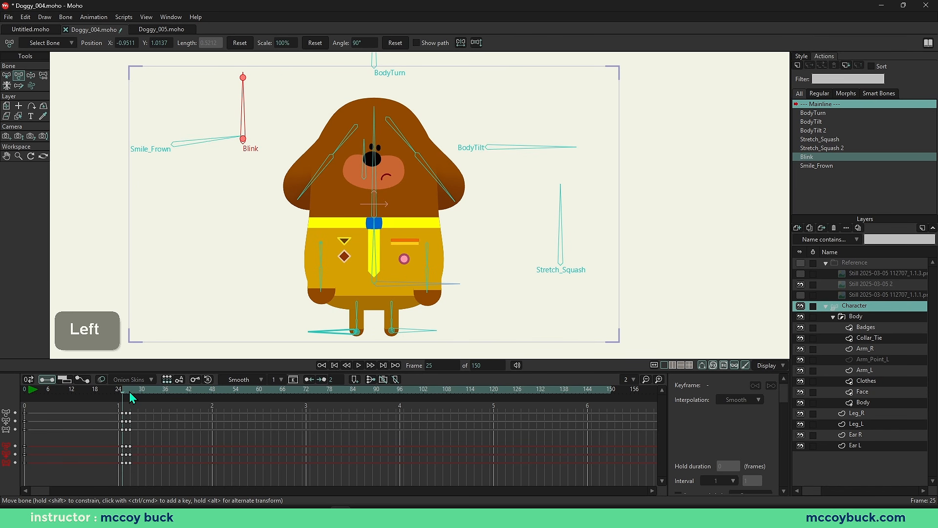
Step: Flip back and forth through frames 25 to 27 to examine the dog's anticipation poses and blink
{"action": "key", "text": "Right"}
{"action": "key", "text": "Right"}
{"action": "key", "text": "Left"}
{"action": "key", "text": "Left"}
{"action": "key", "text": "Right"}
{"action": "key", "text": "Right"}
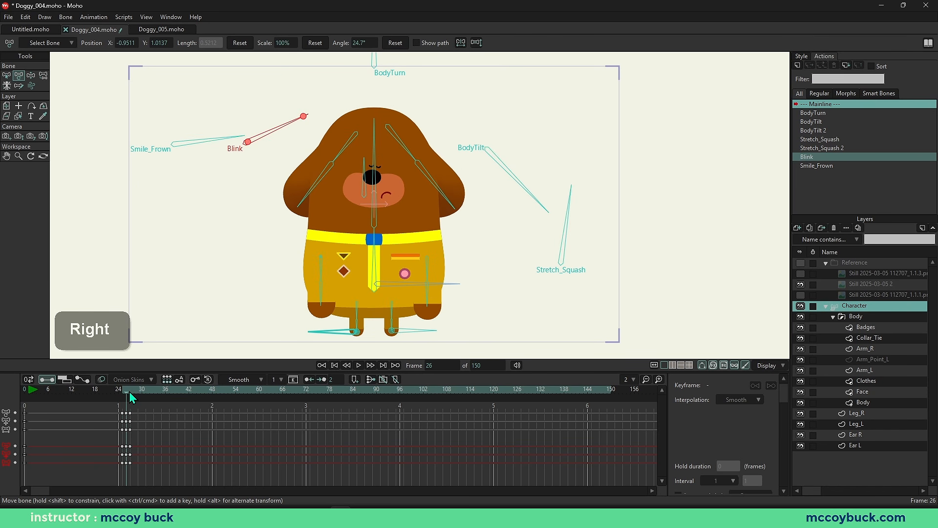
{"action": "key", "text": "Left"}
{"action": "key", "text": "Left"}
{"action": "key", "text": "Right"}
{"action": "key", "text": "Right"}
{"action": "key", "text": "Left"}
{"action": "key", "text": "Left"}
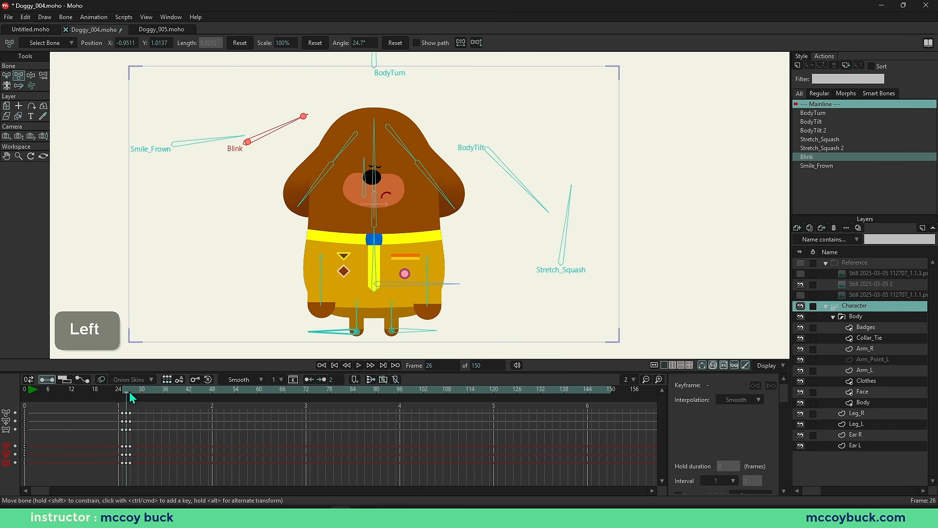
{"action": "key", "text": "Right"}
{"action": "key", "text": "Right"}
{"action": "key", "text": "Left"}
{"action": "key", "text": "Left"}
{"action": "key", "text": "Right"}
{"action": "key", "text": "Right"}
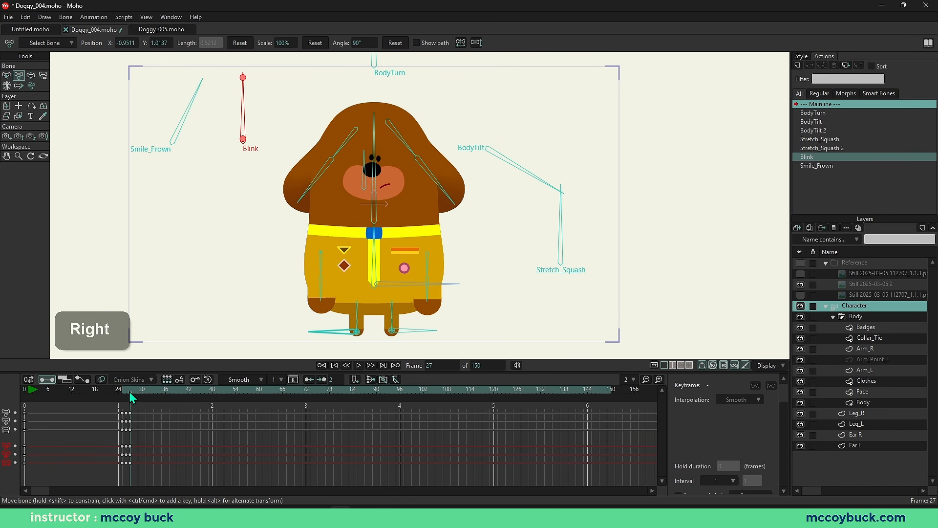
{"action": "key", "text": "Left"}
{"action": "key", "text": "Left"}
{"action": "key", "text": "Right"}
{"action": "key", "text": "Right"}
{"action": "key", "text": "Left"}
{"action": "key", "text": "Left"}
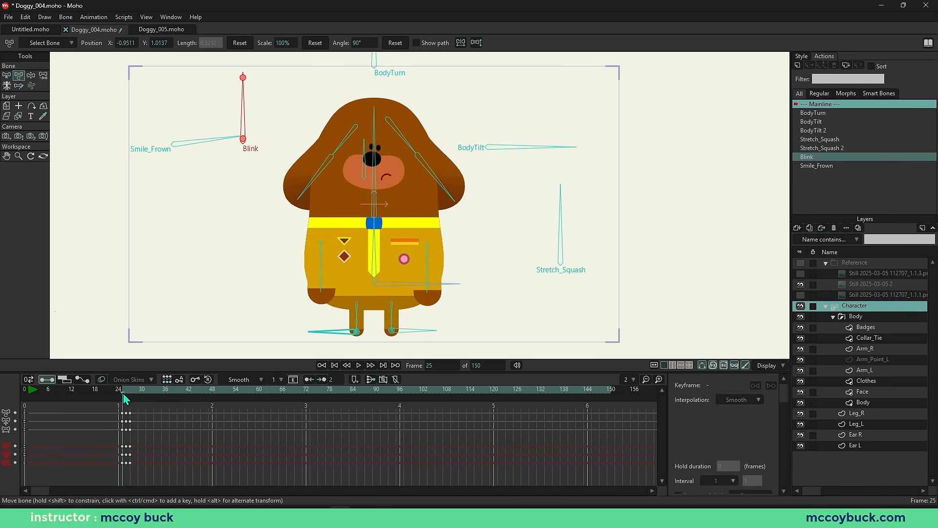
{"action": "key", "text": "Right"}
{"action": "key", "text": "Left"}
{"action": "key", "text": "Right"}
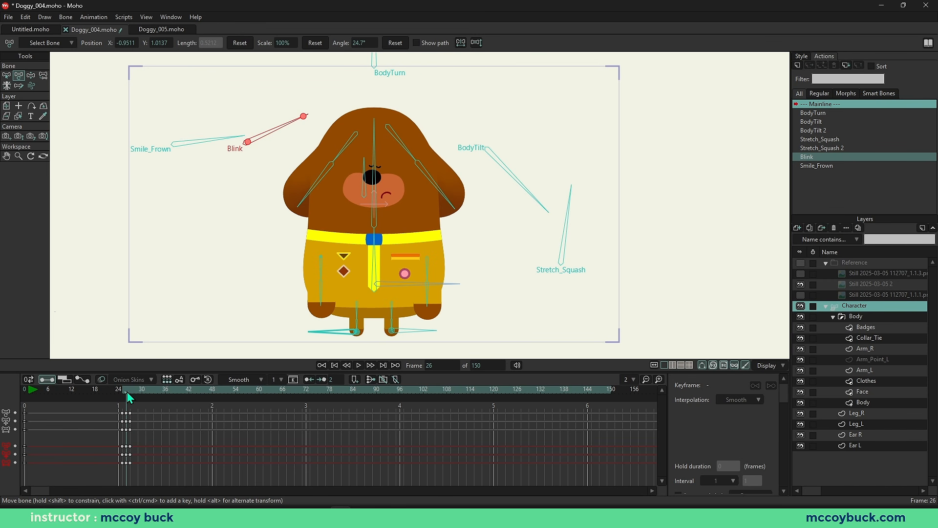
{"action": "left_click", "coordinate": [125, 392]}
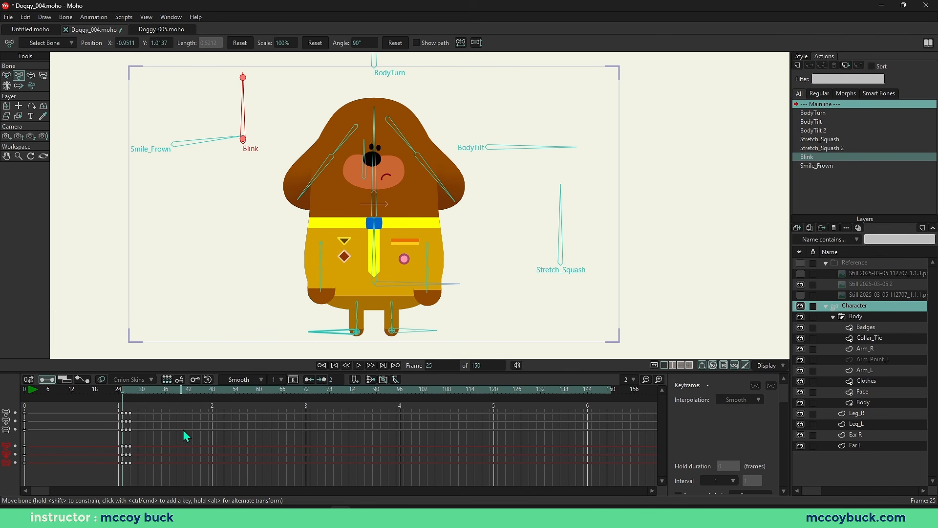
{"action": "key", "text": "Right"}
{"action": "key", "text": "Right"}
{"action": "key", "text": "Left"}
{"action": "key", "text": "Left"}
{"action": "key", "text": "Right"}
{"action": "key", "text": "Right"}
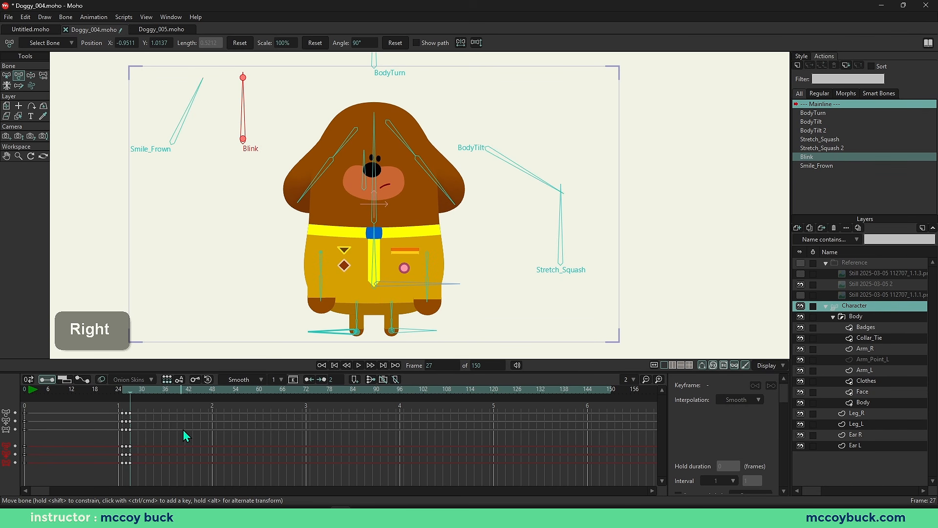
{"action": "key", "text": "Left"}
{"action": "key", "text": "Left"}
{"action": "key", "text": "Right"}
{"action": "key", "text": "Right"}
{"action": "key", "text": "Left"}
{"action": "key", "text": "Left"}
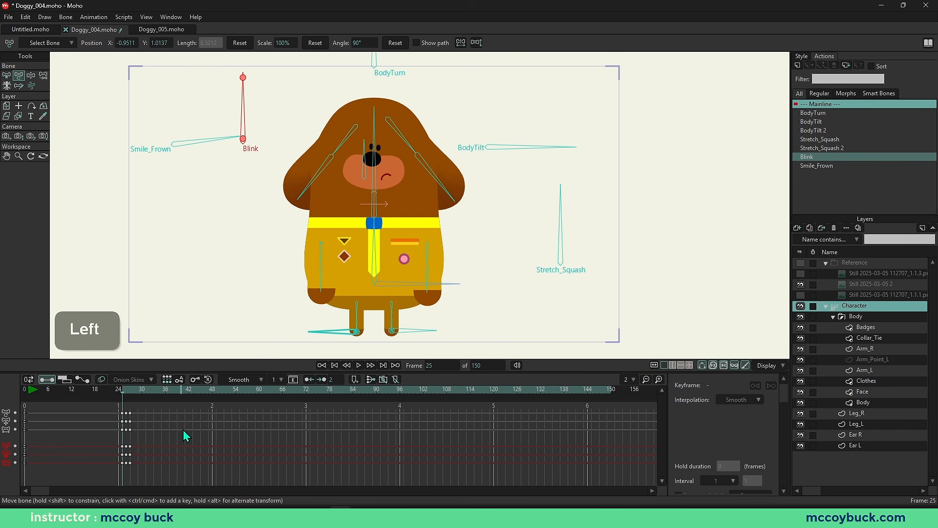
{"action": "key", "text": "Right"}
{"action": "key", "text": "Right"}
{"action": "key", "text": "Left"}
{"action": "key", "text": "Left"}
Step: At frame 28, rotate the BodyTilt bone to about 387° and the Stretch_Squash bone to about 114°
{"action": "left_click_drag", "start_coordinate": [127, 390], "coordinate": [133, 391]}
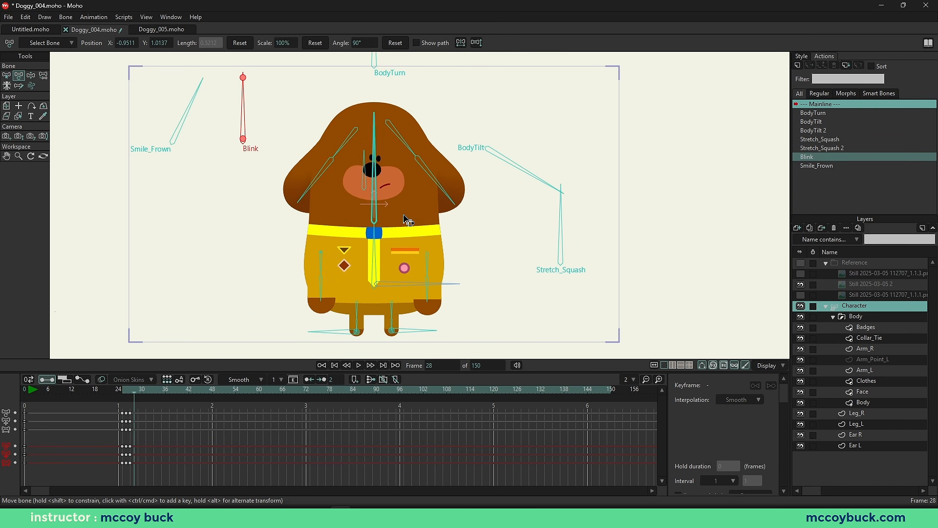
{"action": "right_click", "coordinate": [386, 214]}
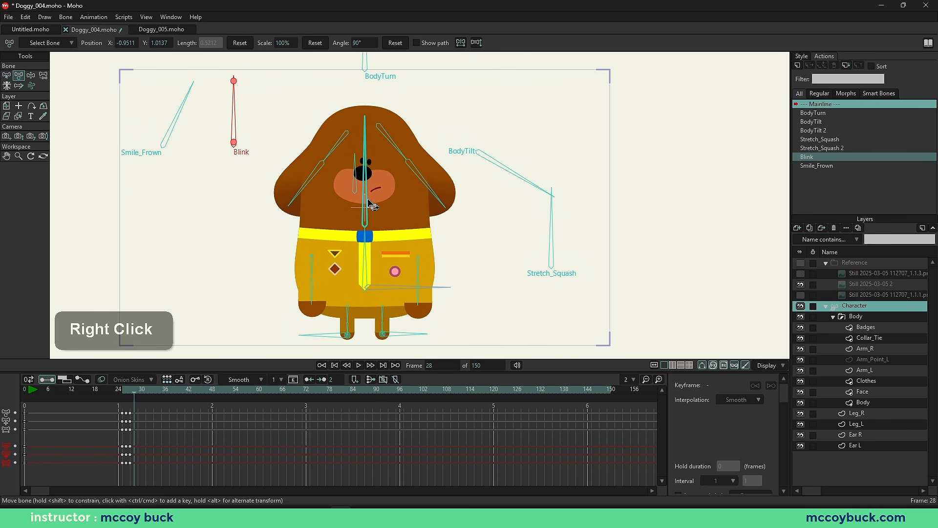
{"action": "key", "text": "b"}
{"action": "key", "text": "t"}
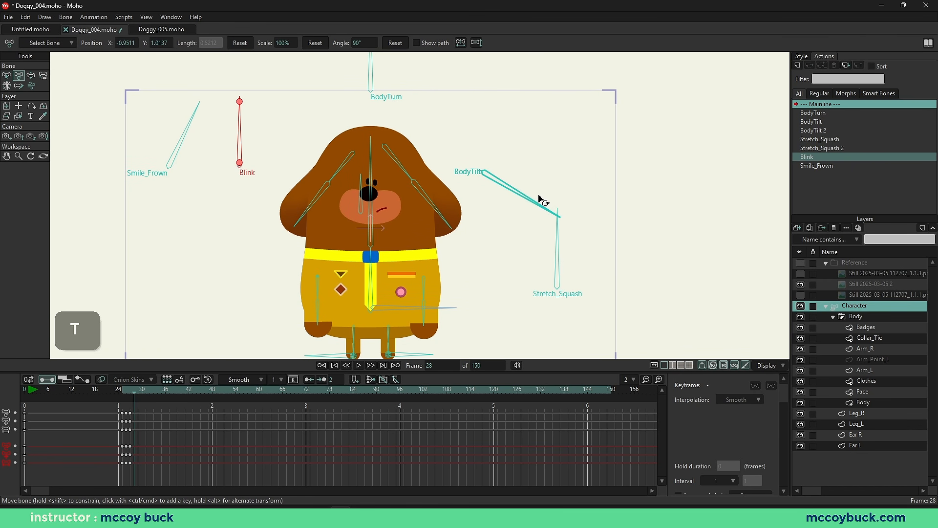
{"action": "left_click_drag", "start_coordinate": [515, 194], "coordinate": [515, 155]}
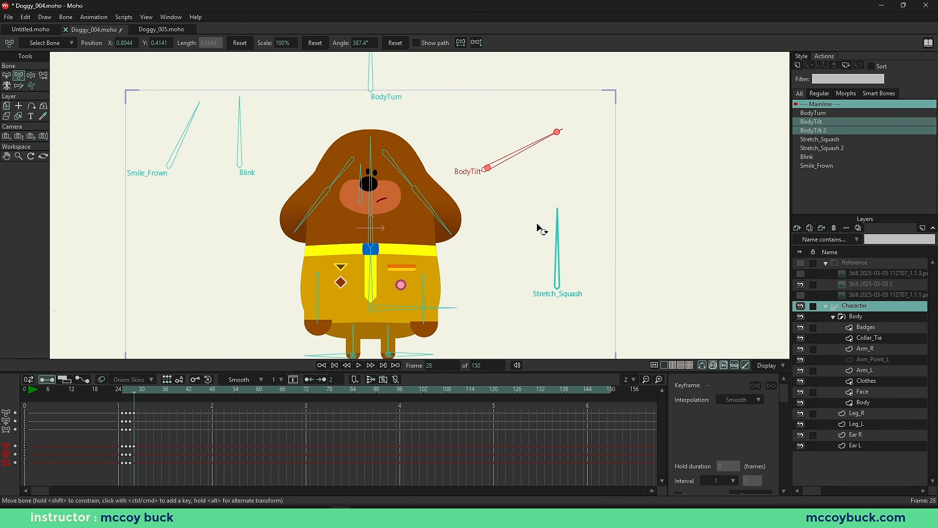
{"action": "mouse_move", "coordinate": [558, 242]}
{"action": "left_mouse_down"}
{"action": "mouse_move", "coordinate": [587, 248]}
{"action": "mouse_move", "coordinate": [530, 248]}
{"action": "mouse_move", "coordinate": [540, 247]}
{"action": "left_mouse_up"}
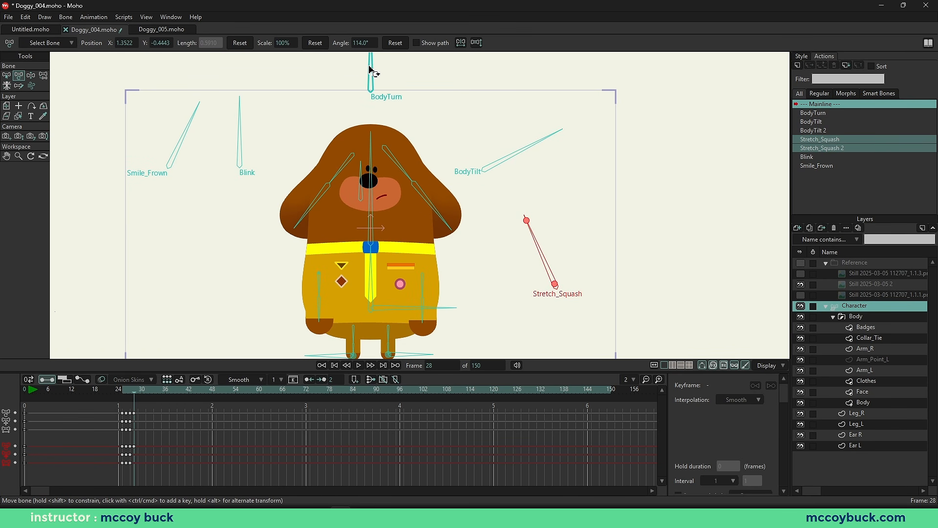
Step: Rotate the BodyTurn bone to about 138° and the Smile_Frown bone to about 136° at frame 28
{"action": "left_click_drag", "start_coordinate": [373, 72], "coordinate": [314, 63]}
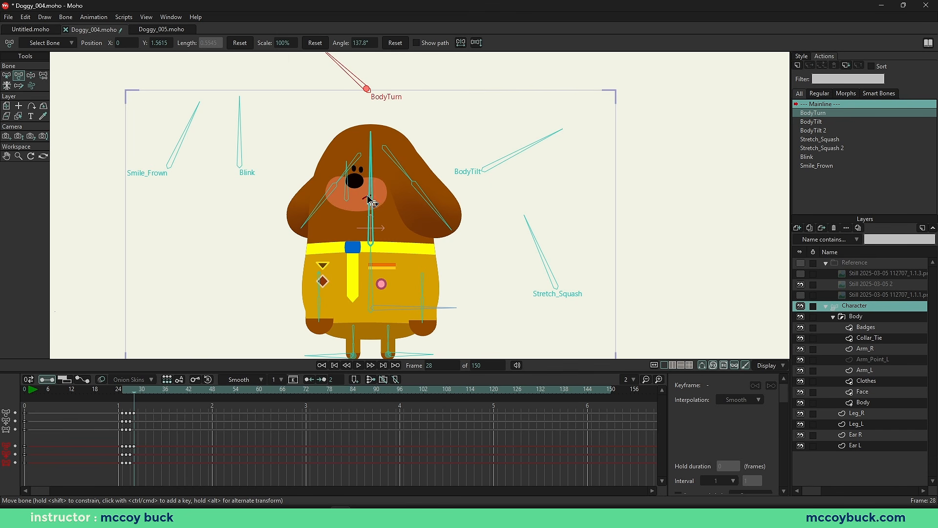
{"action": "left_click_drag", "start_coordinate": [182, 140], "coordinate": [104, 130]}
{"action": "mouse_move", "coordinate": [264, 237]}
{"action": "left_mouse_down"}
{"action": "mouse_move", "coordinate": [251, 205]}
{"action": "mouse_move", "coordinate": [269, 249]}
{"action": "left_mouse_up"}
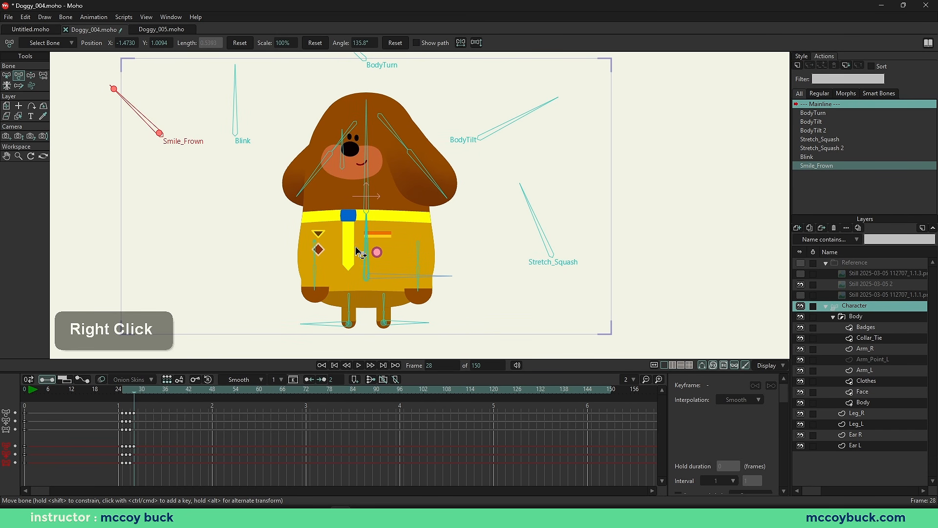
Step: Tilt the lower body bone to about 96° and counter-rotate the upper body bone to bring the head upright
{"action": "key", "text": "t"}
{"action": "left_click_drag", "start_coordinate": [364, 245], "coordinate": [359, 245]}
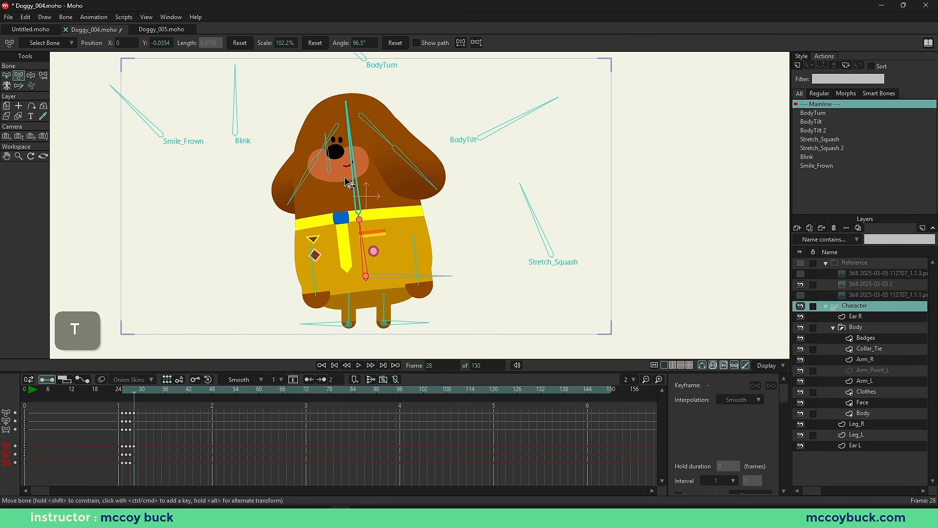
{"action": "left_click_drag", "start_coordinate": [356, 179], "coordinate": [362, 178]}
{"action": "left_click_drag", "start_coordinate": [367, 247], "coordinate": [271, 232]}
{"action": "left_click", "coordinate": [360, 166]}
Step: Swing both arms up and outward from the body at frame 28, bending them at the elbows
{"action": "left_click", "coordinate": [294, 245]}
{"action": "key", "text": "z"}
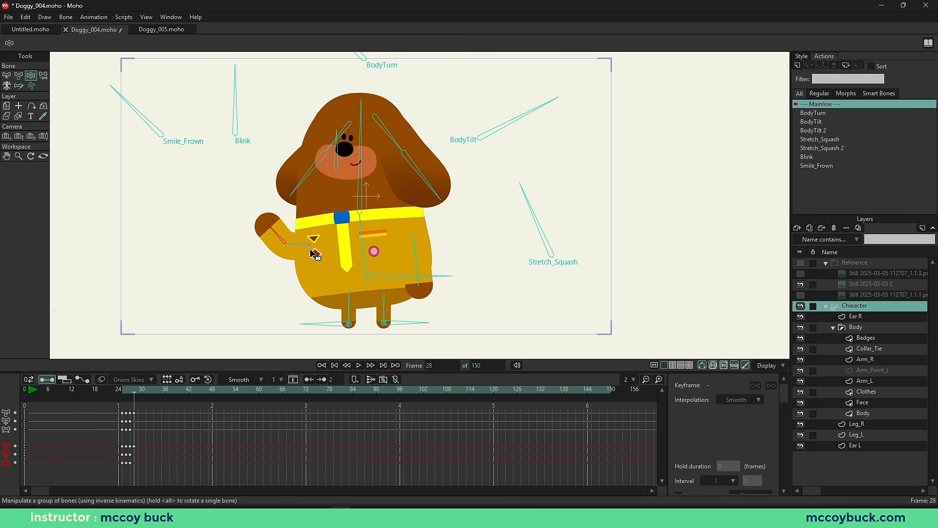
{"action": "key", "text": "b"}
{"action": "left_click", "coordinate": [417, 248]}
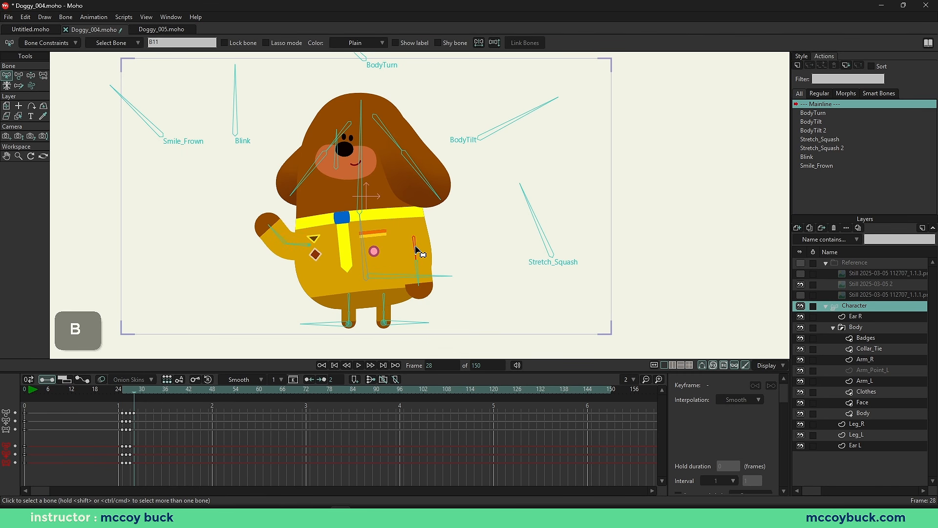
{"action": "key", "text": "t"}
{"action": "left_click_drag", "start_coordinate": [415, 249], "coordinate": [457, 249]}
{"action": "key", "text": "z"}
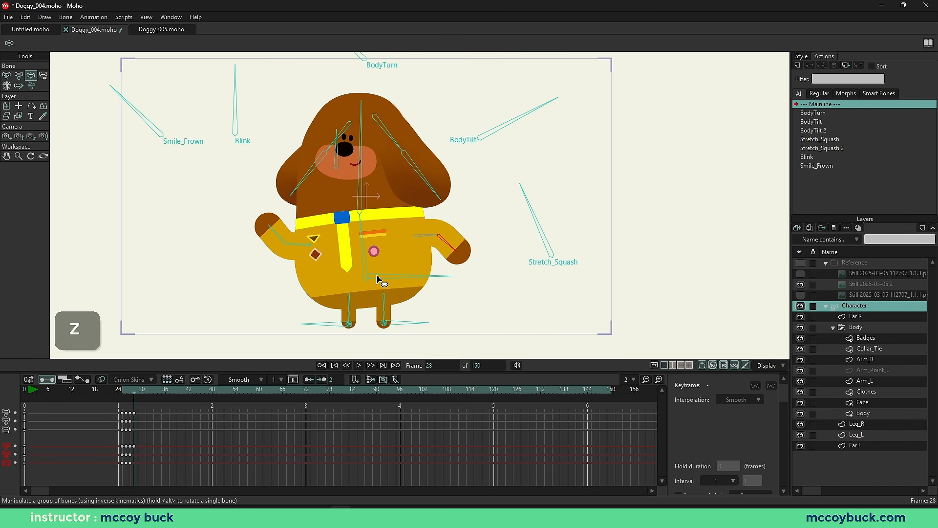
Step: Reset the lower body bone's position and move the horizontal root bone down to about Y -0.578
{"action": "key", "text": "t"}
{"action": "left_click", "coordinate": [362, 280]}
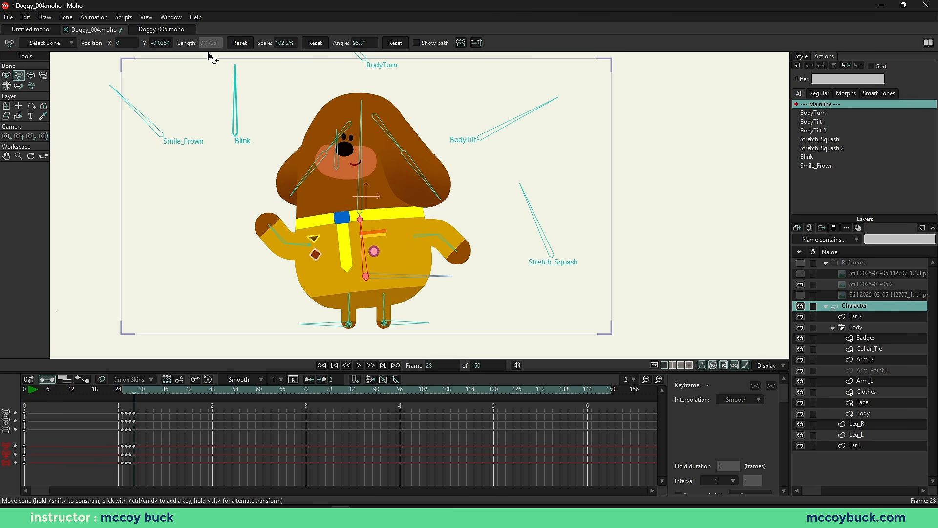
{"action": "left_click", "coordinate": [239, 43]}
{"action": "key", "text": "b"}
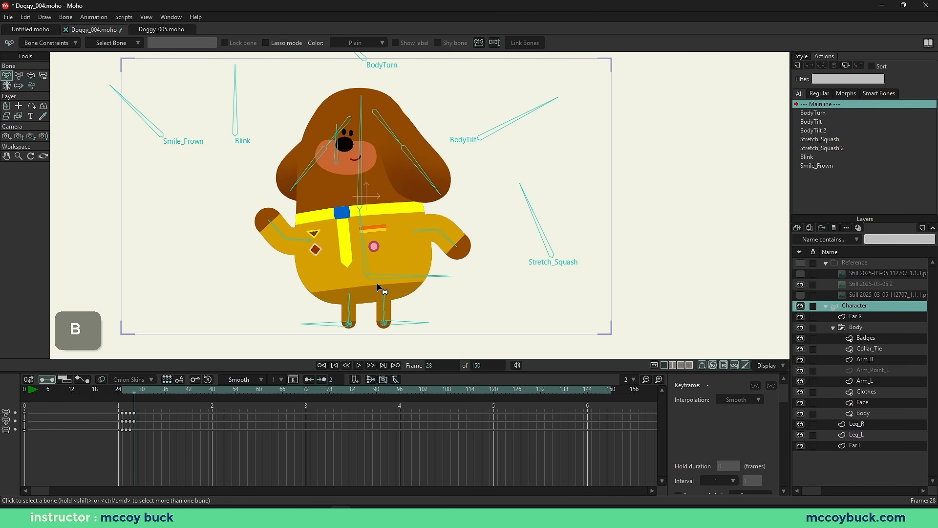
{"action": "left_click", "coordinate": [376, 277]}
{"action": "key", "text": "t"}
{"action": "left_click", "coordinate": [376, 284], "text": "shift"}
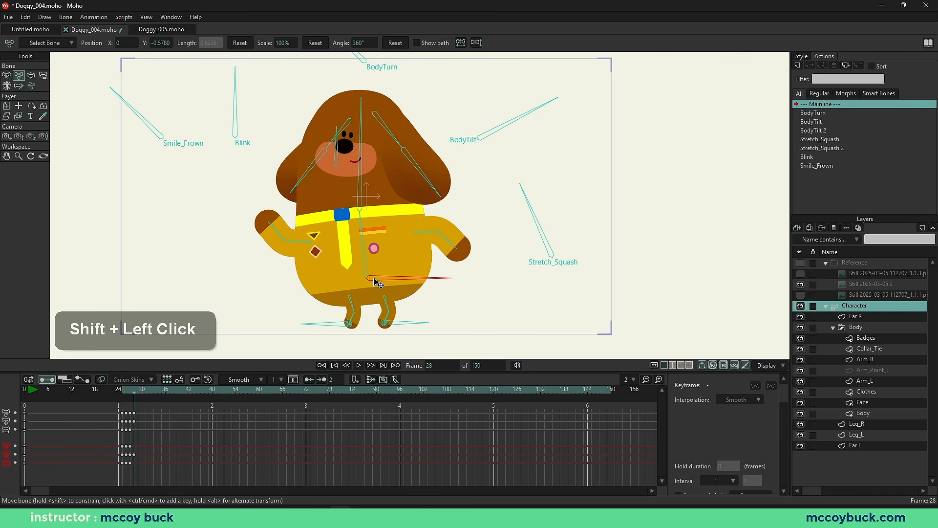
Step: Bend the character's right knee outward and move the left foot's target bone outward to about X 0.29
{"action": "left_click", "coordinate": [348, 315]}
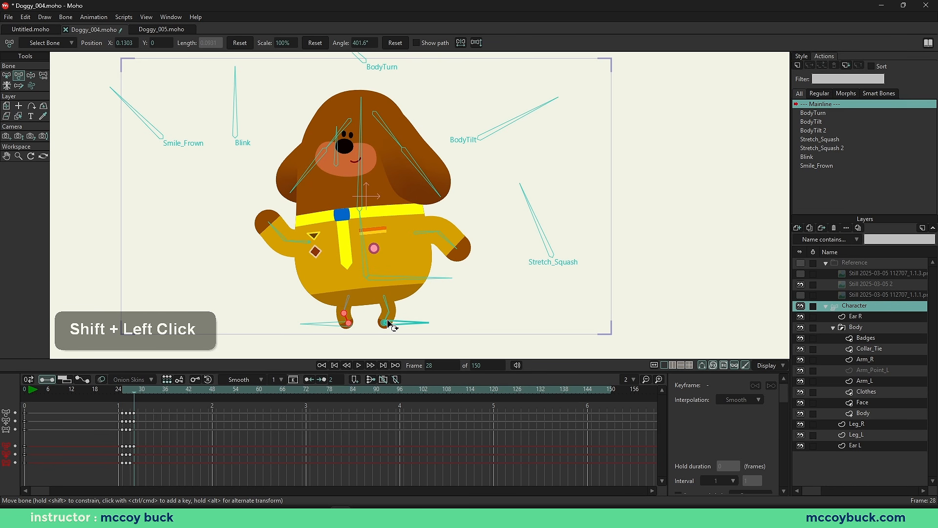
{"action": "key", "text": "b"}
{"action": "left_click", "coordinate": [386, 324]}
{"action": "key", "text": "t"}
{"action": "left_click_drag", "start_coordinate": [384, 323], "coordinate": [406, 323]}
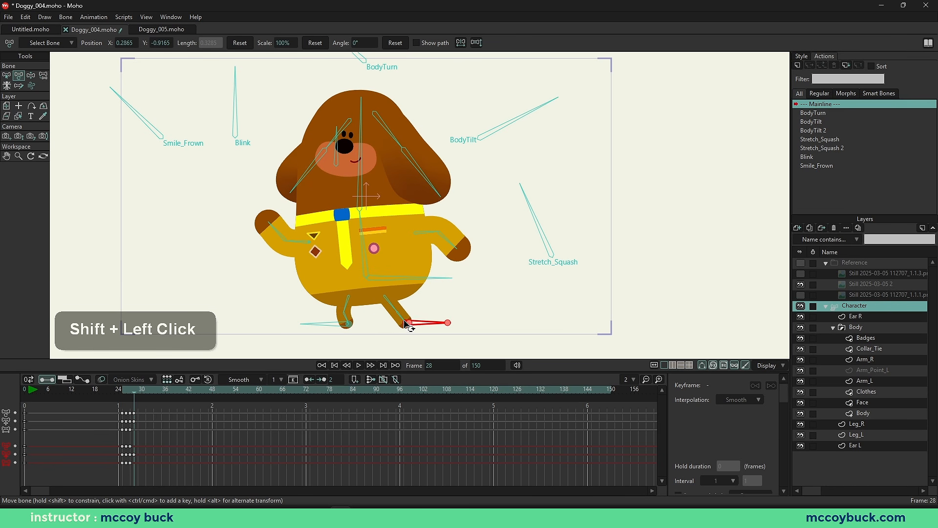
Step: Lower the horizontal root bone further, to about Y -0.59, so both legs bend more
{"action": "key", "text": "b"}
{"action": "left_click", "coordinate": [370, 279], "text": "shift"}
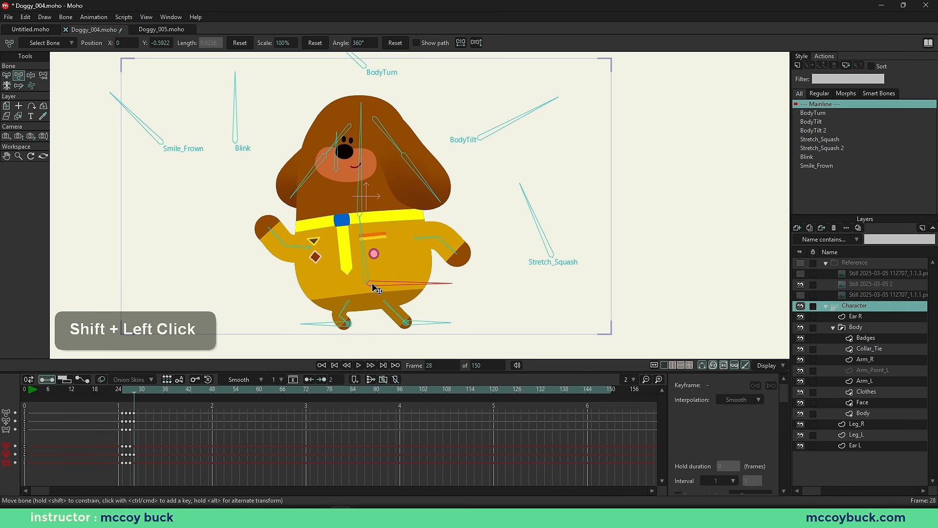
{"action": "left_click", "coordinate": [442, 294]}
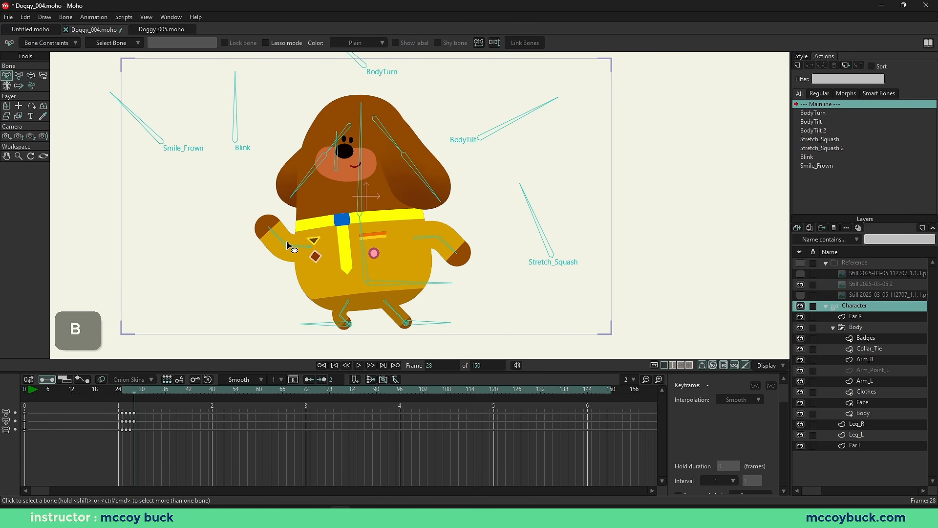
Step: Fine-tune the bend of both arms, moving each hand slightly farther from the body
{"action": "left_click", "coordinate": [280, 242]}
{"action": "key", "text": "z"}
{"action": "left_click_drag", "start_coordinate": [276, 238], "coordinate": [274, 239]}
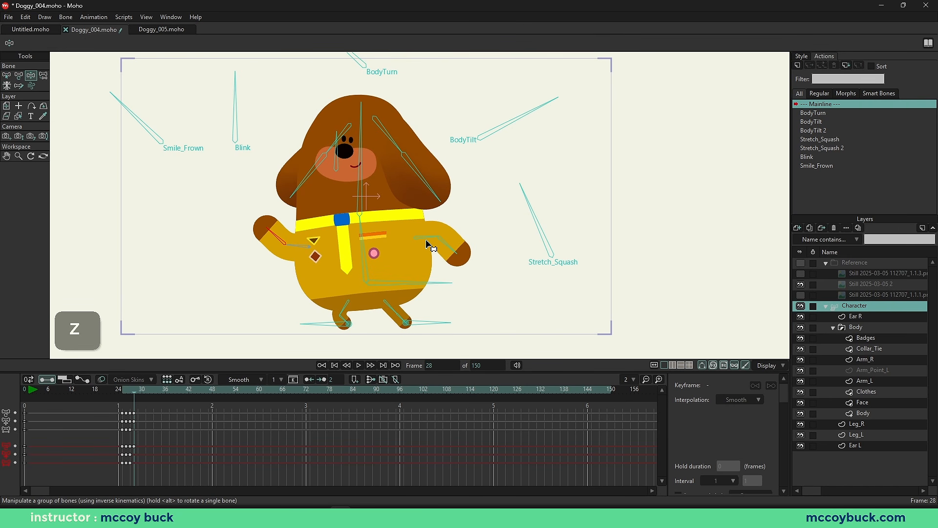
{"action": "left_click_drag", "start_coordinate": [426, 240], "coordinate": [462, 247]}
{"action": "key", "text": "b"}
{"action": "left_click", "coordinate": [497, 294]}
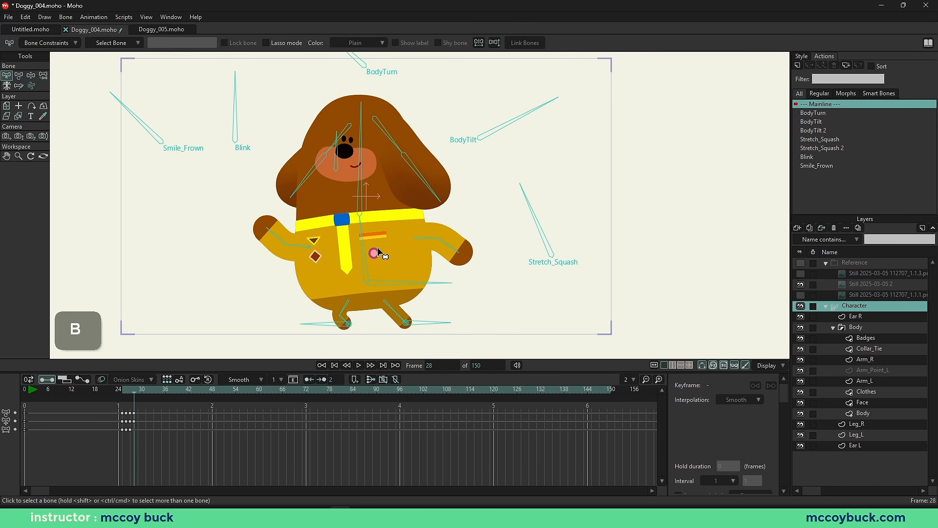
Step: Tilt the lower body bone to about 98.6° and rotate the upper body bone slightly back to compensate
{"action": "left_click", "coordinate": [367, 251]}
{"action": "key", "text": "t"}
{"action": "left_click_drag", "start_coordinate": [368, 251], "coordinate": [358, 247]}
{"action": "left_click_drag", "start_coordinate": [364, 182], "coordinate": [370, 181]}
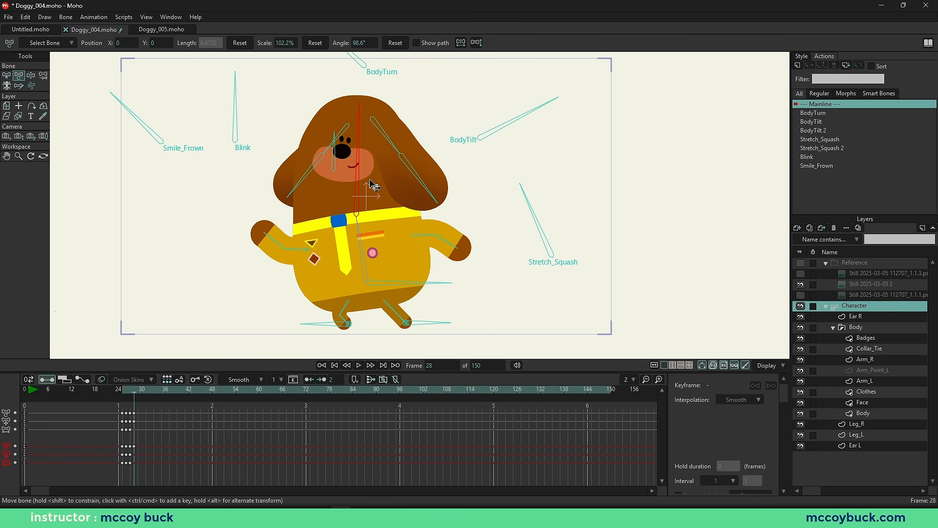
Step: Deselect the bones and keyframe all visible bones at frame 28 with Freeze Visible Bones
{"action": "key", "text": "b"}
{"action": "left_click", "coordinate": [513, 293]}
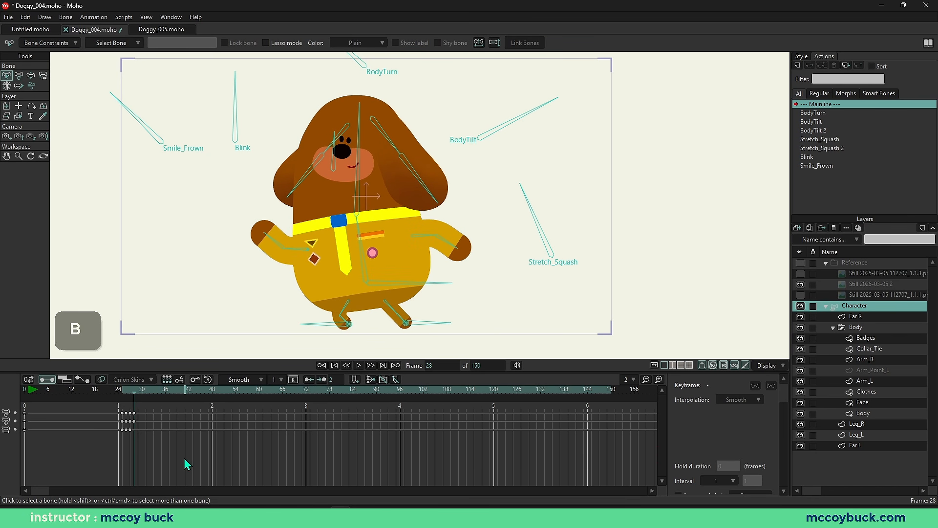
{"action": "key", "text": "ctrl+f"}
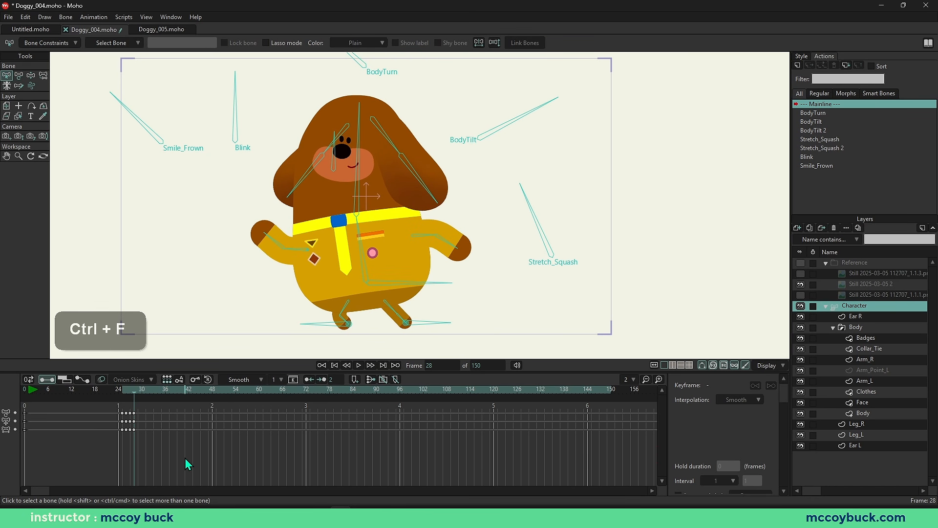
Step: Enlarge the timeline and step back and forth through frames 25 to 28 to review the new pose
{"action": "left_click", "coordinate": [660, 379]}
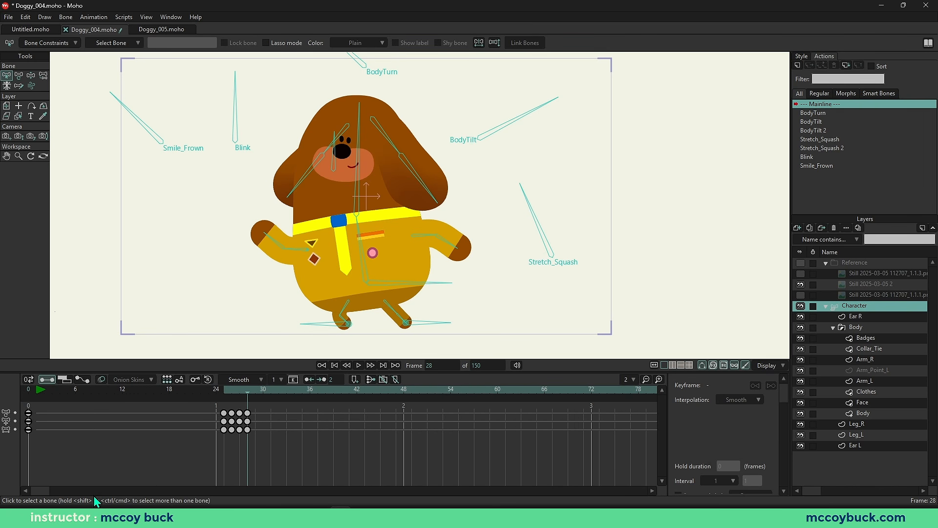
{"action": "left_click", "coordinate": [224, 398]}
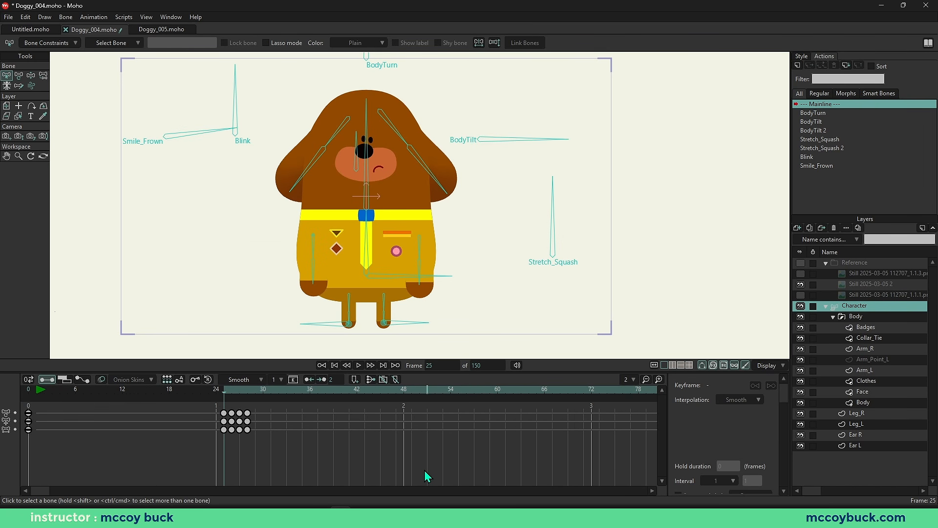
{"action": "key", "text": "Right"}
{"action": "key", "text": "Left"}
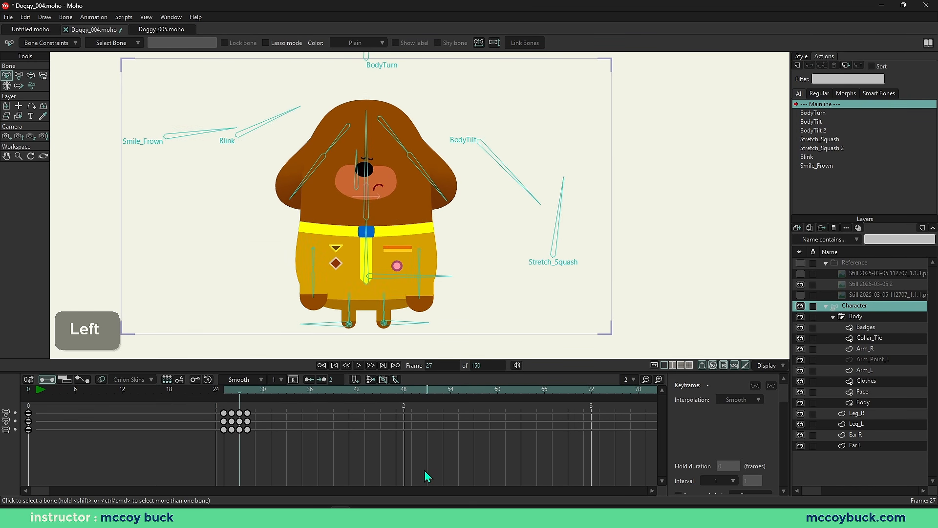
{"action": "key", "text": "Right"}
{"action": "key", "text": "Right"}
{"action": "key", "text": "Right"}
{"action": "key", "text": "Left"}
{"action": "key", "text": "Left"}
{"action": "key", "text": "Left"}
{"action": "key", "text": "Right"}
{"action": "key", "text": "Right"}
{"action": "key", "text": "Right"}
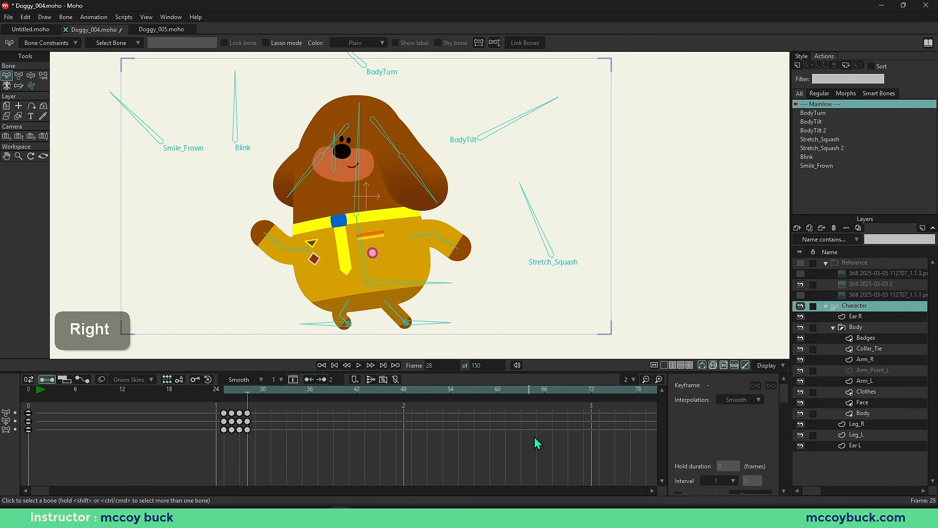
Step: Hide the bone overlays, step back and forth through frames 25 to 28 to review the poses, and show the overlays again
{"action": "left_click", "coordinate": [701, 364]}
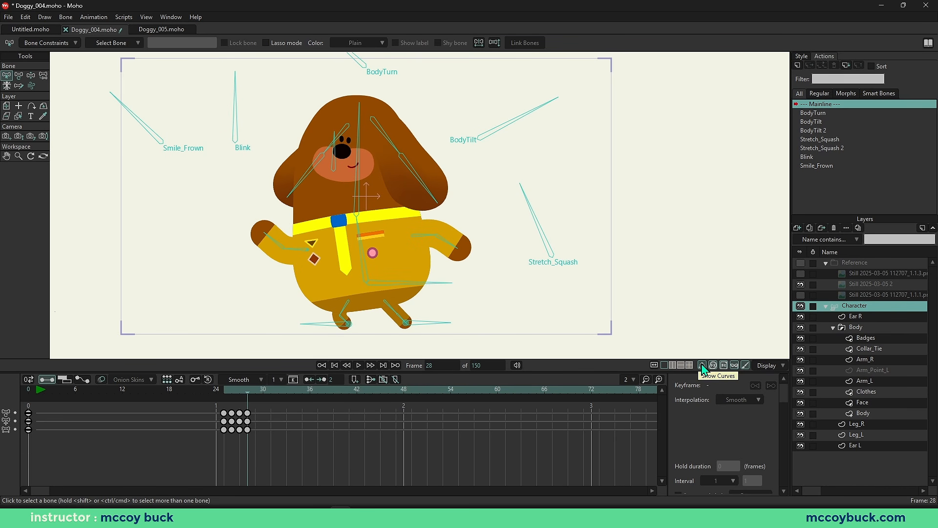
{"action": "key", "text": "Left"}
{"action": "key", "text": "Left"}
{"action": "key", "text": "Left"}
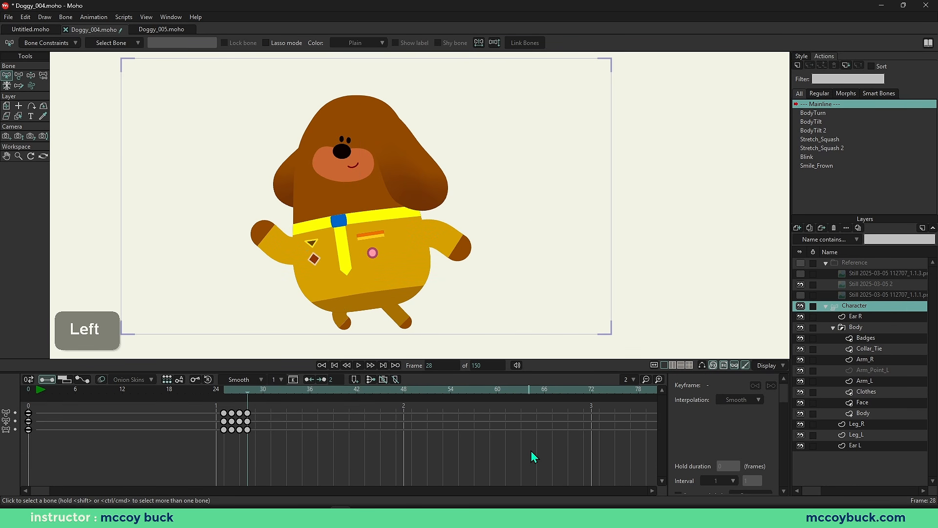
{"action": "key", "text": "Right"}
{"action": "key", "text": "Right"}
{"action": "key", "text": "Right"}
{"action": "key", "text": "Left"}
{"action": "key", "text": "Left"}
{"action": "key", "text": "Left"}
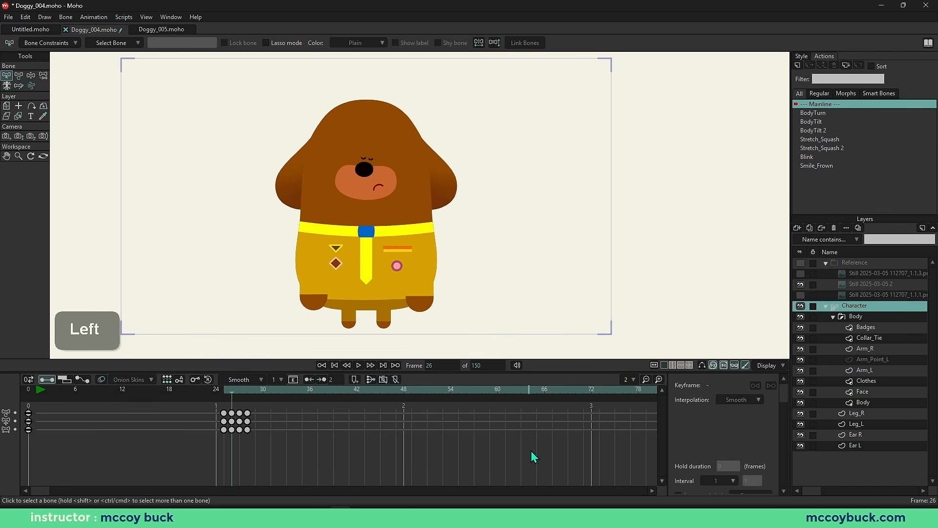
{"action": "key", "text": "Right"}
{"action": "key", "text": "Right"}
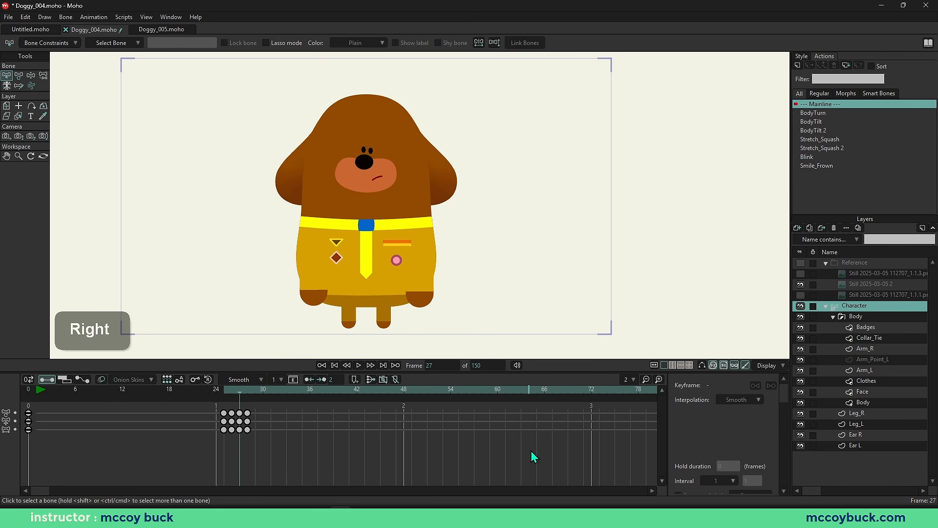
{"action": "left_click", "coordinate": [702, 367]}
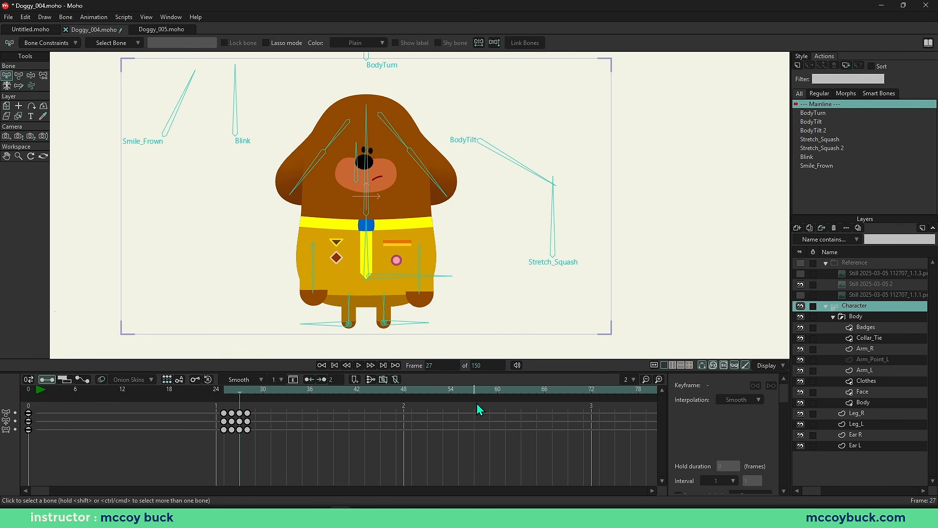
Step: Label all the pose keyframes from frames 25 to 28 green
{"action": "left_click_drag", "start_coordinate": [286, 415], "coordinate": [174, 438]}
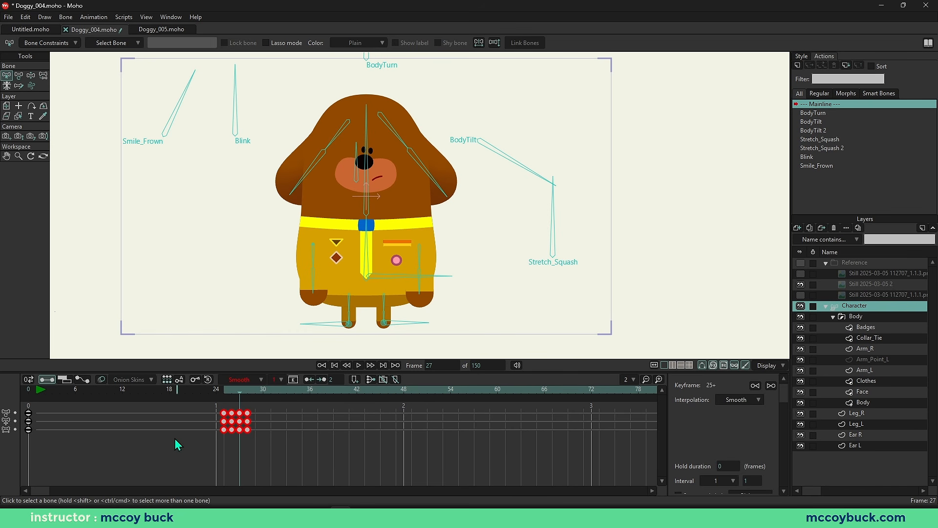
{"action": "mouse_move", "coordinate": [225, 391]}
{"action": "left_mouse_down"}
{"action": "mouse_move", "coordinate": [242, 394]}
{"action": "mouse_move", "coordinate": [229, 395]}
{"action": "left_mouse_up"}
{"action": "key", "text": "ctrl+z"}
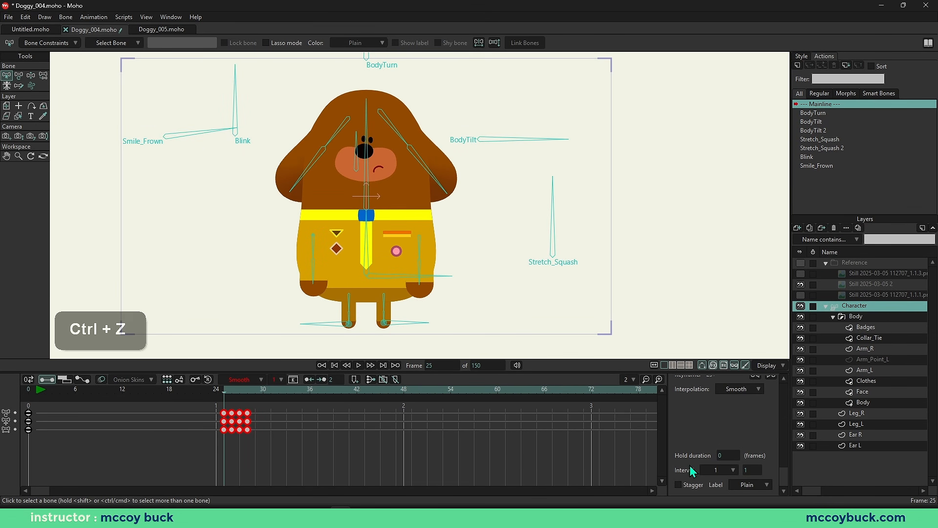
{"action": "scroll", "coordinate": [753, 469], "scroll_direction": "down", "scroll_amount": 1}
{"action": "left_click", "coordinate": [766, 485]}
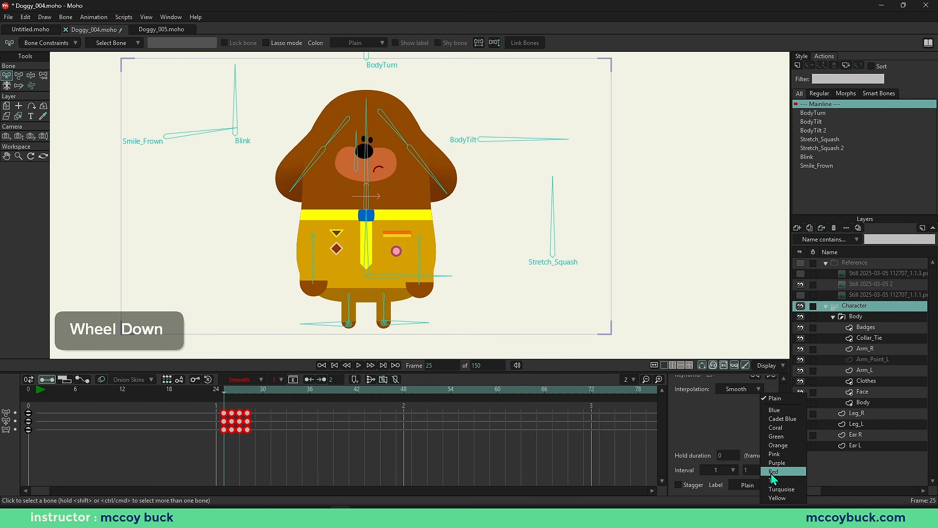
{"action": "left_click", "coordinate": [781, 437]}
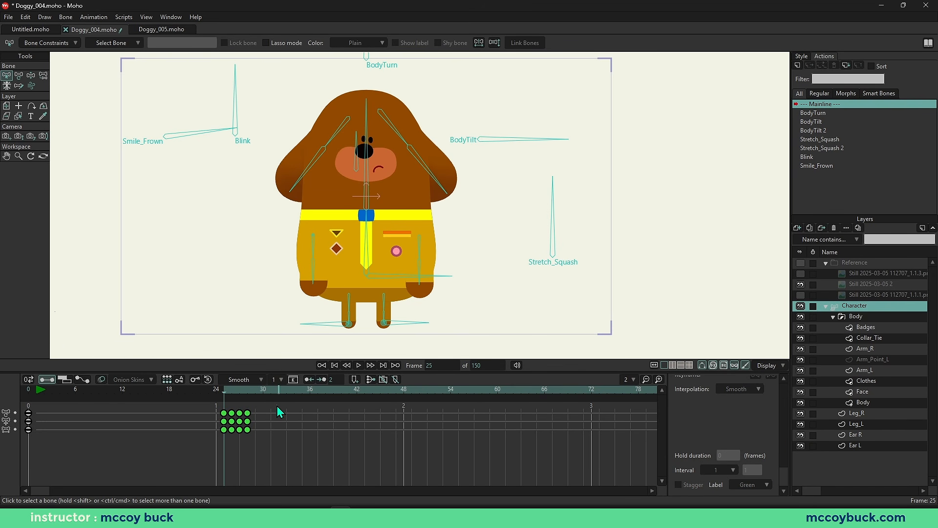
Step: Spread the four pose keyframes along the timeline to about frames 25, 55, 86 and 116
{"action": "left_click", "coordinate": [646, 380]}
{"action": "left_click", "coordinate": [225, 445]}
{"action": "left_click_drag", "start_coordinate": [141, 417], "coordinate": [378, 446]}
{"action": "left_click", "coordinate": [479, 447]}
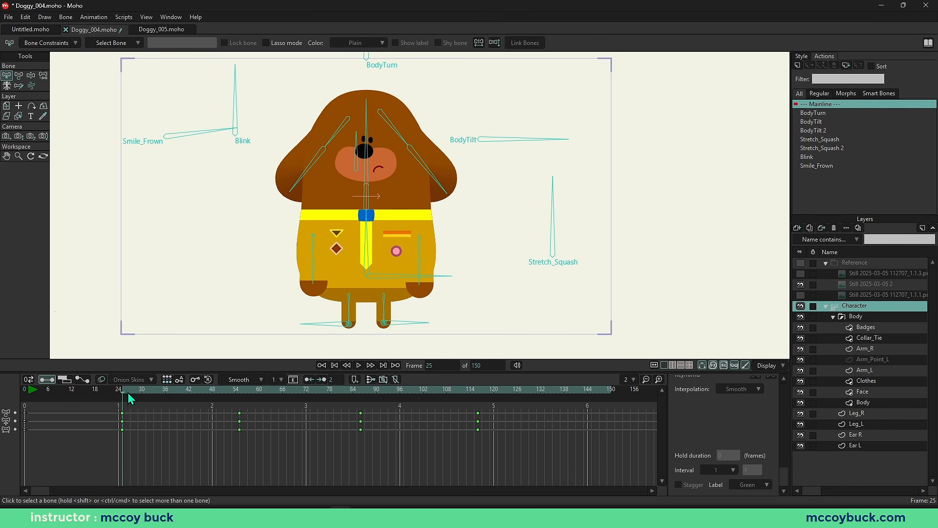
Step: Play the animation from frame 25 to review the spacing between the four poses
{"action": "key", "text": "space"}
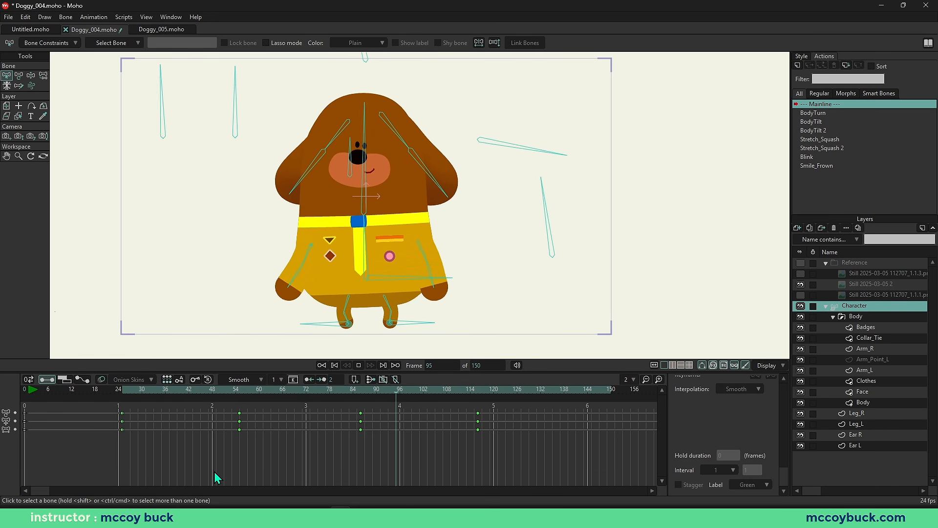
{"action": "key", "text": "space"}
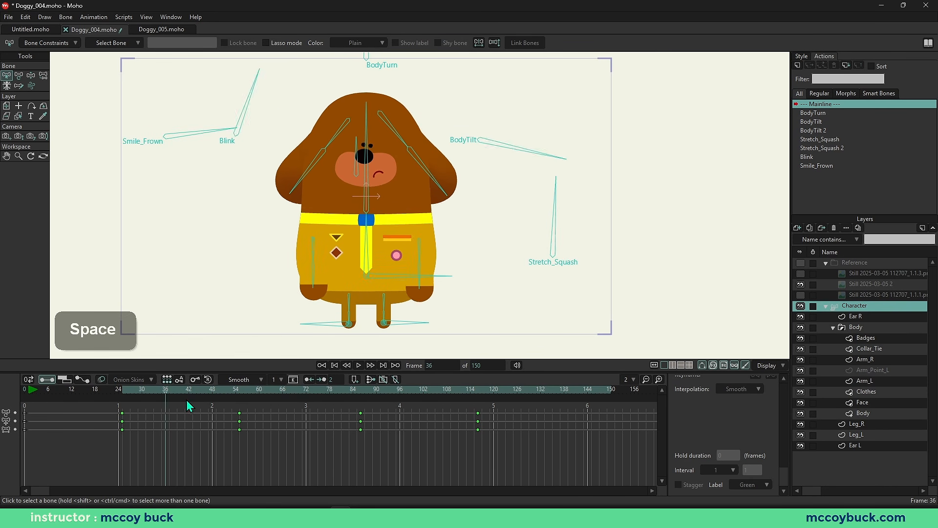
{"action": "left_click_drag", "start_coordinate": [449, 418], "coordinate": [133, 453]}
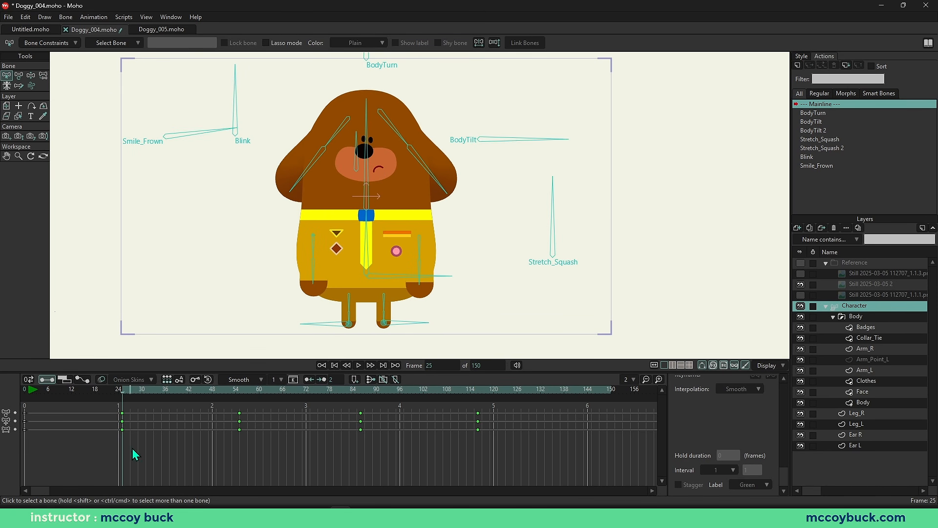
{"action": "key", "text": "space"}
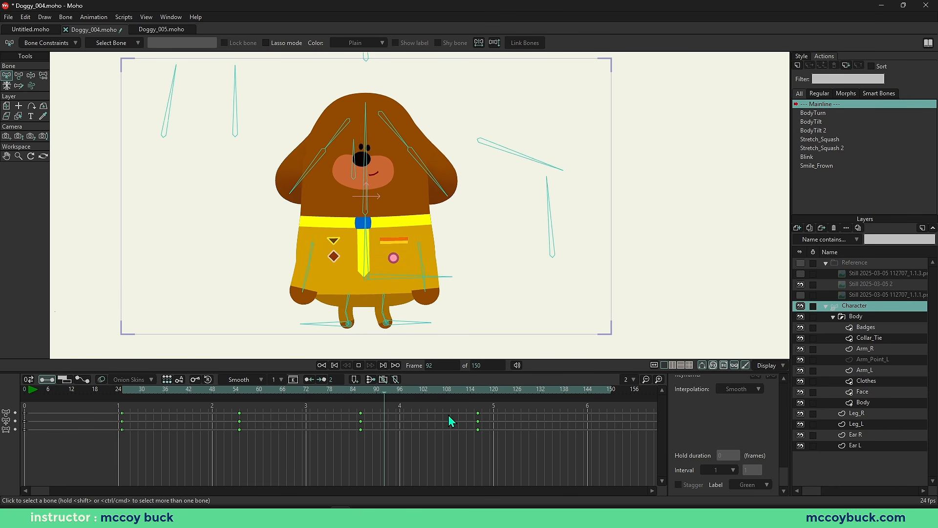
{"action": "key", "text": "space"}
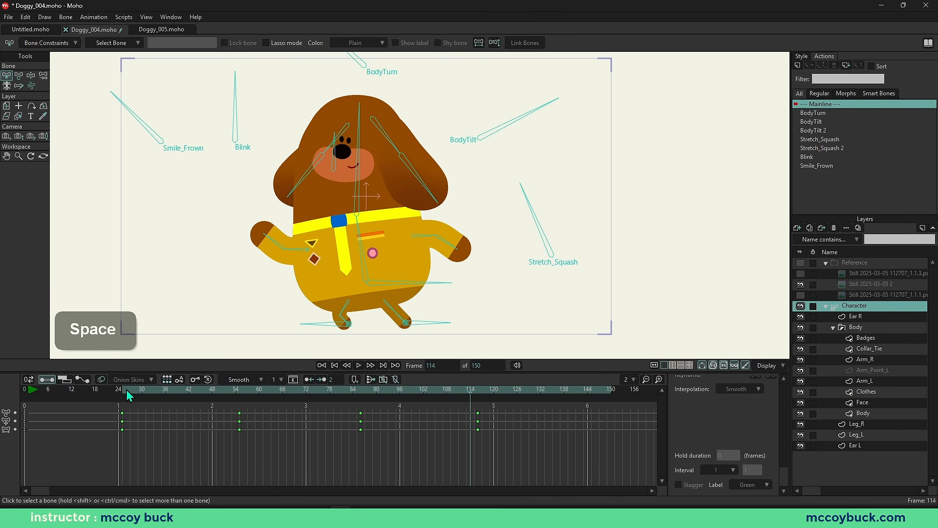
Step: Shift the last three pose keyframes about 10 frames forward in time, placing the second pose at about frame 65
{"action": "left_click", "coordinate": [127, 392]}
{"action": "left_click_drag", "start_coordinate": [209, 406], "coordinate": [575, 466]}
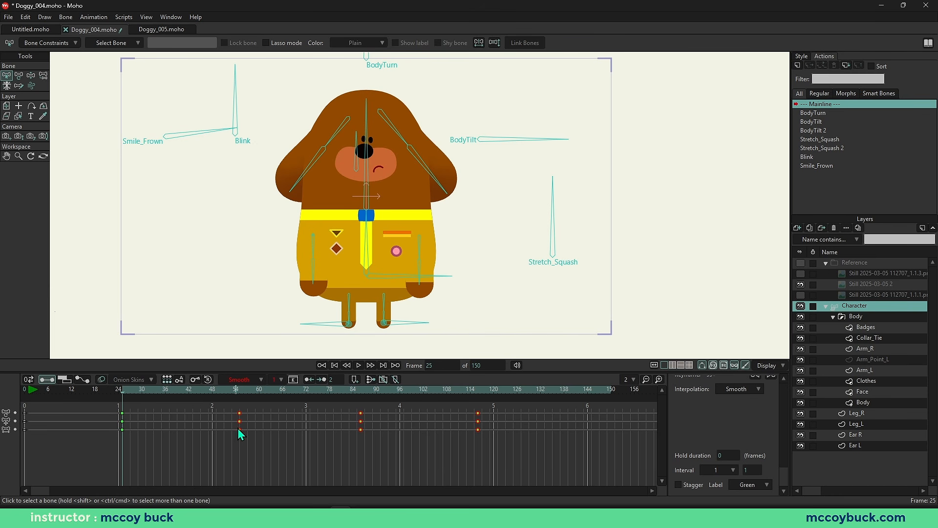
{"action": "left_click_drag", "start_coordinate": [240, 429], "coordinate": [278, 430]}
{"action": "left_click", "coordinate": [273, 450]}
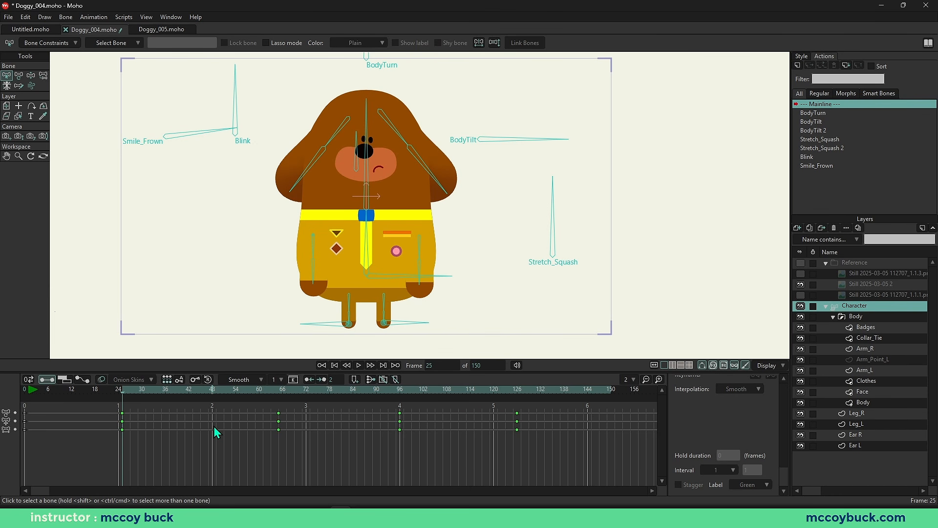
Step: Extend the second pose's keyframes at frame 65 into a hold ending at about frame 79
{"action": "mouse_move", "coordinate": [263, 413]}
{"action": "left_mouse_down"}
{"action": "mouse_move", "coordinate": [274, 434]}
{"action": "mouse_move", "coordinate": [331, 418]}
{"action": "left_mouse_up"}
{"action": "left_click", "coordinate": [280, 421]}
{"action": "left_click", "coordinate": [330, 419]}
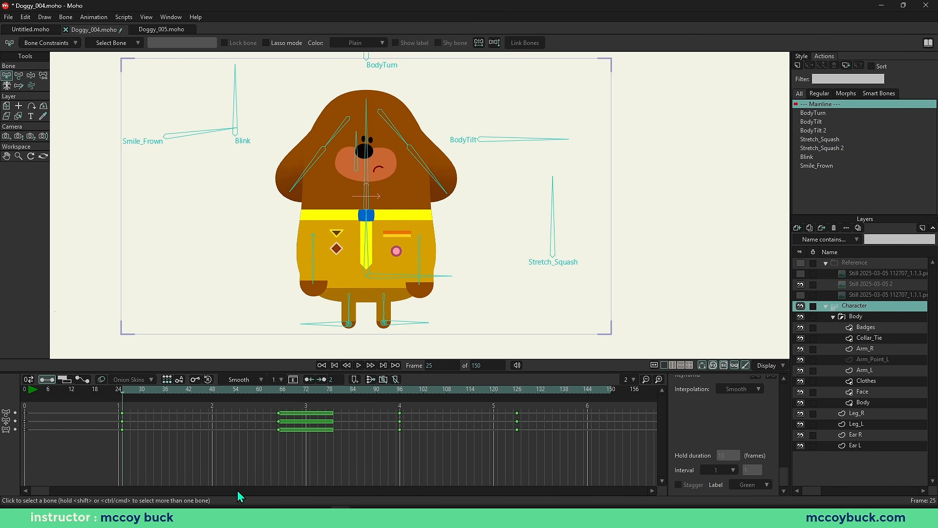
Step: Play the animation repeatedly from the first pose through the second pose's hold to check its timing
{"action": "key", "text": "space"}
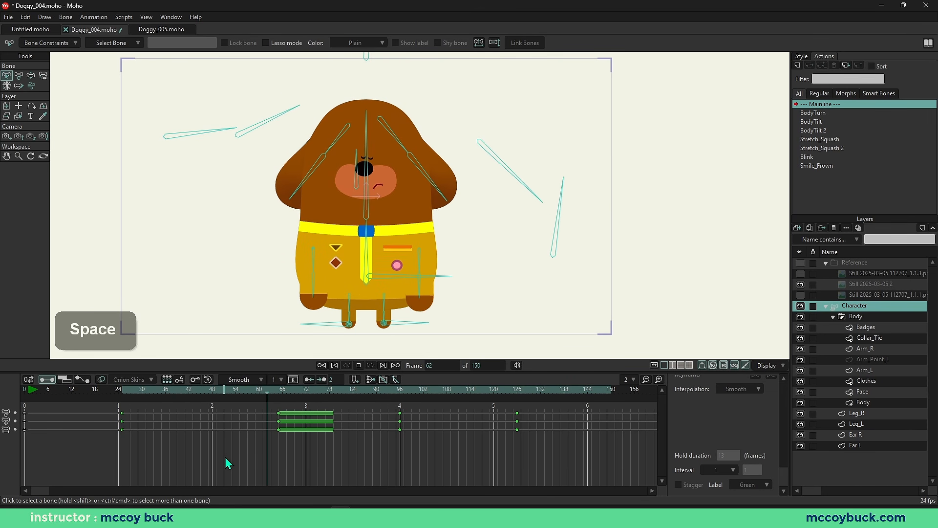
{"action": "left_click", "coordinate": [267, 390]}
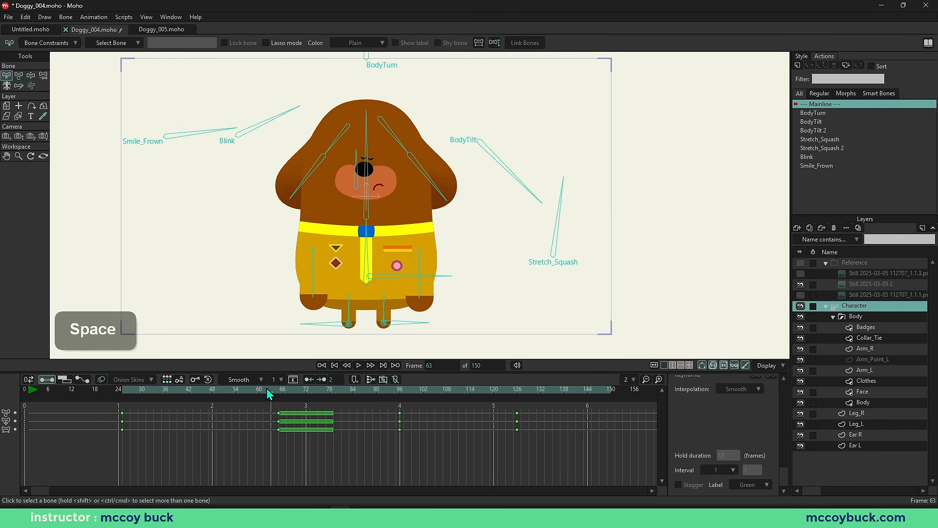
{"action": "key", "text": "space"}
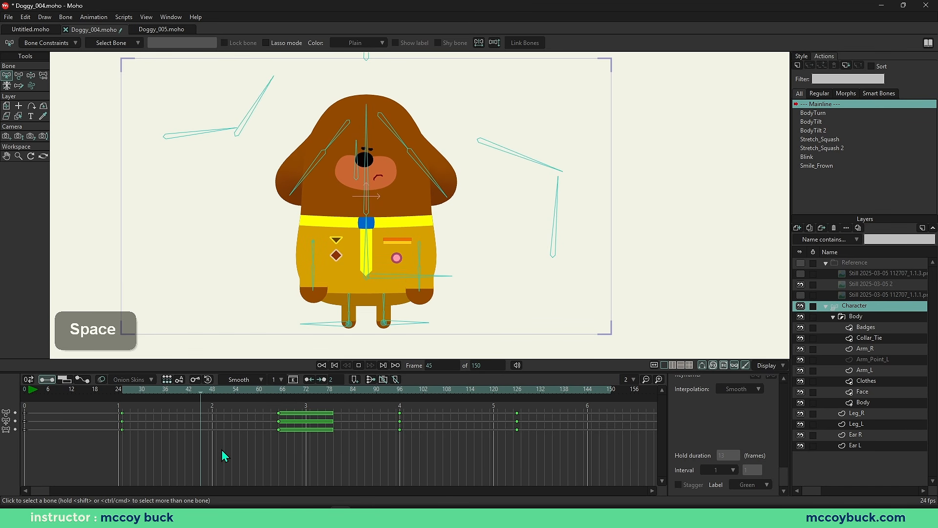
{"action": "key", "text": "space"}
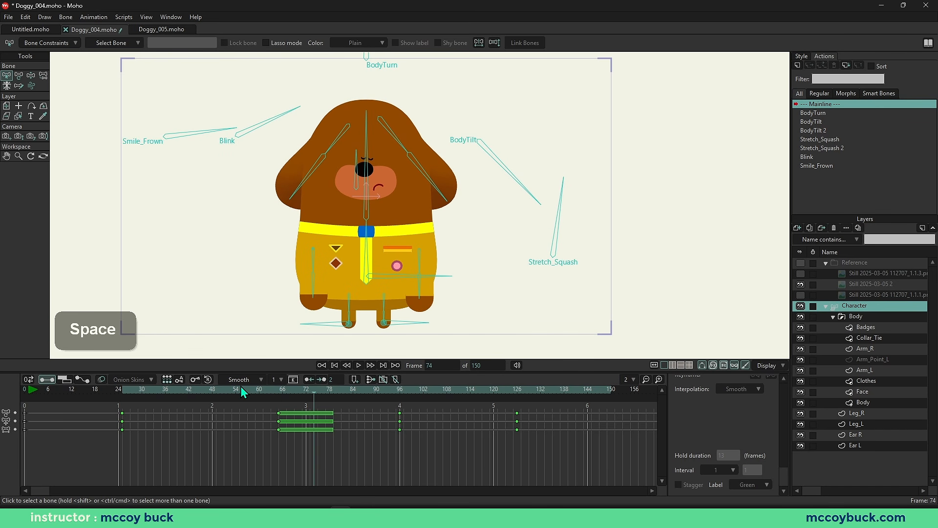
{"action": "key", "text": "space"}
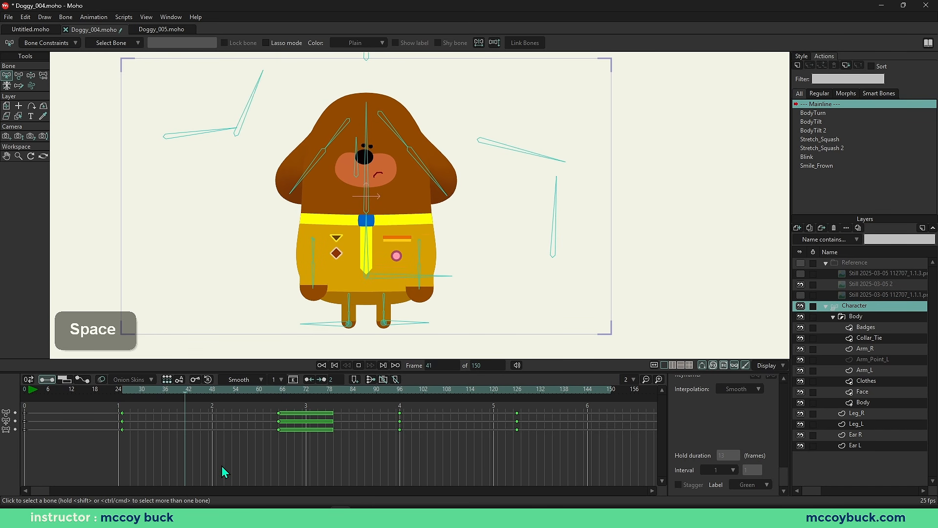
{"action": "key", "text": "space"}
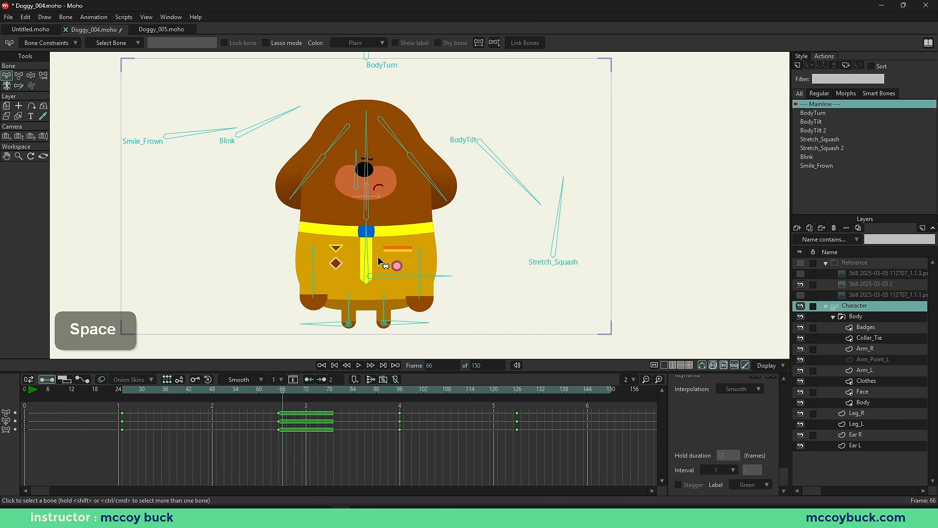
{"action": "key", "text": "space"}
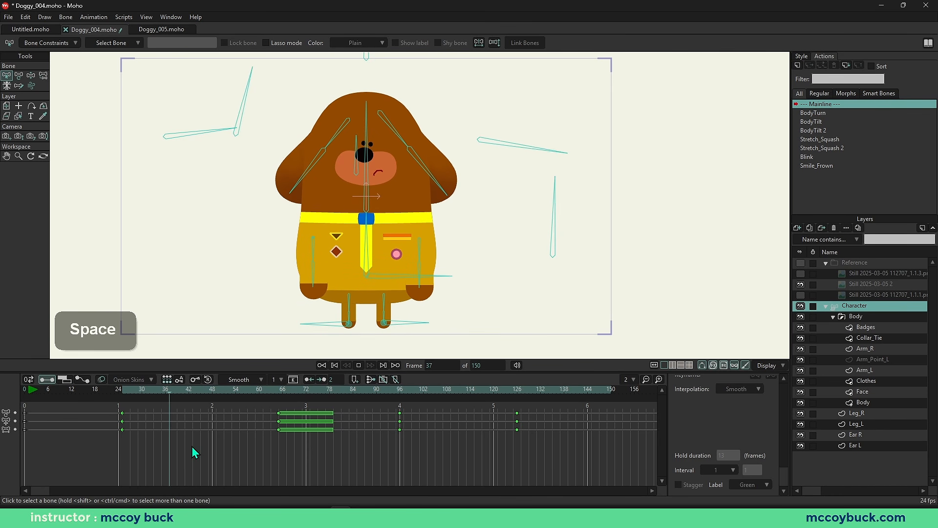
{"action": "key", "text": "space"}
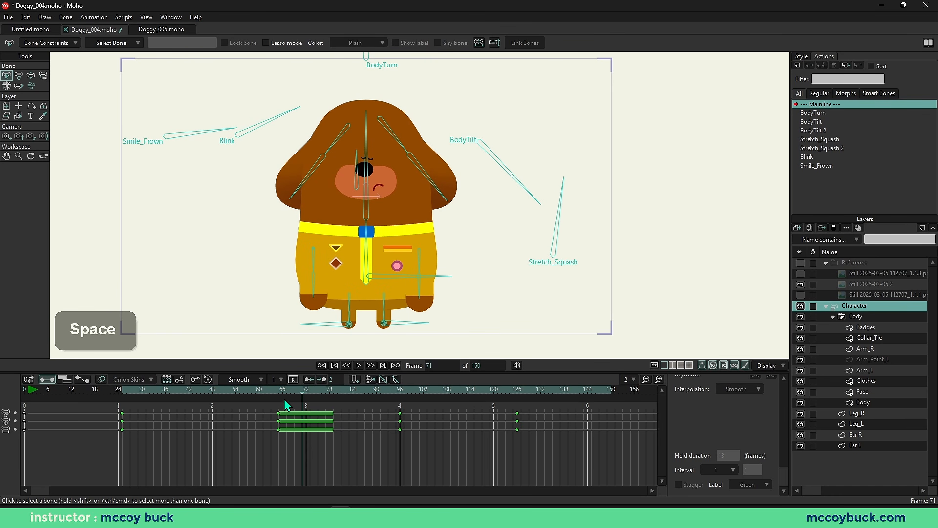
{"action": "left_click_drag", "start_coordinate": [280, 390], "coordinate": [279, 419]}
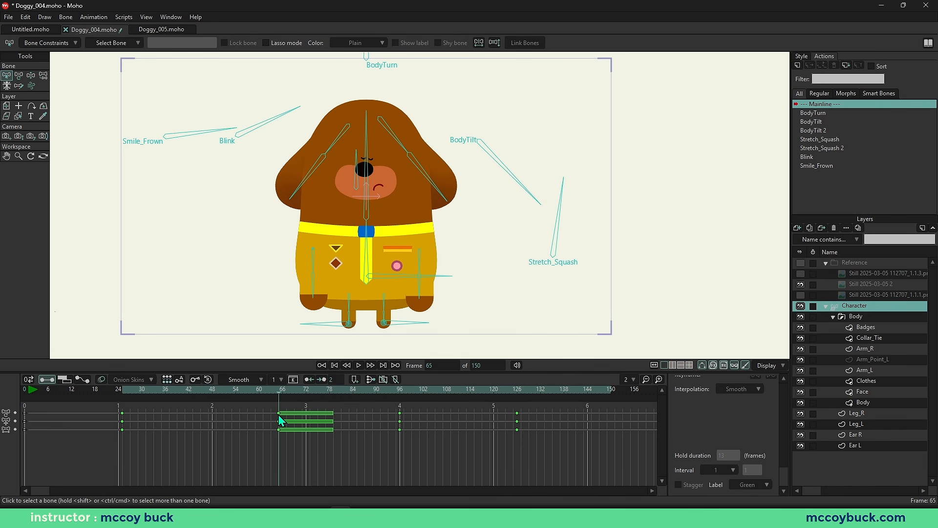
{"action": "key", "text": "space"}
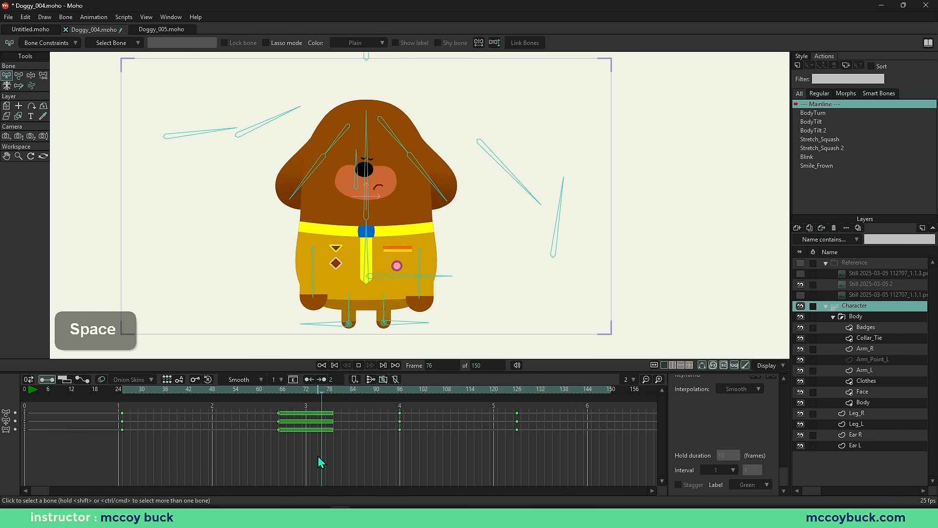
{"action": "key", "text": "space"}
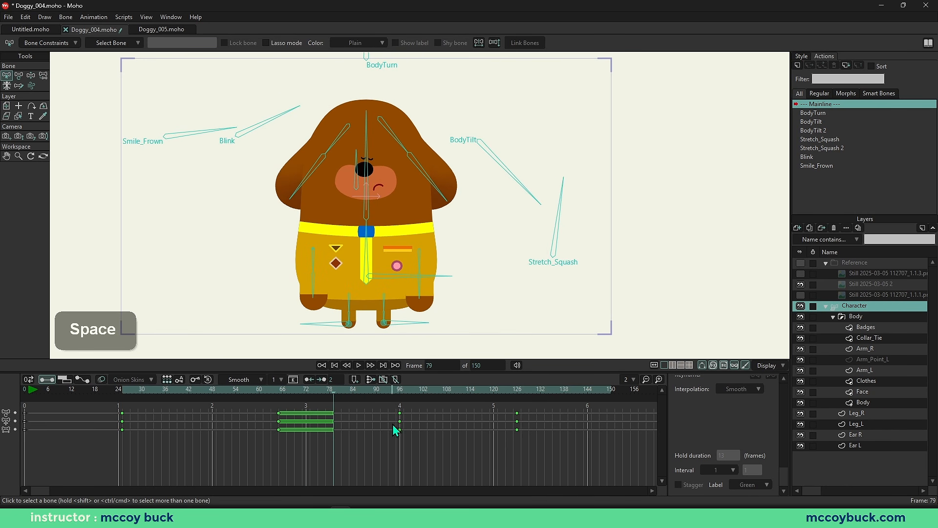
Step: Move the third pose's keyframes back to about frame 83, just after the second pose's hold
{"action": "left_click_drag", "start_coordinate": [389, 405], "coordinate": [349, 440]}
{"action": "left_click", "coordinate": [274, 445]}
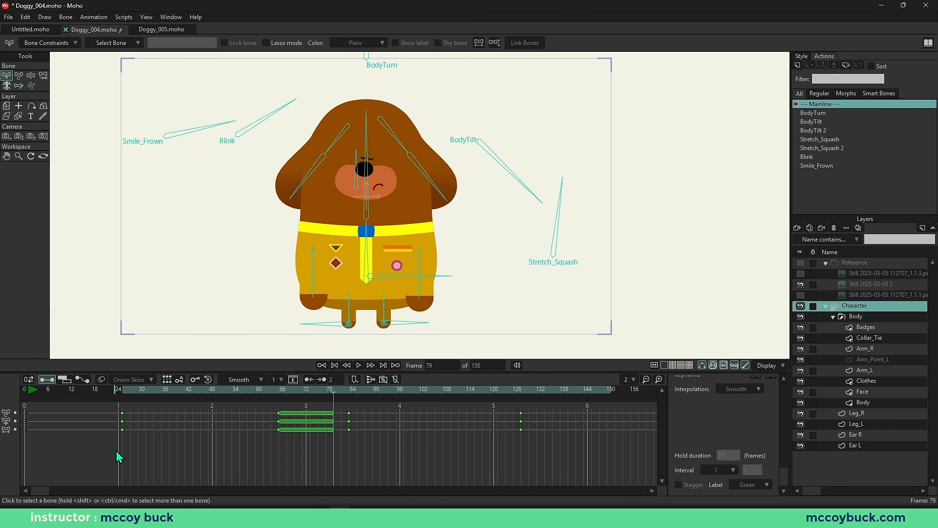
{"action": "left_click_drag", "start_coordinate": [84, 402], "coordinate": [559, 447]}
{"action": "left_click", "coordinate": [398, 455]}
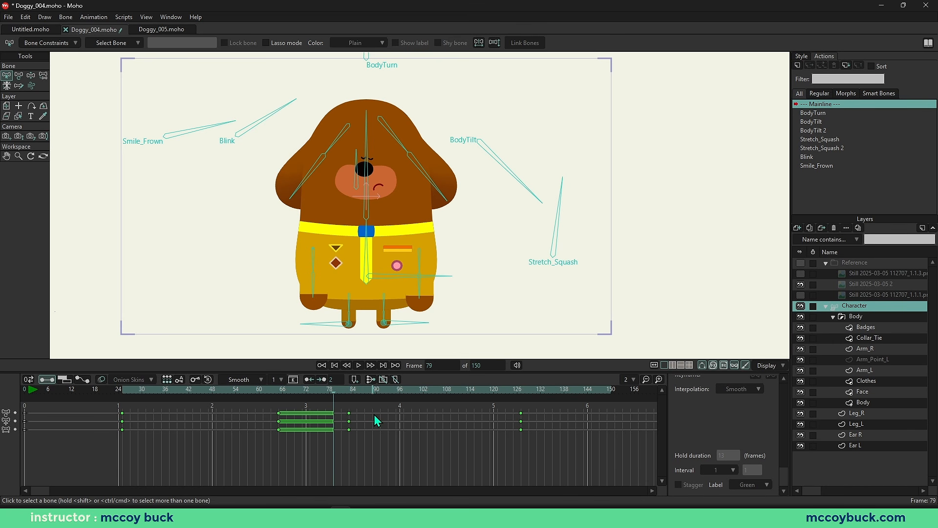
Step: Play the transition from frame 59, and extend the third pose's keyframes into a hold ending at about frame 93
{"action": "left_click_drag", "start_coordinate": [272, 389], "coordinate": [256, 391]}
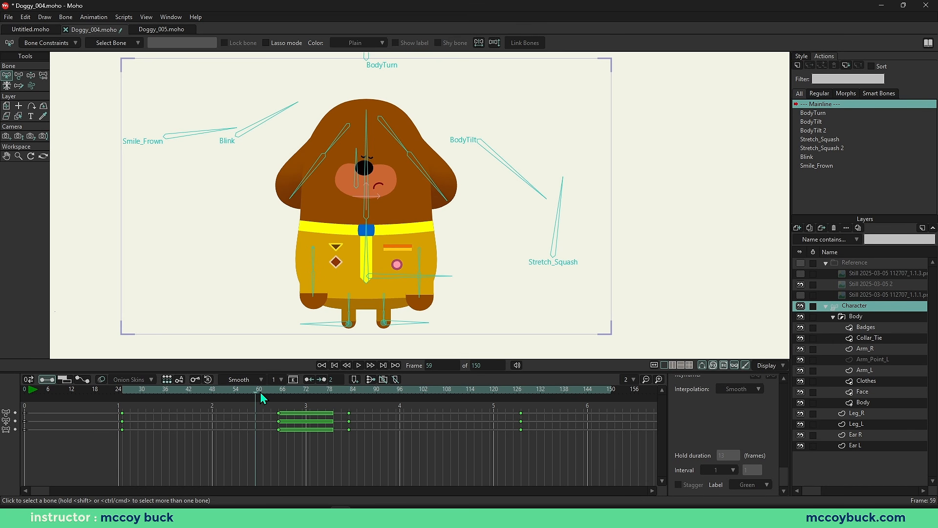
{"action": "key", "text": "space"}
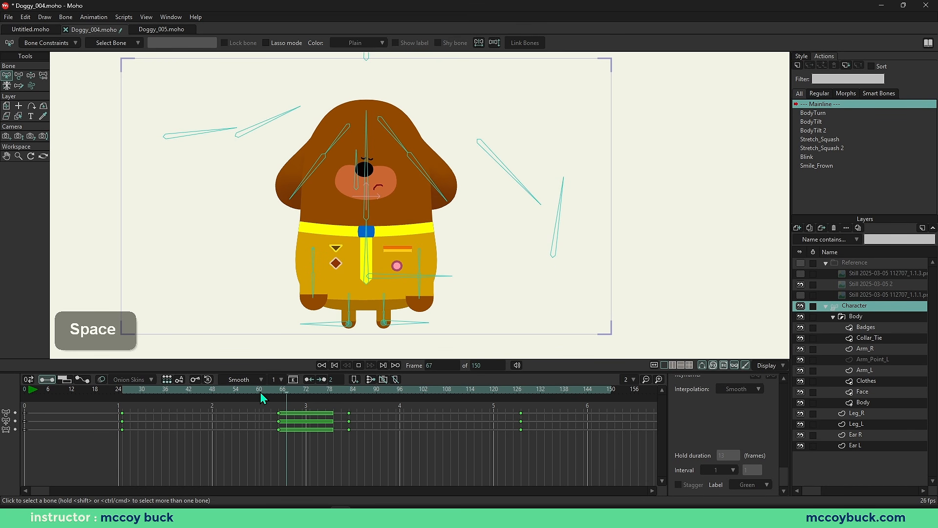
{"action": "key", "text": "space"}
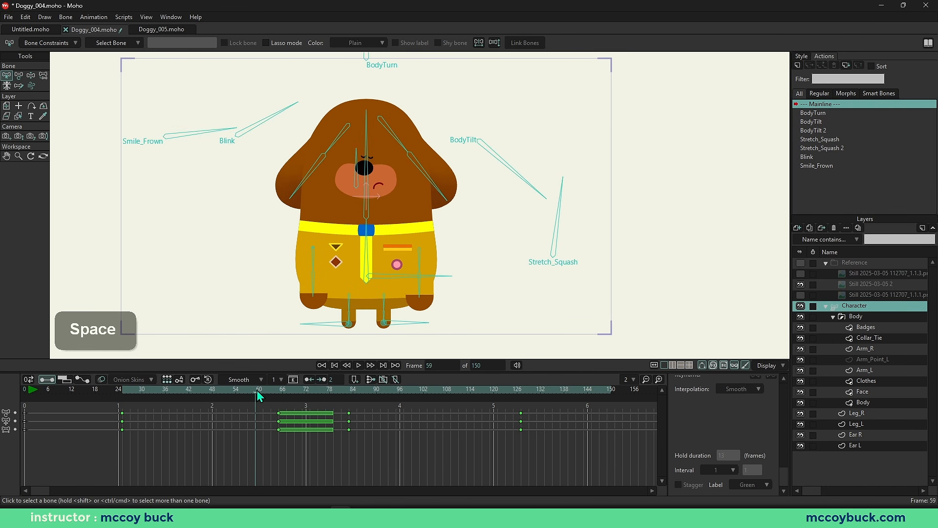
{"action": "key", "text": "space"}
{"action": "key", "text": "space"}
{"action": "left_click_drag", "start_coordinate": [361, 410], "coordinate": [387, 432]}
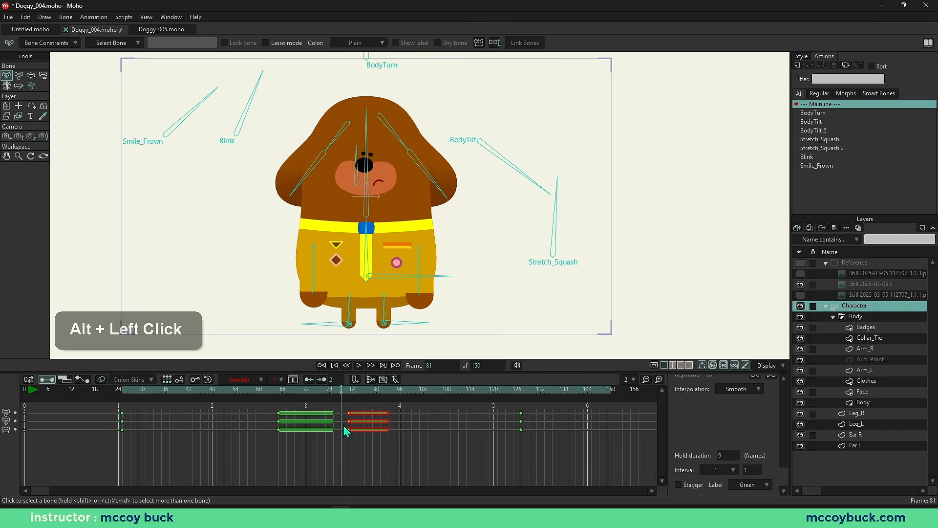
Step: Set the hold duration of the third pose's keyframes to 11 frames and play the transition from frame 52
{"action": "left_click", "coordinate": [390, 432]}
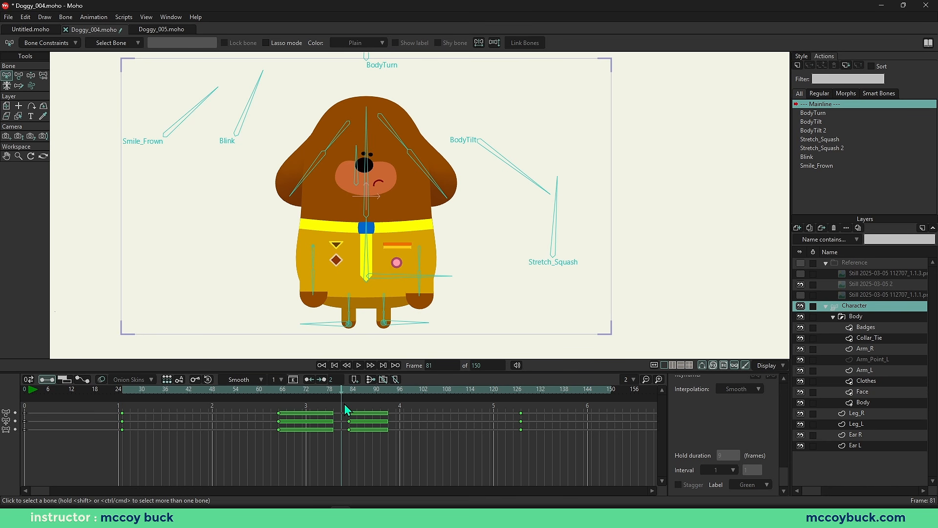
{"action": "left_click_drag", "start_coordinate": [344, 404], "coordinate": [390, 444]}
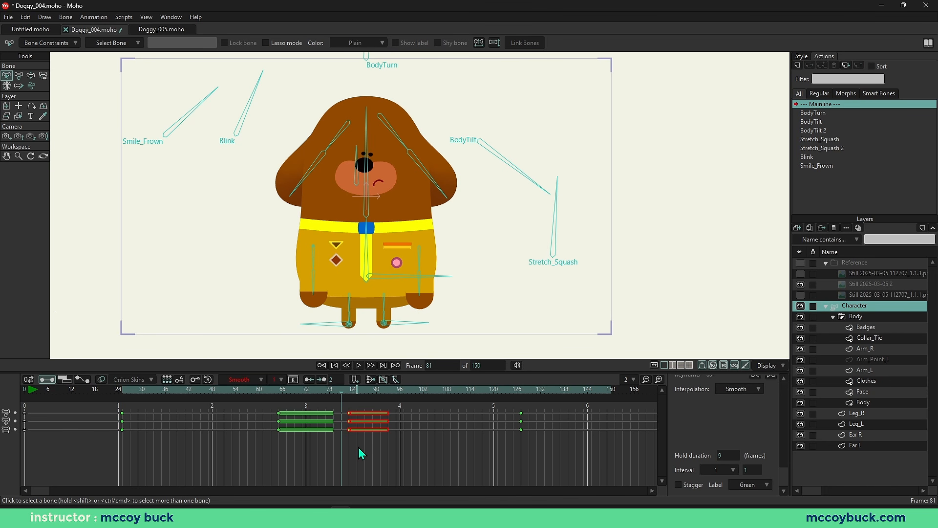
{"action": "scroll", "coordinate": [744, 424], "scroll_direction": "up", "scroll_amount": 1}
{"action": "scroll", "coordinate": [723, 426], "scroll_direction": "down", "scroll_amount": 1}
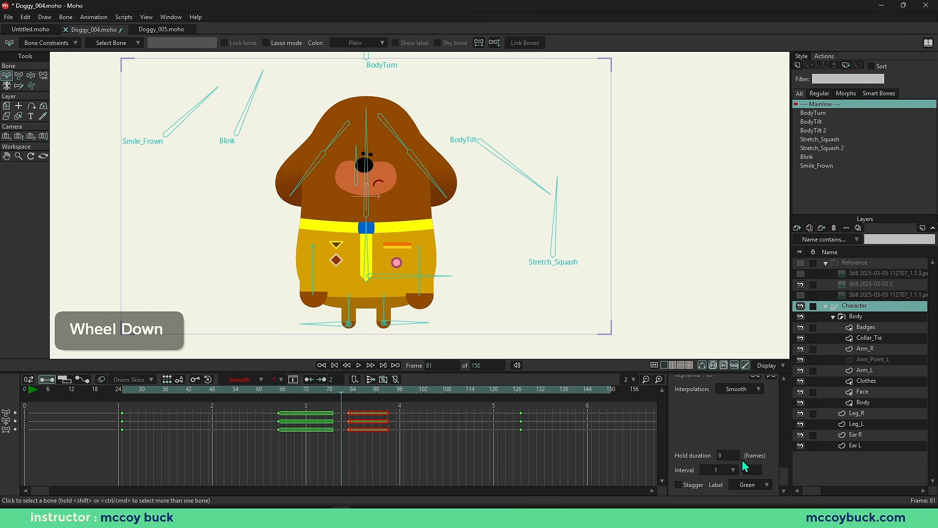
{"action": "left_click_drag", "start_coordinate": [736, 459], "coordinate": [747, 458]}
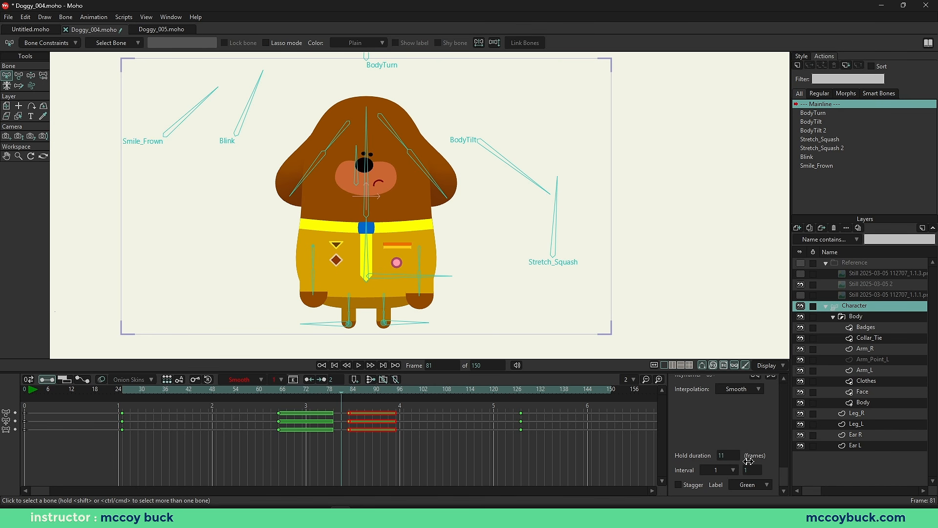
{"action": "key", "text": "ctrl+z"}
{"action": "left_click", "coordinate": [372, 458]}
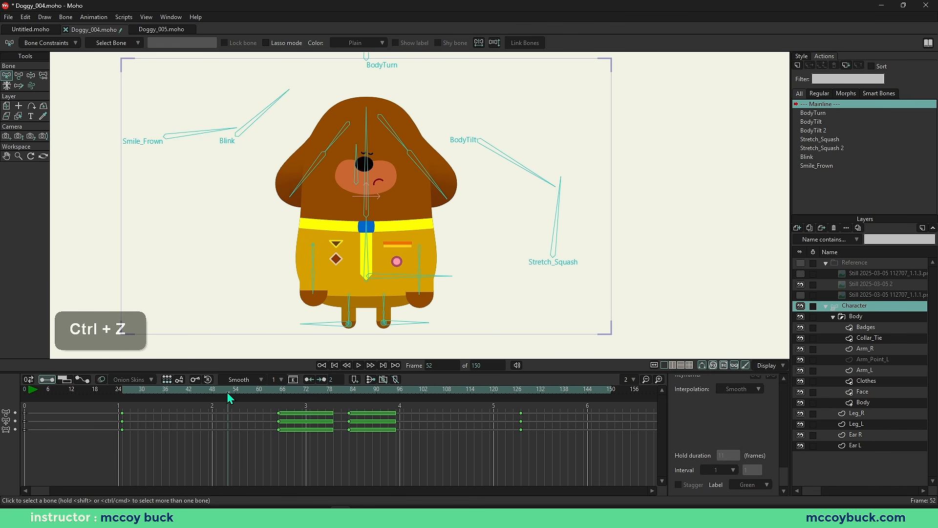
{"action": "key", "text": "space"}
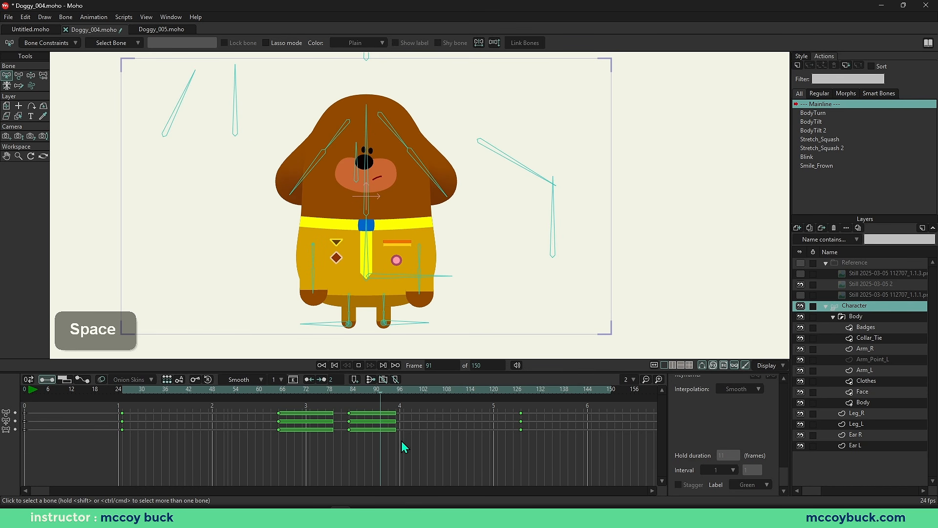
{"action": "key", "text": "space"}
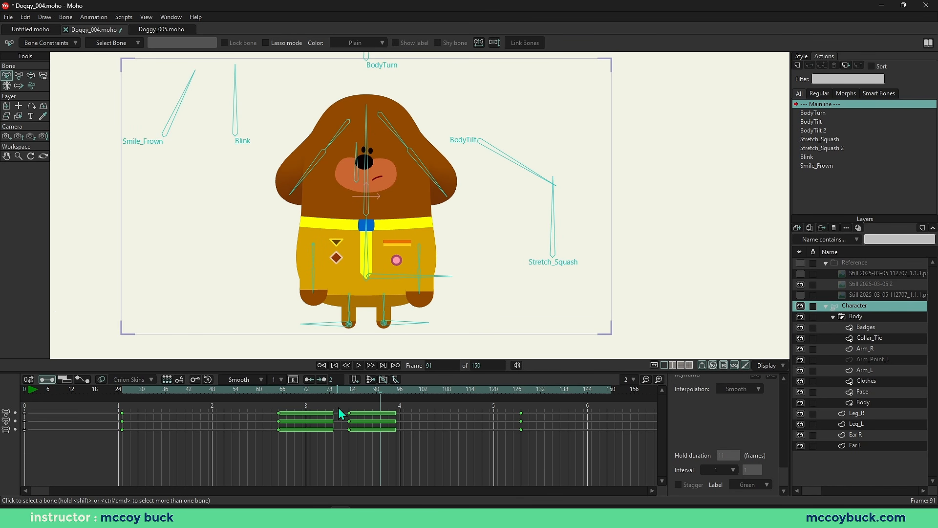
Step: Extend the third pose's hold to about frame 103 and play the transition into it from the second pose
{"action": "left_click_drag", "start_coordinate": [340, 407], "coordinate": [400, 433]}
{"action": "left_click", "coordinate": [396, 430], "text": "alt"}
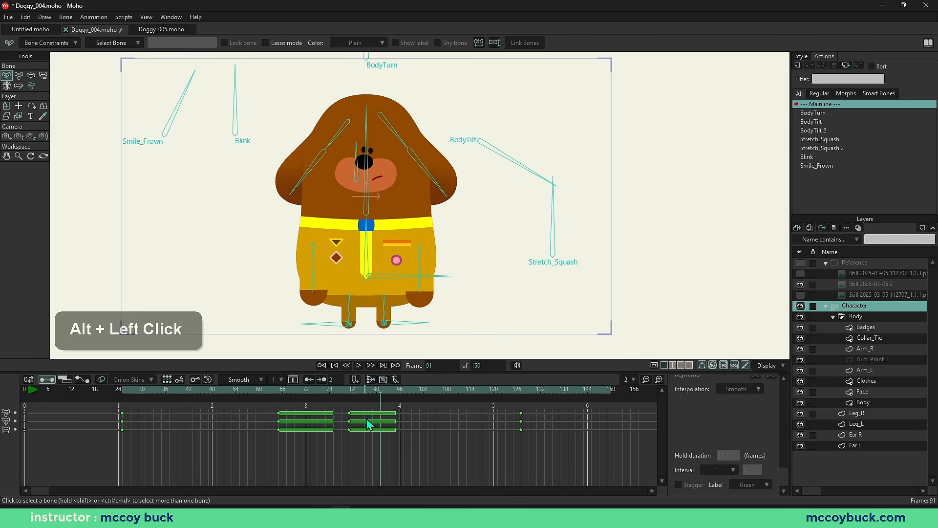
{"action": "left_click_drag", "start_coordinate": [347, 407], "coordinate": [383, 435]}
{"action": "left_click", "coordinate": [352, 461]}
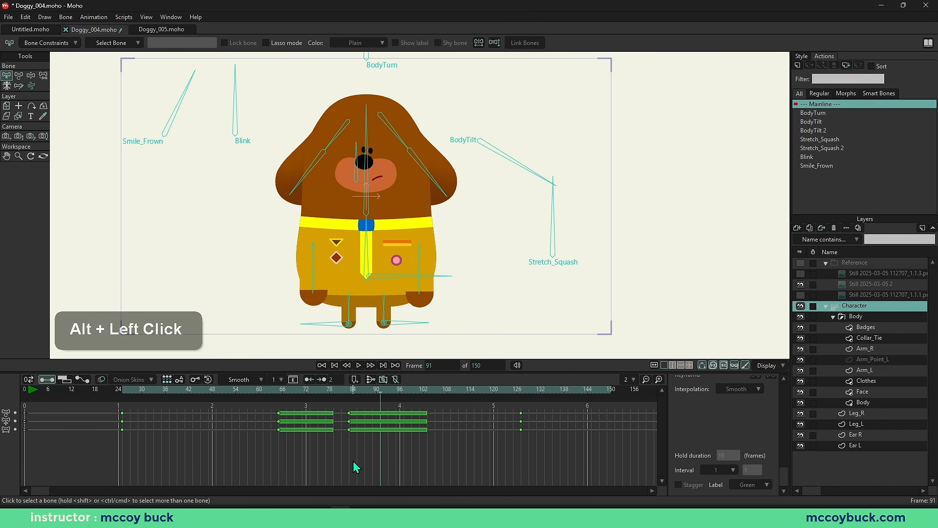
{"action": "left_click", "coordinate": [248, 389]}
{"action": "key", "text": "space"}
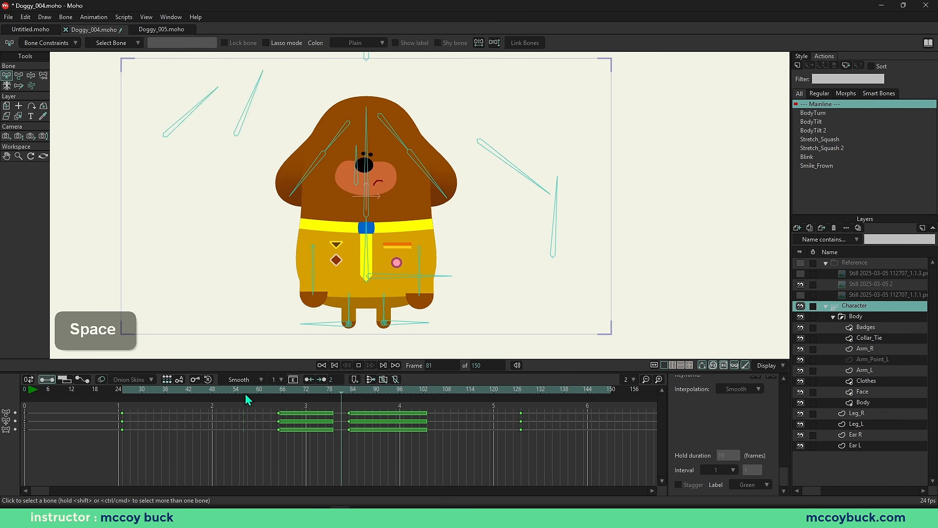
{"action": "key", "text": "space"}
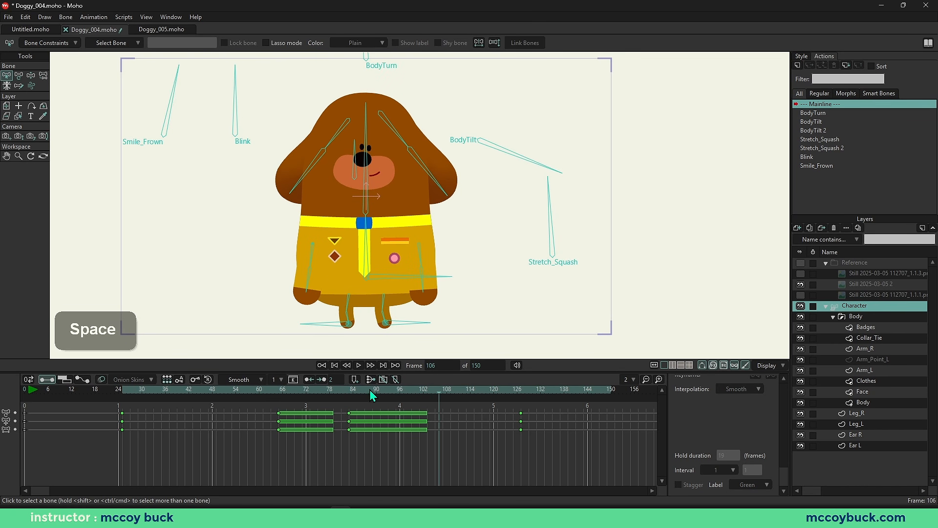
Step: Move the fourth pose's keyframes back to frame 105, just after the third pose's hold, and play the transition into it
{"action": "left_click_drag", "start_coordinate": [373, 391], "coordinate": [435, 397]}
{"action": "left_click_drag", "start_coordinate": [510, 409], "coordinate": [434, 433]}
{"action": "left_click", "coordinate": [437, 431]}
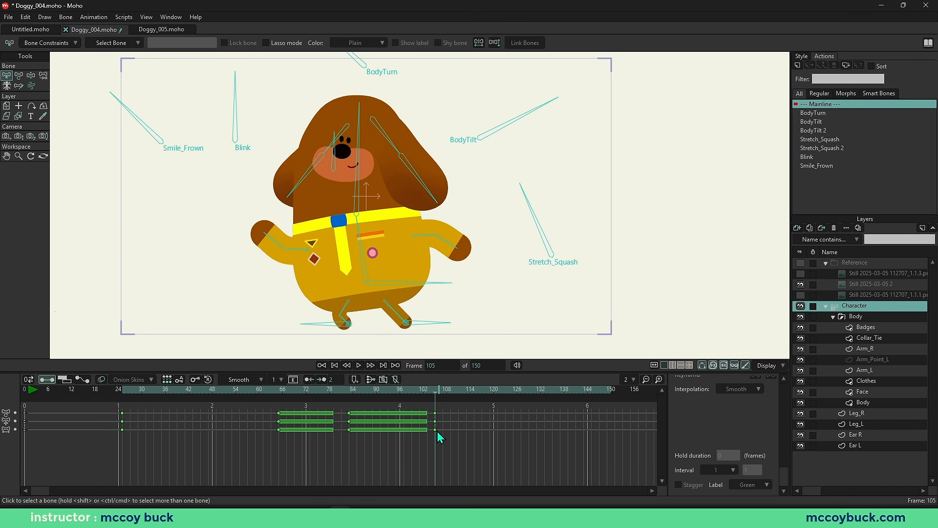
{"action": "left_click", "coordinate": [414, 388]}
{"action": "key", "text": "space"}
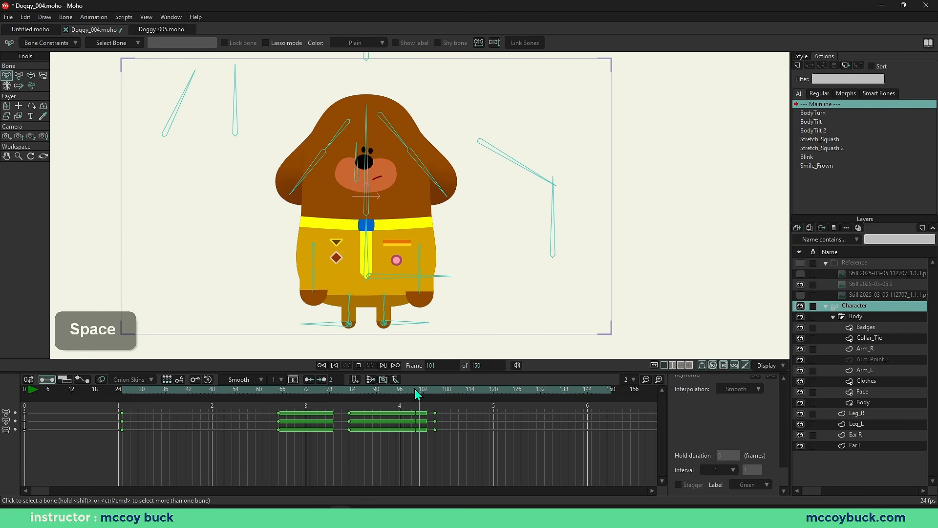
{"action": "key", "text": "space"}
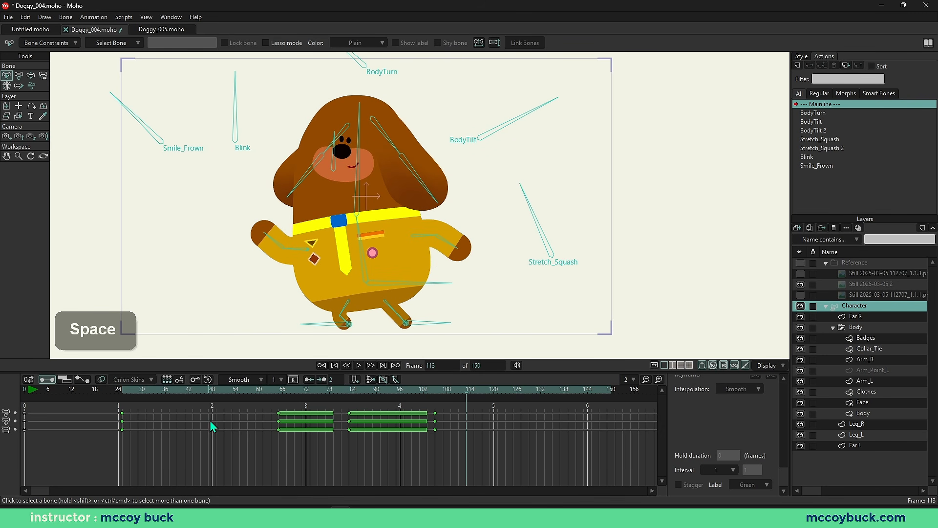
Step: Set the end of the playback range to frame 135 and play the animation from frame 24
{"action": "left_click", "coordinate": [120, 392]}
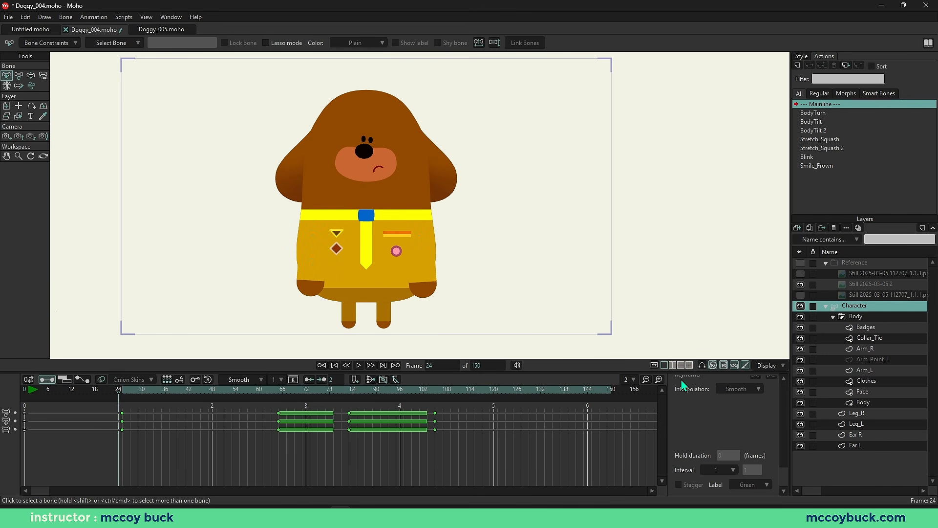
{"action": "left_click", "coordinate": [552, 392], "text": "alt"}
{"action": "key", "text": "space"}
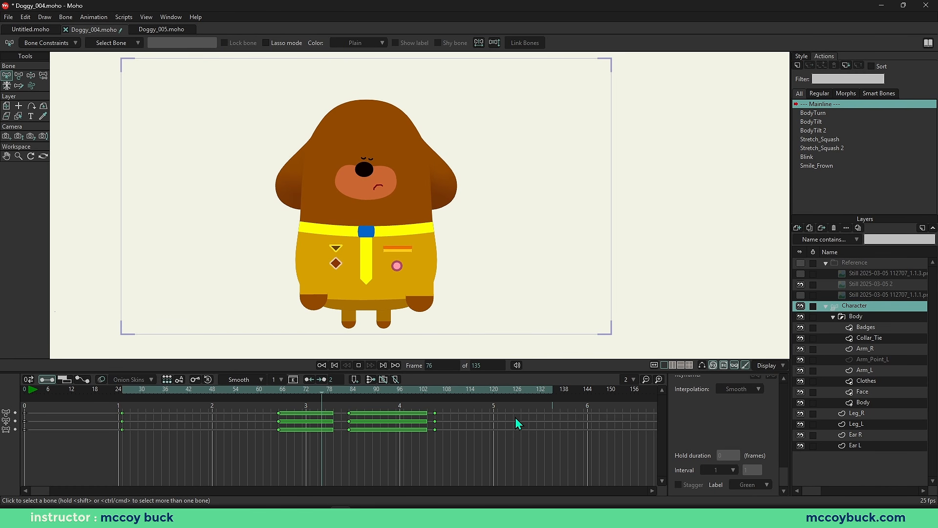
{"action": "key", "text": "space"}
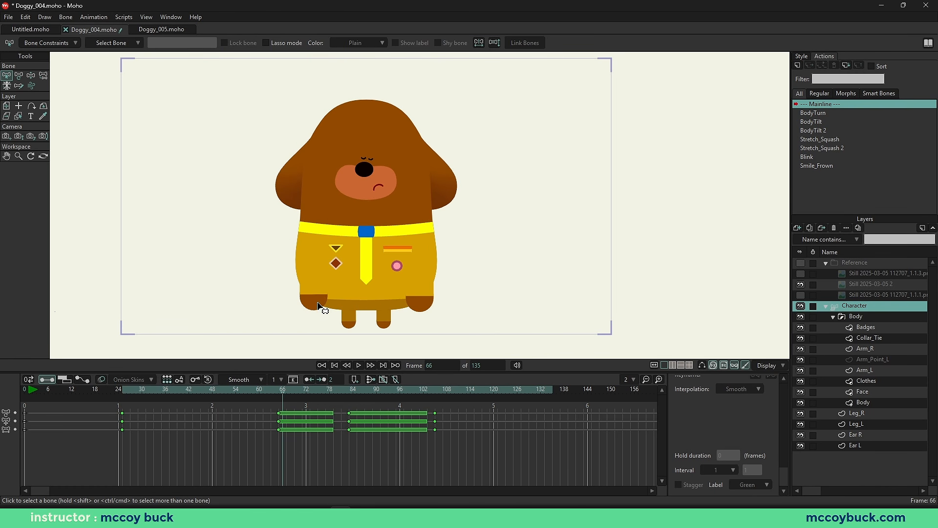
Step: Set the hold duration of the second pose's keyframes at frame 65 to 0
{"action": "left_click", "coordinate": [318, 422]}
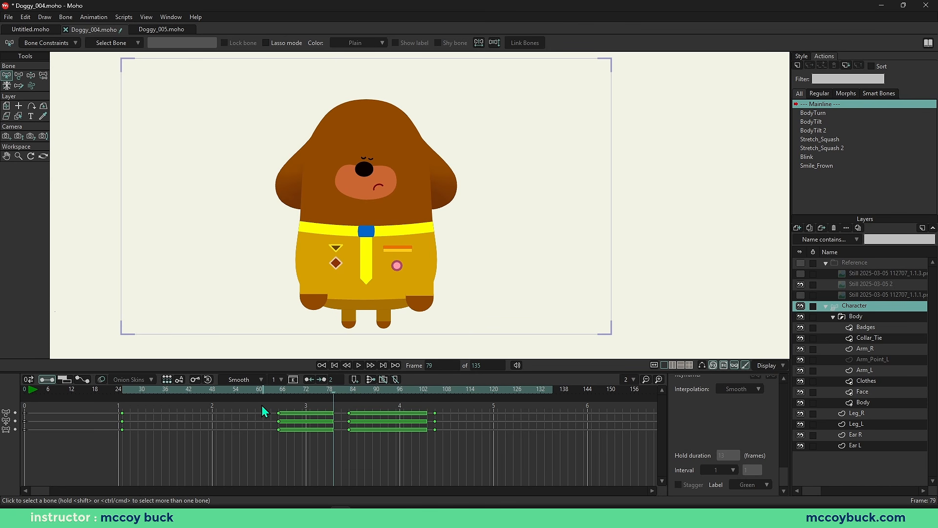
{"action": "left_click_drag", "start_coordinate": [273, 408], "coordinate": [282, 436]}
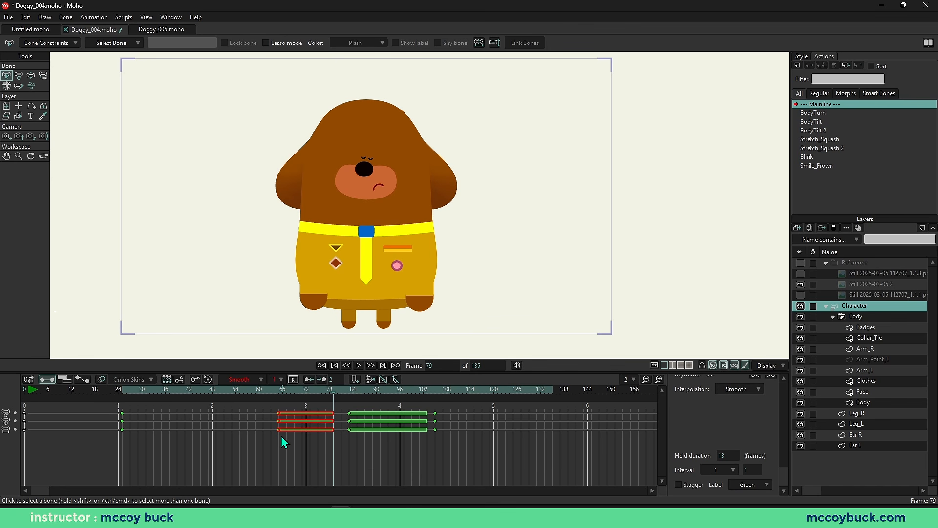
{"action": "left_click", "coordinate": [725, 454]}
{"action": "type", "text": "0"}
{"action": "key", "text": "Return"}
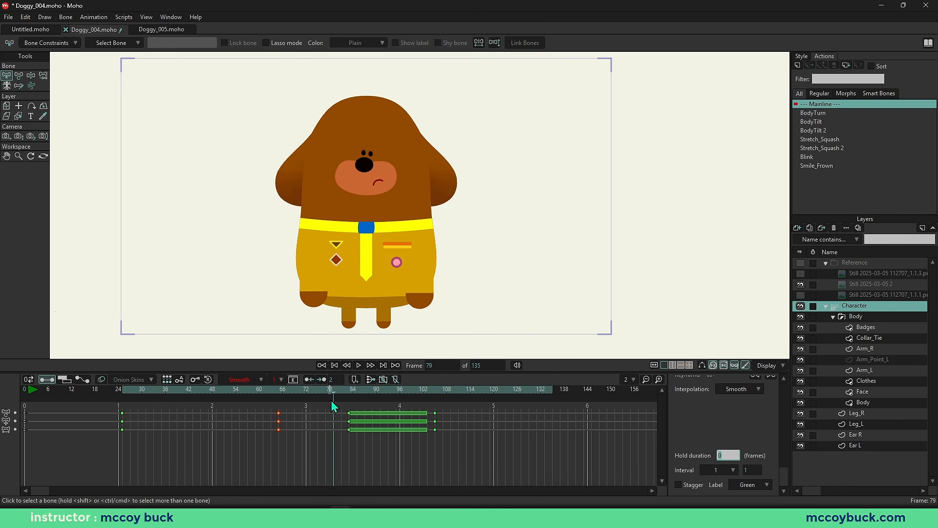
{"action": "left_click", "coordinate": [323, 445]}
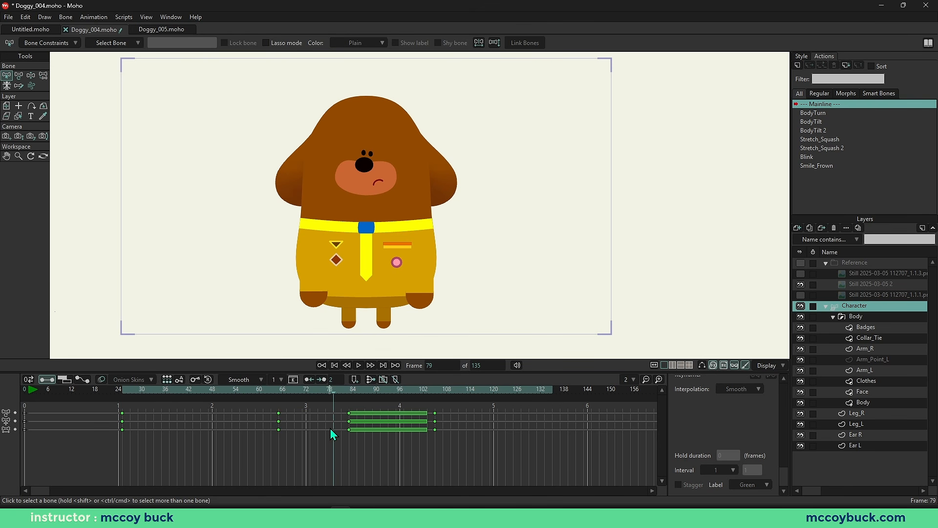
Step: Copy the second pose's keyframes from frame 65 and paste them at frame 79
{"action": "key", "text": "ctrl+f"}
{"action": "left_click_drag", "start_coordinate": [259, 407], "coordinate": [274, 433]}
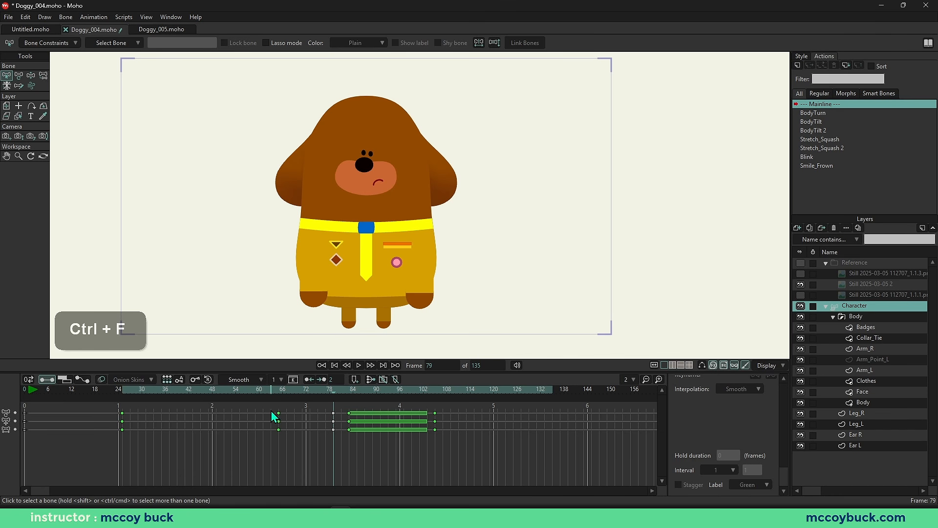
{"action": "key", "text": "ctrl+c"}
{"action": "key", "text": "ctrl+v"}
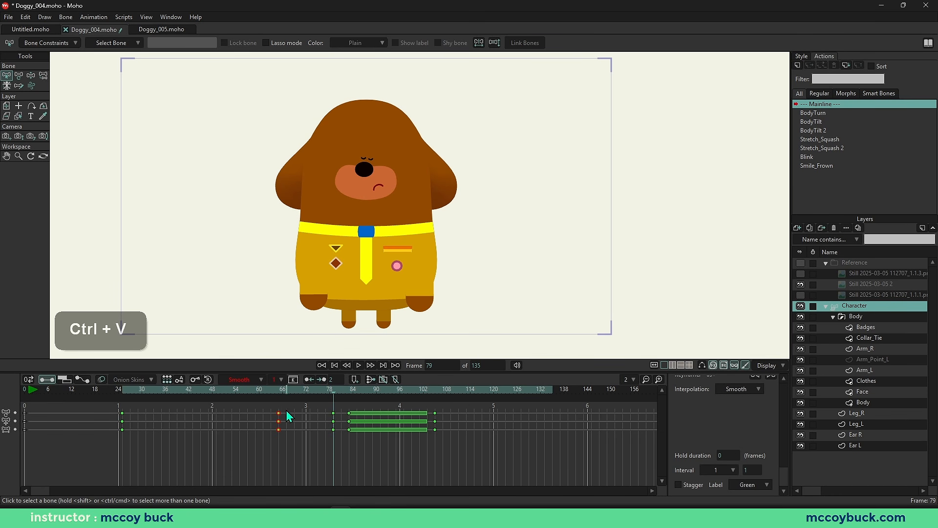
Step: Set the third pose's hold duration to 0 and paste a copy of its keyframes at frame 103
{"action": "left_click_drag", "start_coordinate": [283, 391], "coordinate": [427, 425]}
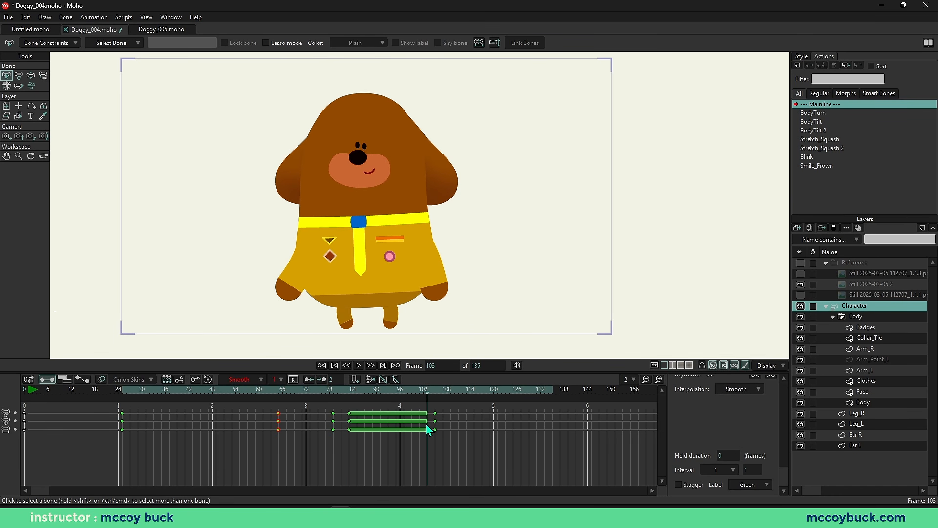
{"action": "left_click", "coordinate": [398, 442]}
{"action": "left_click_drag", "start_coordinate": [344, 409], "coordinate": [359, 437]}
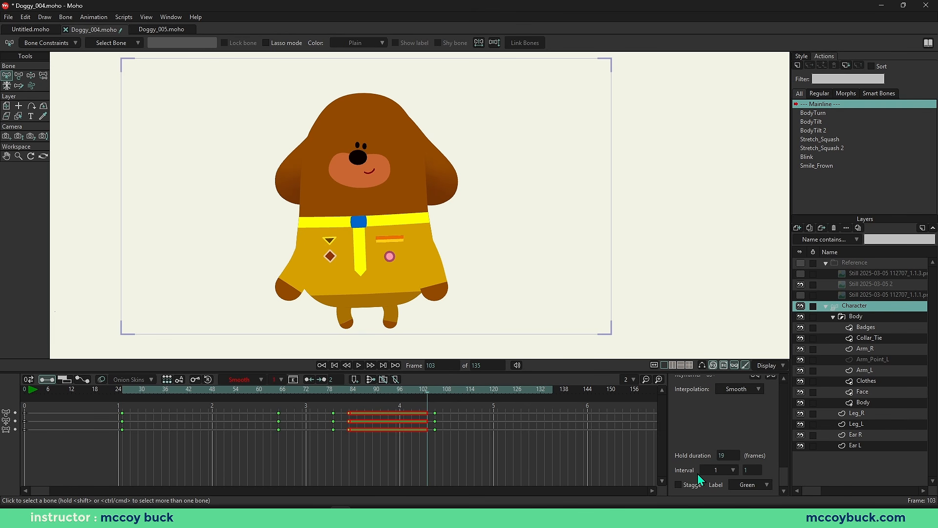
{"action": "left_click", "coordinate": [728, 455]}
{"action": "type", "text": "0"}
{"action": "key", "text": "Return"}
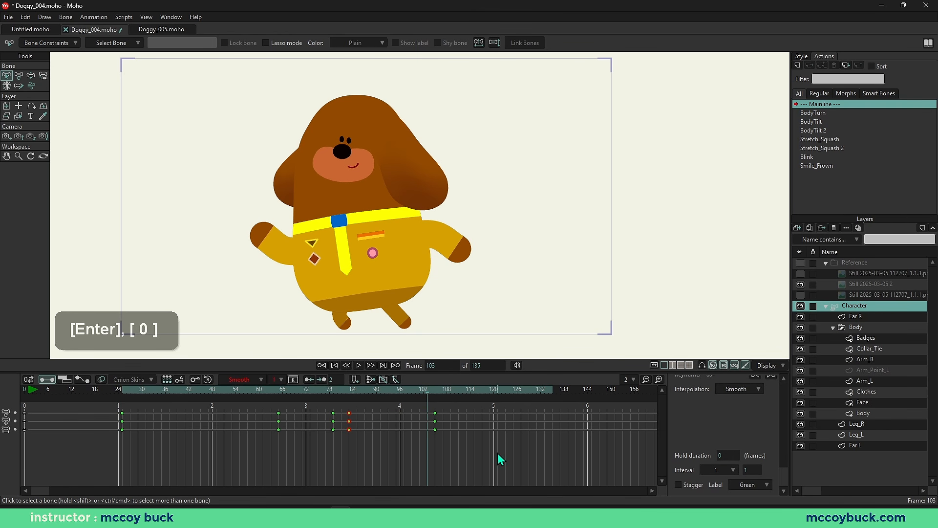
{"action": "key", "text": "ctrl+v"}
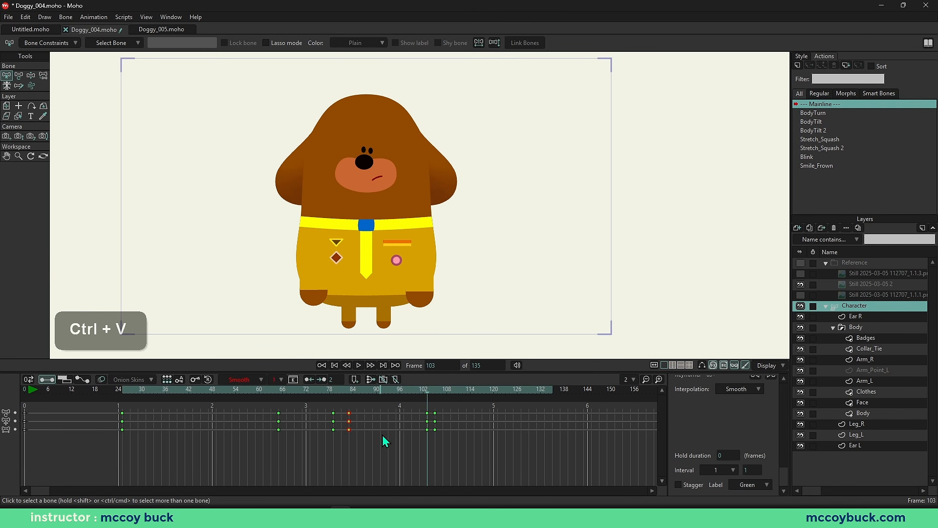
Step: Play the animation from the first pose to check the timing with duplicated keyframes instead of holds
{"action": "left_click", "coordinate": [320, 397]}
{"action": "left_click_drag", "start_coordinate": [320, 396], "coordinate": [127, 414]}
{"action": "key", "text": "space"}
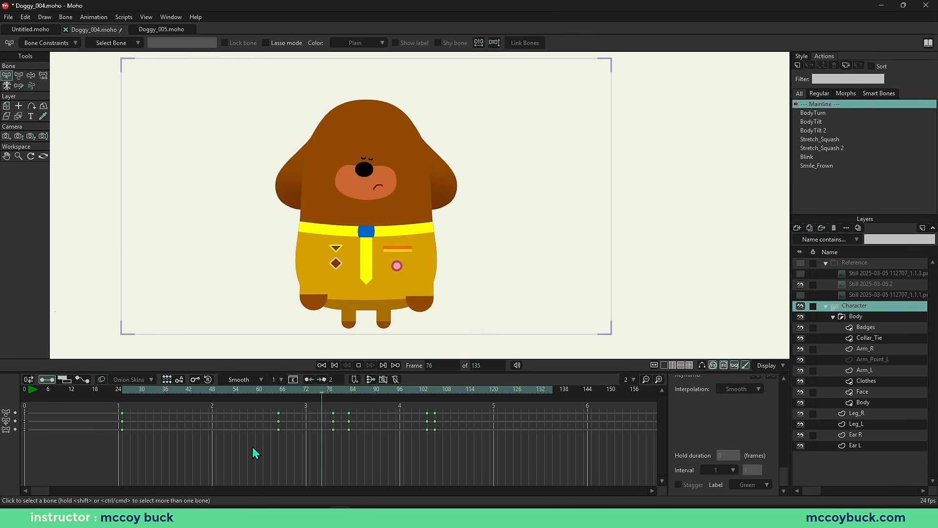
{"action": "key", "text": "space"}
Step: Add in-between keyframes on all channels at frame 55 and move them to frame 41
{"action": "left_click_drag", "start_coordinate": [285, 398], "coordinate": [279, 392]}
{"action": "left_click_drag", "start_coordinate": [282, 398], "coordinate": [243, 432]}
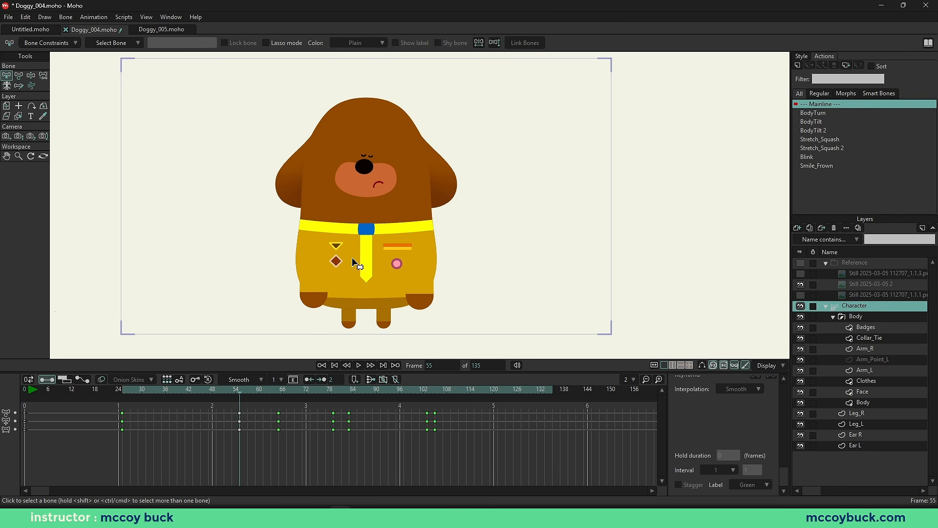
{"action": "left_click", "coordinate": [239, 429]}
{"action": "left_click_drag", "start_coordinate": [227, 406], "coordinate": [173, 398]}
{"action": "mouse_move", "coordinate": [172, 397]}
{"action": "left_mouse_down"}
{"action": "mouse_move", "coordinate": [204, 395]}
{"action": "mouse_move", "coordinate": [185, 400]}
{"action": "left_mouse_up"}
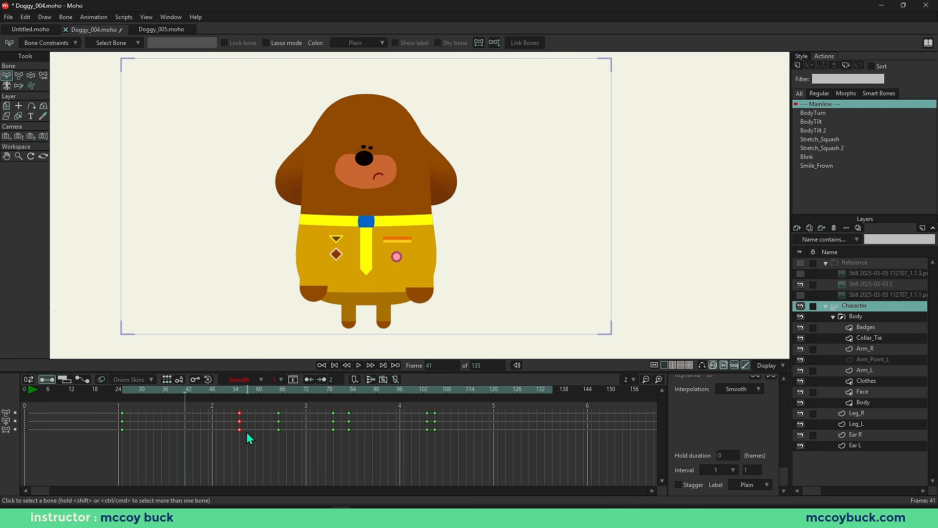
{"action": "left_click_drag", "start_coordinate": [240, 429], "coordinate": [186, 436]}
Step: Scrub towards the second pose and play the transition from the first pose through the in-between keyframes
{"action": "left_click_drag", "start_coordinate": [185, 389], "coordinate": [236, 406]}
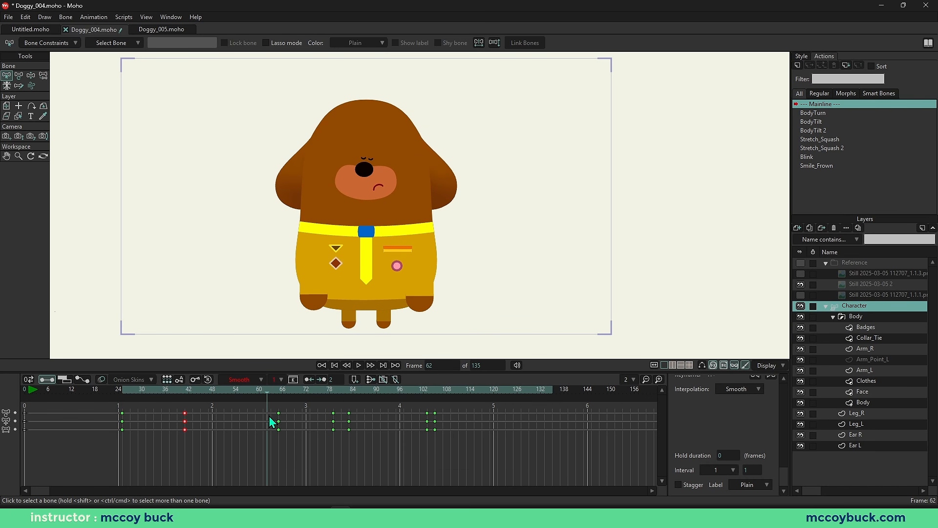
{"action": "left_click", "coordinate": [122, 419]}
{"action": "key", "text": "space"}
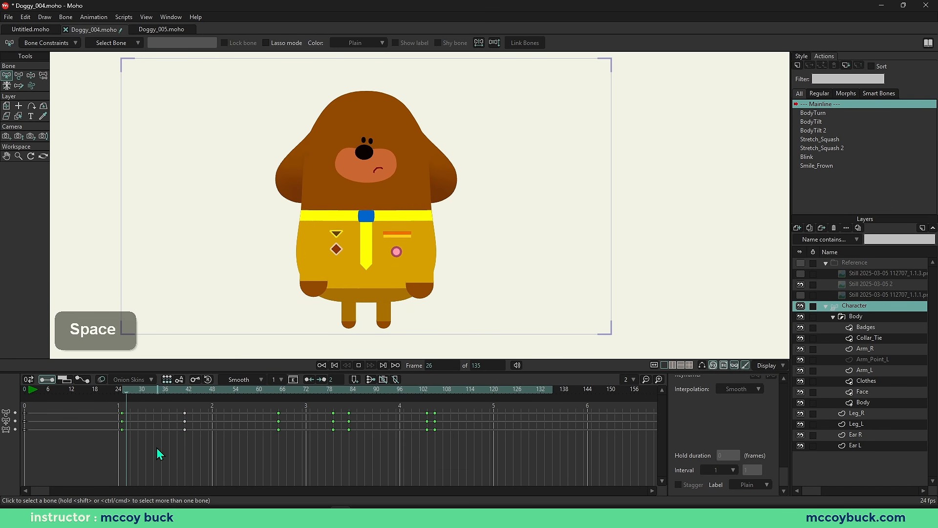
{"action": "left_click", "coordinate": [124, 391]}
{"action": "key", "text": "space"}
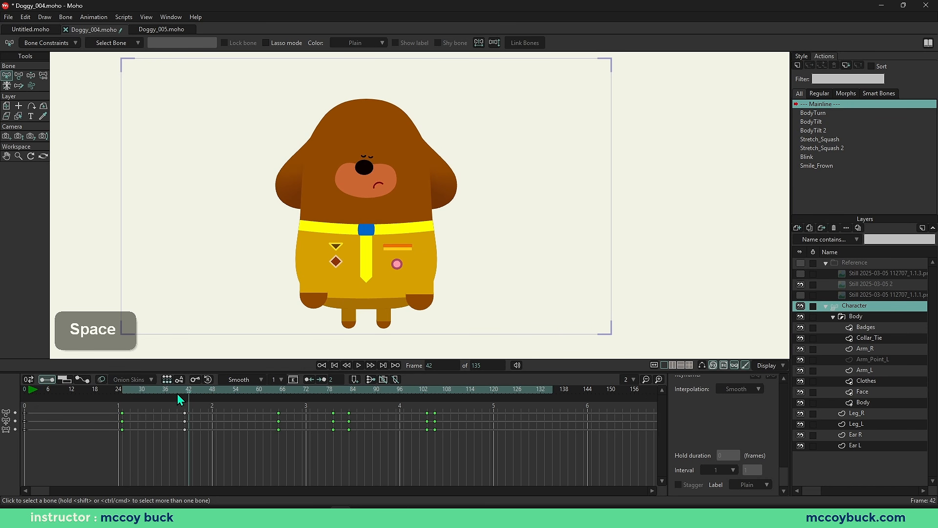
Step: Return to the in-between keyframes at frame 41 and show the character's bones
{"action": "left_click", "coordinate": [244, 396]}
{"action": "left_click_drag", "start_coordinate": [280, 407], "coordinate": [186, 416]}
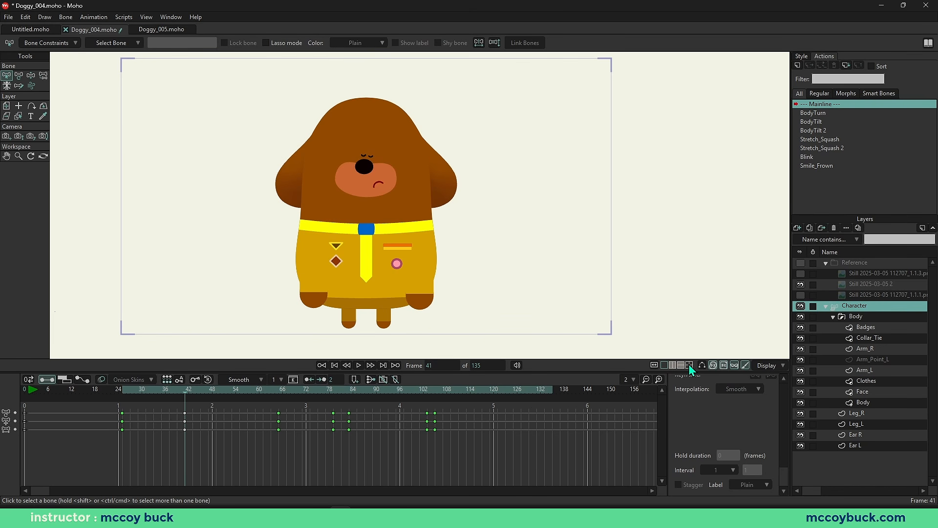
{"action": "key", "text": "b"}
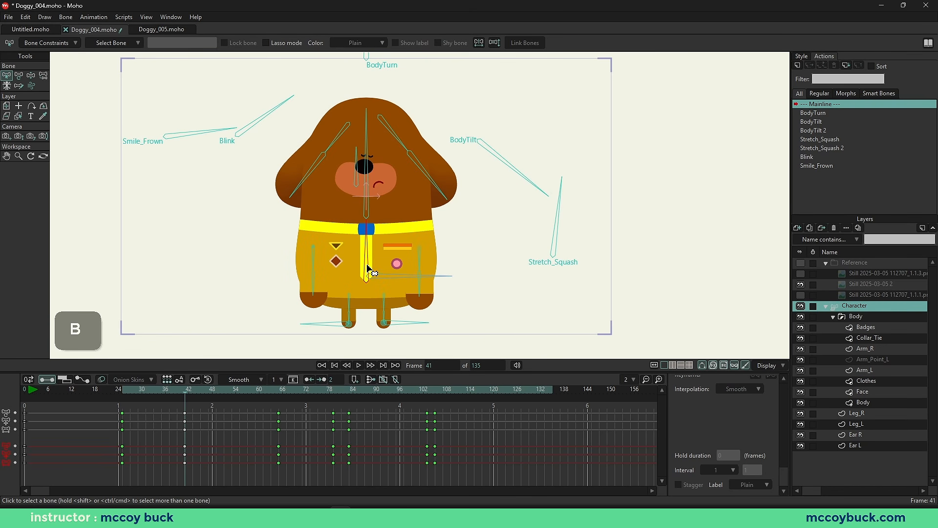
Step: Select the root bone at the base of the tie and display its position curves in the graph around frame 41
{"action": "left_click", "coordinate": [369, 269]}
{"action": "left_click", "coordinate": [83, 380]}
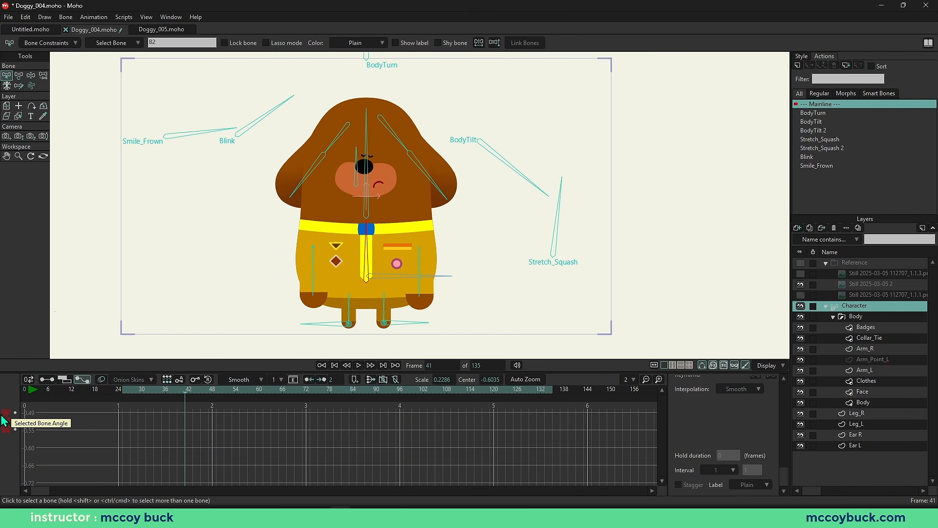
{"action": "left_click", "coordinate": [5, 421]}
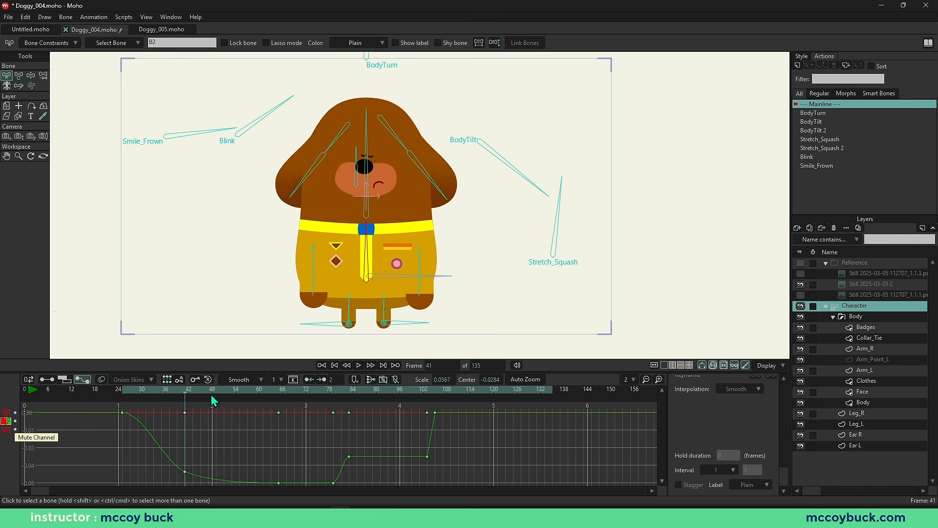
{"action": "right_click", "coordinate": [218, 458]}
{"action": "left_click", "coordinate": [176, 391]}
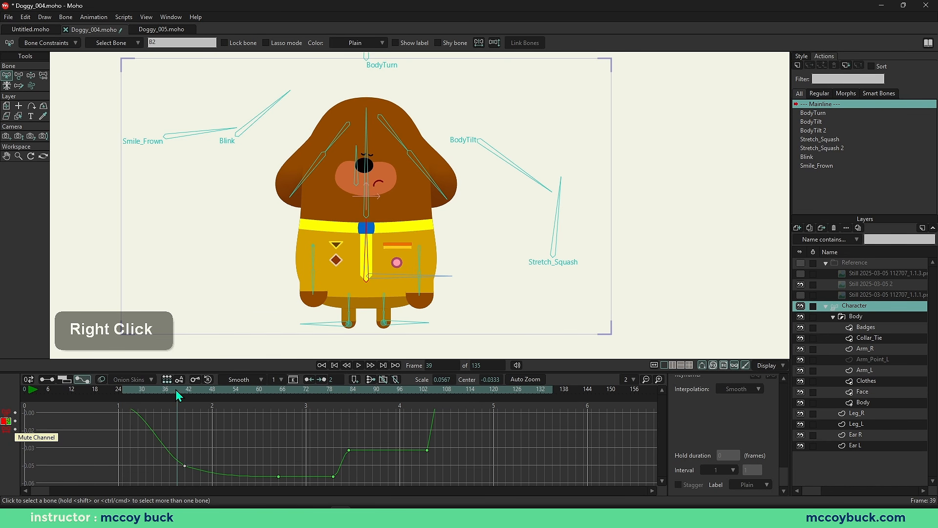
{"action": "left_click_drag", "start_coordinate": [175, 390], "coordinate": [187, 423]}
{"action": "scroll", "coordinate": [171, 453], "scroll_direction": "down", "scroll_amount": 2}
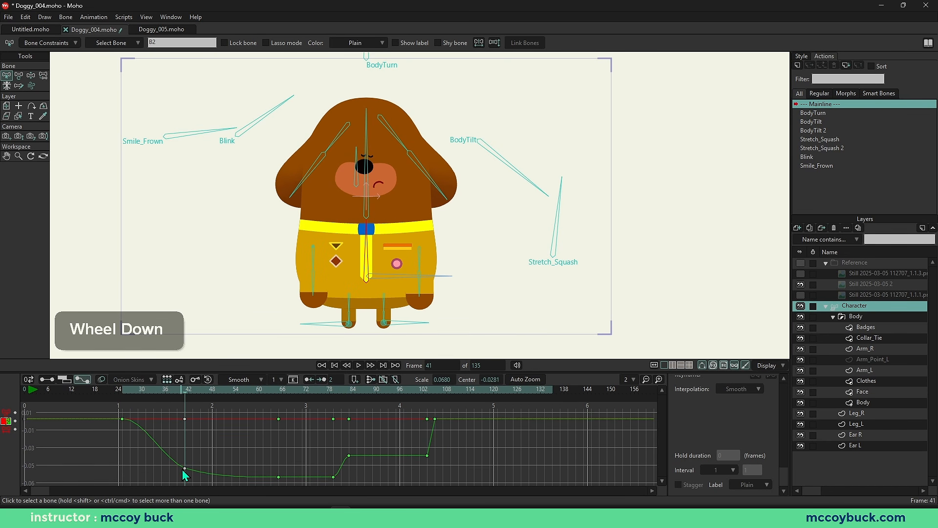
Step: Try deleting the root bone's position keyframe at frame 41, scrub the transition without it, and undo the deletion
{"action": "left_click", "coordinate": [185, 468]}
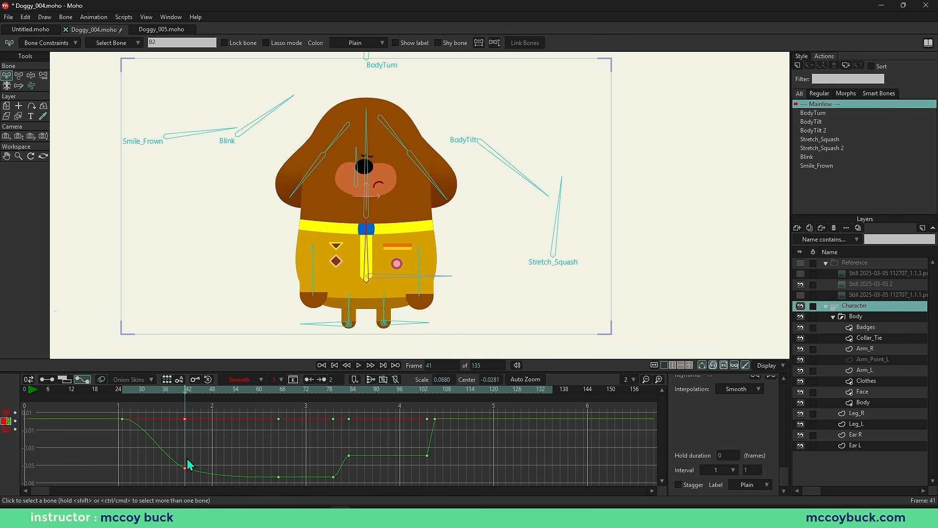
{"action": "key", "text": "Delete"}
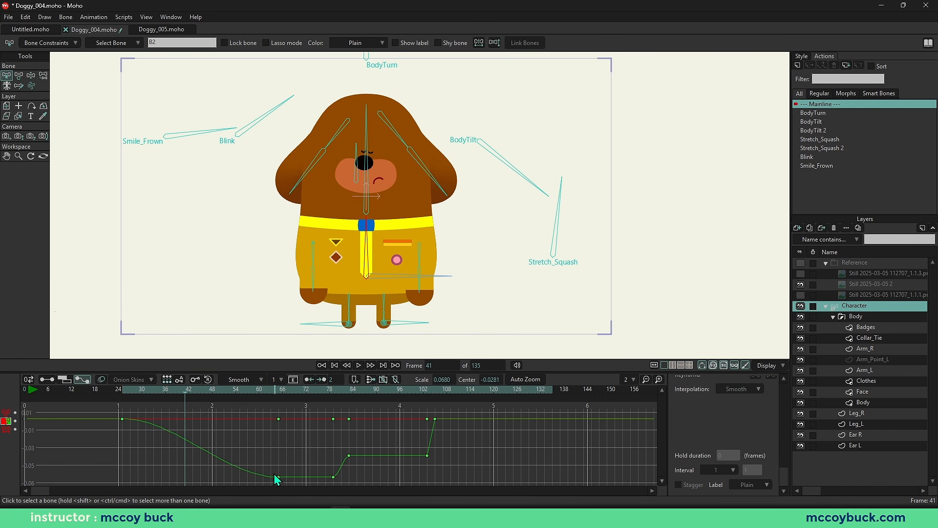
{"action": "left_click_drag", "start_coordinate": [139, 391], "coordinate": [187, 437]}
{"action": "key", "text": "ctrl+z"}
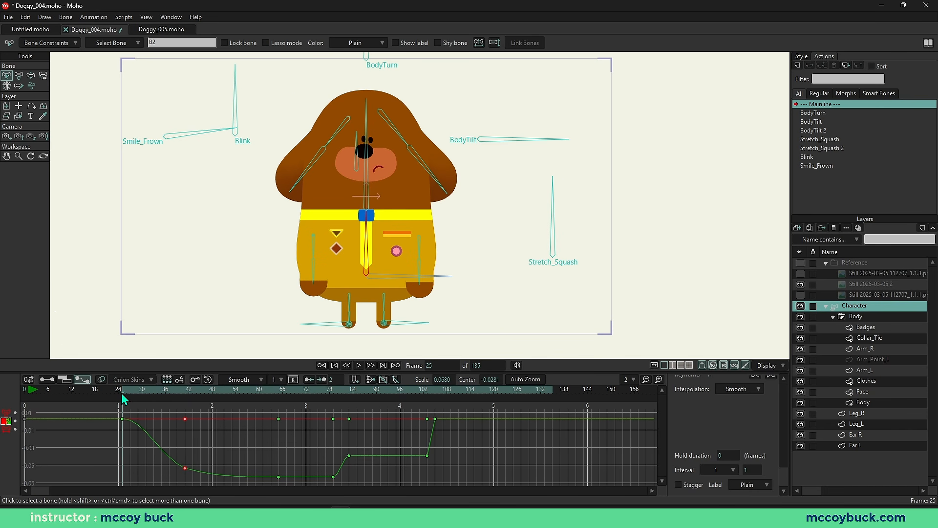
Step: Scrub the curve from frame 25 to 65, return to the keyframe channel view, and play the transition from the first pose
{"action": "left_click_drag", "start_coordinate": [121, 394], "coordinate": [263, 440]}
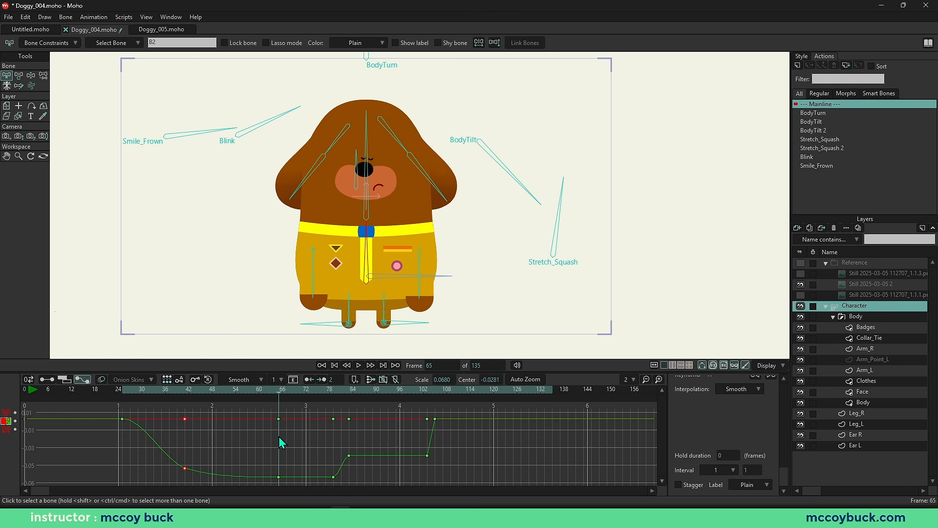
{"action": "left_click", "coordinate": [59, 382]}
{"action": "key", "text": "b"}
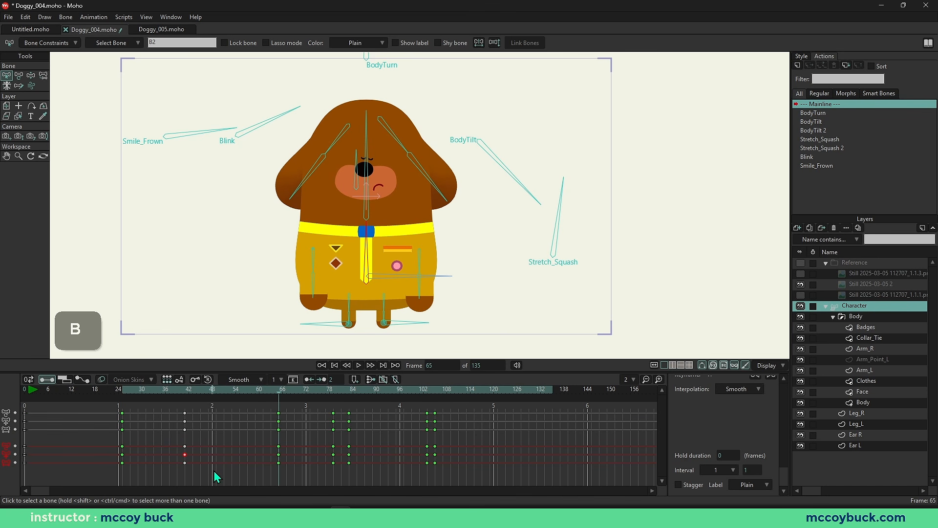
{"action": "left_click", "coordinate": [126, 391]}
{"action": "key", "text": "space"}
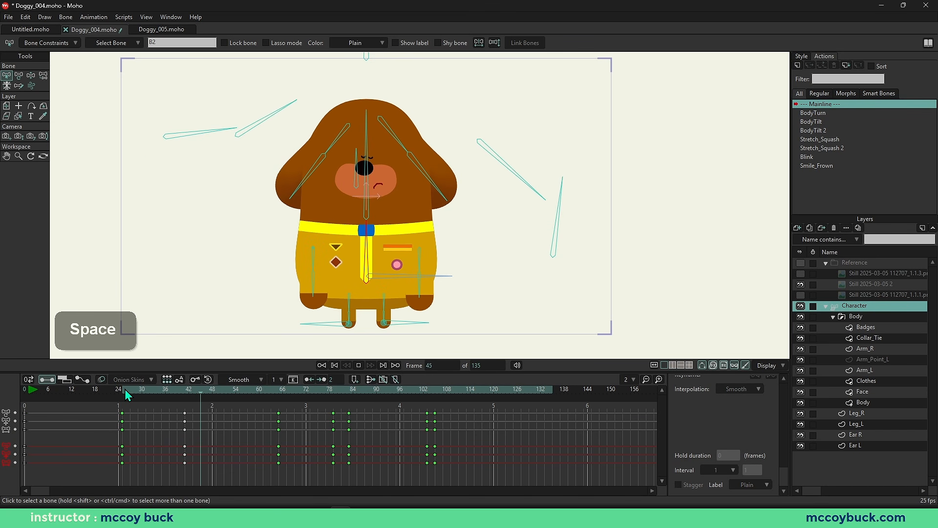
{"action": "key", "text": "space"}
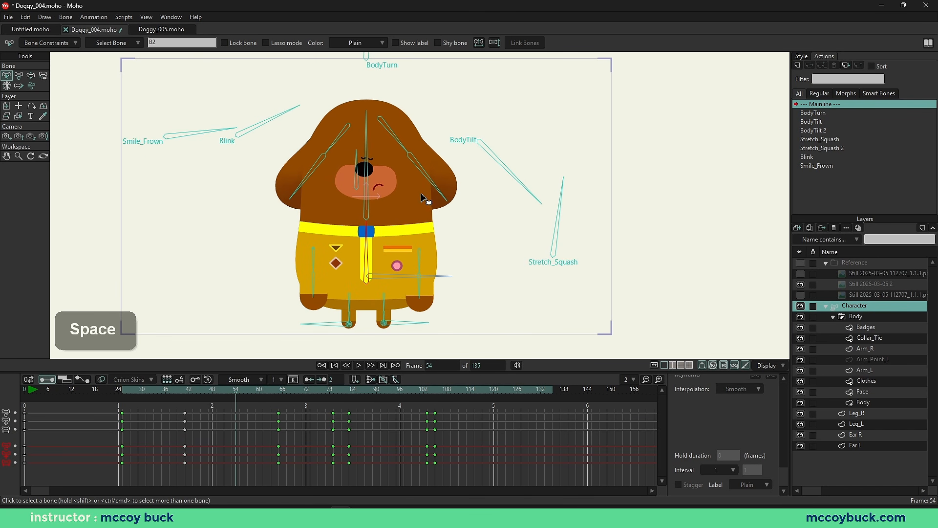
Step: Scrub from the first pose through frame 41 to the second pose and replay the transition from frame 25
{"action": "scroll", "coordinate": [374, 185], "scroll_direction": "down", "scroll_amount": 1}
{"action": "scroll", "coordinate": [375, 186], "scroll_direction": "up", "scroll_amount": 3}
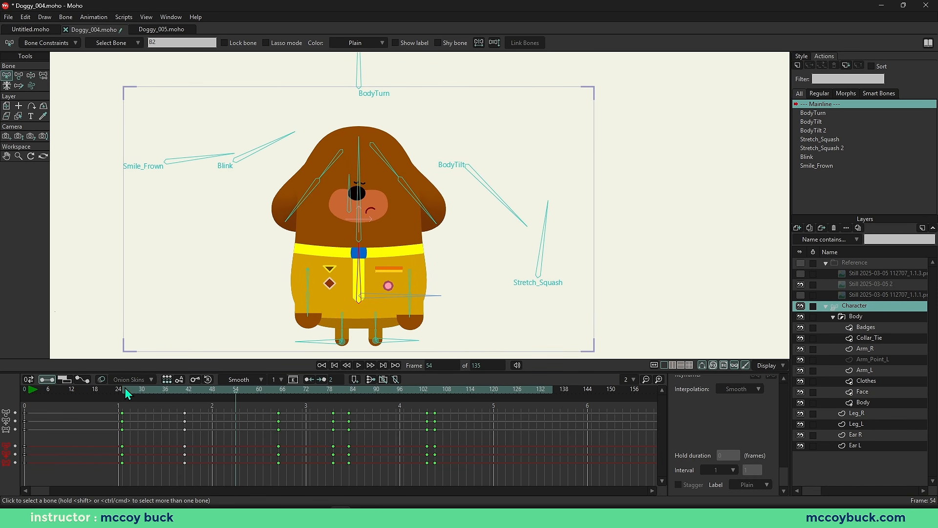
{"action": "left_click_drag", "start_coordinate": [124, 389], "coordinate": [185, 401]}
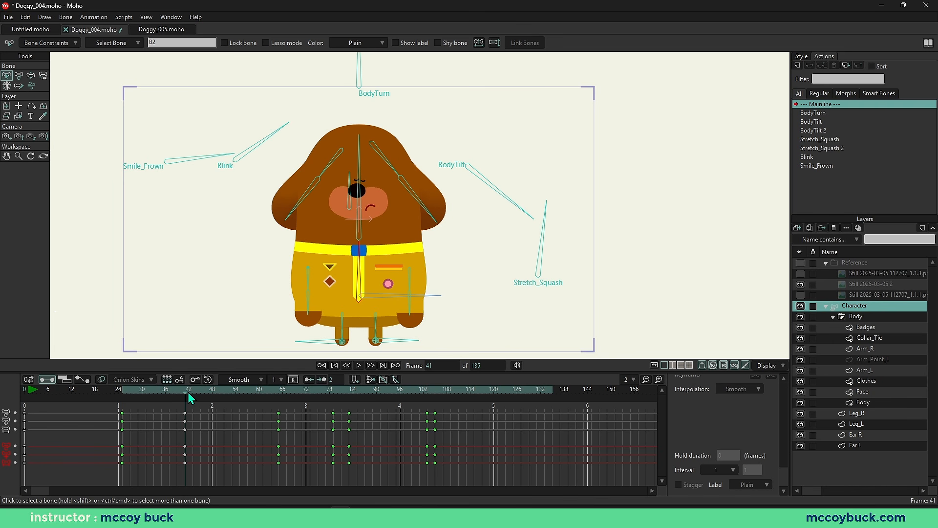
{"action": "left_click_drag", "start_coordinate": [188, 392], "coordinate": [283, 402]}
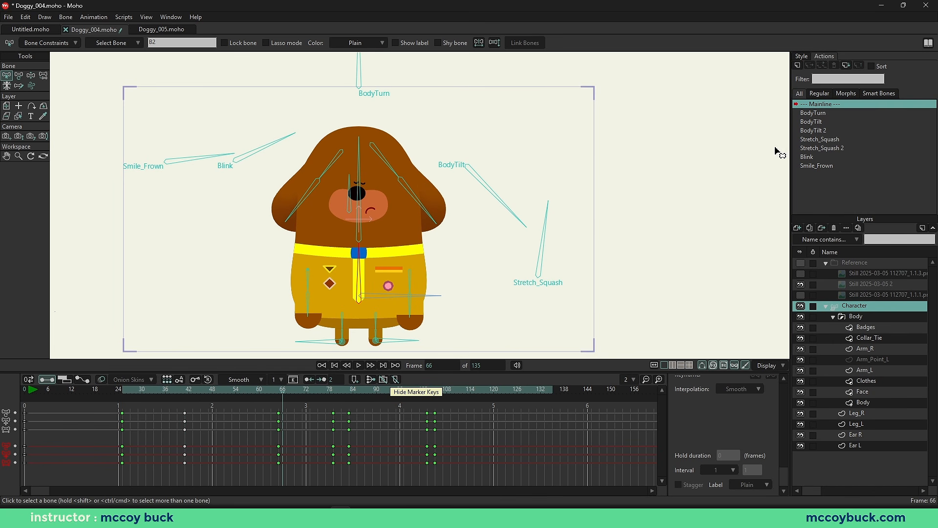
{"action": "left_click_drag", "start_coordinate": [243, 413], "coordinate": [122, 409]}
{"action": "key", "text": "space"}
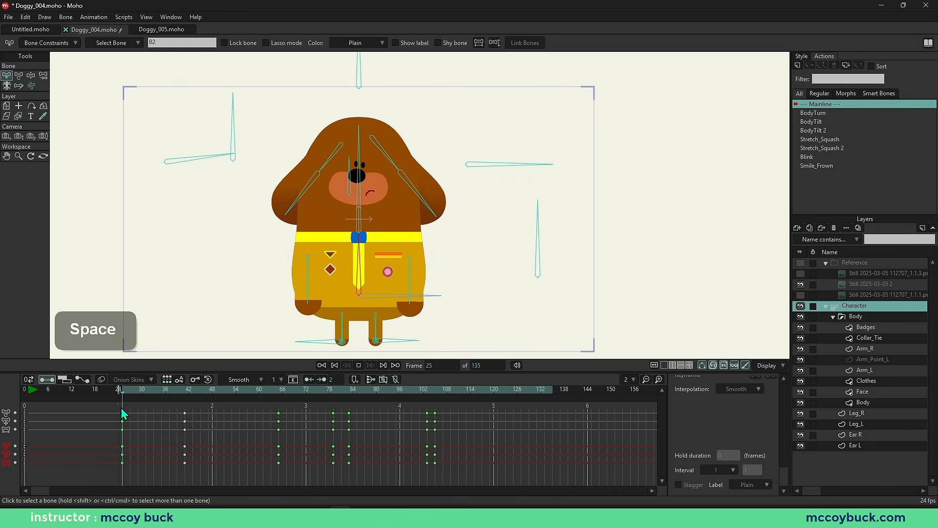
{"action": "key", "text": "space"}
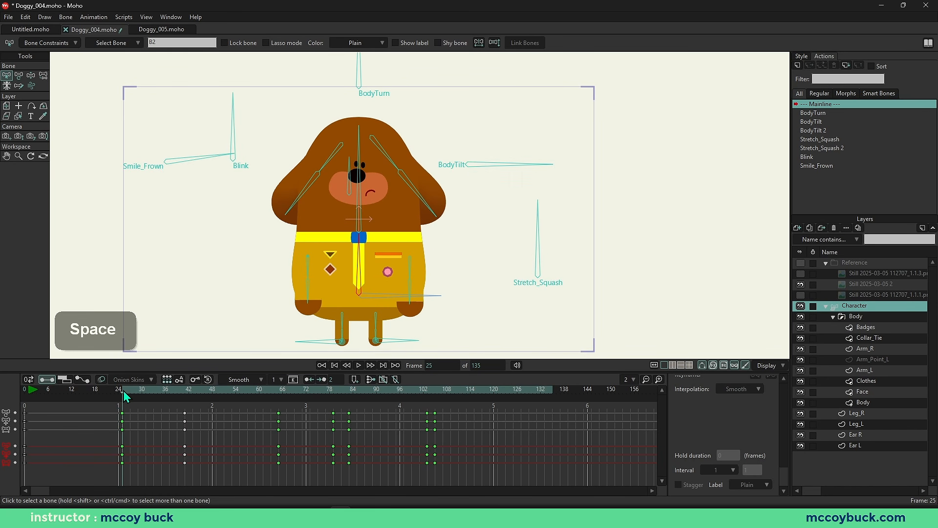
{"action": "key", "text": "space"}
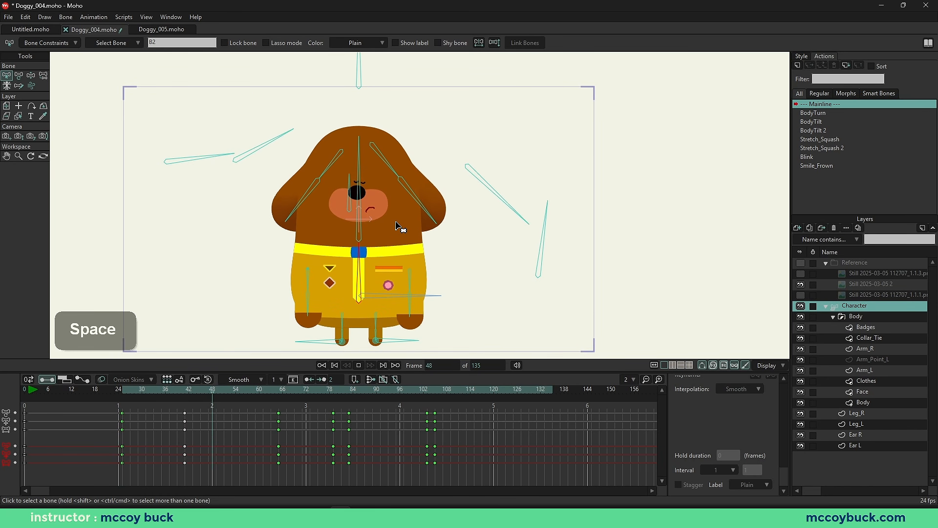
{"action": "key", "text": "space"}
Step: Mute the Stretch_Squash bone's angle channel, play the transition without it, and unmute the channel
{"action": "key", "text": "b"}
{"action": "left_click", "coordinate": [542, 254]}
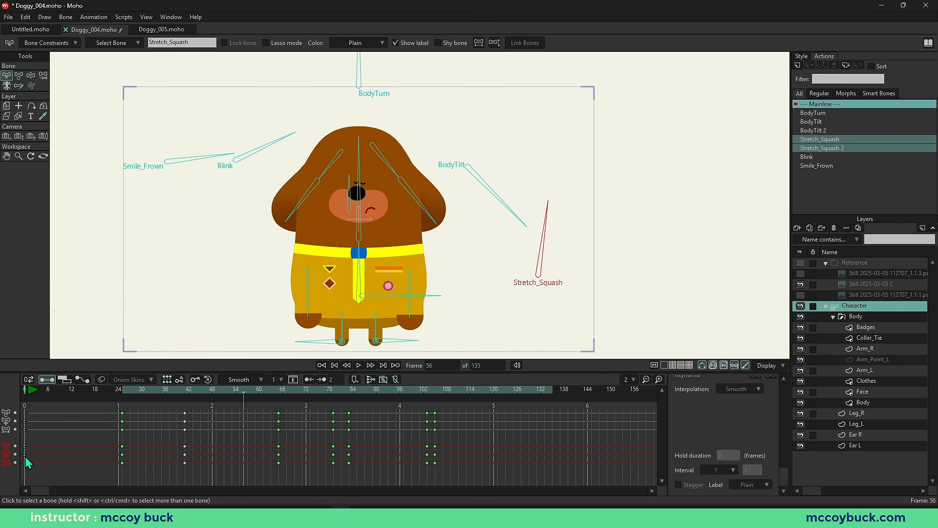
{"action": "left_click", "coordinate": [16, 446]}
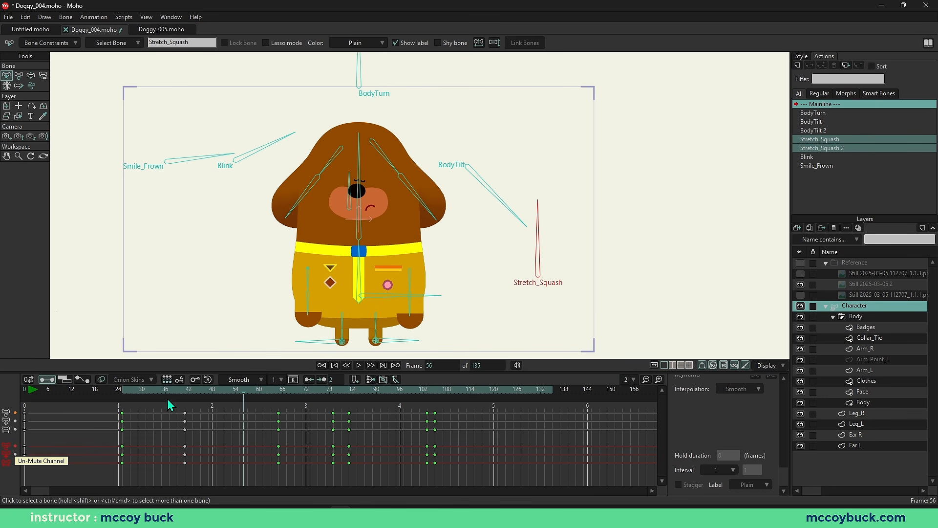
{"action": "key", "text": "space"}
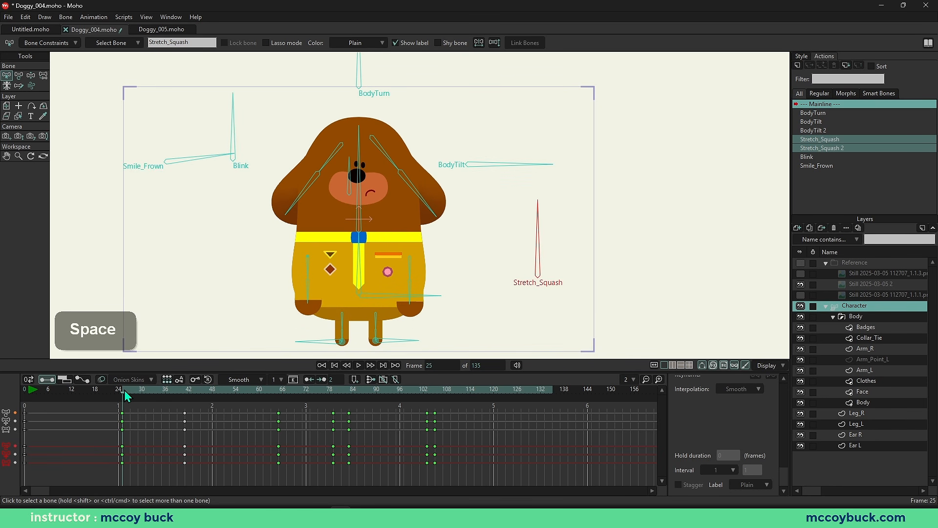
{"action": "key", "text": "space"}
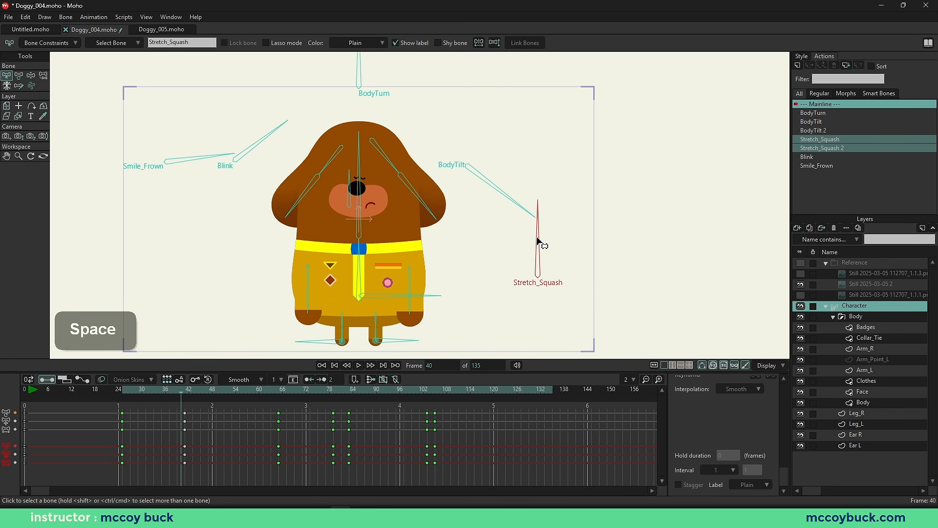
{"action": "left_click", "coordinate": [15, 446]}
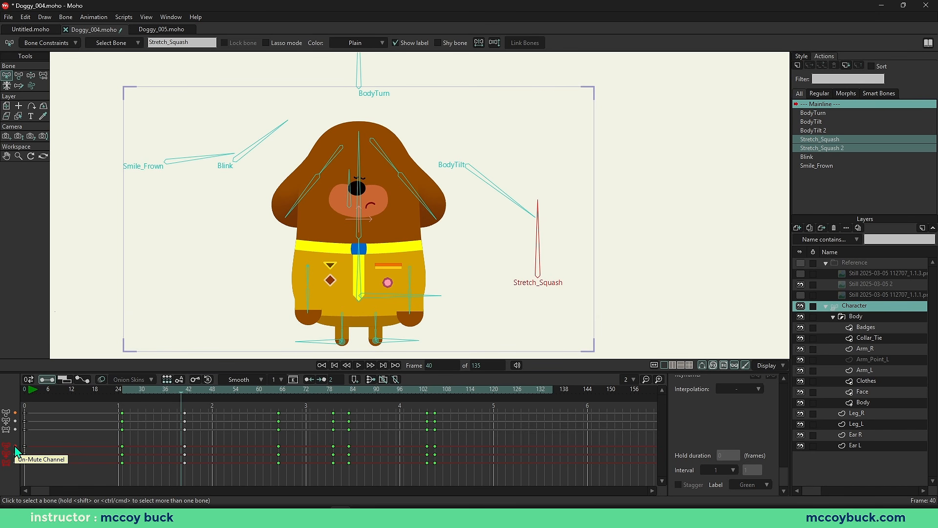
{"action": "left_click", "coordinate": [15, 447]}
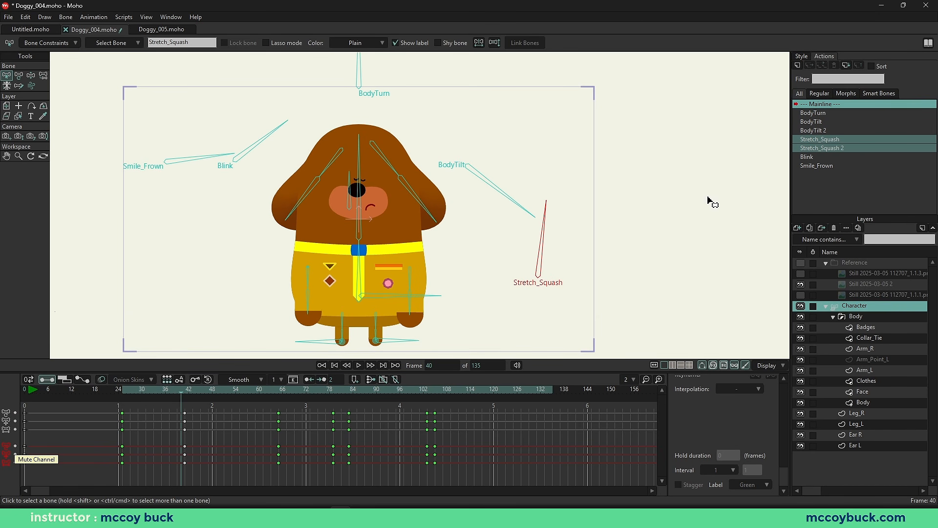
Step: Scrub the Stretch_Squash action to frame 24, move the Stretch_Squash 2 action's end keyframes to frame 48, and return to the mainline
{"action": "double_click", "coordinate": [836, 140]}
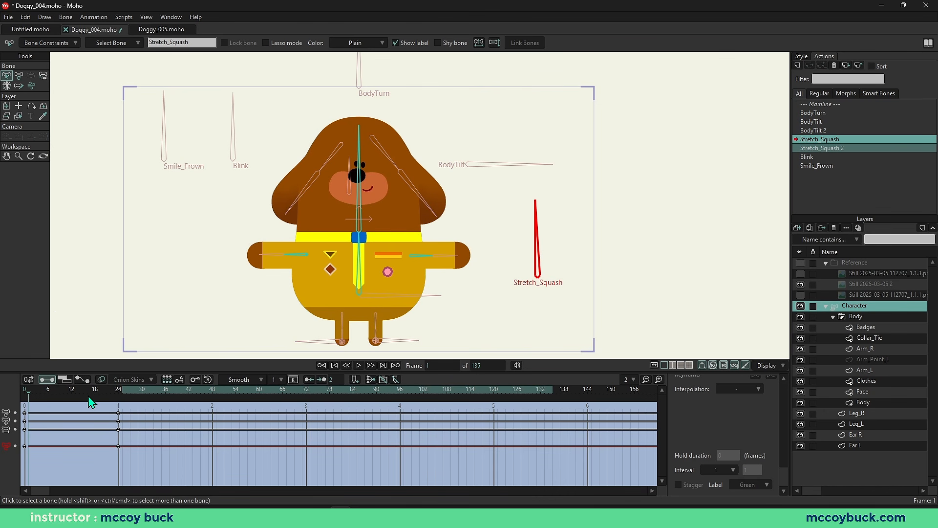
{"action": "left_click_drag", "start_coordinate": [31, 393], "coordinate": [121, 414]}
{"action": "double_click", "coordinate": [849, 148]}
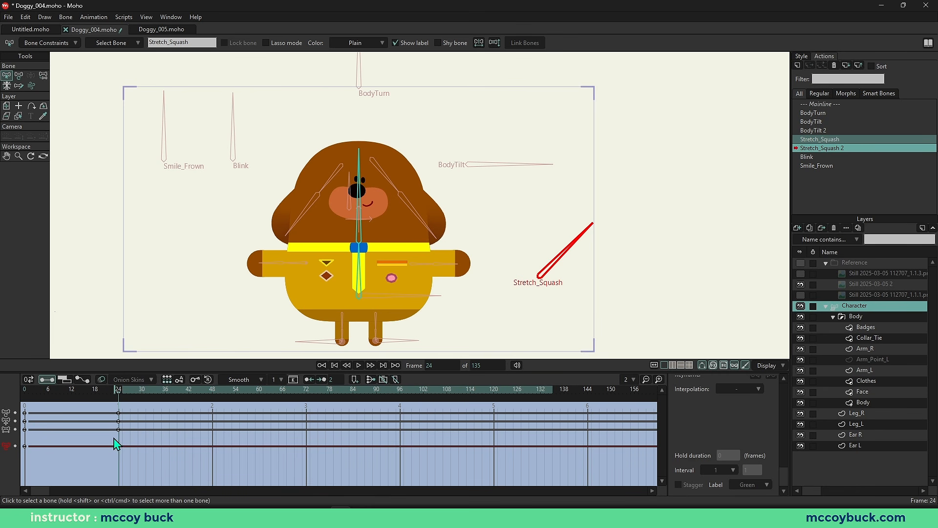
{"action": "left_click_drag", "start_coordinate": [133, 439], "coordinate": [213, 428]}
{"action": "left_click_drag", "start_coordinate": [119, 392], "coordinate": [181, 416]}
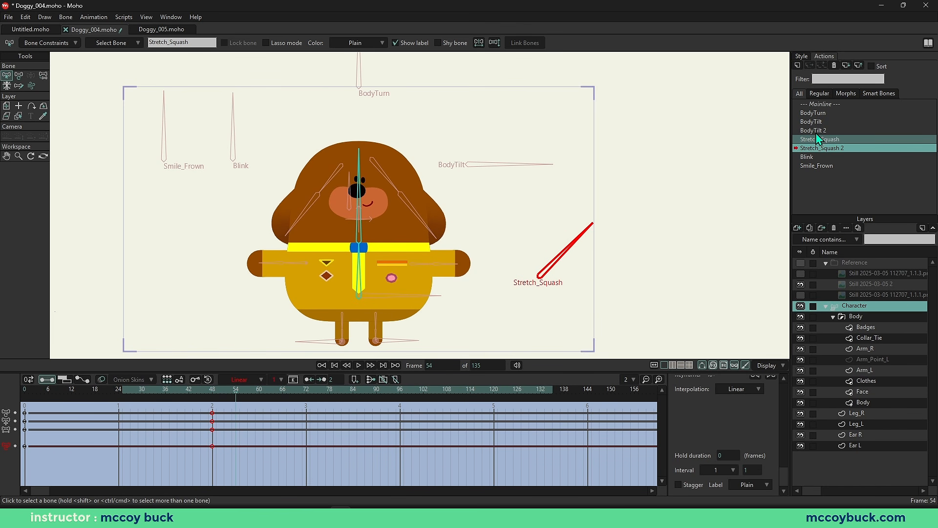
{"action": "left_click", "coordinate": [830, 103]}
Step: Deselect the Stretch_Squash bone and play the transition from the first pose several times
{"action": "key", "text": "b"}
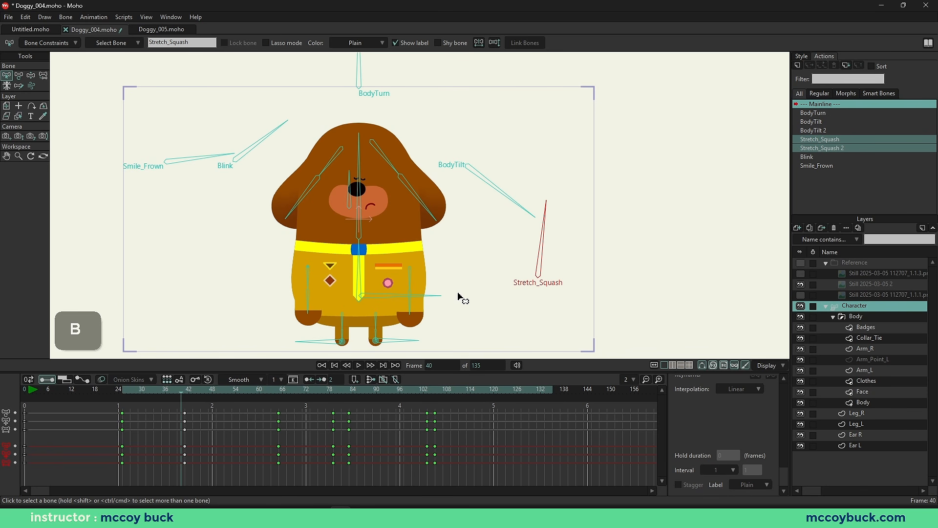
{"action": "left_click", "coordinate": [460, 299]}
{"action": "mouse_move", "coordinate": [123, 402]}
{"action": "left_mouse_down"}
{"action": "mouse_move", "coordinate": [54, 397]}
{"action": "mouse_move", "coordinate": [146, 401]}
{"action": "mouse_move", "coordinate": [126, 404]}
{"action": "left_mouse_up"}
{"action": "key", "text": "space"}
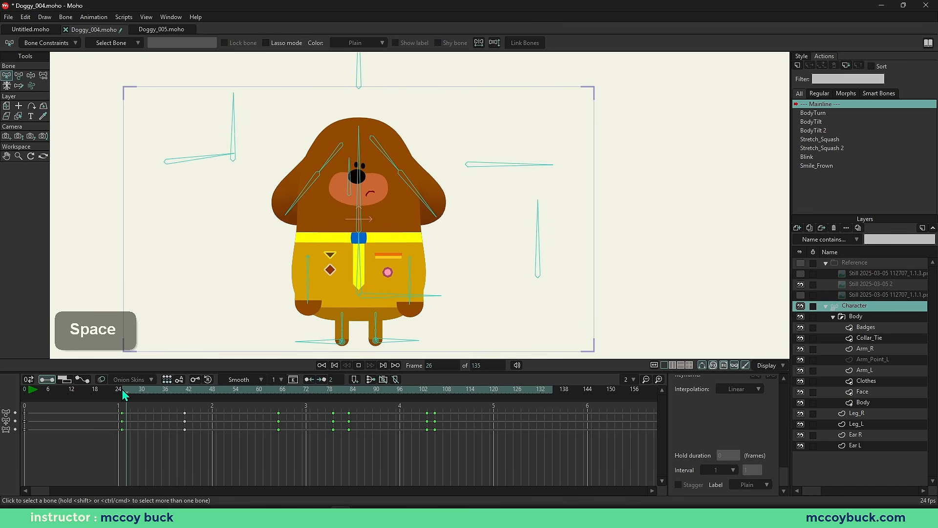
{"action": "key", "text": "space"}
{"action": "key", "text": "space"}
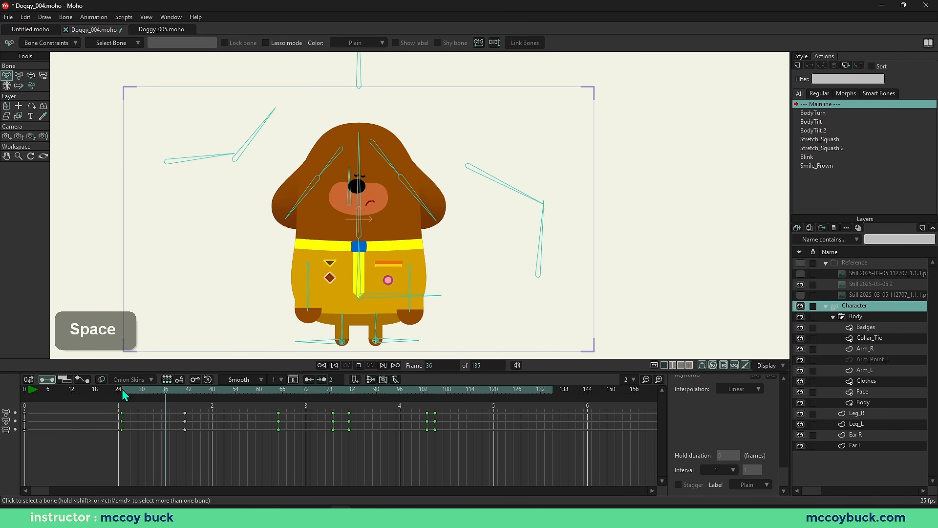
{"action": "key", "text": "space"}
{"action": "key", "text": "space"}
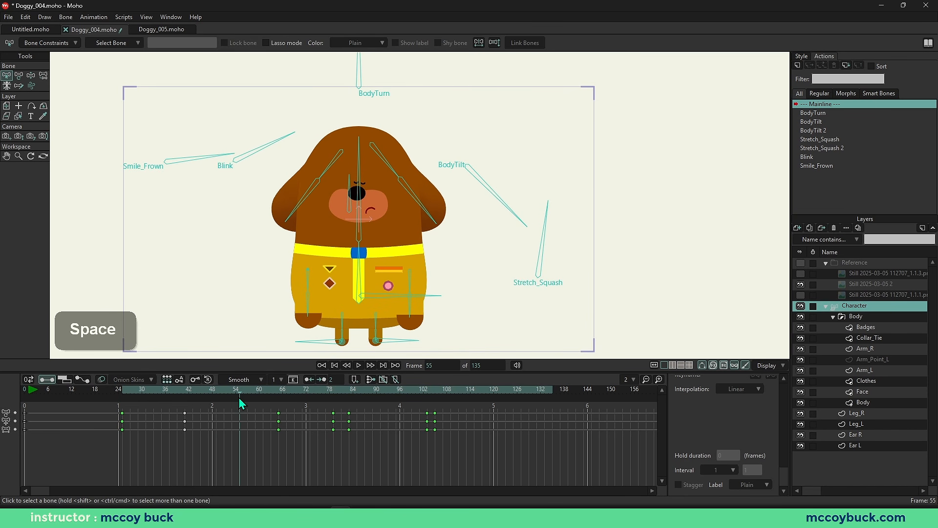
Step: Scrub to the second pose at frame 65 and play the animation from there
{"action": "left_click_drag", "start_coordinate": [238, 397], "coordinate": [279, 401]}
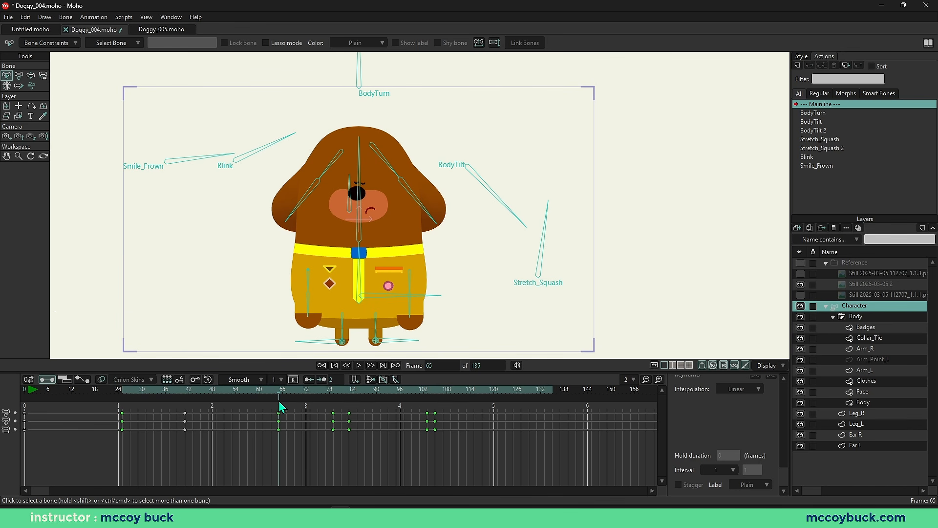
{"action": "key", "text": "space"}
{"action": "key", "text": "space"}
{"action": "key", "text": "space"}
Step: Move the third pose's first set of keyframes to about frame 87 and place the playhead at frame 83
{"action": "left_click", "coordinate": [336, 400]}
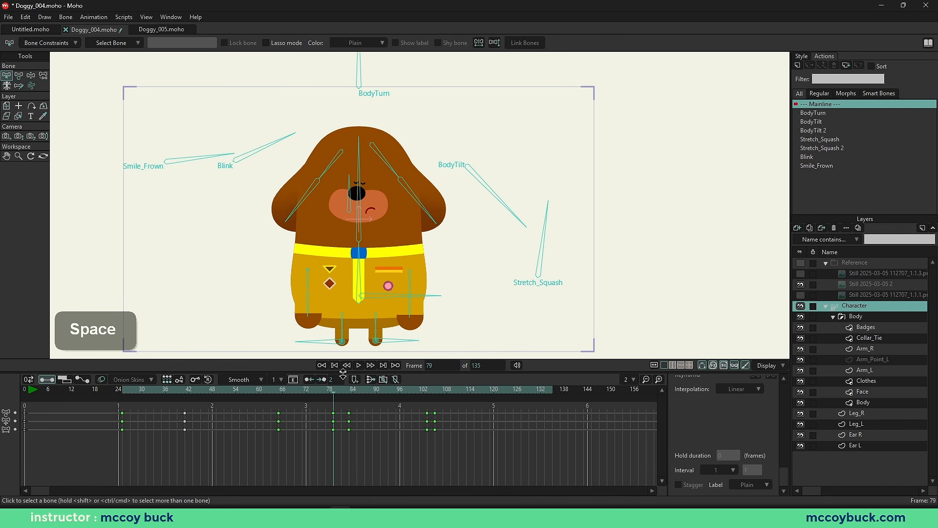
{"action": "left_click", "coordinate": [332, 400]}
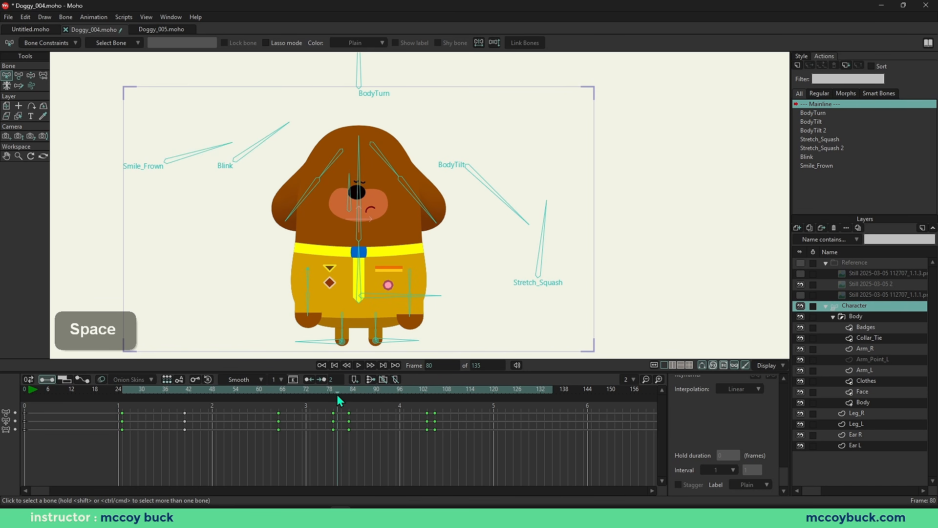
{"action": "left_click", "coordinate": [335, 400]}
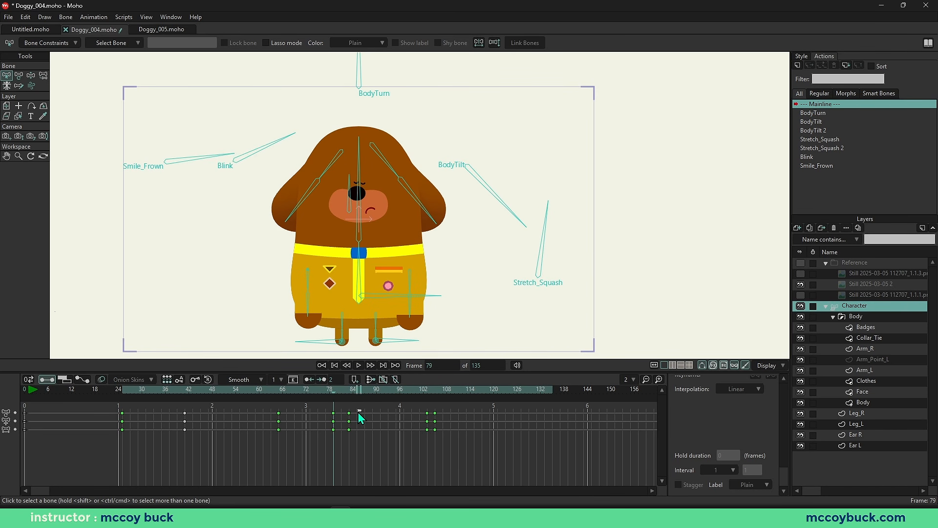
{"action": "mouse_move", "coordinate": [359, 413]}
{"action": "left_mouse_down"}
{"action": "mouse_move", "coordinate": [349, 435]}
{"action": "mouse_move", "coordinate": [365, 421]}
{"action": "mouse_move", "coordinate": [365, 391]}
{"action": "mouse_move", "coordinate": [350, 398]}
{"action": "left_mouse_up"}
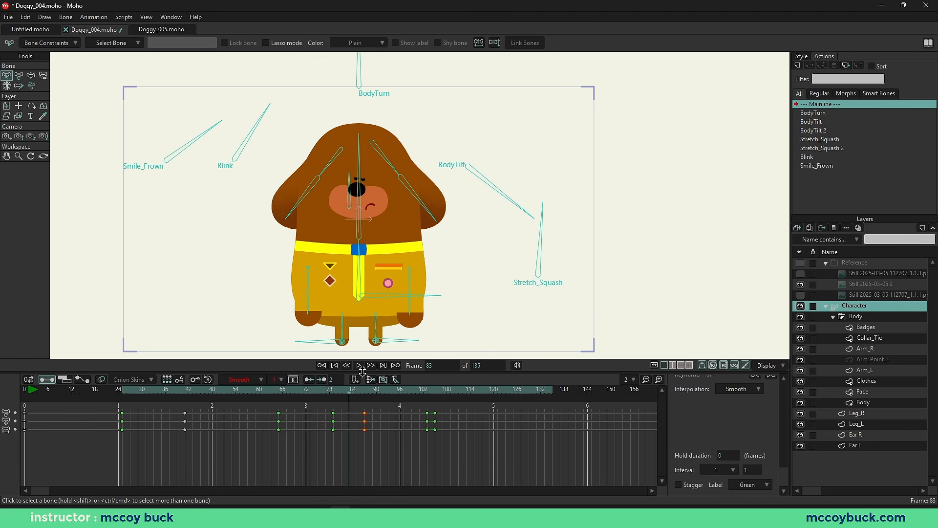
Step: Move the new in-between keyframes at frame 83 back to about frame 81 and deselect them
{"action": "left_click", "coordinate": [351, 421]}
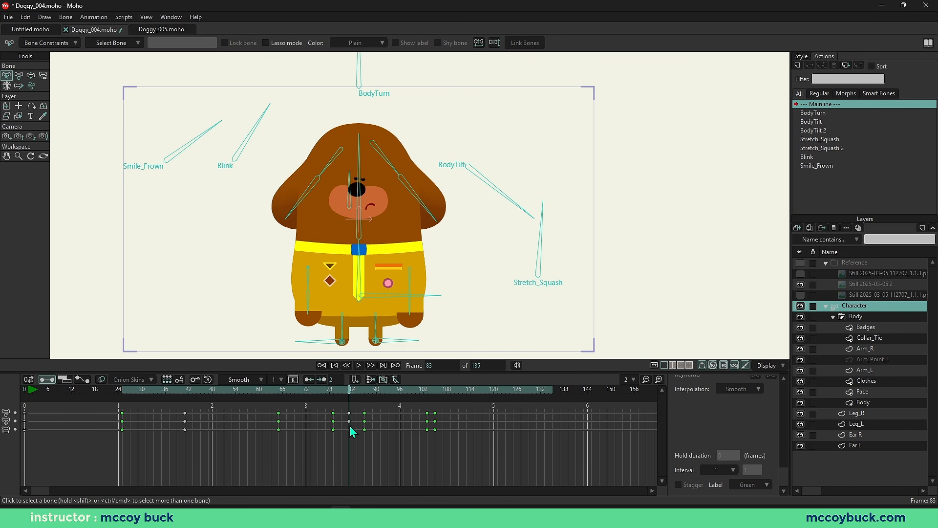
{"action": "left_click_drag", "start_coordinate": [340, 409], "coordinate": [341, 432]}
{"action": "left_click", "coordinate": [337, 415]}
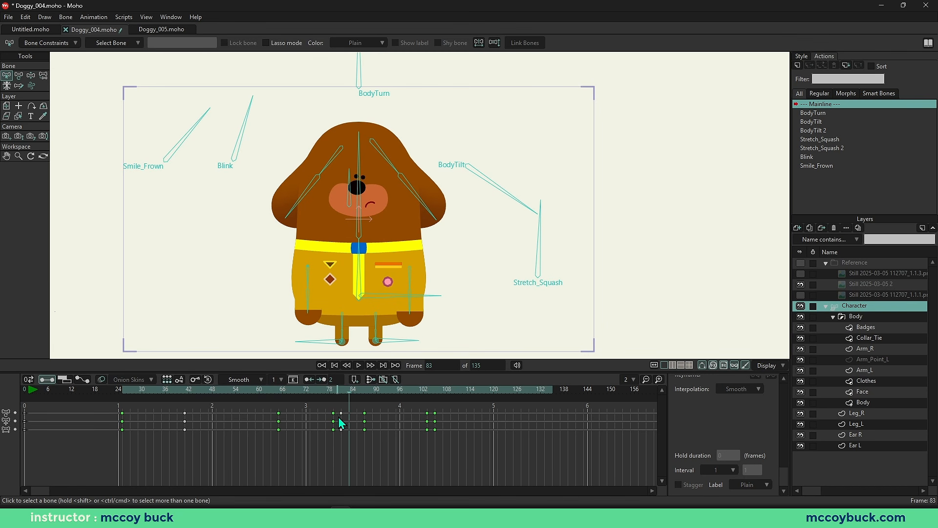
Step: Play the animation from frame 71 and move the third pose's first set of keyframes to about frame 91
{"action": "left_click_drag", "start_coordinate": [331, 396], "coordinate": [304, 396]}
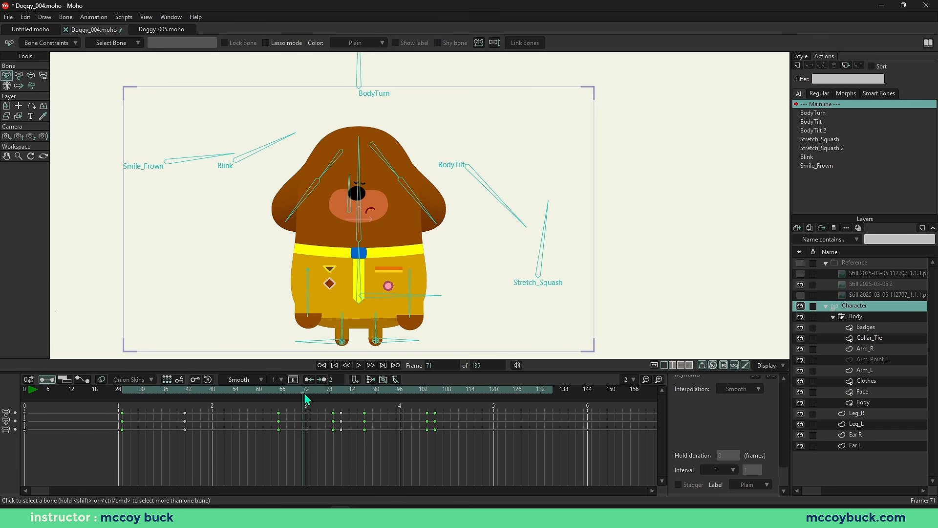
{"action": "key", "text": "space"}
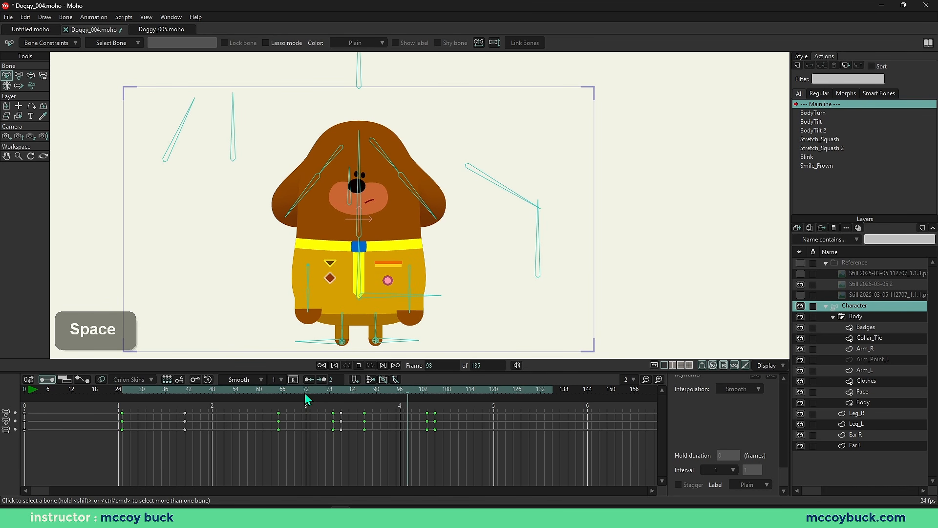
{"action": "key", "text": "space"}
{"action": "left_click_drag", "start_coordinate": [367, 443], "coordinate": [361, 420]}
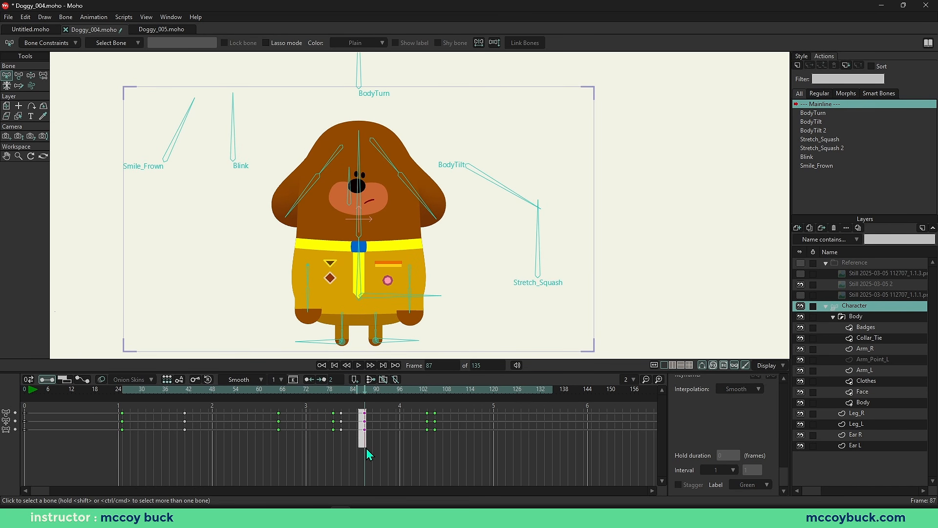
{"action": "left_click_drag", "start_coordinate": [365, 430], "coordinate": [380, 430]}
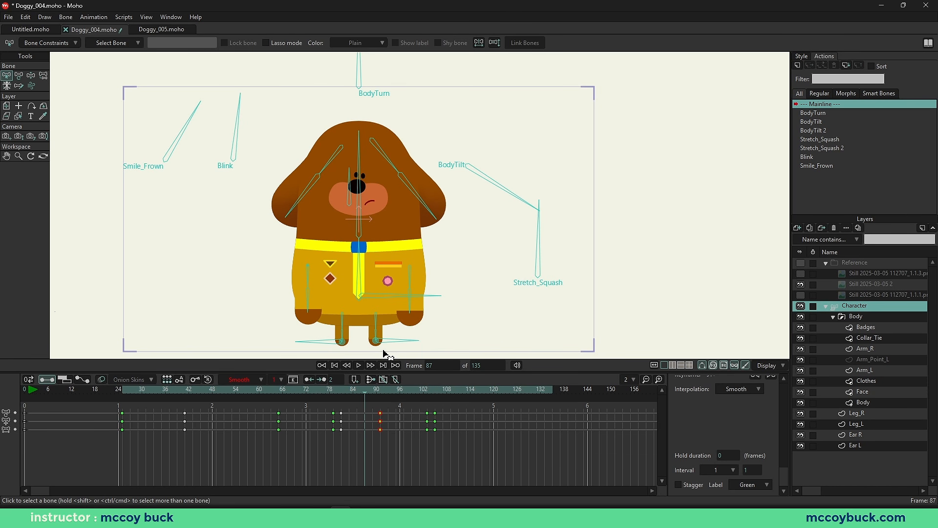
Step: Replay the transition into the third pose several times, starting from around frames 72 to 81
{"action": "left_click", "coordinate": [334, 392]}
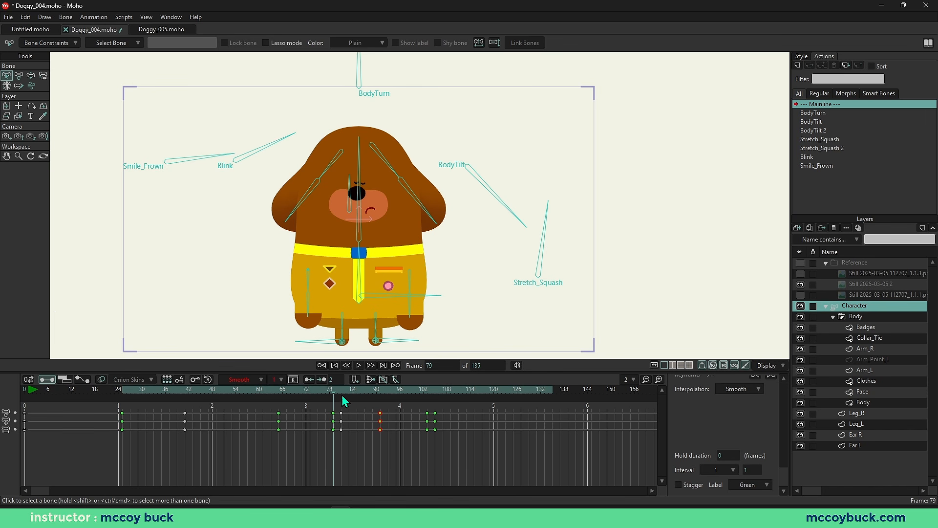
{"action": "key", "text": "space"}
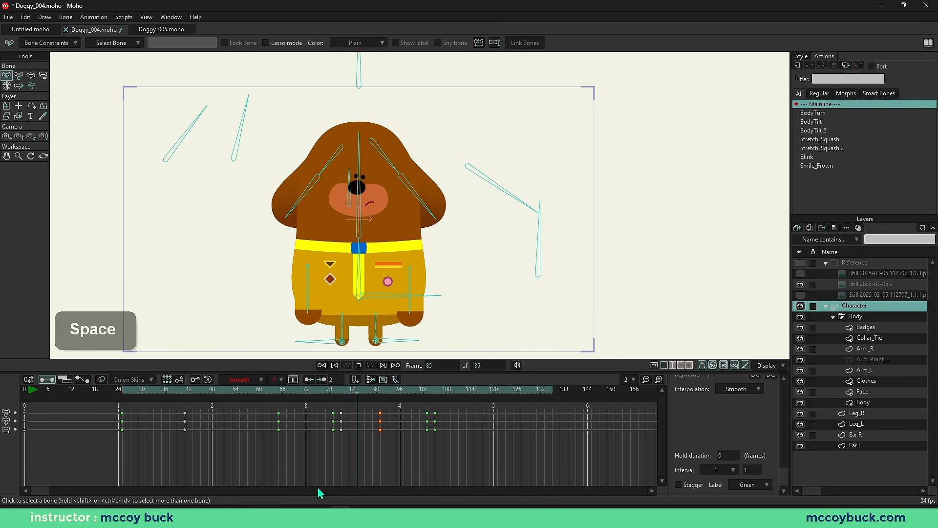
{"action": "left_click", "coordinate": [309, 392]}
{"action": "left_click", "coordinate": [309, 391]}
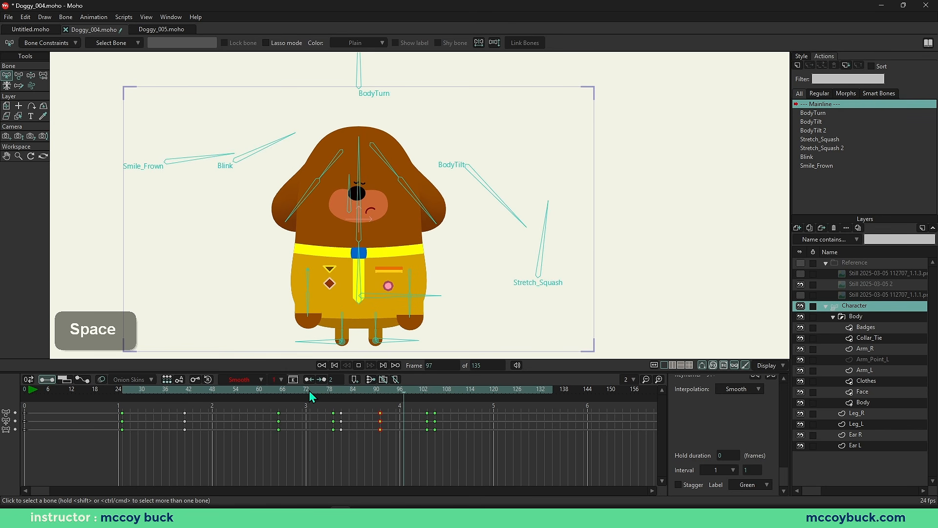
{"action": "left_click", "coordinate": [364, 395]}
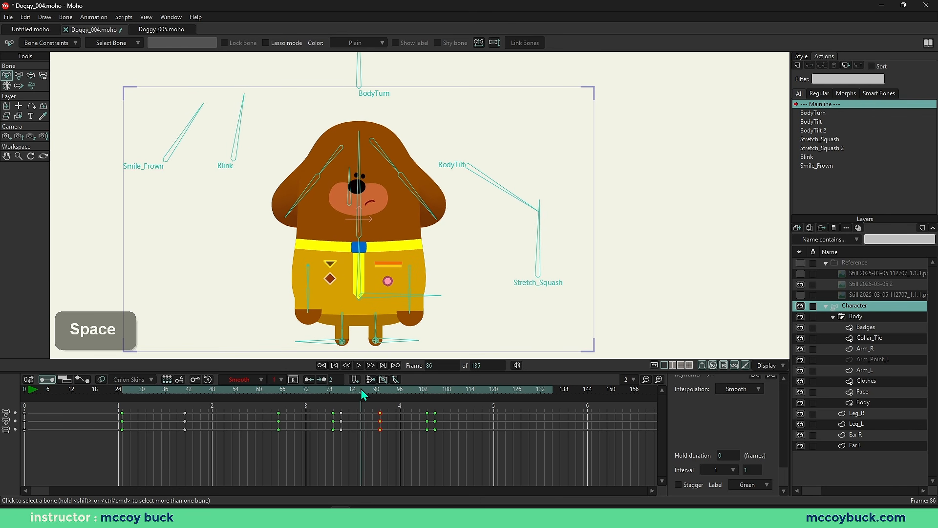
{"action": "left_click_drag", "start_coordinate": [364, 395], "coordinate": [342, 394]}
{"action": "key", "text": "space"}
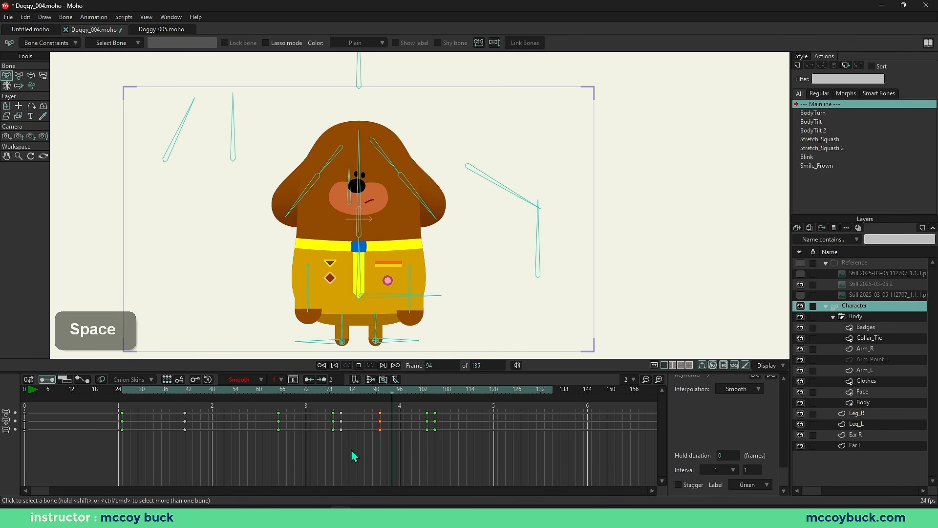
{"action": "key", "text": "space"}
Step: Move the keyframe sets at frames 103 and 105 to about frames 111 and 113, and key the held pose at frame 103
{"action": "left_click_drag", "start_coordinate": [427, 392], "coordinate": [435, 391]}
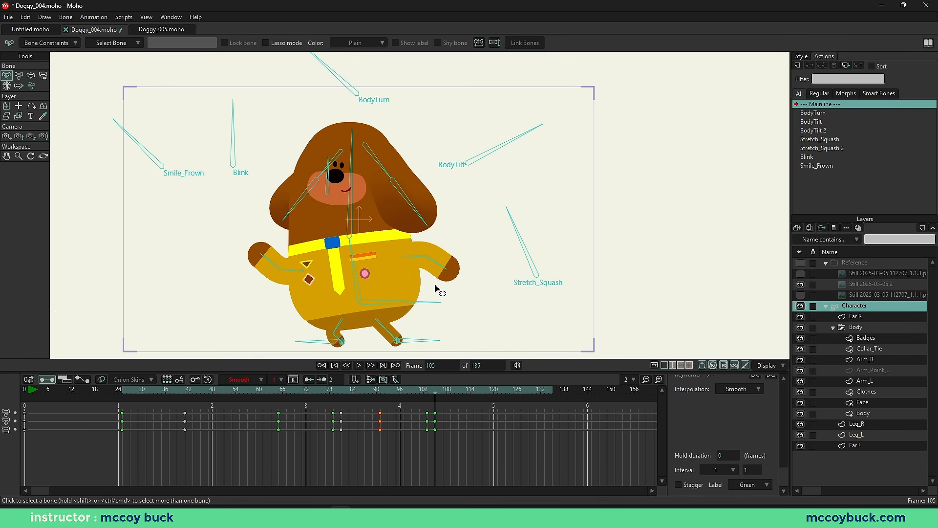
{"action": "left_click_drag", "start_coordinate": [437, 392], "coordinate": [412, 397]}
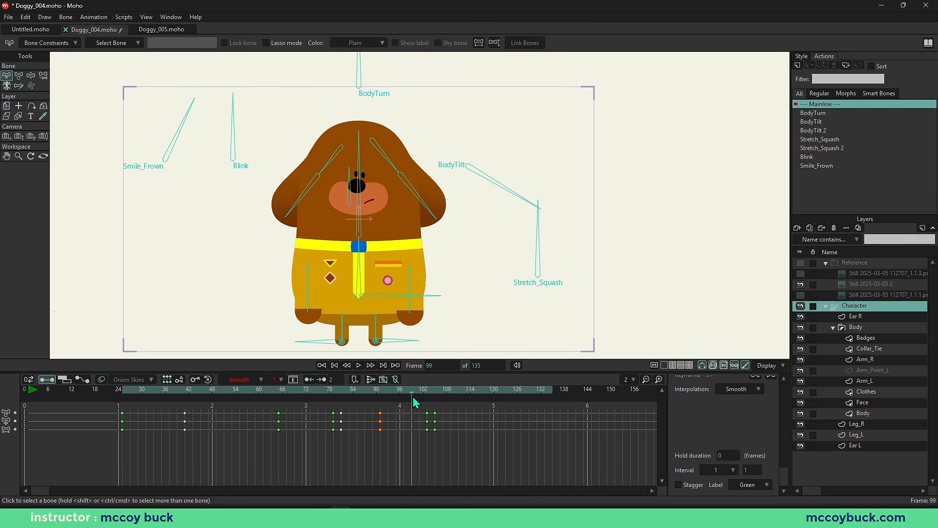
{"action": "left_click_drag", "start_coordinate": [405, 391], "coordinate": [427, 431]}
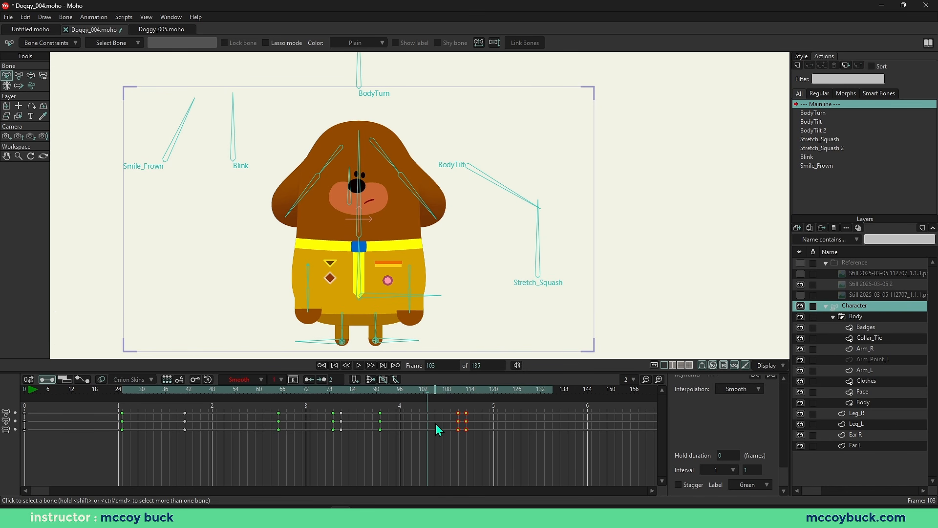
{"action": "key", "text": "ctrl+f"}
{"action": "left_click", "coordinate": [414, 392]}
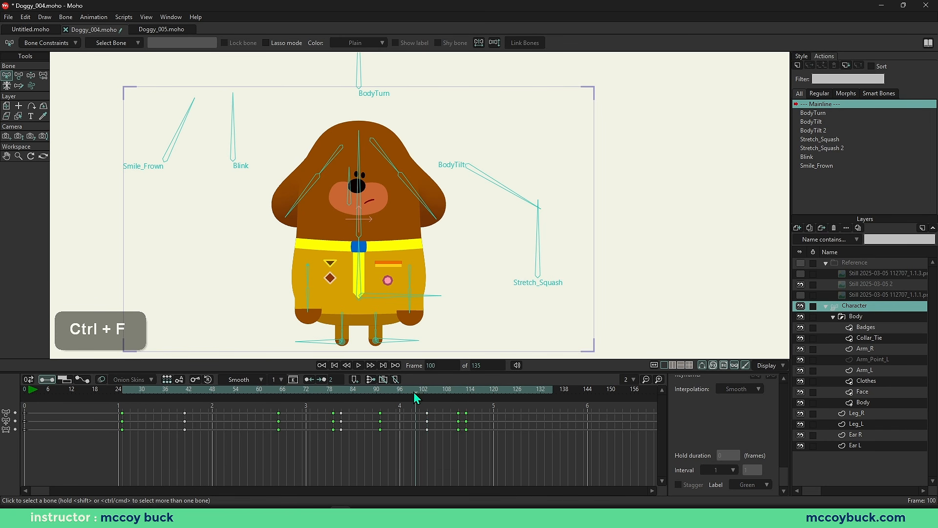
Step: Scrub to frame 105 and lower the main body bone slightly so the dog's knees bend into a crouch
{"action": "left_click", "coordinate": [321, 399]}
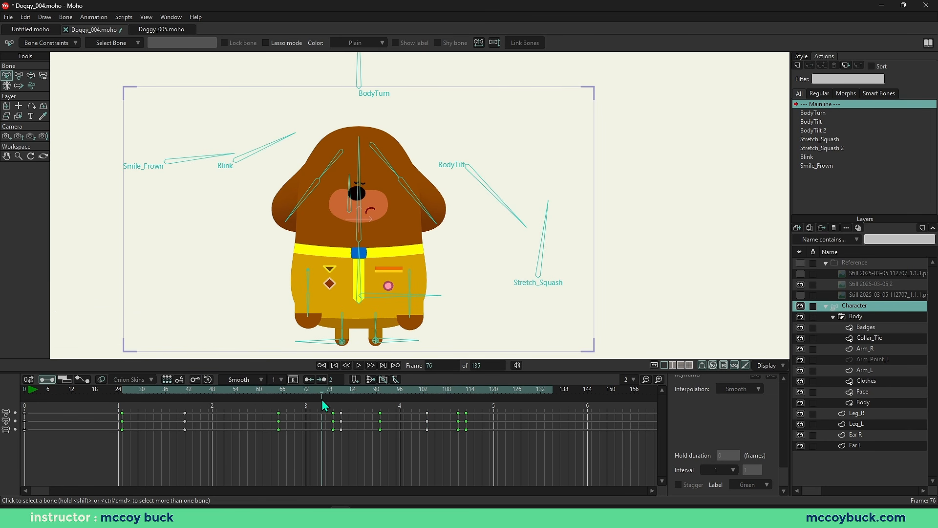
{"action": "left_click_drag", "start_coordinate": [321, 400], "coordinate": [437, 413]}
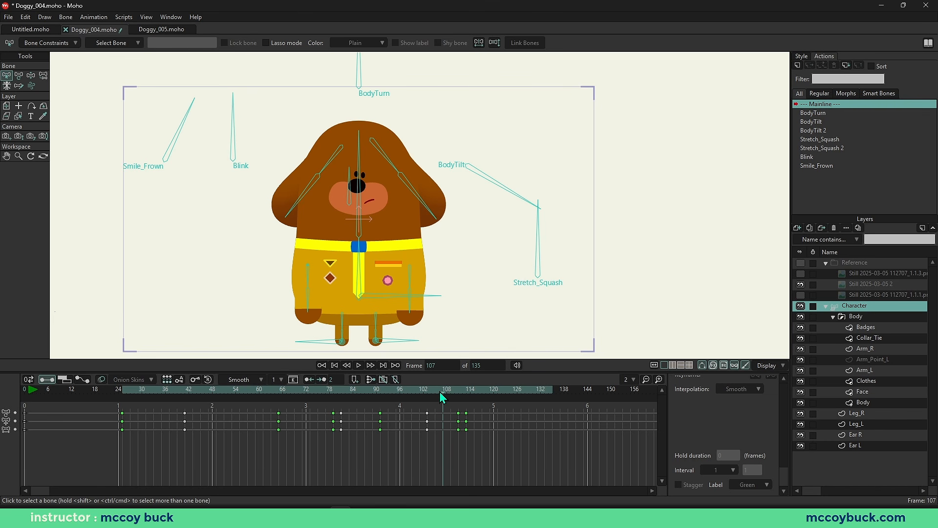
{"action": "key", "text": "b"}
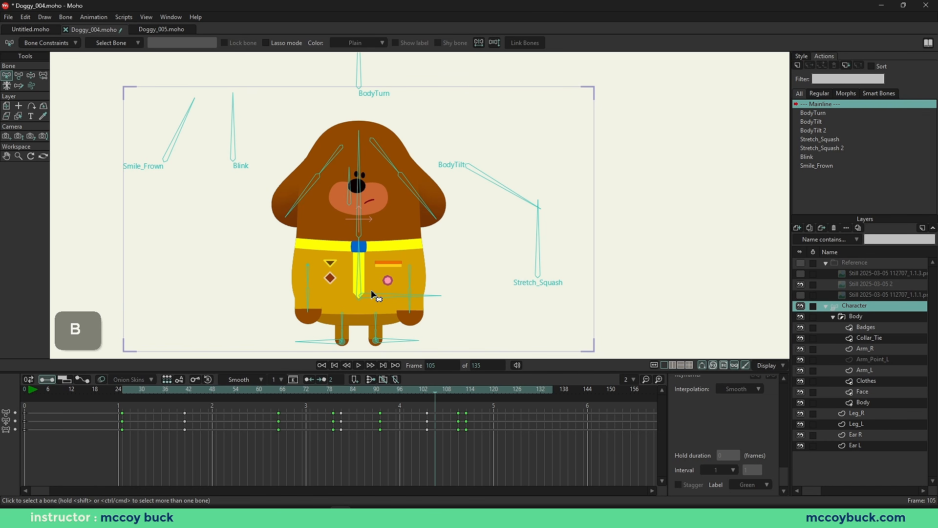
{"action": "key", "text": "t"}
{"action": "left_click_drag", "start_coordinate": [368, 302], "coordinate": [365, 299]}
{"action": "left_click_drag", "start_coordinate": [361, 336], "coordinate": [365, 296]}
{"action": "left_click", "coordinate": [350, 302], "text": "shift"}
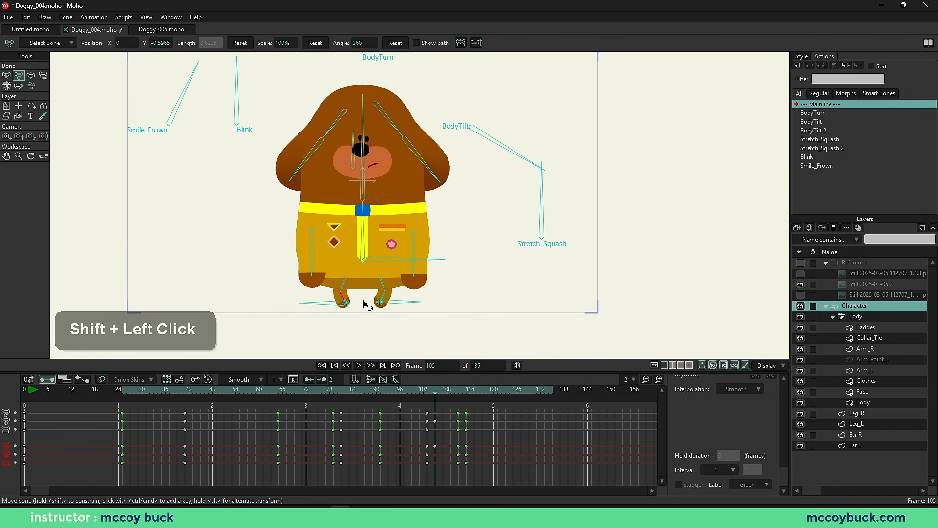
{"action": "right_click", "coordinate": [348, 307]}
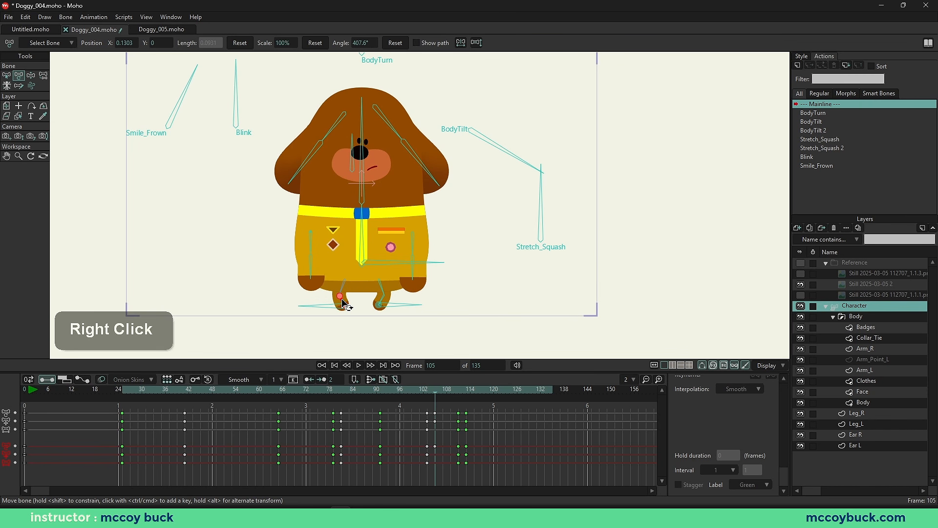
{"action": "mouse_move", "coordinate": [345, 304]}
{"action": "left_mouse_down"}
{"action": "mouse_move", "coordinate": [335, 299]}
{"action": "mouse_move", "coordinate": [361, 308]}
{"action": "left_mouse_up"}
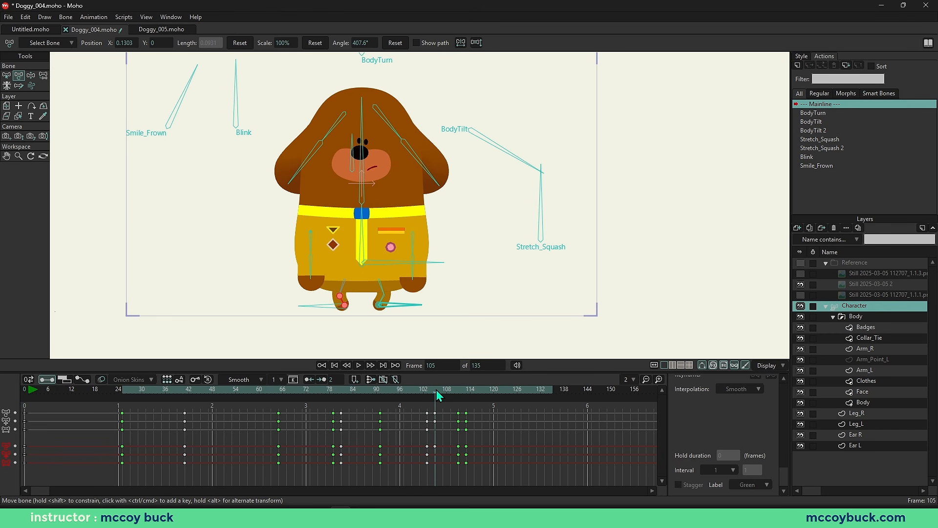
Step: Bend the arm beside the triangular badge inward toward the body at frame 105
{"action": "key", "text": "b"}
{"action": "key", "text": "z"}
{"action": "left_click", "coordinate": [313, 245]}
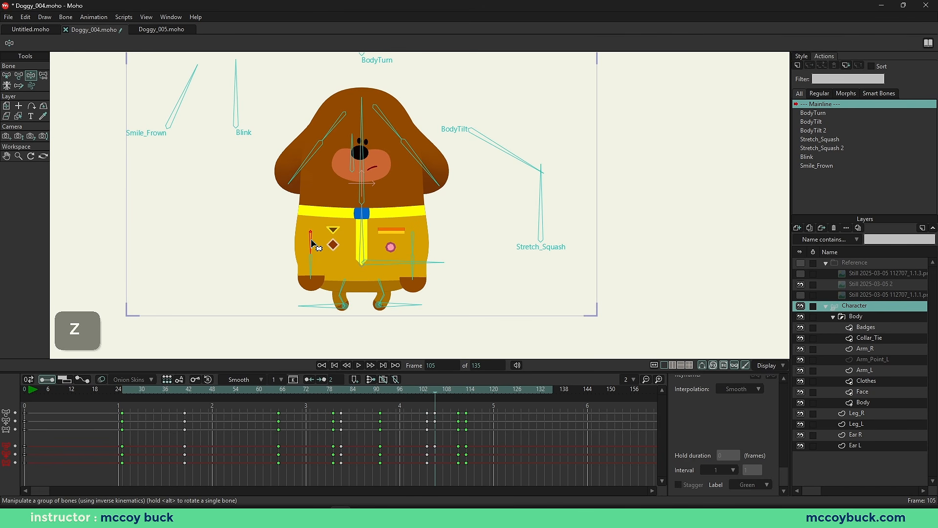
{"action": "key", "text": "t"}
{"action": "left_click_drag", "start_coordinate": [313, 245], "coordinate": [326, 266]}
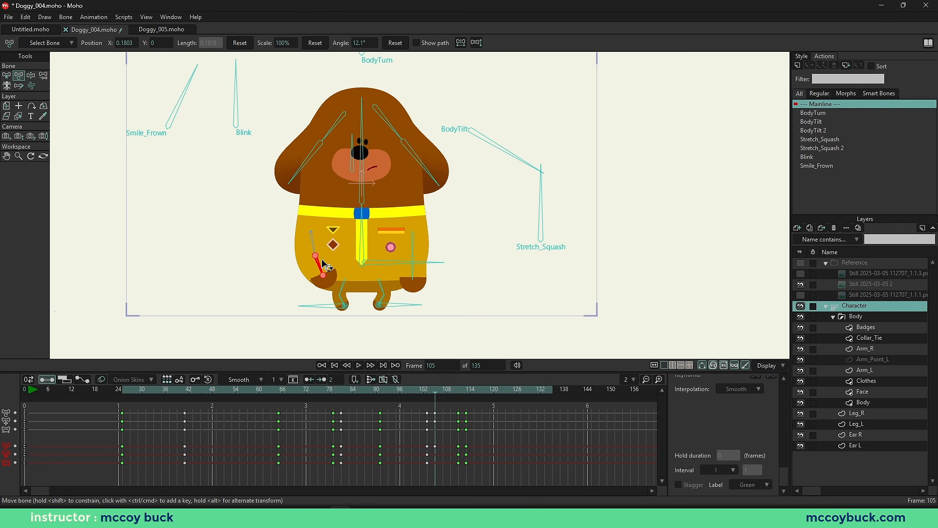
Step: Compare frames 103 and 105, and swing the arm beside the round badge slightly outward at frame 105
{"action": "left_click", "coordinate": [427, 391]}
{"action": "mouse_move", "coordinate": [428, 396]}
{"action": "left_mouse_down"}
{"action": "mouse_move", "coordinate": [512, 400]}
{"action": "mouse_move", "coordinate": [428, 404]}
{"action": "mouse_move", "coordinate": [435, 398]}
{"action": "left_mouse_up"}
{"action": "key", "text": "z"}
{"action": "left_click_drag", "start_coordinate": [412, 241], "coordinate": [414, 275]}
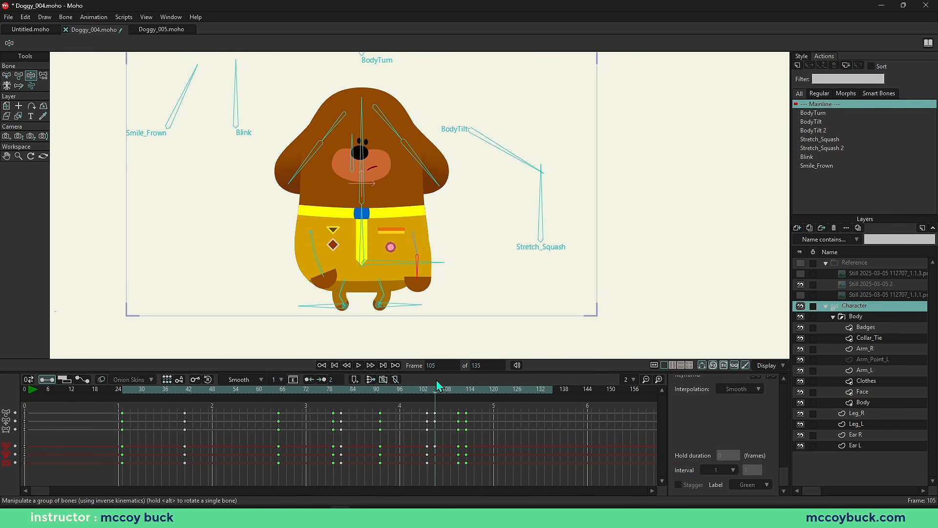
Step: Adjust the torso and head bones at frame 105 to give the crouched dog a slight lean
{"action": "right_click", "coordinate": [354, 163]}
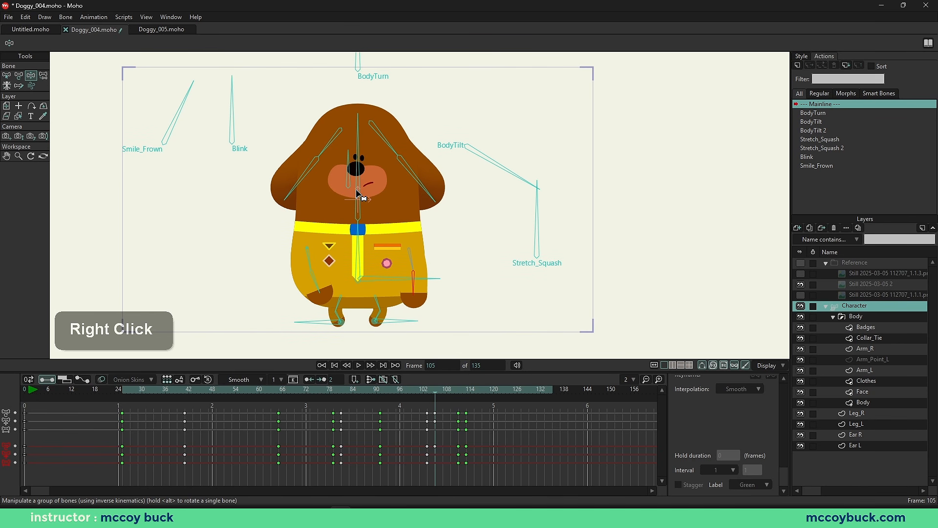
{"action": "key", "text": "b"}
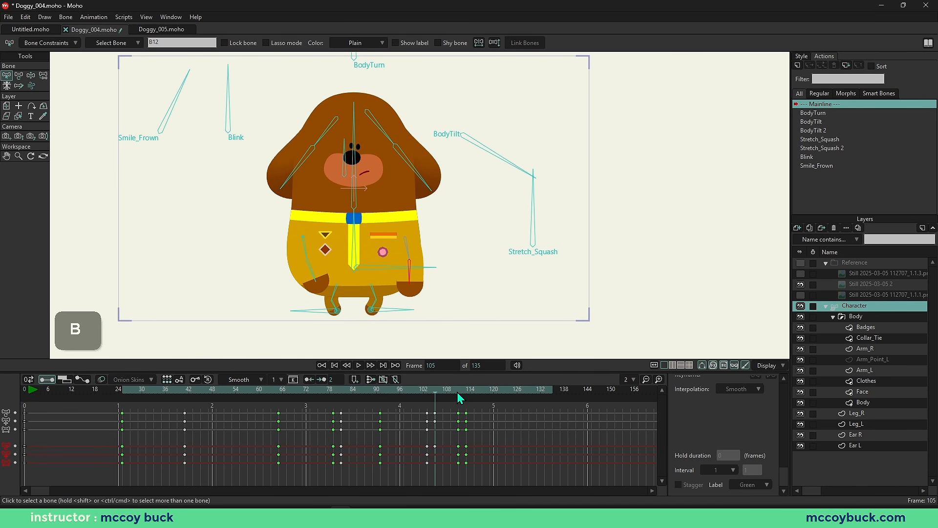
{"action": "left_click_drag", "start_coordinate": [457, 391], "coordinate": [435, 391]}
{"action": "key", "text": "t"}
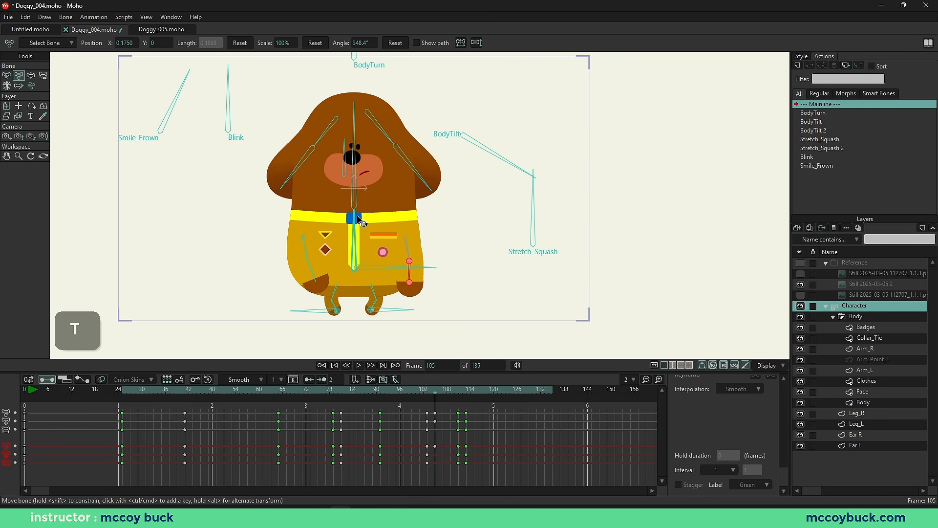
{"action": "left_click_drag", "start_coordinate": [353, 239], "coordinate": [356, 238]}
{"action": "left_click_drag", "start_coordinate": [359, 177], "coordinate": [354, 179]}
{"action": "left_click_drag", "start_coordinate": [354, 179], "coordinate": [358, 187]}
Step: Rotate the BodyTurn bone to 97.6° at frame 105 and compare the pose with the frames around it
{"action": "scroll", "coordinate": [361, 169], "scroll_direction": "down", "scroll_amount": 3}
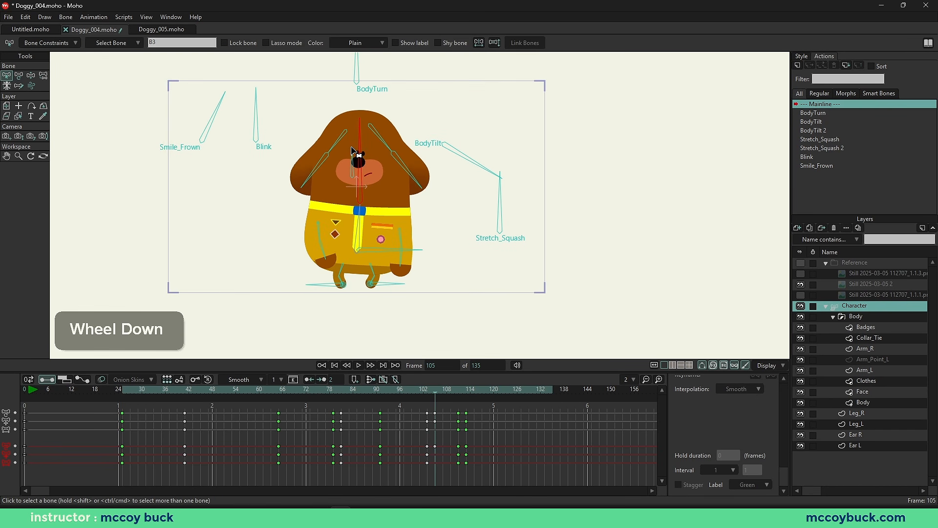
{"action": "key", "text": "t"}
{"action": "left_click_drag", "start_coordinate": [369, 94], "coordinate": [358, 82]}
{"action": "mouse_move", "coordinate": [436, 395]}
{"action": "left_mouse_down"}
{"action": "mouse_move", "coordinate": [420, 393]}
{"action": "mouse_move", "coordinate": [437, 397]}
{"action": "mouse_move", "coordinate": [419, 404]}
{"action": "mouse_move", "coordinate": [435, 403]}
{"action": "left_mouse_up"}
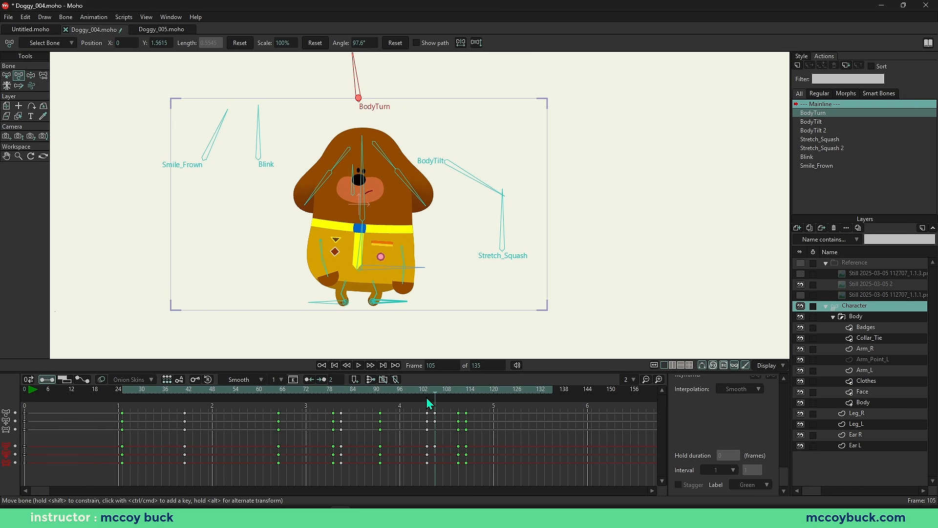
Step: Move the crouch keyframes to frame 107 and the following pose's two keyframe sets to about frames 109 and 111
{"action": "scroll", "coordinate": [396, 283], "scroll_direction": "down", "scroll_amount": 3}
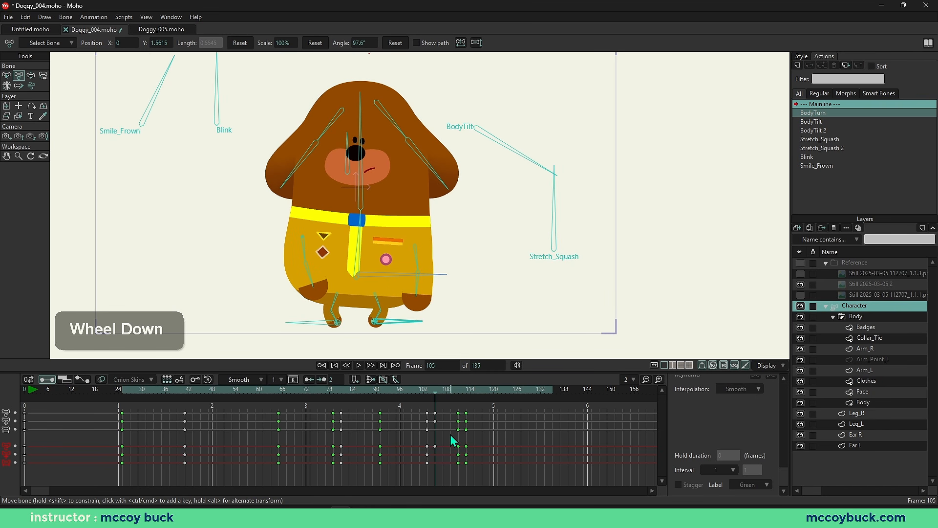
{"action": "left_click_drag", "start_coordinate": [445, 409], "coordinate": [444, 446]}
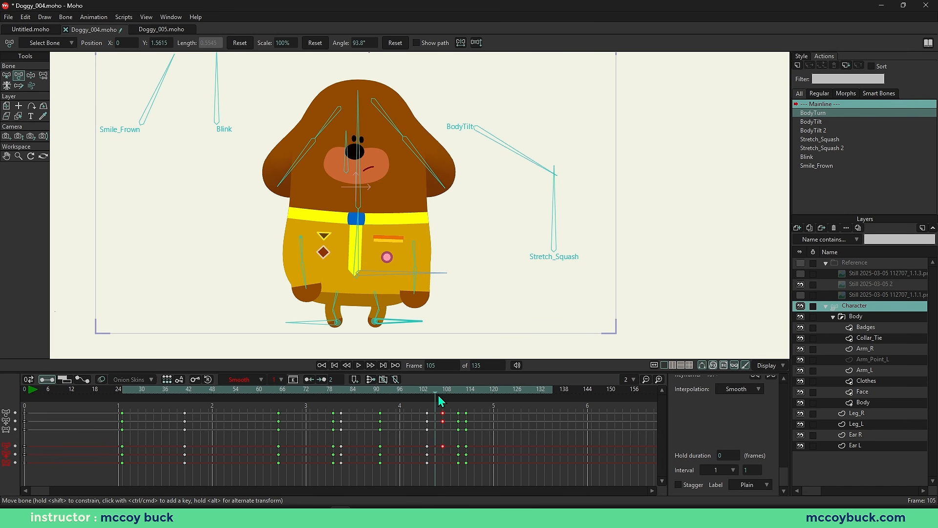
{"action": "left_click_drag", "start_coordinate": [442, 401], "coordinate": [459, 426]}
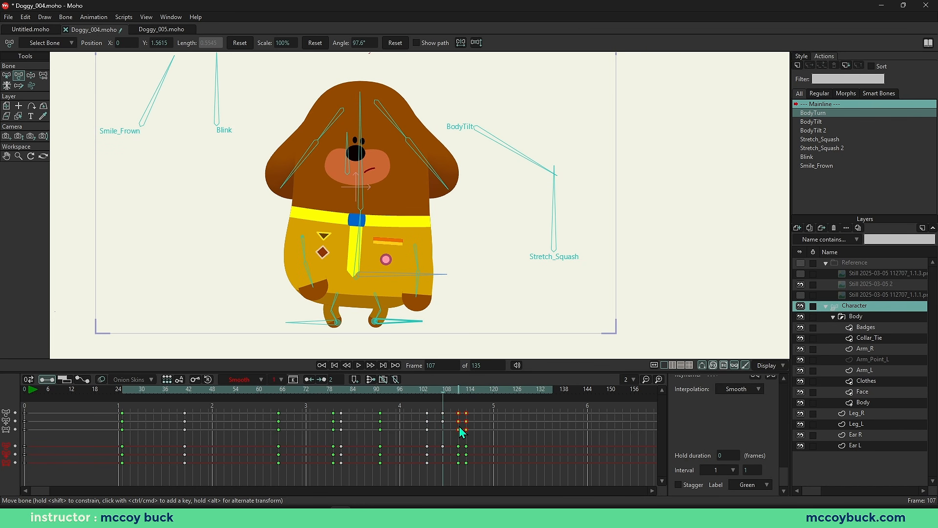
{"action": "left_click", "coordinate": [454, 436]}
Step: Play the retimed transition into the final pose from frame 91 and again from frame 100
{"action": "left_click", "coordinate": [379, 391]}
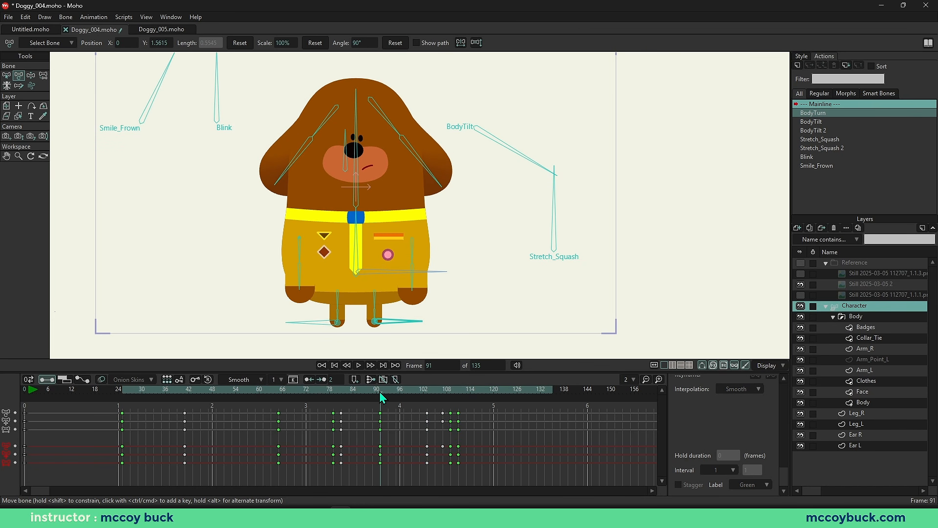
{"action": "key", "text": "space"}
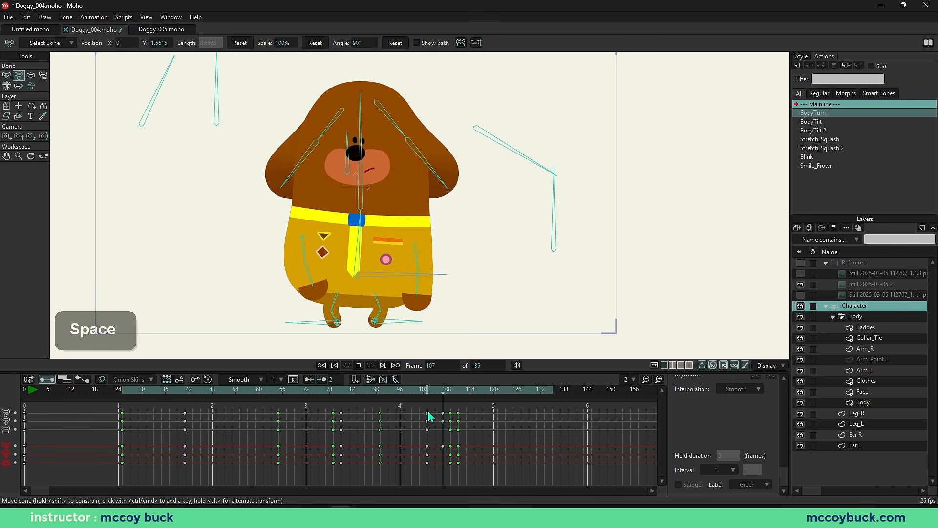
{"action": "left_click", "coordinate": [415, 389]}
{"action": "key", "text": "space"}
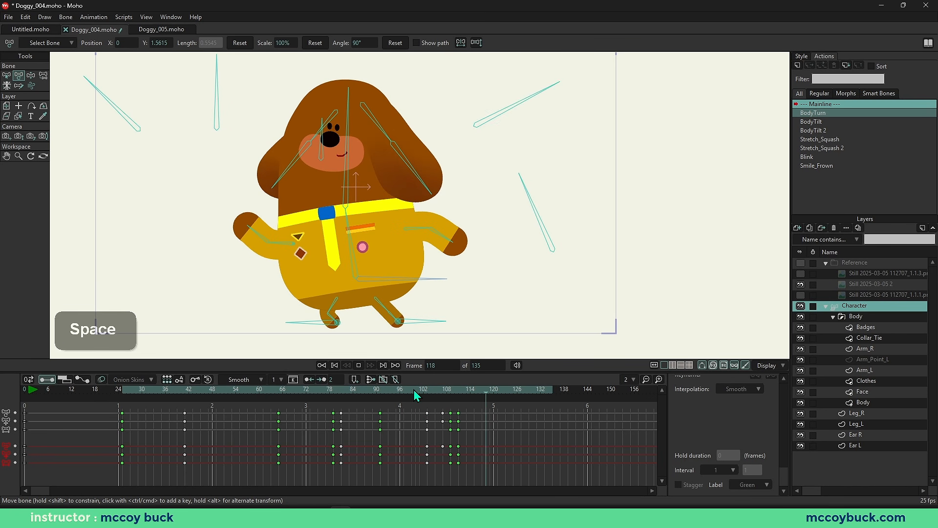
{"action": "left_click_drag", "start_coordinate": [414, 388], "coordinate": [453, 443]}
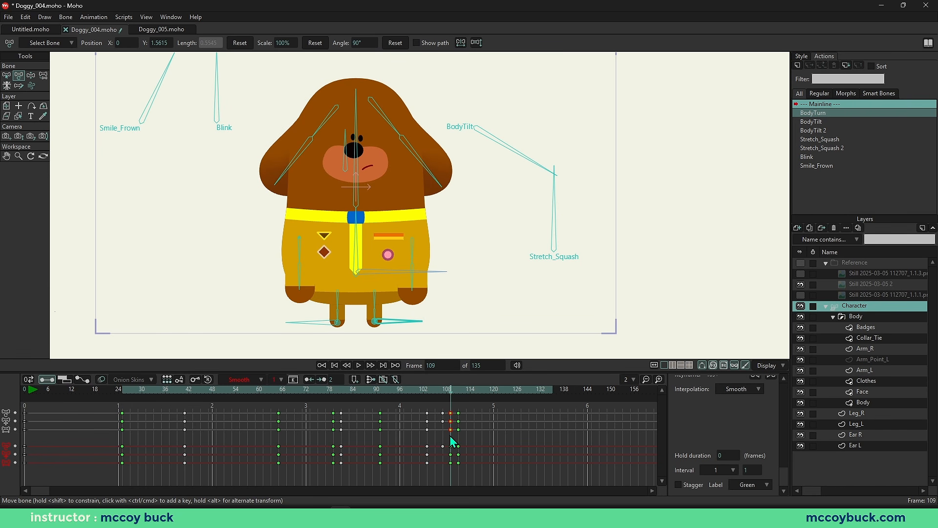
{"action": "key", "text": "Delete"}
{"action": "mouse_move", "coordinate": [447, 392]}
{"action": "left_mouse_down"}
{"action": "mouse_move", "coordinate": [428, 401]}
{"action": "mouse_move", "coordinate": [444, 400]}
{"action": "left_mouse_up"}
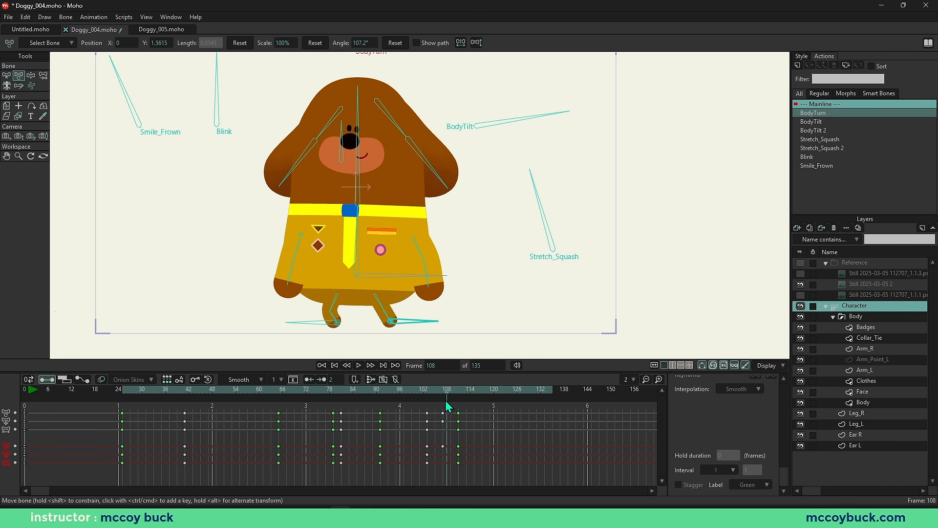
{"action": "key", "text": "ctrl+z"}
{"action": "left_click", "coordinate": [450, 392]}
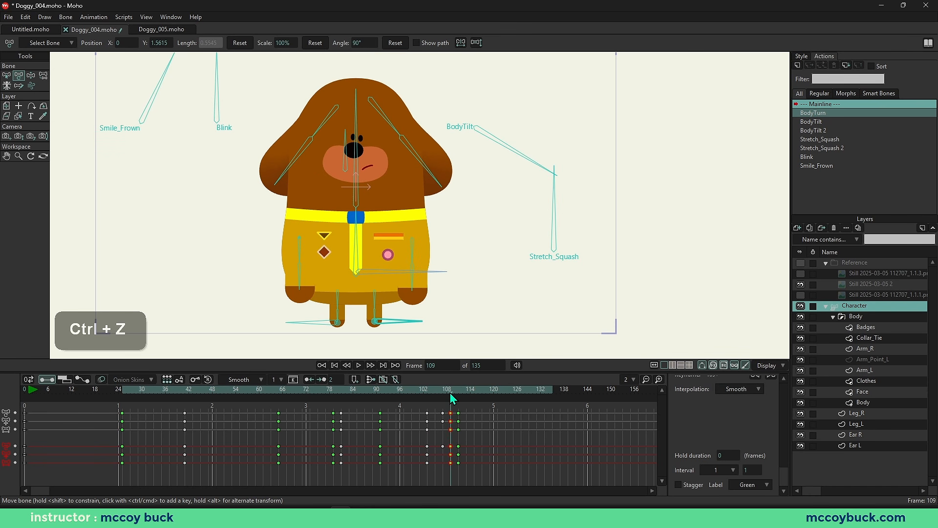
Step: Key all bones of the crouch pose at frame 107 and delete the keyframes at frame 109
{"action": "left_click_drag", "start_coordinate": [449, 392], "coordinate": [444, 393]}
{"action": "left_click", "coordinate": [477, 430]}
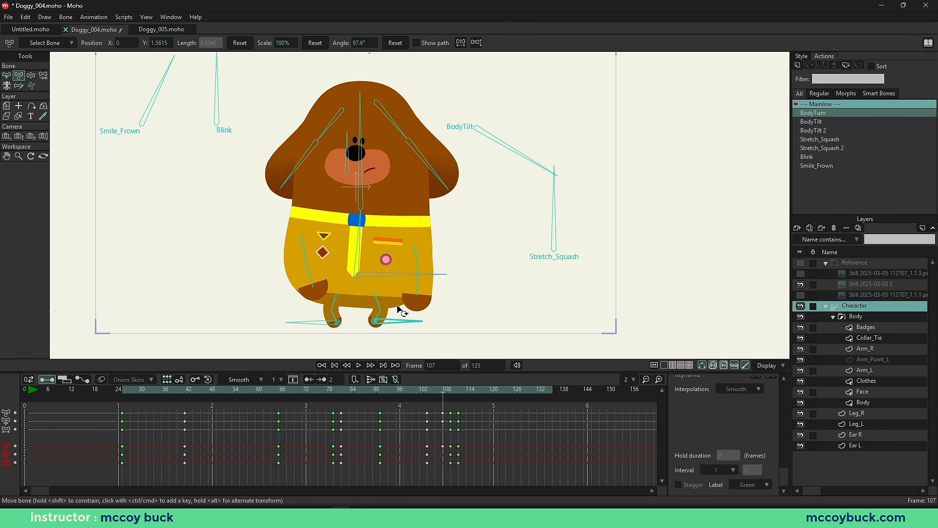
{"action": "left_click", "coordinate": [376, 308]}
{"action": "key", "text": "ctrl+f"}
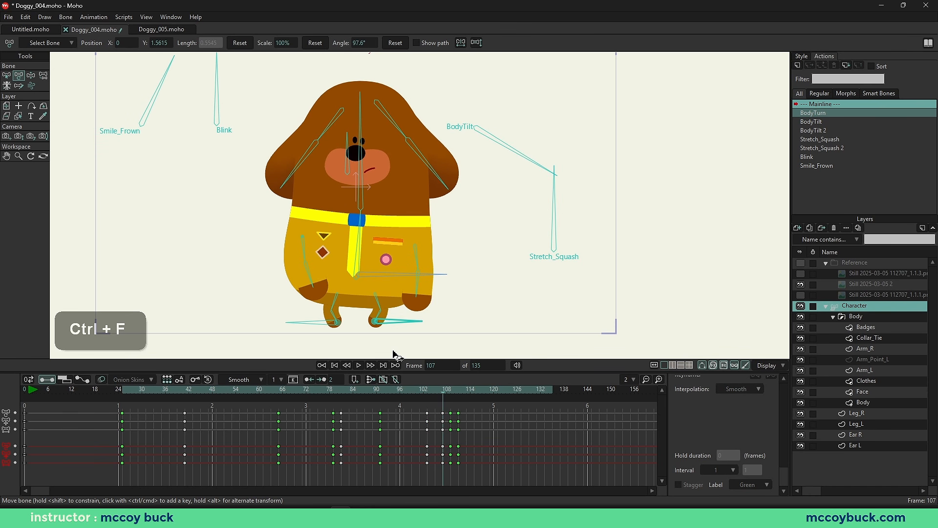
{"action": "left_click_drag", "start_coordinate": [443, 402], "coordinate": [451, 440]}
{"action": "key", "text": "Delete"}
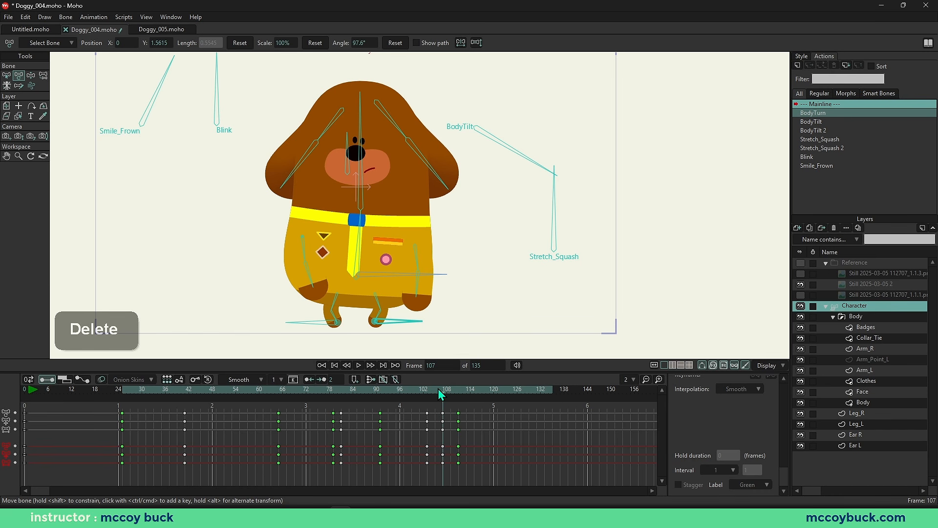
Step: Play the transition into the final pose, move the final pose's keyframes to frame 109 and replay it
{"action": "left_click_drag", "start_coordinate": [438, 388], "coordinate": [386, 404]}
{"action": "key", "text": "space"}
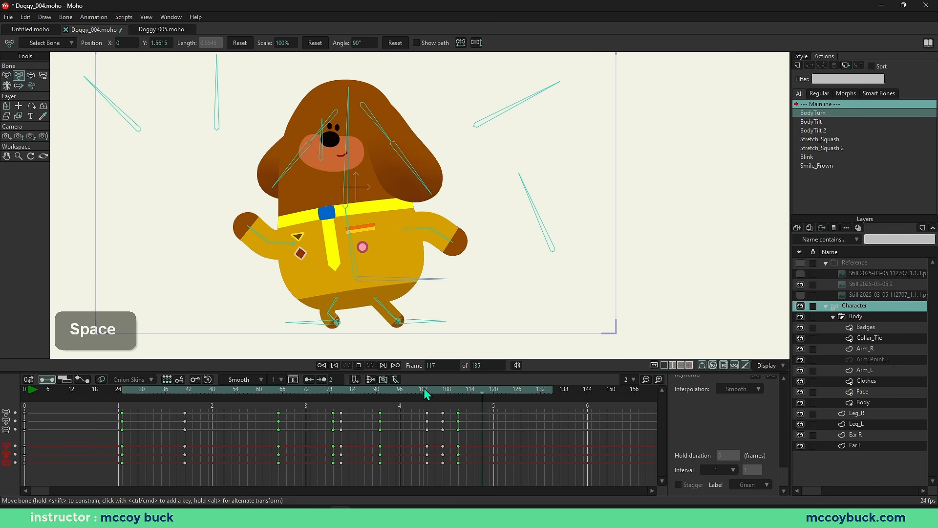
{"action": "left_click_drag", "start_coordinate": [425, 394], "coordinate": [335, 386]}
{"action": "key", "text": "space"}
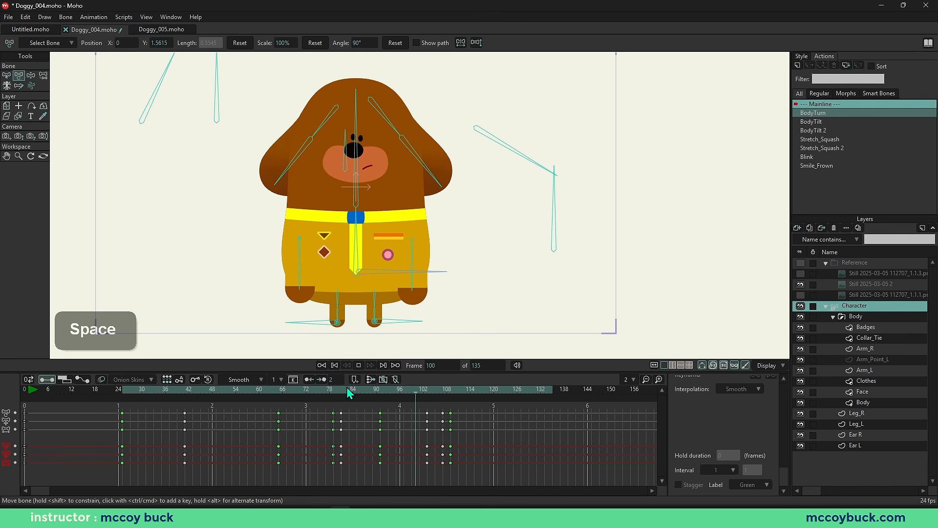
{"action": "key", "text": "space"}
{"action": "left_click", "coordinate": [361, 391]}
{"action": "key", "text": "space"}
{"action": "key", "text": "space"}
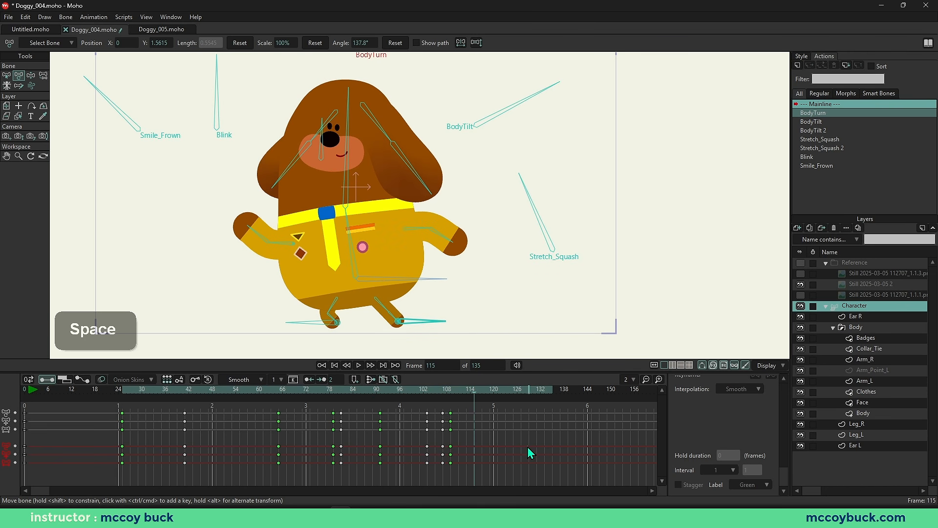
Step: Play the whole animation twice from about frame 25 to review the overall timing
{"action": "left_click", "coordinate": [123, 390]}
{"action": "key", "text": "space"}
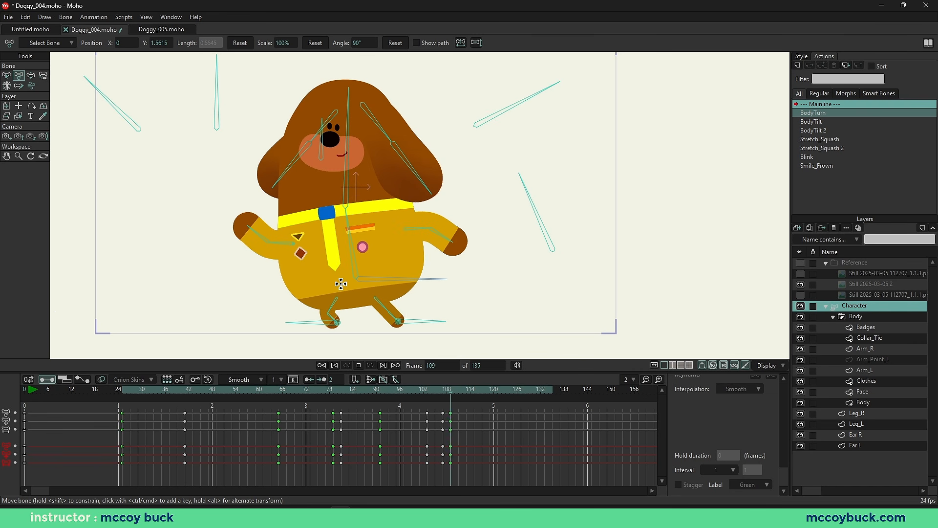
{"action": "key", "text": "space"}
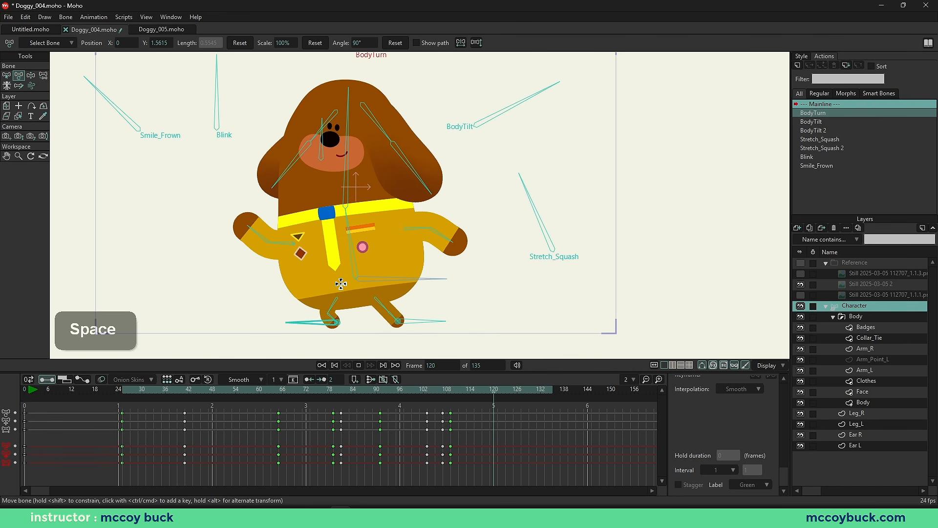
{"action": "key", "text": "space"}
{"action": "left_click", "coordinate": [122, 392]}
{"action": "key", "text": "space"}
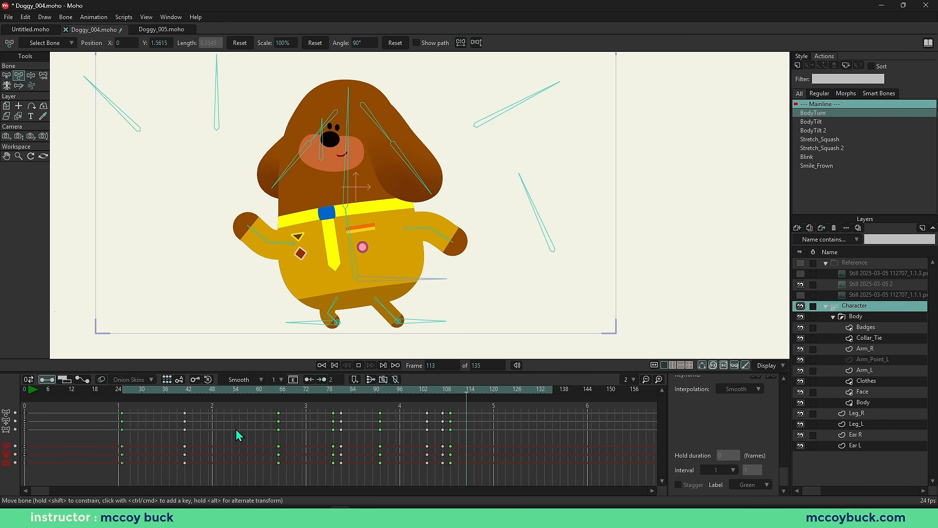
{"action": "key", "text": "space"}
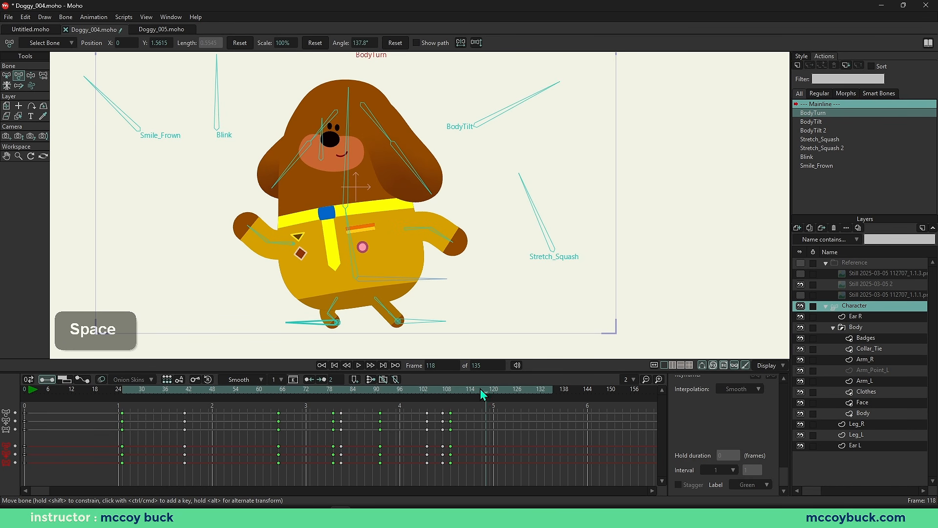
Step: Place the final pose at frame 111 followed by a keyed in-between settle pose at frame 115, and play the result
{"action": "left_click_drag", "start_coordinate": [484, 392], "coordinate": [452, 394]}
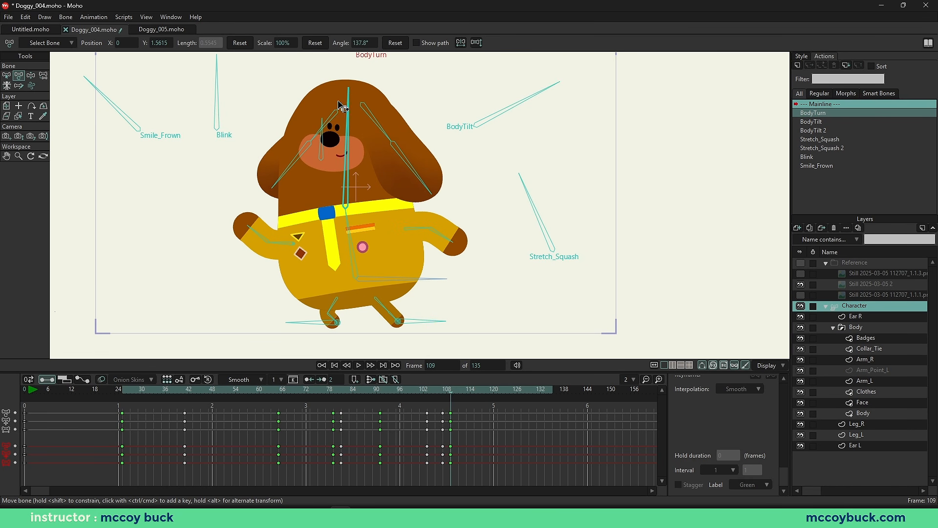
{"action": "left_click_drag", "start_coordinate": [453, 394], "coordinate": [478, 436]}
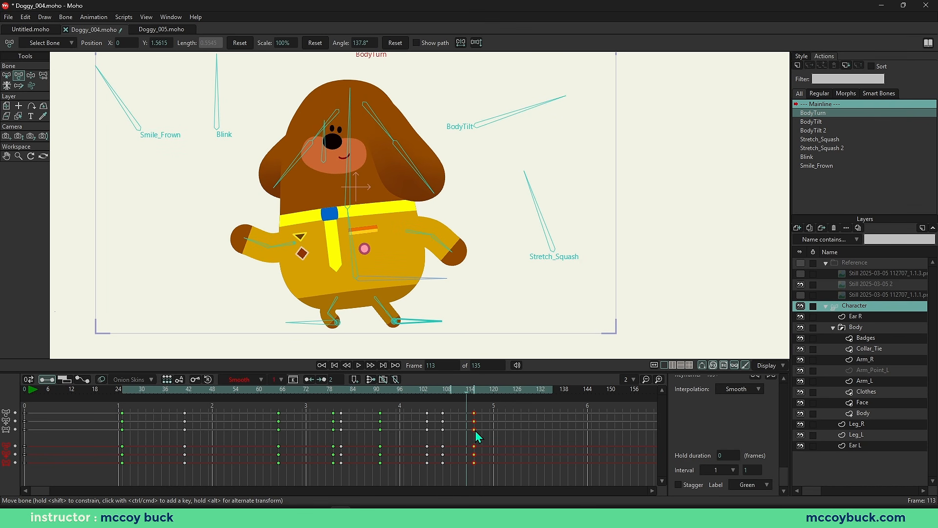
{"action": "mouse_move", "coordinate": [472, 400]}
{"action": "left_mouse_down"}
{"action": "mouse_move", "coordinate": [442, 392]}
{"action": "mouse_move", "coordinate": [466, 401]}
{"action": "left_mouse_up"}
{"action": "left_click", "coordinate": [467, 429]}
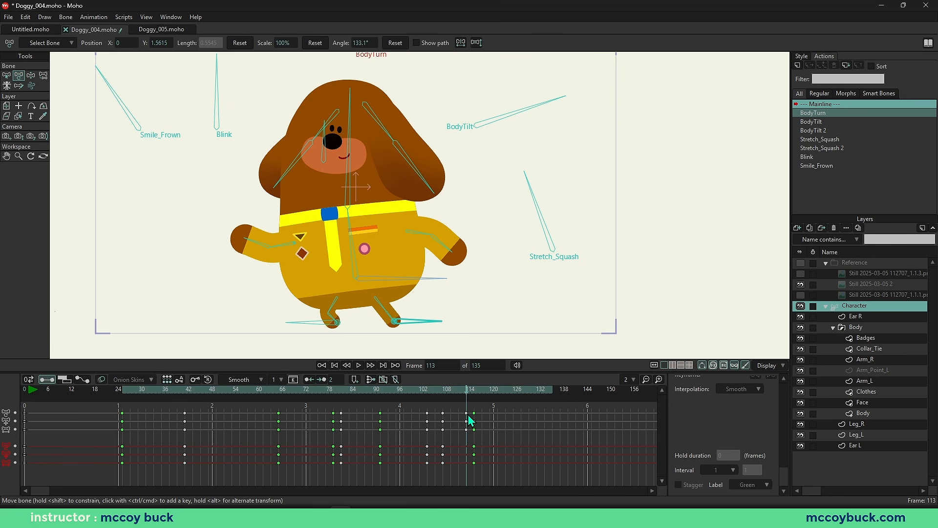
{"action": "left_click_drag", "start_coordinate": [462, 409], "coordinate": [461, 431]}
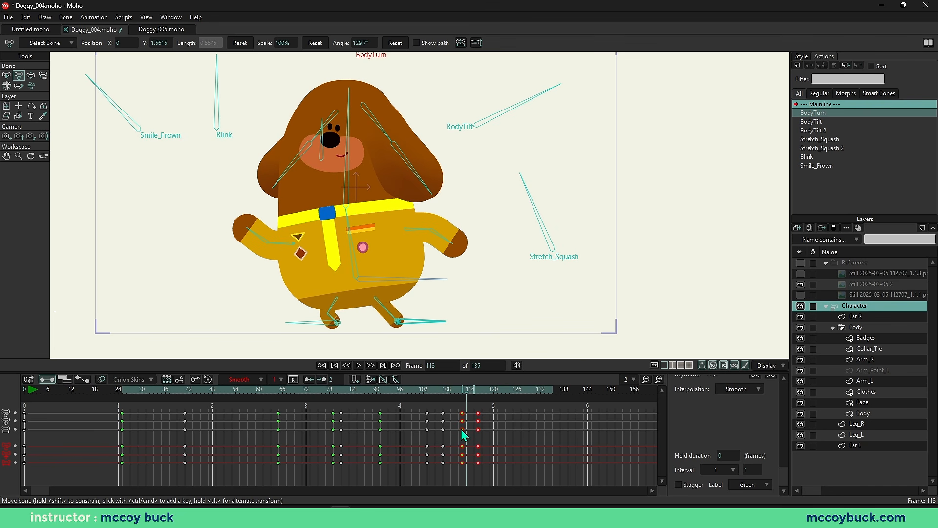
{"action": "left_click", "coordinate": [421, 391]}
{"action": "key", "text": "space"}
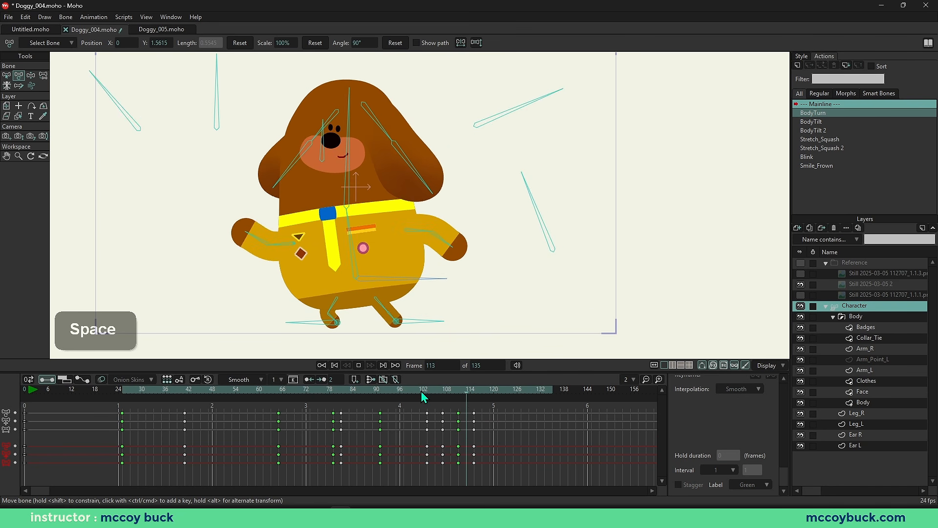
{"action": "key", "text": "space"}
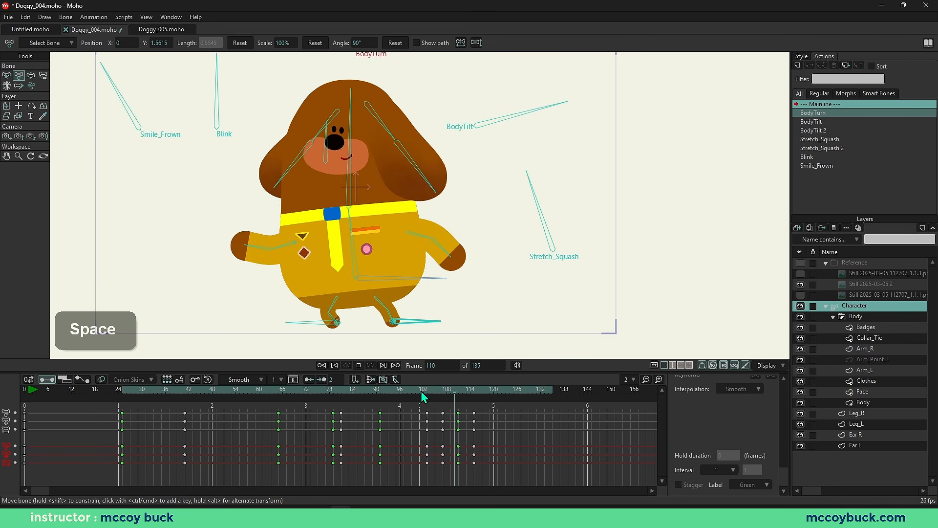
Step: Copy the B21 foot bone's keyframe from frame 111 and paste it at frame 115
{"action": "left_click_drag", "start_coordinate": [421, 390], "coordinate": [475, 410]}
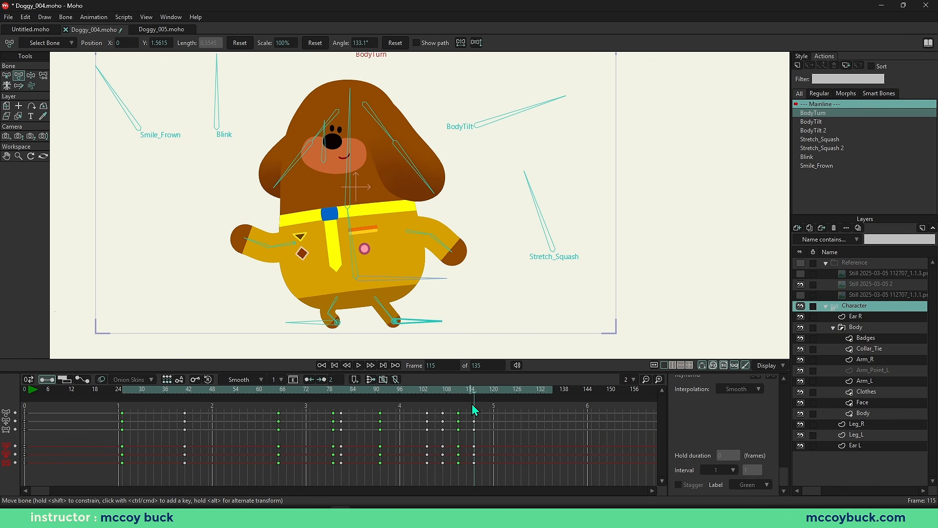
{"action": "mouse_move", "coordinate": [474, 400]}
{"action": "left_mouse_down"}
{"action": "mouse_move", "coordinate": [446, 395]}
{"action": "mouse_move", "coordinate": [477, 399]}
{"action": "mouse_move", "coordinate": [446, 400]}
{"action": "mouse_move", "coordinate": [476, 410]}
{"action": "mouse_move", "coordinate": [451, 391]}
{"action": "mouse_move", "coordinate": [478, 396]}
{"action": "left_mouse_up"}
{"action": "key", "text": "b"}
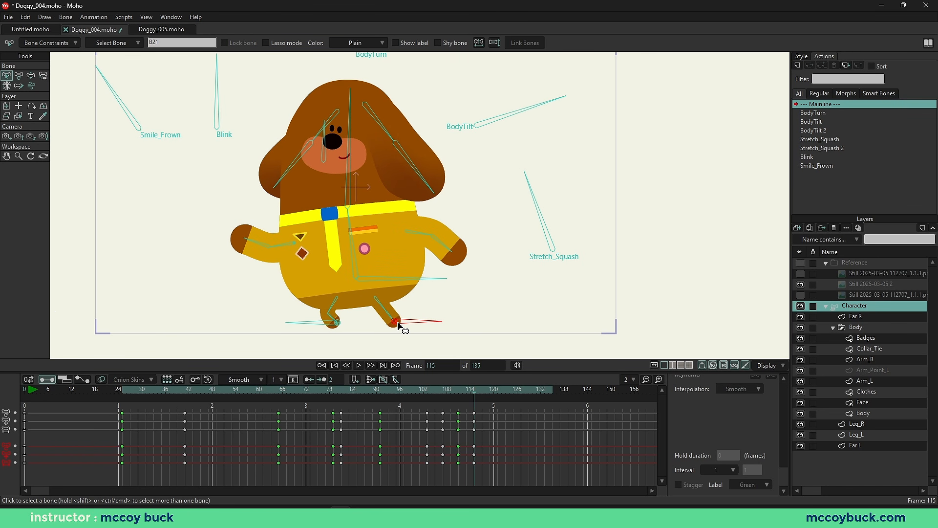
{"action": "left_click", "coordinate": [460, 455]}
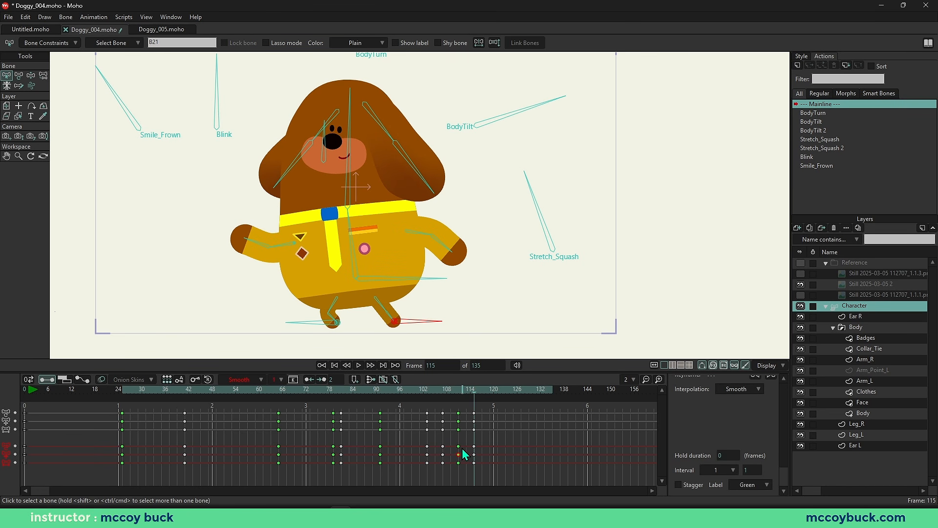
{"action": "key", "text": "ctrl+c"}
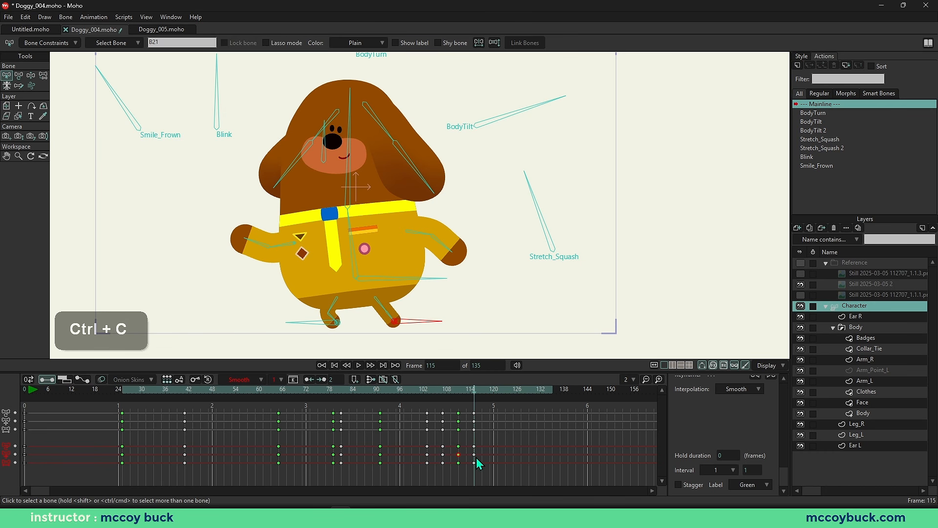
{"action": "key", "text": "ctrl+v"}
Step: Try moving the frame 115 settle keyframes to frame 125, play the transition, and undo the move
{"action": "left_click_drag", "start_coordinate": [471, 391], "coordinate": [516, 437]}
{"action": "key", "text": "b"}
{"action": "left_click", "coordinate": [490, 444]}
{"action": "left_click", "coordinate": [487, 418]}
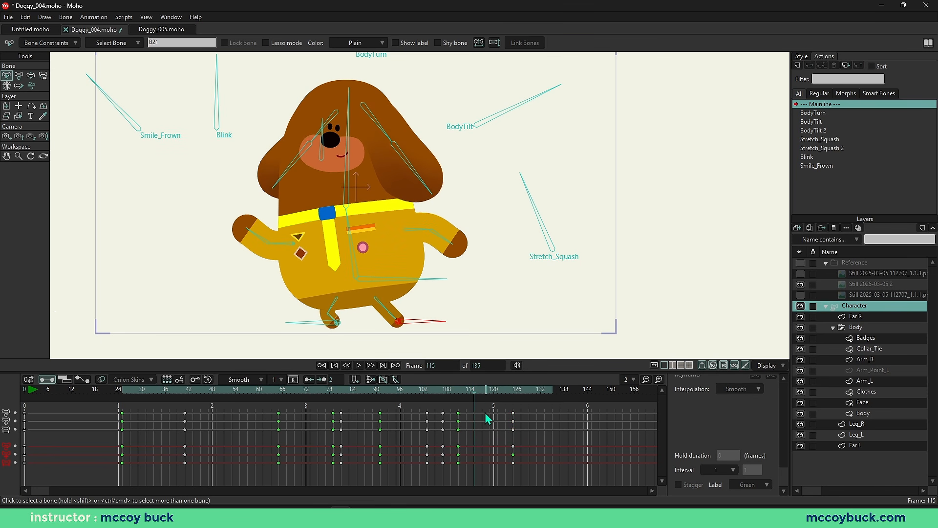
{"action": "left_click", "coordinate": [459, 393]}
{"action": "key", "text": "space"}
{"action": "key", "text": "space"}
{"action": "left_click", "coordinate": [435, 395]}
{"action": "key", "text": "space"}
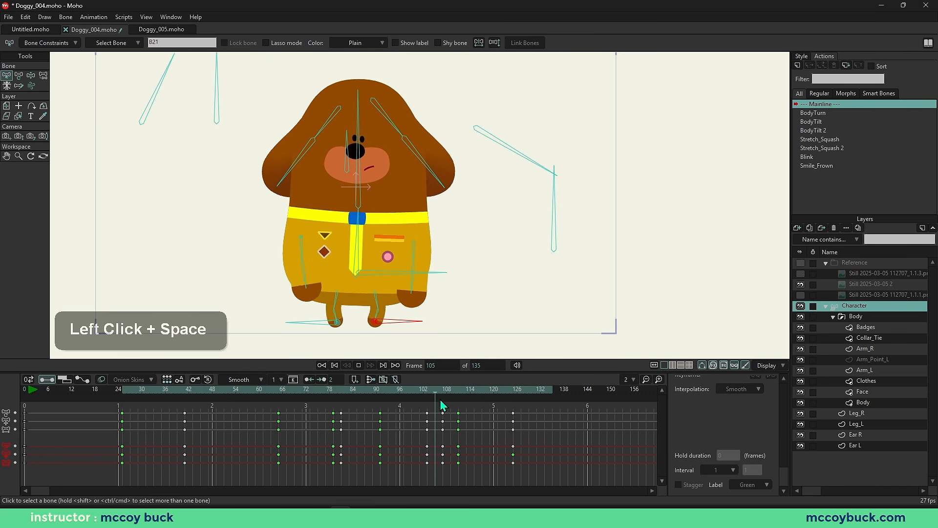
{"action": "key", "text": "ctrl+z"}
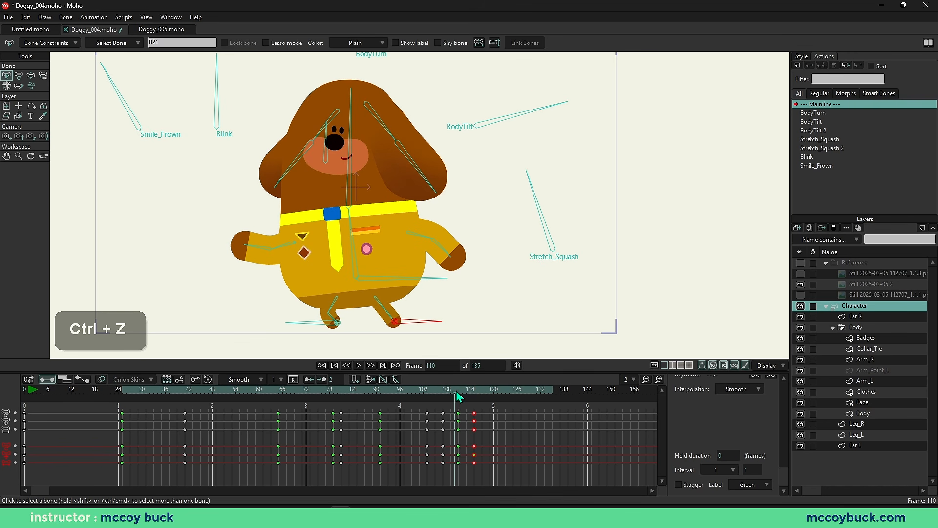
Step: Replace the frame 115 settle keyframes with a newly keyed in-between at frame 114, keeping the final pose's keyframes at frame 111
{"action": "left_click_drag", "start_coordinate": [456, 391], "coordinate": [471, 479]}
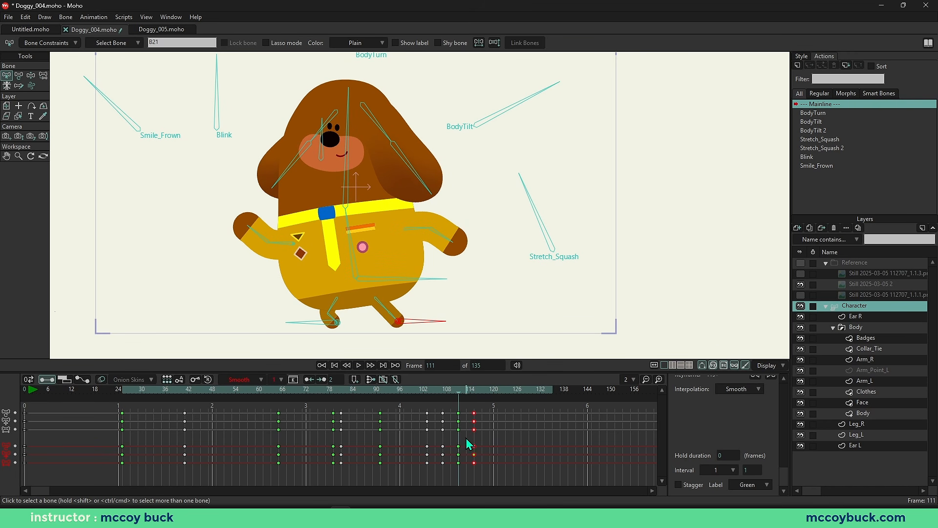
{"action": "key", "text": "Delete"}
{"action": "left_click_drag", "start_coordinate": [457, 435], "coordinate": [481, 431]}
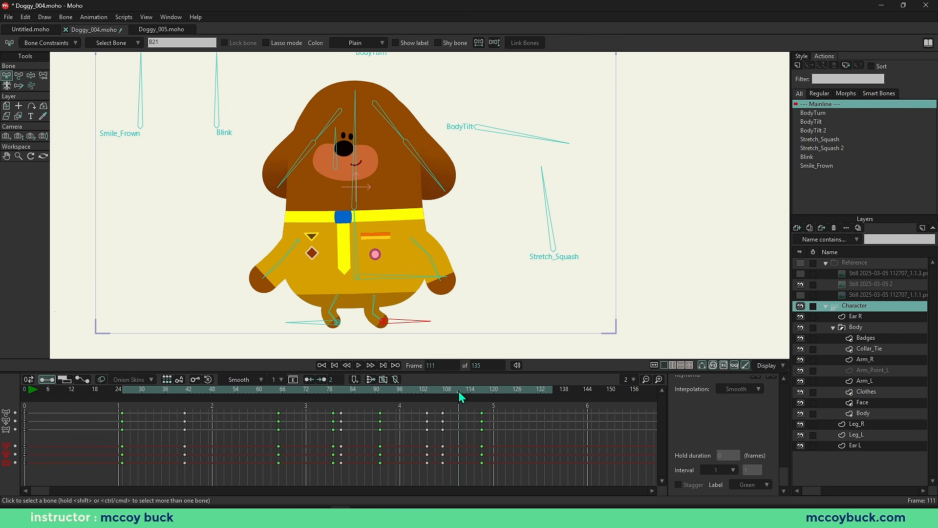
{"action": "left_click_drag", "start_coordinate": [458, 391], "coordinate": [479, 401]}
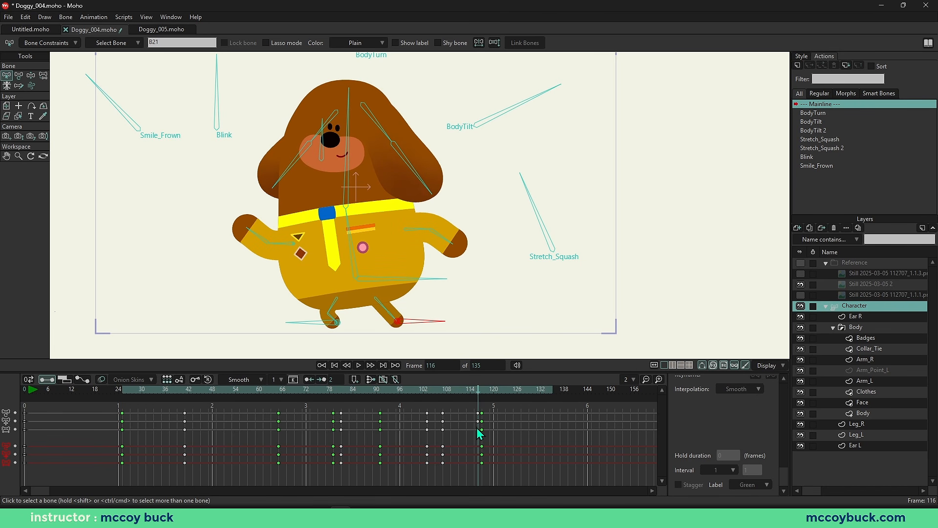
{"action": "left_click_drag", "start_coordinate": [477, 435], "coordinate": [479, 434]}
{"action": "mouse_move", "coordinate": [478, 429]}
{"action": "left_mouse_down"}
{"action": "mouse_move", "coordinate": [494, 428]}
{"action": "mouse_move", "coordinate": [464, 432]}
{"action": "mouse_move", "coordinate": [508, 436]}
{"action": "mouse_move", "coordinate": [466, 436]}
{"action": "left_mouse_up"}
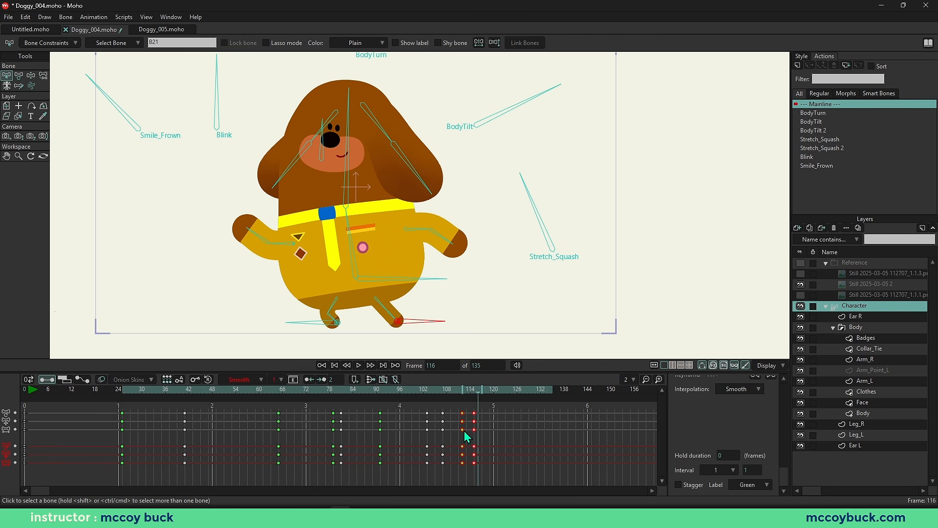
{"action": "left_click", "coordinate": [463, 437]}
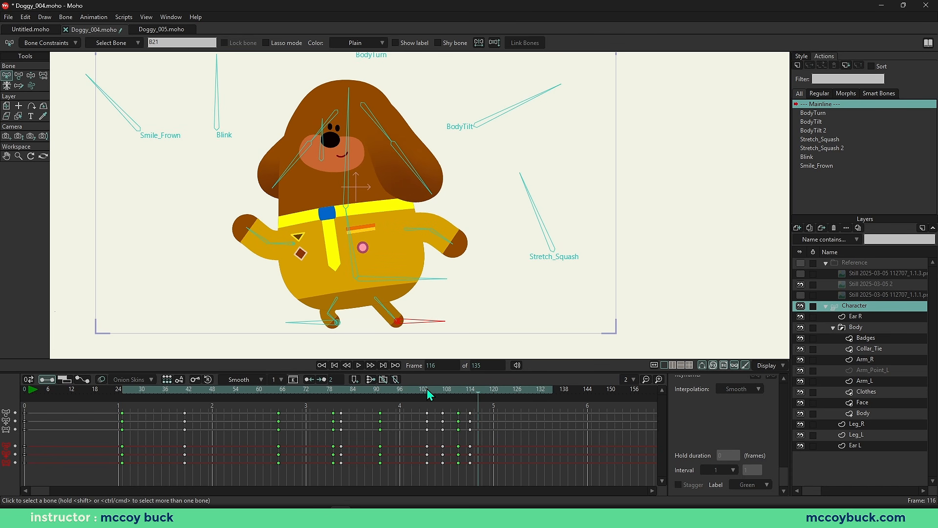
Step: Copy the B21 foot bone's keyframe from frame 111 and paste it at frame 114
{"action": "left_click_drag", "start_coordinate": [426, 390], "coordinate": [458, 429]}
{"action": "key", "text": "b"}
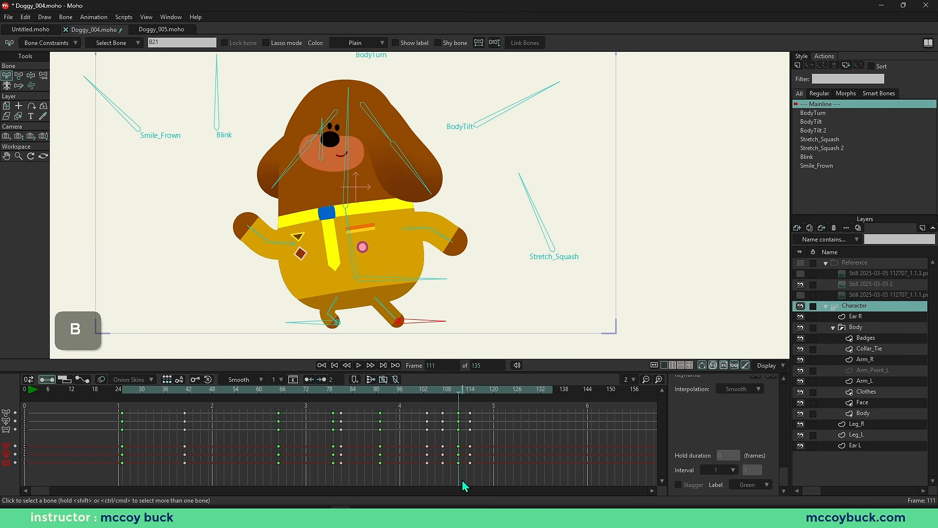
{"action": "key", "text": "ctrl+c"}
{"action": "key", "text": "ctrl+v"}
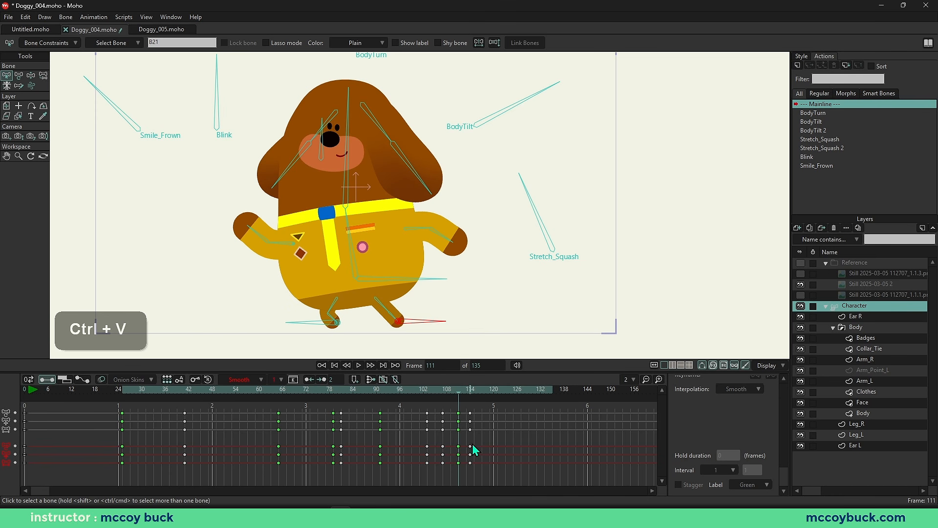
{"action": "key", "text": "ctrl+c"}
{"action": "left_click", "coordinate": [470, 391]}
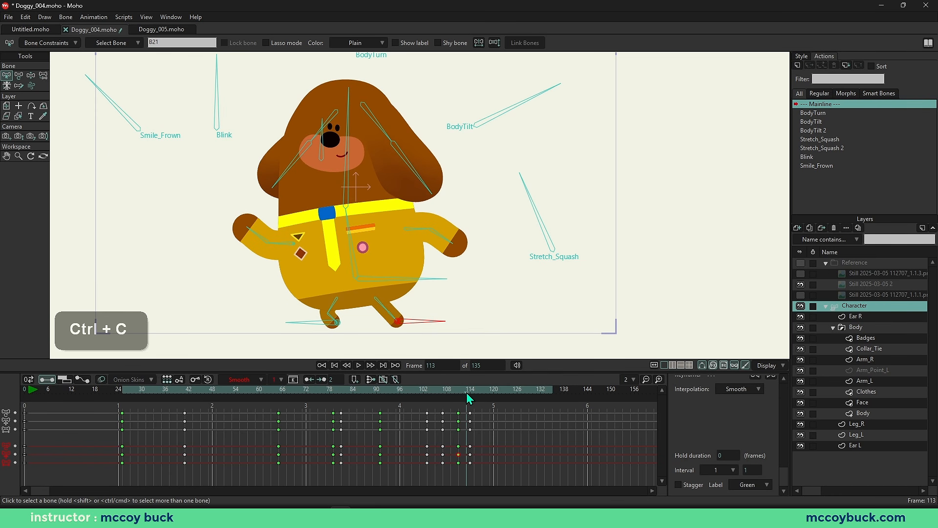
{"action": "key", "text": "b"}
Step: Copy the B20 foot bone's keyframe from frame 111 to frame 114
{"action": "left_click", "coordinate": [320, 323]}
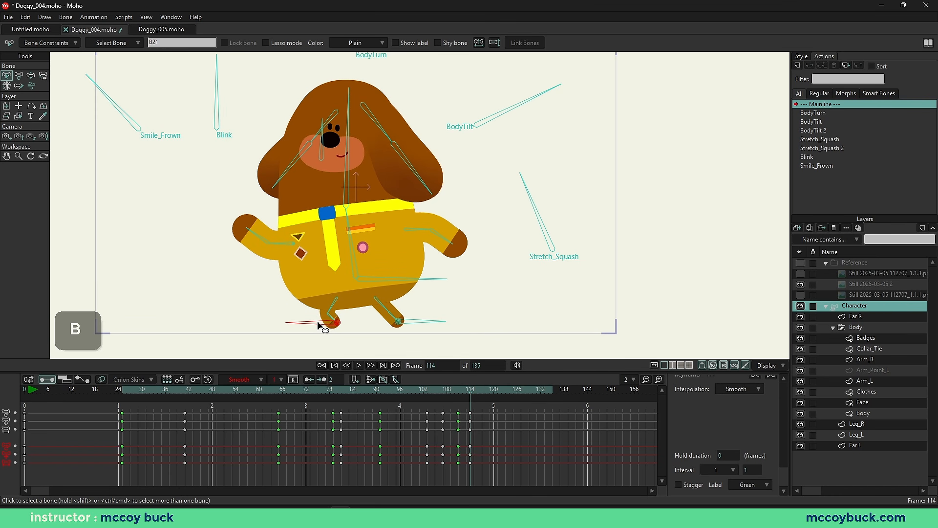
{"action": "left_click", "coordinate": [459, 455]}
{"action": "key", "text": "ctrl+c"}
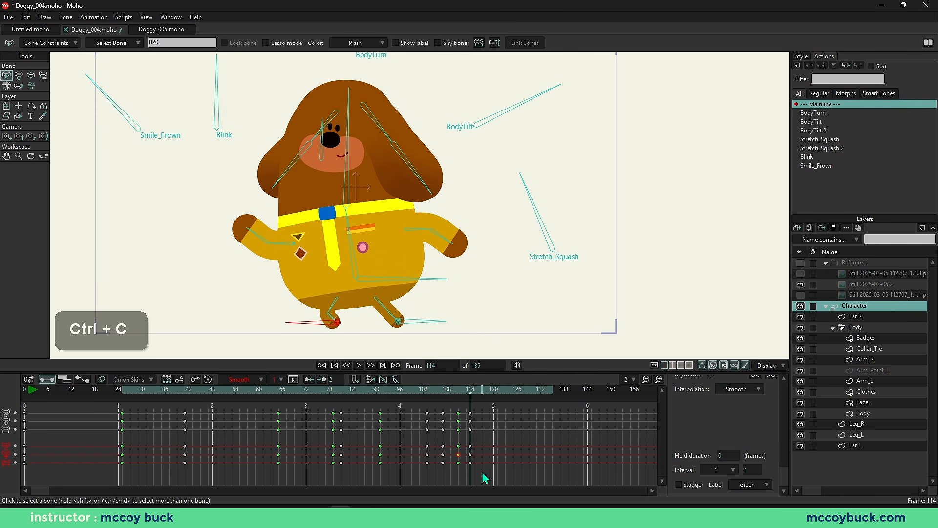
{"action": "key", "text": "ctrl+v"}
{"action": "key", "text": "b"}
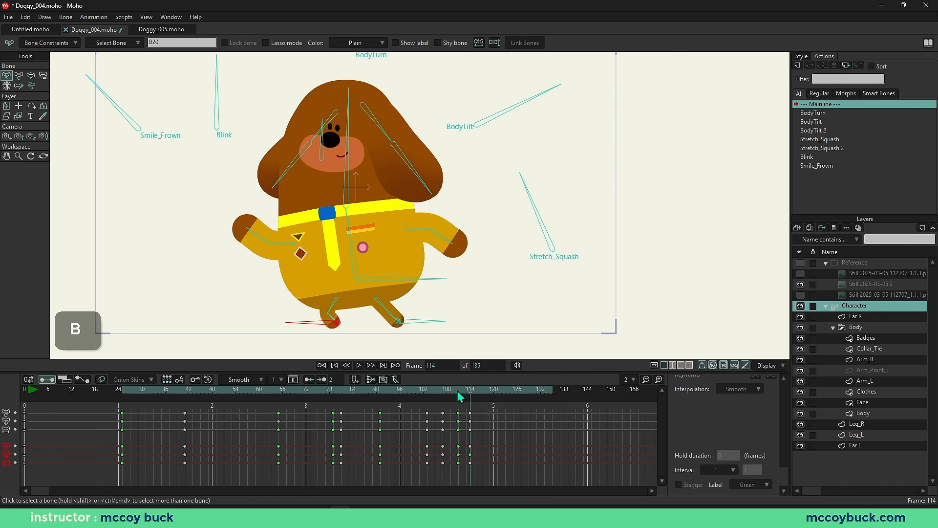
Step: Play and scrub through the transition into the final pose between frames 103 and 115 to check the feet and timing
{"action": "left_click", "coordinate": [374, 393]}
{"action": "key", "text": "space"}
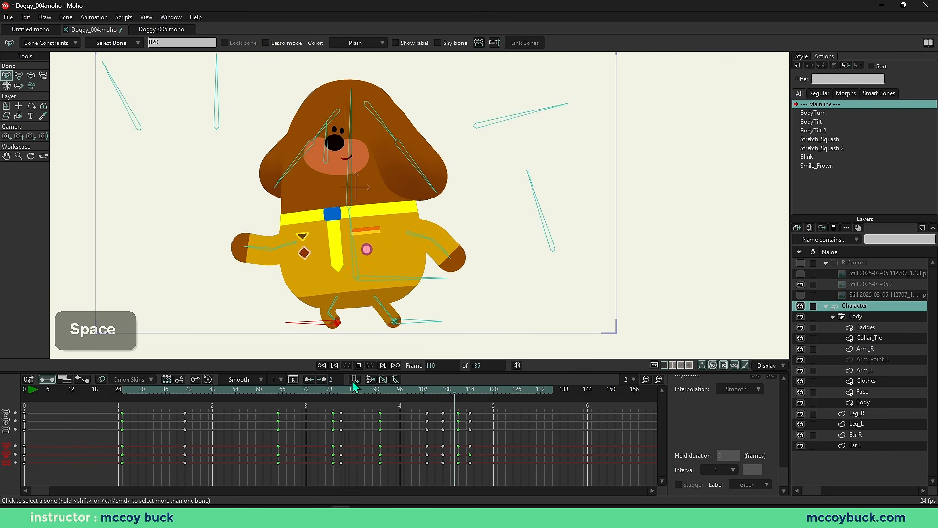
{"action": "key", "text": "space"}
{"action": "left_click_drag", "start_coordinate": [437, 389], "coordinate": [475, 399]}
{"action": "key", "text": "b"}
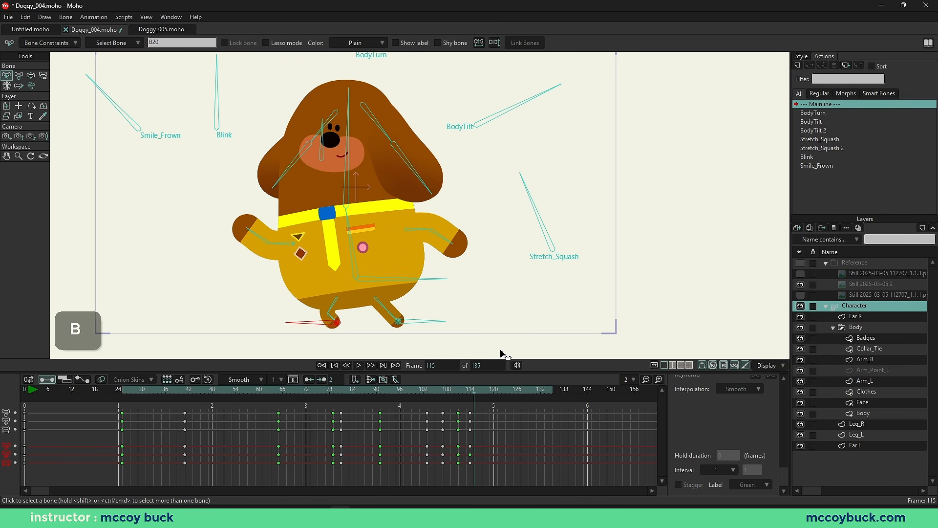
{"action": "left_click", "coordinate": [411, 391]}
{"action": "key", "text": "space"}
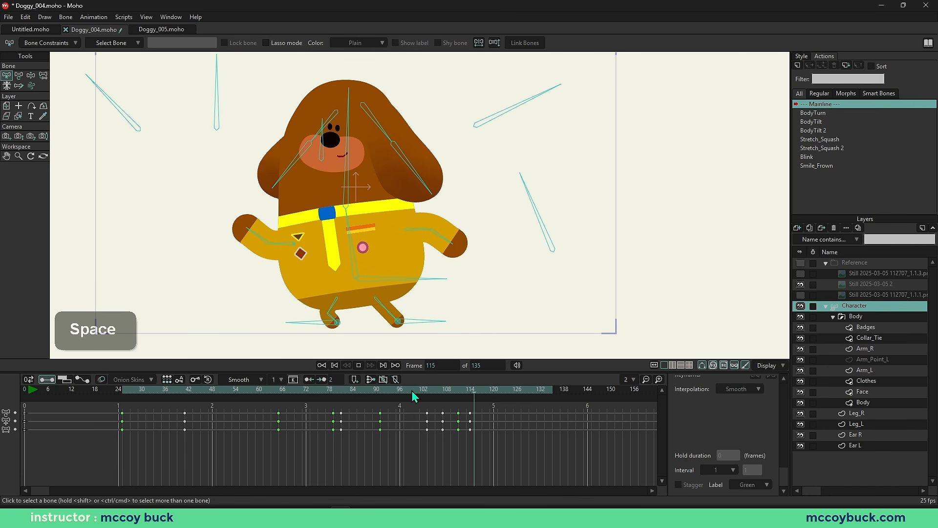
{"action": "key", "text": "space"}
{"action": "key", "text": "space"}
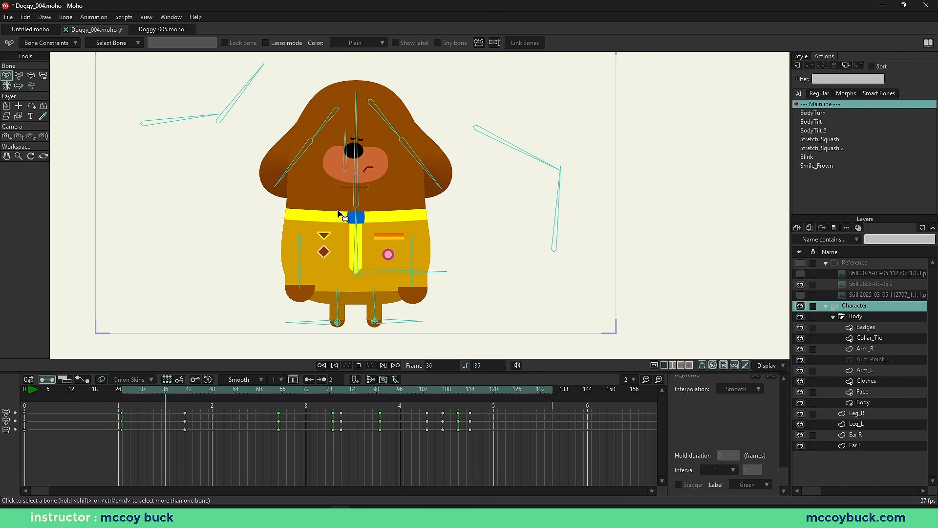
{"action": "key", "text": "space"}
{"action": "left_click", "coordinate": [403, 391]}
{"action": "left_click_drag", "start_coordinate": [403, 394], "coordinate": [430, 396]}
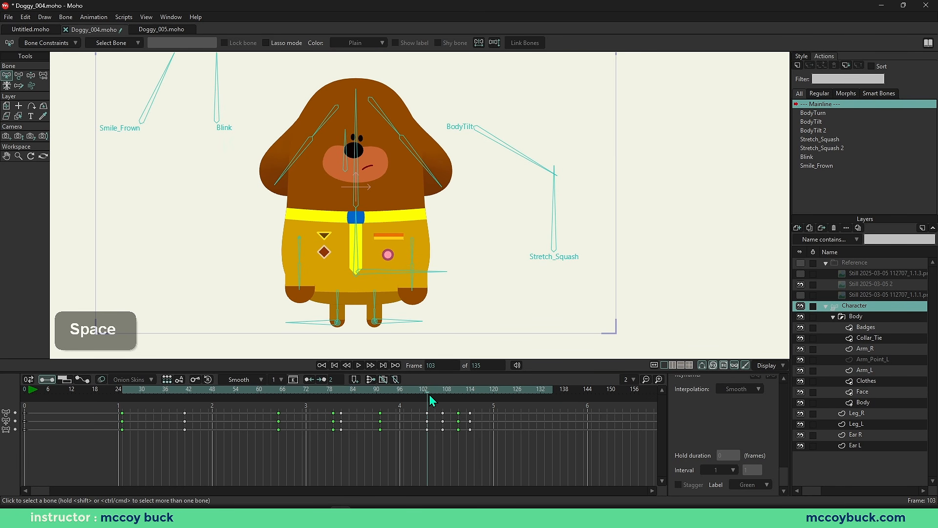
{"action": "key", "text": "space"}
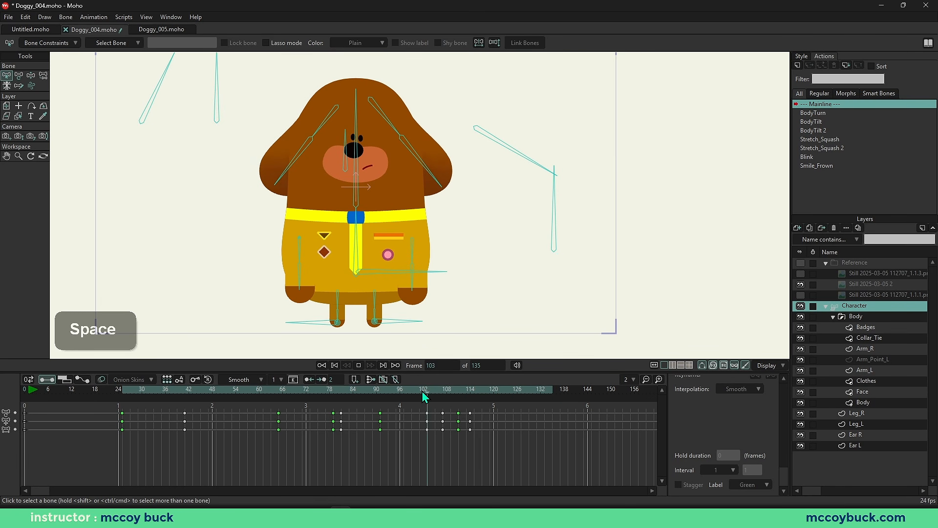
{"action": "key", "text": "space"}
{"action": "left_click_drag", "start_coordinate": [422, 392], "coordinate": [471, 409]}
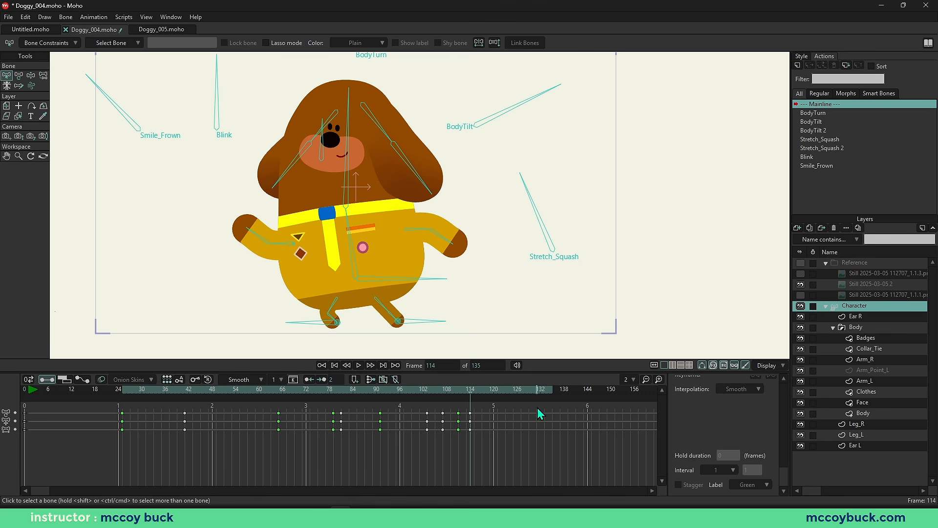
Step: Hide the character's bones, fit the full project frame in the workspace, and play the animation
{"action": "left_click", "coordinate": [701, 365]}
{"action": "right_click", "coordinate": [429, 272]}
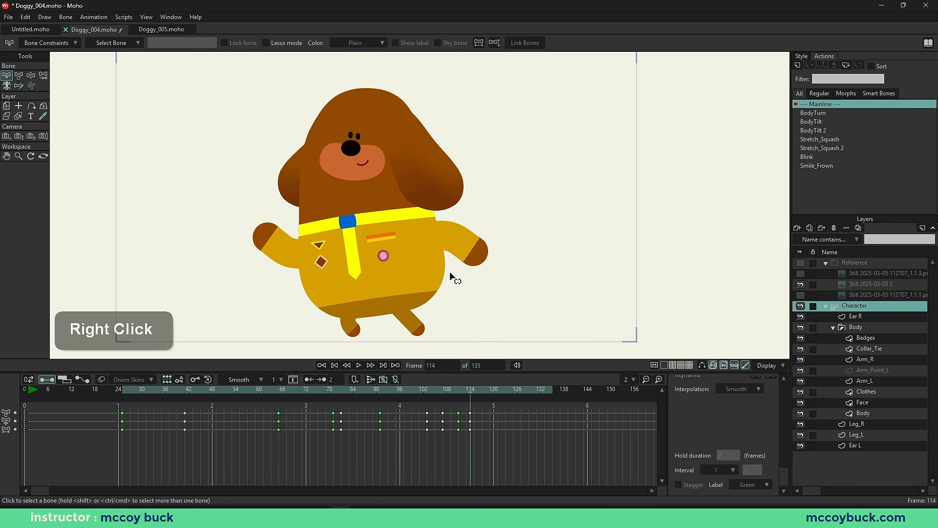
{"action": "key", "text": "Home"}
{"action": "key", "text": "space"}
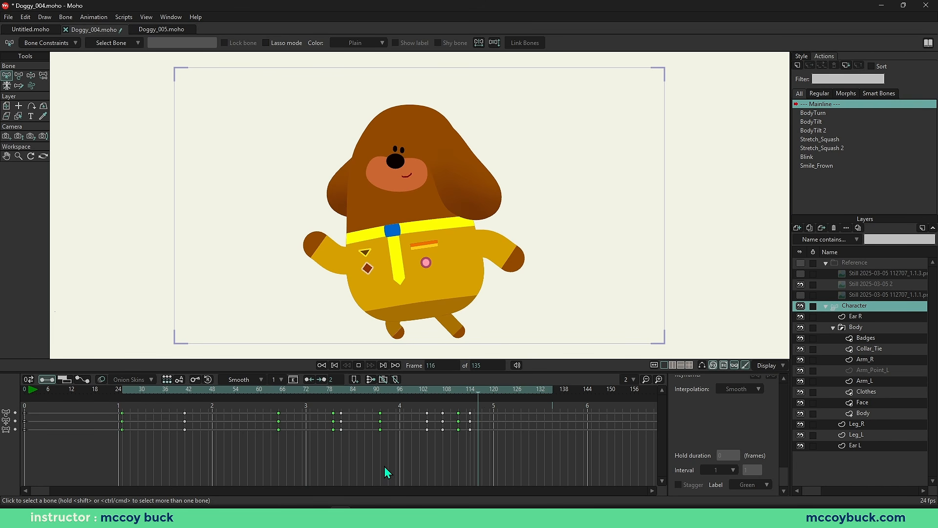
{"action": "key", "text": "space"}
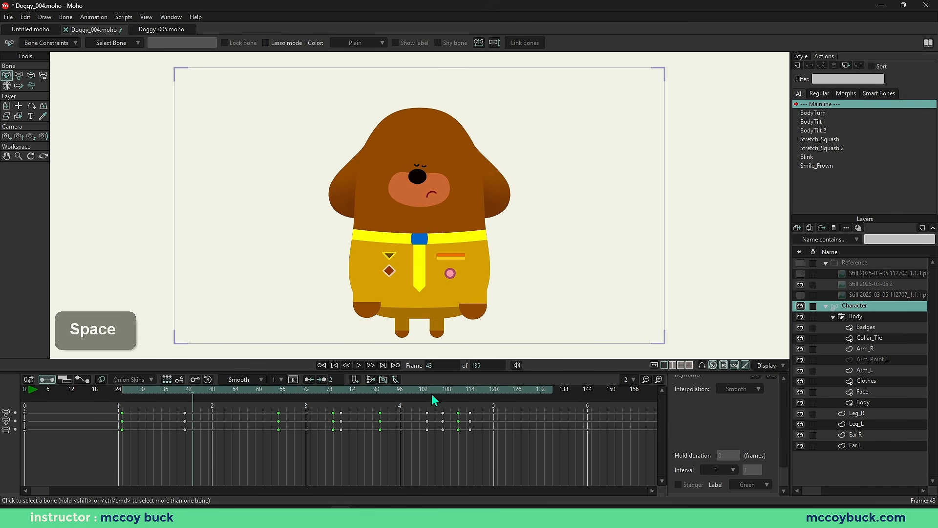
Step: Compress the final transition's keyframes to frames 103, 105 and 107, shift the settle keyframes to frame 115, and play the result
{"action": "left_click_drag", "start_coordinate": [430, 391], "coordinate": [469, 403]}
{"action": "left_click_drag", "start_coordinate": [479, 438], "coordinate": [460, 435]}
{"action": "left_click", "coordinate": [427, 391]}
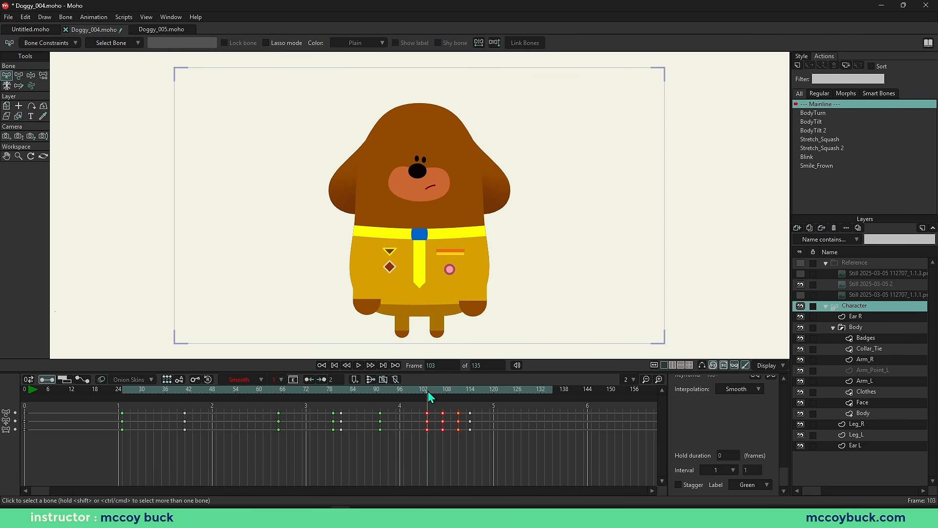
{"action": "left_click_drag", "start_coordinate": [427, 391], "coordinate": [445, 430]}
{"action": "left_click", "coordinate": [457, 420]}
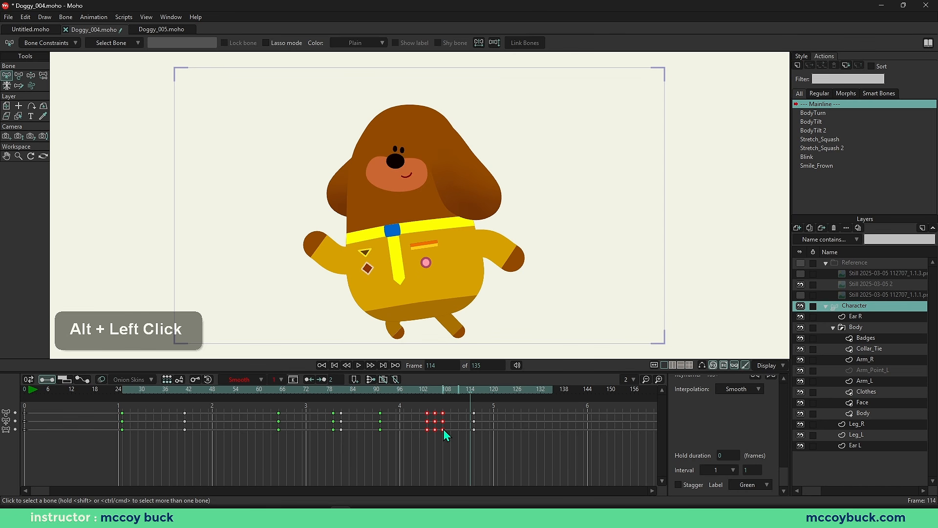
{"action": "left_click", "coordinate": [446, 437]}
{"action": "key", "text": "space"}
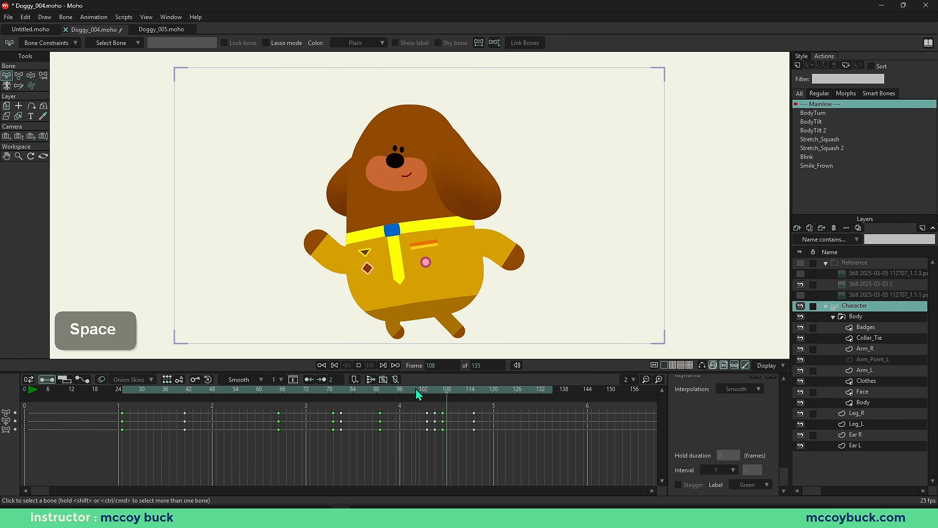
Step: Play back the body turn from about frame 100 and move the Character keyframes at frame 115 to frame 111
{"action": "left_click", "coordinate": [417, 389]}
{"action": "key", "text": "space"}
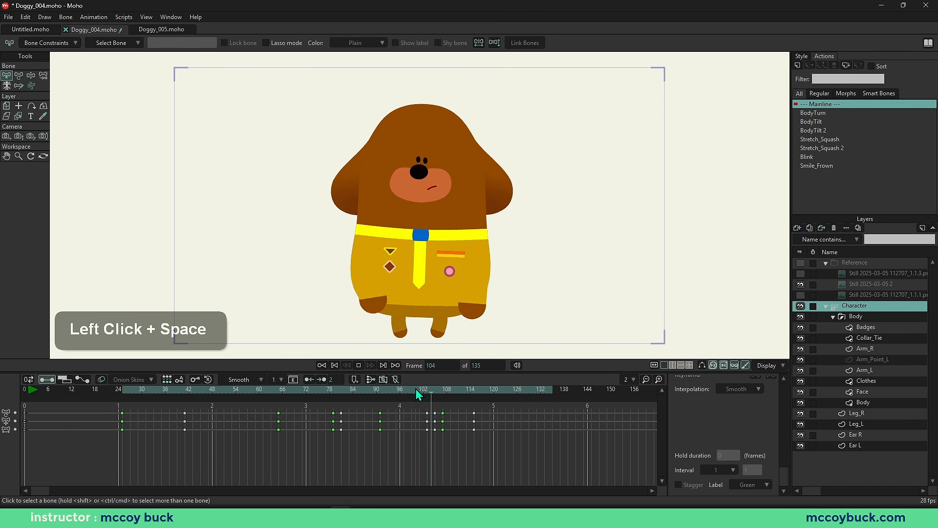
{"action": "key", "text": "space"}
{"action": "key", "text": "space"}
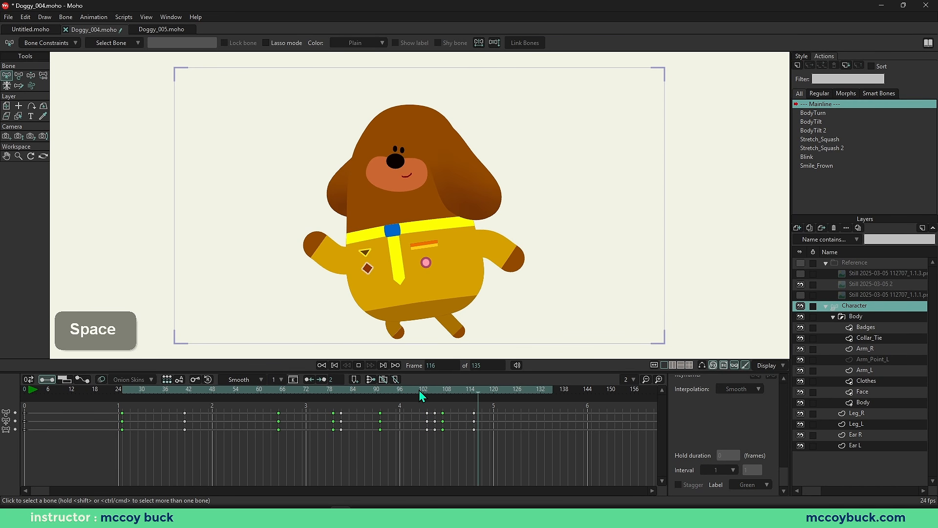
{"action": "left_click", "coordinate": [418, 390]}
{"action": "key", "text": "space"}
{"action": "key", "text": "space"}
{"action": "left_click_drag", "start_coordinate": [463, 405], "coordinate": [460, 431]}
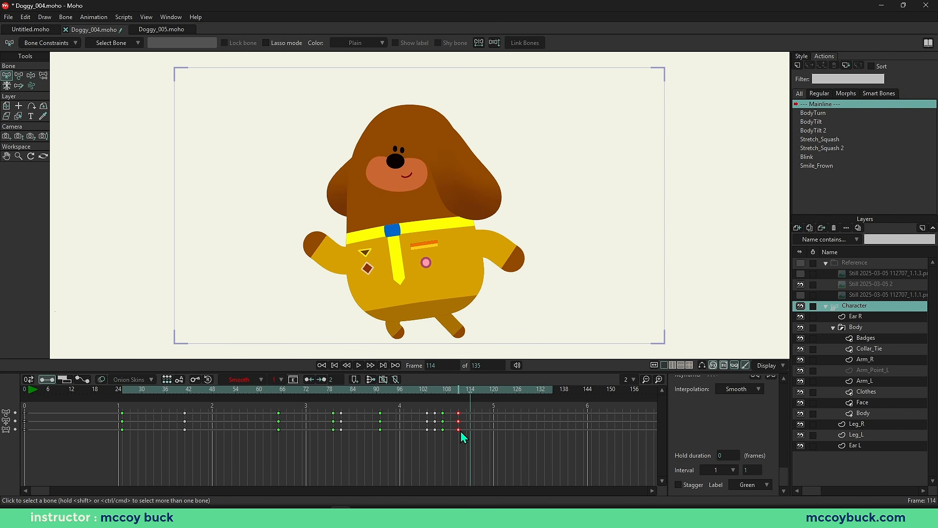
{"action": "left_click", "coordinate": [448, 439]}
Step: Play back the animation from about frame 95 and again from frame 25 to check the keyframe timing
{"action": "left_click", "coordinate": [396, 392]}
{"action": "key", "text": "space"}
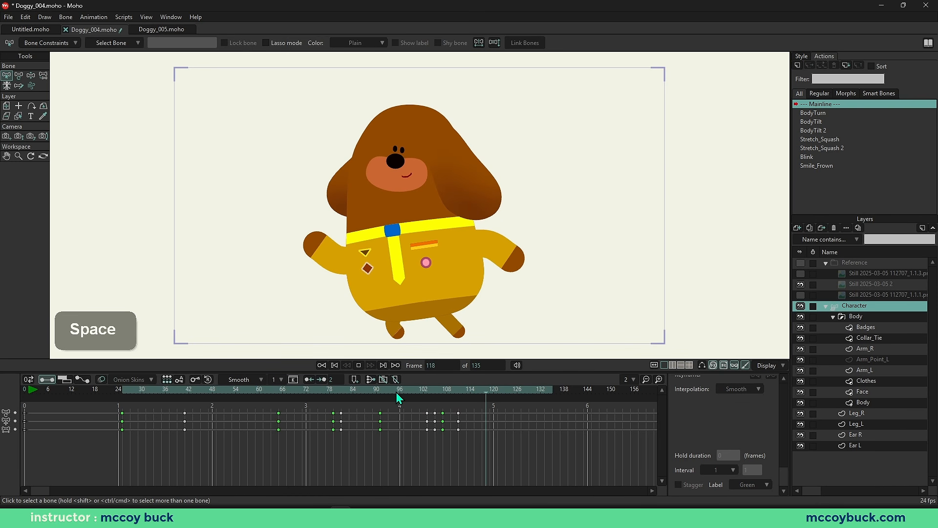
{"action": "left_click", "coordinate": [395, 392]}
{"action": "key", "text": "space"}
{"action": "key", "text": "space"}
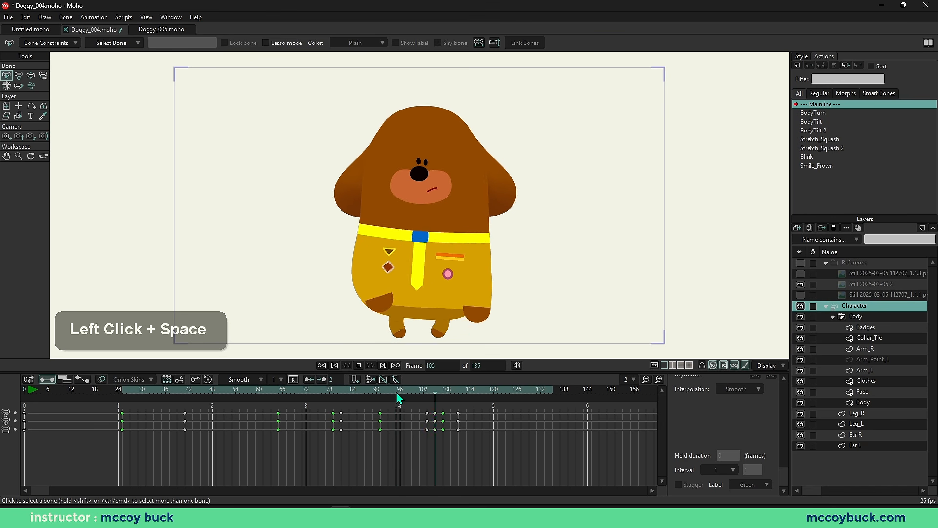
{"action": "key", "text": "space"}
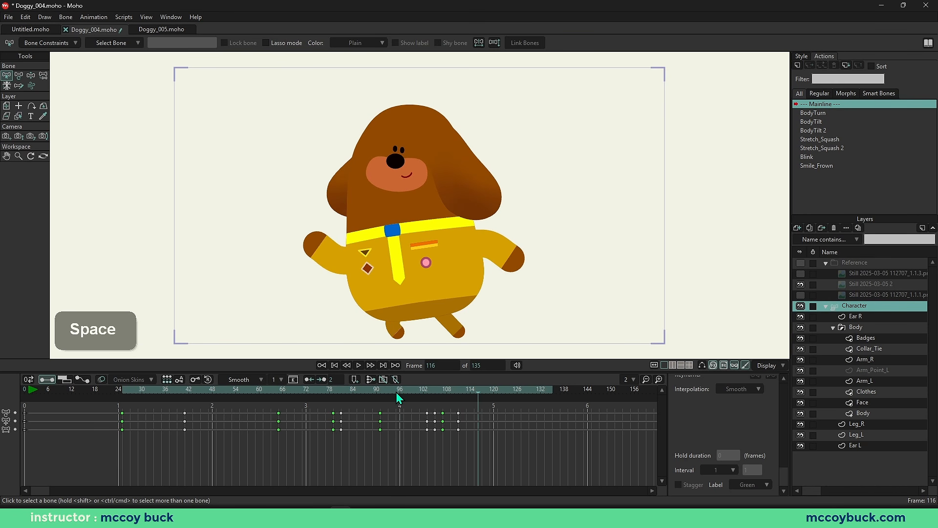
{"action": "left_click", "coordinate": [120, 392]}
{"action": "key", "text": "space"}
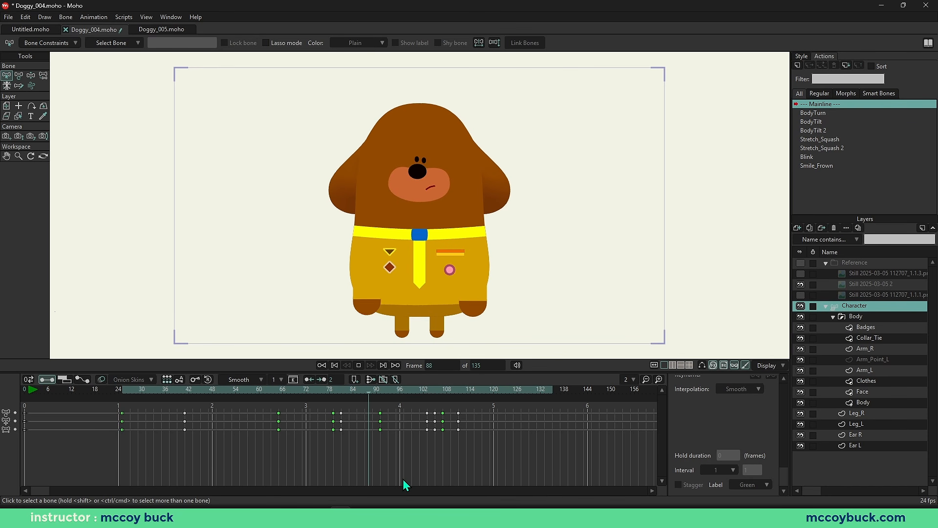
{"action": "key", "text": "space"}
Step: Move the Character keyframes at frame 91 to frame 89 and play back the timing from frame 71
{"action": "left_click", "coordinate": [330, 389]}
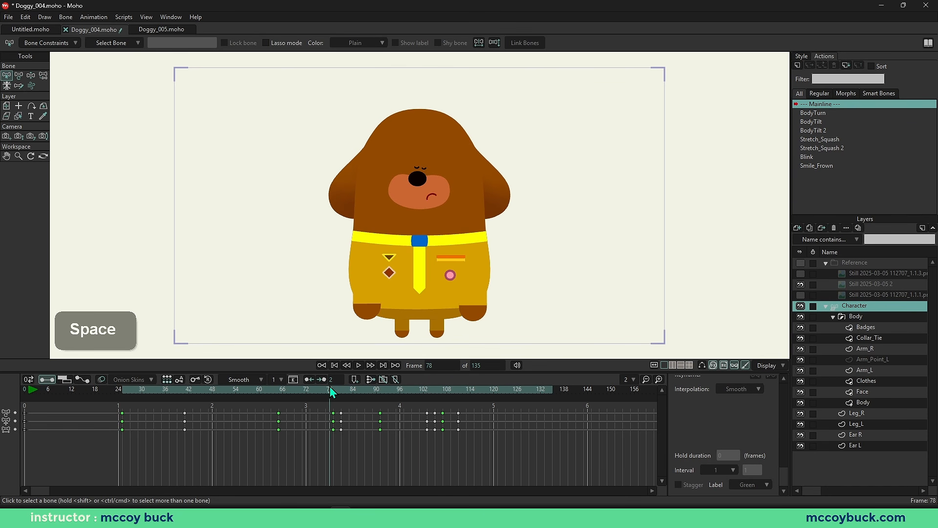
{"action": "key", "text": "space"}
{"action": "key", "text": "space"}
{"action": "left_click_drag", "start_coordinate": [329, 390], "coordinate": [371, 431]}
{"action": "left_click", "coordinate": [304, 394]}
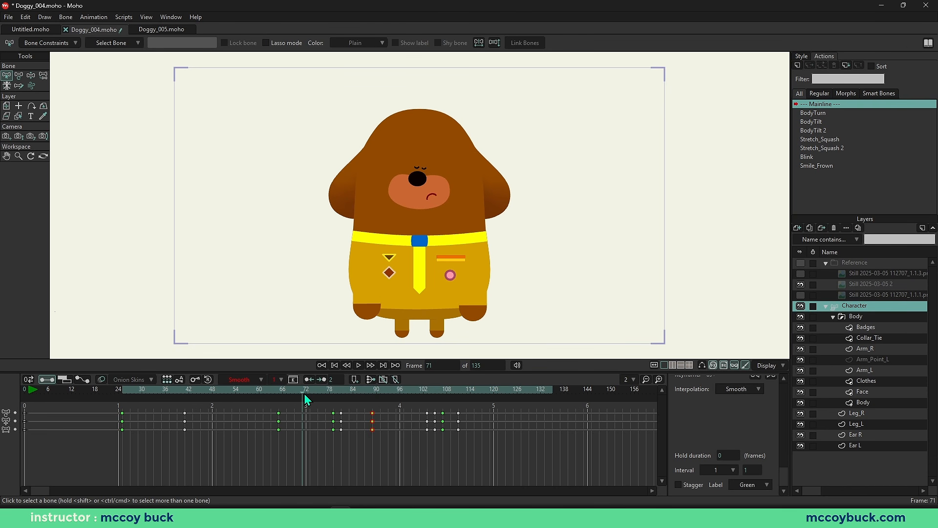
{"action": "key", "text": "space"}
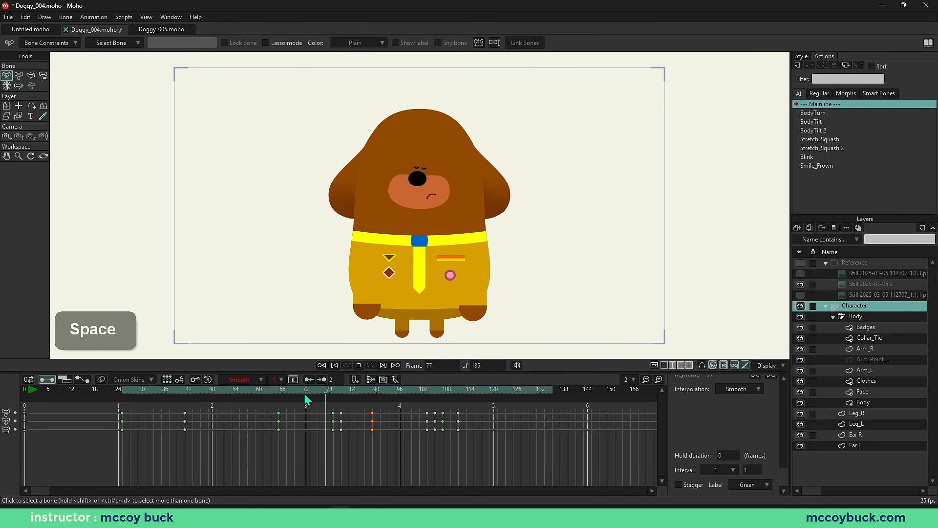
{"action": "key", "text": "space"}
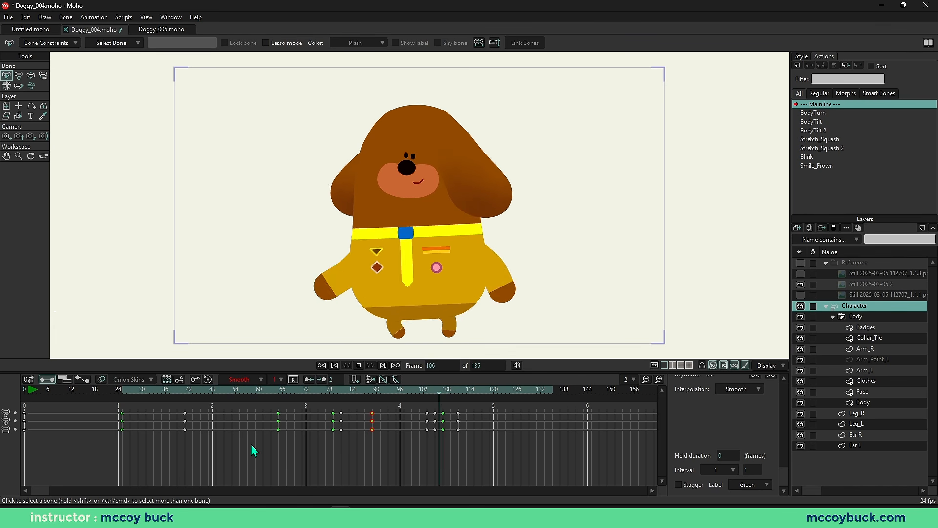
{"action": "key", "text": "space"}
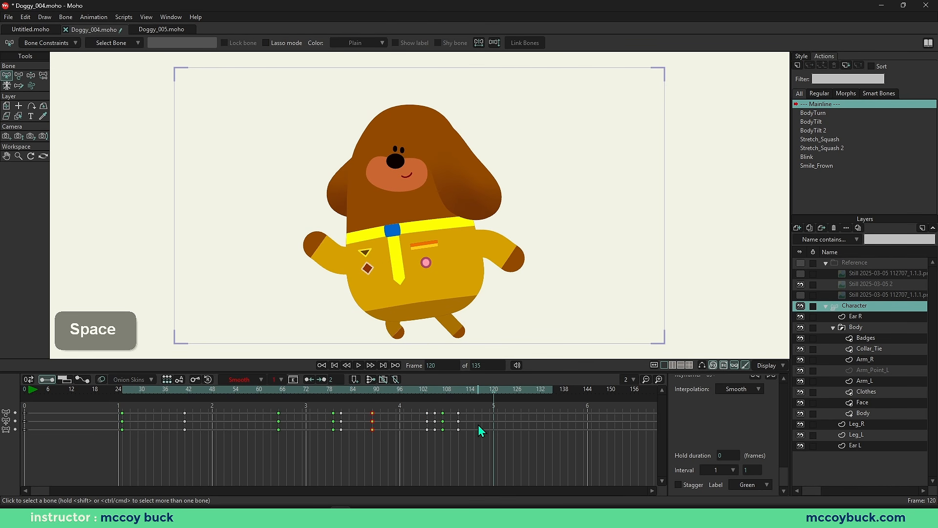
Step: Show the bones, select the Blink bone, and copy its angle keyframe from frame 25 to frame 35
{"action": "left_click", "coordinate": [455, 391]}
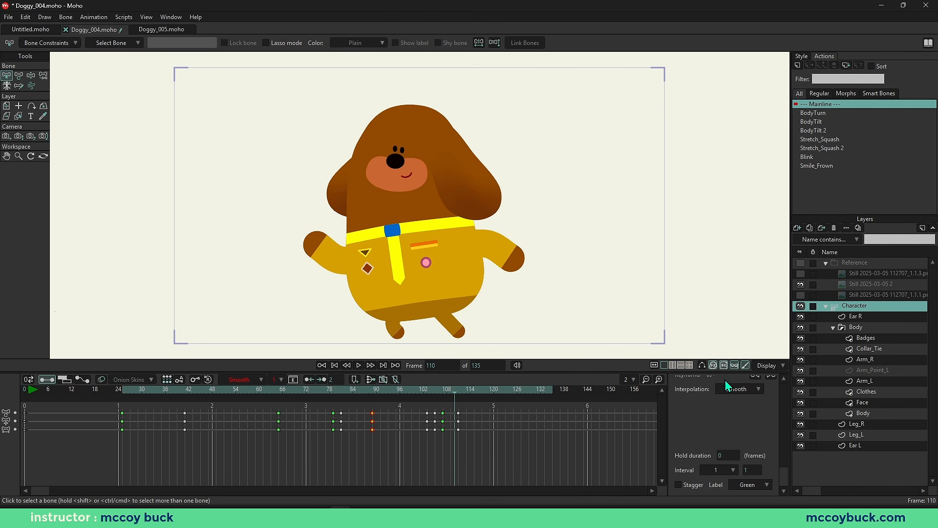
{"action": "left_click", "coordinate": [703, 366]}
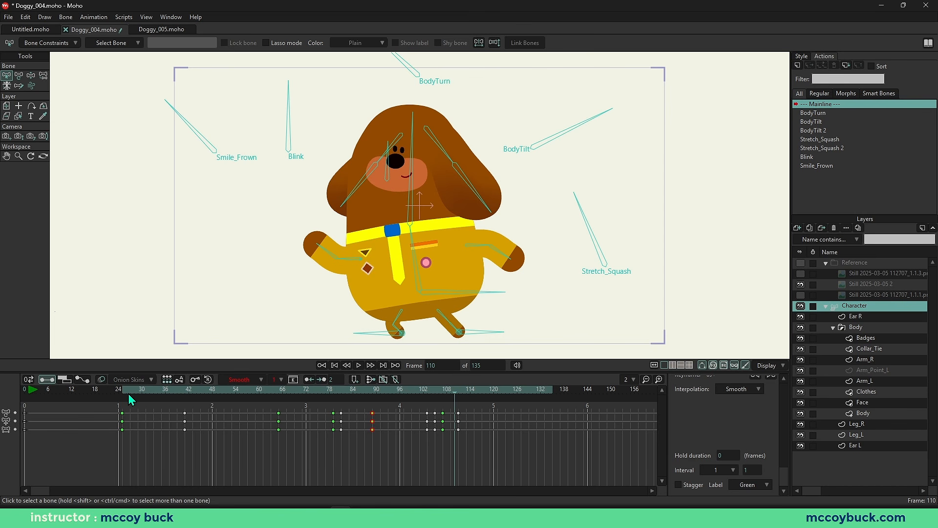
{"action": "left_click_drag", "start_coordinate": [130, 397], "coordinate": [184, 414]}
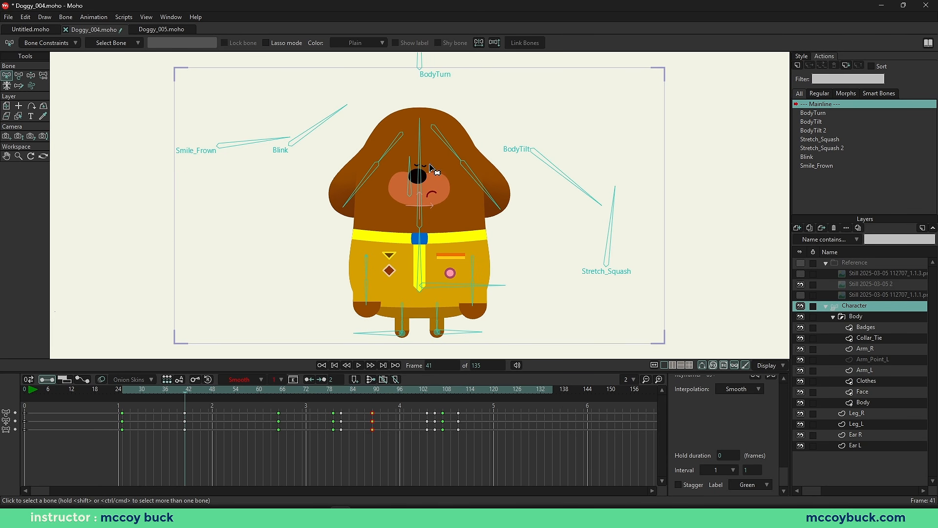
{"action": "key", "text": "b"}
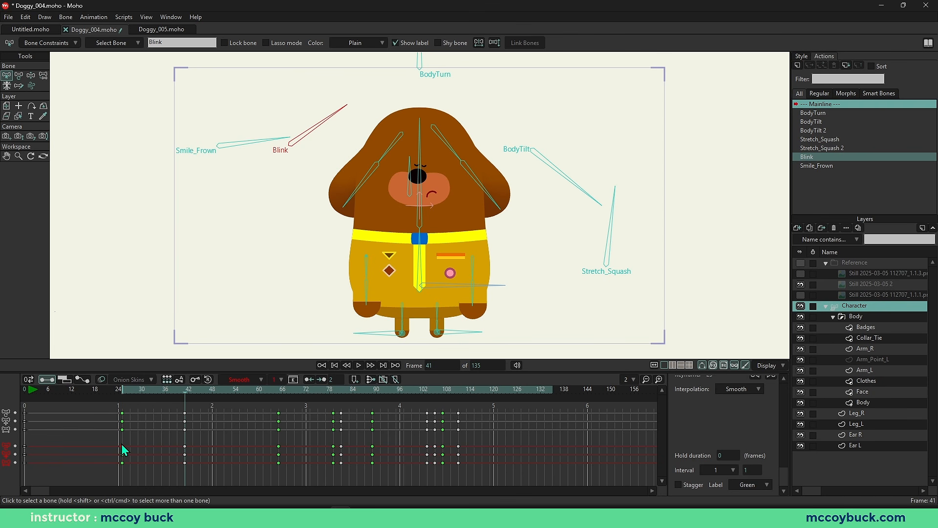
{"action": "key", "text": "ctrl+c"}
{"action": "left_click", "coordinate": [162, 392]}
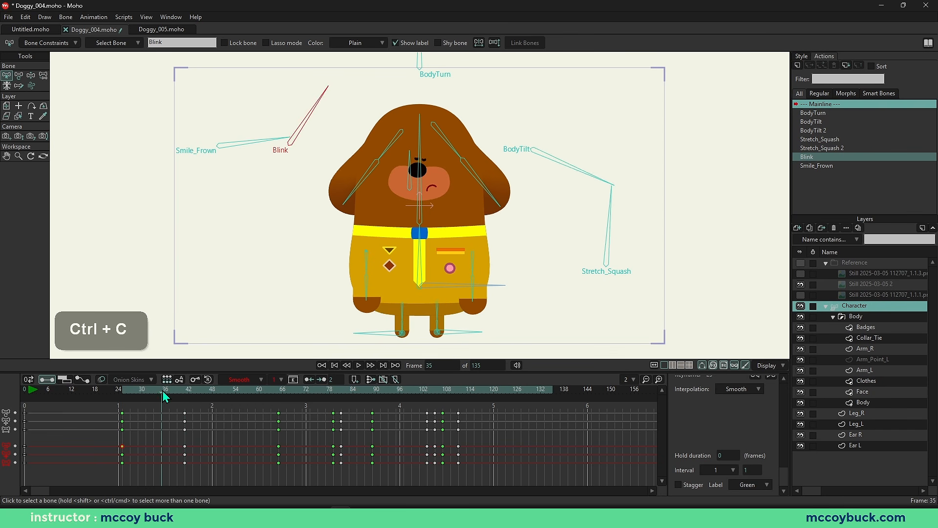
{"action": "key", "text": "ctrl+v"}
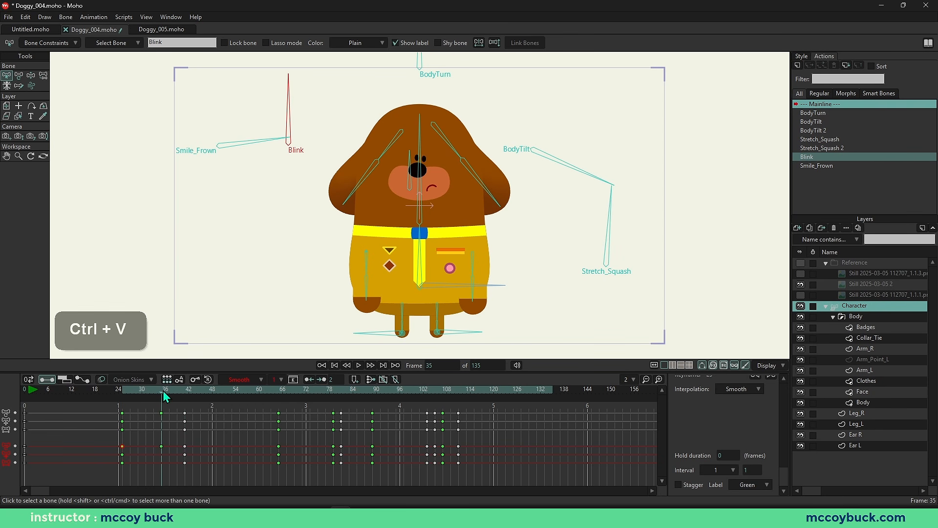
Step: Move the Blink bone's angle keyframe at frame 41 to frame 51 and play back from frame 25
{"action": "left_click_drag", "start_coordinate": [164, 397], "coordinate": [188, 394]}
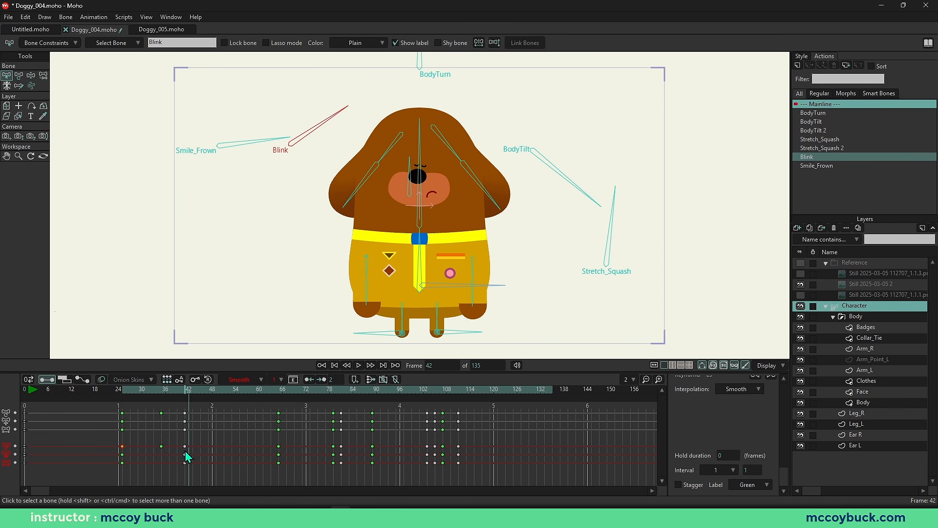
{"action": "left_click_drag", "start_coordinate": [192, 447], "coordinate": [224, 447]}
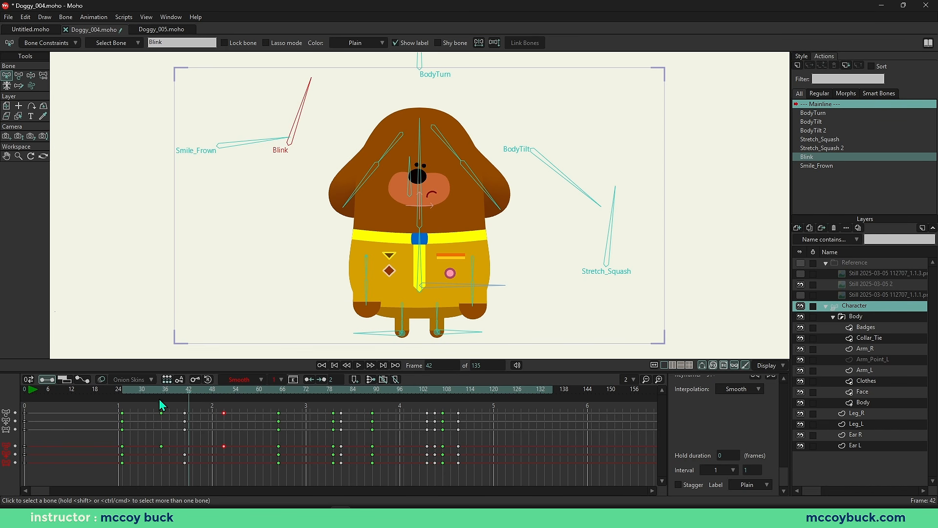
{"action": "left_click", "coordinate": [124, 395]}
{"action": "key", "text": "space"}
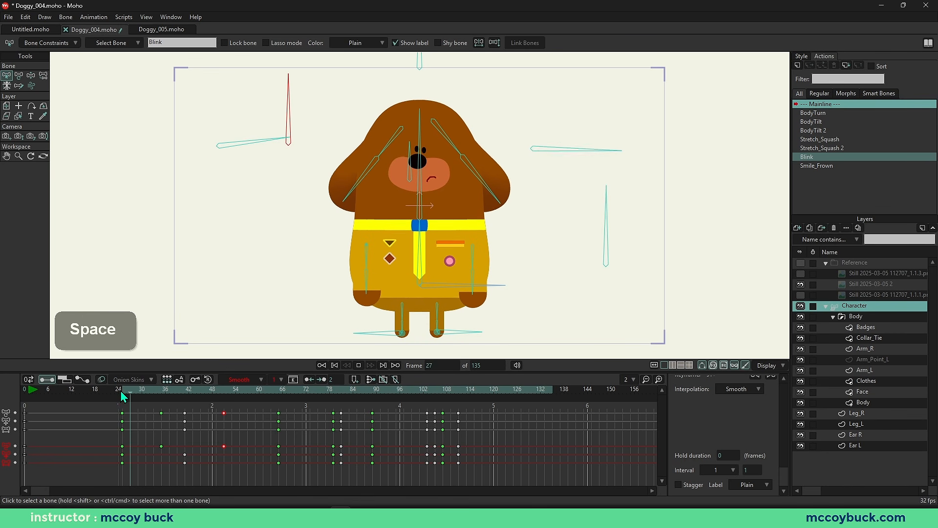
{"action": "key", "text": "space"}
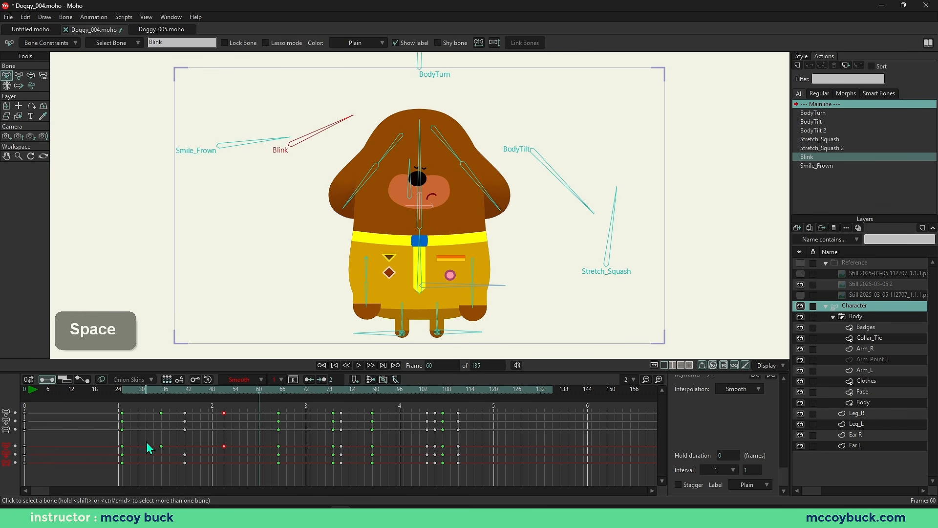
Step: Tighten the blink by moving its two middle angle keyframes to frames 37 and 47, and play back from frame 25
{"action": "left_click", "coordinate": [161, 446]}
{"action": "left_click_drag", "start_coordinate": [162, 446], "coordinate": [185, 446]}
{"action": "key", "text": "space"}
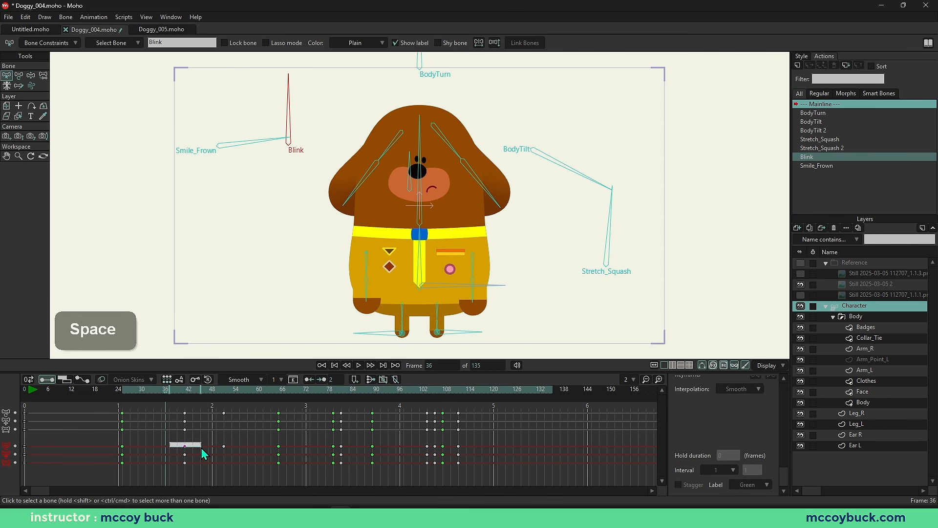
{"action": "left_click", "coordinate": [124, 399]}
{"action": "key", "text": "space"}
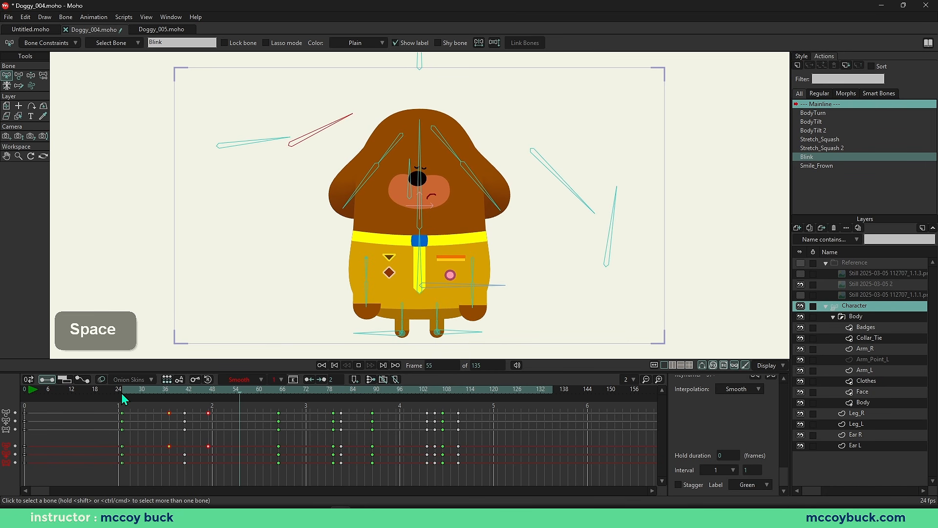
{"action": "left_click", "coordinate": [123, 399]}
{"action": "key", "text": "space"}
{"action": "key", "text": "space"}
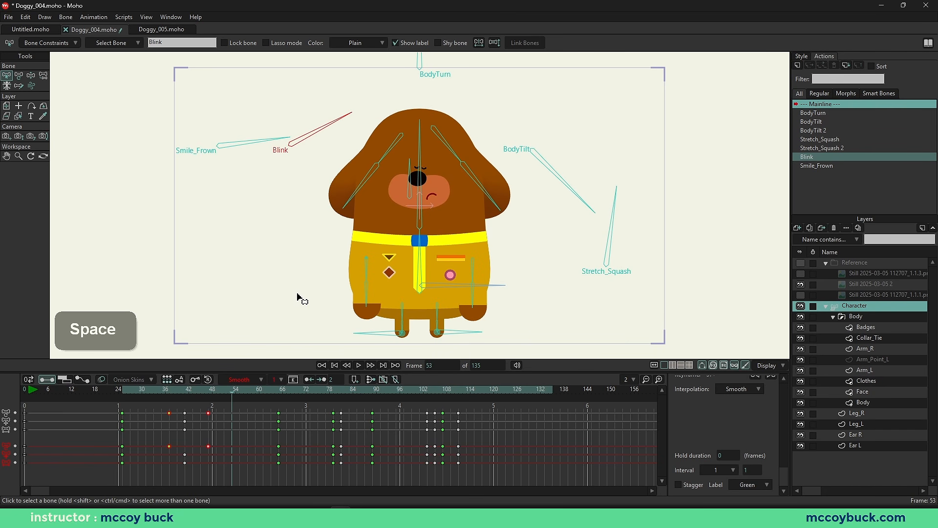
Step: Select both upper arm bones and move their angle keyframes at frames 25 and 41 to frames 35 and 51
{"action": "left_click_drag", "start_coordinate": [126, 398], "coordinate": [237, 413]}
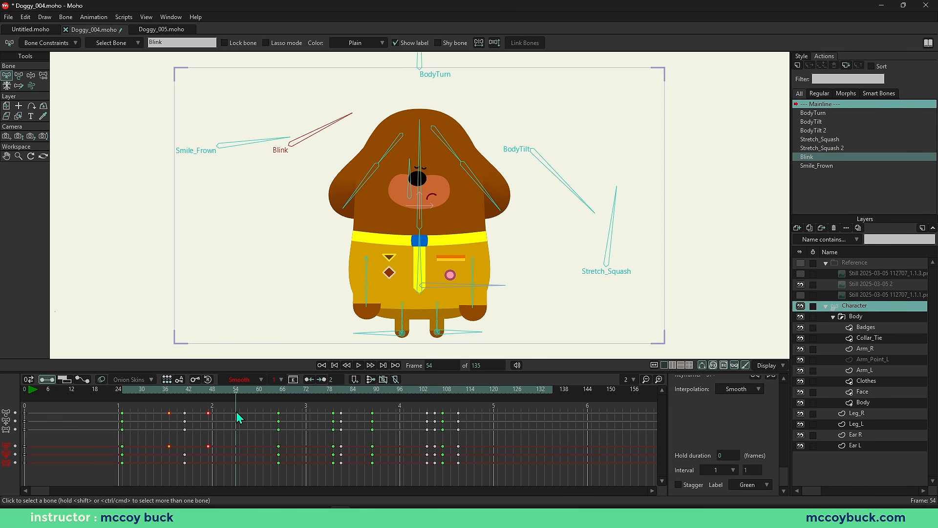
{"action": "left_click", "coordinate": [138, 422]}
{"action": "mouse_move", "coordinate": [138, 422]}
{"action": "left_mouse_down"}
{"action": "mouse_move", "coordinate": [256, 417]}
{"action": "mouse_move", "coordinate": [119, 425]}
{"action": "mouse_move", "coordinate": [266, 419]}
{"action": "mouse_move", "coordinate": [123, 427]}
{"action": "left_mouse_up"}
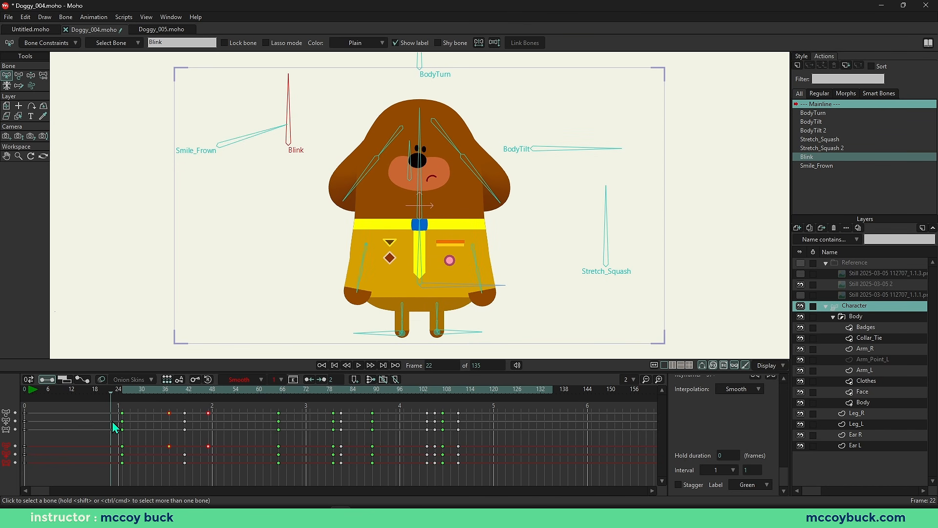
{"action": "key", "text": "b"}
{"action": "left_click", "coordinate": [367, 258]}
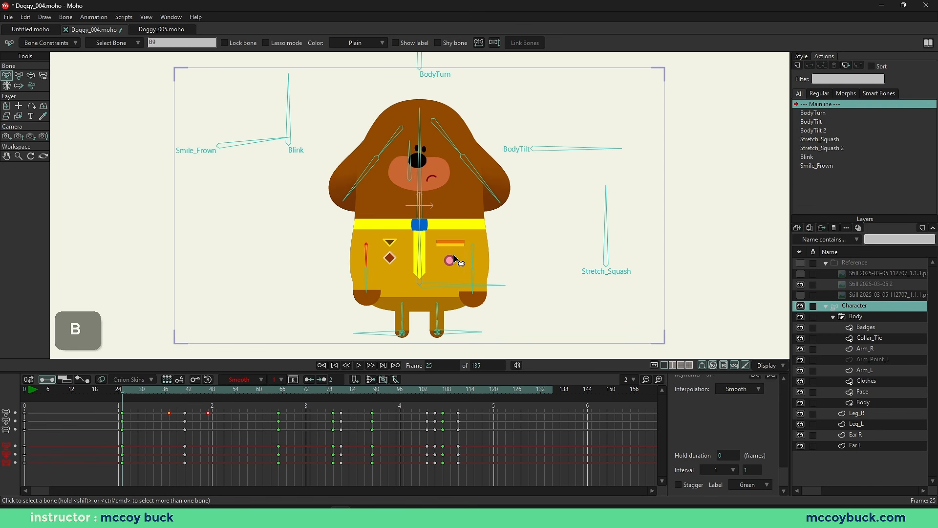
{"action": "left_click", "coordinate": [472, 258], "text": "shift"}
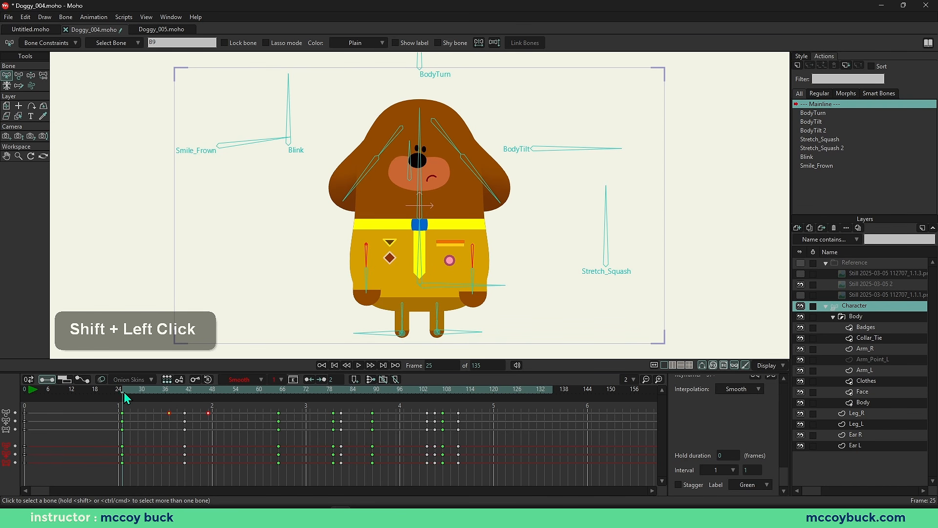
{"action": "left_click_drag", "start_coordinate": [126, 398], "coordinate": [166, 401]}
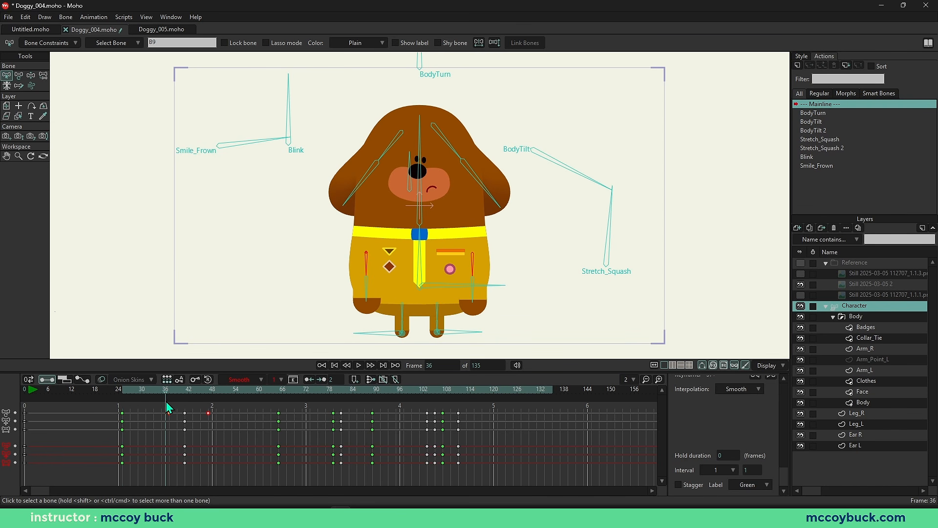
{"action": "left_click_drag", "start_coordinate": [110, 443], "coordinate": [198, 450]}
{"action": "left_click", "coordinate": [122, 395]}
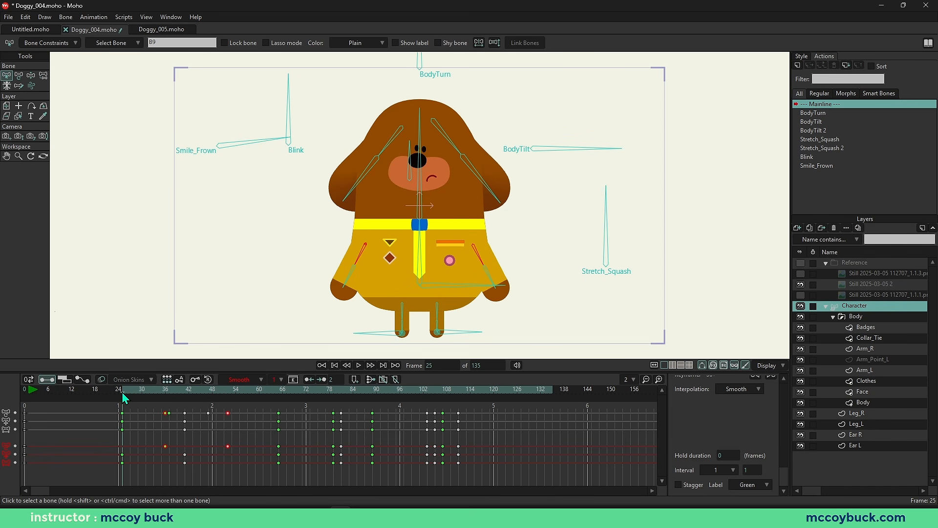
{"action": "left_click", "coordinate": [153, 460]}
{"action": "left_click", "coordinate": [165, 447]}
{"action": "left_click_drag", "start_coordinate": [165, 446], "coordinate": [225, 448]}
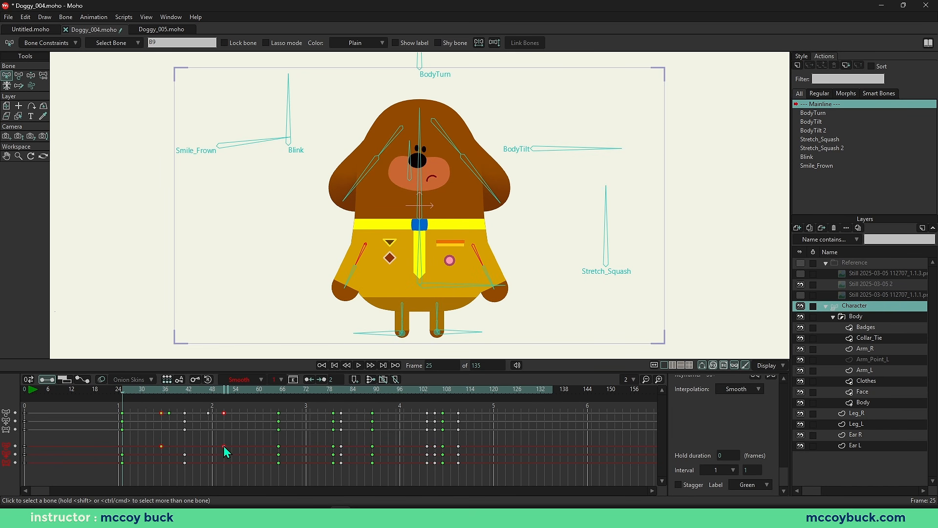
Step: Copy the upper arm bones' angle keyframe at frame 35 to frame 25
{"action": "left_click", "coordinate": [176, 461]}
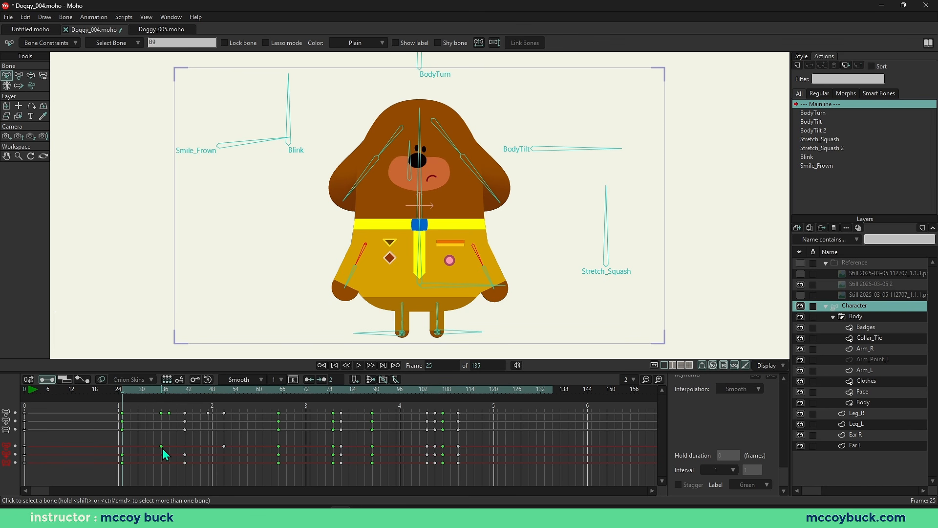
{"action": "left_click", "coordinate": [162, 447]}
{"action": "key", "text": "ctrl+c"}
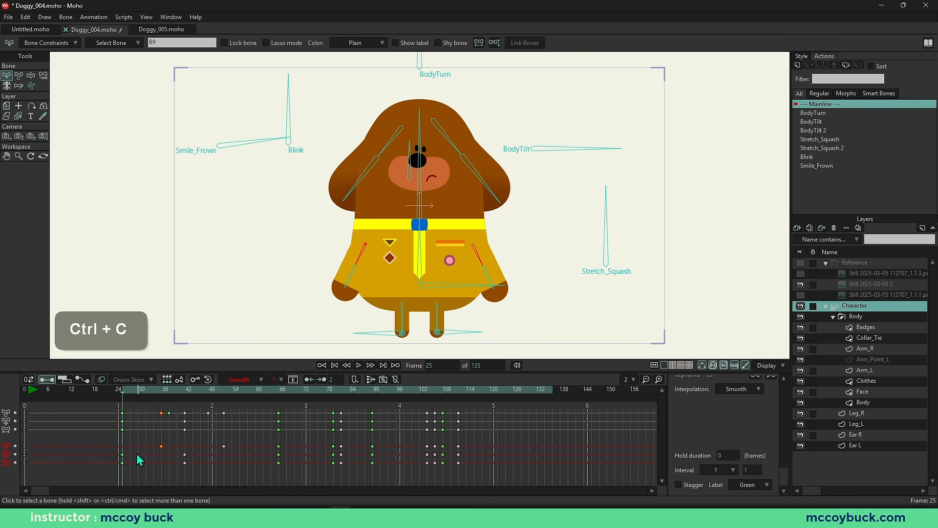
{"action": "key", "text": "ctrl+v"}
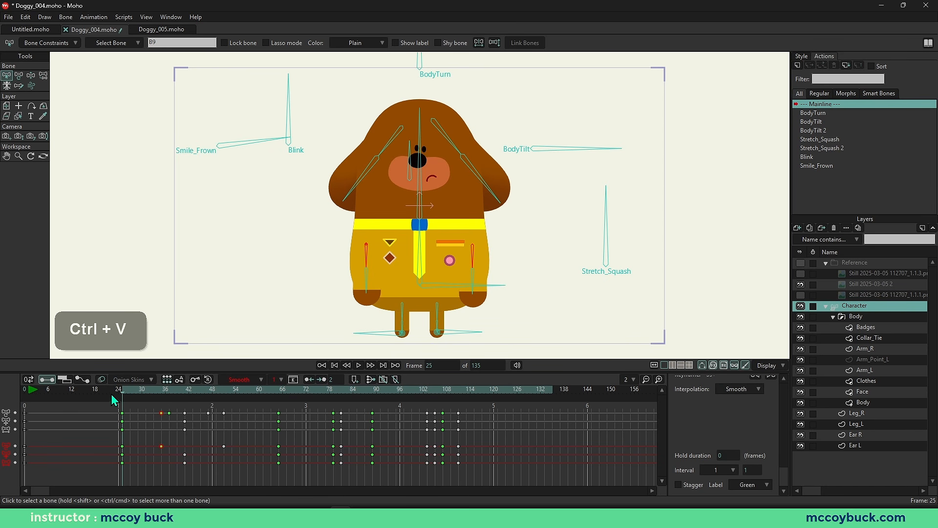
Step: Play back the body turn twice from frame 25 to check the offset arm motion
{"action": "left_click_drag", "start_coordinate": [33, 391], "coordinate": [124, 400]}
{"action": "left_click", "coordinate": [141, 476]}
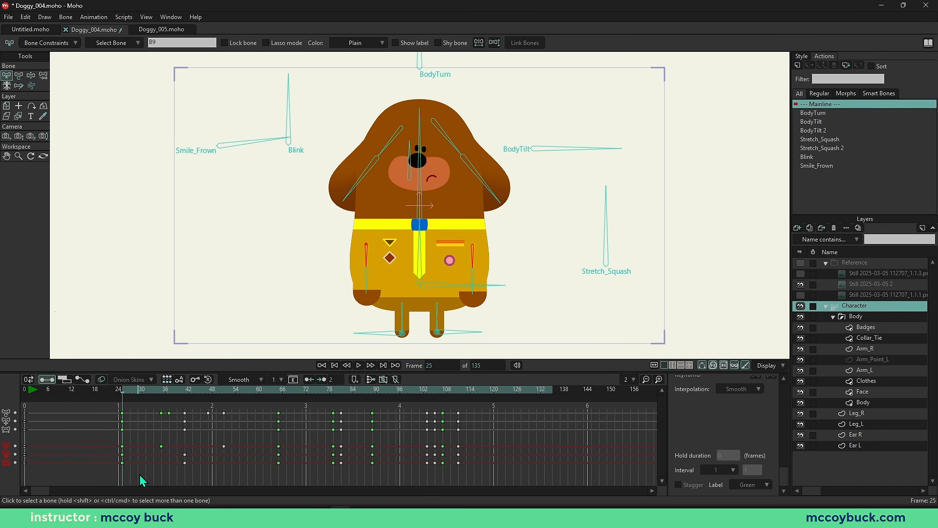
{"action": "key", "text": "space"}
{"action": "key", "text": "space"}
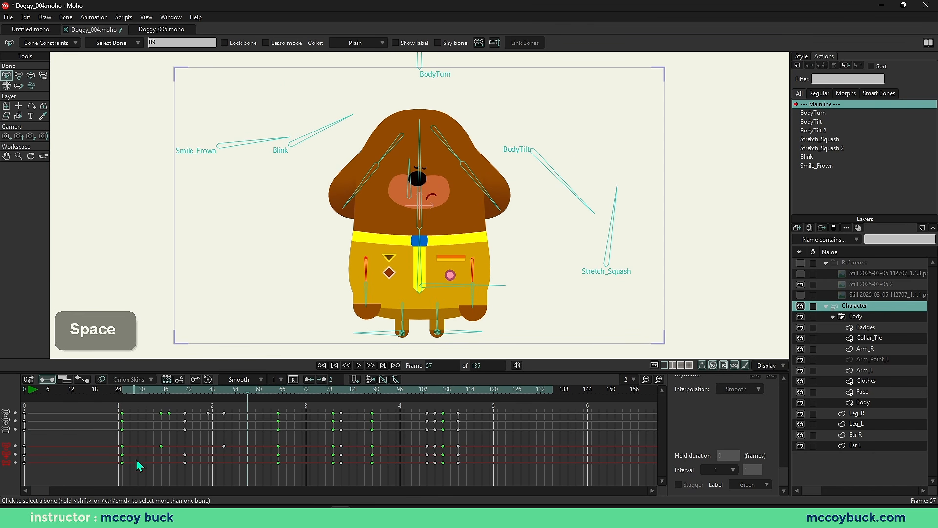
{"action": "left_click", "coordinate": [125, 400]}
{"action": "key", "text": "space"}
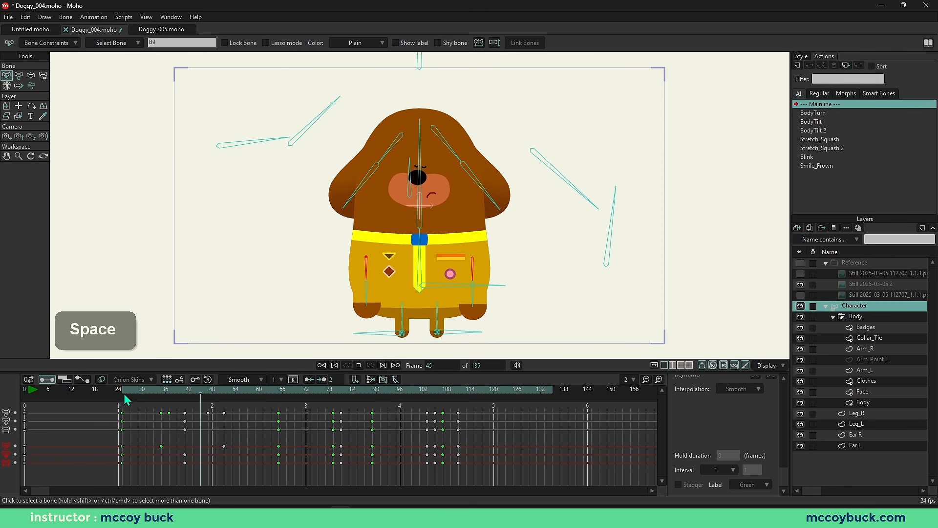
{"action": "key", "text": "space"}
{"action": "left_click_drag", "start_coordinate": [125, 395], "coordinate": [224, 414]}
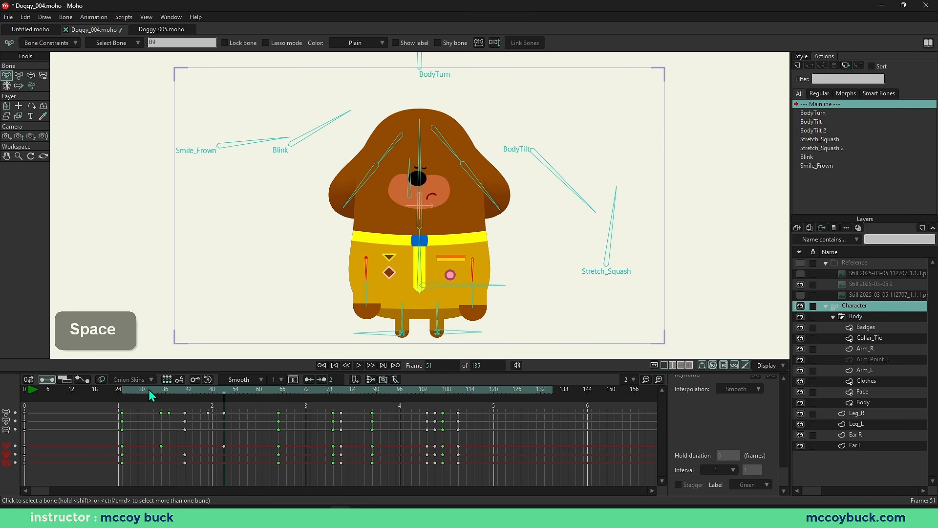
{"action": "left_click_drag", "start_coordinate": [223, 447], "coordinate": [232, 447]}
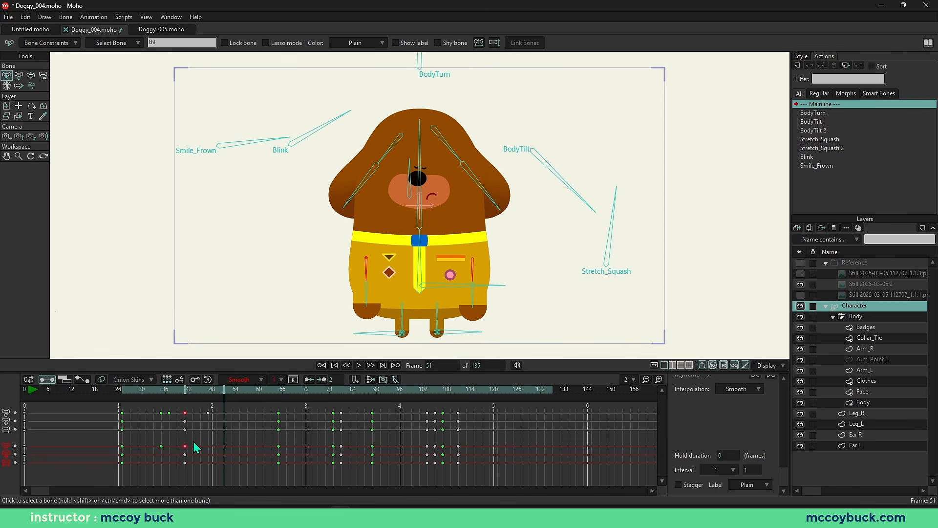
{"action": "key", "text": "ctrl+z"}
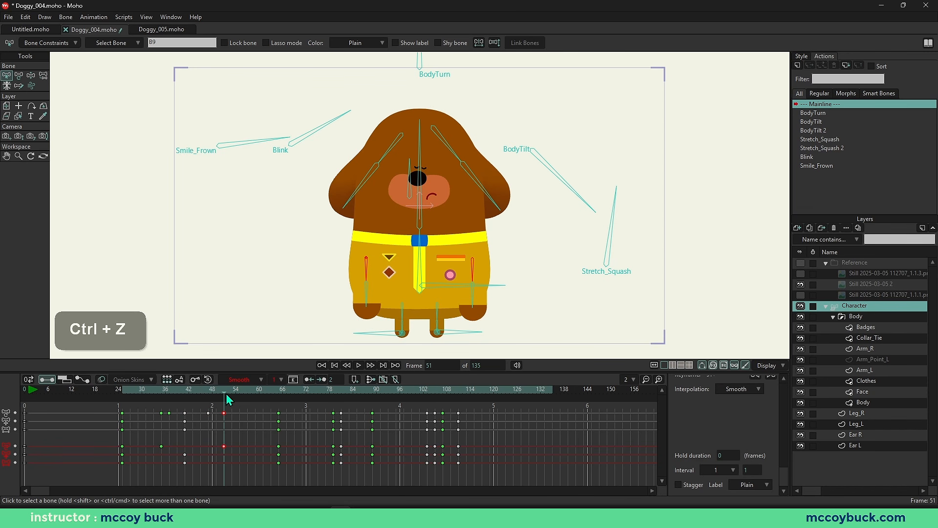
{"action": "left_click_drag", "start_coordinate": [227, 400], "coordinate": [278, 399]}
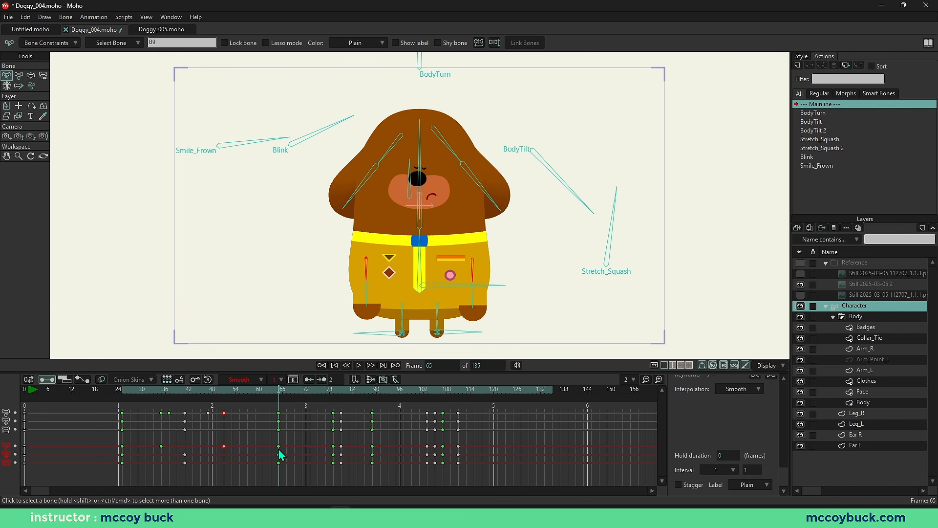
{"action": "left_click_drag", "start_coordinate": [279, 447], "coordinate": [268, 448]}
{"action": "key", "text": "ctrl+z"}
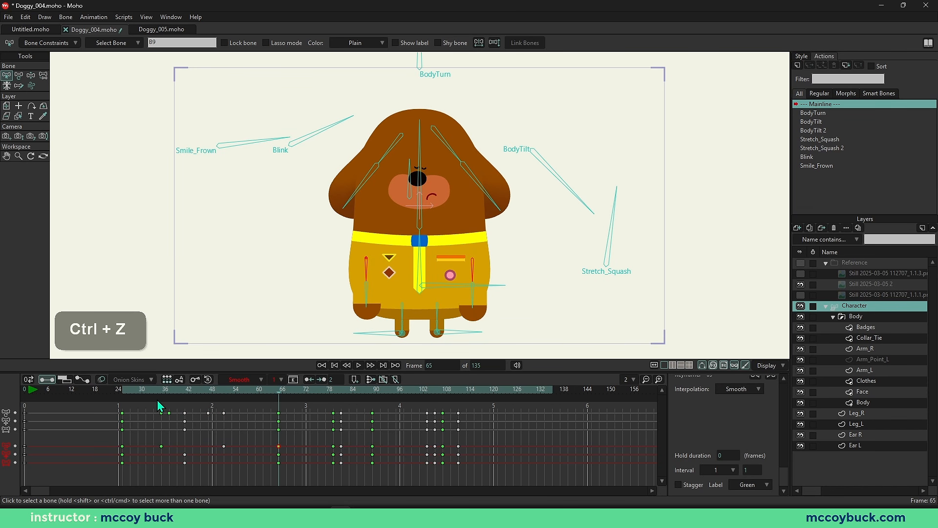
Step: Select only upper arm bone B9 and show its translation channel as a graph
{"action": "left_click_drag", "start_coordinate": [157, 405], "coordinate": [127, 395]}
{"action": "key", "text": "b"}
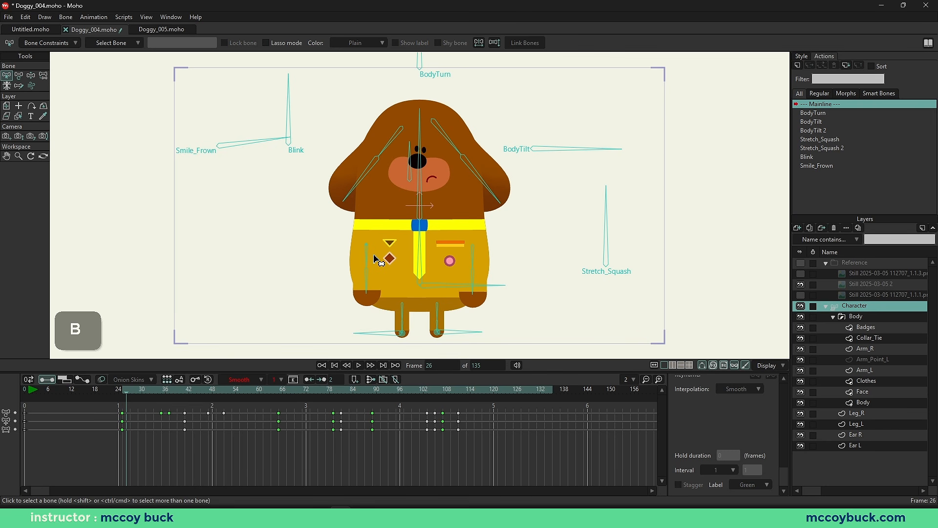
{"action": "left_click", "coordinate": [367, 262]}
{"action": "left_click", "coordinate": [83, 380]}
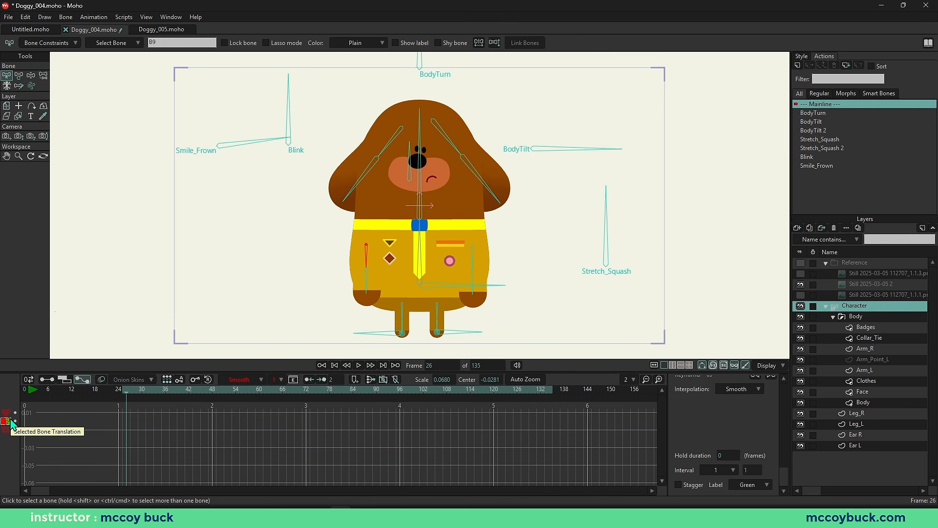
{"action": "left_click", "coordinate": [6, 421]}
{"action": "right_click", "coordinate": [145, 464]}
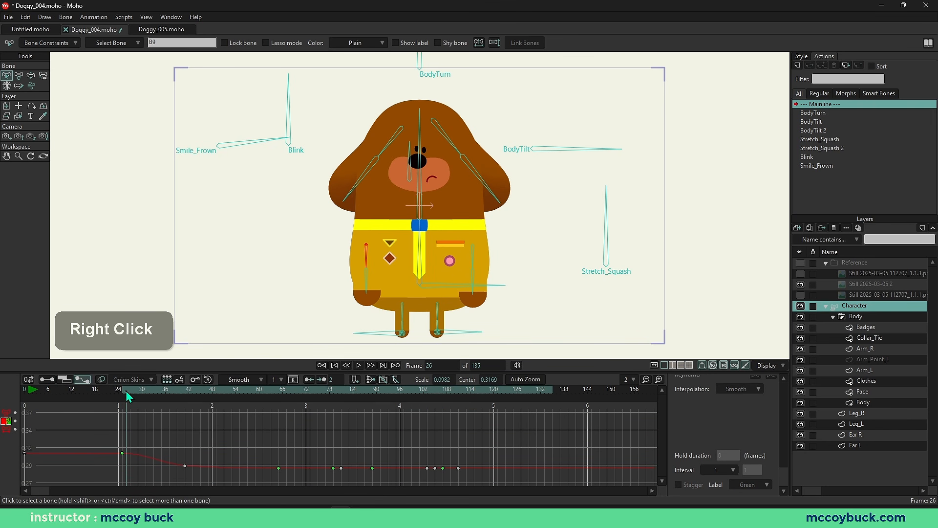
{"action": "left_click_drag", "start_coordinate": [126, 391], "coordinate": [187, 433]}
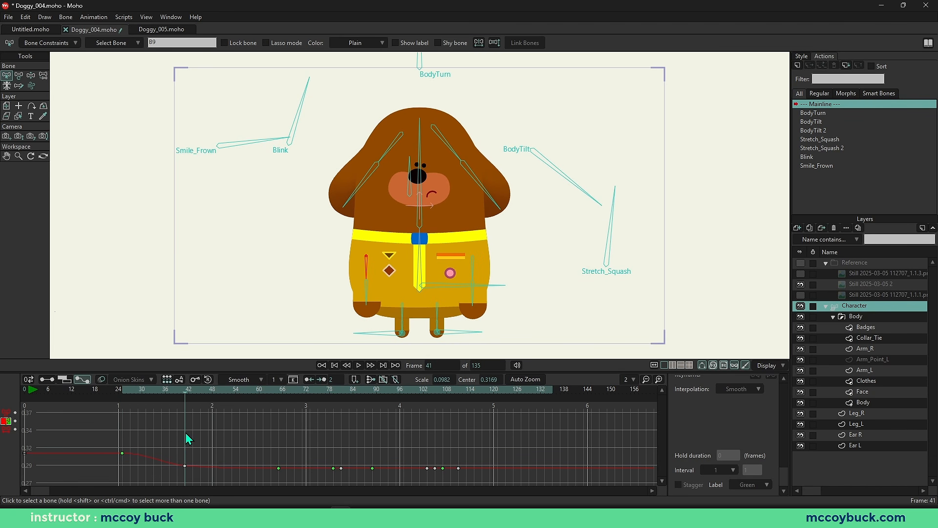
{"action": "mouse_move", "coordinate": [182, 468]}
{"action": "left_mouse_down"}
{"action": "mouse_move", "coordinate": [189, 429]}
{"action": "mouse_move", "coordinate": [178, 476]}
{"action": "left_mouse_up"}
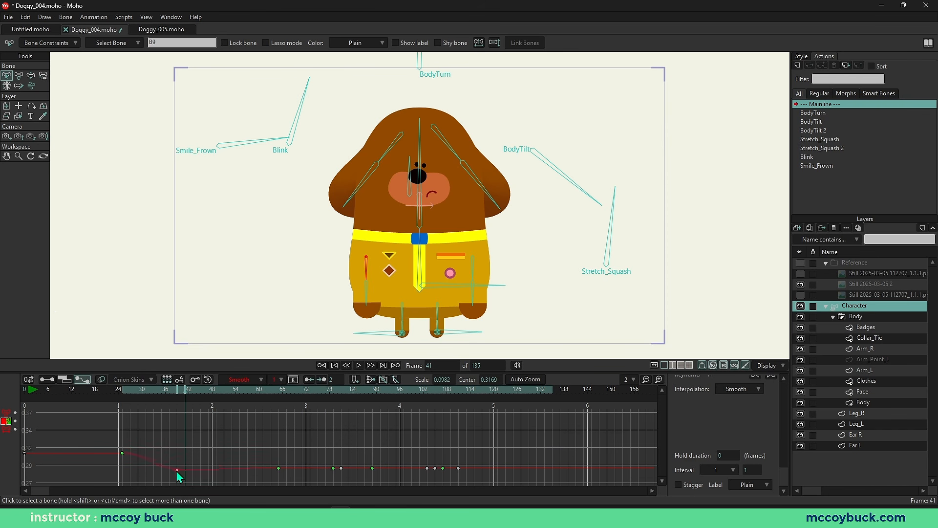
{"action": "key", "text": "ctrl+z"}
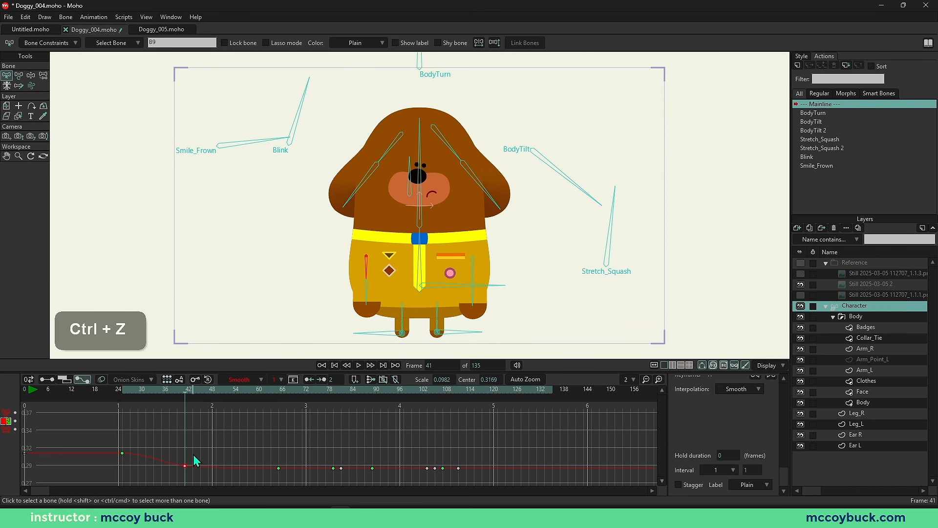
Step: Enlarge the timeline and lower bone B9's translation curve at frame 41 to about 0.26
{"action": "left_click_drag", "start_coordinate": [215, 360], "coordinate": [213, 316]}
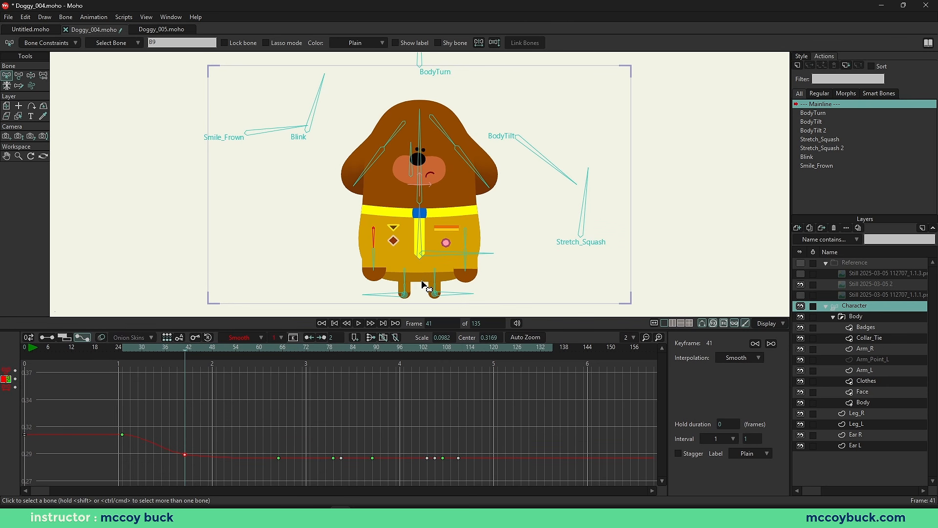
{"action": "left_click", "coordinate": [467, 238], "text": "shift"}
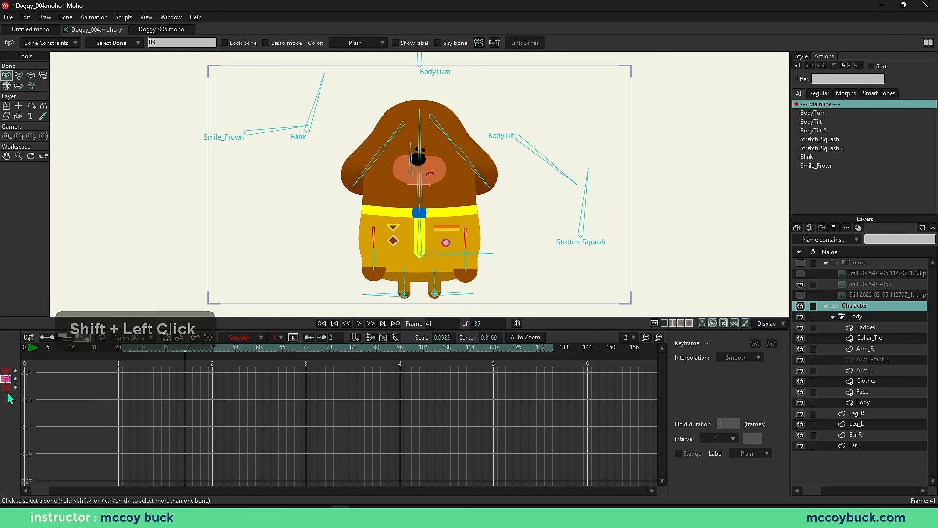
{"action": "left_click", "coordinate": [380, 240]}
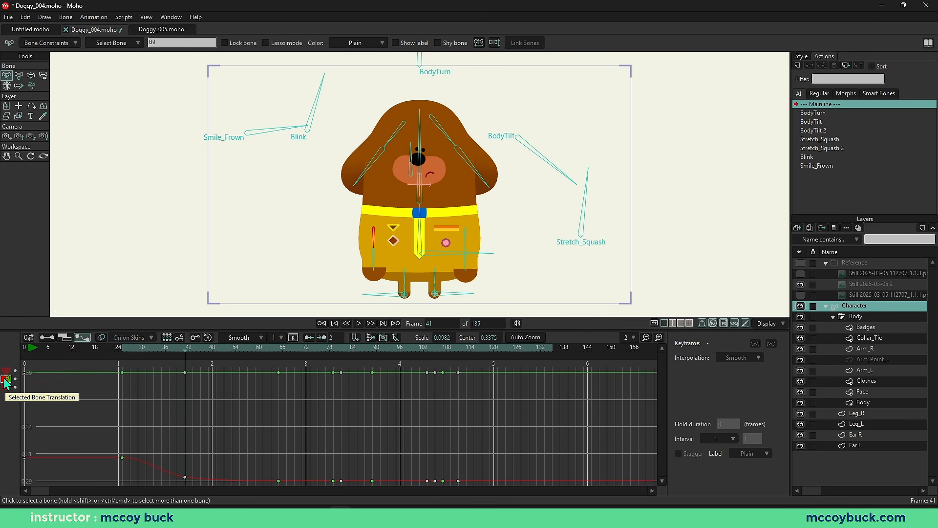
{"action": "mouse_move", "coordinate": [199, 453]}
{"action": "left_mouse_down"}
{"action": "mouse_move", "coordinate": [195, 395]}
{"action": "mouse_move", "coordinate": [181, 449]}
{"action": "left_mouse_up"}
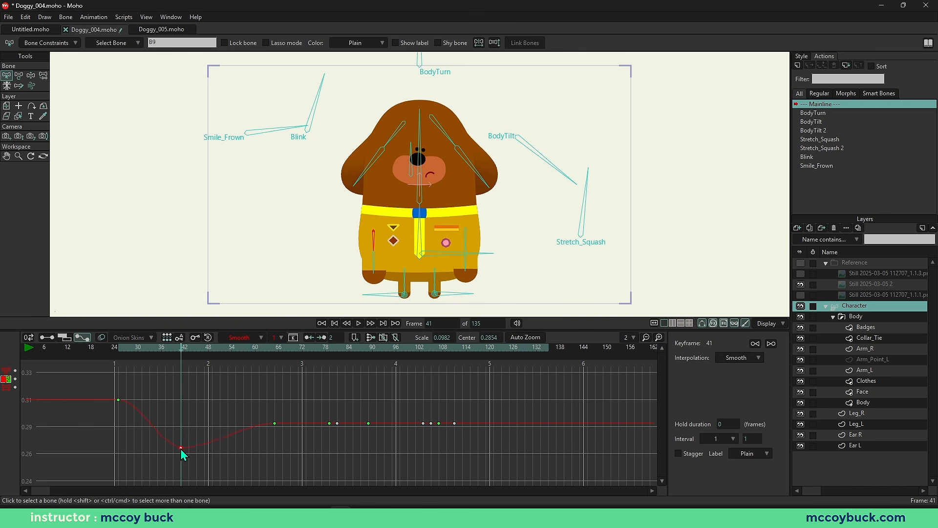
Step: Copy bone B9's translation keyframe at frame 41 to frame 65
{"action": "left_click_drag", "start_coordinate": [206, 349], "coordinate": [274, 376]}
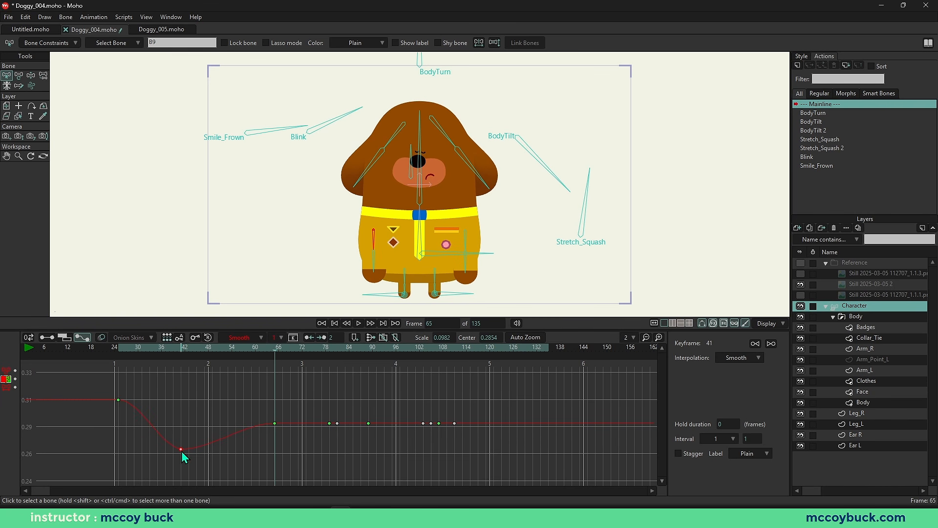
{"action": "key", "text": "ctrl+c"}
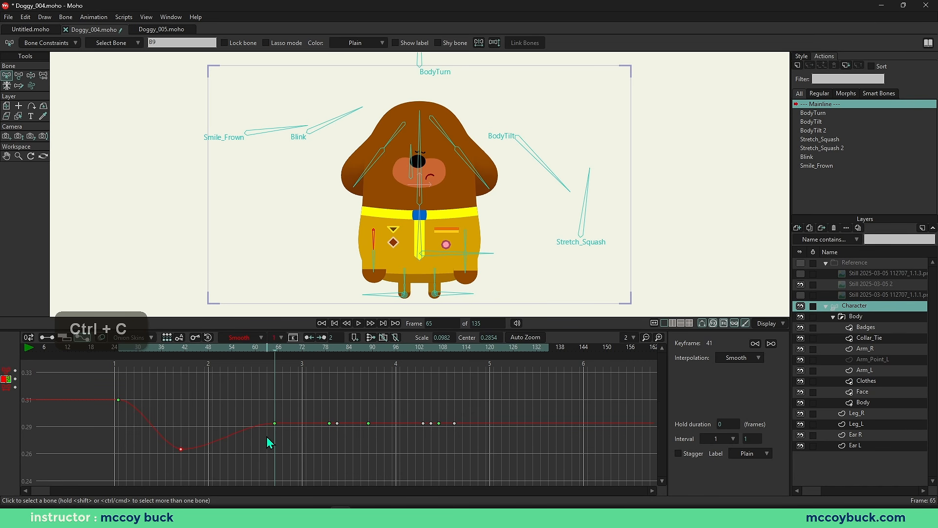
{"action": "key", "text": "ctrl+v"}
Step: Delete bone B9's translation keyframe at frame 65 and copy the frame 41 keyframe to frame 79
{"action": "left_click_drag", "start_coordinate": [274, 348], "coordinate": [331, 359]}
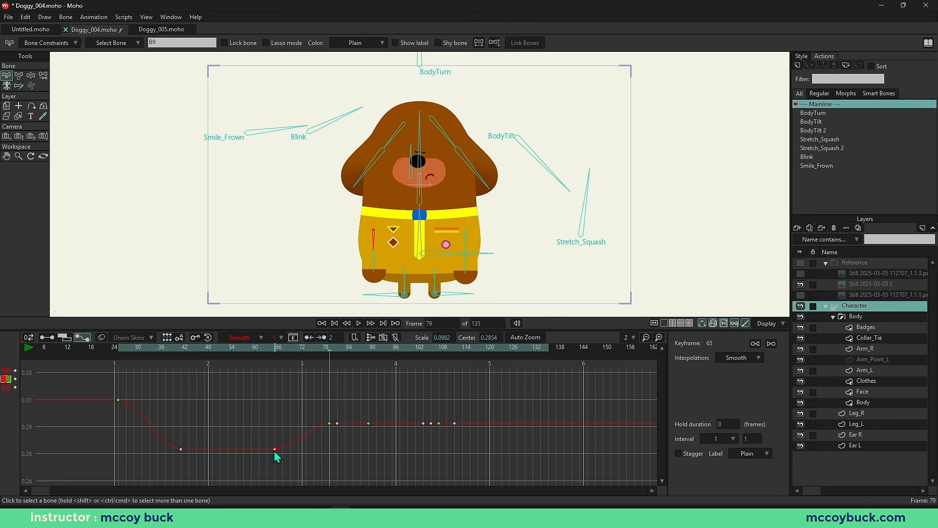
{"action": "key", "text": "Delete"}
{"action": "key", "text": "ctrl+c"}
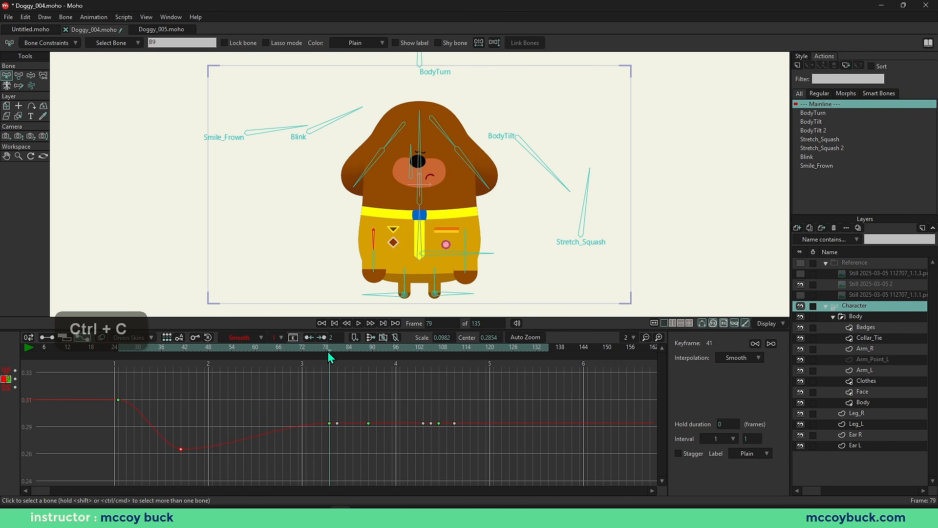
{"action": "key", "text": "ctrl+v"}
Step: Lower bone B9's translation keyframe at frame 81 to about 0.28 and copy it to frame 105
{"action": "left_click_drag", "start_coordinate": [331, 357], "coordinate": [340, 374]}
{"action": "left_click_drag", "start_coordinate": [337, 423], "coordinate": [338, 436]}
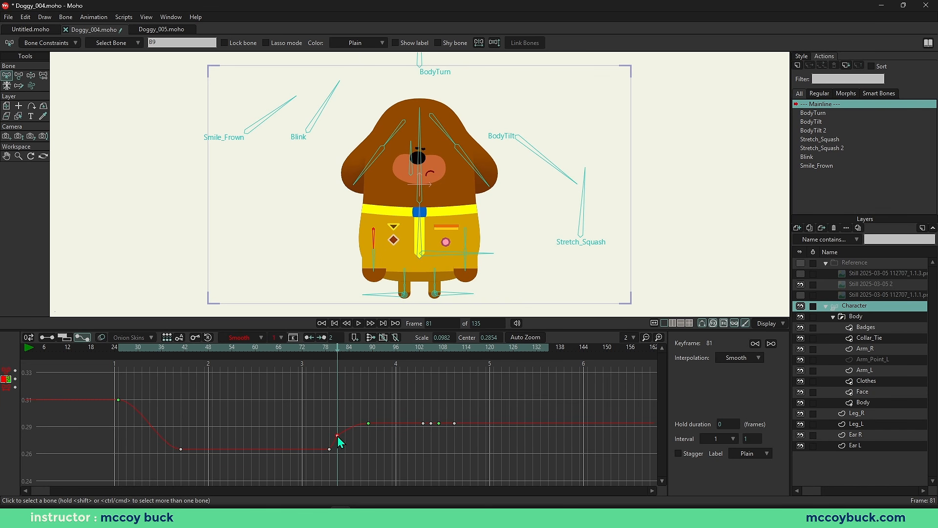
{"action": "key", "text": "ctrl+c"}
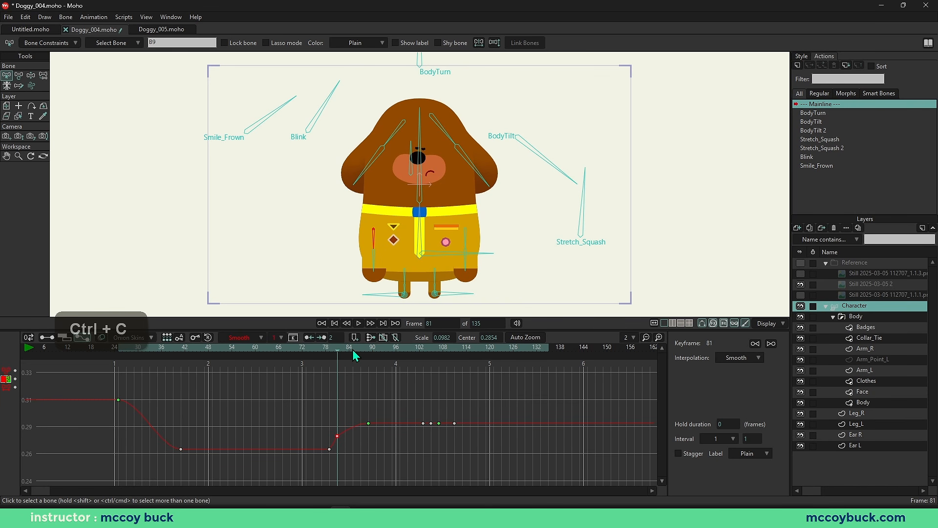
{"action": "left_click_drag", "start_coordinate": [353, 350], "coordinate": [369, 371]}
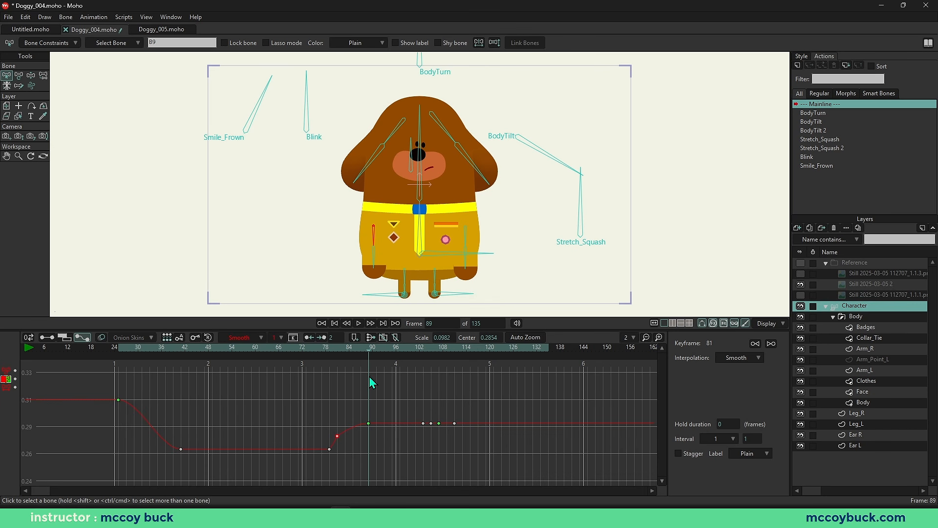
{"action": "mouse_move", "coordinate": [426, 357]}
{"action": "left_mouse_down"}
{"action": "mouse_move", "coordinate": [437, 363]}
{"action": "mouse_move", "coordinate": [431, 357]}
{"action": "left_mouse_up"}
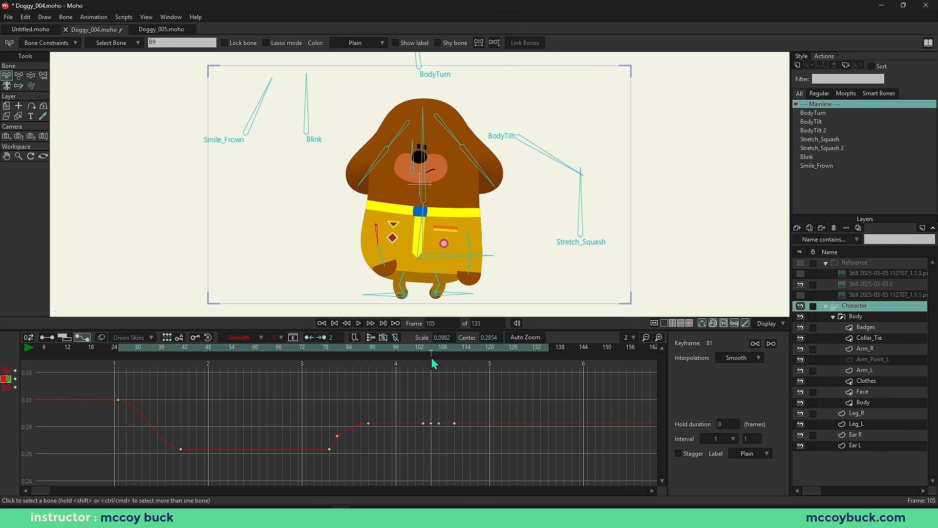
{"action": "key", "text": "ctrl+v"}
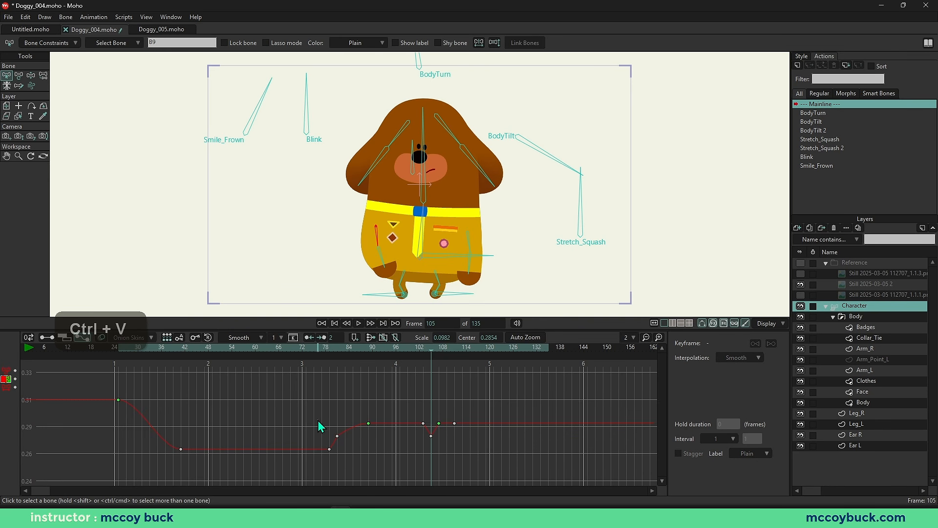
Step: Delete bone B9's translation keyframes at frames 81 and 89, and copy the frame 79 keyframe to frame 103
{"action": "left_click", "coordinate": [368, 423]}
{"action": "left_click_drag", "start_coordinate": [320, 409], "coordinate": [394, 444]}
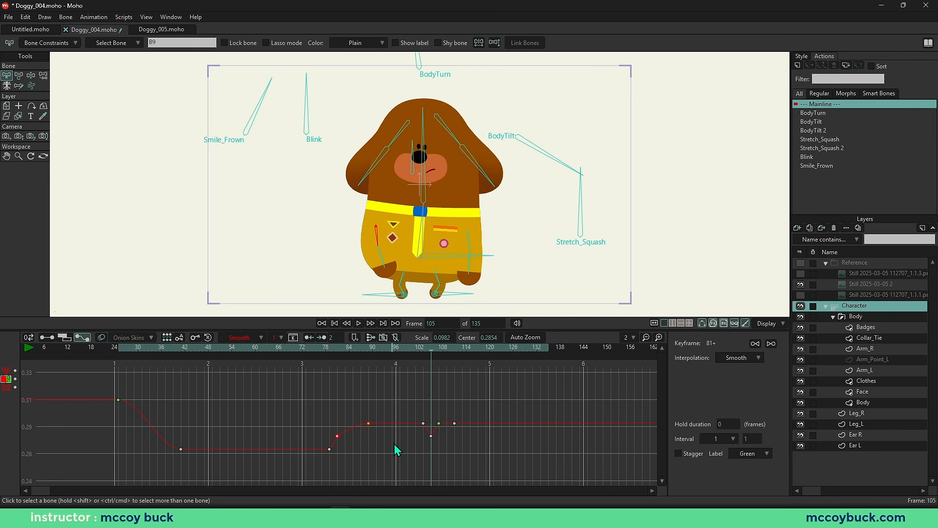
{"action": "key", "text": "Delete"}
{"action": "left_click_drag", "start_coordinate": [379, 360], "coordinate": [421, 397]}
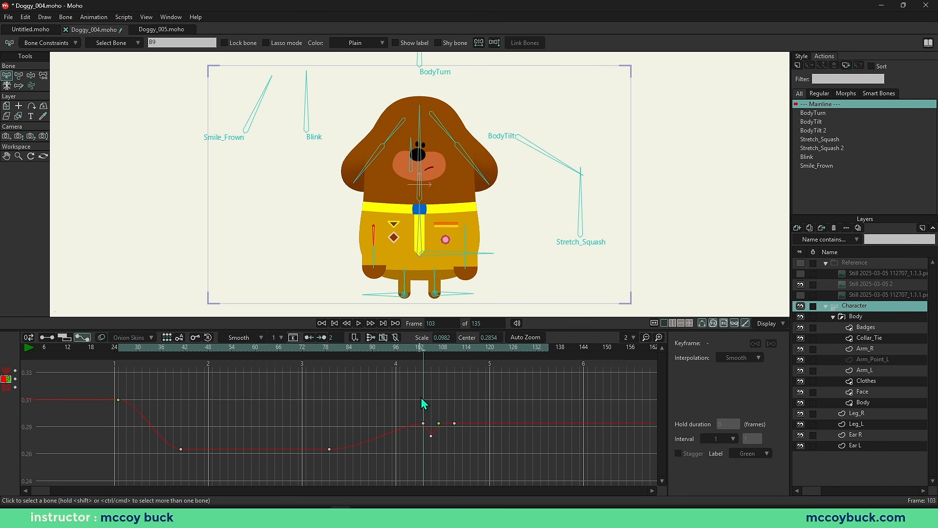
{"action": "left_click", "coordinate": [329, 449]}
{"action": "key", "text": "ctrl+v"}
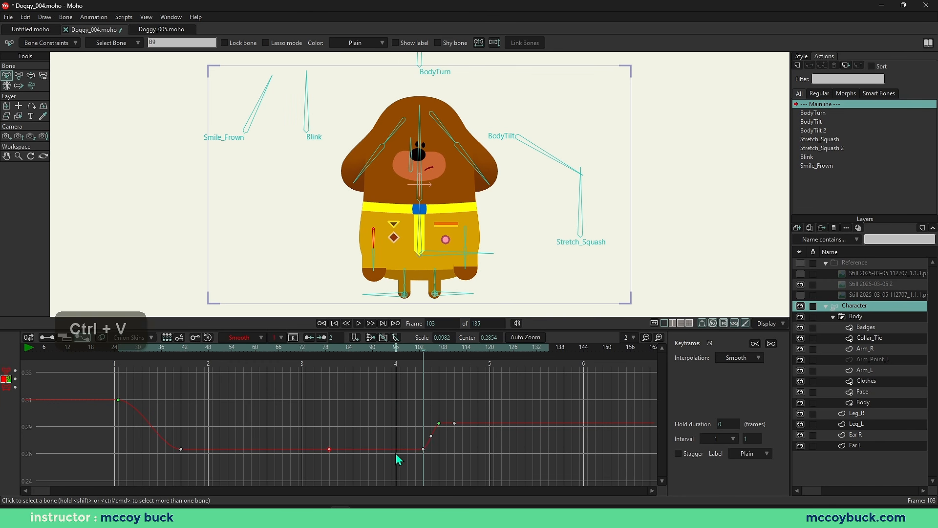
Step: Play back the animation from around frame 25 to check the arm's adjusted translation
{"action": "left_click_drag", "start_coordinate": [425, 355], "coordinate": [116, 384]}
{"action": "key", "text": "space"}
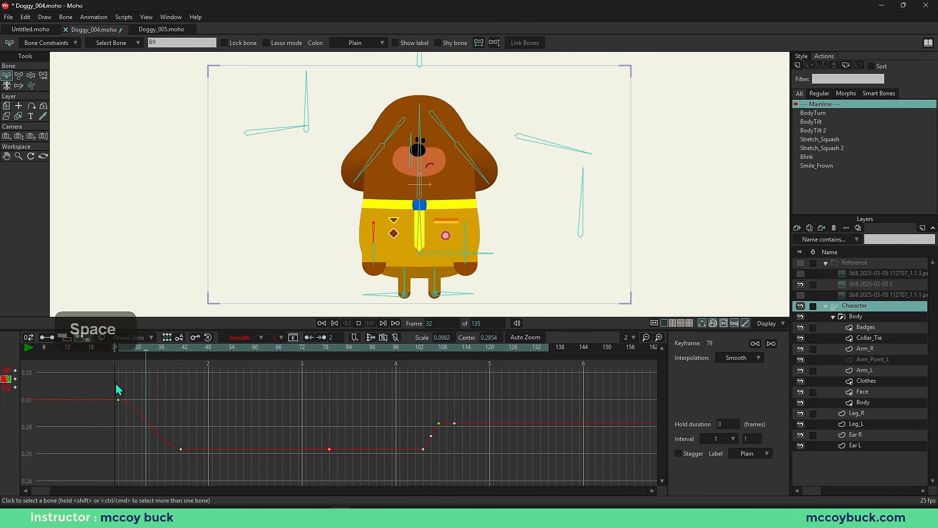
{"action": "key", "text": "space"}
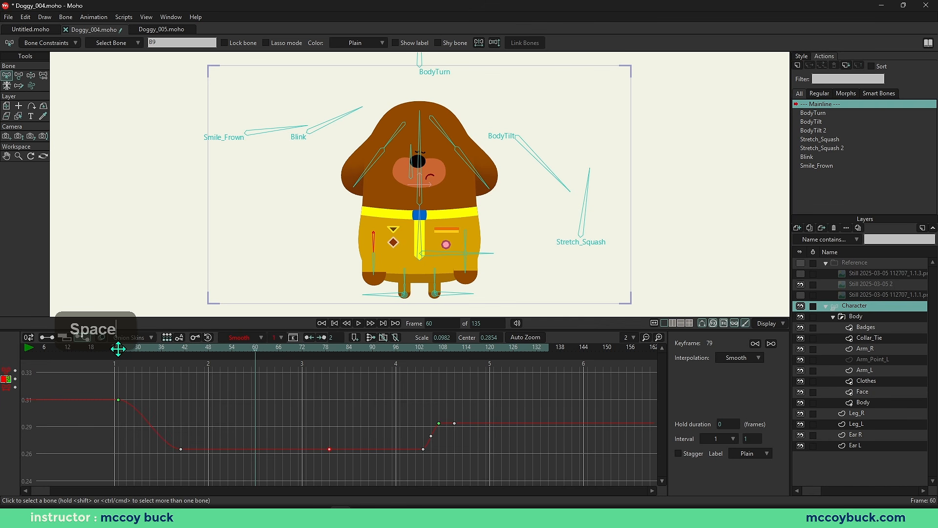
{"action": "key", "text": "space"}
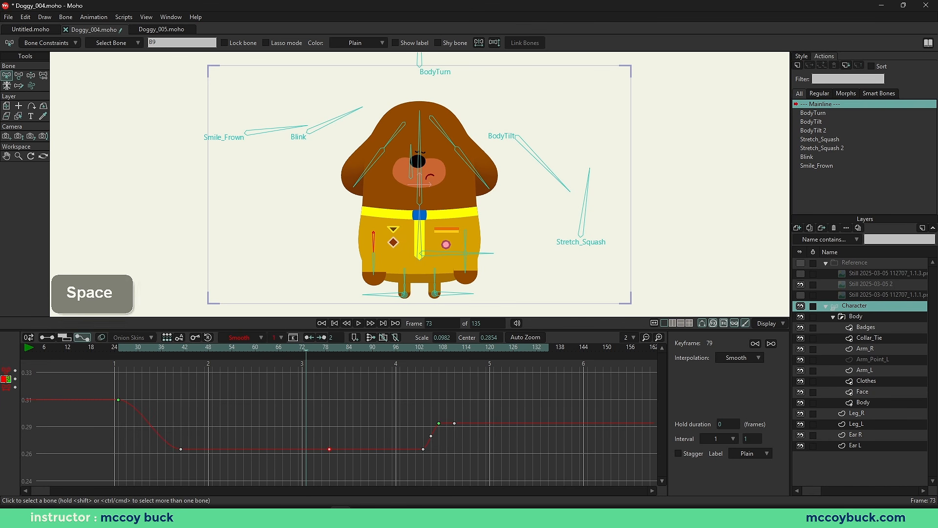
{"action": "left_click", "coordinate": [119, 350]}
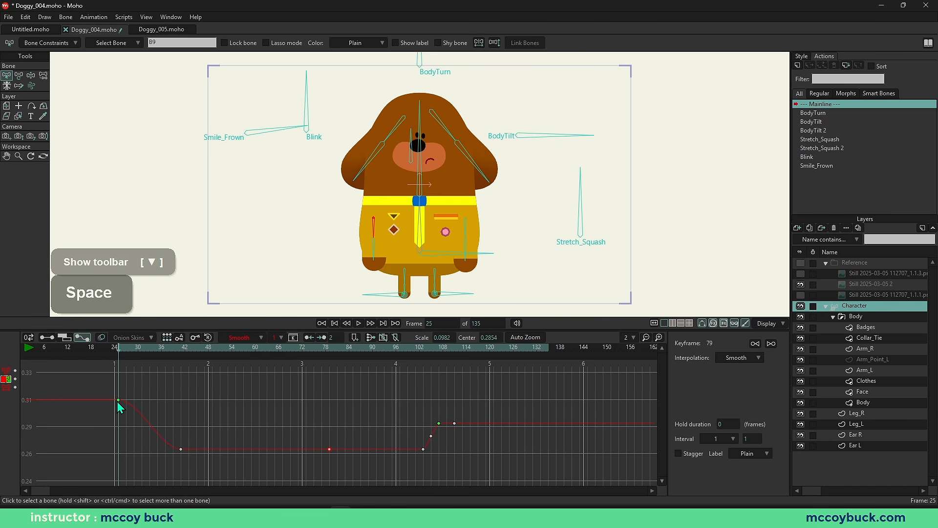
{"action": "key", "text": "space"}
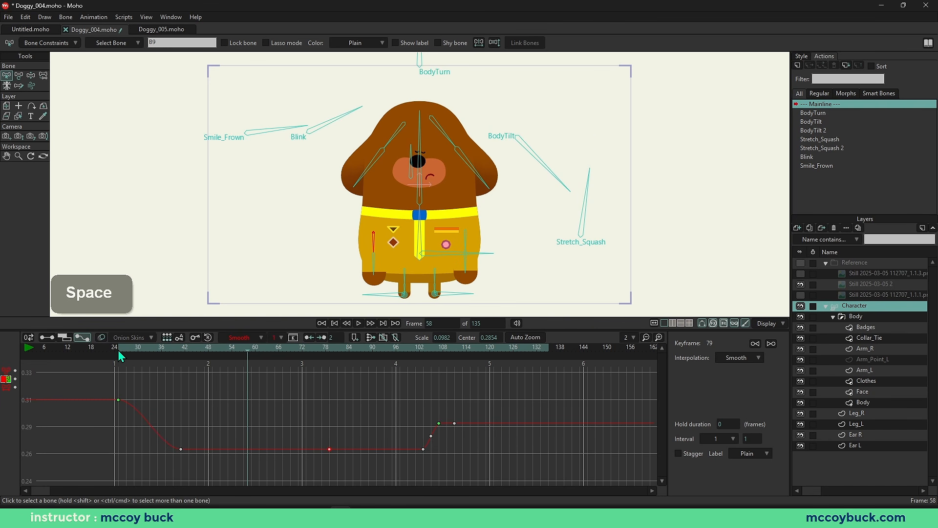
Step: Replay the animation from frame 25 up to about frame 49 to review the timing of the arm's drop
{"action": "key", "text": "space"}
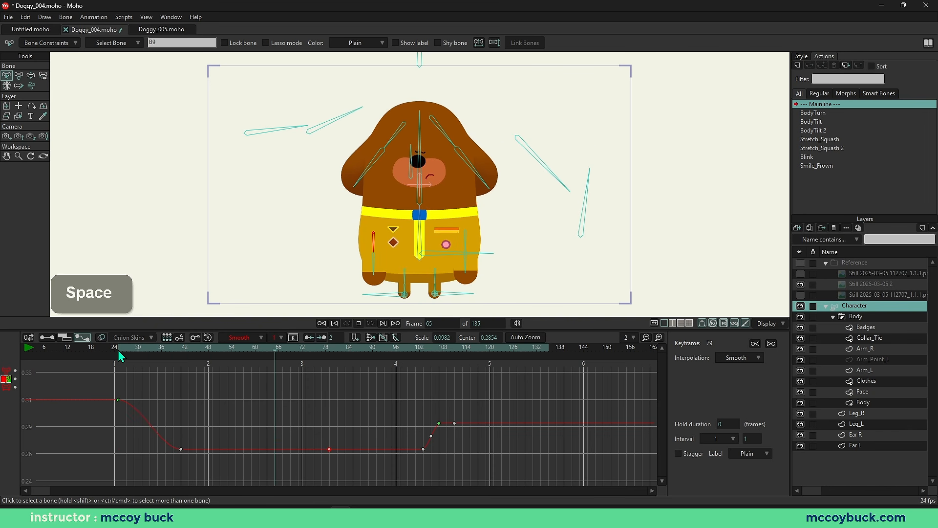
{"action": "left_click", "coordinate": [118, 351]}
{"action": "key", "text": "space"}
{"action": "left_click", "coordinate": [154, 391]}
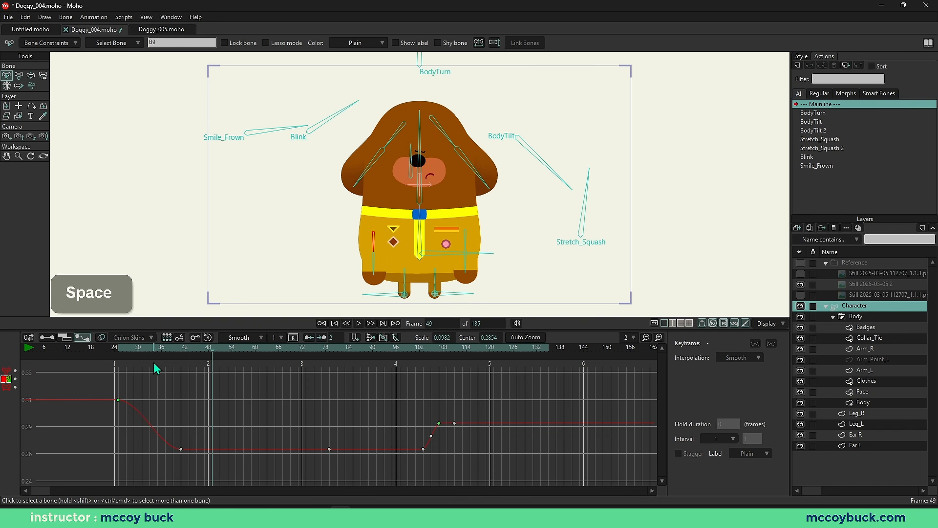
Step: Move bone B9's translation keyframe from frame 41 to frame 49 and replay the motion from frame 25
{"action": "left_click_drag", "start_coordinate": [182, 451], "coordinate": [188, 450]}
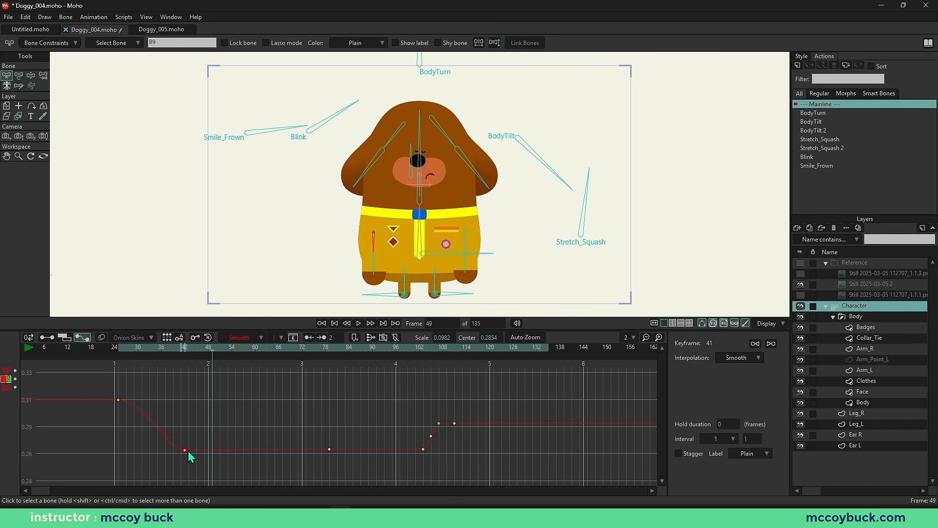
{"action": "key", "text": "ctrl+z"}
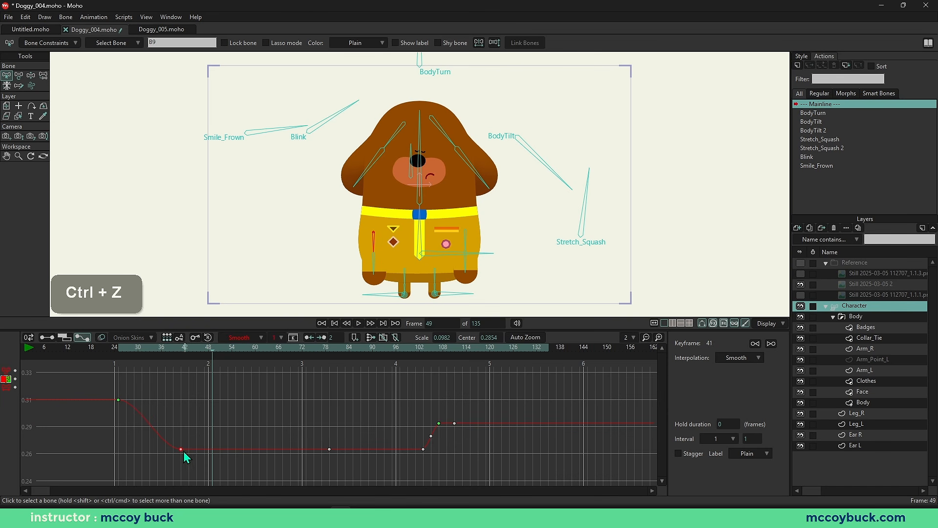
{"action": "left_click", "coordinate": [46, 337]}
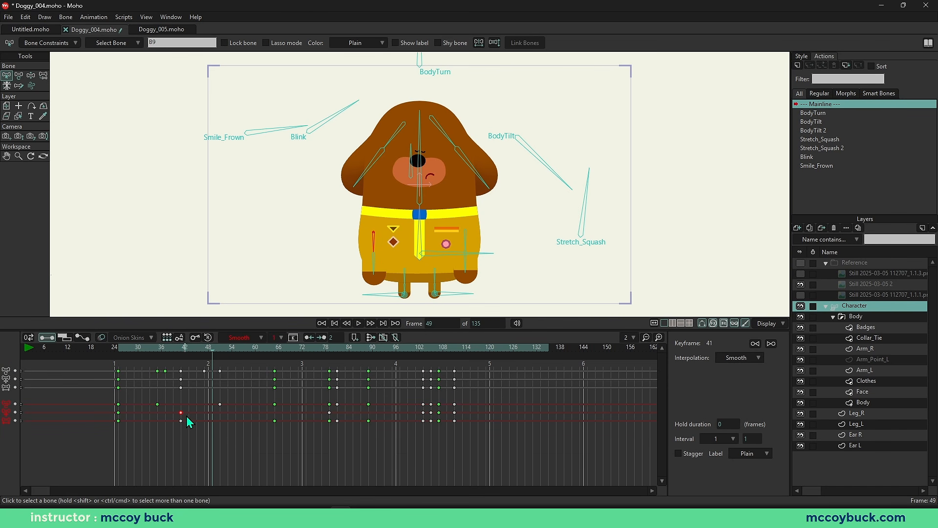
{"action": "left_click_drag", "start_coordinate": [180, 413], "coordinate": [211, 415]}
{"action": "left_click", "coordinate": [245, 422]}
{"action": "left_click", "coordinate": [218, 355]}
{"action": "left_click", "coordinate": [214, 356]}
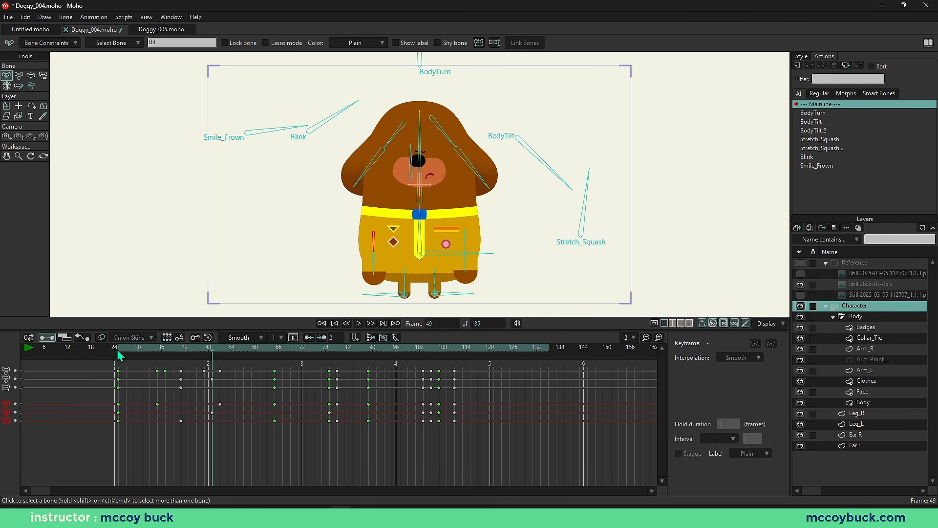
{"action": "key", "text": "space"}
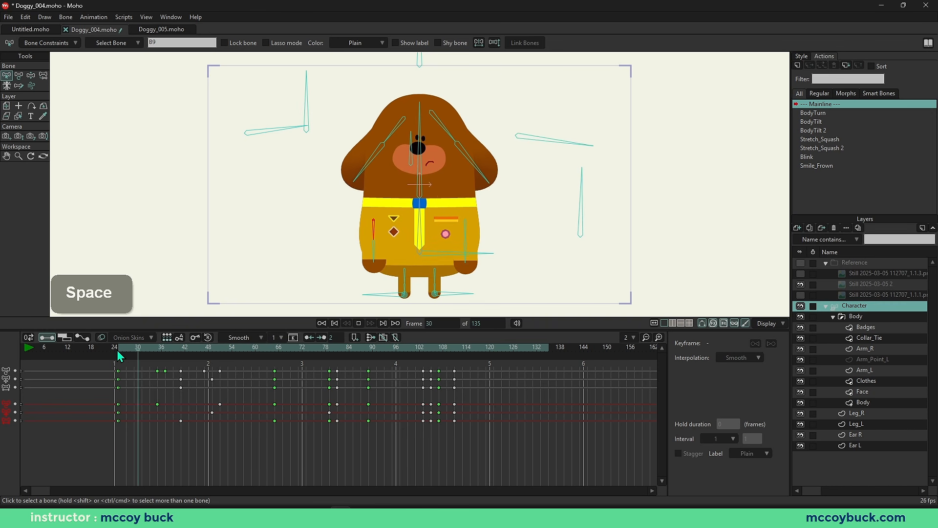
{"action": "left_click", "coordinate": [120, 355]}
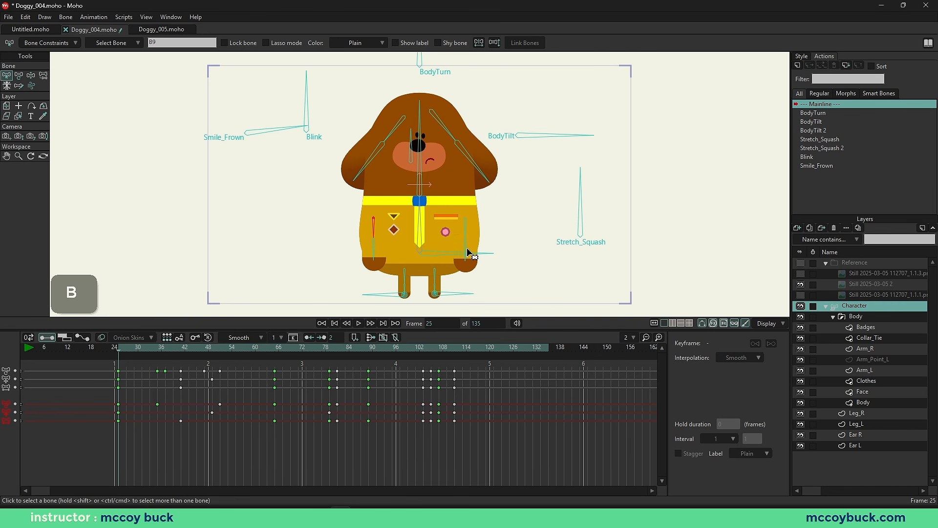
Step: Raise bone B11, the upper arm bone opposite B9, to a position of X 0.3099 at frame 25
{"action": "scroll", "coordinate": [467, 253], "scroll_direction": "up", "scroll_amount": 5}
{"action": "right_click", "coordinate": [436, 251]}
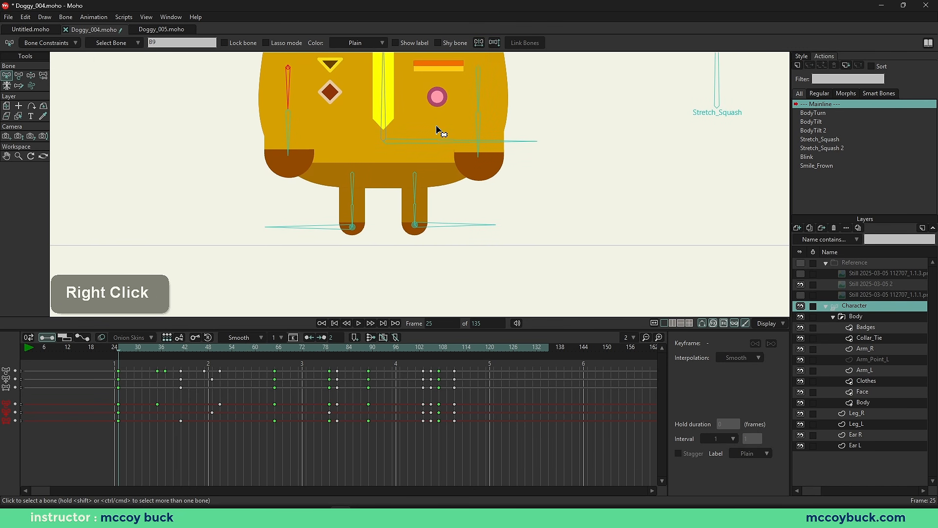
{"action": "scroll", "coordinate": [436, 128], "scroll_direction": "up", "scroll_amount": 2}
{"action": "right_click", "coordinate": [430, 140]}
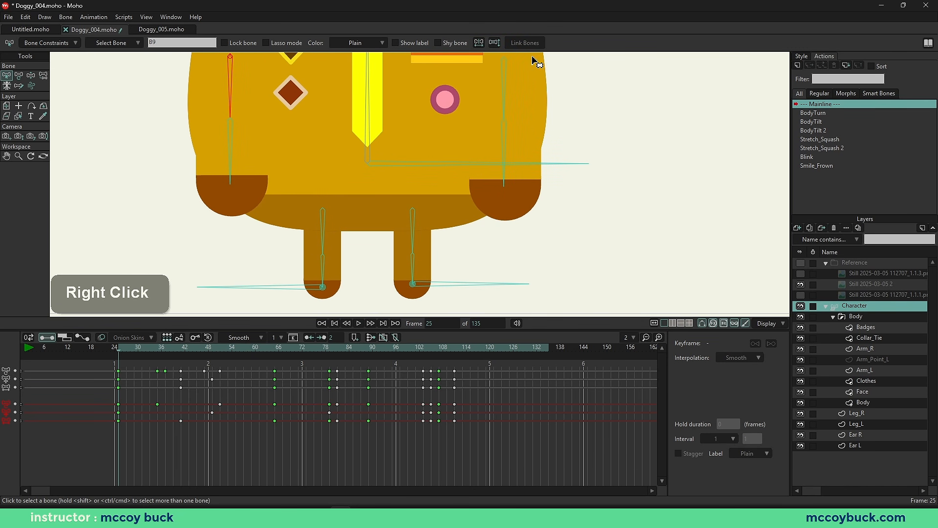
{"action": "right_click", "coordinate": [426, 133]}
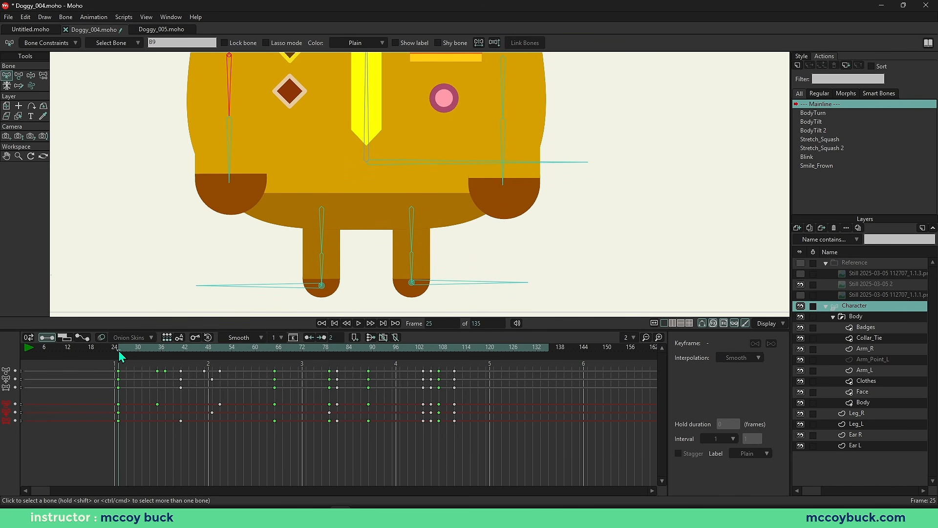
{"action": "right_click", "coordinate": [337, 232]}
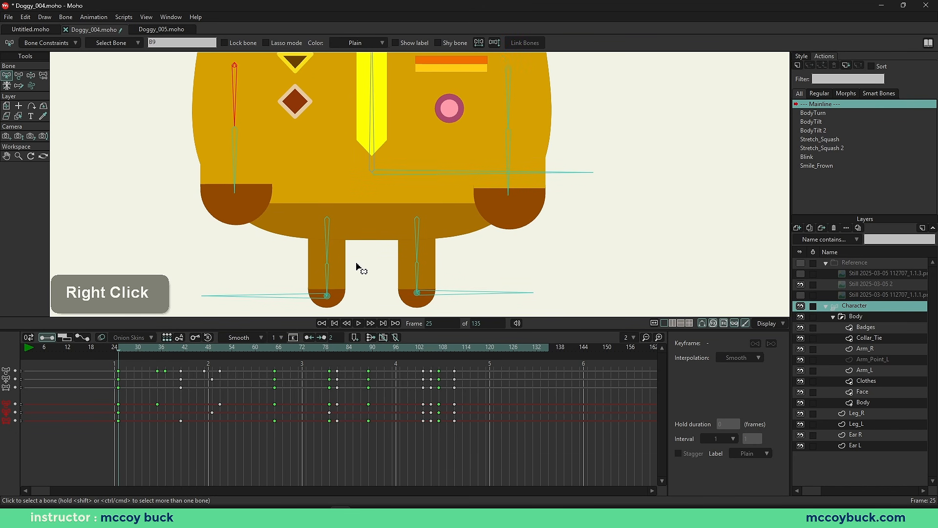
{"action": "left_click_drag", "start_coordinate": [357, 345], "coordinate": [357, 343]}
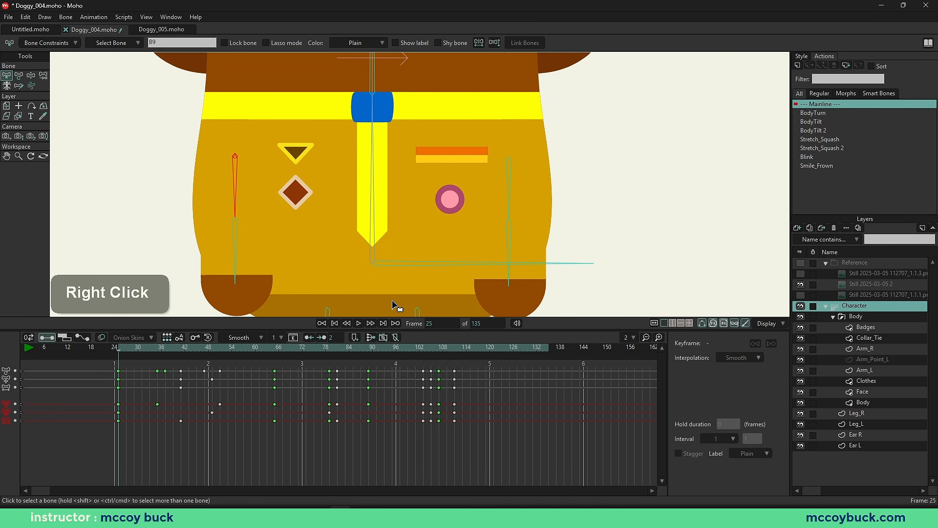
{"action": "left_click_drag", "start_coordinate": [393, 302], "coordinate": [391, 302]}
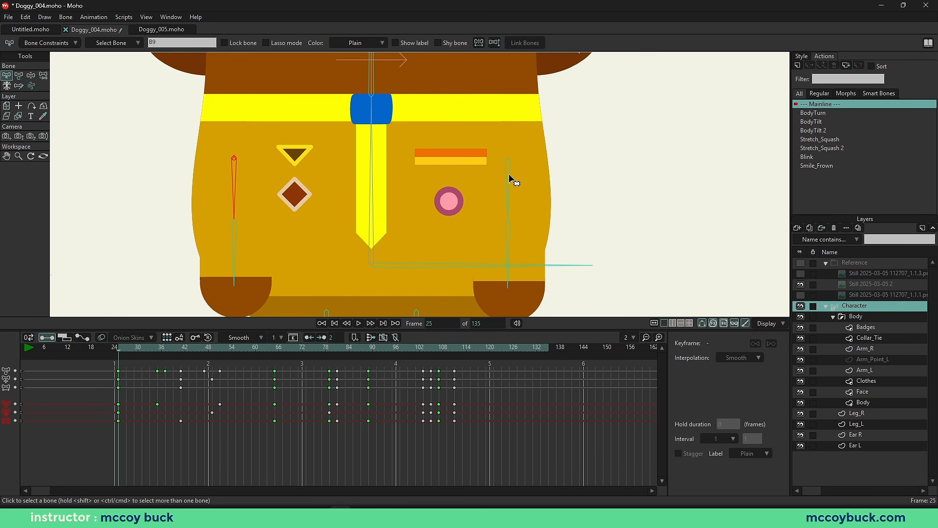
{"action": "left_click_drag", "start_coordinate": [261, 211], "coordinate": [256, 109]}
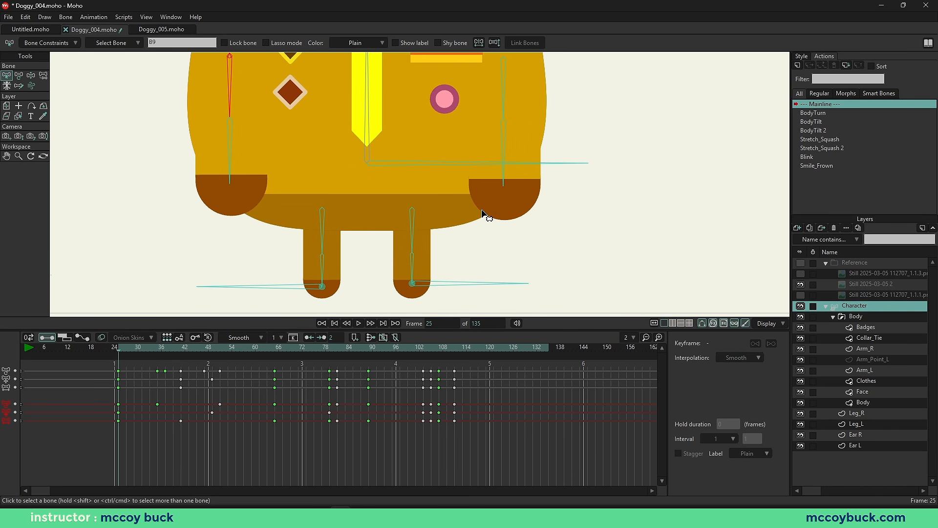
{"action": "mouse_move", "coordinate": [381, 160]}
{"action": "left_mouse_down"}
{"action": "mouse_move", "coordinate": [381, 172]}
{"action": "mouse_move", "coordinate": [383, 158]}
{"action": "left_mouse_up"}
{"action": "key", "text": "b"}
{"action": "left_click", "coordinate": [504, 89]}
{"action": "key", "text": "t"}
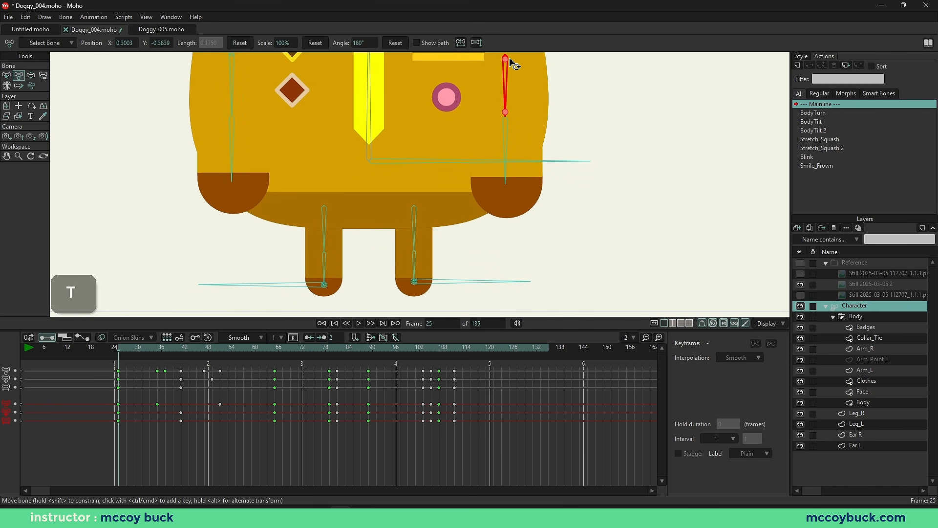
{"action": "left_click", "coordinate": [509, 61], "text": "shift"}
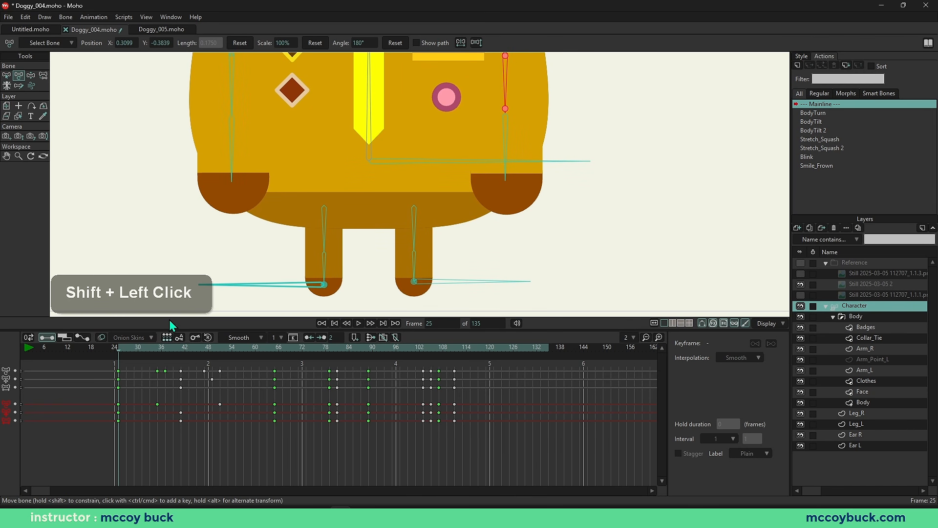
Step: Delete bone B11's keyframes on all its channels between frames 41 and 89
{"action": "left_click", "coordinate": [118, 413], "text": "shift"}
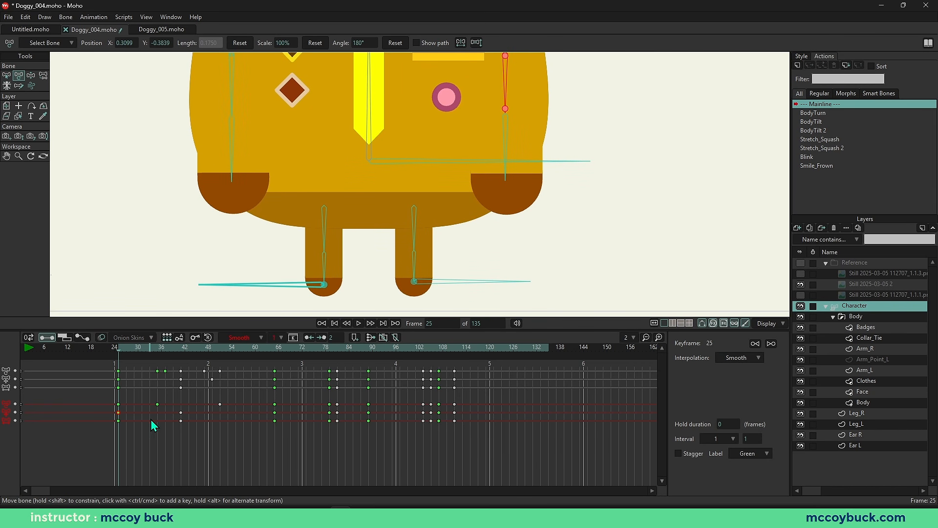
{"action": "key", "text": "ctrl+c"}
{"action": "left_click_drag", "start_coordinate": [122, 355], "coordinate": [336, 424]}
{"action": "left_click_drag", "start_coordinate": [335, 352], "coordinate": [426, 375]}
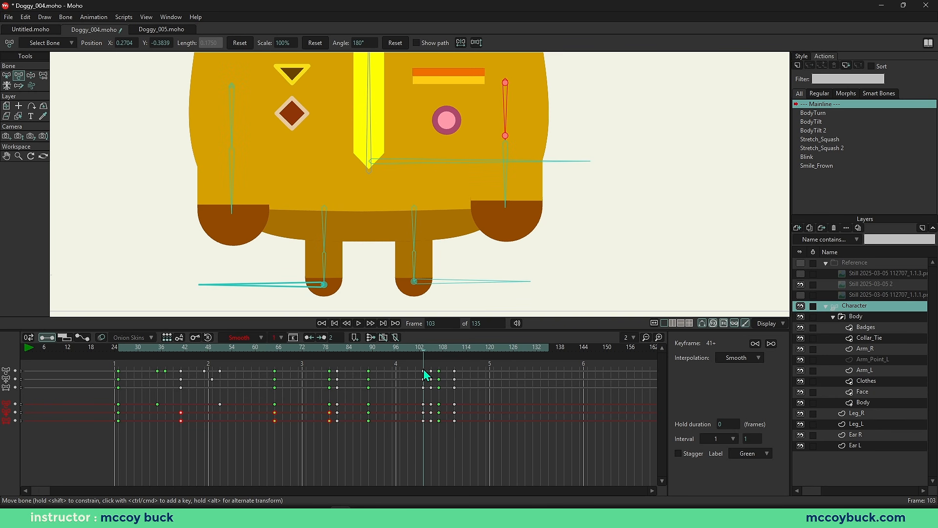
{"action": "left_click_drag", "start_coordinate": [161, 410], "coordinate": [390, 417]}
{"action": "left_click_drag", "start_coordinate": [172, 402], "coordinate": [378, 429]}
{"action": "key", "text": "Delete"}
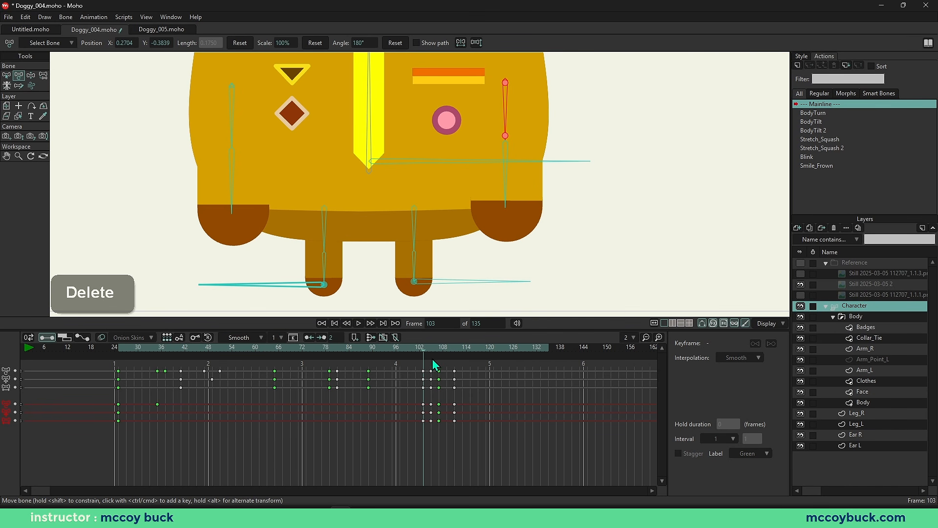
Step: Copy bone B11's translation keyframe from frame 25 to frame 103
{"action": "left_click", "coordinate": [119, 413]}
{"action": "key", "text": "ctrl+c"}
{"action": "key", "text": "ctrl+v"}
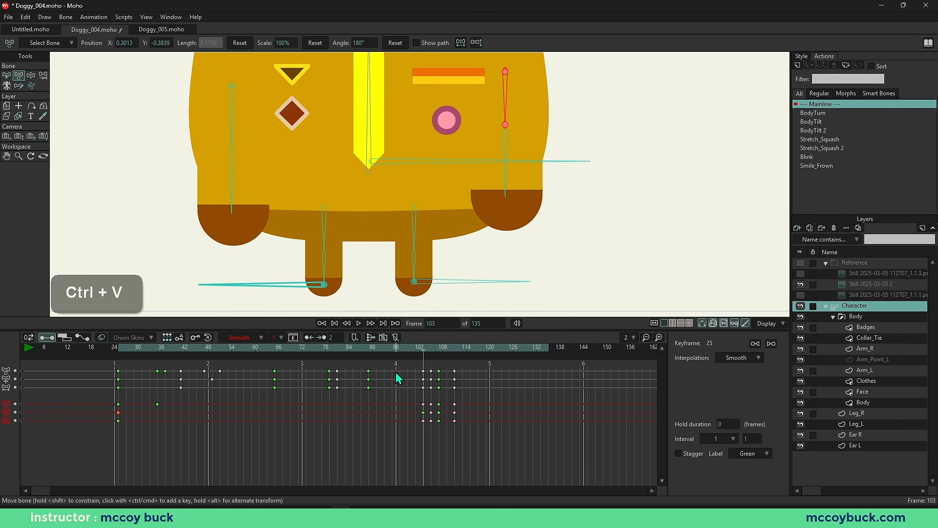
Step: Scrub through the body turn and lower bone B11 to a position of X 0.2536 at frame 53
{"action": "left_click", "coordinate": [119, 352]}
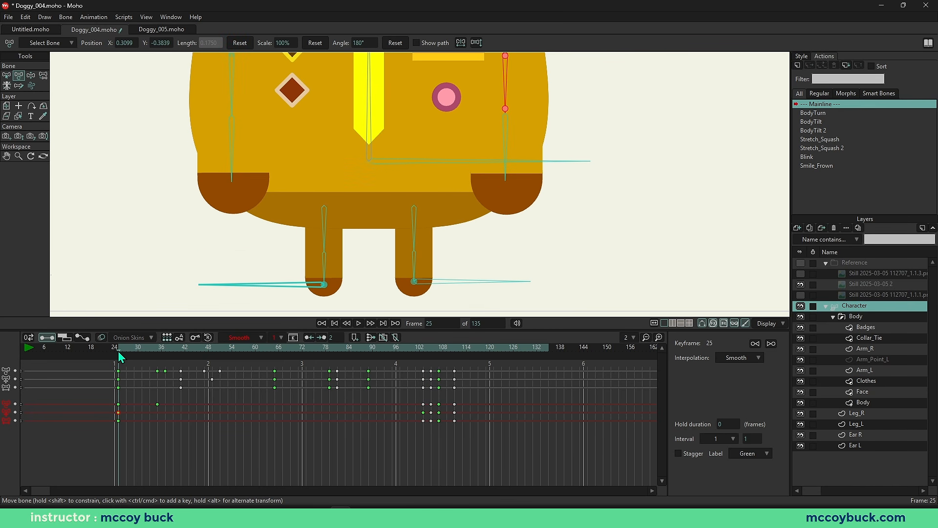
{"action": "left_click_drag", "start_coordinate": [122, 357], "coordinate": [223, 364]}
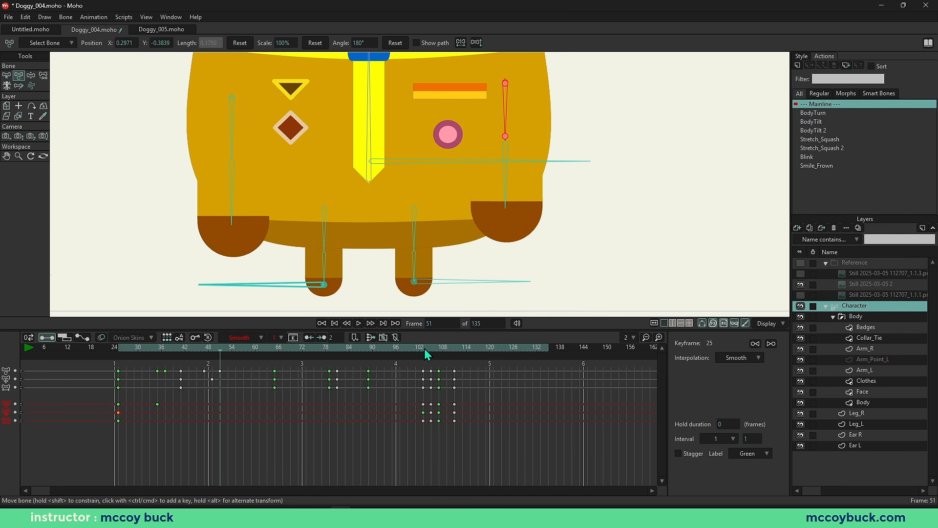
{"action": "left_click_drag", "start_coordinate": [427, 354], "coordinate": [236, 366]}
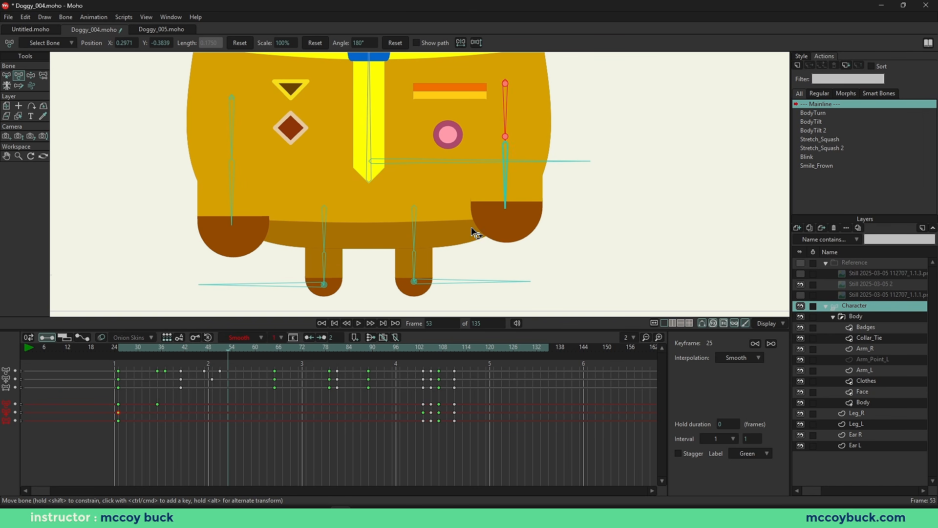
{"action": "left_click_drag", "start_coordinate": [478, 230], "coordinate": [471, 296]}
{"action": "key", "text": "b"}
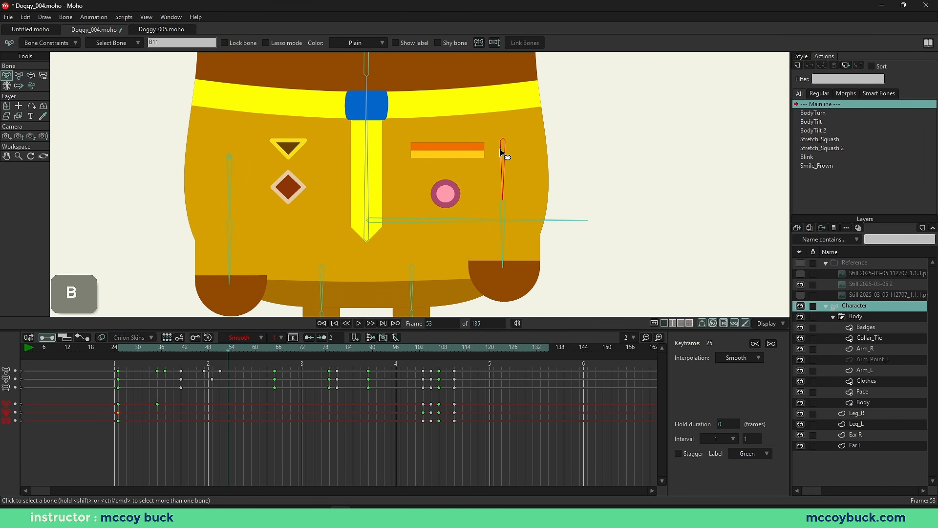
{"action": "key", "text": "t"}
{"action": "left_click_drag", "start_coordinate": [502, 148], "coordinate": [505, 159]}
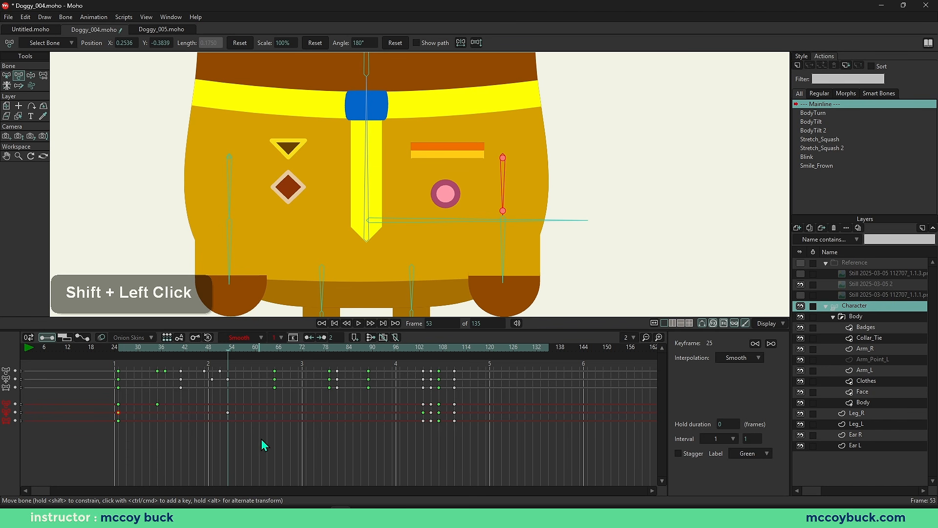
Step: Copy bone B11's lowered translation keyframe from frame 53 to frame 103
{"action": "left_click", "coordinate": [228, 412], "text": "shift"}
{"action": "key", "text": "ctrl+c"}
{"action": "left_click", "coordinate": [424, 353]}
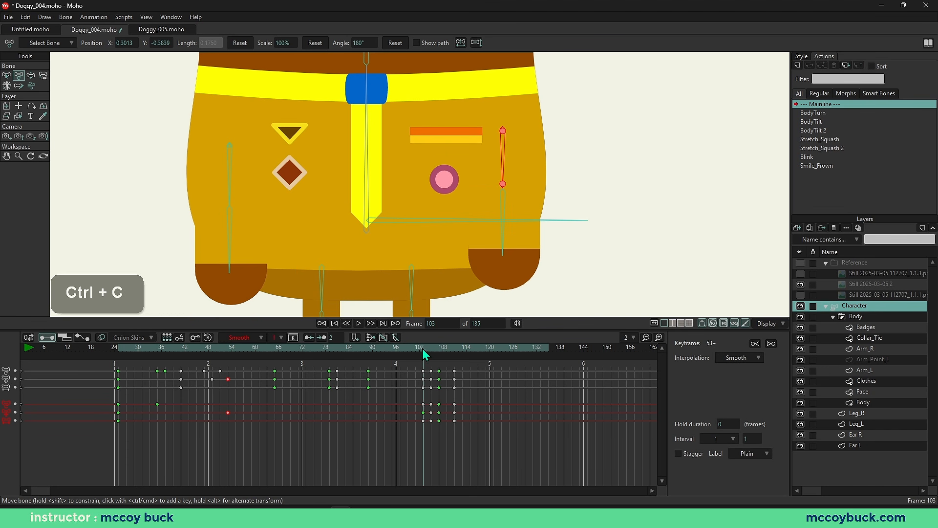
{"action": "key", "text": "ctrl+v"}
Step: Return to frame 25, deselect the bone, and enlarge the canvas area to show the whole character
{"action": "left_click_drag", "start_coordinate": [425, 353], "coordinate": [121, 399]}
{"action": "key", "text": "b"}
{"action": "scroll", "coordinate": [178, 244], "scroll_direction": "down", "scroll_amount": 2}
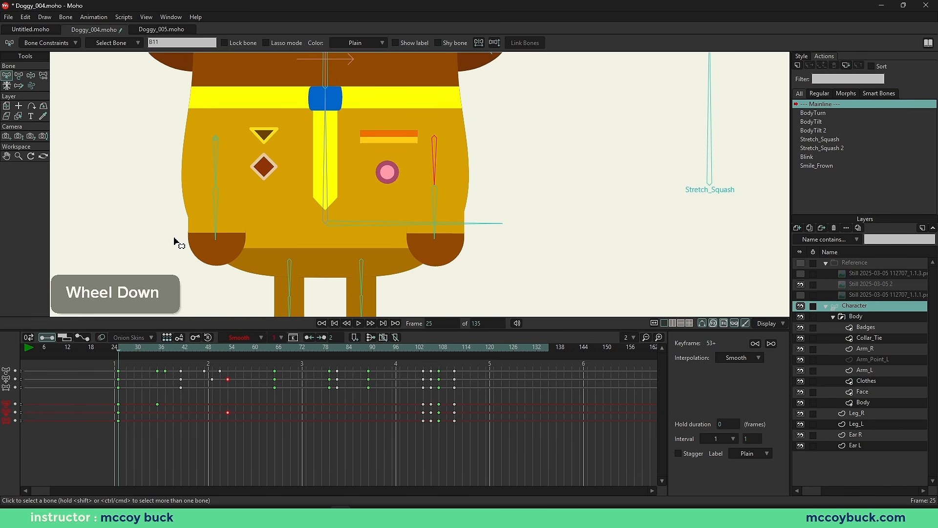
{"action": "right_click", "coordinate": [178, 244]}
{"action": "scroll", "coordinate": [220, 195], "scroll_direction": "down", "scroll_amount": 1}
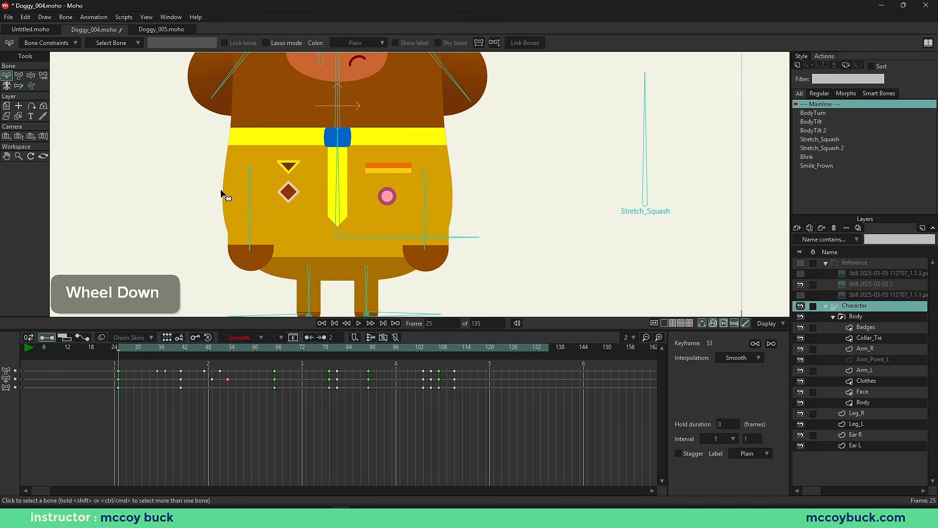
{"action": "scroll", "coordinate": [373, 308], "scroll_direction": "down", "scroll_amount": 1}
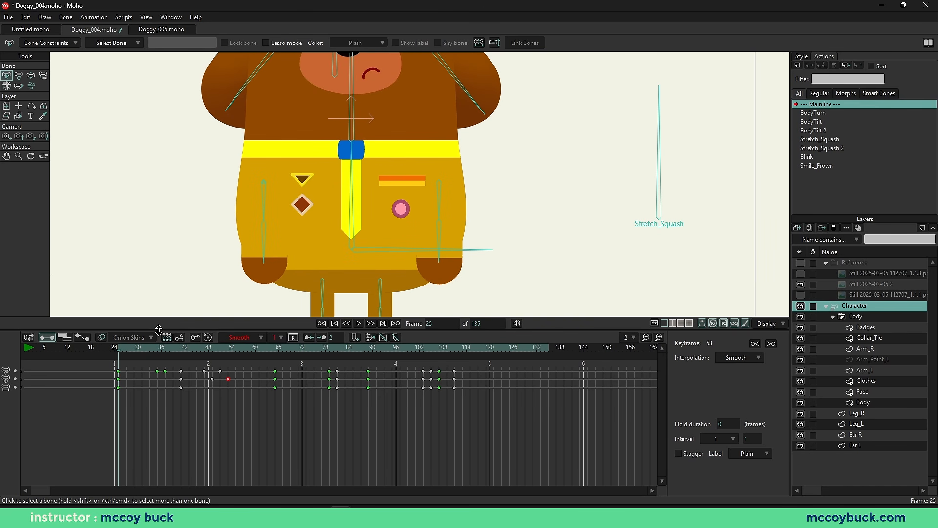
{"action": "left_click_drag", "start_coordinate": [158, 328], "coordinate": [154, 360]}
{"action": "scroll", "coordinate": [610, 262], "scroll_direction": "down", "scroll_amount": 1}
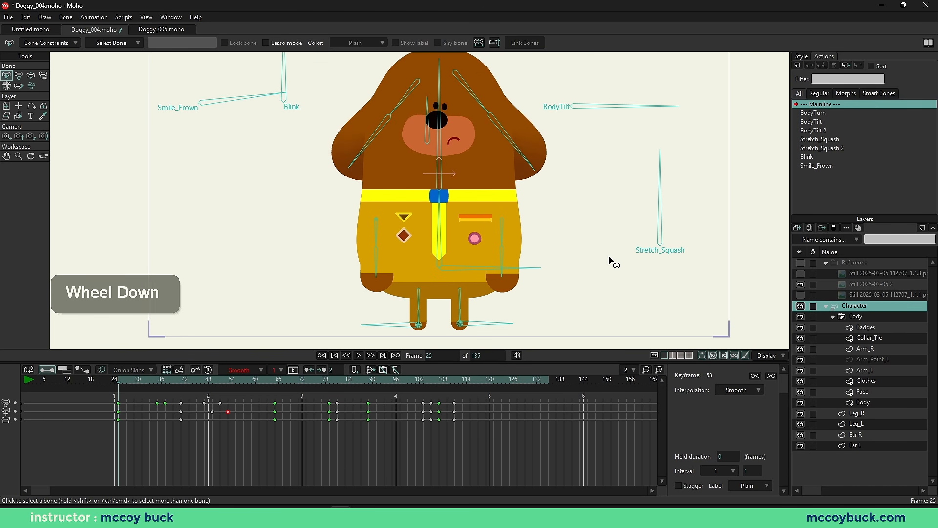
{"action": "key", "text": "Home"}
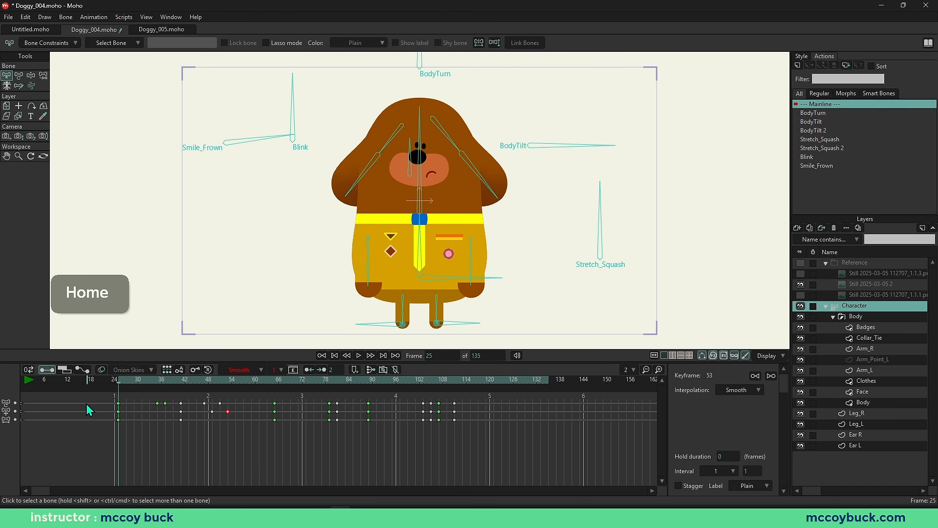
Step: Play back the animation from frame 25 to check the motion of both arms
{"action": "left_click", "coordinate": [126, 396]}
{"action": "key", "text": "space"}
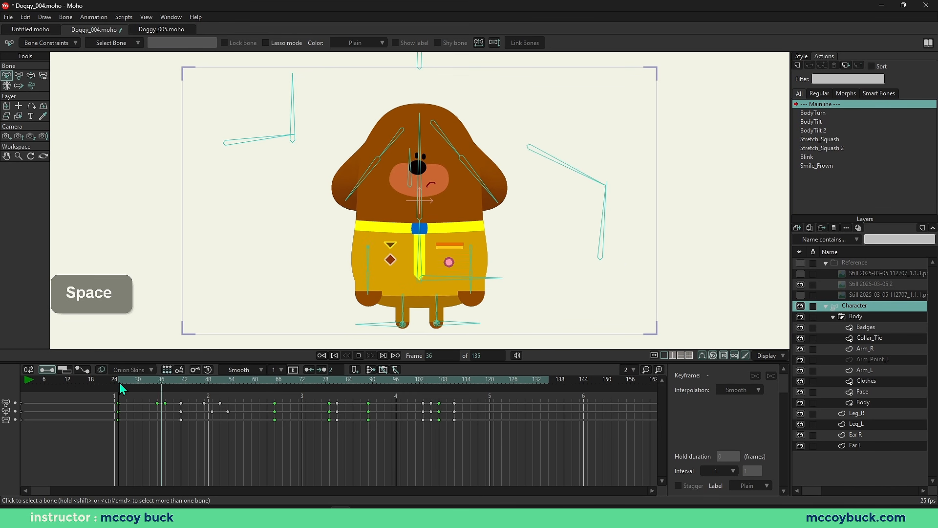
{"action": "key", "text": "space"}
{"action": "left_click", "coordinate": [122, 388]}
{"action": "key", "text": "space"}
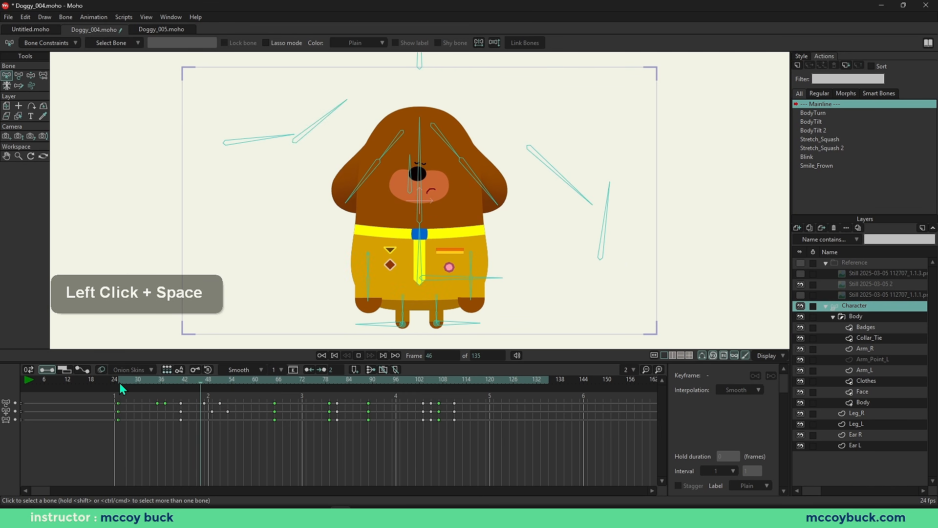
{"action": "key", "text": "space"}
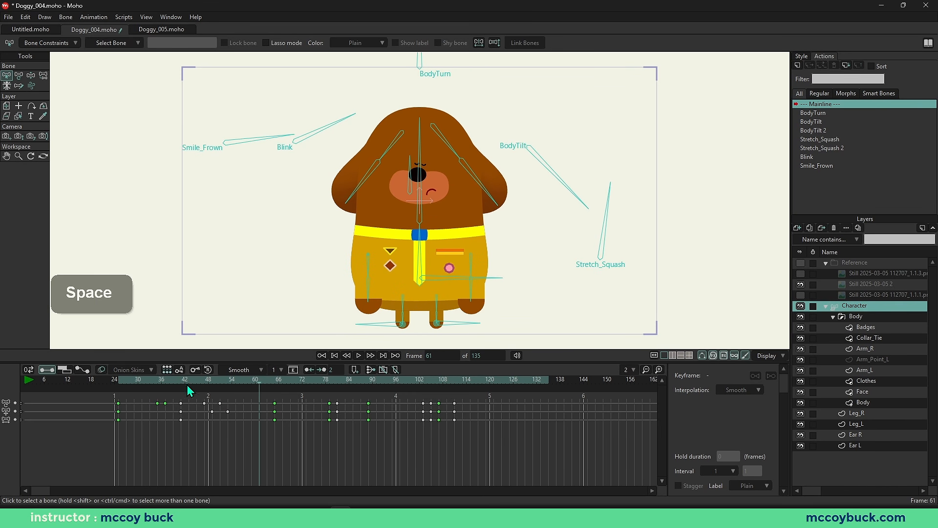
Step: Raise the upper arm bones B9 and B11 together at frame 89 to a position of X 0.2675
{"action": "key", "text": "space"}
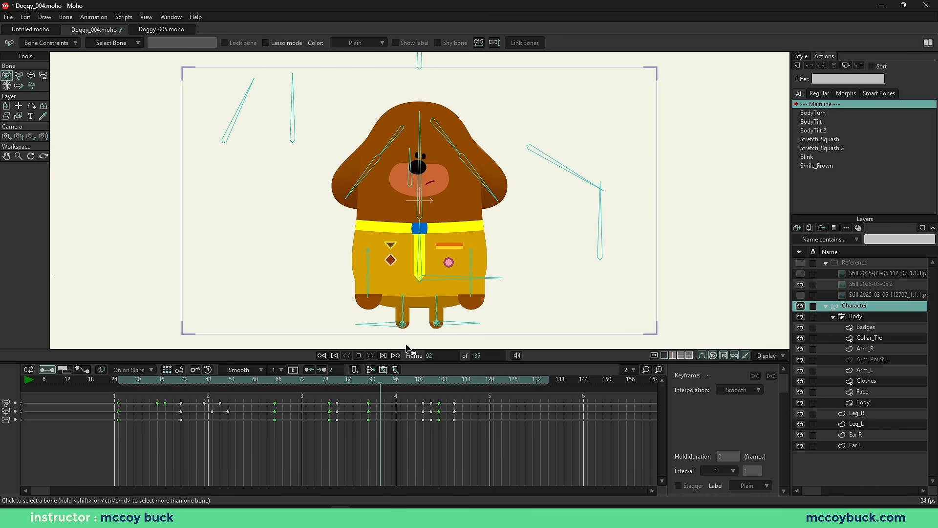
{"action": "left_click_drag", "start_coordinate": [251, 377], "coordinate": [331, 409]}
{"action": "key", "text": "b"}
{"action": "left_click", "coordinate": [370, 262]}
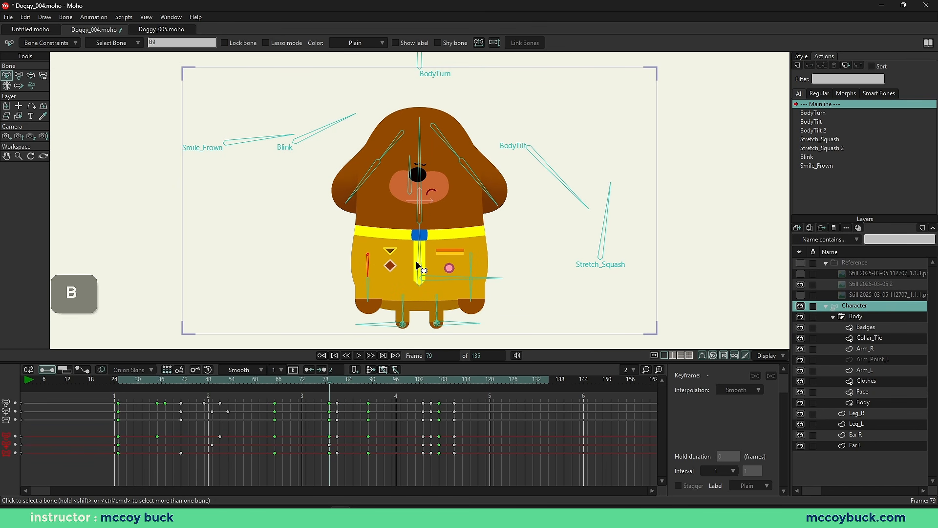
{"action": "left_click", "coordinate": [472, 264], "text": "shift"}
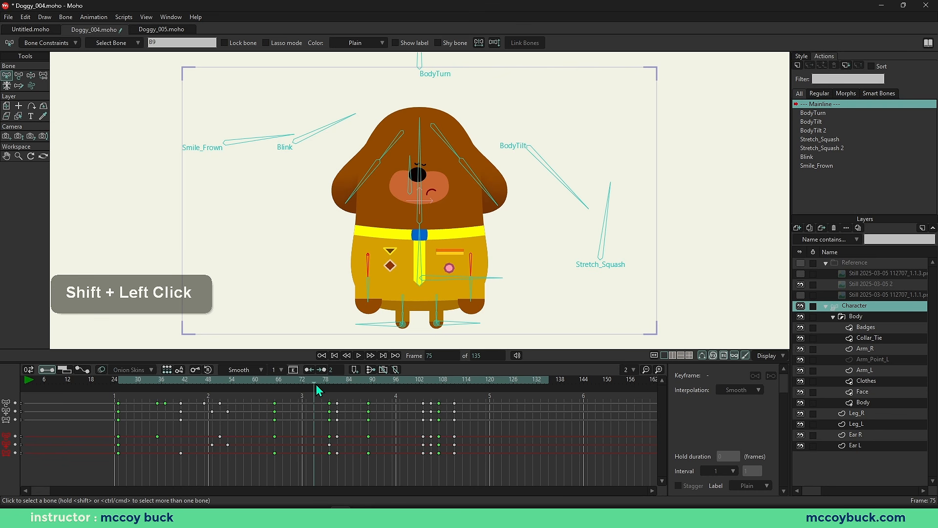
{"action": "left_click_drag", "start_coordinate": [316, 386], "coordinate": [329, 388]}
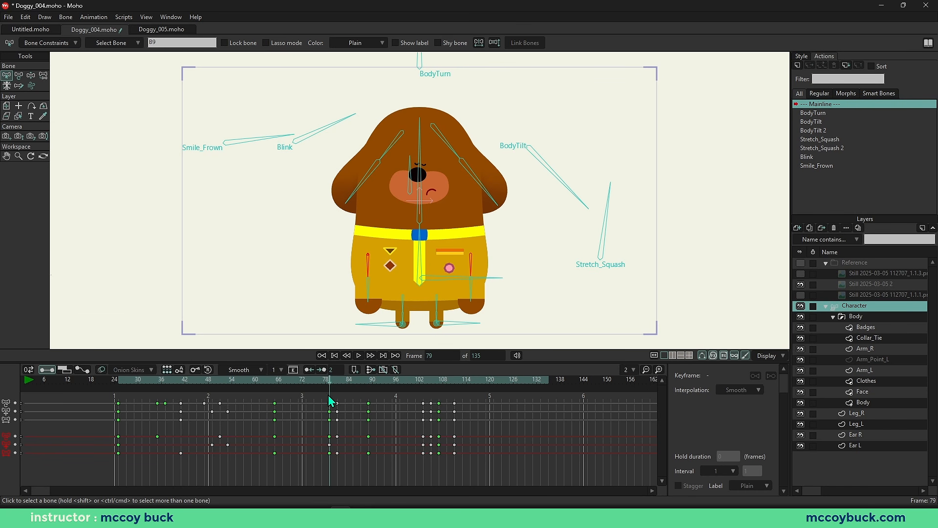
{"action": "left_click", "coordinate": [368, 399]}
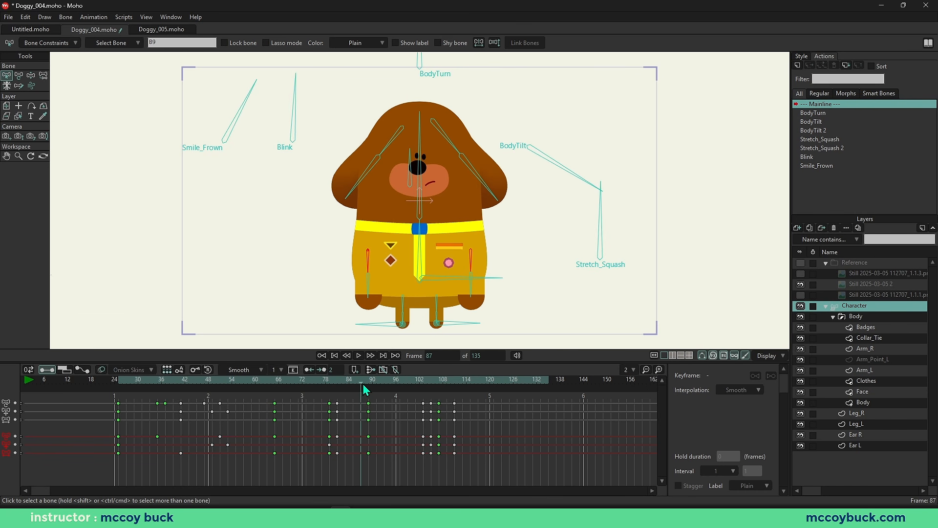
{"action": "key", "text": "t"}
{"action": "left_click", "coordinate": [369, 256], "text": "shift"}
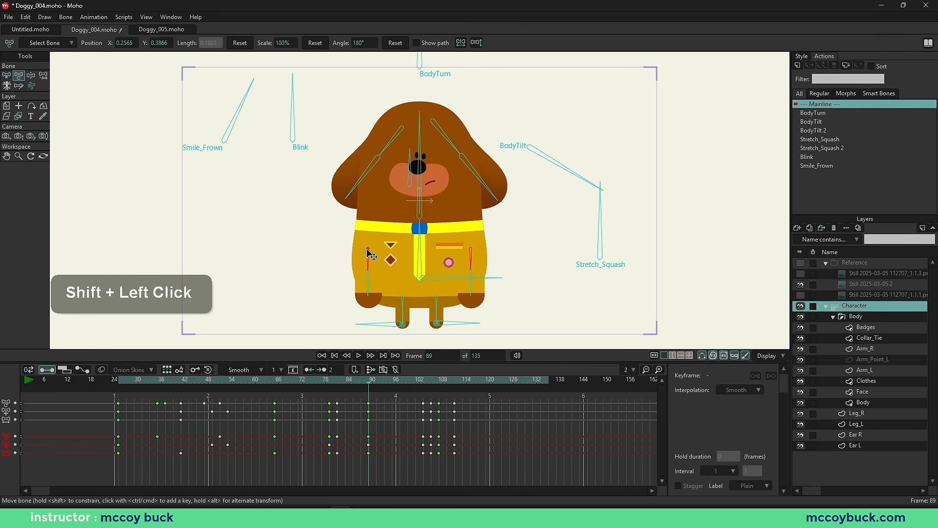
Step: Play back the second half of the body turn to check the raised upper arms
{"action": "left_click", "coordinate": [324, 383]}
{"action": "key", "text": "space"}
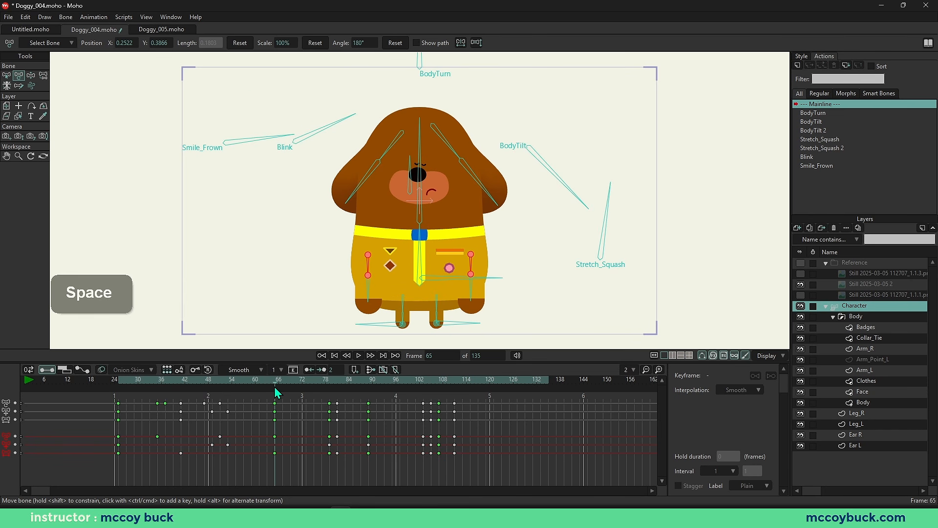
{"action": "key", "text": "space"}
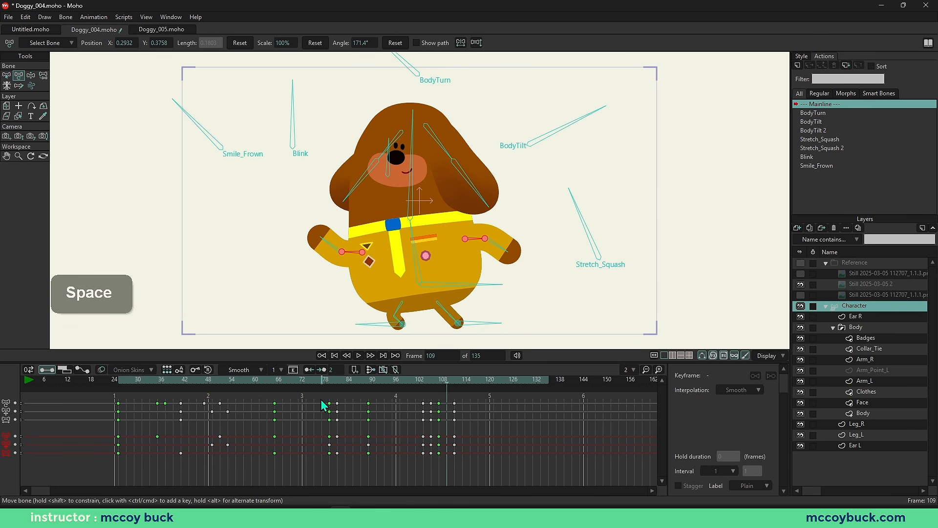
Step: Copy the upper arm bones' translation keyframe from frame 89 to frame 103
{"action": "left_click", "coordinate": [370, 387]}
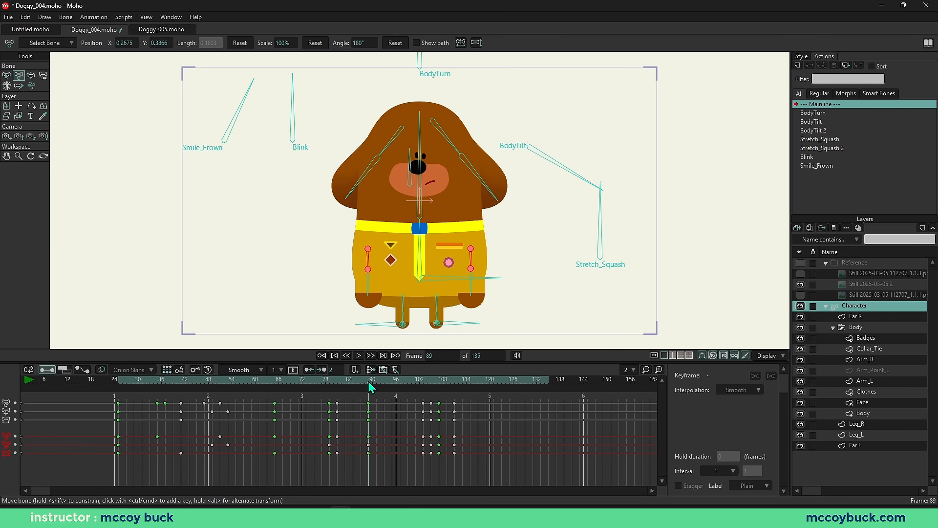
{"action": "left_click_drag", "start_coordinate": [370, 387], "coordinate": [423, 397]}
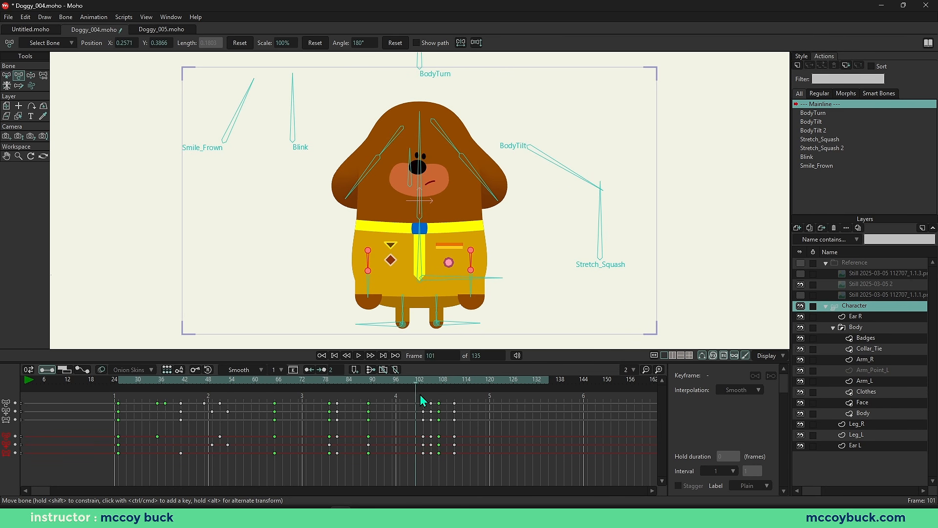
{"action": "left_click", "coordinate": [369, 445]}
{"action": "key", "text": "ctrl+c"}
{"action": "key", "text": "ctrl+v"}
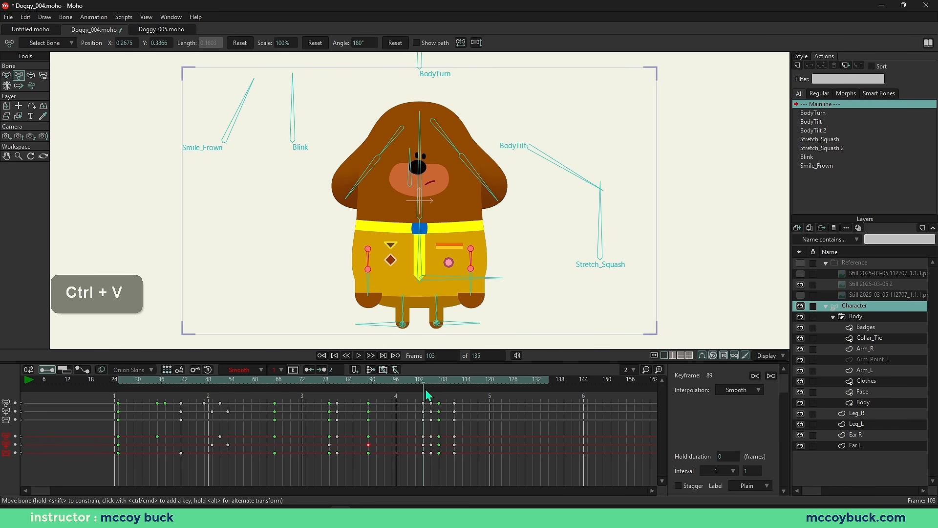
Step: Play back the animation from frame 44 to check the copied upper arm translation
{"action": "left_click_drag", "start_coordinate": [424, 386], "coordinate": [194, 387]}
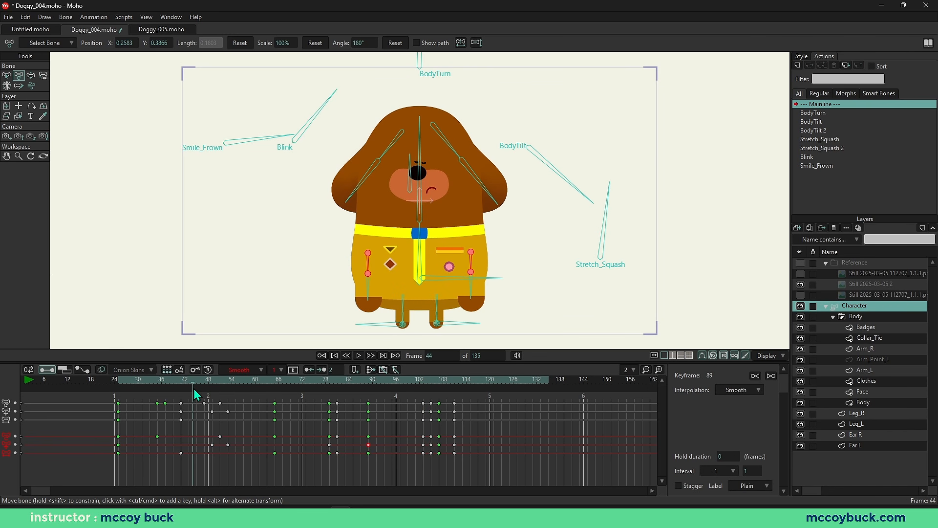
{"action": "key", "text": "space"}
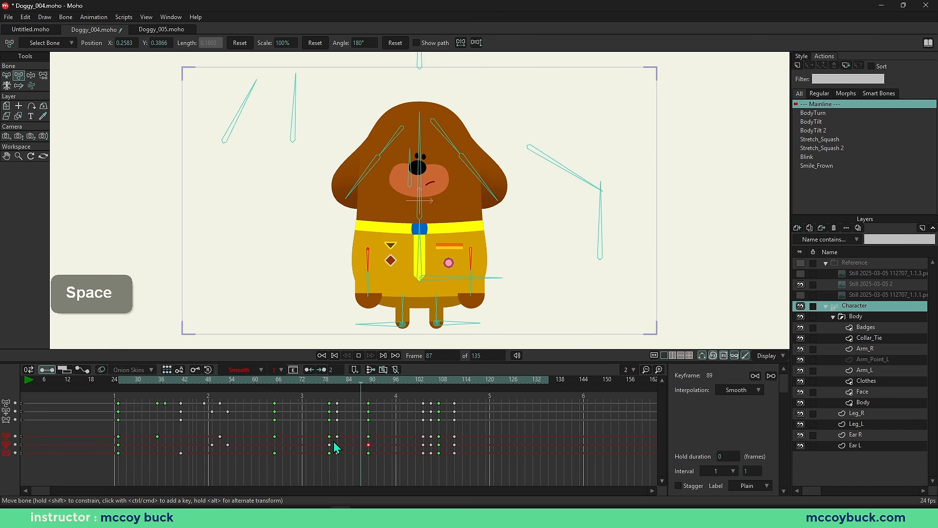
{"action": "key", "text": "space"}
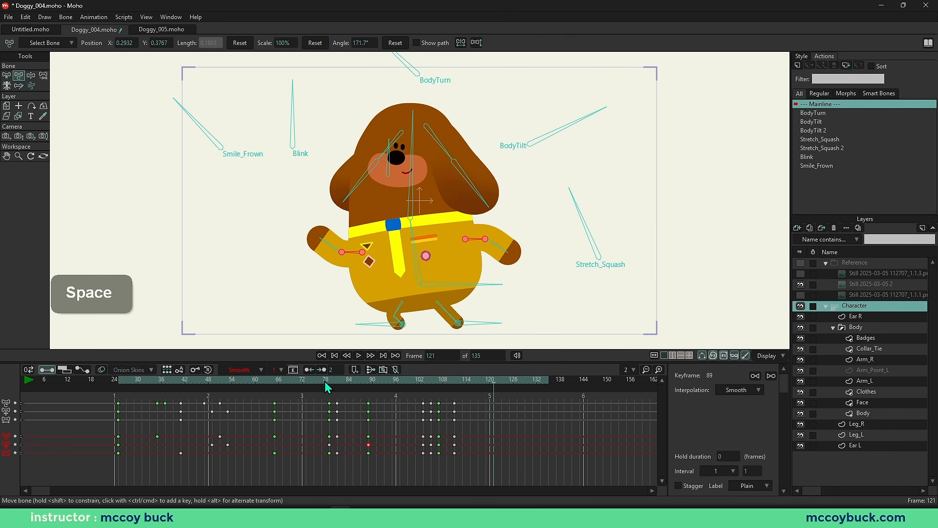
Step: Return to frame 89, enlarge the character, and activate the Manipulate Bones tool
{"action": "left_click_drag", "start_coordinate": [328, 387], "coordinate": [370, 402]}
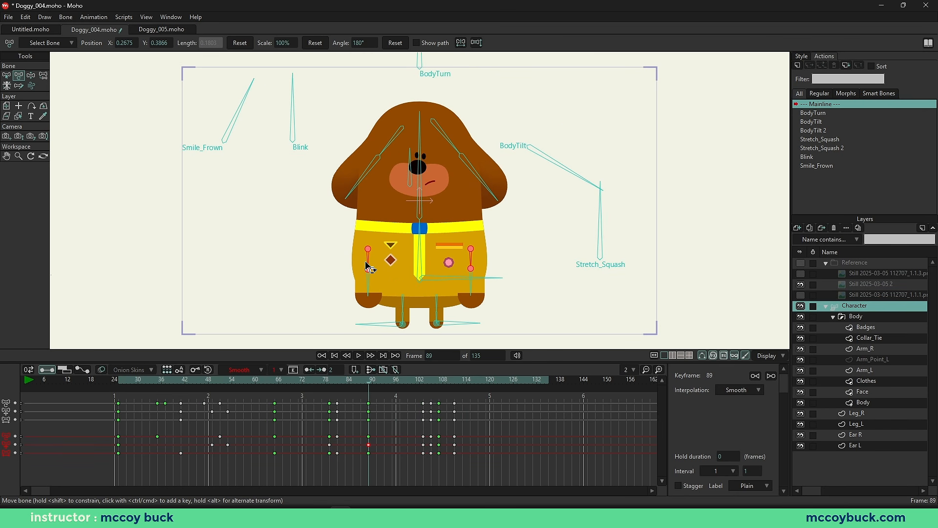
{"action": "scroll", "coordinate": [372, 269], "scroll_direction": "up", "scroll_amount": 3}
{"action": "scroll", "coordinate": [387, 240], "scroll_direction": "down", "scroll_amount": 1}
{"action": "key", "text": "b"}
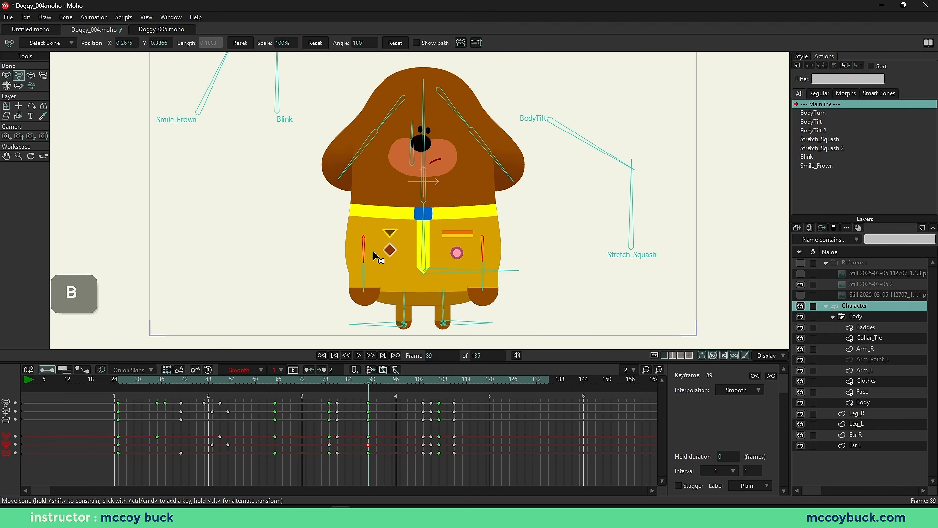
{"action": "key", "text": "z"}
{"action": "left_click_drag", "start_coordinate": [362, 272], "coordinate": [370, 274]}
{"action": "key", "text": "ctrl+z"}
{"action": "key", "text": "ctrl+z"}
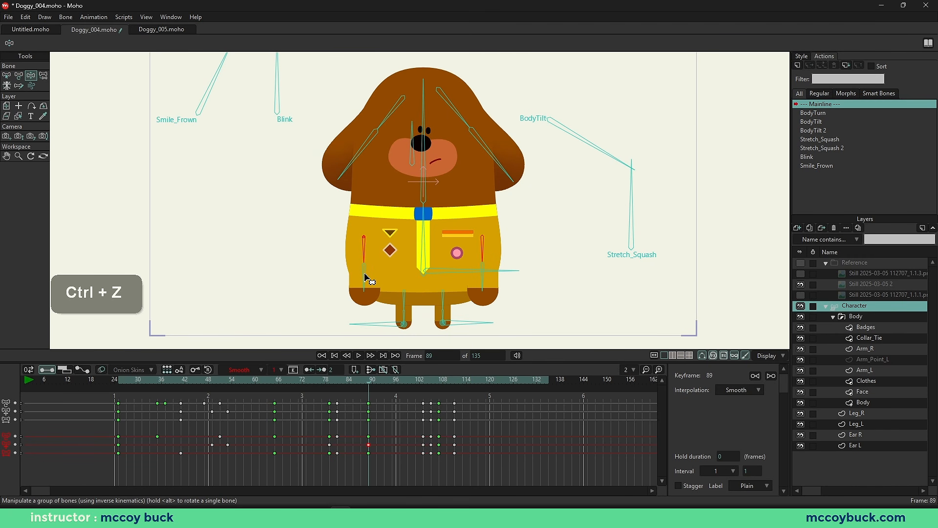
Step: Bend both forearm bones slightly inward at frame 89 and scrub the preceding frames to check the arms
{"action": "left_click", "coordinate": [366, 278]}
{"action": "left_click", "coordinate": [367, 268]}
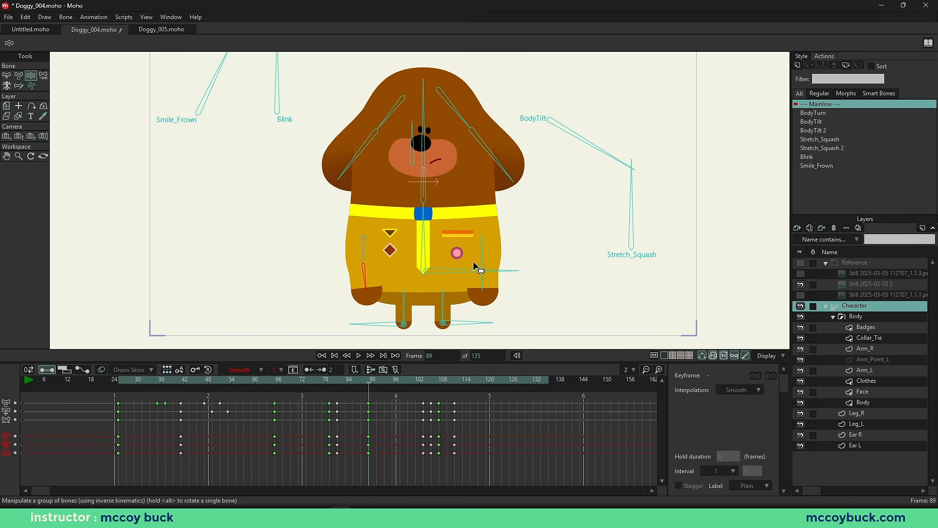
{"action": "left_click", "coordinate": [482, 288]}
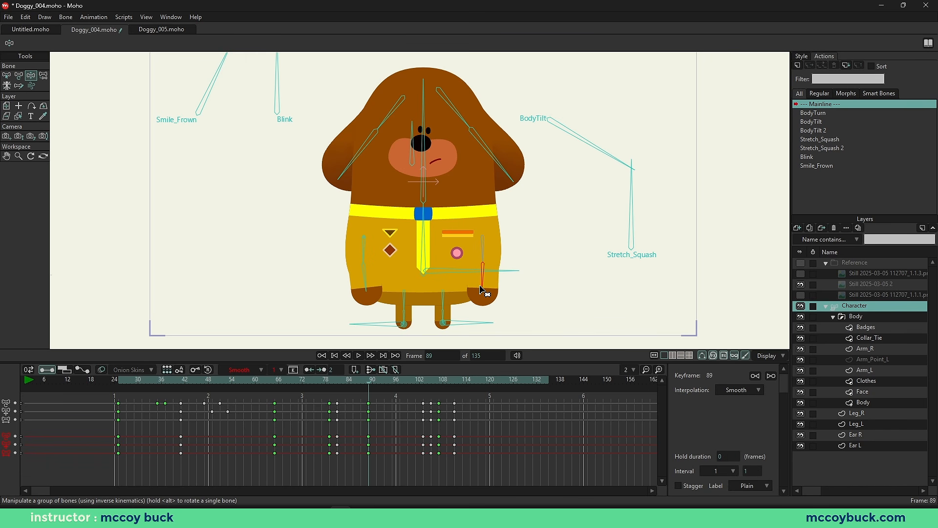
{"action": "key", "text": "b"}
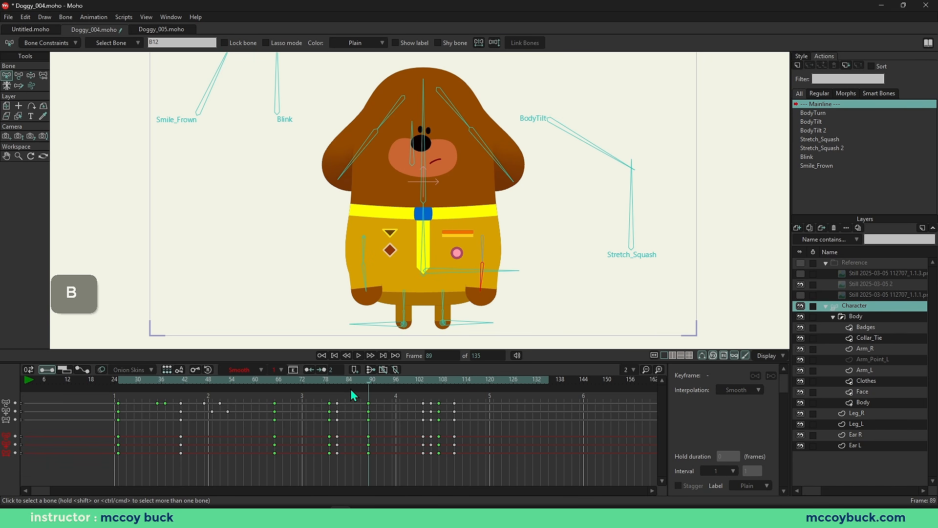
{"action": "mouse_move", "coordinate": [351, 386]}
{"action": "left_mouse_down"}
{"action": "mouse_move", "coordinate": [317, 385]}
{"action": "mouse_move", "coordinate": [367, 386]}
{"action": "left_mouse_up"}
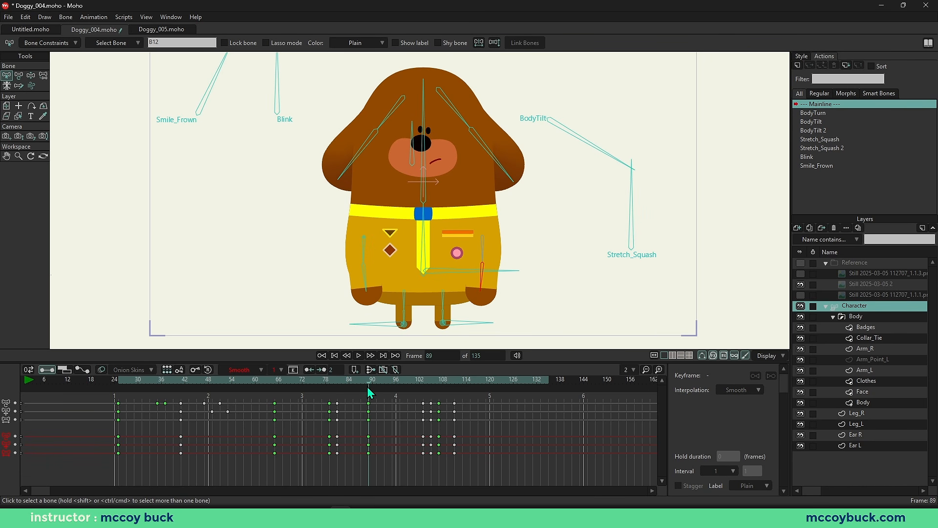
Step: Select the upper and lower bones of both arms and copy their keyframes from frame 89 to frame 103
{"action": "key", "text": "b"}
{"action": "left_click", "coordinate": [365, 249]}
{"action": "left_click", "coordinate": [363, 278], "text": "shift"}
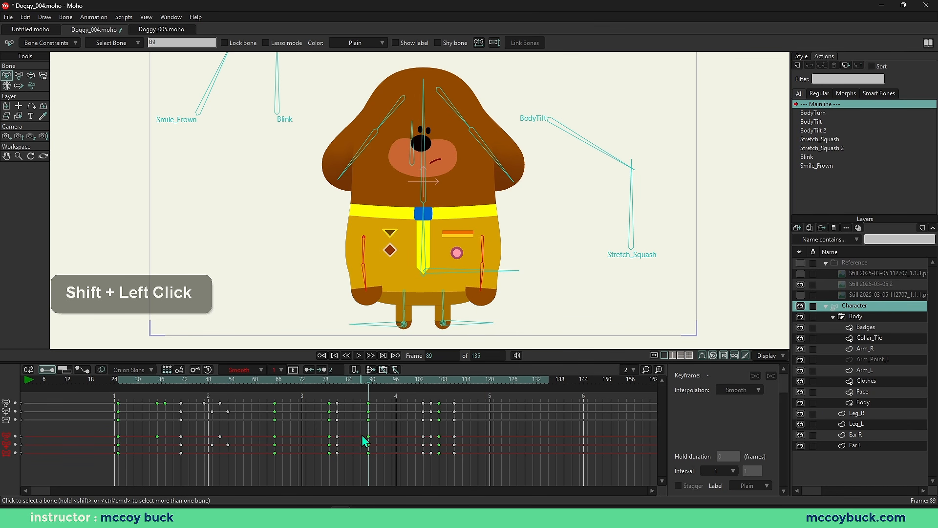
{"action": "left_click_drag", "start_coordinate": [363, 436], "coordinate": [377, 461]}
{"action": "key", "text": "ctrl+c"}
{"action": "left_click", "coordinate": [423, 382]}
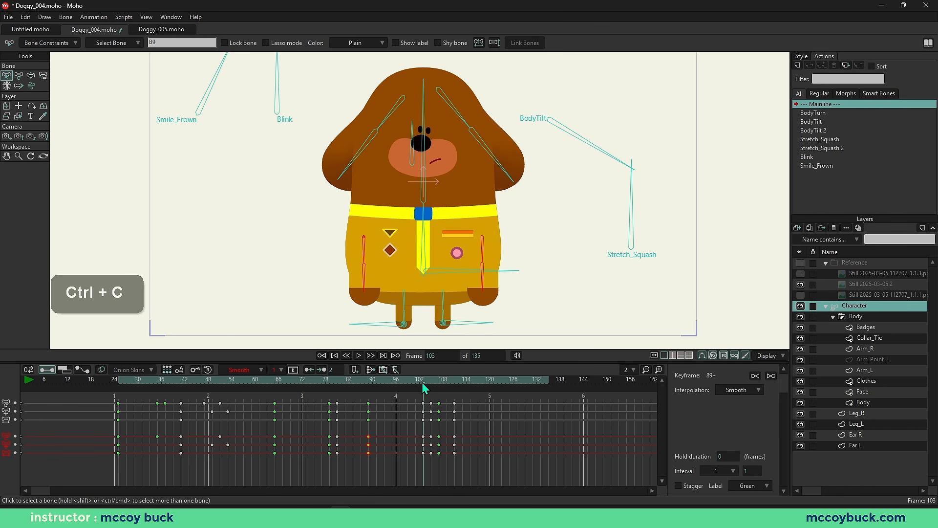
{"action": "key", "text": "ctrl+v"}
{"action": "mouse_move", "coordinate": [422, 384]}
{"action": "left_mouse_down"}
{"action": "mouse_move", "coordinate": [447, 390]}
{"action": "mouse_move", "coordinate": [421, 396]}
{"action": "left_mouse_up"}
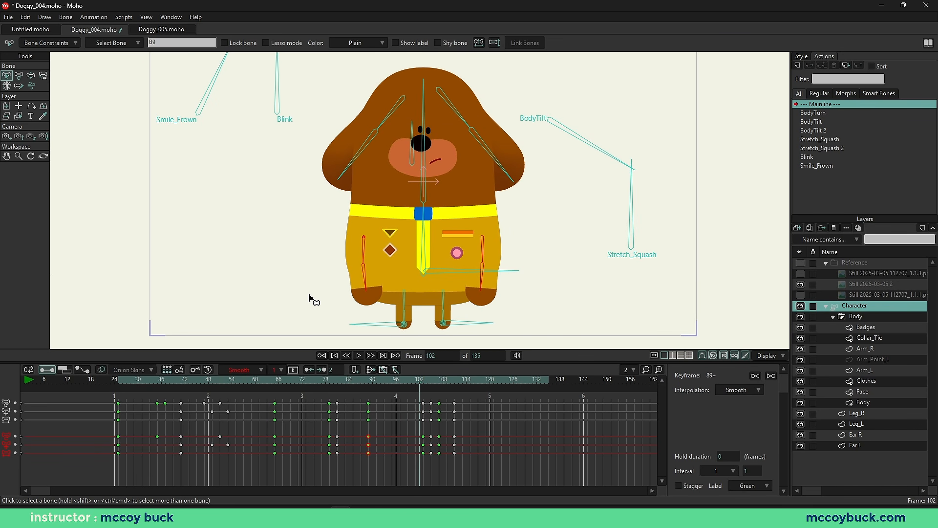
Step: Deselect the bones and play back the animation from frame 25 with the whole character in view
{"action": "scroll", "coordinate": [302, 288], "scroll_direction": "down", "scroll_amount": 3}
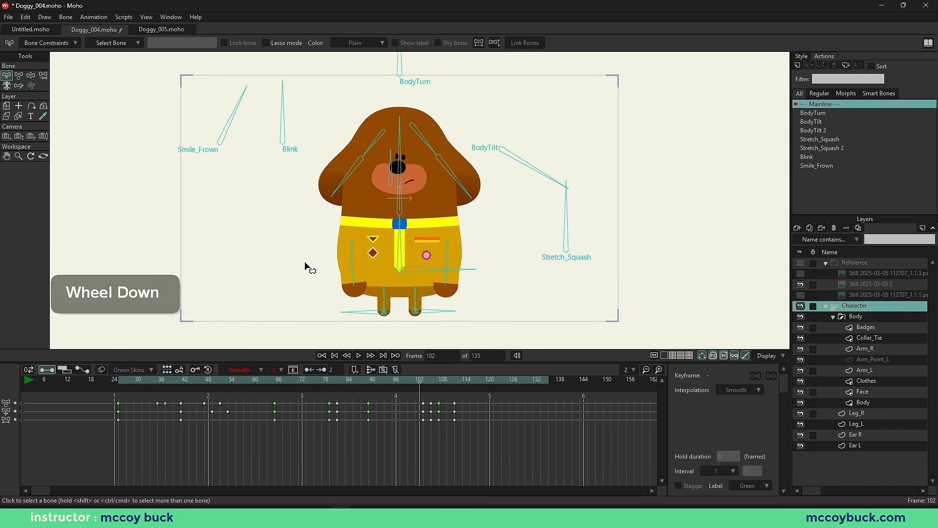
{"action": "left_click", "coordinate": [122, 388]}
{"action": "key", "text": "space"}
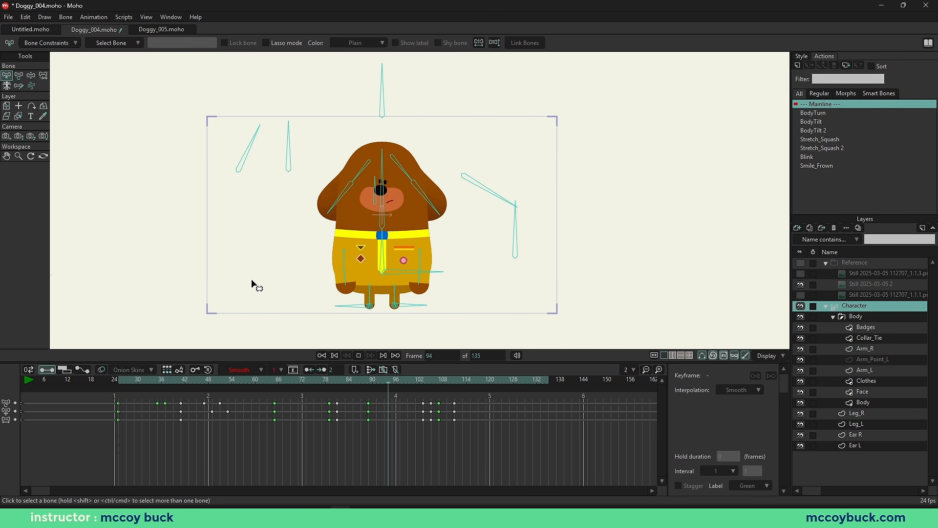
{"action": "key", "text": "space"}
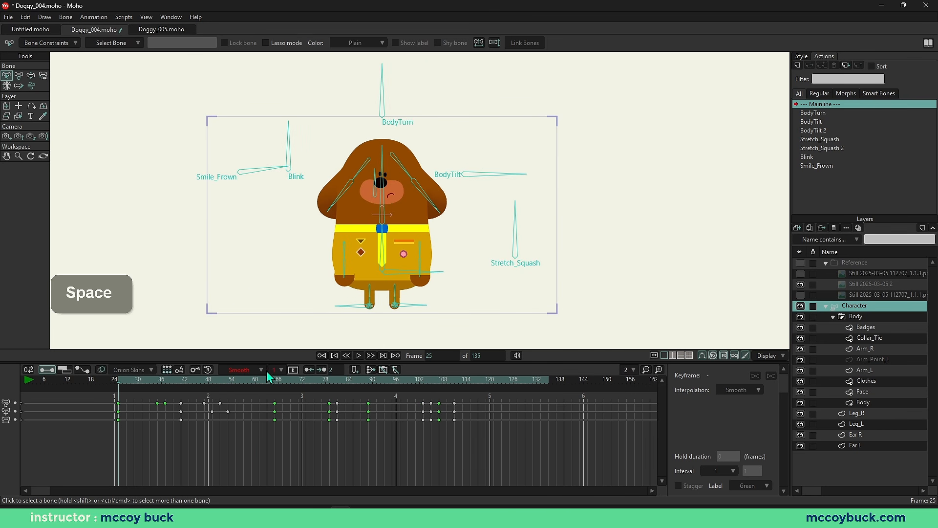
Step: Offset the Smile_Frown bone's angle keyframes at frames 81 and 89 to frames 83 and 91
{"action": "left_click_drag", "start_coordinate": [306, 380], "coordinate": [325, 386]}
{"action": "scroll", "coordinate": [401, 210], "scroll_direction": "up", "scroll_amount": 3}
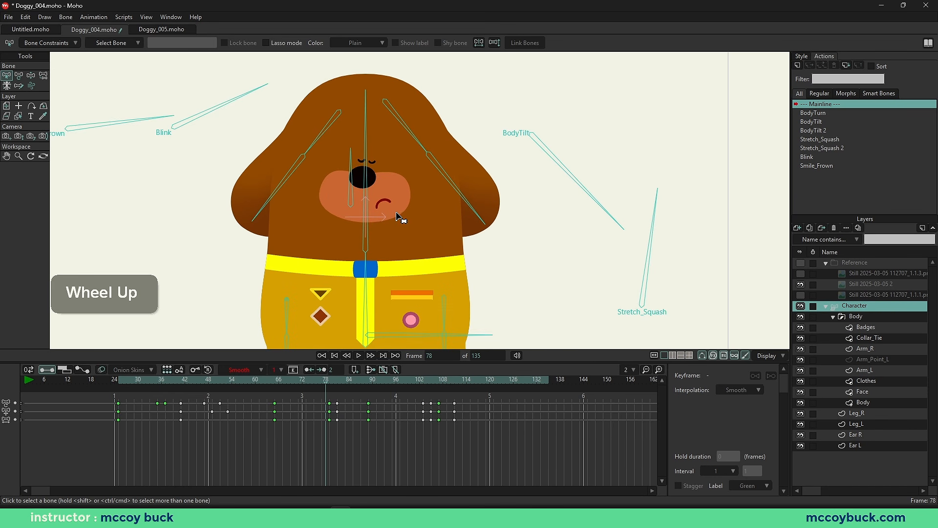
{"action": "scroll", "coordinate": [384, 254], "scroll_direction": "down", "scroll_amount": 1}
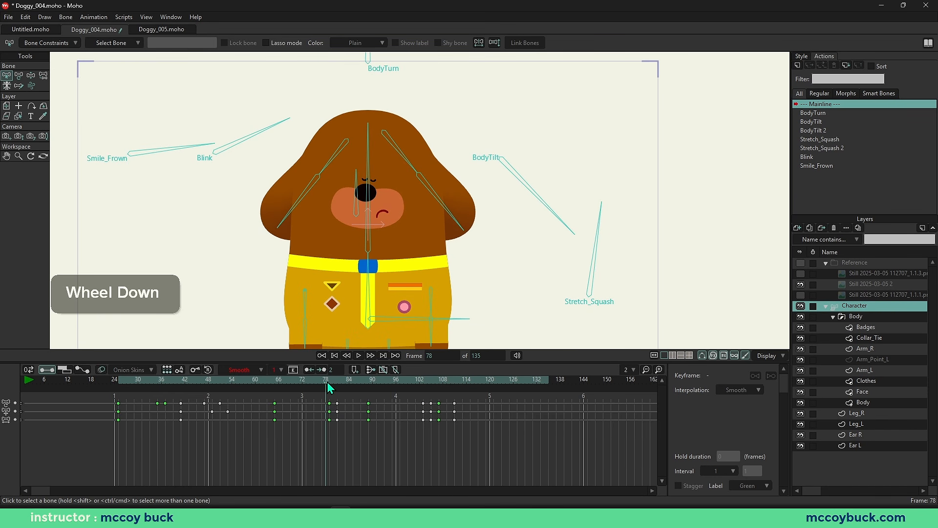
{"action": "left_click_drag", "start_coordinate": [327, 382], "coordinate": [370, 402]}
{"action": "left_click", "coordinate": [138, 140]}
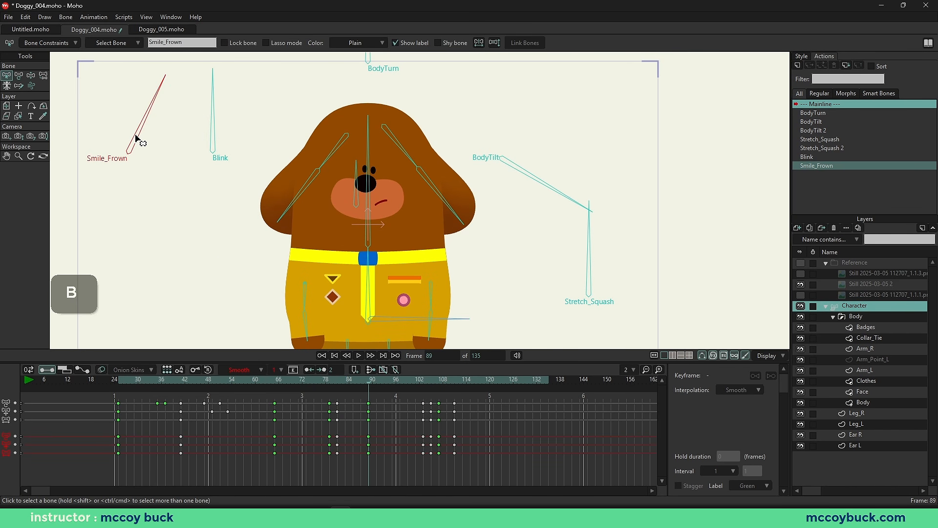
{"action": "mouse_move", "coordinate": [336, 380]}
{"action": "left_mouse_down"}
{"action": "mouse_move", "coordinate": [358, 386]}
{"action": "mouse_move", "coordinate": [335, 391]}
{"action": "left_mouse_up"}
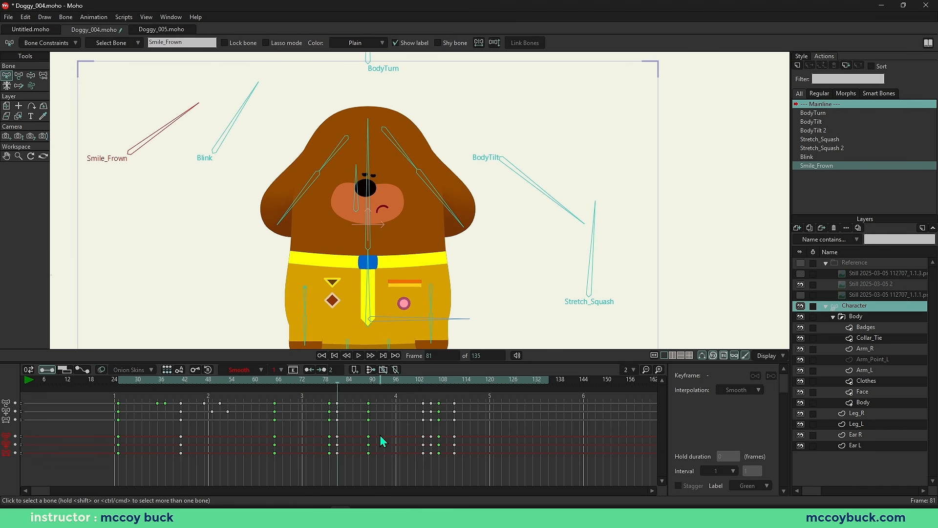
{"action": "left_click_drag", "start_coordinate": [380, 433], "coordinate": [348, 443]}
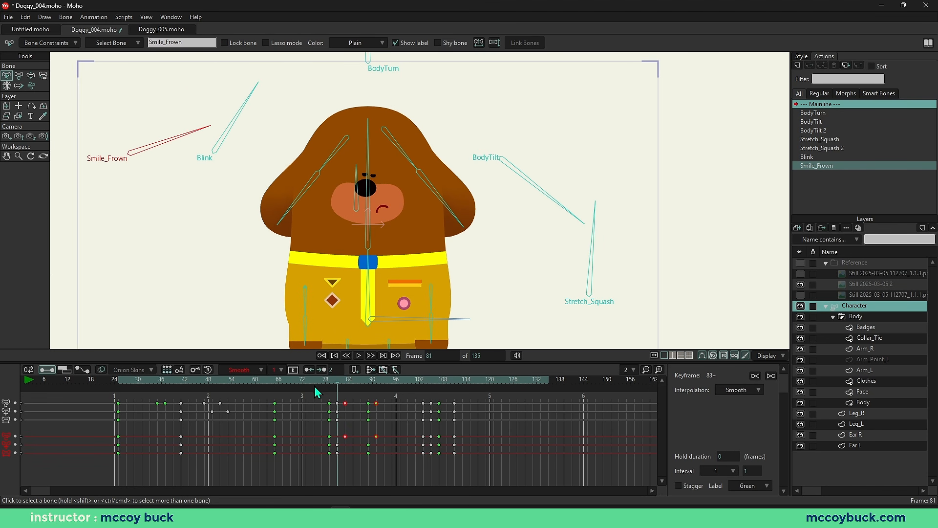
Step: Play back the second half of the animation repeatedly to check the timing of the delayed mouth movement
{"action": "left_click", "coordinate": [287, 379]}
{"action": "key", "text": "space"}
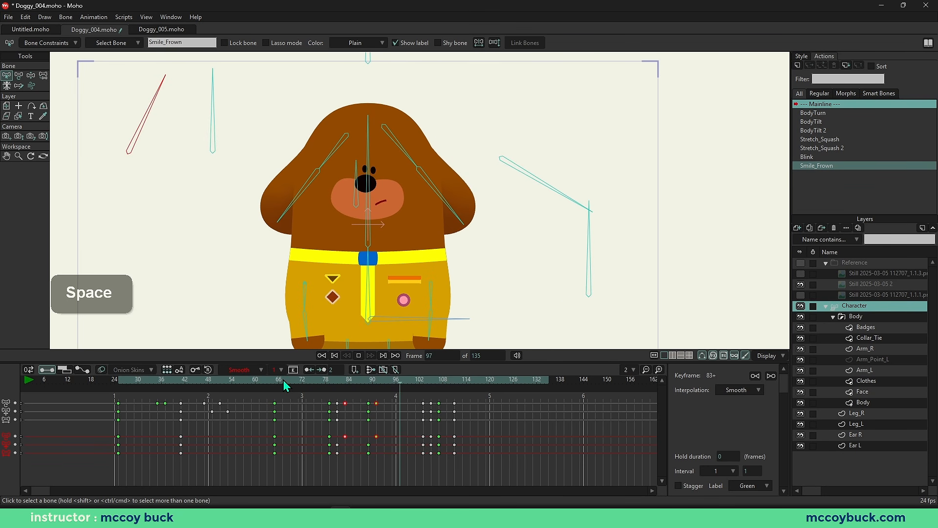
{"action": "scroll", "coordinate": [310, 266], "scroll_direction": "down", "scroll_amount": 2}
{"action": "key", "text": "space"}
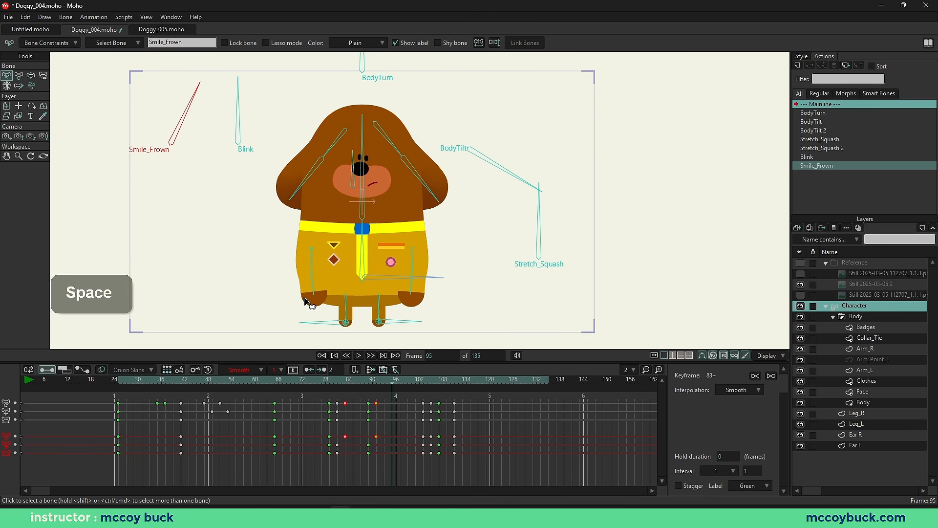
{"action": "left_click_drag", "start_coordinate": [305, 298], "coordinate": [302, 286]}
{"action": "left_click", "coordinate": [296, 386]}
{"action": "key", "text": "space"}
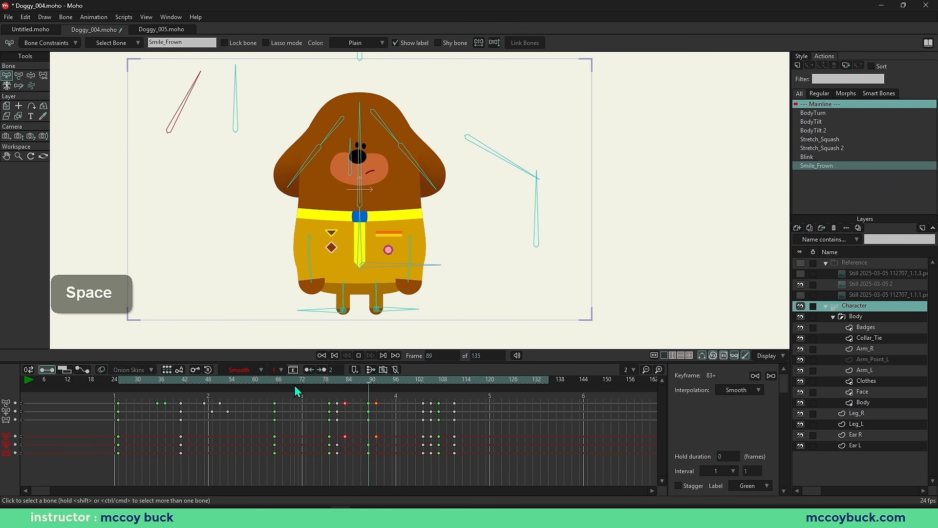
Step: Offset the Smile_Frown keyframes at frames 83 and 91 to frames 89 and 97 and play back the second half of the animation
{"action": "key", "text": "space"}
{"action": "left_click", "coordinate": [291, 385]}
{"action": "key", "text": "space"}
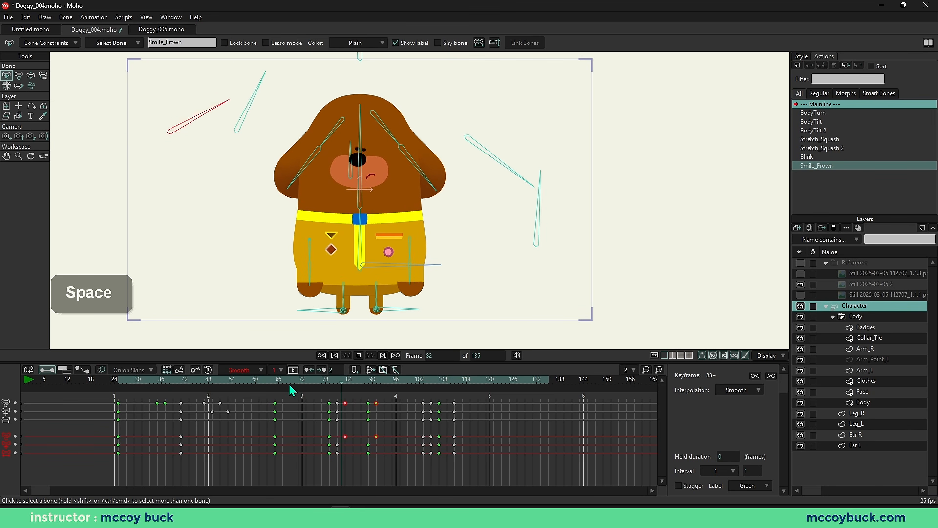
{"action": "key", "text": "space"}
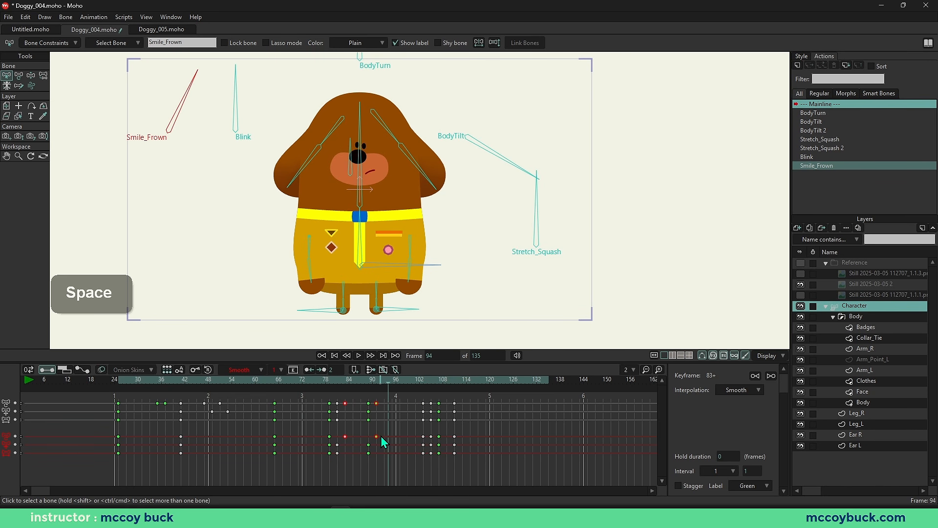
{"action": "left_click_drag", "start_coordinate": [390, 439], "coordinate": [401, 438]}
{"action": "left_click_drag", "start_coordinate": [359, 384], "coordinate": [280, 386]}
{"action": "key", "text": "space"}
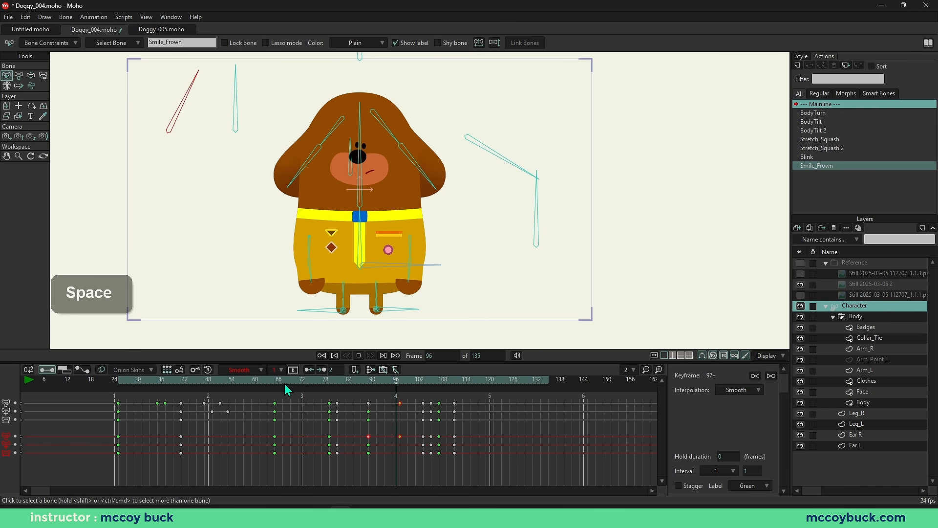
{"action": "left_click", "coordinate": [287, 384]}
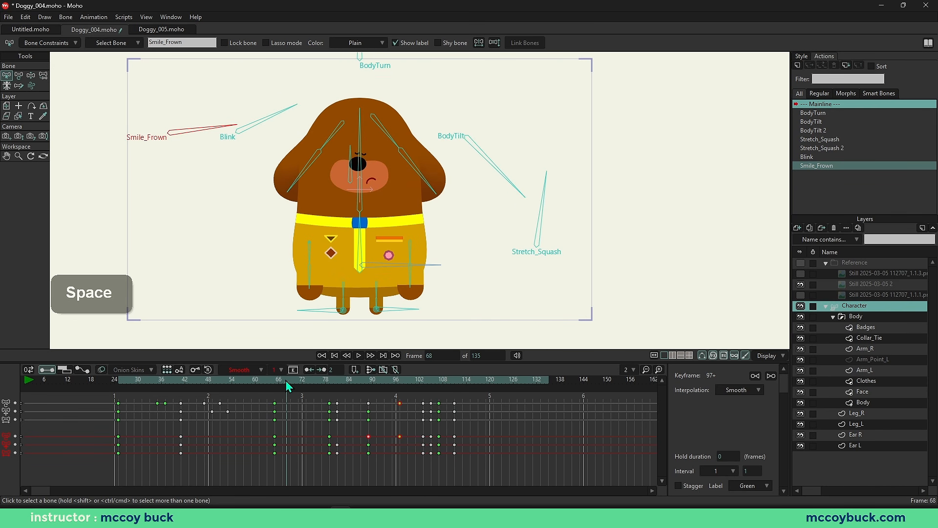
{"action": "key", "text": "space"}
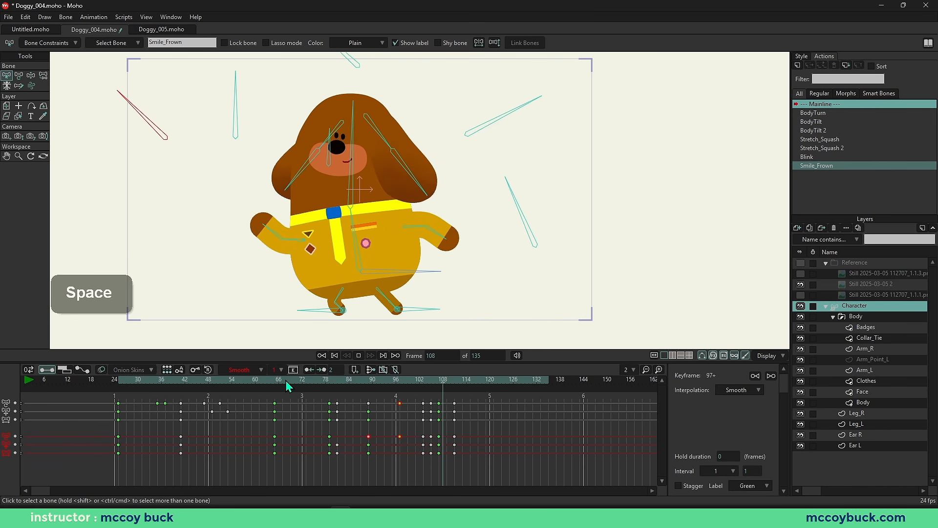
Step: Shift all keyframes between frames 103 and 111 eight frames later, to frames 111 through 119, and deselect them
{"action": "left_click_drag", "start_coordinate": [287, 381], "coordinate": [397, 390]}
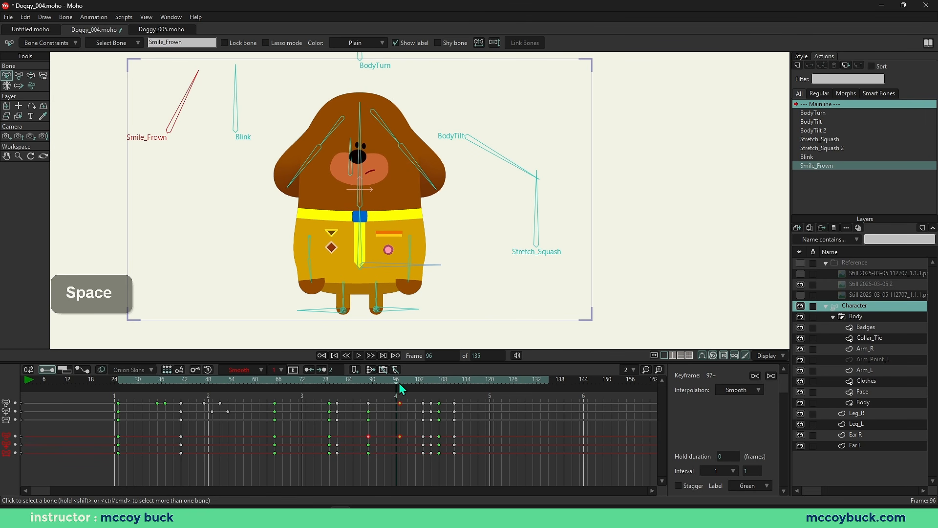
{"action": "left_click", "coordinate": [401, 416]}
{"action": "key", "text": "b"}
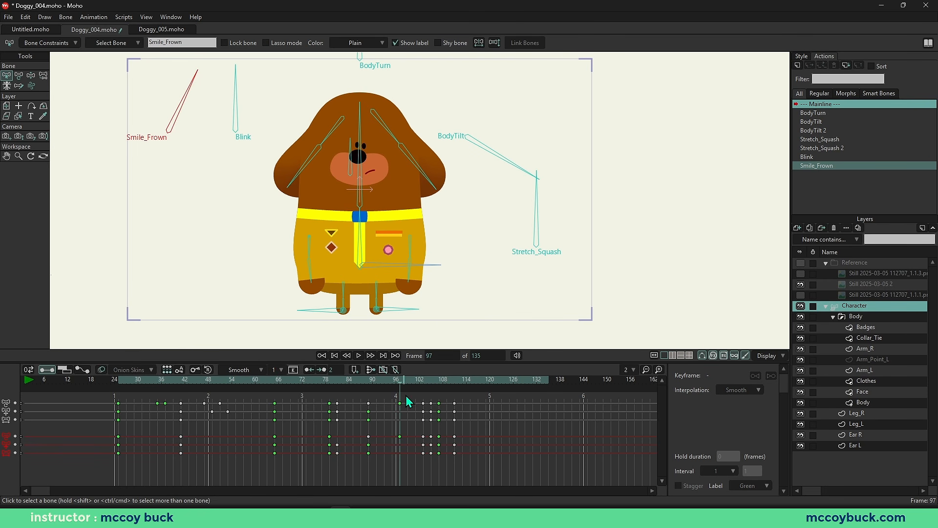
{"action": "left_click_drag", "start_coordinate": [396, 381], "coordinate": [444, 428]}
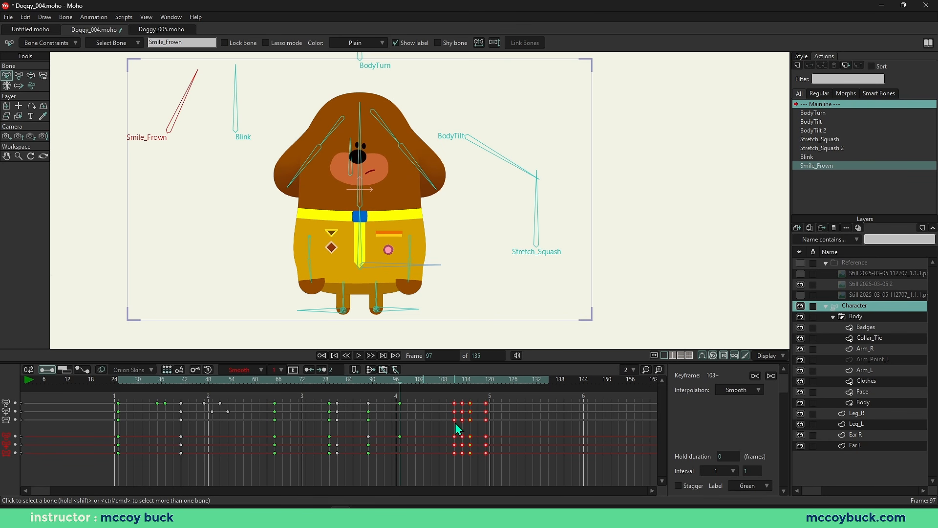
{"action": "left_click", "coordinate": [439, 425]}
Step: Play back the animation from frame 25 and again from frame 79 to check the timing of the mouth and turn
{"action": "left_click_drag", "start_coordinate": [390, 384], "coordinate": [120, 386]}
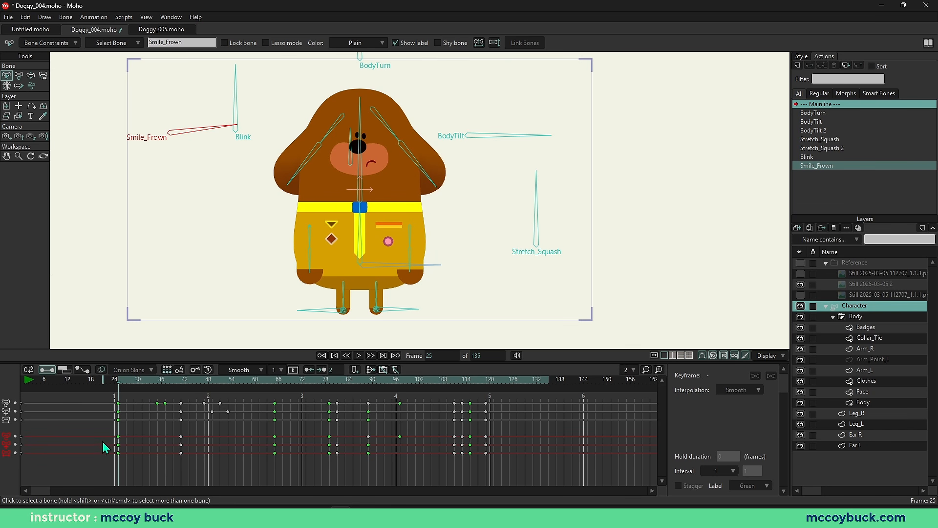
{"action": "left_click_drag", "start_coordinate": [37, 380], "coordinate": [122, 401]}
{"action": "key", "text": "space"}
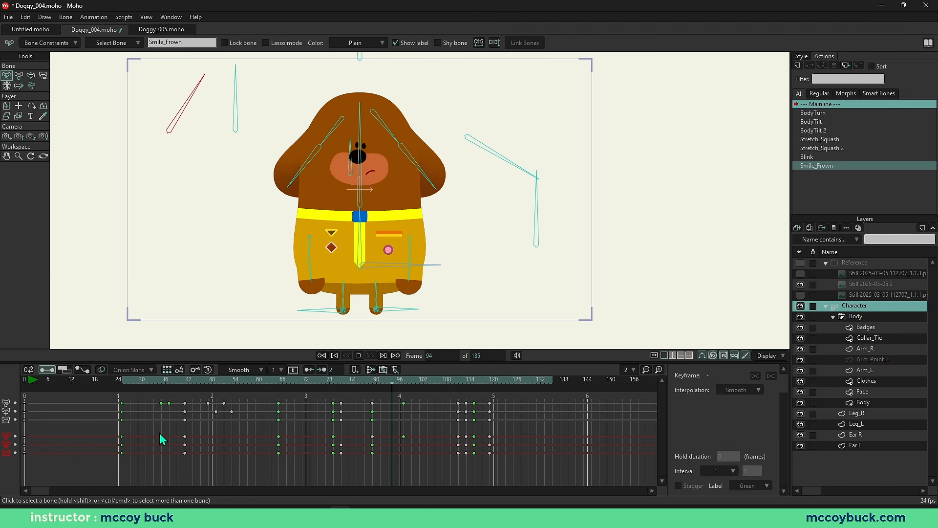
{"action": "key", "text": "space"}
{"action": "left_click", "coordinate": [334, 384]}
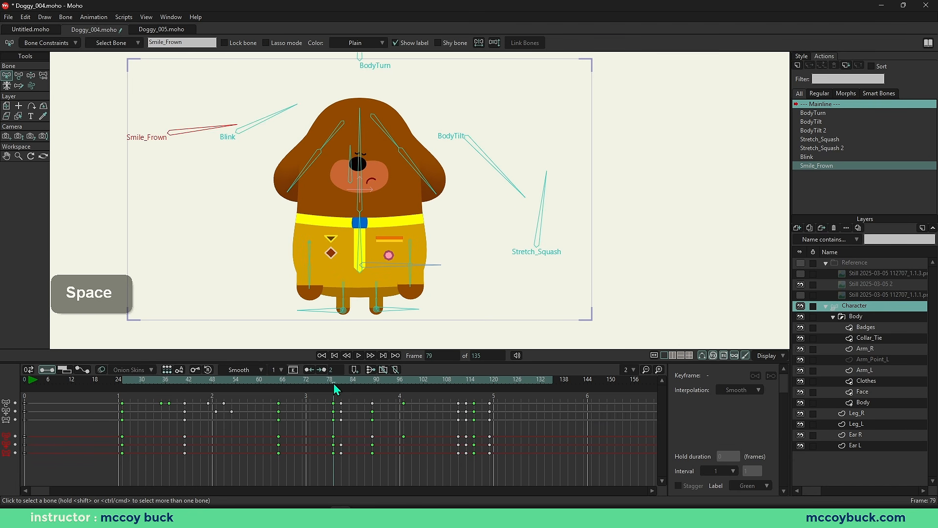
{"action": "key", "text": "space"}
{"action": "key", "text": "space"}
{"action": "left_click_drag", "start_coordinate": [333, 384], "coordinate": [377, 387]}
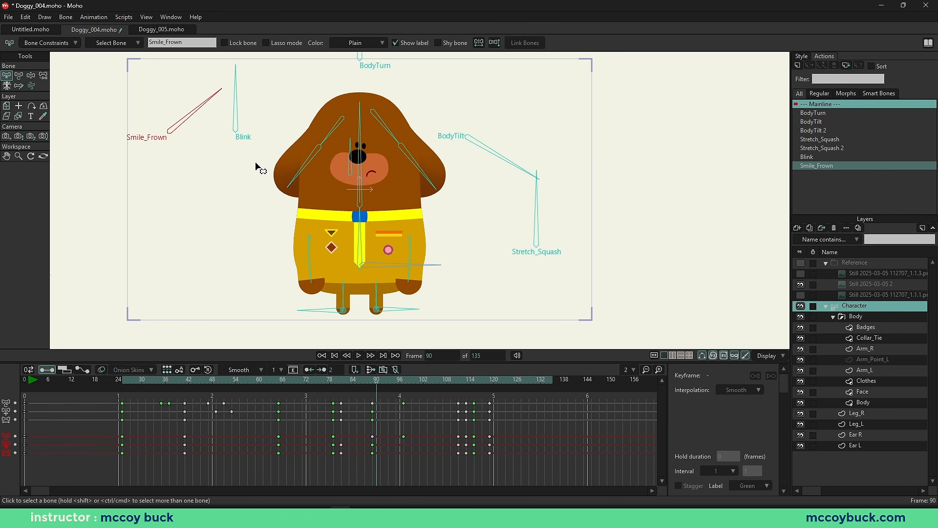
Step: Add an in-between Smile_Frown angle keyframe, place it at frame 91, and play back the mouth movement
{"action": "key", "text": "b"}
{"action": "left_click", "coordinate": [191, 124]}
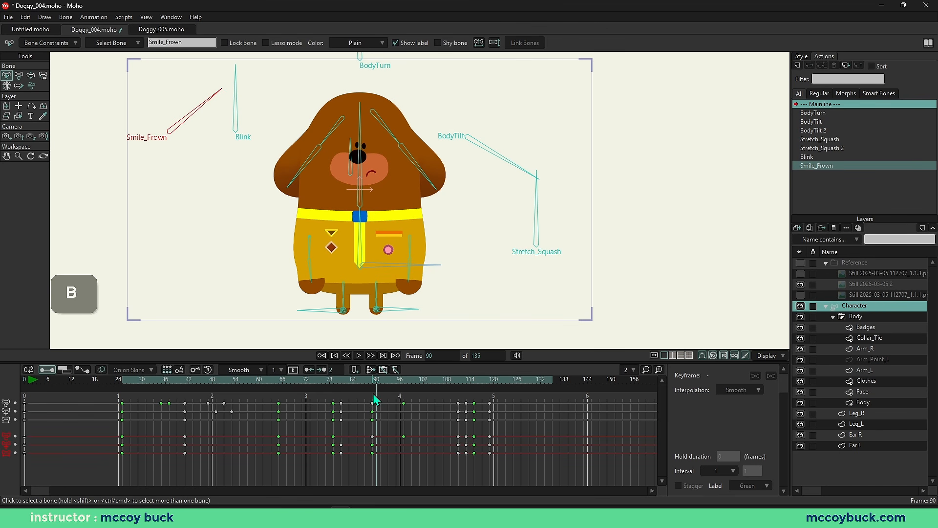
{"action": "left_click_drag", "start_coordinate": [376, 380], "coordinate": [403, 384]}
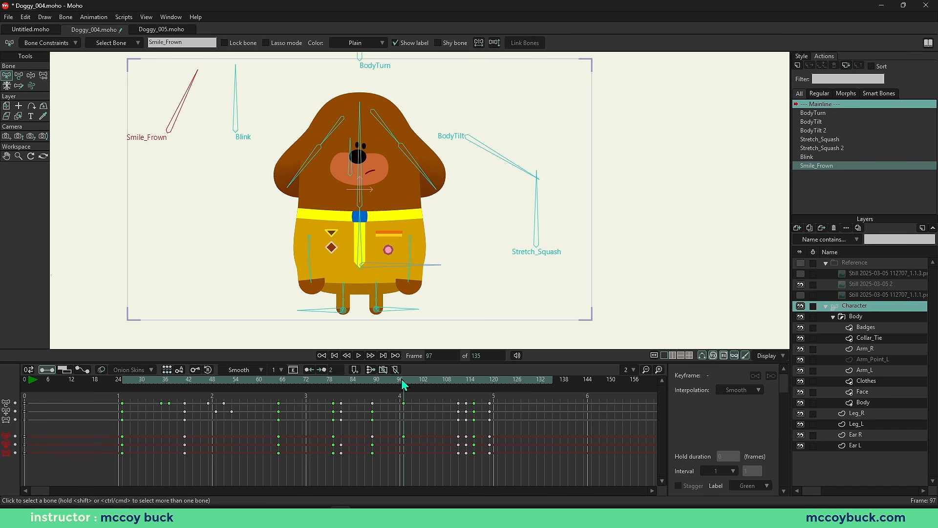
{"action": "mouse_move", "coordinate": [404, 385]}
{"action": "left_mouse_down"}
{"action": "mouse_move", "coordinate": [389, 382]}
{"action": "mouse_move", "coordinate": [400, 390]}
{"action": "left_mouse_up"}
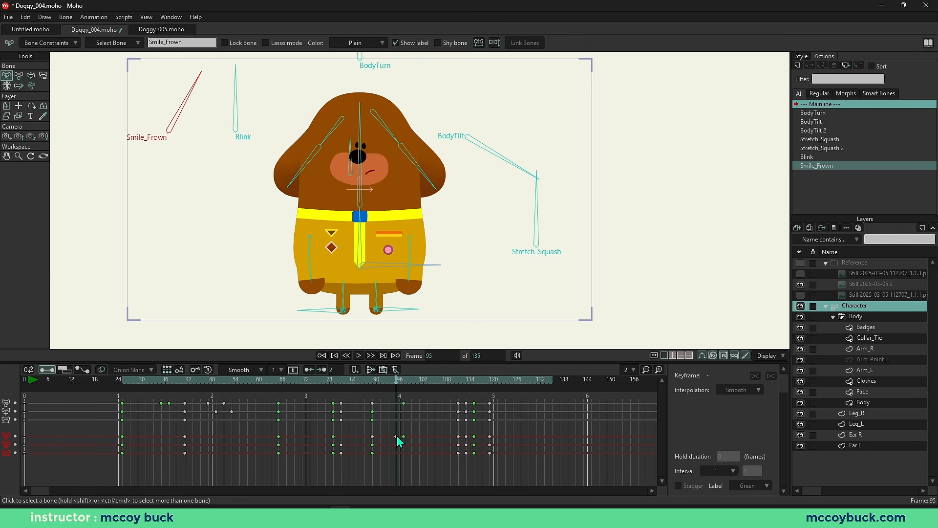
{"action": "left_click_drag", "start_coordinate": [397, 438], "coordinate": [387, 439]}
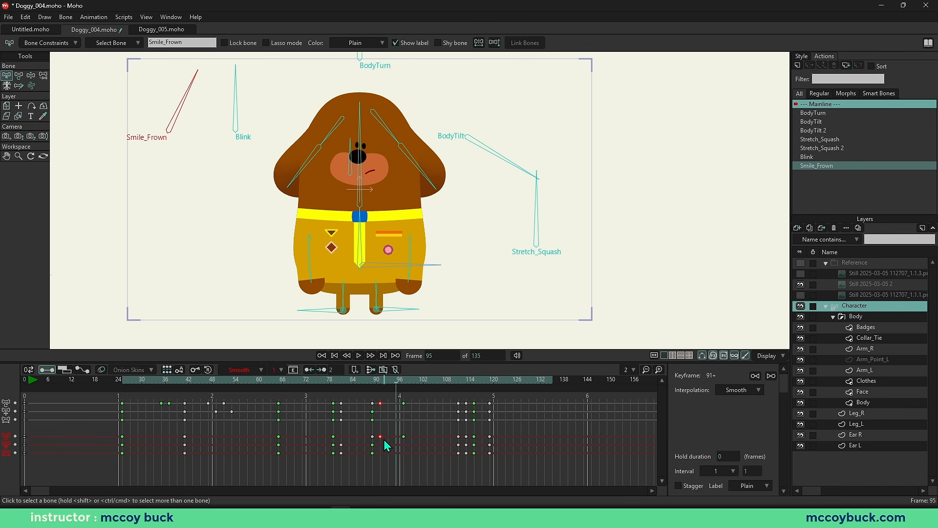
{"action": "left_click", "coordinate": [384, 441]}
{"action": "left_click", "coordinate": [354, 383]}
{"action": "key", "text": "space"}
{"action": "key", "text": "space"}
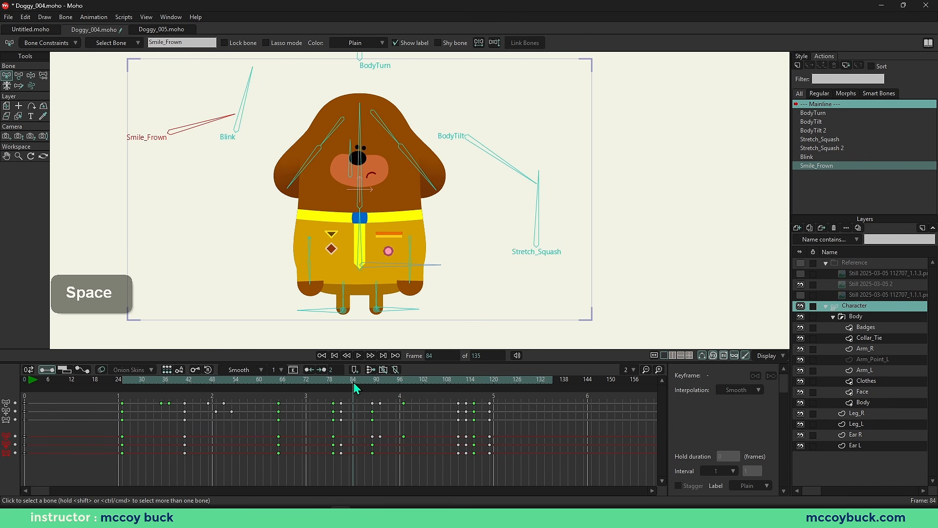
Step: Move the in-between Smile_Frown keyframe to frame 93 and replay the mouth movement from about frame 82
{"action": "left_click", "coordinate": [383, 454]}
{"action": "left_click", "coordinate": [388, 437]}
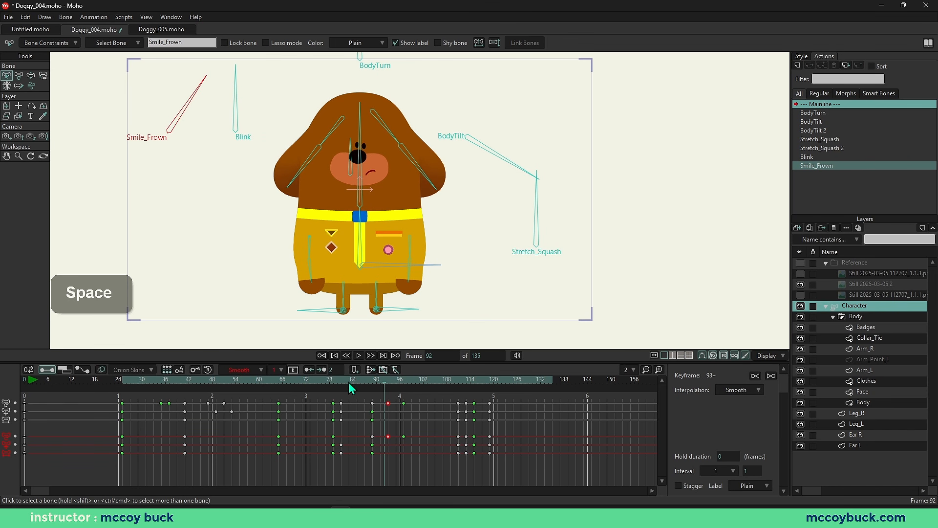
{"action": "key", "text": "space"}
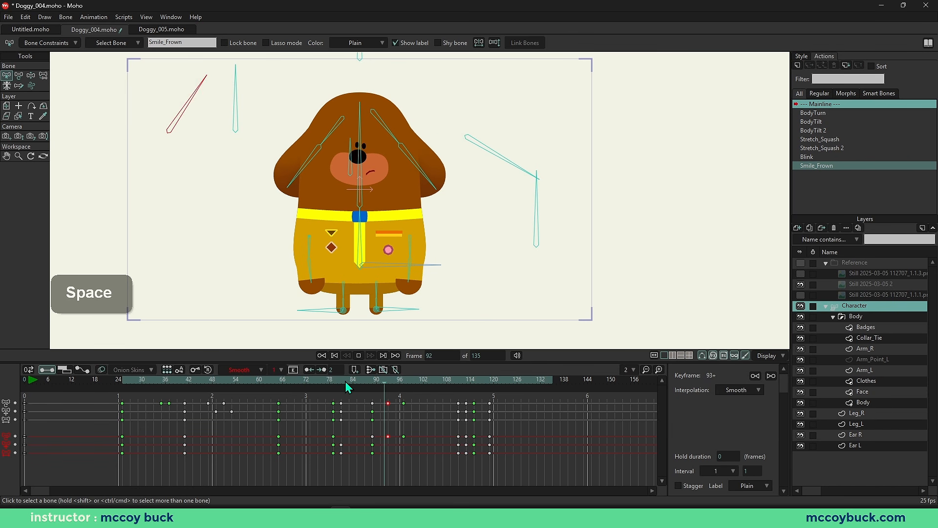
{"action": "key", "text": "space"}
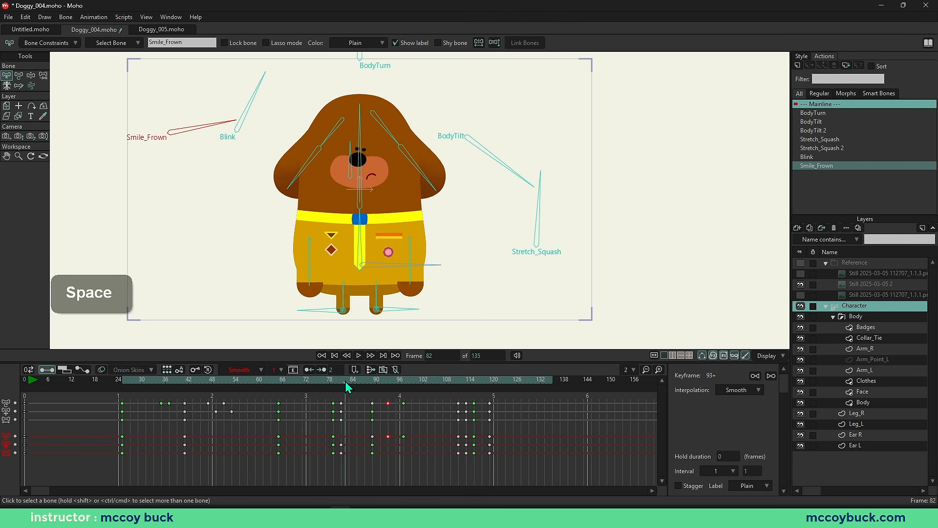
{"action": "key", "text": "space"}
{"action": "key", "text": "space"}
Step: Shift the Smile_Frown keyframes at frames 89, 93 and 97 two frames earlier and play back from frame 58
{"action": "left_click_drag", "start_coordinate": [345, 382], "coordinate": [365, 453]}
{"action": "left_click", "coordinate": [250, 380]}
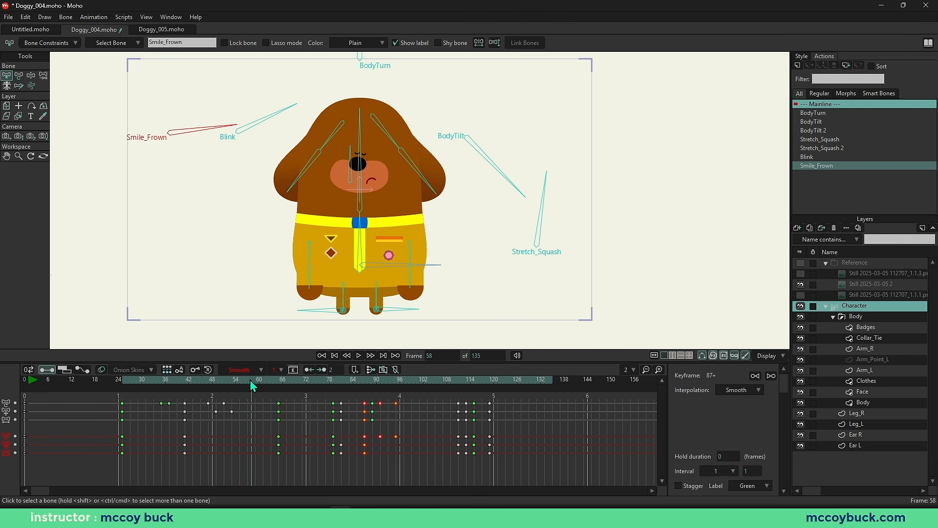
{"action": "key", "text": "space"}
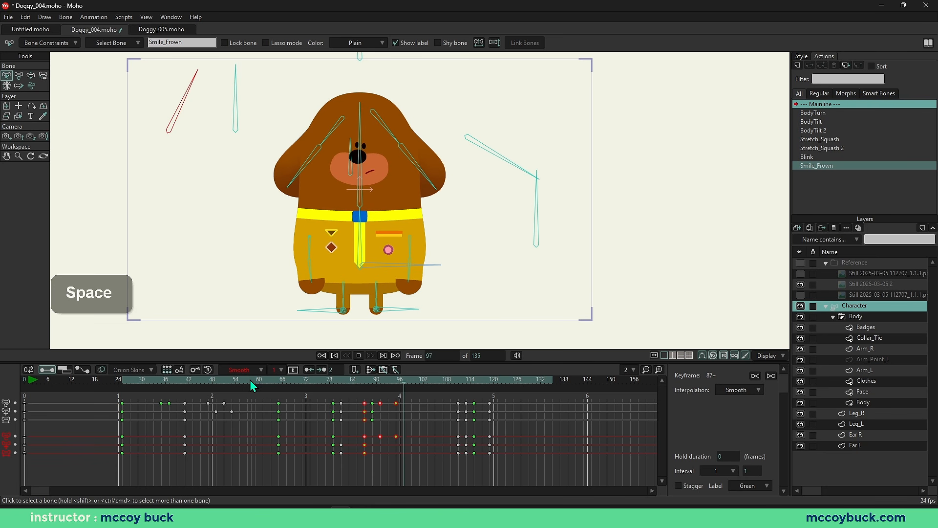
{"action": "key", "text": "space"}
Step: Stretch the spacing of the three Smile_Frown keyframes so they fall on frames 87, 93 and 99, and play back the result
{"action": "left_click_drag", "start_coordinate": [358, 432], "coordinate": [408, 442]}
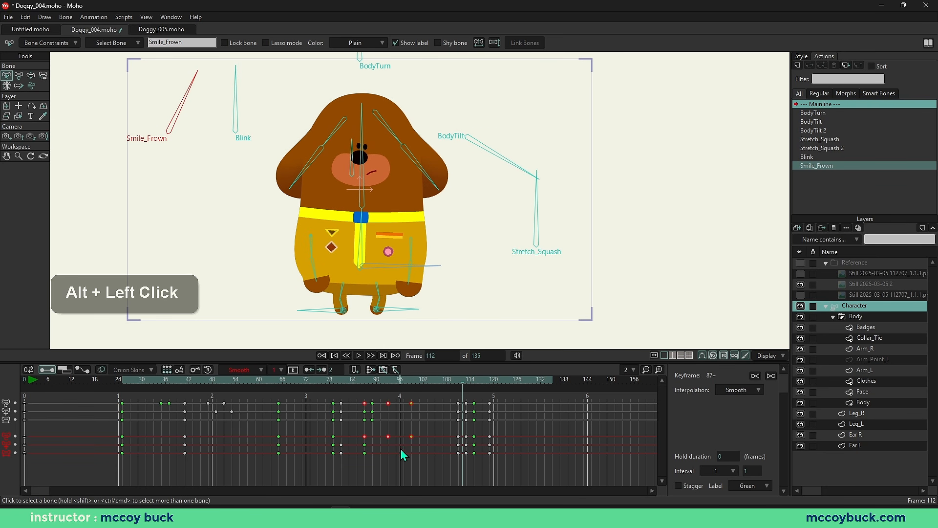
{"action": "left_click", "coordinate": [403, 454]}
{"action": "left_click", "coordinate": [318, 380]}
{"action": "key", "text": "space"}
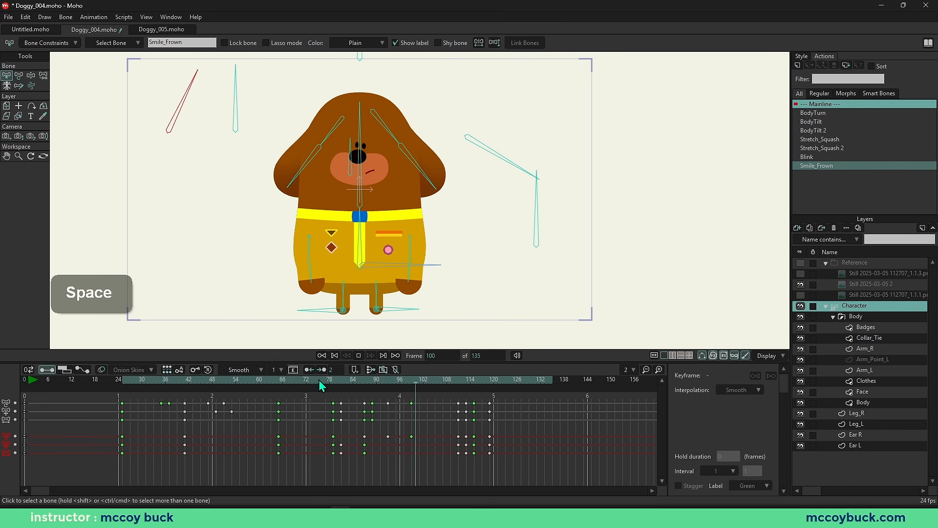
{"action": "key", "text": "space"}
Step: Shift the three Smile_Frown keyframes to frames 85, 91 and 97 and replay the transition to check the timing
{"action": "left_click_drag", "start_coordinate": [319, 380], "coordinate": [436, 462]}
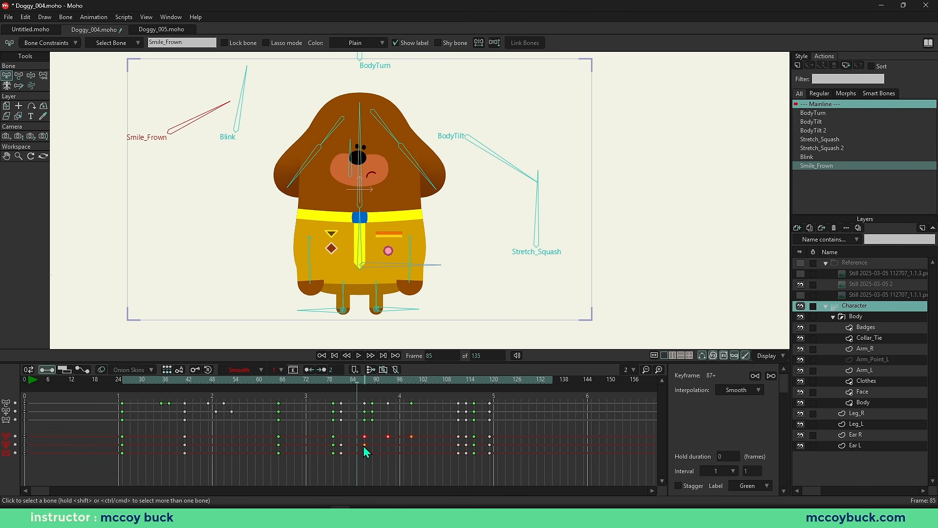
{"action": "left_click_drag", "start_coordinate": [366, 453], "coordinate": [359, 455]}
{"action": "left_click", "coordinate": [372, 399]}
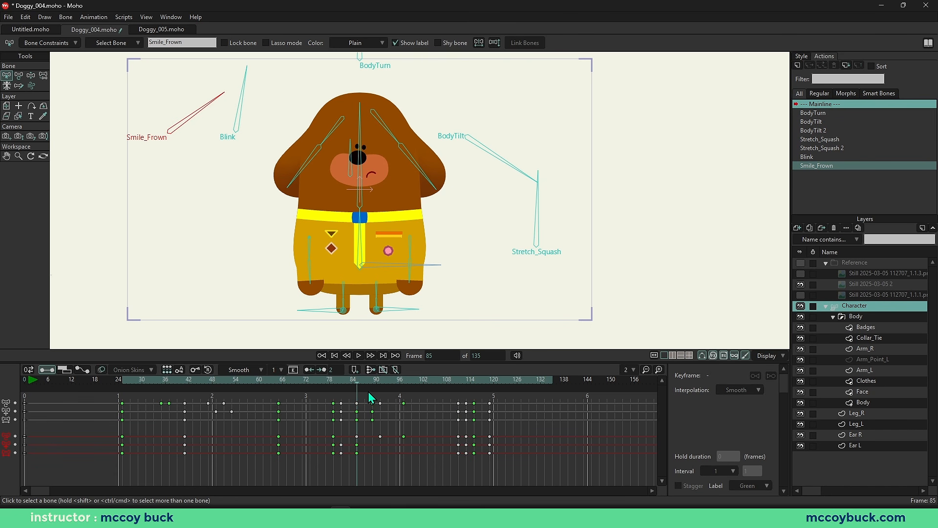
{"action": "left_click_drag", "start_coordinate": [363, 391], "coordinate": [279, 395]}
{"action": "key", "text": "space"}
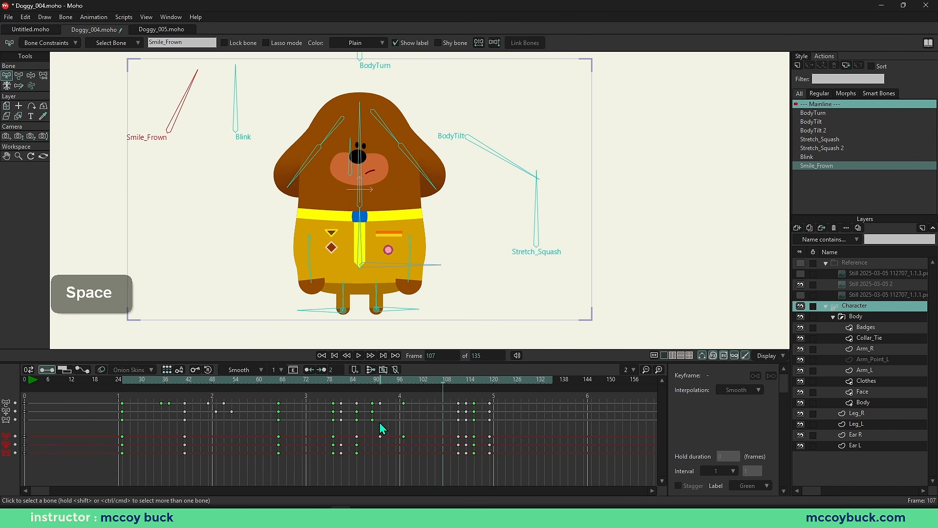
{"action": "left_click_drag", "start_coordinate": [365, 382], "coordinate": [359, 381]}
{"action": "key", "text": "space"}
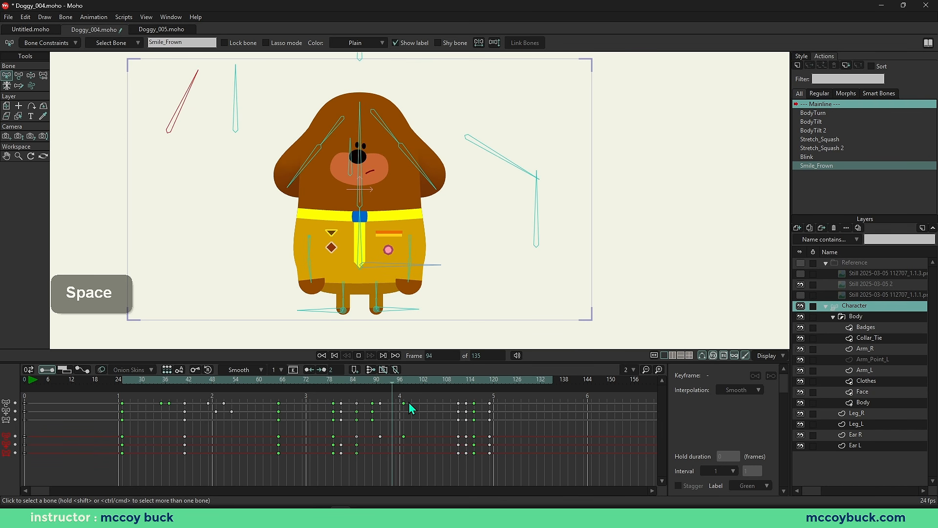
{"action": "key", "text": "space"}
Step: Shift all keyframes between frames 111 and 119 six frames earlier, to frames 105 through 113, and play back the turn
{"action": "left_click_drag", "start_coordinate": [440, 394], "coordinate": [438, 430]}
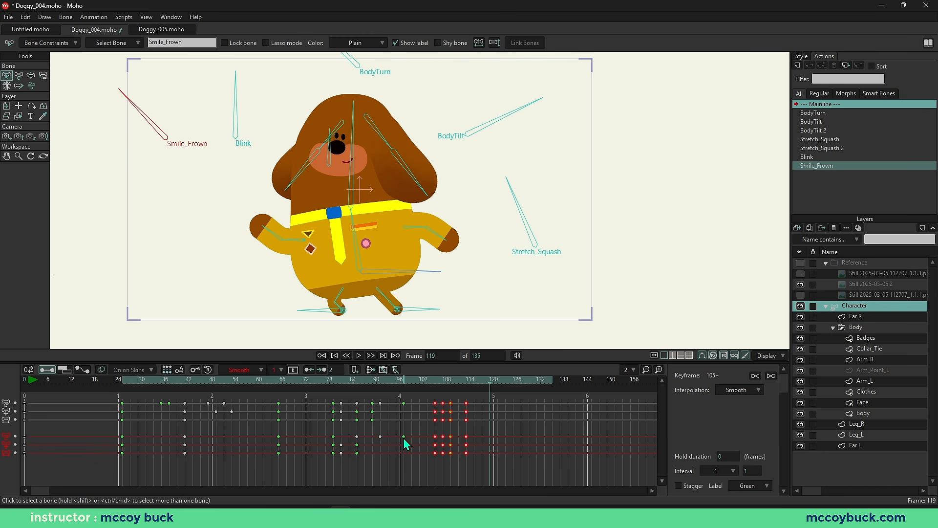
{"action": "left_click", "coordinate": [281, 385]}
{"action": "key", "text": "space"}
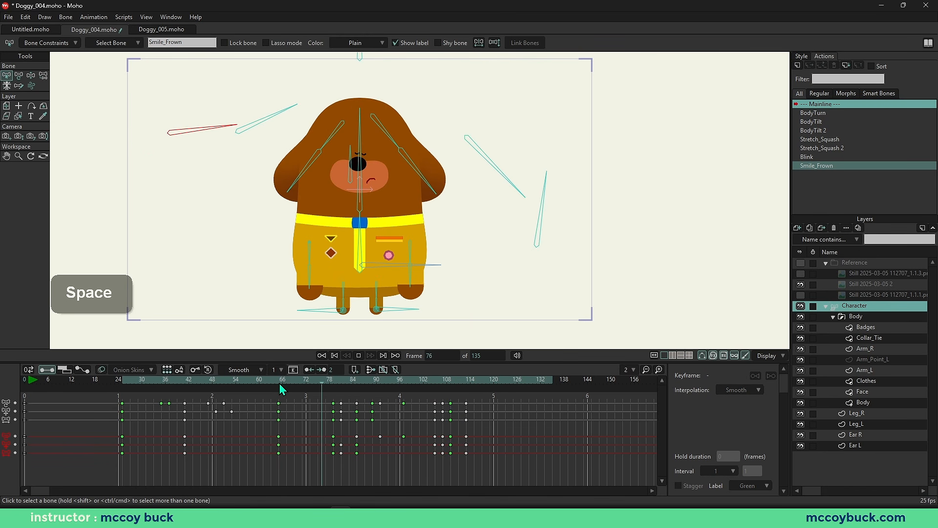
{"action": "key", "text": "space"}
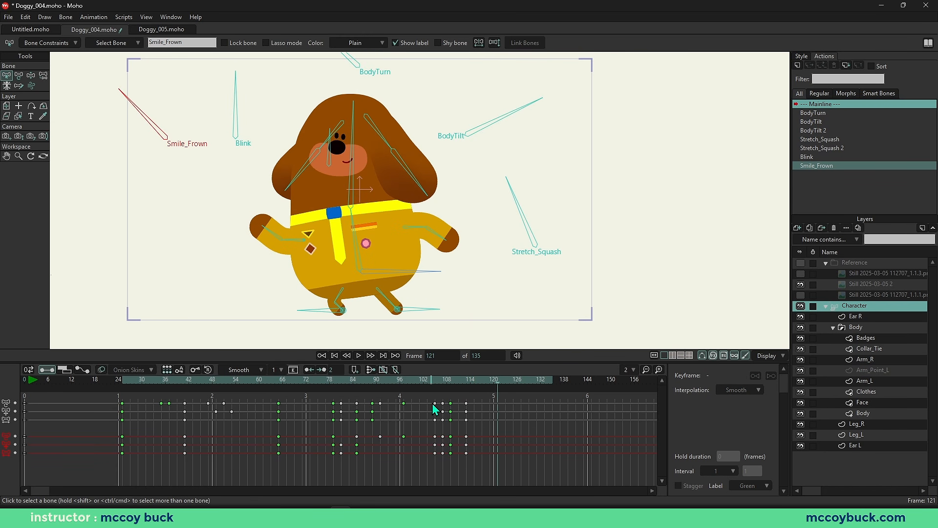
Step: Rotate the Blink bone to close the eyes during the turn, to about -14.1° at frame 107 and 6.8° at frame 109
{"action": "left_click_drag", "start_coordinate": [345, 382], "coordinate": [446, 406]}
{"action": "key", "text": "b"}
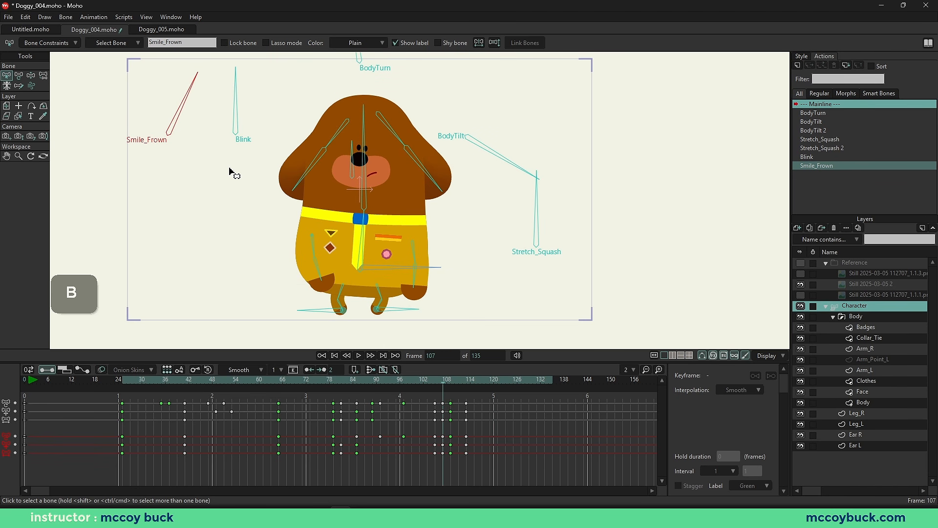
{"action": "left_click", "coordinate": [237, 116]}
{"action": "key", "text": "t"}
{"action": "left_click_drag", "start_coordinate": [237, 116], "coordinate": [340, 203]}
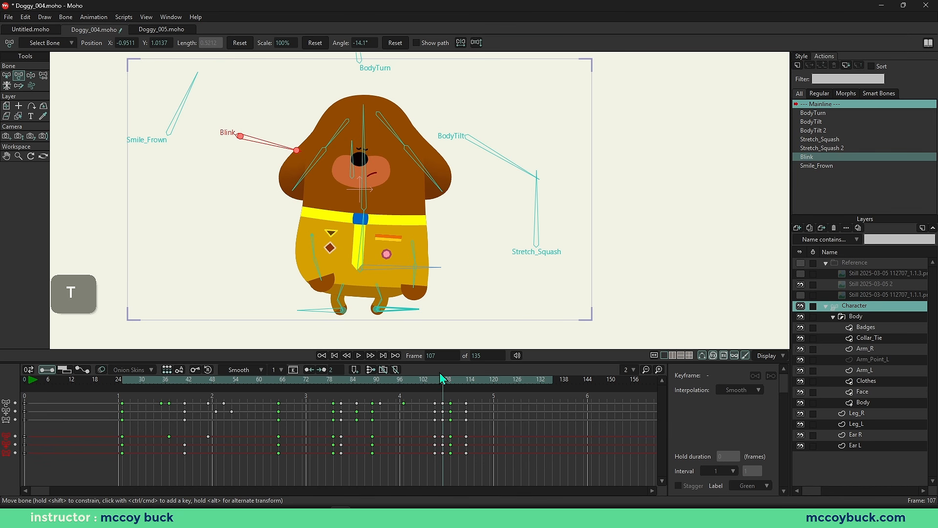
{"action": "left_click_drag", "start_coordinate": [444, 380], "coordinate": [450, 384]}
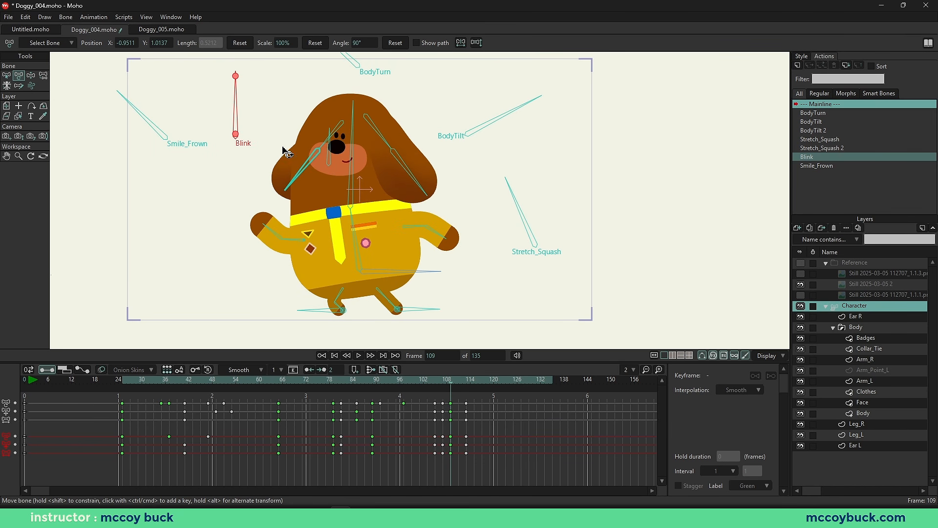
{"action": "left_click_drag", "start_coordinate": [236, 96], "coordinate": [296, 138]}
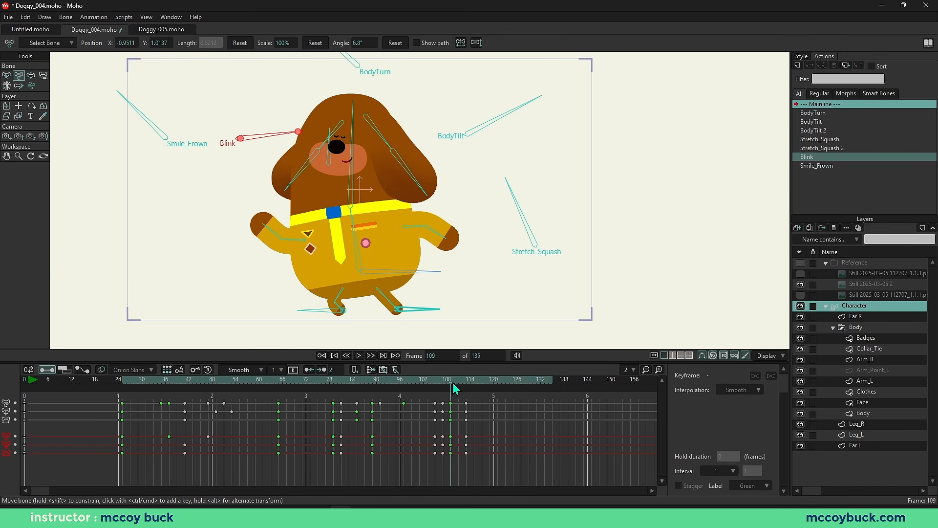
Step: Reset the Blink bone's angle at frame 111 to reopen the eyes after the turn, and play back the blink
{"action": "mouse_move", "coordinate": [453, 385]}
{"action": "left_mouse_down"}
{"action": "mouse_move", "coordinate": [468, 385]}
{"action": "mouse_move", "coordinate": [420, 382]}
{"action": "mouse_move", "coordinate": [458, 390]}
{"action": "left_mouse_up"}
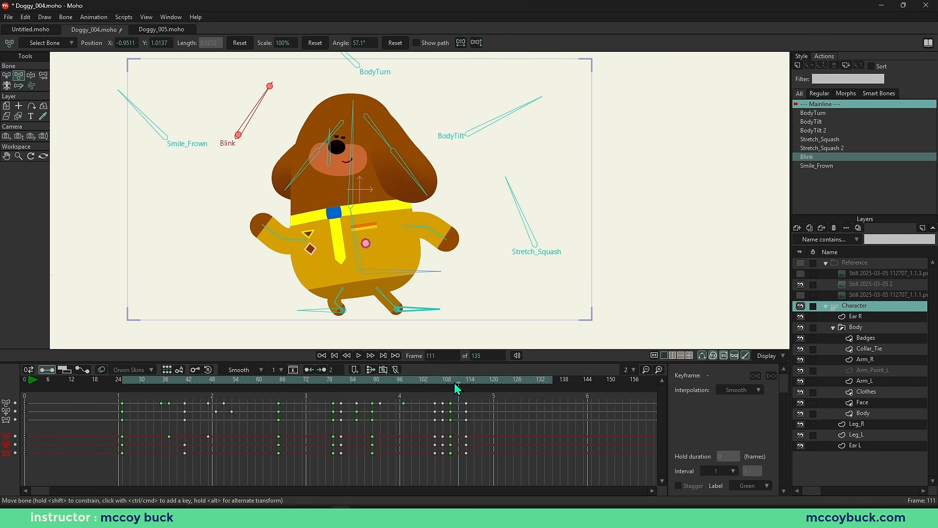
{"action": "left_click", "coordinate": [391, 44]}
{"action": "left_click_drag", "start_coordinate": [410, 388], "coordinate": [261, 381]}
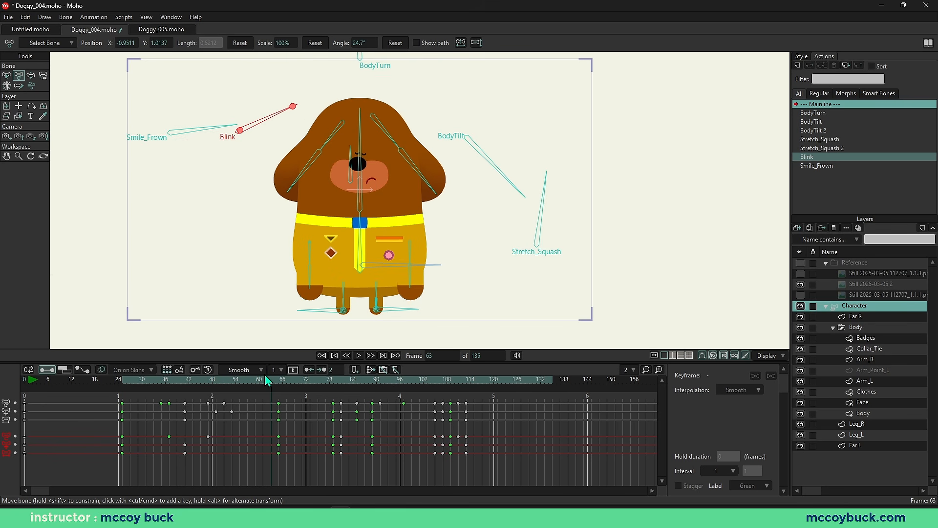
{"action": "key", "text": "space"}
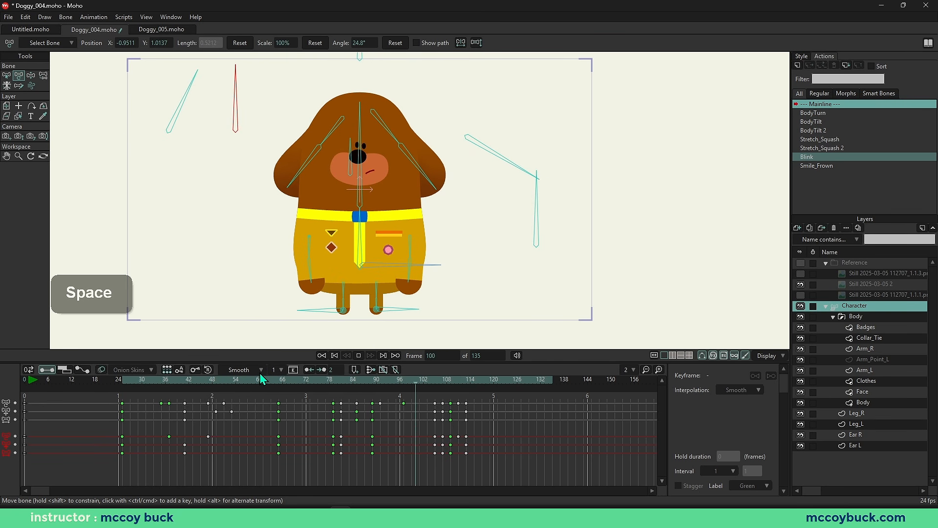
{"action": "key", "text": "space"}
{"action": "left_click", "coordinate": [325, 384]}
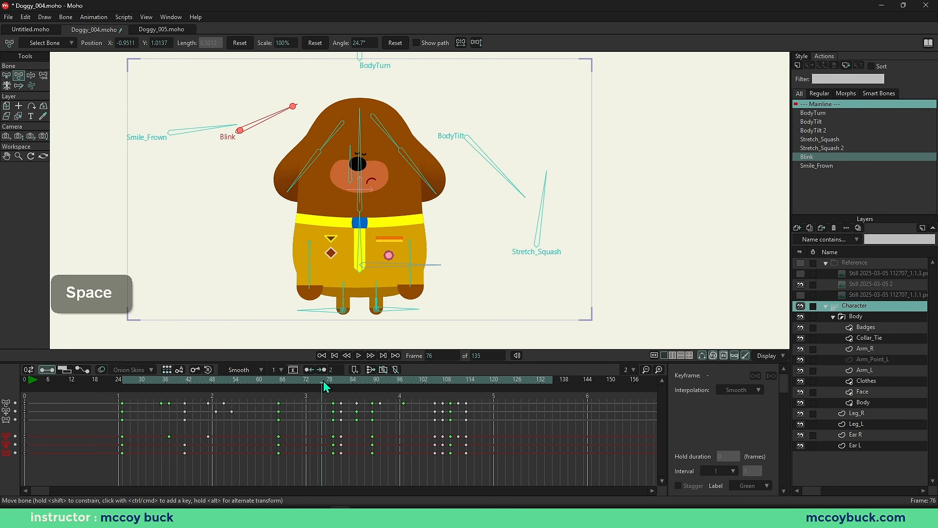
{"action": "key", "text": "space"}
{"action": "left_click", "coordinate": [325, 384]}
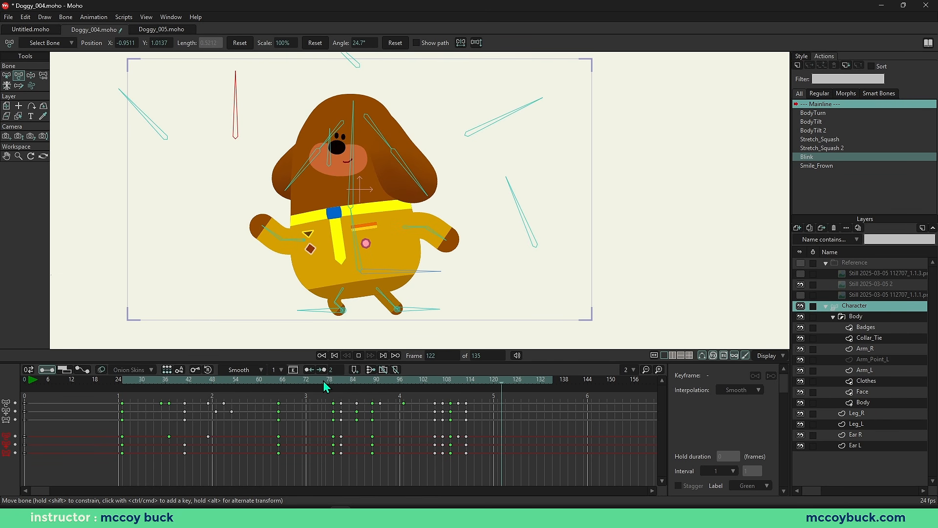
{"action": "key", "text": "space"}
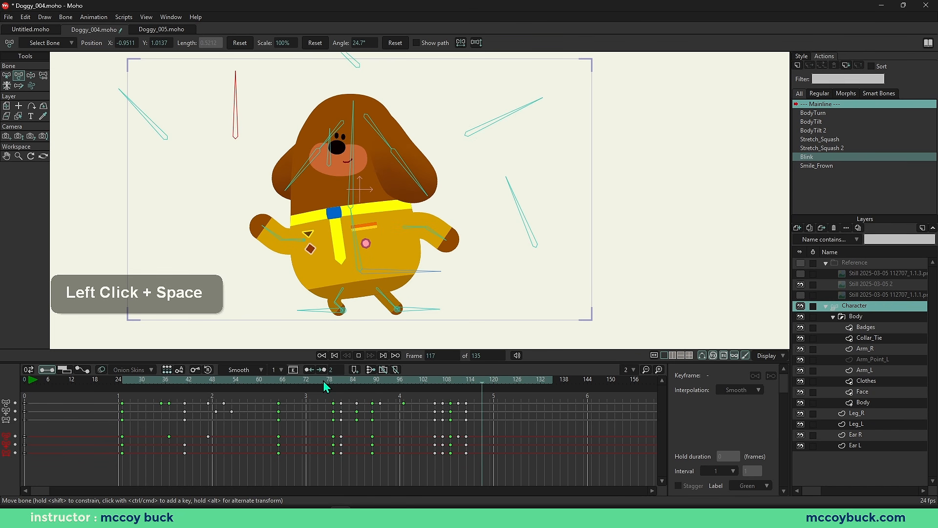
{"action": "left_click", "coordinate": [325, 384]}
{"action": "key", "text": "space"}
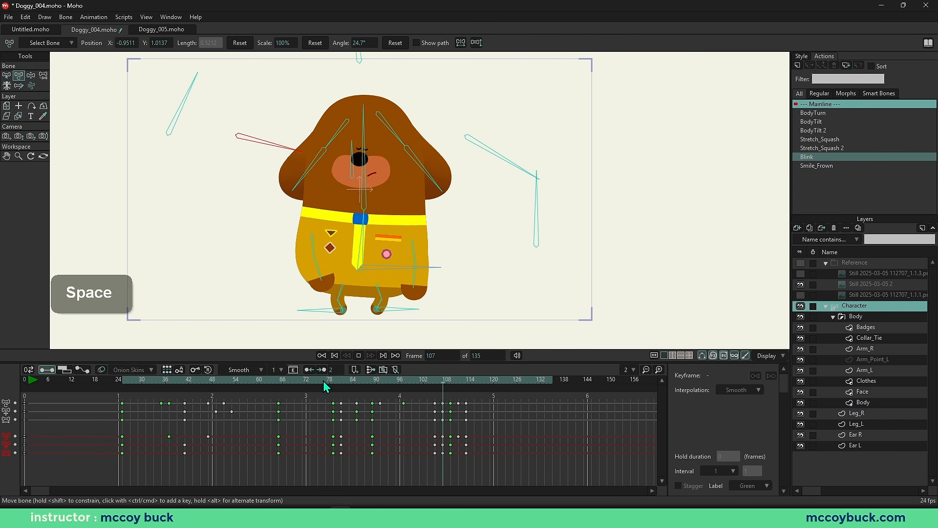
{"action": "key", "text": "space"}
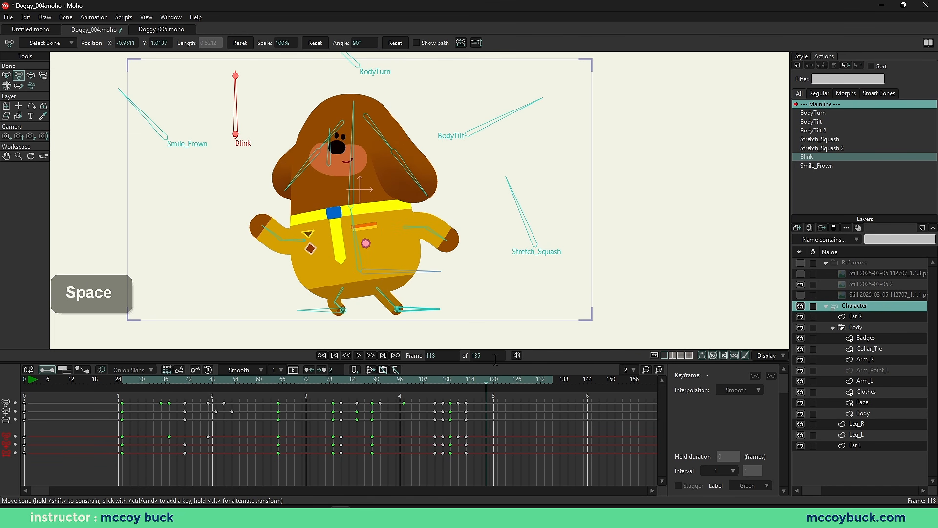
Step: Play back the opening tilt from frame 25, select the Stretch_Squash bone and examine its motion up to frame 65
{"action": "key", "text": "b"}
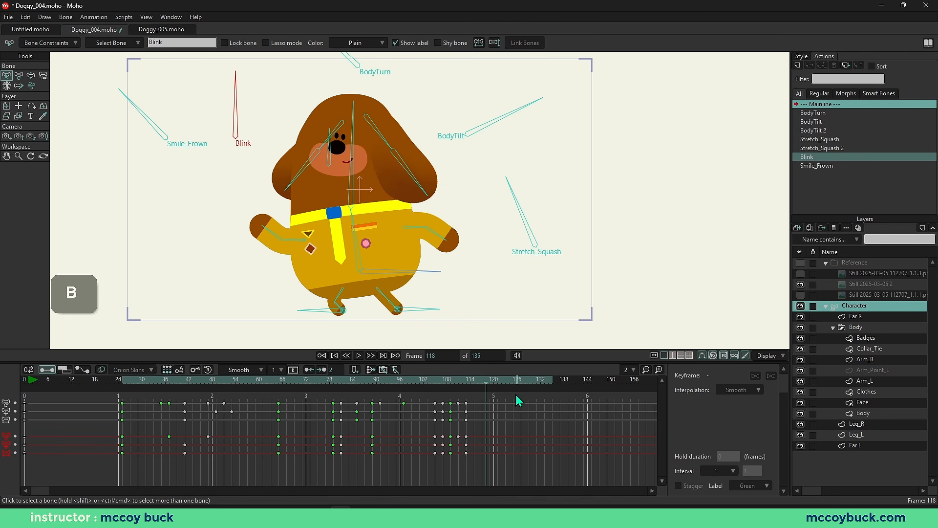
{"action": "left_click_drag", "start_coordinate": [384, 249], "coordinate": [413, 257]}
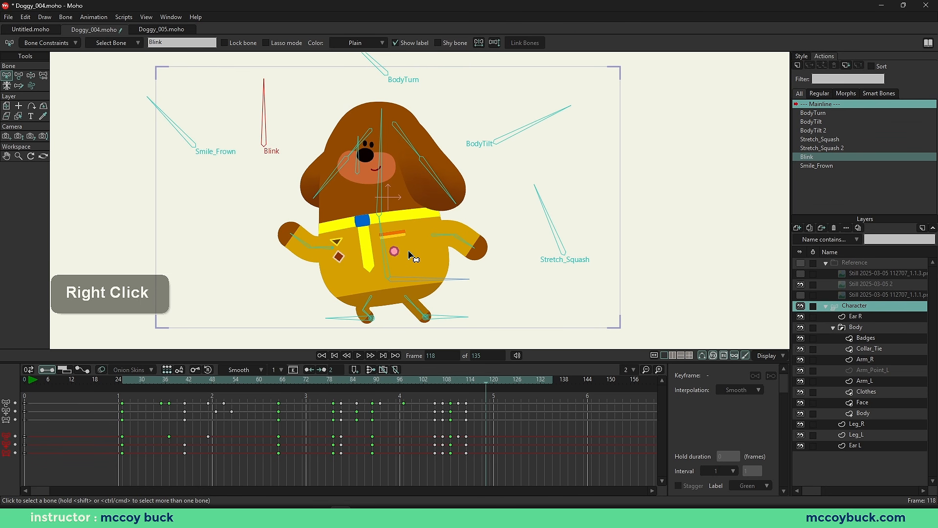
{"action": "key", "text": "Home"}
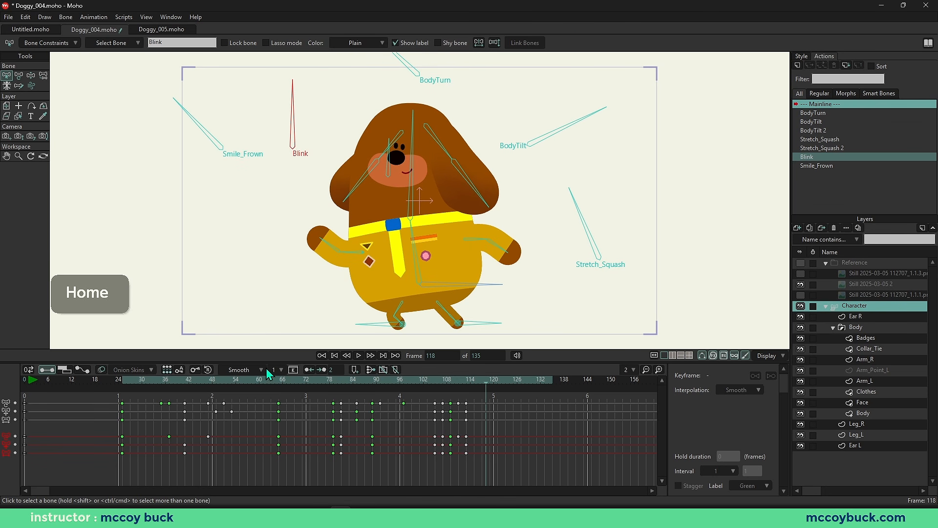
{"action": "left_click_drag", "start_coordinate": [124, 380], "coordinate": [124, 411]}
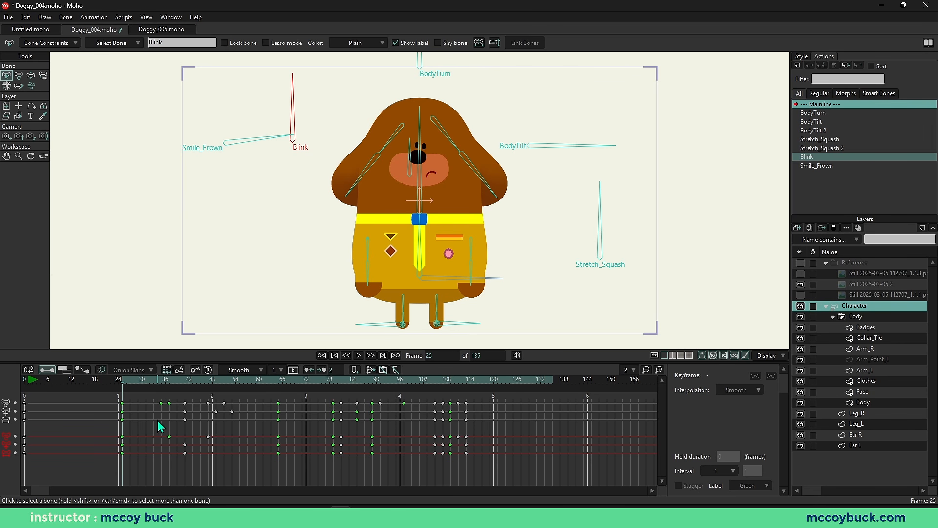
{"action": "key", "text": "space"}
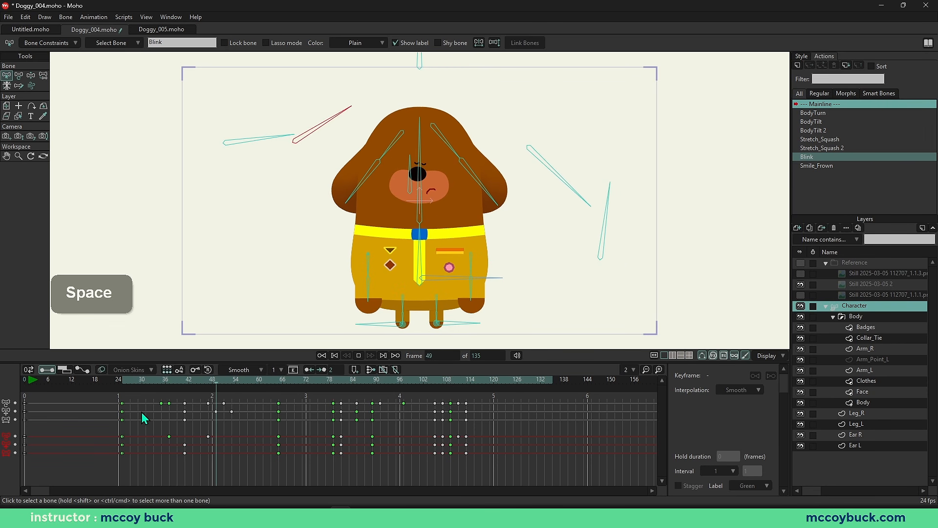
{"action": "key", "text": "space"}
{"action": "left_click_drag", "start_coordinate": [123, 383], "coordinate": [151, 394]}
{"action": "key", "text": "b"}
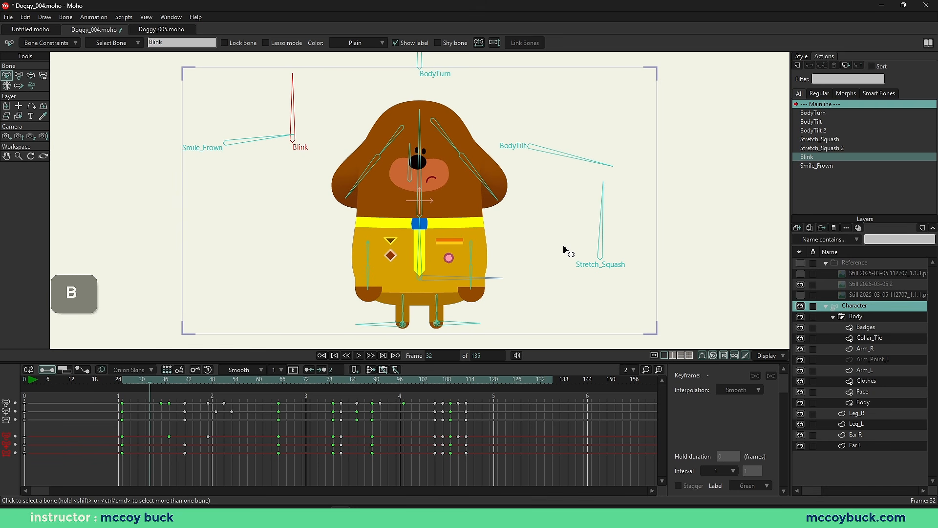
{"action": "left_click", "coordinate": [602, 235]}
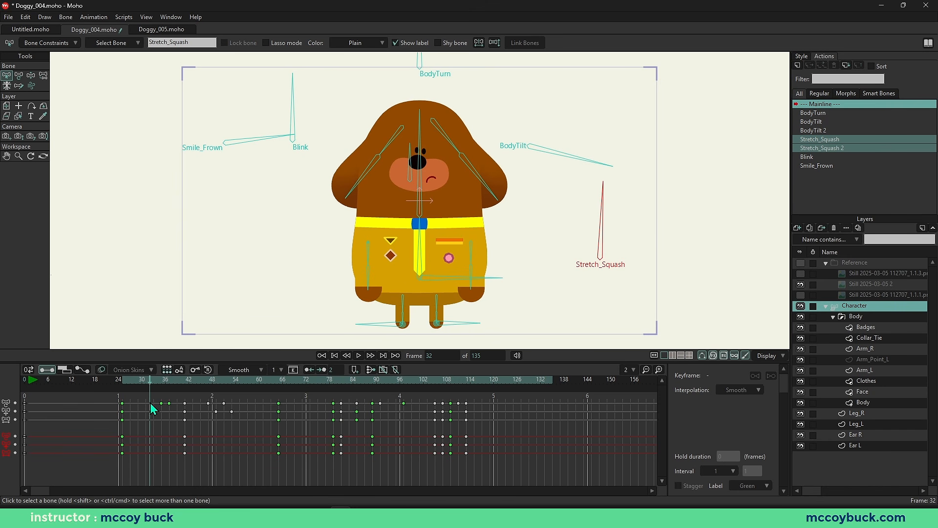
{"action": "left_click_drag", "start_coordinate": [124, 384], "coordinate": [161, 385]}
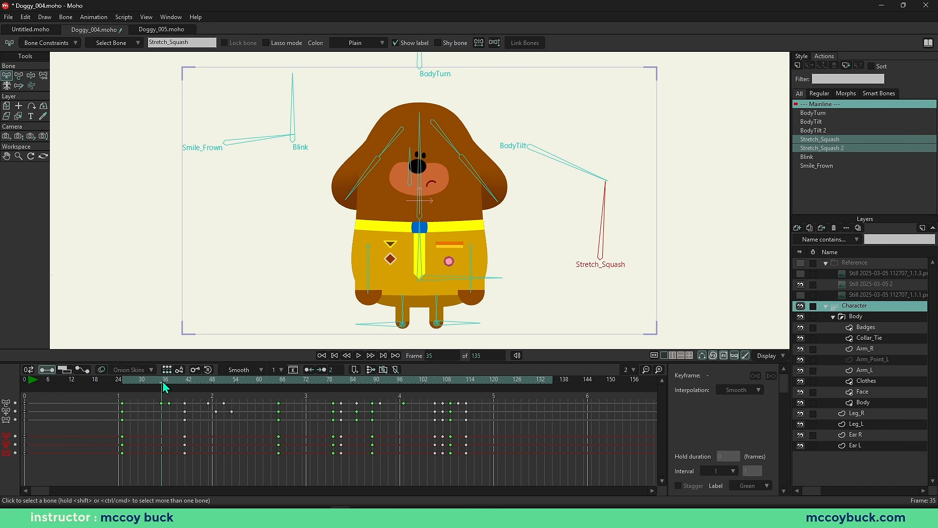
{"action": "left_click_drag", "start_coordinate": [163, 381], "coordinate": [199, 387]}
{"action": "left_click_drag", "start_coordinate": [240, 393], "coordinate": [280, 412]}
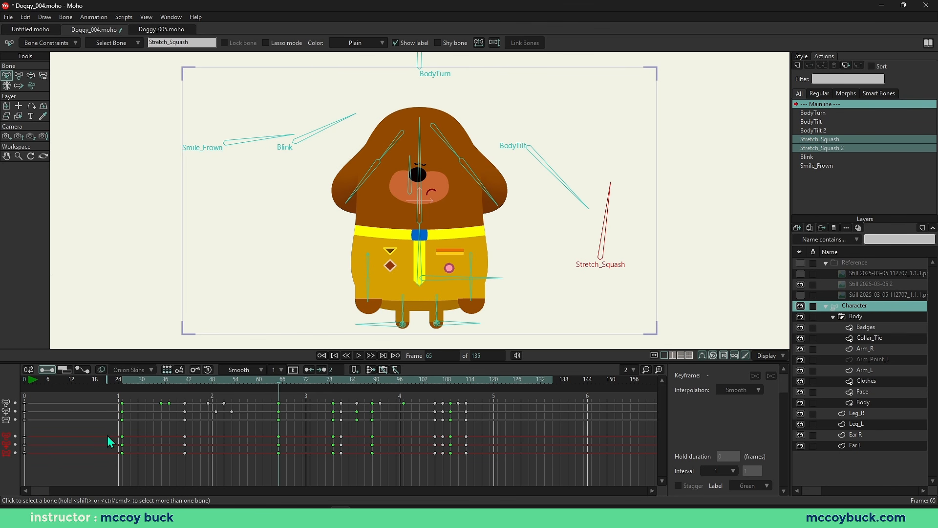
Step: Try to delay the first three Stretch_Squash keyframes to frames 35, 51 and 75, with a copied key at frame 25, and play back
{"action": "left_click_drag", "start_coordinate": [108, 436], "coordinate": [316, 442]}
{"action": "left_click", "coordinate": [162, 436]}
{"action": "key", "text": "ctrl+c"}
{"action": "left_click", "coordinate": [123, 380]}
{"action": "key", "text": "ctrl+v"}
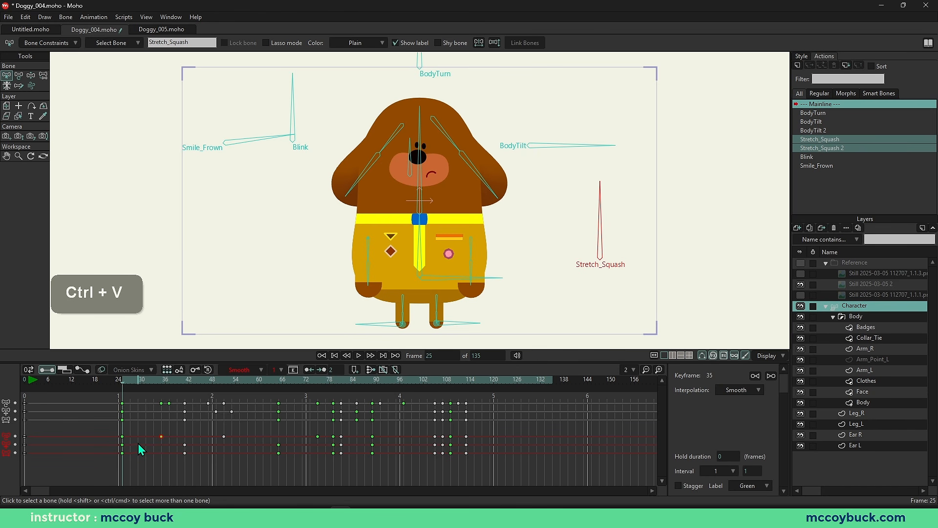
{"action": "key", "text": "space"}
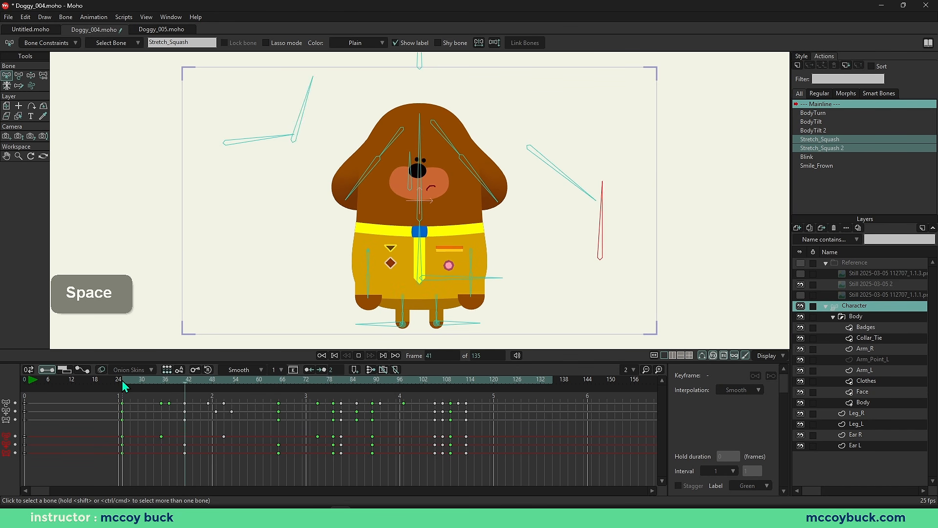
{"action": "left_click", "coordinate": [121, 380]}
{"action": "key", "text": "space"}
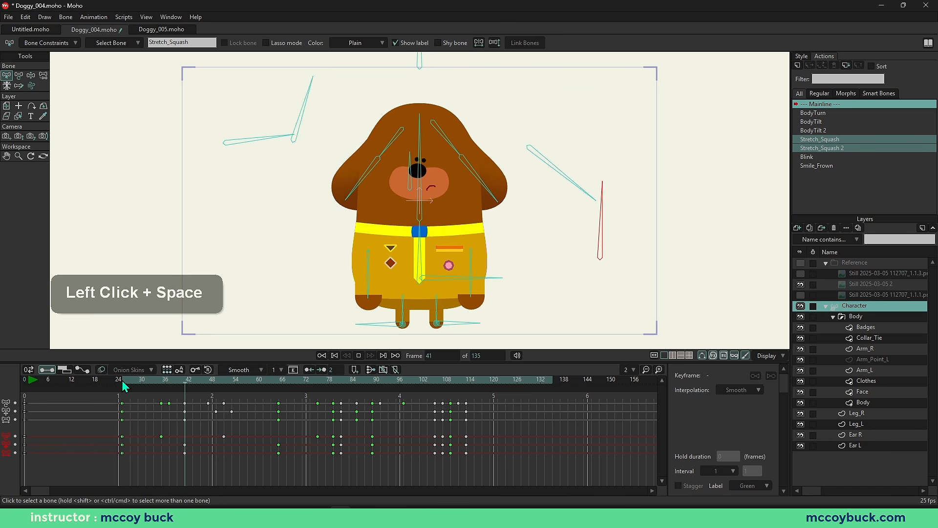
{"action": "key", "text": "space"}
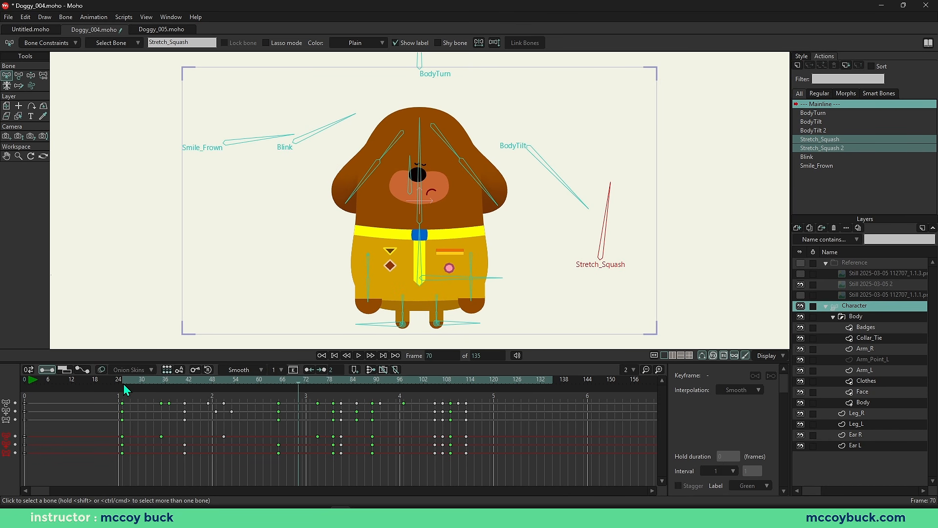
Step: Try to shift the three delayed Stretch_Squash keyframes four frames further, to frames 39, 55 and 79, and replay from frame 25
{"action": "left_click_drag", "start_coordinate": [147, 433], "coordinate": [327, 440]}
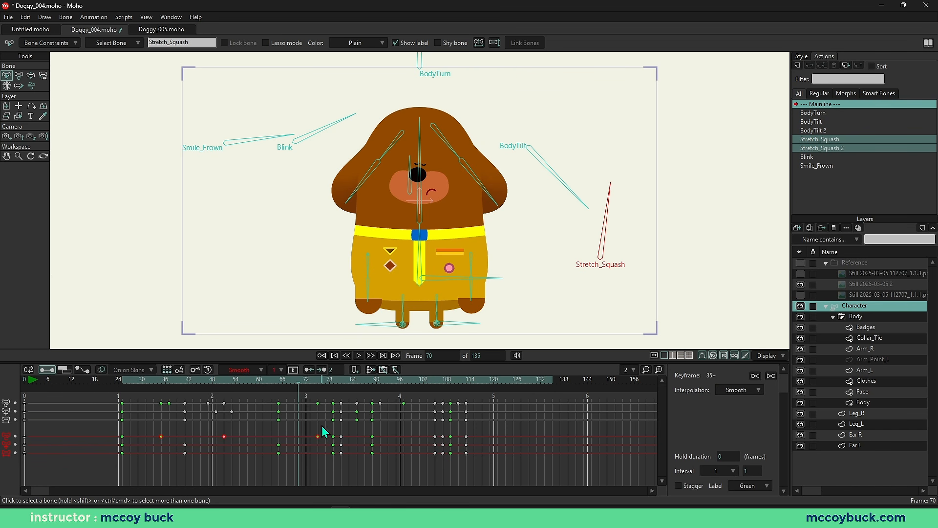
{"action": "left_click", "coordinate": [331, 382]}
{"action": "left_click", "coordinate": [332, 382]}
{"action": "left_click_drag", "start_coordinate": [334, 439], "coordinate": [333, 439]}
{"action": "key", "text": "space"}
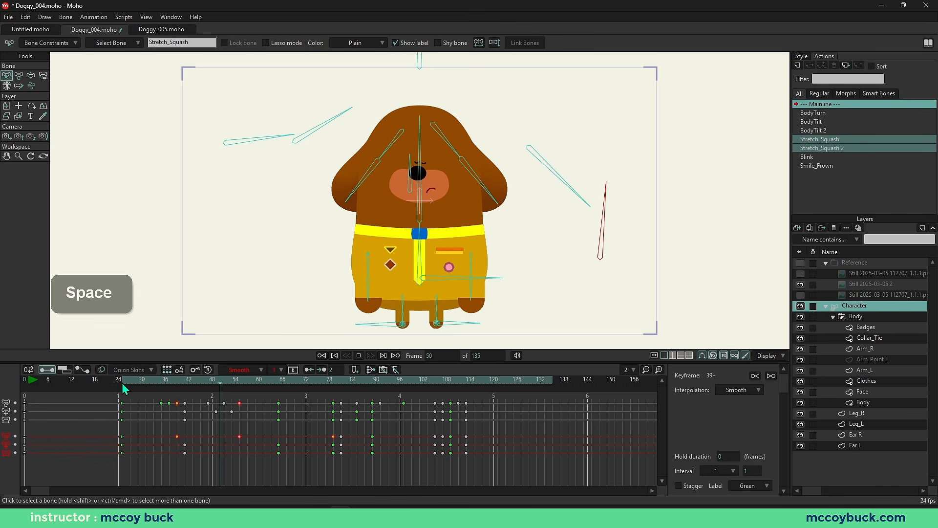
{"action": "left_click", "coordinate": [123, 384]}
{"action": "key", "text": "space"}
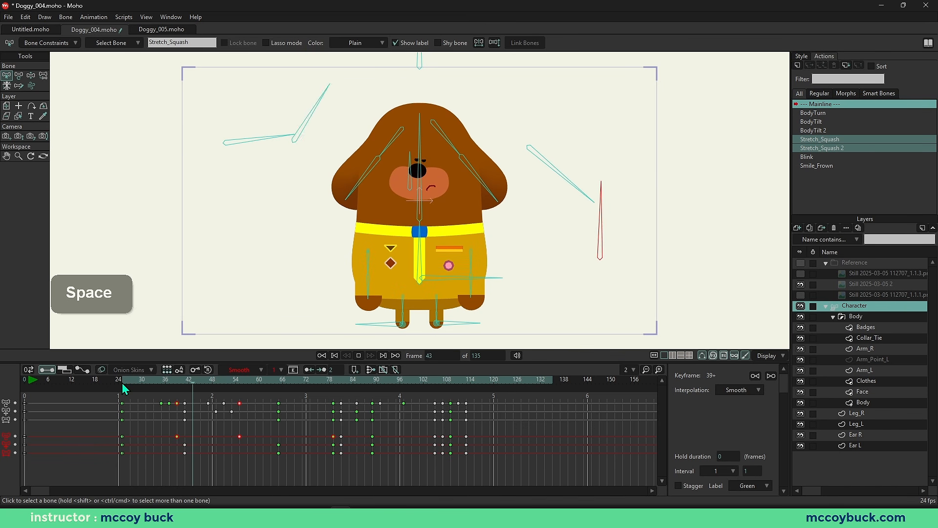
{"action": "left_click", "coordinate": [123, 384]}
{"action": "key", "text": "space"}
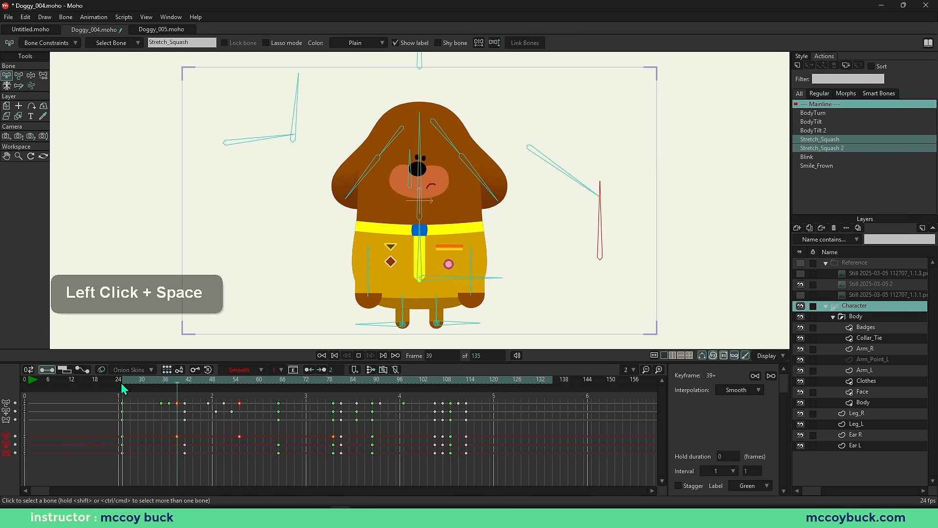
{"action": "key", "text": "space"}
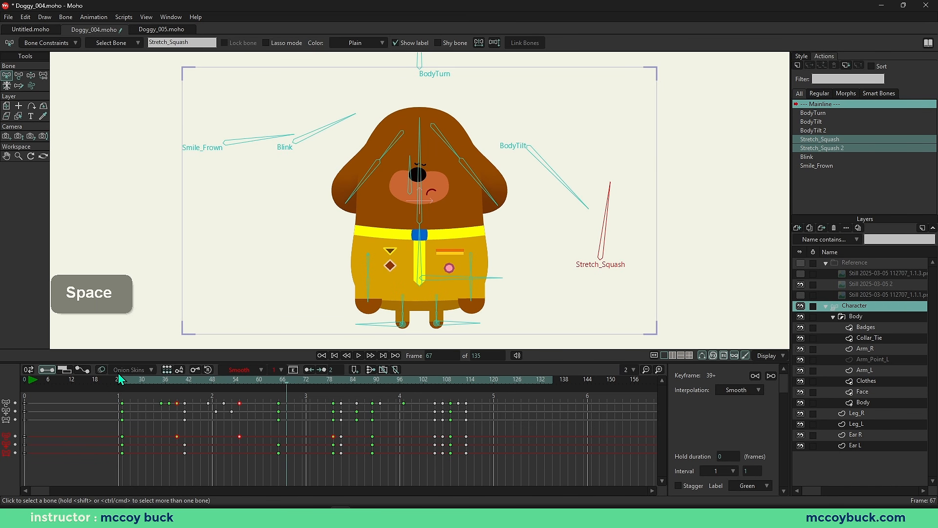
{"action": "left_click", "coordinate": [124, 385]}
{"action": "key", "text": "space"}
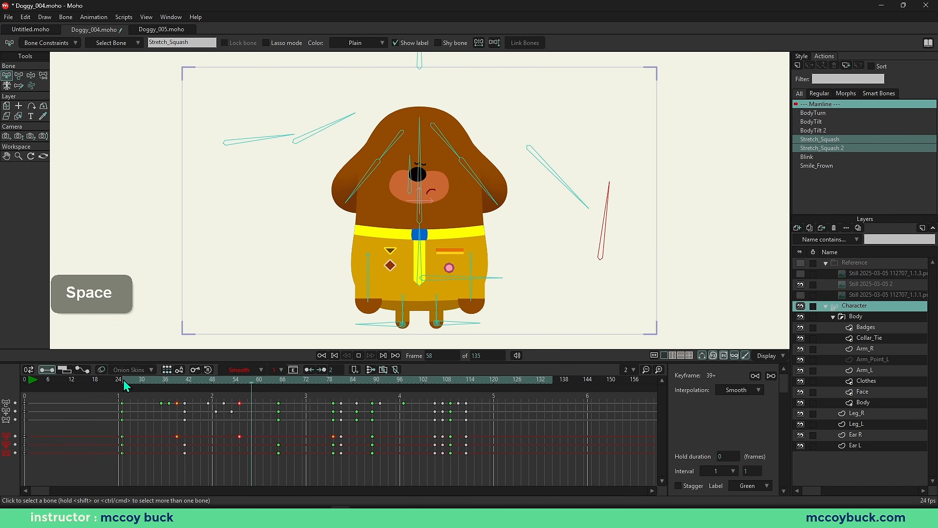
{"action": "key", "text": "space"}
Step: Undo all the Stretch_Squash keyframe shifts and the pasted key, and play back from frame 25
{"action": "key", "text": "ctrl+z"}
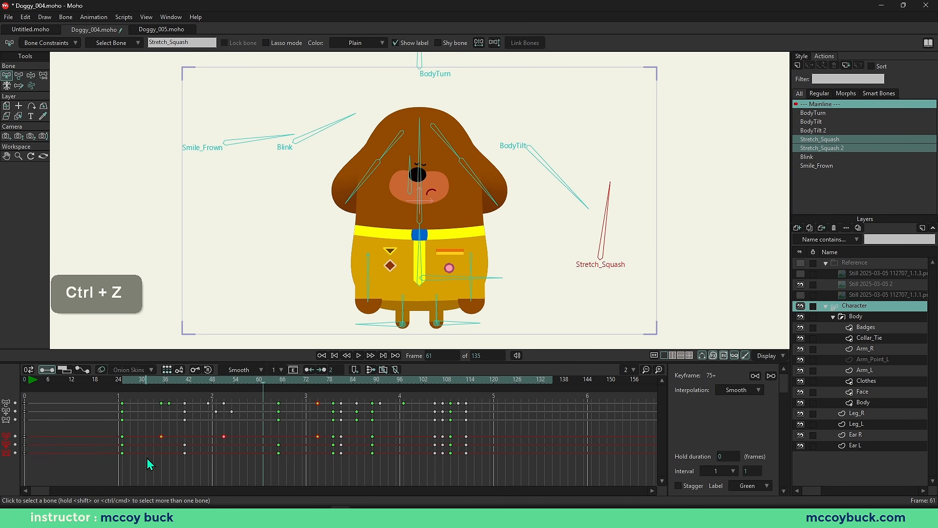
{"action": "left_click", "coordinate": [148, 466]}
{"action": "left_click", "coordinate": [126, 381]}
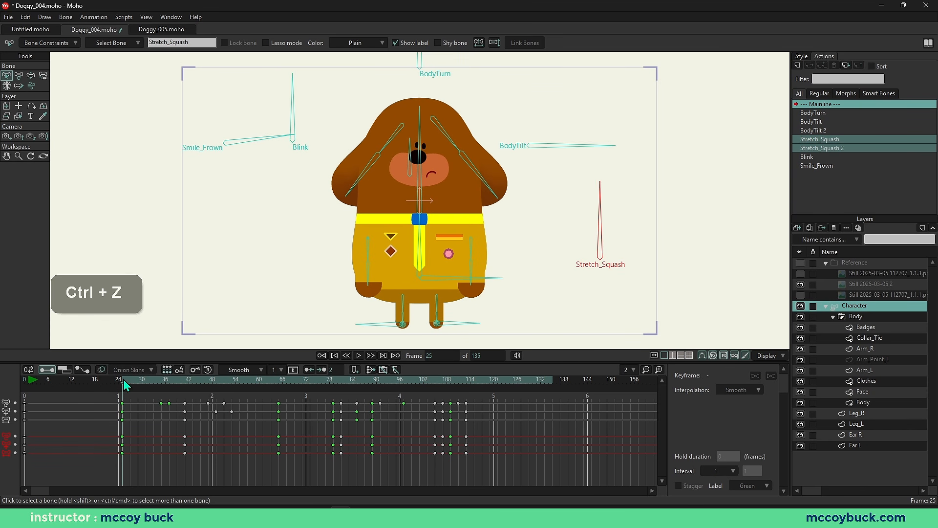
{"action": "key", "text": "space"}
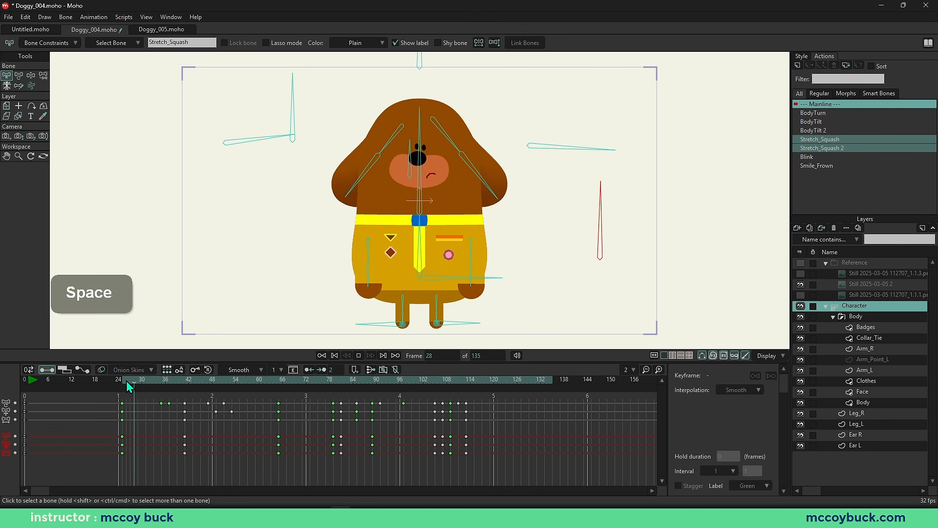
{"action": "key", "text": "space"}
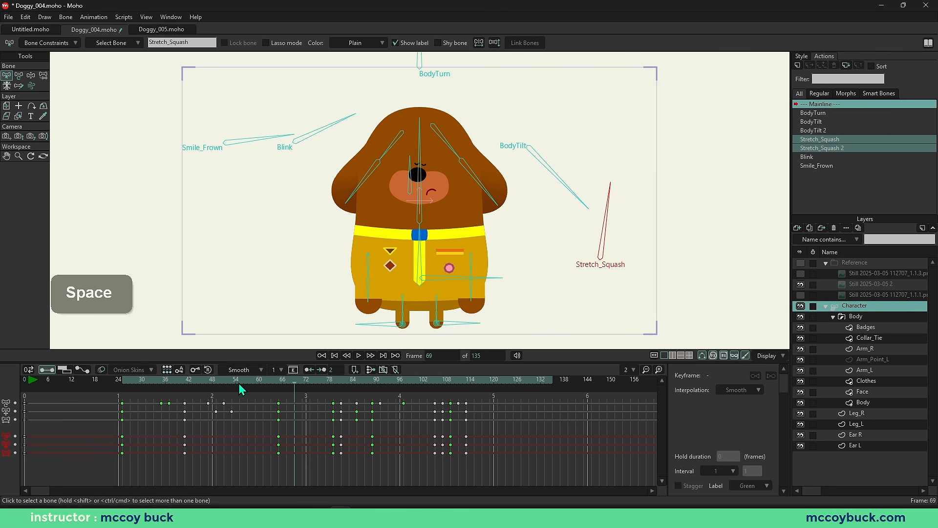
Step: Play back the body turn from about frame 100 and examine the feet at frame 109
{"action": "left_click_drag", "start_coordinate": [286, 392], "coordinate": [435, 416]}
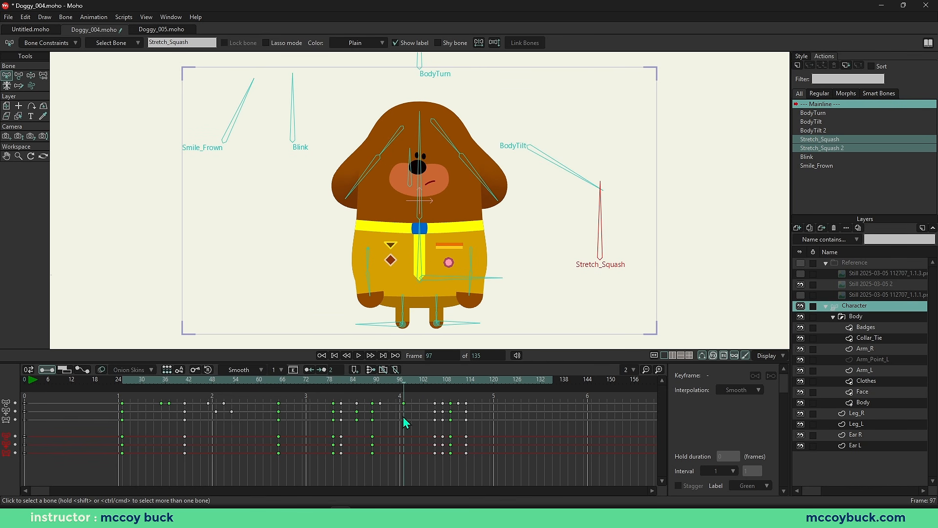
{"action": "key", "text": "space"}
{"action": "left_click", "coordinate": [415, 380]}
{"action": "key", "text": "space"}
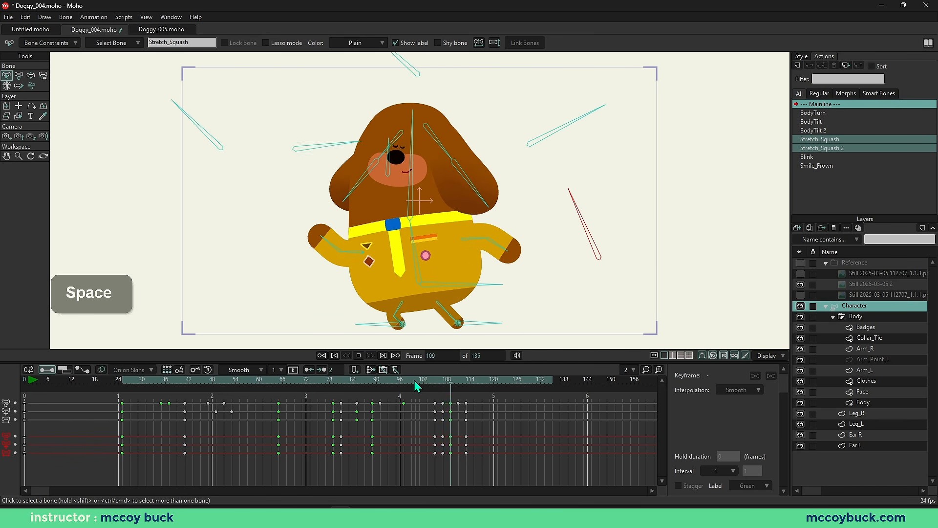
{"action": "left_click", "coordinate": [414, 380]}
{"action": "key", "text": "space"}
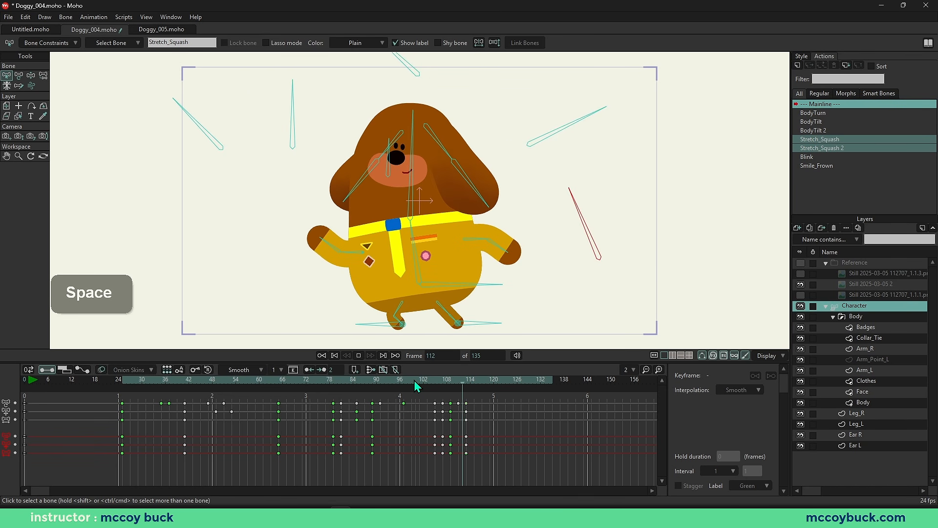
{"action": "left_click", "coordinate": [414, 380]}
{"action": "left_click_drag", "start_coordinate": [414, 380], "coordinate": [450, 389]}
{"action": "scroll", "coordinate": [417, 329], "scroll_direction": "up", "scroll_amount": 1}
{"action": "scroll", "coordinate": [391, 309], "scroll_direction": "up", "scroll_amount": 1}
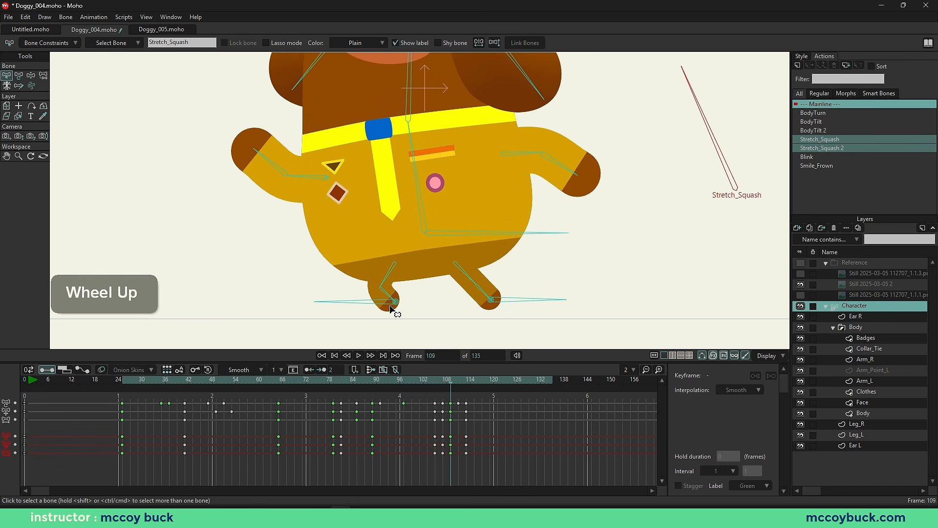
Step: Move foot bone B20 outward horizontally to about X -0.175 at frame 109
{"action": "key", "text": "b"}
{"action": "left_click", "coordinate": [387, 305]}
{"action": "key", "text": "t"}
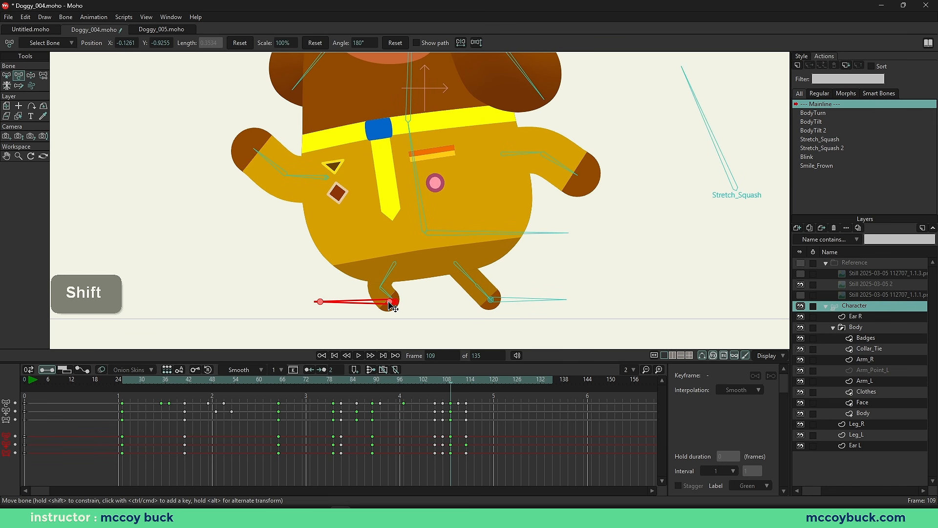
{"action": "left_click", "coordinate": [387, 305], "text": "shift"}
{"action": "left_click_drag", "start_coordinate": [382, 306], "coordinate": [379, 307]}
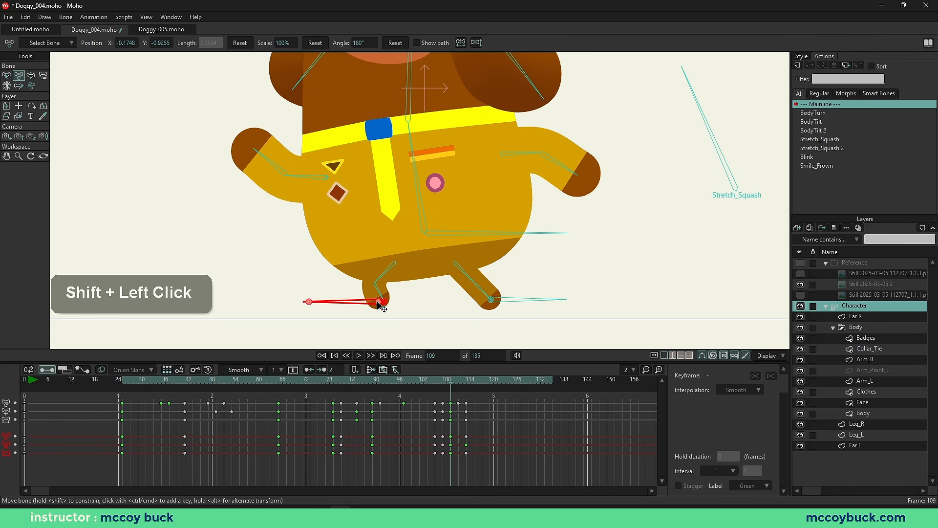
Step: Copy foot bone B20's position keyframe from frame 109 to frame 113
{"action": "left_click_drag", "start_coordinate": [450, 380], "coordinate": [468, 394]}
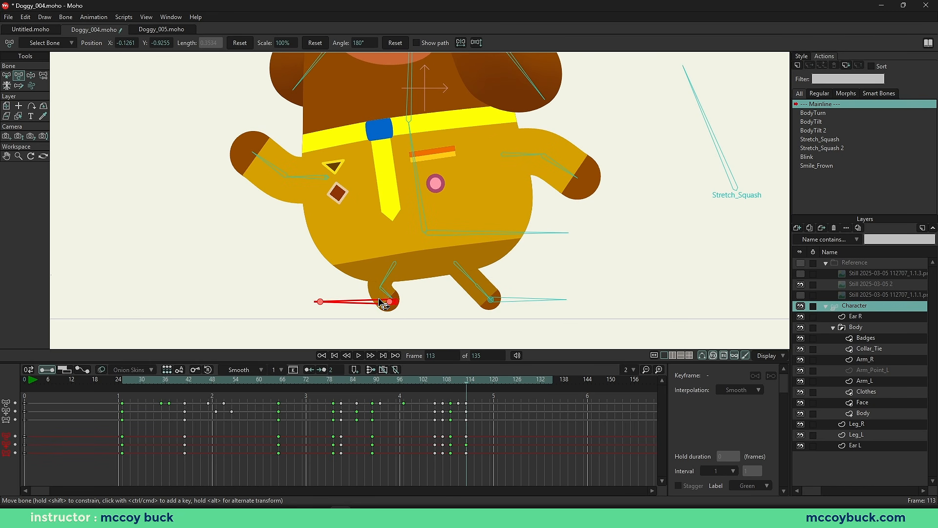
{"action": "left_click", "coordinate": [451, 445]}
{"action": "key", "text": "ctrl+c"}
{"action": "key", "text": "ctrl+v"}
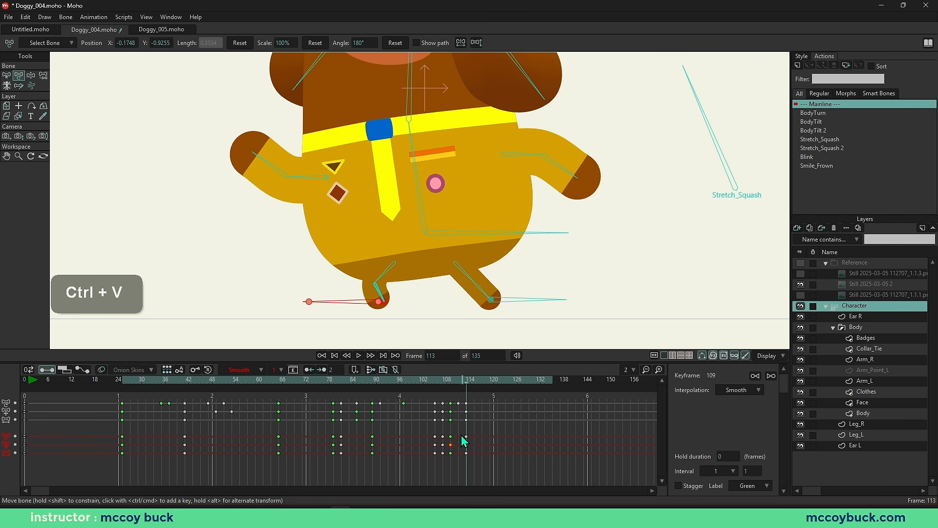
Step: Raise foot bone B20 off the ground at frame 107, to about X -0.154, Y -0.903
{"action": "mouse_move", "coordinate": [446, 386]}
{"action": "left_mouse_down"}
{"action": "mouse_move", "coordinate": [432, 383]}
{"action": "mouse_move", "coordinate": [461, 389]}
{"action": "mouse_move", "coordinate": [436, 388]}
{"action": "mouse_move", "coordinate": [457, 391]}
{"action": "mouse_move", "coordinate": [443, 394]}
{"action": "left_mouse_up"}
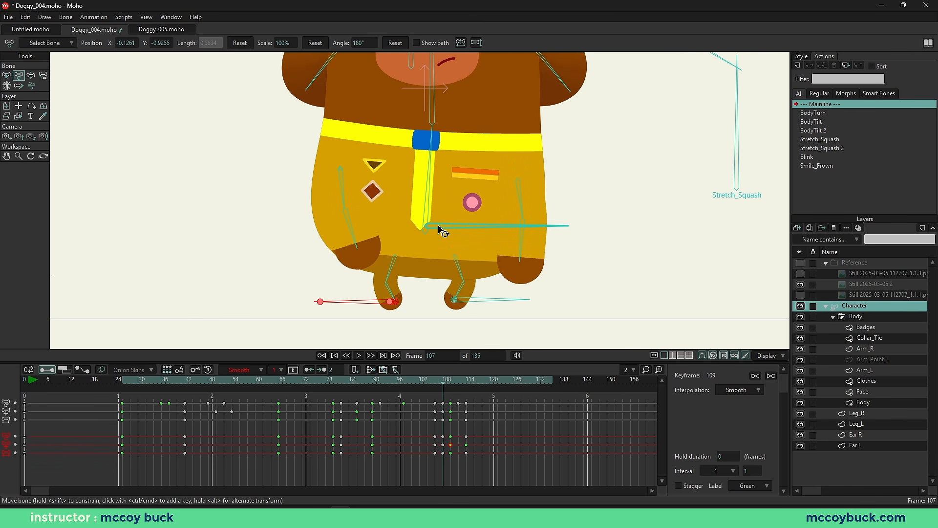
{"action": "scroll", "coordinate": [442, 232], "scroll_direction": "down", "scroll_amount": 2}
{"action": "left_click", "coordinate": [439, 381]}
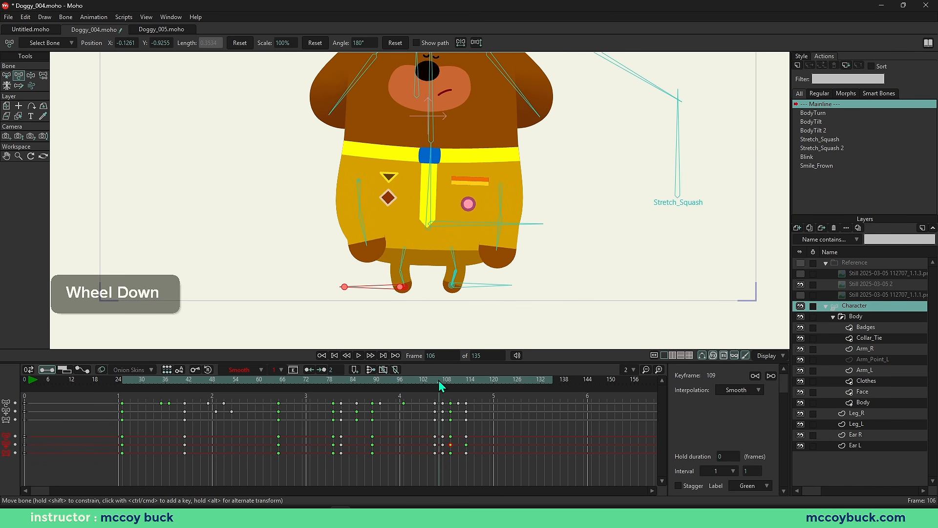
{"action": "left_click_drag", "start_coordinate": [440, 382], "coordinate": [445, 382]}
{"action": "key", "text": "b"}
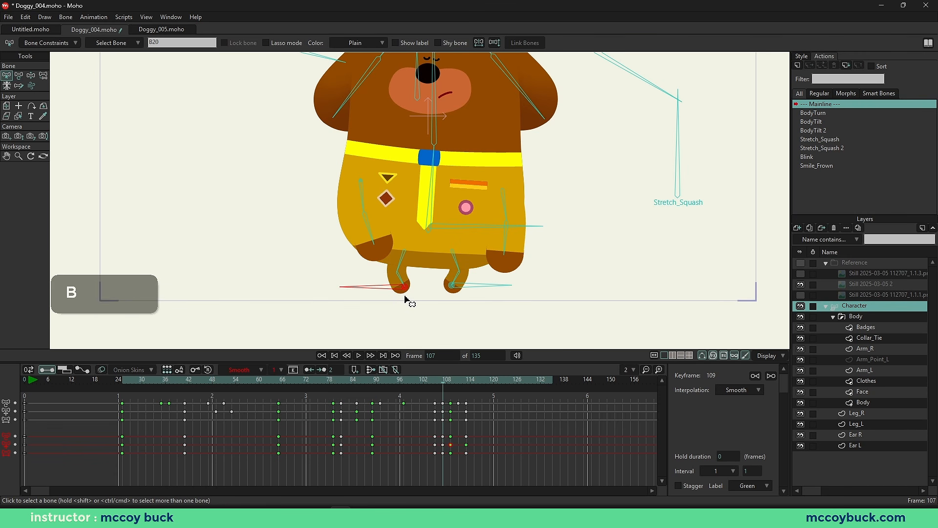
{"action": "scroll", "coordinate": [391, 287], "scroll_direction": "up", "scroll_amount": 2}
{"action": "key", "text": "t"}
{"action": "left_click_drag", "start_coordinate": [401, 282], "coordinate": [392, 279]}
{"action": "scroll", "coordinate": [393, 279], "scroll_direction": "down", "scroll_amount": 4}
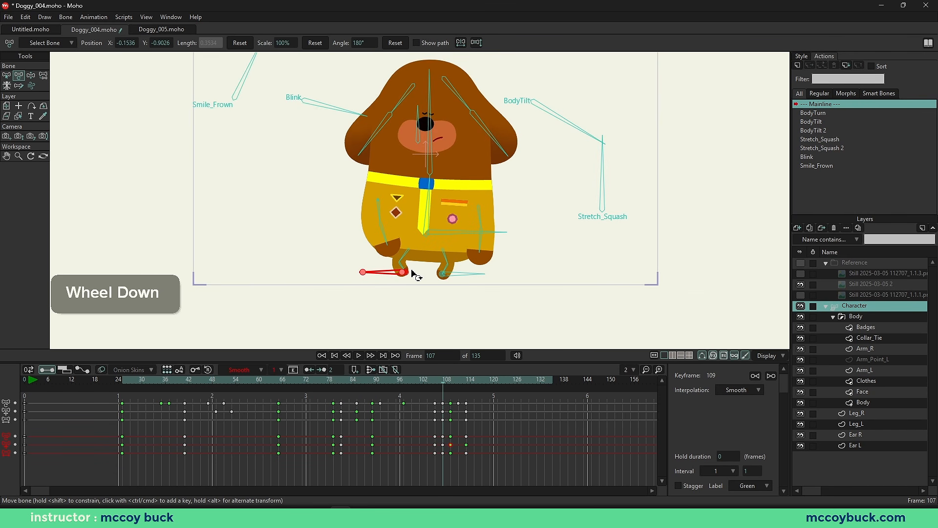
Step: Examine foot B20's lifted pose up close around frame 107
{"action": "scroll", "coordinate": [398, 304], "scroll_direction": "up", "scroll_amount": 2}
{"action": "mouse_move", "coordinate": [436, 377]}
{"action": "left_mouse_down"}
{"action": "mouse_move", "coordinate": [453, 380]}
{"action": "mouse_move", "coordinate": [433, 386]}
{"action": "mouse_move", "coordinate": [452, 392]}
{"action": "mouse_move", "coordinate": [432, 388]}
{"action": "mouse_move", "coordinate": [445, 391]}
{"action": "left_mouse_up"}
{"action": "scroll", "coordinate": [367, 278], "scroll_direction": "up", "scroll_amount": 4}
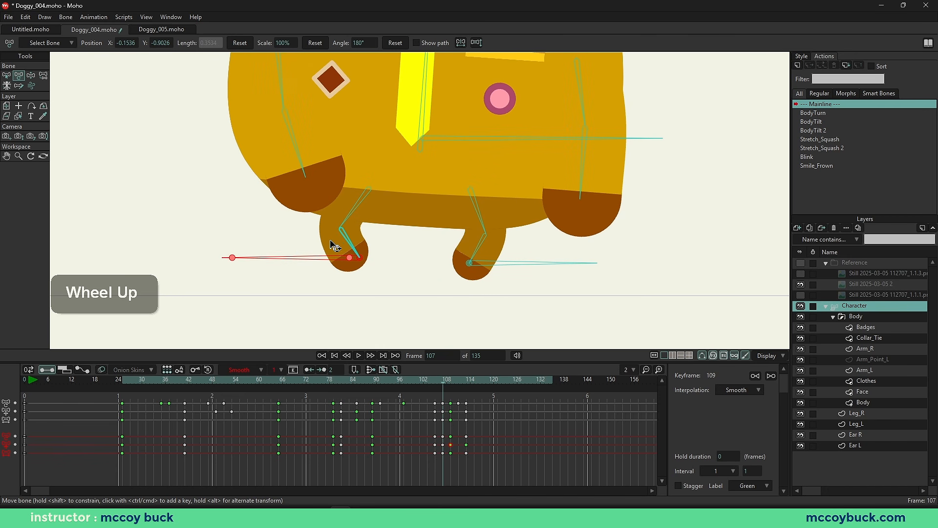
{"action": "scroll", "coordinate": [350, 255], "scroll_direction": "down", "scroll_amount": 1}
{"action": "scroll", "coordinate": [364, 279], "scroll_direction": "up", "scroll_amount": 2}
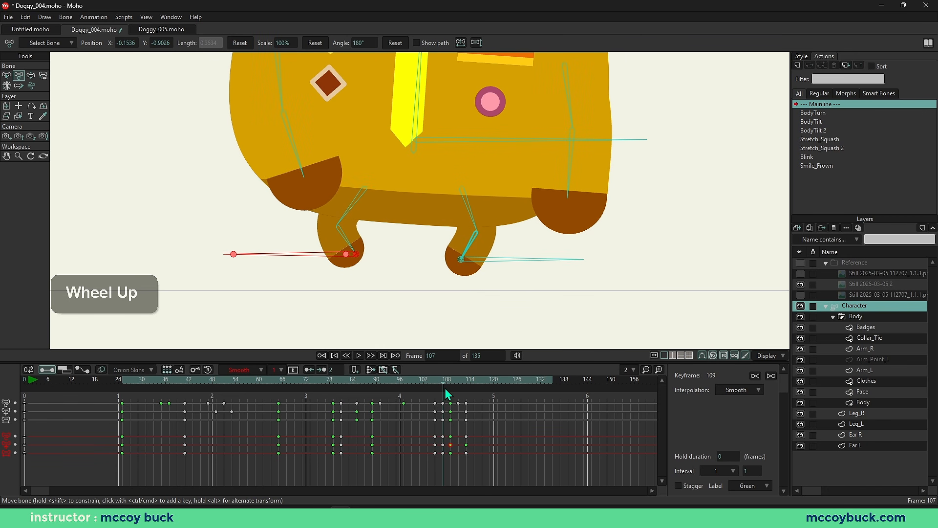
{"action": "mouse_move", "coordinate": [445, 388]}
{"action": "left_mouse_down"}
{"action": "mouse_move", "coordinate": [435, 383]}
{"action": "mouse_move", "coordinate": [443, 386]}
{"action": "left_mouse_up"}
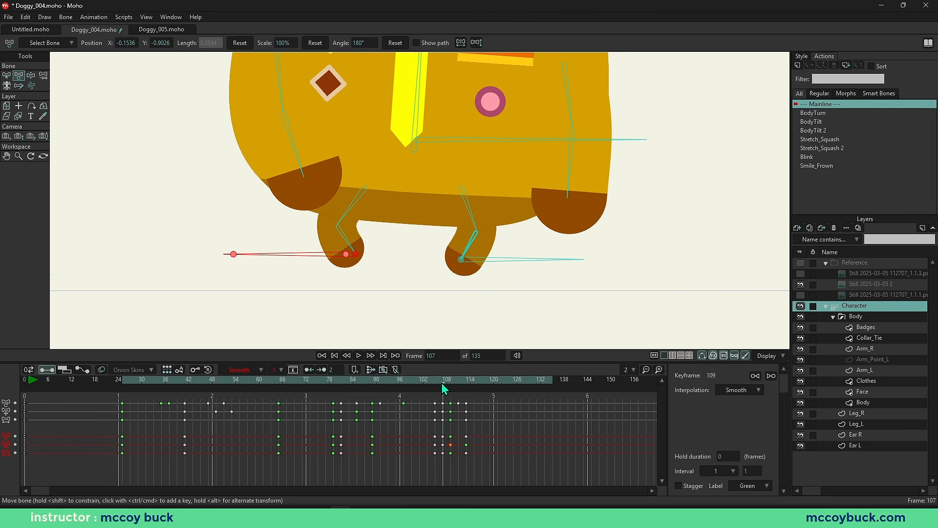
{"action": "key", "text": "b"}
{"action": "left_click", "coordinate": [317, 270]}
{"action": "left_click", "coordinate": [350, 256]}
{"action": "key", "text": "t"}
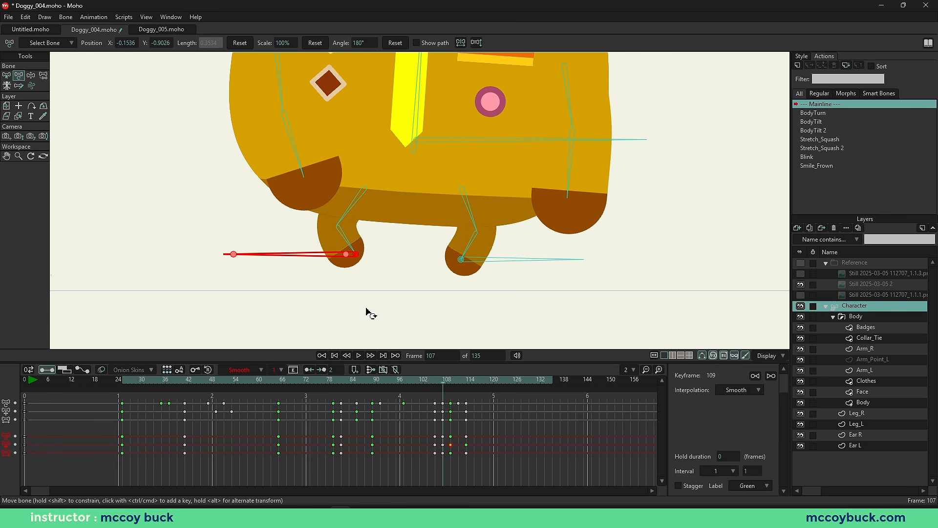
Step: Turn on onion skins, switching off Outlines only and trying Colored fills
{"action": "left_click", "coordinate": [102, 369]}
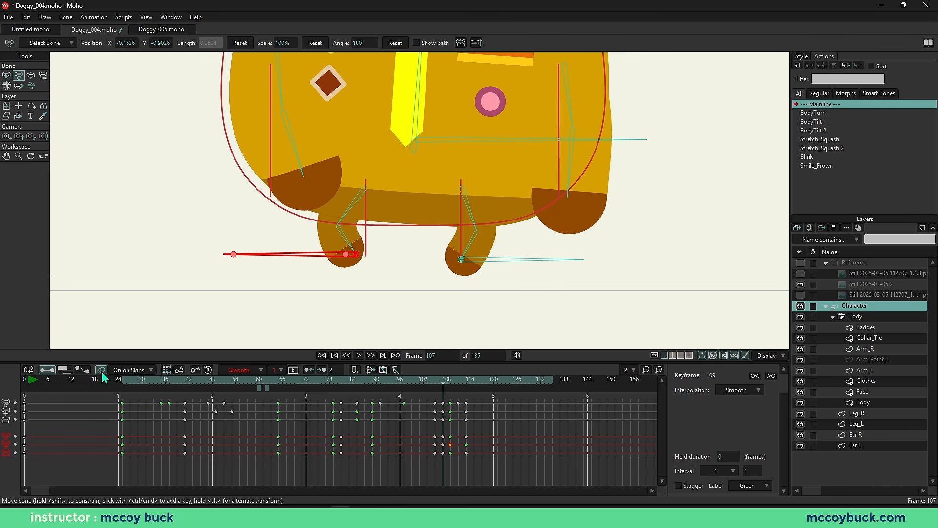
{"action": "left_click", "coordinate": [136, 374]}
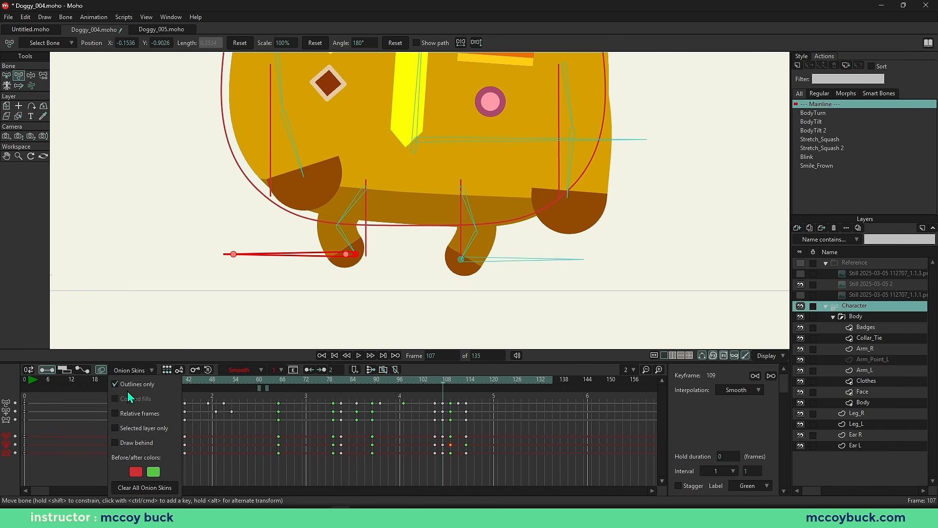
{"action": "left_click", "coordinate": [116, 385]}
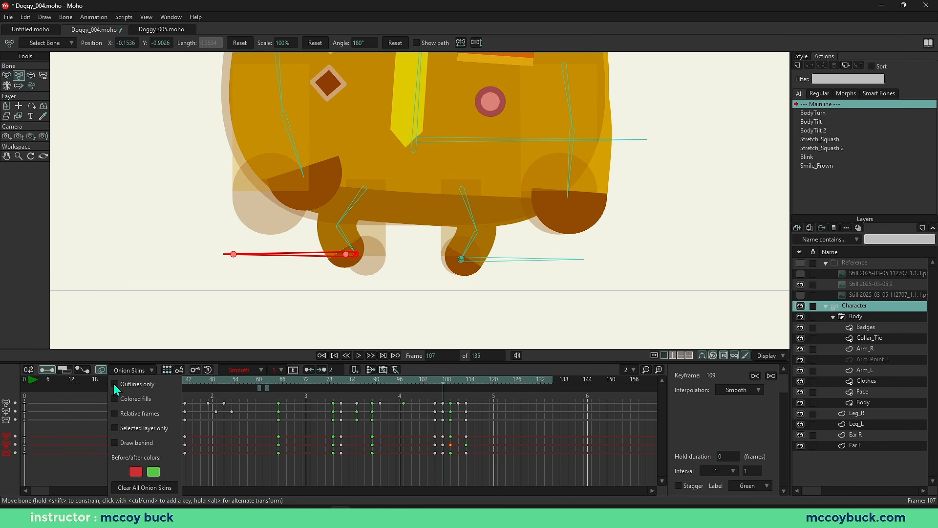
{"action": "left_click", "coordinate": [113, 383]}
{"action": "left_click", "coordinate": [114, 383]}
{"action": "left_click", "coordinate": [115, 399]}
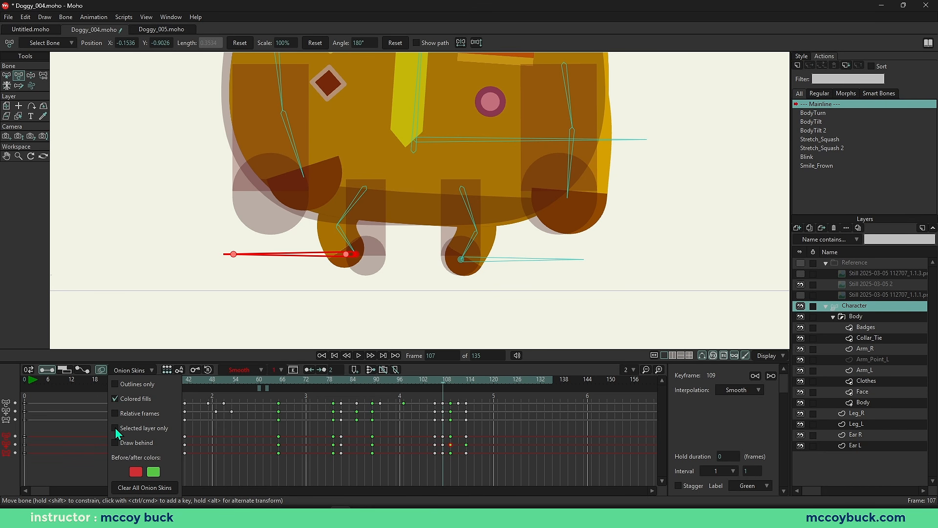
Step: Replace the old onion skin markers near frame 60 with one at frame 109
{"action": "left_click", "coordinate": [259, 389]}
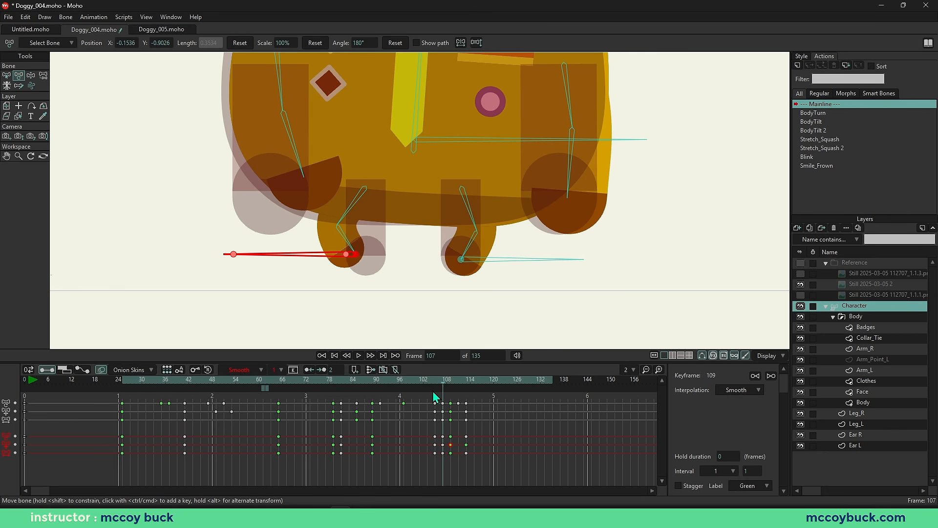
{"action": "left_click", "coordinate": [450, 389]}
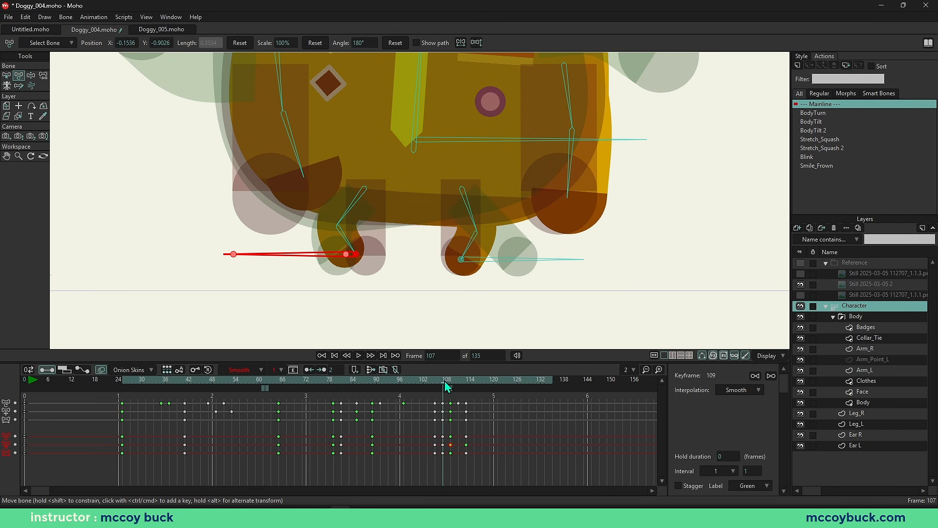
{"action": "left_click", "coordinate": [264, 388]}
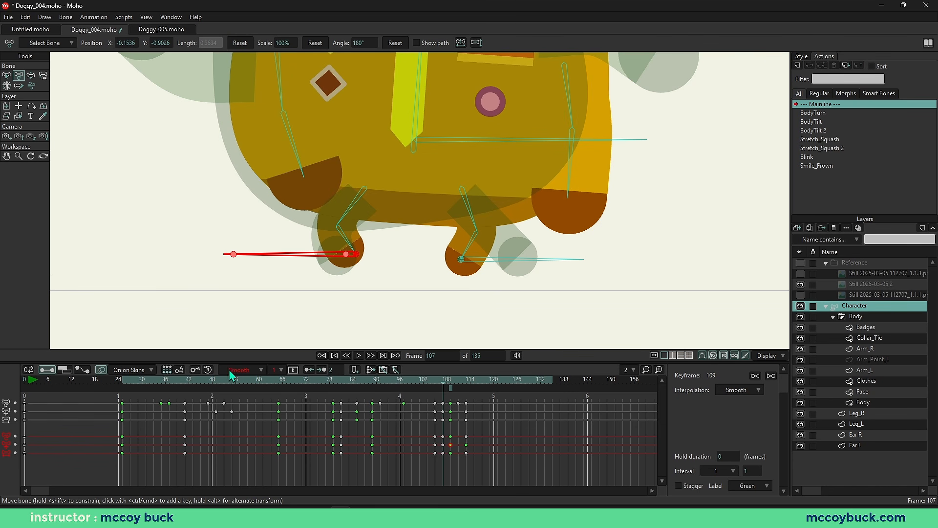
Step: Turn off Colored fills and turn on Draw behind for the onion skins
{"action": "left_click", "coordinate": [121, 372]}
{"action": "left_click", "coordinate": [115, 398]}
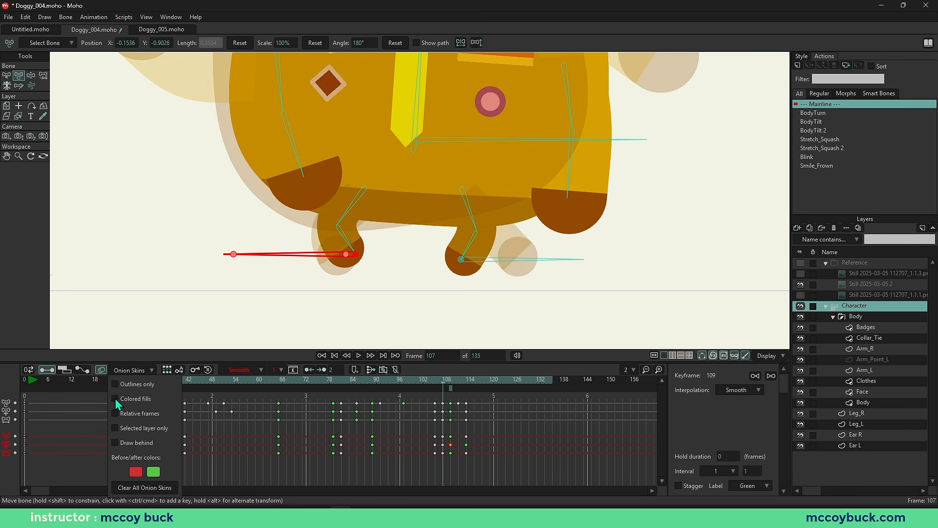
{"action": "left_click", "coordinate": [116, 443]}
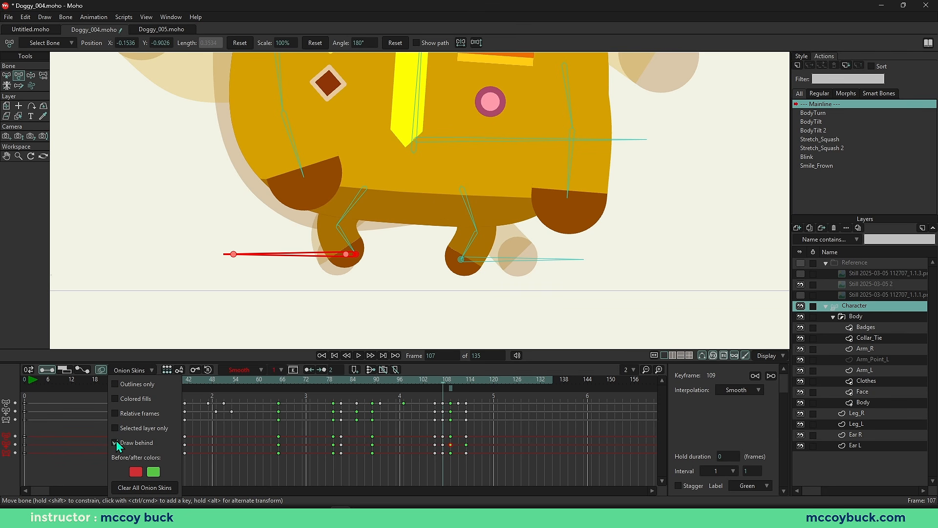
Step: Add an onion skin marker at frame 105 and compare it with the pose at frame 107
{"action": "scroll", "coordinate": [379, 233], "scroll_direction": "down", "scroll_amount": 3}
{"action": "scroll", "coordinate": [384, 256], "scroll_direction": "up", "scroll_amount": 3}
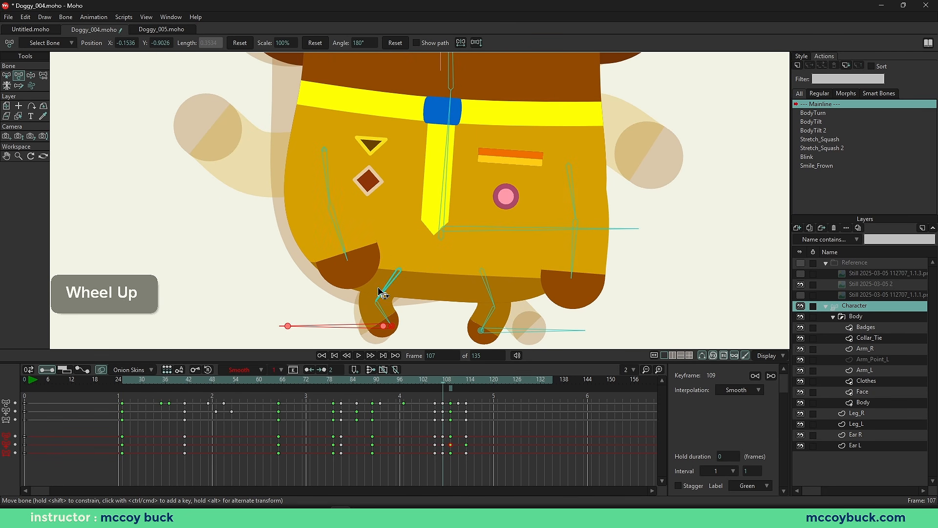
{"action": "left_click", "coordinate": [436, 387]}
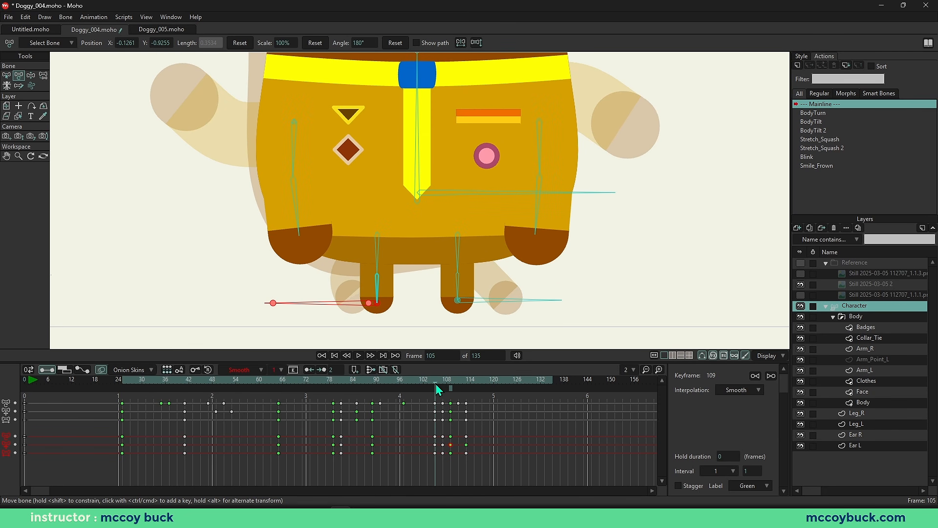
{"action": "left_click_drag", "start_coordinate": [436, 386], "coordinate": [442, 385]}
{"action": "left_click", "coordinate": [435, 390]}
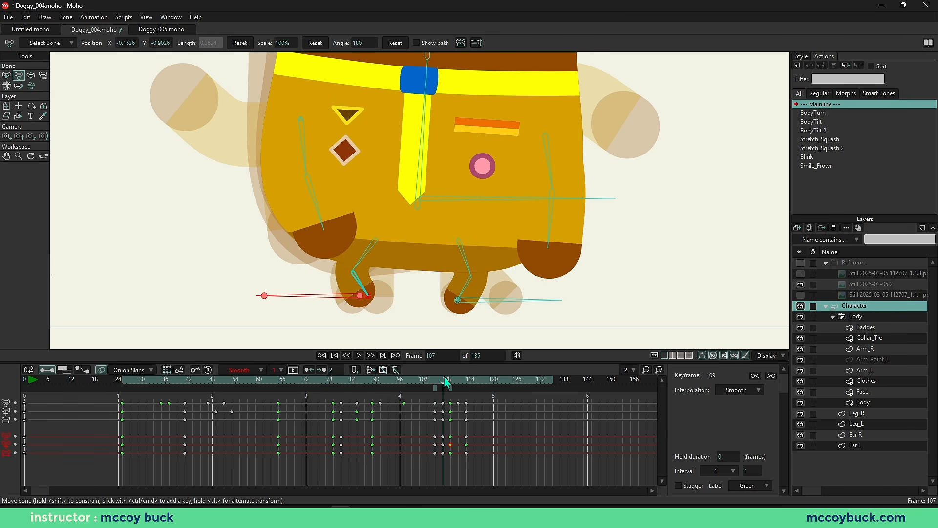
Step: Shift foot bone B20 inward at frame 107 so the foot sits between its two onion-skinned poses
{"action": "scroll", "coordinate": [365, 315], "scroll_direction": "up", "scroll_amount": 1}
{"action": "key", "text": "z"}
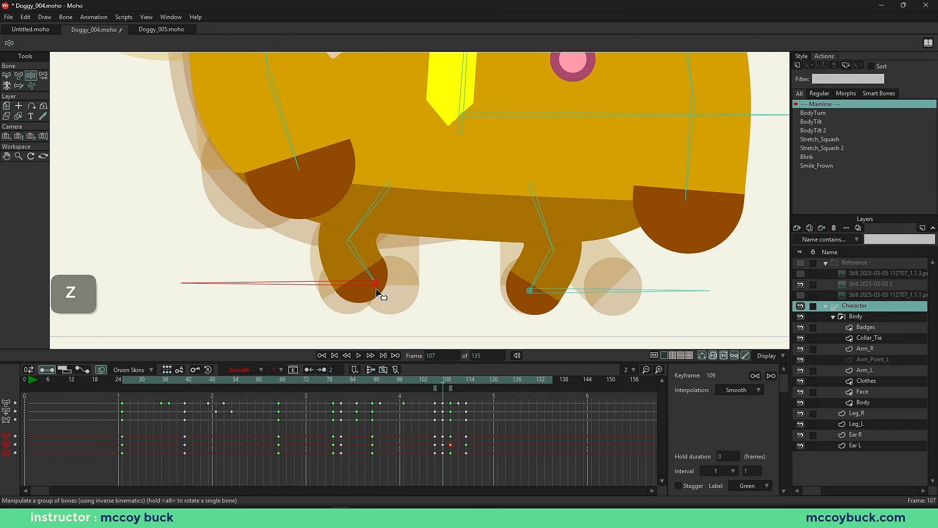
{"action": "left_click_drag", "start_coordinate": [375, 288], "coordinate": [392, 289]}
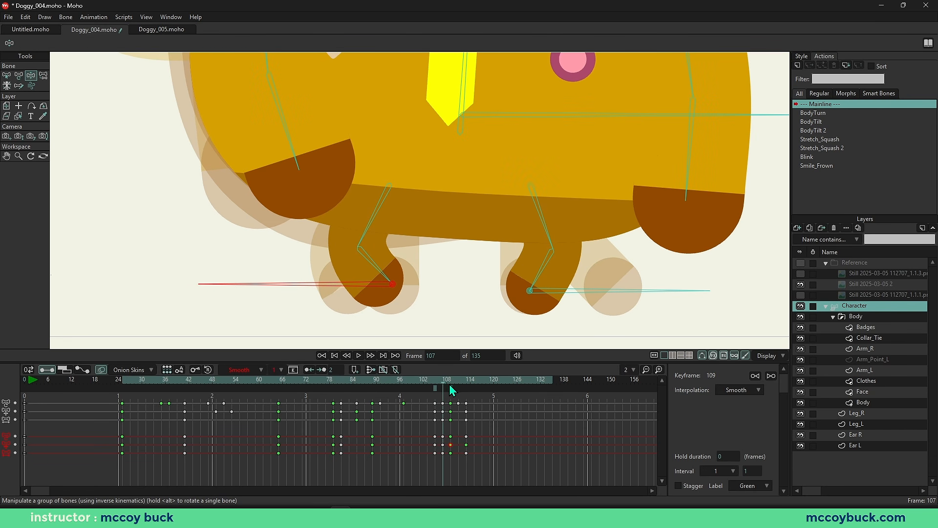
Step: Select the opposite foot bone B21 and compare its poses at frames 105, 107 and 109
{"action": "mouse_move", "coordinate": [441, 379]}
{"action": "left_mouse_down"}
{"action": "mouse_move", "coordinate": [433, 381]}
{"action": "mouse_move", "coordinate": [453, 384]}
{"action": "mouse_move", "coordinate": [433, 389]}
{"action": "mouse_move", "coordinate": [459, 394]}
{"action": "mouse_move", "coordinate": [435, 391]}
{"action": "mouse_move", "coordinate": [451, 393]}
{"action": "mouse_move", "coordinate": [436, 381]}
{"action": "mouse_move", "coordinate": [447, 383]}
{"action": "left_mouse_up"}
{"action": "key", "text": "b"}
{"action": "left_click", "coordinate": [634, 293]}
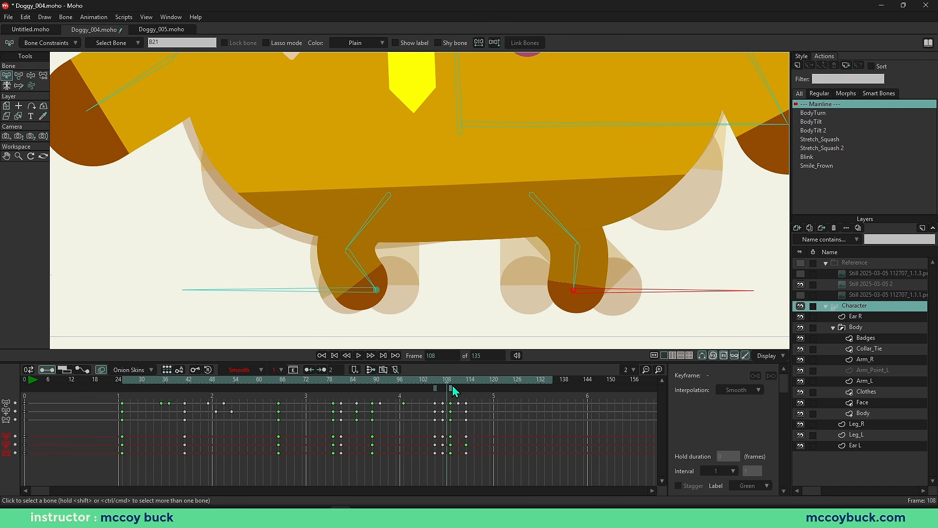
{"action": "left_click", "coordinate": [450, 381]}
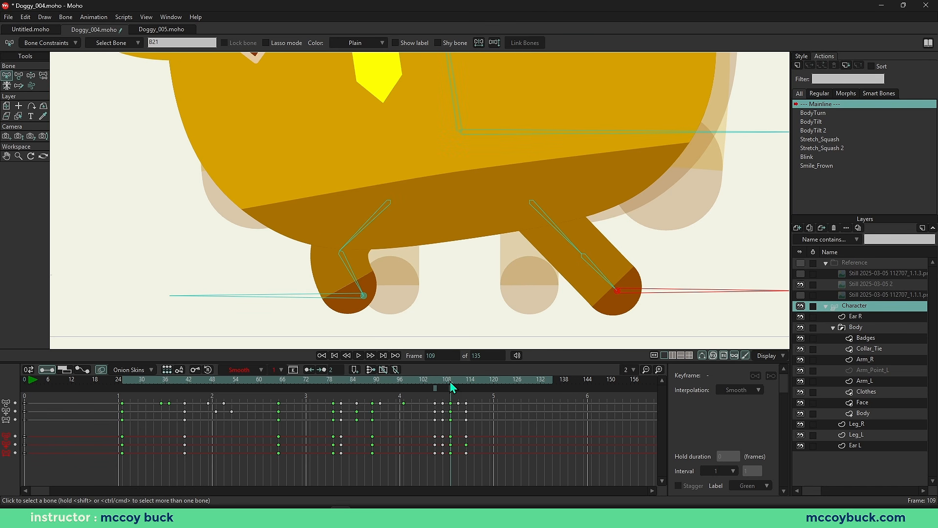
{"action": "left_click", "coordinate": [436, 382]}
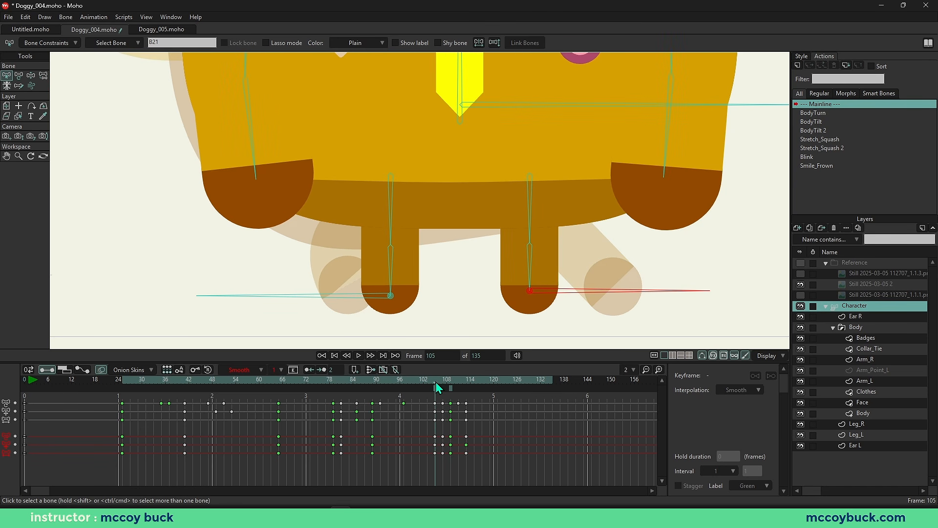
{"action": "left_click", "coordinate": [444, 381]}
{"action": "left_click", "coordinate": [451, 382]}
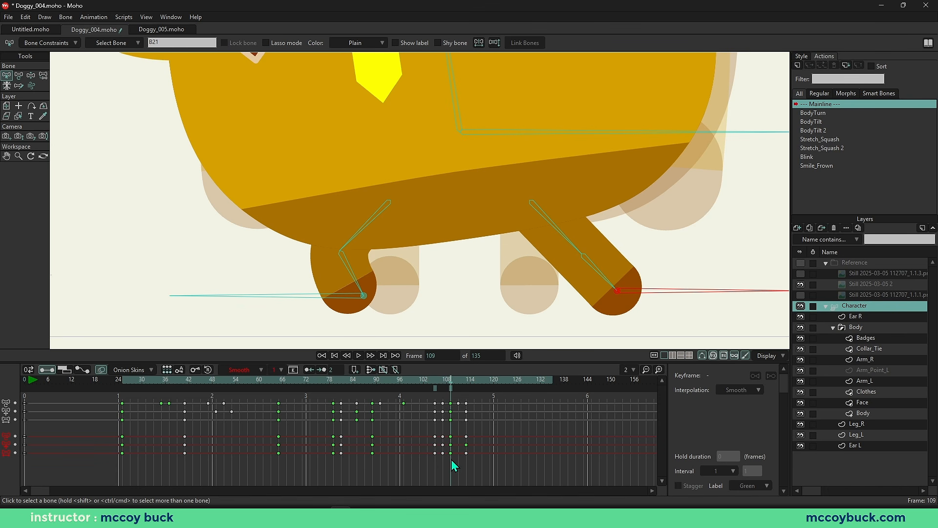
Step: Delay foot bone B21's turn keyframes, placing the last two at frames 111 and 115, and check the feet through frame 113
{"action": "left_click_drag", "start_coordinate": [419, 447], "coordinate": [443, 450]}
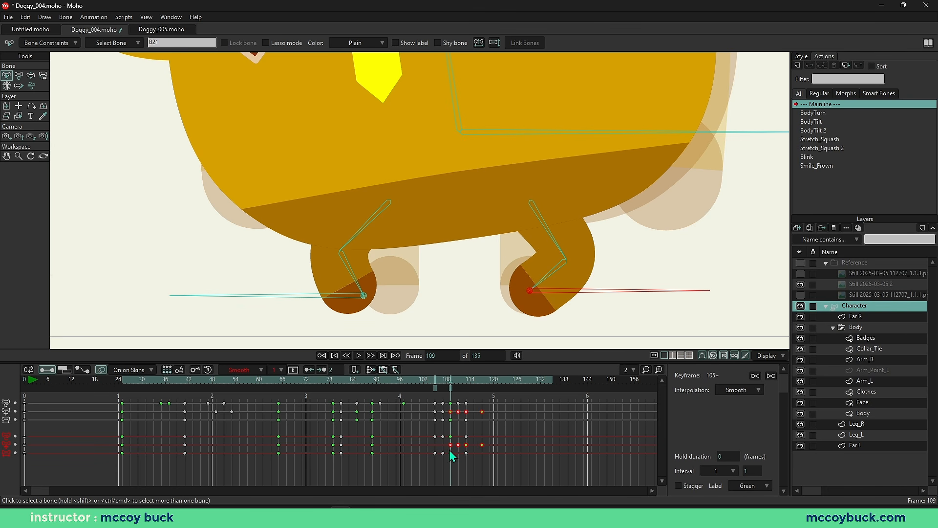
{"action": "left_click_drag", "start_coordinate": [451, 380], "coordinate": [449, 414]}
{"action": "left_click_drag", "start_coordinate": [448, 378], "coordinate": [467, 394]}
{"action": "scroll", "coordinate": [442, 310], "scroll_direction": "down", "scroll_amount": 1}
{"action": "scroll", "coordinate": [440, 307], "scroll_direction": "down", "scroll_amount": 3}
{"action": "key", "text": "b"}
{"action": "left_click", "coordinate": [347, 297]}
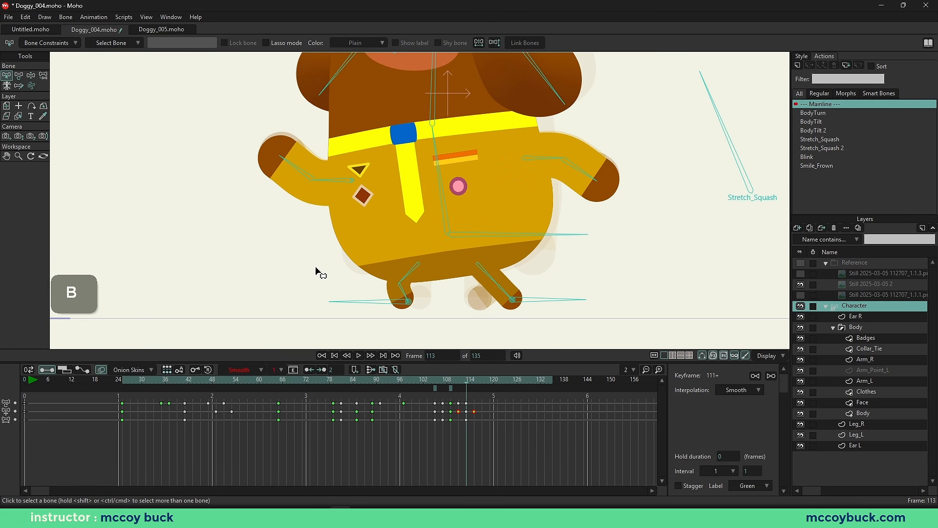
Step: Turn off onion skins and play back the body turn from about frame 82
{"action": "scroll", "coordinate": [304, 323], "scroll_direction": "down", "scroll_amount": 3}
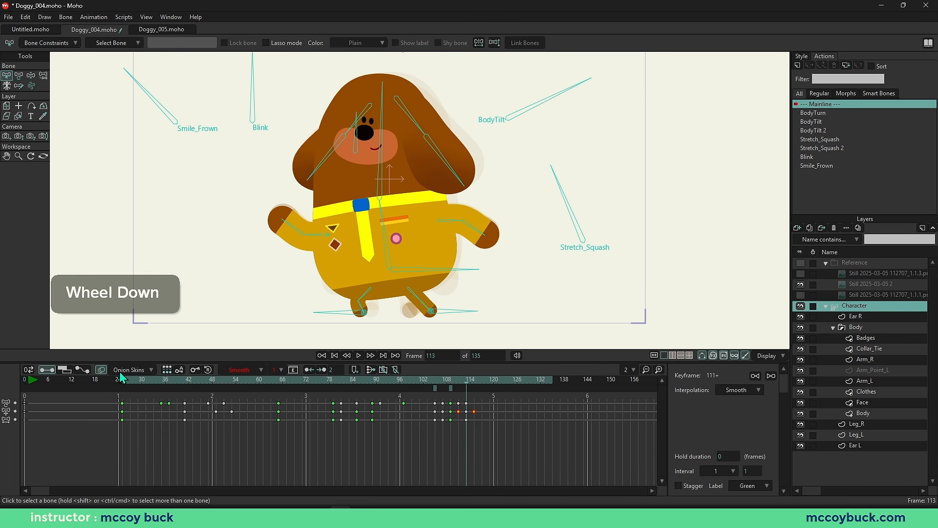
{"action": "left_click", "coordinate": [101, 370]}
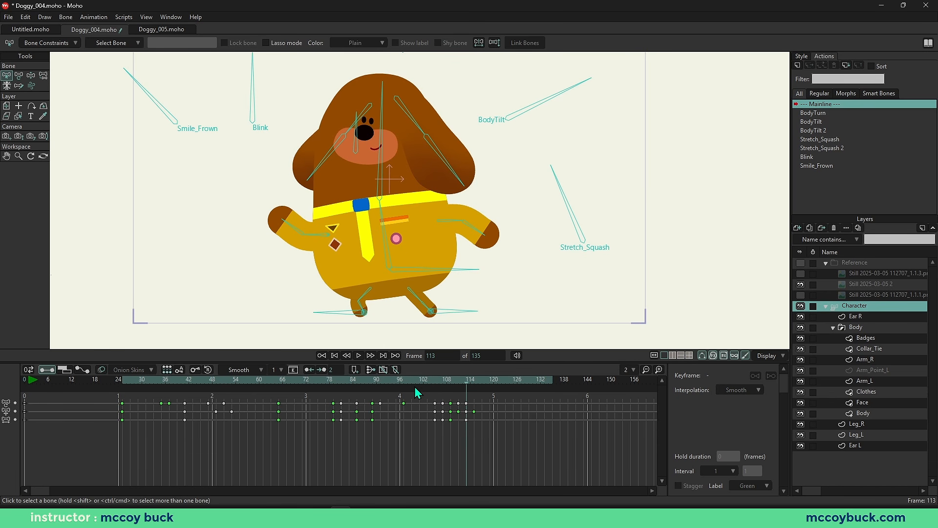
{"action": "left_click_drag", "start_coordinate": [415, 384], "coordinate": [344, 382]}
{"action": "key", "text": "space"}
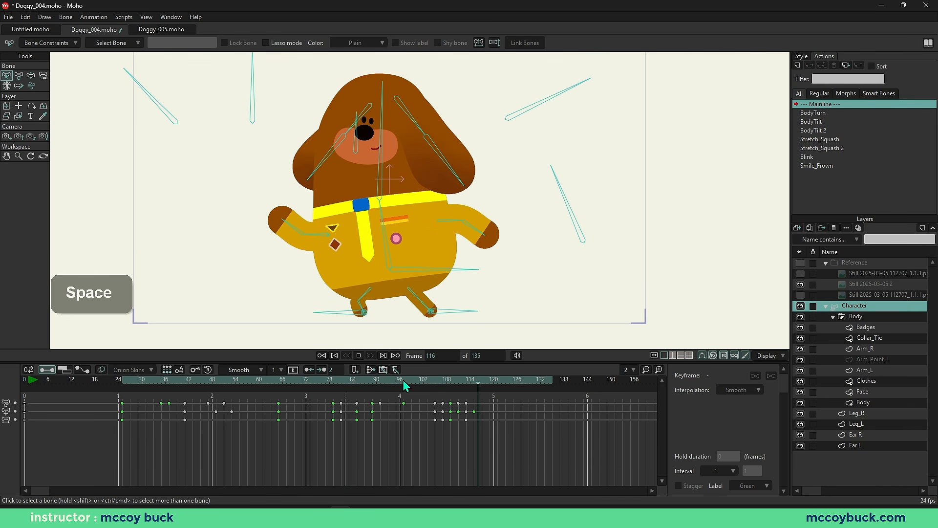
Step: Raise the root body bone B1 at frame 109 to a Y position of -0.6039 and play back the turn
{"action": "left_click_drag", "start_coordinate": [439, 384], "coordinate": [462, 392]}
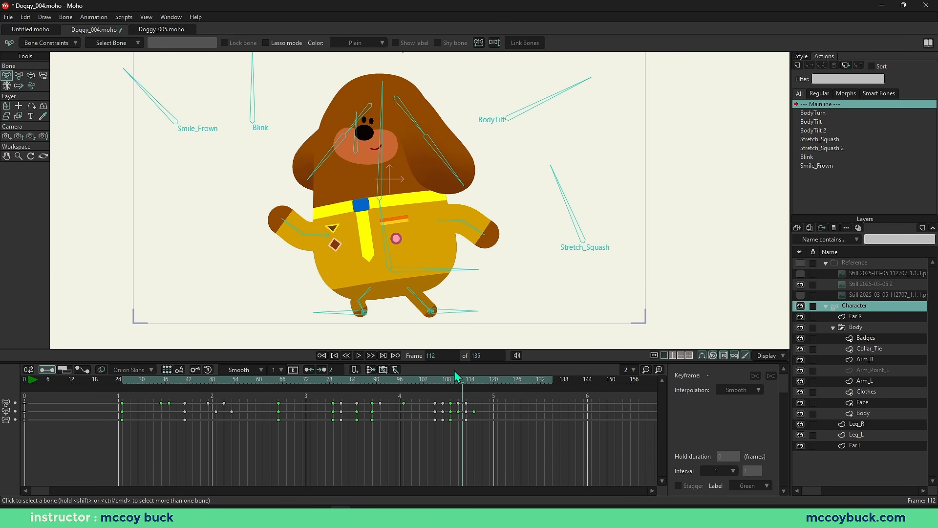
{"action": "left_click", "coordinate": [660, 369]}
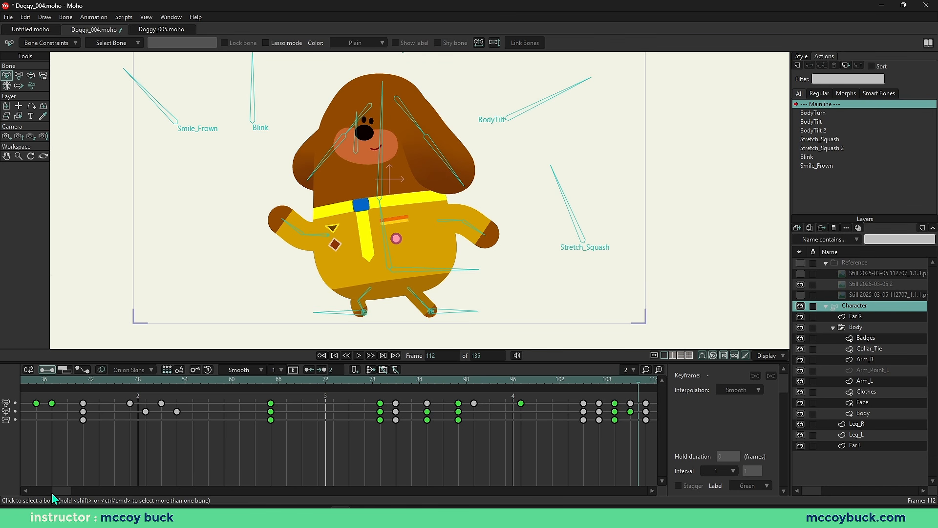
{"action": "left_click_drag", "start_coordinate": [54, 490], "coordinate": [82, 490]}
{"action": "left_click", "coordinate": [239, 381]}
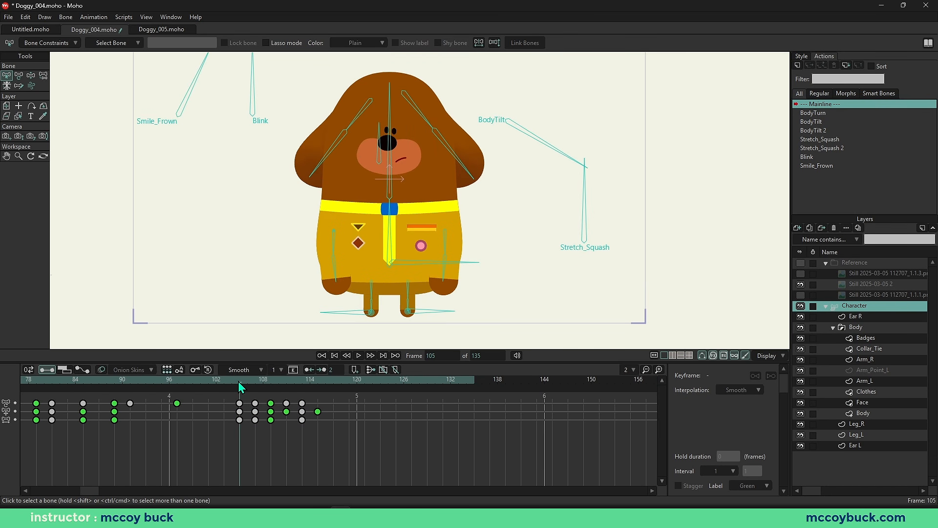
{"action": "left_click_drag", "start_coordinate": [238, 381], "coordinate": [270, 422]}
{"action": "key", "text": "t"}
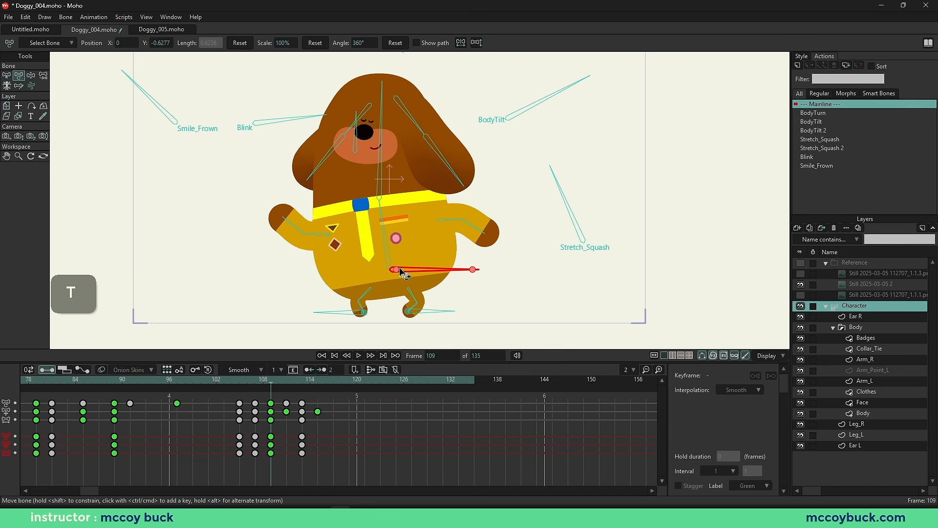
{"action": "left_click", "coordinate": [401, 270], "text": "shift"}
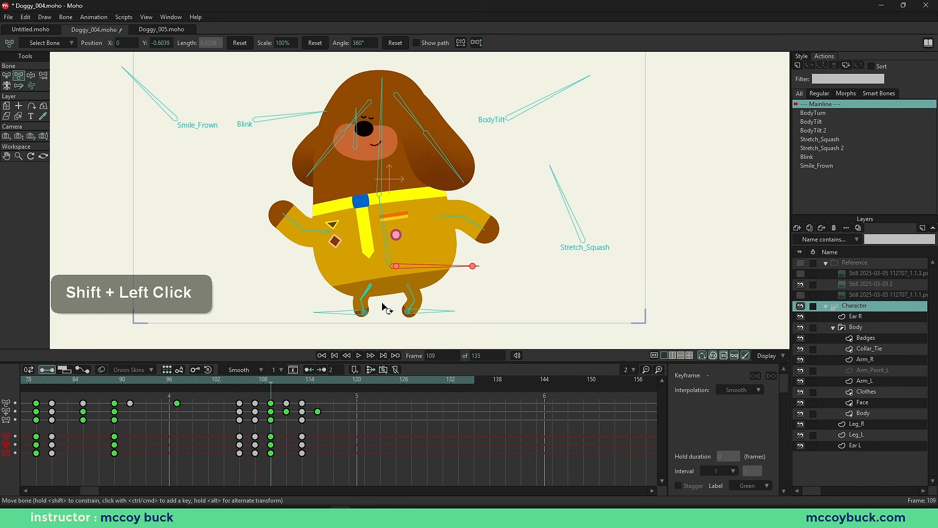
{"action": "left_click_drag", "start_coordinate": [269, 390], "coordinate": [216, 391]}
{"action": "key", "text": "space"}
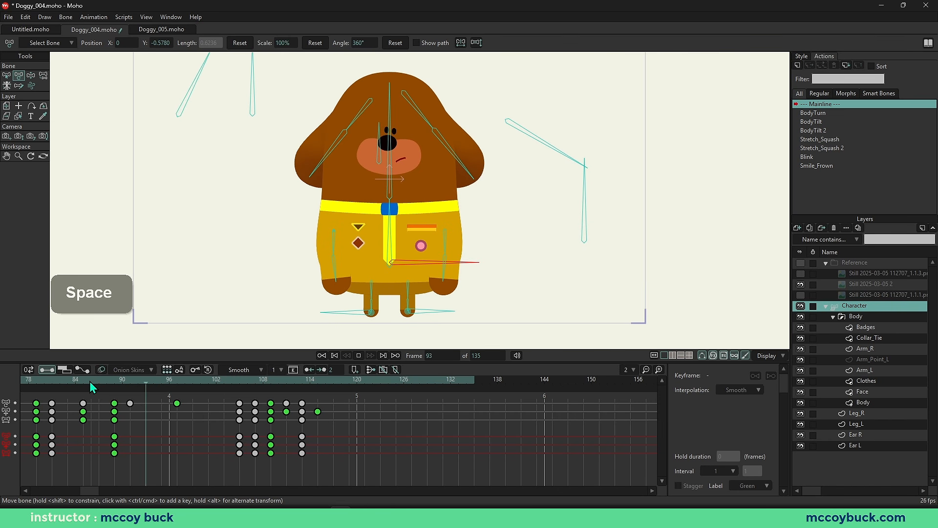
{"action": "key", "text": "space"}
Step: Delete foot bone B21's translation keyframe at frame 115
{"action": "key", "text": "b"}
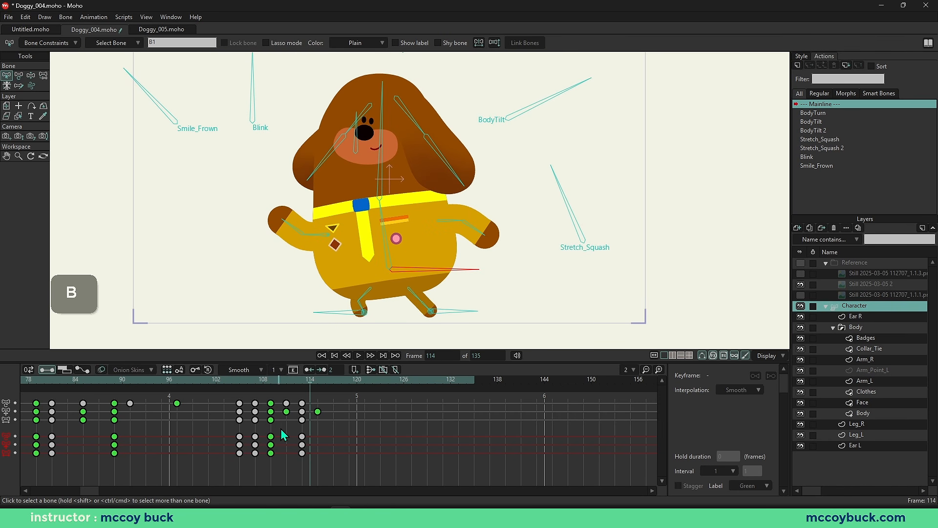
{"action": "left_click", "coordinate": [430, 313]}
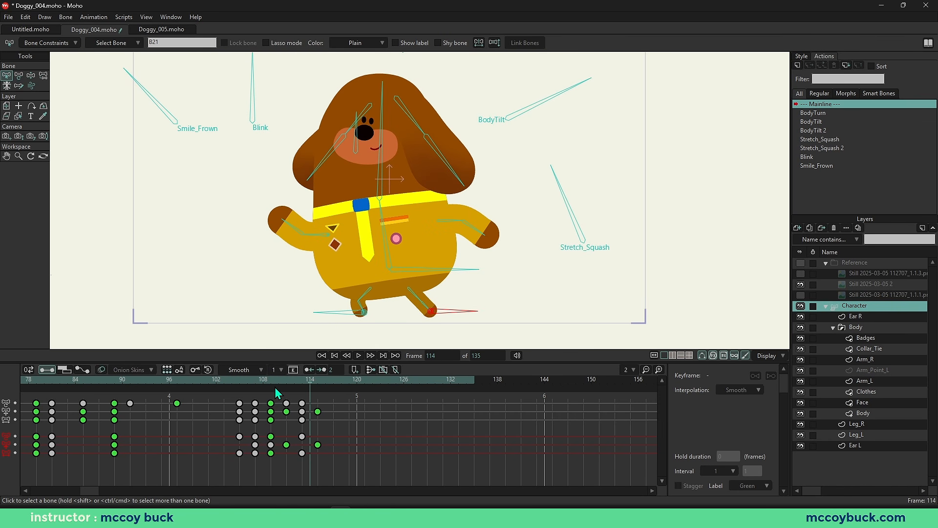
{"action": "left_click_drag", "start_coordinate": [276, 388], "coordinate": [317, 413]}
{"action": "left_click_drag", "start_coordinate": [318, 446], "coordinate": [365, 447]}
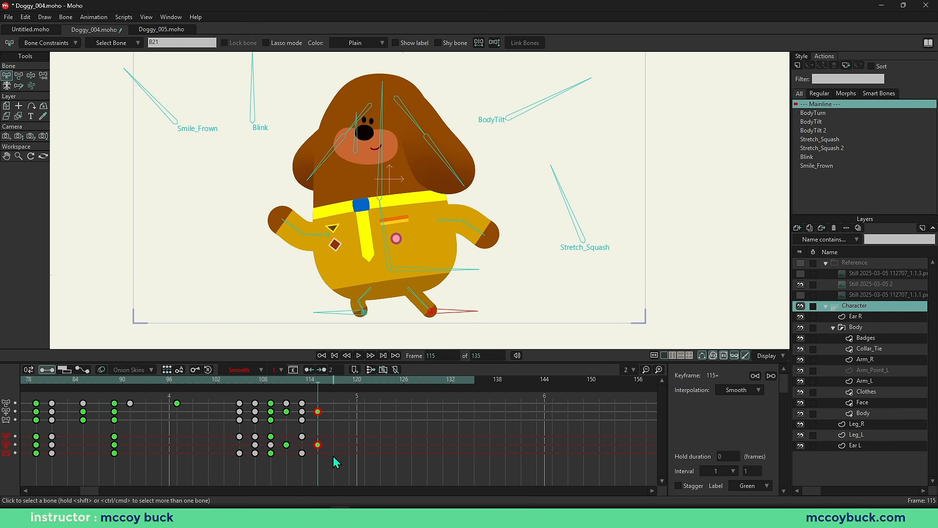
{"action": "key", "text": "Delete"}
Step: Select foot bone B20 and check its poses from frame 105 to frame 109
{"action": "left_click", "coordinate": [239, 382]}
{"action": "key", "text": "b"}
{"action": "left_click", "coordinate": [351, 310]}
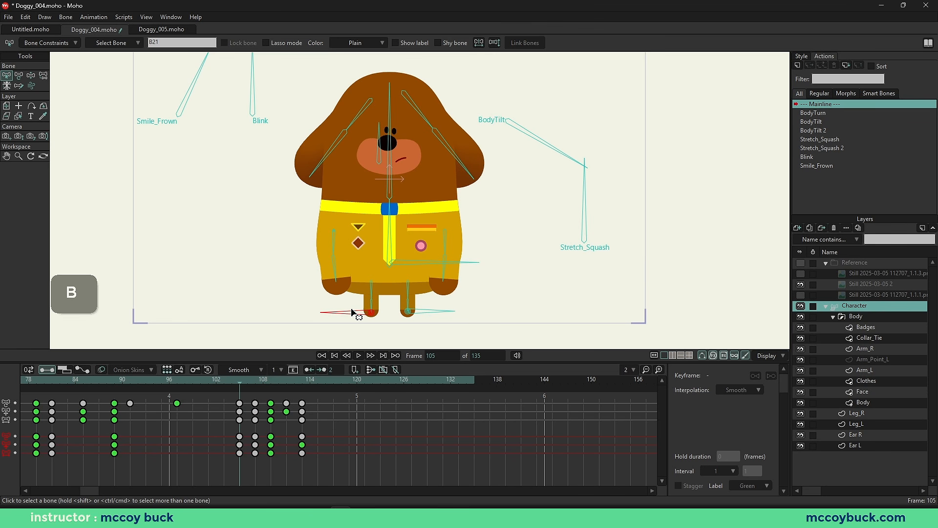
{"action": "left_click_drag", "start_coordinate": [240, 381], "coordinate": [272, 404]}
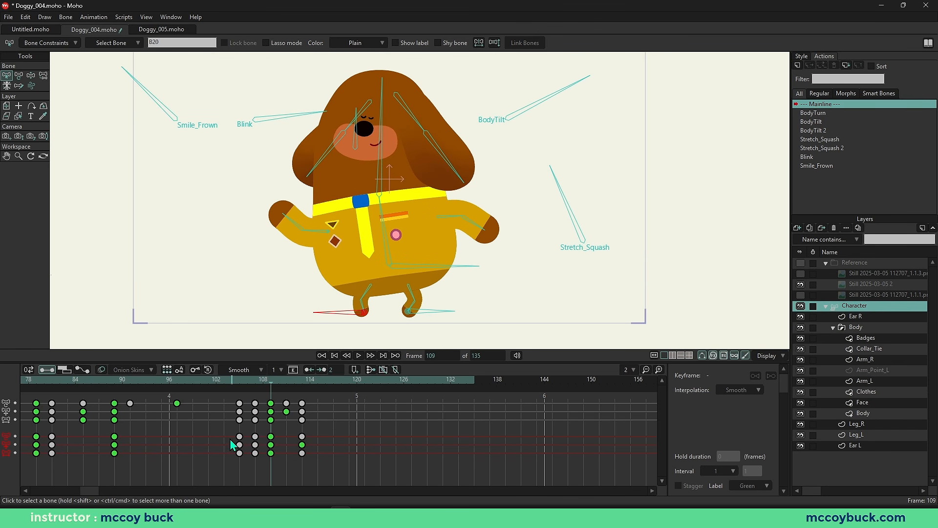
Step: Try compressing foot bone B20's translation keyframes from frames 105–109 into frames 105–107, and play back the result
{"action": "left_click_drag", "start_coordinate": [229, 442], "coordinate": [262, 446]}
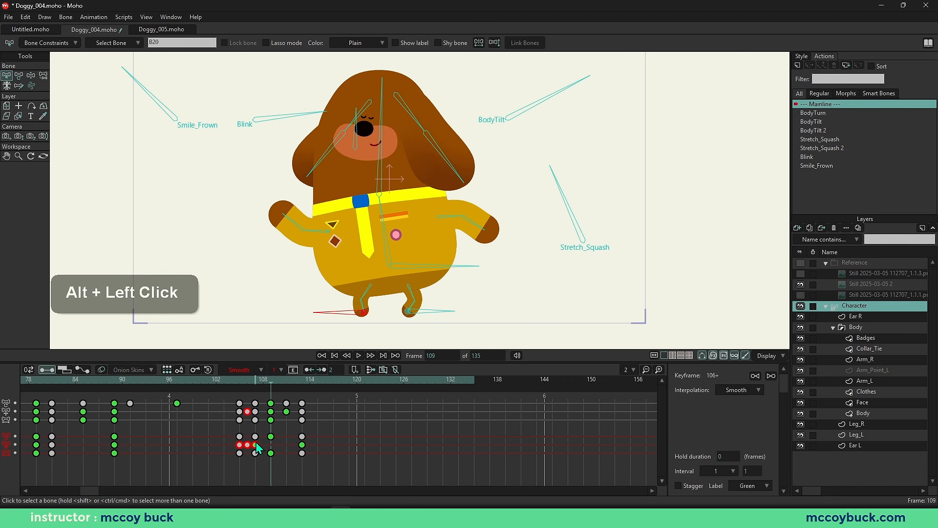
{"action": "left_click_drag", "start_coordinate": [238, 380], "coordinate": [231, 385]}
{"action": "key", "text": "space"}
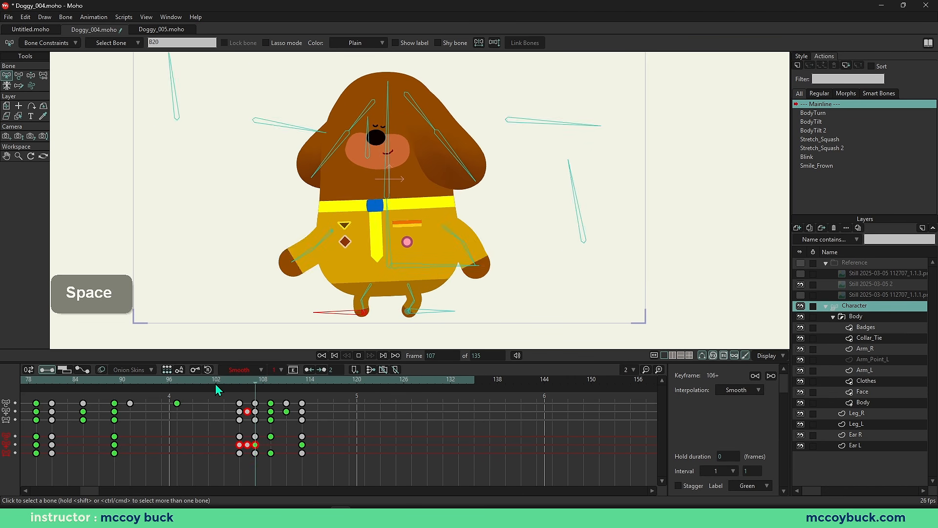
{"action": "left_click", "coordinate": [238, 380]}
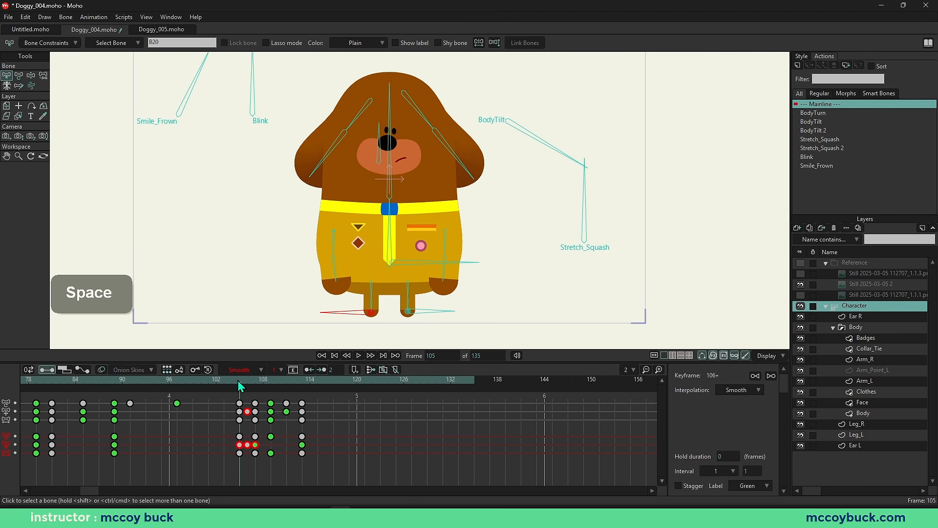
{"action": "key", "text": "ctrl+z"}
Step: Delete foot bone B20's translation keyframe at frame 107, move its frame 109 keyframe there, and play back the turn
{"action": "left_click", "coordinate": [255, 381]}
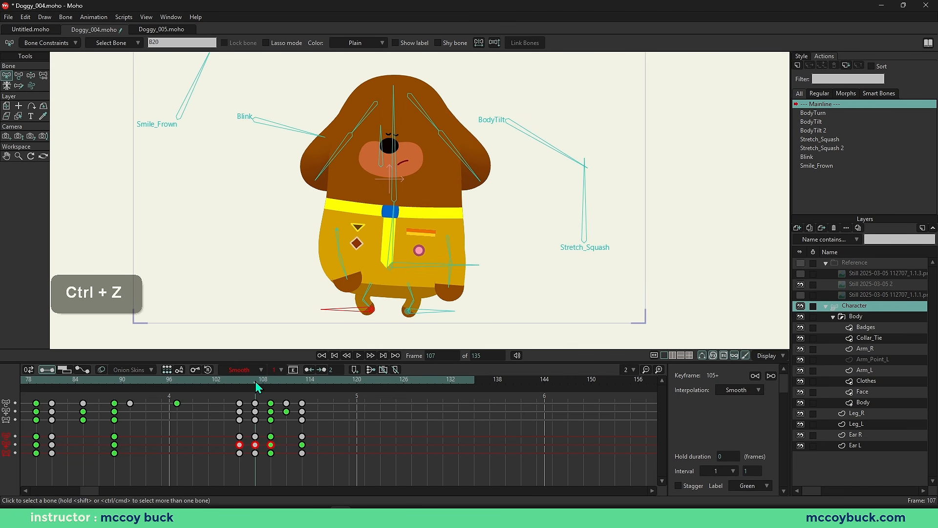
{"action": "left_click", "coordinate": [271, 449]}
{"action": "left_click", "coordinate": [255, 445]}
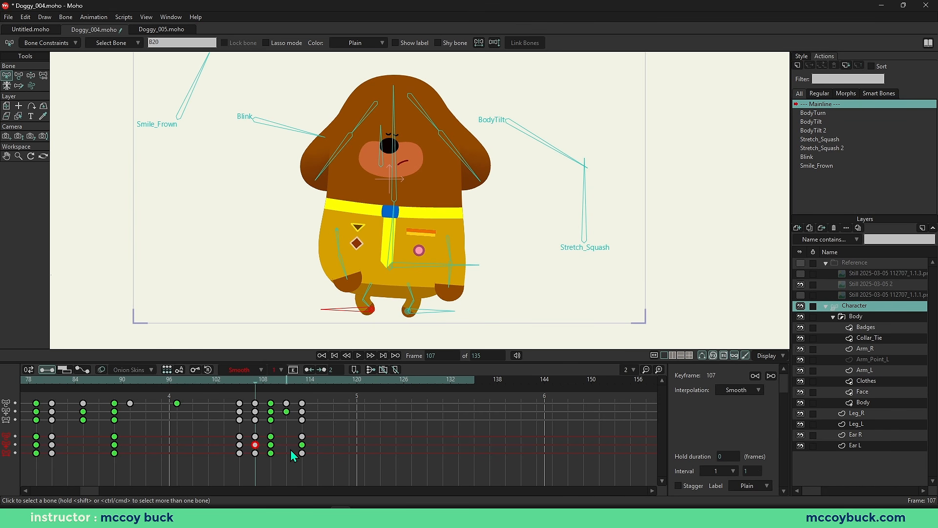
{"action": "key", "text": "Delete"}
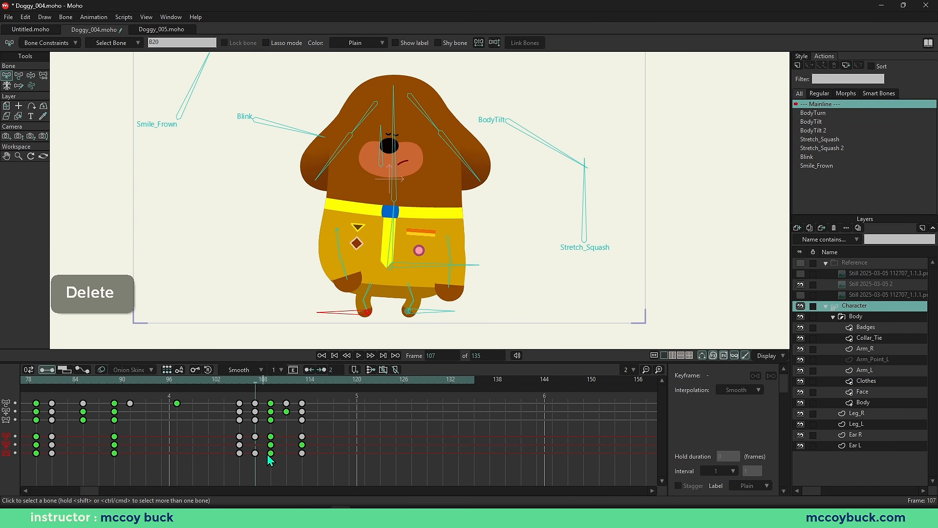
{"action": "key", "text": "ctrl+z"}
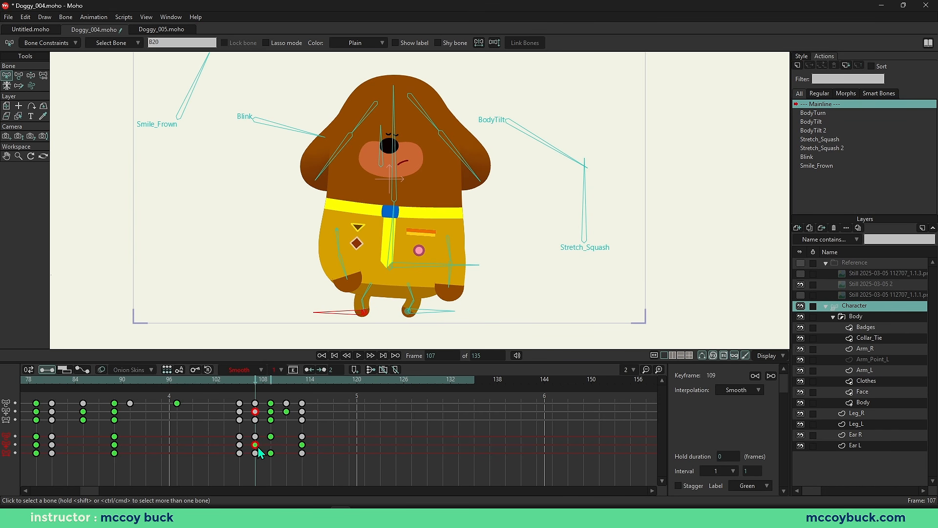
{"action": "key", "text": "space"}
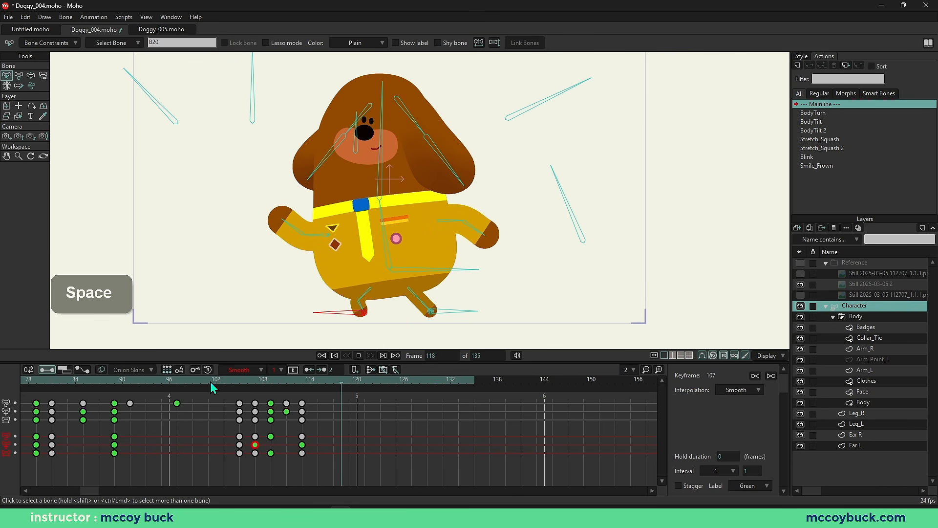
{"action": "key", "text": "space"}
Step: Select foot bone B21 and shift its turn translation keyframes two frames earlier, to frames 105, 107 and 109
{"action": "left_click", "coordinate": [239, 381]}
{"action": "key", "text": "b"}
{"action": "left_click", "coordinate": [423, 309]}
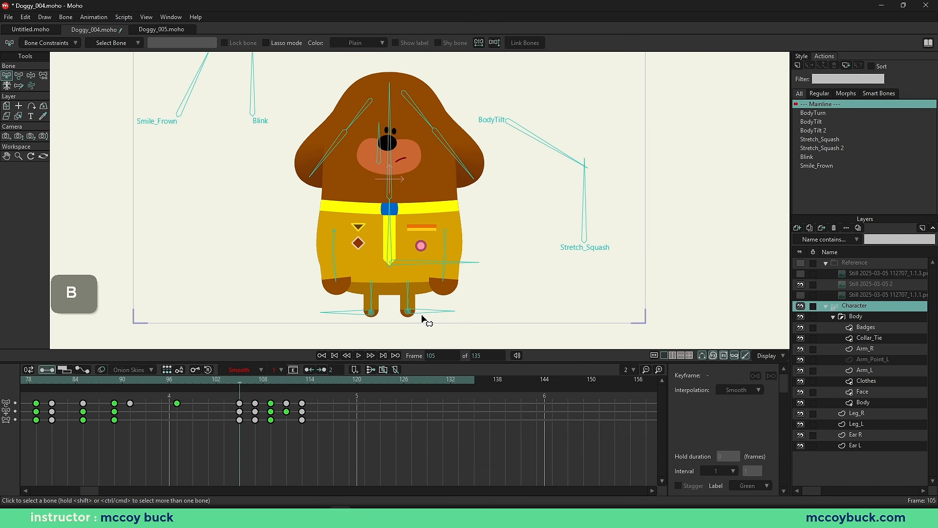
{"action": "left_click", "coordinate": [431, 314]}
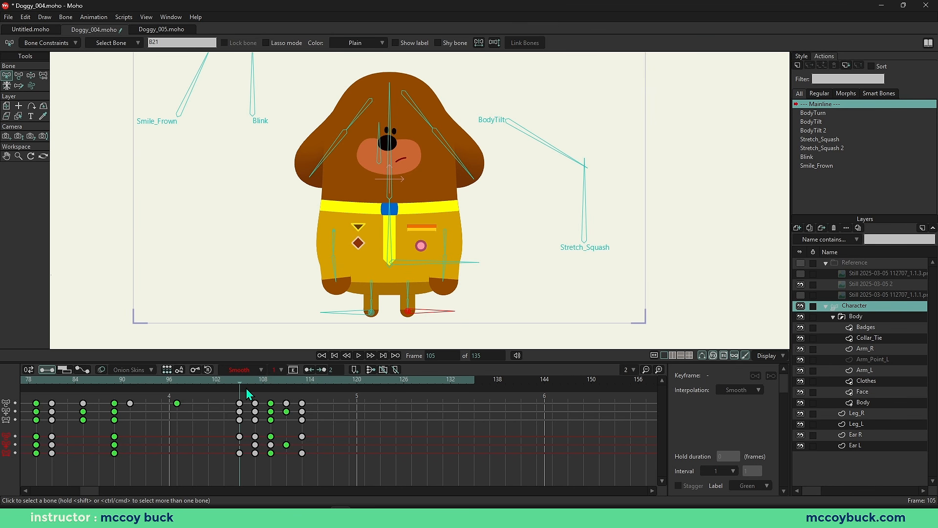
{"action": "left_click_drag", "start_coordinate": [239, 383], "coordinate": [256, 389]}
{"action": "left_click_drag", "start_coordinate": [245, 443], "coordinate": [271, 447]}
Step: Play back the turn from about frame 100, and scrub through the foot steps to frame 113
{"action": "left_click_drag", "start_coordinate": [251, 387], "coordinate": [196, 387]}
{"action": "key", "text": "space"}
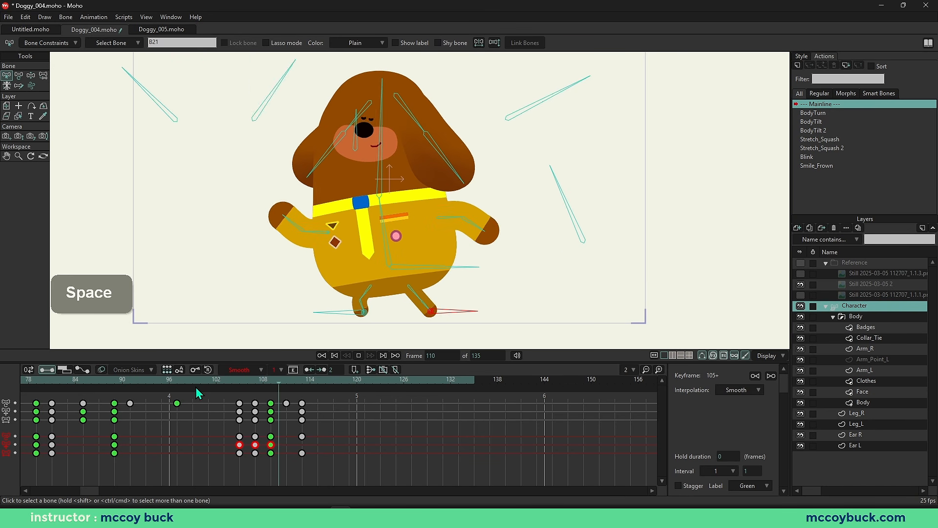
{"action": "left_click", "coordinate": [212, 381]}
{"action": "key", "text": "space"}
{"action": "key", "text": "space"}
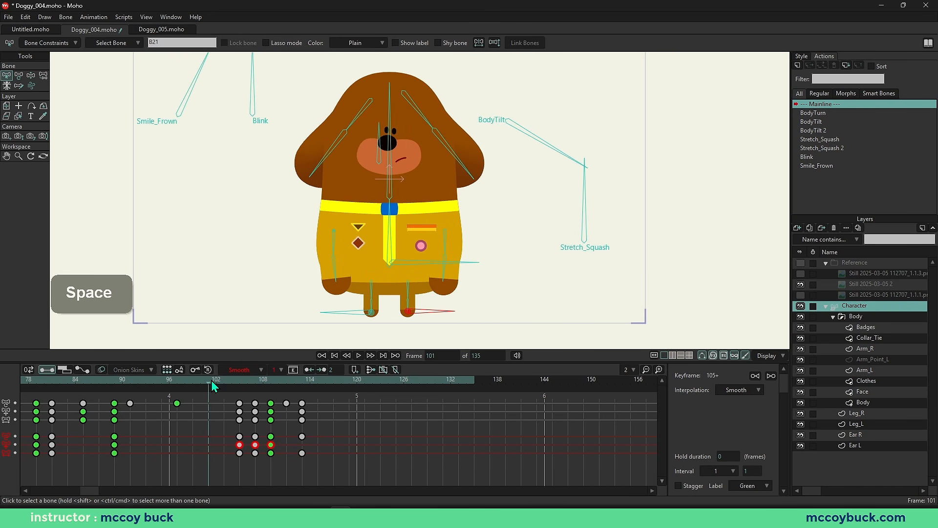
{"action": "key", "text": "space"}
{"action": "key", "text": "space"}
{"action": "left_click_drag", "start_coordinate": [211, 380], "coordinate": [271, 401]}
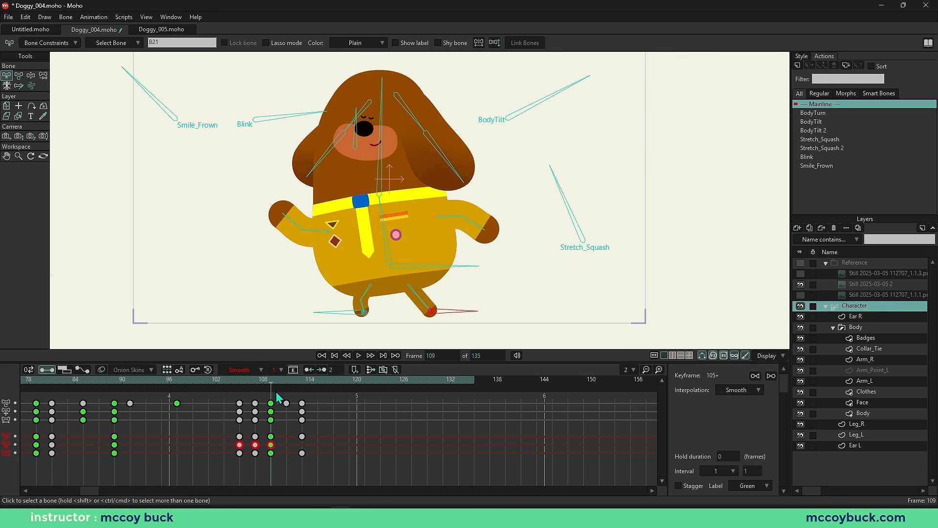
{"action": "left_click_drag", "start_coordinate": [275, 385], "coordinate": [305, 389]}
Step: Try lowering the root body bone B1 at frame 113
{"action": "key", "text": "b"}
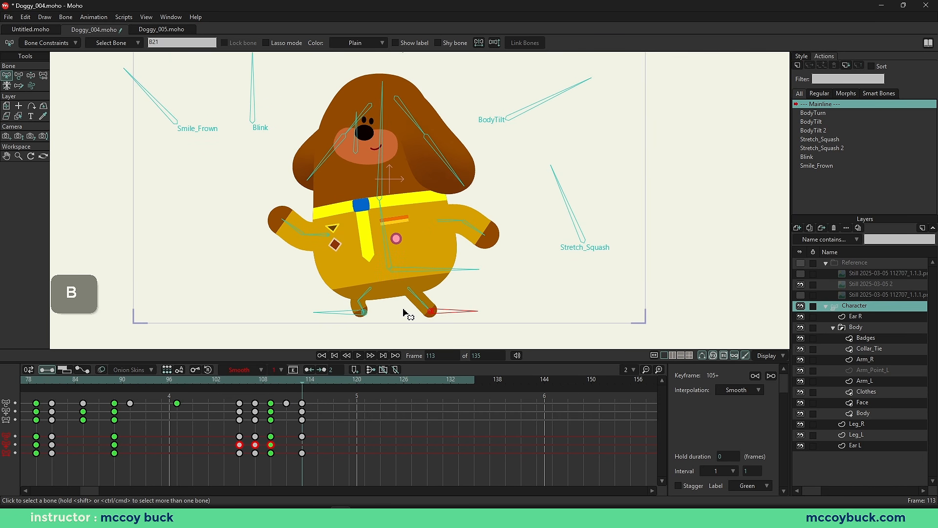
{"action": "left_click", "coordinate": [385, 318]}
{"action": "left_click", "coordinate": [397, 273]}
{"action": "key", "text": "t"}
{"action": "left_click_drag", "start_coordinate": [397, 274], "coordinate": [400, 278]}
{"action": "key", "text": "b"}
{"action": "left_click", "coordinate": [429, 309]}
{"action": "key", "text": "t"}
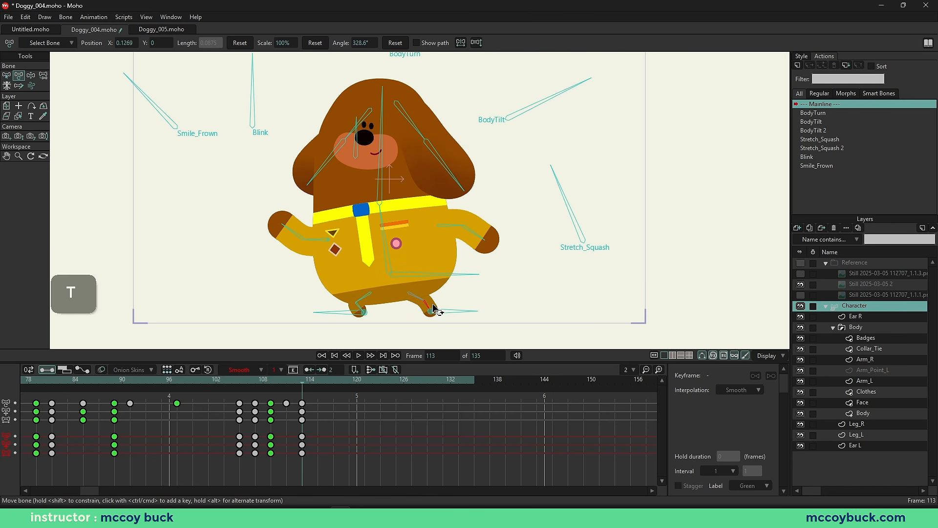
{"action": "key", "text": "b"}
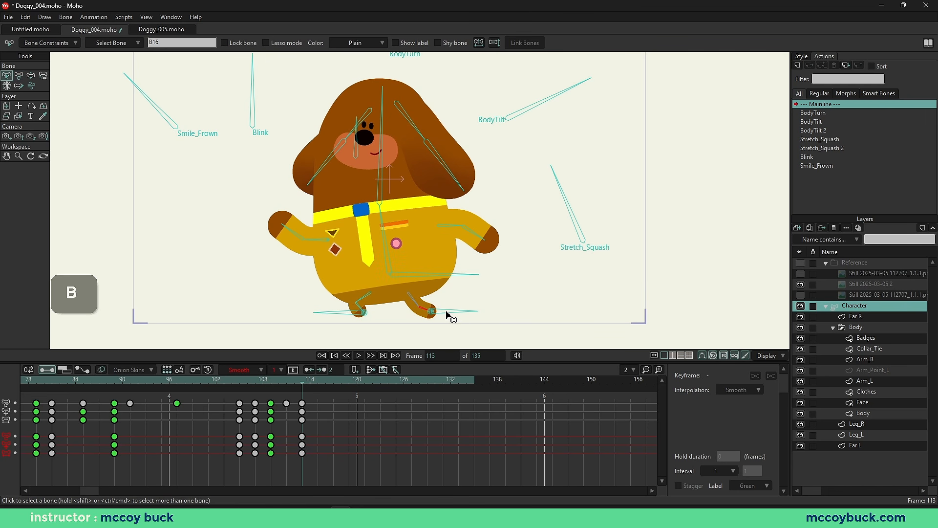
{"action": "key", "text": "t"}
{"action": "key", "text": "b"}
Step: Move the root body bone B1 at frame 113 up slightly, to a Y position of -0.6373
{"action": "left_click", "coordinate": [397, 273]}
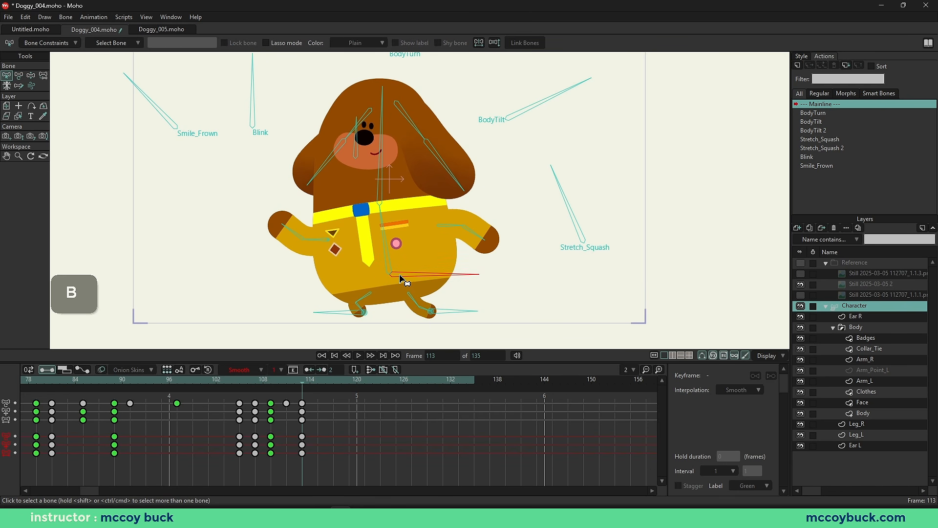
{"action": "key", "text": "t"}
{"action": "left_click_drag", "start_coordinate": [397, 275], "coordinate": [395, 269]}
{"action": "key", "text": "b"}
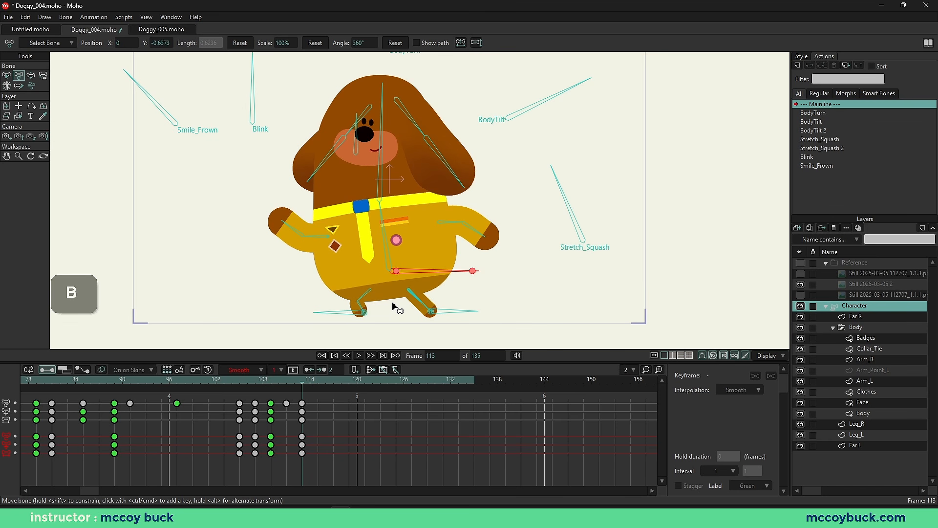
Step: Deselect all bones and play back the turn repeatedly from about frame 100 with the whole character in view
{"action": "left_click", "coordinate": [341, 314]}
{"action": "scroll", "coordinate": [339, 313], "scroll_direction": "down", "scroll_amount": 1}
{"action": "left_click_drag", "start_coordinate": [262, 378], "coordinate": [198, 383]}
{"action": "key", "text": "space"}
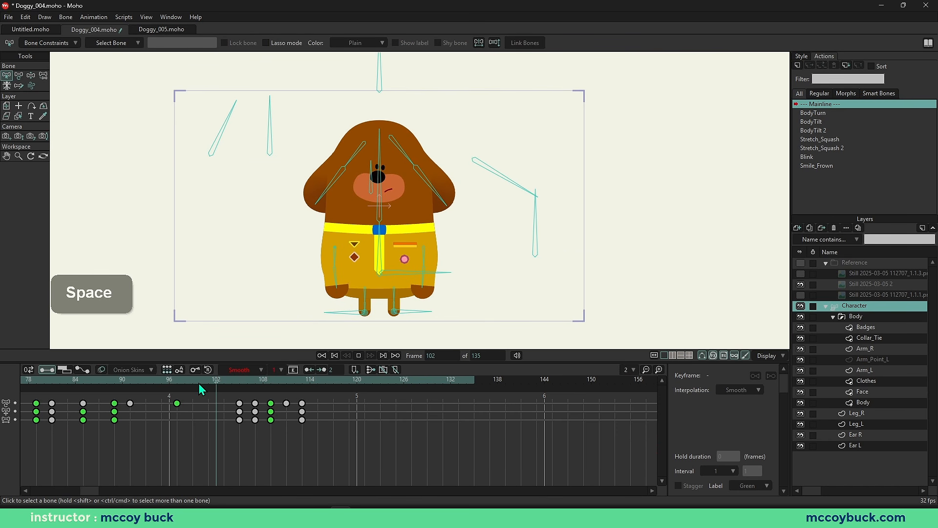
{"action": "key", "text": "space"}
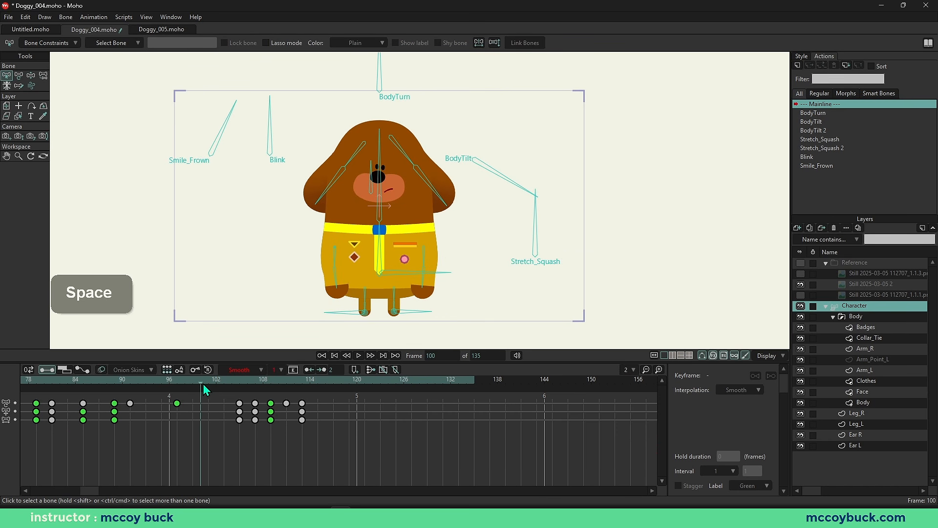
{"action": "key", "text": "space"}
{"action": "key", "text": "space"}
{"action": "key", "text": "space"}
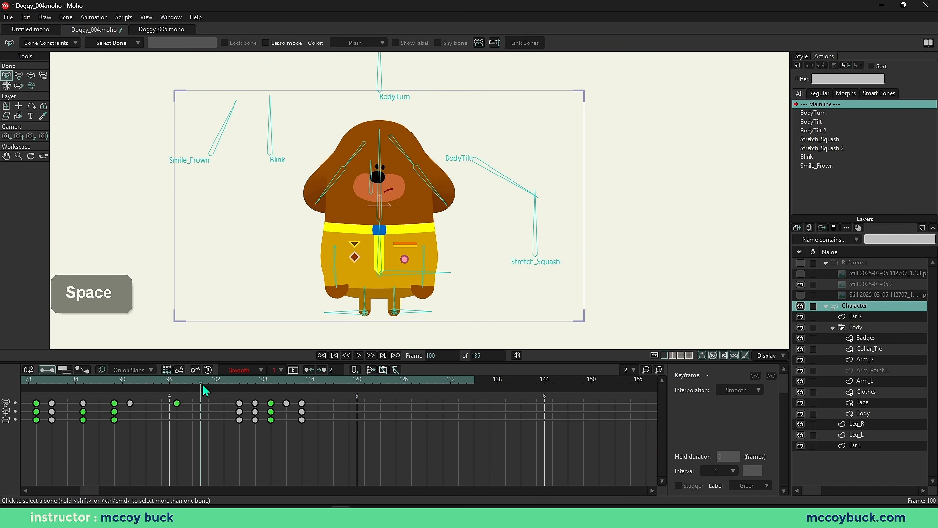
Step: Select the root body bone B1 and show its translation channel as curves in the motion graph
{"action": "key", "text": "b"}
{"action": "left_click", "coordinate": [416, 290]}
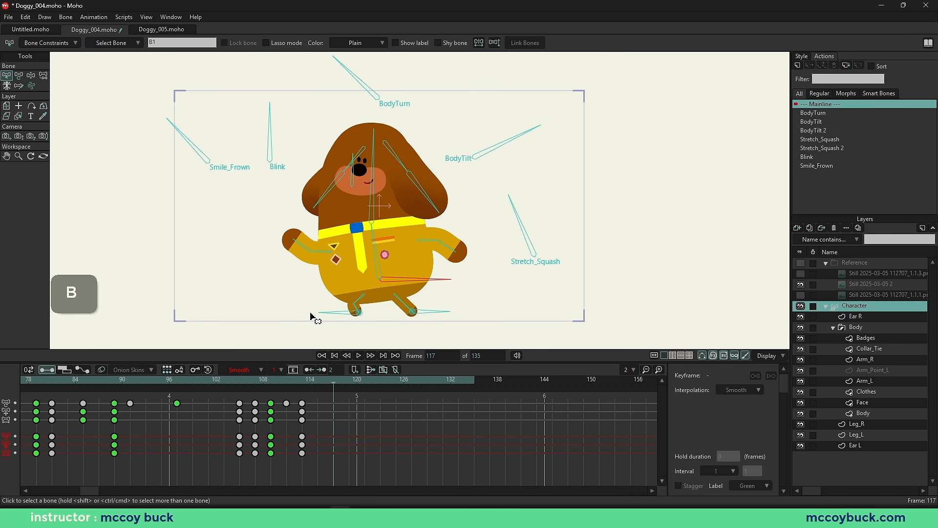
{"action": "left_click", "coordinate": [81, 370]}
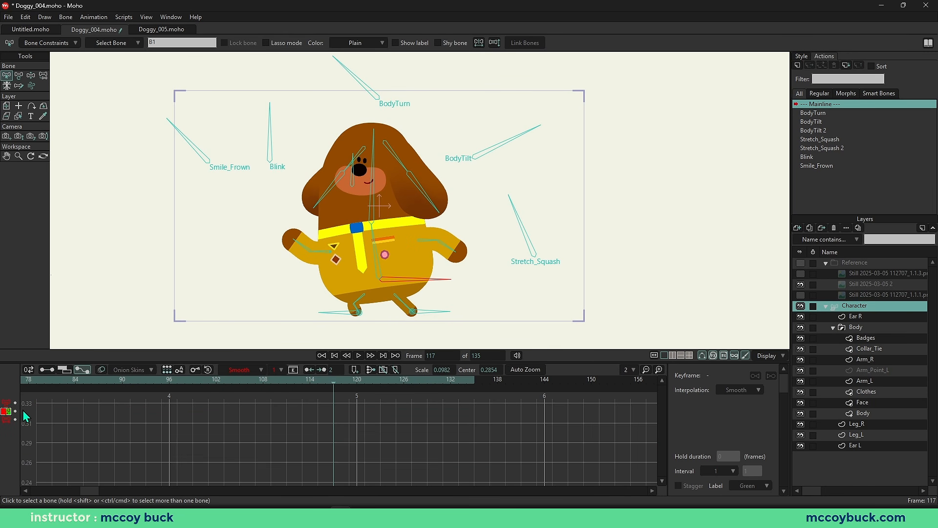
{"action": "left_click", "coordinate": [6, 411]}
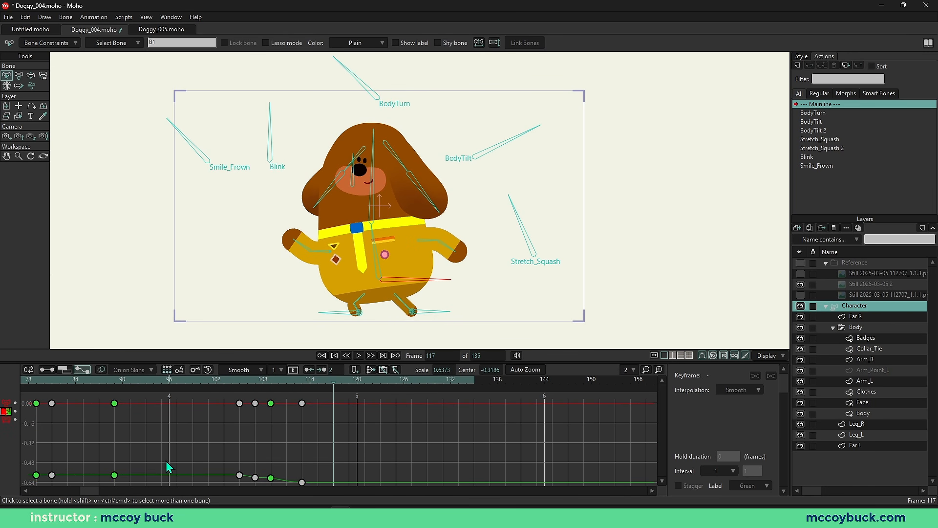
Step: Try lowering the frame 109 keyframe on root bone B1's vertical translation curve
{"action": "right_click", "coordinate": [245, 435]}
{"action": "scroll", "coordinate": [282, 453], "scroll_direction": "up", "scroll_amount": 5}
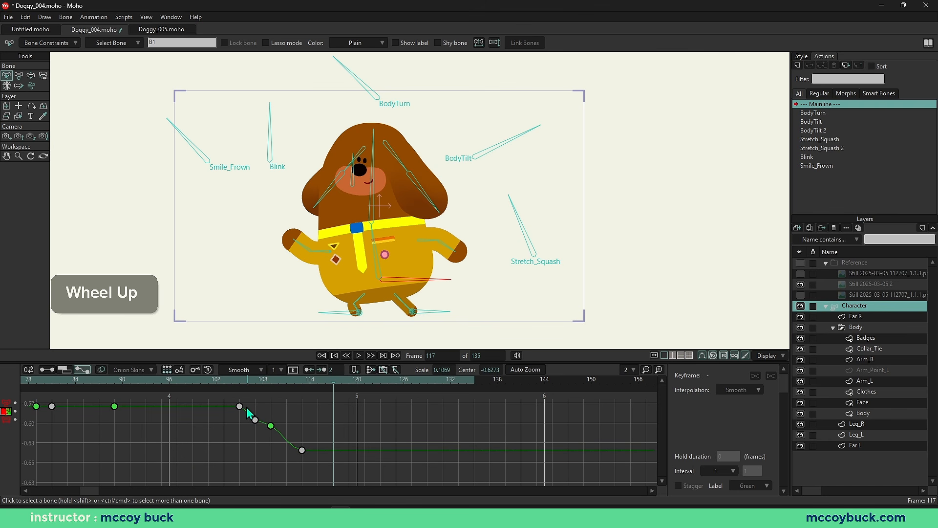
{"action": "scroll", "coordinate": [259, 414], "scroll_direction": "down", "scroll_amount": 1}
{"action": "left_click", "coordinate": [271, 429]}
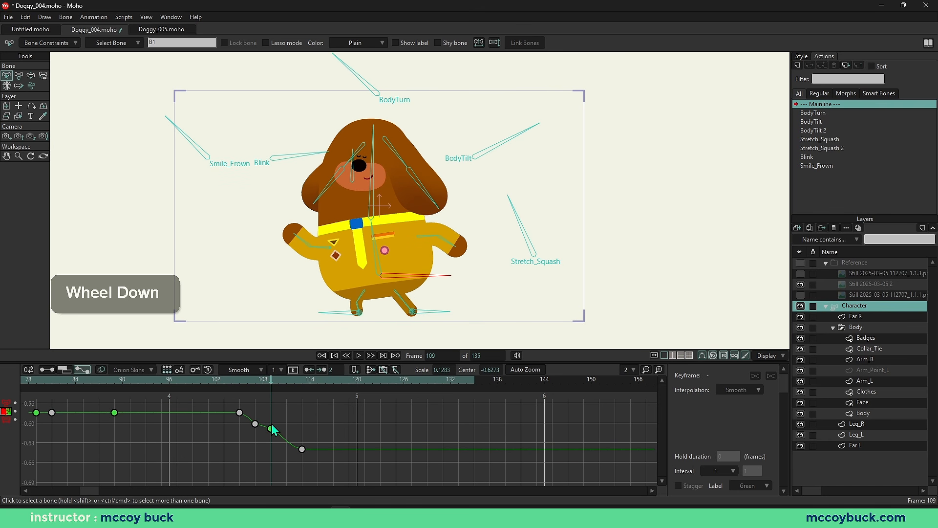
{"action": "mouse_move", "coordinate": [271, 429]}
{"action": "left_mouse_down"}
{"action": "mouse_move", "coordinate": [279, 405]}
{"action": "mouse_move", "coordinate": [280, 421]}
{"action": "left_mouse_up"}
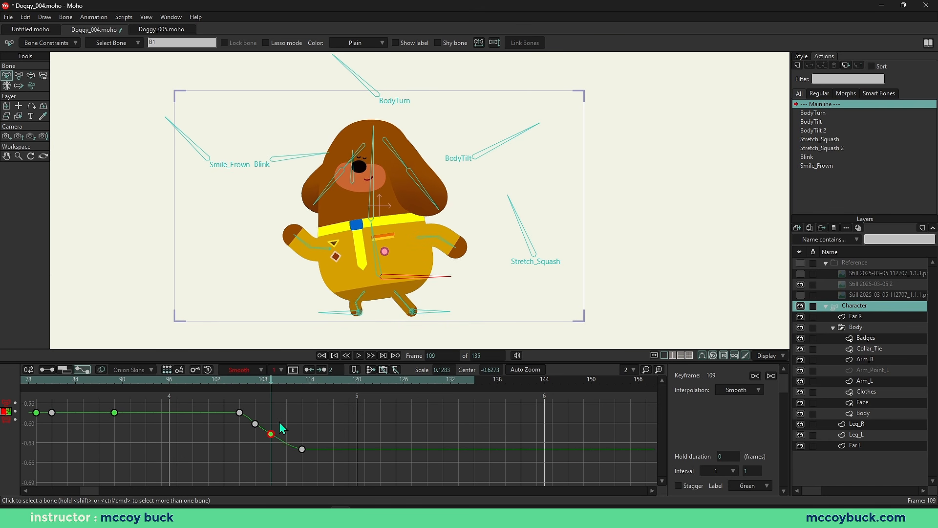
{"action": "key", "text": "ctrl+z"}
Step: Lower the frame 107 keyframe on bone B1's vertical translation curve below its frame 109 key, and raise the frame 113 keyframe slightly
{"action": "left_click", "coordinate": [239, 382]}
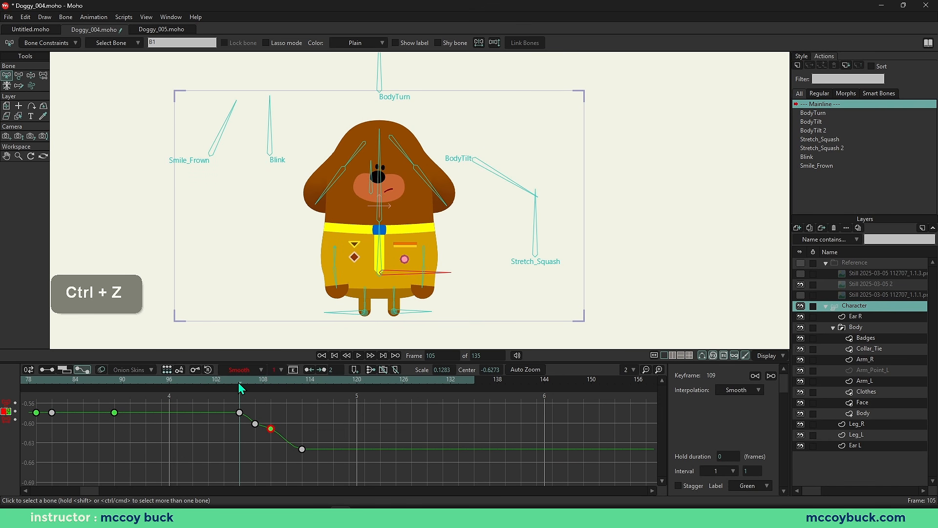
{"action": "mouse_move", "coordinate": [239, 382]}
{"action": "left_mouse_down"}
{"action": "mouse_move", "coordinate": [219, 384]}
{"action": "mouse_move", "coordinate": [254, 387]}
{"action": "left_mouse_up"}
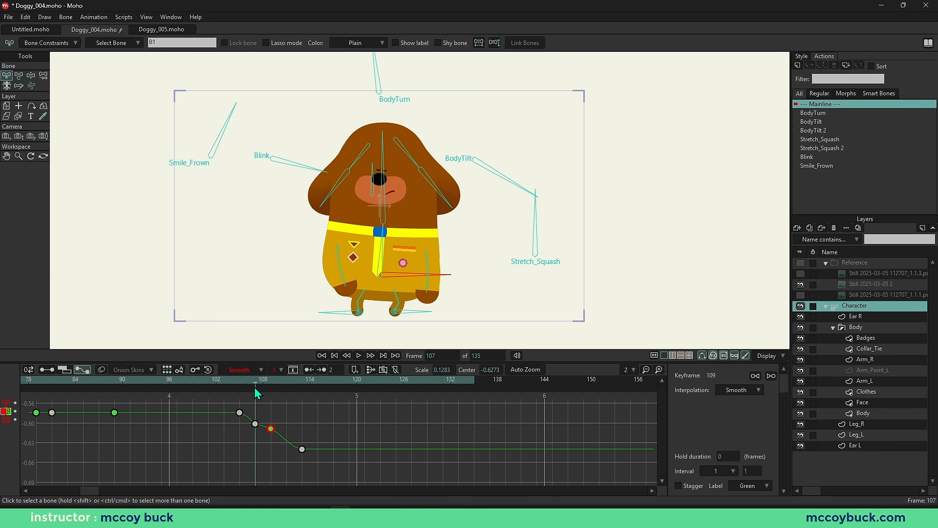
{"action": "left_click_drag", "start_coordinate": [255, 423], "coordinate": [256, 440]}
{"action": "left_click_drag", "start_coordinate": [252, 390], "coordinate": [305, 409]}
{"action": "key", "text": "space"}
{"action": "left_click", "coordinate": [316, 444]}
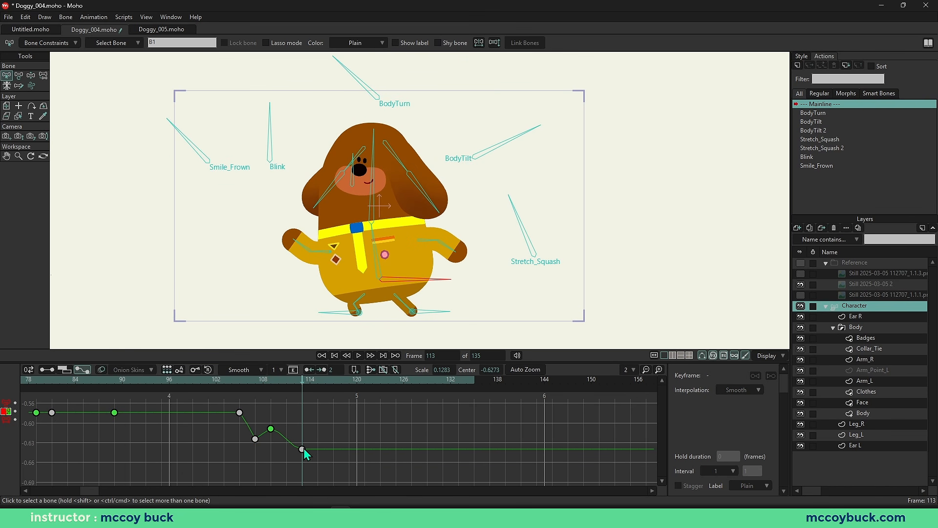
{"action": "left_click_drag", "start_coordinate": [303, 448], "coordinate": [303, 443]}
{"action": "left_click", "coordinate": [339, 413]}
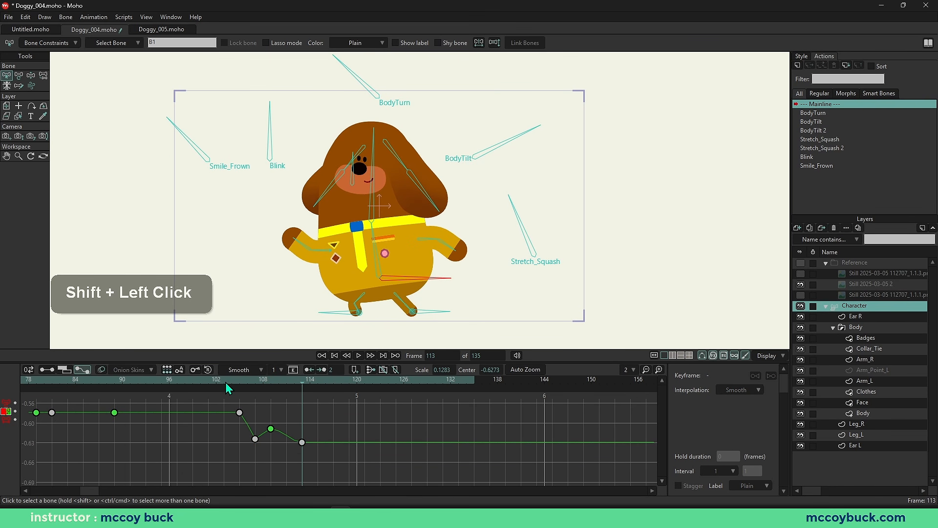
Step: Play back the body turn repeatedly from about frame 94 to check the revised vertical motion
{"action": "left_click", "coordinate": [151, 383]}
{"action": "key", "text": "space"}
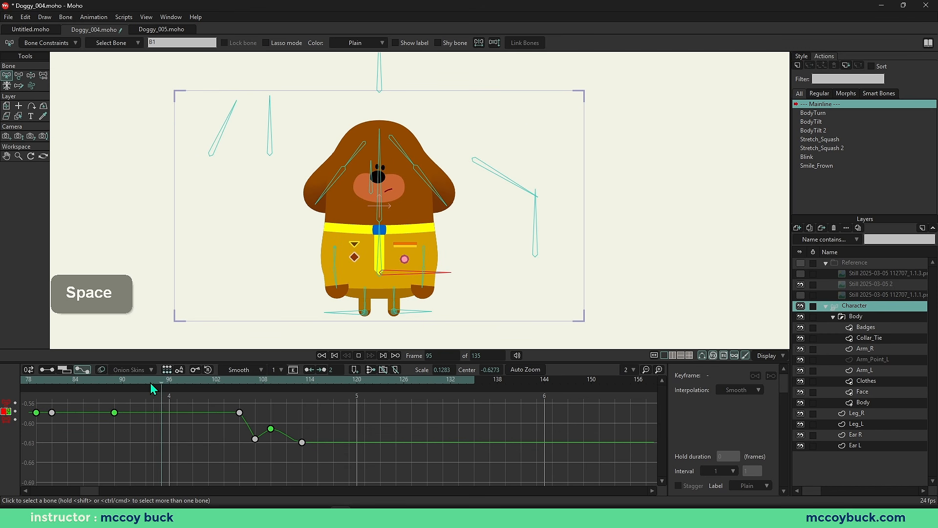
{"action": "left_click", "coordinate": [150, 382]}
{"action": "key", "text": "space"}
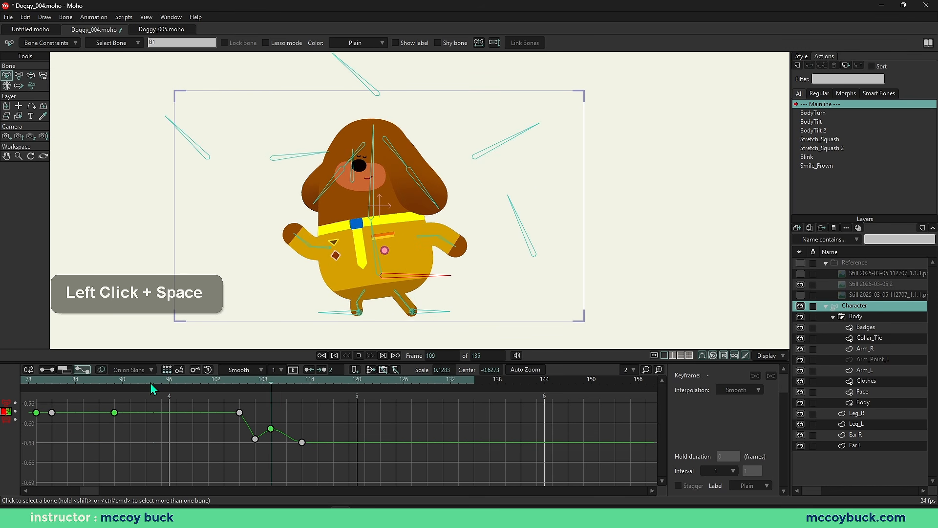
{"action": "key", "text": "space"}
{"action": "key", "text": "space"}
{"action": "key", "text": "space"}
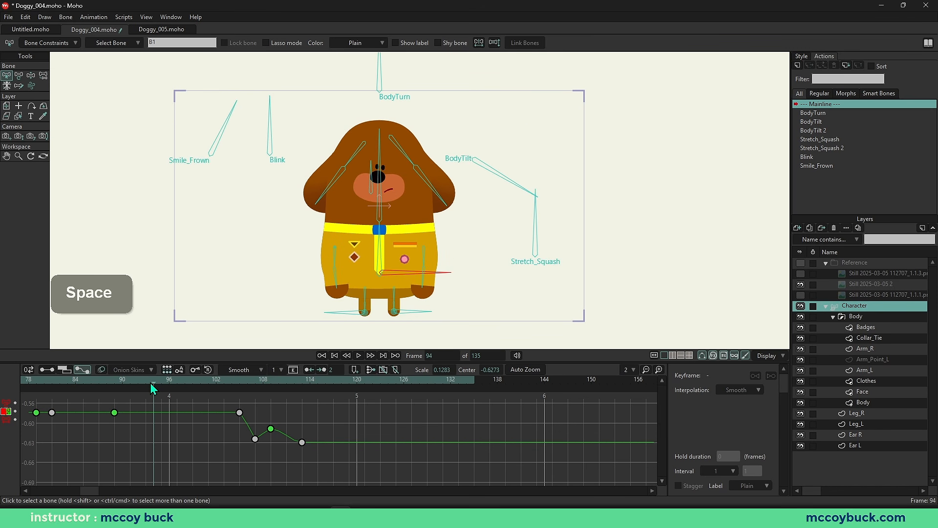
{"action": "key", "text": "space"}
Step: Return from the motion graph to the keyframe channels and review the turn by scrubbing and playing it from about frame 91
{"action": "left_click", "coordinate": [47, 370]}
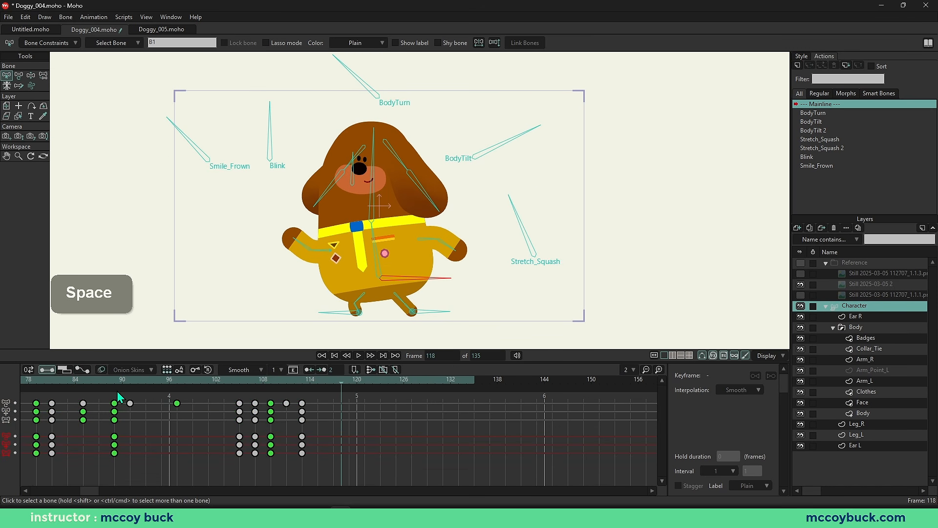
{"action": "left_click_drag", "start_coordinate": [259, 381], "coordinate": [139, 403]}
{"action": "key", "text": "space"}
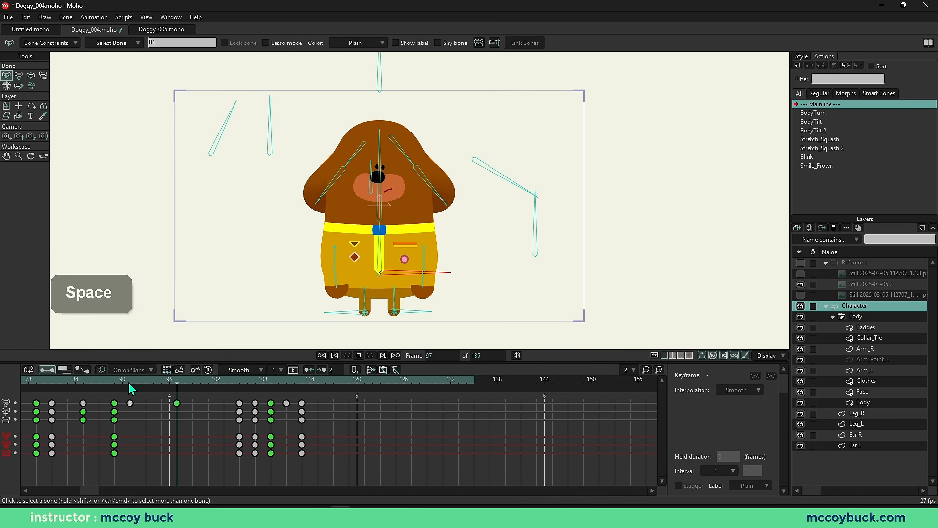
{"action": "left_click_drag", "start_coordinate": [128, 383], "coordinate": [310, 379]}
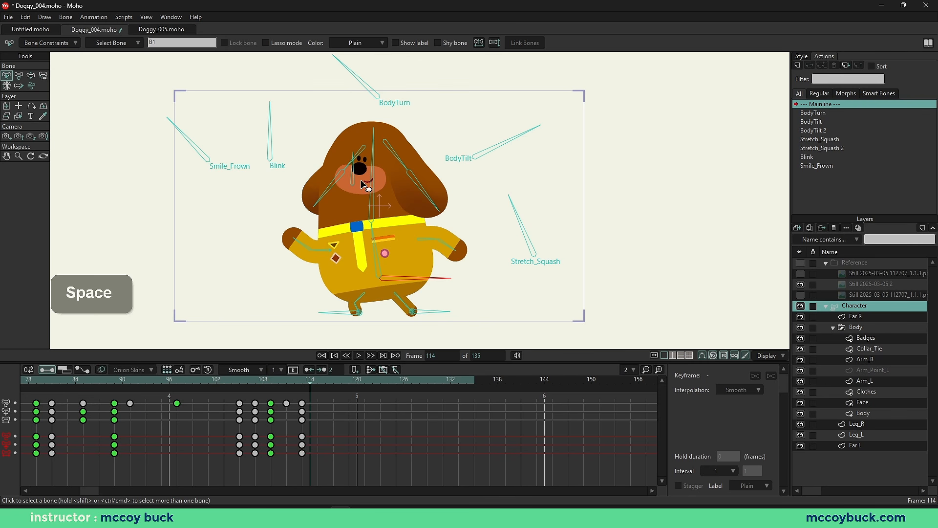
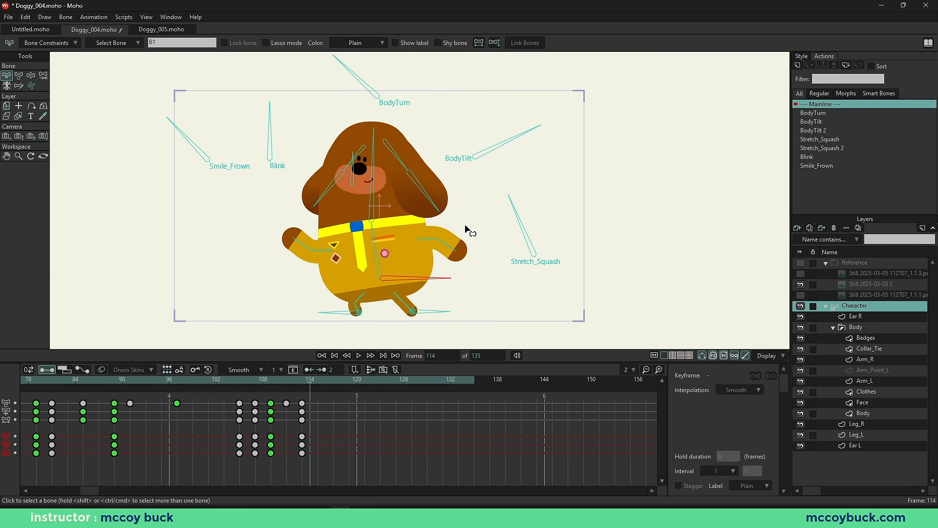
{"action": "scroll", "coordinate": [268, 283], "scroll_direction": "down", "scroll_amount": 1}
{"action": "scroll", "coordinate": [268, 283], "scroll_direction": "up", "scroll_amount": 1}
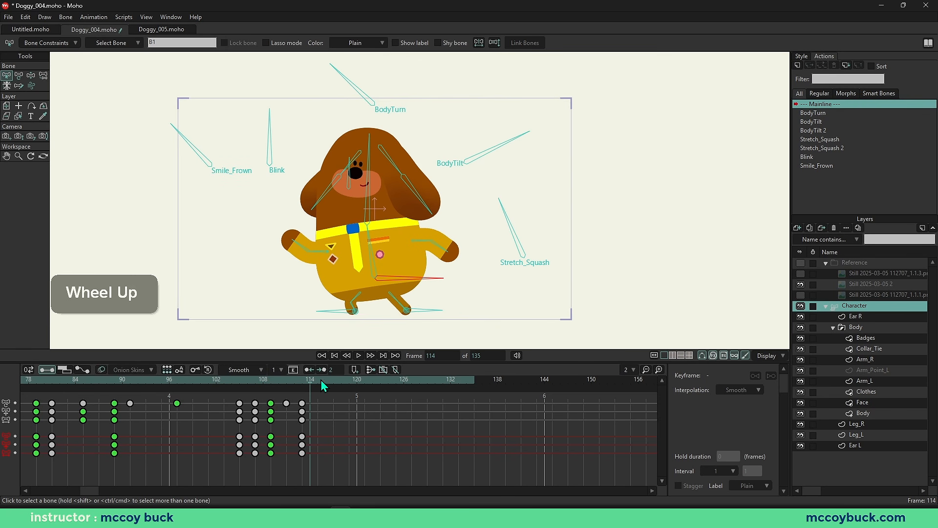
{"action": "key", "text": "b"}
{"action": "key", "text": "space"}
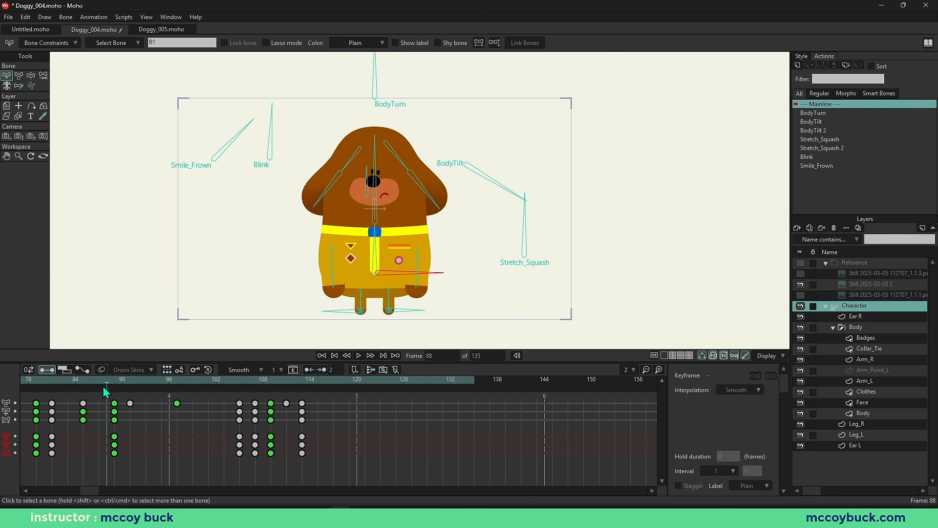
{"action": "key", "text": "space"}
Step: Play back the whole animation from frame 25 through the body turn
{"action": "left_click_drag", "start_coordinate": [86, 494], "coordinate": [51, 495]}
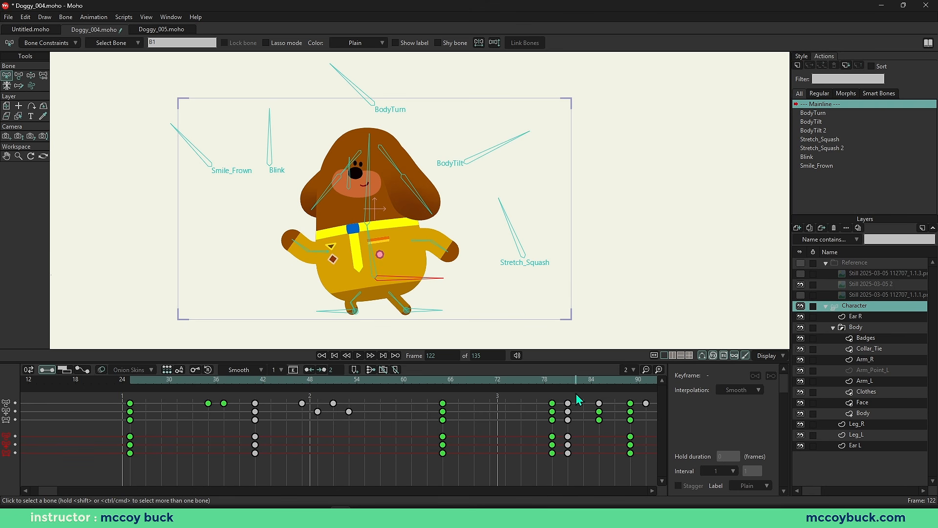
{"action": "left_click", "coordinate": [132, 382]}
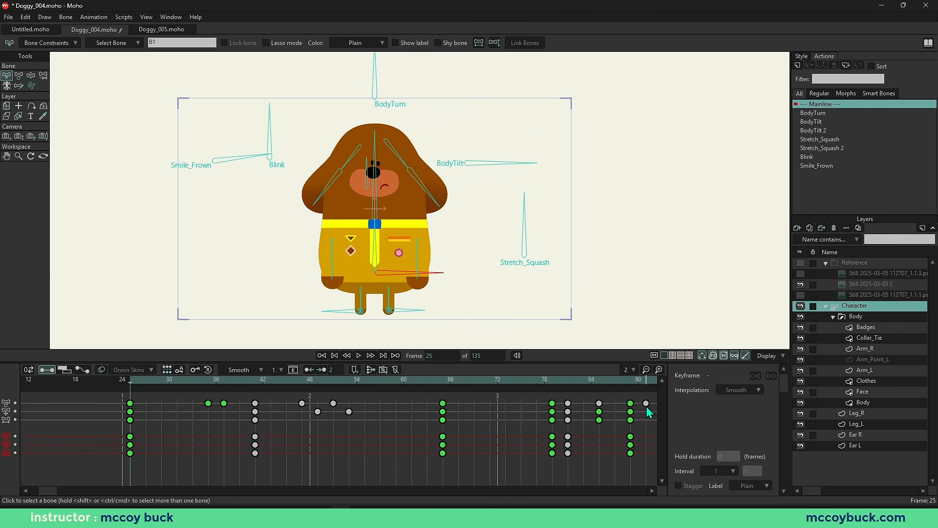
{"action": "left_click", "coordinate": [645, 370]}
{"action": "key", "text": "space"}
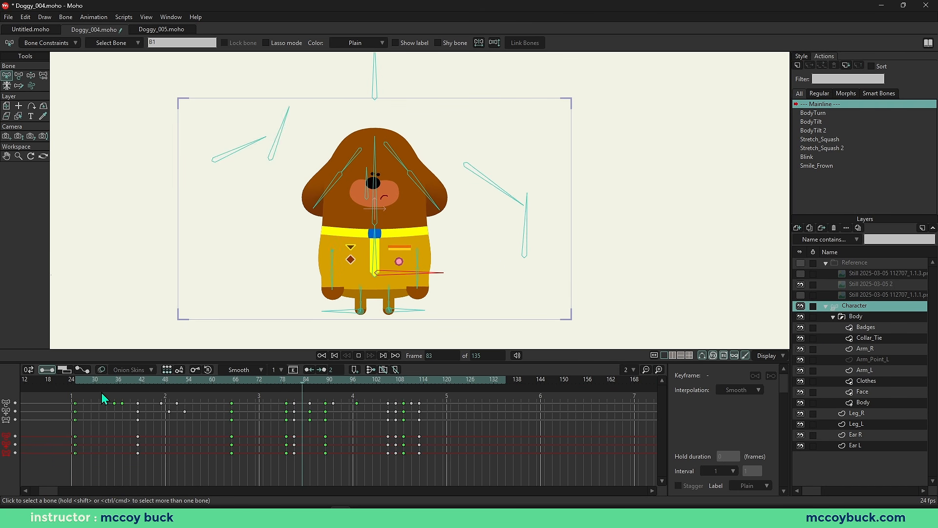
{"action": "key", "text": "space"}
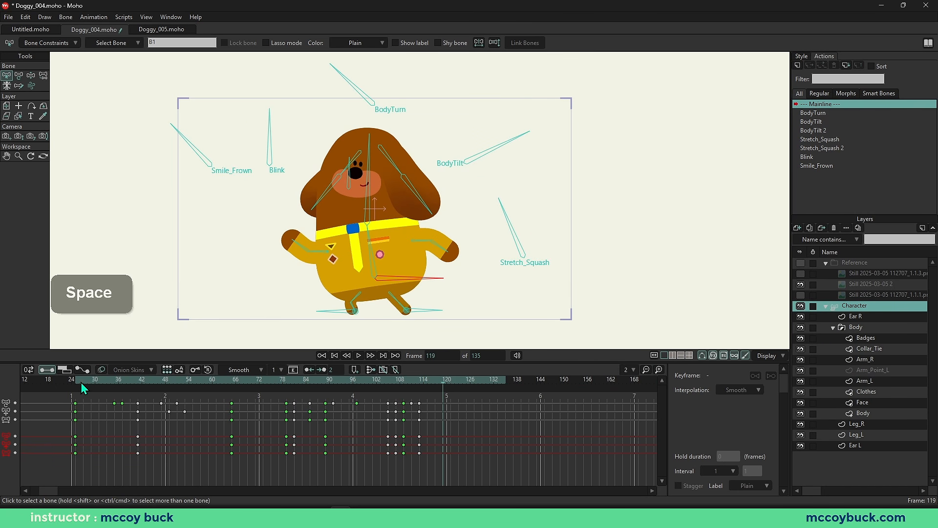
Step: Select the bones of both ears and delete their keyframes between frames 25 and 113, keeping those two end keys
{"action": "left_click", "coordinate": [80, 387]}
{"action": "key", "text": "b"}
{"action": "left_click", "coordinate": [329, 182], "text": "shift"}
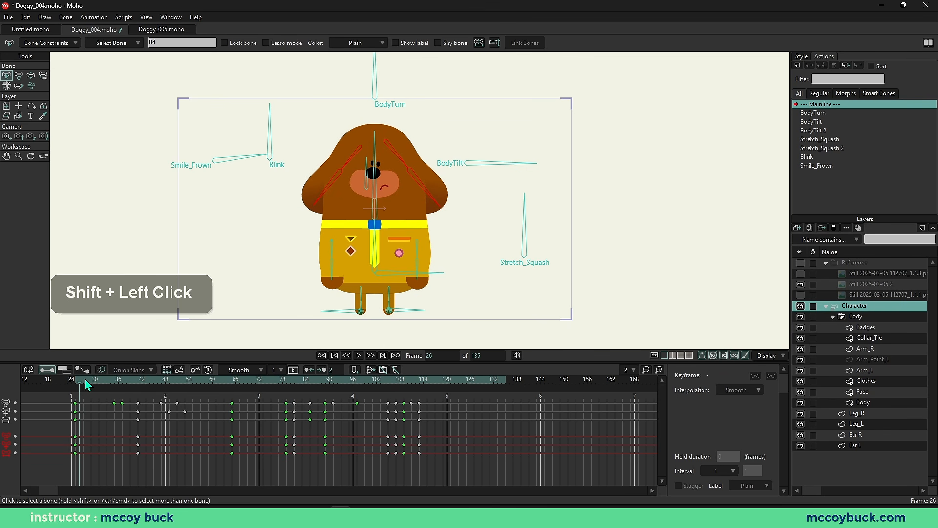
{"action": "left_click_drag", "start_coordinate": [80, 382], "coordinate": [410, 460]}
{"action": "key", "text": "Delete"}
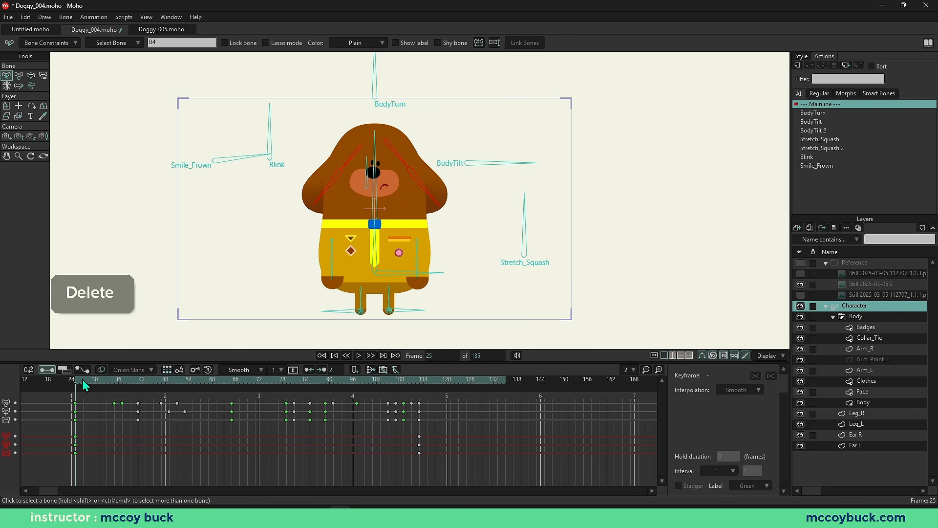
Step: Rotate the bones of both ears slightly inward toward the head at frame 79, then deselect them
{"action": "left_click_drag", "start_coordinate": [77, 383], "coordinate": [287, 429]}
{"action": "scroll", "coordinate": [309, 234], "scroll_direction": "up", "scroll_amount": 3}
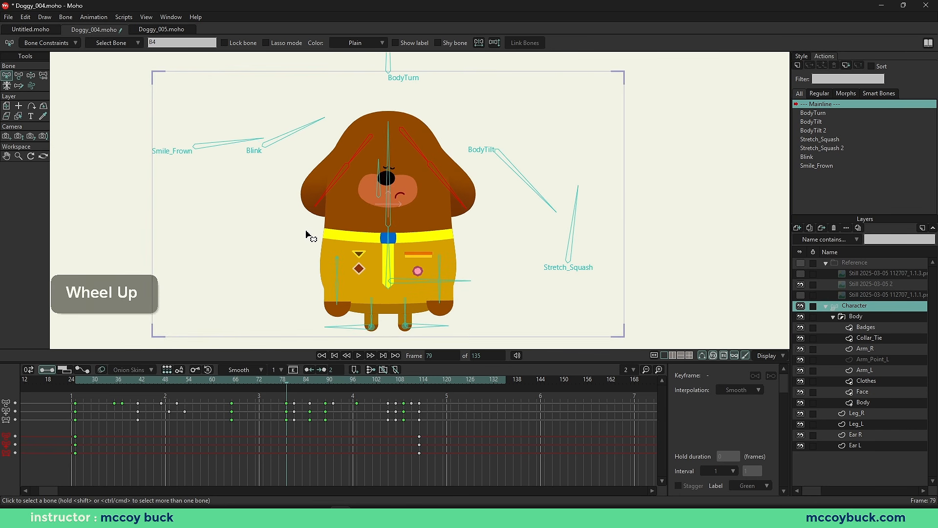
{"action": "key", "text": "b"}
{"action": "scroll", "coordinate": [291, 225], "scroll_direction": "up", "scroll_amount": 3}
{"action": "key", "text": "t"}
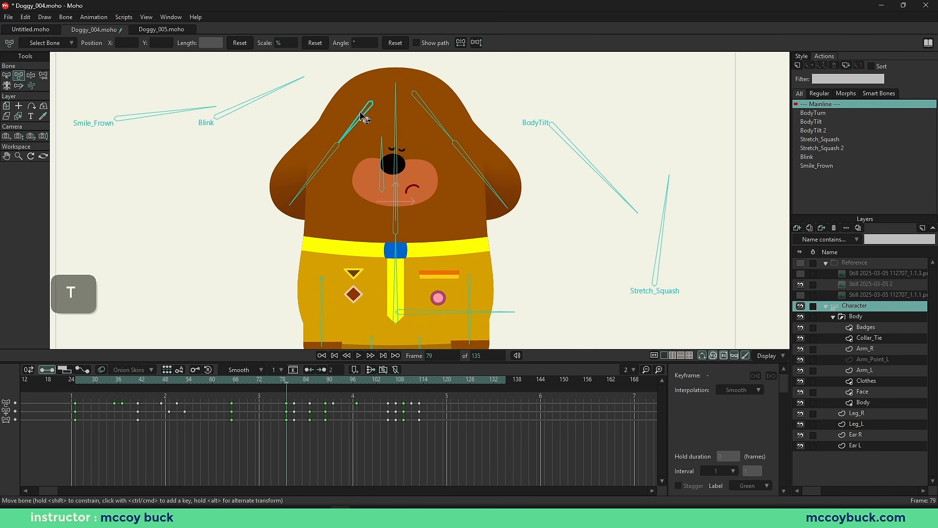
{"action": "left_click_drag", "start_coordinate": [353, 131], "coordinate": [354, 135]}
{"action": "left_click_drag", "start_coordinate": [429, 117], "coordinate": [463, 165]}
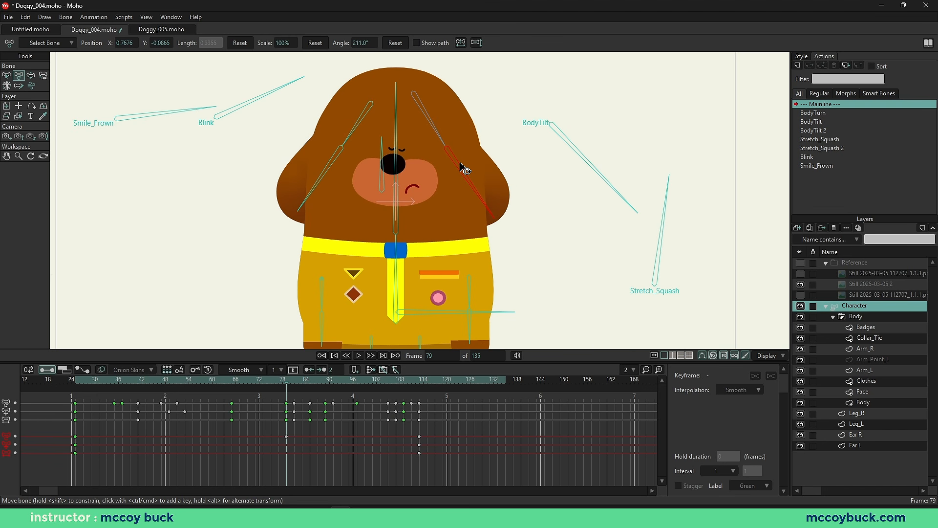
{"action": "key", "text": "b"}
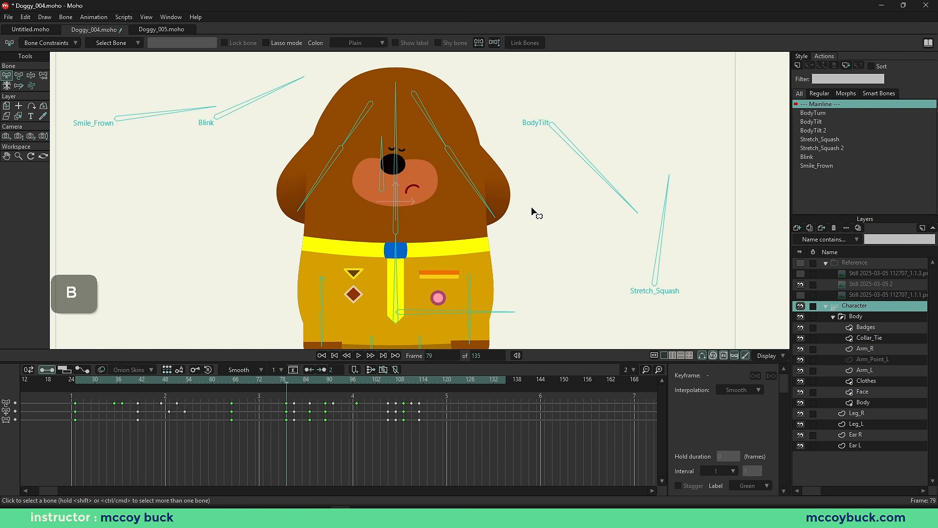
Step: Check the ears without the bone overlay, then rotate the ear nearest the BodyTilt bone slightly outward at frame 79
{"action": "scroll", "coordinate": [534, 212], "scroll_direction": "down", "scroll_amount": 3}
{"action": "scroll", "coordinate": [489, 233], "scroll_direction": "up", "scroll_amount": 3}
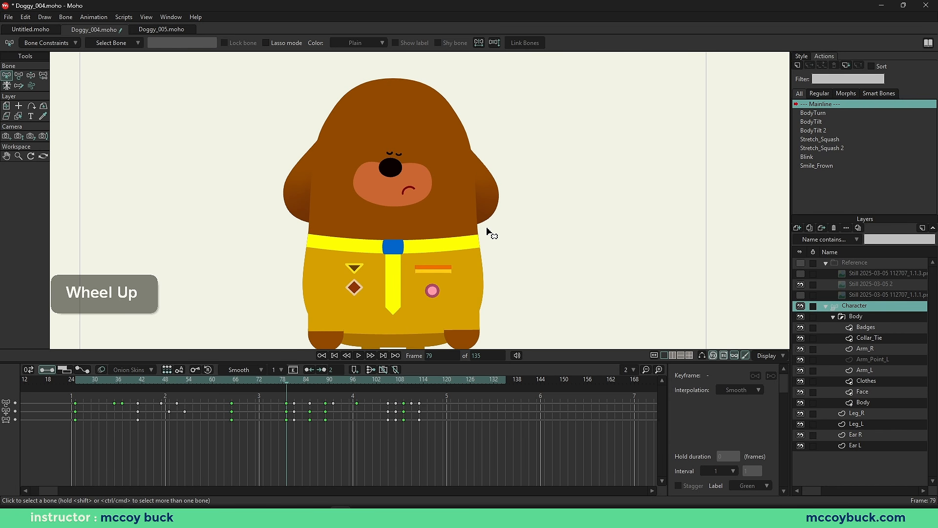
{"action": "right_click", "coordinate": [481, 222]}
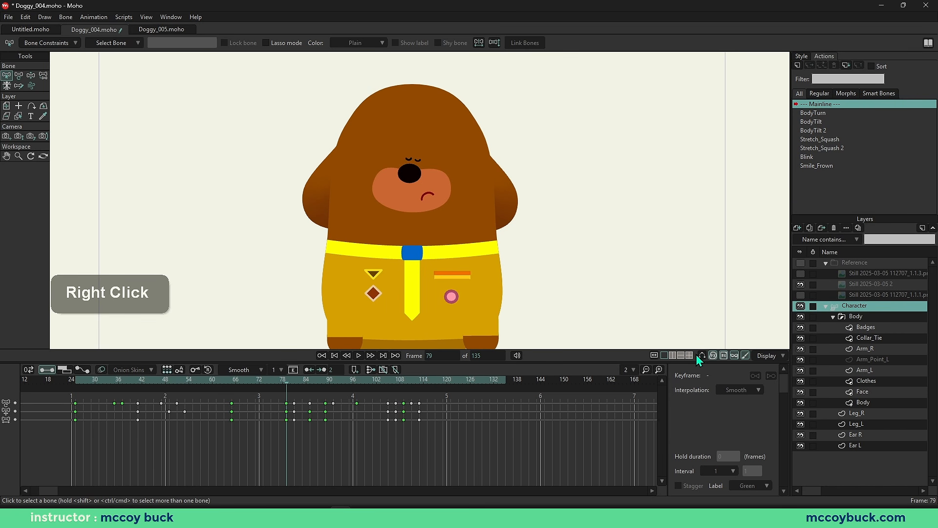
{"action": "left_click", "coordinate": [699, 355]}
{"action": "key", "text": "b"}
{"action": "key", "text": "t"}
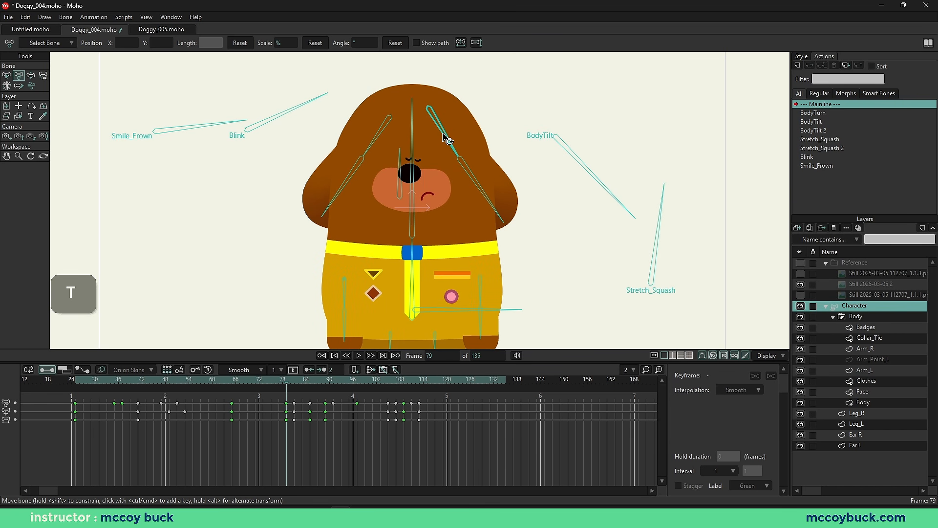
{"action": "left_click_drag", "start_coordinate": [447, 140], "coordinate": [449, 141]}
{"action": "left_click", "coordinate": [478, 187]}
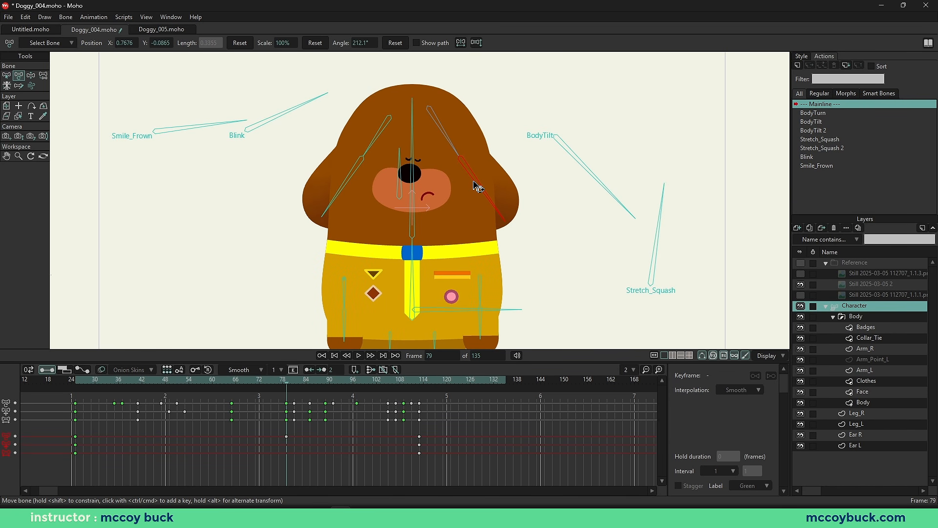
{"action": "key", "text": "b"}
{"action": "scroll", "coordinate": [517, 222], "scroll_direction": "down", "scroll_amount": 2}
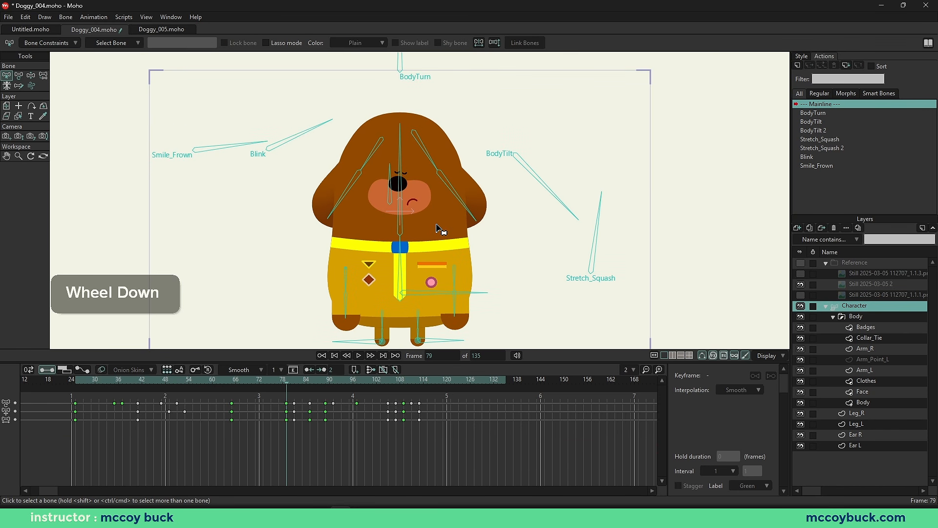
Step: Play back the animation from frame 25 to about frame 78 to check the ear movement
{"action": "left_click", "coordinate": [75, 385]}
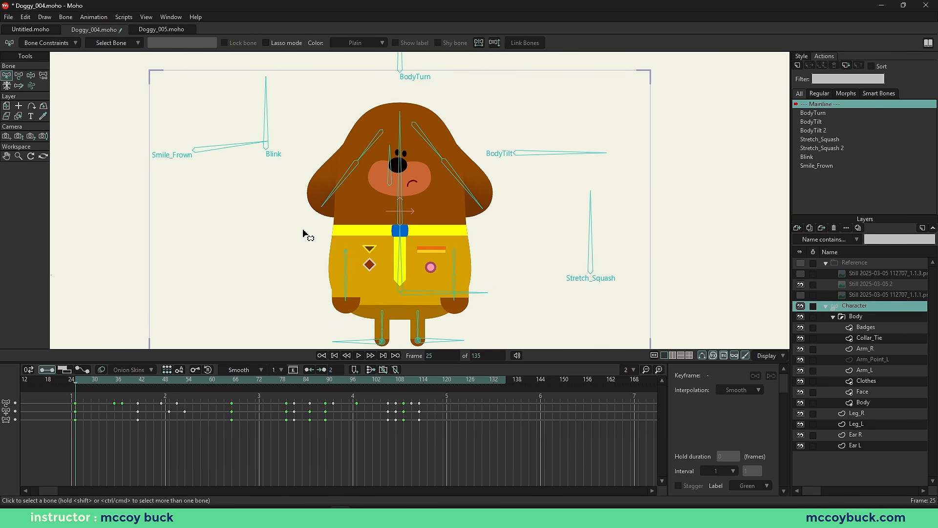
{"action": "key", "text": "space"}
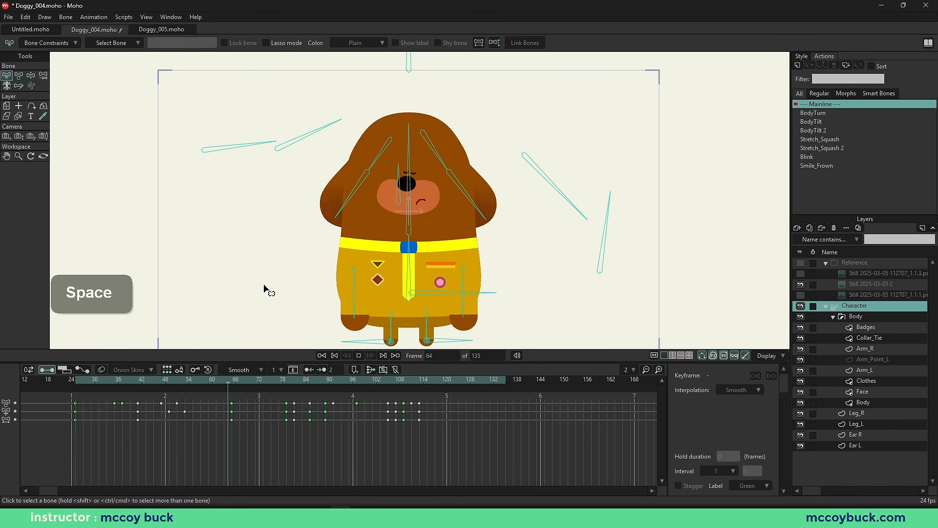
{"action": "key", "text": "space"}
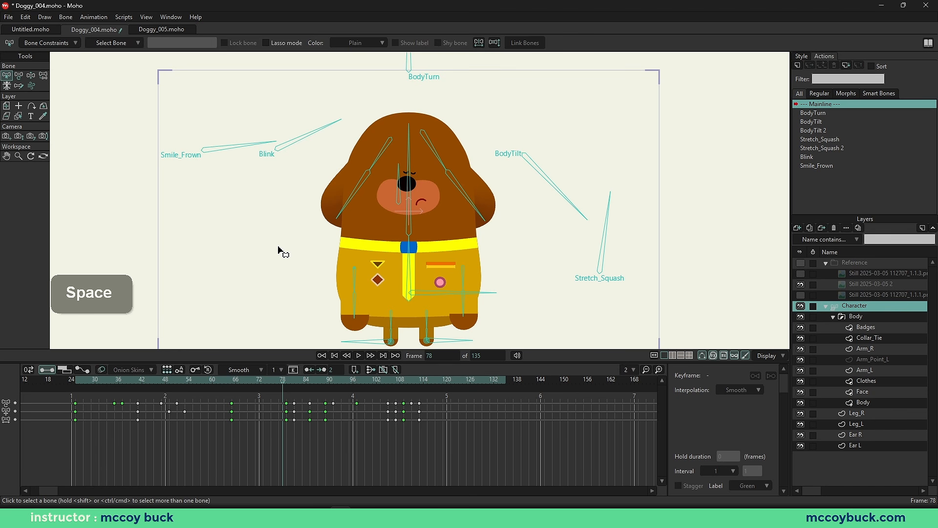
Step: Select the bones of both ears and copy their frame 79 keyframe to frame 51
{"action": "left_click", "coordinate": [236, 382]}
{"action": "key", "text": "b"}
{"action": "left_click", "coordinate": [374, 163]}
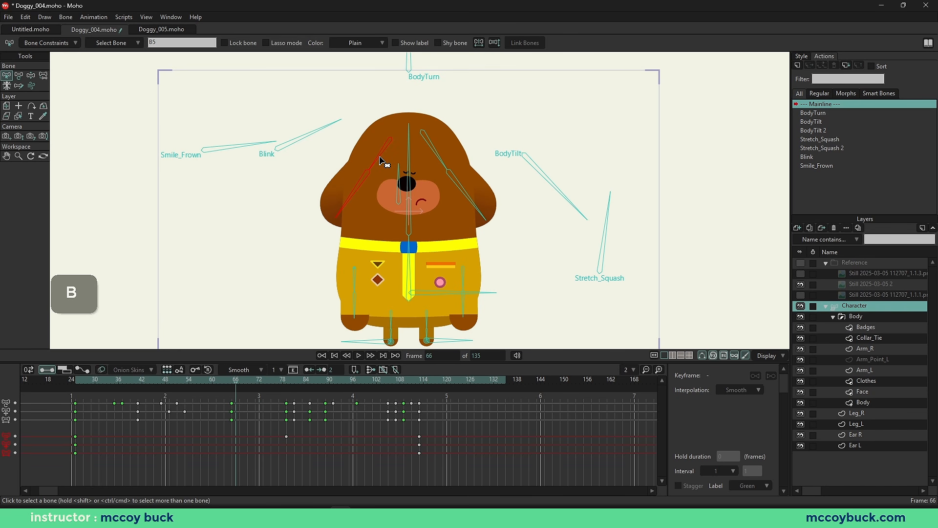
{"action": "left_click", "coordinate": [455, 166], "text": "shift"}
{"action": "left_click", "coordinate": [448, 170], "text": "shift"}
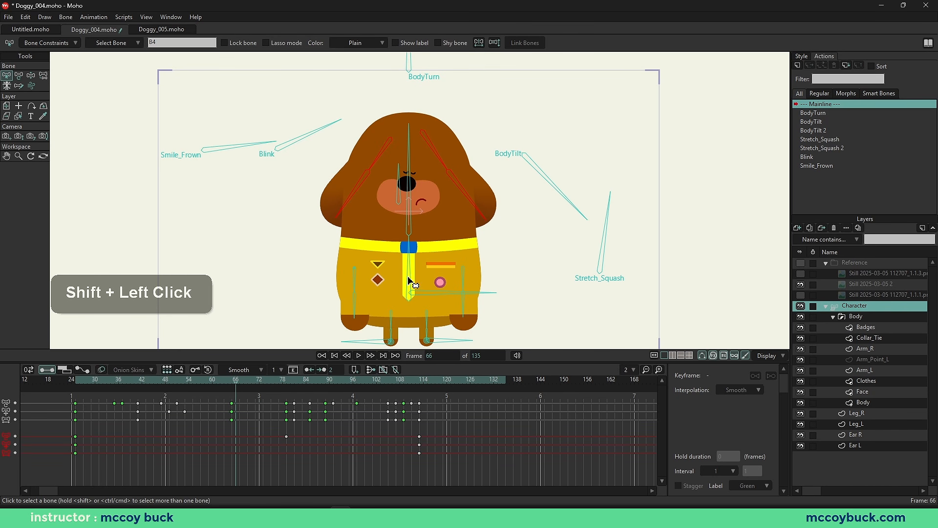
{"action": "left_click_drag", "start_coordinate": [237, 380], "coordinate": [285, 397]}
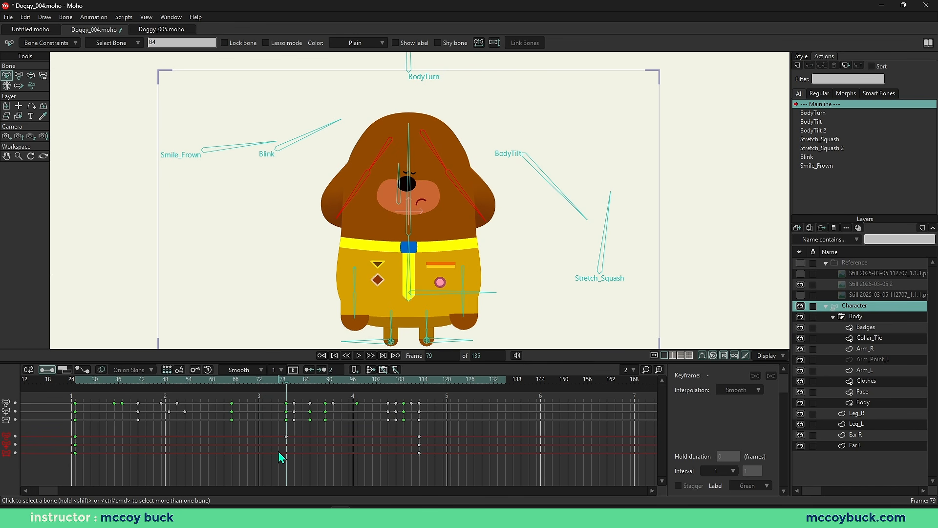
{"action": "left_click", "coordinate": [286, 436]}
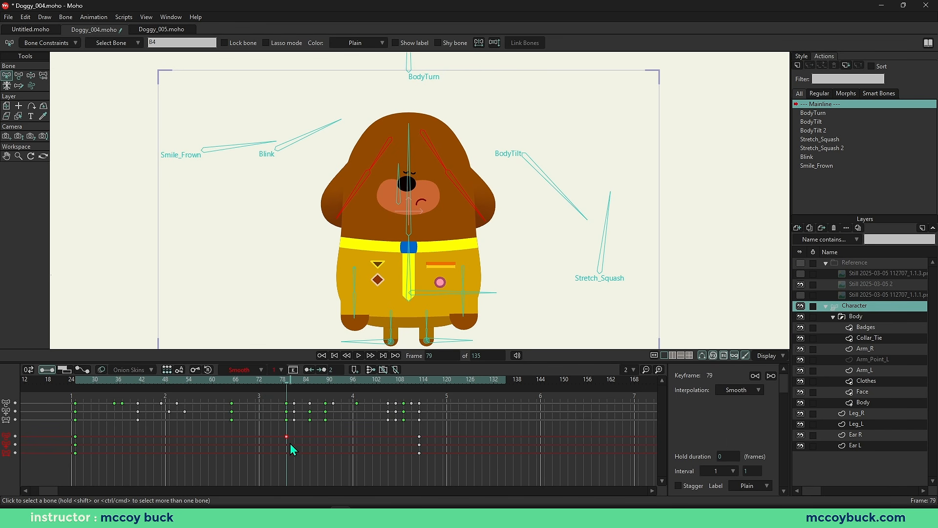
{"action": "key", "text": "ctrl+c"}
{"action": "left_click_drag", "start_coordinate": [286, 380], "coordinate": [177, 384]}
{"action": "key", "text": "ctrl+v"}
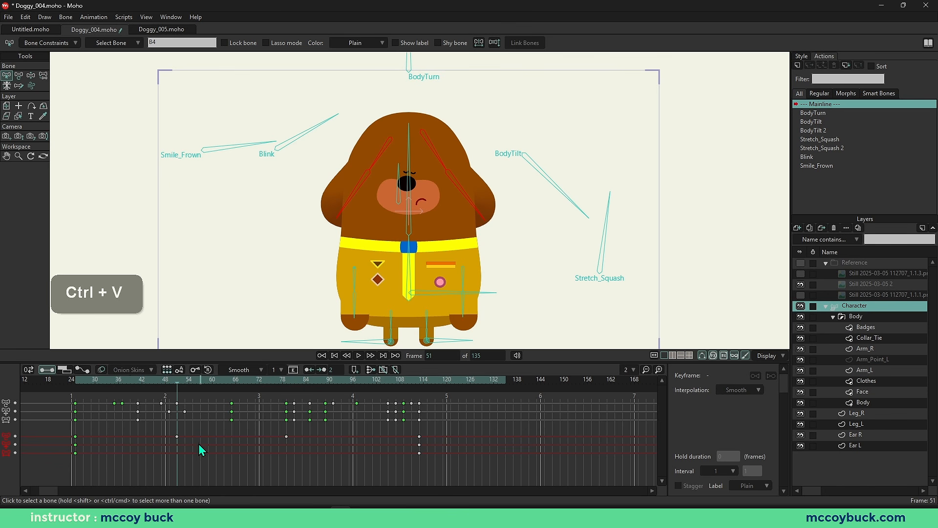
Step: Play back the ear movement, move the ears' frame 51 keyframe to frame 59, and add an ear keyframe at frame 47
{"action": "key", "text": "space"}
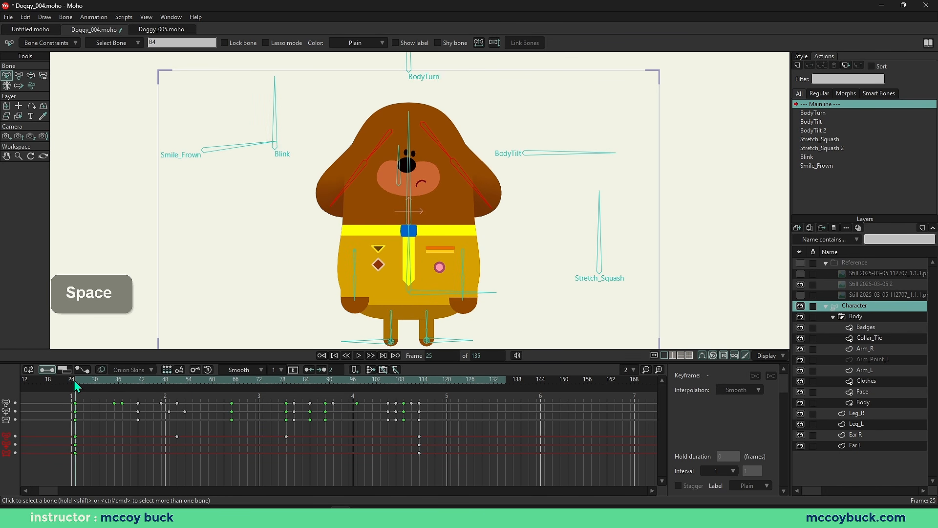
{"action": "key", "text": "space"}
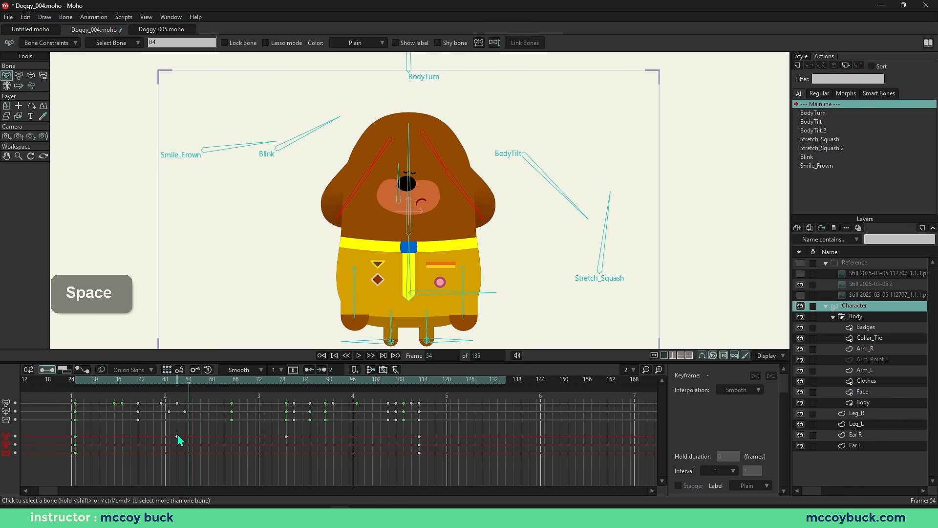
{"action": "left_click_drag", "start_coordinate": [178, 439], "coordinate": [214, 442]}
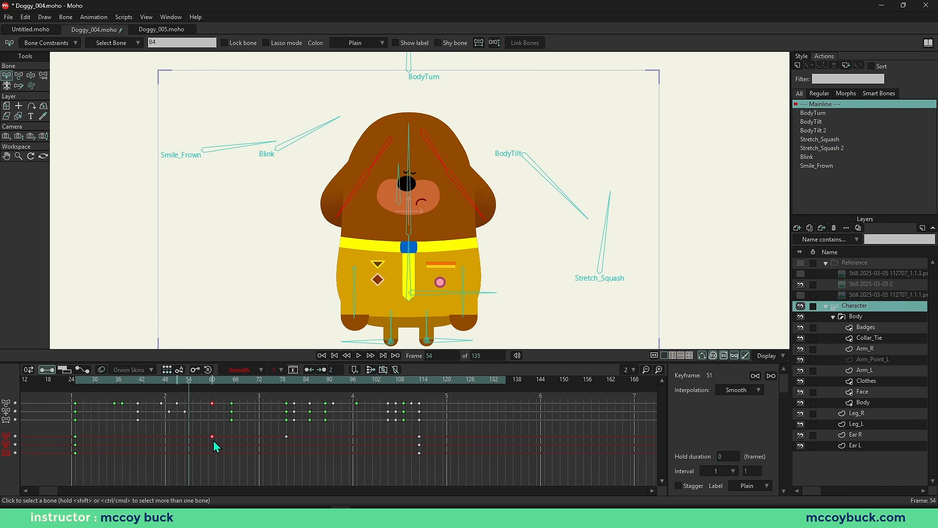
{"action": "left_click_drag", "start_coordinate": [197, 391], "coordinate": [160, 415]}
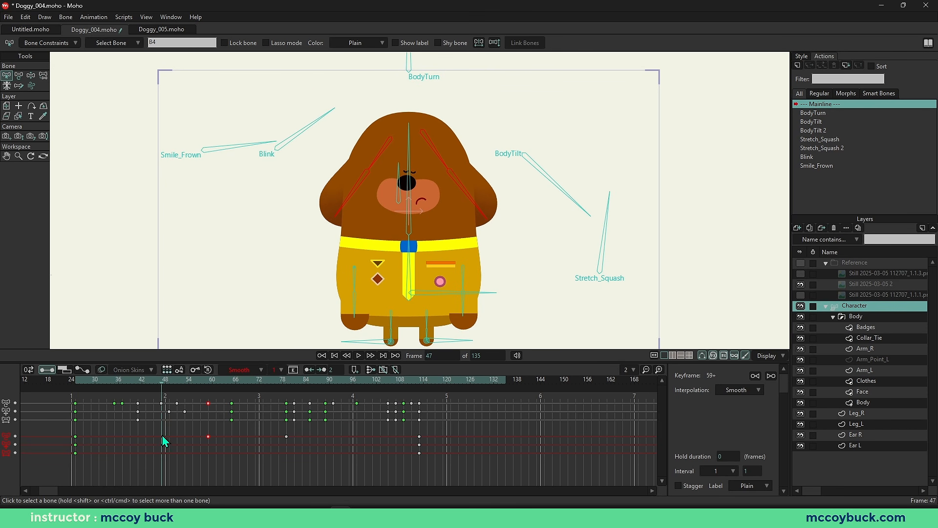
{"action": "left_click", "coordinate": [162, 438], "text": "alt"}
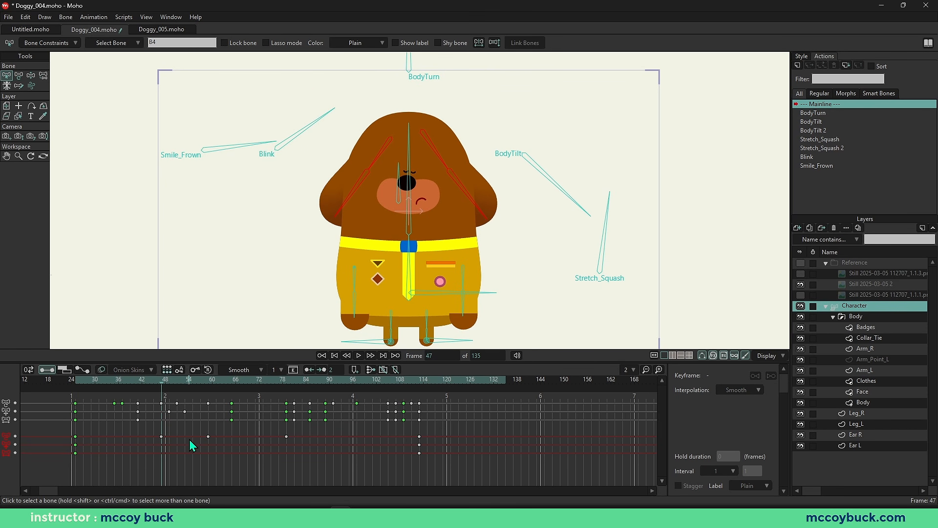
Step: Move the ears' frame 59 keyframe to frame 65 and their frame 47 keyframe to frame 39
{"action": "left_click_drag", "start_coordinate": [208, 440], "coordinate": [241, 440]}
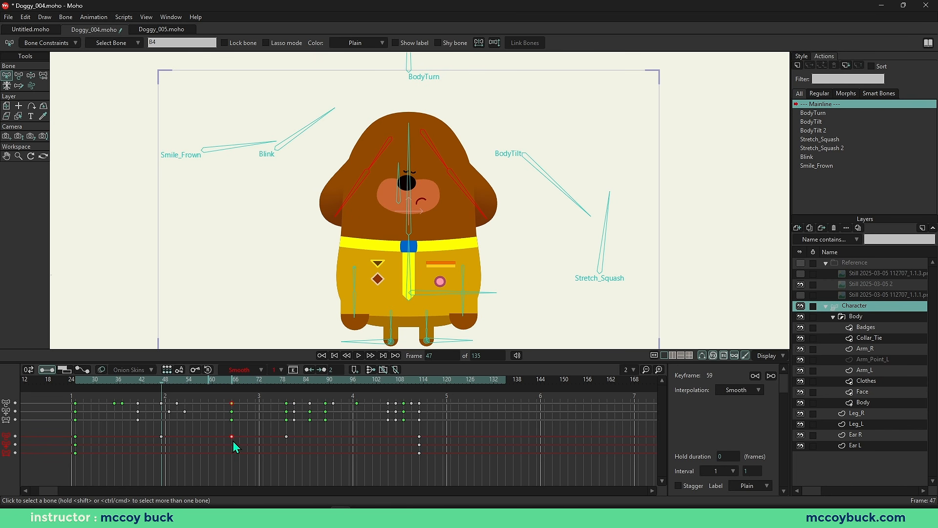
{"action": "left_click", "coordinate": [234, 446]}
{"action": "left_click_drag", "start_coordinate": [161, 438], "coordinate": [130, 442]}
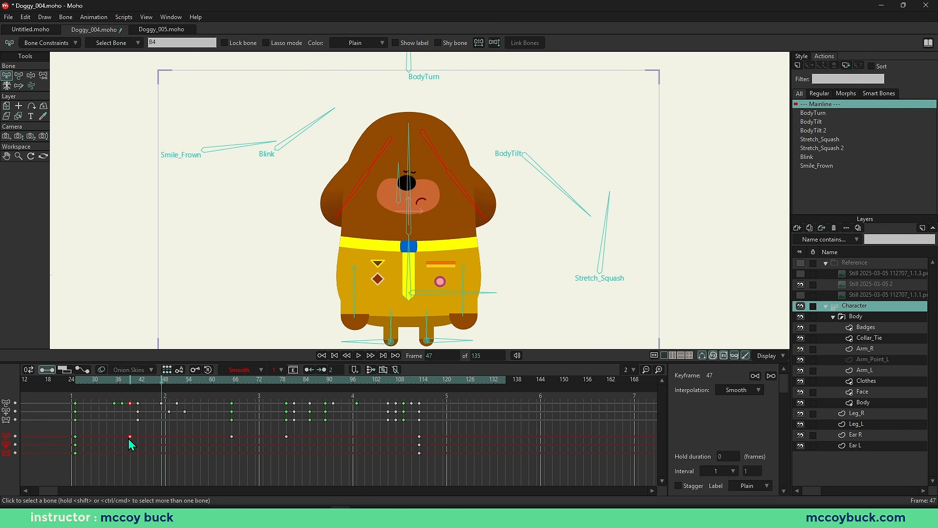
{"action": "left_click", "coordinate": [145, 427]}
Step: Play back the animation from frame 25 and examine the ears closely around frame 40
{"action": "left_click", "coordinate": [77, 382]}
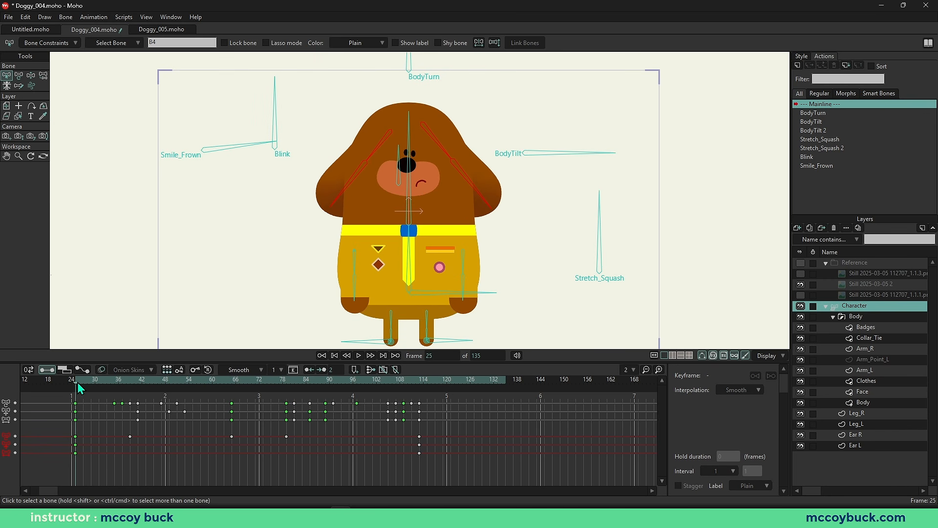
{"action": "key", "text": "space"}
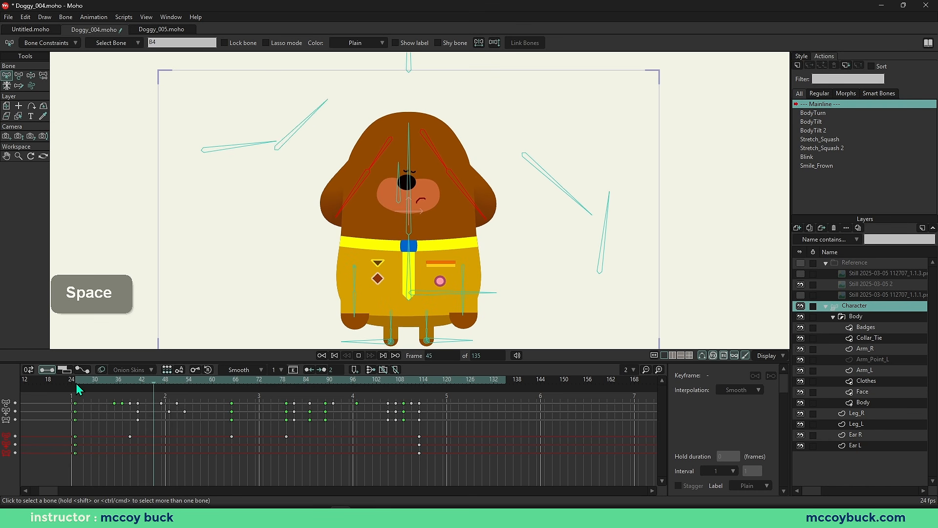
{"action": "key", "text": "space"}
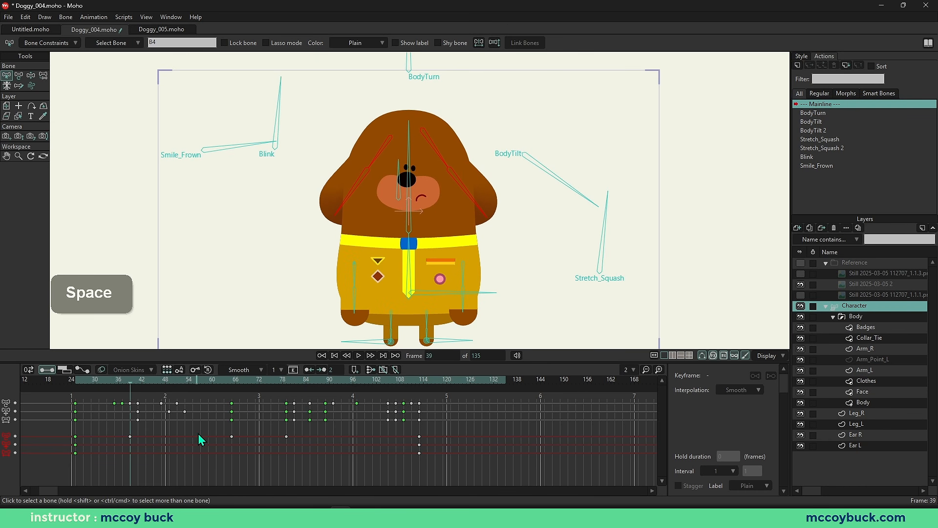
{"action": "left_click_drag", "start_coordinate": [135, 386], "coordinate": [137, 416]}
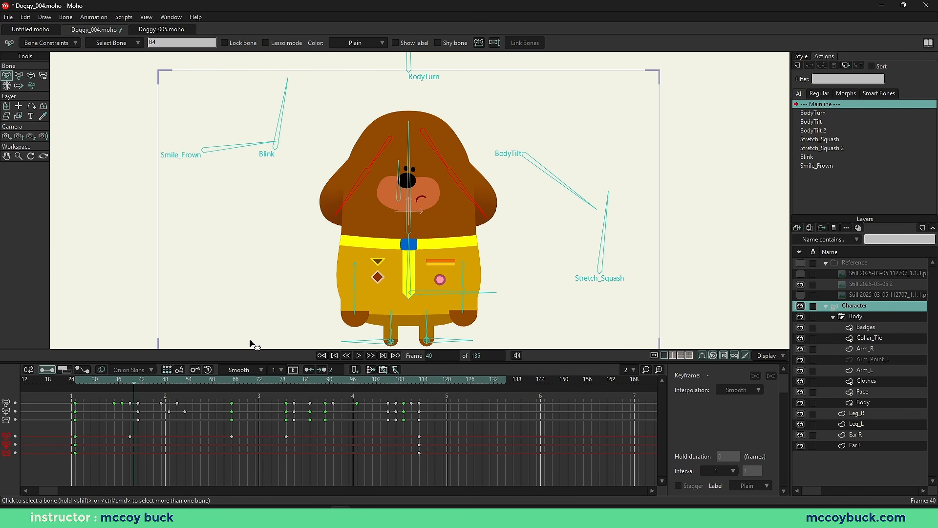
{"action": "right_click", "coordinate": [350, 195]}
{"action": "scroll", "coordinate": [308, 248], "scroll_direction": "up", "scroll_amount": 3}
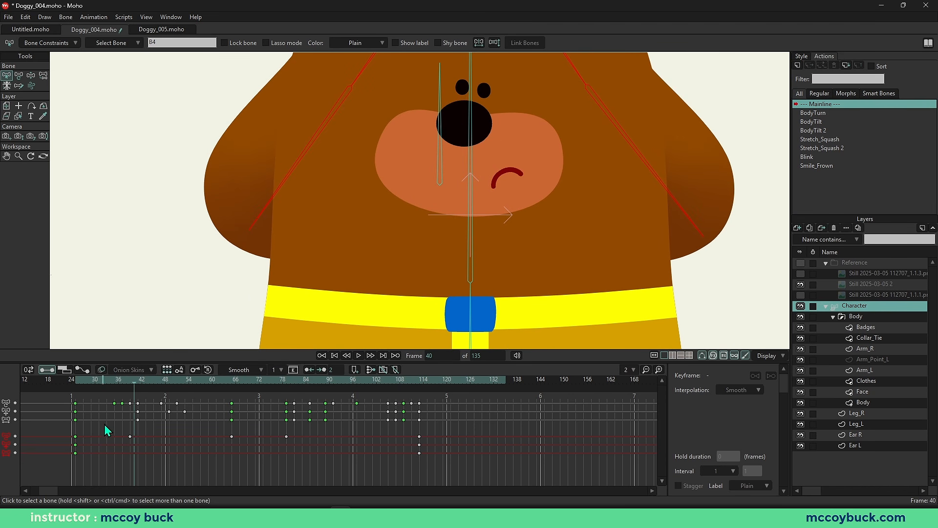
Step: Examine the angle curve of the upper bone in the ear nearest Blink while scrubbing, then return to the keyframe view
{"action": "key", "text": "b"}
{"action": "scroll", "coordinate": [314, 174], "scroll_direction": "down", "scroll_amount": 3}
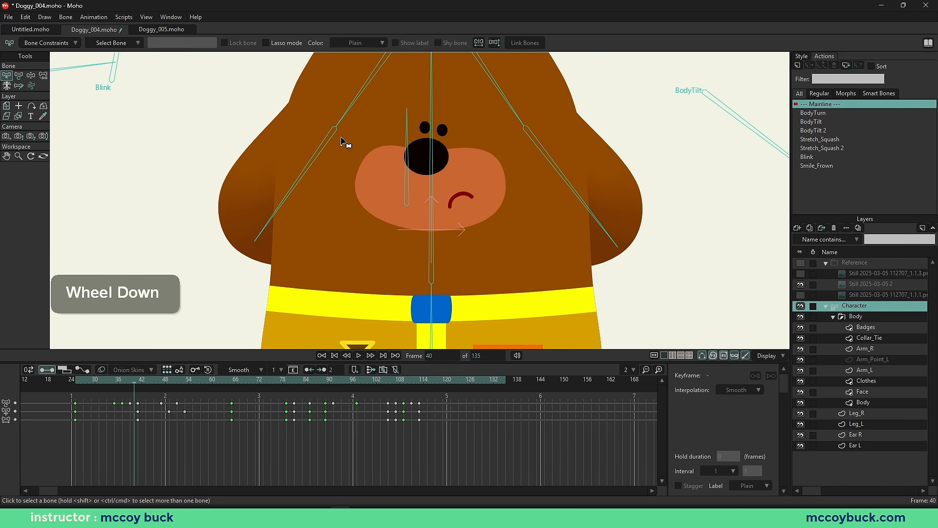
{"action": "left_click", "coordinate": [350, 115]}
{"action": "left_click", "coordinate": [82, 369]}
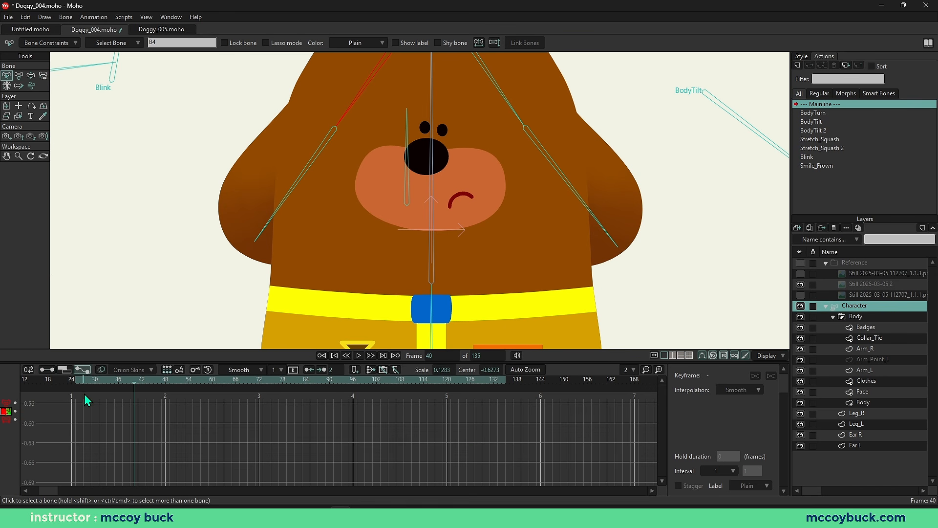
{"action": "left_click", "coordinate": [7, 416]}
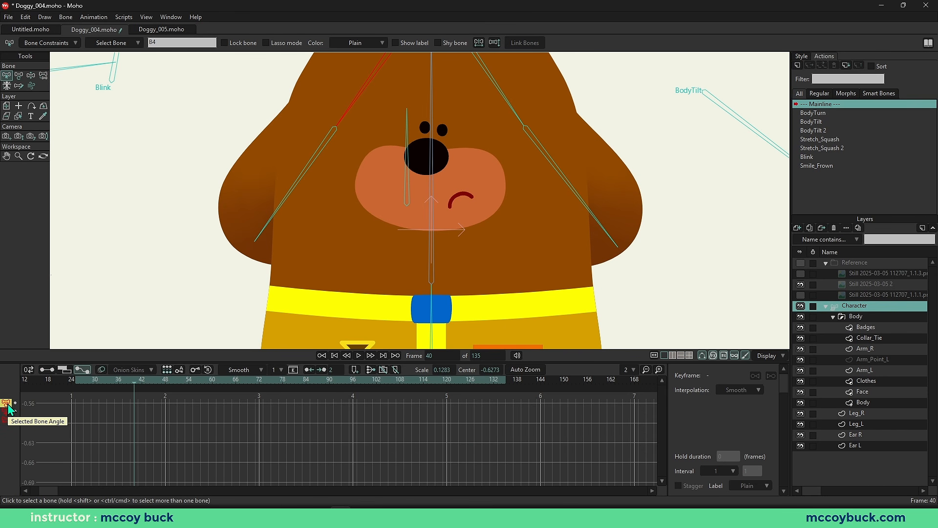
{"action": "scroll", "coordinate": [192, 441], "scroll_direction": "down", "scroll_amount": 2}
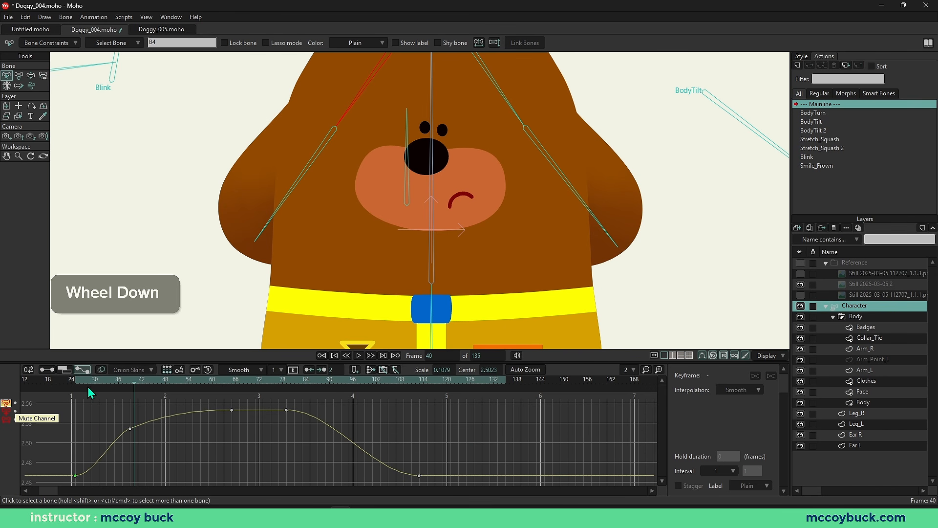
{"action": "left_click_drag", "start_coordinate": [88, 393], "coordinate": [168, 412]}
{"action": "scroll", "coordinate": [321, 237], "scroll_direction": "down", "scroll_amount": 2}
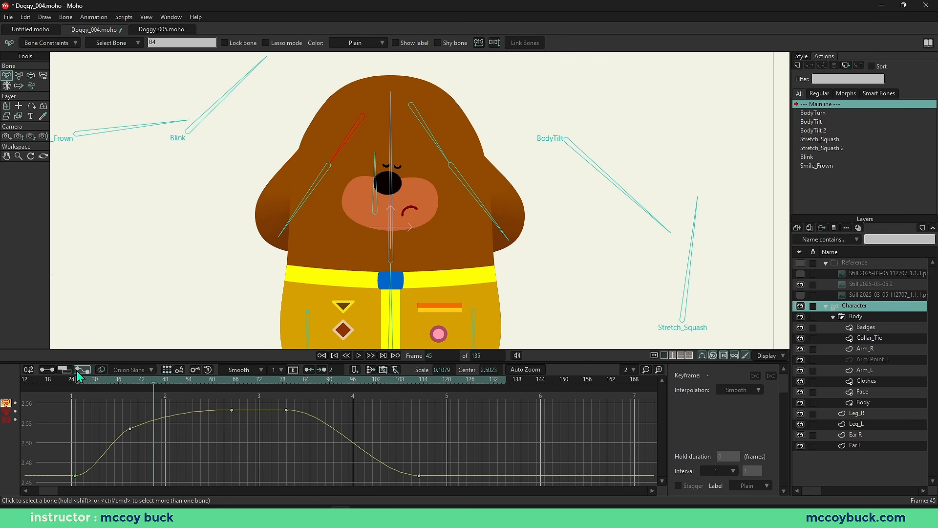
{"action": "left_click_drag", "start_coordinate": [78, 383], "coordinate": [131, 425]}
{"action": "left_click", "coordinate": [47, 369]}
{"action": "scroll", "coordinate": [158, 282], "scroll_direction": "down", "scroll_amount": 2}
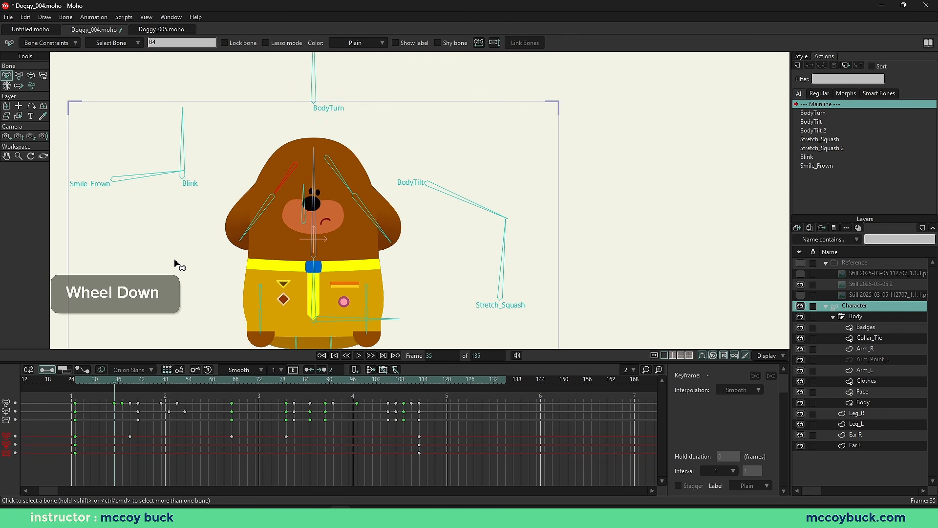
Step: Play back and scrub from frame 25 to the early 40s to check the lower bones of both ears
{"action": "key", "text": "space"}
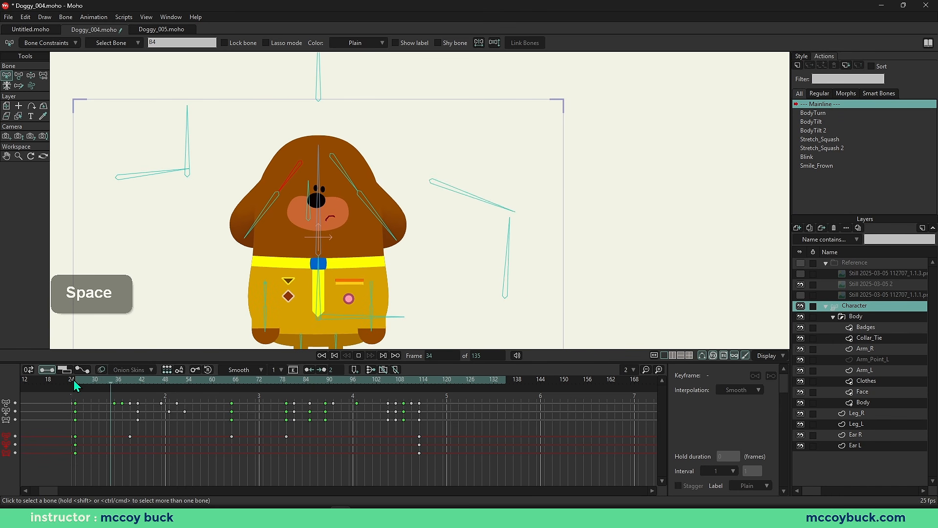
{"action": "key", "text": "space"}
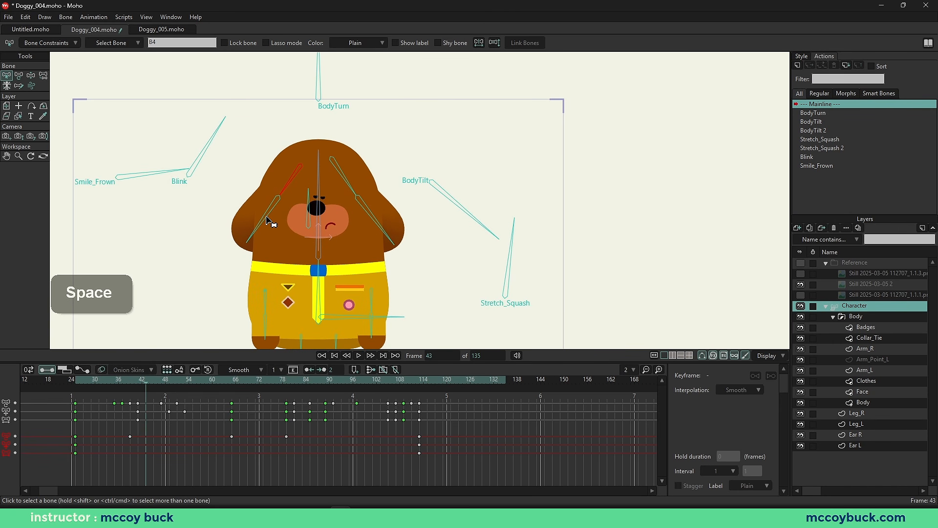
{"action": "key", "text": "b"}
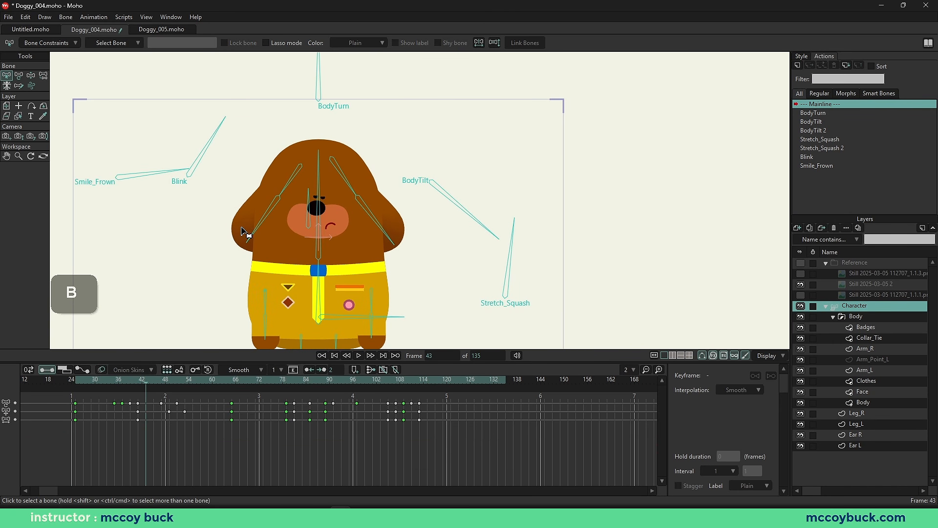
{"action": "left_click", "coordinate": [277, 213]}
{"action": "left_click", "coordinate": [372, 220], "text": "shift"}
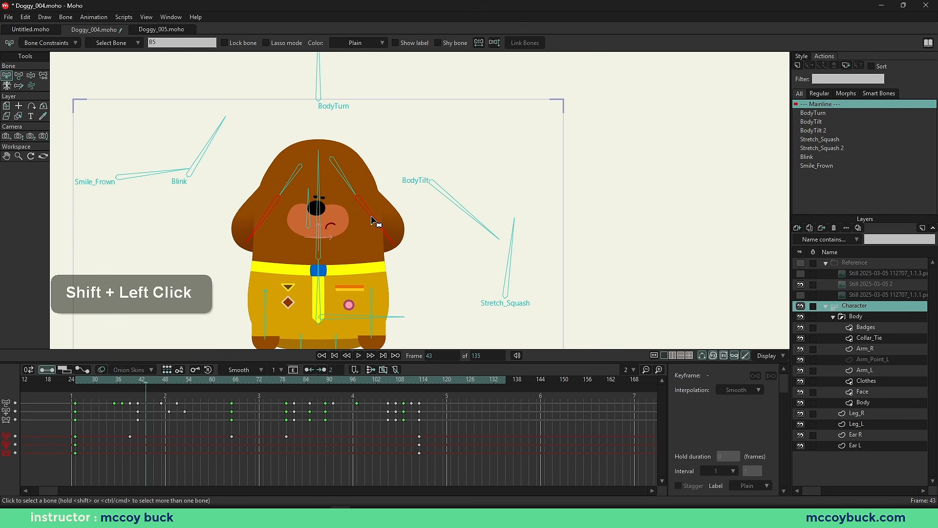
{"action": "left_click_drag", "start_coordinate": [78, 382], "coordinate": [131, 395]}
{"action": "key", "text": "b"}
{"action": "left_click", "coordinate": [185, 227]}
{"action": "scroll", "coordinate": [184, 228], "scroll_direction": "up", "scroll_amount": 4}
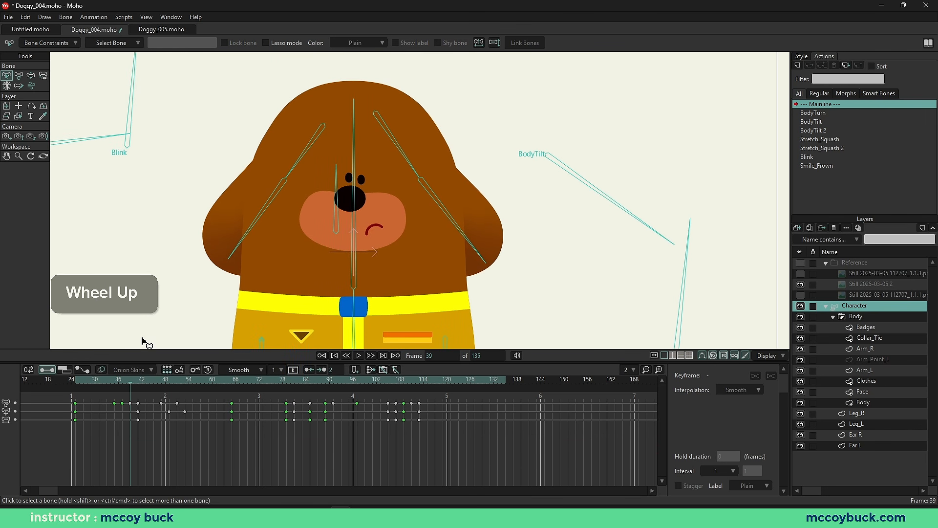
{"action": "left_click", "coordinate": [78, 383]}
{"action": "key", "text": "space"}
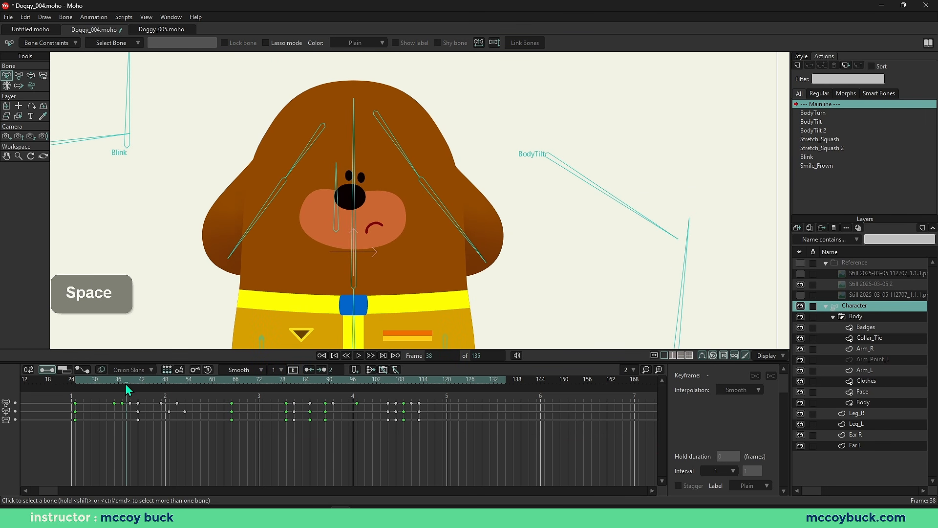
Step: Rotate the lower bones of both ears slightly outward at frame 41
{"action": "left_click", "coordinate": [138, 383]}
{"action": "key", "text": "b"}
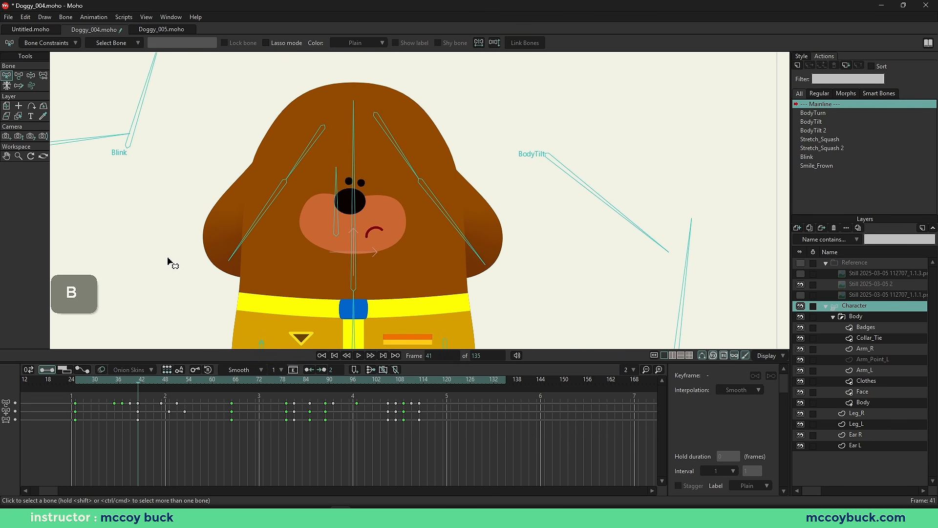
{"action": "left_click", "coordinate": [249, 243]}
{"action": "scroll", "coordinate": [247, 240], "scroll_direction": "up", "scroll_amount": 2}
{"action": "key", "text": "t"}
{"action": "left_click_drag", "start_coordinate": [243, 239], "coordinate": [237, 236]}
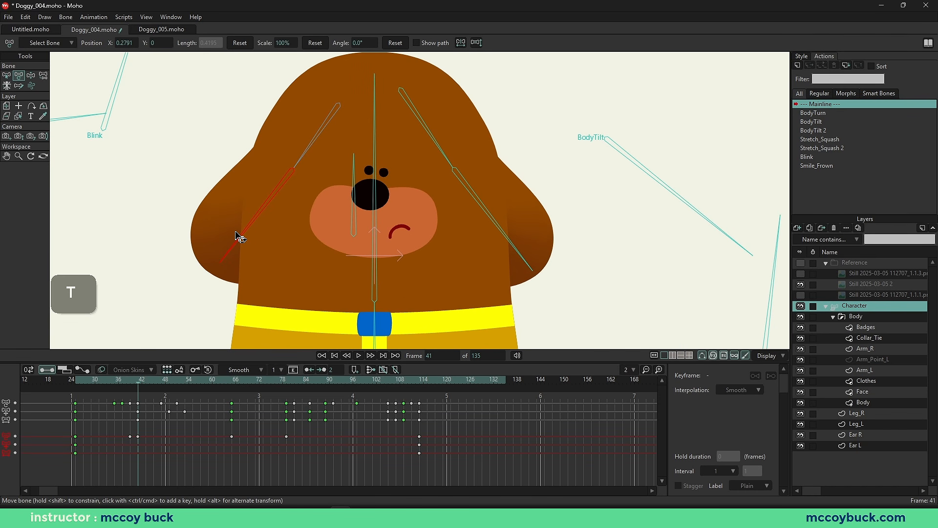
{"action": "left_click", "coordinate": [489, 222]}
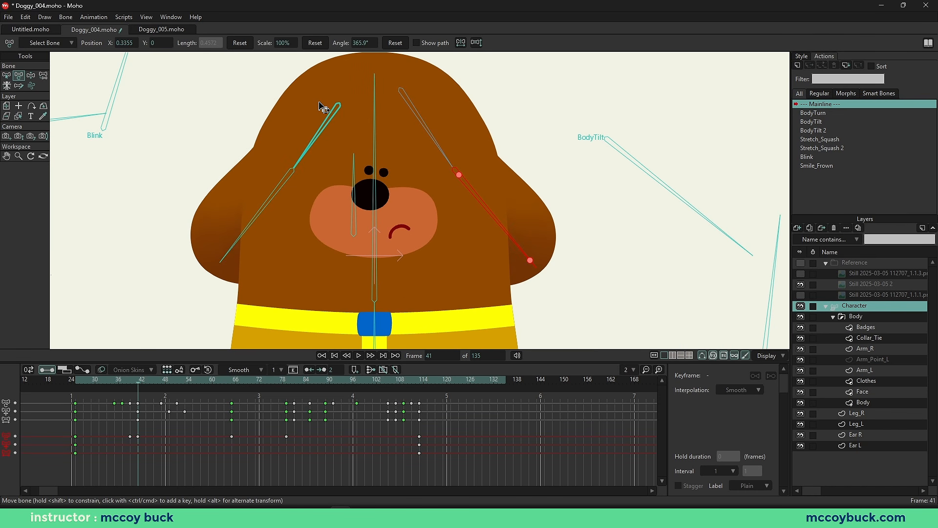
Step: Select the upper bone of the ear nearest Blink and play back from frame 25 to check the ears
{"action": "key", "text": "b"}
{"action": "left_click", "coordinate": [341, 103]}
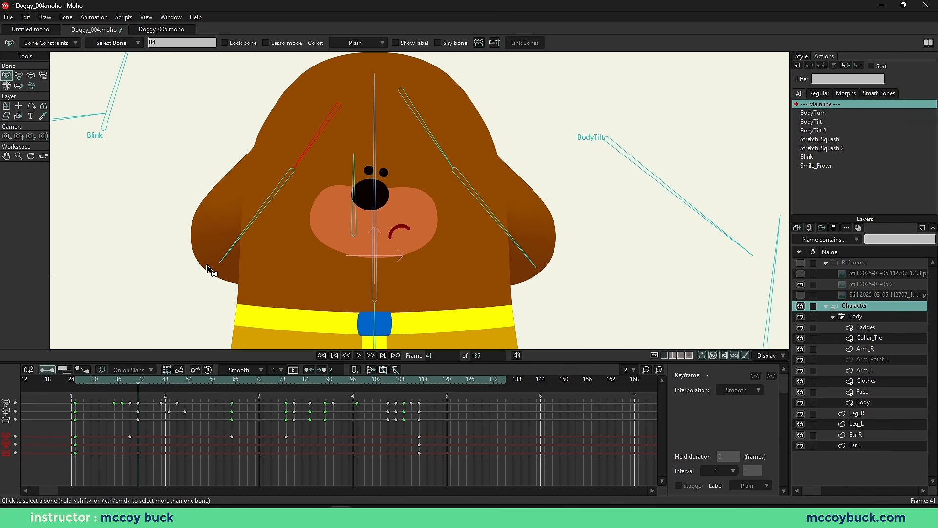
{"action": "scroll", "coordinate": [206, 269], "scroll_direction": "down", "scroll_amount": 4}
{"action": "left_click", "coordinate": [77, 380]}
{"action": "key", "text": "space"}
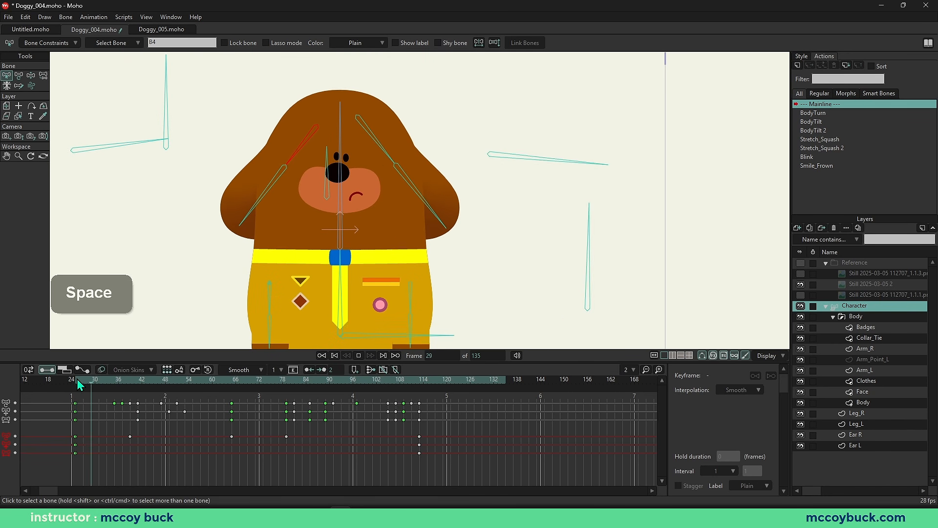
{"action": "key", "text": "space"}
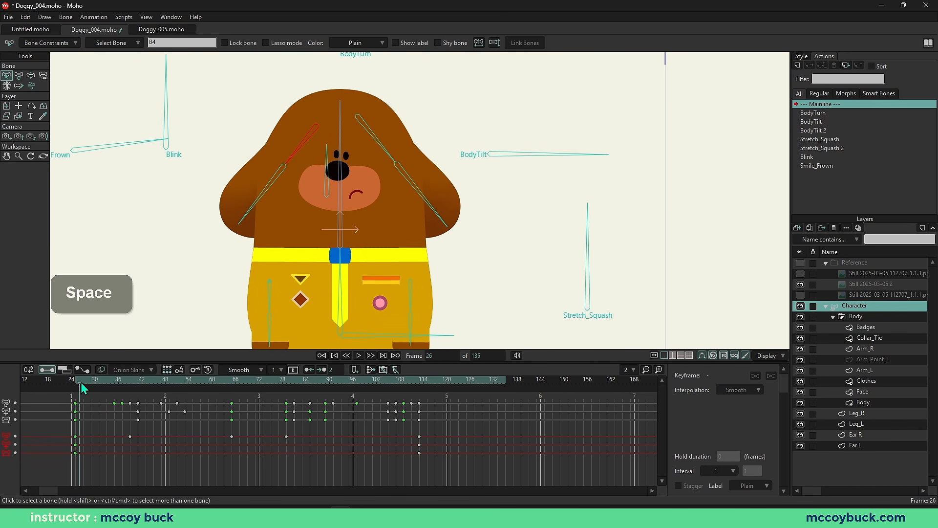
Step: Select the lower bones of both ears and delete their keyframe at frame 39
{"action": "left_click_drag", "start_coordinate": [81, 384], "coordinate": [126, 404]}
{"action": "key", "text": "b"}
{"action": "left_click", "coordinate": [250, 226]}
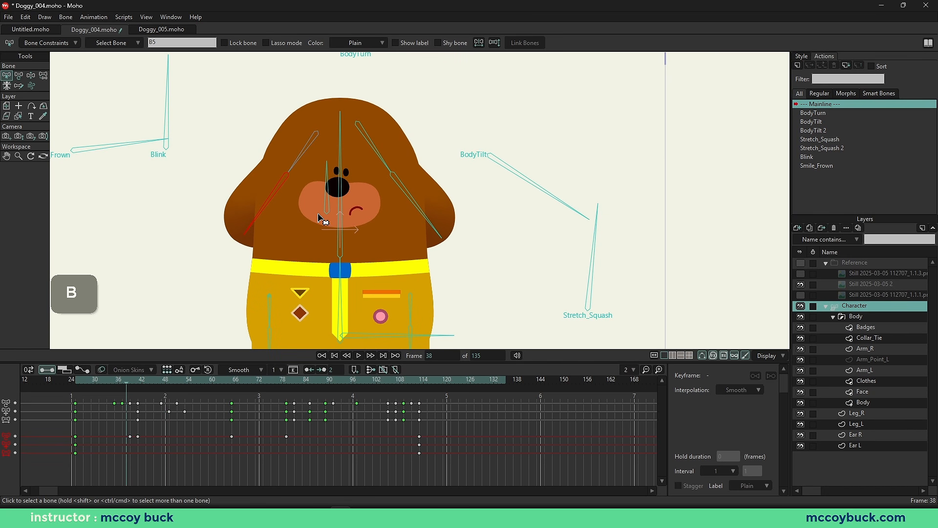
{"action": "left_click", "coordinate": [423, 210], "text": "shift"}
{"action": "left_click", "coordinate": [426, 211], "text": "shift"}
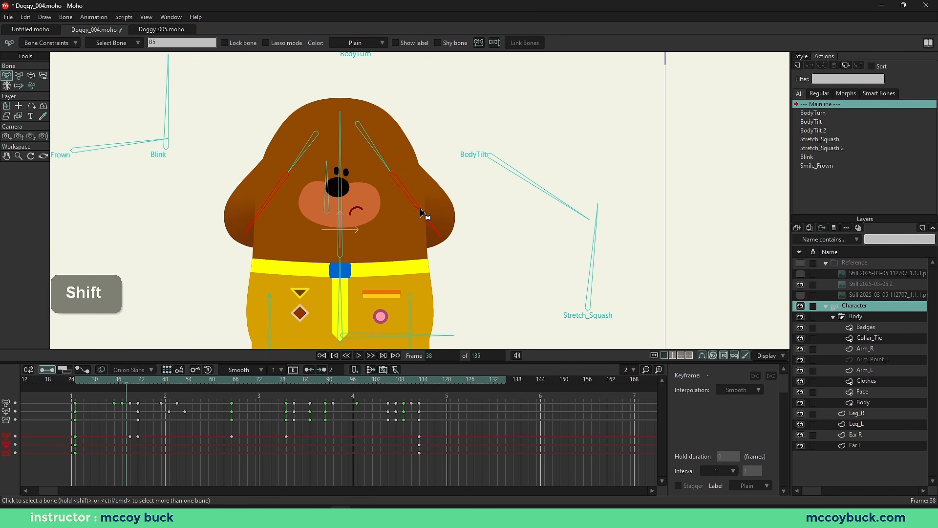
{"action": "left_click_drag", "start_coordinate": [127, 385], "coordinate": [141, 399]}
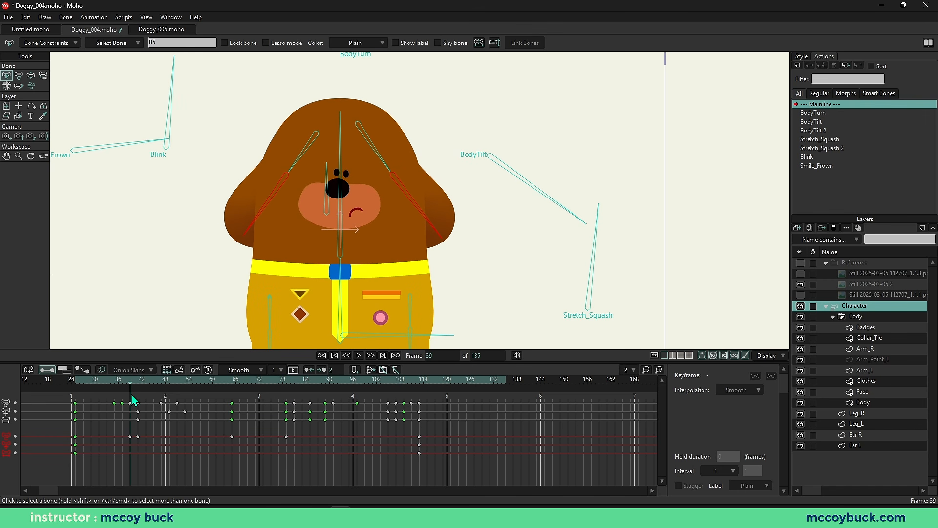
{"action": "left_click", "coordinate": [130, 436]}
{"action": "key", "text": "Delete"}
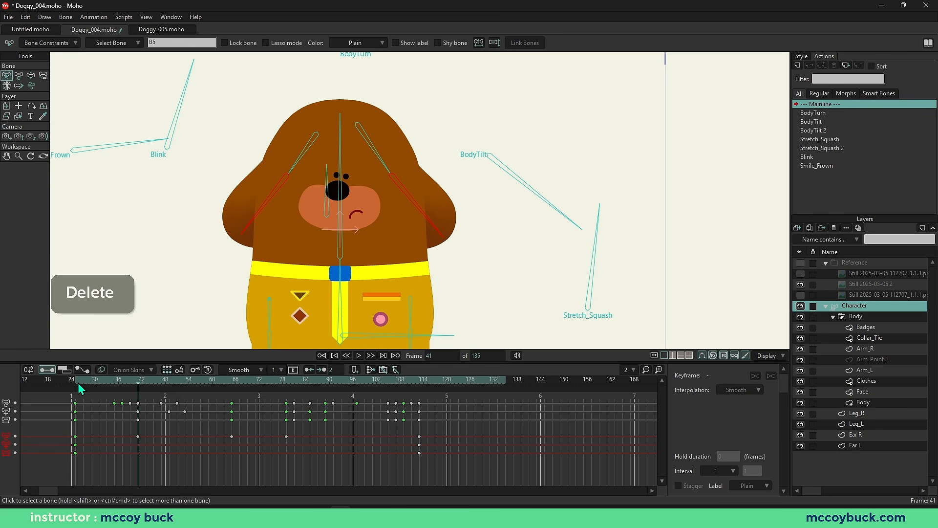
Step: Try moving the lower ear bones' frame 41 keyframe to frame 31, then play back from frame 25
{"action": "key", "text": "space"}
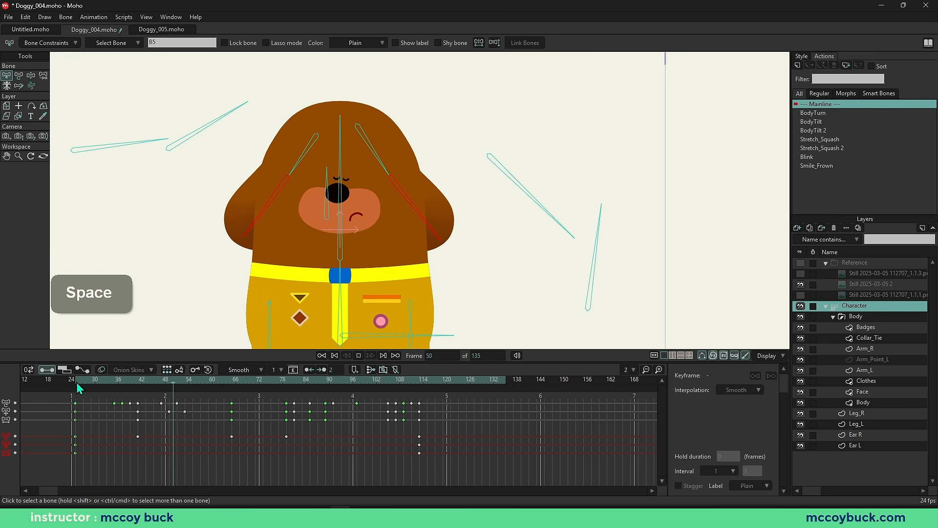
{"action": "left_click", "coordinate": [98, 402]}
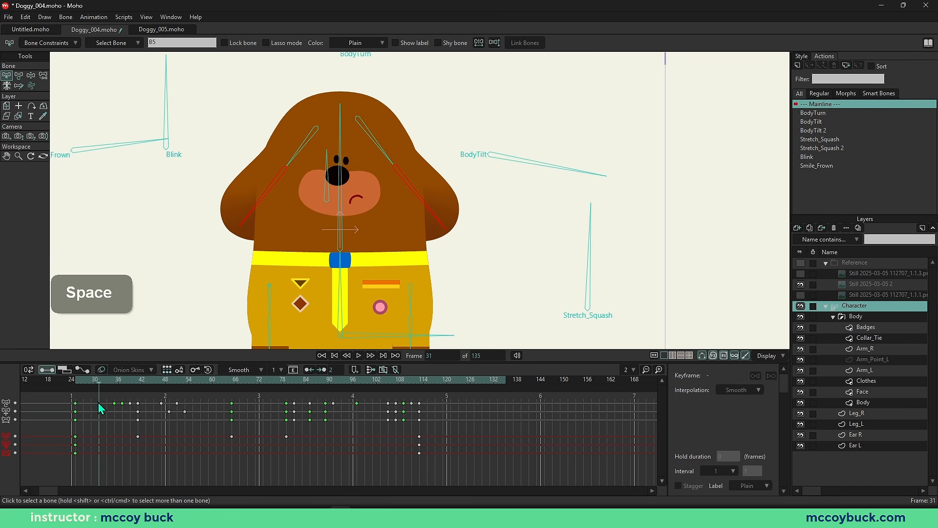
{"action": "left_click_drag", "start_coordinate": [138, 436], "coordinate": [101, 439]}
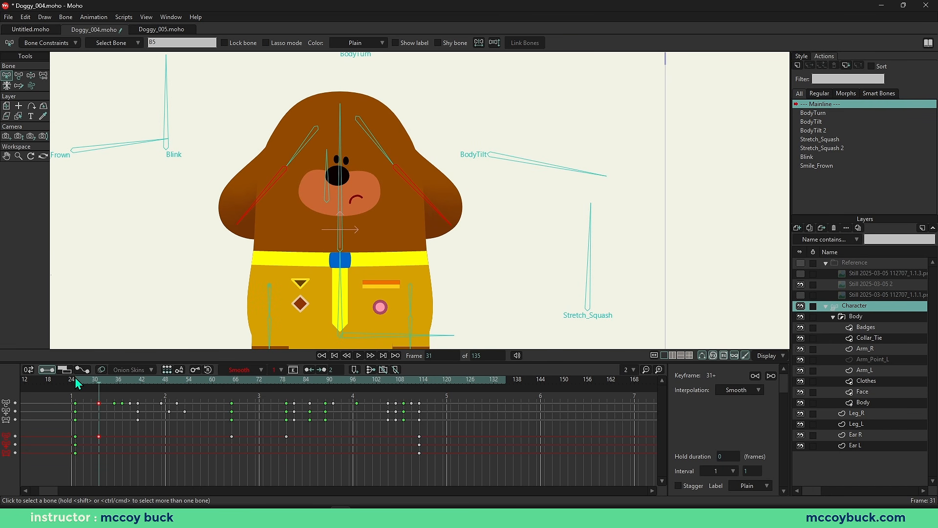
{"action": "left_click", "coordinate": [77, 383]}
{"action": "key", "text": "space"}
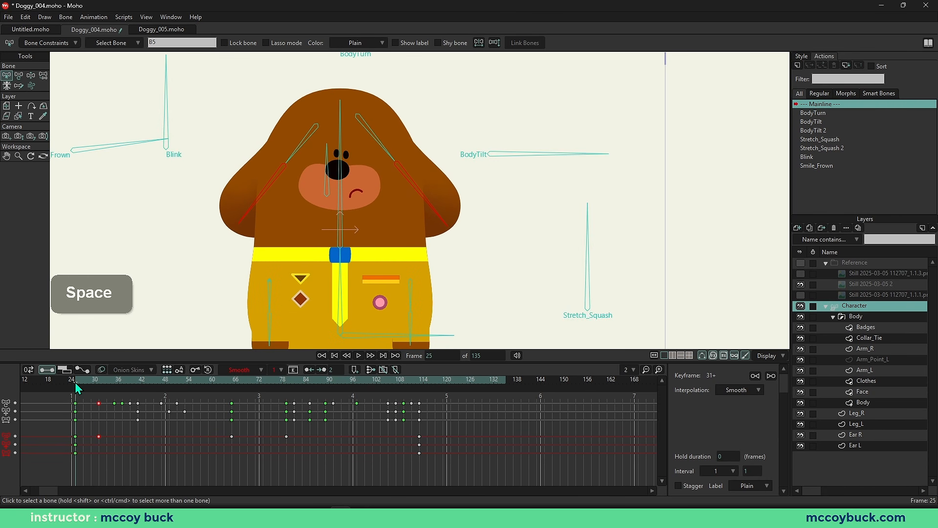
Step: Retime the lower ear bones' keyframe to frame 35 and play back from frame 25
{"action": "left_click", "coordinate": [96, 386]}
{"action": "mouse_move", "coordinate": [97, 386]}
{"action": "left_mouse_down"}
{"action": "mouse_move", "coordinate": [78, 384]}
{"action": "mouse_move", "coordinate": [97, 386]}
{"action": "left_mouse_up"}
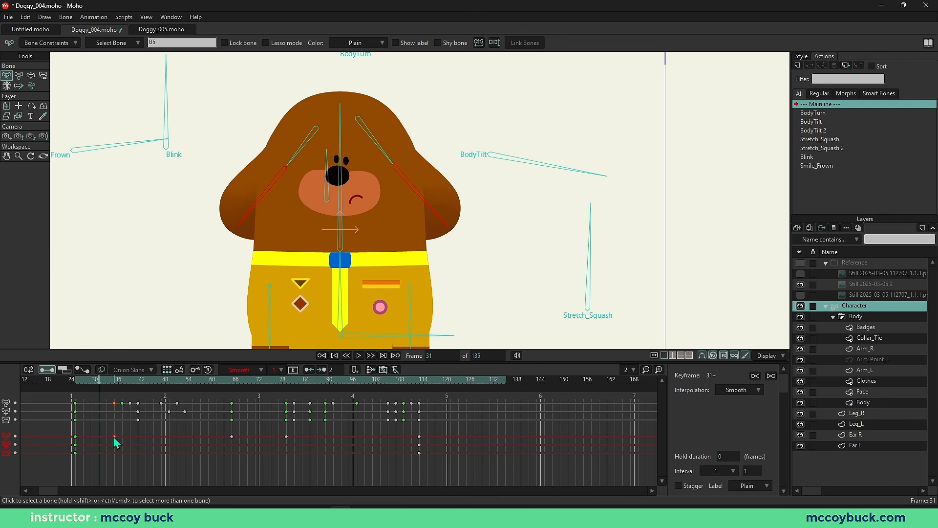
{"action": "left_click", "coordinate": [75, 380]}
{"action": "key", "text": "space"}
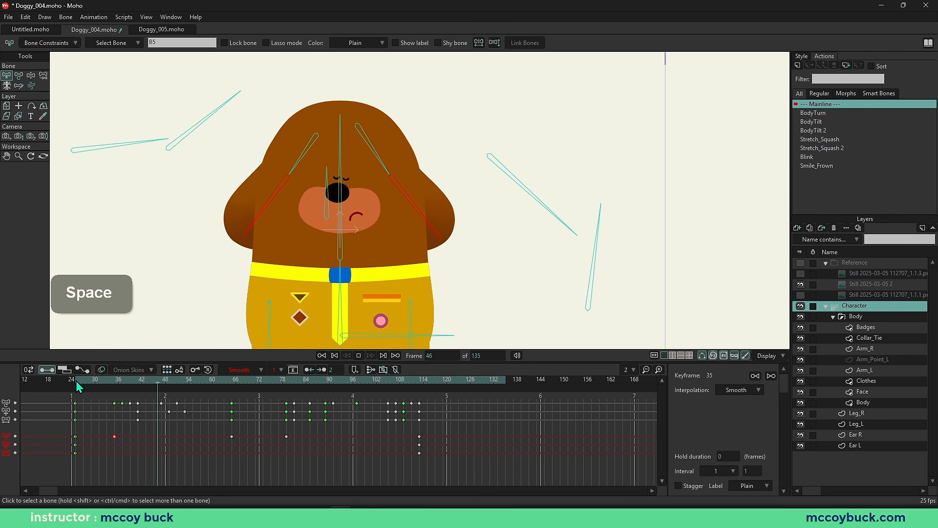
Step: Stop the playback and hide the bones so the whole character shows without the rig overlay
{"action": "scroll", "coordinate": [221, 251], "scroll_direction": "down", "scroll_amount": 2}
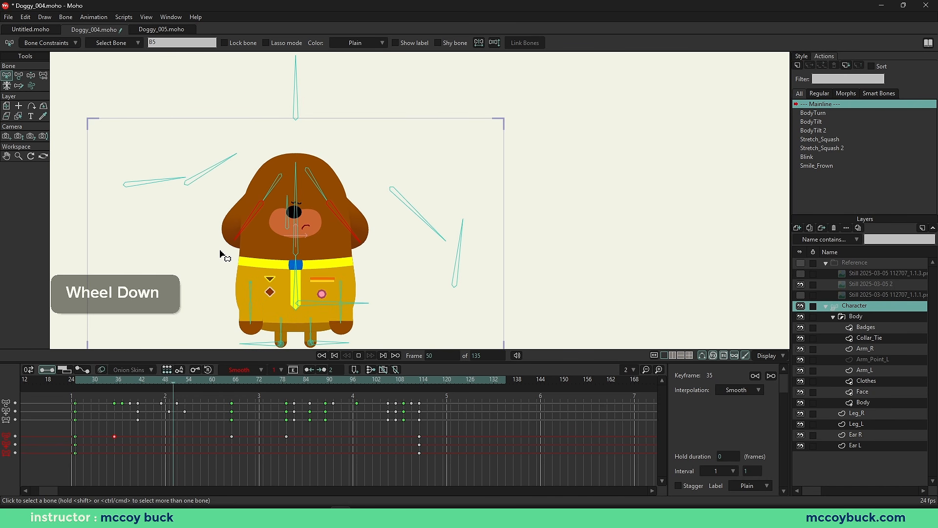
{"action": "key", "text": "space"}
{"action": "key", "text": "b"}
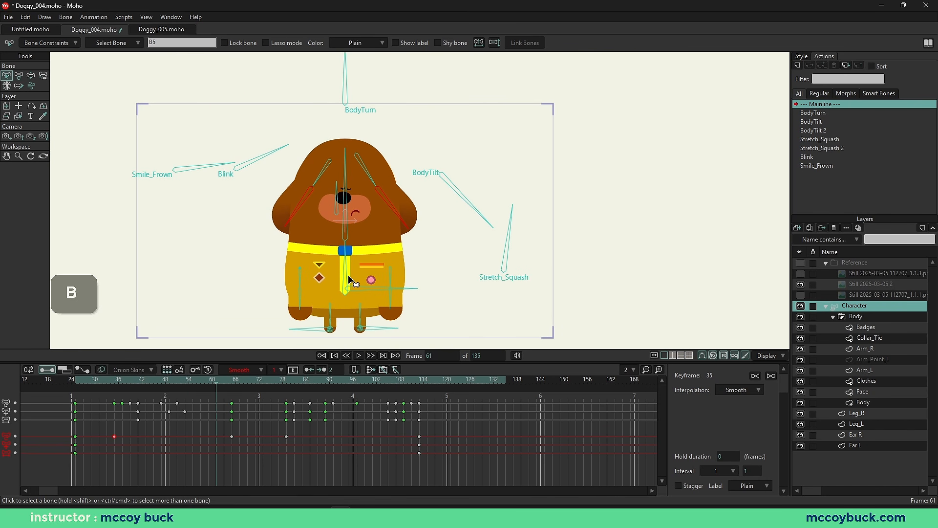
{"action": "left_click", "coordinate": [704, 358]}
{"action": "scroll", "coordinate": [351, 237], "scroll_direction": "up", "scroll_amount": 2}
{"action": "left_click_drag", "start_coordinate": [354, 258], "coordinate": [387, 216]}
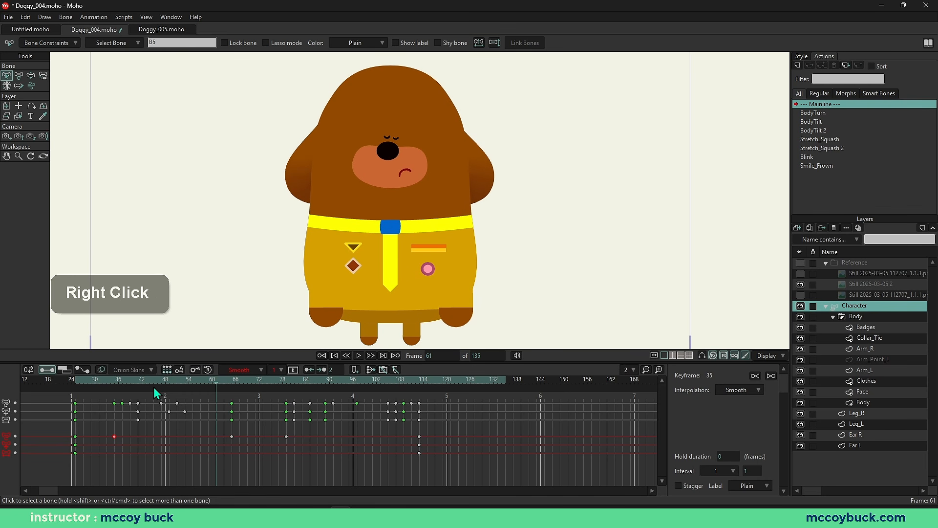
Step: Play the animation from frame 25 and scrub to frame 55 to examine the timing of the ears
{"action": "left_click", "coordinate": [77, 384]}
{"action": "key", "text": "space"}
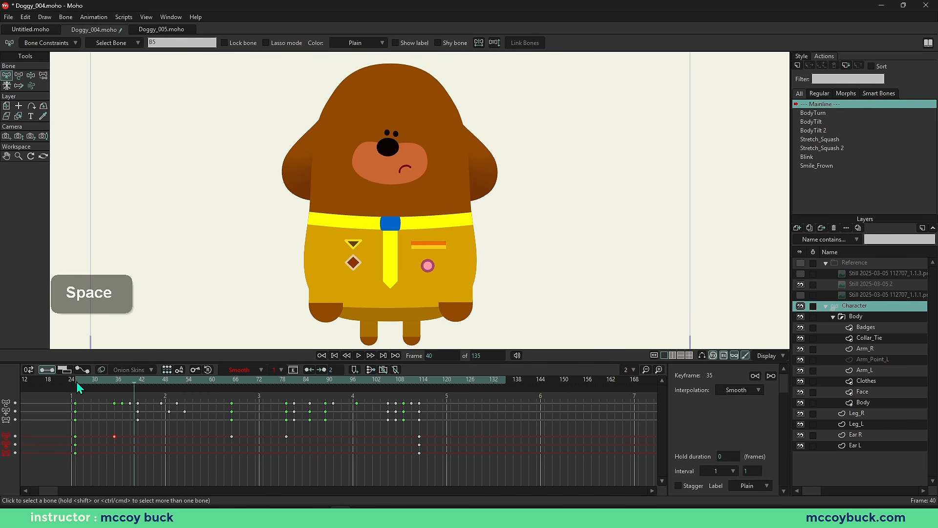
{"action": "left_click", "coordinate": [77, 383]}
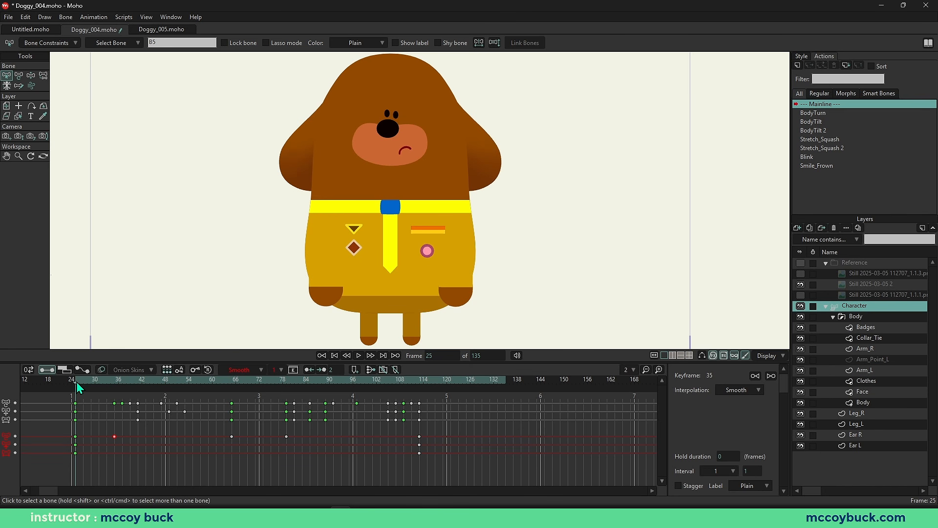
{"action": "key", "text": "space"}
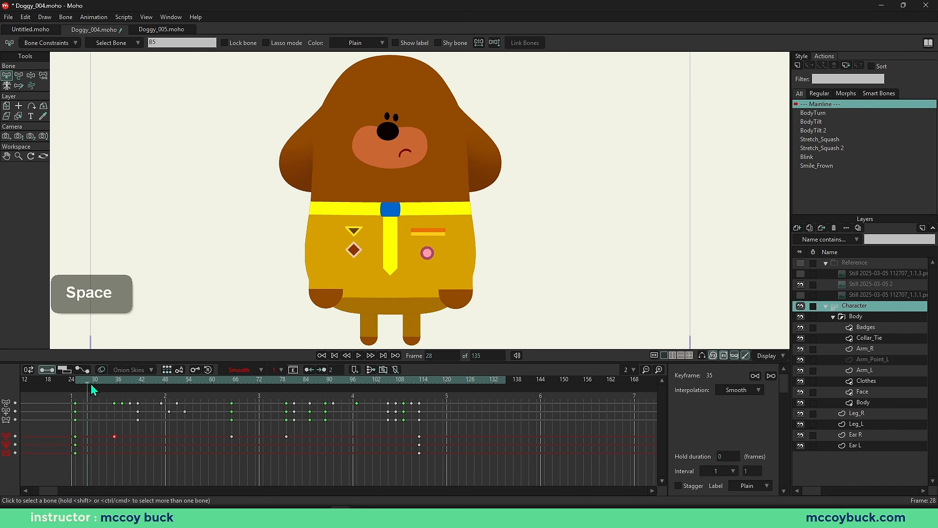
{"action": "left_click", "coordinate": [183, 392]}
{"action": "left_click_drag", "start_coordinate": [183, 392], "coordinate": [193, 394]}
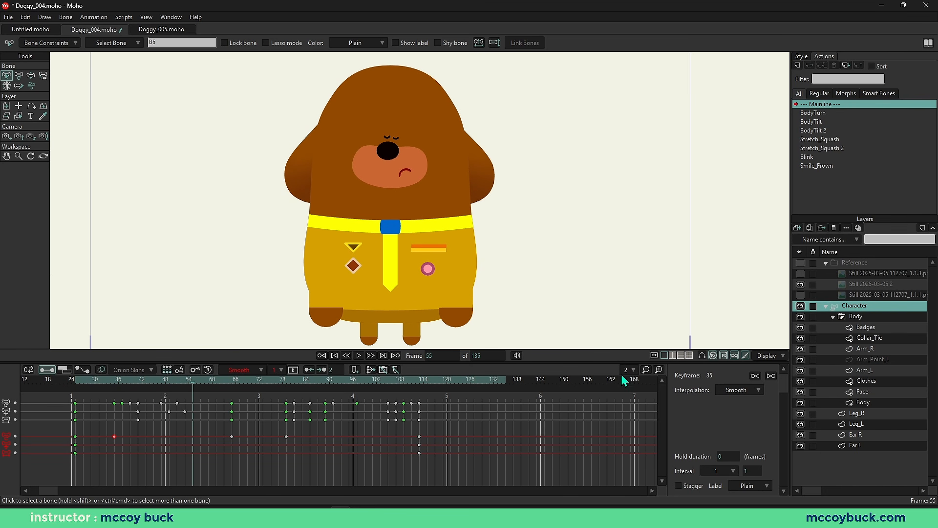
Step: Display the rig bones, select the upper and lower bones of both ears, and move their key after frame 39 to frame 55
{"action": "left_click", "coordinate": [703, 356]}
{"action": "key", "text": "b"}
{"action": "left_click", "coordinate": [356, 118], "text": "shift"}
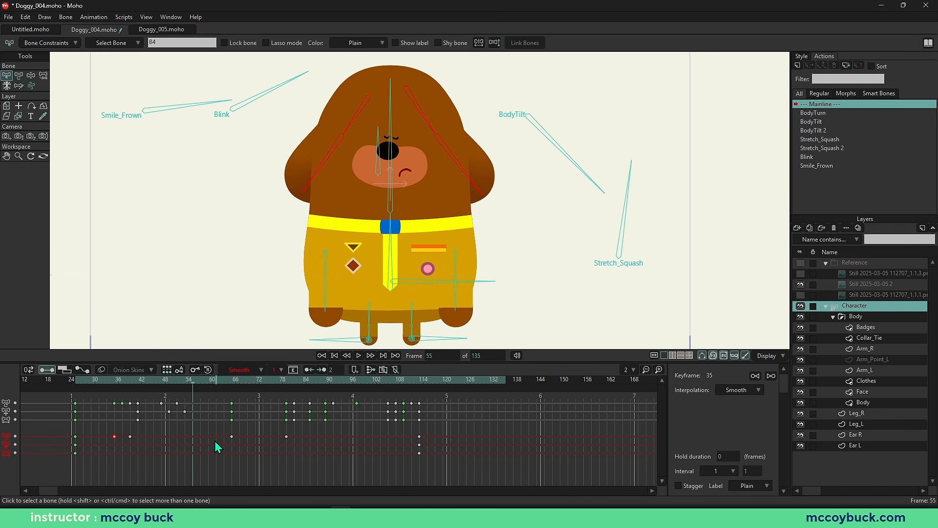
{"action": "left_click_drag", "start_coordinate": [216, 437], "coordinate": [236, 442]}
{"action": "left_click", "coordinate": [197, 446]}
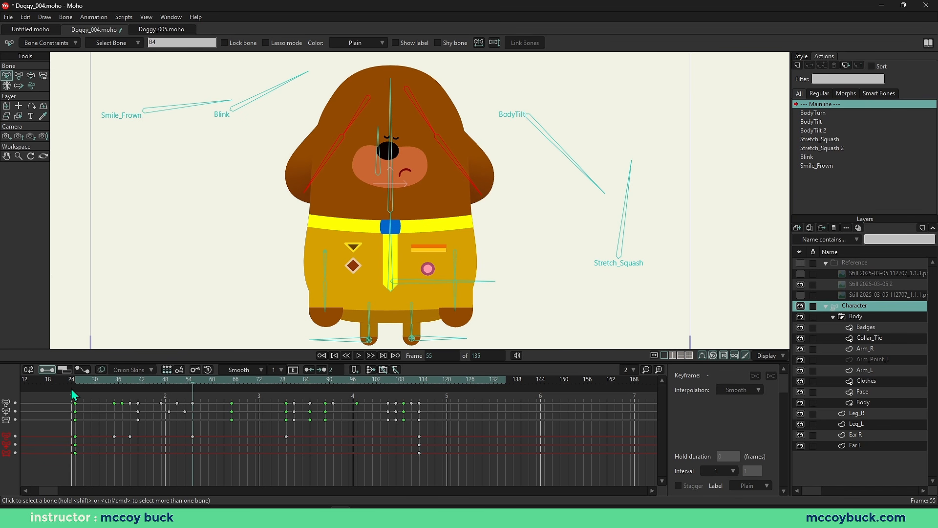
Step: Play the animation from frame 25 with the bones deselected, and scrub up to frame 50 to examine the ear motion
{"action": "key", "text": "space"}
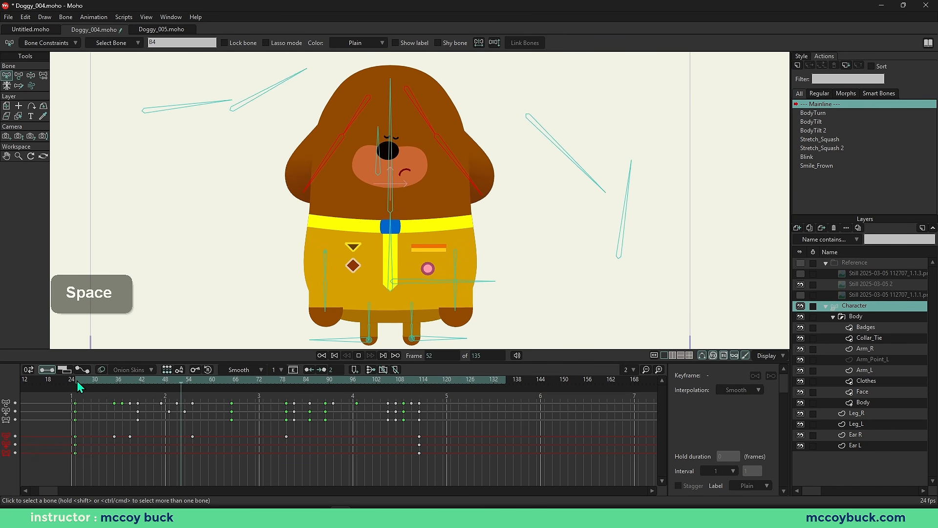
{"action": "key", "text": "space"}
{"action": "left_click_drag", "start_coordinate": [77, 381], "coordinate": [165, 391]}
{"action": "key", "text": "b"}
{"action": "left_click", "coordinate": [261, 250]}
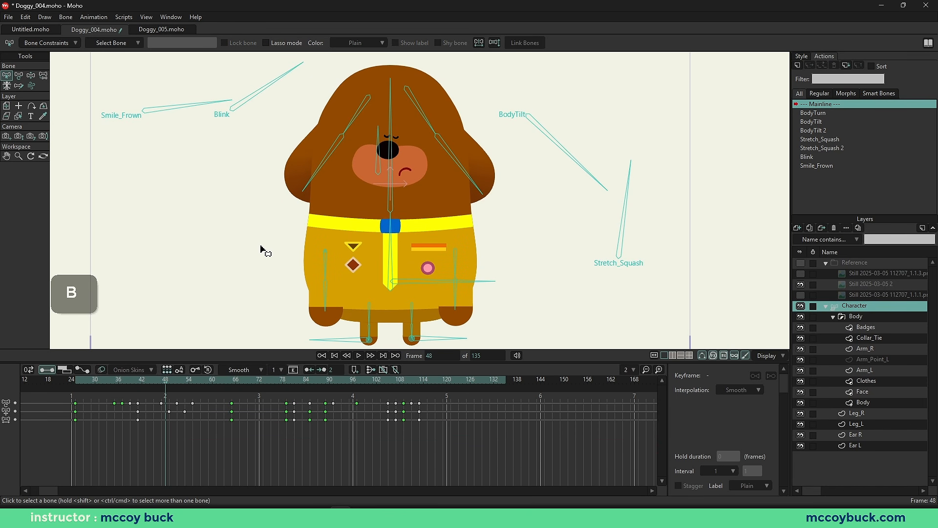
{"action": "left_click", "coordinate": [99, 391]}
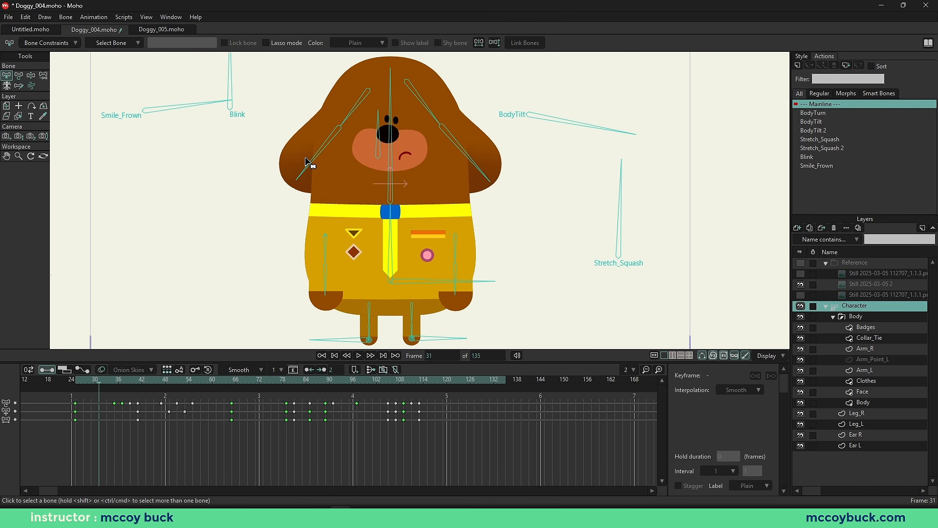
{"action": "left_click_drag", "start_coordinate": [105, 388], "coordinate": [161, 390]}
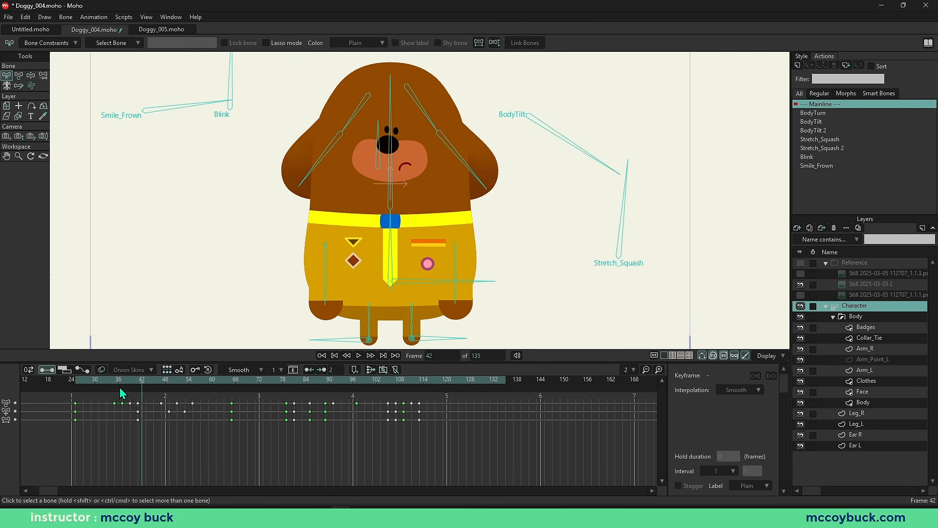
{"action": "key", "text": "space"}
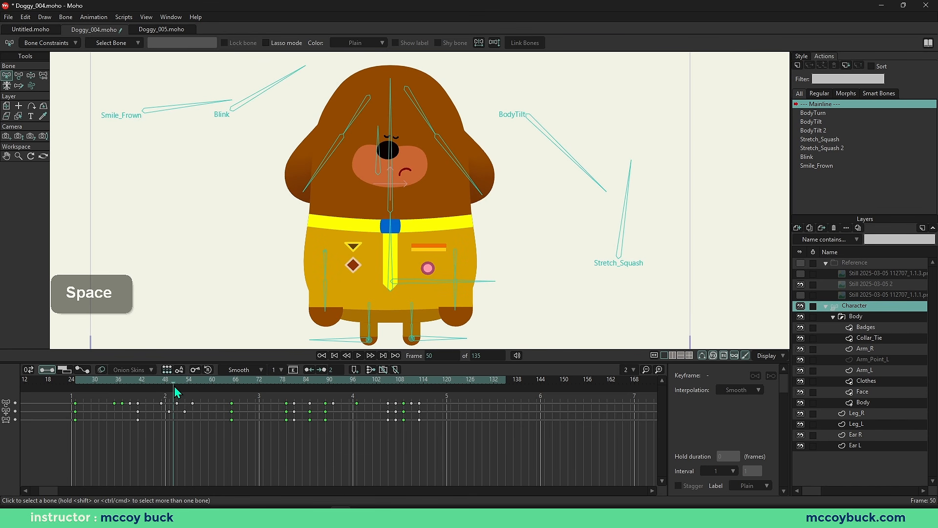
Step: Select the lower bones of both ears and move their key after frame 35 to frame 47
{"action": "key", "text": "b"}
{"action": "left_click", "coordinate": [352, 172]}
{"action": "left_click", "coordinate": [460, 166], "text": "shift"}
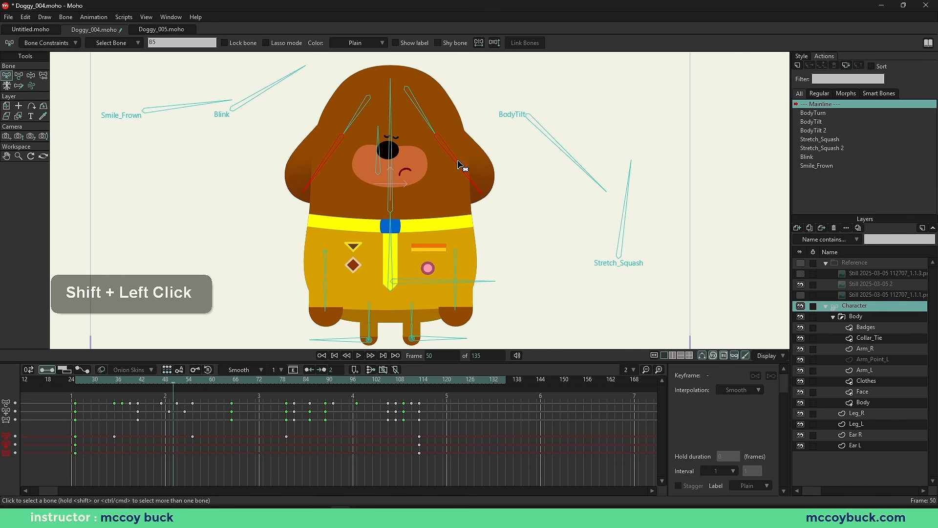
{"action": "left_click_drag", "start_coordinate": [83, 381], "coordinate": [174, 438]}
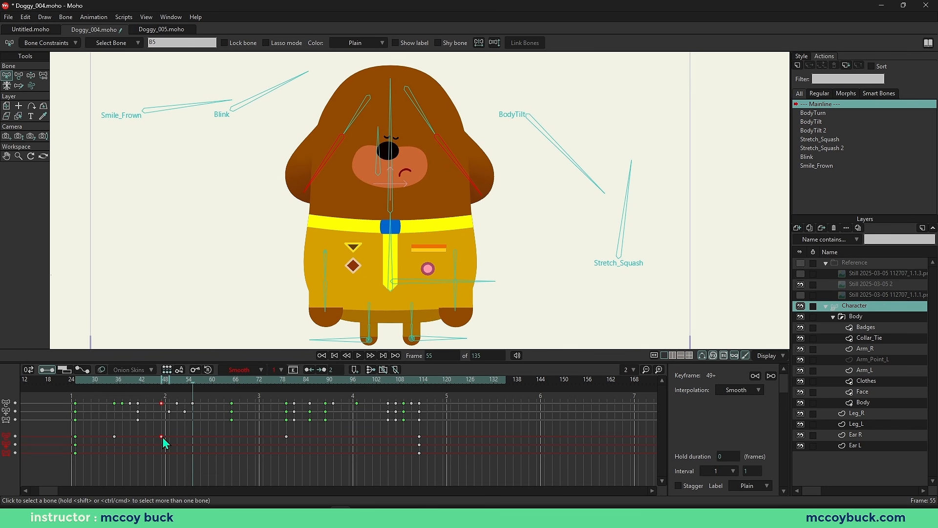
Step: At frame 47, rotate the lower bone of the left-hand ear in the view inward to an angle of 3.7°
{"action": "left_click_drag", "start_coordinate": [82, 381], "coordinate": [162, 398]}
{"action": "key", "text": "space"}
{"action": "key", "text": "space"}
{"action": "key", "text": "b"}
{"action": "scroll", "coordinate": [259, 205], "scroll_direction": "up", "scroll_amount": 4}
{"action": "key", "text": "b"}
{"action": "left_click_drag", "start_coordinate": [287, 244], "coordinate": [189, 290]}
{"action": "key", "text": "t"}
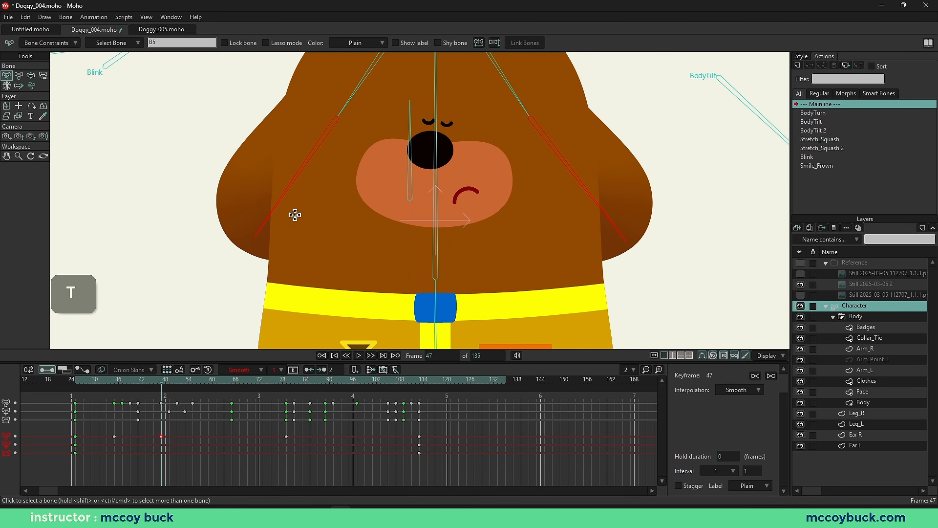
{"action": "key", "text": "b"}
{"action": "left_click", "coordinate": [290, 190]}
{"action": "key", "text": "t"}
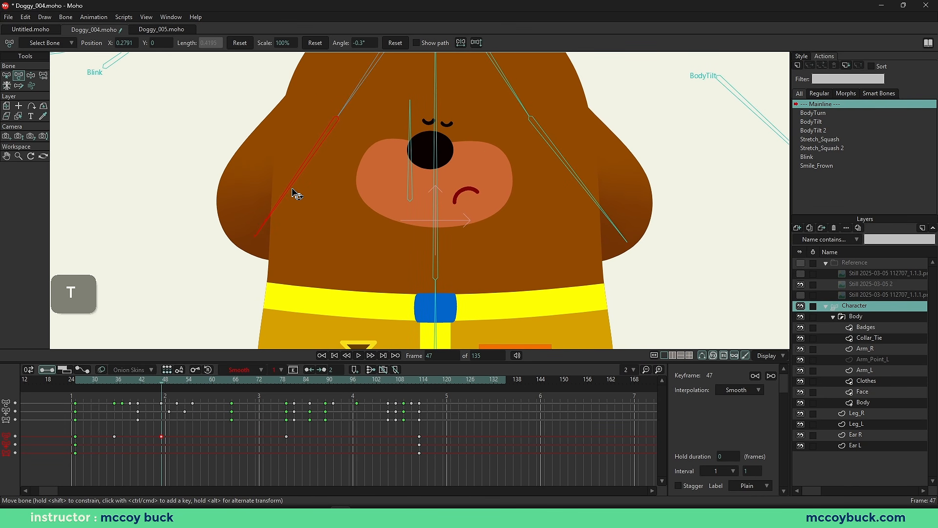
{"action": "left_click_drag", "start_coordinate": [299, 195], "coordinate": [313, 182]}
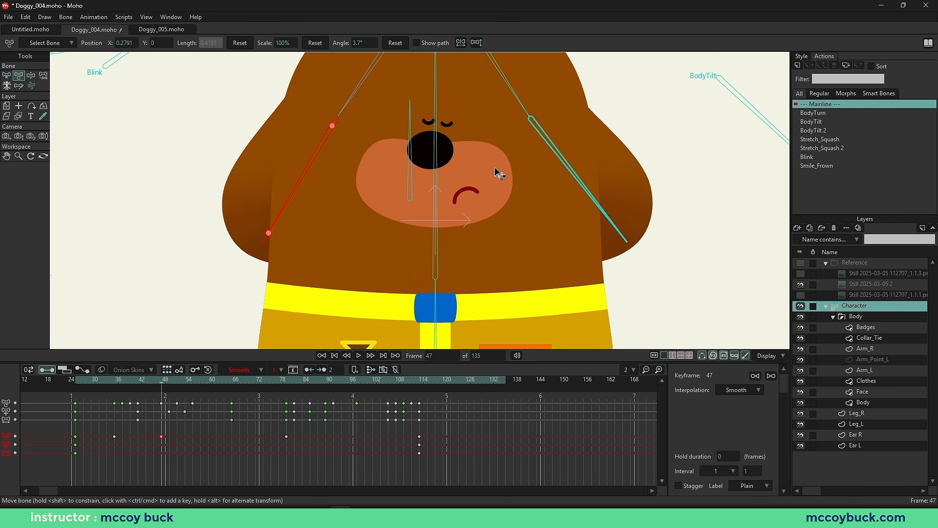
Step: Rotate the lower bone of the opposite ear inward to an angle of 360.7° at frame 47, and play back the animation
{"action": "left_click", "coordinate": [571, 168]}
{"action": "scroll", "coordinate": [566, 171], "scroll_direction": "down", "scroll_amount": 3}
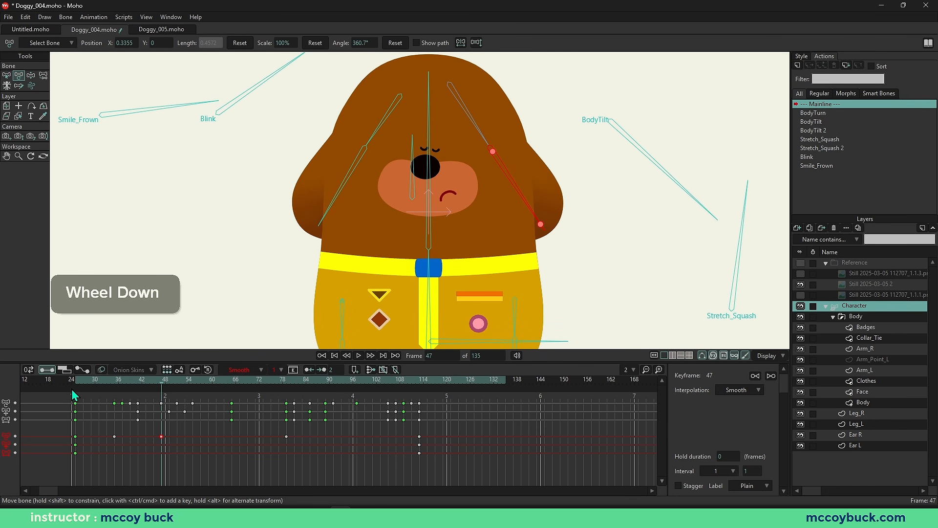
{"action": "key", "text": "space"}
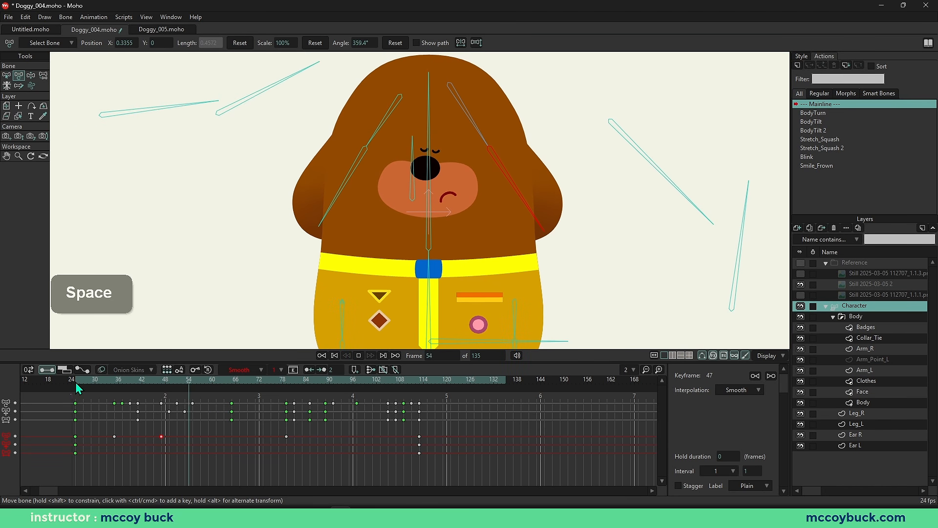
{"action": "left_click_drag", "start_coordinate": [75, 382], "coordinate": [71, 417]}
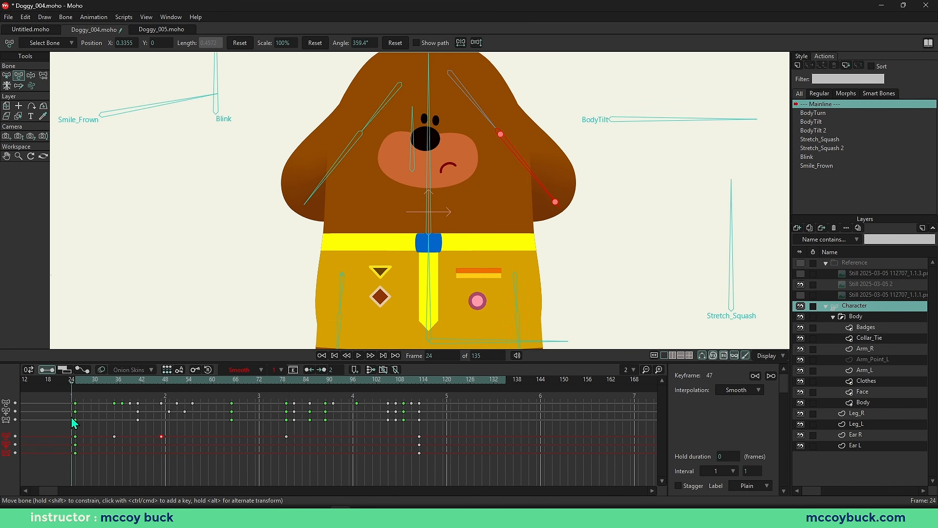
{"action": "scroll", "coordinate": [247, 247], "scroll_direction": "down", "scroll_amount": 3}
{"action": "key", "text": "space"}
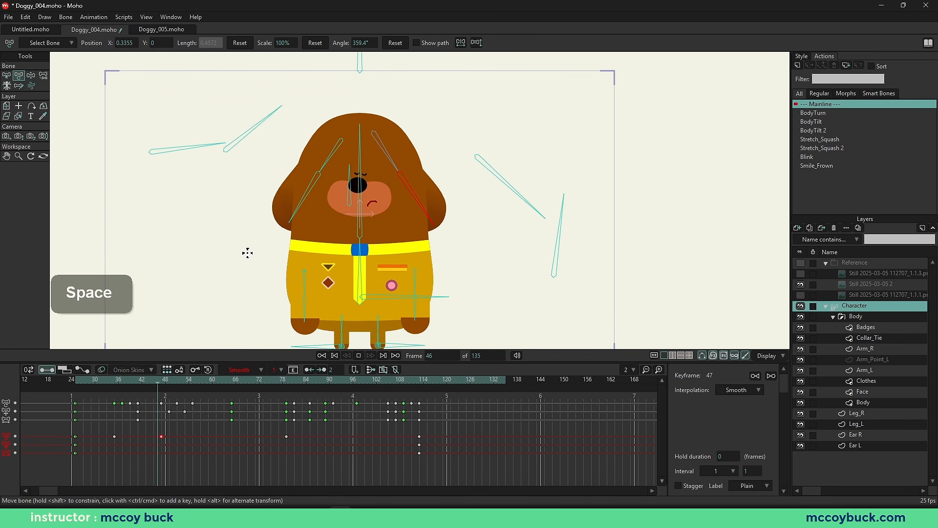
{"action": "key", "text": "space"}
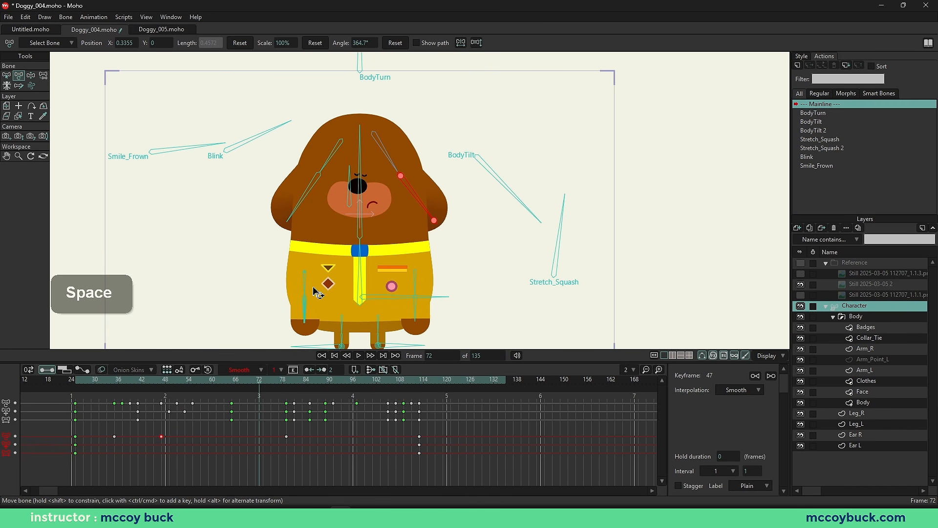
Step: Select both lower ear bones, move their key after frame 47 to frame 63, and replay the animation
{"action": "key", "text": "b"}
{"action": "left_click", "coordinate": [312, 202], "text": "shift"}
{"action": "left_click_drag", "start_coordinate": [286, 436], "coordinate": [225, 445]}
{"action": "left_click", "coordinate": [224, 444]}
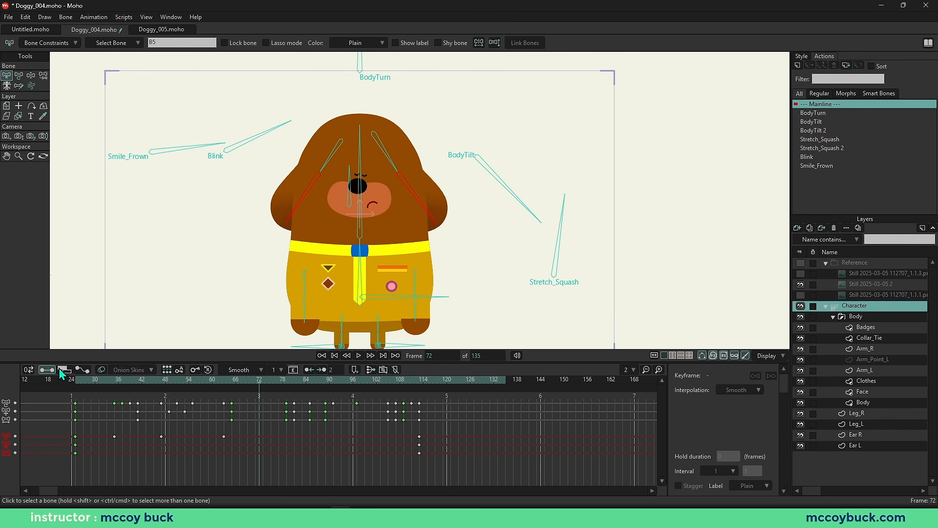
{"action": "key", "text": "space"}
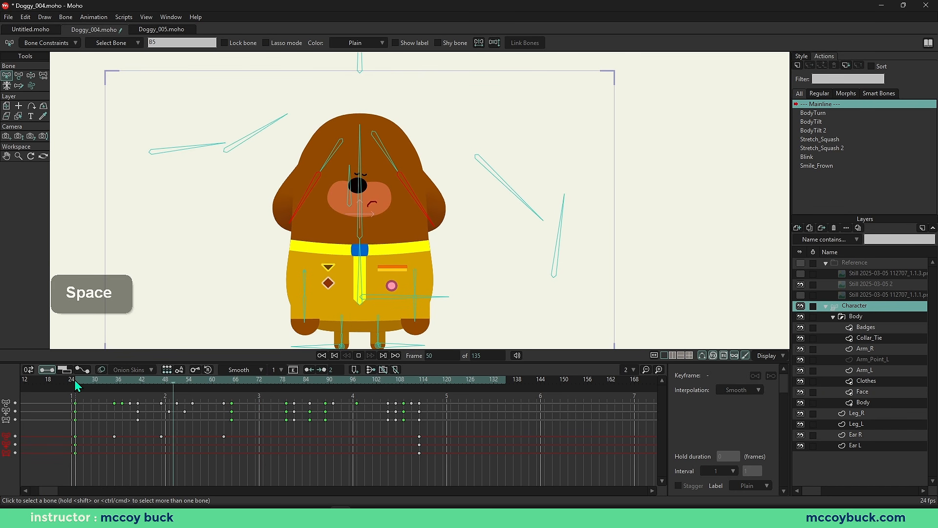
{"action": "key", "text": "space"}
{"action": "key", "text": "space"}
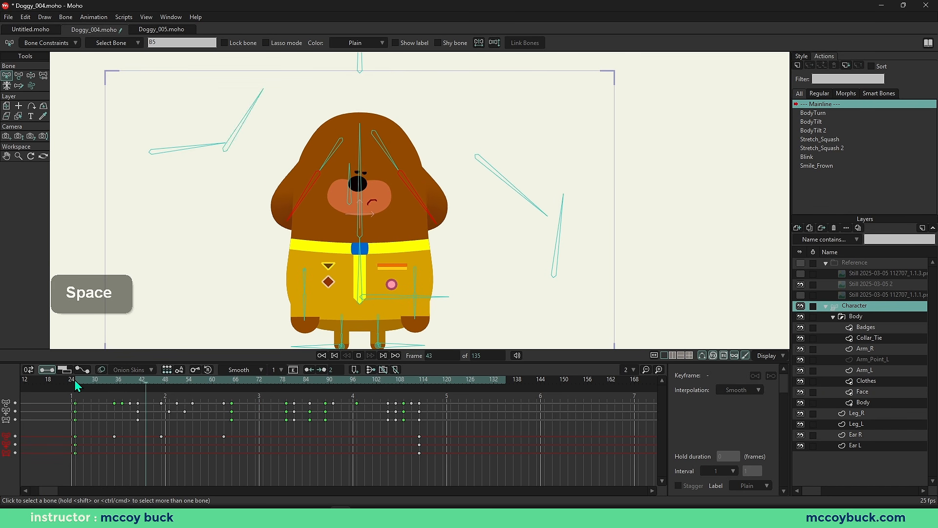
{"action": "key", "text": "space"}
Step: Try the lower ear bones' key after frame 47 at frame 55 and replay the animation from frame 25
{"action": "left_click", "coordinate": [224, 437]}
{"action": "mouse_move", "coordinate": [227, 434]}
{"action": "left_mouse_down"}
{"action": "mouse_move", "coordinate": [206, 438]}
{"action": "mouse_move", "coordinate": [219, 437]}
{"action": "left_mouse_up"}
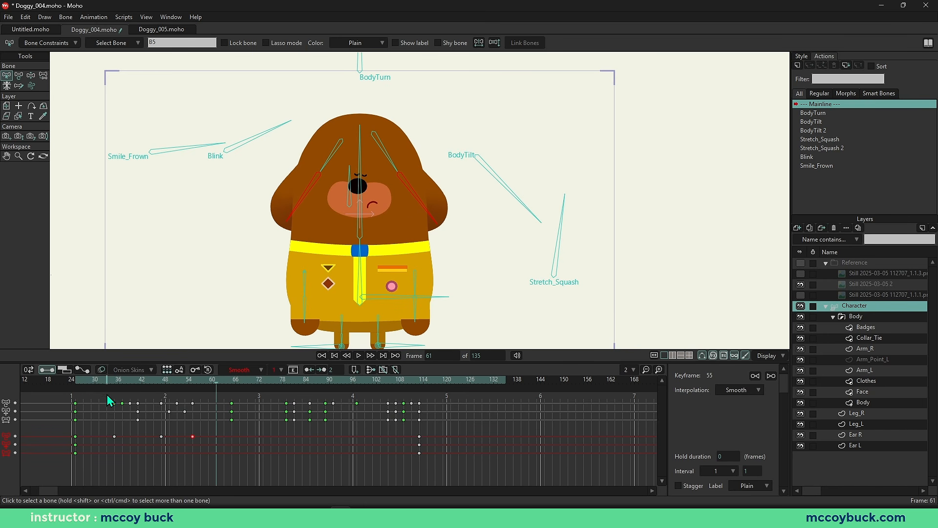
{"action": "left_click", "coordinate": [77, 388]}
{"action": "key", "text": "space"}
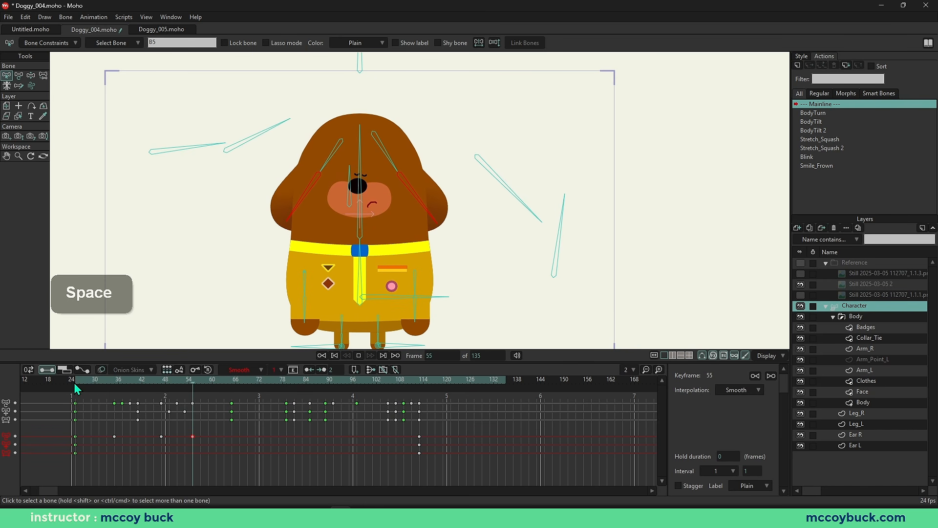
{"action": "key", "text": "space"}
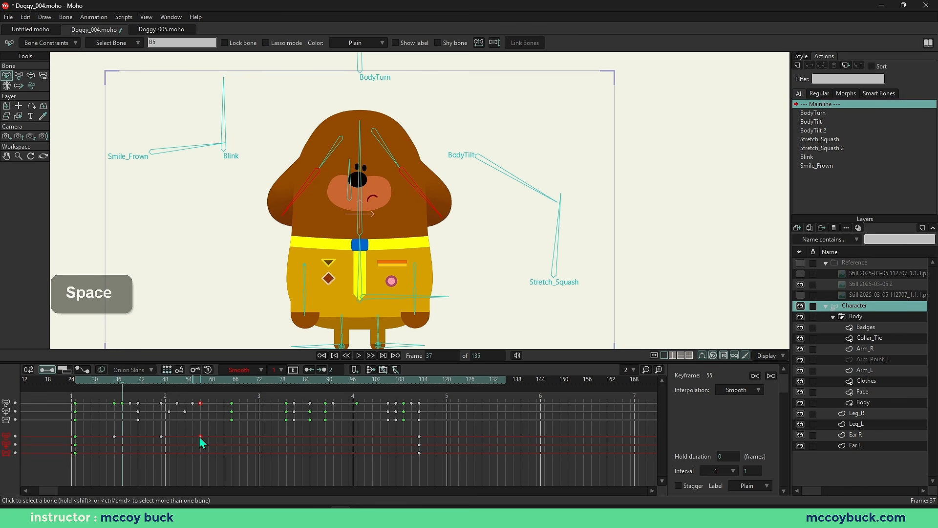
Step: Move the lower ear bones' key after frame 47 to frame 59 and play back the result
{"action": "left_click_drag", "start_coordinate": [200, 436], "coordinate": [208, 437]}
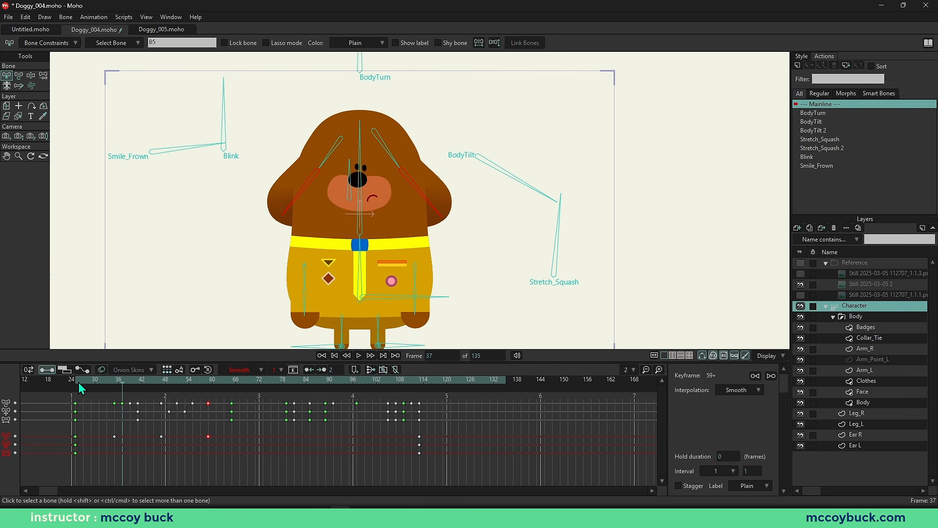
{"action": "key", "text": "space"}
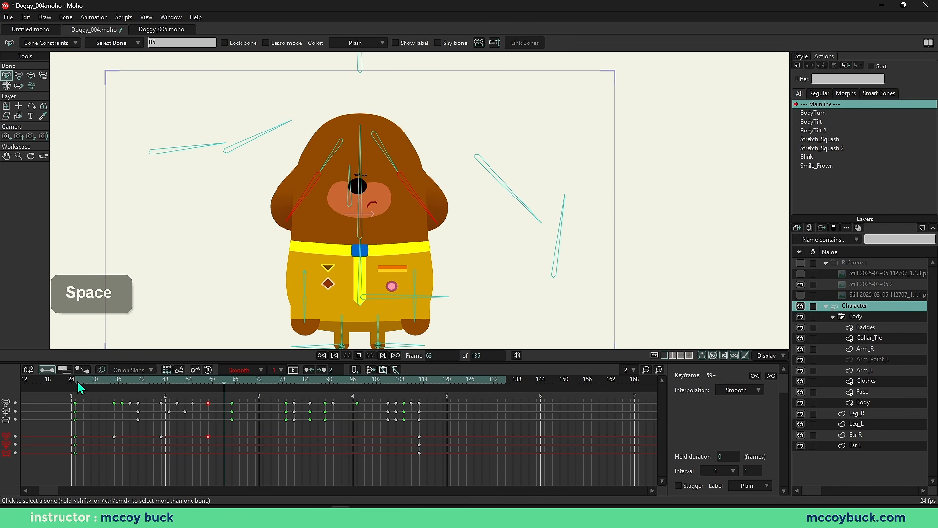
{"action": "left_click", "coordinate": [358, 355]}
Step: Deselect the bones and play the animation from frame 25 with the whole character in view to examine the overall motion
{"action": "key", "text": "b"}
{"action": "left_click", "coordinate": [249, 254]}
{"action": "scroll", "coordinate": [250, 254], "scroll_direction": "up", "scroll_amount": 2}
{"action": "scroll", "coordinate": [247, 232], "scroll_direction": "down", "scroll_amount": 4}
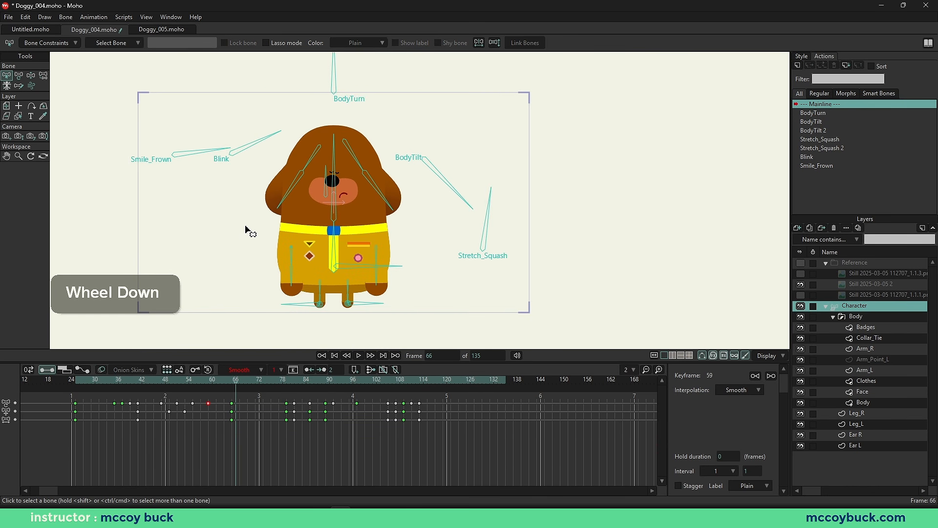
{"action": "scroll", "coordinate": [244, 222], "scroll_direction": "up", "scroll_amount": 1}
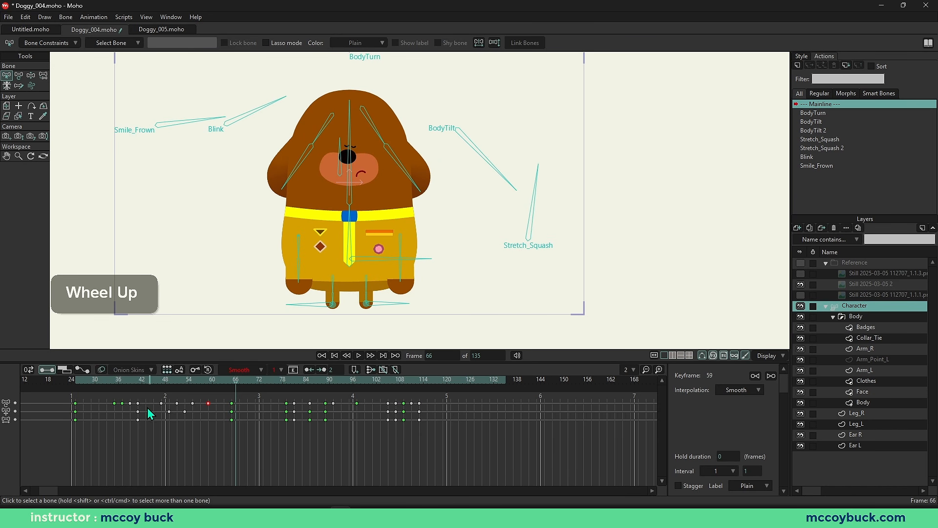
{"action": "left_click", "coordinate": [77, 381]}
{"action": "scroll", "coordinate": [335, 244], "scroll_direction": "down", "scroll_amount": 3}
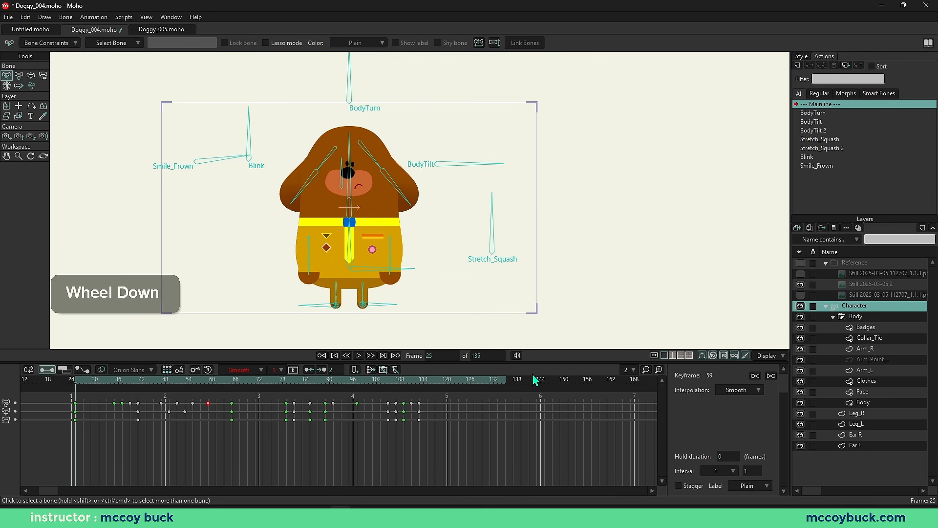
{"action": "key", "text": "space"}
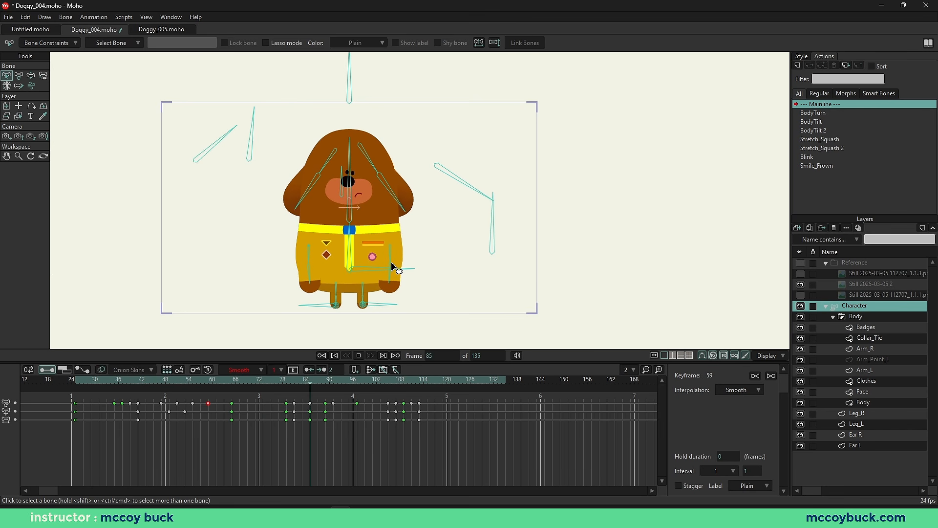
{"action": "key", "text": "space"}
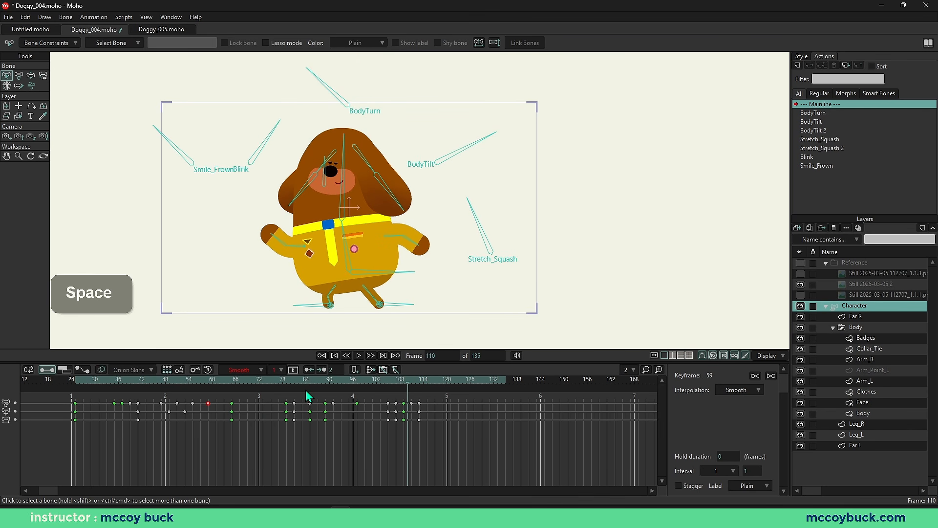
Step: Select all four ear bones and scrub between frames 59 and 80 to compare the ear poses
{"action": "left_click", "coordinate": [255, 380]}
{"action": "mouse_move", "coordinate": [279, 385]}
{"action": "left_mouse_down"}
{"action": "mouse_move", "coordinate": [342, 394]}
{"action": "mouse_move", "coordinate": [178, 377]}
{"action": "mouse_move", "coordinate": [337, 401]}
{"action": "mouse_move", "coordinate": [313, 398]}
{"action": "mouse_move", "coordinate": [393, 398]}
{"action": "mouse_move", "coordinate": [276, 399]}
{"action": "mouse_move", "coordinate": [291, 396]}
{"action": "left_mouse_up"}
{"action": "key", "text": "b"}
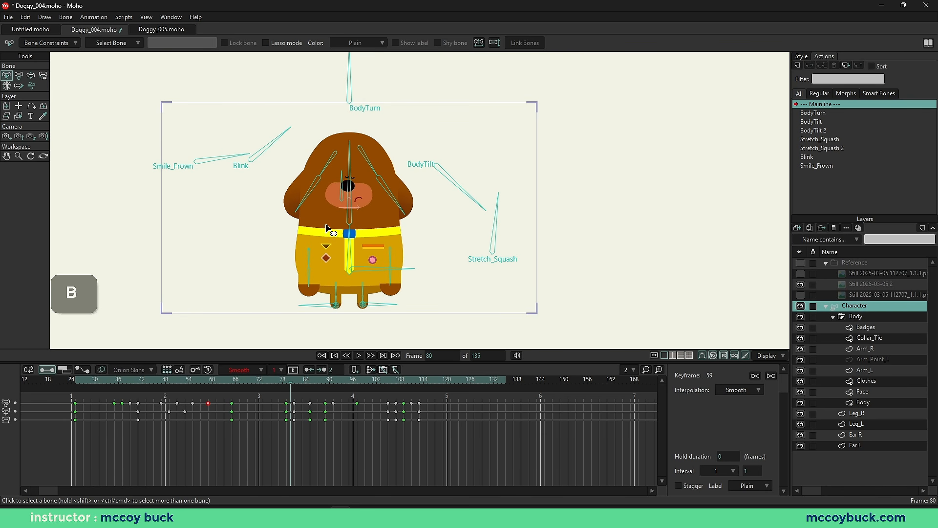
{"action": "left_click", "coordinate": [321, 164]}
{"action": "left_click", "coordinate": [313, 189], "text": "shift"}
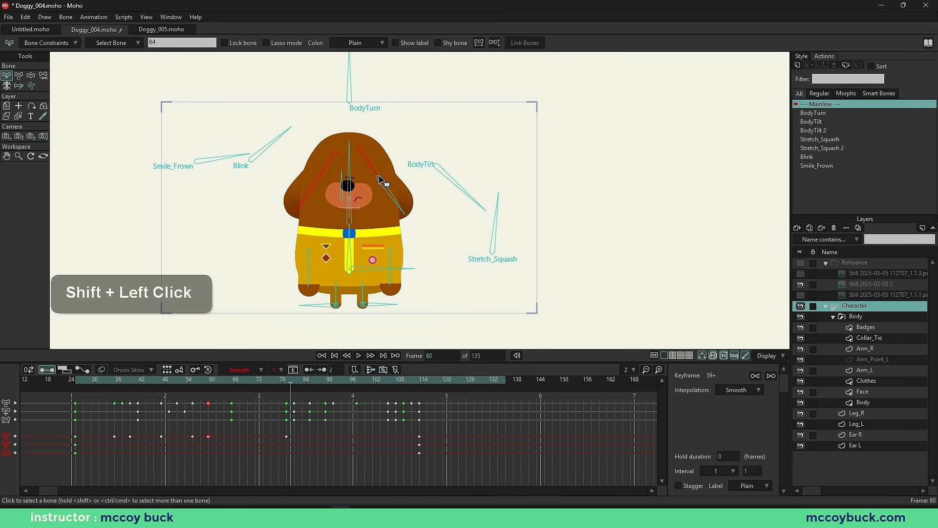
{"action": "left_click_drag", "start_coordinate": [291, 389], "coordinate": [201, 398]}
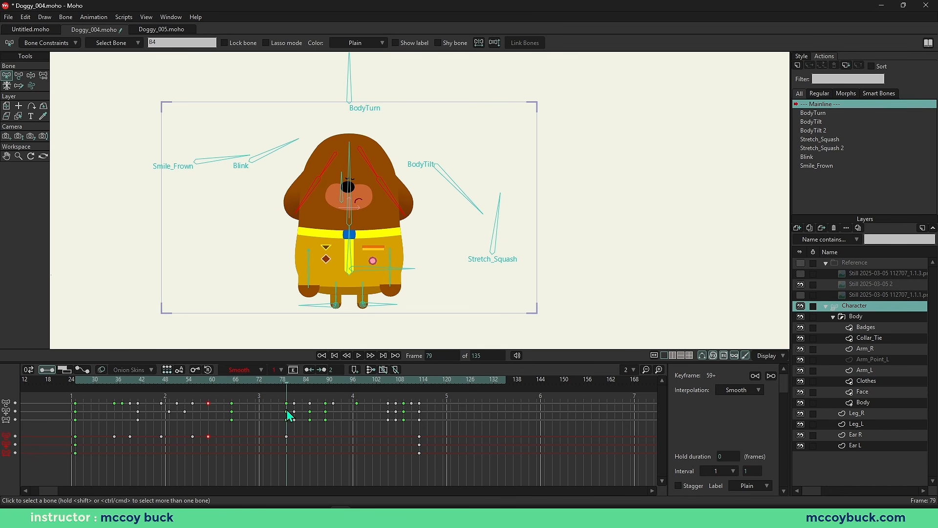
{"action": "left_click_drag", "start_coordinate": [289, 415], "coordinate": [218, 416]}
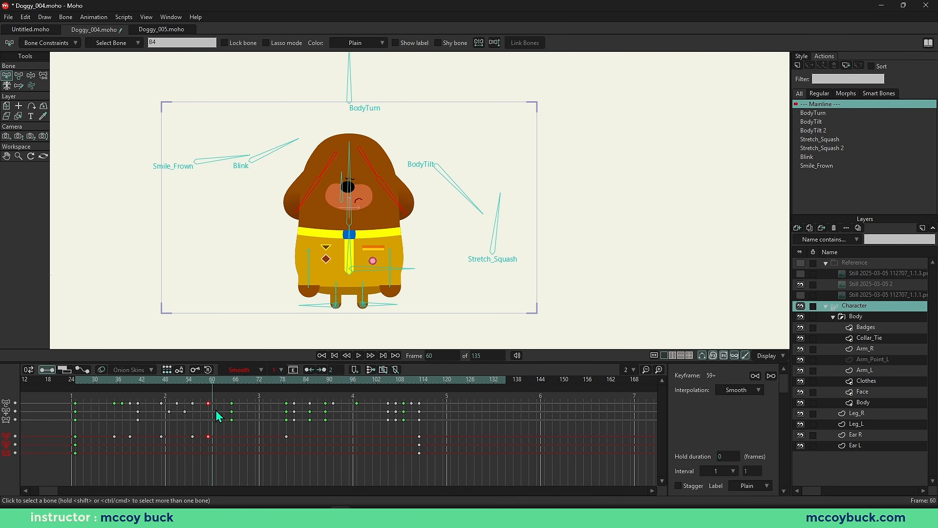
{"action": "left_click_drag", "start_coordinate": [288, 424], "coordinate": [208, 423]}
{"action": "scroll", "coordinate": [215, 429], "scroll_direction": "up", "scroll_amount": 2}
{"action": "left_click_drag", "start_coordinate": [211, 386], "coordinate": [227, 416]}
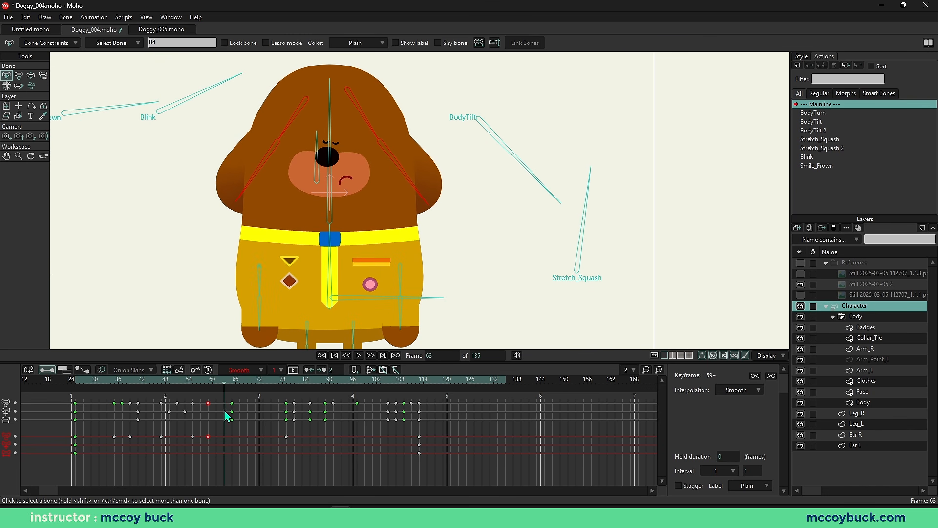
Step: Check the upper and lower ear bones' keys individually at frame 59, and key bone B4 at frame 79
{"action": "key", "text": "b"}
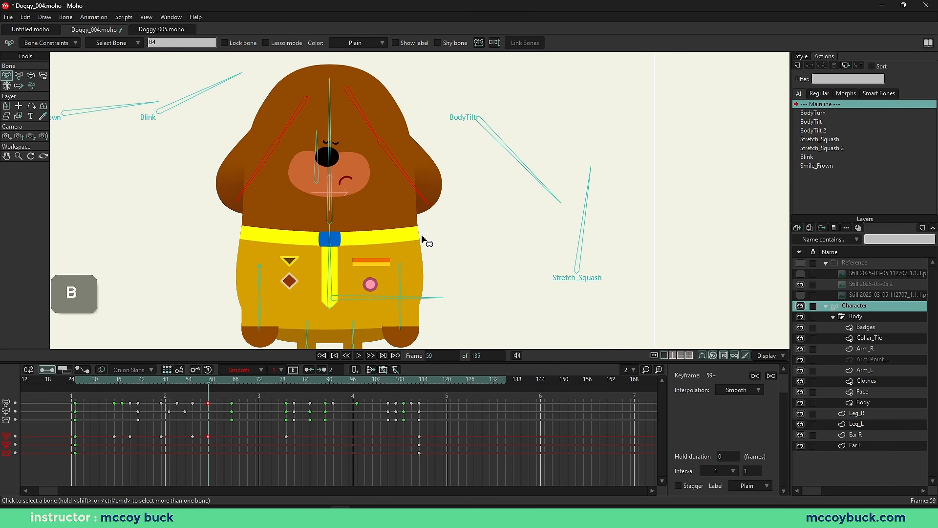
{"action": "left_click", "coordinate": [426, 227]}
{"action": "left_click", "coordinate": [420, 193]}
{"action": "left_click", "coordinate": [208, 436]}
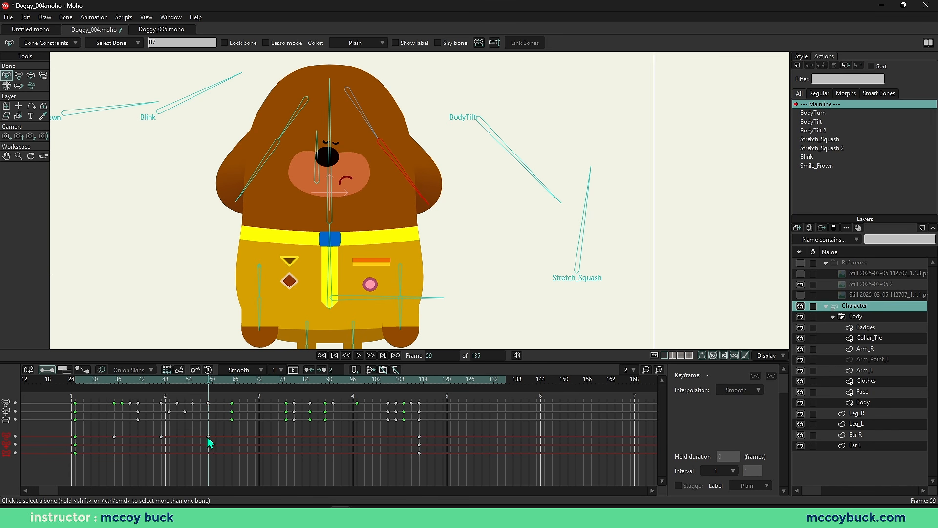
{"action": "key", "text": "ctrl+c"}
{"action": "left_click", "coordinate": [262, 175]}
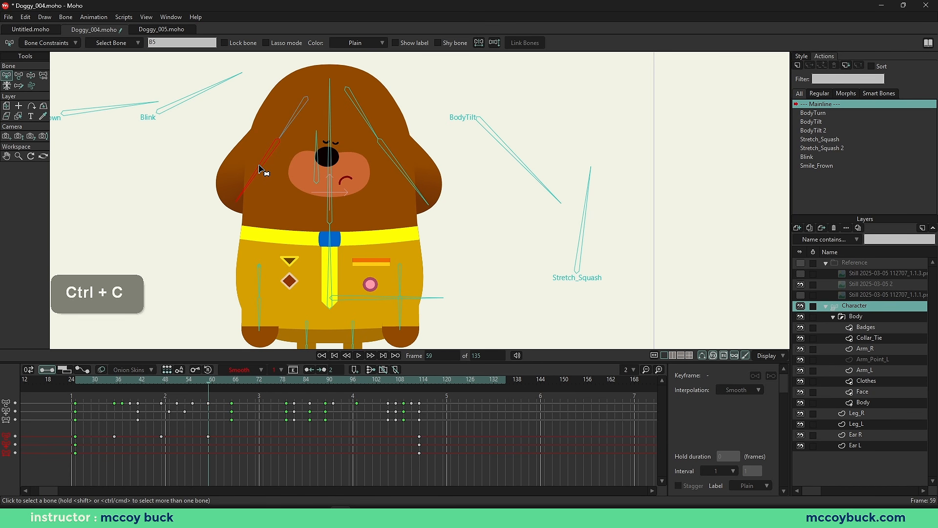
{"action": "left_click", "coordinate": [394, 156]}
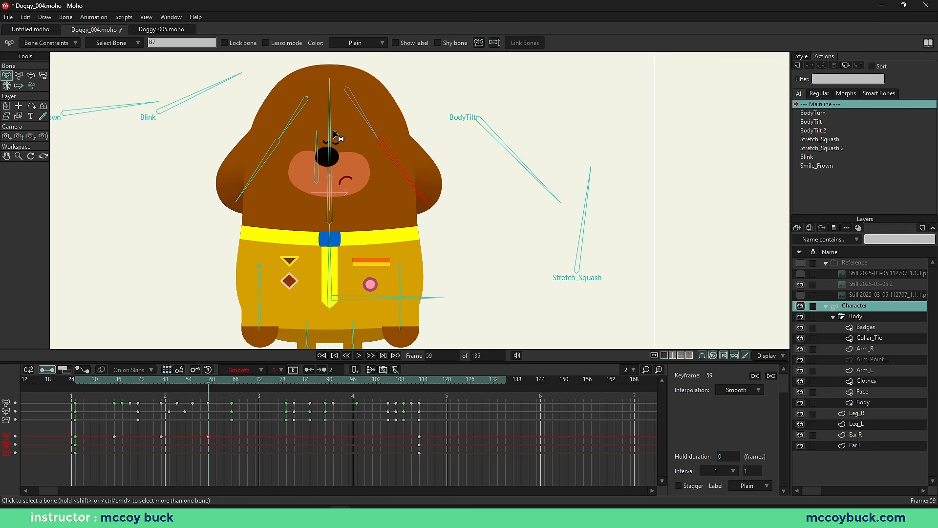
{"action": "left_click", "coordinate": [291, 109]}
{"action": "left_click", "coordinate": [359, 120]}
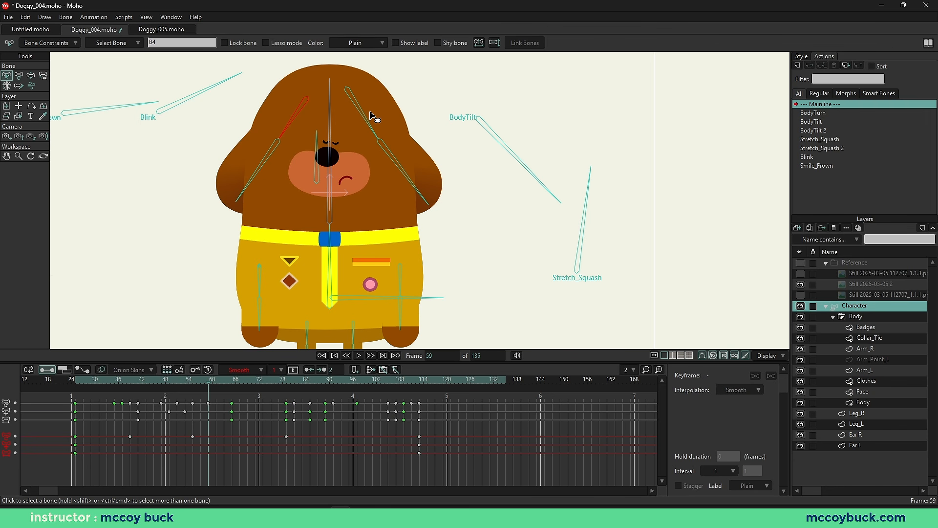
{"action": "left_click", "coordinate": [292, 129]}
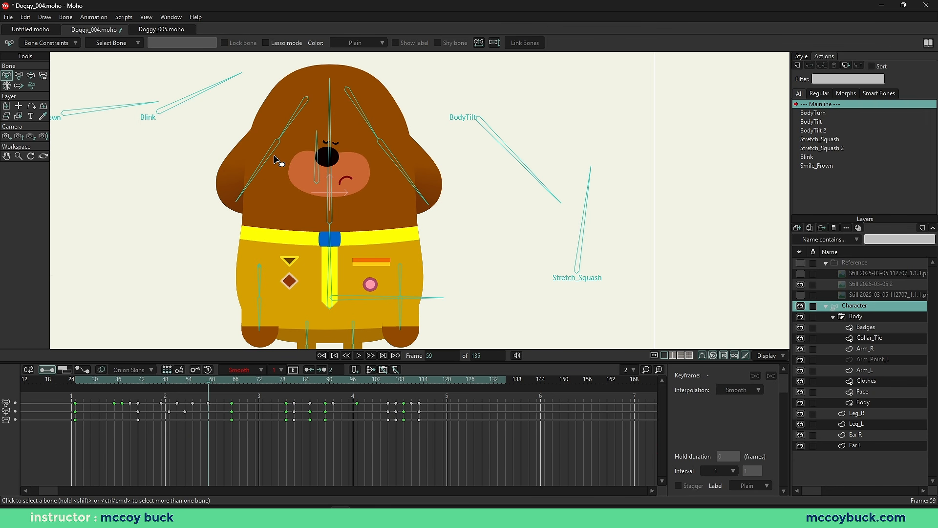
{"action": "left_click", "coordinate": [291, 120]}
{"action": "left_click", "coordinate": [288, 386]}
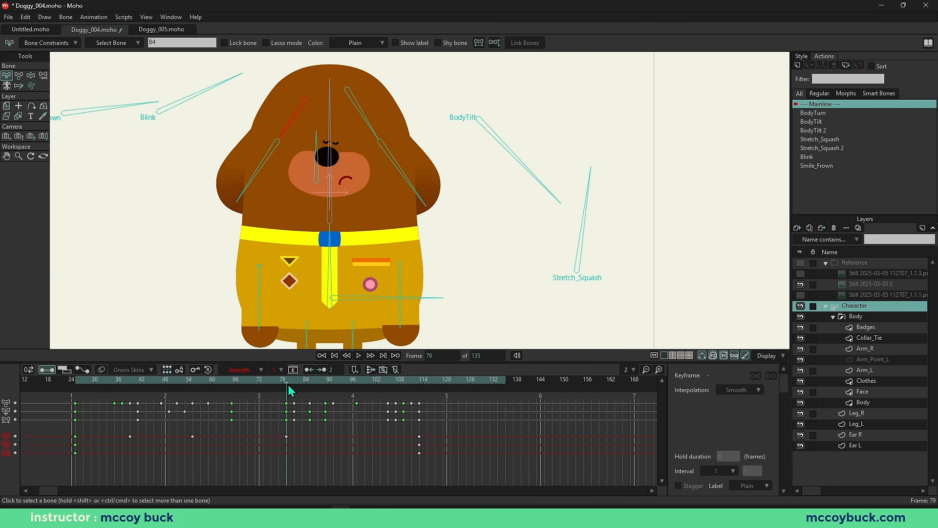
Step: Copy both lower ear bones' key from frame 59 to frame 79 and play back the result
{"action": "left_click", "coordinate": [264, 172]}
{"action": "left_click", "coordinate": [265, 164]}
{"action": "left_click", "coordinate": [400, 183], "text": "shift"}
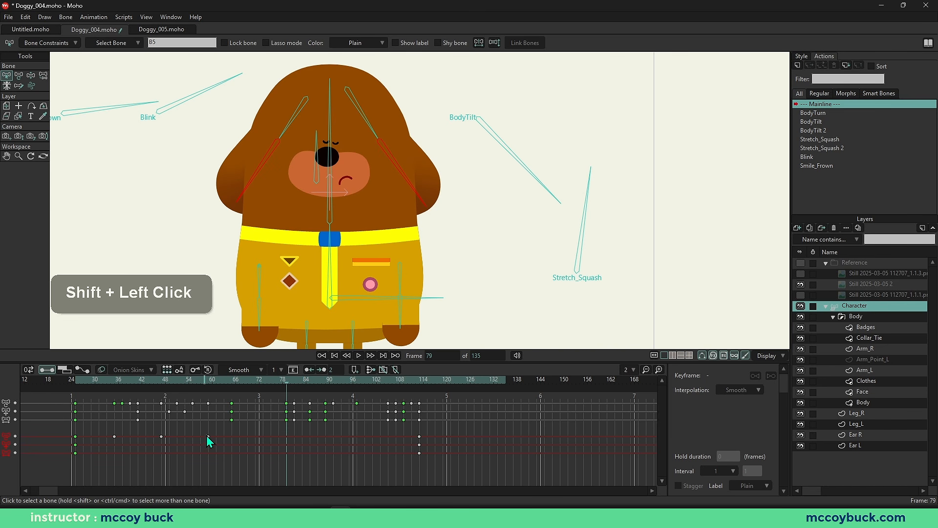
{"action": "left_click", "coordinate": [209, 437]}
{"action": "key", "text": "ctrl+c"}
{"action": "key", "text": "ctrl+v"}
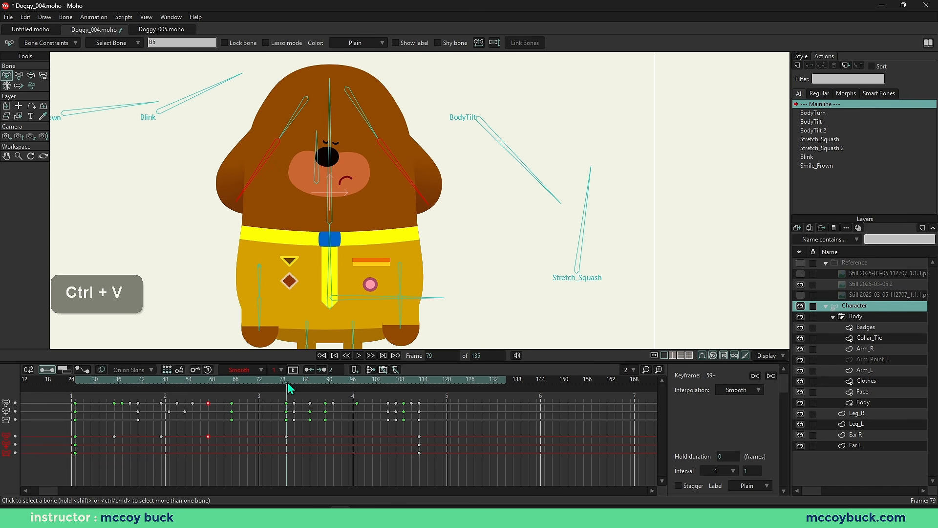
{"action": "left_click_drag", "start_coordinate": [288, 382], "coordinate": [245, 401]}
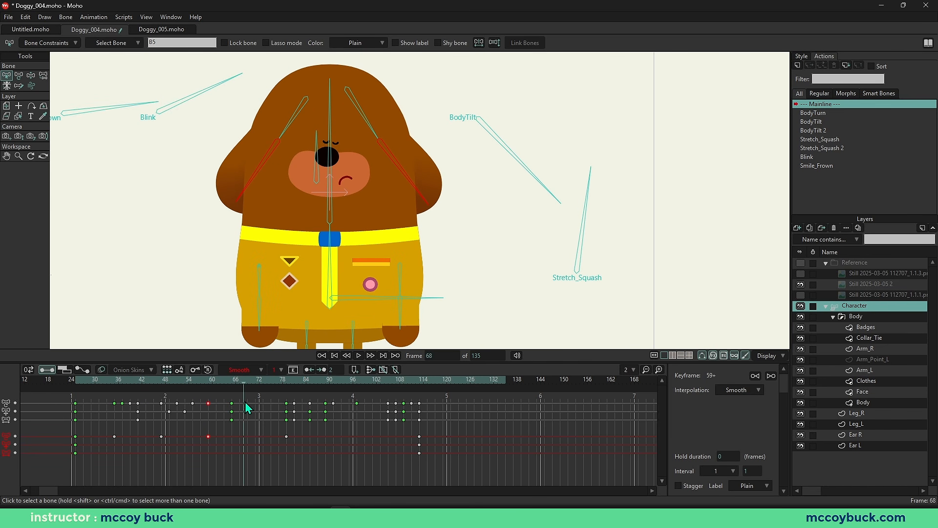
{"action": "left_click", "coordinate": [93, 400]}
{"action": "key", "text": "space"}
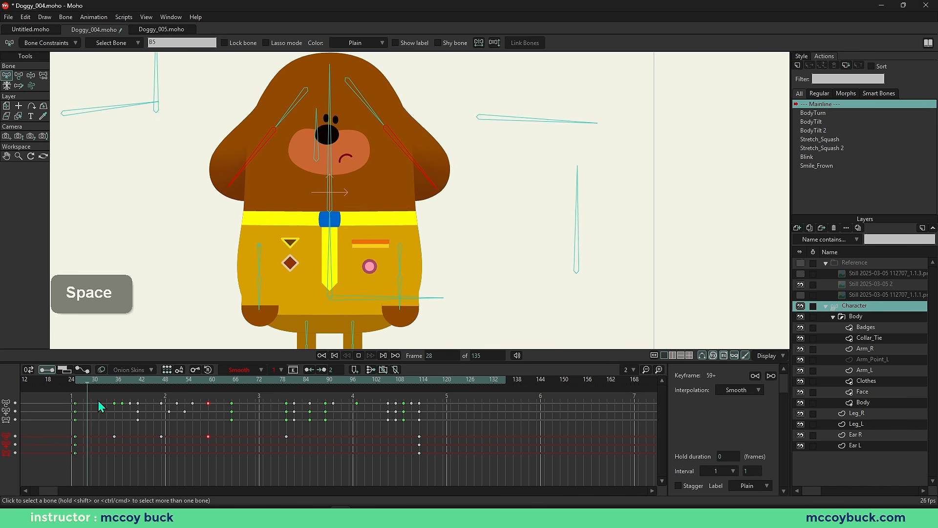
{"action": "key", "text": "space"}
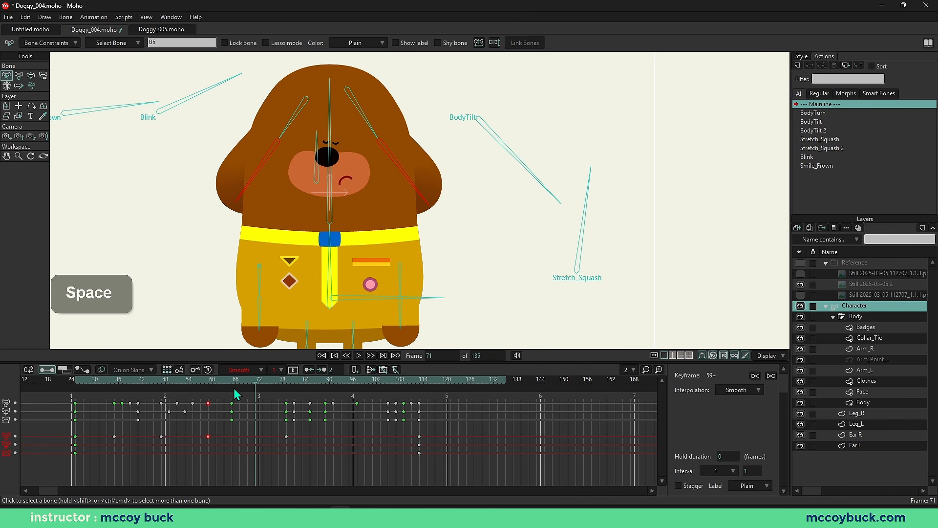
Step: Move the lower ear bones' key at frame 59 to frame 61 and replay the animation
{"action": "left_click_drag", "start_coordinate": [221, 445], "coordinate": [218, 446]}
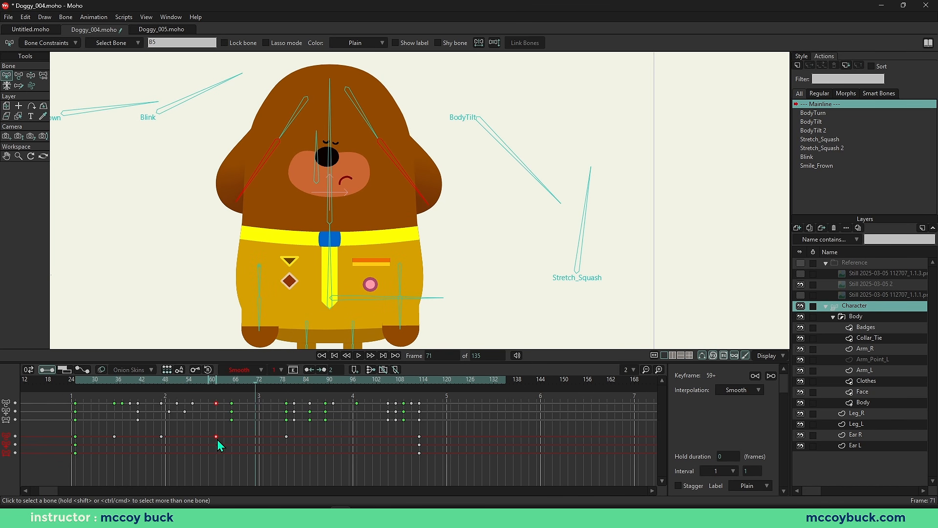
{"action": "left_click", "coordinate": [84, 384]}
{"action": "key", "text": "space"}
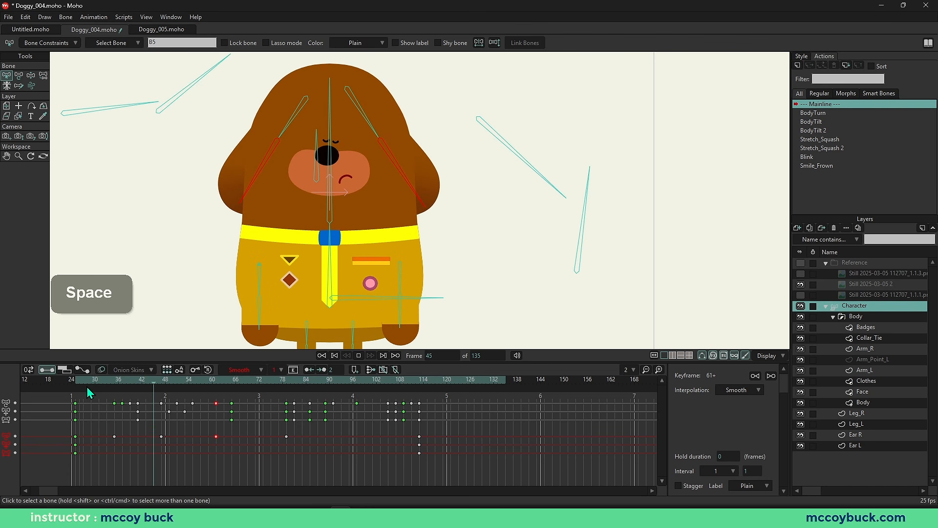
{"action": "key", "text": "space"}
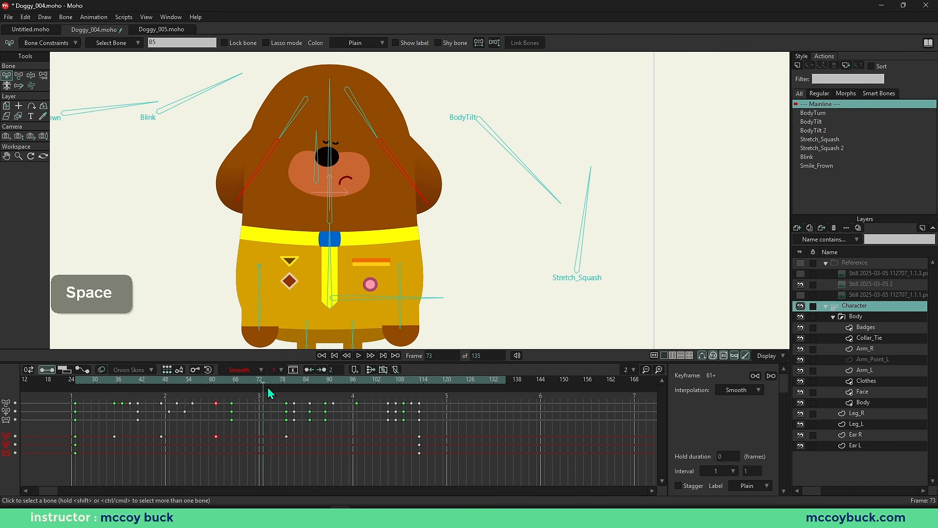
Step: Select all four ear bones and add a key for them at frame 105
{"action": "left_click_drag", "start_coordinate": [274, 394], "coordinate": [386, 414]}
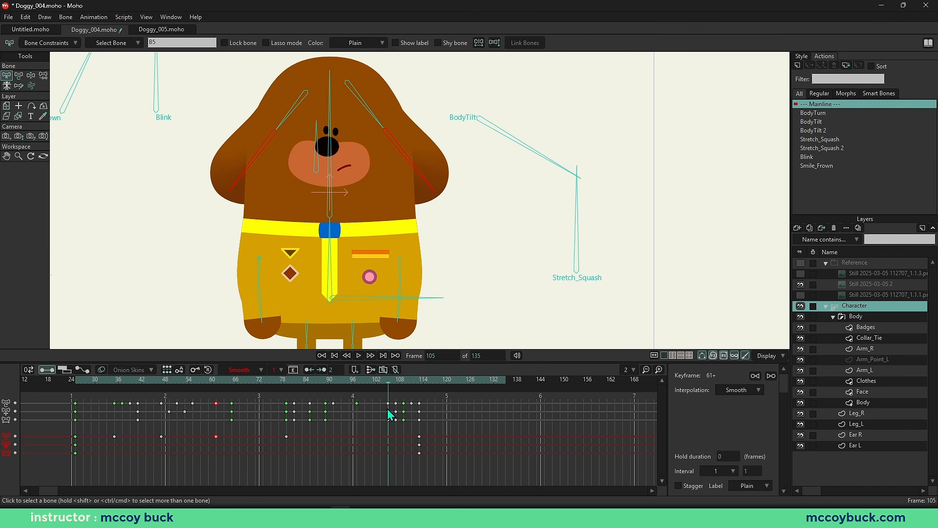
{"action": "key", "text": "b"}
{"action": "left_click", "coordinate": [301, 111], "text": "shift"}
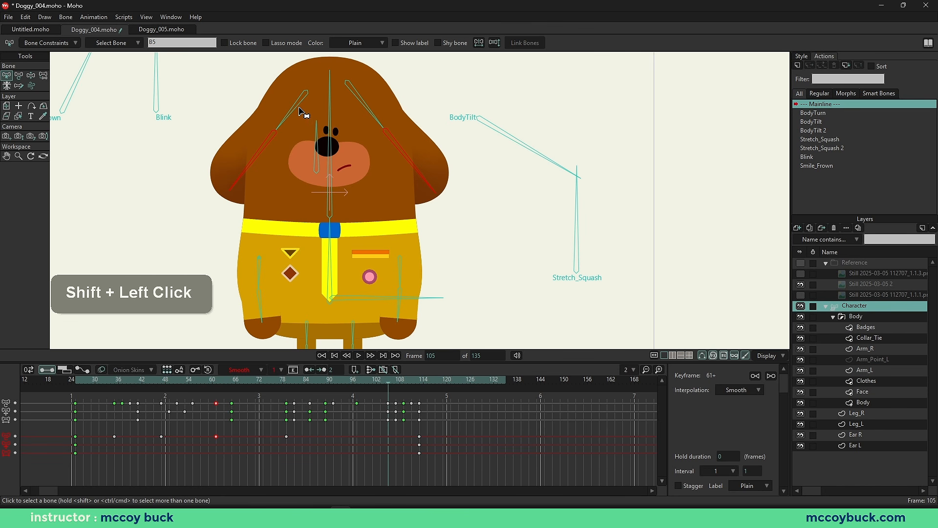
{"action": "left_click", "coordinate": [389, 443]}
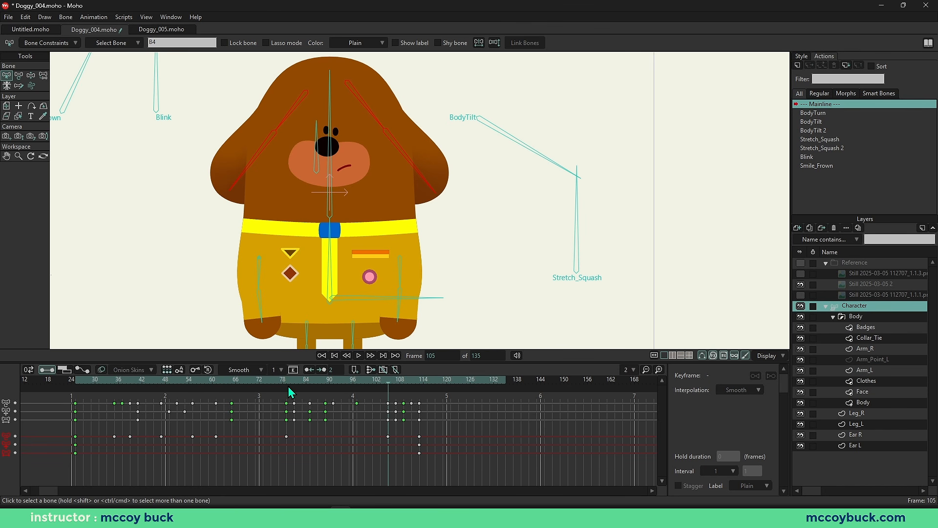
Step: Try the four ear bones' frame 105 key at frame 91 and replay the ear motion
{"action": "left_click_drag", "start_coordinate": [289, 389], "coordinate": [333, 392]}
{"action": "left_click_drag", "start_coordinate": [390, 442], "coordinate": [335, 443]}
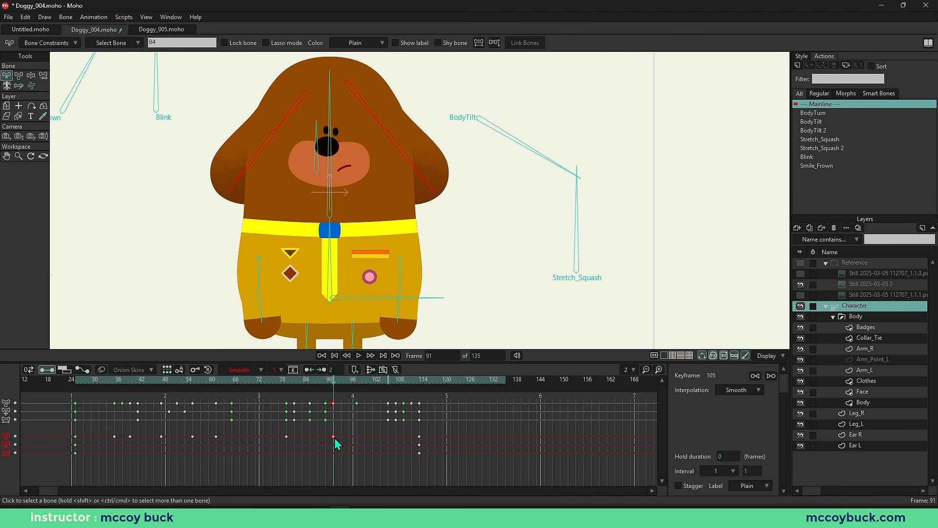
{"action": "left_click", "coordinate": [257, 382]}
{"action": "key", "text": "space"}
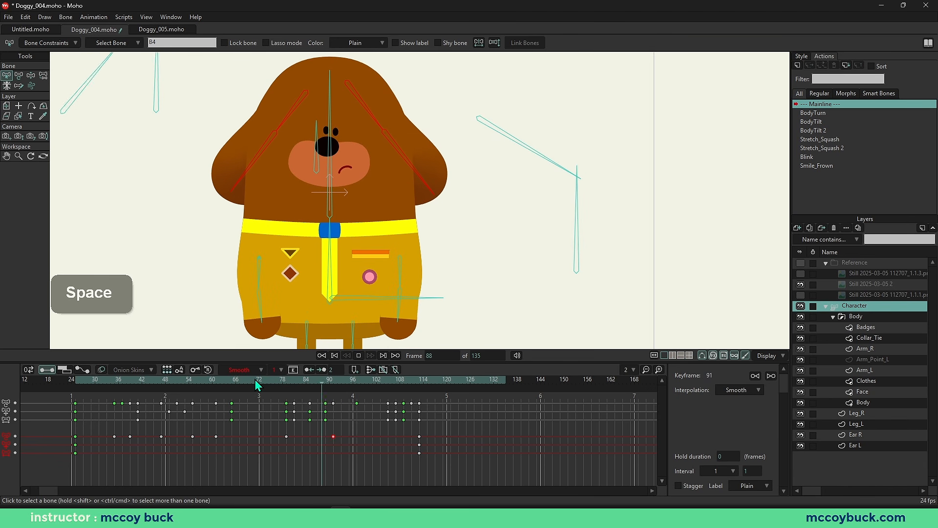
{"action": "key", "text": "space"}
{"action": "key", "text": "space"}
{"action": "key", "text": "space"}
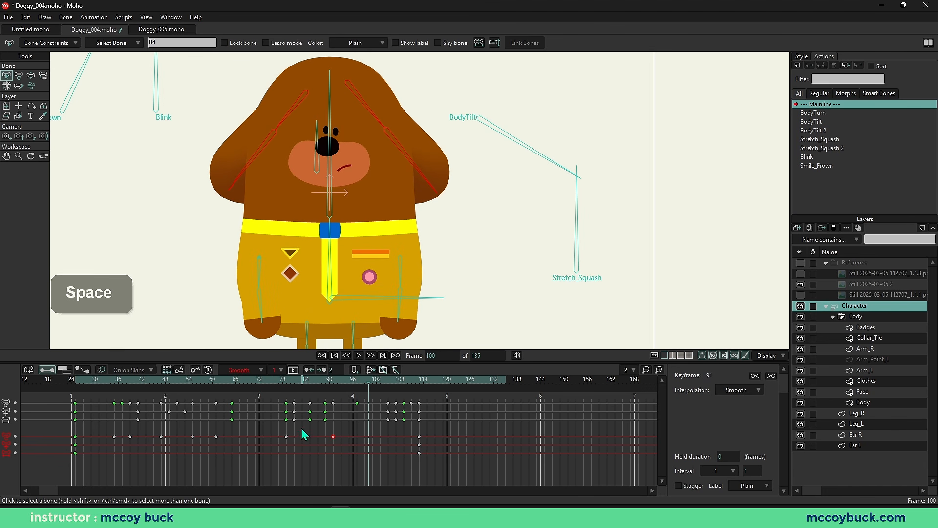
Step: Move the four ear bones' key after frame 79 to frame 87 and play back the result
{"action": "left_click", "coordinate": [332, 441]}
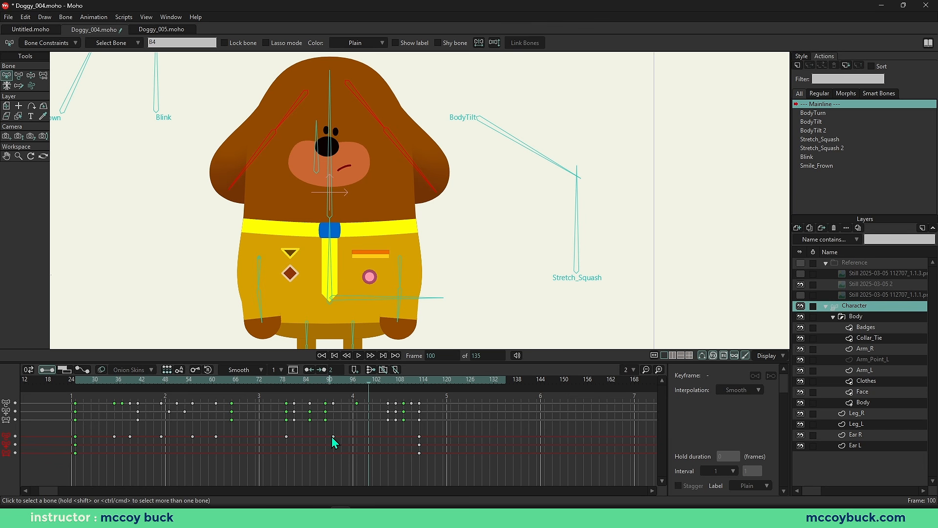
{"action": "left_click", "coordinate": [321, 437]}
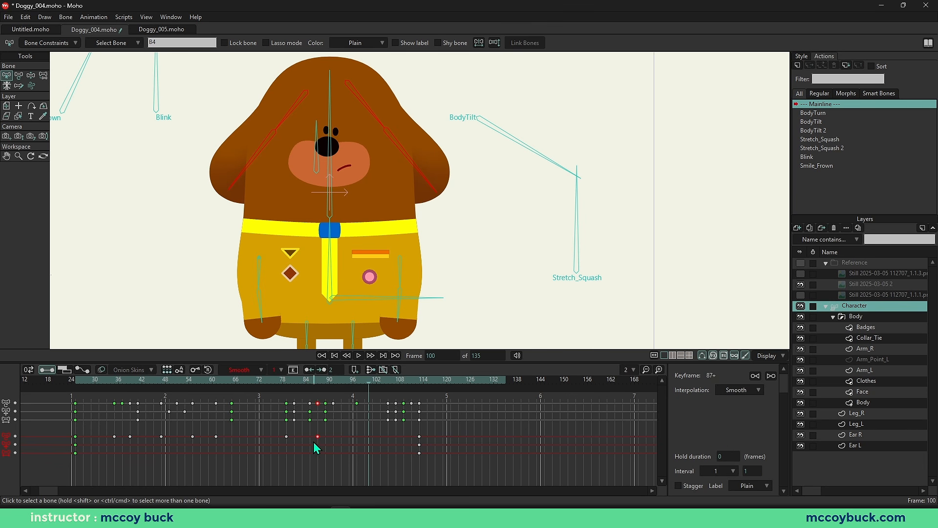
{"action": "key", "text": "space"}
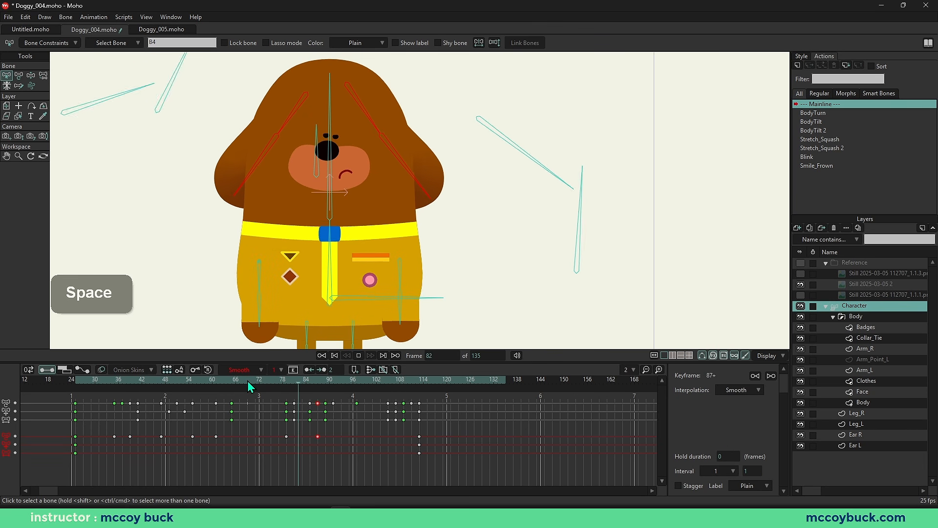
{"action": "left_click", "coordinate": [284, 387]}
Step: Rotate both lower ear bones inward at frame 83, then deselect them and replay the animation from frame 70
{"action": "left_click_drag", "start_coordinate": [284, 387], "coordinate": [303, 391]}
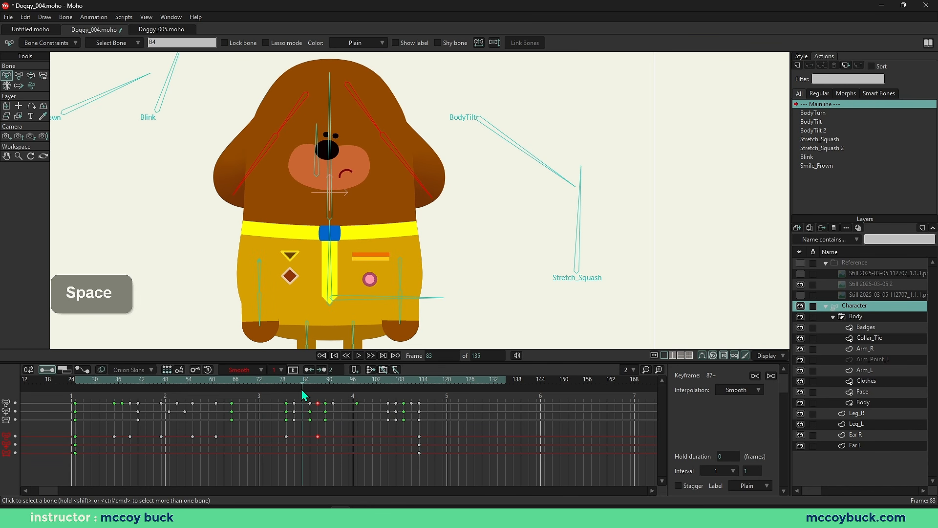
{"action": "key", "text": "b"}
{"action": "left_click", "coordinate": [257, 183]}
{"action": "left_click", "coordinate": [258, 183]}
{"action": "key", "text": "t"}
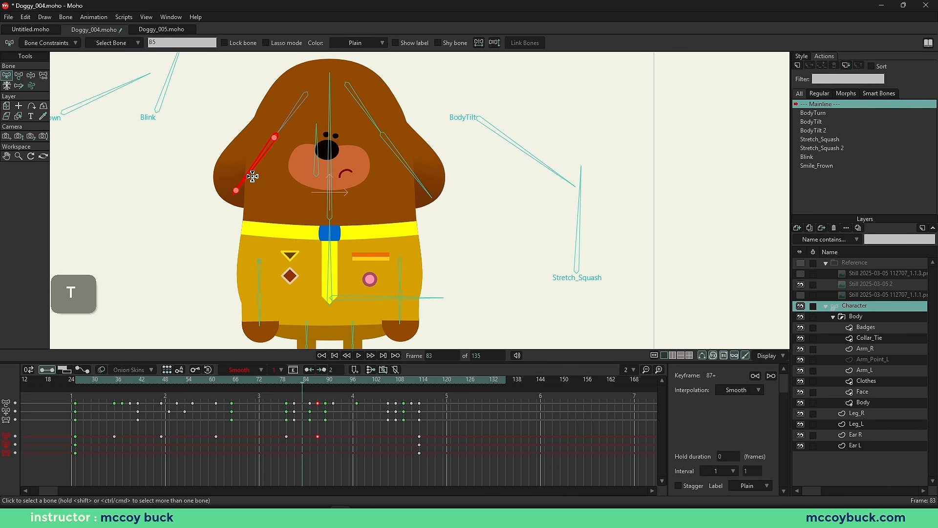
{"action": "left_click_drag", "start_coordinate": [401, 172], "coordinate": [392, 177]}
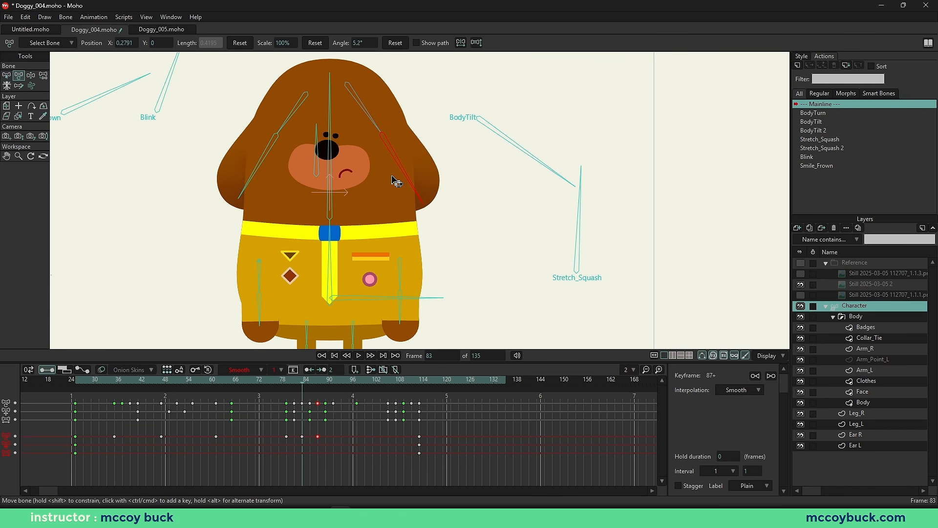
{"action": "key", "text": "b"}
{"action": "left_click", "coordinate": [454, 210]}
{"action": "left_click_drag", "start_coordinate": [279, 384], "coordinate": [250, 379]}
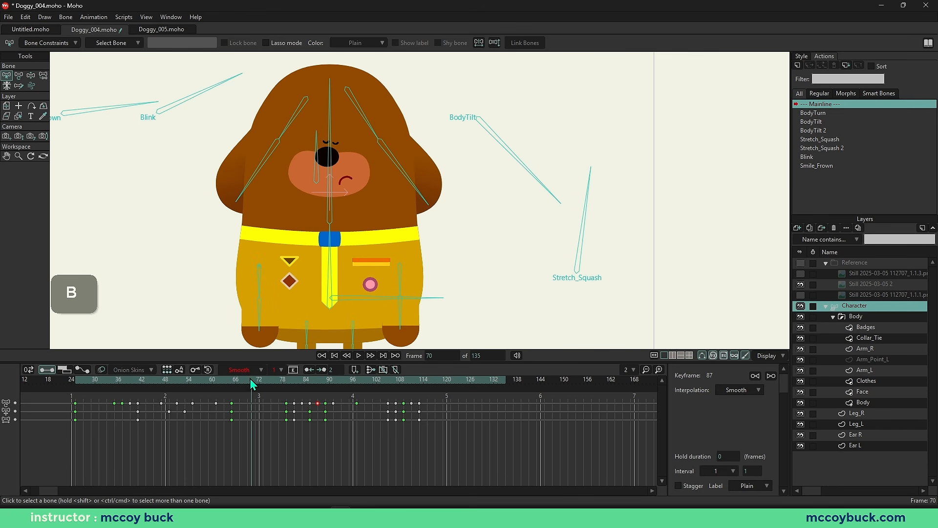
{"action": "key", "text": "space"}
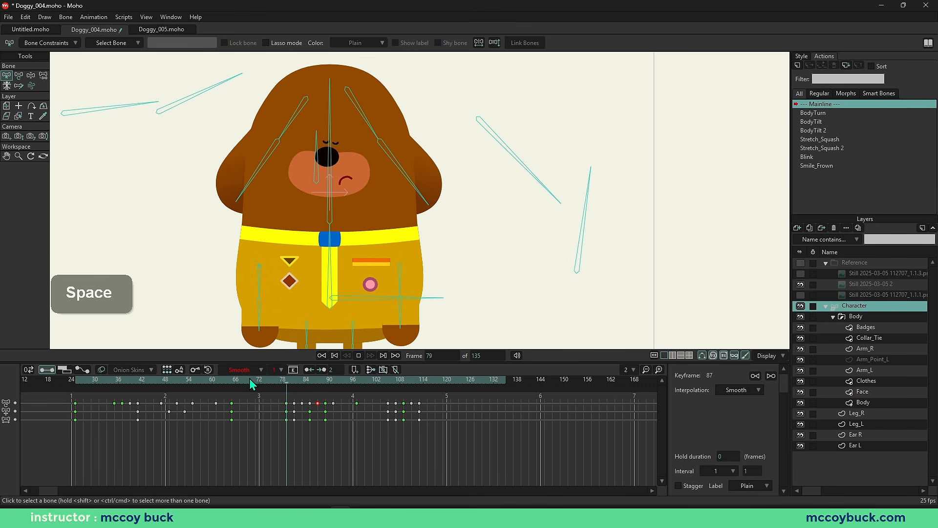
{"action": "key", "text": "space"}
Step: Select both lower ear bones, move their frame 87 key to frame 91, and play back the ears from about frame 72
{"action": "key", "text": "b"}
{"action": "left_click", "coordinate": [247, 168]}
{"action": "left_click", "coordinate": [399, 149], "text": "shift"}
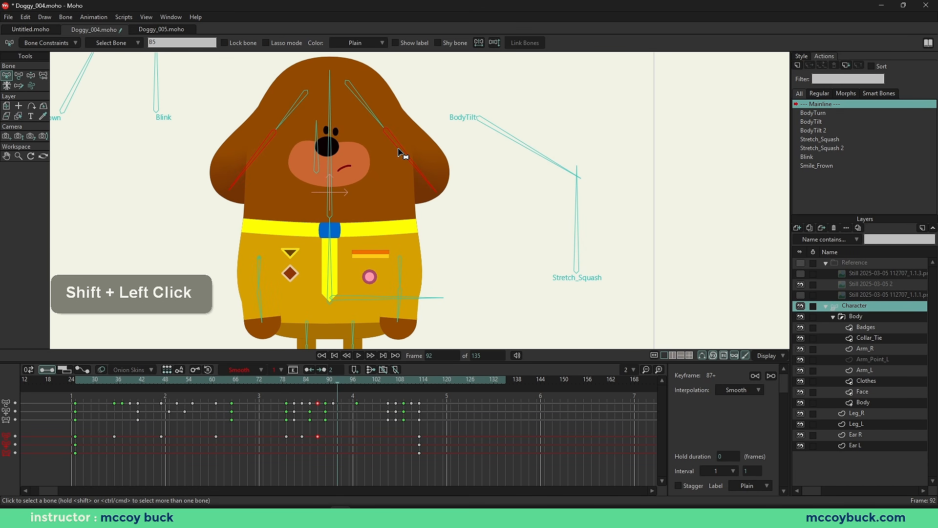
{"action": "left_click_drag", "start_coordinate": [329, 443], "coordinate": [337, 445]}
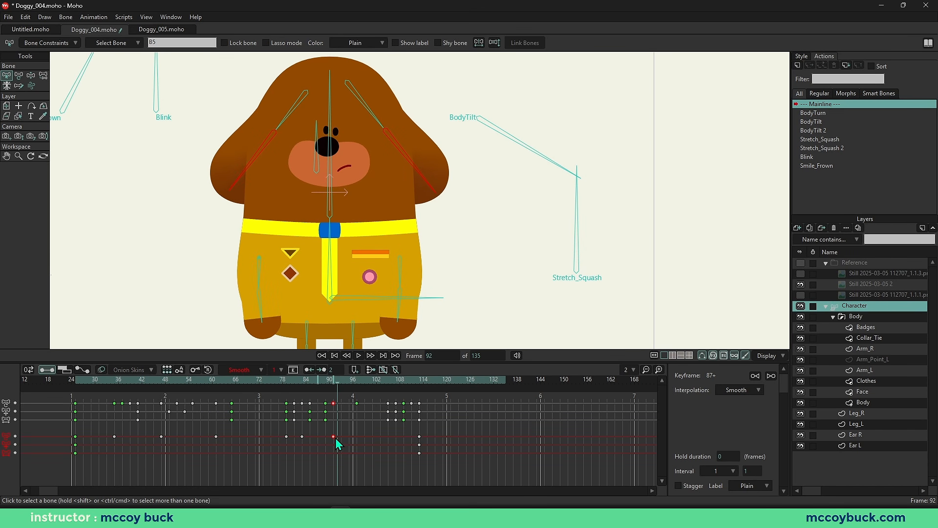
{"action": "left_click", "coordinate": [263, 380]}
{"action": "key", "text": "space"}
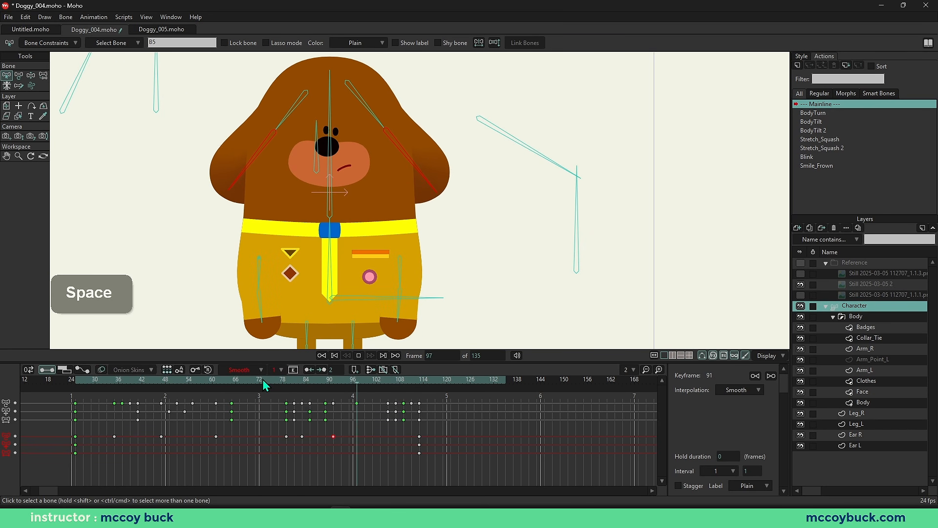
{"action": "key", "text": "space"}
Step: Play the whole dog animation from frame 26 with the bones hidden to check the ear motion
{"action": "scroll", "coordinate": [409, 274], "scroll_direction": "down", "scroll_amount": 4}
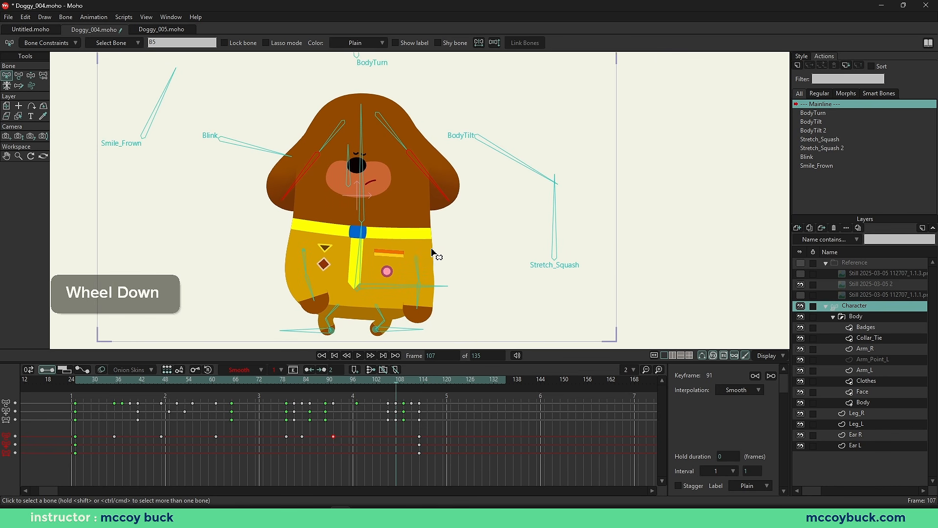
{"action": "key", "text": "b"}
{"action": "left_click", "coordinate": [81, 389]}
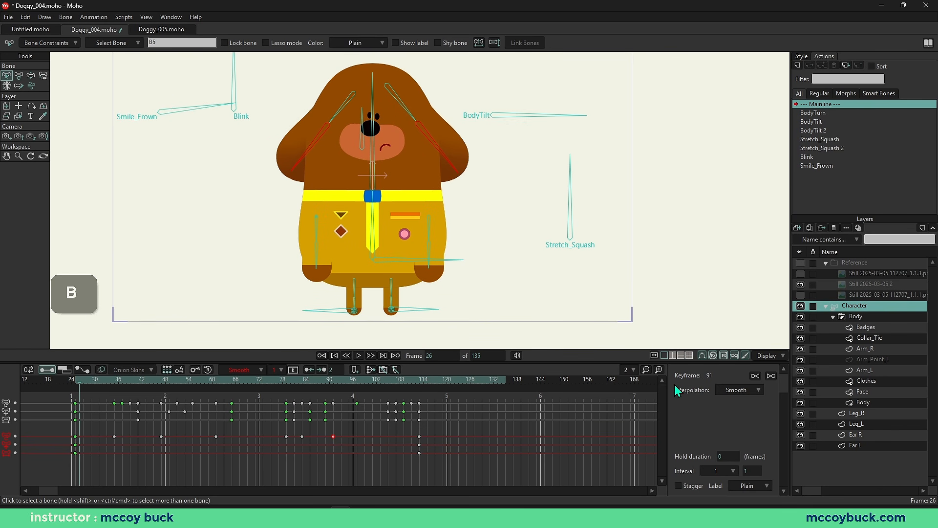
{"action": "scroll", "coordinate": [537, 293], "scroll_direction": "down", "scroll_amount": 2}
{"action": "scroll", "coordinate": [489, 293], "scroll_direction": "up", "scroll_amount": 3}
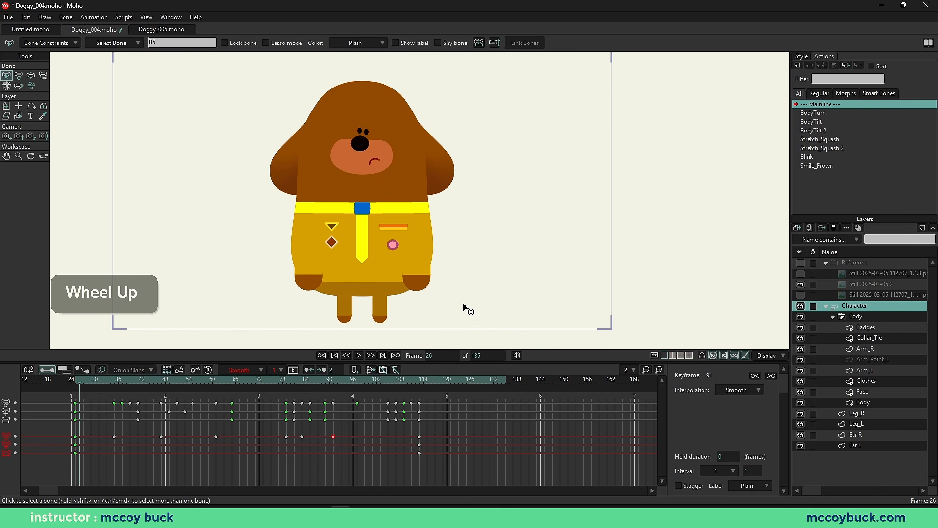
{"action": "key", "text": "space"}
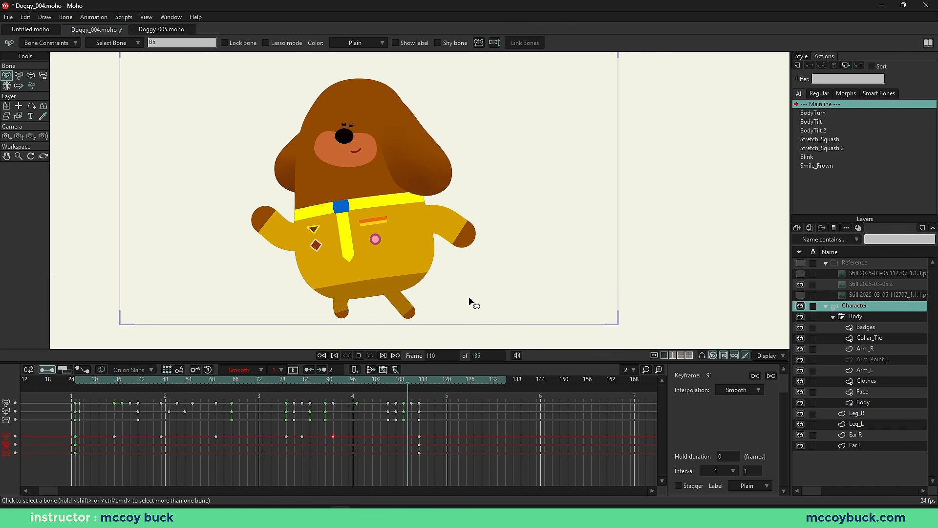
{"action": "key", "text": "space"}
Step: Select the four ear bones and invert the selection so every other character bone is selected
{"action": "key", "text": "b"}
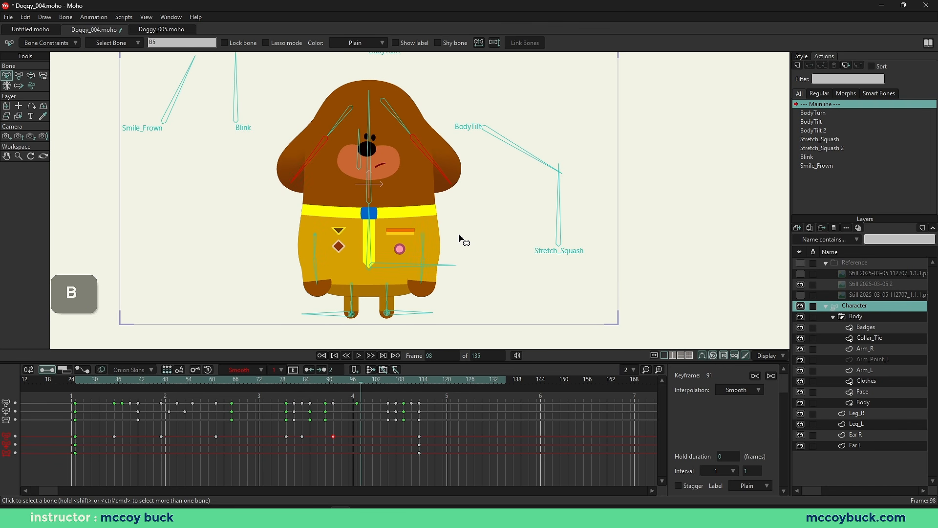
{"action": "left_click_drag", "start_coordinate": [291, 391], "coordinate": [328, 409]}
{"action": "key", "text": "Escape"}
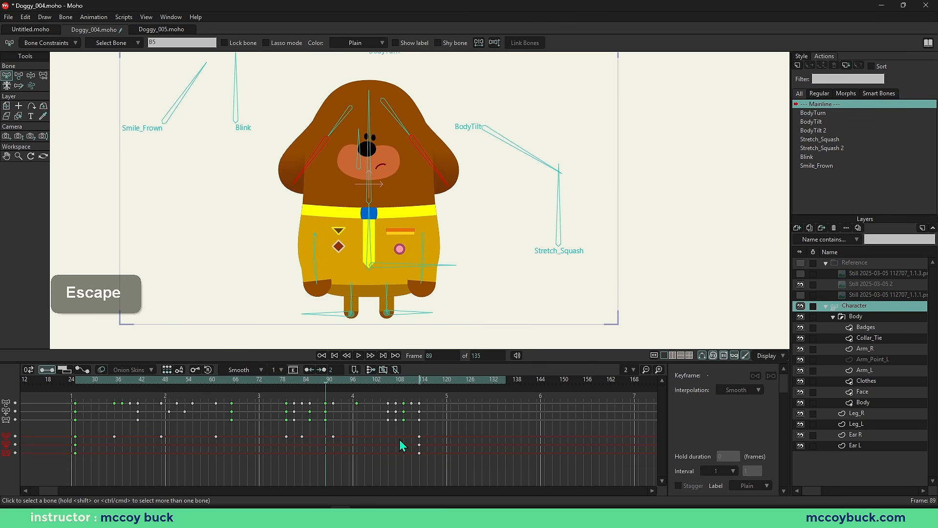
{"action": "key", "text": "b"}
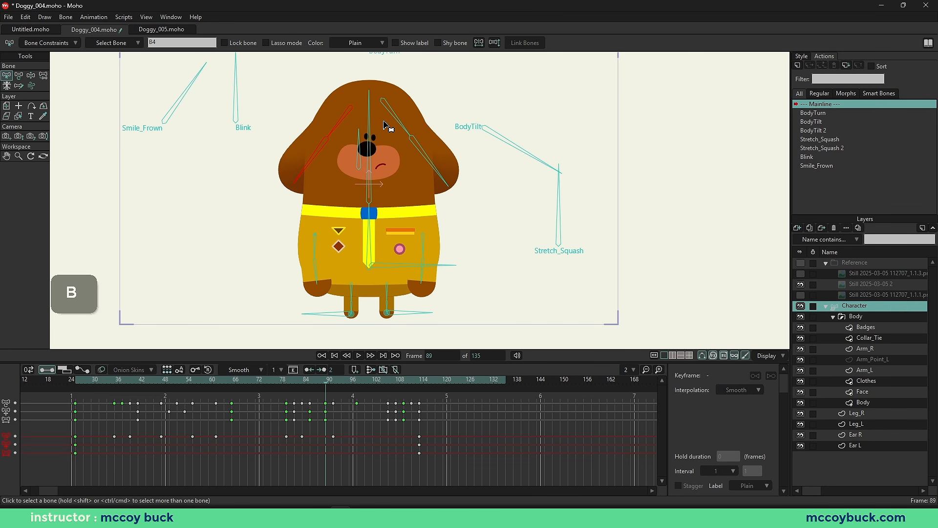
{"action": "left_click", "coordinate": [416, 142], "text": "shift"}
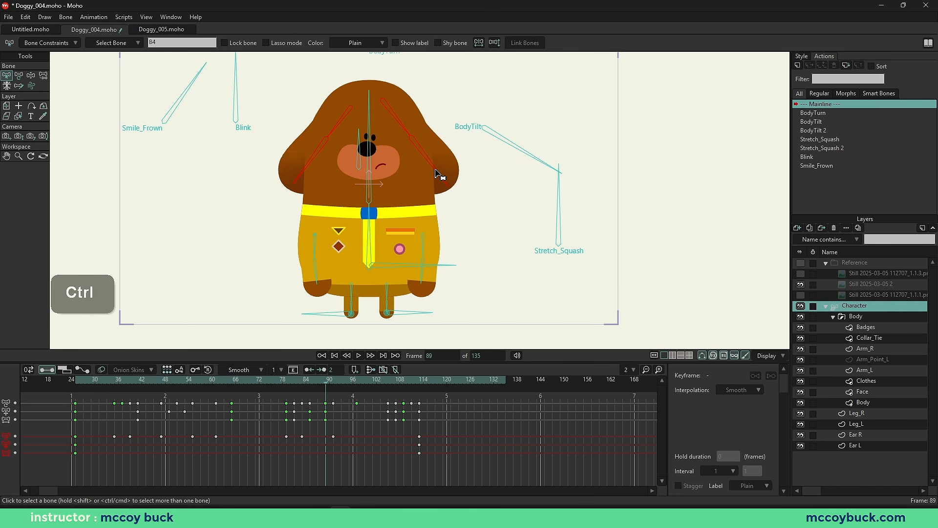
{"action": "key", "text": "ctrl+i"}
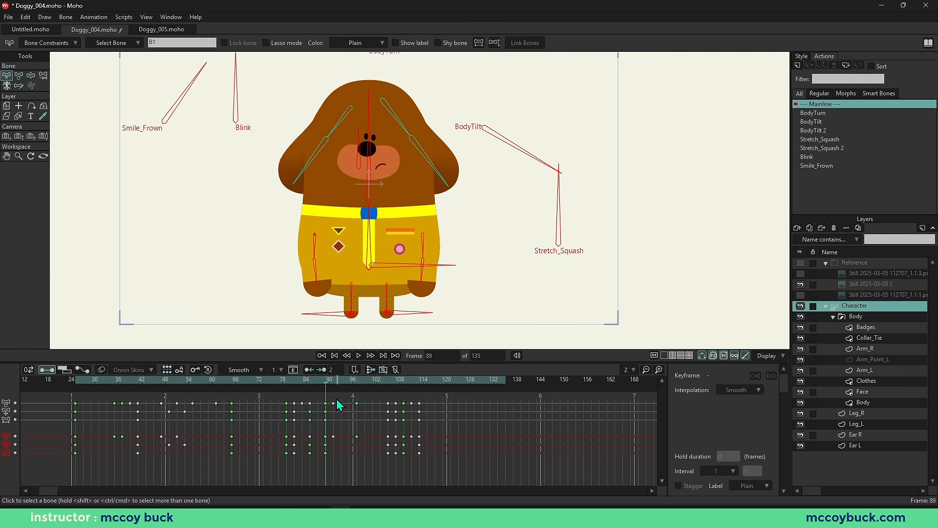
Step: Move the non-ear bones' keys at frames 89 to 97 two frames earlier and replay from frame 72
{"action": "left_click_drag", "start_coordinate": [328, 387], "coordinate": [357, 395]}
{"action": "mouse_move", "coordinate": [326, 441]}
{"action": "left_mouse_down"}
{"action": "mouse_move", "coordinate": [328, 462]}
{"action": "mouse_move", "coordinate": [320, 454]}
{"action": "left_mouse_up"}
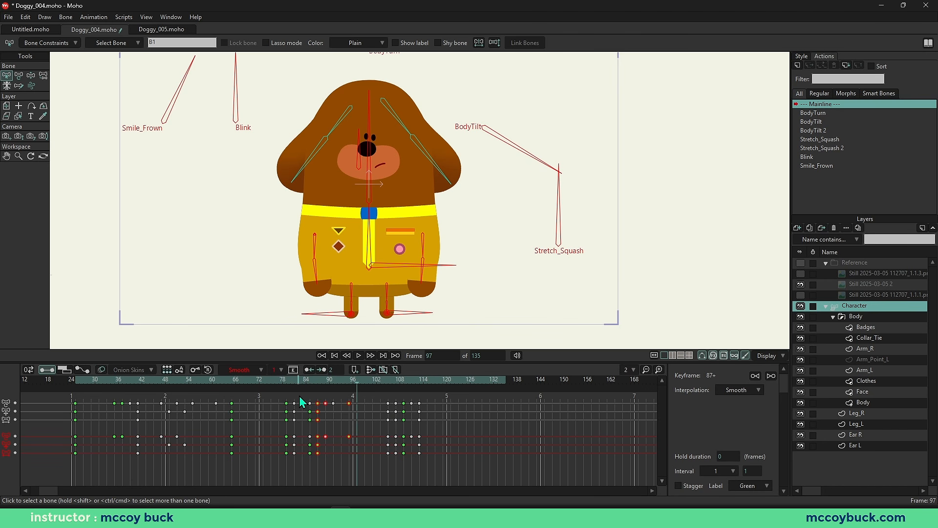
{"action": "left_click", "coordinate": [260, 386]}
{"action": "key", "text": "space"}
{"action": "key", "text": "space"}
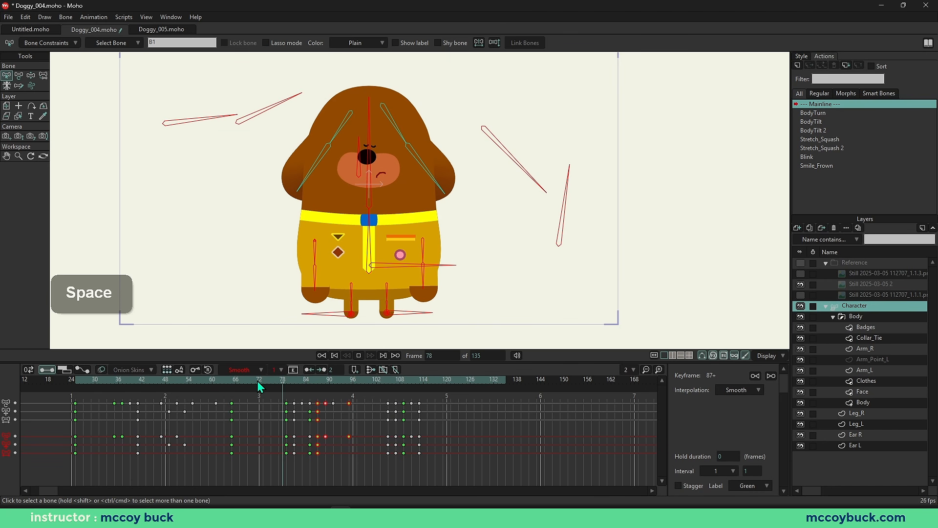
{"action": "key", "text": "space"}
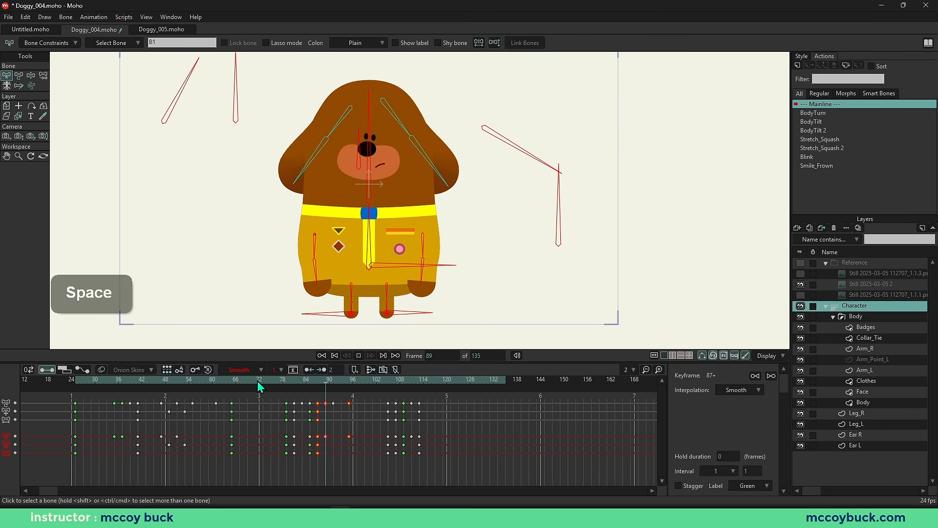
Step: Deselect all bones, then scrub and play the dog's body turn between about frames 94 and 110 to review the ears
{"action": "key", "text": "b"}
{"action": "scroll", "coordinate": [249, 277], "scroll_direction": "down", "scroll_amount": 2}
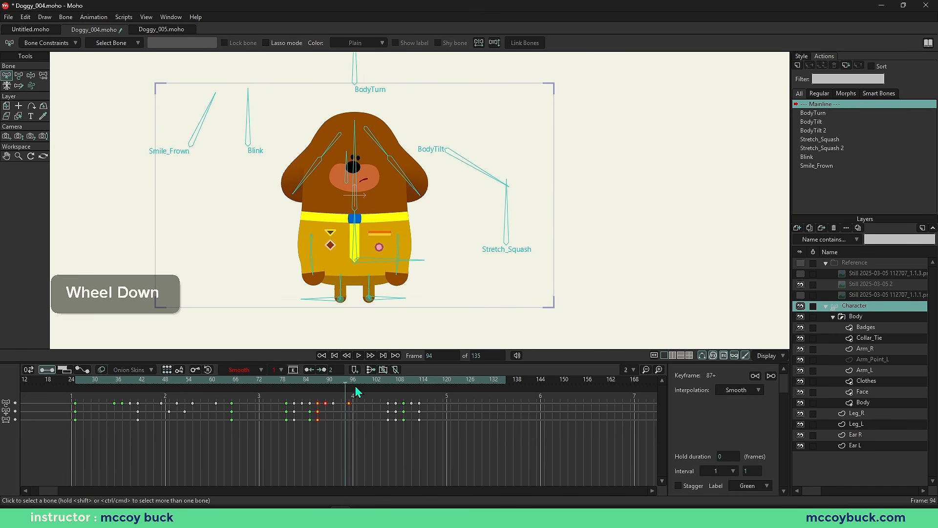
{"action": "left_click_drag", "start_coordinate": [363, 377], "coordinate": [408, 388]}
{"action": "key", "text": "space"}
{"action": "left_click", "coordinate": [385, 379]}
{"action": "key", "text": "space"}
{"action": "scroll", "coordinate": [322, 206], "scroll_direction": "up", "scroll_amount": 2}
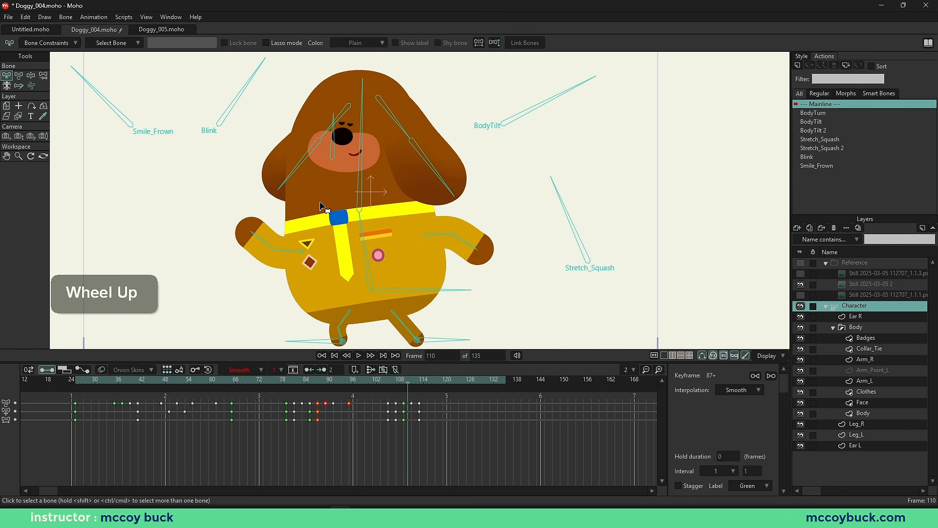
{"action": "left_click_drag", "start_coordinate": [391, 380], "coordinate": [398, 406]}
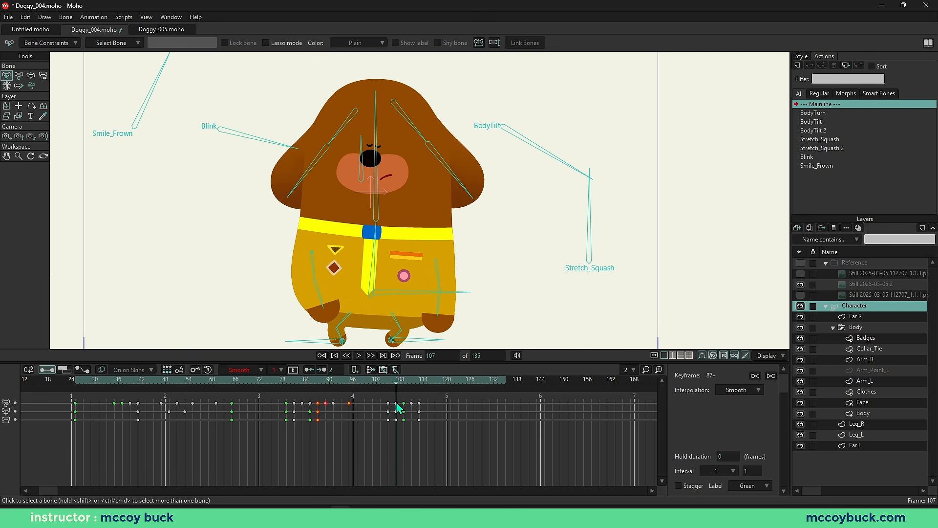
Step: Select all four ear bones and add a key for them at frame 105
{"action": "key", "text": "b"}
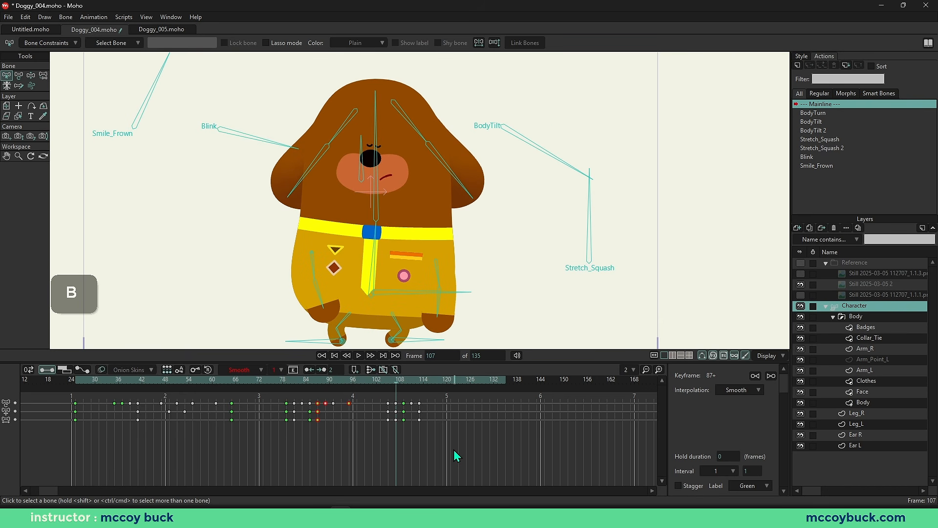
{"action": "left_click", "coordinate": [339, 136]}
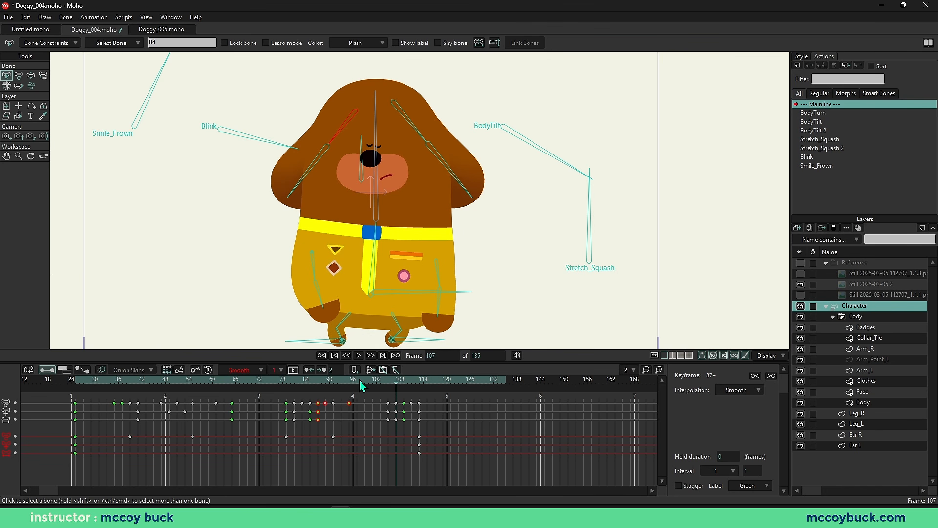
{"action": "key", "text": "b"}
{"action": "left_click", "coordinate": [315, 173], "text": "shift"}
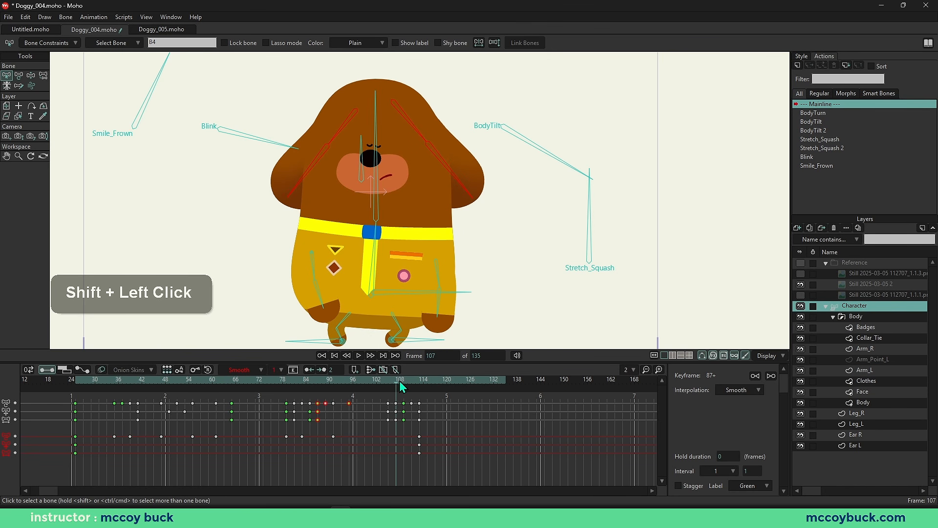
{"action": "left_click_drag", "start_coordinate": [400, 381], "coordinate": [390, 383]}
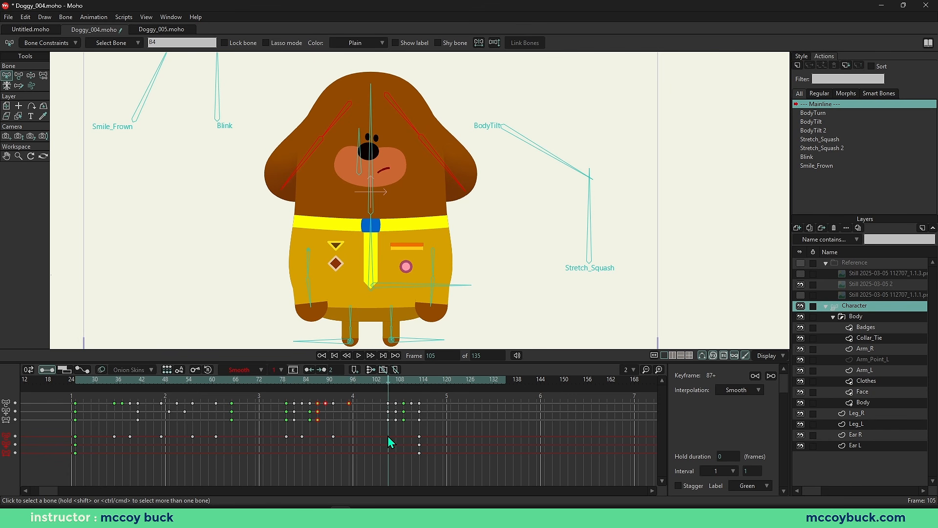
{"action": "left_click", "coordinate": [424, 466]}
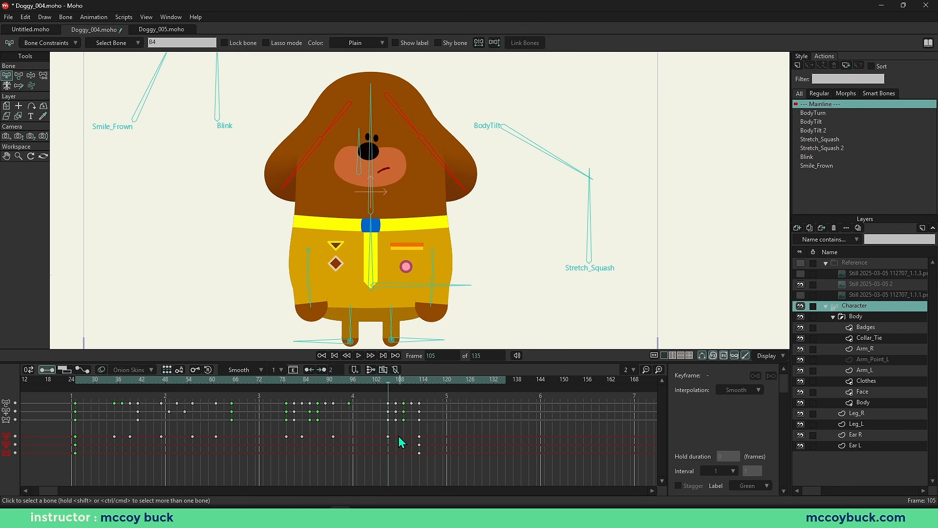
Step: Delete the four ear bones' keys at frame 113, deselect the bones and replay the turn from frame 97
{"action": "left_click_drag", "start_coordinate": [400, 442], "coordinate": [460, 473]}
{"action": "key", "text": "Delete"}
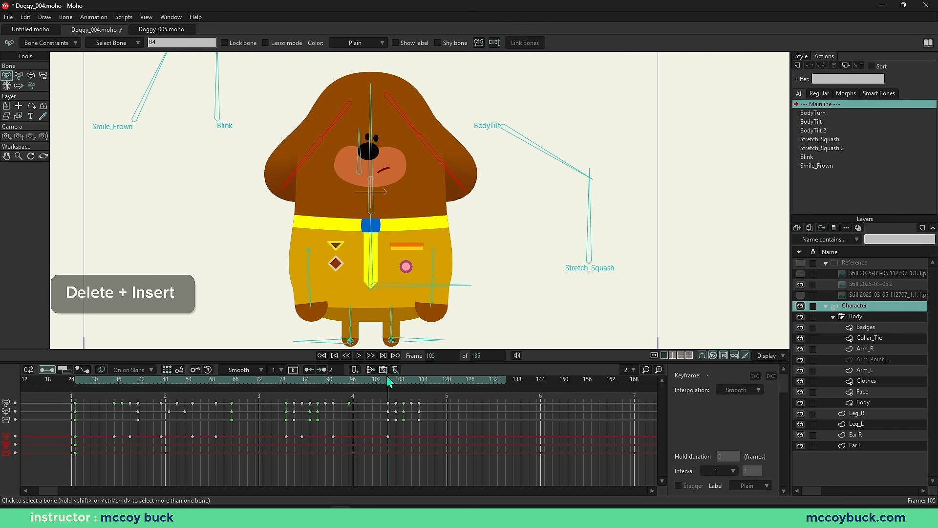
{"action": "mouse_move", "coordinate": [389, 382]}
{"action": "left_mouse_down"}
{"action": "mouse_move", "coordinate": [403, 389]}
{"action": "mouse_move", "coordinate": [390, 388]}
{"action": "left_mouse_up"}
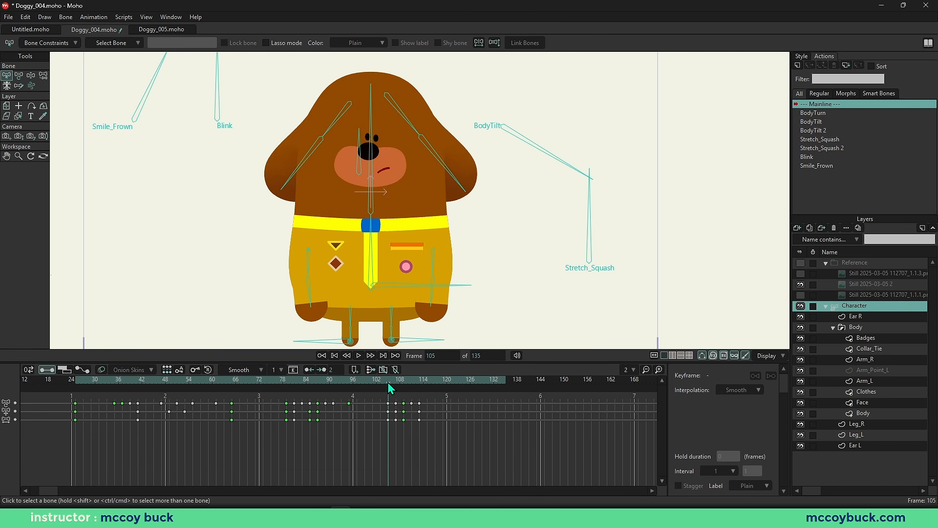
{"action": "left_click", "coordinate": [357, 384]}
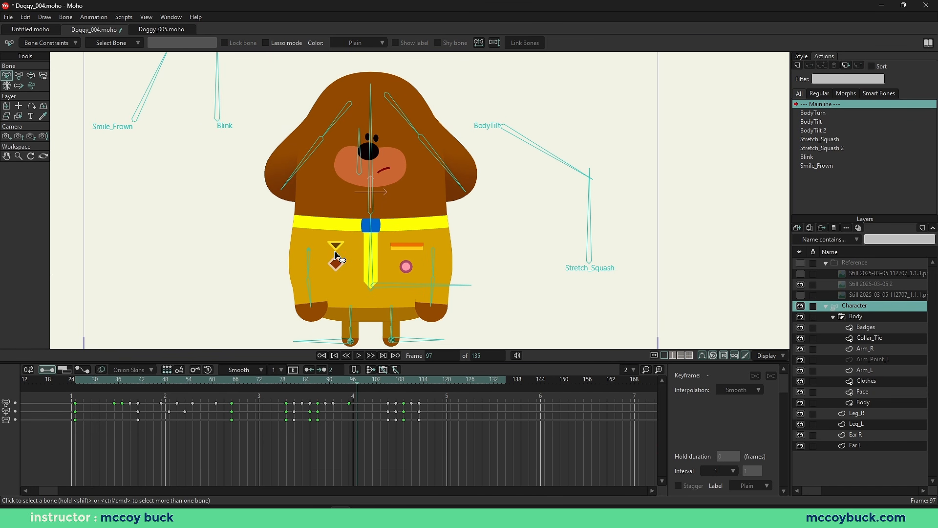
{"action": "key", "text": "space"}
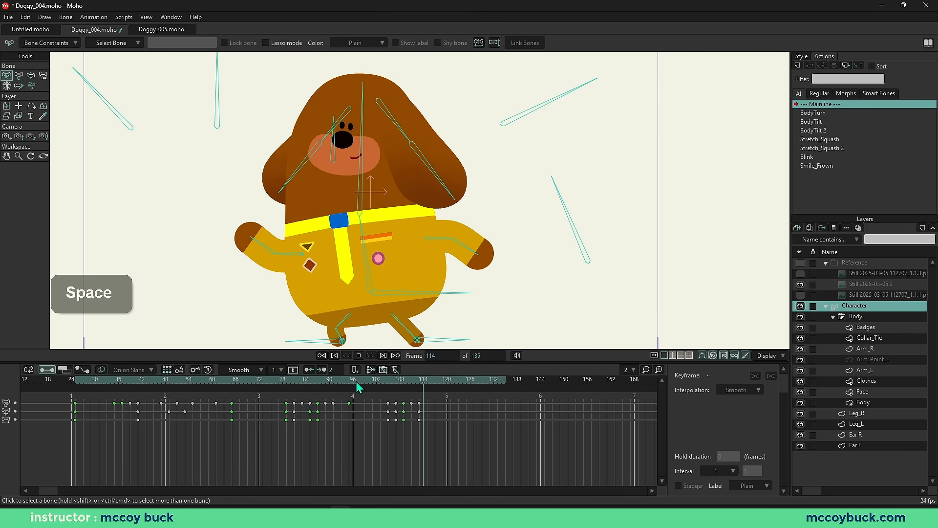
{"action": "key", "text": "space"}
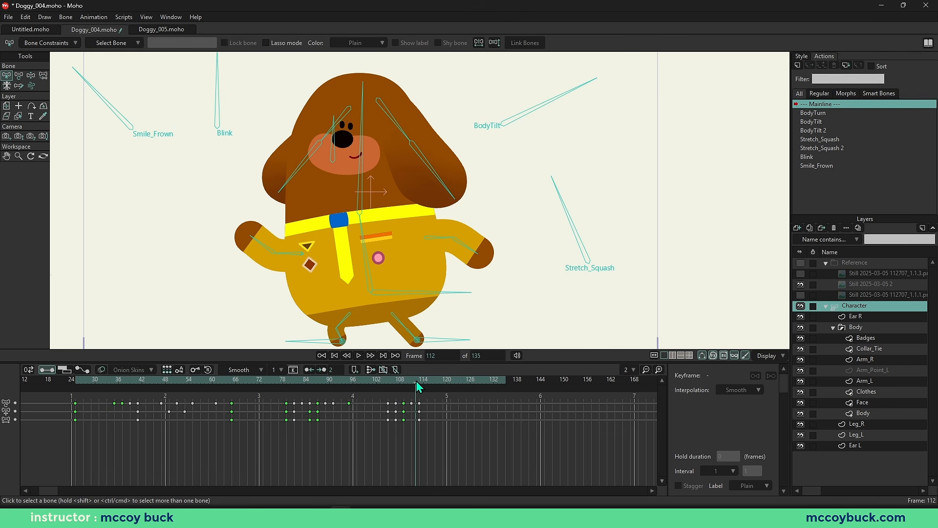
Step: At frame 111, swing the larger near ear outward, rotating its upper bone to about 250° and bending its lower bone down
{"action": "left_click", "coordinate": [413, 380]}
{"action": "key", "text": "b"}
{"action": "key", "text": "t"}
{"action": "mouse_move", "coordinate": [399, 124]}
{"action": "left_mouse_down"}
{"action": "mouse_move", "coordinate": [437, 122]}
{"action": "mouse_move", "coordinate": [440, 137]}
{"action": "mouse_move", "coordinate": [409, 122]}
{"action": "left_mouse_up"}
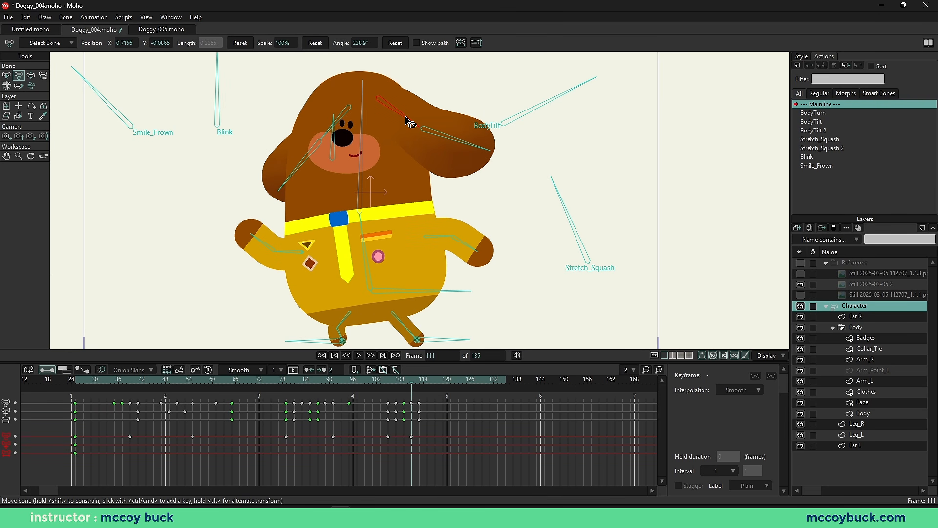
{"action": "left_click_drag", "start_coordinate": [406, 118], "coordinate": [444, 141]}
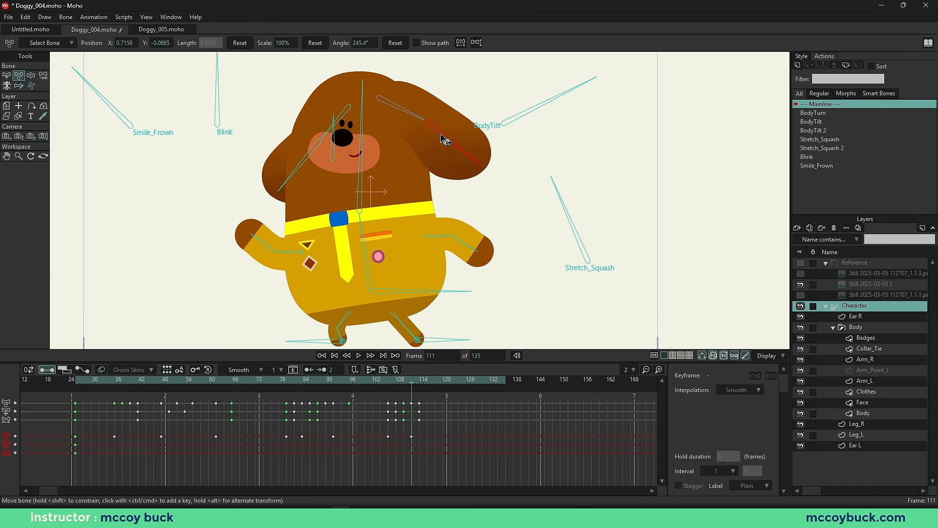
{"action": "left_click_drag", "start_coordinate": [402, 110], "coordinate": [403, 107]}
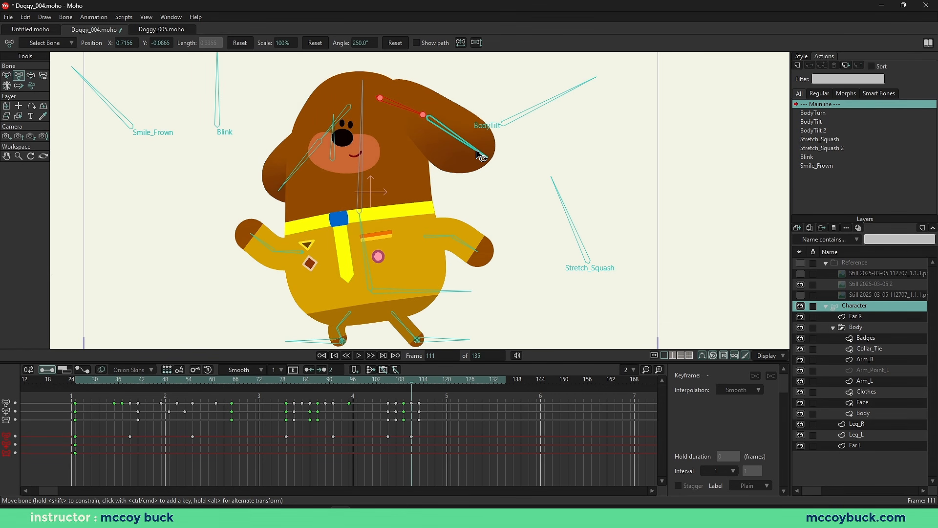
Step: Undo a trial rotation of the far ear's upper bone and rotate only its lower bone slightly at frame 111
{"action": "mouse_move", "coordinate": [335, 117]}
{"action": "left_mouse_down"}
{"action": "mouse_move", "coordinate": [327, 115]}
{"action": "mouse_move", "coordinate": [337, 110]}
{"action": "left_mouse_up"}
{"action": "key", "text": "ctrl+z"}
{"action": "left_click_drag", "start_coordinate": [274, 152], "coordinate": [280, 161]}
Step: Select all four ear bones and paste a copy of their frame 105 key at frame 107
{"action": "left_click_drag", "start_coordinate": [409, 385], "coordinate": [389, 386]}
{"action": "key", "text": "b"}
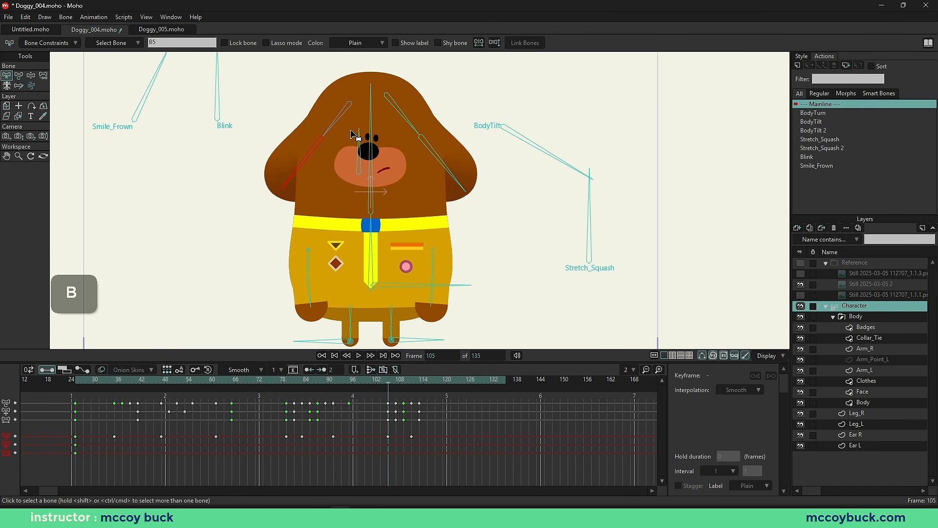
{"action": "left_click", "coordinate": [340, 114], "text": "shift"}
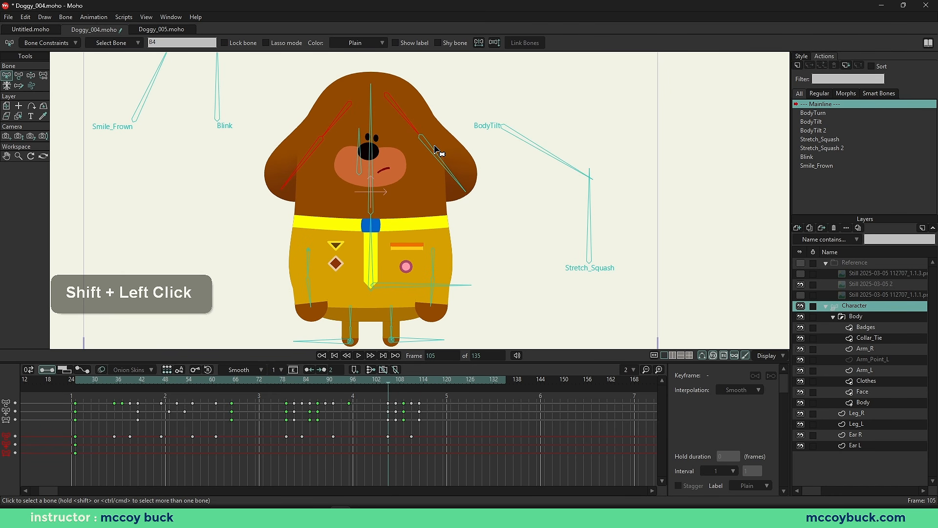
{"action": "left_click_drag", "start_coordinate": [391, 381], "coordinate": [397, 386]}
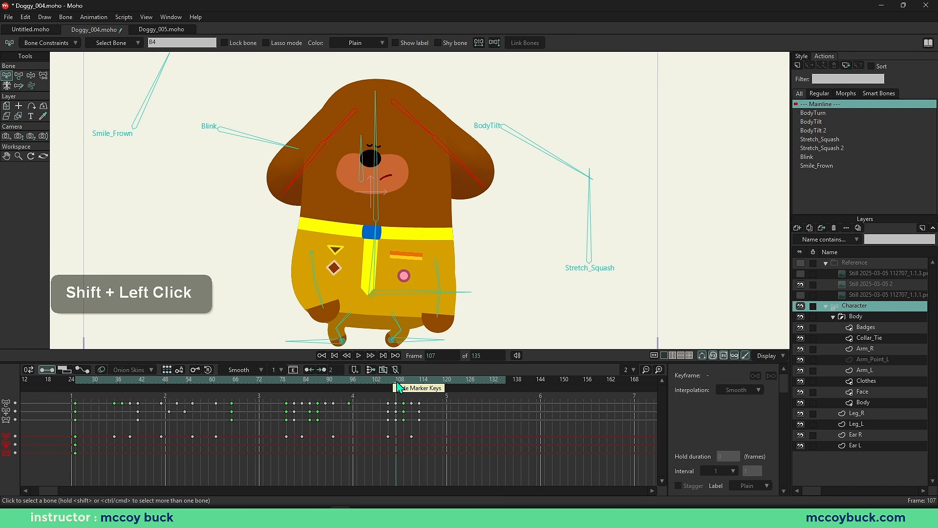
{"action": "left_click", "coordinate": [388, 437]}
{"action": "key", "text": "ctrl+v"}
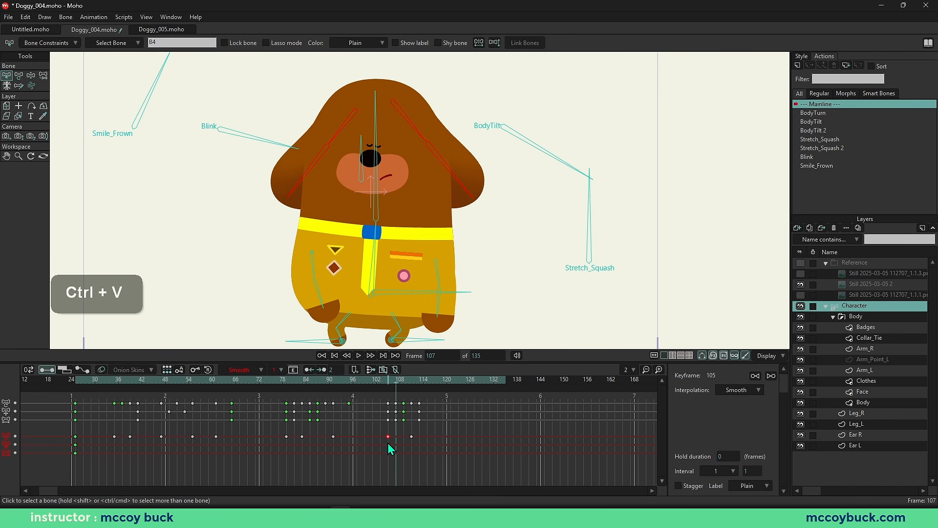
Step: Inspect the ear pose at frame 110 with the ear bones selected and replay the body turn
{"action": "key", "text": "b"}
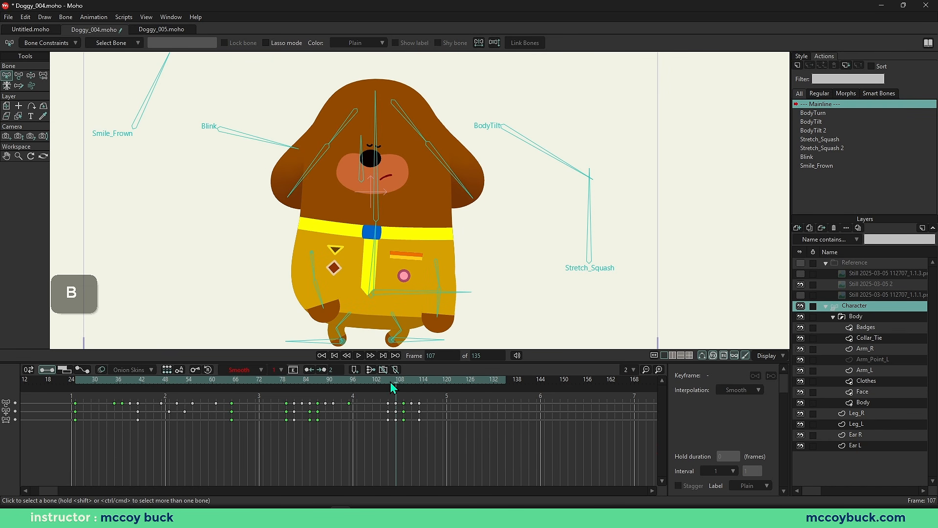
{"action": "left_click_drag", "start_coordinate": [387, 381], "coordinate": [409, 393]}
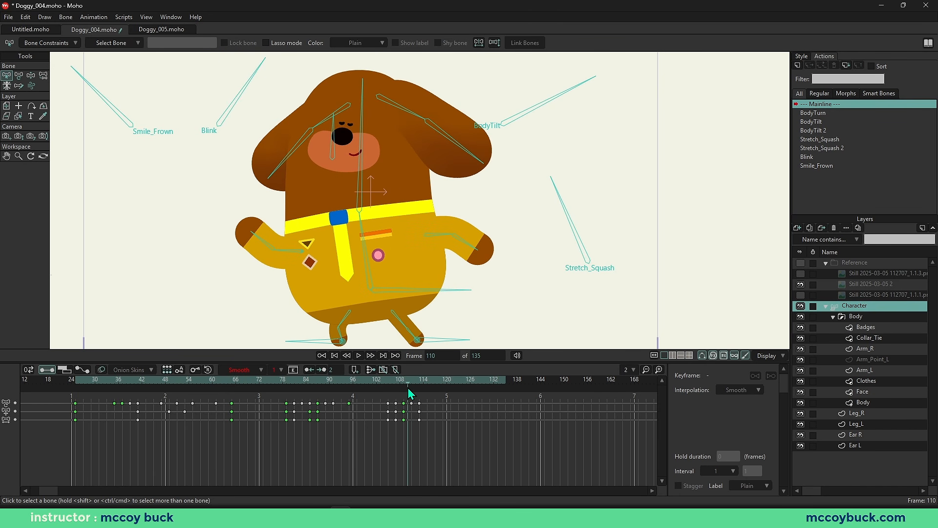
{"action": "key", "text": "b"}
{"action": "left_click", "coordinate": [348, 110]}
{"action": "left_click", "coordinate": [426, 120], "text": "shift"}
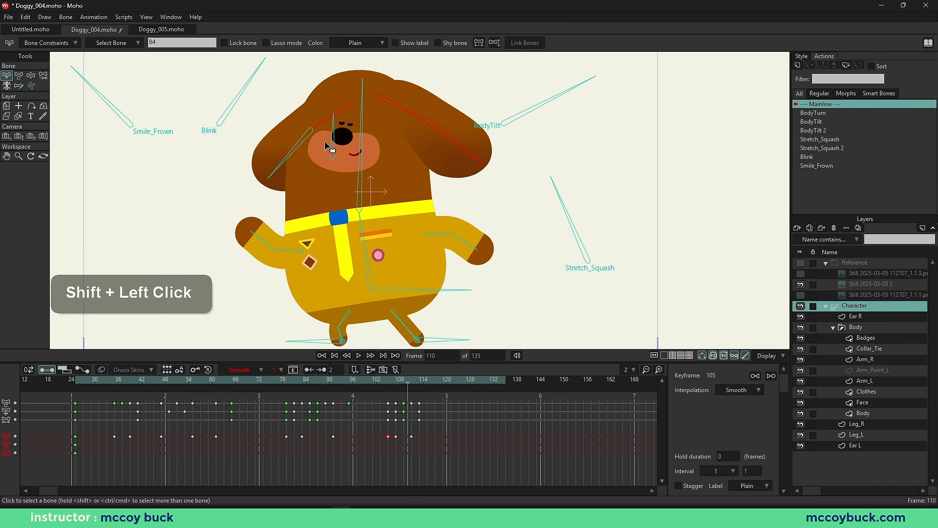
{"action": "left_click_drag", "start_coordinate": [424, 385], "coordinate": [308, 381]}
{"action": "key", "text": "space"}
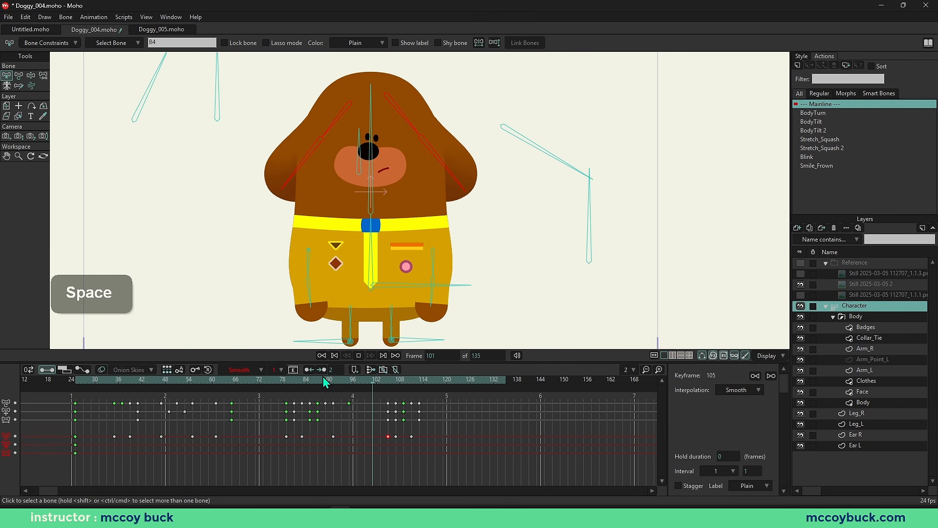
{"action": "key", "text": "space"}
Step: At frame 117, lower the upper bones of both ears slightly, rotating the far ear's upper bone to about 124°
{"action": "left_click_drag", "start_coordinate": [389, 383], "coordinate": [436, 390]}
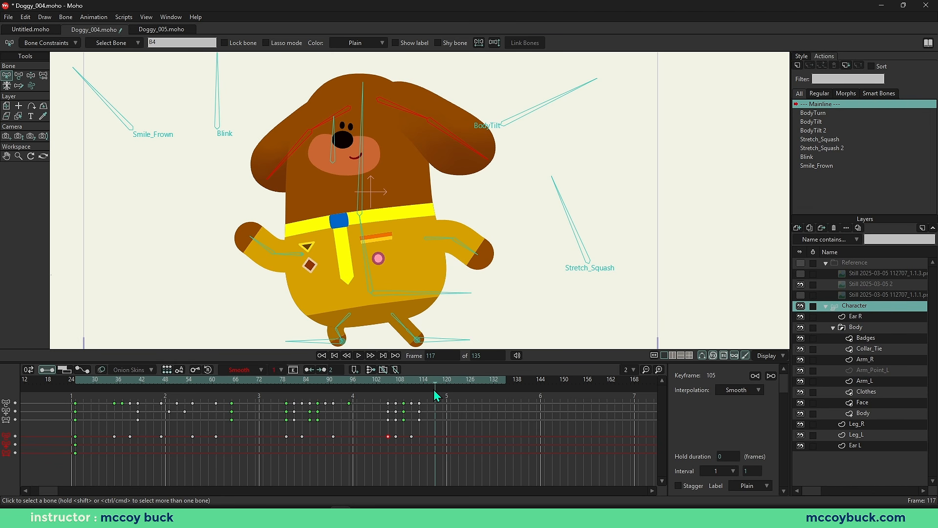
{"action": "mouse_move", "coordinate": [435, 391]}
{"action": "left_mouse_down"}
{"action": "mouse_move", "coordinate": [425, 391]}
{"action": "mouse_move", "coordinate": [434, 392]}
{"action": "left_mouse_up"}
{"action": "key", "text": "b"}
{"action": "left_click", "coordinate": [240, 128]}
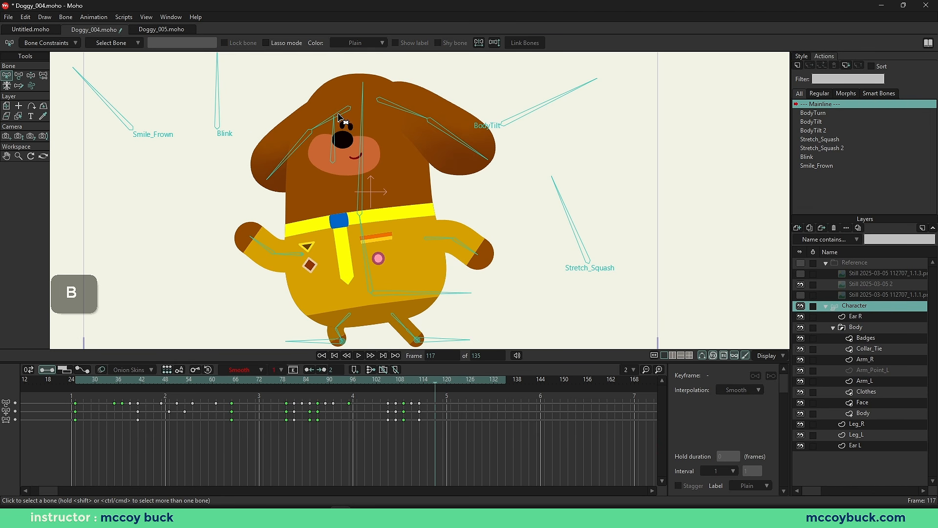
{"action": "left_click", "coordinate": [328, 126]}
{"action": "key", "text": "t"}
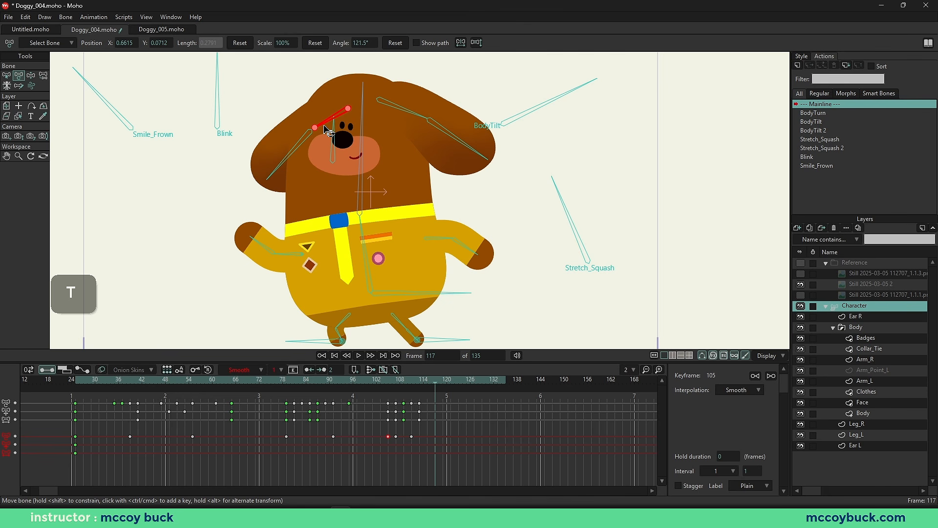
{"action": "left_click_drag", "start_coordinate": [328, 129], "coordinate": [326, 133]}
{"action": "left_click", "coordinate": [396, 116]}
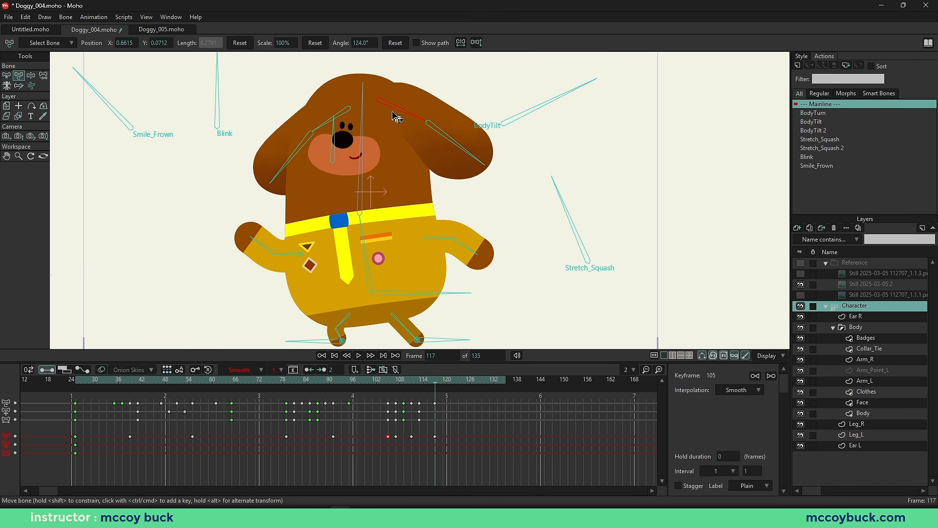
Step: Swing the lower bones of both ears outward and up at frame 117, and replay the turn
{"action": "left_click_drag", "start_coordinate": [283, 166], "coordinate": [267, 155]}
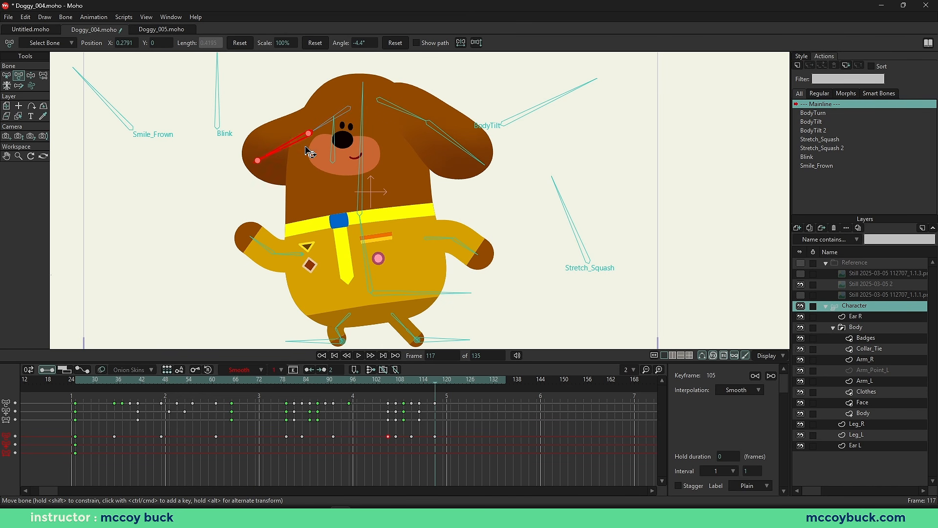
{"action": "left_click_drag", "start_coordinate": [464, 148], "coordinate": [469, 142]}
{"action": "key", "text": "b"}
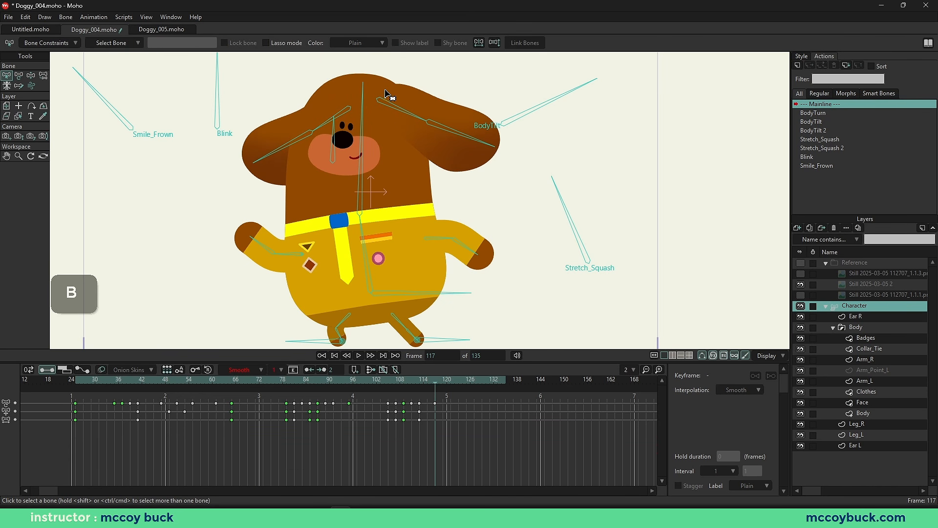
{"action": "key", "text": "space"}
{"action": "mouse_move", "coordinate": [397, 384]}
{"action": "left_mouse_down"}
{"action": "mouse_move", "coordinate": [420, 388]}
{"action": "mouse_move", "coordinate": [383, 388]}
{"action": "left_mouse_up"}
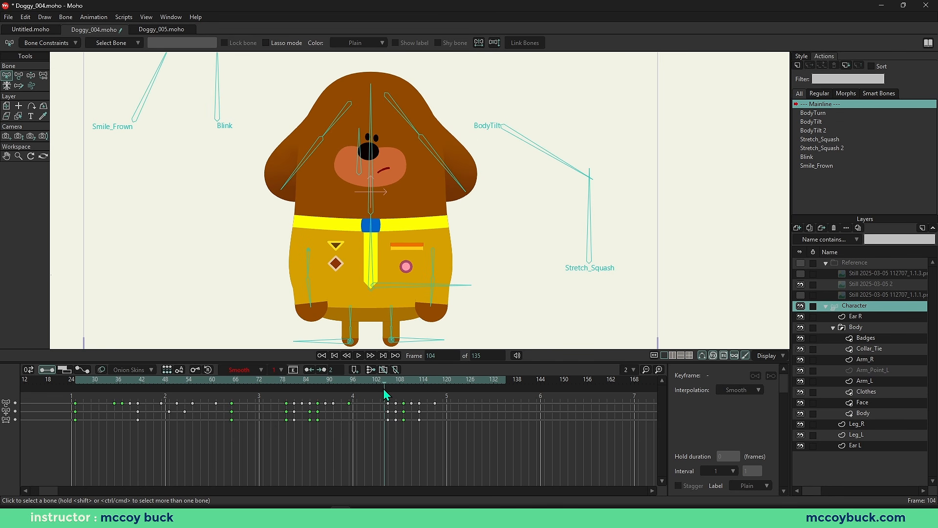
{"action": "key", "text": "space"}
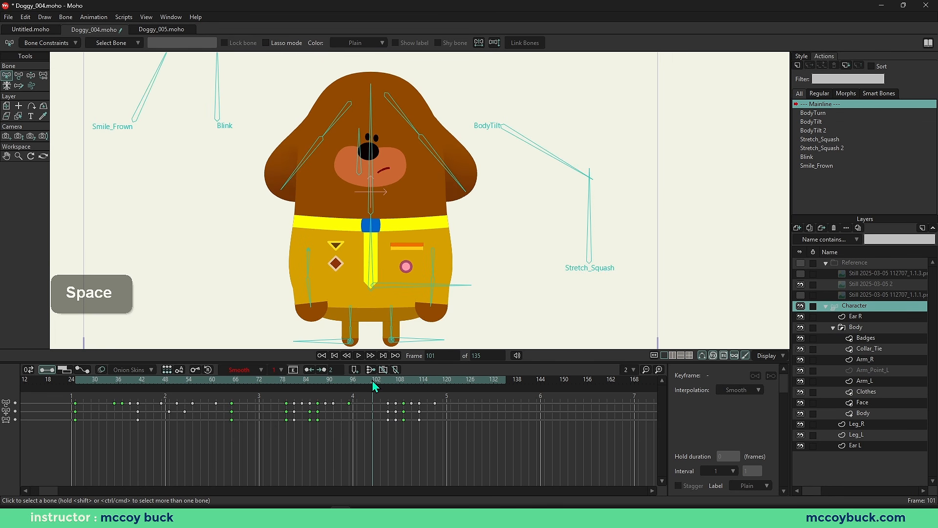
{"action": "key", "text": "space"}
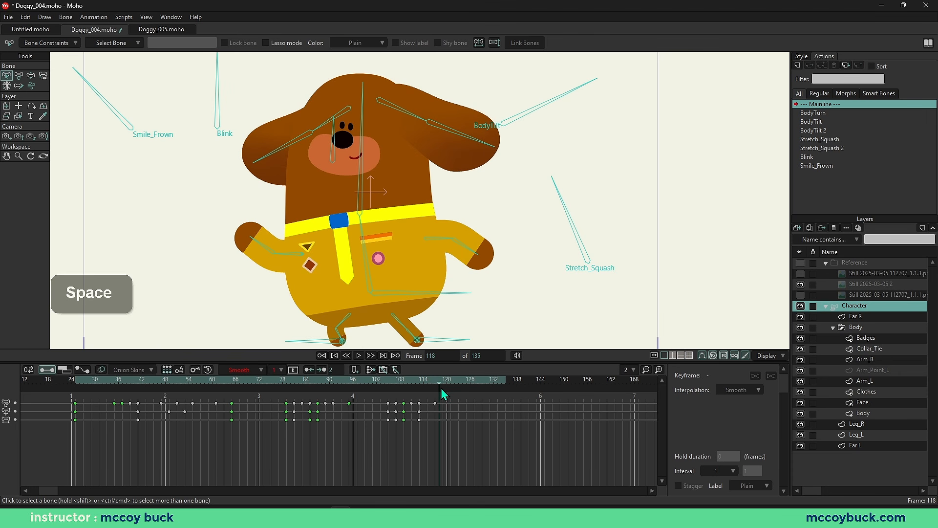
Step: At frame 119, undo a trial rotation of the far ear and drop both ears, rotating the near ear's lower bone to about 379°
{"action": "key", "text": "b"}
{"action": "key", "text": "t"}
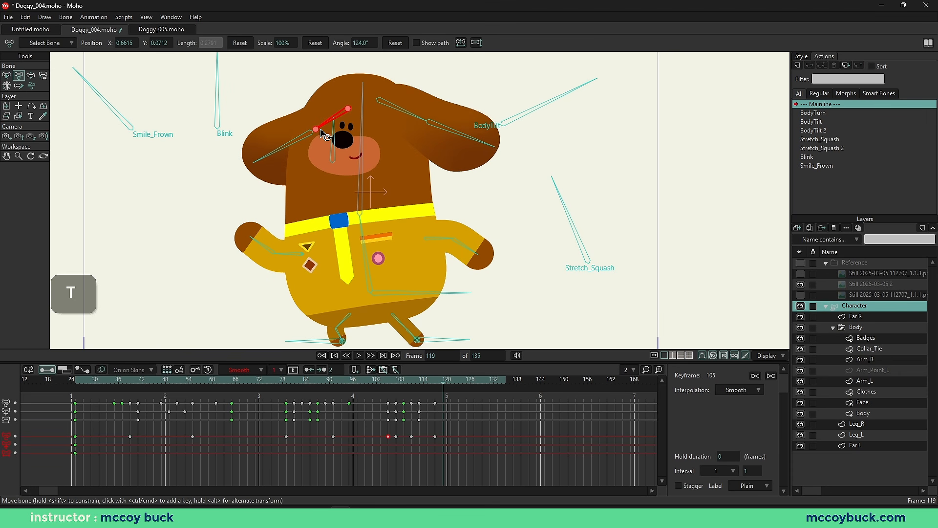
{"action": "left_click_drag", "start_coordinate": [323, 137], "coordinate": [332, 140]}
{"action": "key", "text": "ctrl+z"}
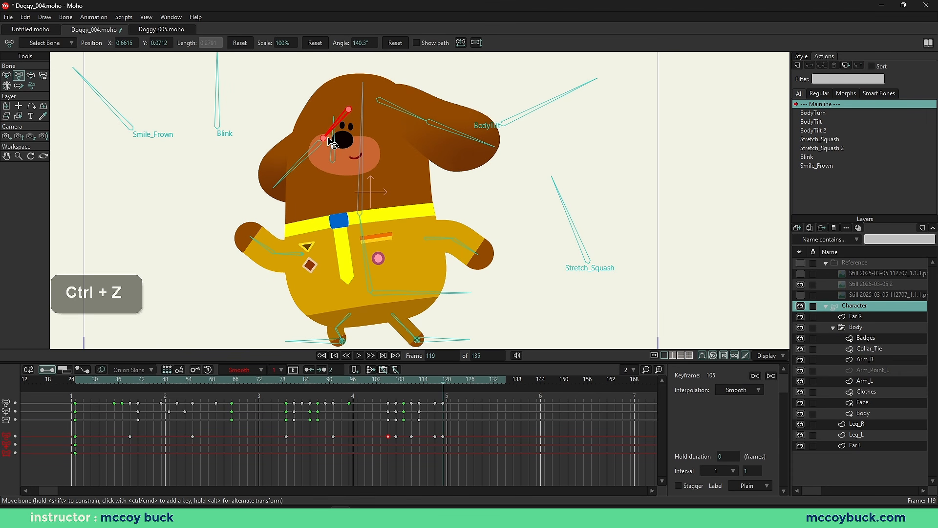
{"action": "left_click_drag", "start_coordinate": [416, 119], "coordinate": [398, 129]}
{"action": "left_click_drag", "start_coordinate": [426, 166], "coordinate": [435, 163]}
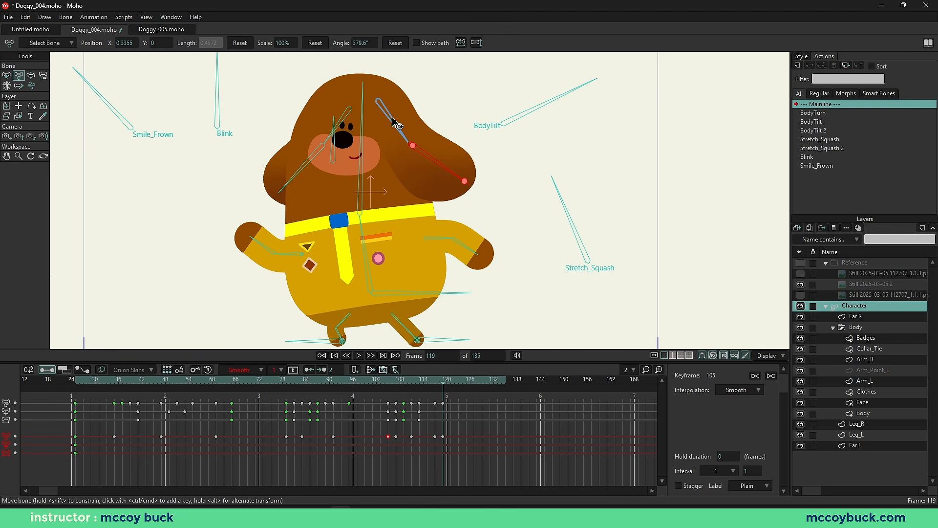
{"action": "left_click_drag", "start_coordinate": [394, 119], "coordinate": [399, 120]}
{"action": "left_click_drag", "start_coordinate": [429, 160], "coordinate": [436, 166]}
{"action": "key", "text": "b"}
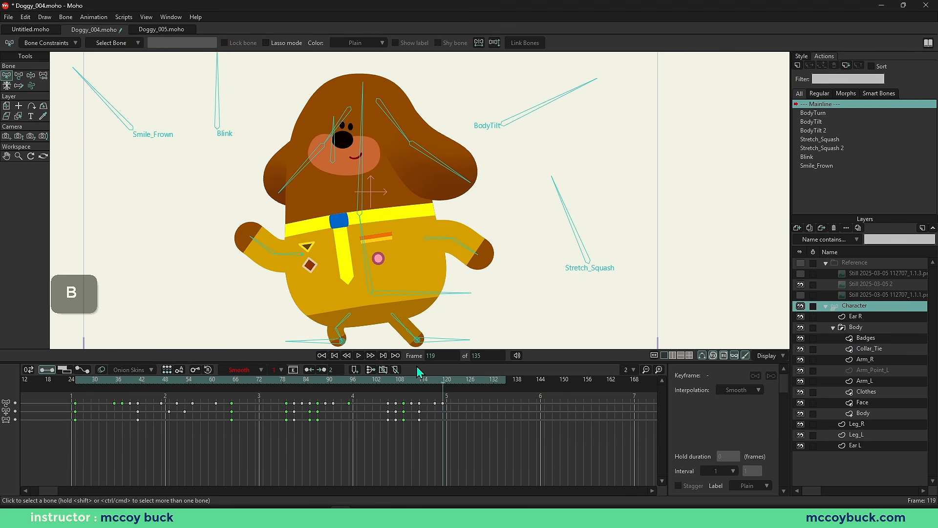
Step: Replay the turn several times from about frame 96 and scrub to frame 120 to check the ears' follow-through
{"action": "left_click", "coordinate": [352, 390]}
{"action": "key", "text": "space"}
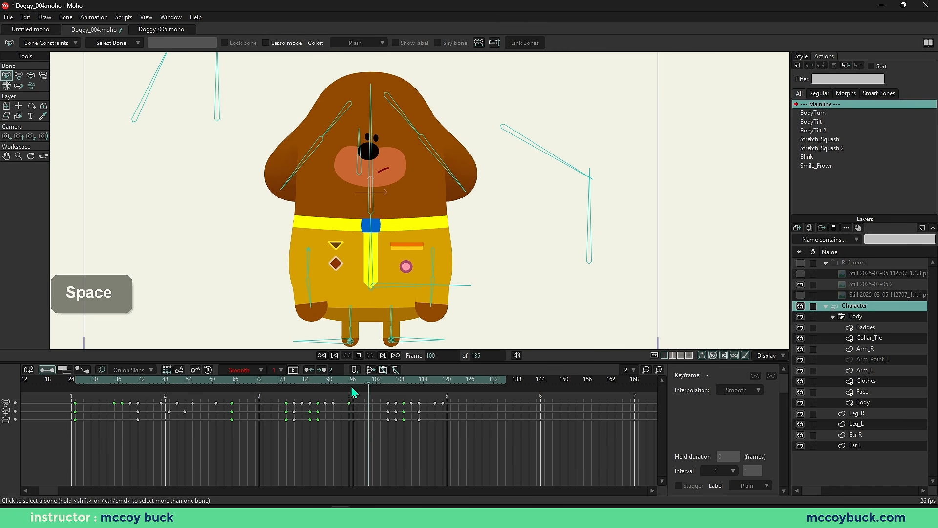
{"action": "left_click", "coordinate": [357, 387]}
{"action": "key", "text": "space"}
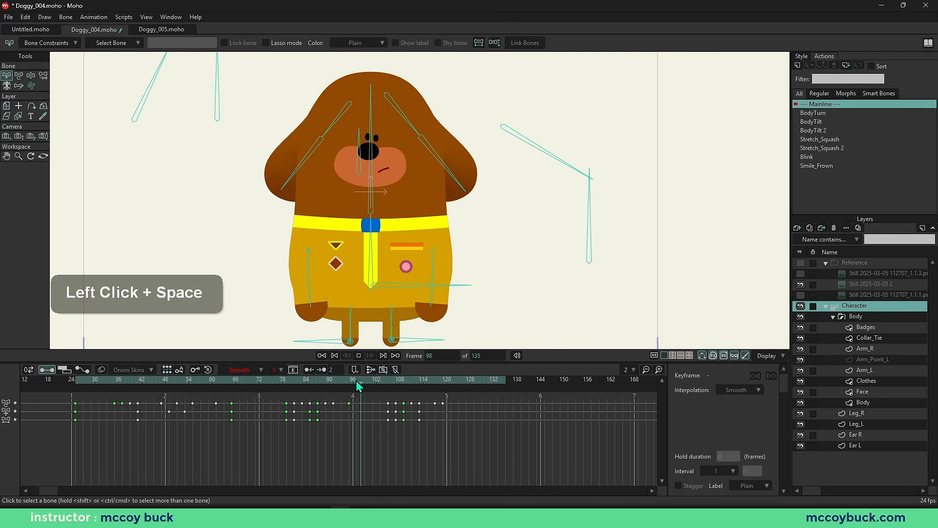
{"action": "key", "text": "space"}
{"action": "key", "text": "space"}
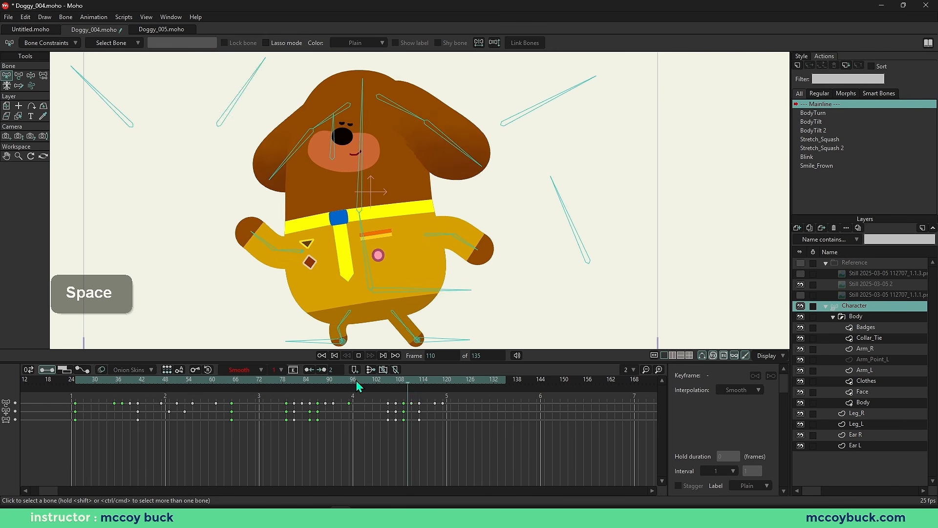
{"action": "key", "text": "space"}
{"action": "left_click_drag", "start_coordinate": [374, 383], "coordinate": [446, 380]}
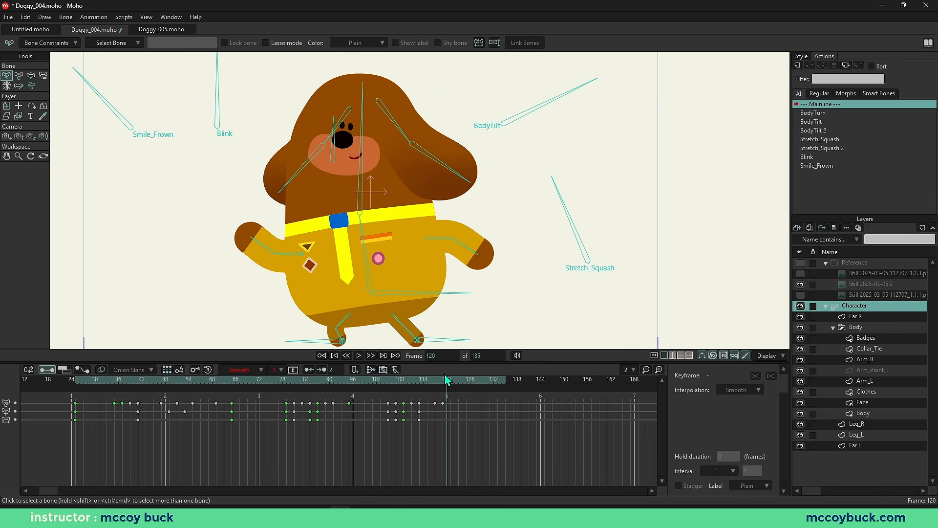
{"action": "key", "text": "b"}
{"action": "key", "text": "space"}
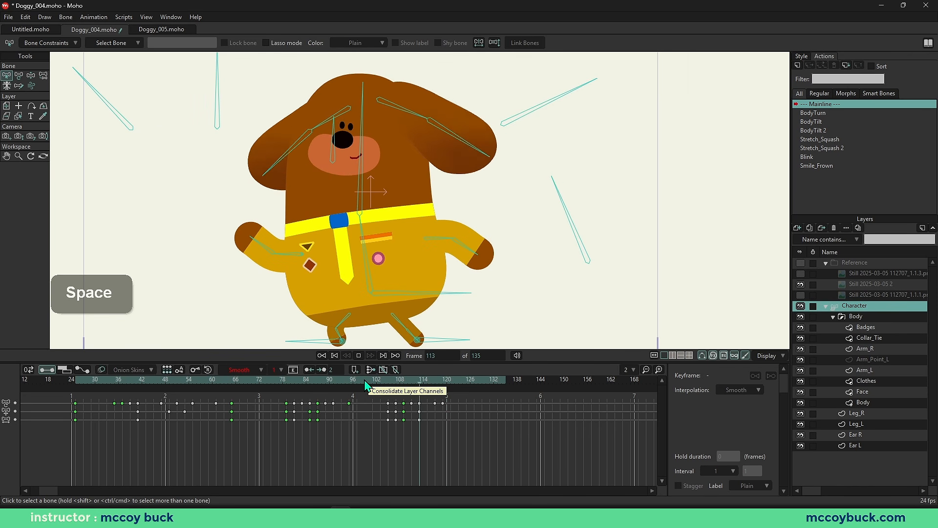
{"action": "key", "text": "space"}
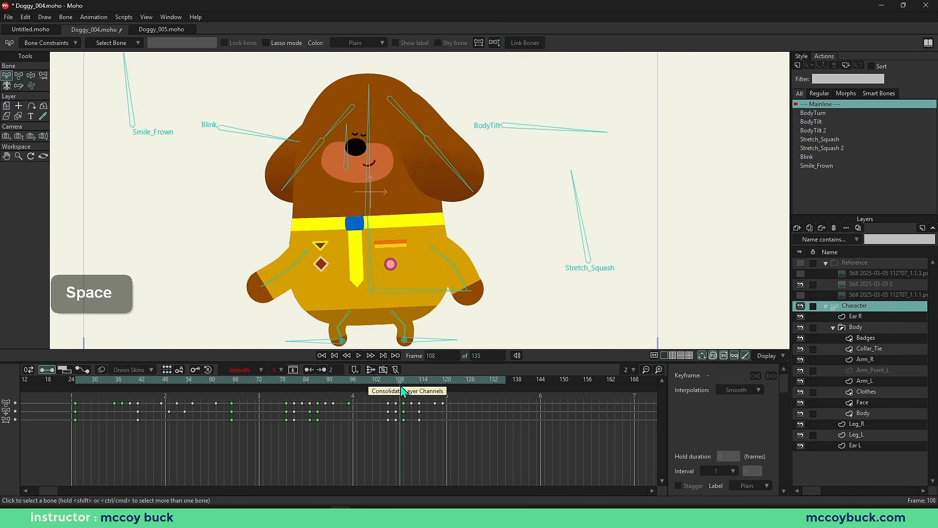
Step: Select all four ear bones, move their frame 119 keys to frame 123 and replay the turn
{"action": "key", "text": "b"}
{"action": "left_click", "coordinate": [344, 112]}
{"action": "left_click", "coordinate": [401, 109], "text": "shift"}
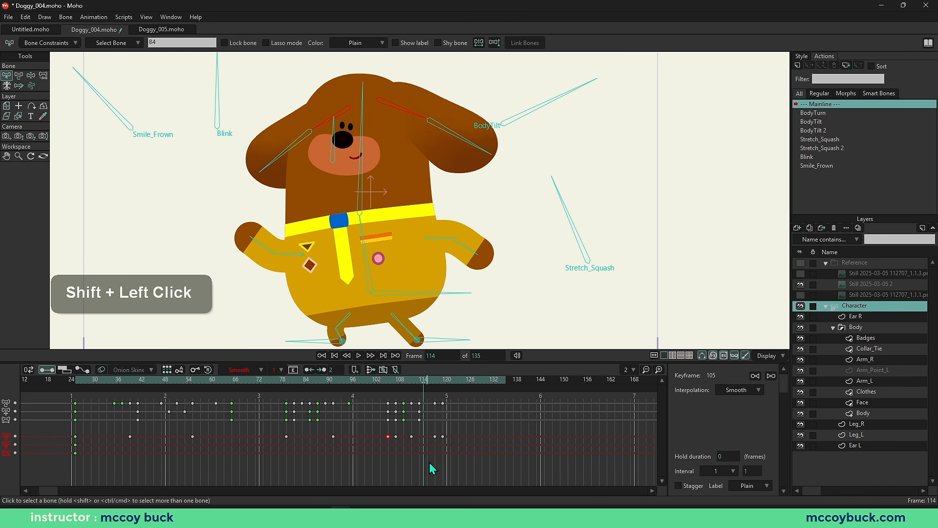
{"action": "left_click", "coordinate": [305, 135], "text": "shift"}
{"action": "left_click_drag", "start_coordinate": [381, 380], "coordinate": [438, 399]}
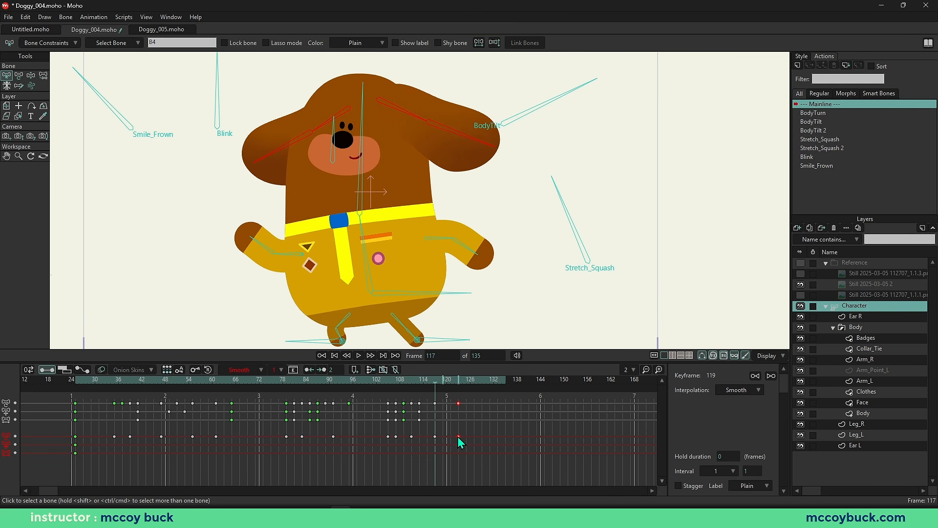
{"action": "left_click_drag", "start_coordinate": [425, 387], "coordinate": [458, 397]}
{"action": "key", "text": "space"}
{"action": "key", "text": "space"}
{"action": "key", "text": "space"}
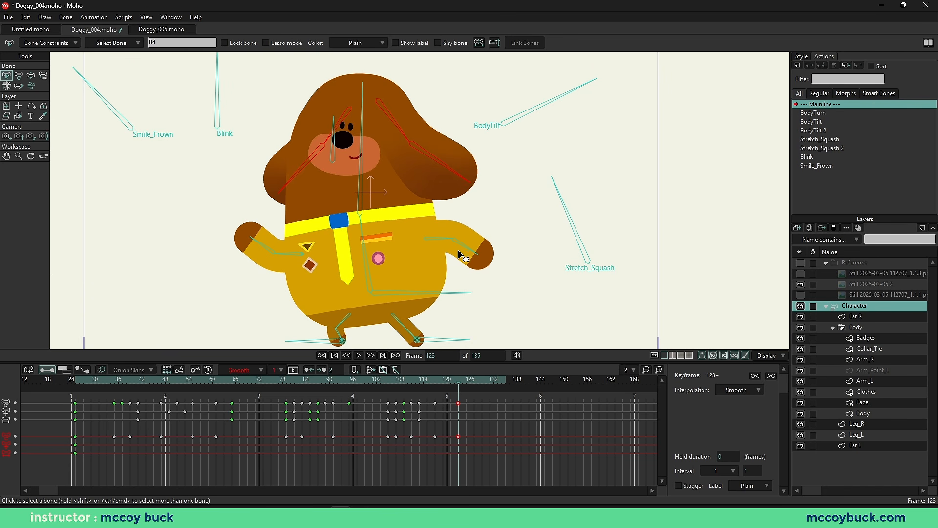
Step: At frame 123, rotate the near ear's lower bone inward to about 347° and bend the far ear's lower bone down
{"action": "key", "text": "b"}
{"action": "left_click", "coordinate": [467, 177]}
{"action": "key", "text": "t"}
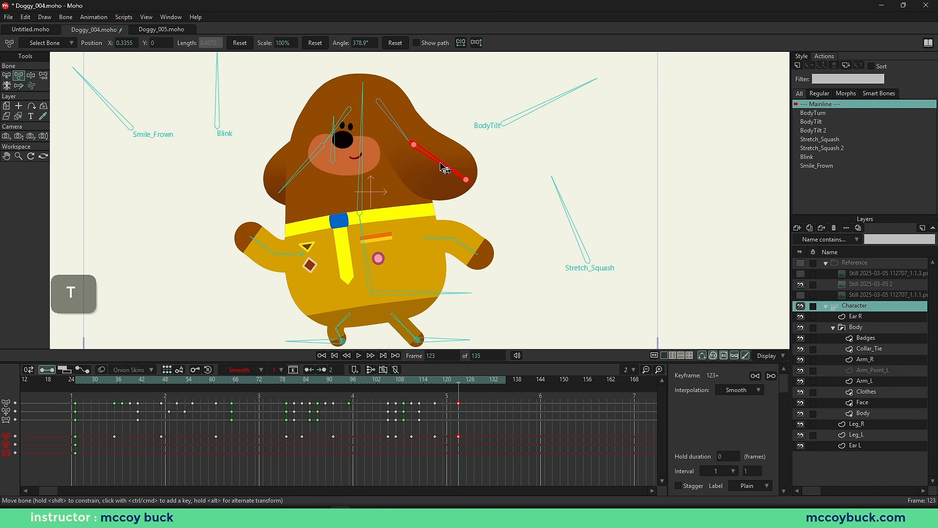
{"action": "left_click_drag", "start_coordinate": [443, 168], "coordinate": [420, 180]}
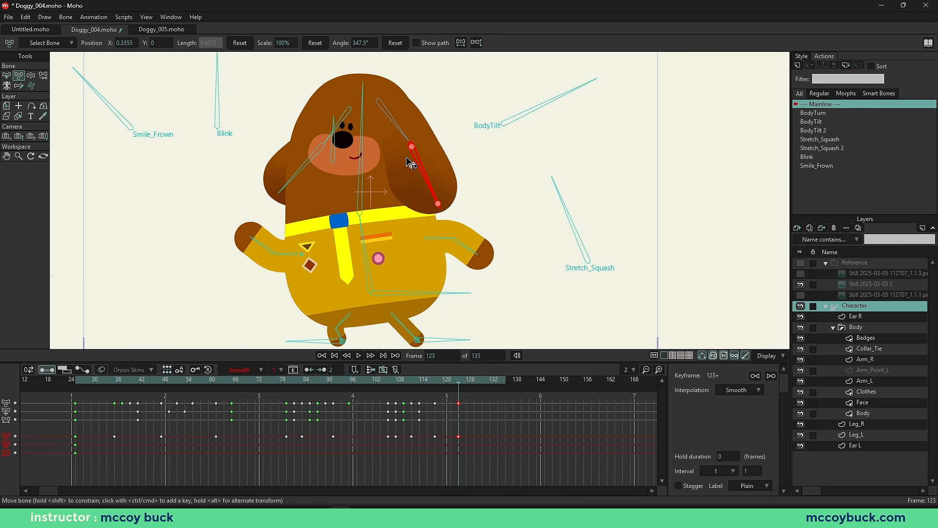
{"action": "left_click_drag", "start_coordinate": [297, 186], "coordinate": [314, 197]}
{"action": "key", "text": "b"}
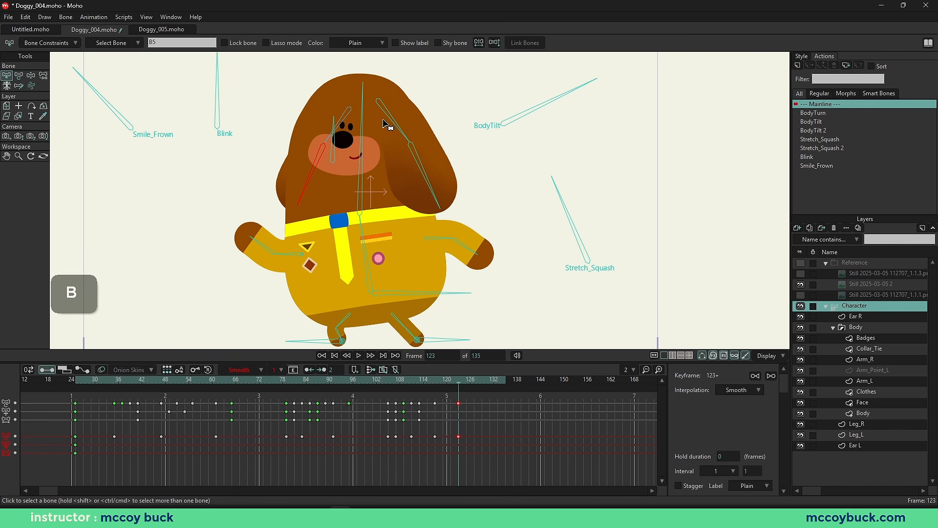
Step: Select both lower ear bones, move the frame 123 ear keys to frame 127 and replay the turn
{"action": "left_click", "coordinate": [350, 113], "text": "shift"}
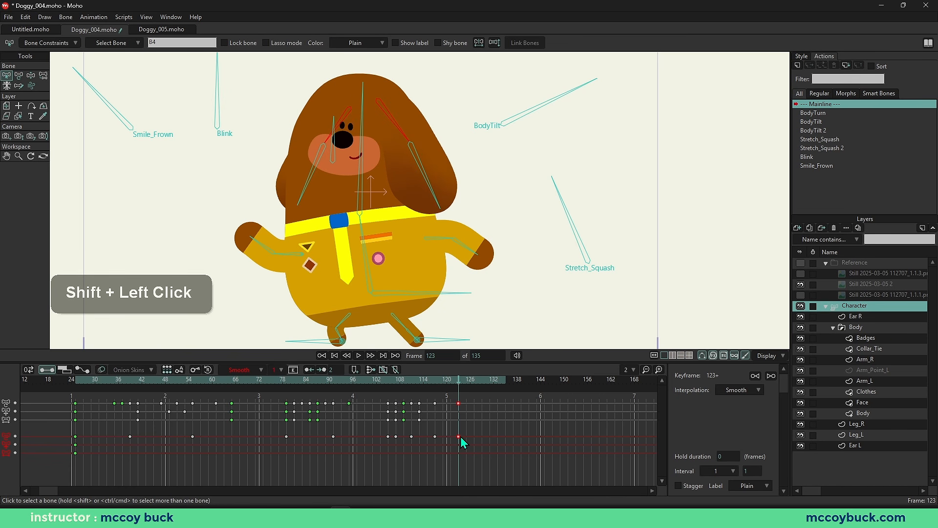
{"action": "key", "text": "b"}
{"action": "left_click", "coordinate": [432, 193]}
{"action": "left_click", "coordinate": [311, 182], "text": "shift"}
{"action": "left_click_drag", "start_coordinate": [460, 437], "coordinate": [474, 438]}
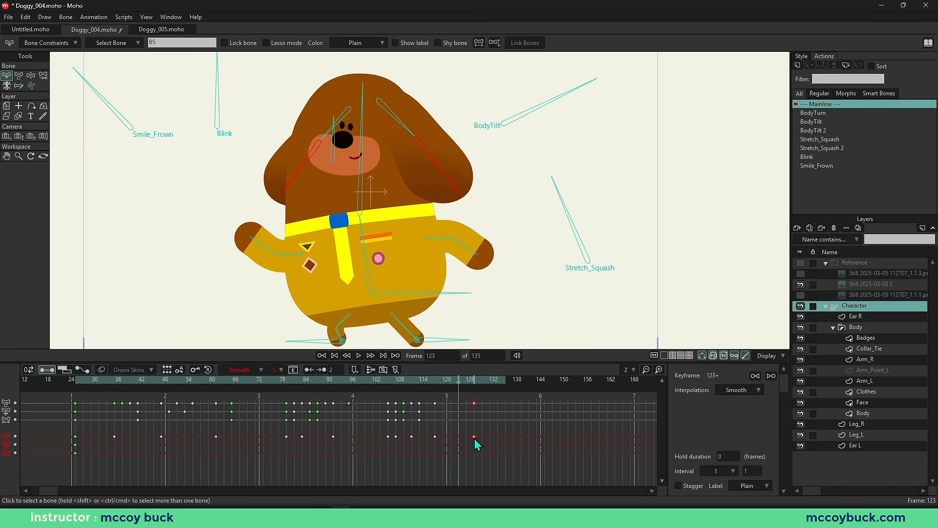
{"action": "key", "text": "space"}
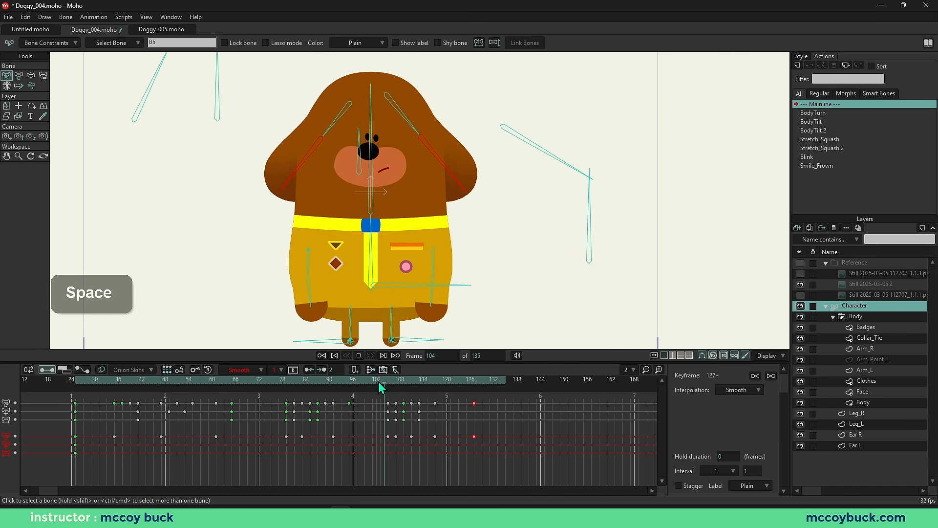
{"action": "left_click_drag", "start_coordinate": [380, 389], "coordinate": [459, 401]}
Step: Select the upper bones of both ears, move their frame 127 keys to frame 123 and replay the final turn
{"action": "key", "text": "b"}
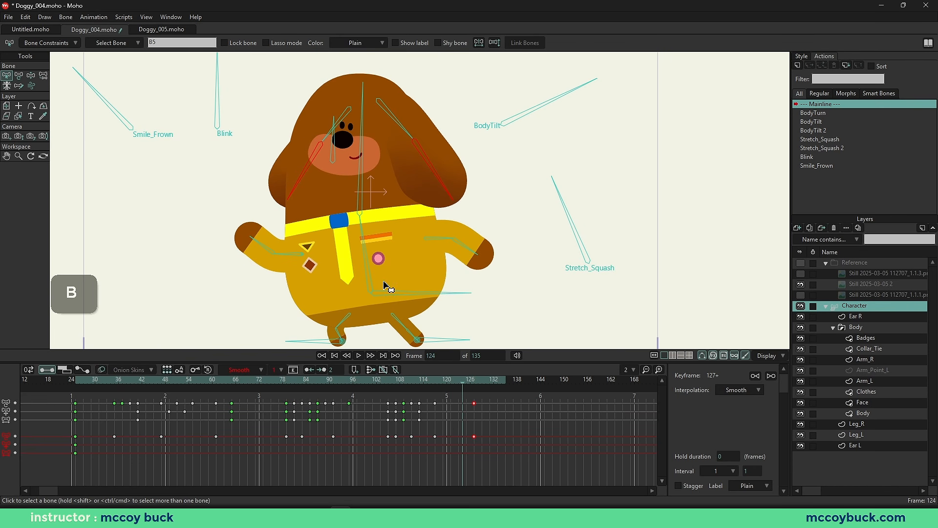
{"action": "left_click", "coordinate": [396, 125], "text": "shift"}
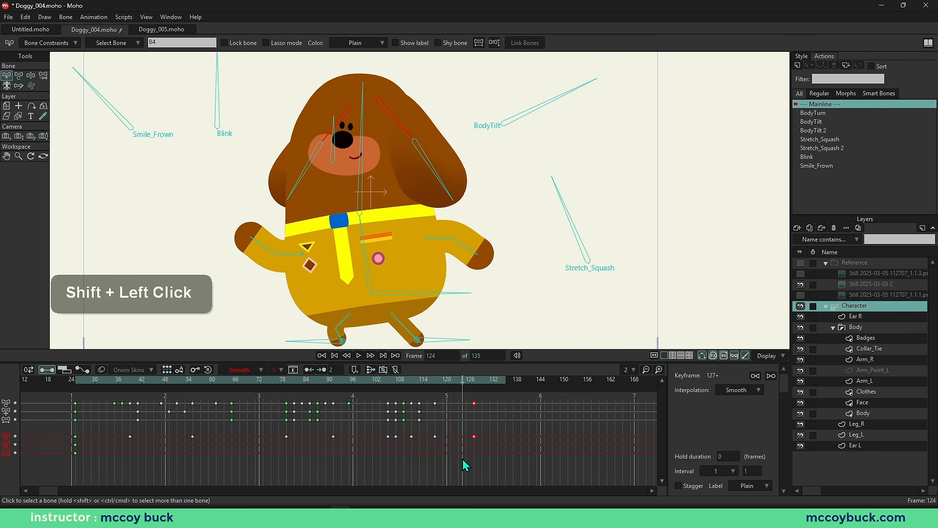
{"action": "mouse_move", "coordinate": [446, 396]}
{"action": "left_mouse_down"}
{"action": "mouse_move", "coordinate": [436, 386]}
{"action": "mouse_move", "coordinate": [455, 390]}
{"action": "left_mouse_up"}
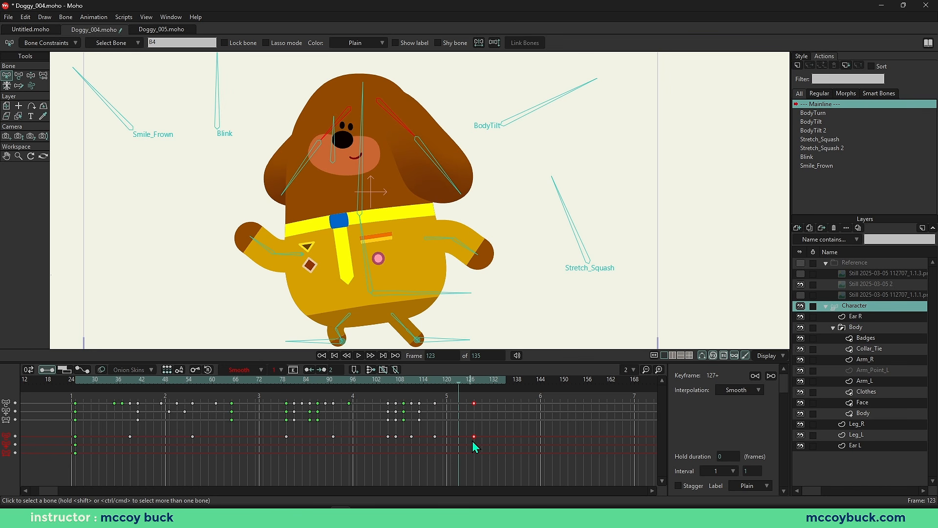
{"action": "left_click_drag", "start_coordinate": [474, 435], "coordinate": [460, 437]}
{"action": "left_click_drag", "start_coordinate": [428, 387], "coordinate": [388, 381]}
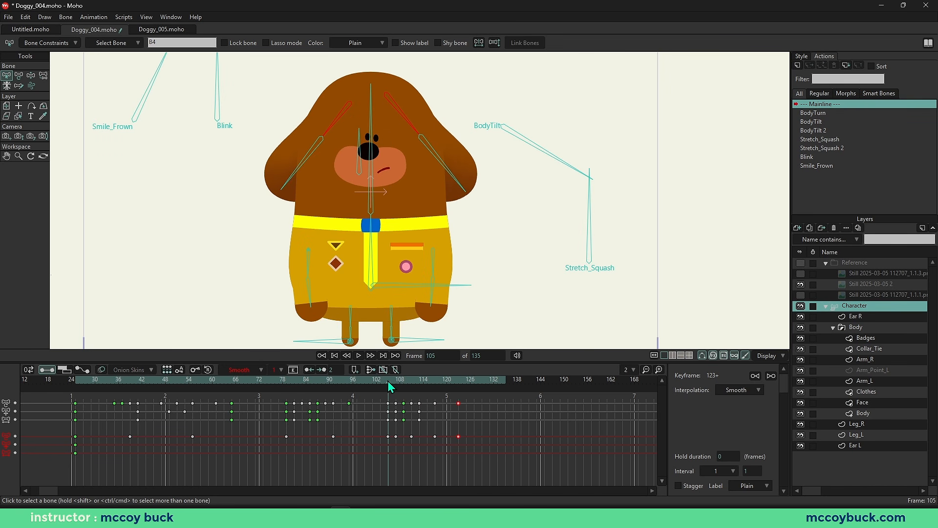
{"action": "key", "text": "space"}
{"action": "key", "text": "space"}
{"action": "key", "text": "space"}
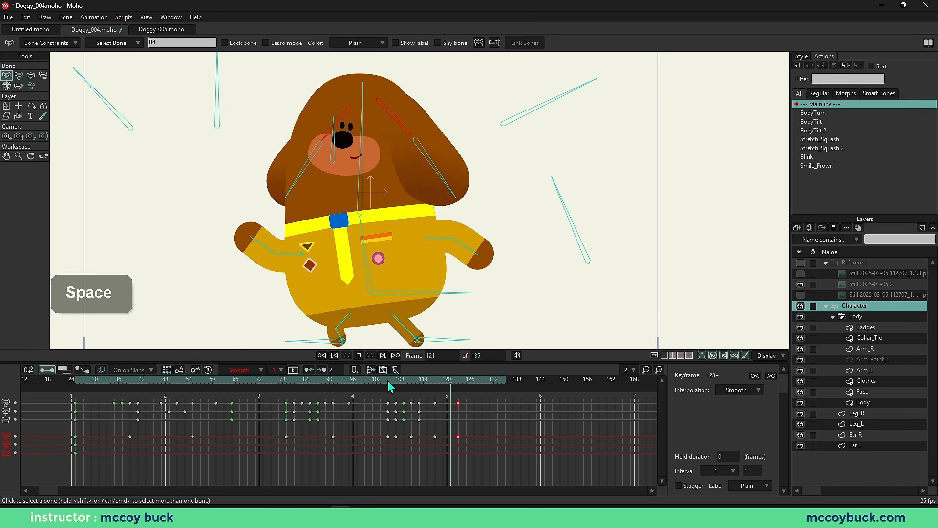
Step: At frame 121, rotate the lower bones of both ears outward for more drag and replay the turn
{"action": "left_click", "coordinate": [448, 397]}
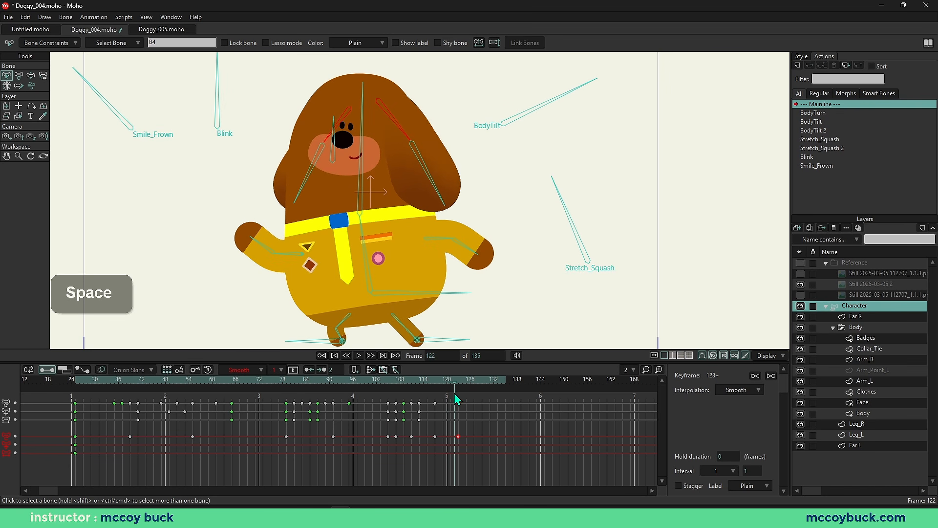
{"action": "mouse_move", "coordinate": [457, 398]}
{"action": "left_mouse_down"}
{"action": "mouse_move", "coordinate": [387, 396]}
{"action": "mouse_move", "coordinate": [458, 400]}
{"action": "mouse_move", "coordinate": [440, 383]}
{"action": "mouse_move", "coordinate": [449, 383]}
{"action": "left_mouse_up"}
{"action": "key", "text": "b"}
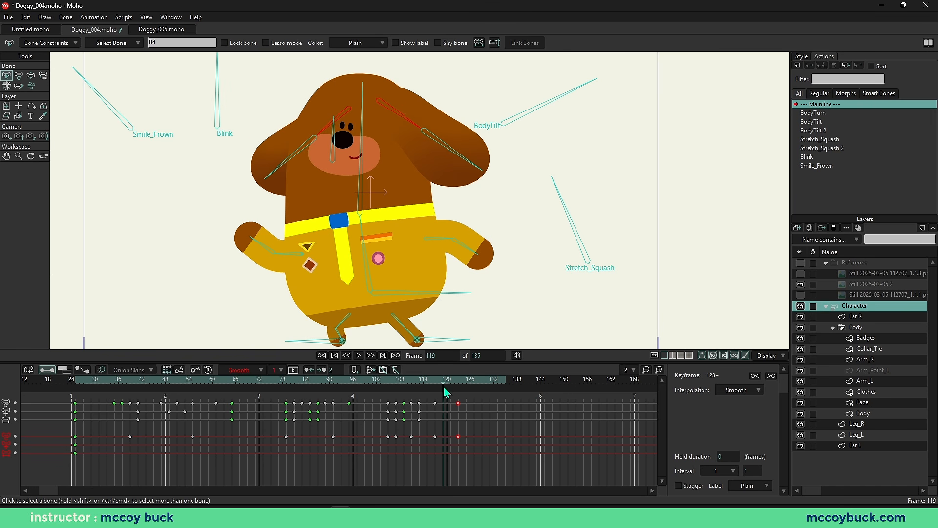
{"action": "key", "text": "b"}
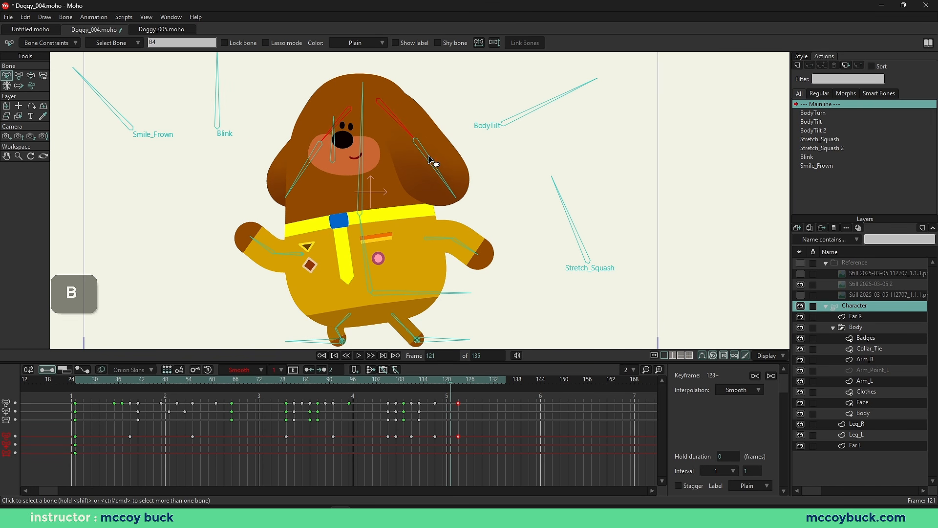
{"action": "left_click", "coordinate": [439, 157]}
{"action": "key", "text": "t"}
{"action": "left_click_drag", "start_coordinate": [298, 178], "coordinate": [291, 172]}
{"action": "key", "text": "b"}
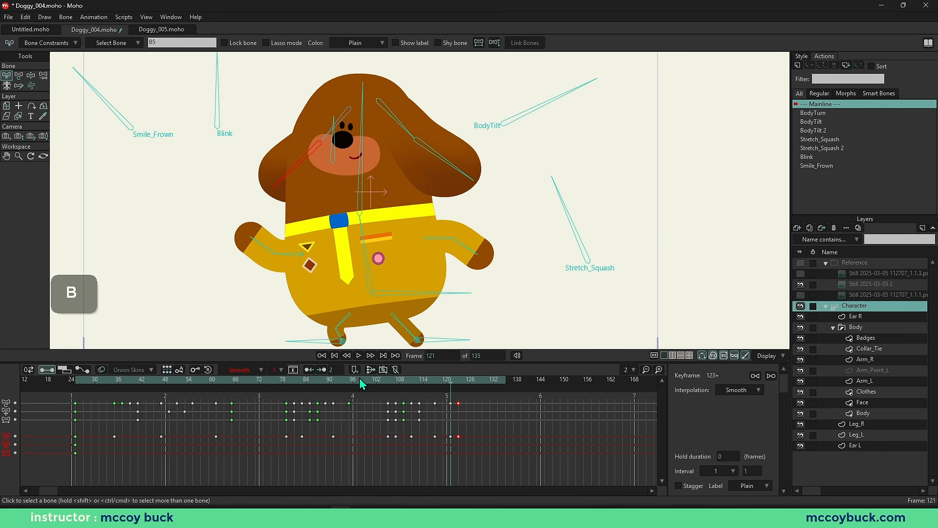
{"action": "left_click_drag", "start_coordinate": [361, 383], "coordinate": [399, 398]}
{"action": "key", "text": "space"}
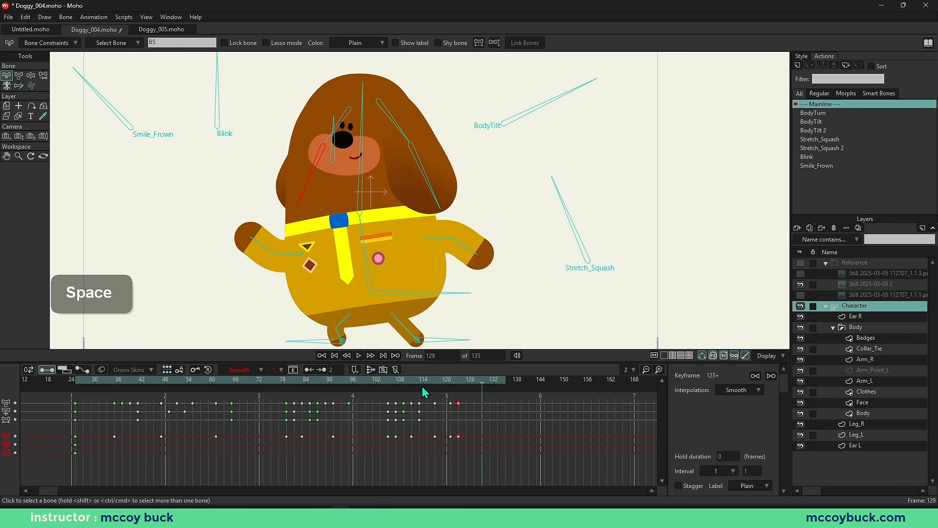
Step: Select both lower ear bones, move their frame 123 keys to frame 129 and replay the turn
{"action": "left_click", "coordinate": [463, 395]}
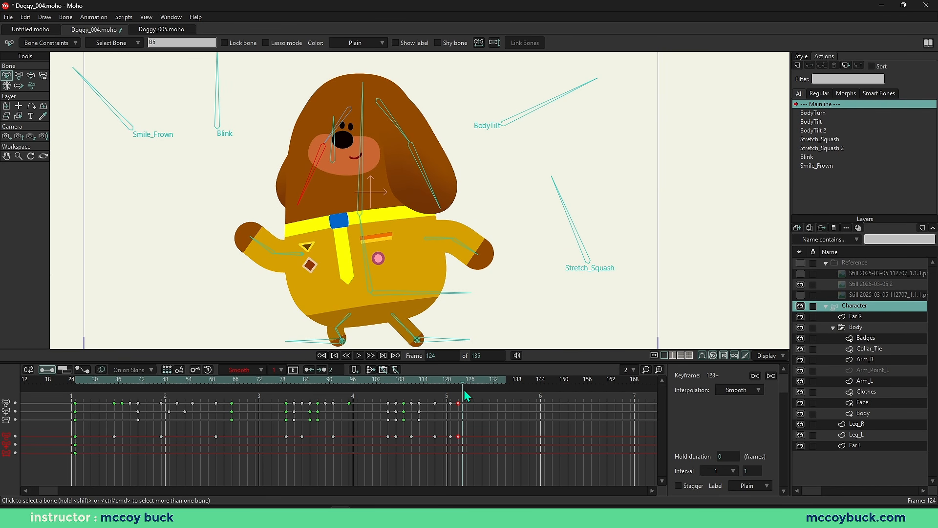
{"action": "key", "text": "b"}
{"action": "left_click", "coordinate": [422, 177], "text": "shift"}
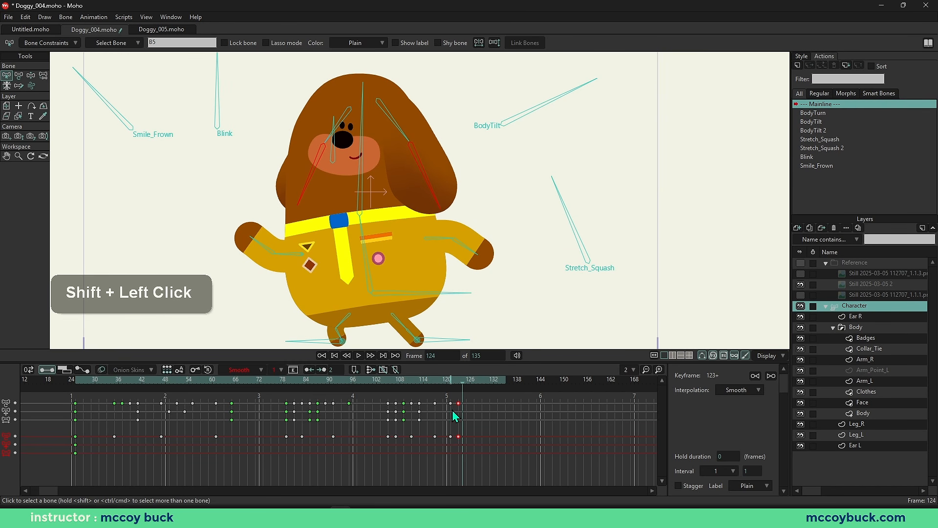
{"action": "left_click", "coordinate": [464, 442]}
{"action": "left_click_drag", "start_coordinate": [459, 437], "coordinate": [482, 436]}
{"action": "left_click_drag", "start_coordinate": [455, 397], "coordinate": [451, 377]}
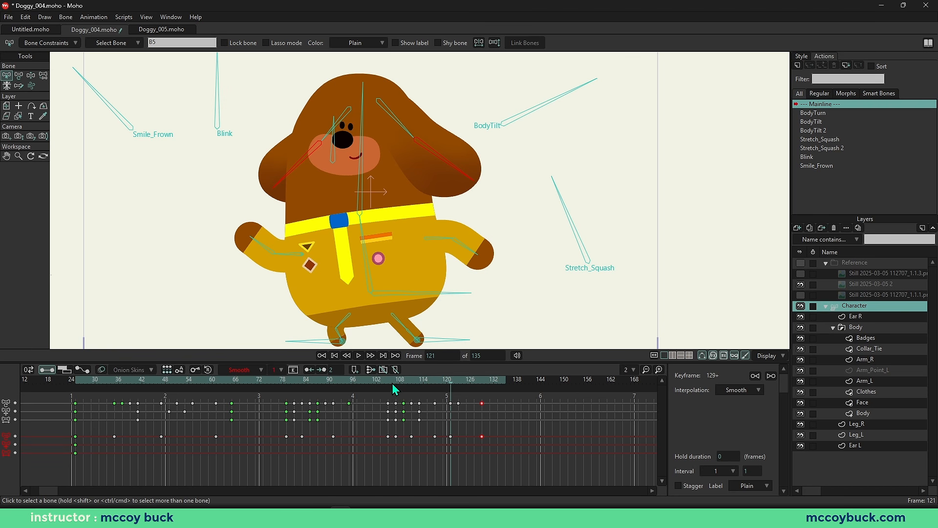
{"action": "left_click_drag", "start_coordinate": [393, 390], "coordinate": [364, 381]}
{"action": "key", "text": "space"}
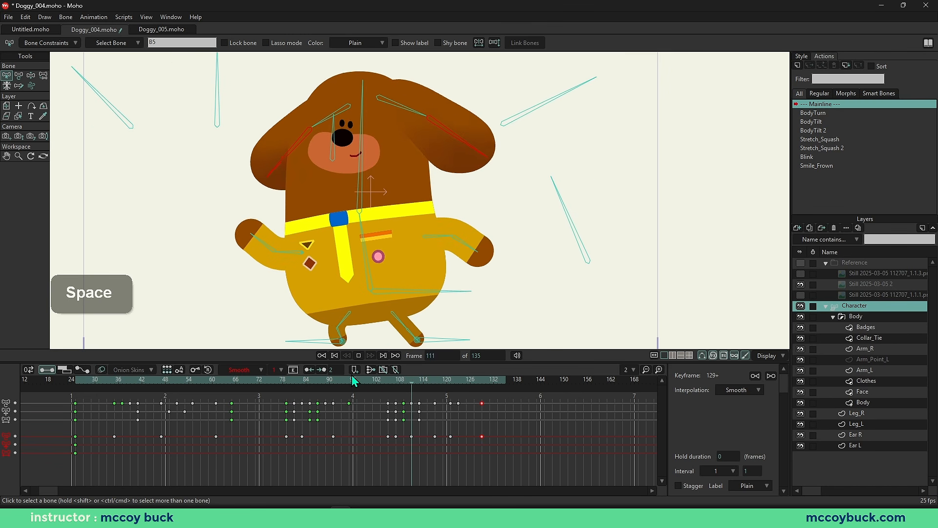
{"action": "key", "text": "space"}
Step: At frame 127, rotate the upper bones of both ears slightly outward, the near ear's to about 220°
{"action": "key", "text": "b"}
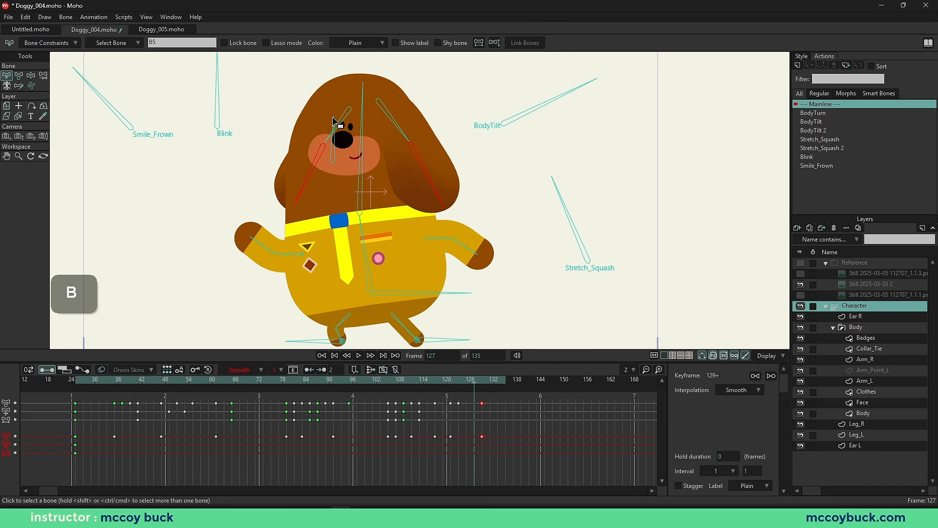
{"action": "left_click", "coordinate": [336, 121]}
{"action": "left_click_drag", "start_coordinate": [452, 386], "coordinate": [476, 393]}
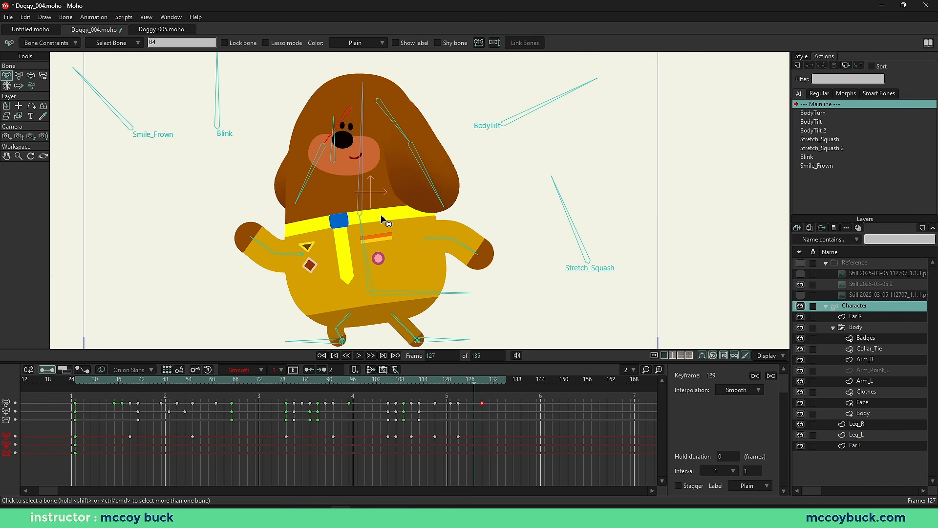
{"action": "scroll", "coordinate": [360, 151], "scroll_direction": "up", "scroll_amount": 4}
{"action": "key", "text": "t"}
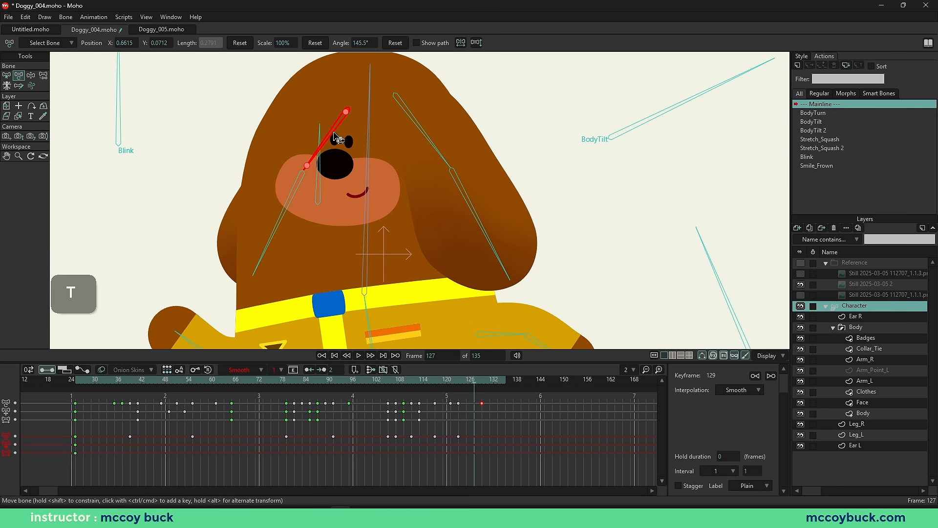
{"action": "left_click_drag", "start_coordinate": [337, 138], "coordinate": [333, 142]}
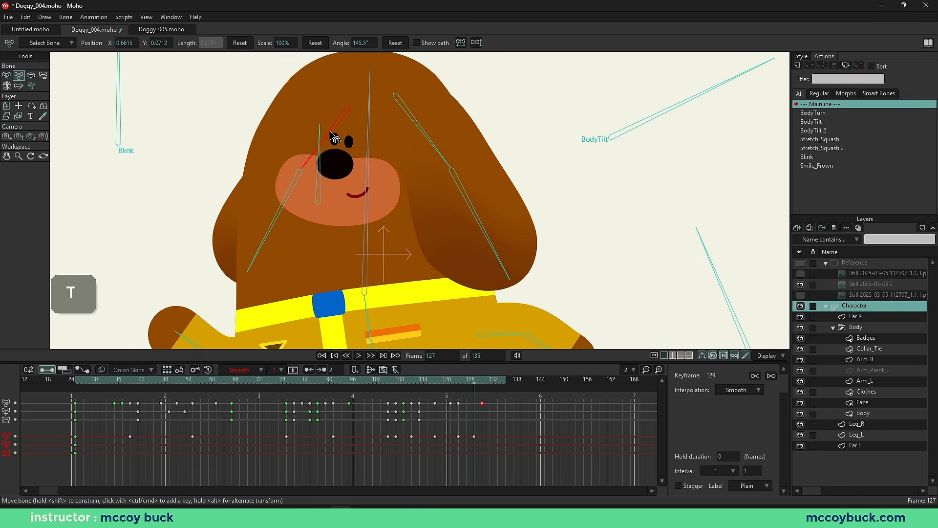
{"action": "left_click", "coordinate": [424, 132]}
{"action": "scroll", "coordinate": [425, 132], "scroll_direction": "down", "scroll_amount": 4}
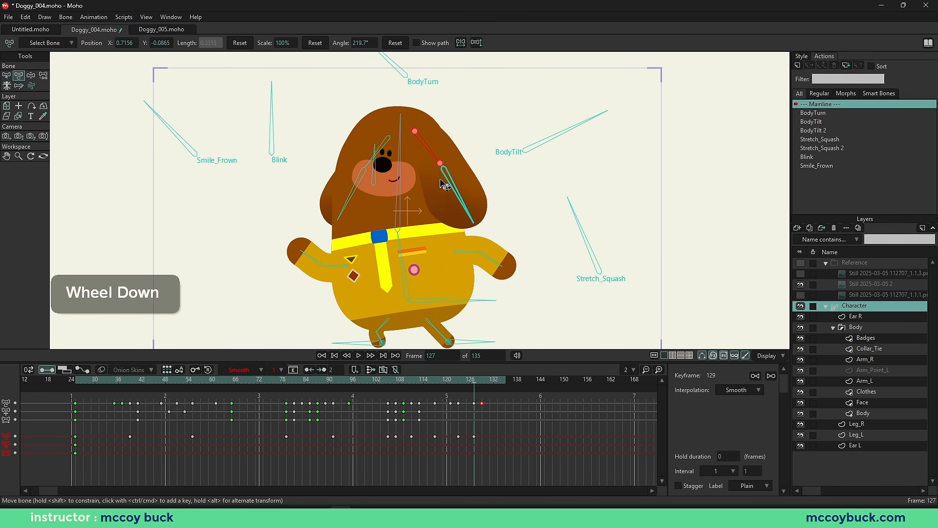
Step: At frame 133, rotate the lower bones of both ears outward and scrub through the settle
{"action": "key", "text": "b"}
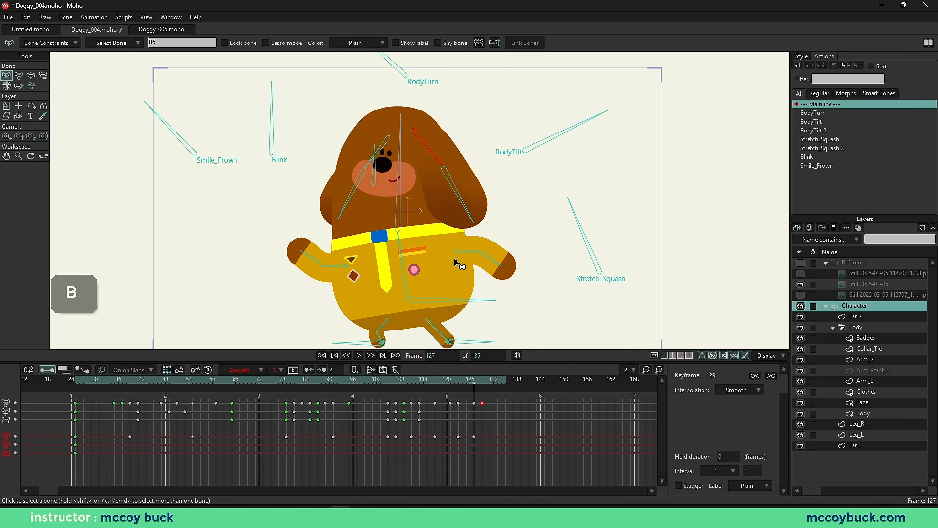
{"action": "left_click", "coordinate": [457, 193], "text": "shift"}
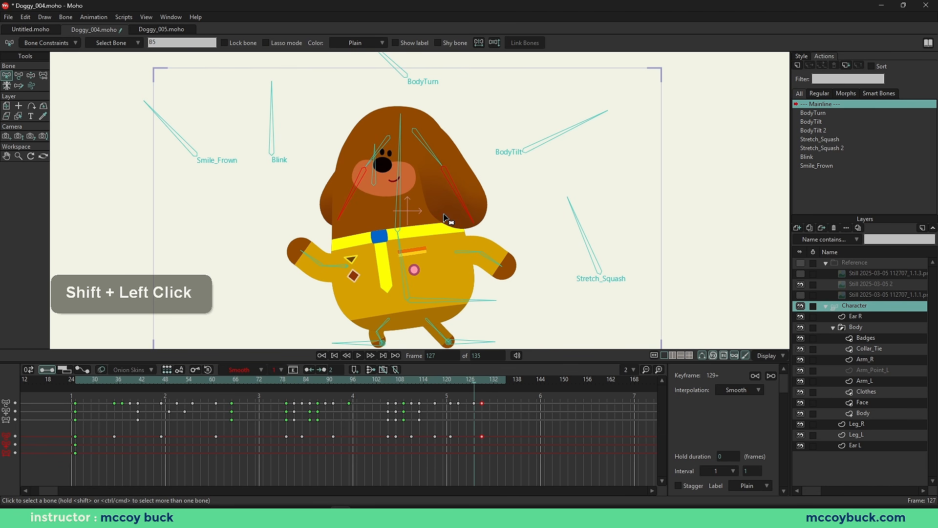
{"action": "left_click_drag", "start_coordinate": [444, 378], "coordinate": [485, 413]}
{"action": "key", "text": "b"}
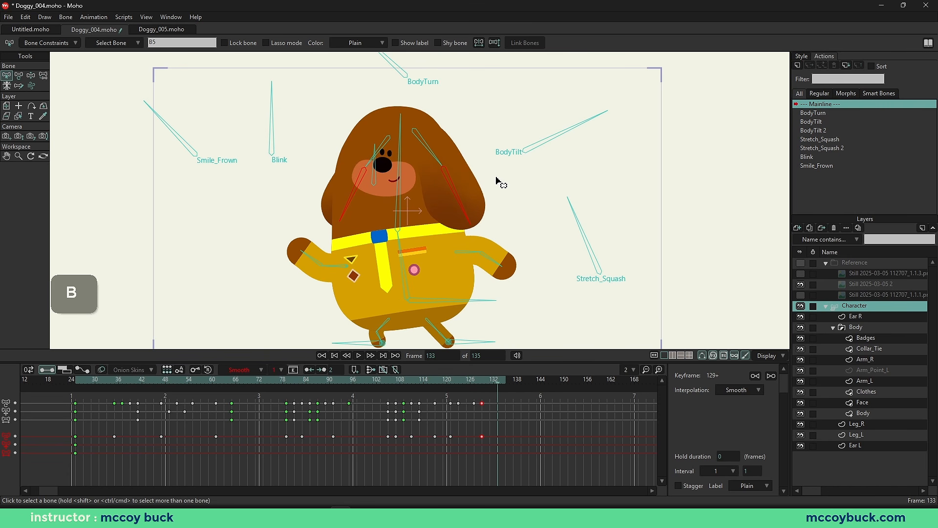
{"action": "left_click", "coordinate": [467, 215]}
{"action": "key", "text": "t"}
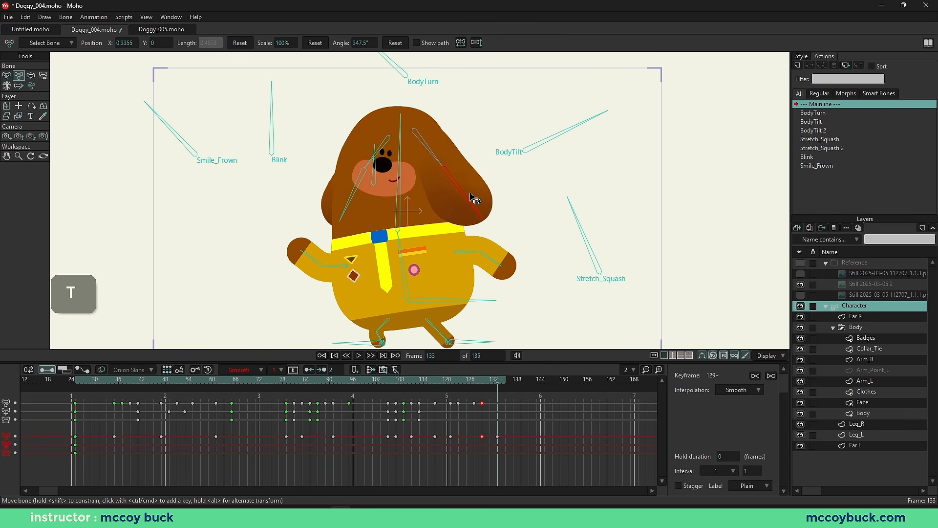
{"action": "left_click", "coordinate": [349, 194]}
{"action": "left_click", "coordinate": [491, 381]}
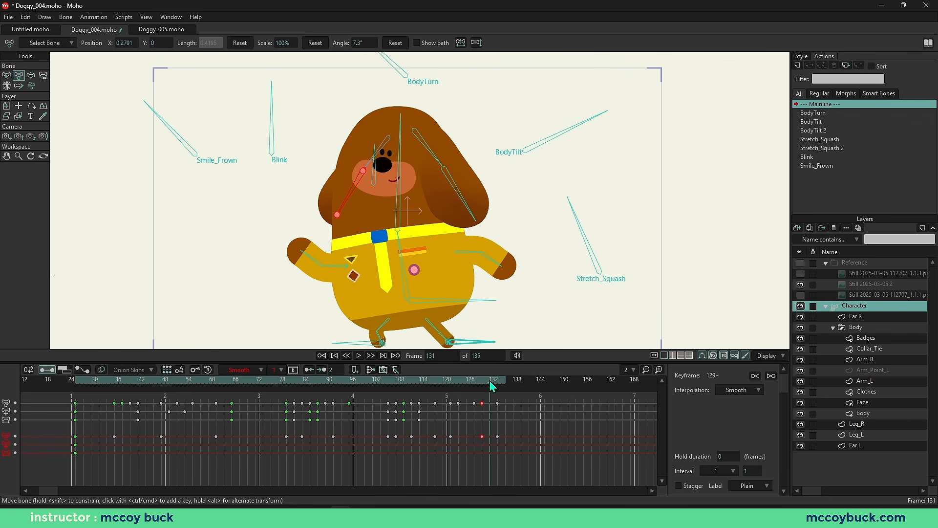
{"action": "left_click_drag", "start_coordinate": [491, 386], "coordinate": [457, 391]}
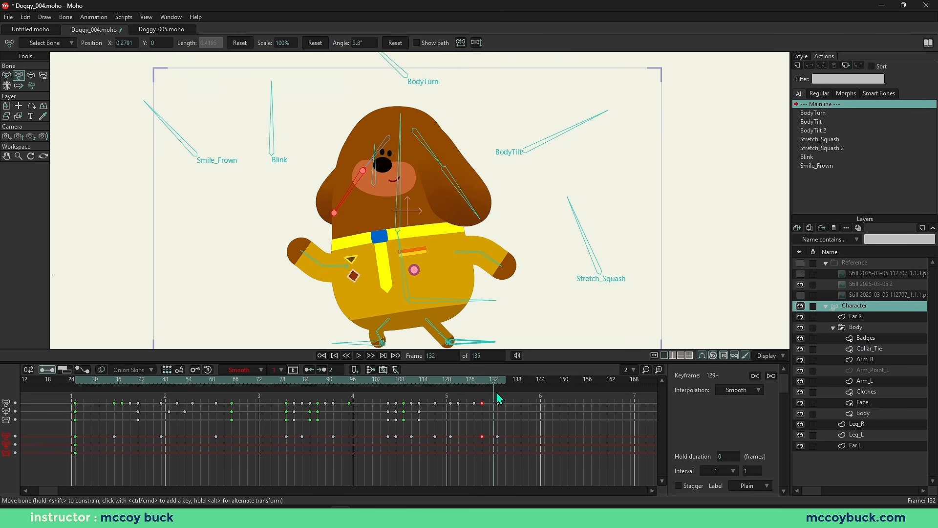
Step: Refine the frame 133 pose by rotating both lower ear bones slightly inward, the far ear's to about 8°
{"action": "scroll", "coordinate": [490, 201], "scroll_direction": "up", "scroll_amount": 1}
{"action": "key", "text": "b"}
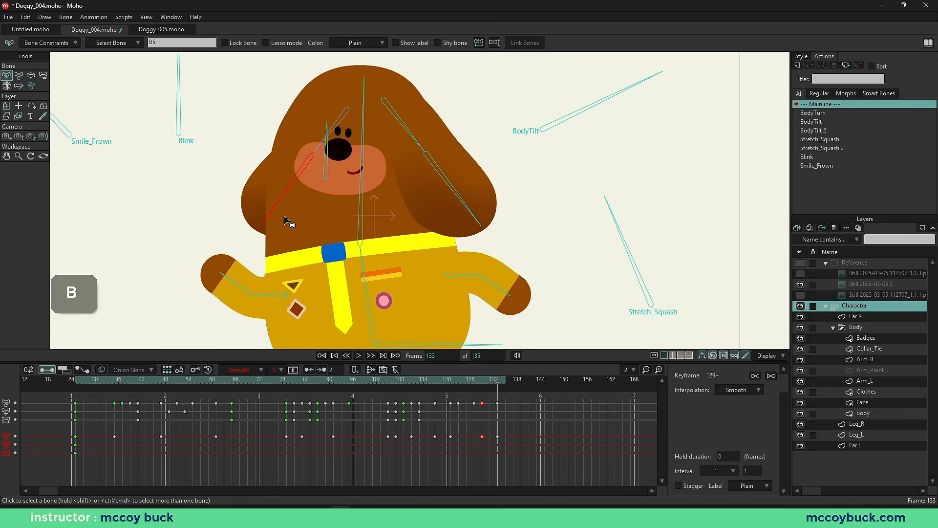
{"action": "key", "text": "t"}
{"action": "left_click_drag", "start_coordinate": [280, 207], "coordinate": [285, 210]}
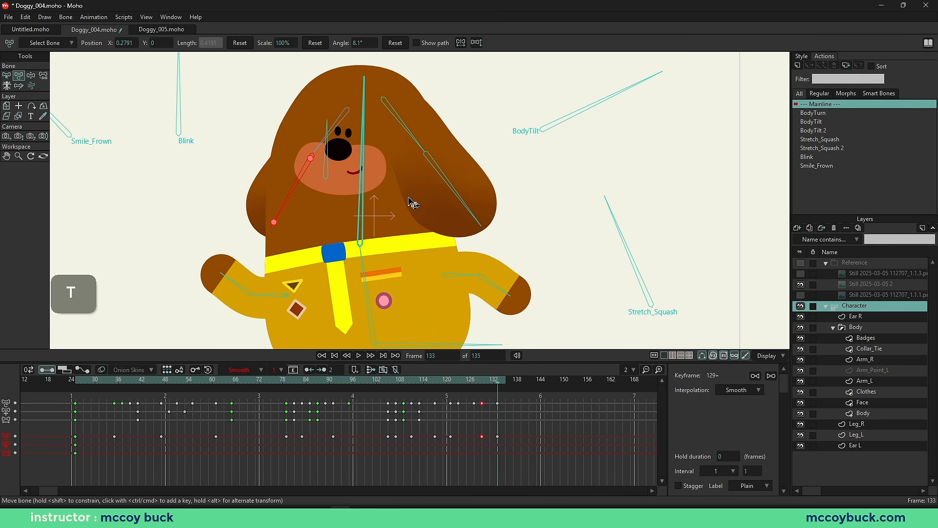
{"action": "left_click_drag", "start_coordinate": [428, 197], "coordinate": [425, 197]}
{"action": "key", "text": "b"}
{"action": "scroll", "coordinate": [520, 201], "scroll_direction": "down", "scroll_amount": 1}
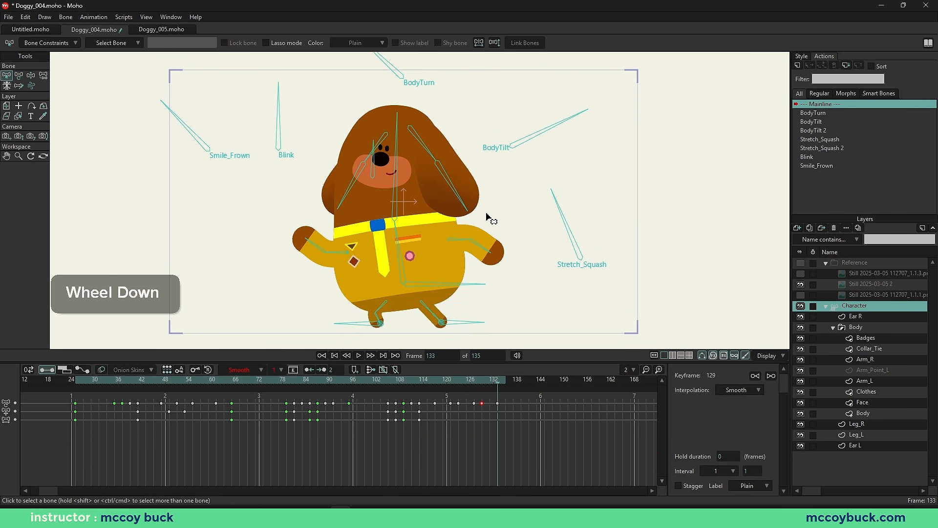
Step: Replay the animation through the final turn to check the ears' follow-through and settle
{"action": "key", "text": "space"}
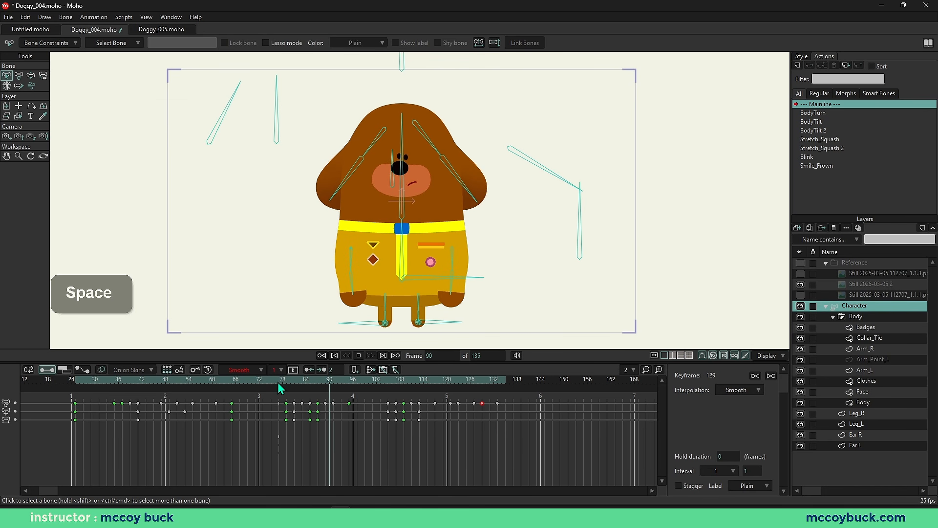
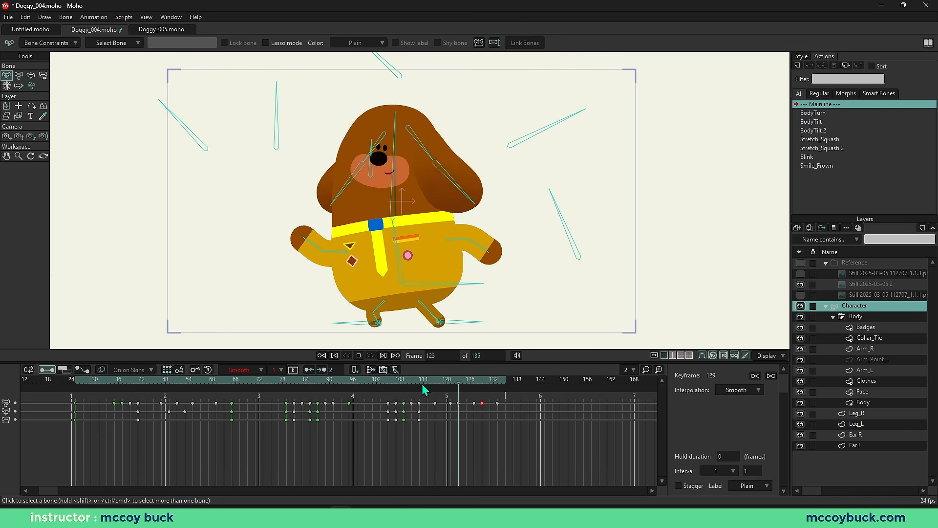
{"action": "key", "text": "space"}
{"action": "left_click", "coordinate": [315, 380], "text": "ctrl"}
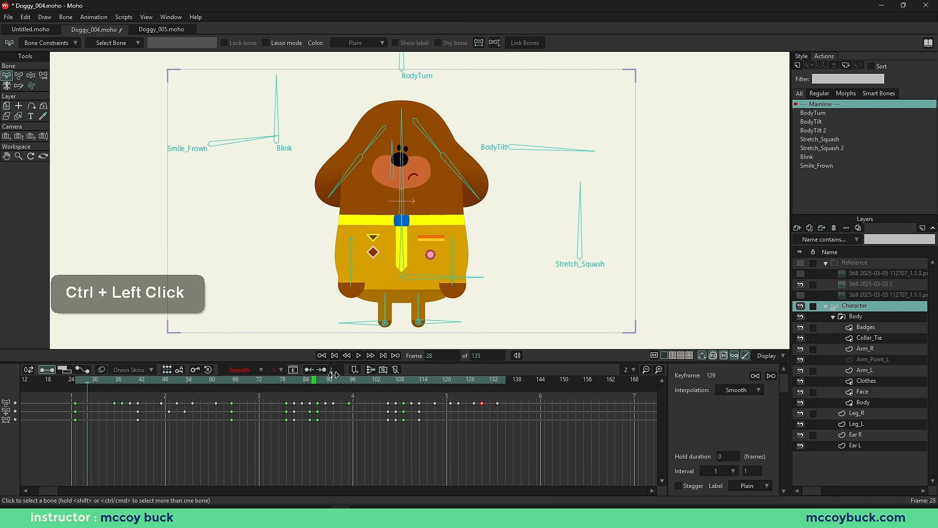
{"action": "key", "text": "space"}
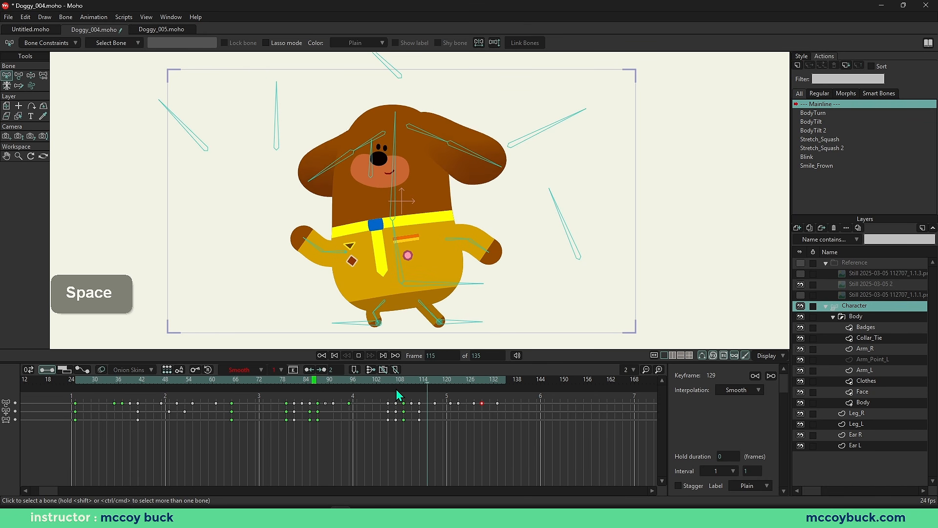
{"action": "key", "text": "space"}
Step: Select both upper ear bones, move their frame 123 and 127 keys to frames 121 and 125 and replay the turn
{"action": "left_click_drag", "start_coordinate": [388, 384], "coordinate": [474, 384]}
{"action": "key", "text": "b"}
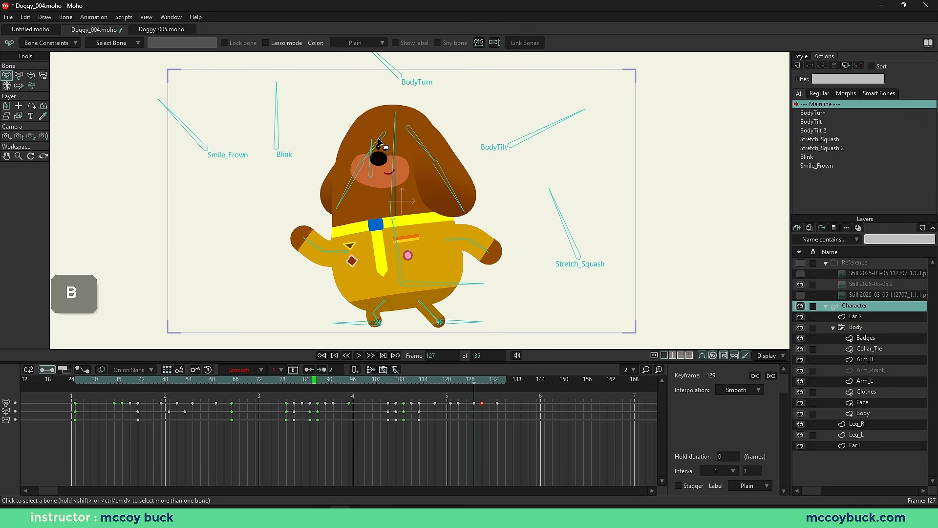
{"action": "left_click", "coordinate": [381, 140]}
{"action": "left_click", "coordinate": [425, 142], "text": "shift"}
{"action": "left_click_drag", "start_coordinate": [405, 380], "coordinate": [463, 398]}
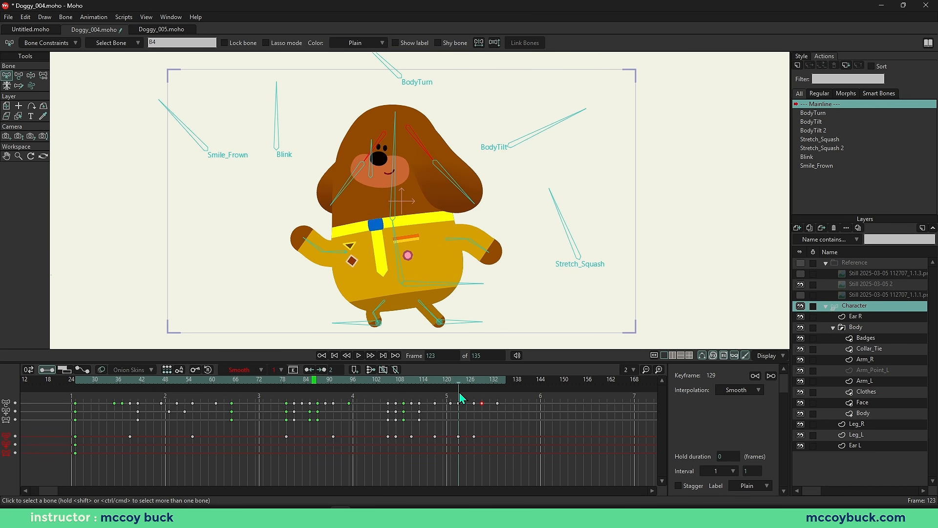
{"action": "scroll", "coordinate": [468, 461], "scroll_direction": "up", "scroll_amount": 1}
{"action": "mouse_move", "coordinate": [446, 431]}
{"action": "left_mouse_down"}
{"action": "mouse_move", "coordinate": [465, 442]}
{"action": "mouse_move", "coordinate": [450, 441]}
{"action": "left_mouse_up"}
{"action": "key", "text": "space"}
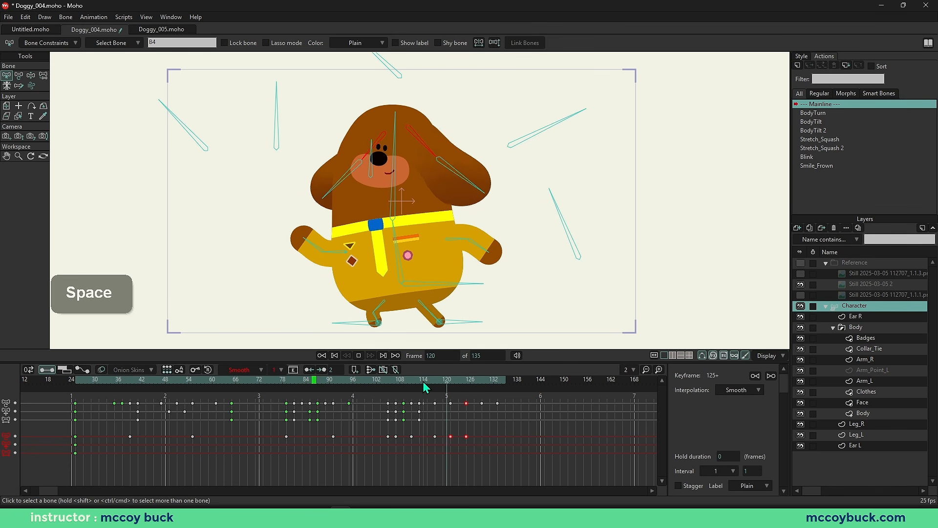
Step: At frame 117, rotate the upper ear bone B4 slightly upward to about 120°, and deselect the bones
{"action": "left_click", "coordinate": [436, 390]}
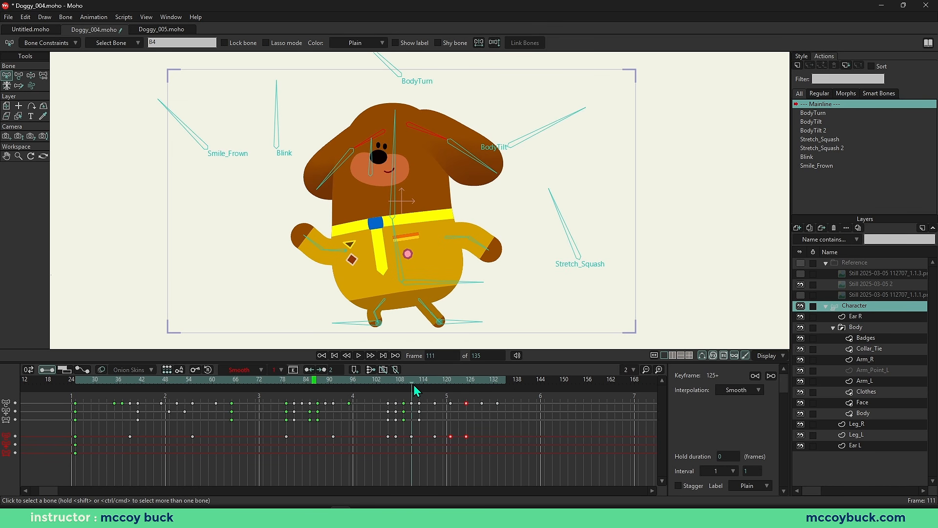
{"action": "mouse_move", "coordinate": [437, 393]}
{"action": "left_mouse_down"}
{"action": "mouse_move", "coordinate": [388, 391]}
{"action": "mouse_move", "coordinate": [444, 395]}
{"action": "mouse_move", "coordinate": [411, 400]}
{"action": "mouse_move", "coordinate": [437, 401]}
{"action": "left_mouse_up"}
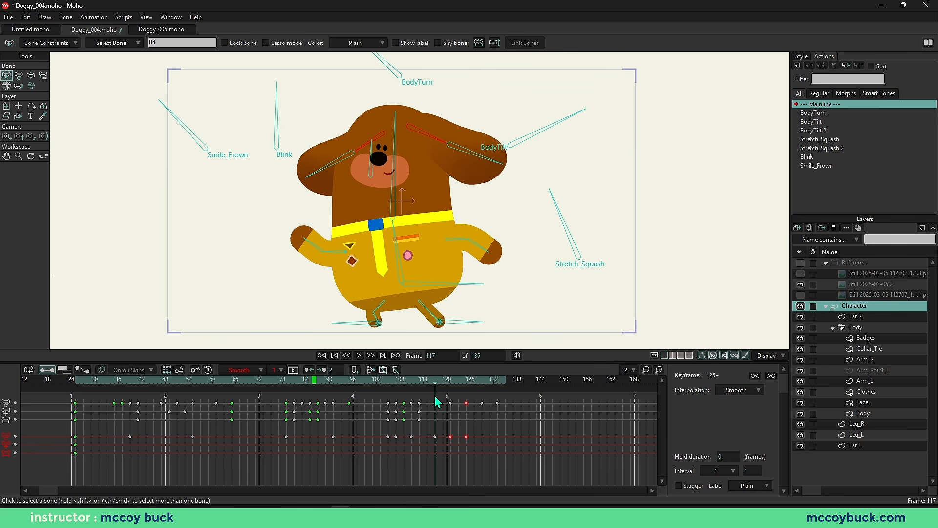
{"action": "scroll", "coordinate": [345, 170], "scroll_direction": "up", "scroll_amount": 3}
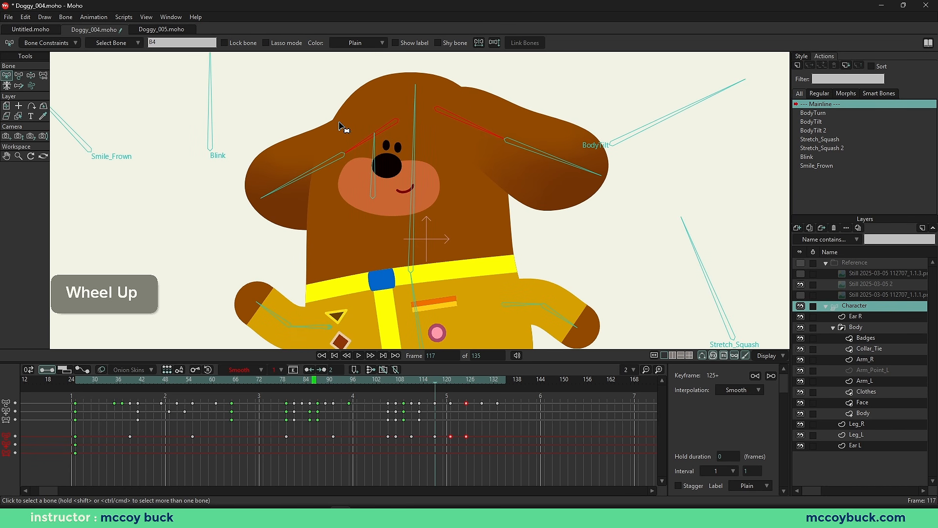
{"action": "key", "text": "b"}
{"action": "key", "text": "t"}
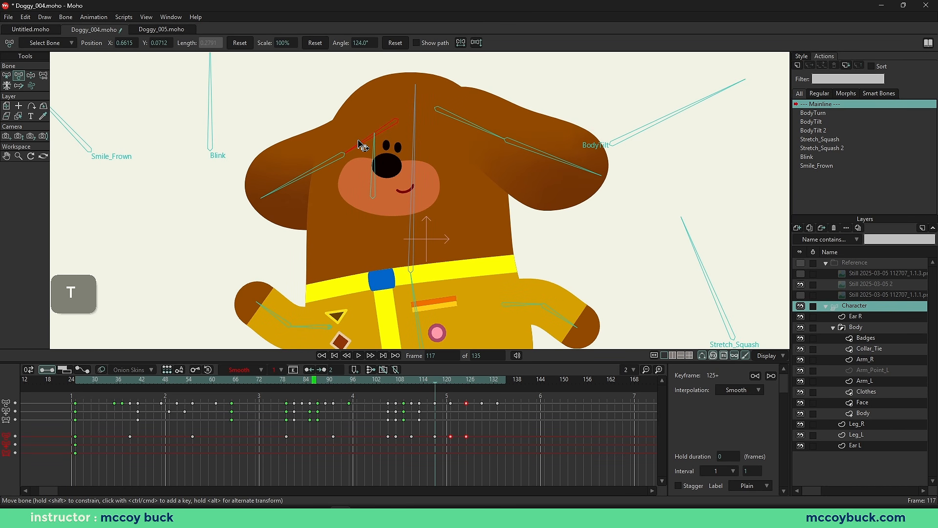
{"action": "left_click_drag", "start_coordinate": [362, 146], "coordinate": [362, 141]}
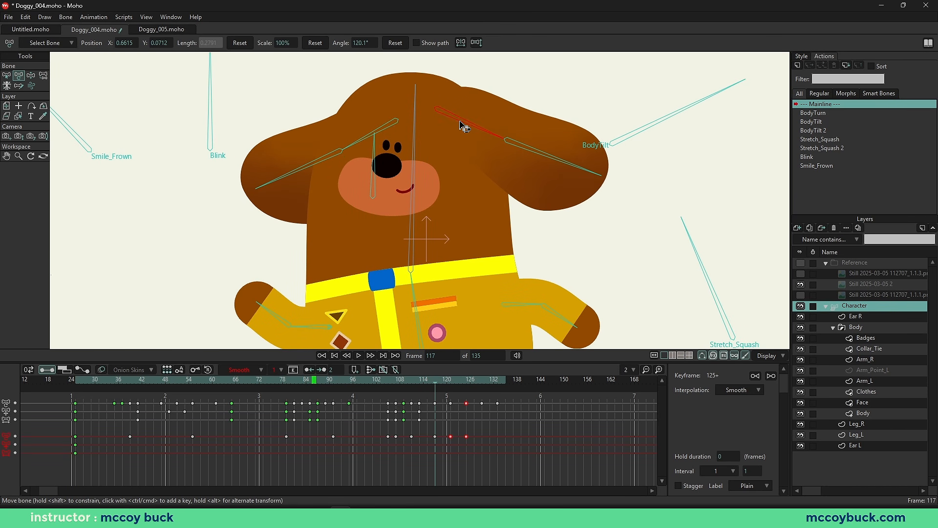
{"action": "key", "text": "b"}
{"action": "left_click", "coordinate": [560, 226]}
{"action": "scroll", "coordinate": [519, 236], "scroll_direction": "down", "scroll_amount": 2}
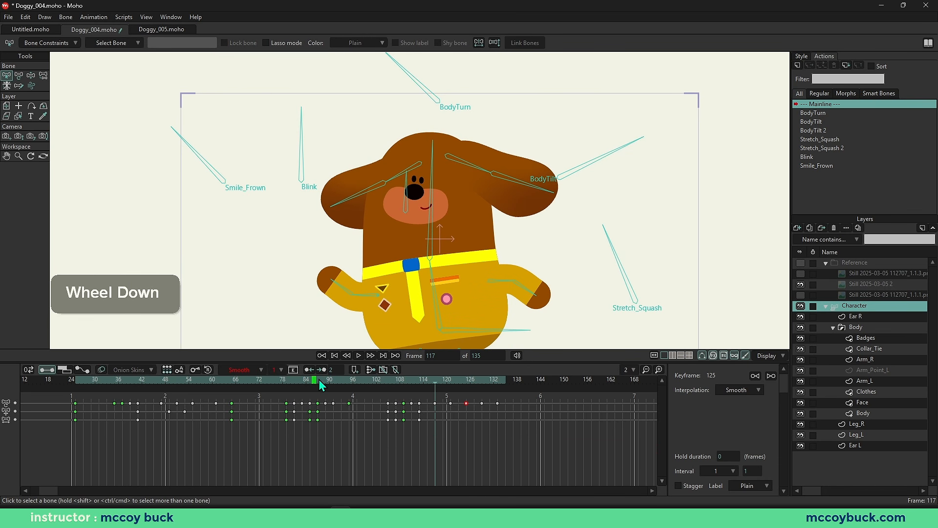
Step: Replay the animation with the bones hidden to check the ears' drag through the final turn
{"action": "key", "text": "space"}
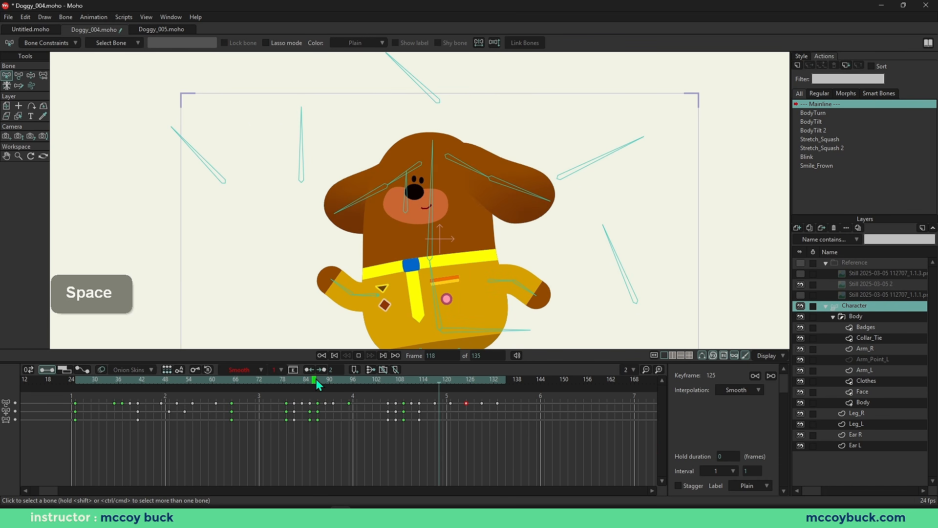
{"action": "key", "text": "space"}
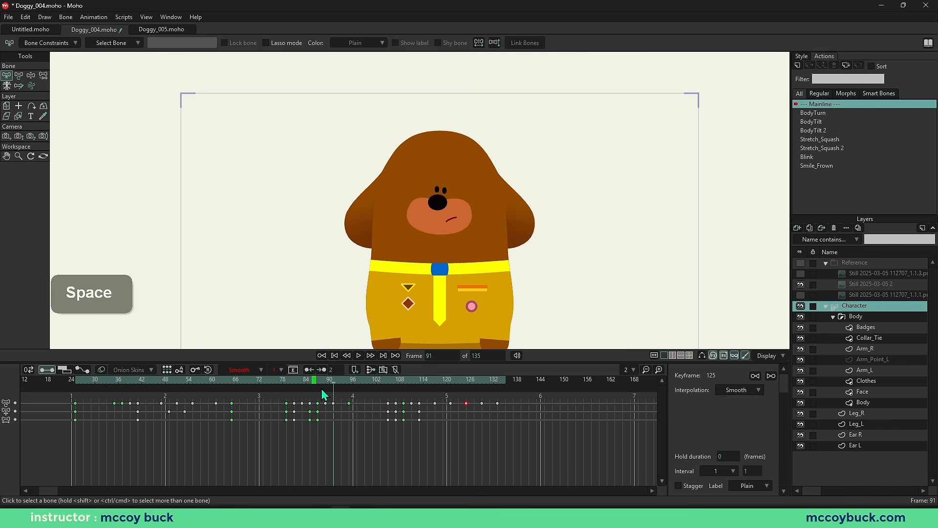
{"action": "key", "text": "space"}
{"action": "scroll", "coordinate": [314, 209], "scroll_direction": "down", "scroll_amount": 3}
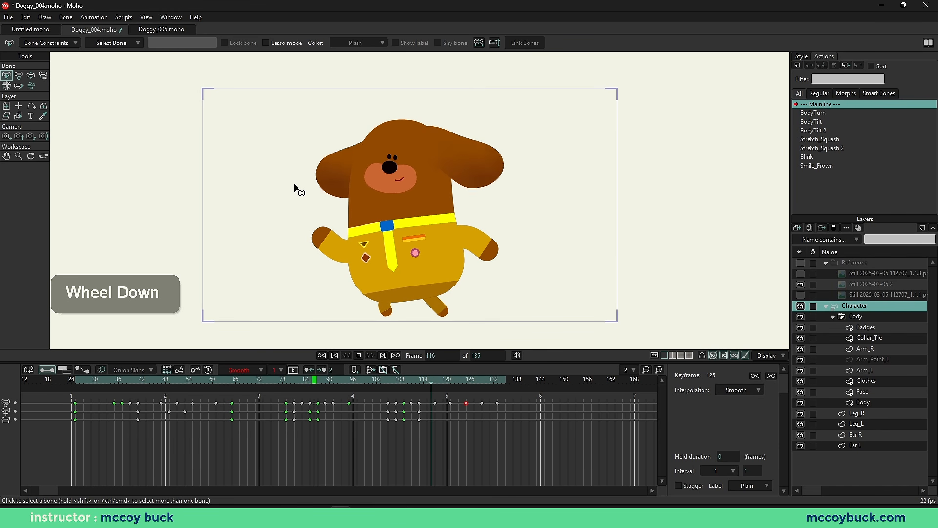
{"action": "key", "text": "space"}
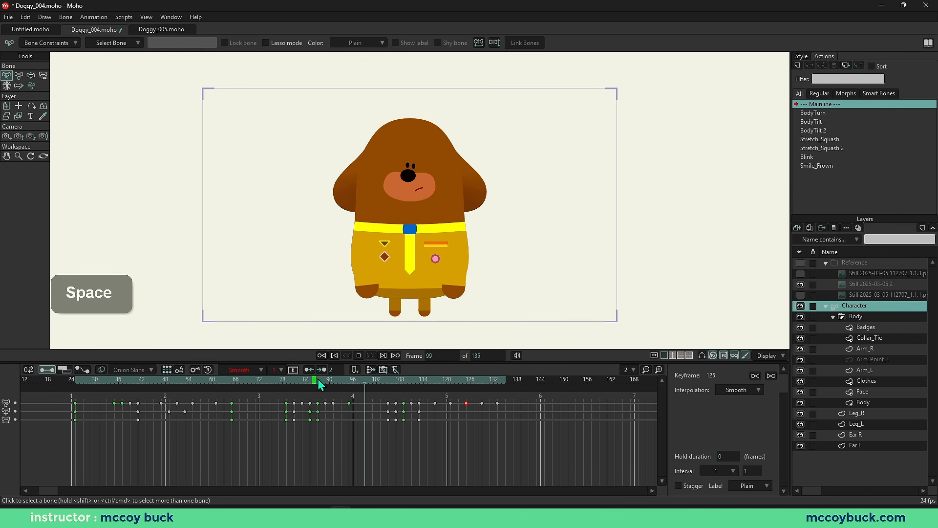
{"action": "key", "text": "space"}
{"action": "key", "text": "space"}
Step: Show the rotation curve of upper ear bone B4 as a graph and raise its key at frame 111
{"action": "left_click", "coordinate": [415, 390]}
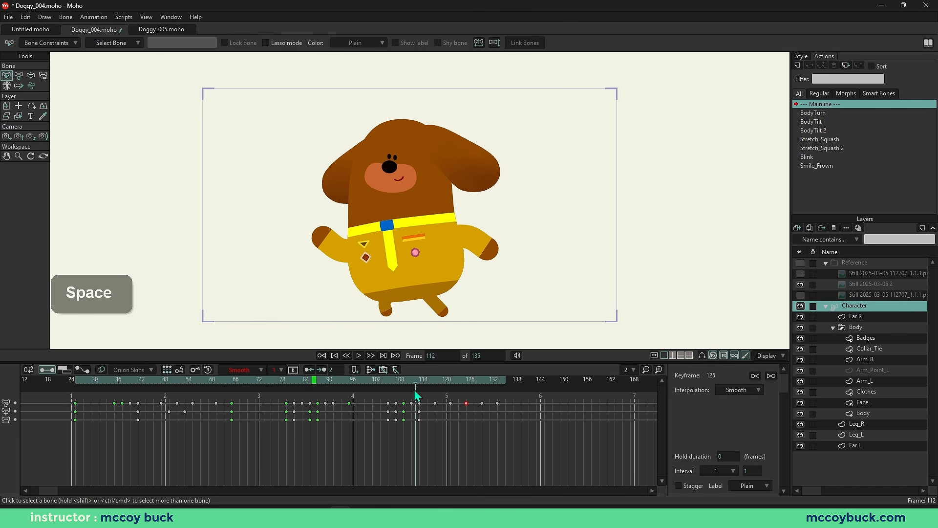
{"action": "mouse_move", "coordinate": [414, 389]}
{"action": "left_mouse_down"}
{"action": "mouse_move", "coordinate": [394, 391]}
{"action": "mouse_move", "coordinate": [416, 391]}
{"action": "left_mouse_up"}
{"action": "key", "text": "b"}
{"action": "left_click", "coordinate": [391, 146]}
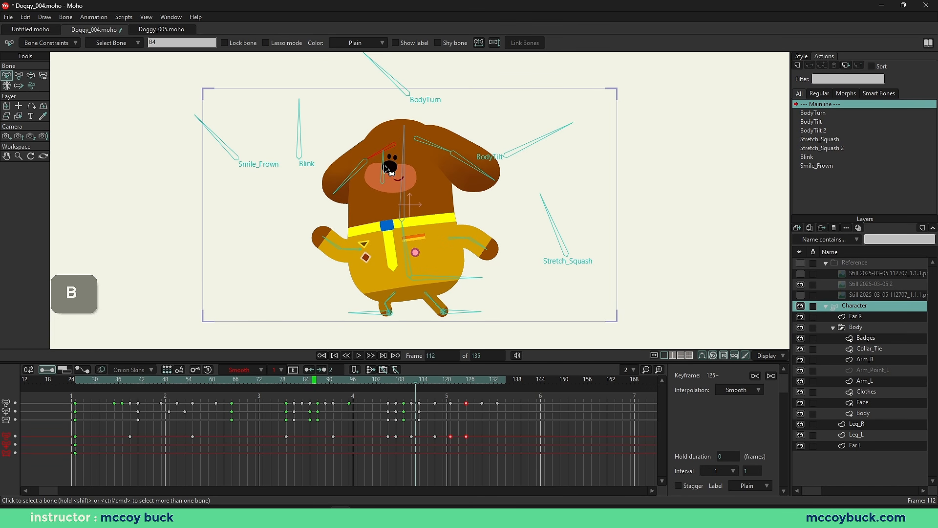
{"action": "left_click", "coordinate": [82, 369]}
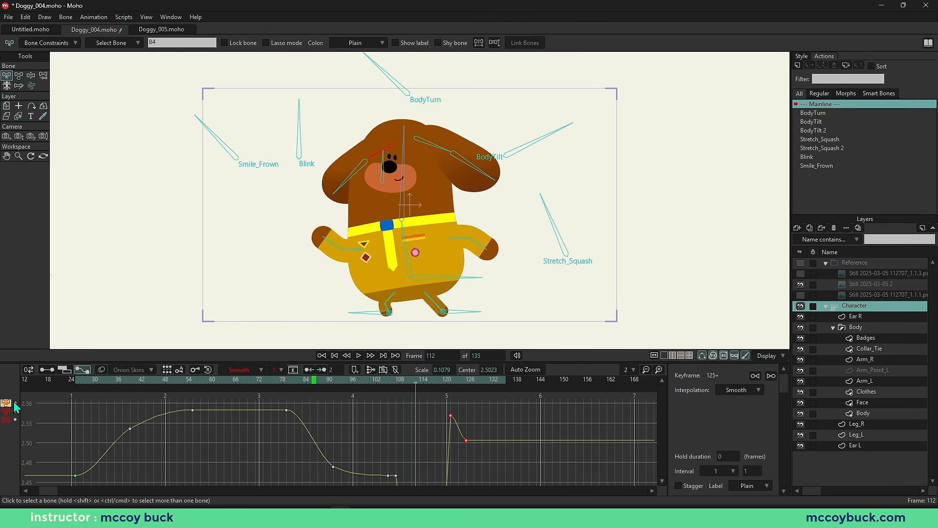
{"action": "left_click", "coordinate": [6, 405]}
{"action": "mouse_move", "coordinate": [360, 403]}
{"action": "left_mouse_down"}
{"action": "mouse_move", "coordinate": [291, 401]}
{"action": "mouse_move", "coordinate": [247, 383]}
{"action": "mouse_move", "coordinate": [368, 407]}
{"action": "mouse_move", "coordinate": [343, 408]}
{"action": "left_mouse_up"}
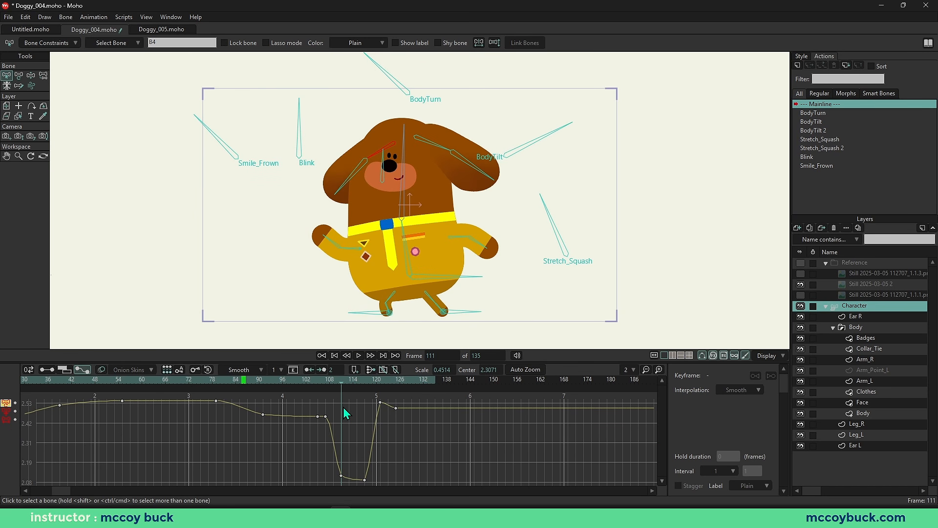
{"action": "left_click", "coordinate": [341, 474]}
{"action": "left_click_drag", "start_coordinate": [341, 473], "coordinate": [341, 453]}
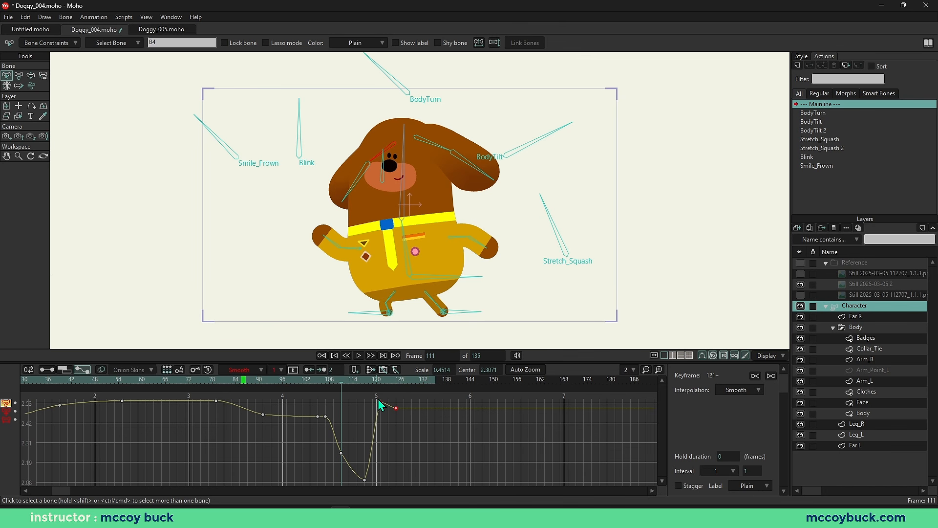
Step: Shift B4's rotation keys at frames 121 and 125 to frames 125 and 129, and add an in-between key at frame 121
{"action": "left_click_drag", "start_coordinate": [380, 402], "coordinate": [400, 408]}
{"action": "key", "text": "ctrl+z"}
{"action": "left_click", "coordinate": [375, 457]}
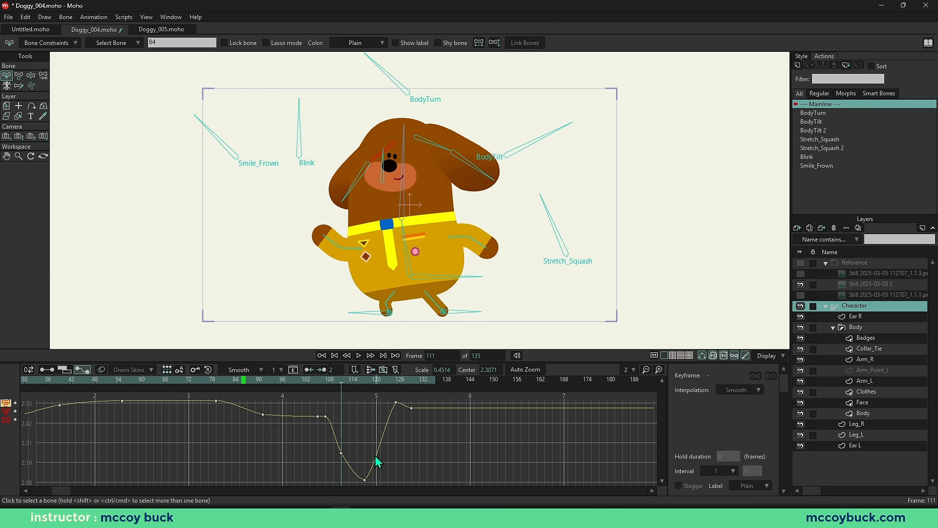
{"action": "left_click", "coordinate": [380, 462]}
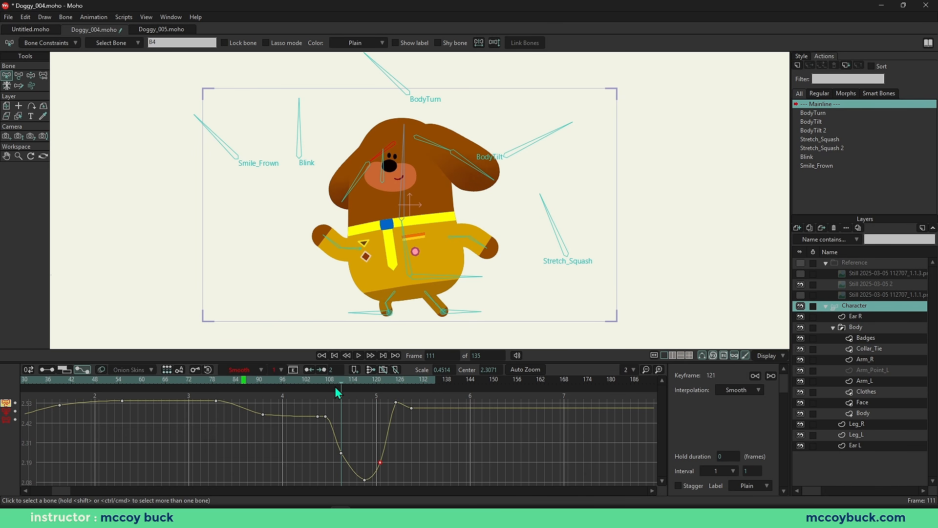
Step: Replay and scrub the final turn to check the reshaped motion of ear bone B4
{"action": "left_click", "coordinate": [277, 385]}
{"action": "key", "text": "space"}
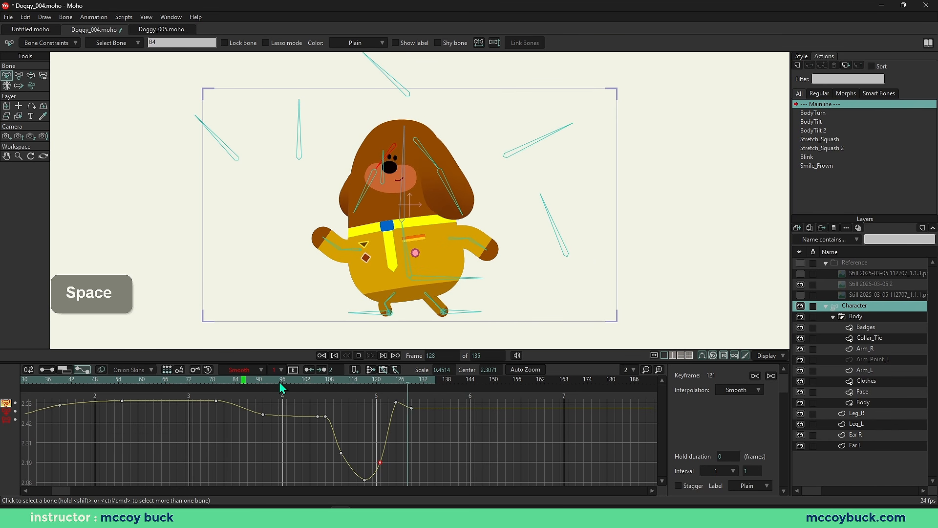
{"action": "left_click_drag", "start_coordinate": [279, 382], "coordinate": [310, 389]}
Step: Return to the keyframe view, select both bones of B4's ear, shift their frame 111–133 keys two frames earlier, and replay the turn
{"action": "left_click", "coordinate": [48, 370]}
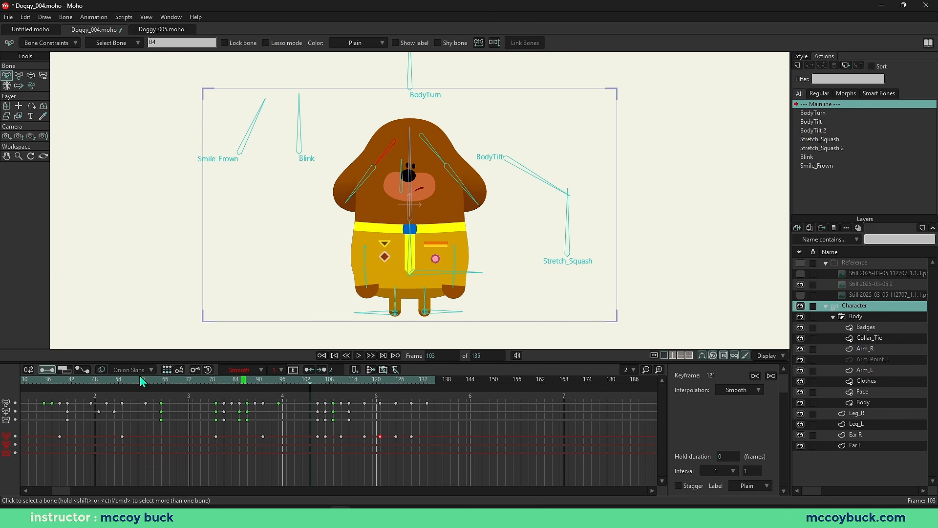
{"action": "left_click", "coordinate": [370, 179], "text": "shift"}
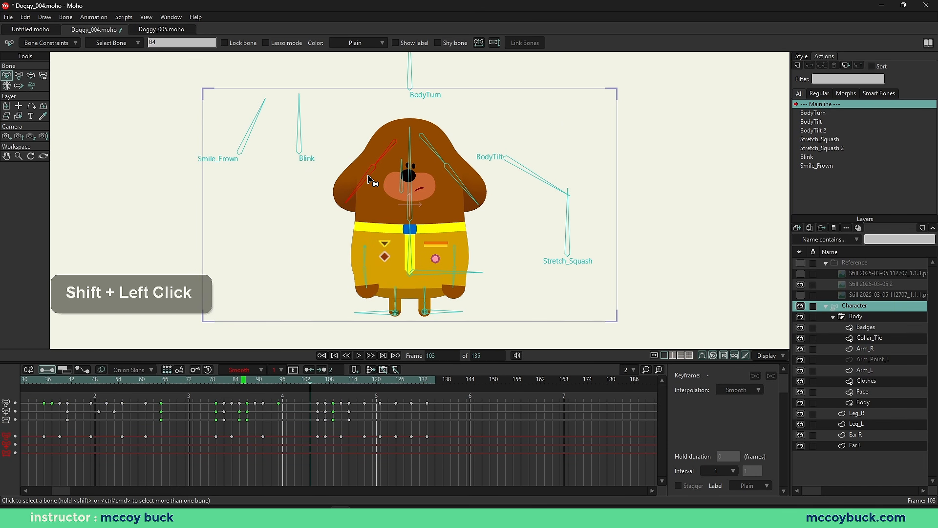
{"action": "key", "text": "space"}
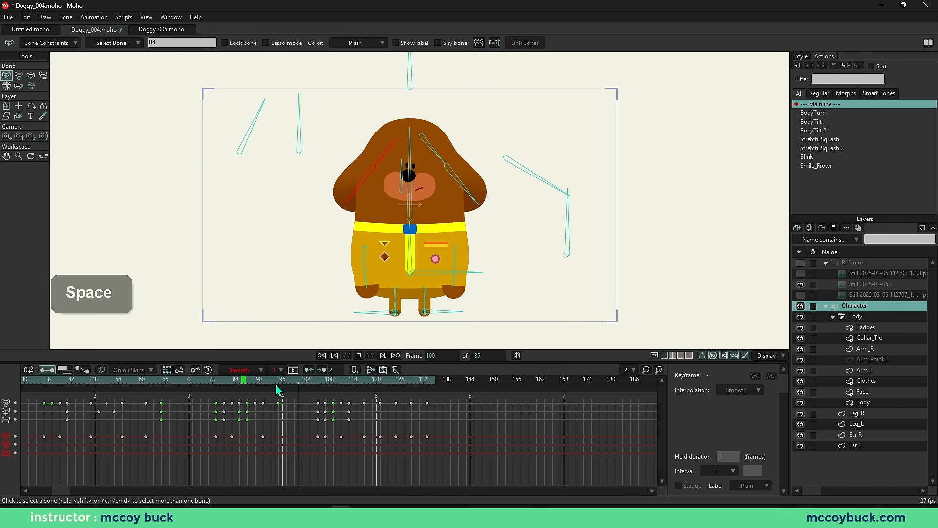
{"action": "left_click_drag", "start_coordinate": [277, 384], "coordinate": [337, 395]}
{"action": "key", "text": "space"}
{"action": "key", "text": "space"}
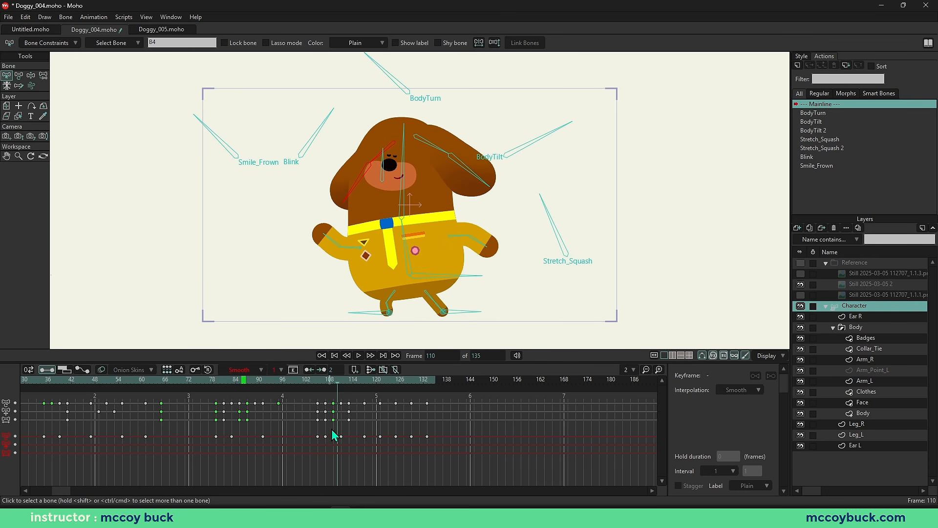
{"action": "left_click_drag", "start_coordinate": [336, 433], "coordinate": [446, 454]}
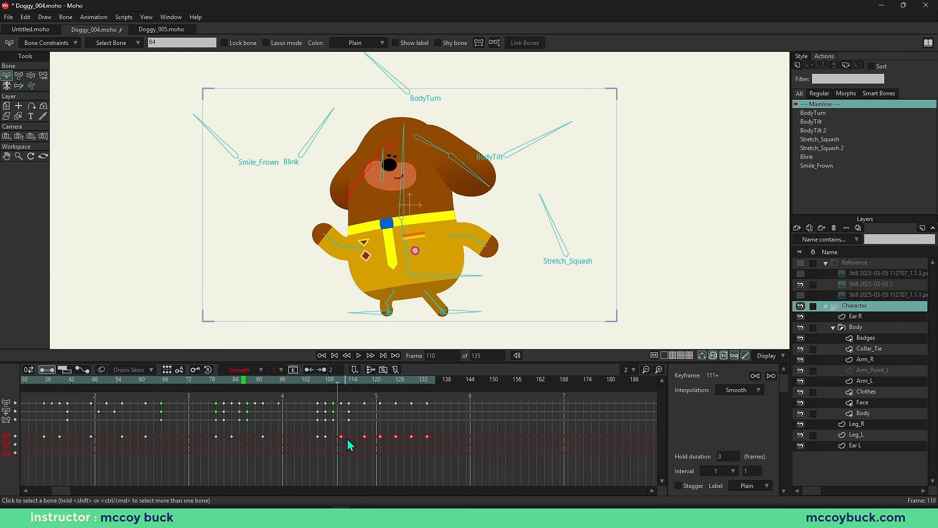
{"action": "left_click", "coordinate": [333, 386]}
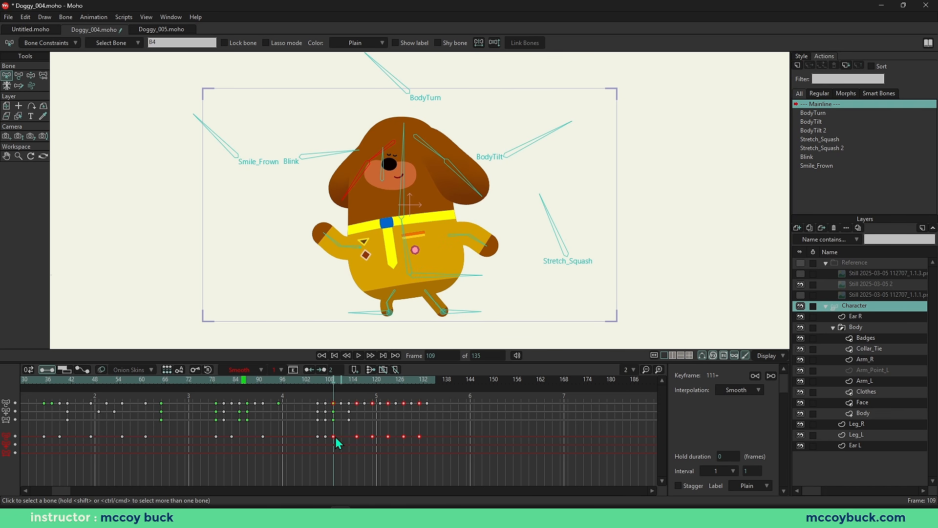
{"action": "left_click", "coordinate": [302, 382]}
{"action": "key", "text": "space"}
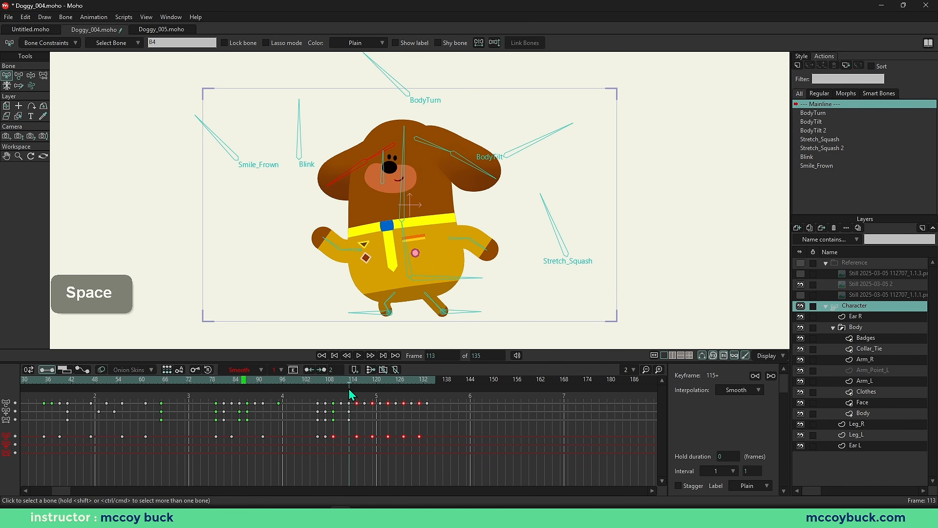
Step: Select both bones of B6's ear, shift their frame 111–133 keys two frames earlier, and replay the turn
{"action": "left_click", "coordinate": [332, 392]}
{"action": "left_click", "coordinate": [336, 383]}
{"action": "key", "text": "b"}
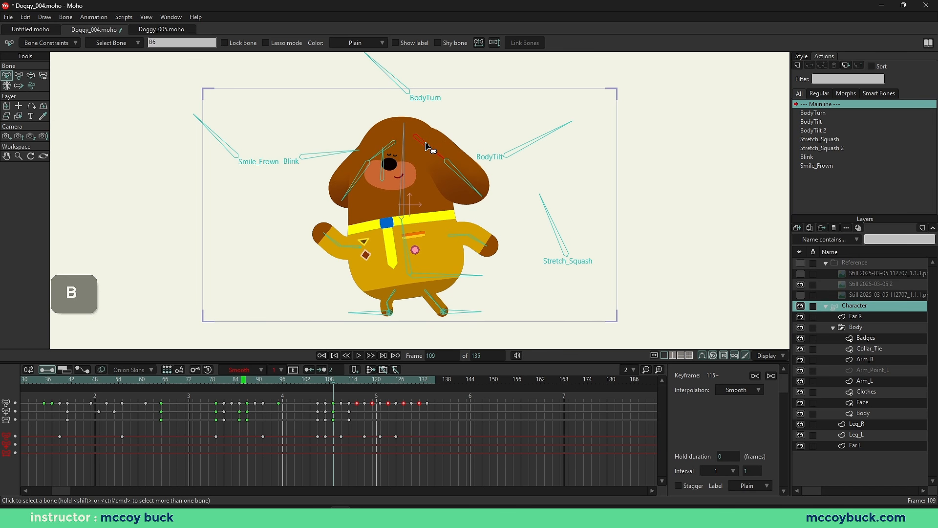
{"action": "left_click", "coordinate": [465, 184], "text": "shift"}
{"action": "left_click_drag", "start_coordinate": [339, 432], "coordinate": [461, 439]}
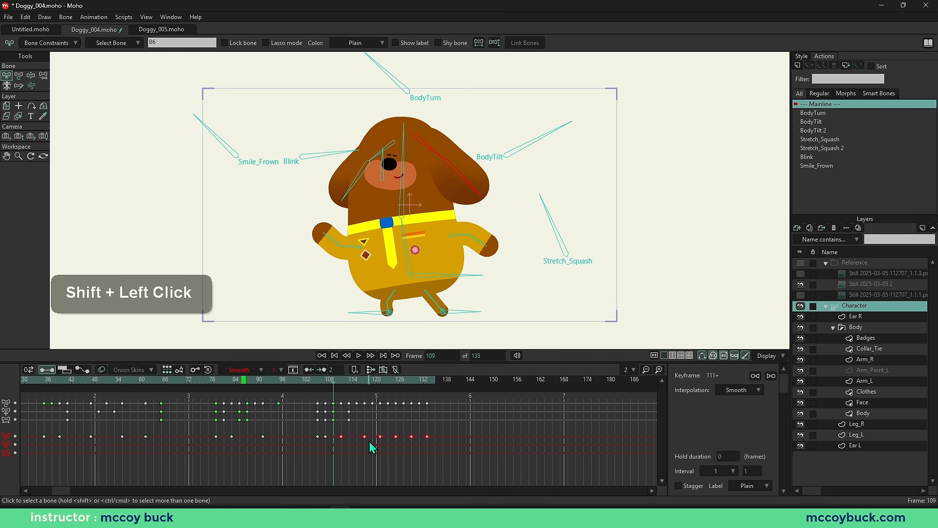
{"action": "left_click", "coordinate": [337, 441]}
{"action": "left_click_drag", "start_coordinate": [402, 447], "coordinate": [431, 442]}
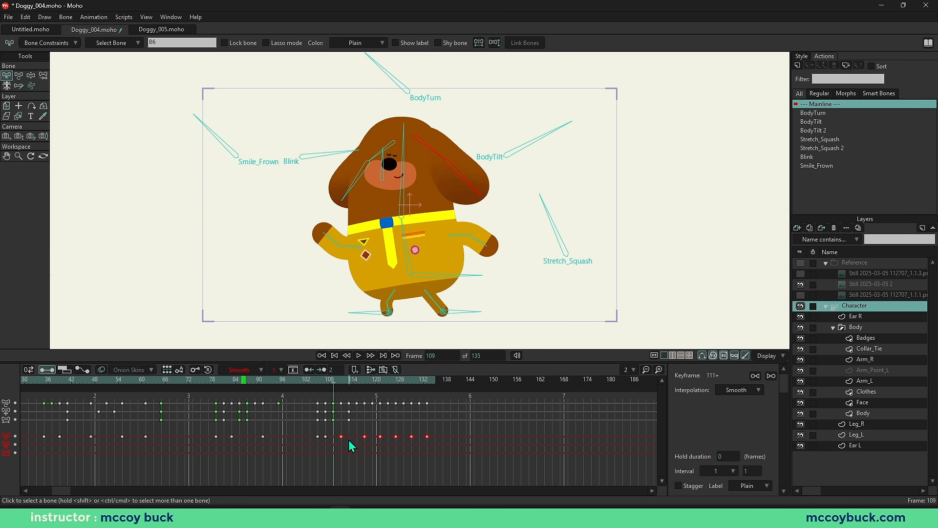
{"action": "left_click_drag", "start_coordinate": [344, 444], "coordinate": [335, 444]}
{"action": "left_click", "coordinate": [318, 392]}
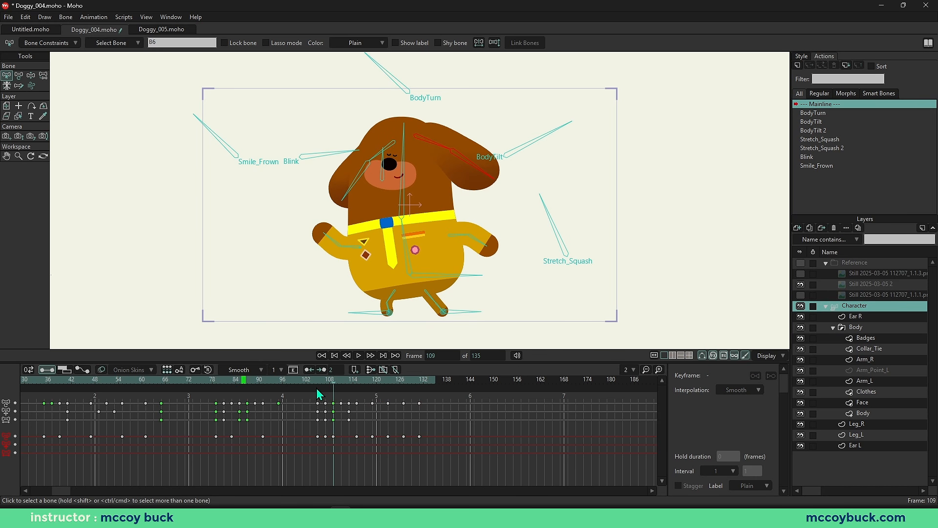
{"action": "left_click", "coordinate": [295, 380]}
{"action": "key", "text": "space"}
{"action": "key", "text": "b"}
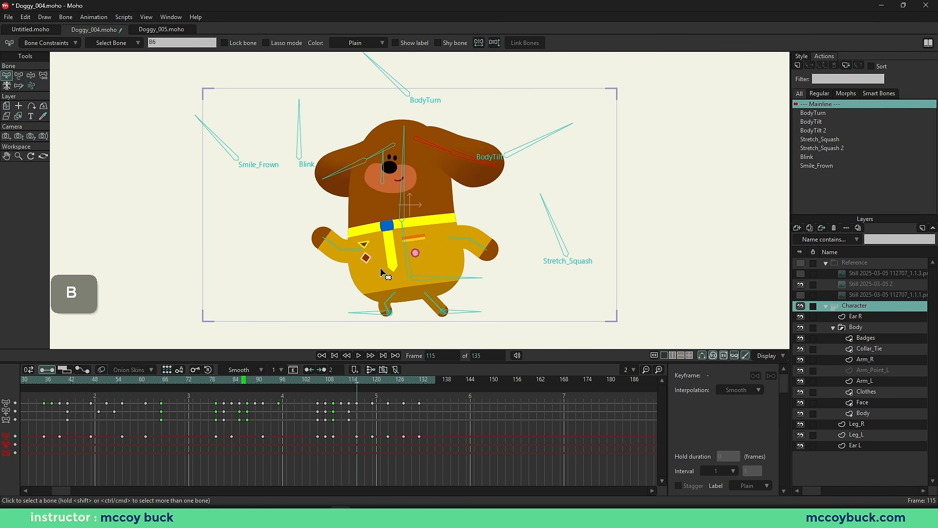
Step: At frame 119, rotate the upper ear bone B6 outward and upward, and deselect the bones
{"action": "left_click_drag", "start_coordinate": [359, 388], "coordinate": [372, 388]}
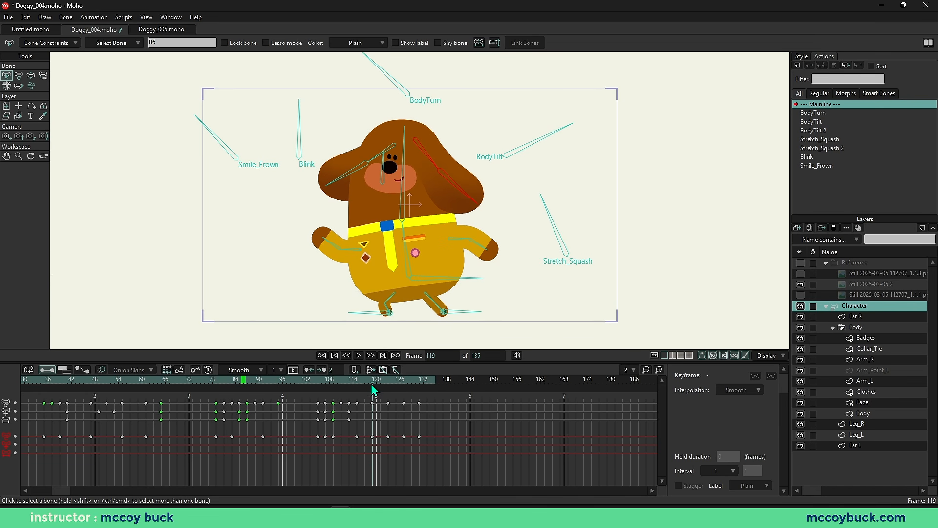
{"action": "key", "text": "b"}
{"action": "left_click", "coordinate": [430, 151]}
{"action": "key", "text": "t"}
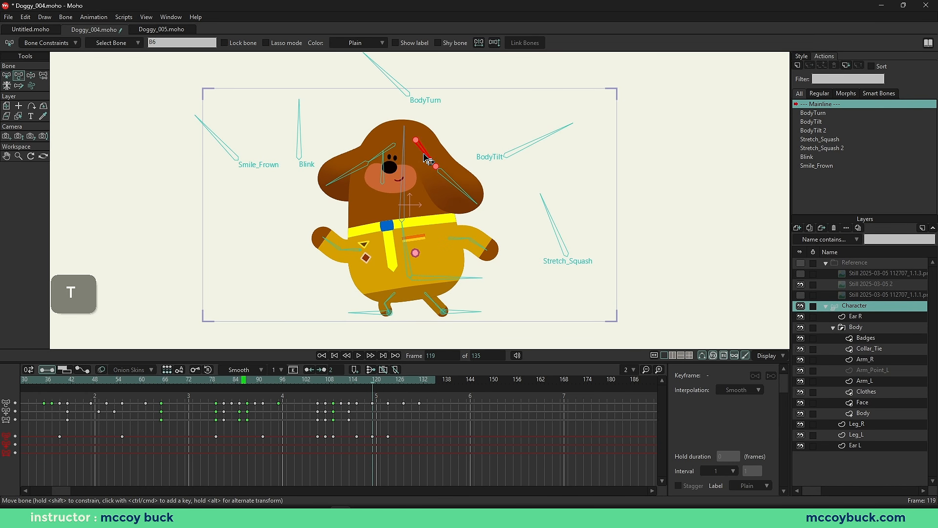
{"action": "left_click_drag", "start_coordinate": [429, 152], "coordinate": [436, 154]}
{"action": "key", "text": "b"}
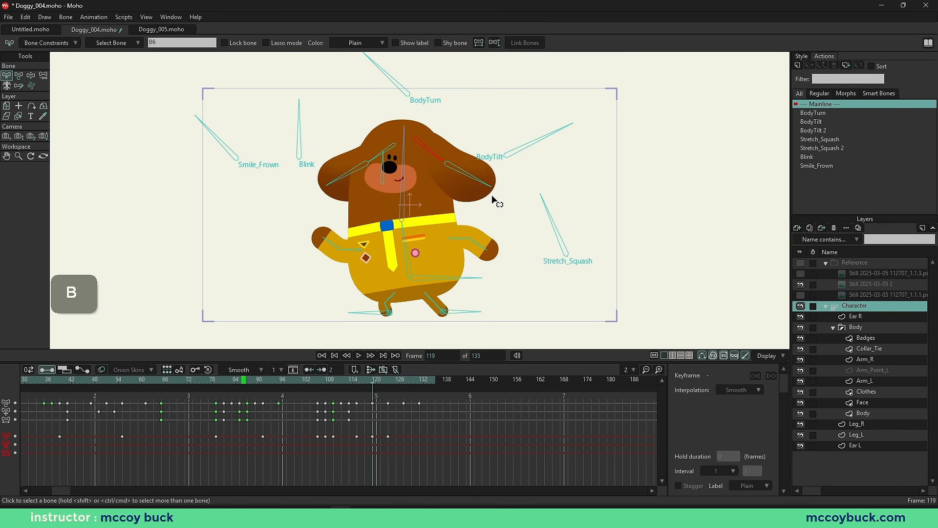
{"action": "left_click", "coordinate": [505, 203]}
Step: Replay the animation and hide the bones to check both ears' follow-through and settle
{"action": "key", "text": "space"}
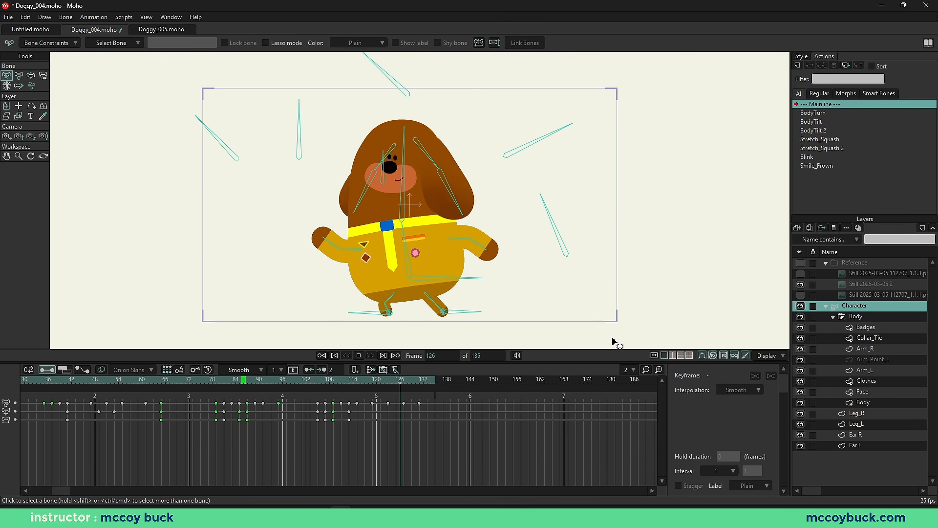
{"action": "key", "text": "space"}
{"action": "left_click", "coordinate": [701, 355]}
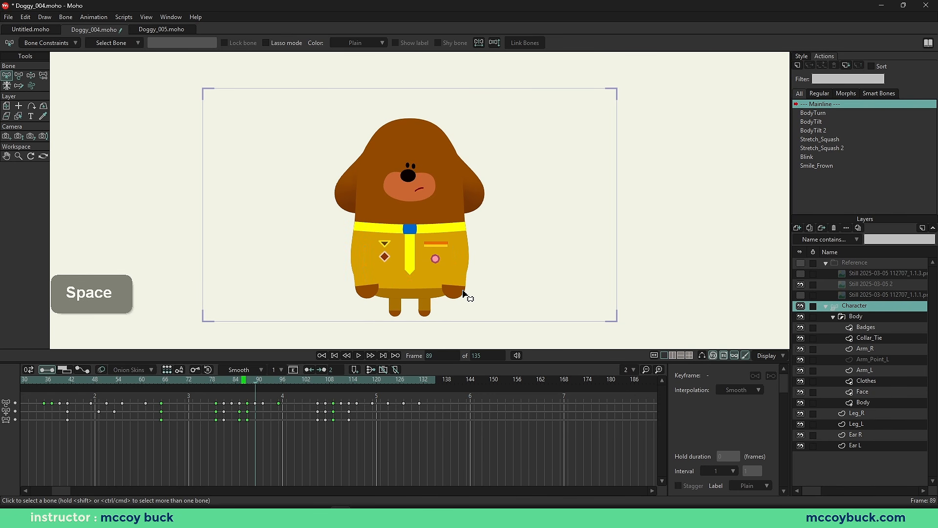
Step: Replay the body turn to check the ears, and turn the bone display back on
{"action": "key", "text": "space"}
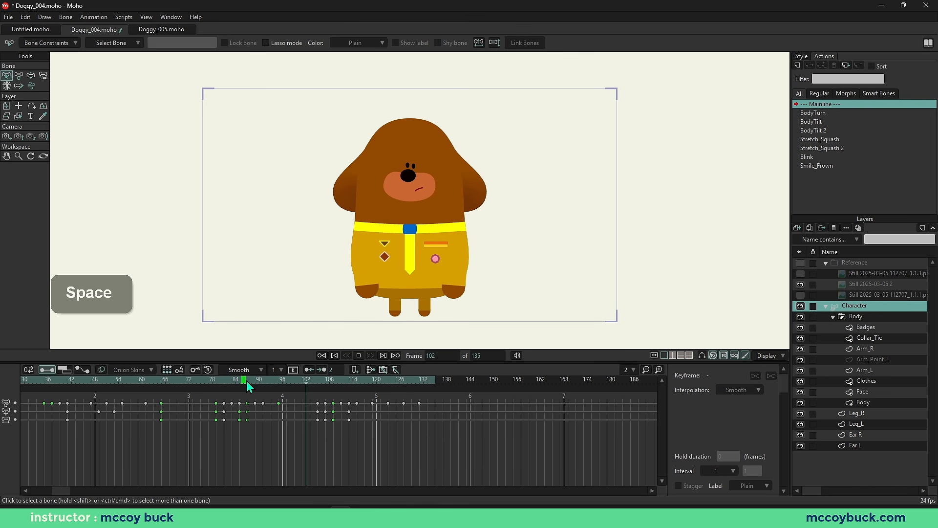
{"action": "key", "text": "space"}
{"action": "key", "text": "b"}
{"action": "left_click", "coordinate": [702, 356]}
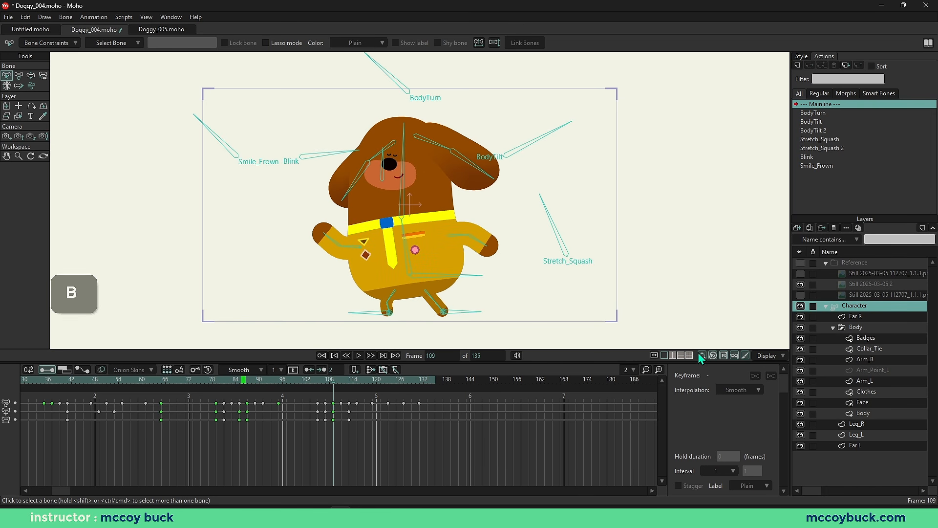
Step: At frame 109, rotate the upper ear bone B6 and lower ear bone B7 inward and downward, and deselect the bones
{"action": "left_click", "coordinate": [445, 152], "text": "shift"}
{"action": "left_click_drag", "start_coordinate": [323, 383], "coordinate": [336, 387]}
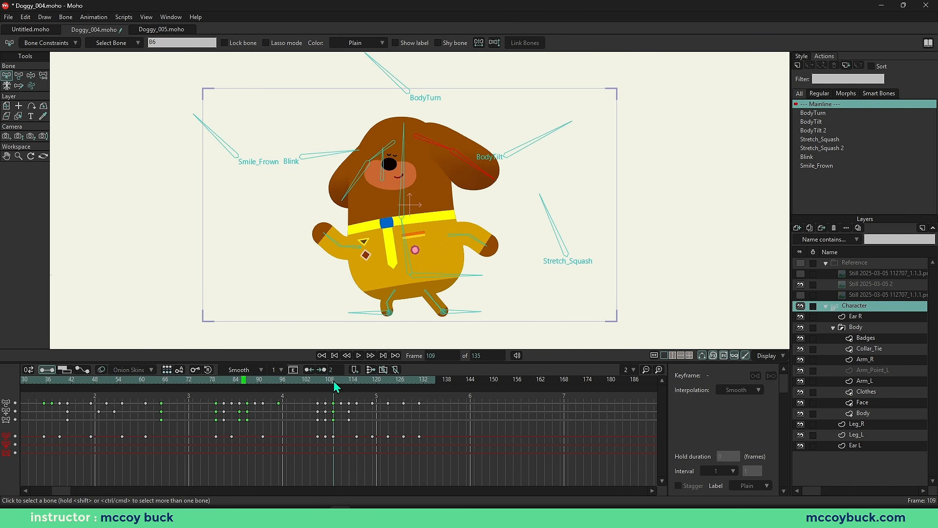
{"action": "key", "text": "b"}
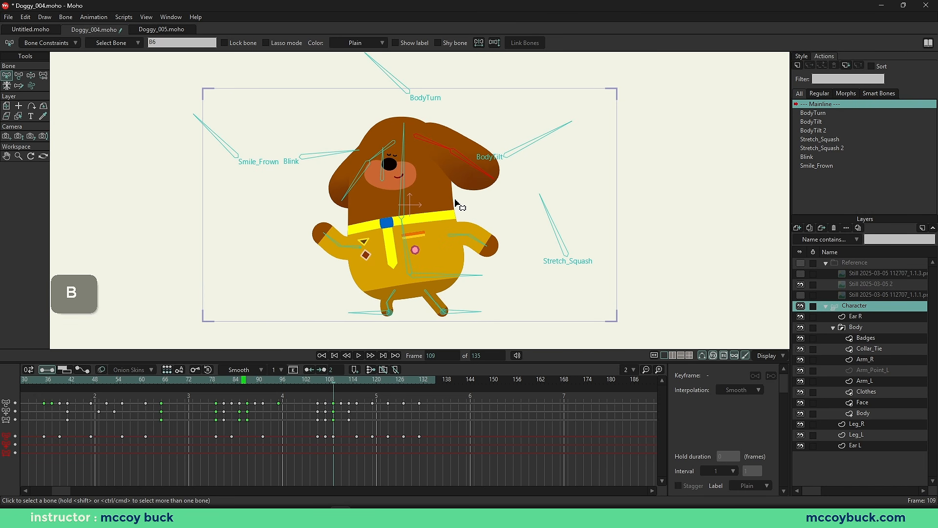
{"action": "left_click", "coordinate": [430, 143]}
{"action": "key", "text": "t"}
{"action": "left_click_drag", "start_coordinate": [425, 145], "coordinate": [422, 151]}
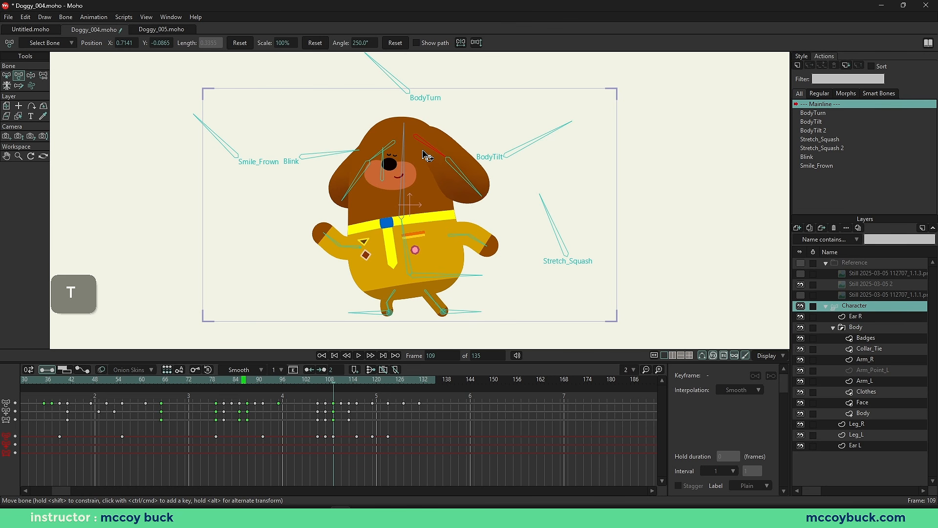
{"action": "left_click", "coordinate": [466, 187]}
{"action": "key", "text": "b"}
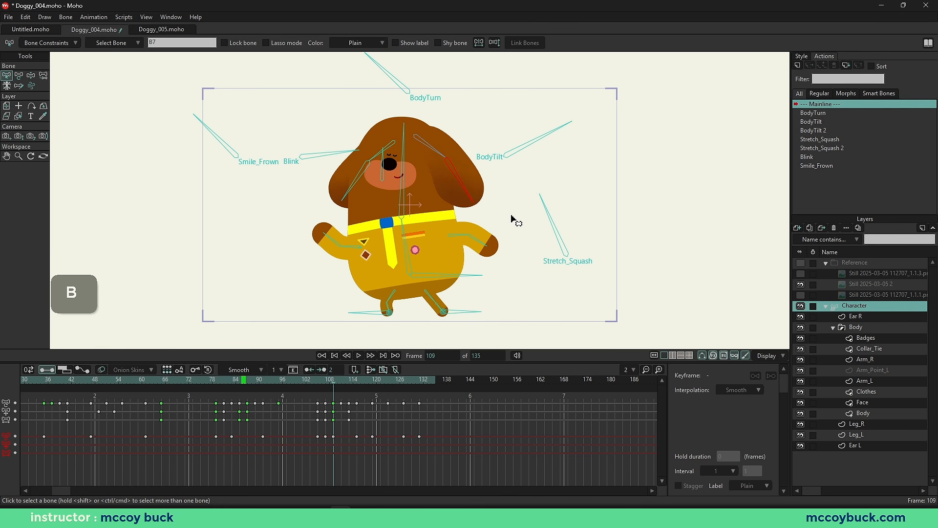
{"action": "left_click", "coordinate": [511, 217]}
Step: Replay the final body turn several times to examine the ears' drag and overshoot
{"action": "left_click", "coordinate": [294, 380]}
{"action": "key", "text": "space"}
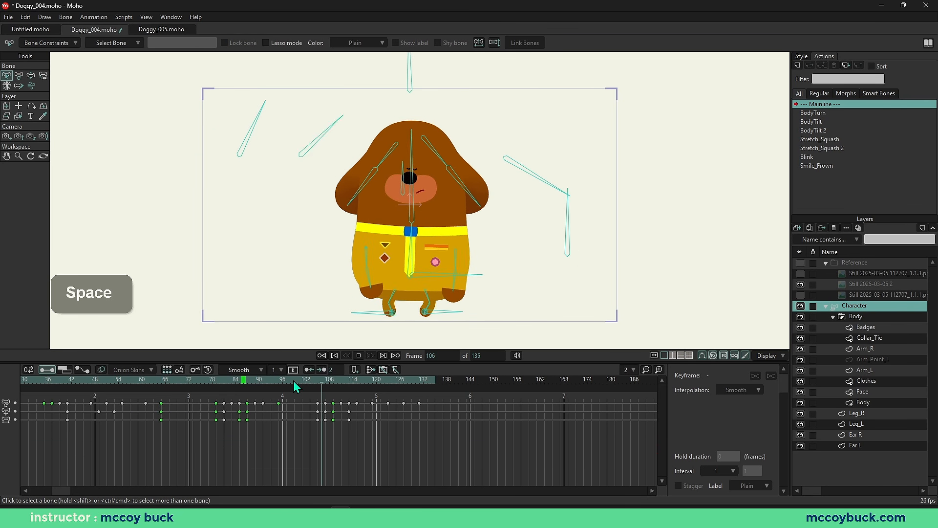
{"action": "key", "text": "space"}
{"action": "left_click", "coordinate": [283, 381]}
{"action": "key", "text": "space"}
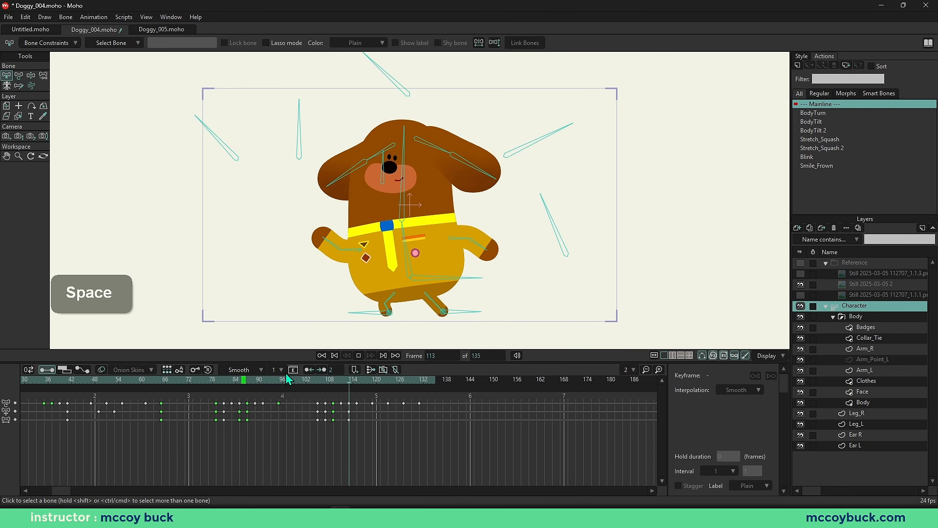
{"action": "key", "text": "space"}
{"action": "left_click", "coordinate": [303, 380]}
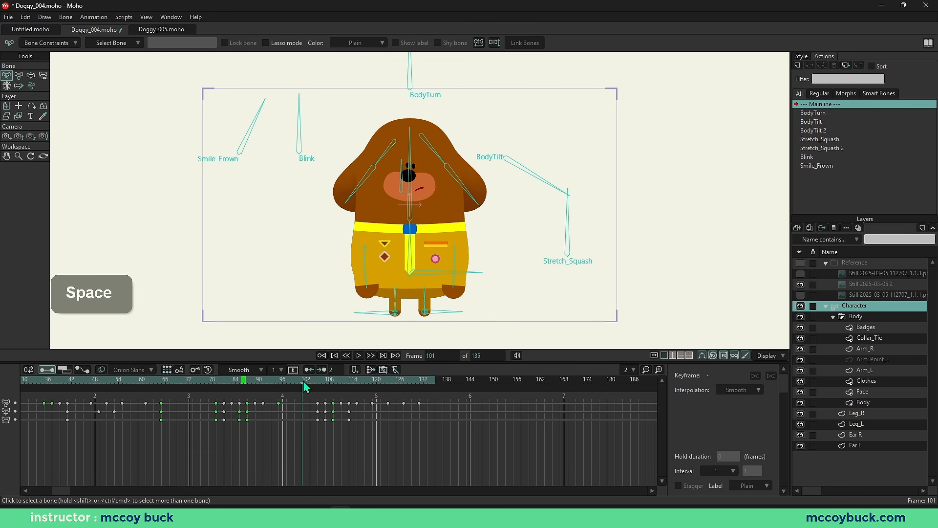
{"action": "key", "text": "space"}
Step: Select both upper ear bones, B4 and B6, and delete their frame 119 keys
{"action": "left_click", "coordinate": [323, 380]}
{"action": "left_click_drag", "start_coordinate": [323, 384], "coordinate": [389, 404]}
{"action": "key", "text": "b"}
{"action": "left_click", "coordinate": [392, 147]}
{"action": "left_click", "coordinate": [425, 149], "text": "shift"}
{"action": "left_click", "coordinate": [373, 437]}
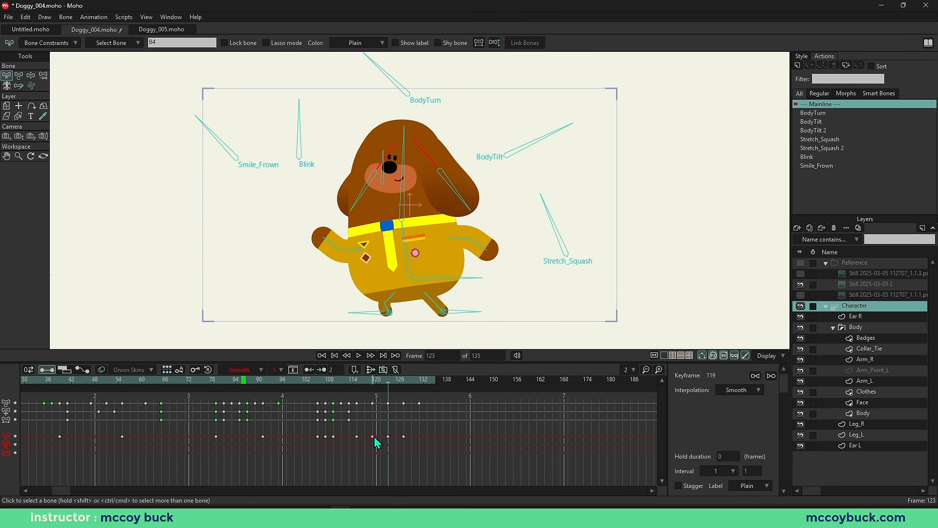
Step: At frame 123, rotate the upper ear bone B6 slightly inward
{"action": "scroll", "coordinate": [424, 178], "scroll_direction": "up", "scroll_amount": 2}
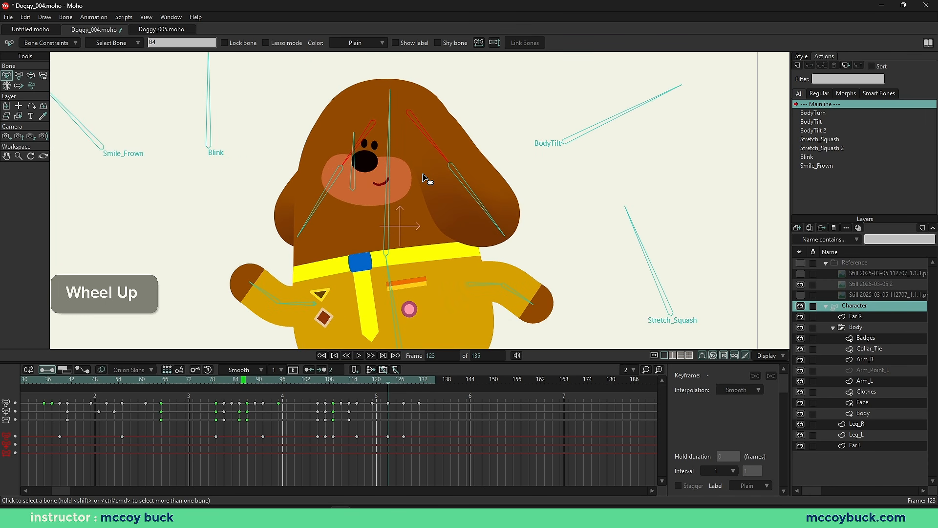
{"action": "key", "text": "b"}
{"action": "left_click", "coordinate": [446, 153]}
{"action": "left_click", "coordinate": [442, 156]}
{"action": "key", "text": "t"}
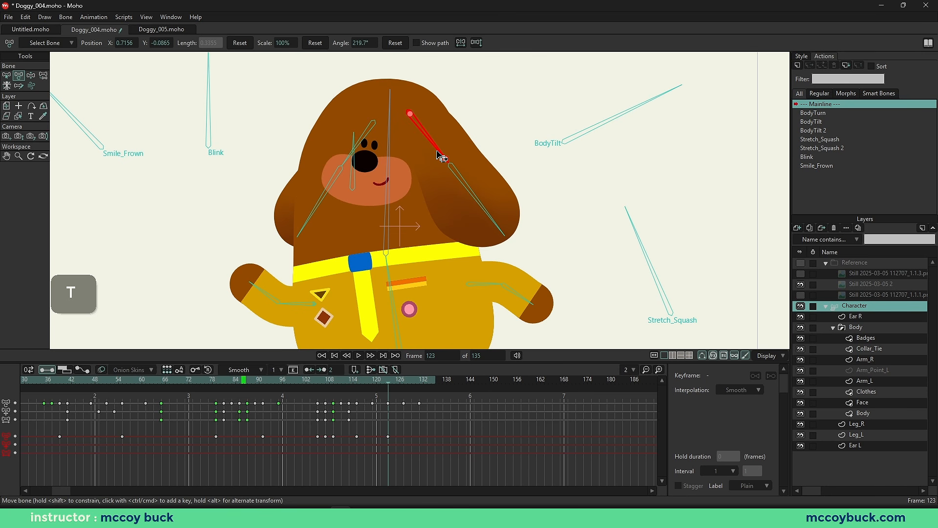
{"action": "left_click_drag", "start_coordinate": [442, 157], "coordinate": [442, 161]}
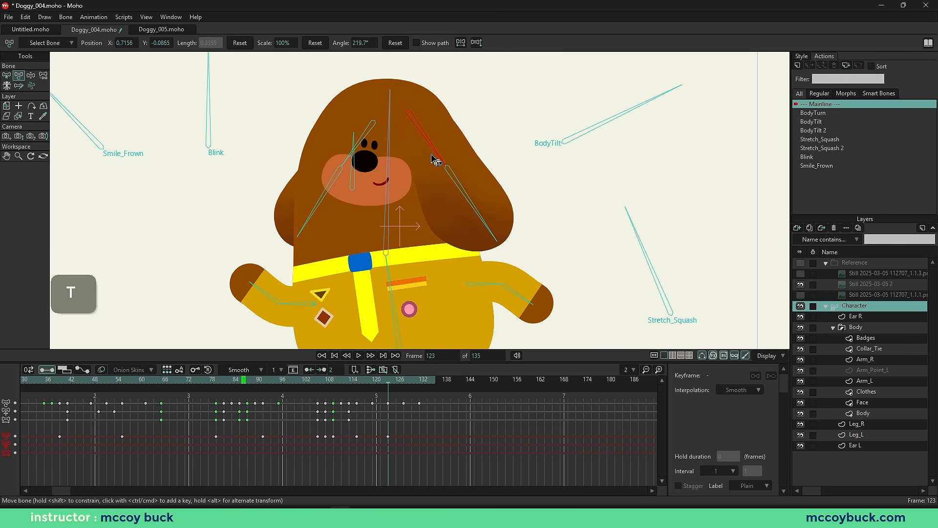
Step: At frame 127, rotate the upper ear bone B4 slightly outward, and deselect the bones
{"action": "left_click", "coordinate": [354, 165]}
{"action": "left_click_drag", "start_coordinate": [384, 379], "coordinate": [405, 398]}
{"action": "key", "text": "t"}
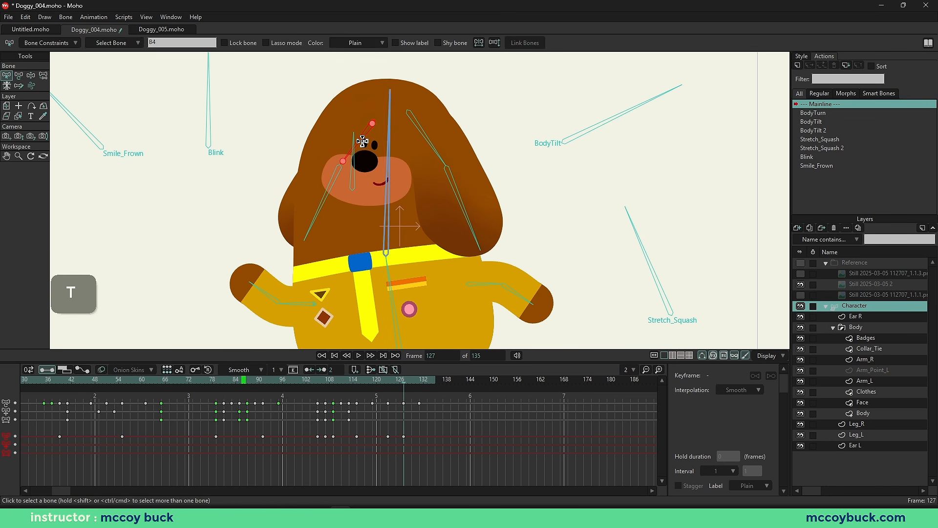
{"action": "key", "text": "t"}
{"action": "left_click_drag", "start_coordinate": [359, 140], "coordinate": [359, 139]}
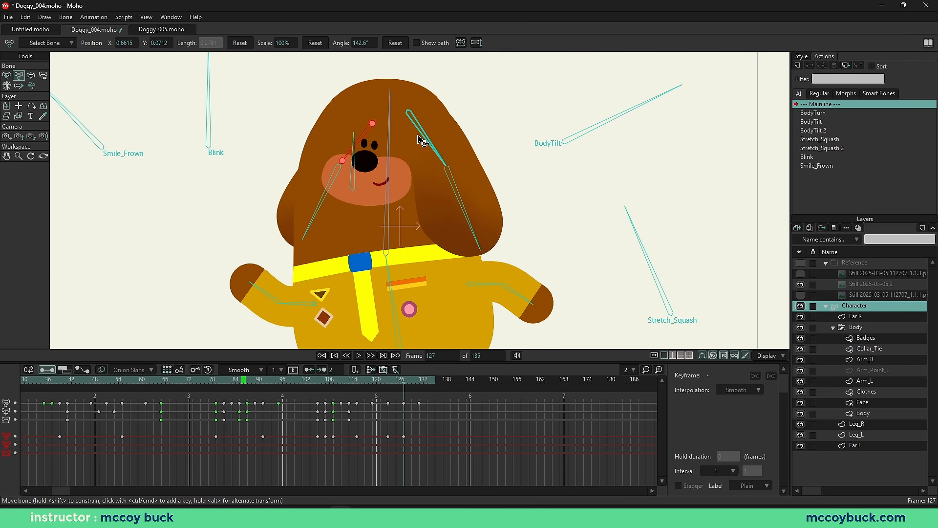
{"action": "key", "text": "b"}
Step: Replay the final turn and the full animation to review the ears' motion and settle
{"action": "scroll", "coordinate": [533, 215], "scroll_direction": "down", "scroll_amount": 2}
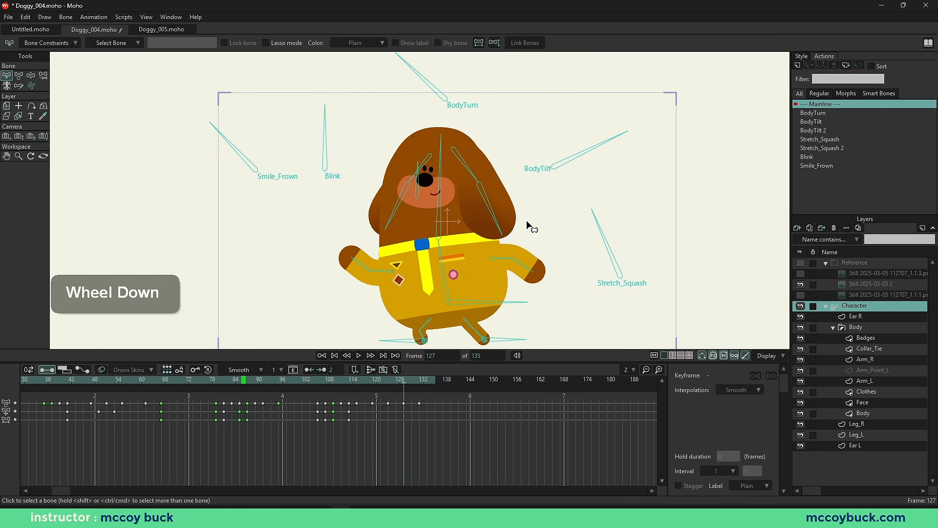
{"action": "left_click_drag", "start_coordinate": [272, 385], "coordinate": [254, 385]}
{"action": "key", "text": "space"}
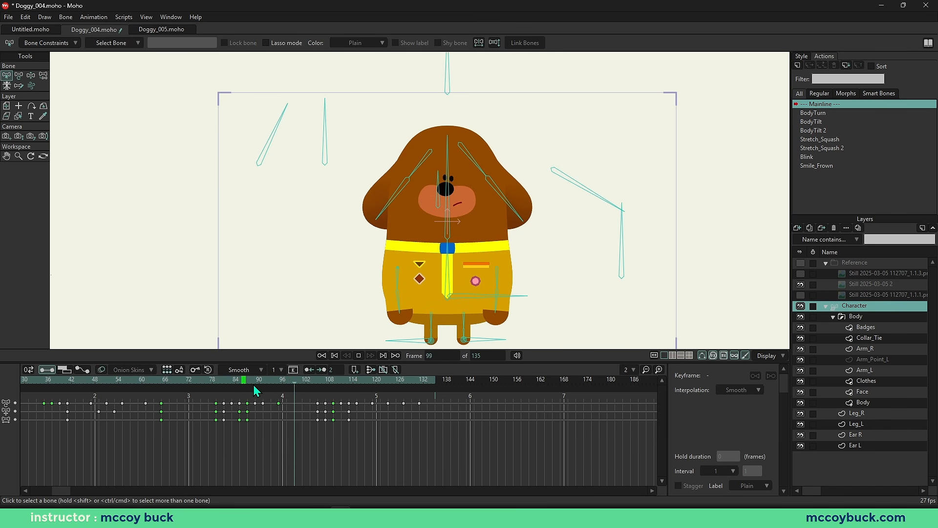
{"action": "key", "text": "space"}
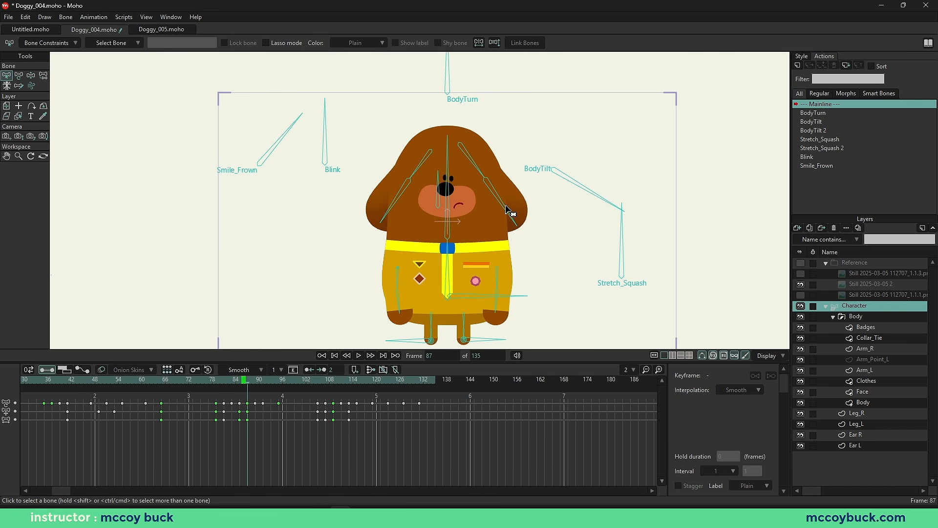
{"action": "scroll", "coordinate": [508, 211], "scroll_direction": "up", "scroll_amount": 2}
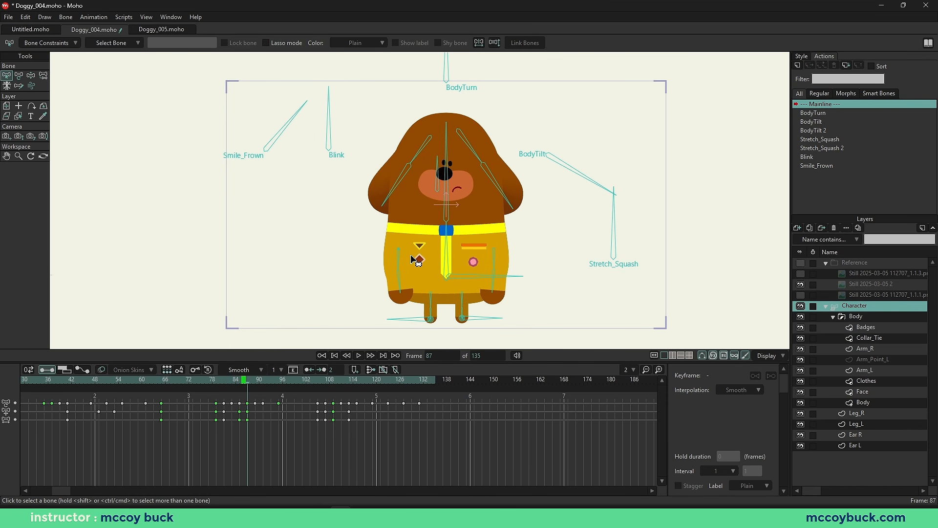
{"action": "key", "text": "b"}
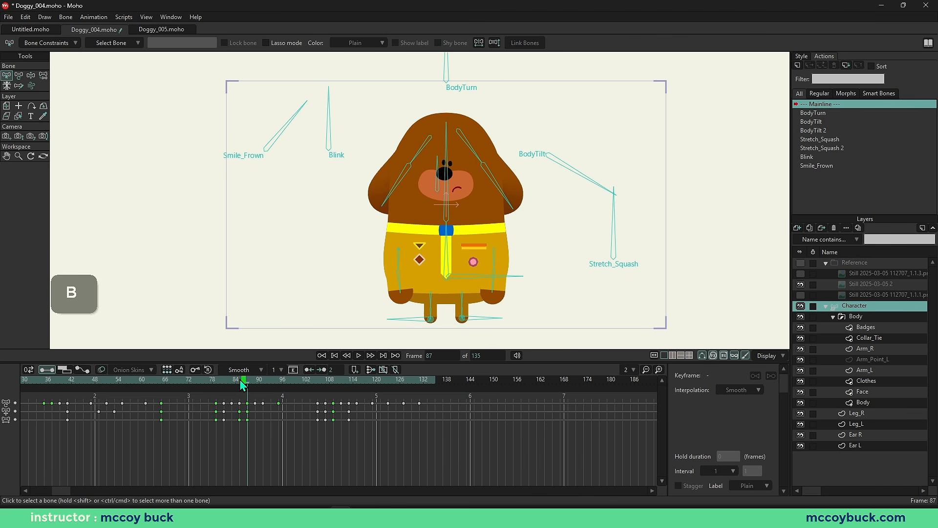
{"action": "left_click_drag", "start_coordinate": [246, 380], "coordinate": [83, 386]}
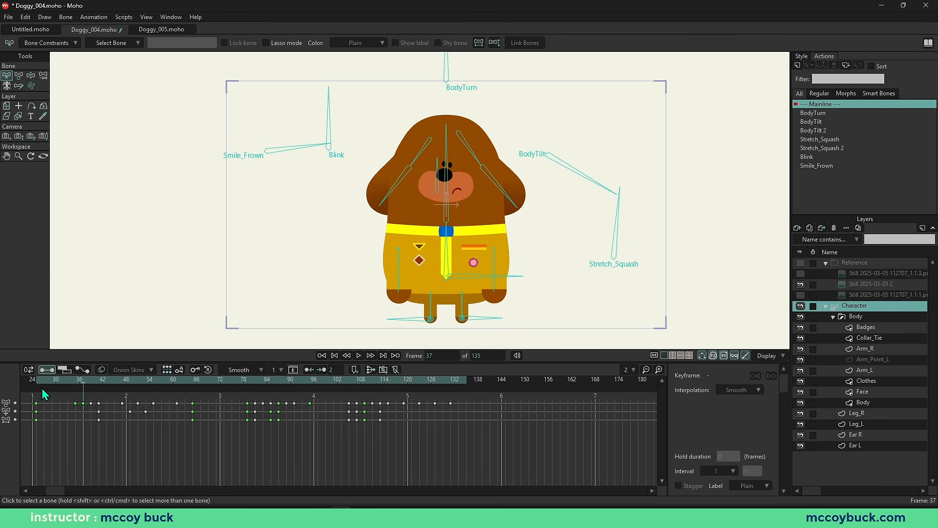
{"action": "key", "text": "space"}
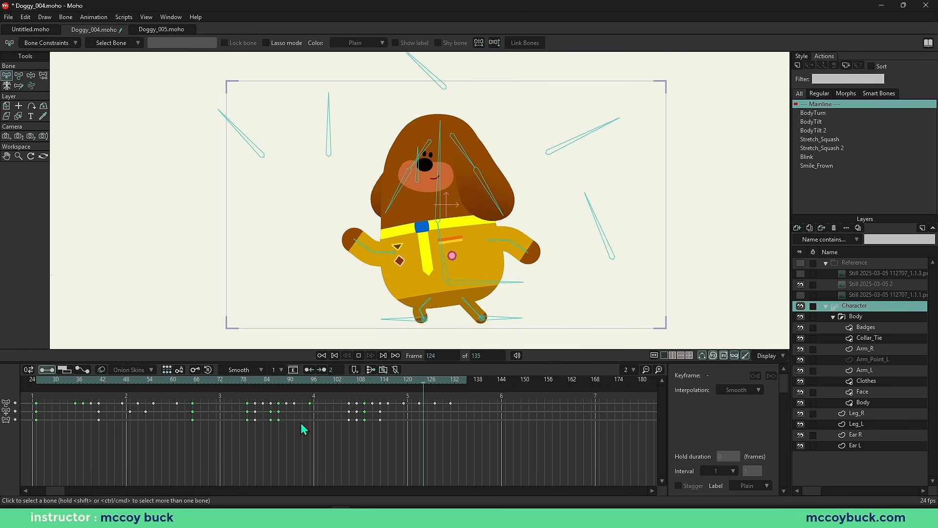
{"action": "key", "text": "space"}
Step: At frame 109, swap the Arm_L arm for the pointing arm Arm_Point_L
{"action": "left_click_drag", "start_coordinate": [420, 386], "coordinate": [362, 382]}
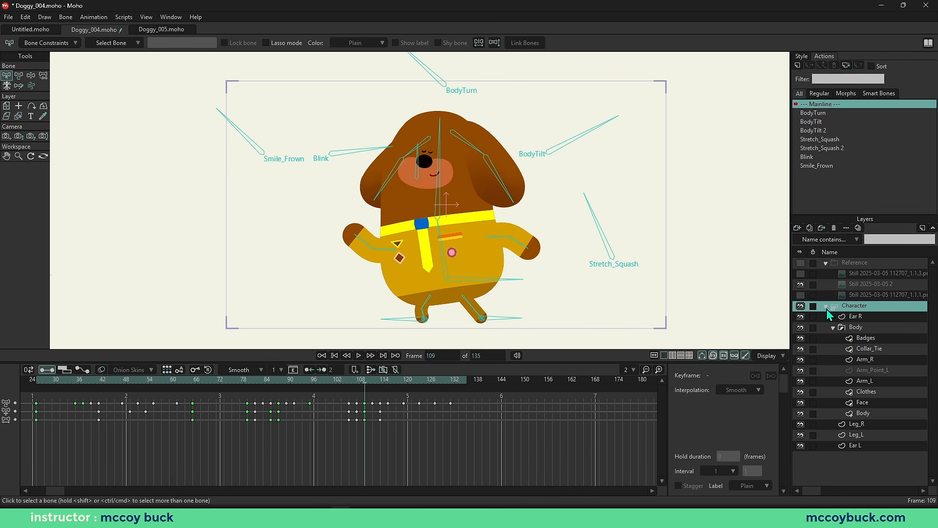
{"action": "key", "text": "b"}
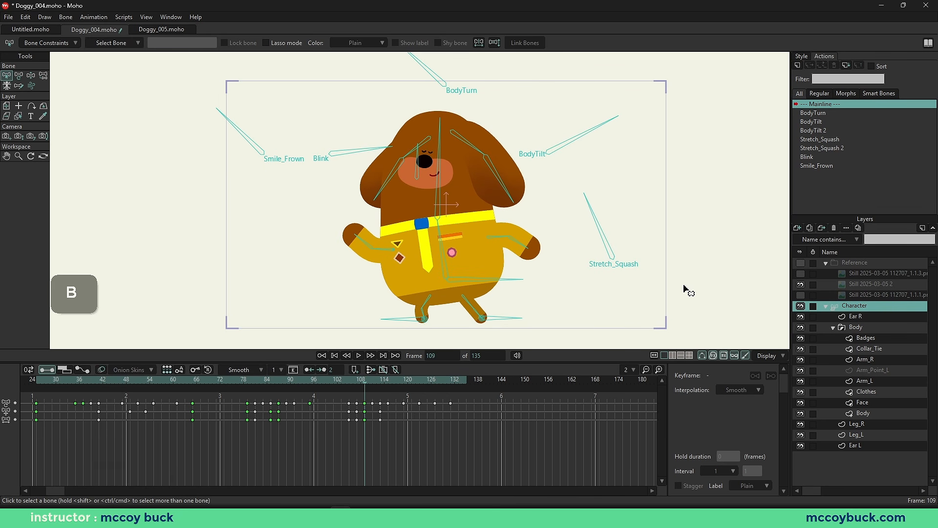
{"action": "left_click", "coordinate": [383, 250]}
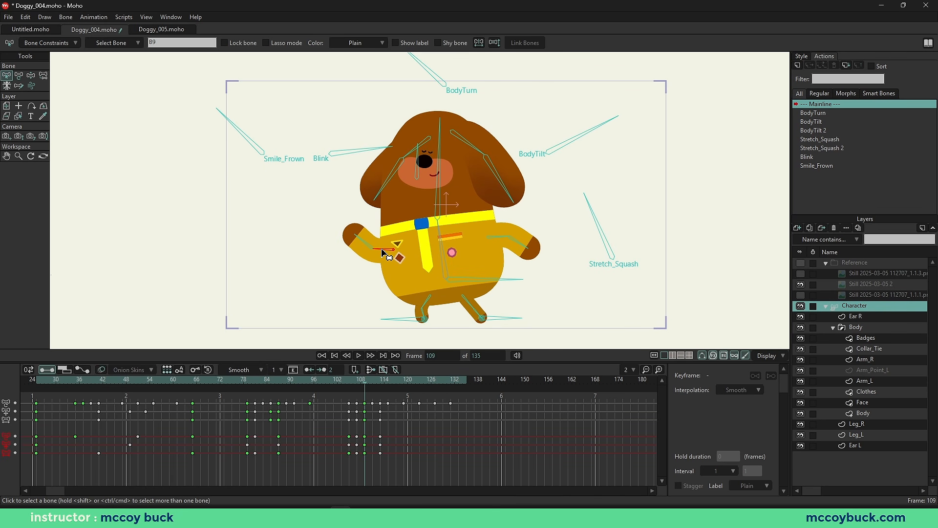
{"action": "key", "text": "alt+d"}
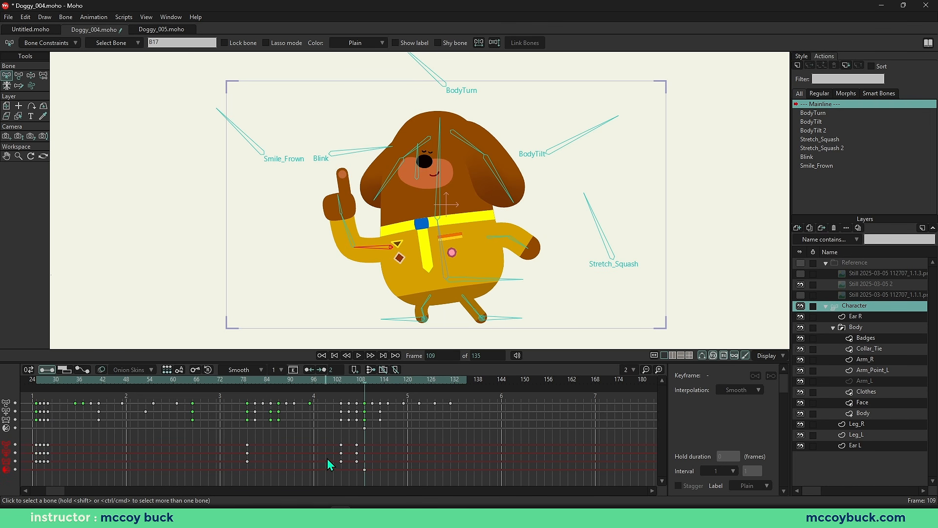
Step: Select all the pointing arm's bones, delete their frame 25–107 keys, and reset their angle at frame 109
{"action": "left_click_drag", "start_coordinate": [364, 441], "coordinate": [35, 471]}
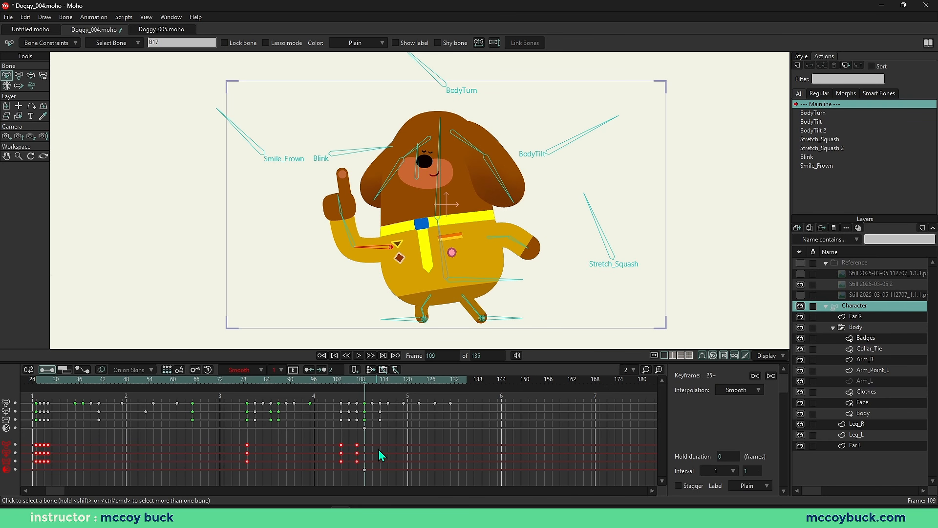
{"action": "key", "text": "Delete"}
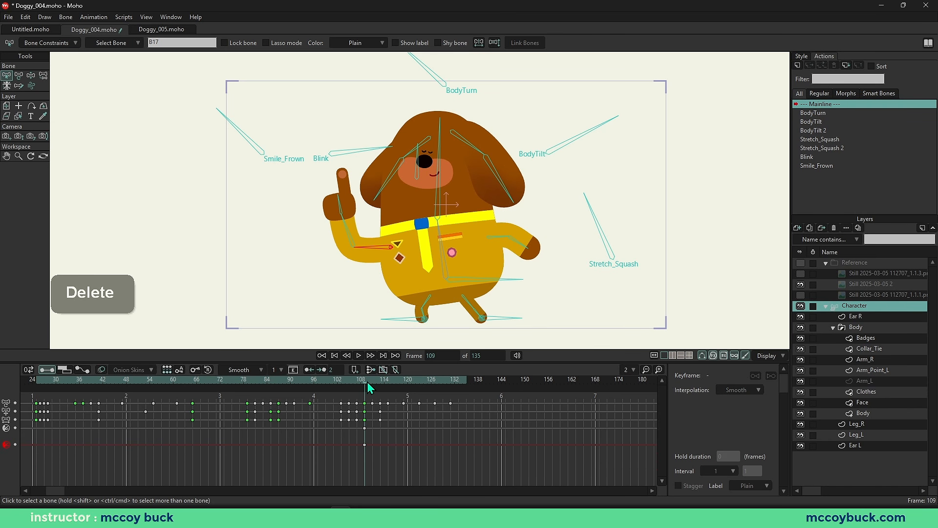
{"action": "key", "text": "b"}
{"action": "left_click", "coordinate": [345, 214], "text": "shift"}
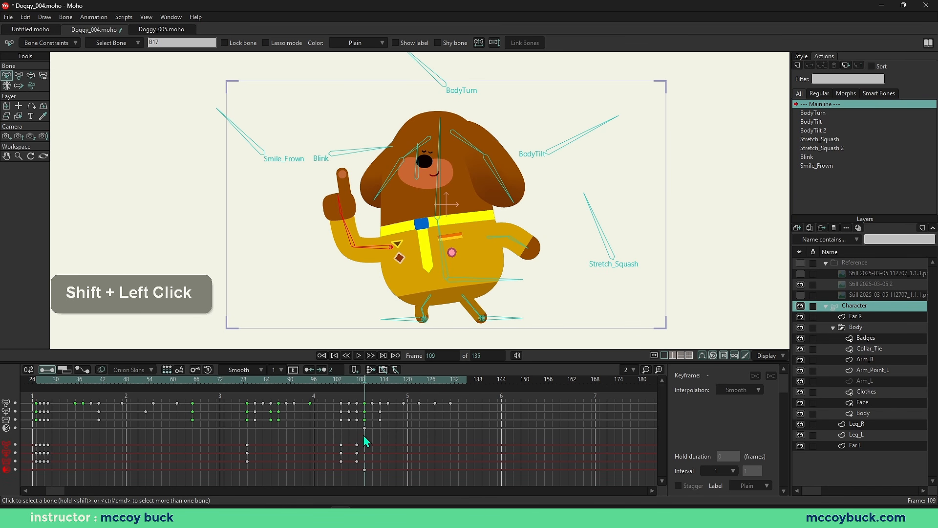
{"action": "key", "text": "t"}
{"action": "left_click_drag", "start_coordinate": [372, 436], "coordinate": [31, 468]}
{"action": "left_click_drag", "start_coordinate": [367, 438], "coordinate": [35, 462]}
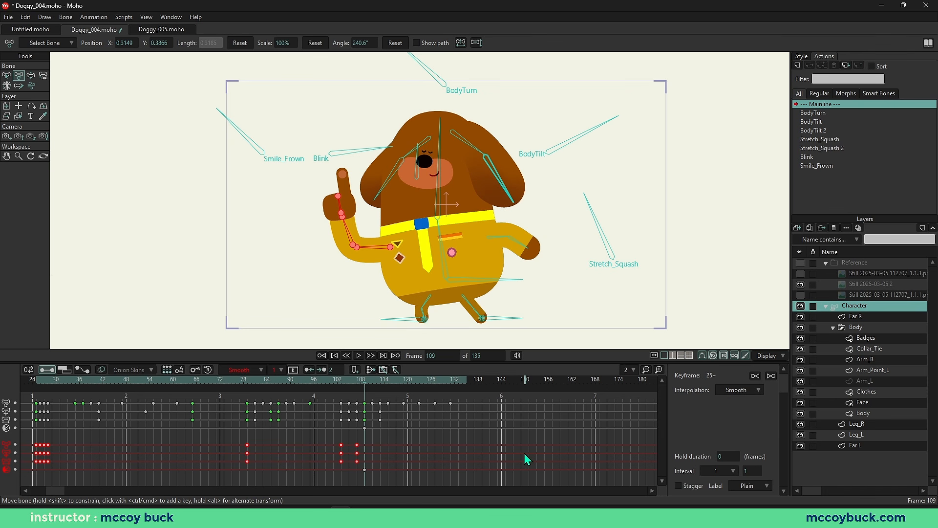
{"action": "key", "text": "Delete"}
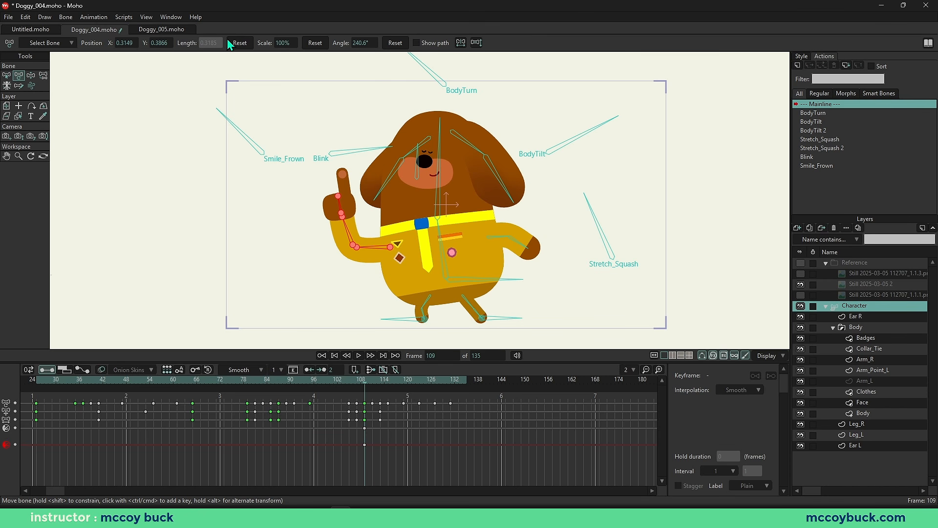
{"action": "left_click", "coordinate": [396, 45]}
{"action": "mouse_move", "coordinate": [366, 380]}
{"action": "left_mouse_down"}
{"action": "mouse_move", "coordinate": [262, 379]}
{"action": "mouse_move", "coordinate": [365, 389]}
{"action": "left_mouse_up"}
Step: At frame 113, lower the pointing arm's elbow slightly and adjust the forearm and hand bones with Manipulate Bones
{"action": "mouse_move", "coordinate": [365, 380]}
{"action": "left_mouse_down"}
{"action": "mouse_move", "coordinate": [337, 380]}
{"action": "mouse_move", "coordinate": [380, 386]}
{"action": "left_mouse_up"}
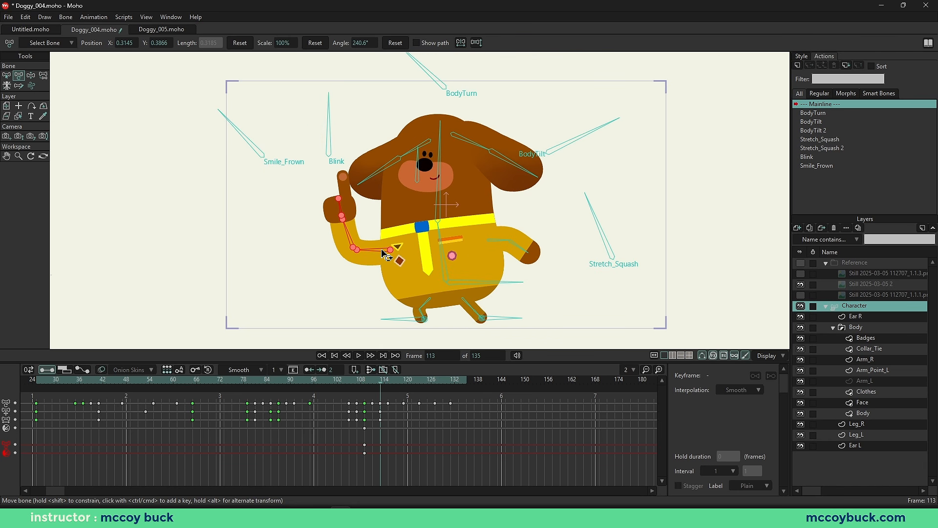
{"action": "scroll", "coordinate": [384, 253], "scroll_direction": "up", "scroll_amount": 3}
{"action": "key", "text": "z"}
{"action": "left_click_drag", "start_coordinate": [350, 245], "coordinate": [352, 249]}
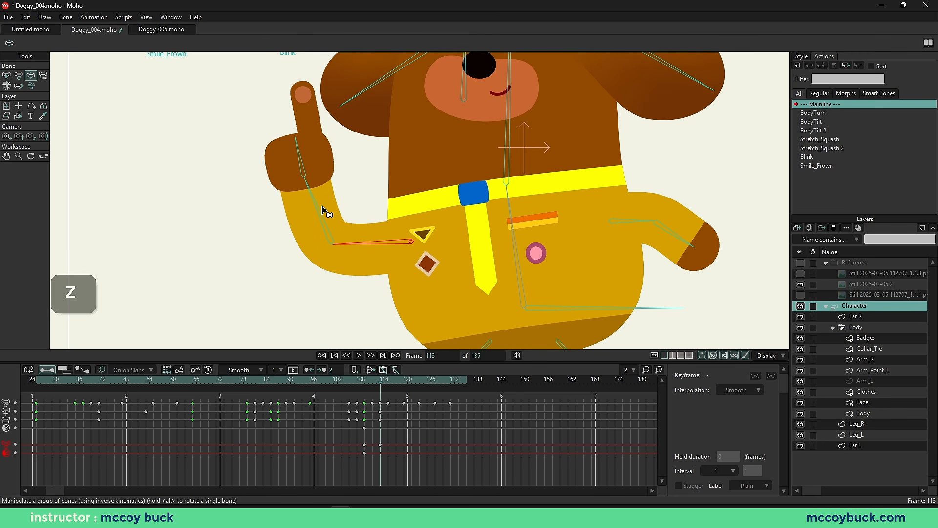
{"action": "left_click_drag", "start_coordinate": [322, 210], "coordinate": [324, 209]}
{"action": "left_click_drag", "start_coordinate": [306, 159], "coordinate": [309, 159]}
{"action": "scroll", "coordinate": [337, 149], "scroll_direction": "down", "scroll_amount": 3}
{"action": "left_click_drag", "start_coordinate": [363, 209], "coordinate": [328, 194]}
{"action": "left_click_drag", "start_coordinate": [319, 158], "coordinate": [321, 158]}
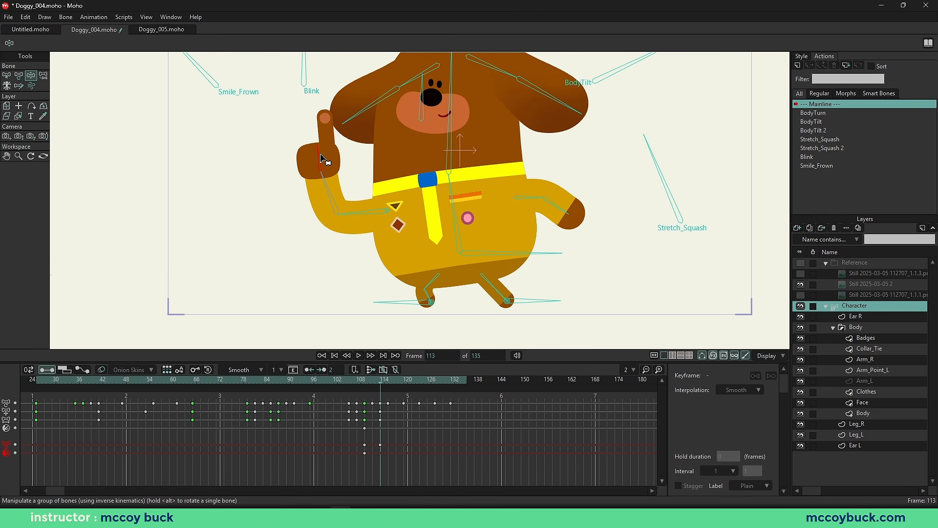
Step: Replay the final turn to check the pointing arm's motion
{"action": "scroll", "coordinate": [322, 159], "scroll_direction": "down", "scroll_amount": 3}
{"action": "left_click_drag", "start_coordinate": [350, 383], "coordinate": [321, 380]}
{"action": "key", "text": "space"}
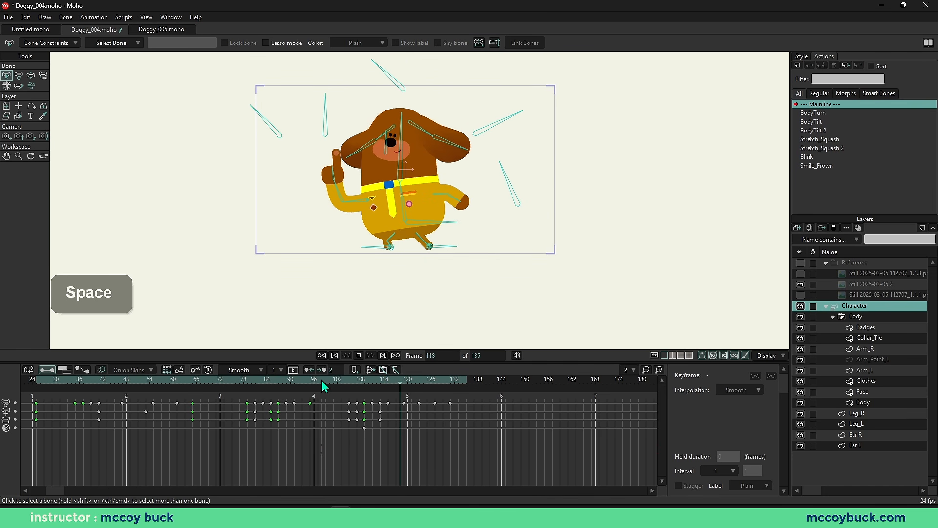
Step: Zoom in on the dog and replay the final turn to examine how the pointing arm settles
{"action": "scroll", "coordinate": [329, 220], "scroll_direction": "up", "scroll_amount": 3}
{"action": "key", "text": "space"}
{"action": "scroll", "coordinate": [298, 297], "scroll_direction": "down", "scroll_amount": 1}
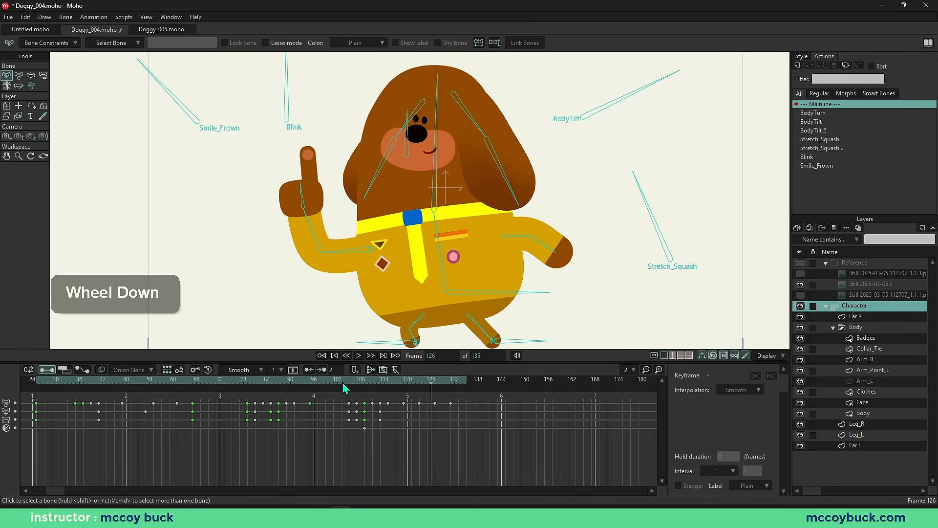
{"action": "left_click", "coordinate": [337, 379]}
{"action": "key", "text": "space"}
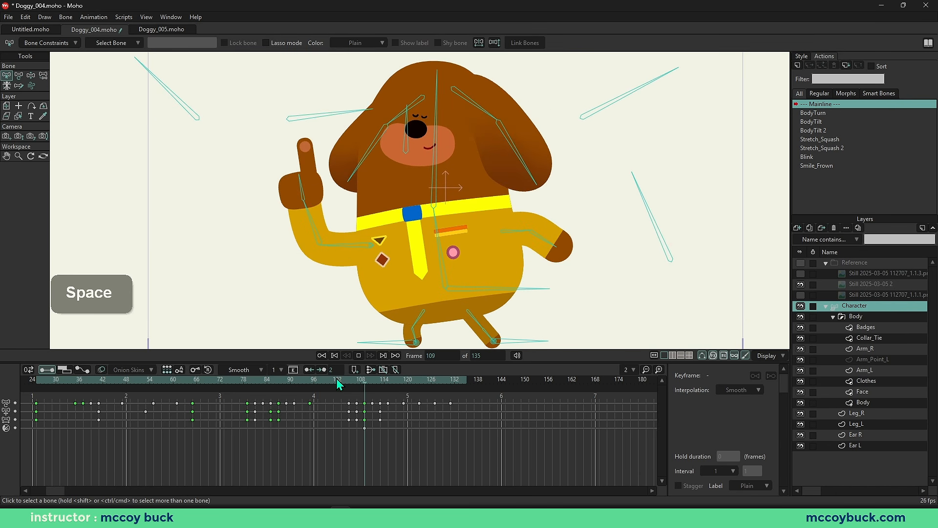
Step: At frame 113, slightly readjust the pointing arm's upper-arm and forearm bones with Transform Bone
{"action": "left_click_drag", "start_coordinate": [336, 378], "coordinate": [378, 383]}
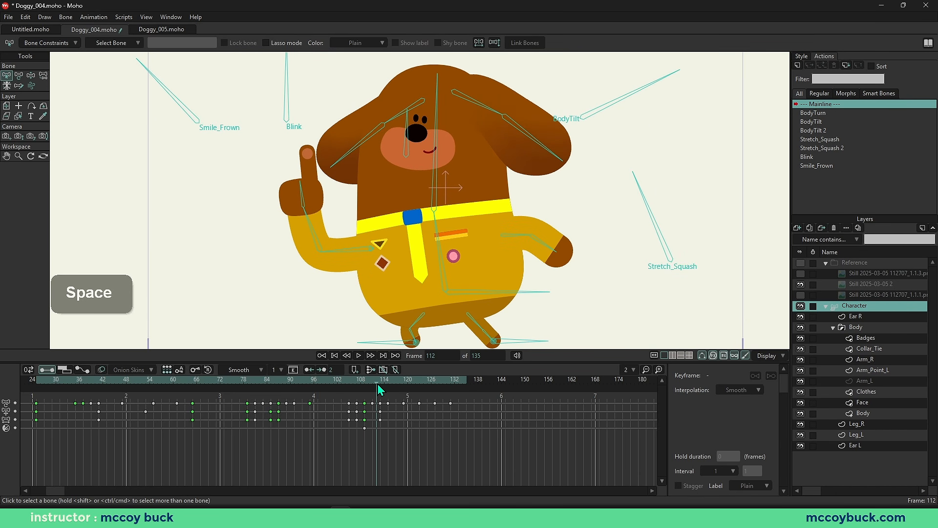
{"action": "key", "text": "b"}
{"action": "left_click", "coordinate": [345, 251]}
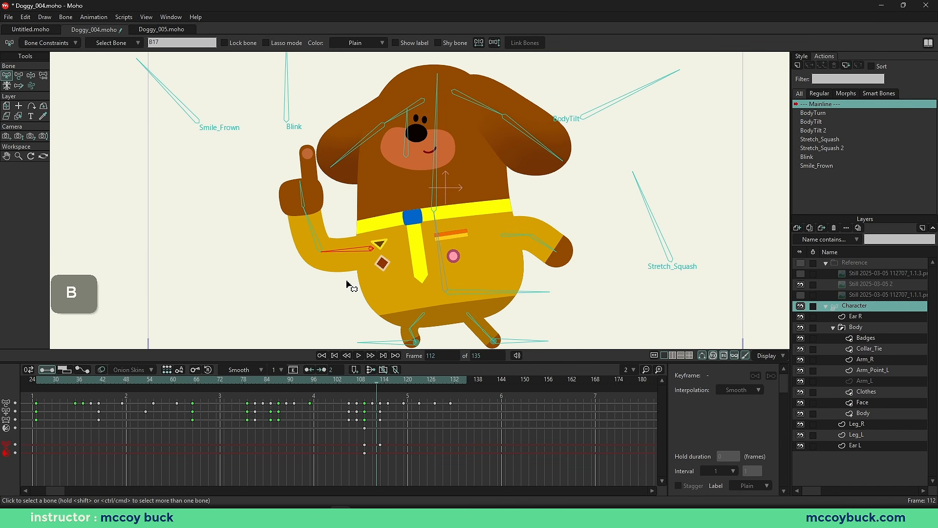
{"action": "left_click", "coordinate": [380, 383]}
{"action": "scroll", "coordinate": [320, 254], "scroll_direction": "up", "scroll_amount": 3}
{"action": "key", "text": "t"}
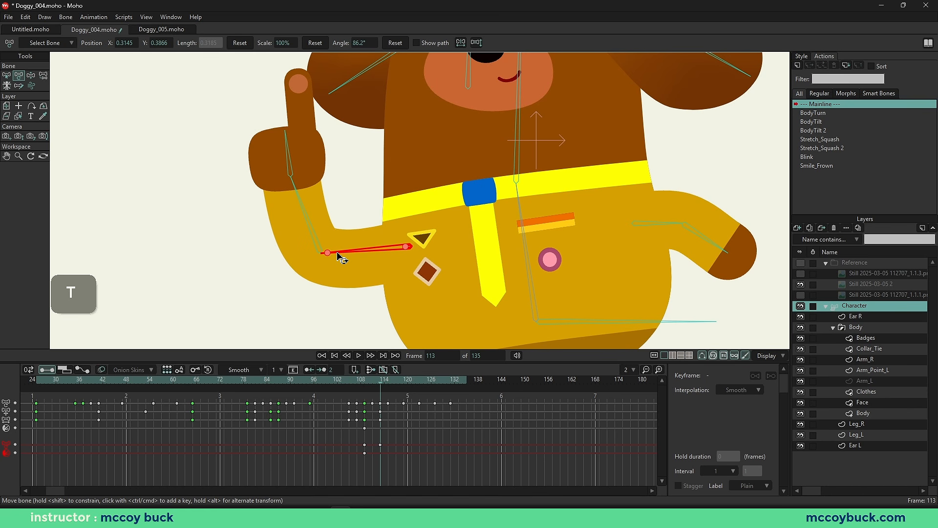
{"action": "left_click_drag", "start_coordinate": [337, 249], "coordinate": [337, 247]}
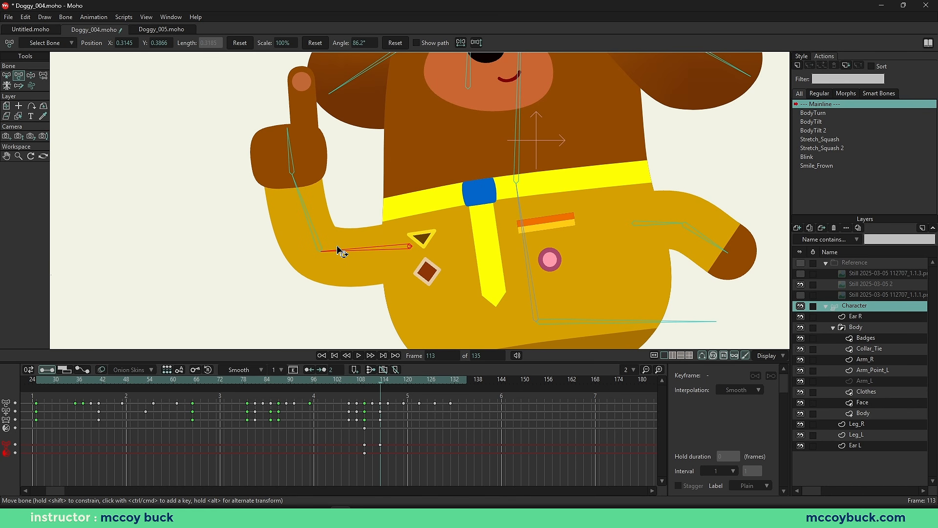
{"action": "key", "text": "b"}
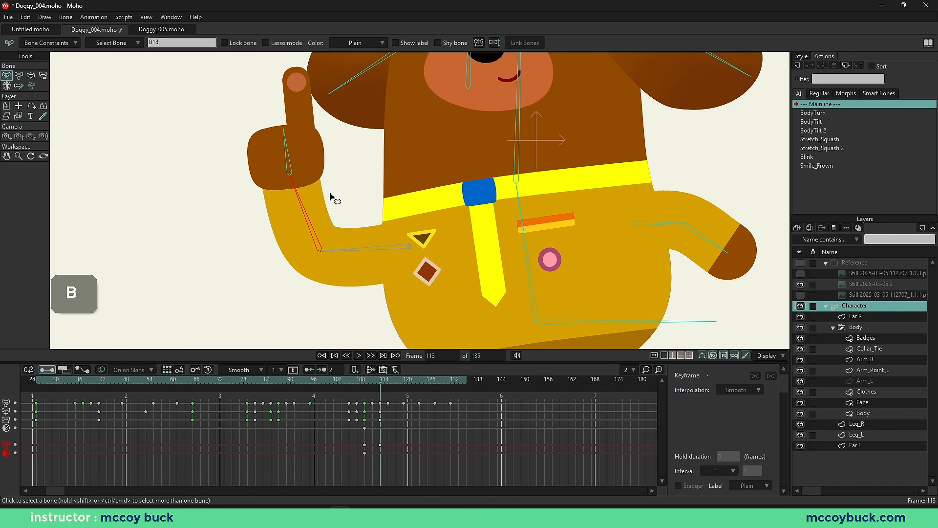
Step: Play back the animation repeatedly to review the final turn with the readjusted pointing arm
{"action": "scroll", "coordinate": [341, 196], "scroll_direction": "down", "scroll_amount": 2}
{"action": "key", "text": "space"}
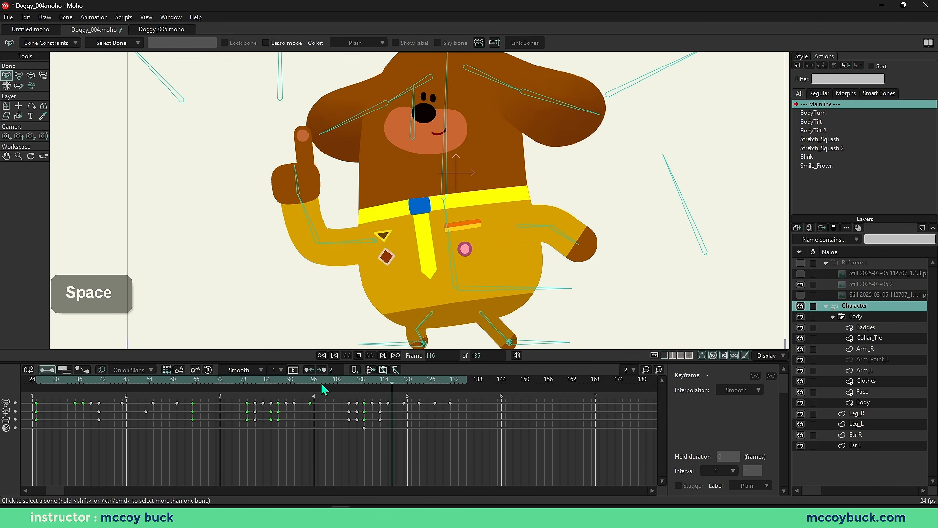
{"action": "scroll", "coordinate": [303, 259], "scroll_direction": "down", "scroll_amount": 2}
{"action": "key", "text": "space"}
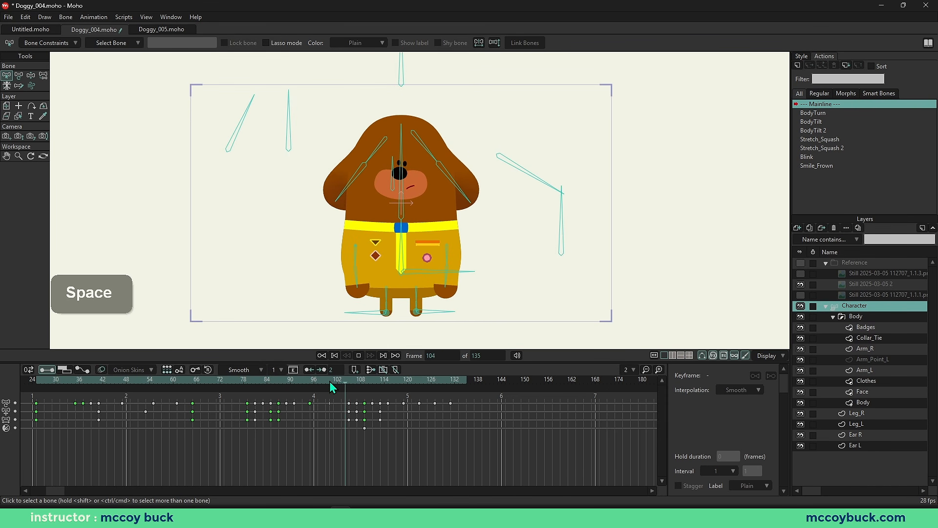
{"action": "key", "text": "space"}
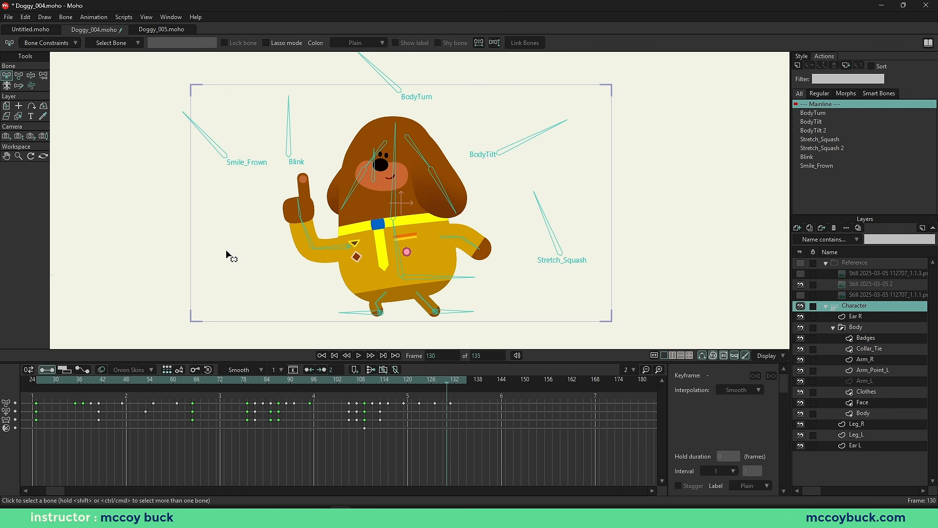
{"action": "key", "text": "space"}
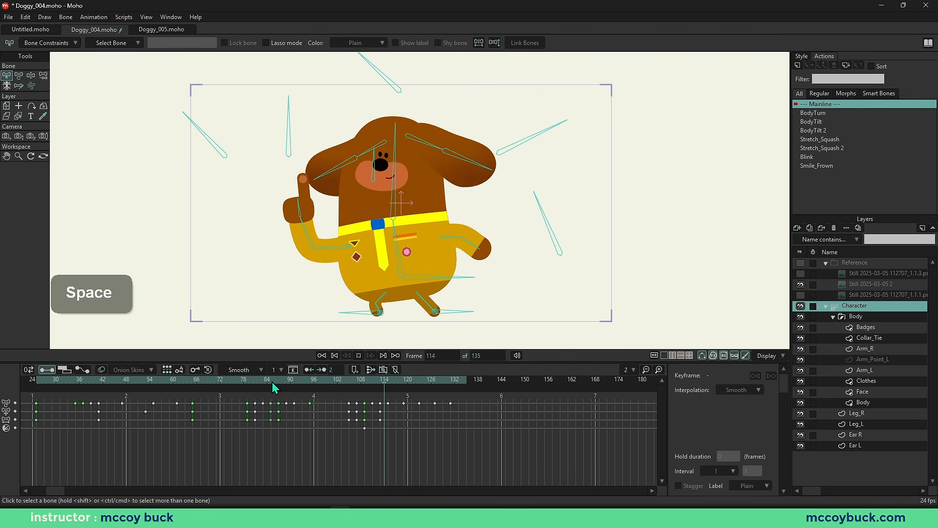
{"action": "key", "text": "space"}
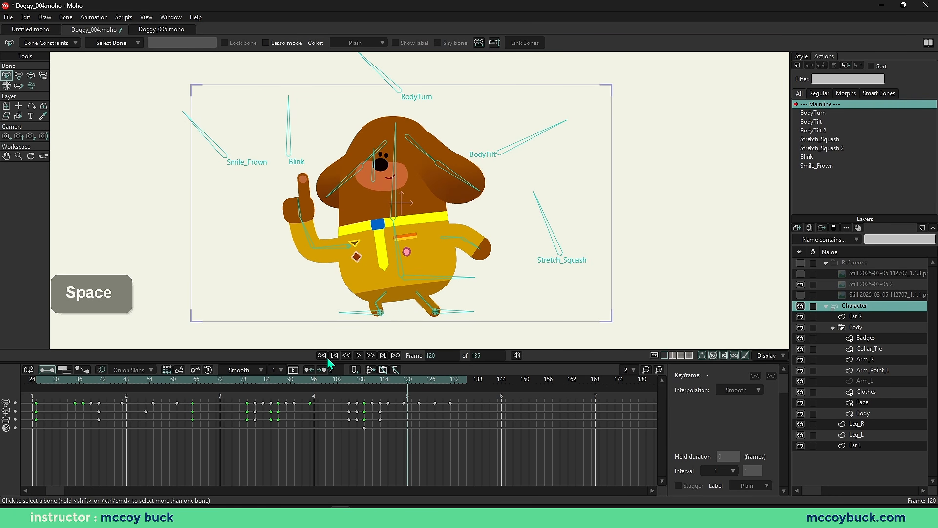
Step: At frame 0, collapse the Character layer, add a Frame By Frame layer above it, and name it Smear
{"action": "left_click", "coordinate": [324, 356]}
{"action": "key", "text": "b"}
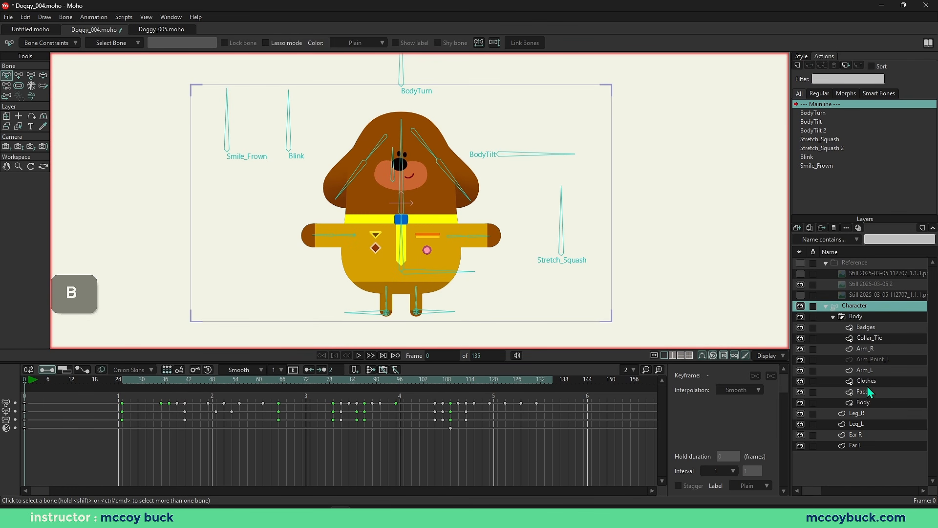
{"action": "left_click", "coordinate": [826, 305]}
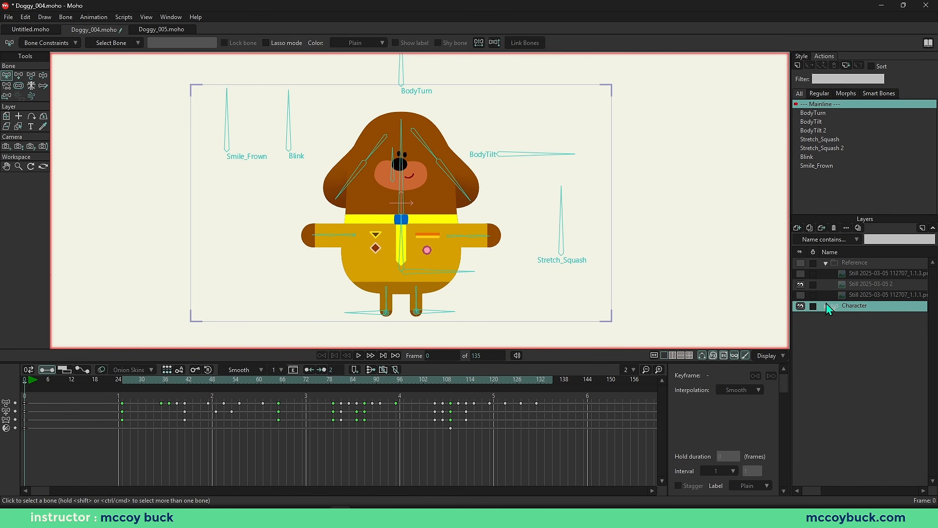
{"action": "left_click", "coordinate": [801, 239]}
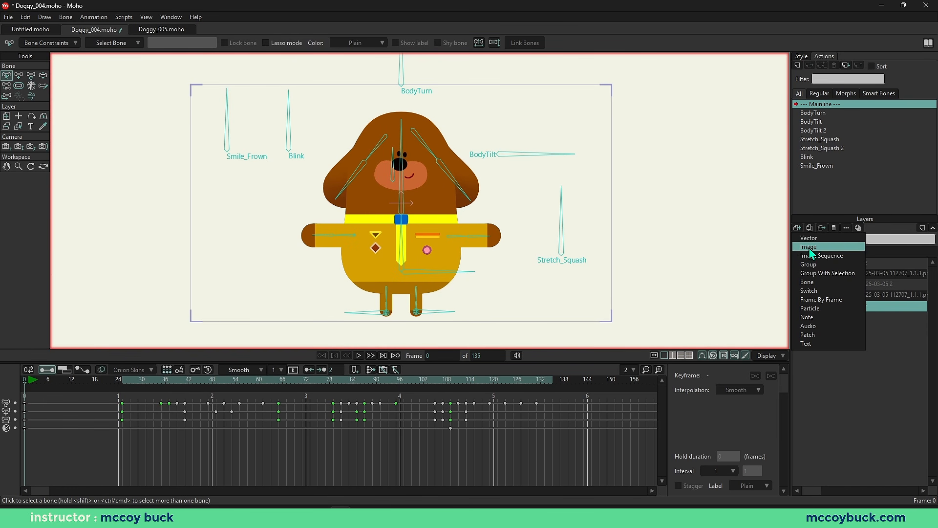
{"action": "left_click", "coordinate": [814, 298]}
{"action": "double_click", "coordinate": [855, 308]}
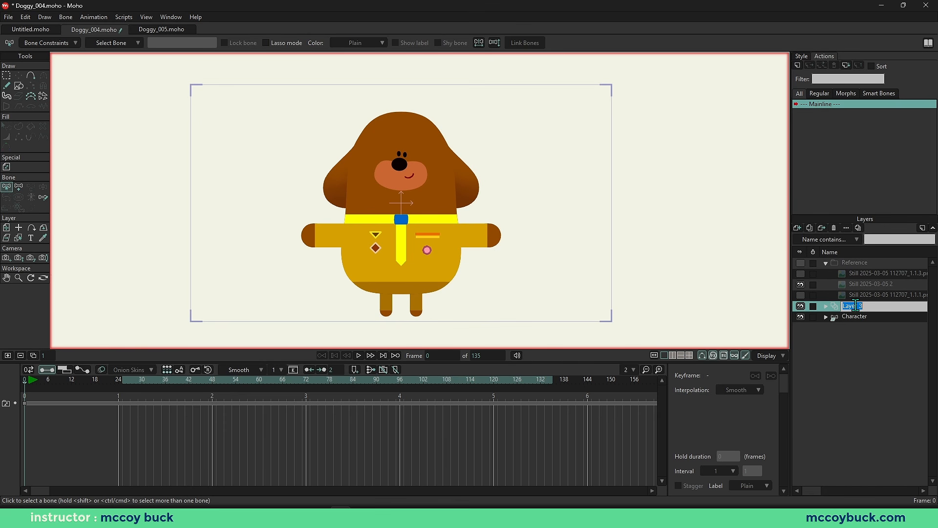
{"action": "type", "text": "Smear"}
{"action": "key", "text": "Return"}
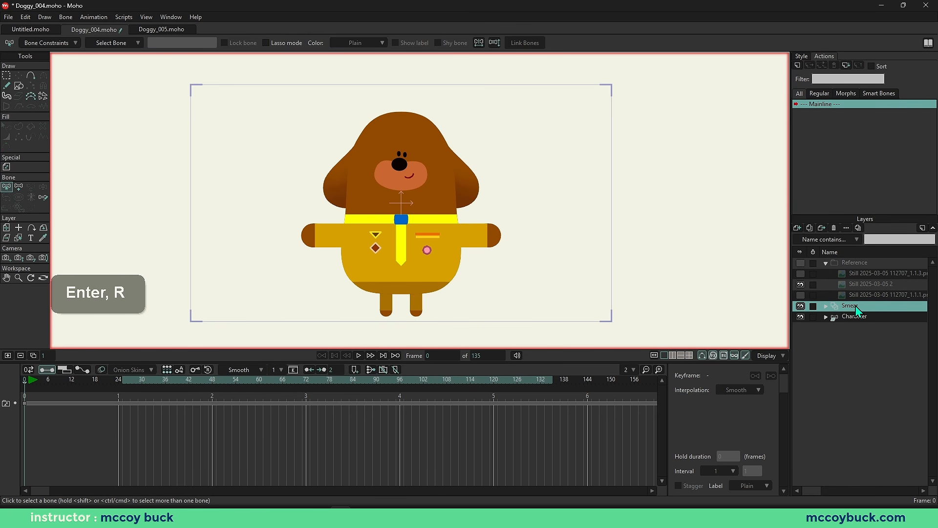
Step: Add blank drawings to the Smear layer across the final turn, from frame 107 to frame 111
{"action": "left_click", "coordinate": [855, 319]}
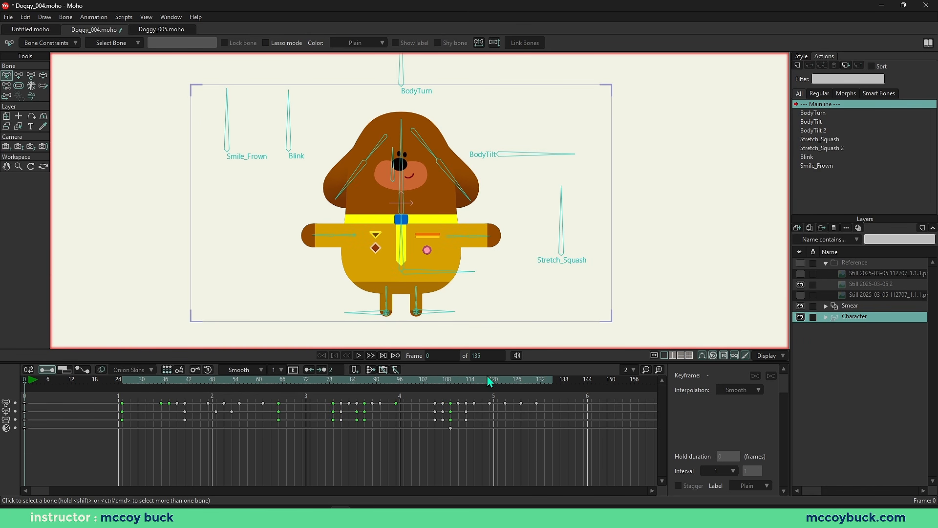
{"action": "left_click_drag", "start_coordinate": [345, 383], "coordinate": [444, 394]}
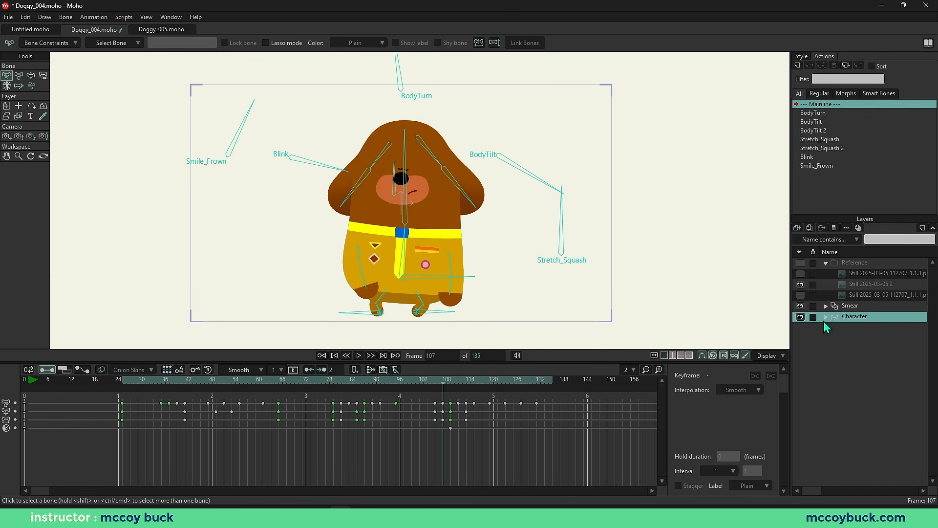
{"action": "left_click", "coordinate": [861, 307]}
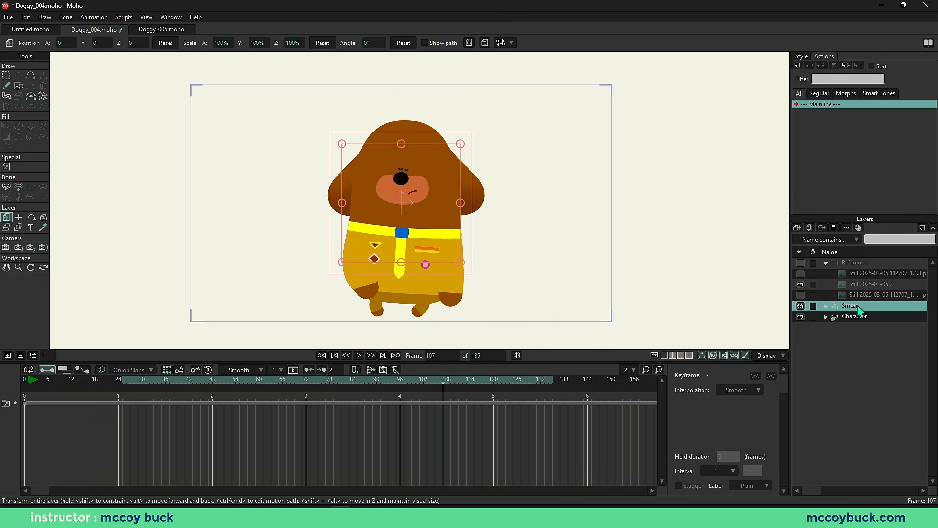
{"action": "key", "text": "b"}
{"action": "left_click", "coordinate": [446, 383]}
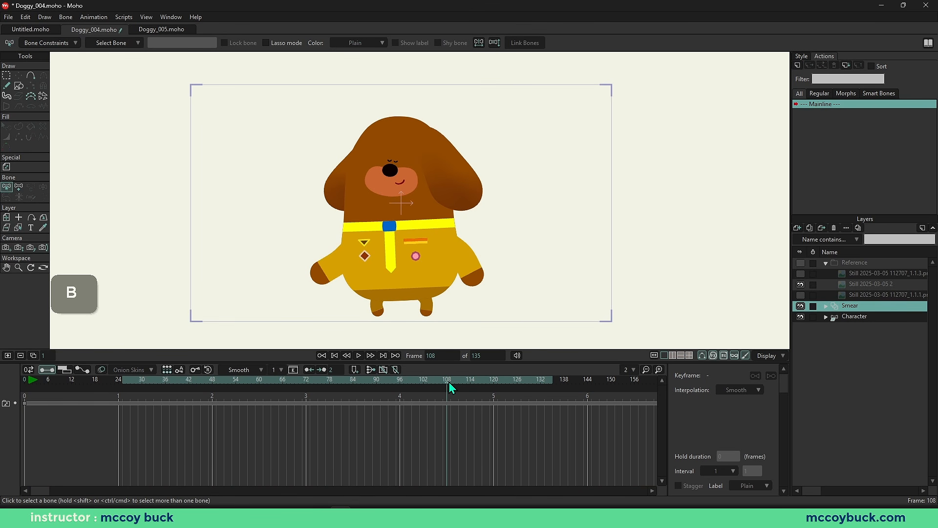
{"action": "mouse_move", "coordinate": [449, 383]}
{"action": "left_mouse_down"}
{"action": "mouse_move", "coordinate": [433, 382]}
{"action": "mouse_move", "coordinate": [454, 384]}
{"action": "mouse_move", "coordinate": [444, 383]}
{"action": "left_mouse_up"}
{"action": "key", "text": "ctrl+z"}
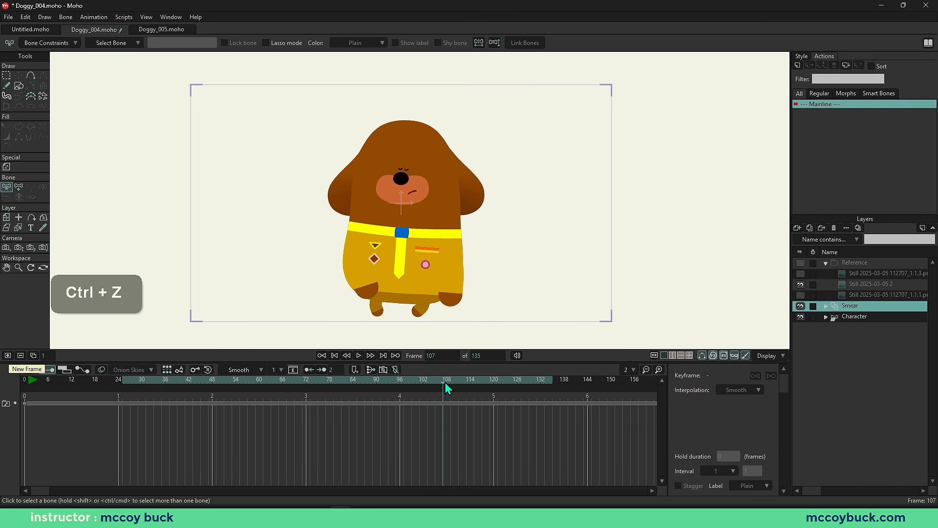
{"action": "left_click", "coordinate": [7, 355]}
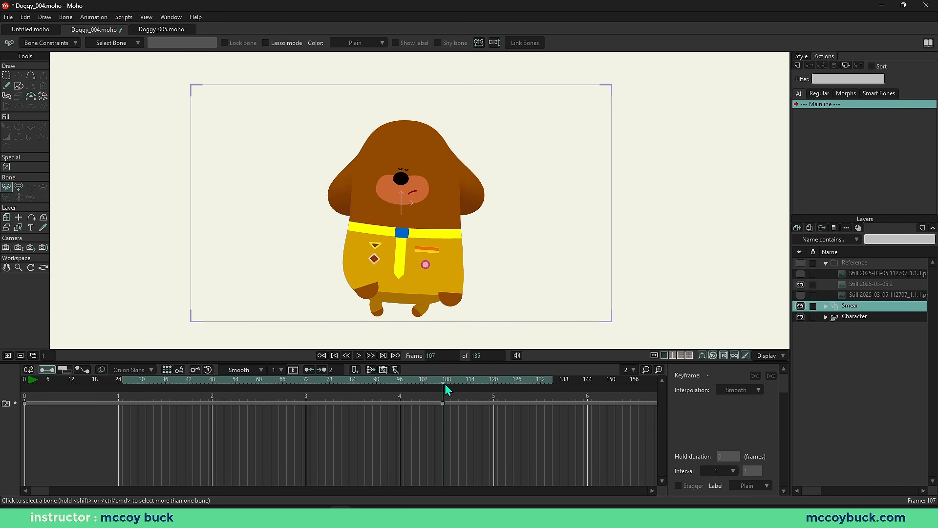
{"action": "left_click_drag", "start_coordinate": [444, 382], "coordinate": [450, 383]}
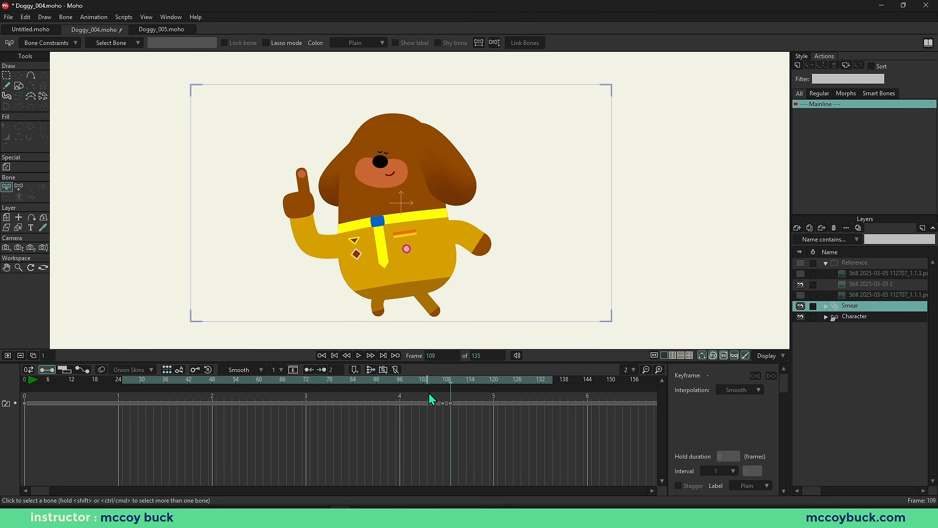
{"action": "left_click_drag", "start_coordinate": [452, 382], "coordinate": [458, 382]}
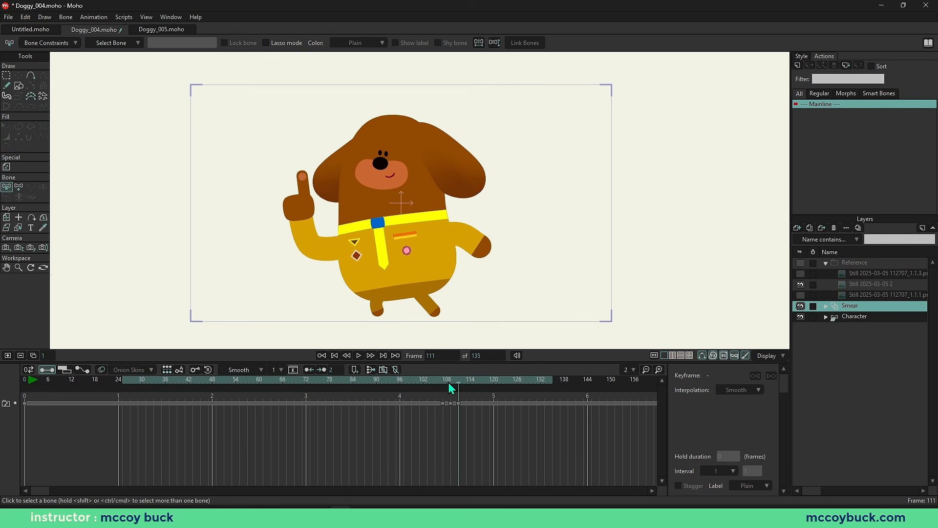
Step: Choose the Blob Brush and turn on onion skins for frames 107 and 111, viewed from frame 109
{"action": "mouse_move", "coordinate": [449, 384]}
{"action": "left_mouse_down"}
{"action": "mouse_move", "coordinate": [441, 383]}
{"action": "mouse_move", "coordinate": [460, 383]}
{"action": "mouse_move", "coordinate": [451, 383]}
{"action": "left_mouse_up"}
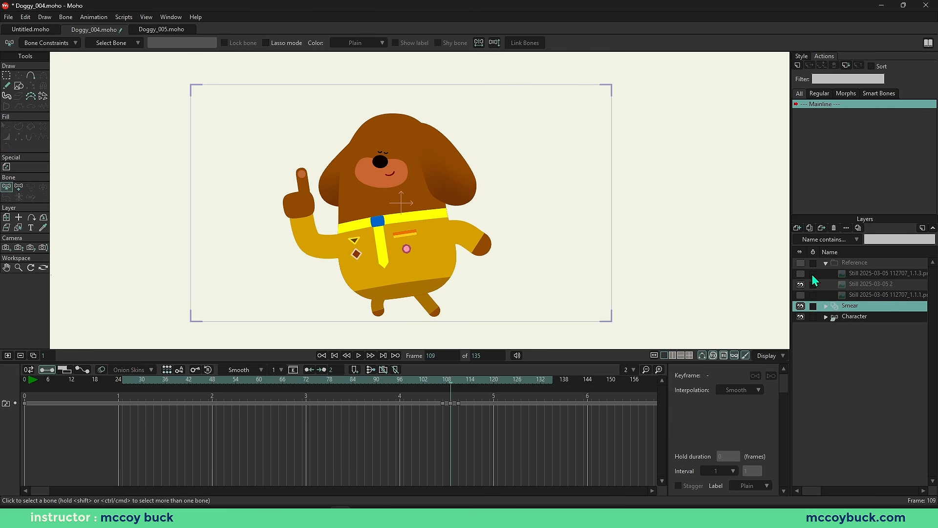
{"action": "left_click", "coordinate": [6, 96]}
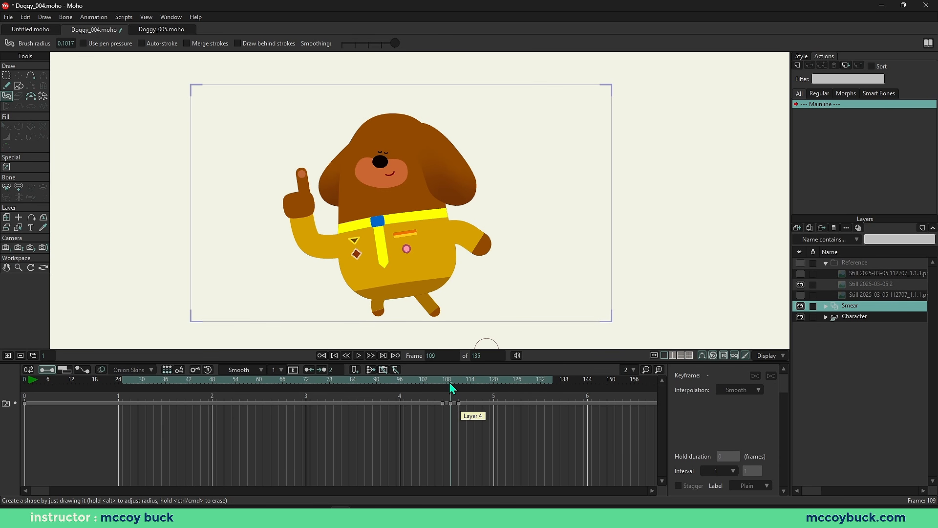
{"action": "left_click", "coordinate": [101, 370]}
{"action": "left_click", "coordinate": [435, 381]}
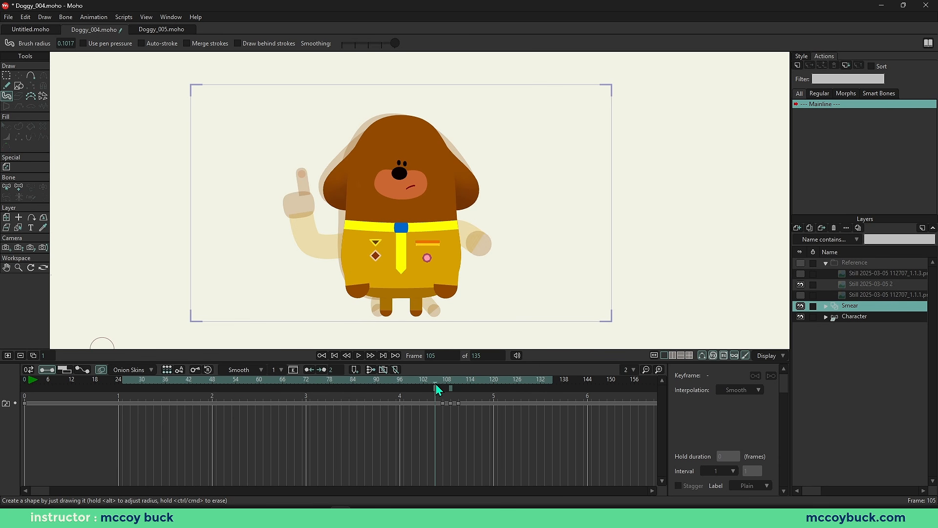
{"action": "left_click", "coordinate": [435, 389]}
{"action": "left_click", "coordinate": [443, 389]}
{"action": "left_click", "coordinate": [450, 389]}
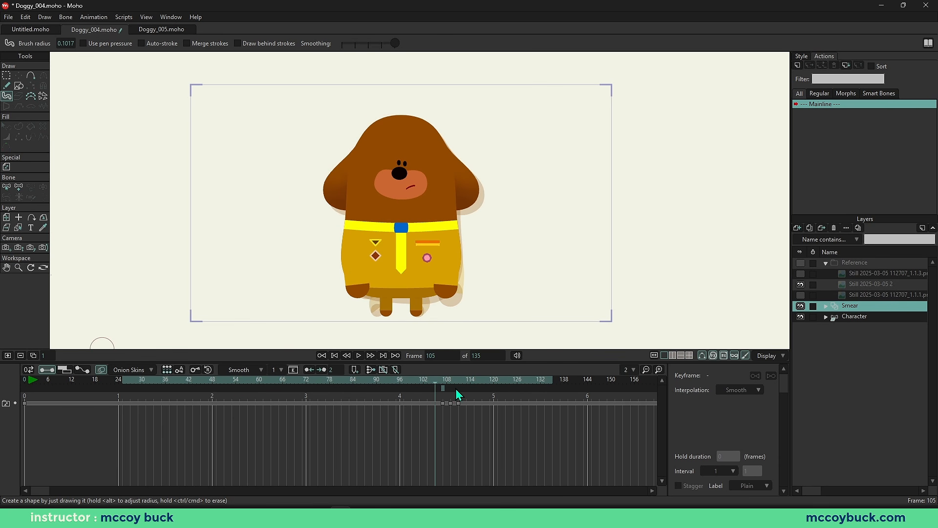
{"action": "left_click", "coordinate": [458, 389]}
{"action": "left_click", "coordinate": [443, 389]}
{"action": "left_click", "coordinate": [443, 389]}
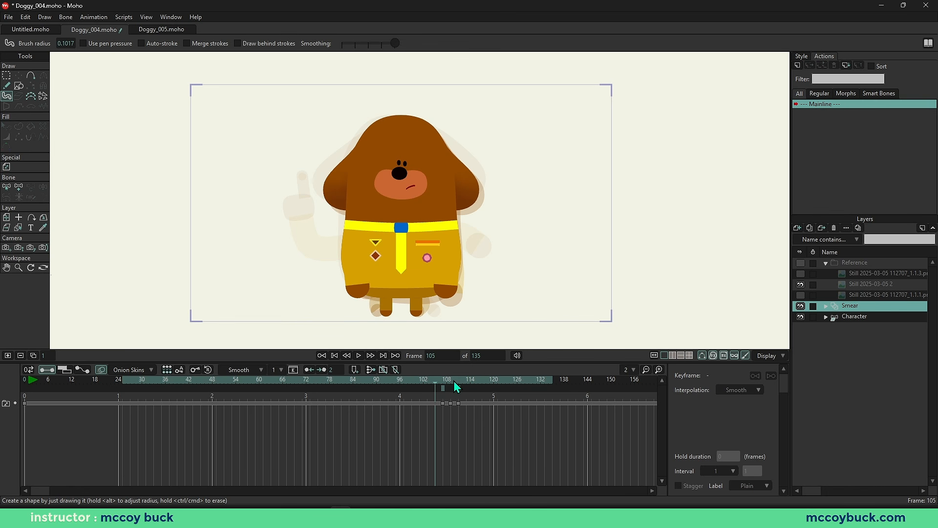
{"action": "left_click", "coordinate": [452, 380]}
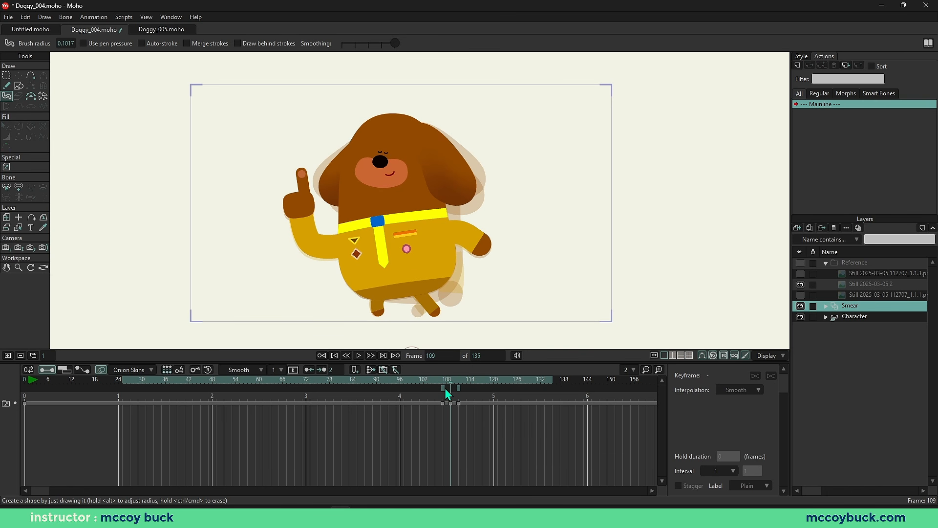
Step: Try the earlier onion skin at frame 105 instead of frame 107
{"action": "left_click", "coordinate": [443, 389]}
{"action": "left_click", "coordinate": [436, 388]}
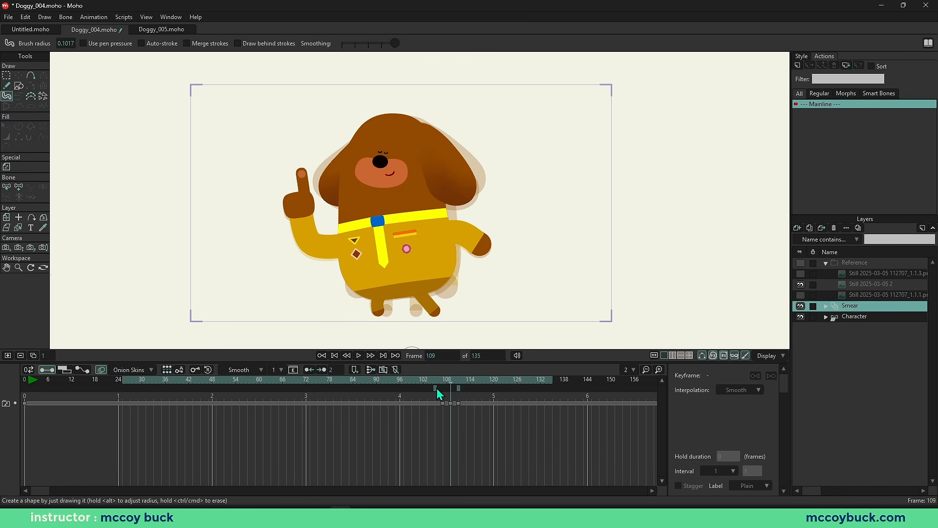
{"action": "left_click", "coordinate": [436, 389]}
{"action": "left_click", "coordinate": [443, 388]}
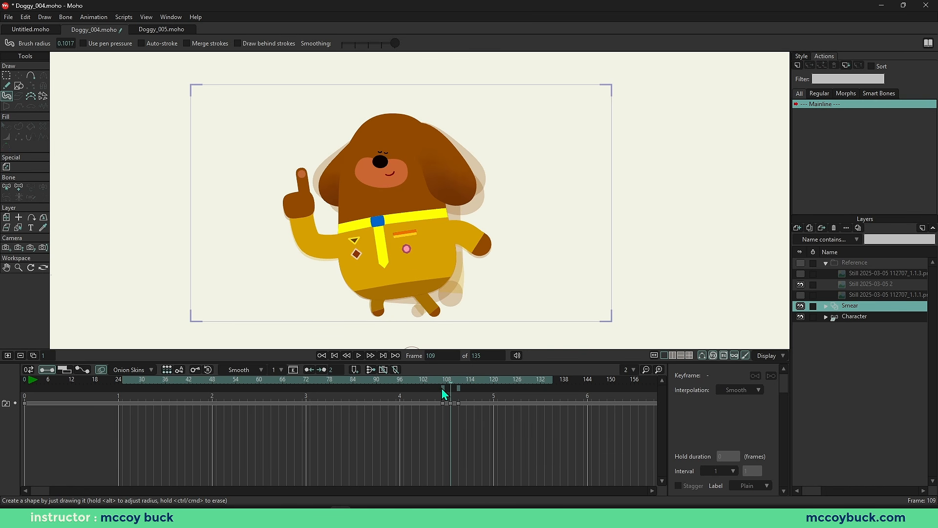
Step: Set the onion skins to Outlines only, with Draw behind turned off
{"action": "left_click", "coordinate": [131, 370]}
{"action": "left_click", "coordinate": [116, 442]}
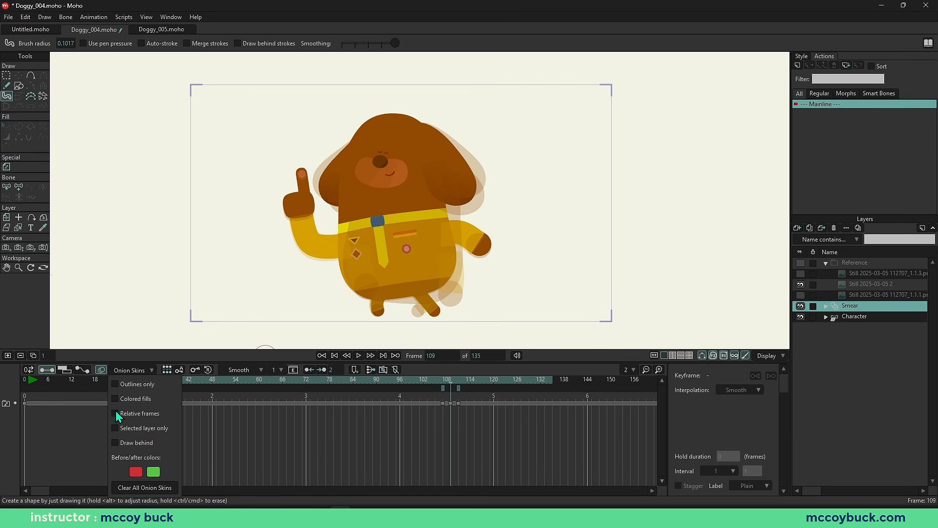
{"action": "left_click", "coordinate": [118, 386]}
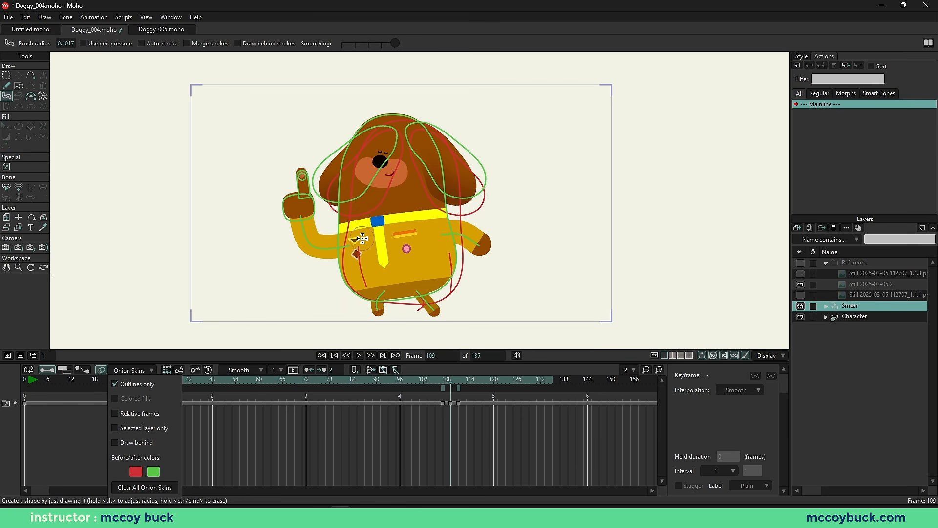
Step: Draw a curved Blob Brush smear on frame 109 from the raised hand around to the lower body beside the leg
{"action": "left_click", "coordinate": [444, 384]}
{"action": "left_click", "coordinate": [450, 383]}
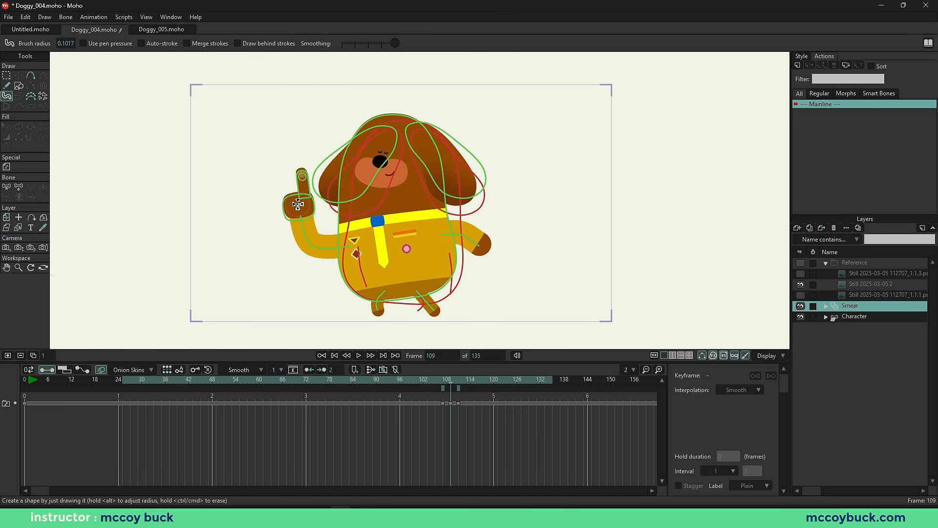
{"action": "mouse_move", "coordinate": [299, 201]}
{"action": "left_mouse_down"}
{"action": "mouse_move", "coordinate": [286, 246]}
{"action": "mouse_move", "coordinate": [301, 268]}
{"action": "mouse_move", "coordinate": [365, 286]}
{"action": "left_mouse_up"}
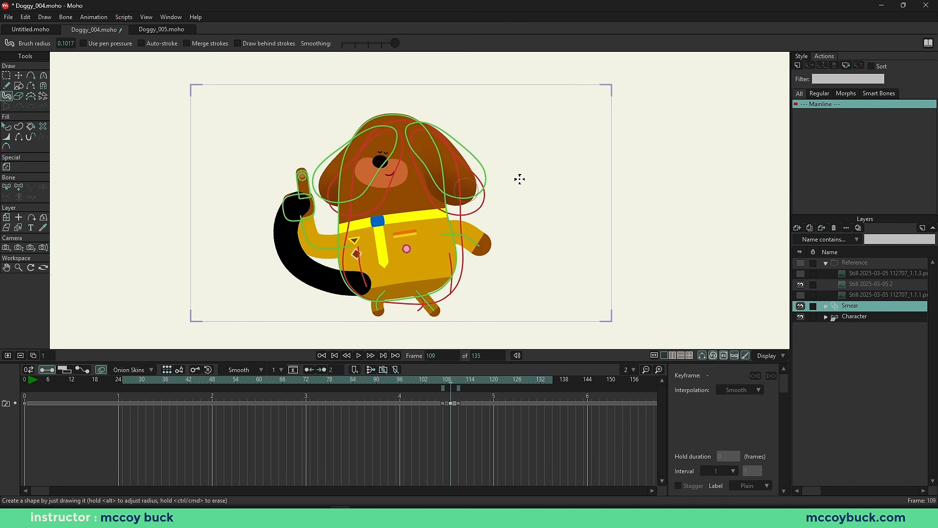
Step: Recolour the arm smear's fill to match the dog's brown fur, sampling the colour from the character
{"action": "left_click", "coordinate": [802, 56]}
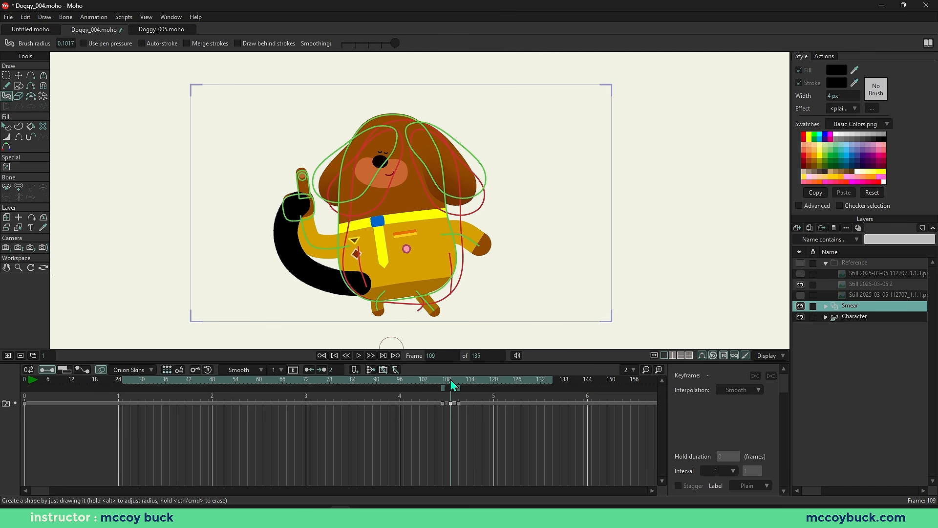
{"action": "left_click_drag", "start_coordinate": [451, 381], "coordinate": [1, 384]}
{"action": "key", "text": "q"}
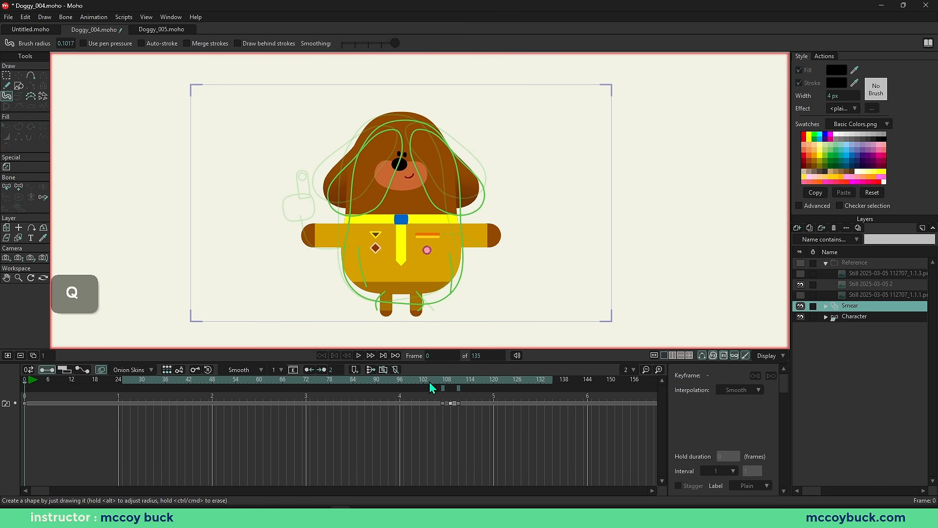
{"action": "left_click", "coordinate": [451, 386]}
{"action": "left_click", "coordinate": [329, 272]}
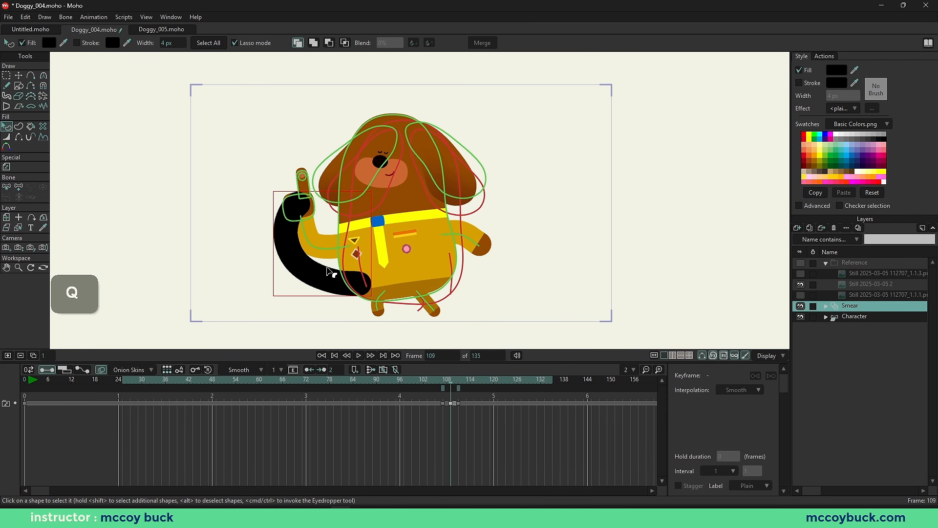
{"action": "left_click", "coordinate": [855, 74]}
{"action": "left_click", "coordinate": [462, 225]}
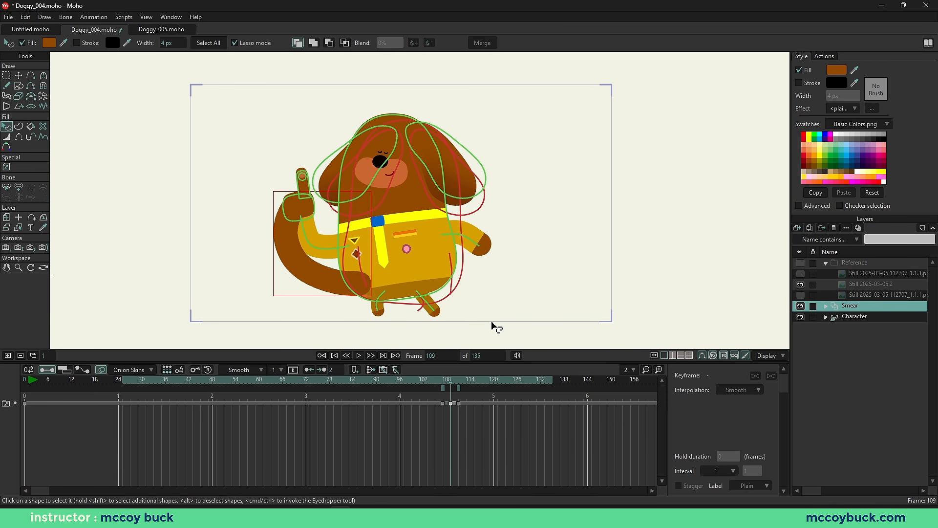
Step: Turn off onion skins and the Character layer's bone display, and play back the final turn from frame 86
{"action": "left_click_drag", "start_coordinate": [426, 380], "coordinate": [136, 413]}
{"action": "left_click_drag", "start_coordinate": [386, 380], "coordinate": [453, 388]}
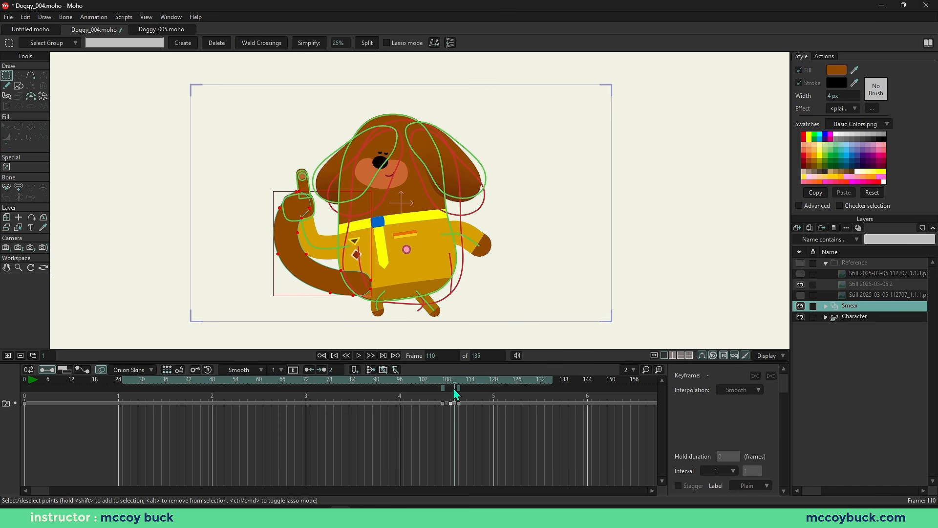
{"action": "left_click", "coordinate": [103, 370]}
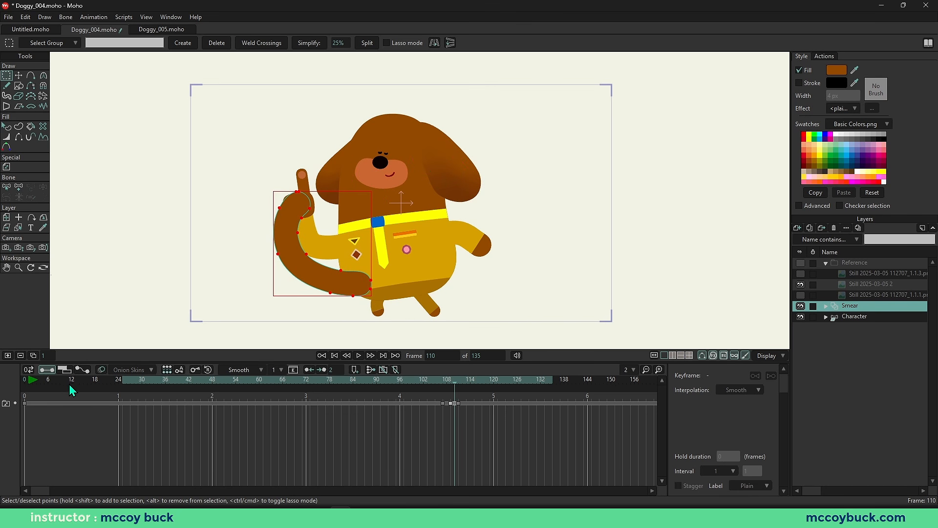
{"action": "left_click", "coordinate": [865, 322]}
{"action": "key", "text": "b"}
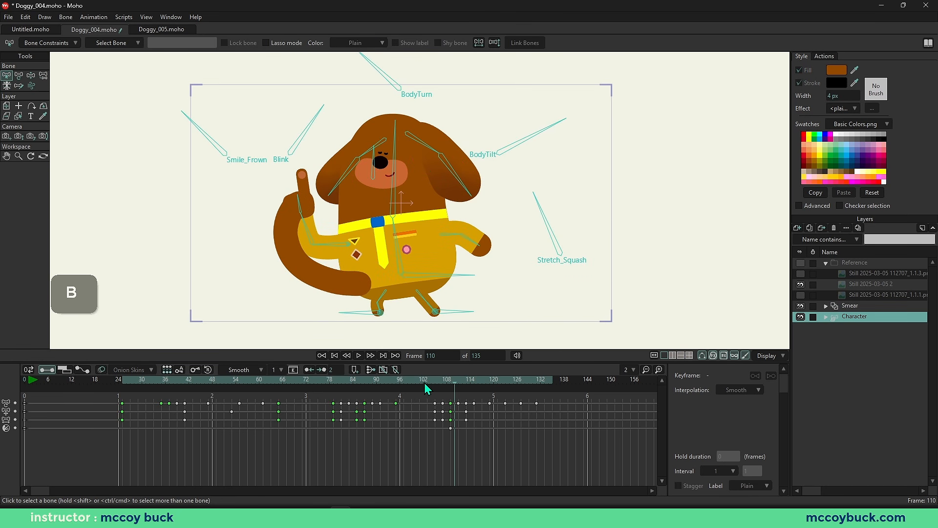
{"action": "left_click_drag", "start_coordinate": [426, 388], "coordinate": [361, 385]}
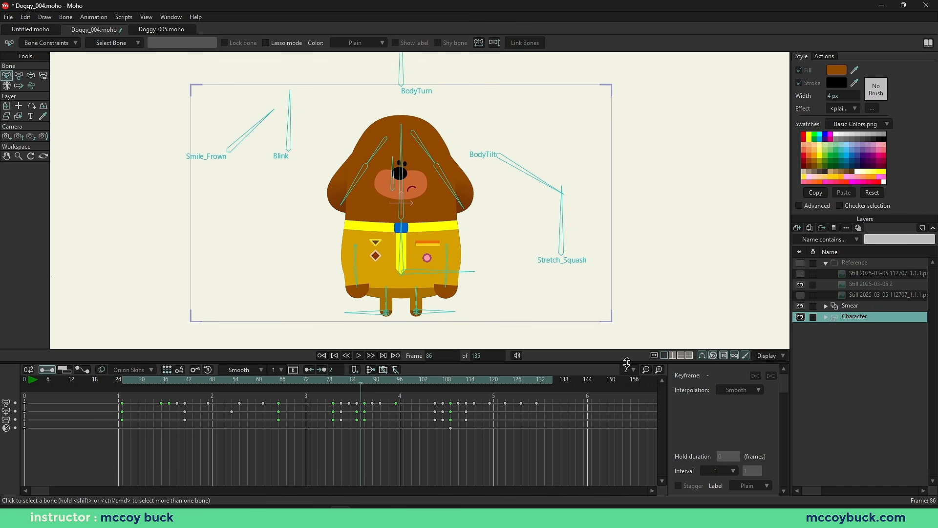
{"action": "left_click", "coordinate": [702, 355]}
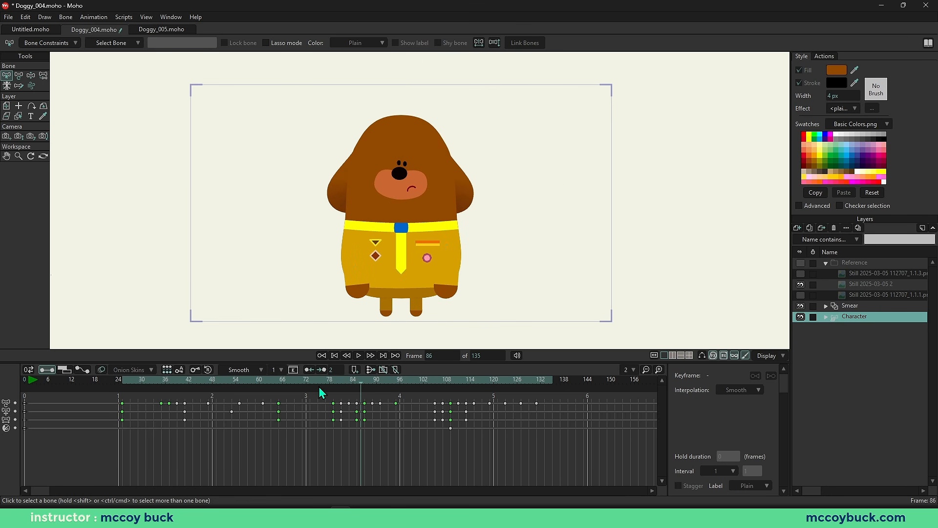
{"action": "key", "text": "space"}
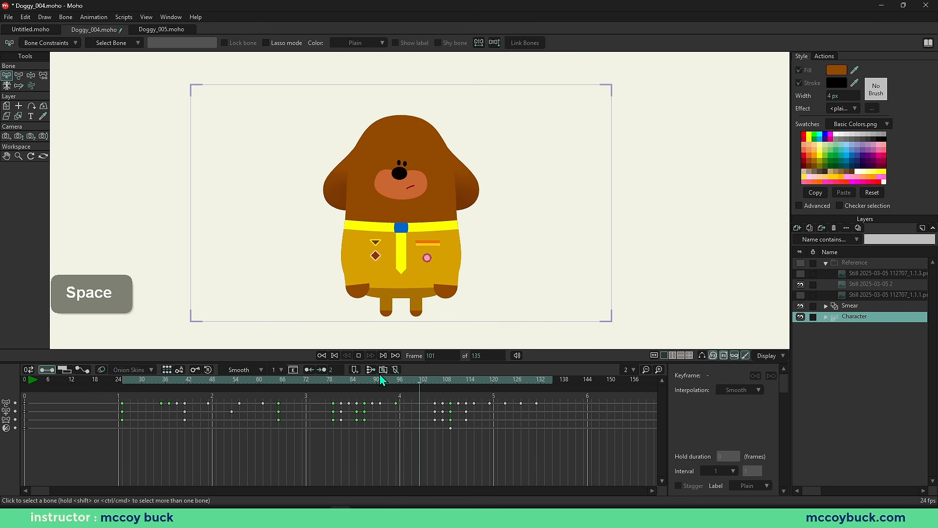
Step: Move the Smear layer's drawings one frame earlier and choose the Blob Brush on the blank drawing at frame 109
{"action": "left_click_drag", "start_coordinate": [380, 376], "coordinate": [451, 381]}
{"action": "scroll", "coordinate": [343, 275], "scroll_direction": "up", "scroll_amount": 3}
{"action": "scroll", "coordinate": [347, 319], "scroll_direction": "down", "scroll_amount": 2}
{"action": "right_click", "coordinate": [351, 292]}
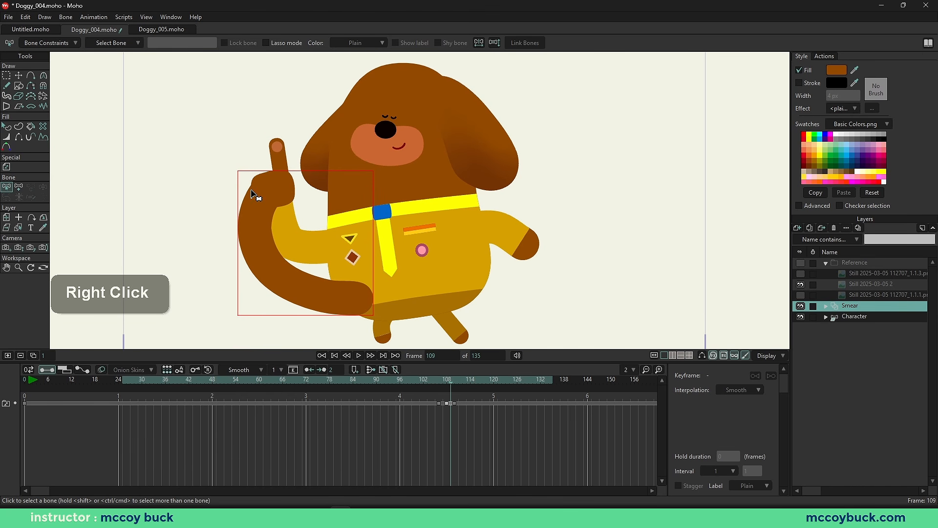
{"action": "left_click", "coordinate": [20, 355]}
{"action": "left_click", "coordinate": [6, 96]}
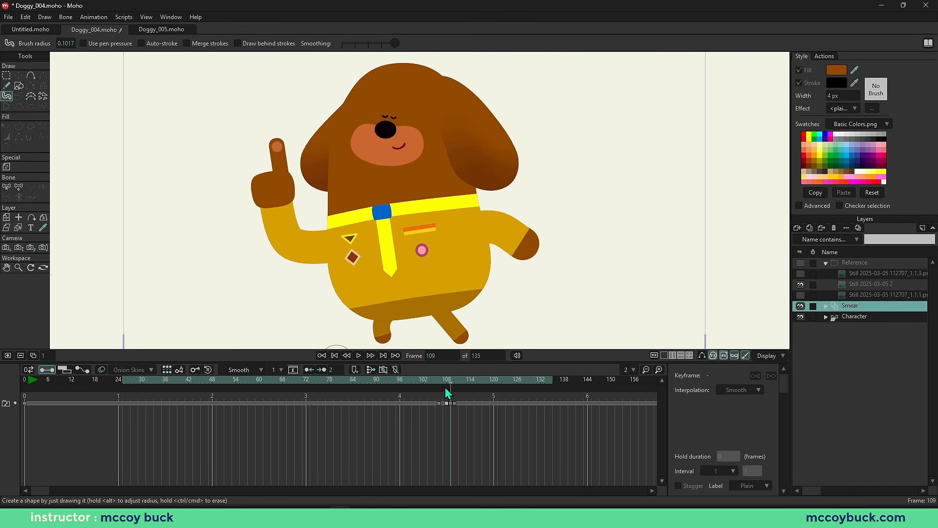
Step: Turn onion skins back on and keep only frame 108 as the reference for frame 109
{"action": "left_click", "coordinate": [102, 370]}
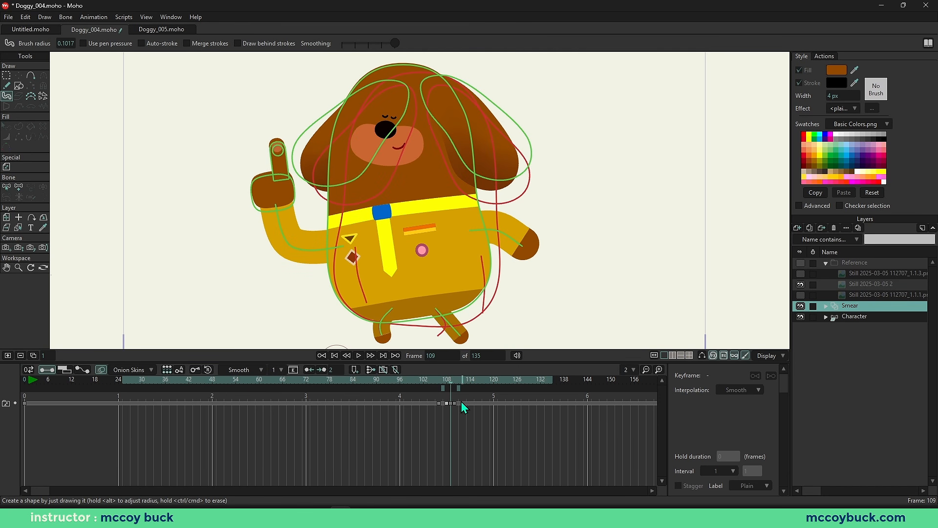
{"action": "left_click_drag", "start_coordinate": [442, 388], "coordinate": [444, 389]}
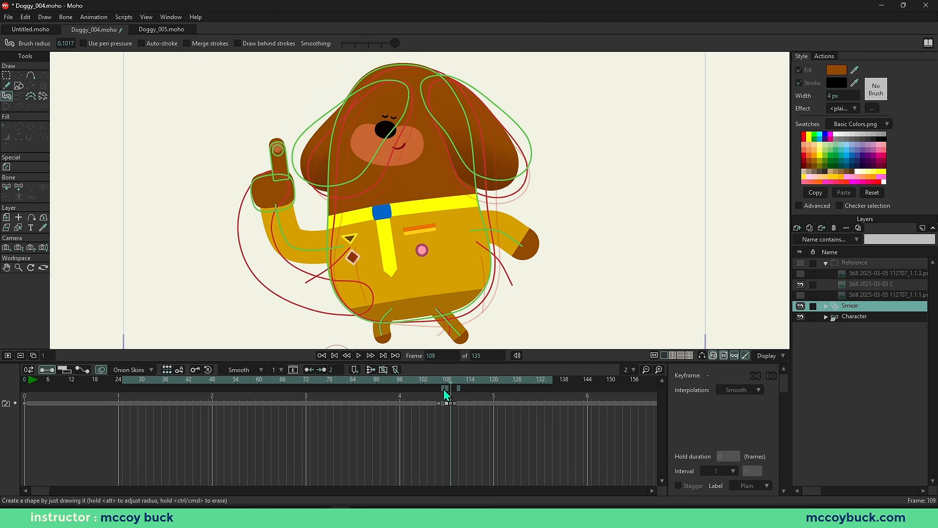
{"action": "left_click", "coordinate": [458, 389]}
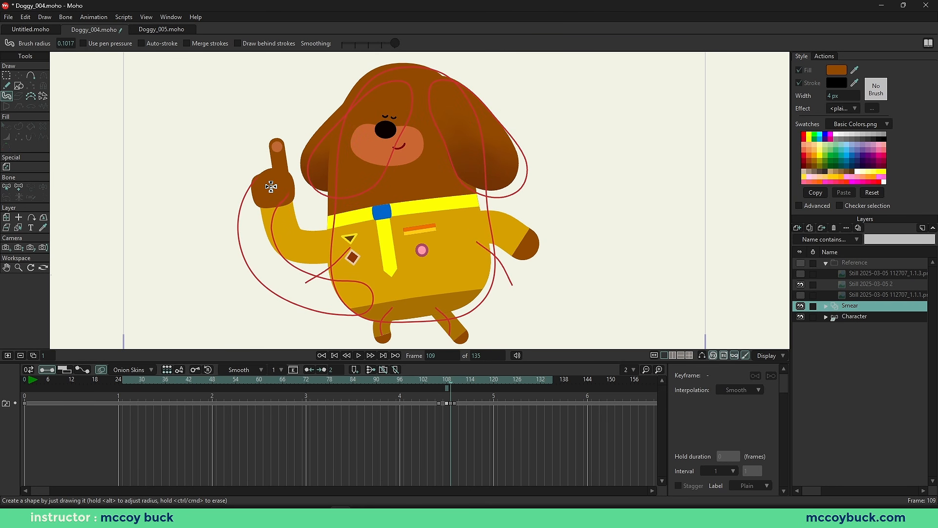
Step: Draw a shorter brown smear on frame 109 from the raised hand down beside the body, redoing the first stroke
{"action": "mouse_move", "coordinate": [271, 187]}
{"action": "left_mouse_down"}
{"action": "mouse_move", "coordinate": [260, 235]}
{"action": "mouse_move", "coordinate": [283, 279]}
{"action": "mouse_move", "coordinate": [265, 197]}
{"action": "mouse_move", "coordinate": [260, 243]}
{"action": "mouse_move", "coordinate": [295, 289]}
{"action": "left_mouse_up"}
{"action": "key", "text": "ctrl+z"}
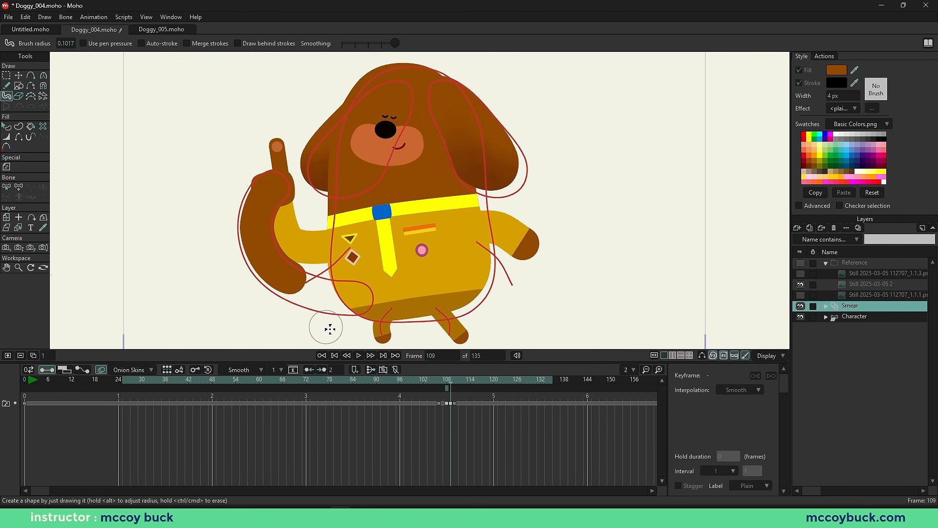
{"action": "key", "text": "ctrl+z"}
{"action": "mouse_move", "coordinate": [270, 188]}
{"action": "left_mouse_down"}
{"action": "mouse_move", "coordinate": [259, 238]}
{"action": "mouse_move", "coordinate": [295, 287]}
{"action": "left_mouse_up"}
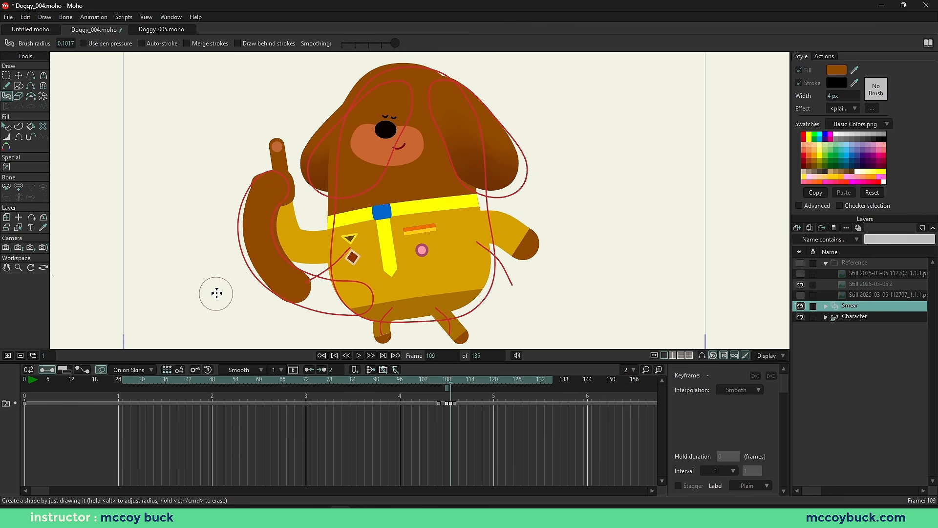
Step: Select the Character layer, clear the onion skin at frame 108, and play the final turn with both arm smears
{"action": "key", "text": "q"}
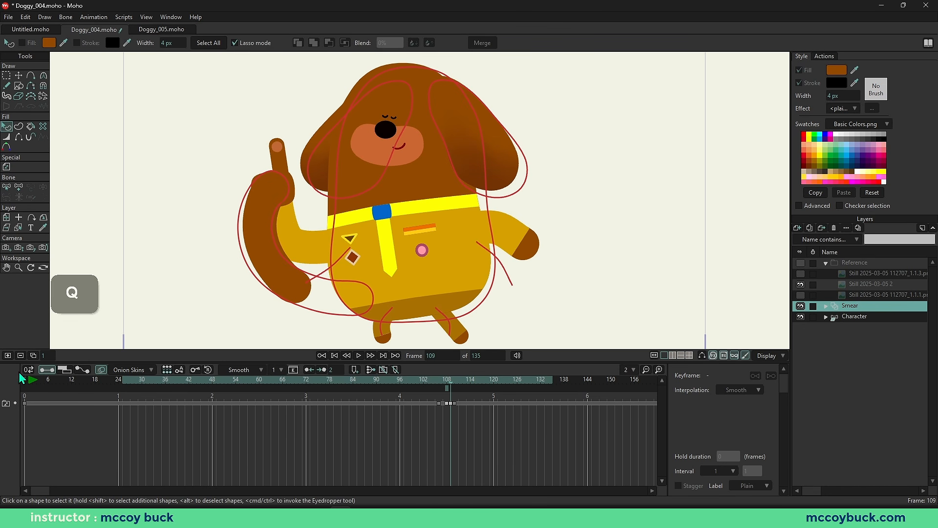
{"action": "left_click", "coordinate": [846, 316]}
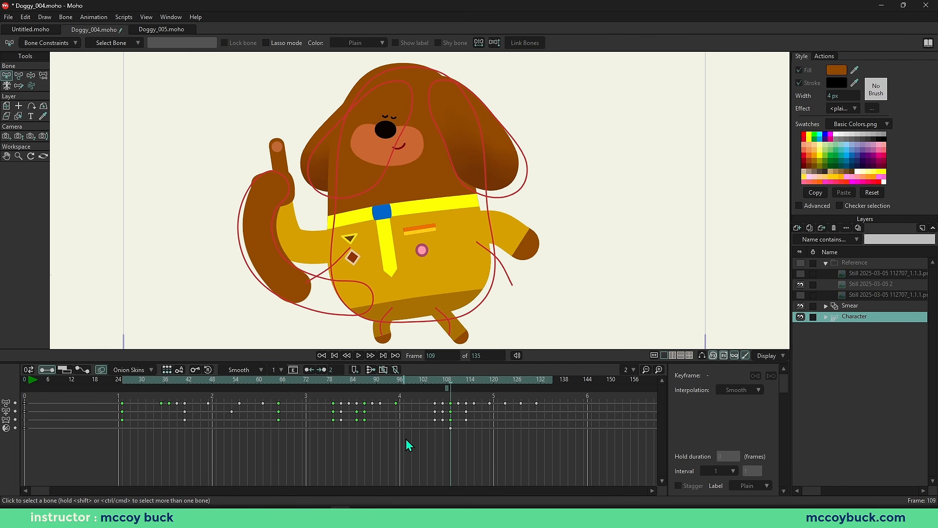
{"action": "key", "text": "b"}
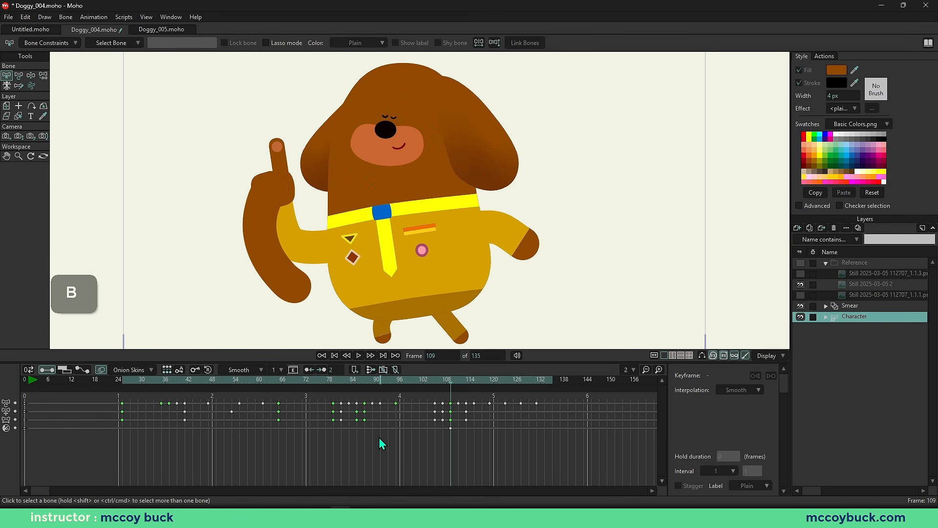
{"action": "left_click", "coordinate": [353, 385]}
{"action": "key", "text": "space"}
{"action": "scroll", "coordinate": [256, 262], "scroll_direction": "down", "scroll_amount": 2}
{"action": "right_click", "coordinate": [279, 266]}
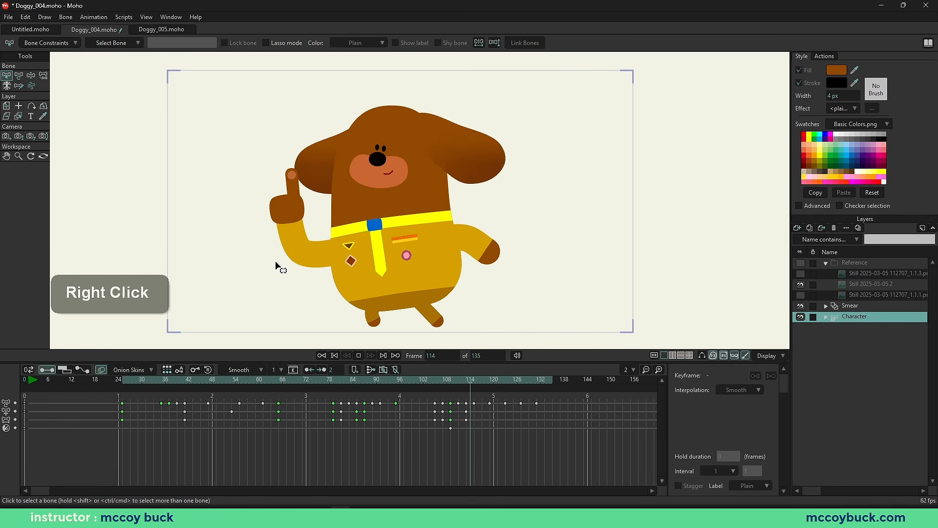
{"action": "key", "text": "space"}
Step: Replay the final turn from several earlier frames to judge the timing and the smear frames
{"action": "left_click", "coordinate": [375, 385]}
{"action": "key", "text": "space"}
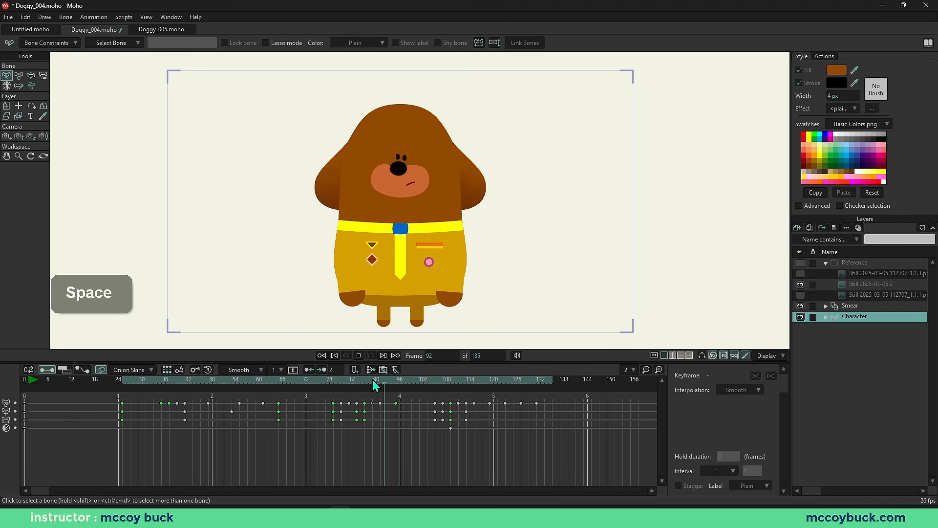
{"action": "left_click", "coordinate": [375, 382]}
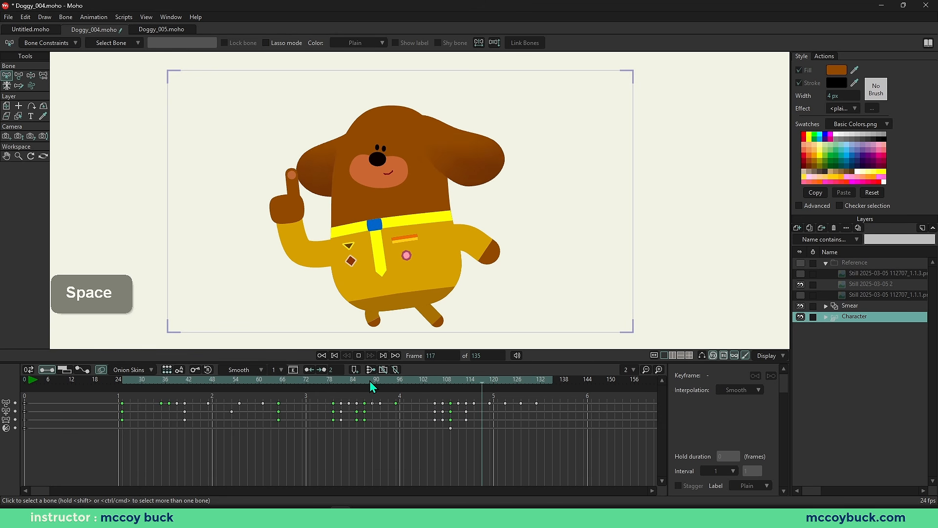
{"action": "key", "text": "space"}
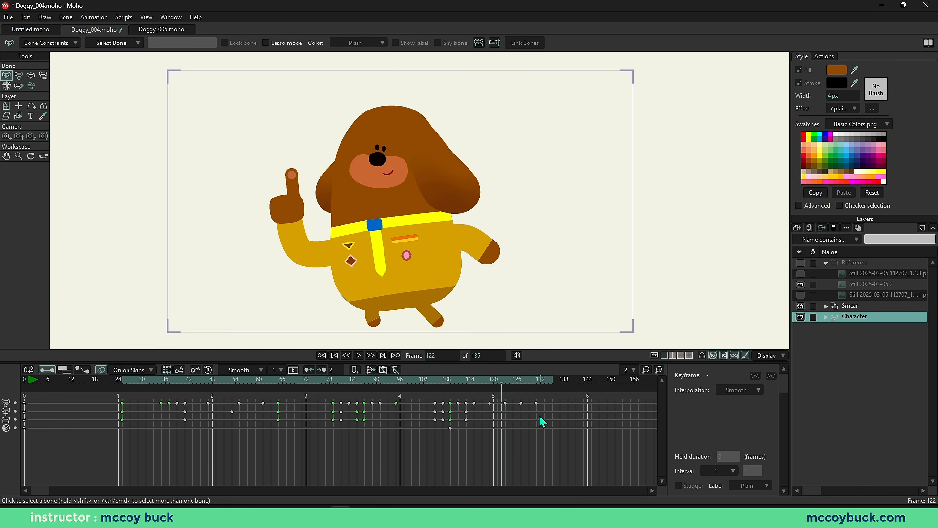
{"action": "left_click", "coordinate": [412, 389]}
{"action": "key", "text": "space"}
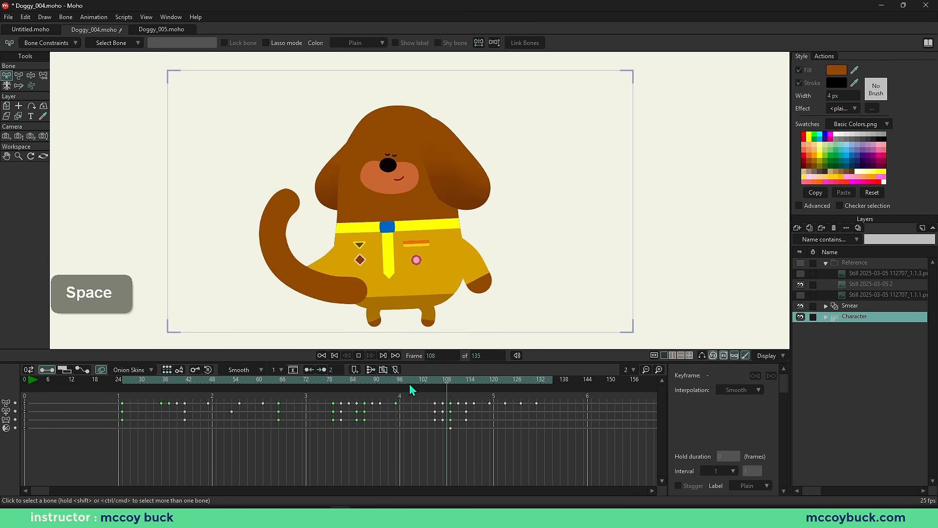
{"action": "key", "text": "space"}
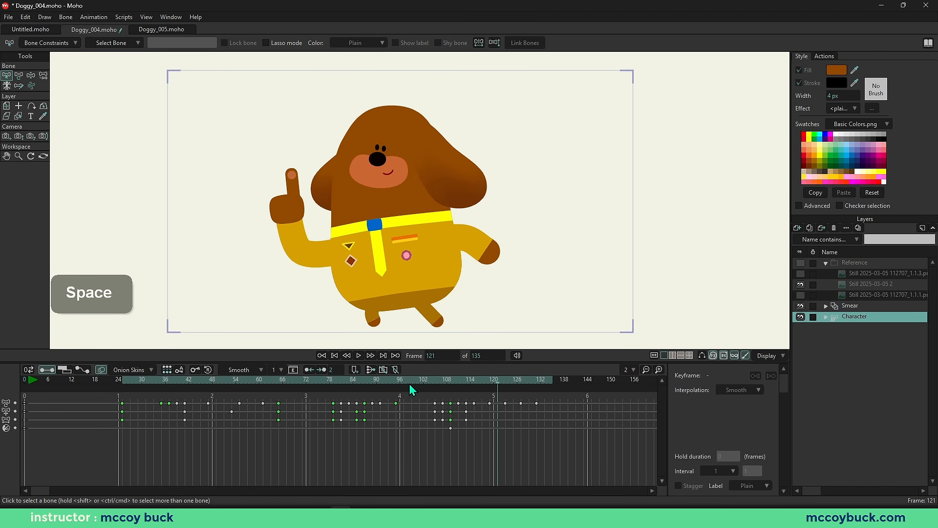
{"action": "left_click_drag", "start_coordinate": [385, 381], "coordinate": [350, 382]}
{"action": "key", "text": "space"}
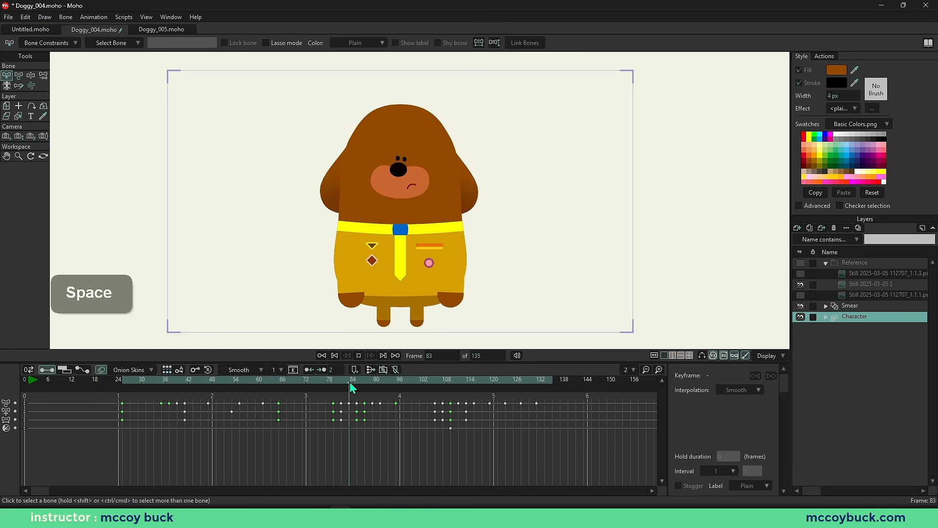
{"action": "key", "text": "space"}
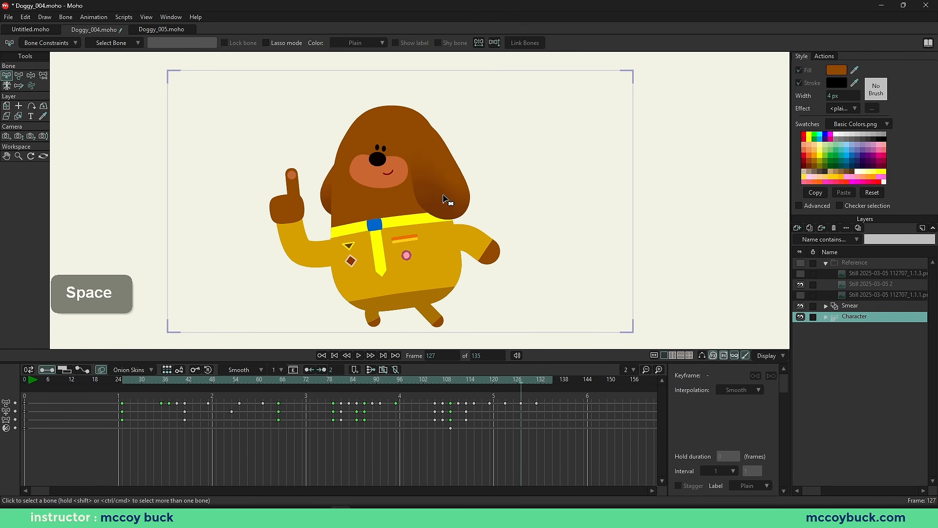
Step: Select the bones of both ears and shift their keyframes from frame 115 onward earlier, so they start at frame 111
{"action": "left_click", "coordinate": [433, 390]}
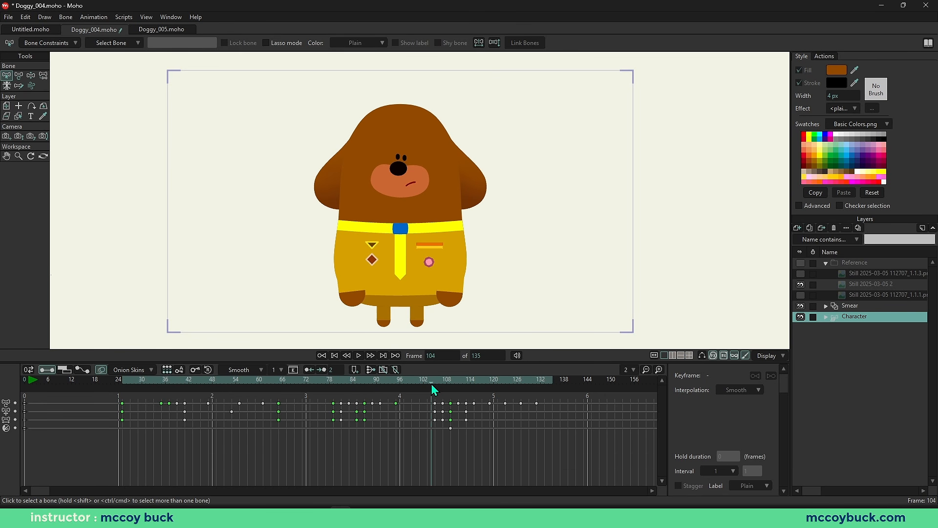
{"action": "left_click_drag", "start_coordinate": [438, 389], "coordinate": [497, 397]}
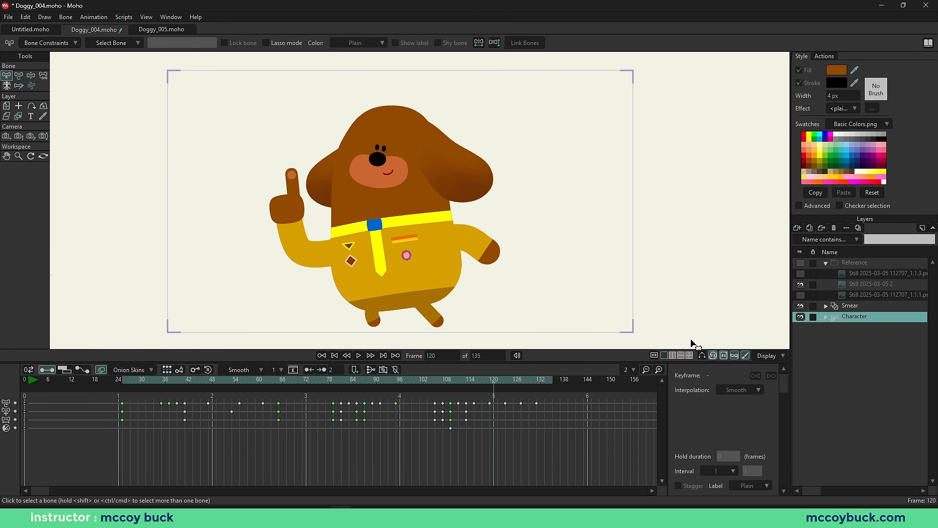
{"action": "key", "text": "b"}
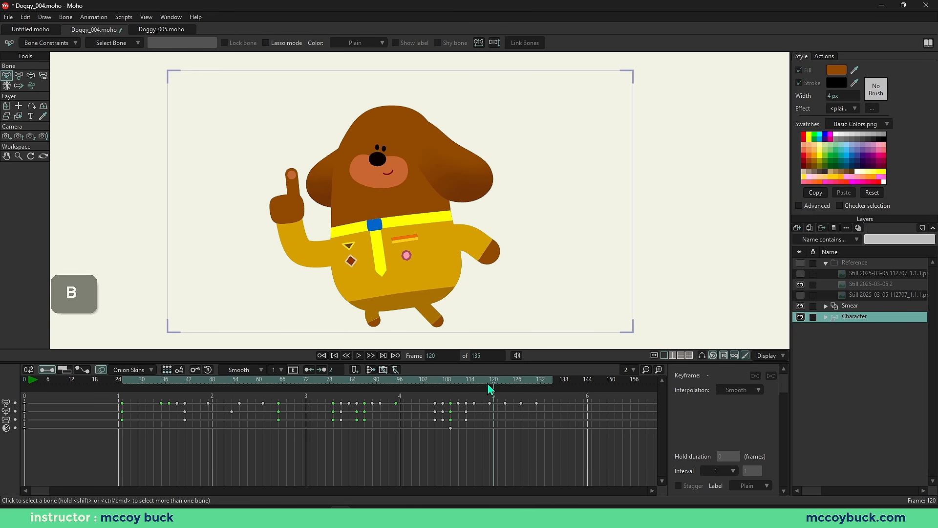
{"action": "mouse_move", "coordinate": [488, 384]}
{"action": "left_mouse_down"}
{"action": "mouse_move", "coordinate": [467, 383]}
{"action": "mouse_move", "coordinate": [478, 383]}
{"action": "left_mouse_up"}
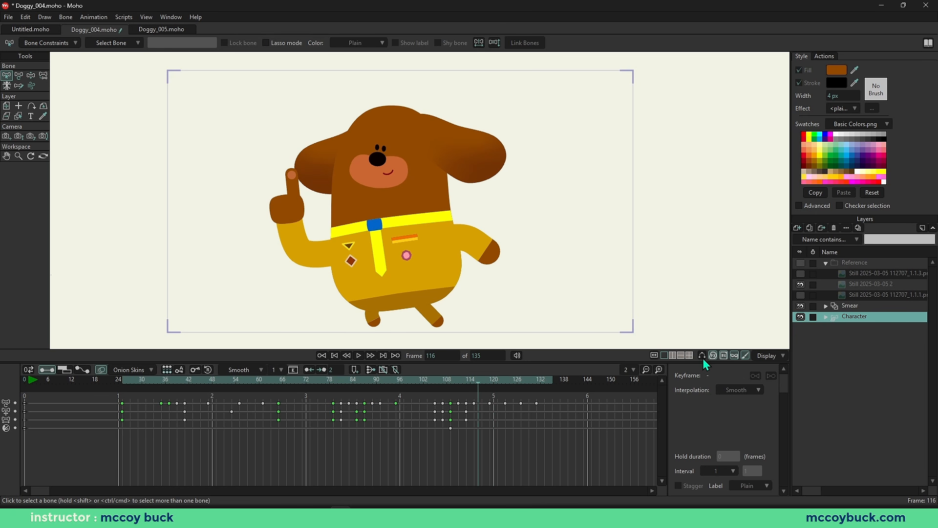
{"action": "key", "text": "b"}
{"action": "left_click", "coordinate": [327, 169]}
{"action": "left_click", "coordinate": [370, 137], "text": "shift"}
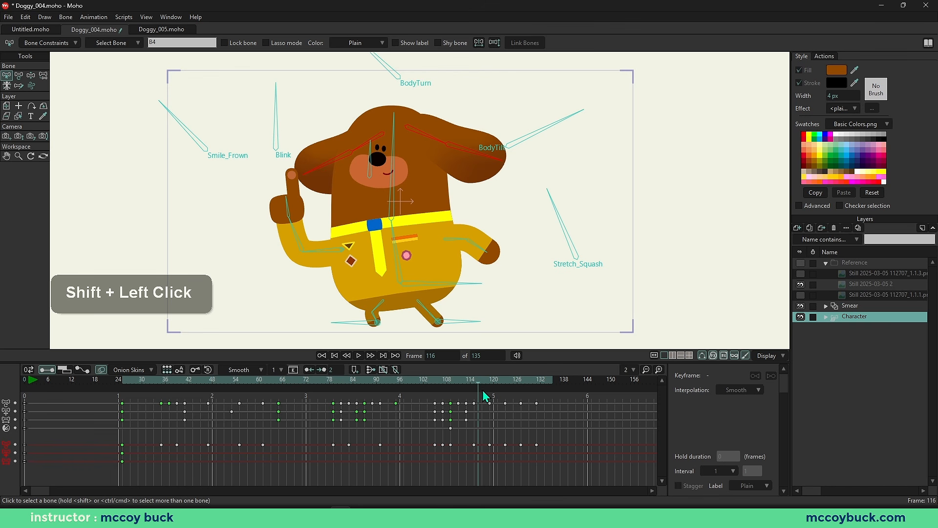
{"action": "left_click_drag", "start_coordinate": [485, 396], "coordinate": [458, 392]}
{"action": "left_click_drag", "start_coordinate": [465, 440], "coordinate": [566, 465]}
{"action": "left_click_drag", "start_coordinate": [474, 449], "coordinate": [460, 450]}
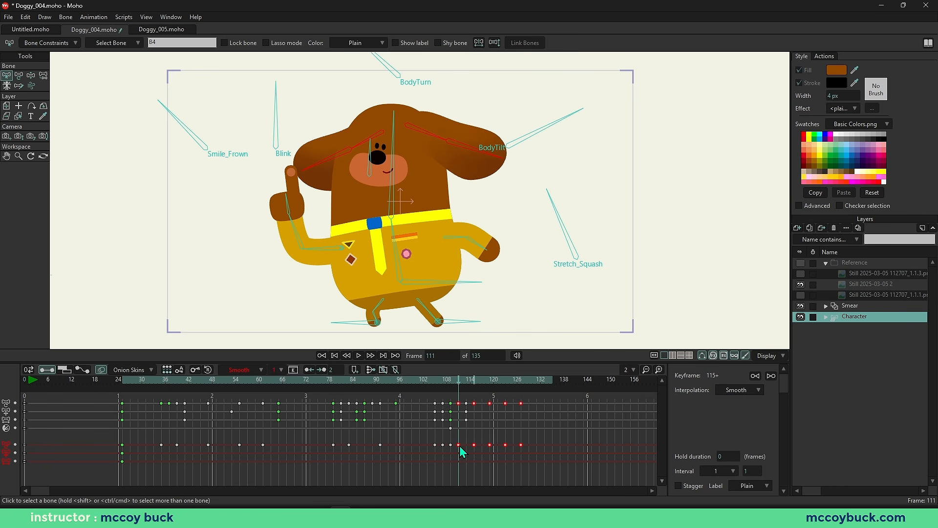
Step: Play the final turn from about frame 100 to judge the new timing of the ears
{"action": "left_click", "coordinate": [414, 381]}
{"action": "key", "text": "space"}
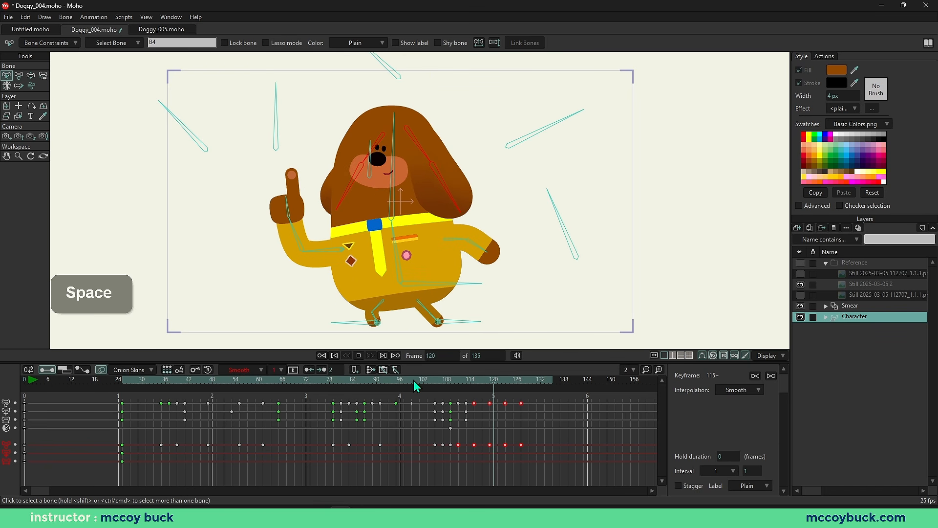
{"action": "key", "text": "space"}
{"action": "key", "text": "space"}
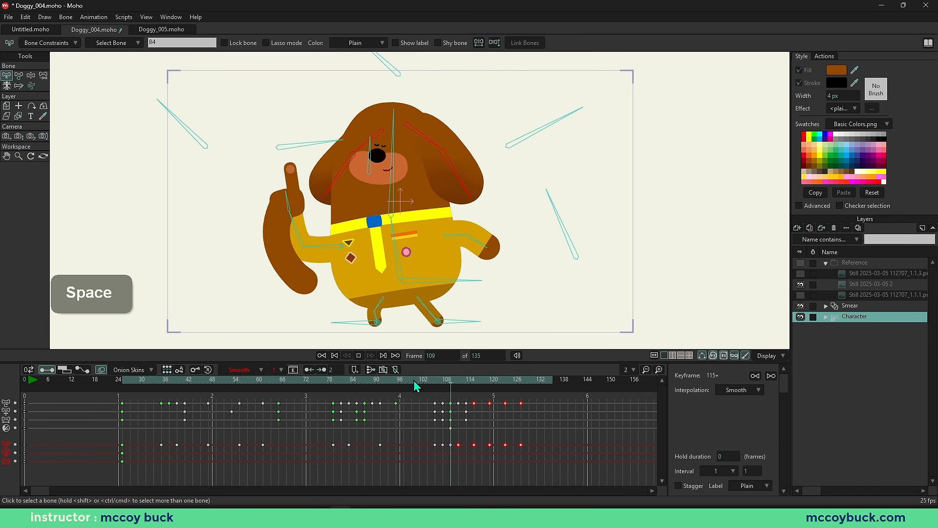
{"action": "key", "text": "space"}
Step: Shift the ear keyframes after frame 111 two frames earlier, starting at frame 113, and play the turn from frame 94
{"action": "left_click_drag", "start_coordinate": [413, 380], "coordinate": [460, 391]}
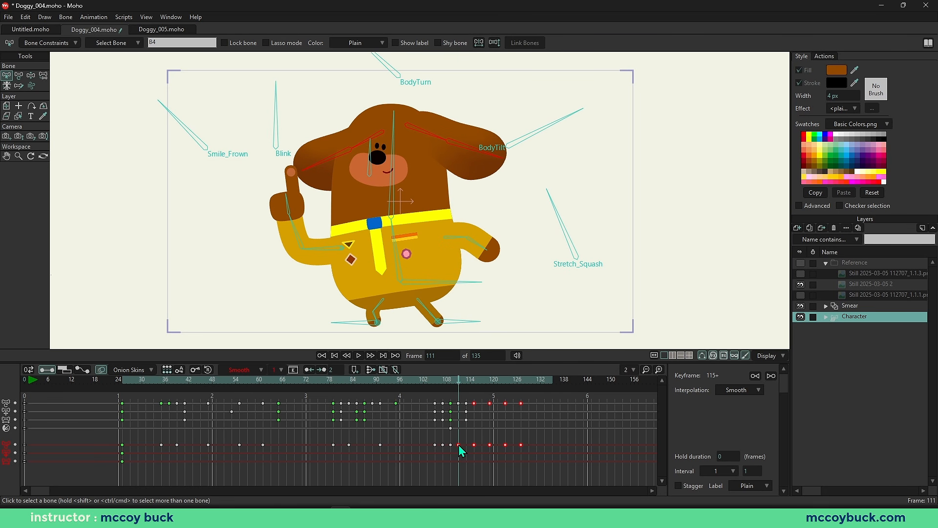
{"action": "left_click_drag", "start_coordinate": [471, 439], "coordinate": [556, 456]}
{"action": "left_click", "coordinate": [393, 381]}
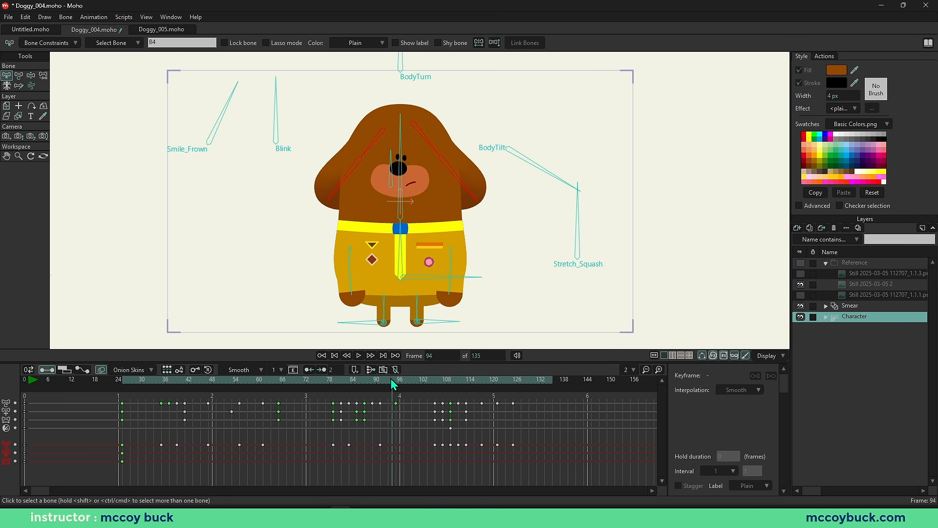
{"action": "key", "text": "space"}
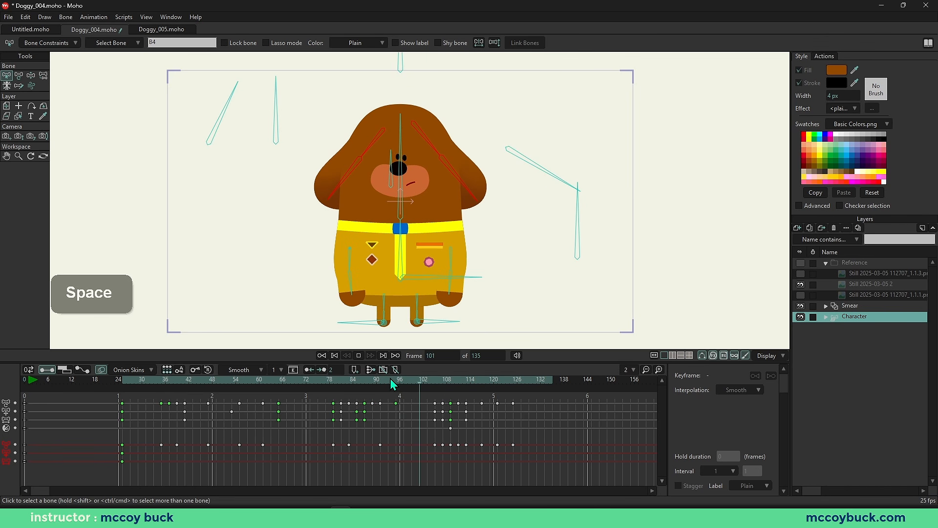
{"action": "key", "text": "space"}
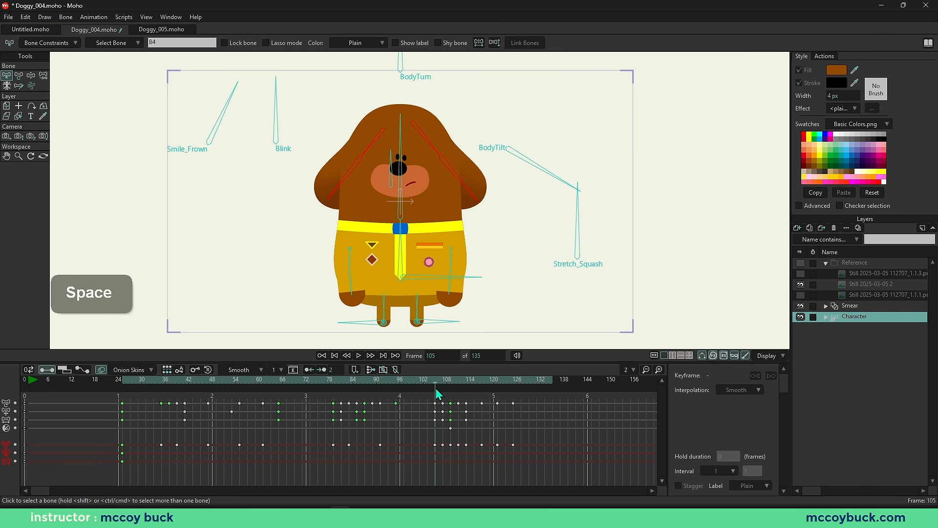
Step: At frame 117, rotate the lower bones of both ears slightly up and outward
{"action": "left_click_drag", "start_coordinate": [436, 393], "coordinate": [482, 402]}
{"action": "key", "text": "b"}
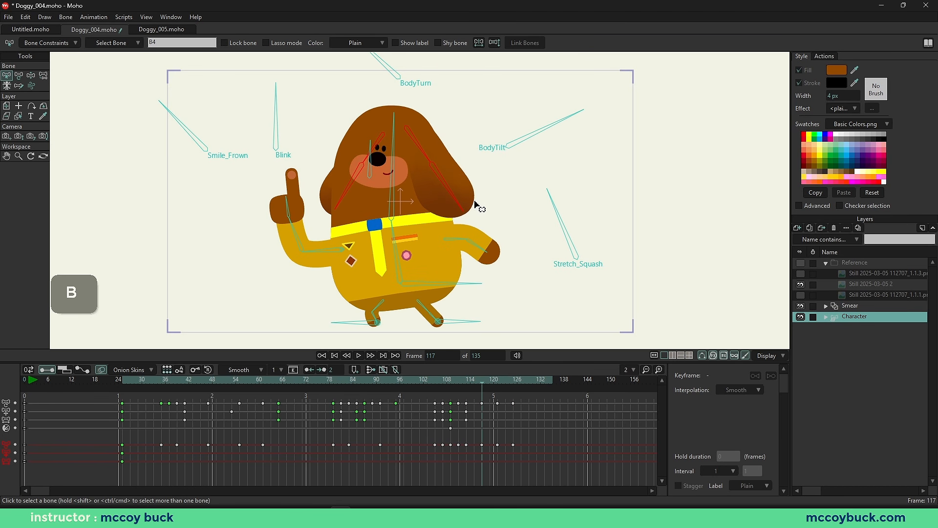
{"action": "left_click", "coordinate": [453, 195]}
{"action": "key", "text": "t"}
{"action": "left_click_drag", "start_coordinate": [453, 193], "coordinate": [457, 189]}
{"action": "left_click_drag", "start_coordinate": [350, 183], "coordinate": [346, 177]}
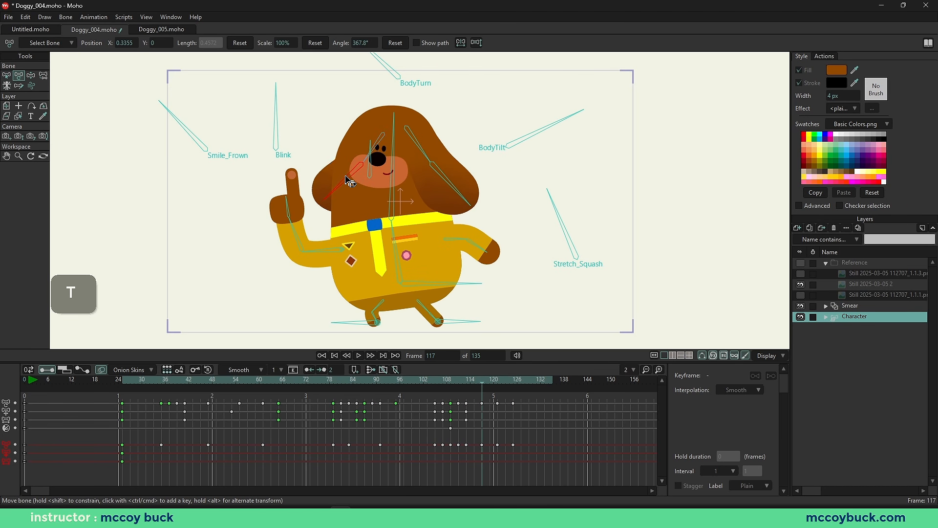
{"action": "left_click", "coordinate": [449, 184]}
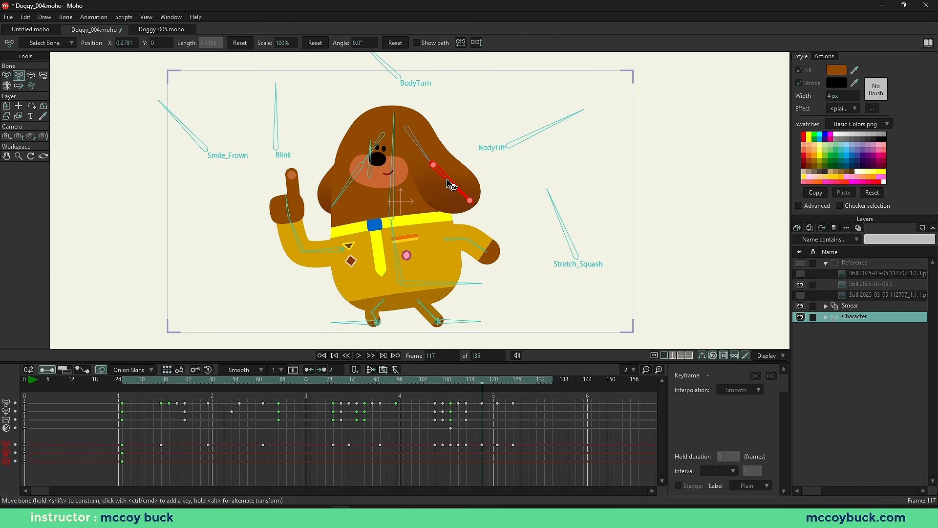
Step: Set the playback start to about frame 82 and loop the final turn to check the ear follow-through
{"action": "left_click_drag", "start_coordinate": [455, 382], "coordinate": [436, 382]}
{"action": "key", "text": "space"}
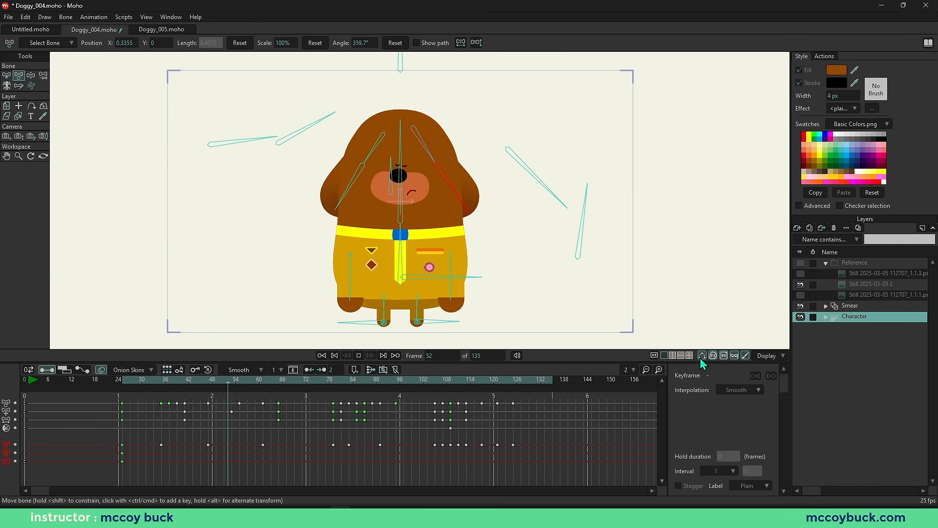
{"action": "key", "text": "space"}
{"action": "key", "text": "ctrl"}
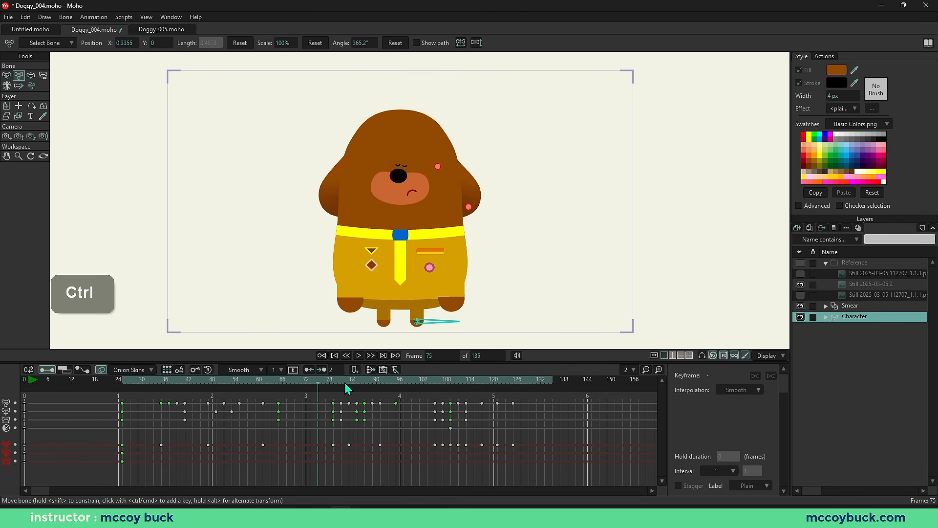
{"action": "left_click", "coordinate": [349, 389], "text": "ctrl"}
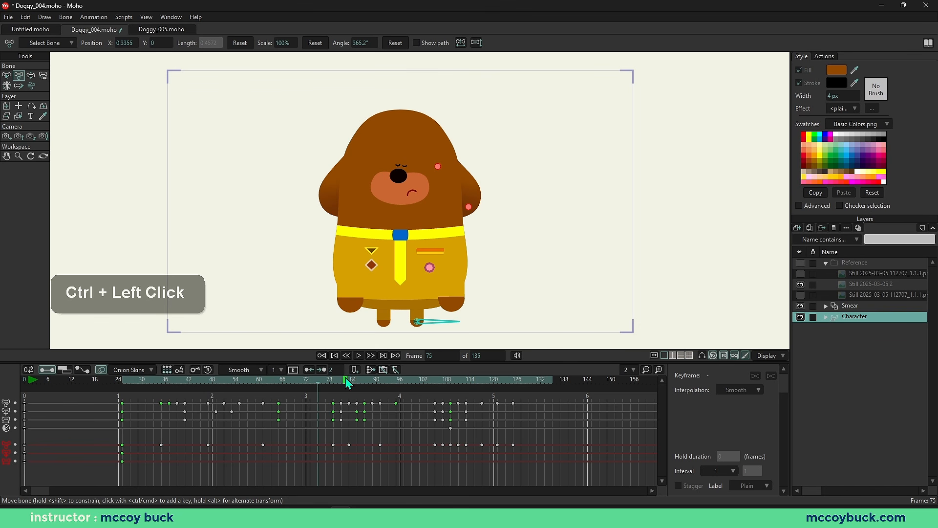
{"action": "key", "text": "space"}
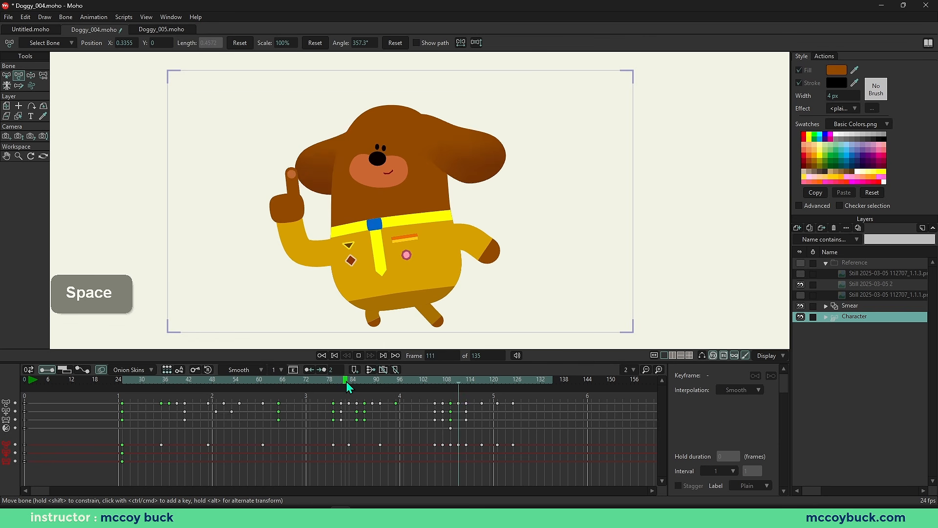
{"action": "scroll", "coordinate": [474, 251], "scroll_direction": "down", "scroll_amount": 2}
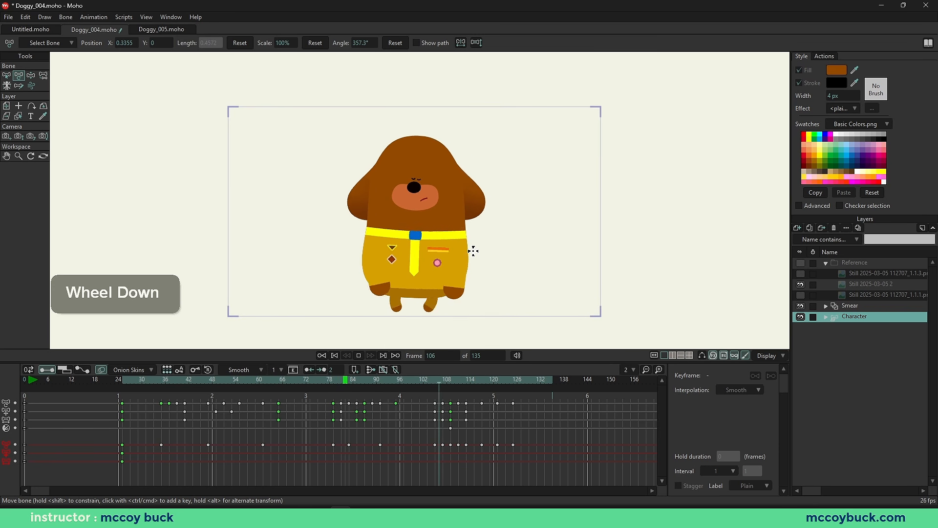
{"action": "scroll", "coordinate": [473, 251], "scroll_direction": "up", "scroll_amount": 2}
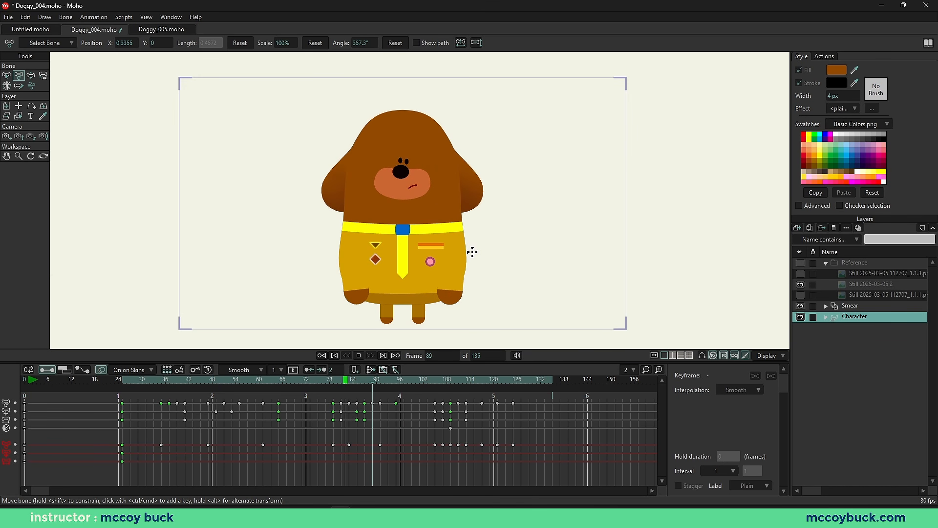
{"action": "key", "text": "space"}
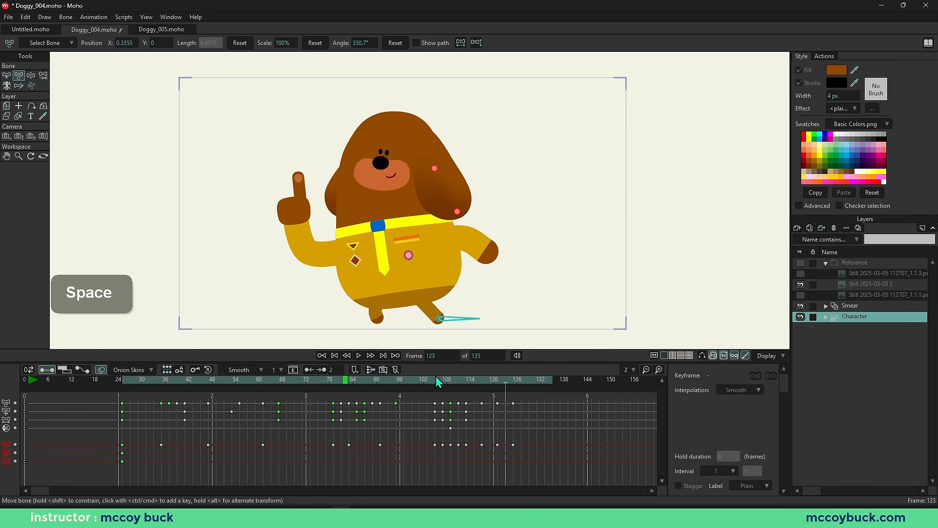
Step: Select the bones of both ears and try to delete their keyframe at frame 111
{"action": "left_click_drag", "start_coordinate": [436, 380], "coordinate": [455, 395]}
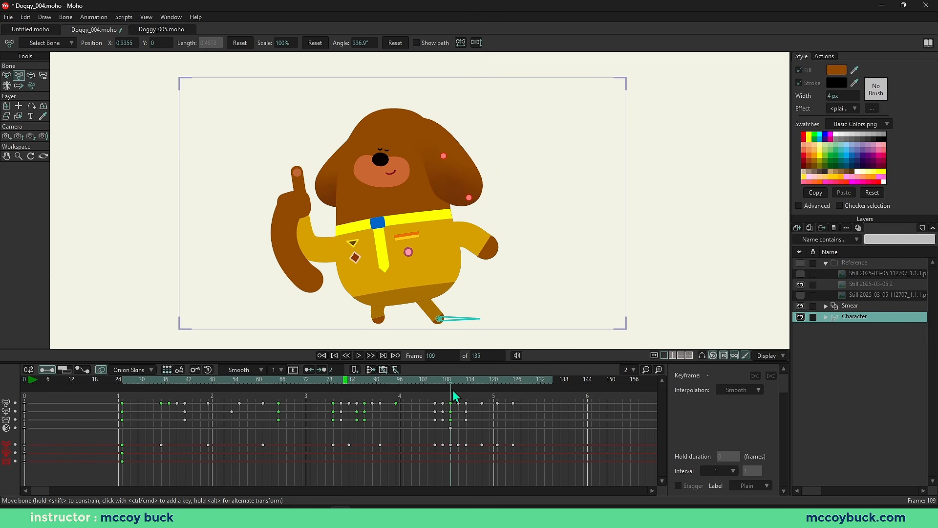
{"action": "left_click", "coordinate": [459, 445]}
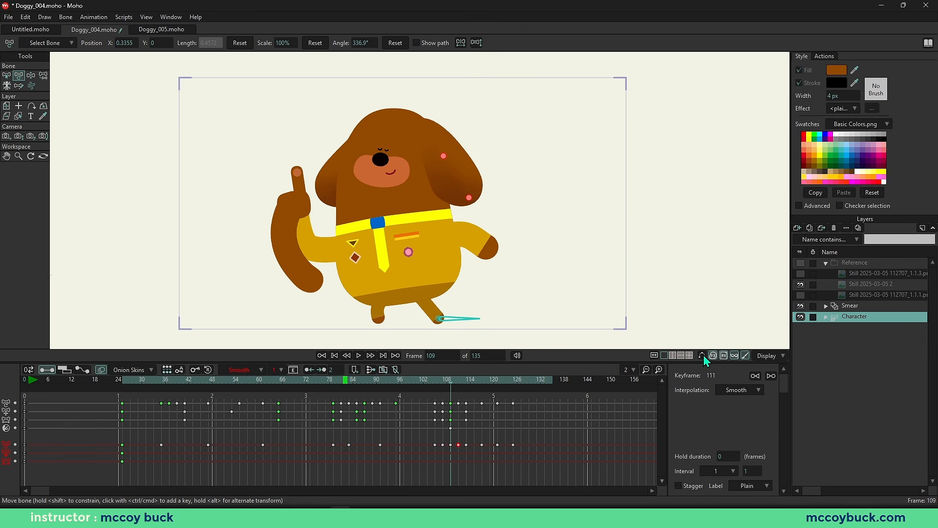
{"action": "key", "text": "b"}
{"action": "left_click", "coordinate": [405, 158], "text": "shift"}
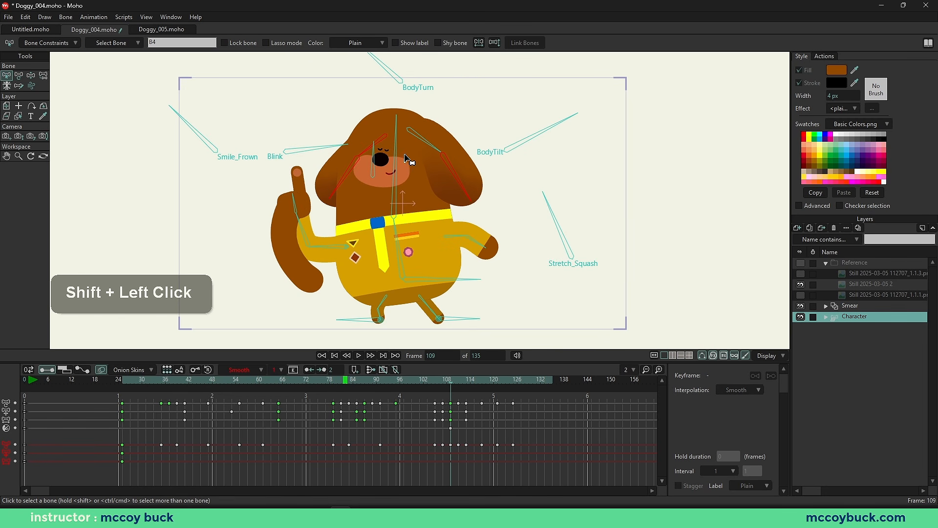
{"action": "left_click", "coordinate": [438, 150], "text": "shift"}
{"action": "mouse_move", "coordinate": [454, 389]}
{"action": "left_mouse_down"}
{"action": "mouse_move", "coordinate": [438, 381]}
{"action": "mouse_move", "coordinate": [468, 386]}
{"action": "mouse_move", "coordinate": [459, 389]}
{"action": "left_mouse_up"}
{"action": "left_click", "coordinate": [459, 445]}
{"action": "key", "text": "Delete"}
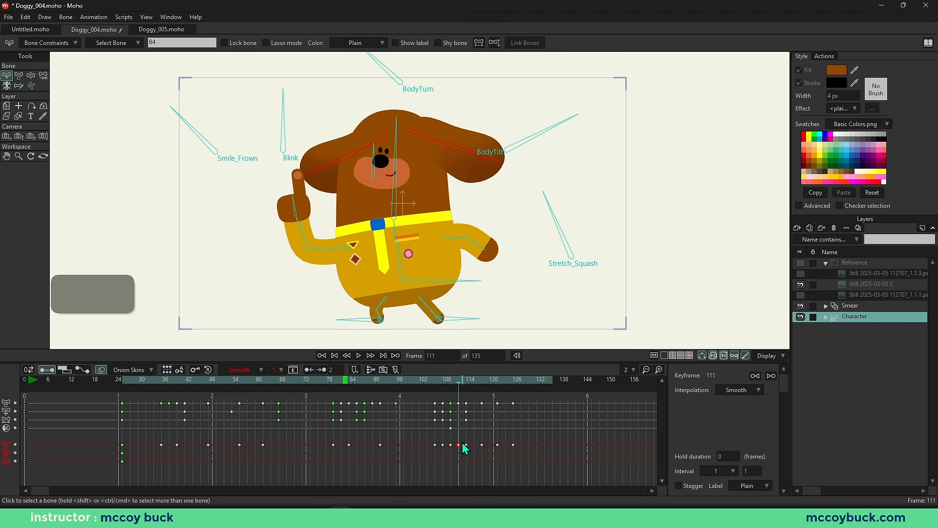
Step: Play the final turn from about frame 96 to check how the ears settle
{"action": "left_click", "coordinate": [401, 384]}
{"action": "key", "text": "space"}
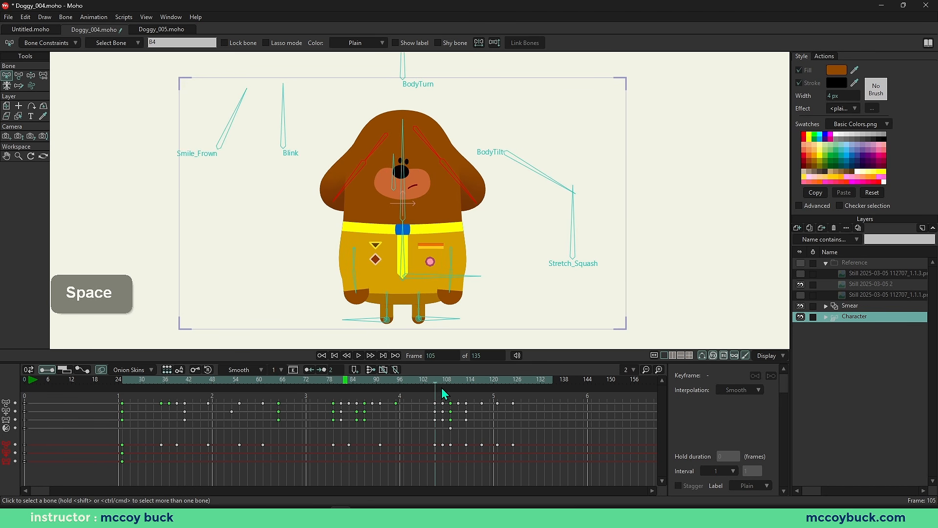
{"action": "key", "text": "space"}
Step: At frame 113, rotate the bones of both ears slightly further up and outward, then clear the bone selection
{"action": "key", "text": "b"}
{"action": "left_click", "coordinate": [325, 205]}
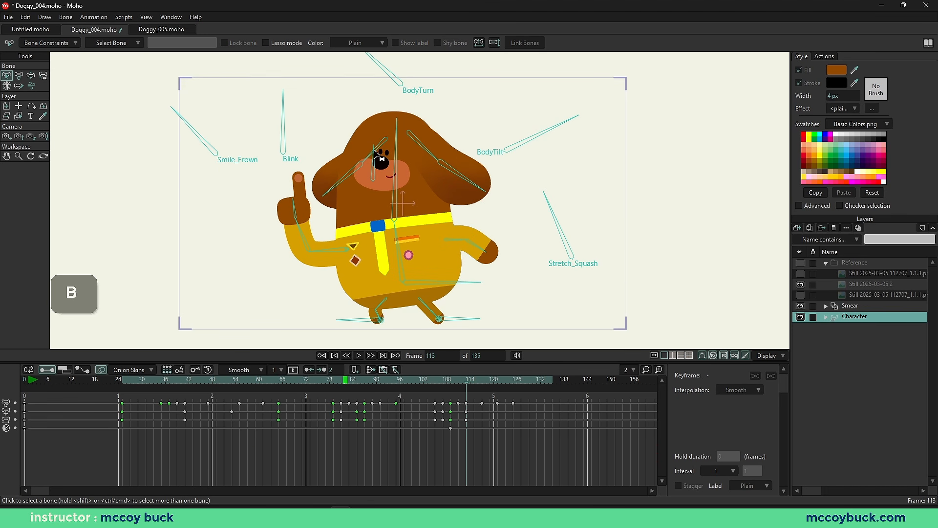
{"action": "left_click", "coordinate": [381, 143]}
{"action": "scroll", "coordinate": [380, 144], "scroll_direction": "up", "scroll_amount": 2}
{"action": "key", "text": "t"}
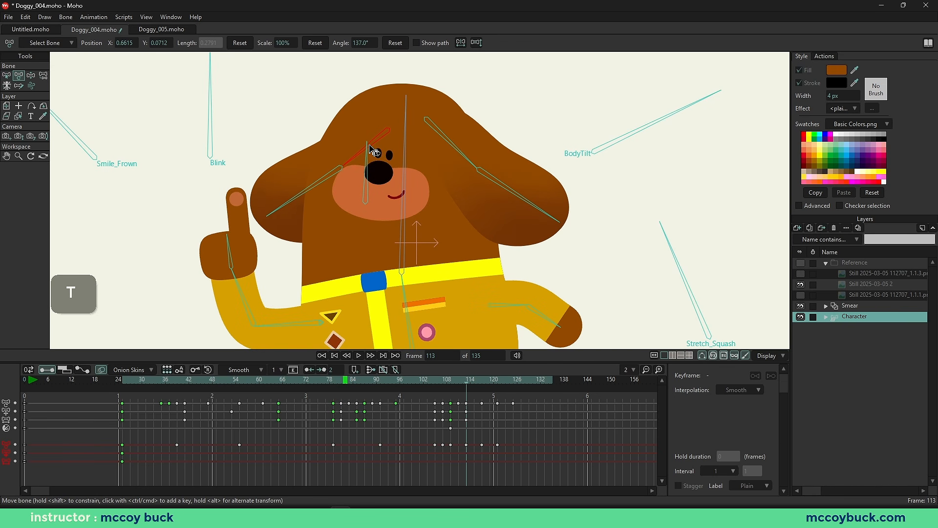
{"action": "left_click_drag", "start_coordinate": [367, 155], "coordinate": [323, 167]}
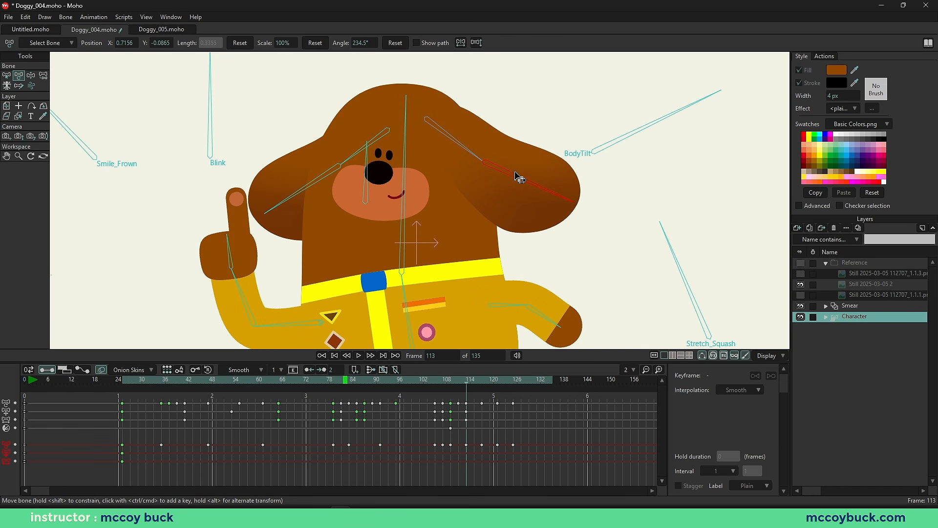
{"action": "key", "text": "b"}
{"action": "left_click", "coordinate": [518, 176]}
{"action": "left_click", "coordinate": [626, 239]}
Step: Replay the final turn several times from about frame 87 to judge the adjusted ear drop
{"action": "scroll", "coordinate": [608, 222], "scroll_direction": "down", "scroll_amount": 2}
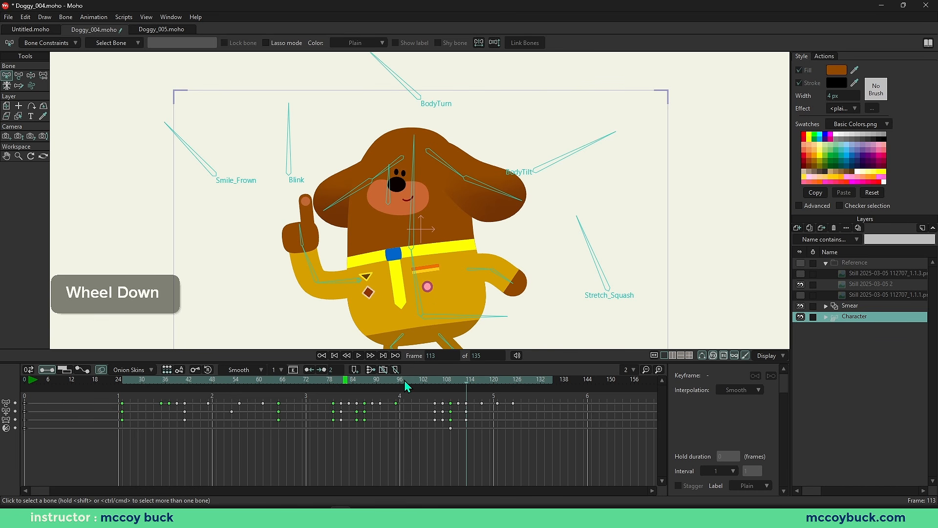
{"action": "key", "text": "space"}
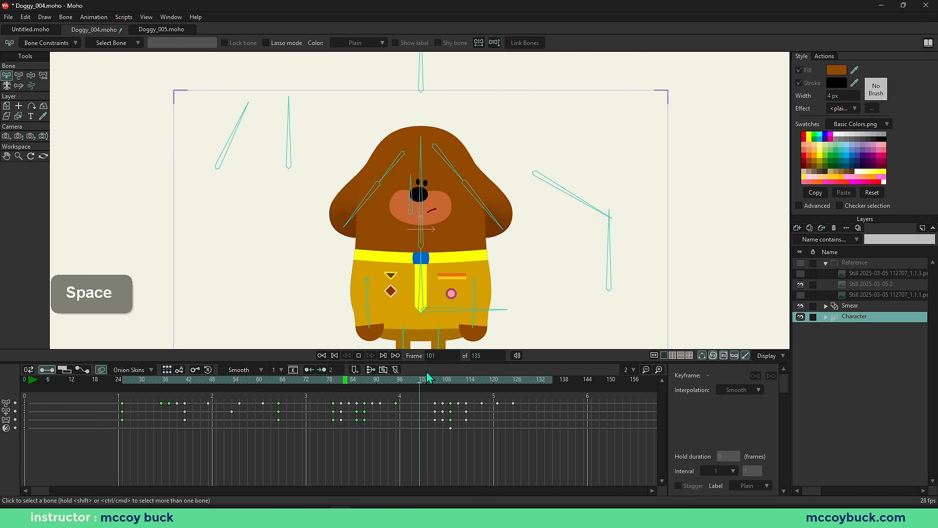
{"action": "left_click", "coordinate": [362, 386]}
{"action": "key", "text": "space"}
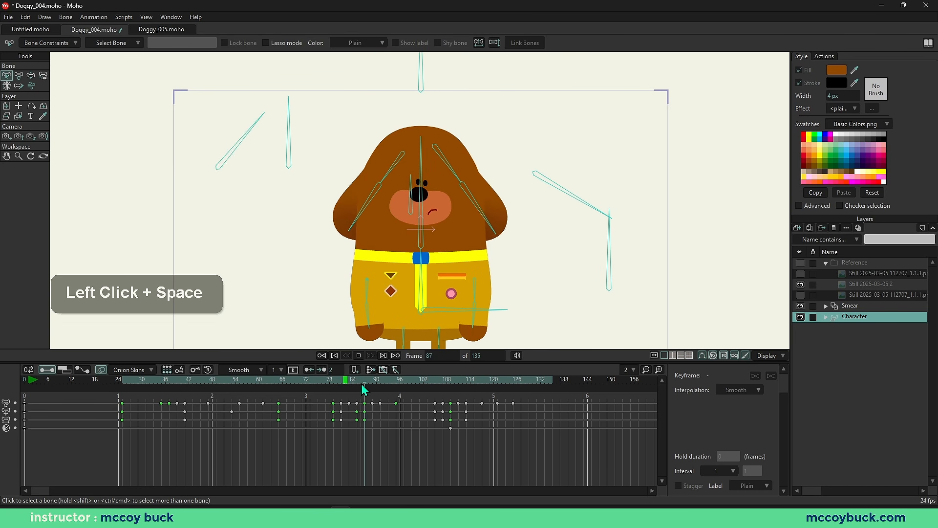
{"action": "key", "text": "space"}
{"action": "key", "text": "space"}
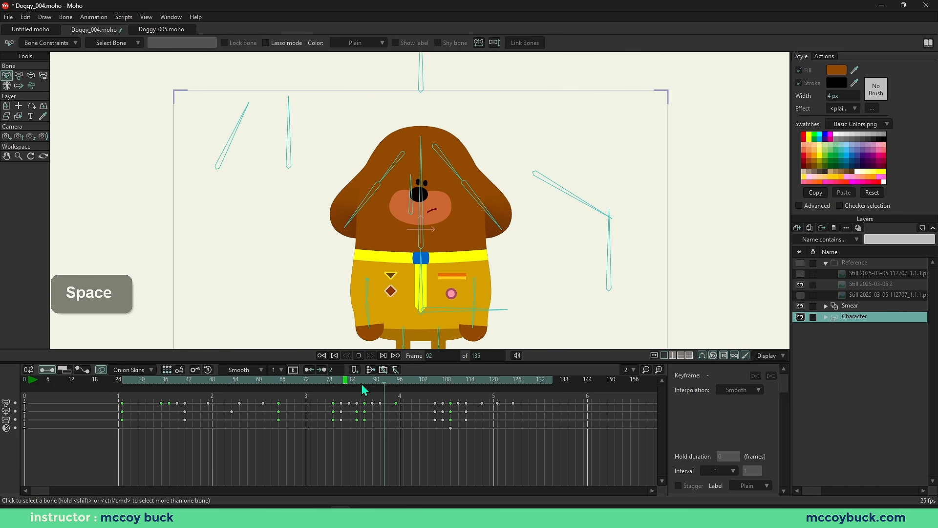
{"action": "key", "text": "space"}
{"action": "key", "text": "space"}
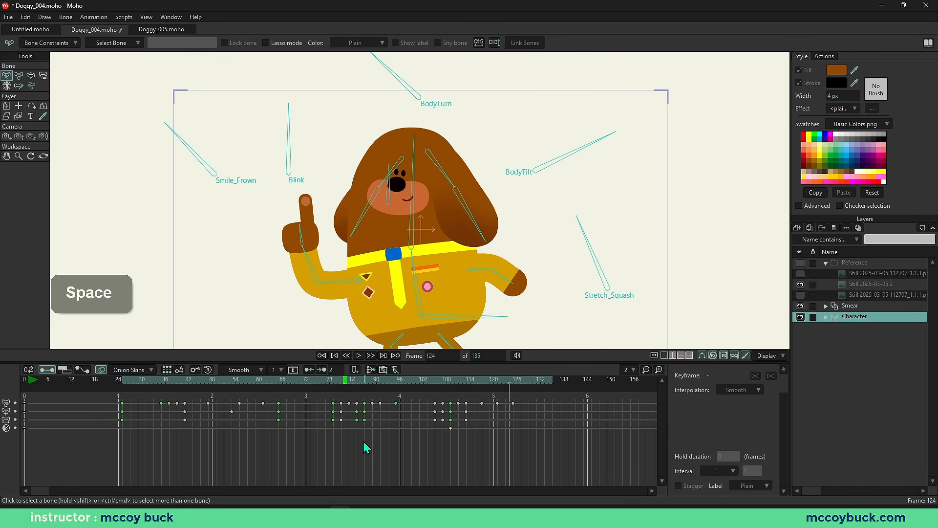
Step: Replay the final turn, then remove the timeline marker near frame 82
{"action": "key", "text": "space"}
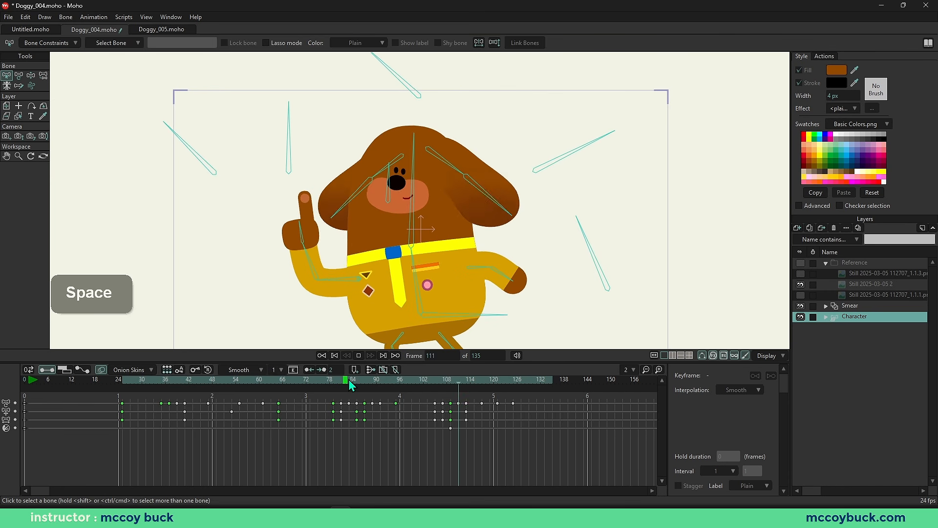
{"action": "key", "text": "space"}
{"action": "left_click", "coordinate": [344, 380], "text": "ctrl"}
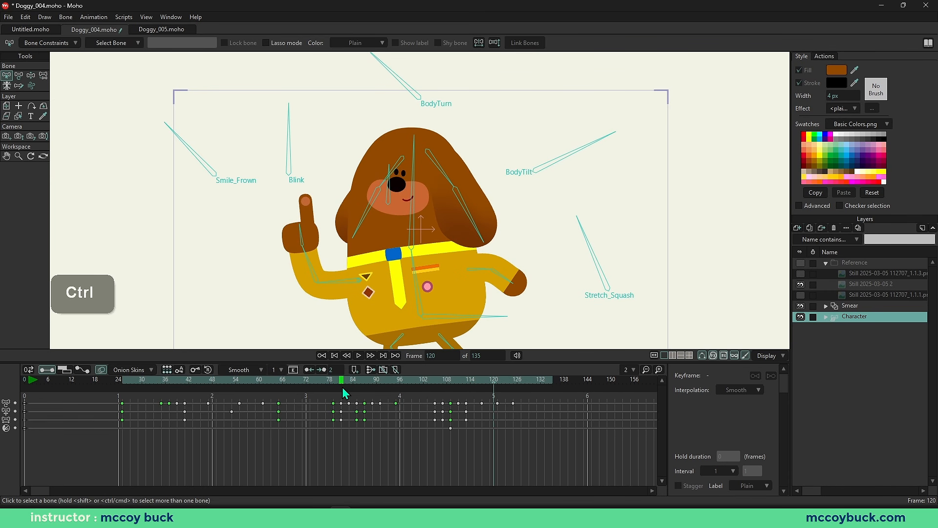
{"action": "left_click", "coordinate": [343, 382], "text": "ctrl"}
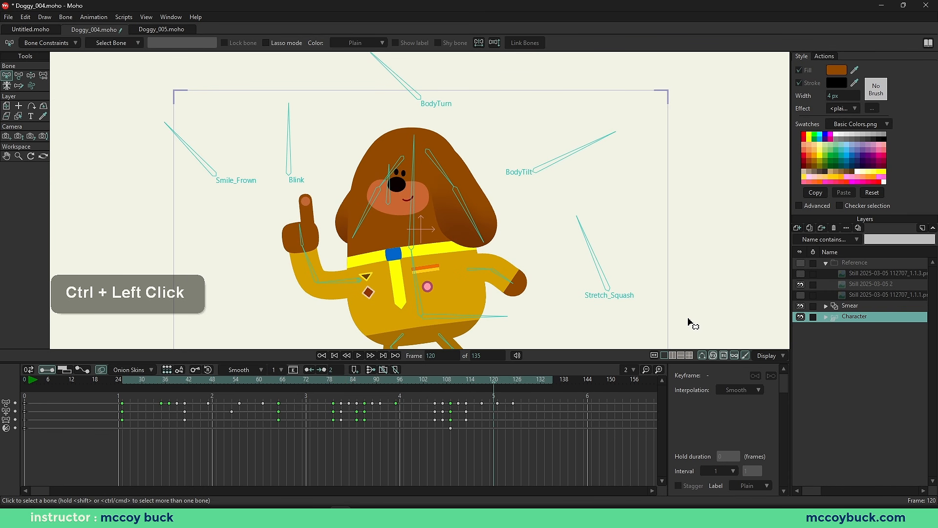
Step: Hide the bones, fit the whole project frame in view and play the animation from frame 25
{"action": "left_click", "coordinate": [701, 355]}
{"action": "key", "text": "End+Home"}
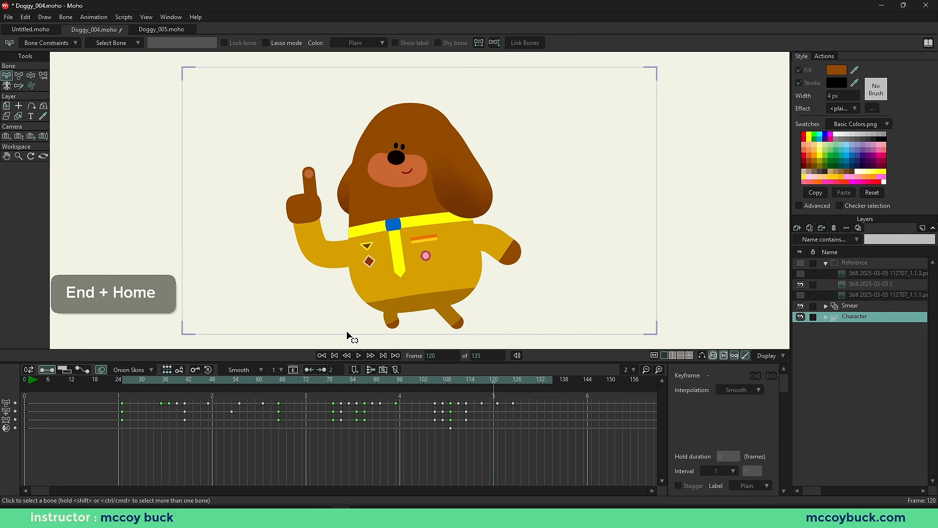
{"action": "left_click", "coordinate": [122, 395]}
{"action": "key", "text": "space"}
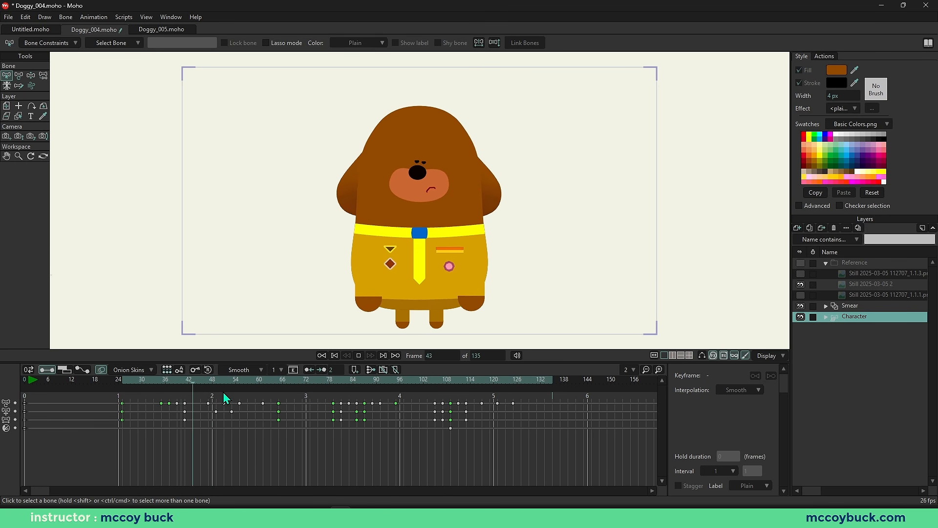
{"action": "key", "text": "space"}
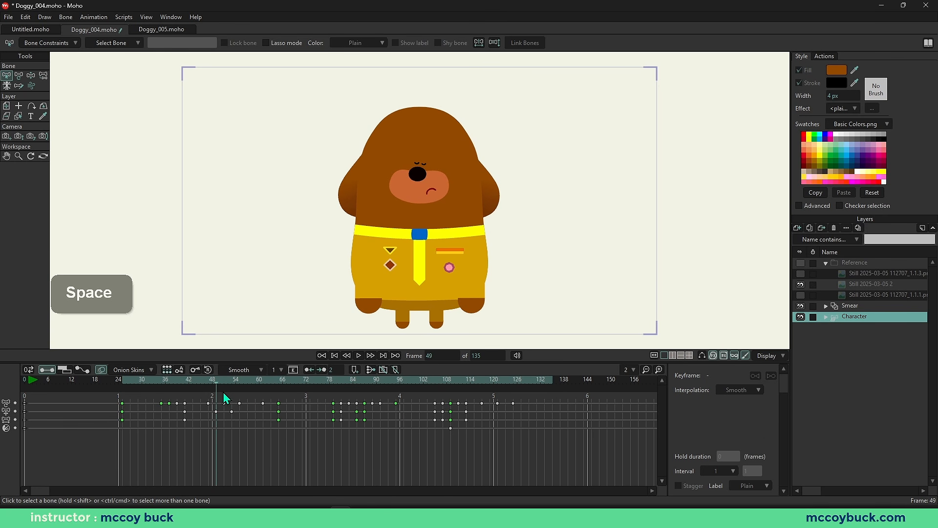
{"action": "left_click", "coordinate": [123, 382]}
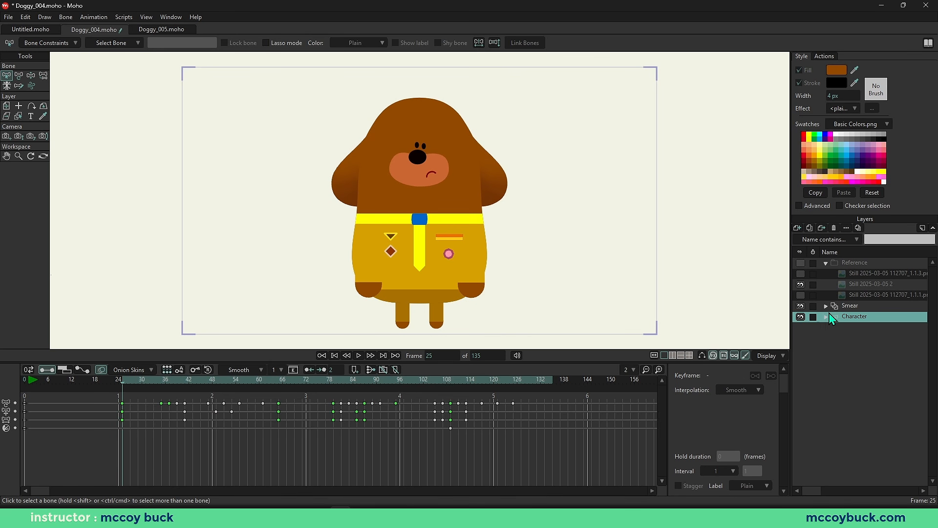
Step: At frame 0, group the Smear and Character layers together and name the group Dog 1
{"action": "left_click", "coordinate": [859, 309], "text": "shift"}
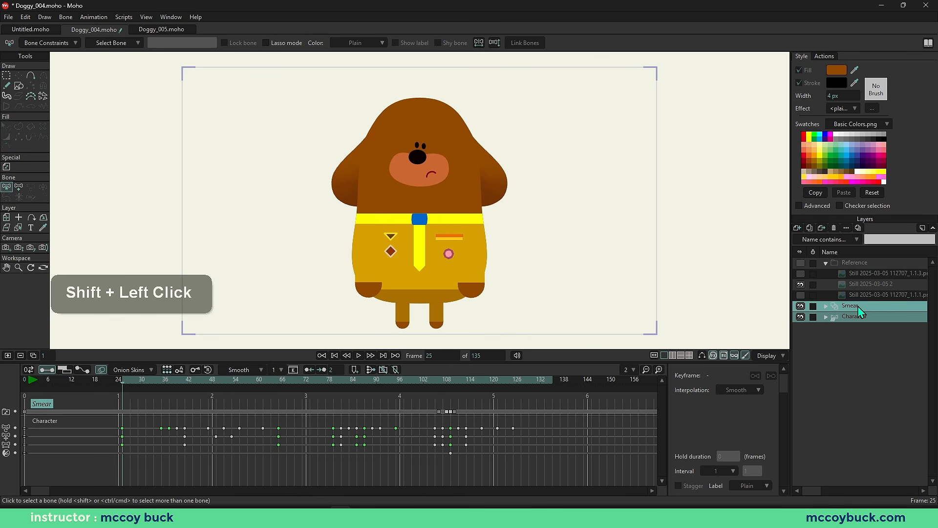
{"action": "left_click", "coordinate": [335, 356]}
{"action": "right_click", "coordinate": [893, 309]}
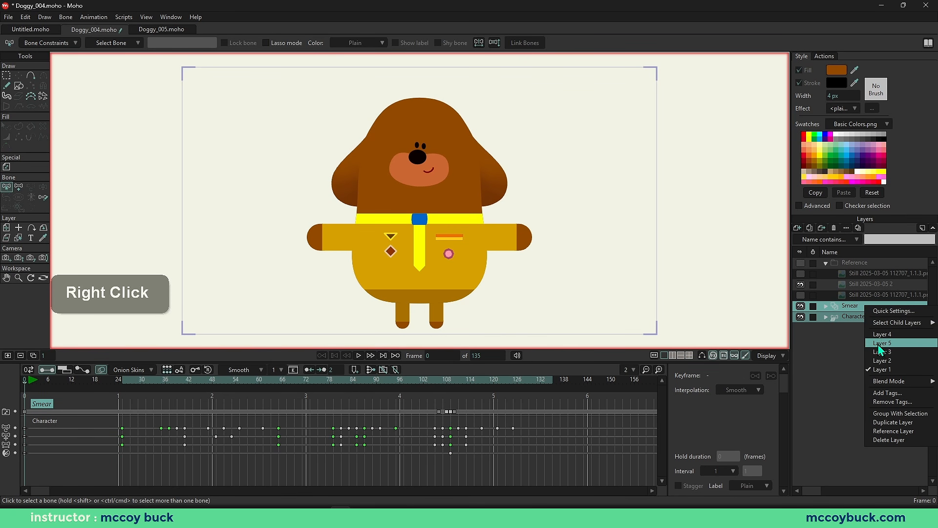
{"action": "left_click", "coordinate": [900, 413]}
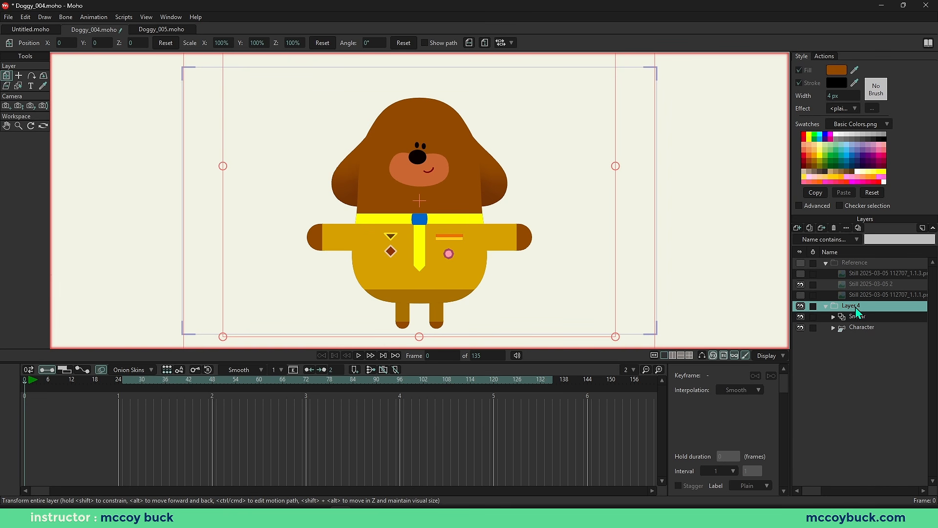
{"action": "double_click", "coordinate": [853, 307]}
{"action": "type", "text": "Do"}
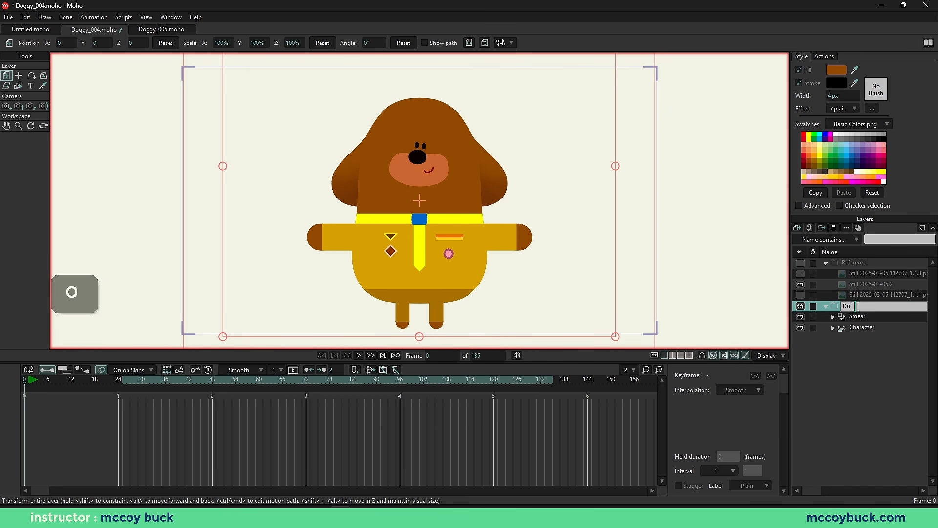
{"action": "type", "text": "ggy"}
{"action": "key", "text": "Return"}
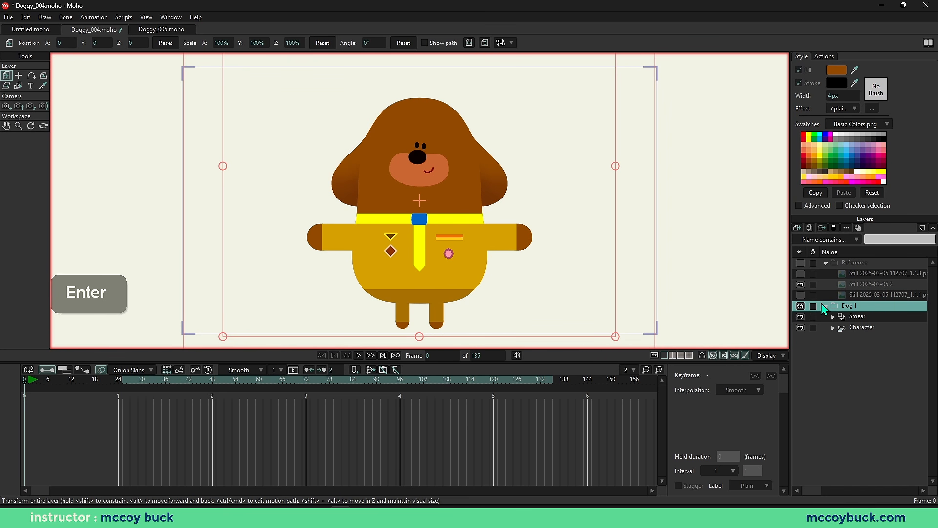
Step: Duplicate the Dog 1 group, hide the original and select the duplicate, Dog 2
{"action": "left_click", "coordinate": [825, 306]}
{"action": "right_click", "coordinate": [867, 307]}
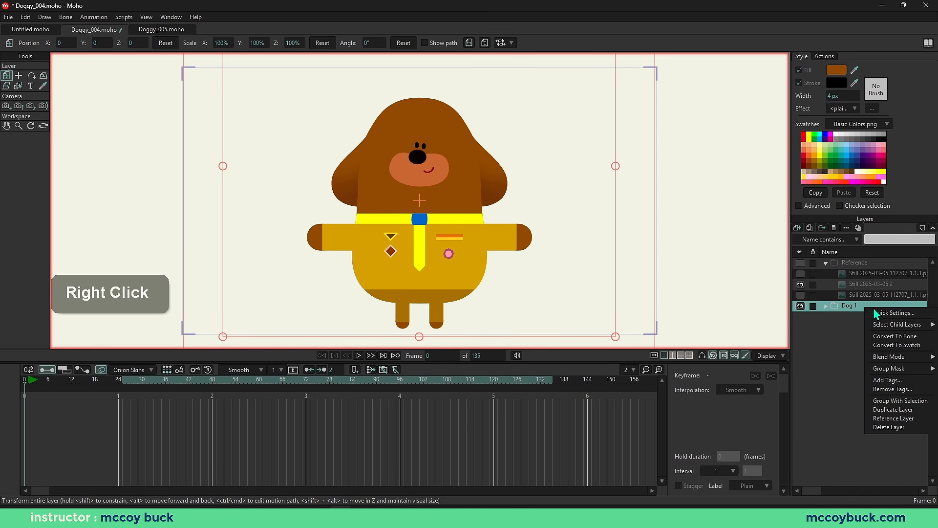
{"action": "left_click", "coordinate": [893, 410]}
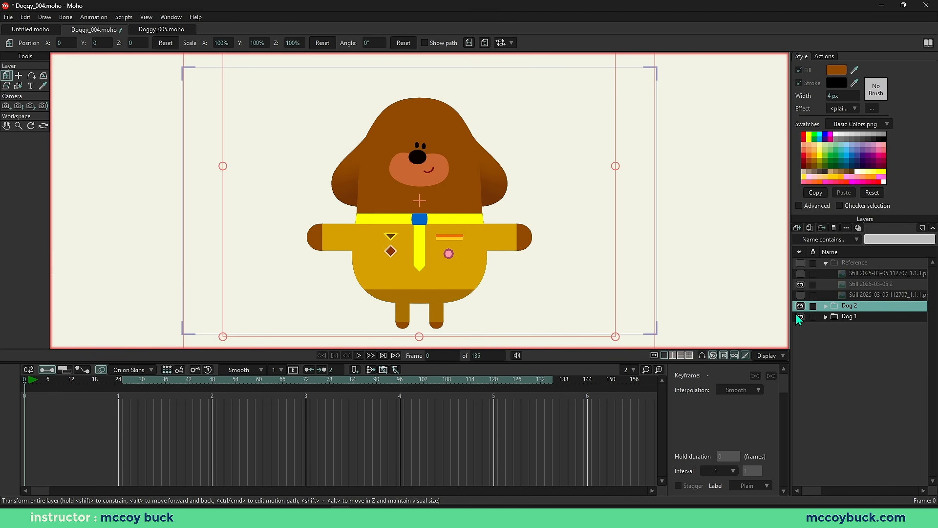
{"action": "left_click", "coordinate": [850, 316]}
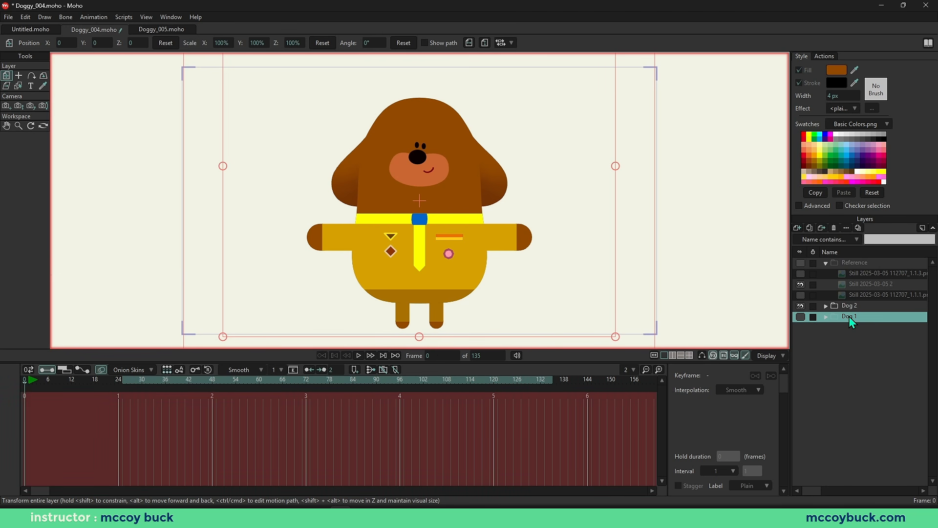
{"action": "left_click", "coordinate": [849, 306]}
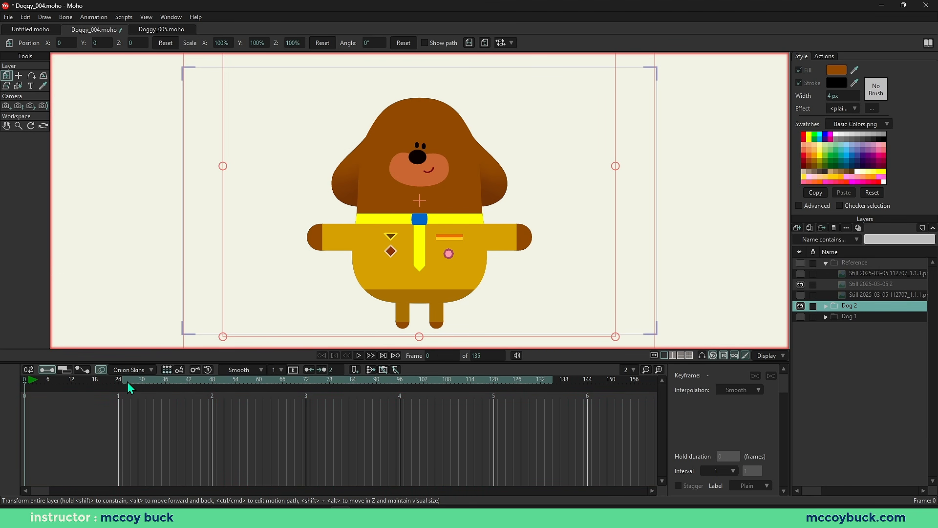
Step: Select all animation keyframes of the Character layer in Dog 2 and set their interval to 2
{"action": "left_click", "coordinate": [123, 386]}
{"action": "left_click", "coordinate": [826, 306]}
{"action": "key", "text": "b"}
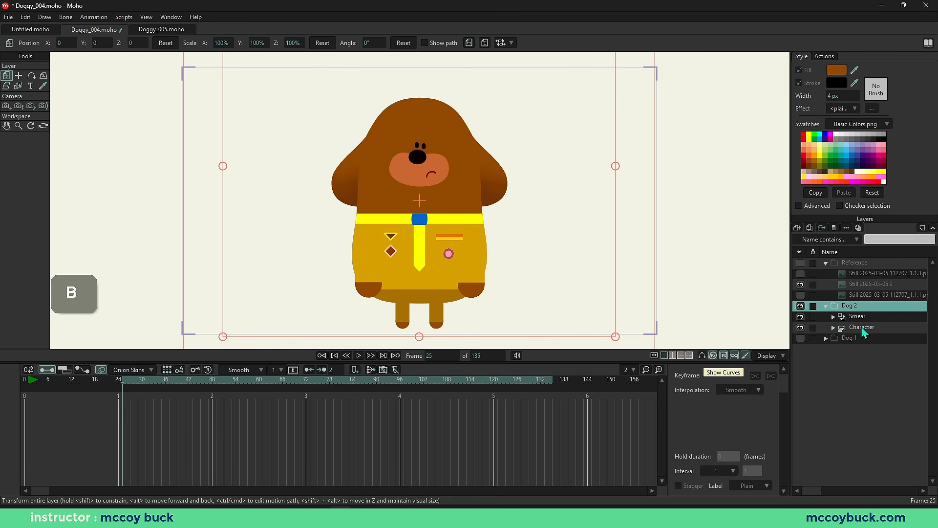
{"action": "left_click", "coordinate": [862, 329]}
{"action": "left_click_drag", "start_coordinate": [103, 399], "coordinate": [583, 465]}
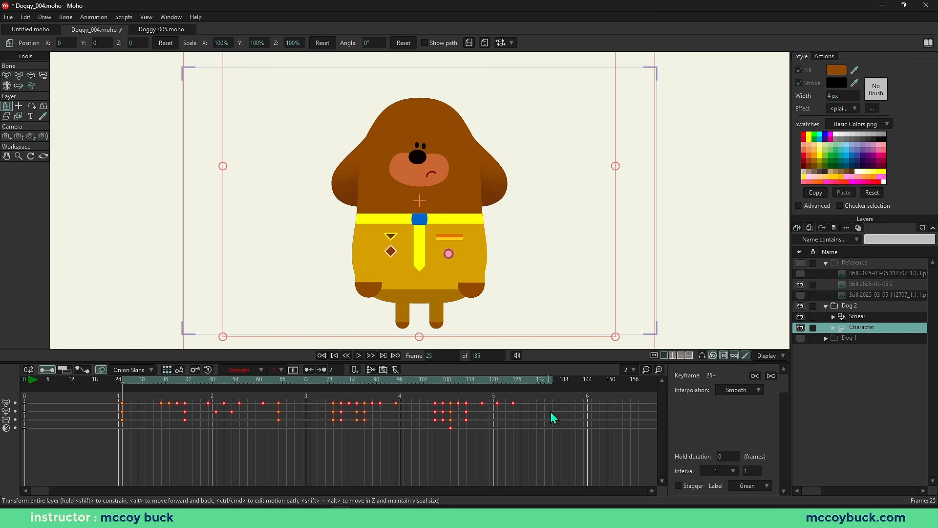
{"action": "right_click", "coordinate": [342, 424]}
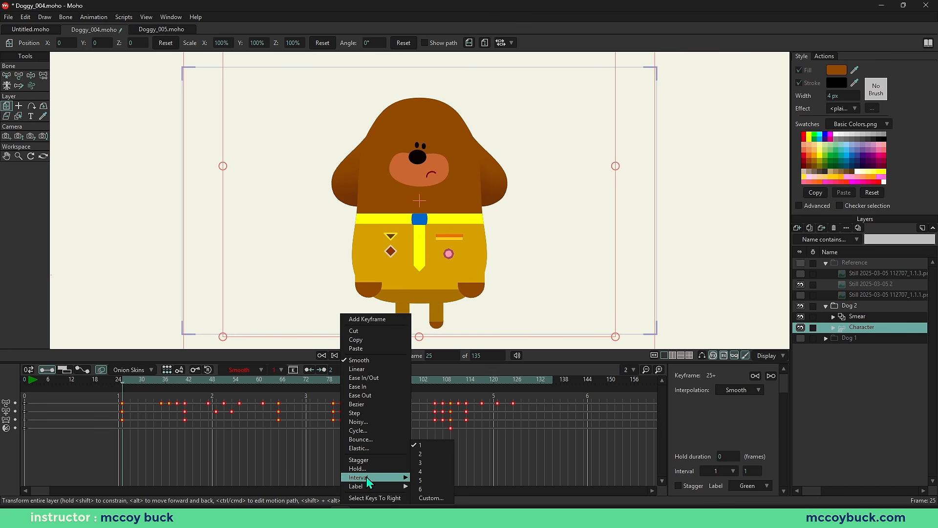
{"action": "mouse_move", "coordinate": [389, 476]}
{"action": "left_click", "coordinate": [433, 454]}
Step: Play the Dog 2 version to check its motion on twos, then return to frame 25
{"action": "key", "text": "space"}
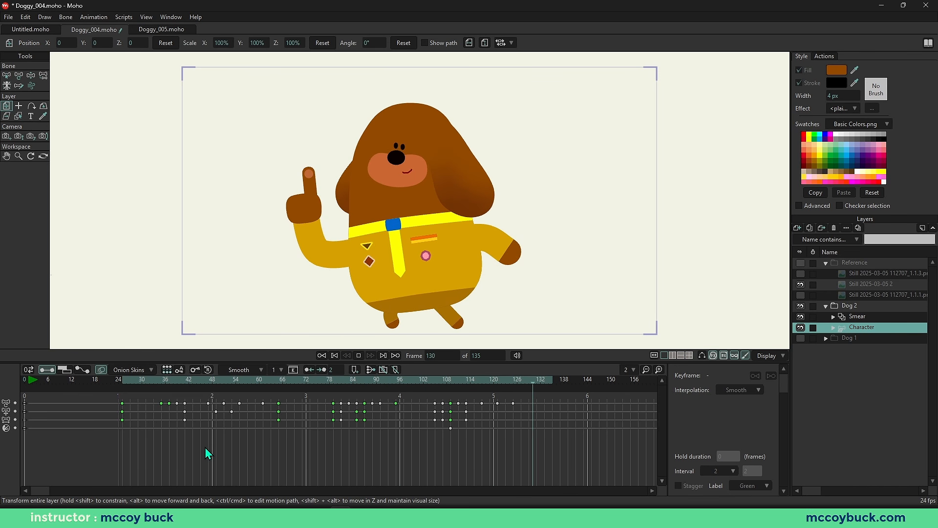
{"action": "key", "text": "space"}
{"action": "left_click", "coordinate": [124, 381]}
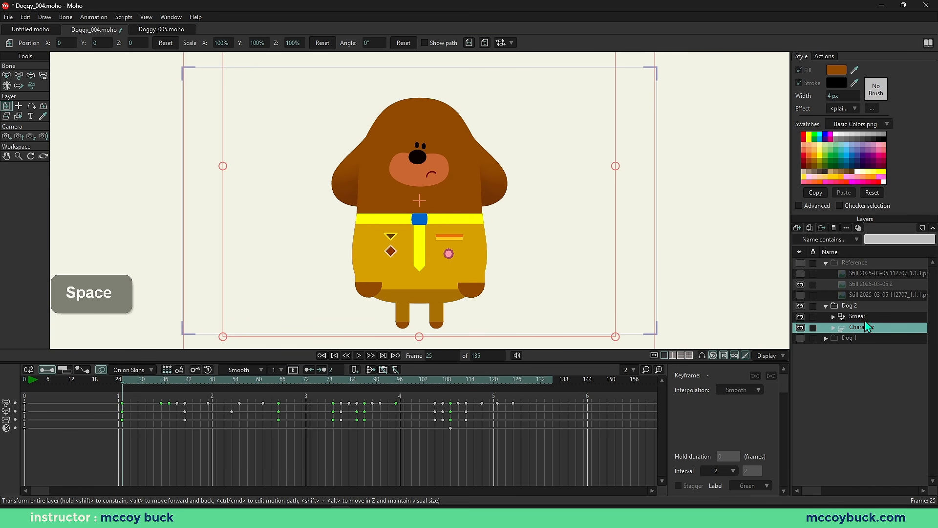
Step: Show Dog 1 again, place both dogs side by side with Dog 2 at X 0.8823, and play them together
{"action": "left_click", "coordinate": [826, 306]}
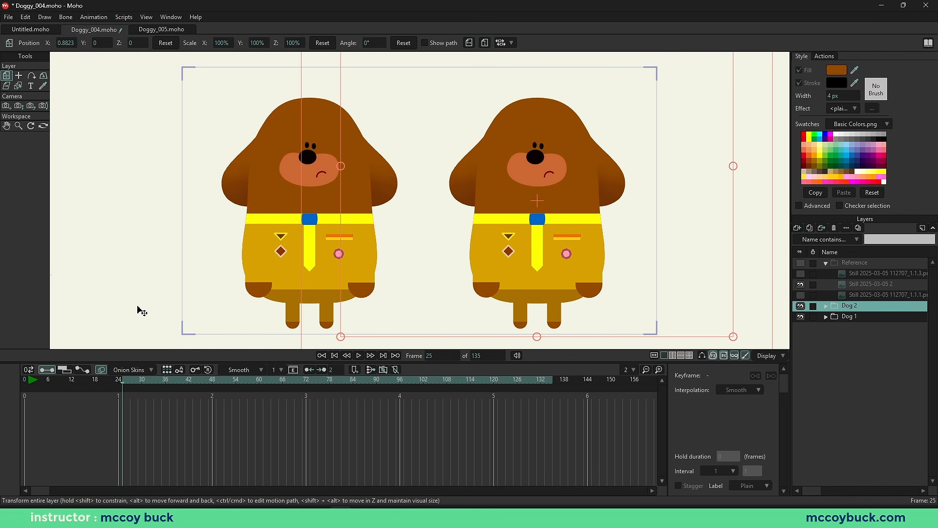
{"action": "key", "text": "space"}
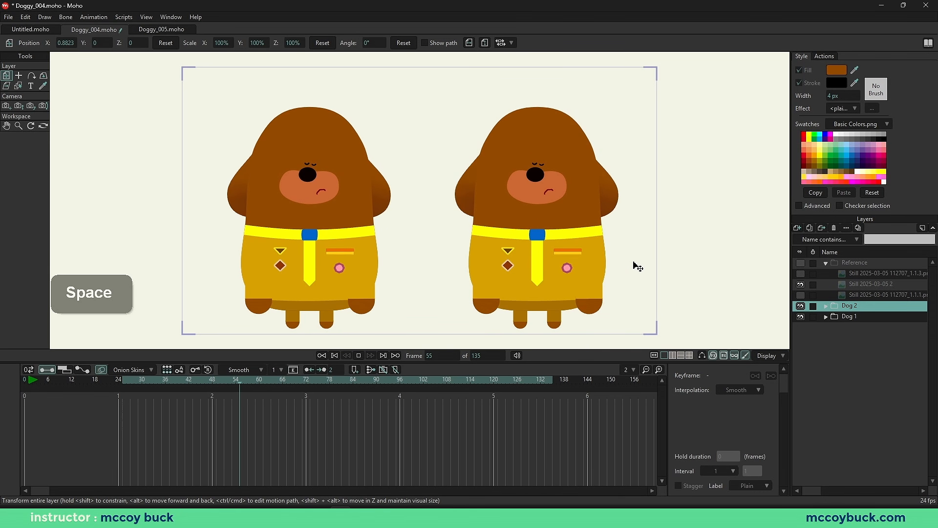